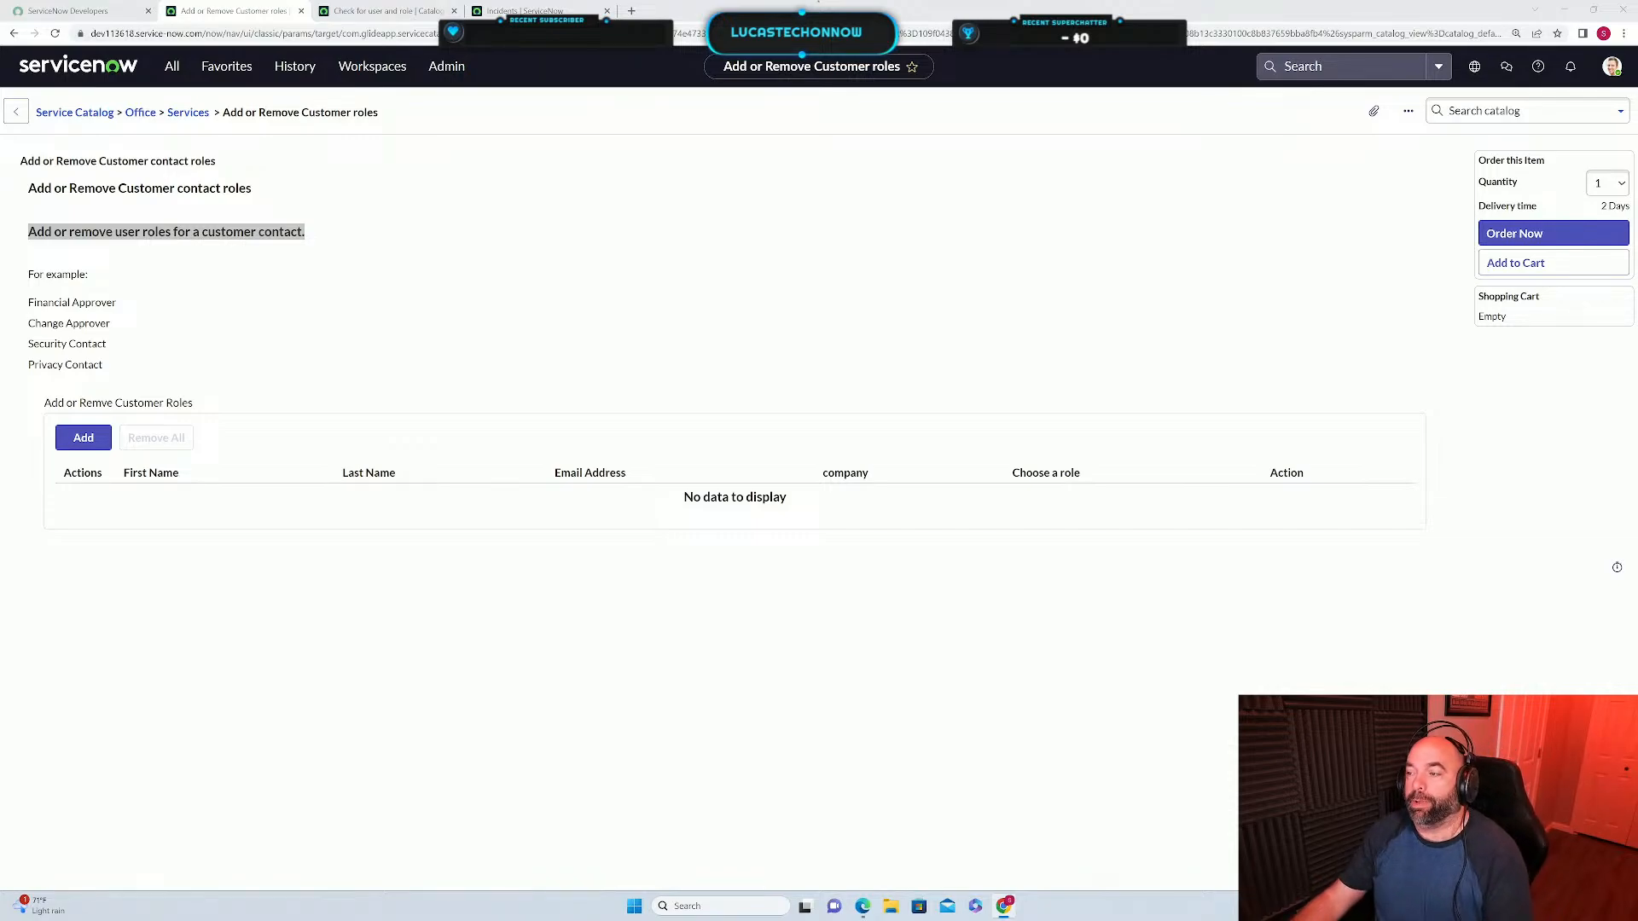
Open an empty Add Row dialog from the Add or Remove Customer roles table.
left_click(1137, 637)
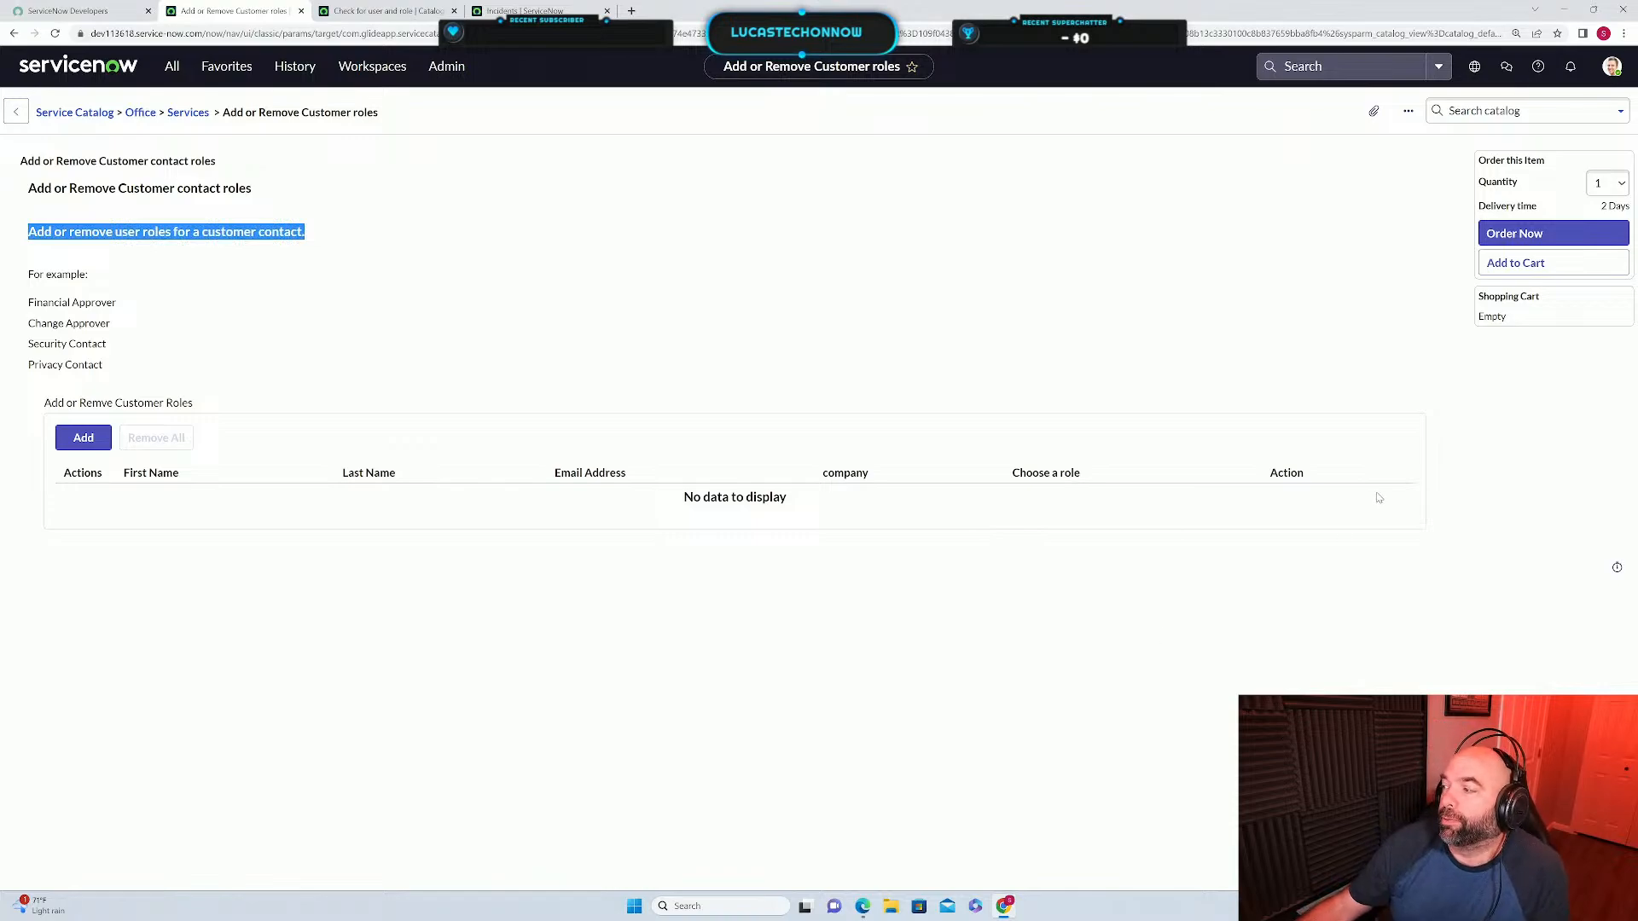
left_click(693, 263)
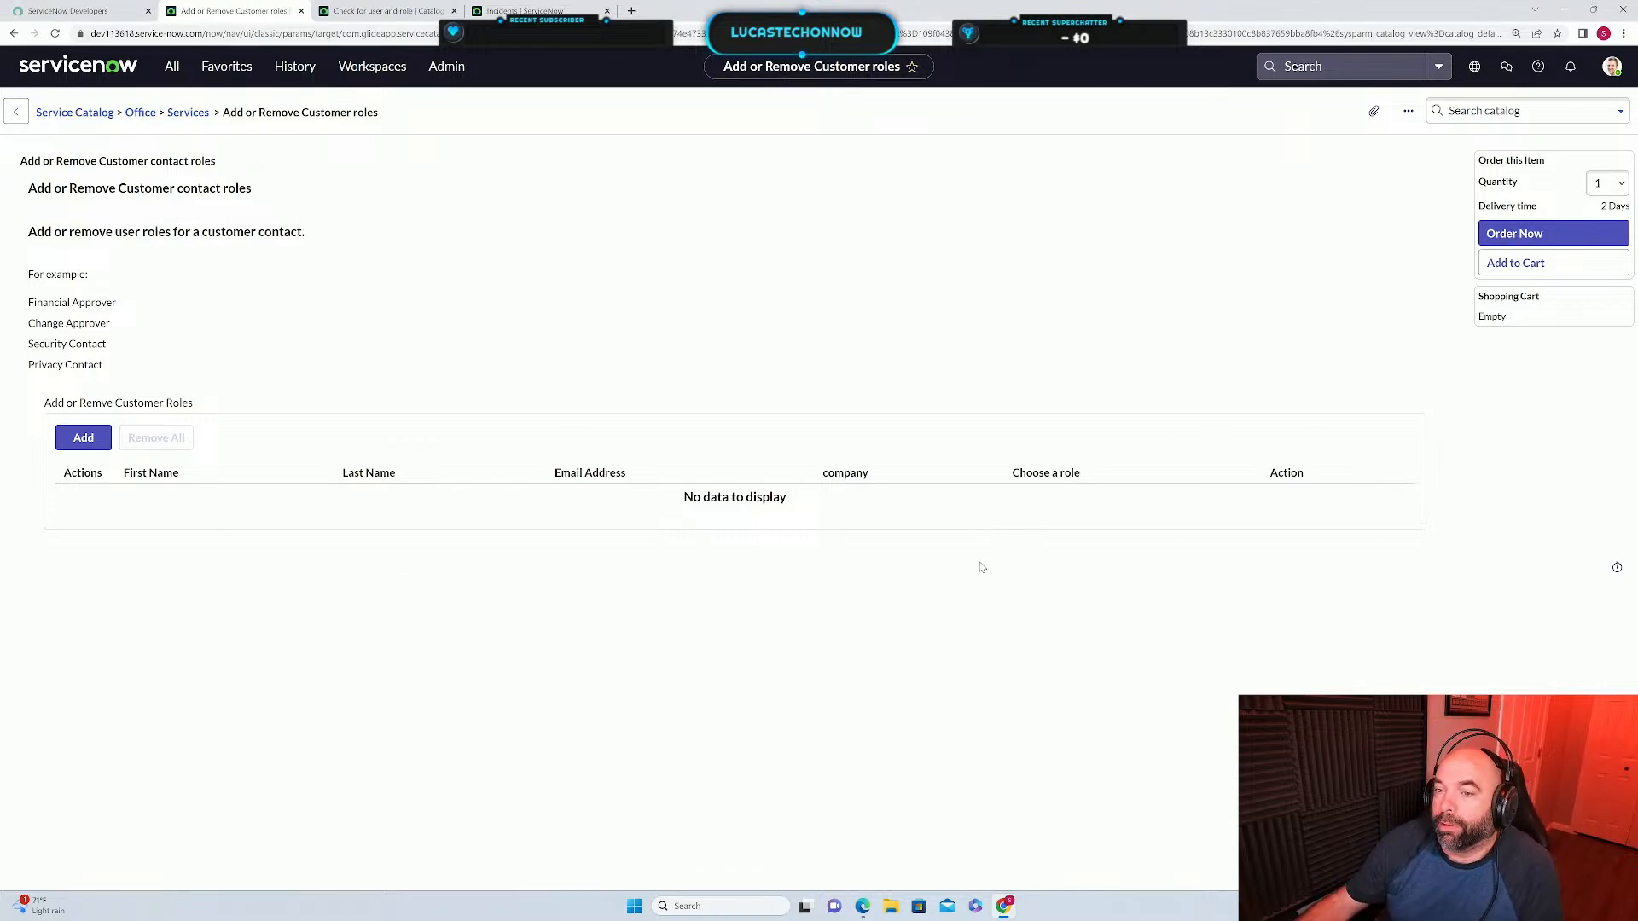
left_click(75, 443)
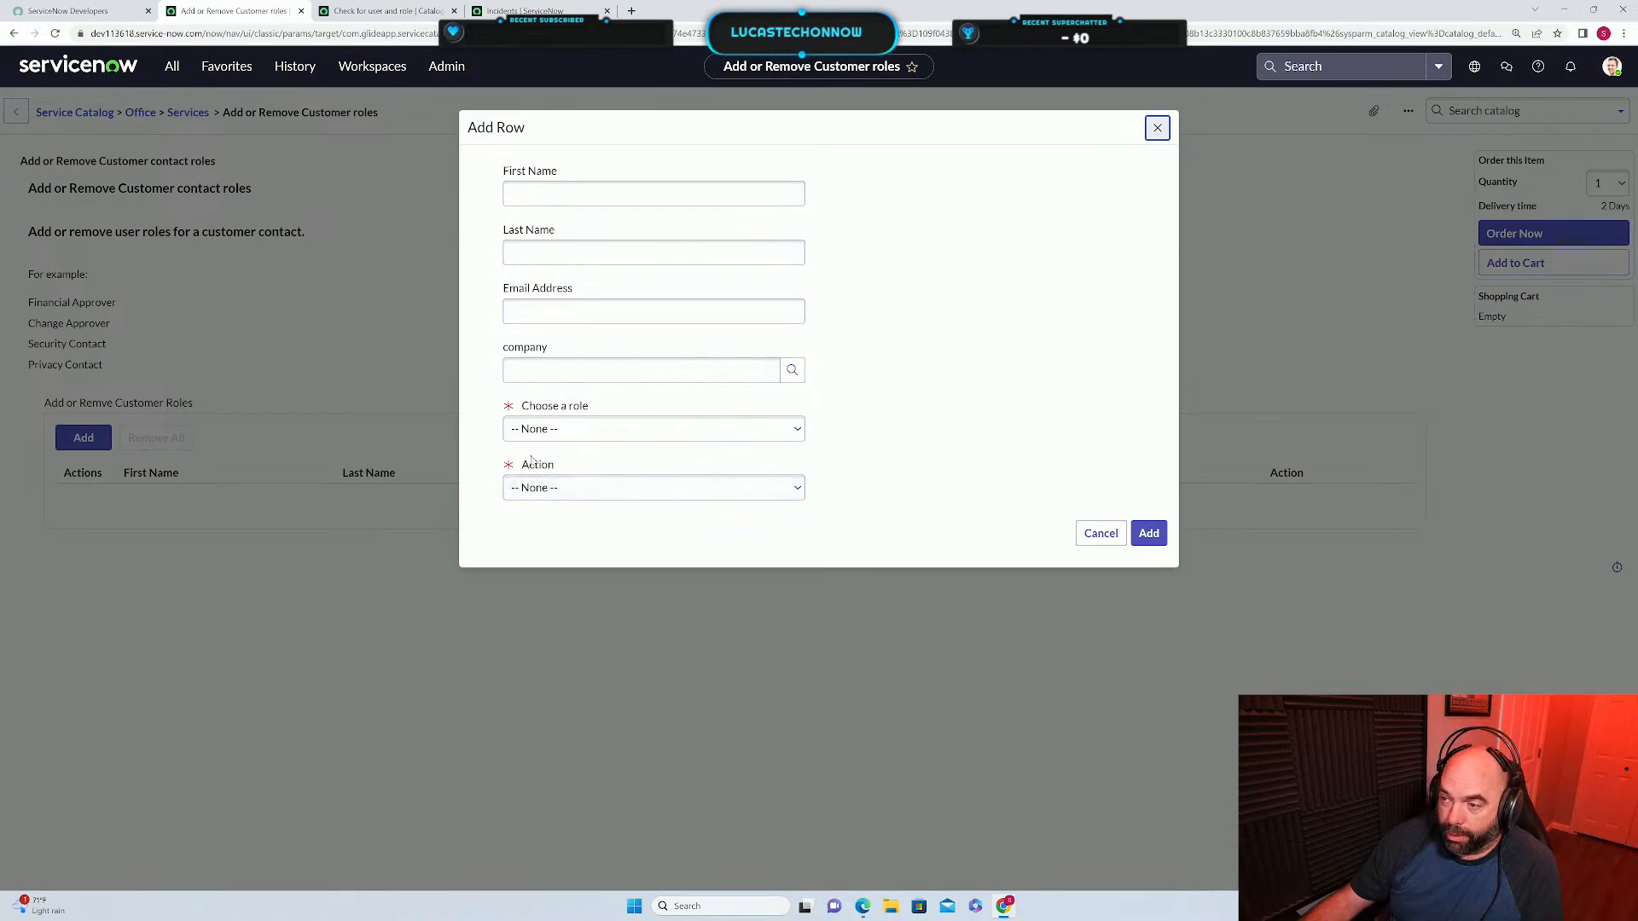
Review the None/Add/Remove Action choices, then cancel the Add Row dialog without adding a row.
left_click(504, 487)
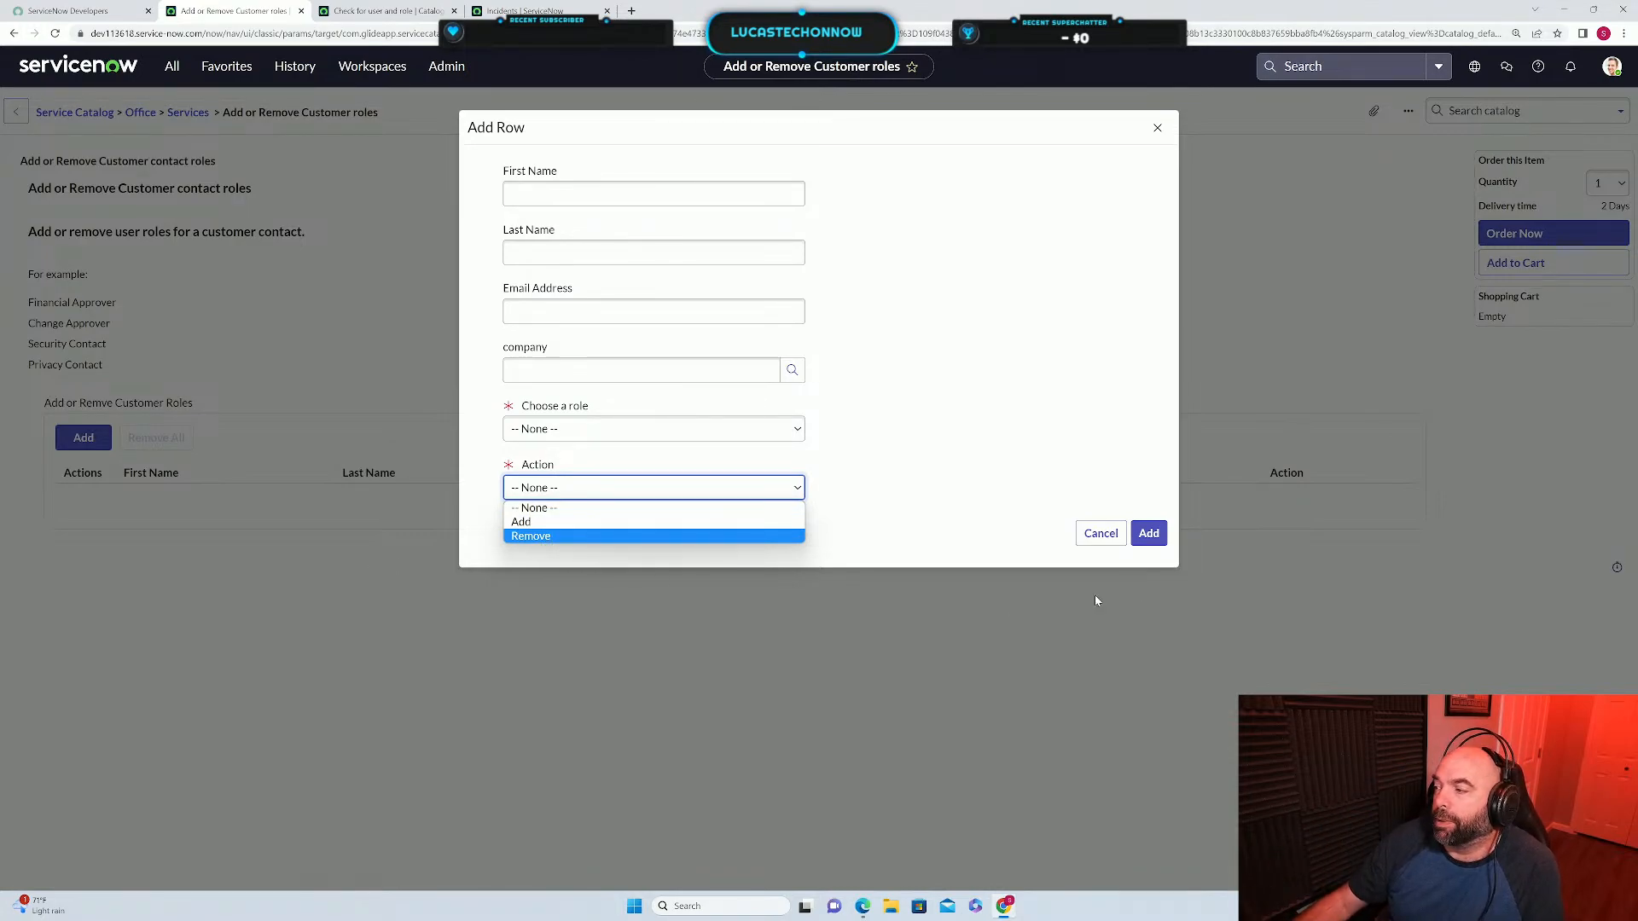
left_click(1094, 538)
left_click(1095, 537)
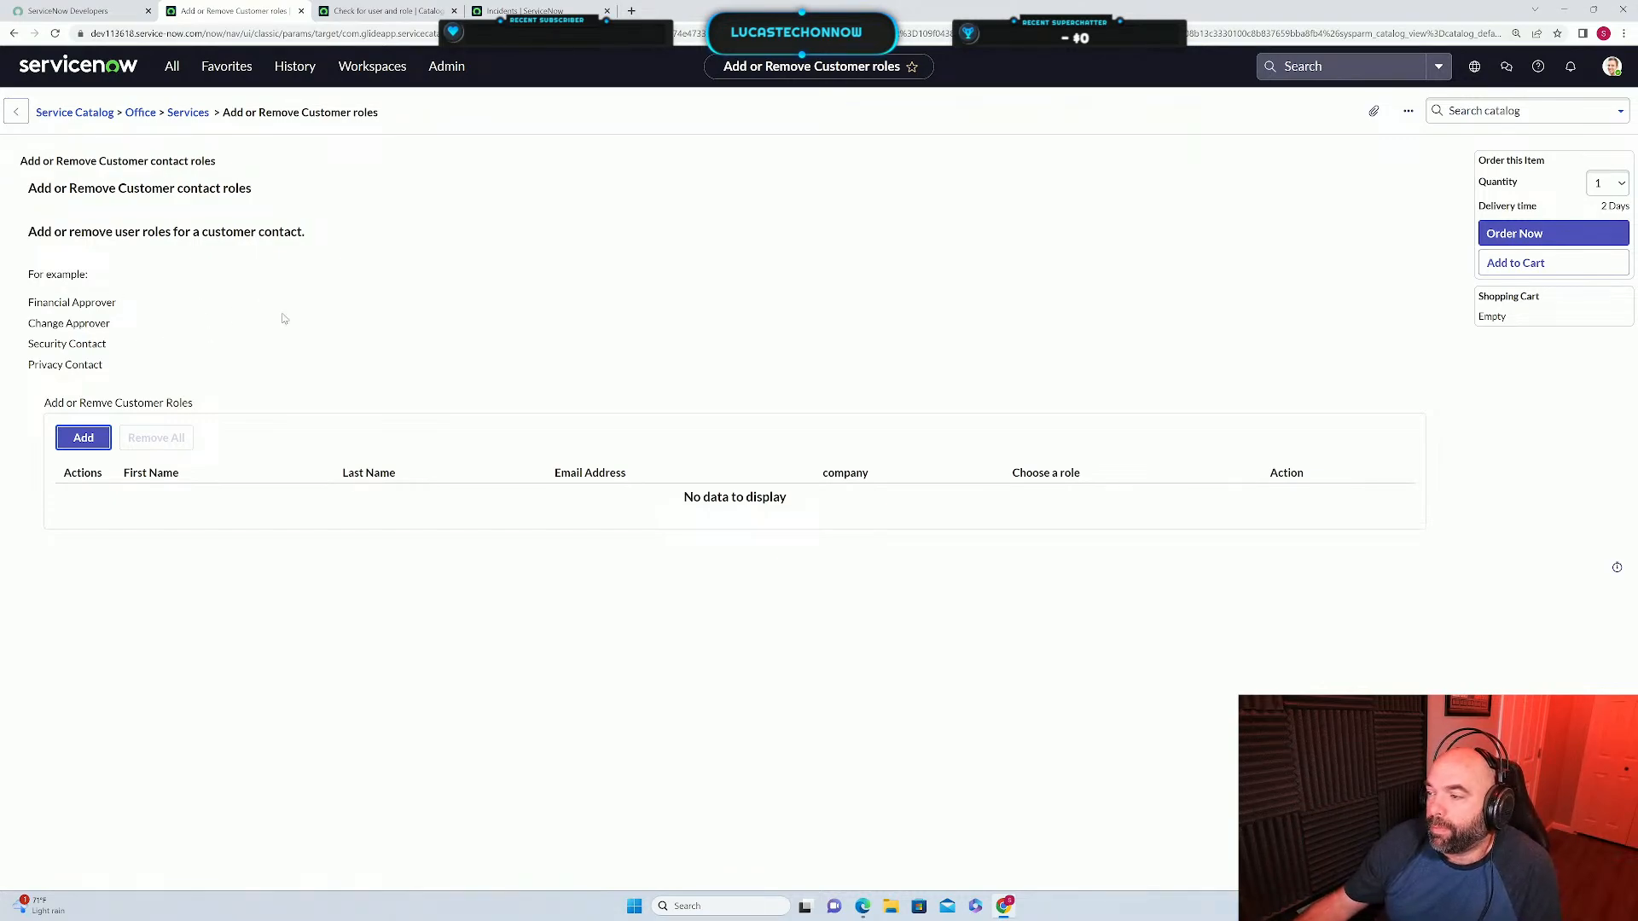
Reopen the Add Row dialog and enter the contact's first and last name.
left_click(83, 440)
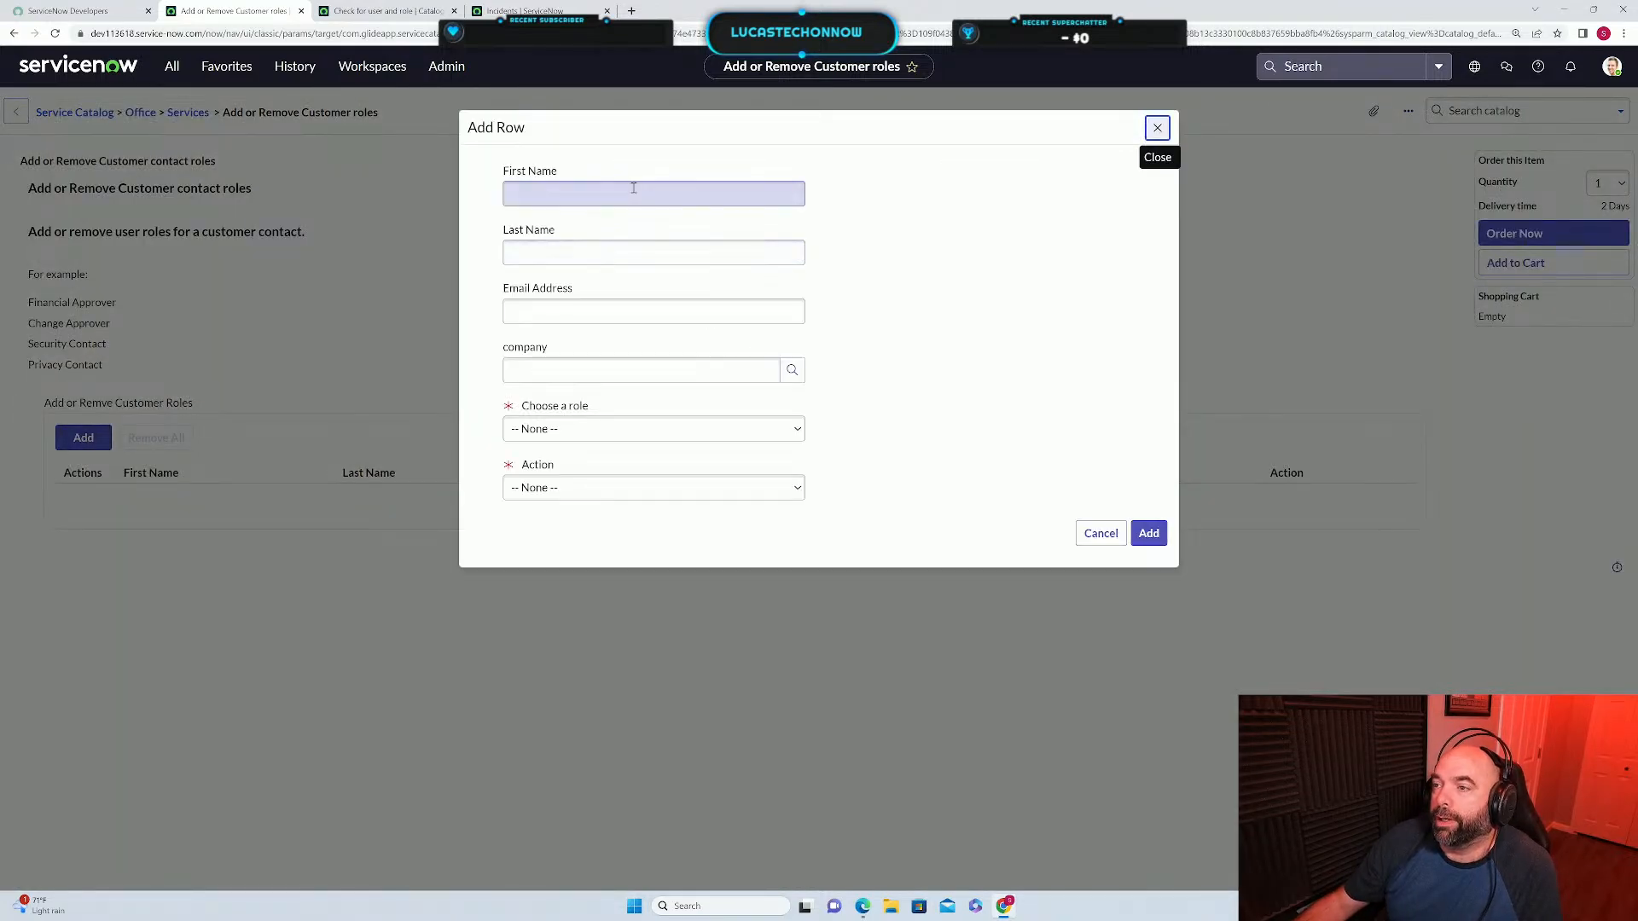
left_click(633, 188)
type("Abhel")
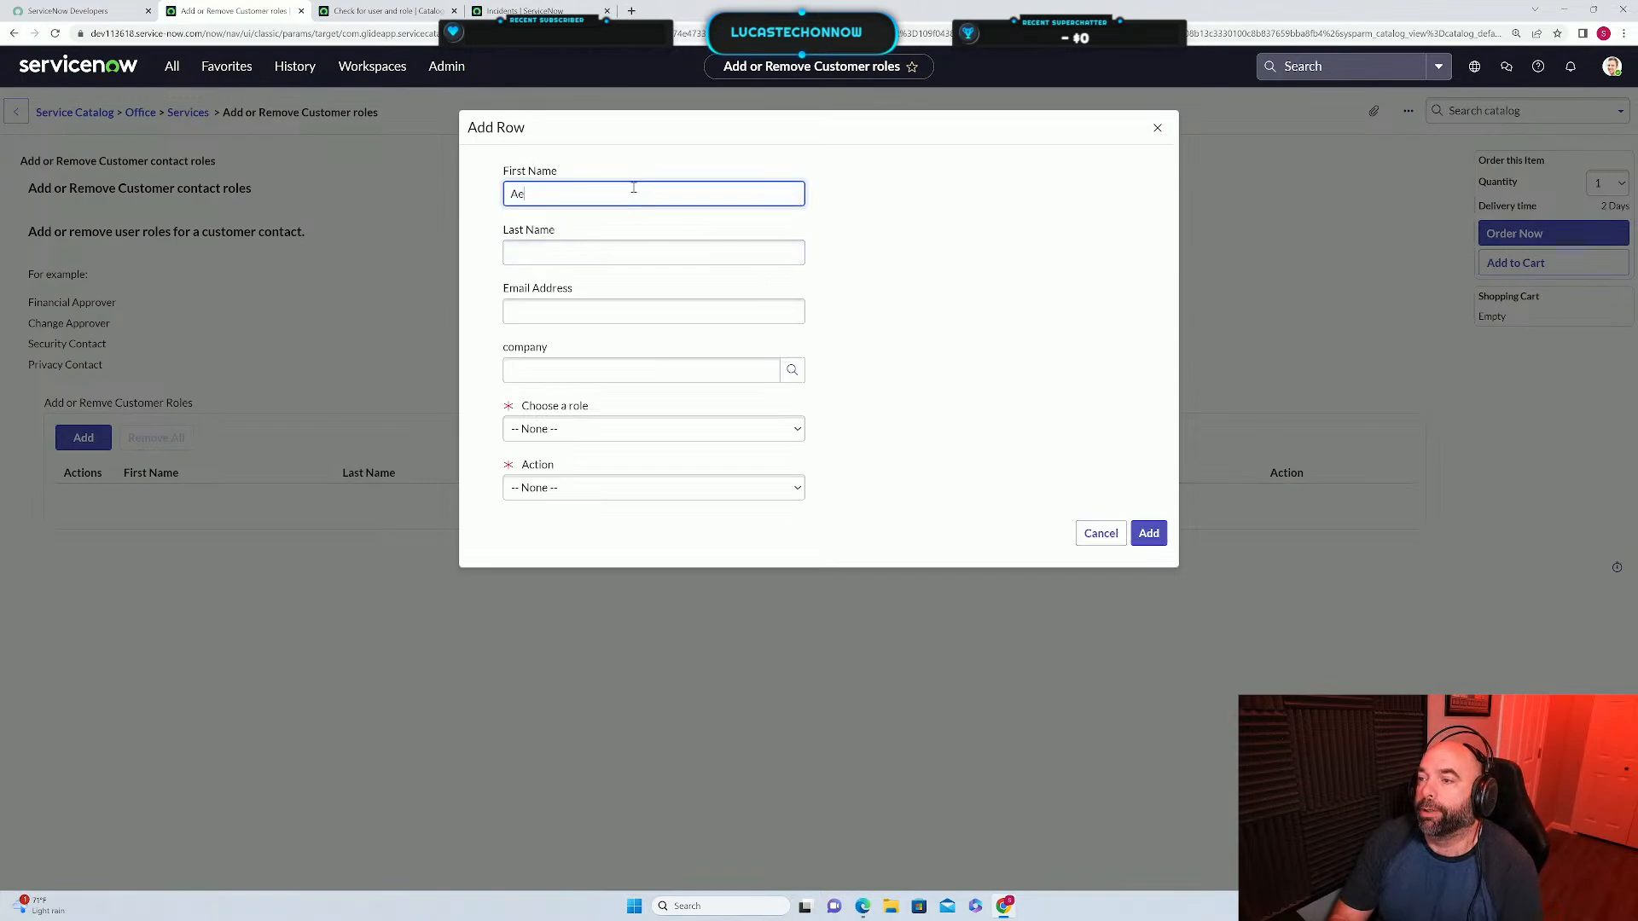
key("BackSpace")
key("BackSpace")
key("BackSpace")
type("el")
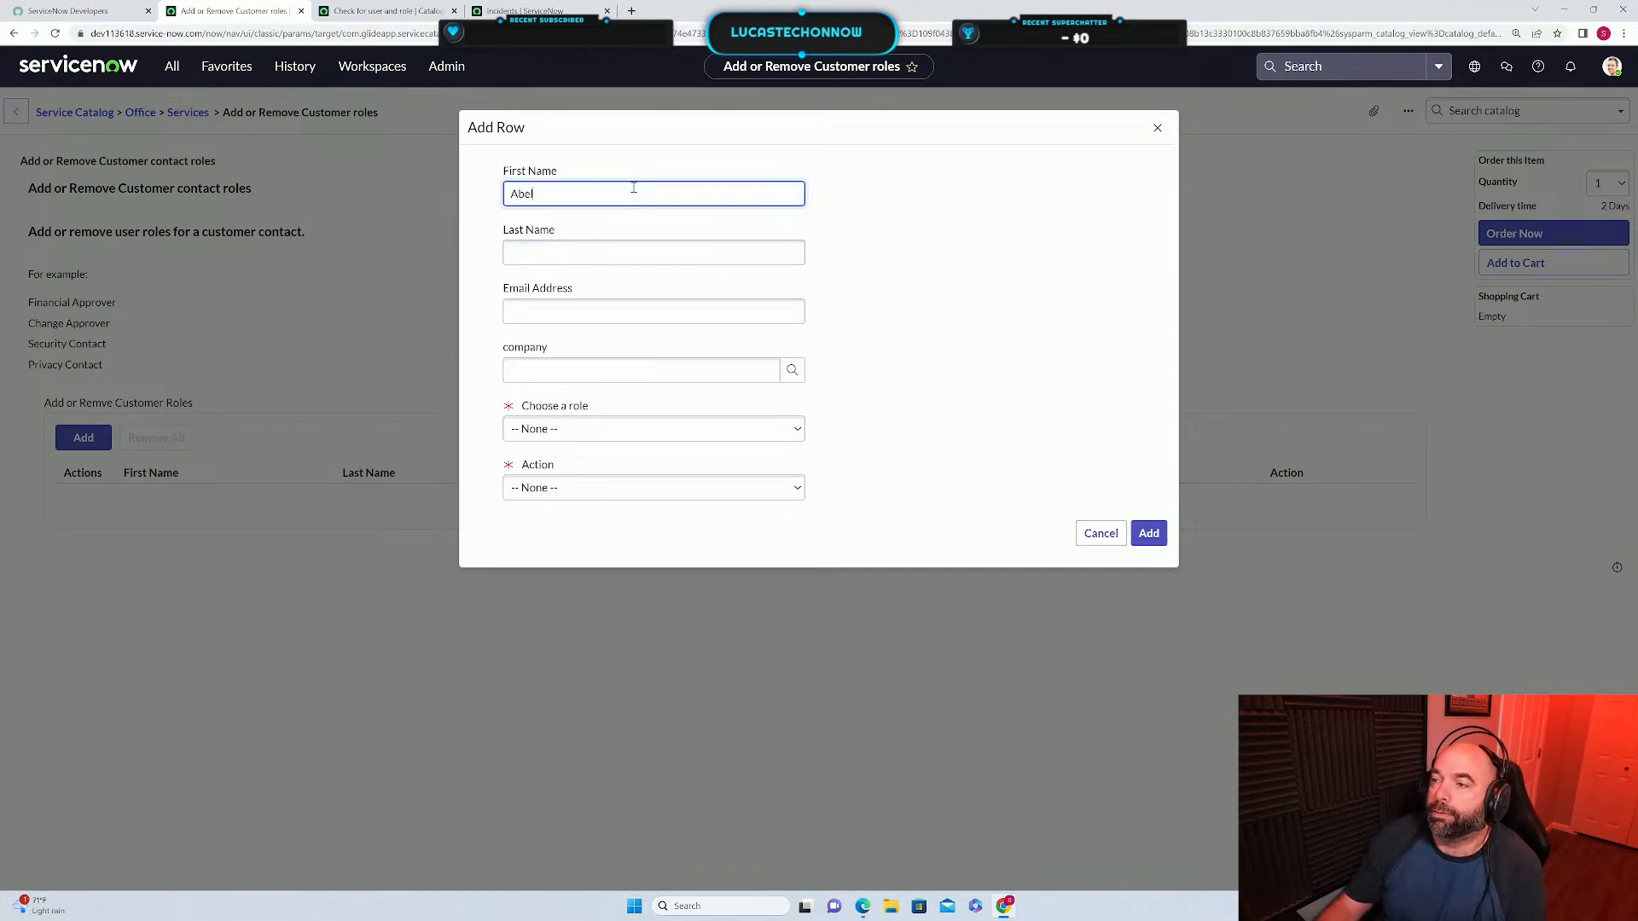
left_click(576, 254)
type("Tuter")
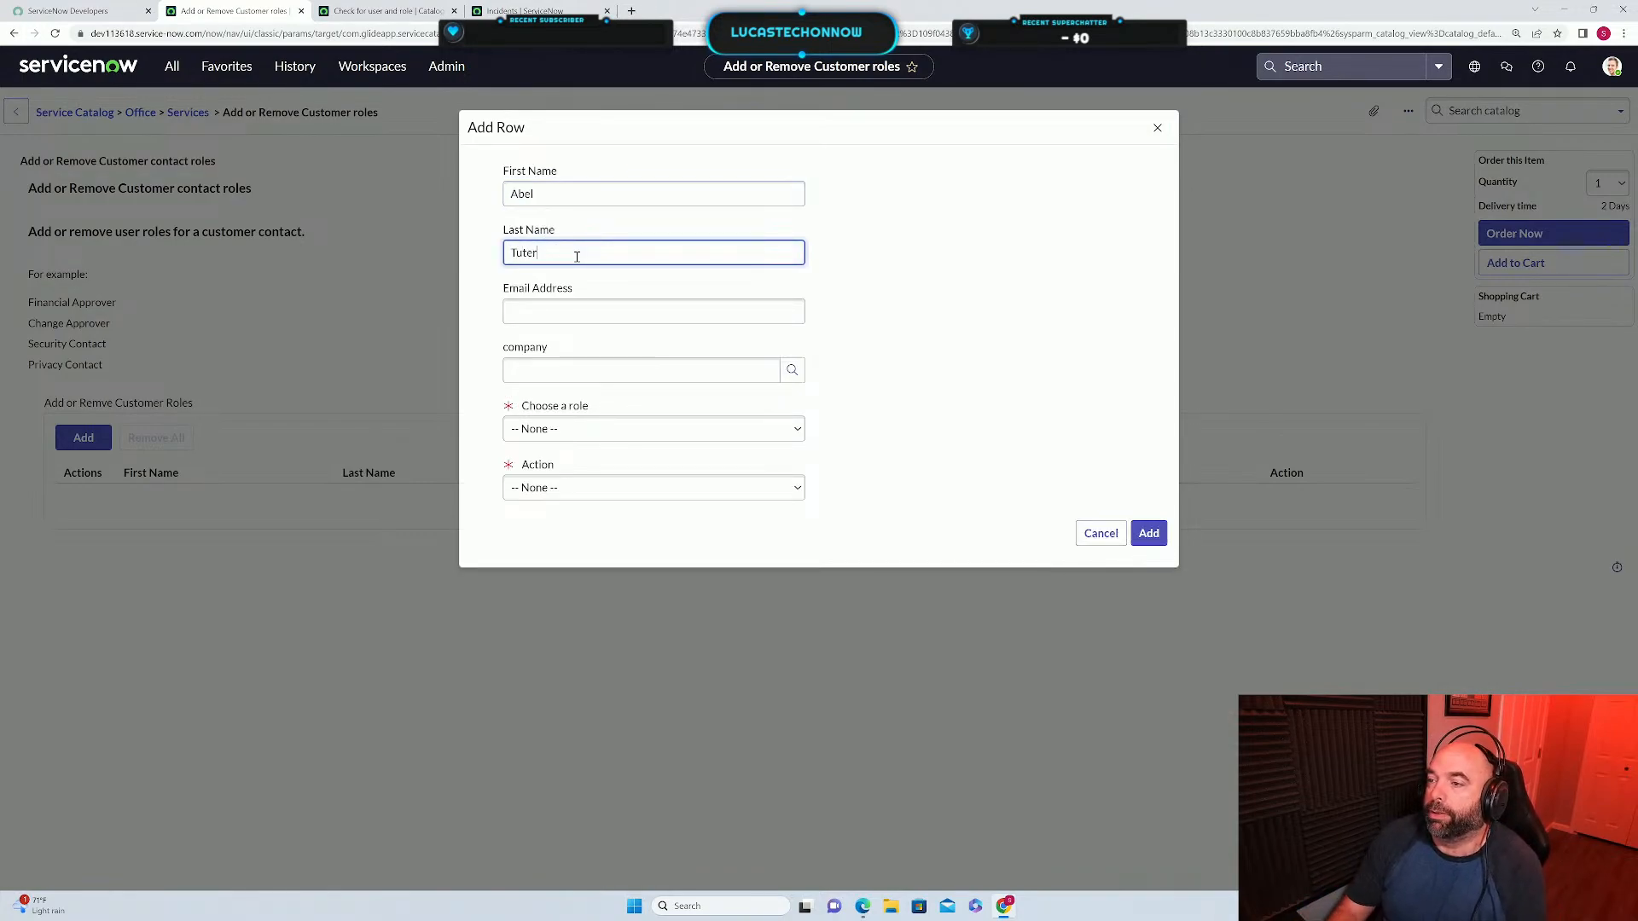
Fill in the contact's e-mail address and choose company ACME North America.
left_click(578, 313)
type("abel")
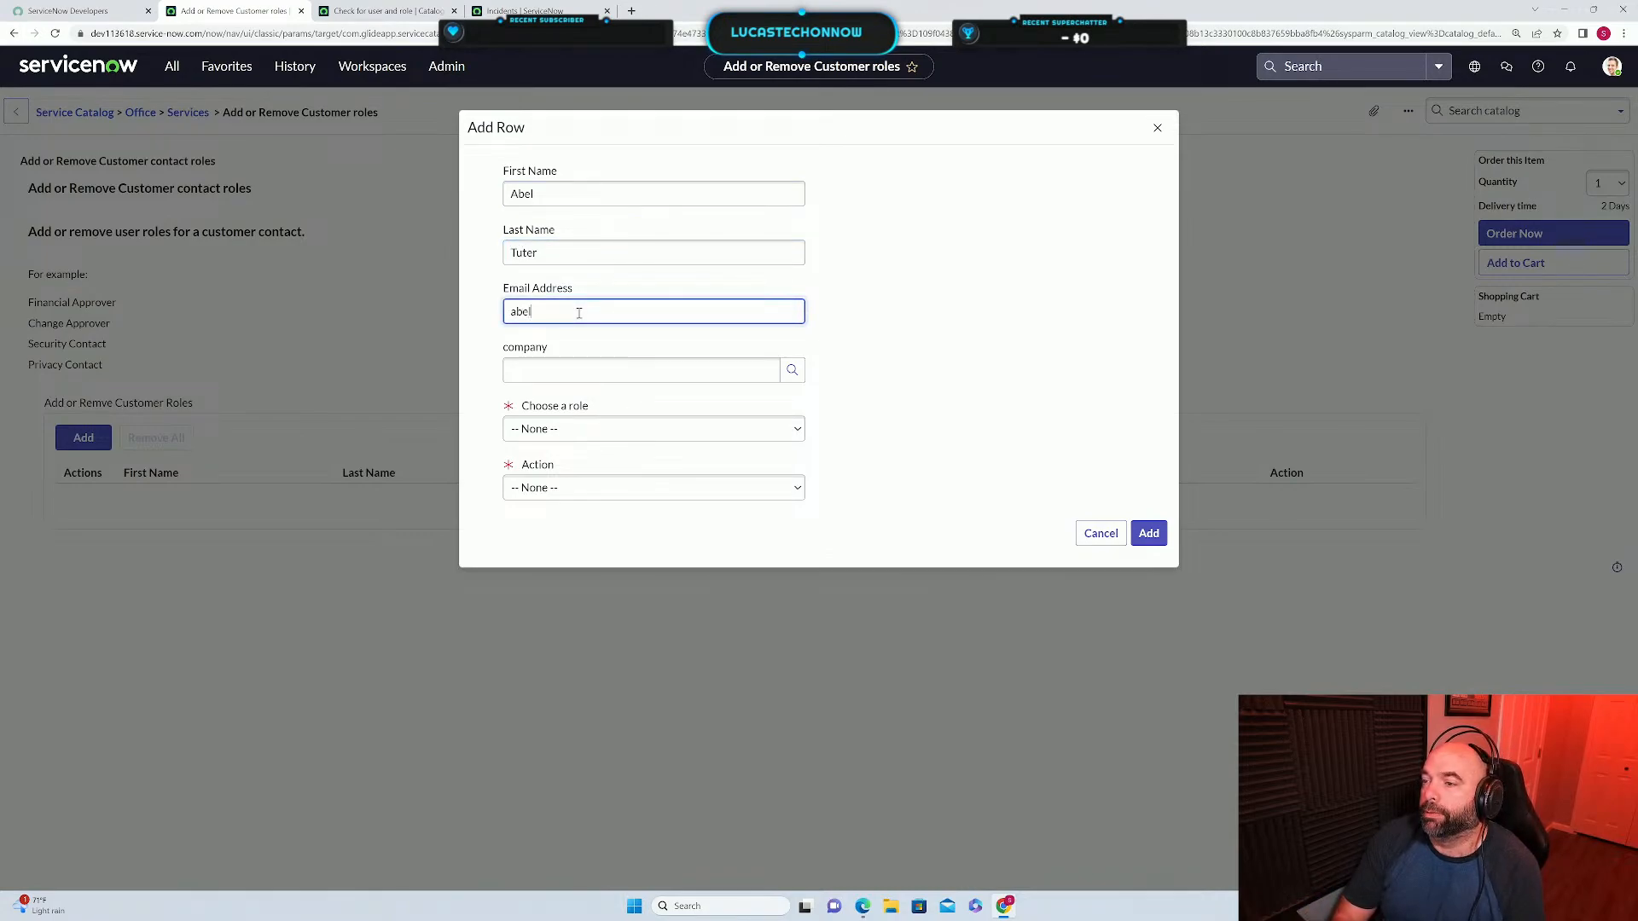
type(".tuter")
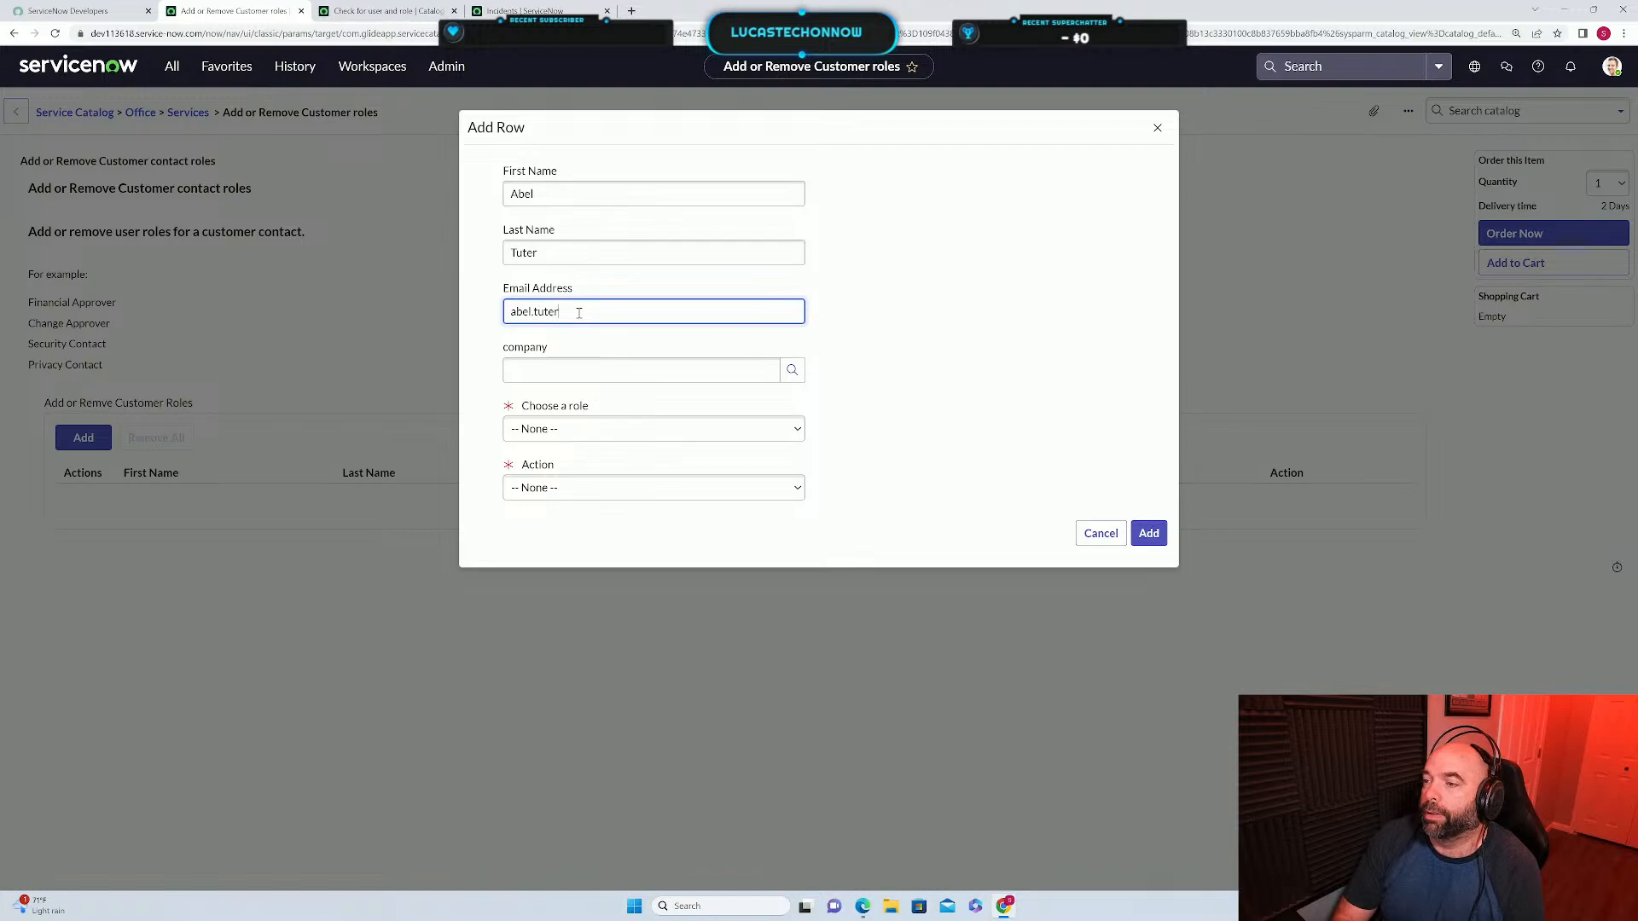
type("@exampole.com")
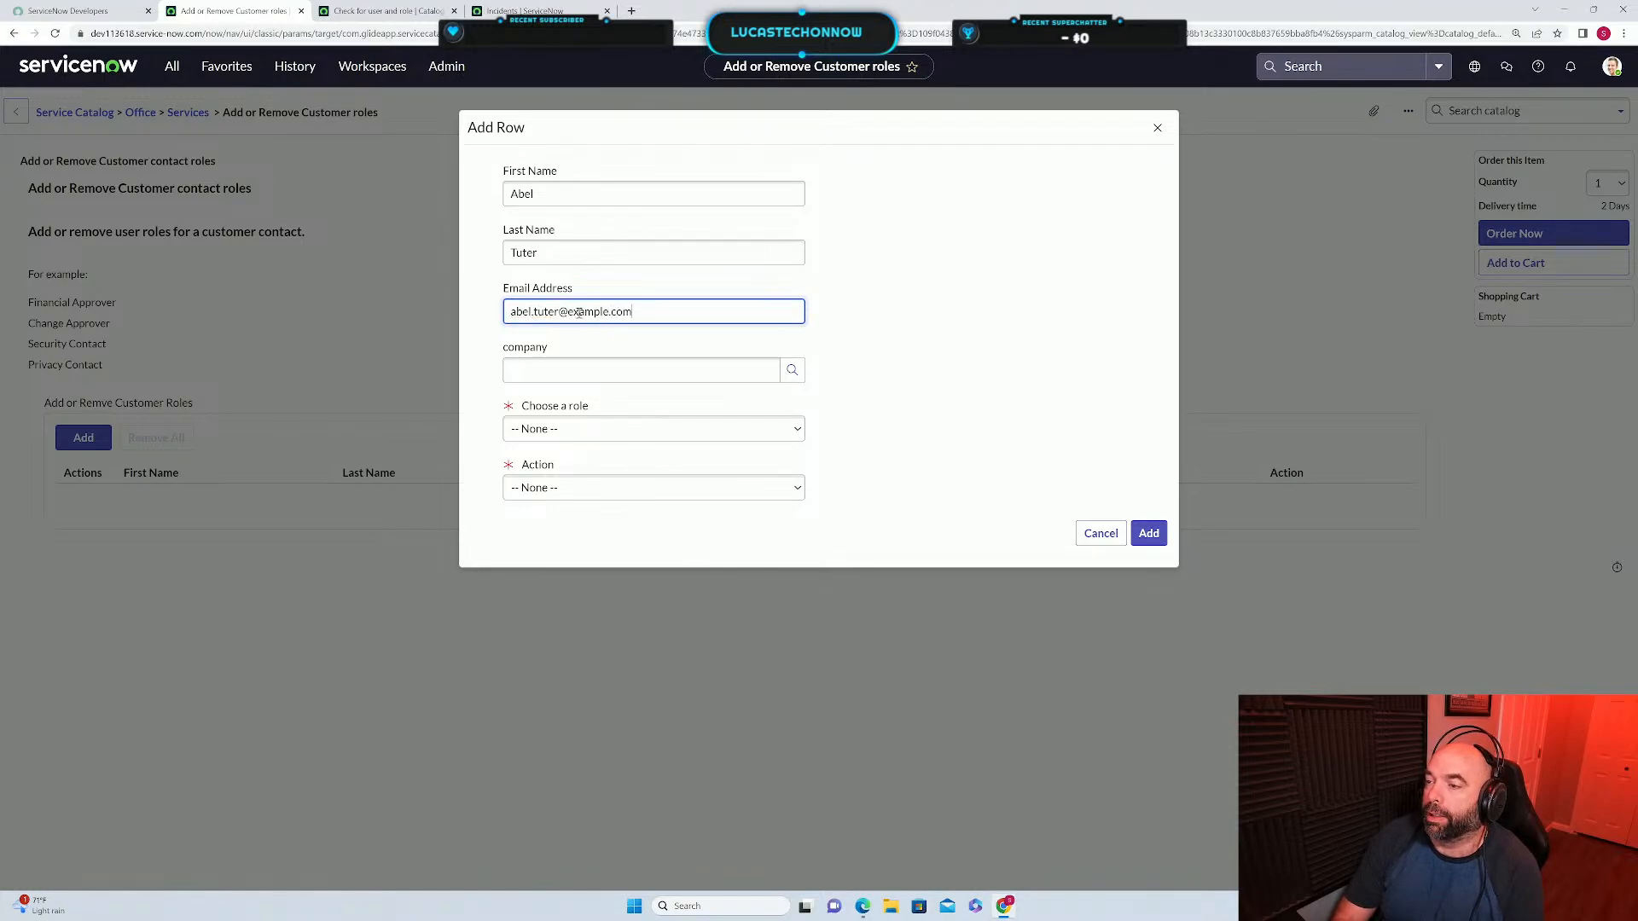
left_click(590, 370)
type("acme n")
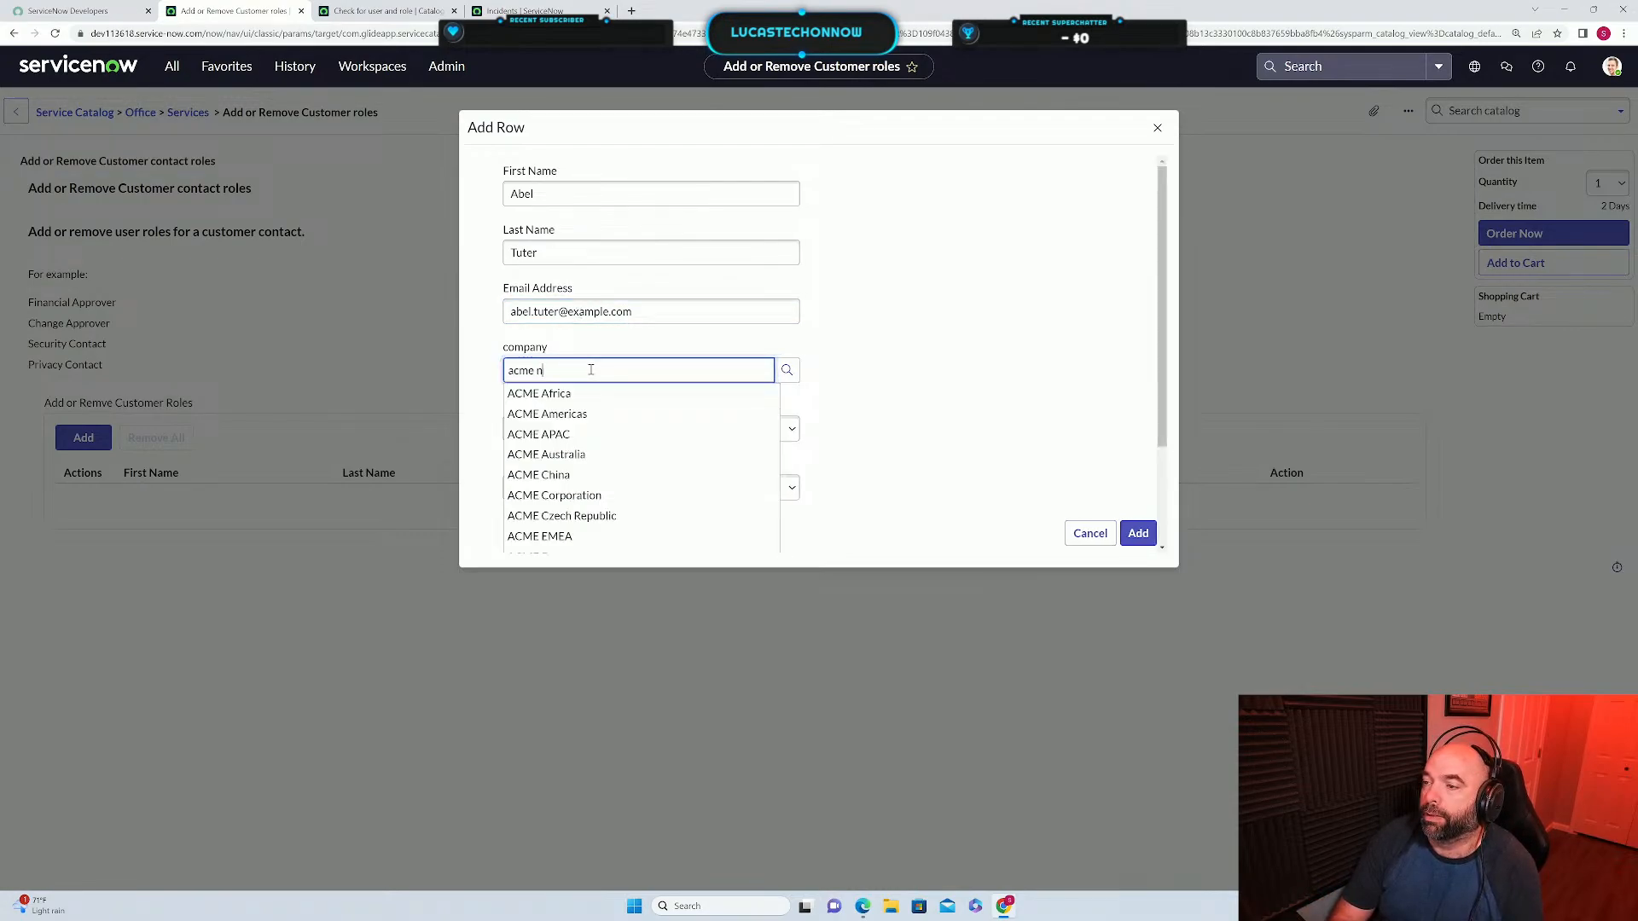
type("o")
left_click(587, 397)
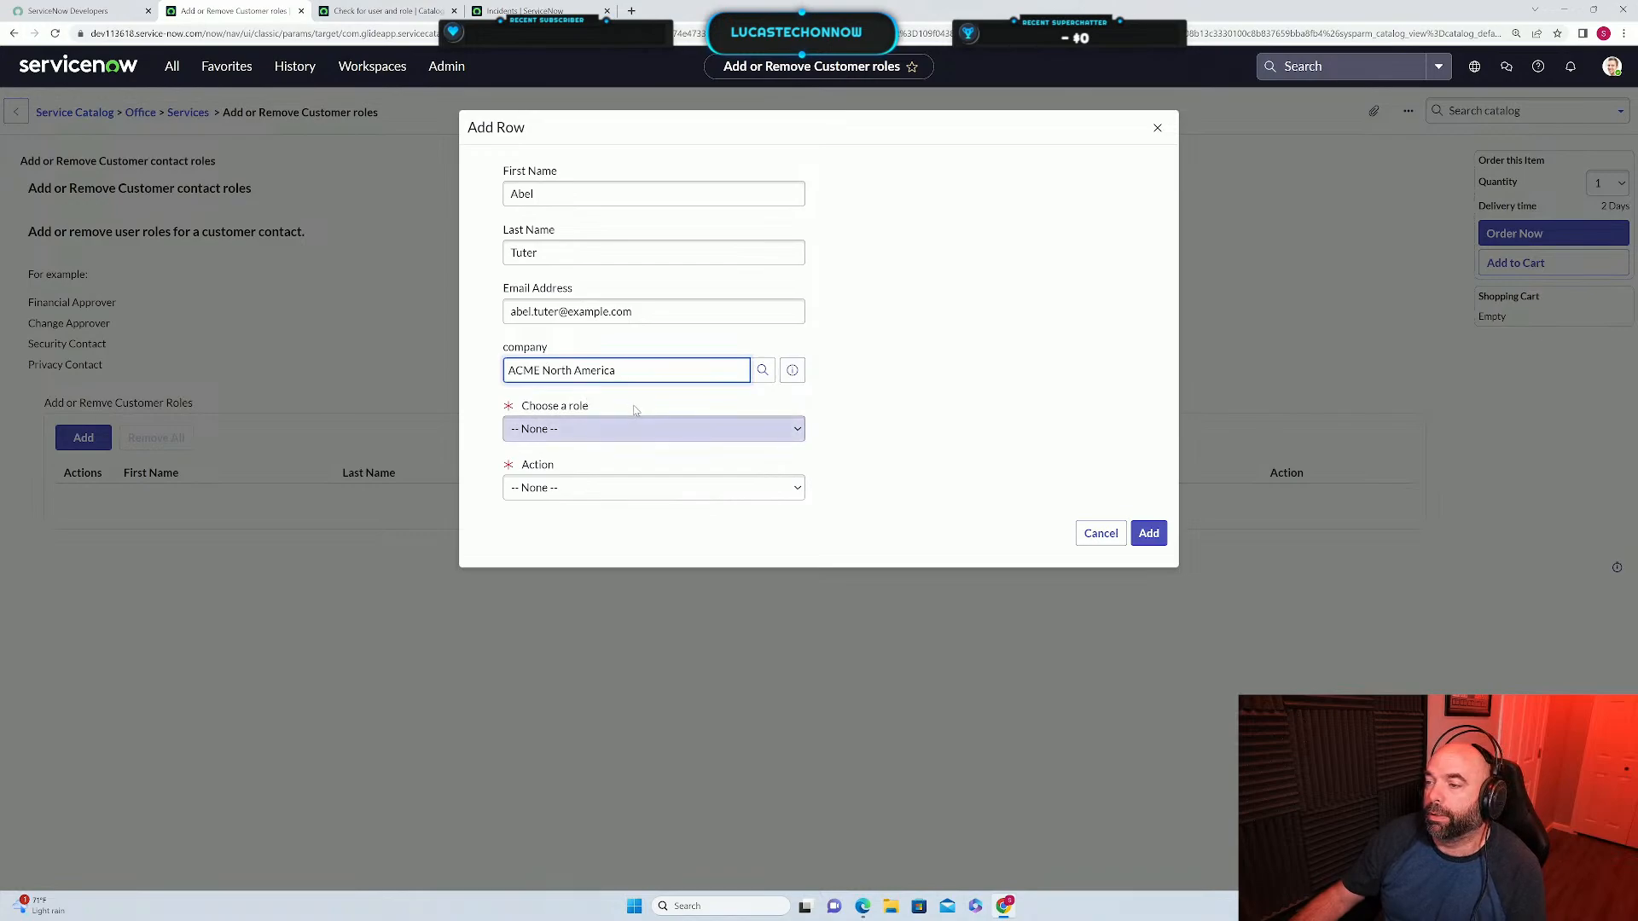
left_click(618, 433)
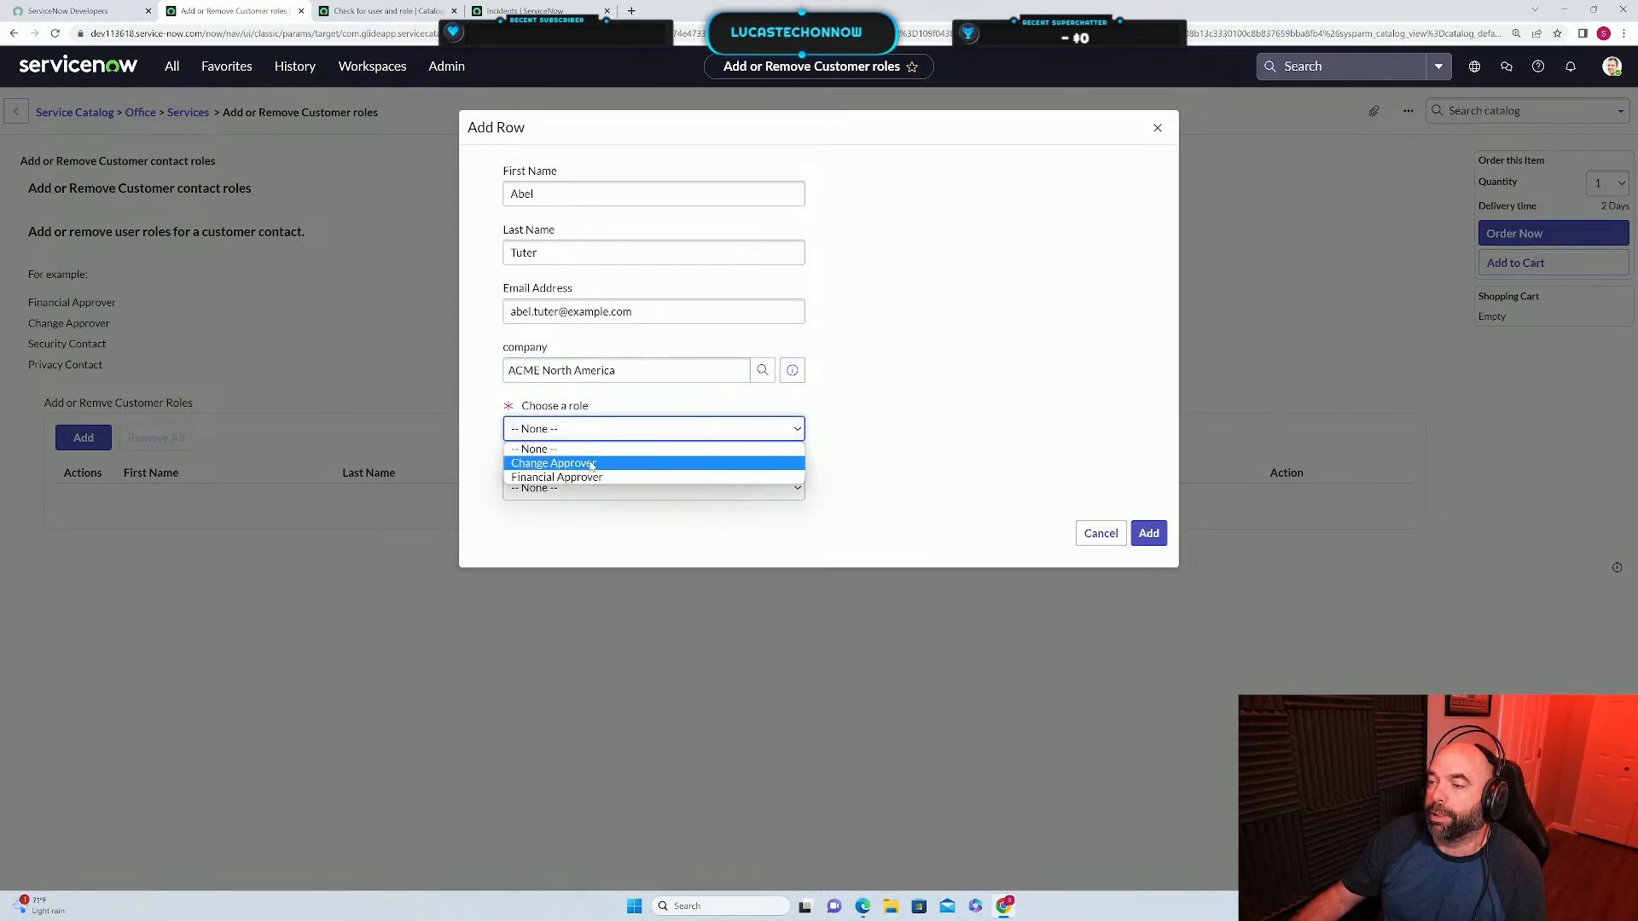
Set the row's role to Financial Approver instead of Change Approver, action Add, and add it.
left_click(590, 463)
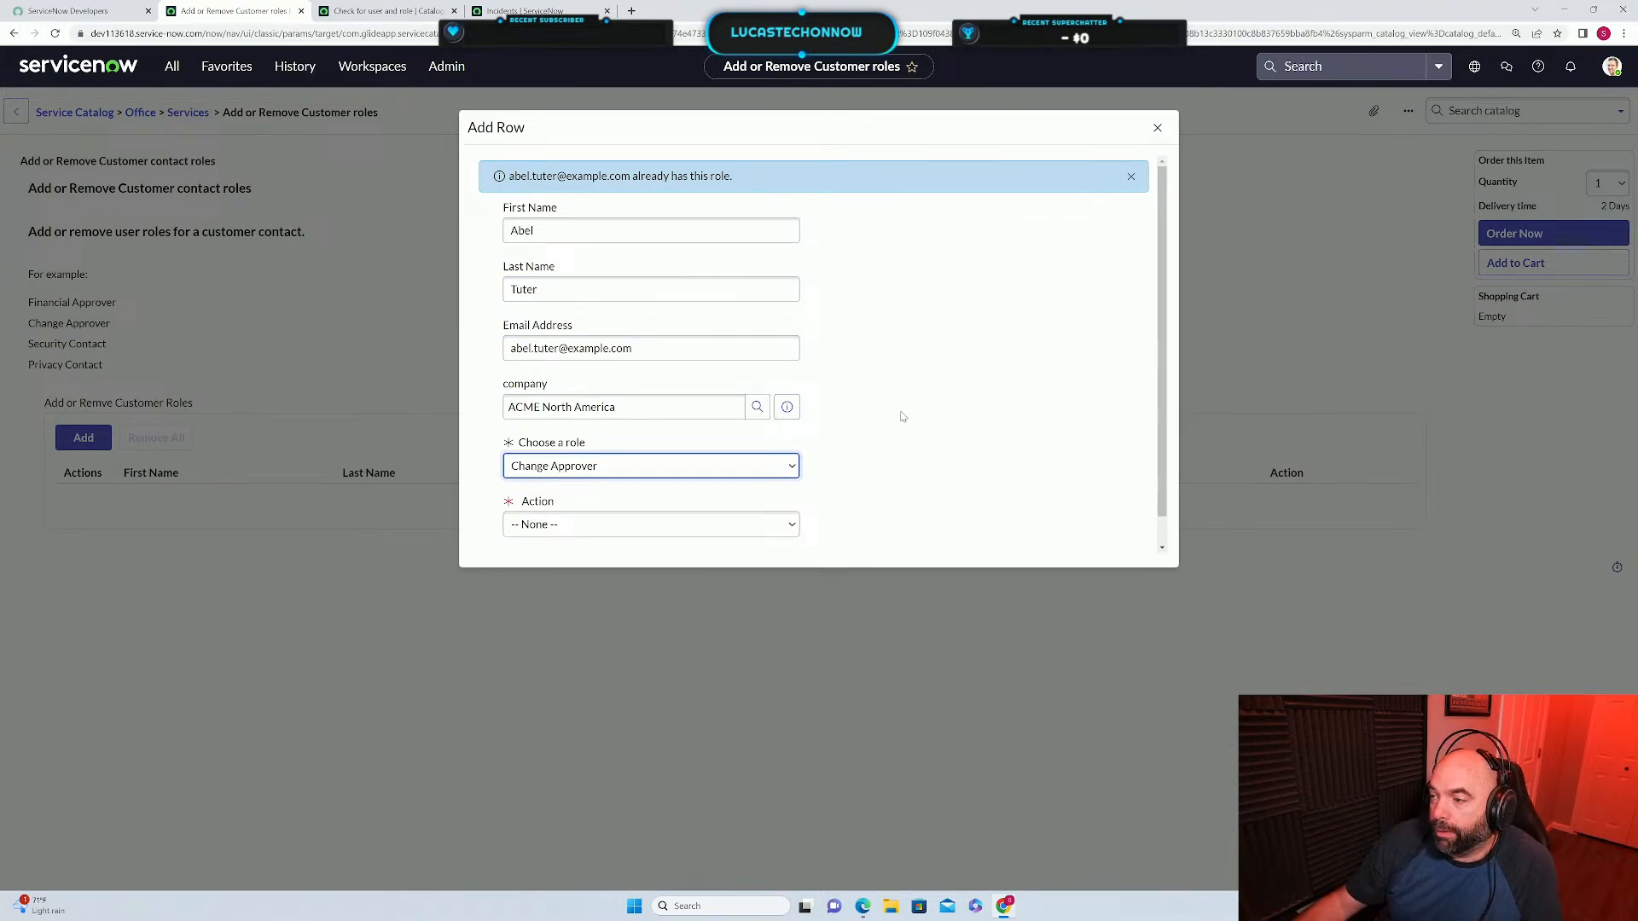
scroll(944, 432, "down", 1)
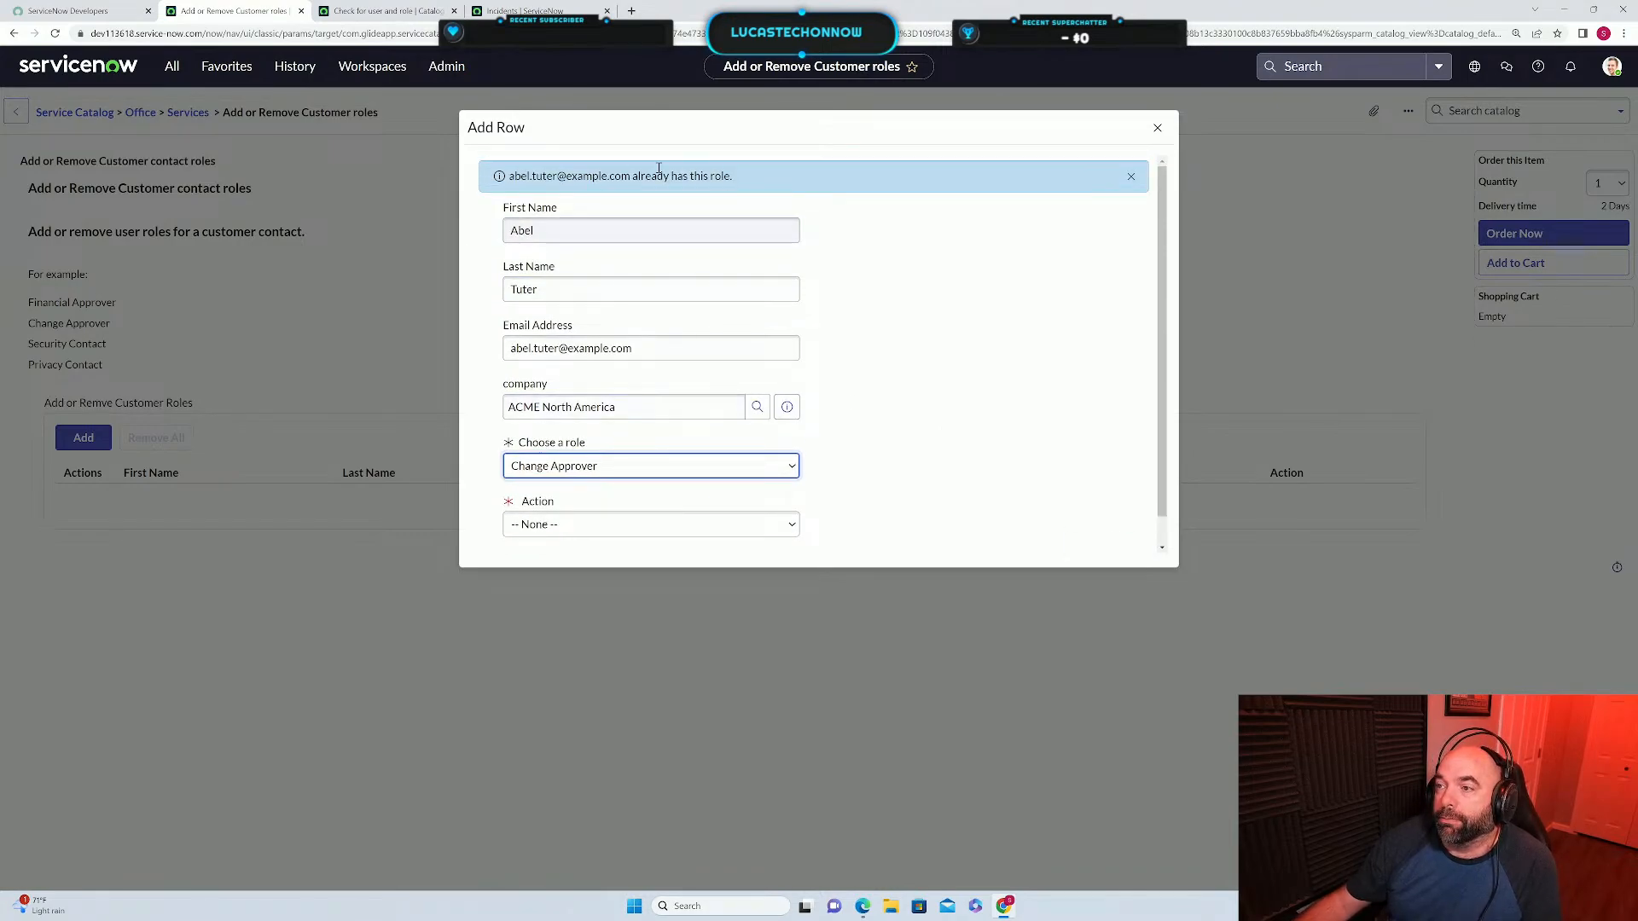
scroll(1035, 530, "down", 1)
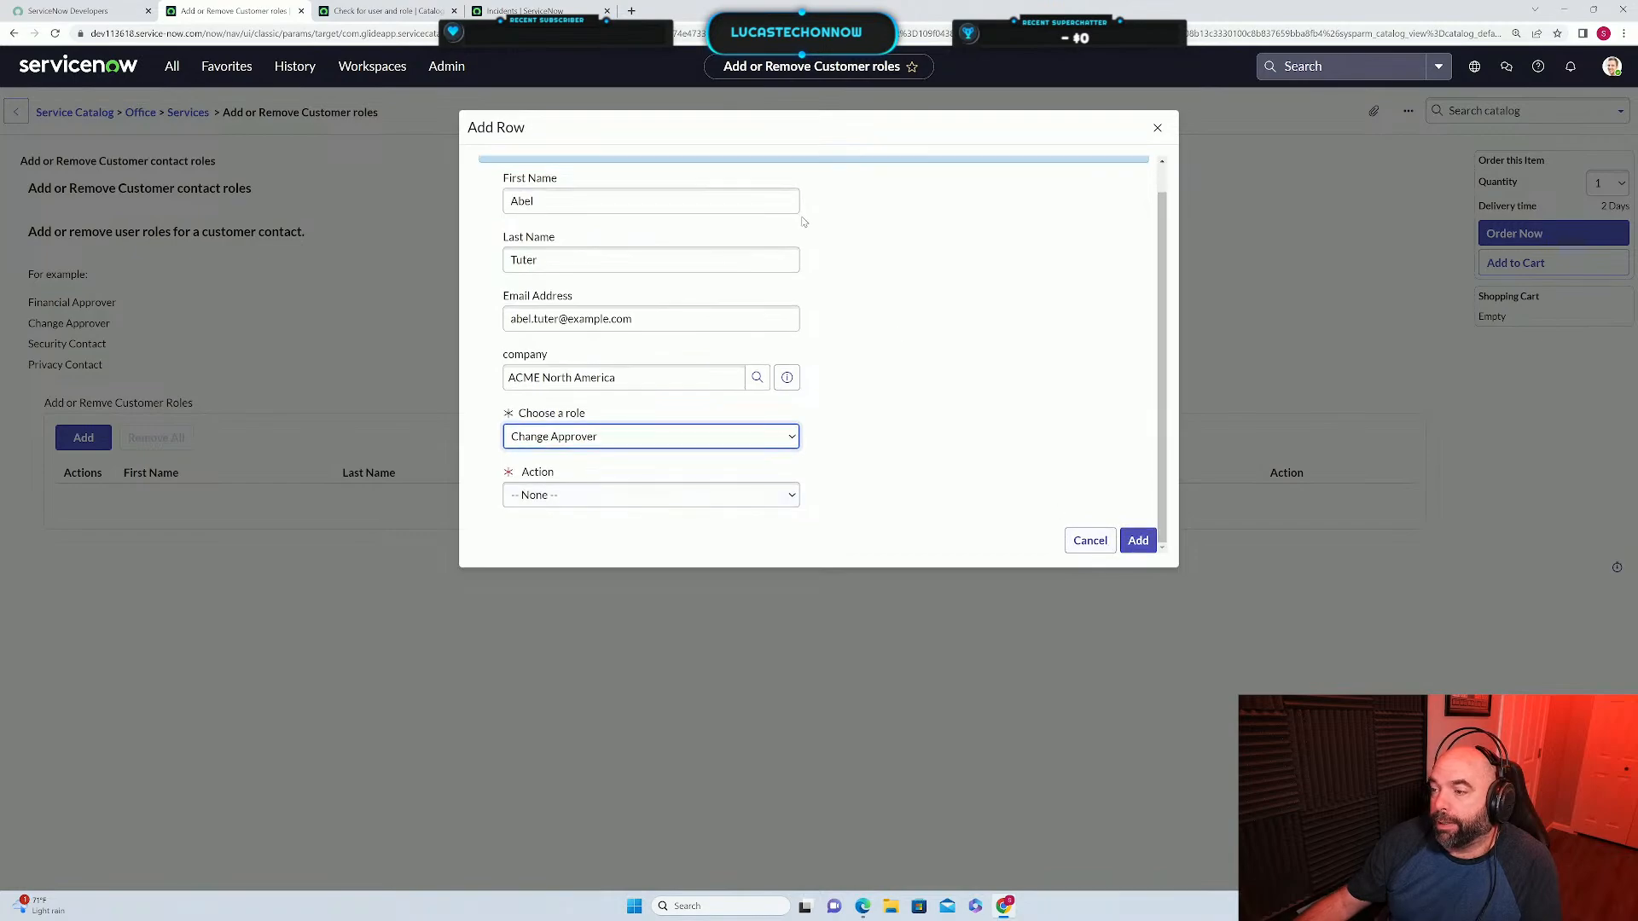
left_click(635, 440)
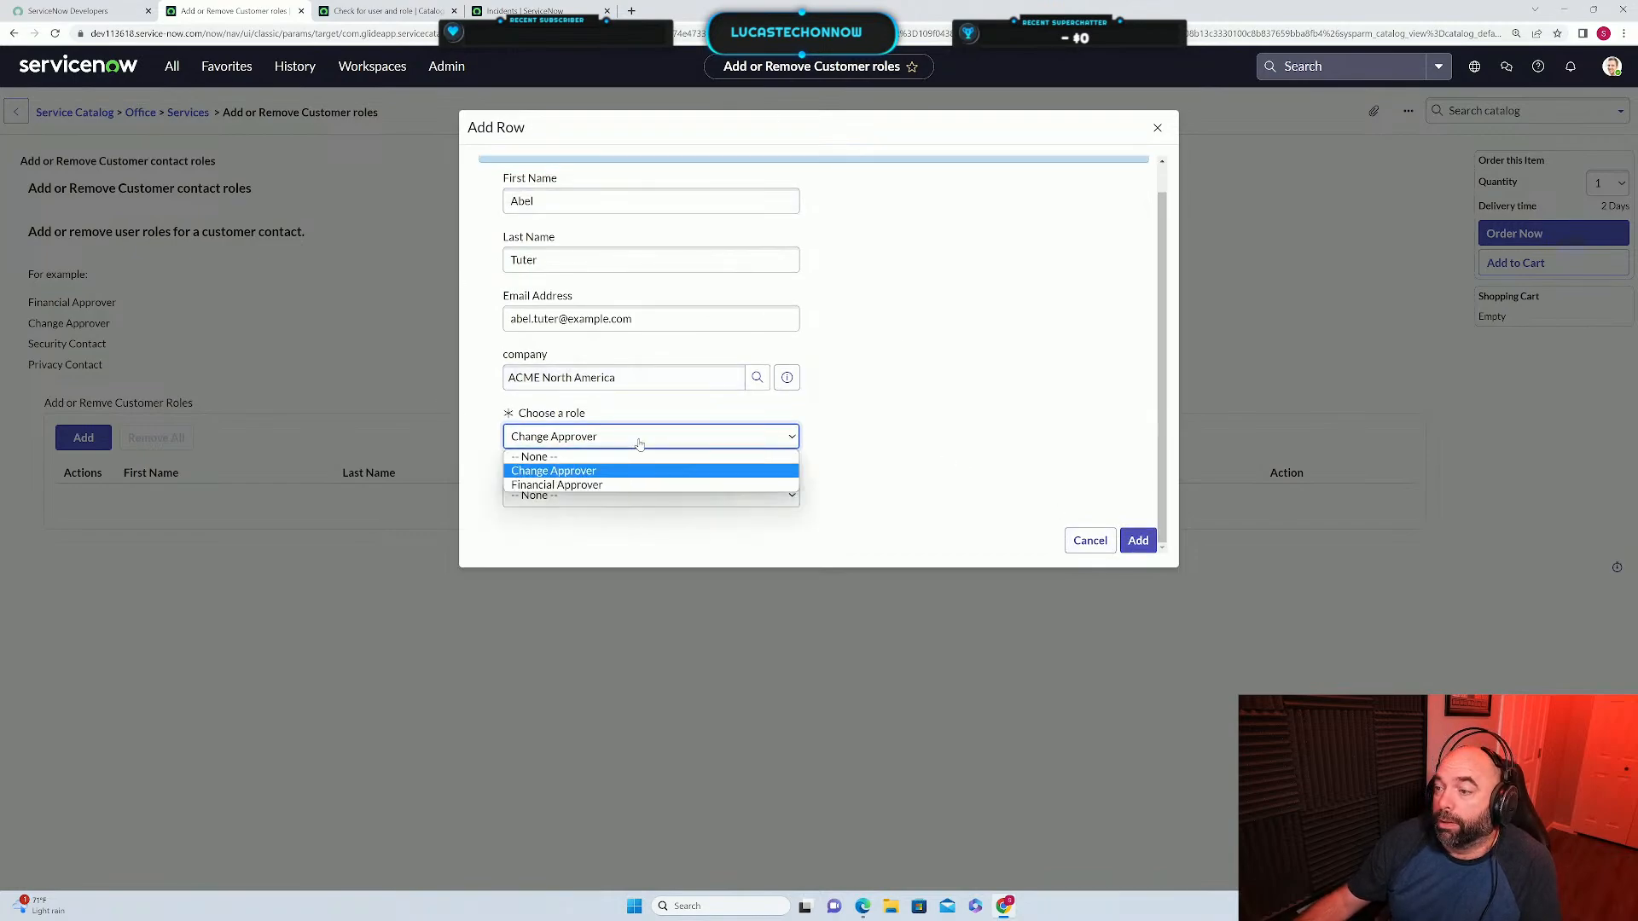
left_click(605, 490)
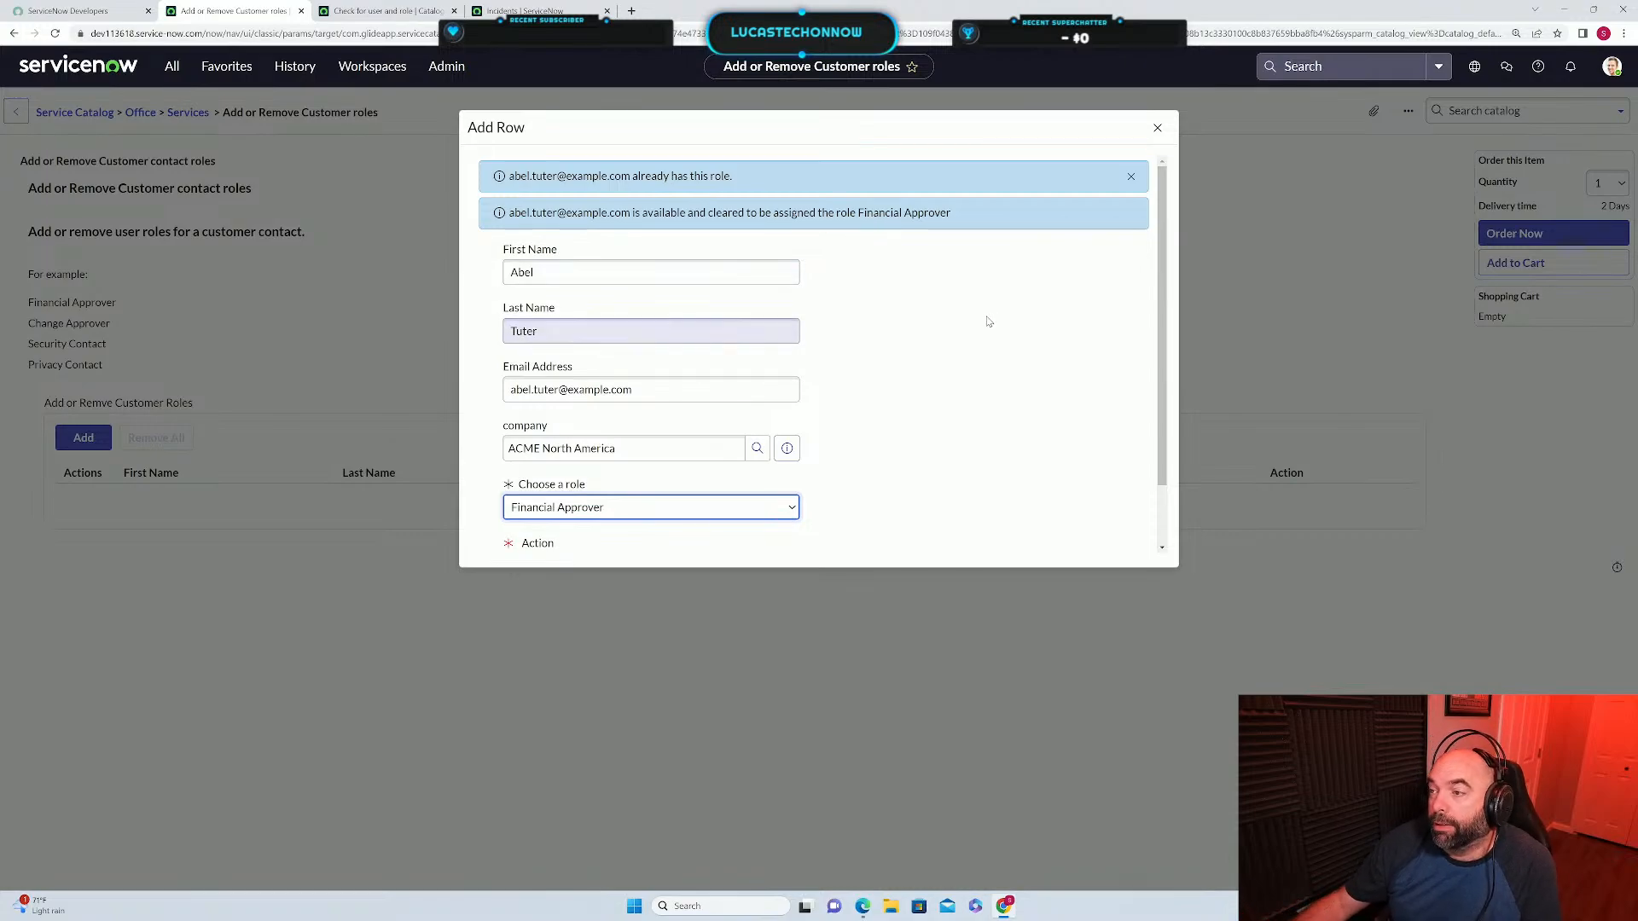
scroll(988, 321, "down", 2)
left_click(653, 495)
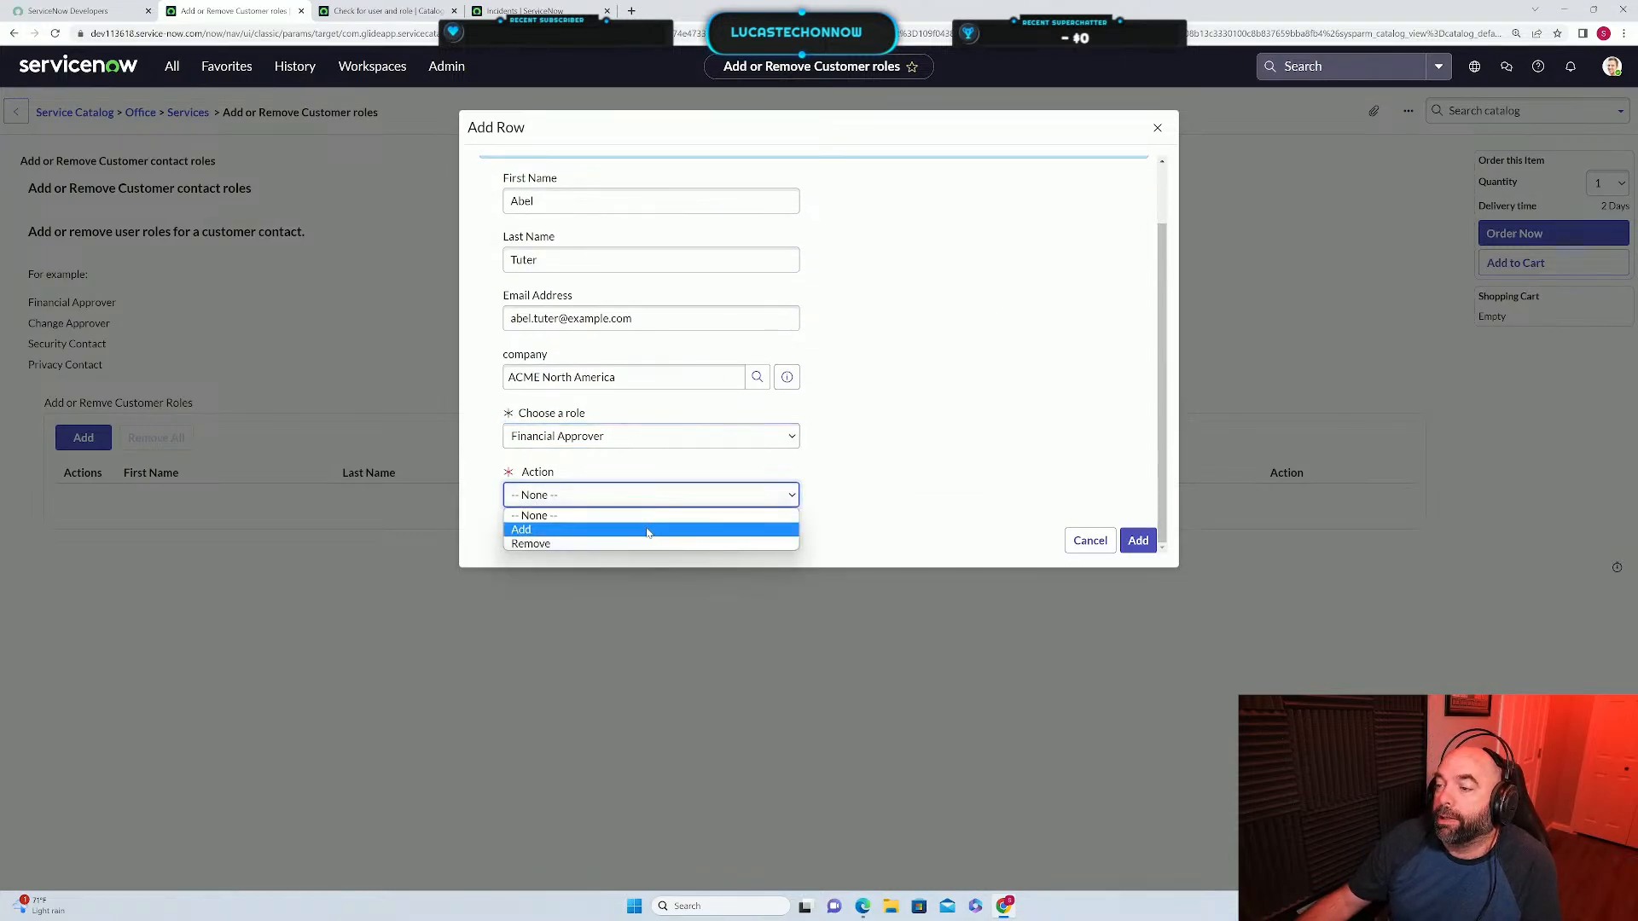
left_click(647, 529)
left_click(1138, 541)
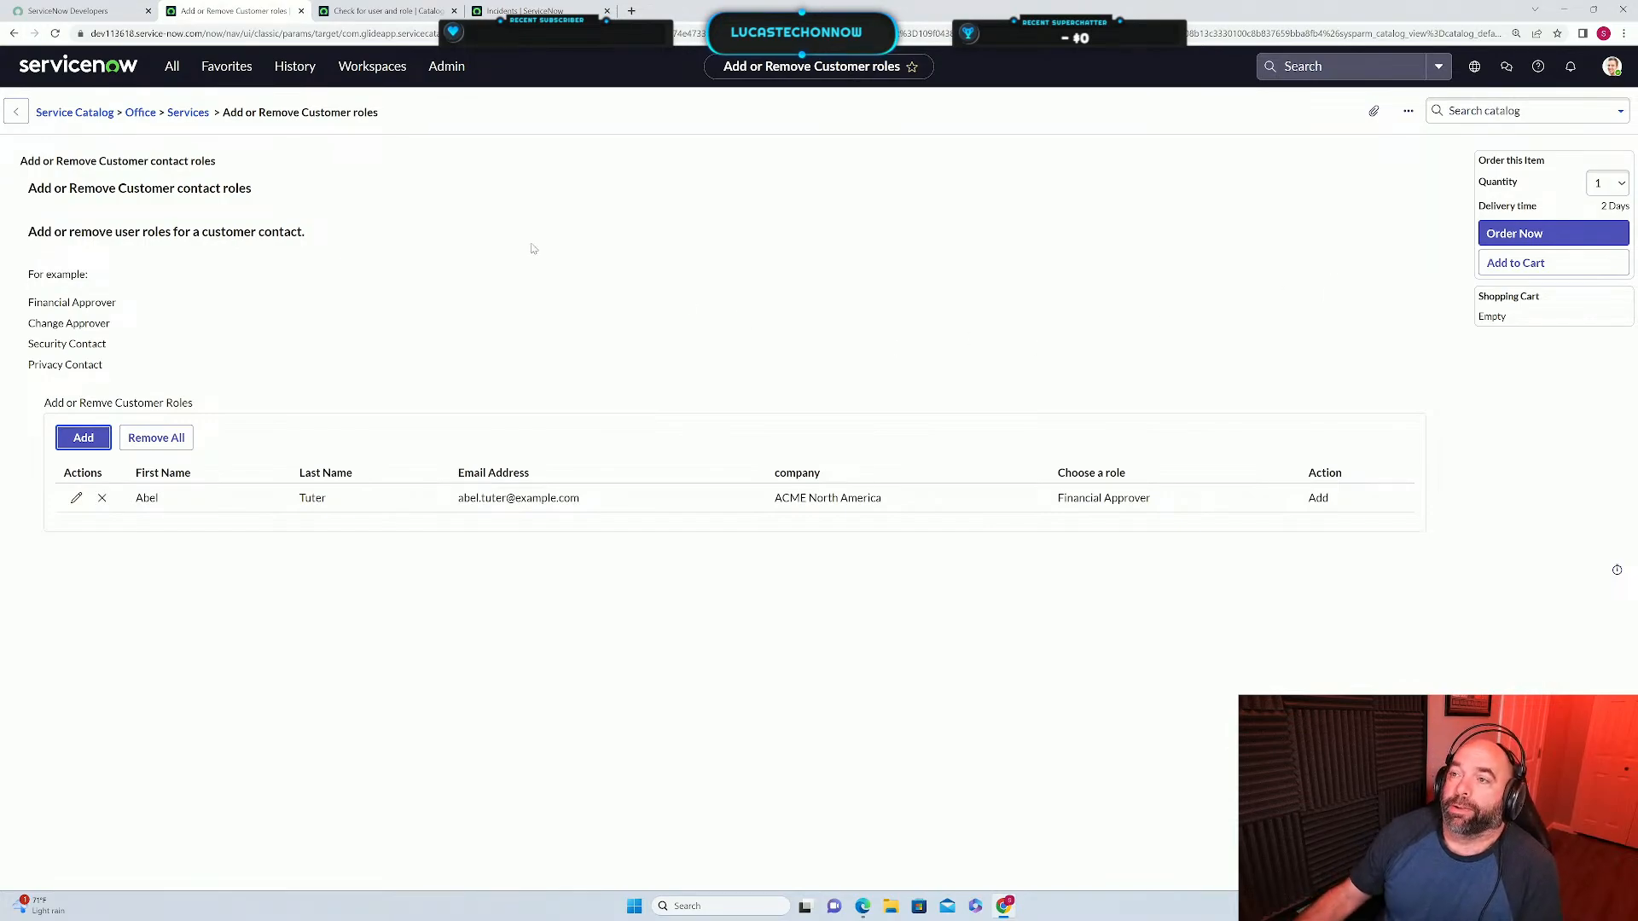
Review the Check for user and role client script down to its returned message line.
left_click(376, 12)
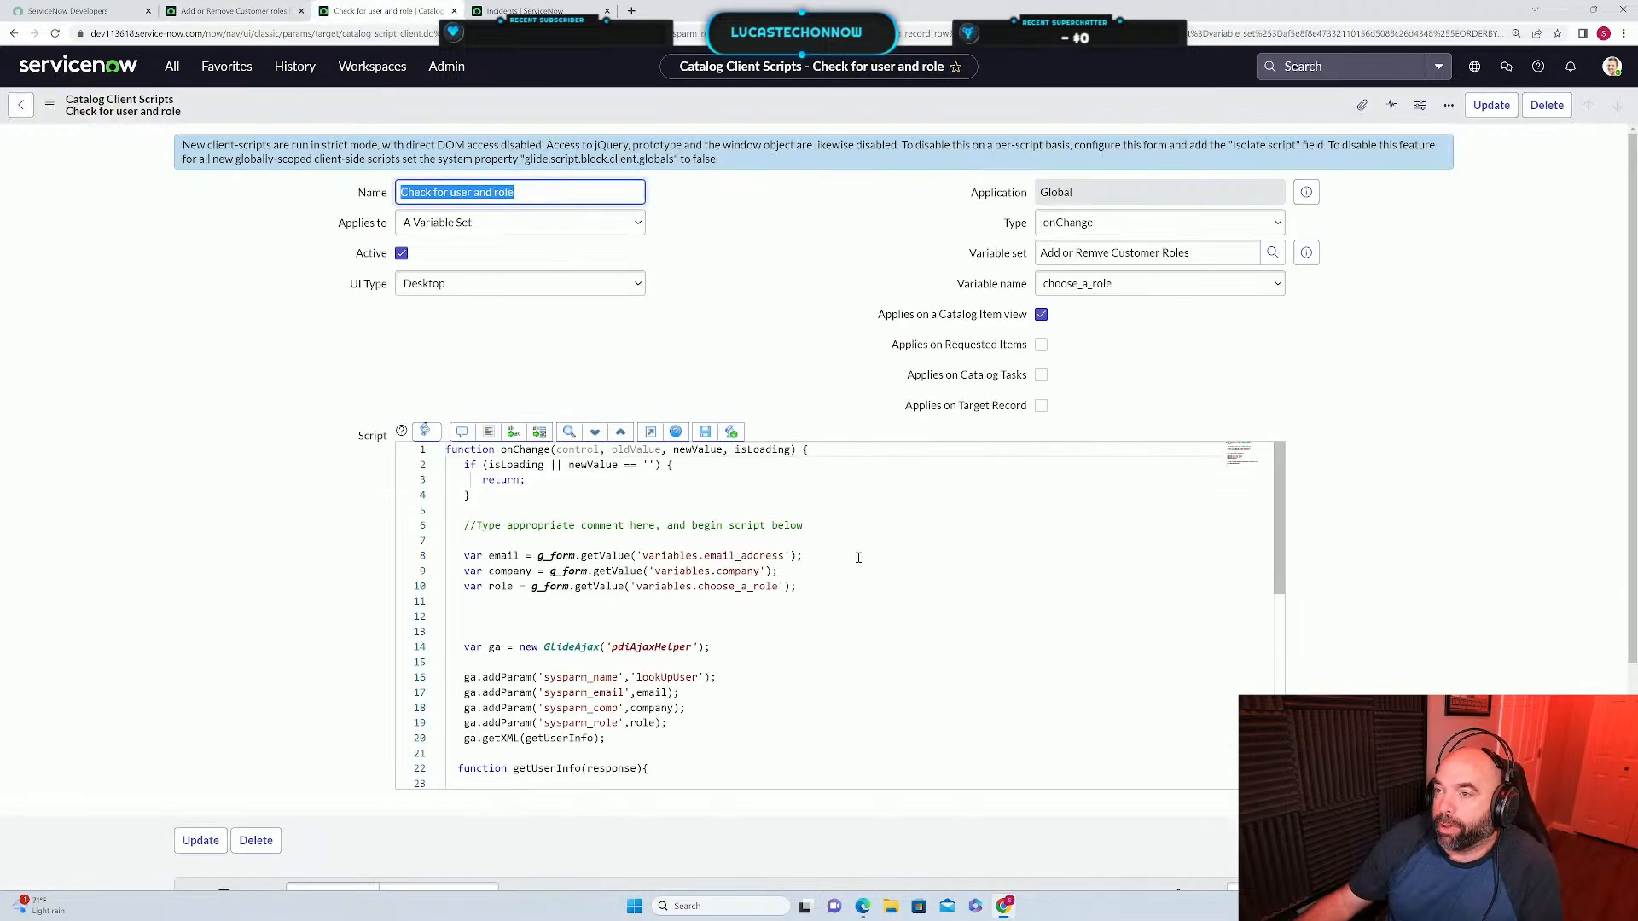
scroll(861, 558, "down", 2)
scroll(865, 558, "up", 2)
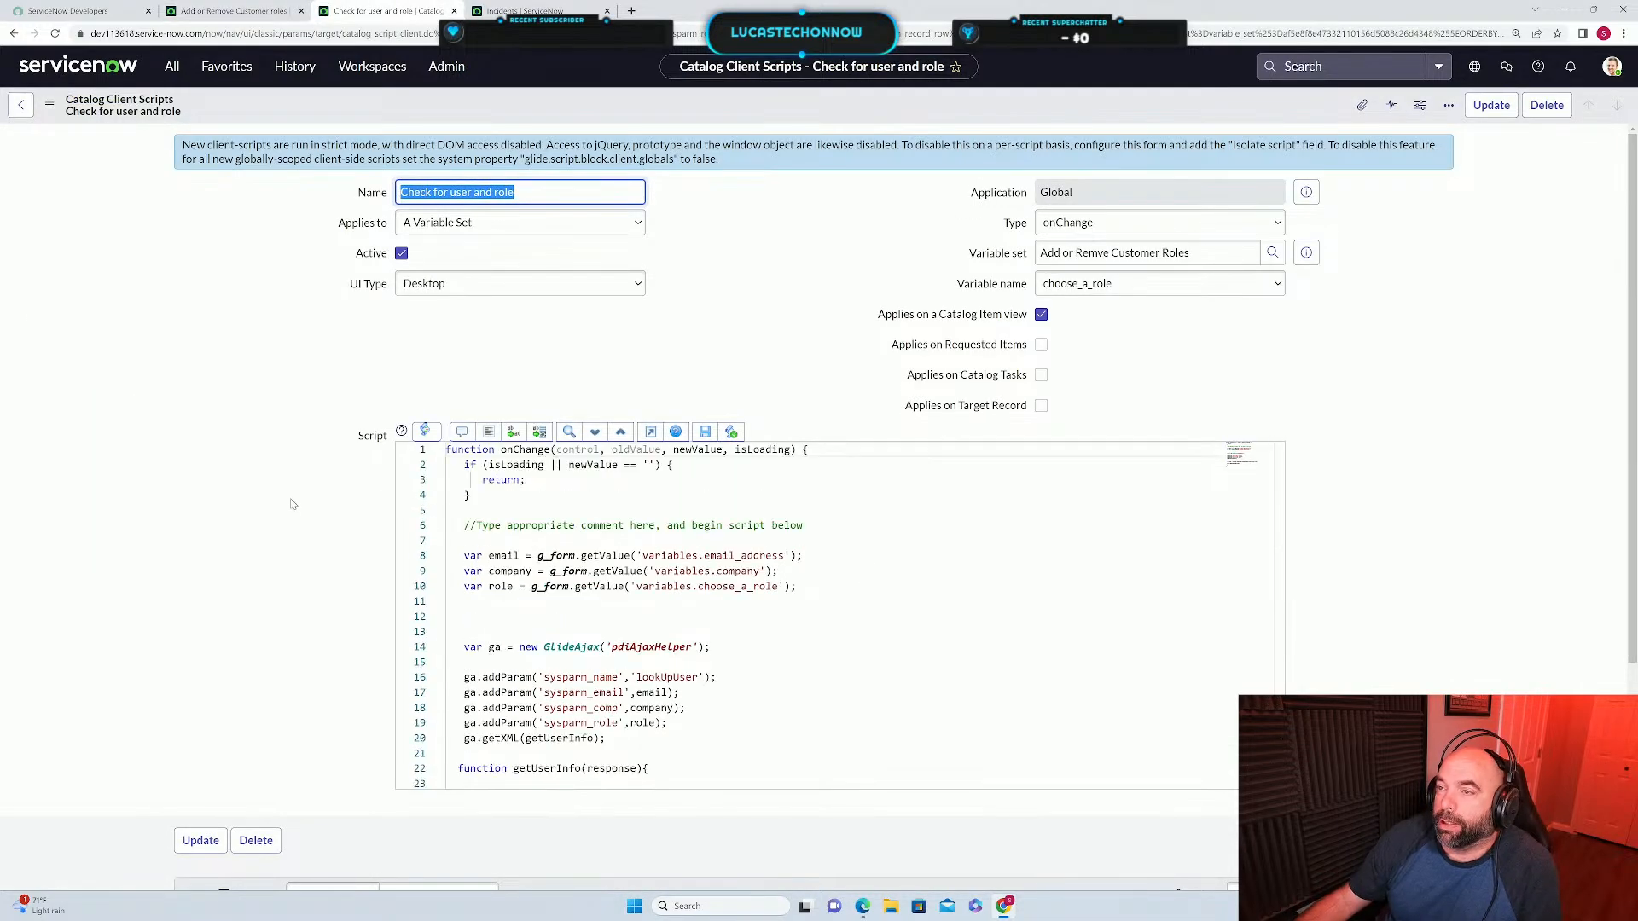
scroll(205, 524, "down", 1)
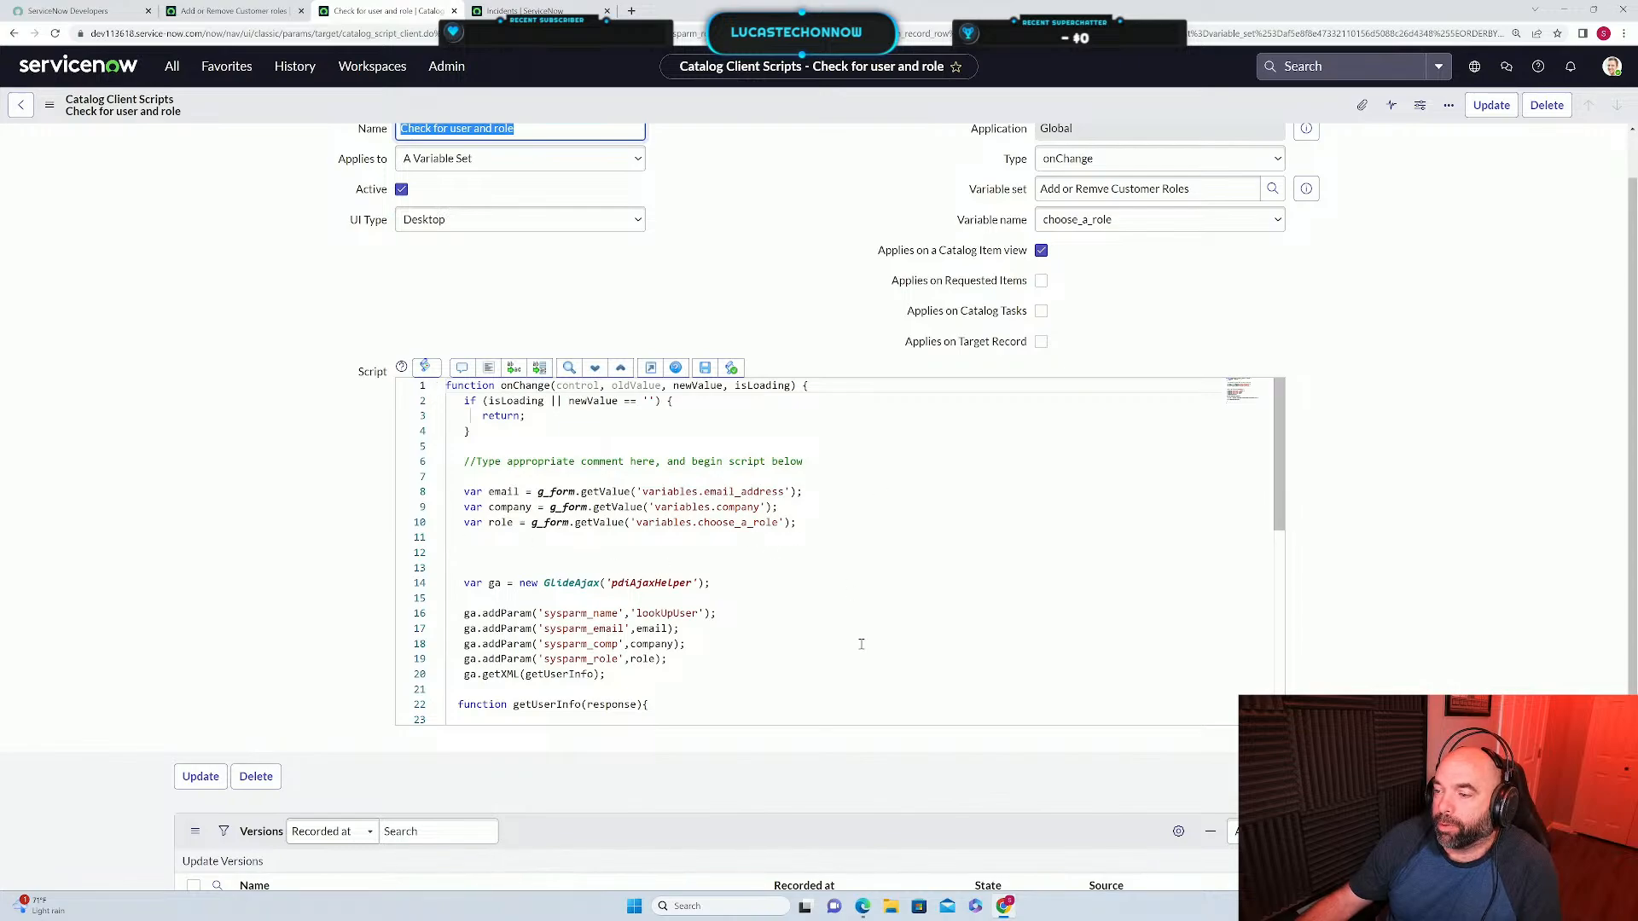
scroll(861, 644, "down", 1)
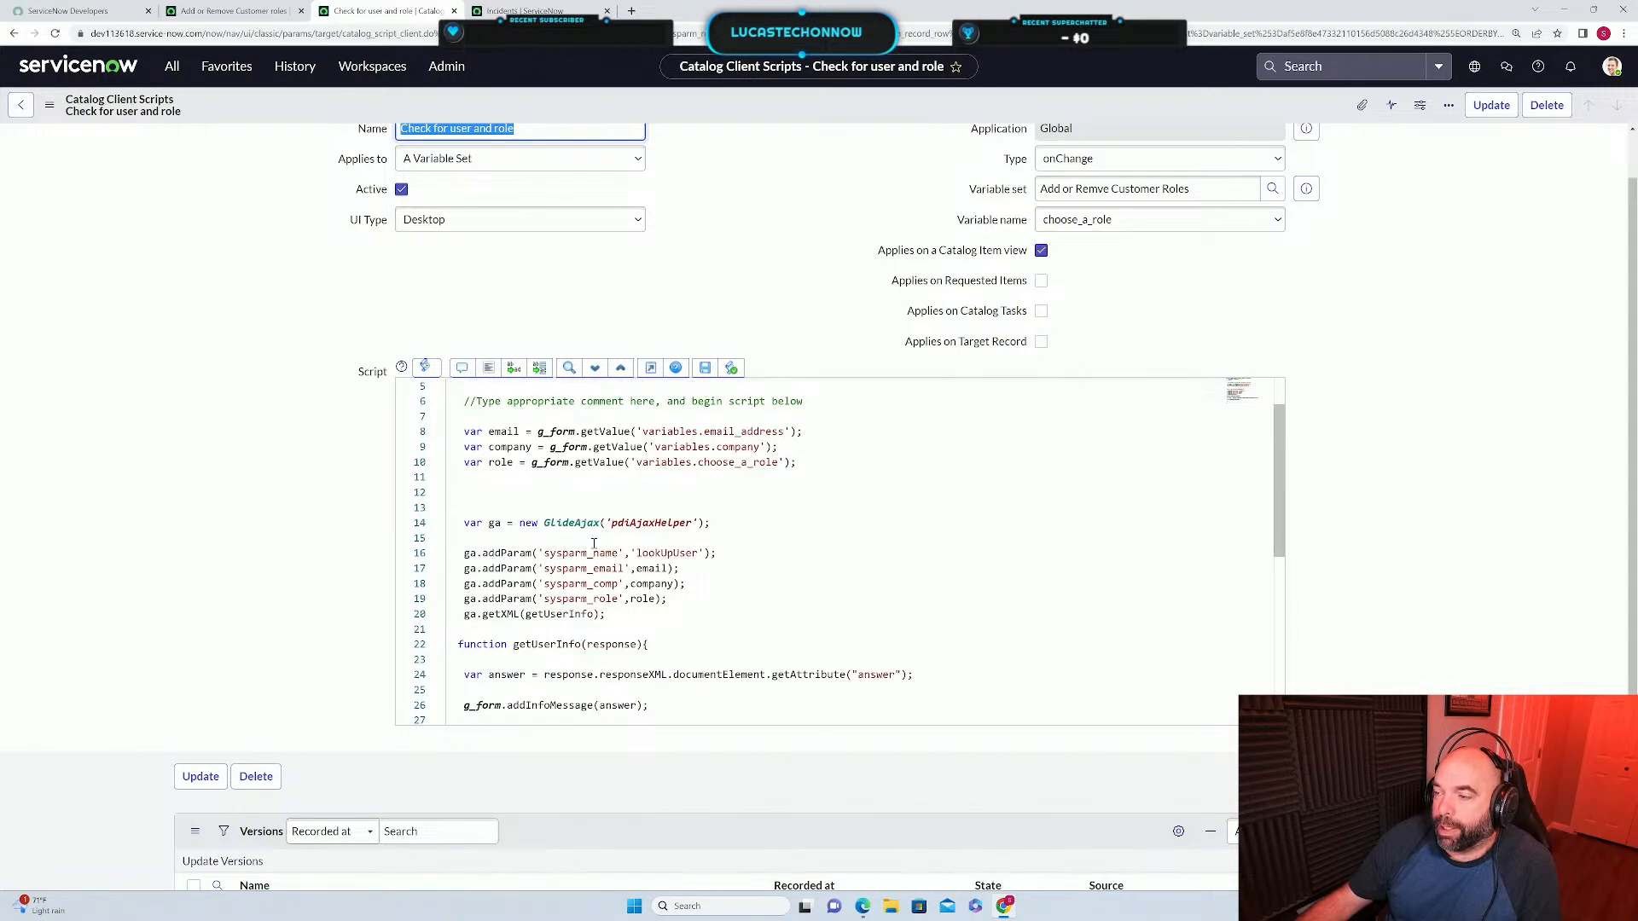
scroll(749, 602, "down", 1)
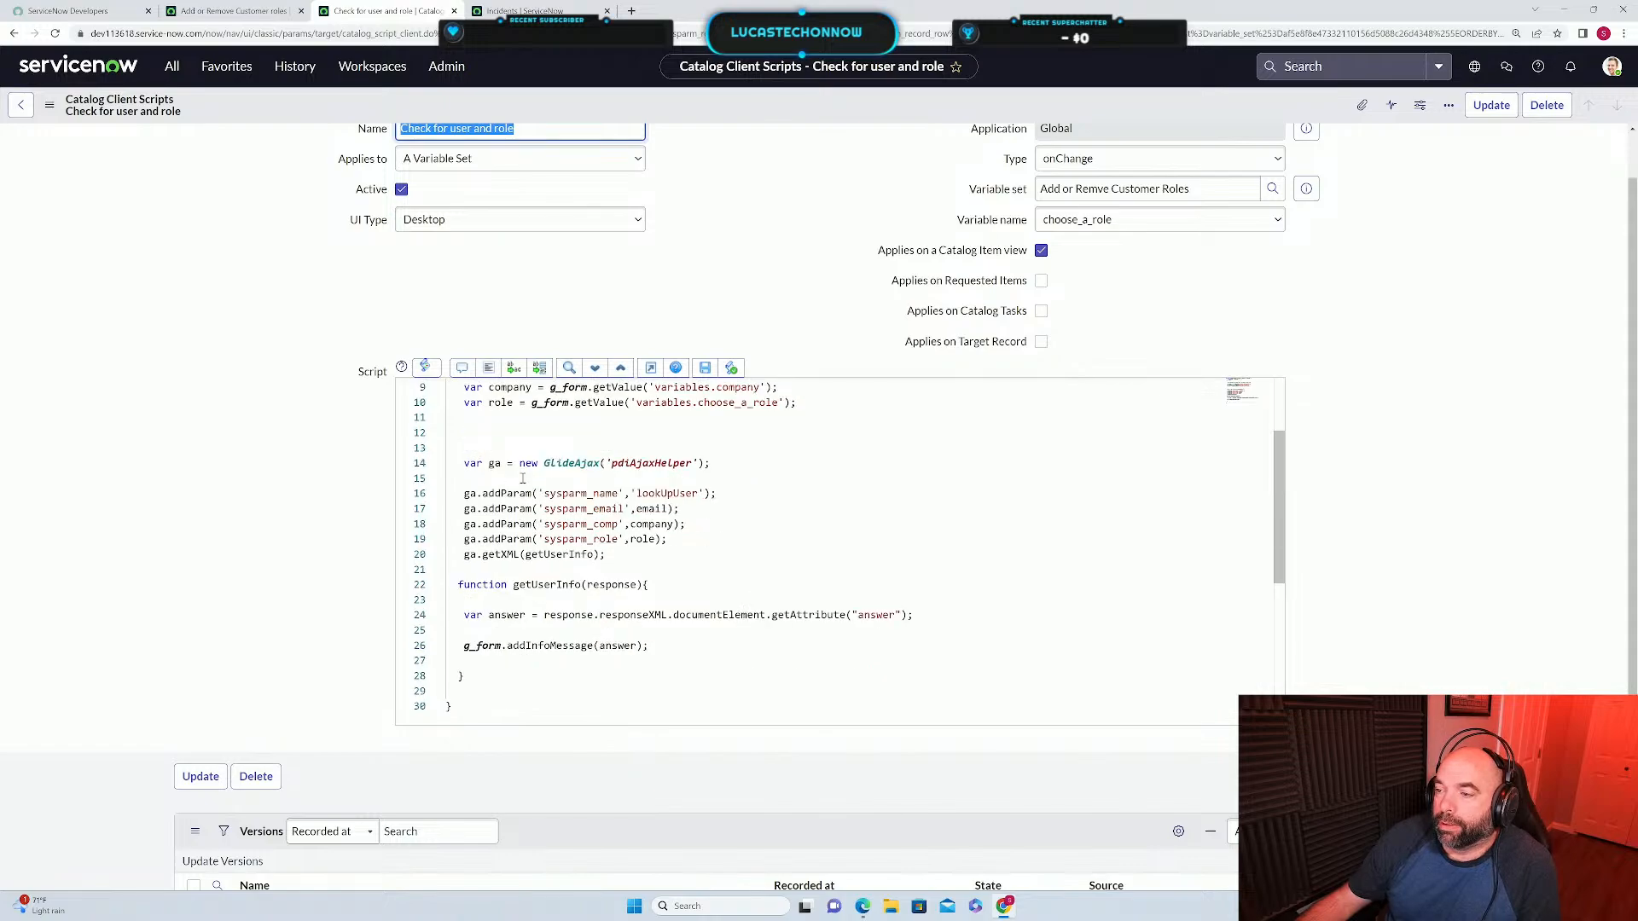
scroll(718, 580, "down", 1)
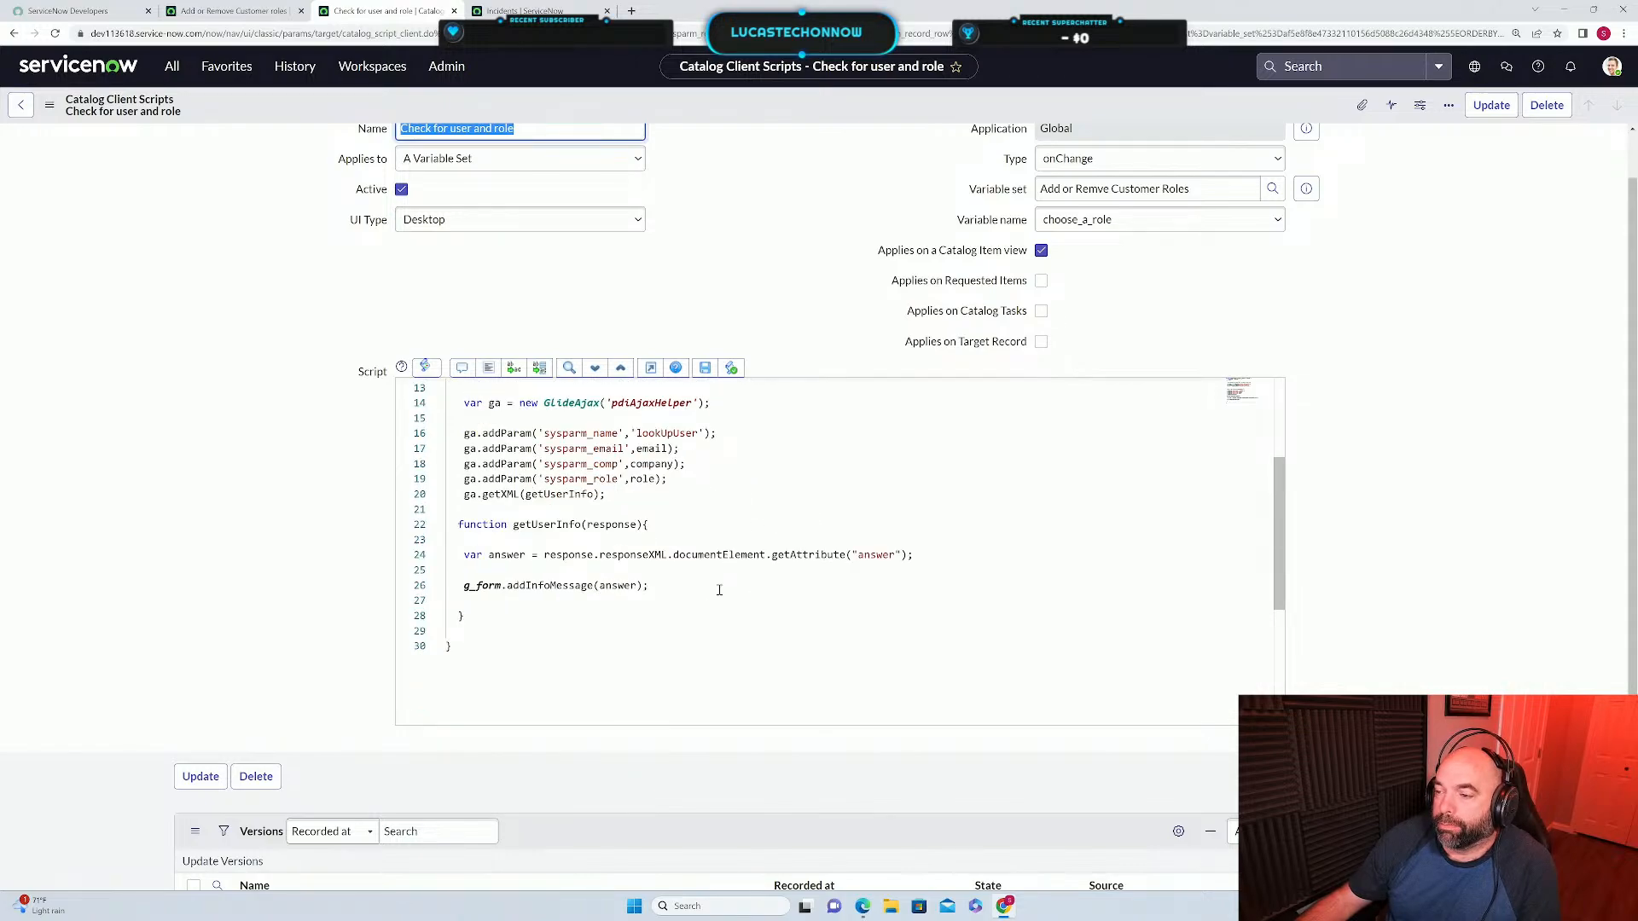
left_click_drag(683, 587, 446, 570)
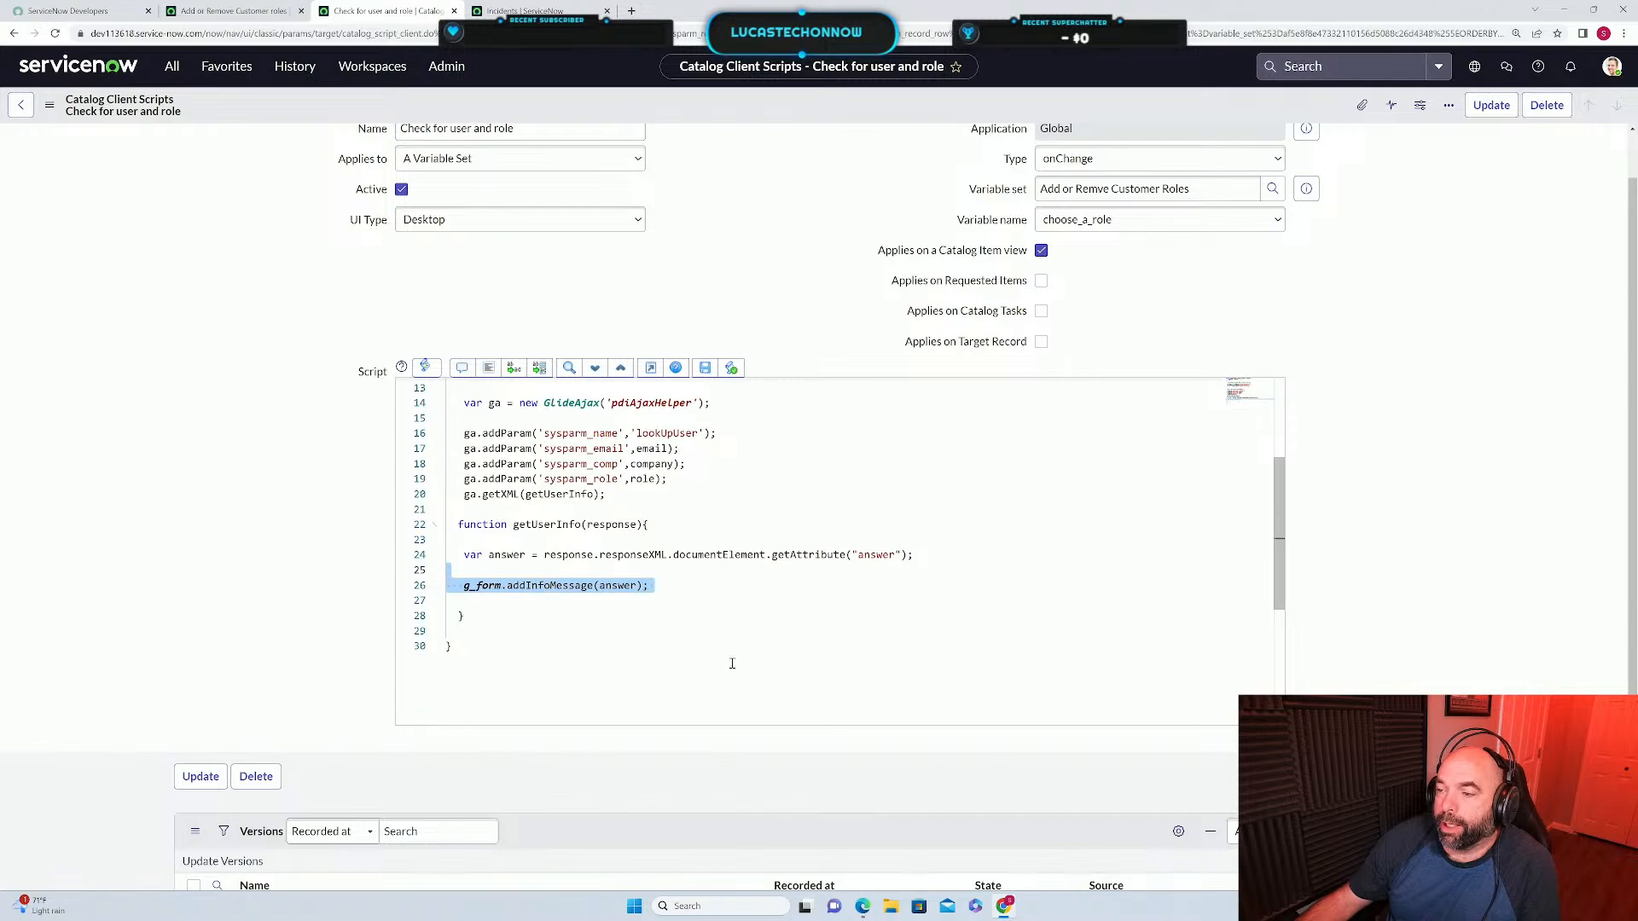
scroll(742, 656, "up", 2)
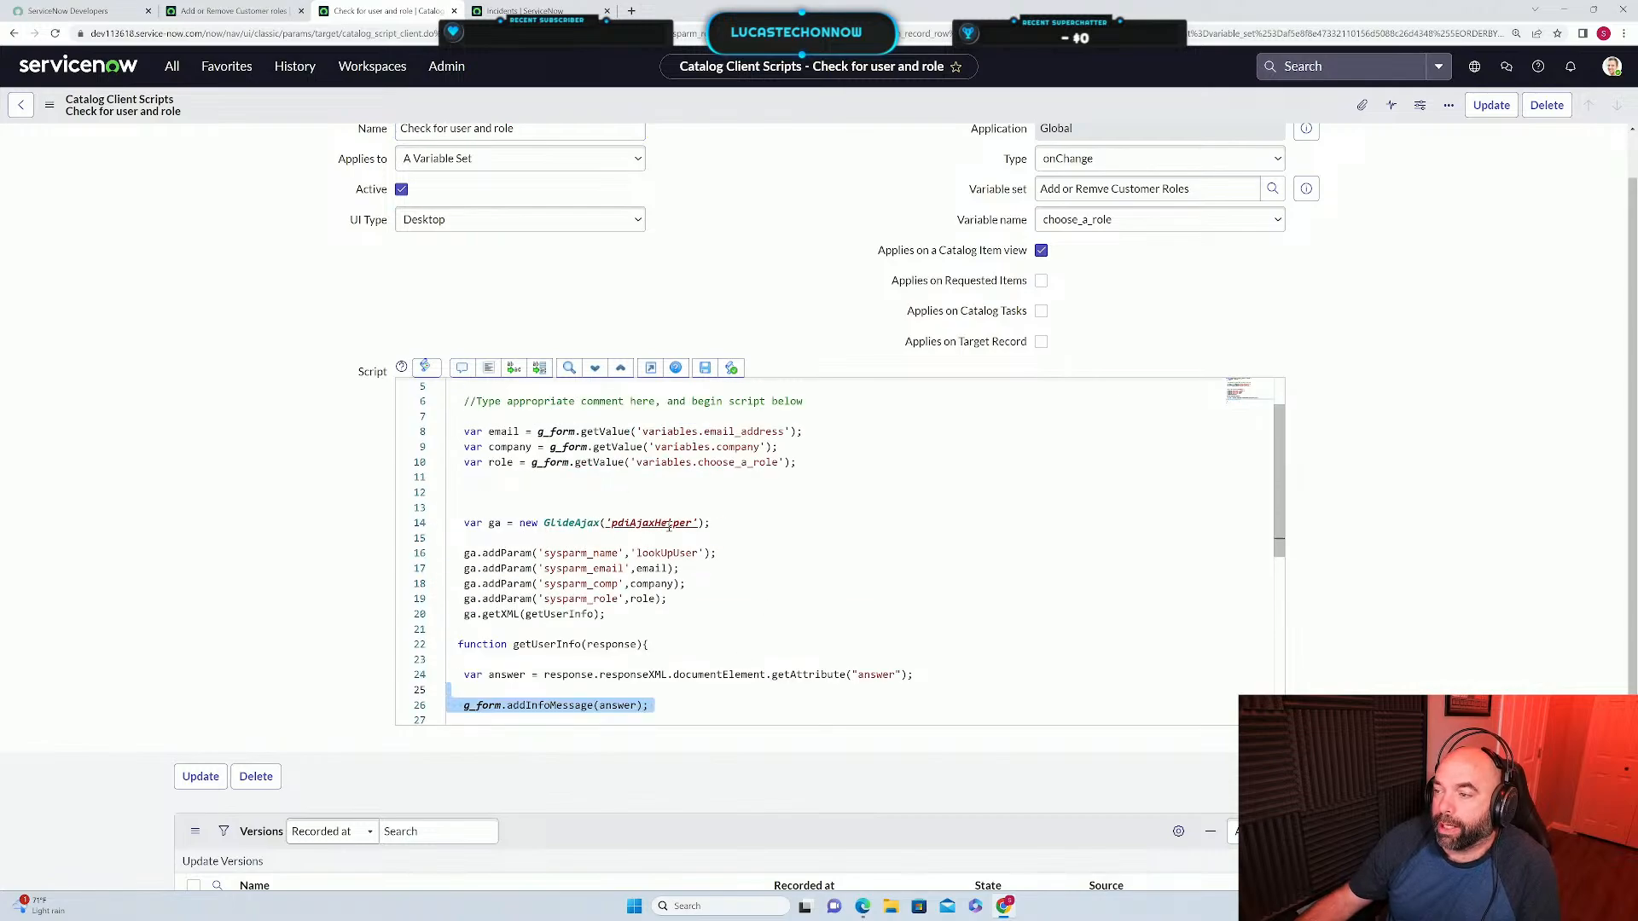
Open the pdiAjaxHelper script include through Open Definition in the code editor.
right_click(647, 526)
left_click(684, 534)
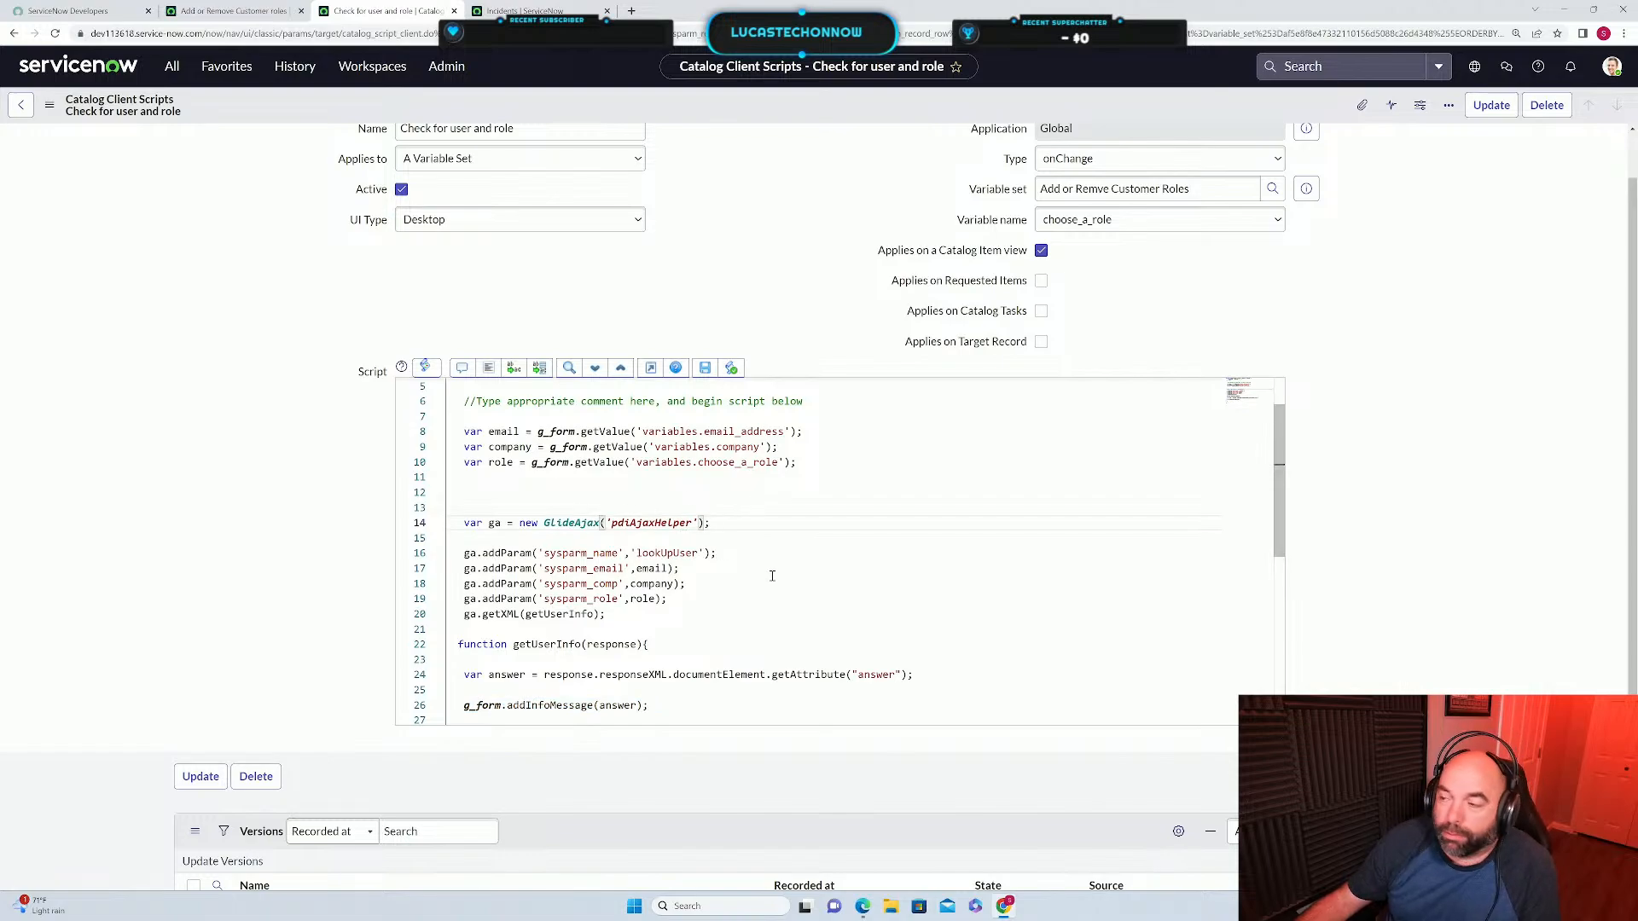
right_click(638, 526)
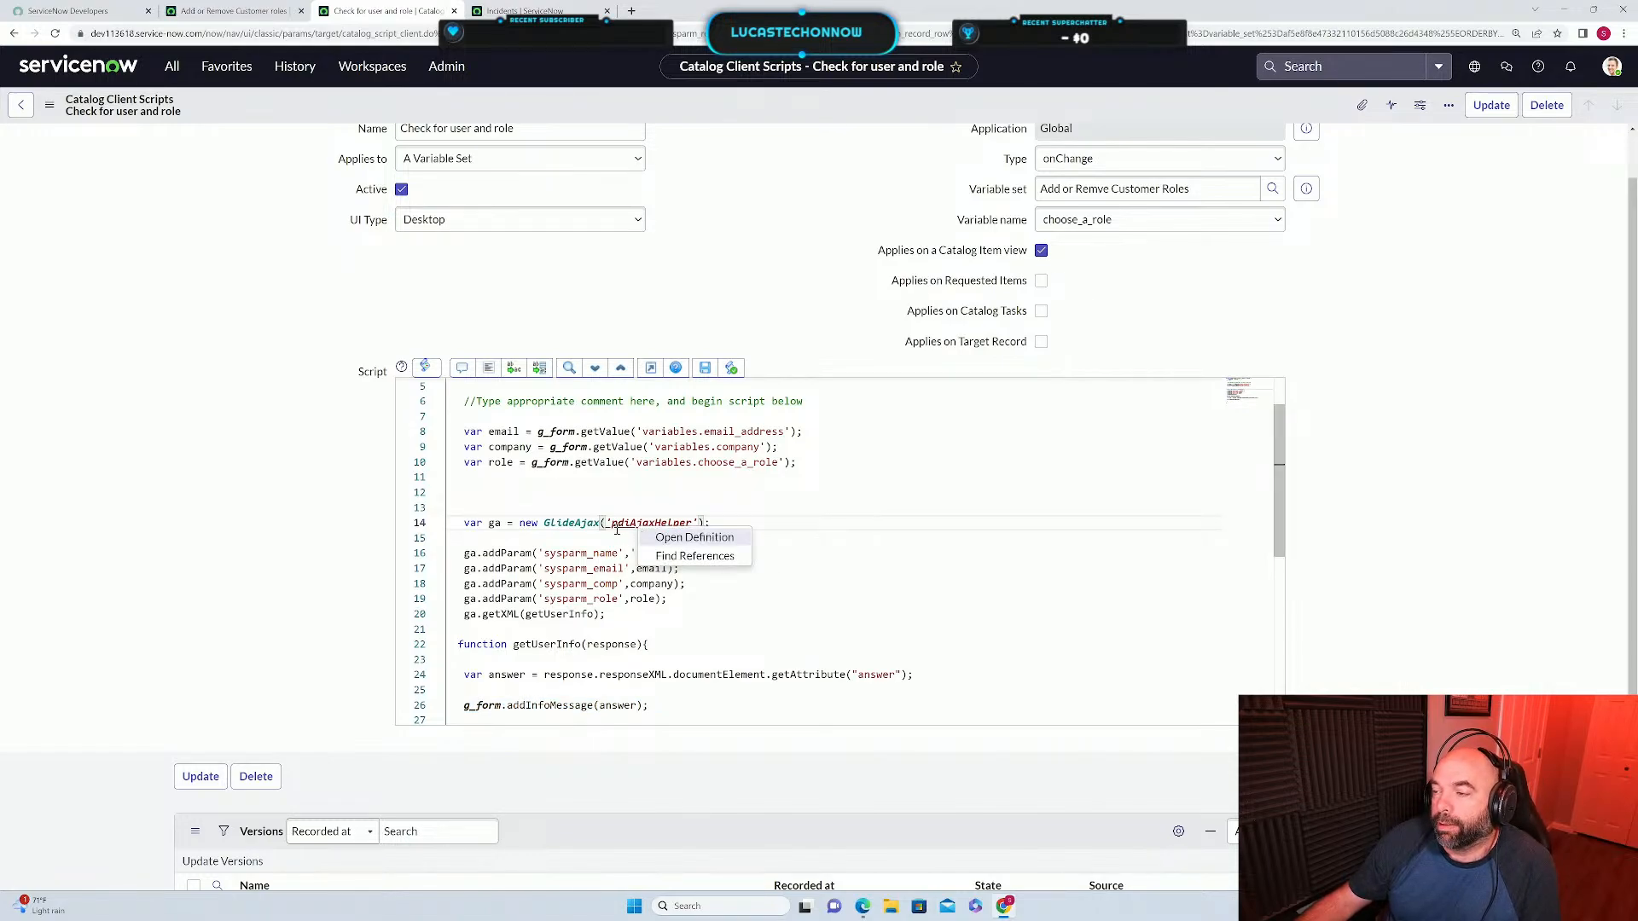
left_click(622, 529)
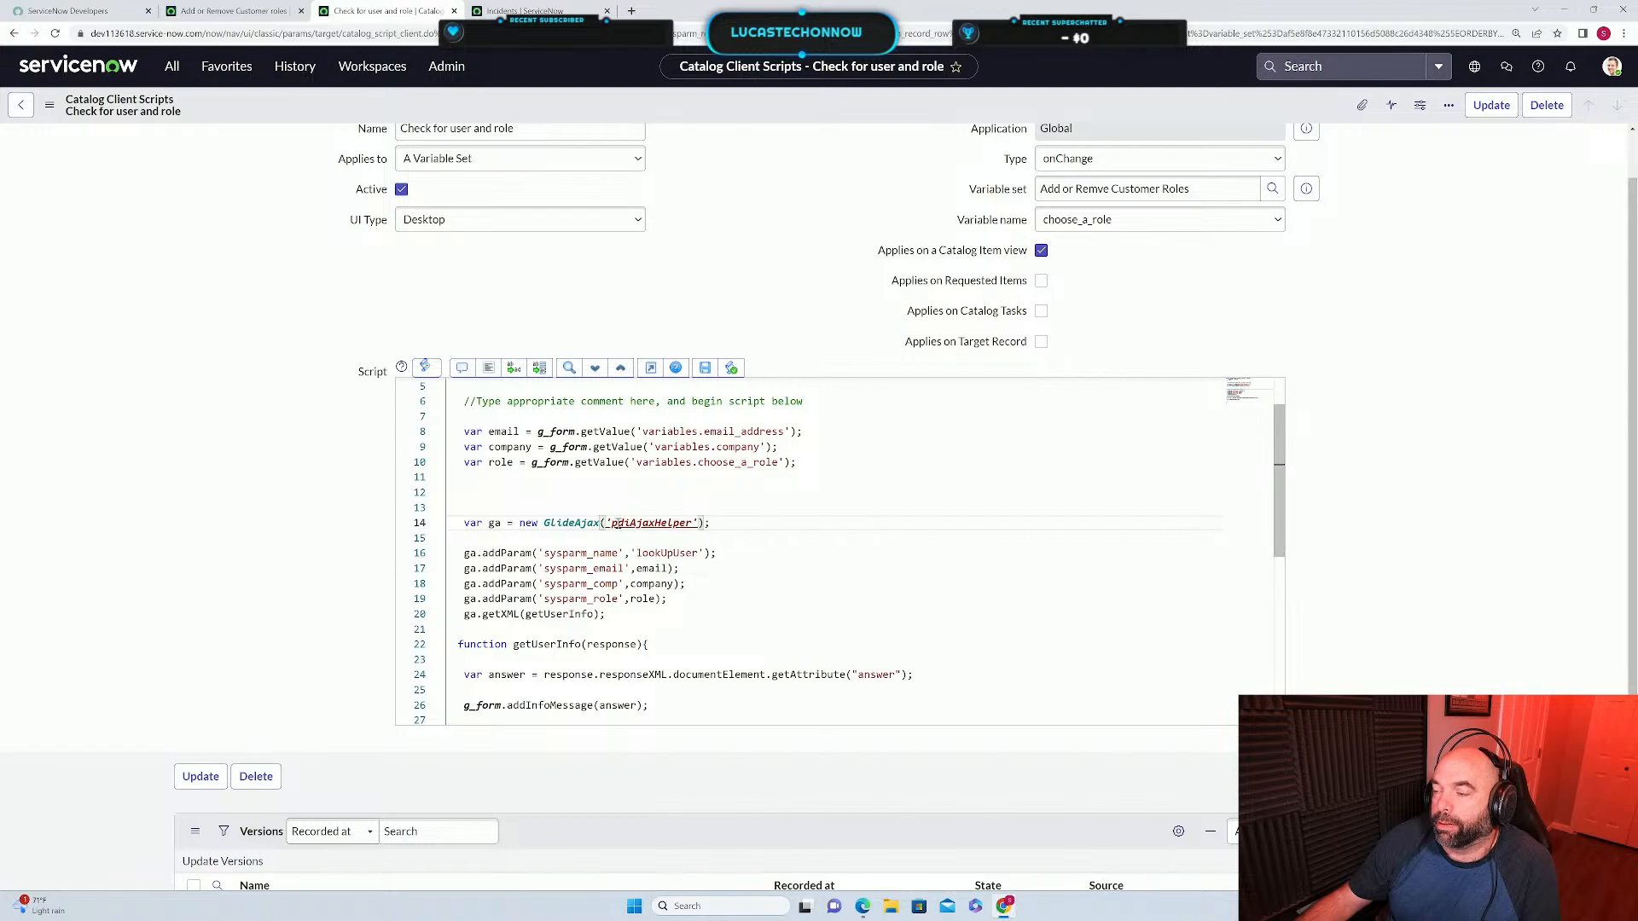
right_click(668, 524)
left_click(668, 524)
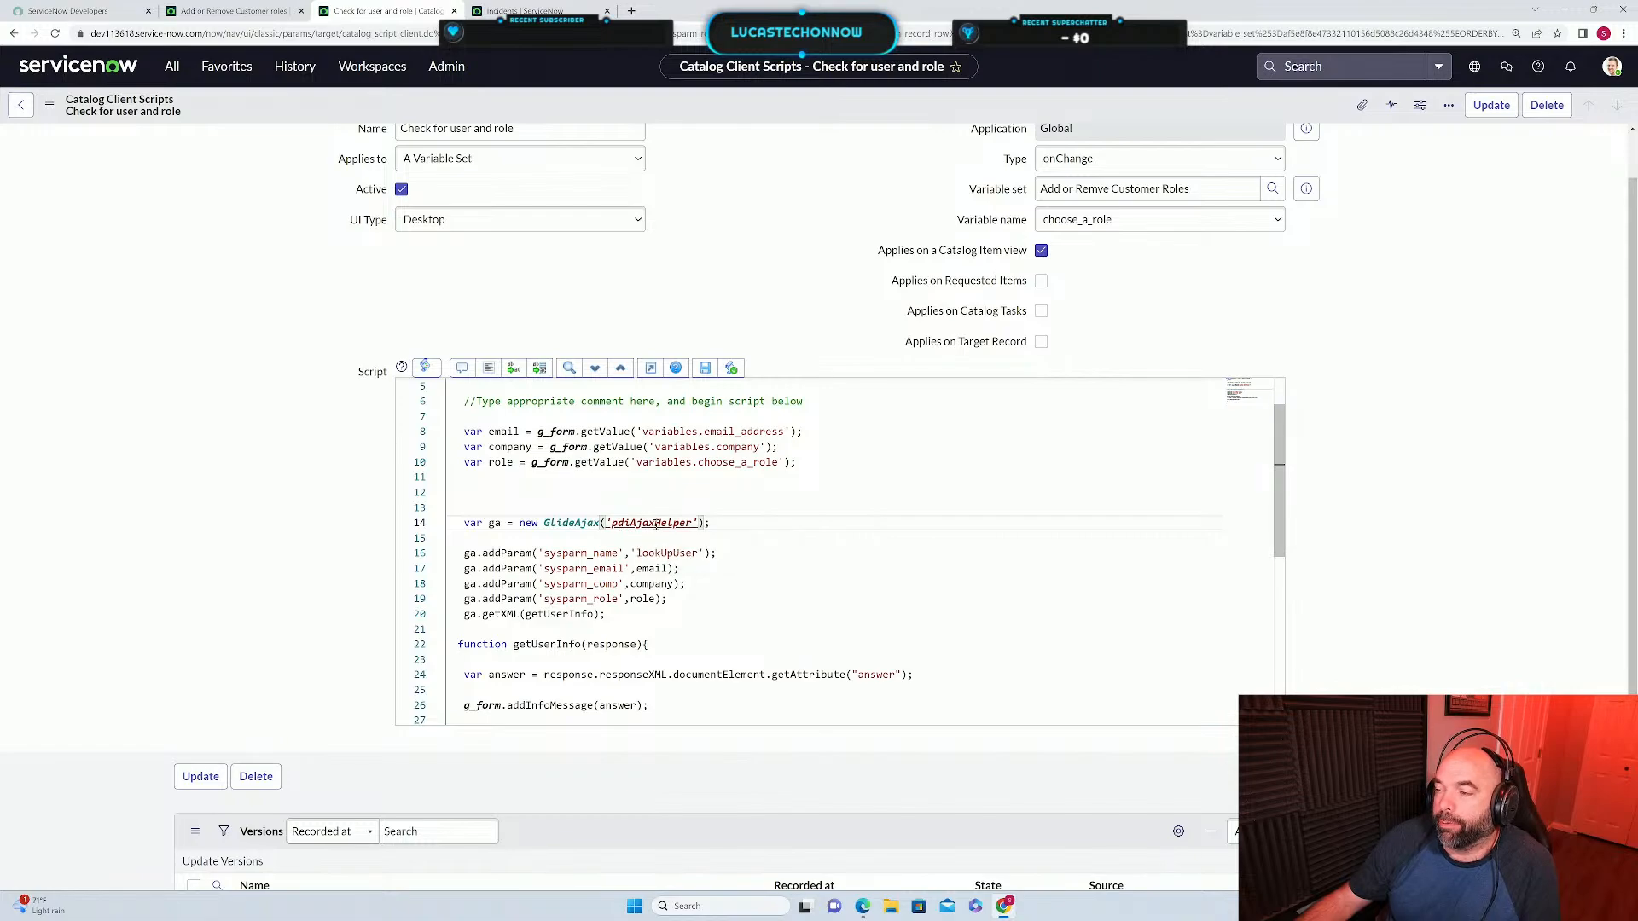
right_click(668, 523)
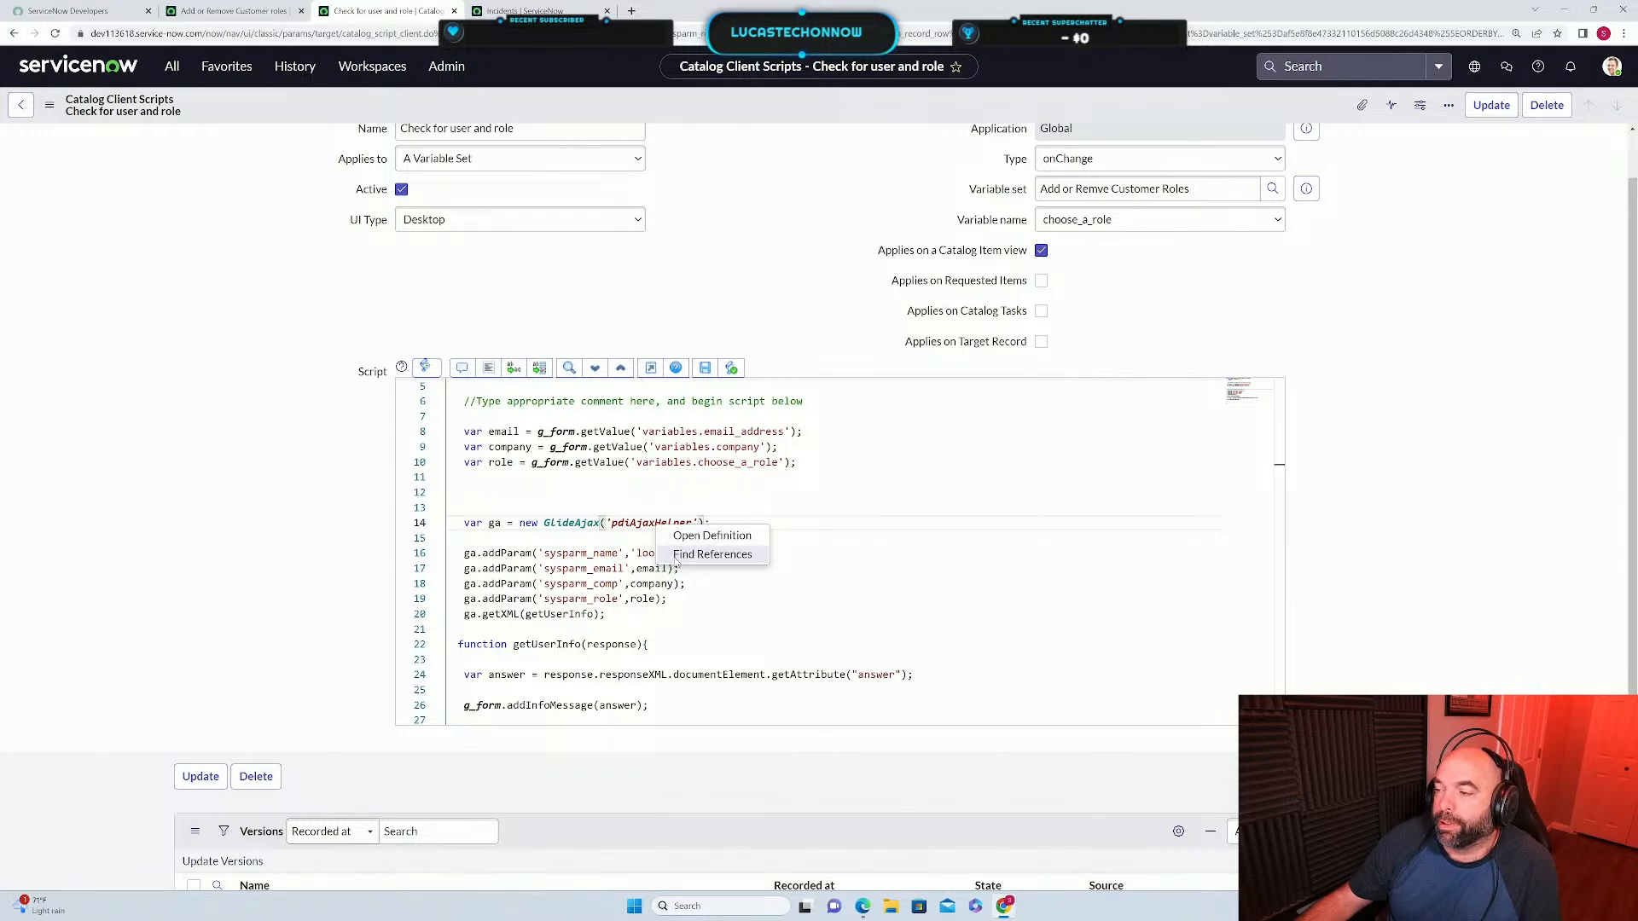
left_click(694, 537)
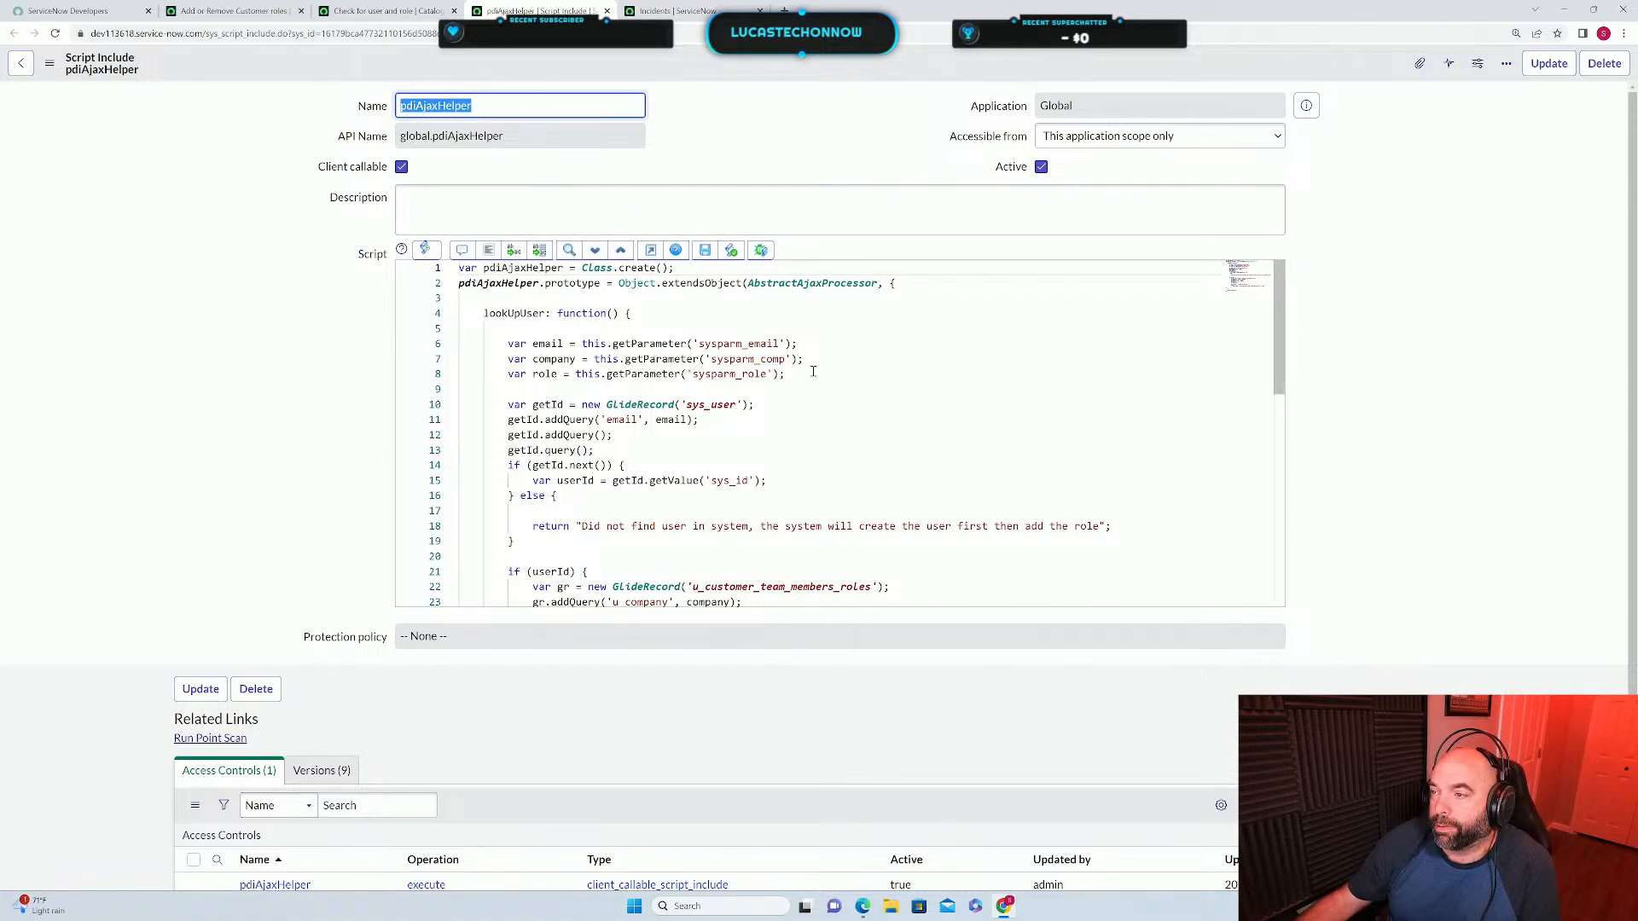
scroll(813, 372, "down", 1)
scroll(783, 386, "up", 1)
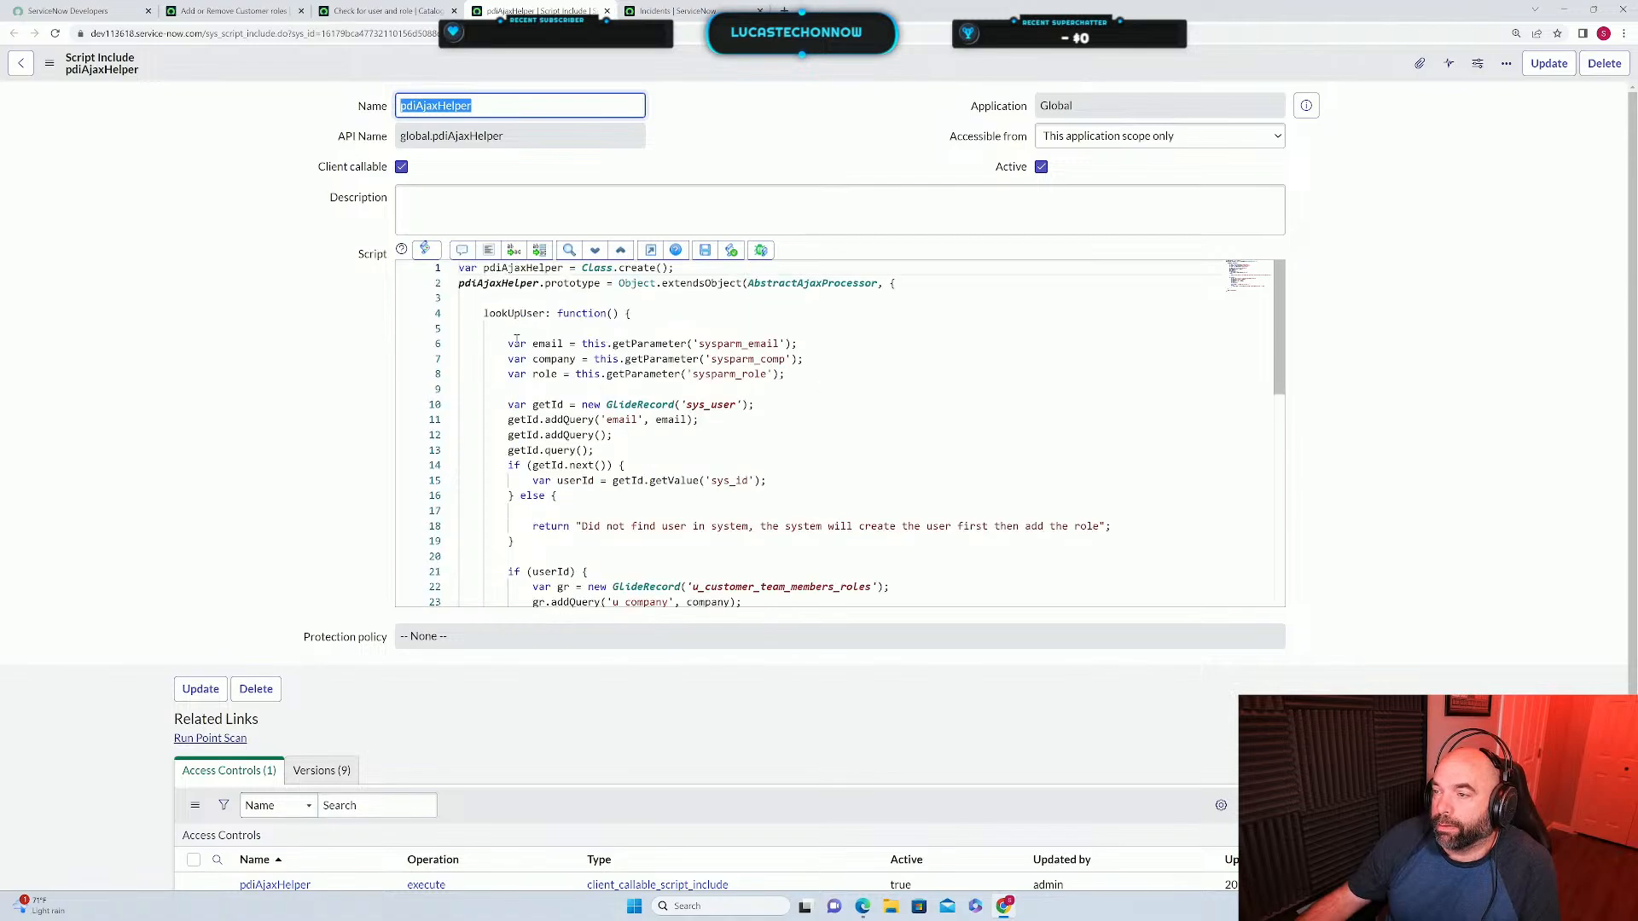
left_click_drag(507, 344, 810, 382)
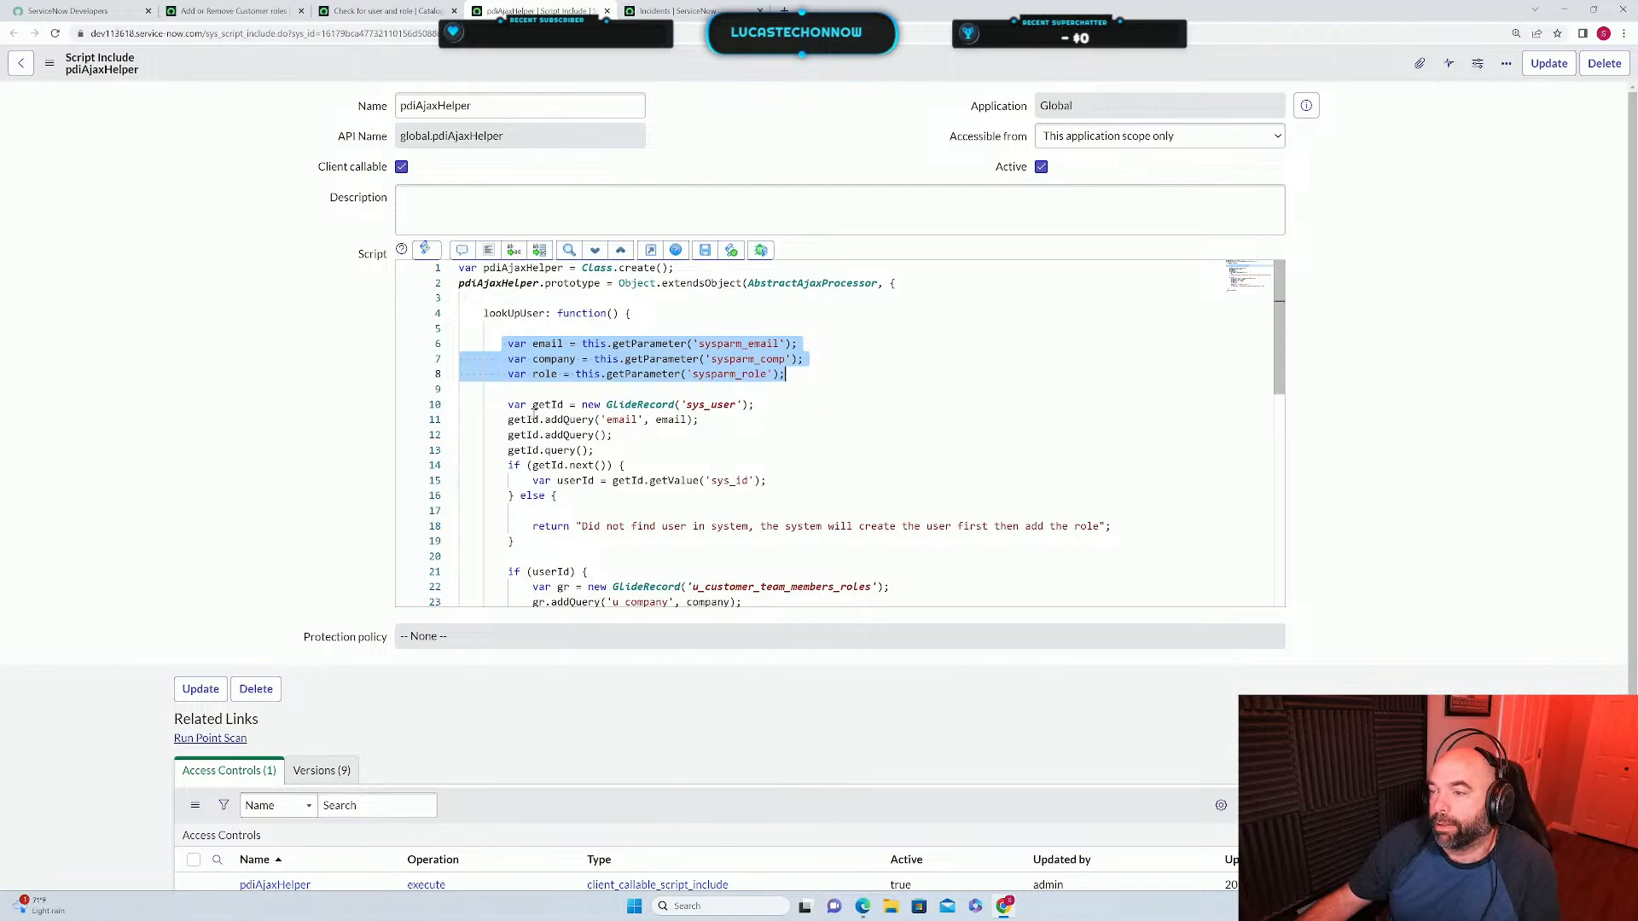
left_click_drag(505, 404, 791, 409)
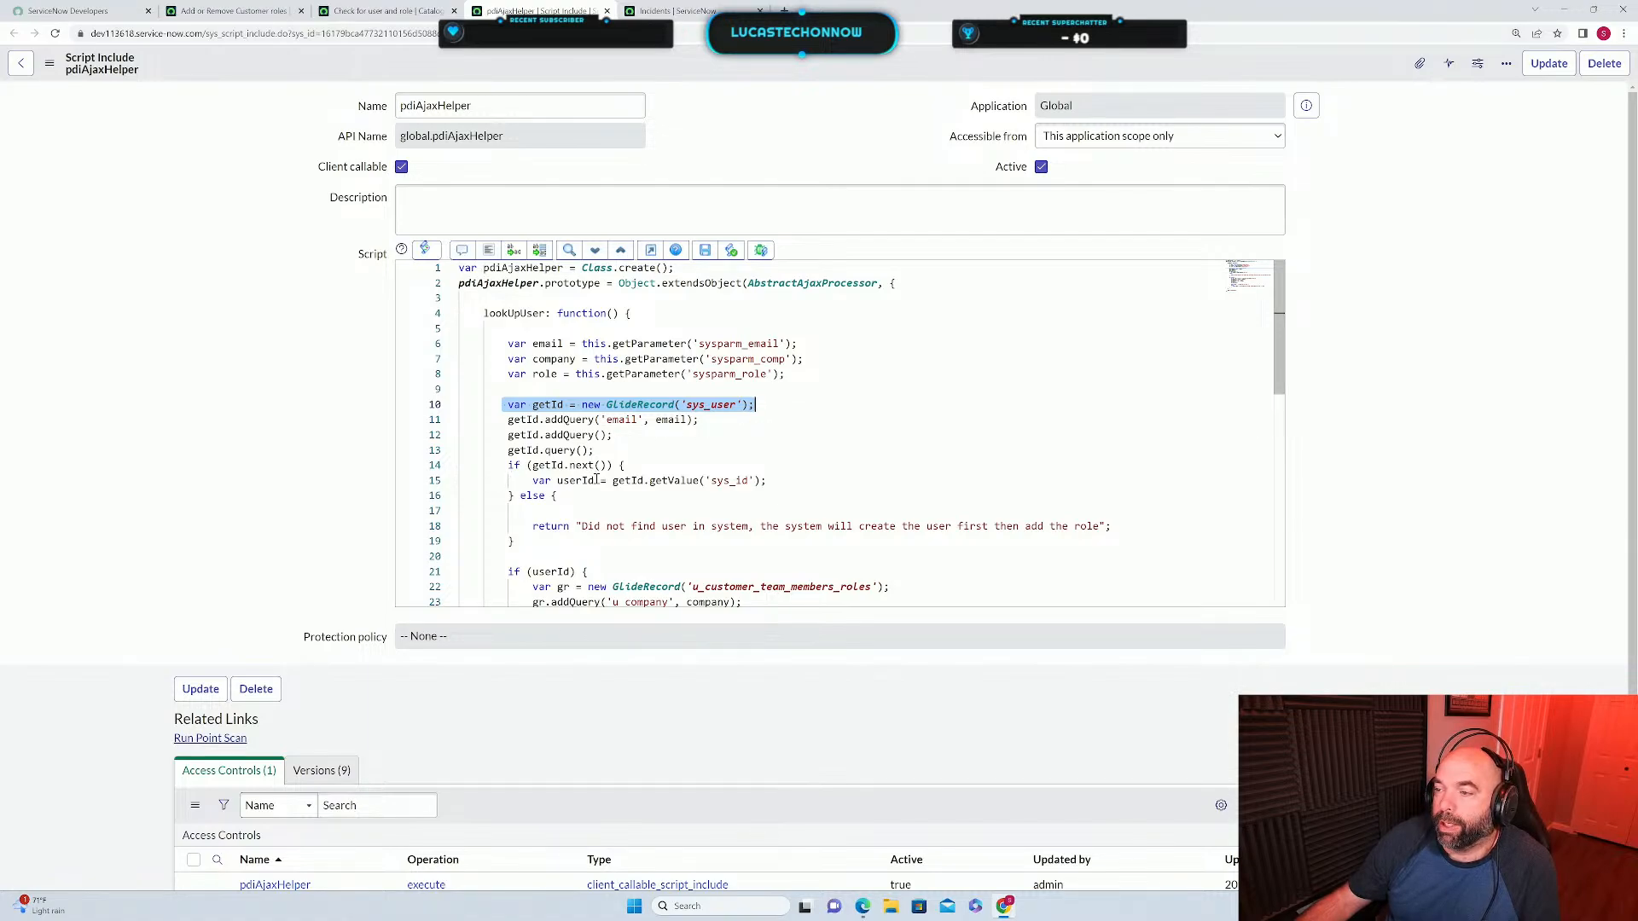
left_click_drag(527, 480, 791, 480)
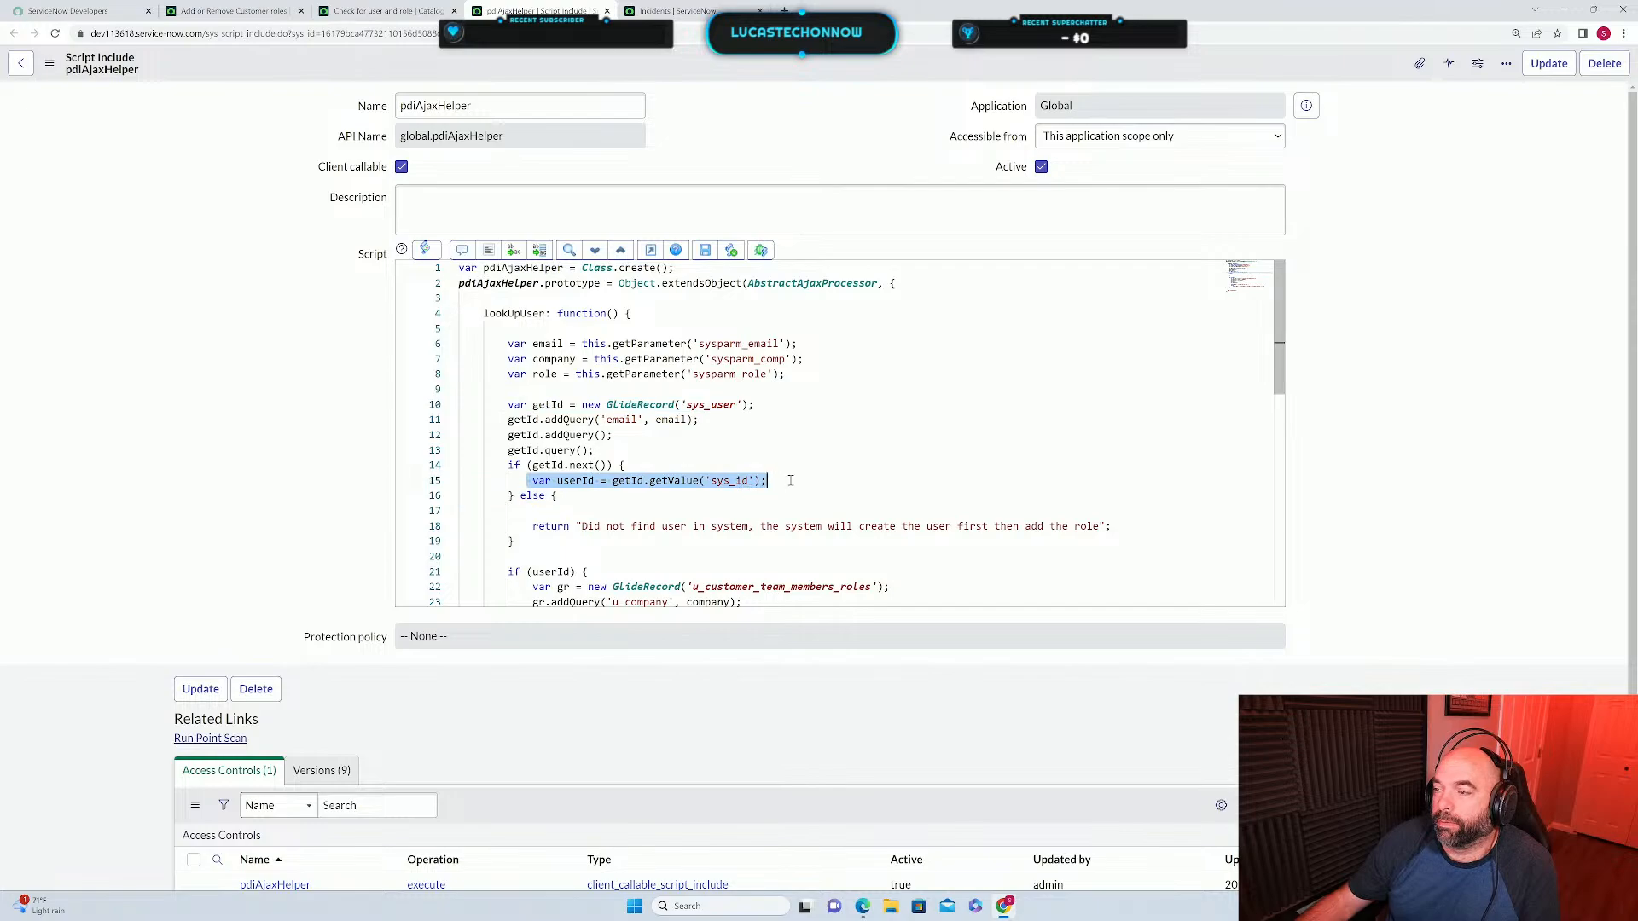
scroll(788, 480, "down", 2)
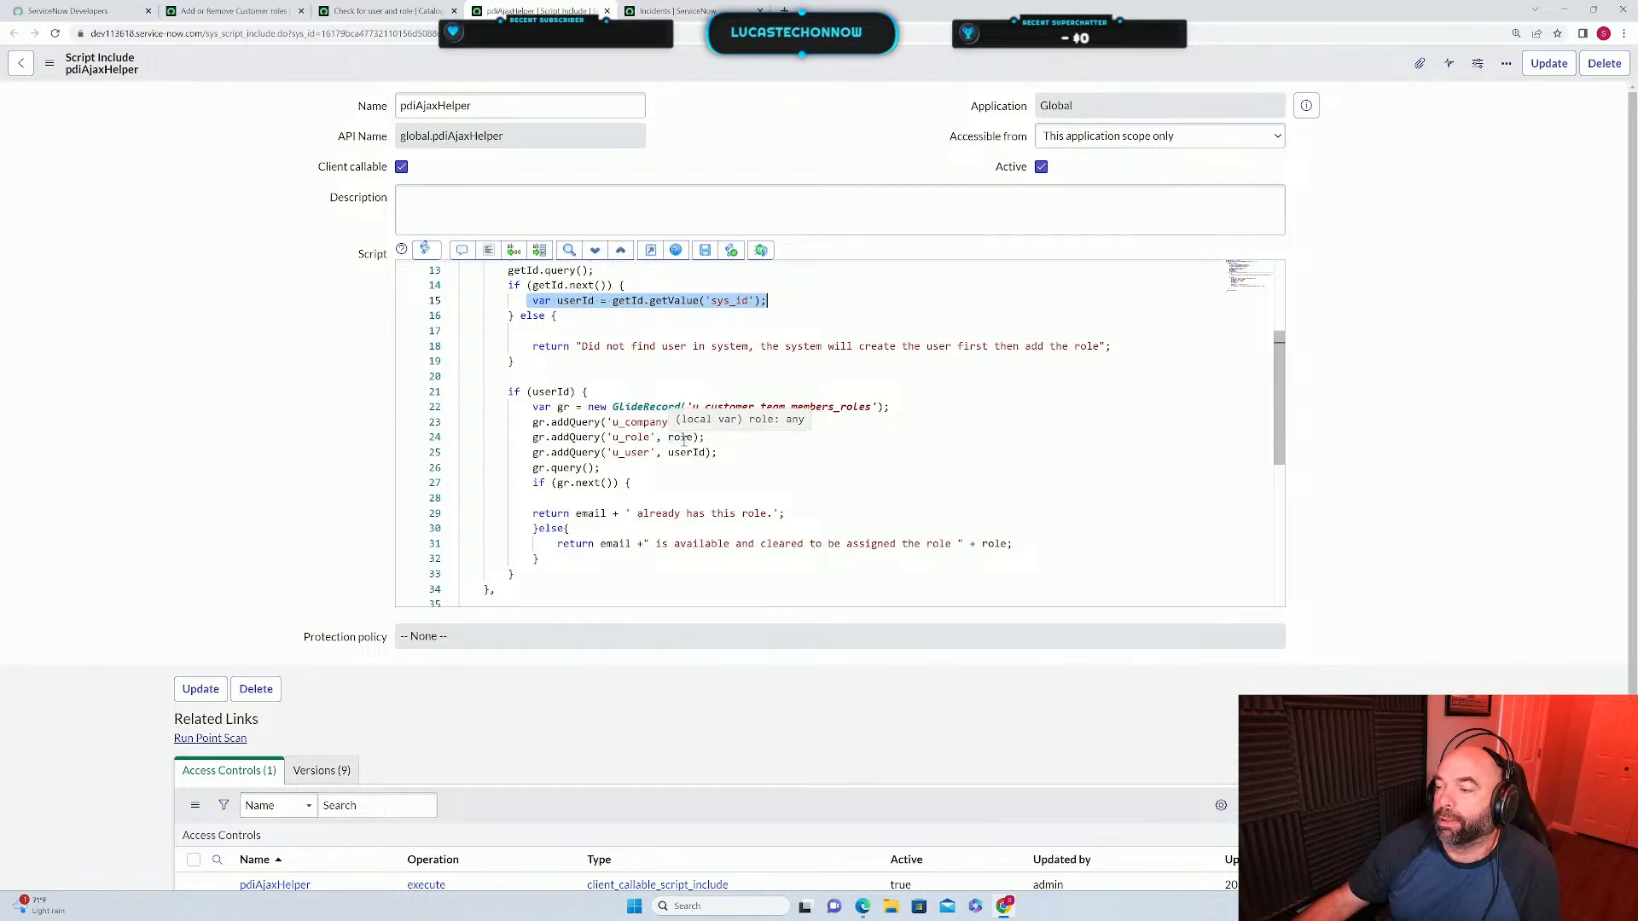
scroll(596, 473, "down", 1)
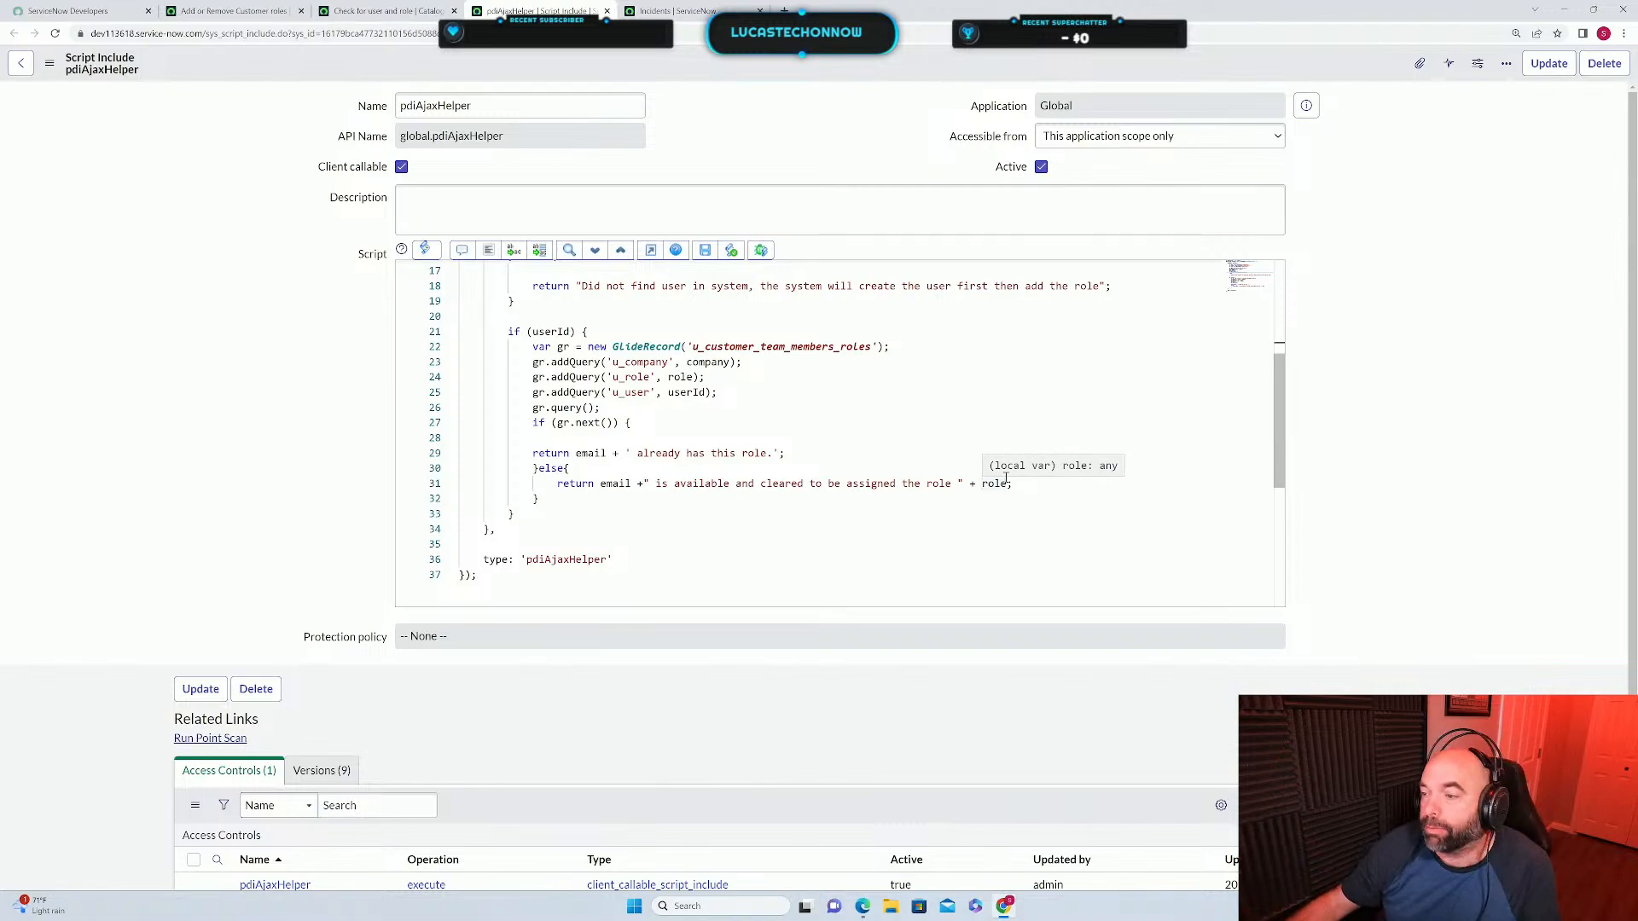
scroll(774, 483, "up", 5)
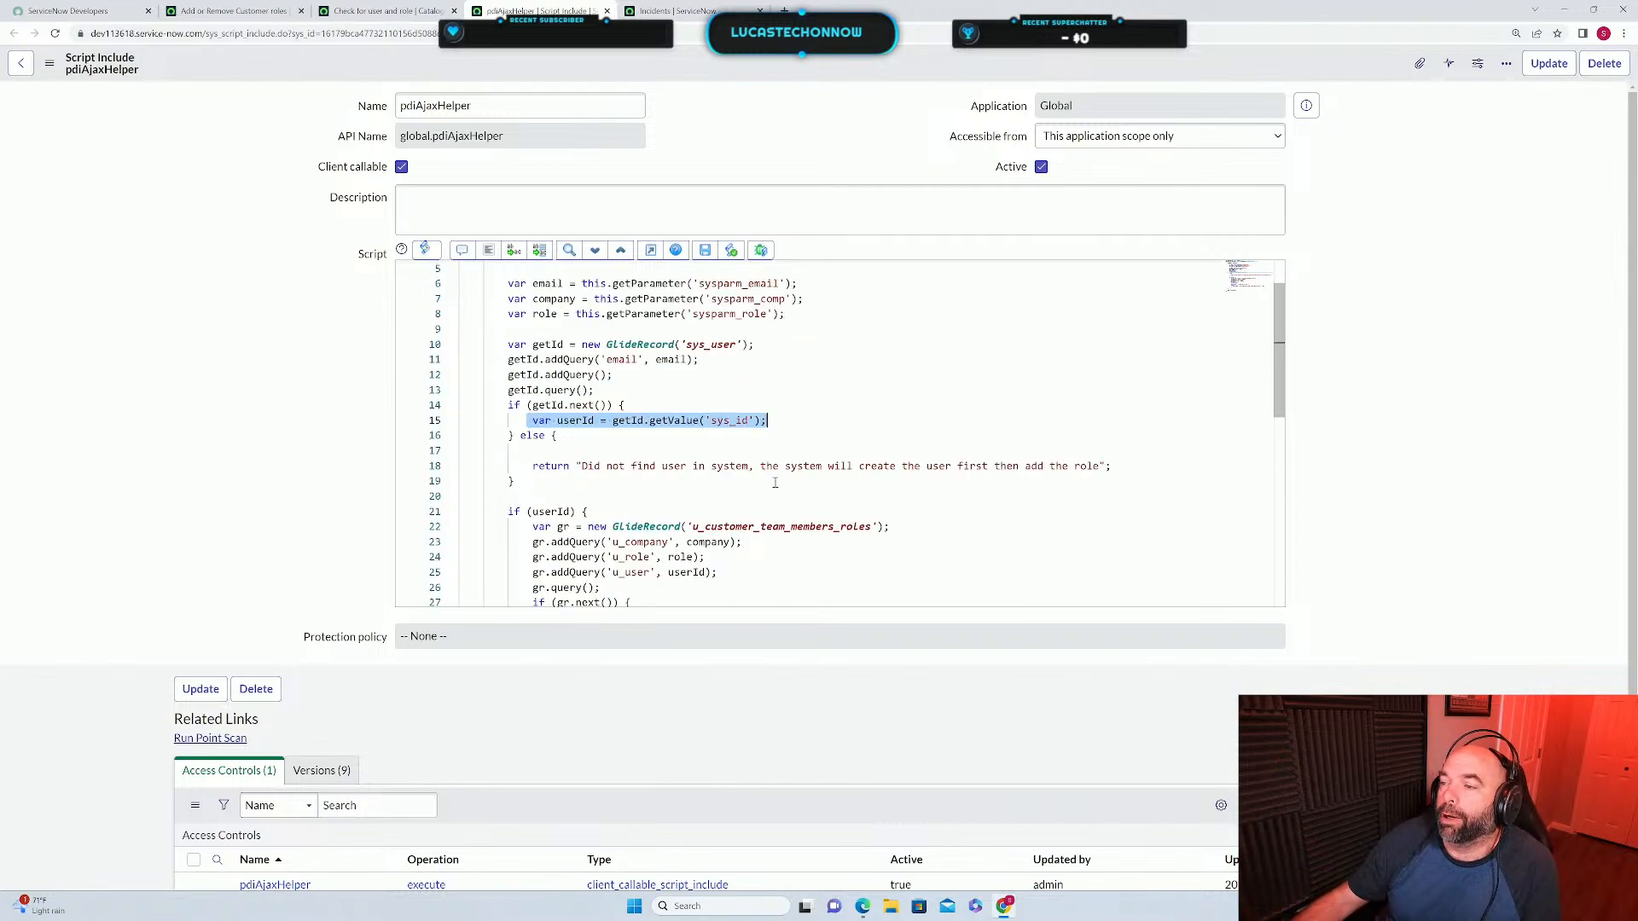
scroll(636, 432, "down", 1)
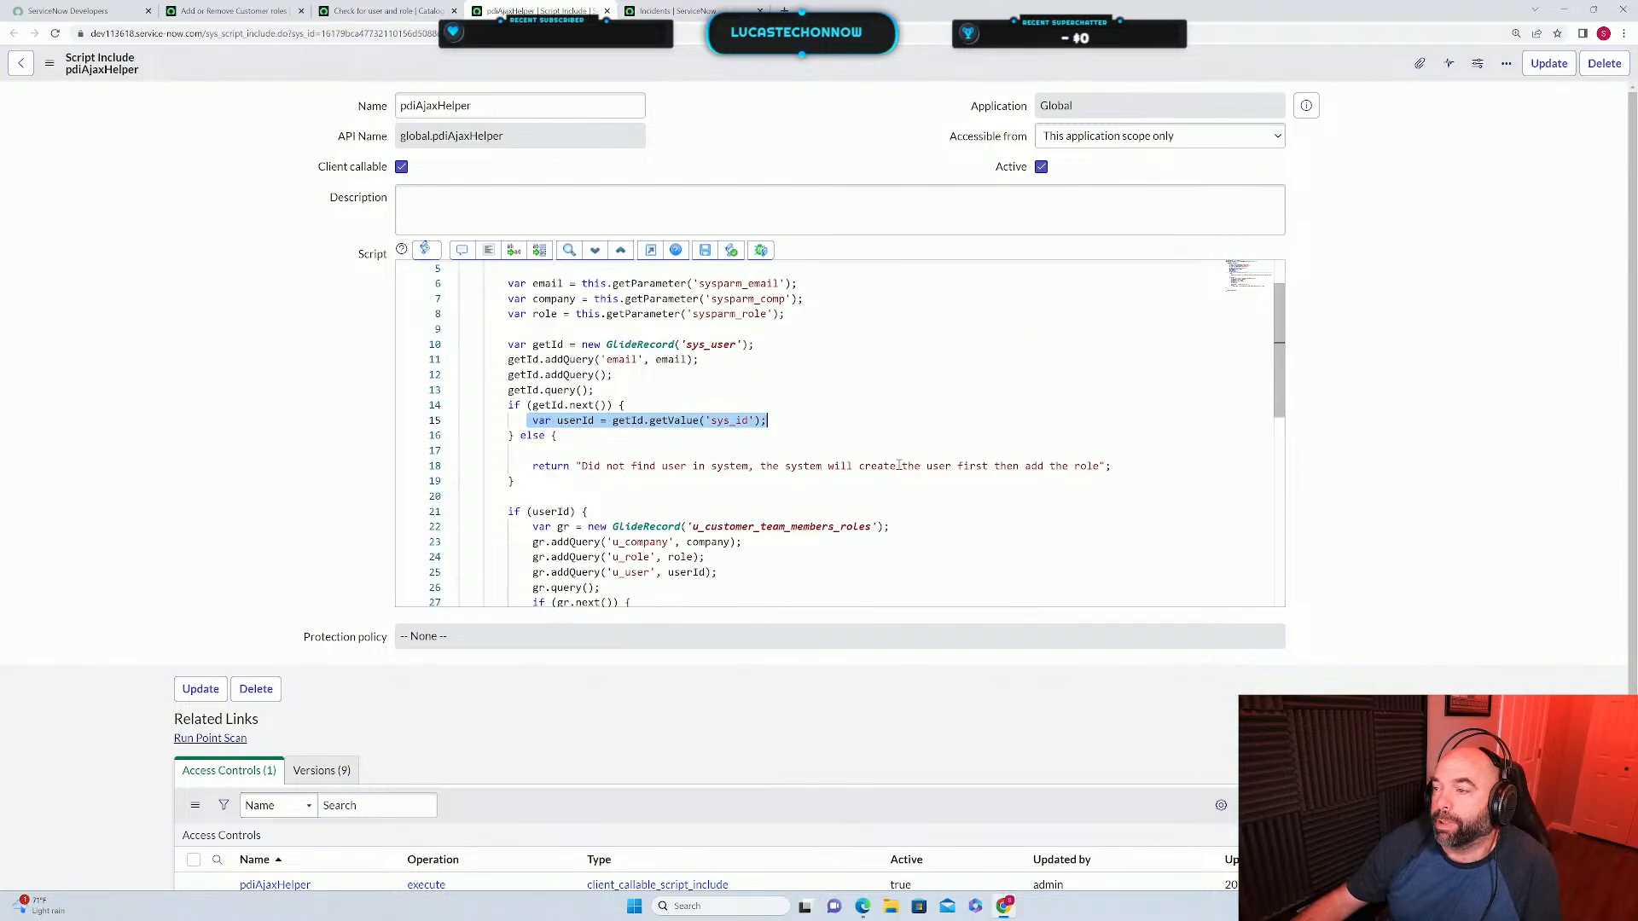
scroll(898, 465, "down", 1)
scroll(887, 463, "up", 1)
scroll(827, 454, "down", 2)
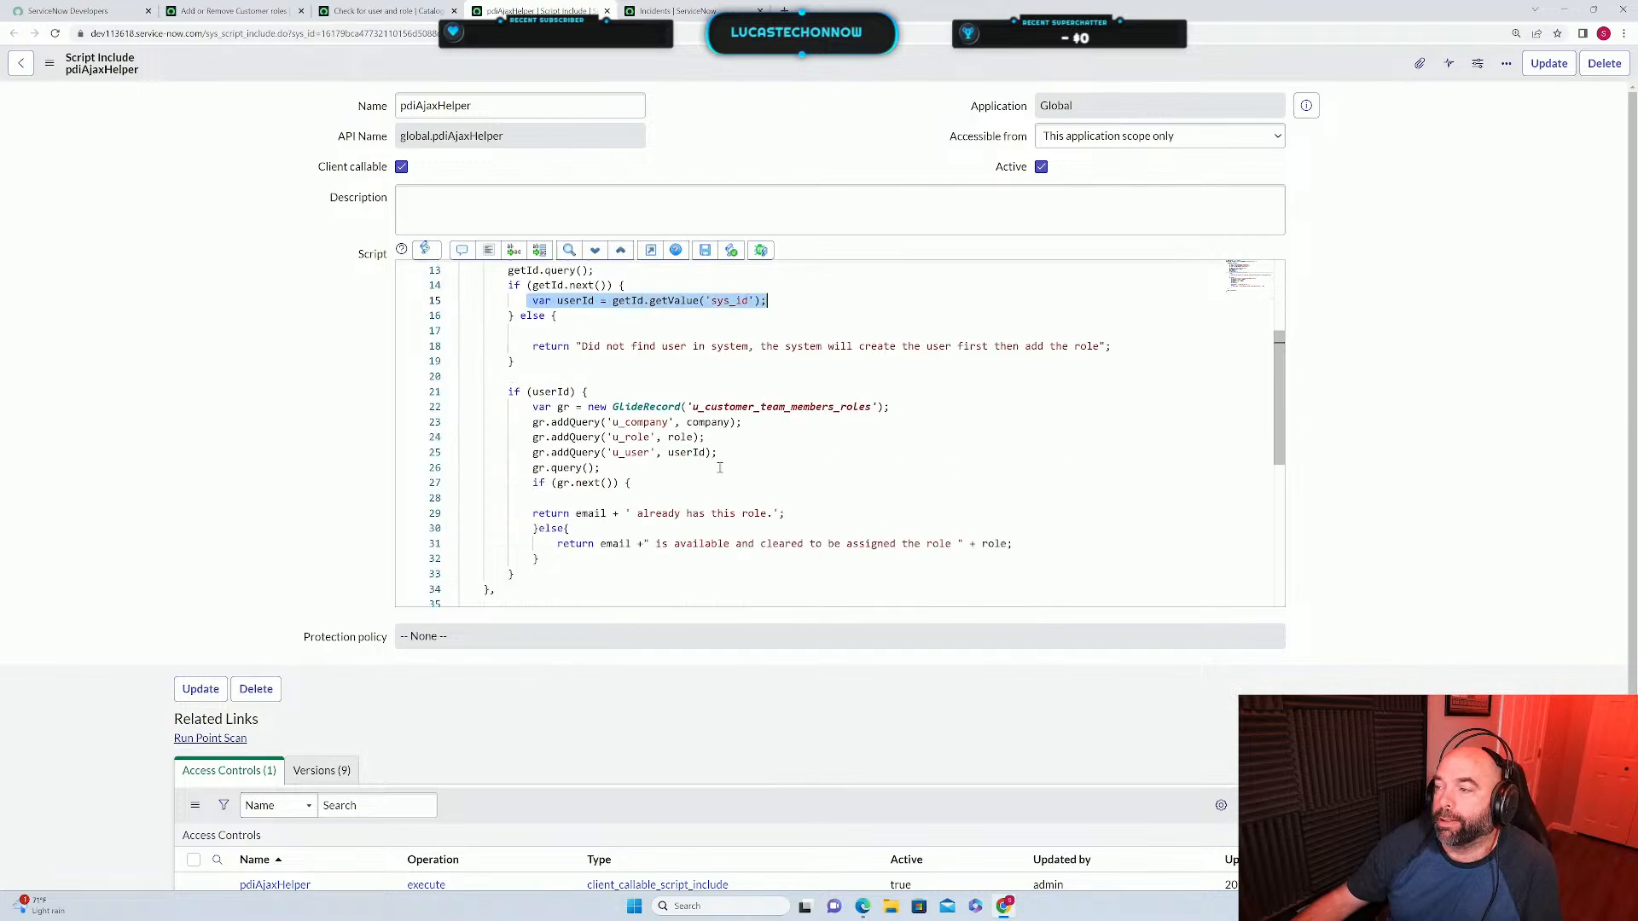
scroll(719, 467, "up", 2)
scroll(778, 469, "down", 2)
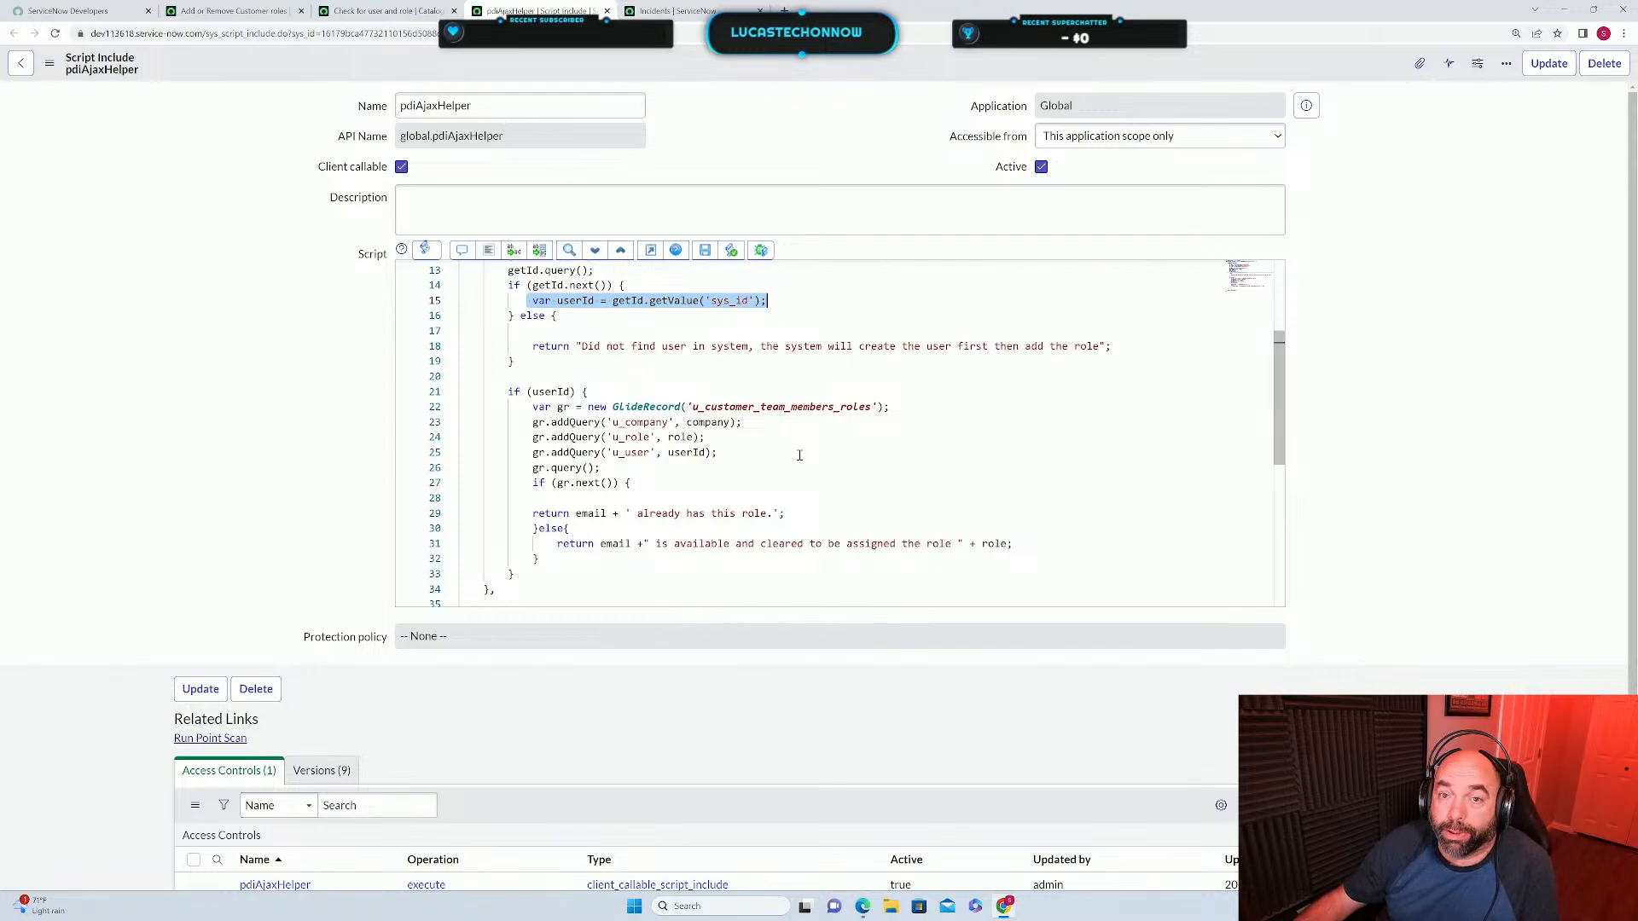
scroll(840, 445, "down", 1)
scroll(836, 444, "up", 3)
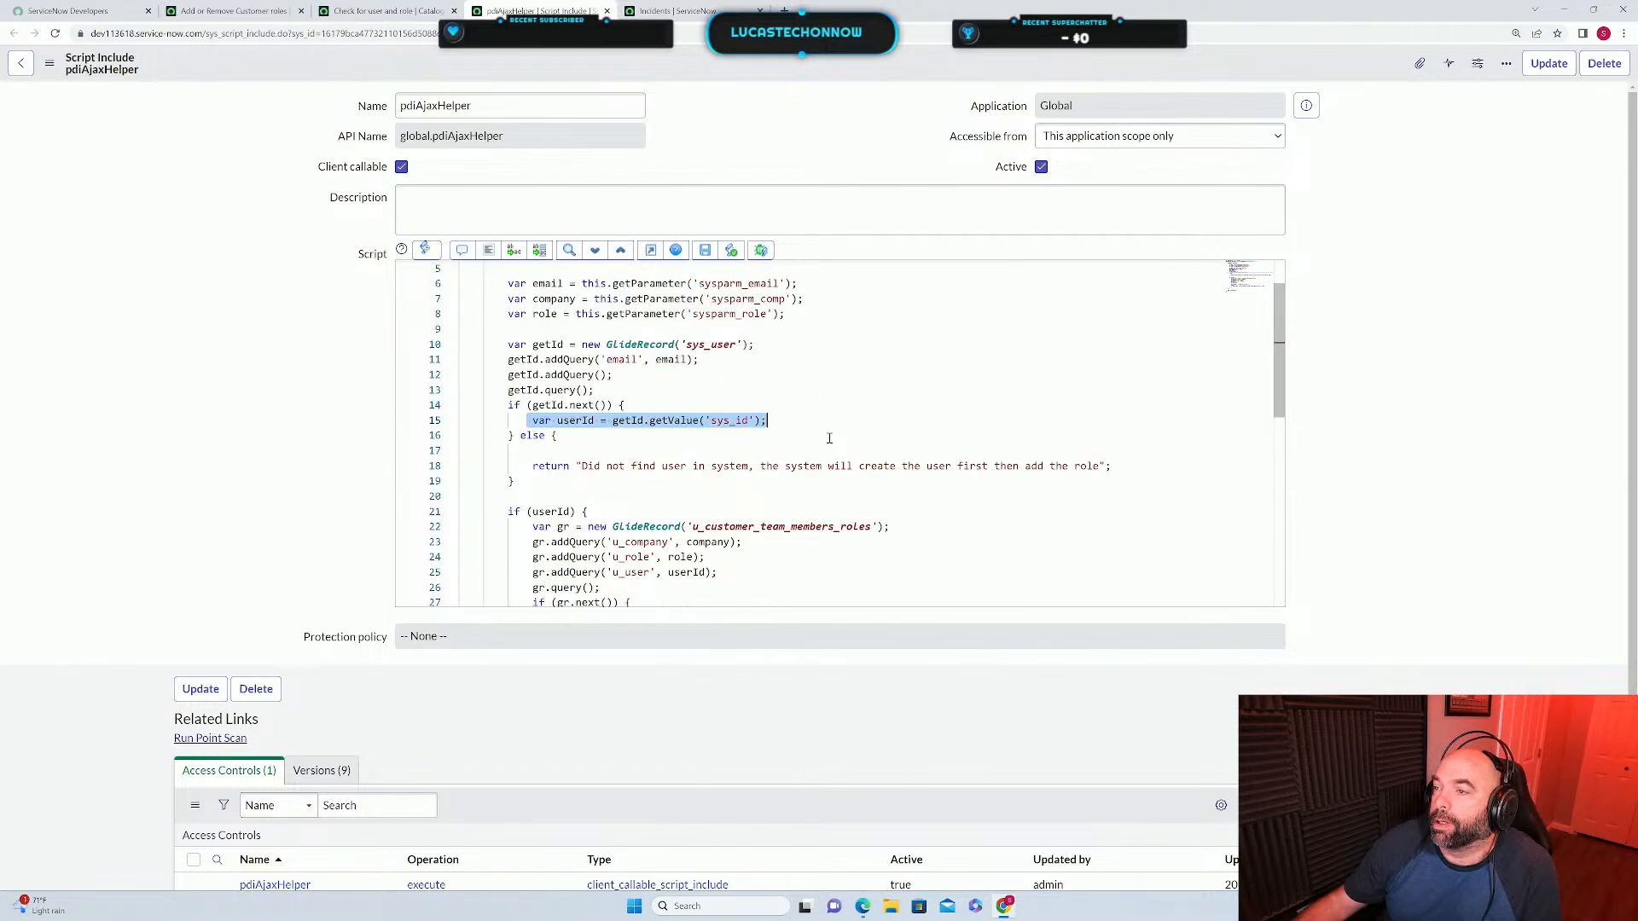
scroll(831, 441, "down", 2)
scroll(831, 441, "up", 2)
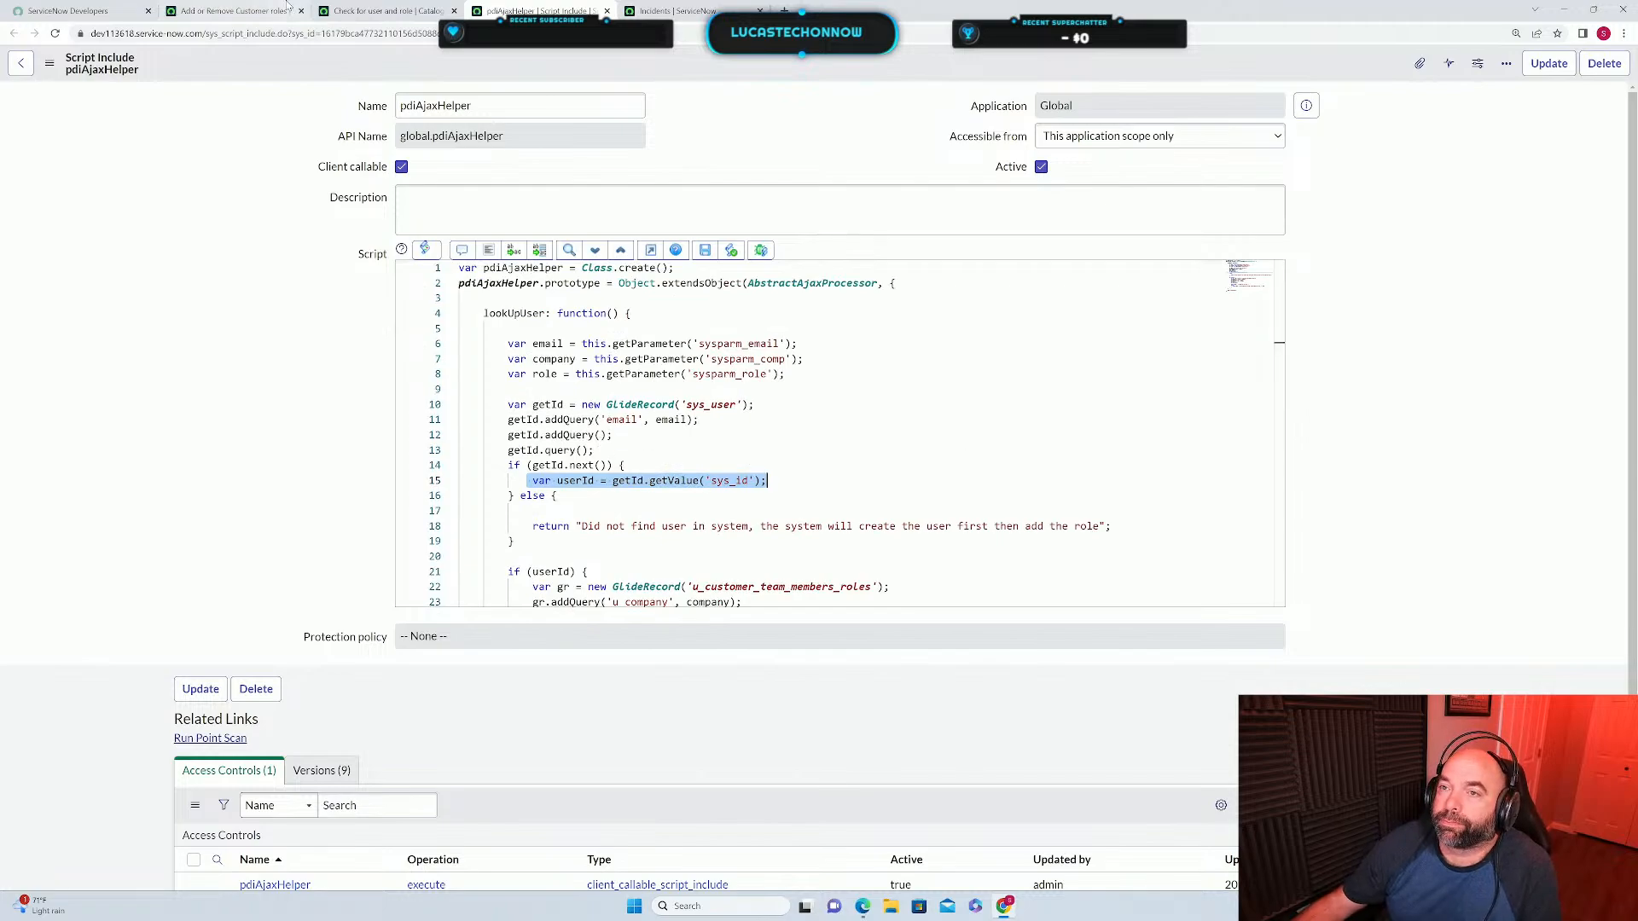
Launch Flow Designer from the All menu using the 'flow des' filter.
left_click(207, 12)
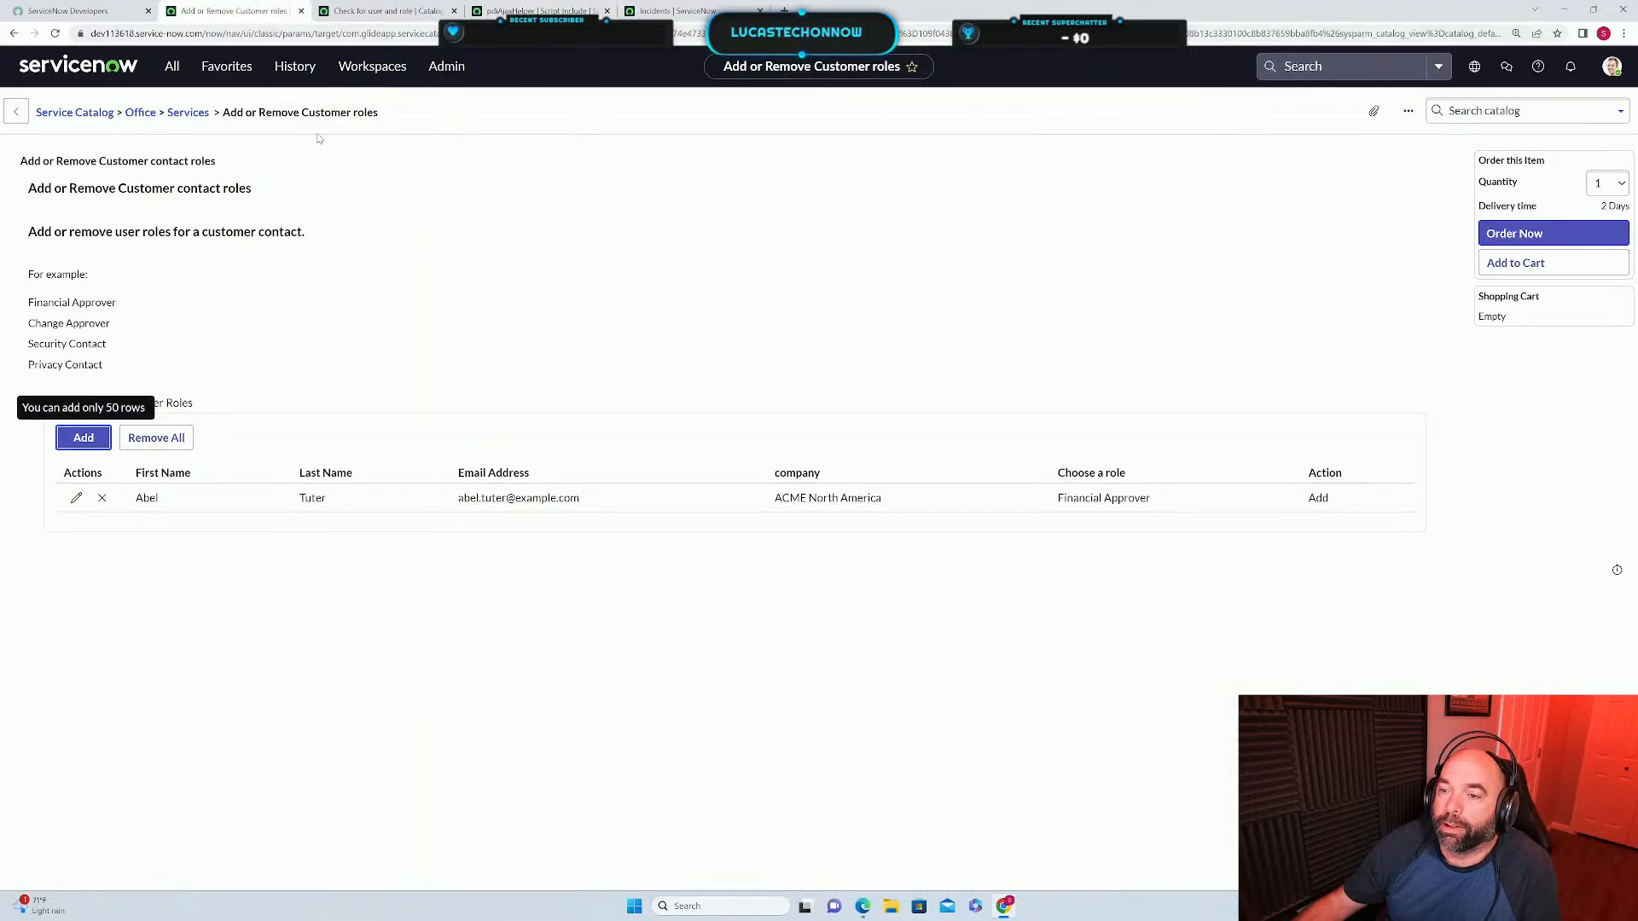
left_click(172, 66)
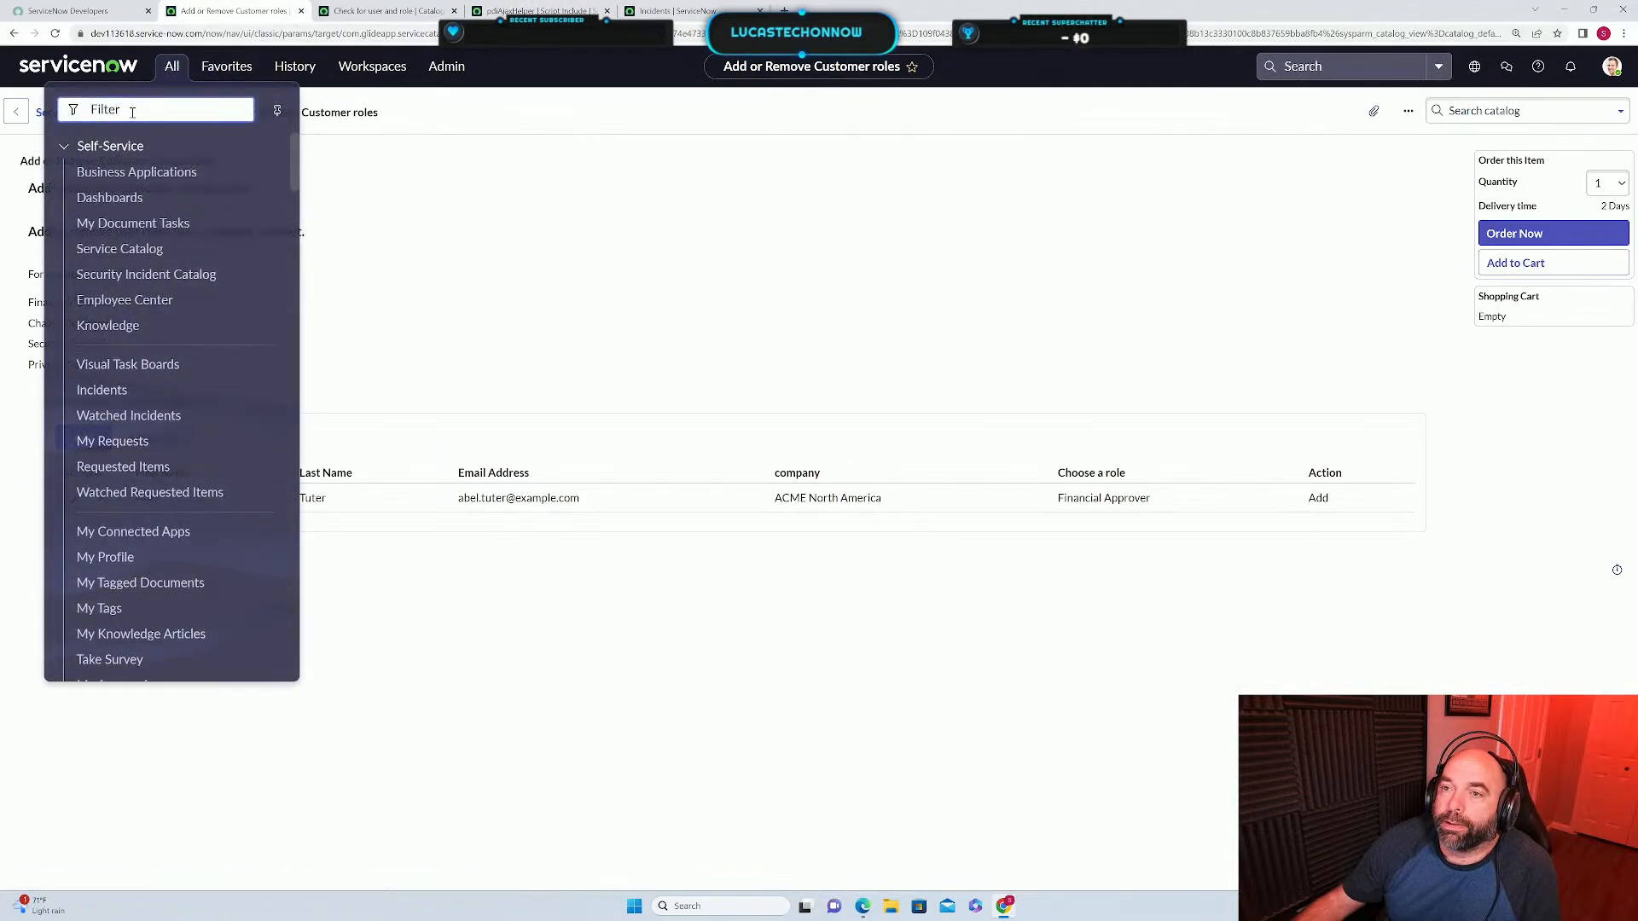
type("flow ")
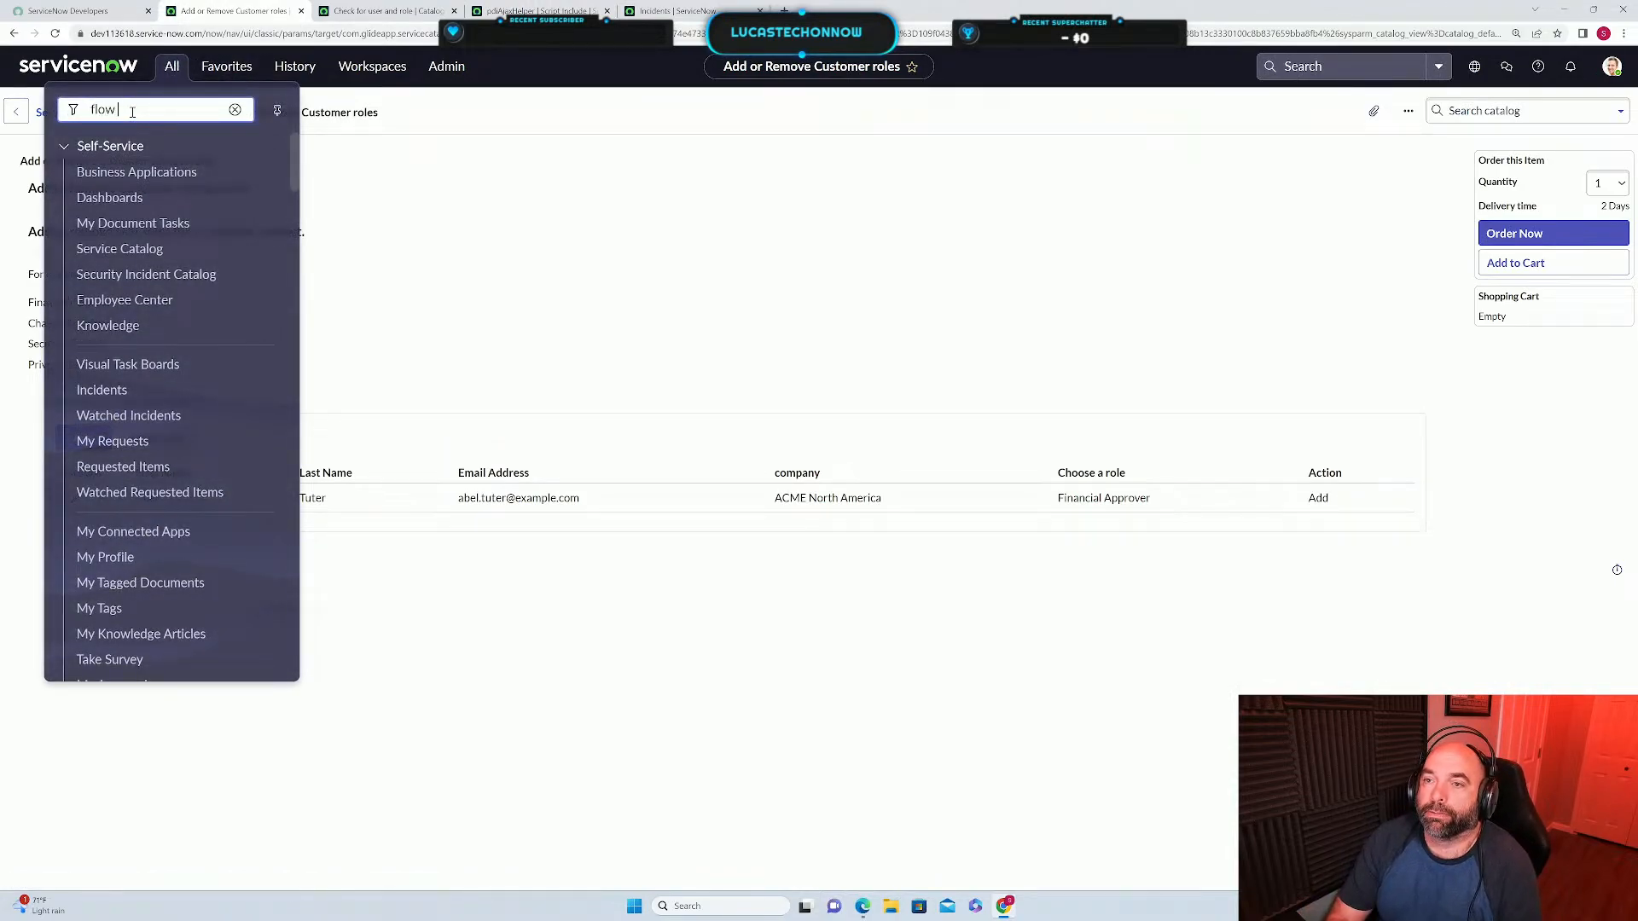
type("des")
left_click(126, 255)
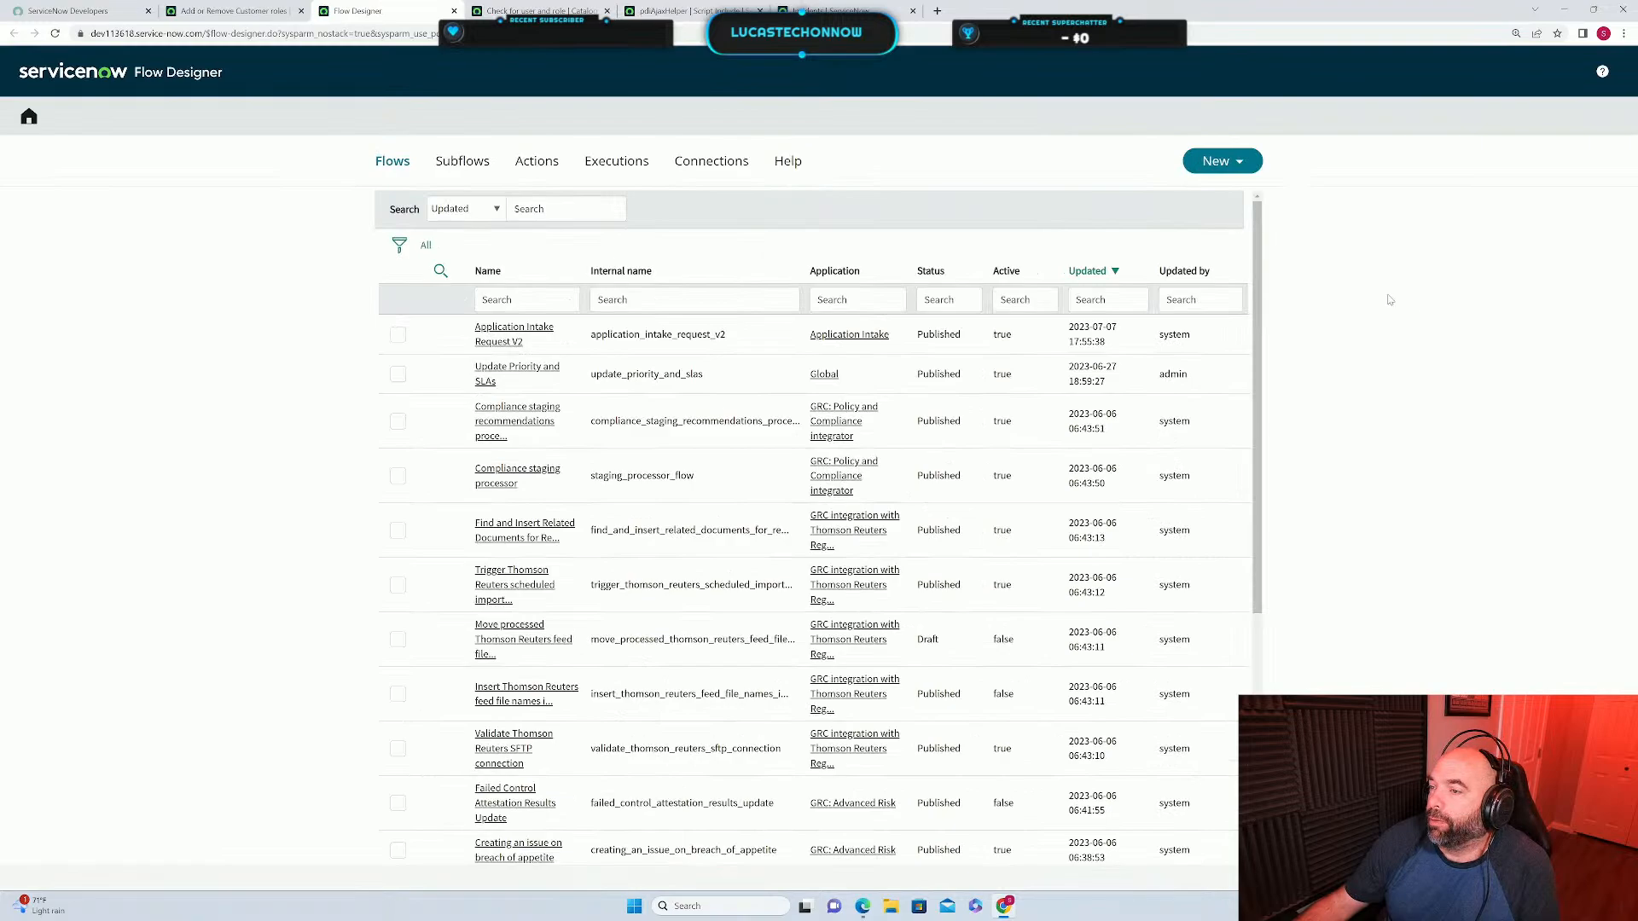
Start a new flow named 'Add or Remove Customer Roles', with that same text as its description.
left_click(1215, 162)
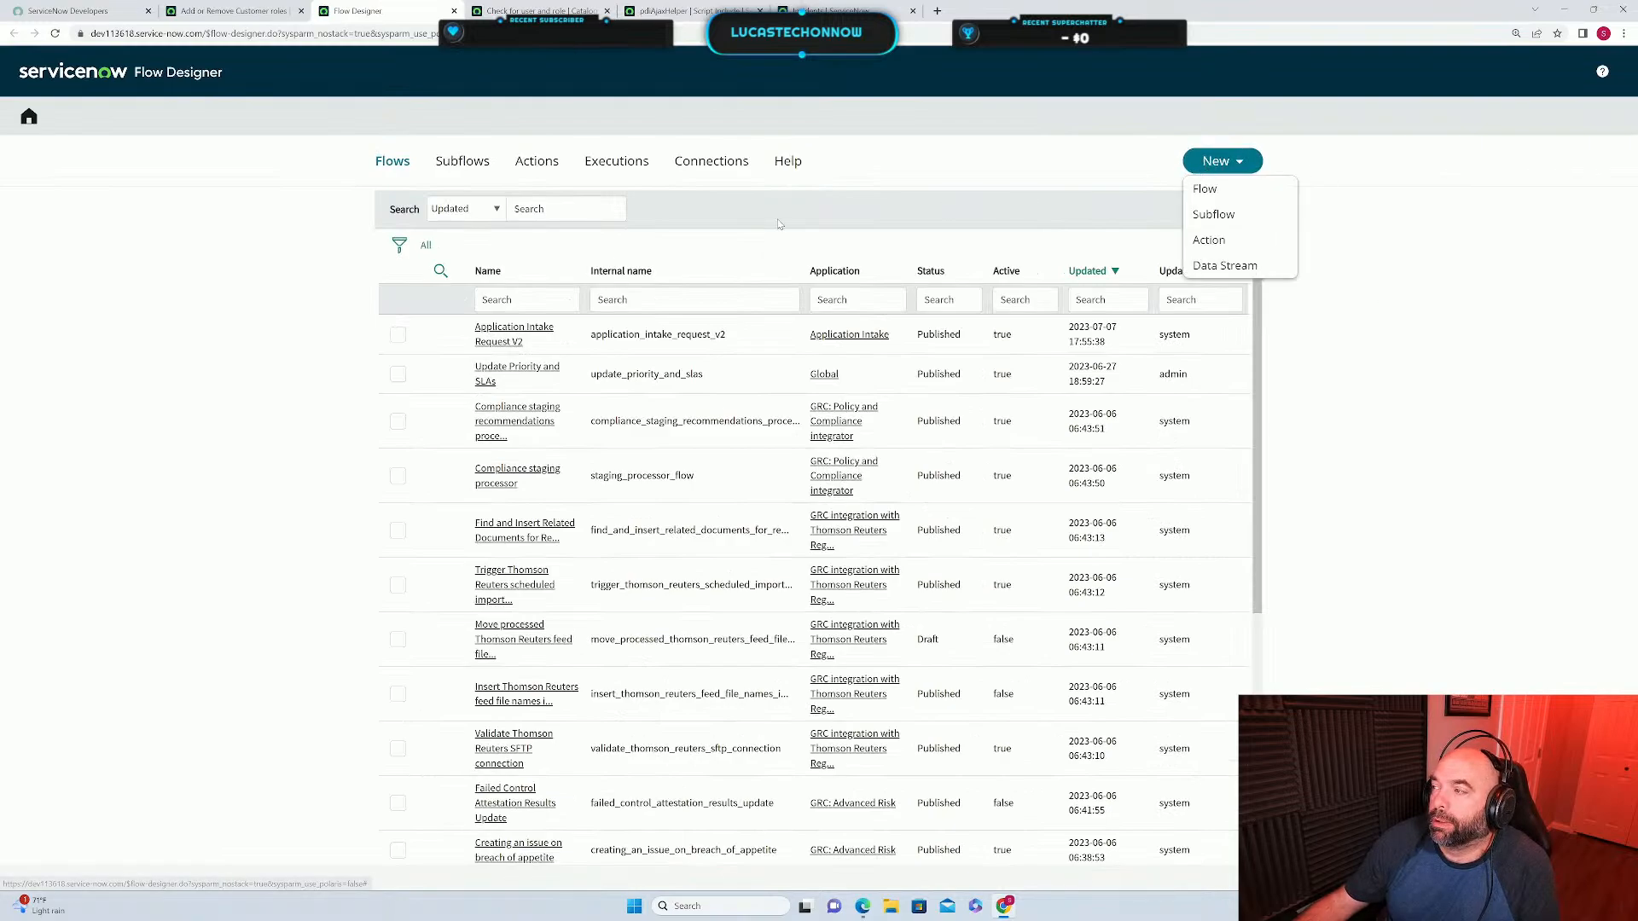
left_click(1204, 189)
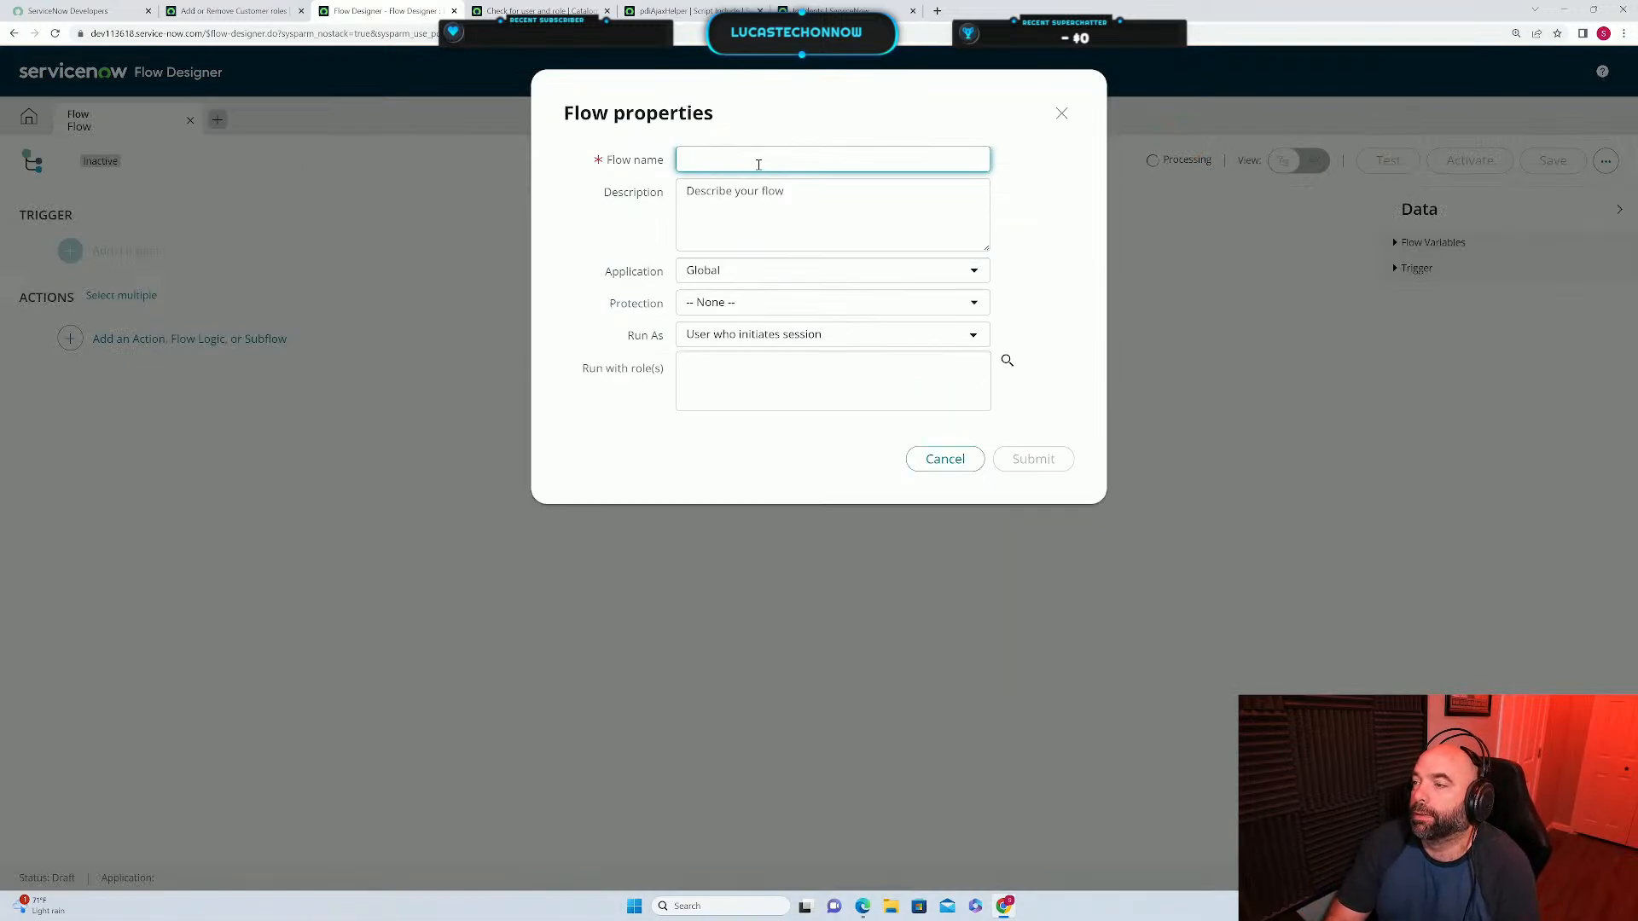
type("Customer")
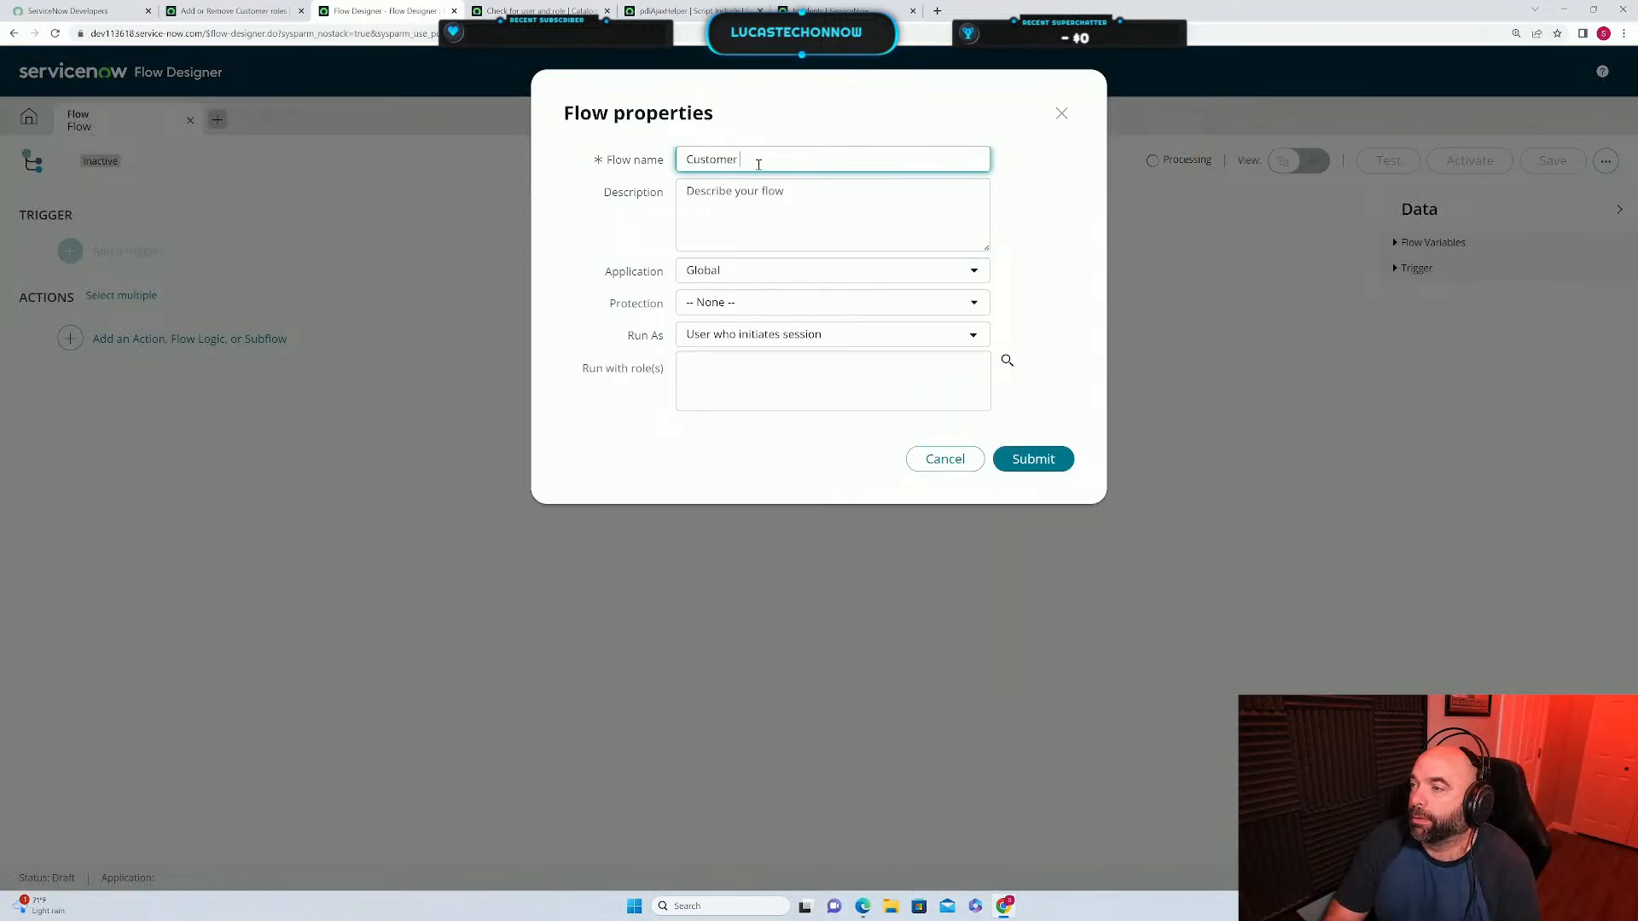
key("BackSpace")
key("BackSpace")
key("BackSpace")
key("BackSpace")
key("BackSpace")
key("BackSpace")
key("BackSpace")
key("BackSpace")
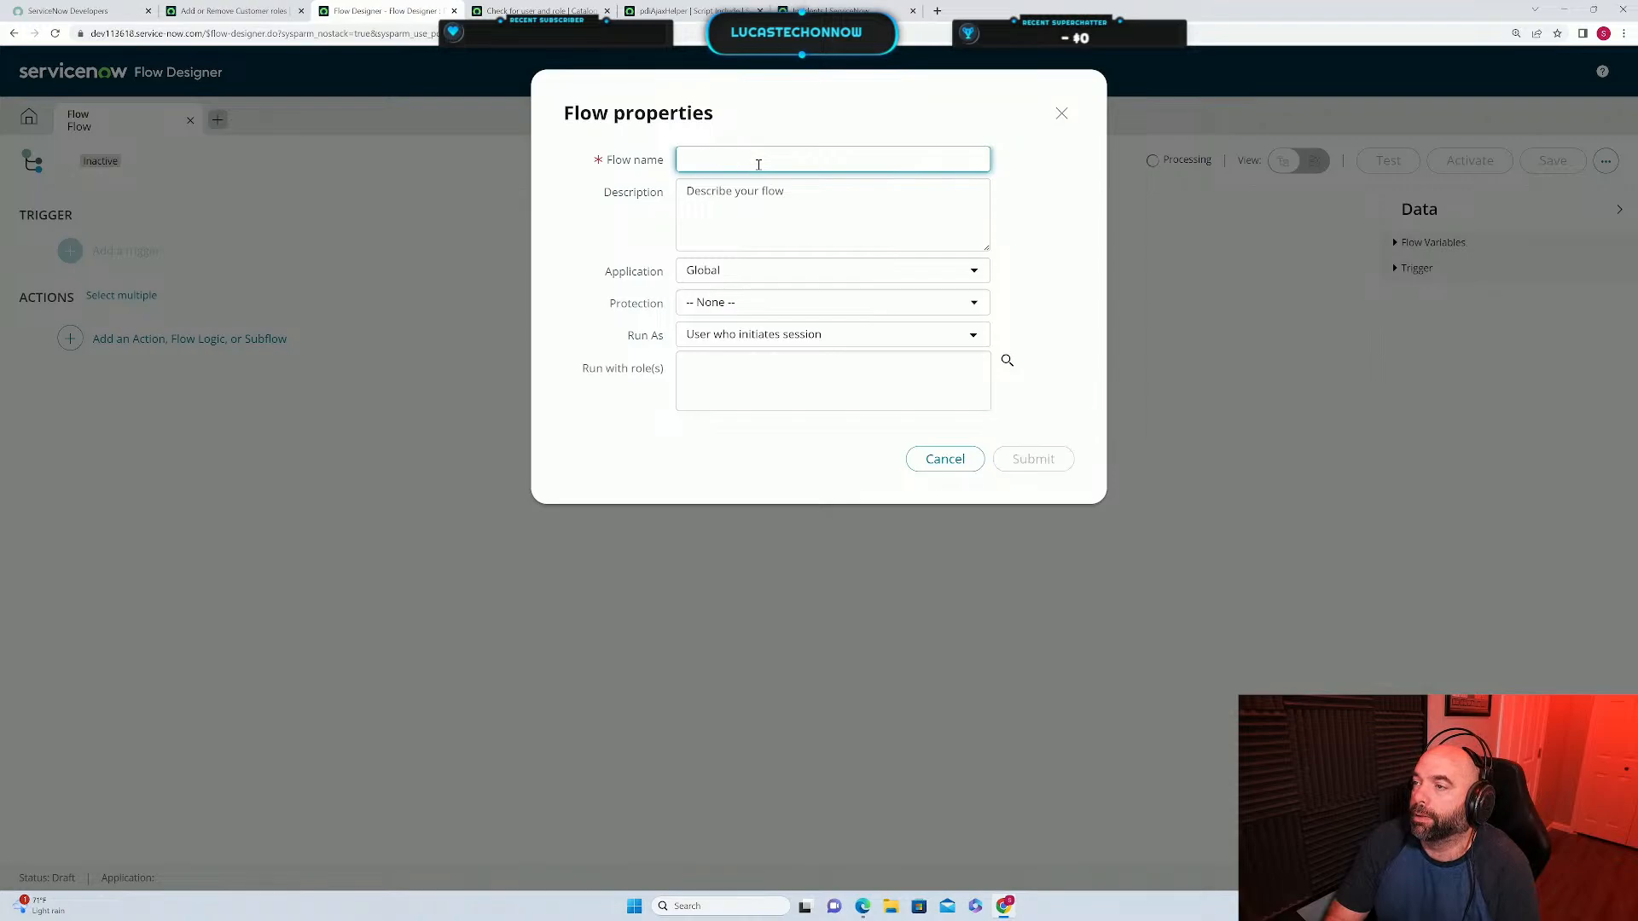
type("Add or")
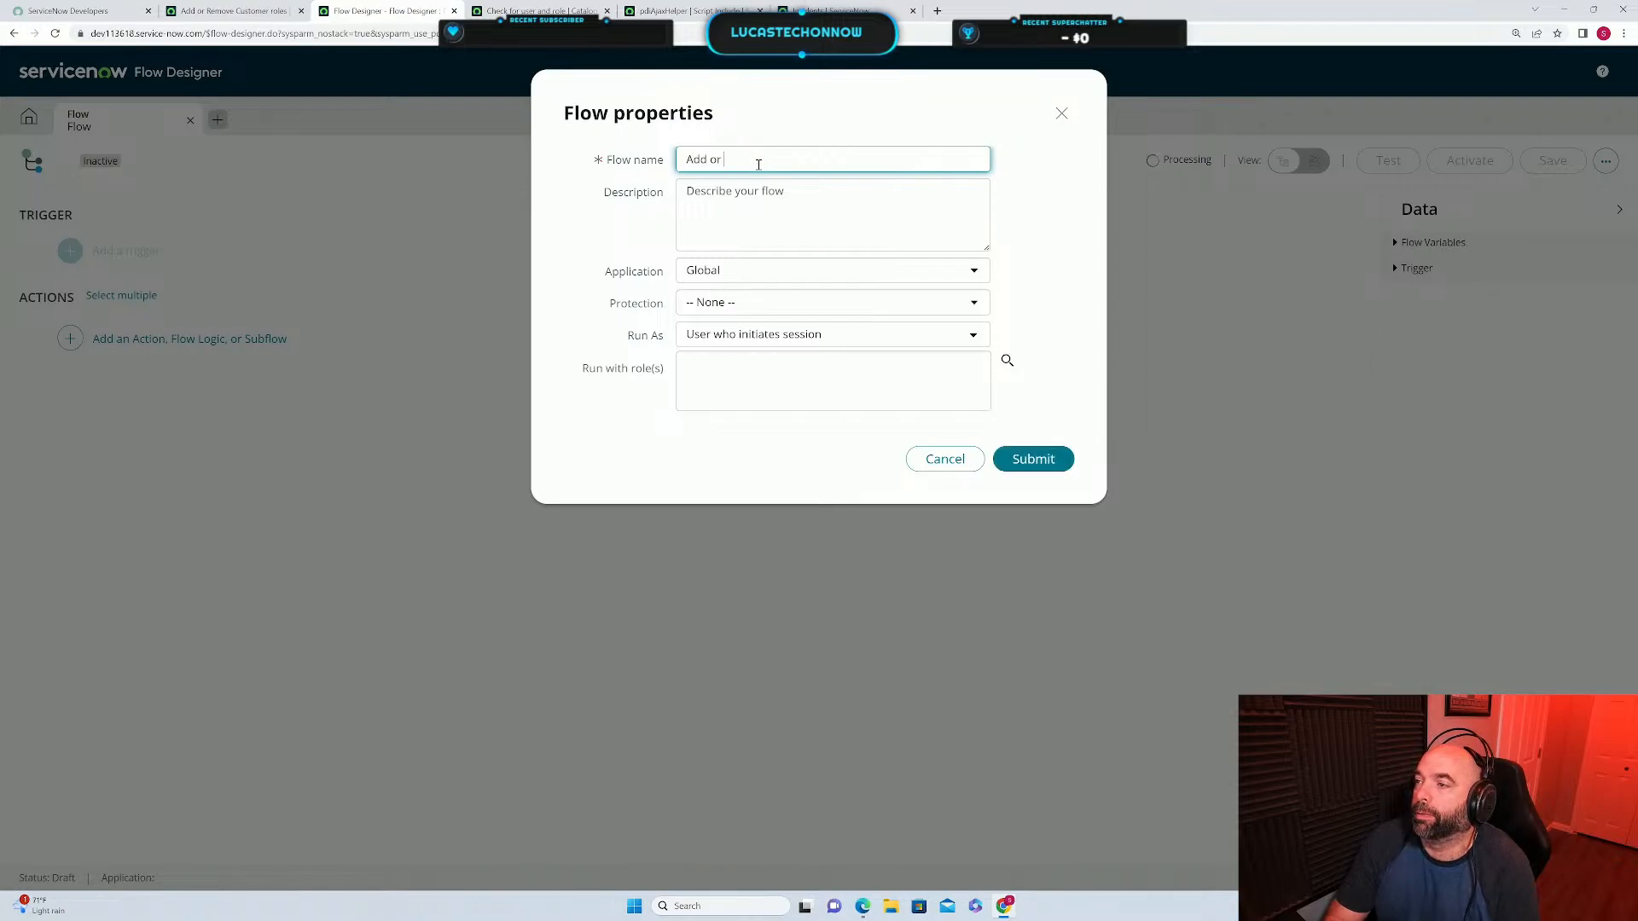
type(" re")
key("BackSpace")
key("BackSpace")
type("Remove Customer")
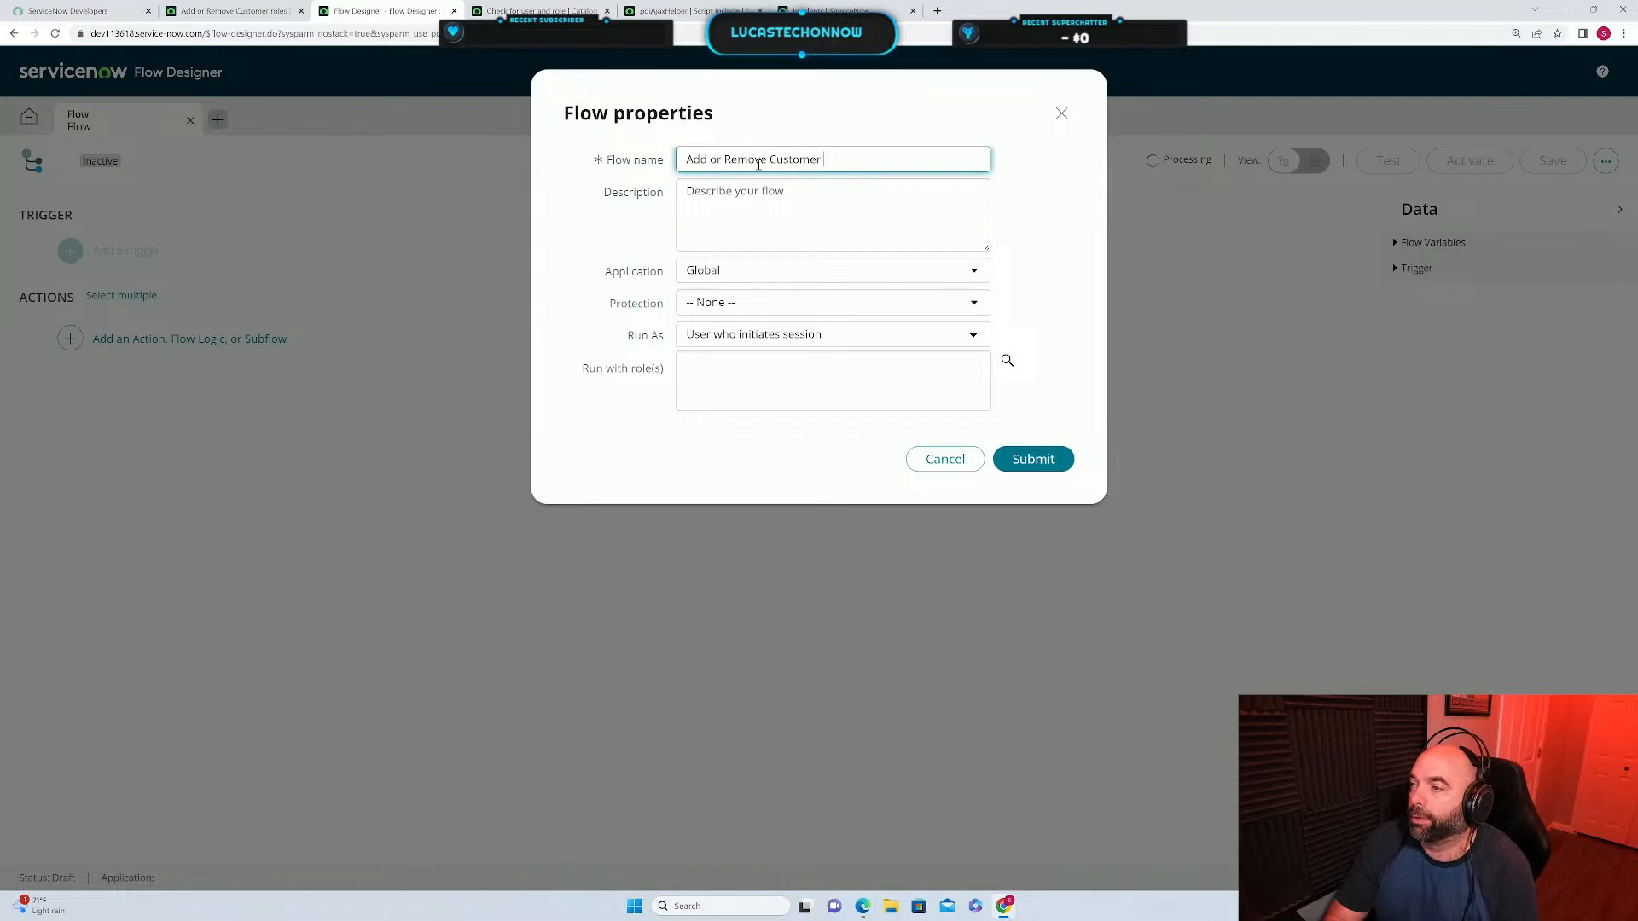
type(" Roles")
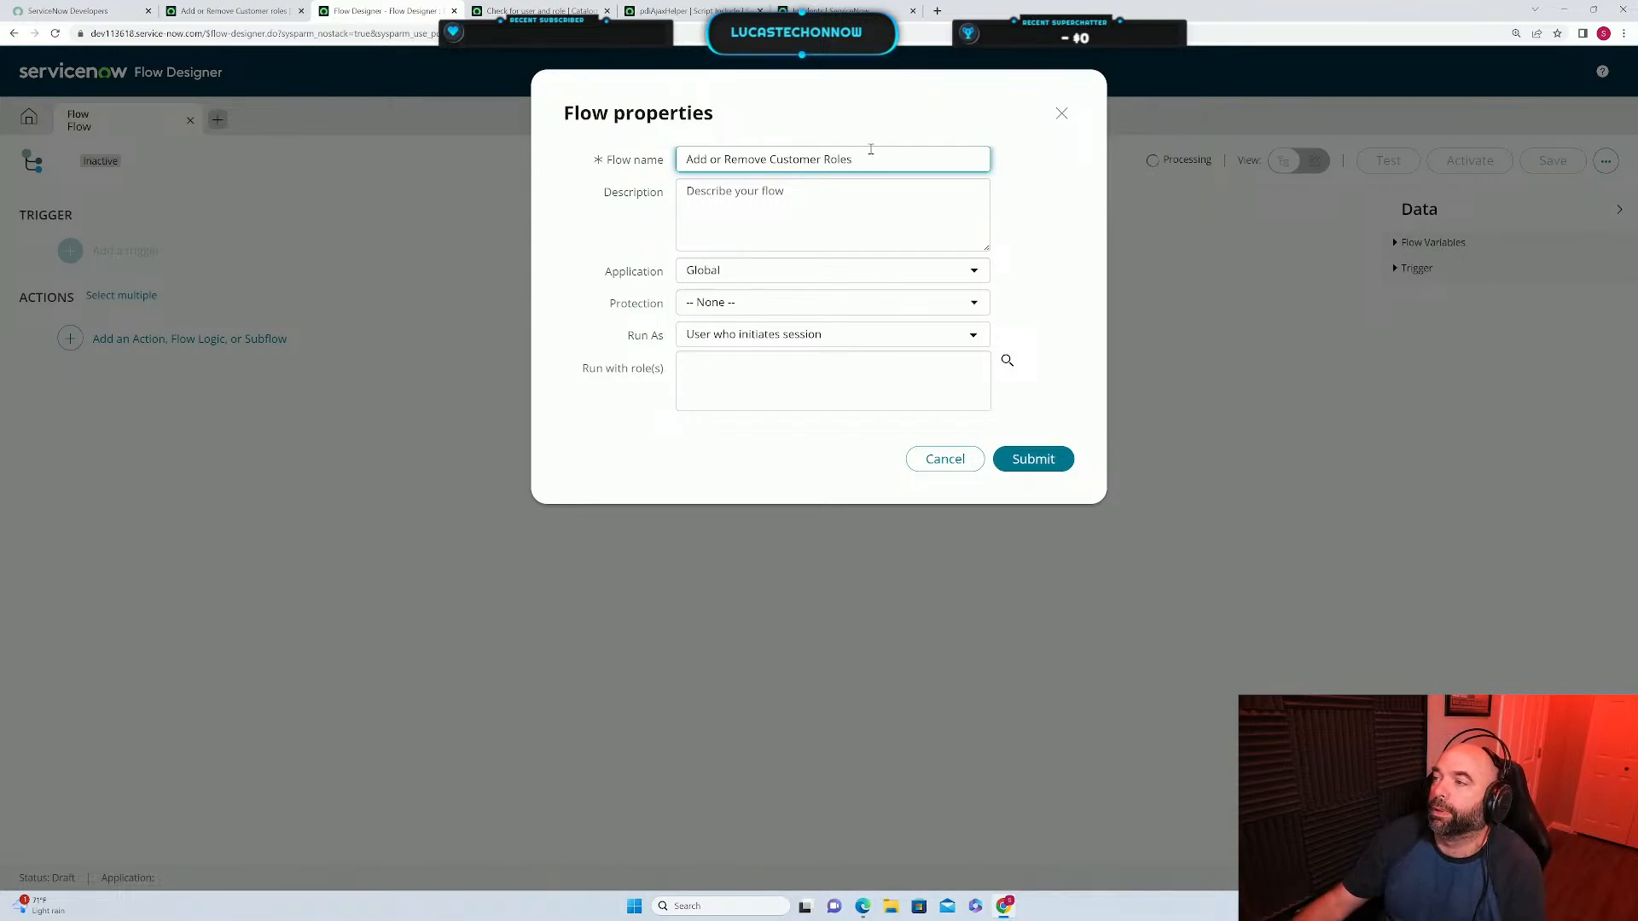
key("ctrl+a")
key("ctrl+c")
left_click(679, 203)
key("ctrl+v")
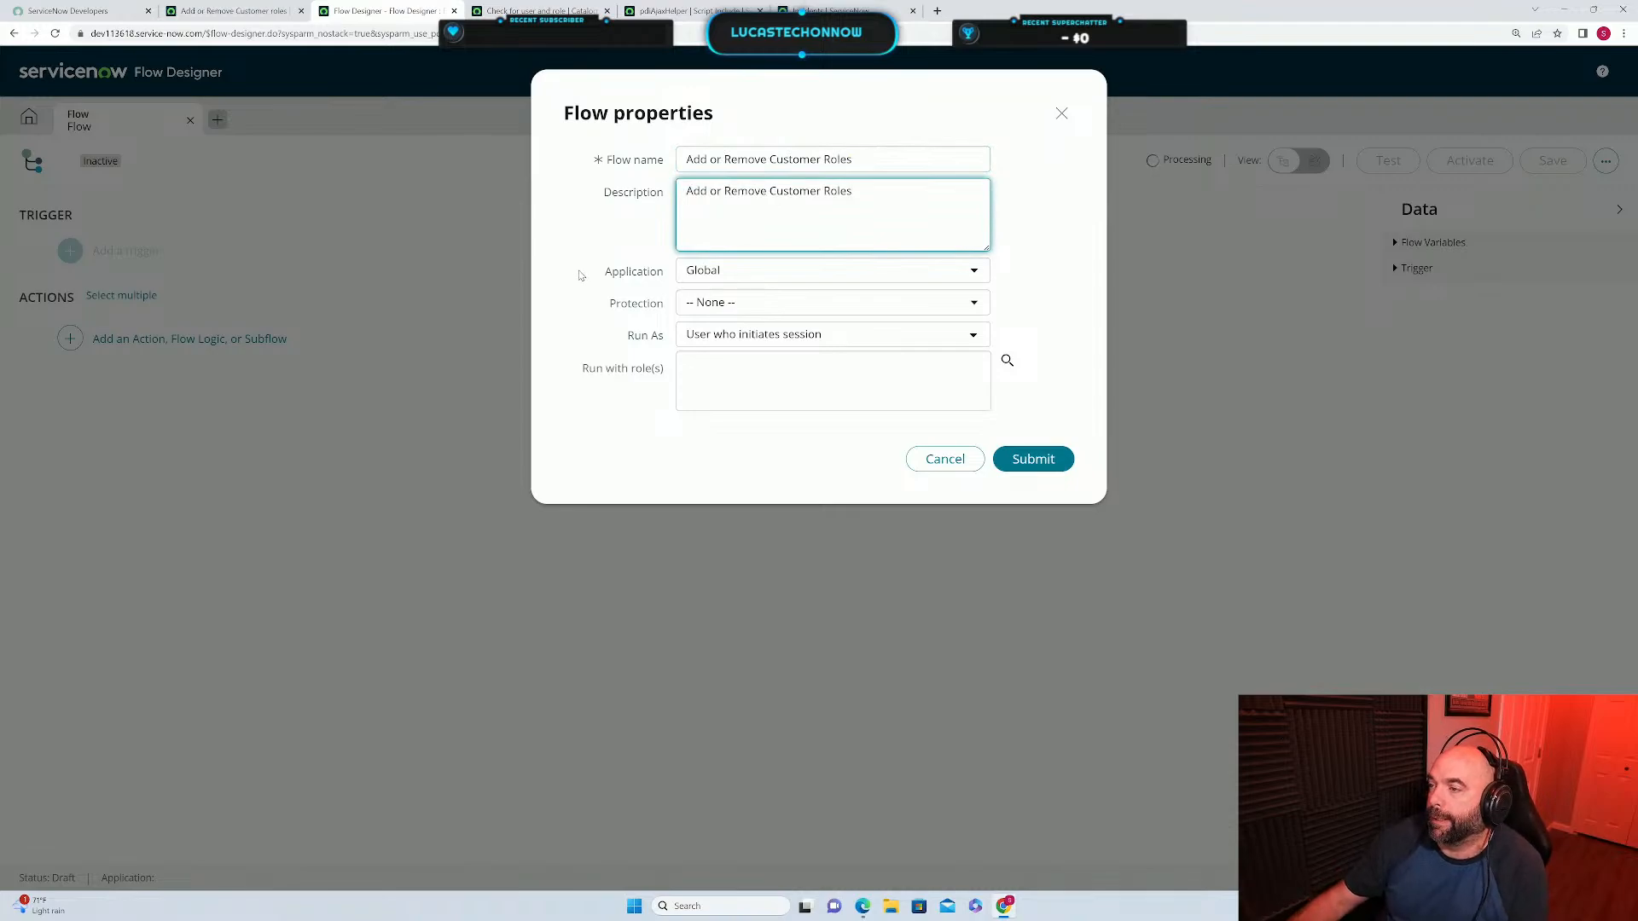
left_click(736, 367)
Add itil and catalog_admin as run-with roles and submit the flow properties.
left_click(1007, 363)
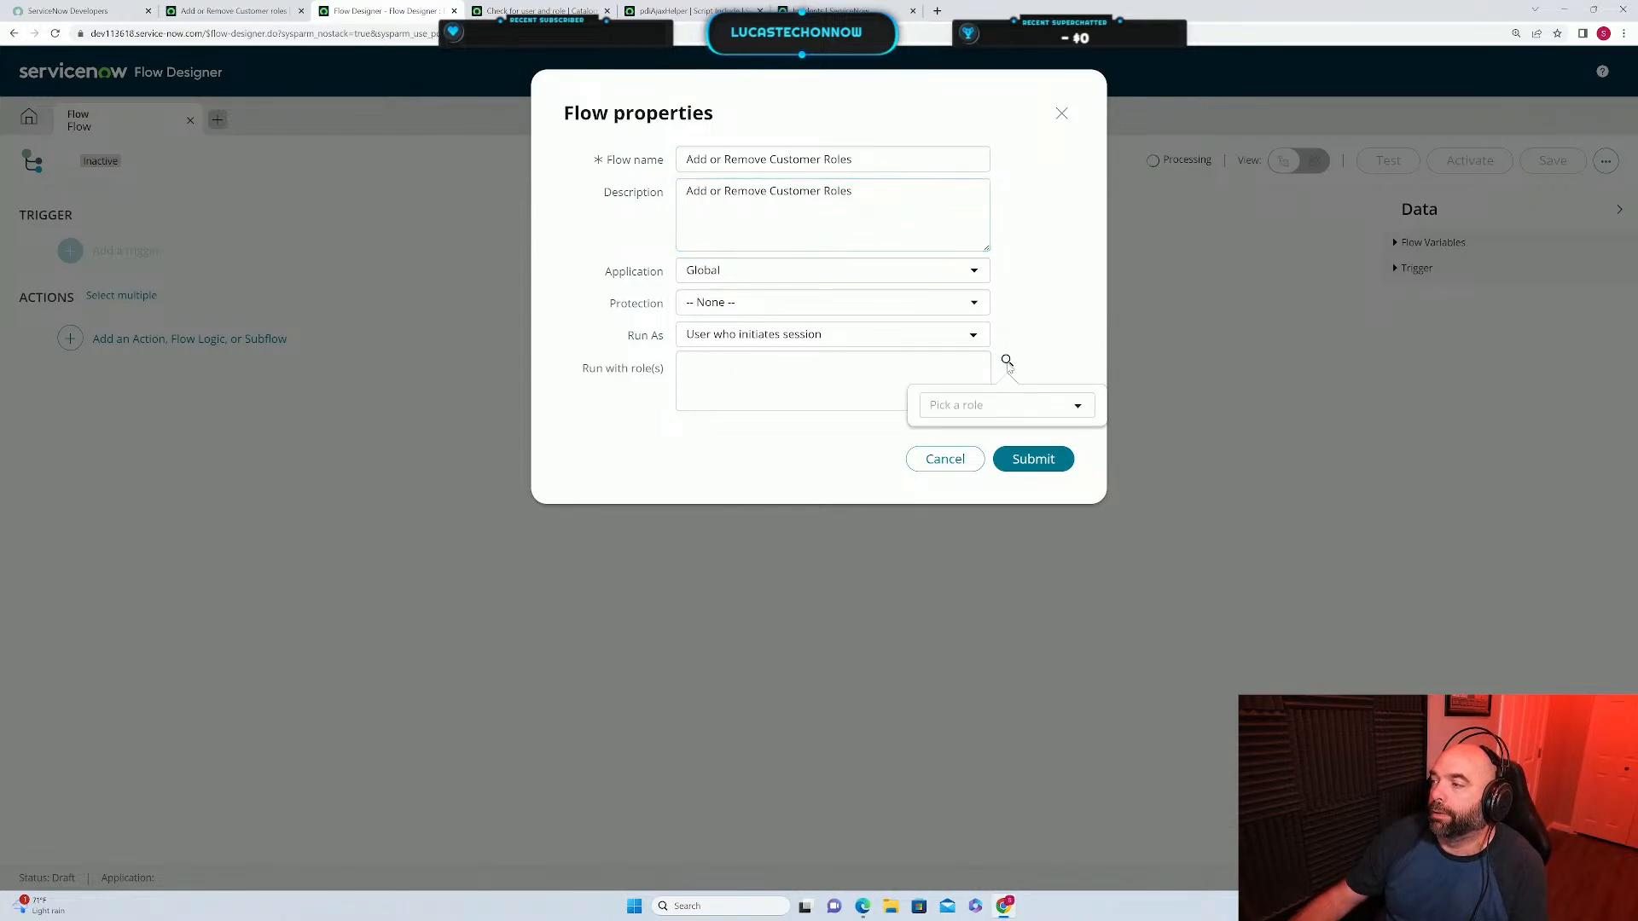
left_click(976, 408)
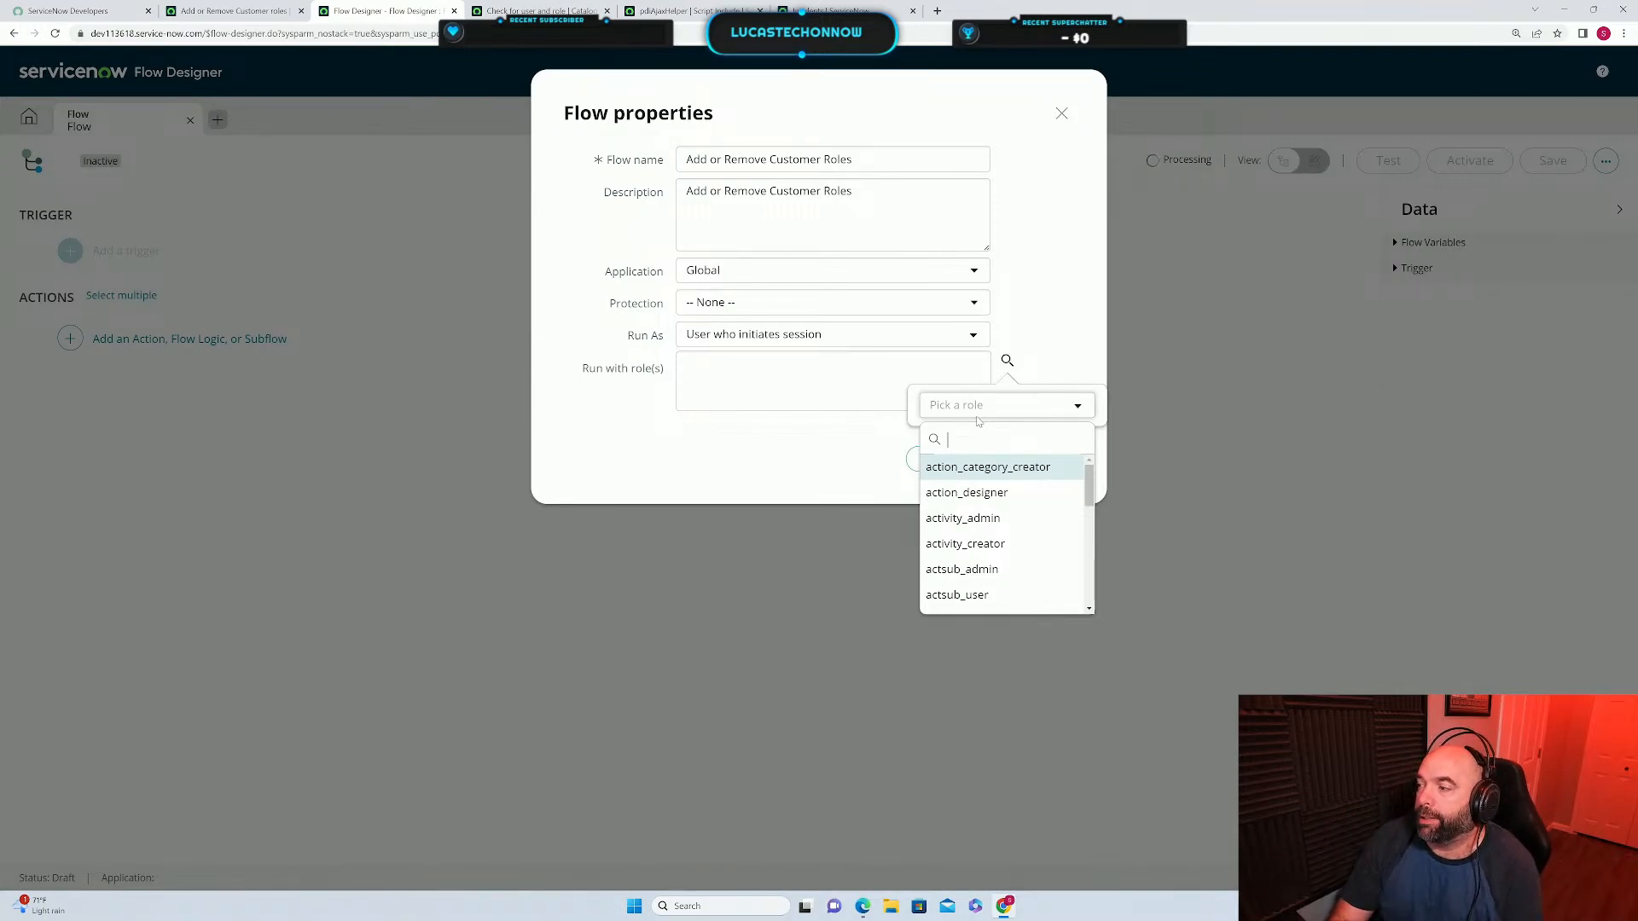
type("itil")
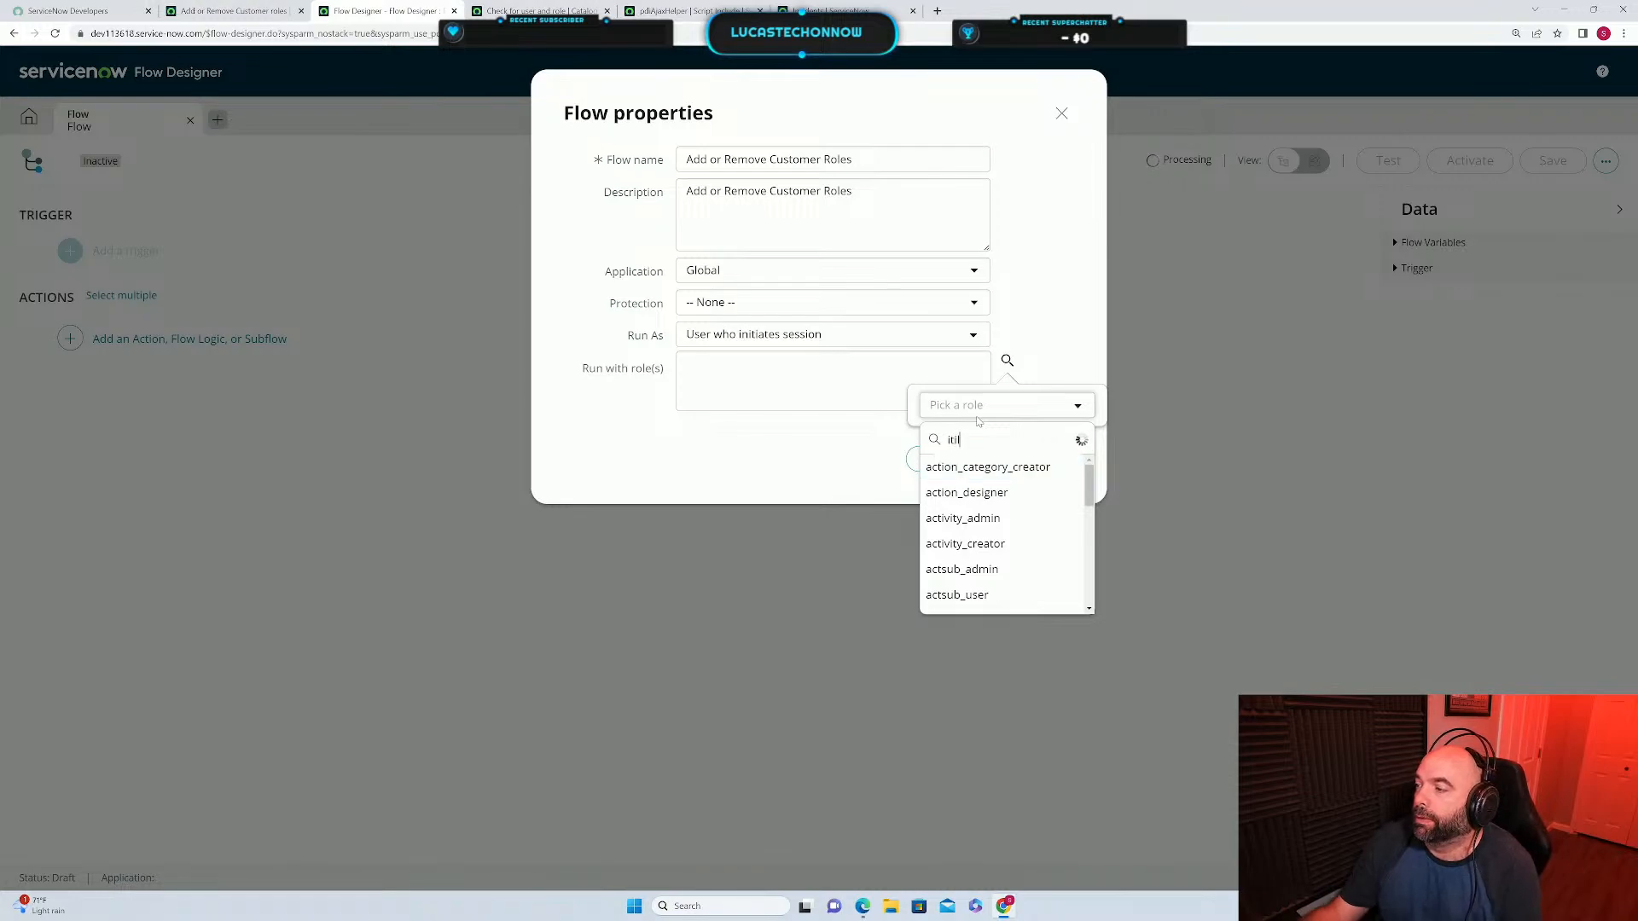
left_click(934, 467)
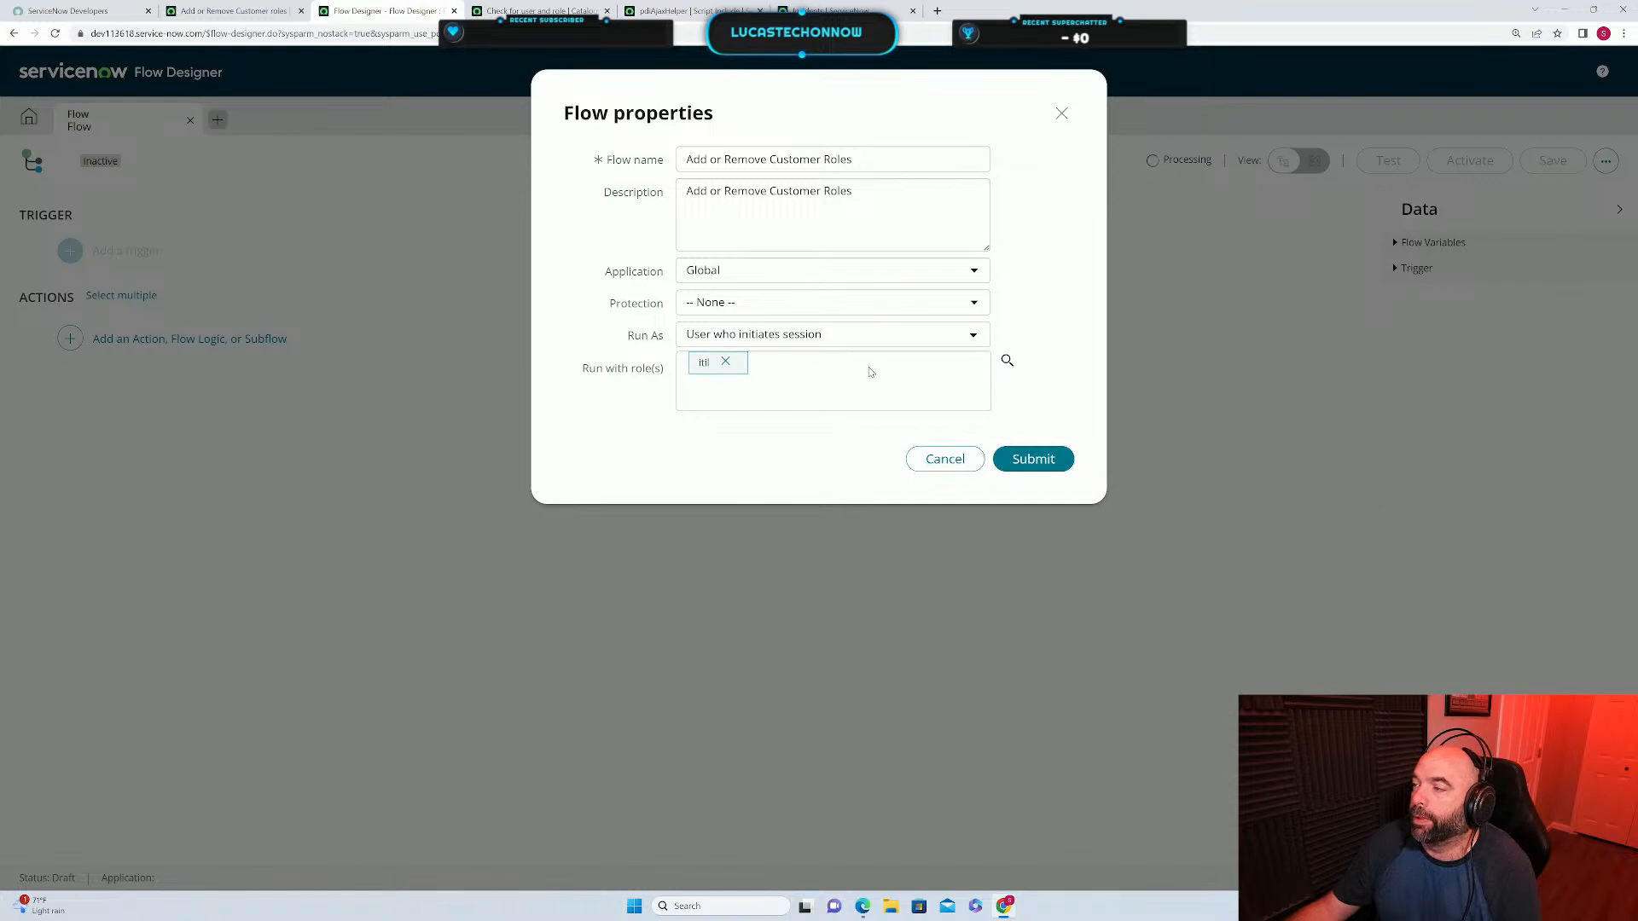
left_click(1007, 360)
left_click(957, 408)
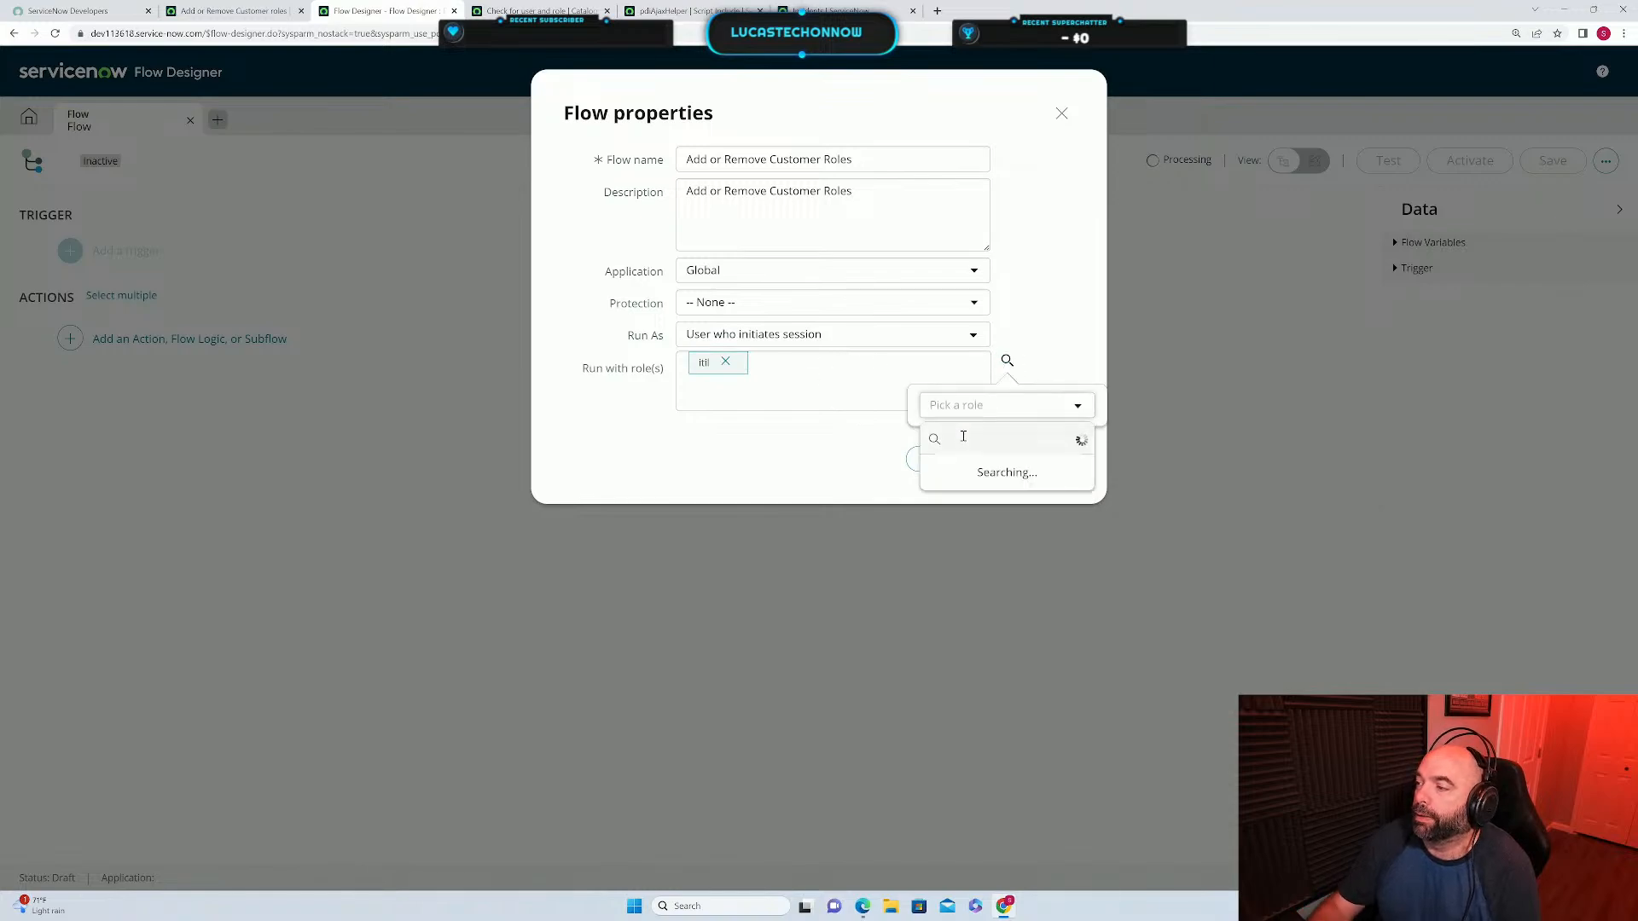
type("catalo")
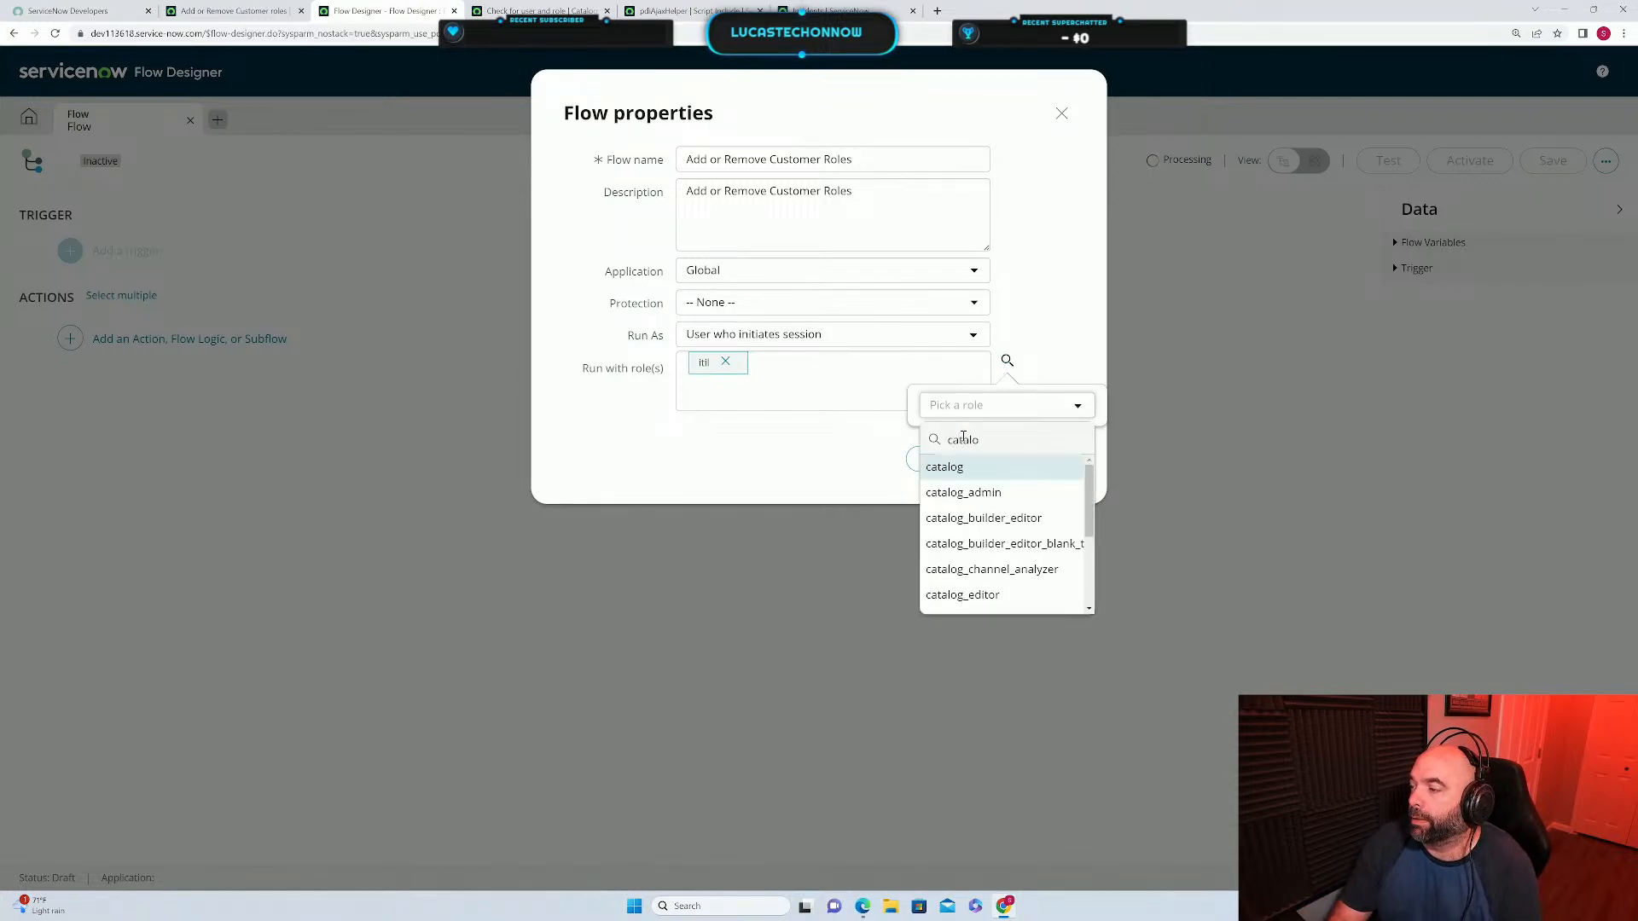
left_click(965, 493)
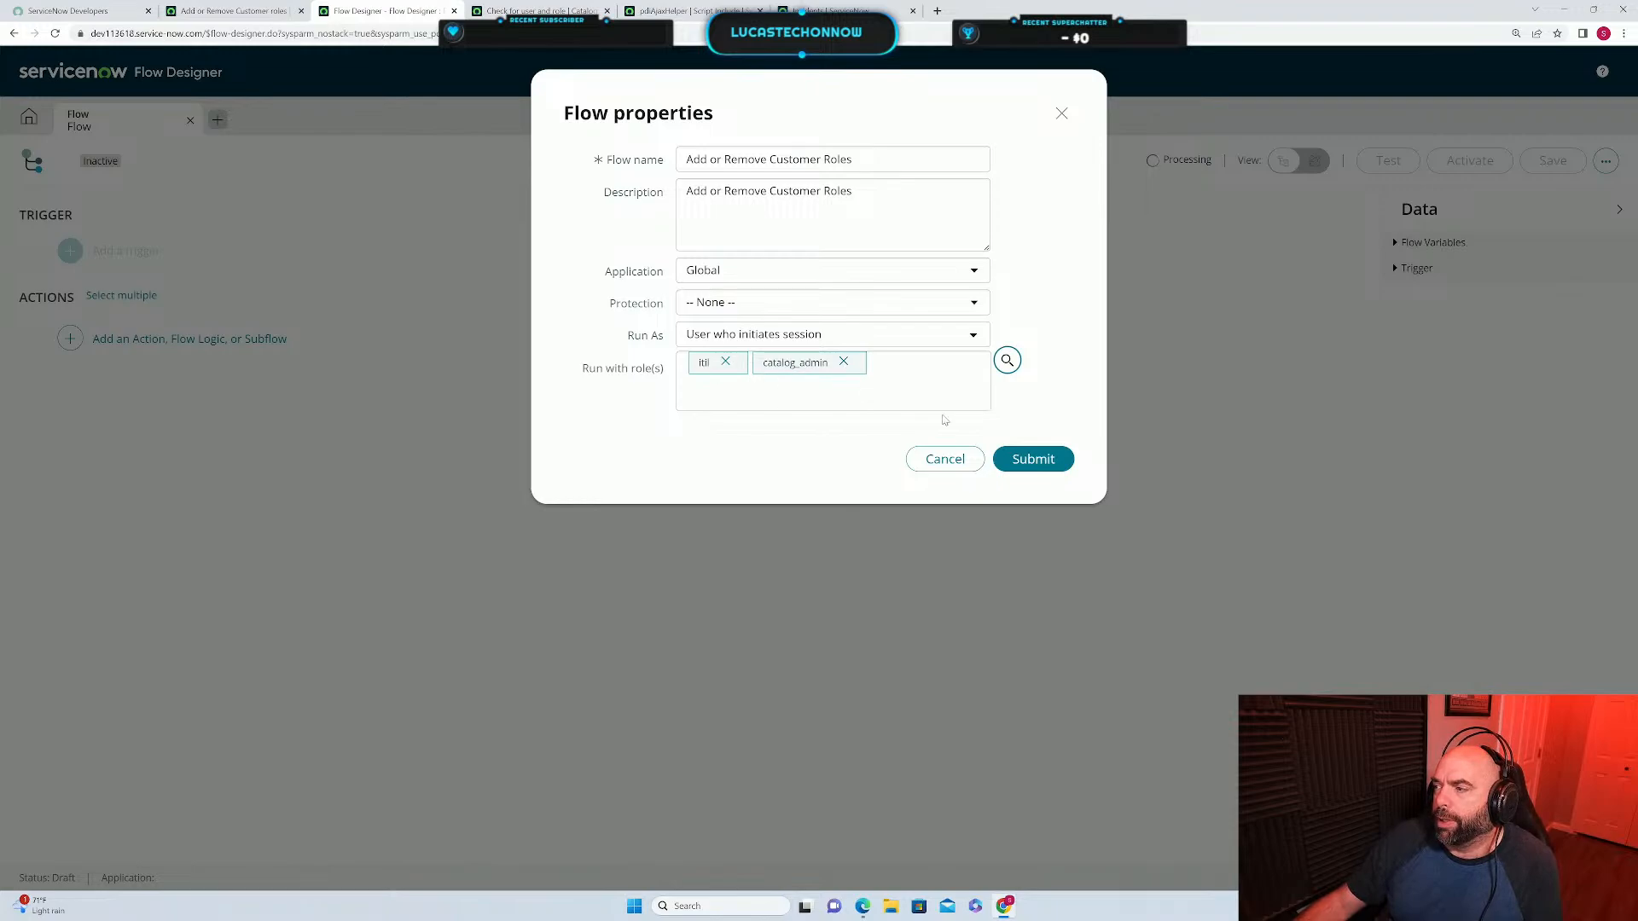
left_click(1039, 460)
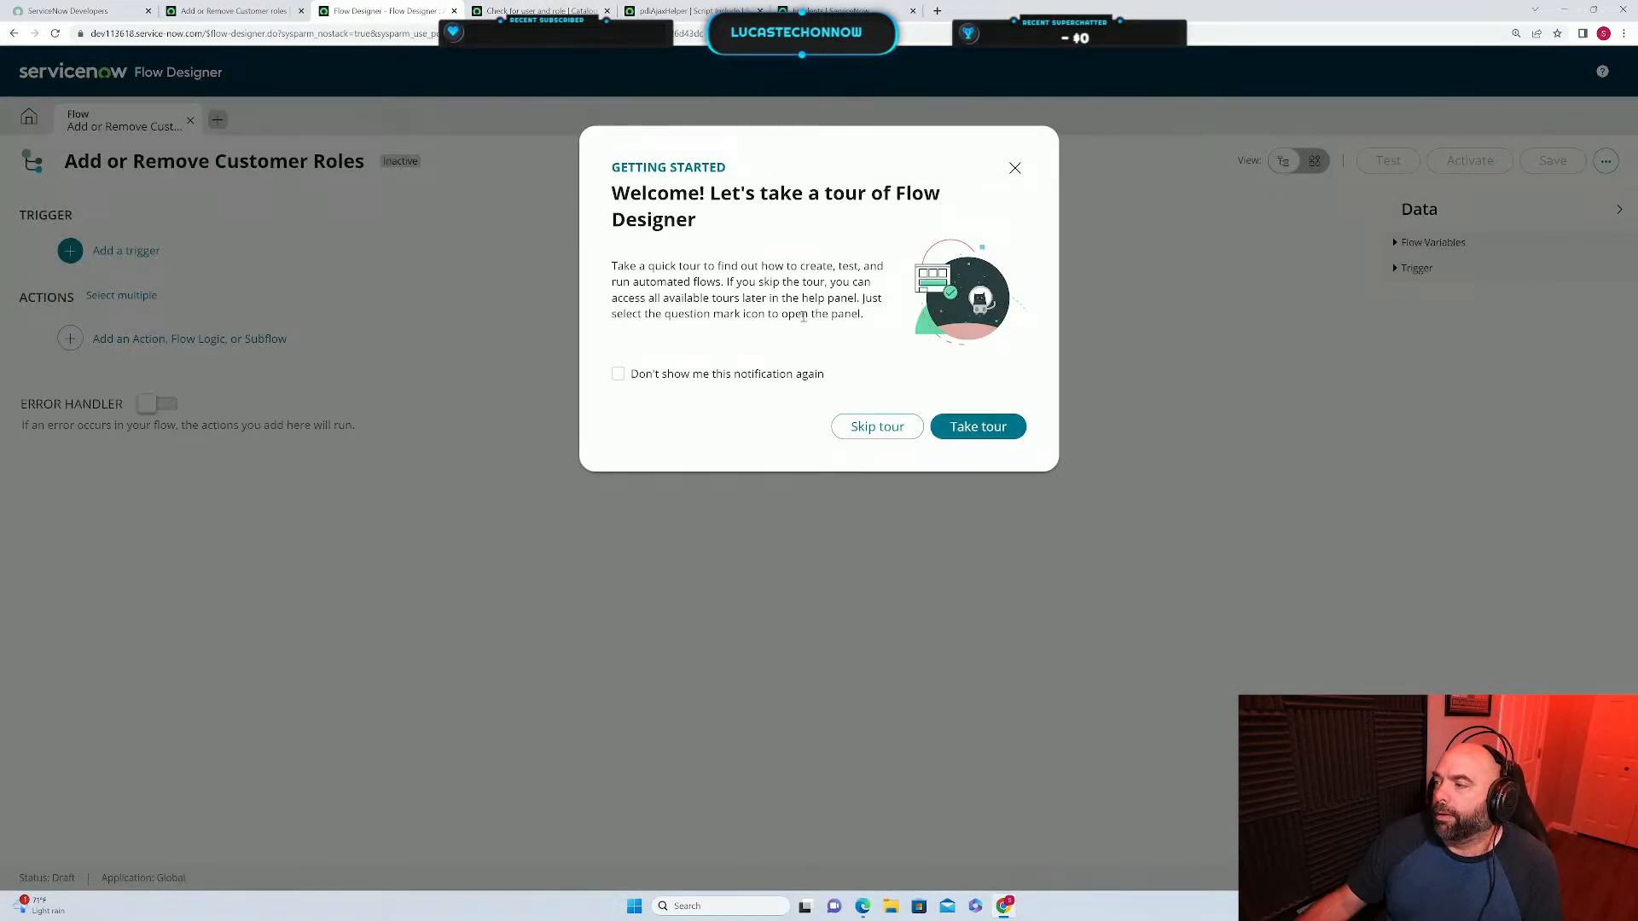
Skip the tour and open the Customer Team Members Roles table definition via All > Tables.
left_click(881, 430)
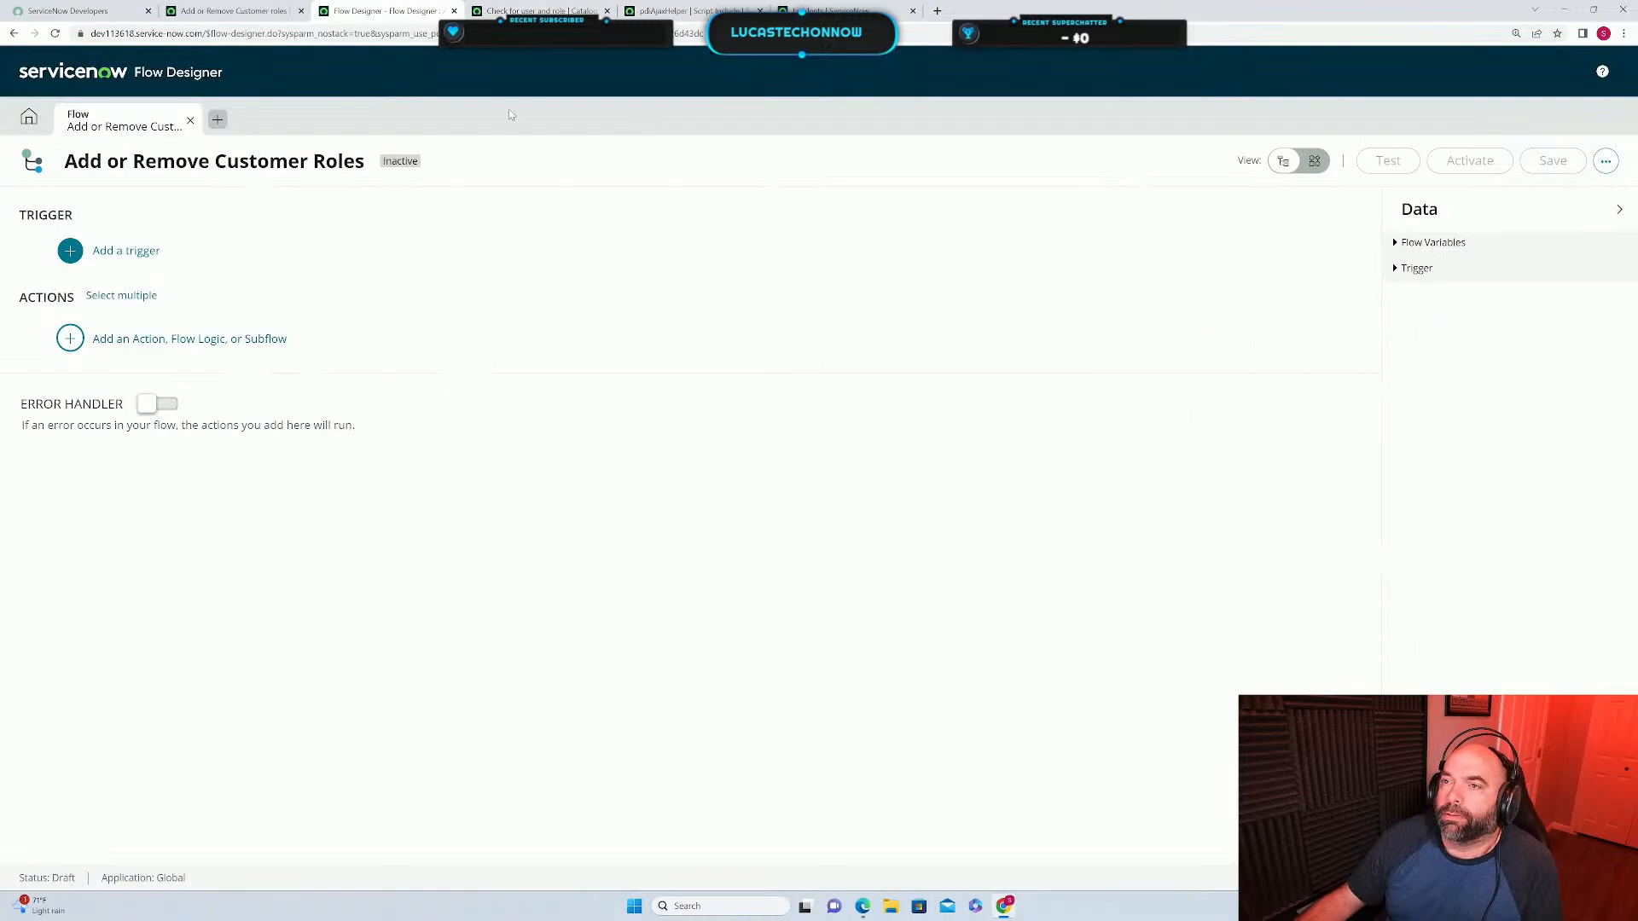
left_click(228, 10)
left_click(171, 66)
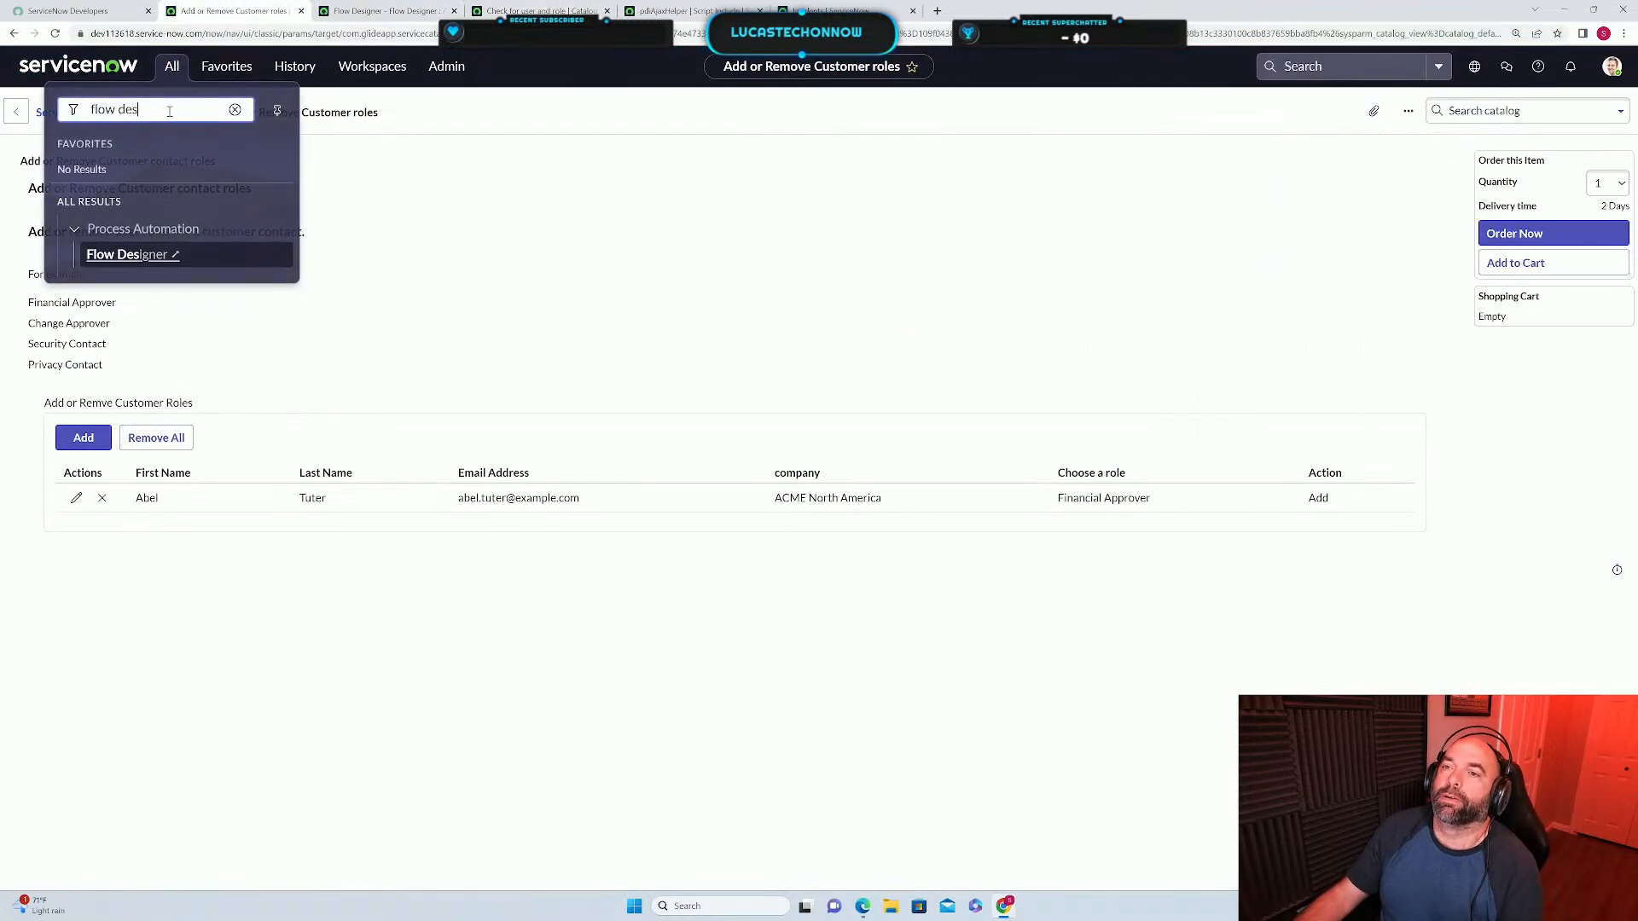
key("ctrl+shift+Left")
key("ctrl+shift+Left")
type("ta")
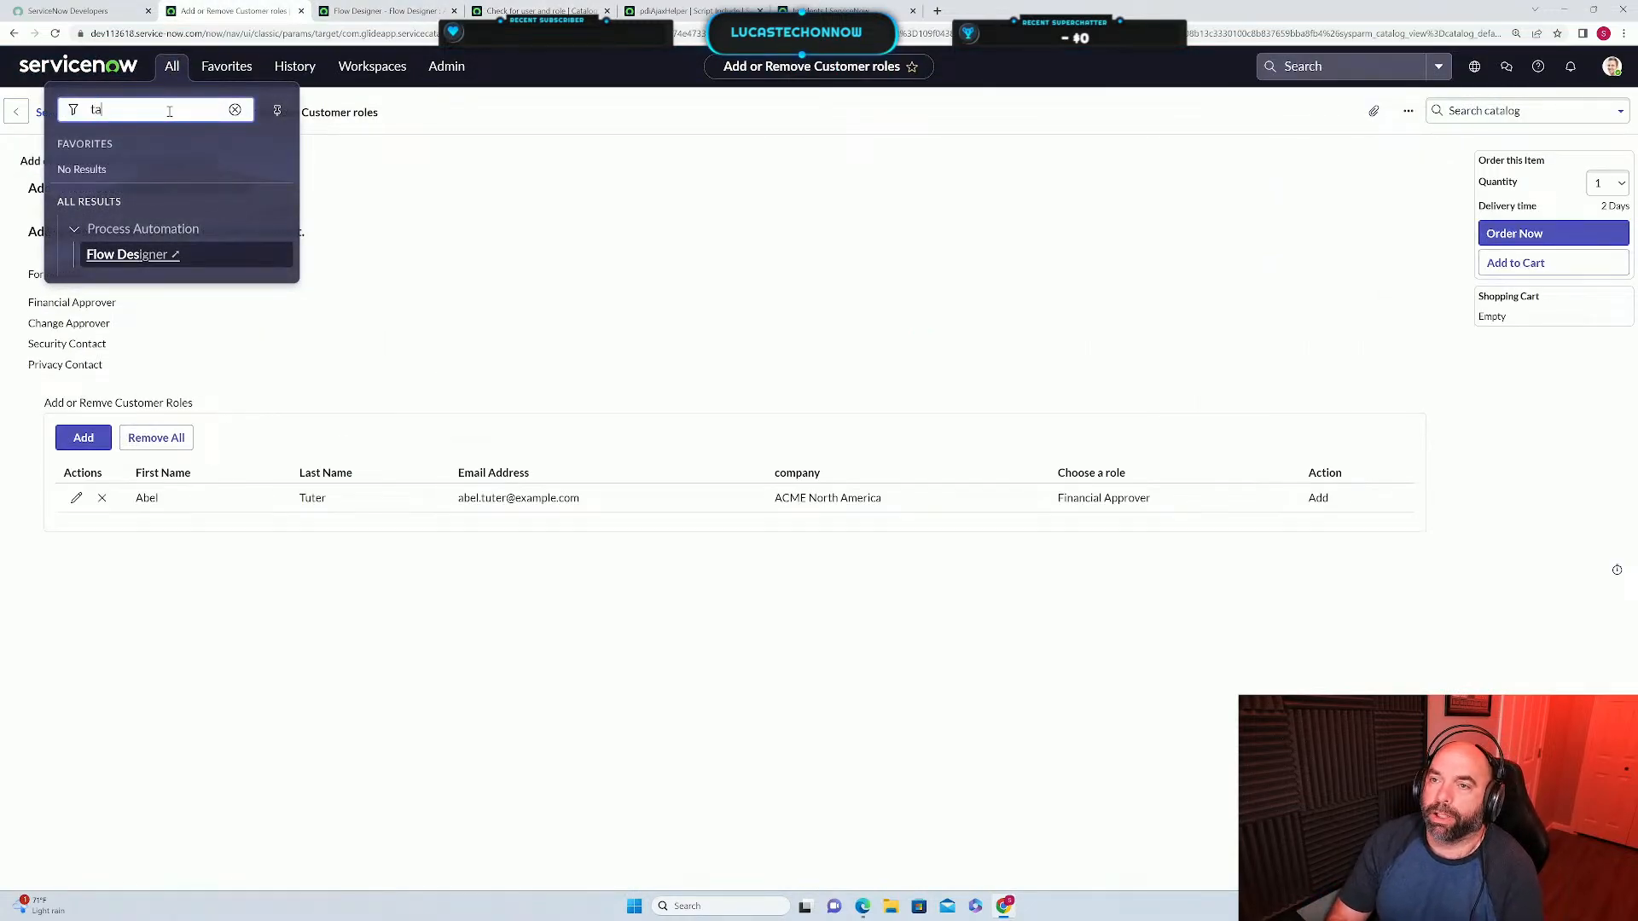
type("bles")
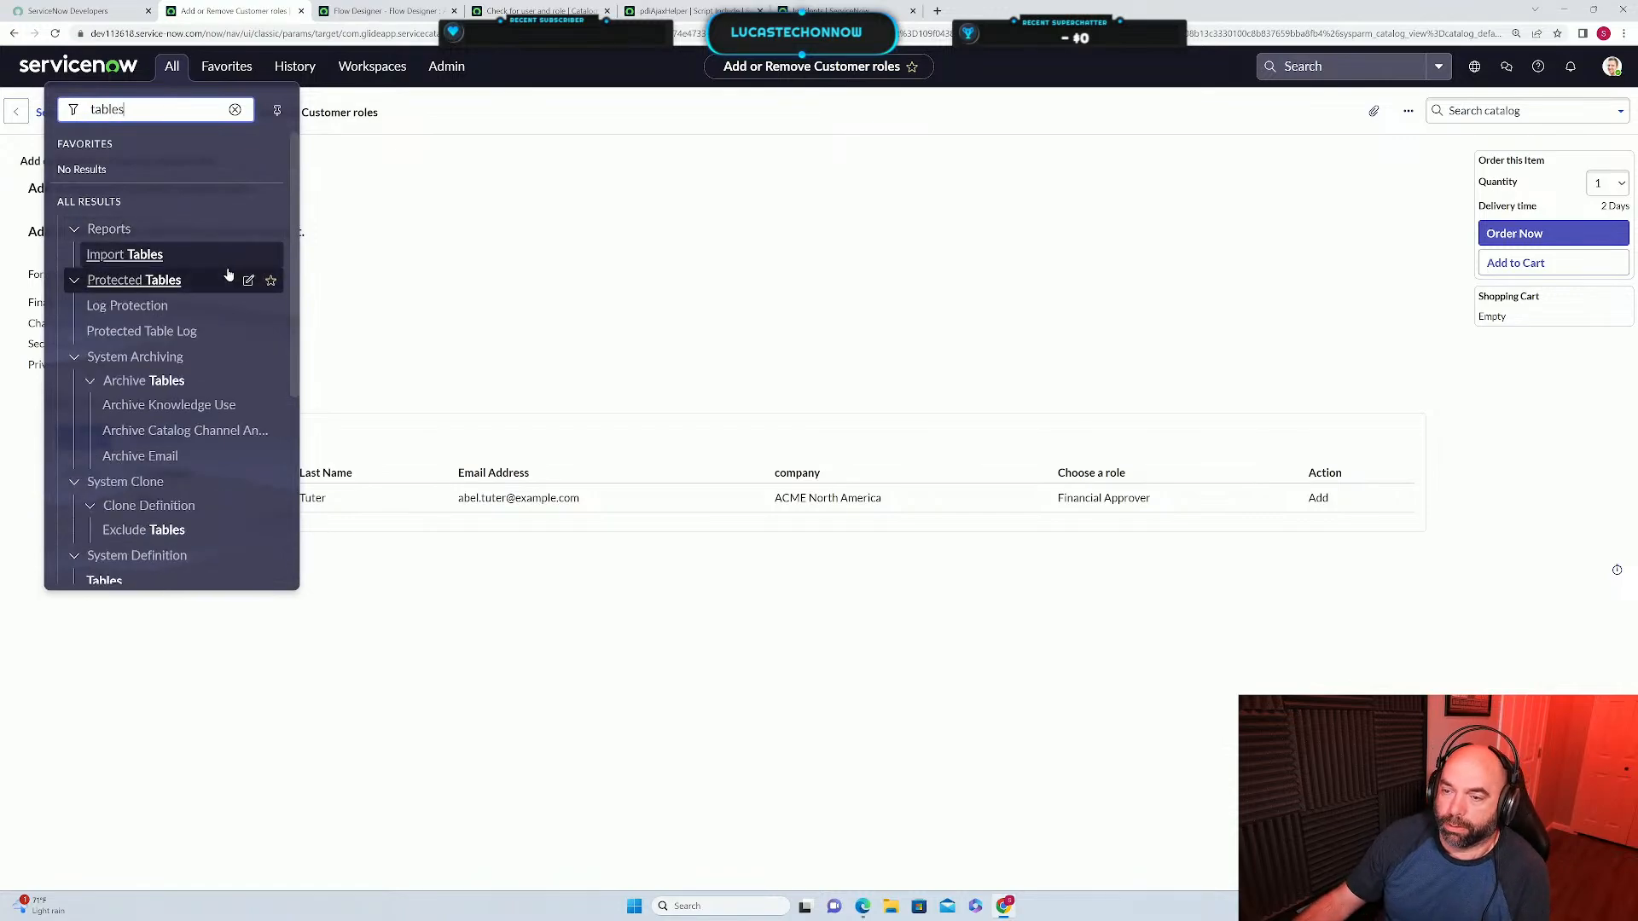
scroll(228, 273, "down", 2)
left_click(164, 453)
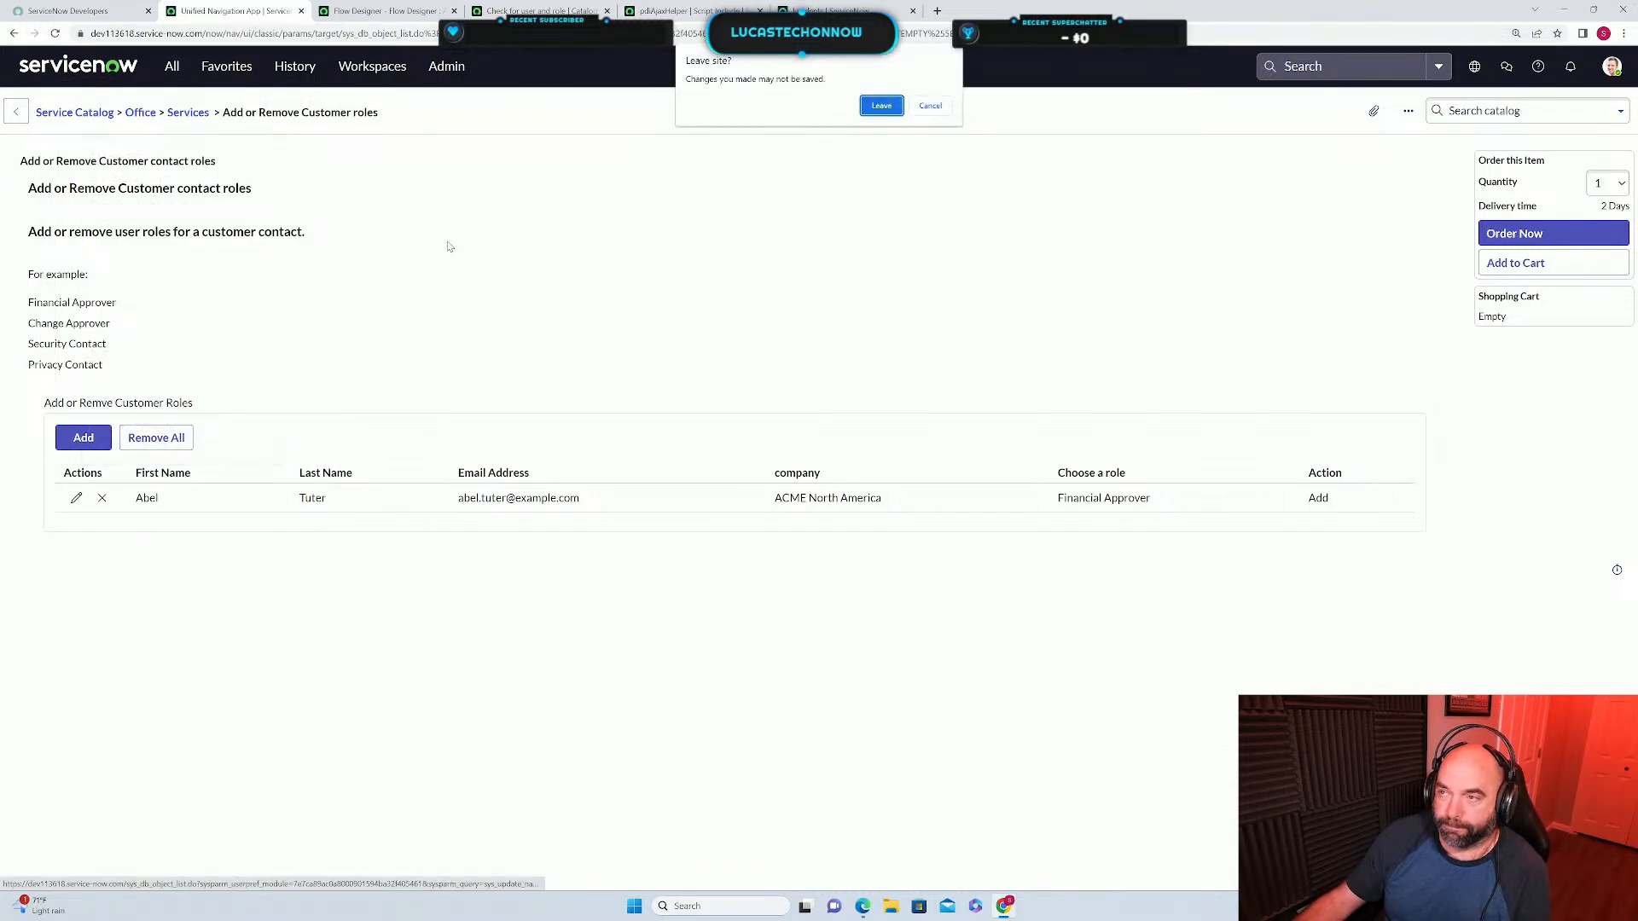
left_click(884, 109)
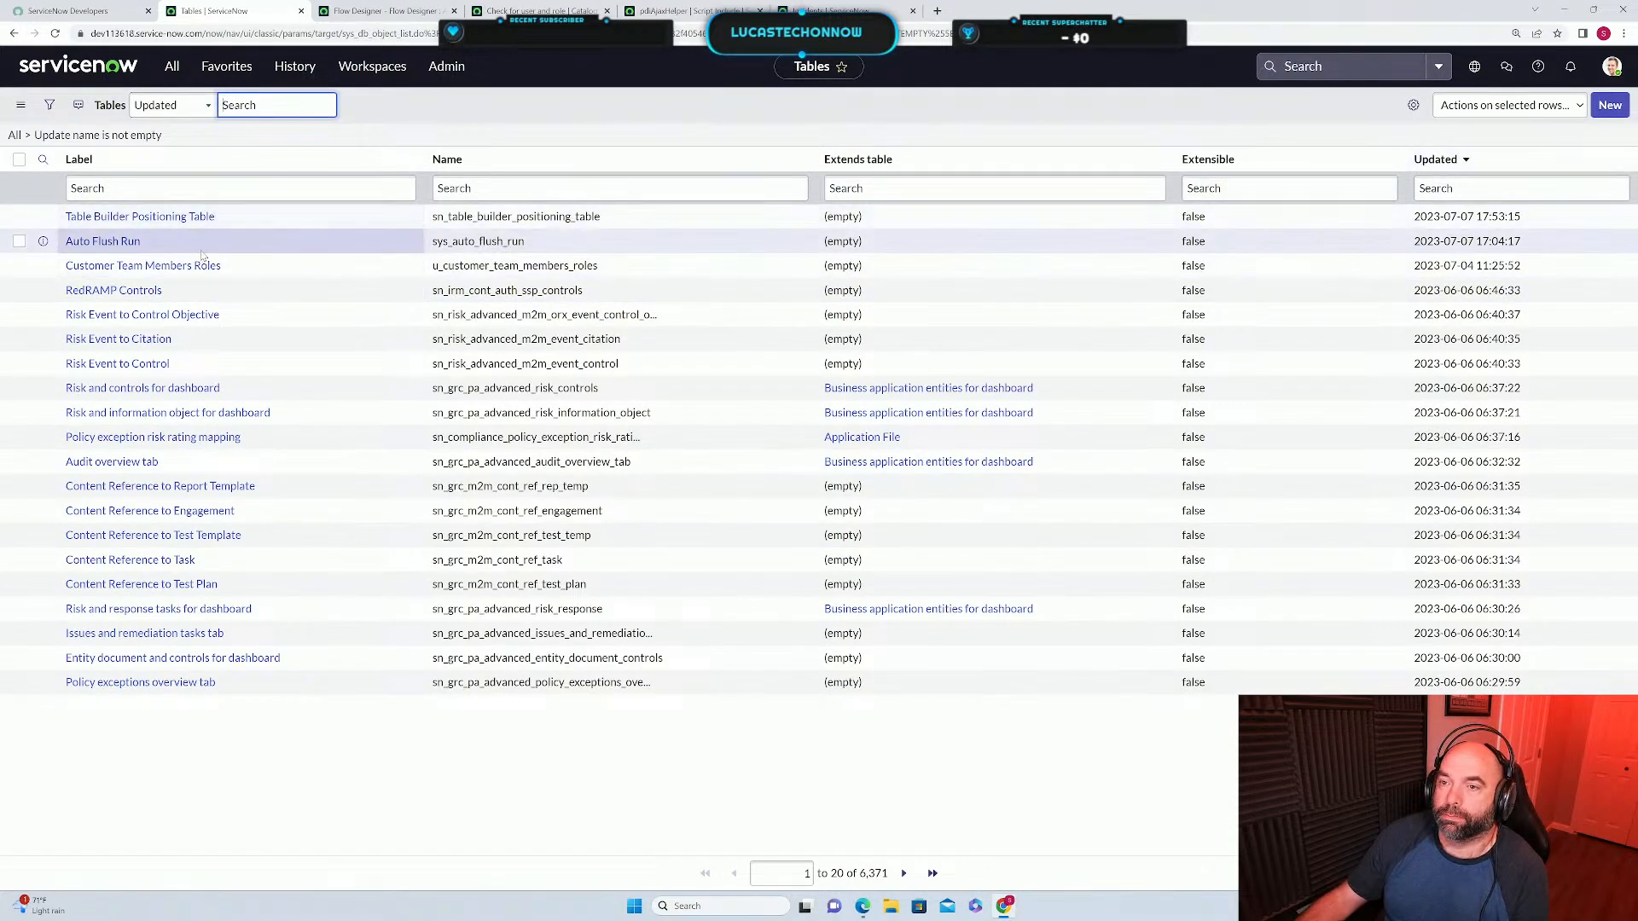
left_click(139, 268)
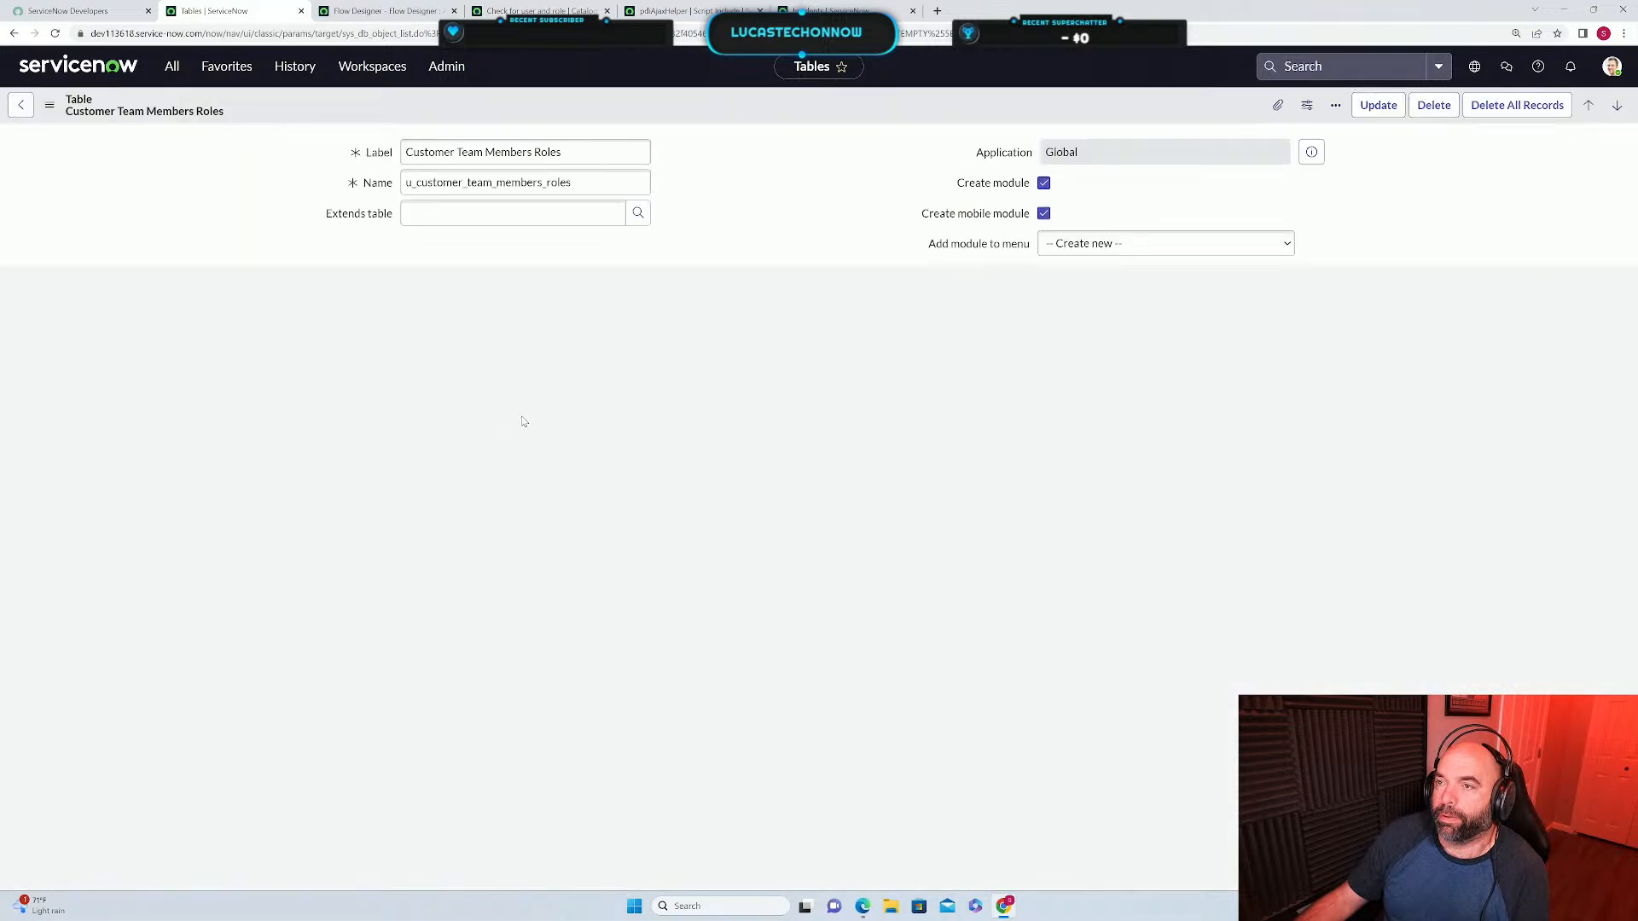
Copy the table's required user role from its read ACL and Controls tab, then return to Flow Designer.
scroll(443, 580, "down", 3)
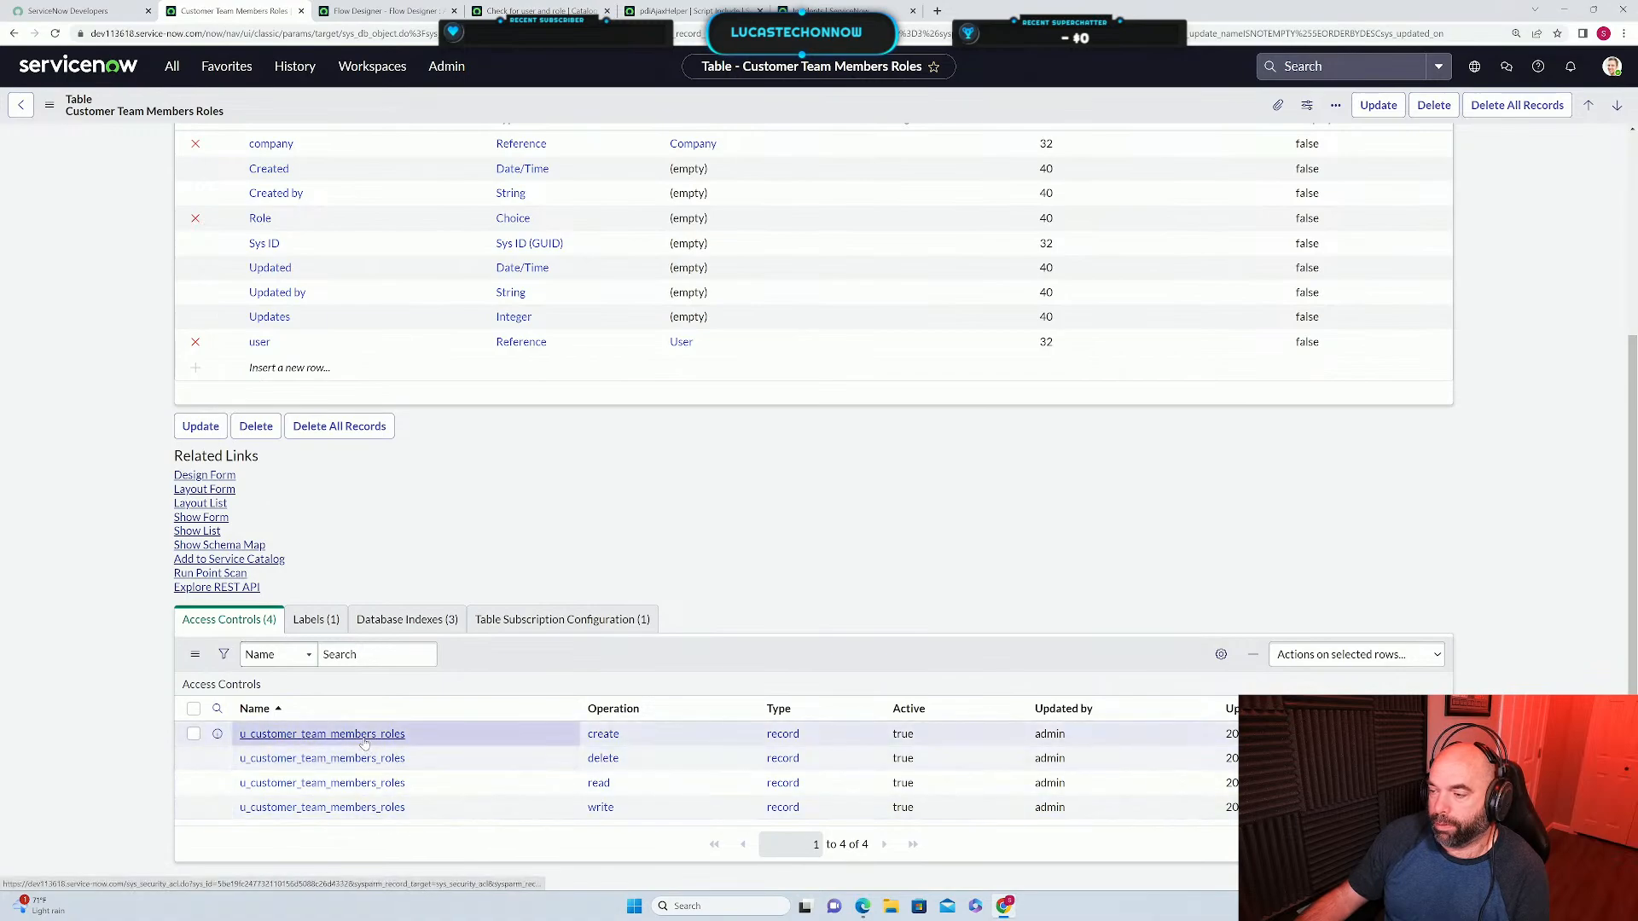
left_click(323, 783)
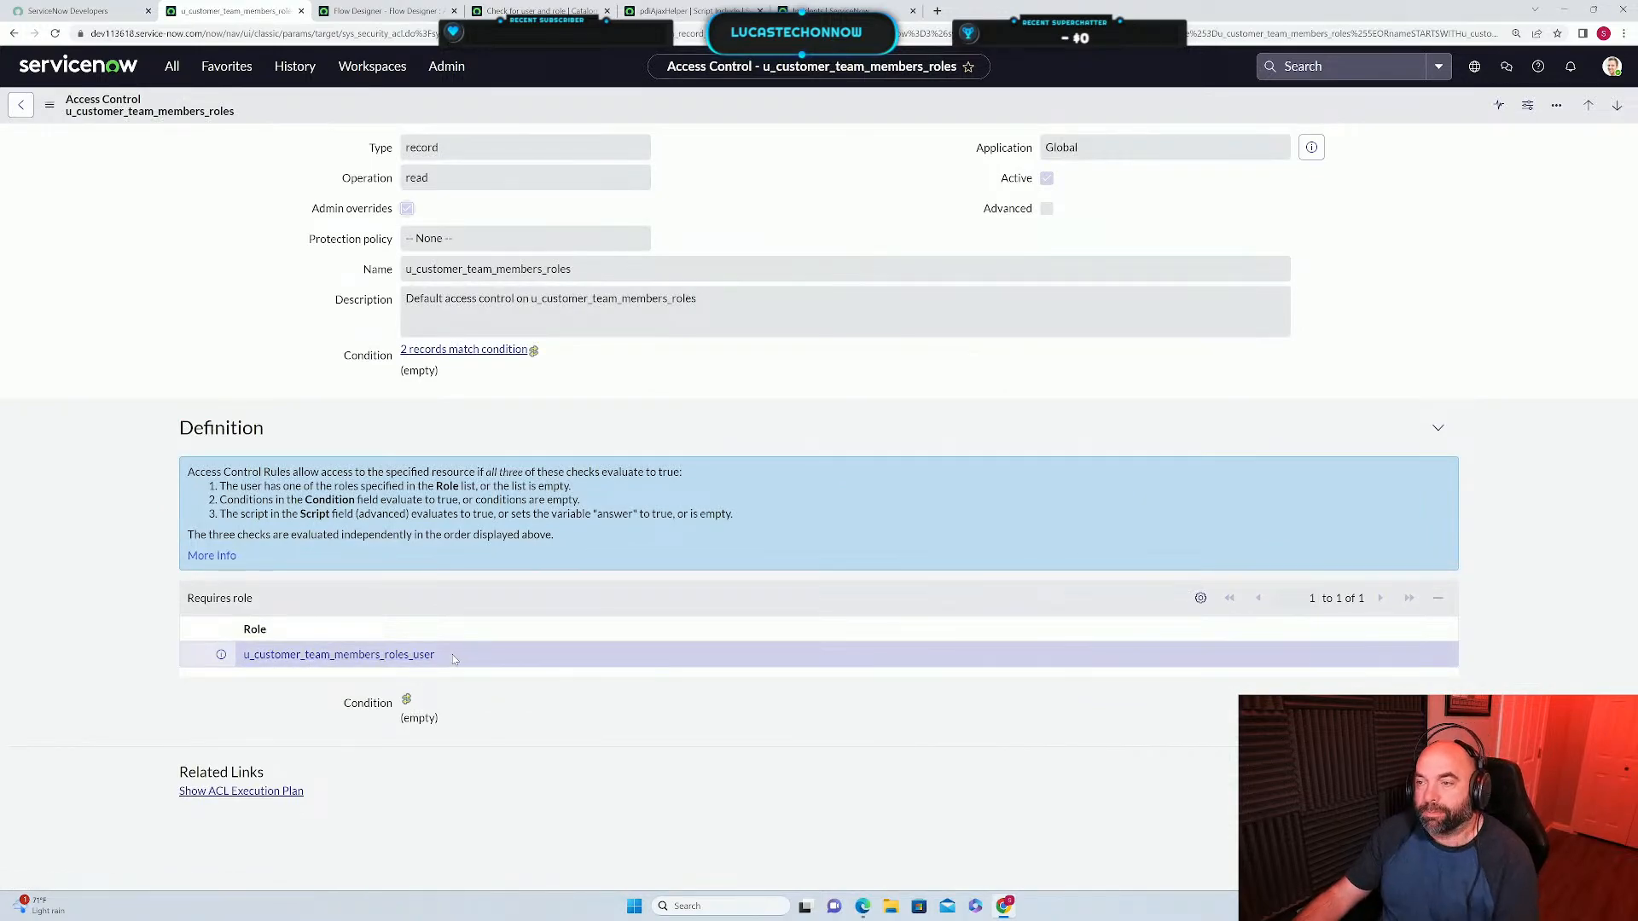
double_click(248, 661)
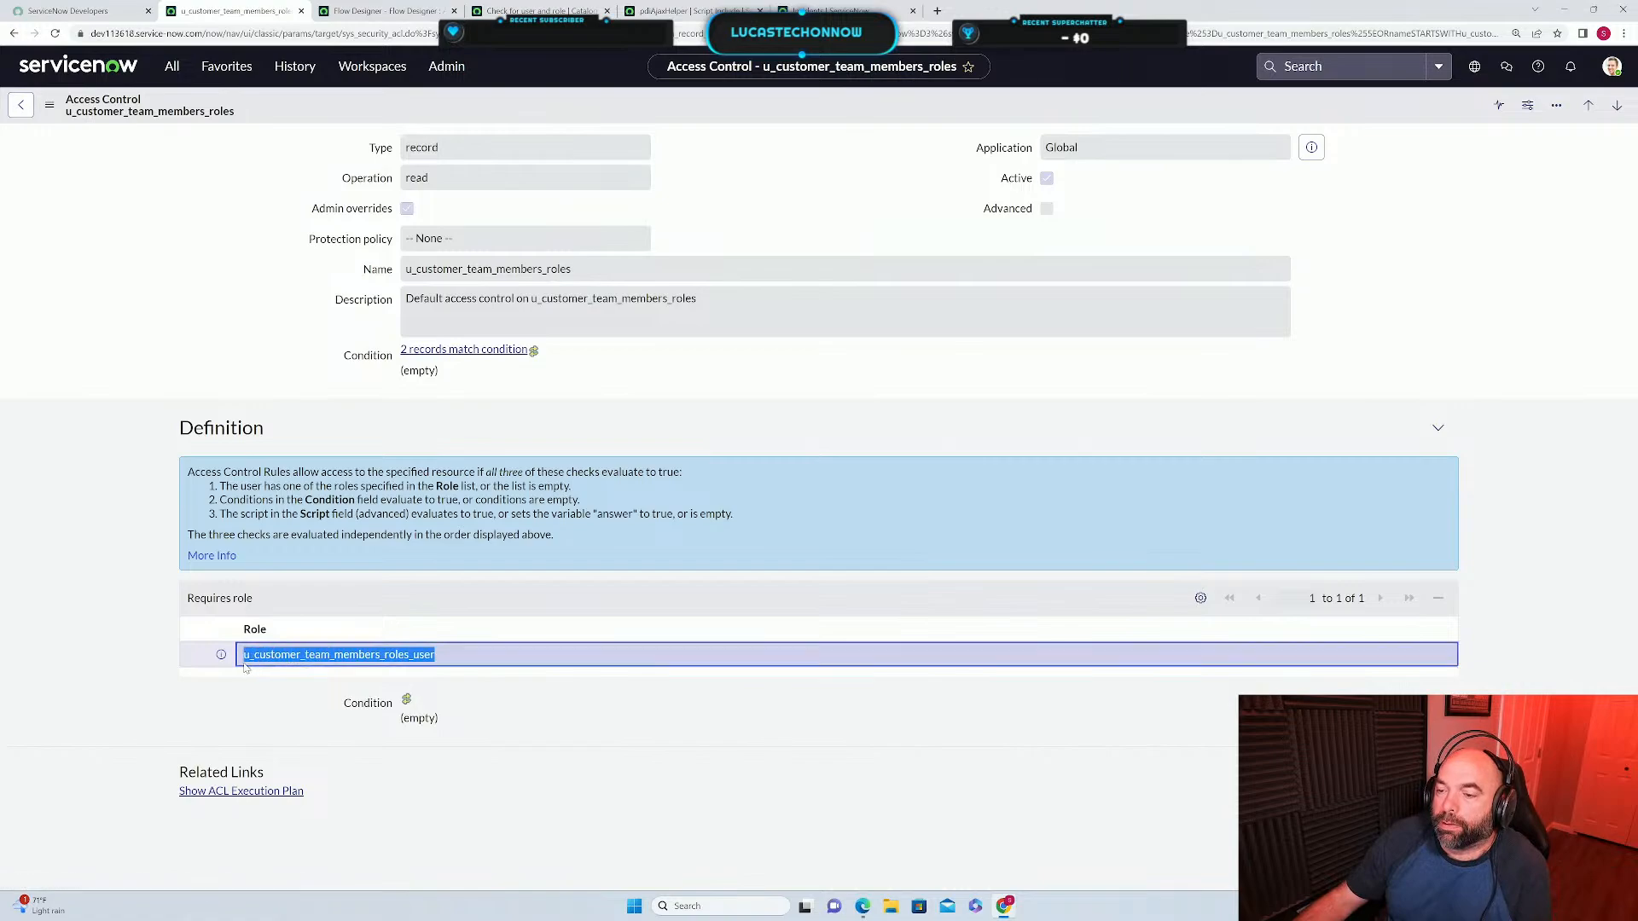
left_click(21, 104)
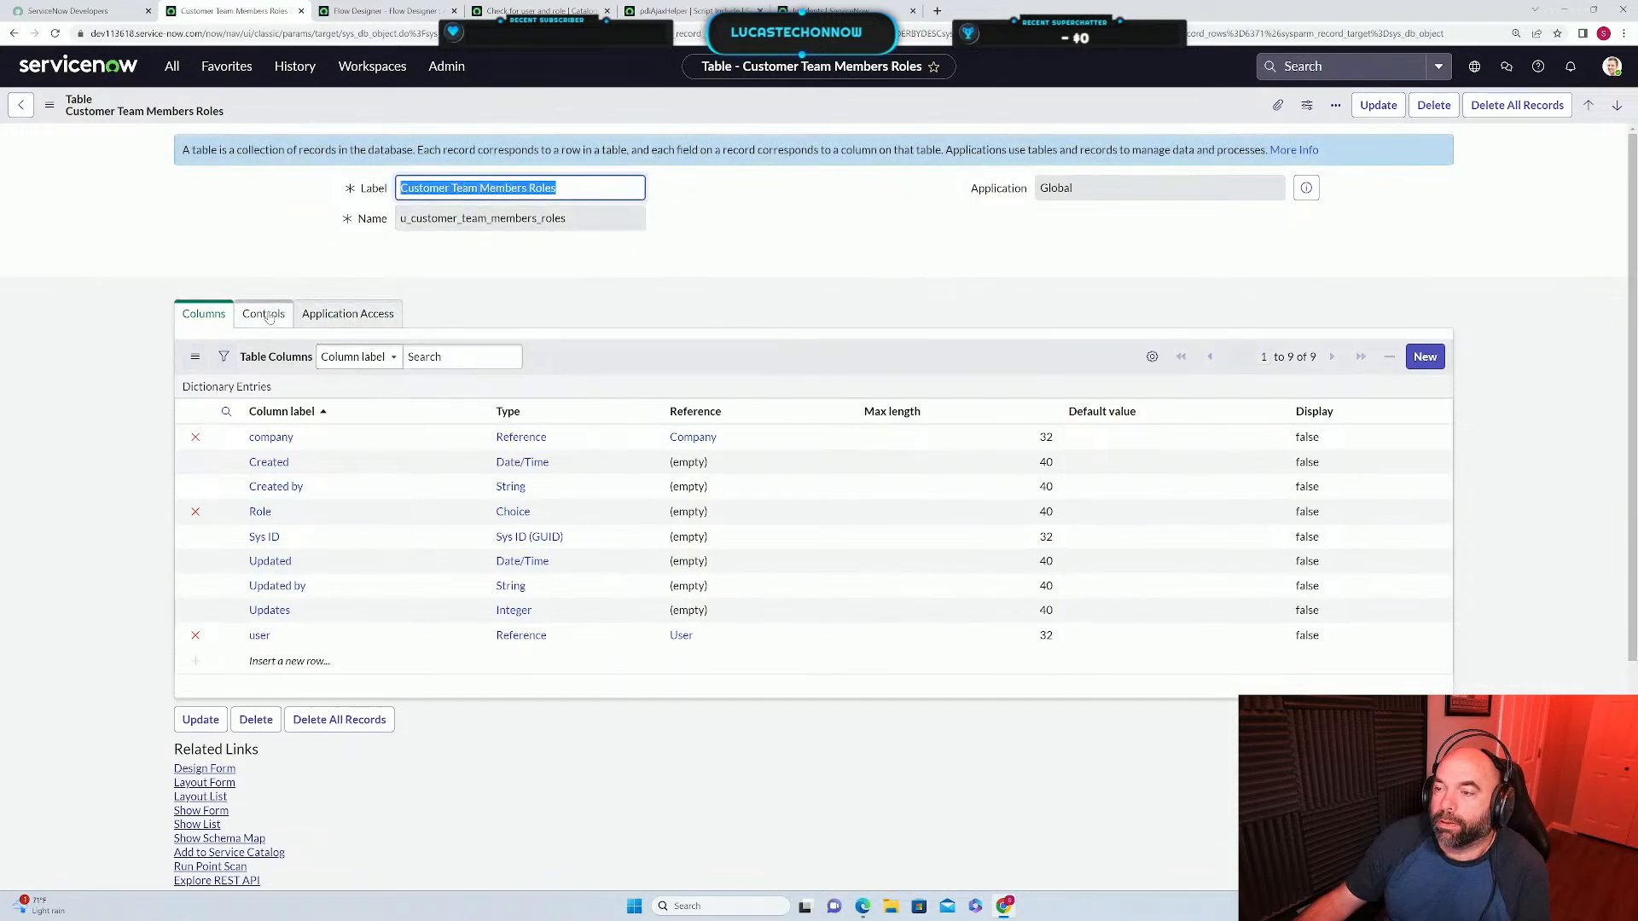
left_click(264, 315)
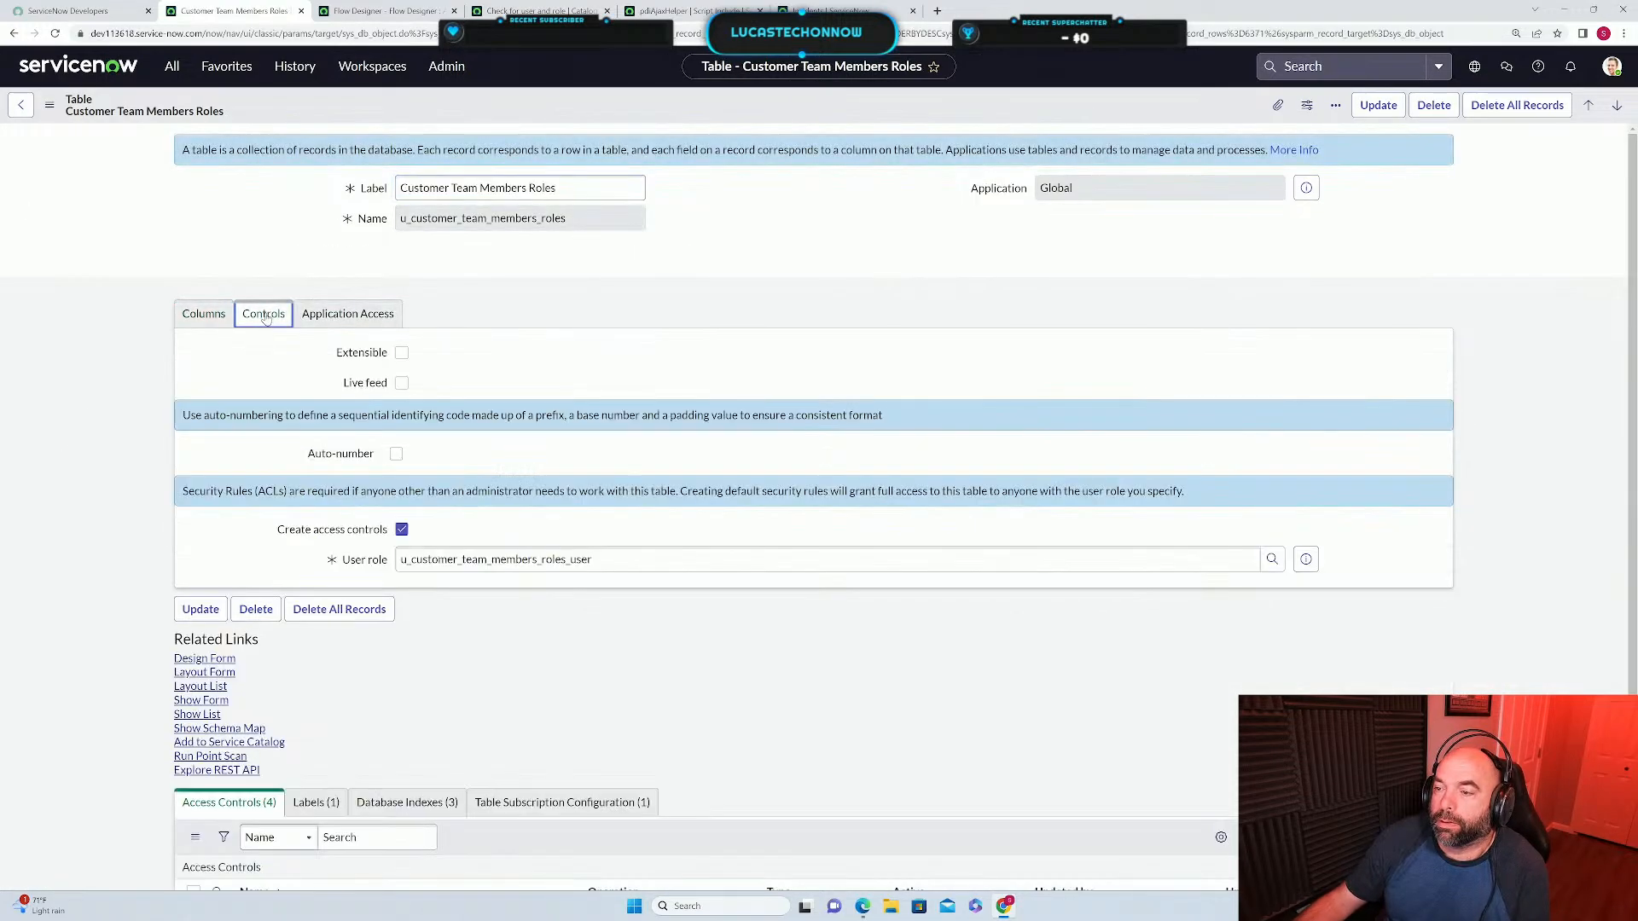
left_click_drag(629, 559, 362, 562)
key("ctrl+c")
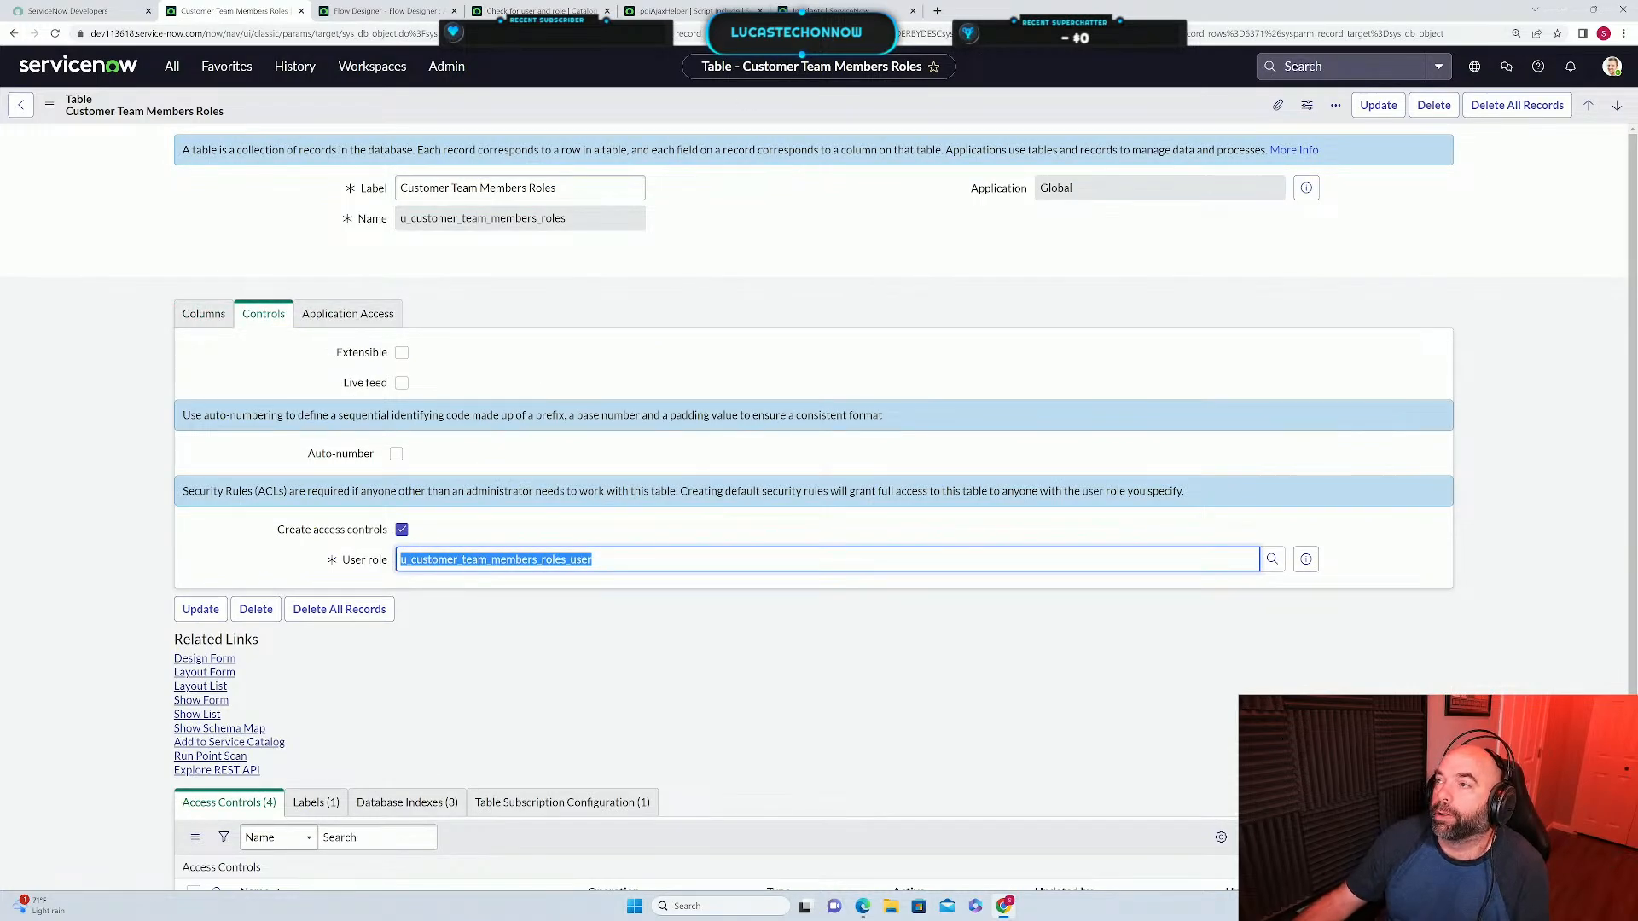
left_click(384, 10)
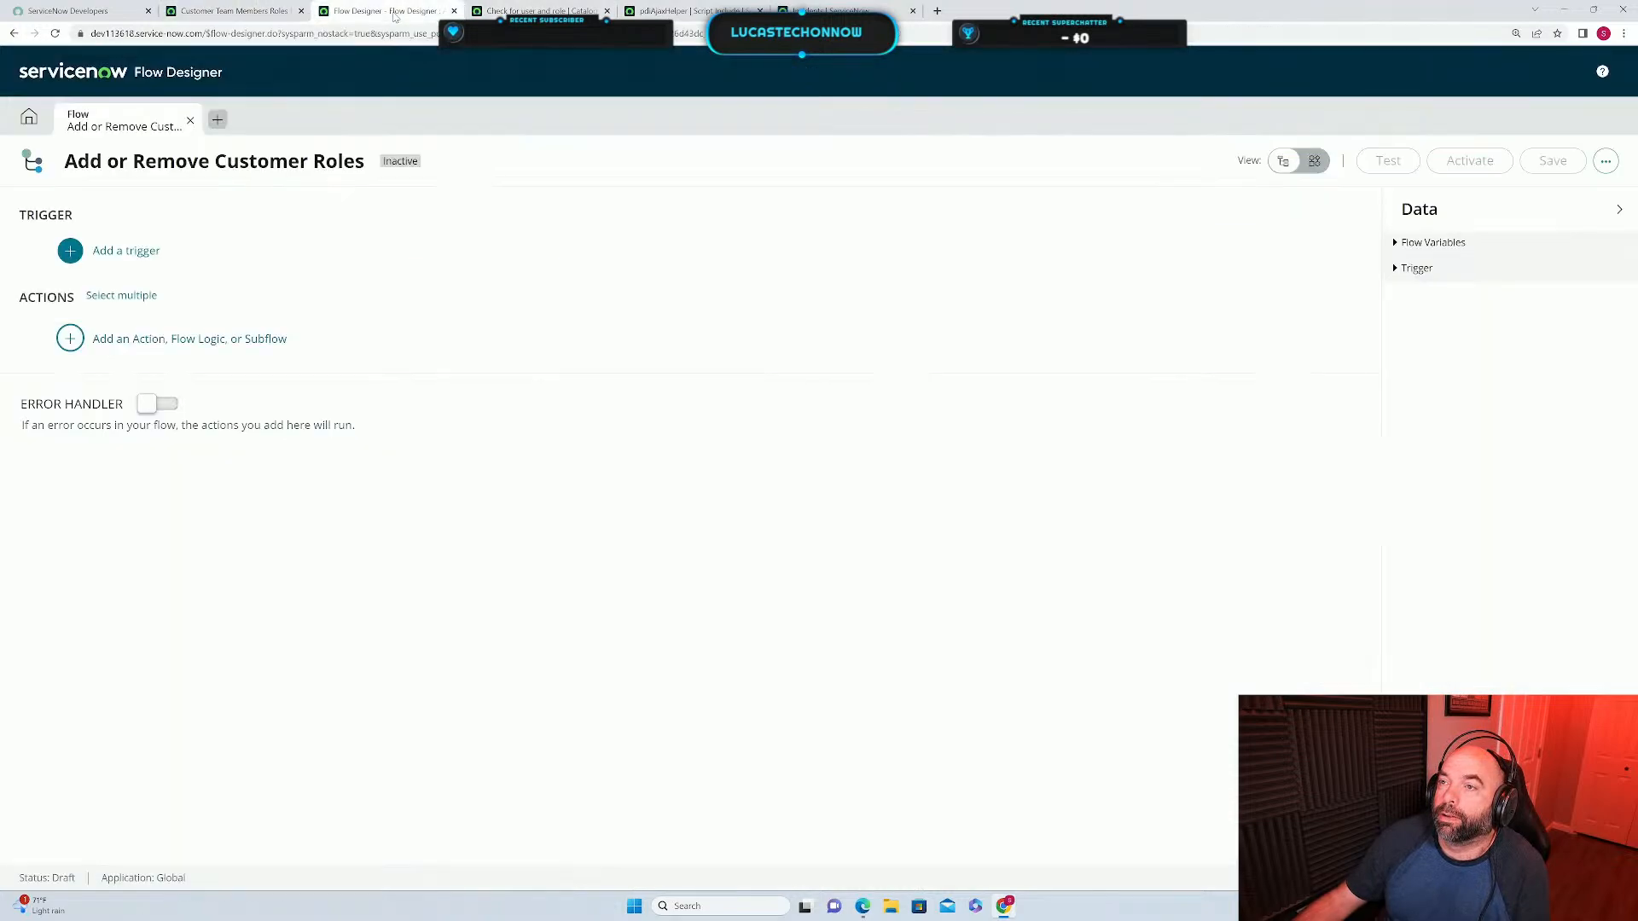
Paste the Customer Team Members Roles user role into the flow's Run with role(s) and update the properties.
left_click(1605, 161)
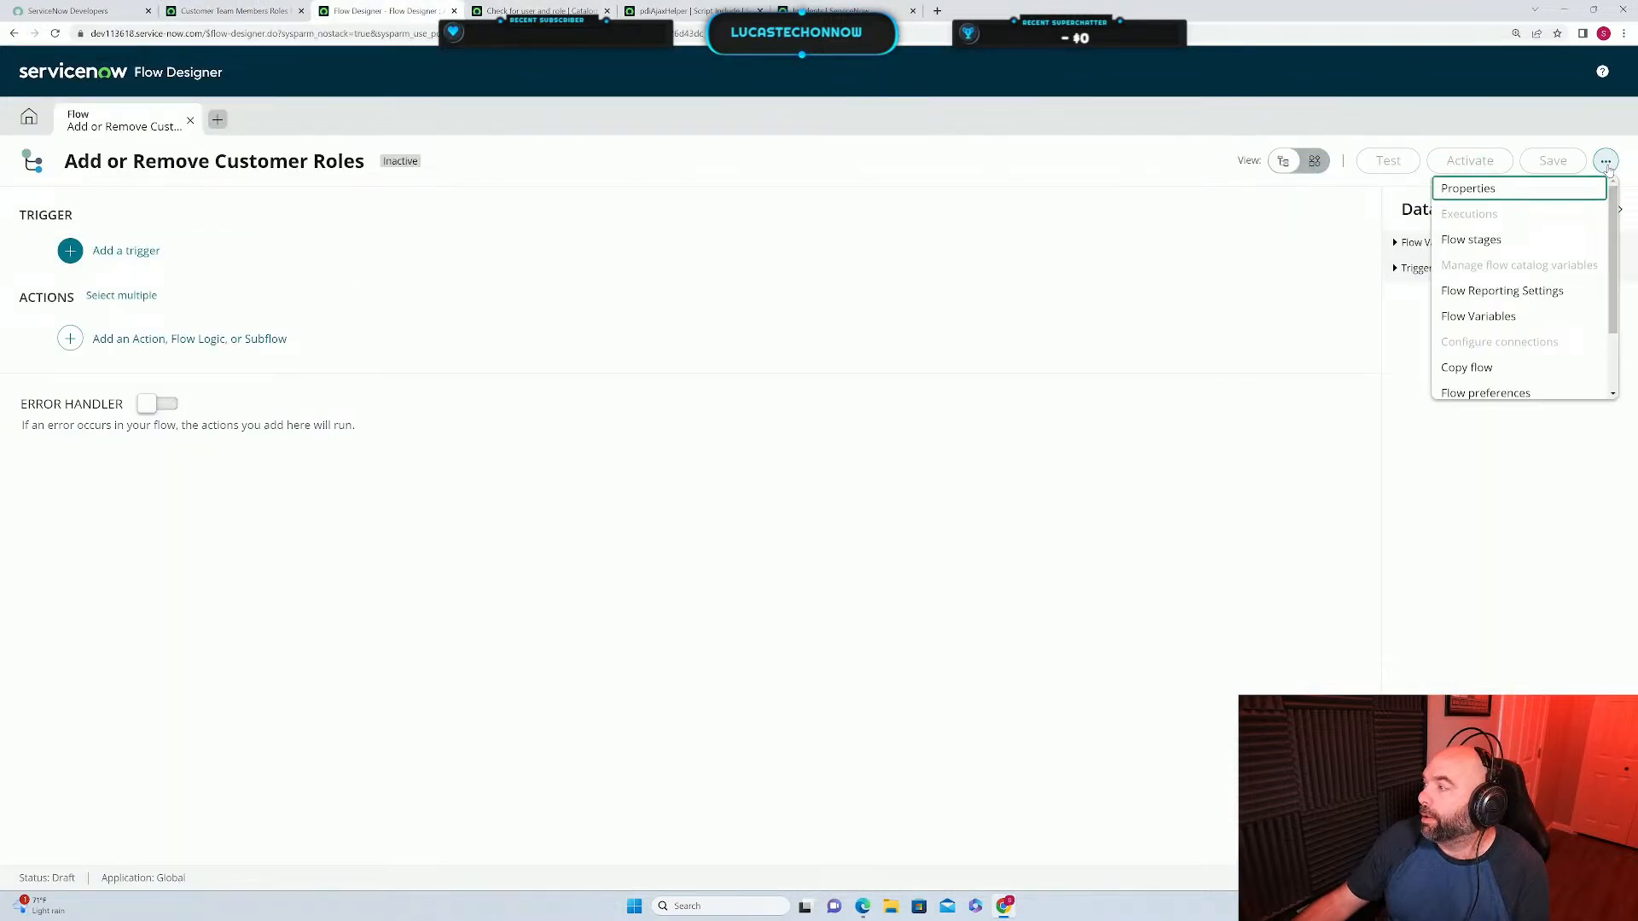
left_click(1506, 189)
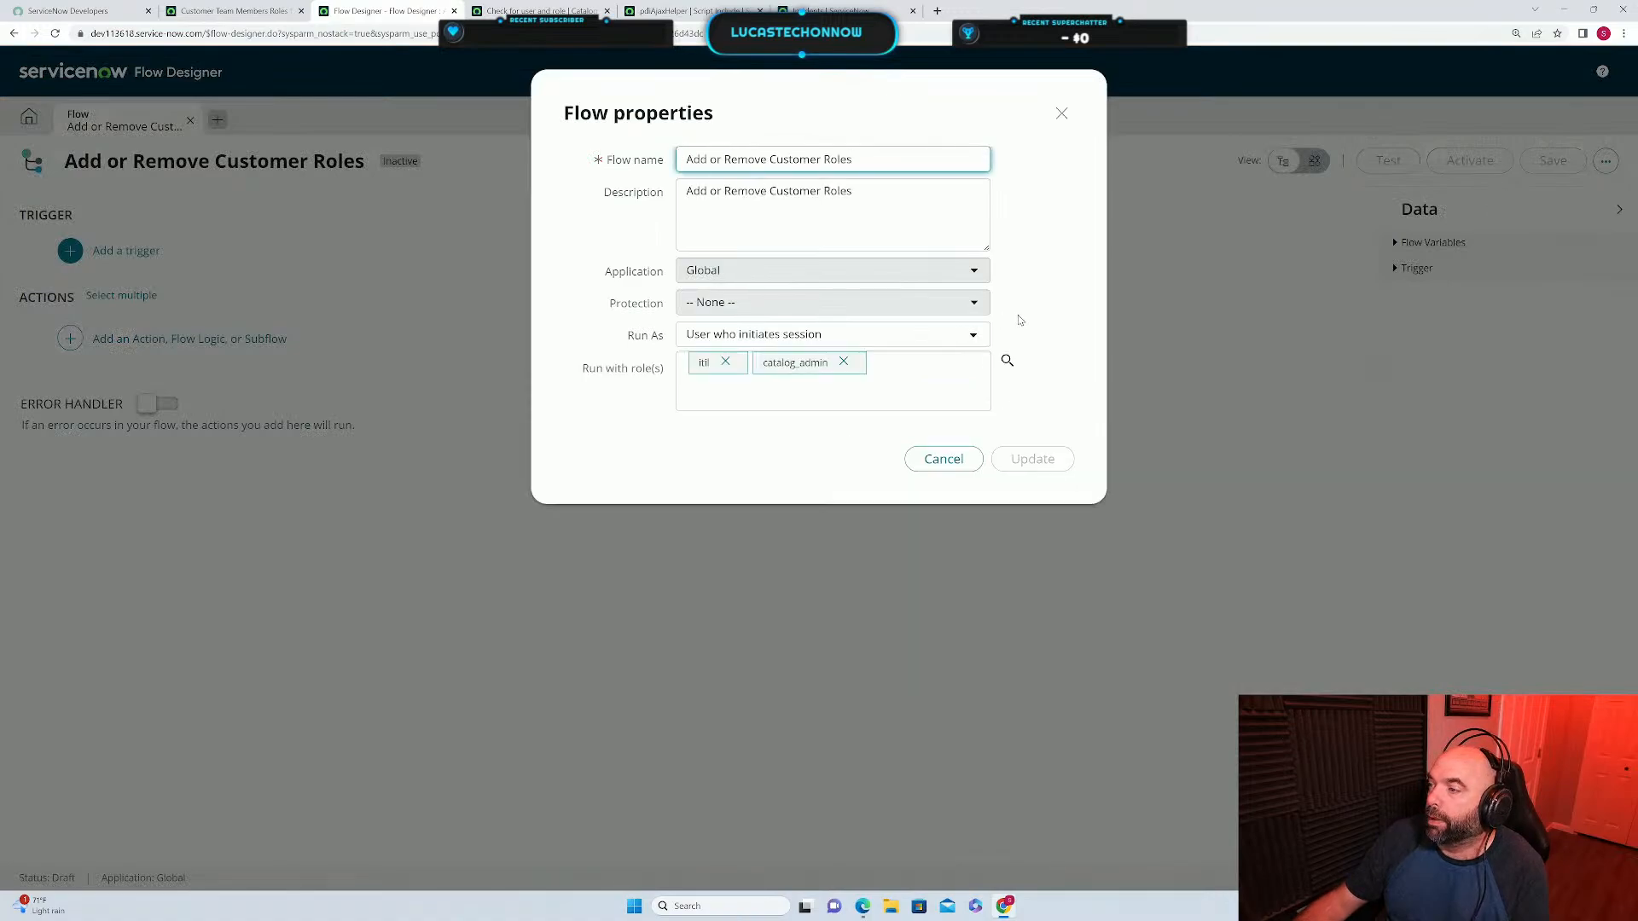
left_click(1007, 361)
left_click(951, 409)
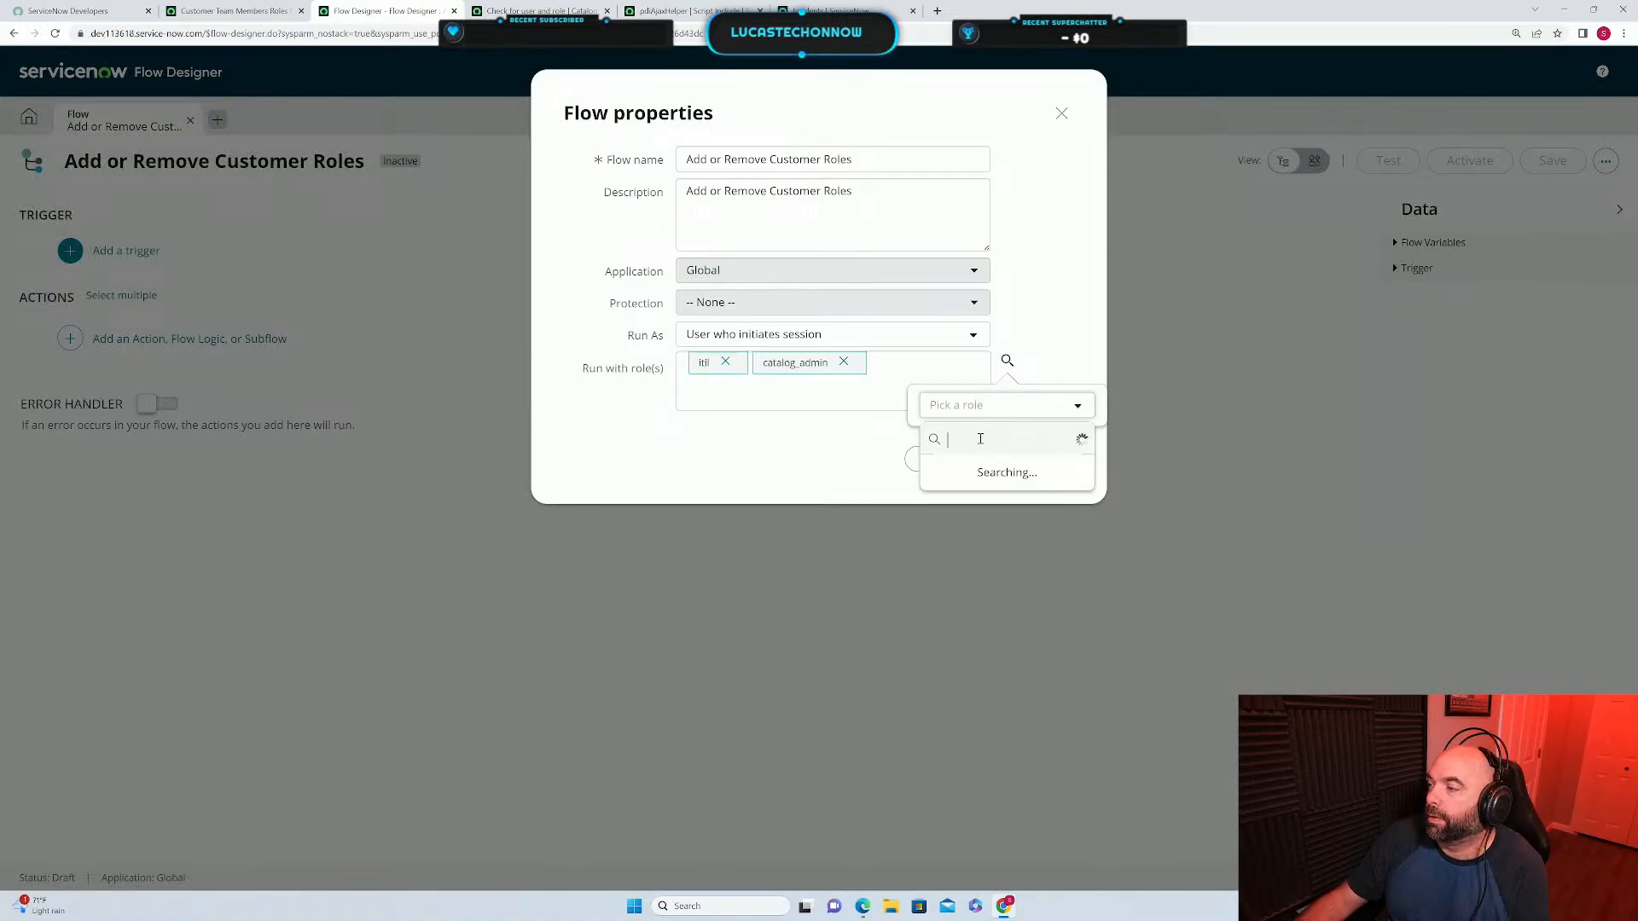
key("ctrl+v")
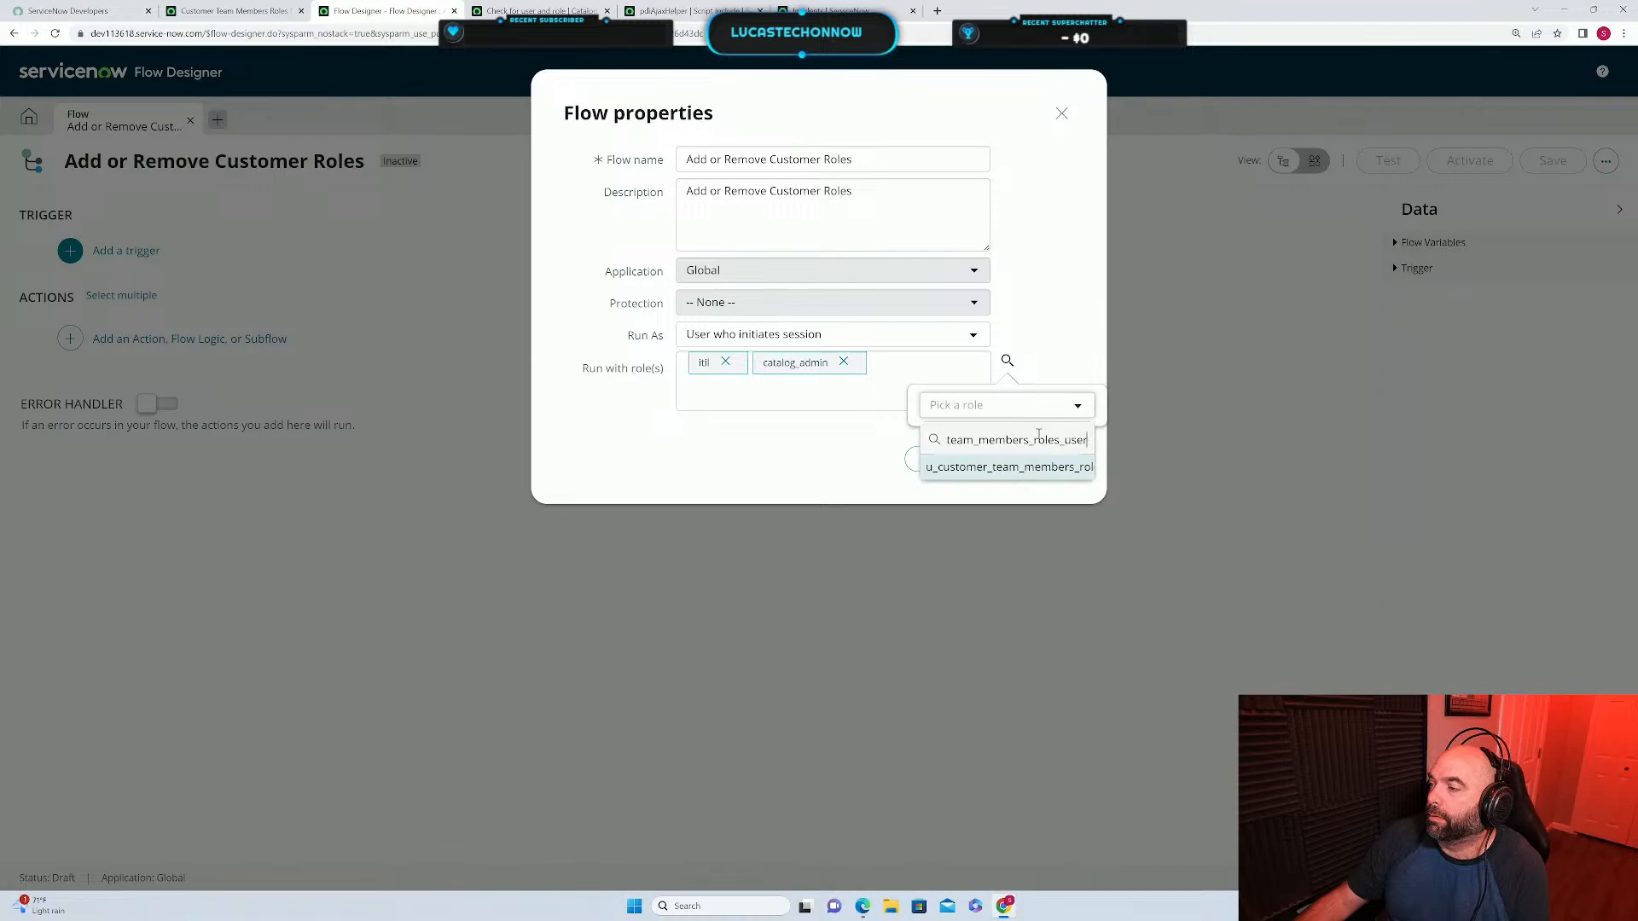
left_click(1008, 474)
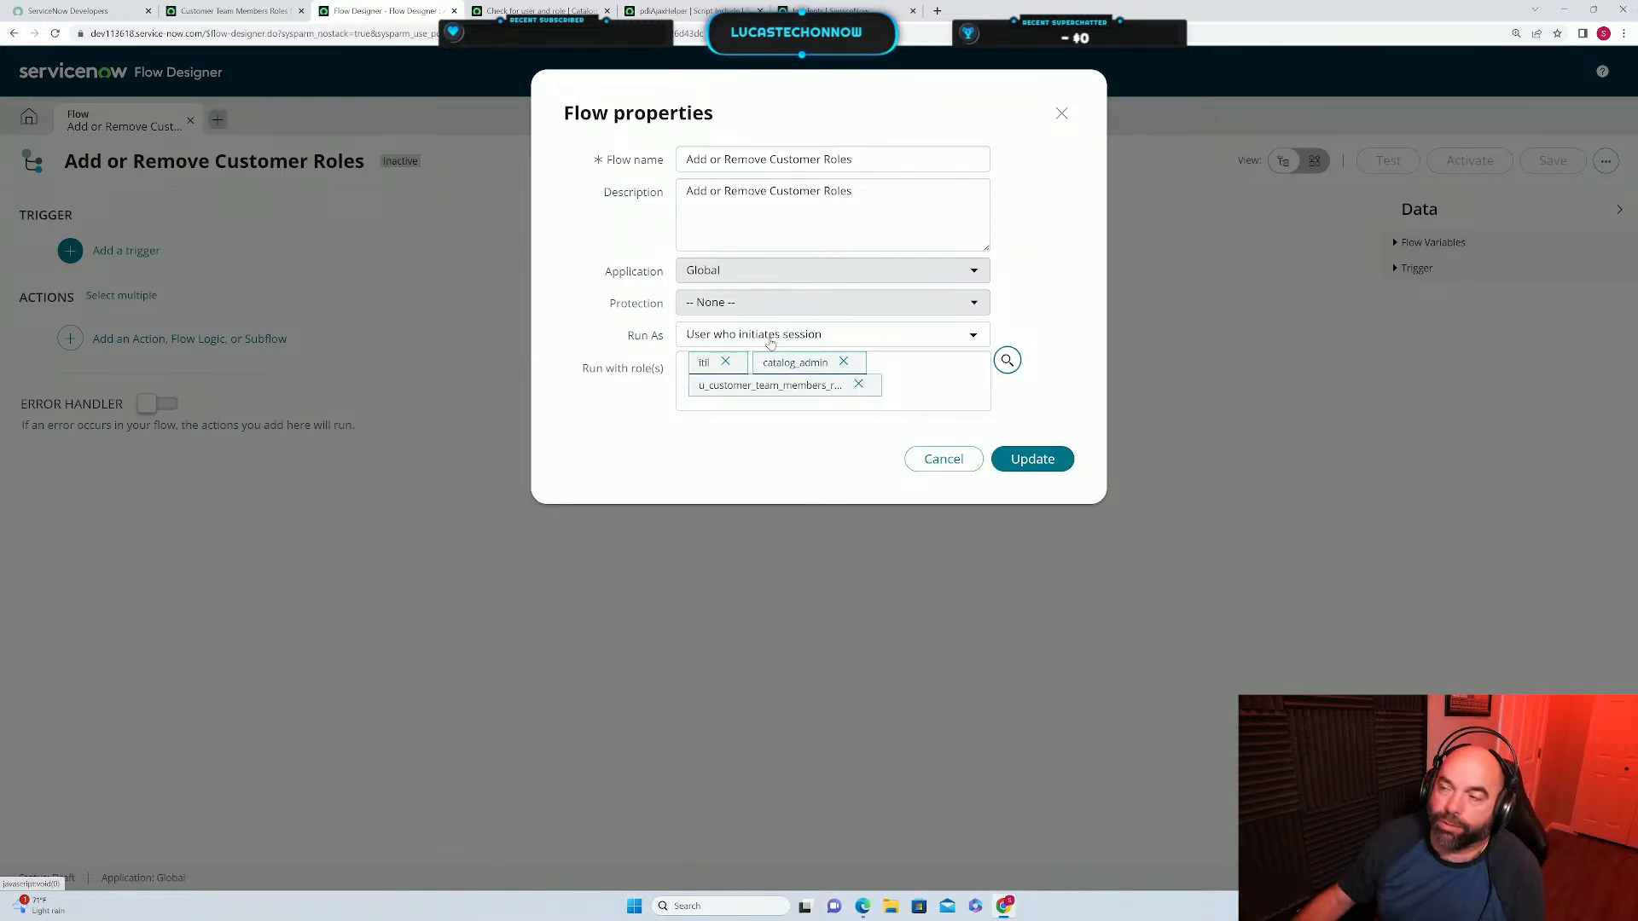
left_click(1040, 462)
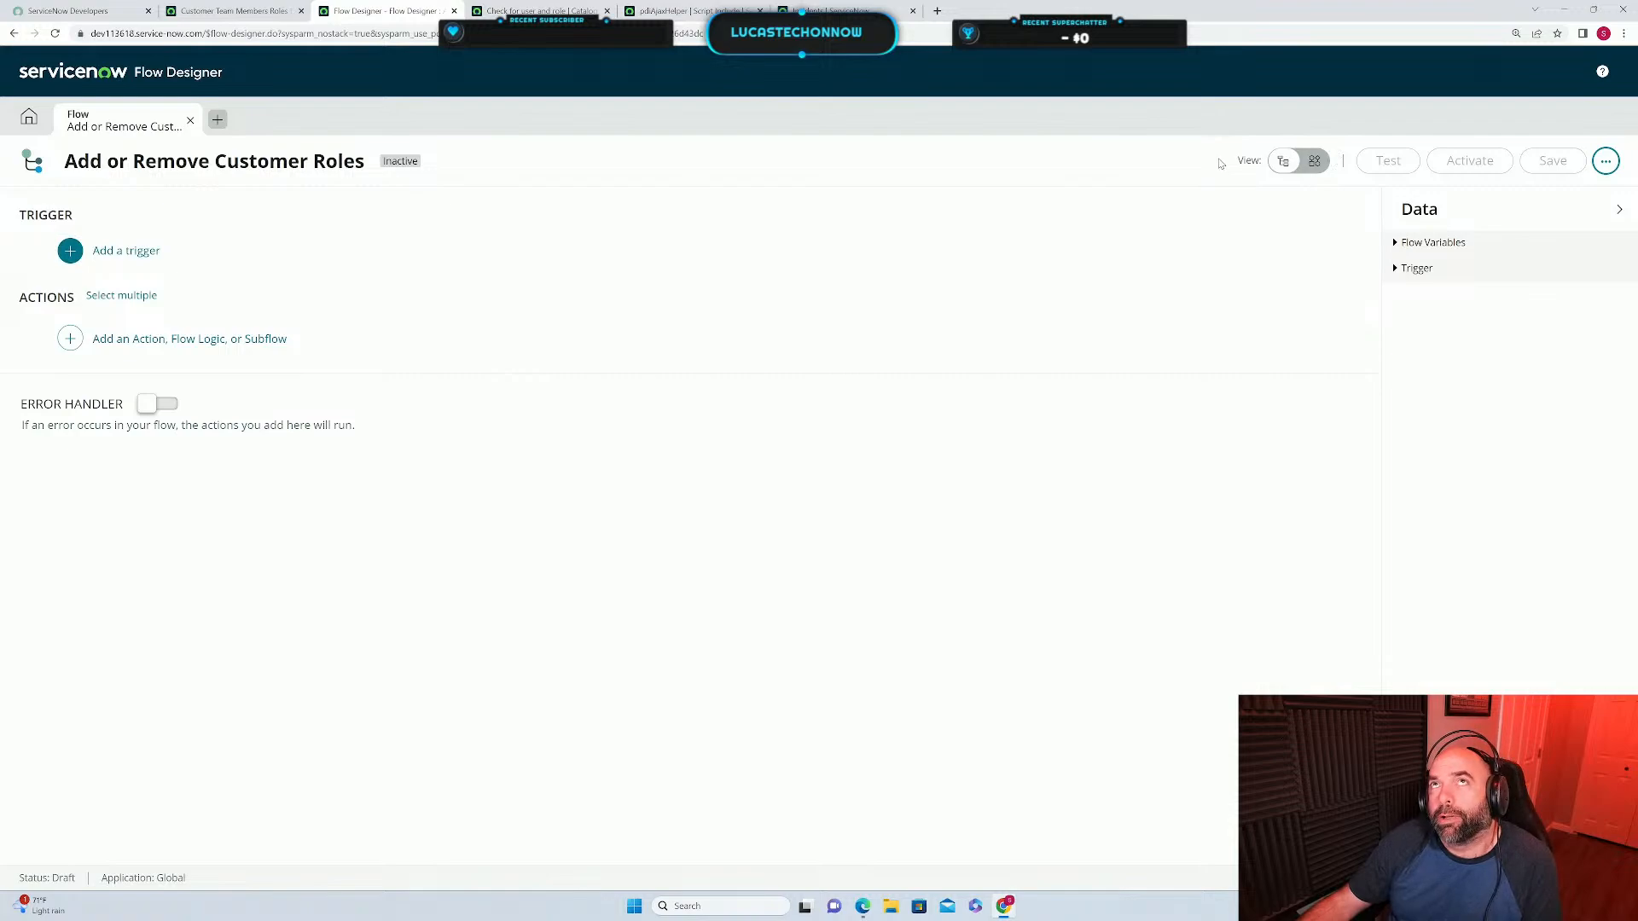
Add a Service Catalog trigger whose Where to run the flow option is set to background.
left_click(1316, 162)
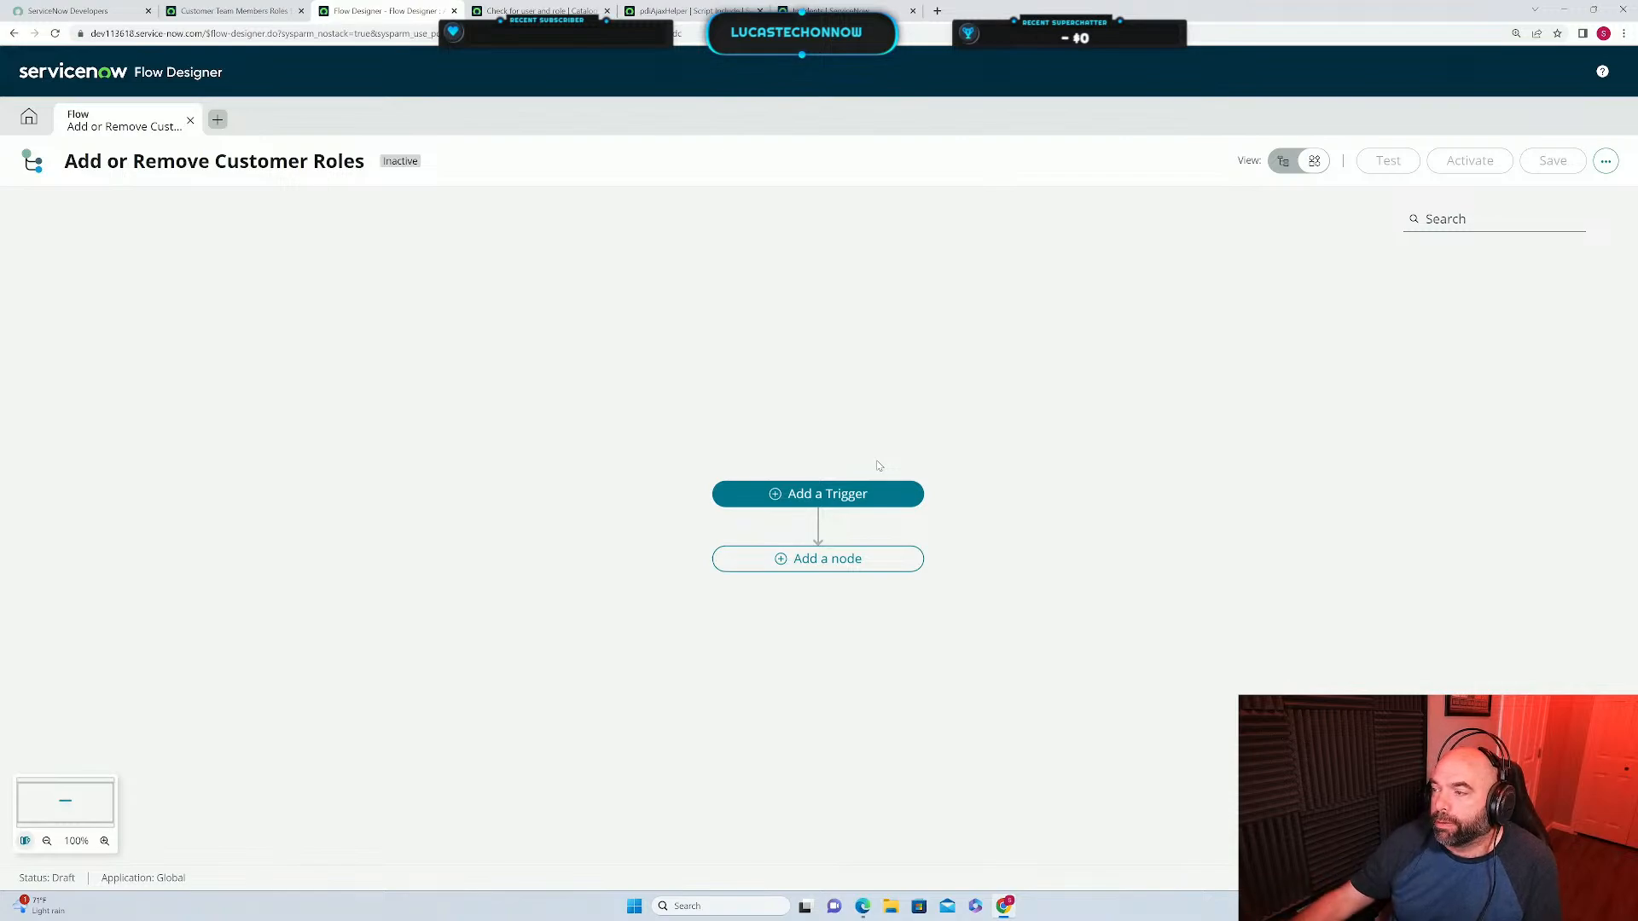
left_click(828, 495)
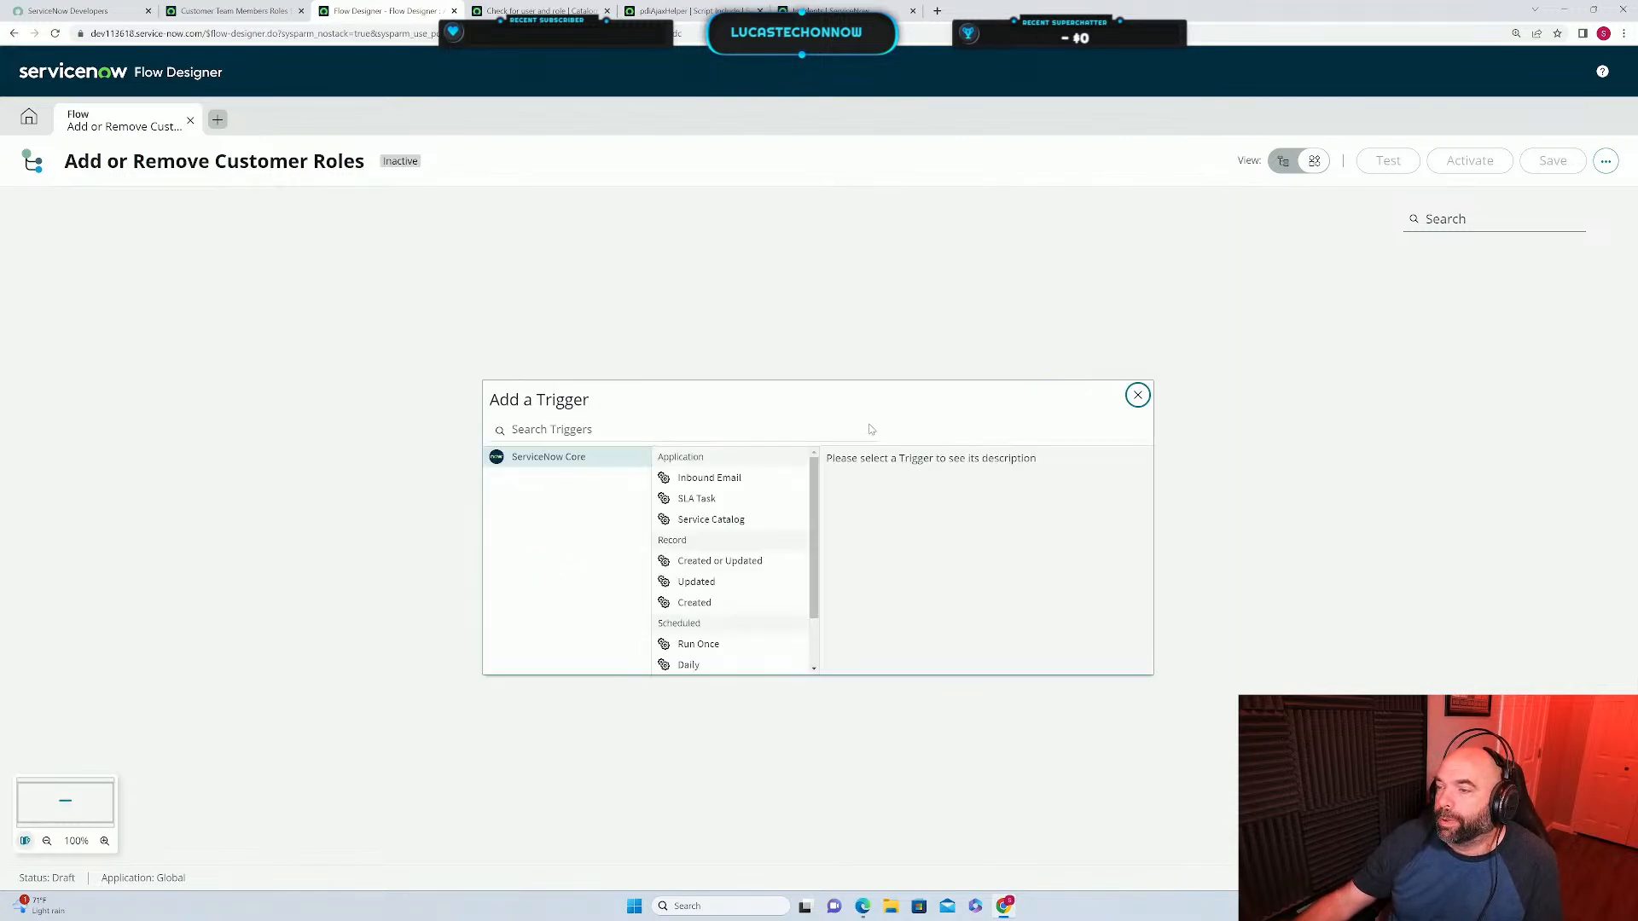
left_click(572, 426)
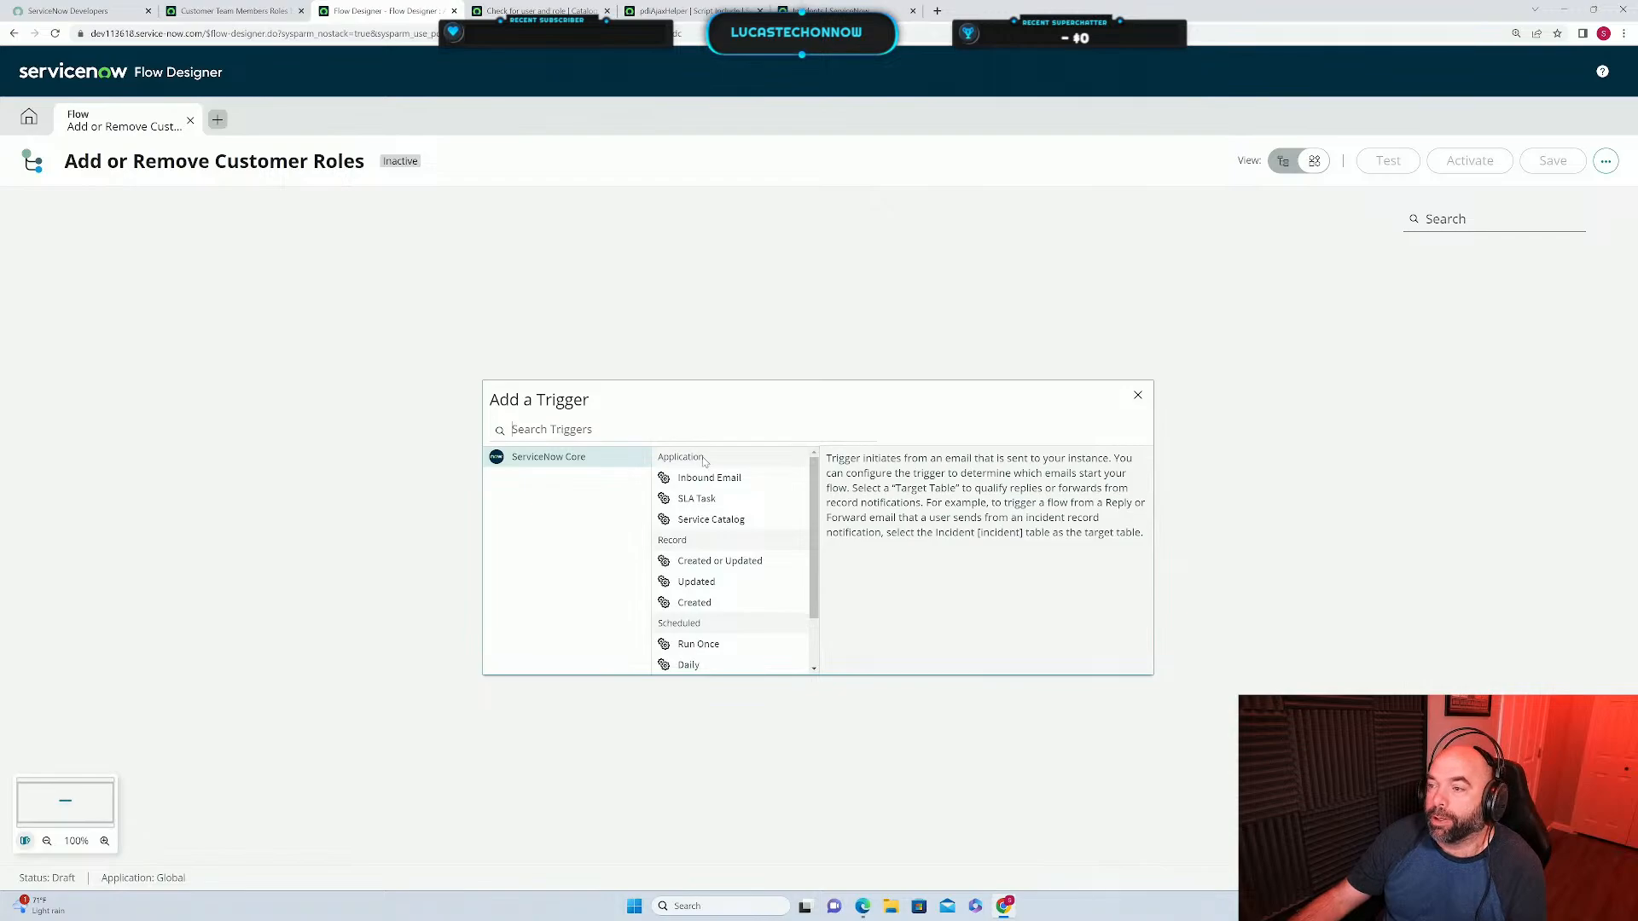
left_click(710, 520)
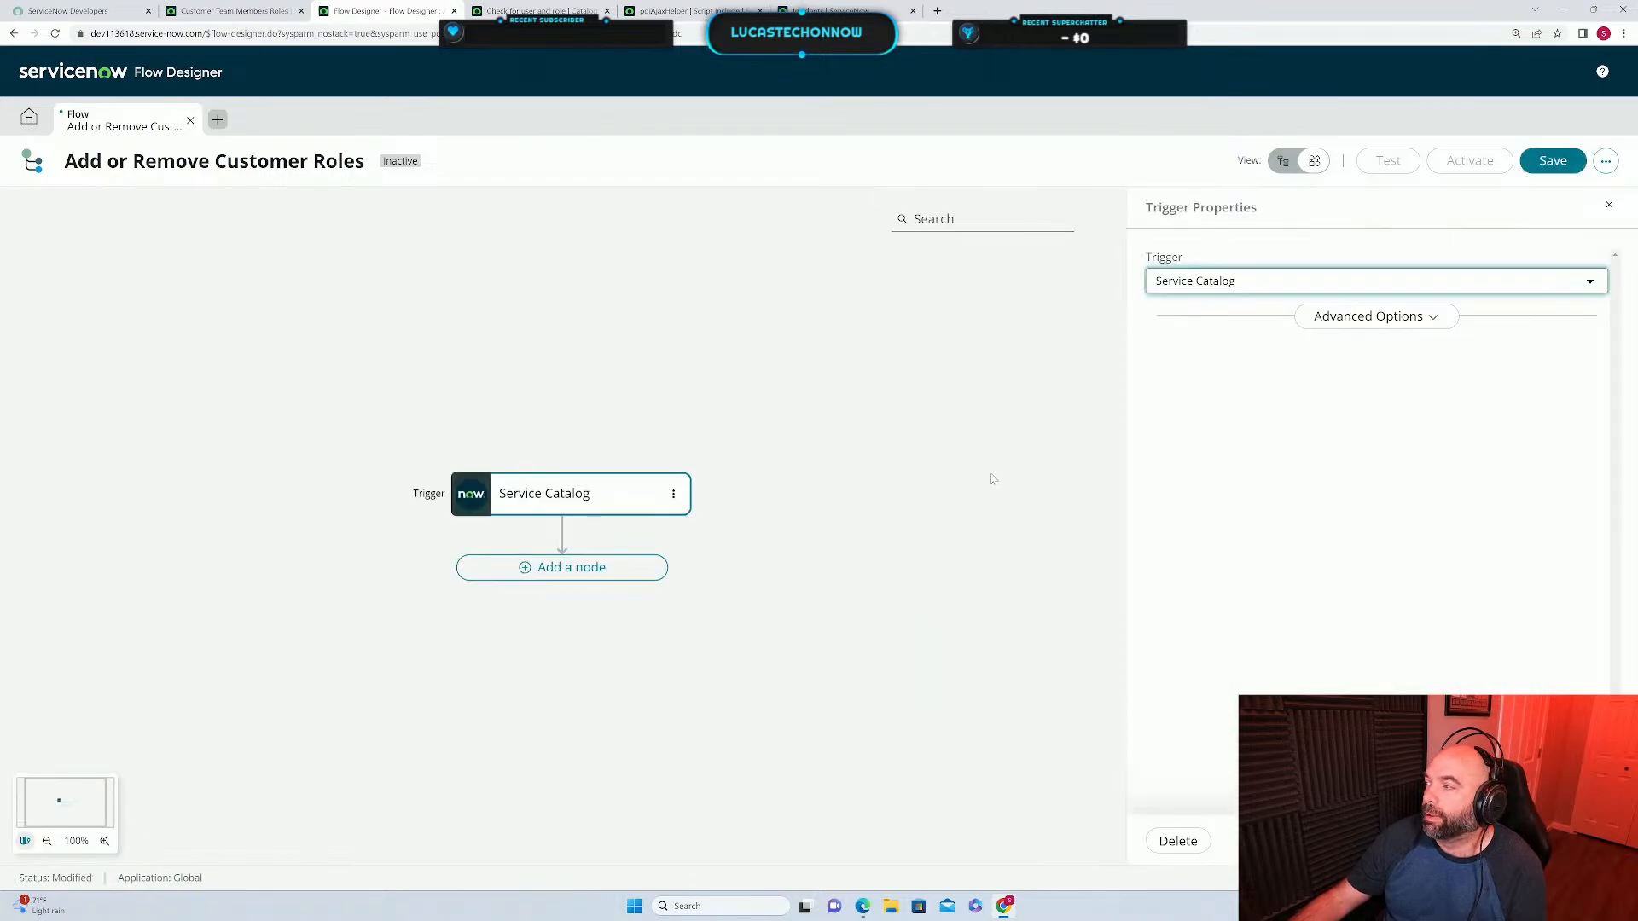
left_click(1368, 317)
left_click(1299, 367)
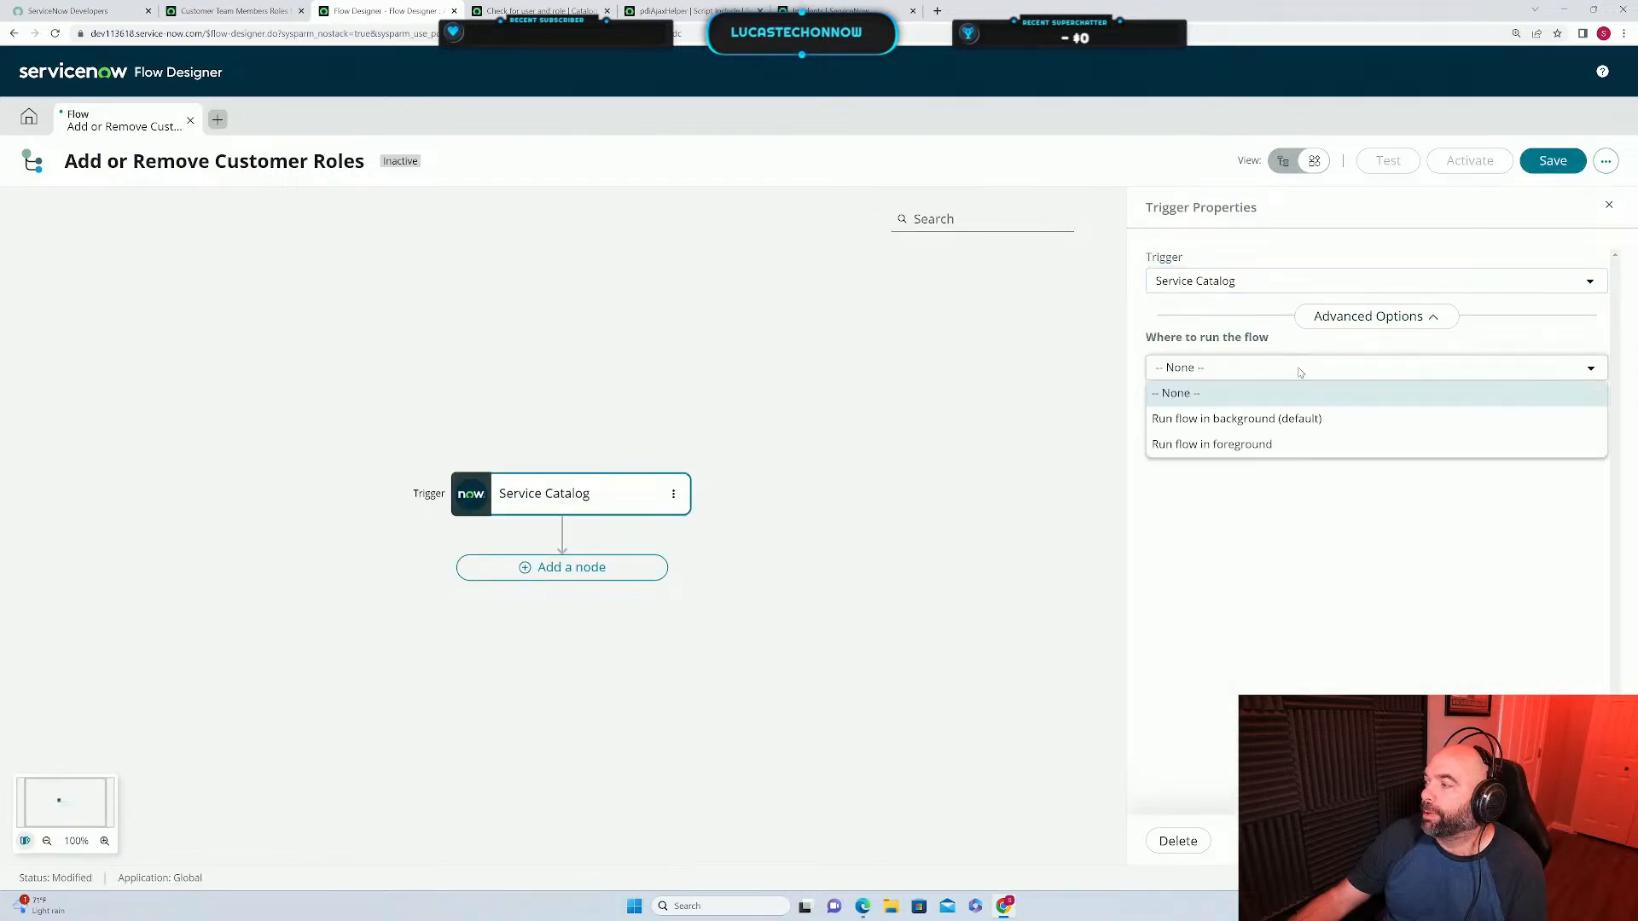
left_click(1244, 419)
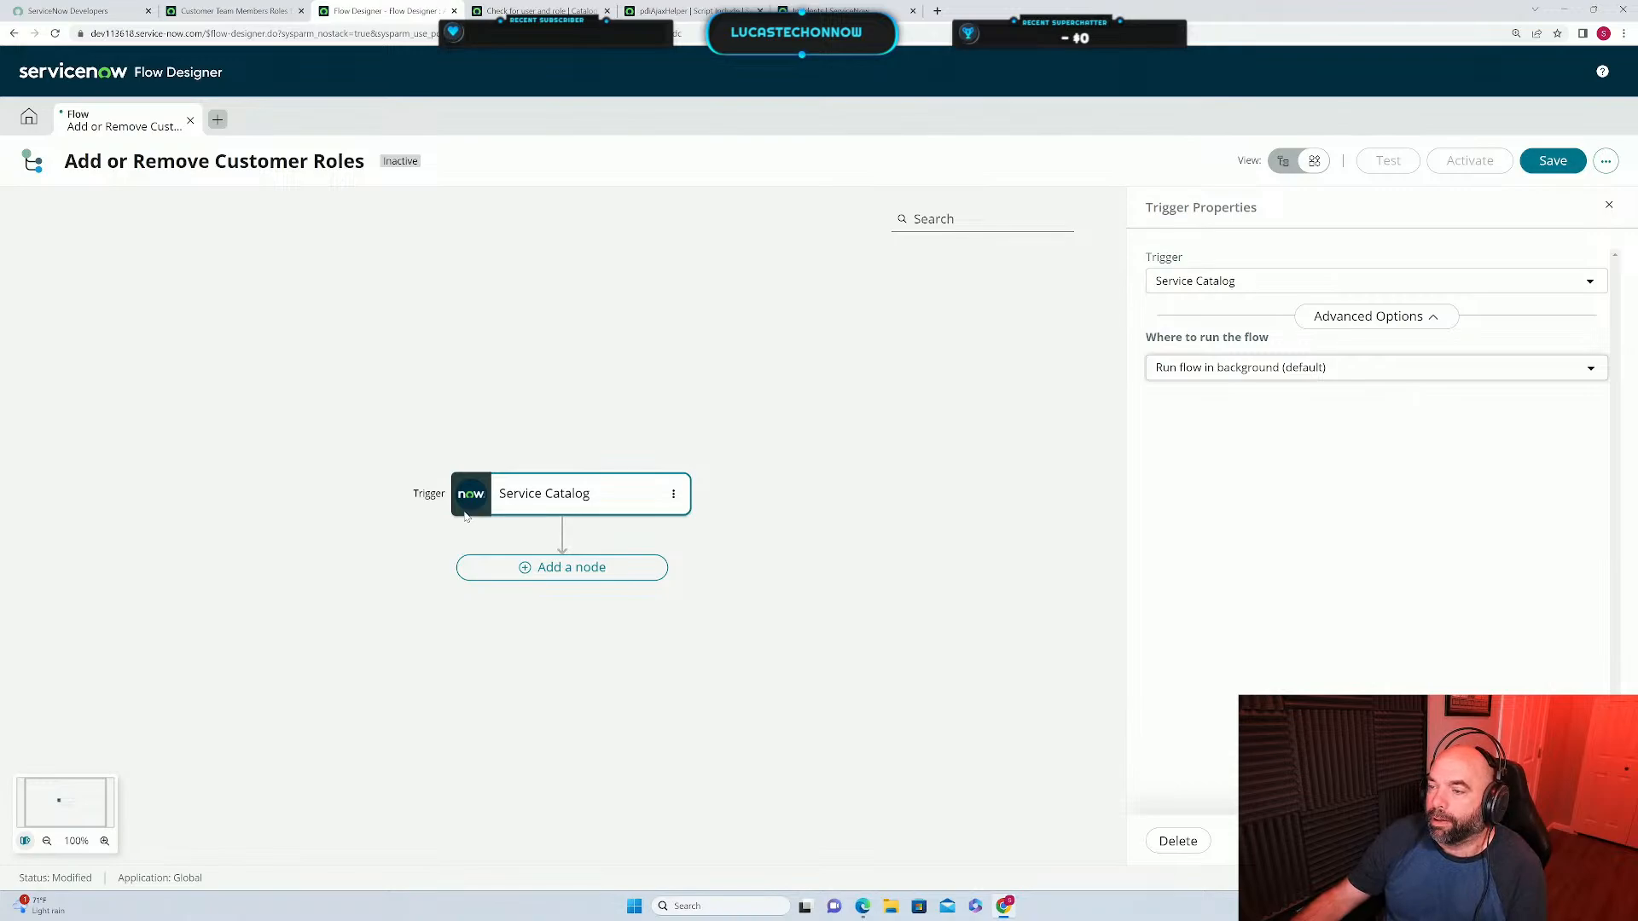
left_click(1578, 841)
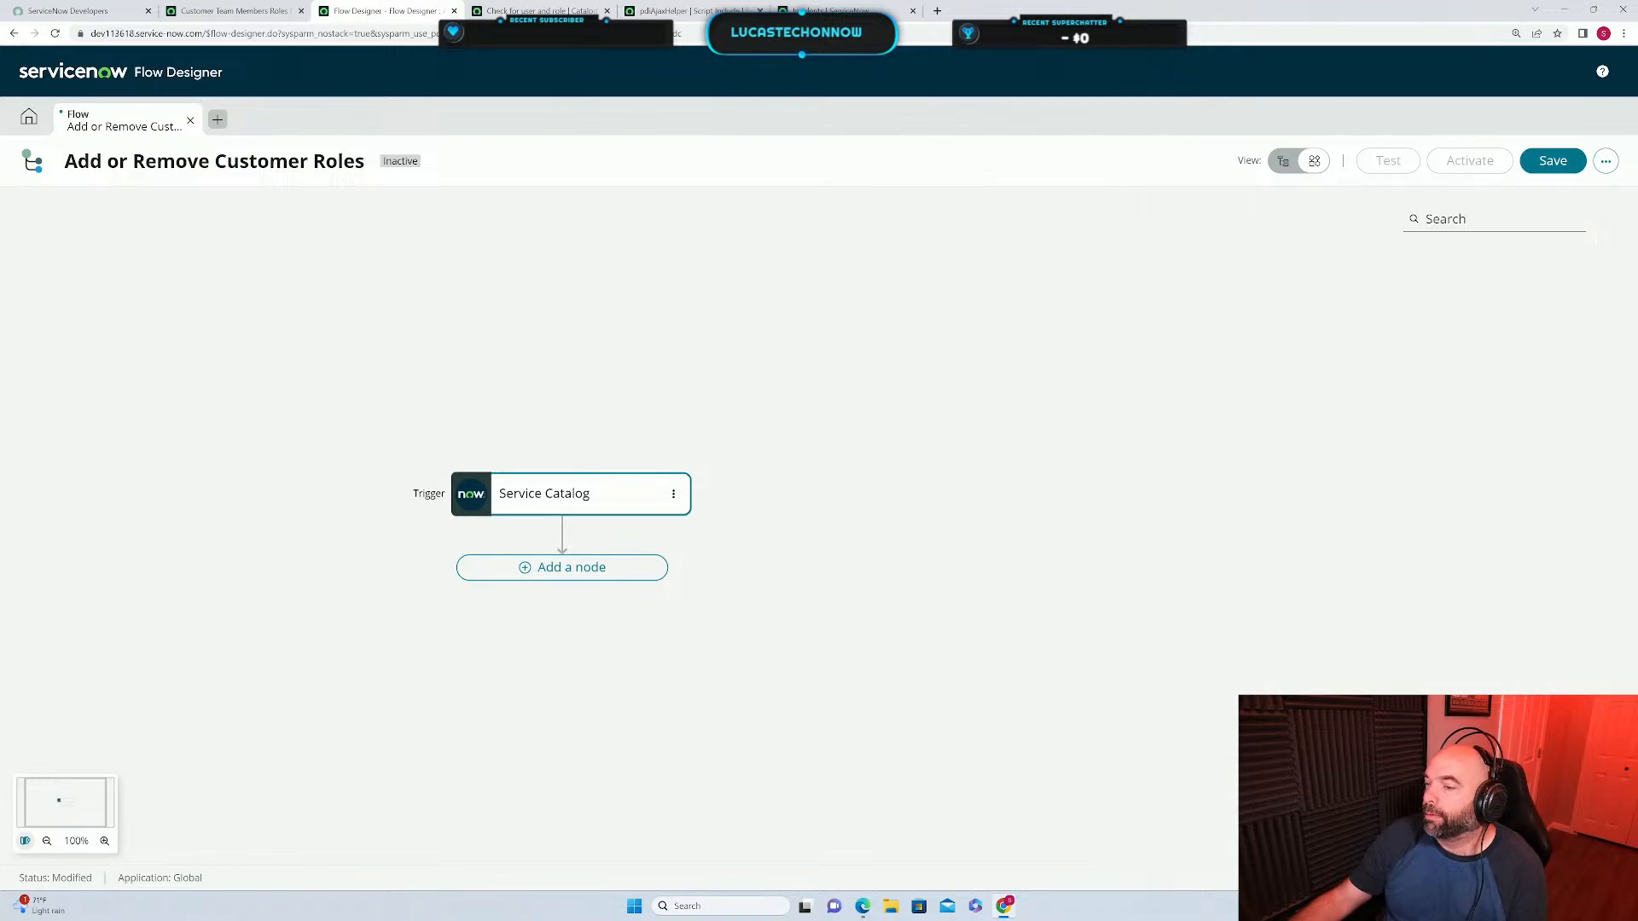
left_click(838, 570)
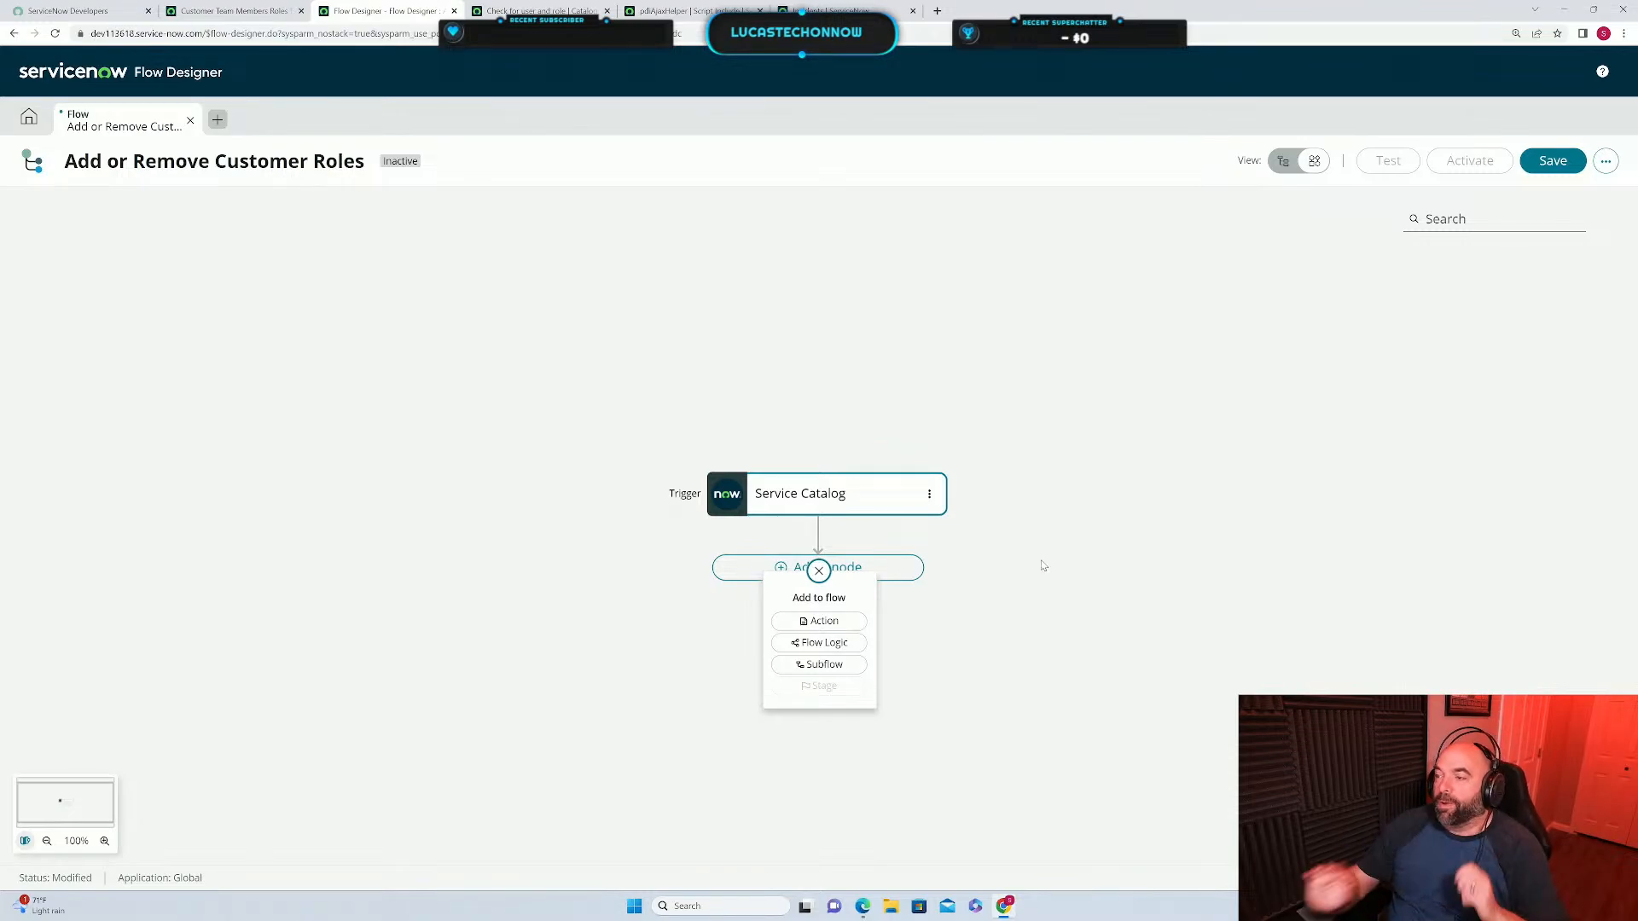
Dismiss the add-to-flow popup so only the Service Catalog trigger remains on the canvas.
left_click(992, 574)
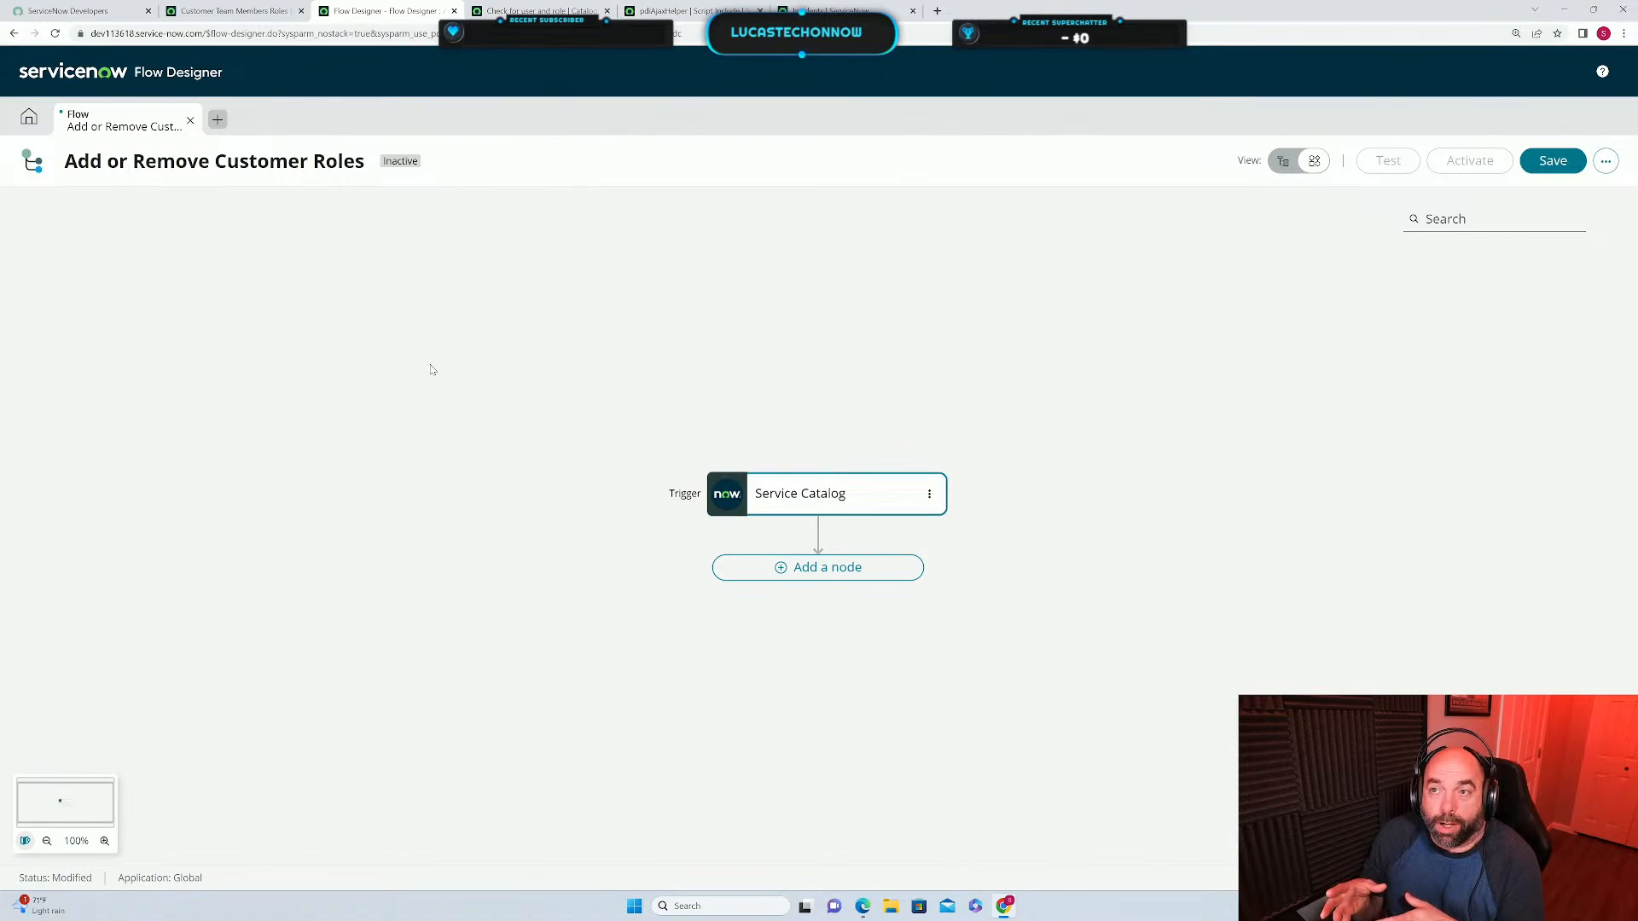
Go back from the Customer Team Members Roles tab to the Add or Remove Customer roles item with its empty table.
left_click(232, 11)
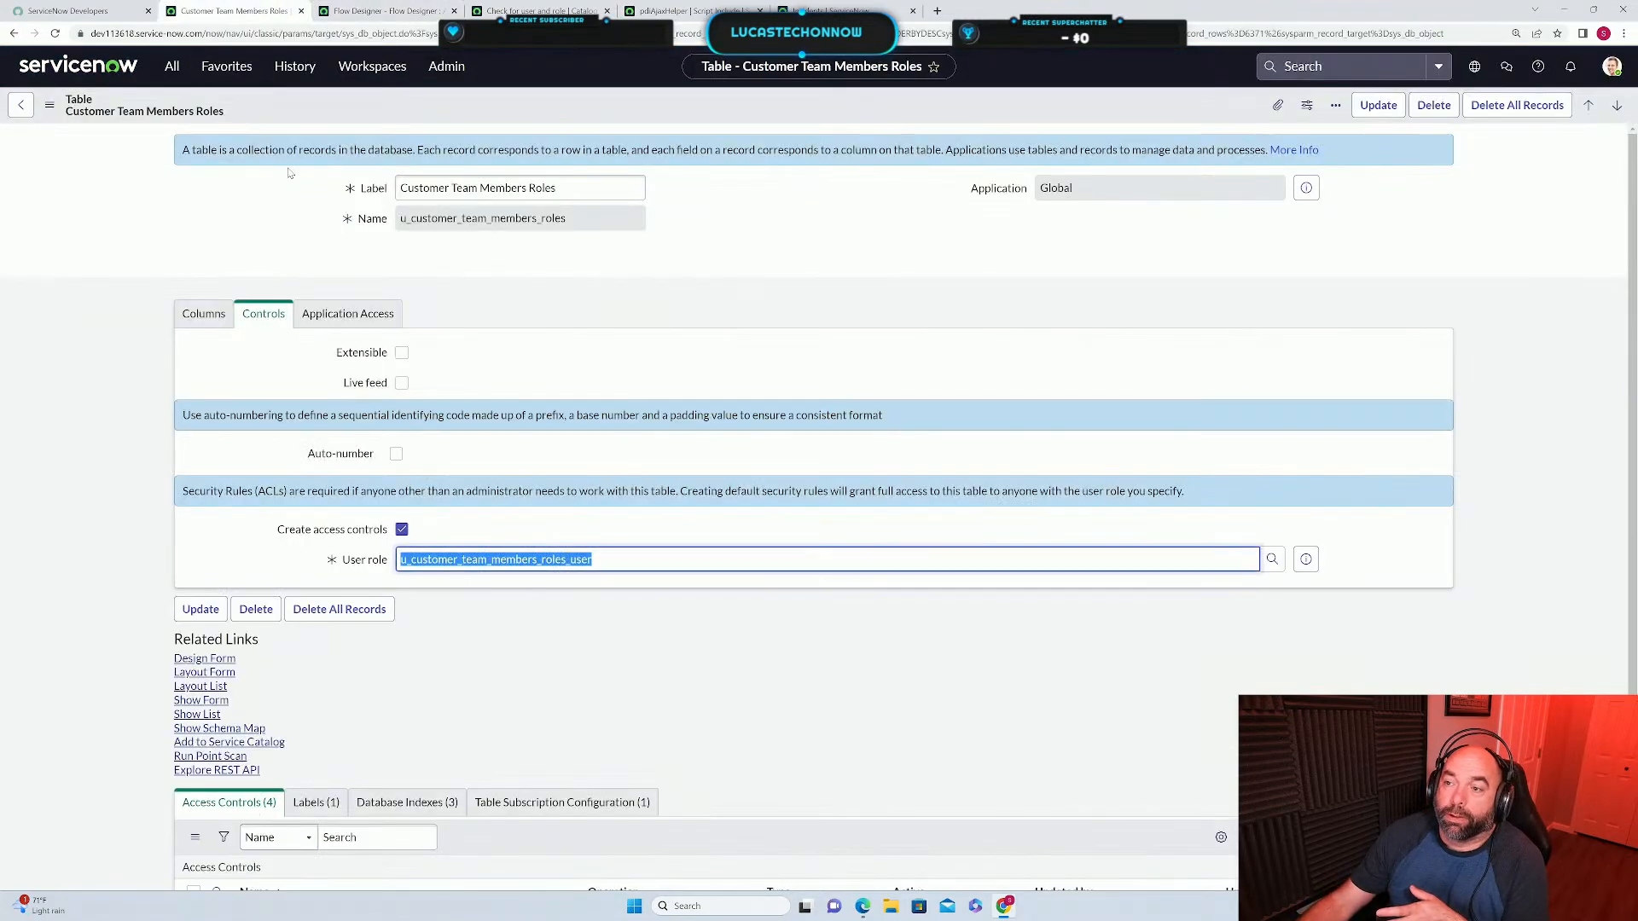
left_click(13, 34)
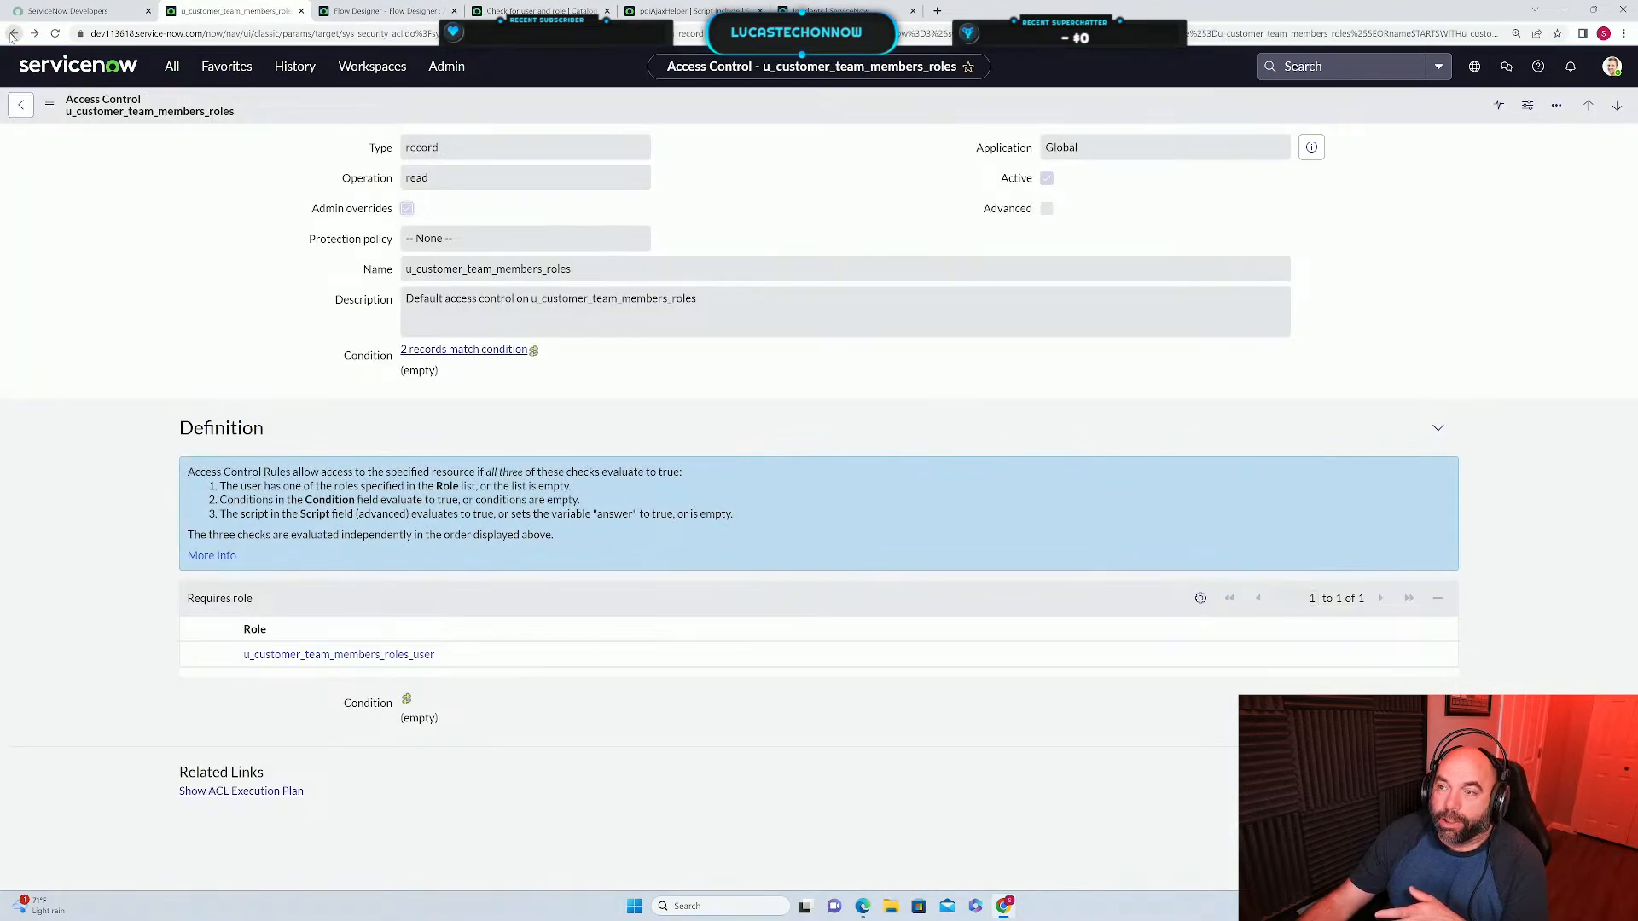
left_click(13, 34)
left_click(13, 34)
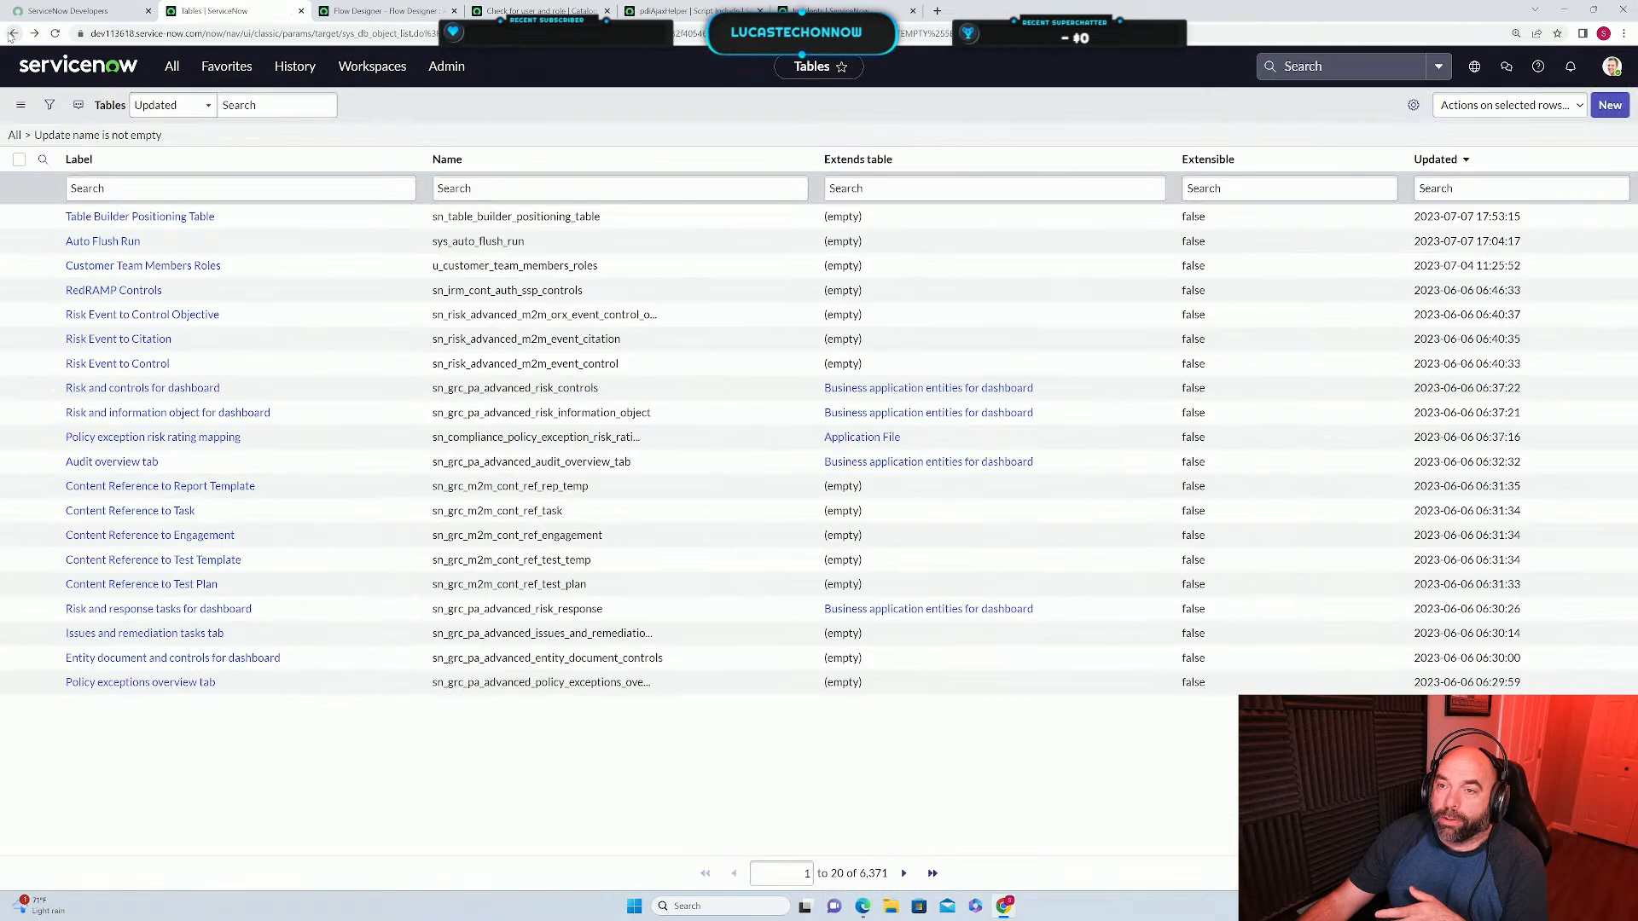
left_click(12, 34)
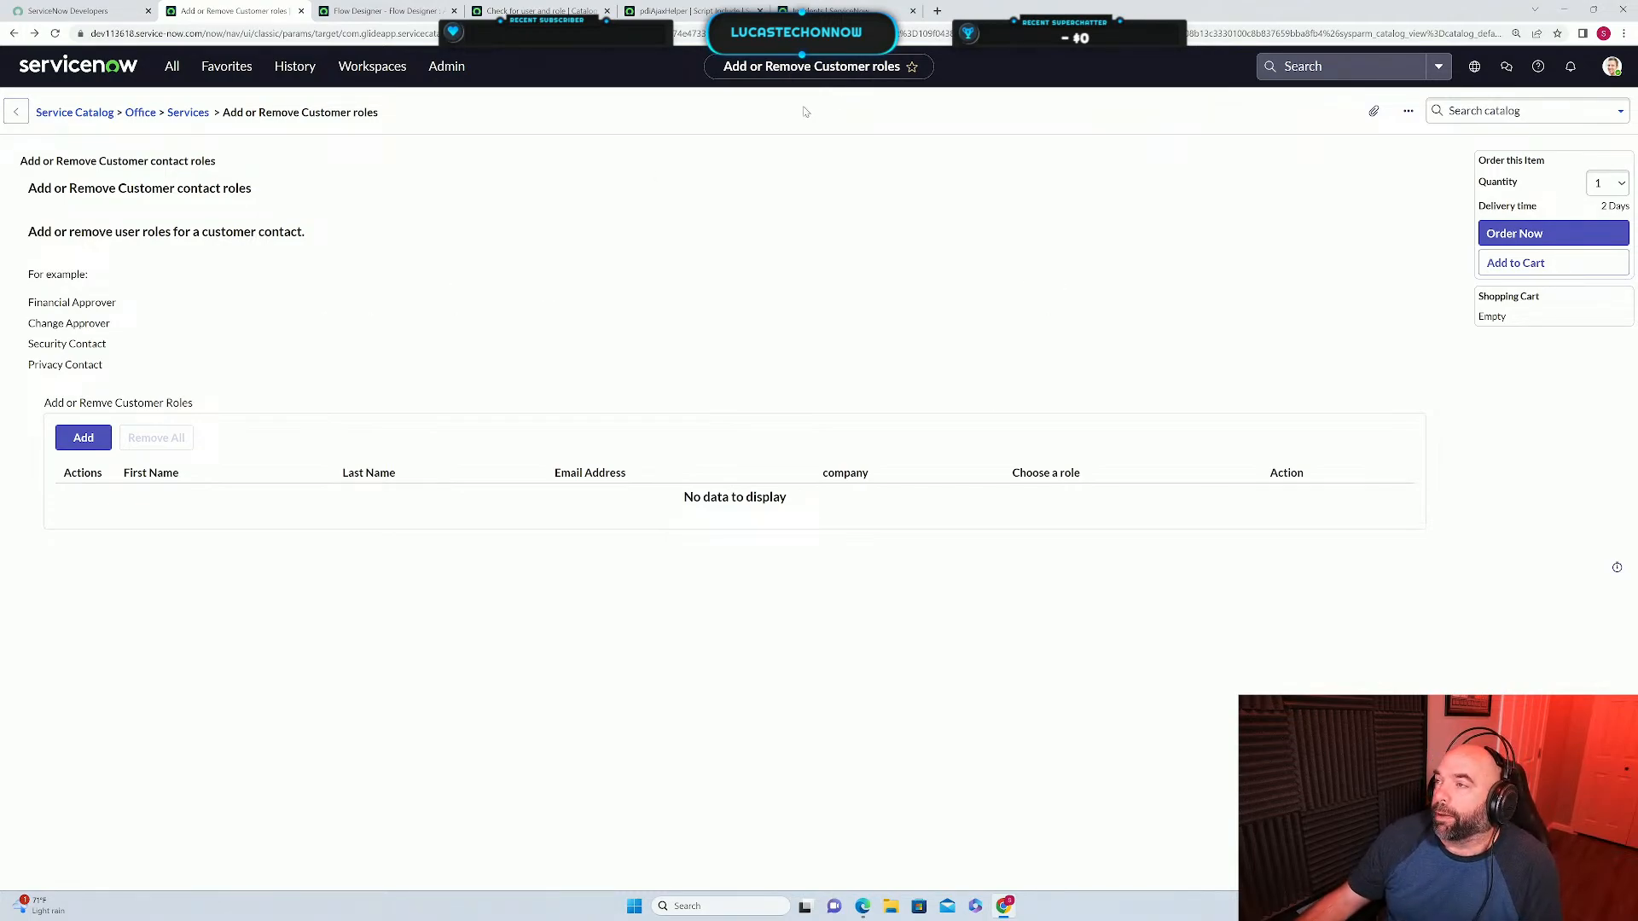
Open the catalog item's configuration form, then save the Add or Remove Customer Roles flow.
left_click(390, 14)
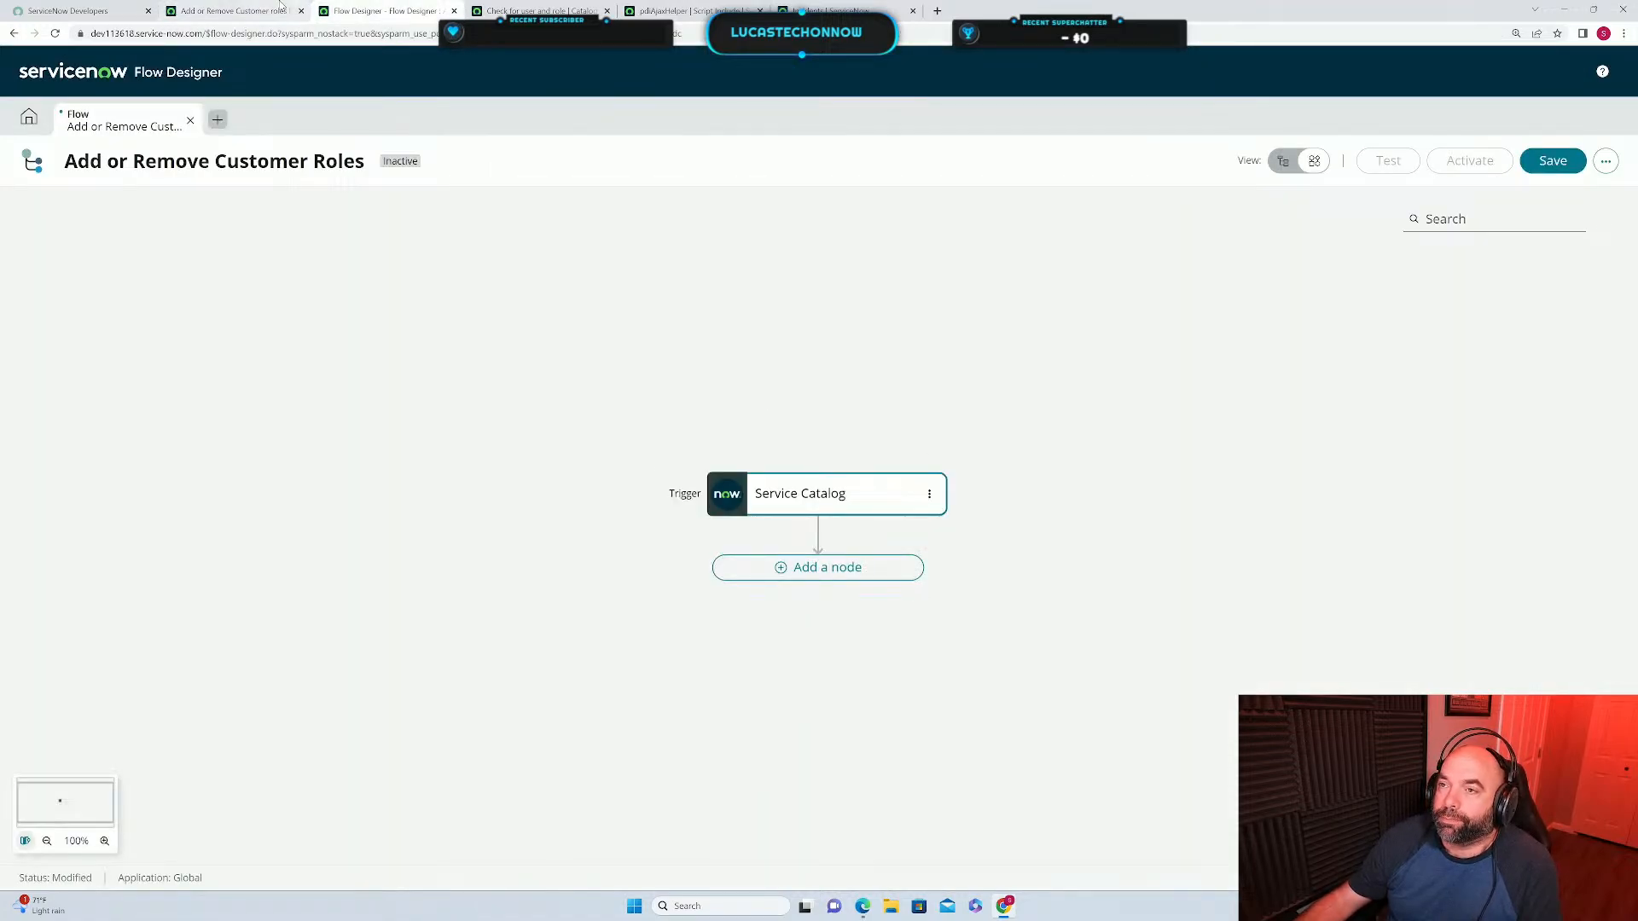
left_click(250, 15)
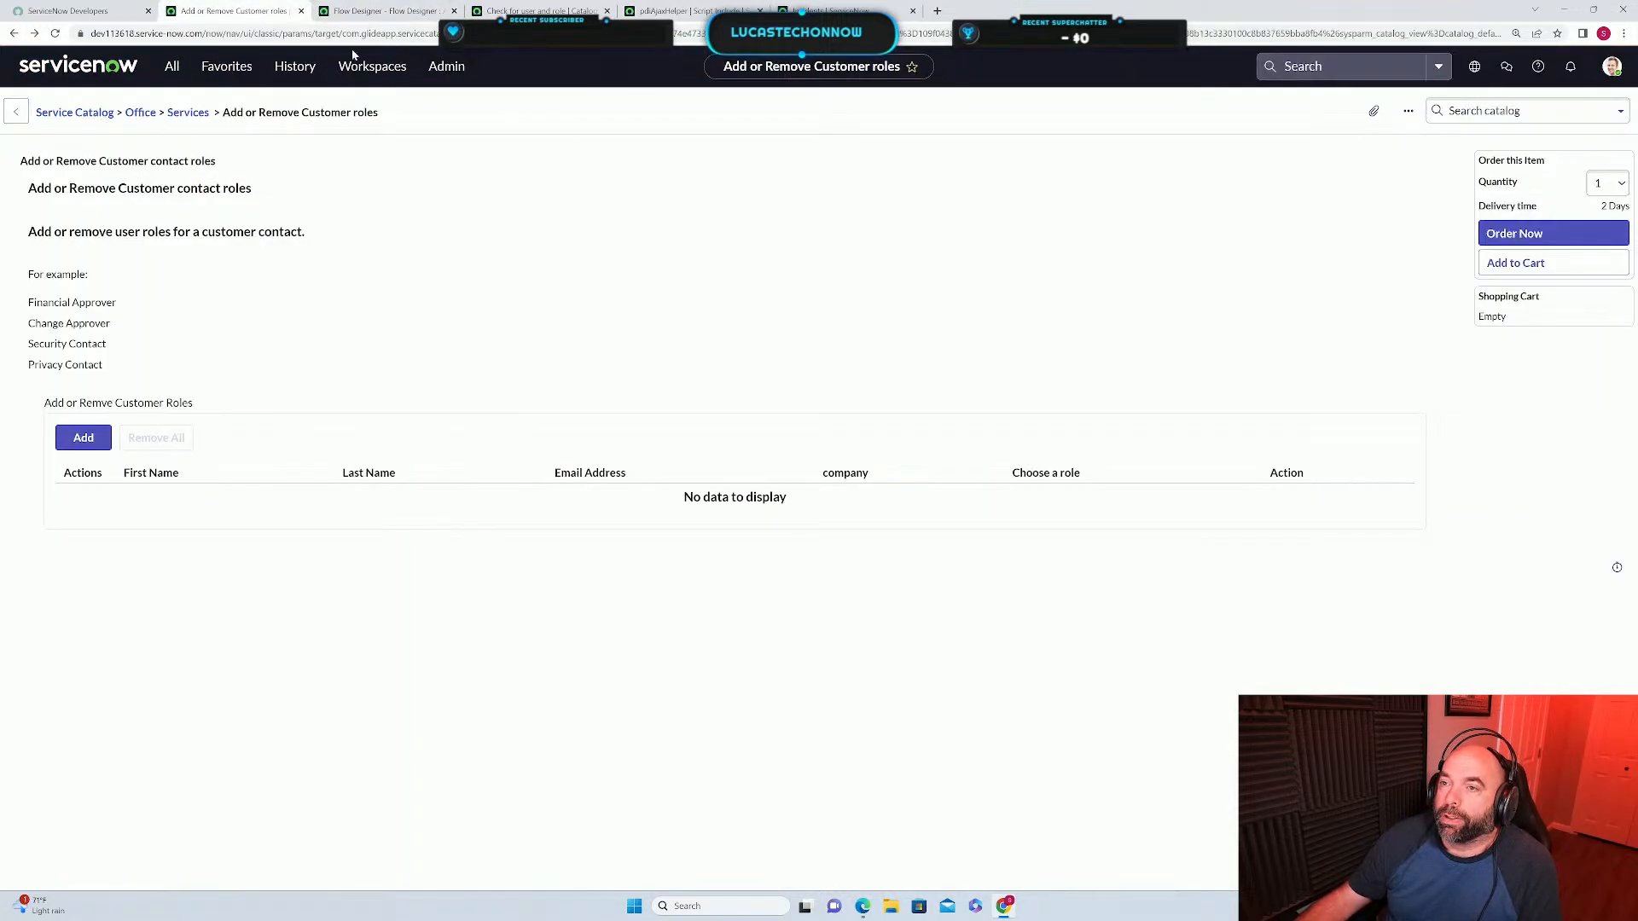
right_click(546, 104)
left_click(618, 117)
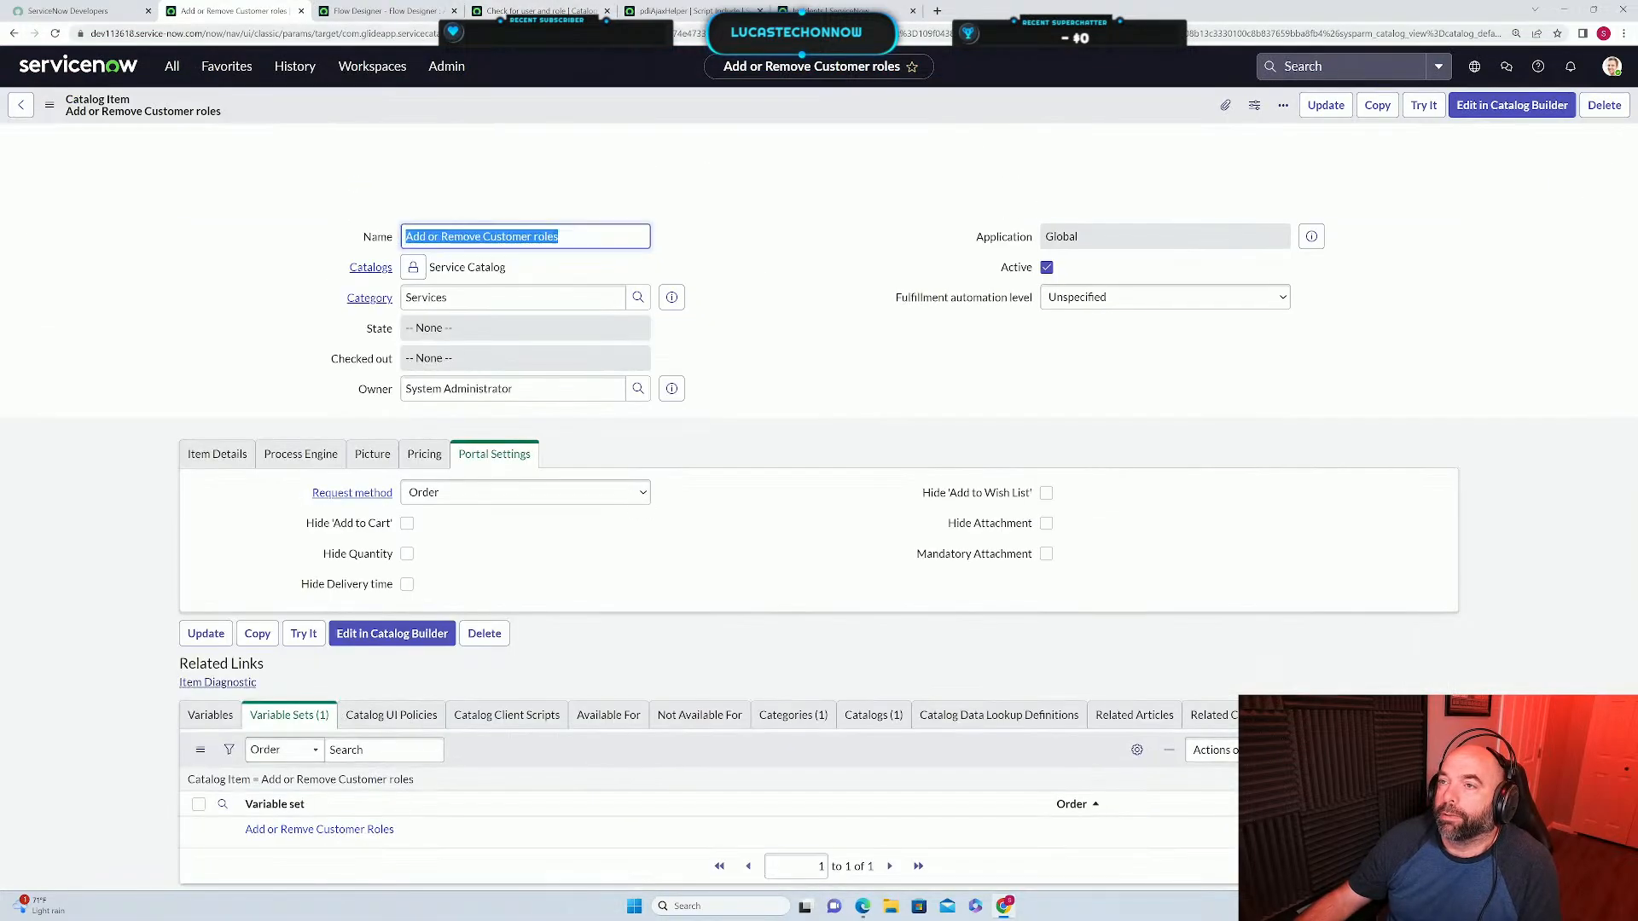
left_click(403, 14)
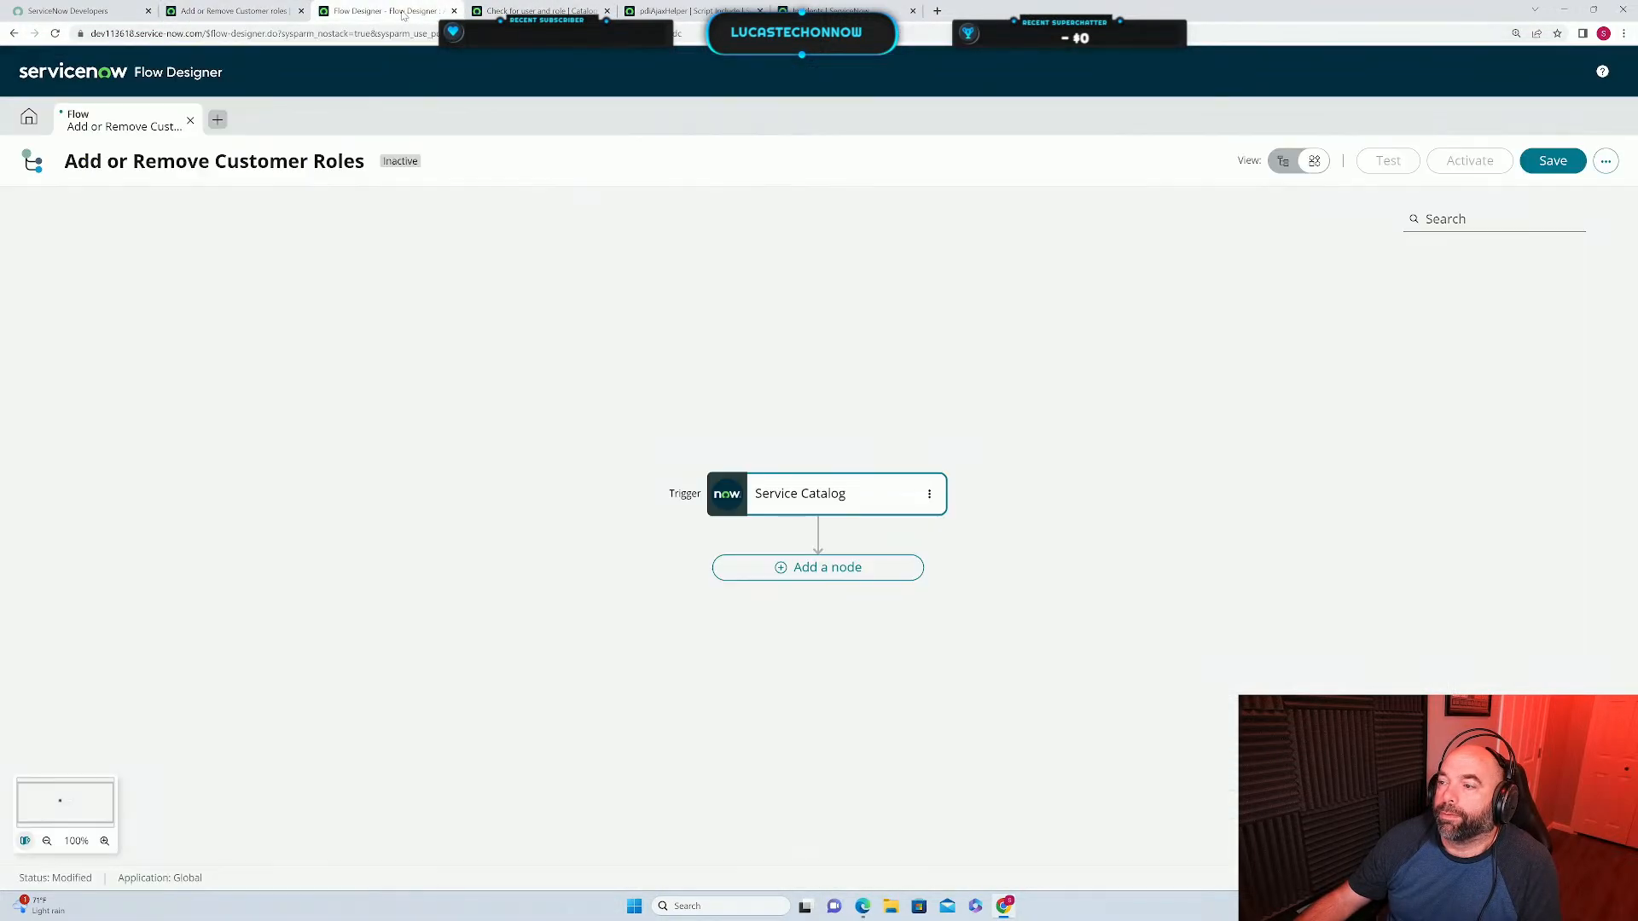
left_click(1555, 164)
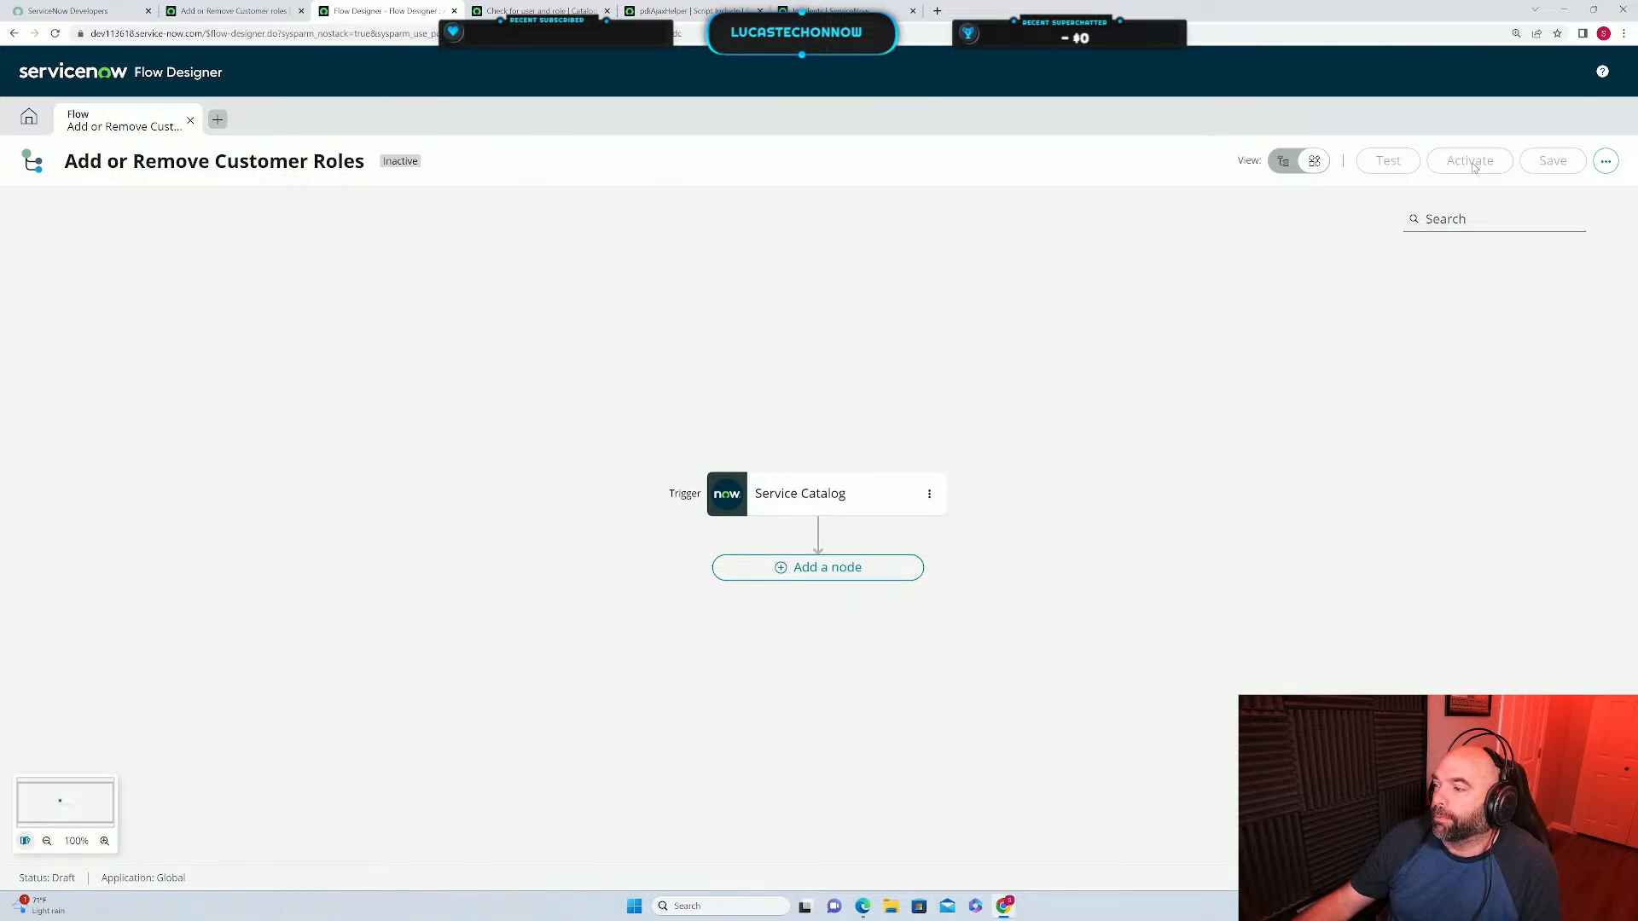
Review the trigger properties and the flow's extra actions, then open the add-a-node choices under the trigger.
left_click(834, 511)
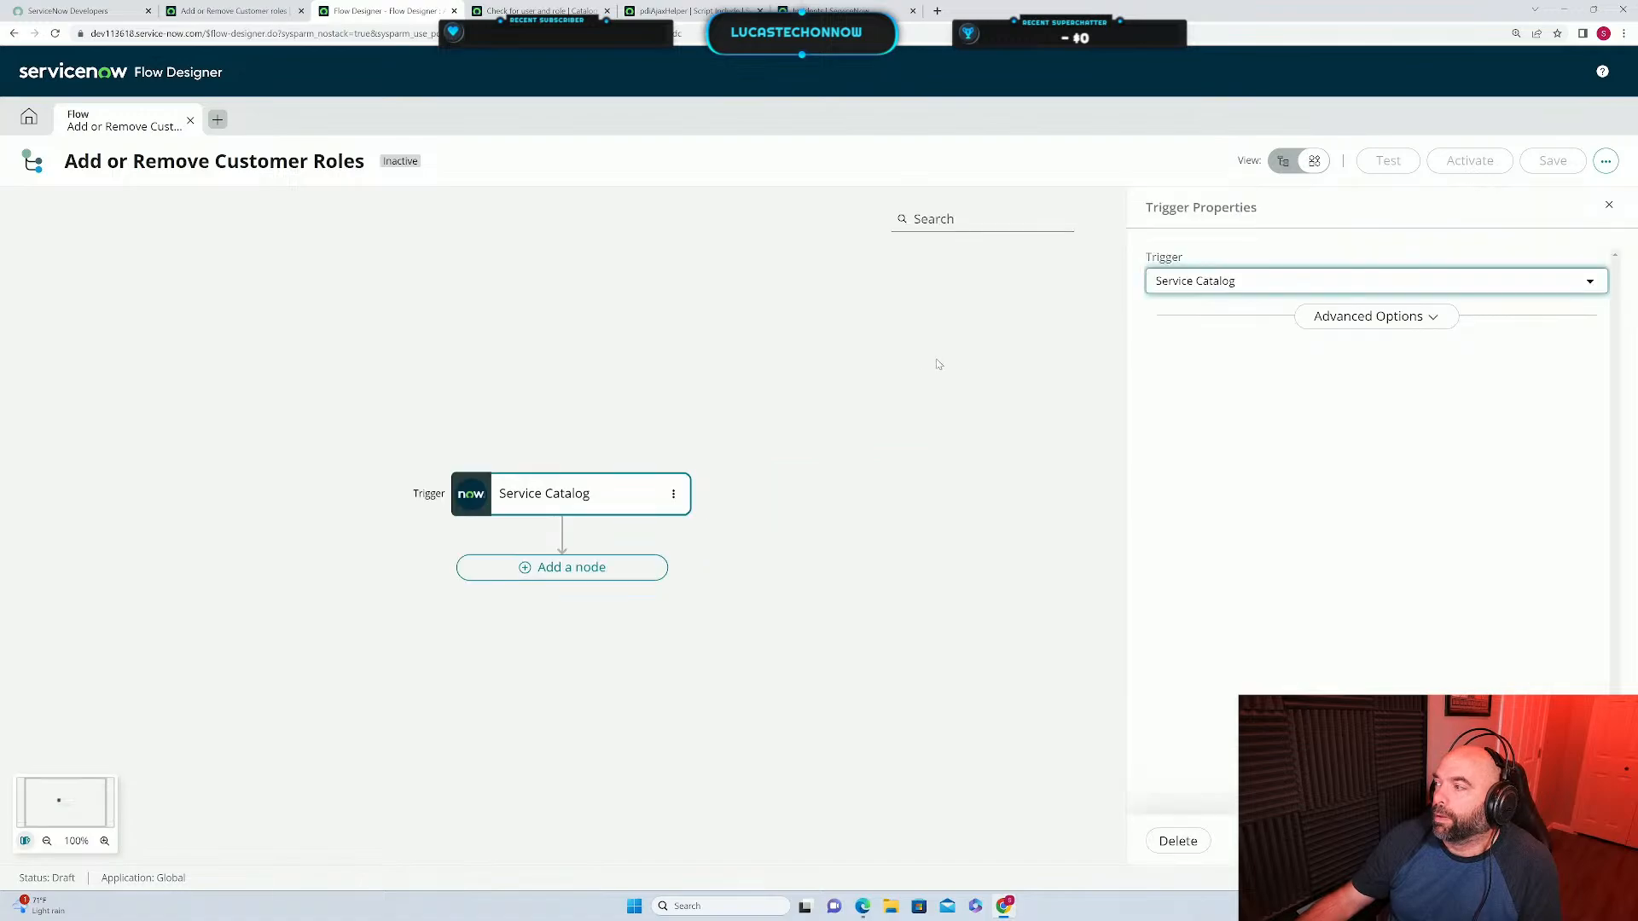
left_click(889, 356)
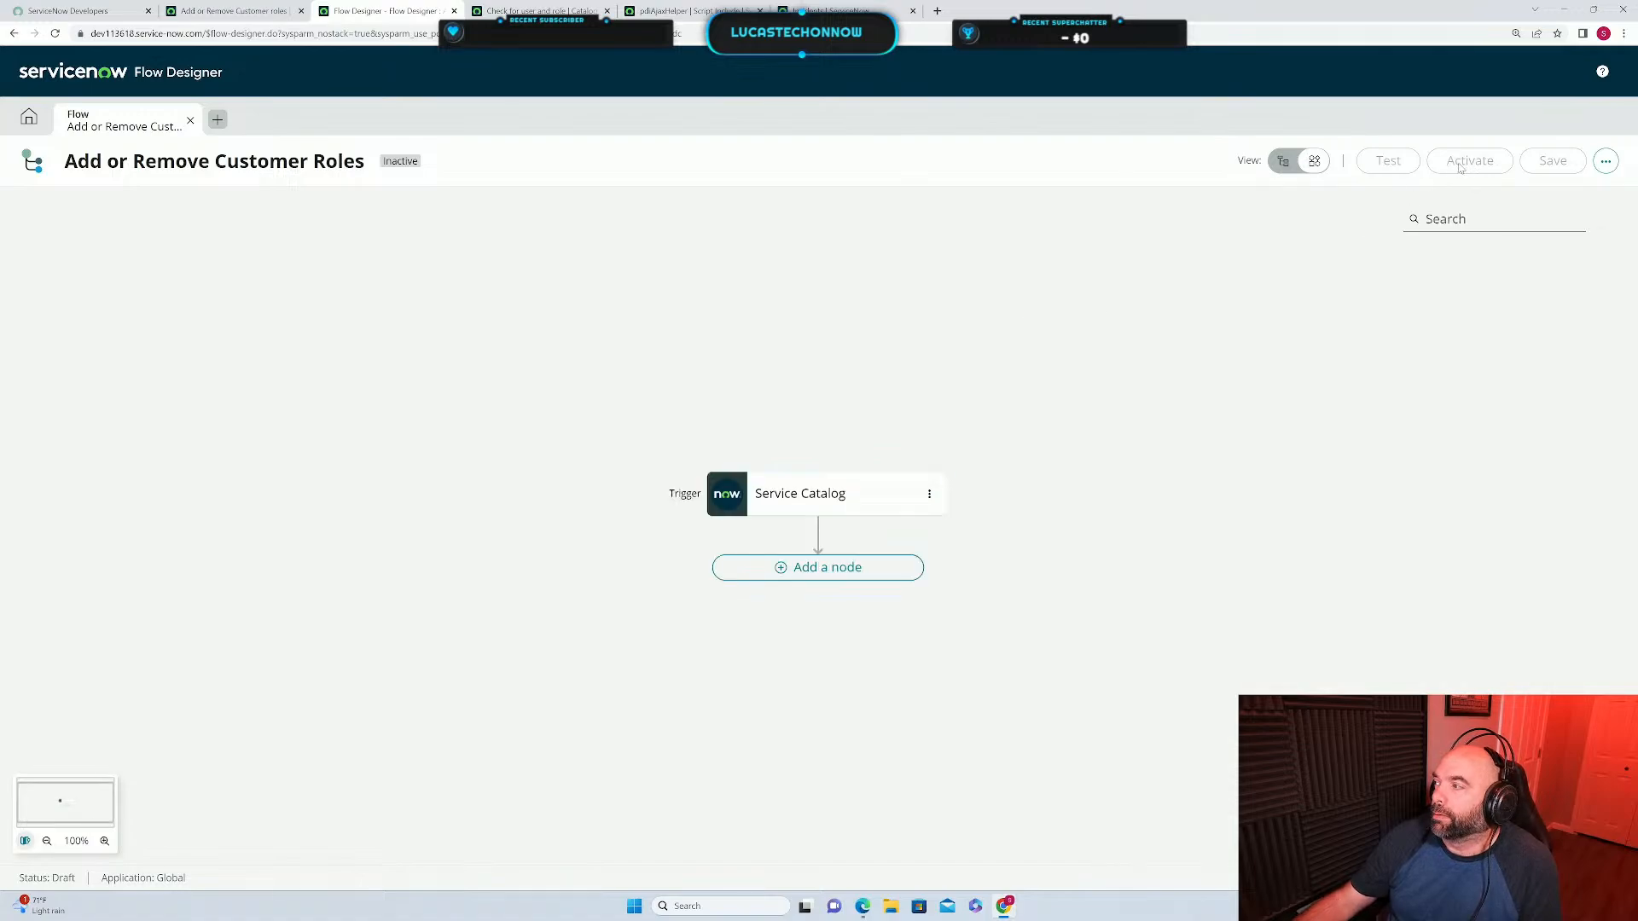
left_click(1605, 162)
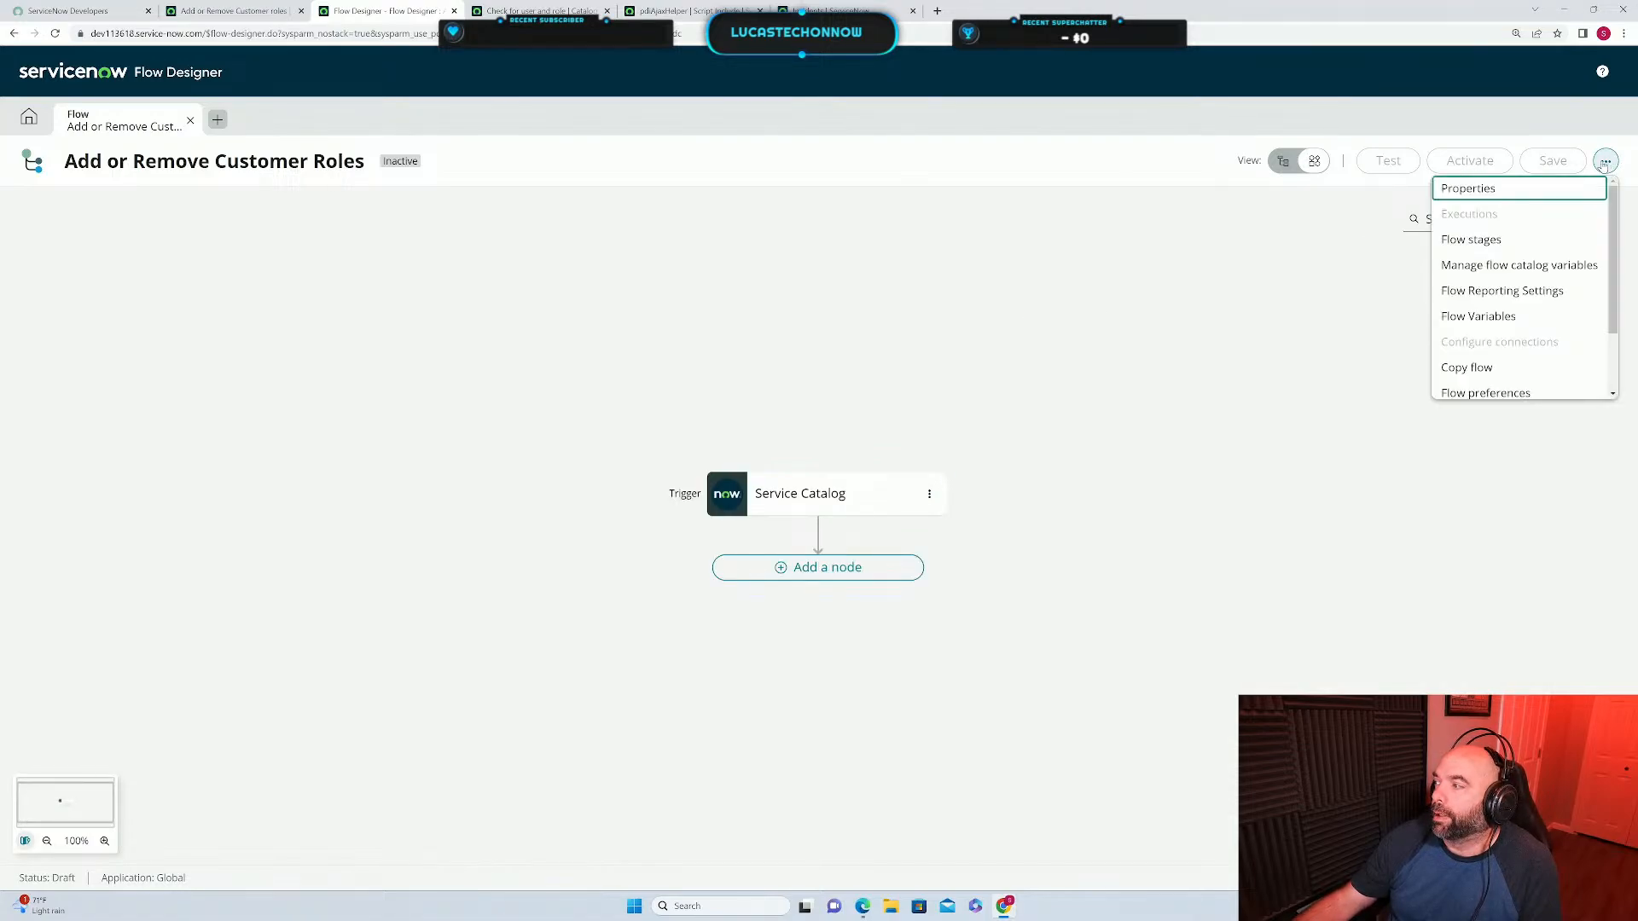
scroll(1535, 342, "down", 2)
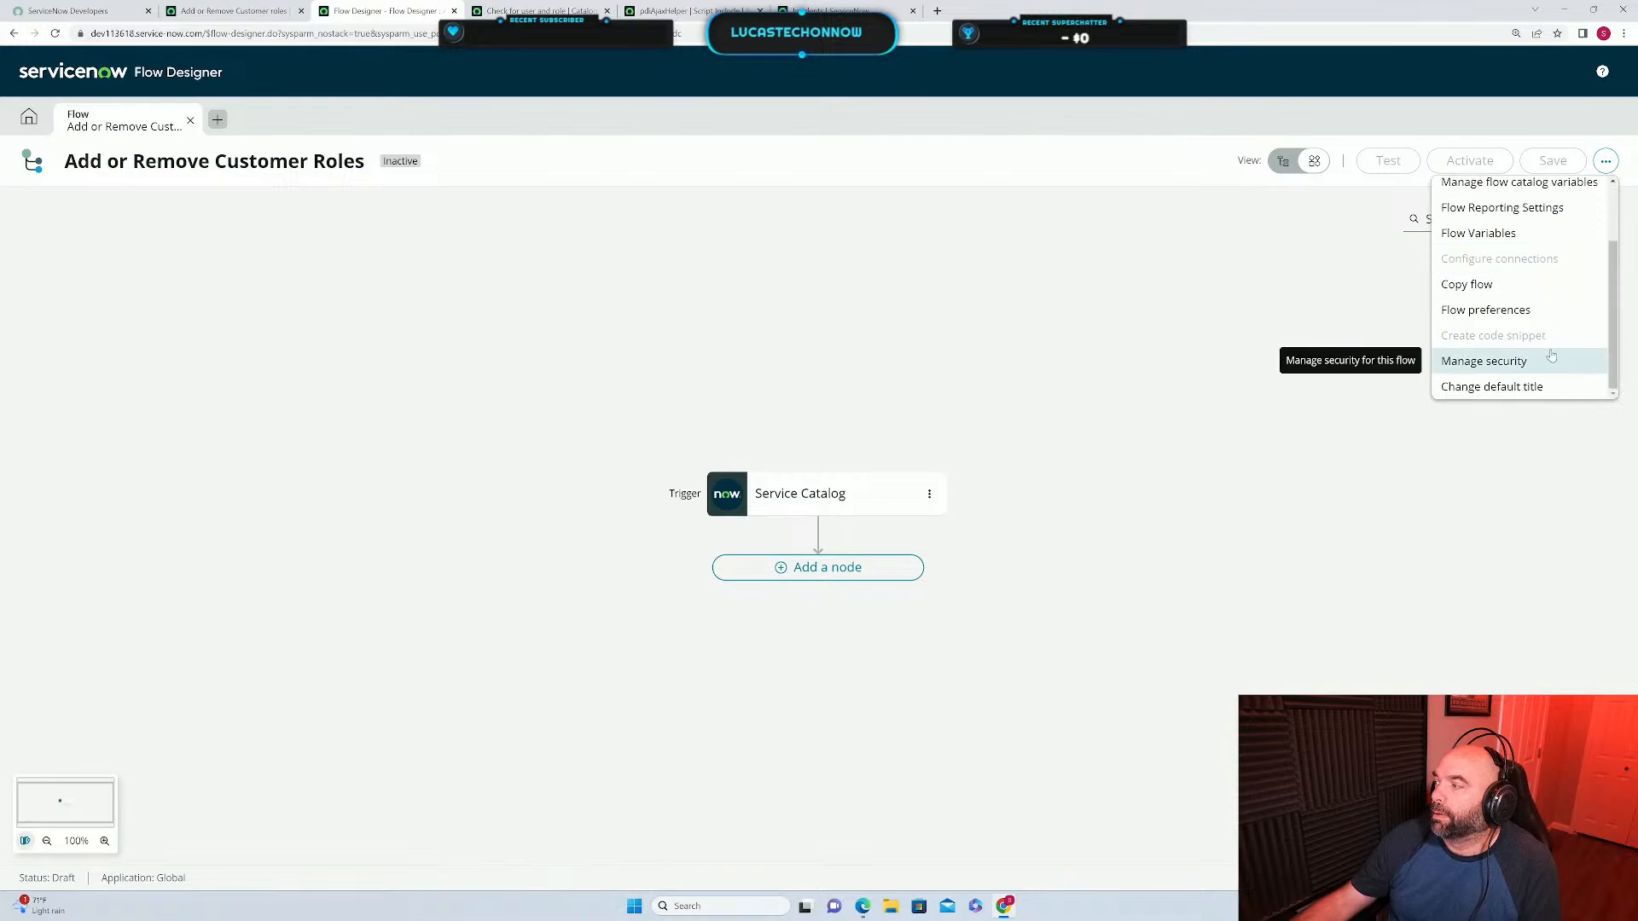
scroll(1551, 354, "up", 2)
left_click(1102, 271)
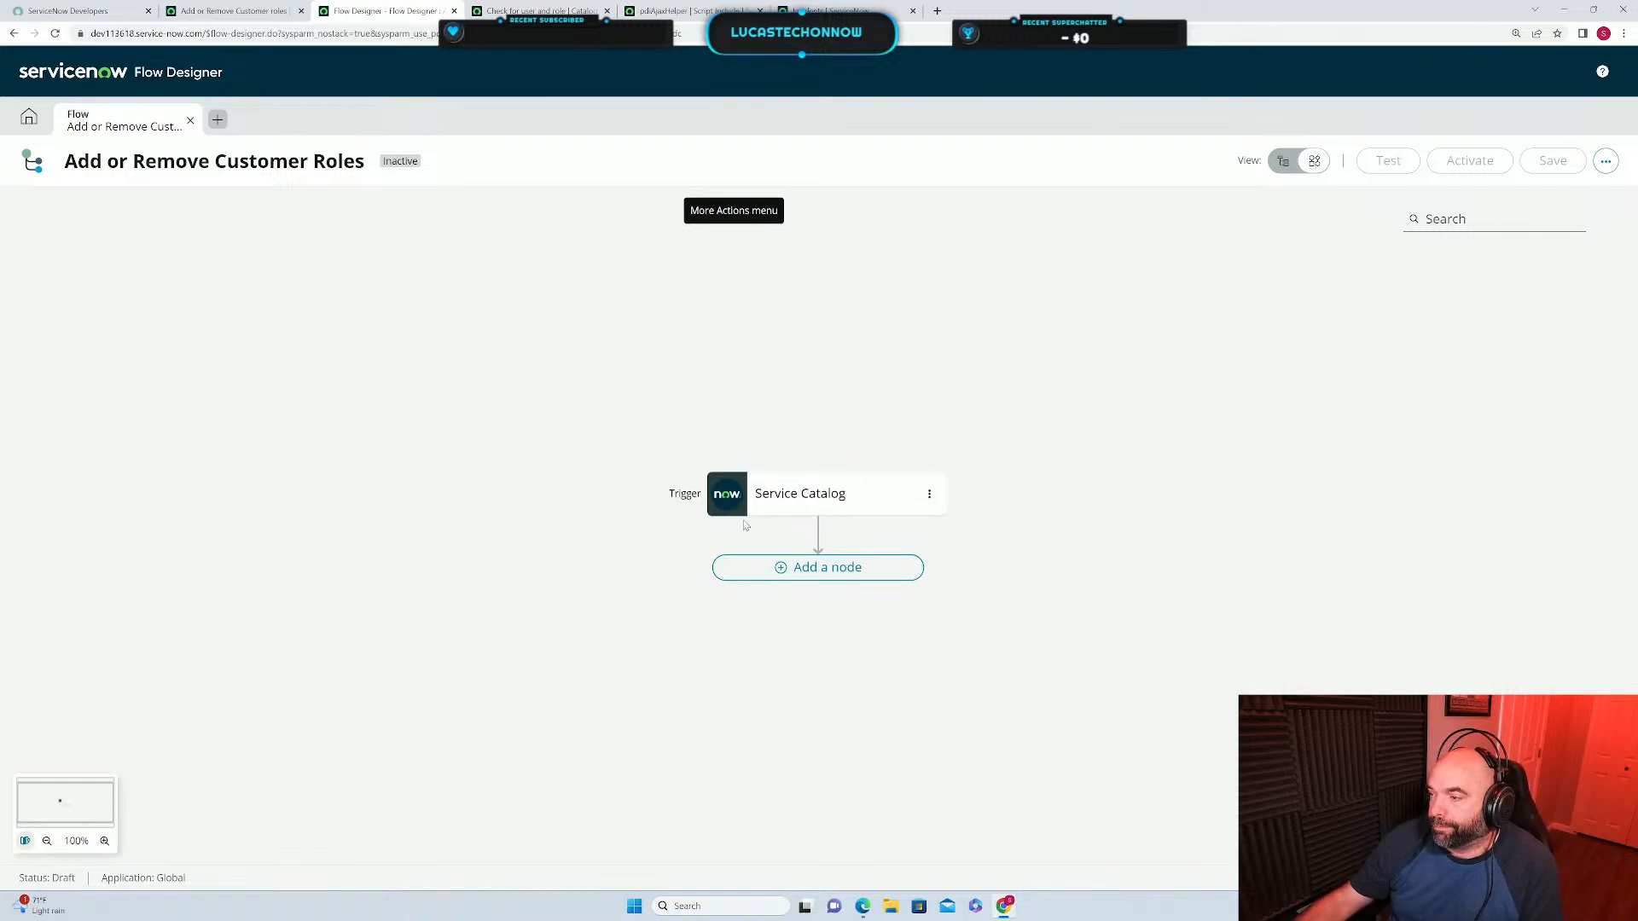
left_click(808, 572)
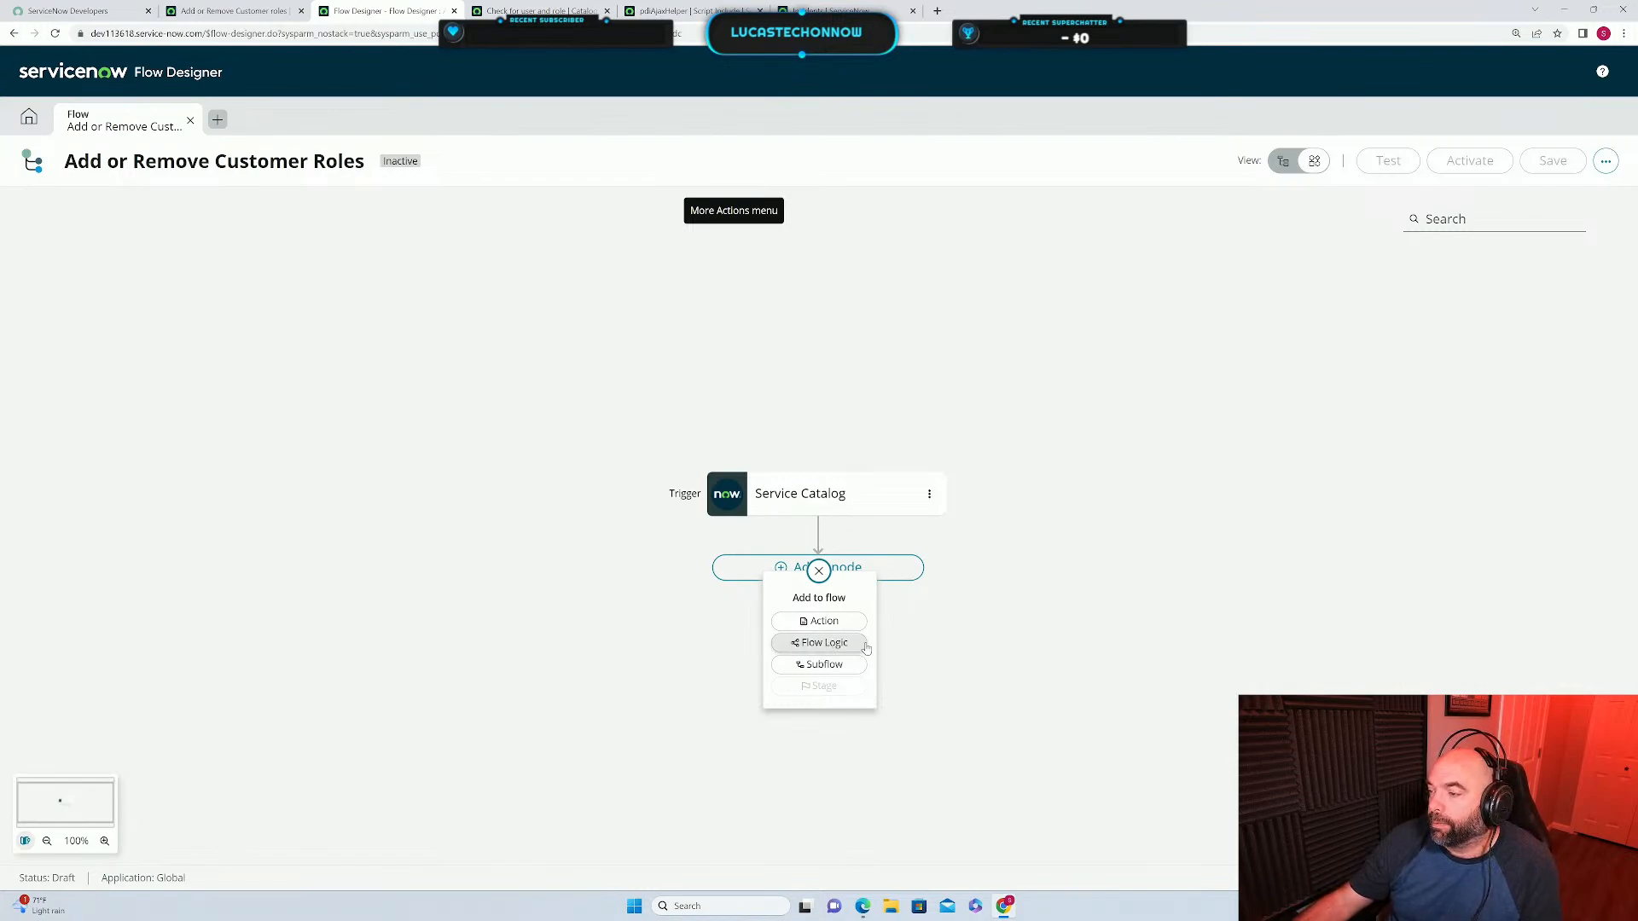
Add a Flow Logic For Each loop under the trigger, save, and switch to the catalog item form.
left_click(817, 645)
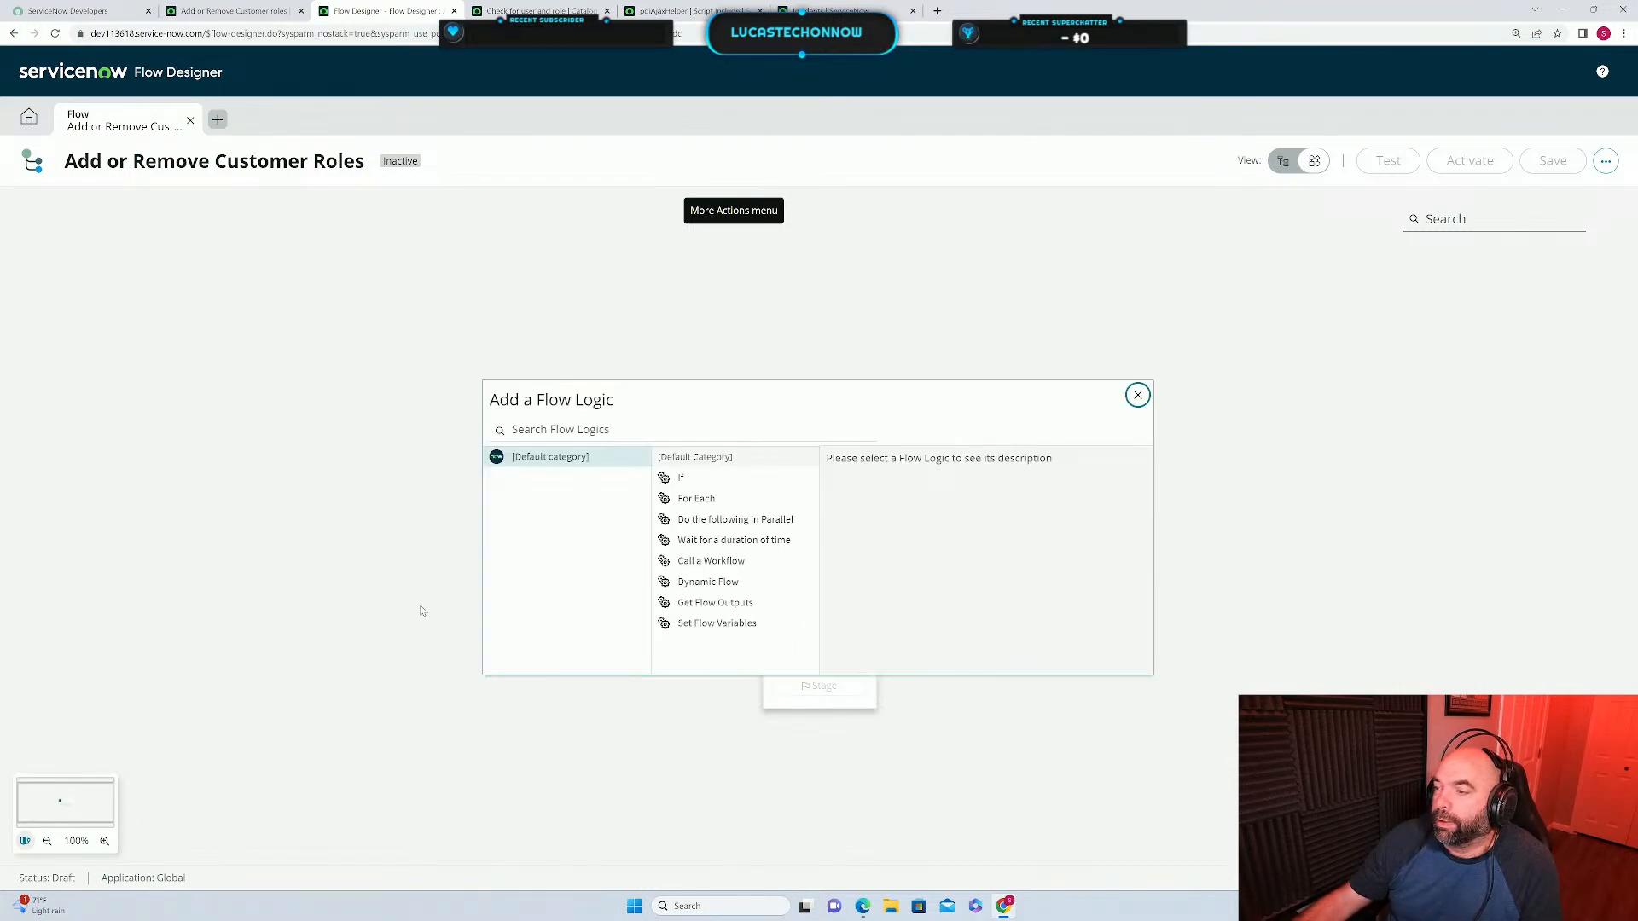
left_click(692, 501)
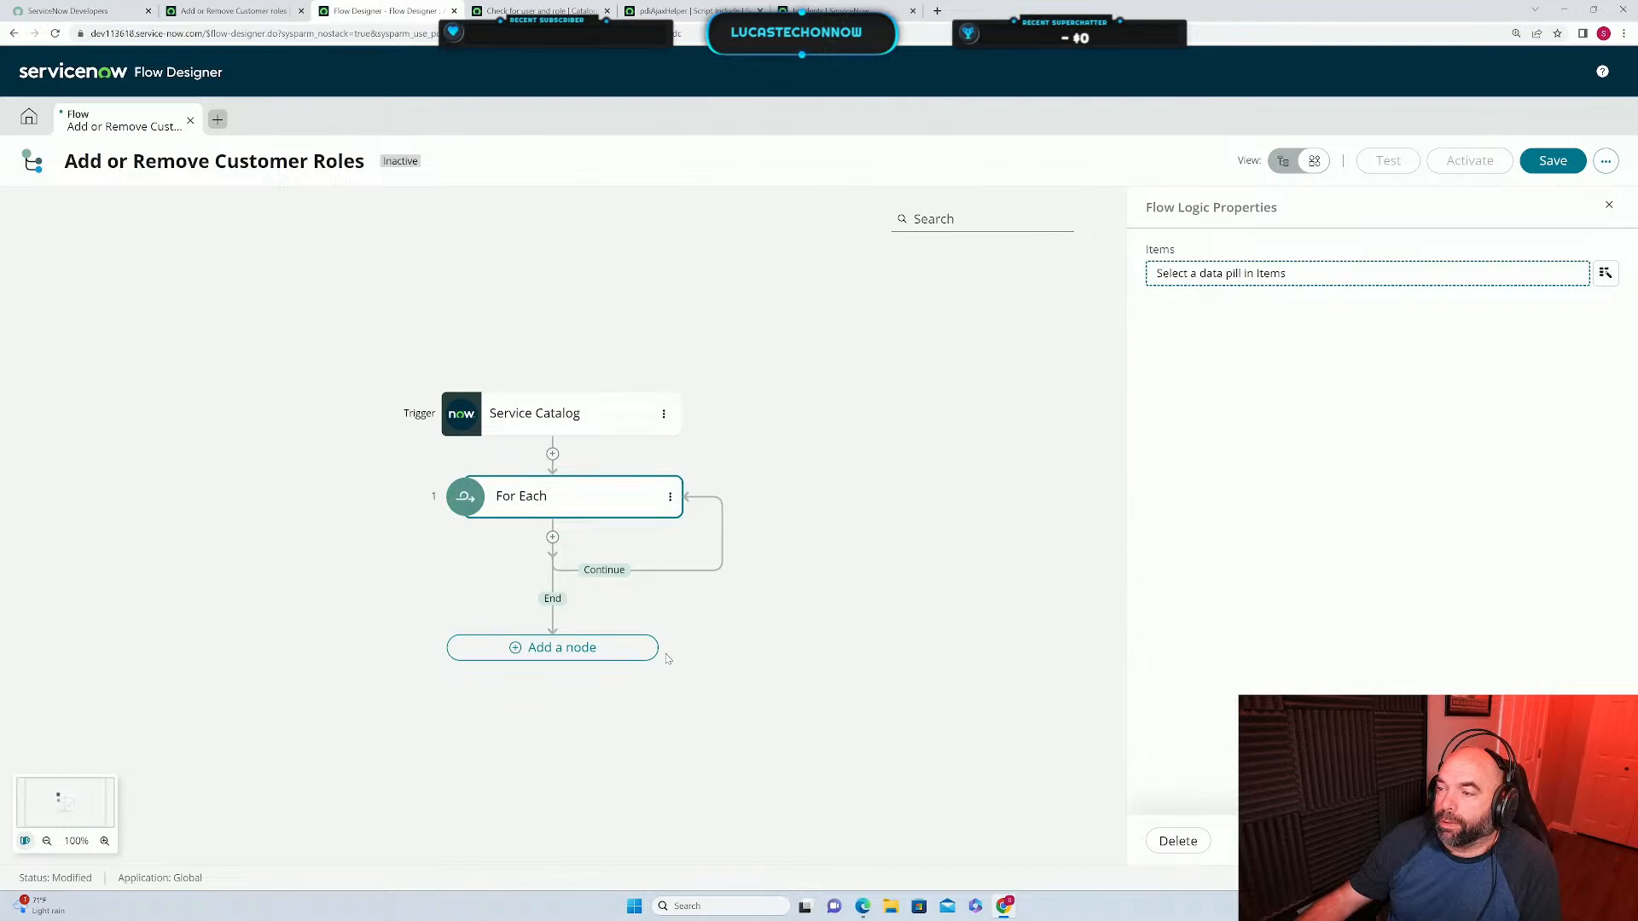
left_click(1553, 162)
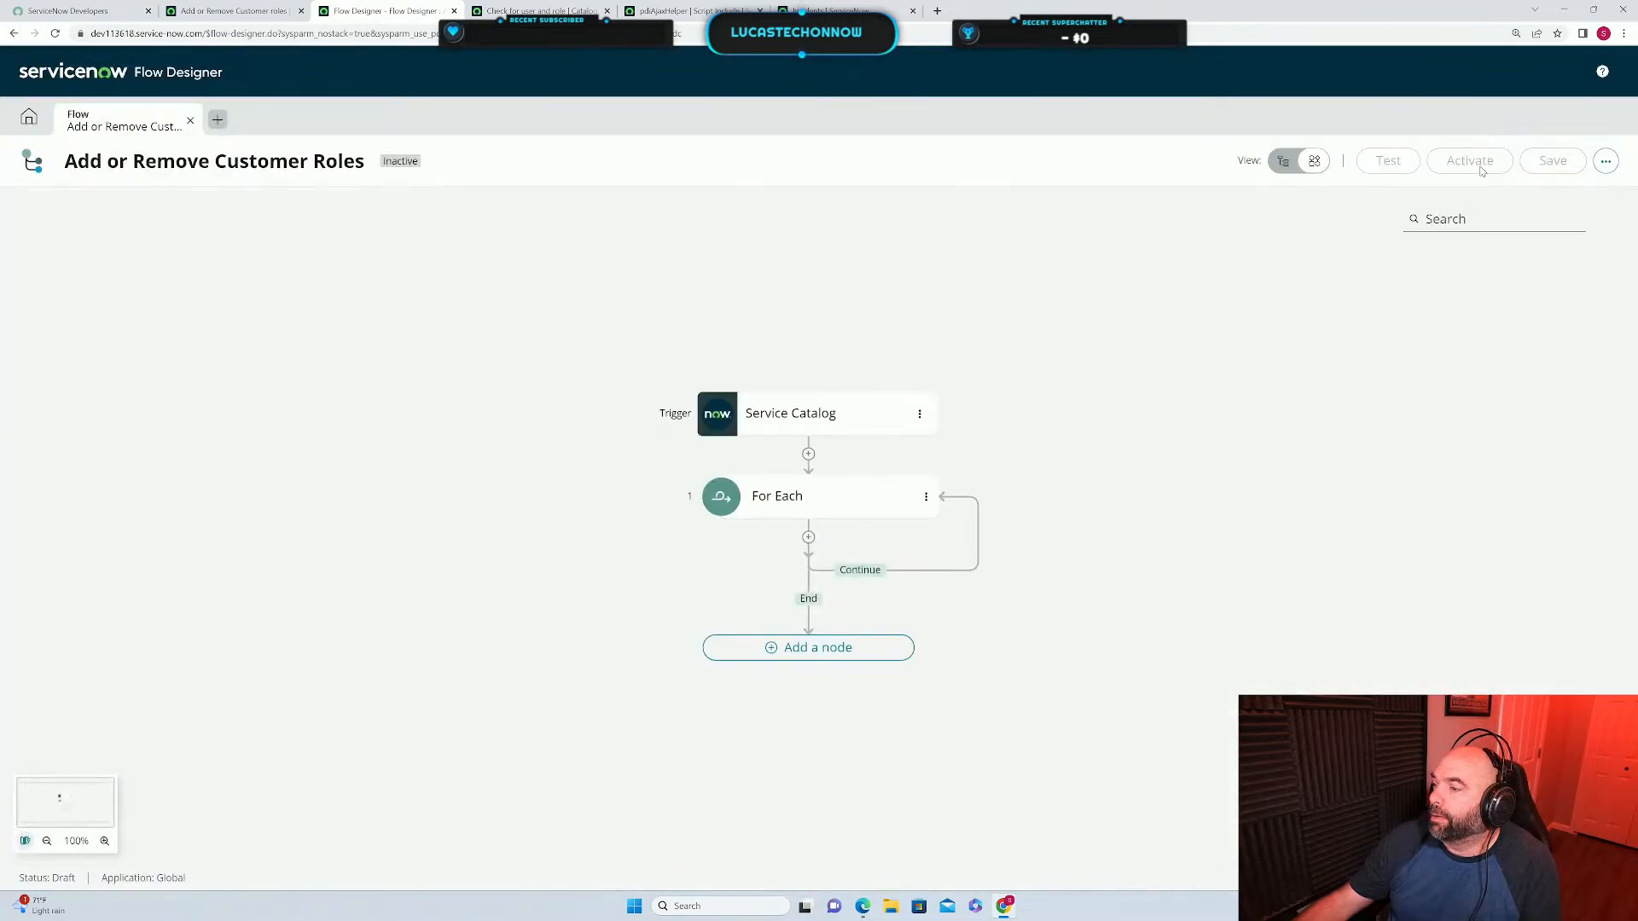
left_click(219, 14)
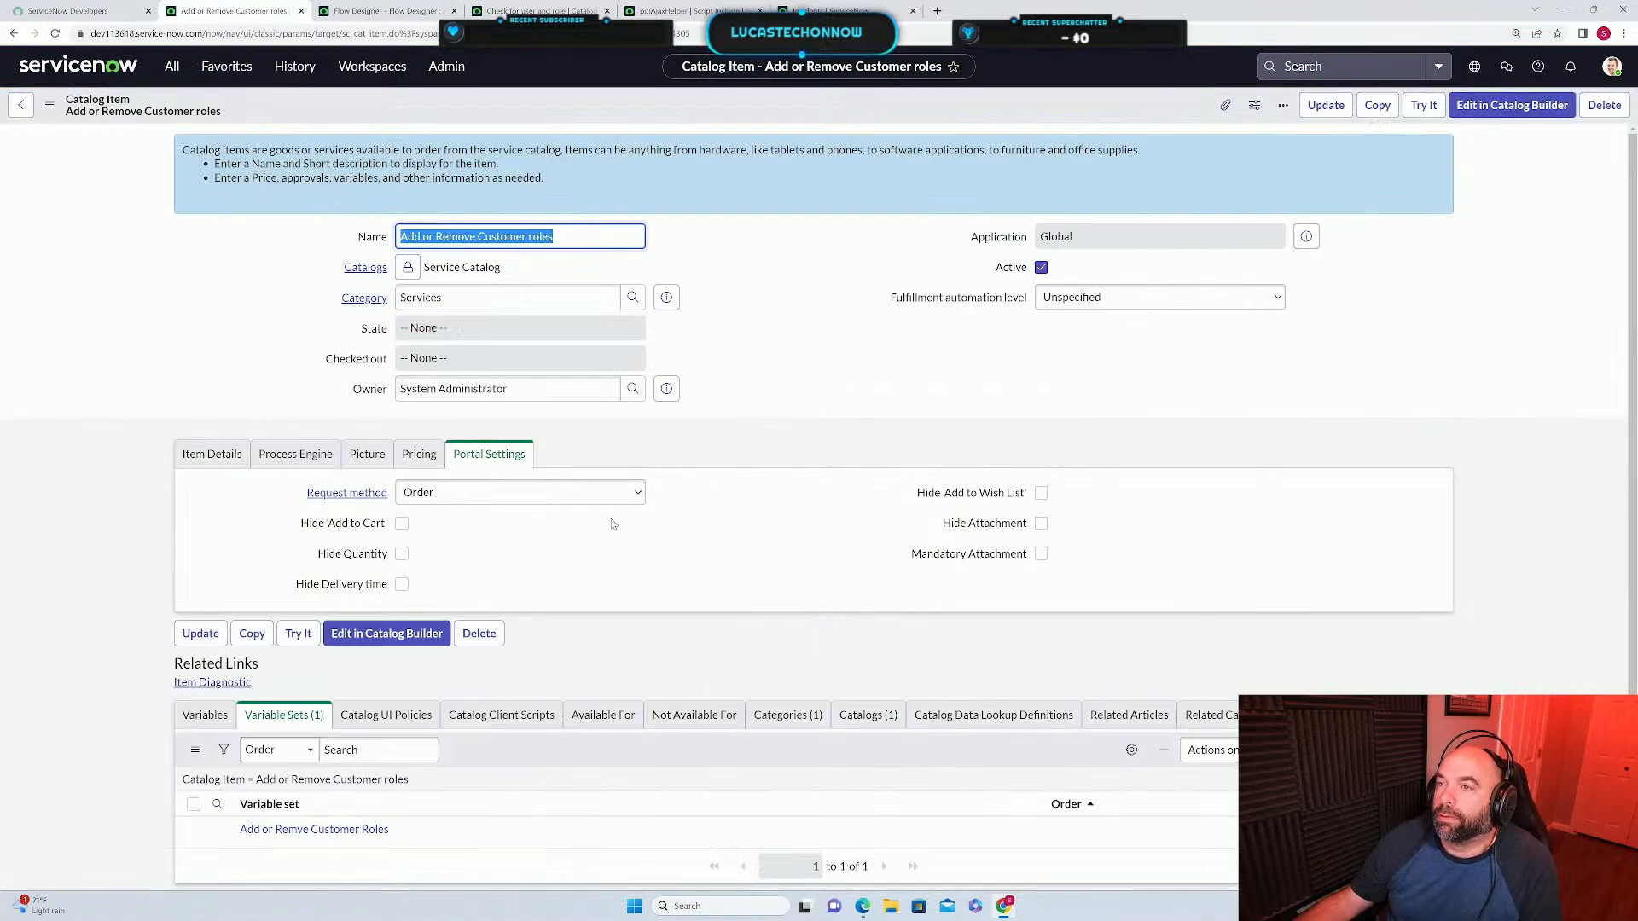
Reload the catalog item, browse its Process Engine Flow lookup, then return to Flow Designer's list view.
key("F5")
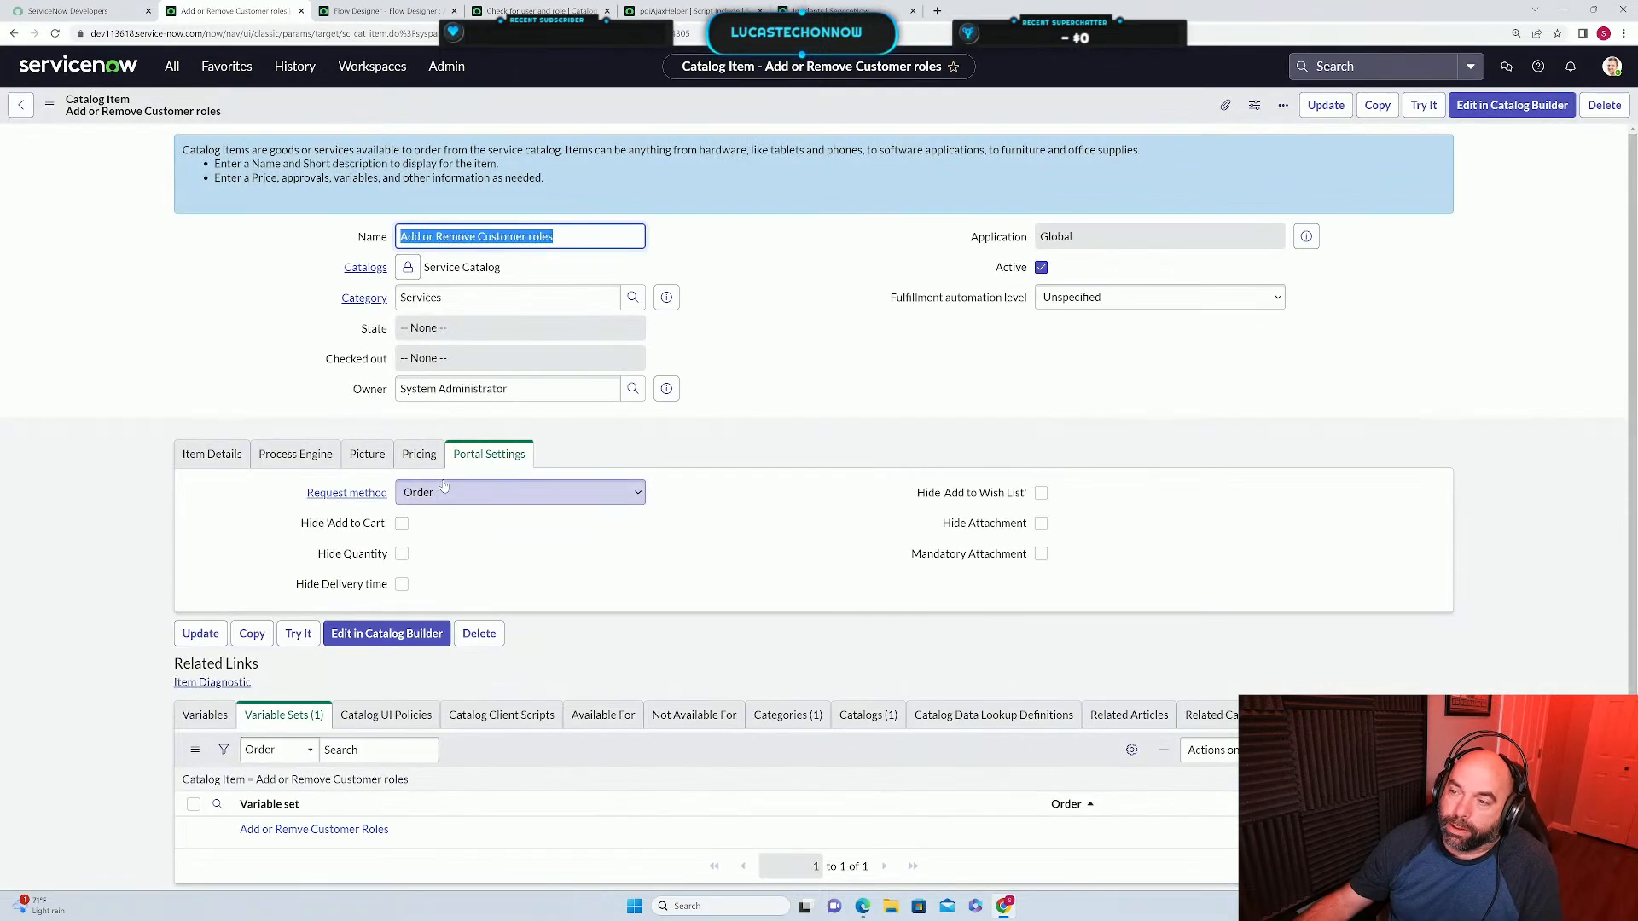
left_click(295, 454)
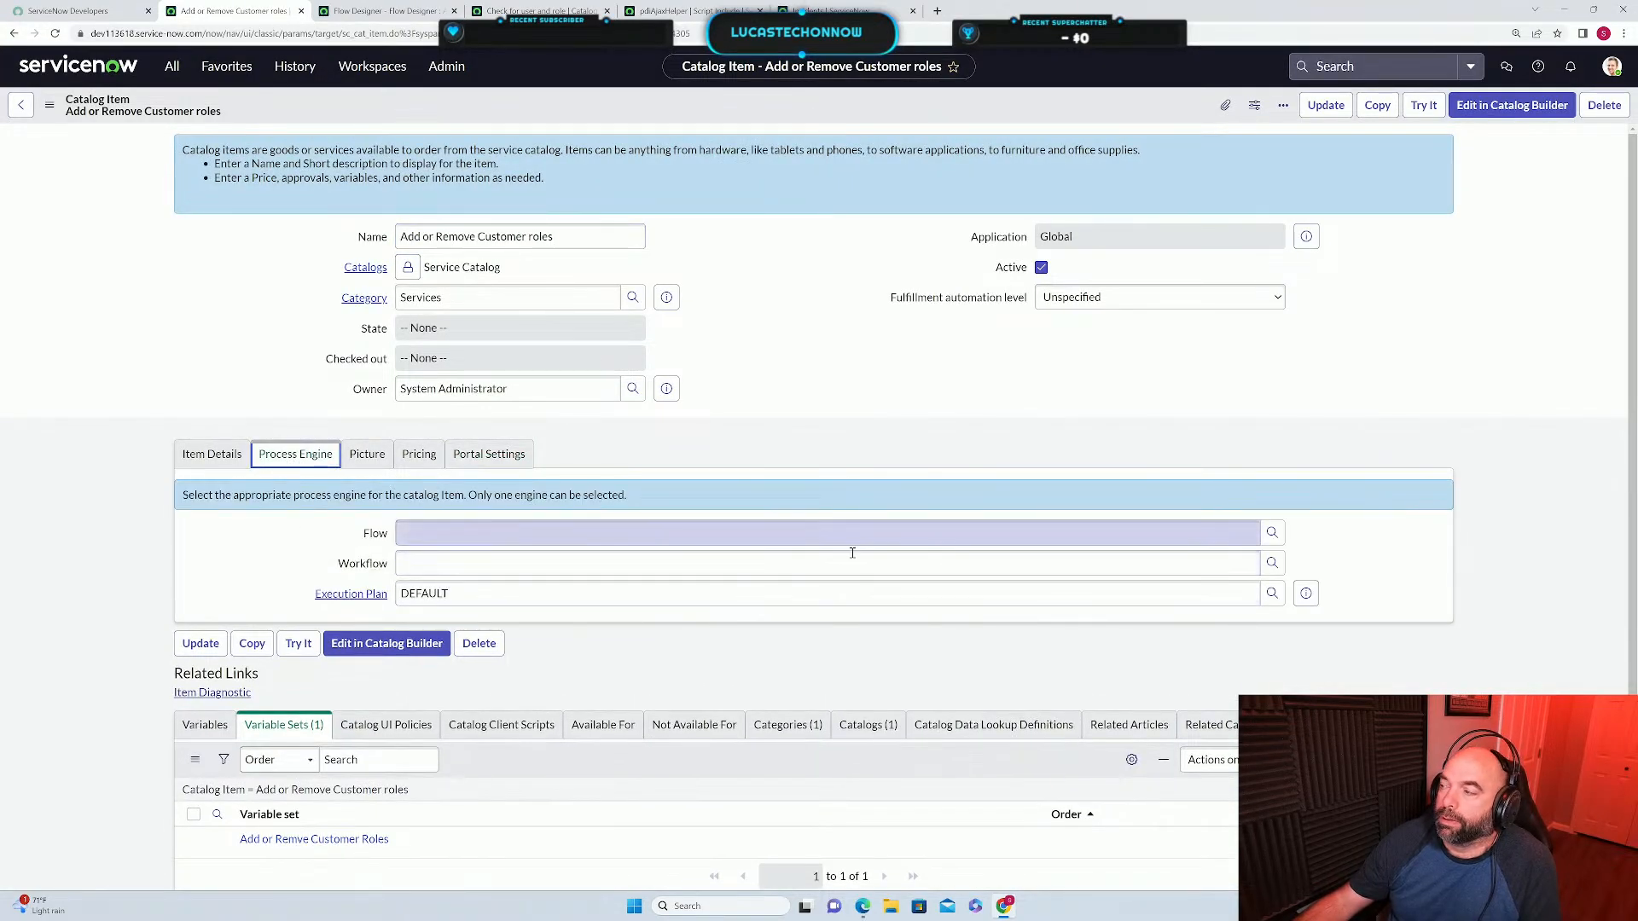
left_click(706, 535)
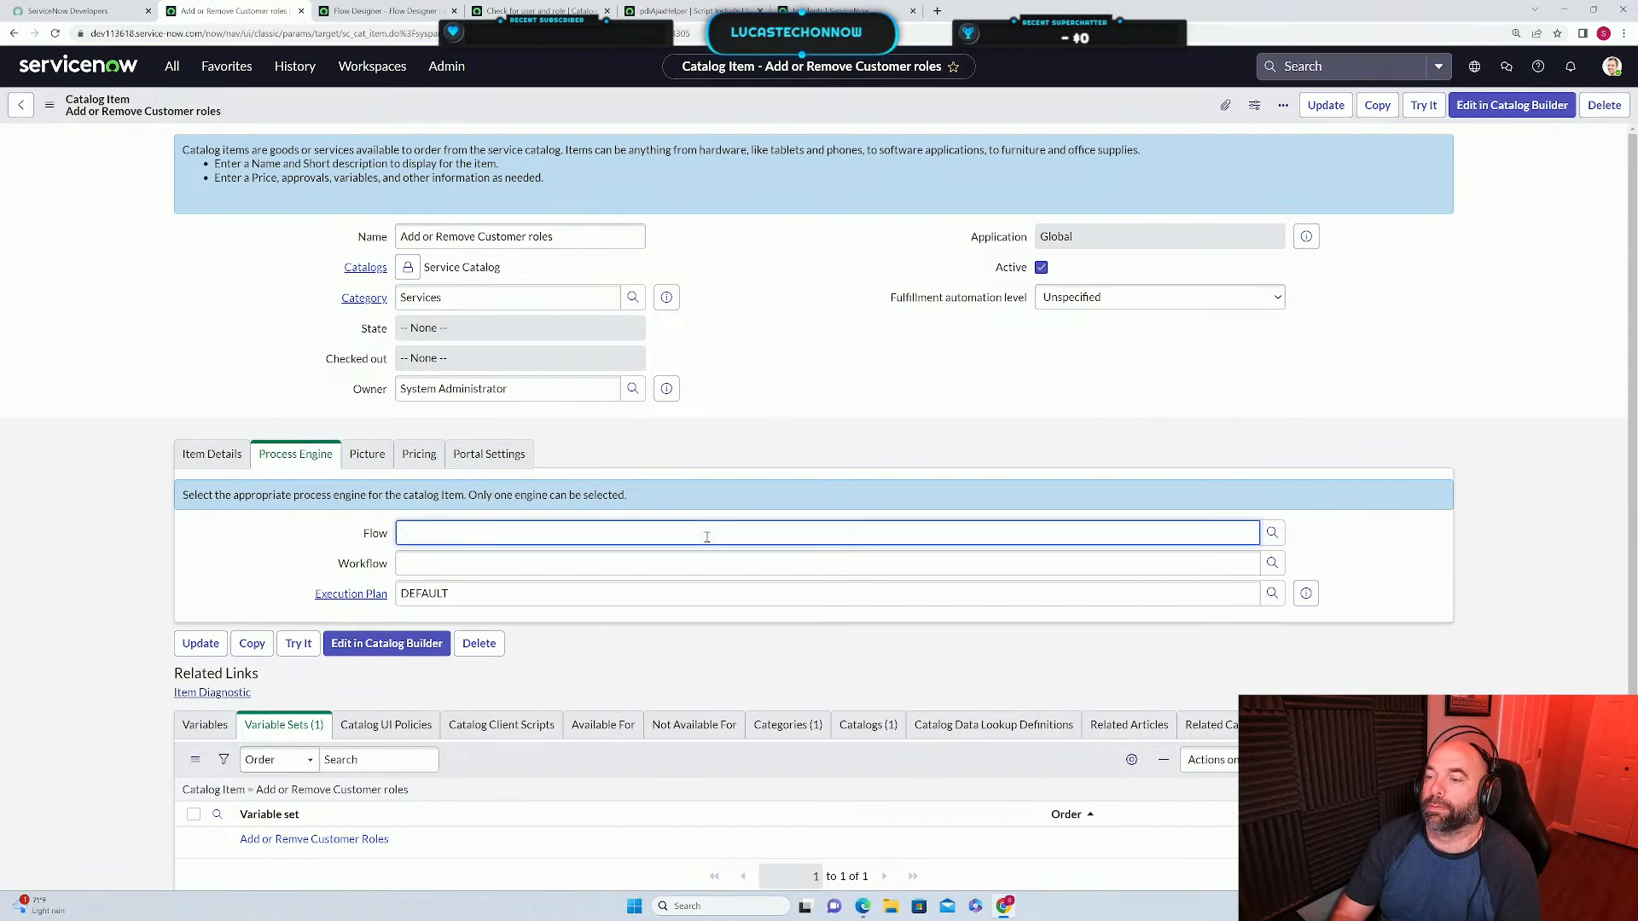
type("add")
key("BackSpace")
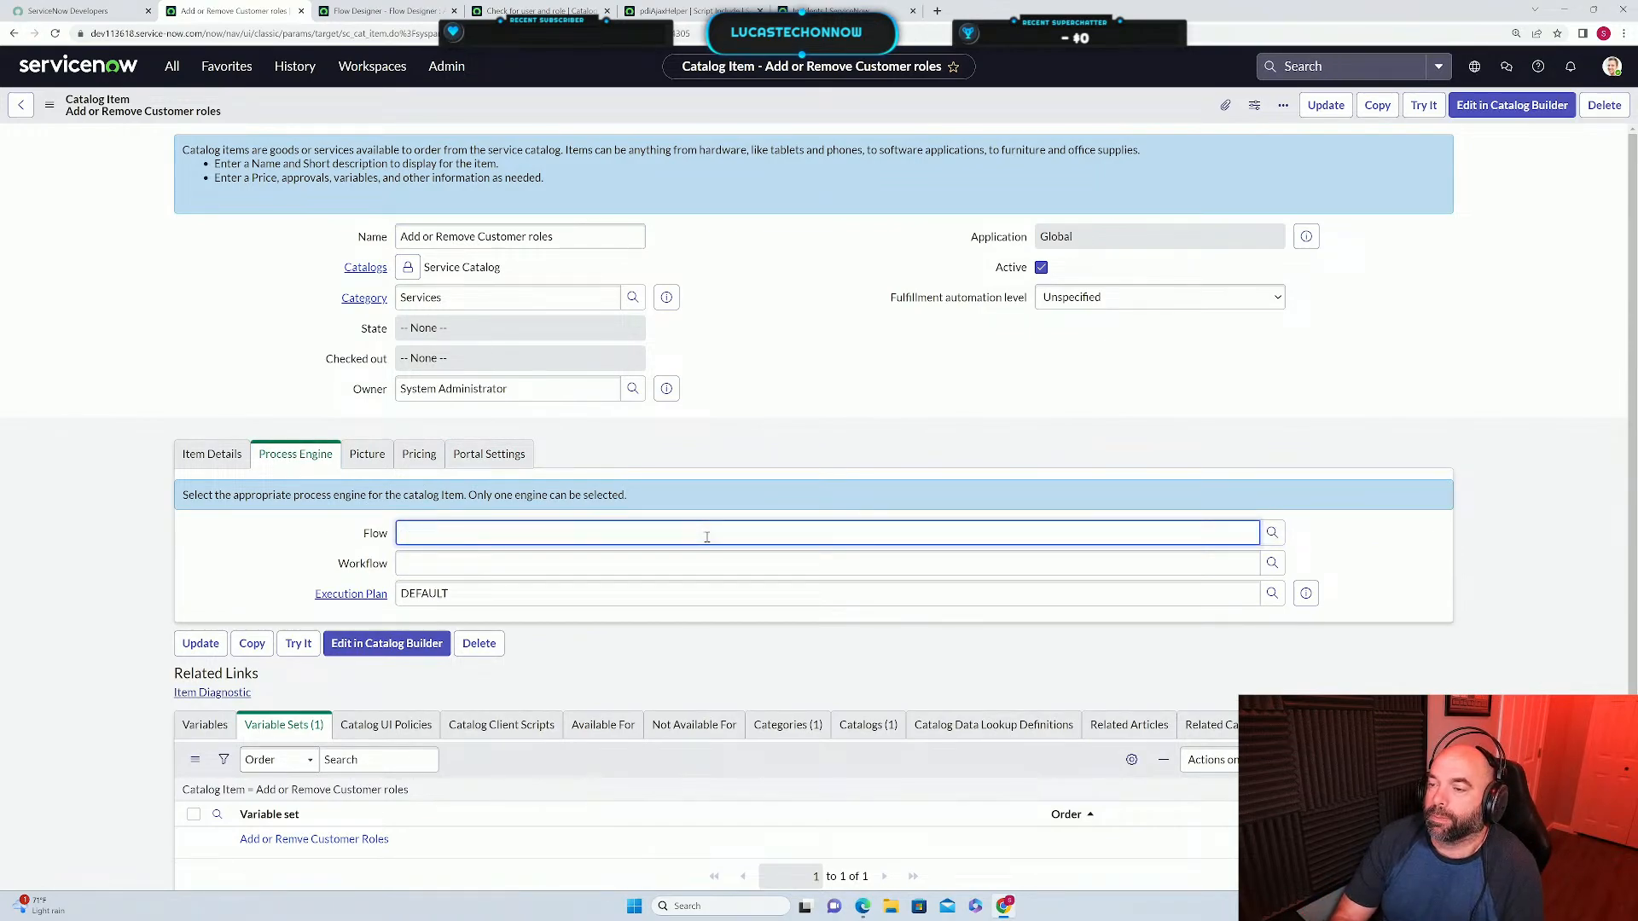
left_click(1272, 533)
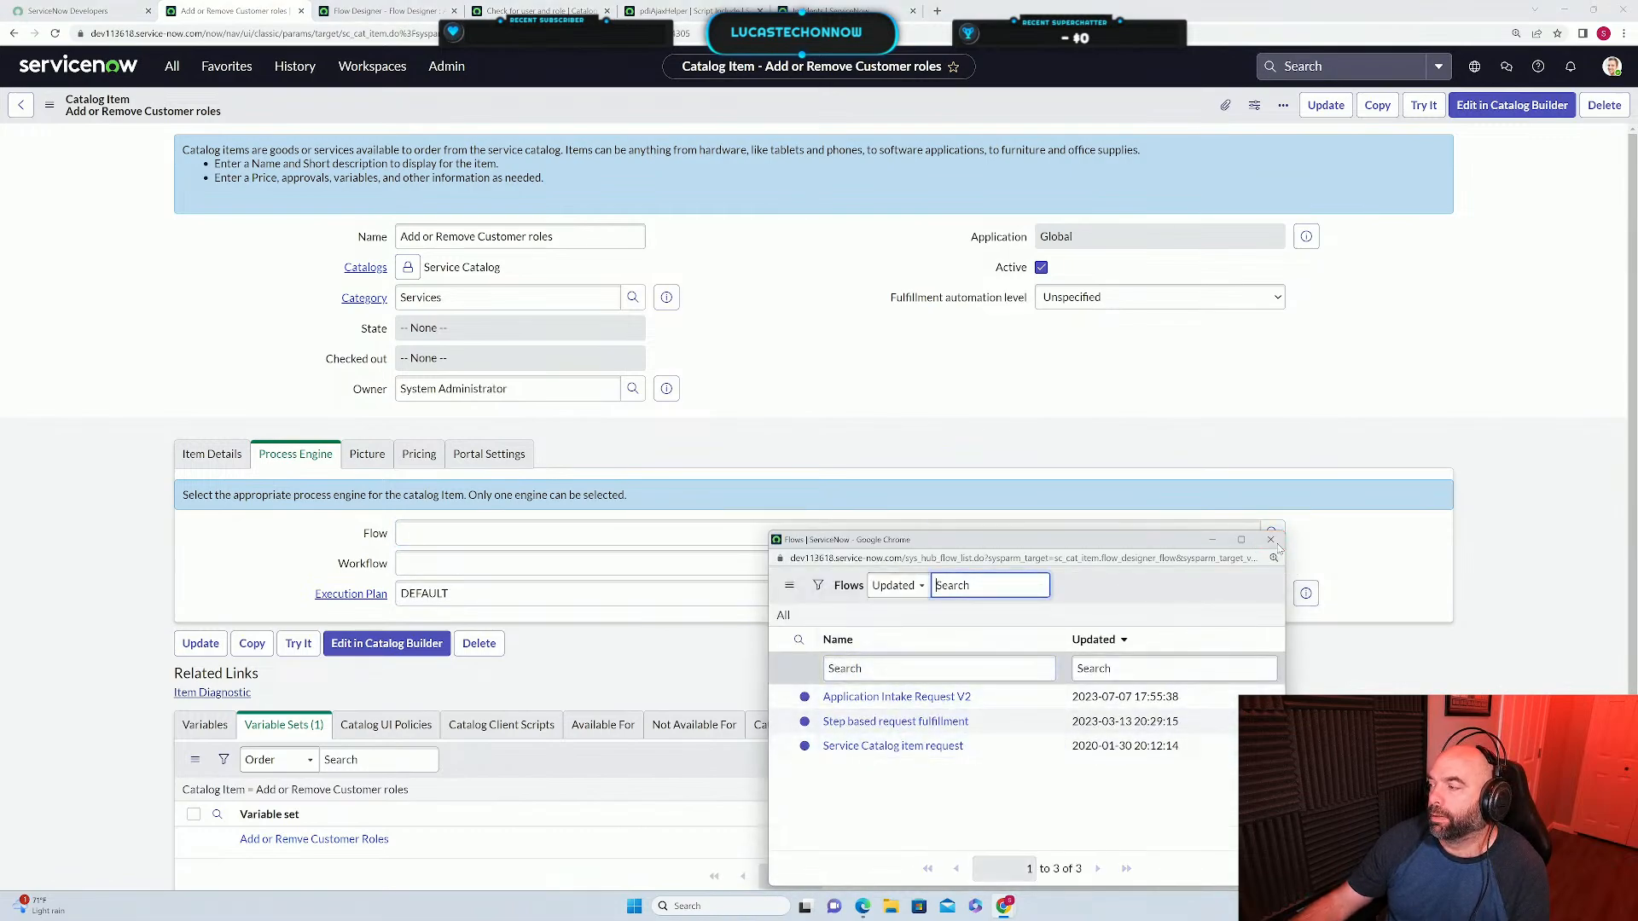
left_click(1266, 539)
left_click(384, 11)
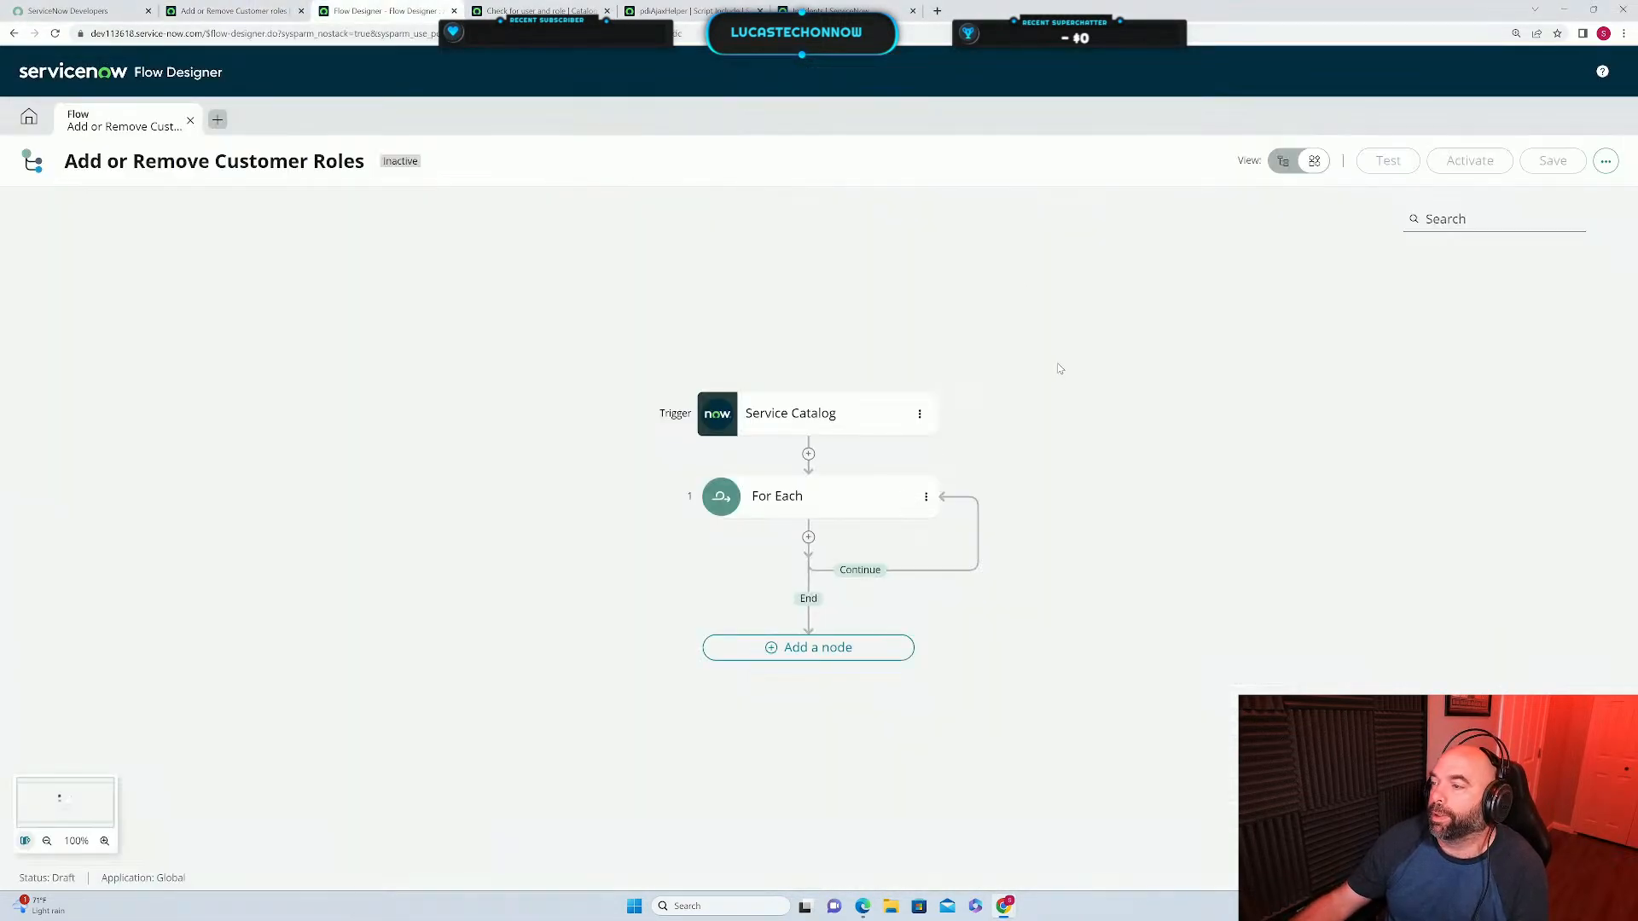
left_click(1314, 161)
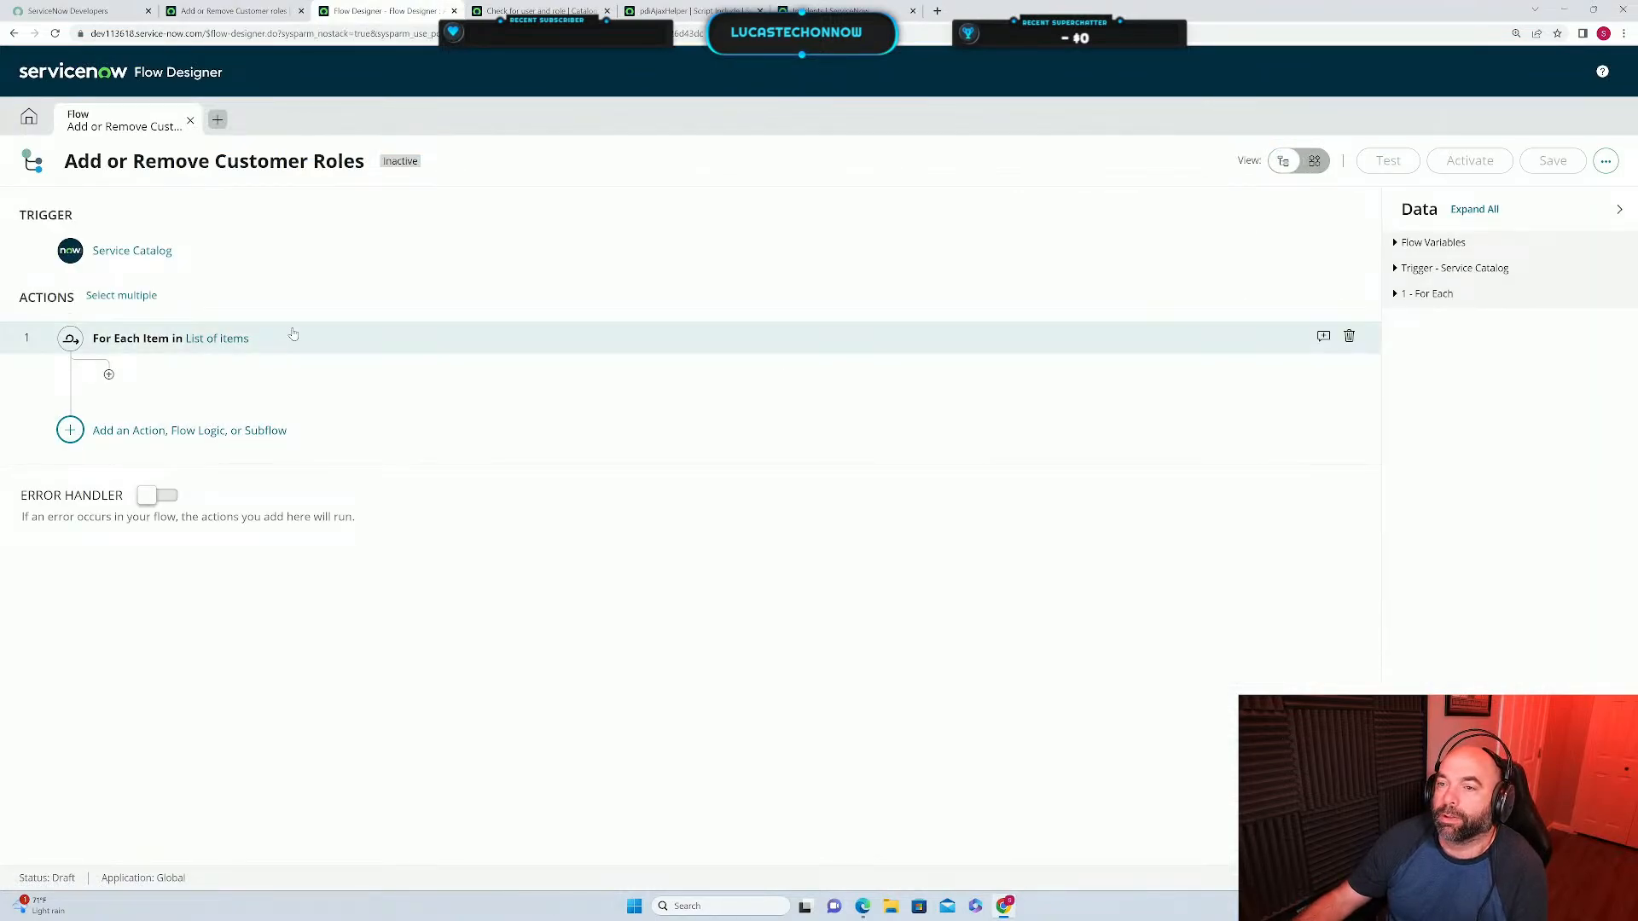
Delete the For Each step from the flow and save it.
left_click(300, 341)
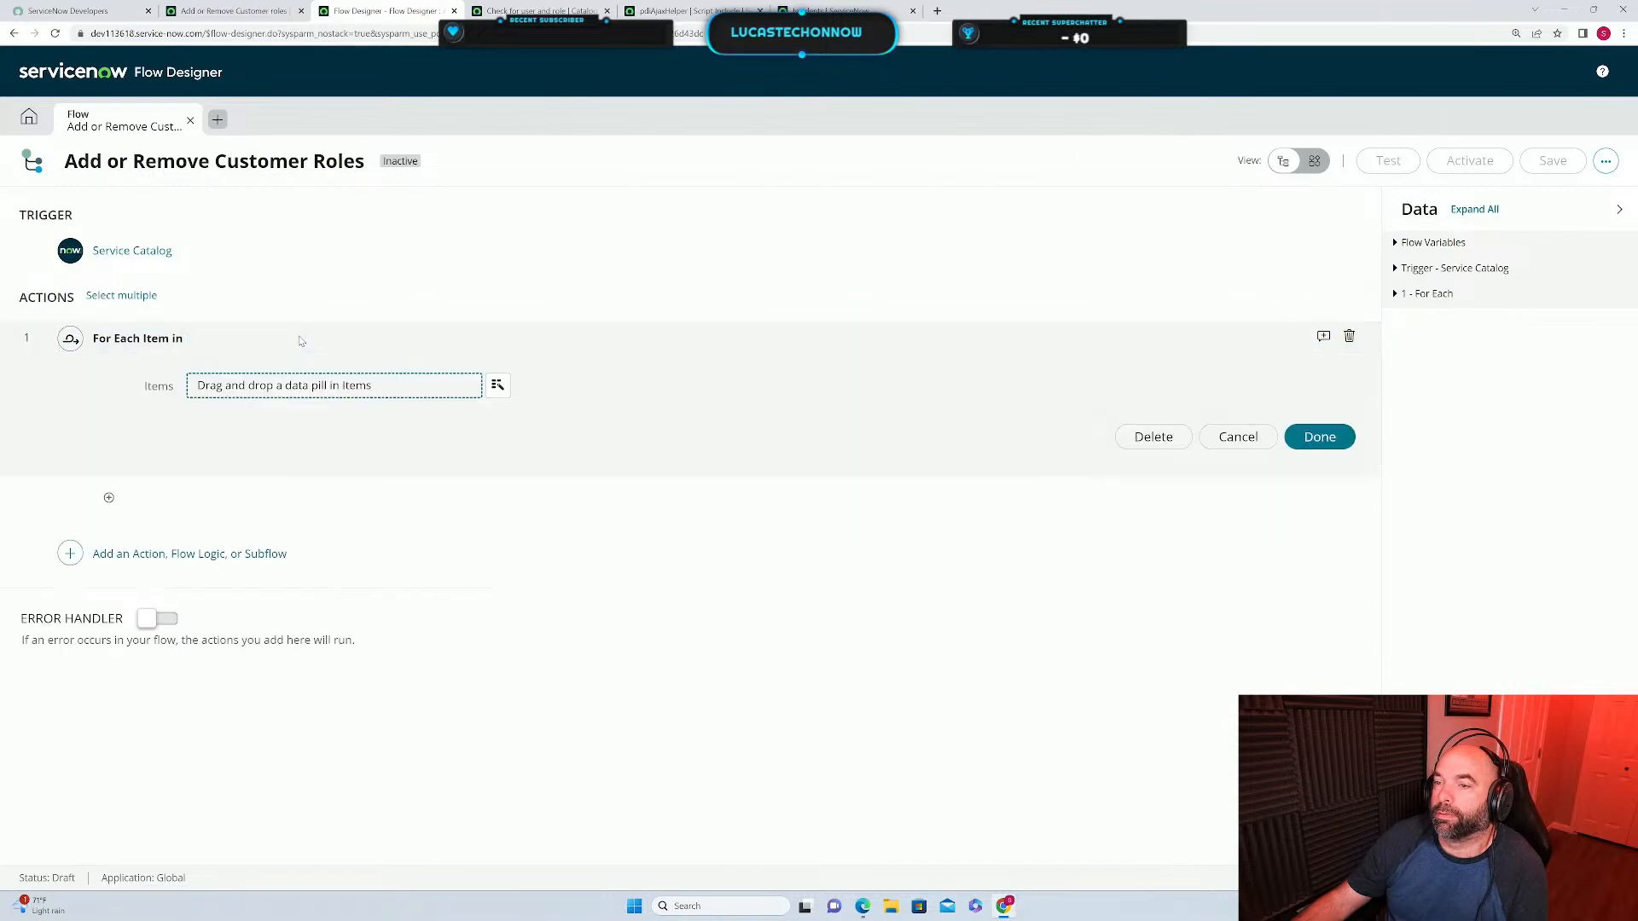
left_click(1156, 444)
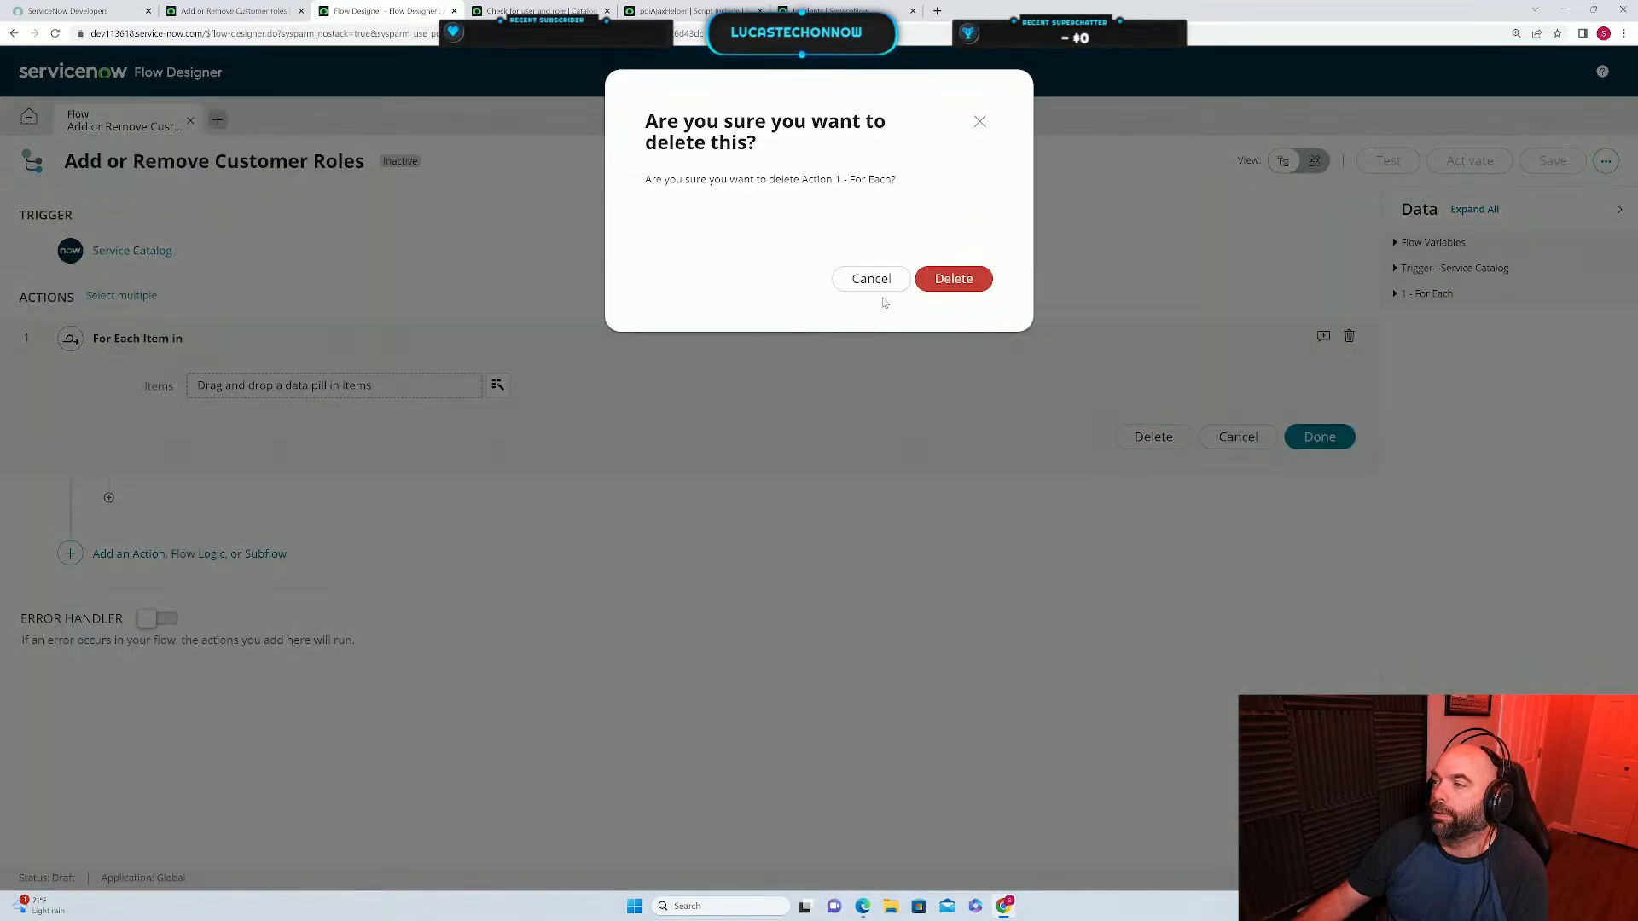
left_click(954, 279)
left_click(1558, 159)
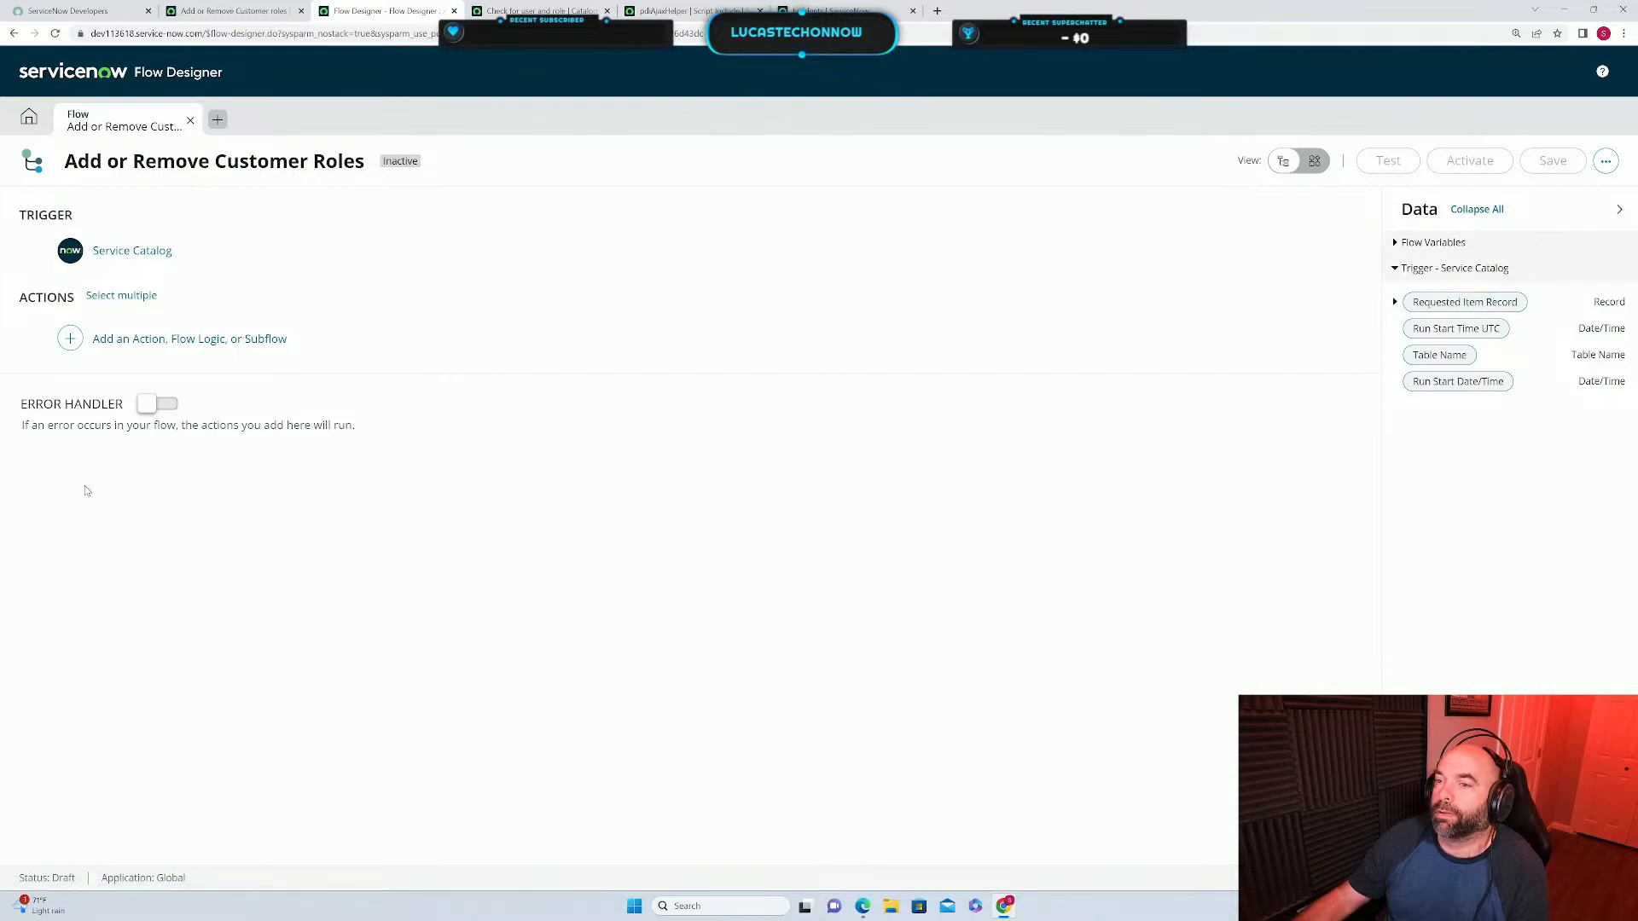
Re-add a For Each loop, delete it again, and start adding a new action.
left_click(154, 345)
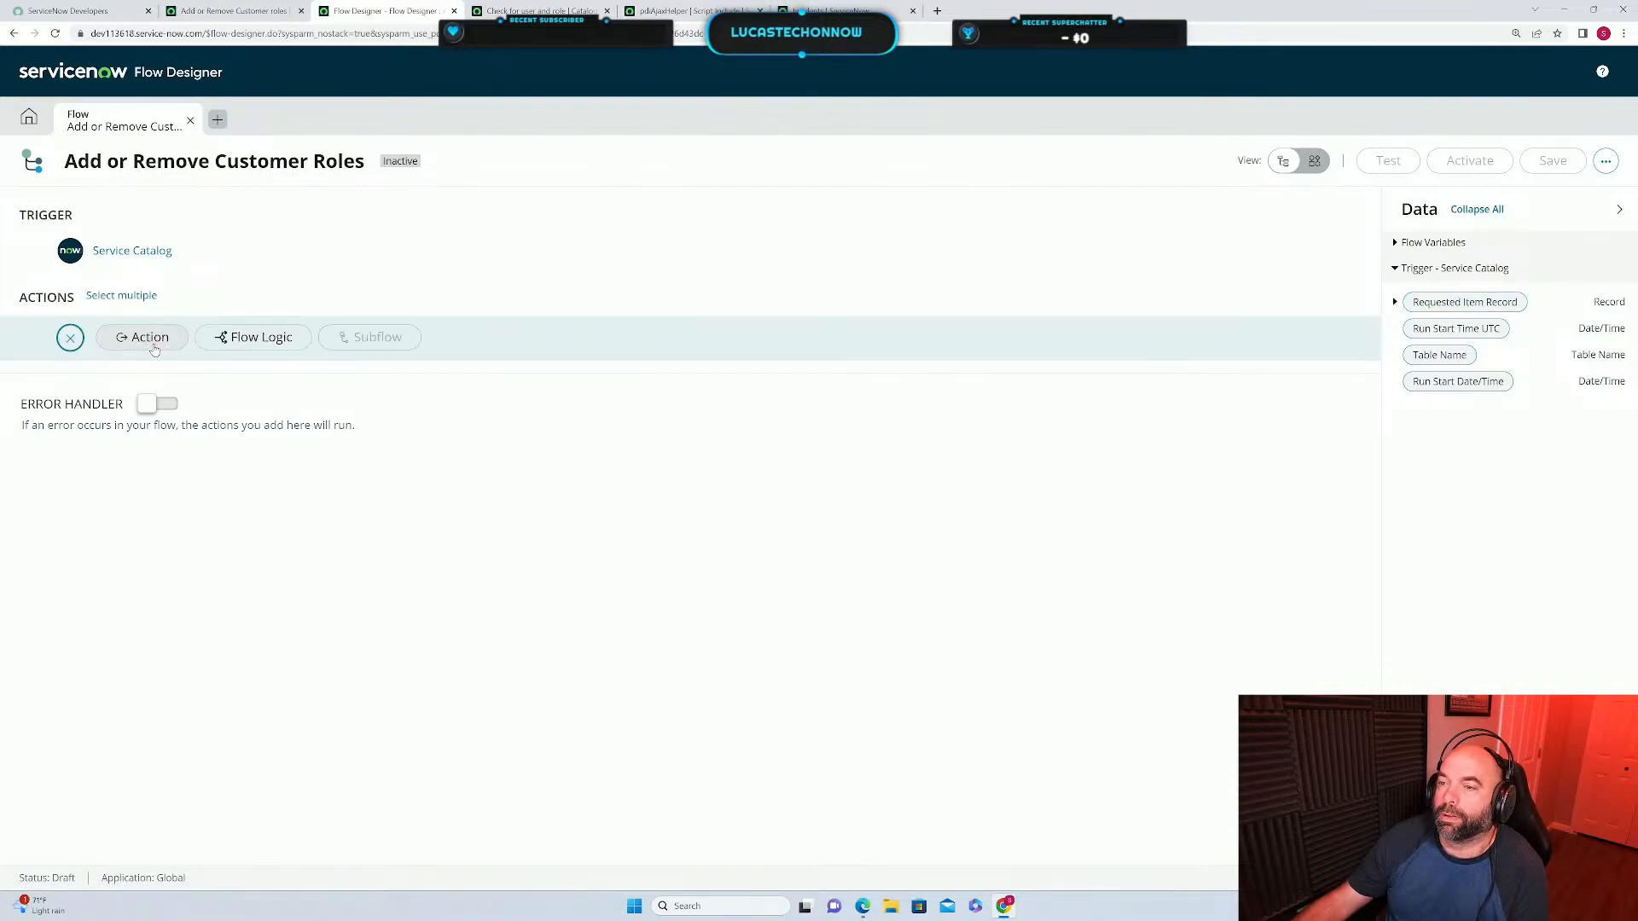
left_click(264, 343)
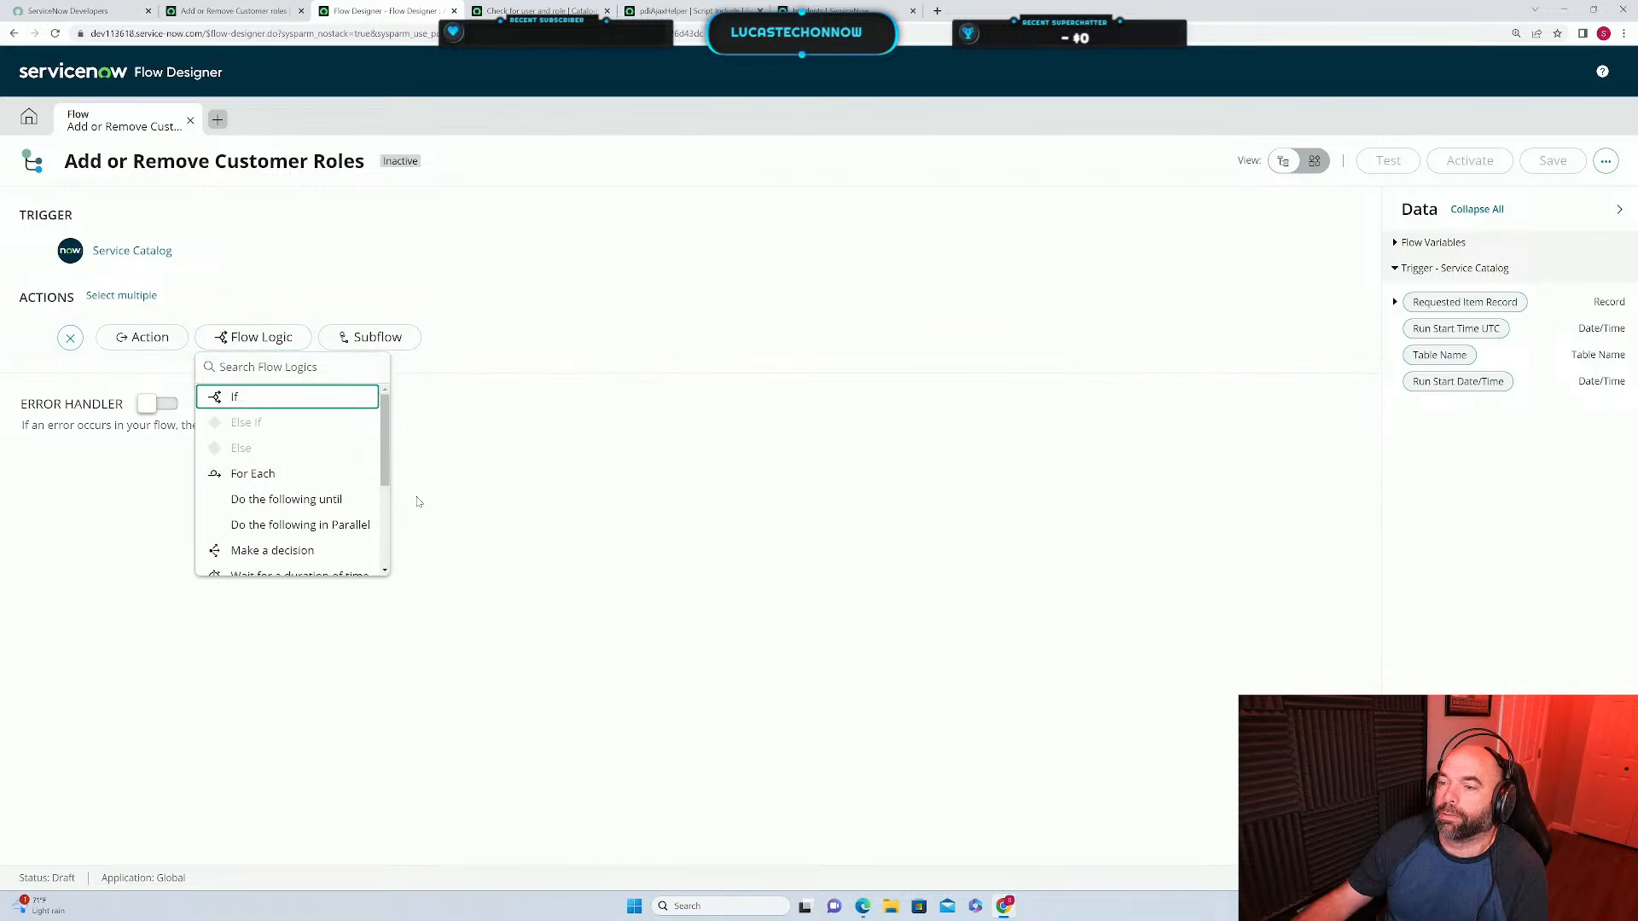
left_click(254, 475)
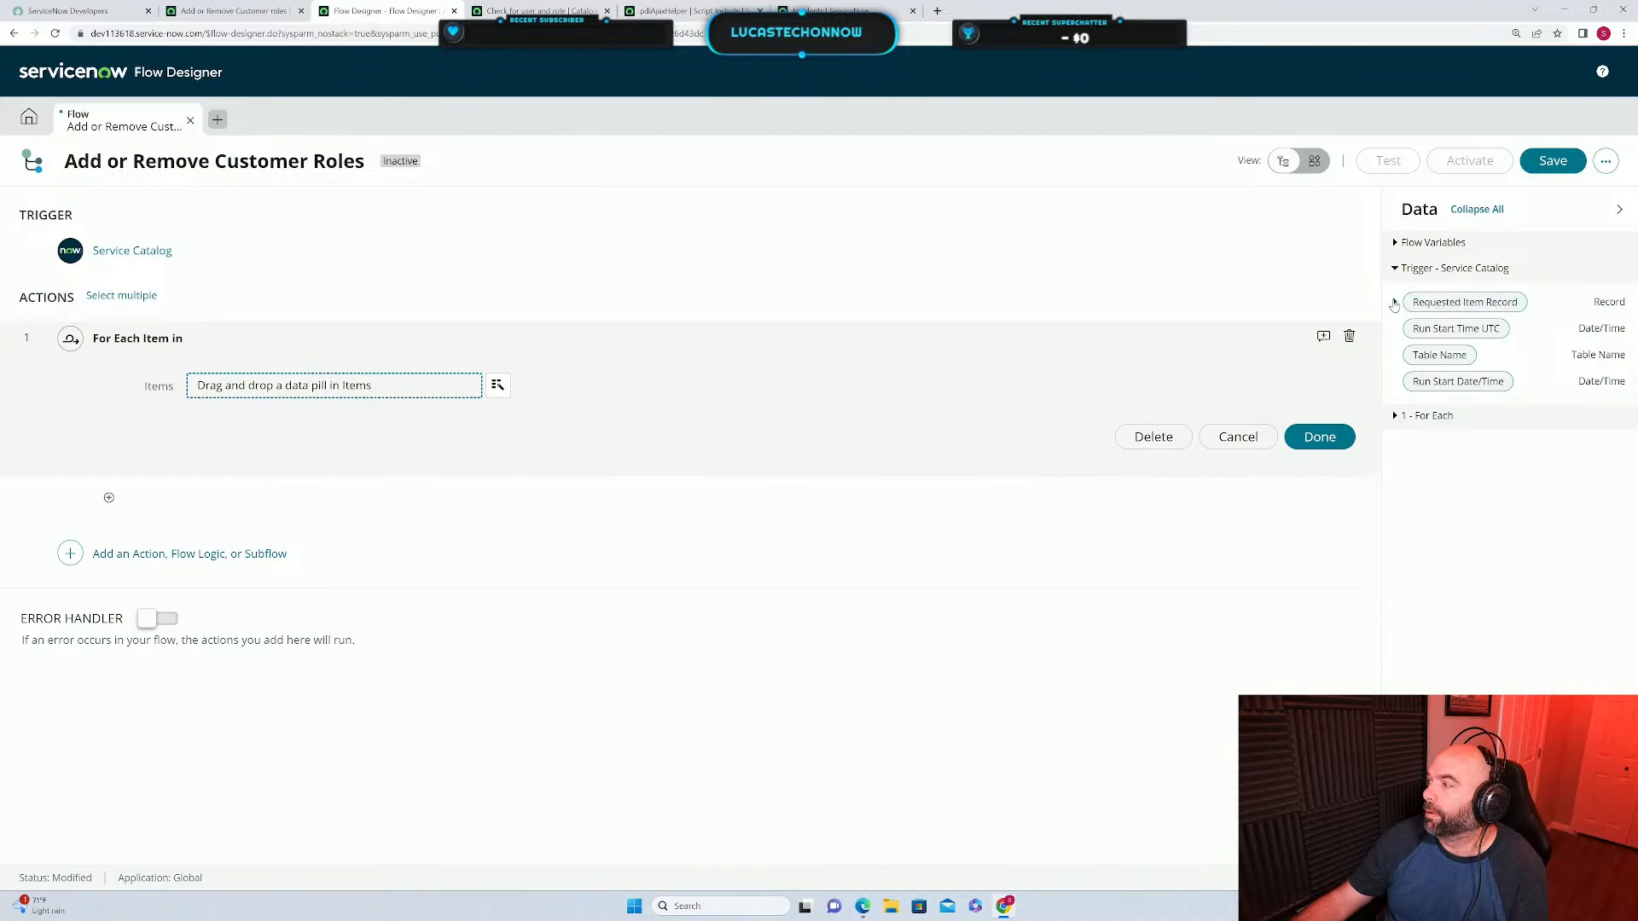
left_click(1237, 436)
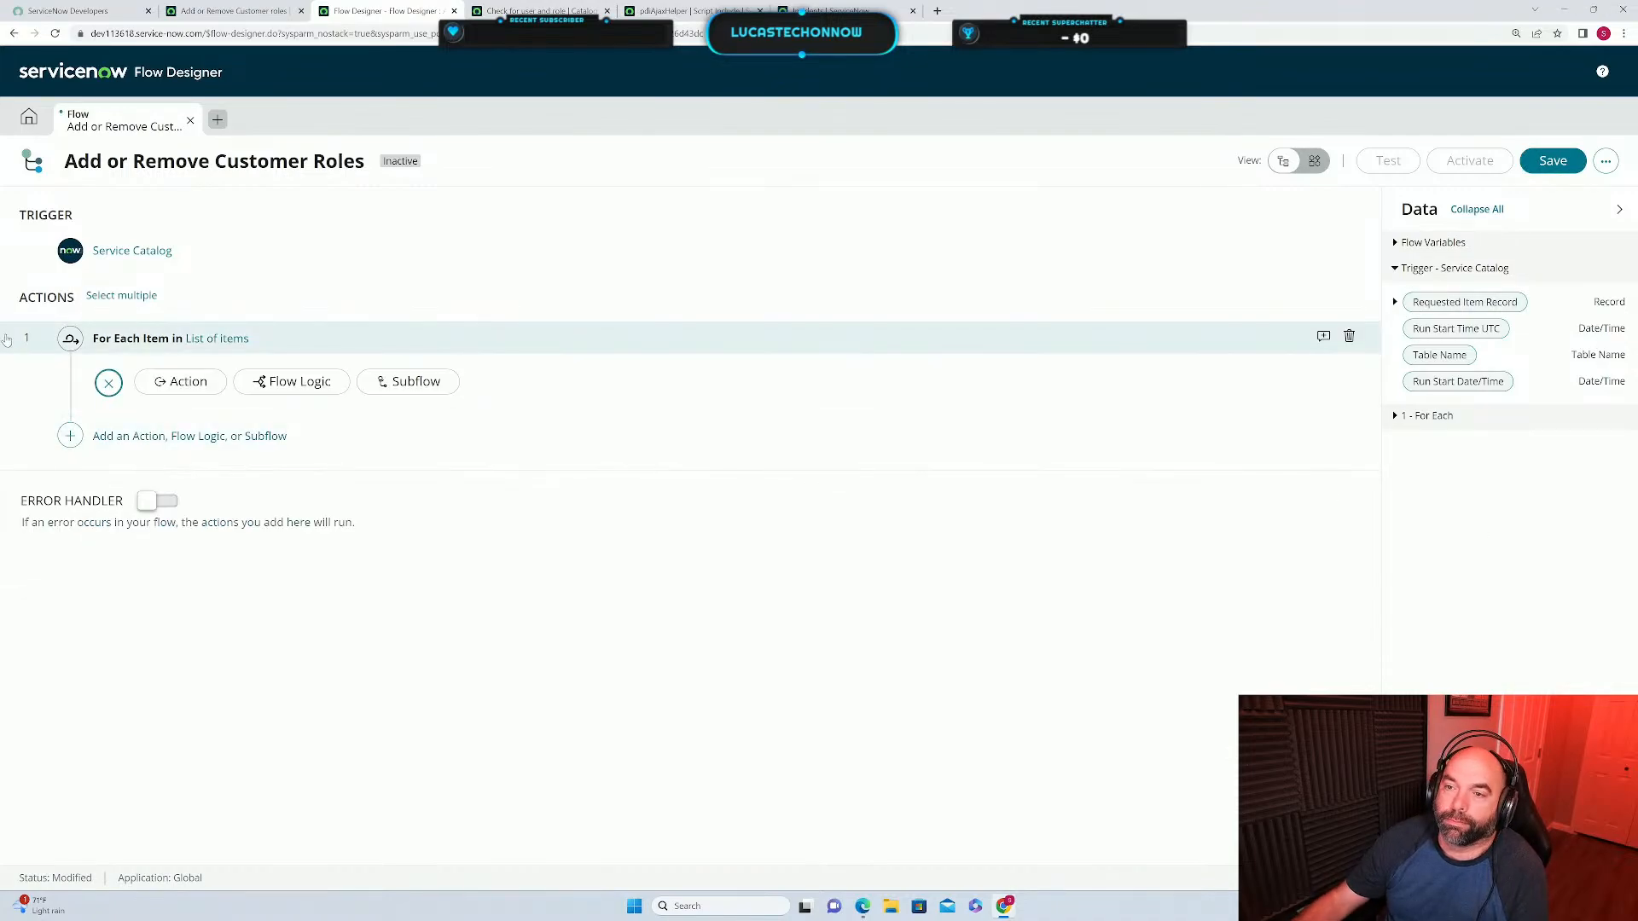
left_click(1349, 336)
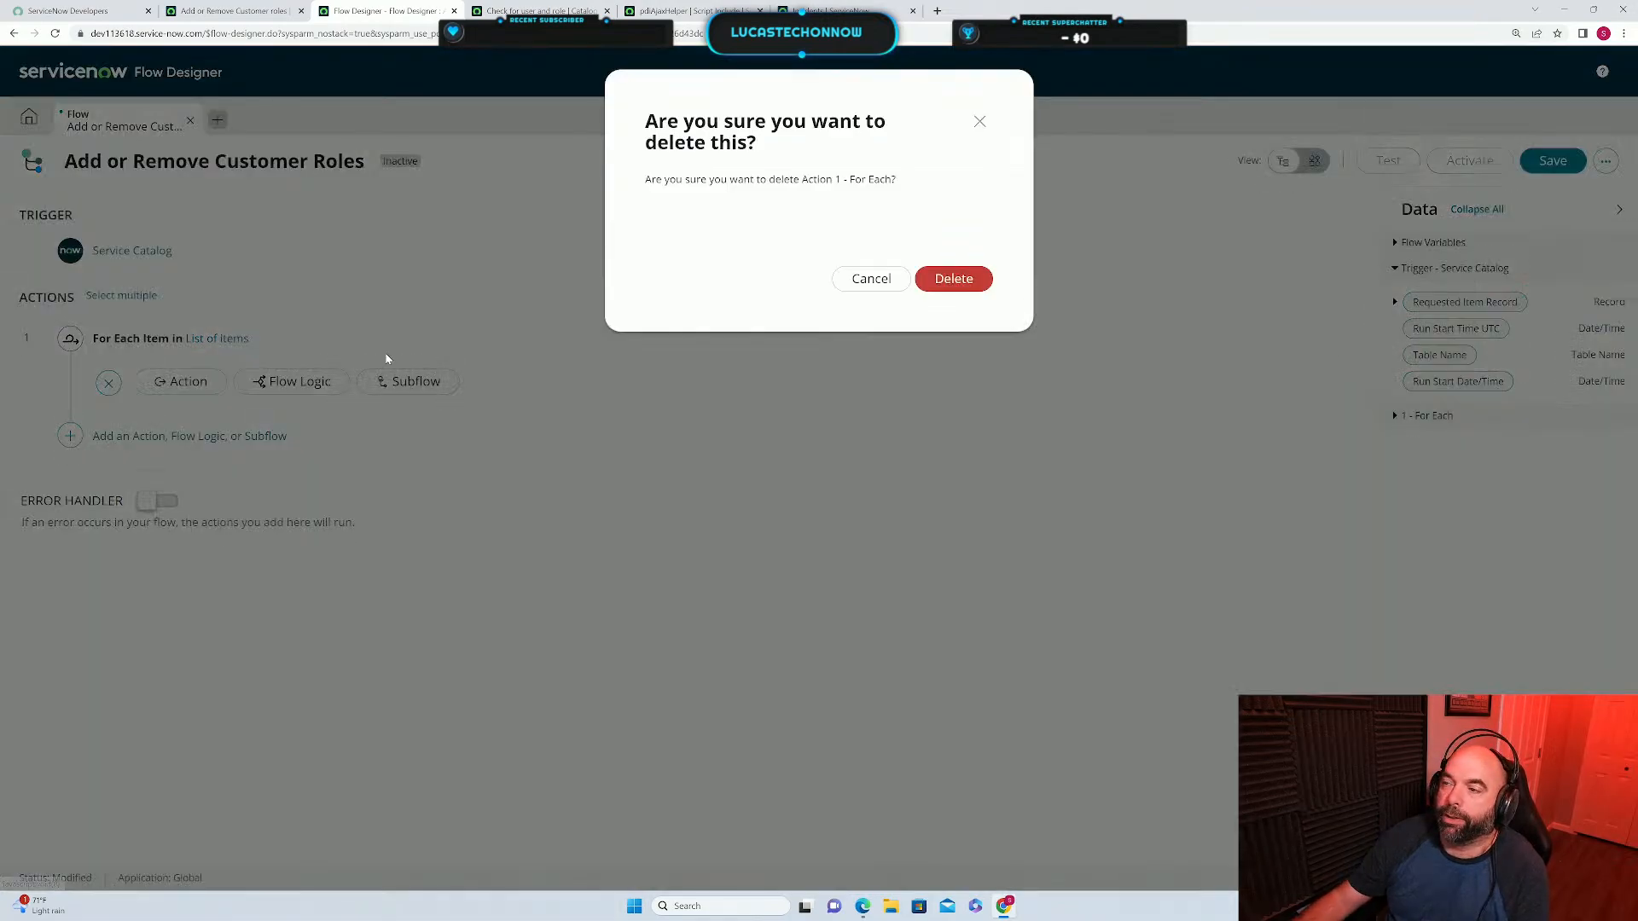
left_click(952, 279)
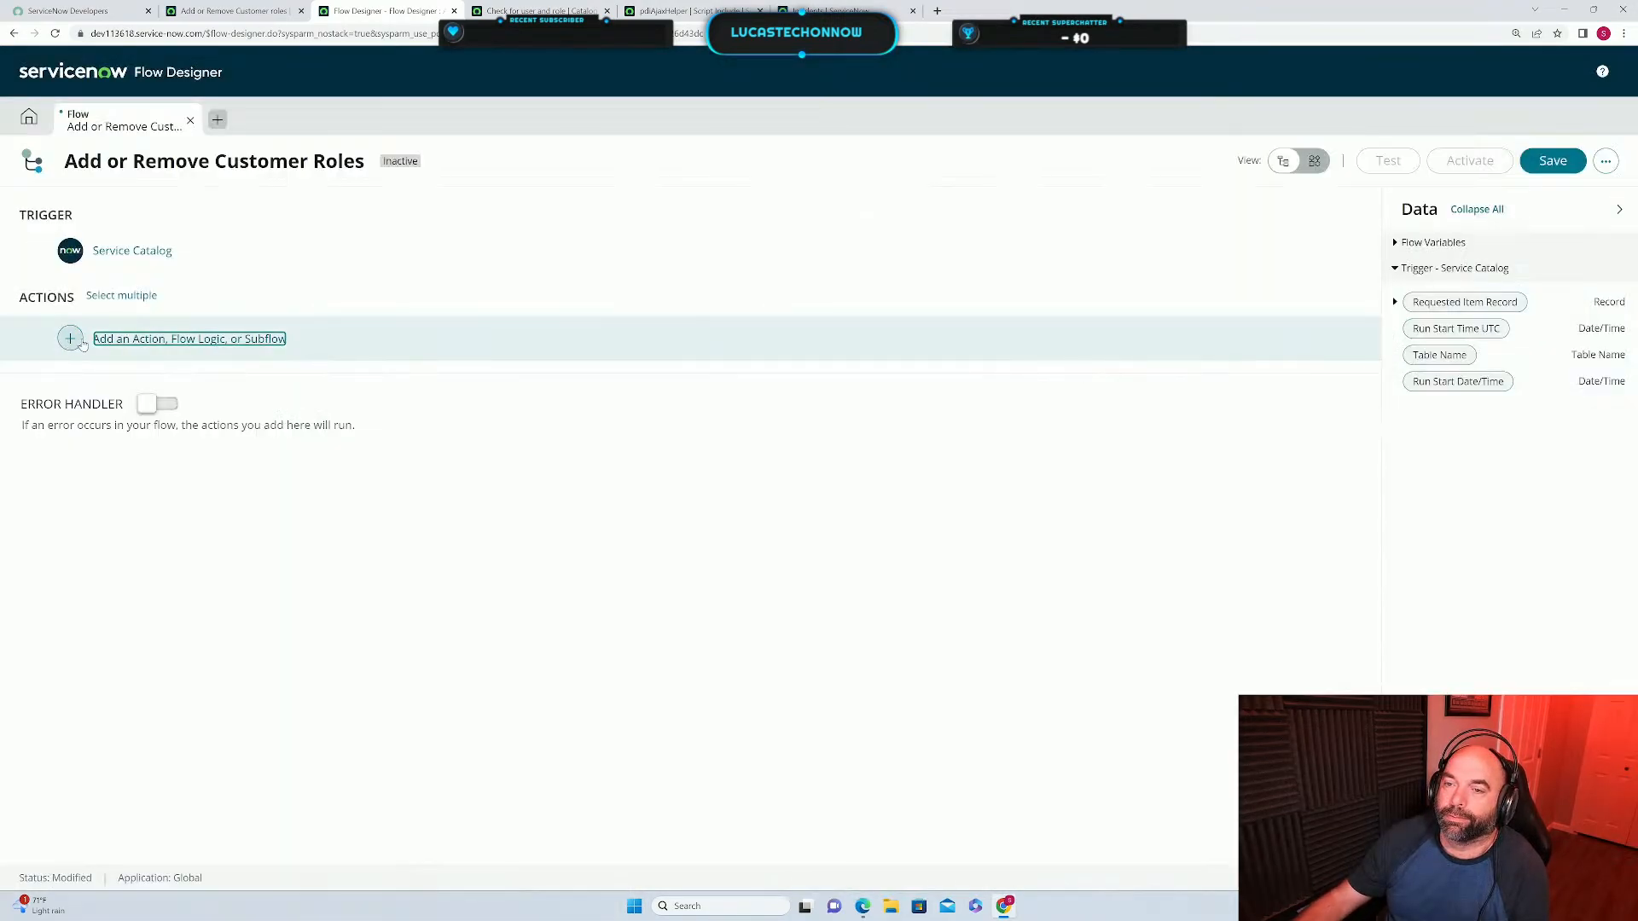
left_click(134, 339)
Search the actions for 'variab' and add Get Catalog Variables to the flow.
left_click(142, 339)
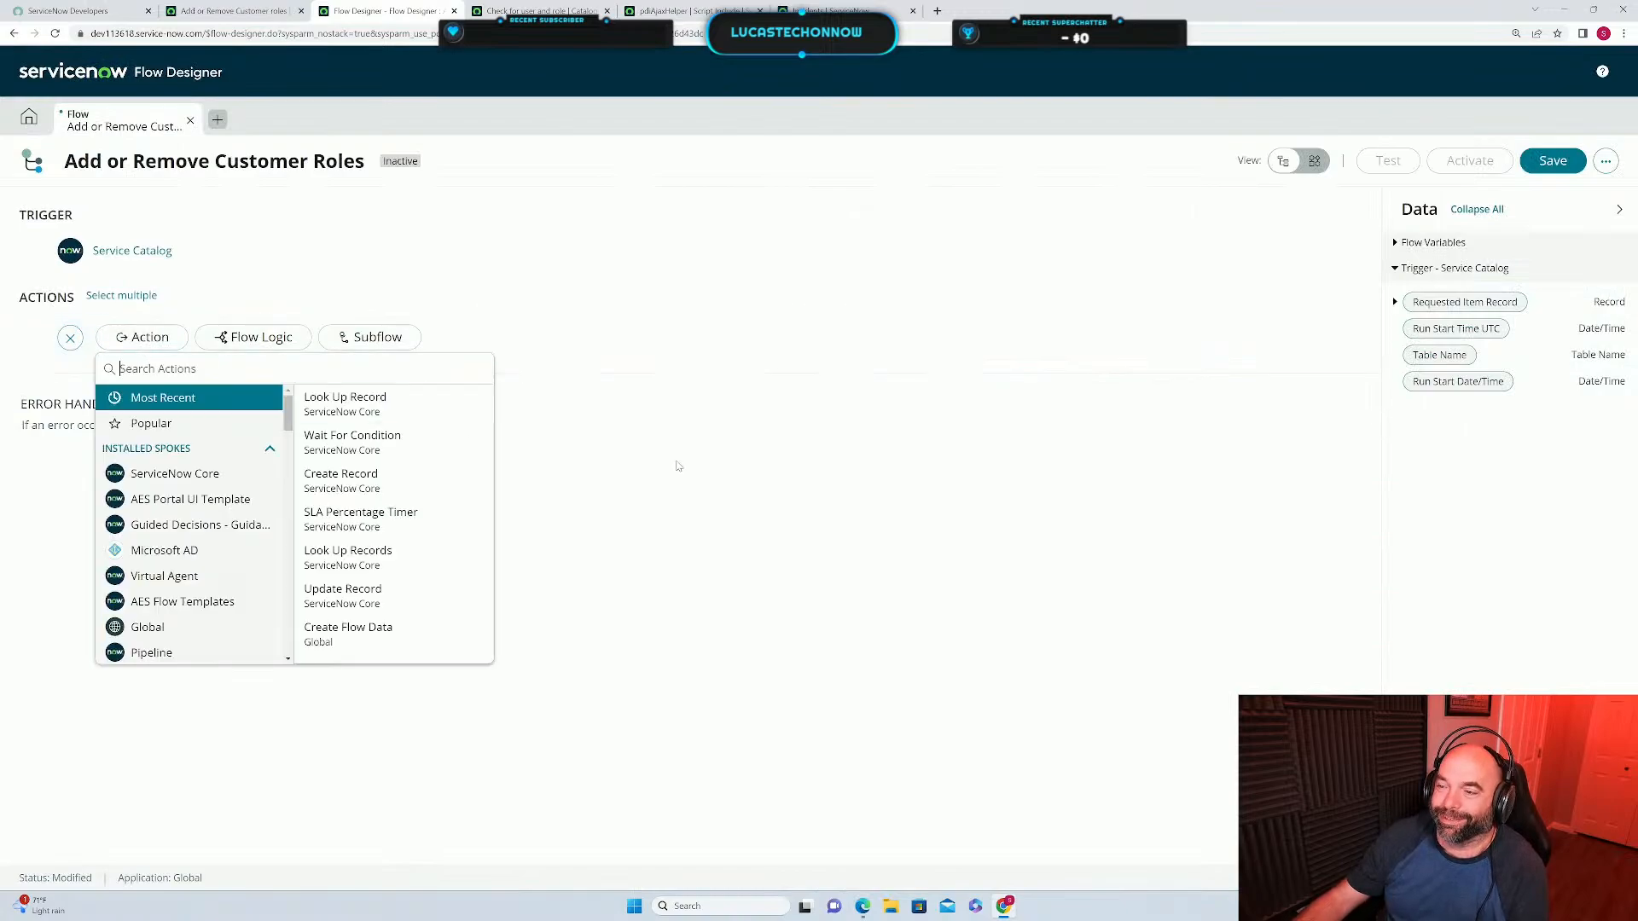
type("get va")
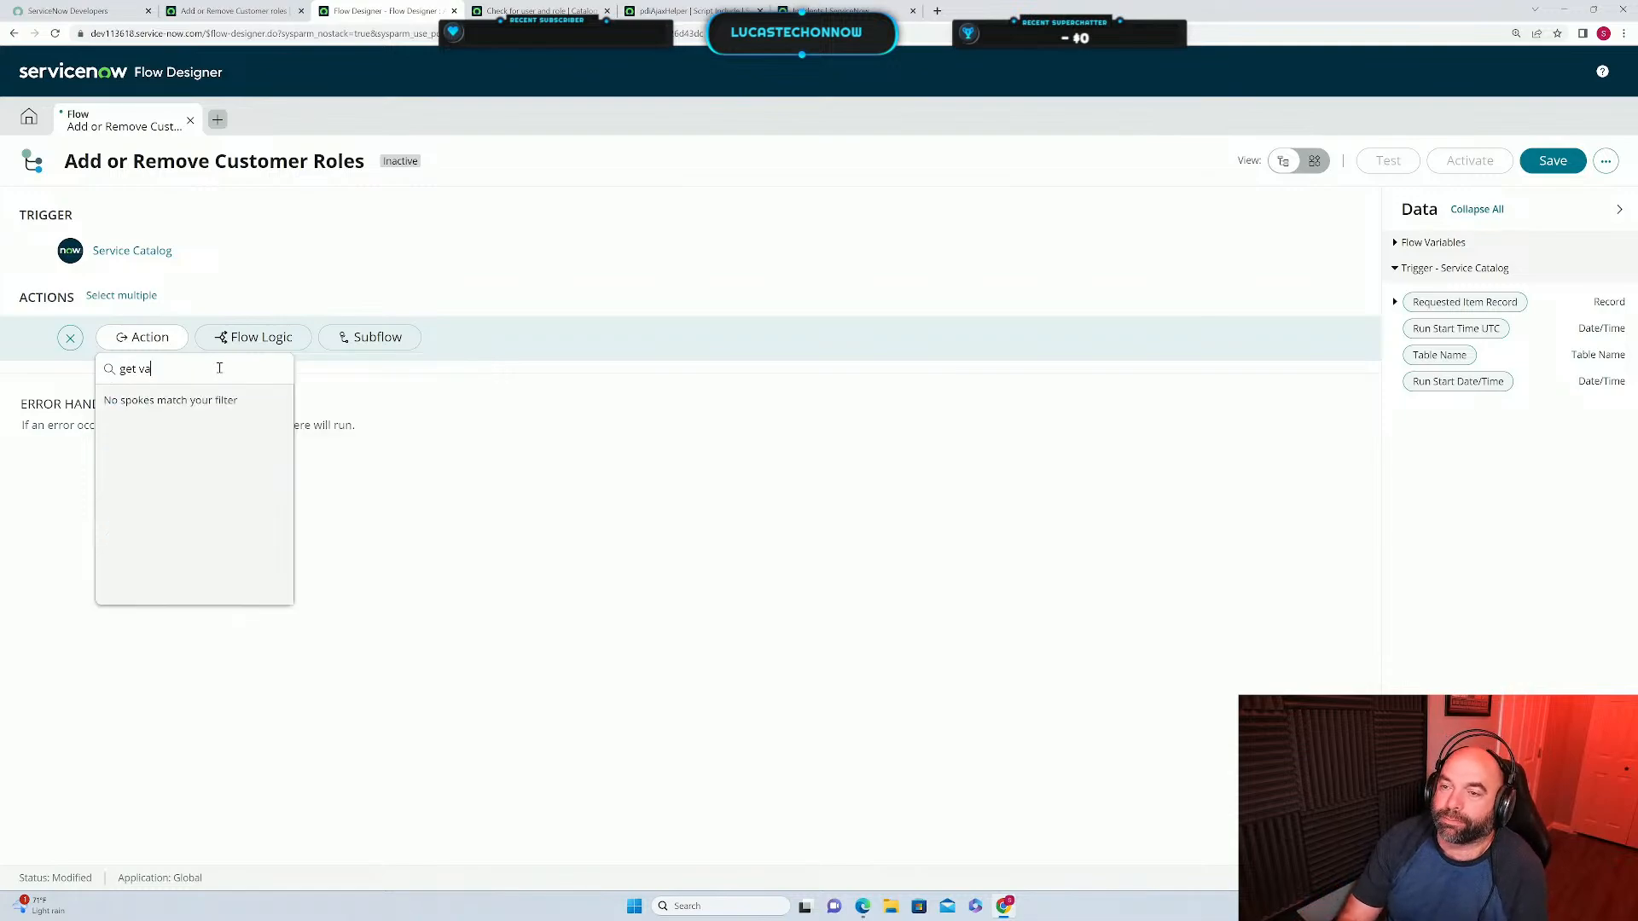
key("BackSpace")
key("BackSpace")
key("BackSpace")
type("variables")
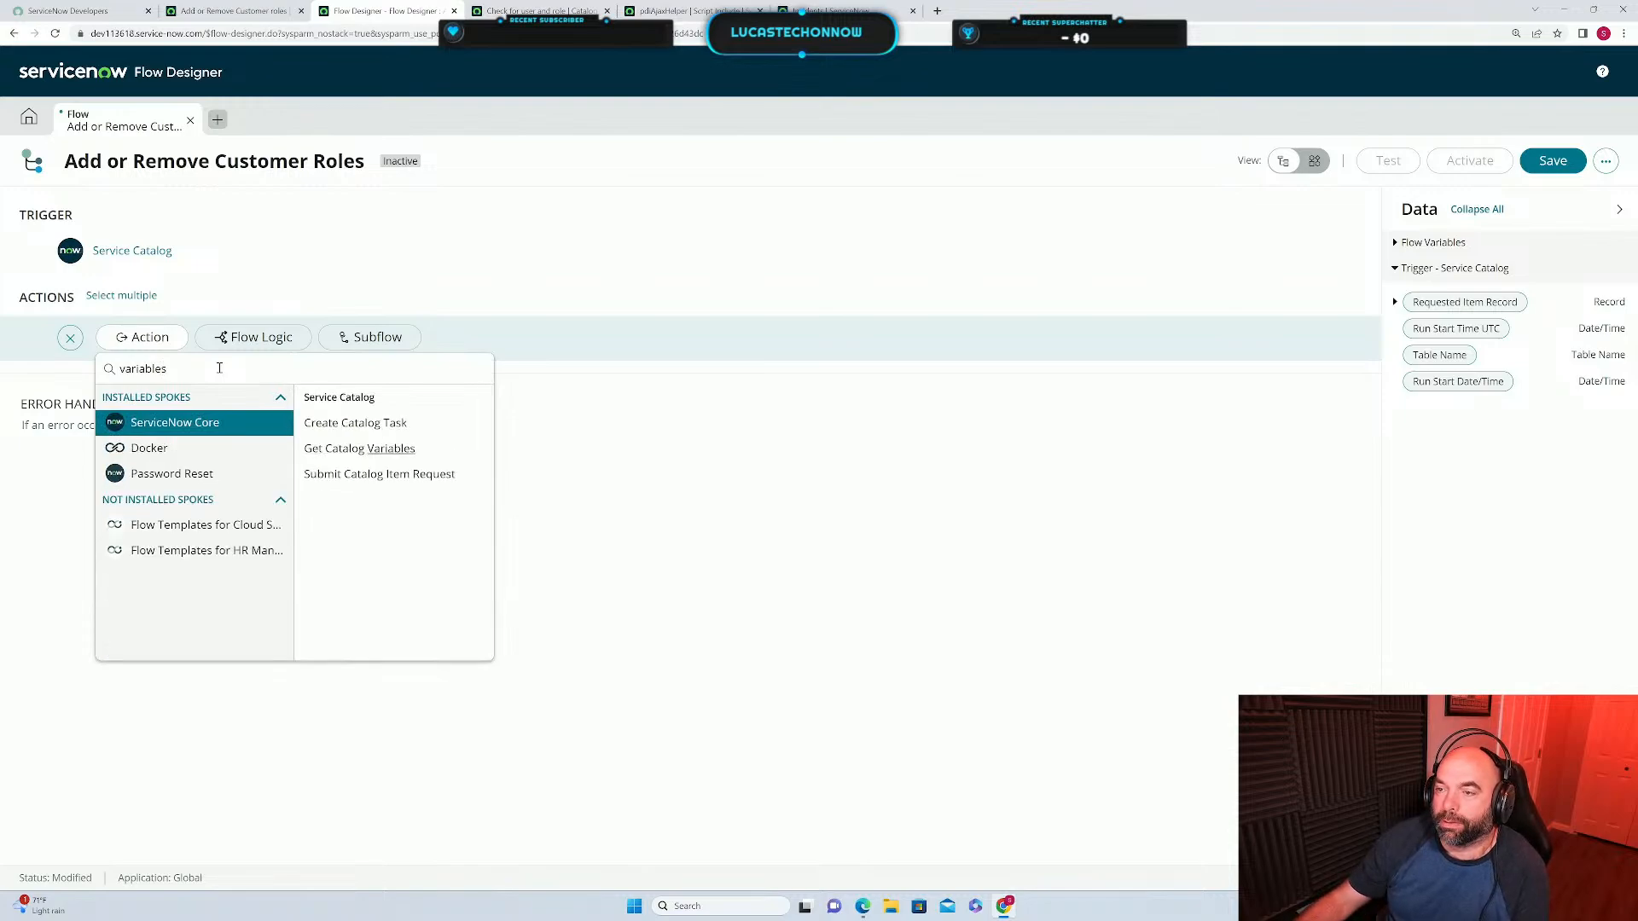
left_click(359, 449)
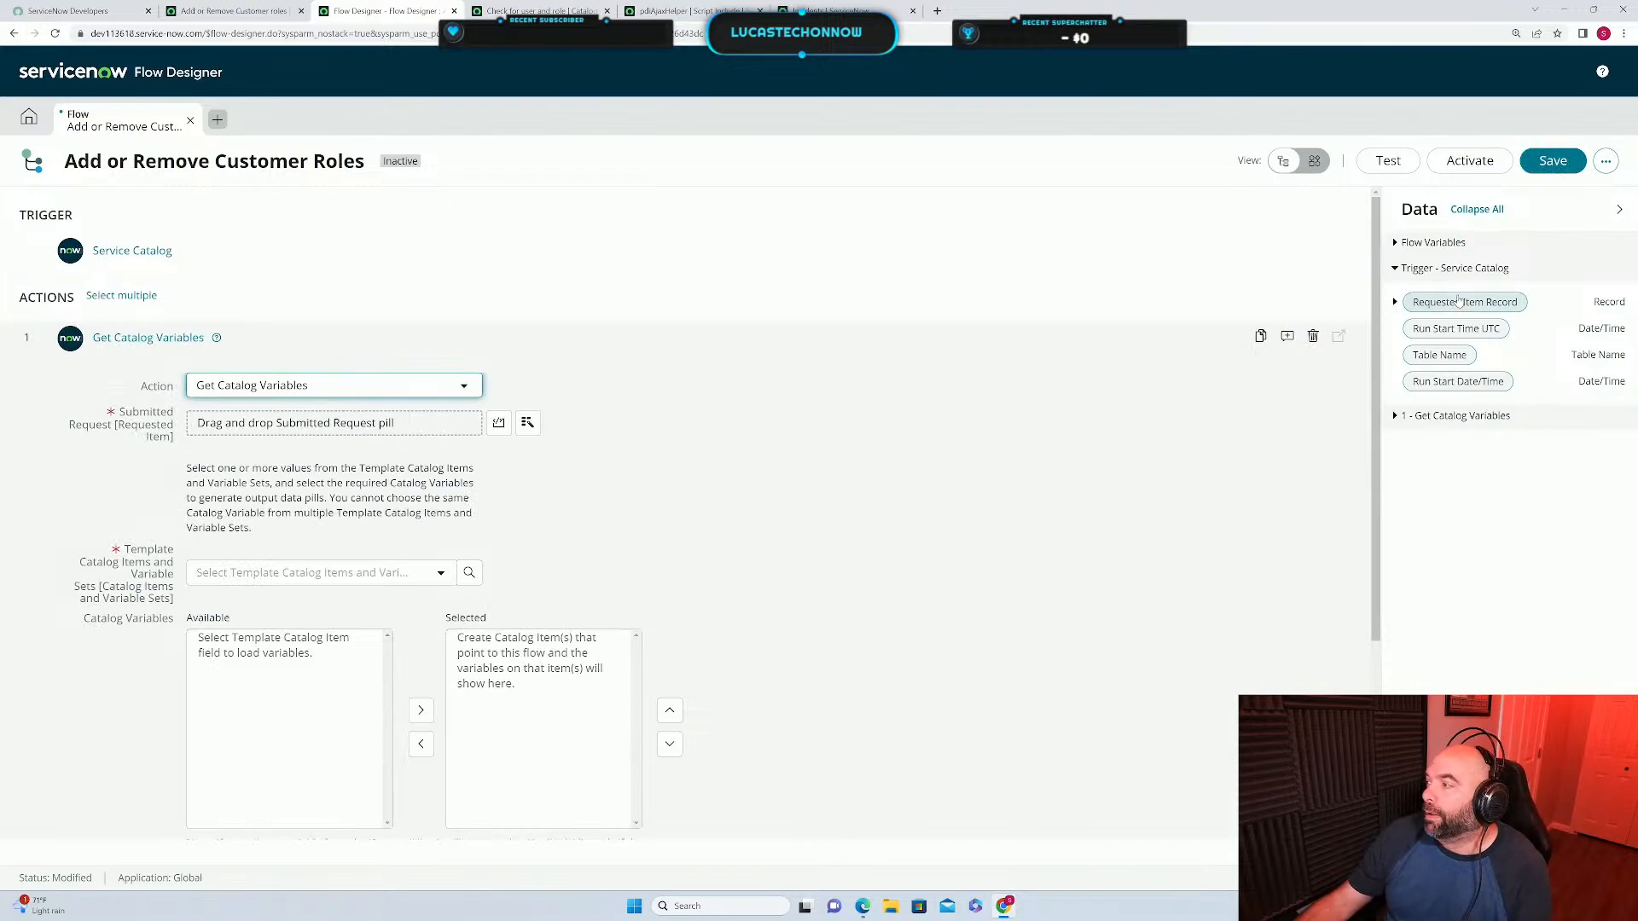
Feed Requested Item Record into Submitted Request, template Add or Remove Customer roles, select add_or_remve_customer_roles, and save.
left_click_drag(1464, 302, 358, 423)
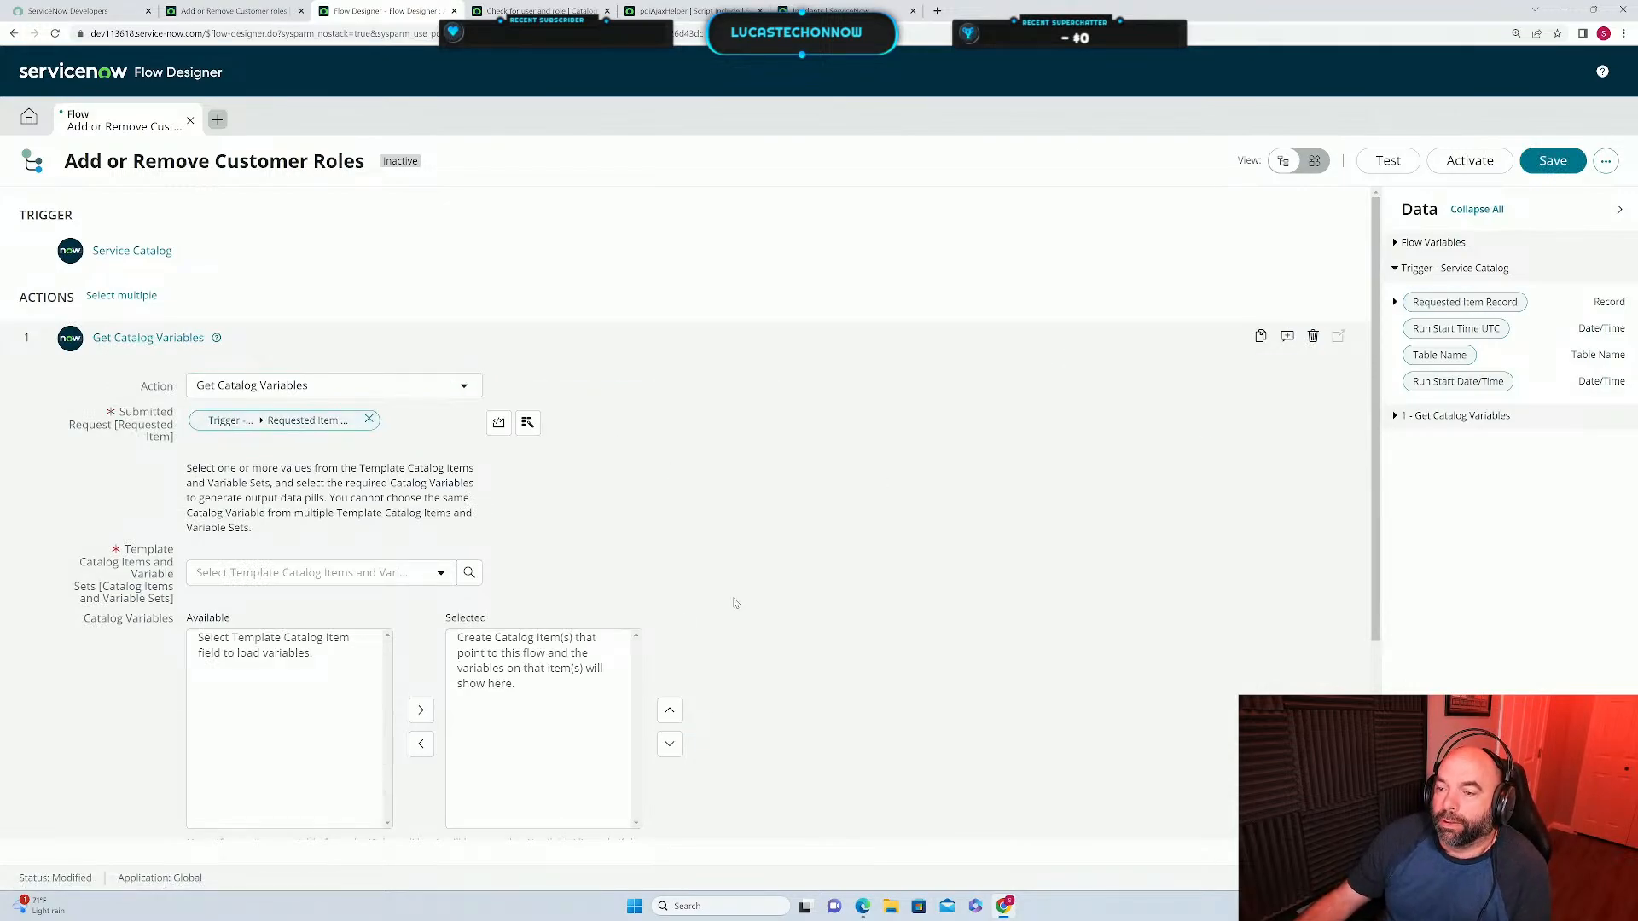
scroll(696, 607, "down", 1)
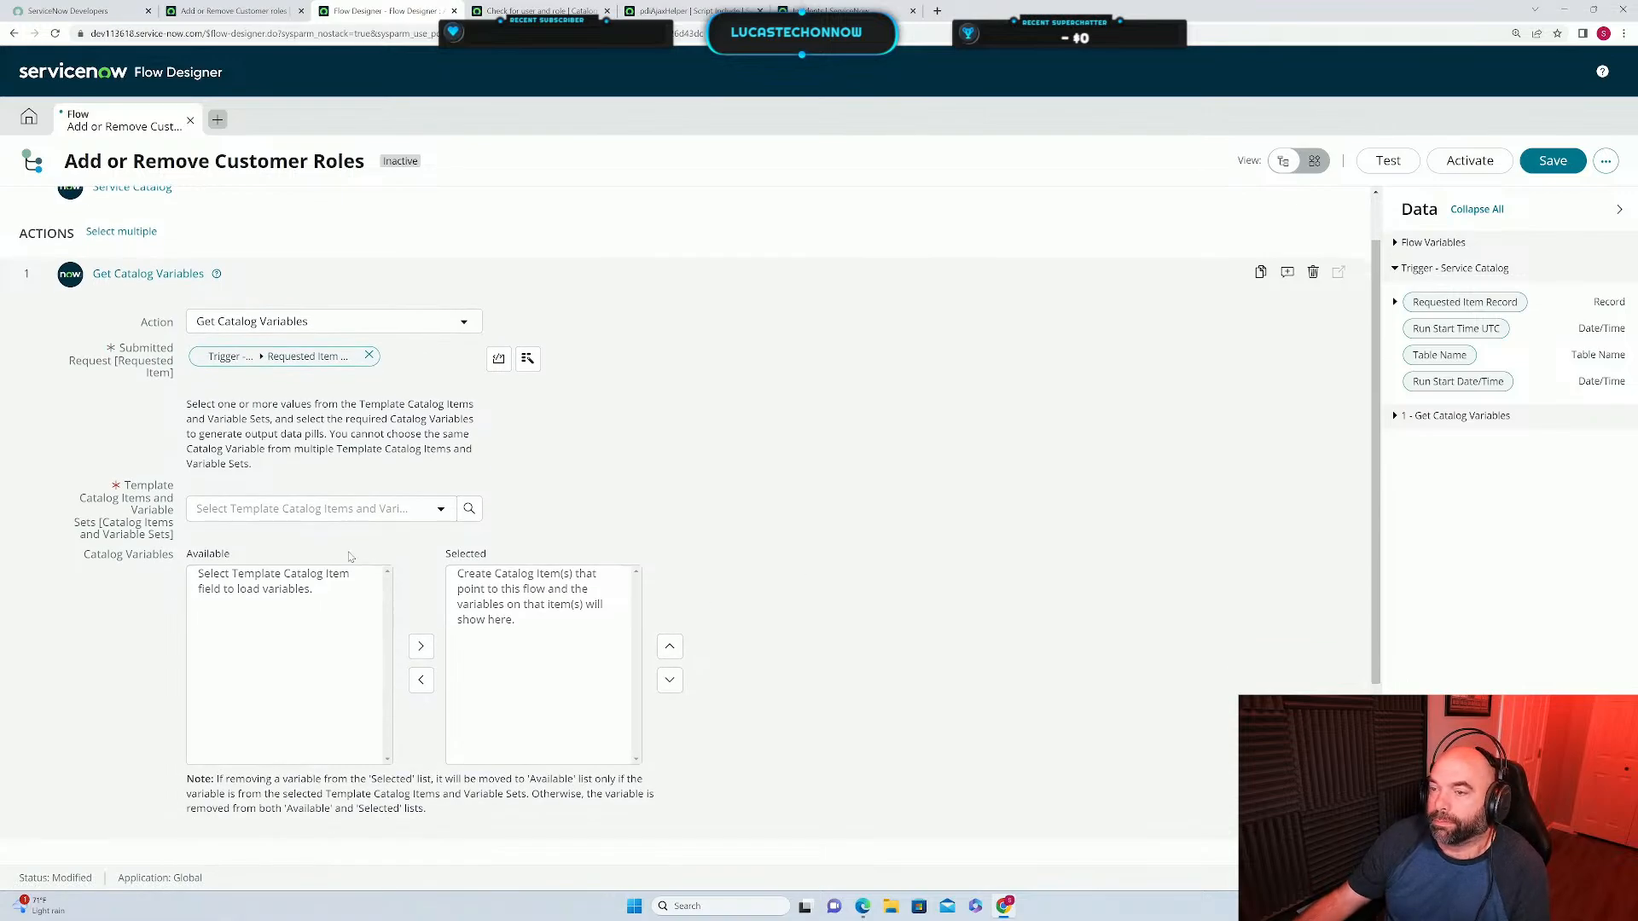
left_click(440, 510)
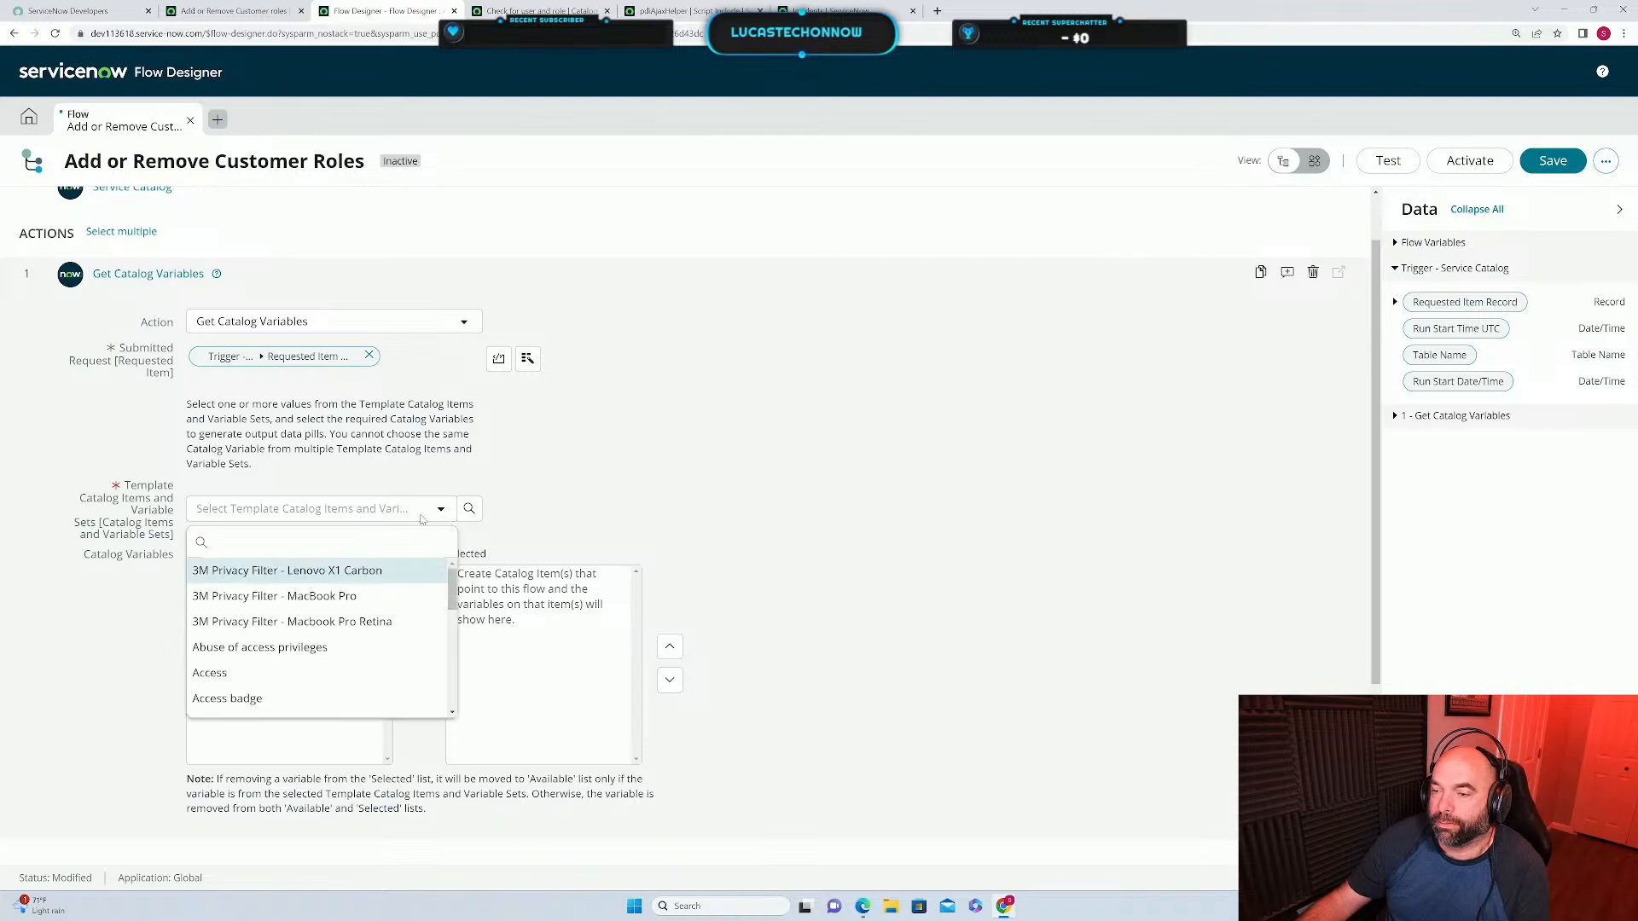
type("ad")
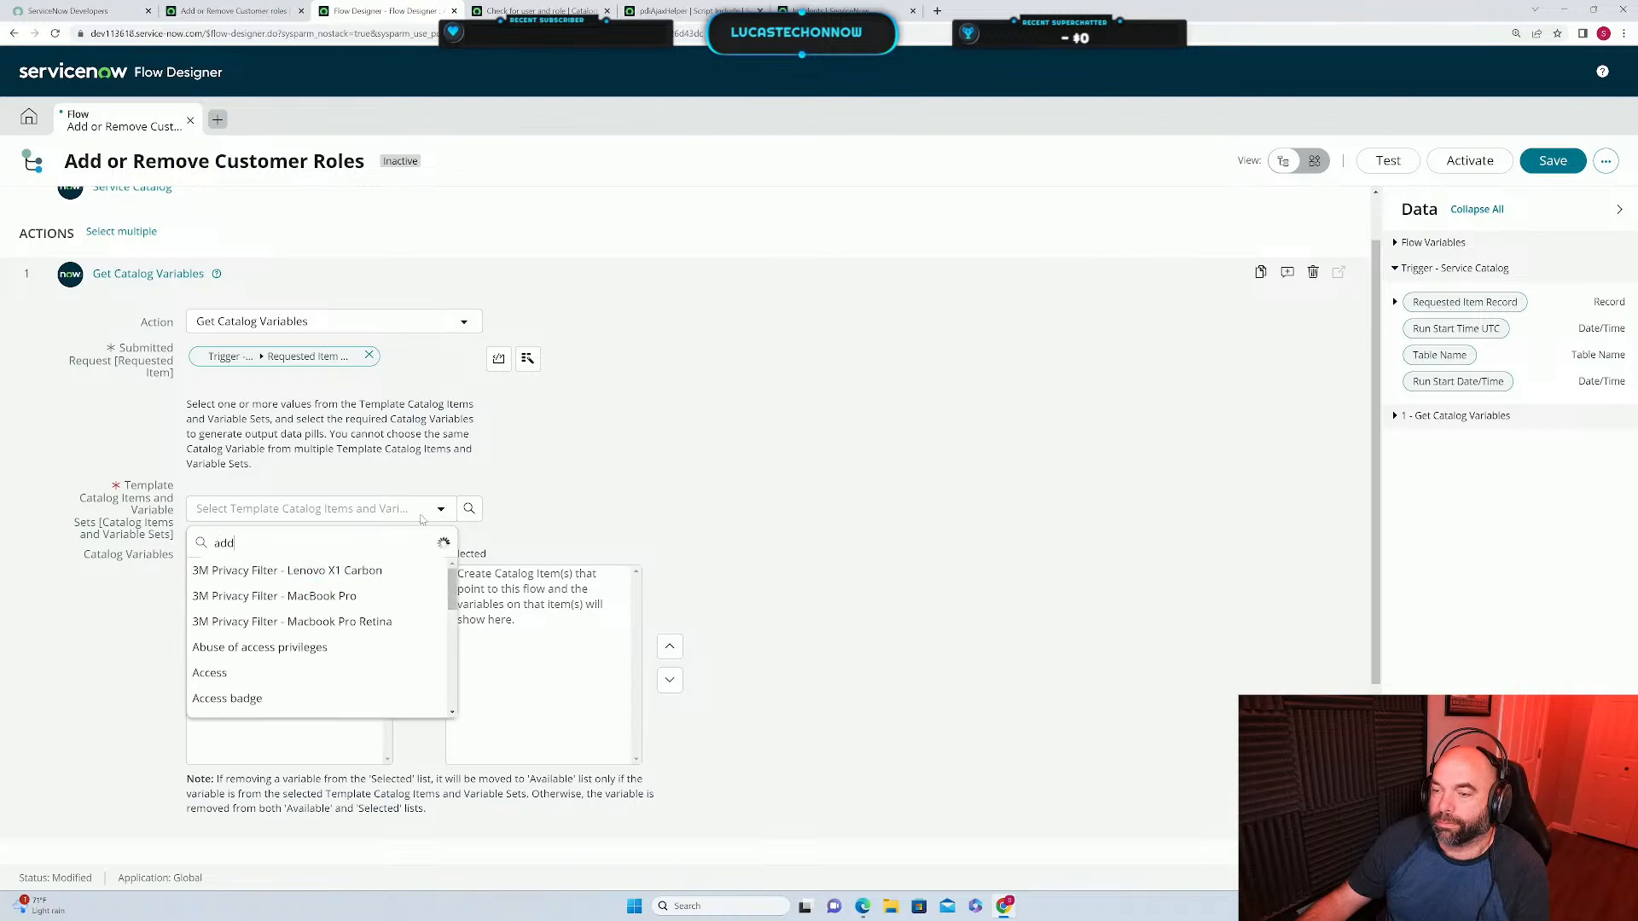
type("d ")
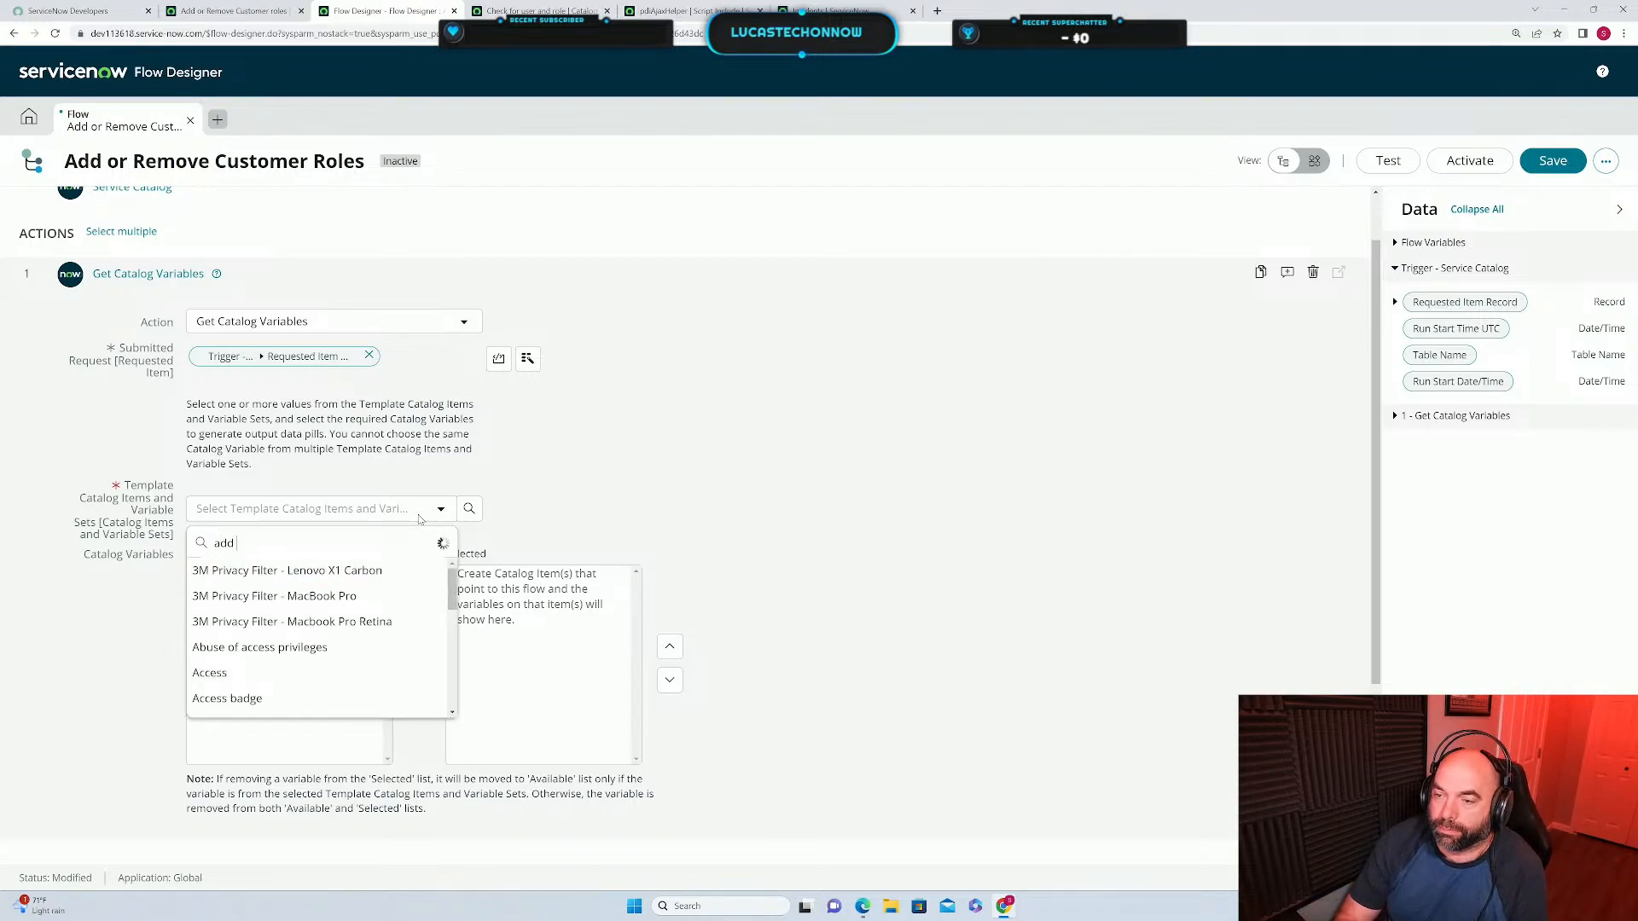
type("or re")
key("Return")
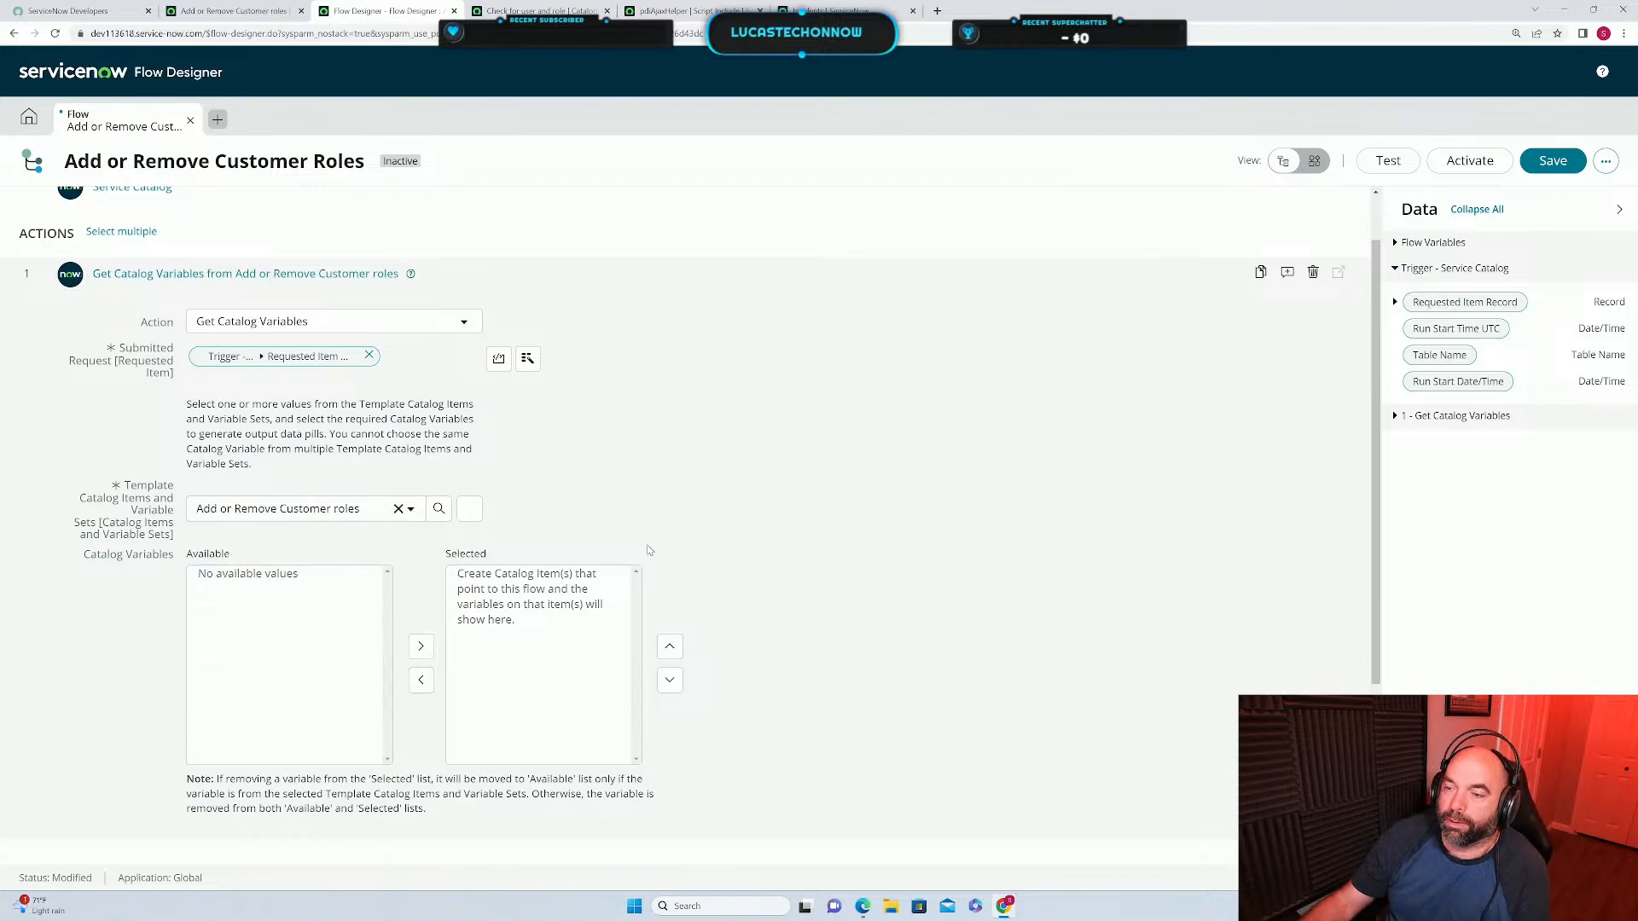
double_click(281, 574)
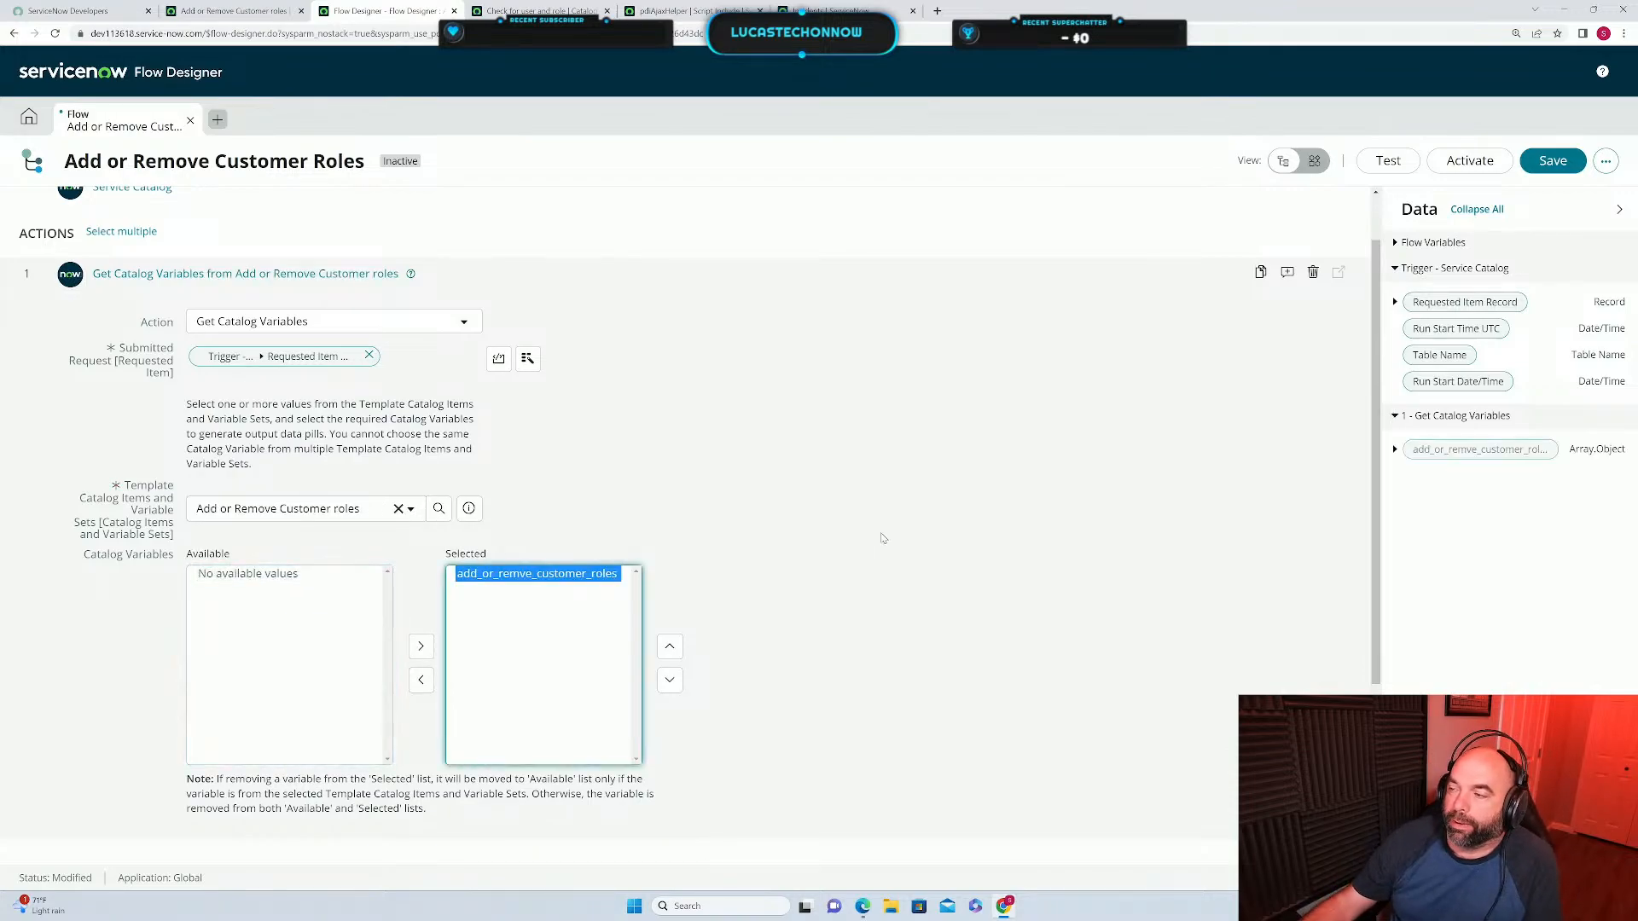
key("ctrl+s")
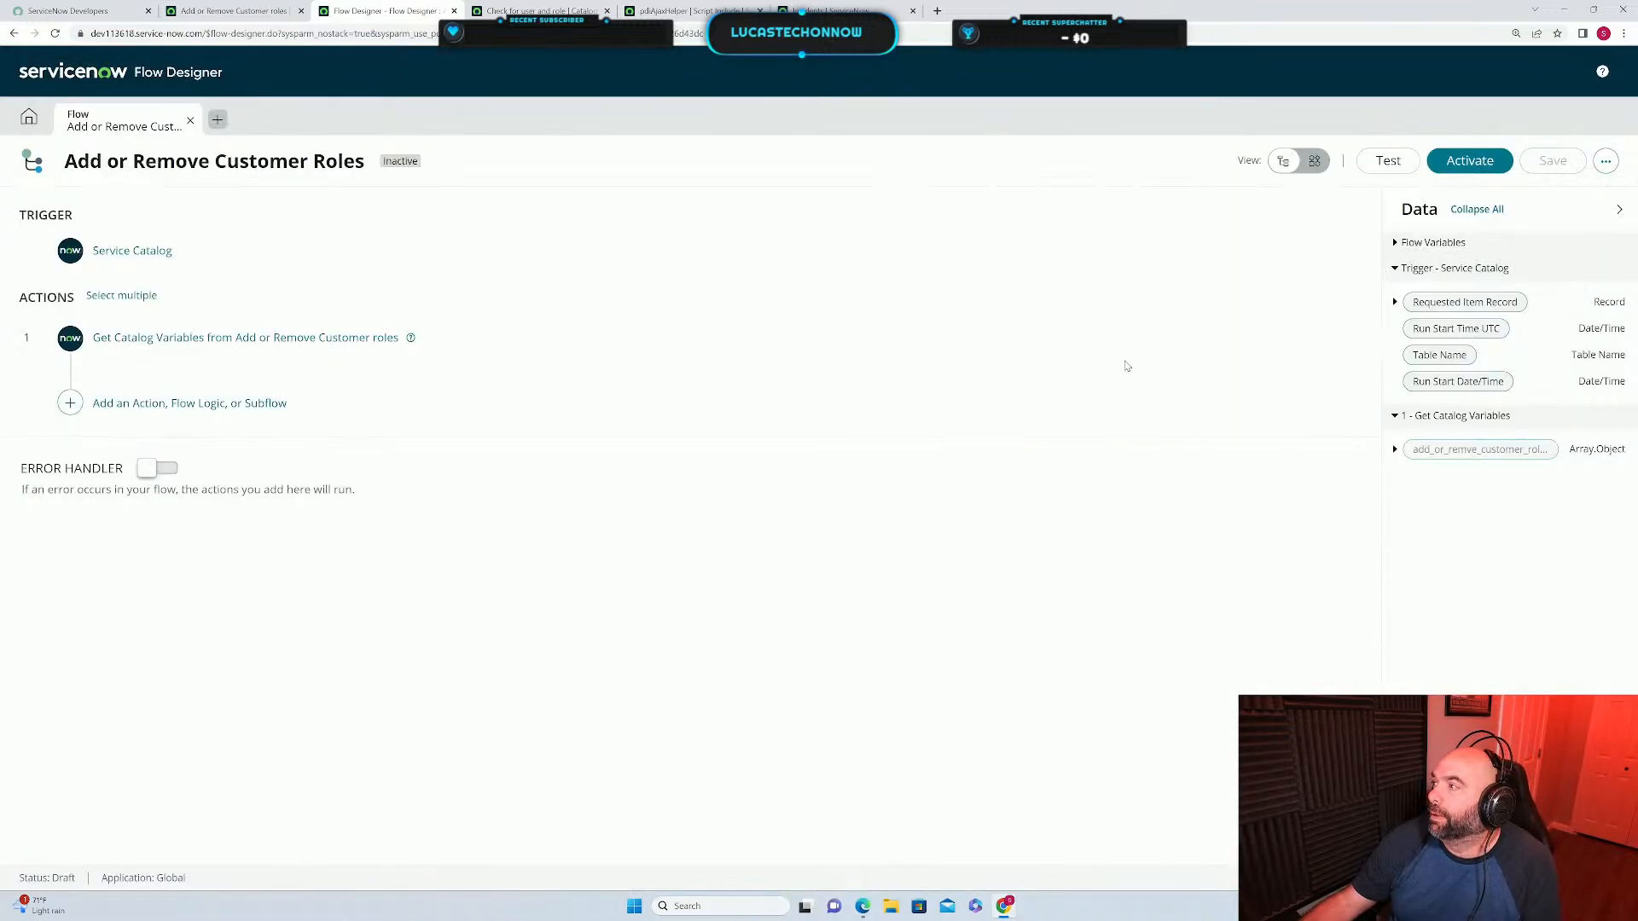
Activate the Add or Remove Customer Roles flow and go back to the catalog item form.
left_click(1467, 162)
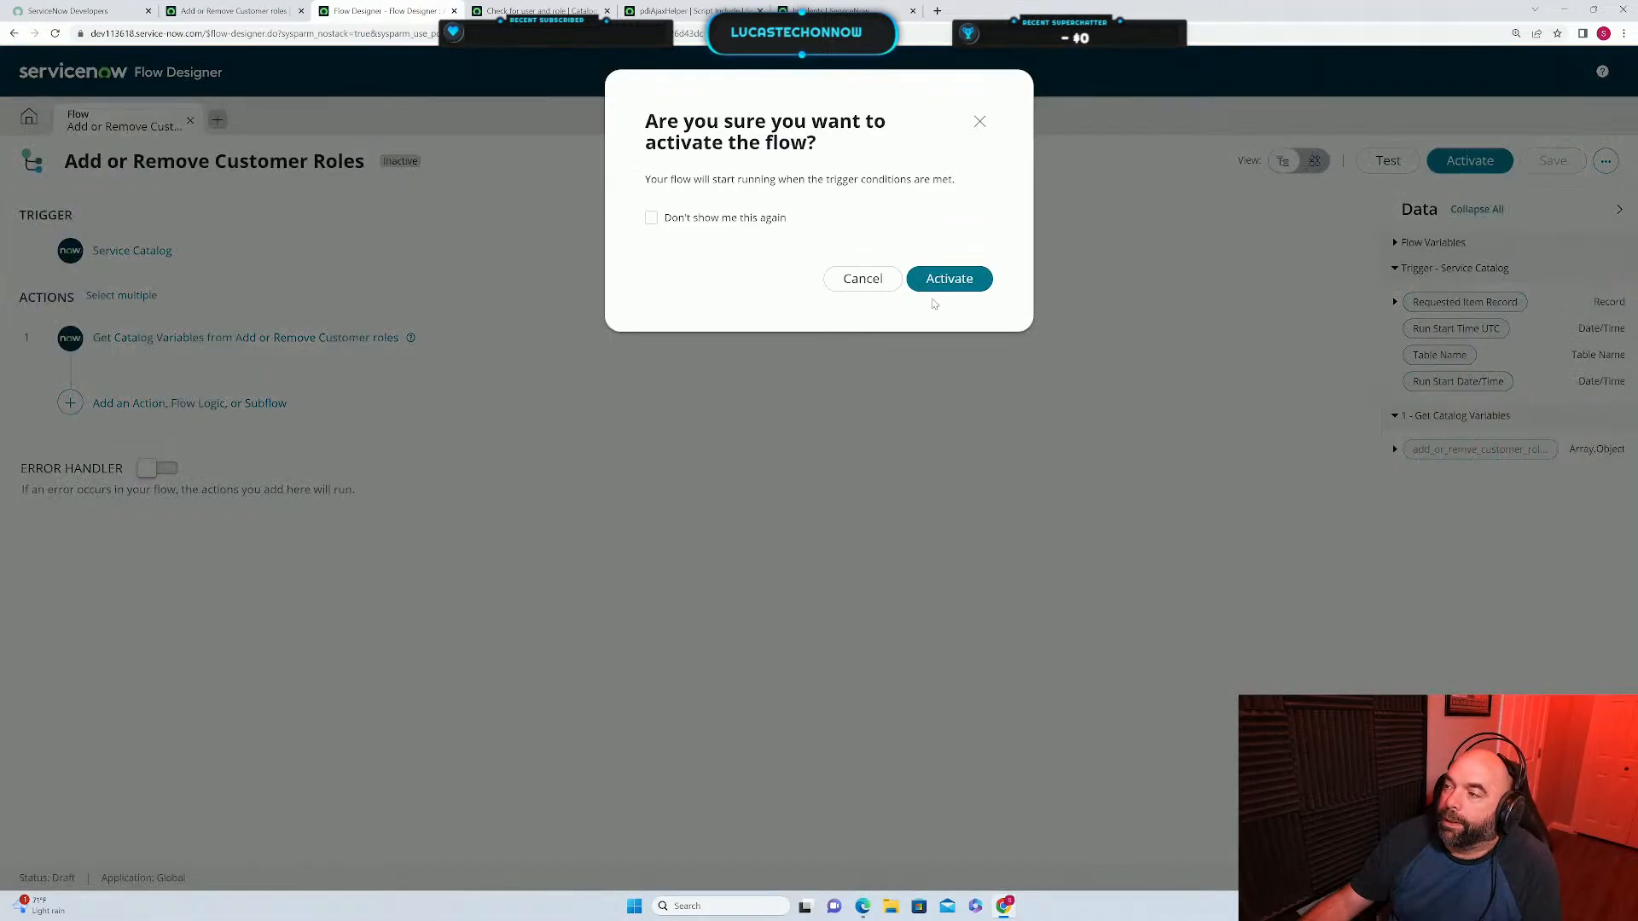
left_click(938, 281)
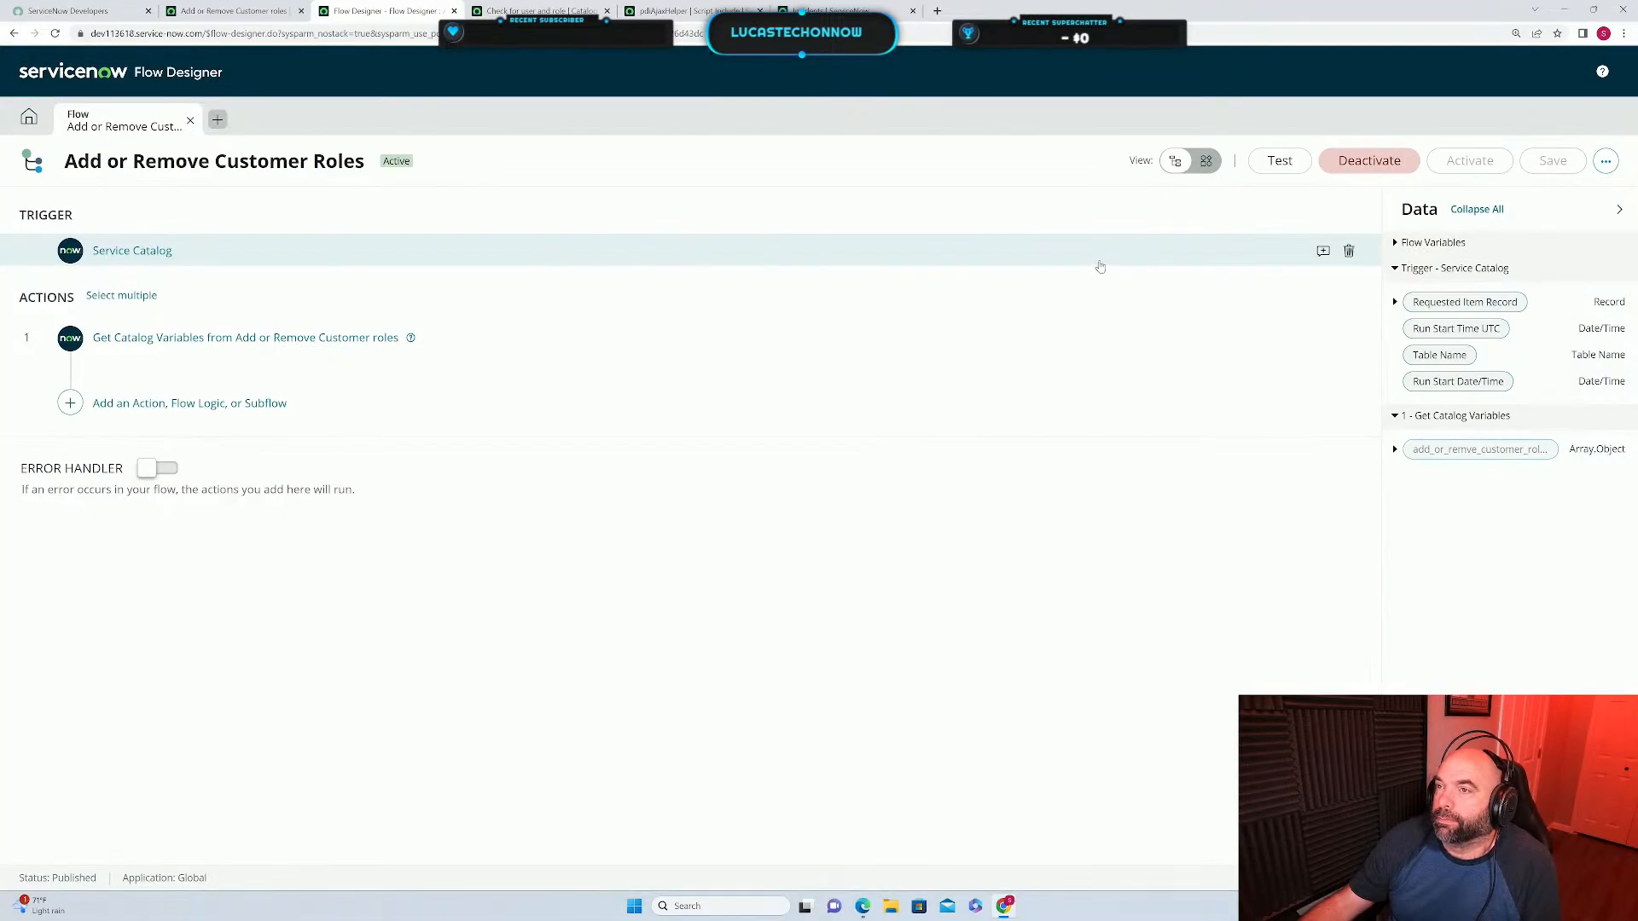
left_click(224, 12)
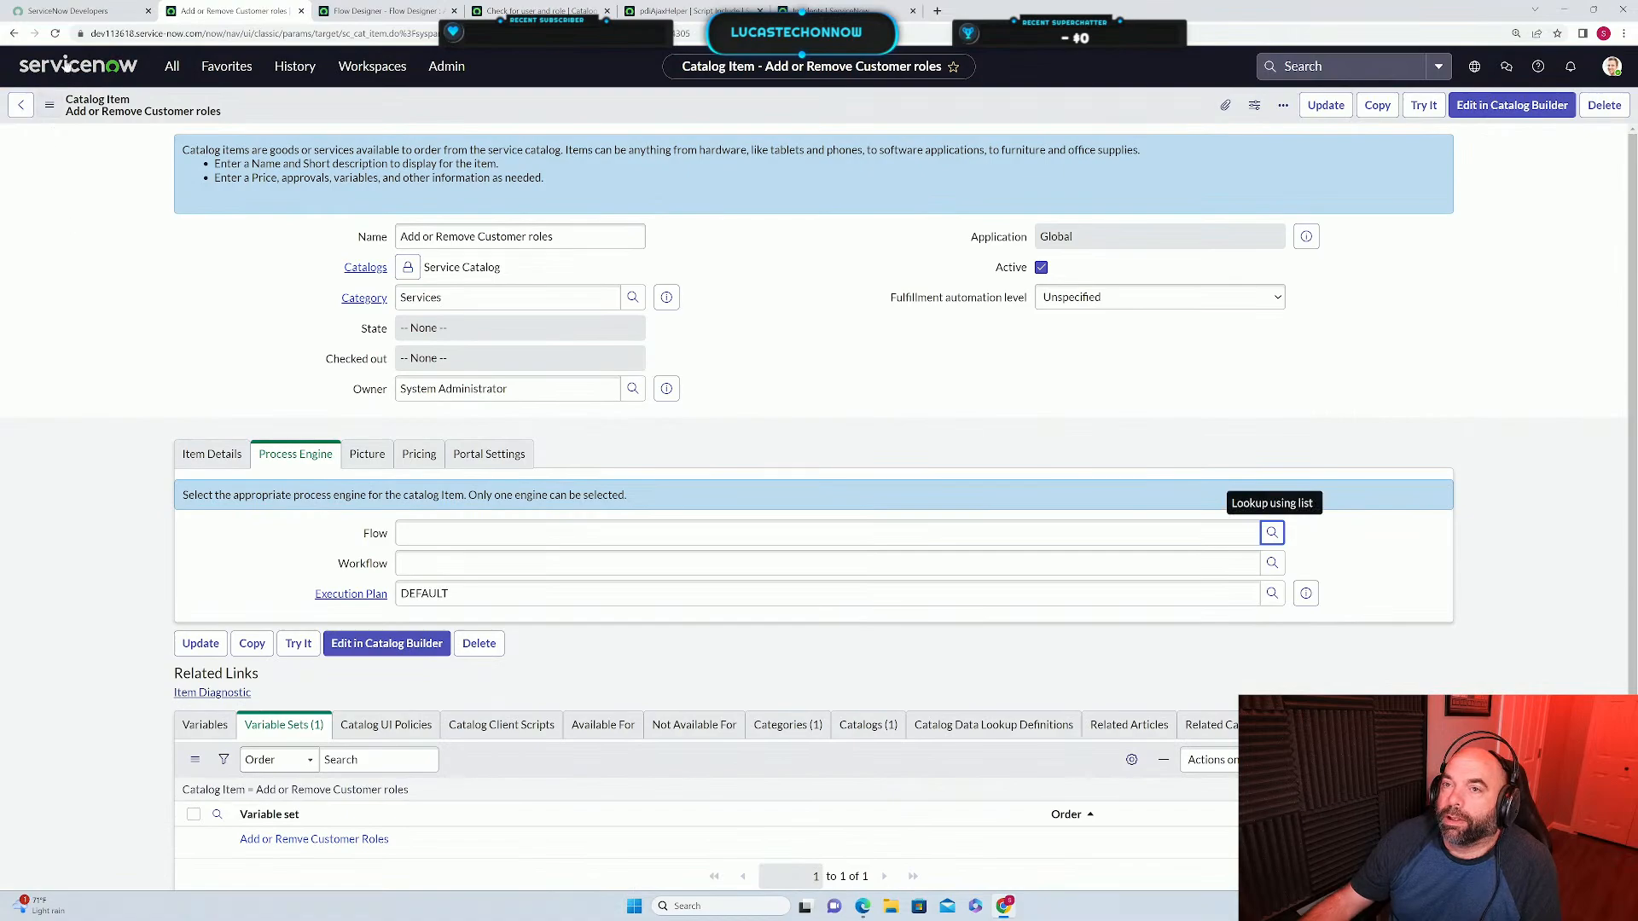
Set the catalog item's Process Engine Flow to Add or Remove Customer Roles and save the item.
left_click(56, 33)
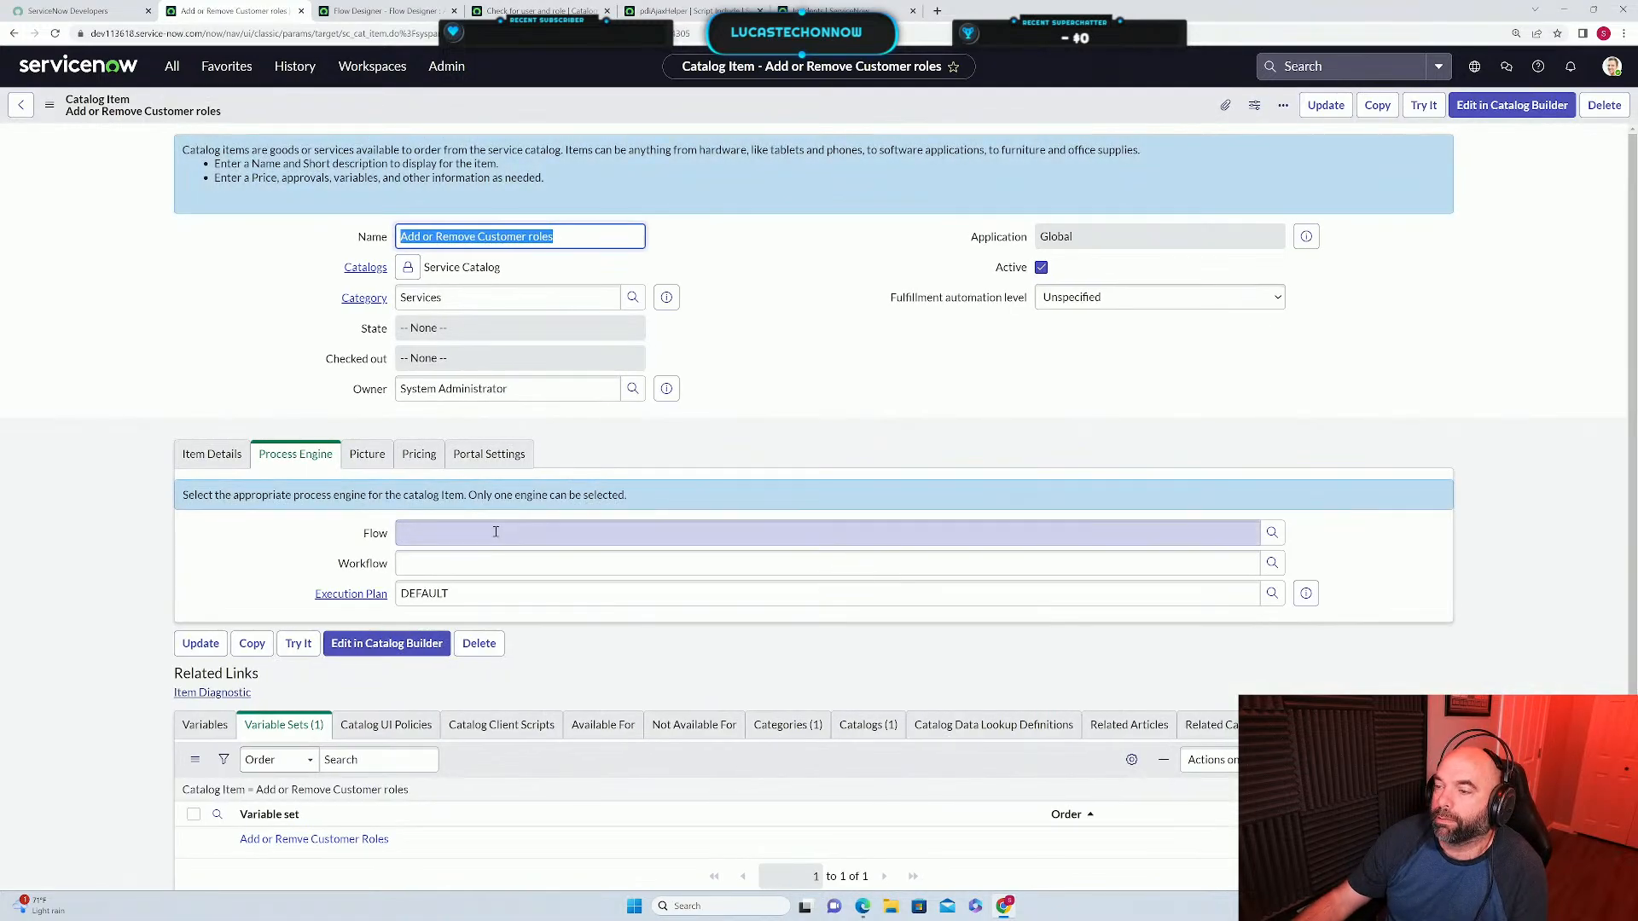
left_click(495, 532)
type("add or")
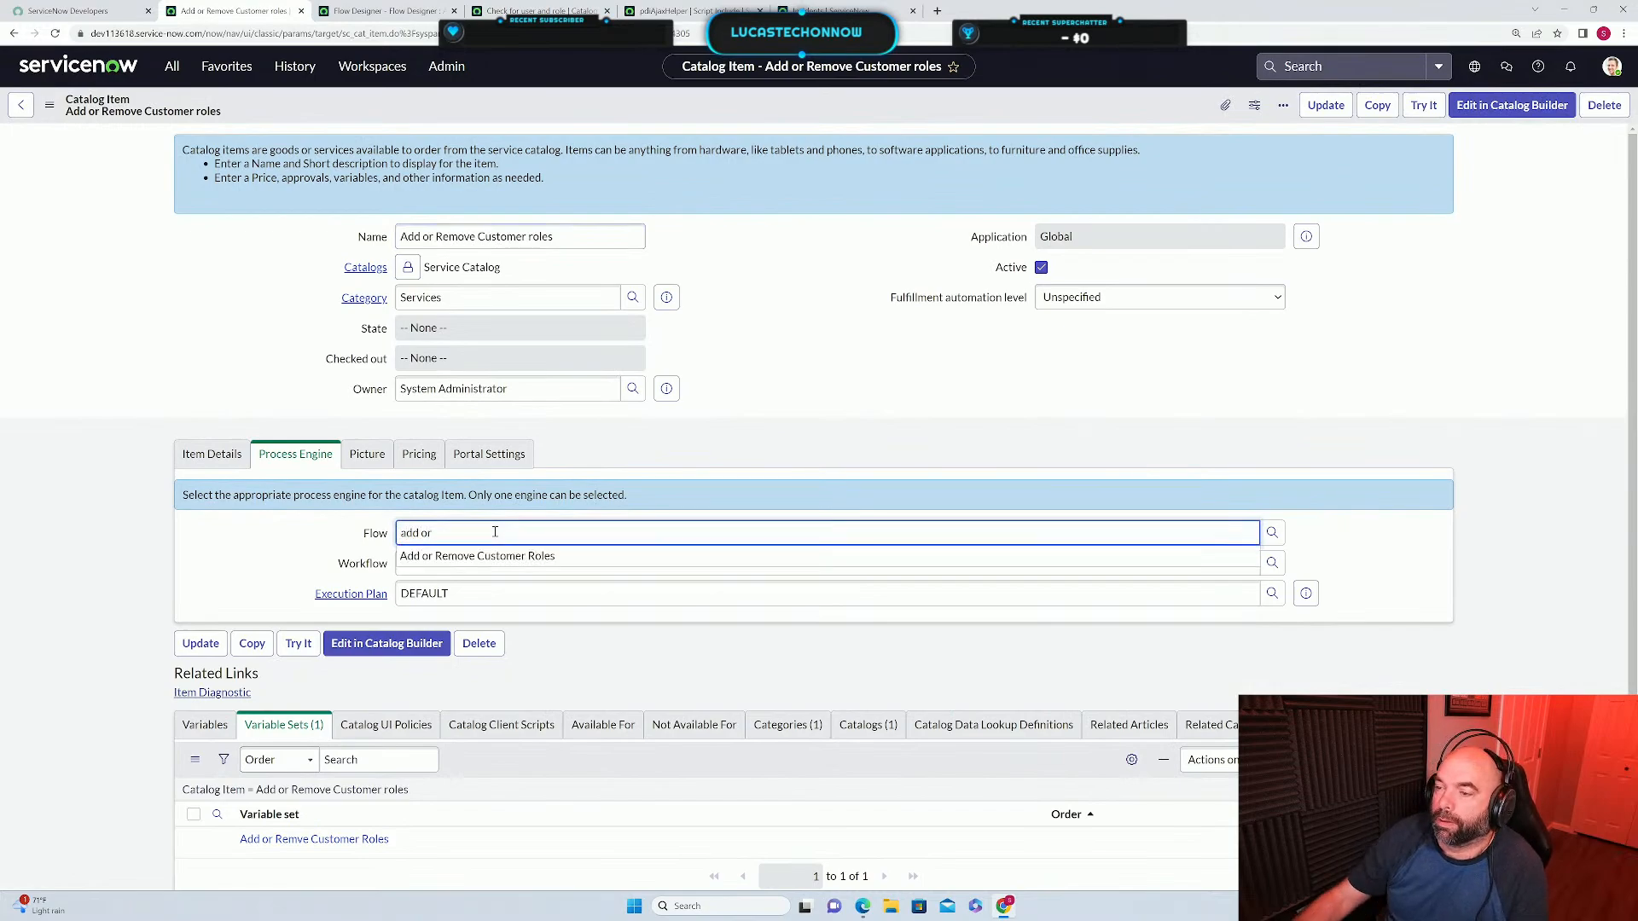
left_click(486, 561)
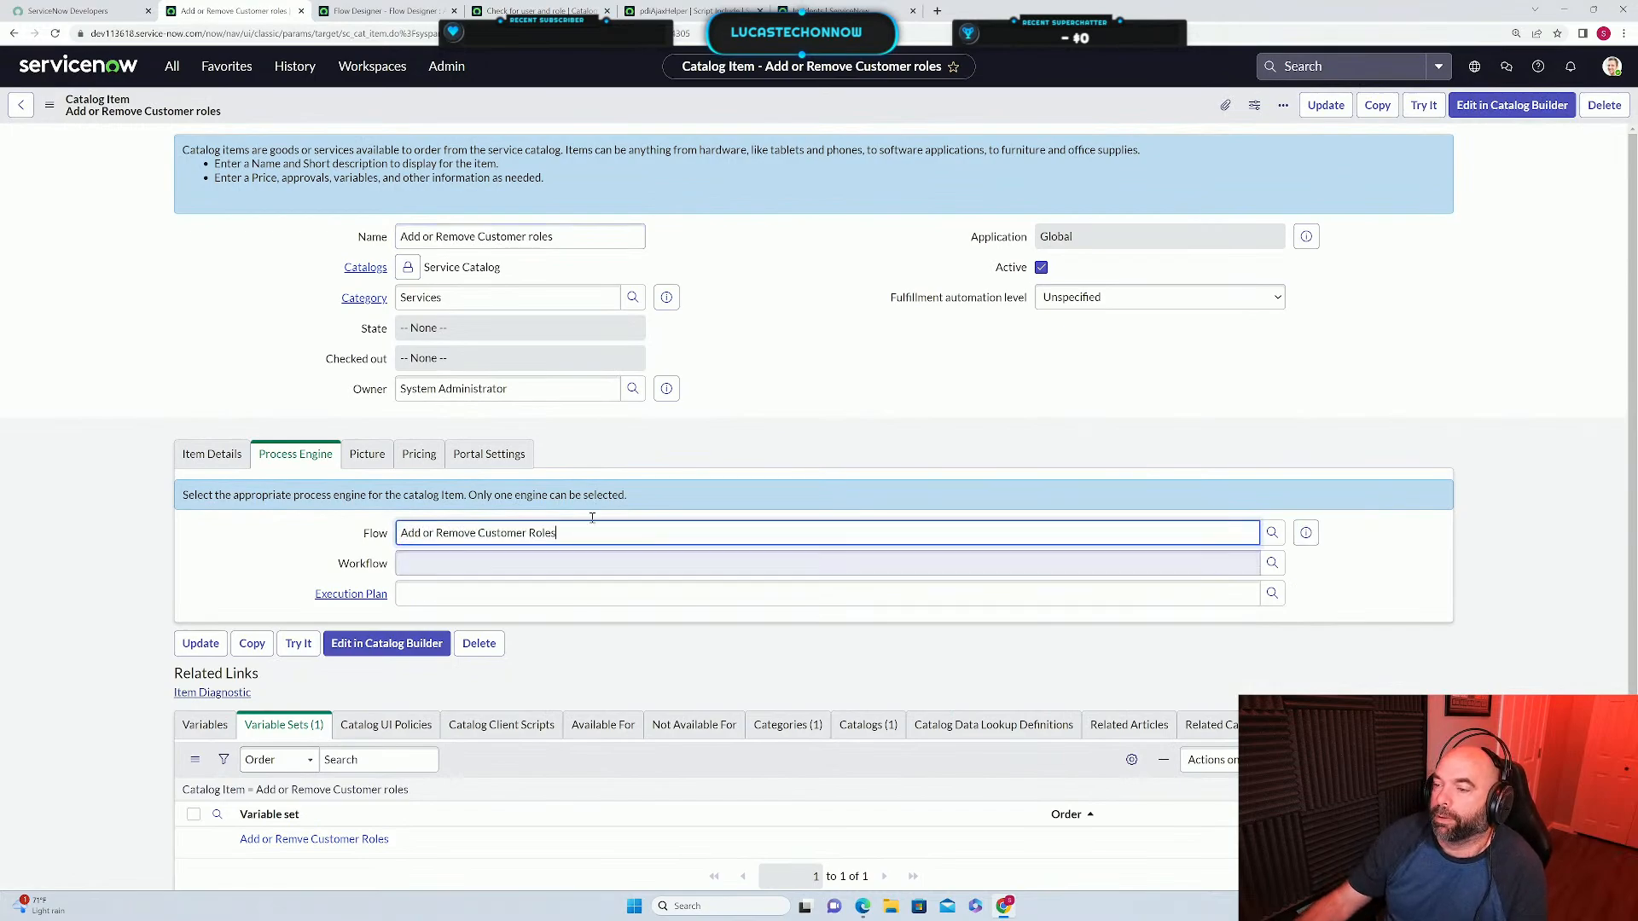
right_click(1002, 105)
left_click(1017, 113)
left_click(403, 16)
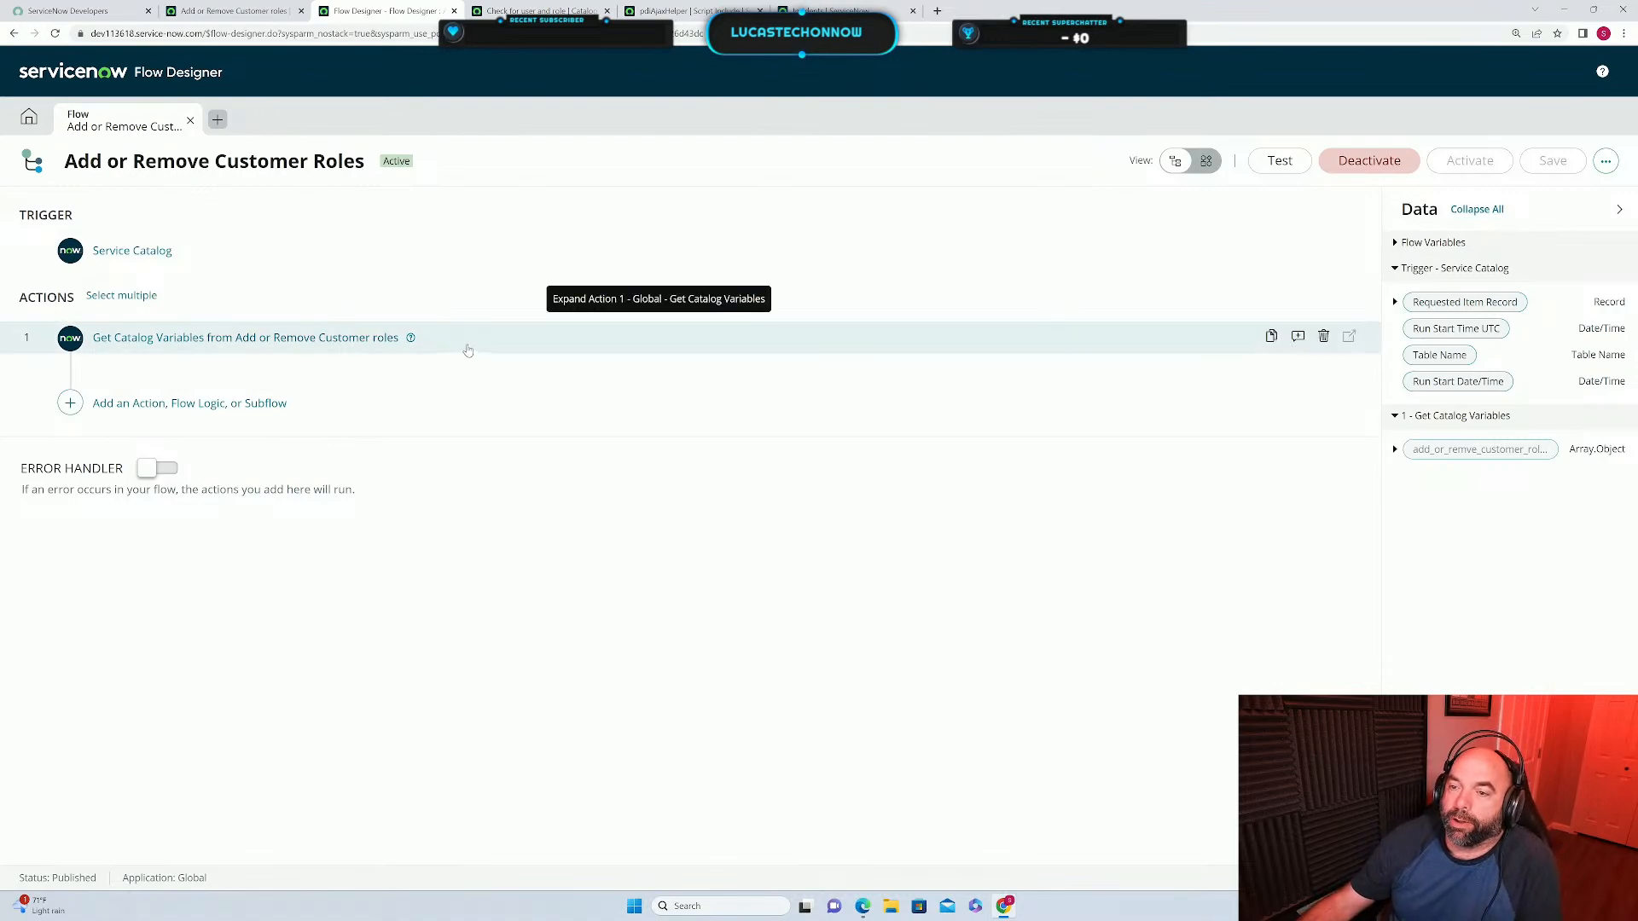
Add a For Each step 2 looping over add_or_remve_customer_roles from Get Catalog Variables.
left_click(70, 404)
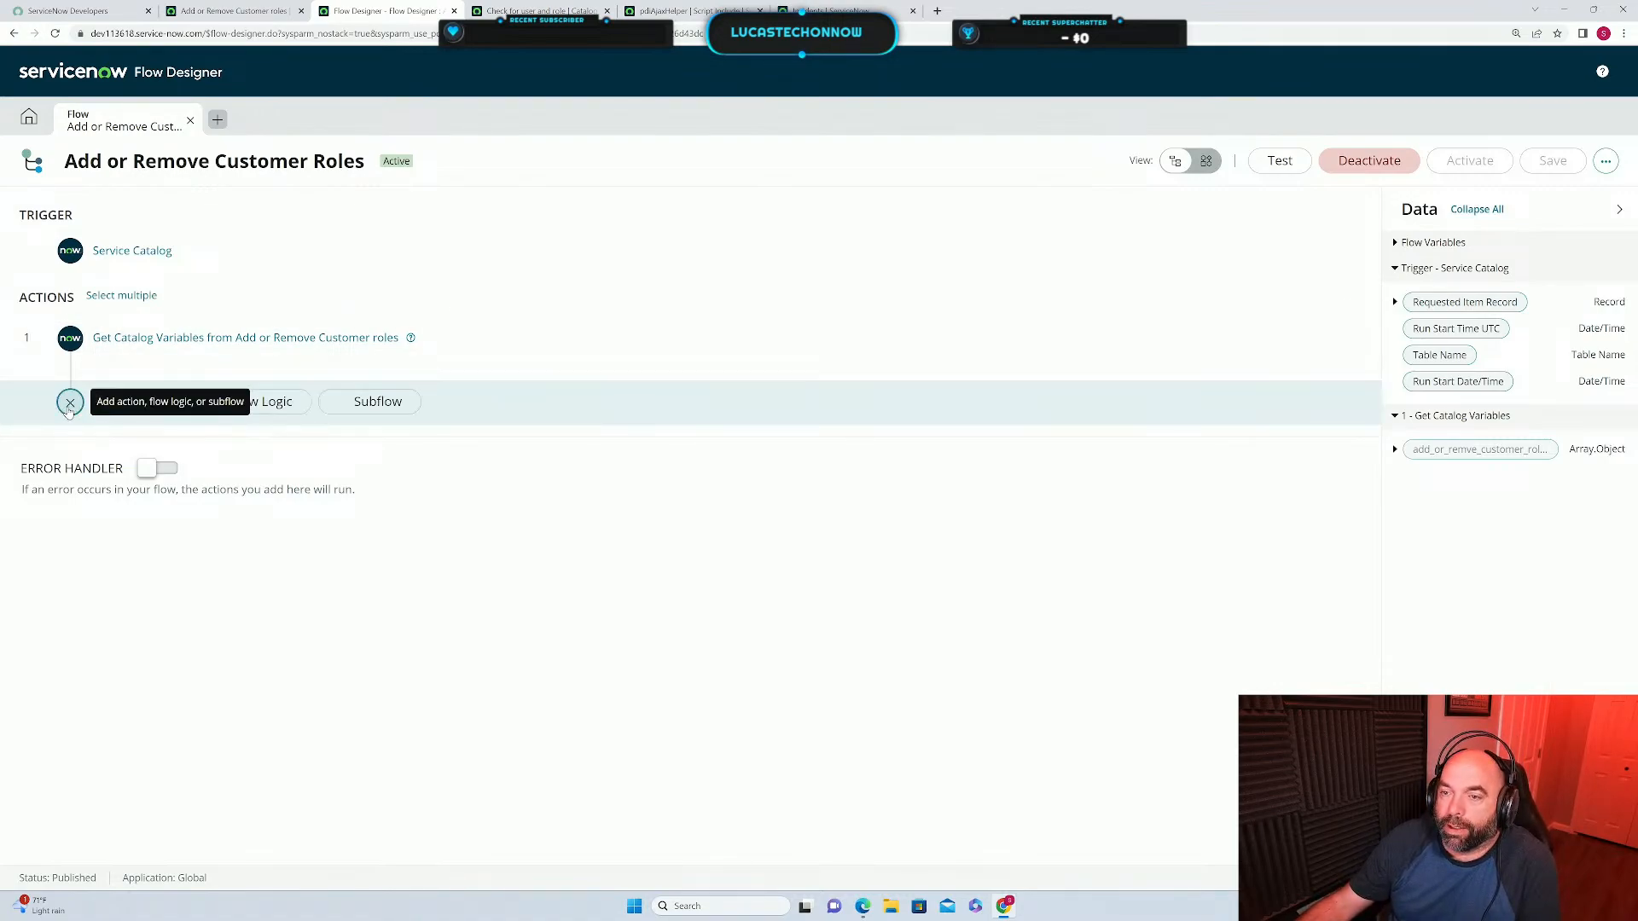
left_click(250, 401)
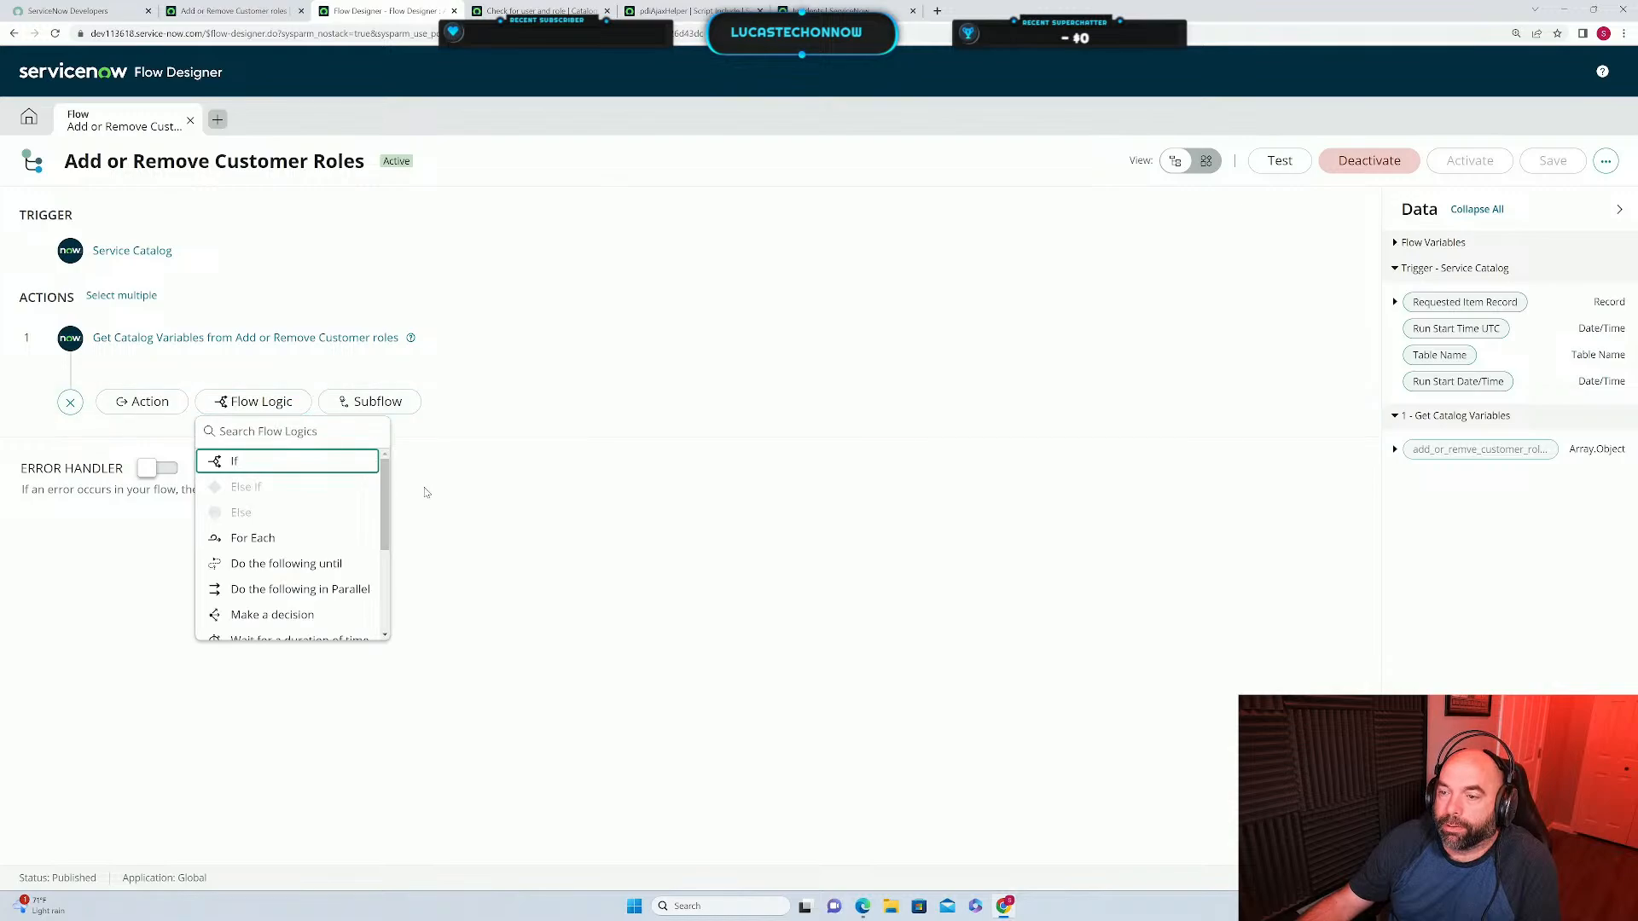
left_click(252, 537)
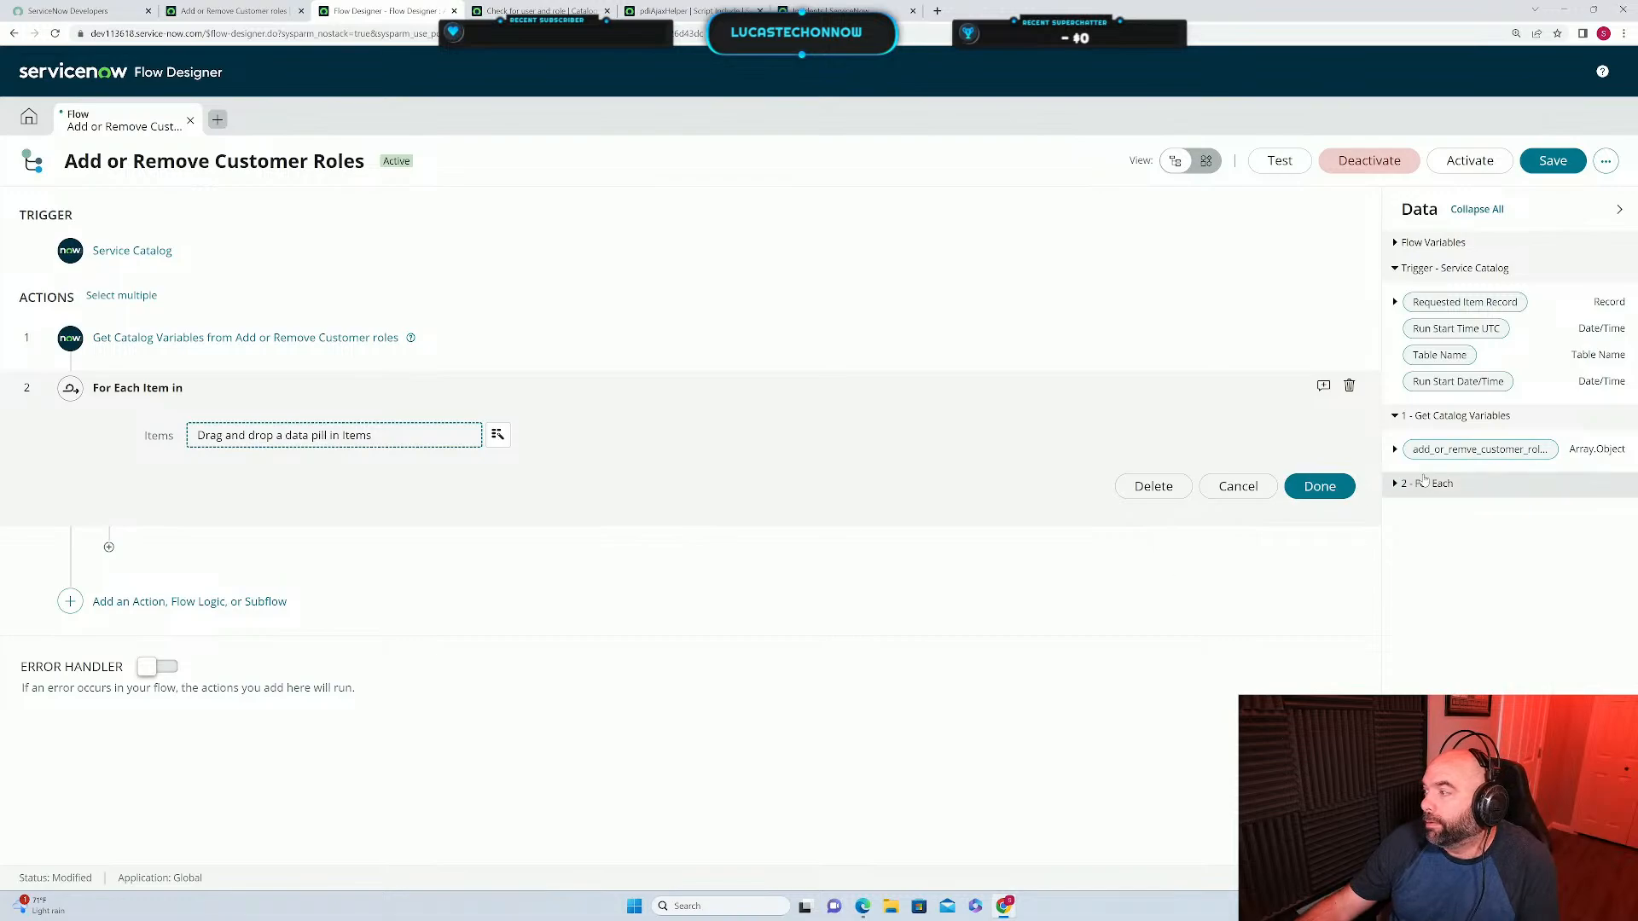
left_click_drag(1480, 449, 303, 442)
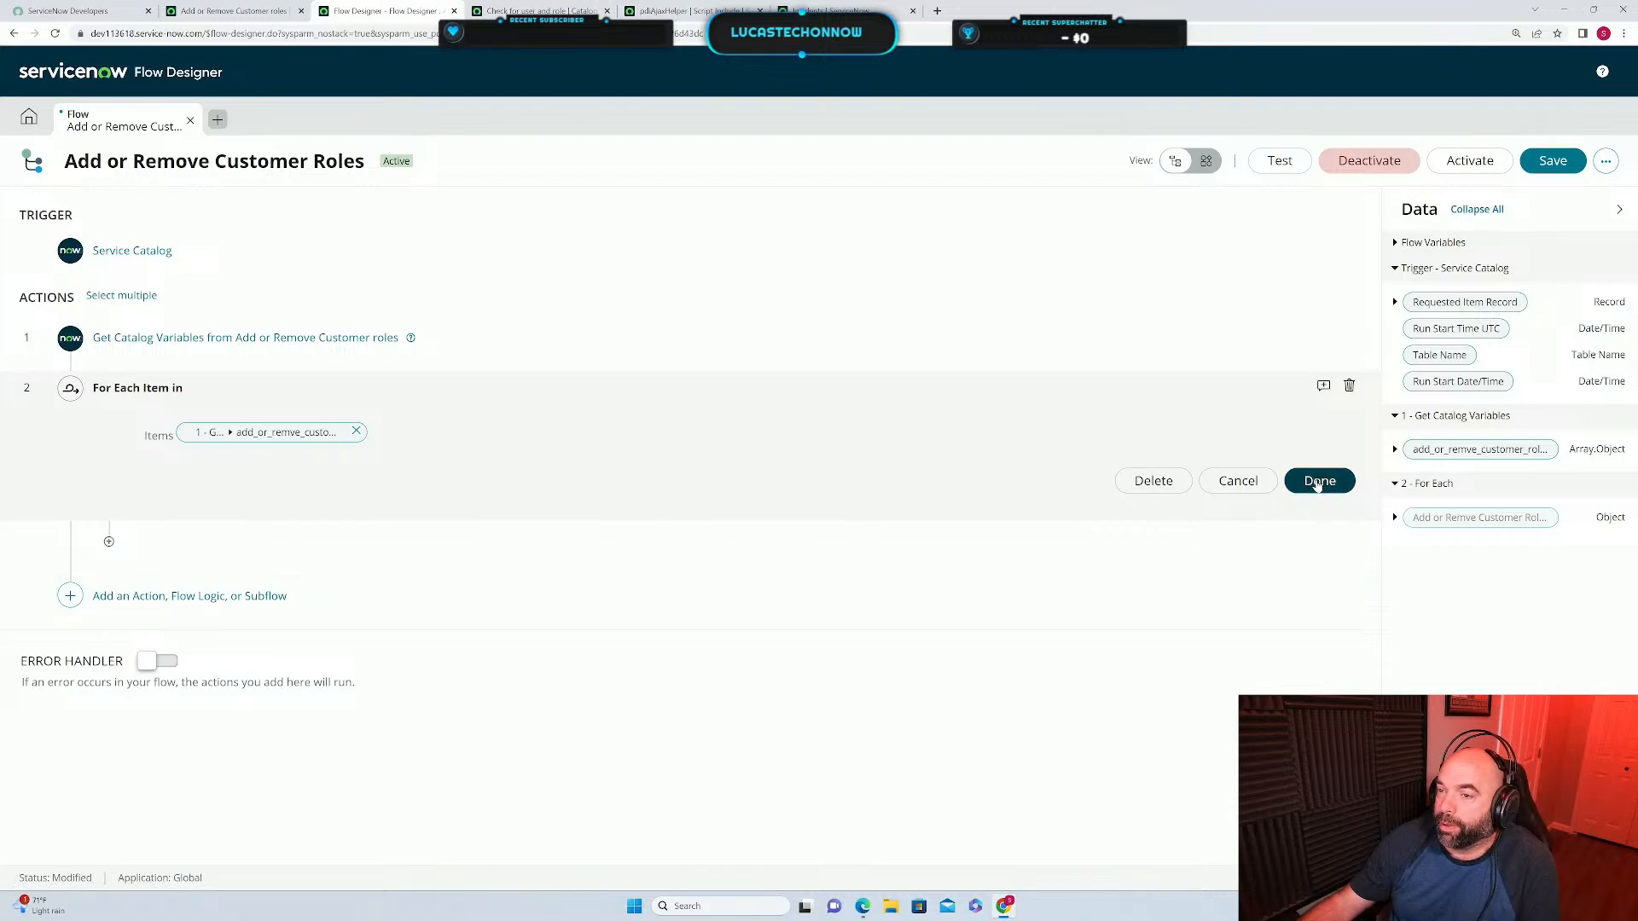
left_click(1320, 480)
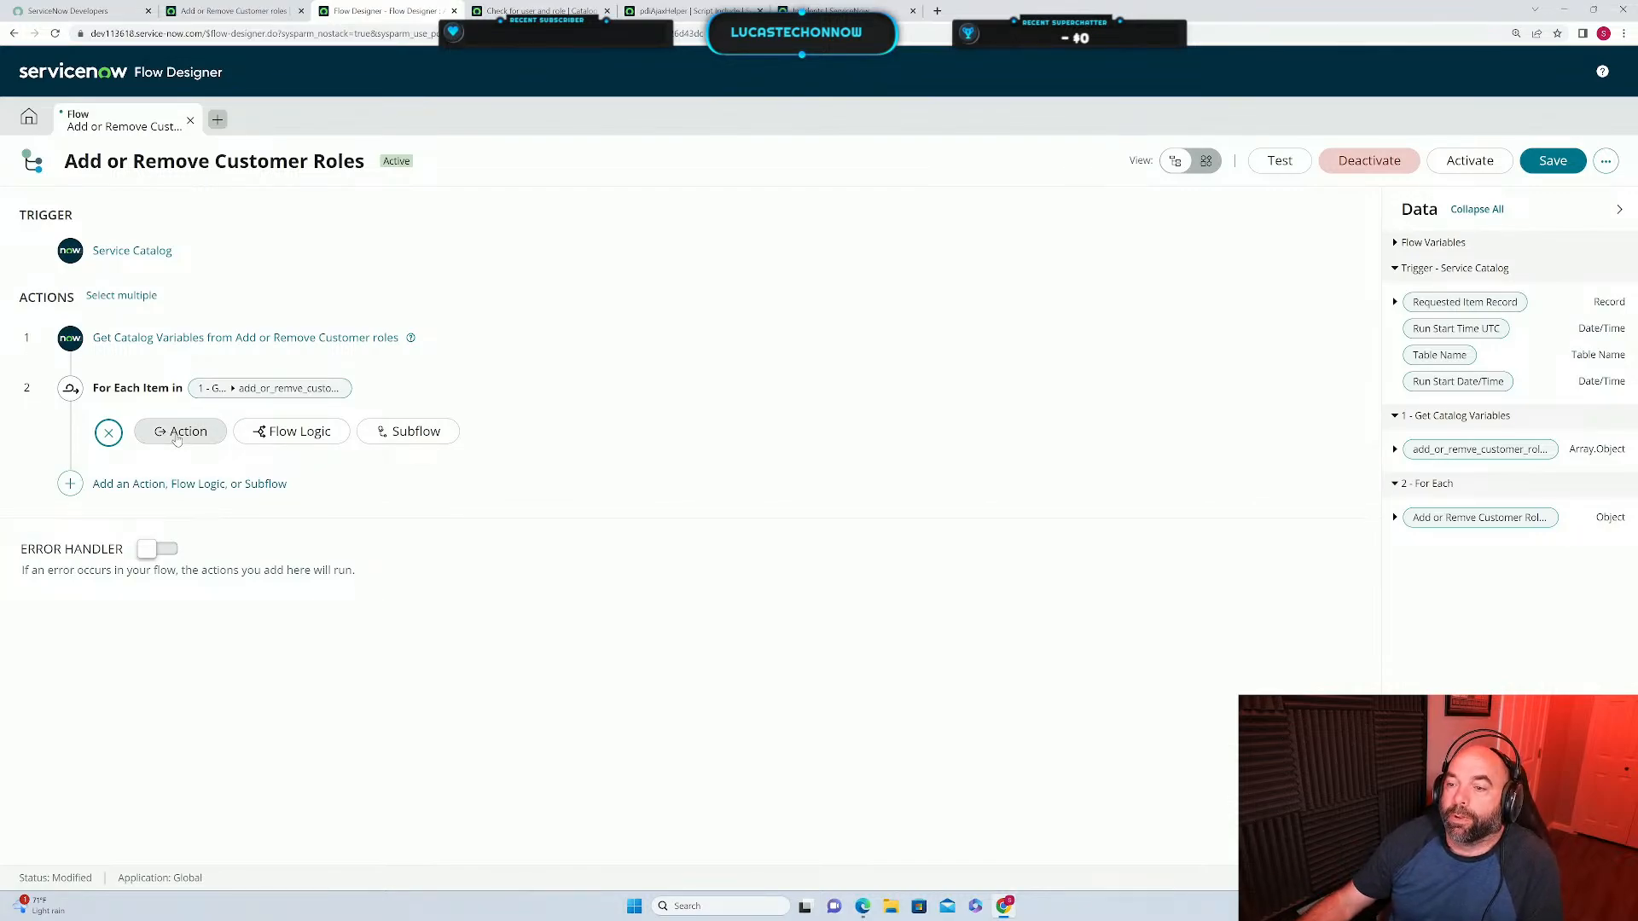
Add a Look Up Record step inside the loop on the User [sys_user] table.
left_click(210, 442)
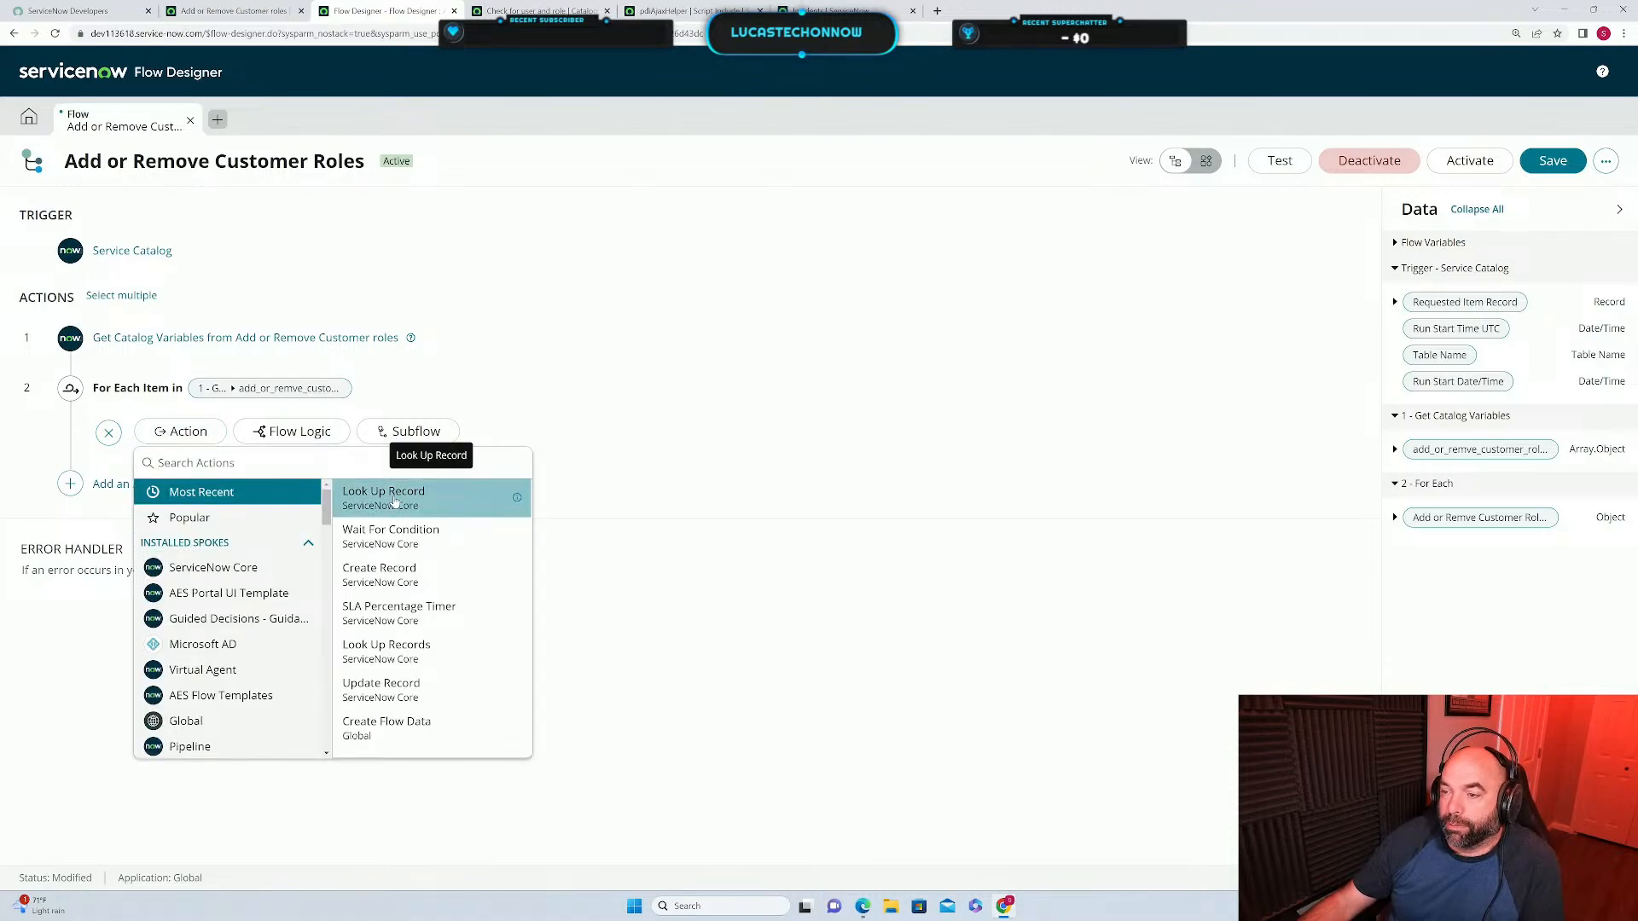
left_click(394, 498)
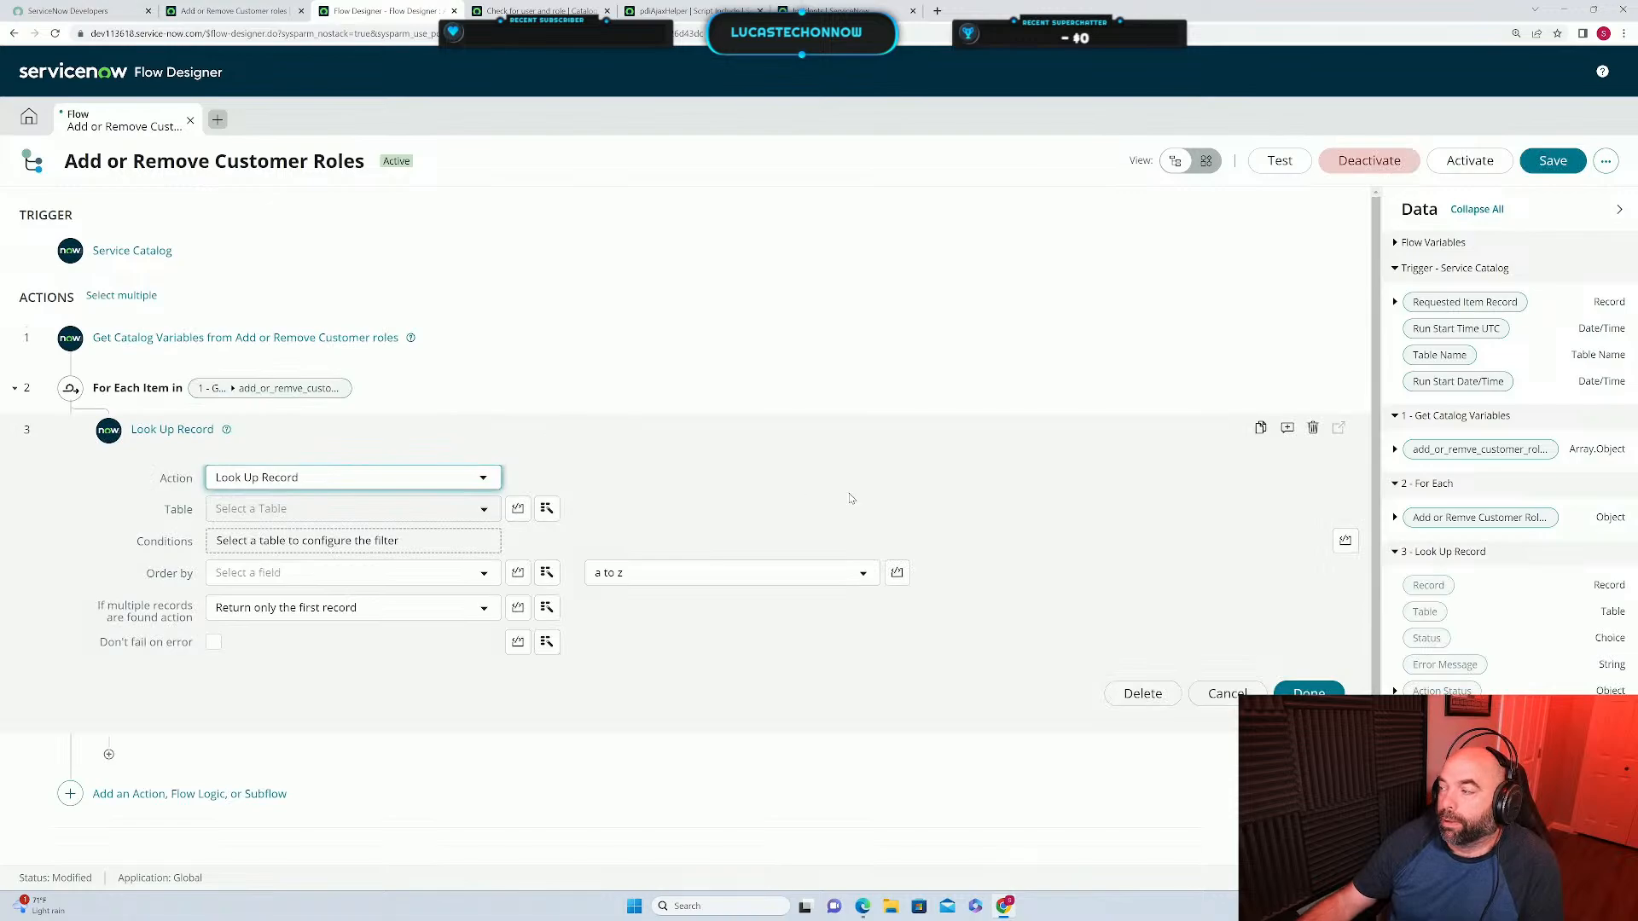
left_click(410, 512)
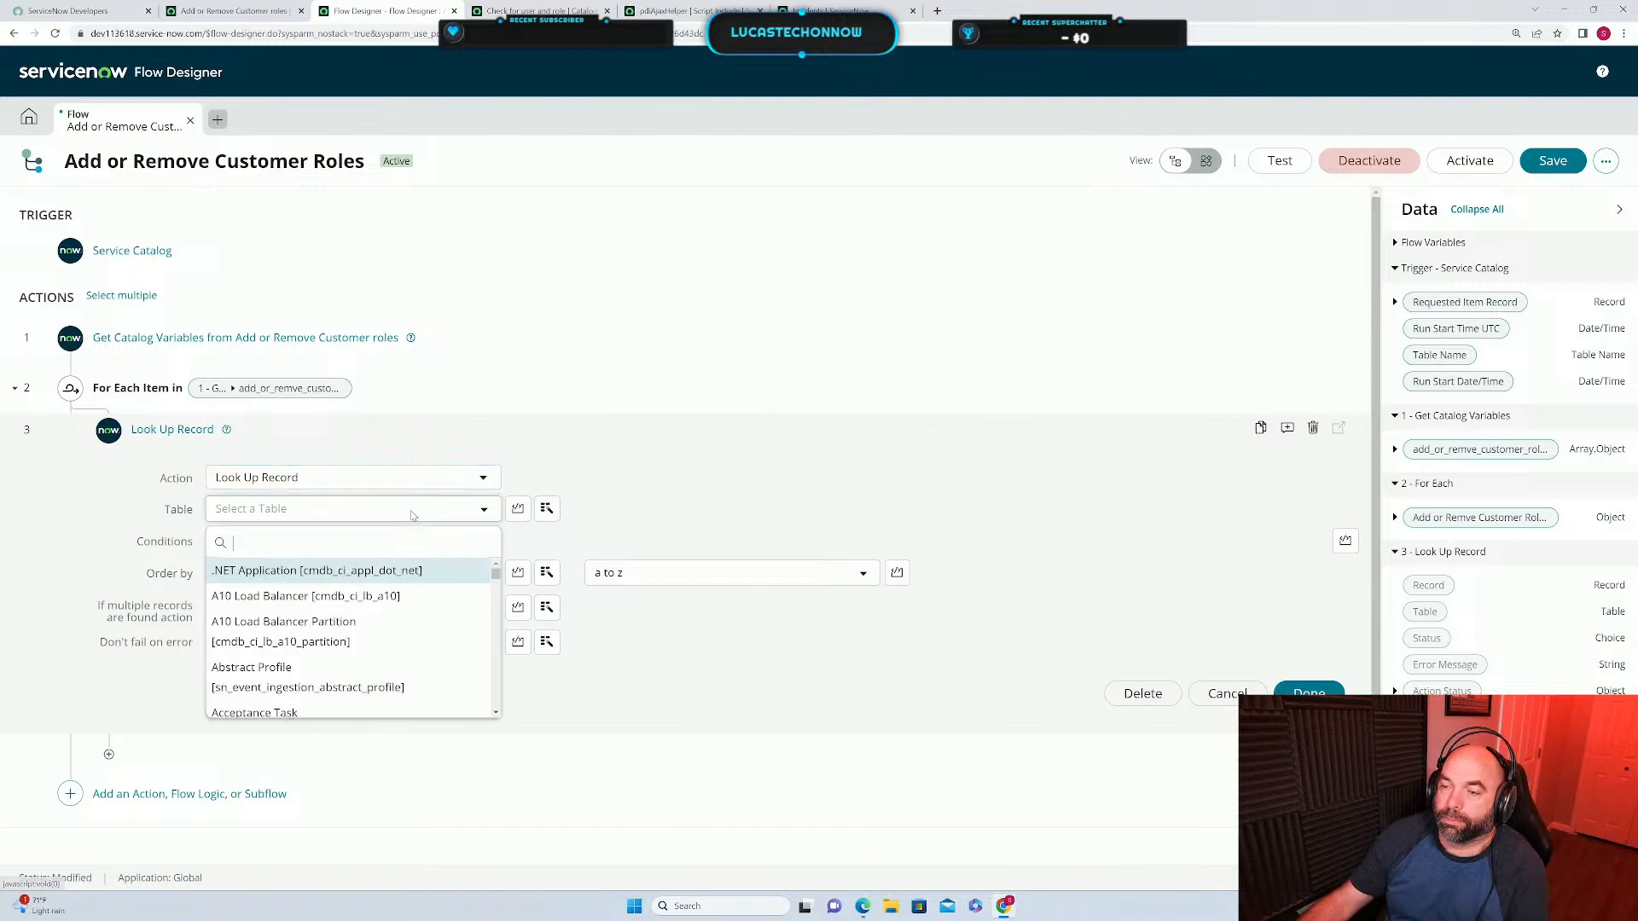
type("sys")
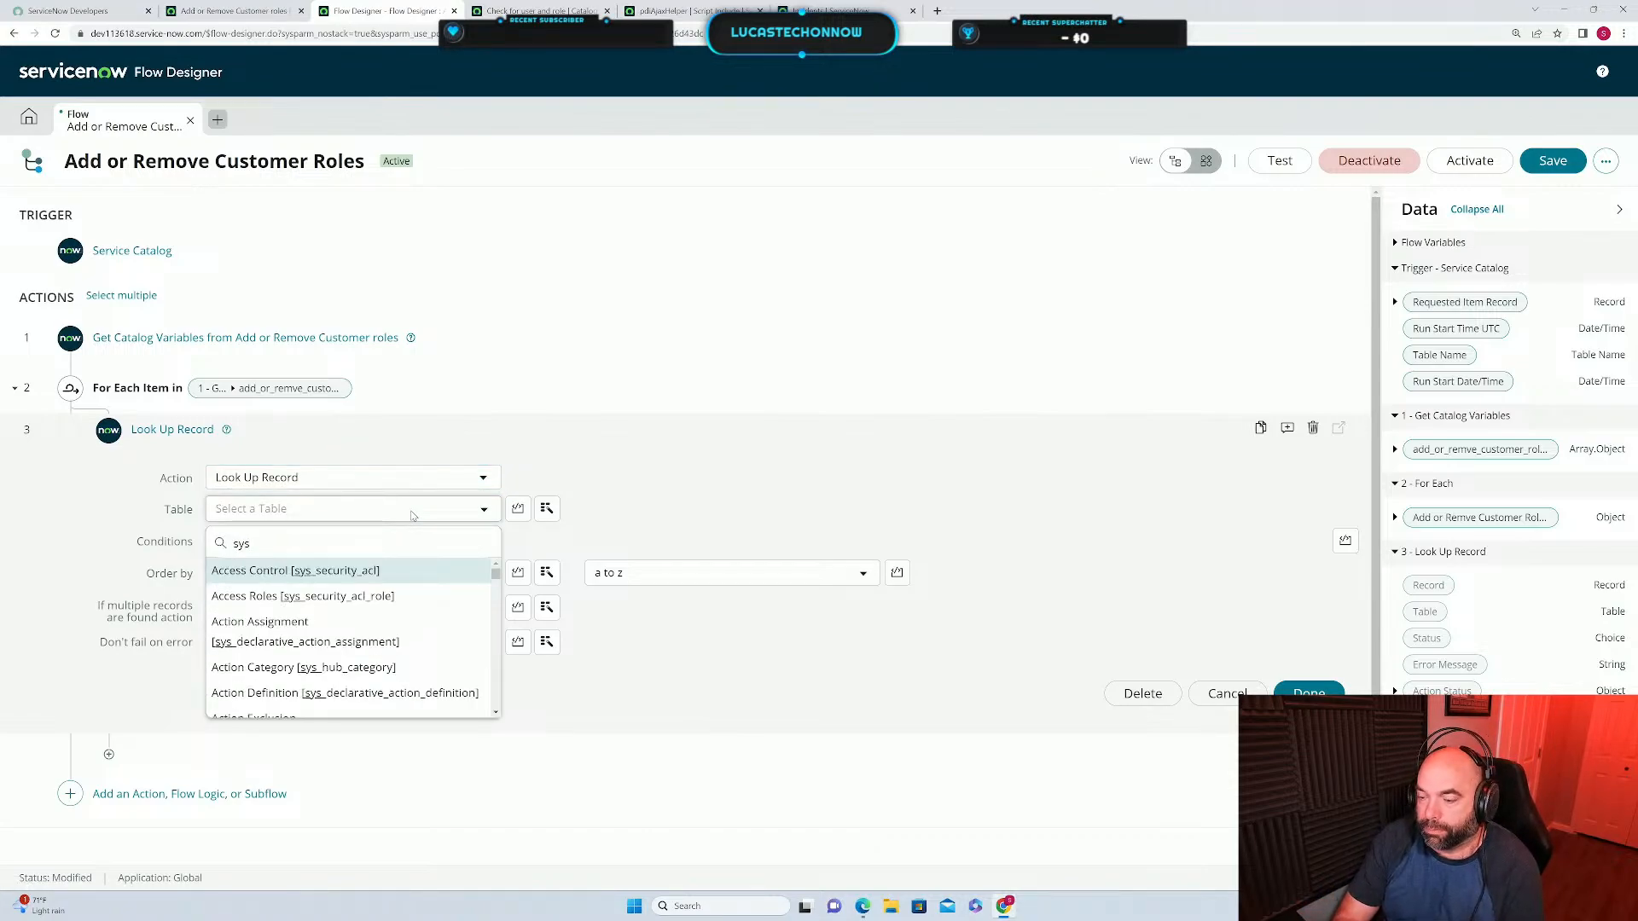
type("_user")
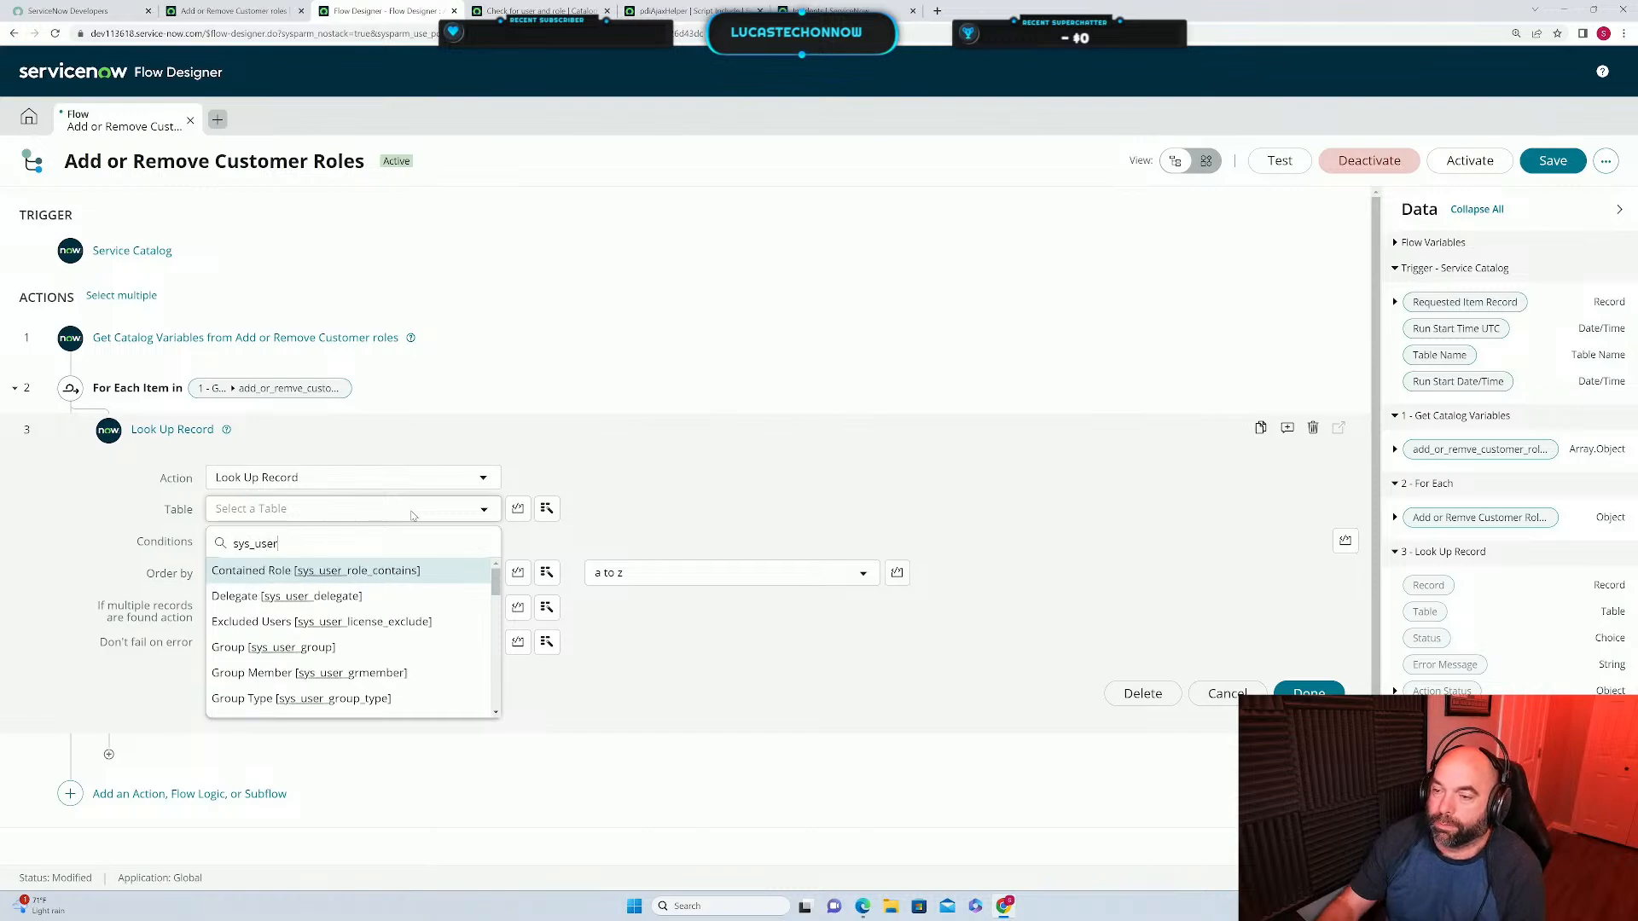
scroll(453, 650, "down", 5)
scroll(453, 650, "down", 3)
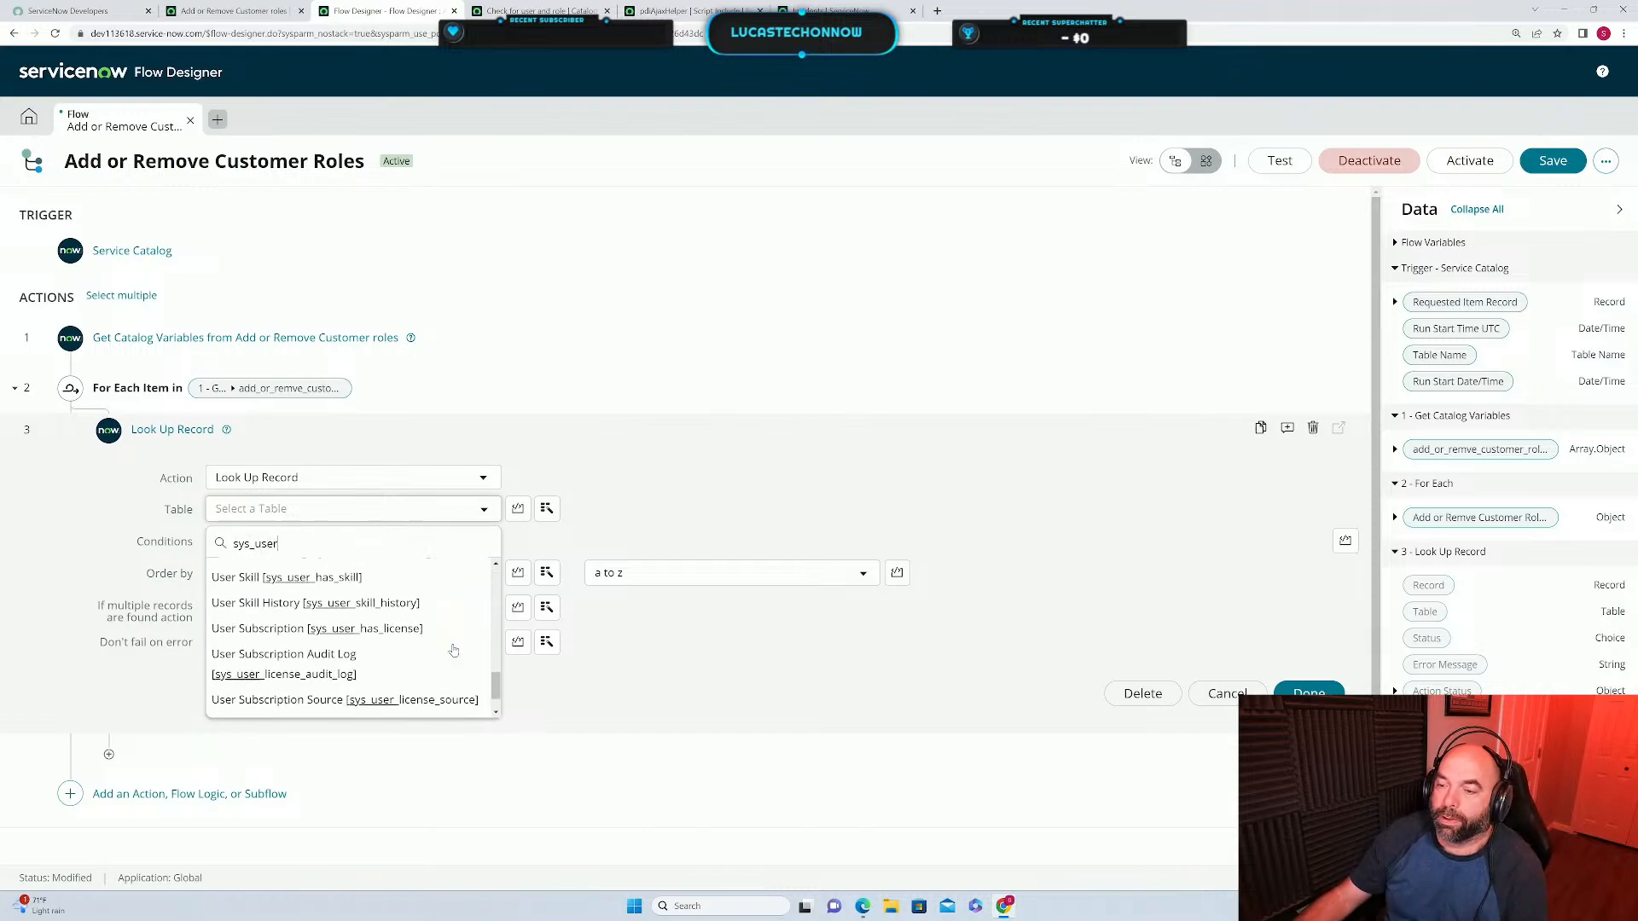
scroll(451, 647, "up", 3)
scroll(447, 644, "down", 4)
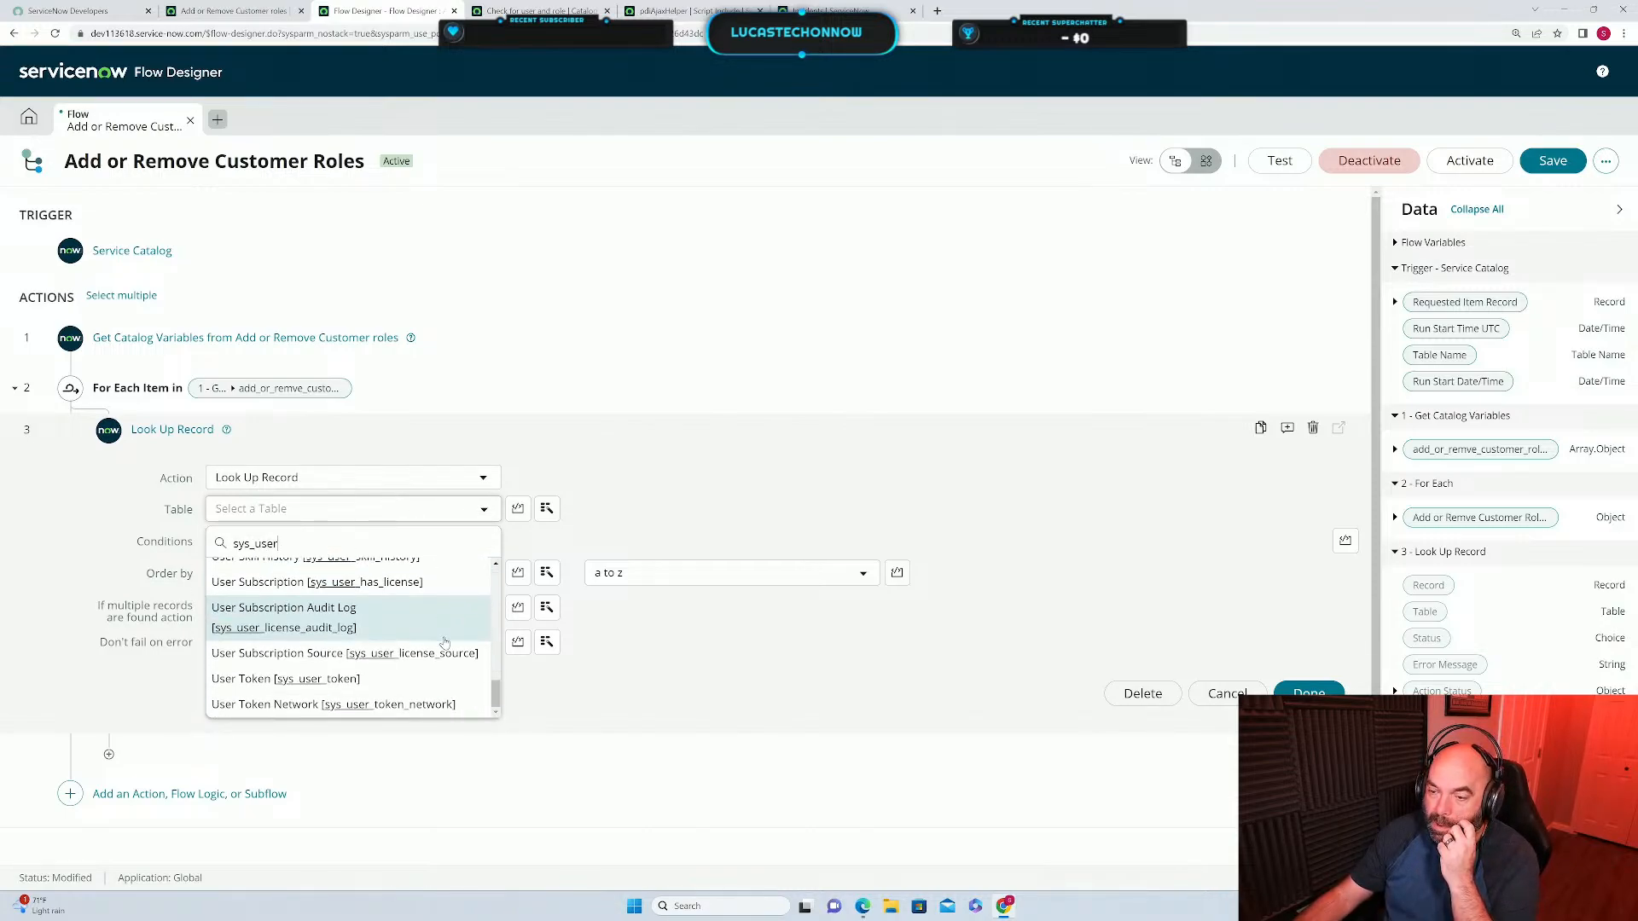
scroll(444, 641, "up", 3)
scroll(445, 642, "up", 2)
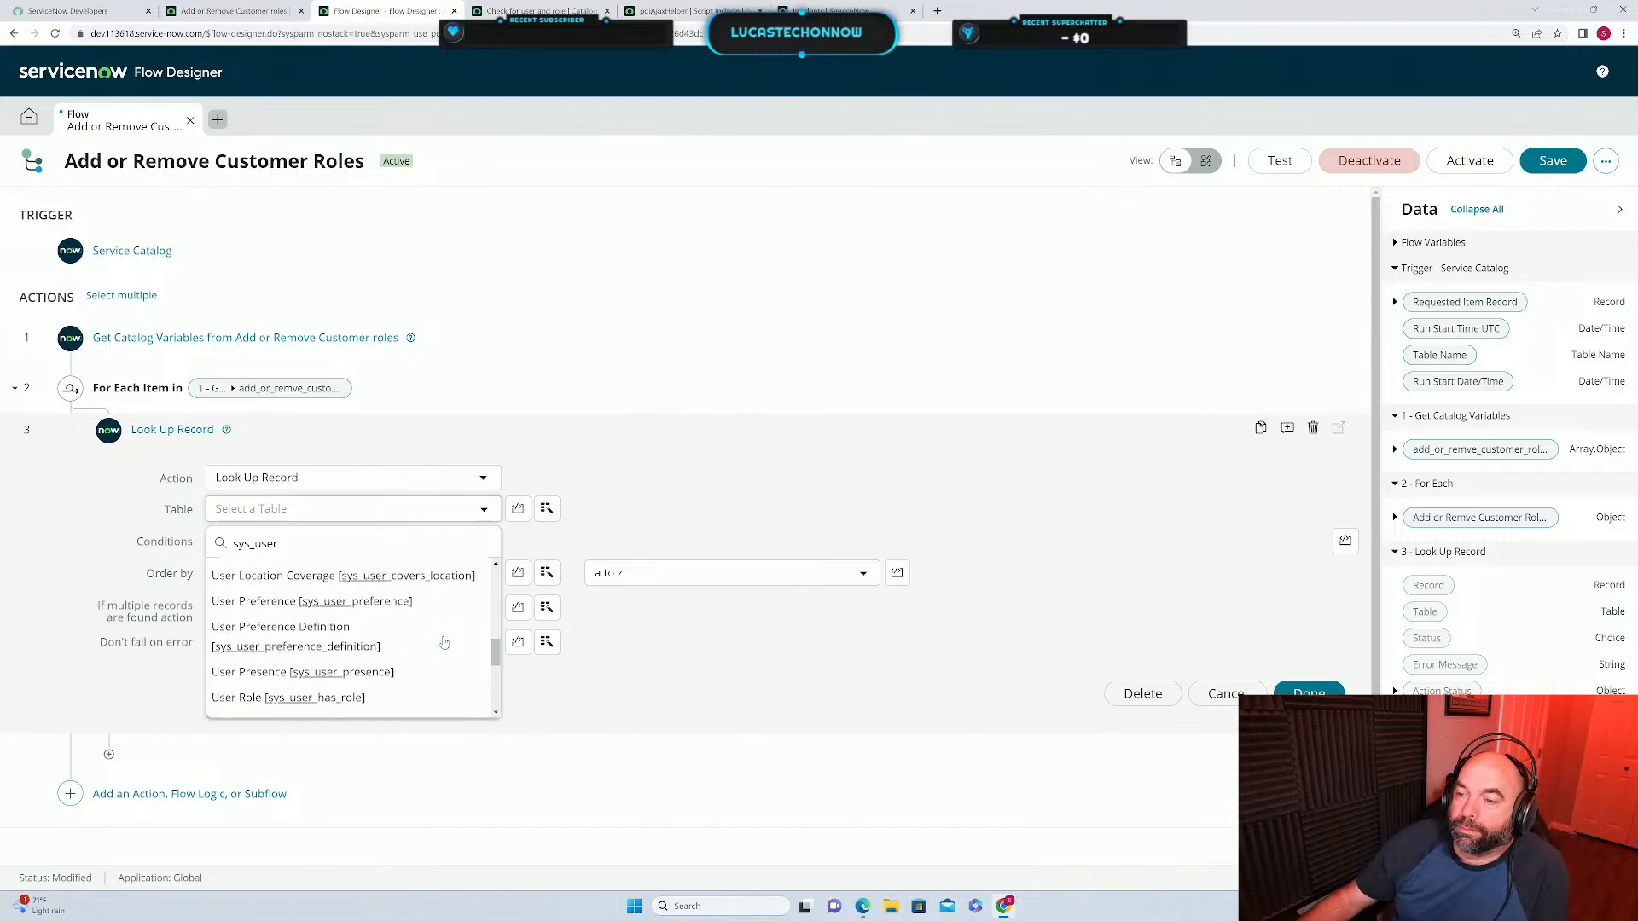
scroll(444, 641, "up", 4)
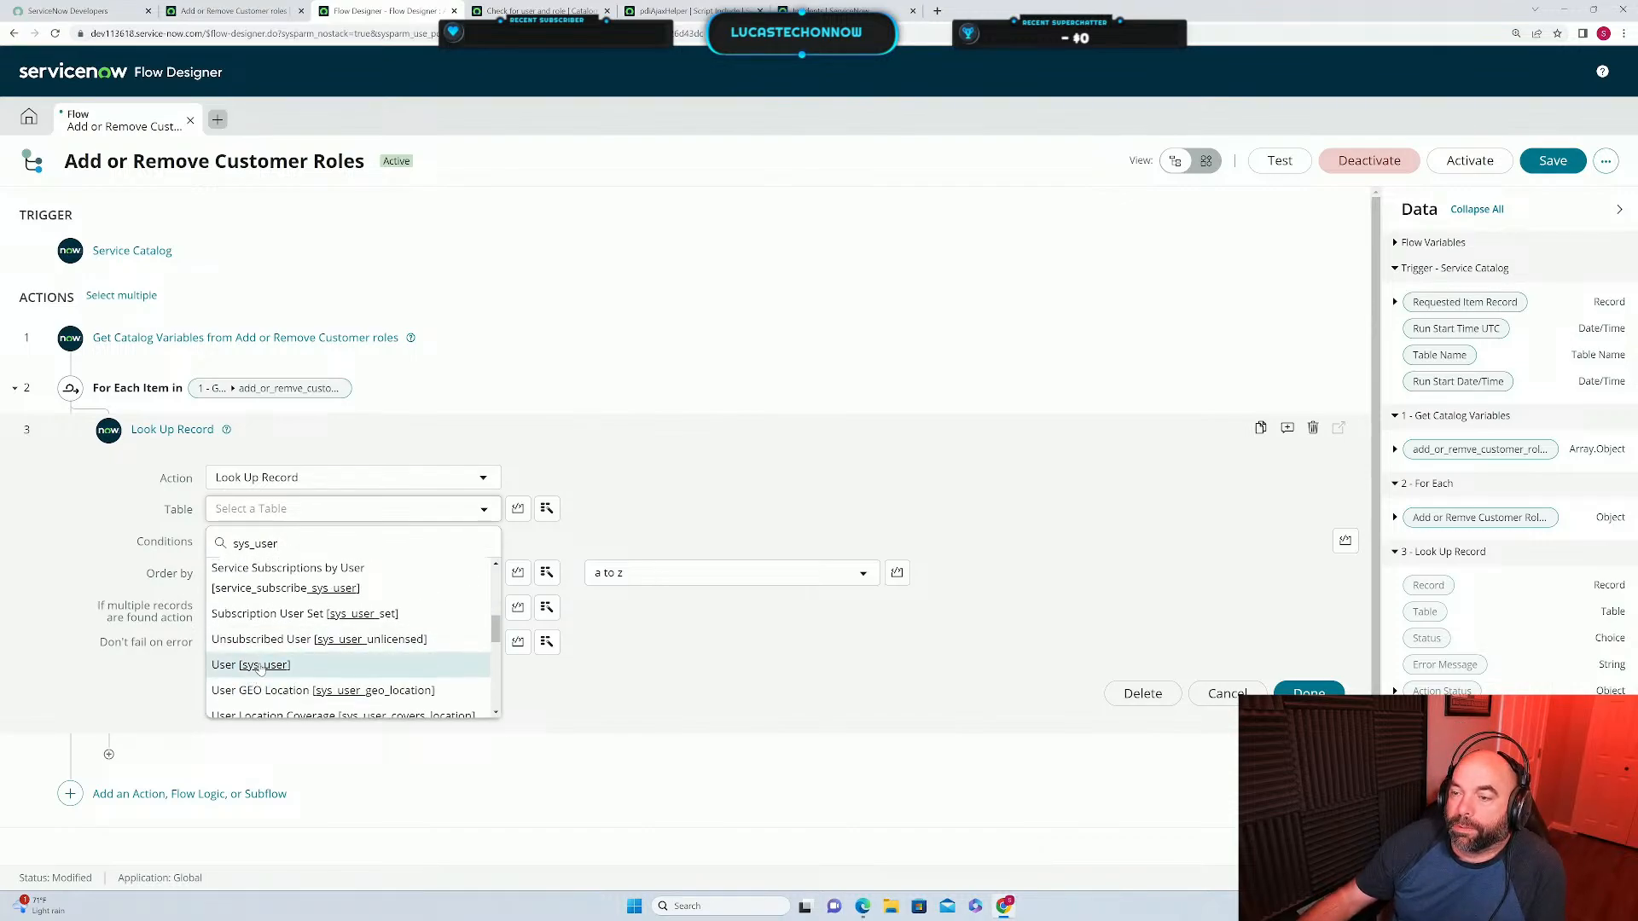
left_click(256, 668)
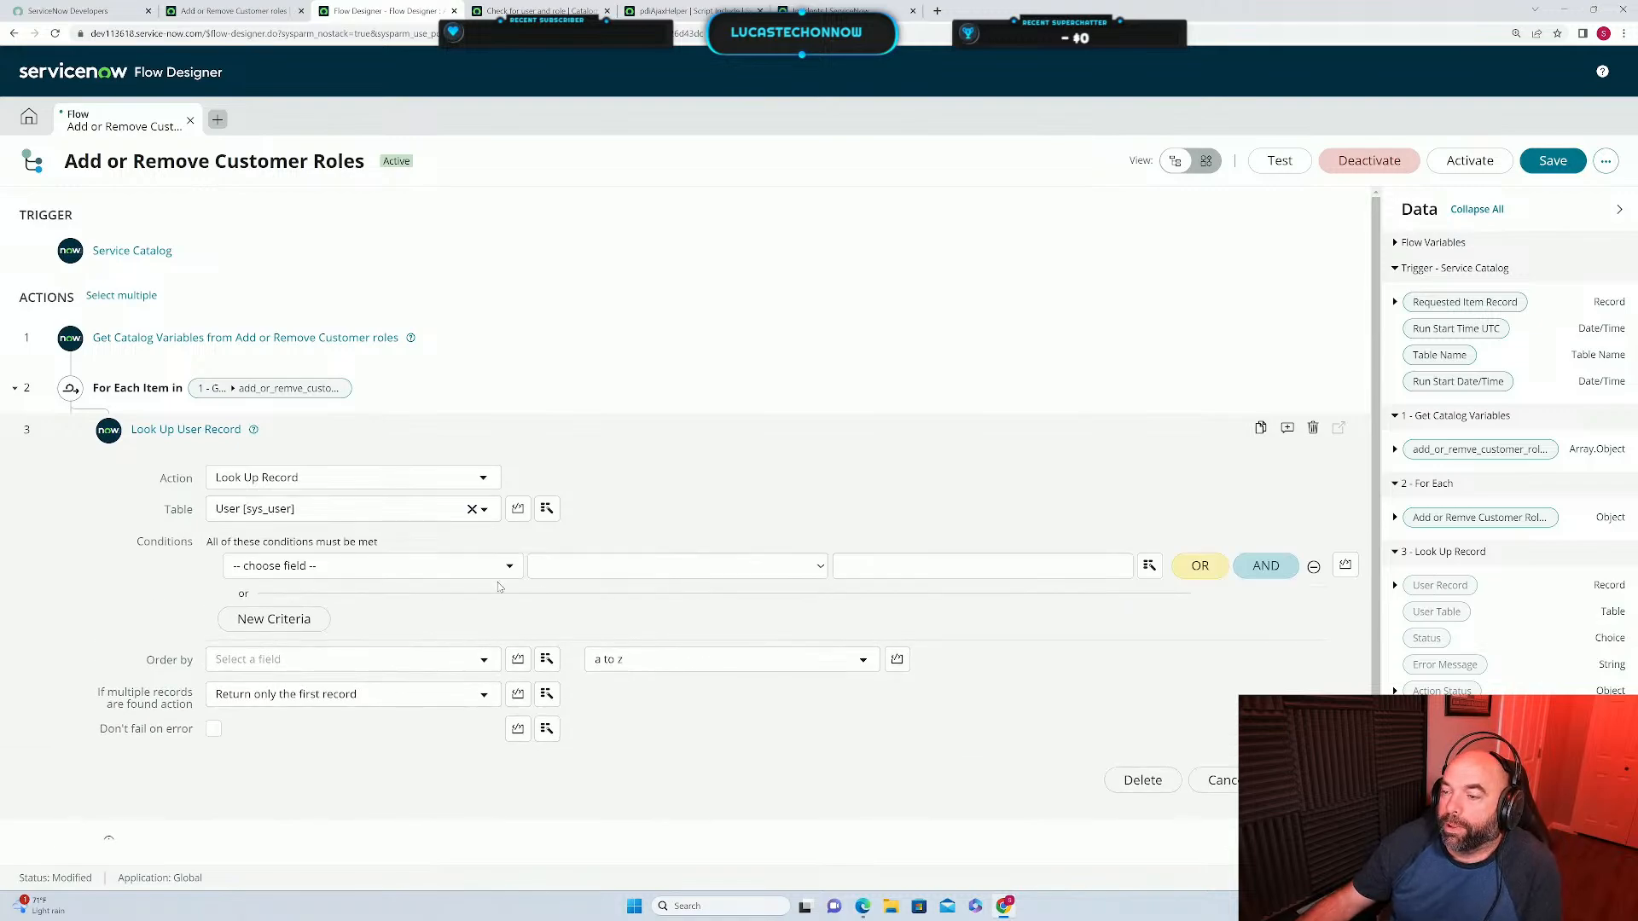
Set the lookup condition to Email is the current row's Email Address.
left_click(433, 566)
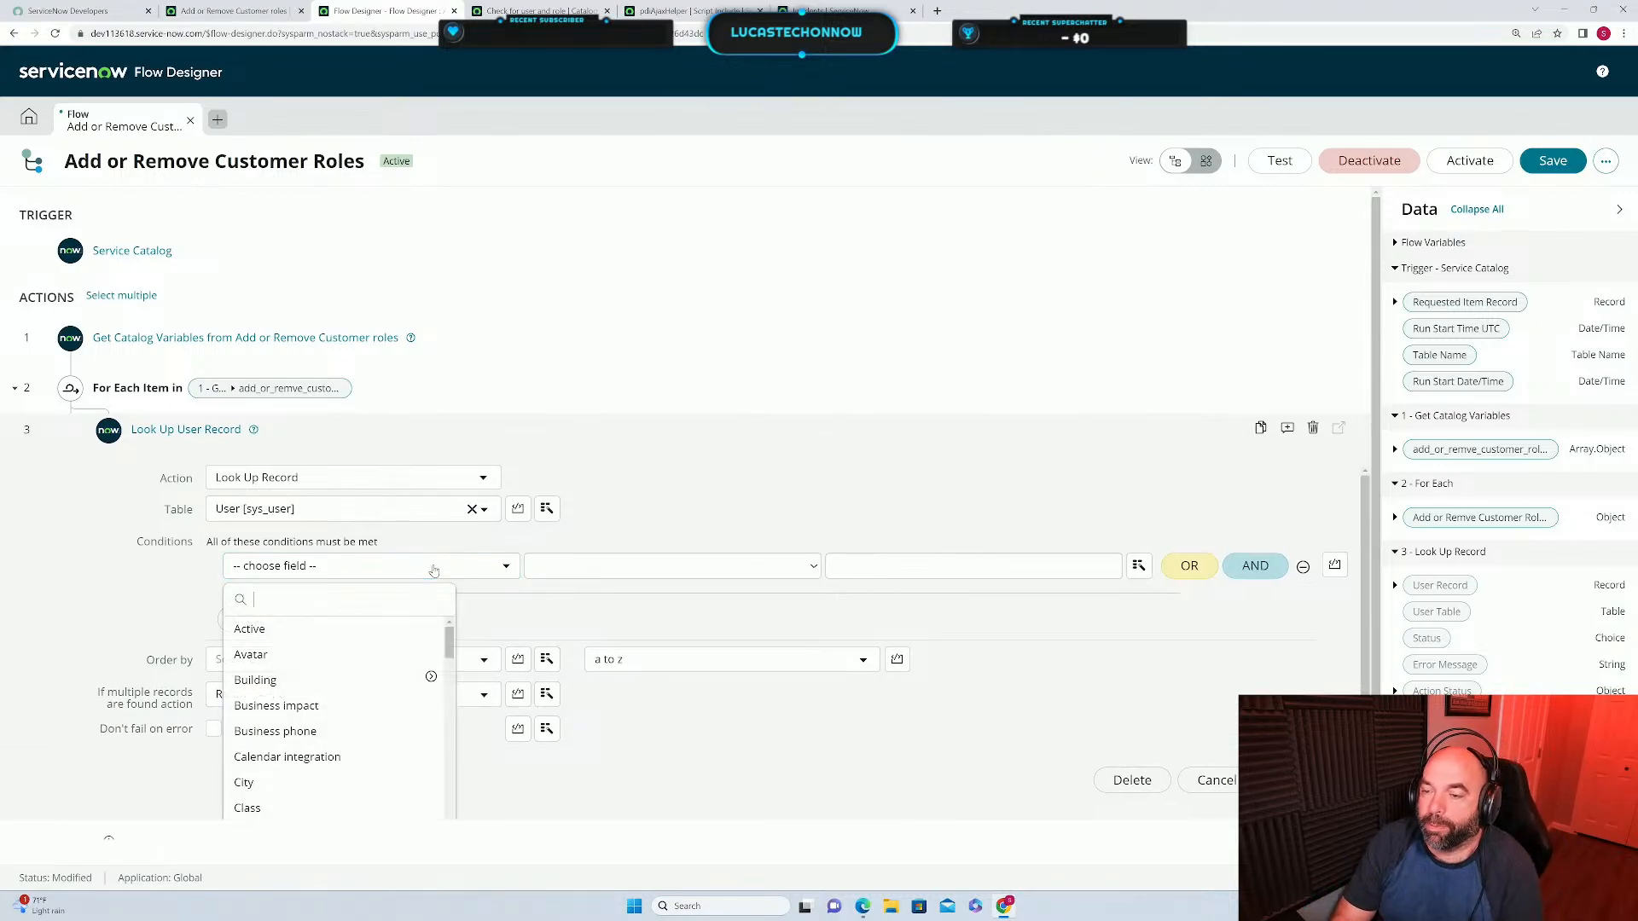
type("email")
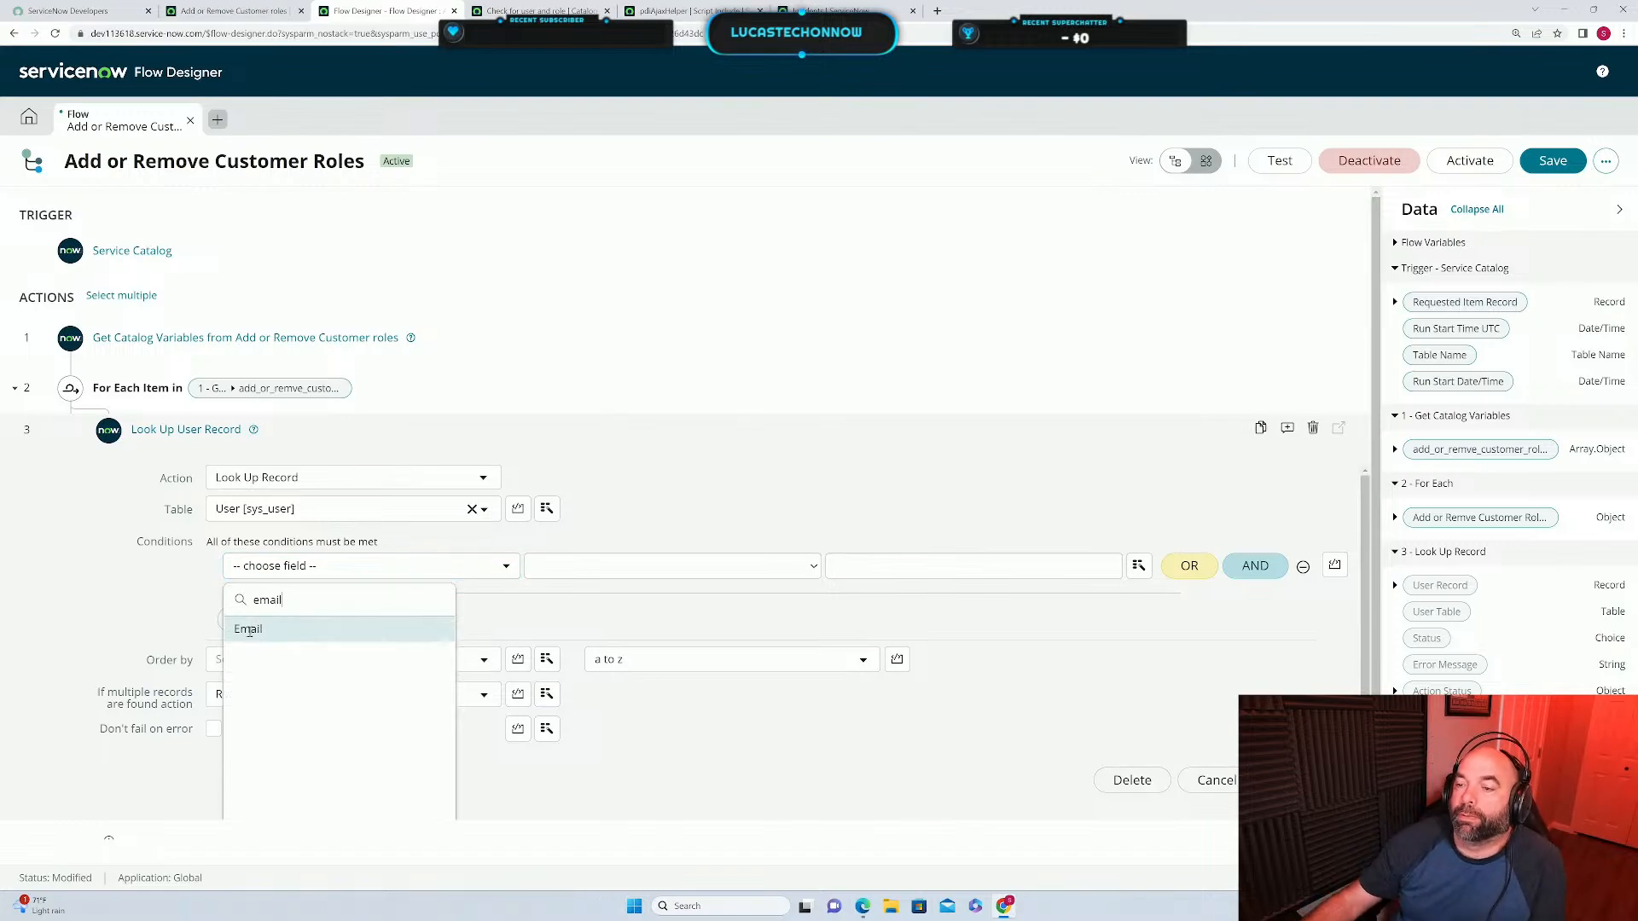
left_click(249, 630)
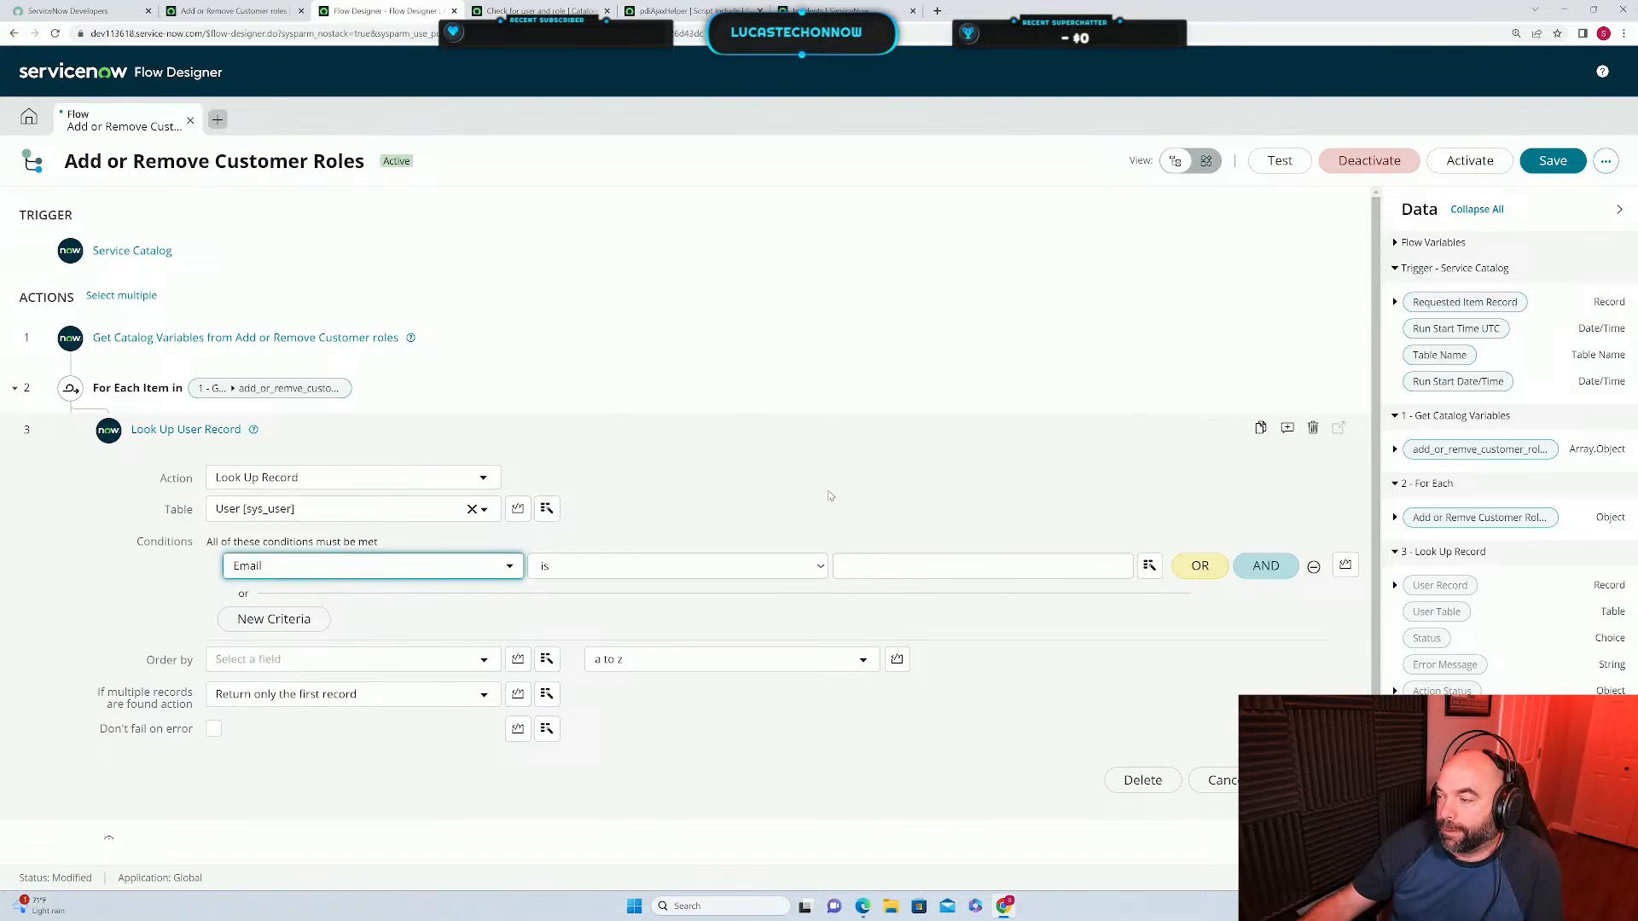
left_click(927, 573)
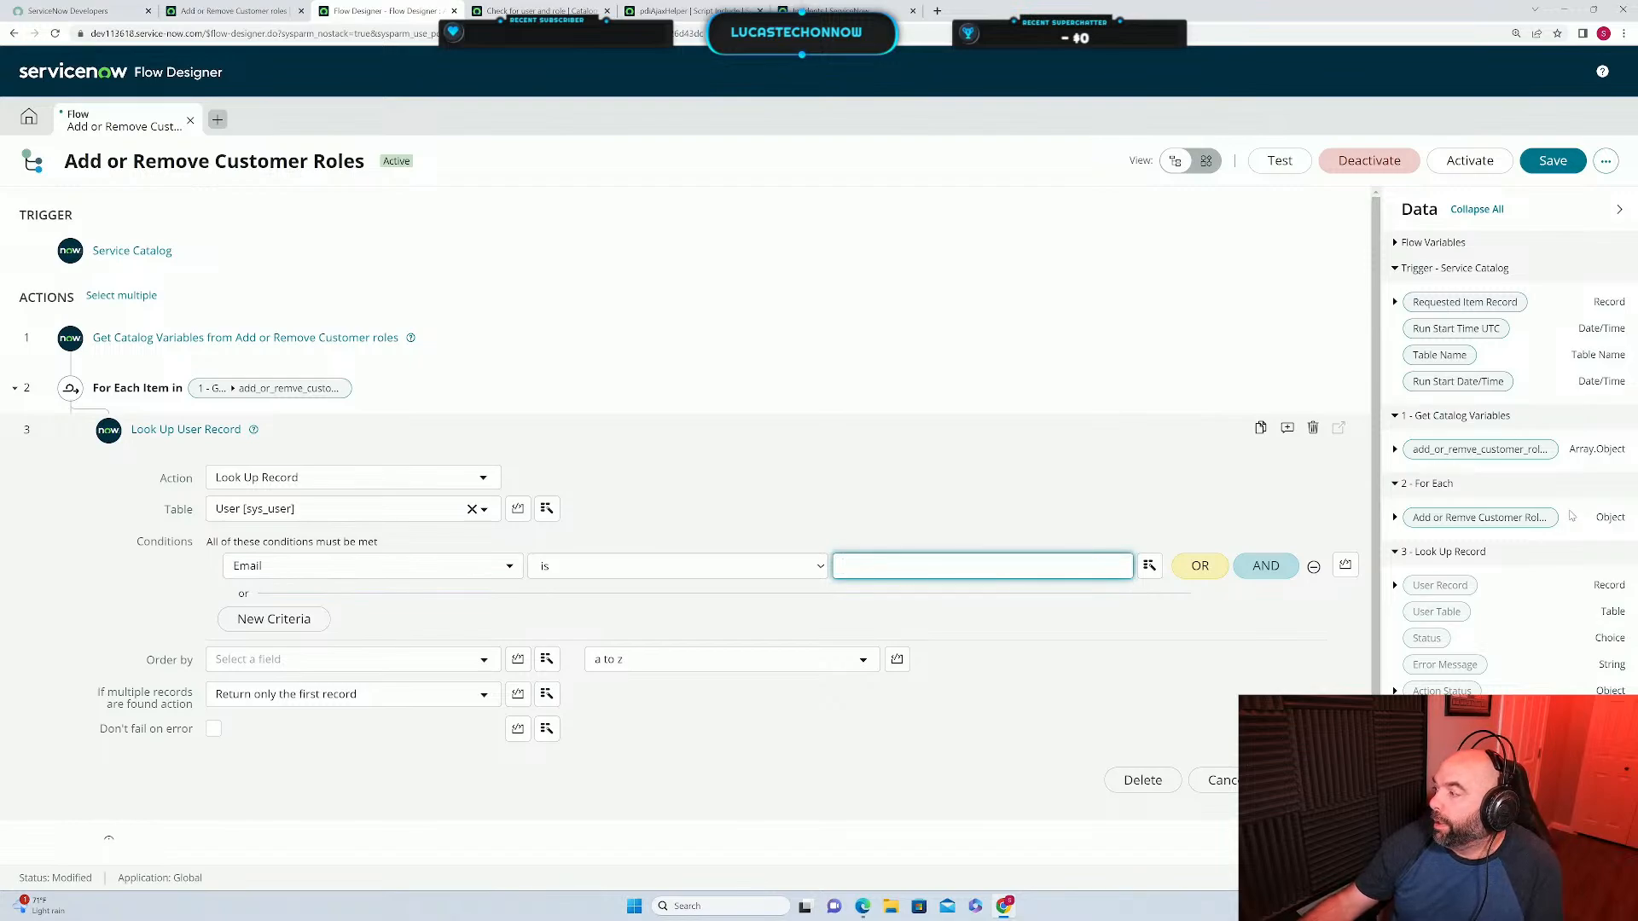
left_click(1394, 519)
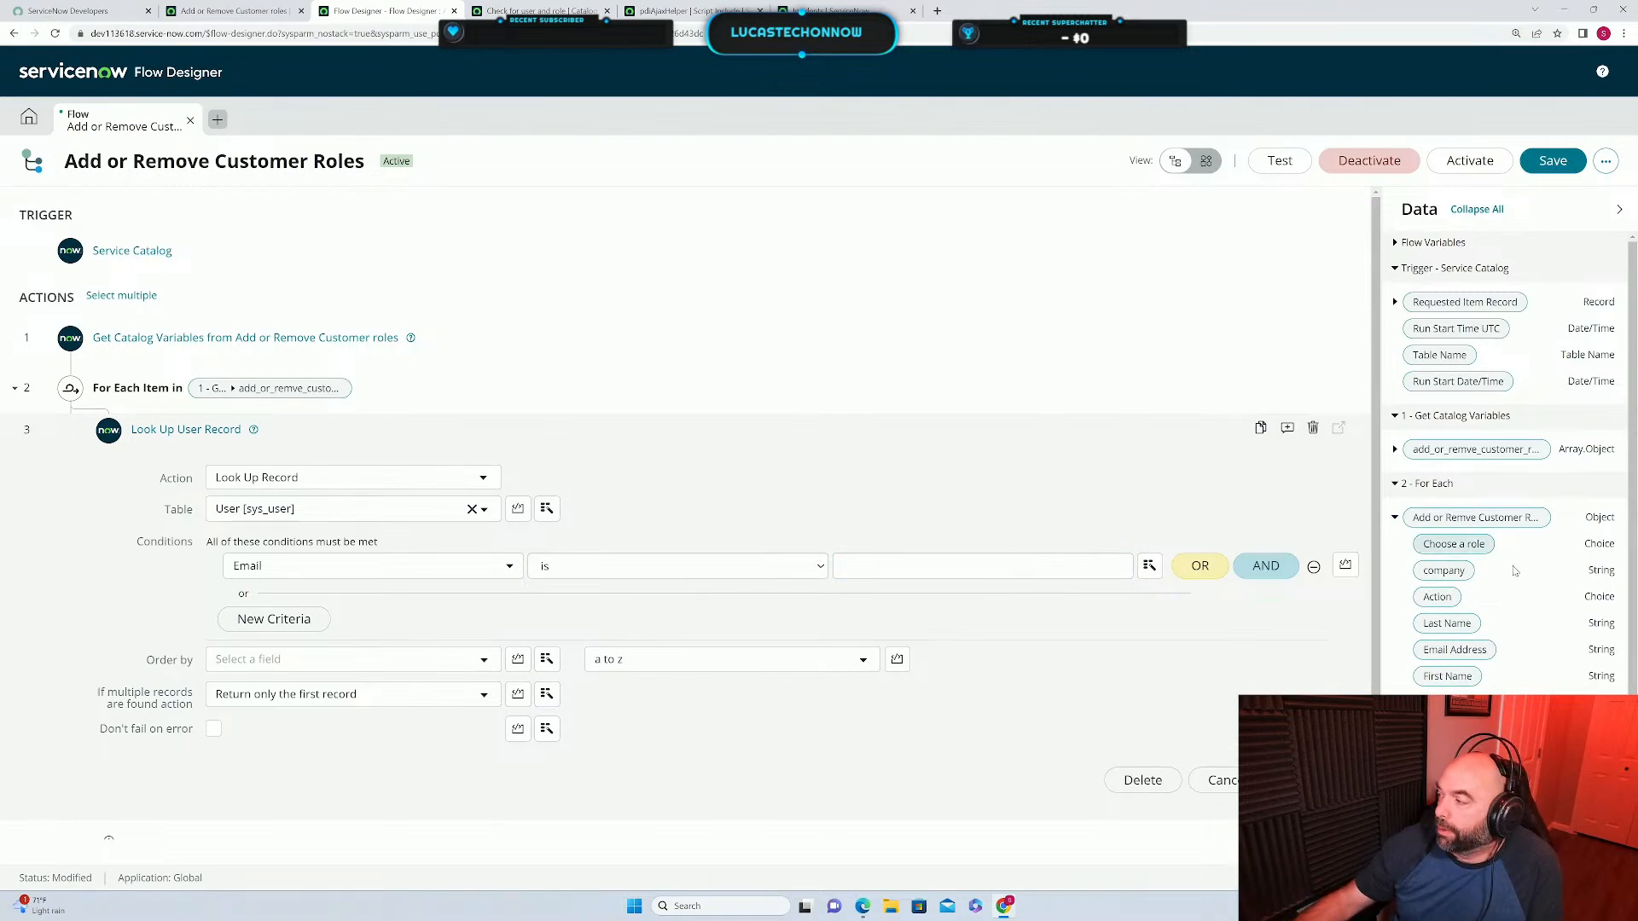
left_click_drag(1453, 650, 934, 576)
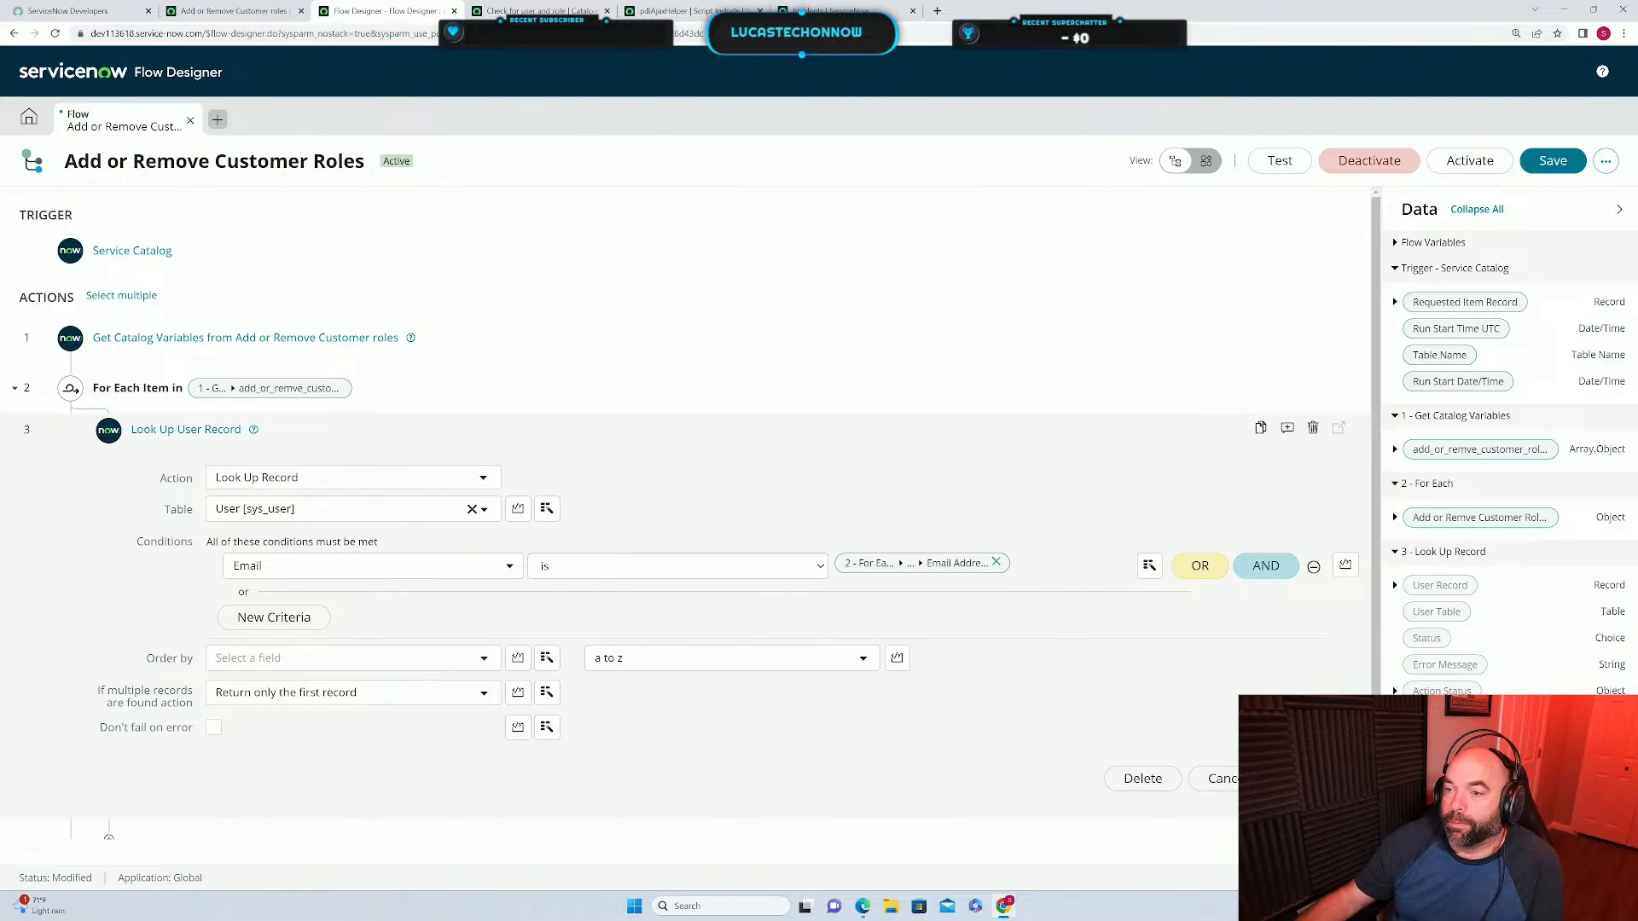
left_click(1309, 778)
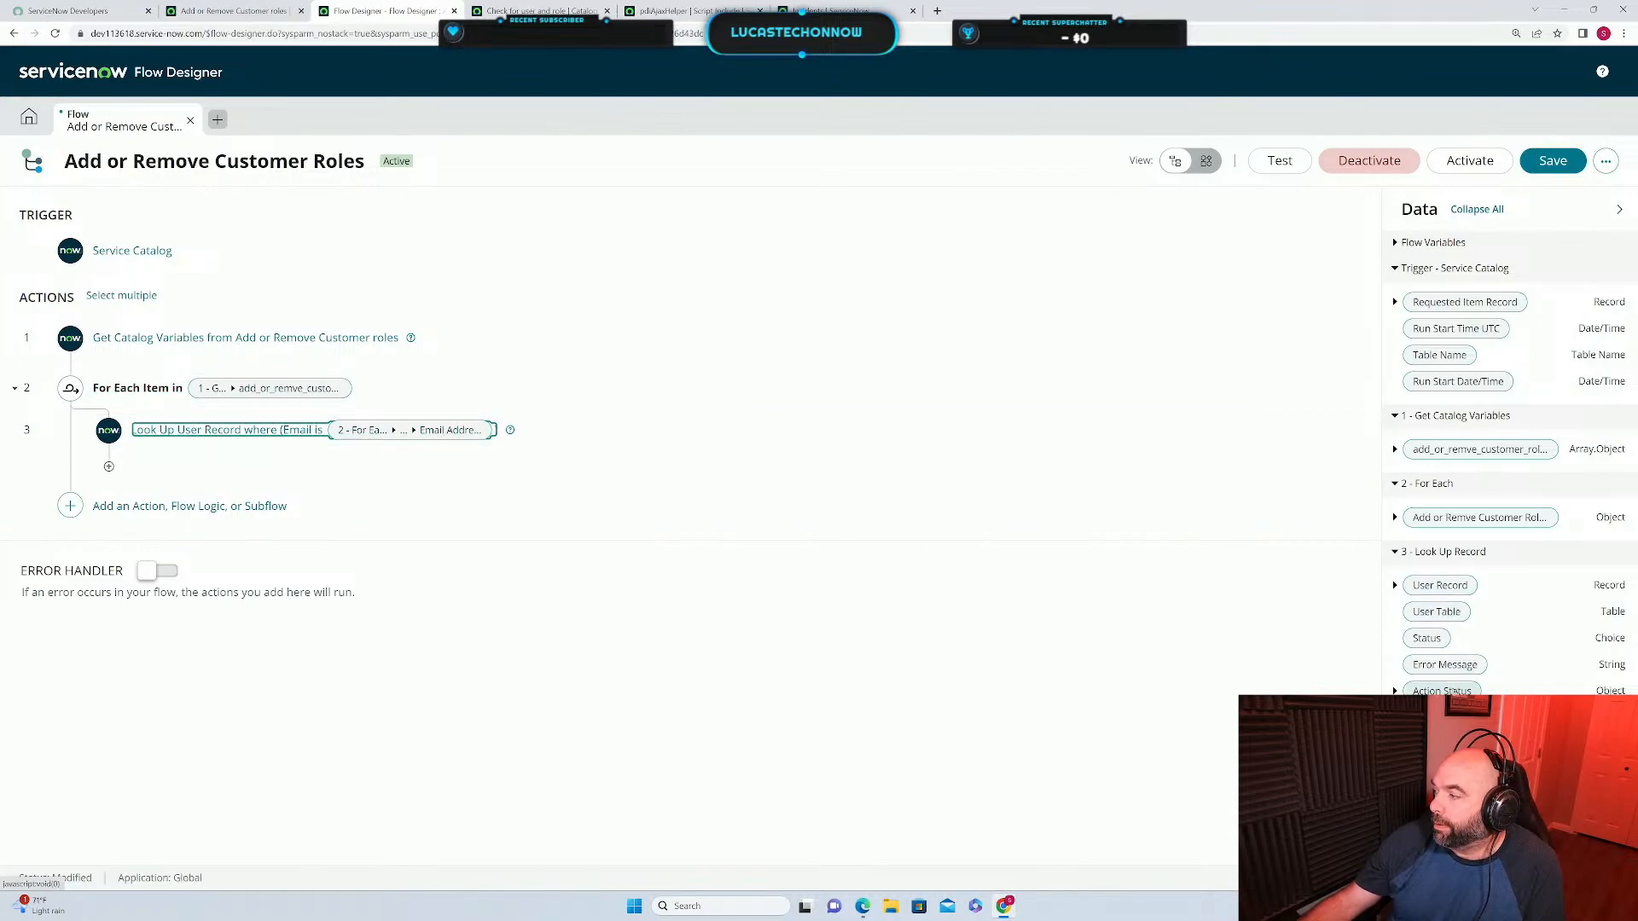
Bring up the action list for a new step after the Look Up User Record step.
left_click(1394, 586)
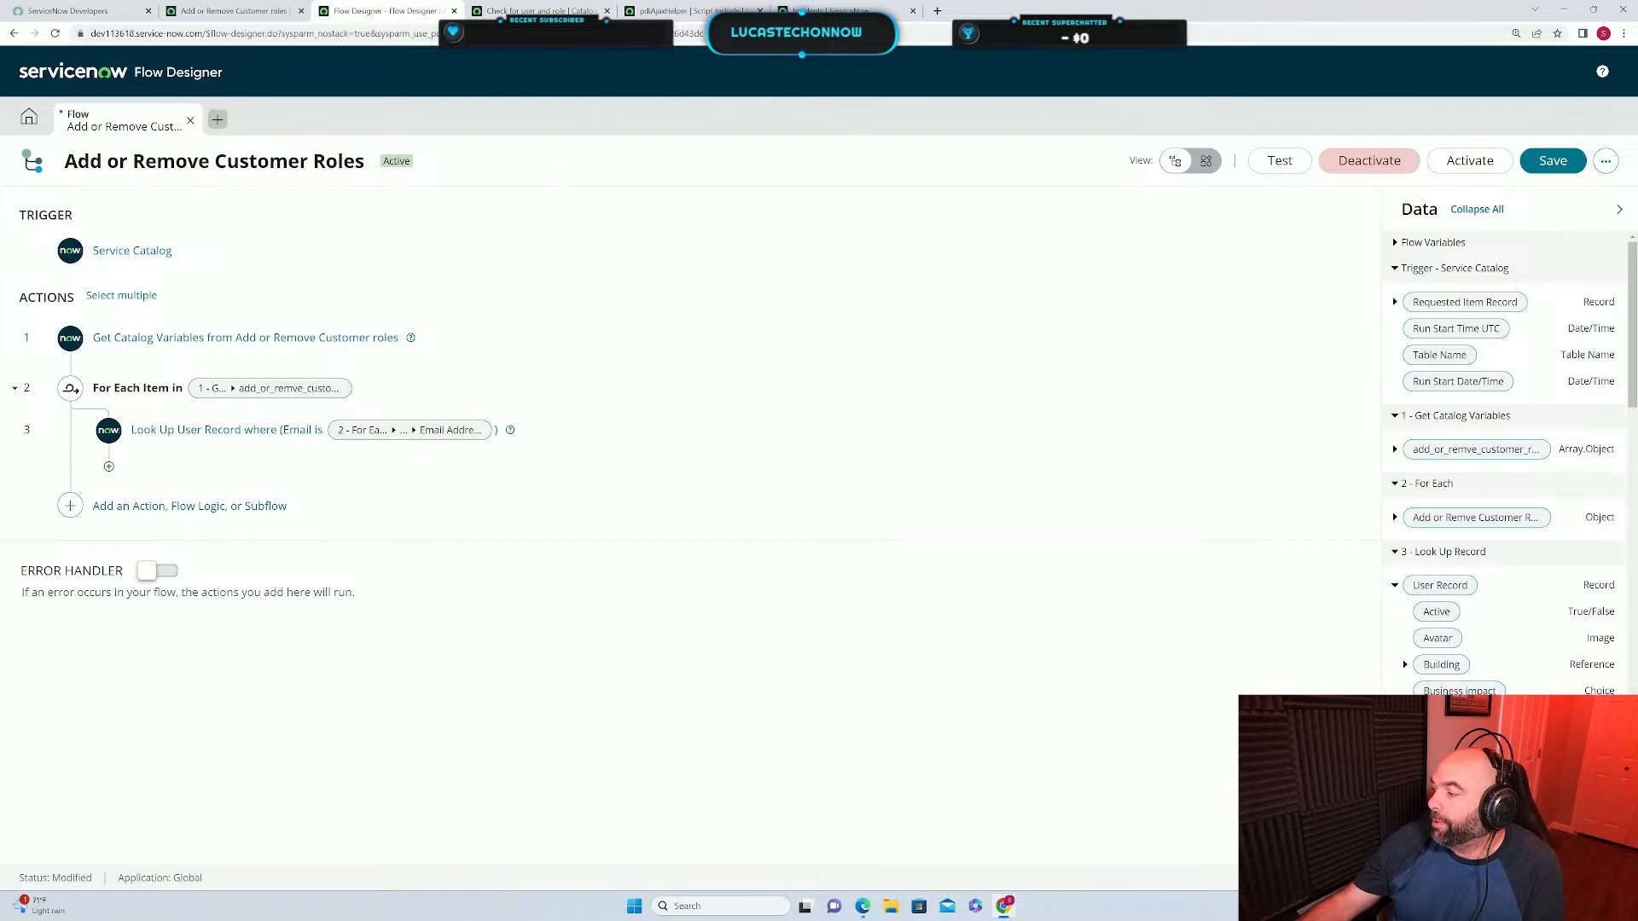
scroll(1505, 461, "down", 3)
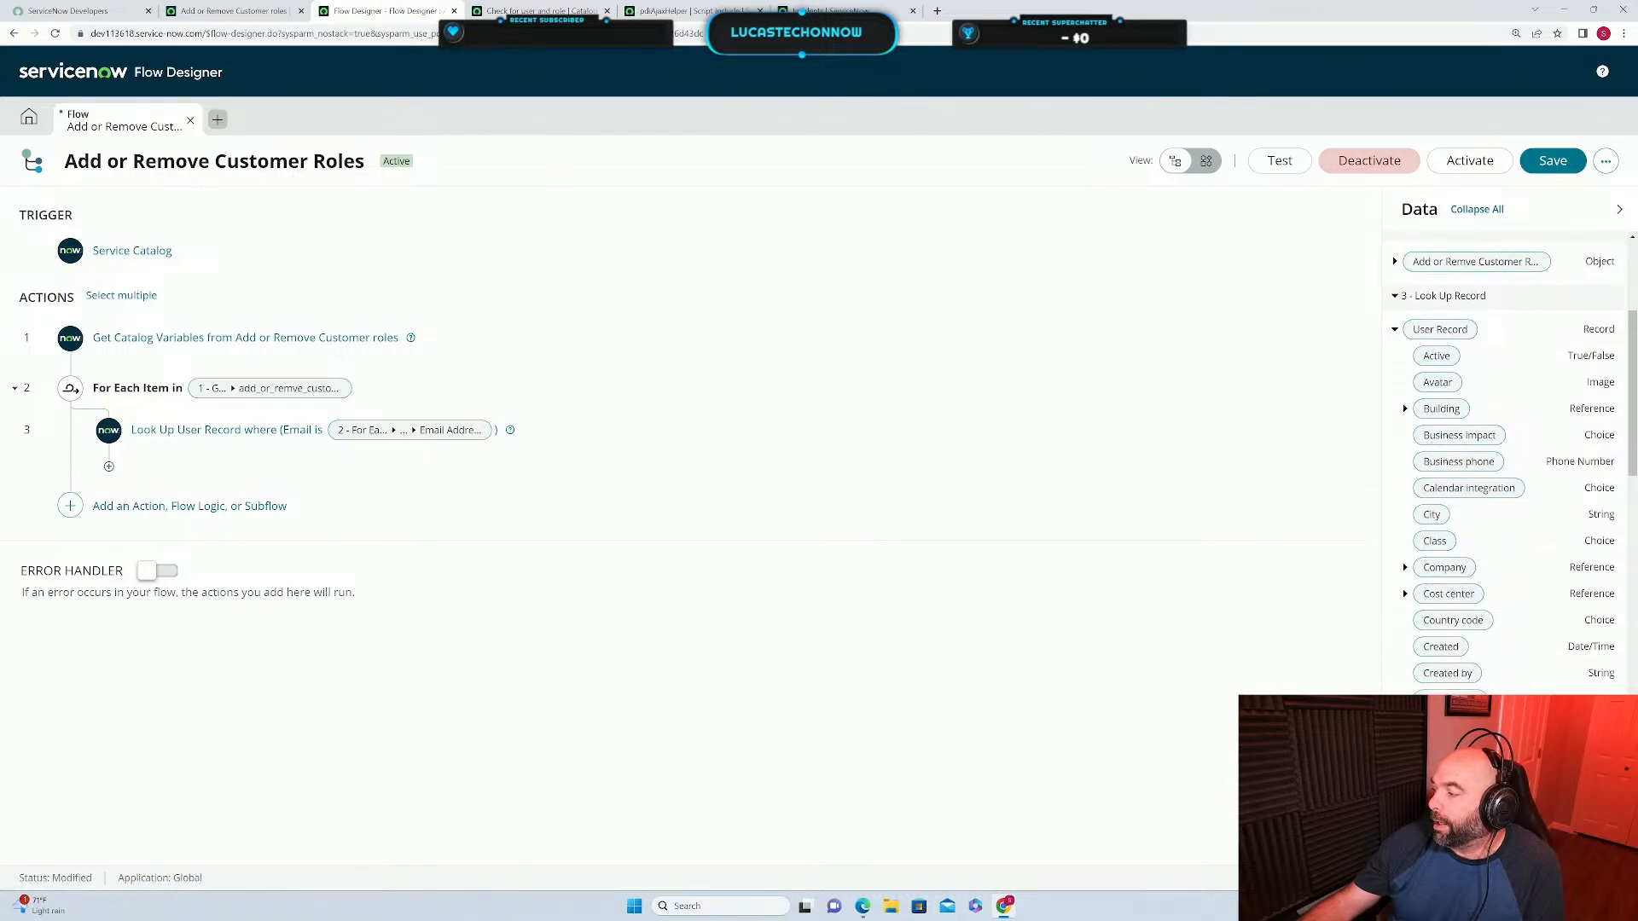
scroll(1506, 460, "down", 9)
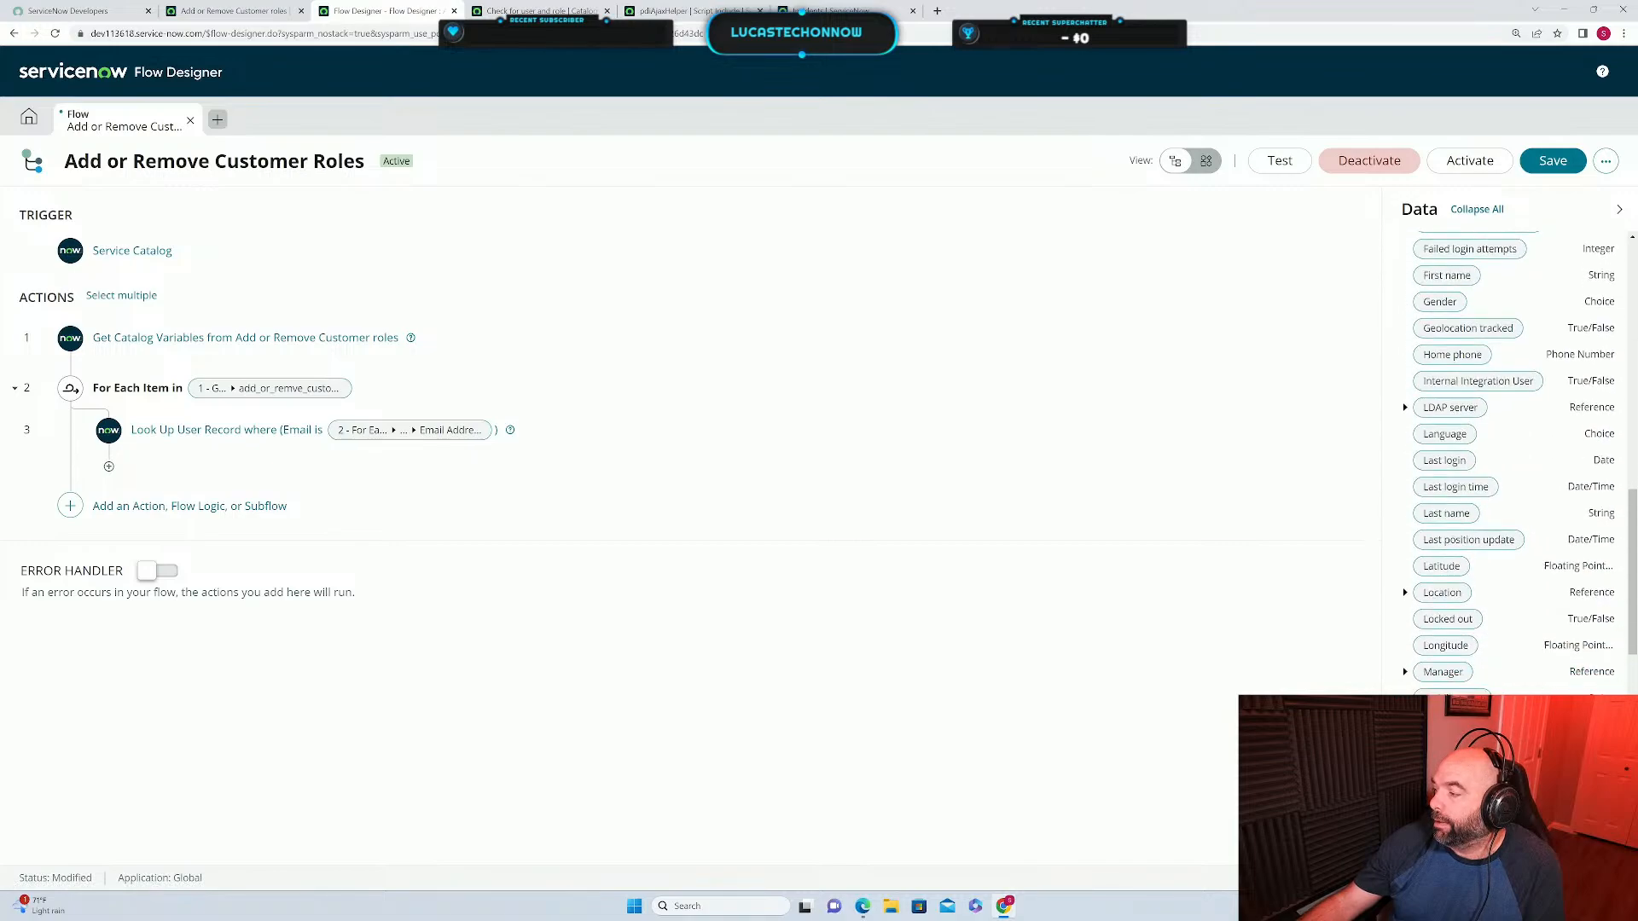
scroll(1506, 460, "down", 3)
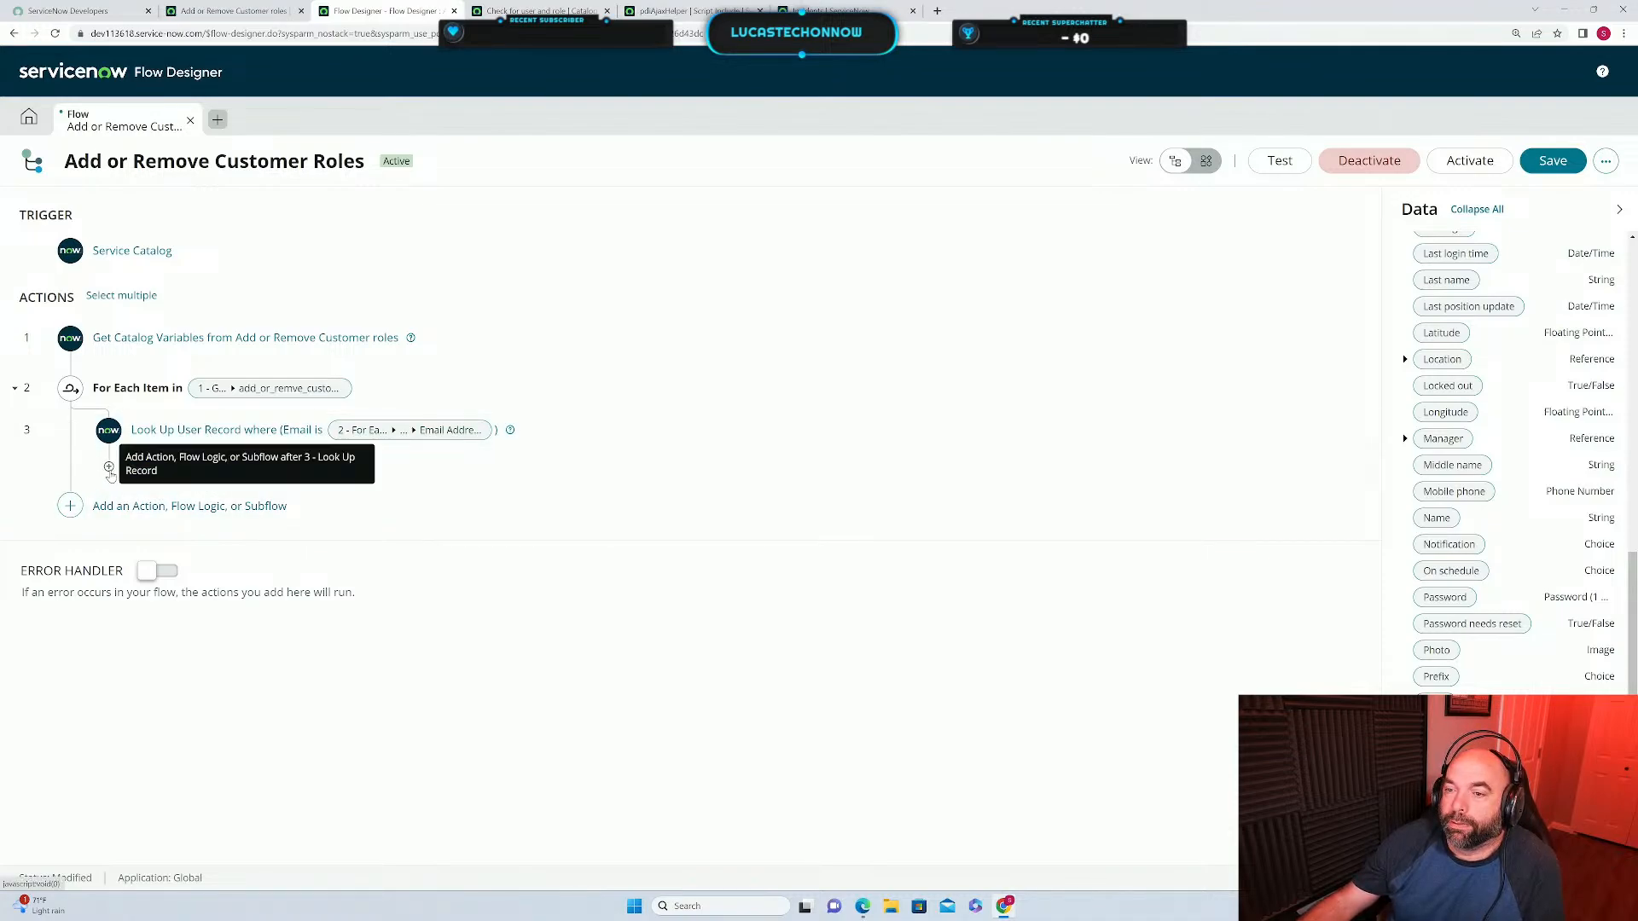
left_click(109, 469)
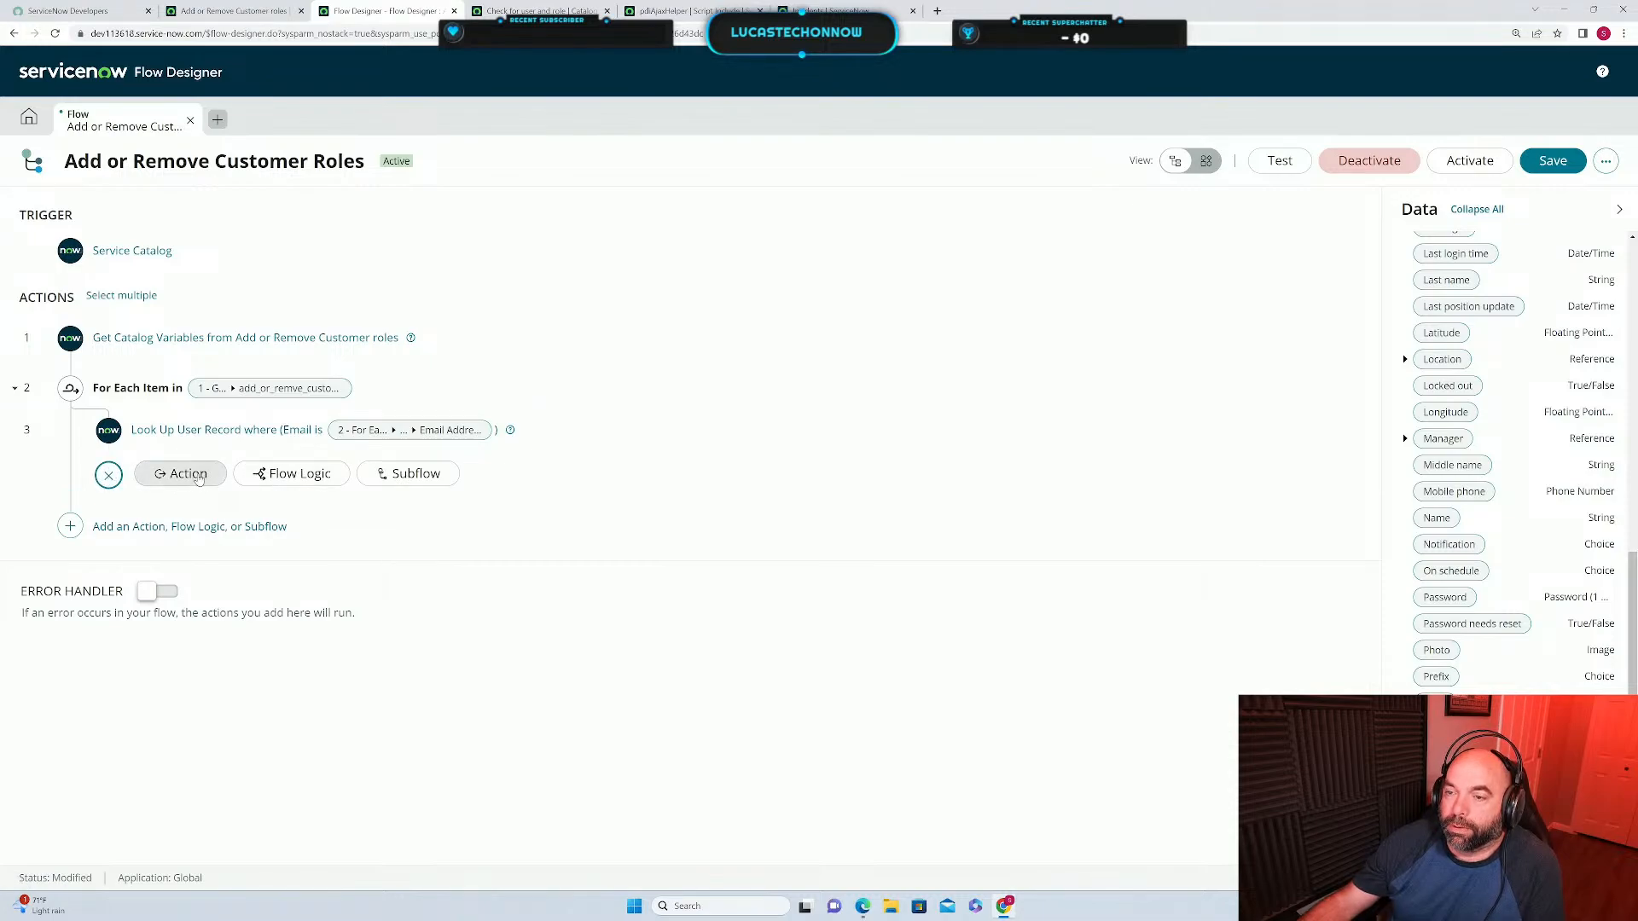
left_click(198, 478)
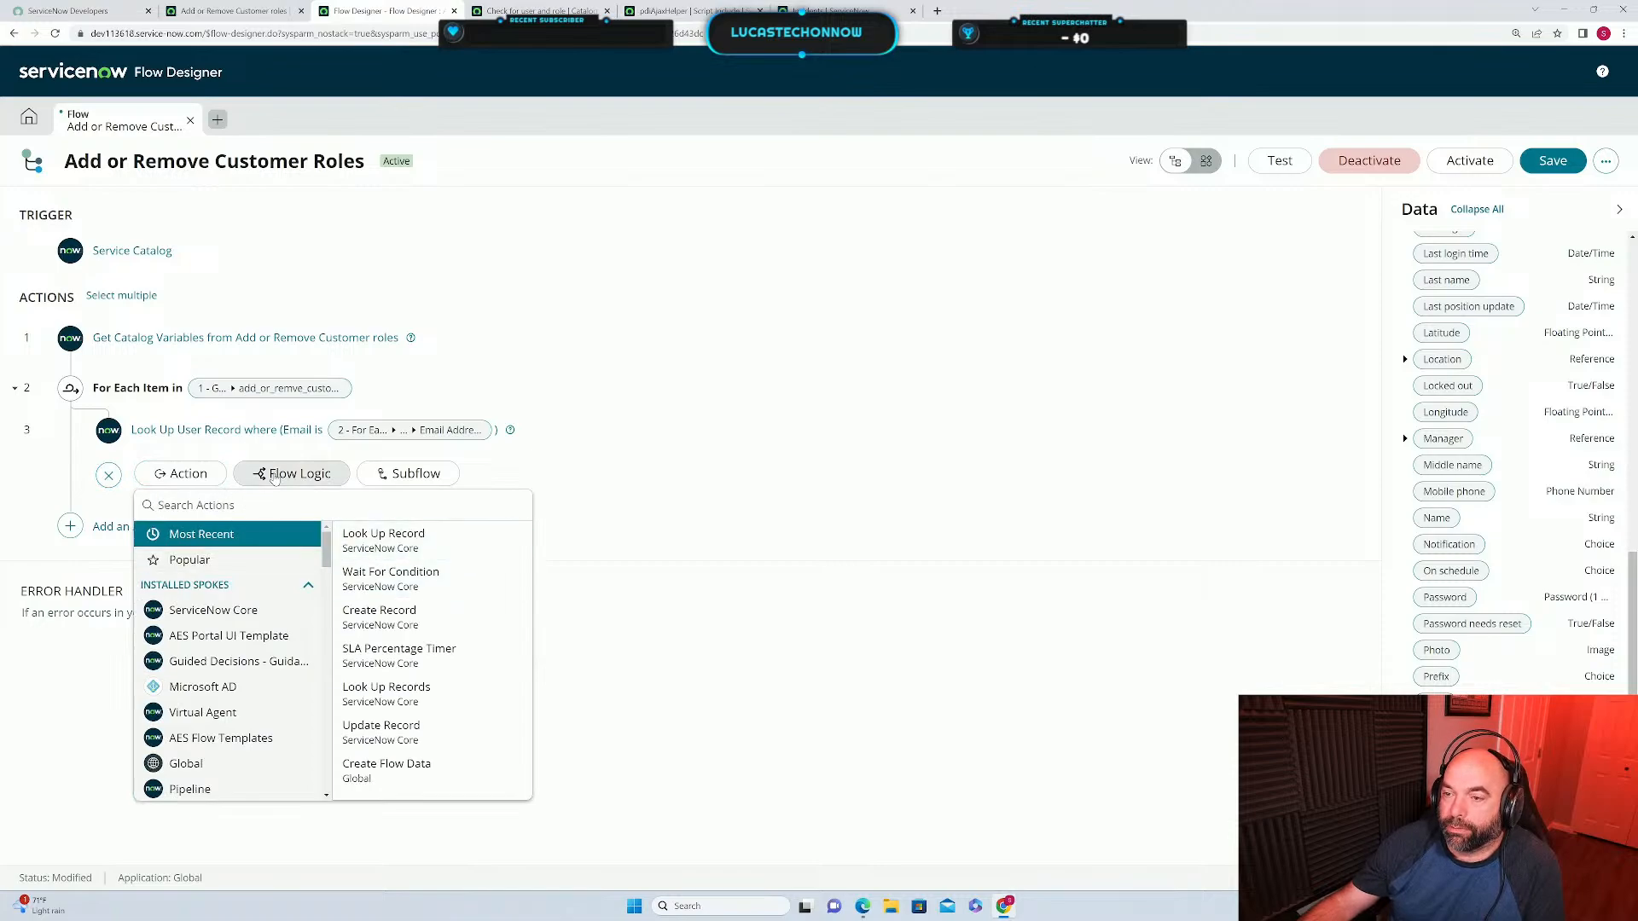
Add an If step inside the loop labelled 'If action is Add'.
left_click(274, 478)
left_click(428, 533)
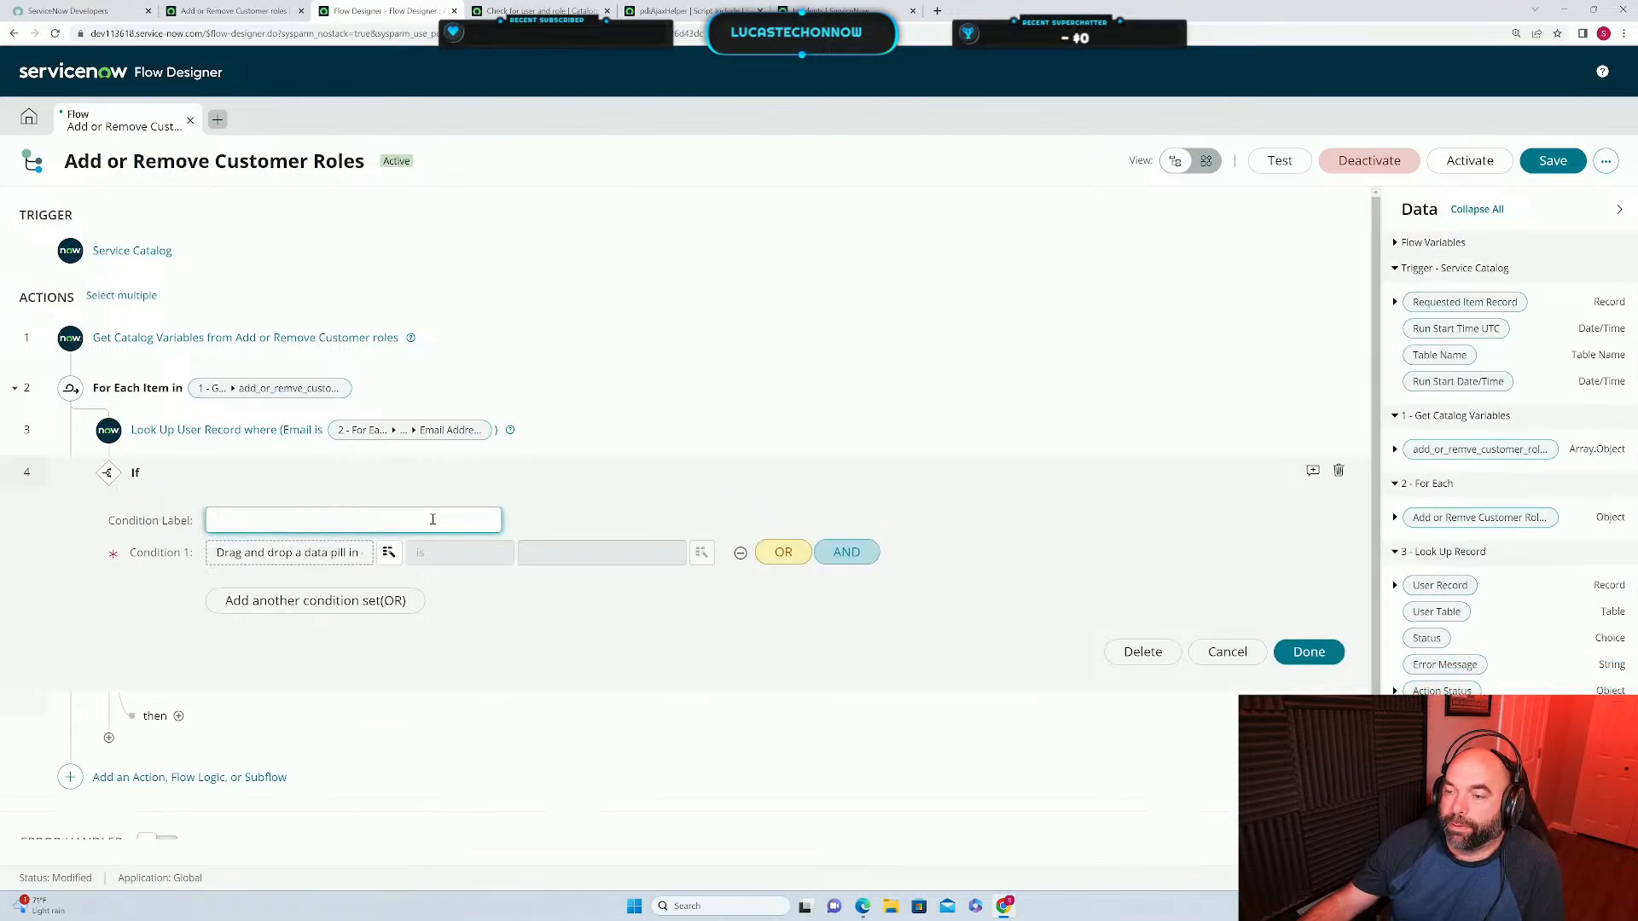
type("A")
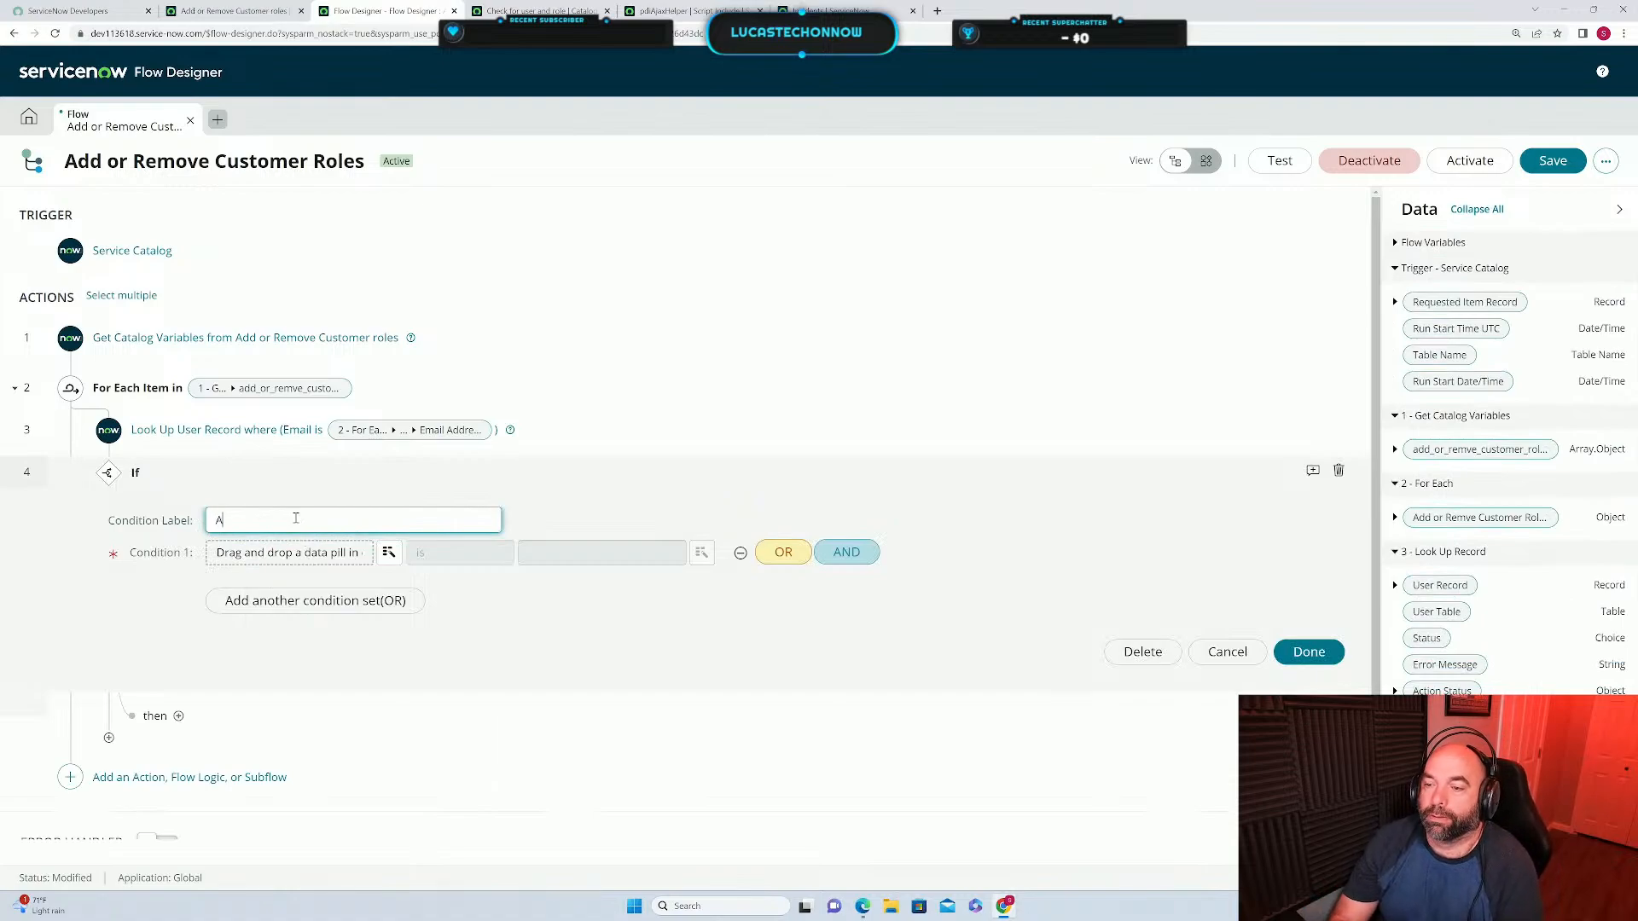
type("ction is Add")
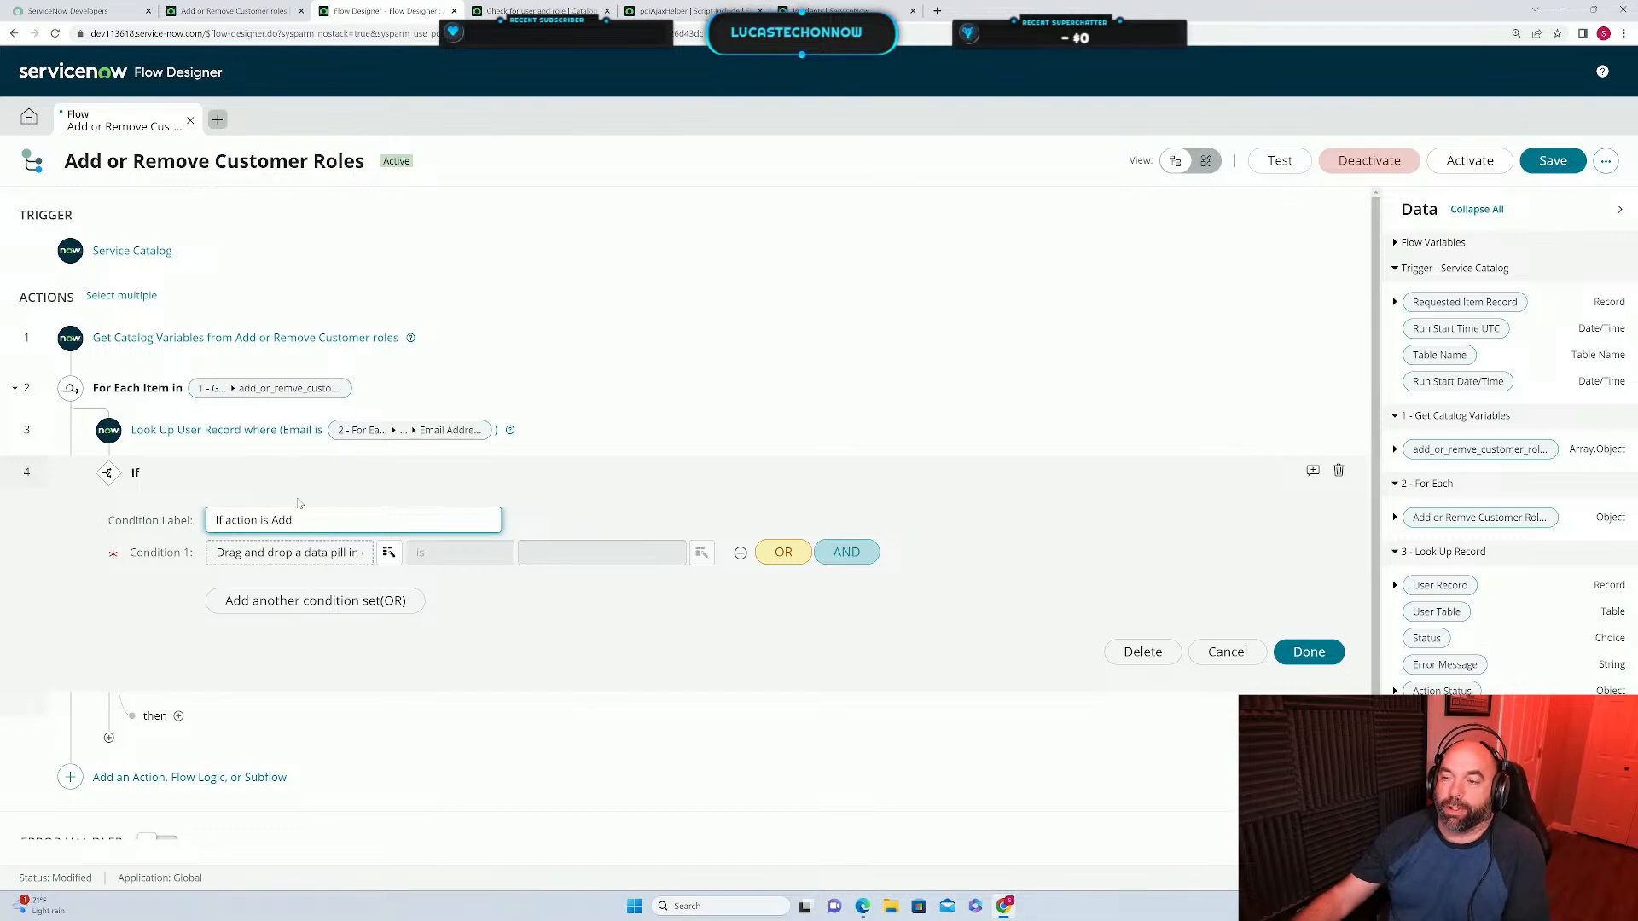
left_click(546, 612)
Set Condition 1 to the For Each row's Action is Add.
left_click(282, 555)
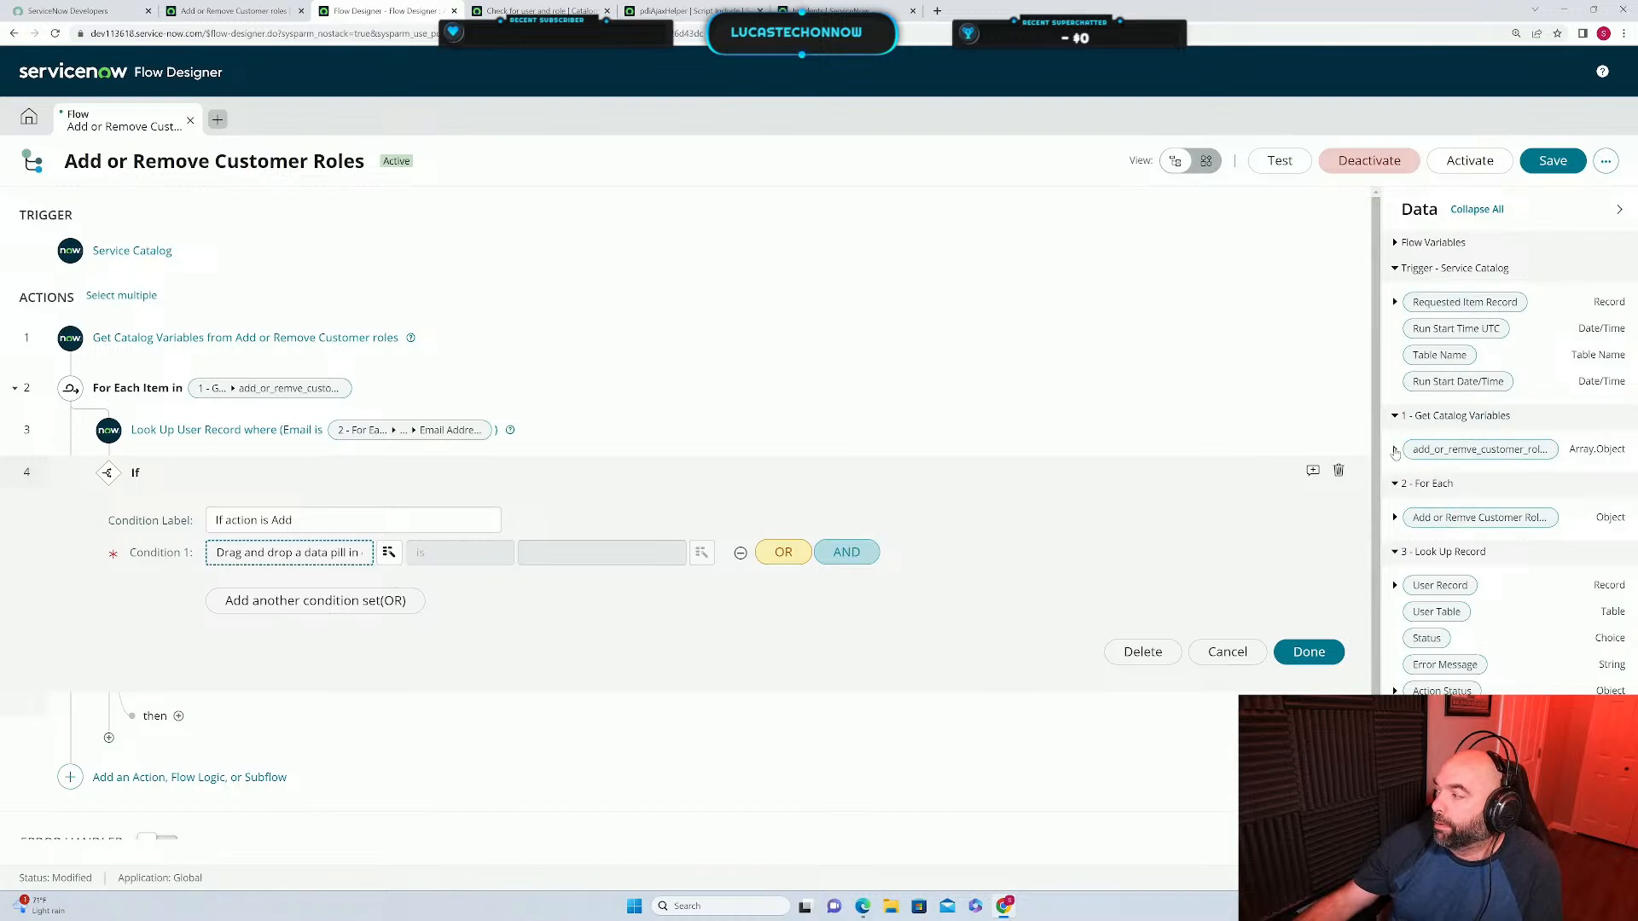
left_click(1395, 450)
left_click(1396, 451)
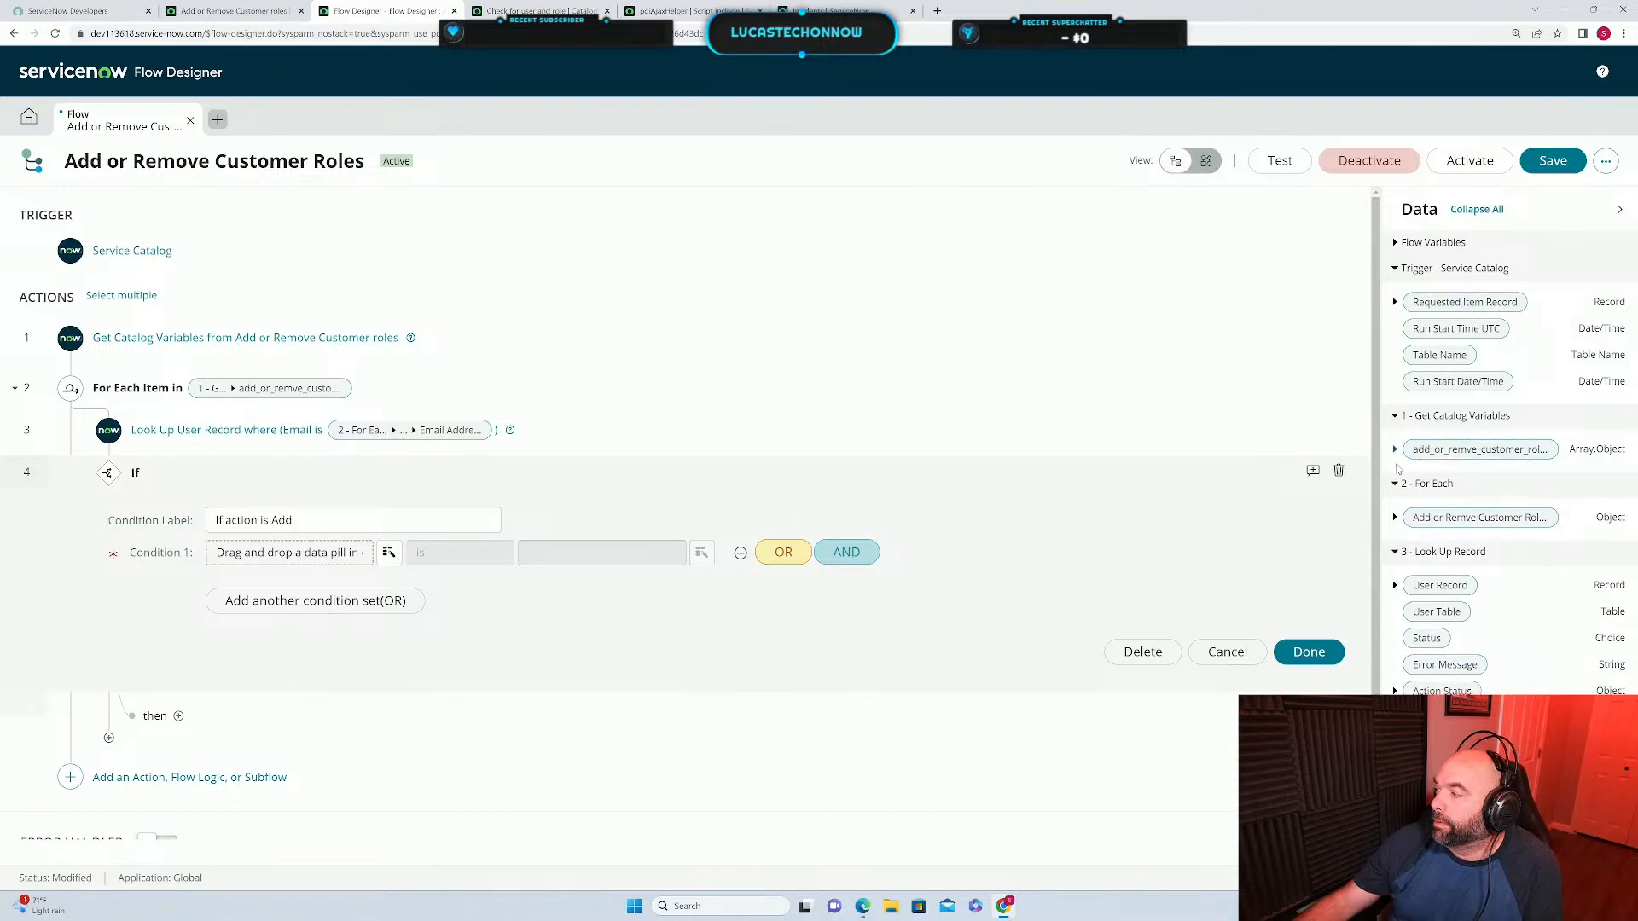
left_click(1396, 518)
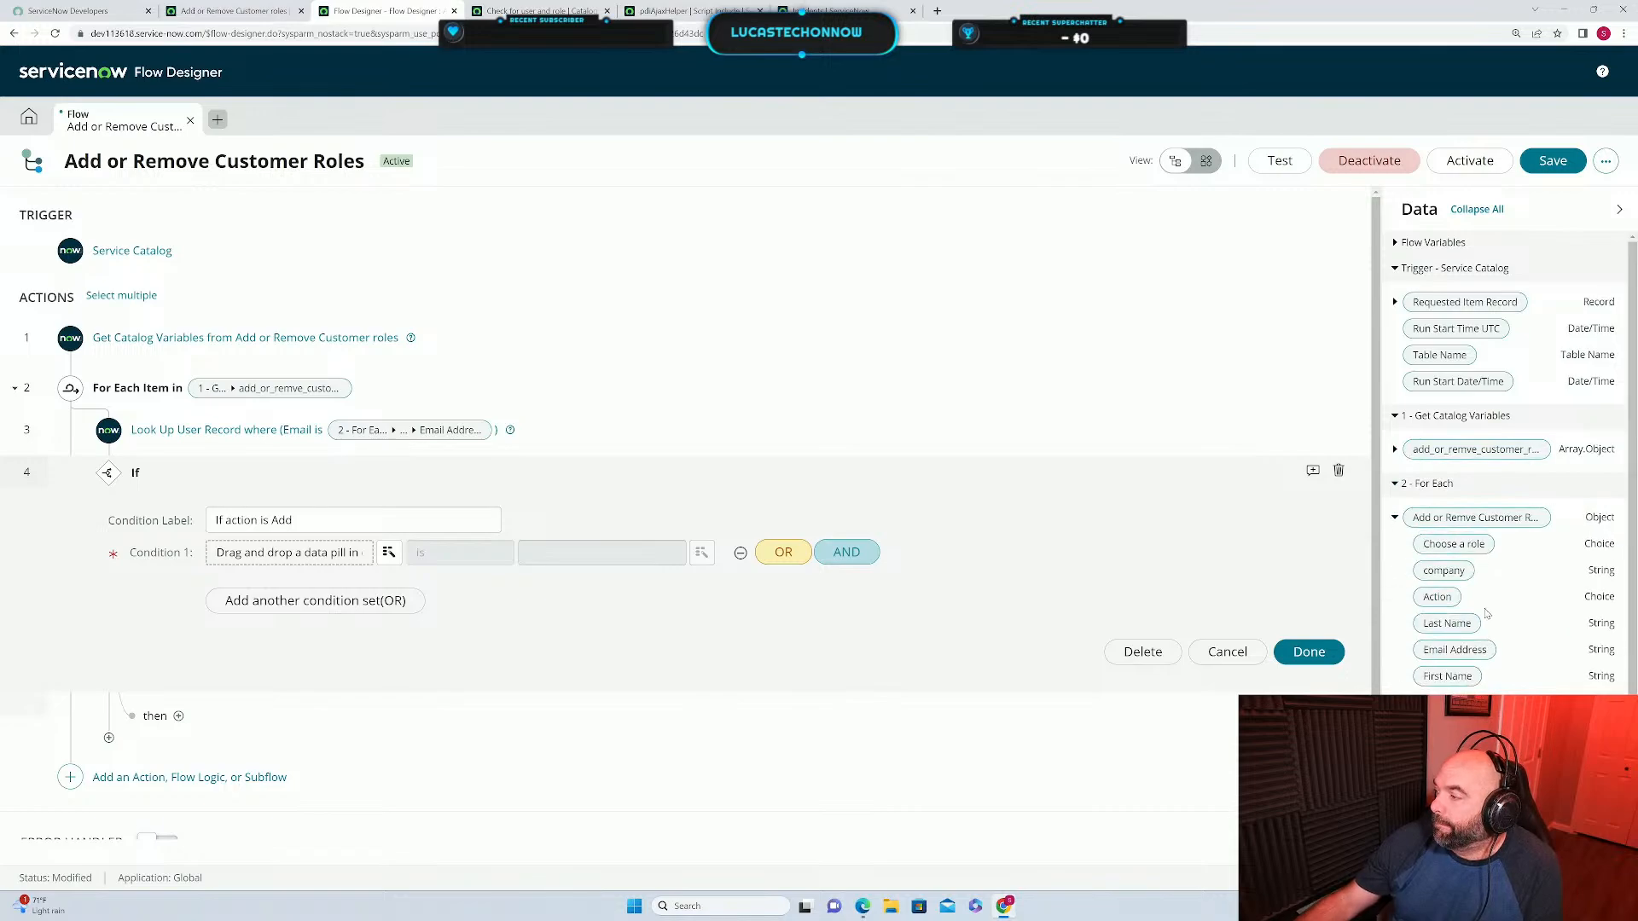
left_click_drag(1441, 602, 853, 633)
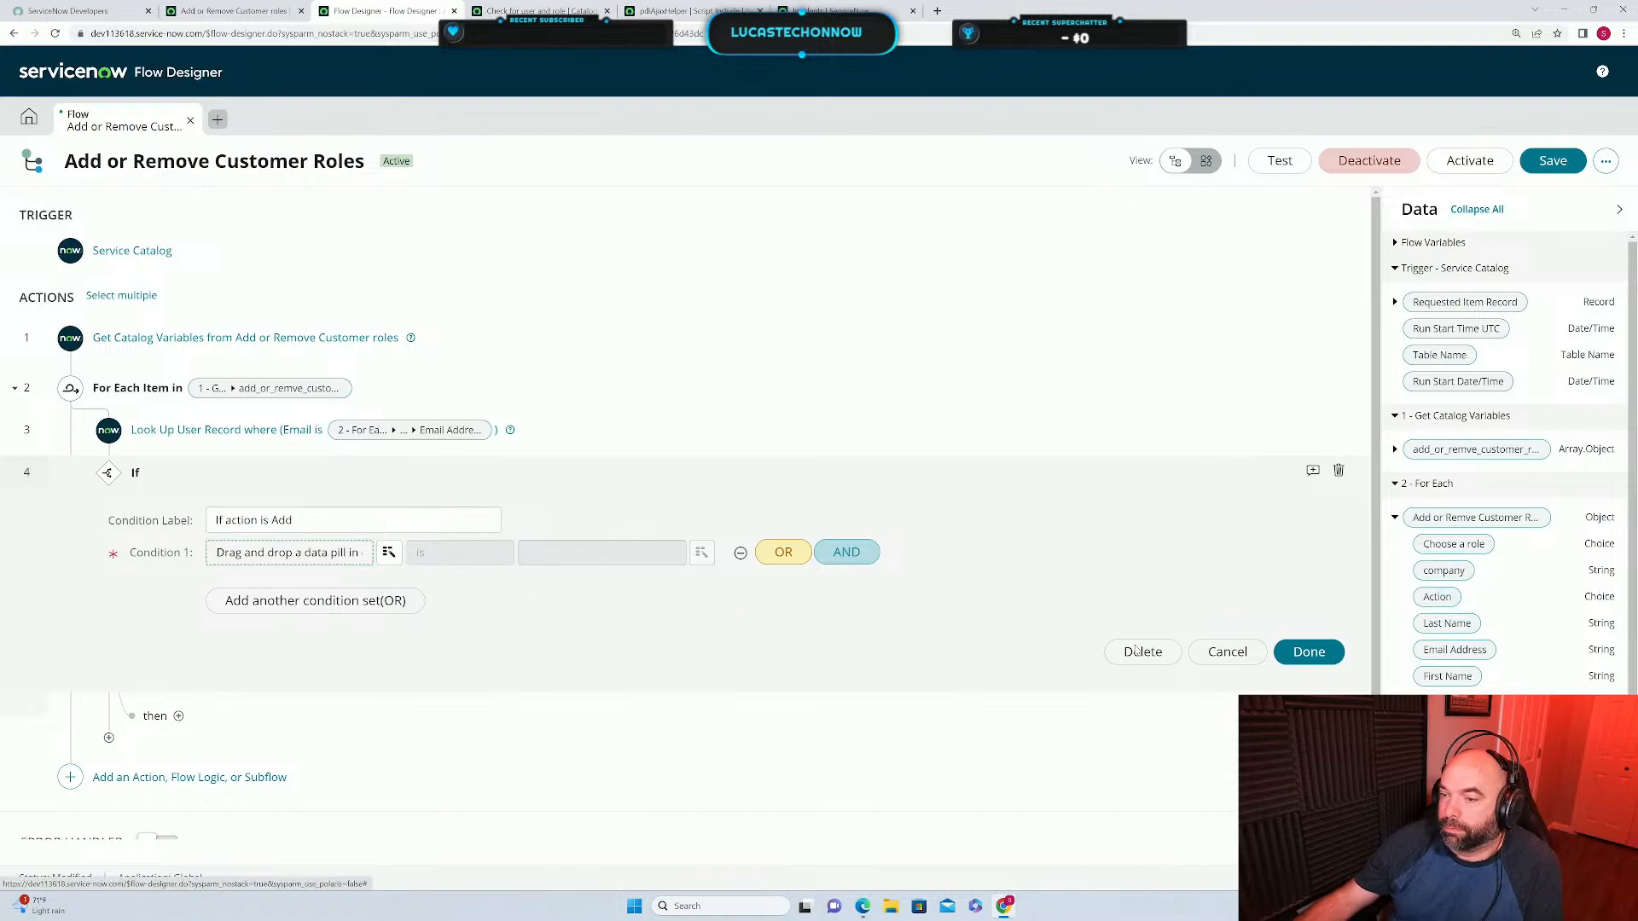
left_click(290, 556)
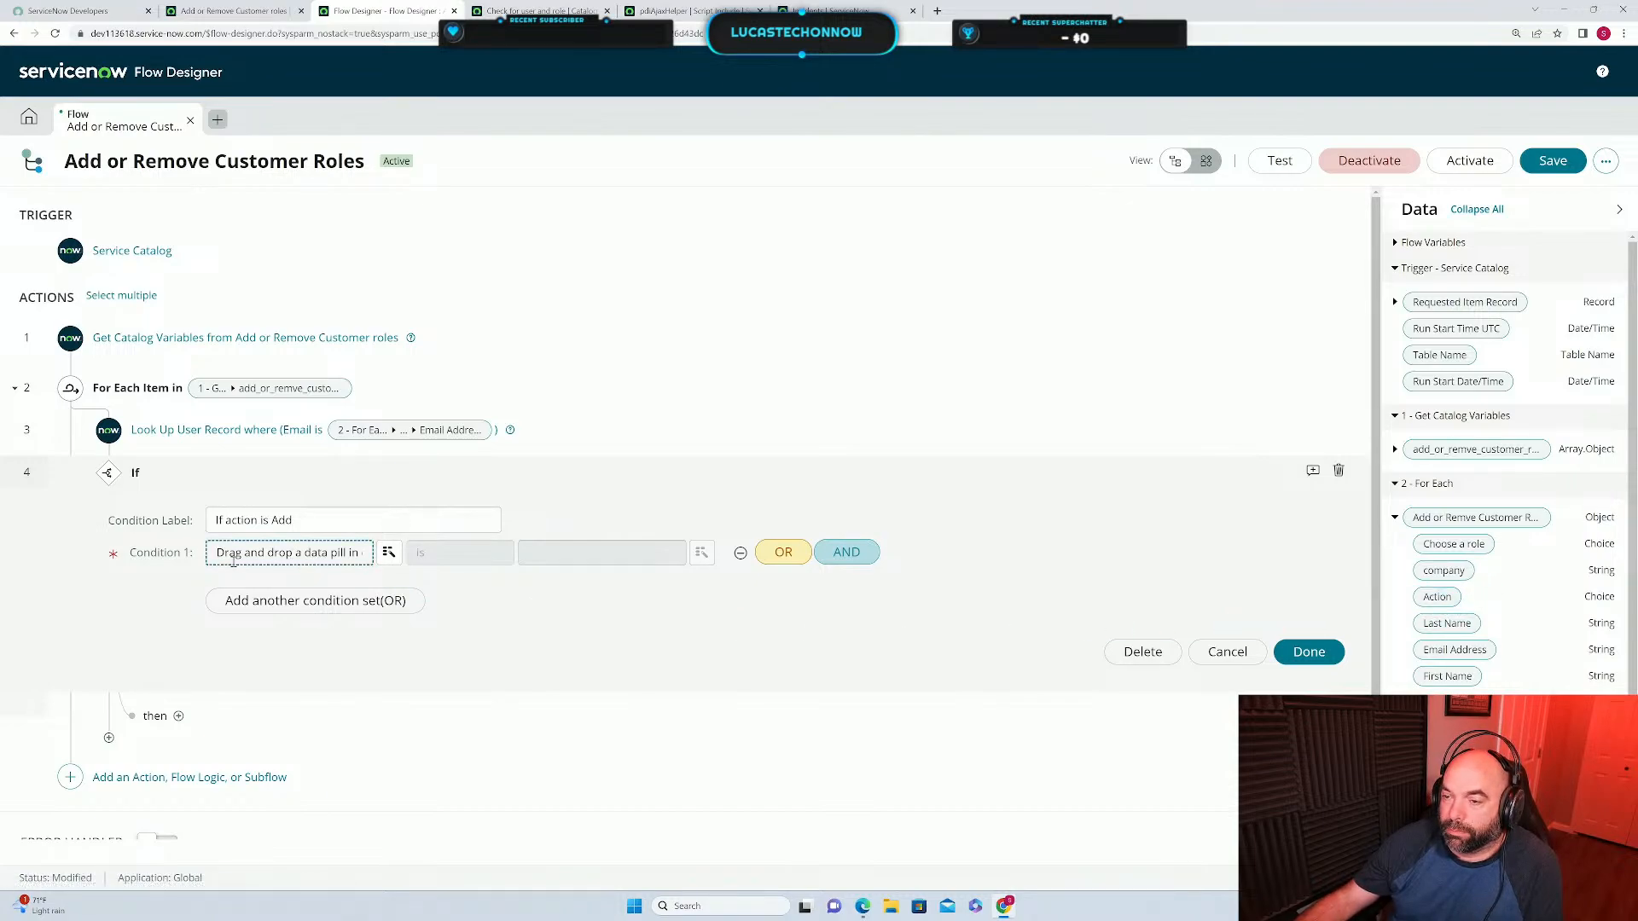
left_click_drag(1436, 597, 307, 553)
left_click(580, 555)
left_click(533, 599)
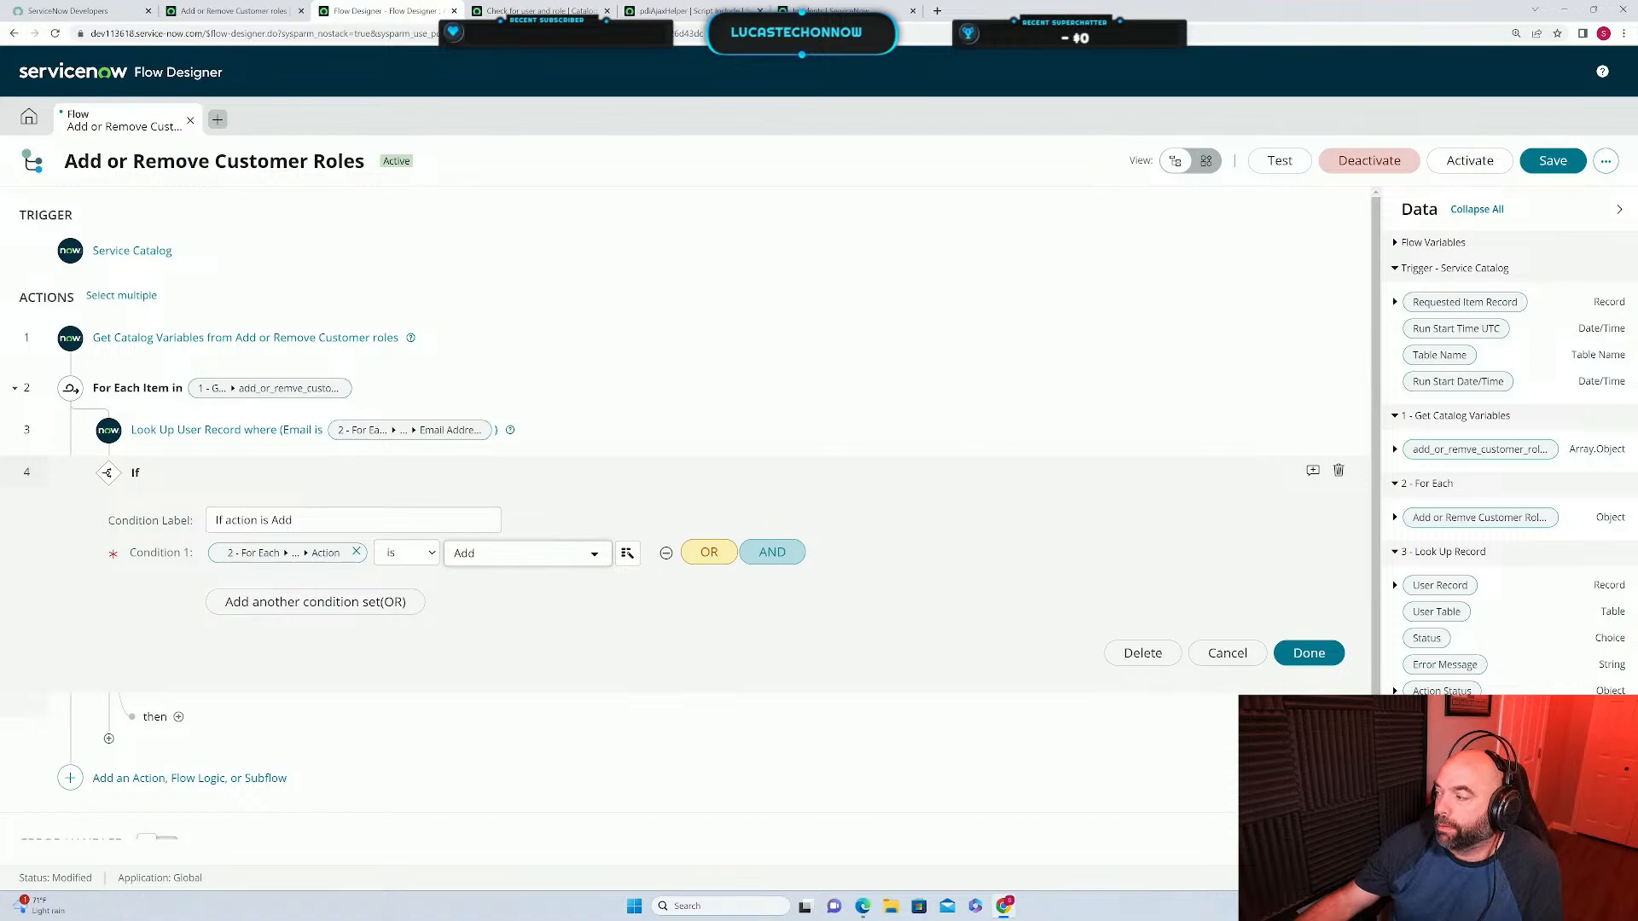
left_click(1309, 653)
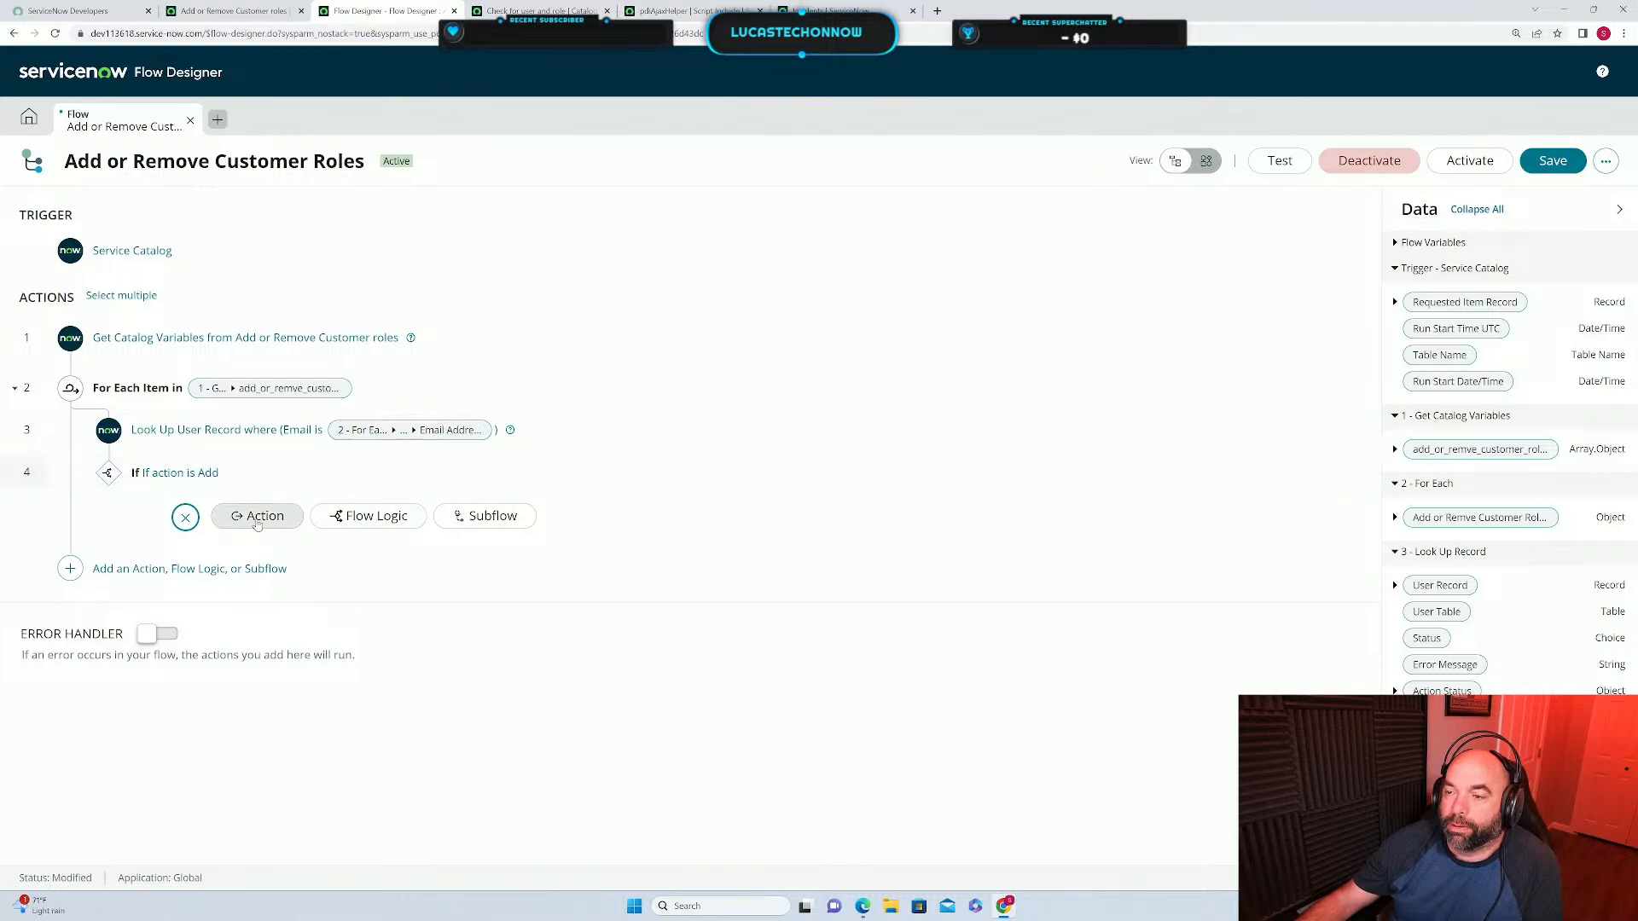
Add a Create Record action under the If on the Customer Team Members Roles table.
left_click(257, 518)
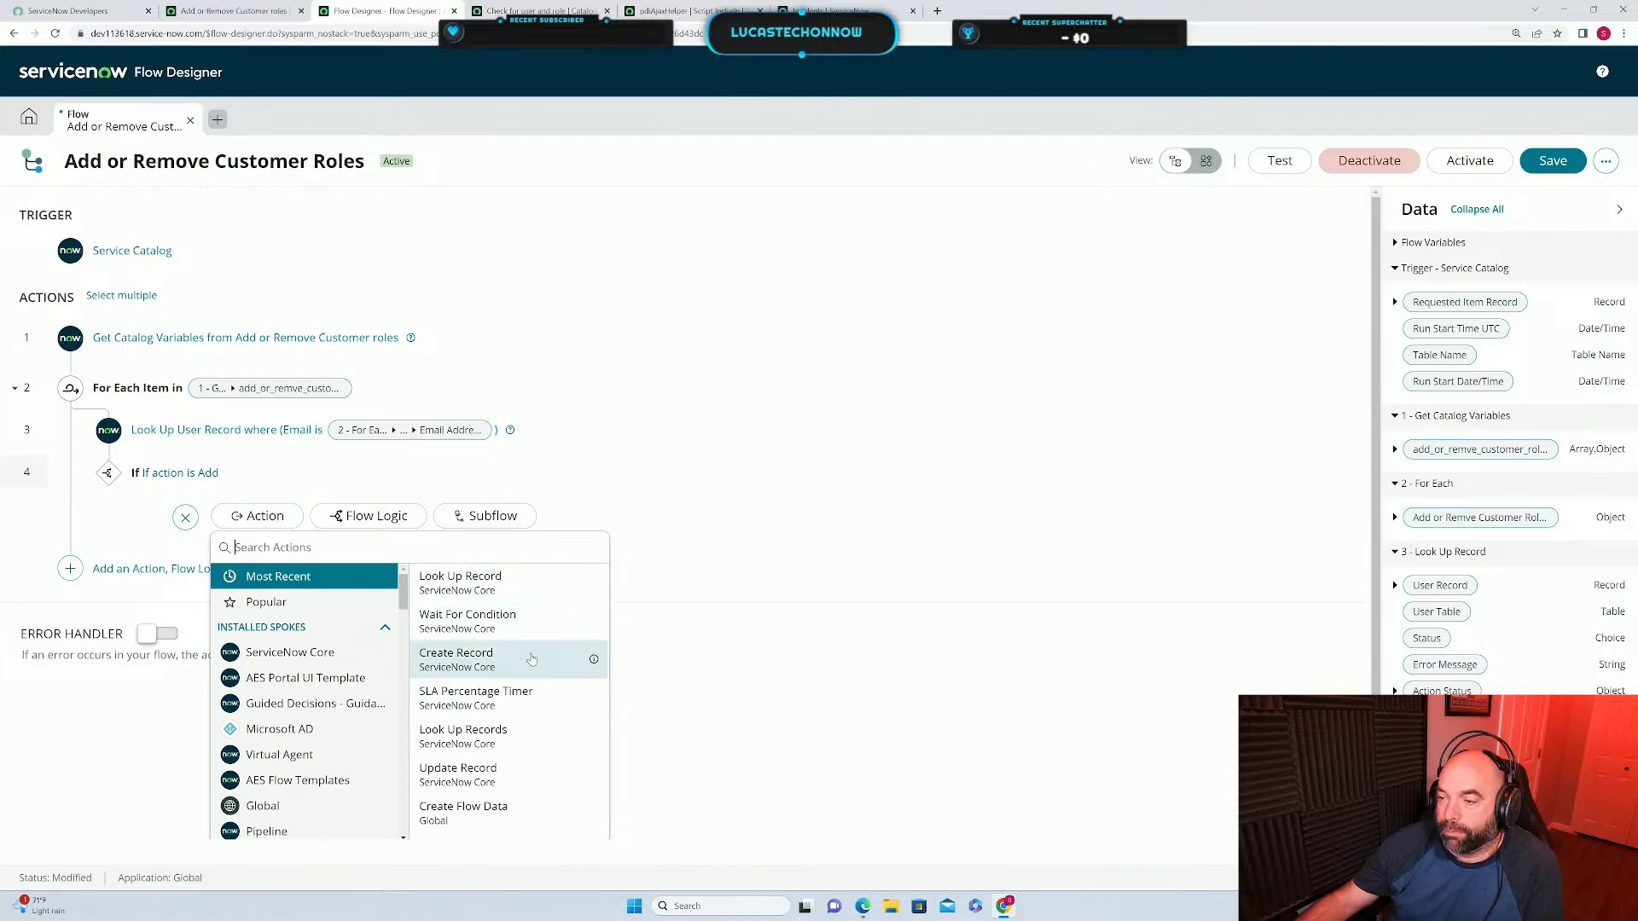
left_click(475, 663)
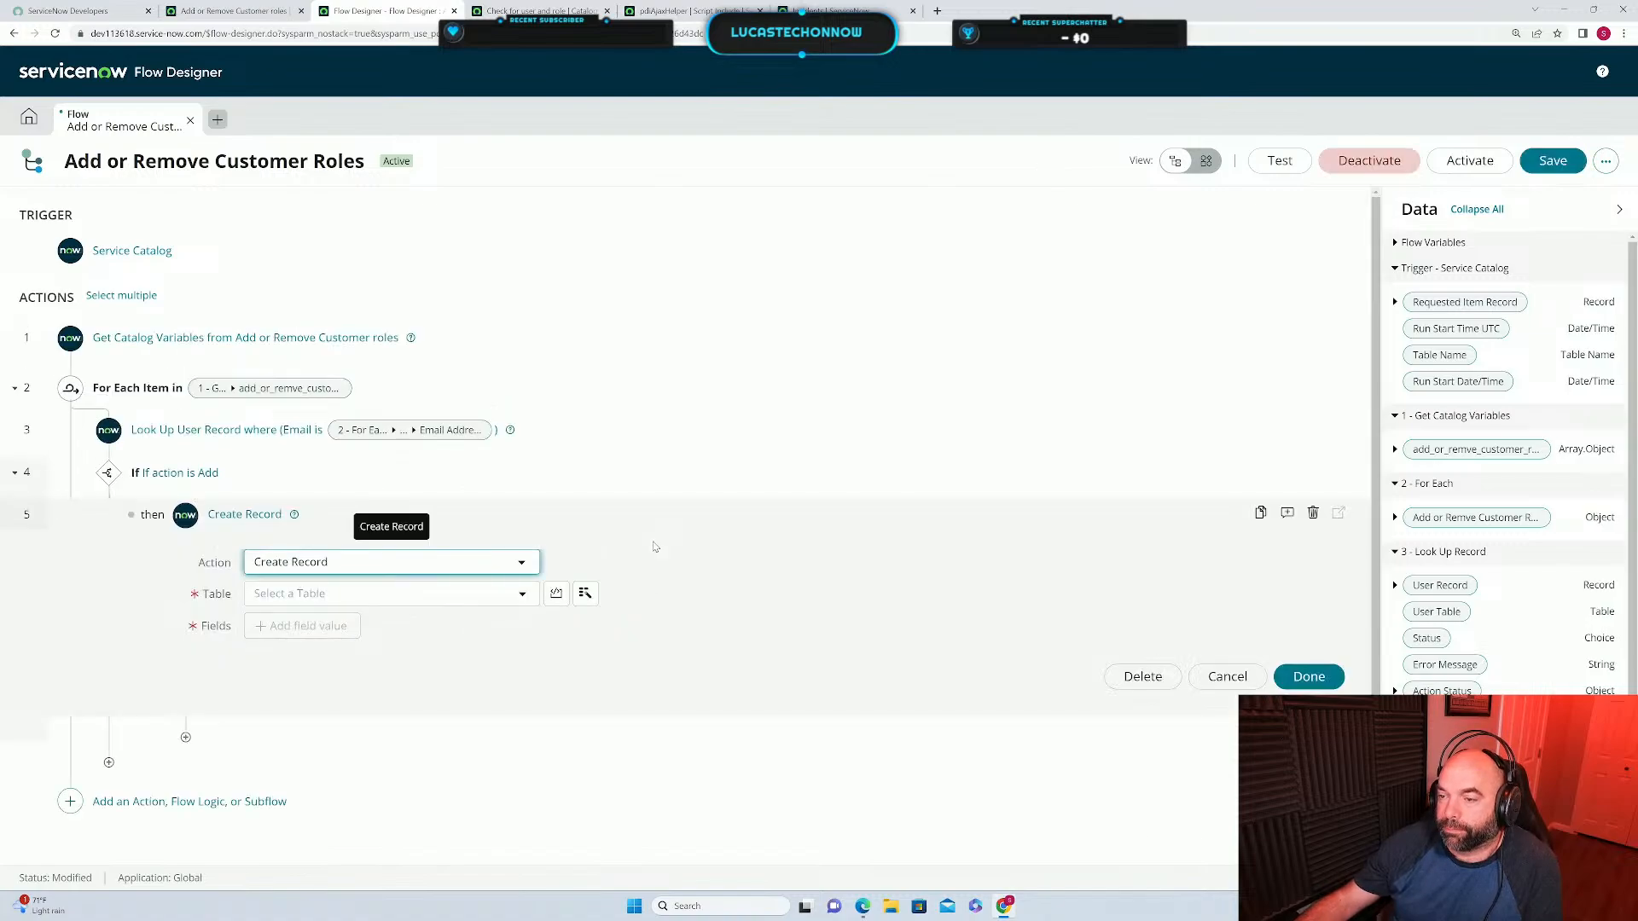
left_click(470, 602)
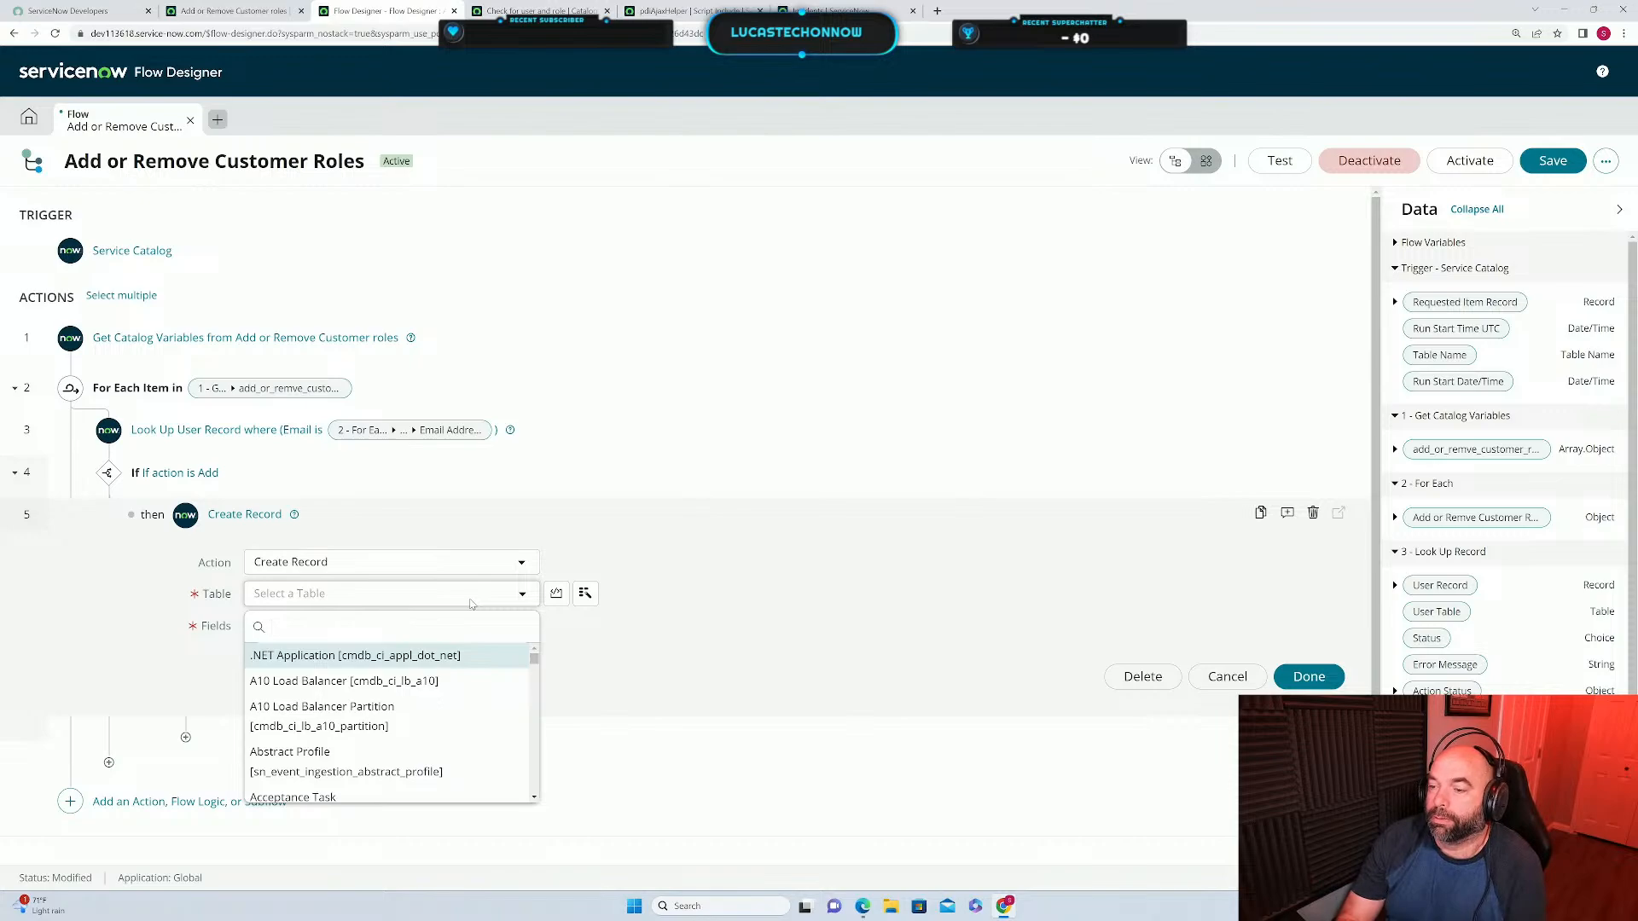
type("customer te")
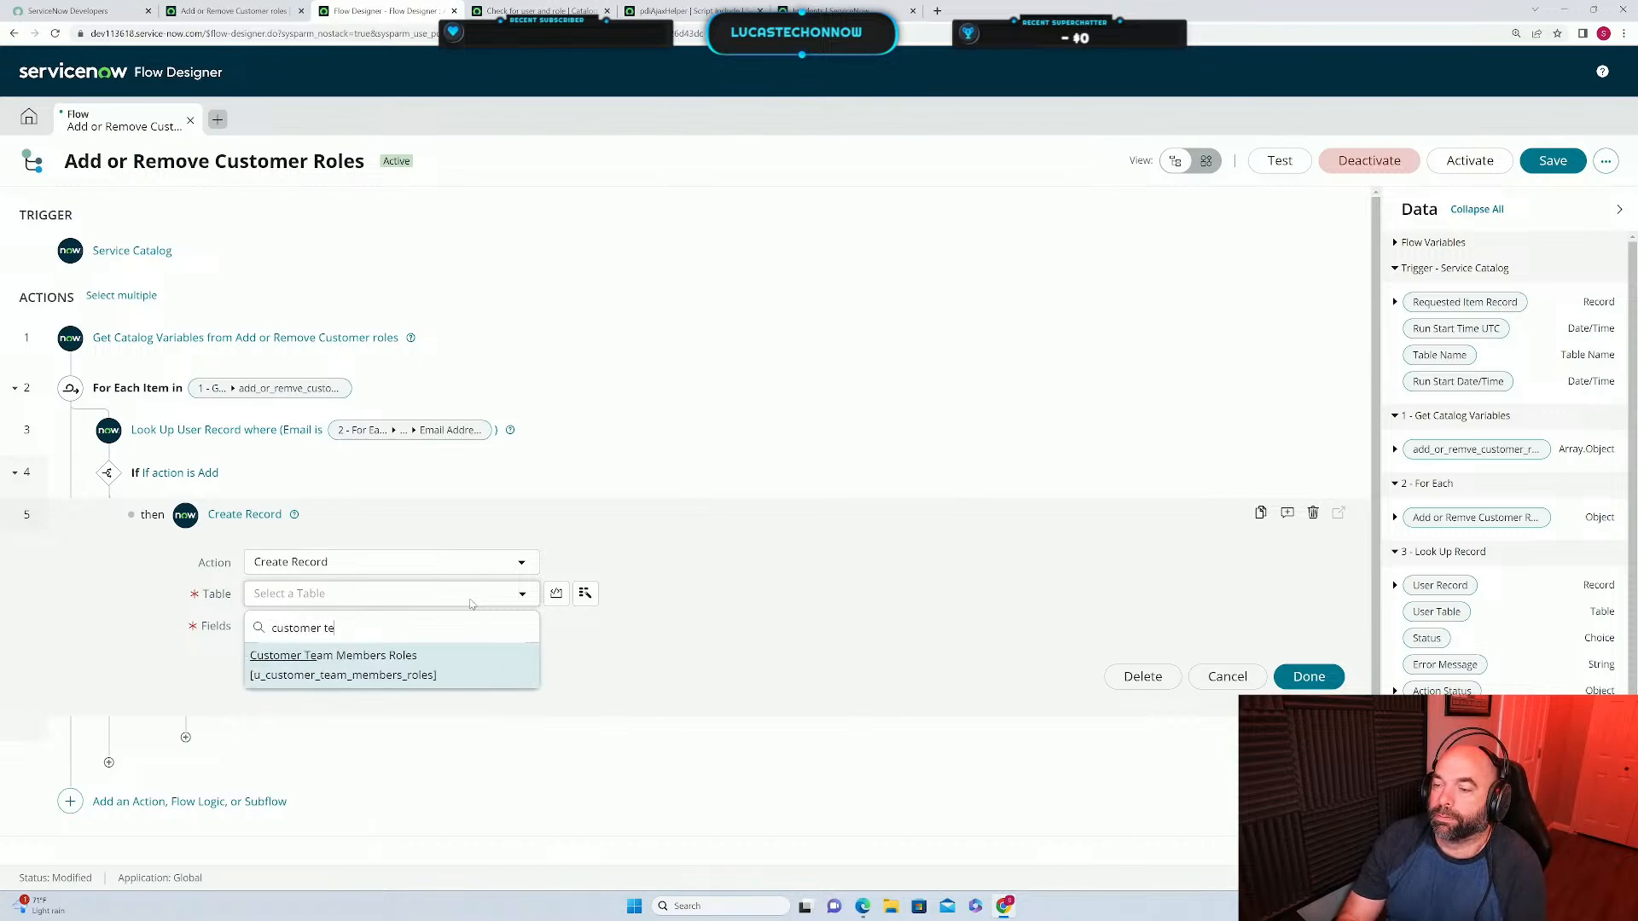
key("Return")
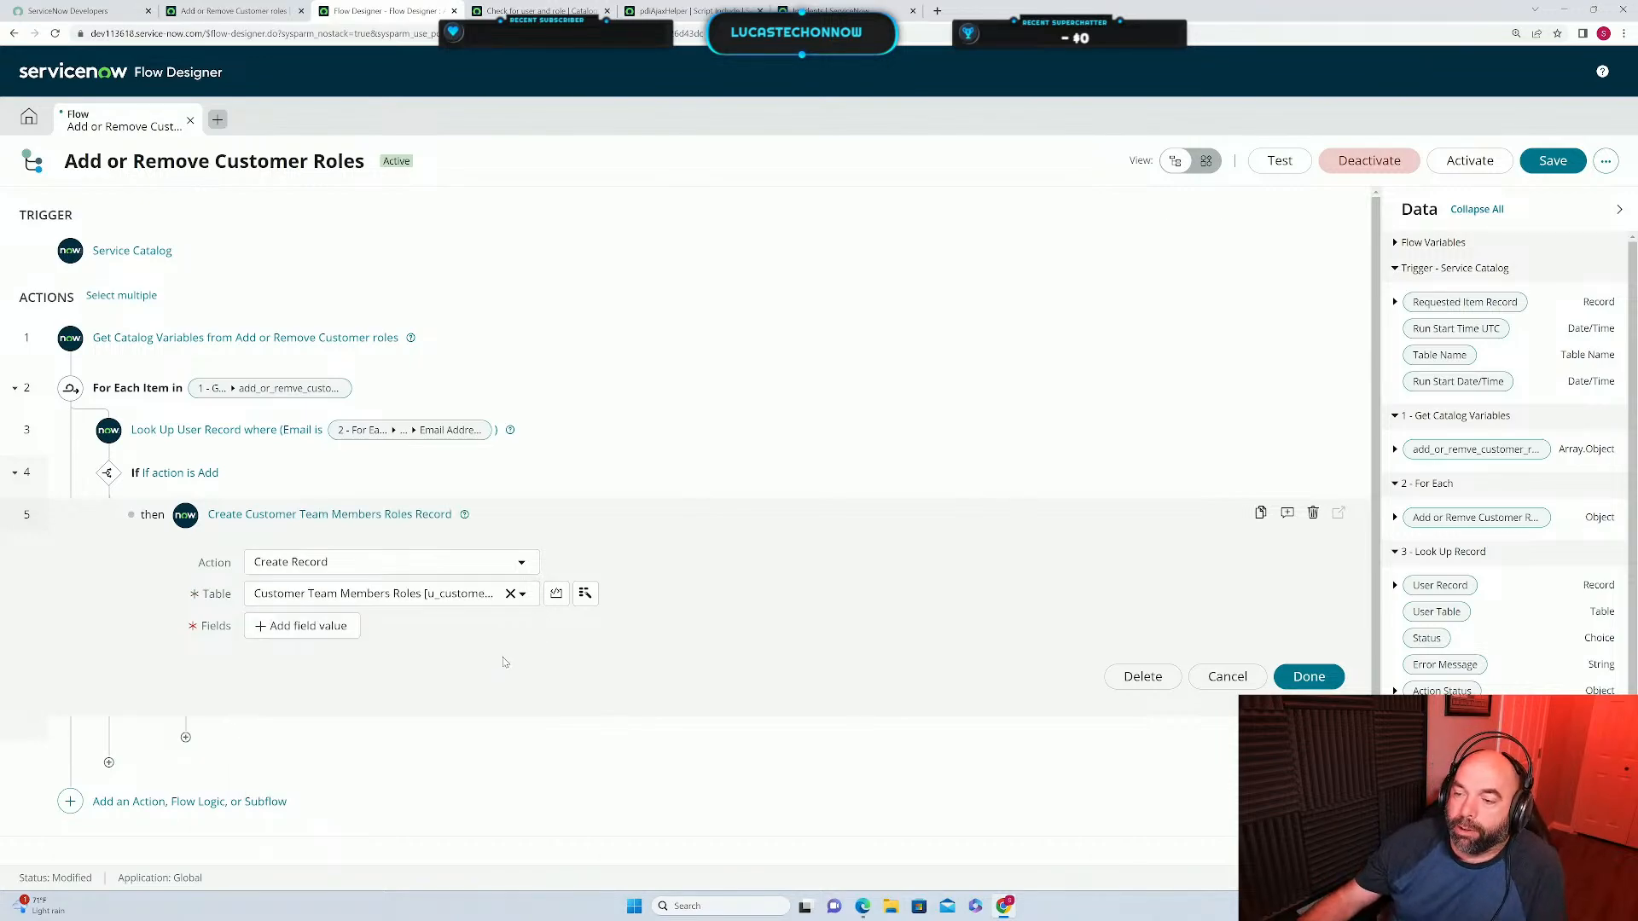
Set the record's Role field from the row's Choose a role value.
left_click(321, 635)
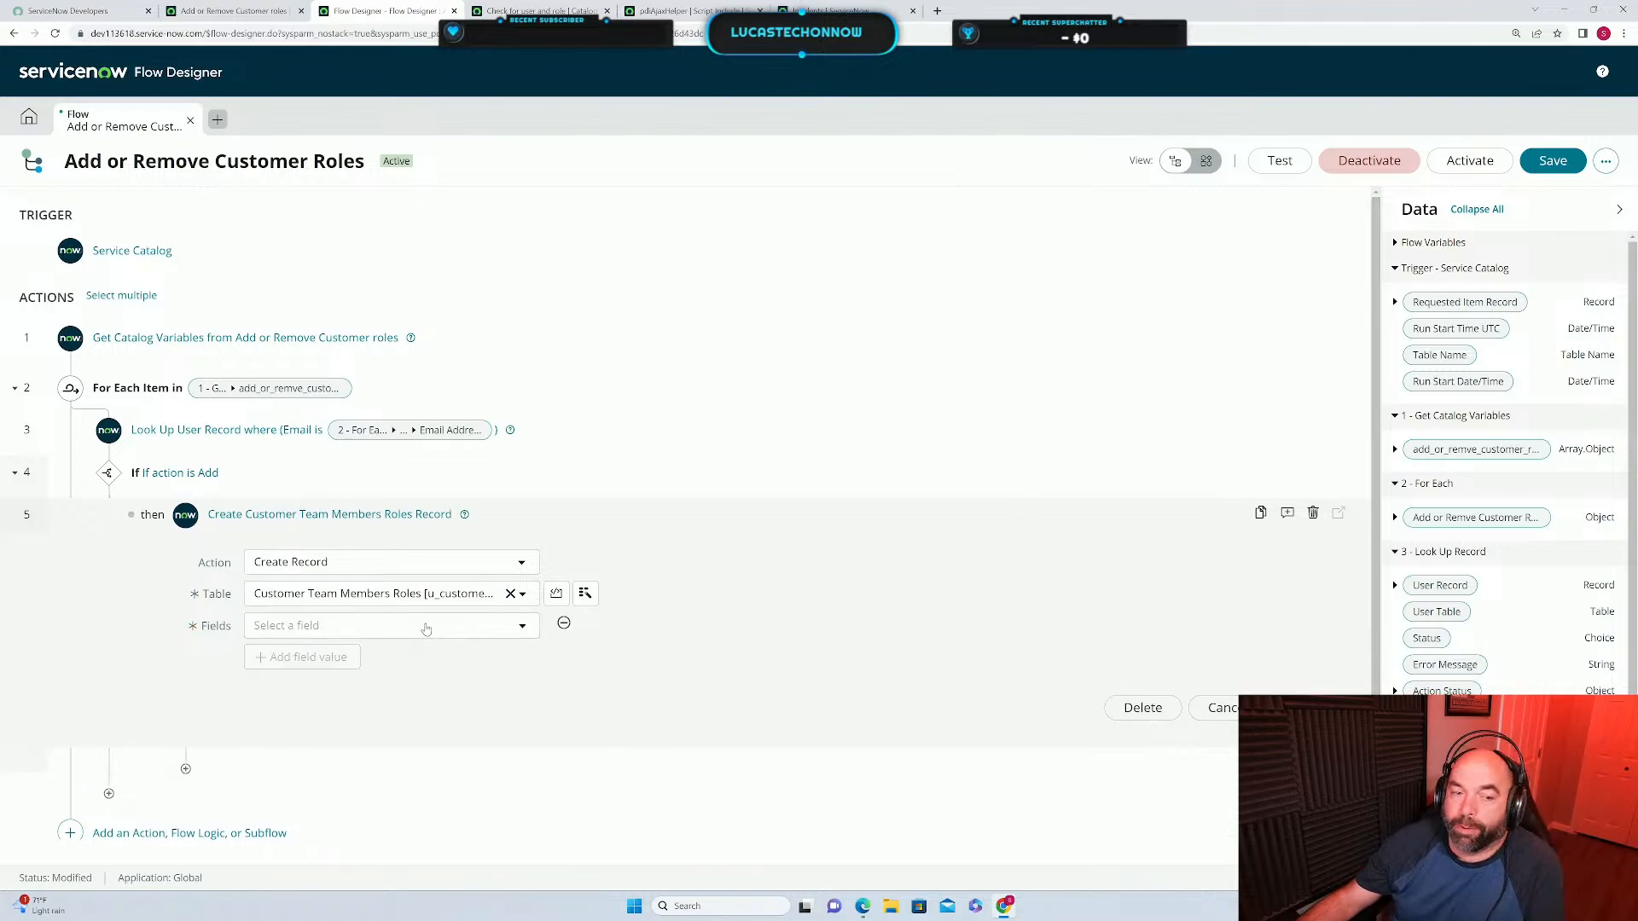
left_click(426, 628)
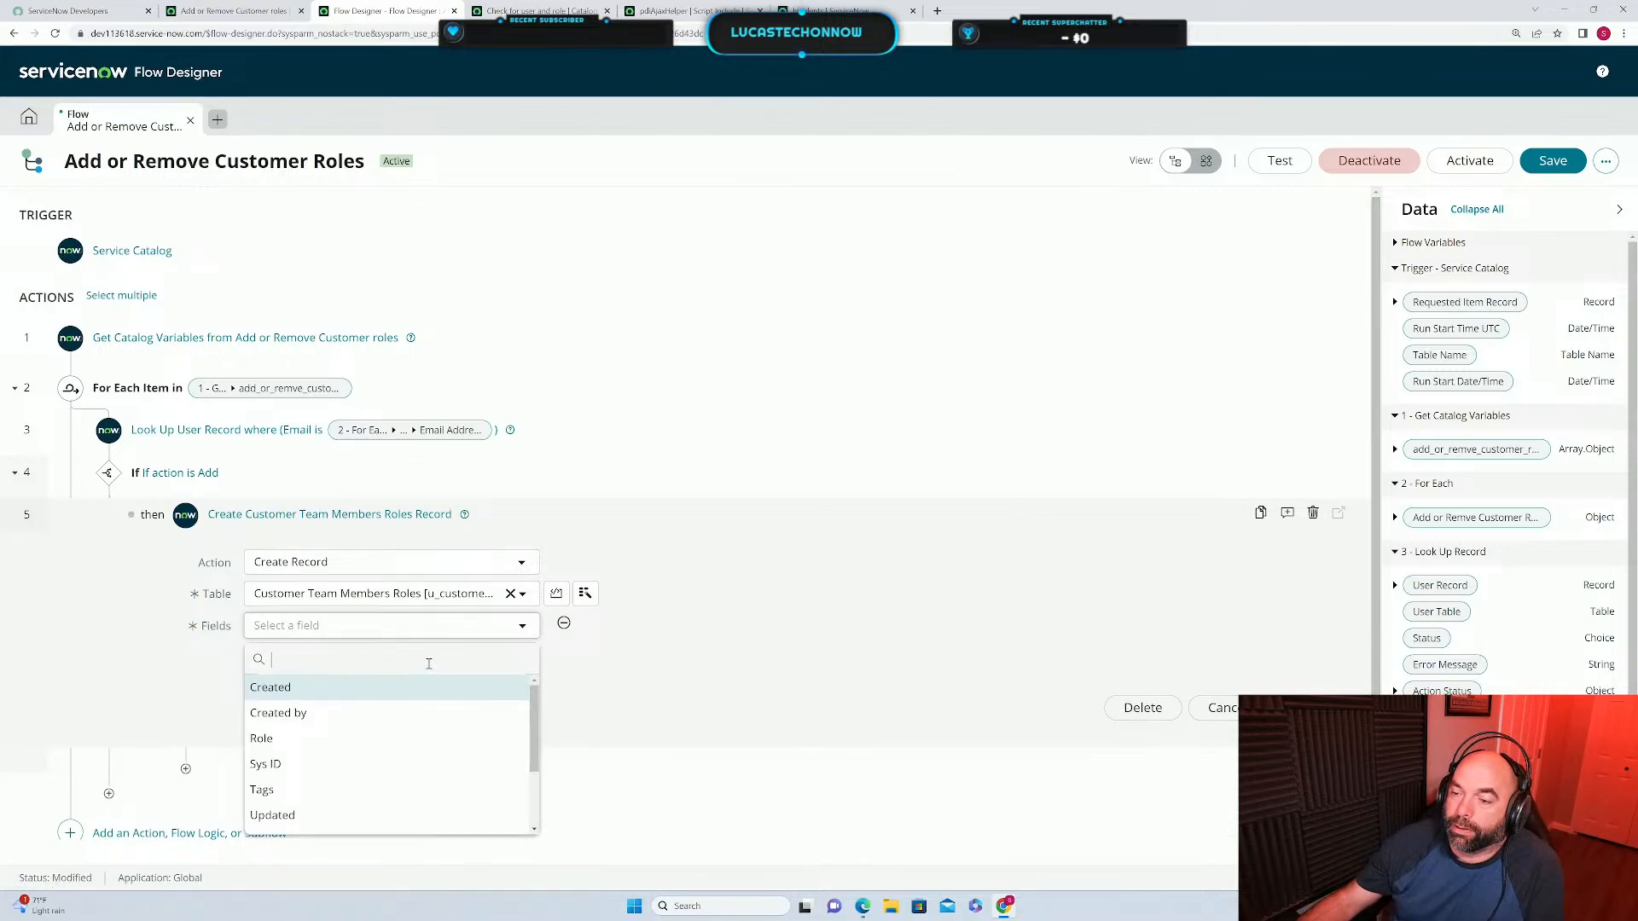
left_click(313, 739)
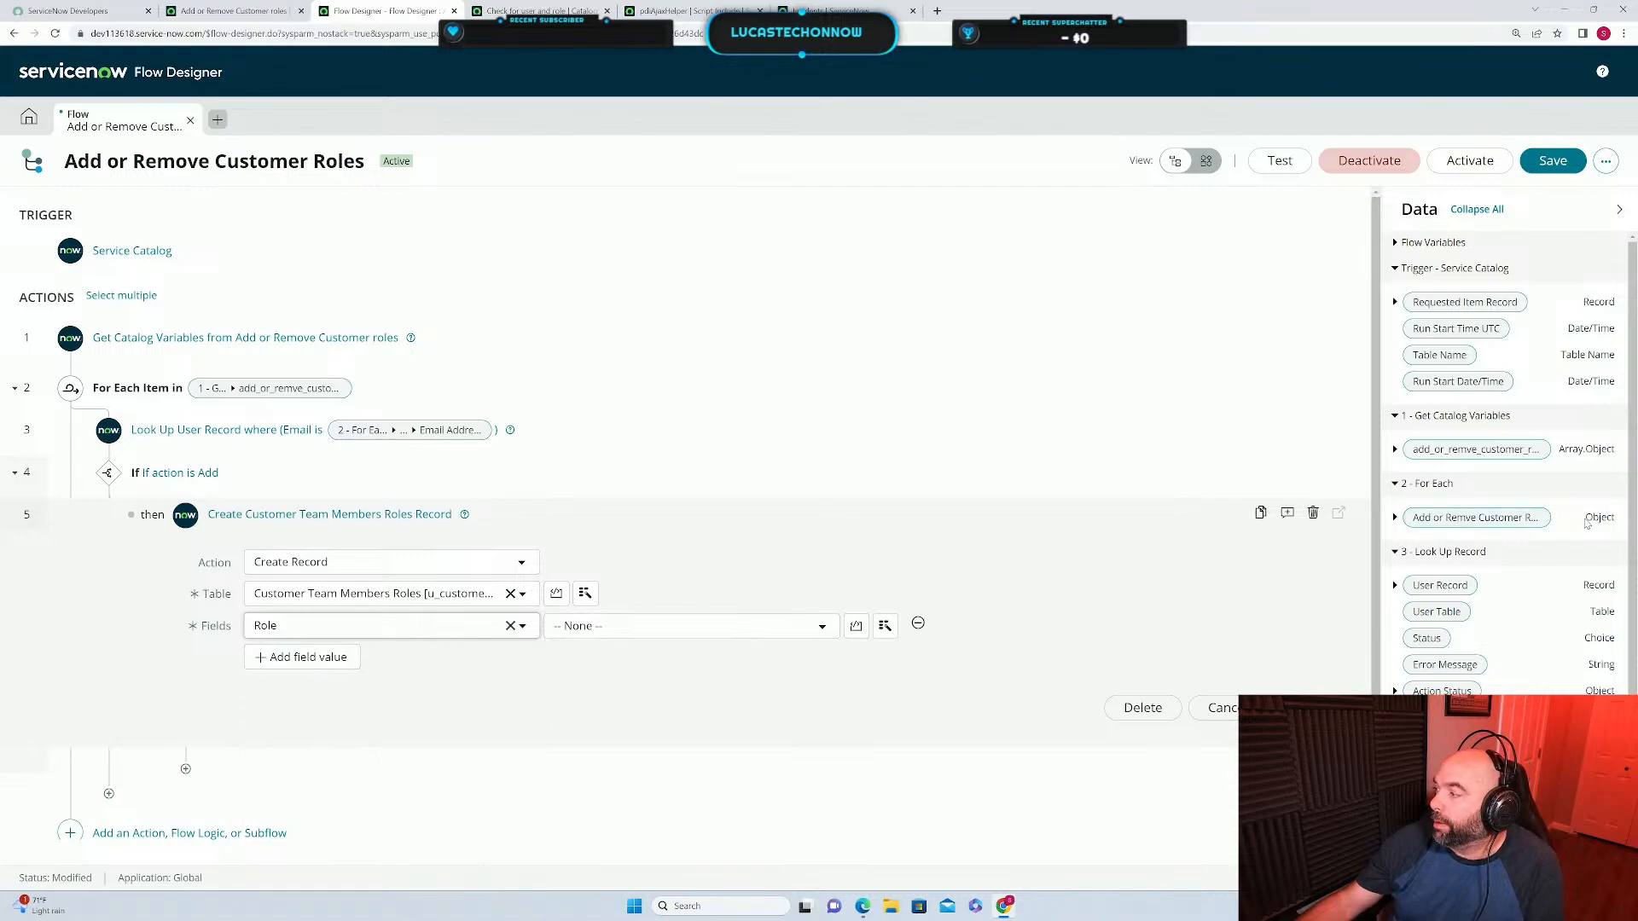
left_click(1396, 518)
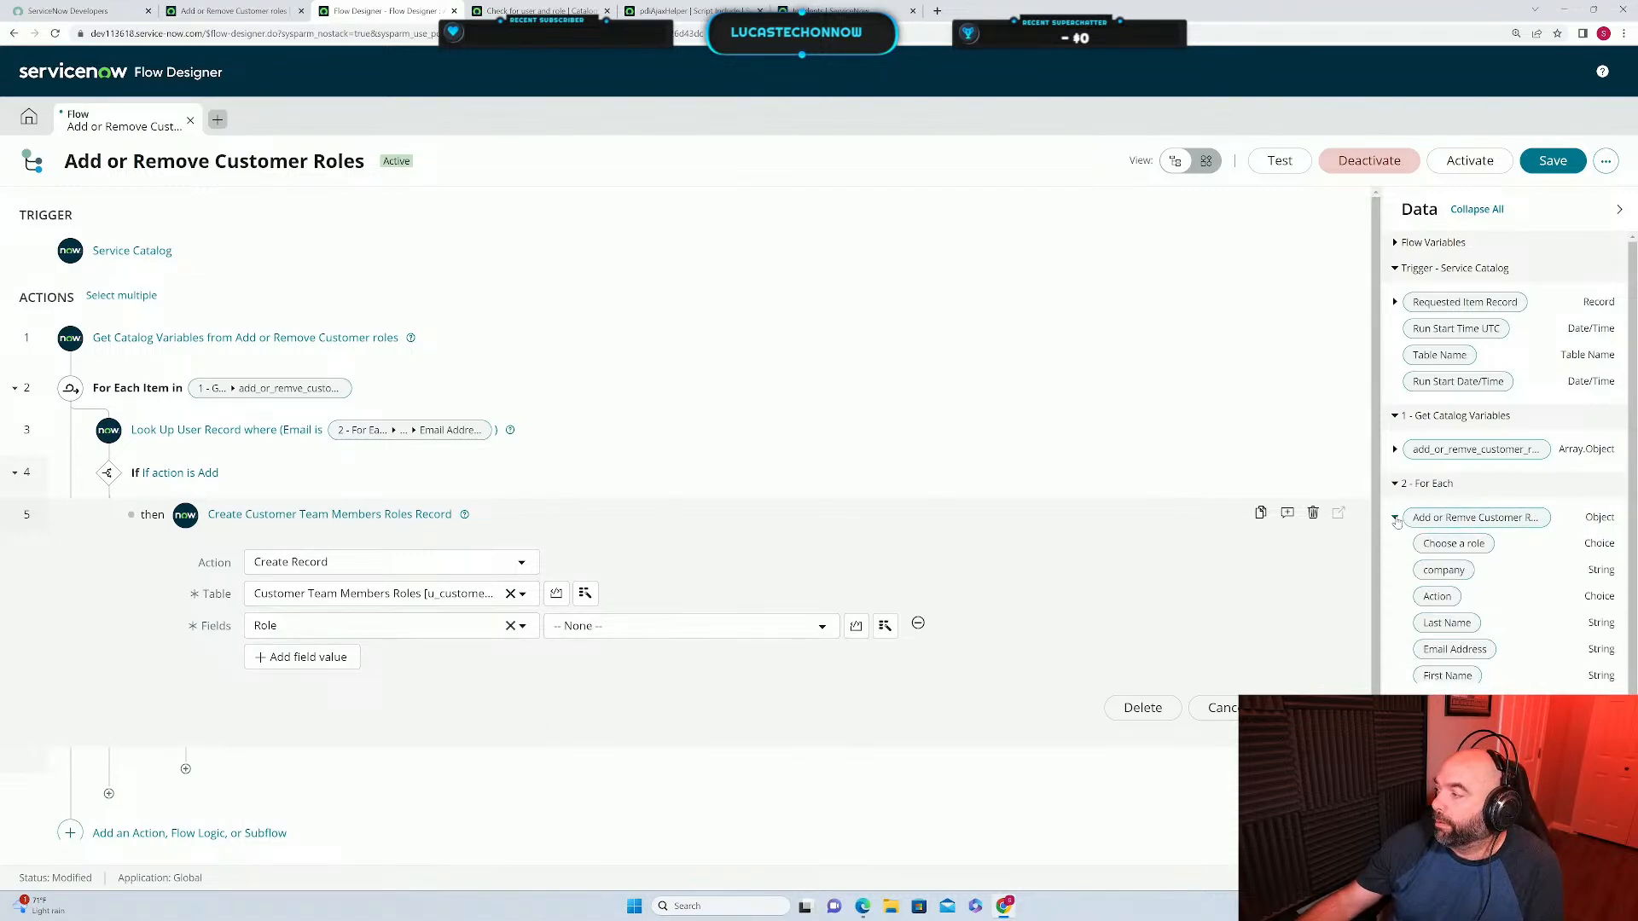
left_click_drag(1453, 544, 703, 638)
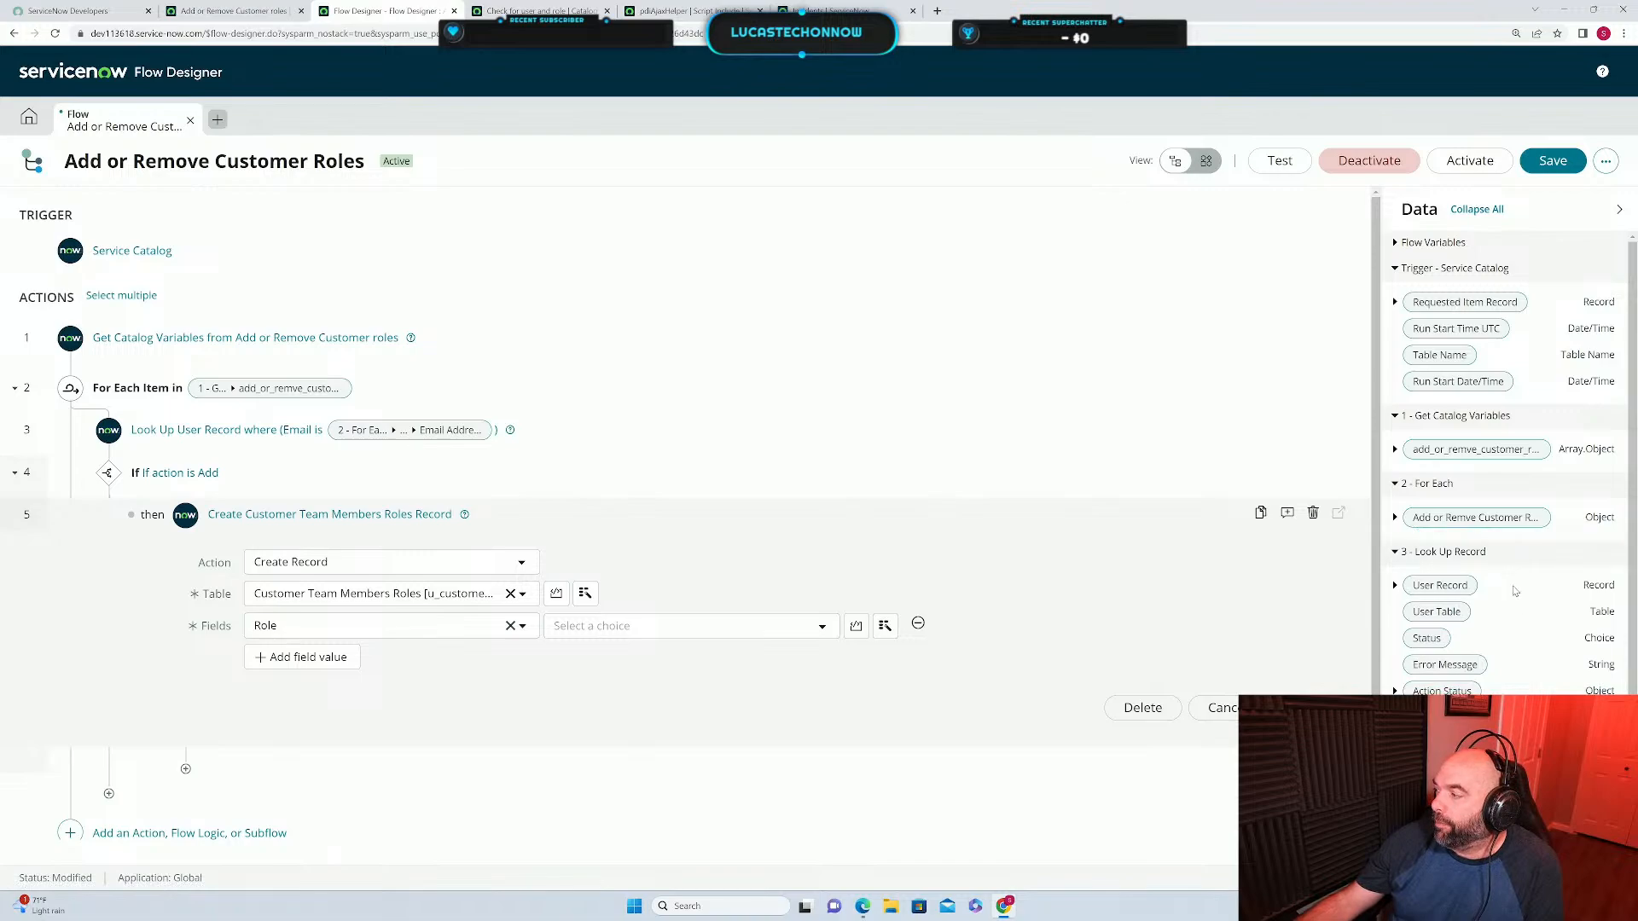
left_click(1396, 518)
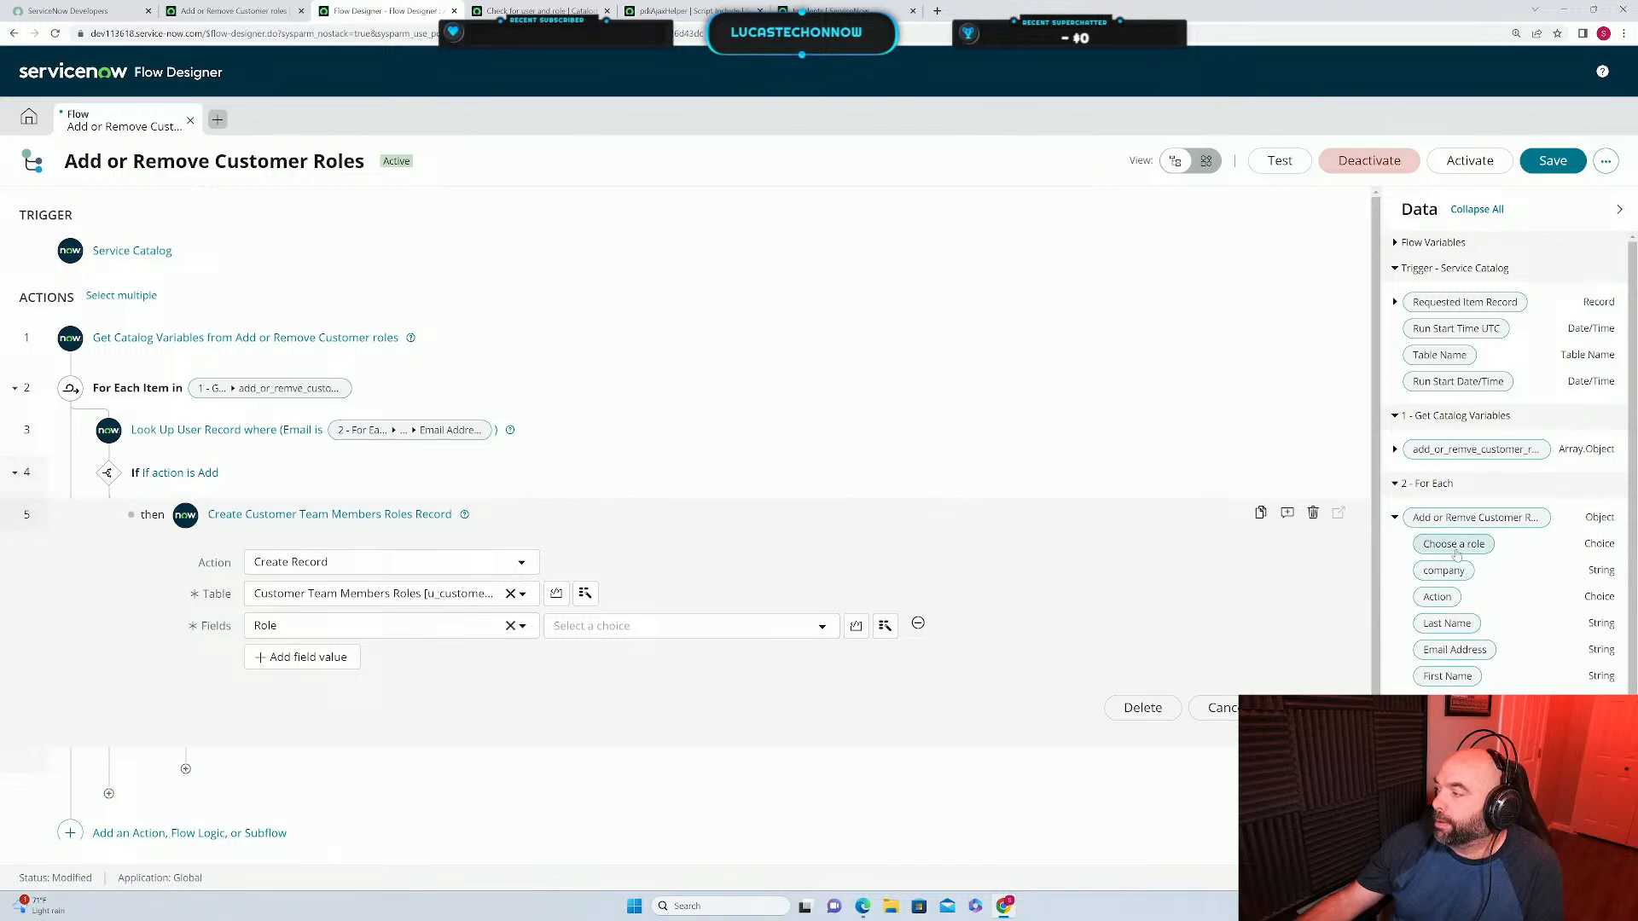
left_click_drag(1454, 546, 657, 632)
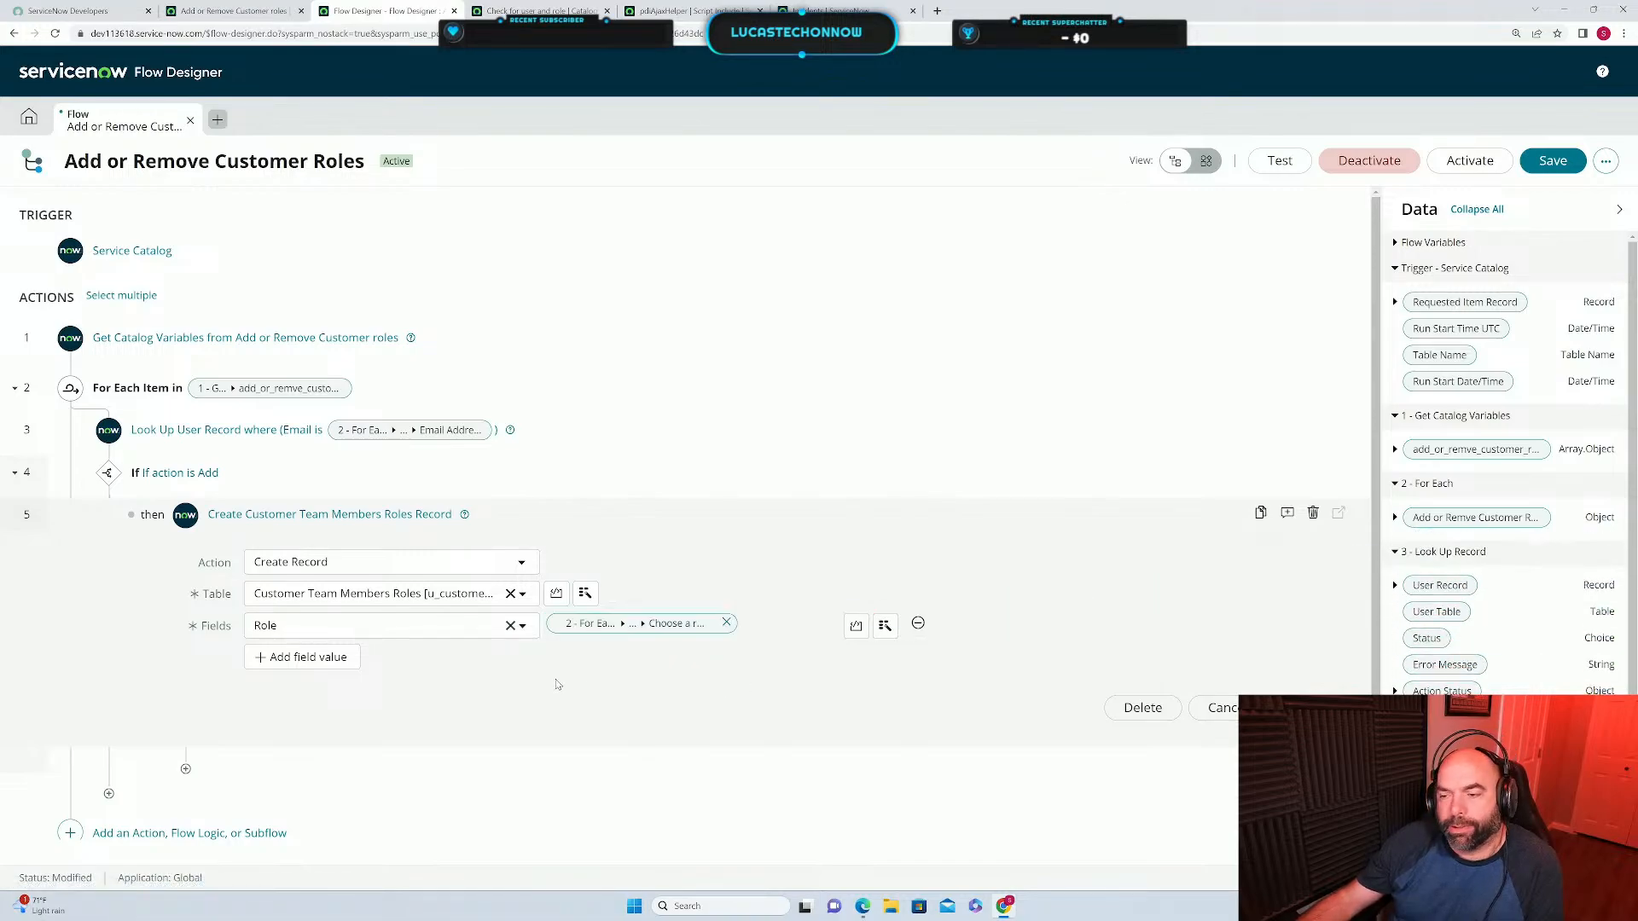
Set the new record's company field from the row's company value.
left_click(281, 658)
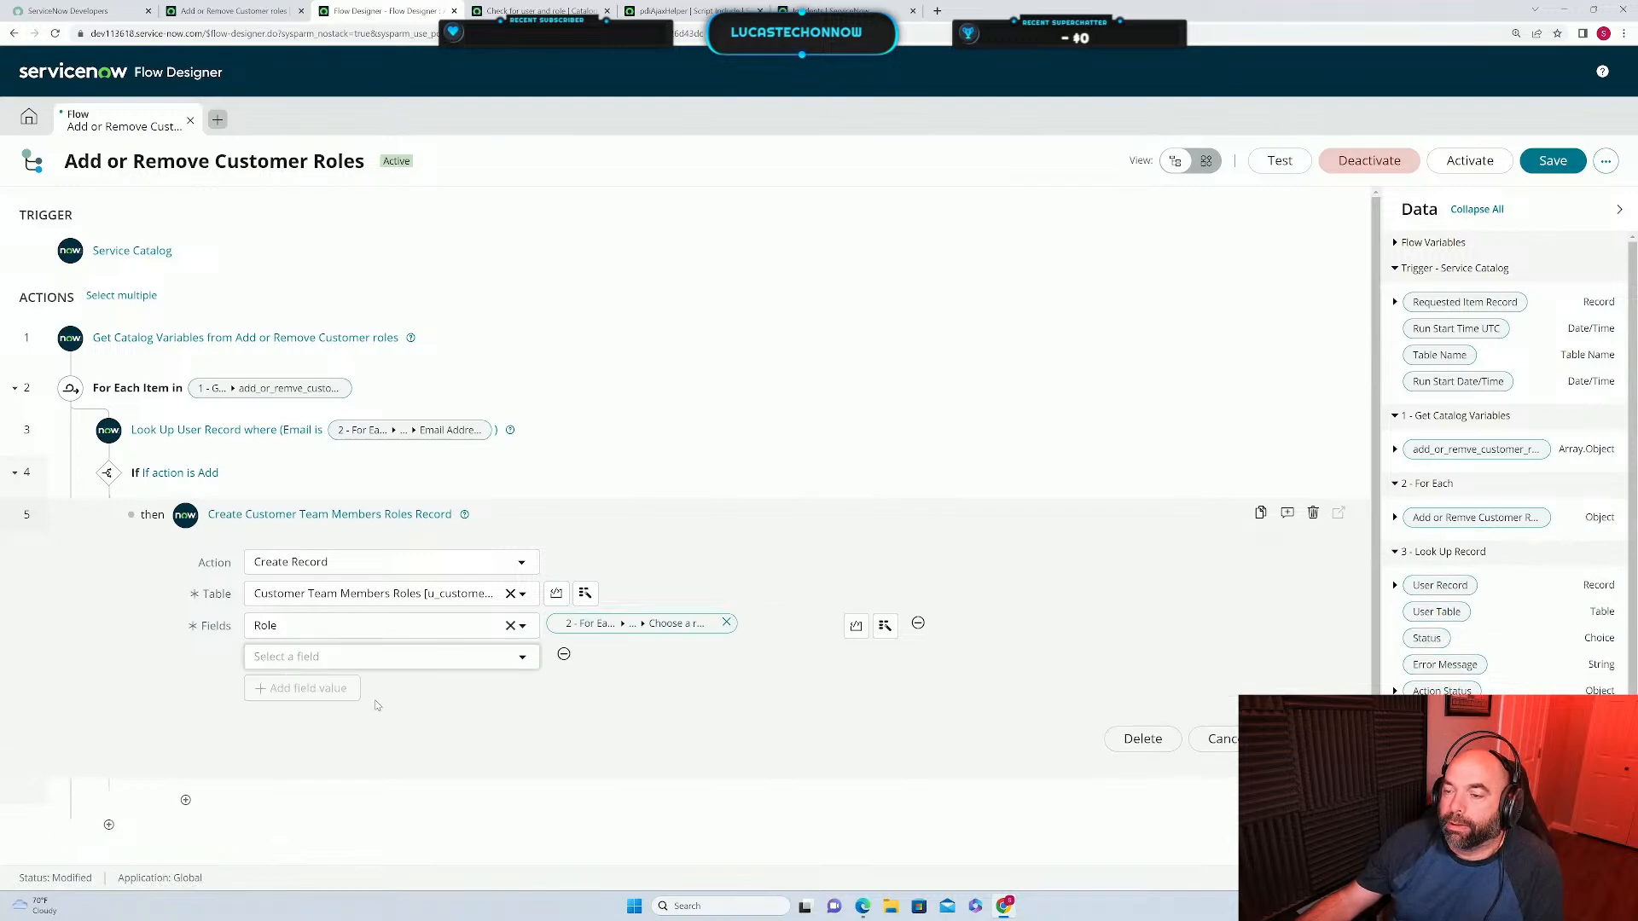
left_click(365, 658)
scroll(388, 751, "down", 3)
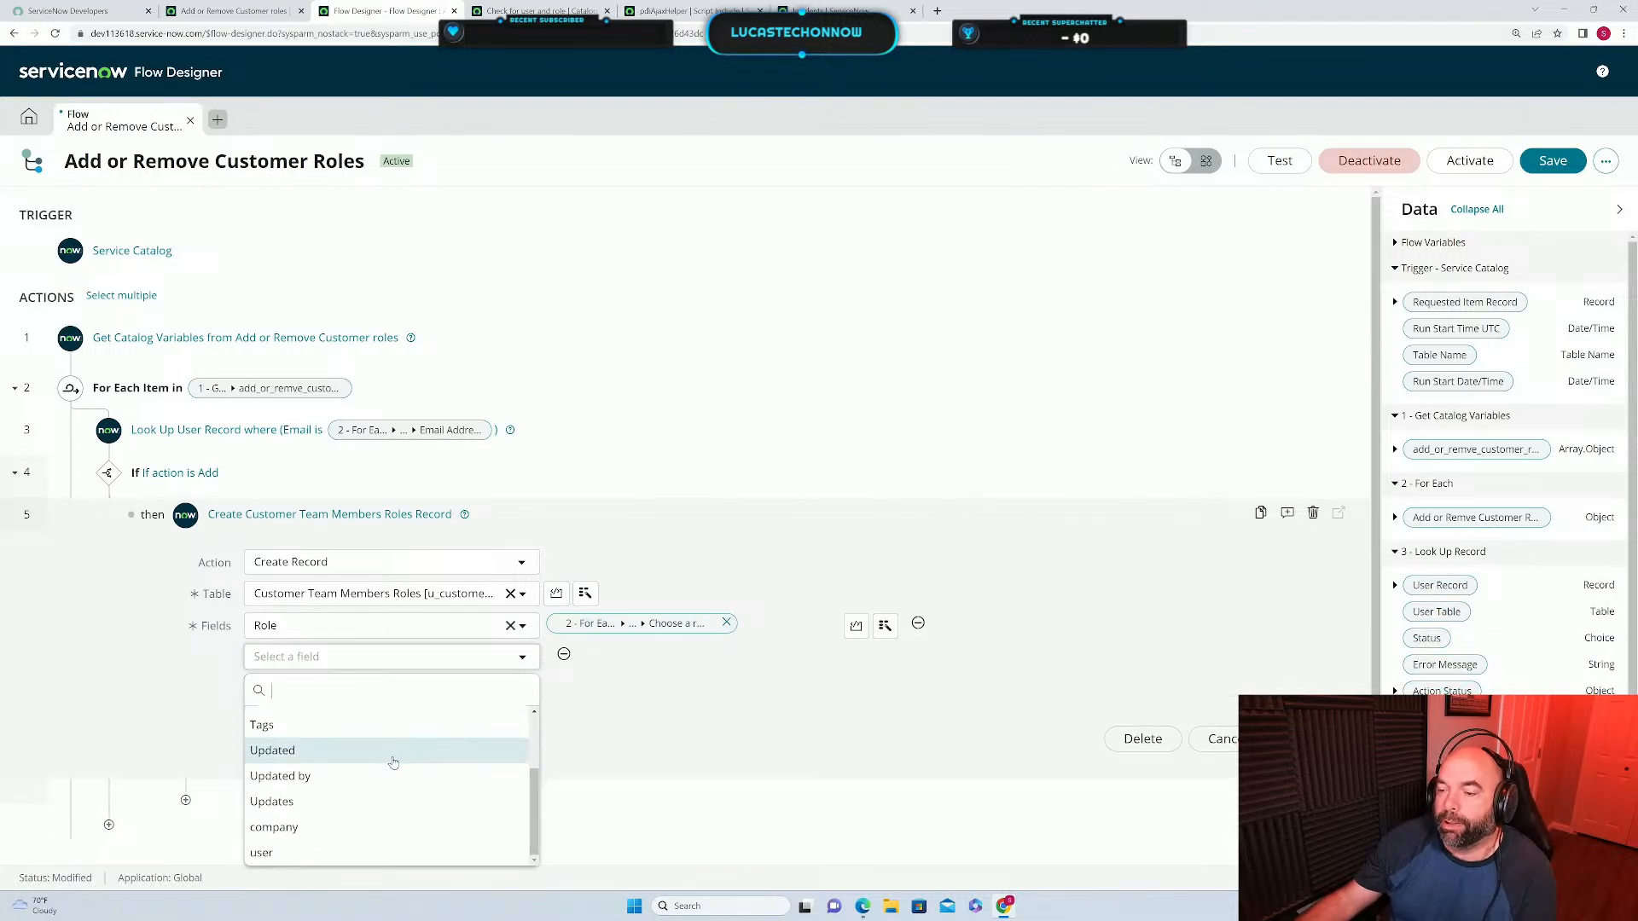
left_click(331, 832)
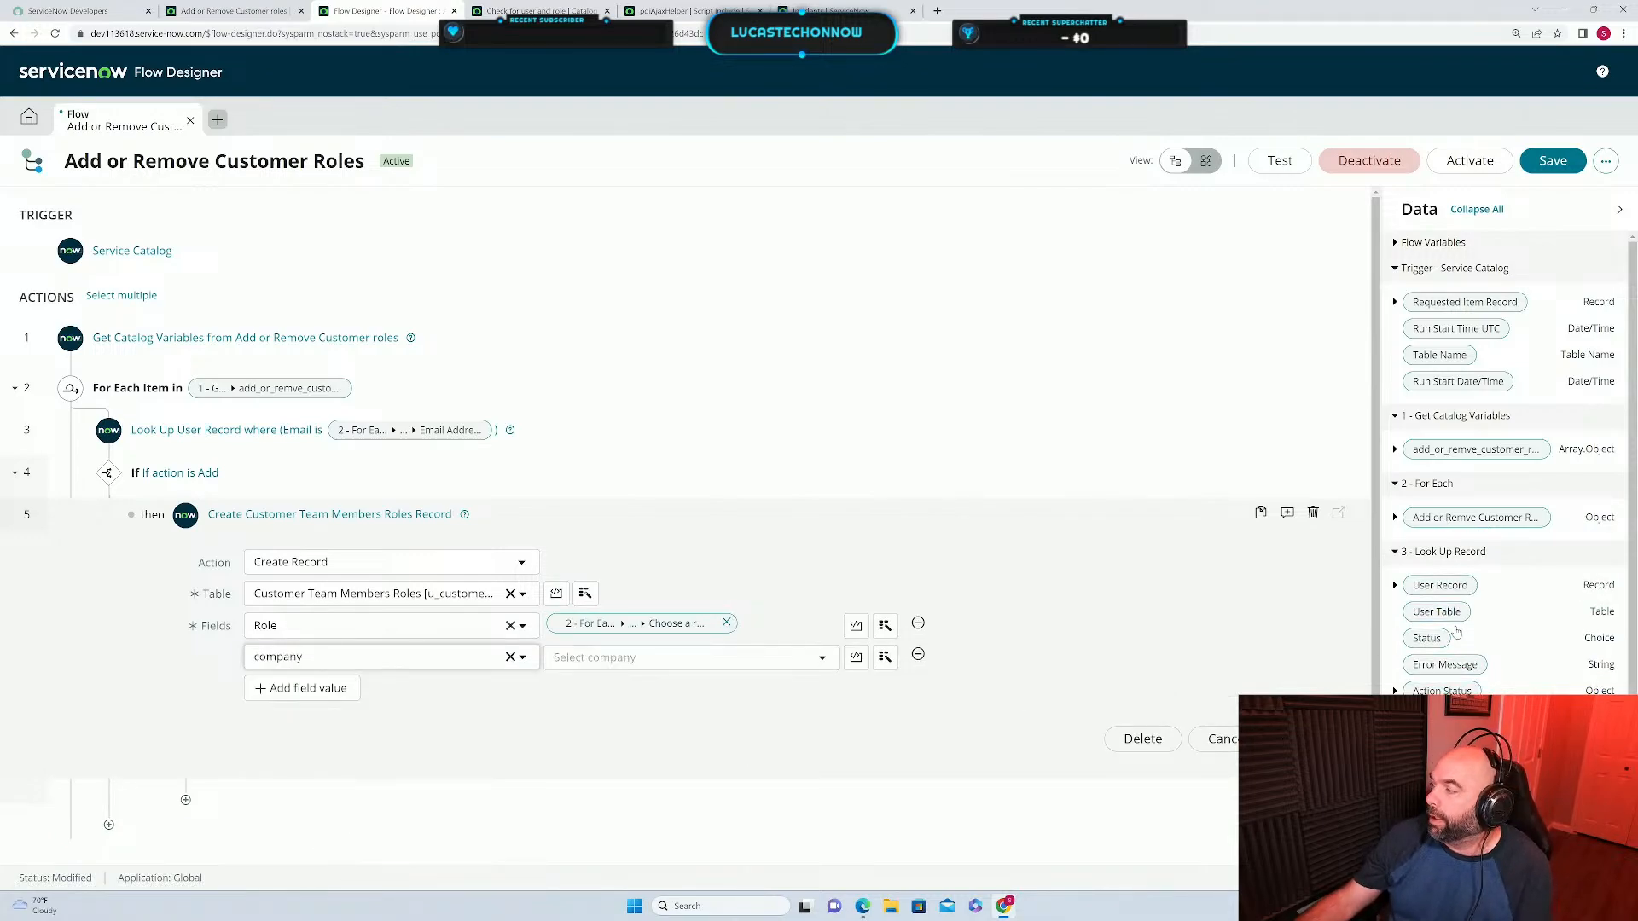
left_click(1395, 518)
left_click_drag(1430, 580, 610, 659)
Set the user field to the looked-up user's Sys ID and finish the Create Record step.
left_click(294, 693)
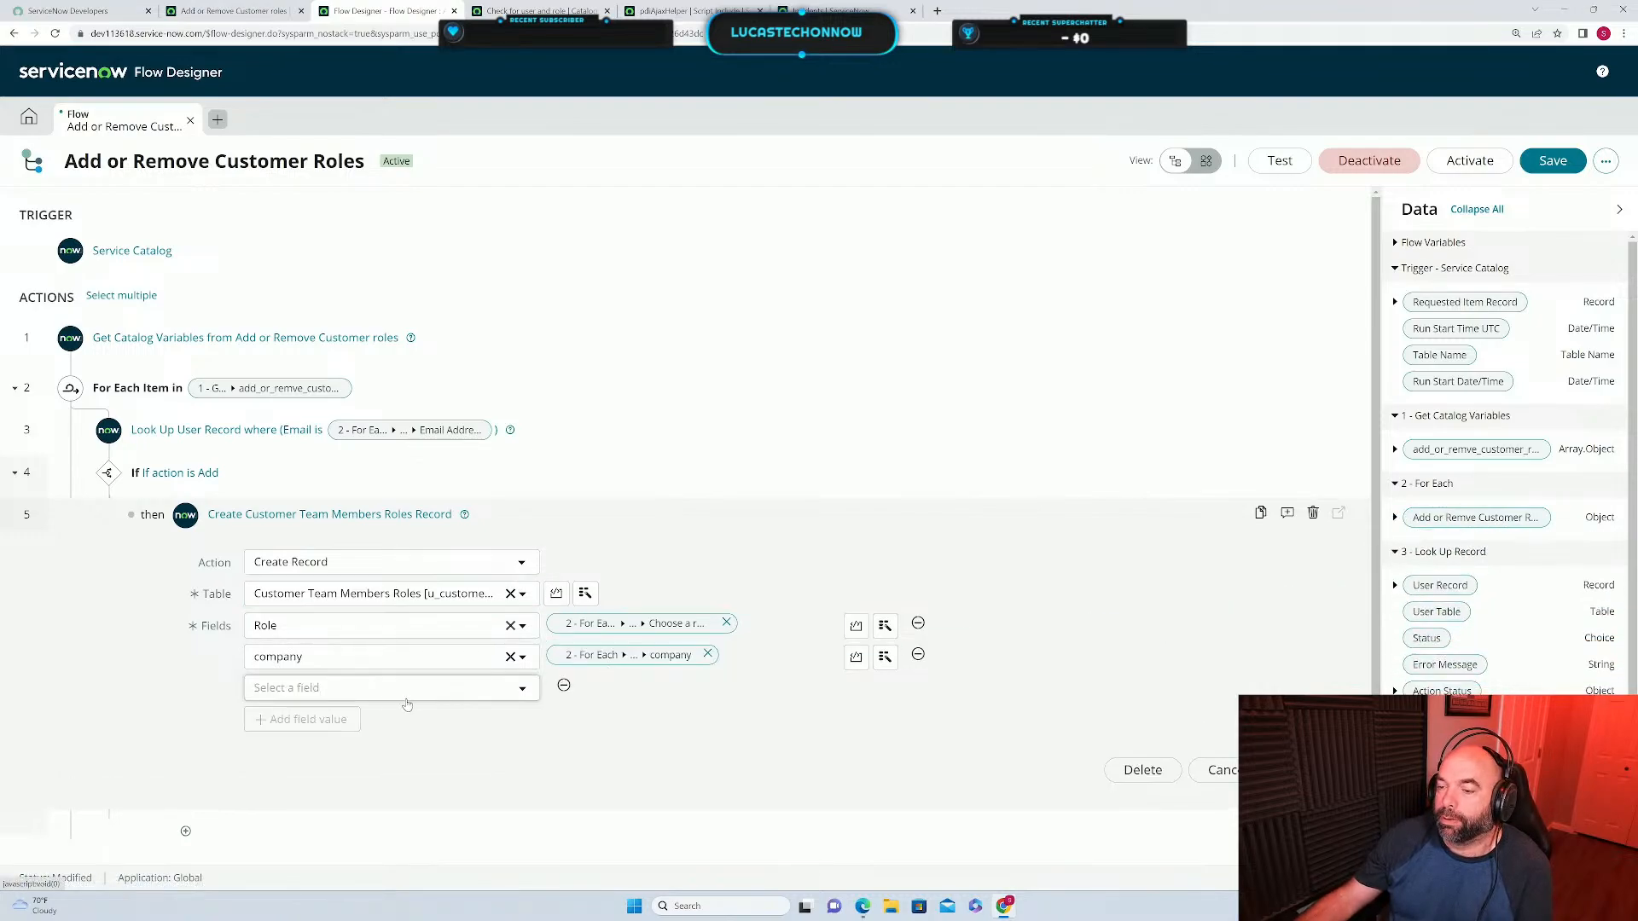
left_click(408, 688)
scroll(418, 632, "down", 1)
scroll(418, 631, "down", 1)
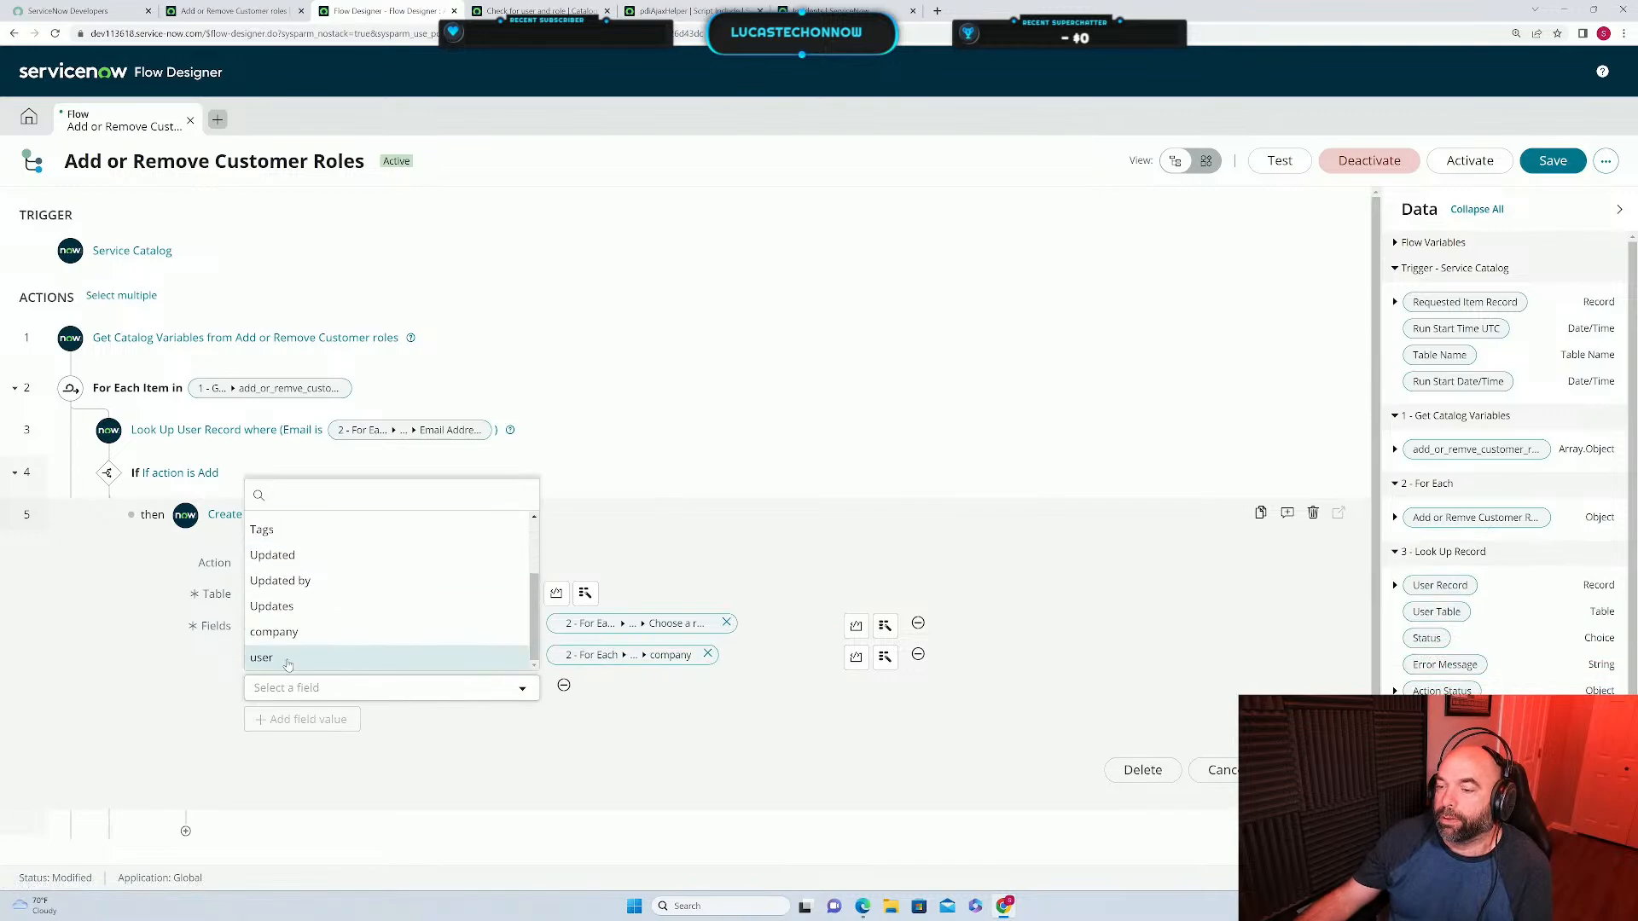
left_click(380, 661)
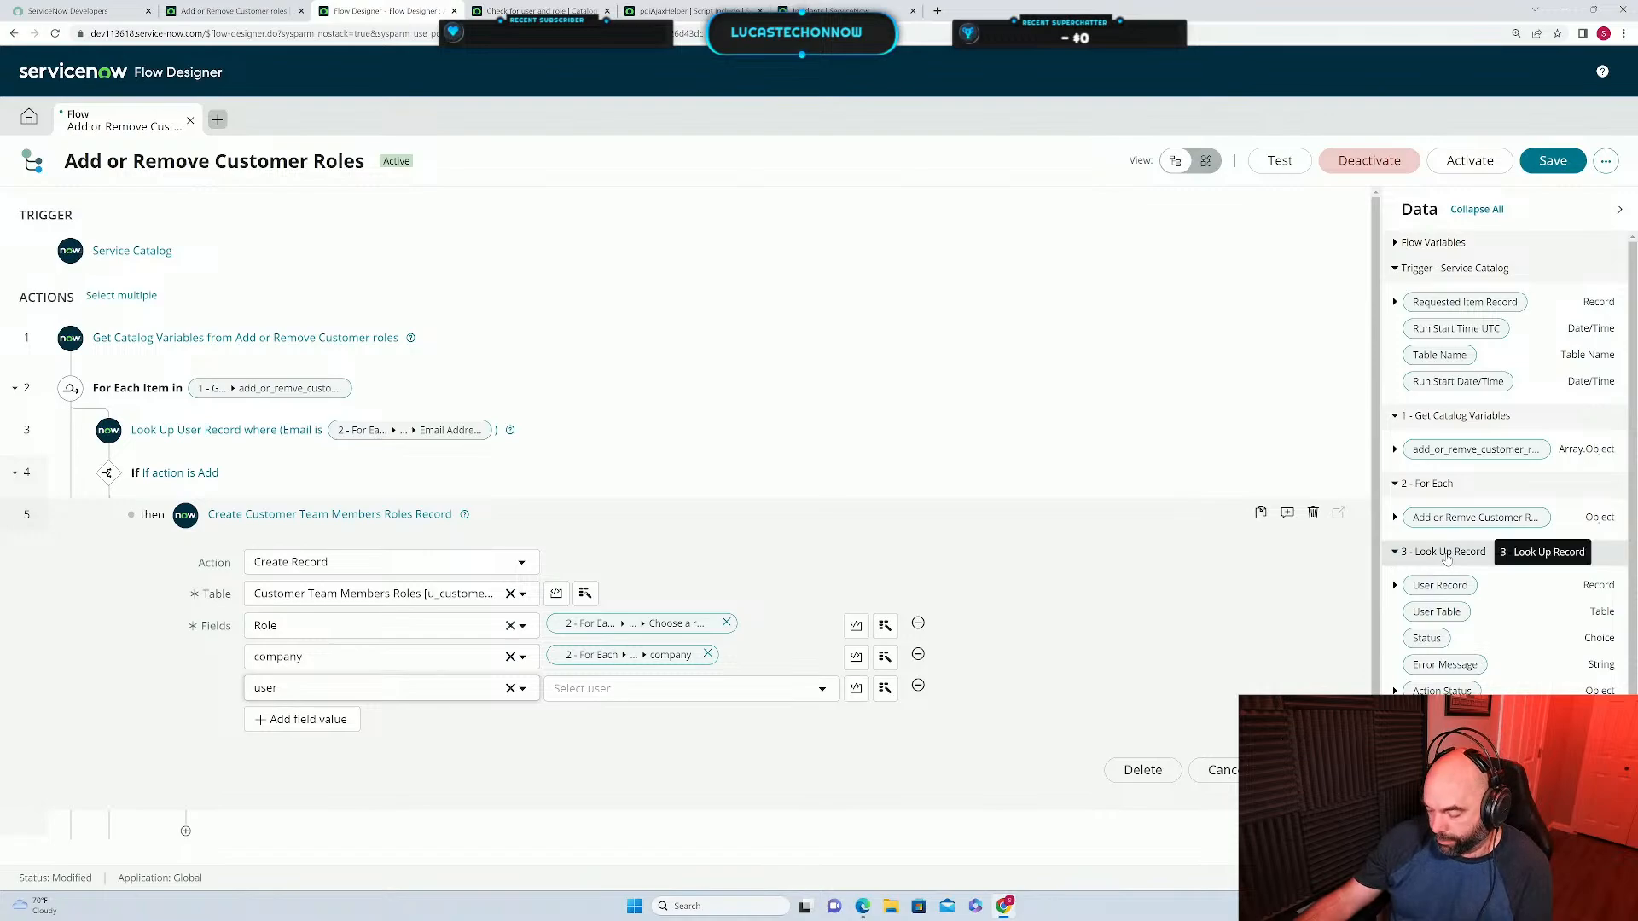
left_click(1440, 585)
scroll(1449, 654, "down", 10)
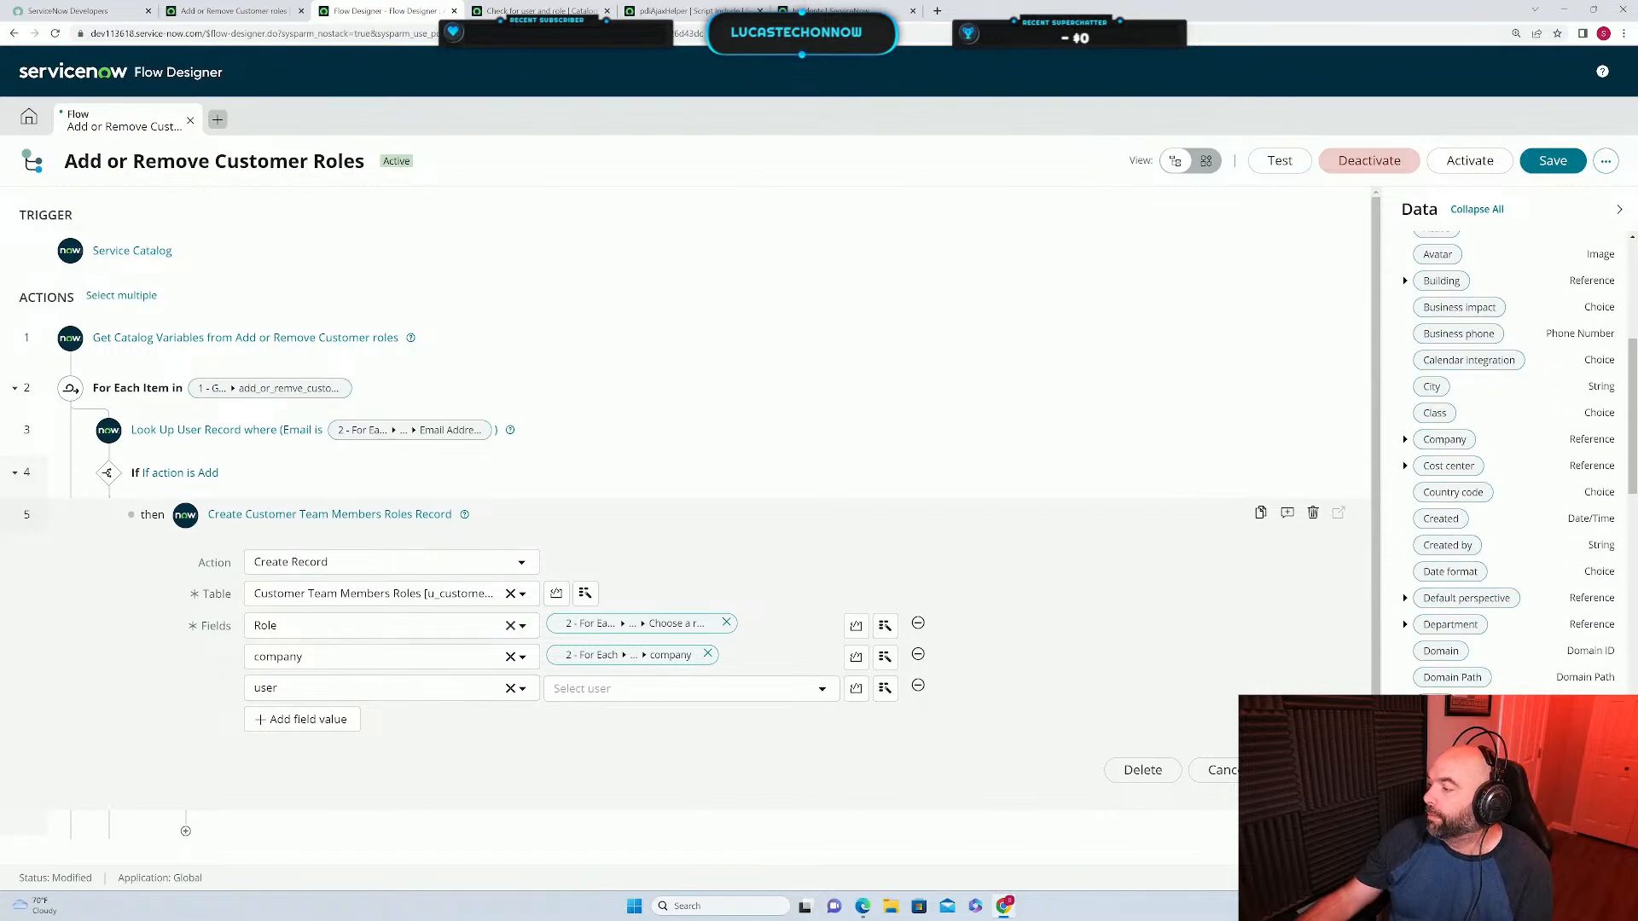
left_click_drag(1441, 771, 616, 695)
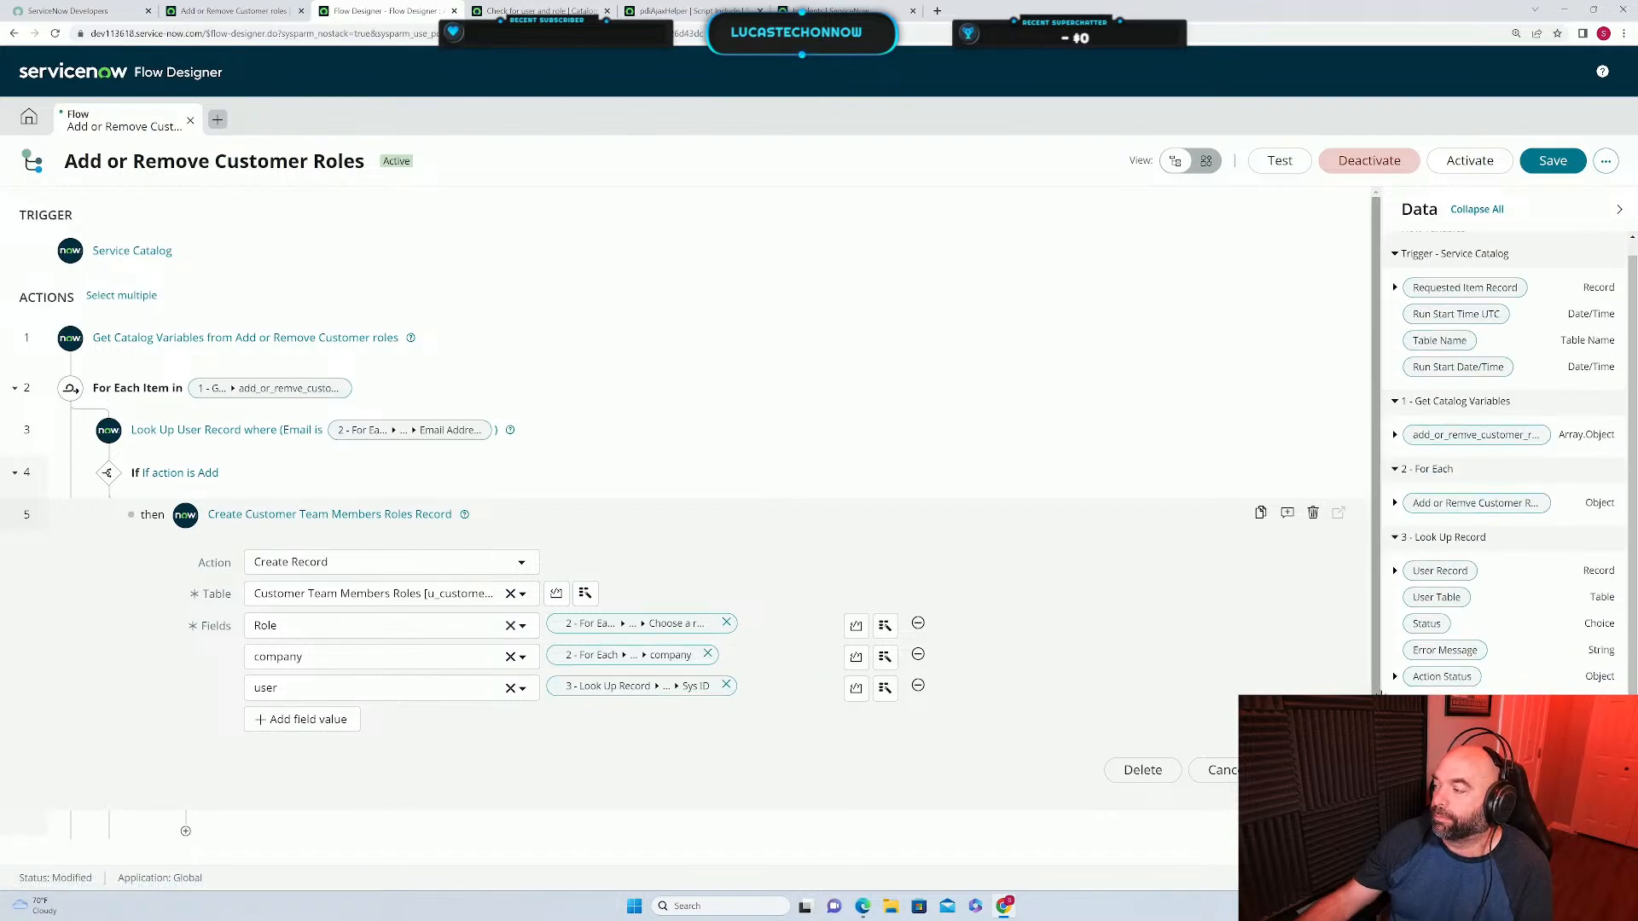
left_click(1308, 770)
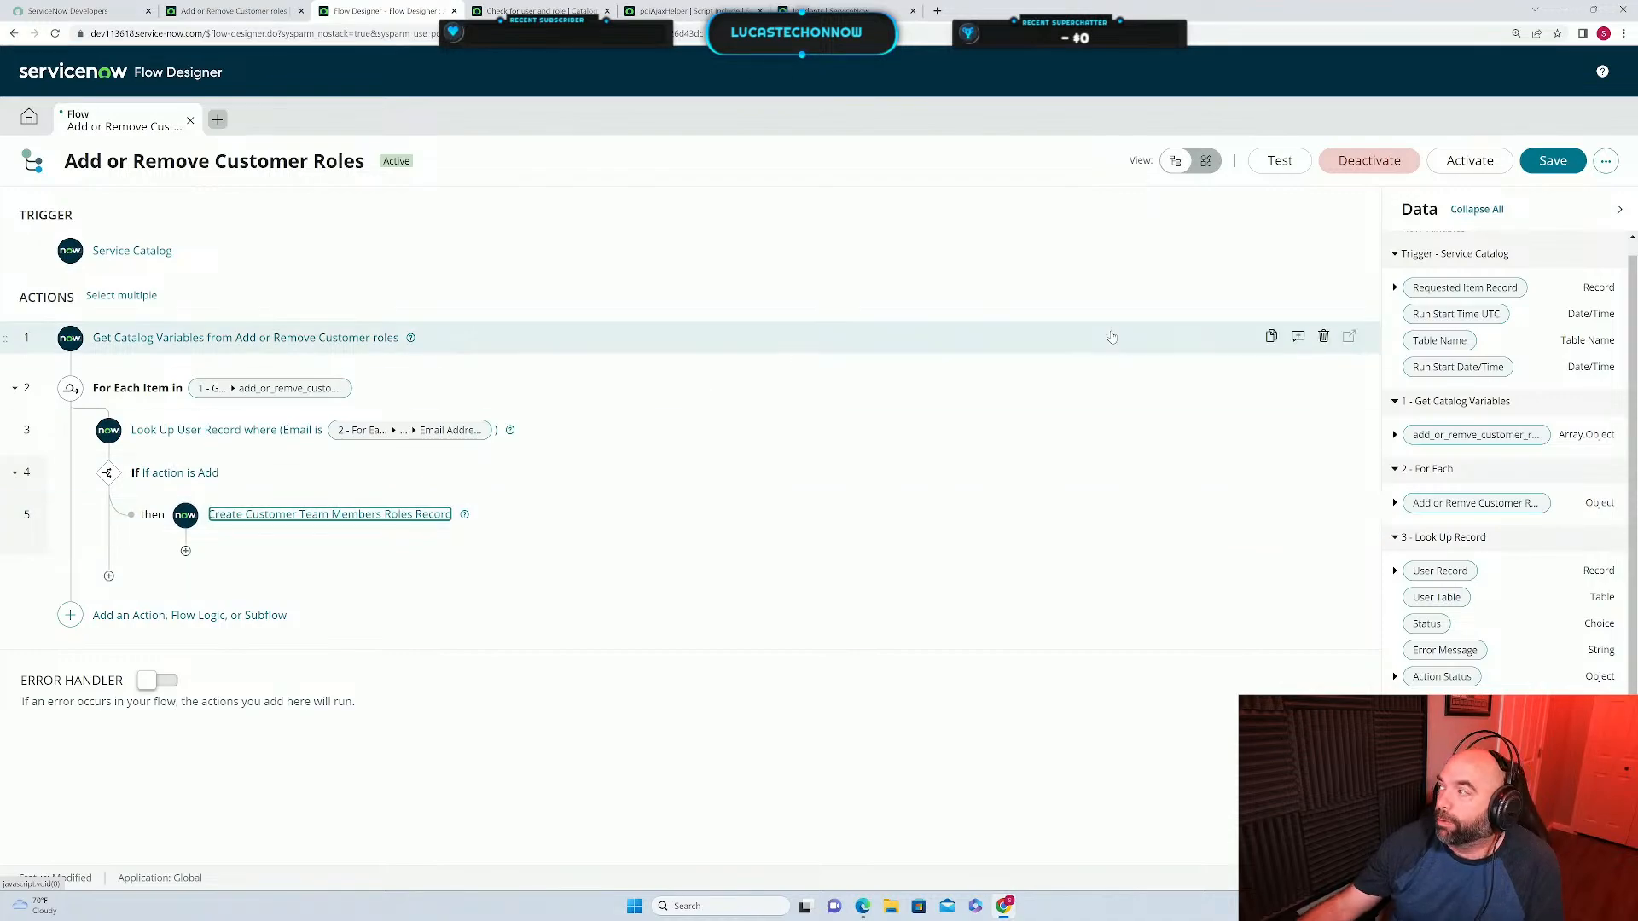
Save the customer roles flow and activate it.
left_click(1555, 162)
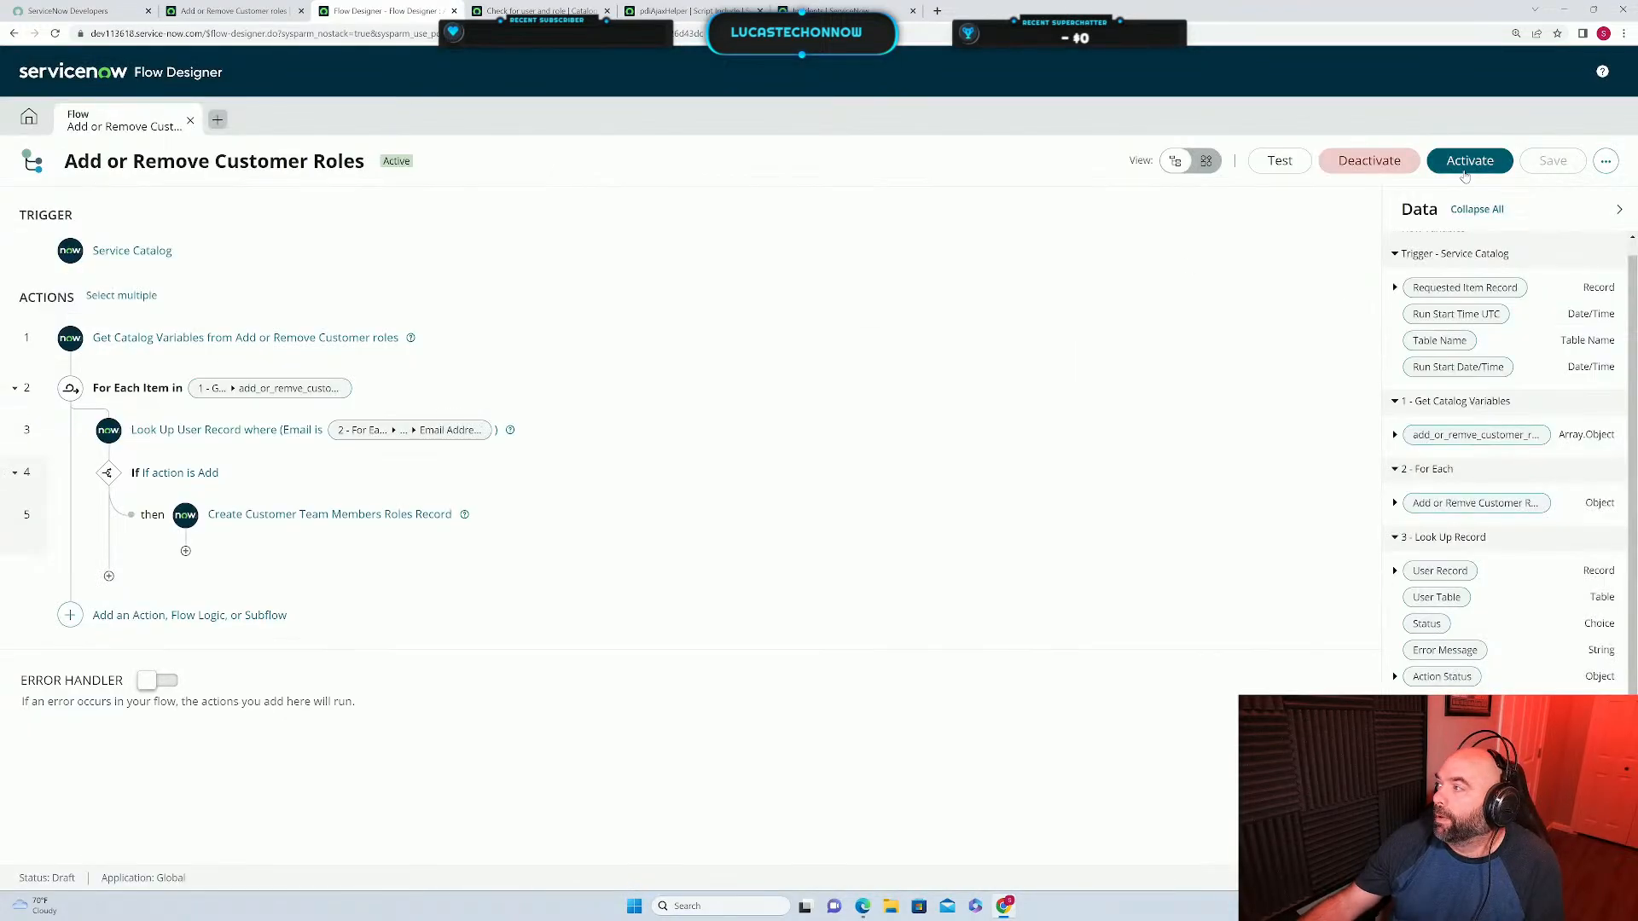
left_click(1463, 162)
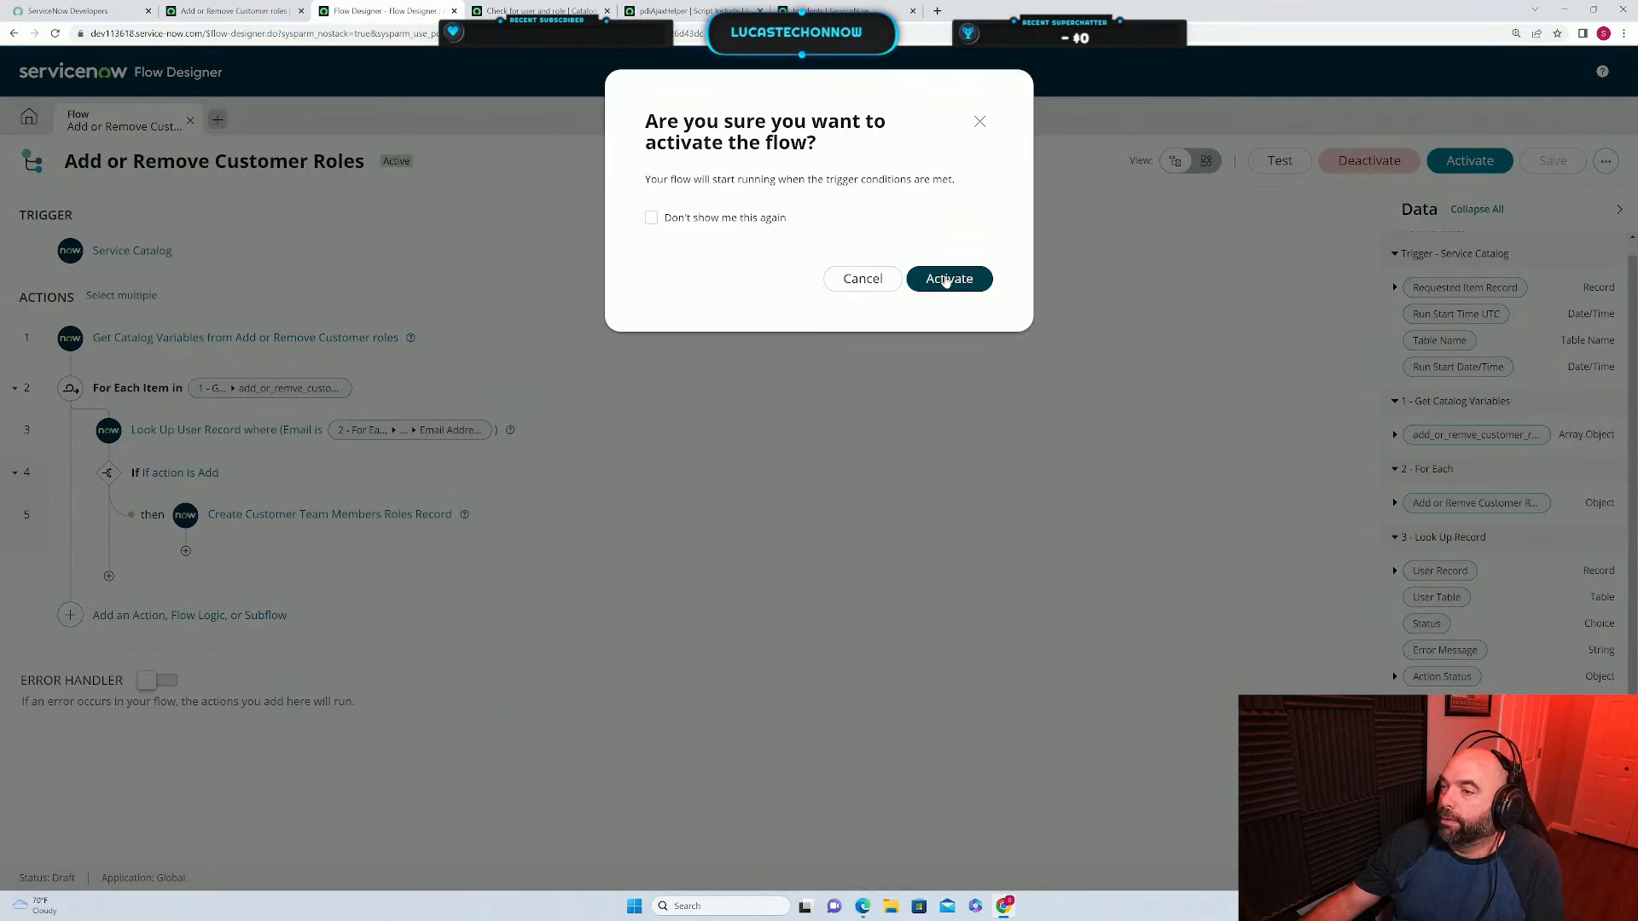
left_click(947, 279)
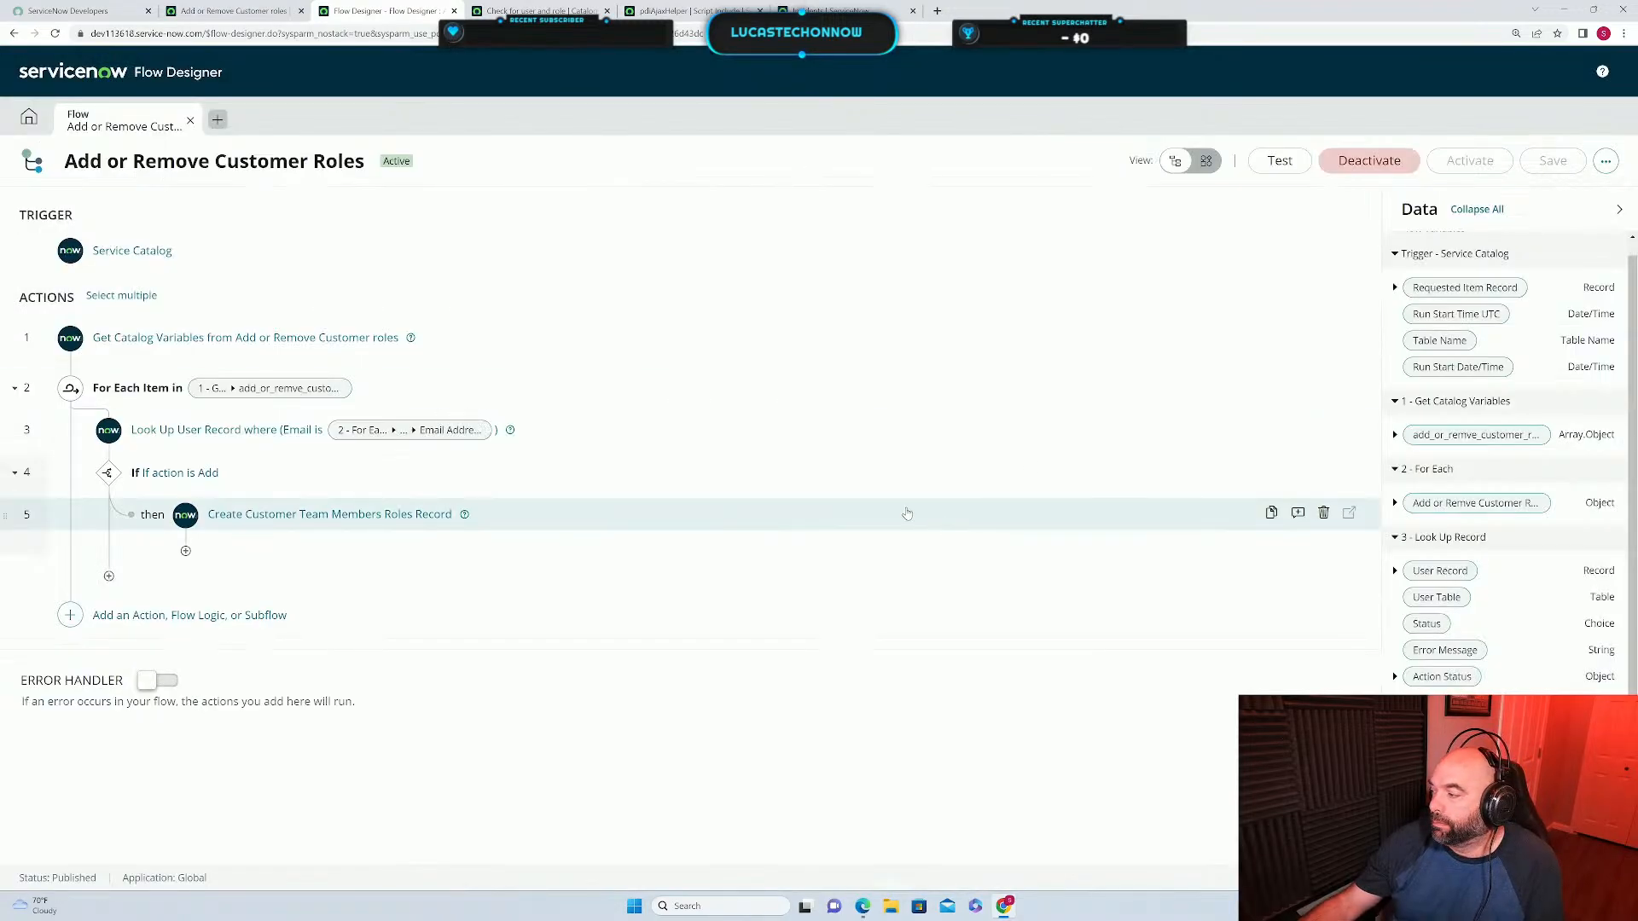
Try the catalog item as an orderer and start a new contact row.
left_click(233, 10)
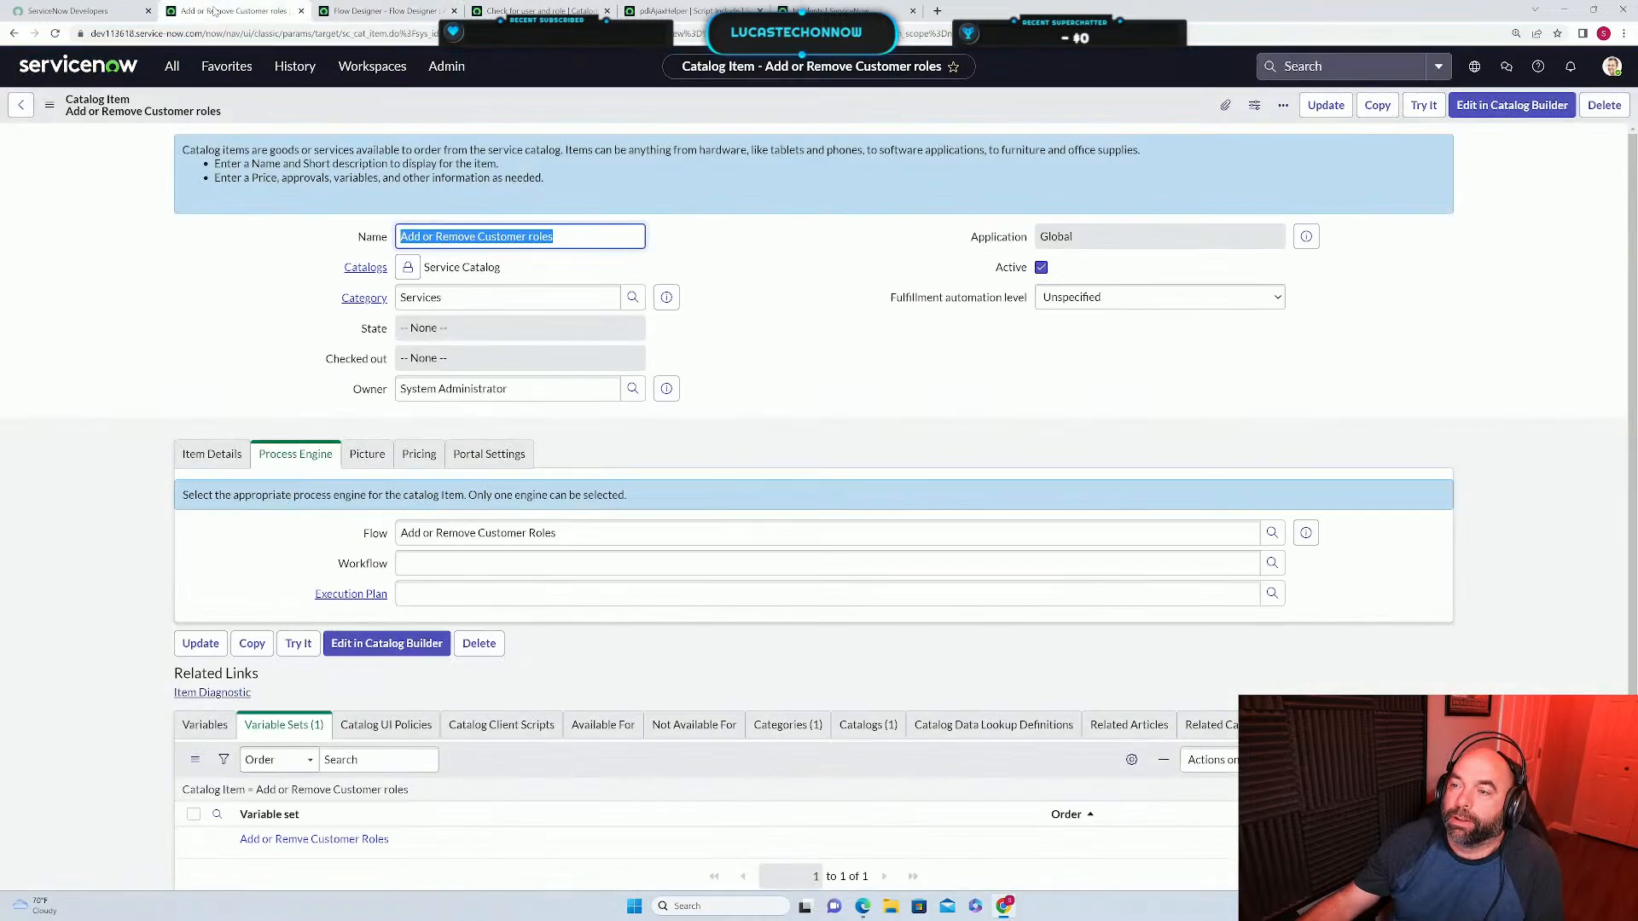
left_click(1424, 106)
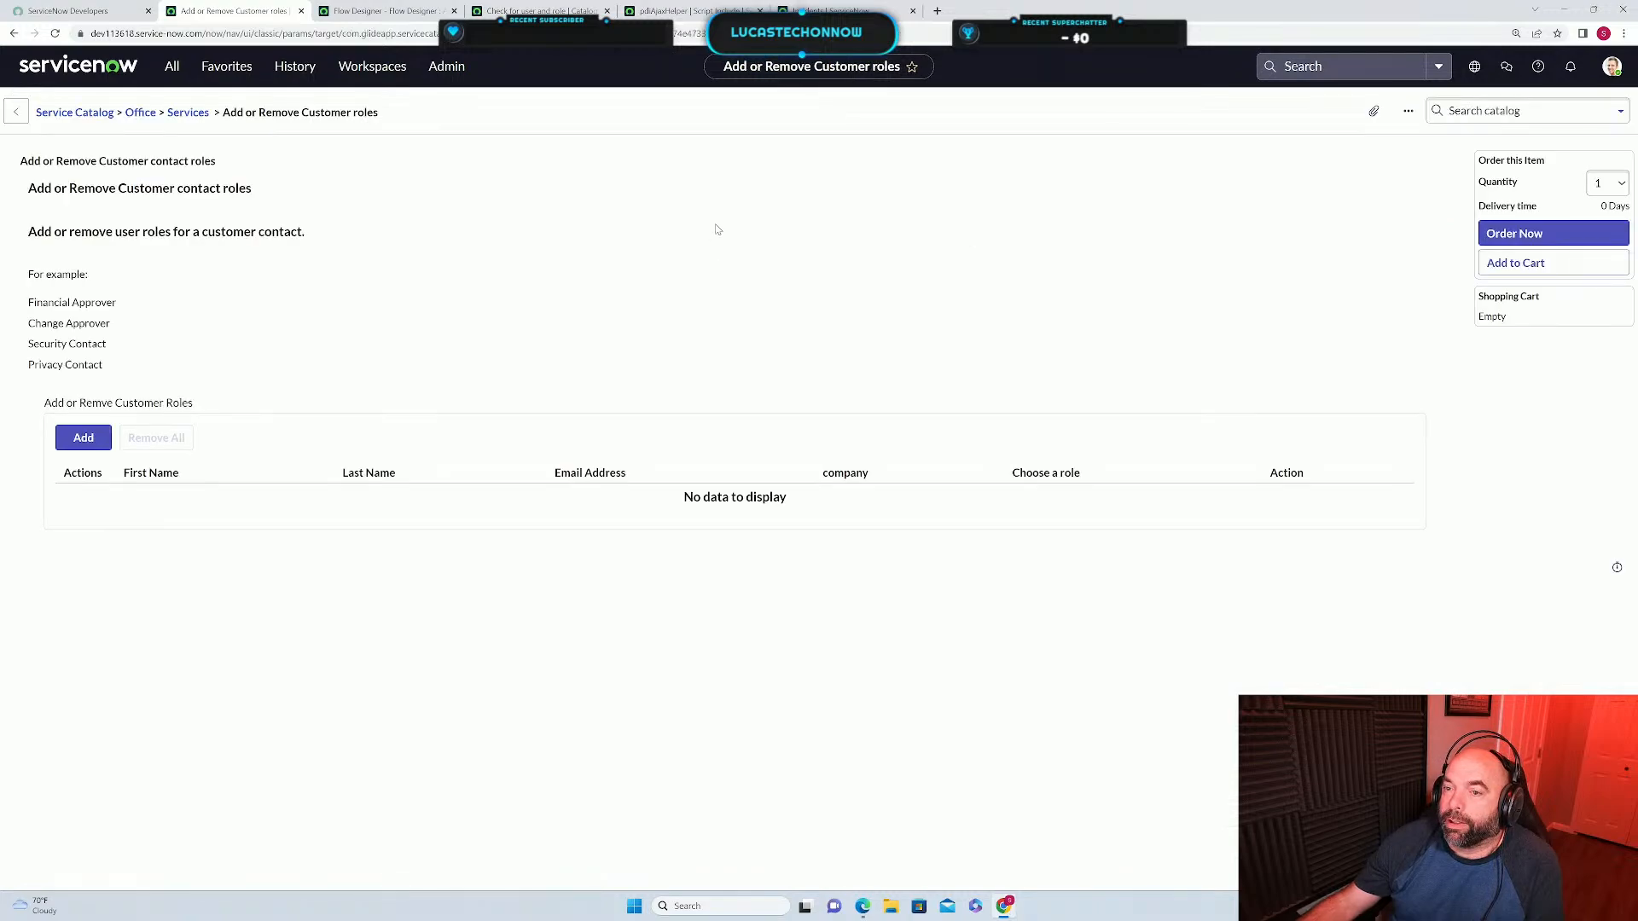
left_click(83, 438)
Enter the contact's first name, last name and e-mail address in the new row.
left_click(587, 195)
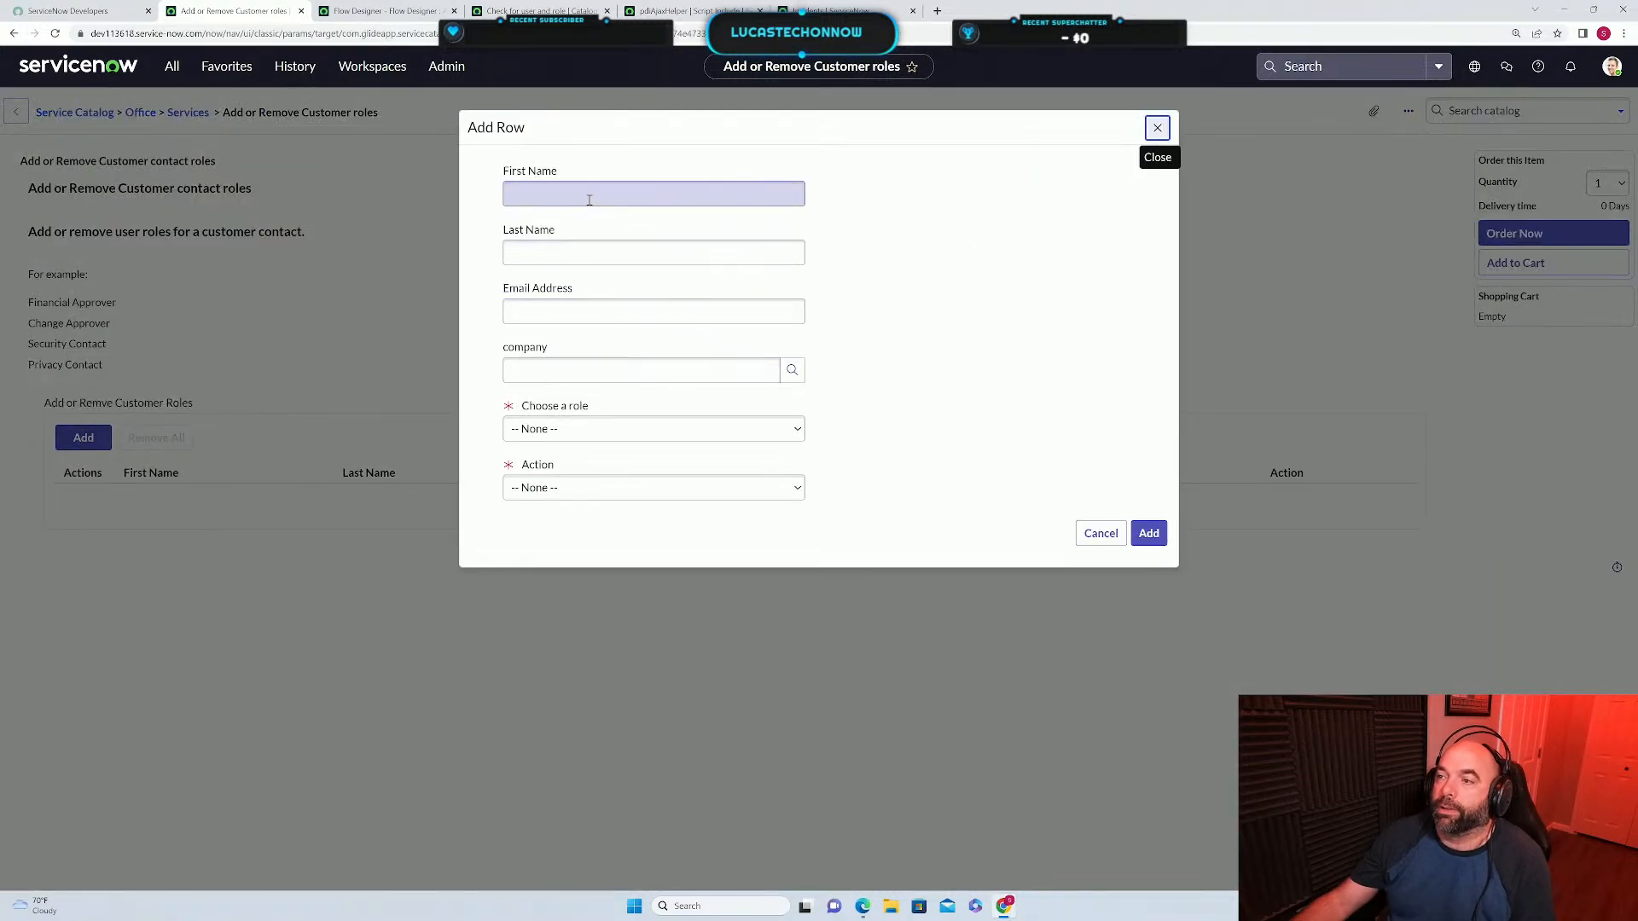
type("a")
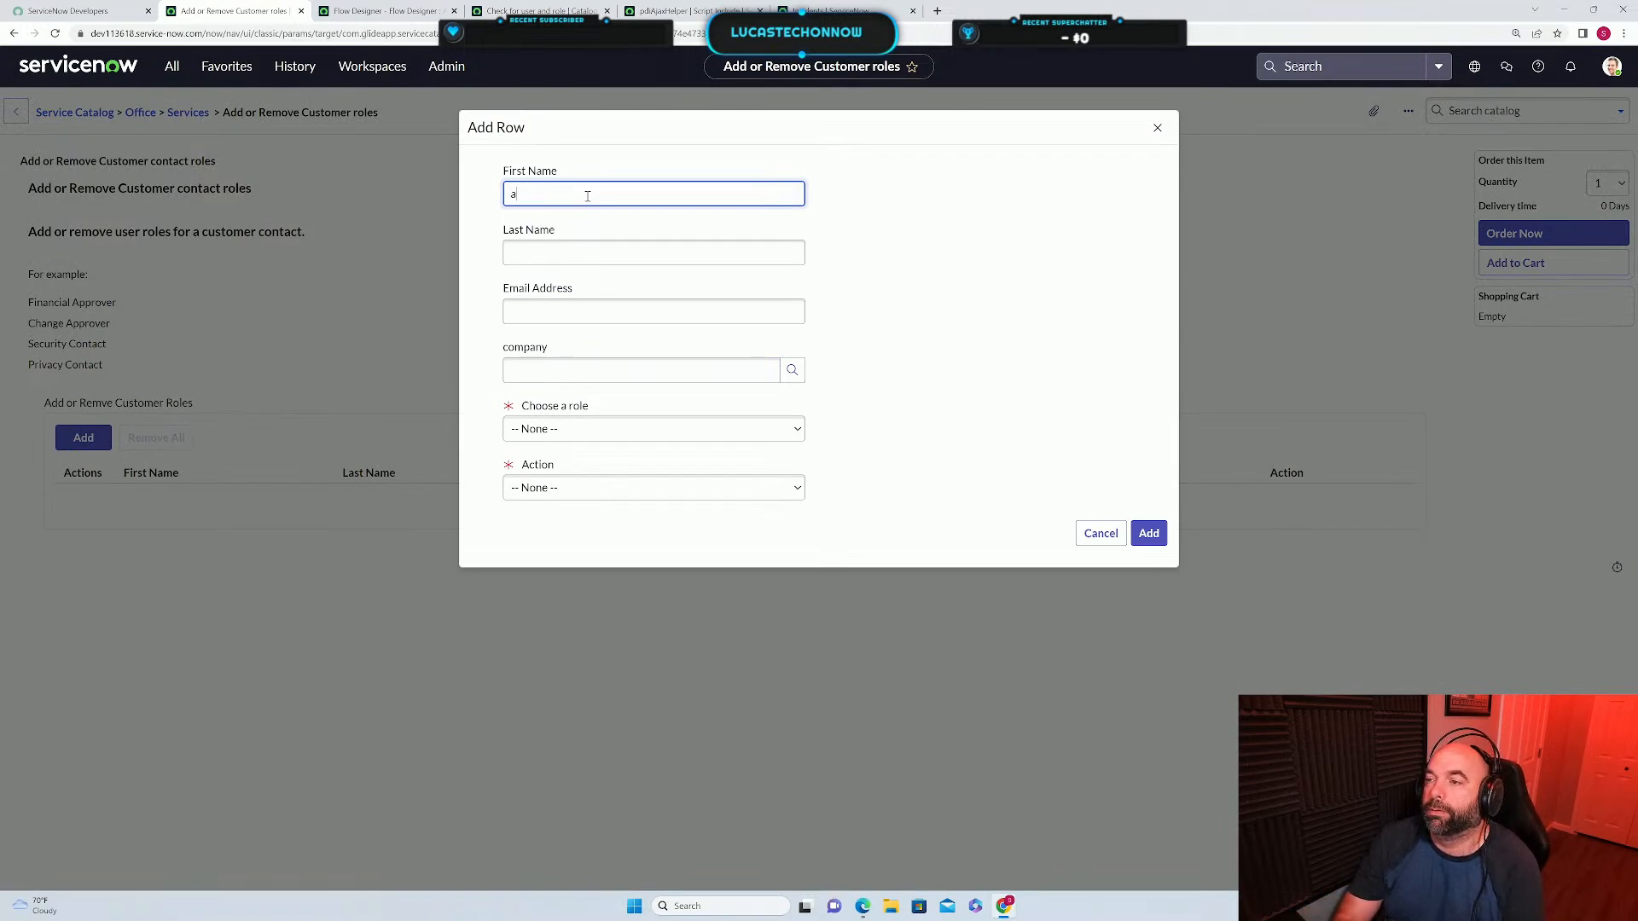
key("BackSpace")
type("Abel")
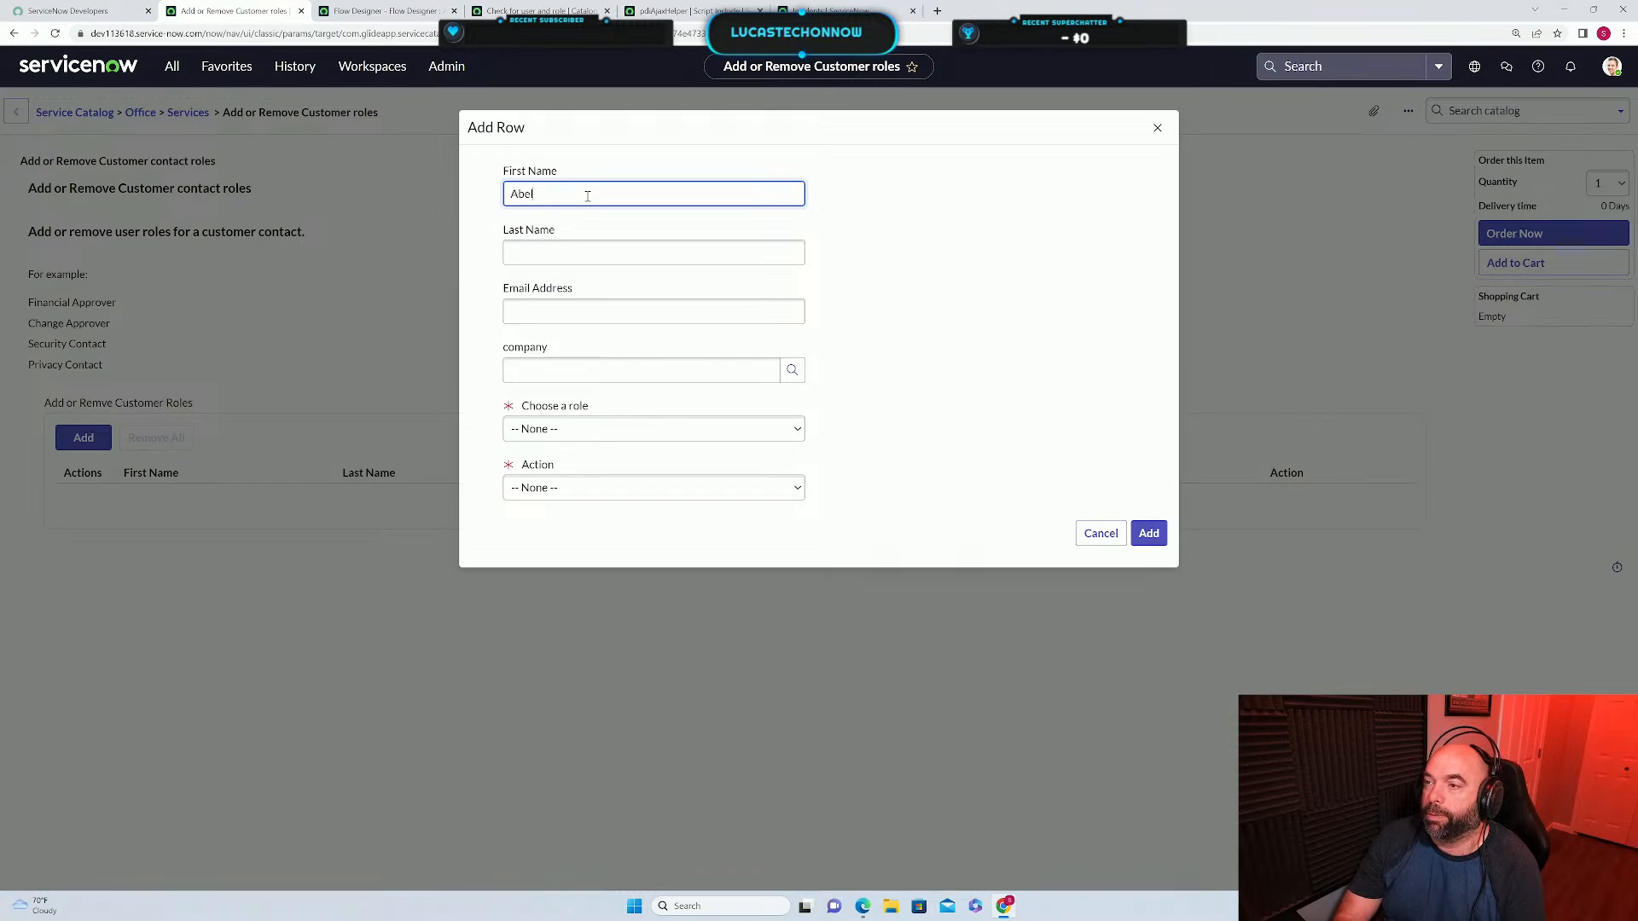
key("Tab")
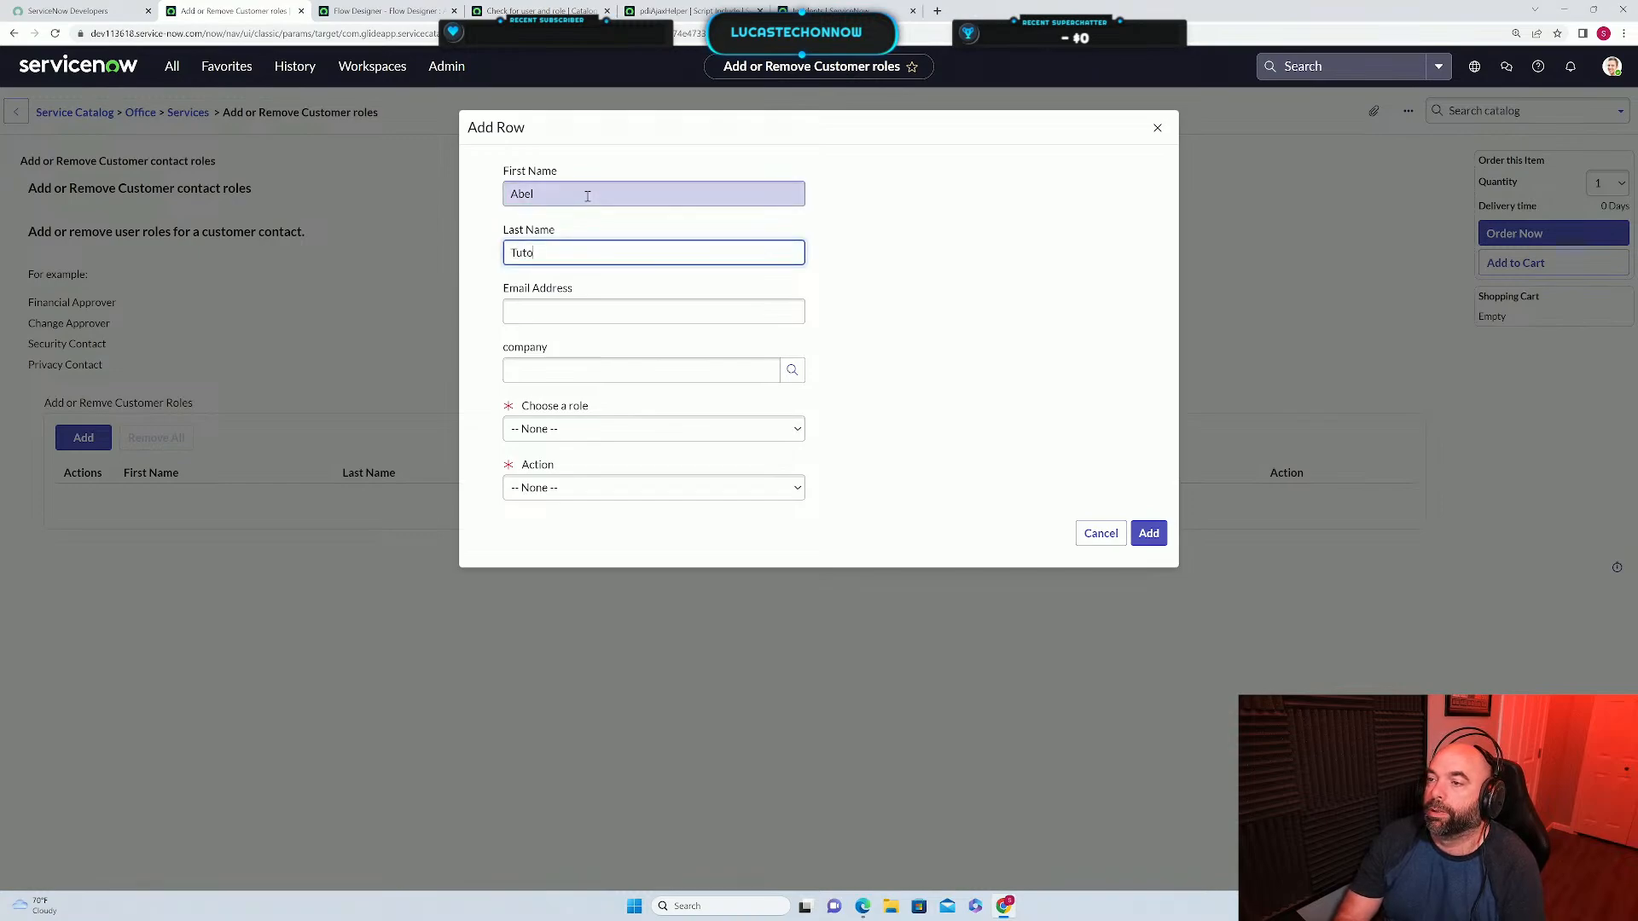
key("Tab")
key("shift+Tab")
key("BackSpace")
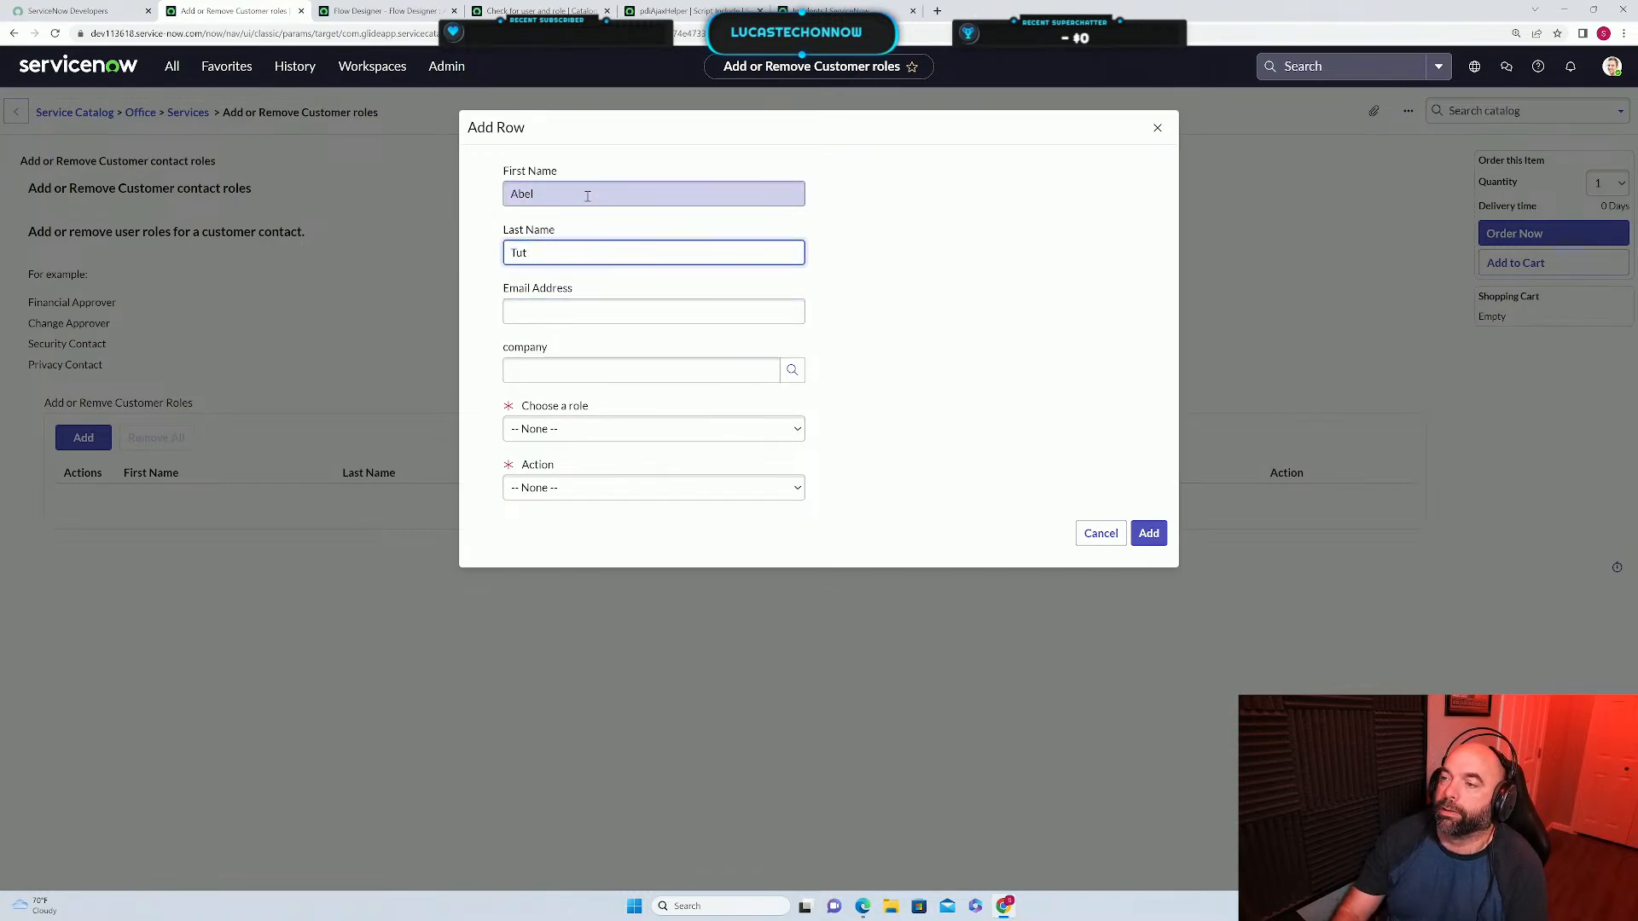
type("er")
left_click(563, 310)
type("abel.t")
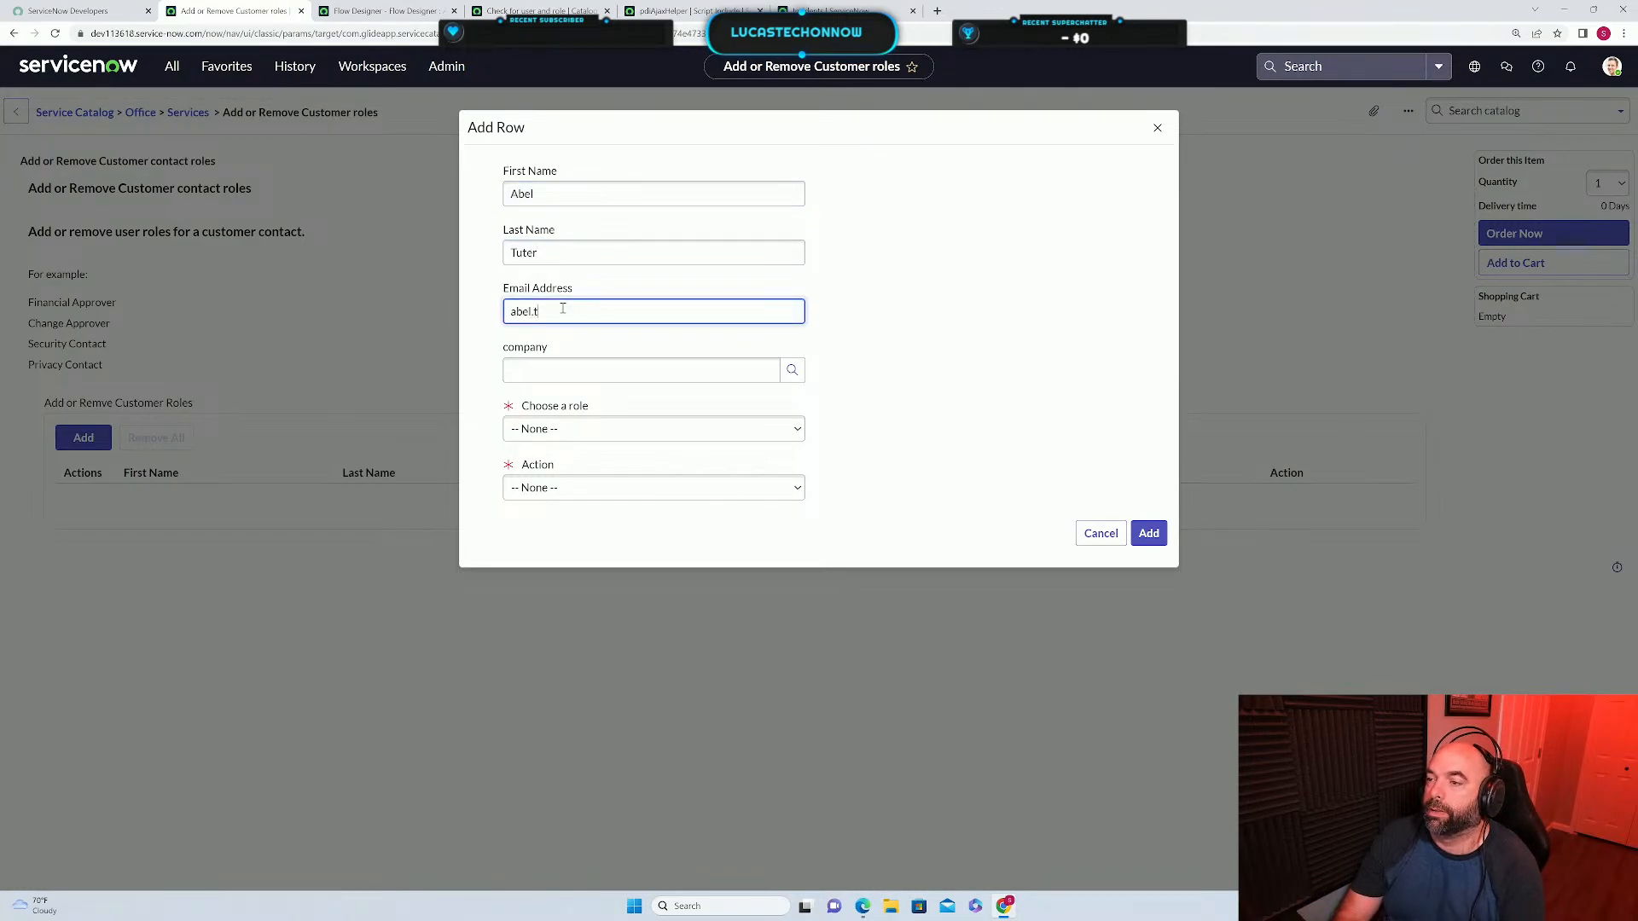
type("uter@")
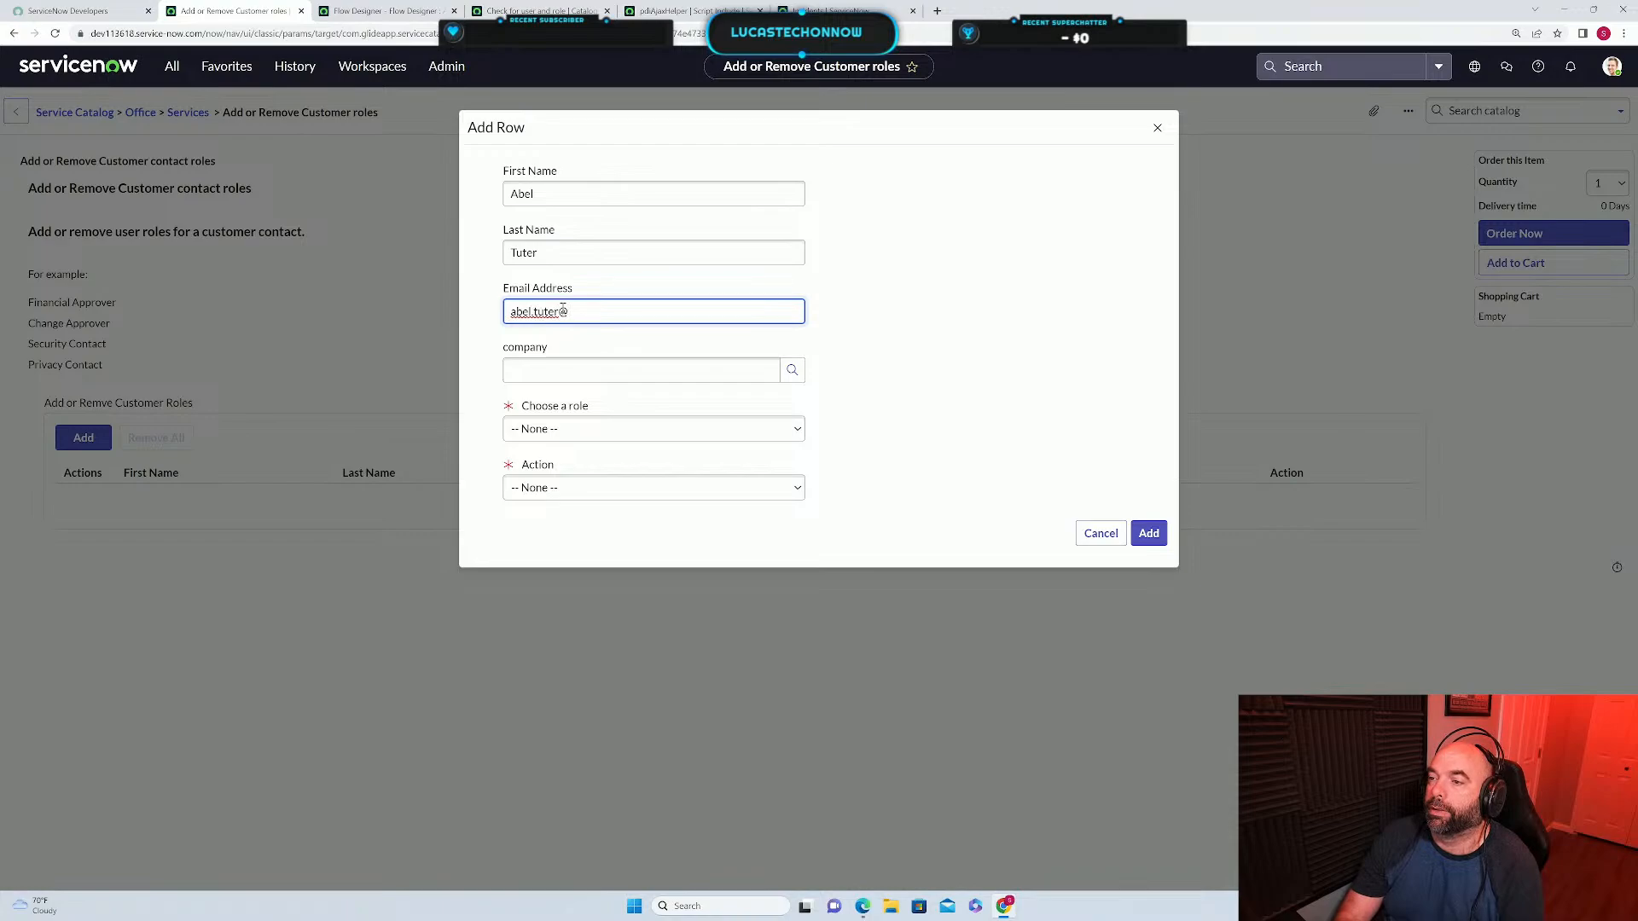
type("example.com")
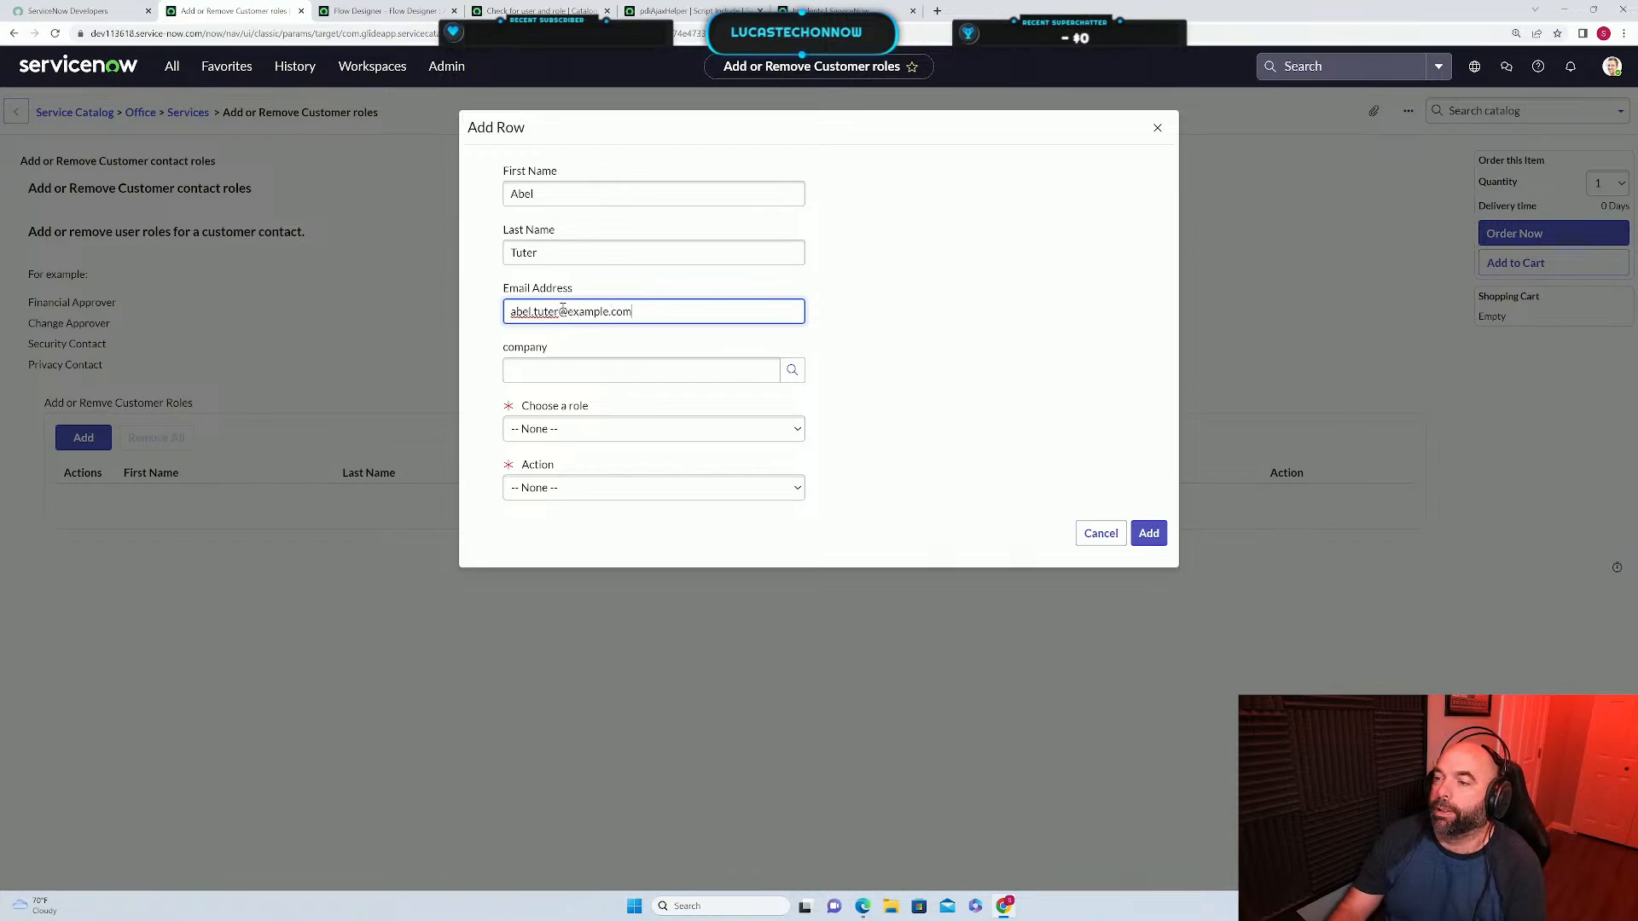
Set company ACME North America, role Financial Approver, action Add, and add the row.
left_click(559, 370)
type("acme")
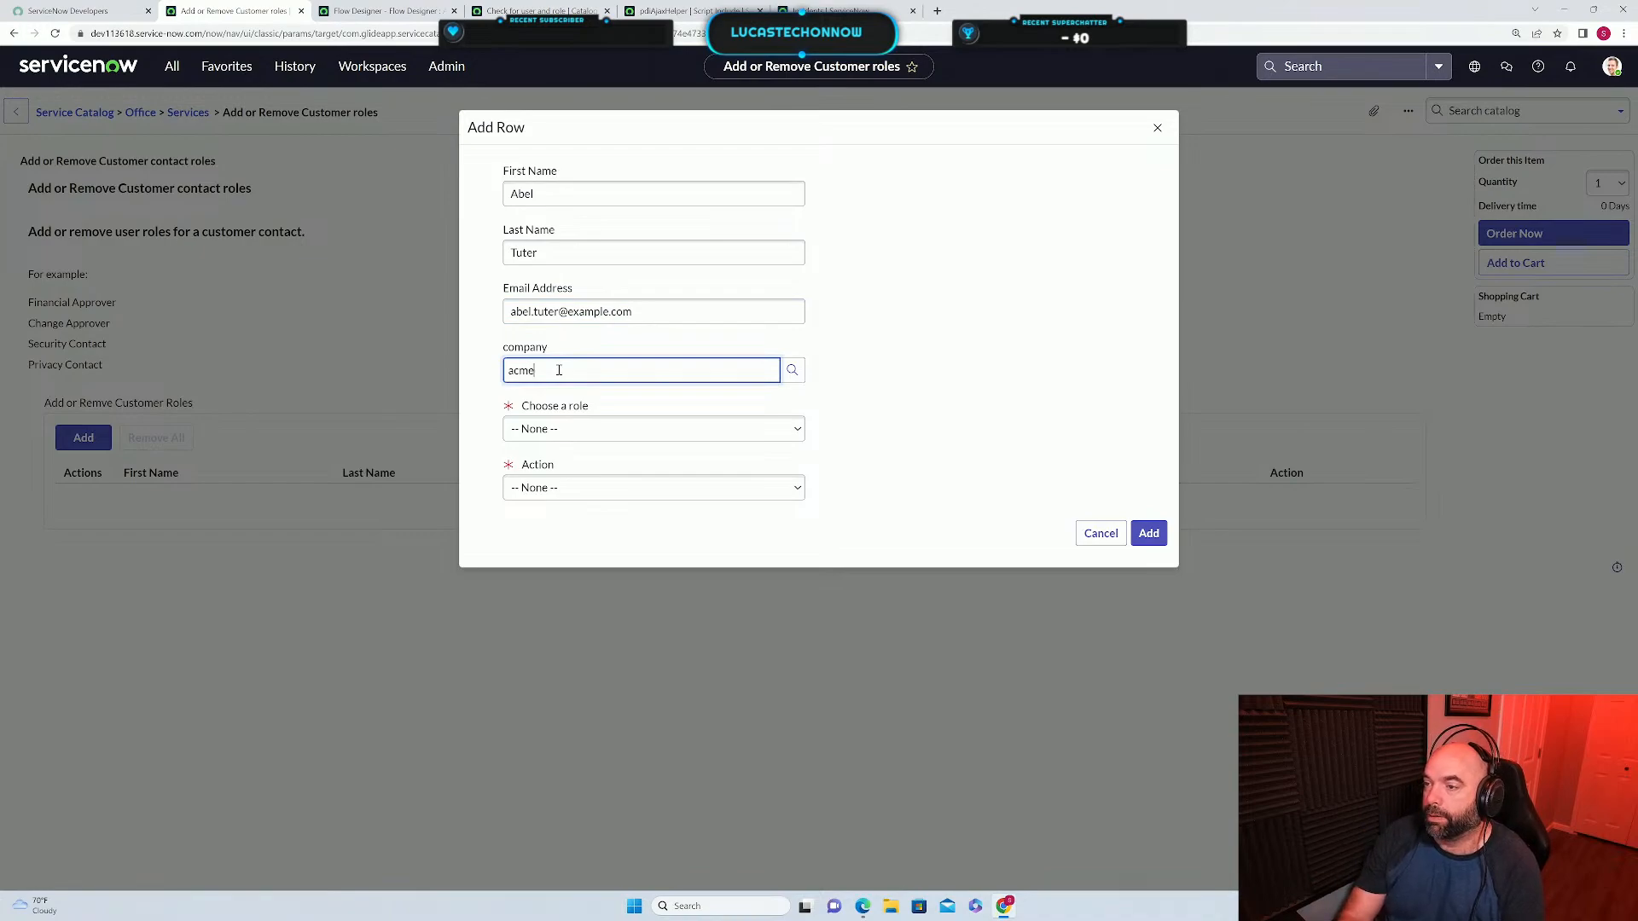
type(" north")
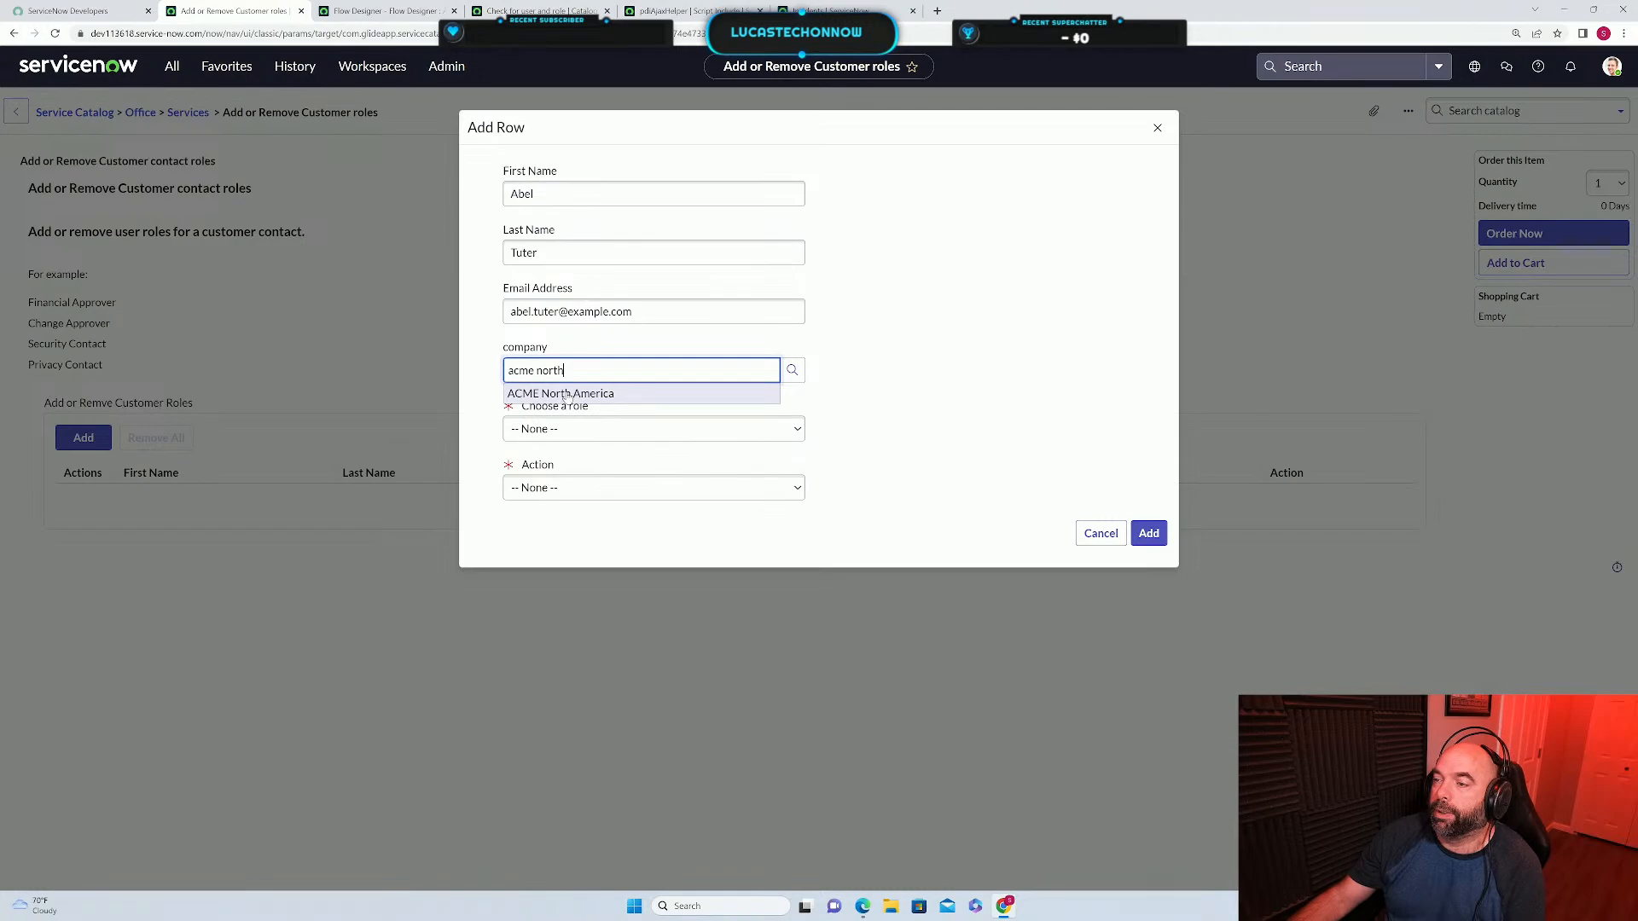
left_click(564, 395)
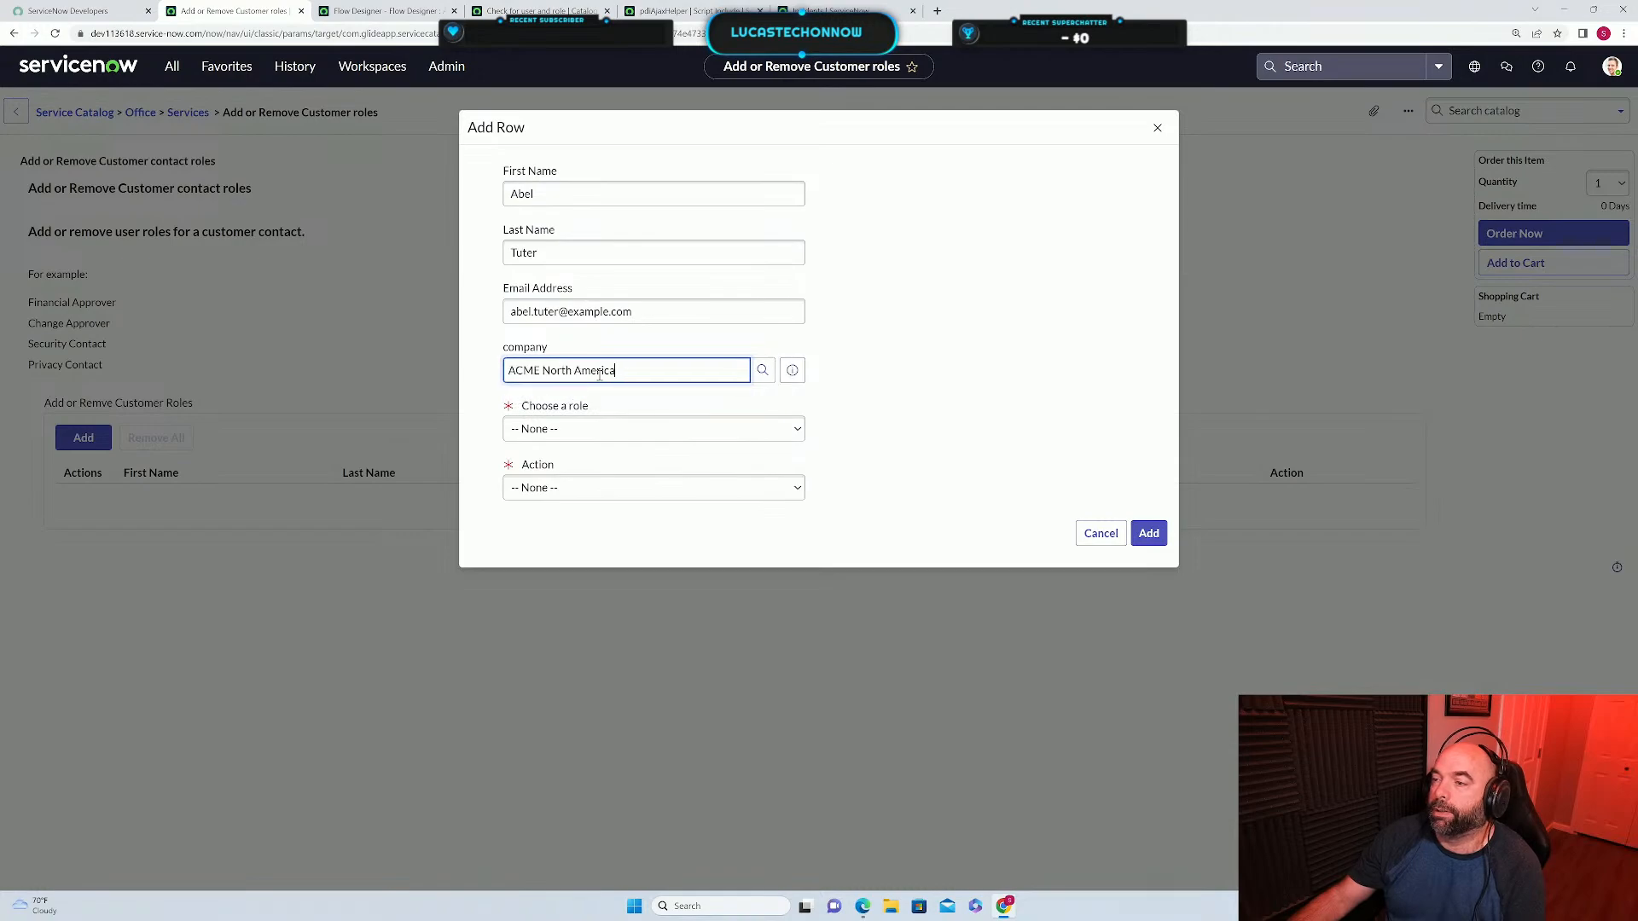
left_click(581, 433)
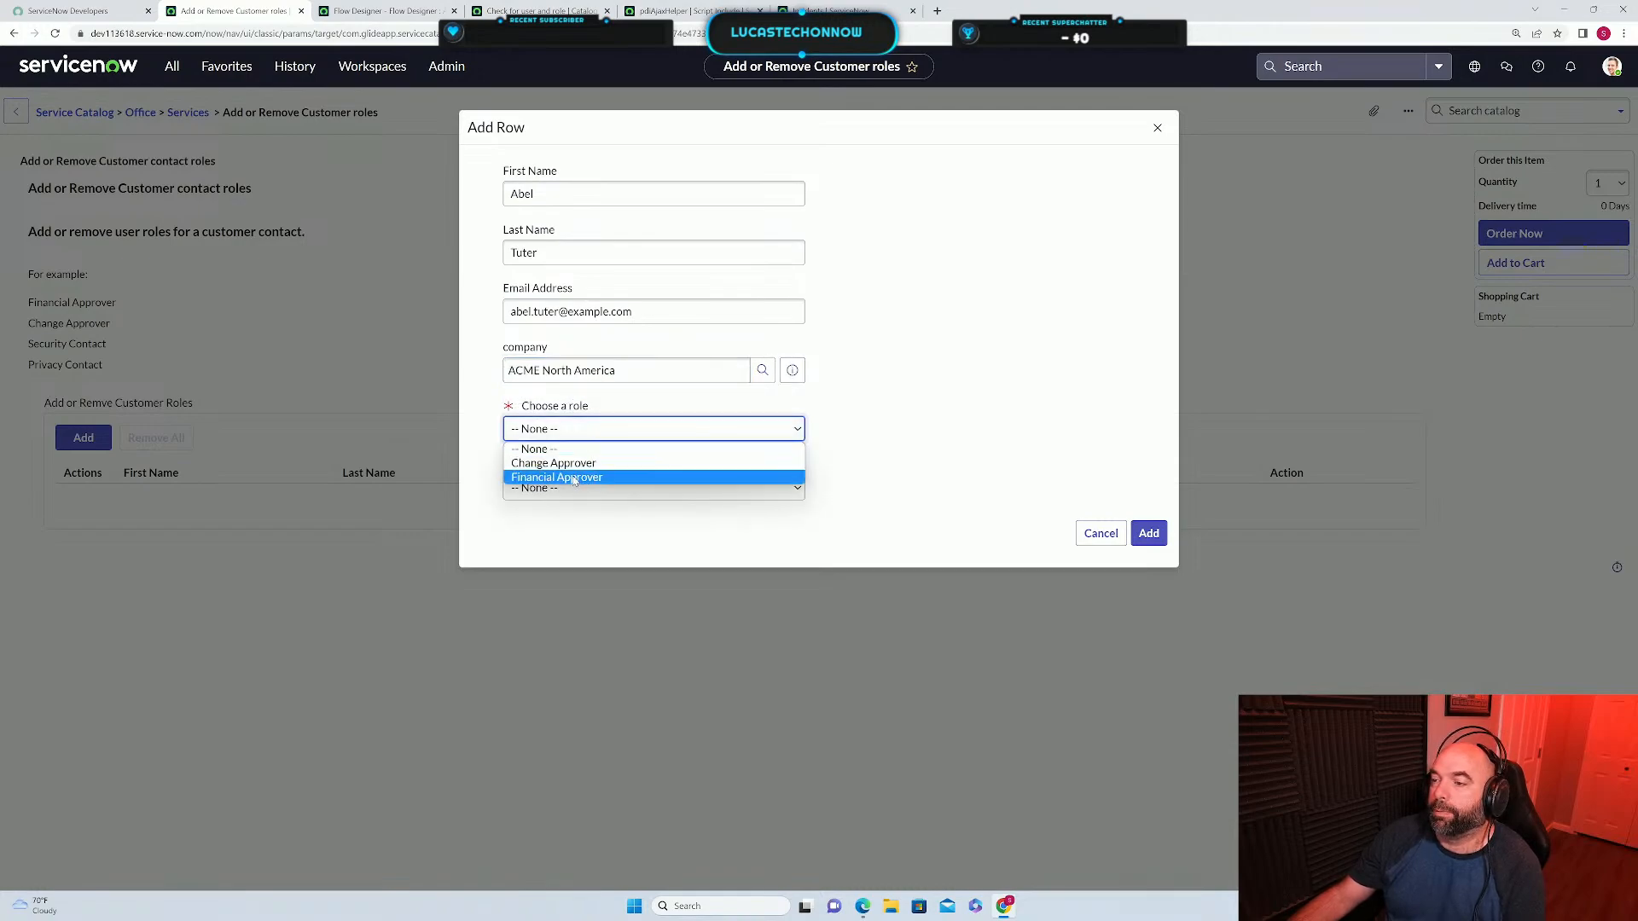
left_click(576, 477)
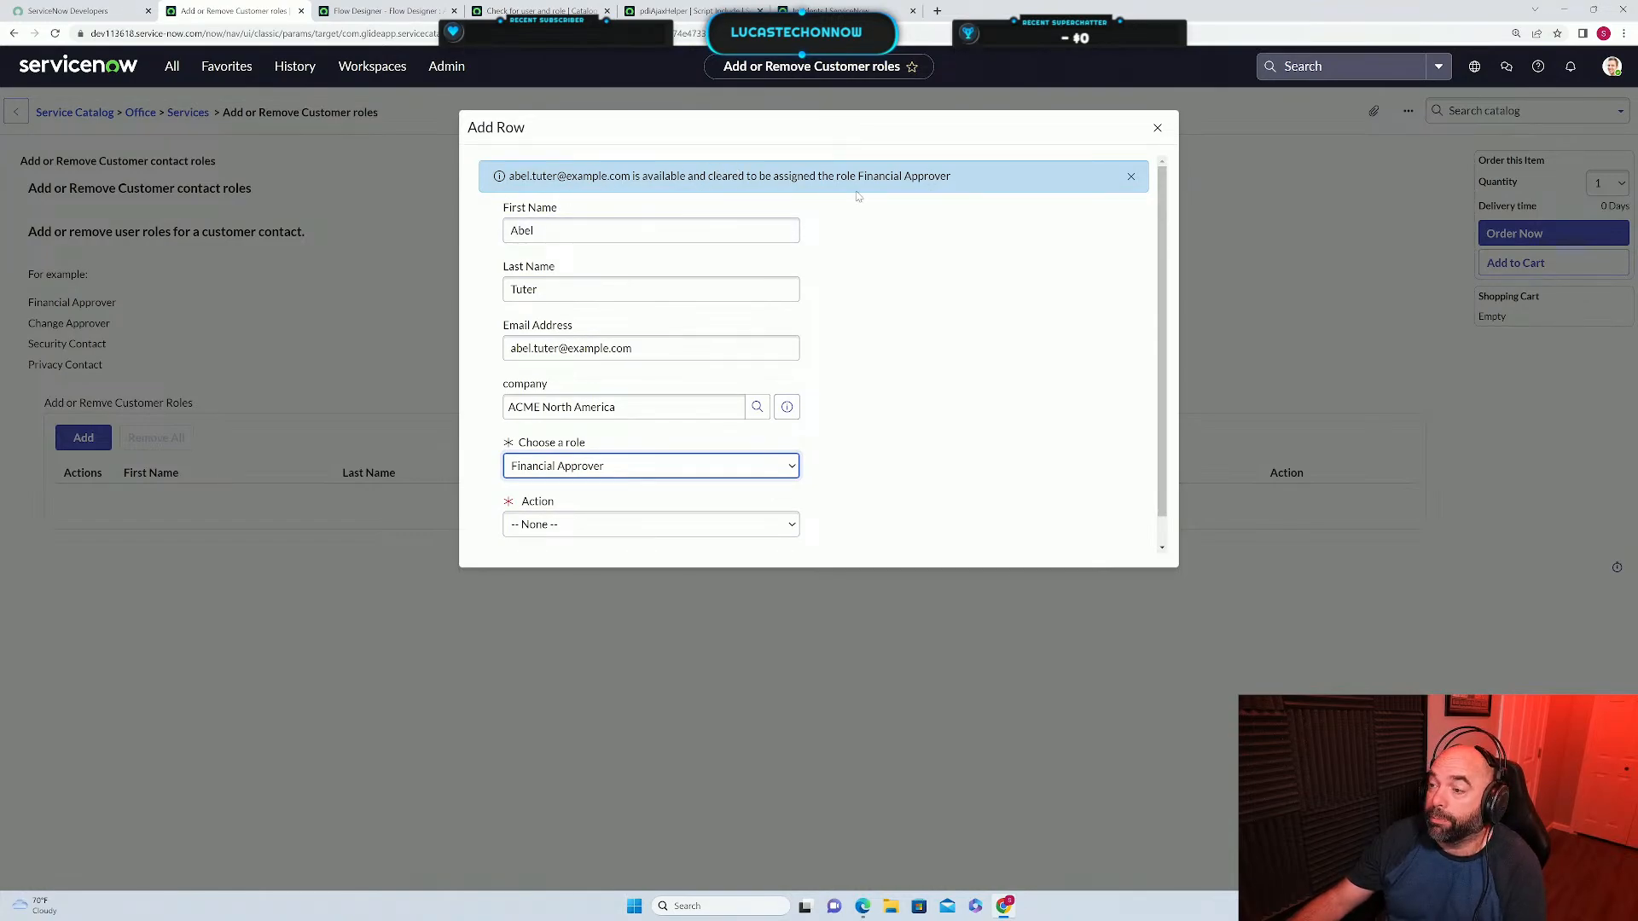
left_click(691, 524)
left_click(671, 556)
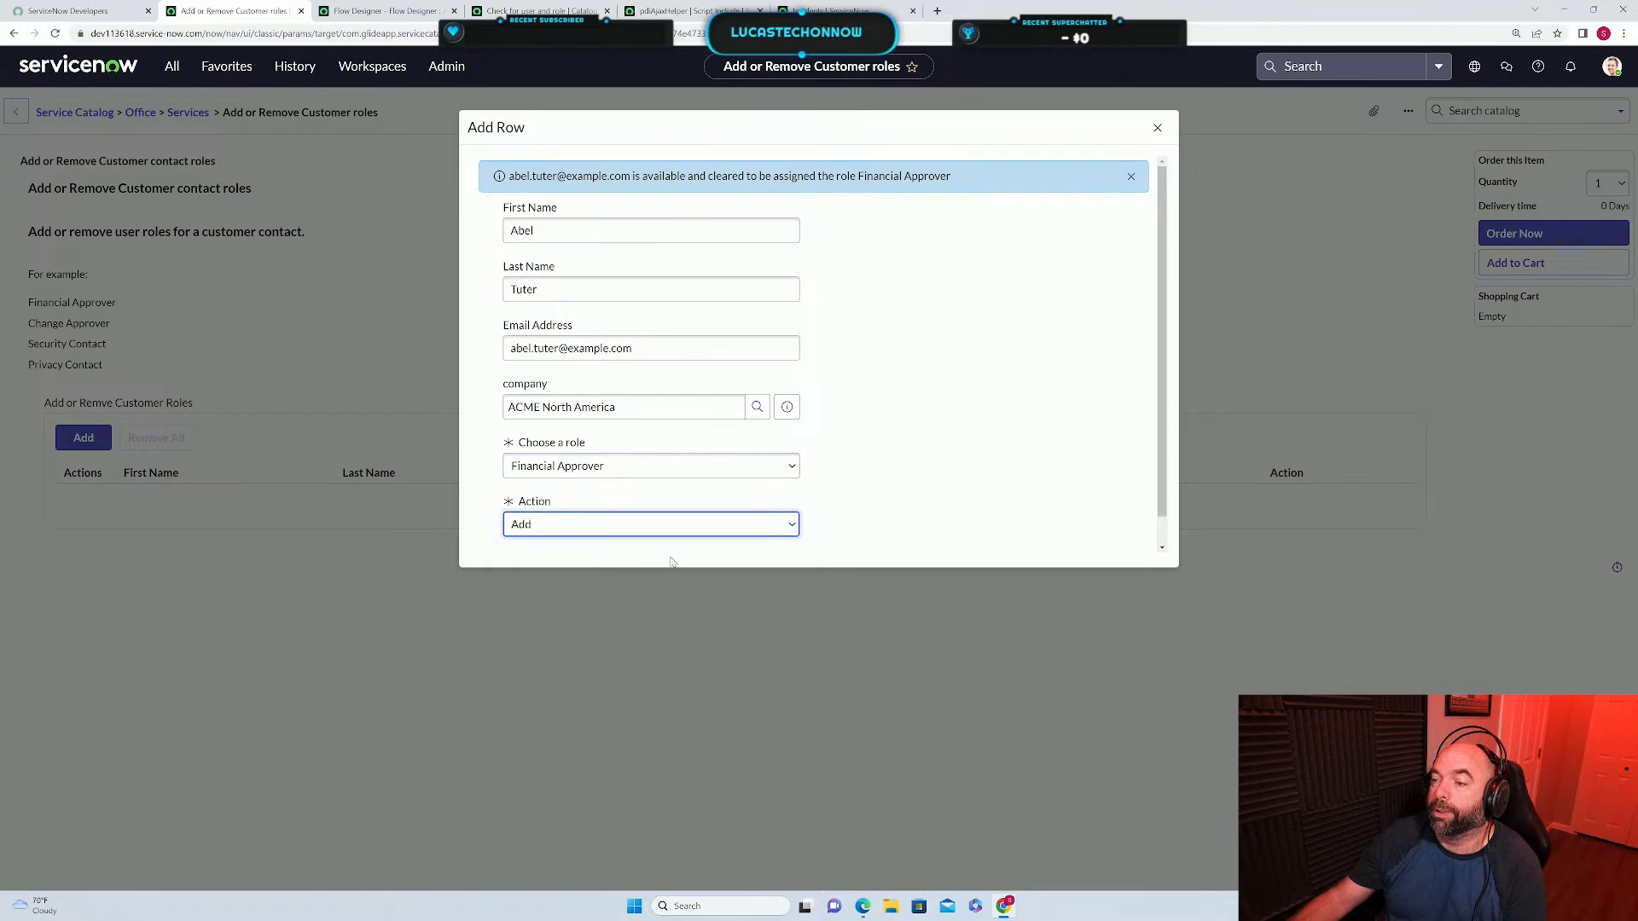
scroll(1118, 469, "down", 2)
left_click(1140, 538)
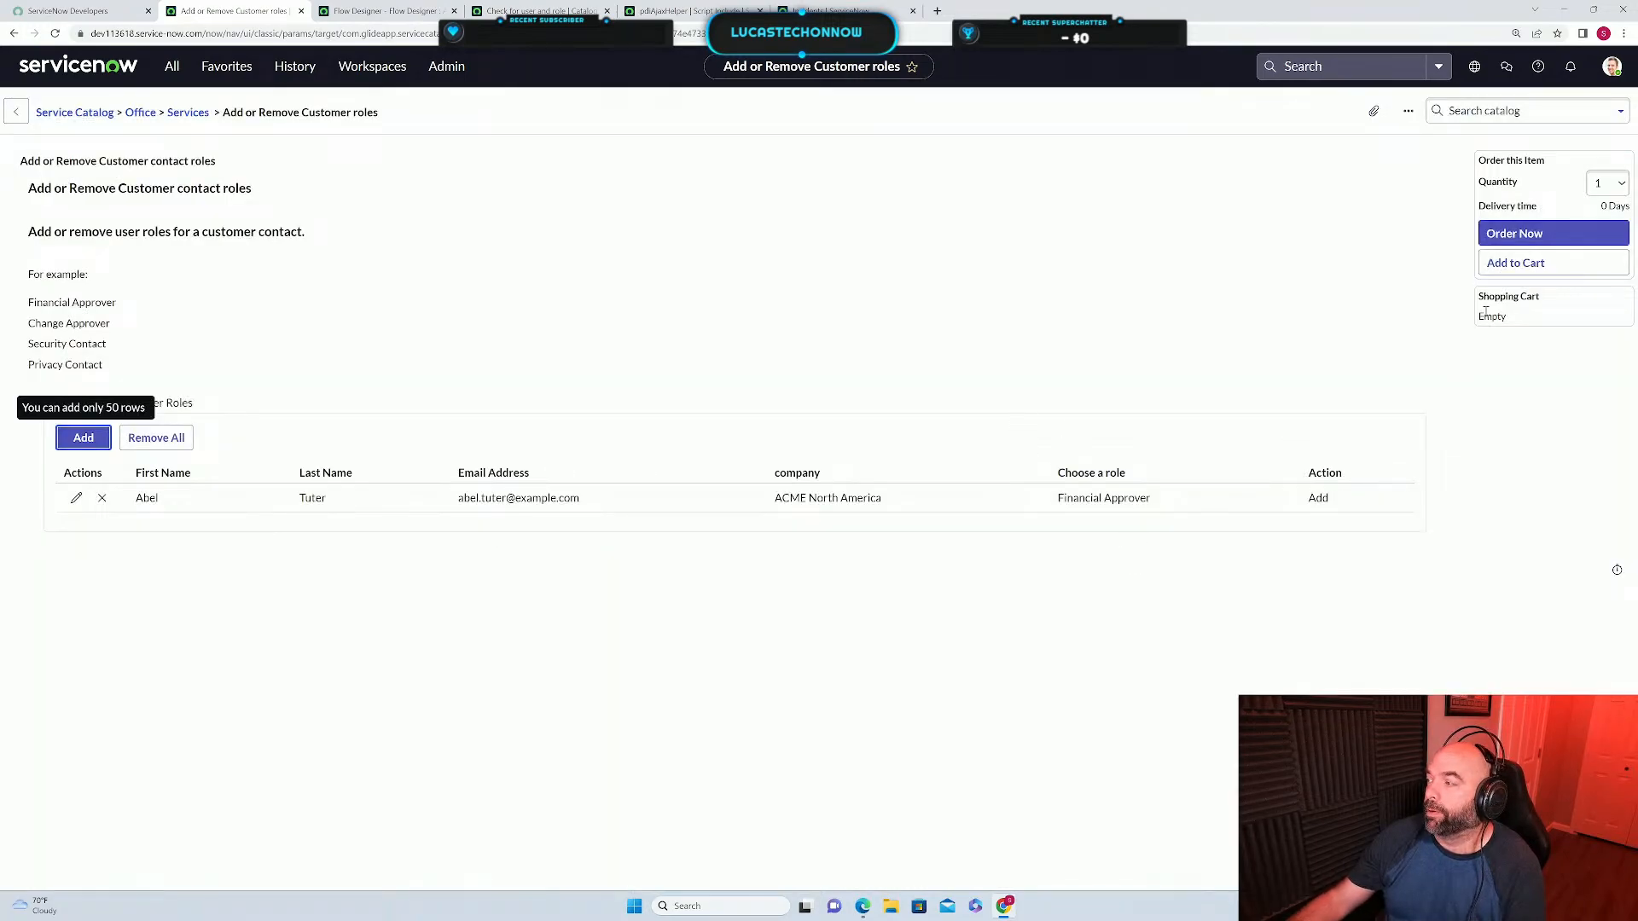
Order the request and open its 'Add or Remove Customer contact roles' requested item.
left_click(1503, 237)
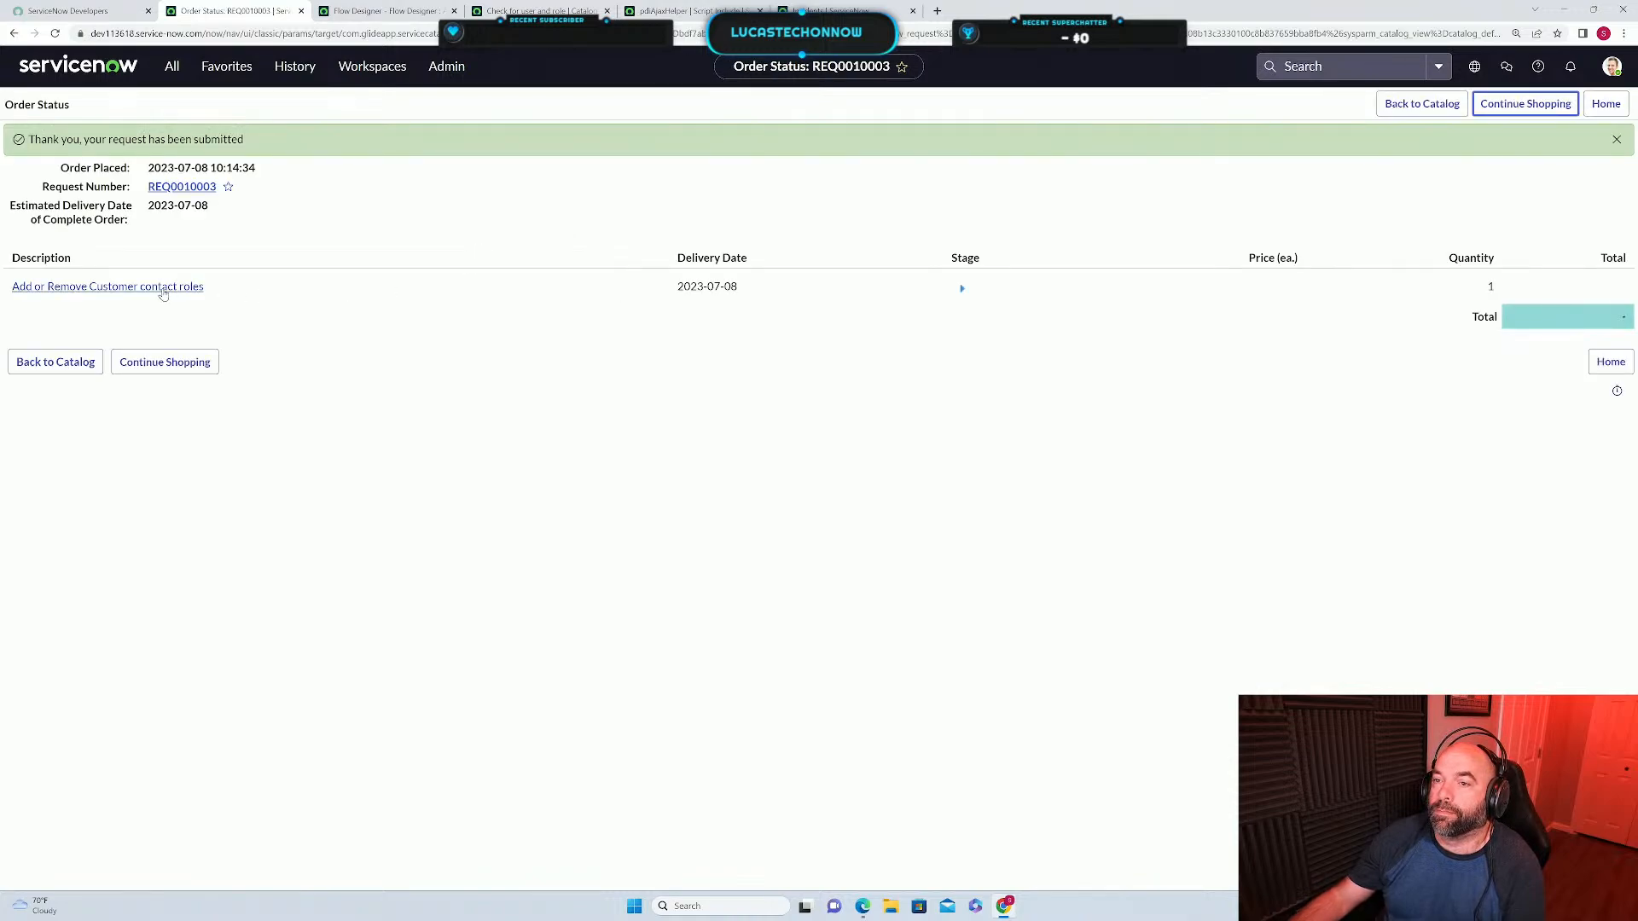
left_click(163, 288)
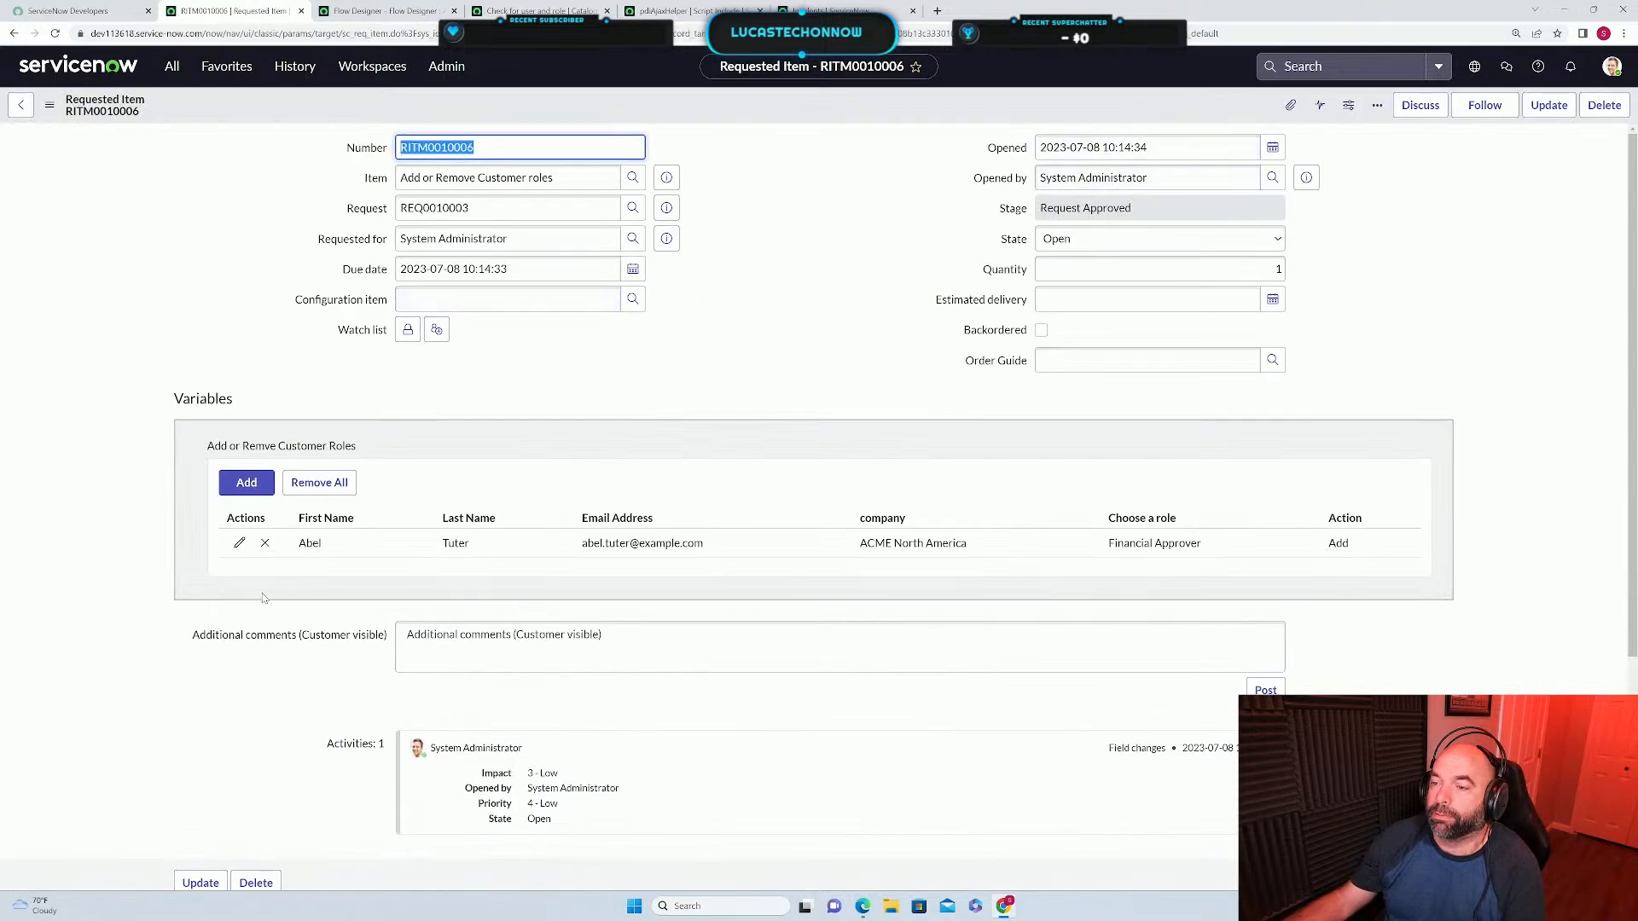
scroll(263, 597, "down", 3)
scroll(171, 602, "up", 2)
scroll(64, 611, "down", 3)
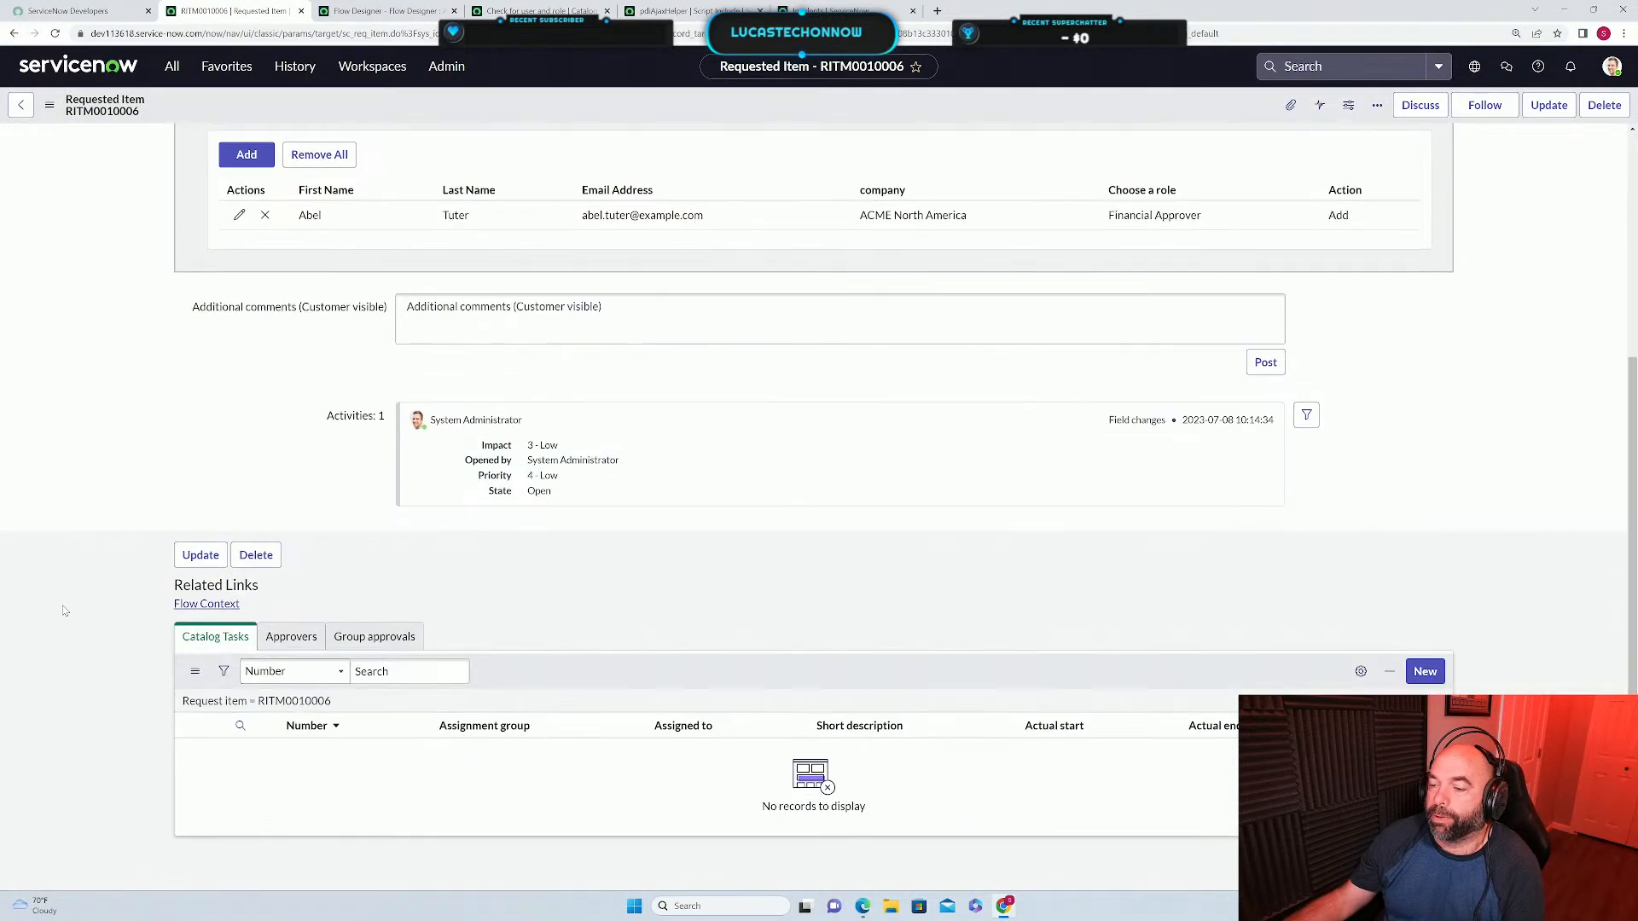
scroll(248, 468, "up", 4)
scroll(4, 658, "down", 4)
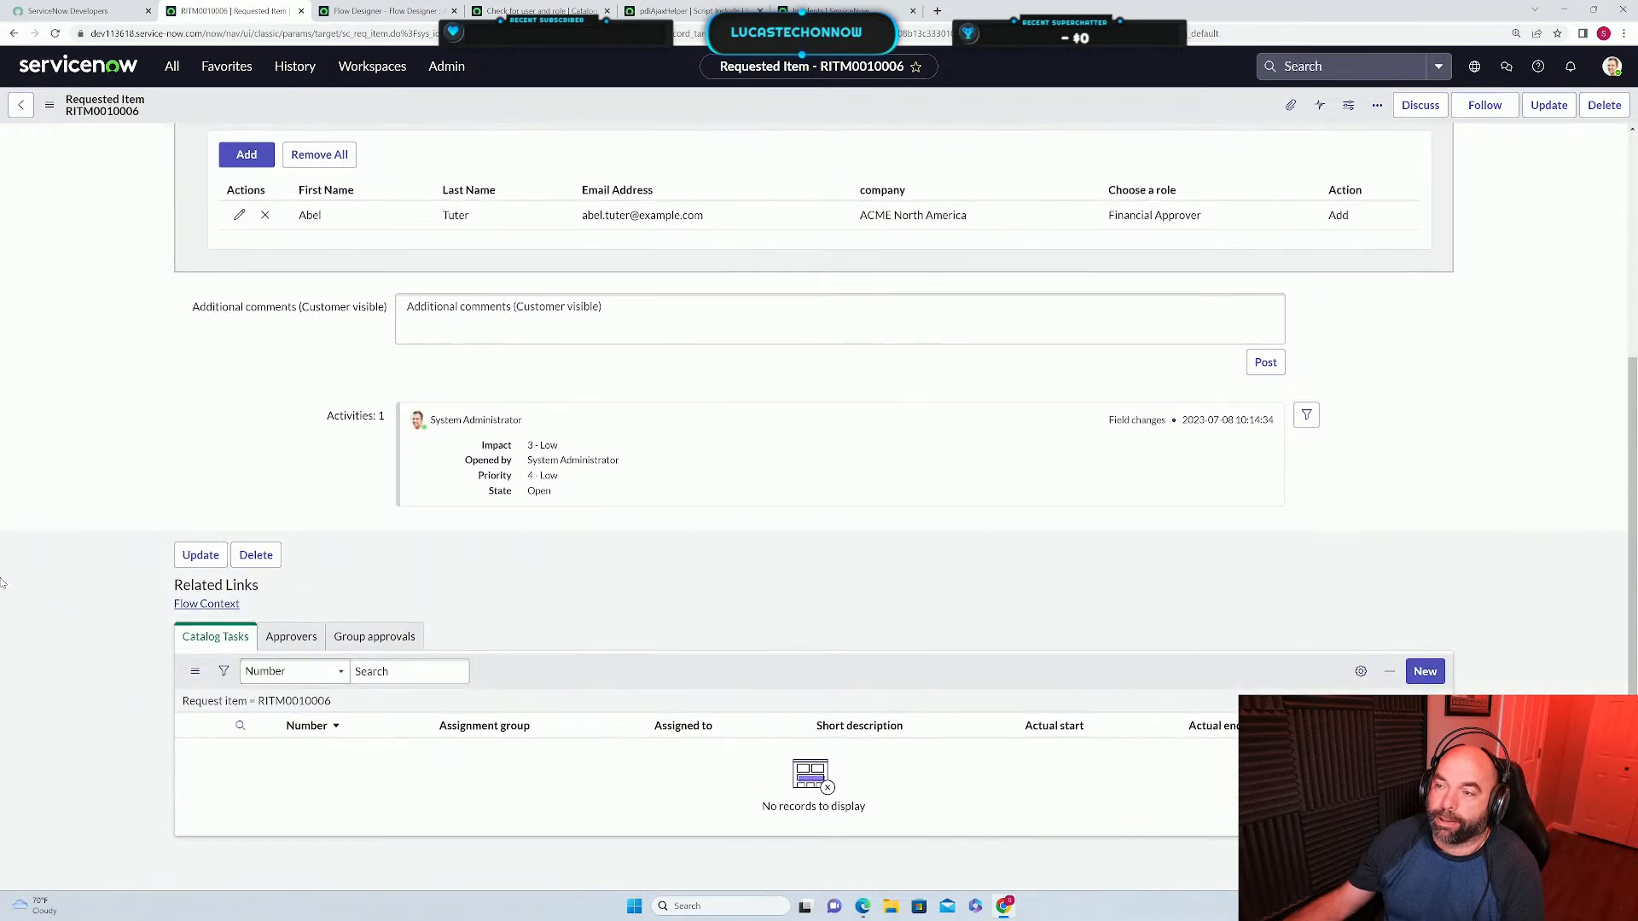
scroll(102, 523, "up", 4)
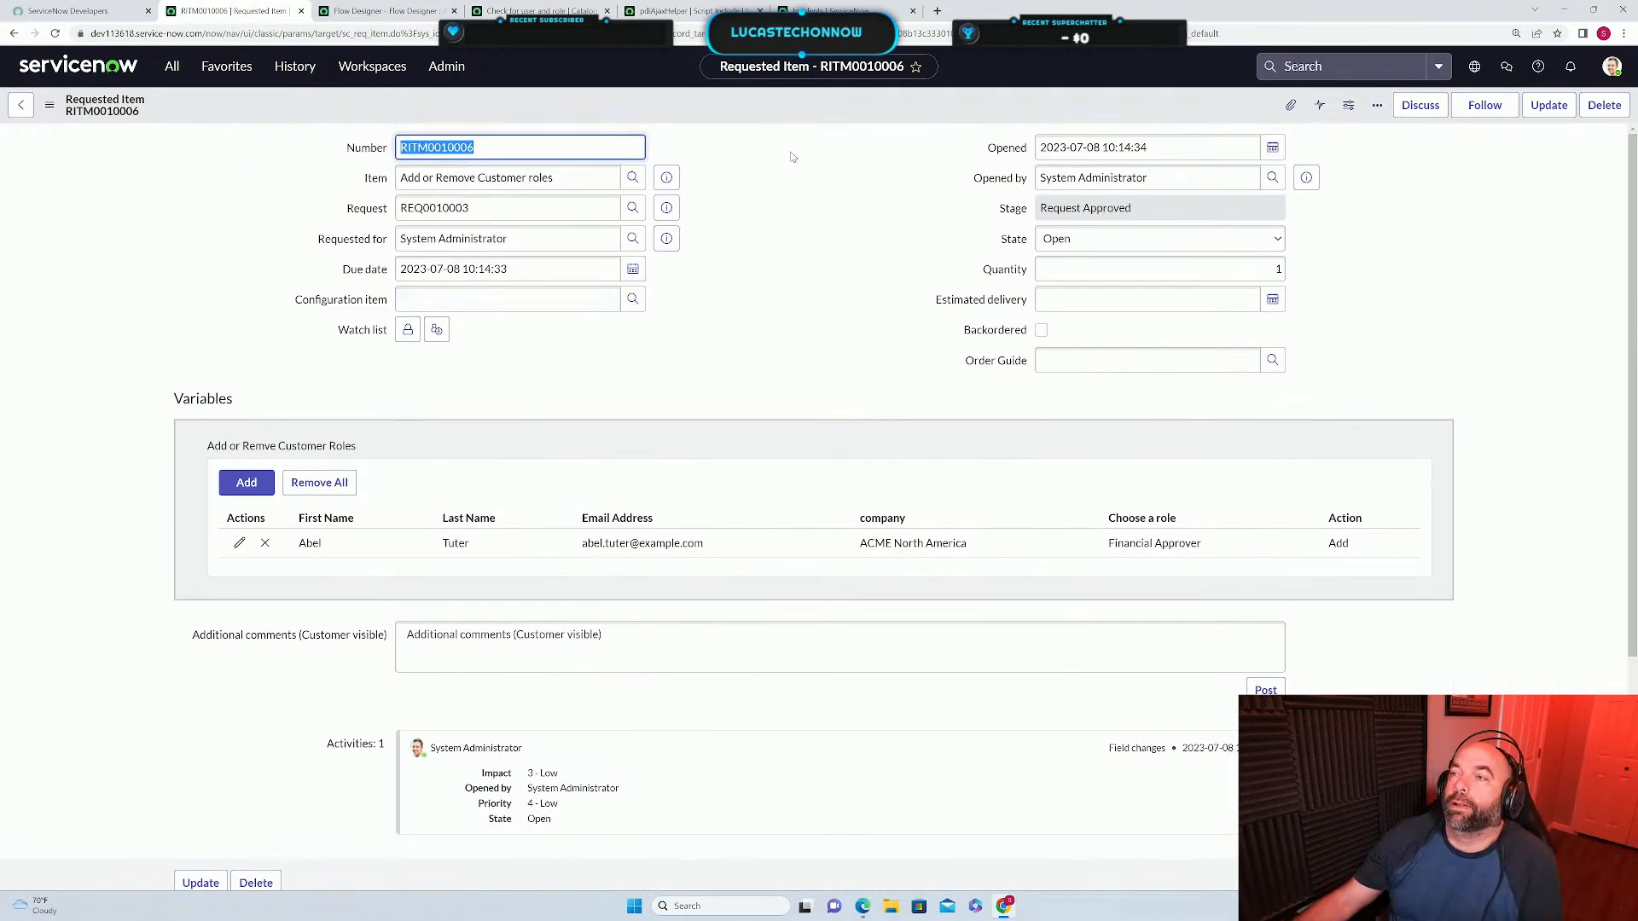
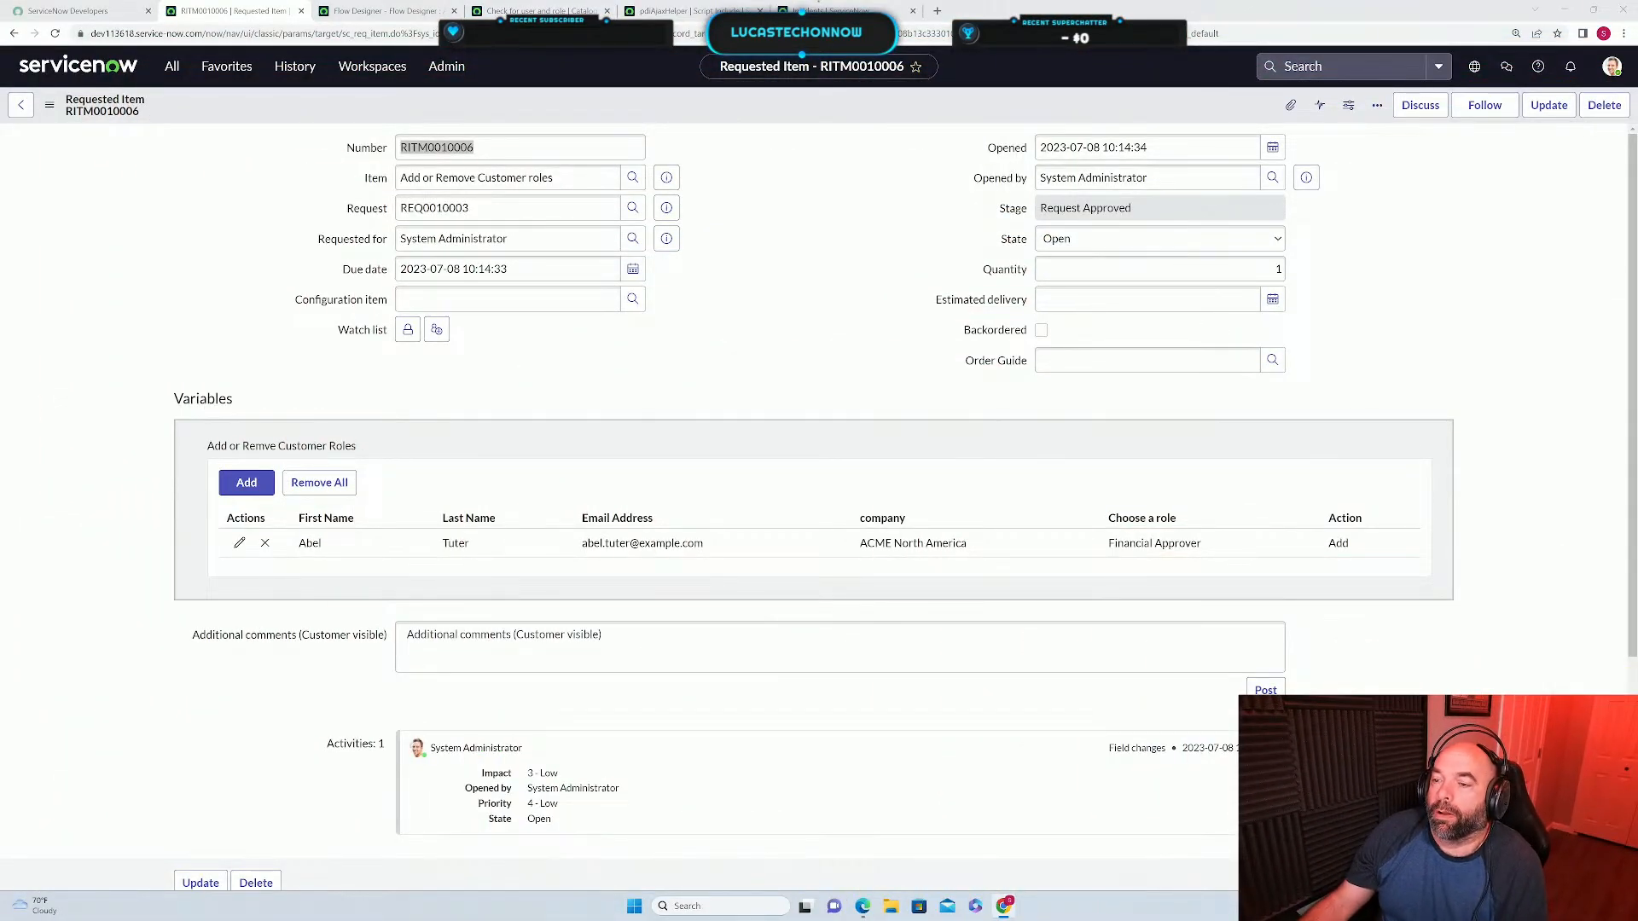
Cycle through the browser tabs to the 'Check for user and role' client script and open the All navigator.
left_click(988, 465)
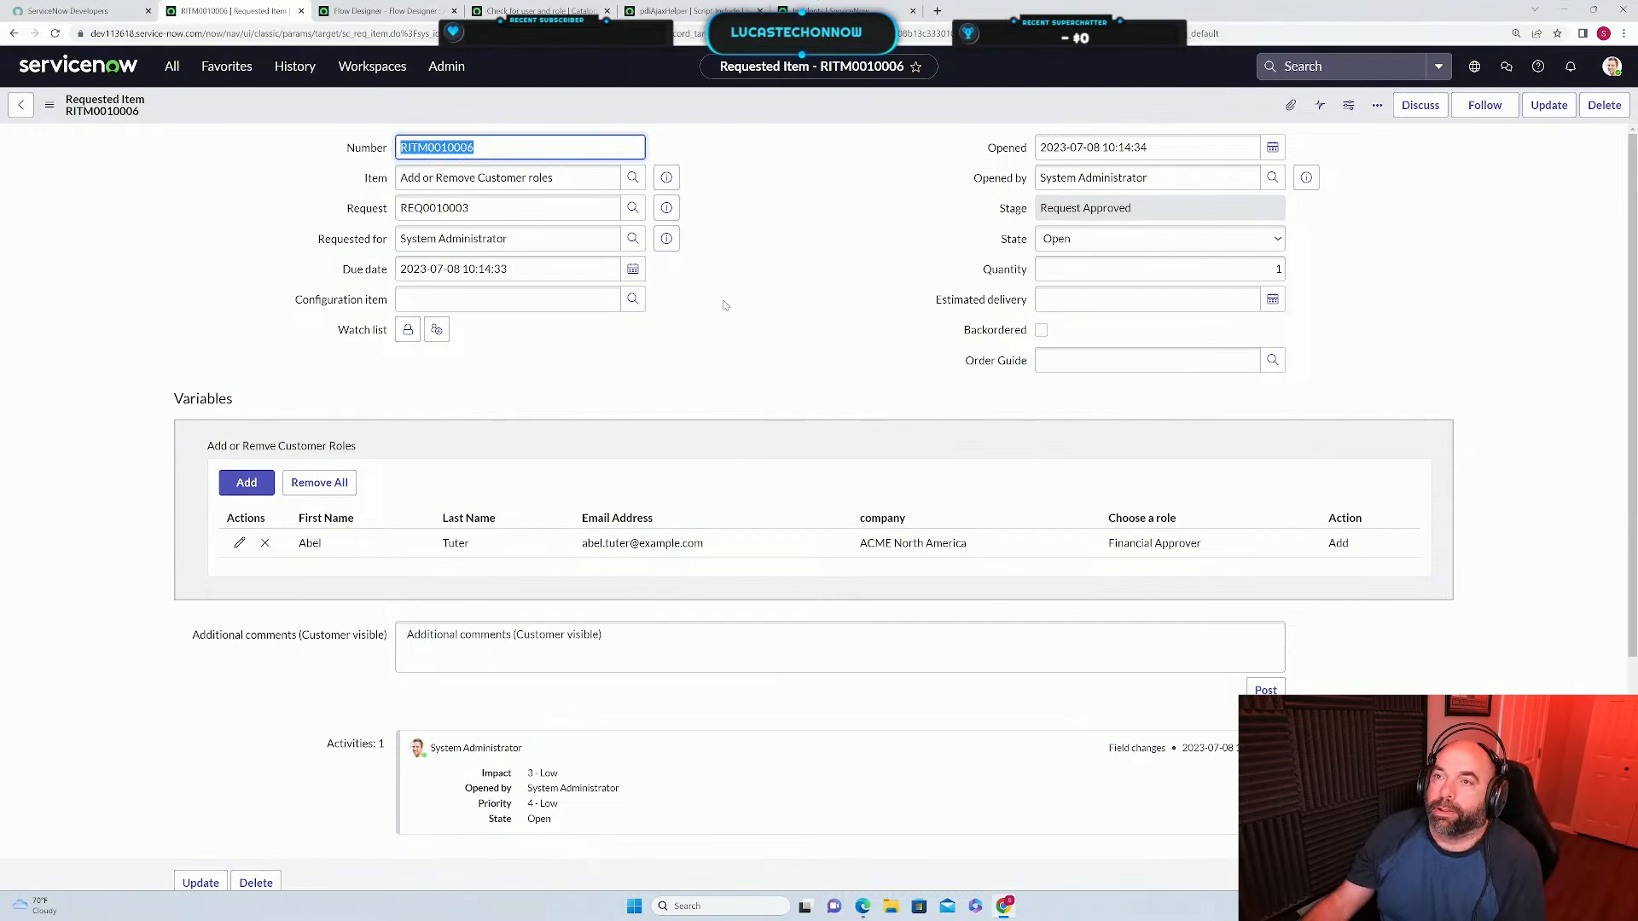
left_click(392, 12)
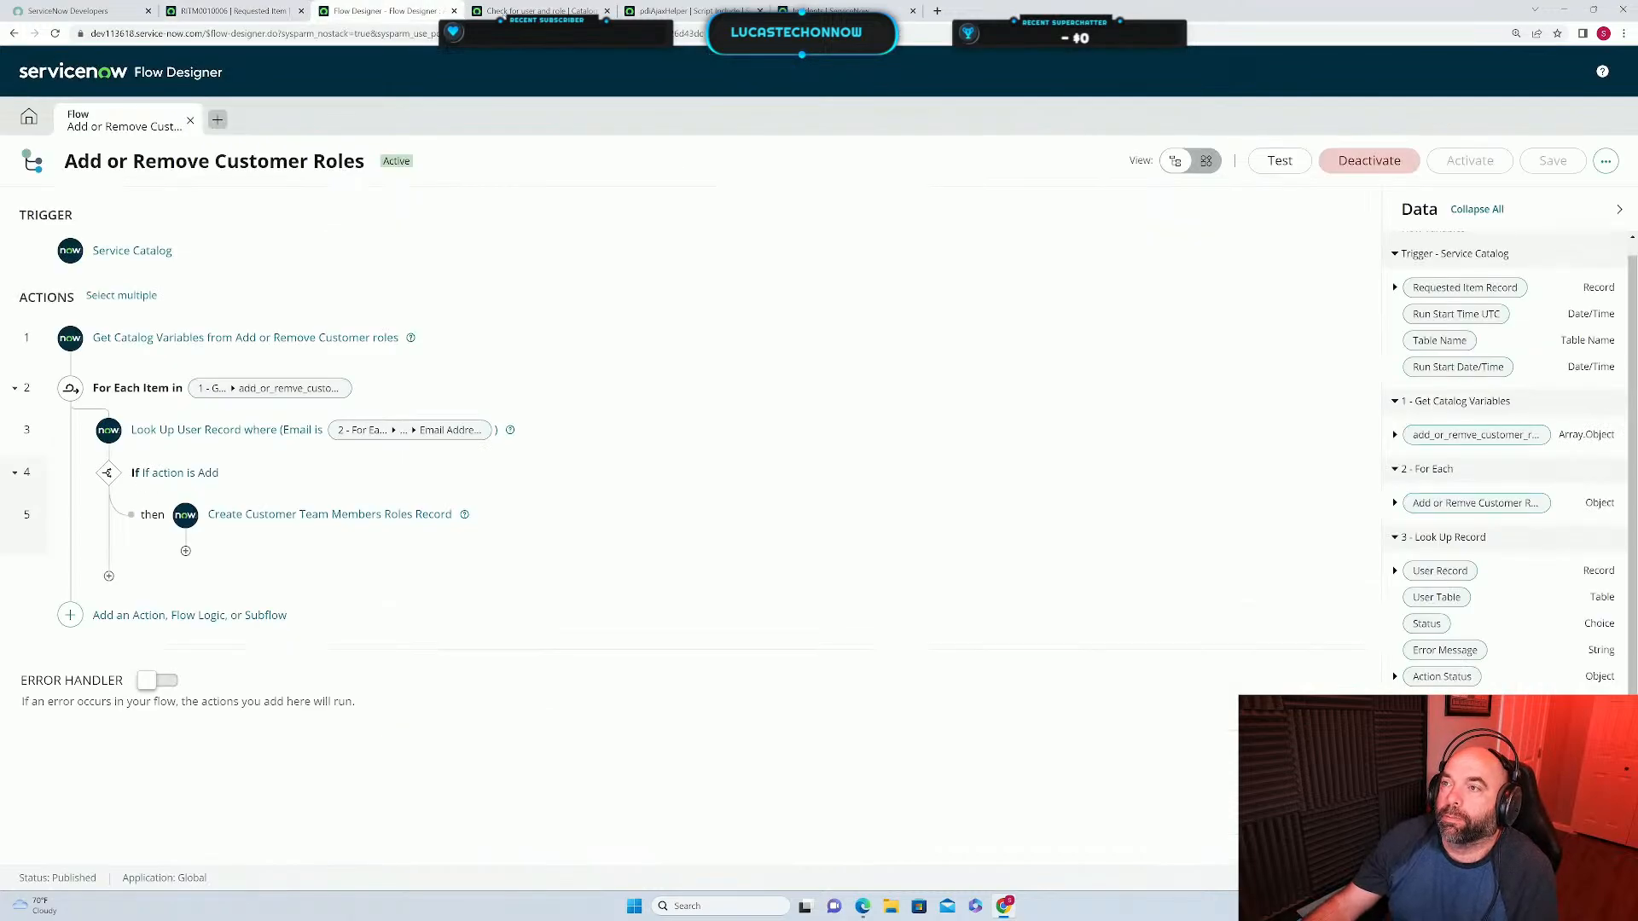
left_click(537, 10)
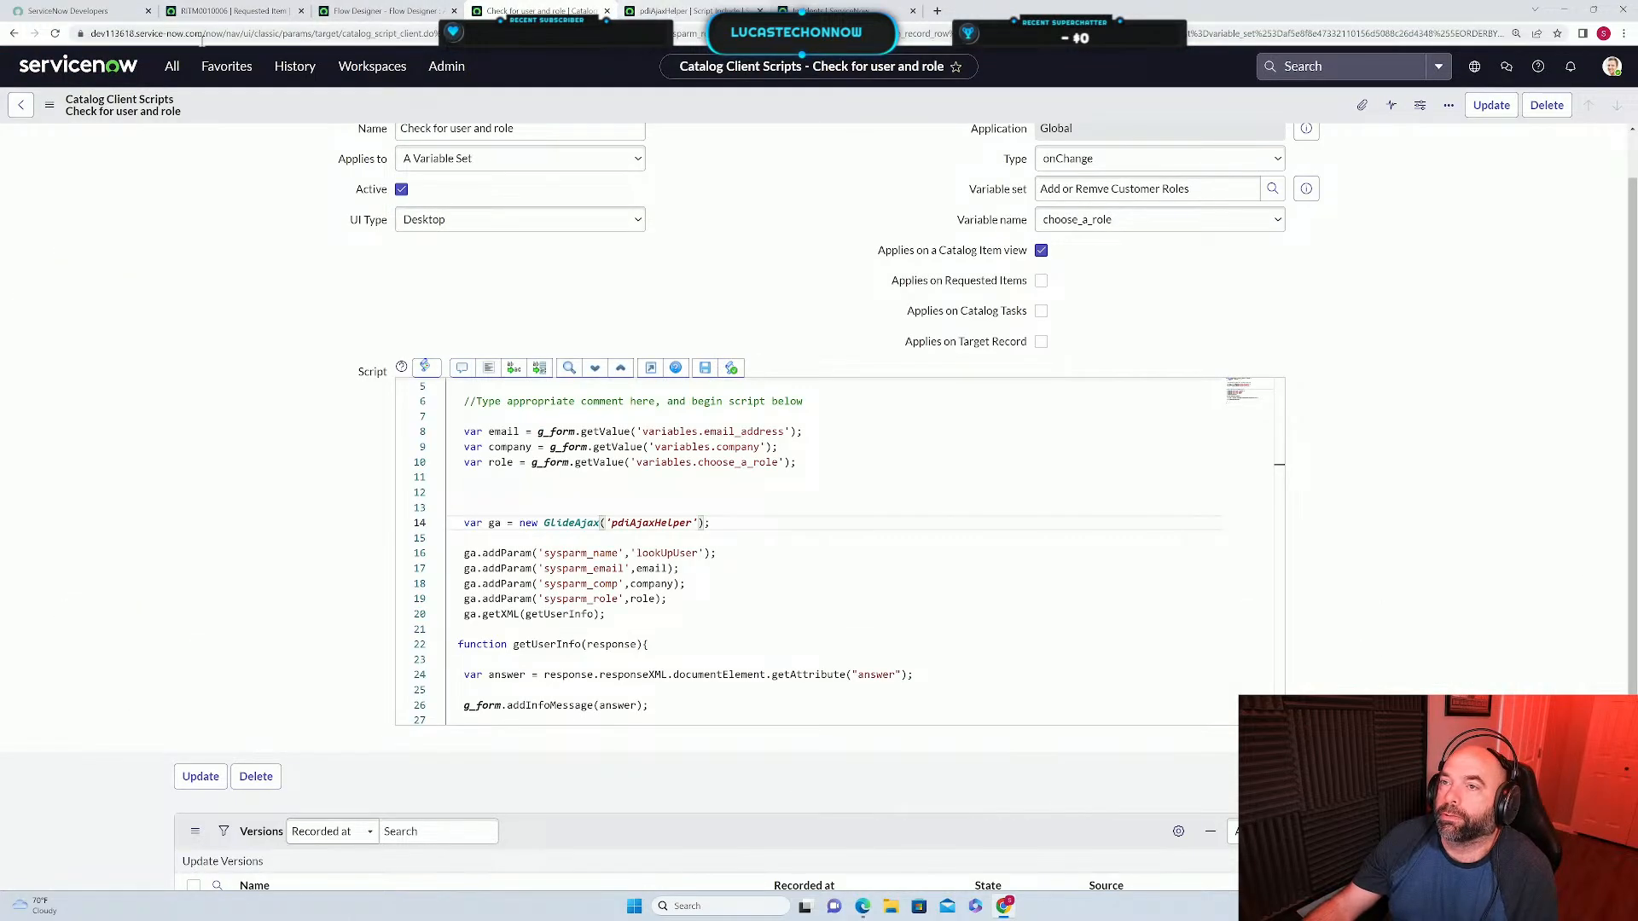
left_click(230, 12)
left_click(378, 13)
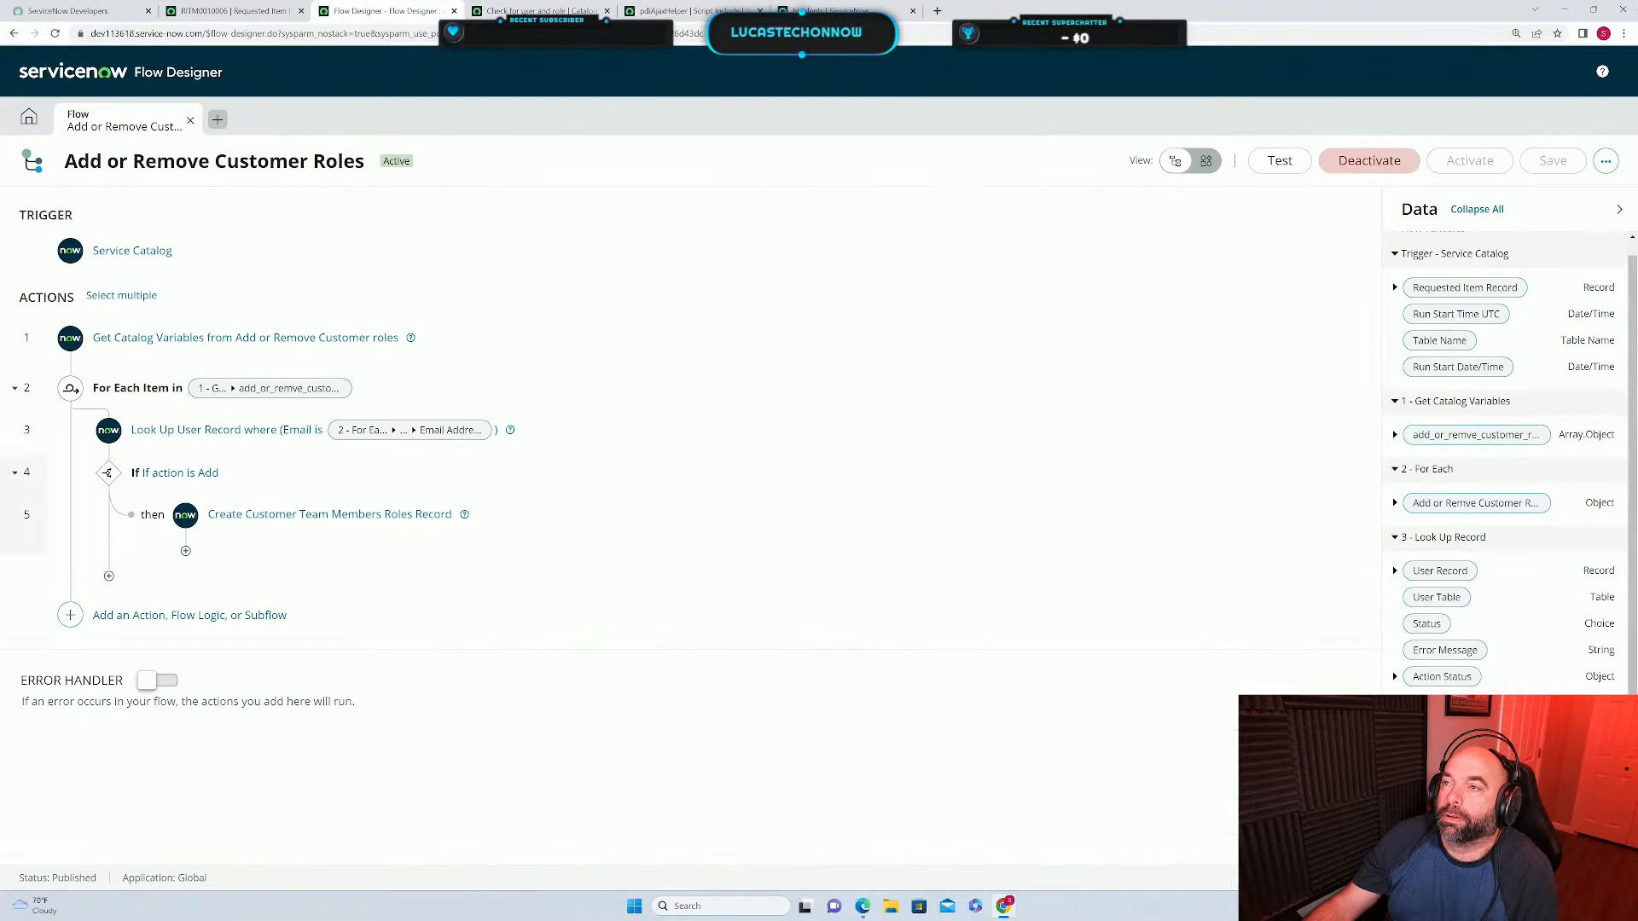
left_click(531, 12)
left_click(173, 71)
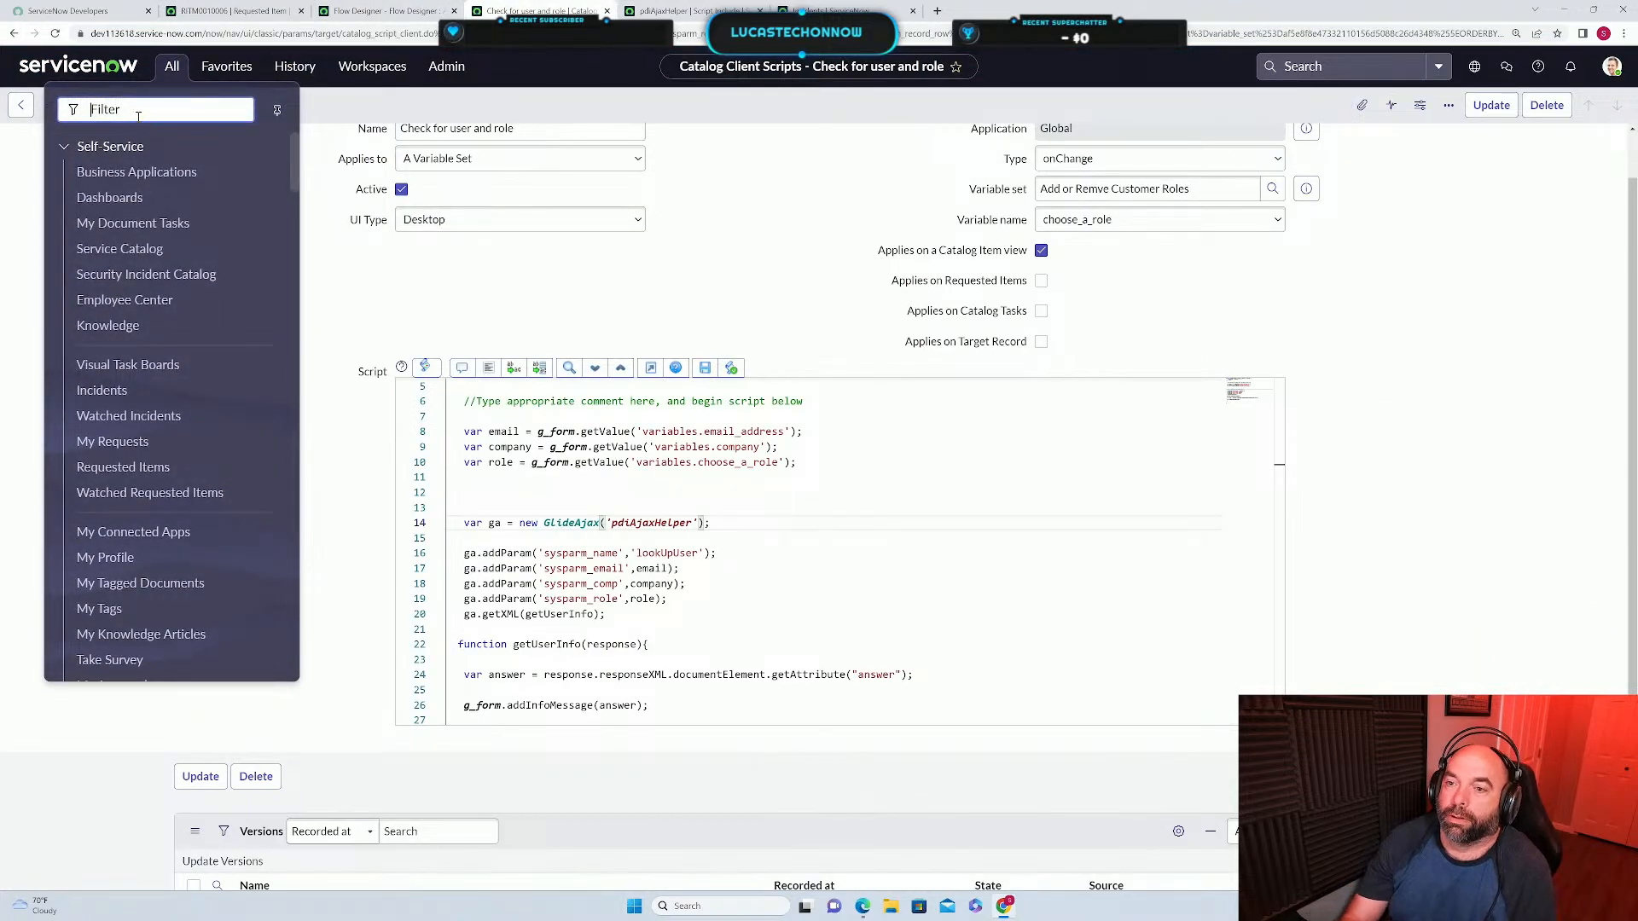
Filter the navigator for 'tabl' and open the Customer Team Members Roles table's records.
type("tables")
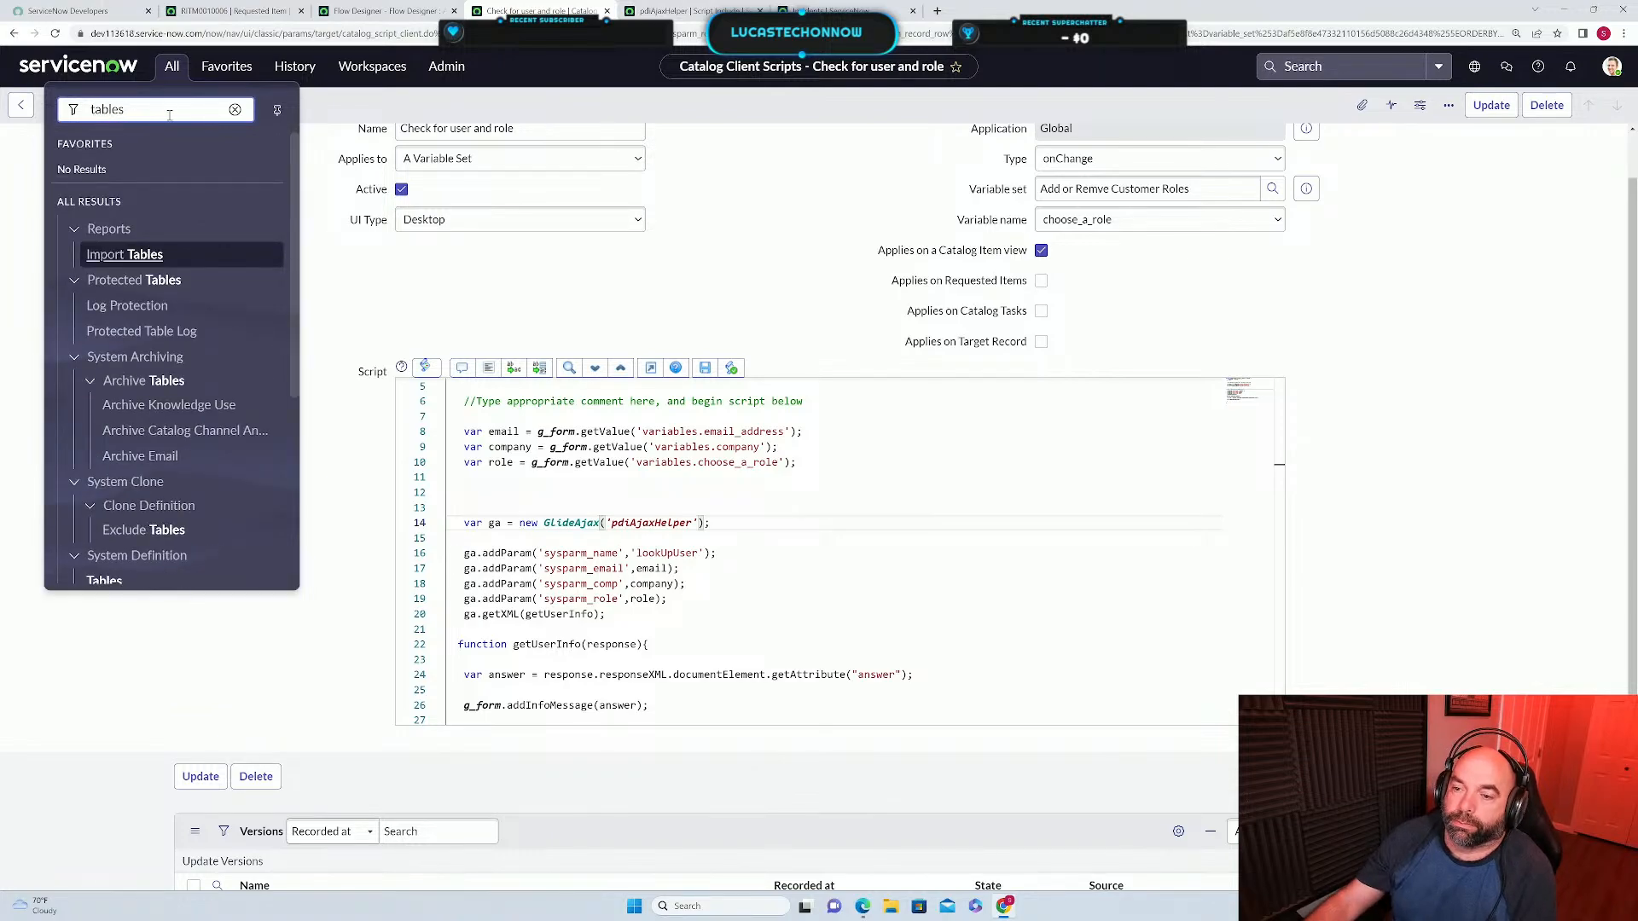
scroll(128, 367, "down", 2)
left_click(104, 516)
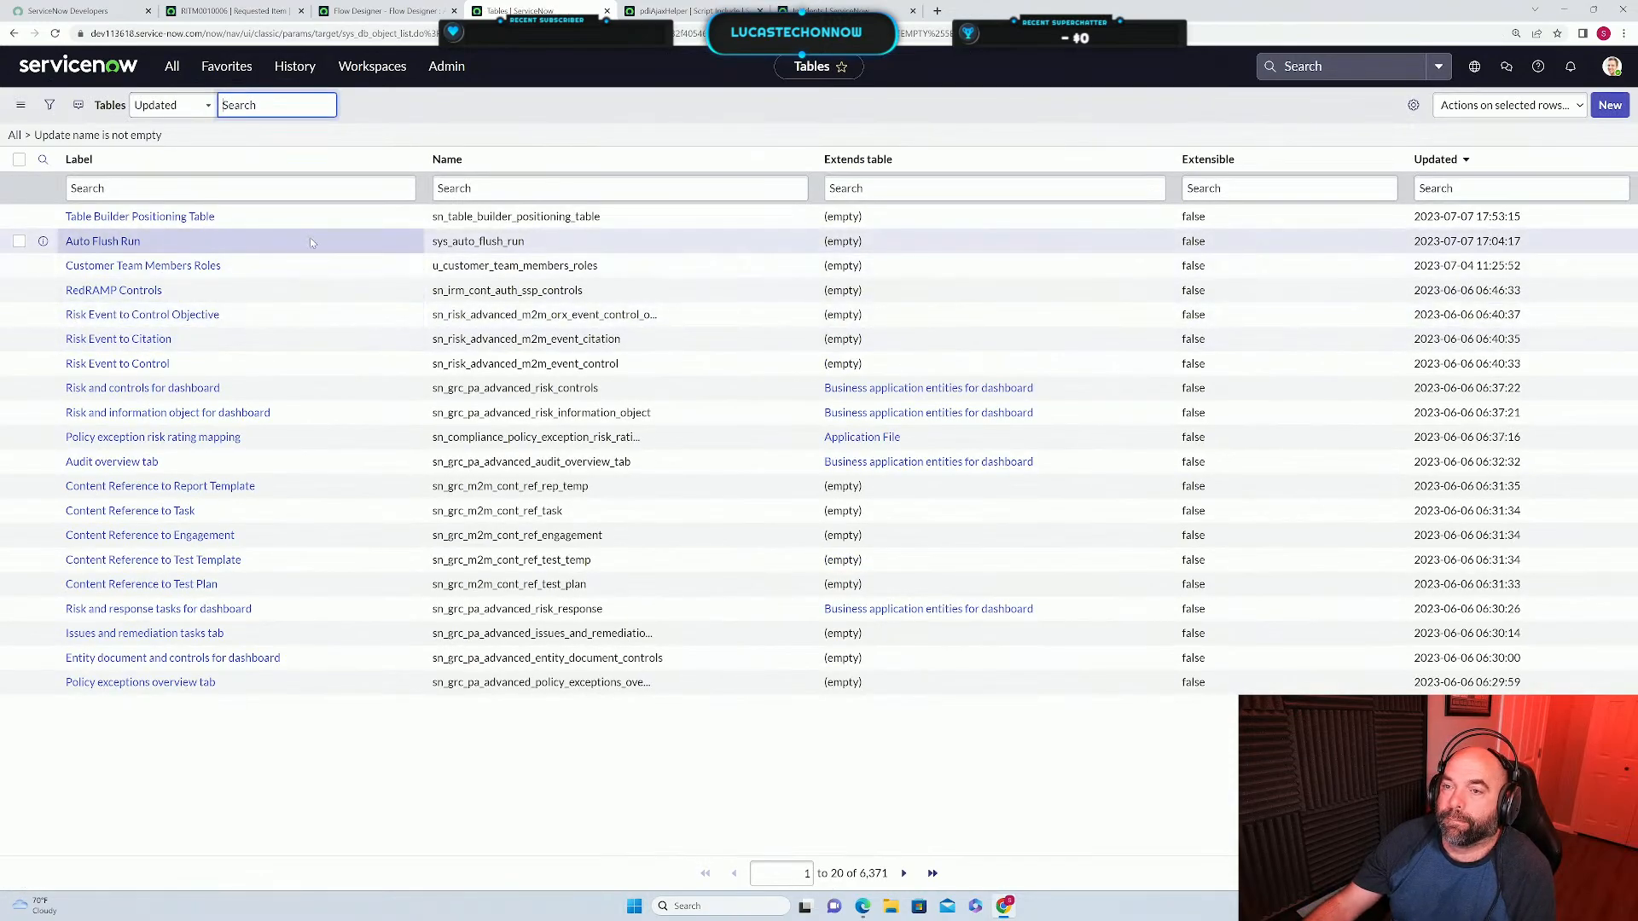
left_click(174, 268)
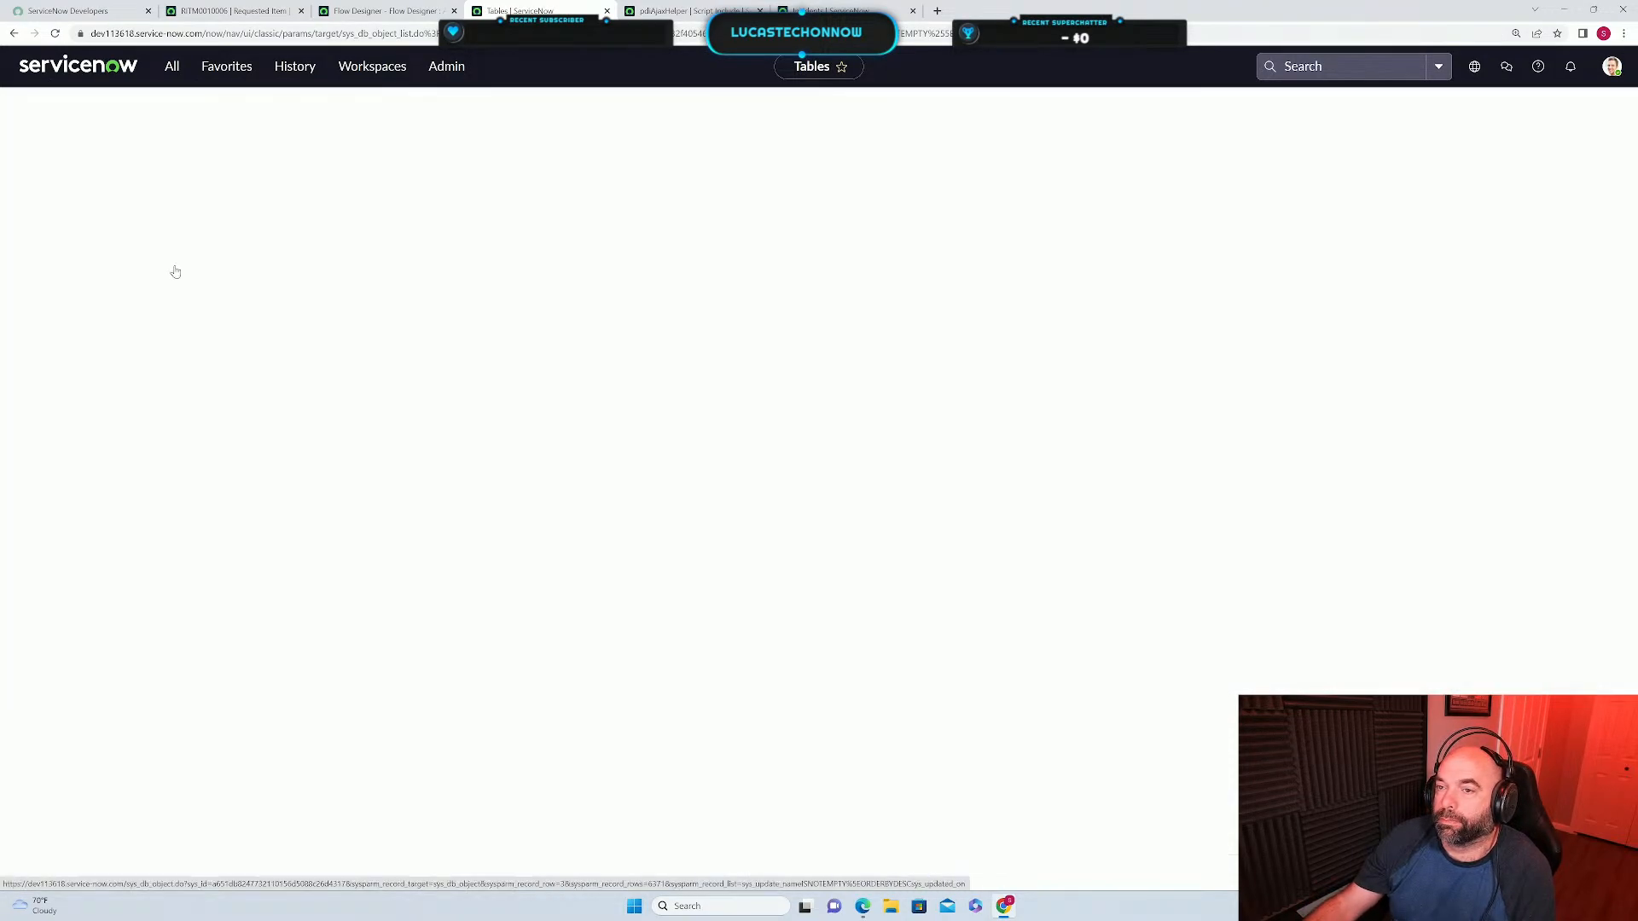
scroll(218, 574, "down", 2)
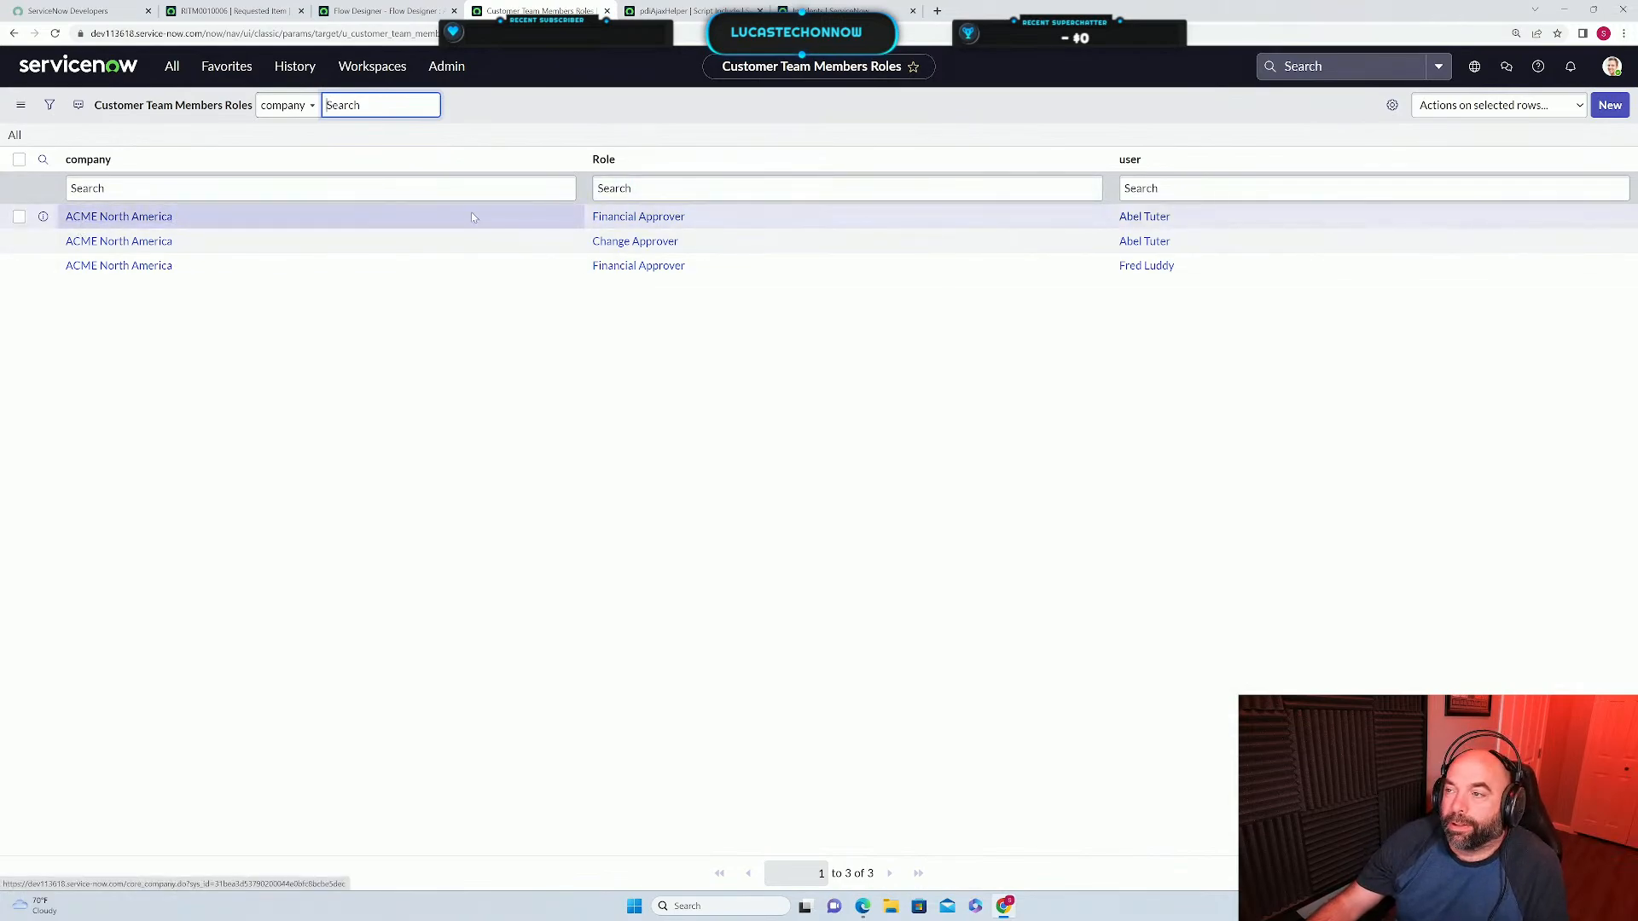
Add the Created column to the records list, then return to the requested item.
left_click(1391, 105)
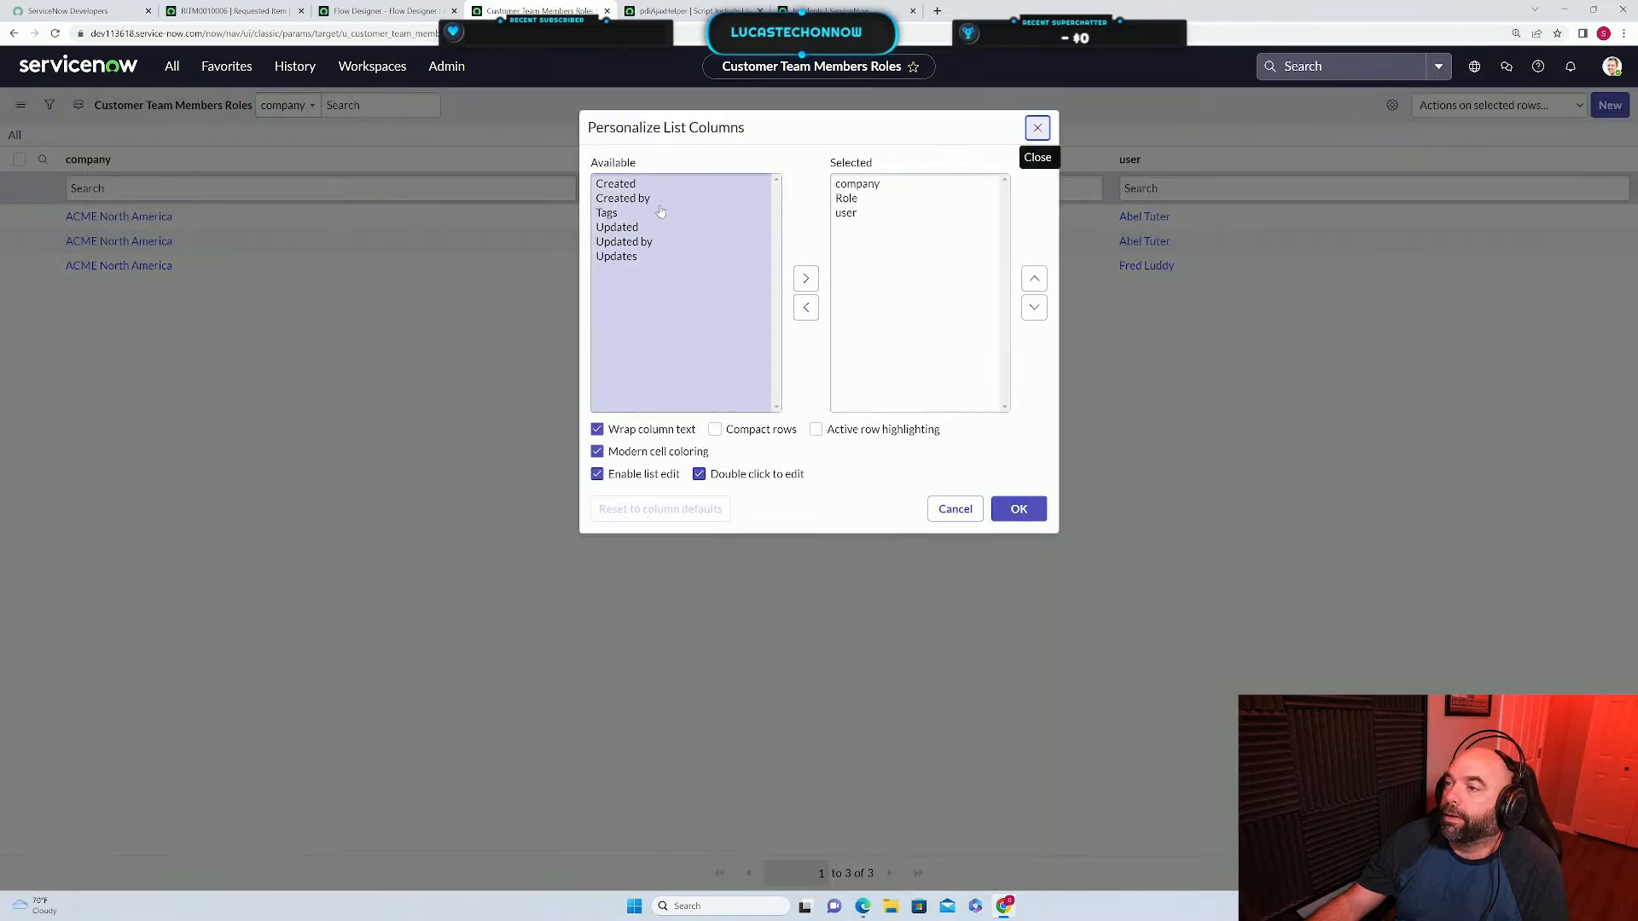
left_click(615, 185)
left_click(805, 278)
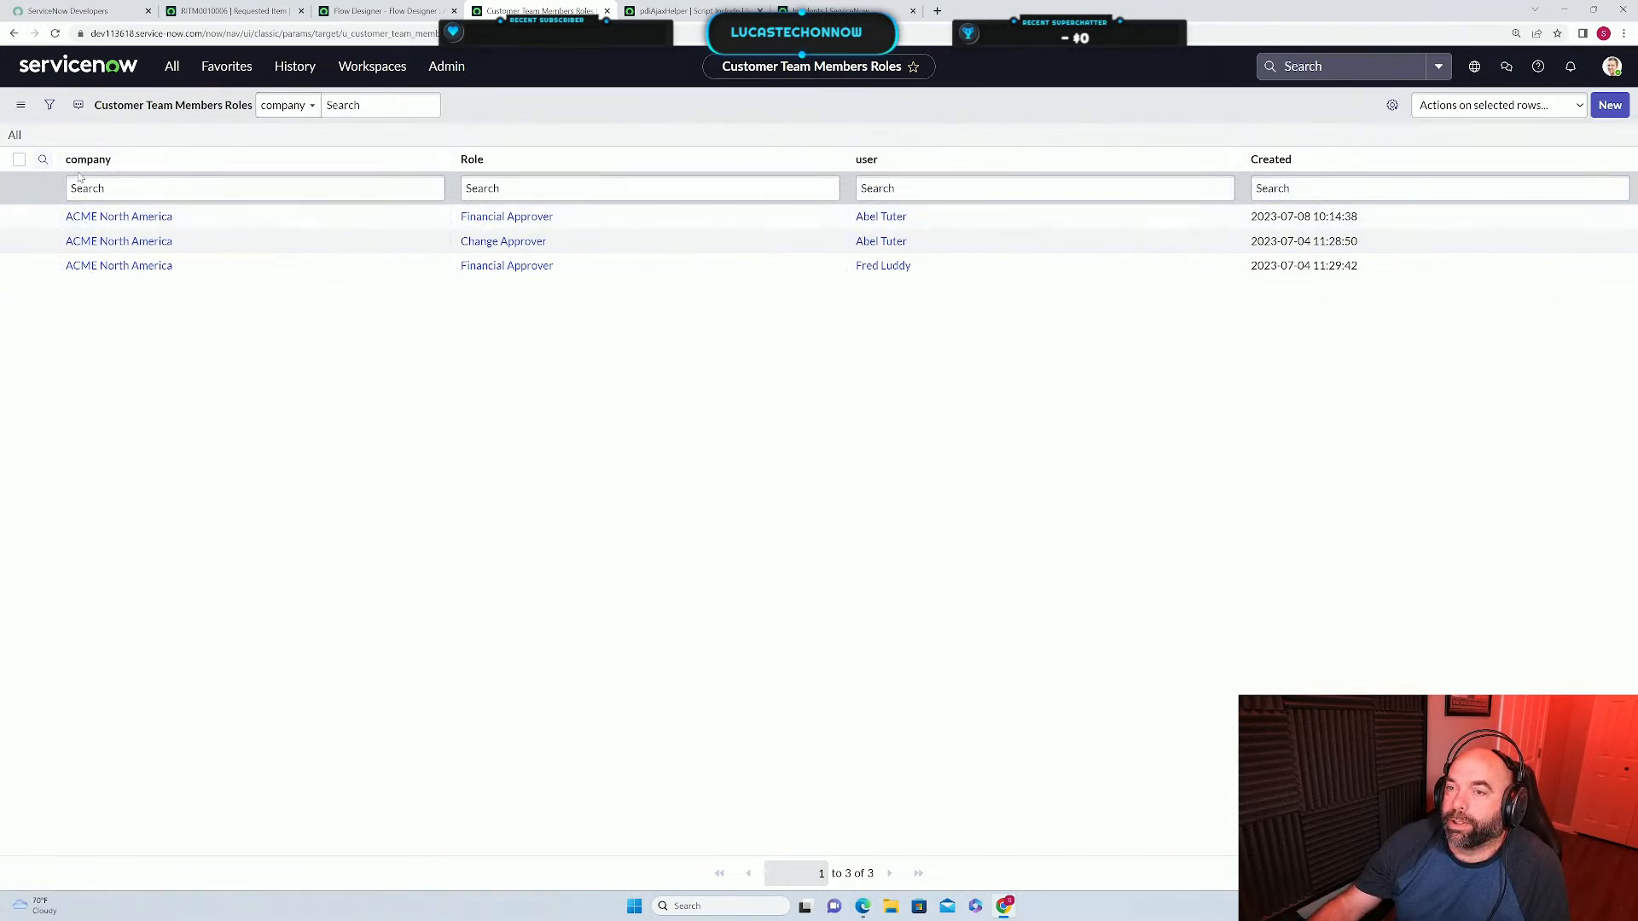
left_click(170, 68)
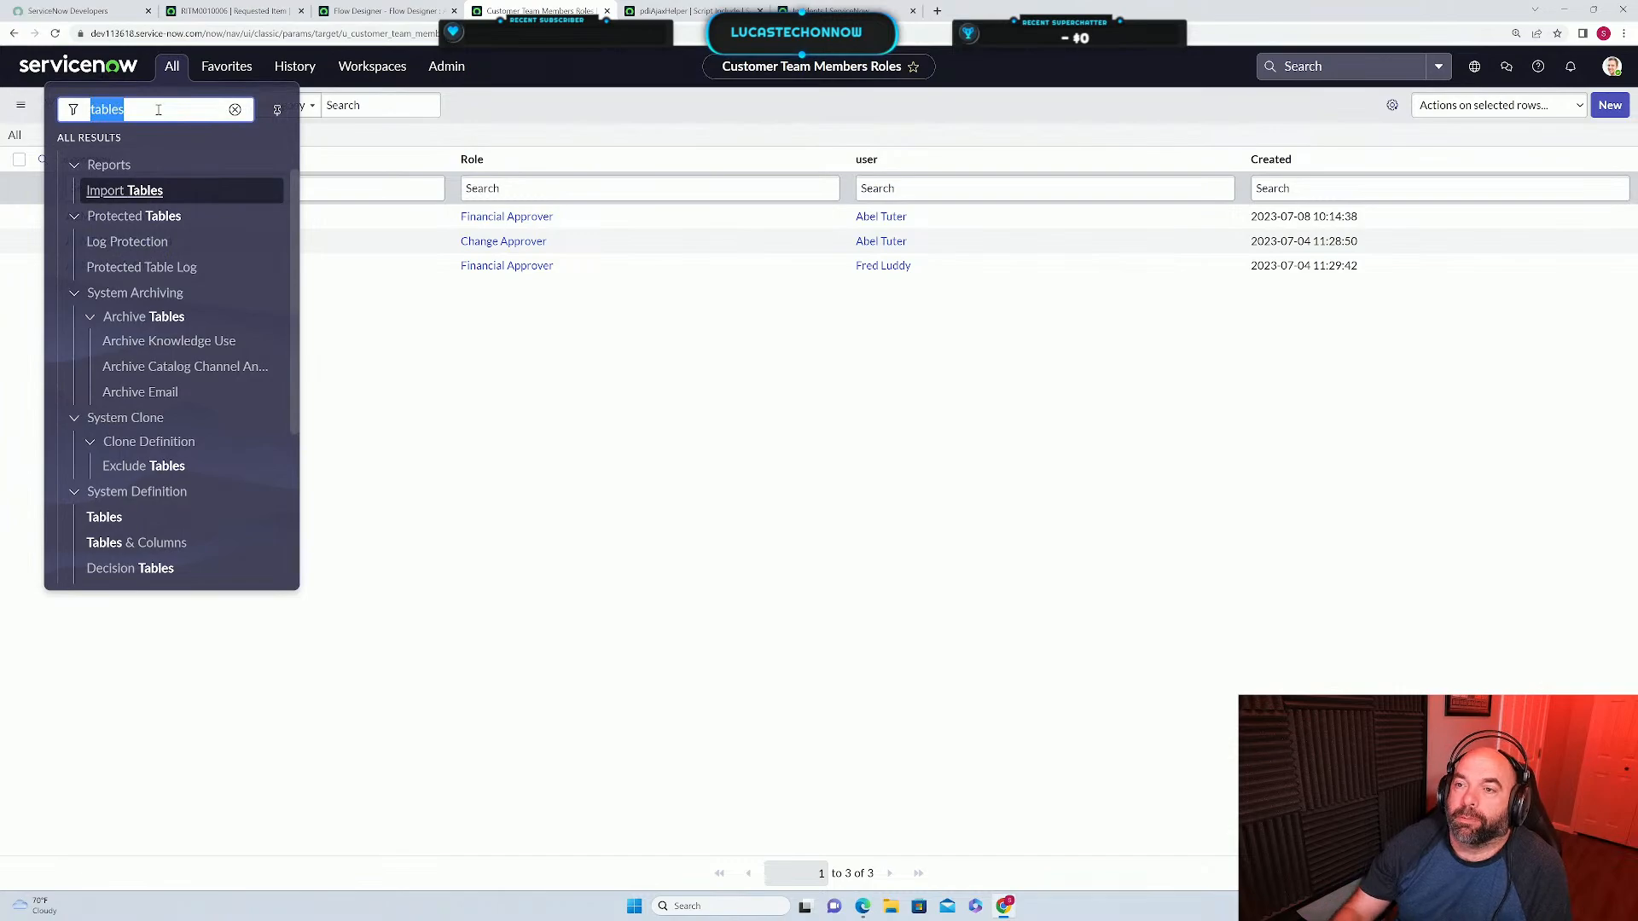
key("BackSpace")
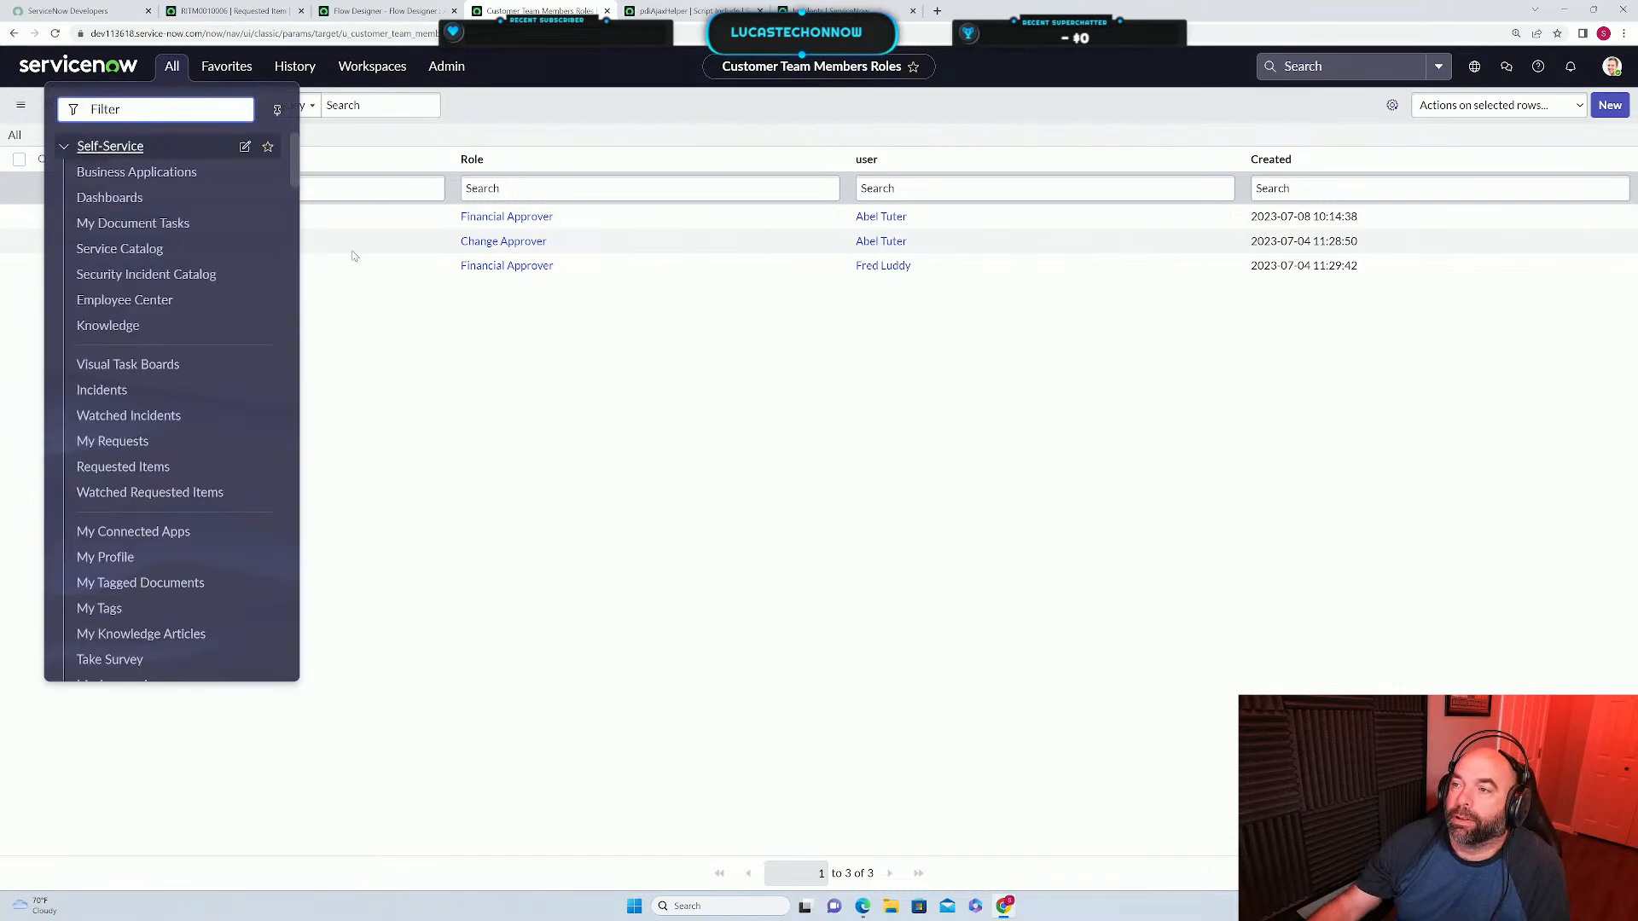
left_click(486, 463)
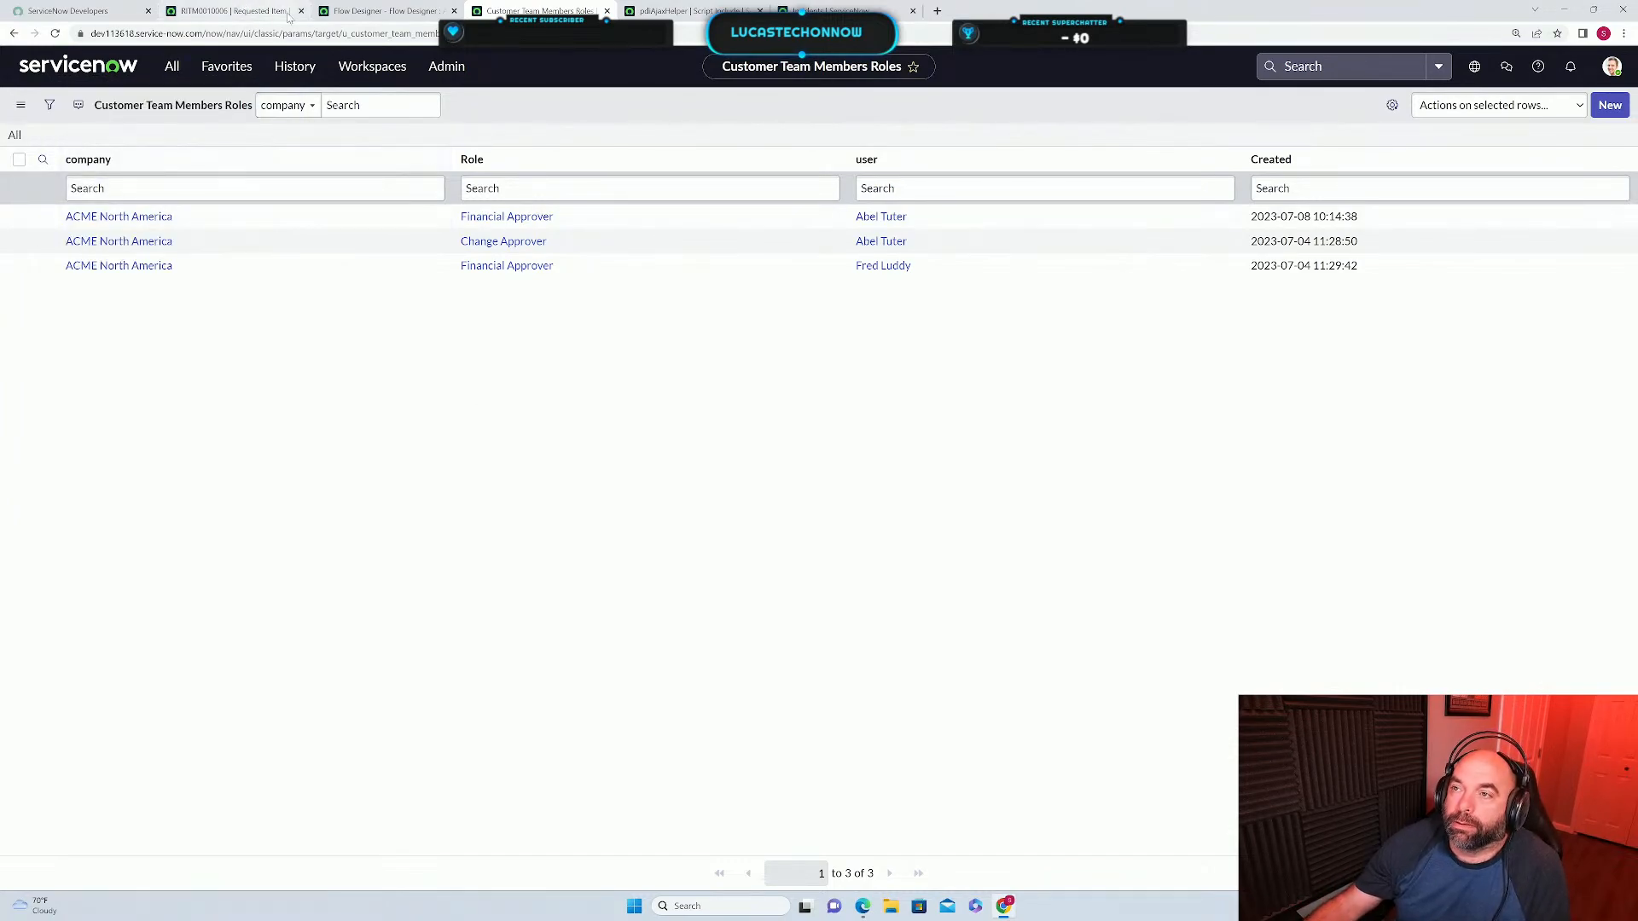
left_click(221, 12)
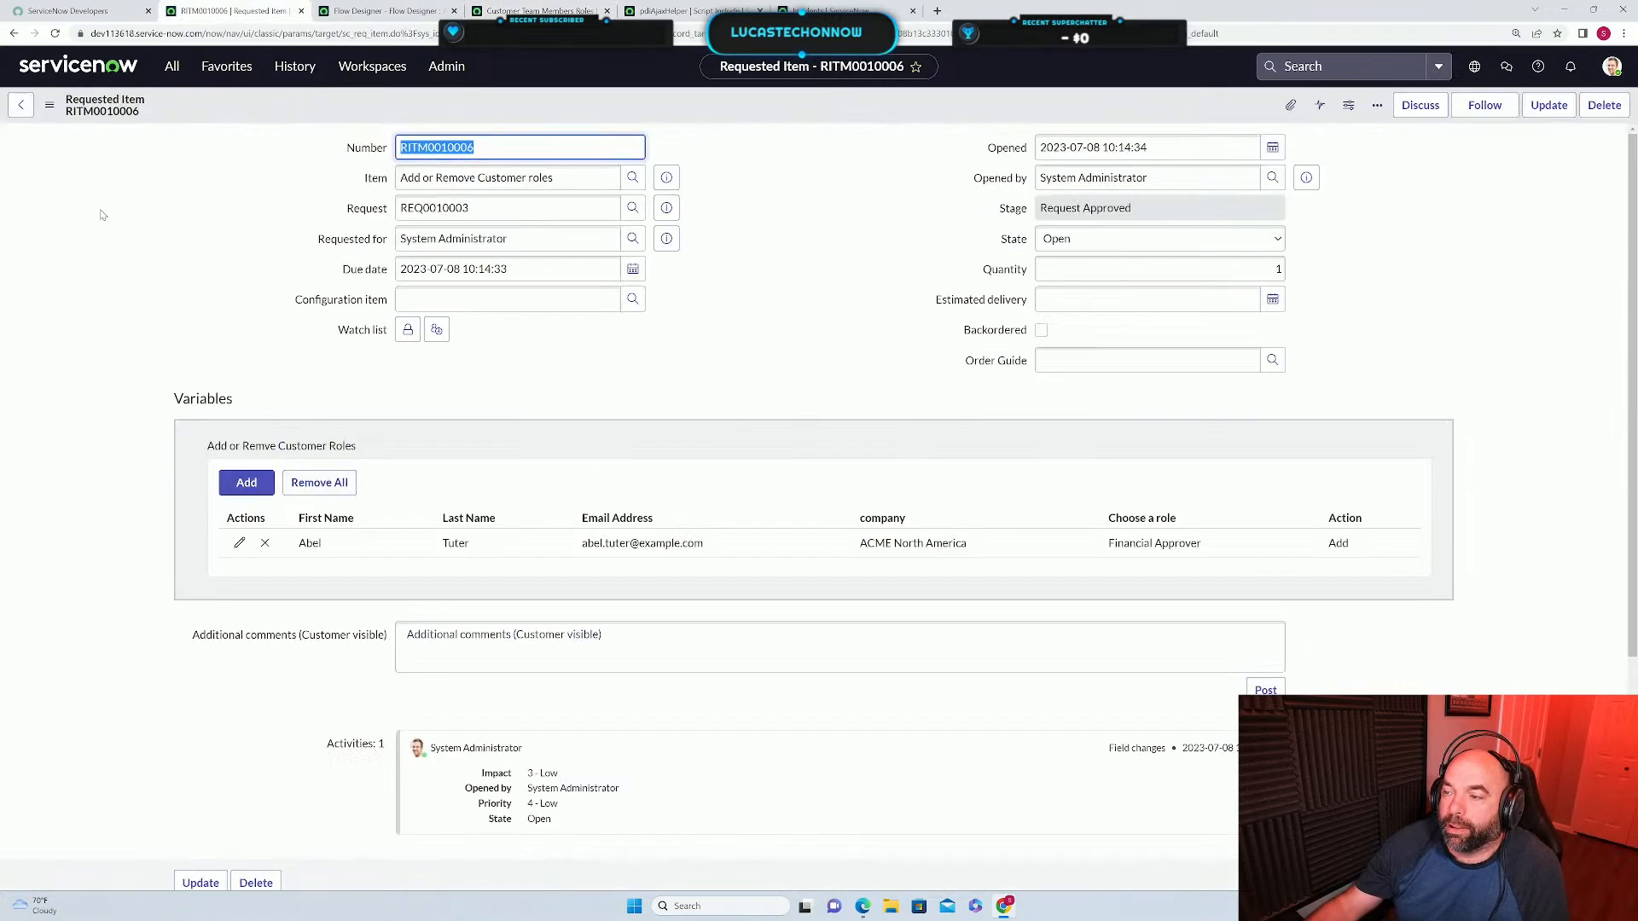
Open Service Catalog > Services > Add or Remove Customer roles and start a new row.
left_click(168, 68)
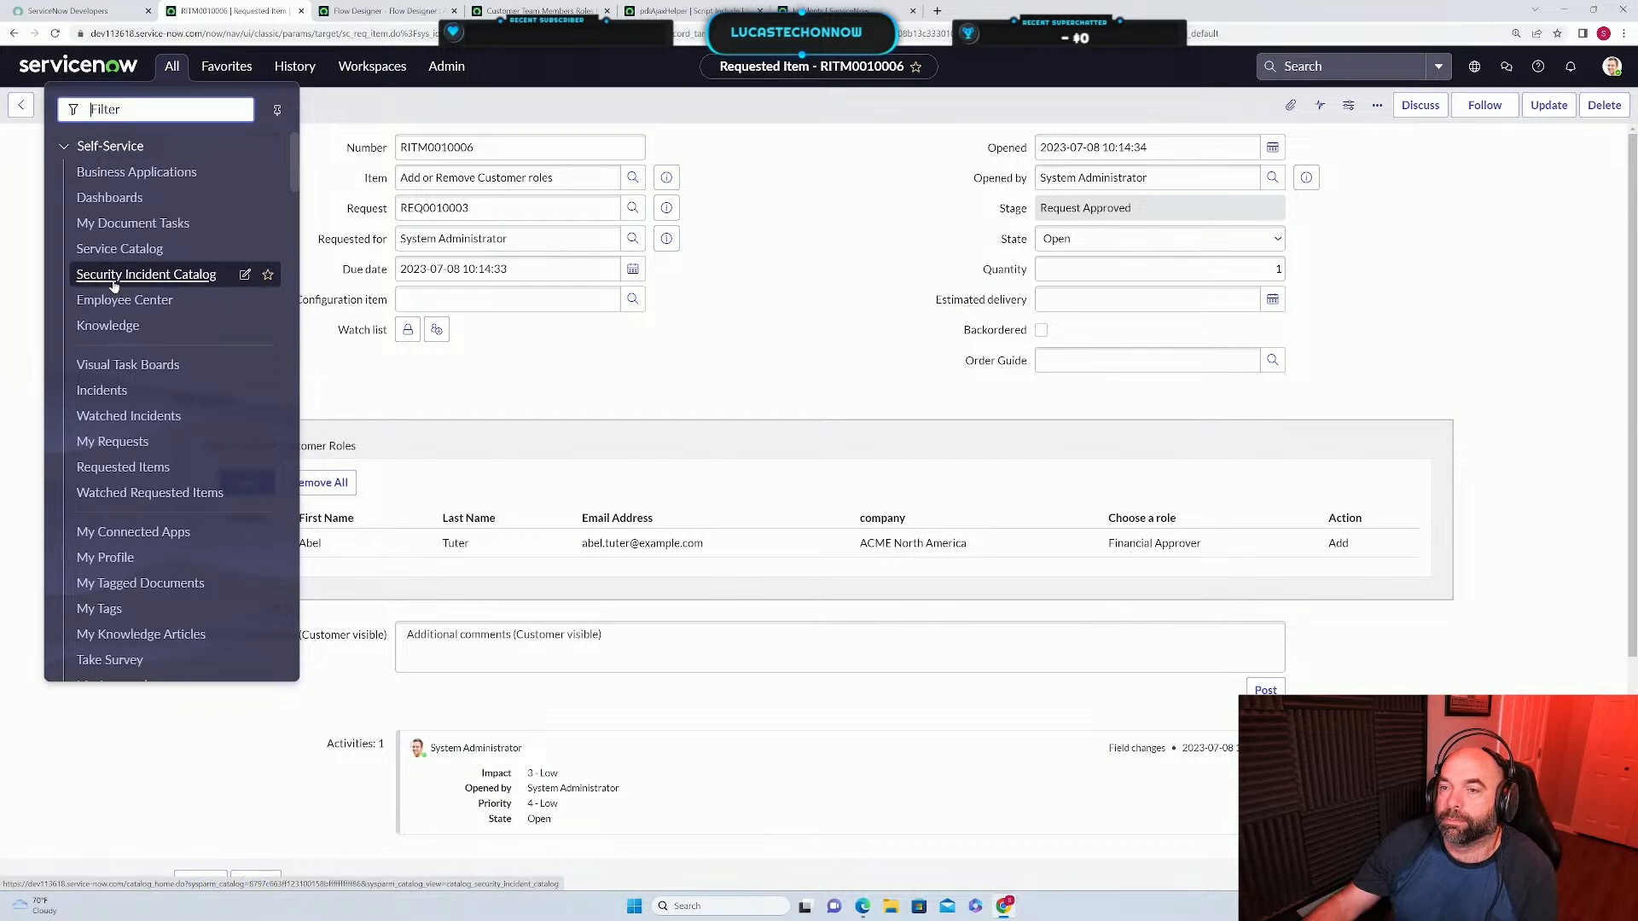
left_click(106, 250)
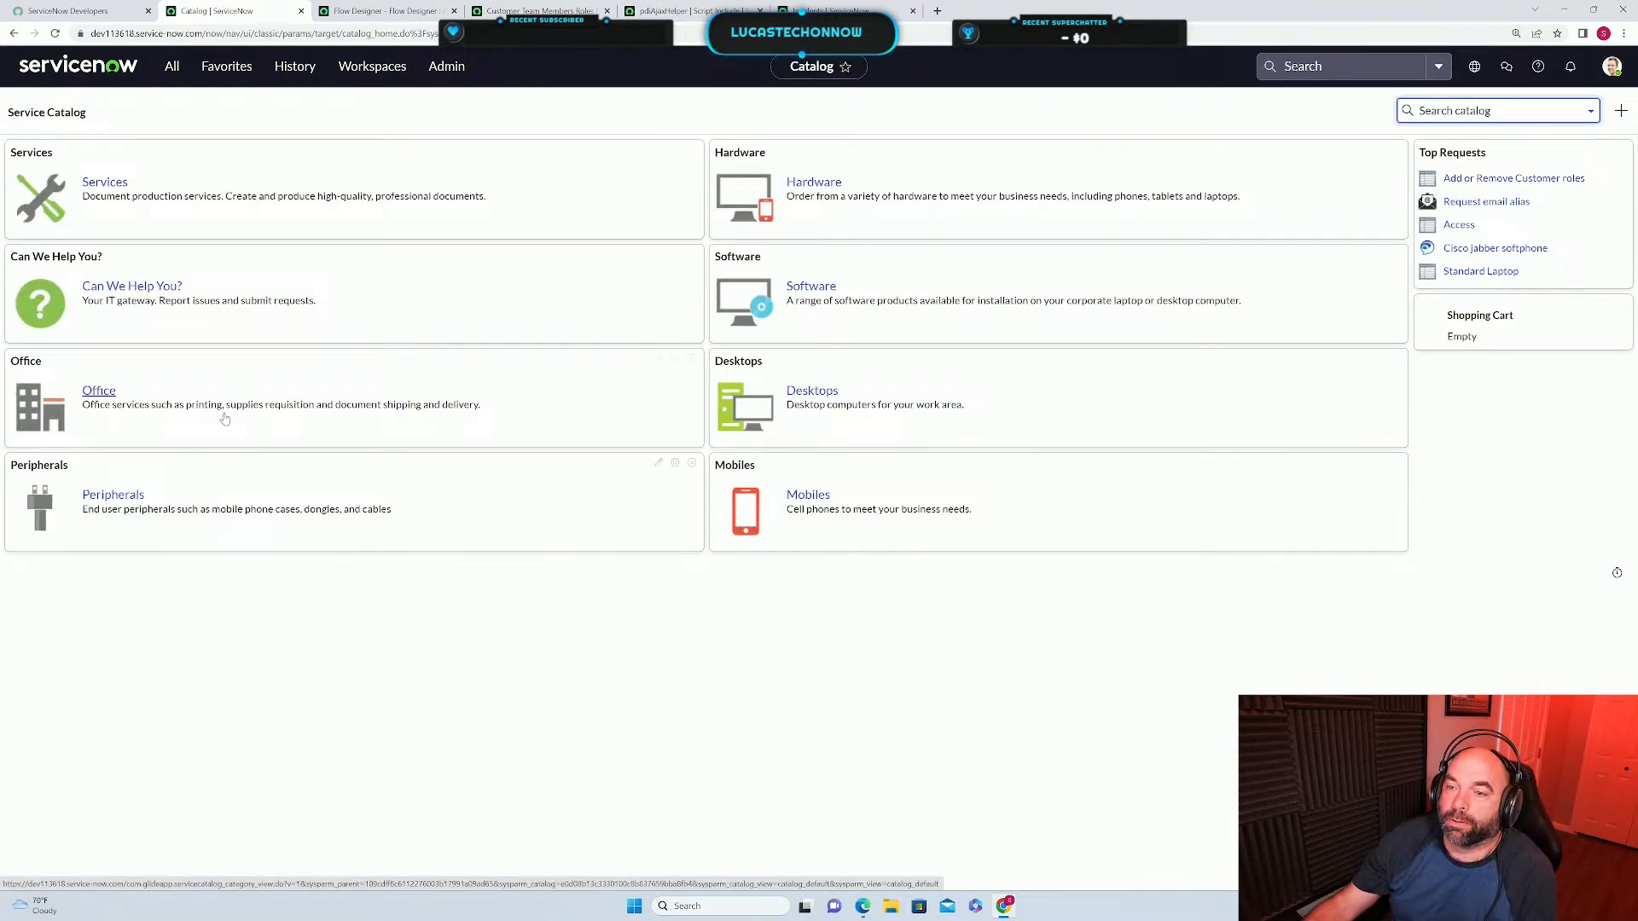
left_click(104, 184)
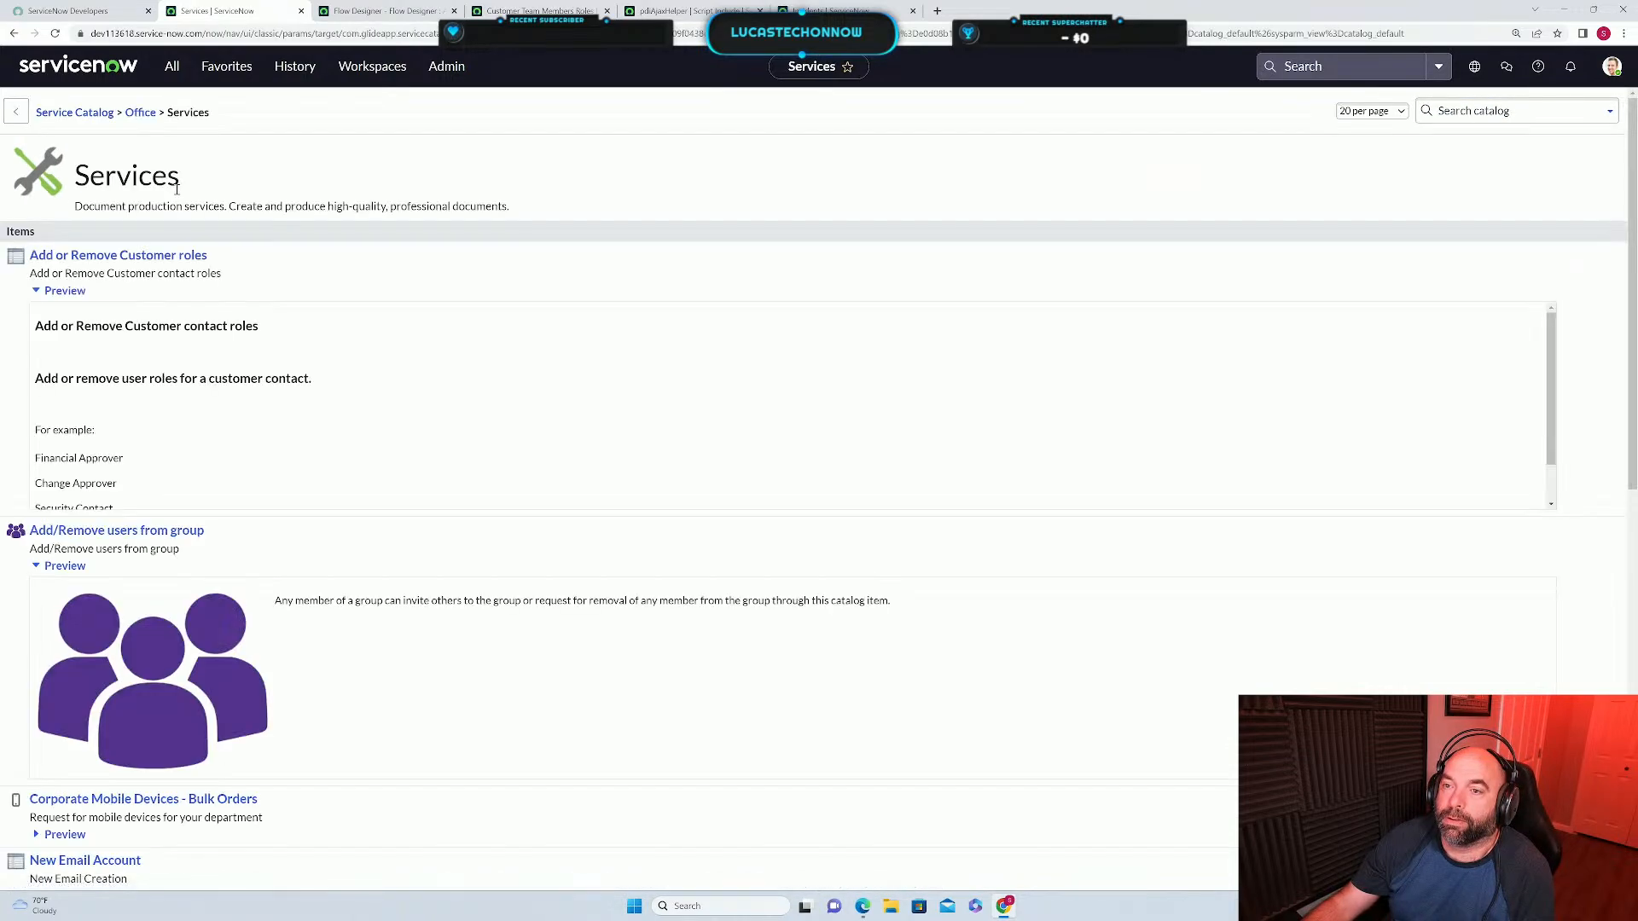
left_click(91, 256)
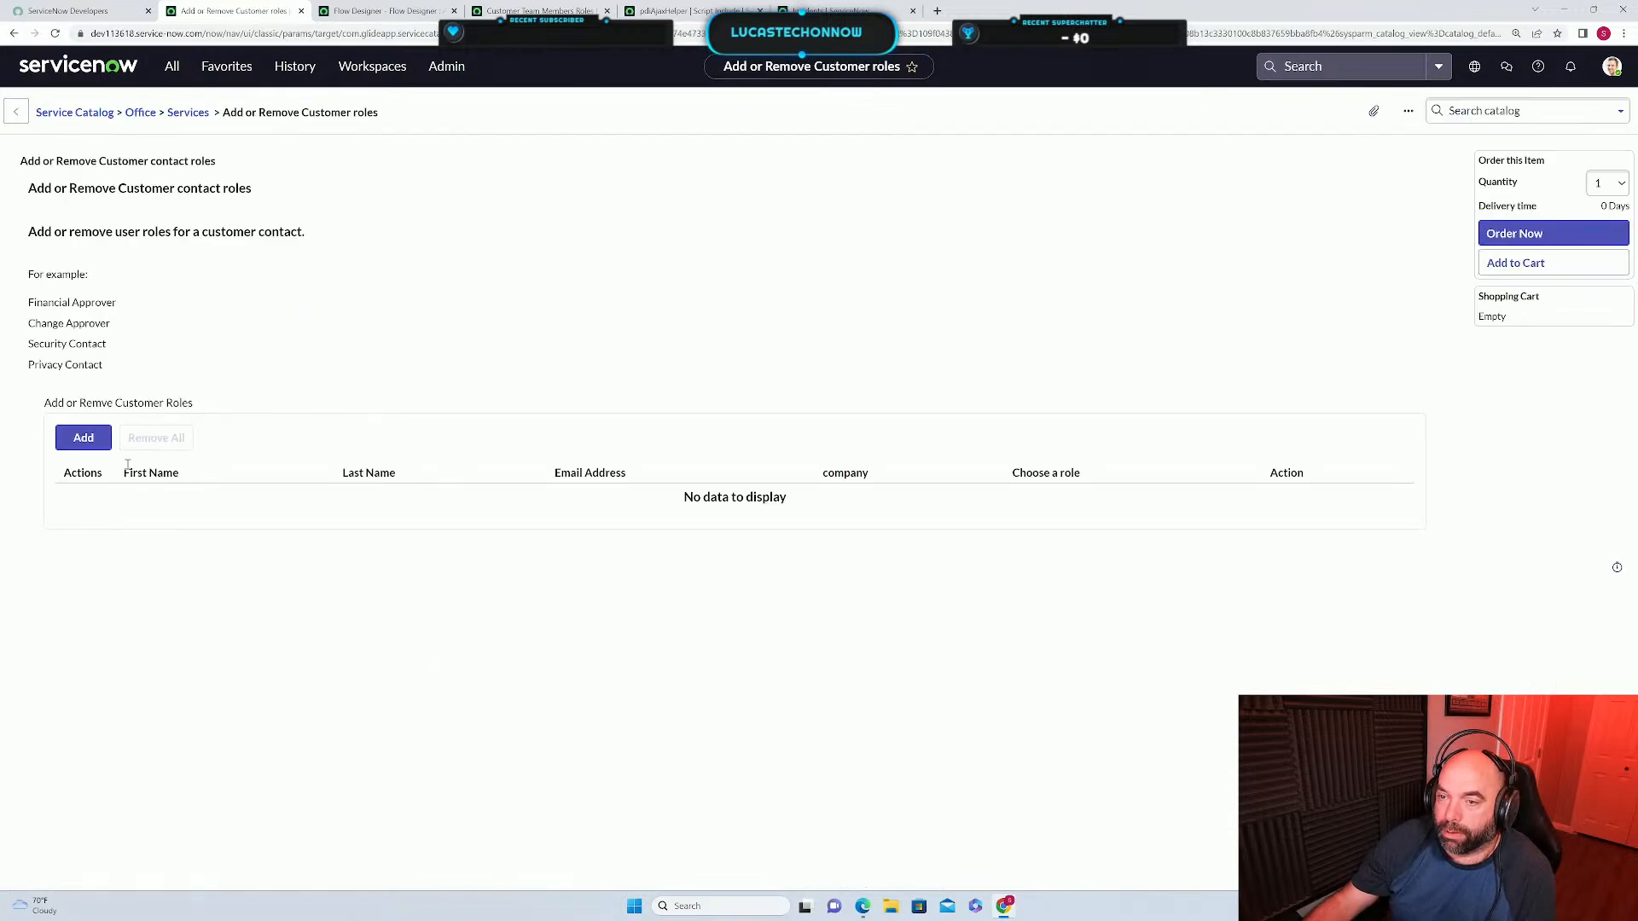
left_click(83, 437)
left_click(566, 195)
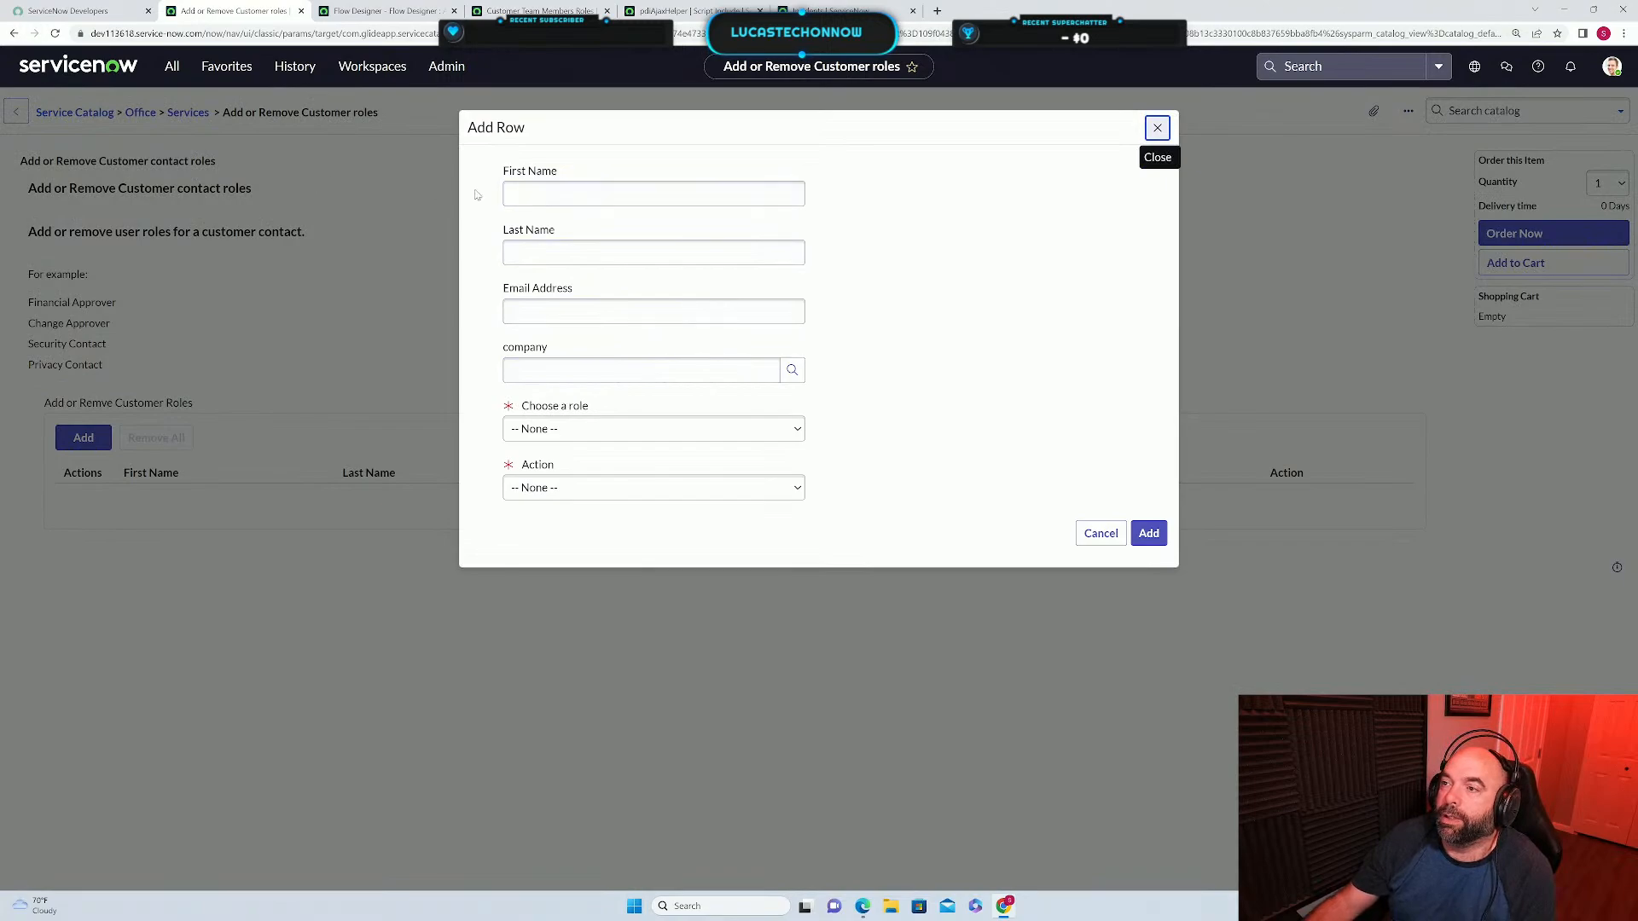
Cancel the new row and go to the Customer Team Members Roles list.
left_click(538, 10)
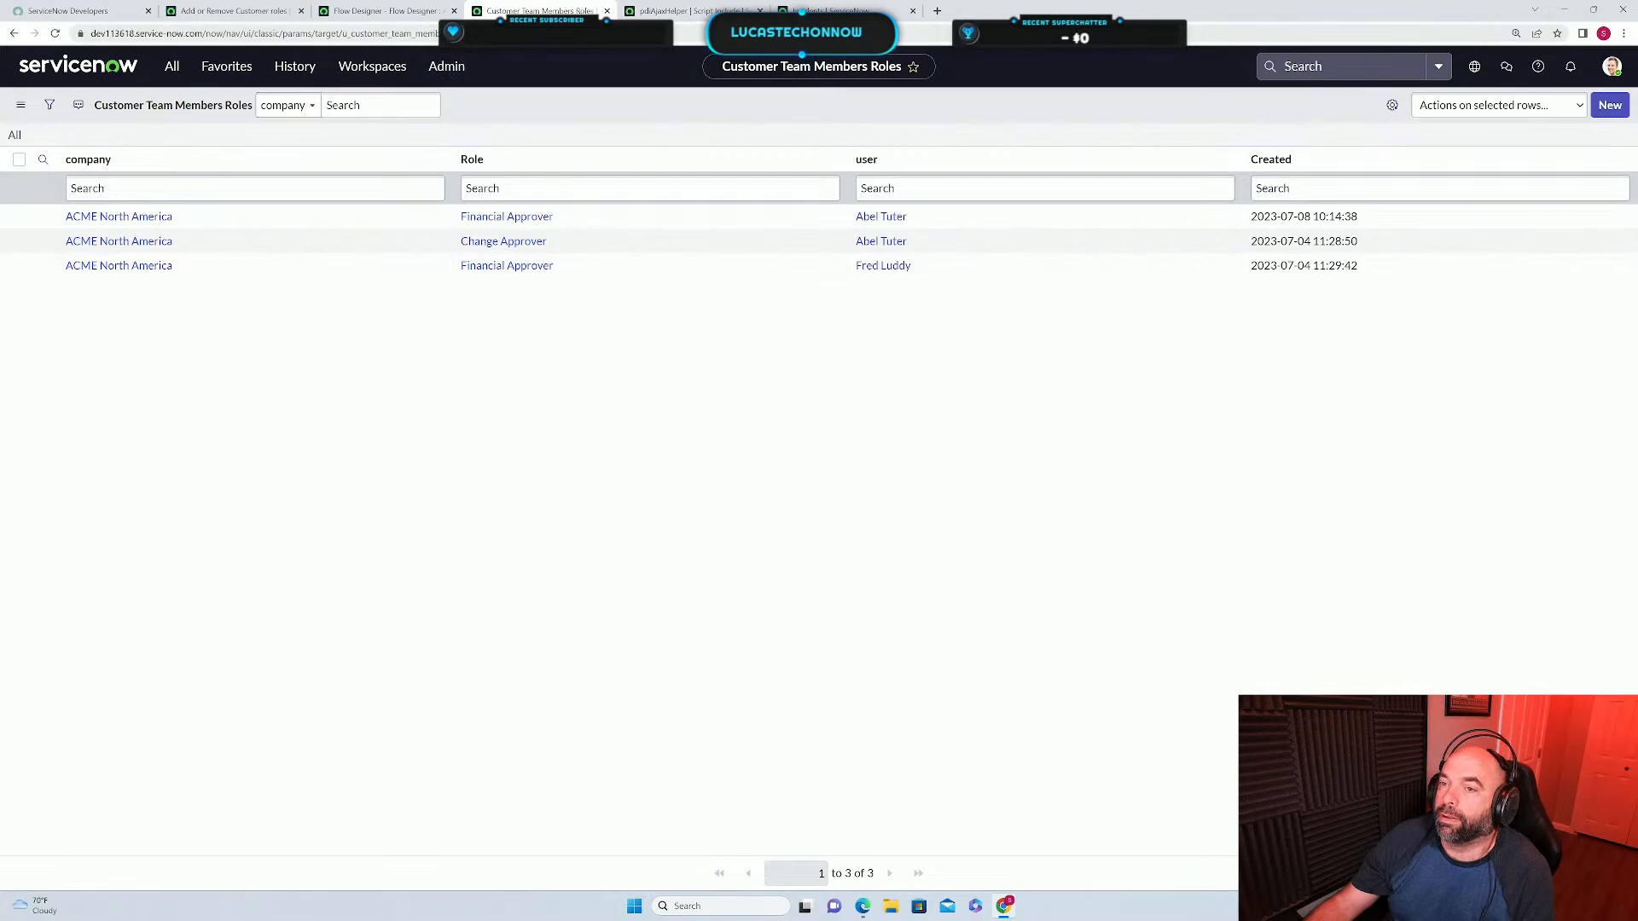
left_click(369, 13)
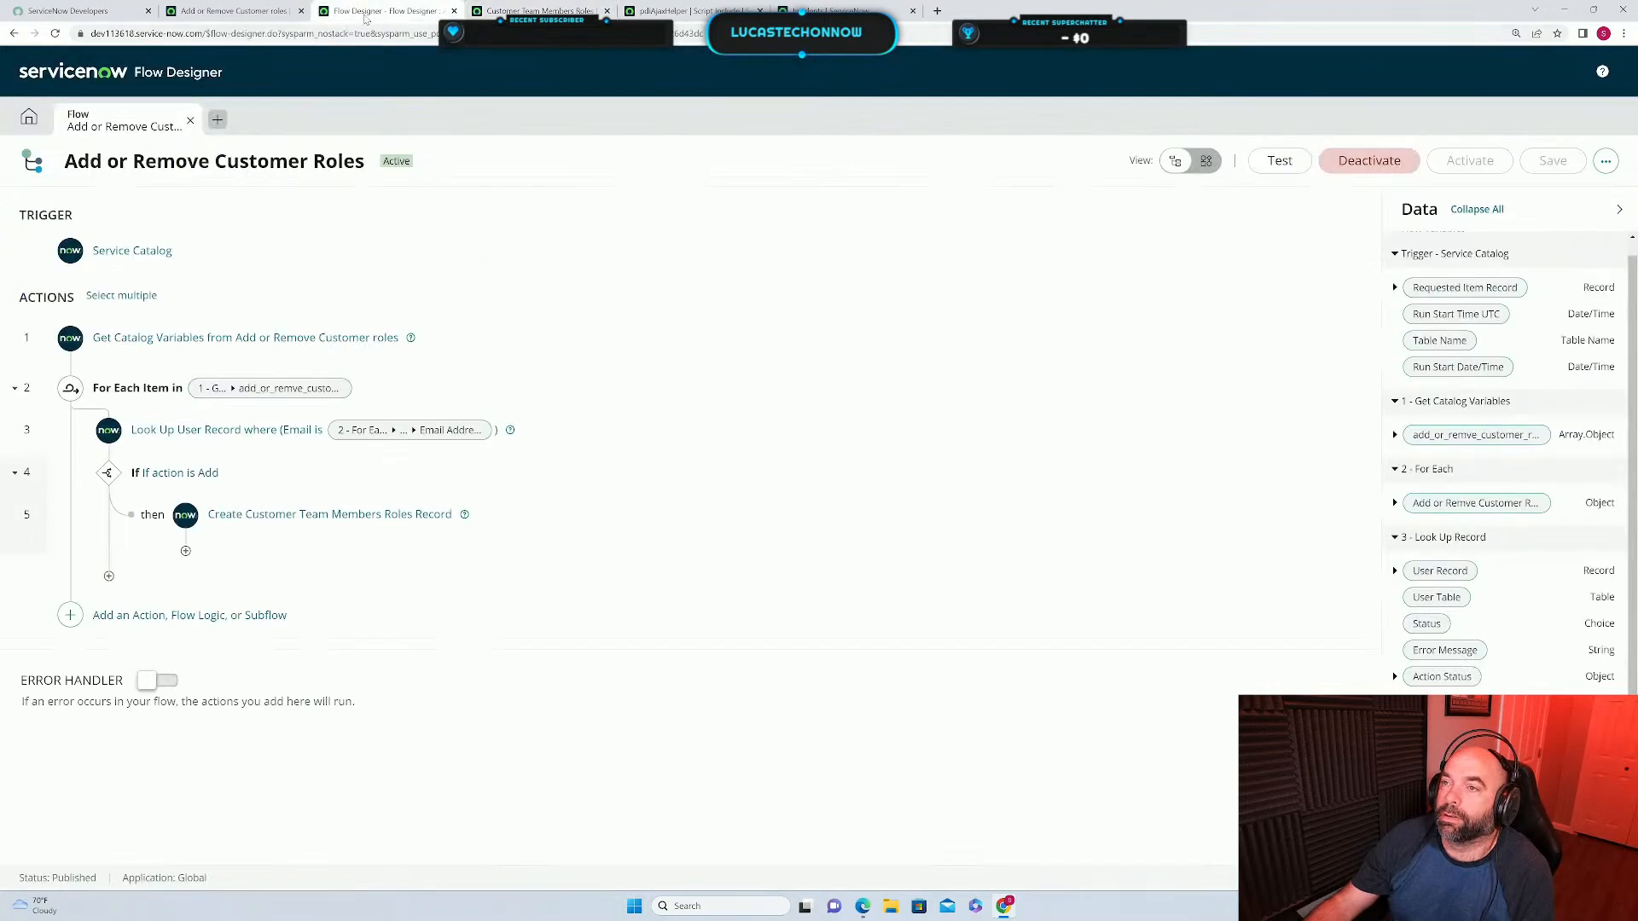
left_click(227, 12)
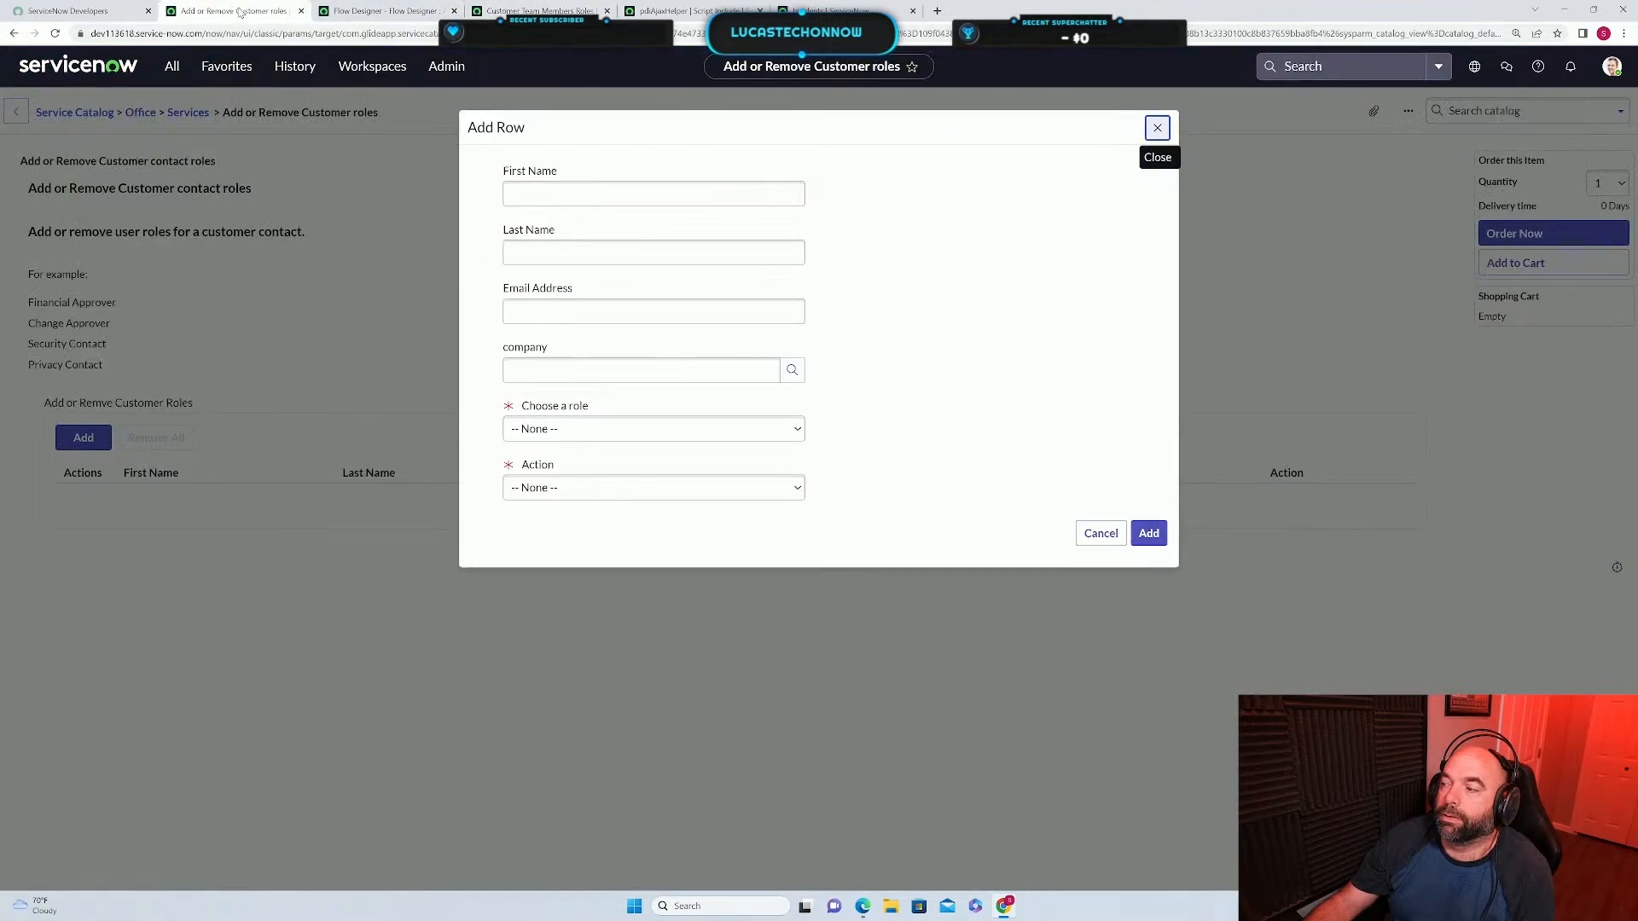
left_click(1101, 534)
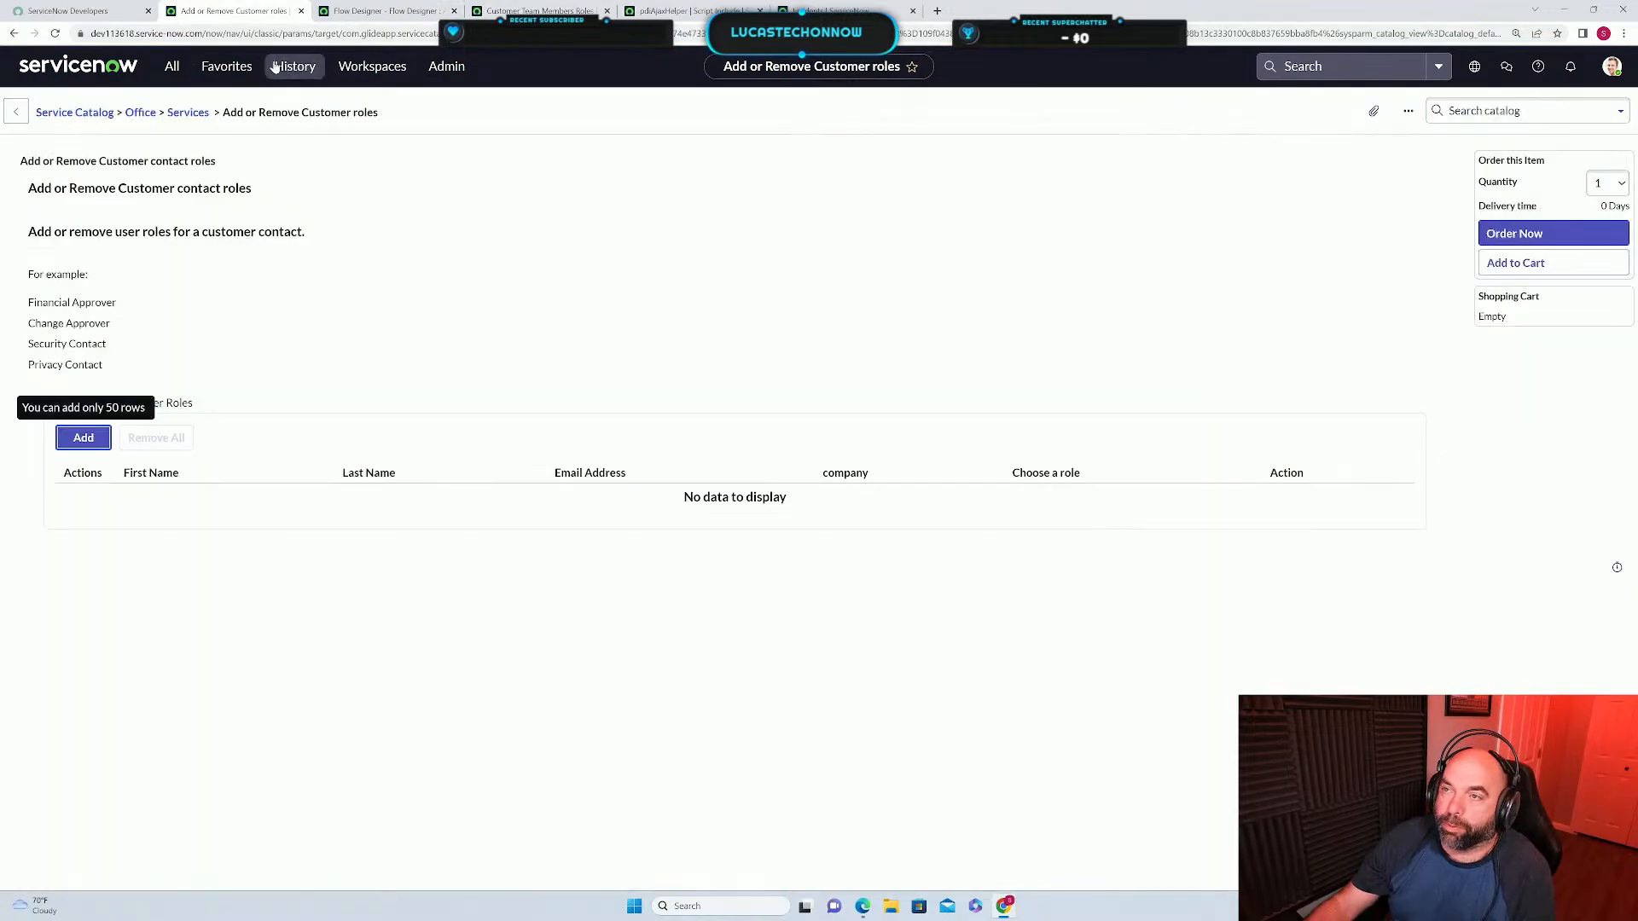
left_click(534, 11)
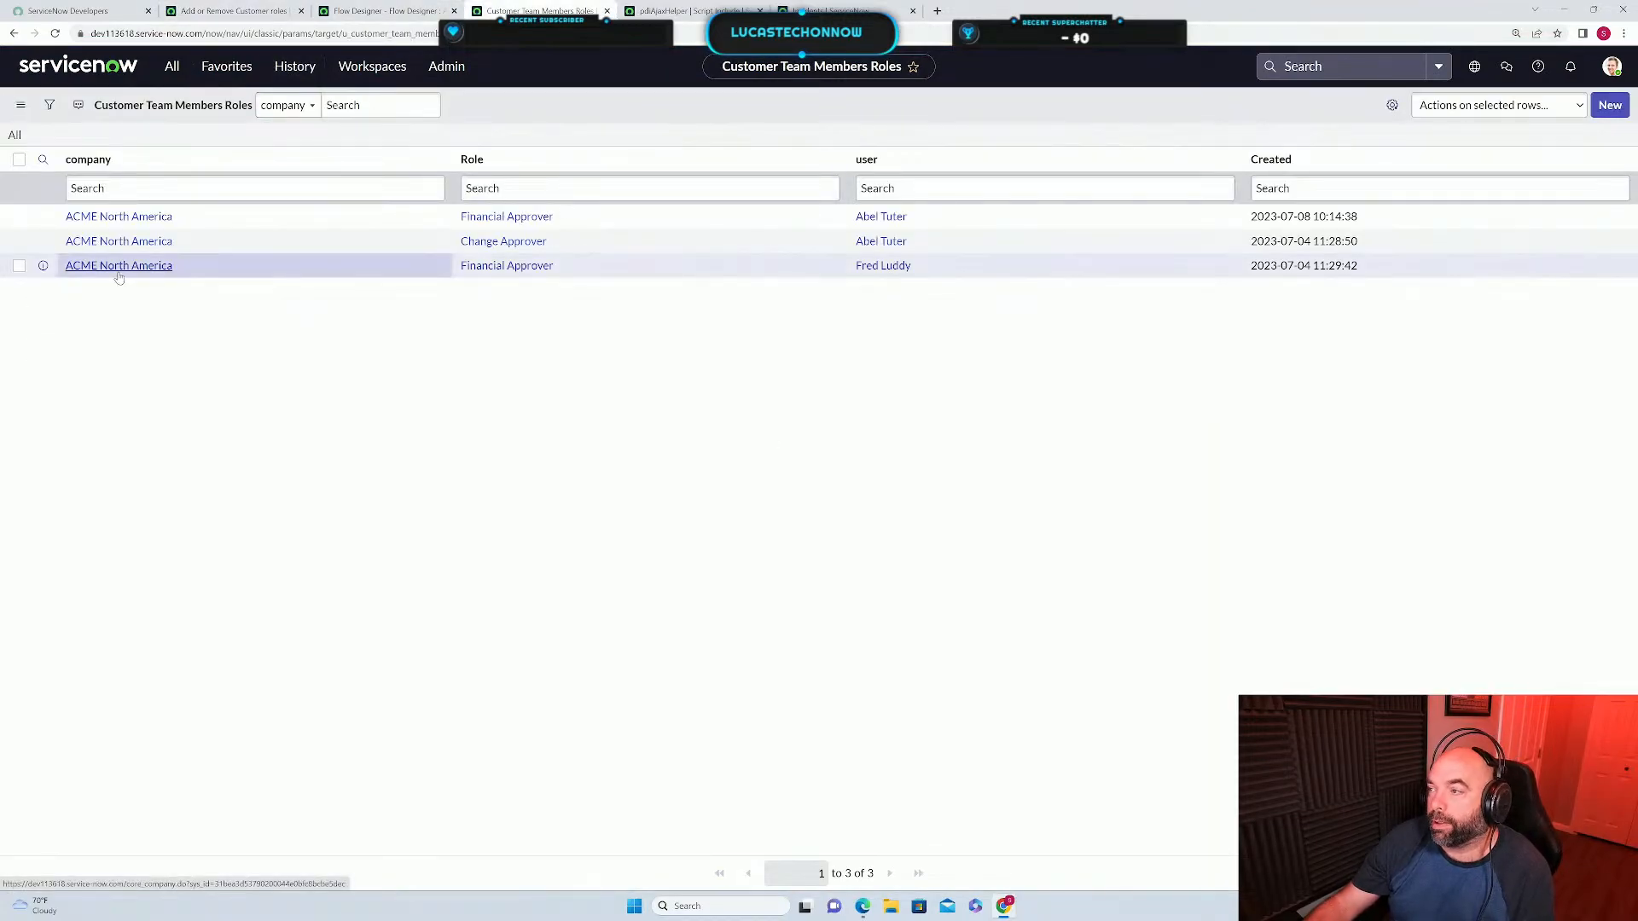
Select all three Customer Team Members Roles records and delete them.
left_click(18, 216)
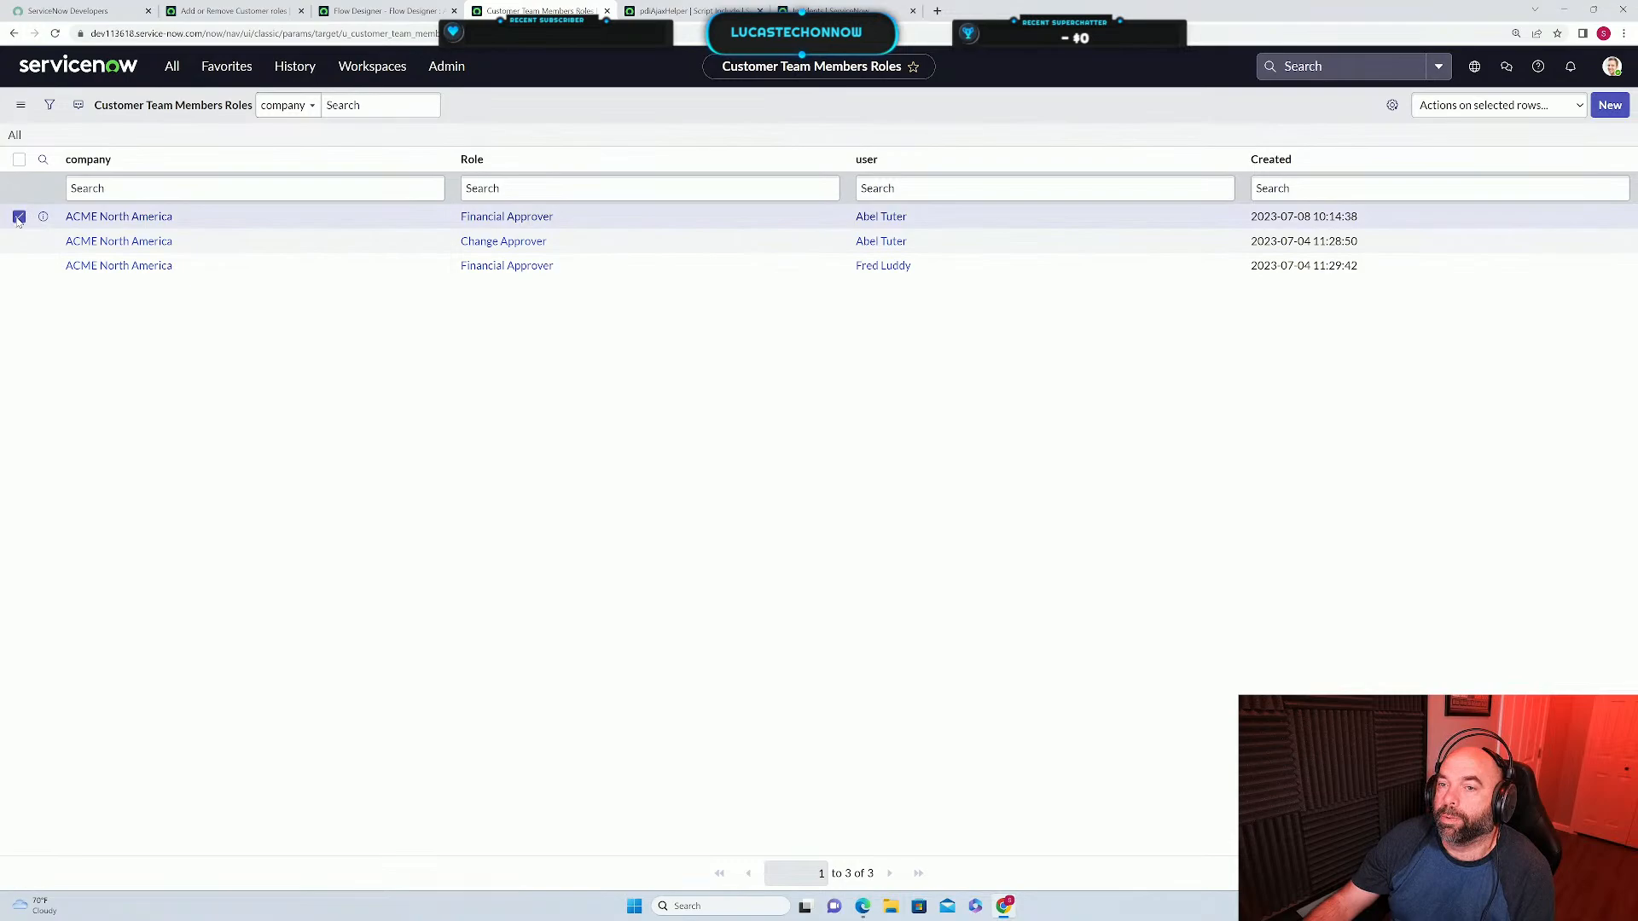
left_click(18, 266)
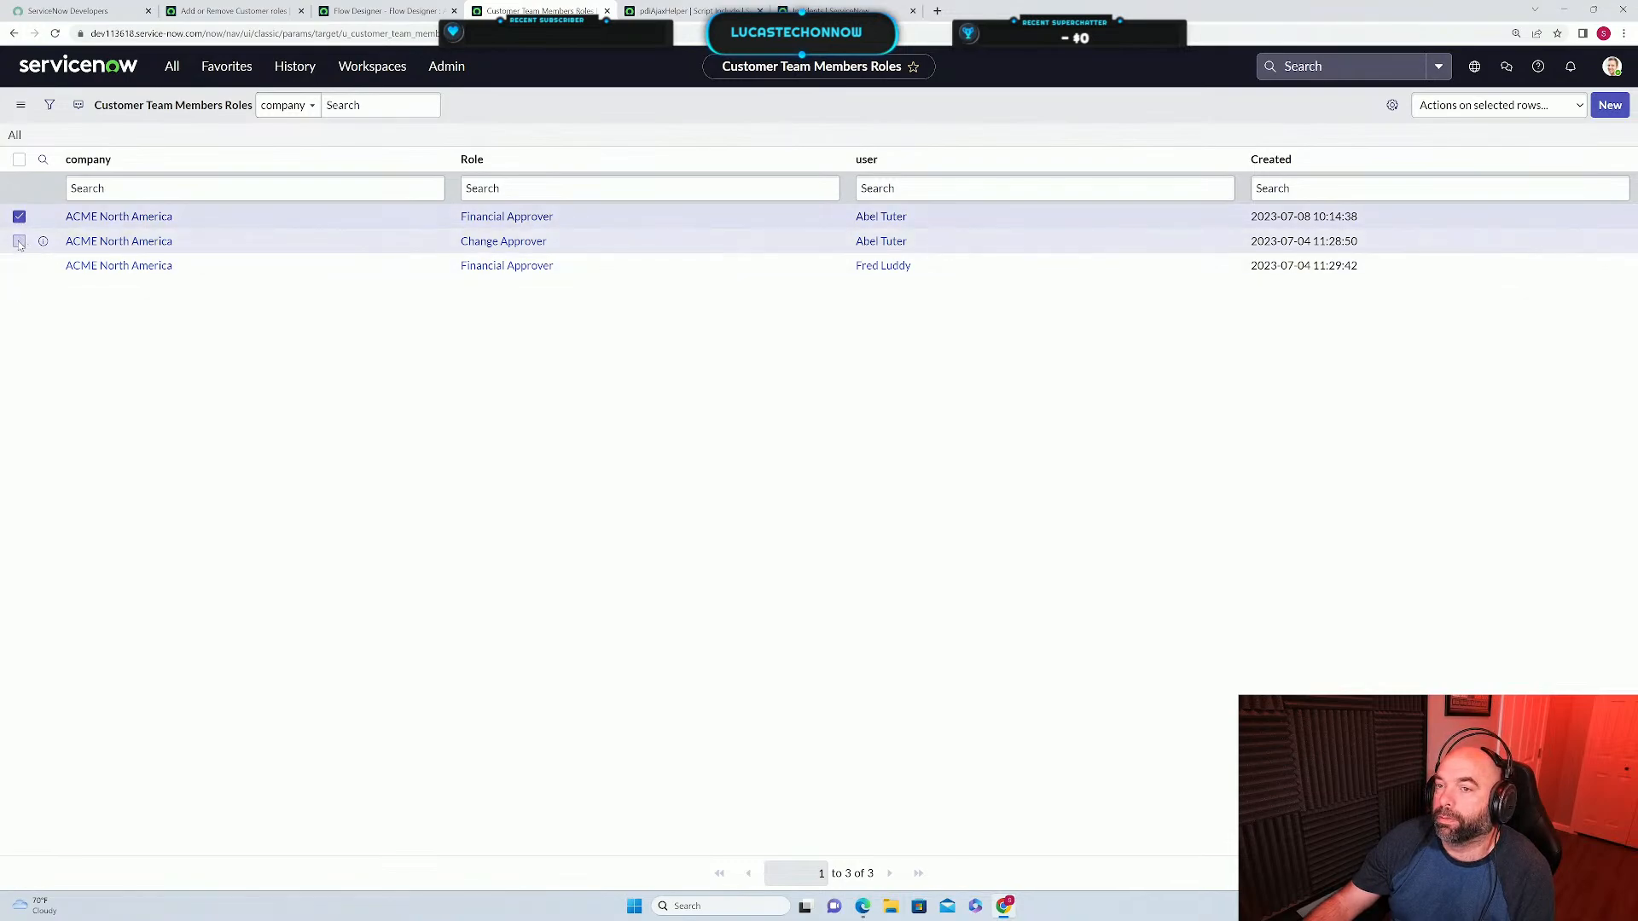
left_click(19, 241)
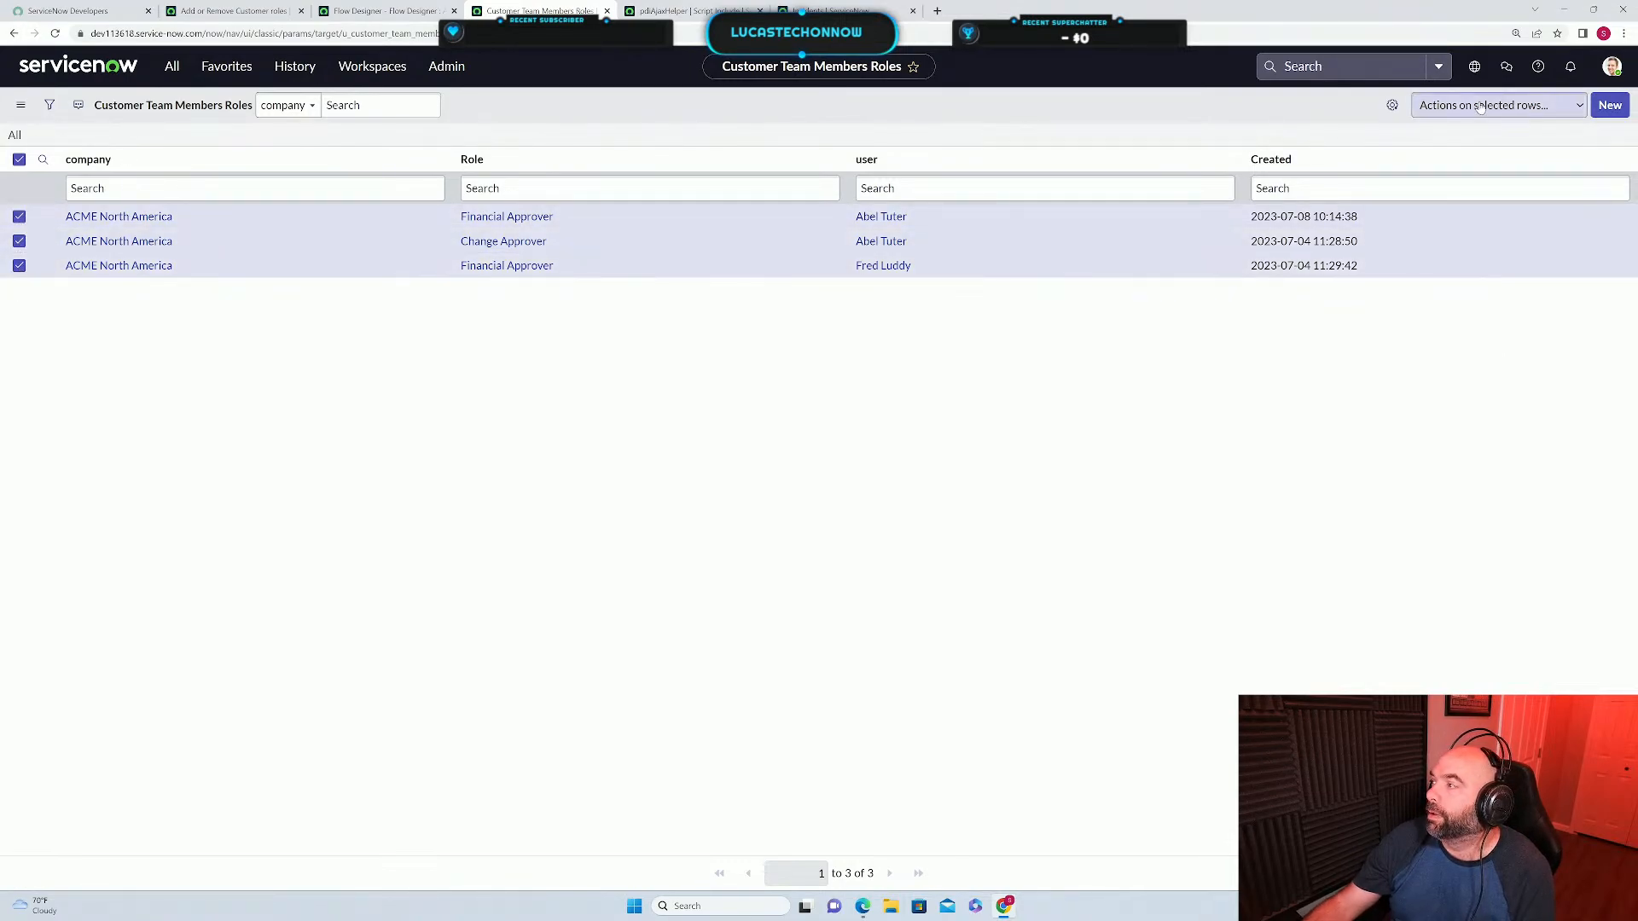
left_click(1505, 126)
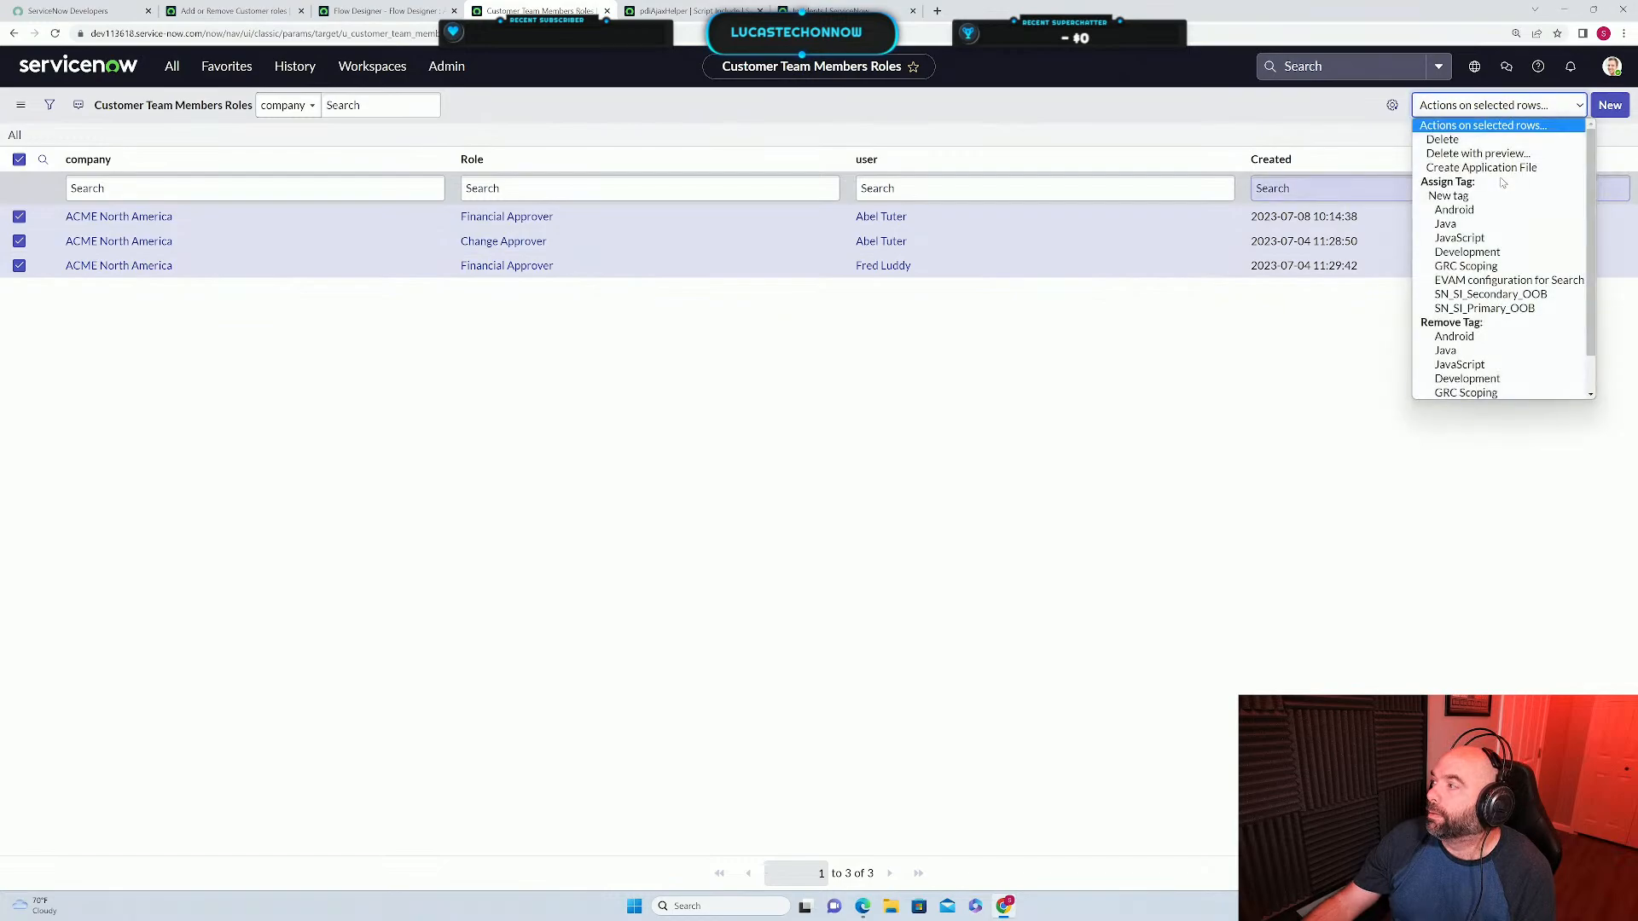
left_click(1453, 143)
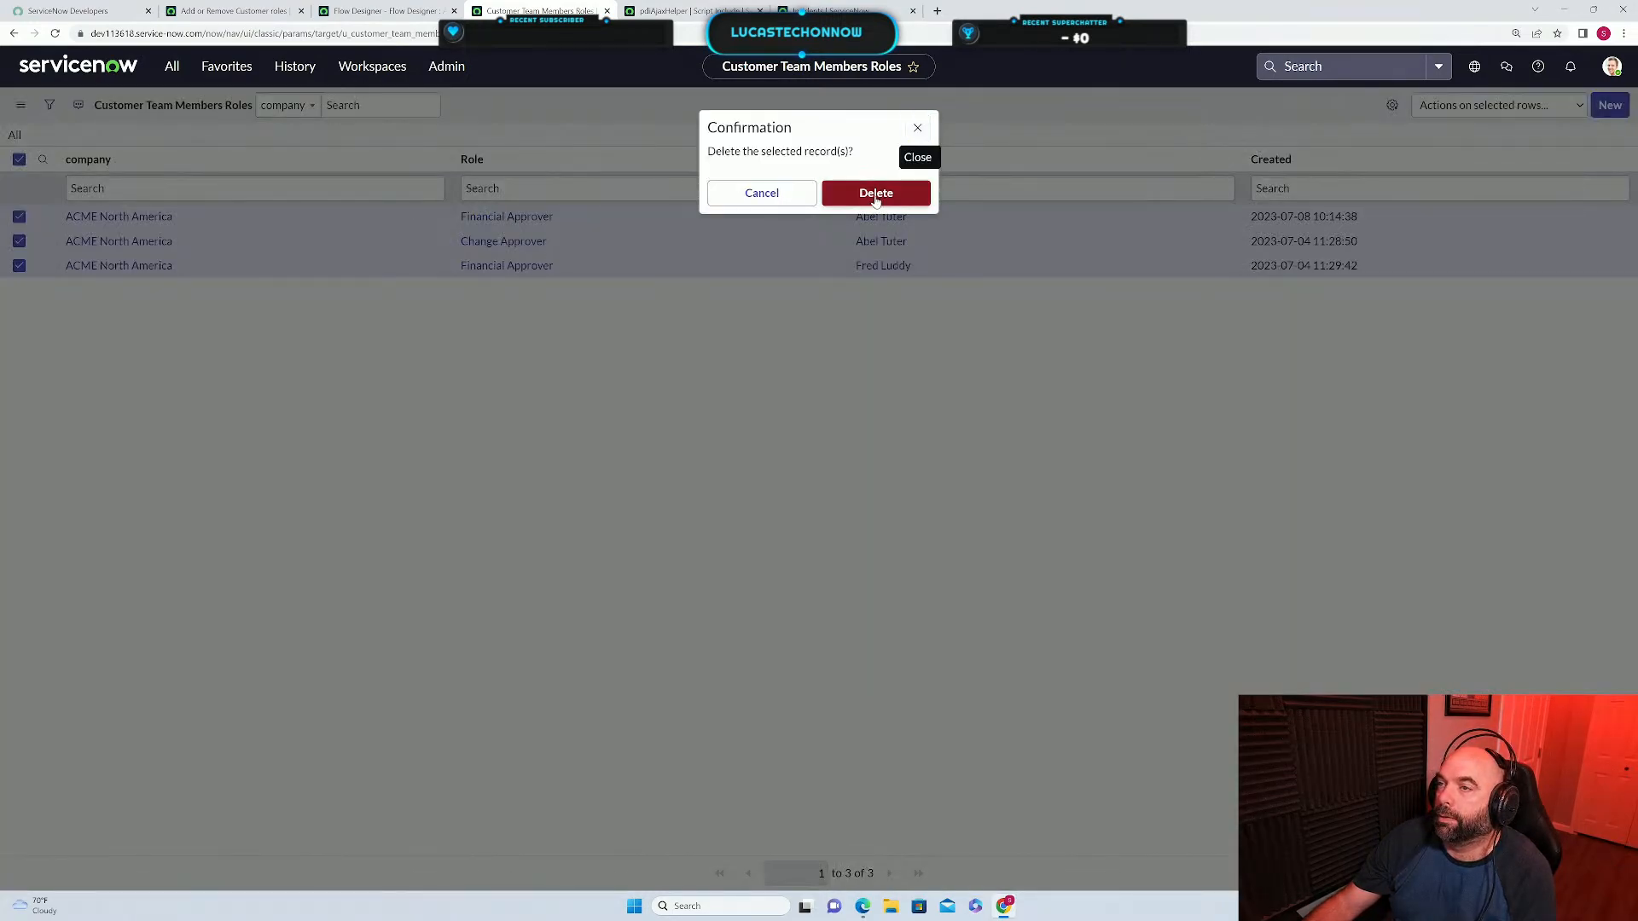
left_click(876, 193)
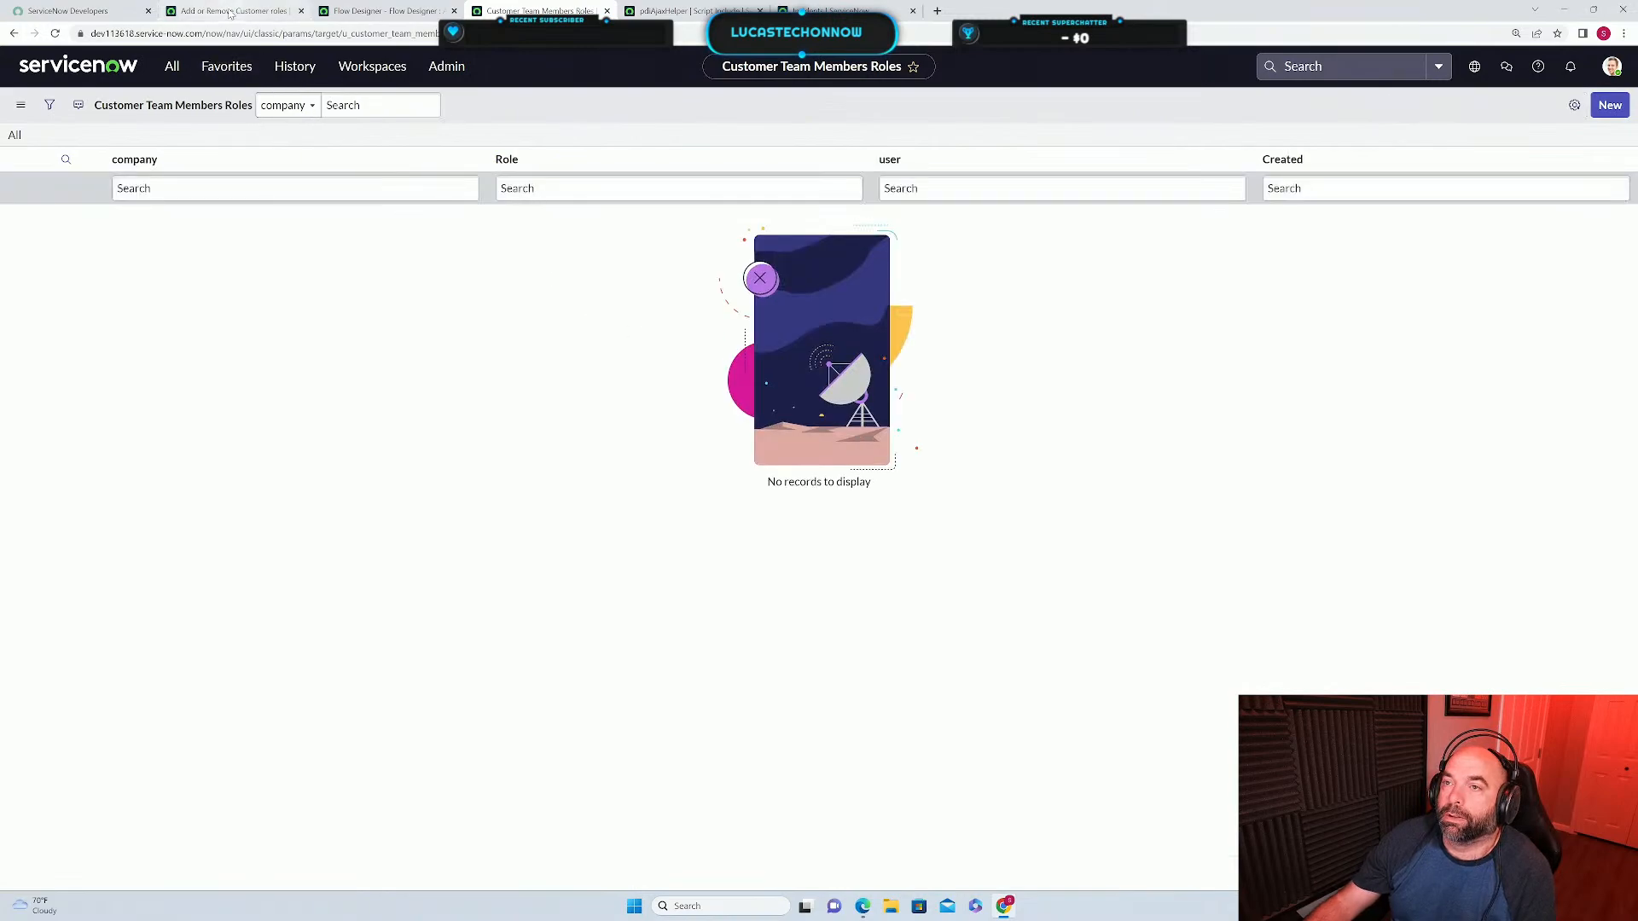
left_click(229, 12)
left_click(83, 437)
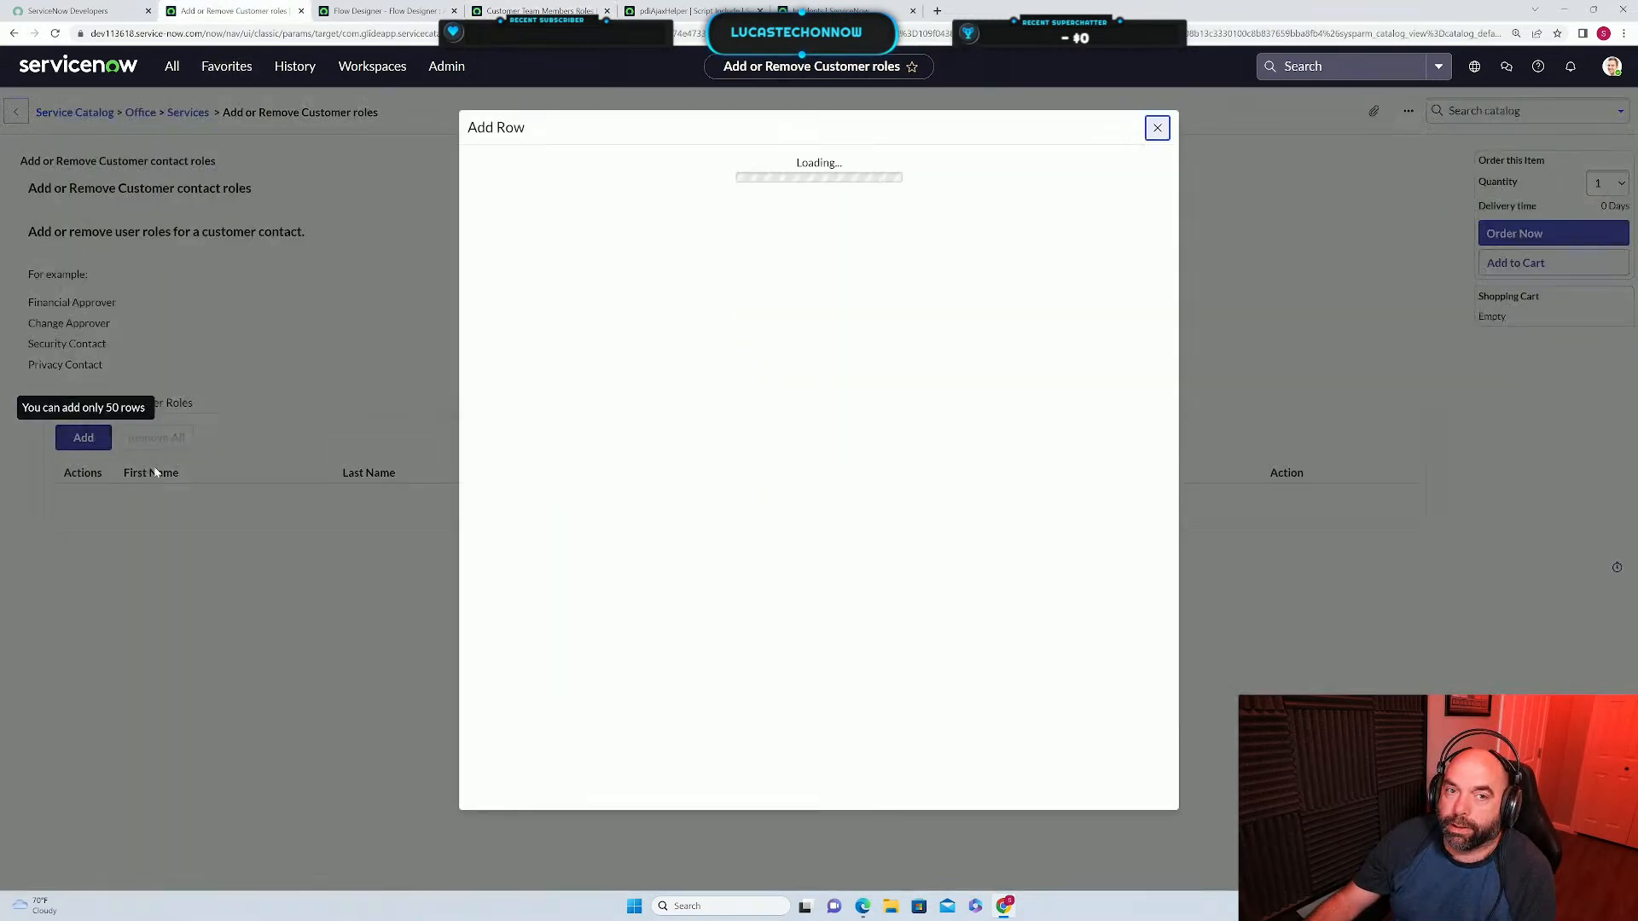
left_click(602, 195)
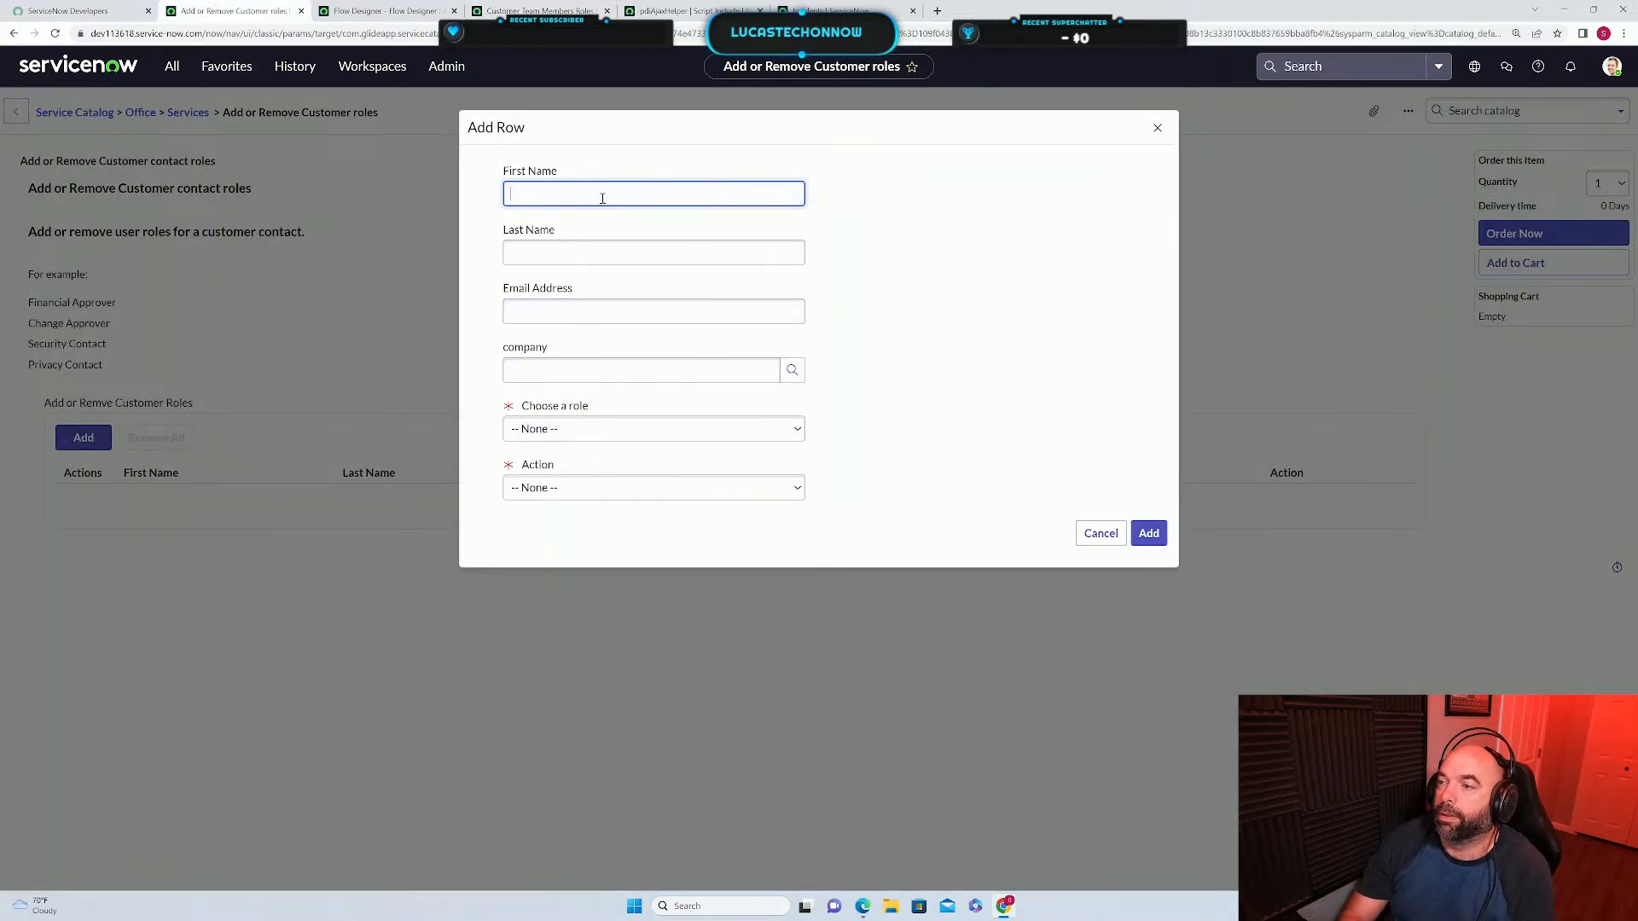
type("av")
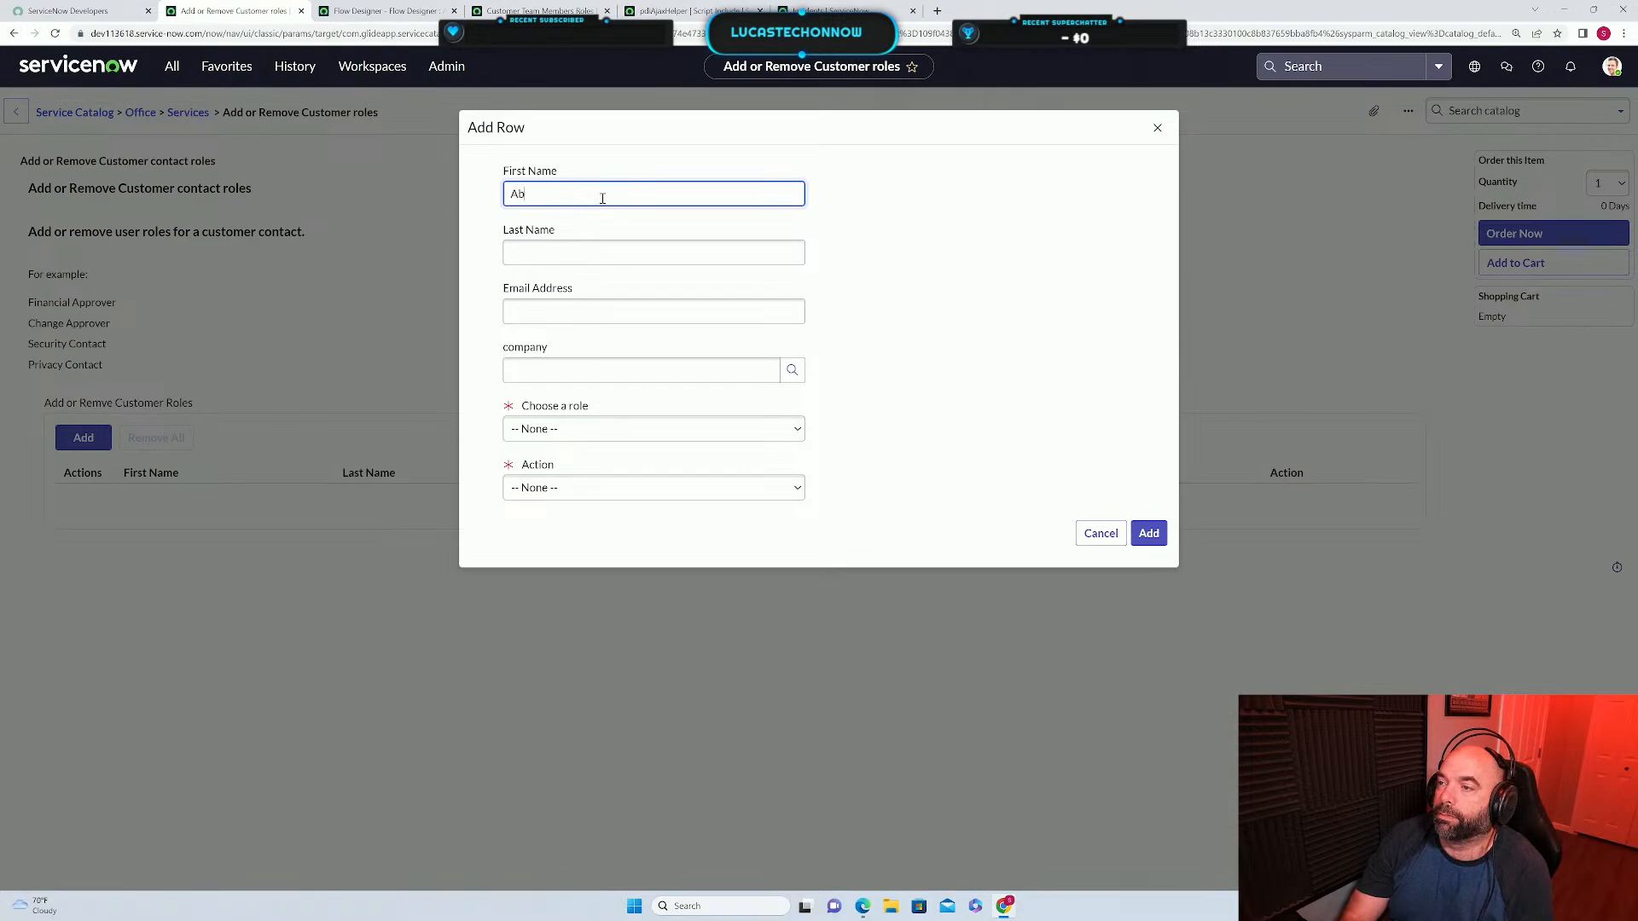
key("Tab")
type("TRu")
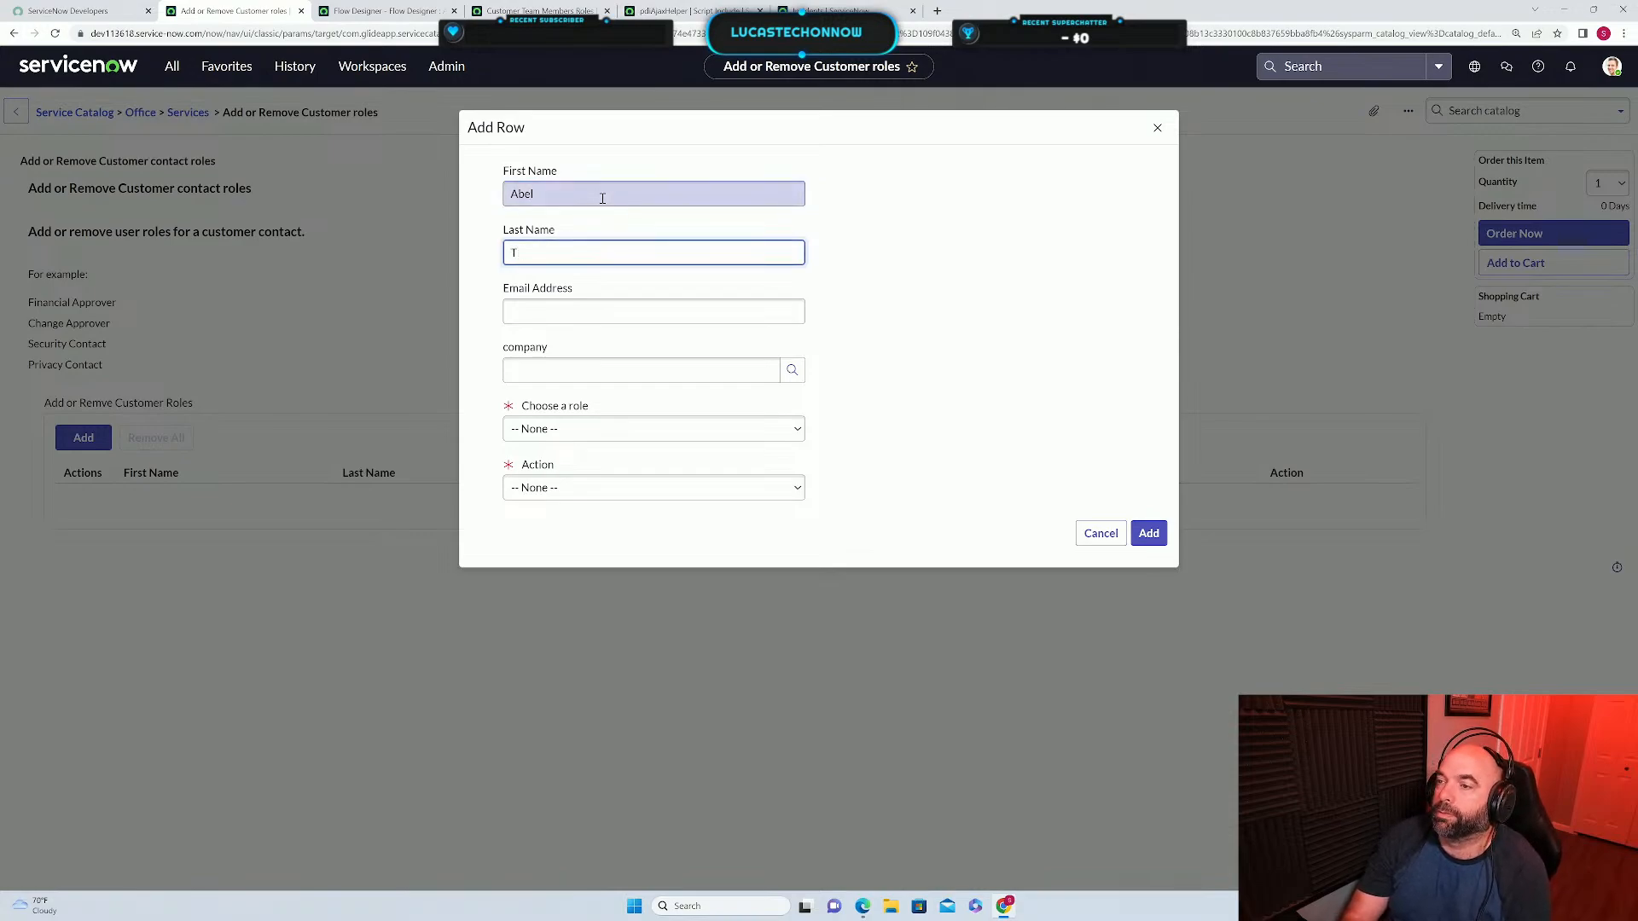
key("Tab")
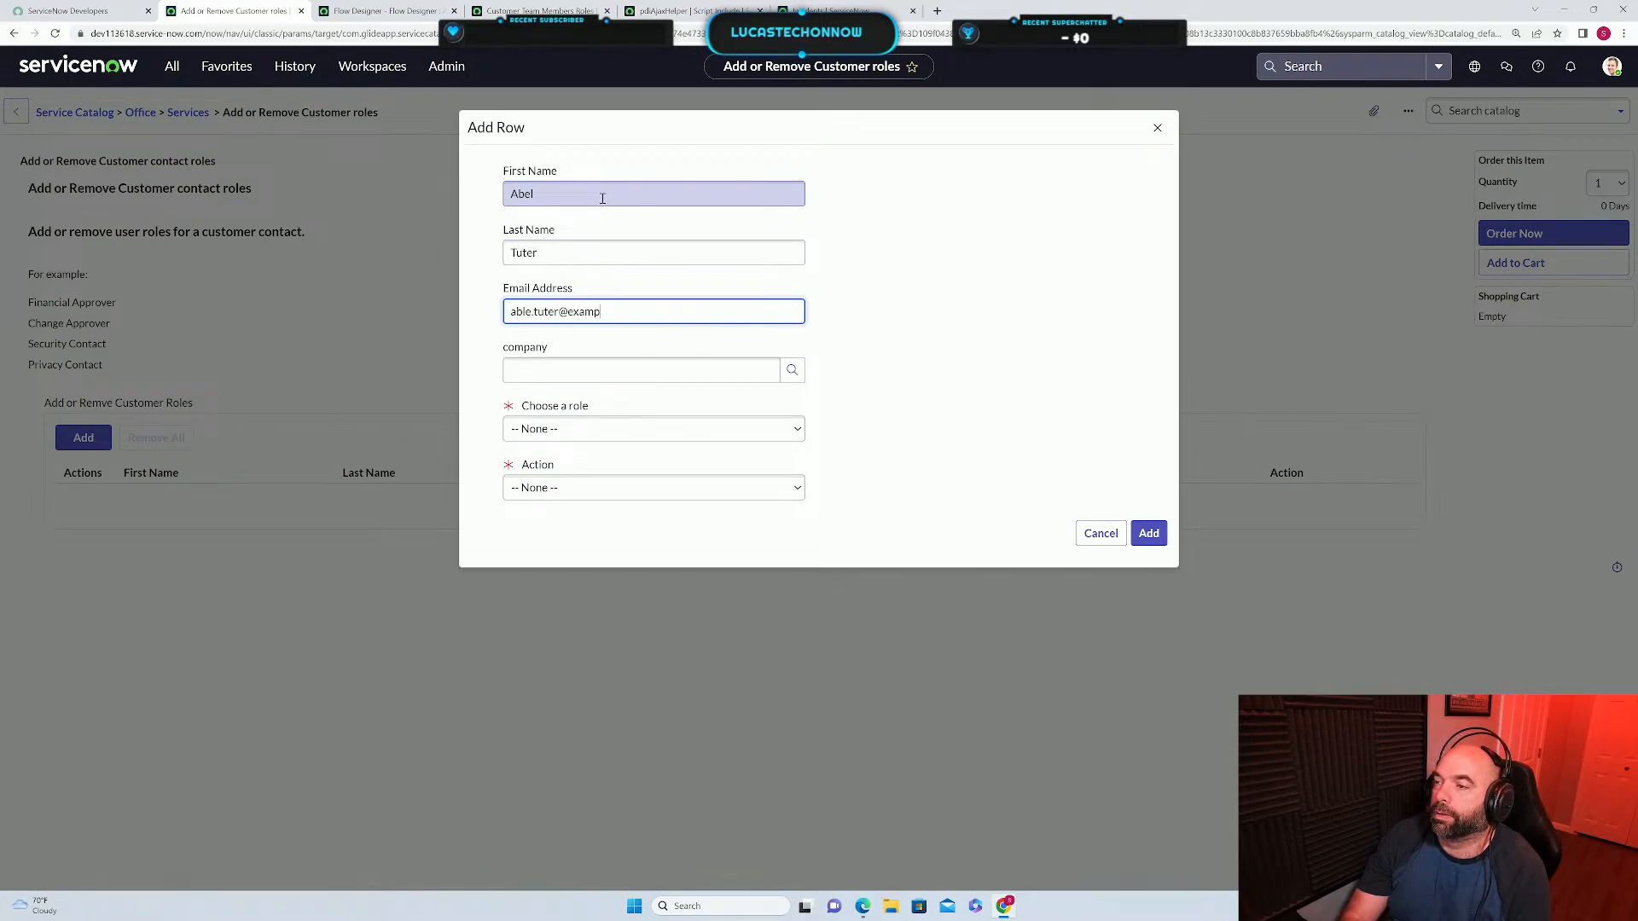
left_click(592, 372)
type("acme no")
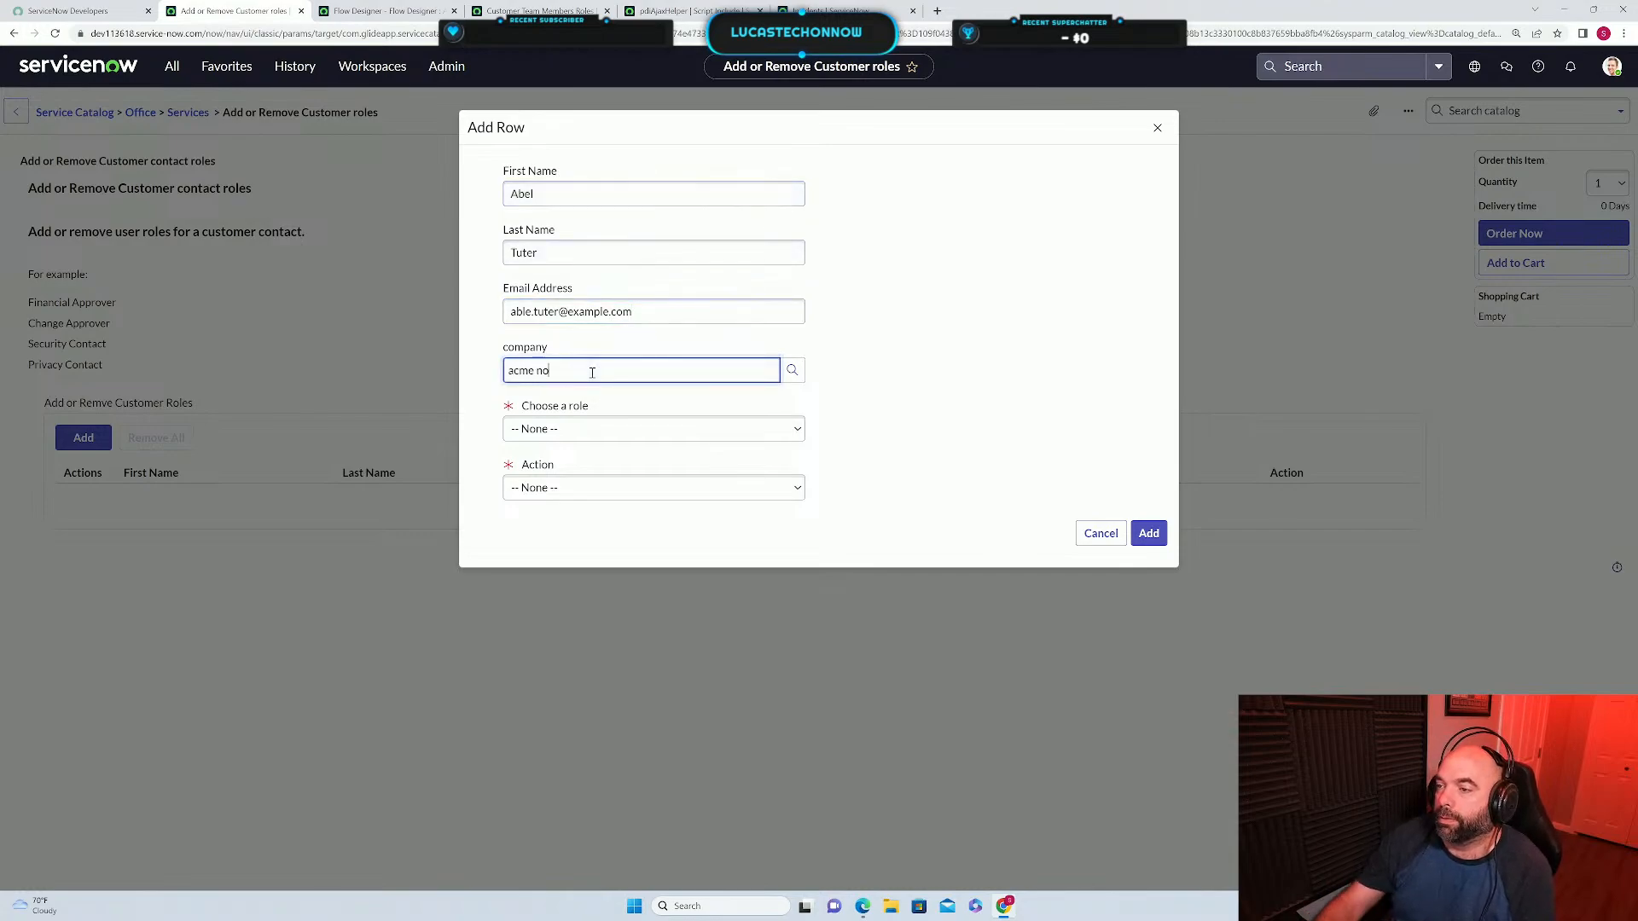
left_click(600, 395)
left_click(581, 432)
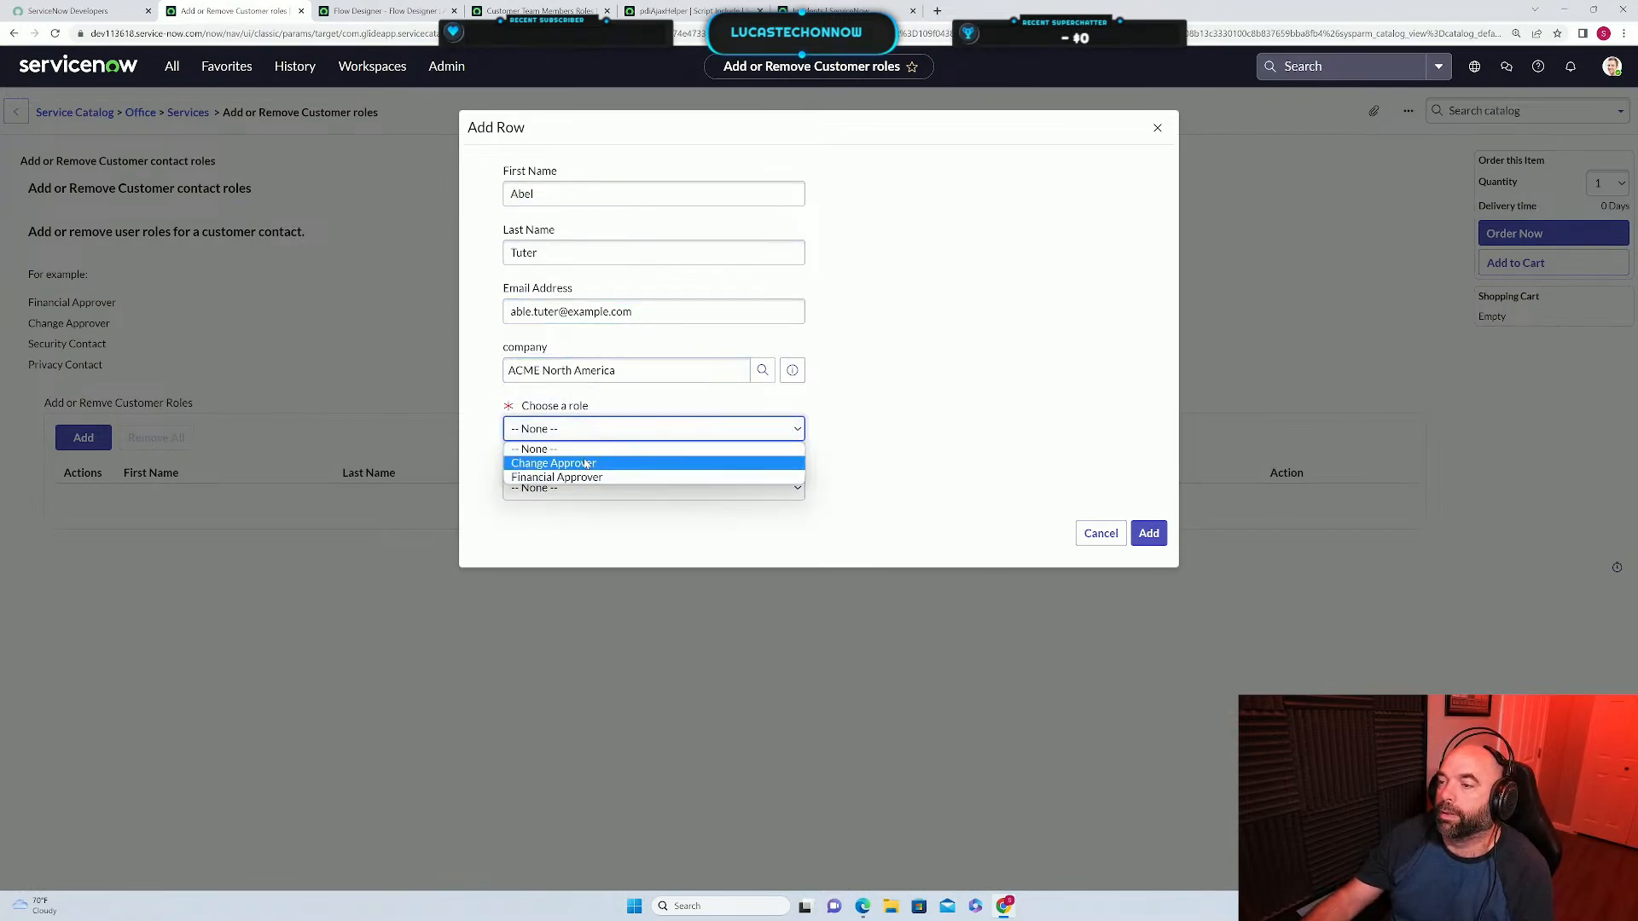
left_click(587, 463)
left_click(585, 524)
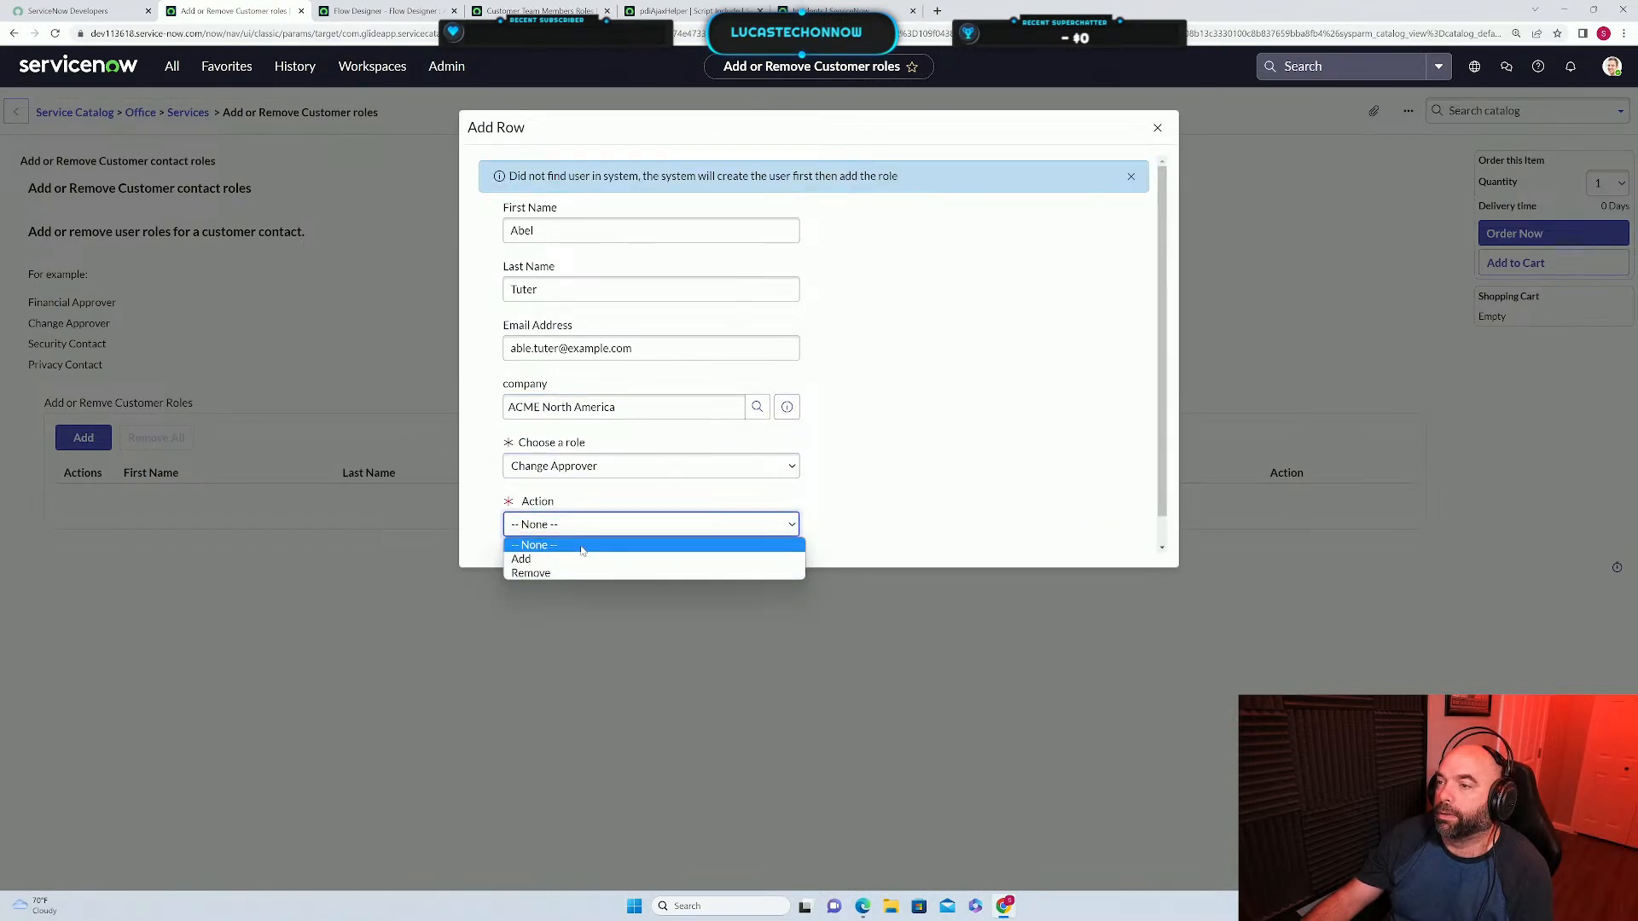
left_click_drag(611, 350, 596, 365)
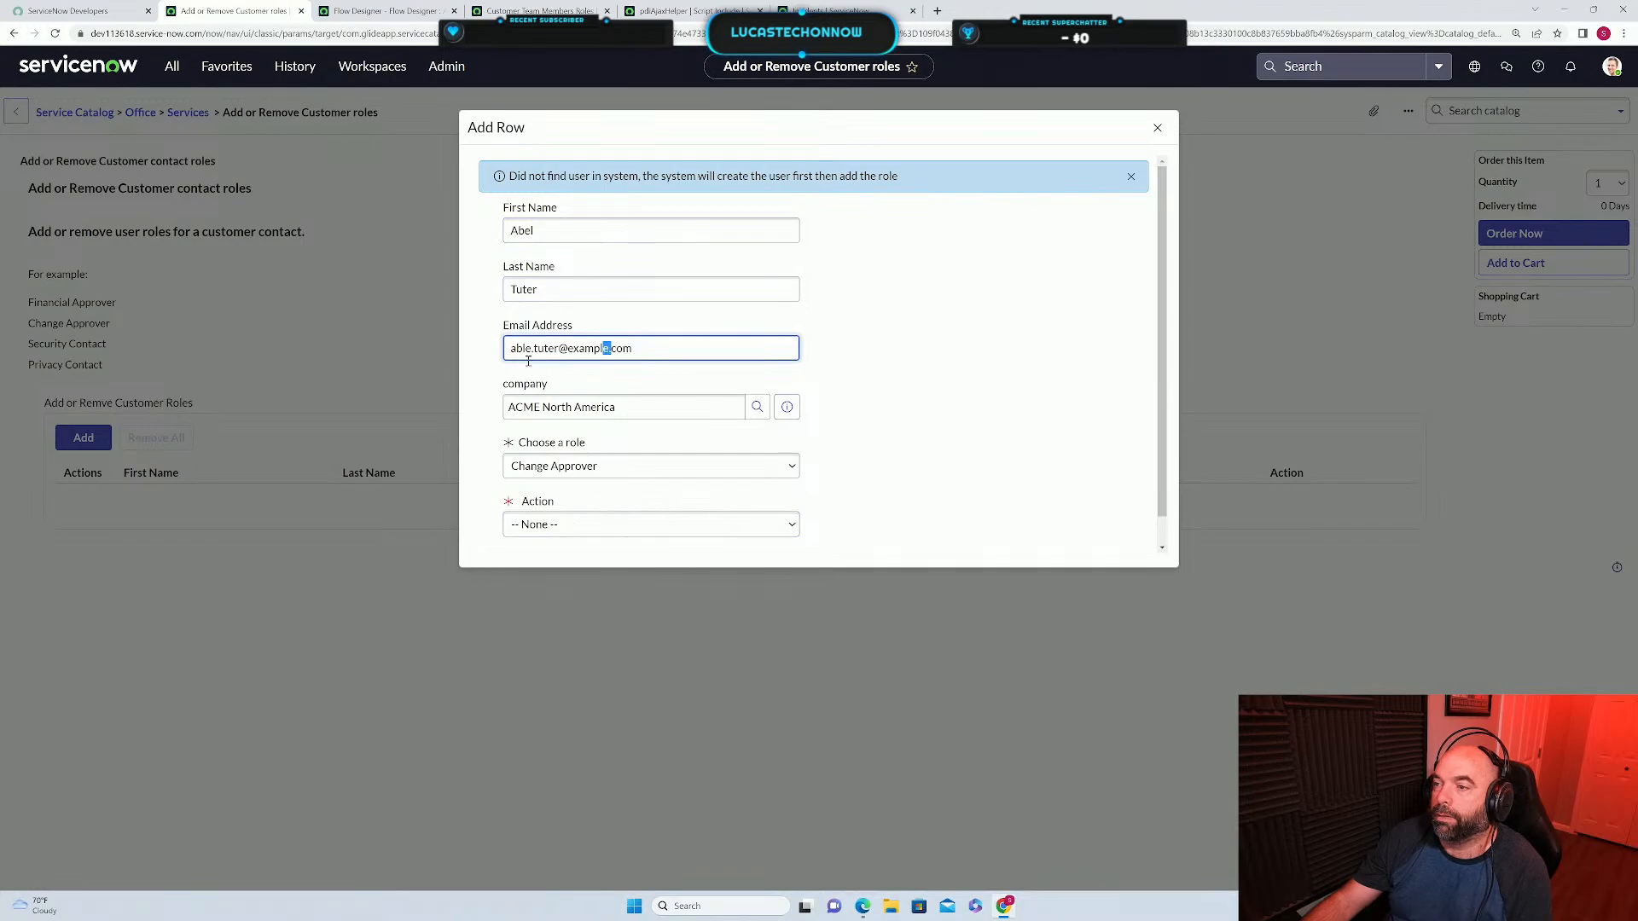
key("BackSpace")
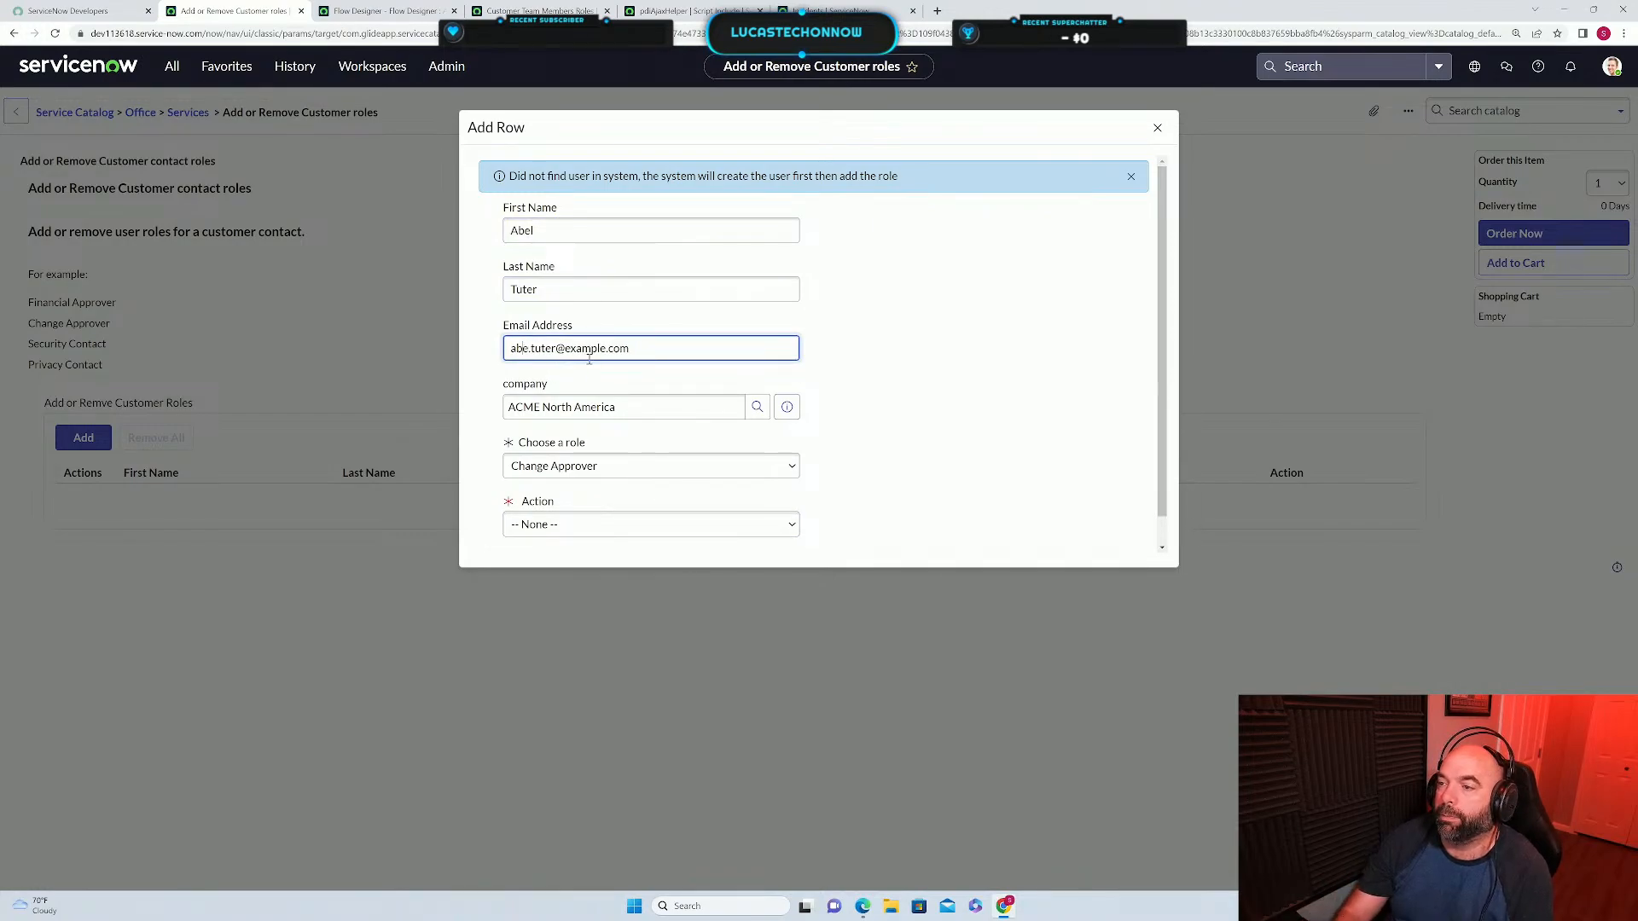
key("Right")
type("l")
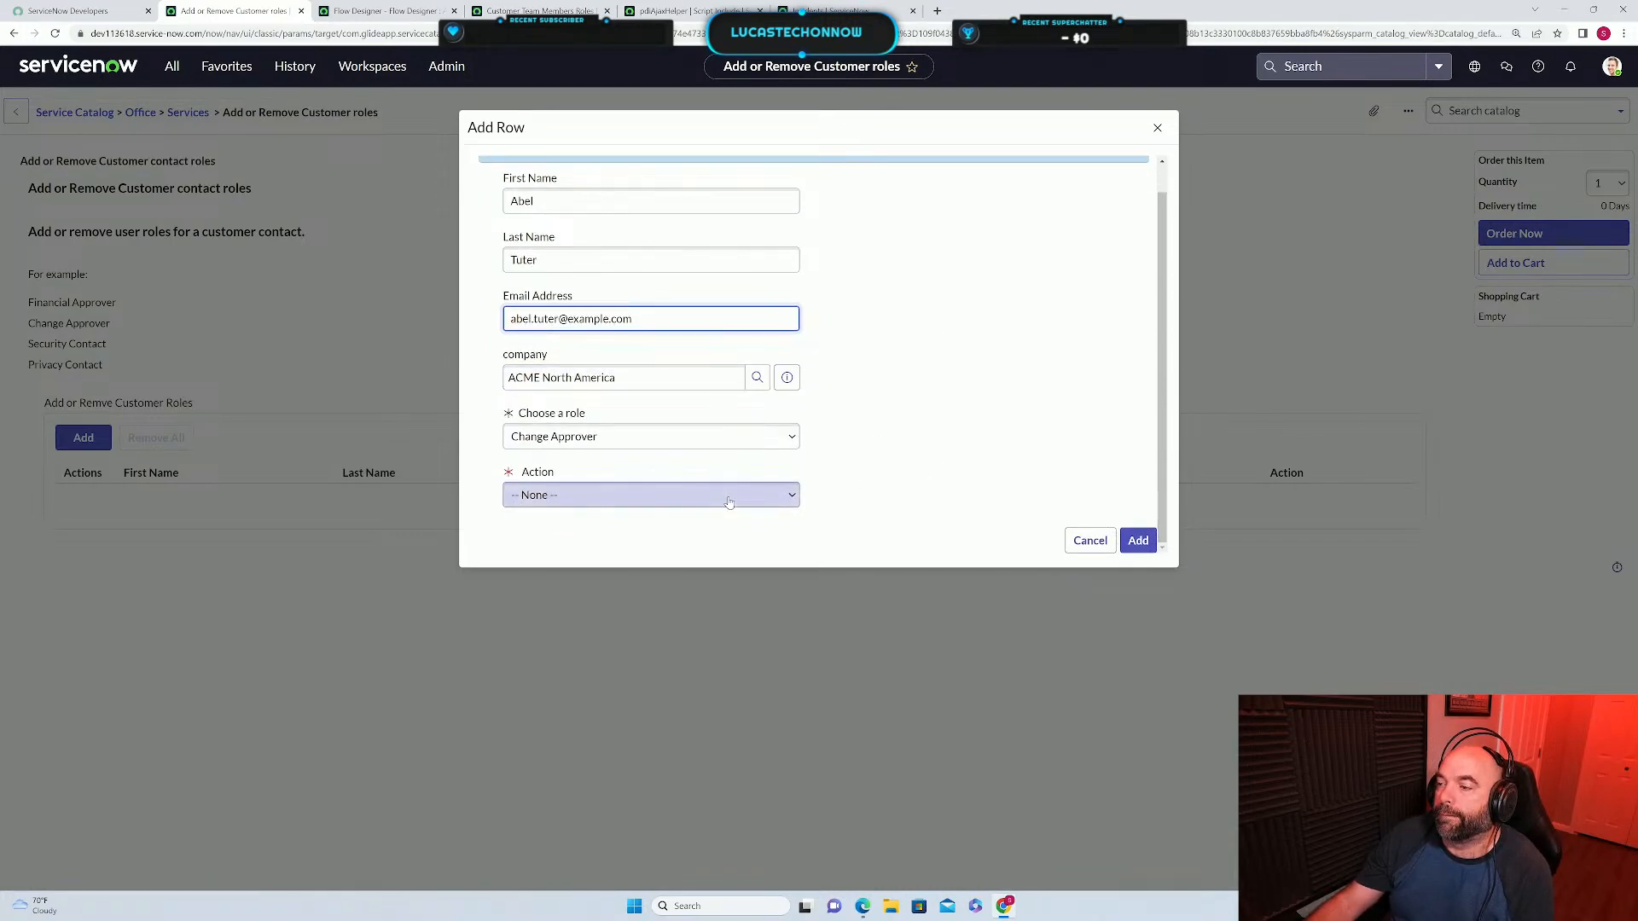
left_click(729, 503)
left_click(729, 527)
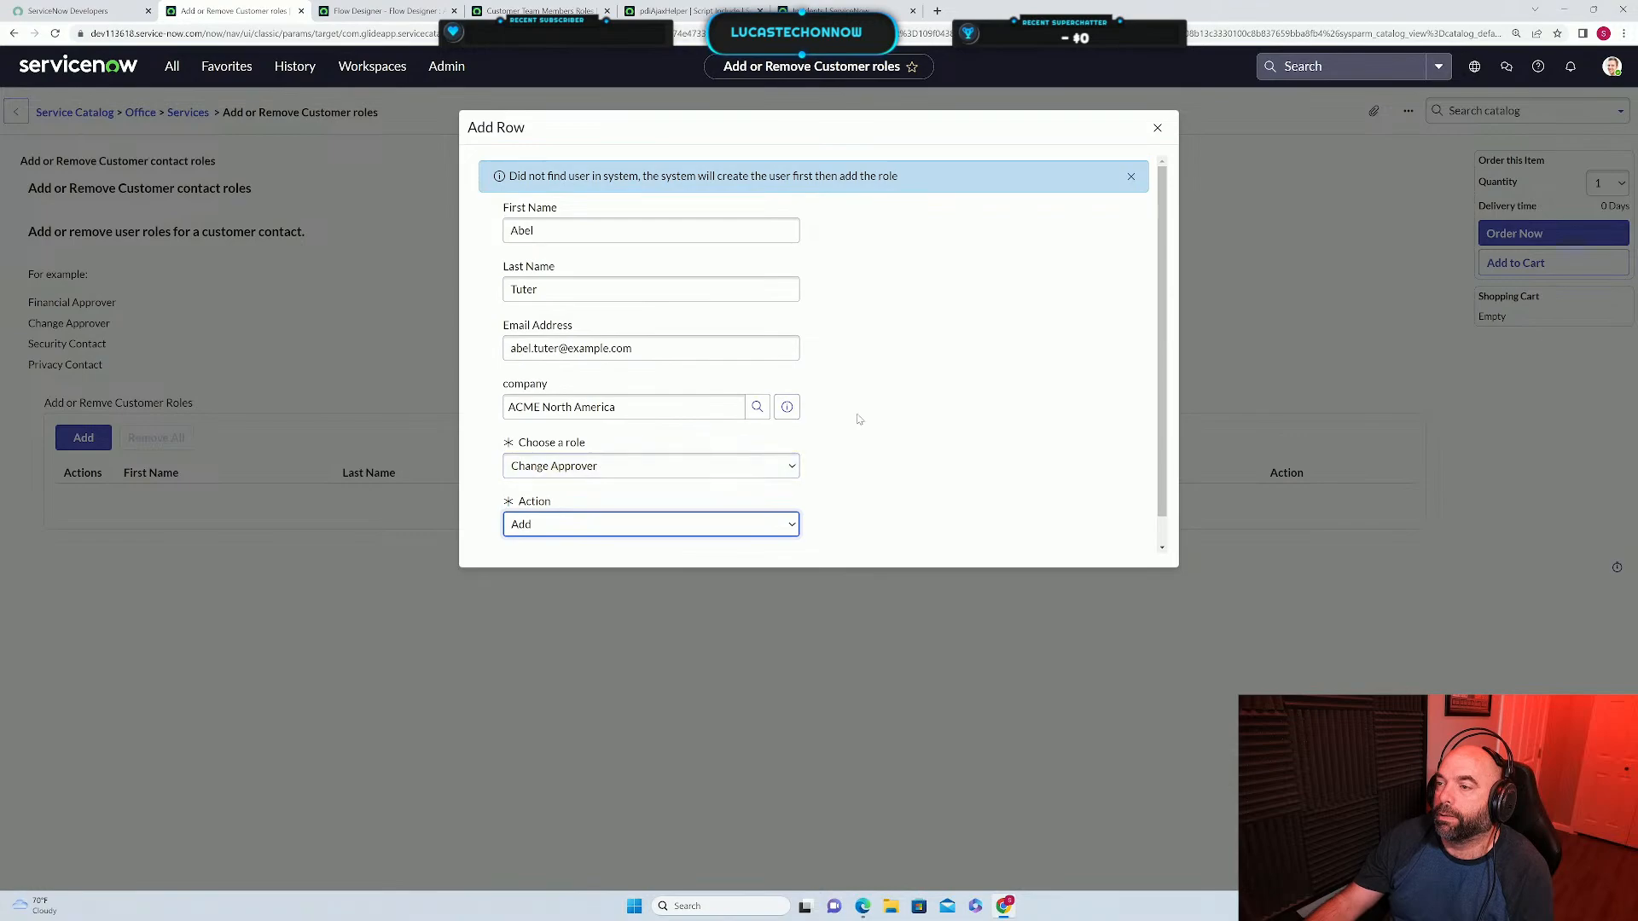
key("shift+Tab")
key("shift+Tab")
key("shift+Tab")
key("shift+Tab")
key("shift+Tab")
key("ctrl+c")
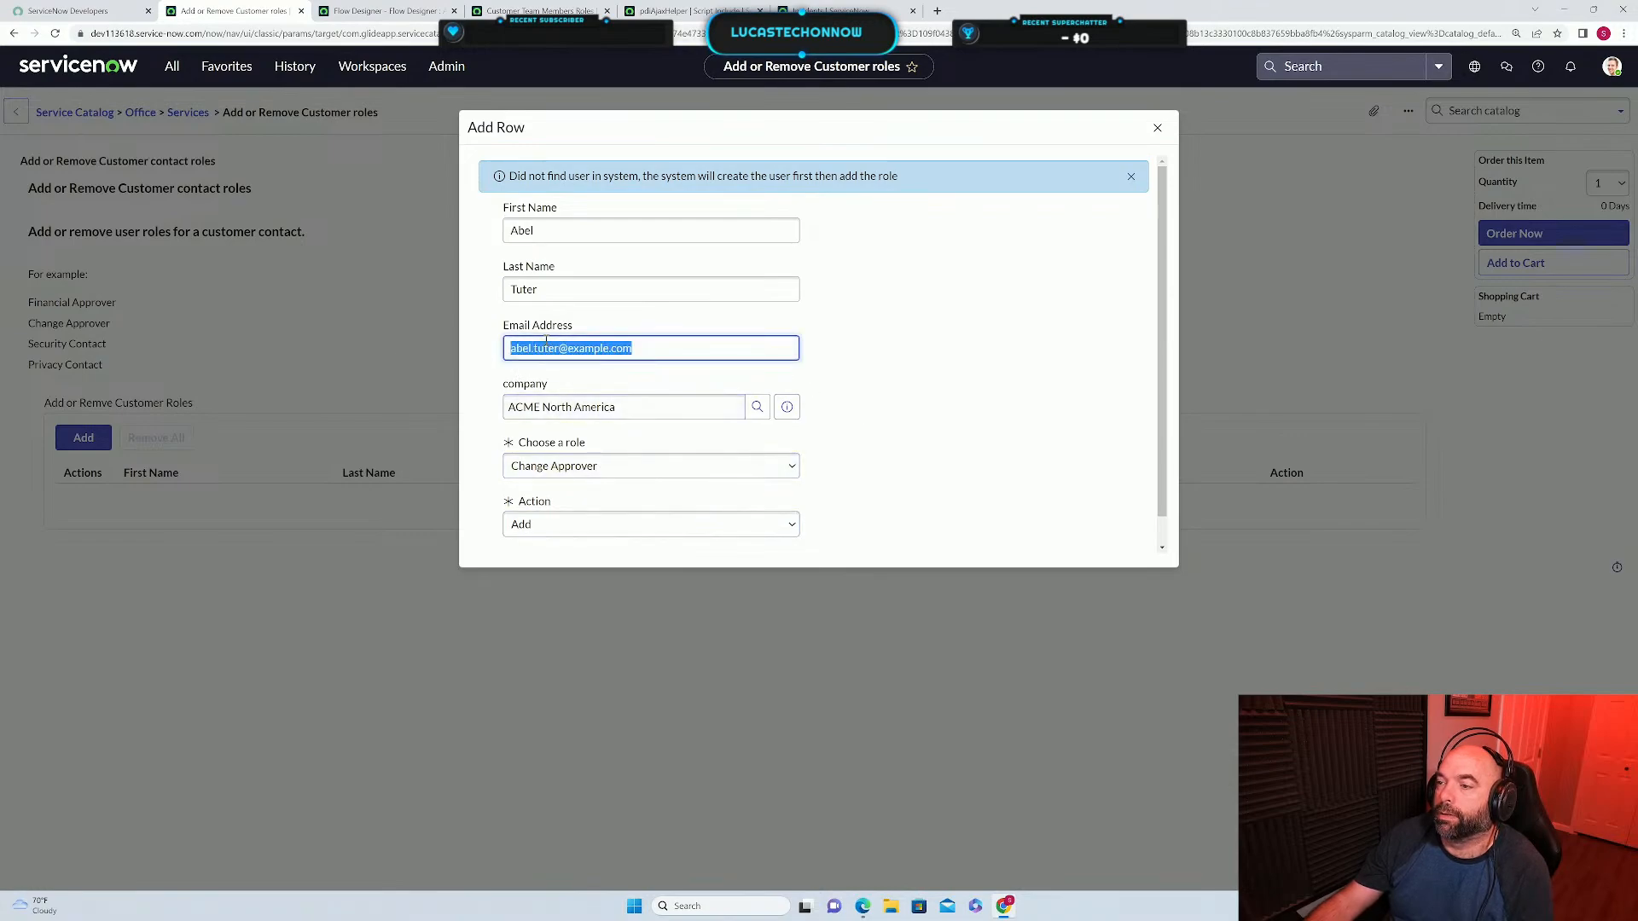
scroll(1050, 503, "down", 1)
left_click(1091, 541)
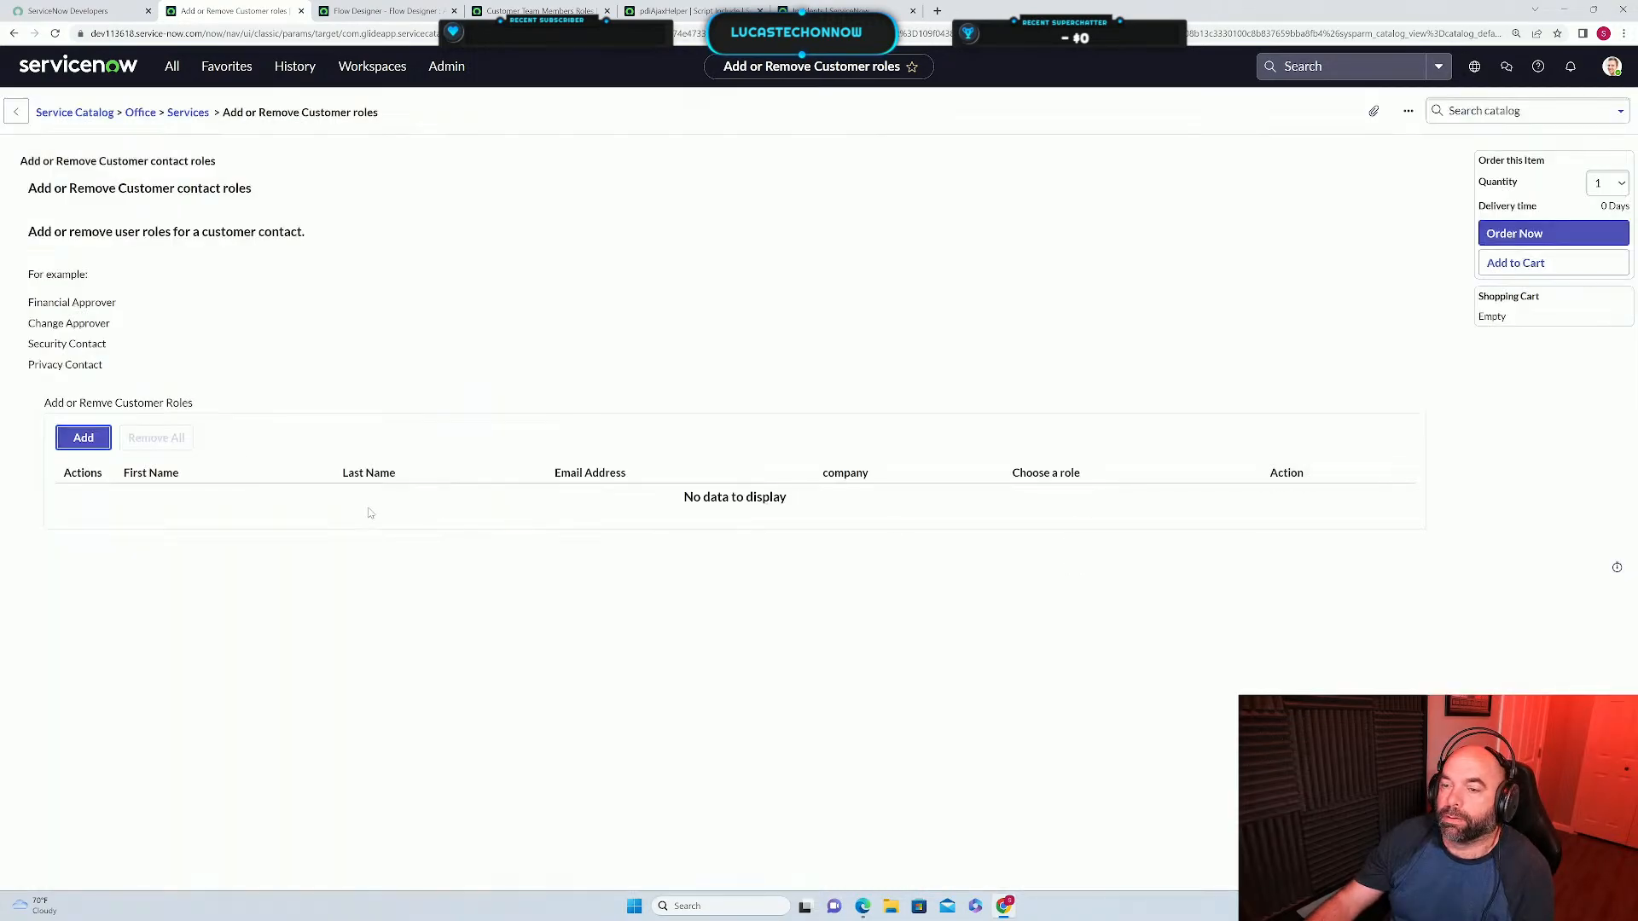
Start a new row with the contact's first and last name and company ACME North America.
left_click(100, 438)
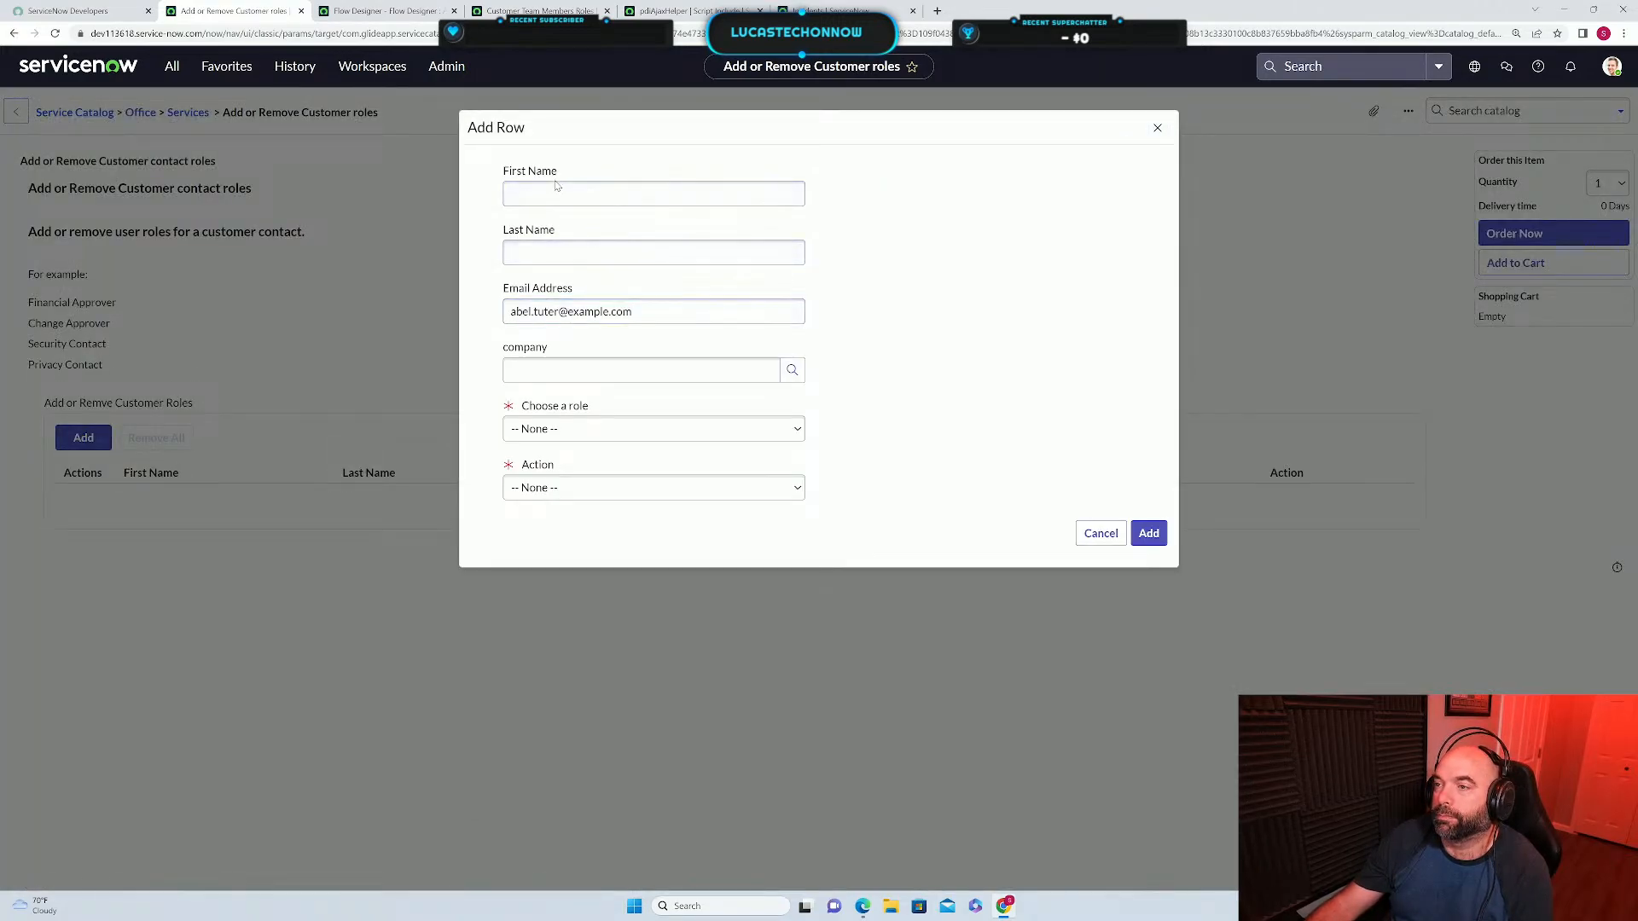
left_click(553, 194)
type("Abel")
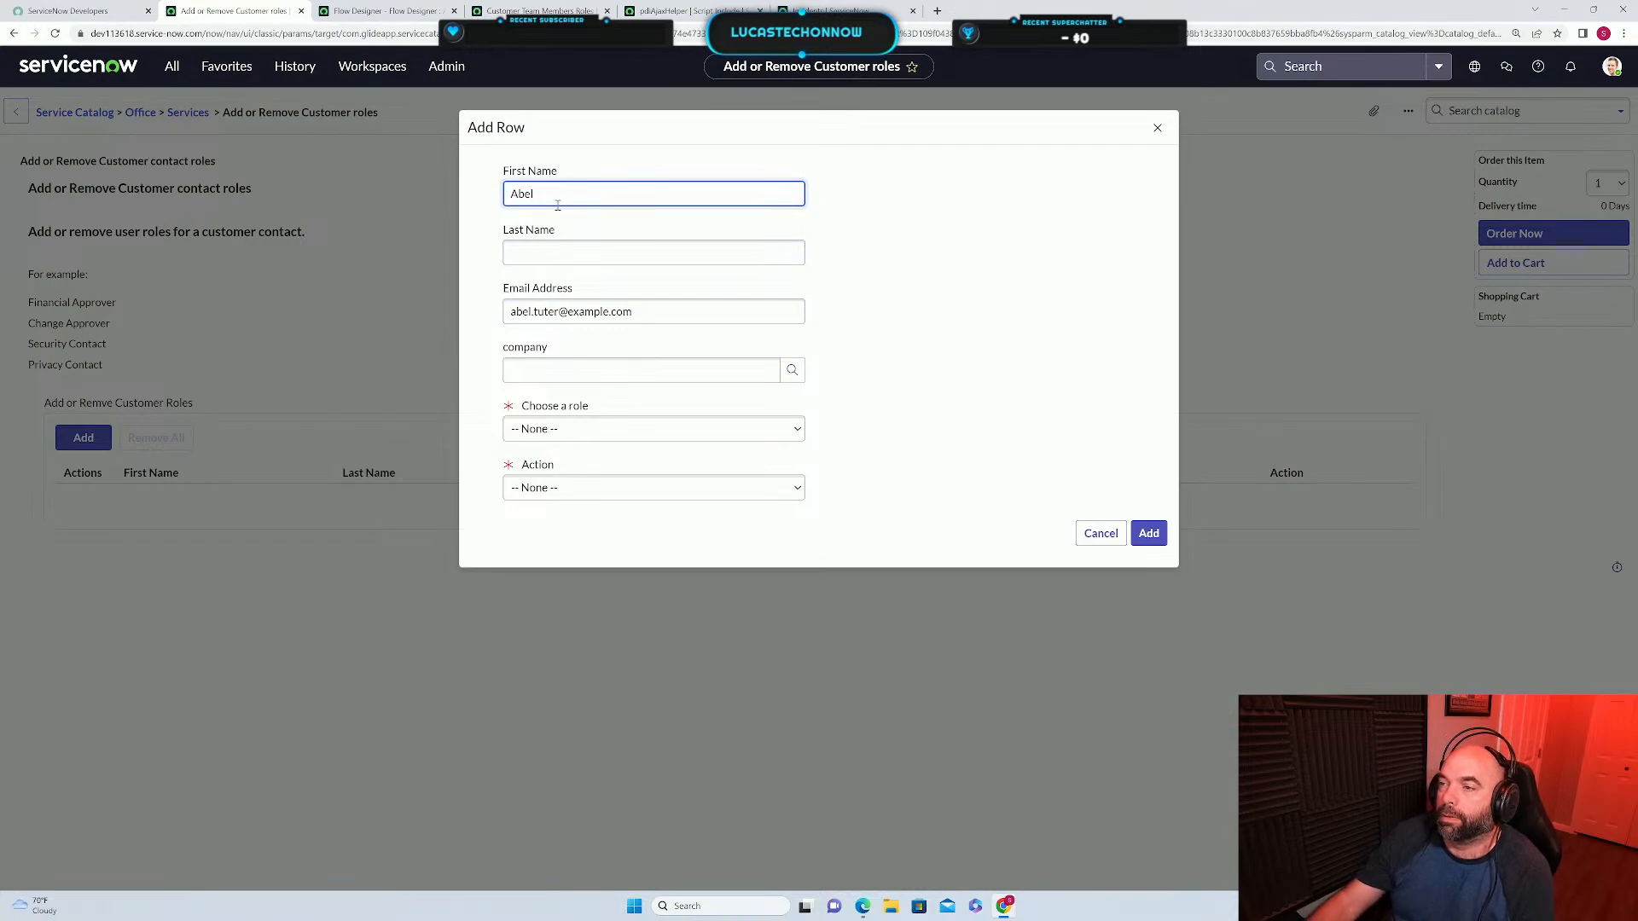
left_click(537, 253)
type("Tuter")
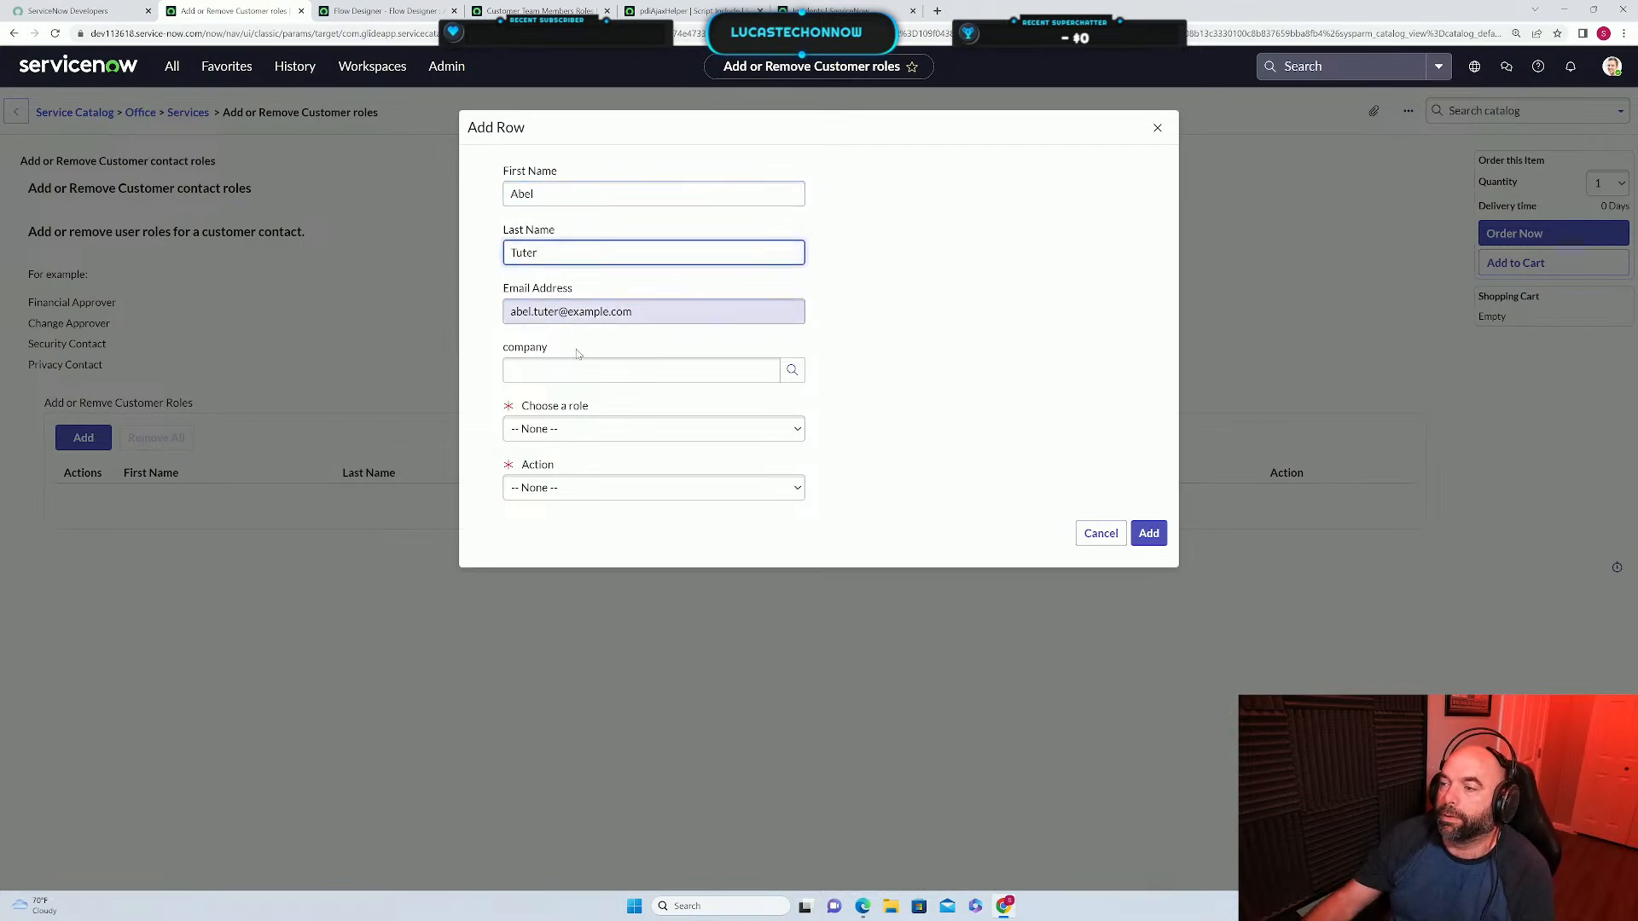
left_click(579, 371)
type("acen")
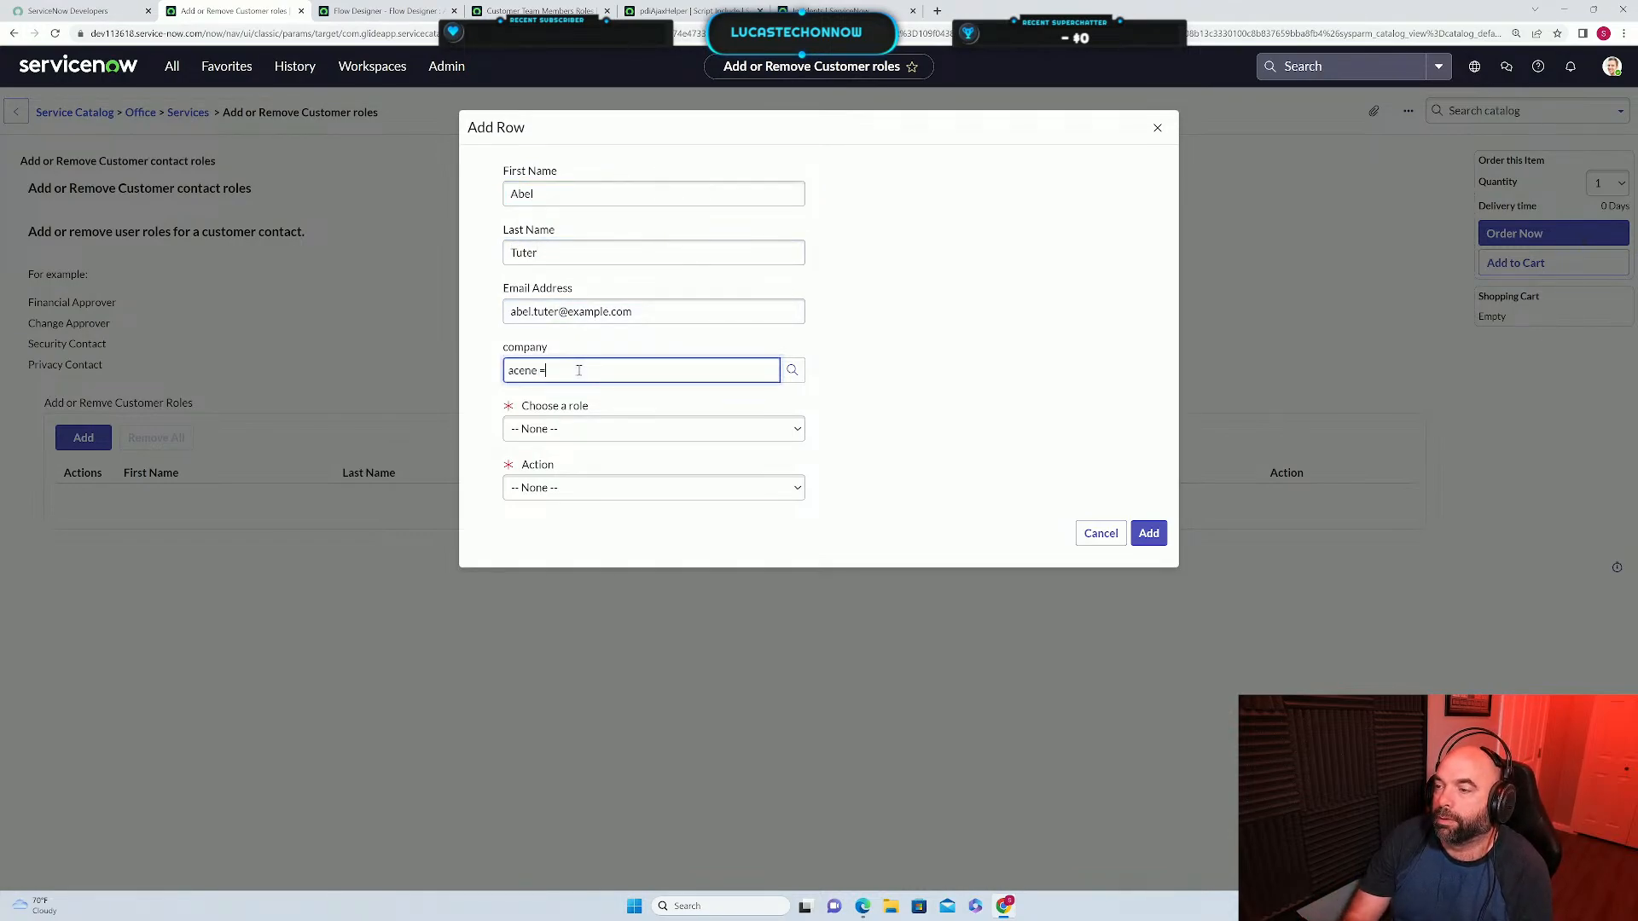
key("BackSpace")
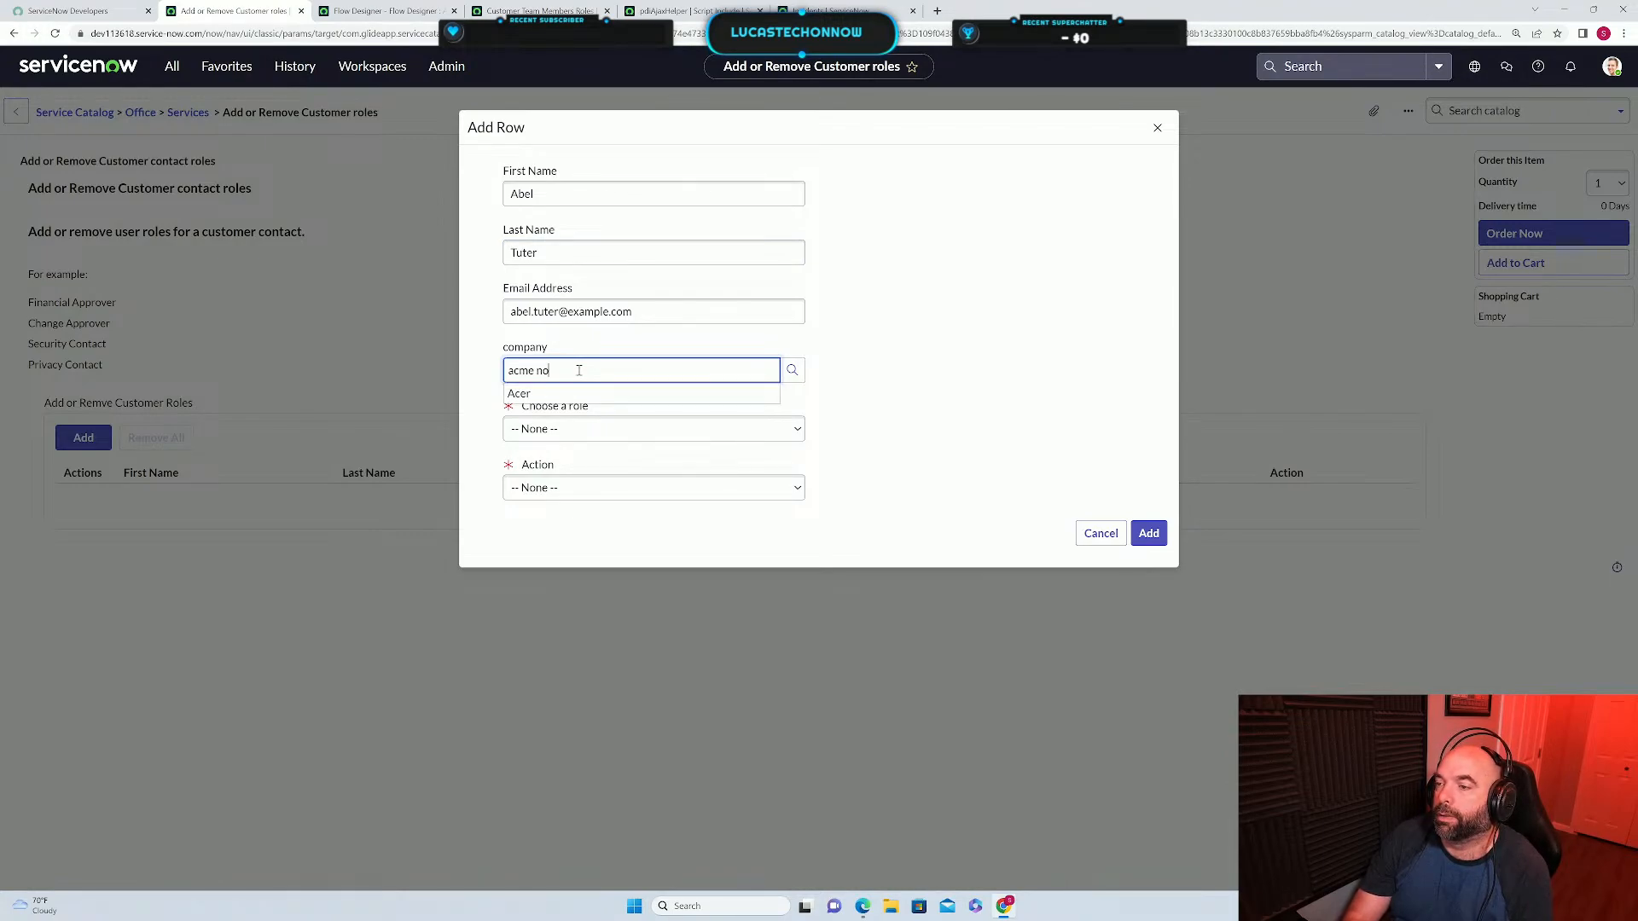
left_click(558, 392)
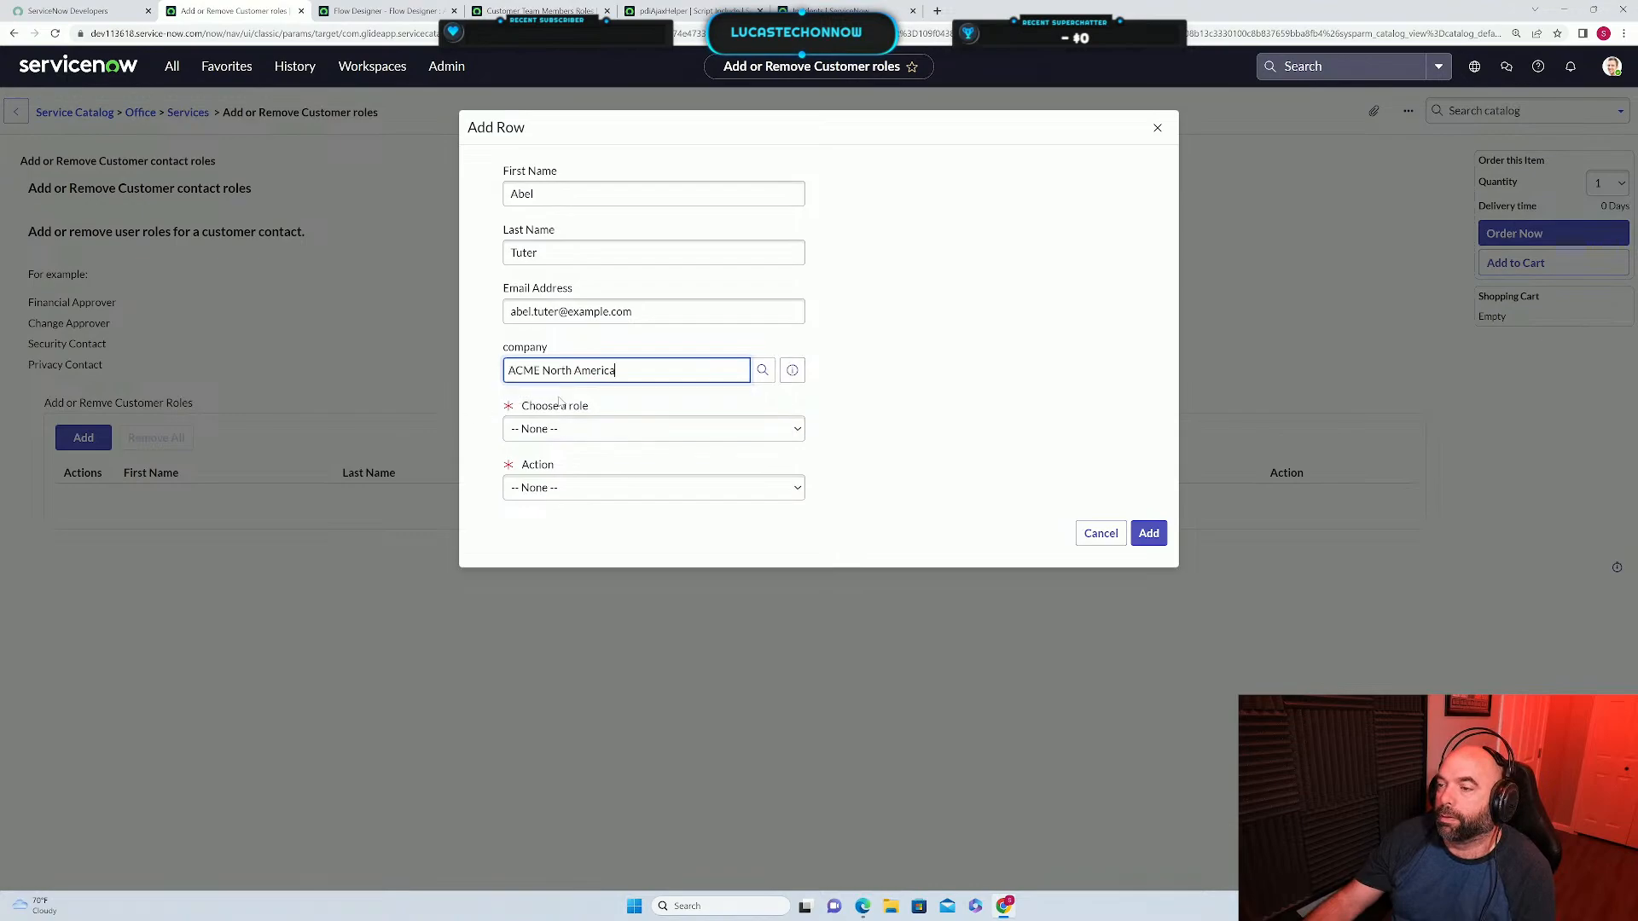
Set role Change Approver and action Add, and add the row to the roles table.
left_click(589, 430)
left_click(624, 462)
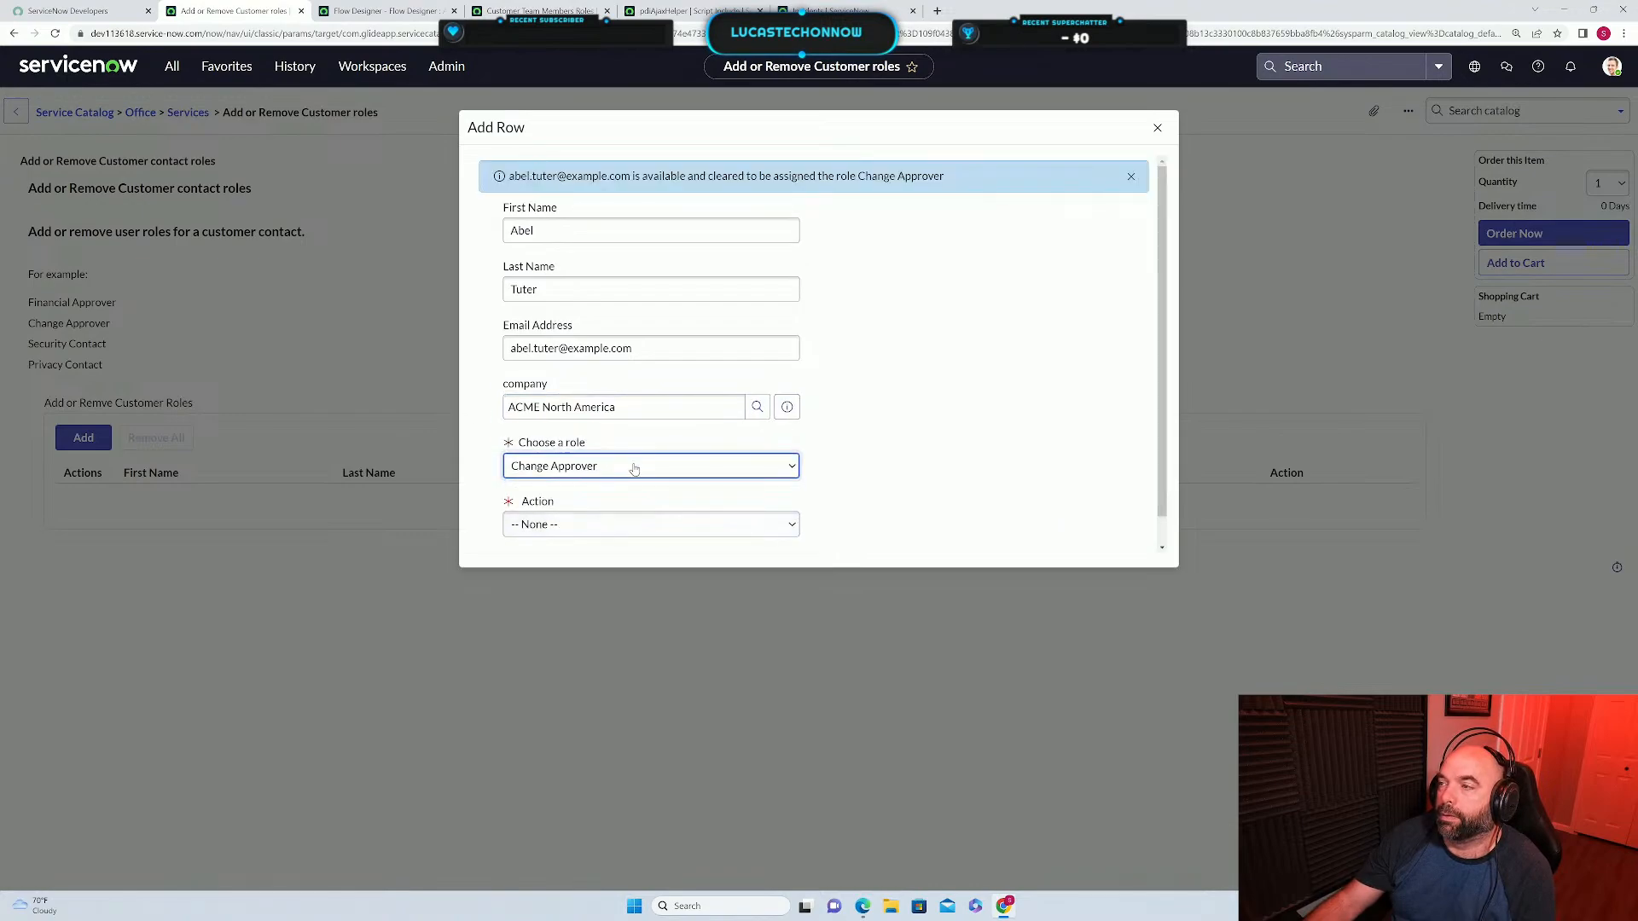
left_click(629, 524)
left_click(546, 557)
scroll(1101, 520, "down", 1)
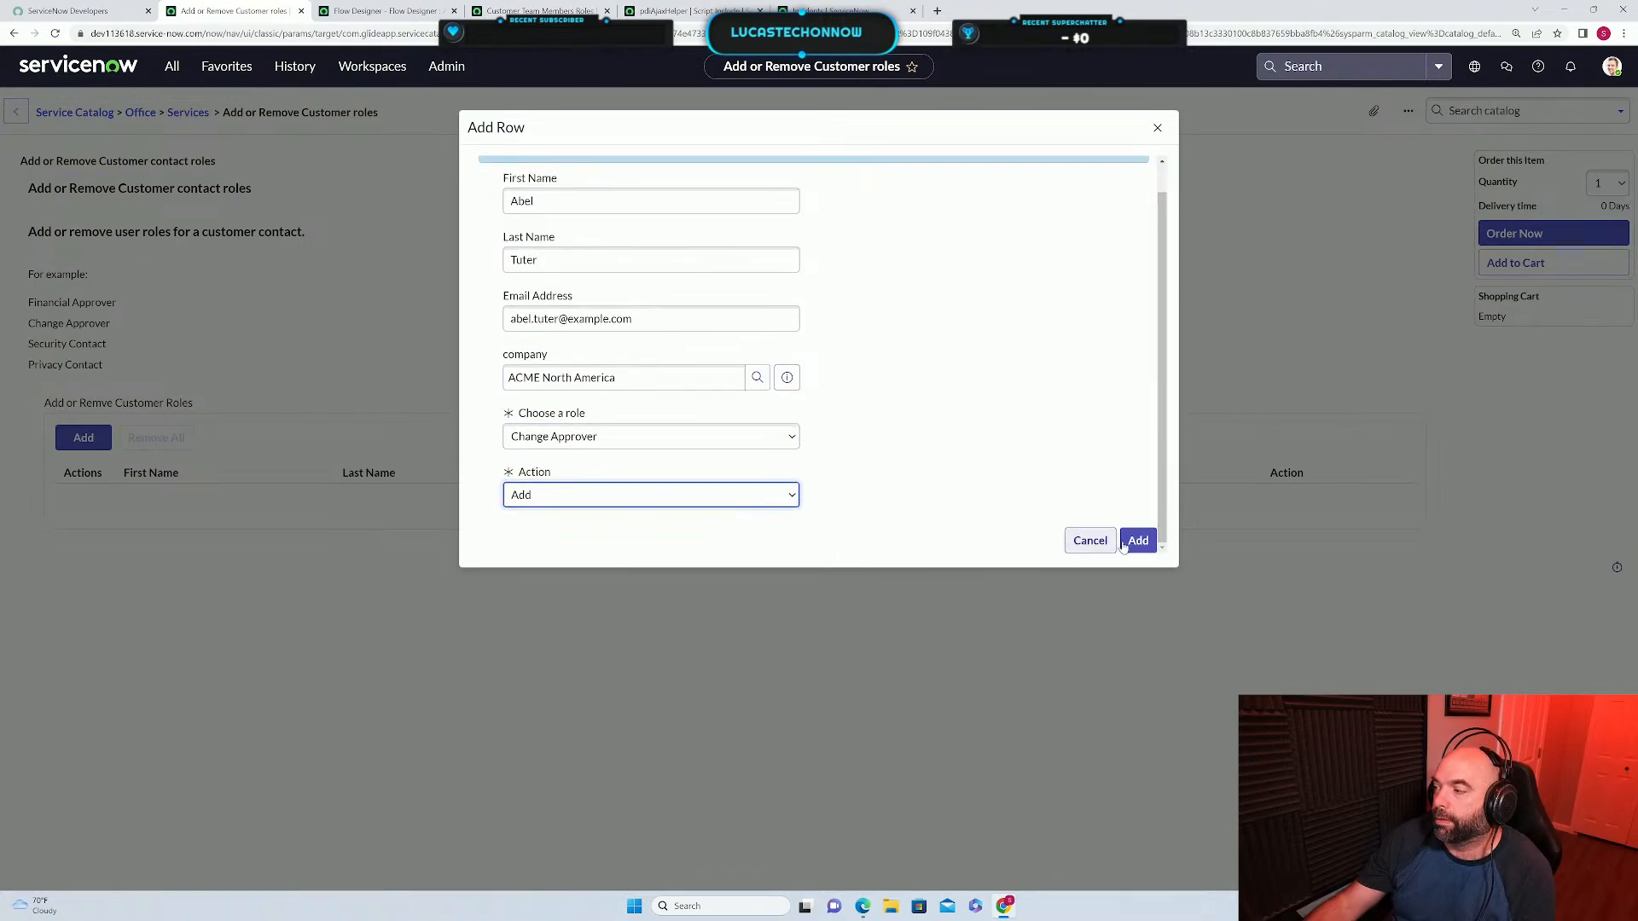
left_click(1124, 545)
left_click(77, 443)
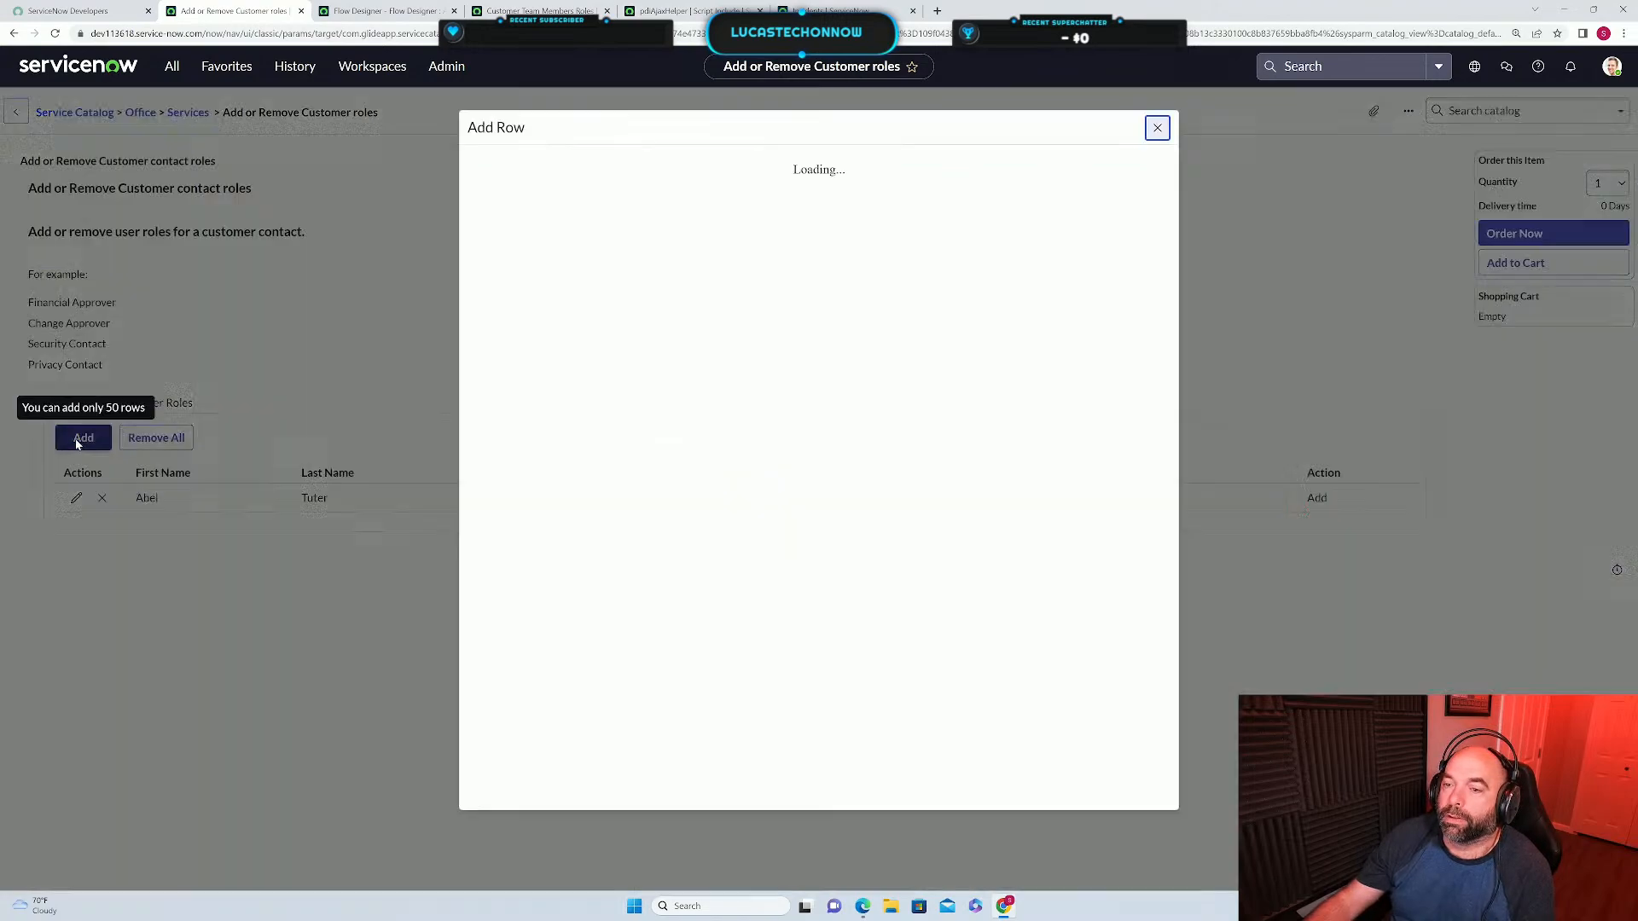
Enter the next contact's first name, last name and corrected e-mail address.
left_click(563, 192)
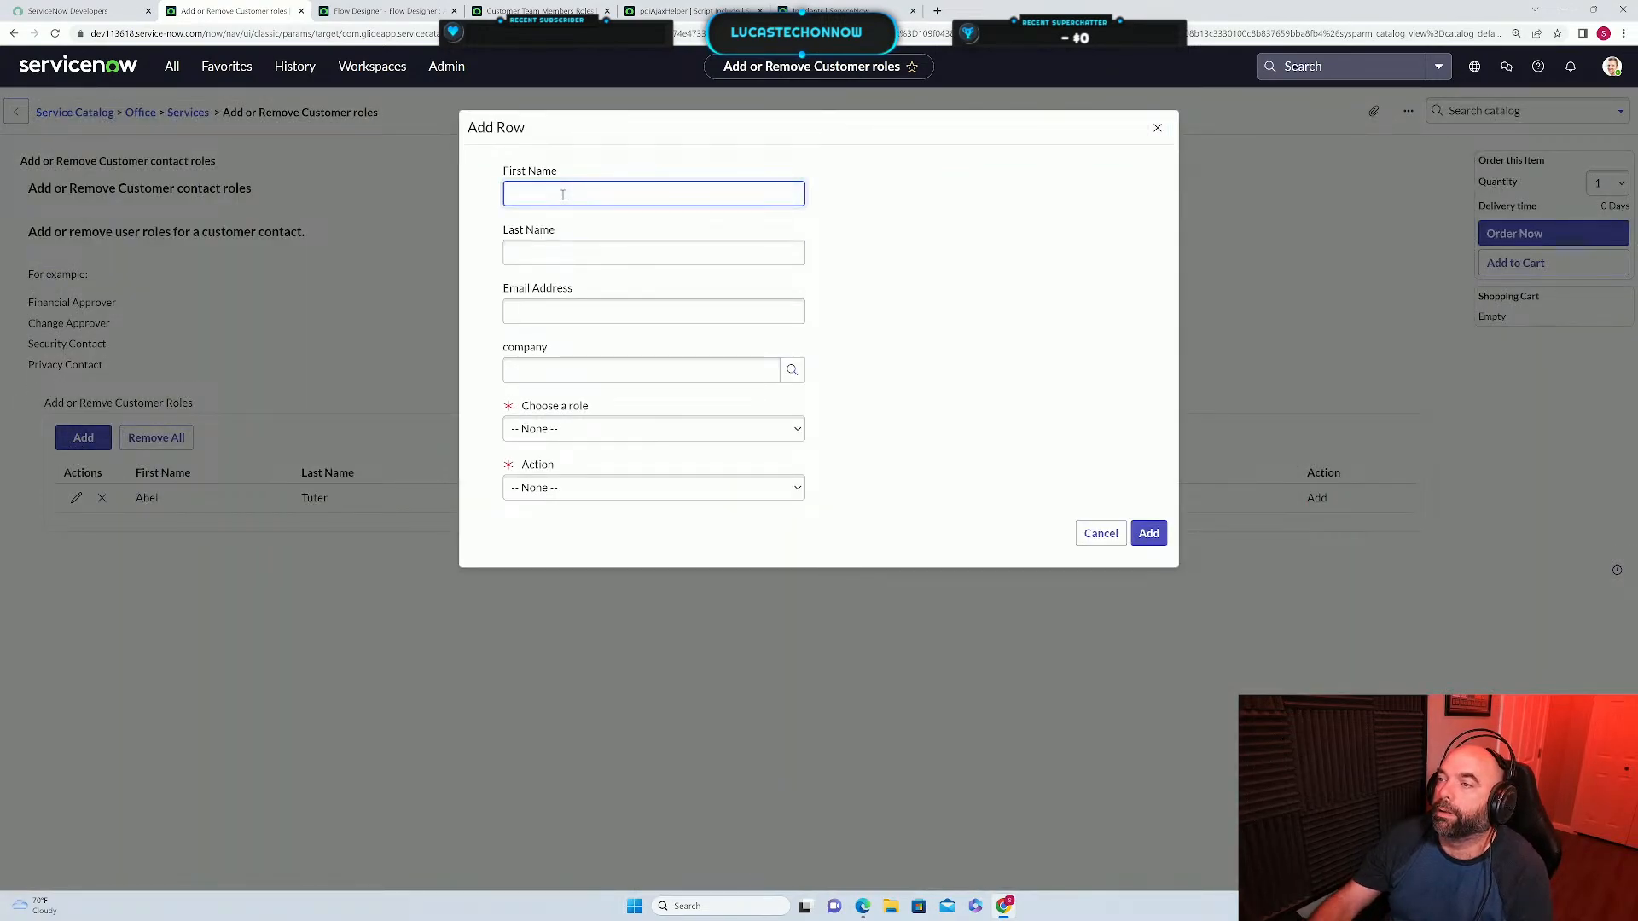
type("Fred")
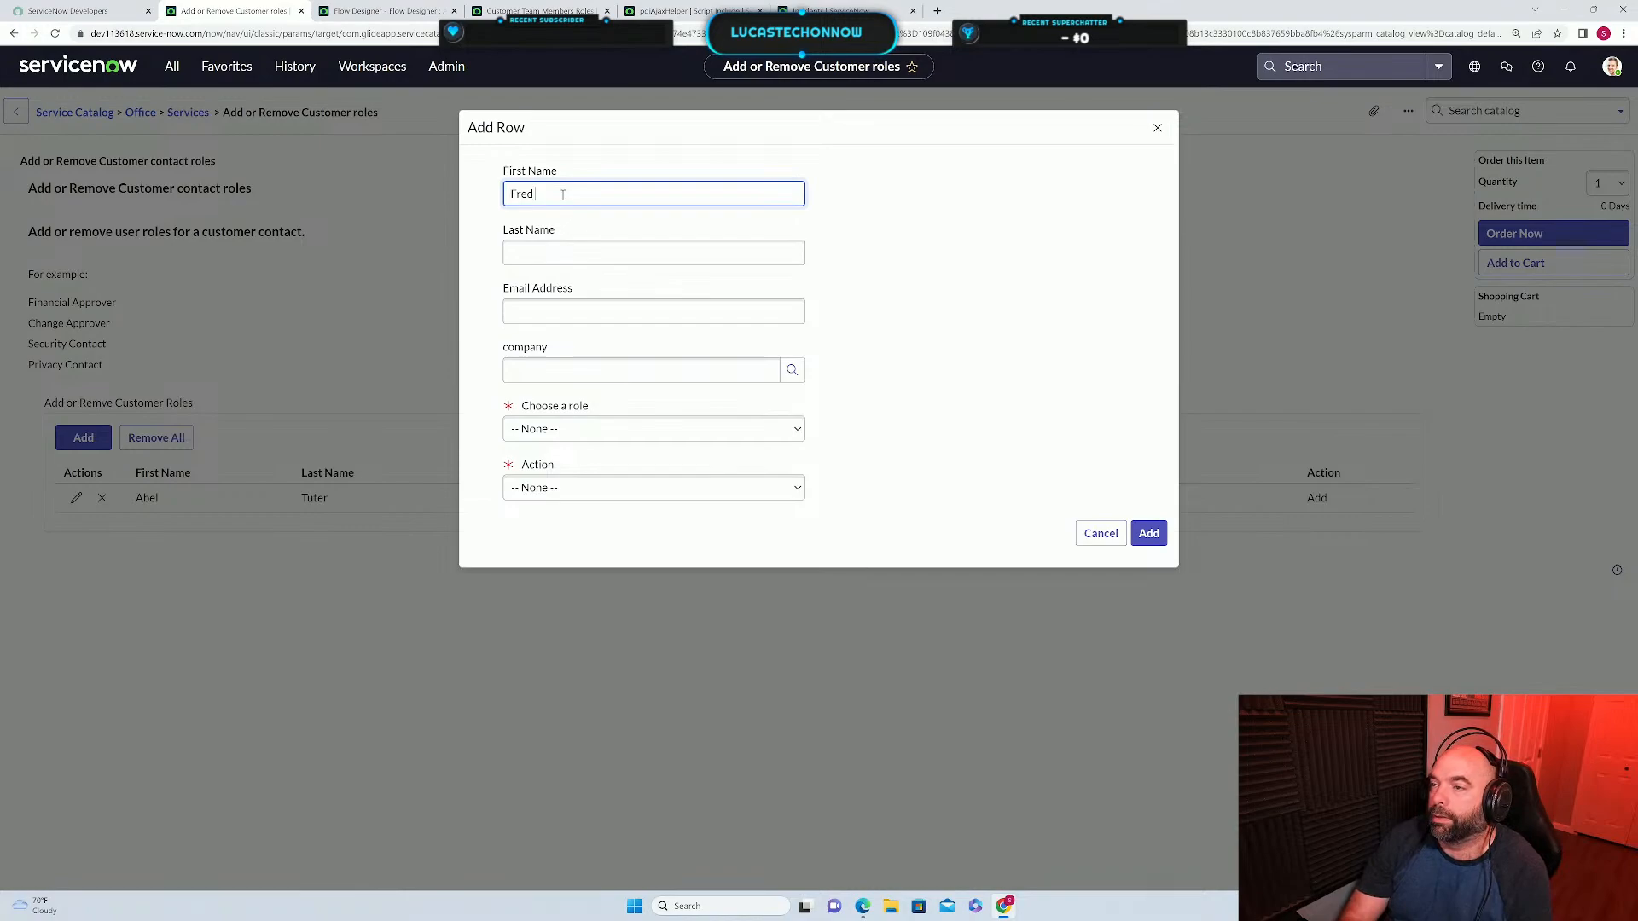
key("Tab")
type("Luddy")
key("Tab")
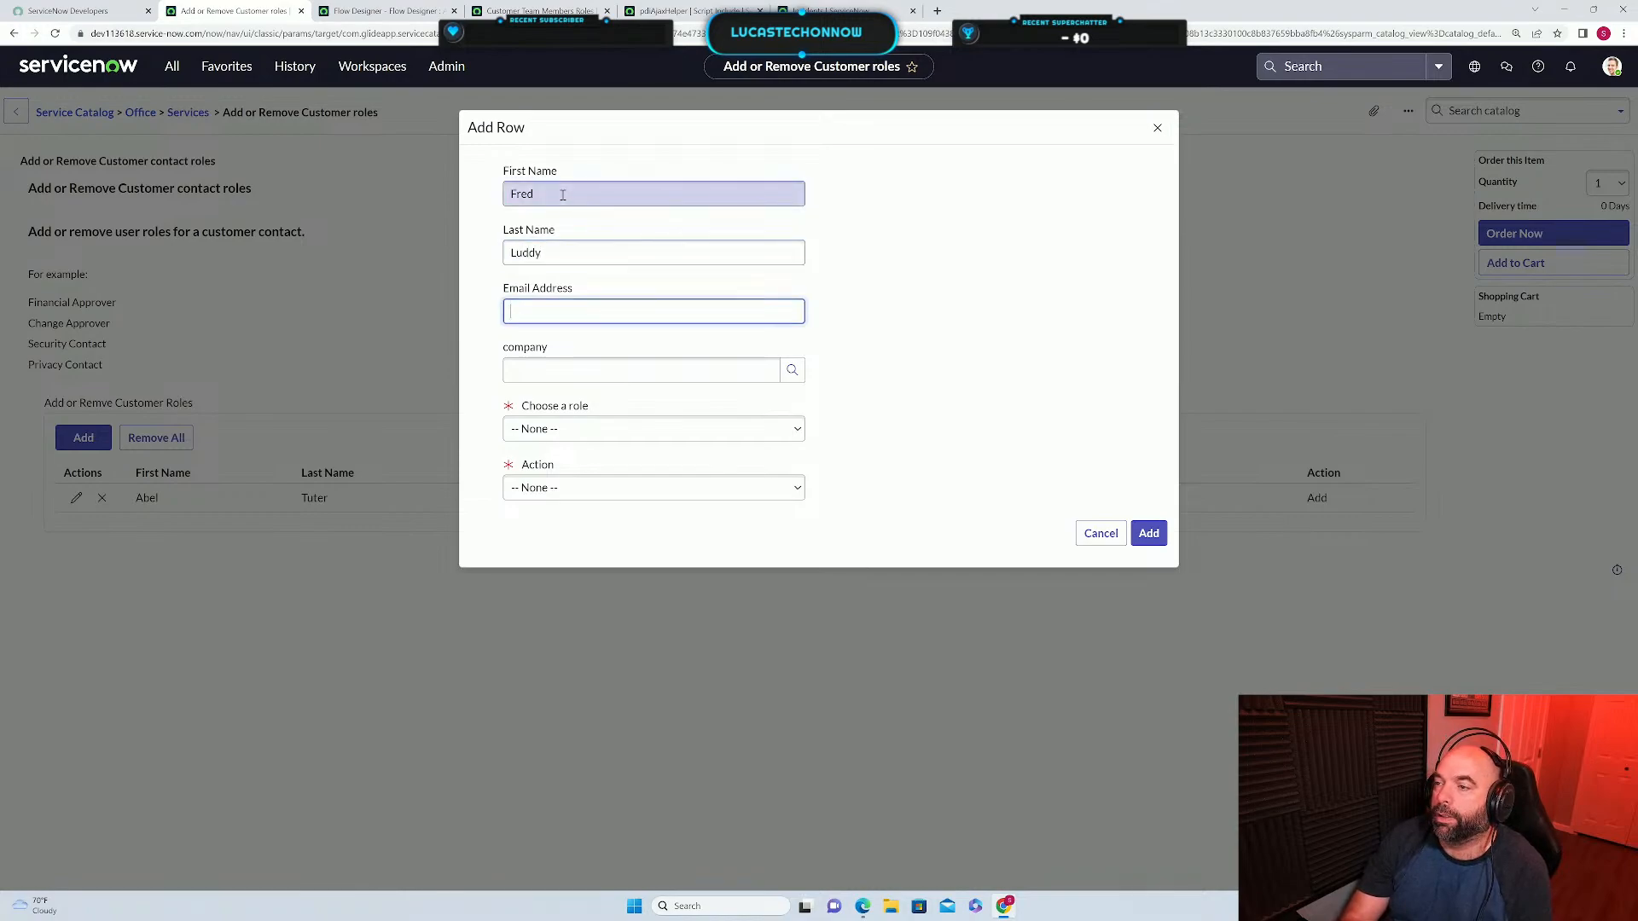
key("ctrl+v")
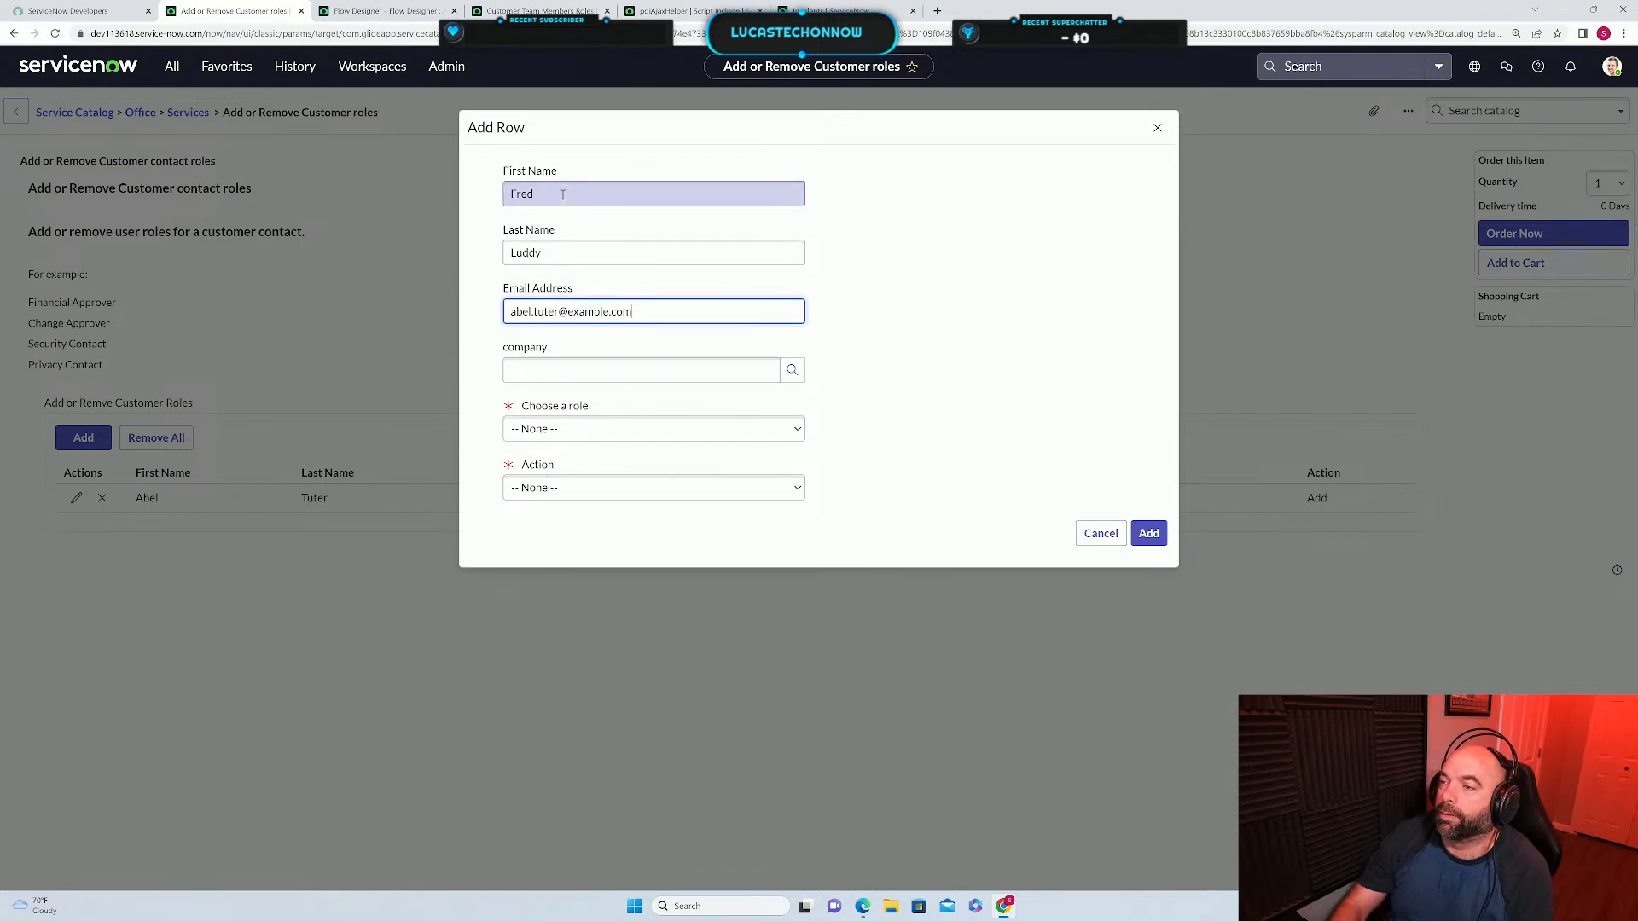
key("BackSpace")
key("BackSpace")
key("BackSpace")
key("BackSpace")
key("BackSpace")
key("BackSpace")
key("BackSpace")
key("BackSpace")
key("BackSpace")
key("BackSpace")
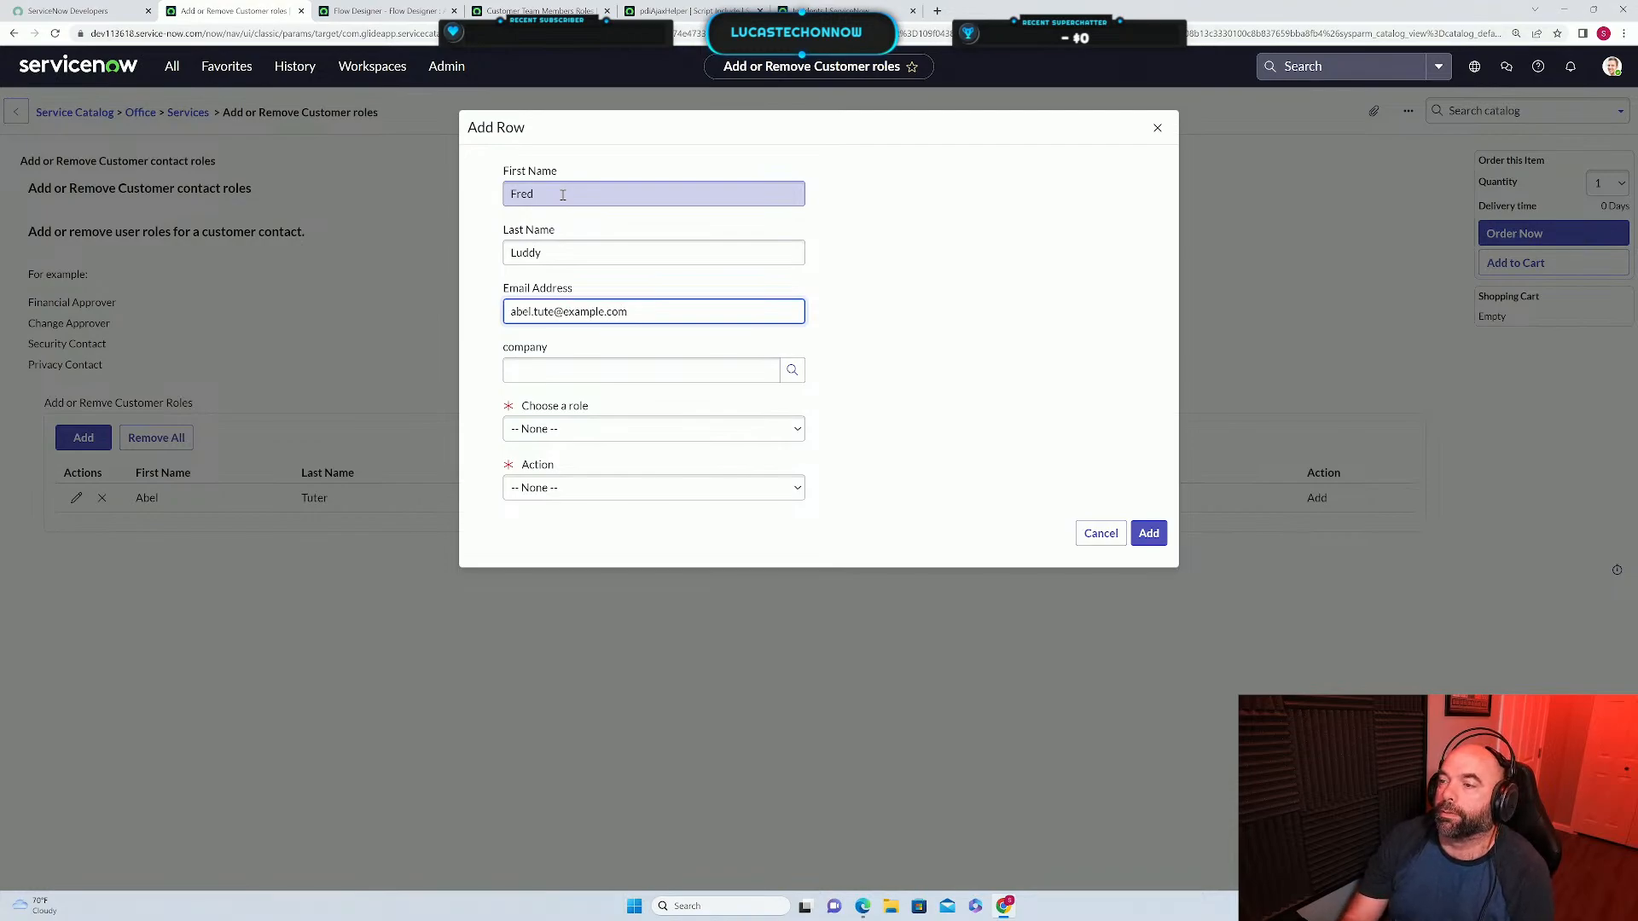
type("fred")
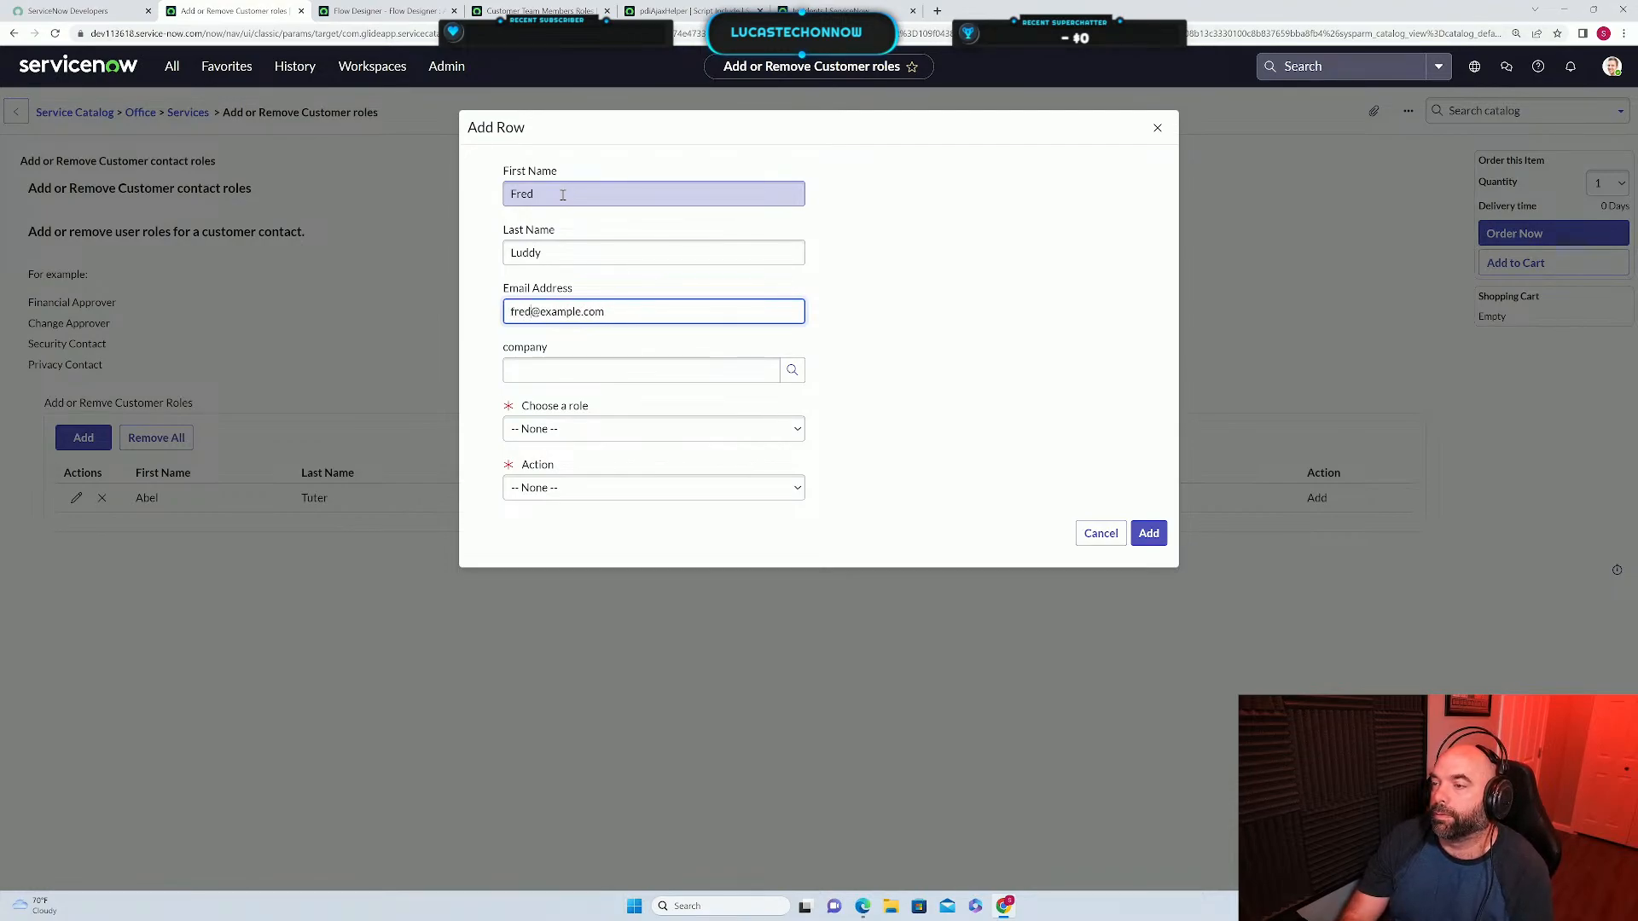
type(".luddy")
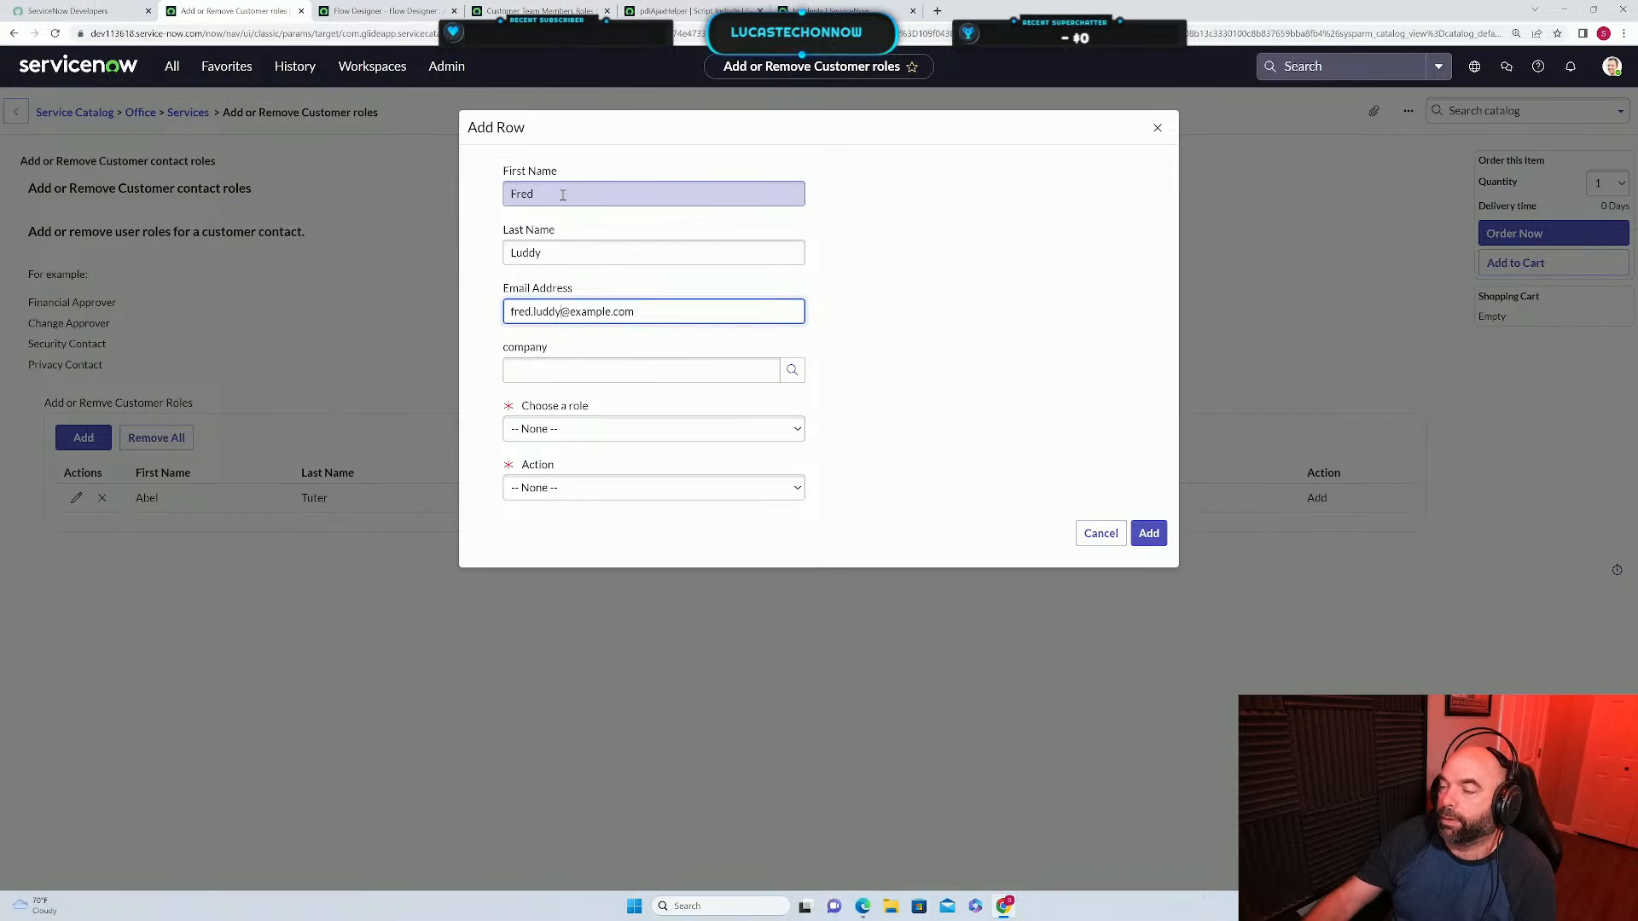
Set company ACME North America, role Change Approver, action Add, and add the row.
left_click(558, 373)
type("ac")
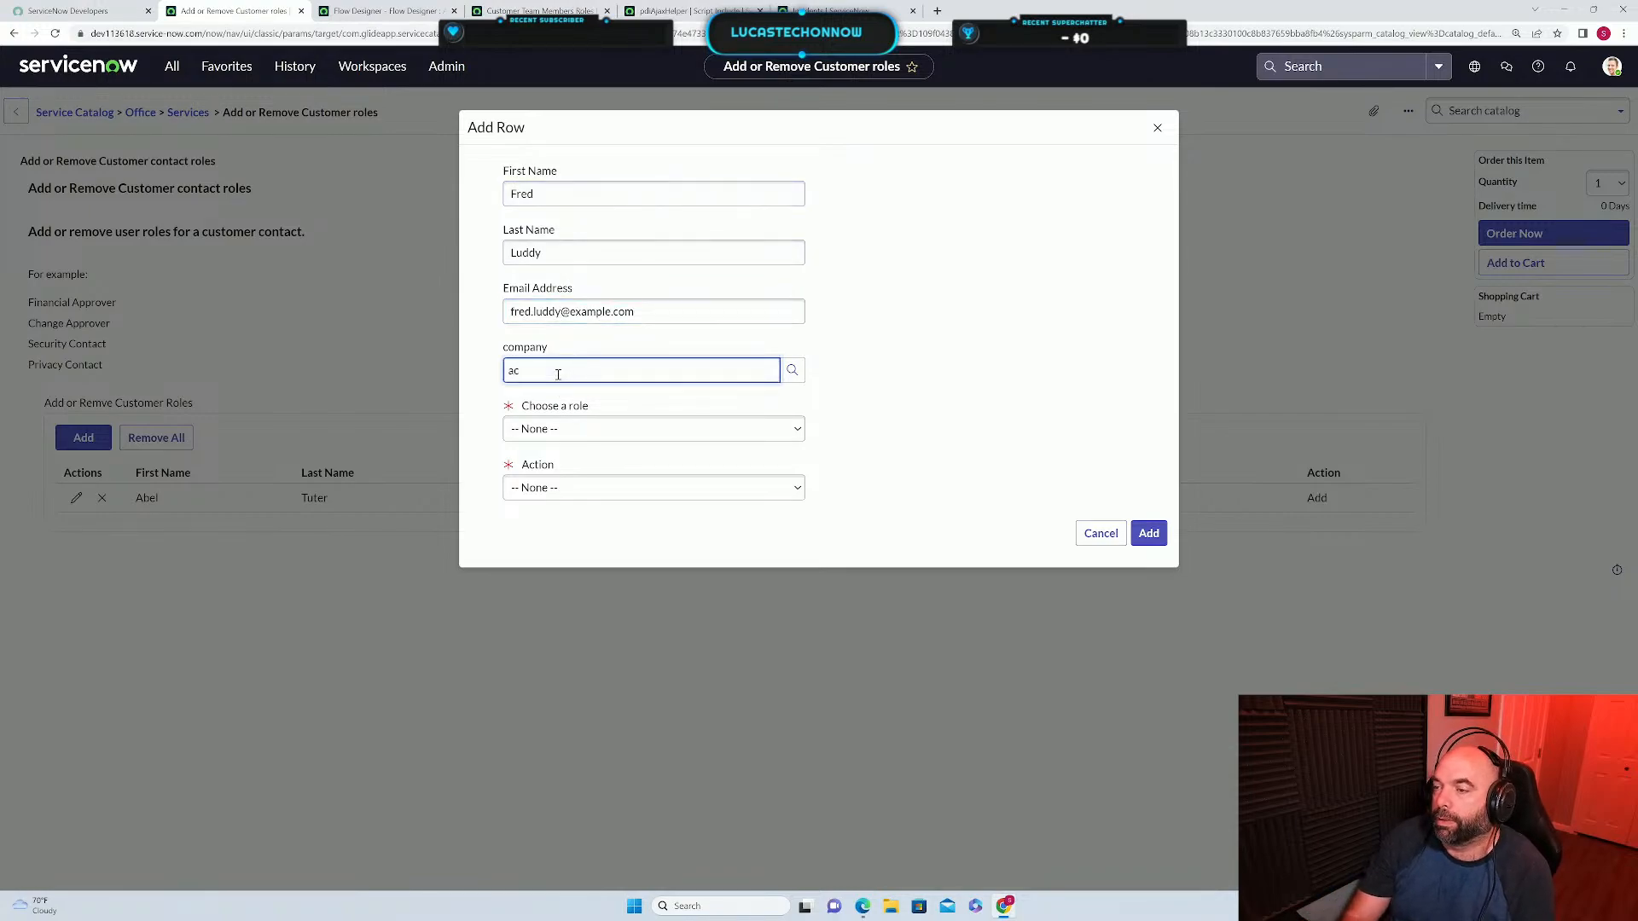
type("me nor")
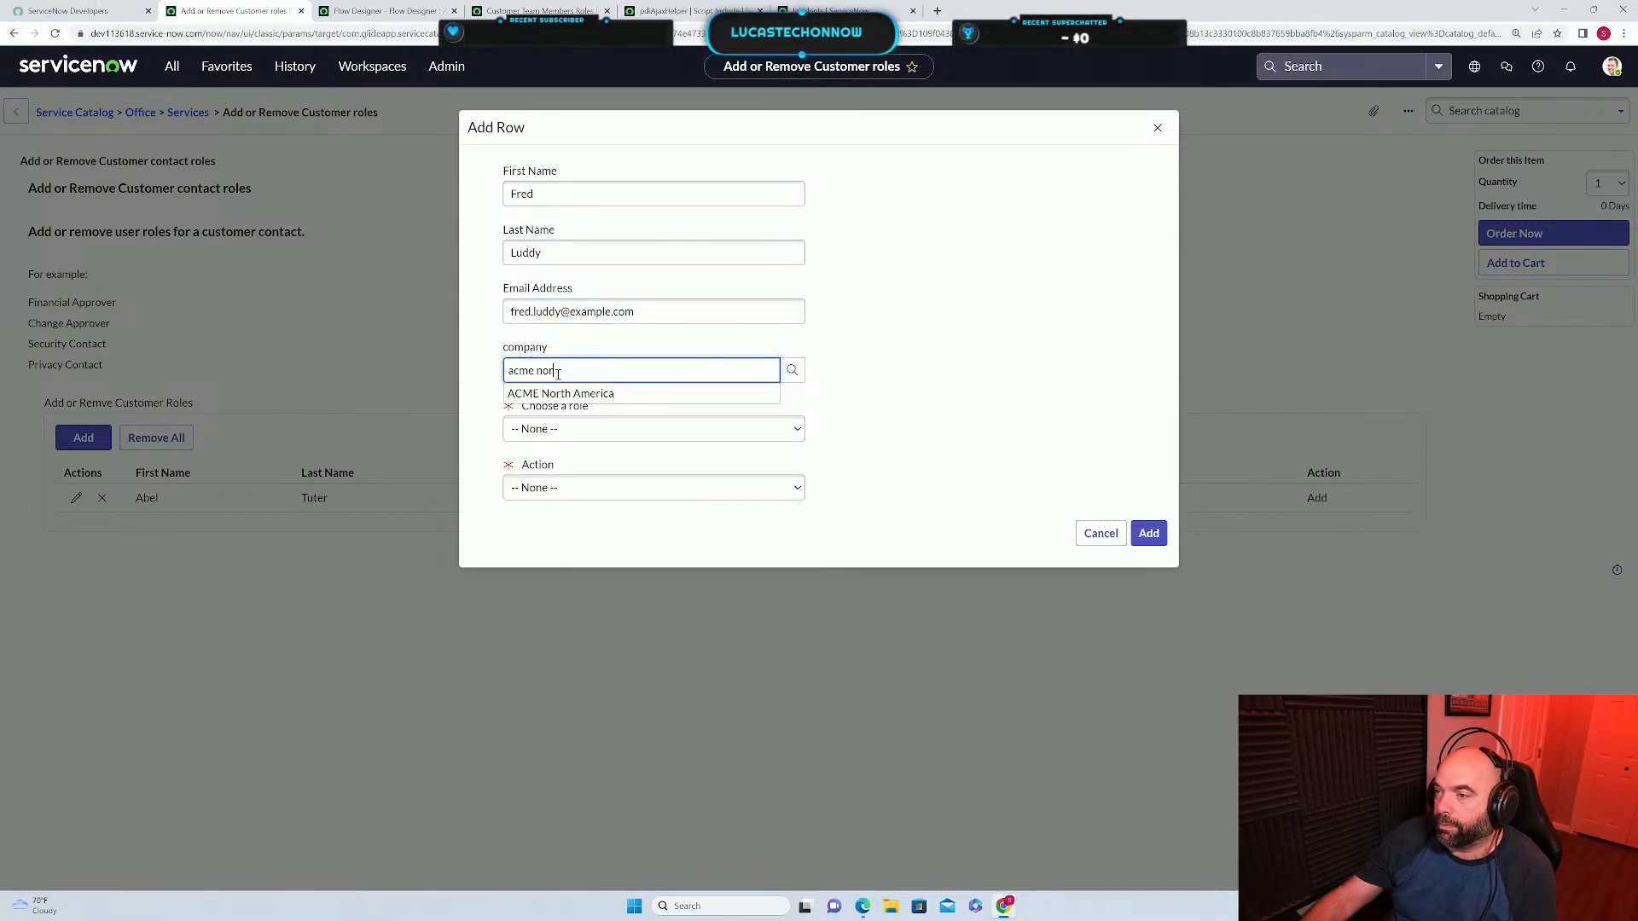
left_click(554, 393)
left_click(557, 429)
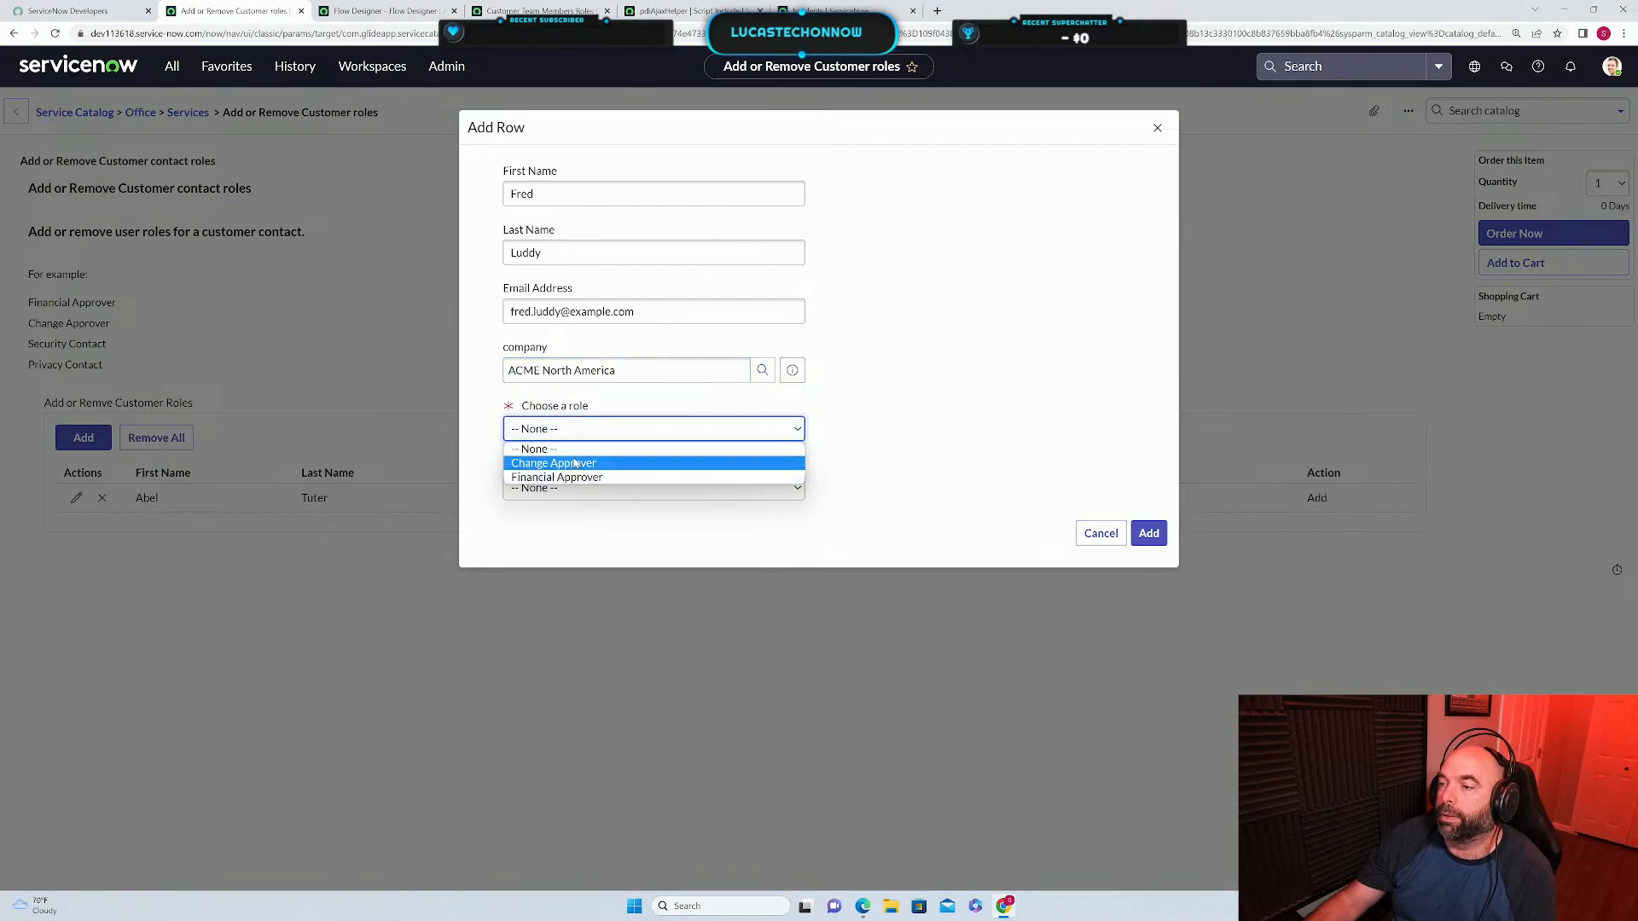
left_click(577, 465)
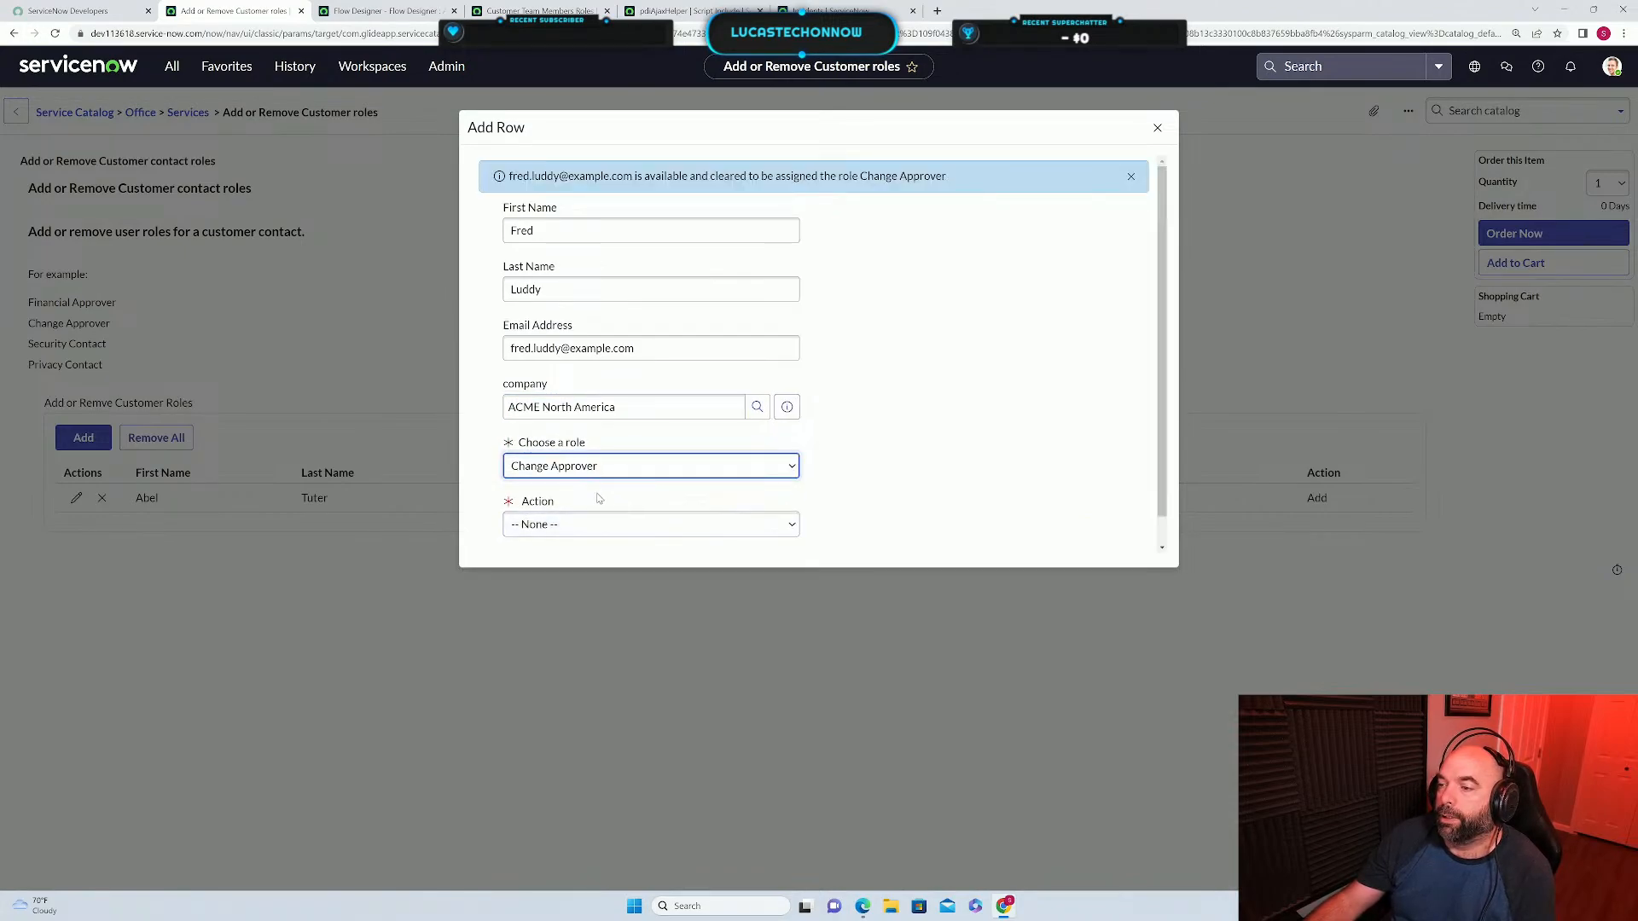
left_click(613, 524)
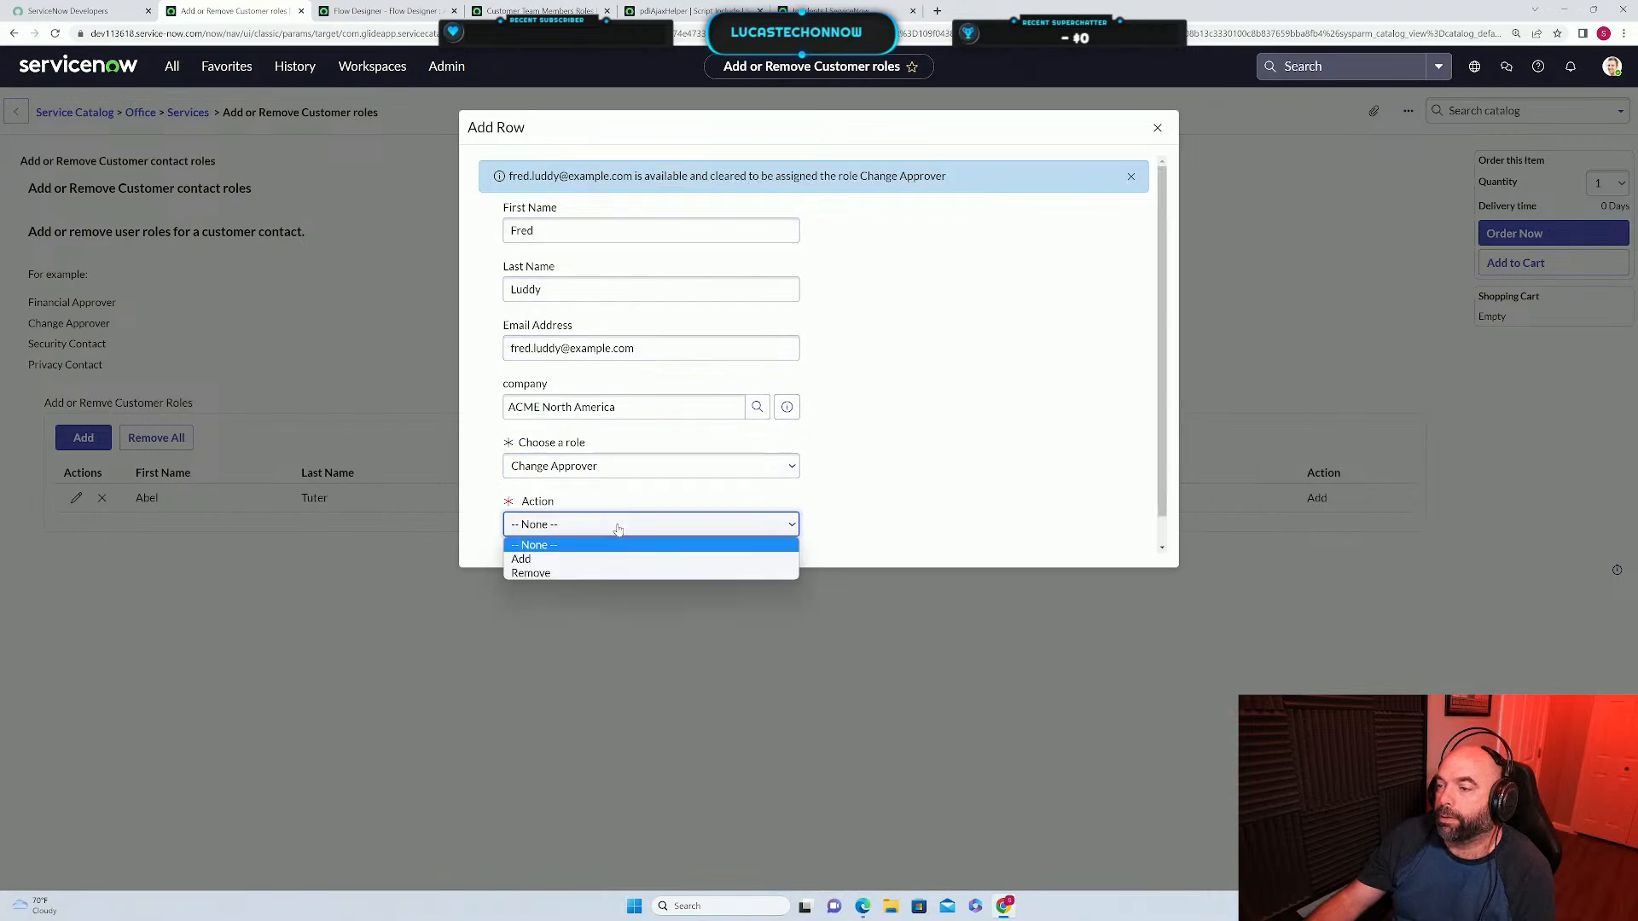
left_click(610, 558)
left_click(1138, 543)
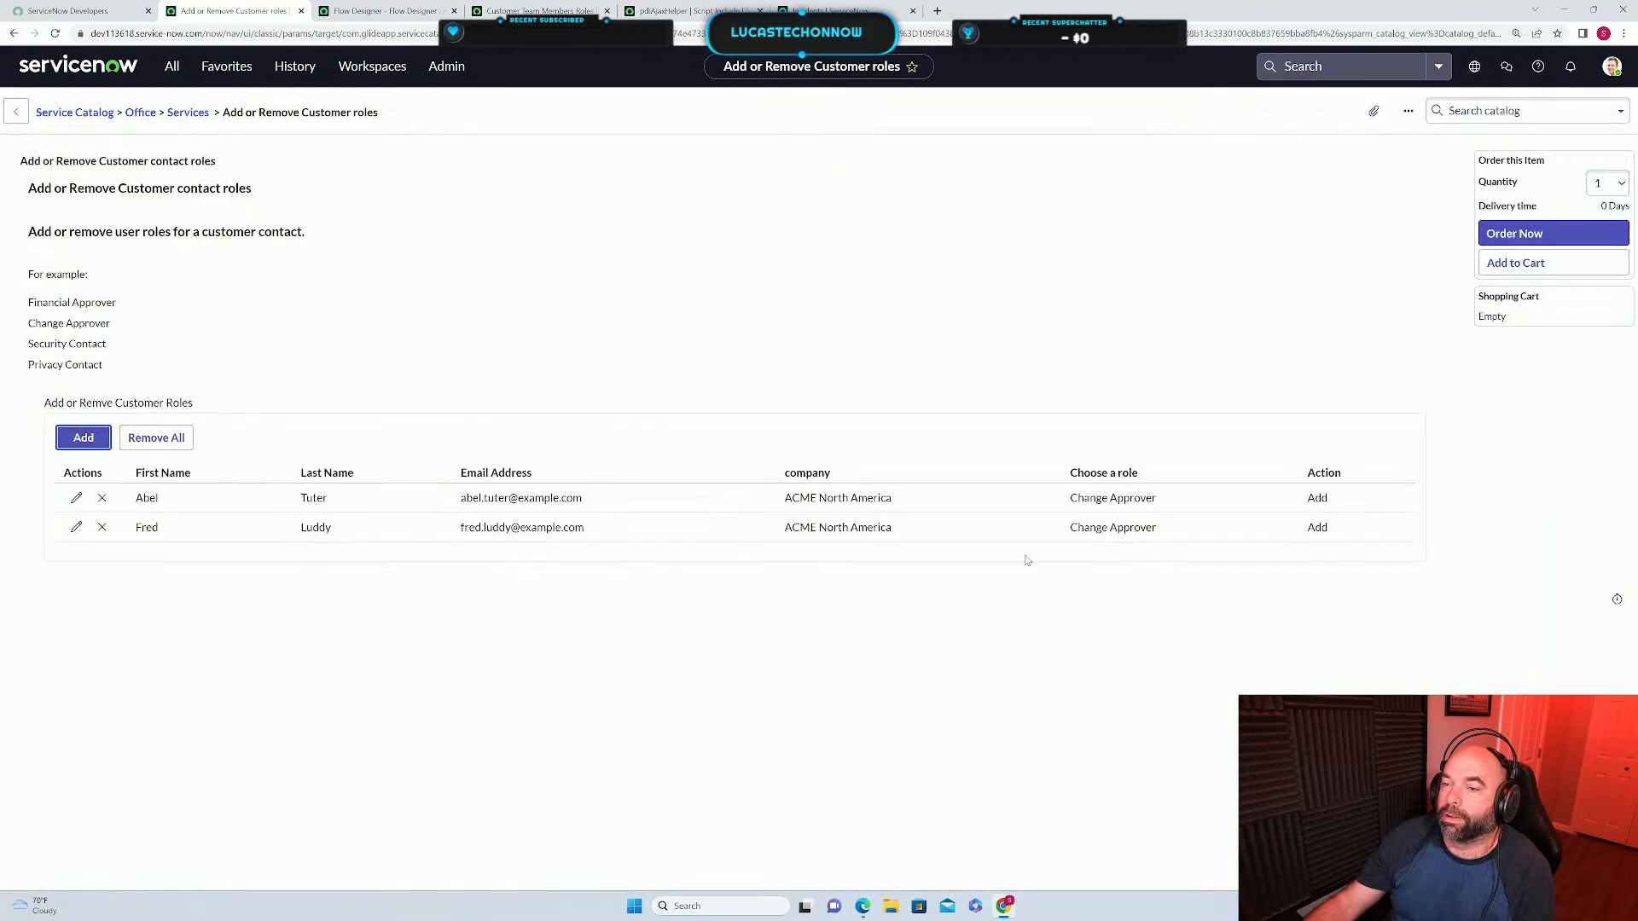
Start another row for the same contact, filling in first and last name.
left_click(79, 442)
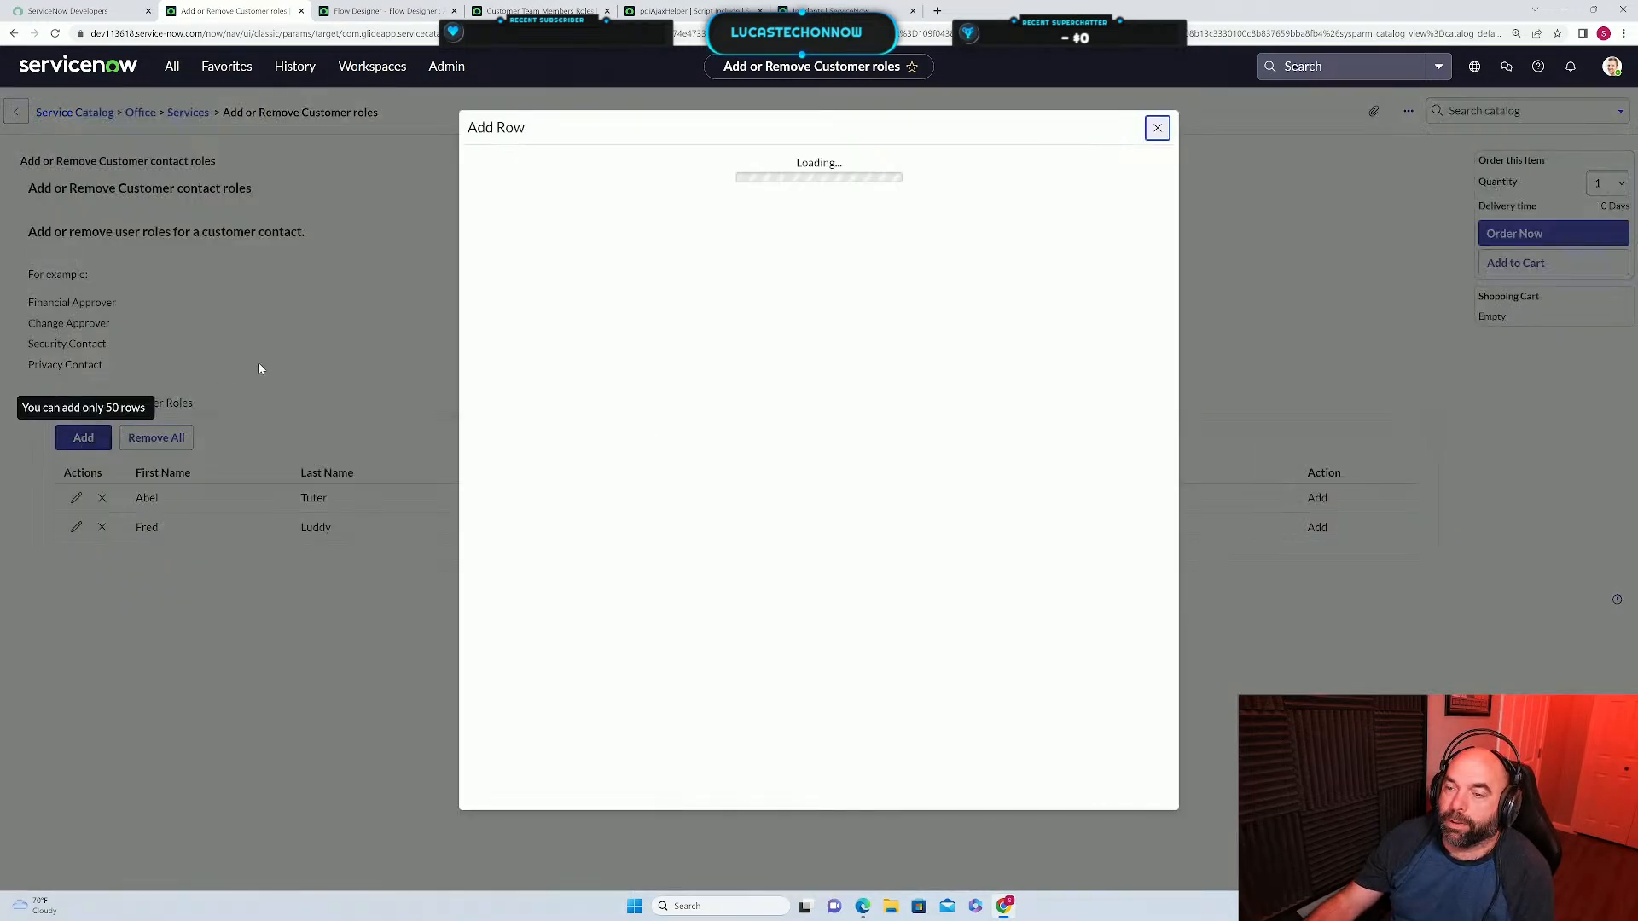
left_click(562, 192)
type("Fred")
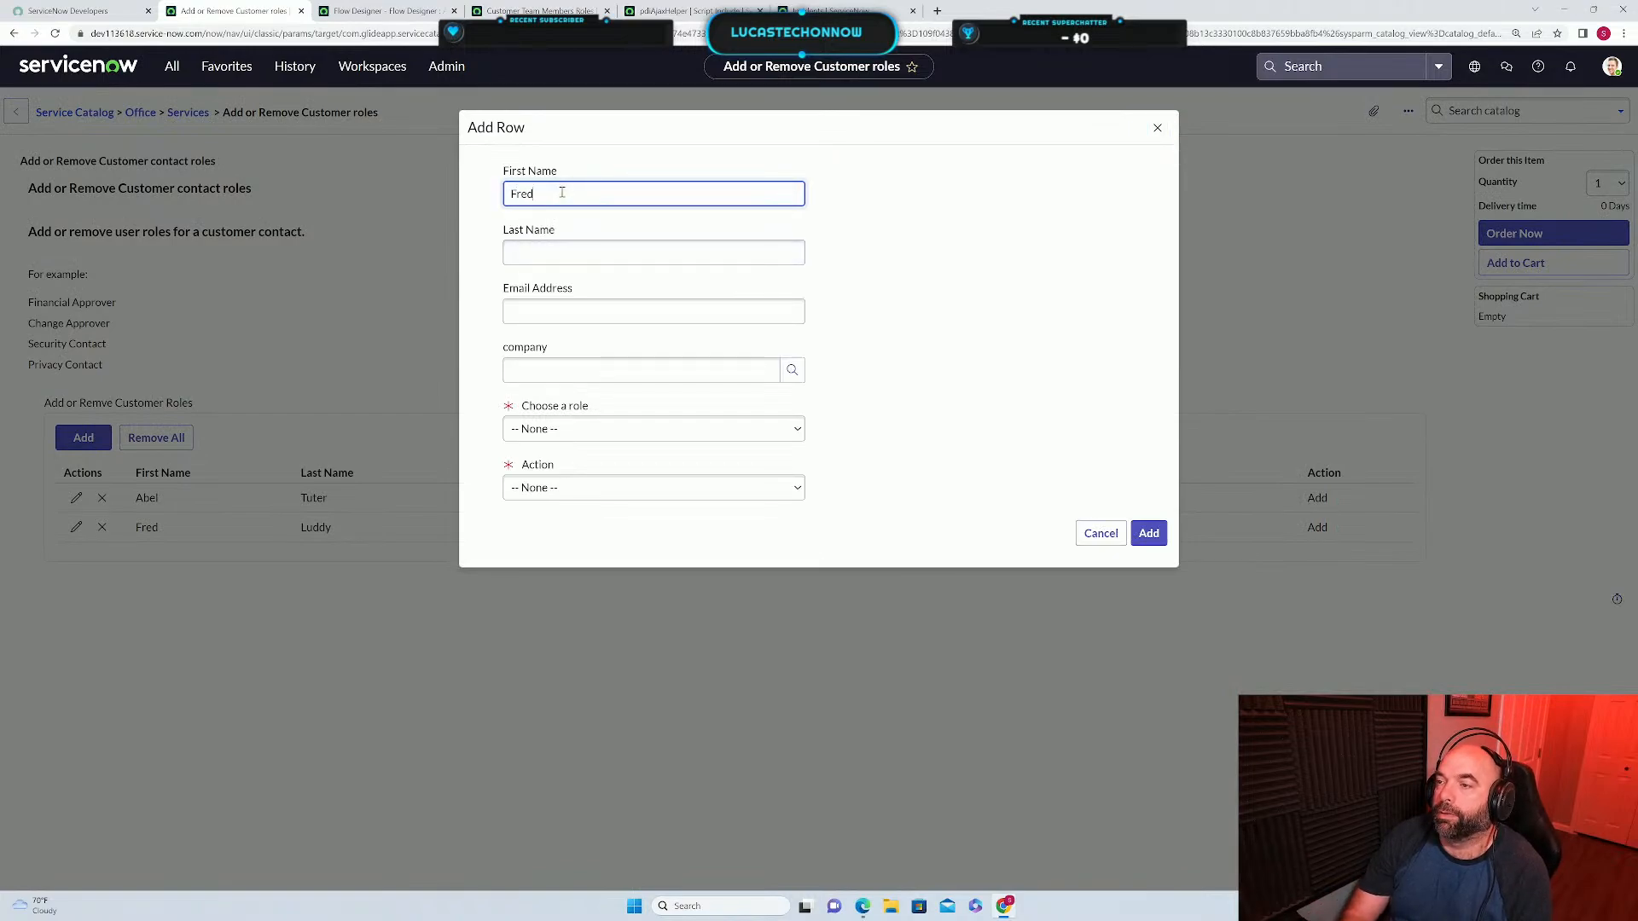
key("Tab")
type("L")
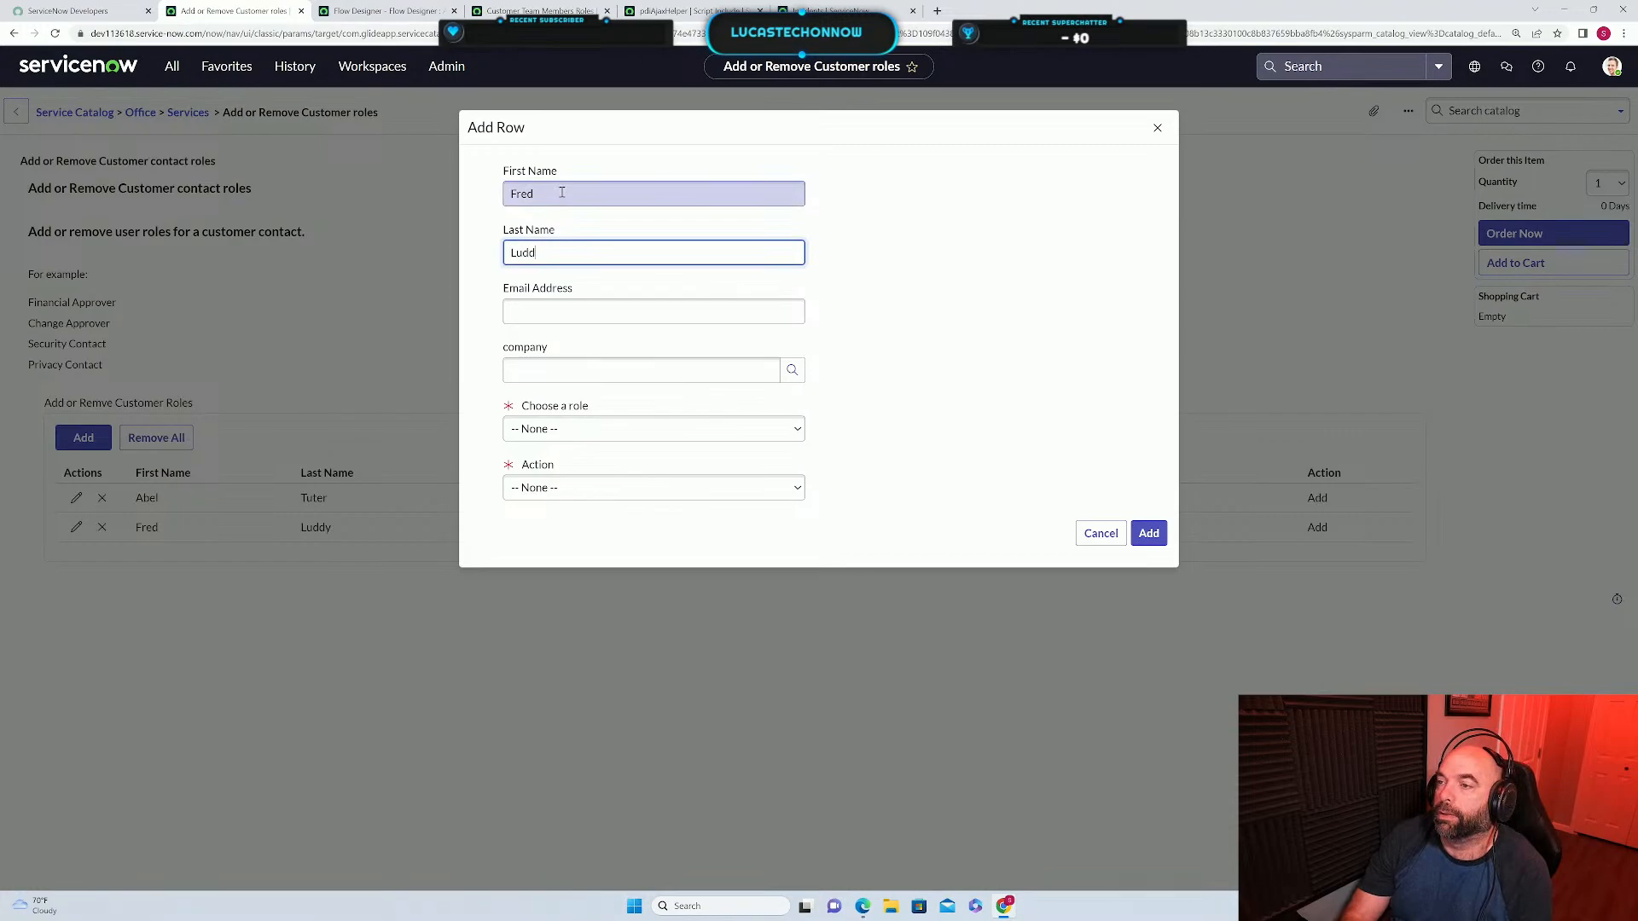
key("Tab")
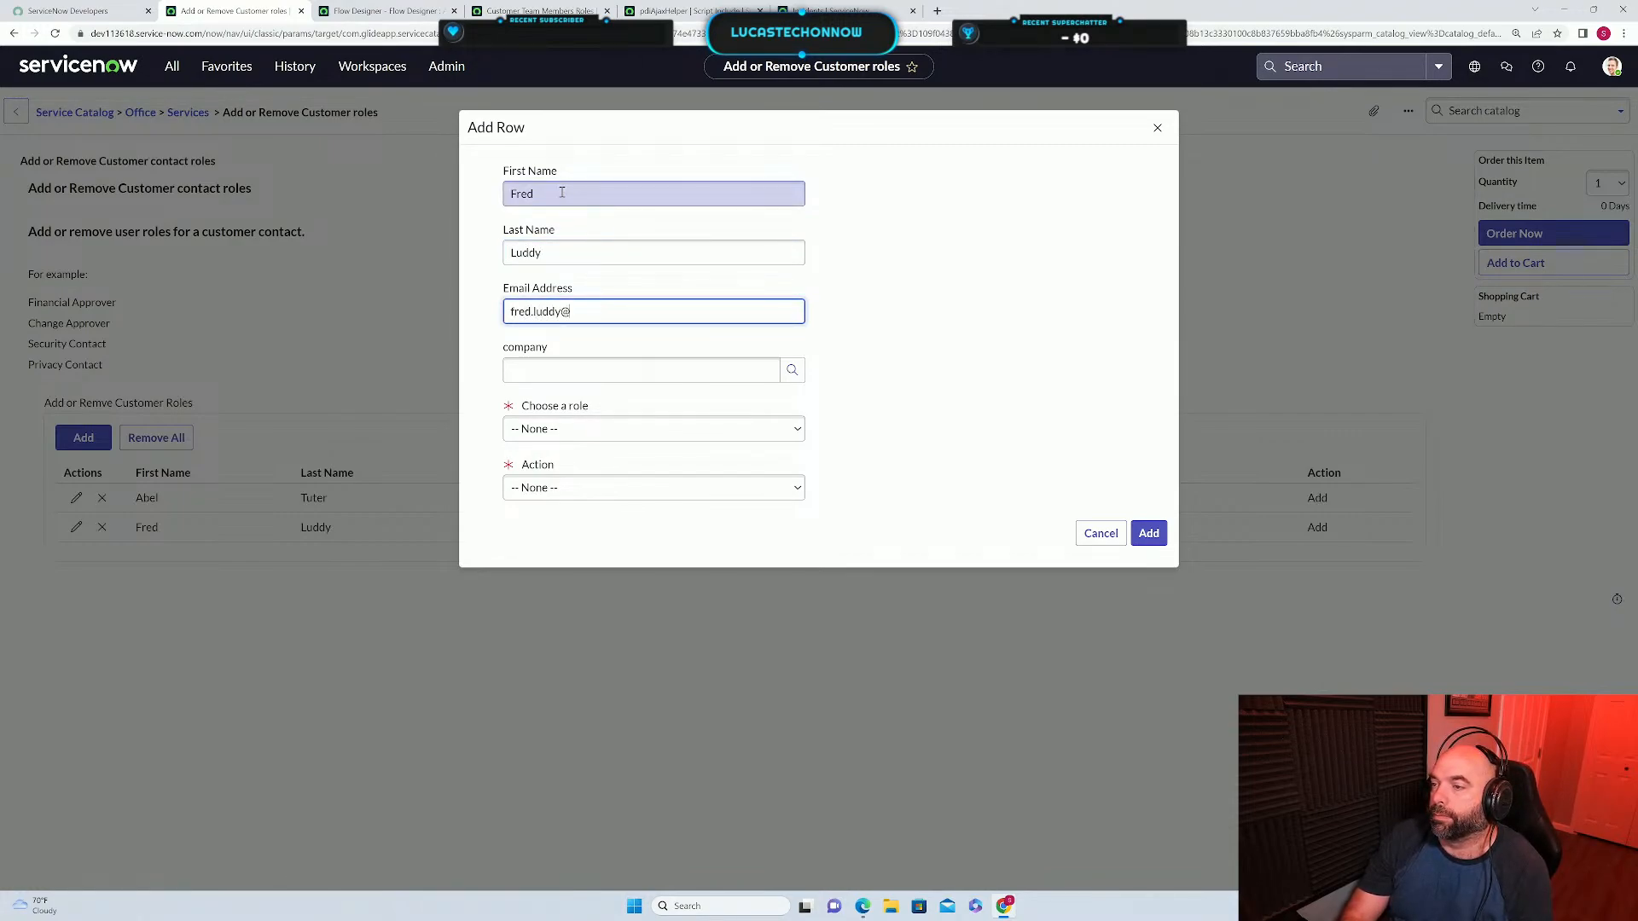
key("Tab")
Set company ACME North America, role Financial Approver, action Add, and add the row.
type("ac")
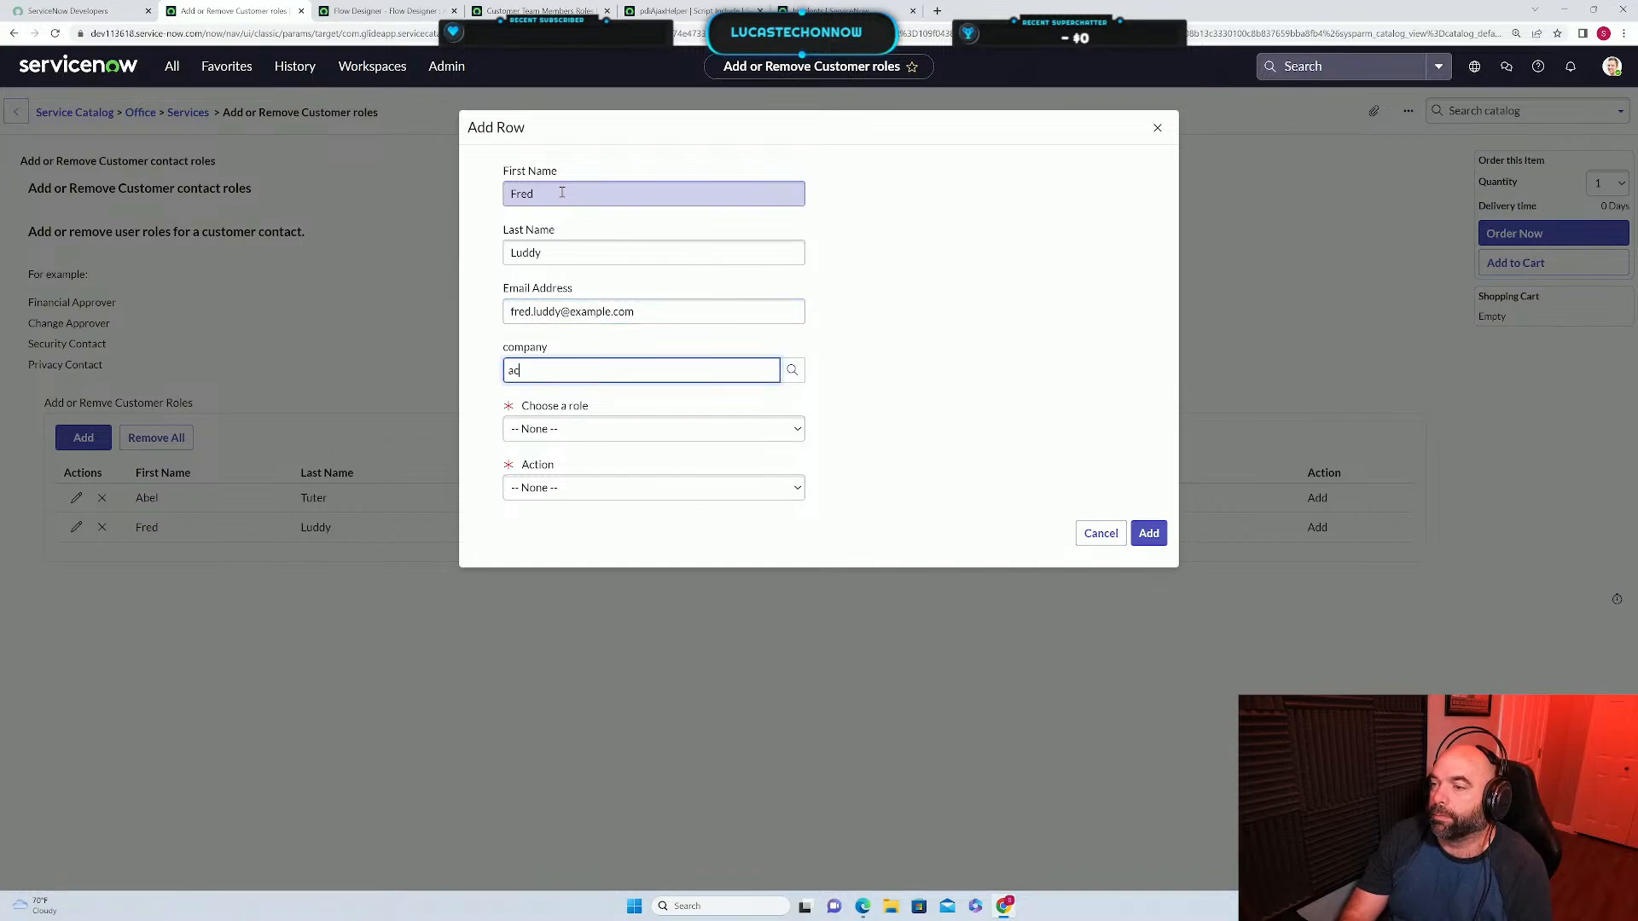
type("me no")
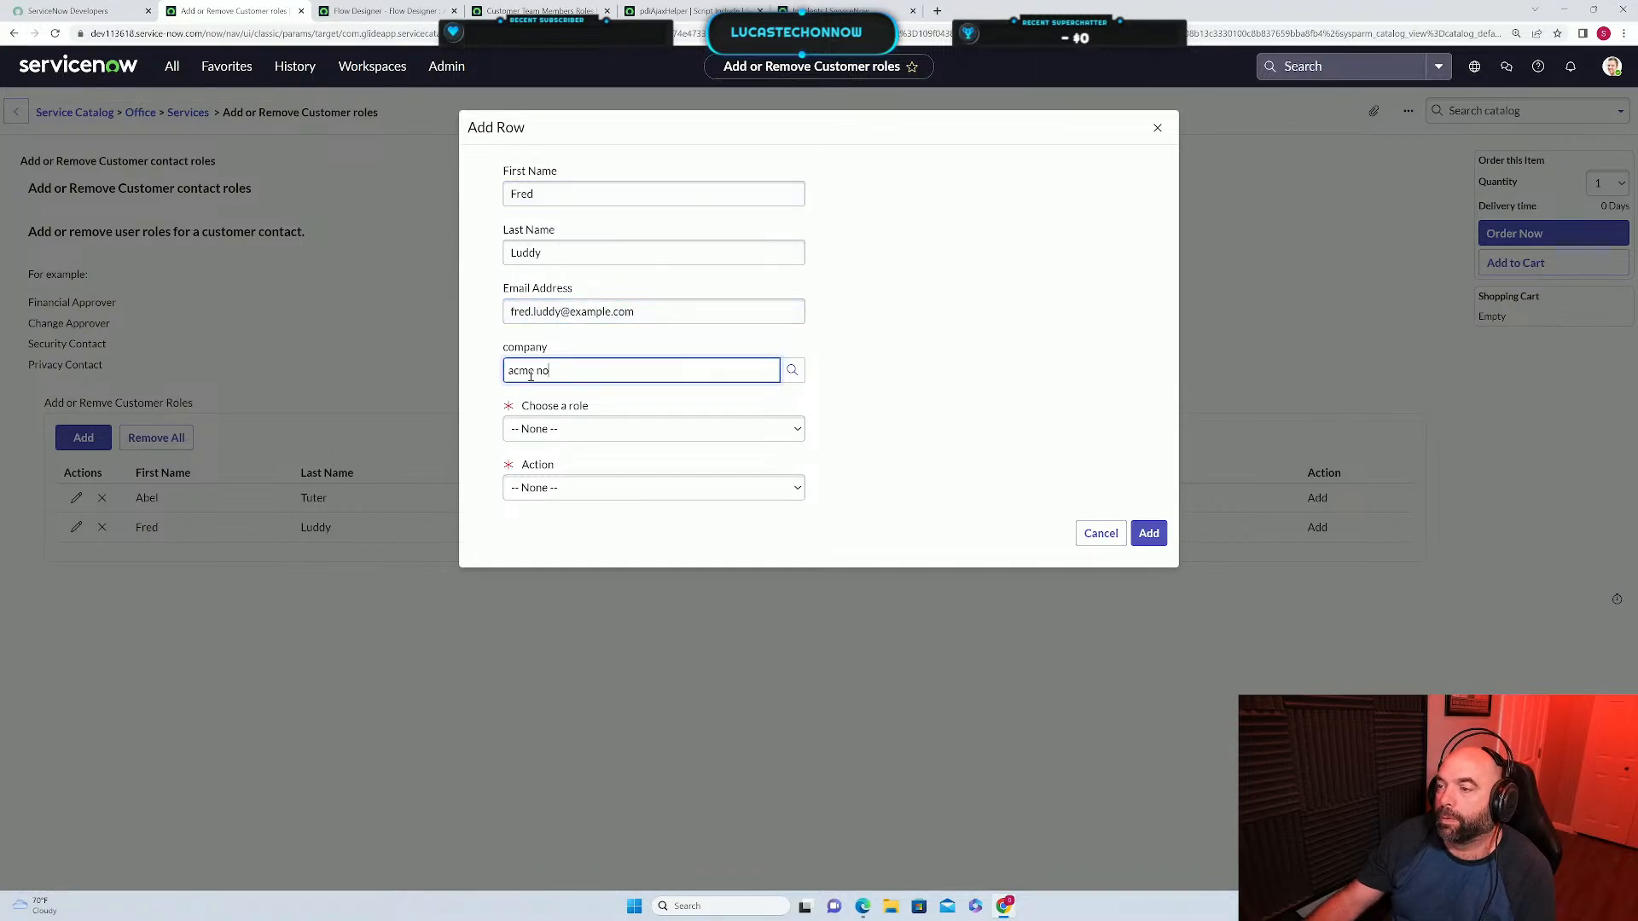
left_click(556, 401)
left_click(554, 429)
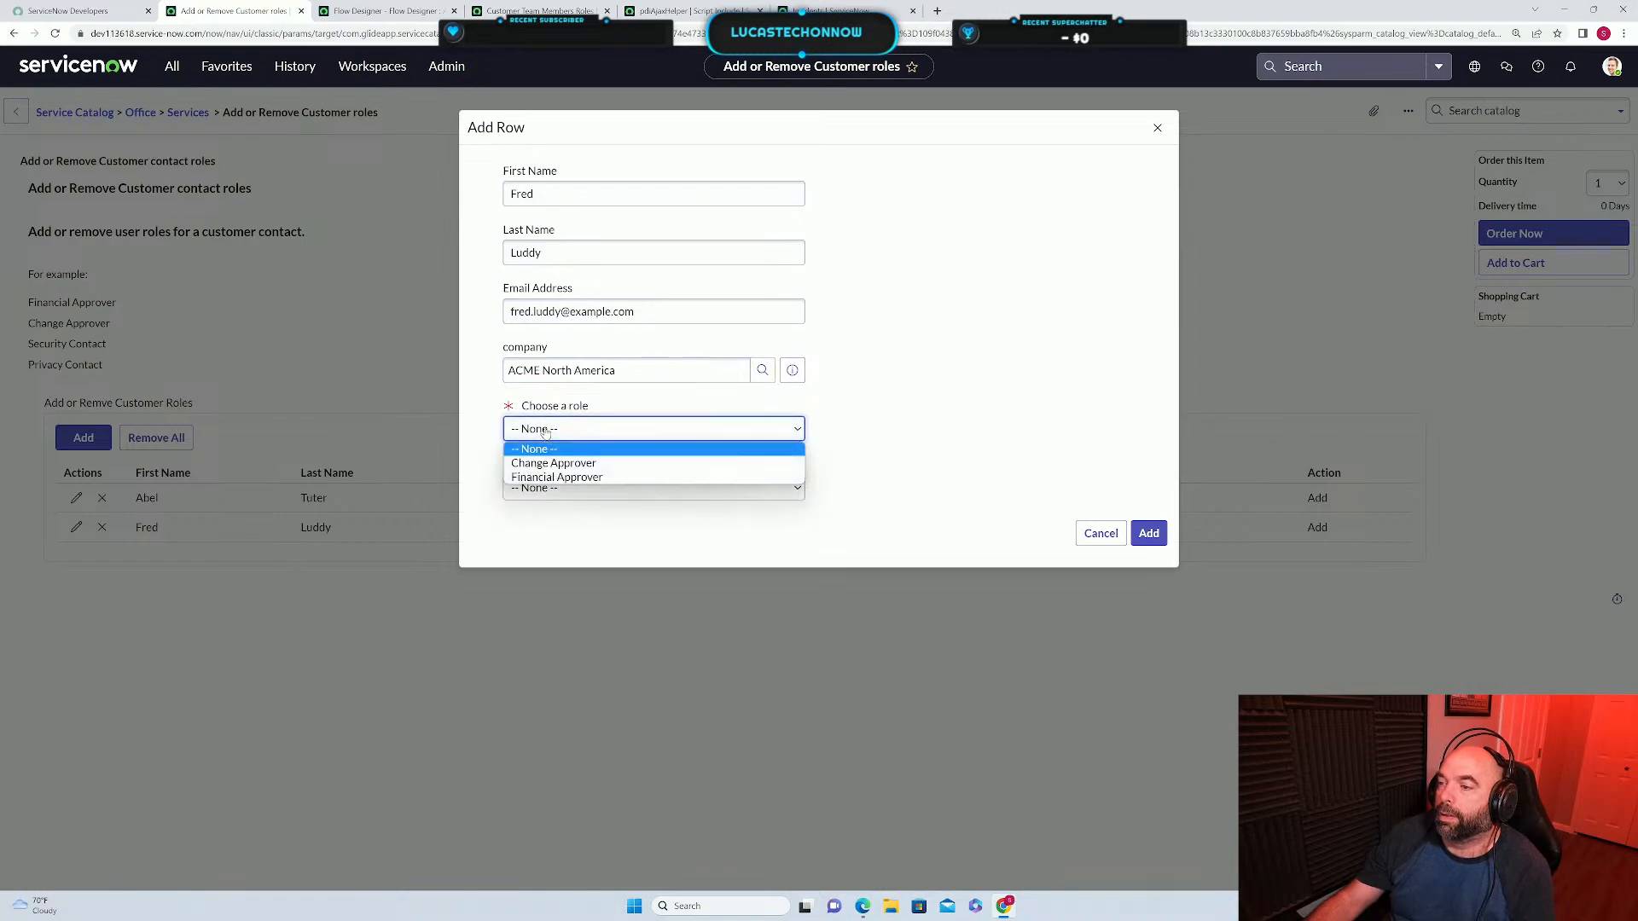
left_click(589, 457)
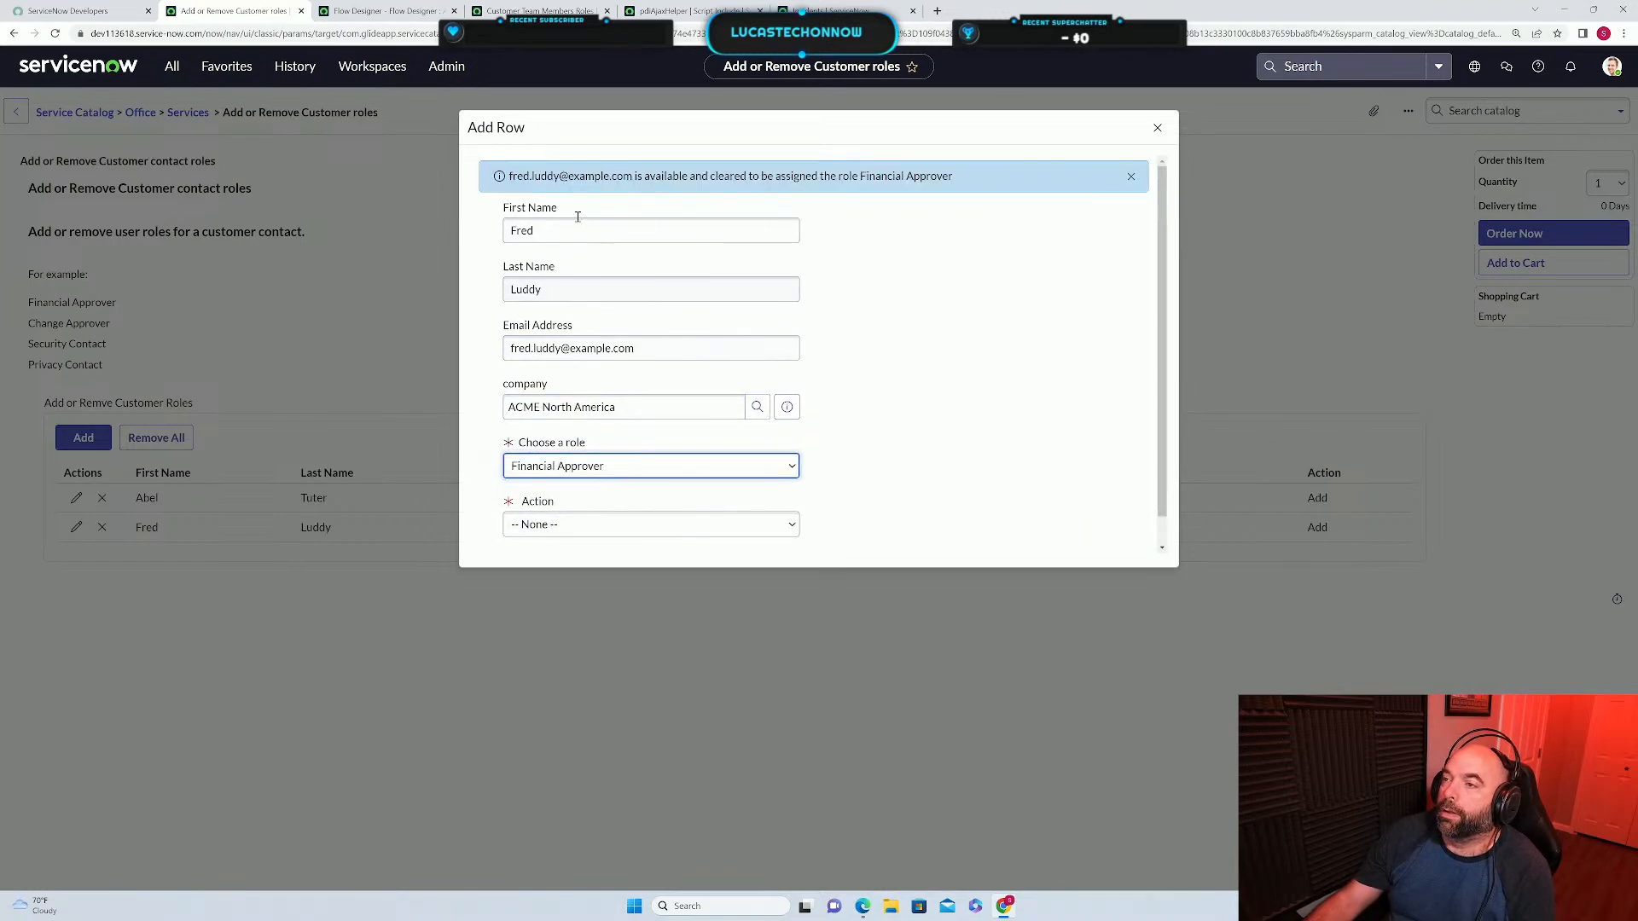
left_click(597, 524)
left_click(597, 555)
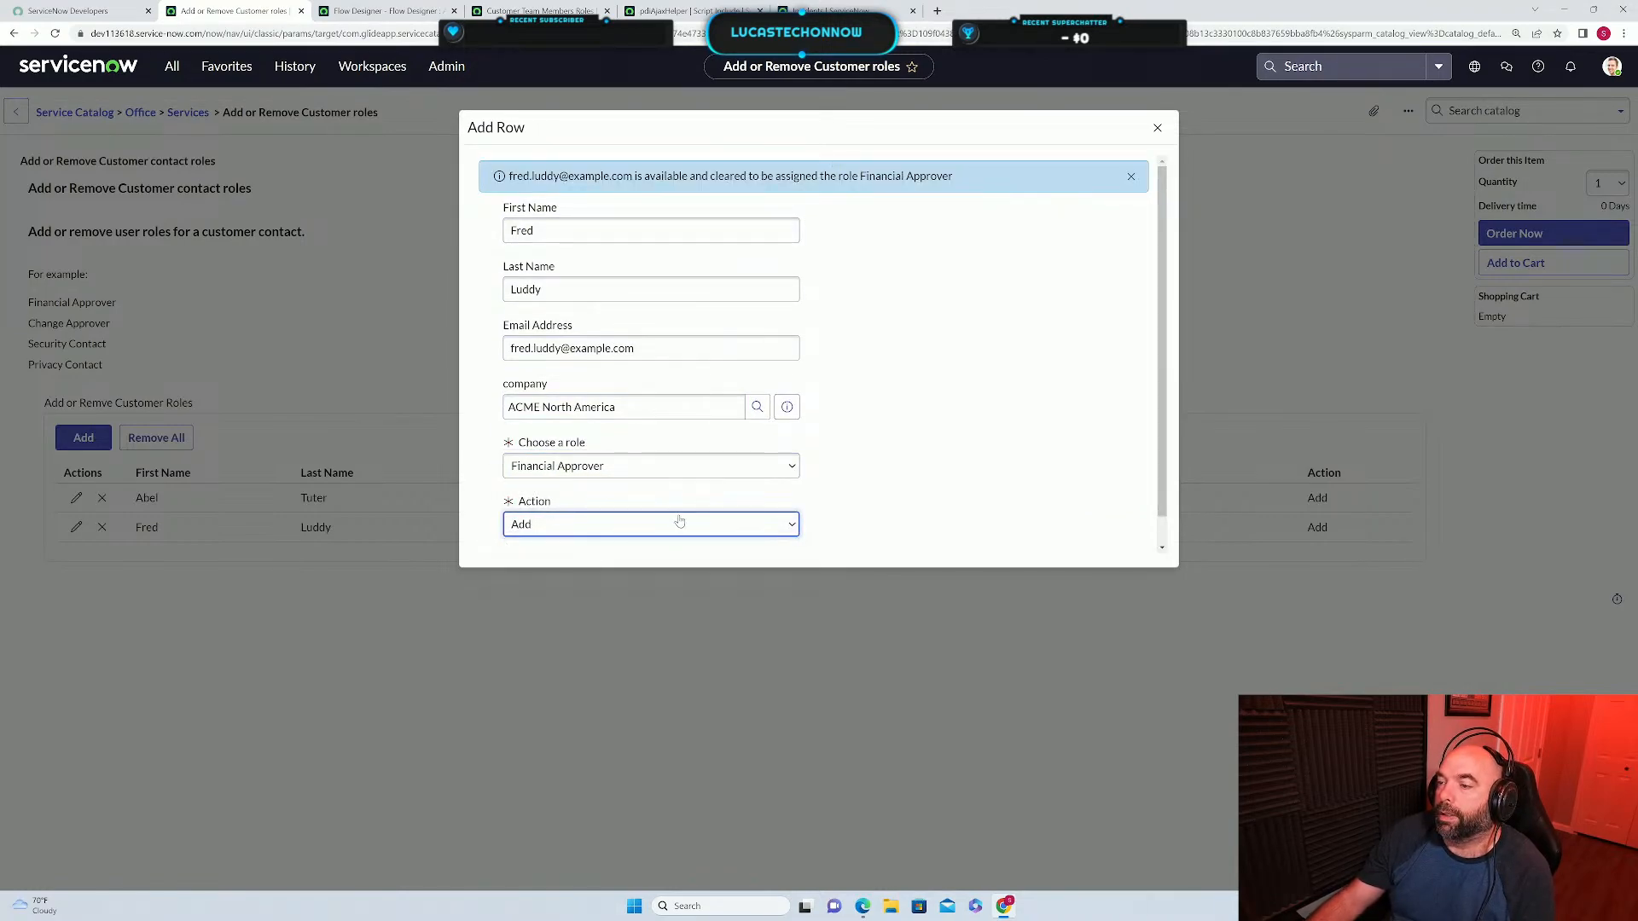
scroll(790, 485, "down", 1)
left_click(1136, 540)
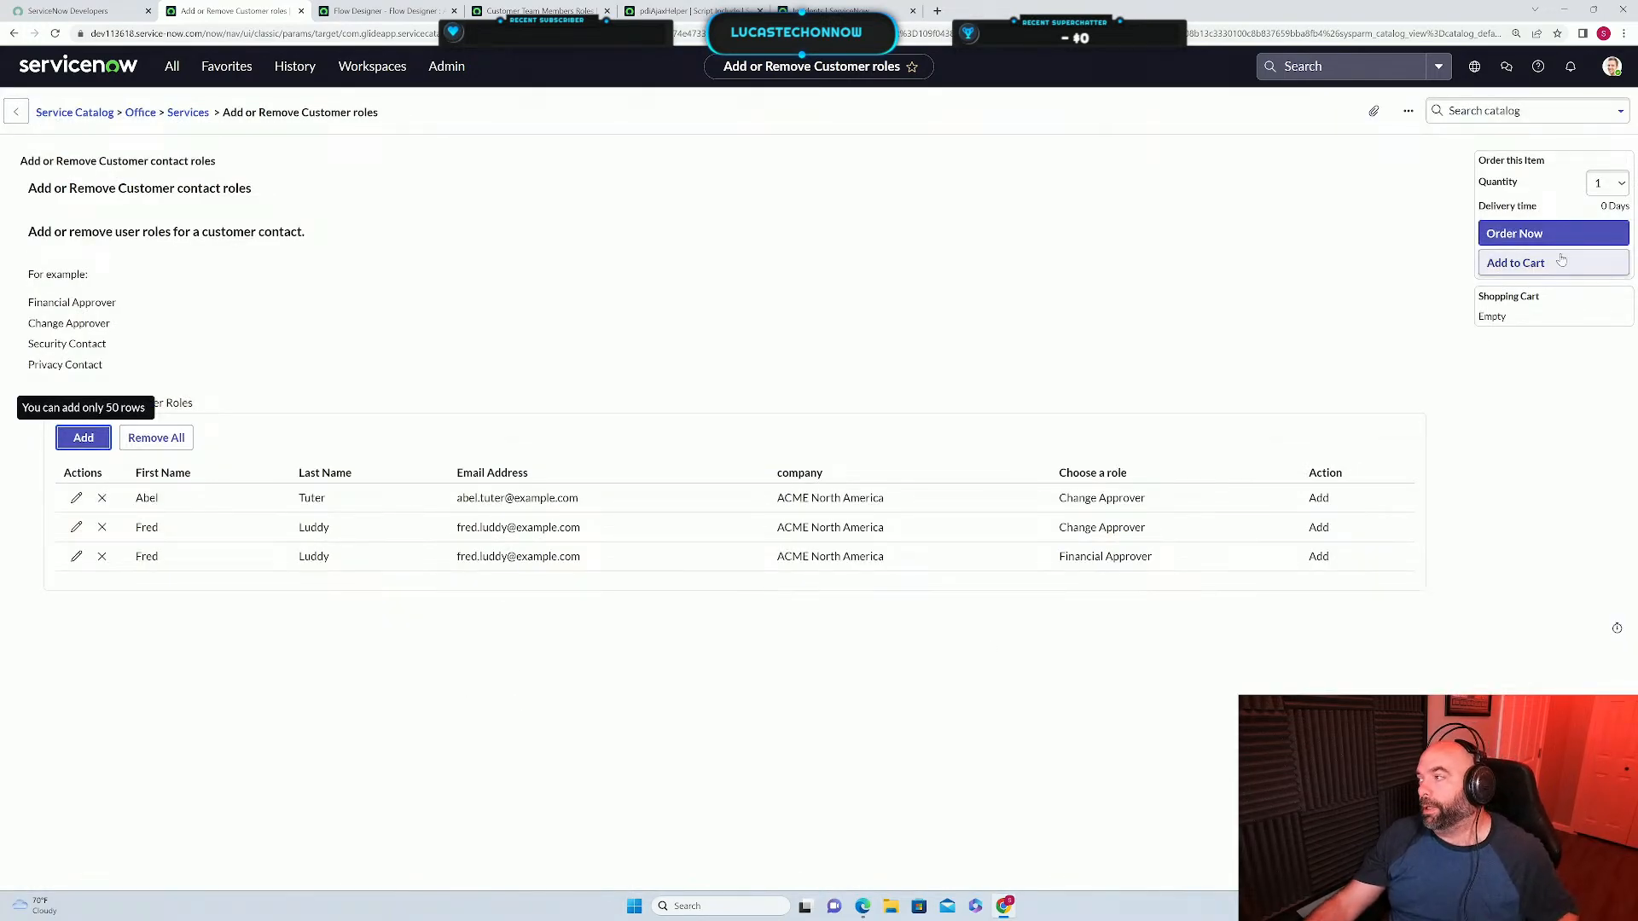
Submit the request with all three role rows and reload the Customer Team Members Roles list.
left_click(1517, 243)
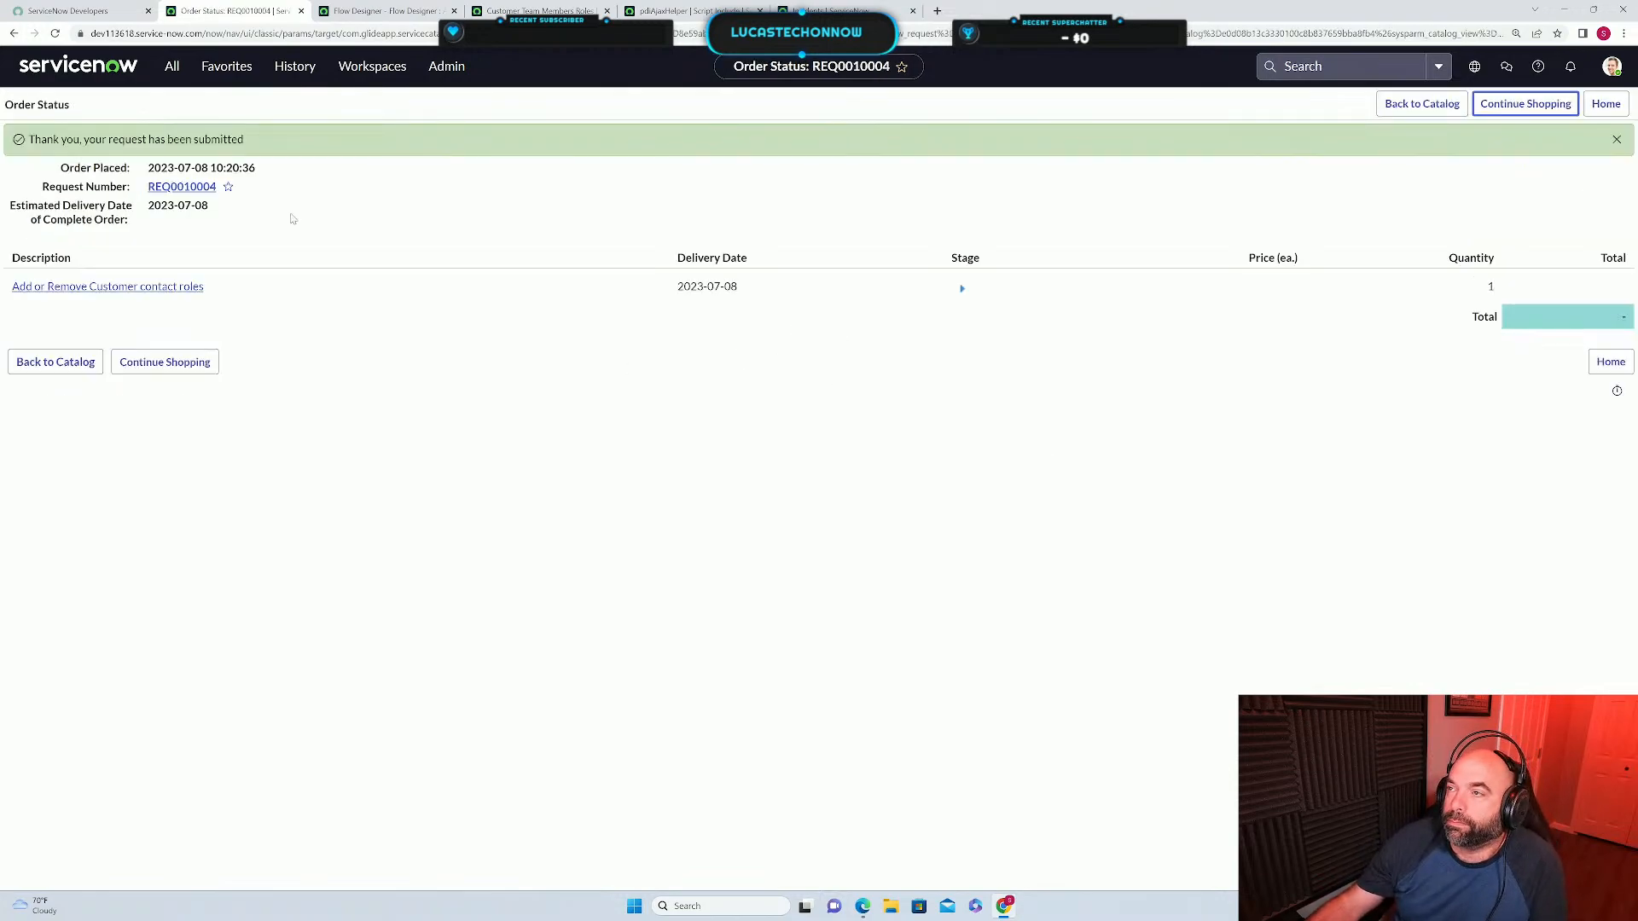
left_click(541, 13)
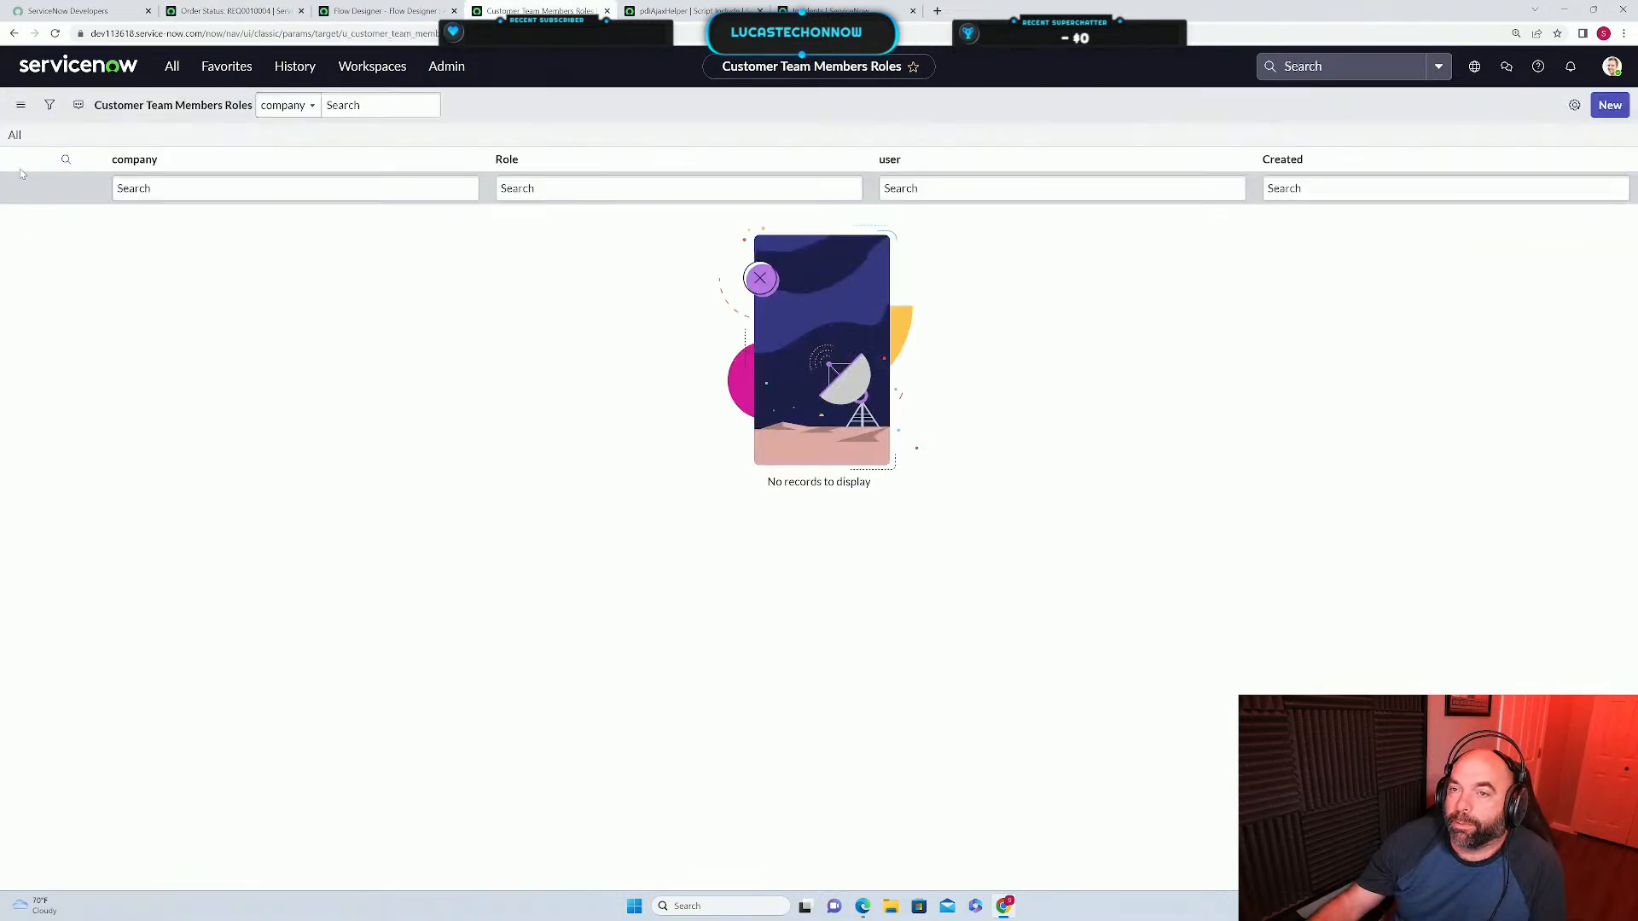
left_click(14, 136)
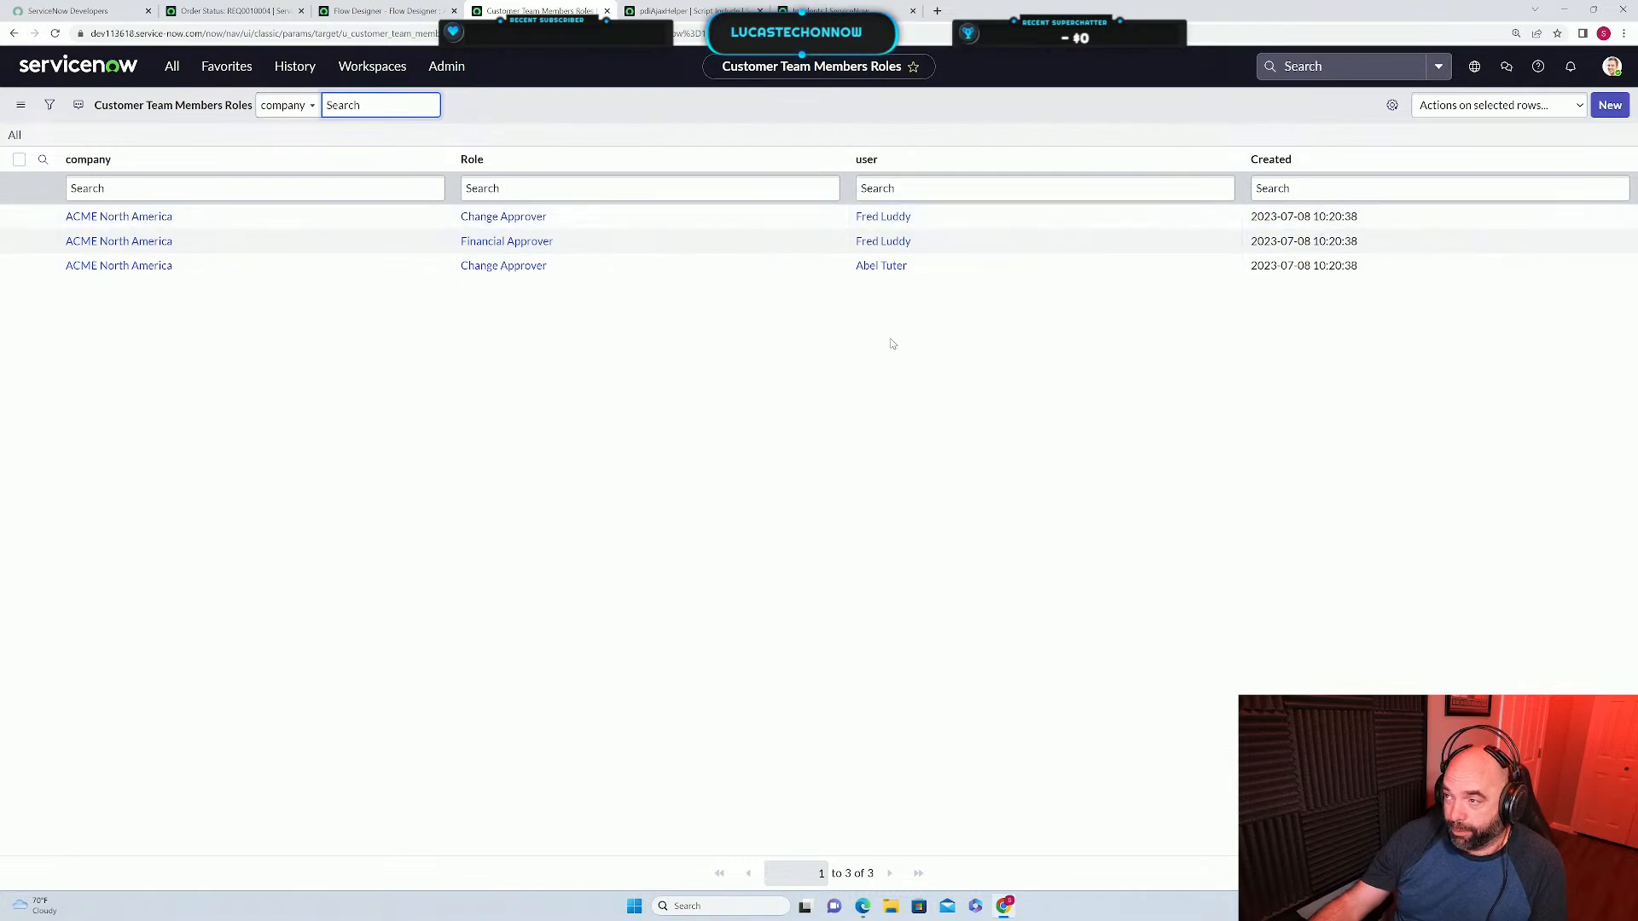
Compare the order status, the flow and the roles list, then return to the request form.
left_click(260, 10)
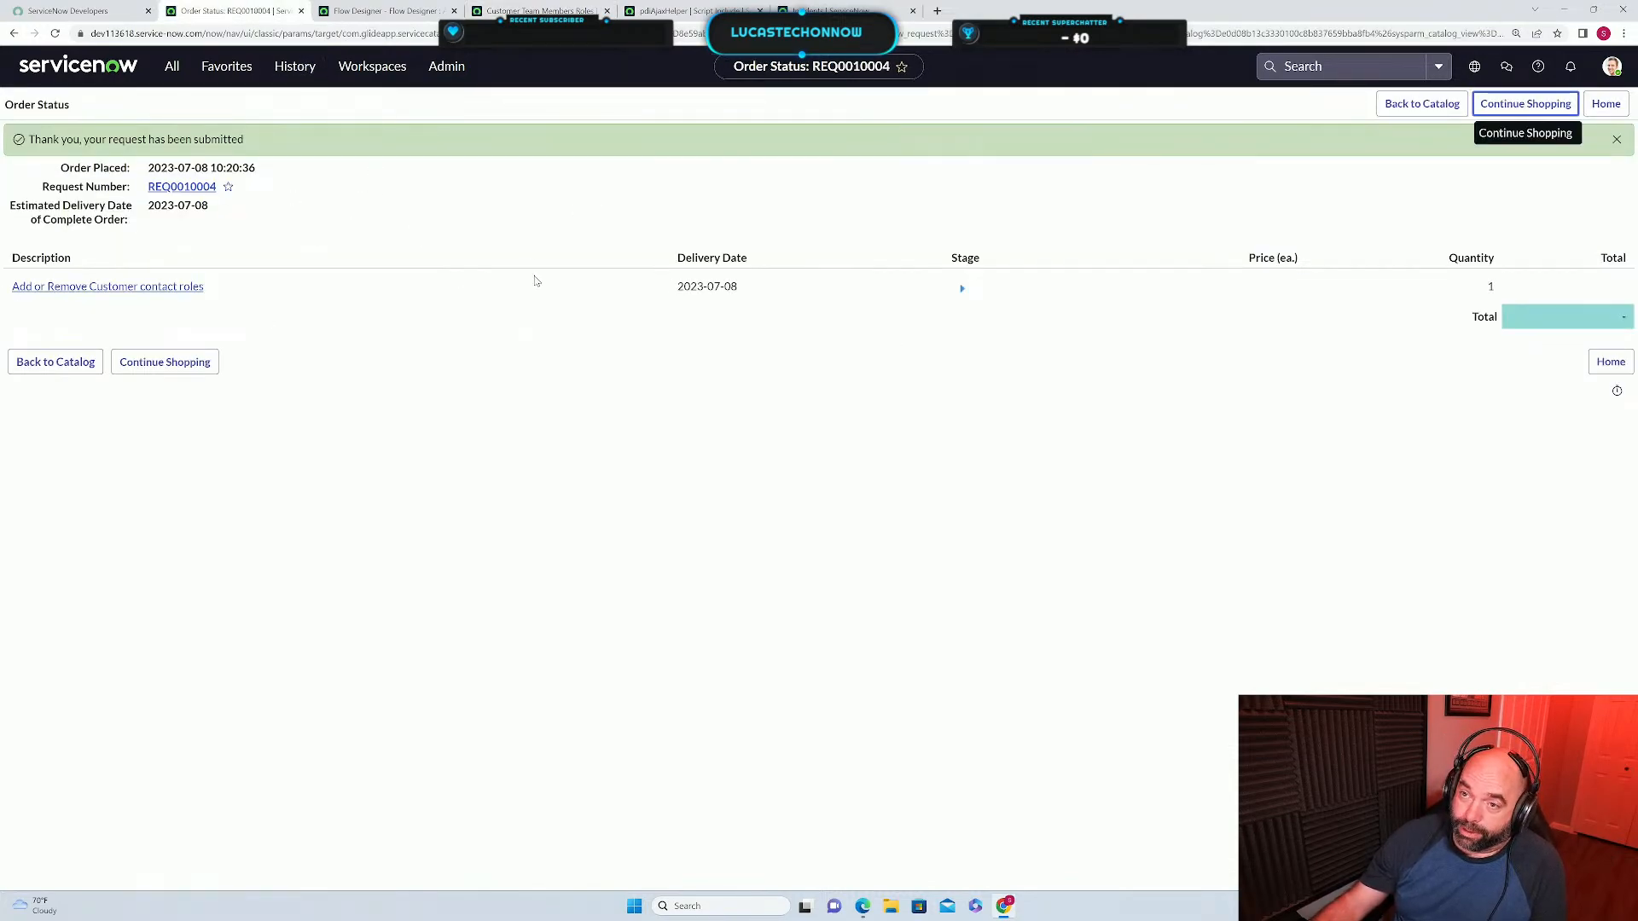
left_click(381, 10)
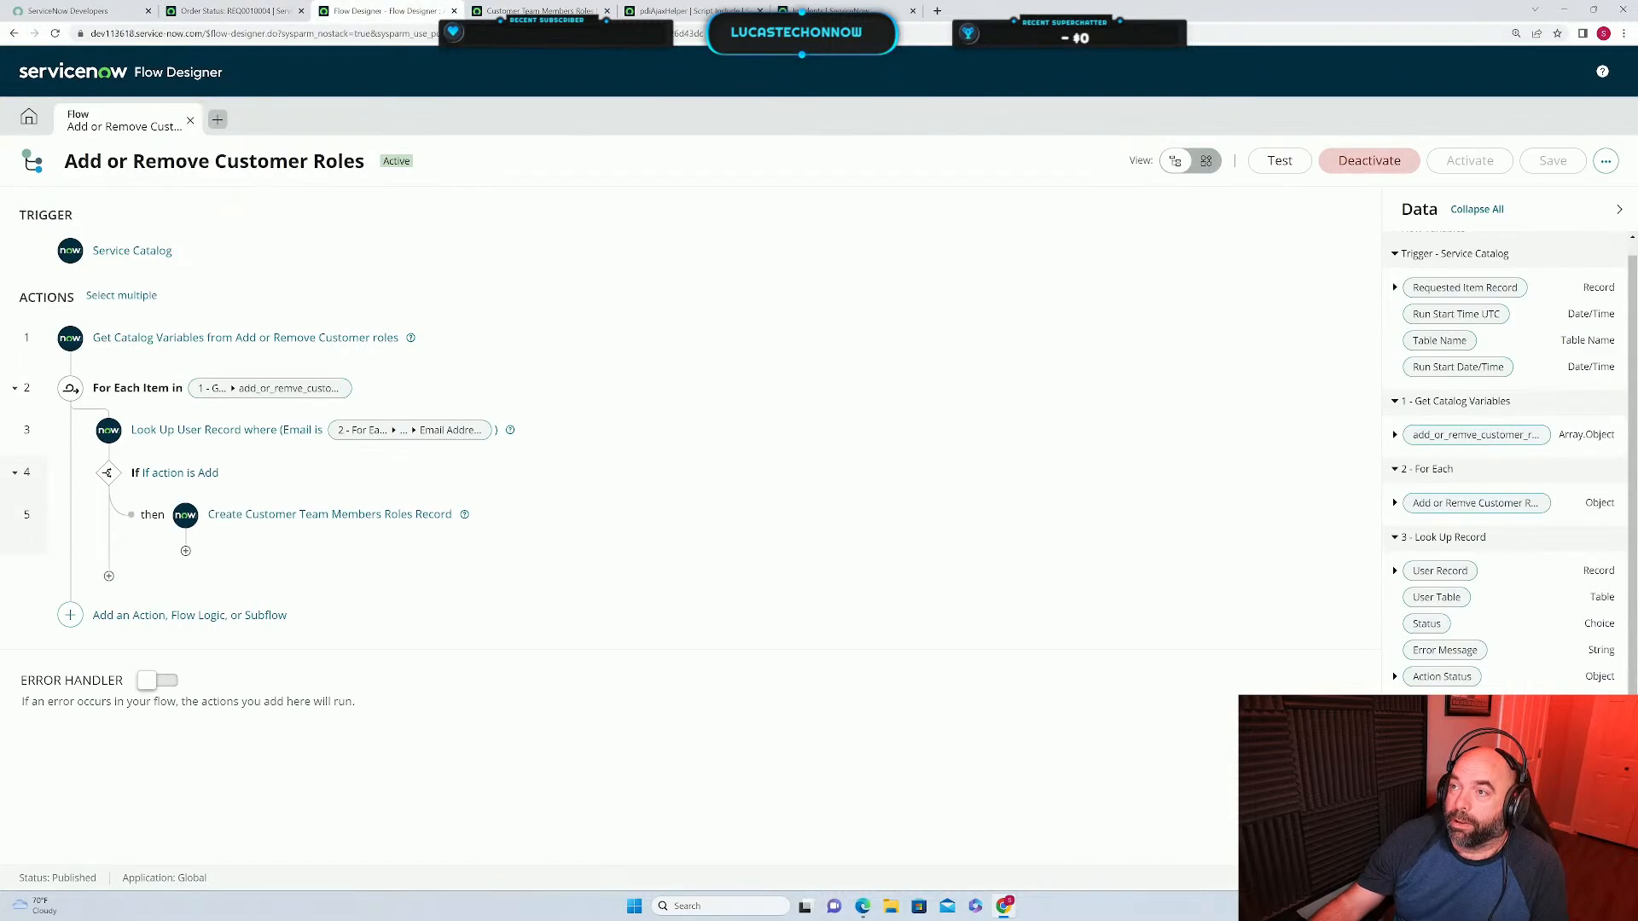
left_click(537, 10)
left_click(382, 10)
left_click(238, 10)
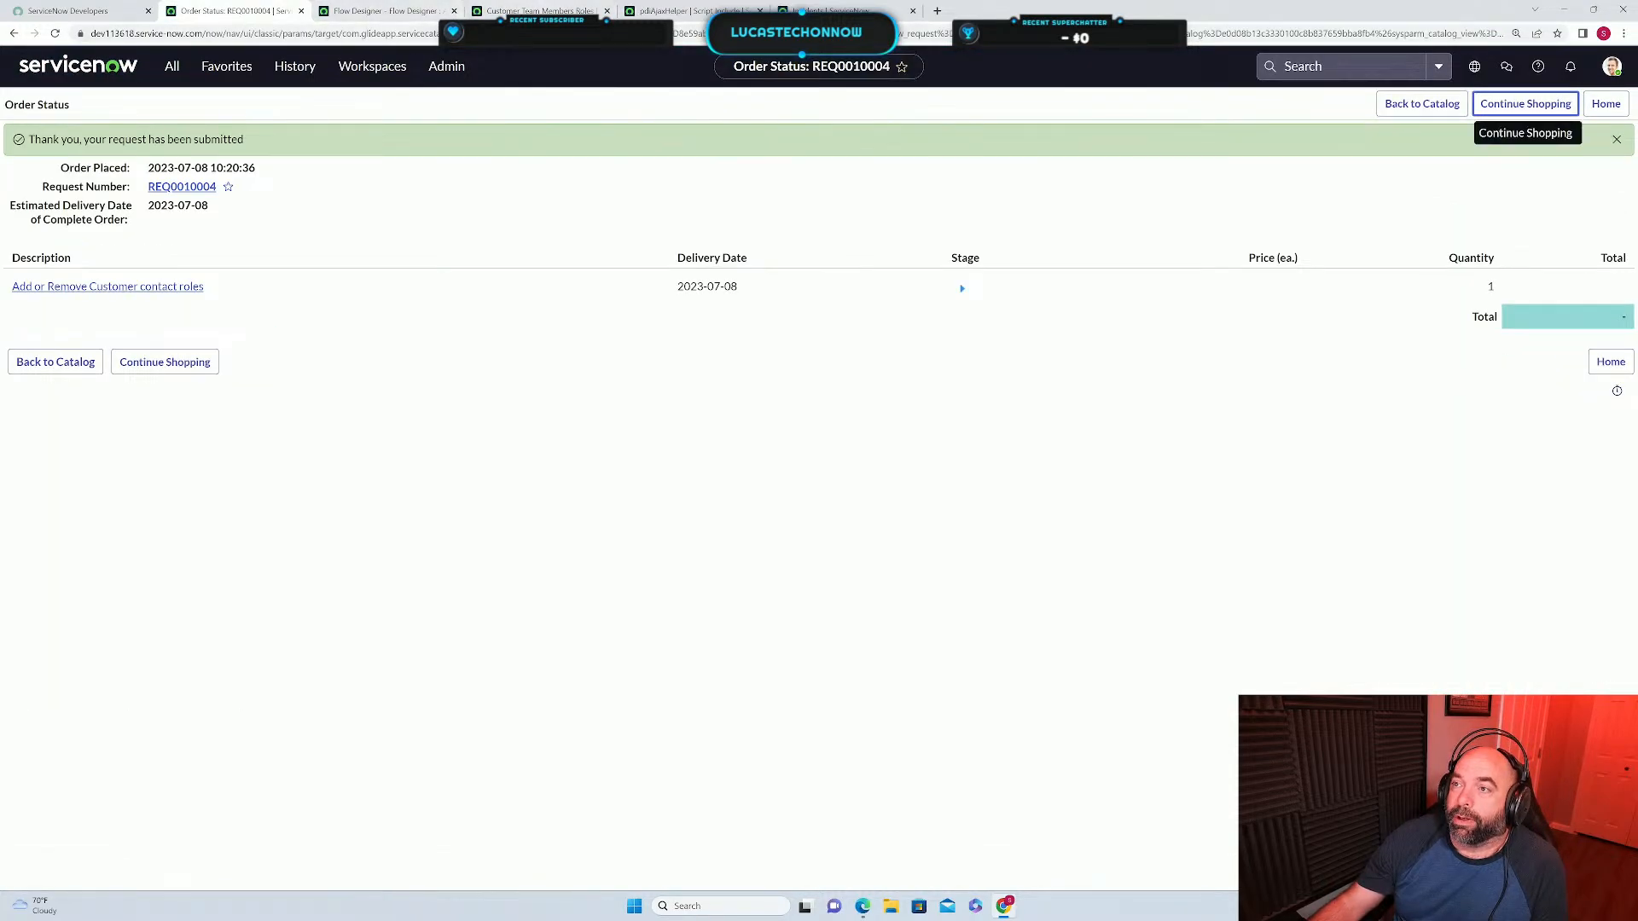
left_click(362, 10)
left_click(247, 10)
left_click(382, 11)
left_click(537, 10)
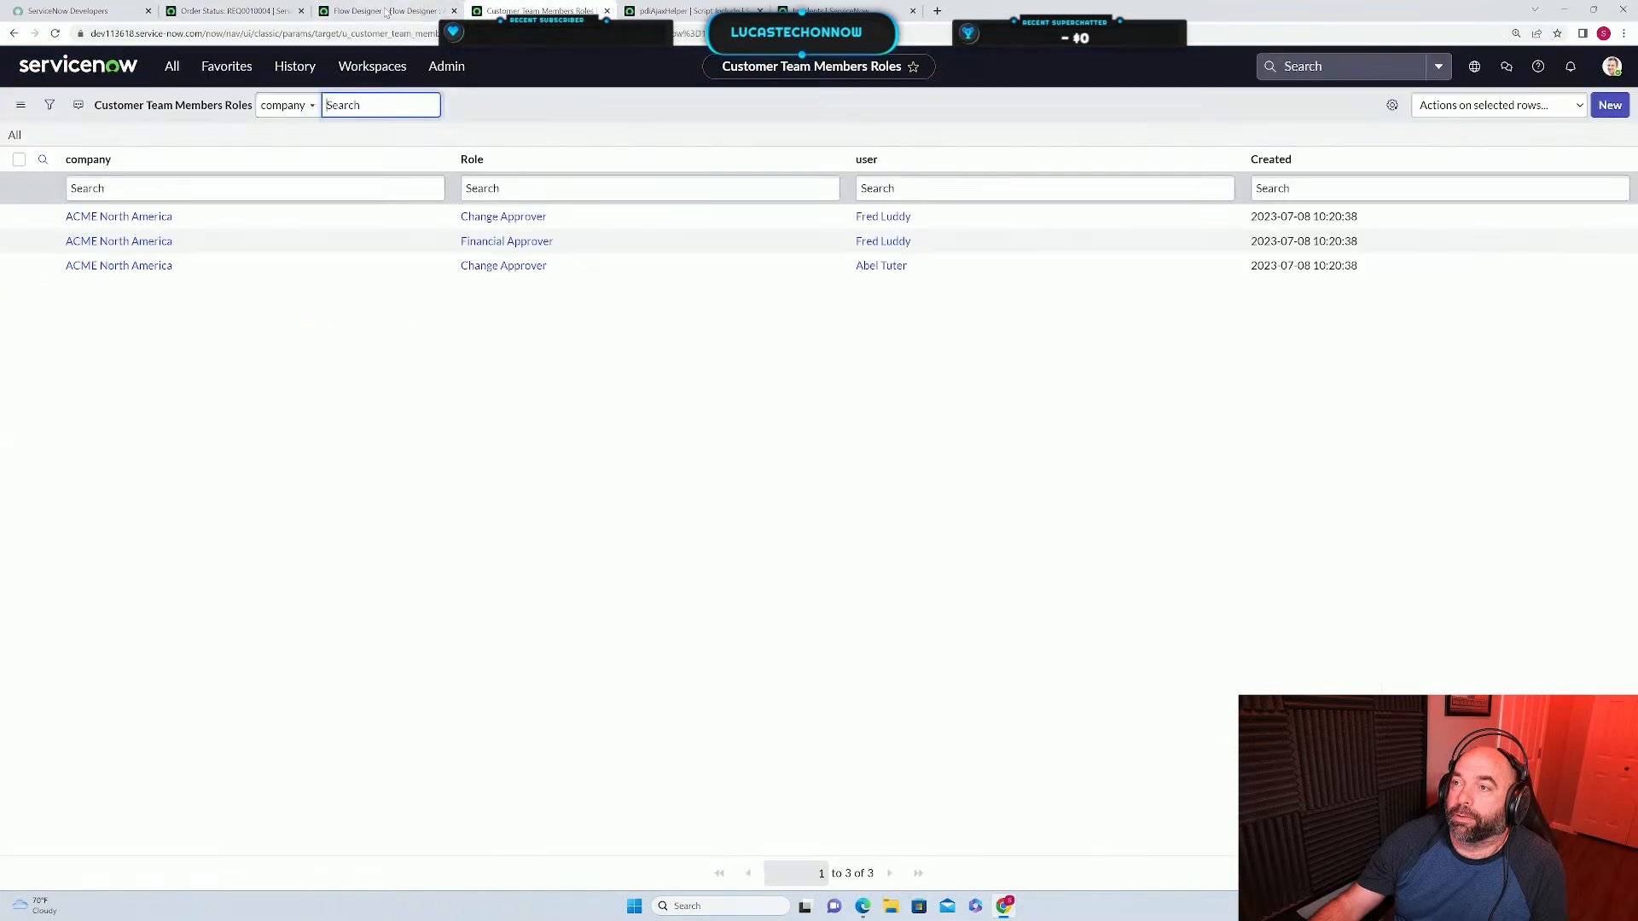
left_click(244, 11)
left_click(382, 10)
left_click(234, 11)
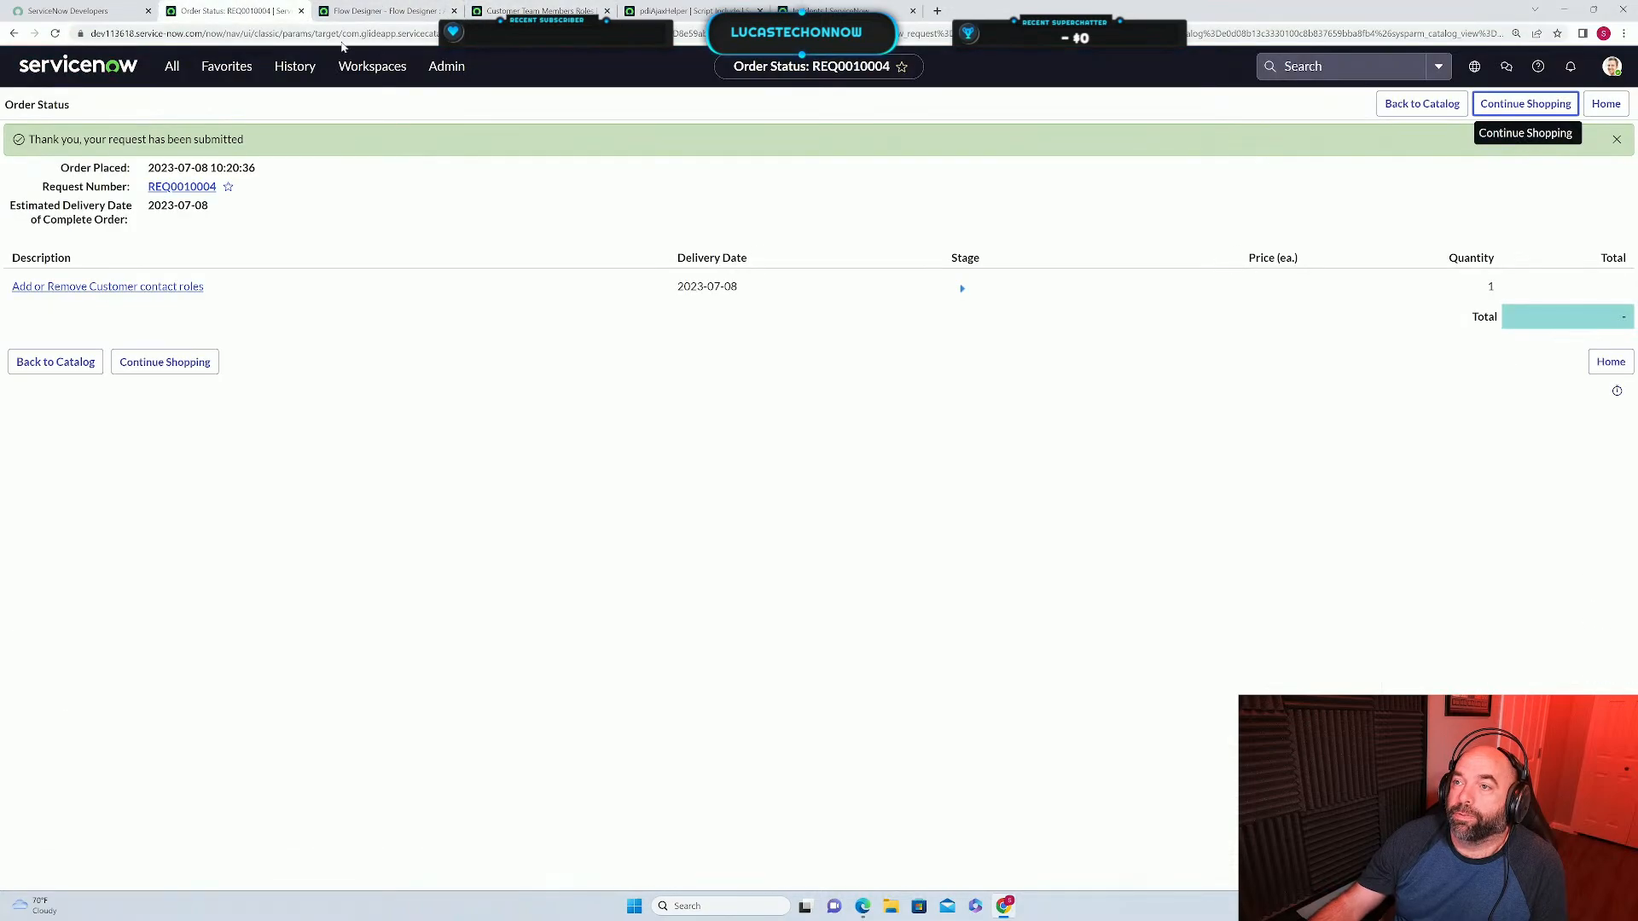
left_click(527, 11)
left_click(237, 11)
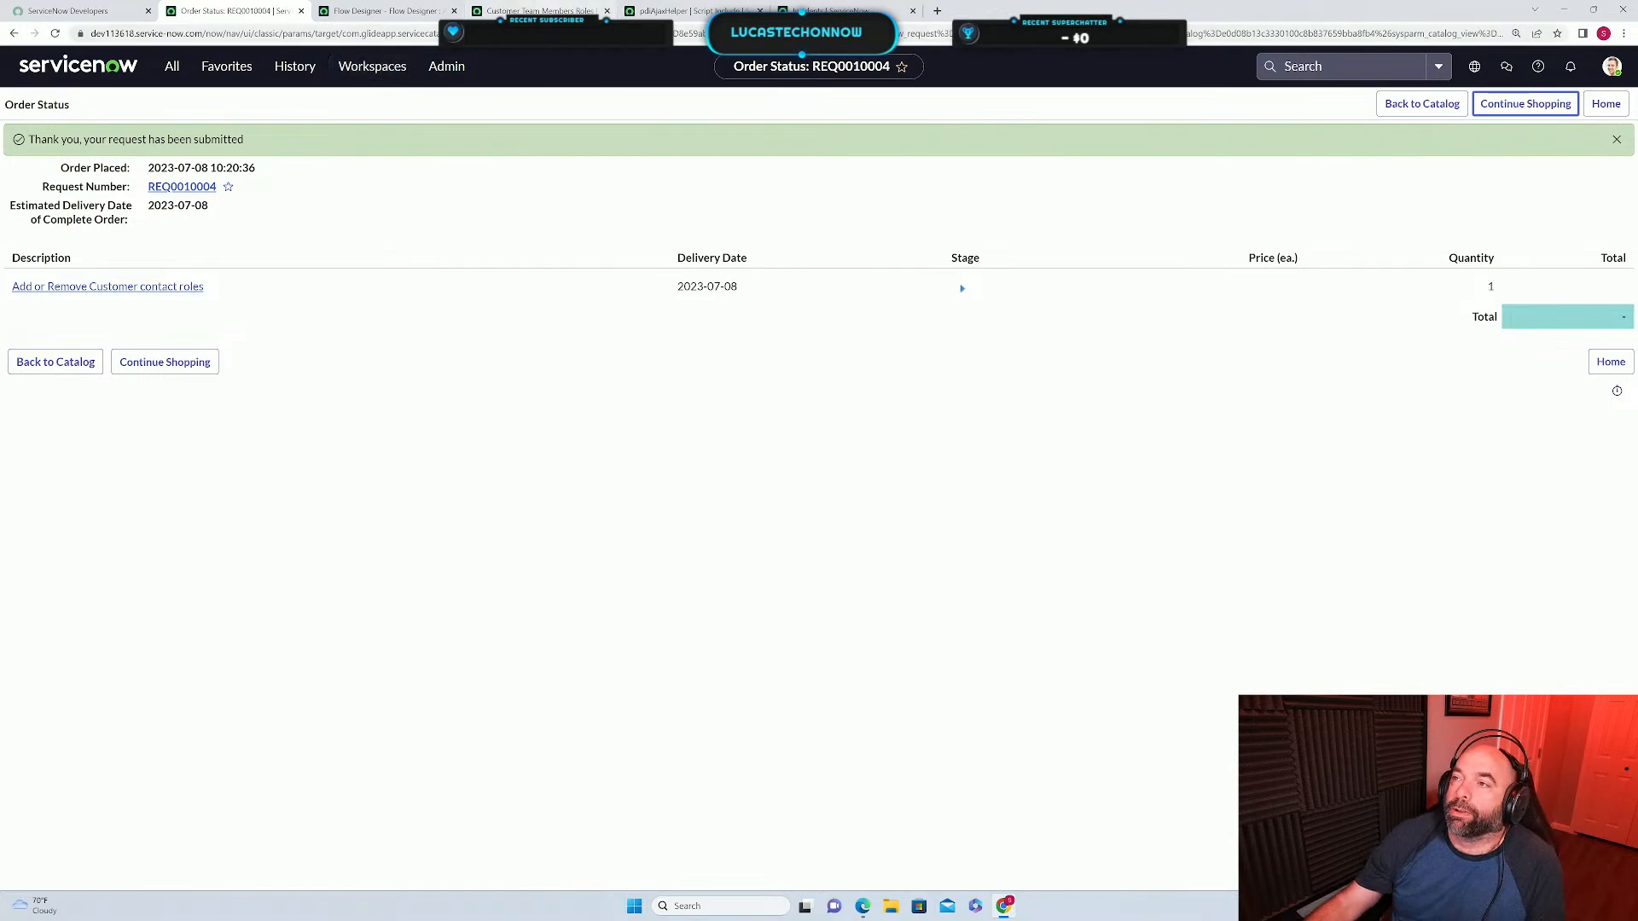
left_click(386, 11)
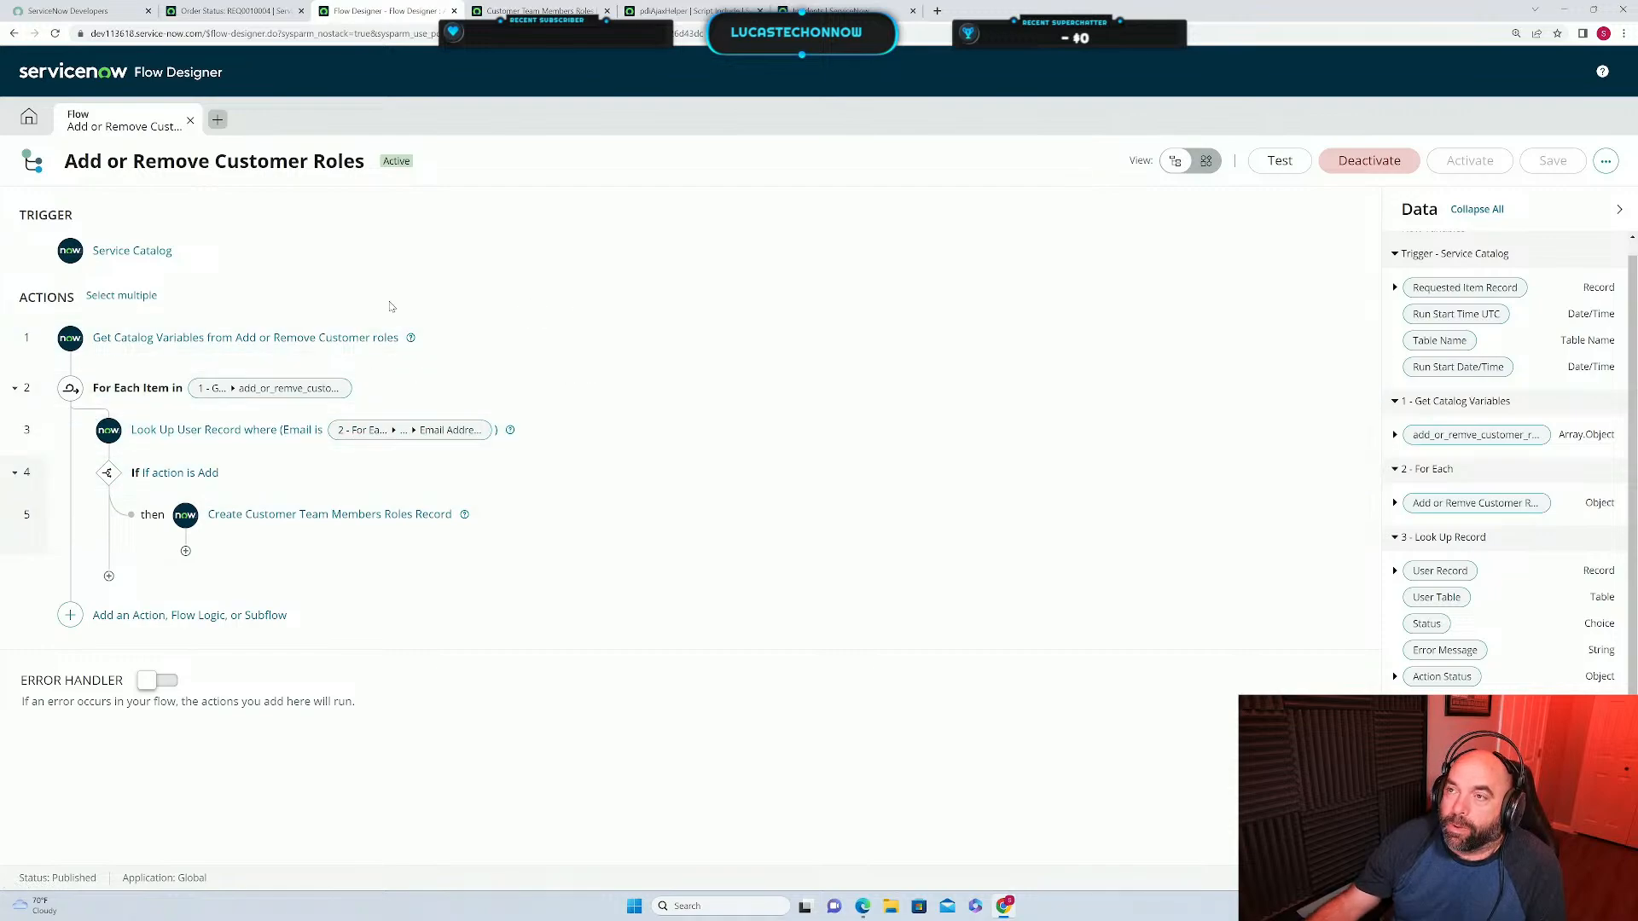
left_click(232, 12)
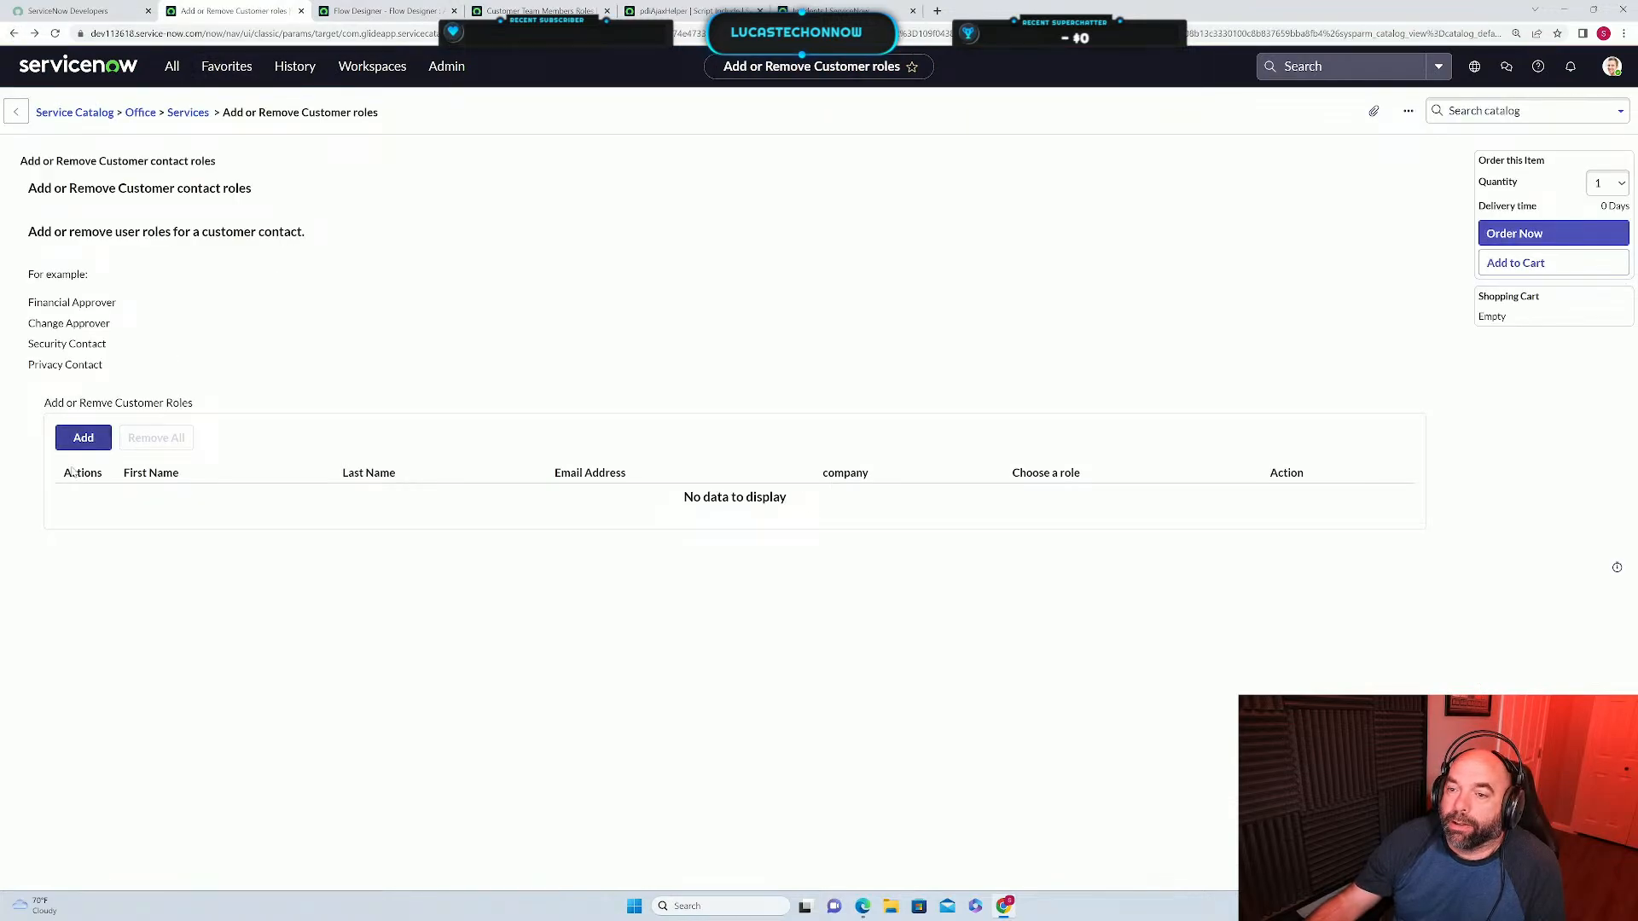
Start a new row with the contact's name and test.com e-mail, and pick ACME North America.
left_click(82, 437)
left_click(591, 195)
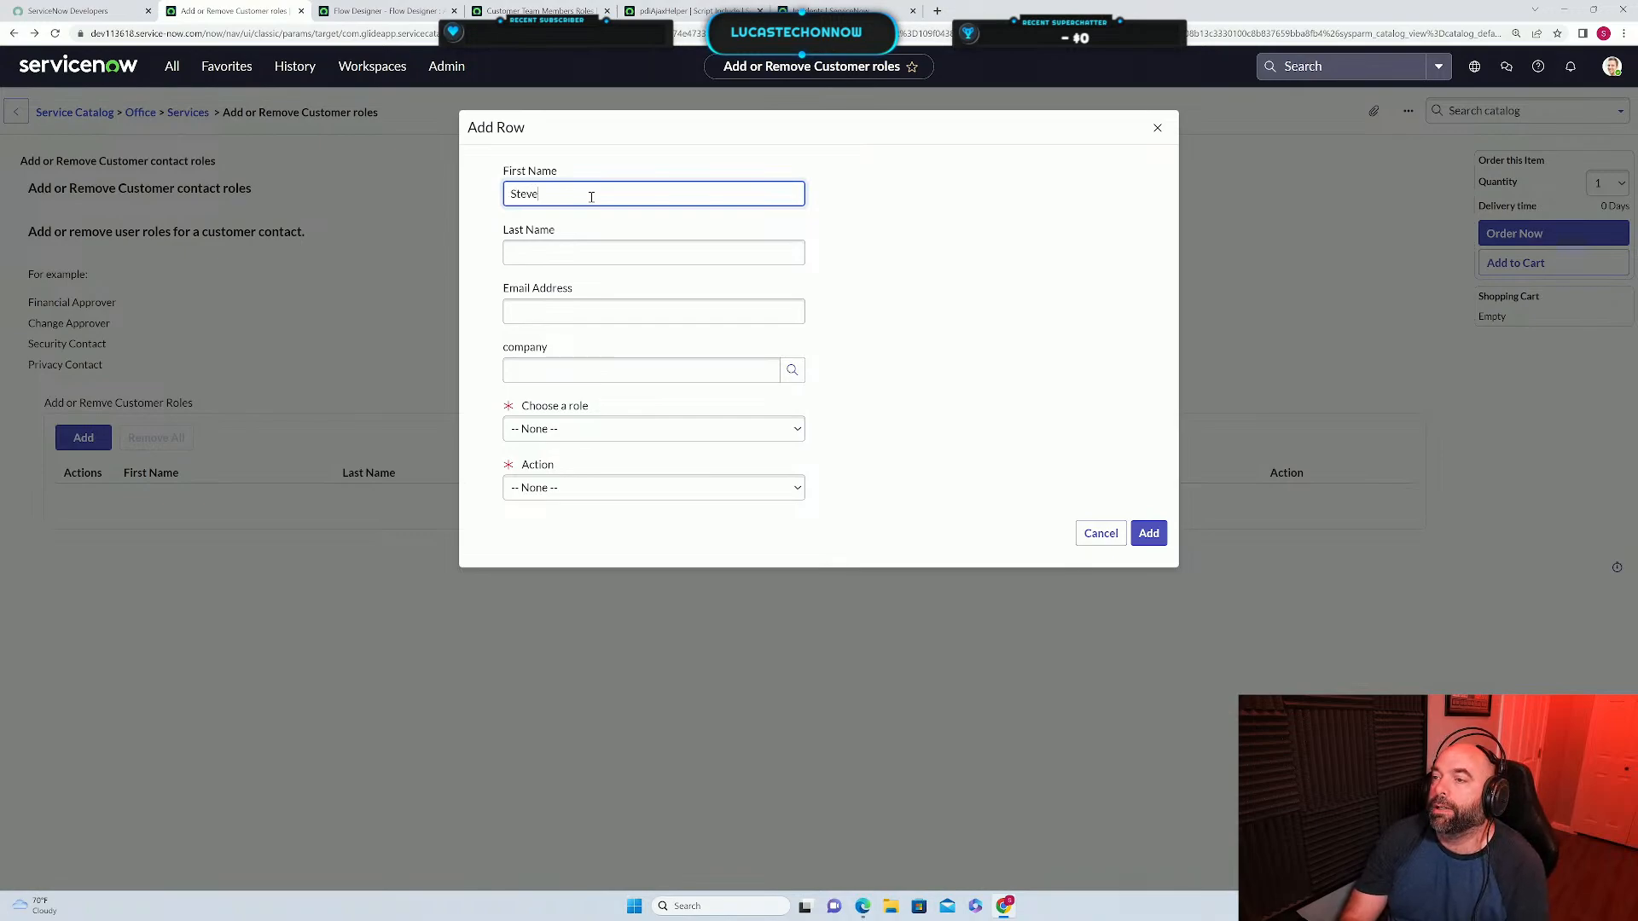
key("Tab")
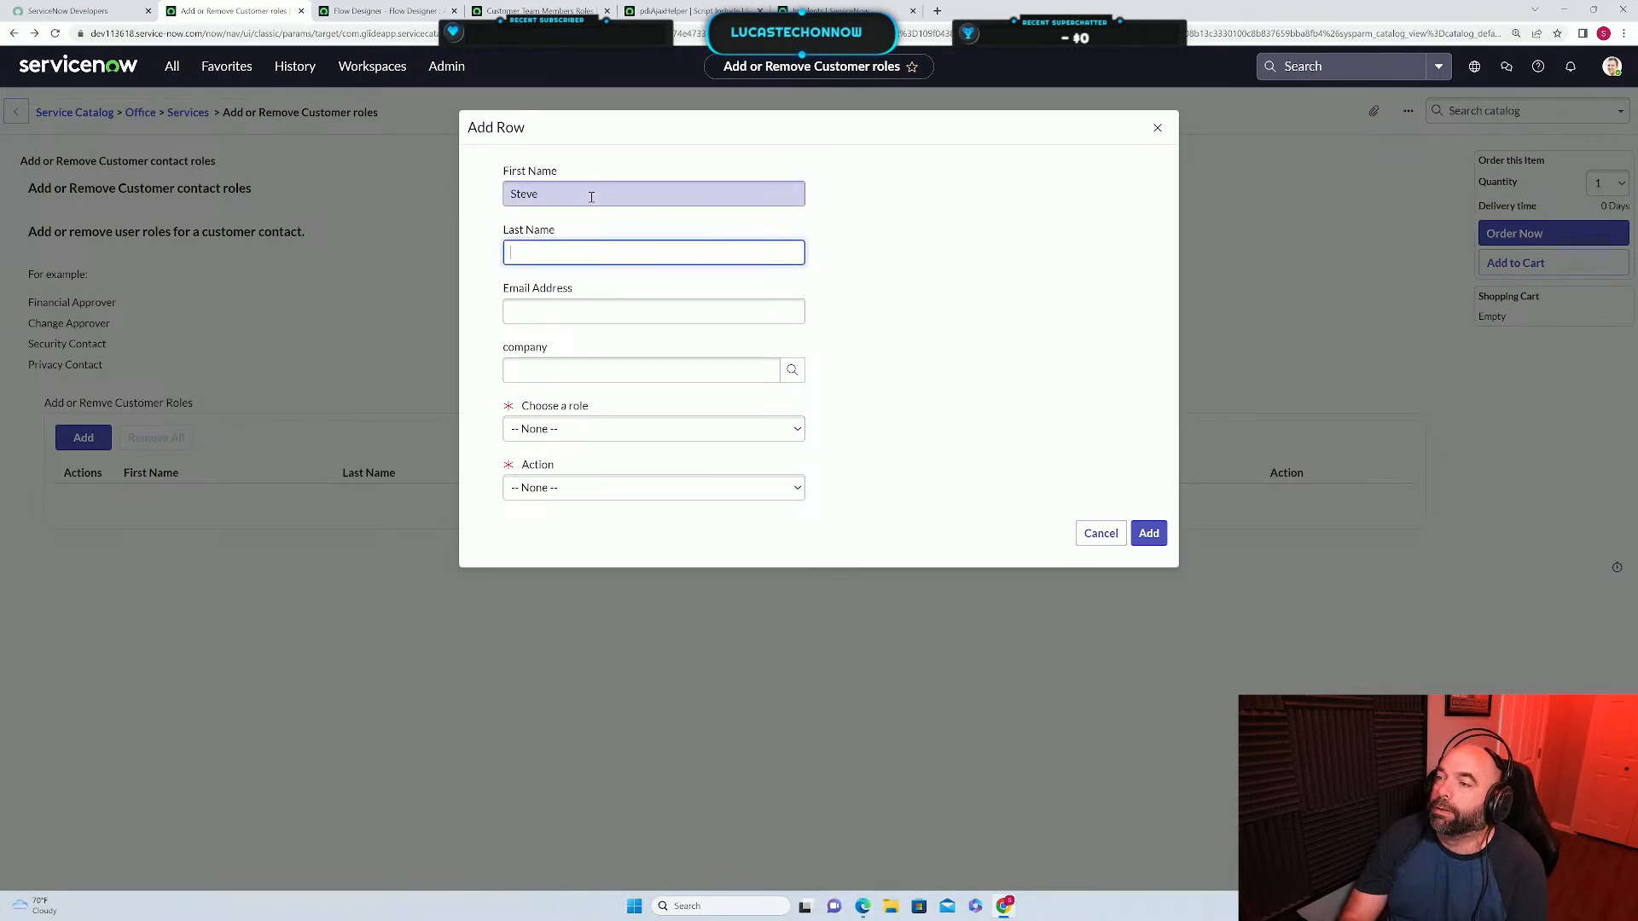
type("Smith")
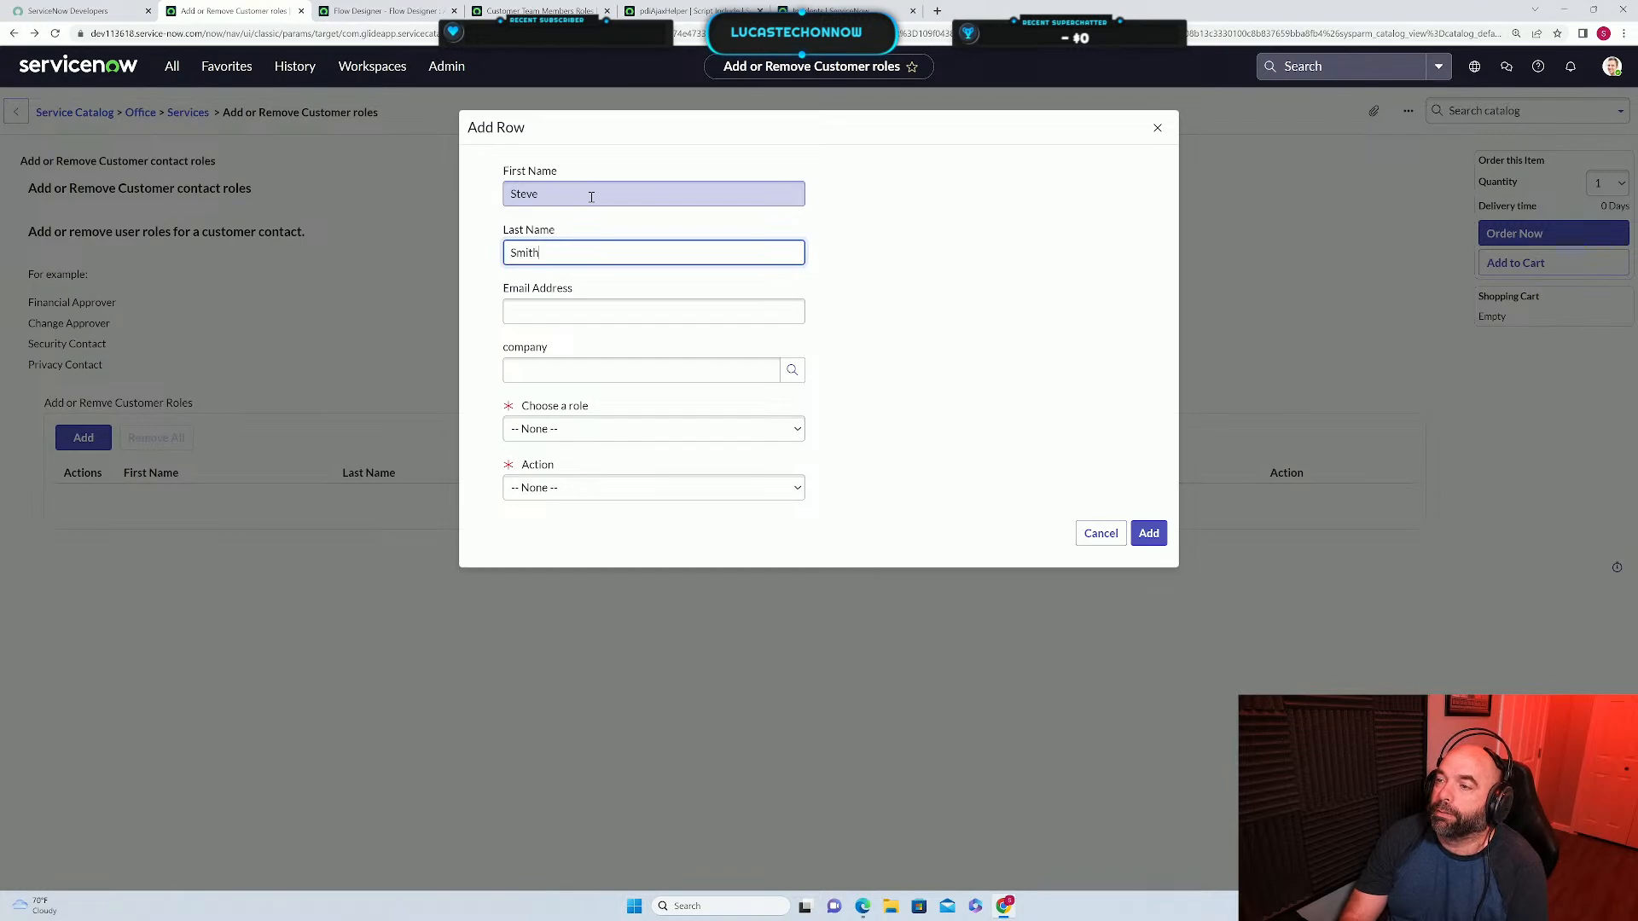
key("Tab")
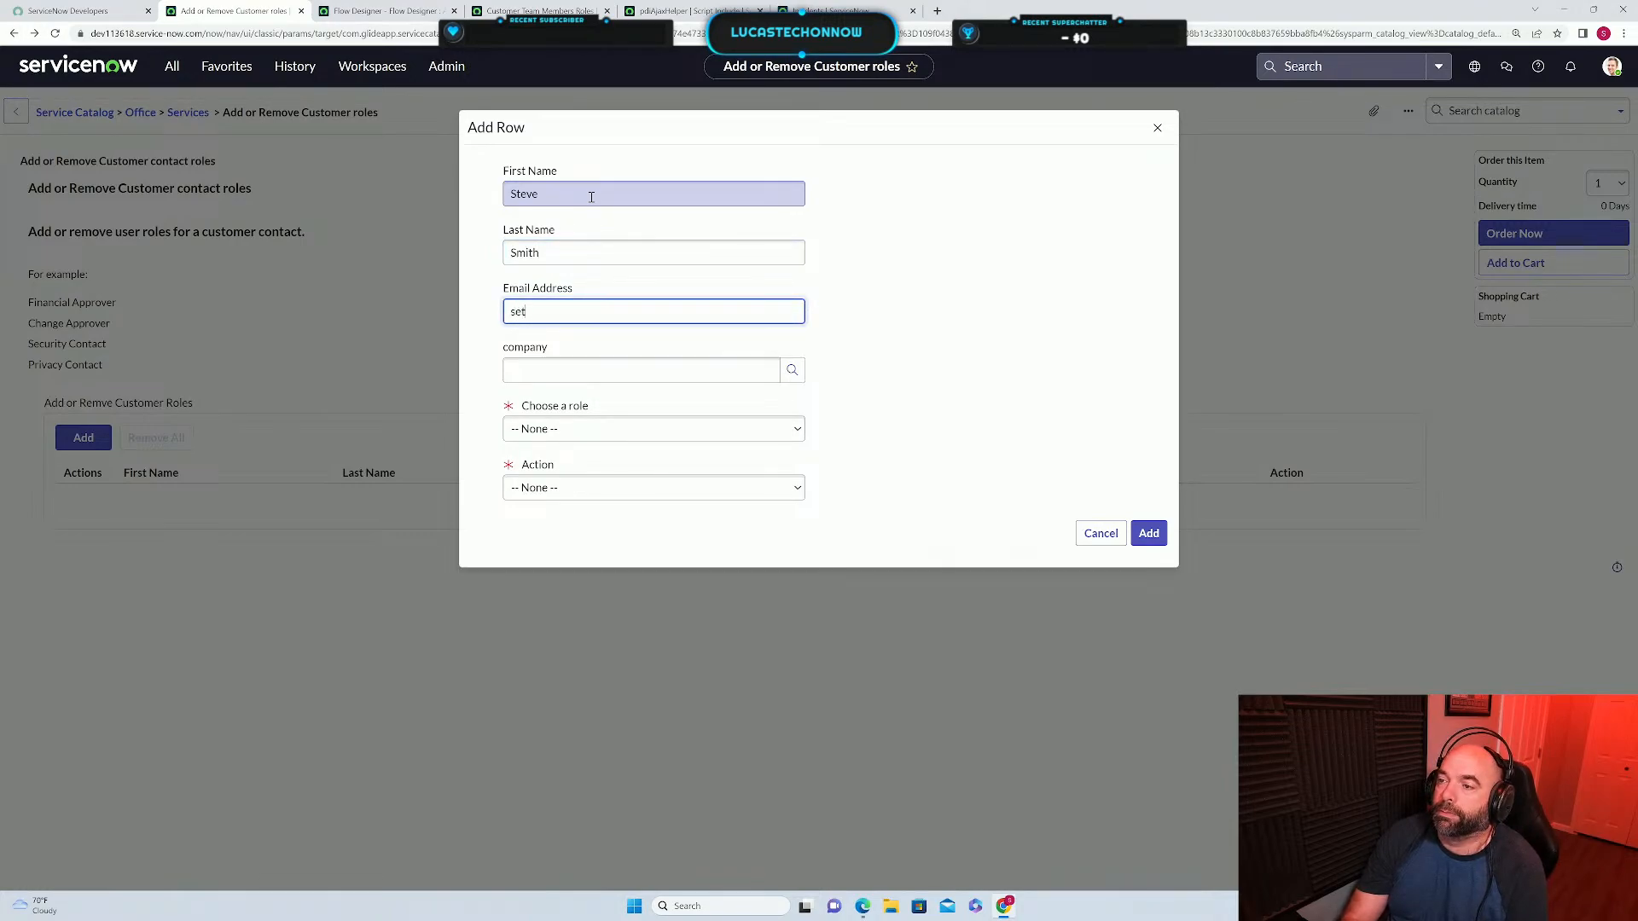
type("steve.")
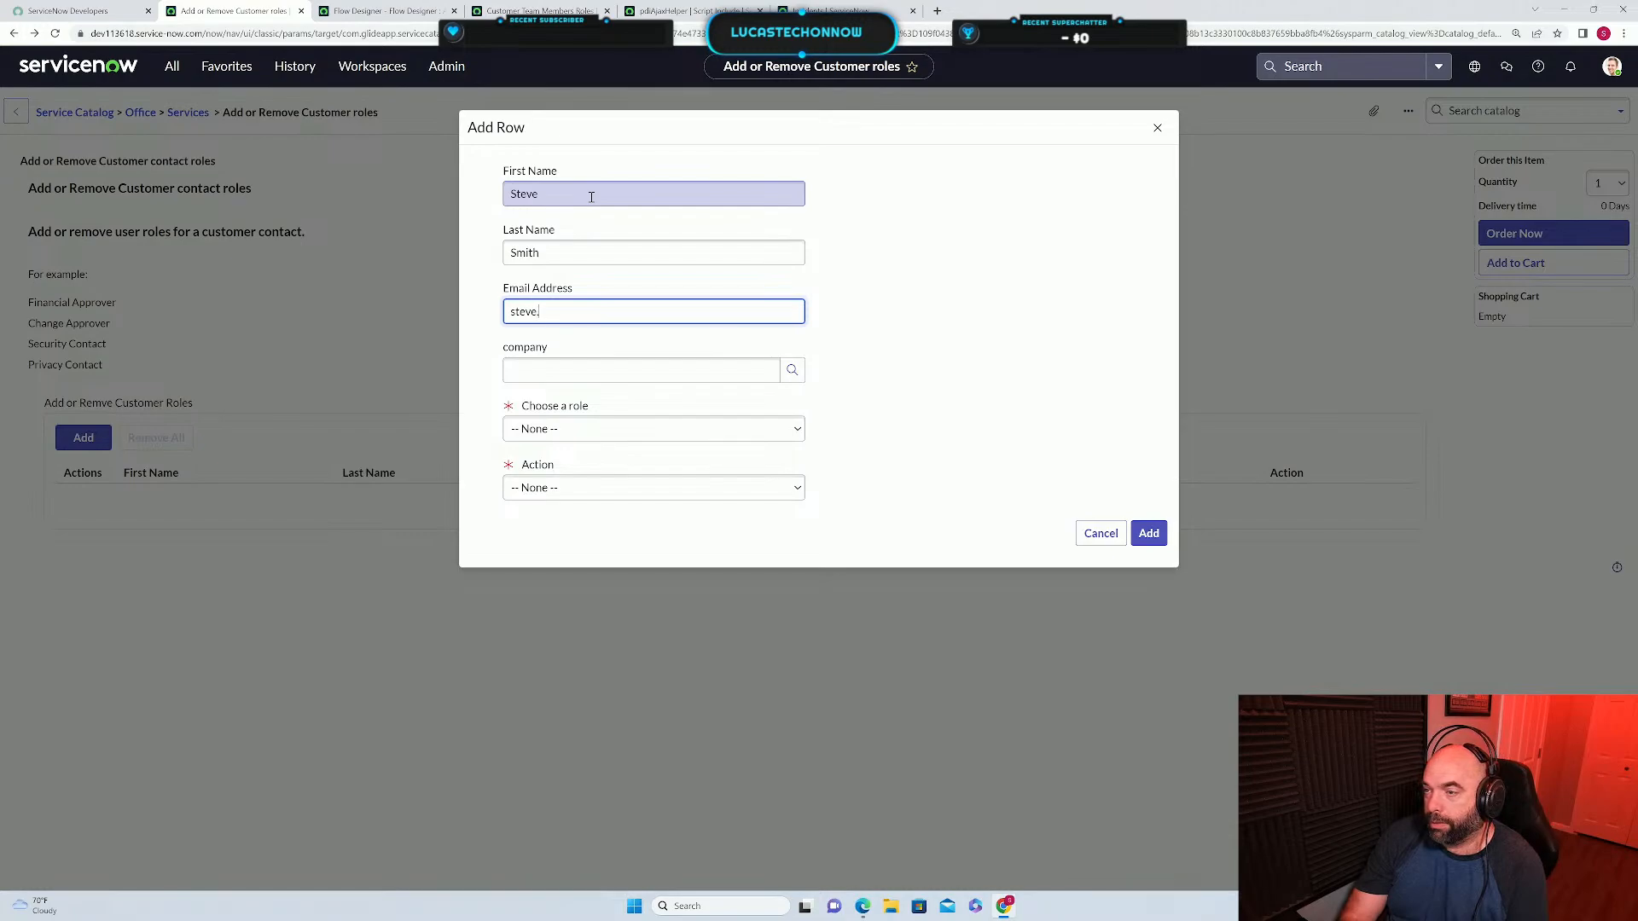
key("BackSpace")
key("BackSpace")
key("BackSpace")
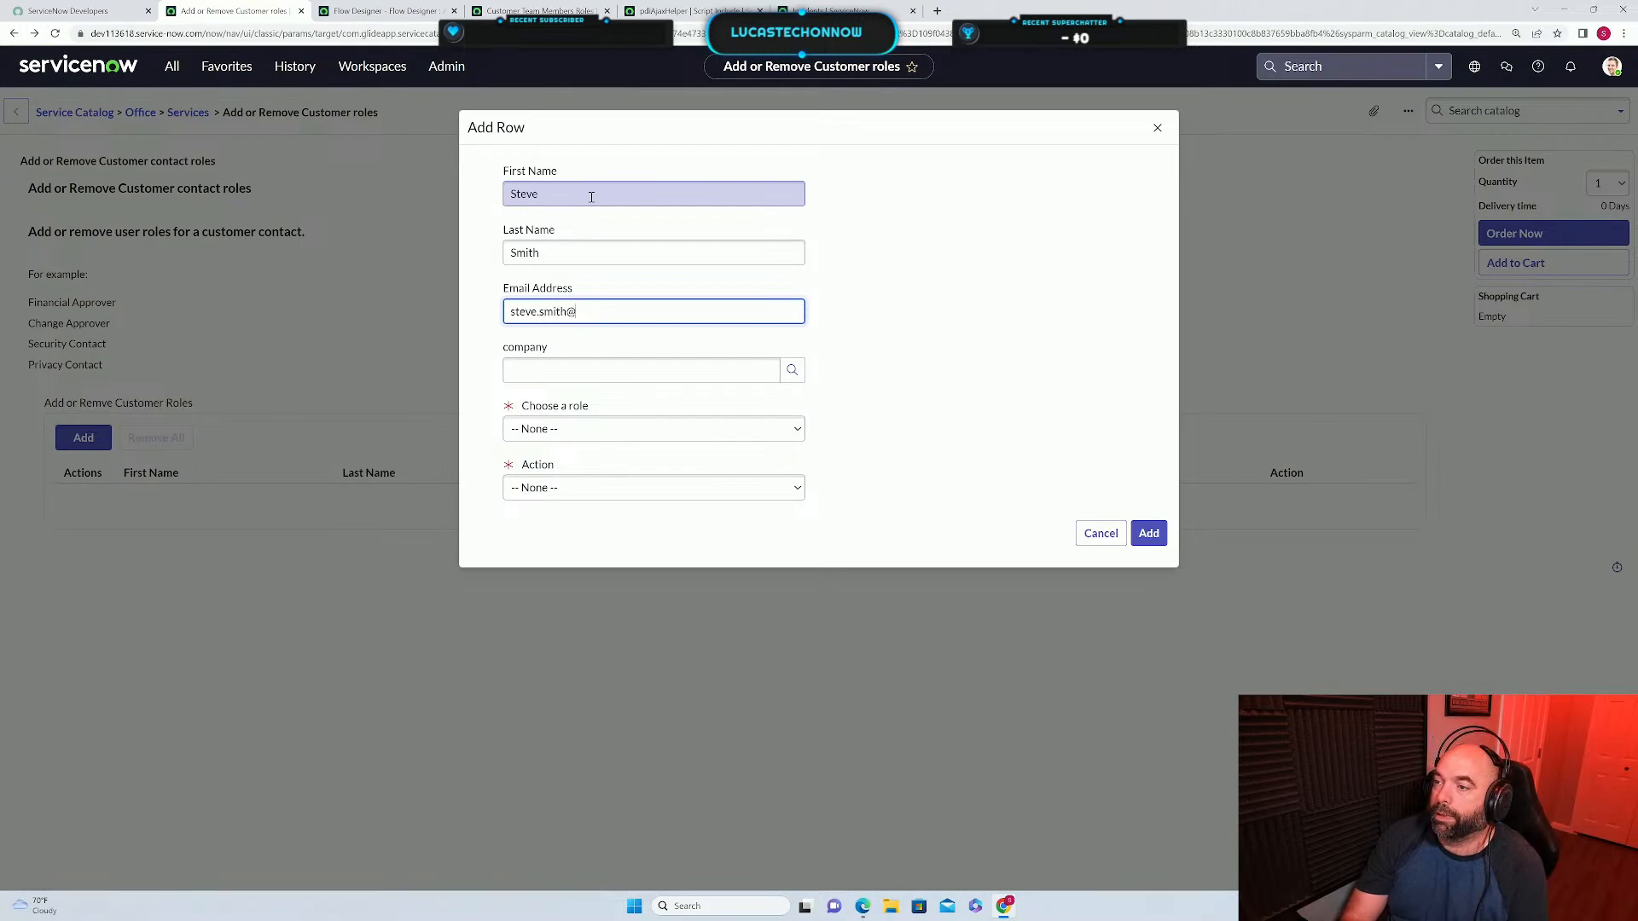
type("ith@test.com")
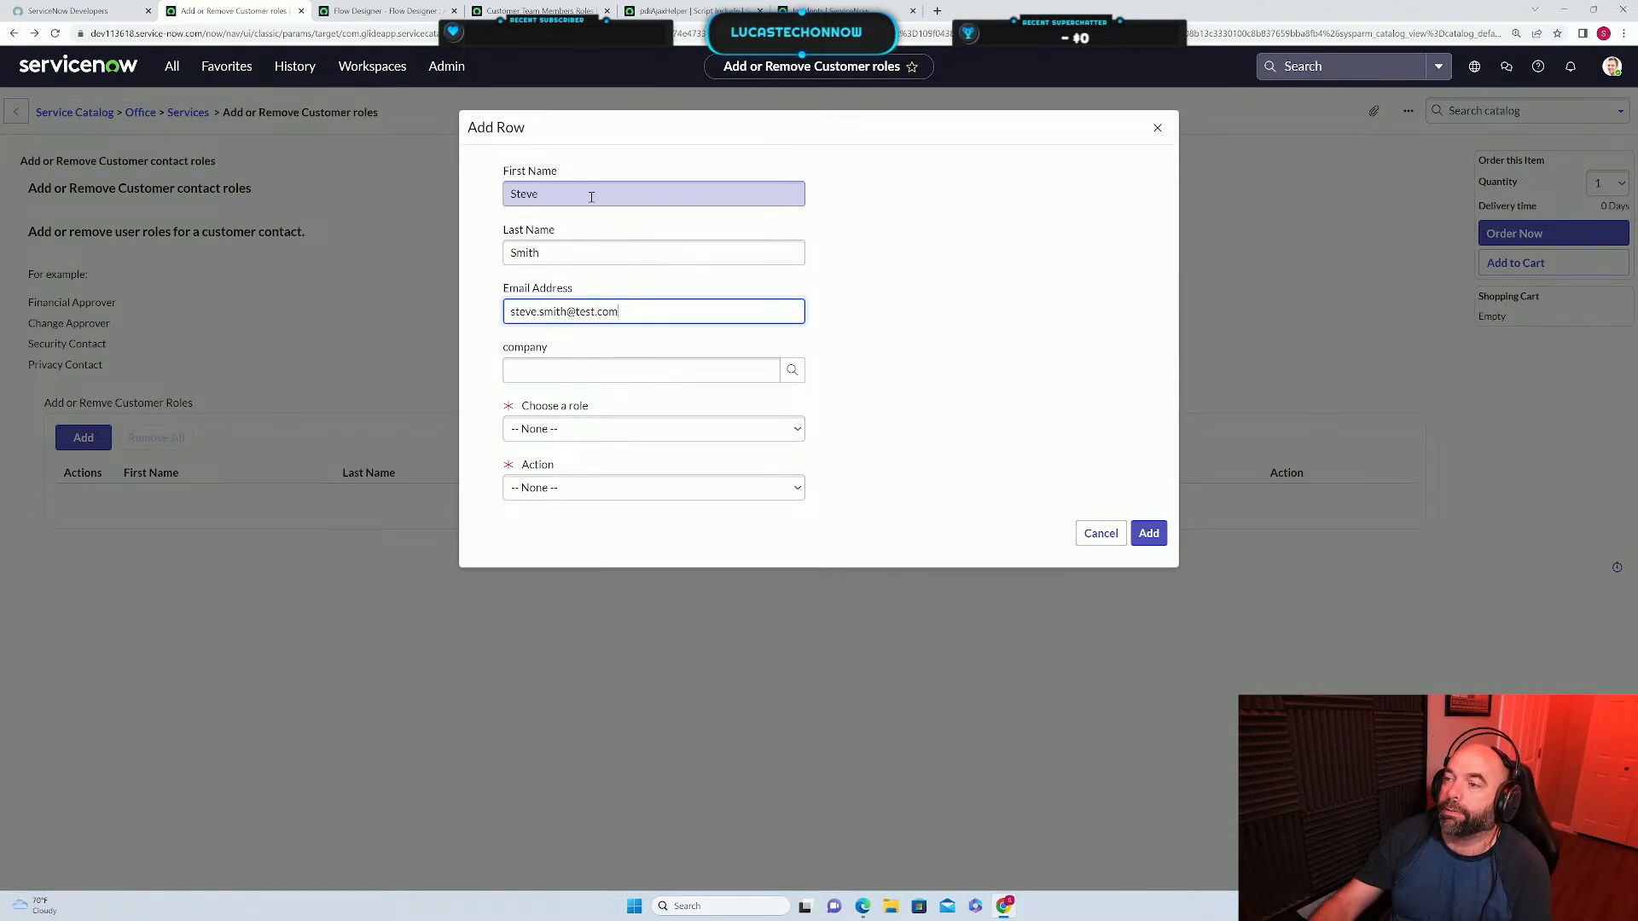
left_click(604, 367)
type("acme no")
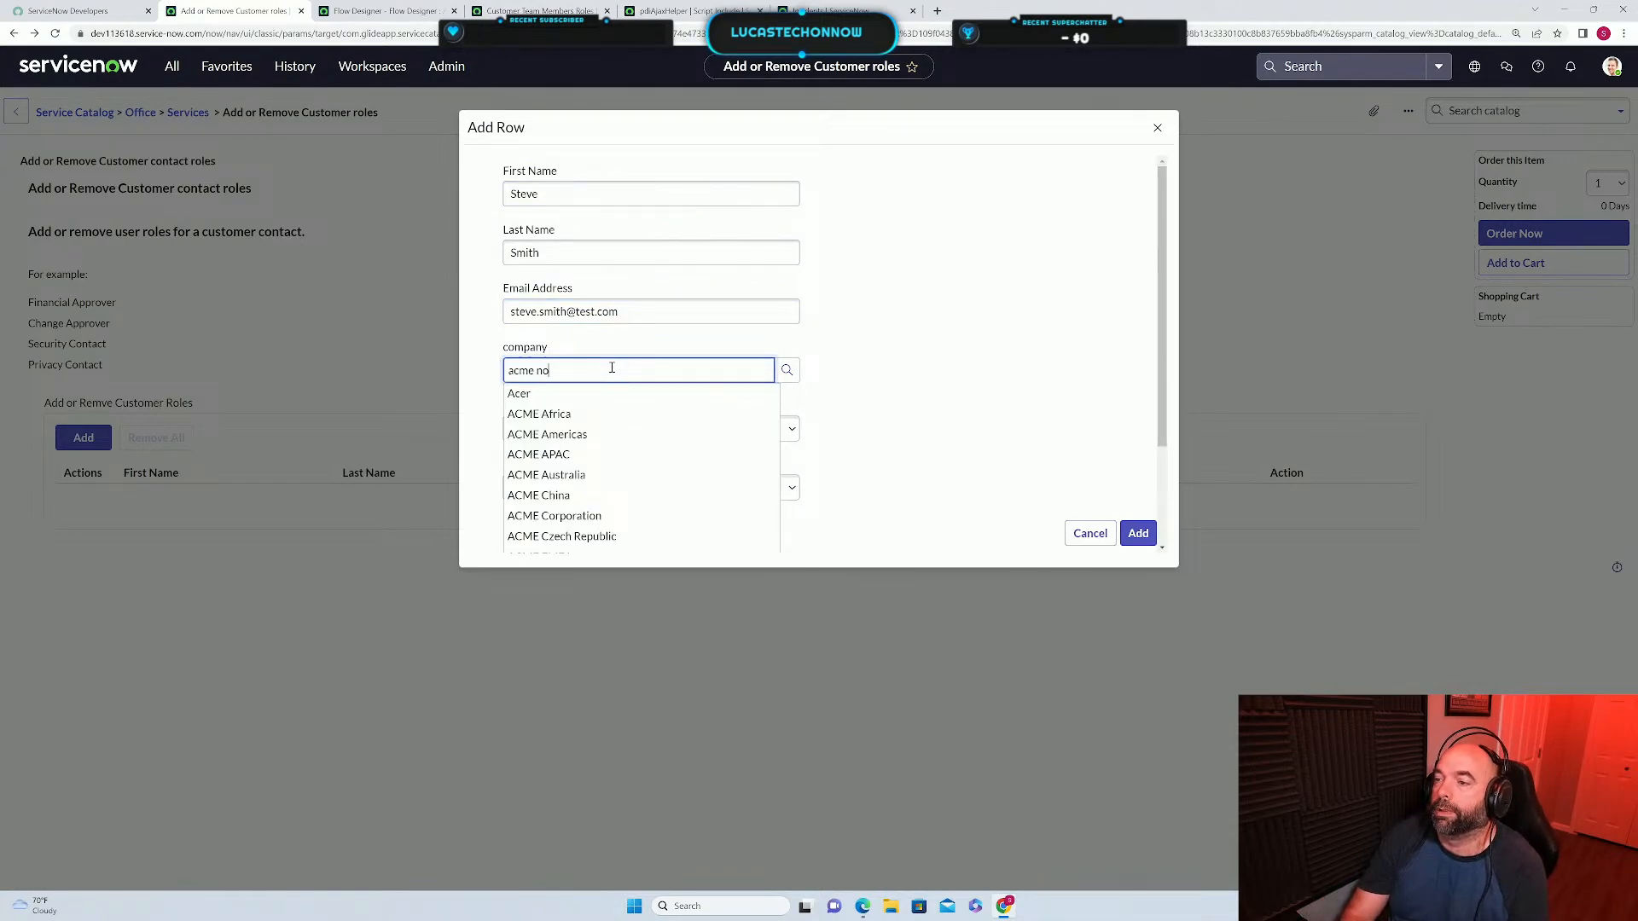
left_click(581, 395)
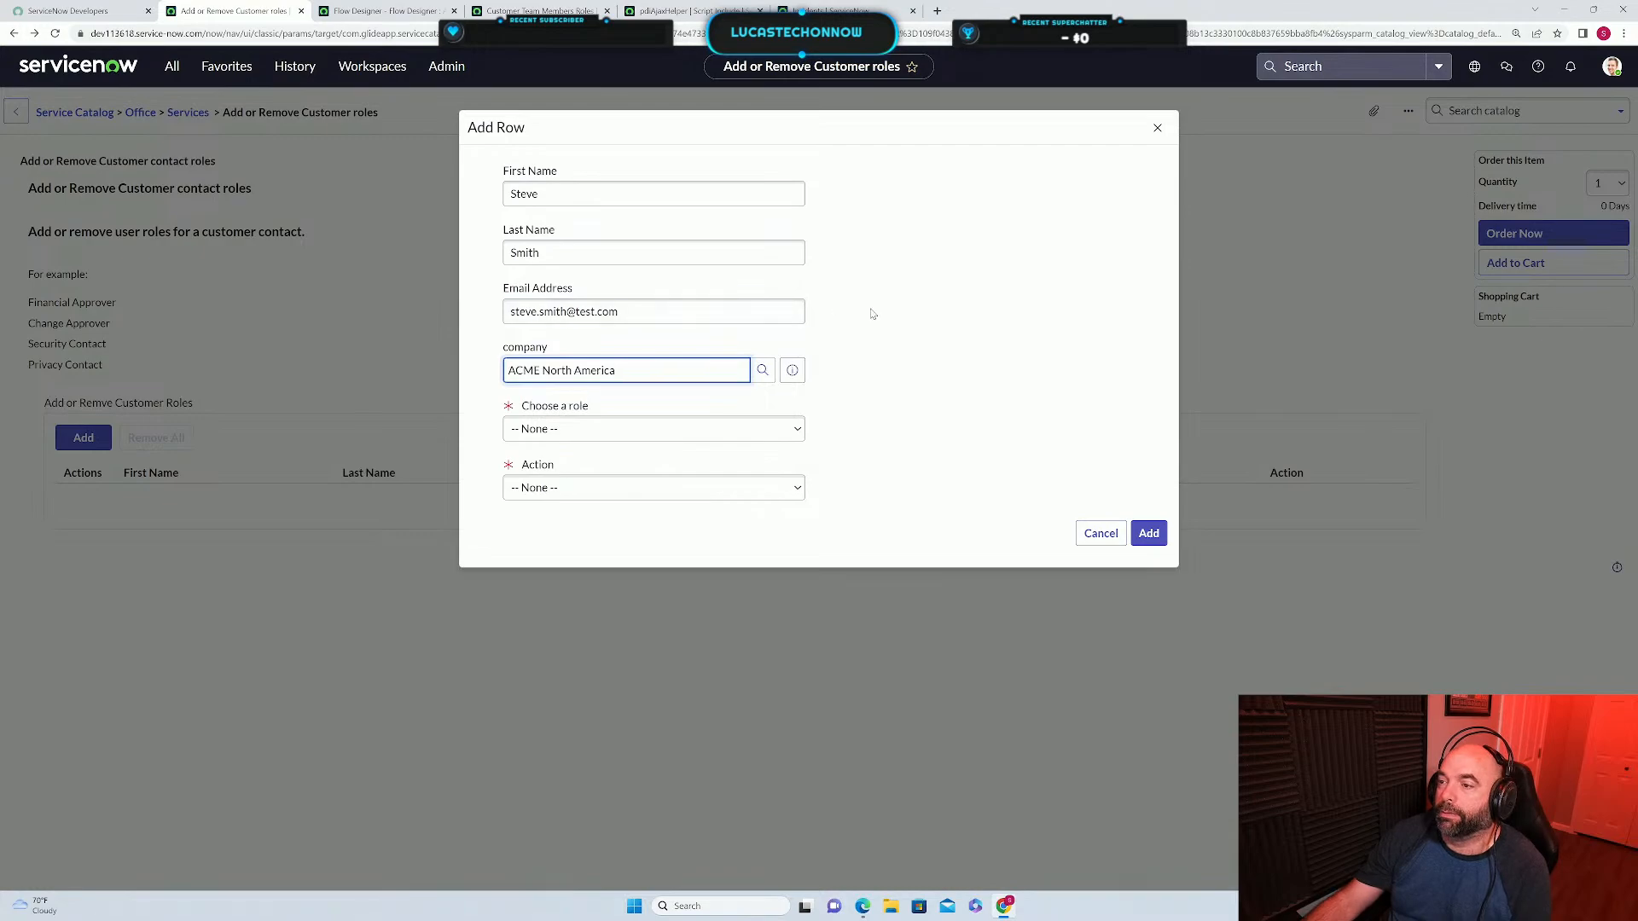
left_click(618, 429)
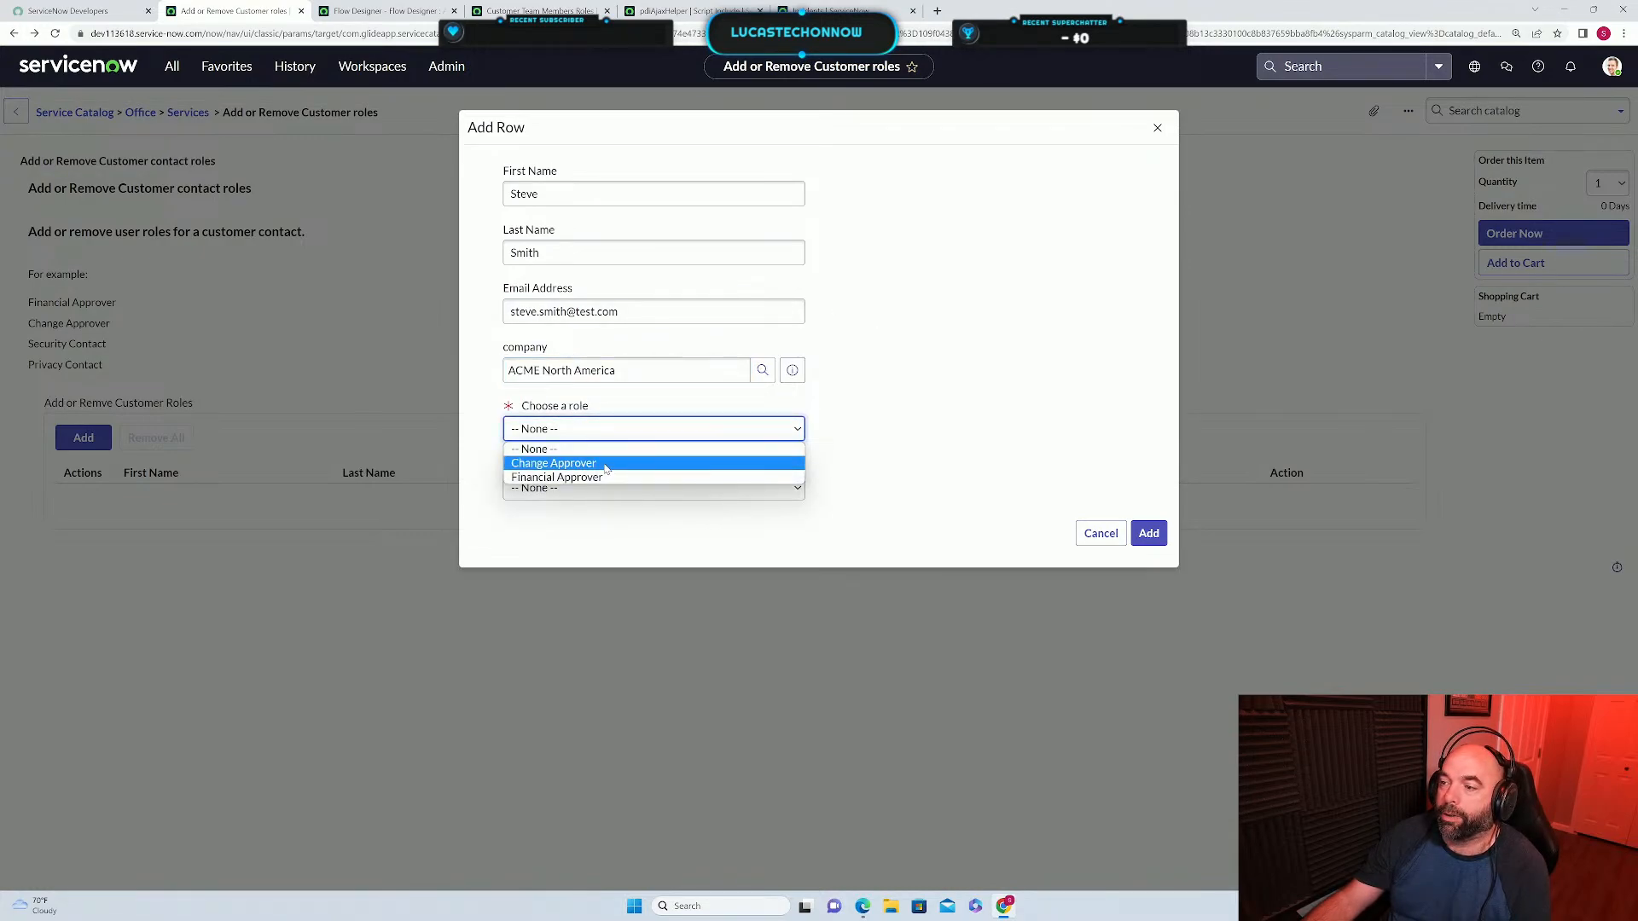
Choose Change Approver as the row's role, then return to the flow in Flow Designer.
left_click(605, 465)
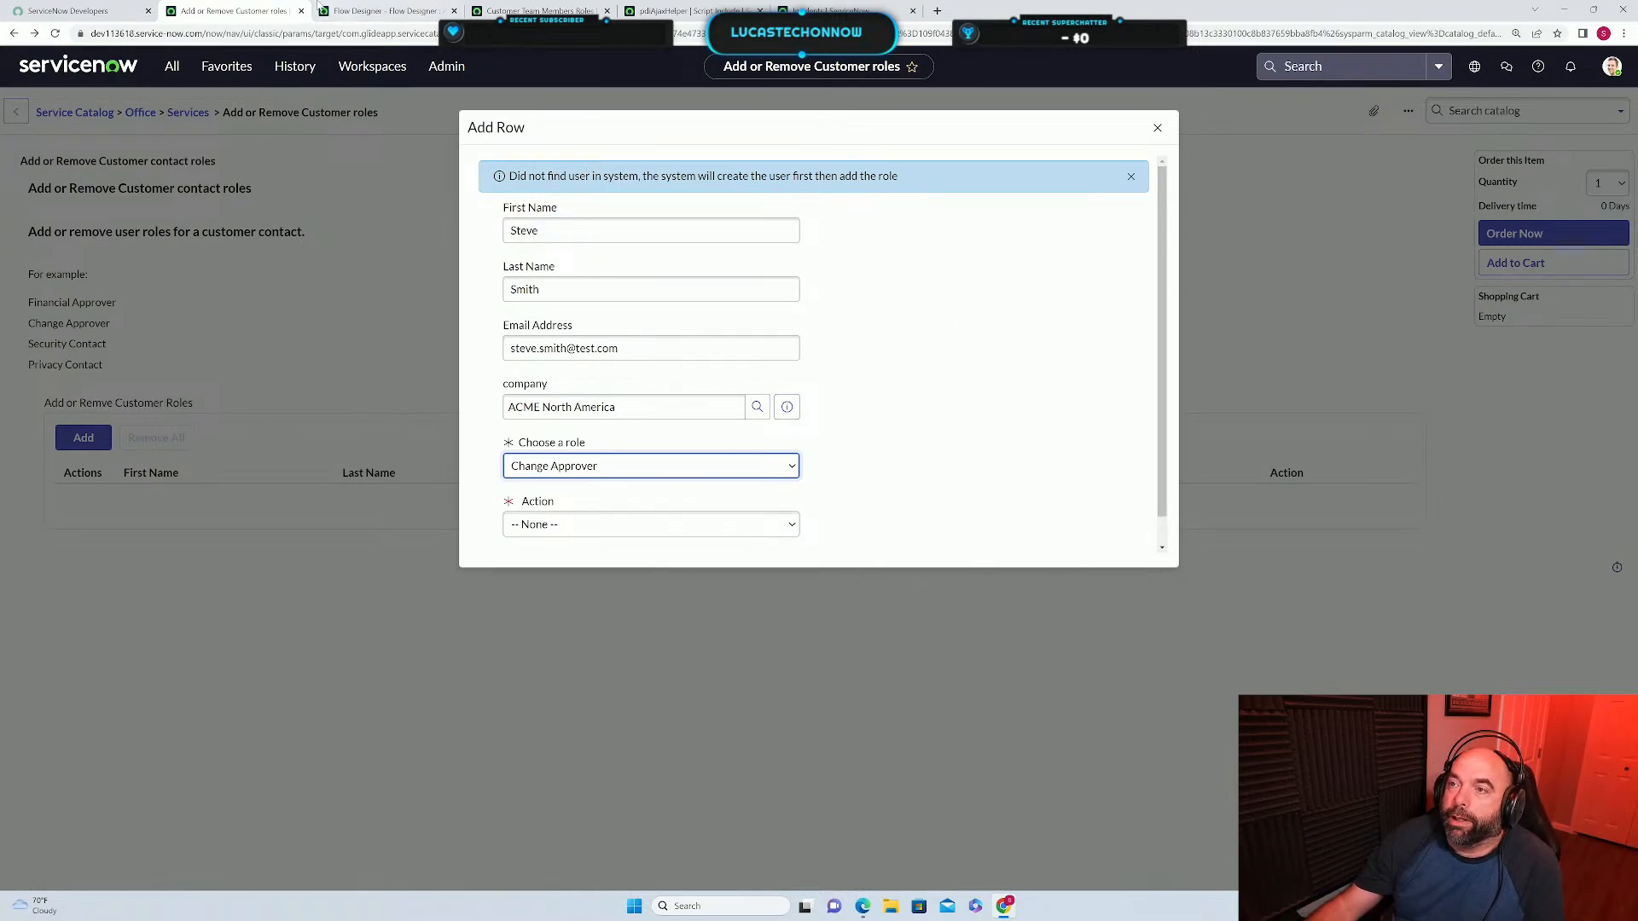
left_click(391, 15)
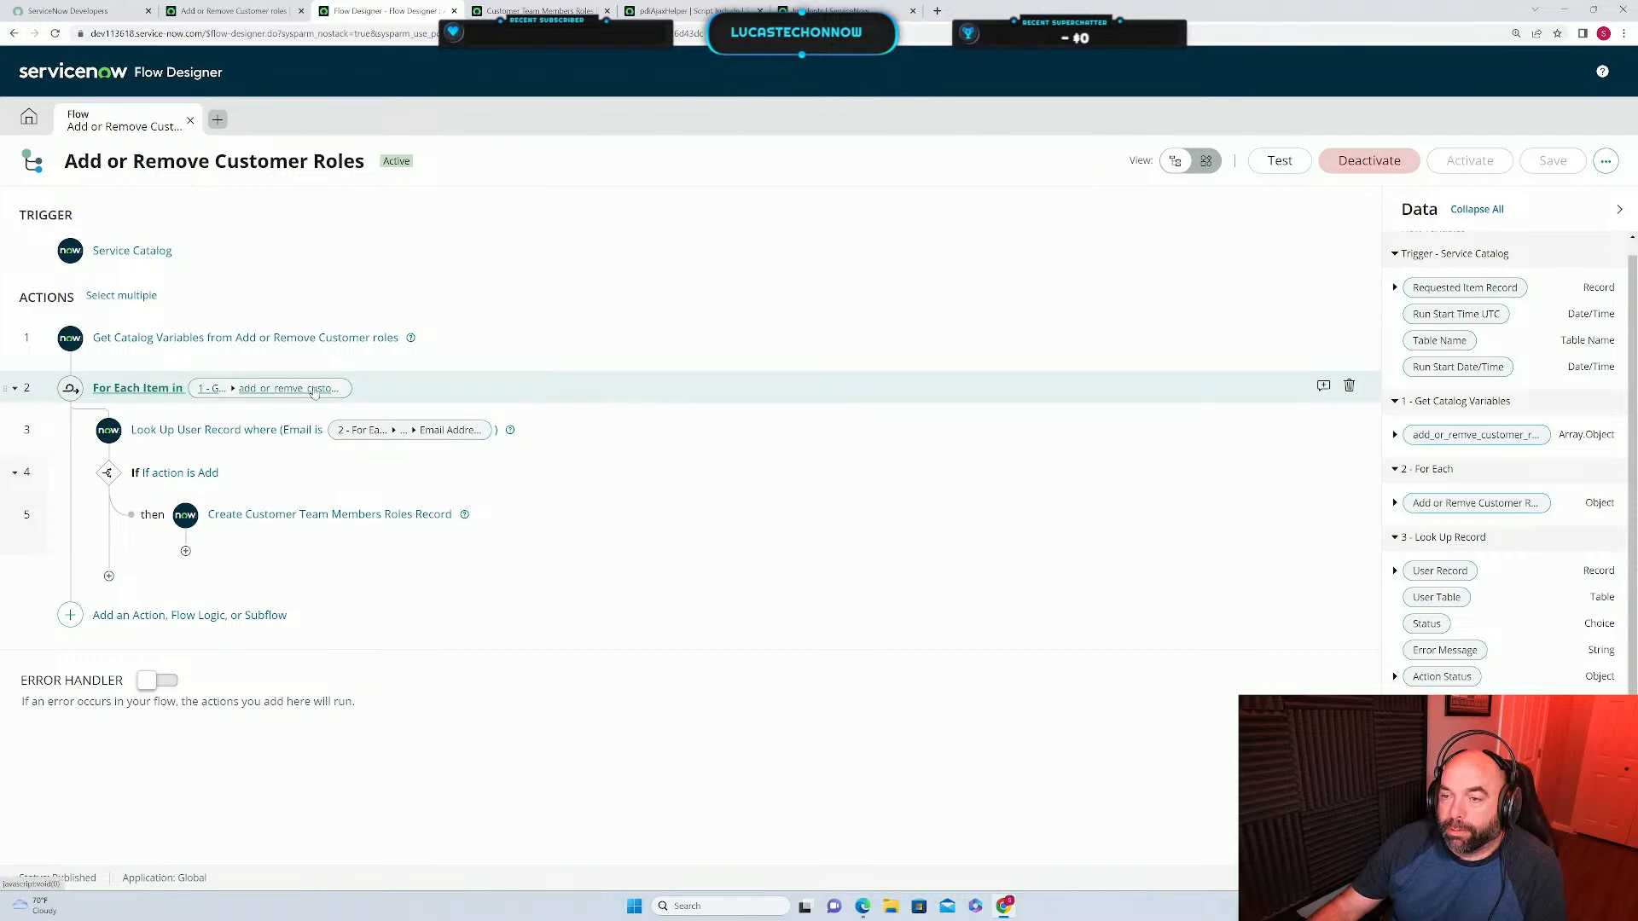
Add an 'If user found' condition after the user lookup requiring Look Up Record Status to be Success.
left_click(109, 453)
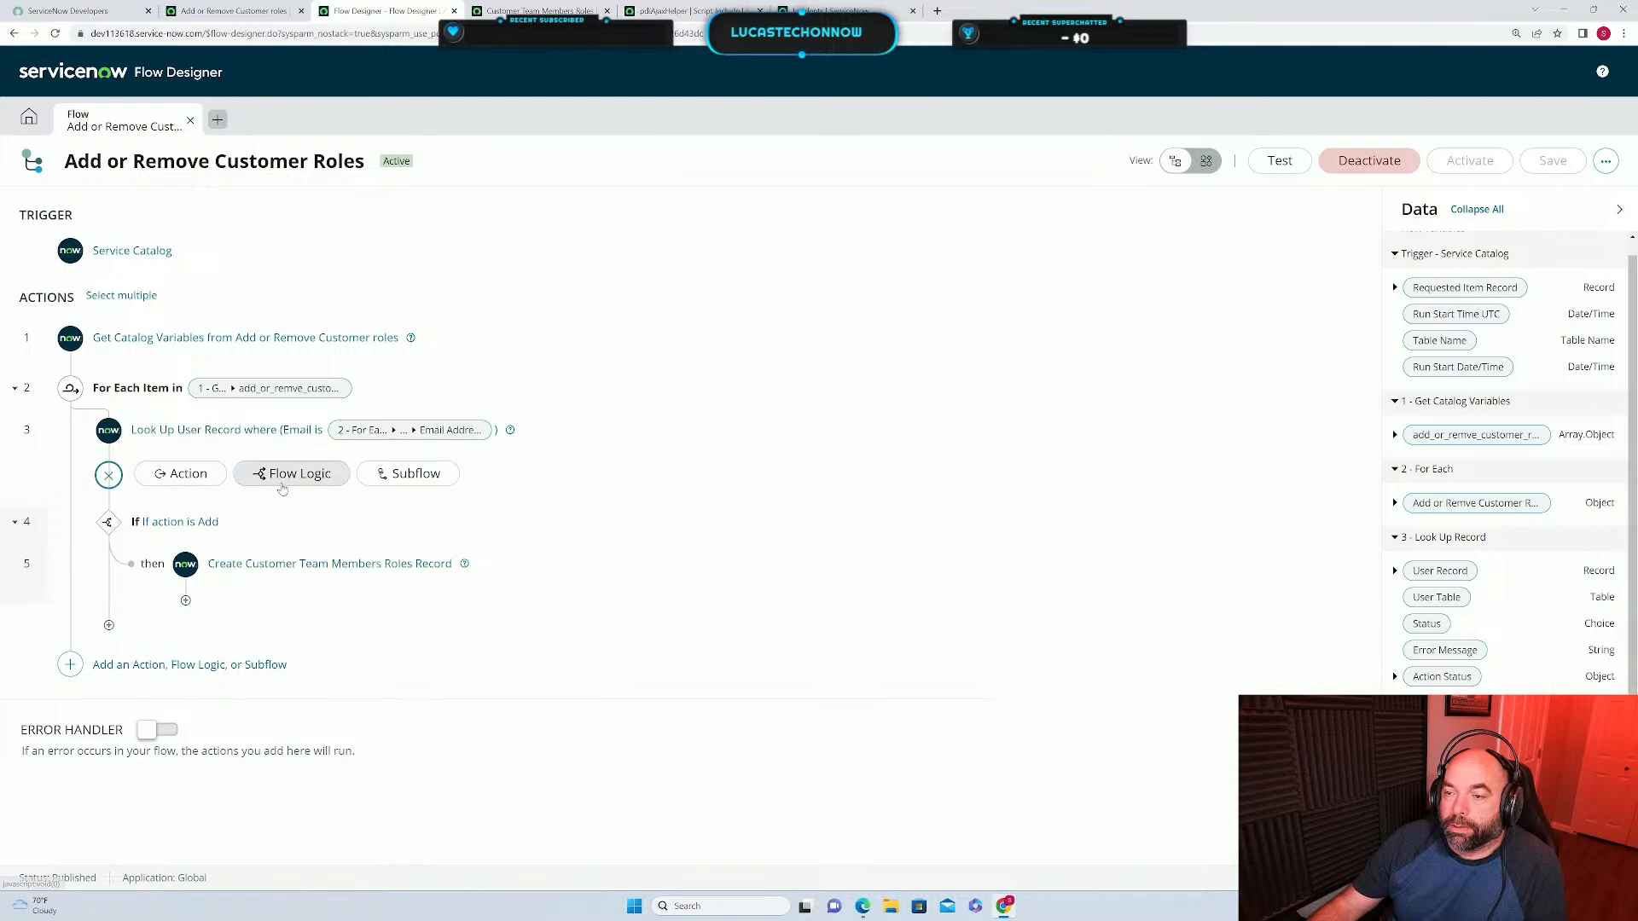
left_click(298, 482)
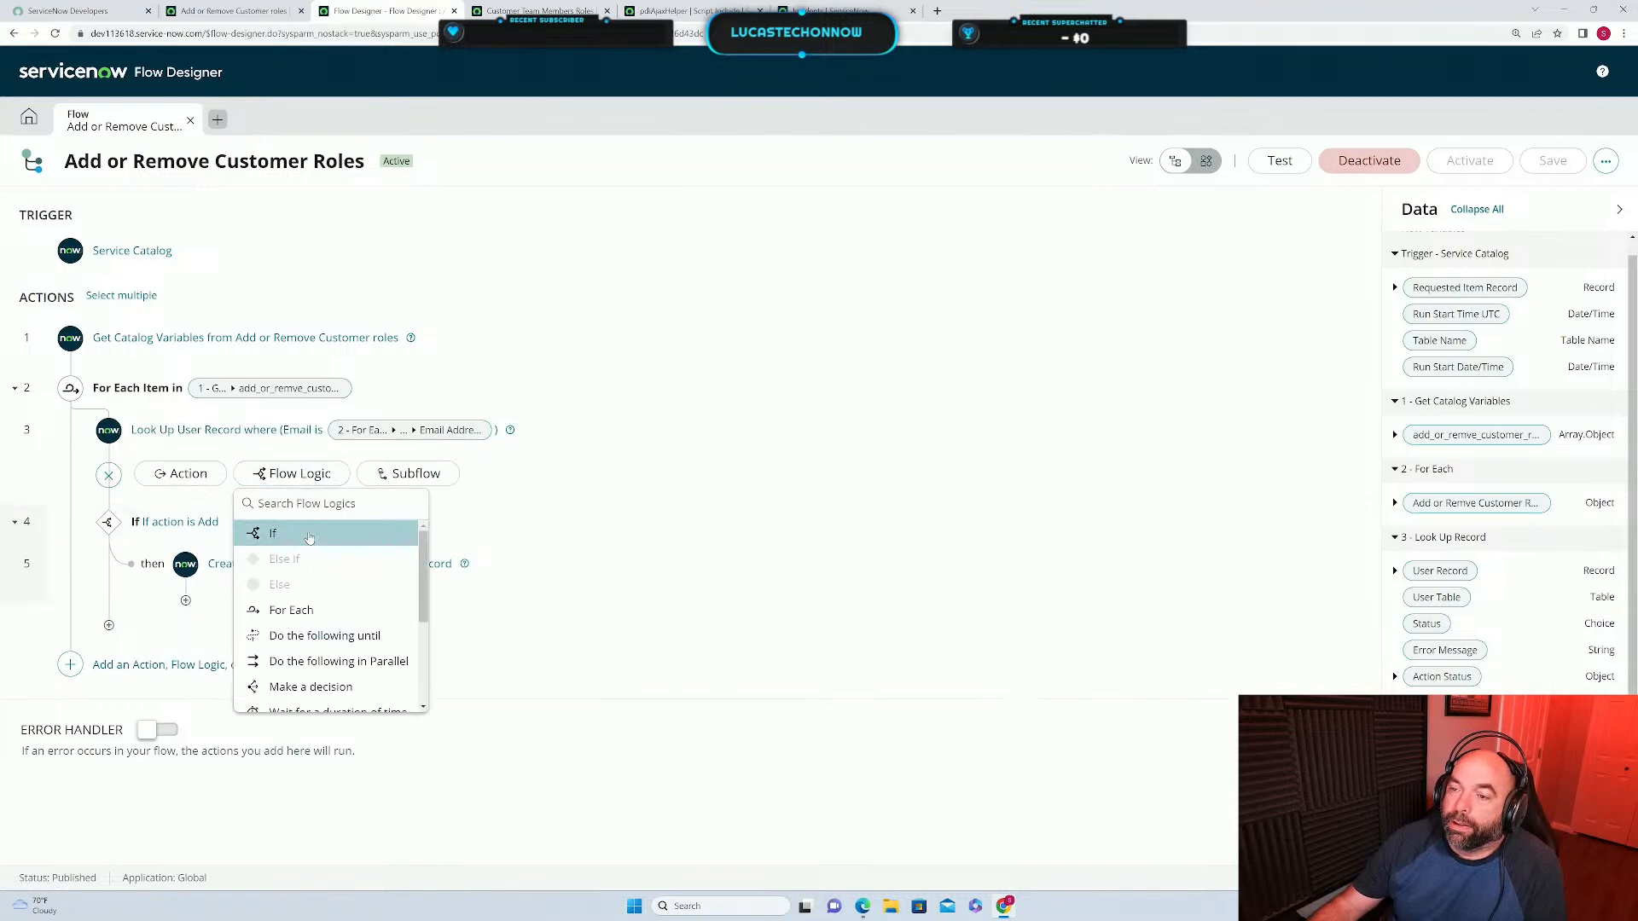
left_click(275, 533)
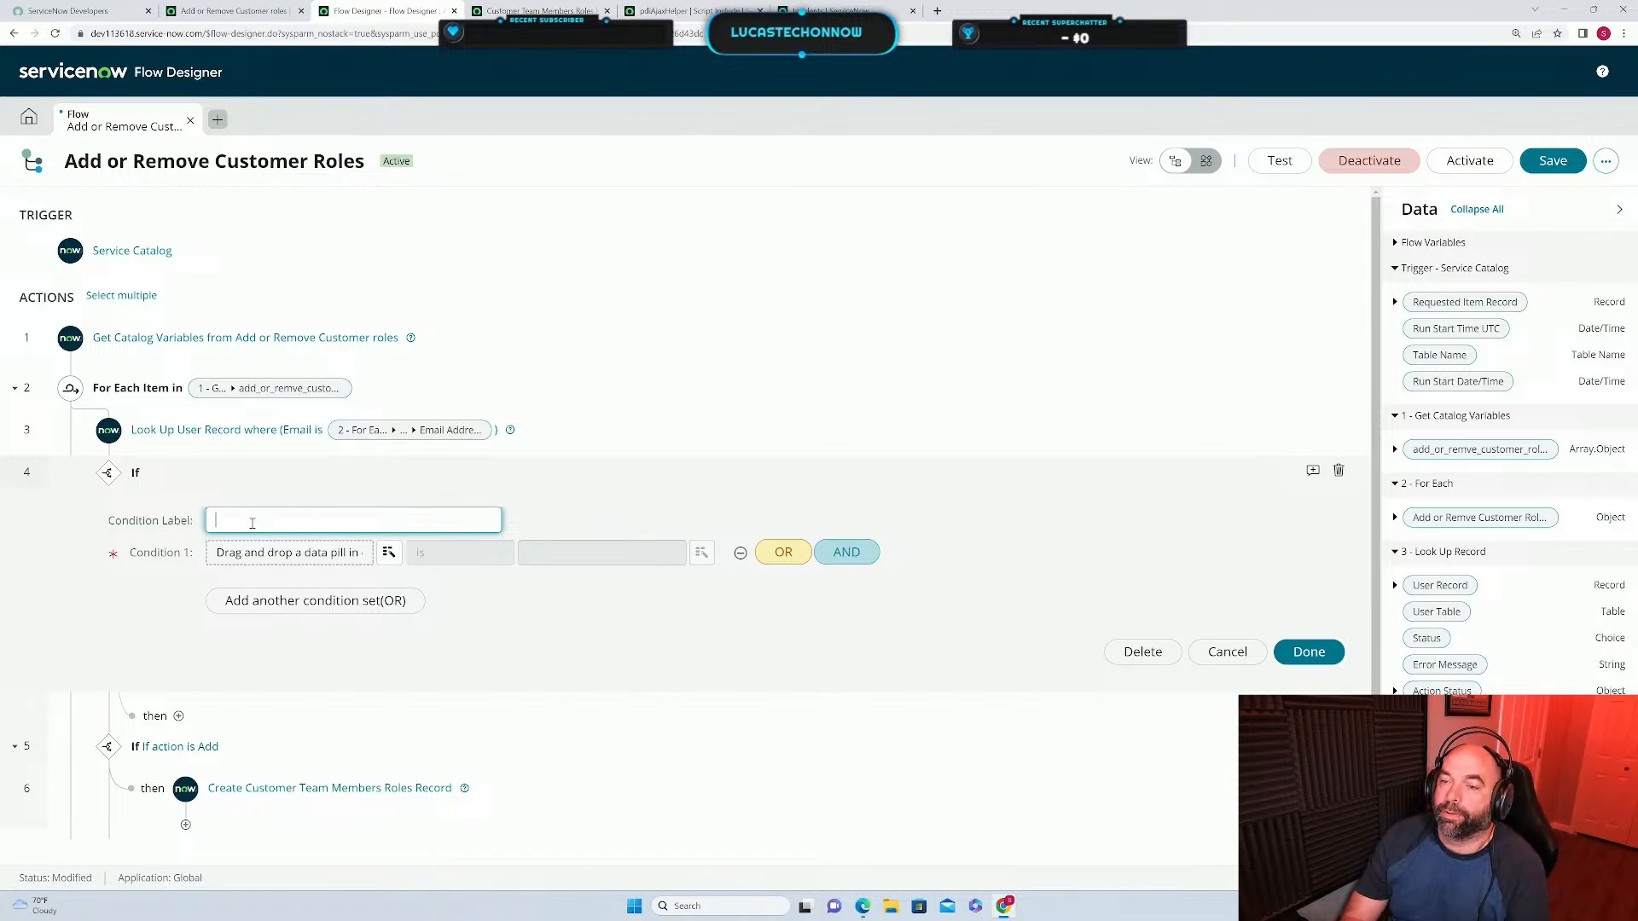
type("user")
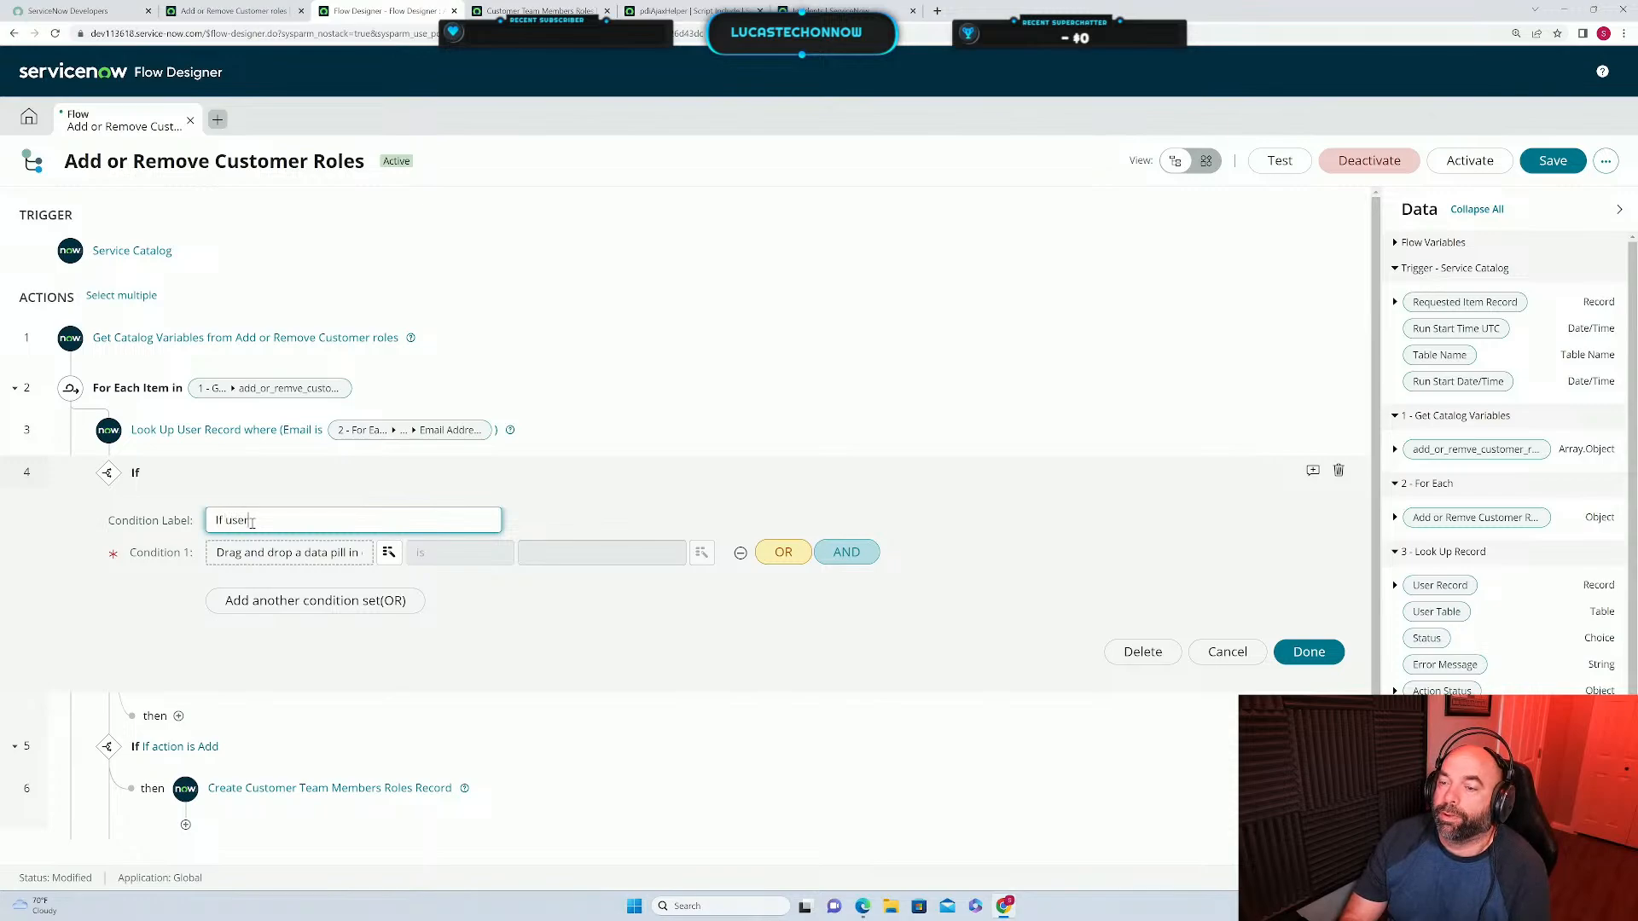
type(" found")
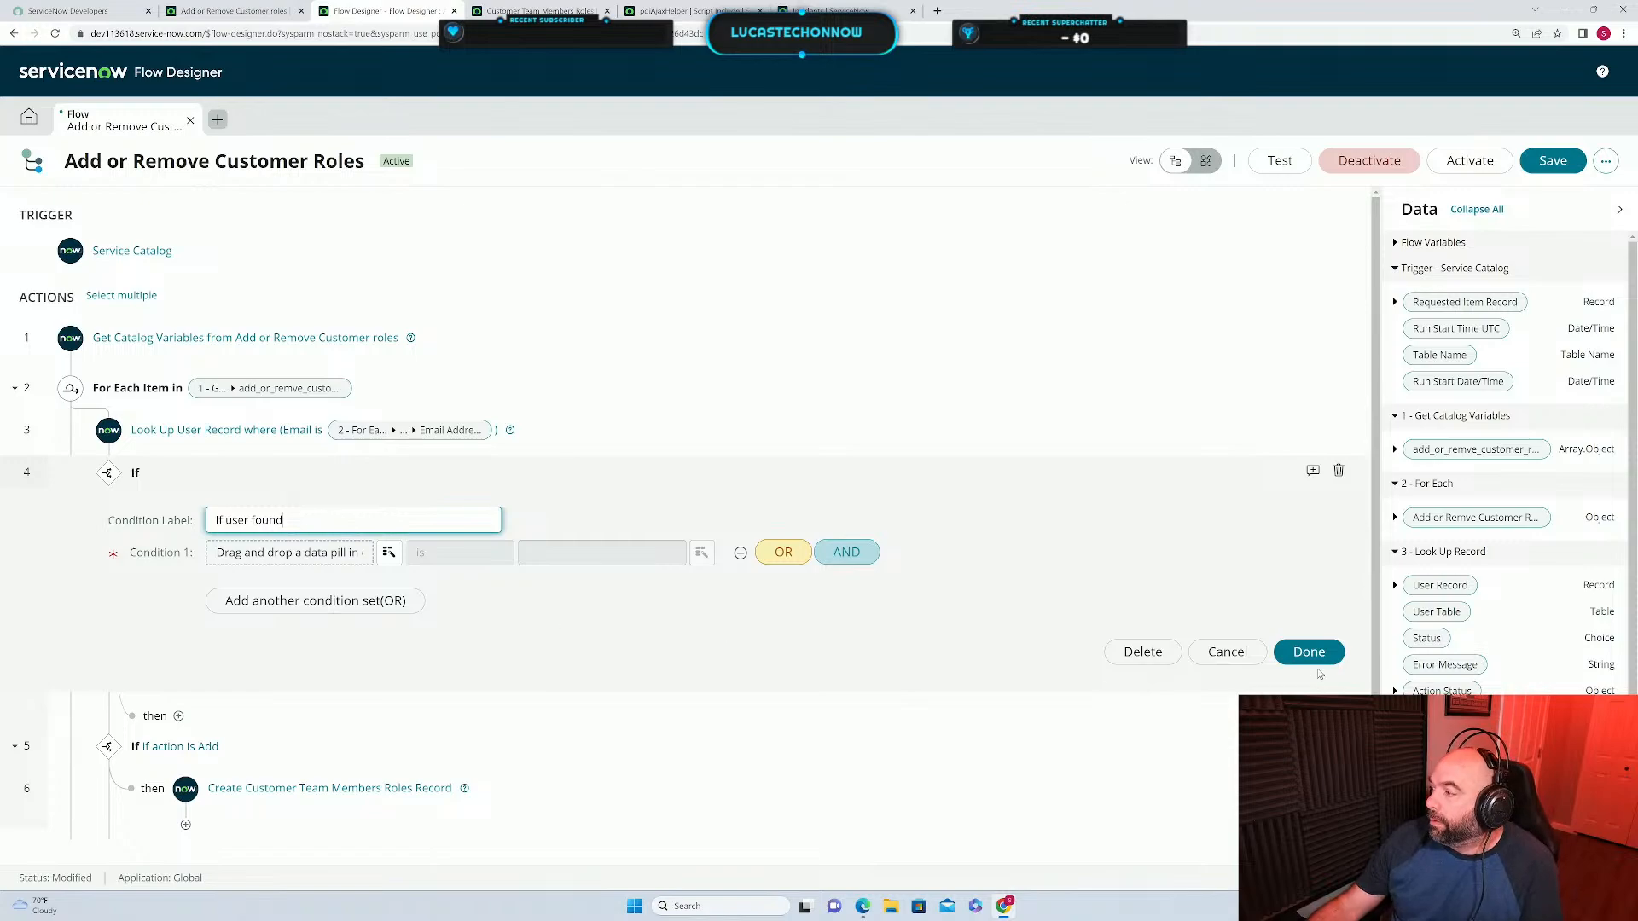
left_click_drag(1426, 638, 312, 558)
left_click(597, 555)
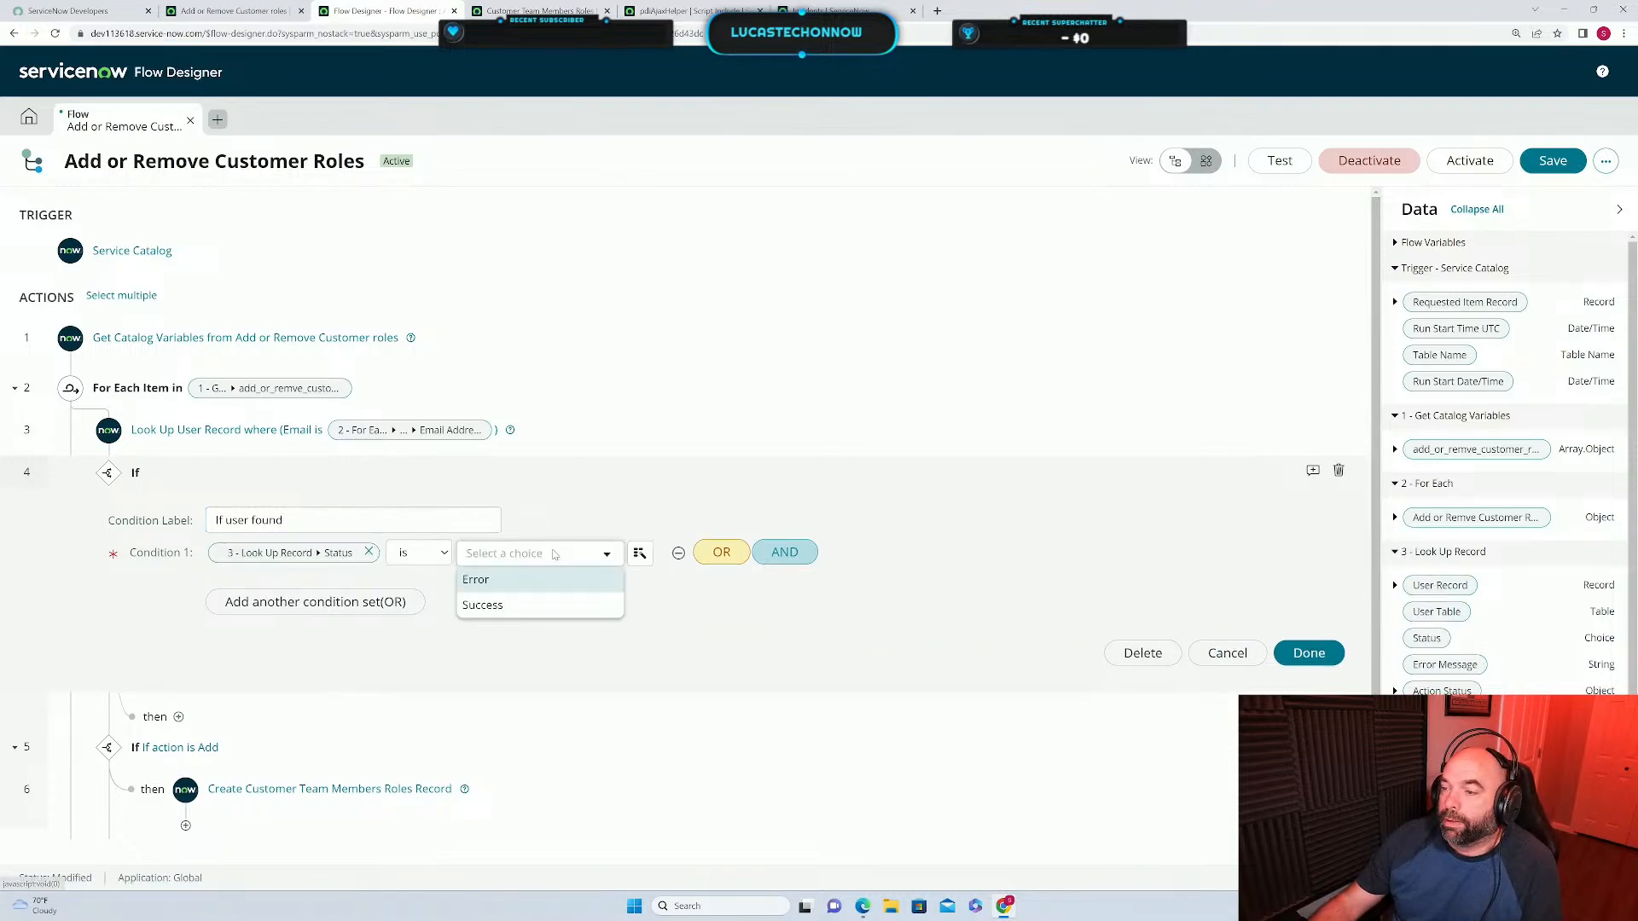
left_click(508, 607)
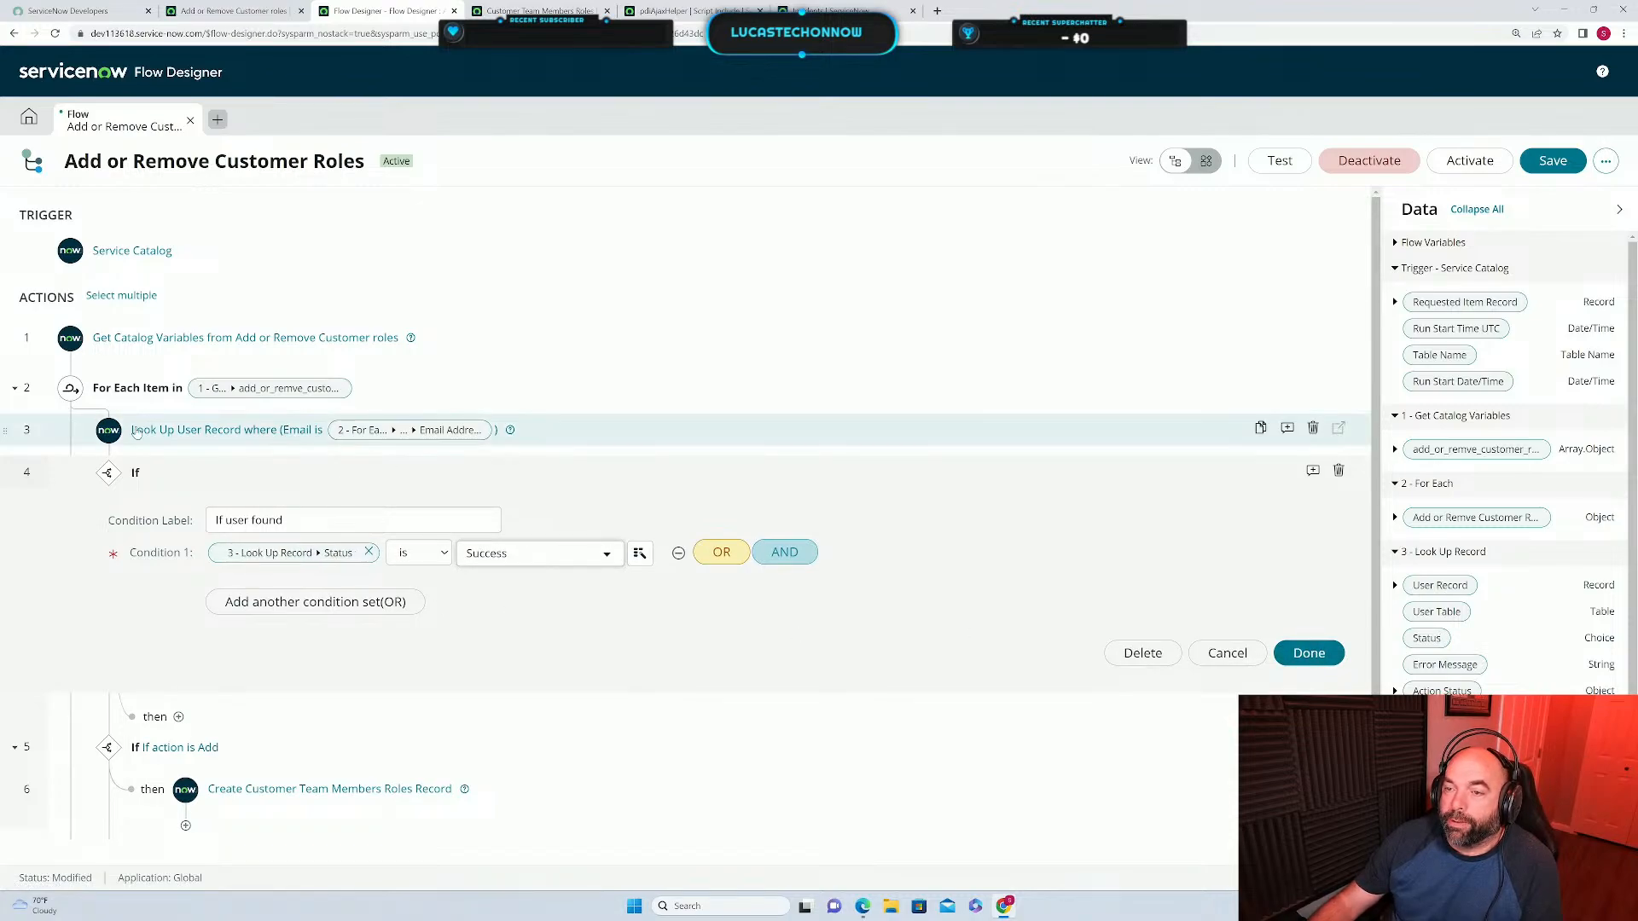
left_click(1307, 653)
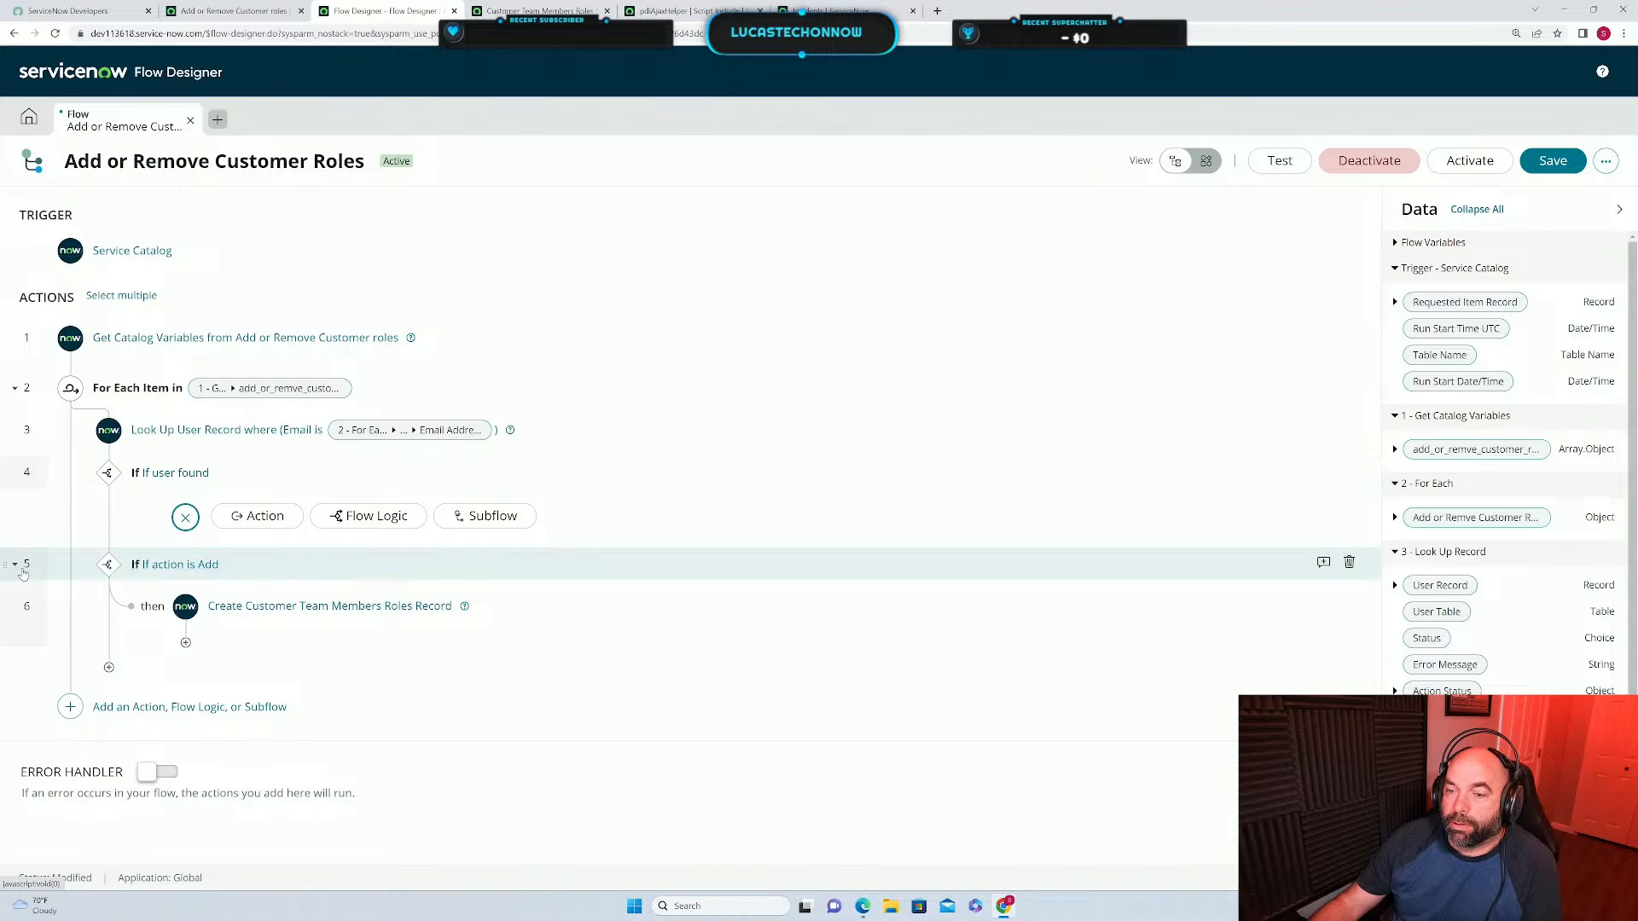
Move the Create Customer Team Members Roles Record step out of the 'If action is Add' block.
left_click_drag(3, 564, 110, 478)
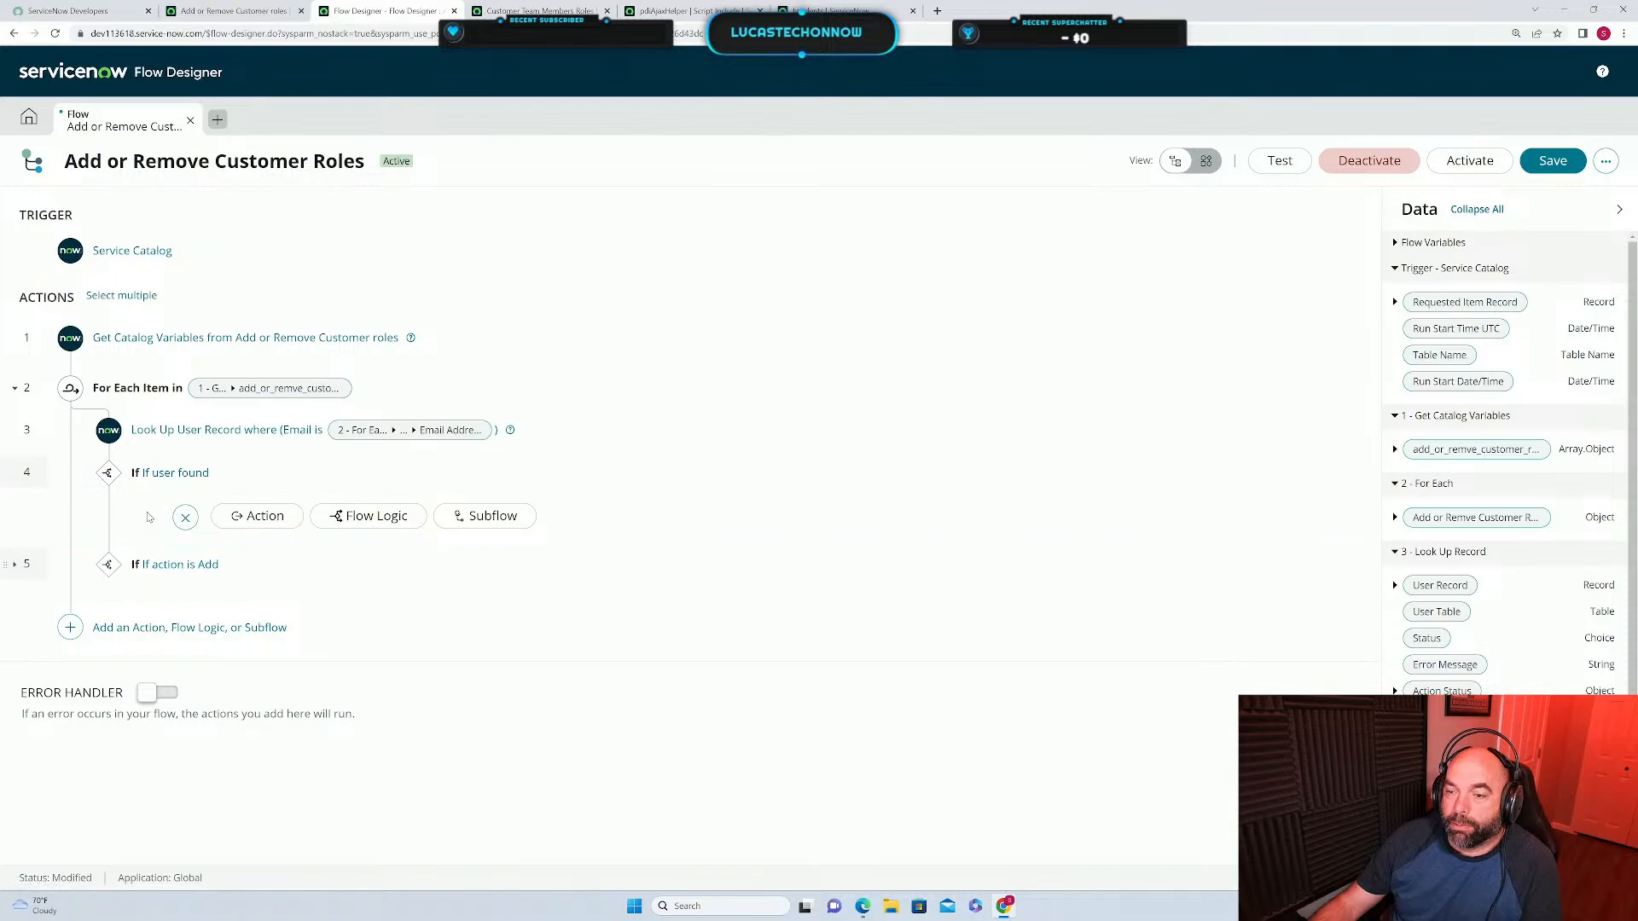
left_click(14, 566)
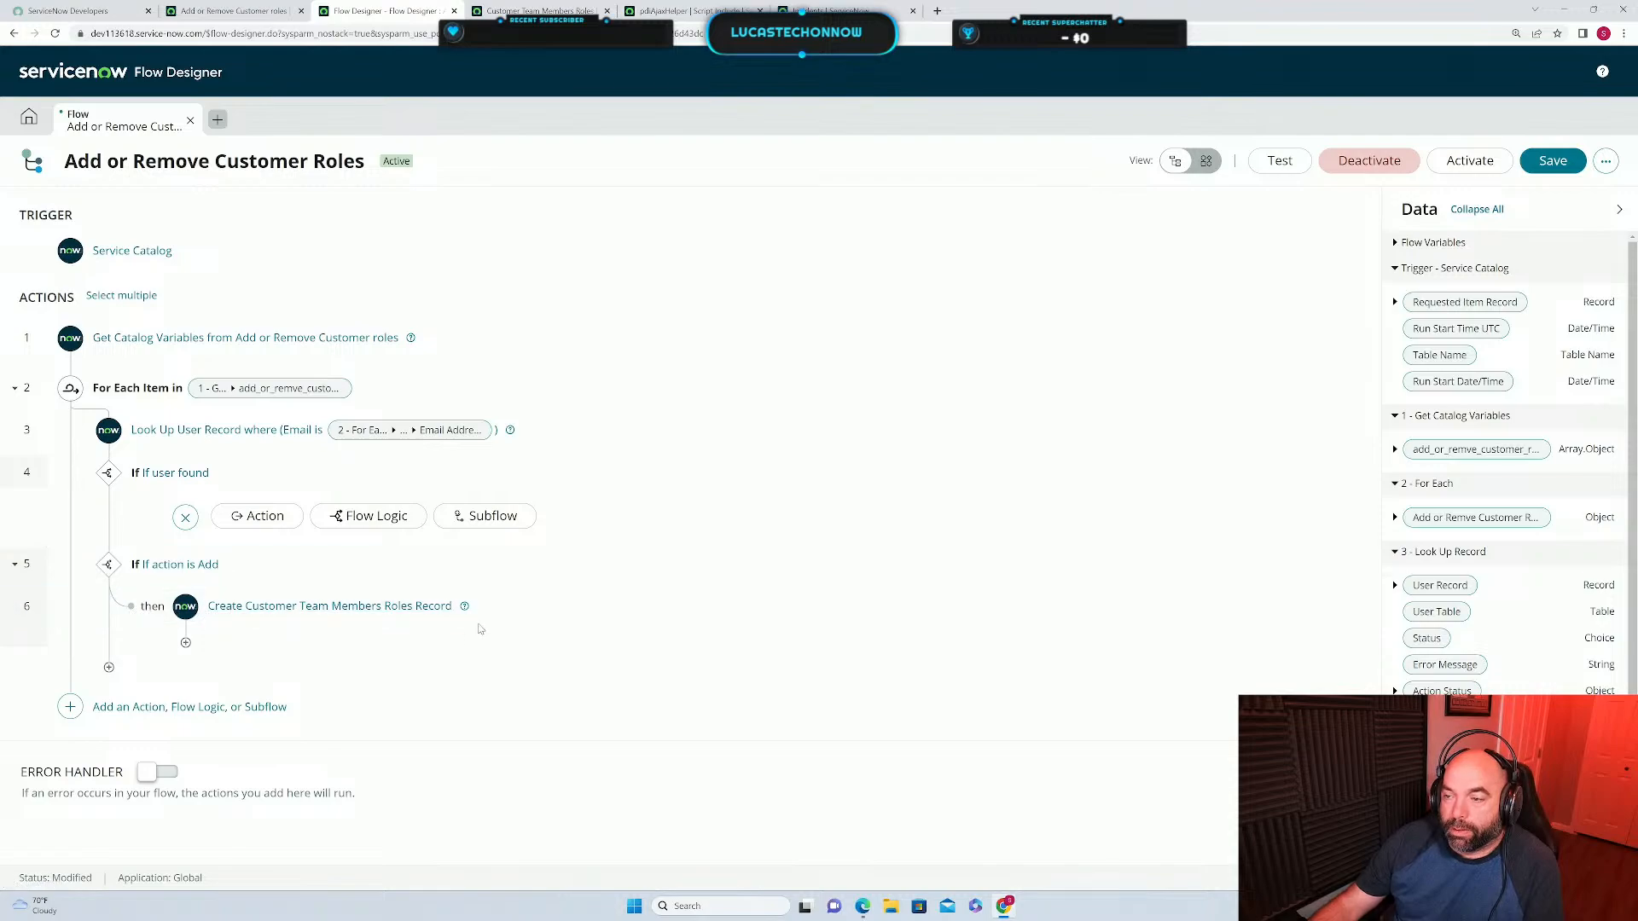
left_click_drag(480, 618, 486, 584)
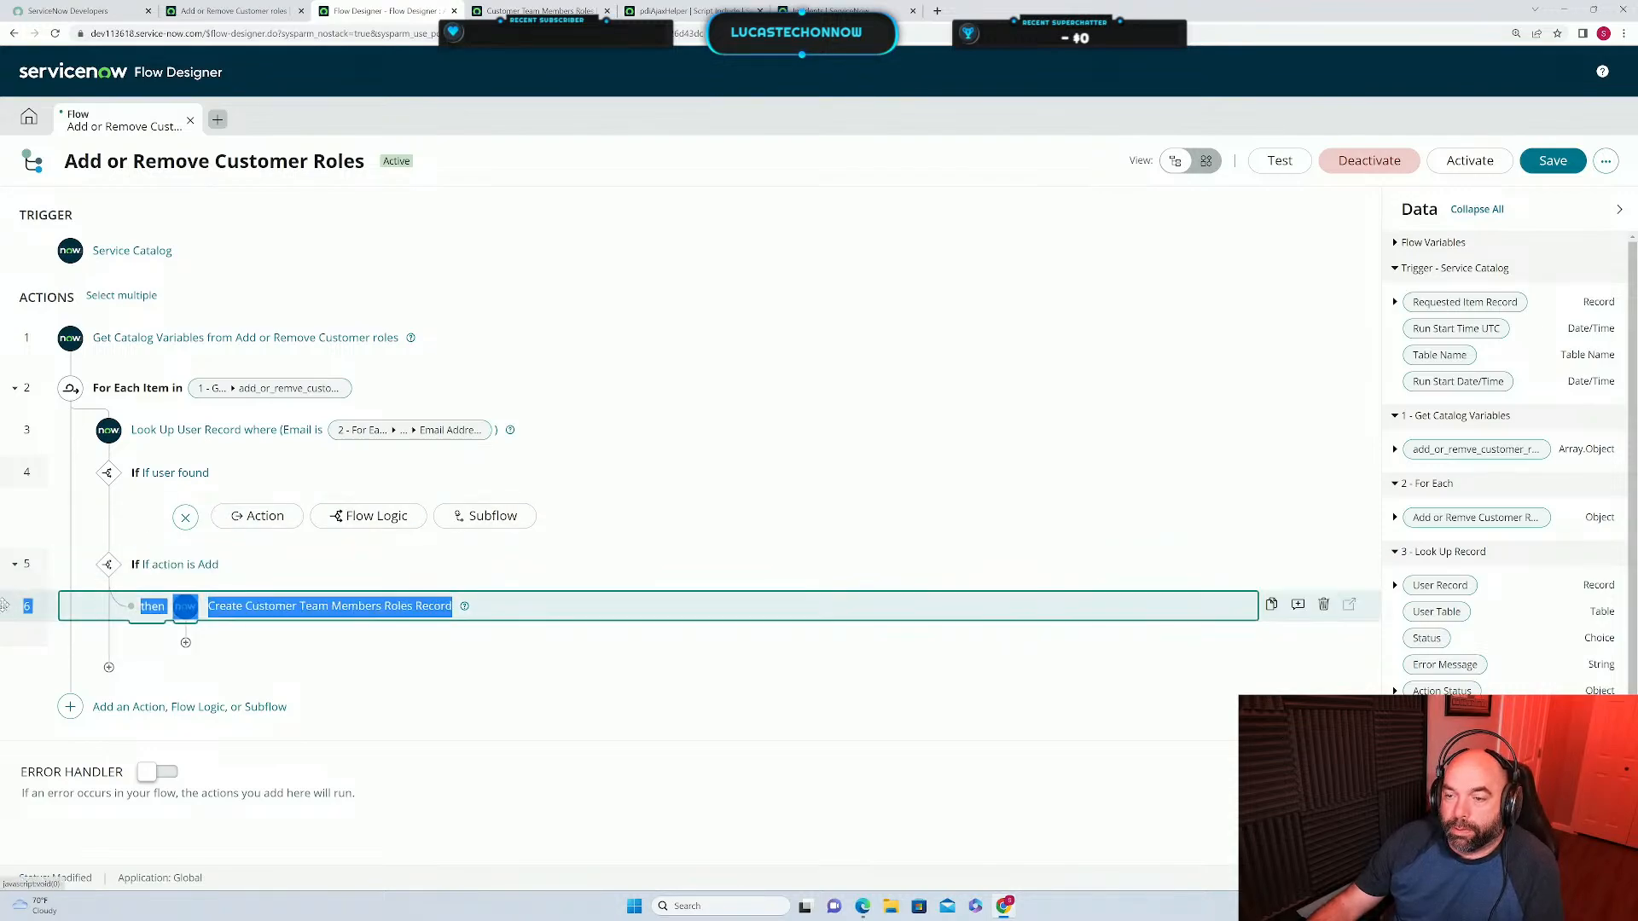
left_click_drag(6, 606, 9, 668)
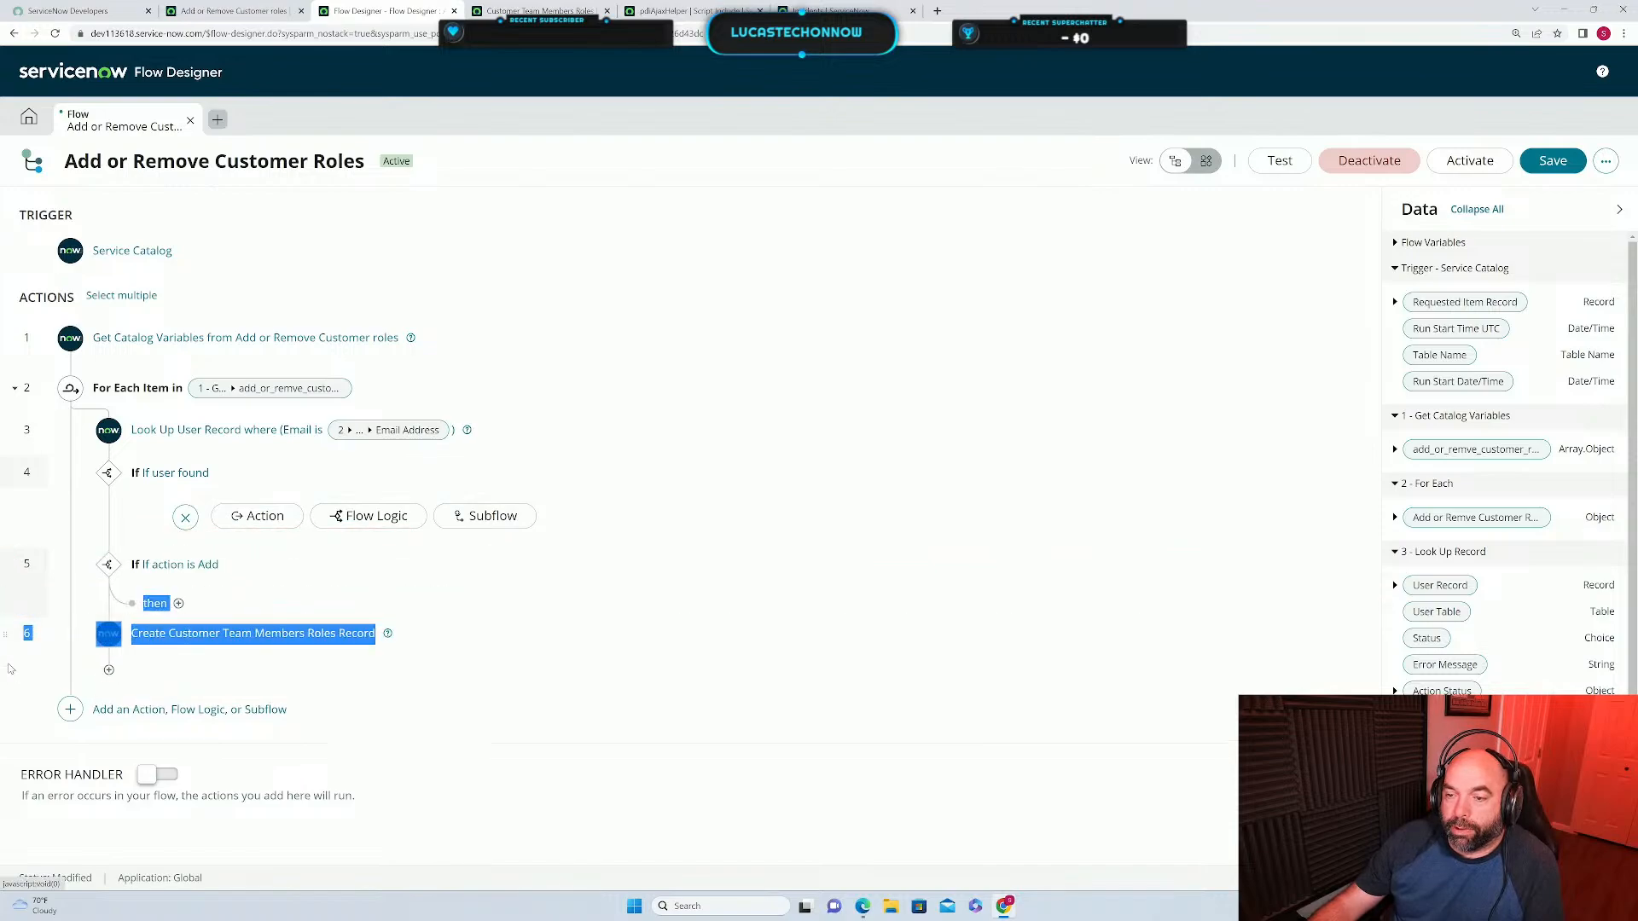
left_click(325, 592)
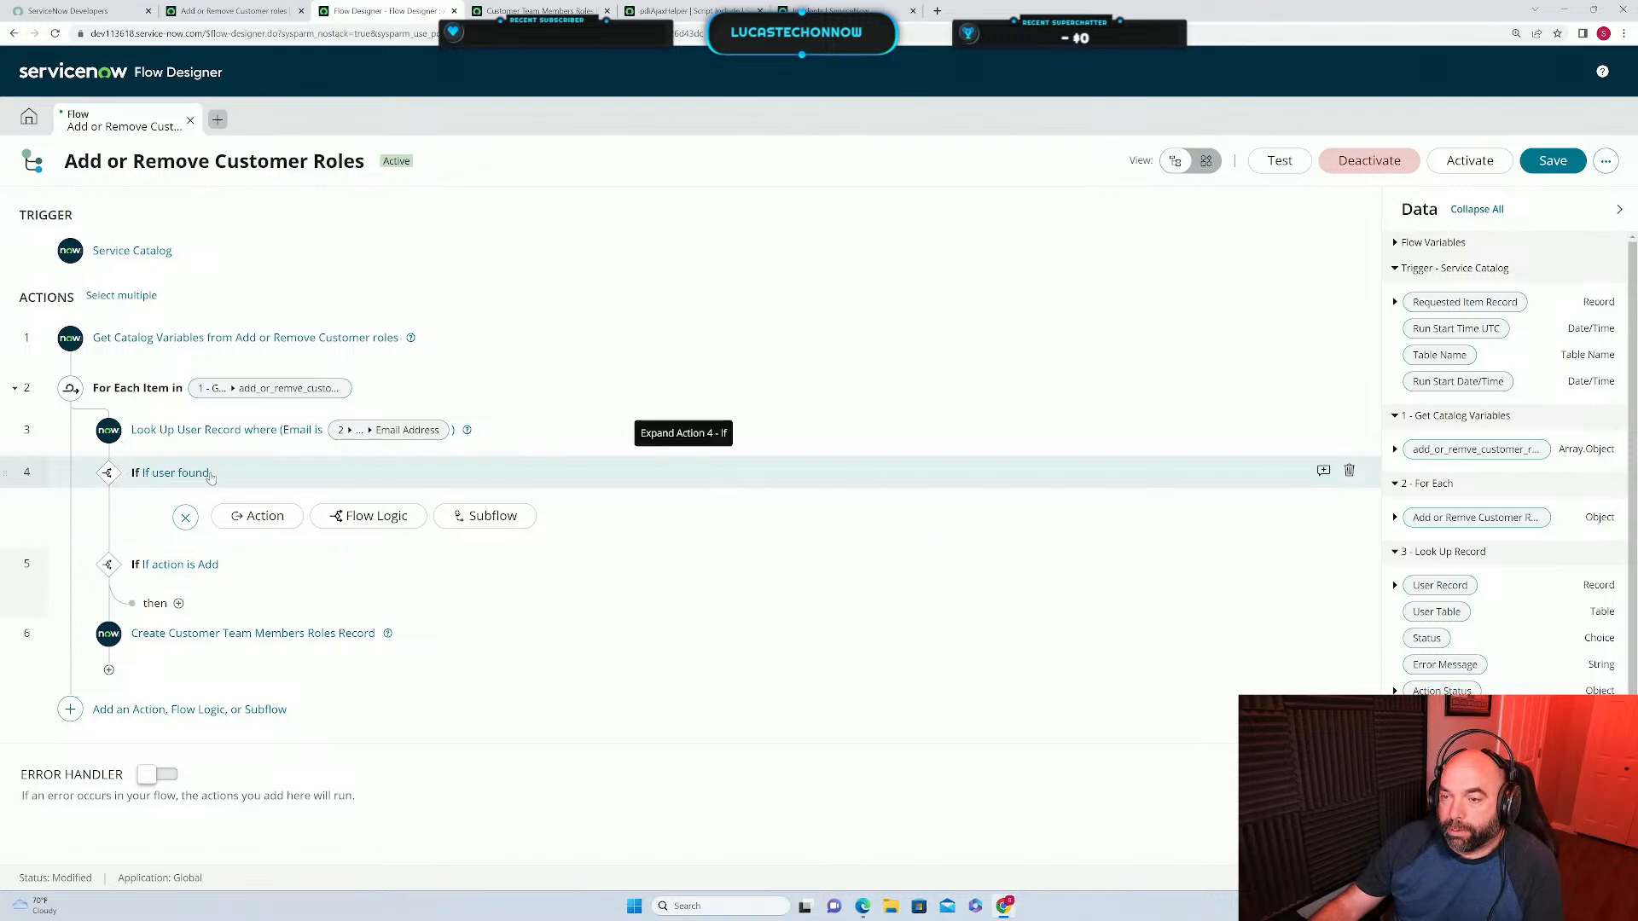
mouse_move(108, 564)
left_mouse_down()
mouse_move(114, 494)
mouse_move(109, 559)
left_mouse_up()
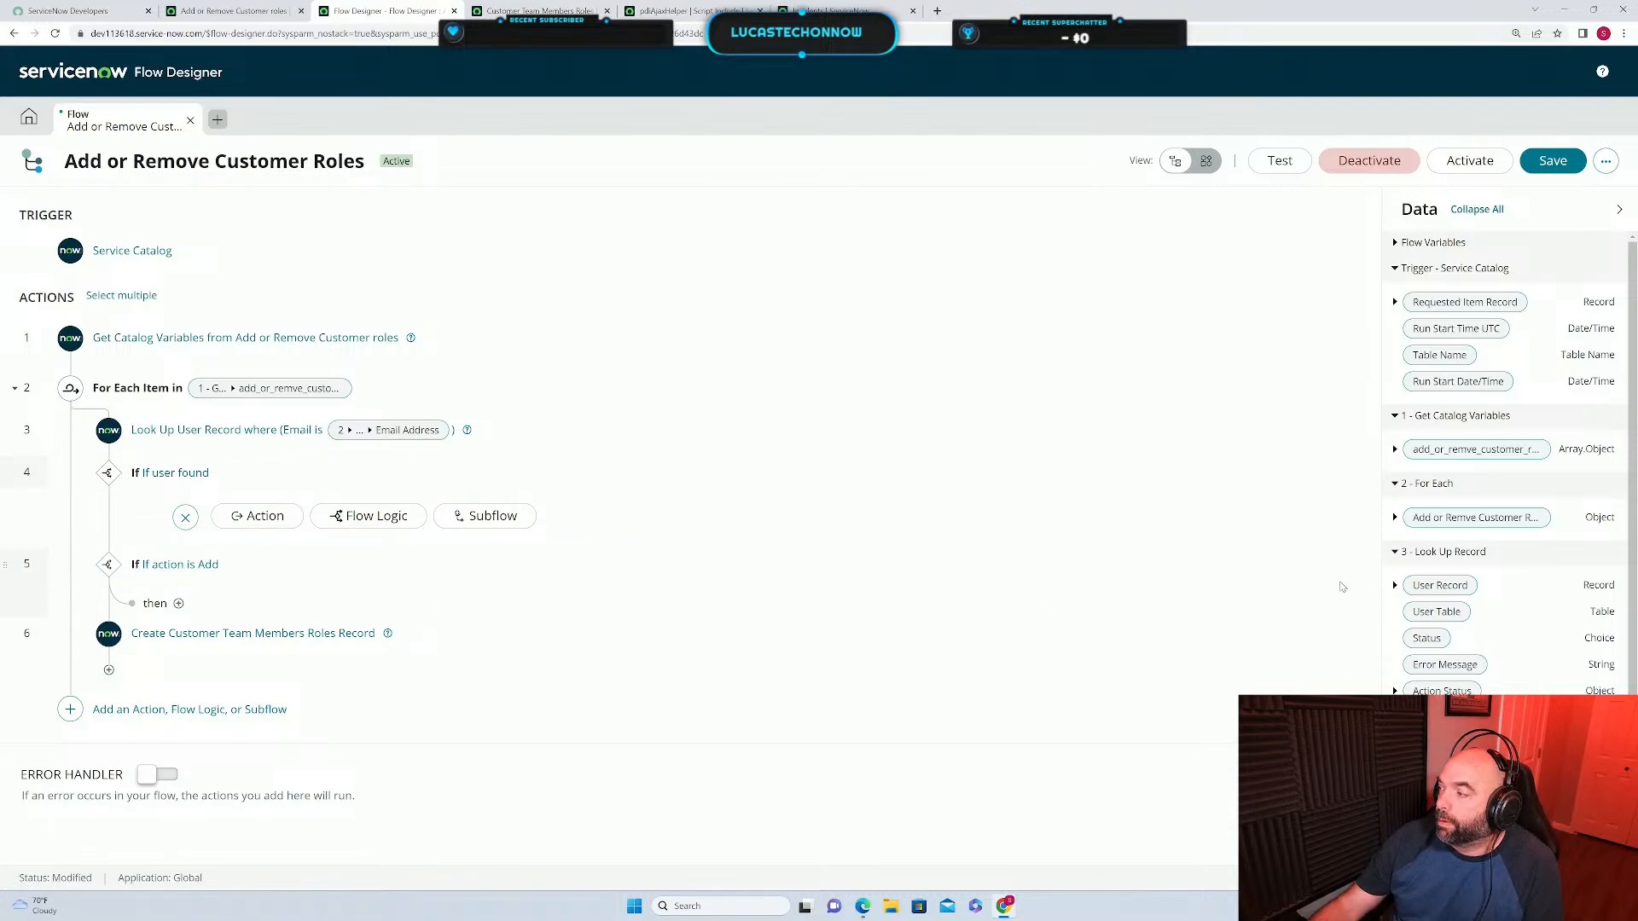
Delete the now-empty 'If action is Add' block.
left_click(1348, 560)
left_click(940, 284)
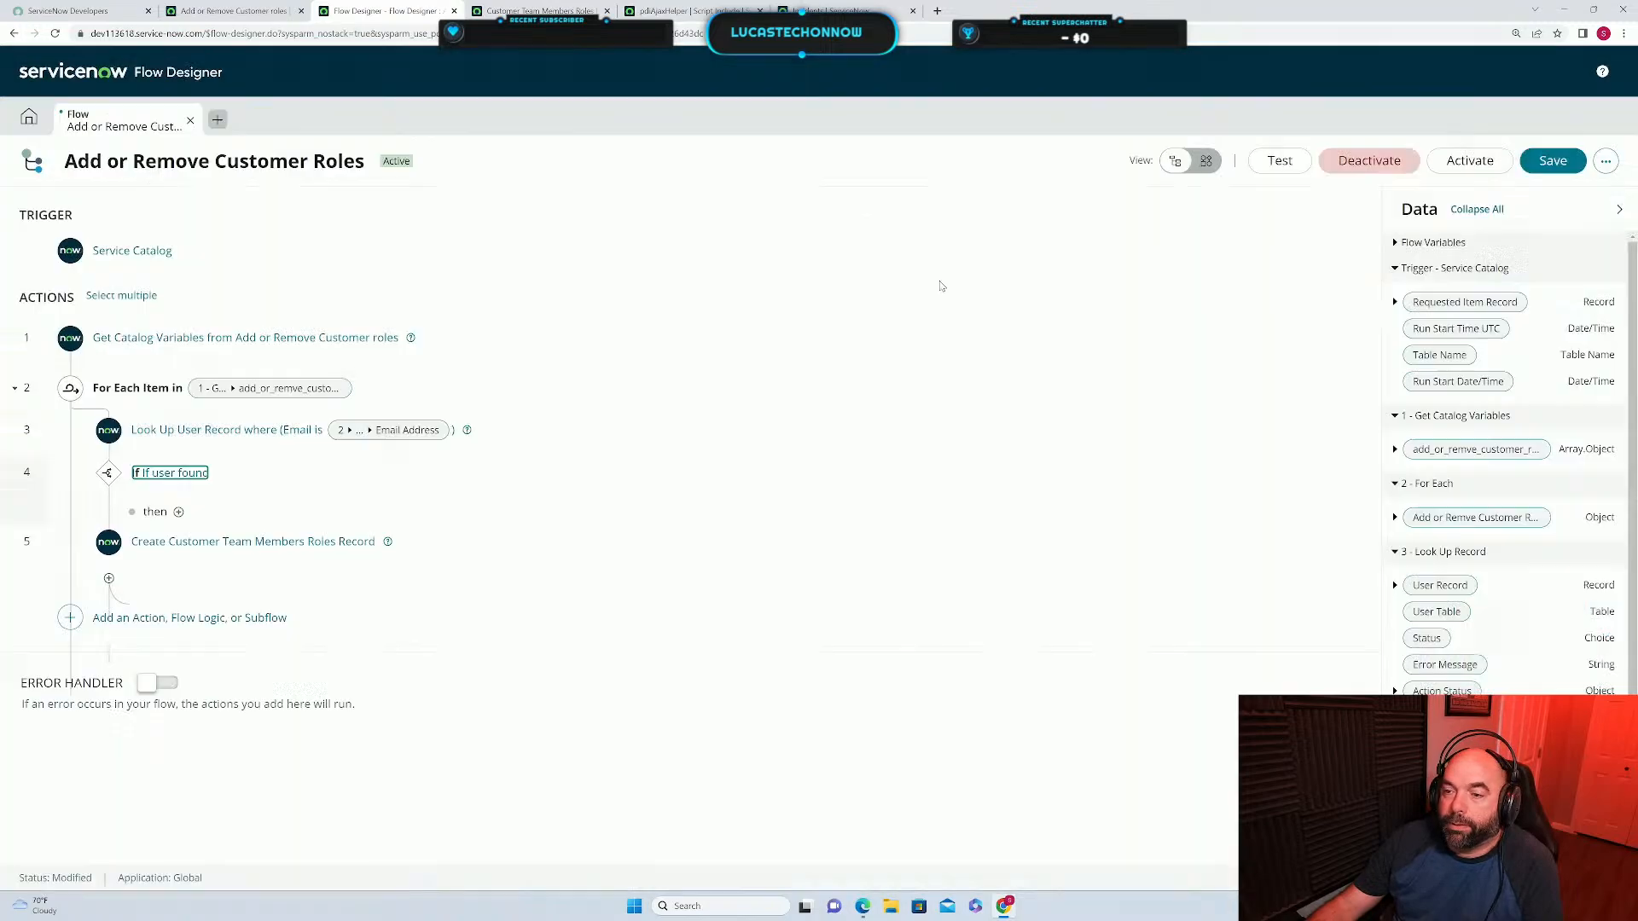
left_click(179, 513)
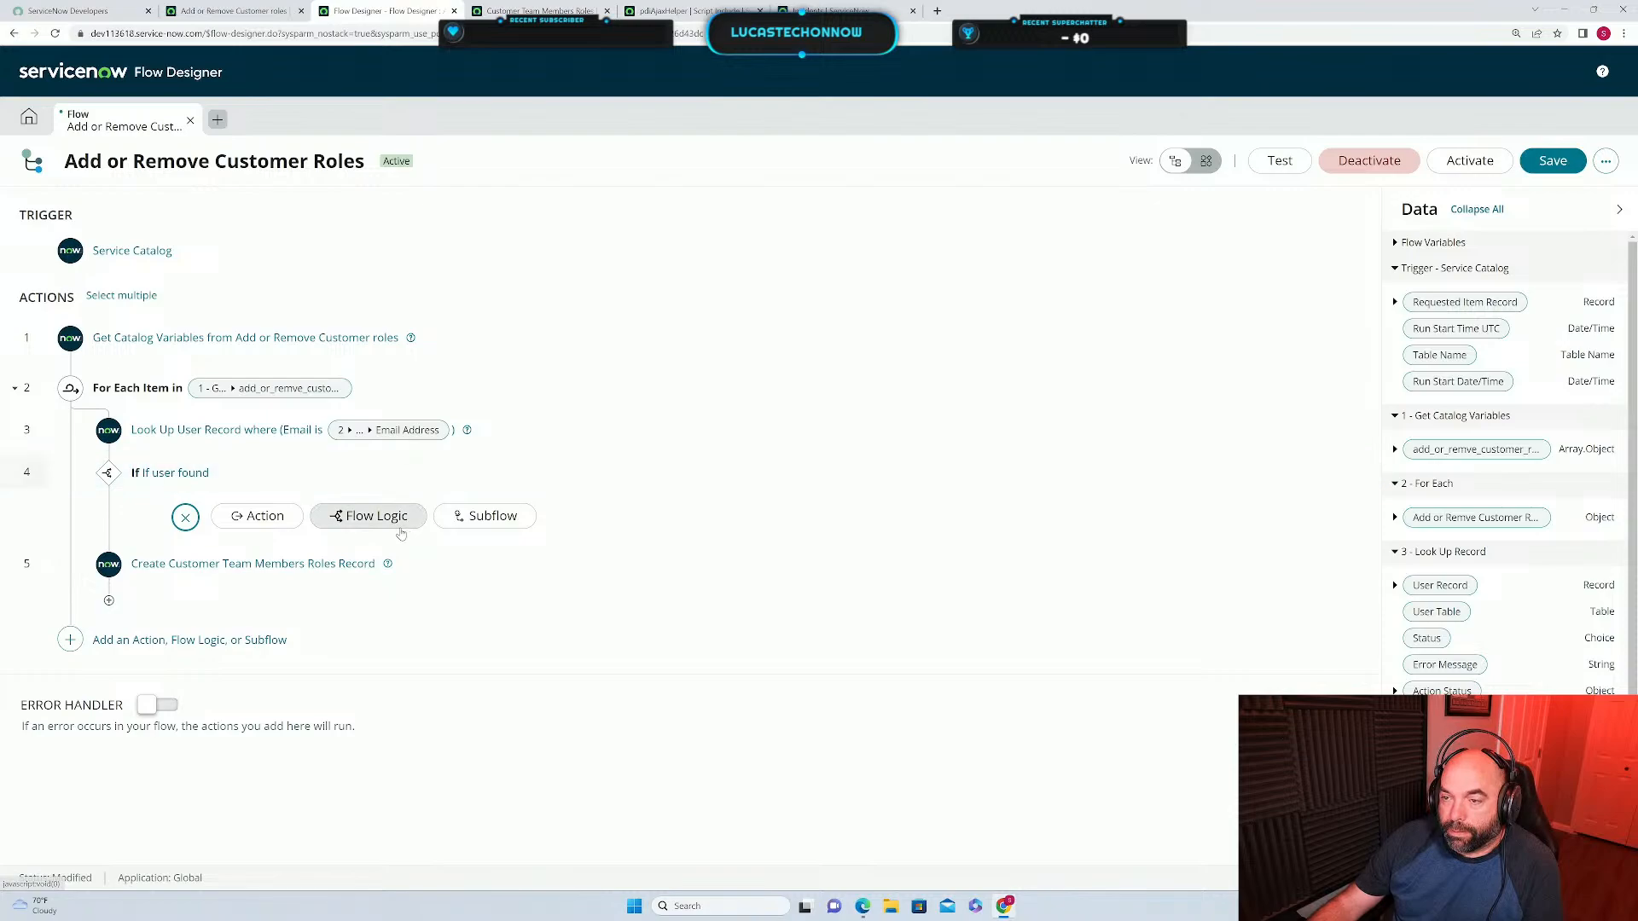
Nest an 'if action is add' If (item Action is Add) under If user found, wrapping the roles record step.
left_click(369, 517)
left_click(341, 575)
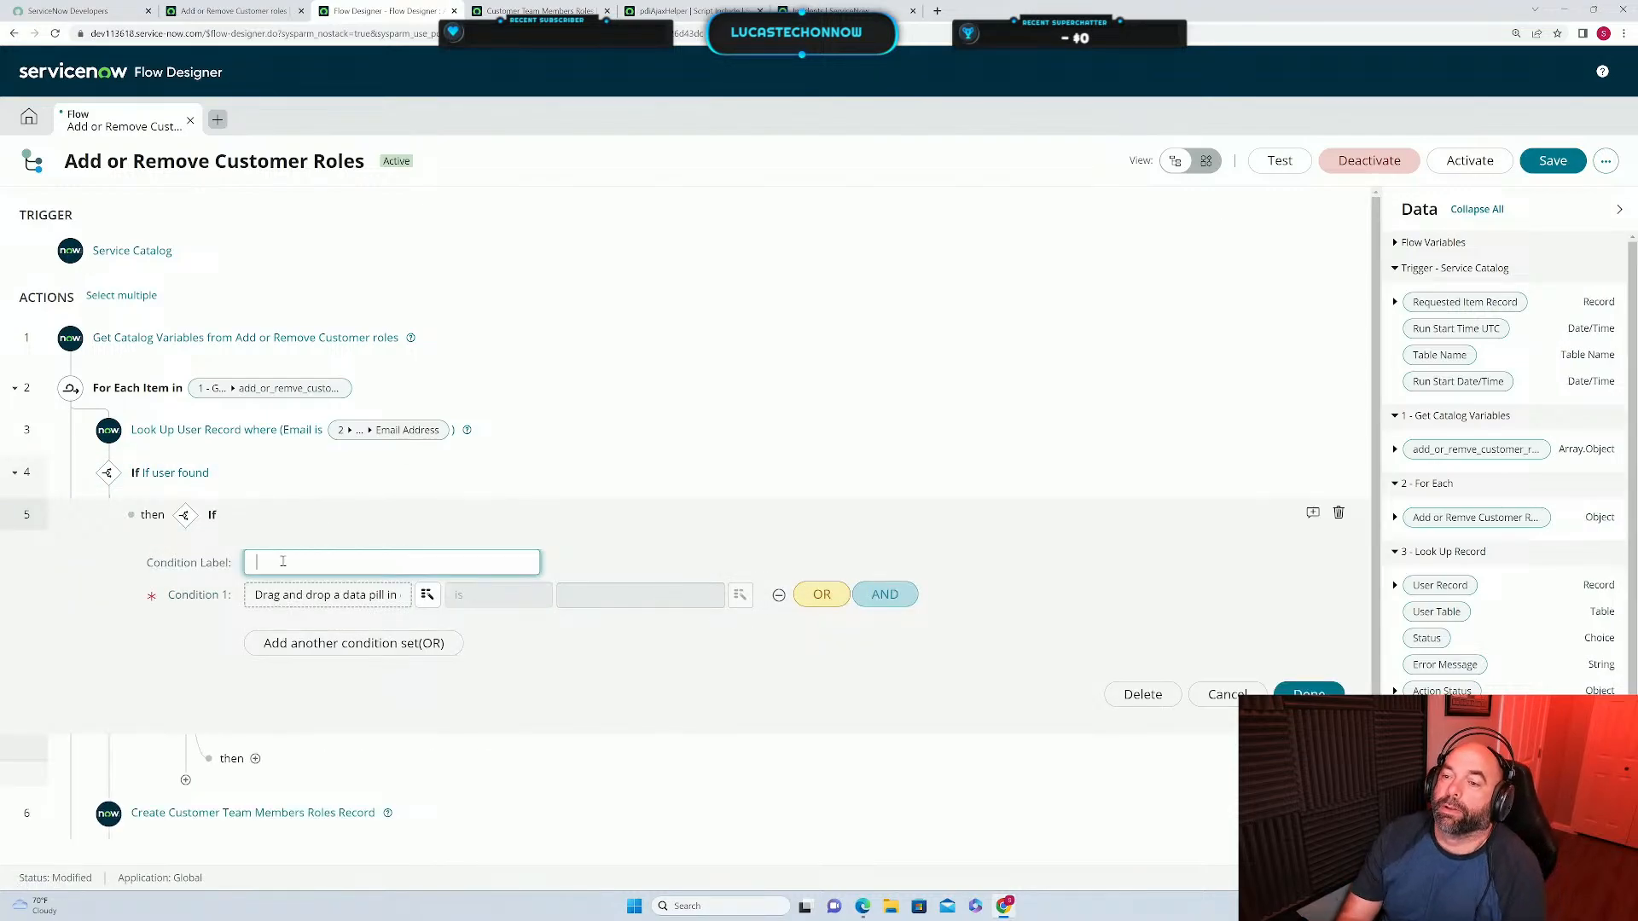
type("if a")
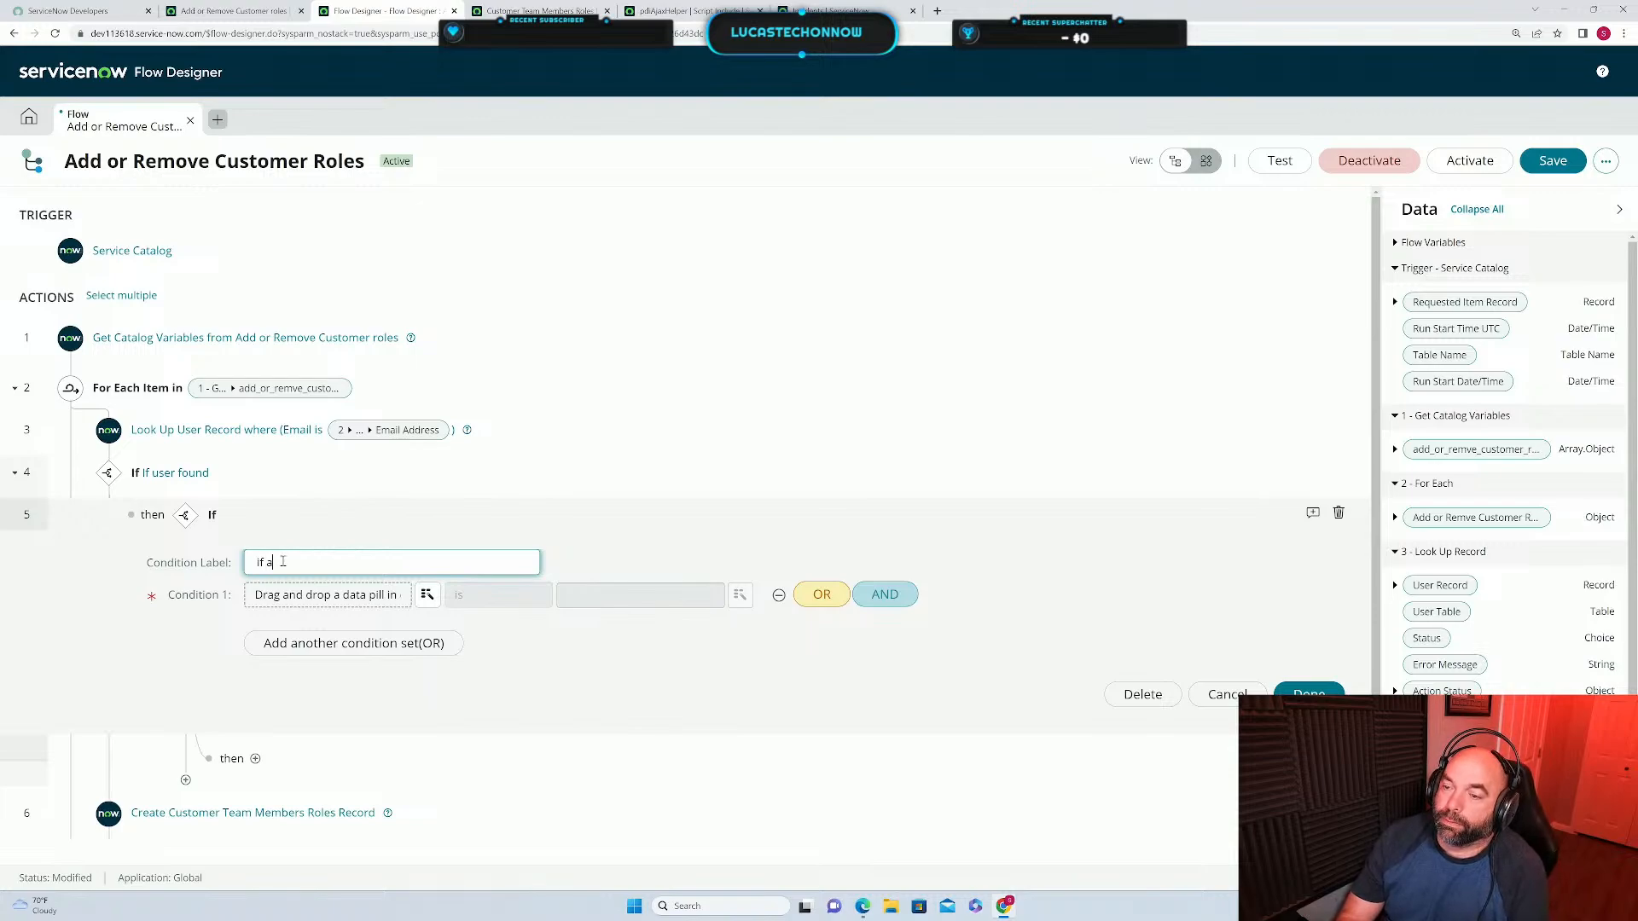
type("ction is add")
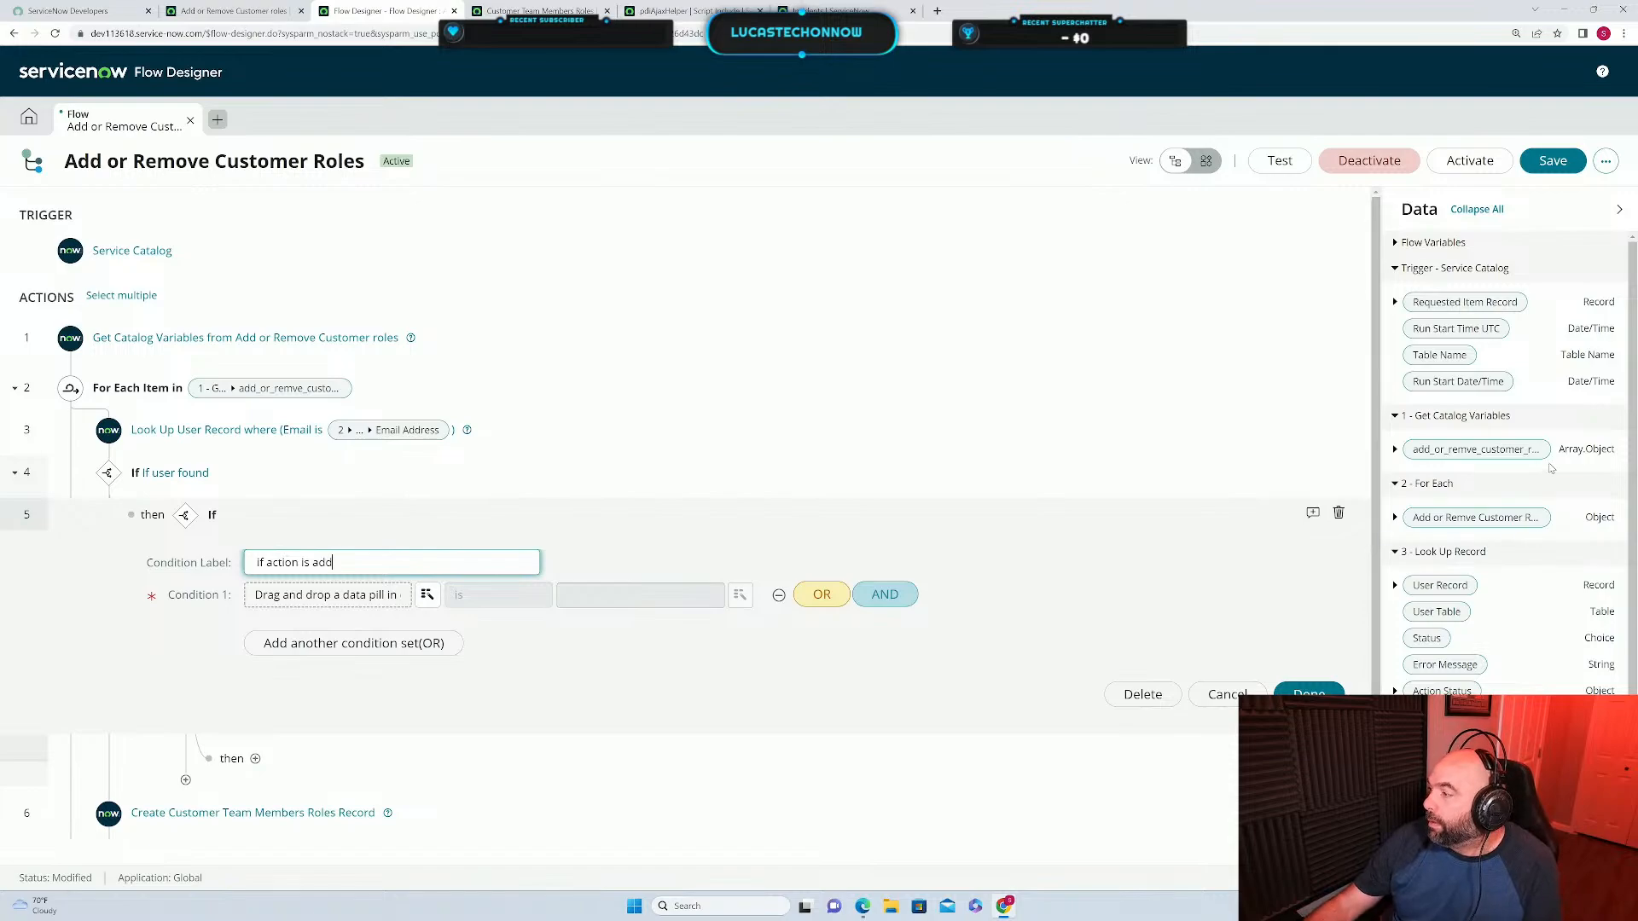
left_click(1395, 517)
left_click_drag(1436, 596, 333, 596)
left_click(563, 596)
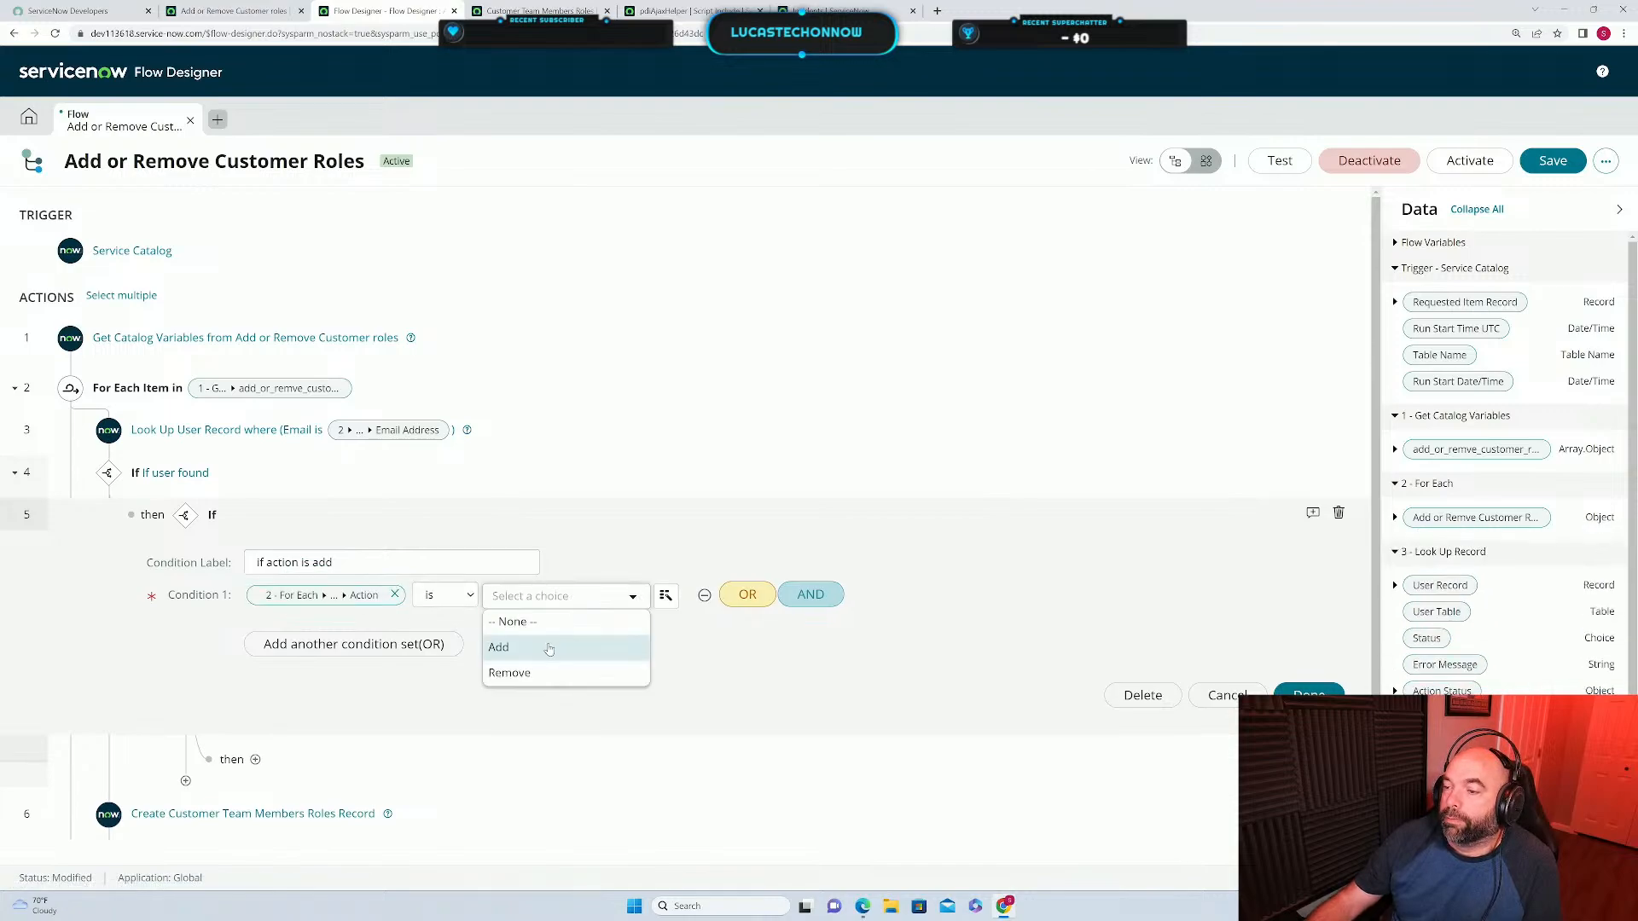
left_click(546, 645)
left_click(1309, 692)
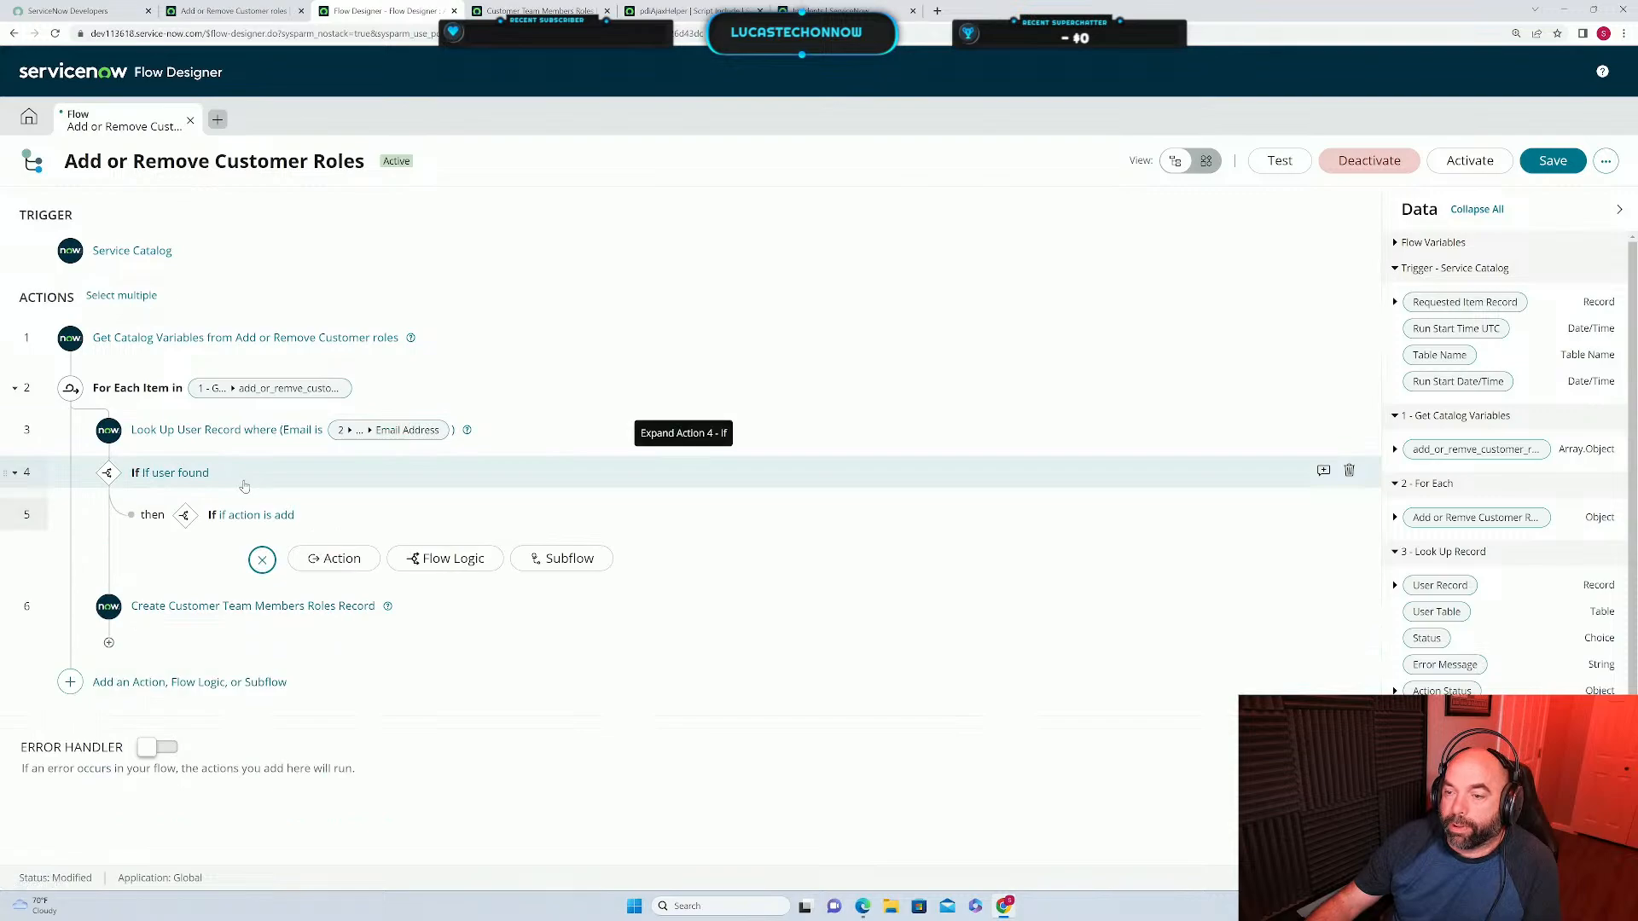
left_click(262, 560)
left_click_drag(7, 608, 294, 554)
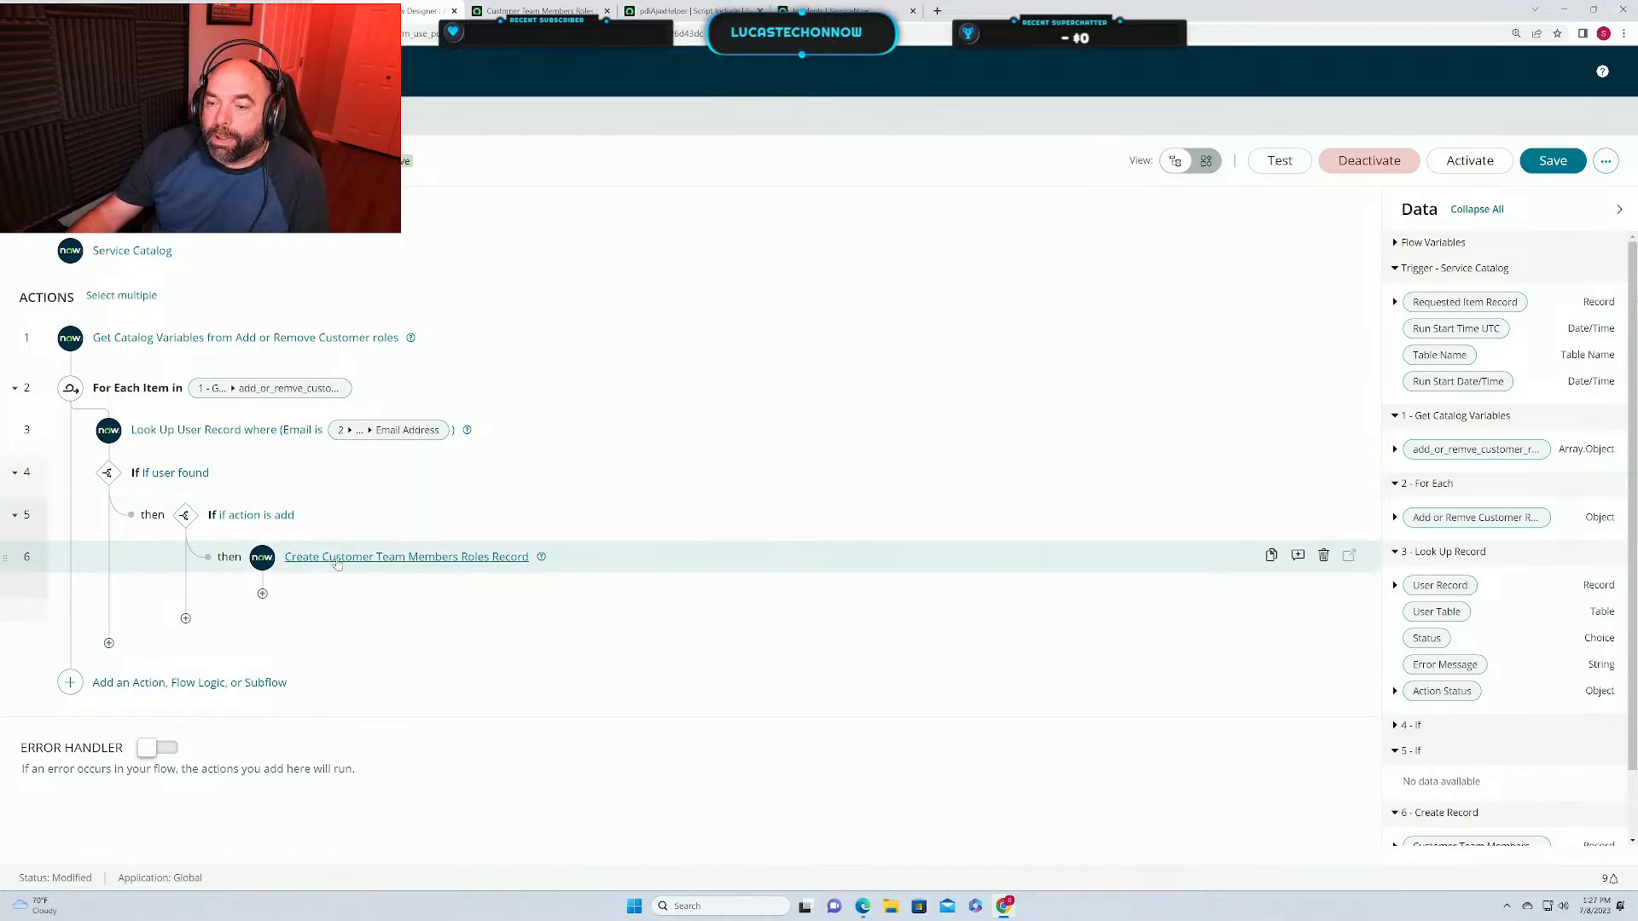
Add an Else branch after the 'If user found' condition.
left_click(109, 643)
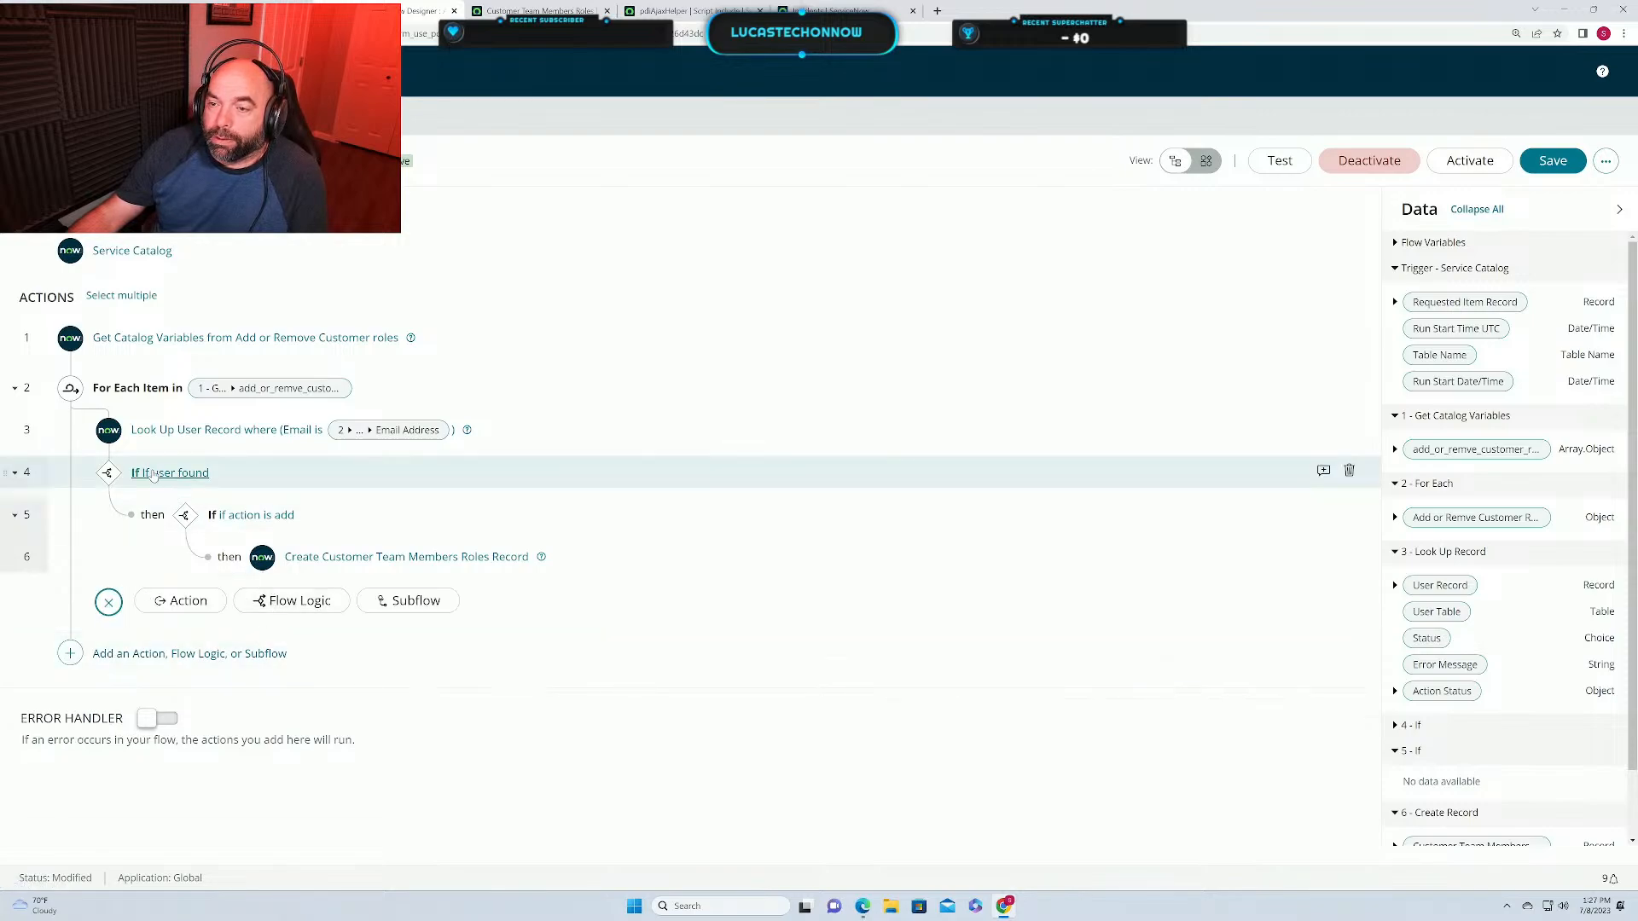
left_click(289, 602)
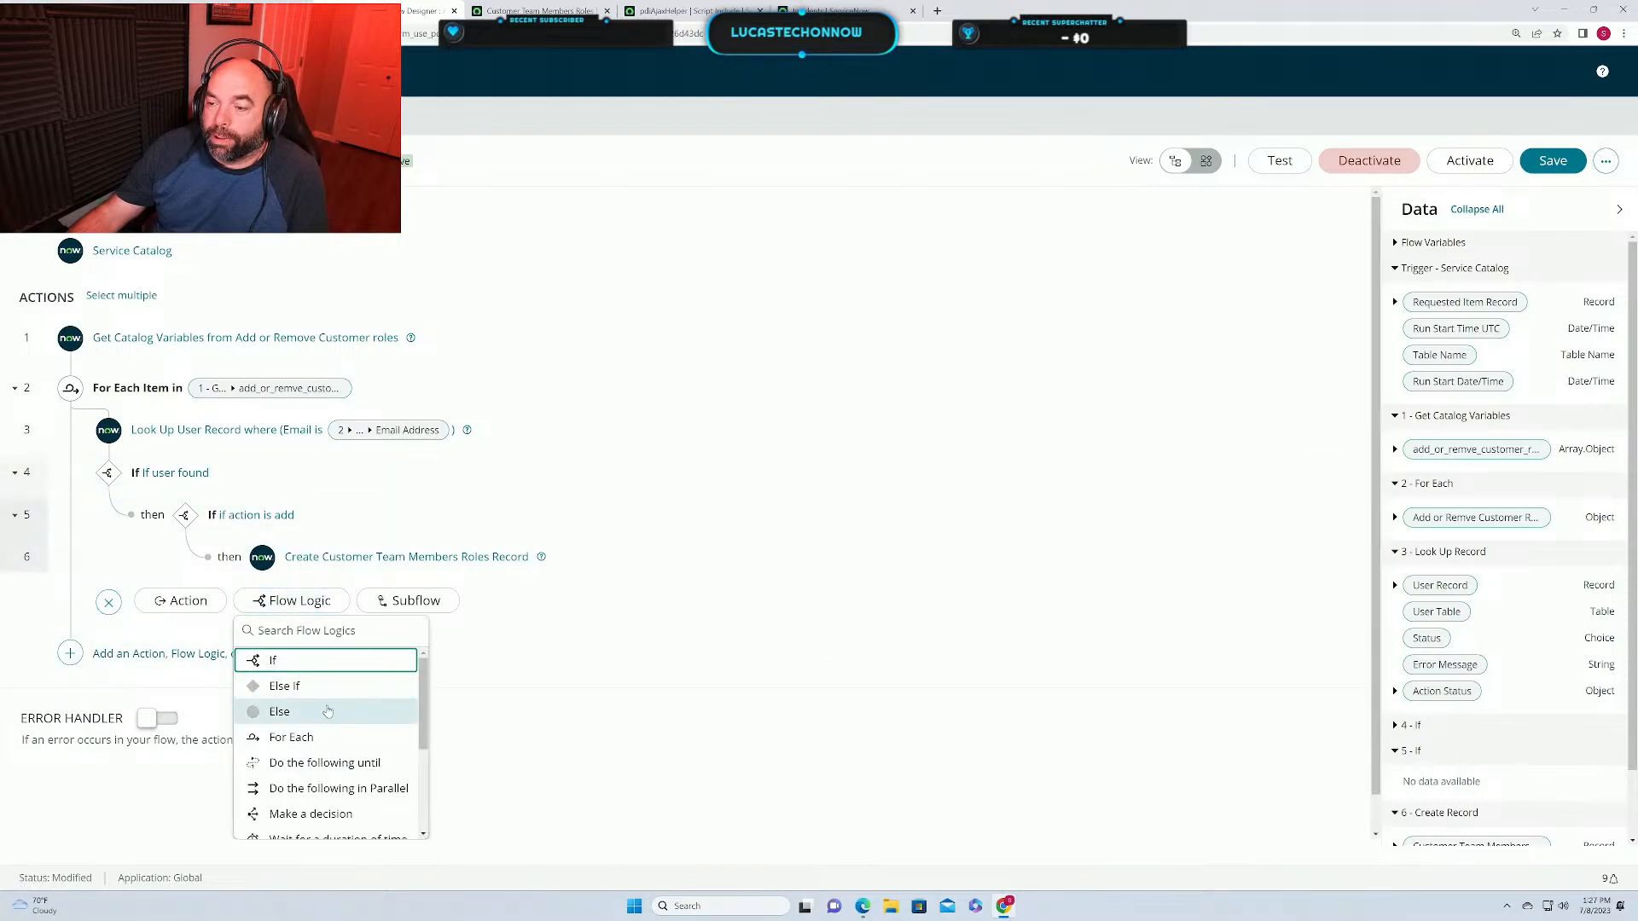
left_click(280, 713)
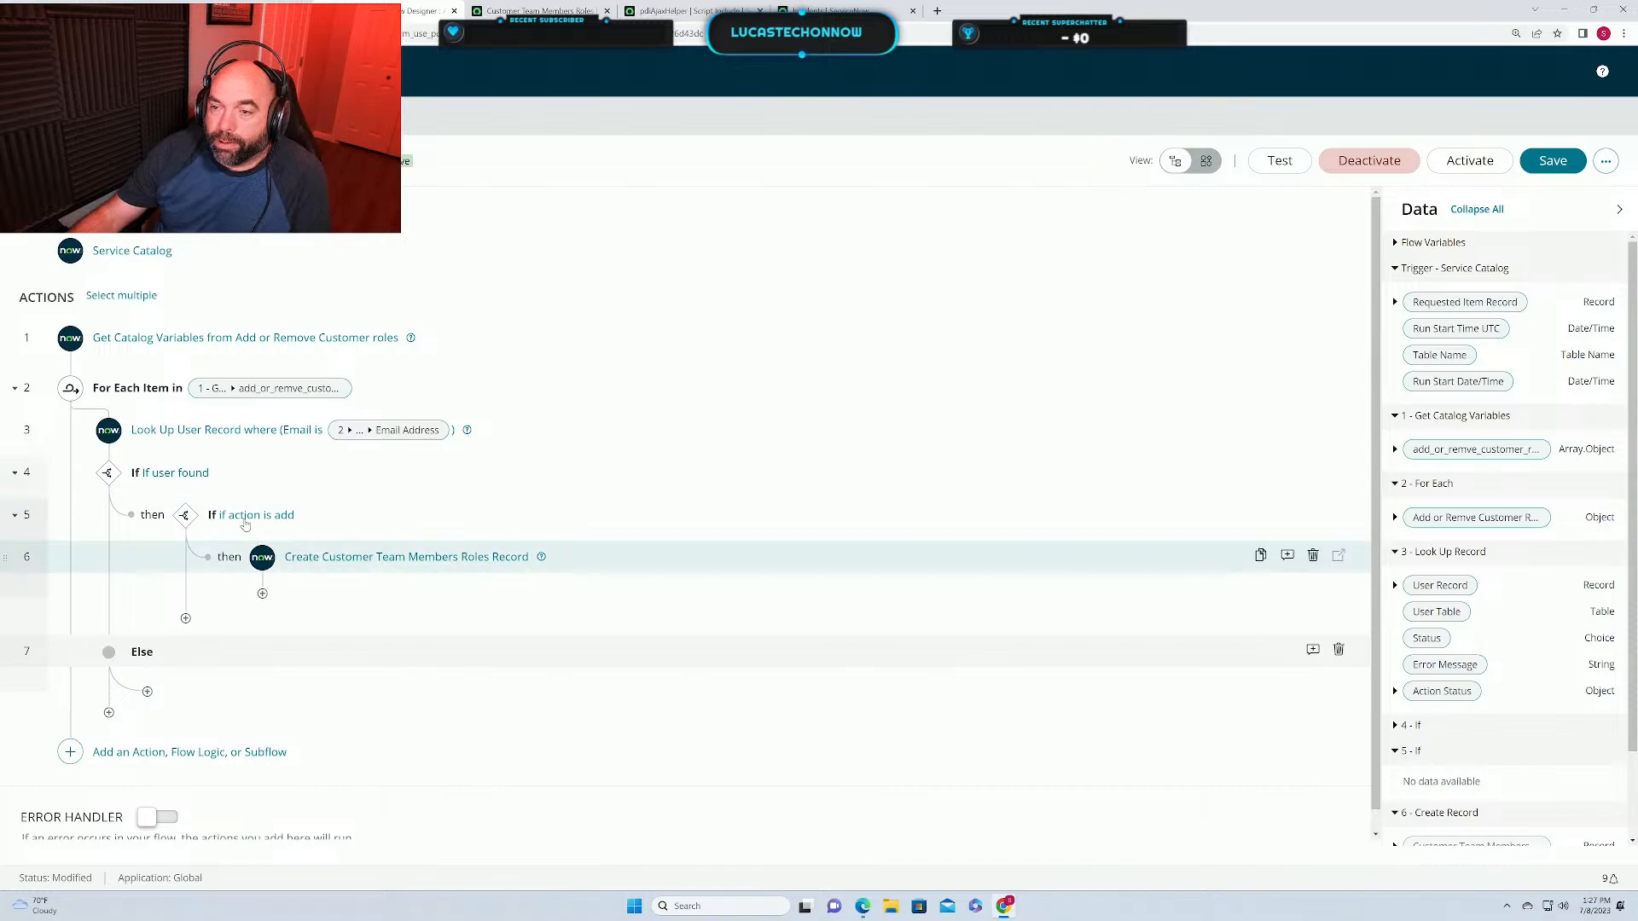
Add a Create Record action inside the Else branch.
left_click(146, 692)
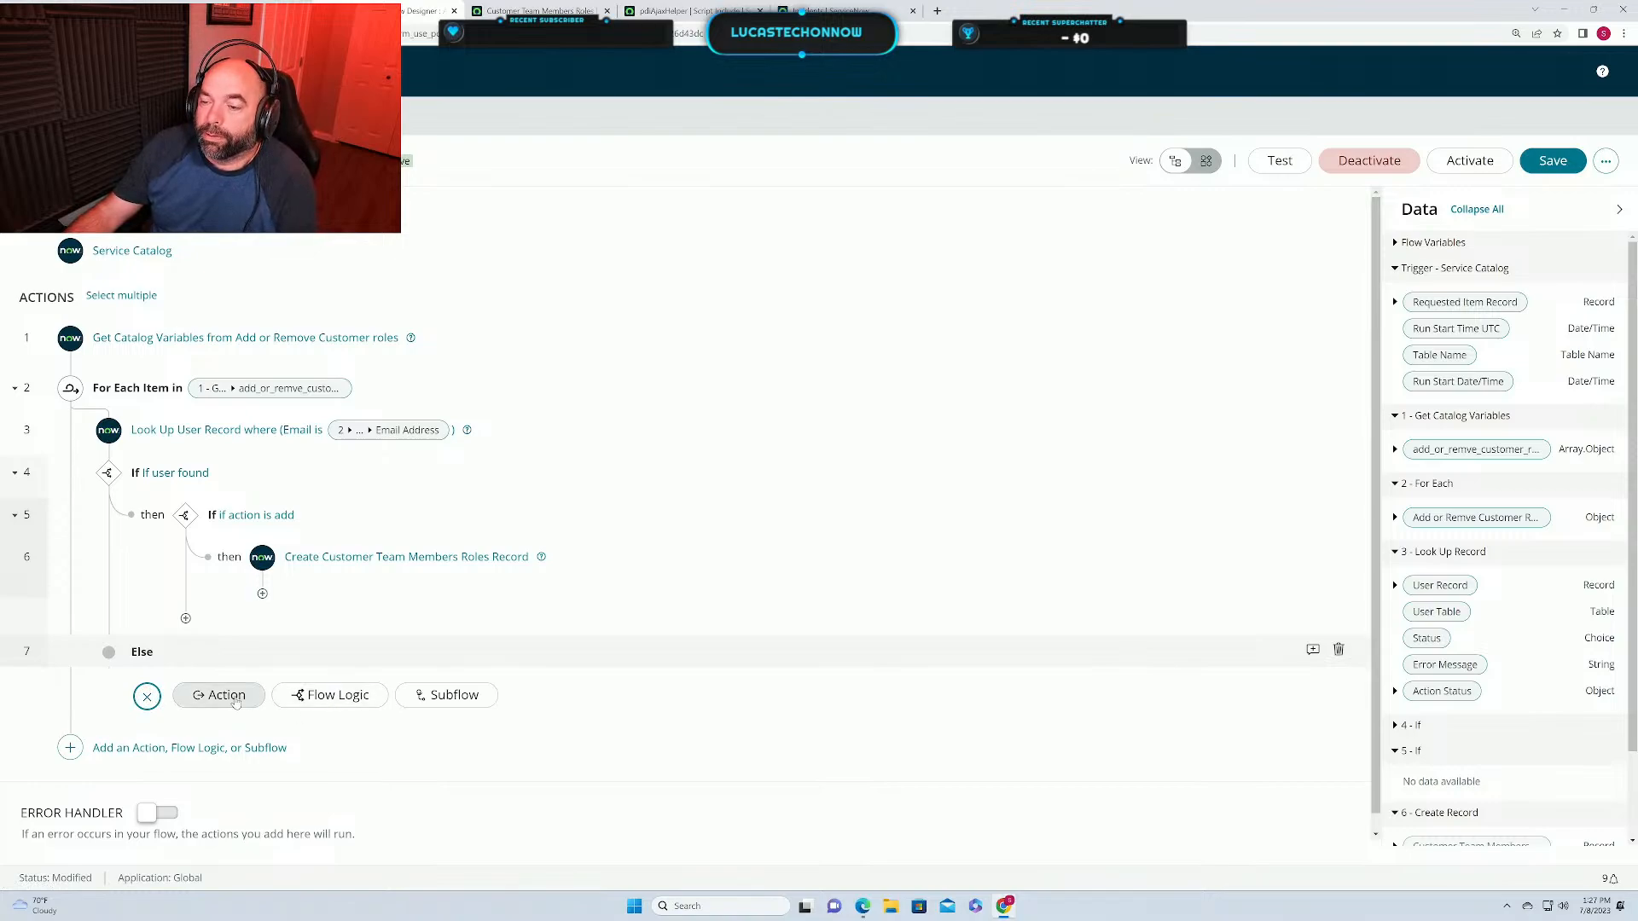
left_click(236, 703)
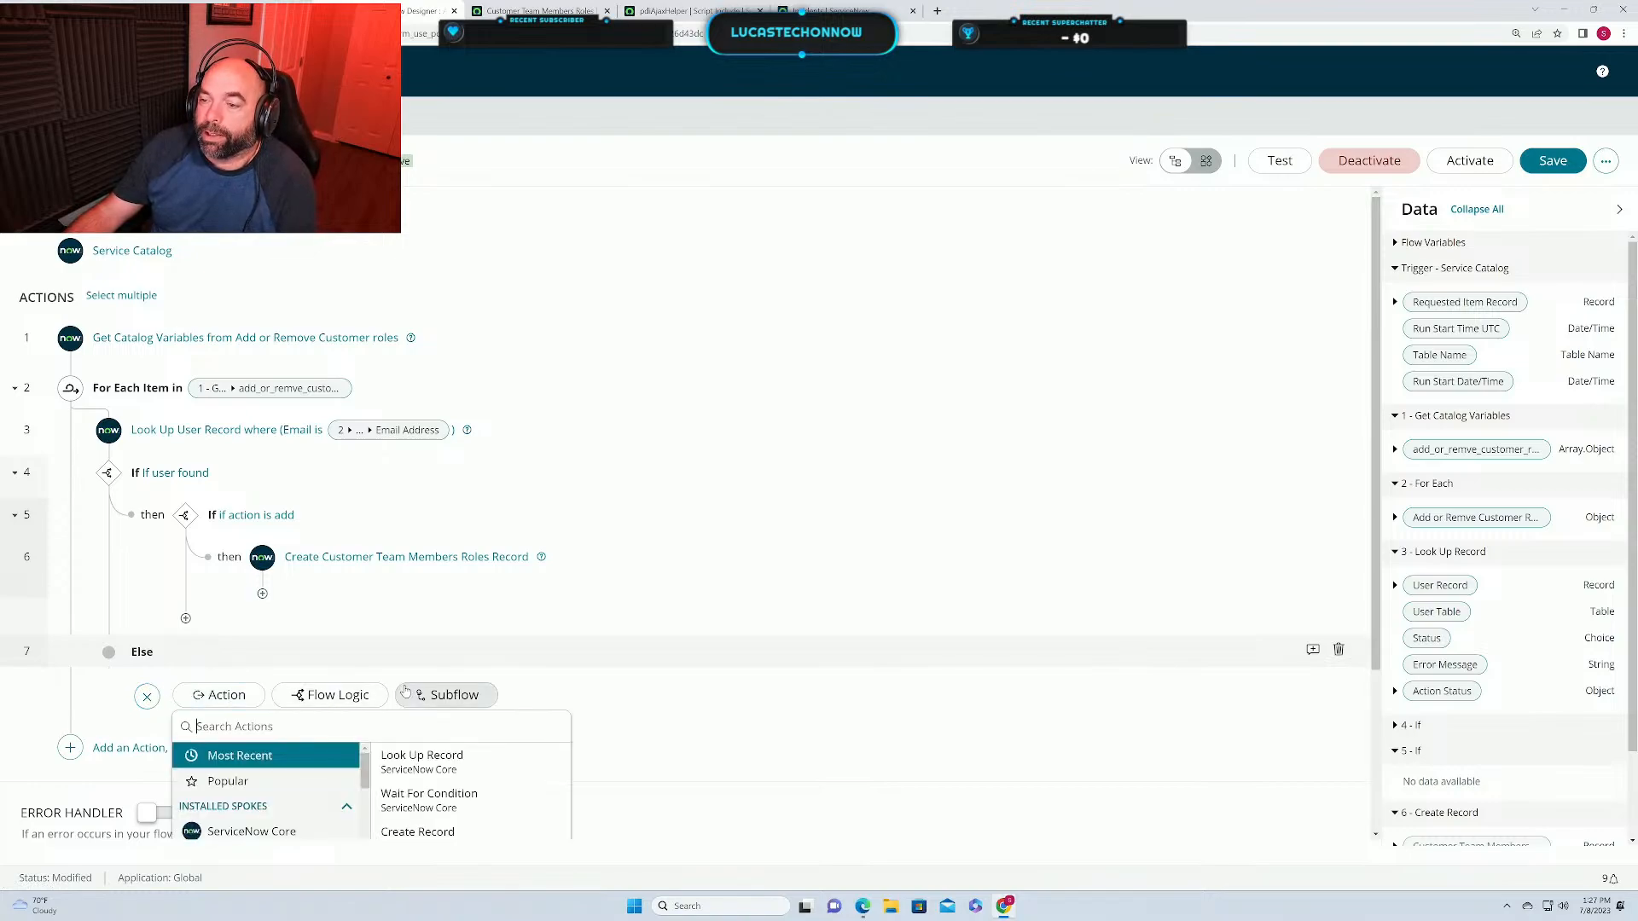
left_click(410, 834)
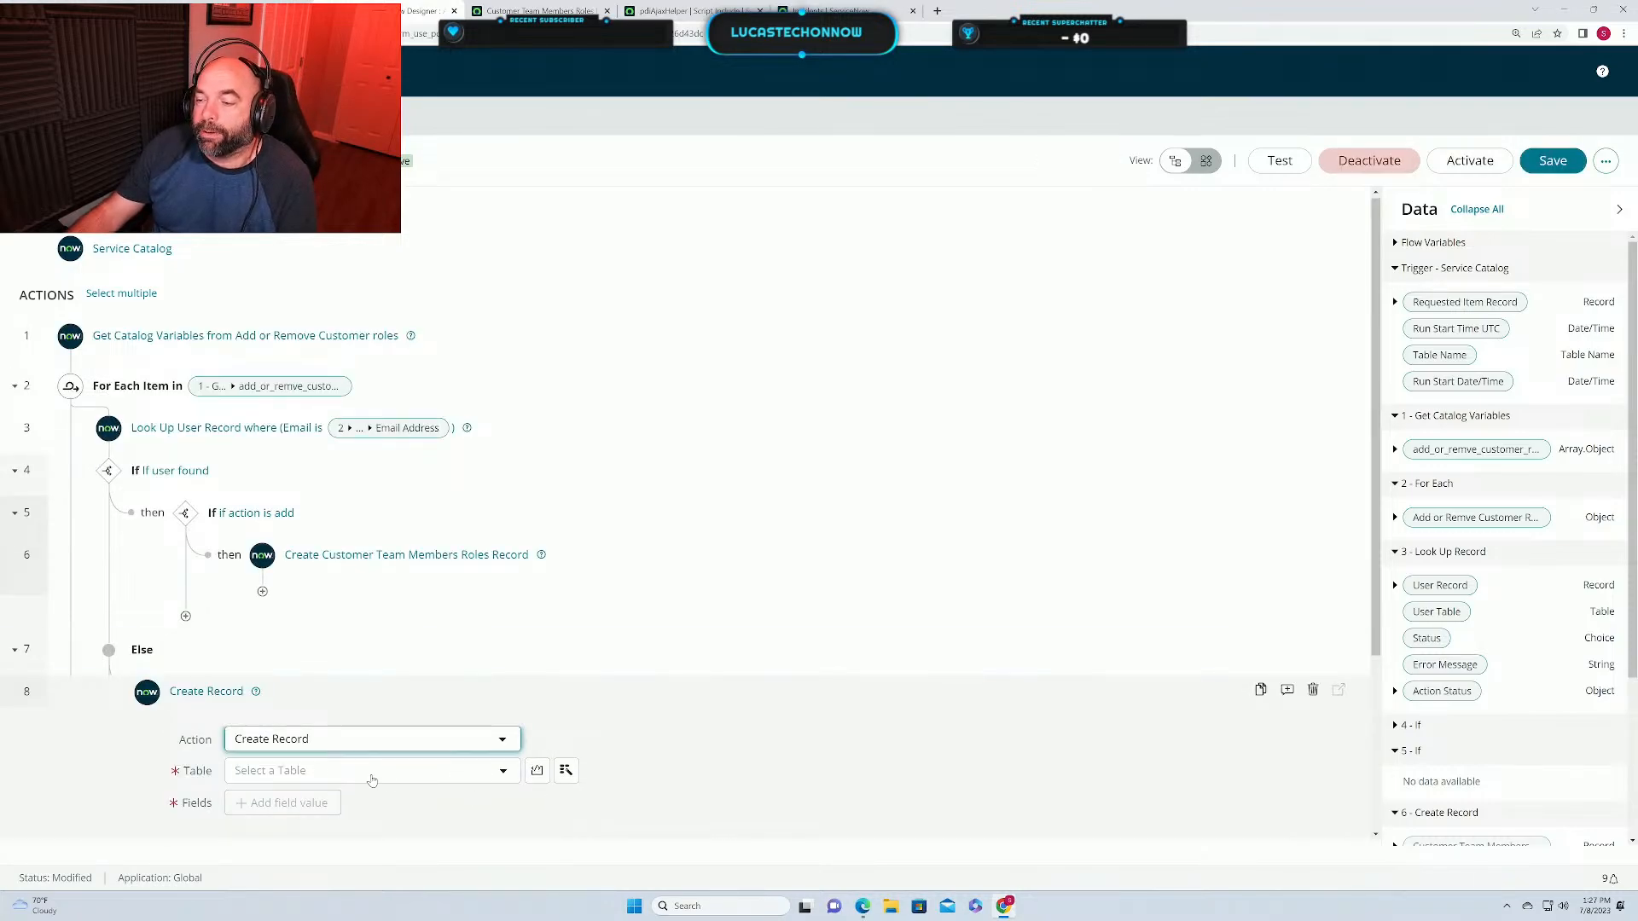
Set the Create Record action's table to User [sys_user].
left_click(380, 772)
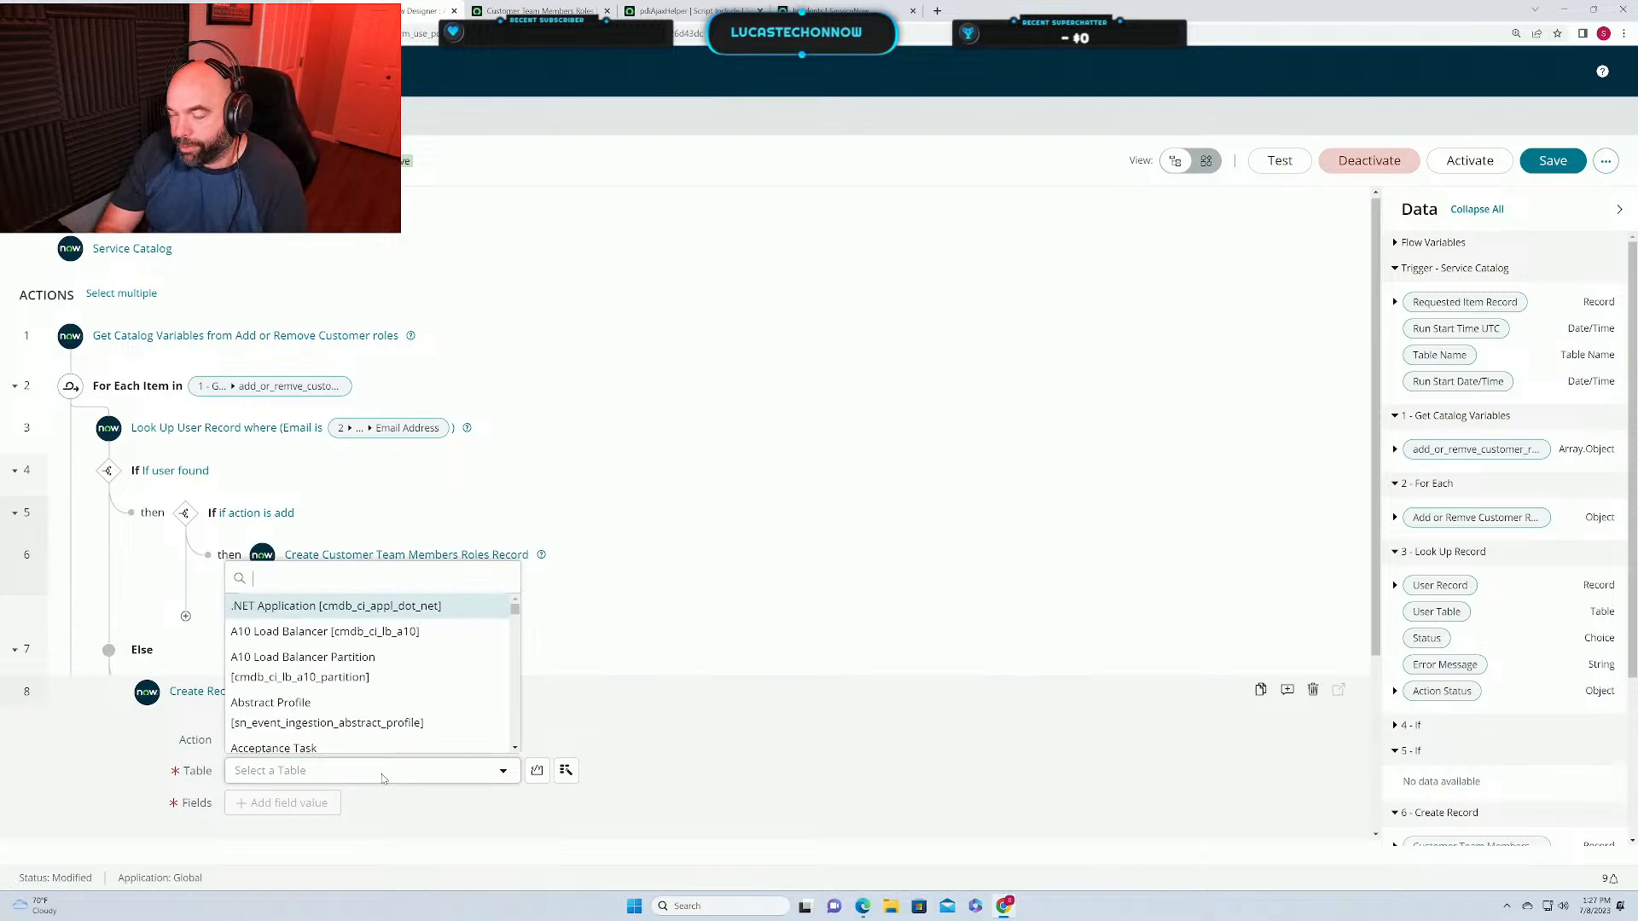
type("sus")
key("BackSpace")
key("BackSpace")
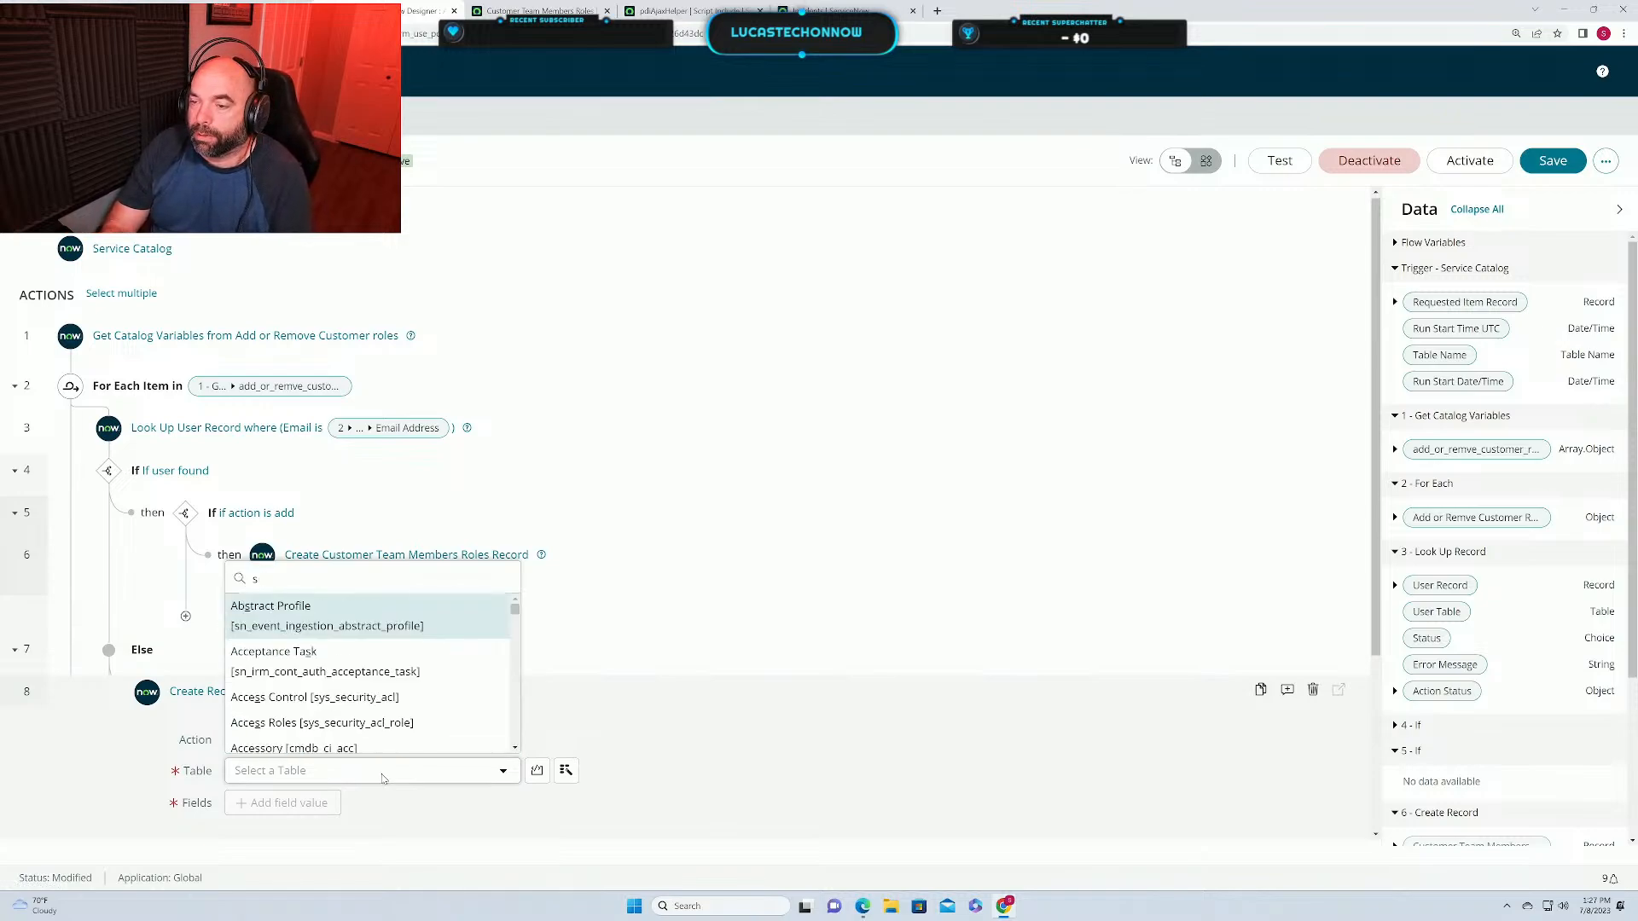
type("y")
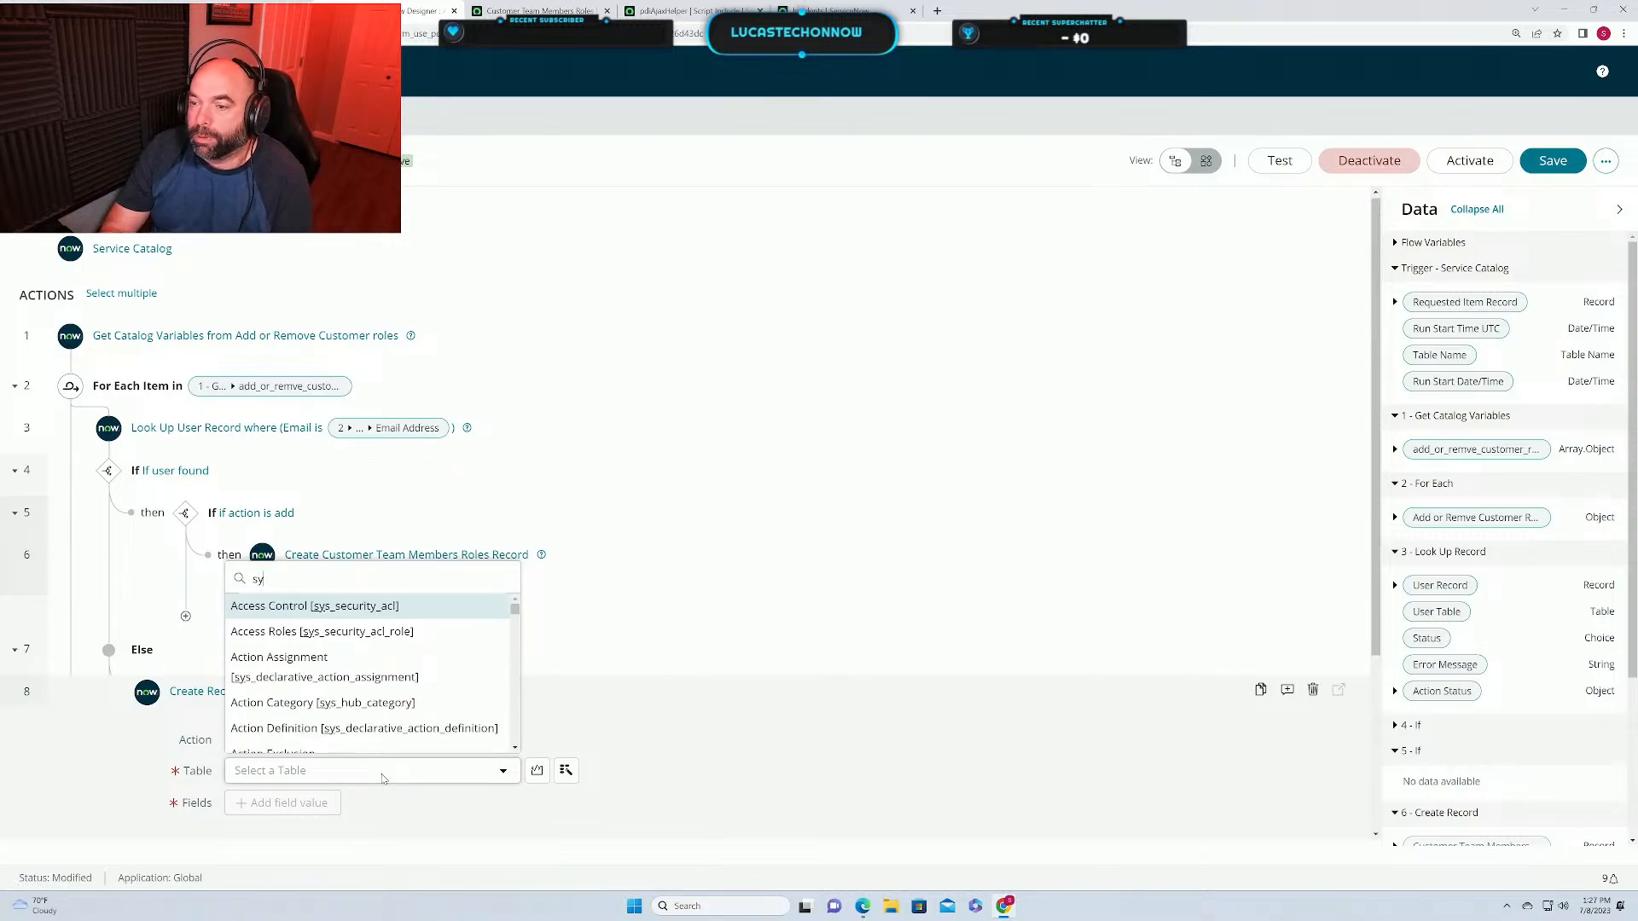
type("s_")
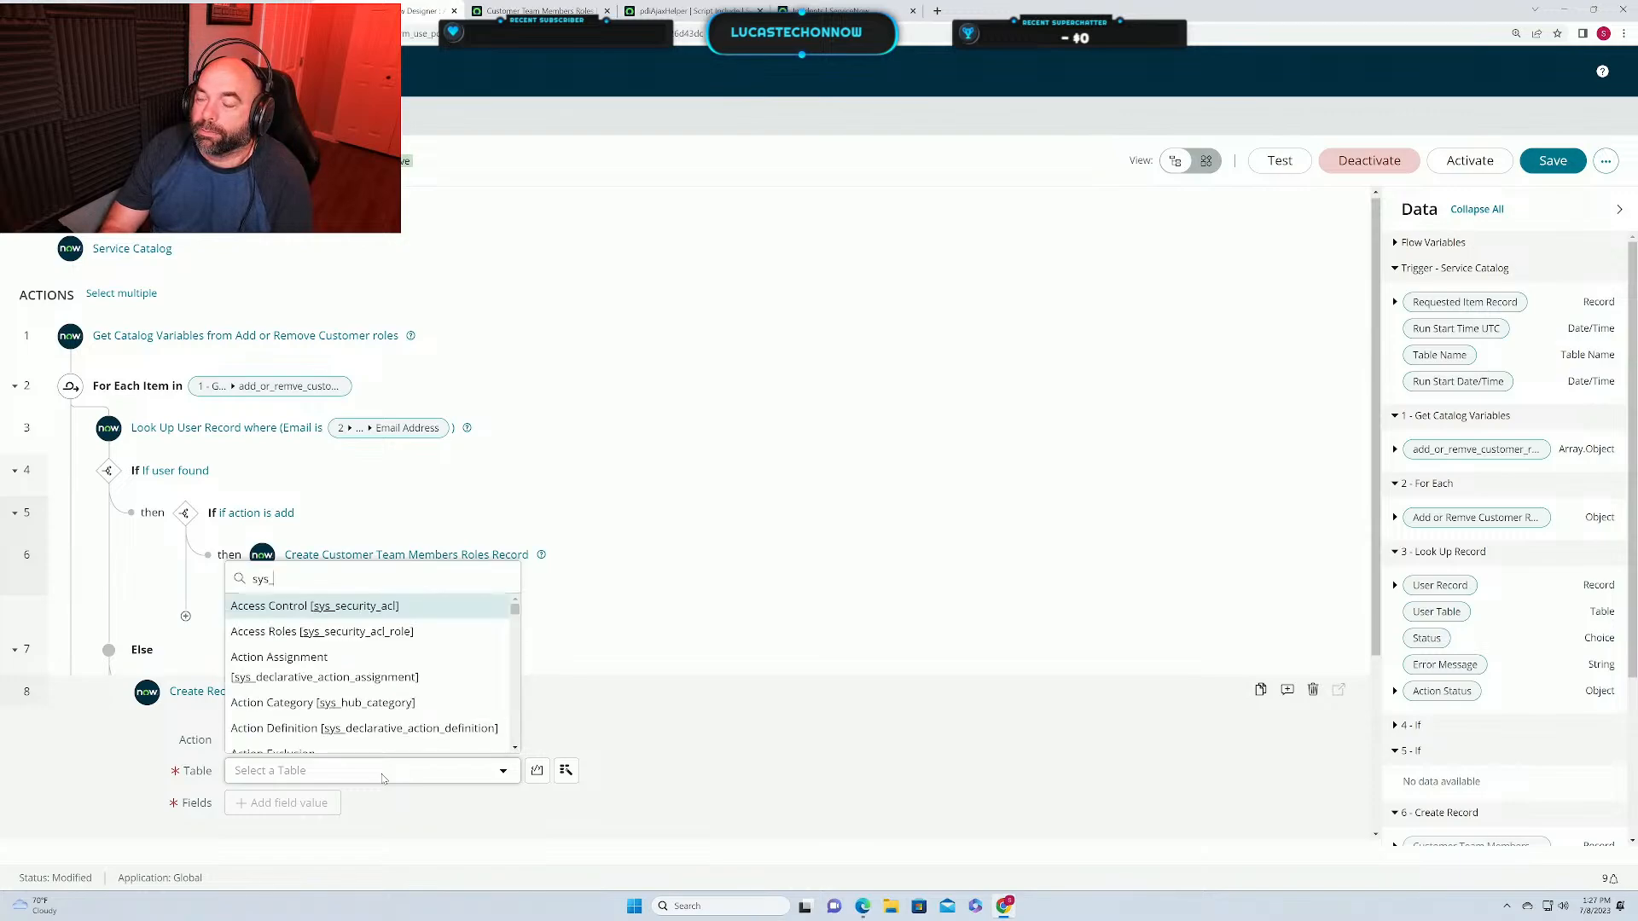
type("user")
scroll(332, 682, "down", 10)
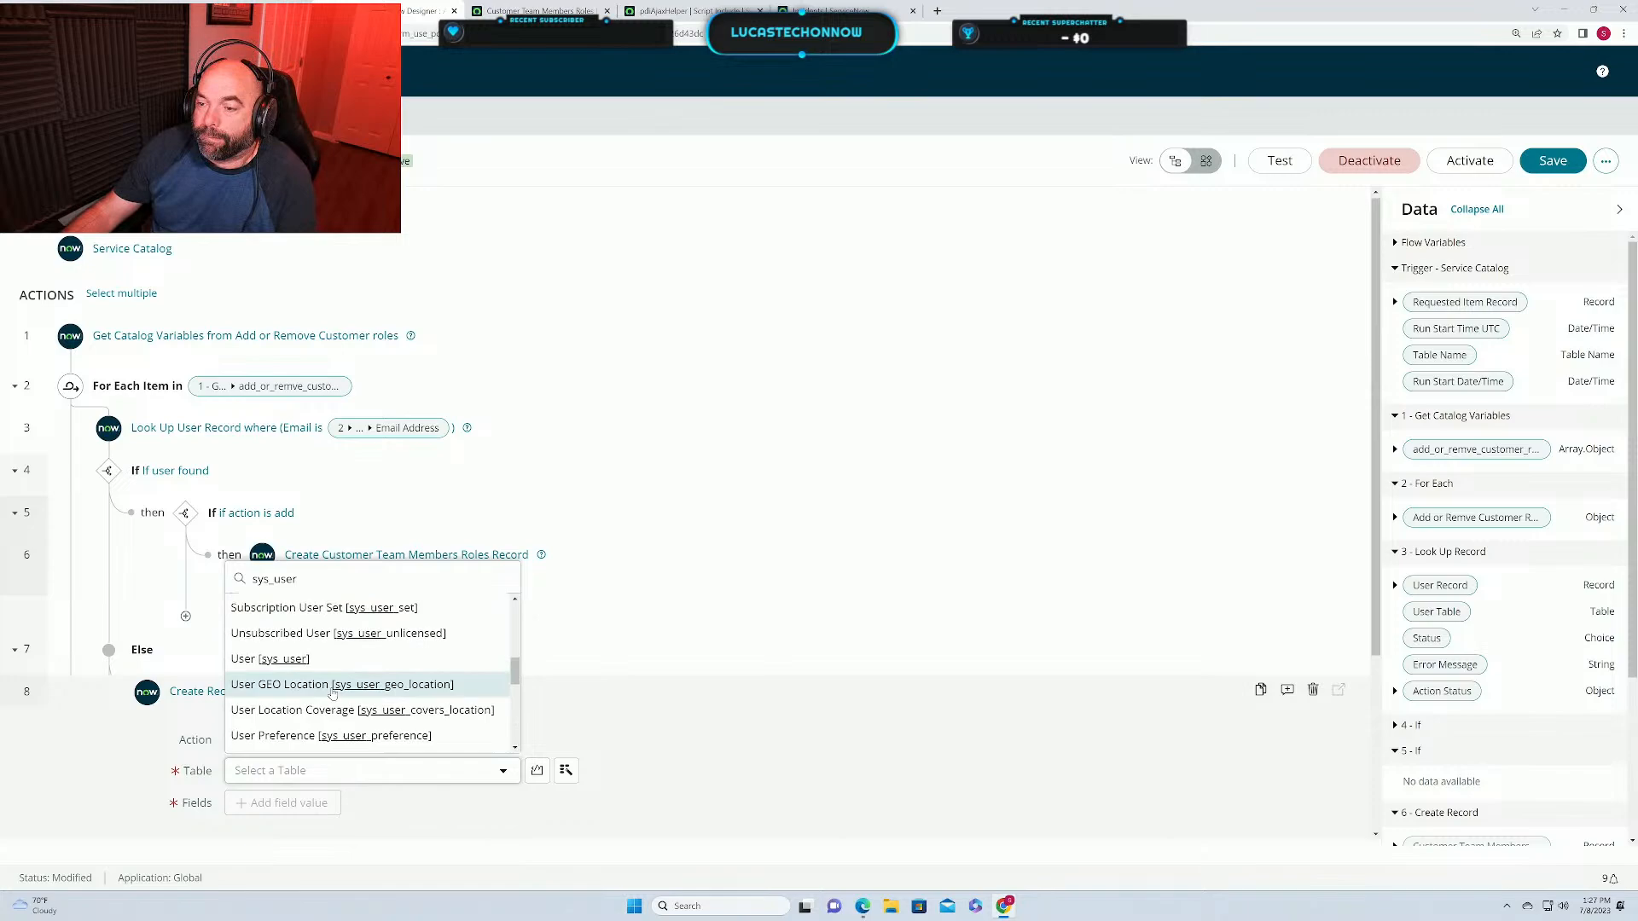
left_click(269, 659)
scroll(501, 748, "down", 2)
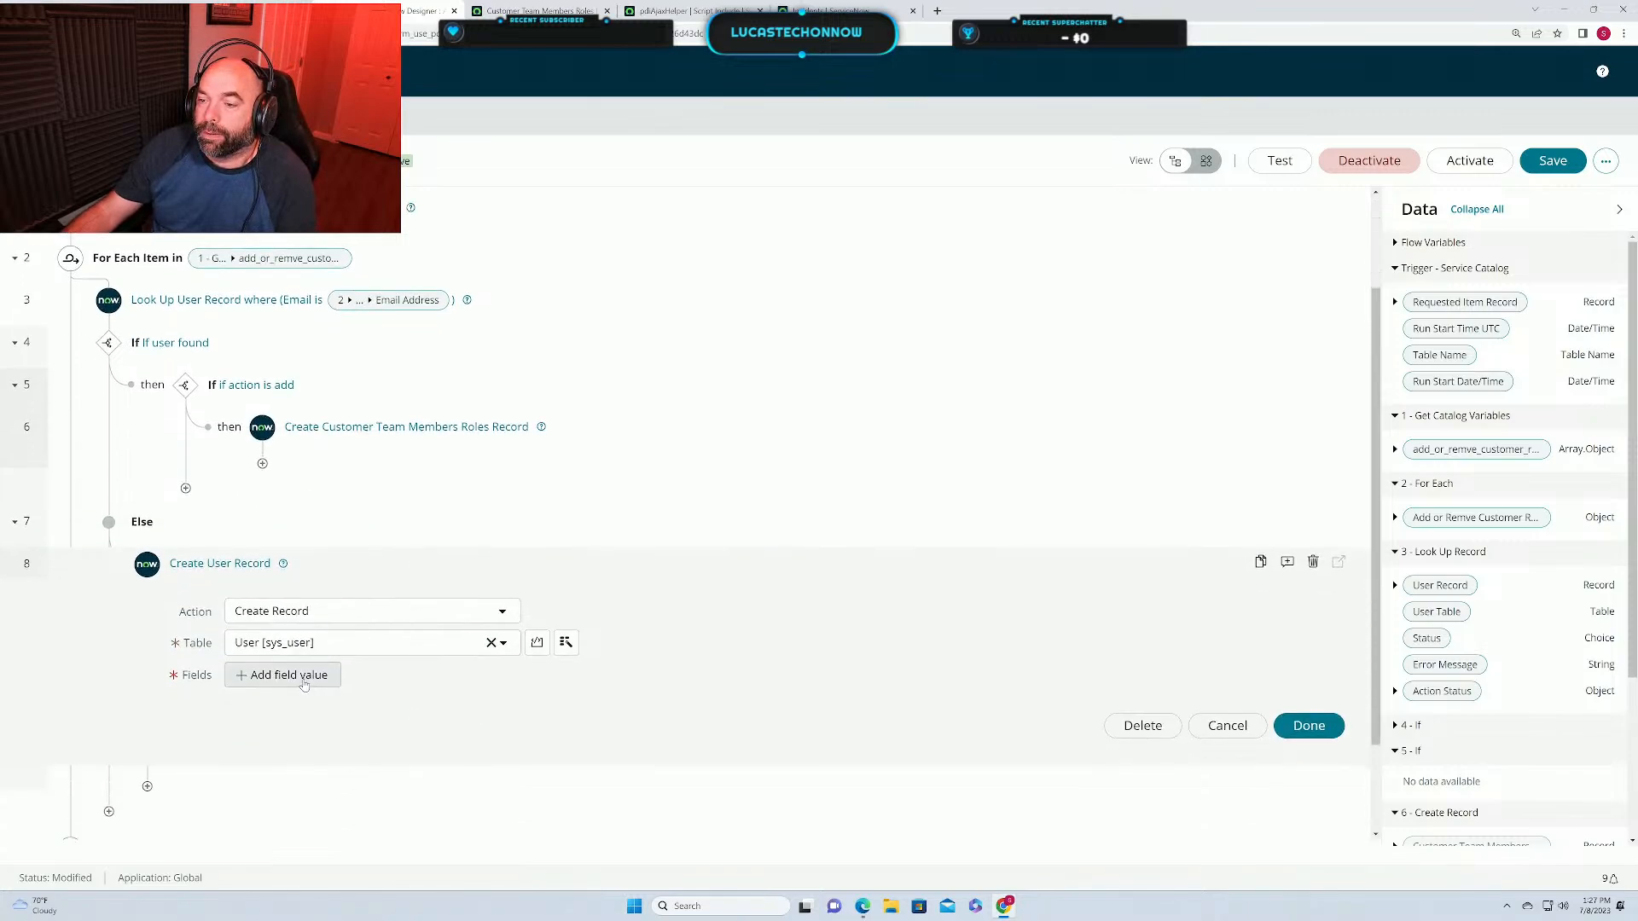
Add First name and Last name field rows to the new User record.
left_click(332, 687)
left_click(418, 676)
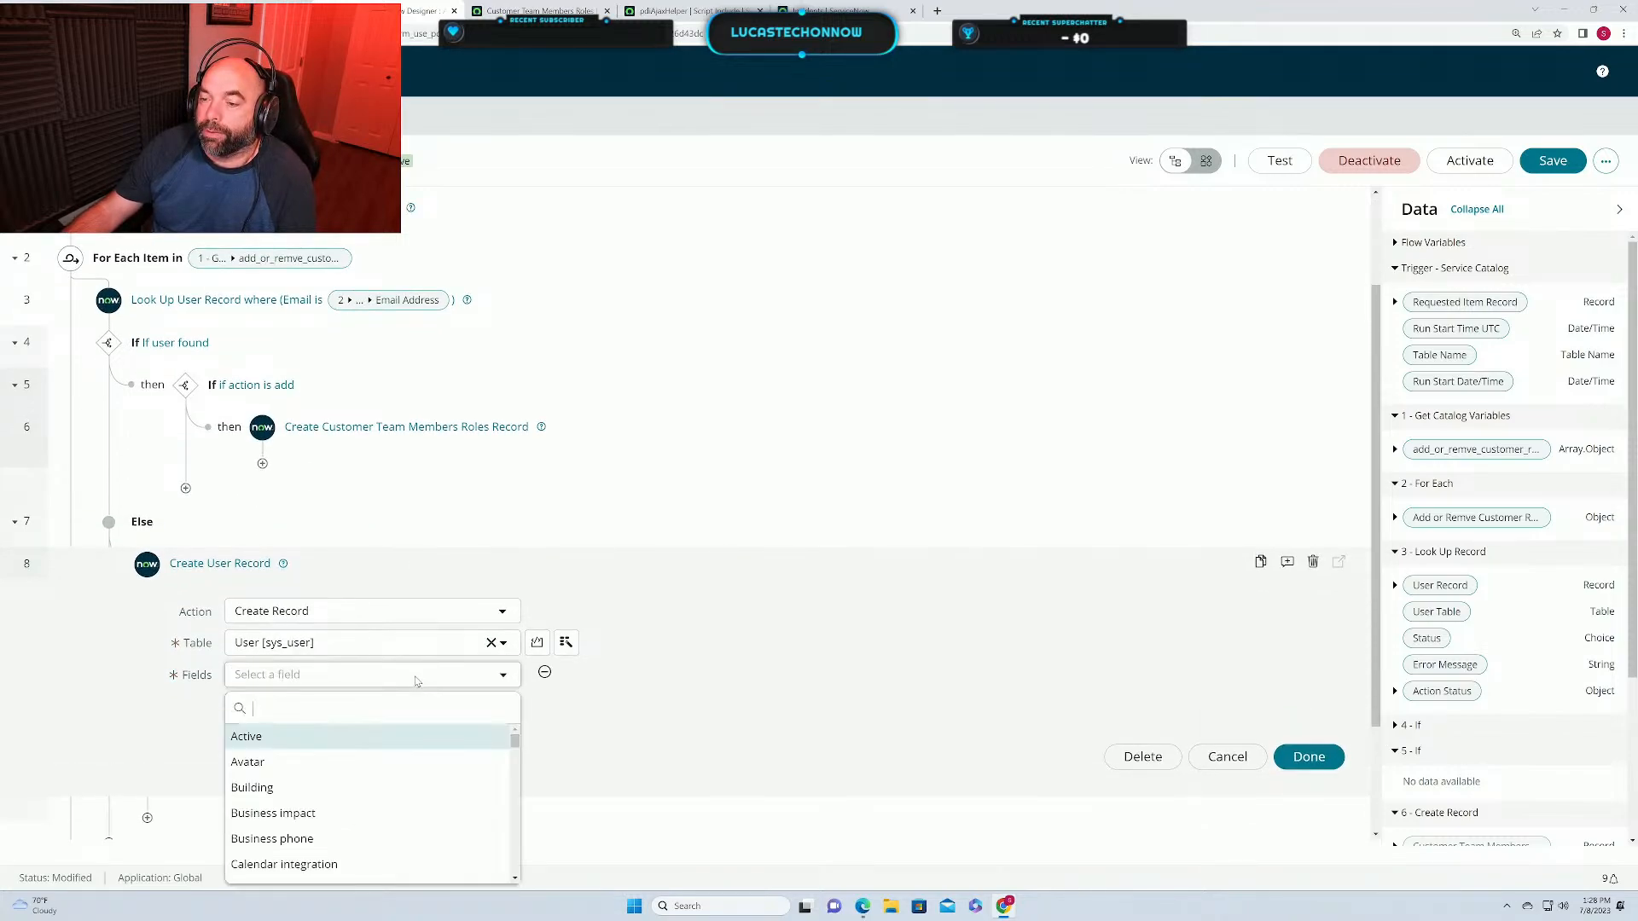
type("First")
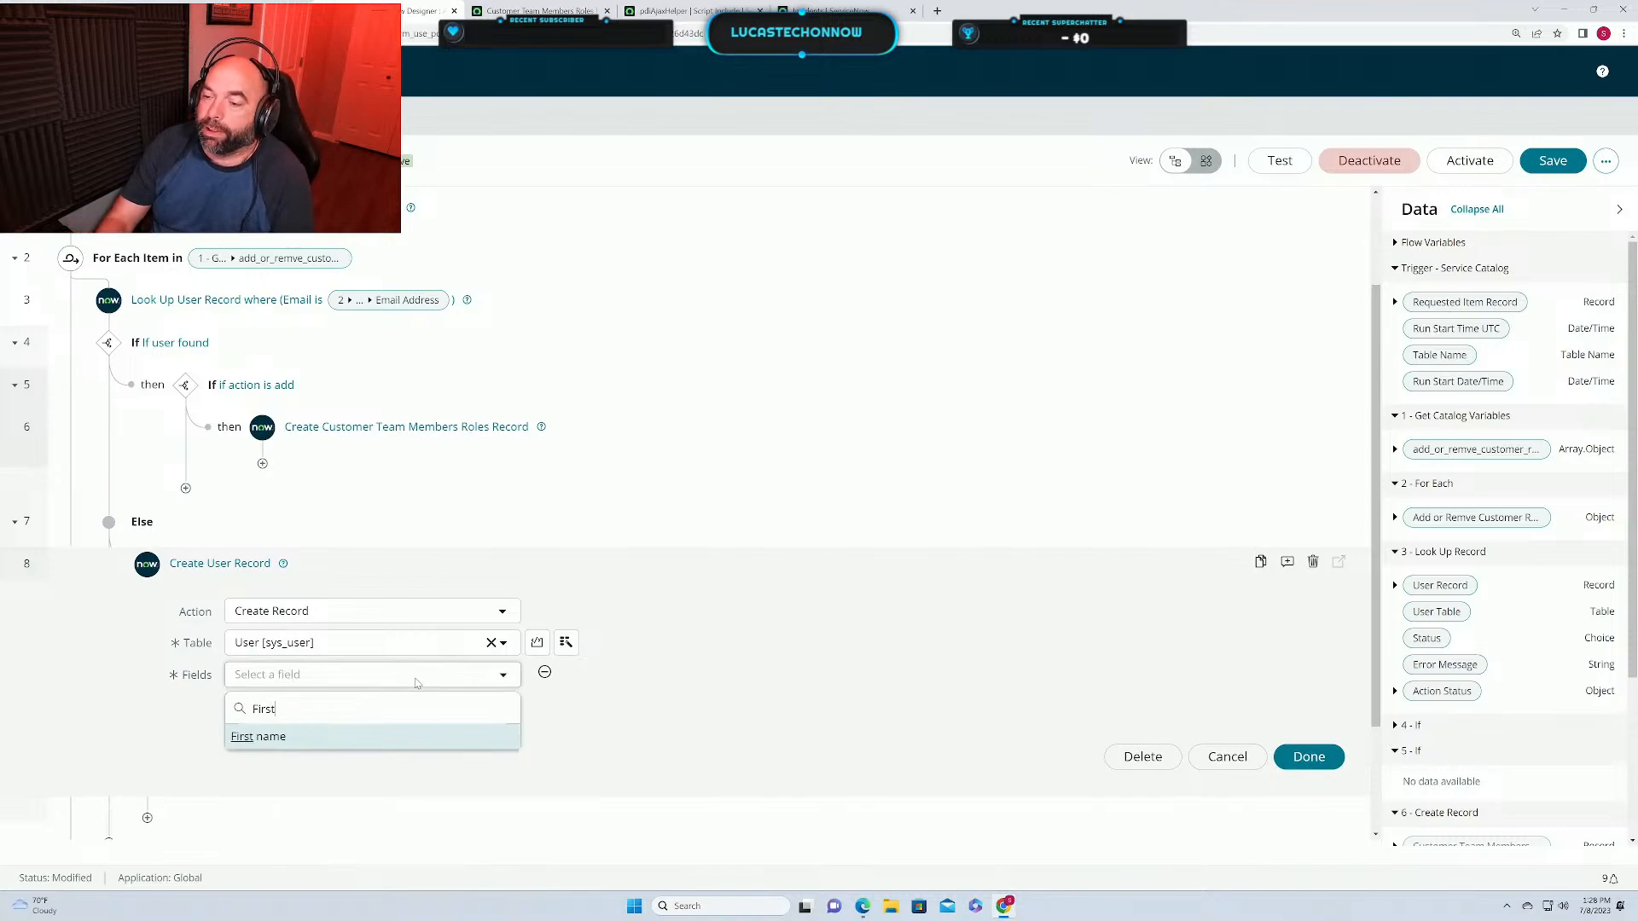
left_click(345, 733)
left_click(285, 707)
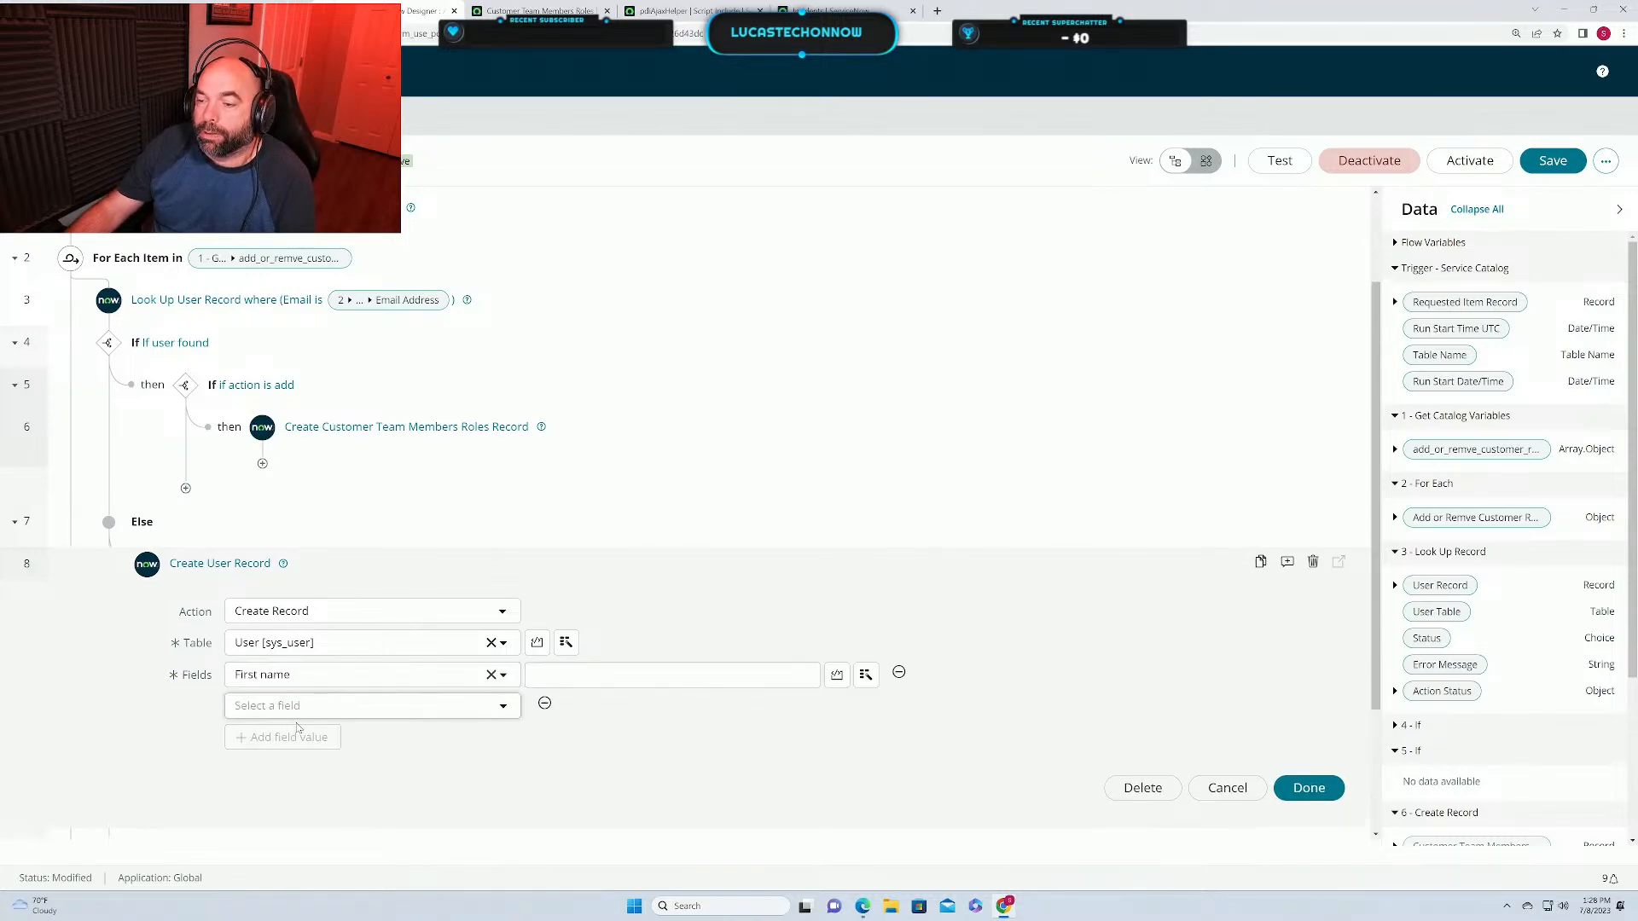
left_click(300, 707)
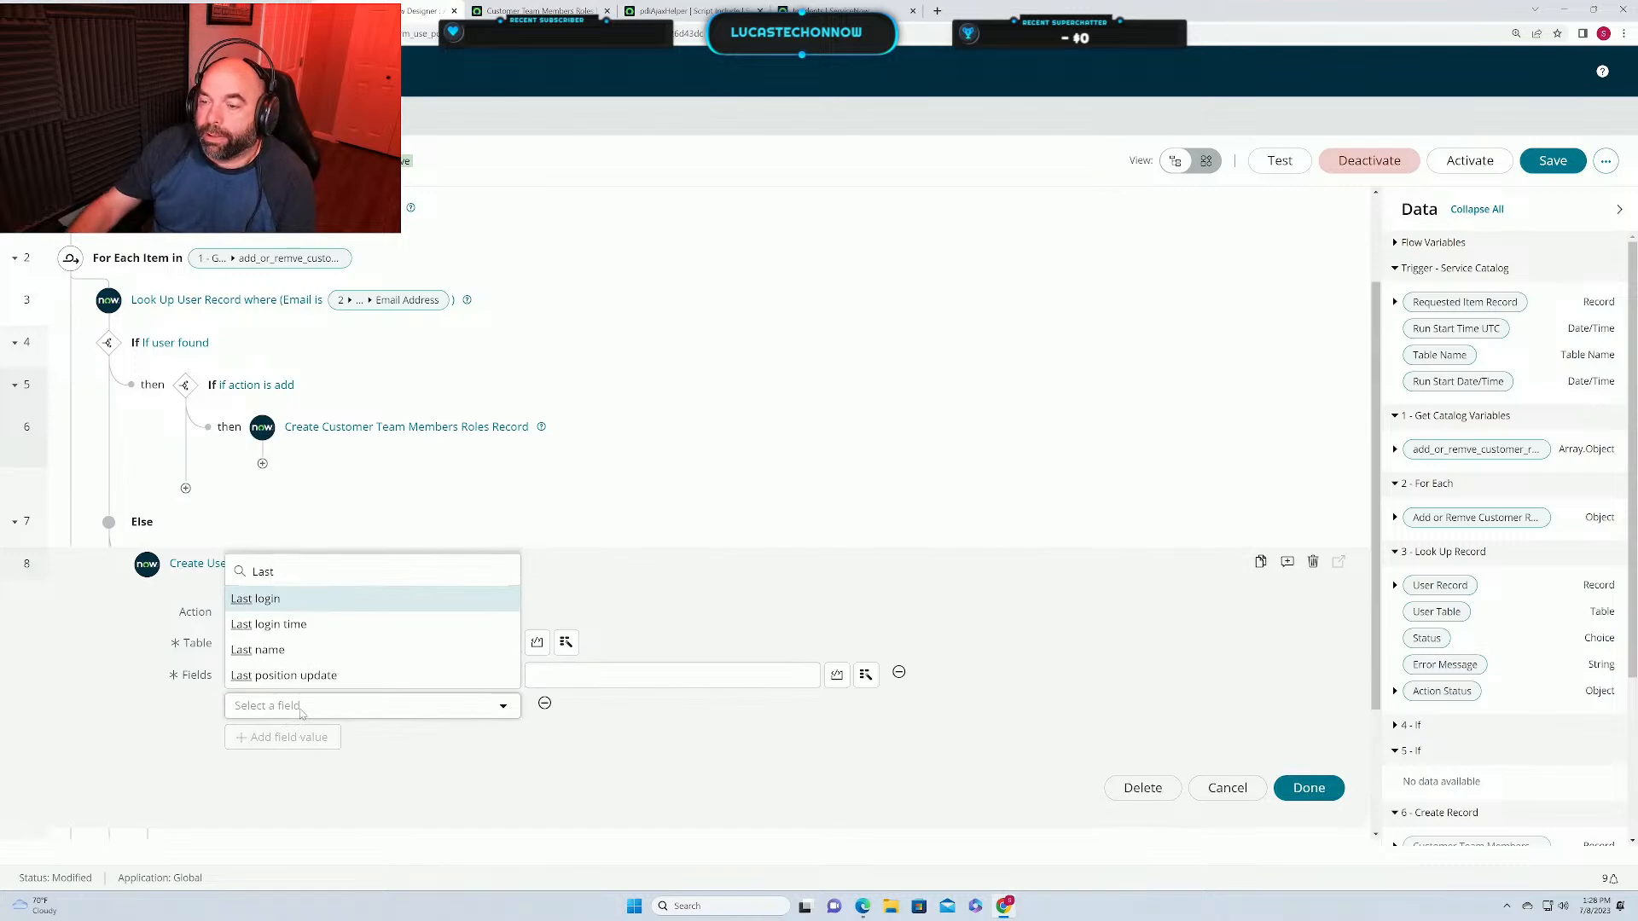
left_click(260, 650)
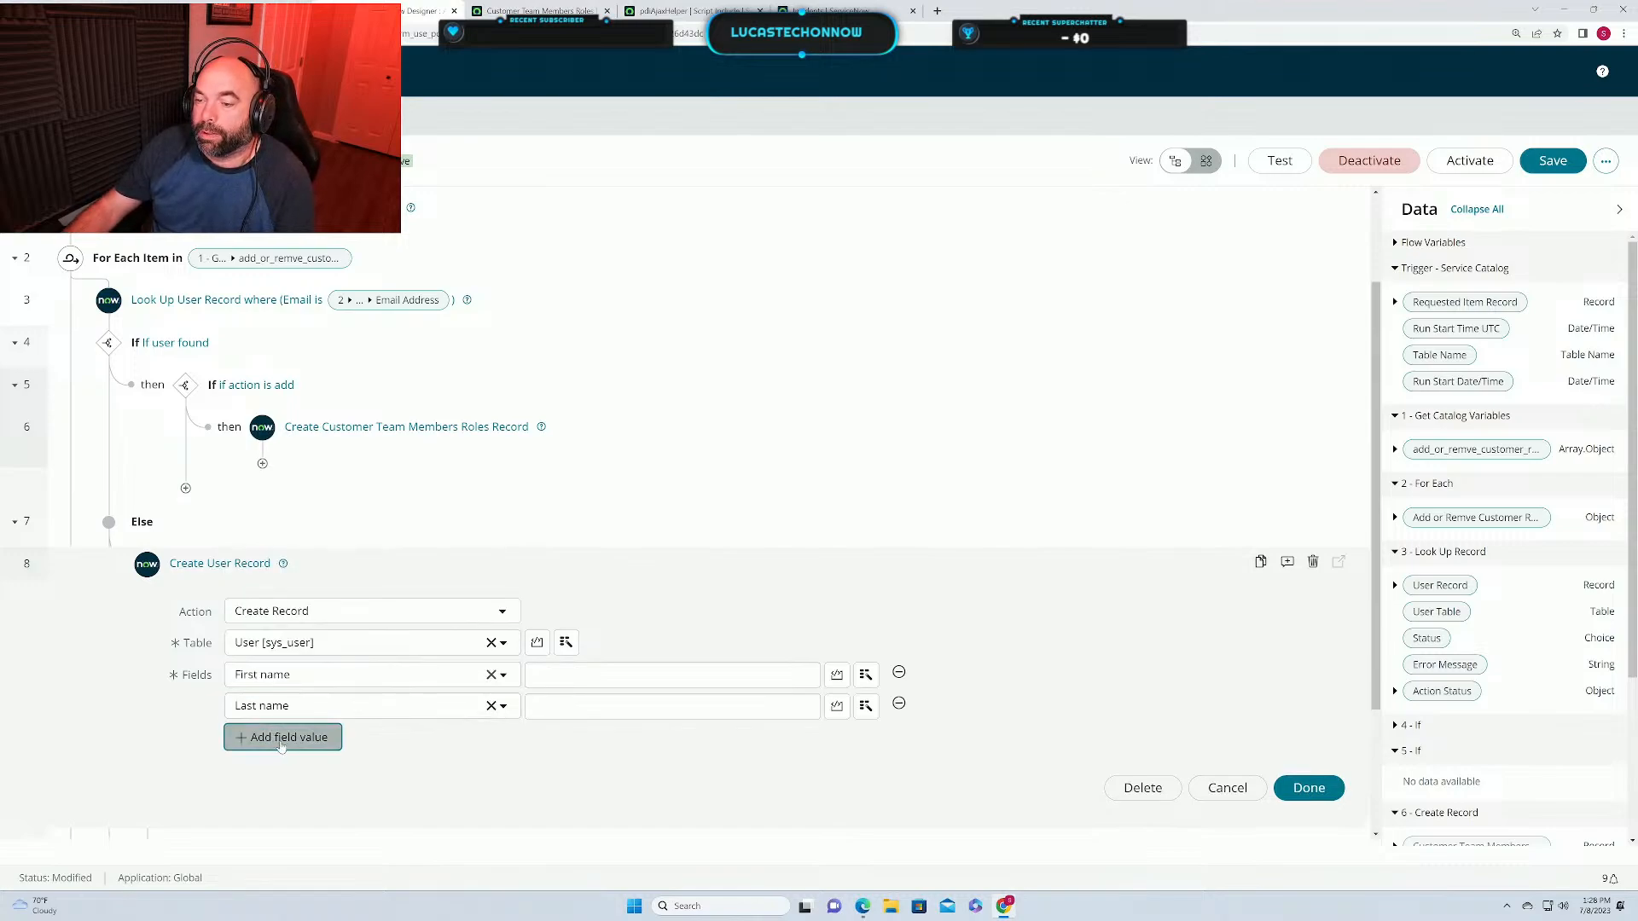
Add User ID and Email field rows to the new User record.
left_click(281, 737)
left_click(267, 737)
type("user")
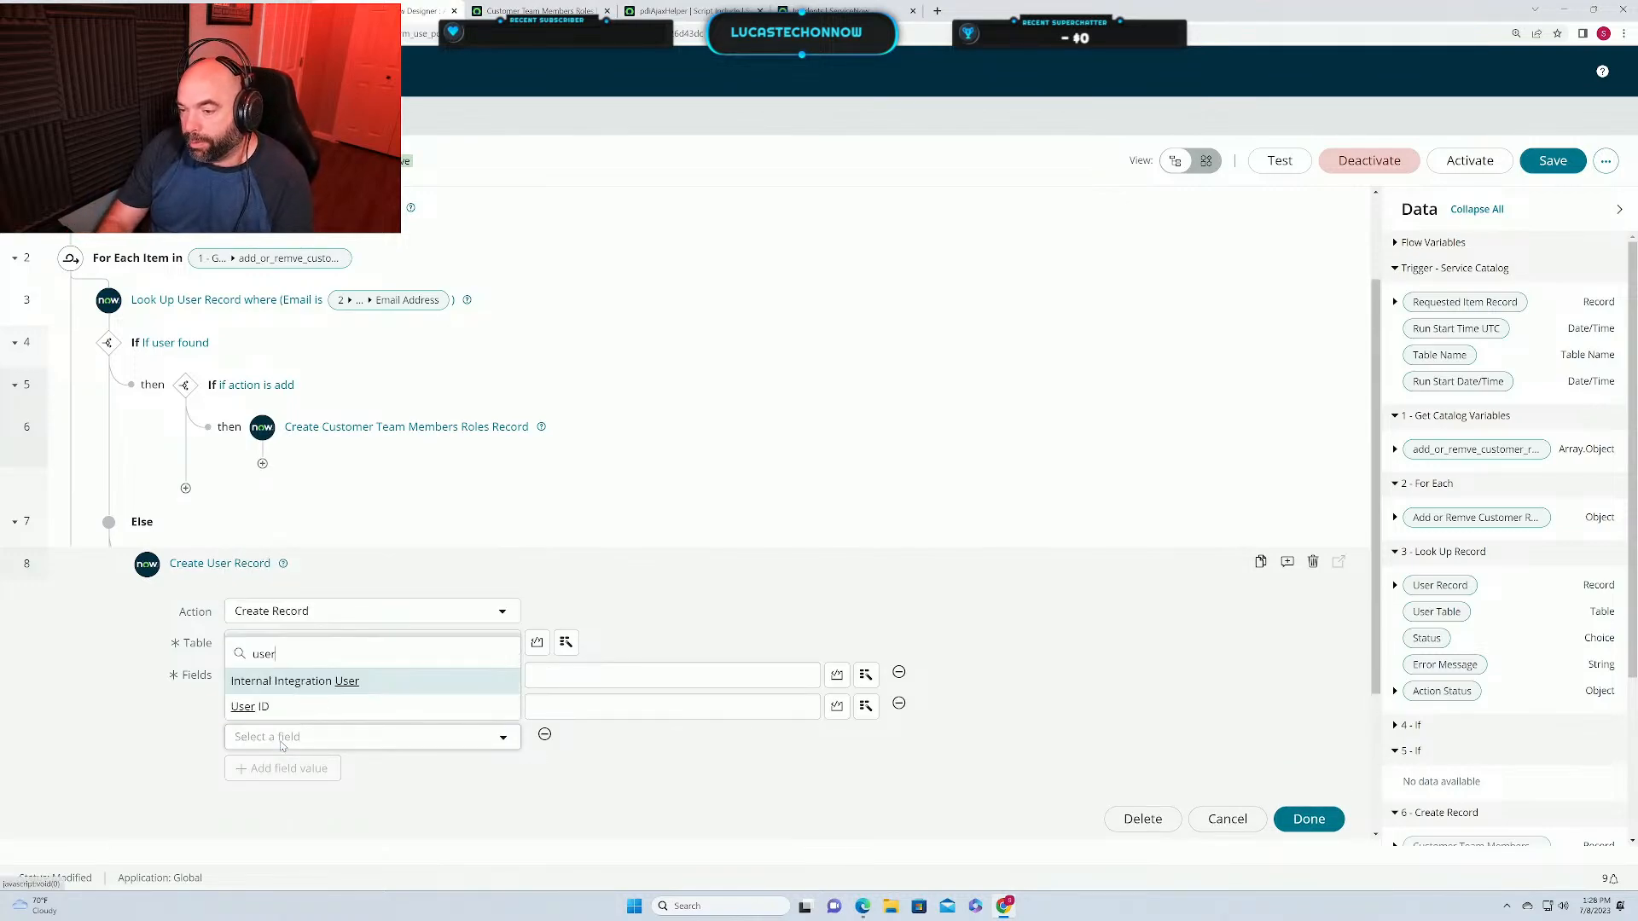
left_click(249, 707)
left_click(286, 770)
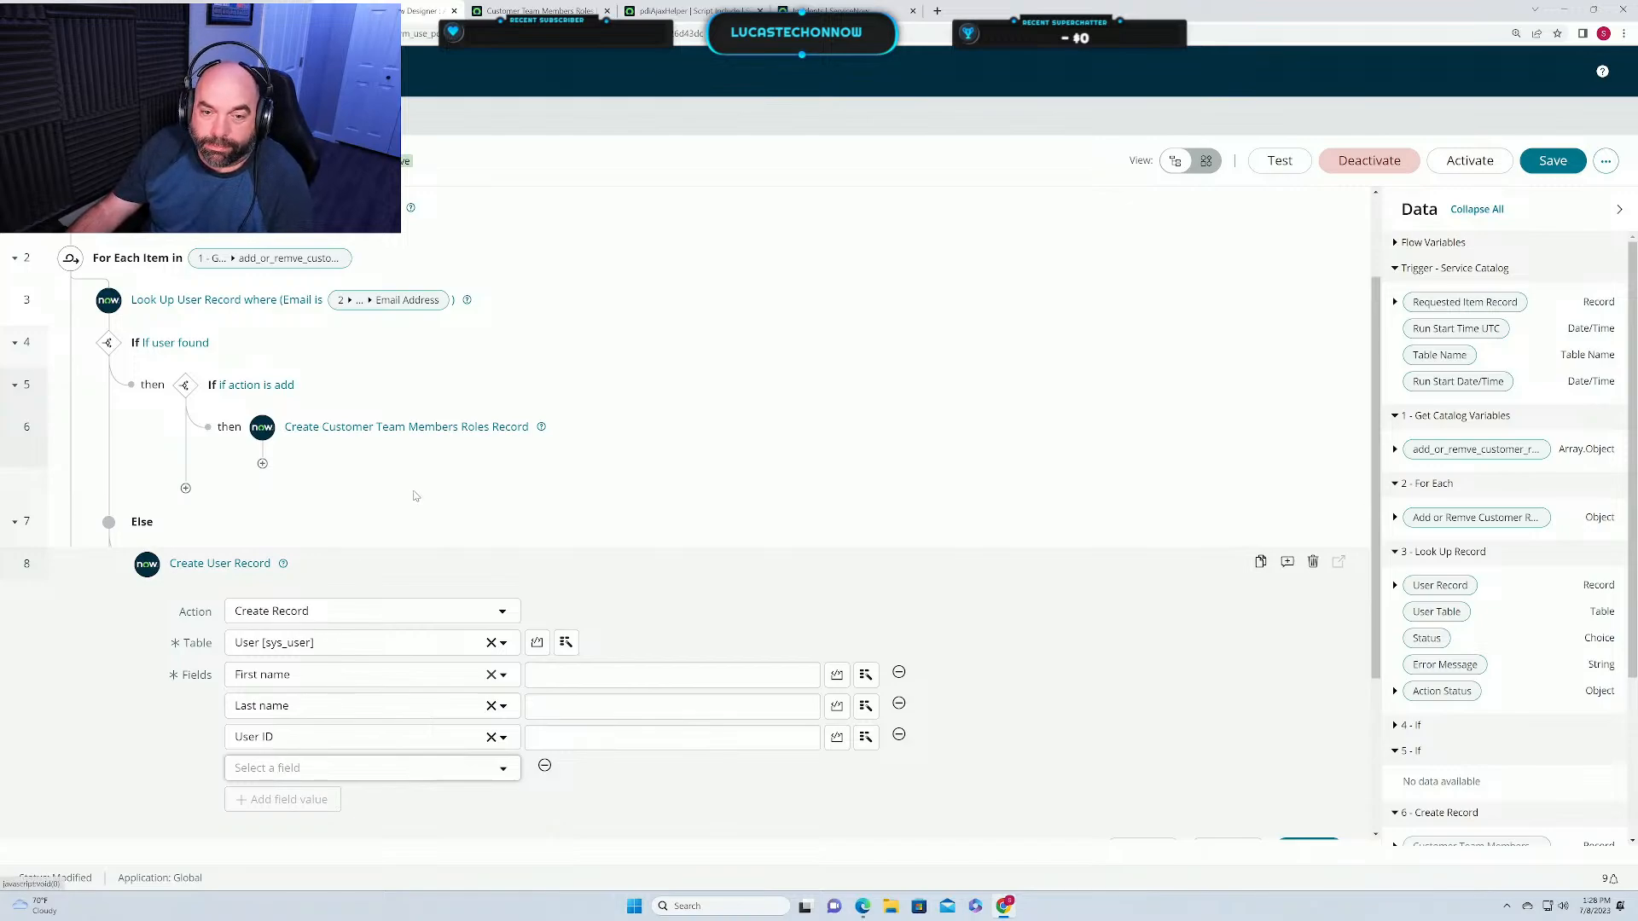
left_click(327, 768)
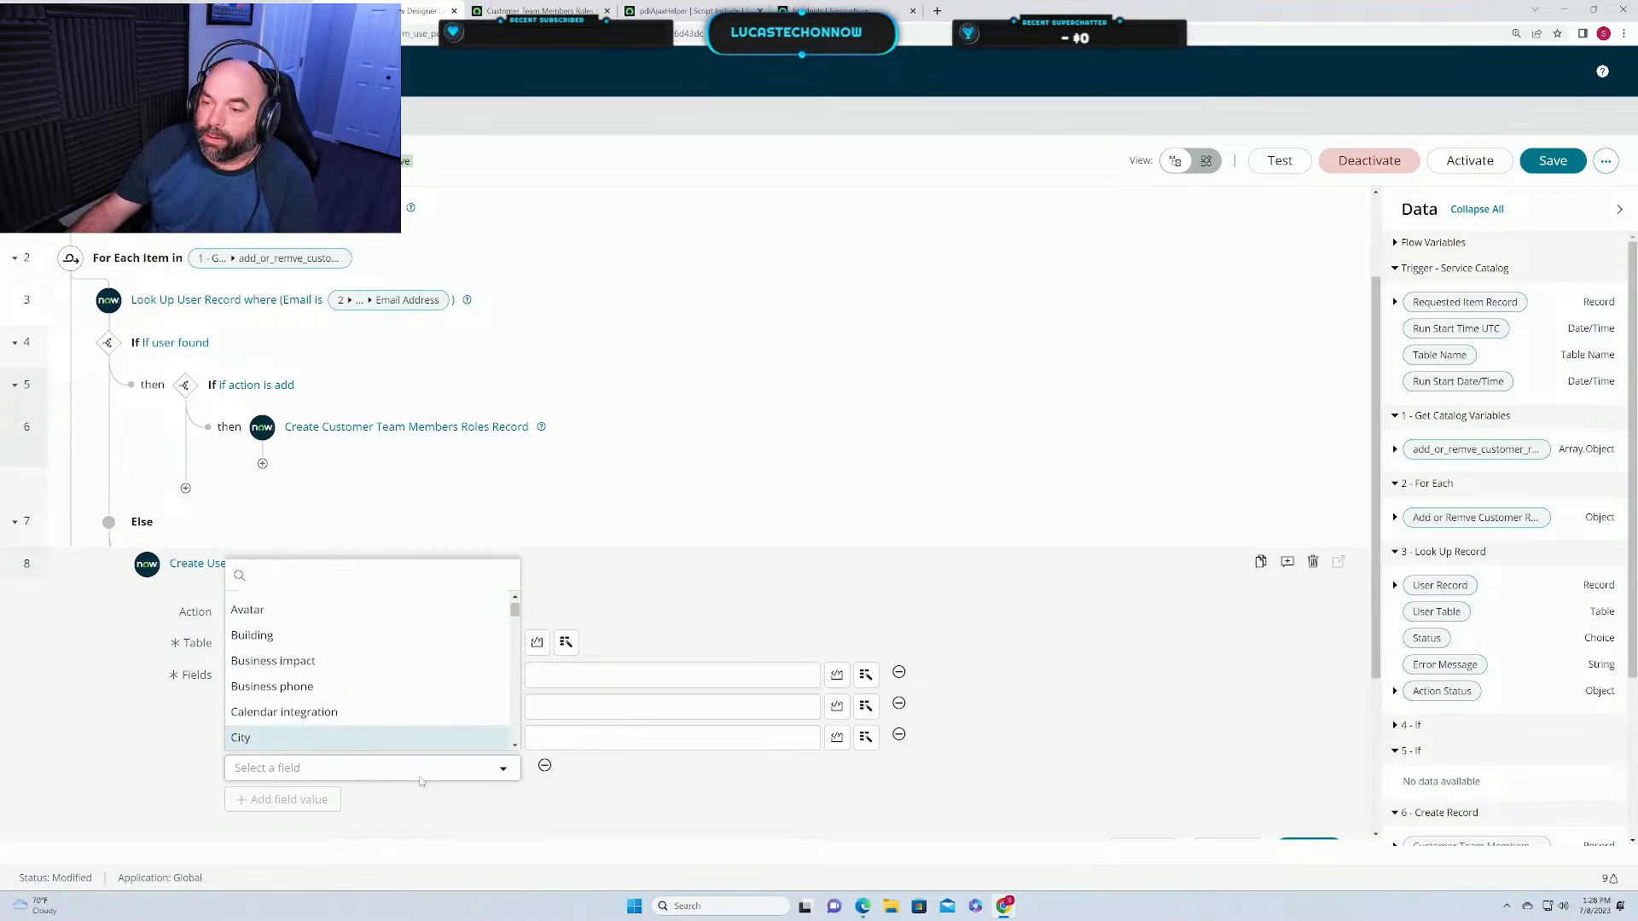
left_click(611, 804)
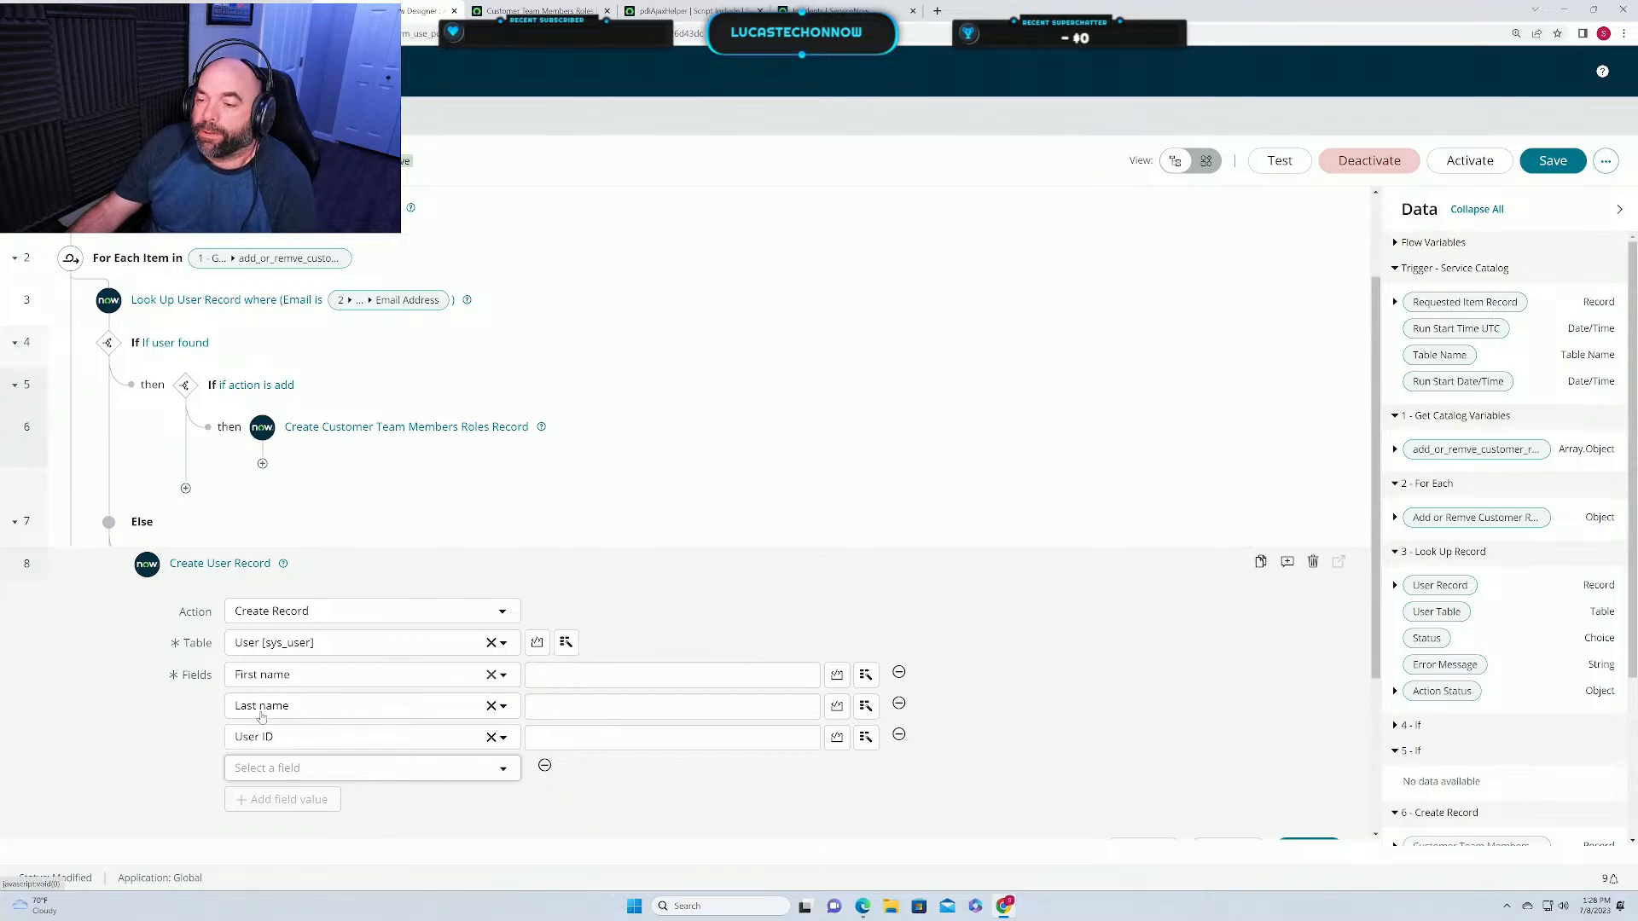
left_click(313, 773)
scroll(320, 734, "down", 7)
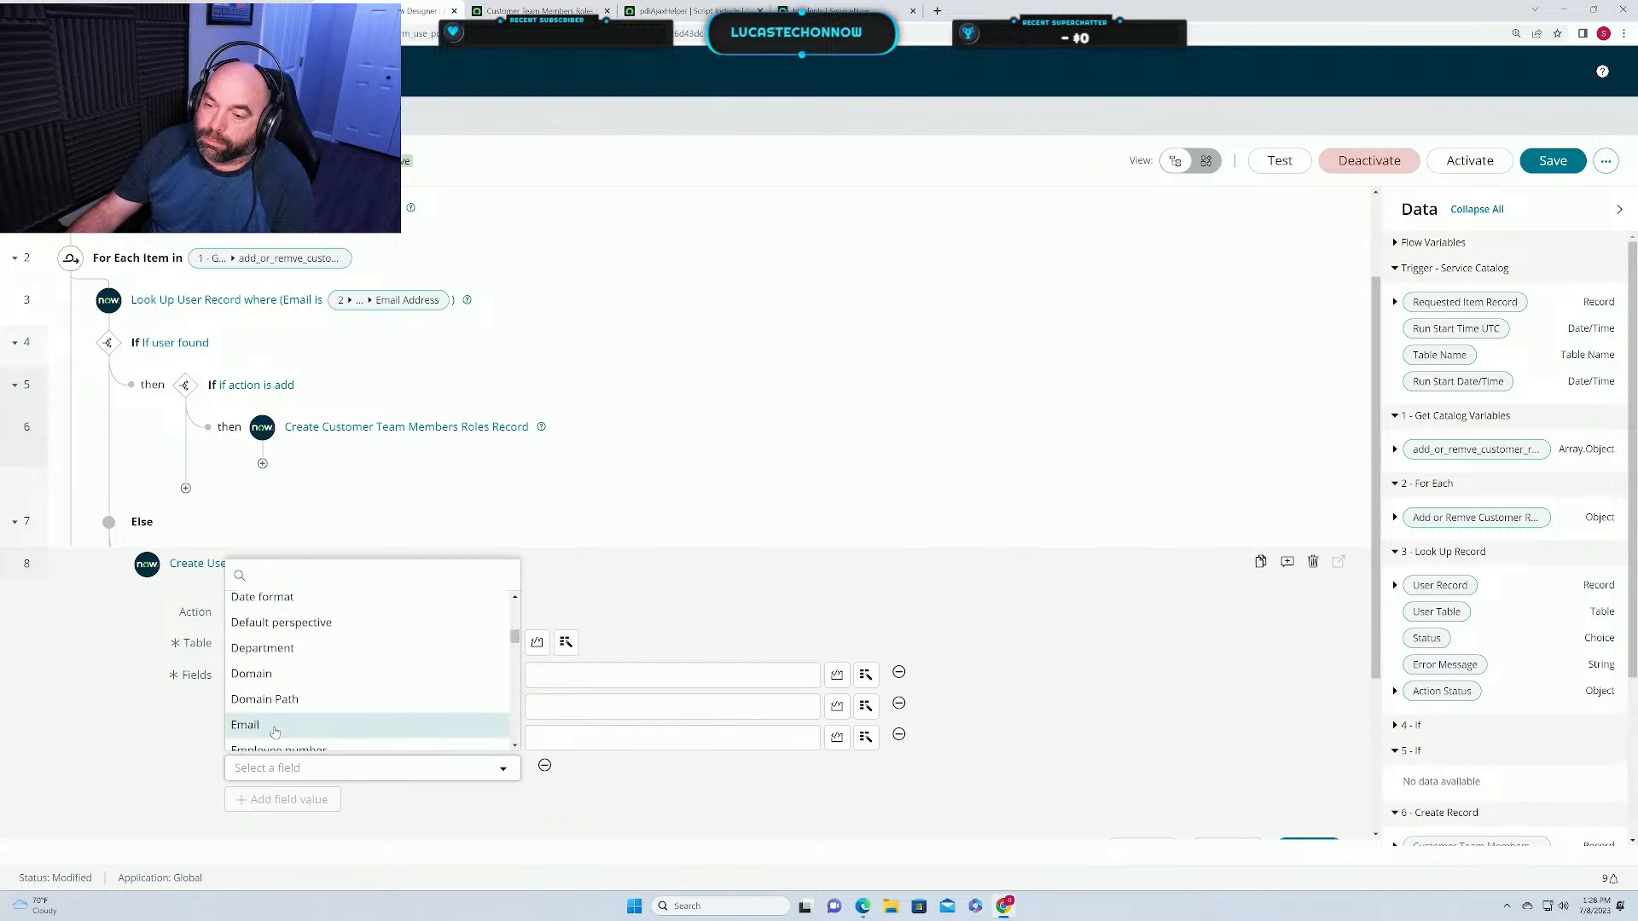
left_click(313, 727)
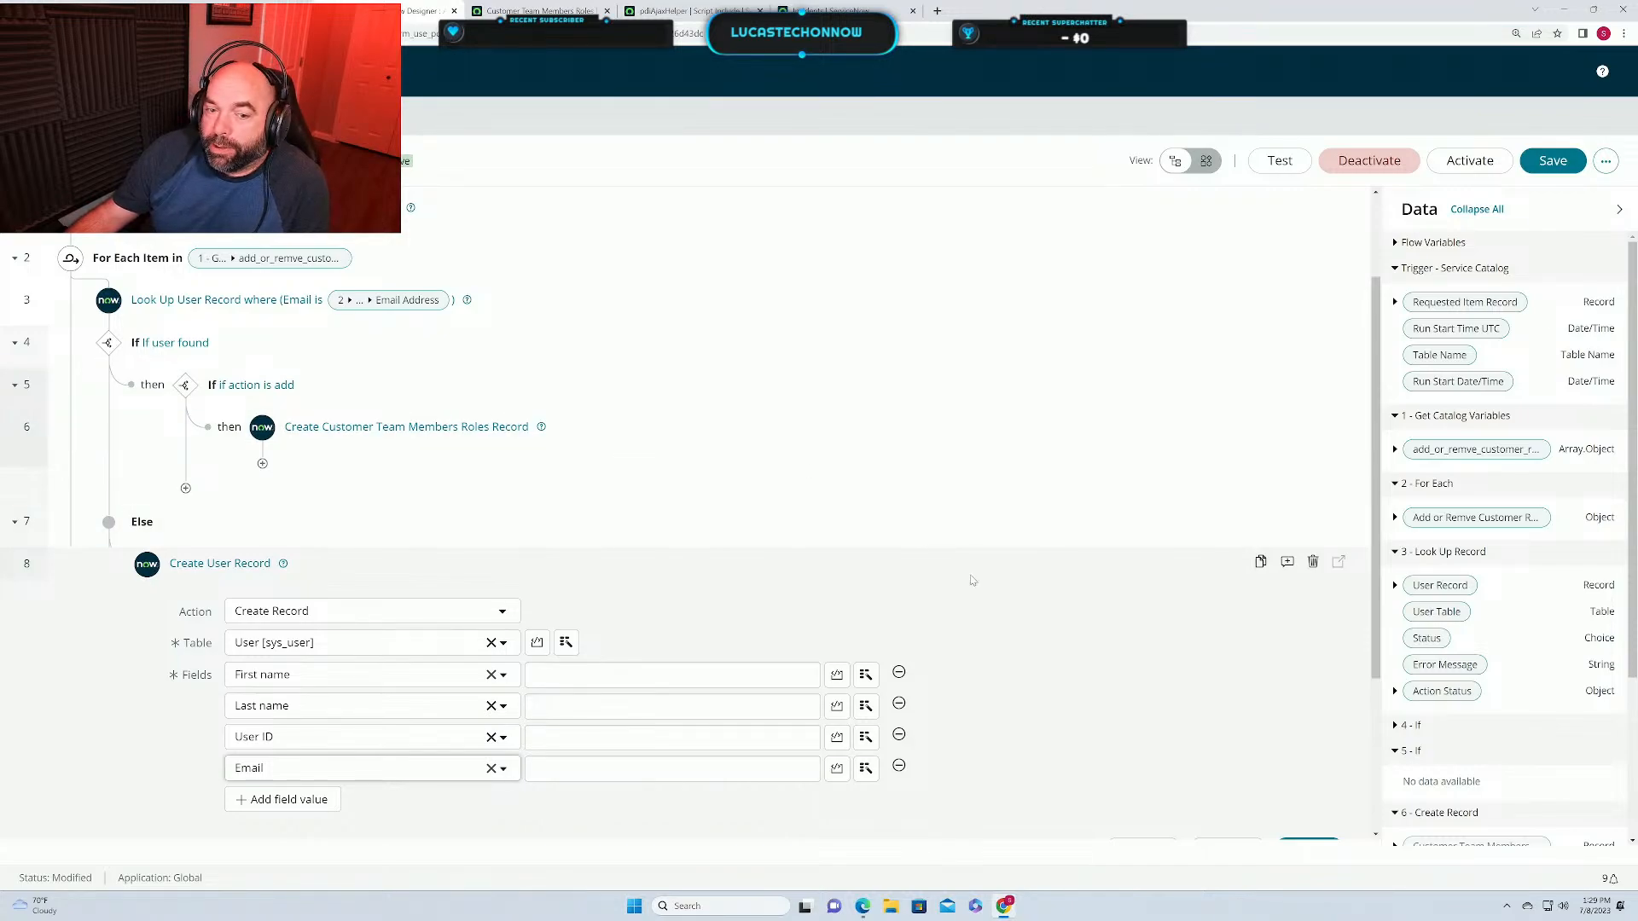
scroll(977, 610, "down", 2)
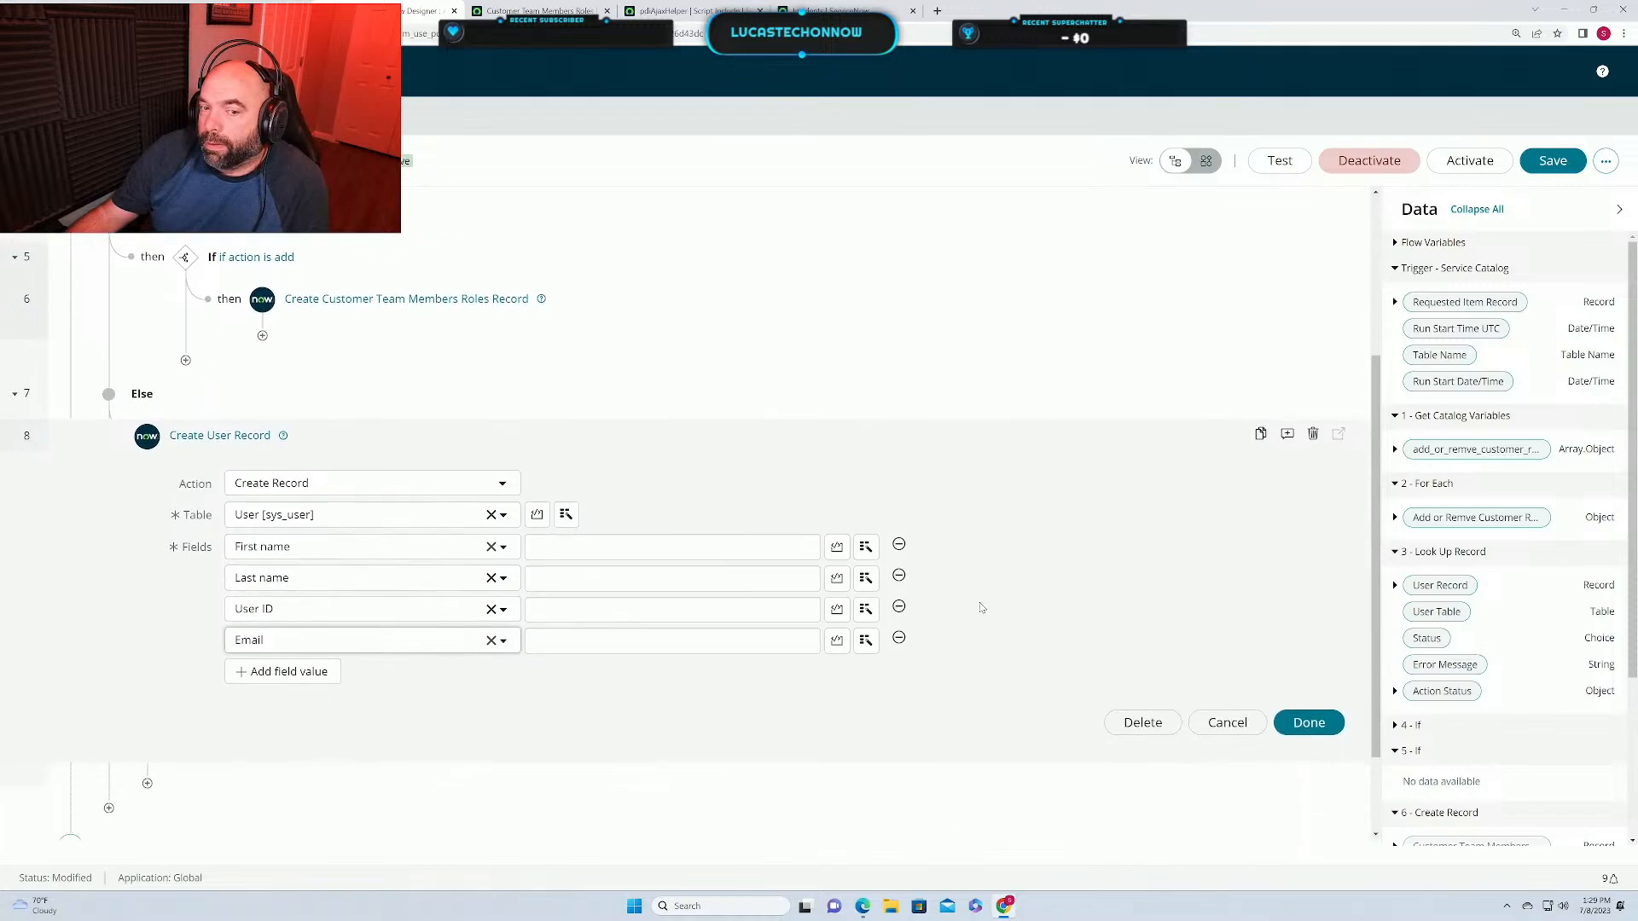
scroll(985, 605, "up", 3)
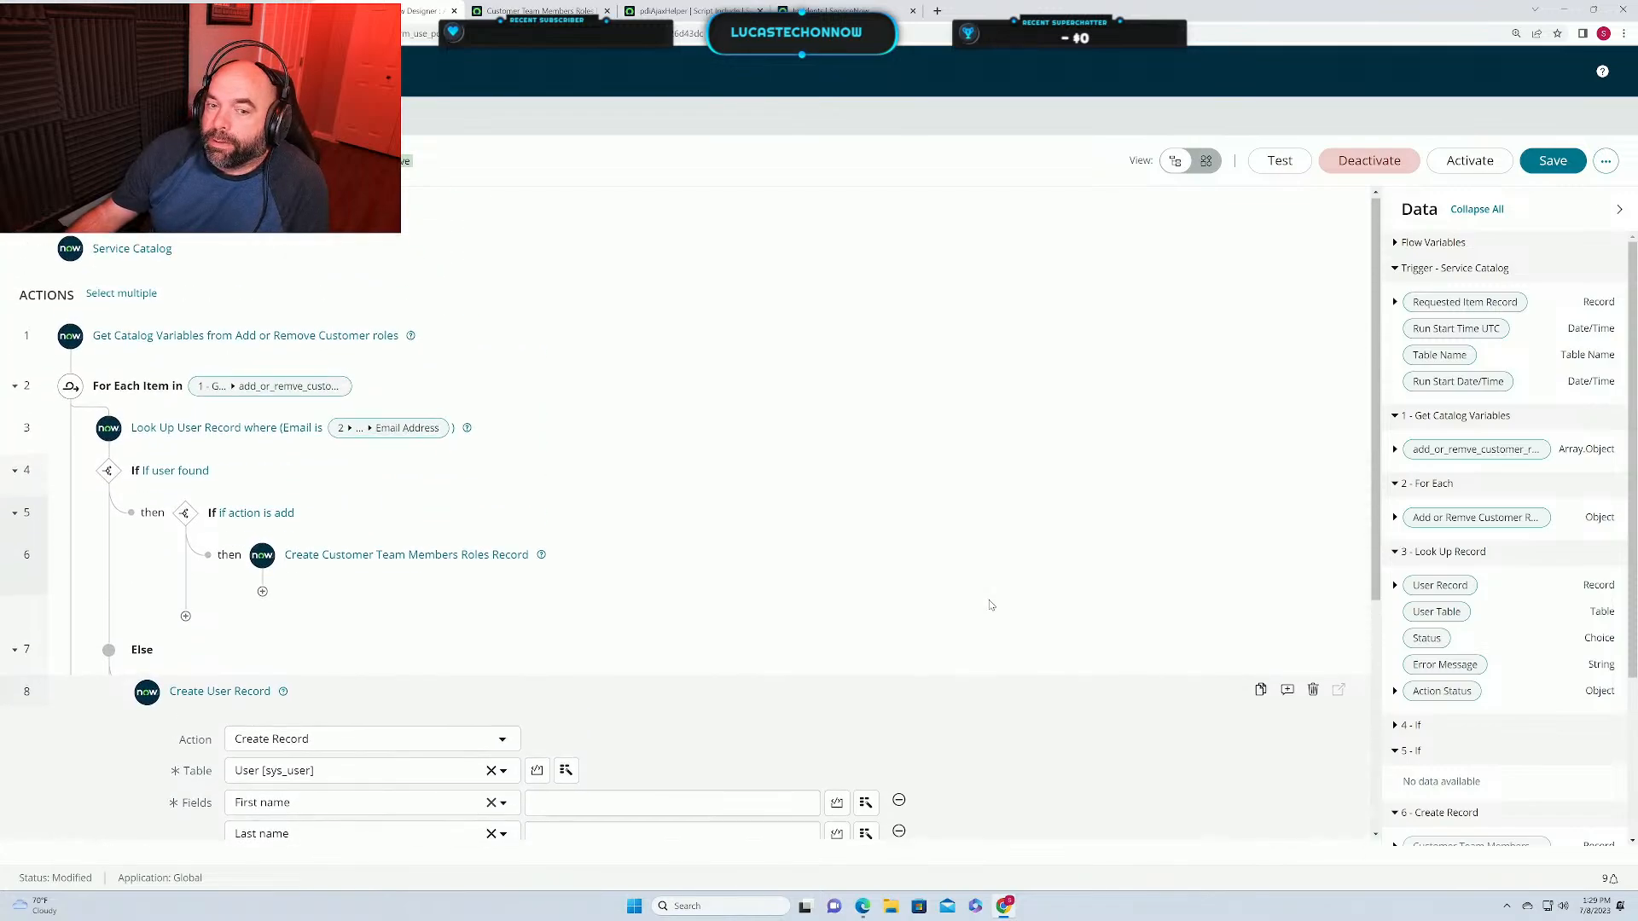
scroll(1023, 695, "down", 1)
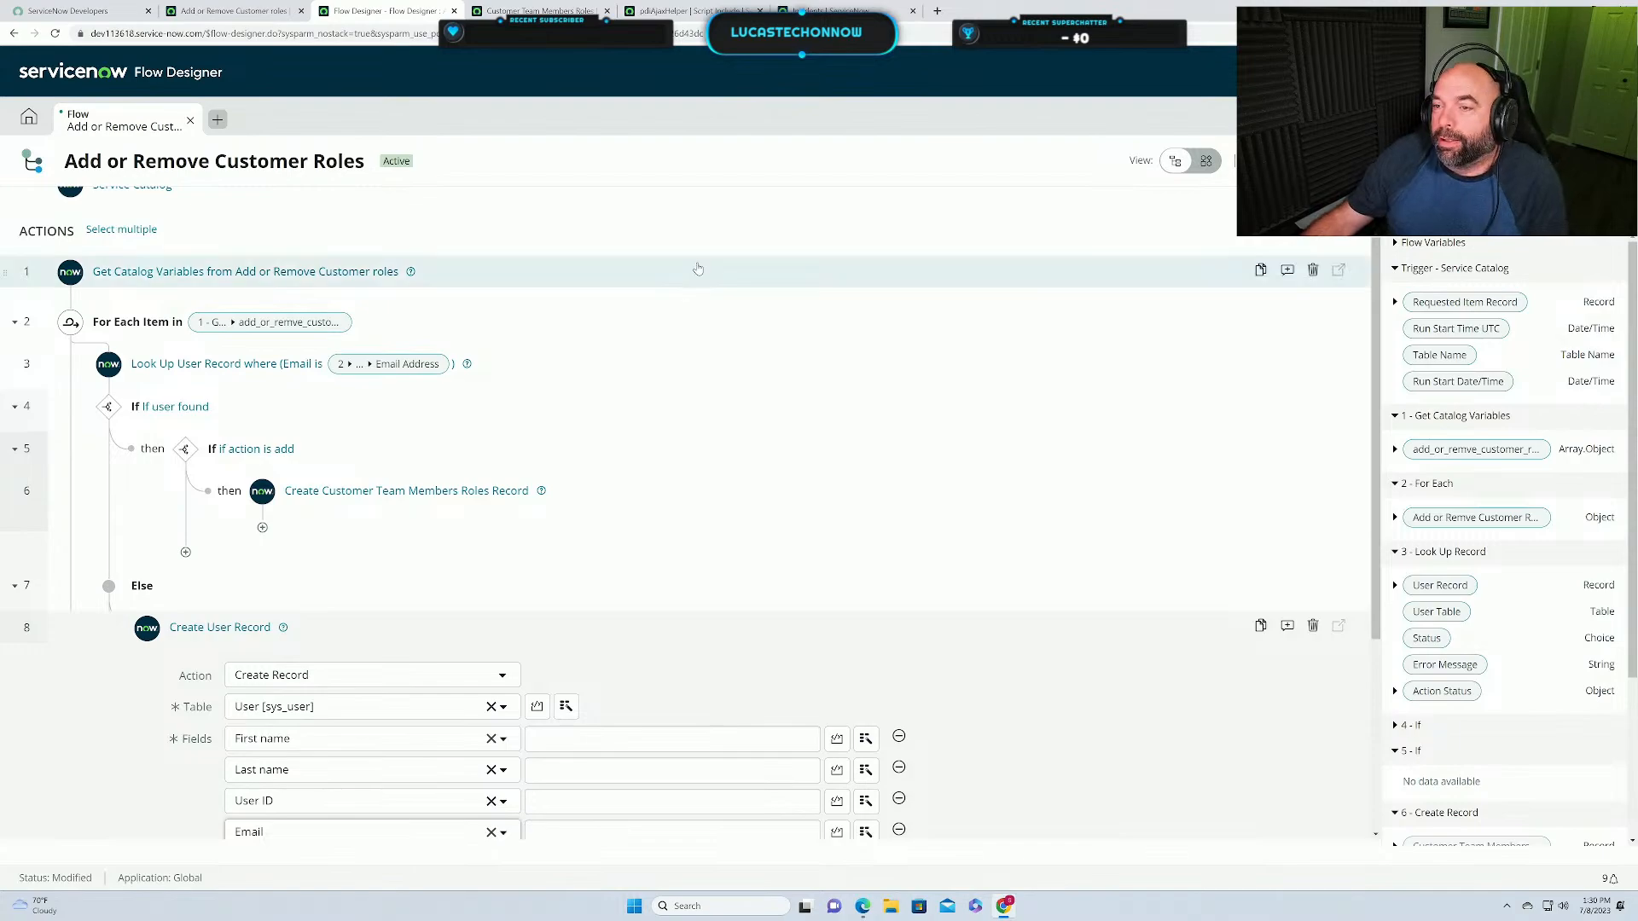
scroll(657, 349, "down", 1)
scroll(657, 349, "up", 3)
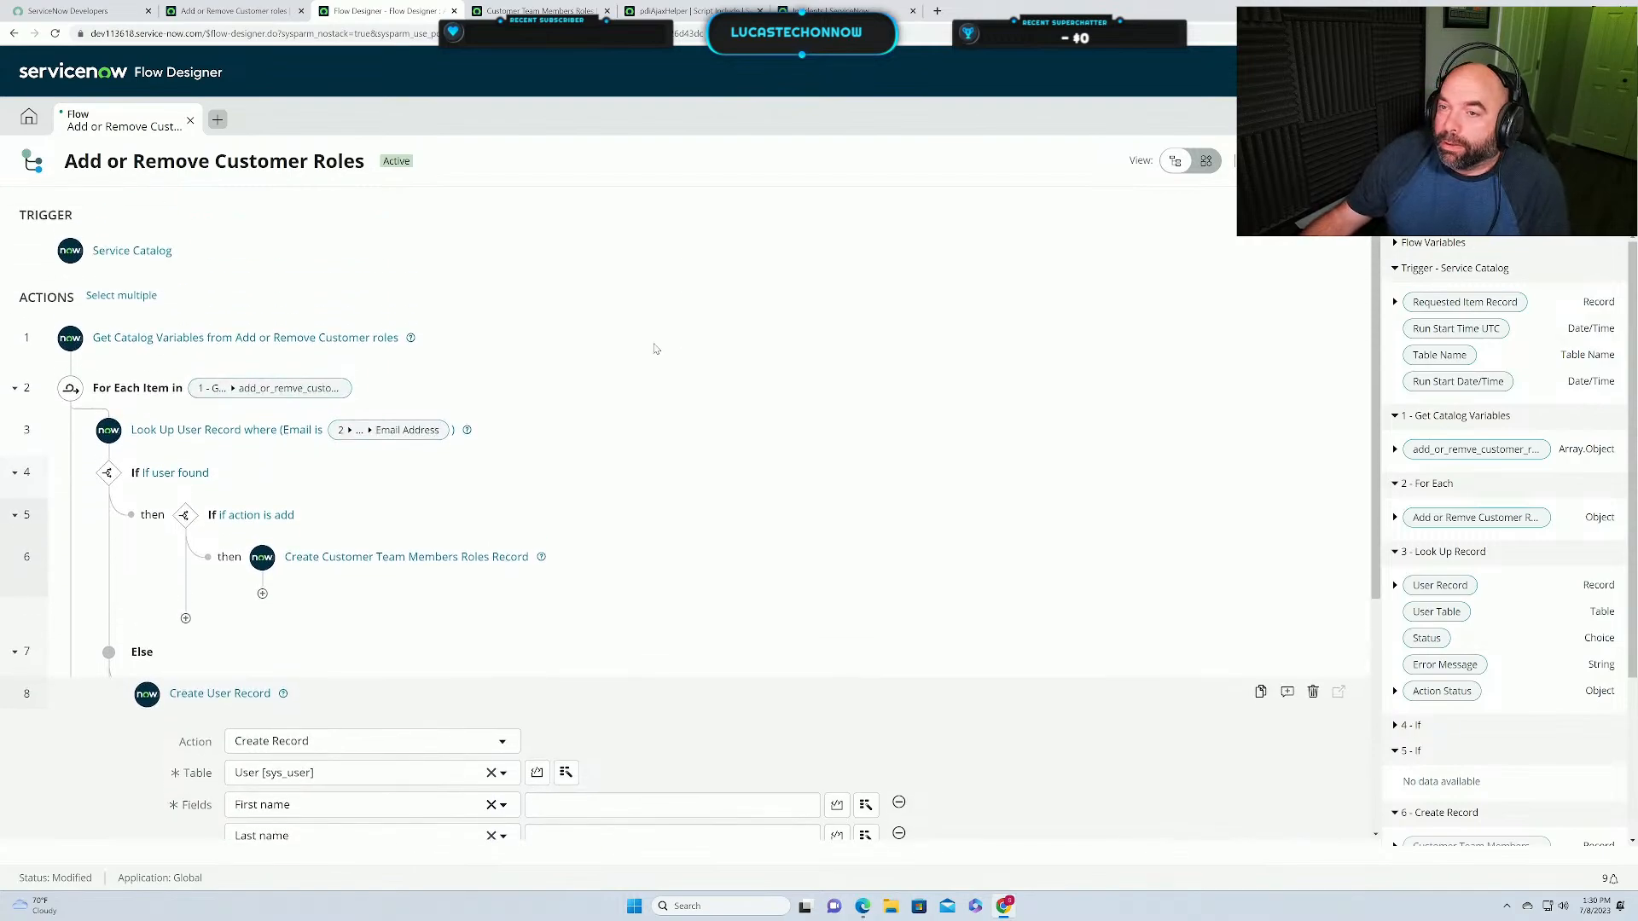
scroll(675, 398, "down", 1)
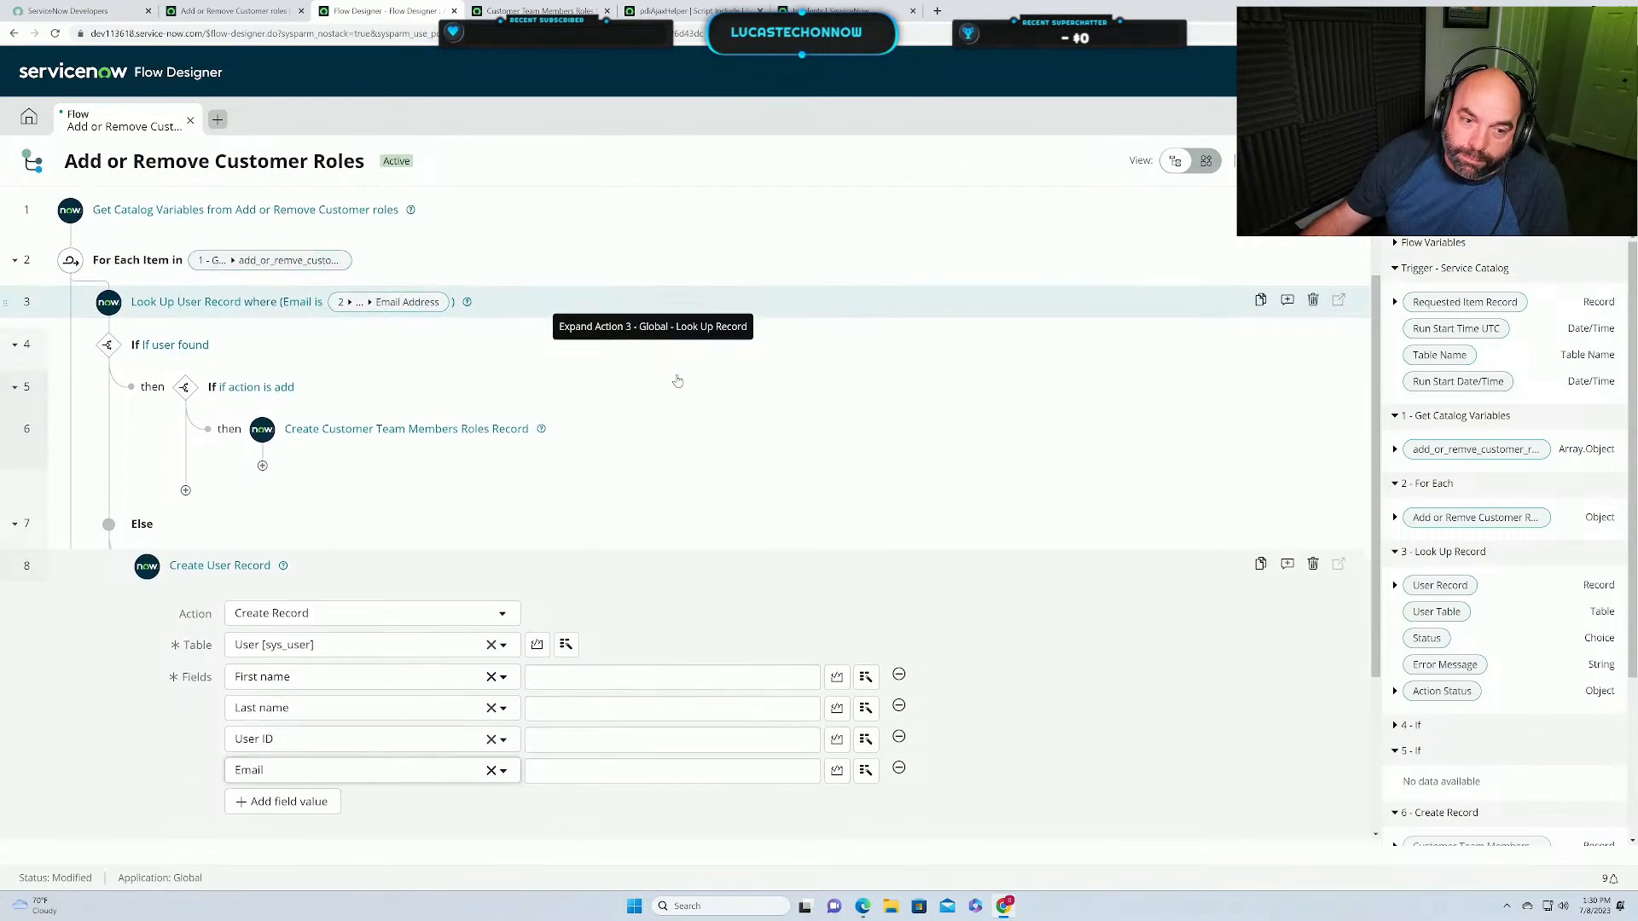
scroll(678, 379, "up", 2)
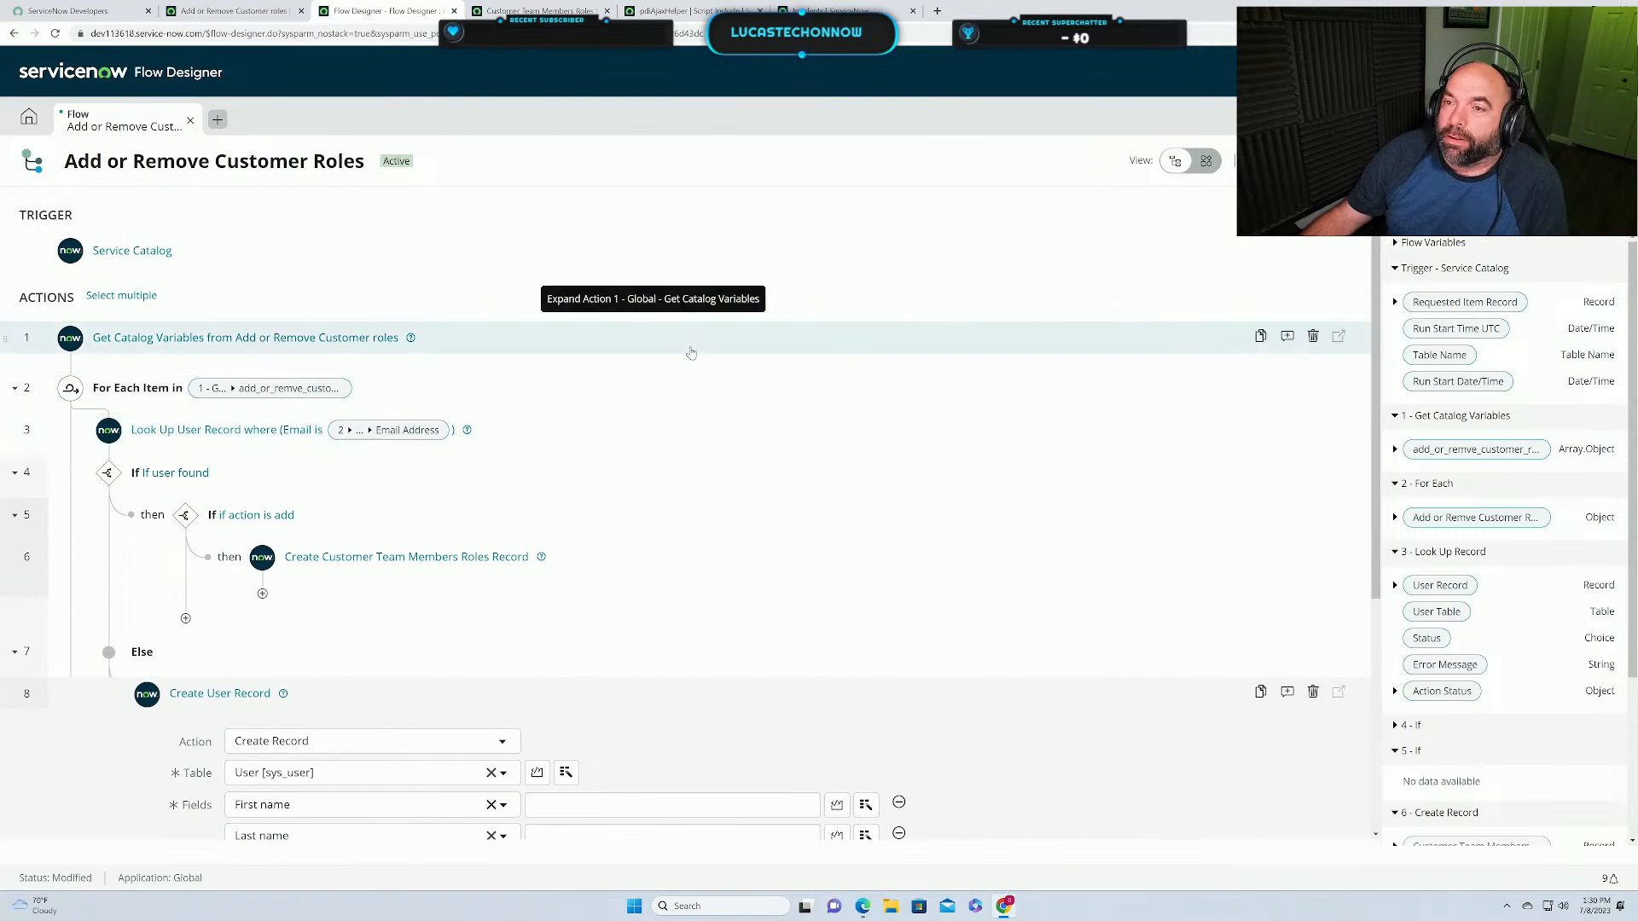
scroll(736, 407, "down", 3)
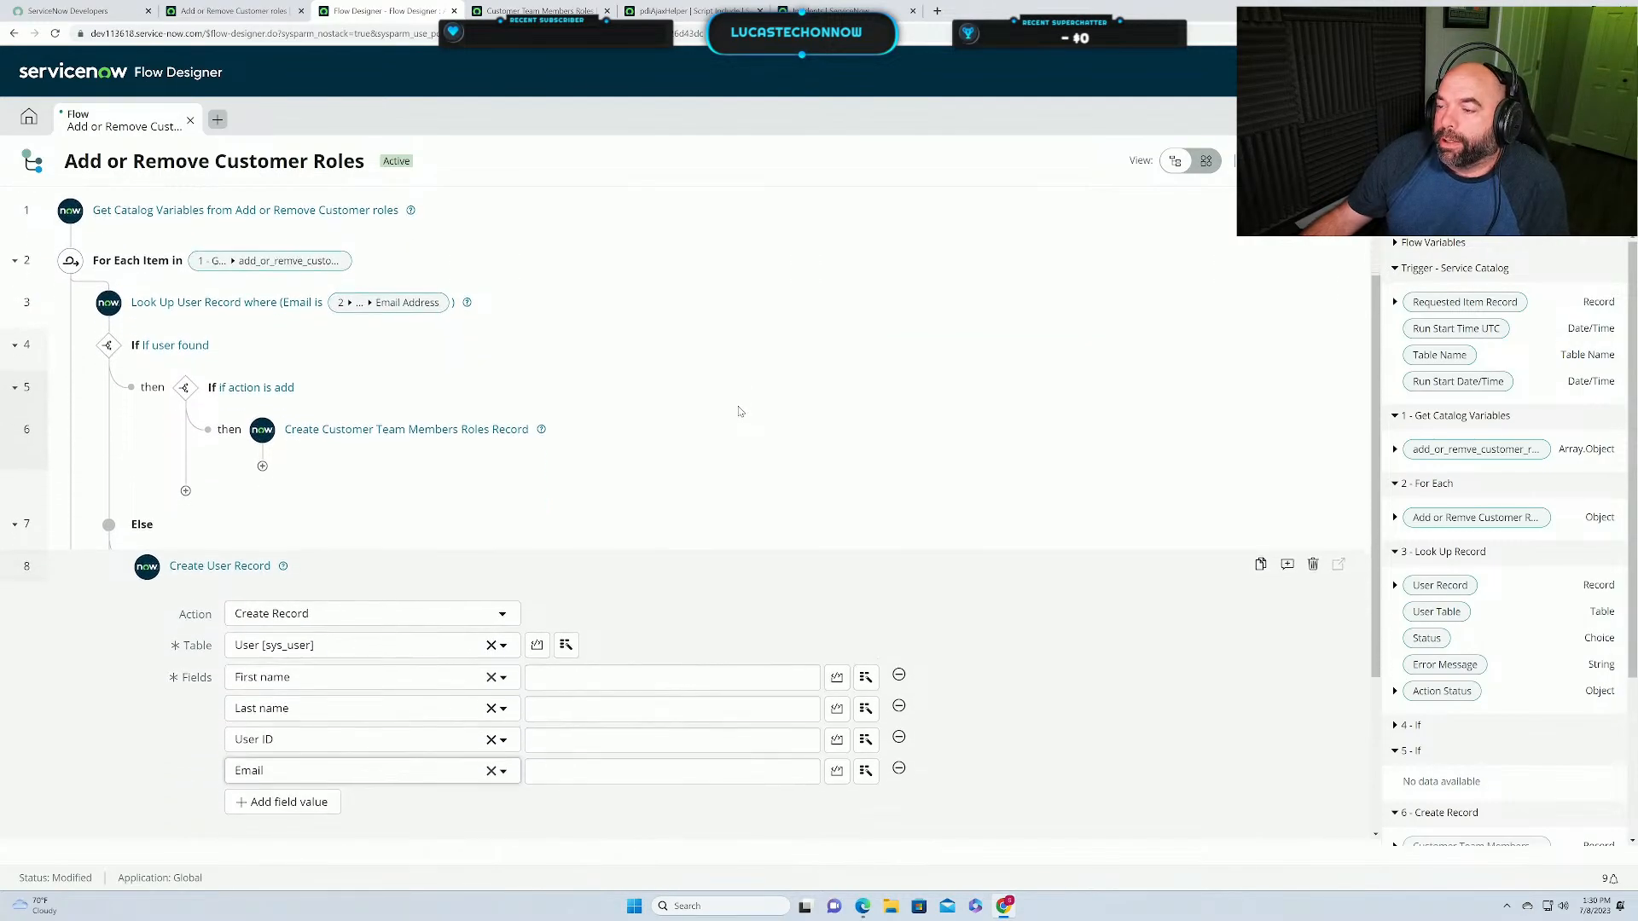
scroll(738, 413, "up", 1)
scroll(738, 413, "down", 1)
scroll(739, 412, "up", 2)
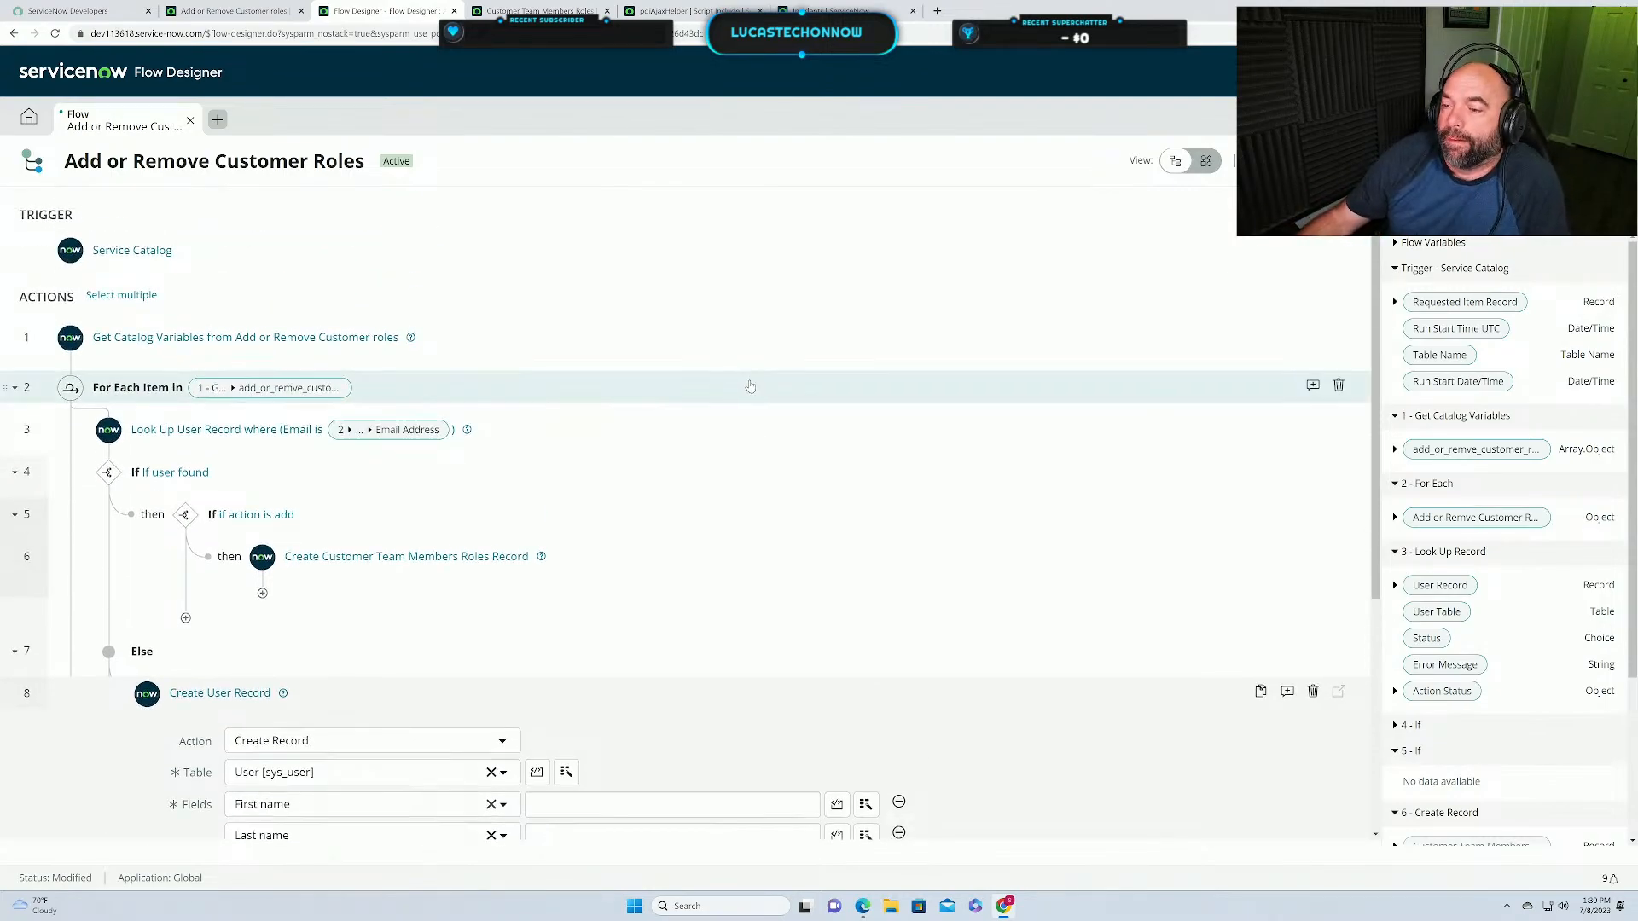
scroll(743, 413, "down", 2)
scroll(751, 387, "down", 2)
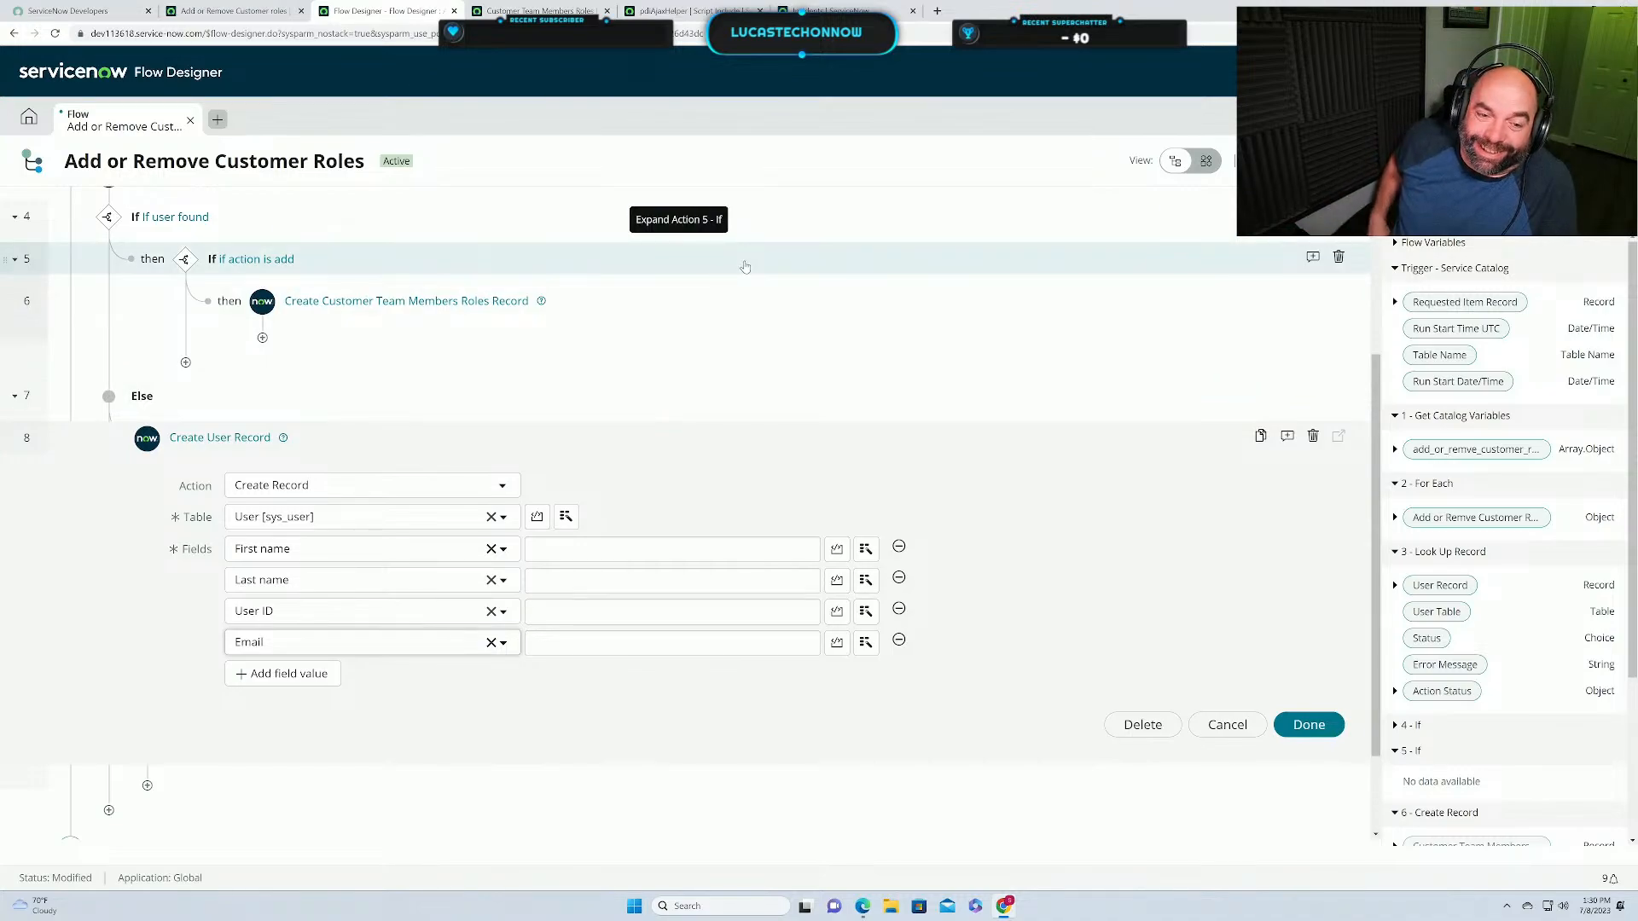
Scroll through the flow to review the Else branch's Create User Record step.
scroll(742, 285, "up", 3)
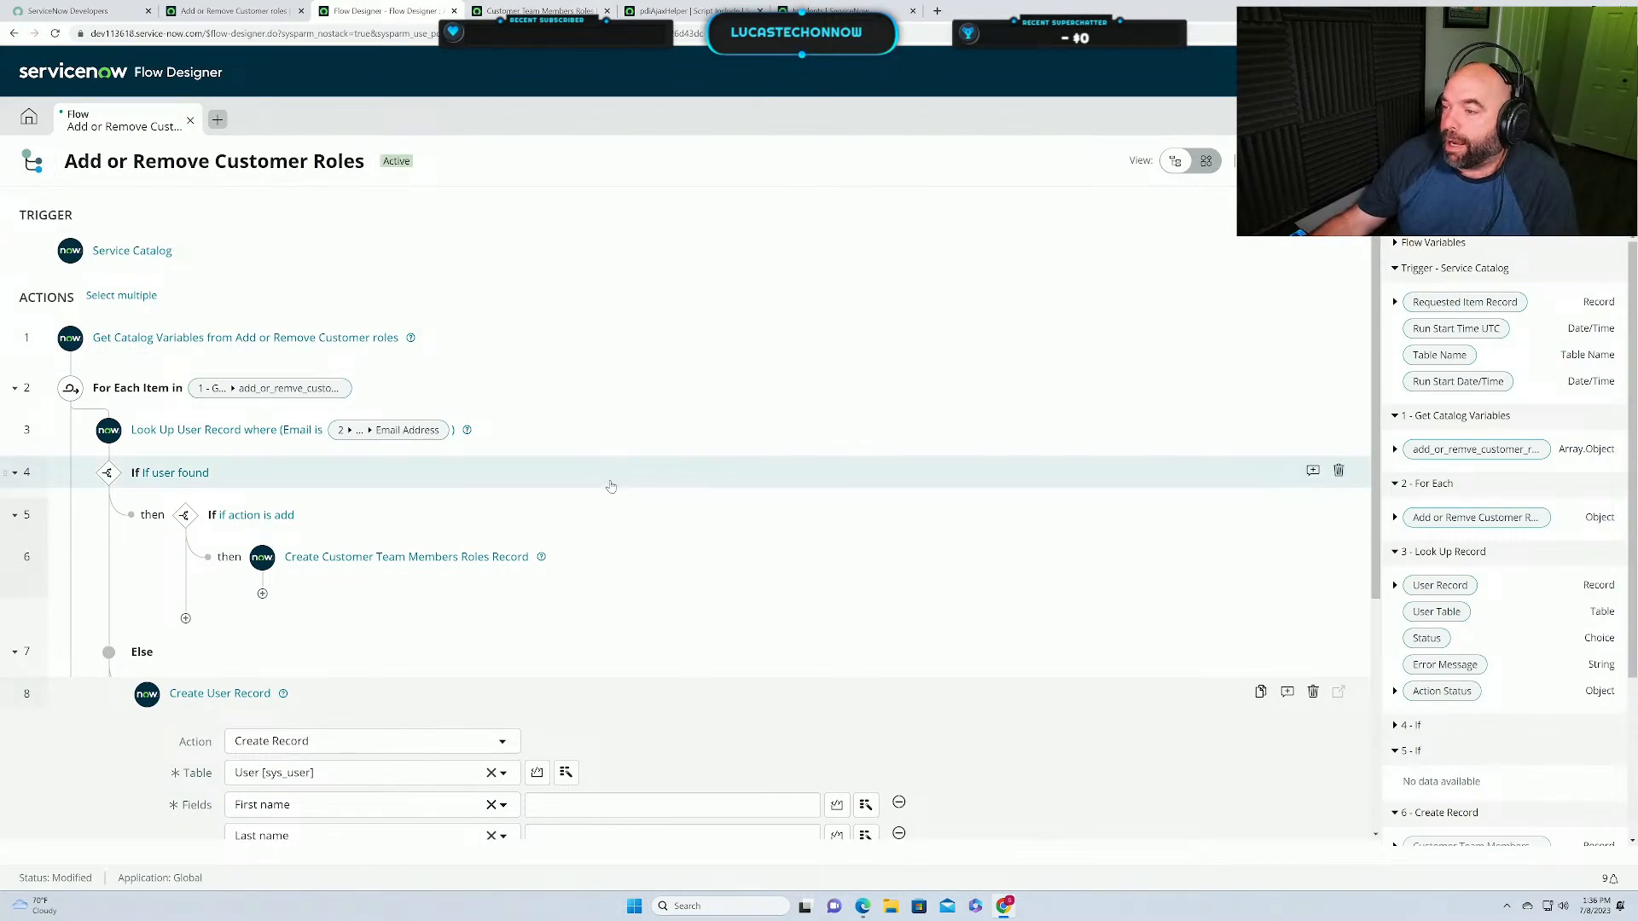
scroll(603, 468, "down", 3)
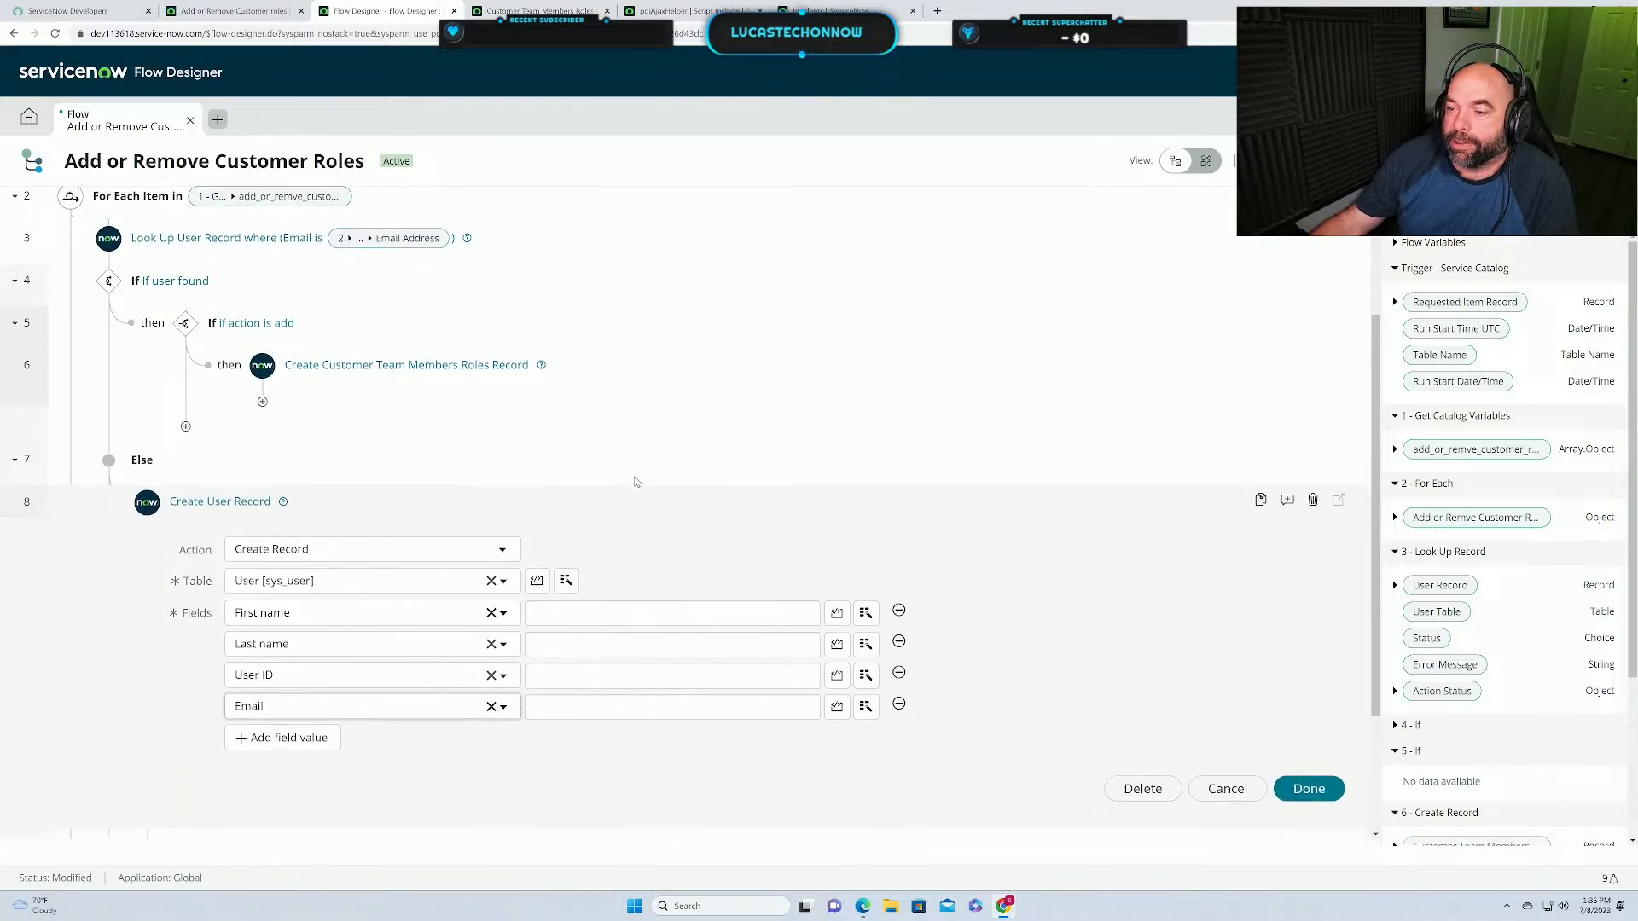
scroll(636, 468, "up", 3)
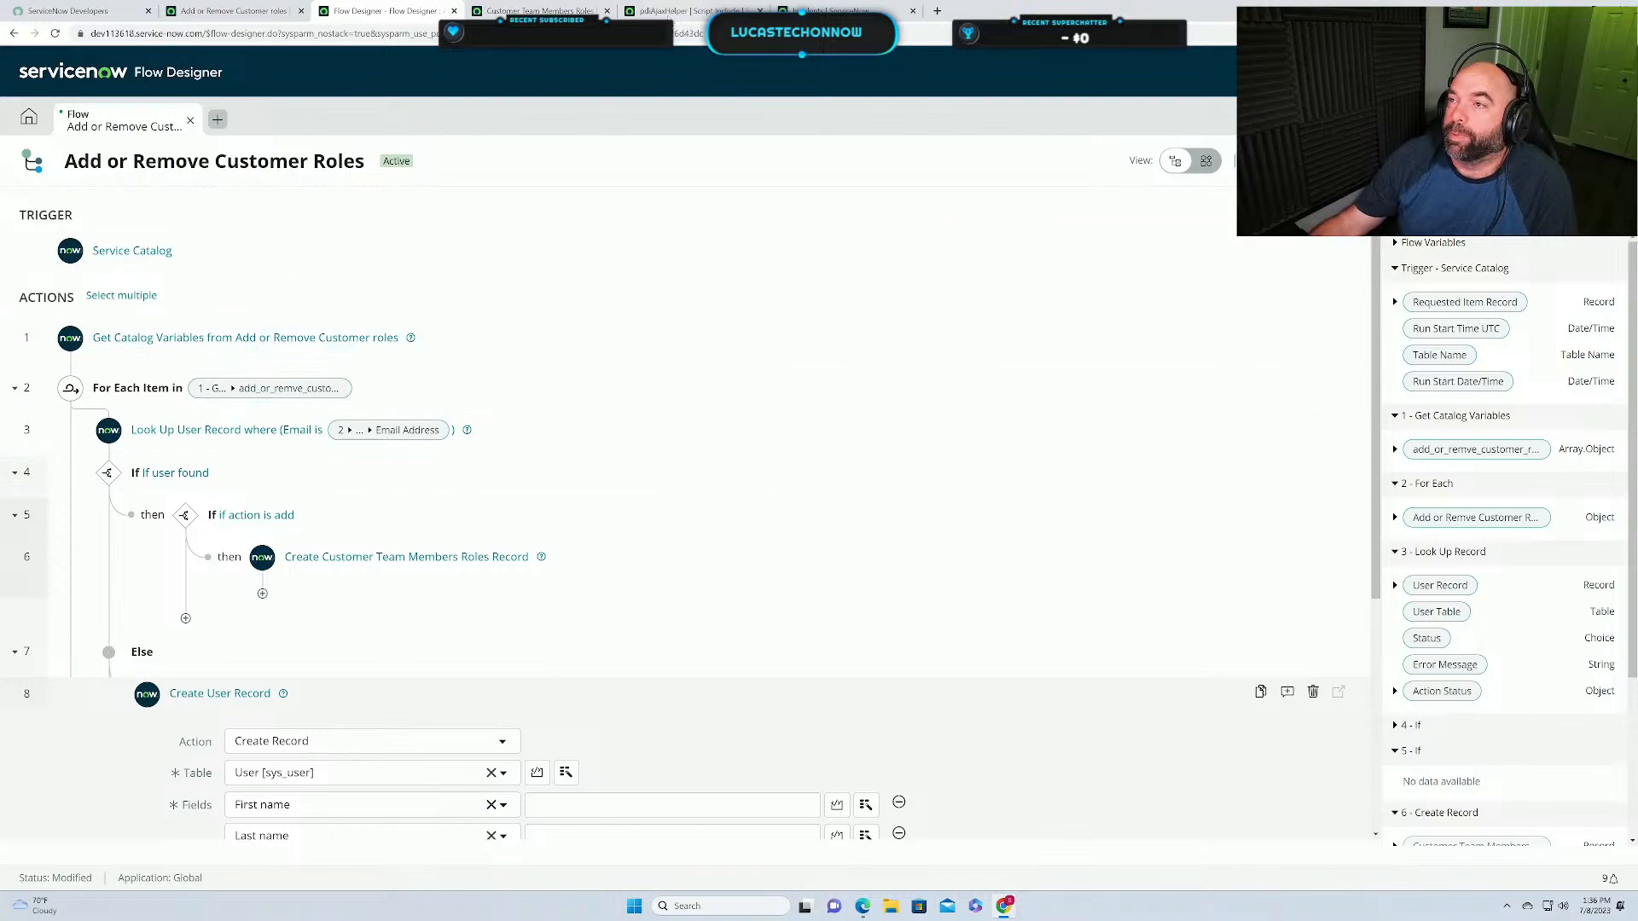
left_click(541, 10)
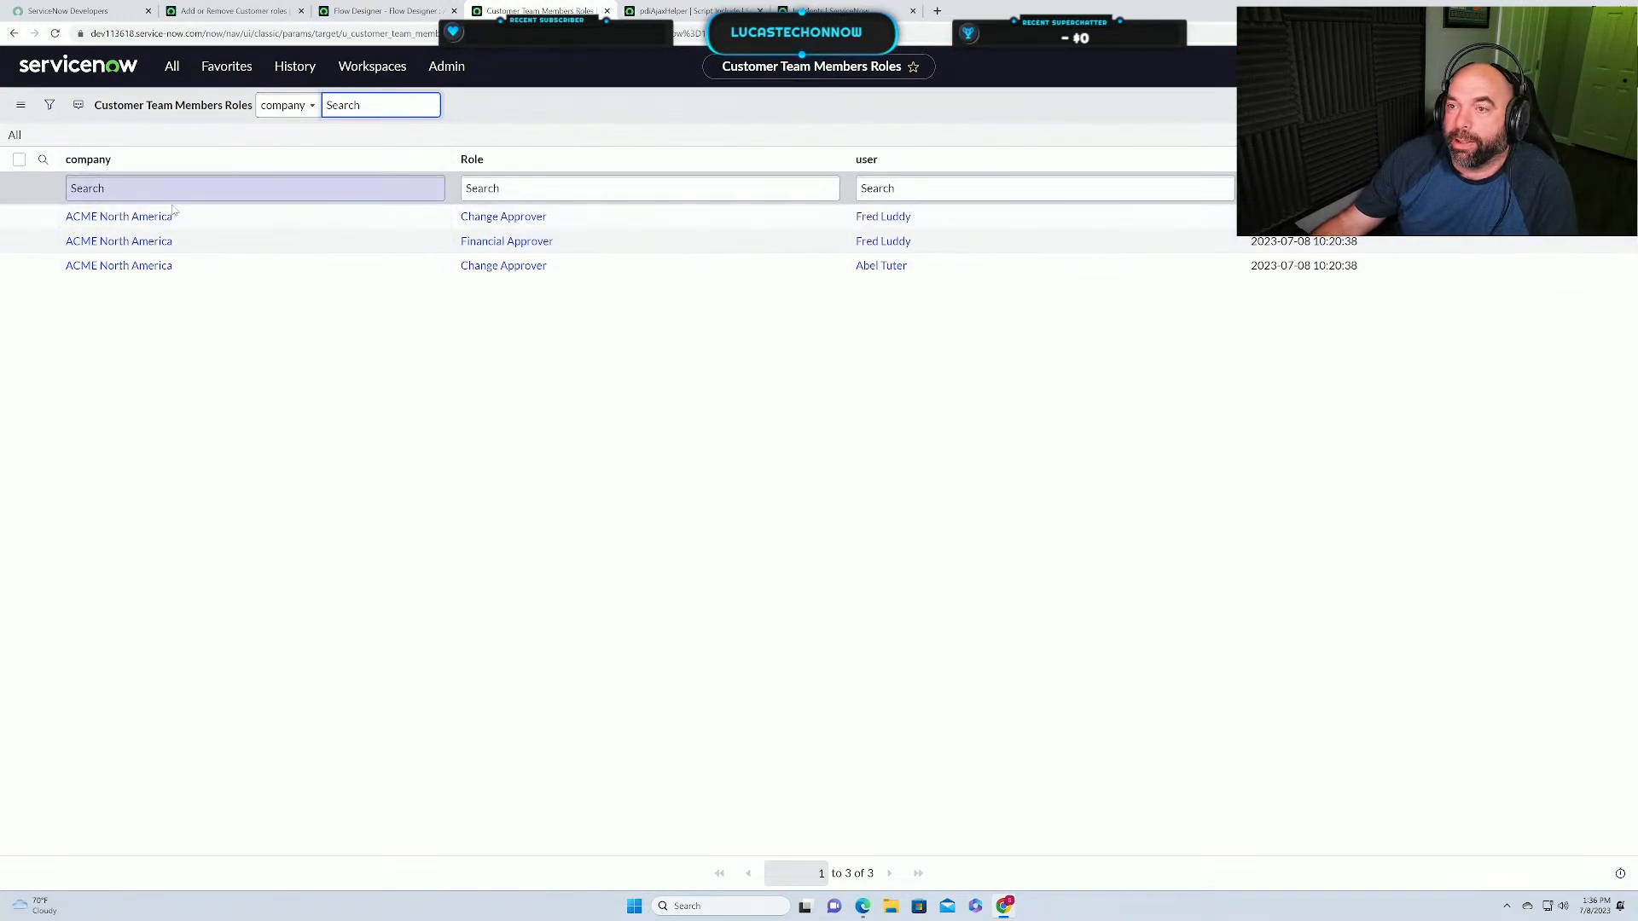
left_click(243, 12)
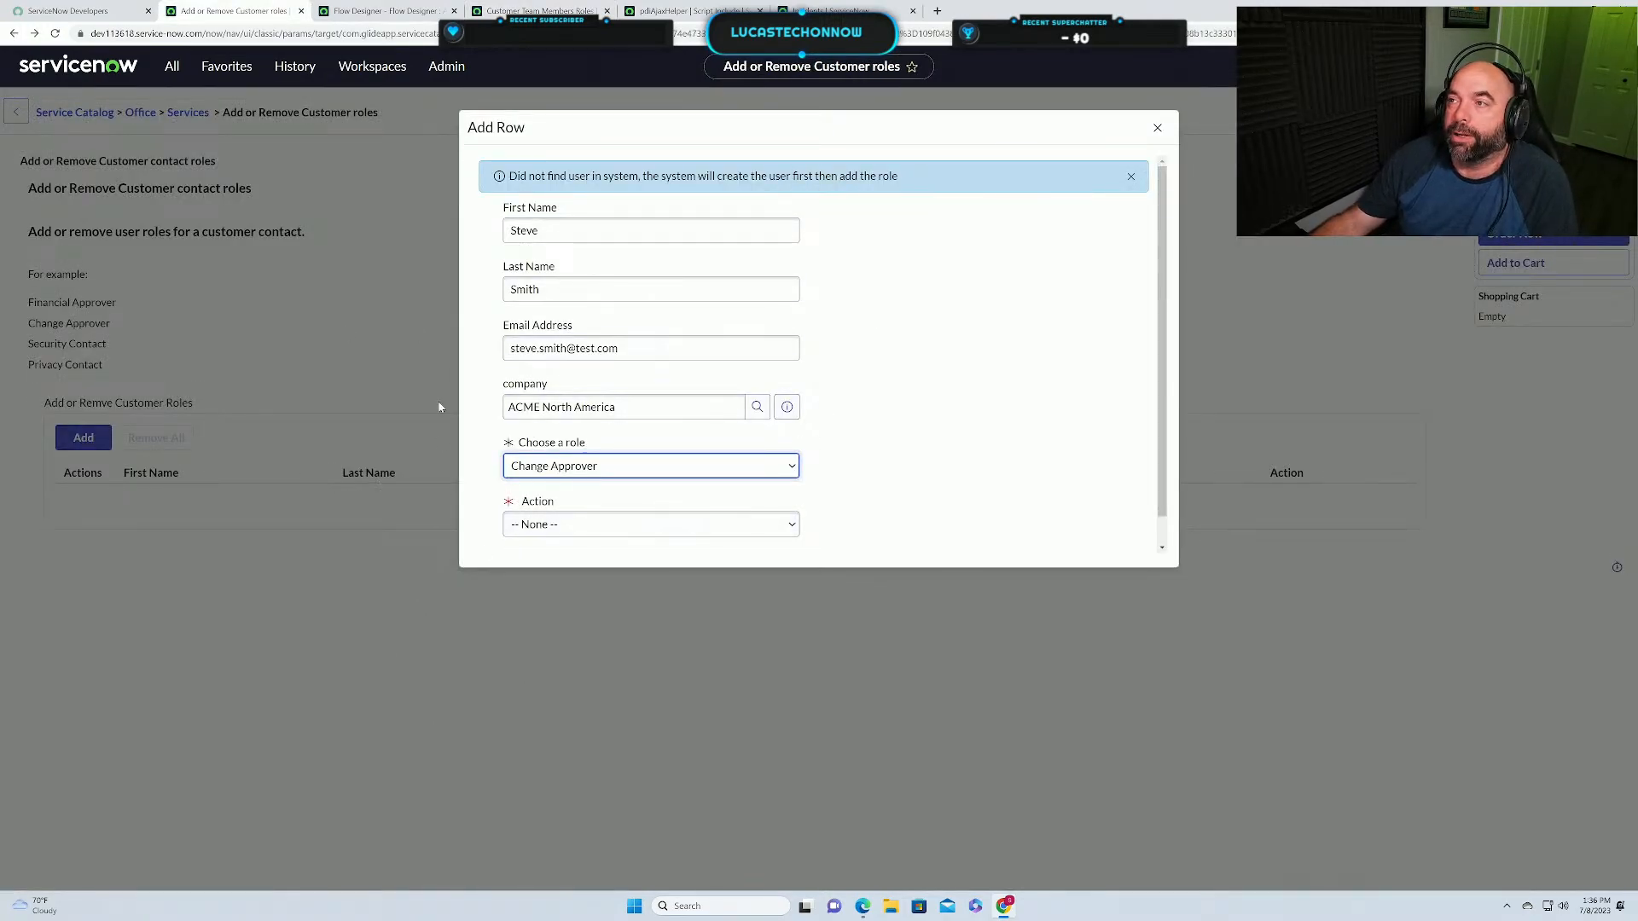
left_click(384, 11)
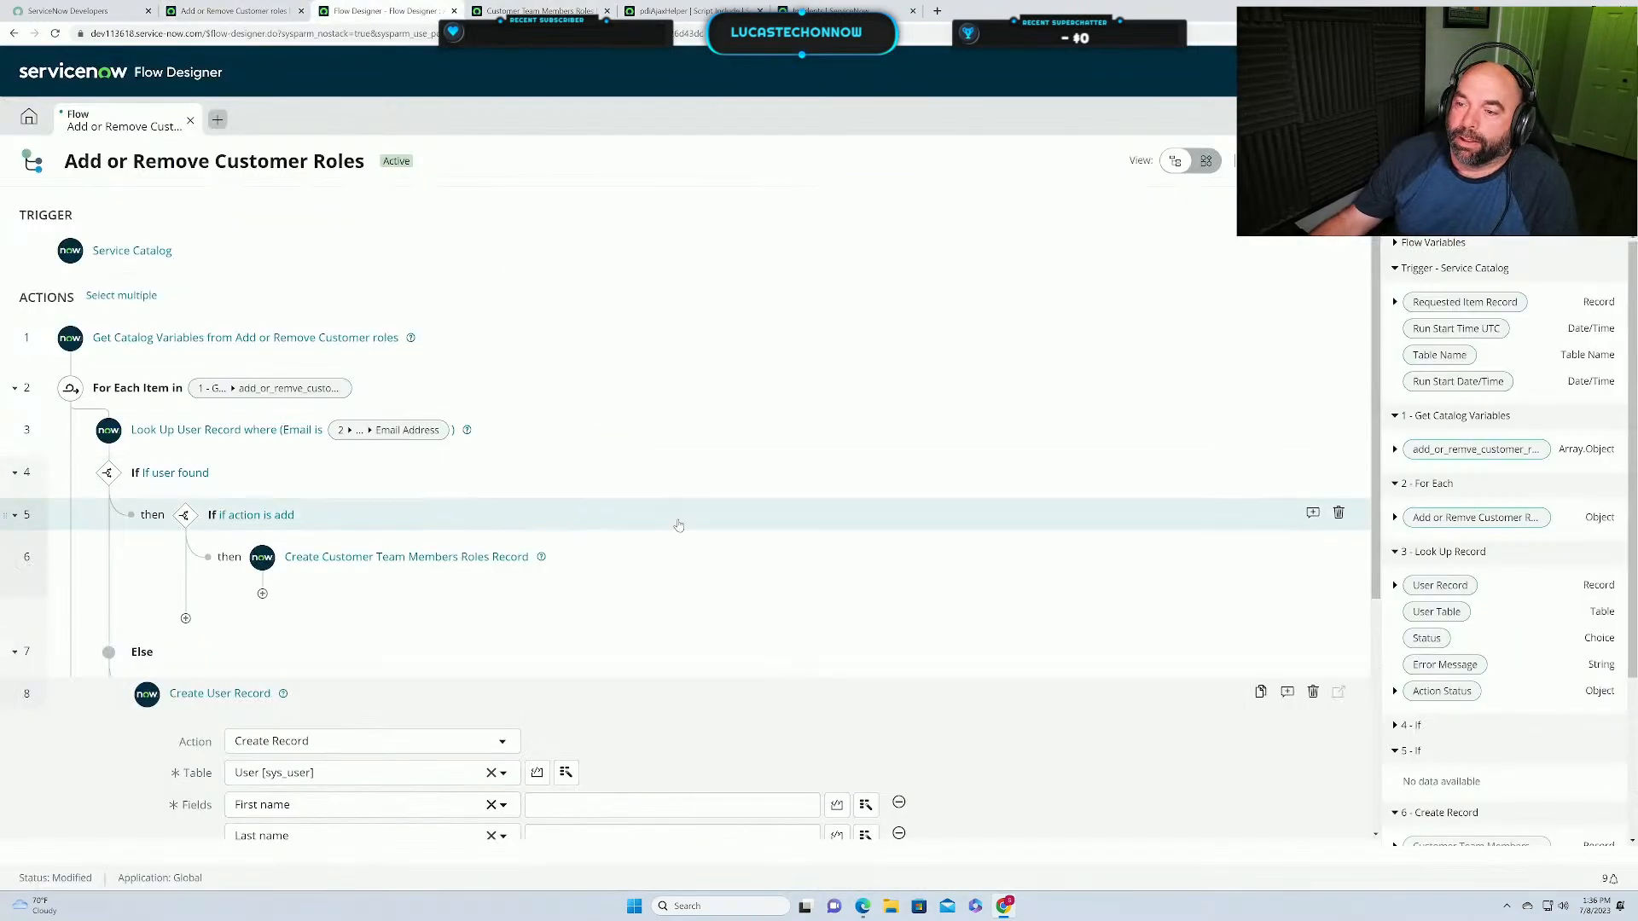
scroll(705, 461, "down", 1)
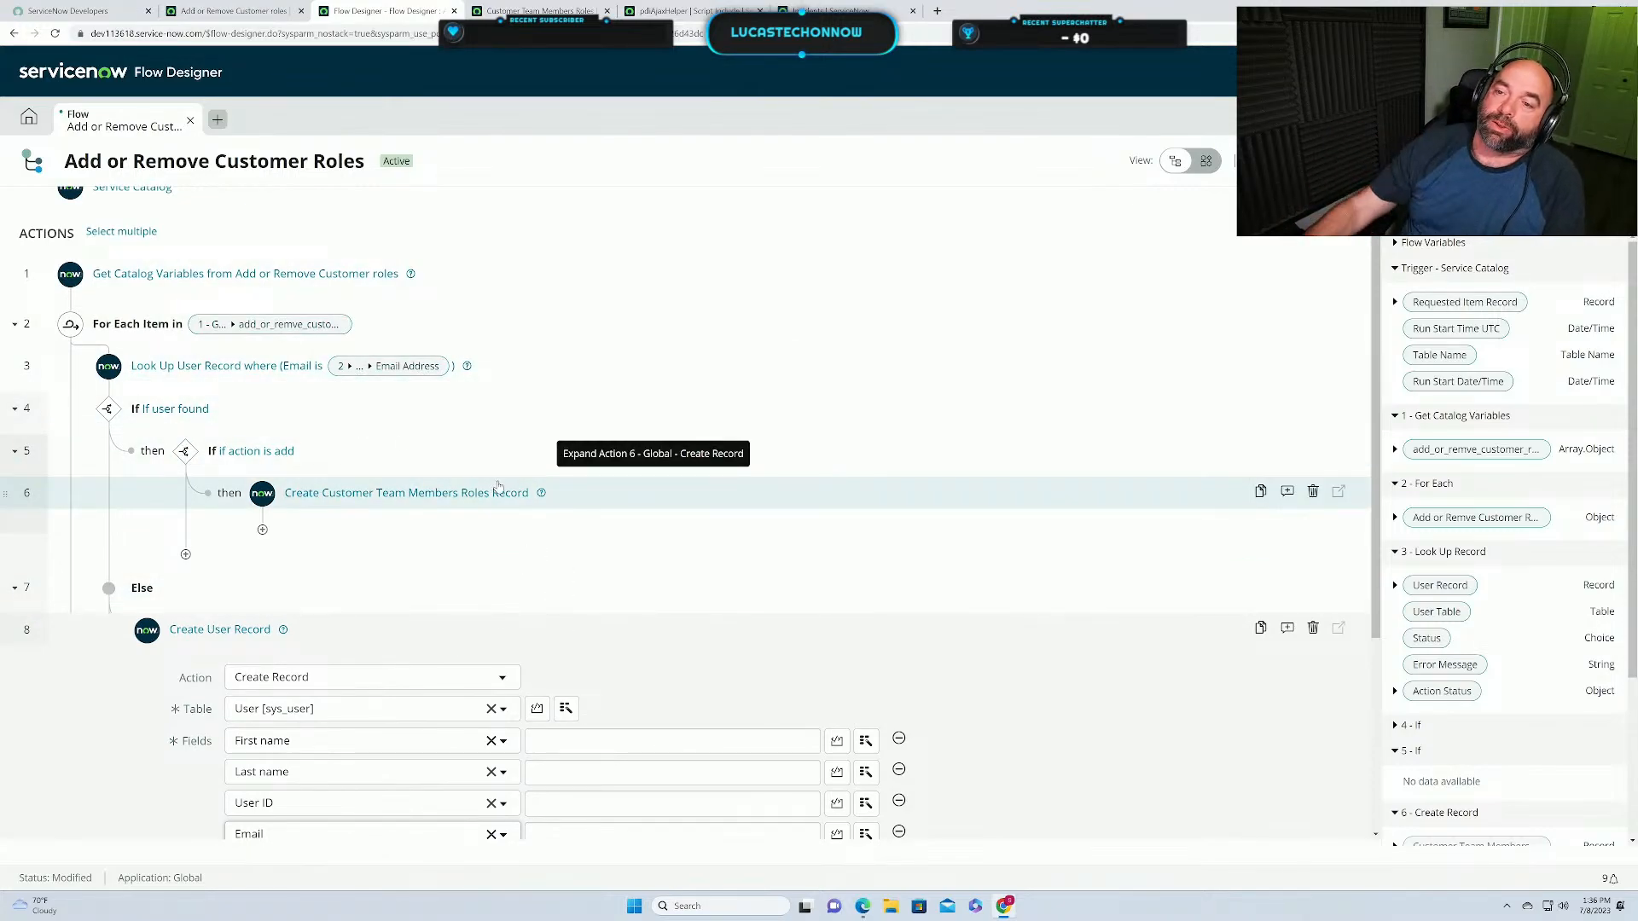
Map the new user's First name and Last name to the loop item's First Name and Last Name.
left_click(223, 14)
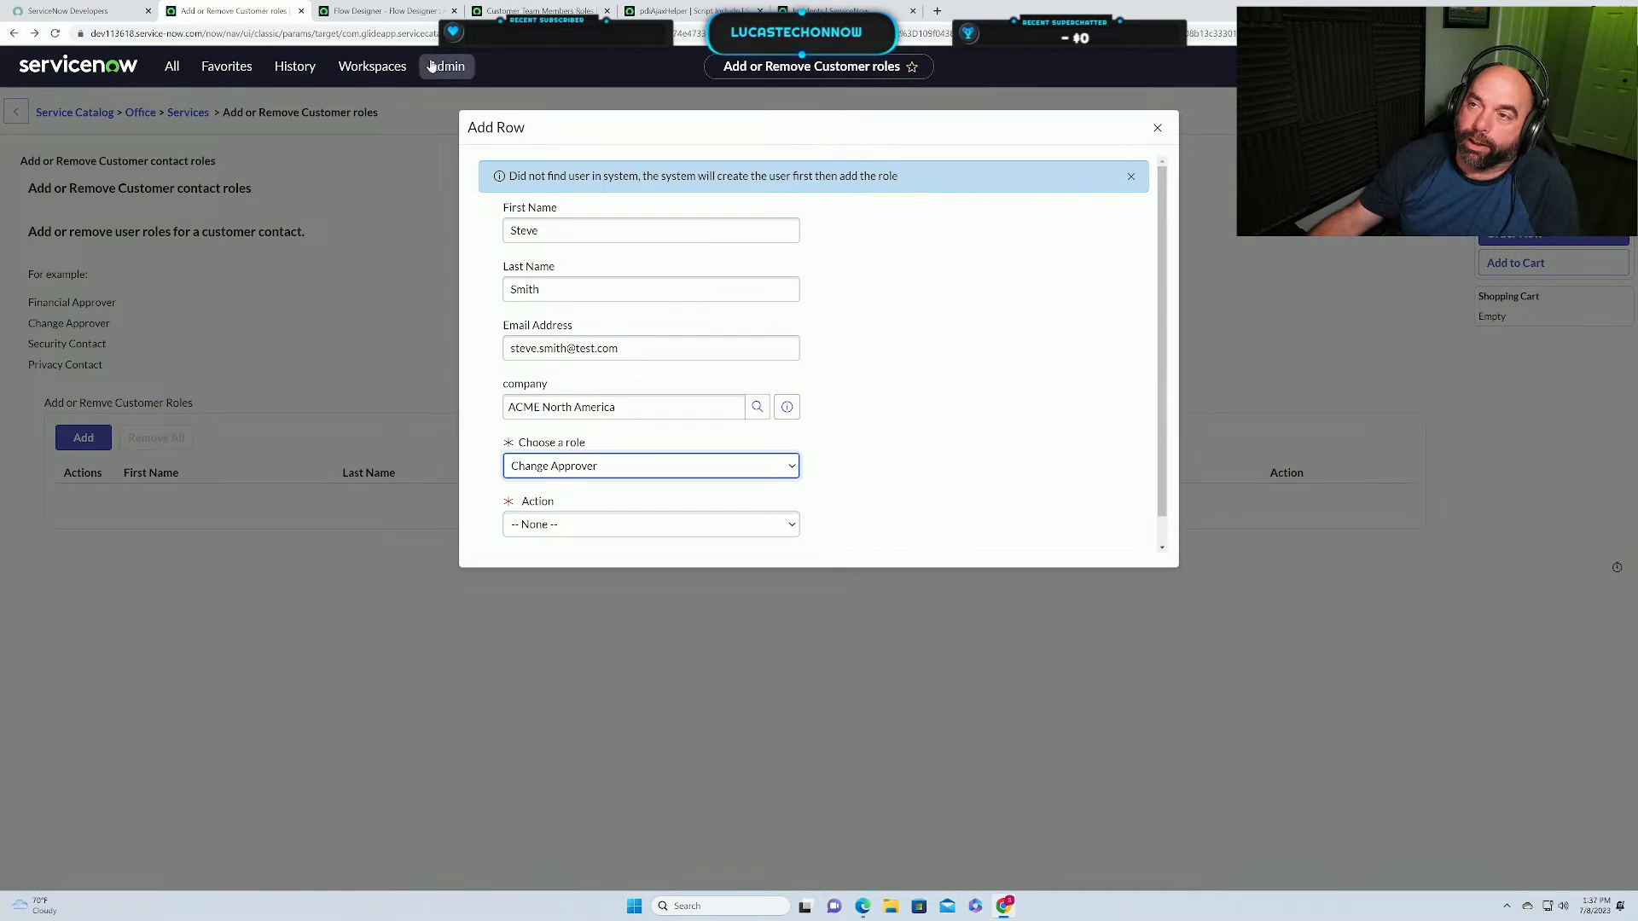
left_click(351, 11)
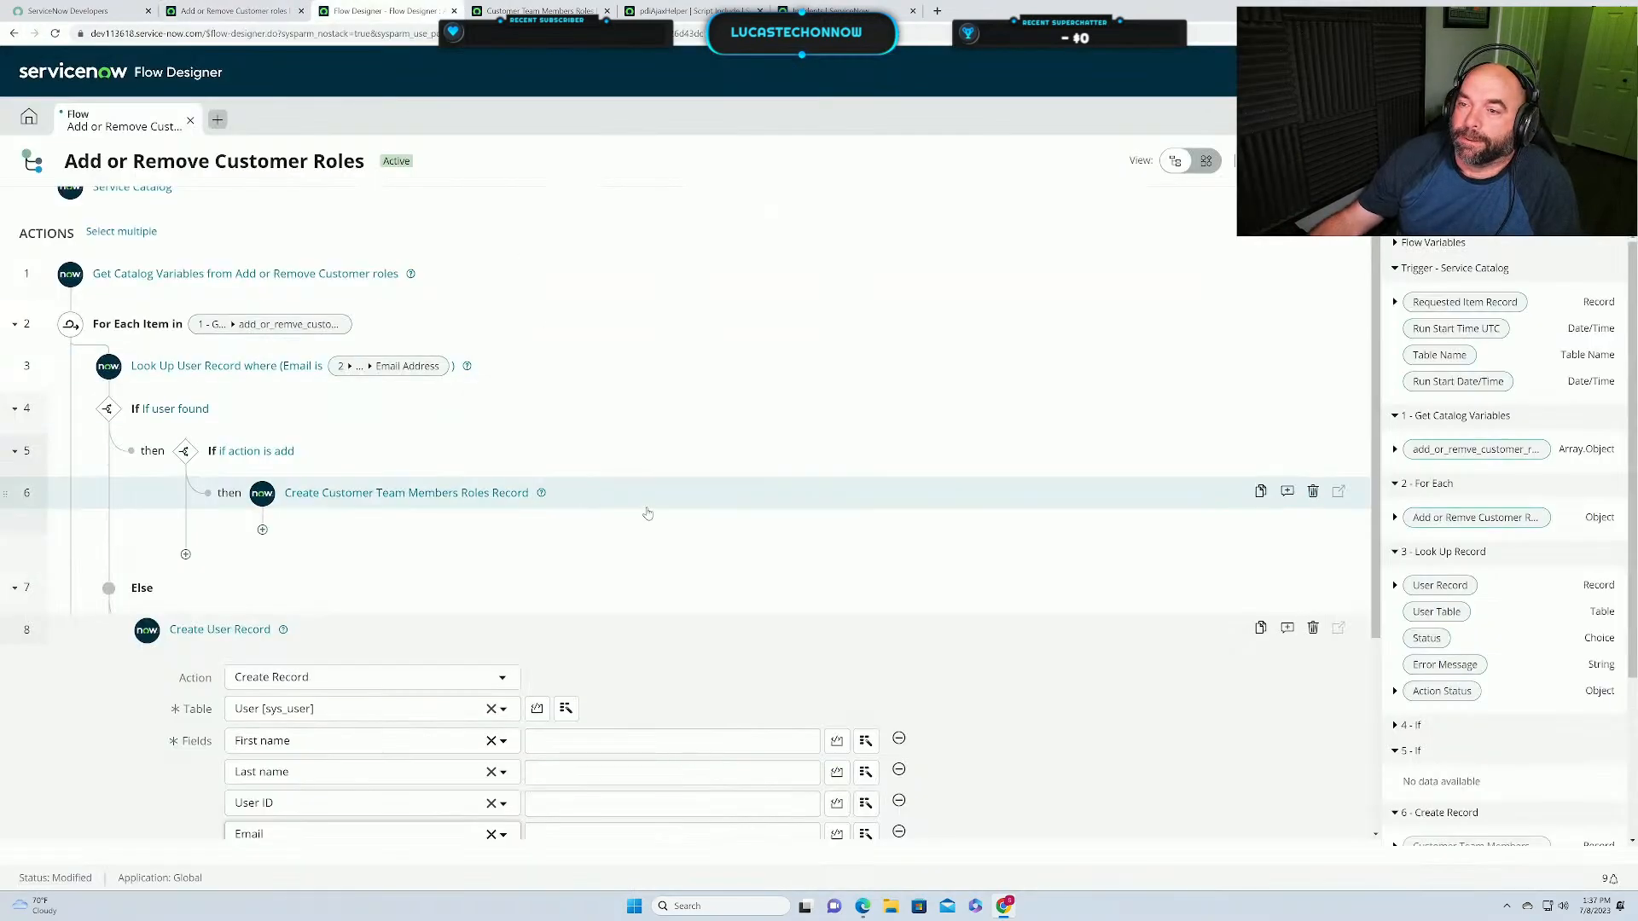
scroll(65, 370, "up", 1)
scroll(171, 358, "down", 2)
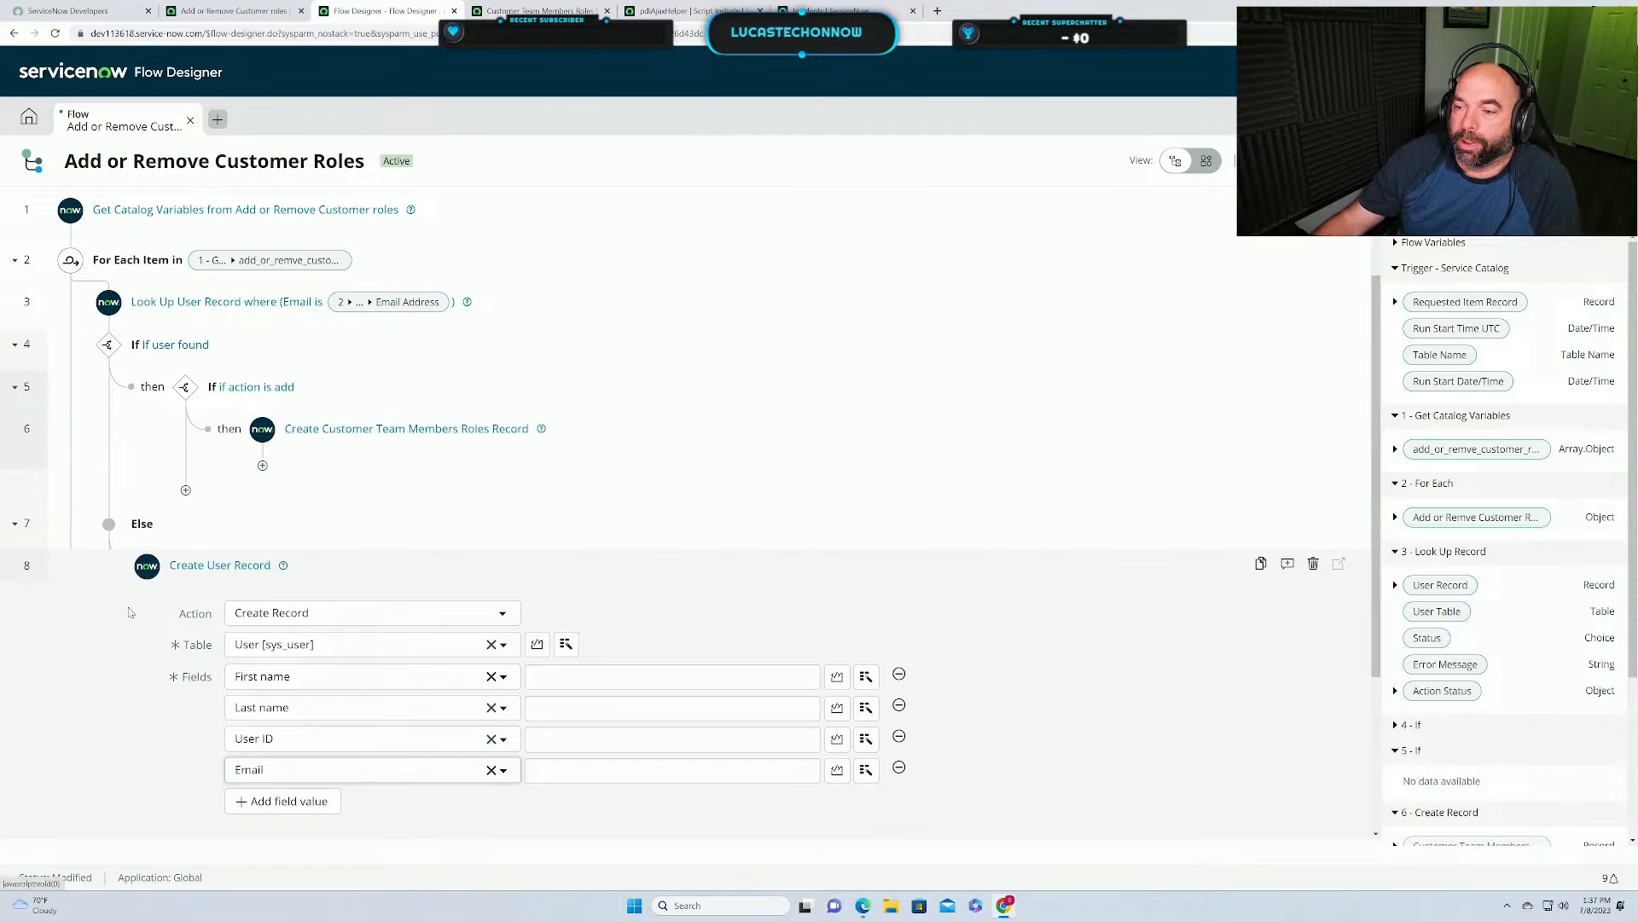
scroll(129, 612, "down", 1)
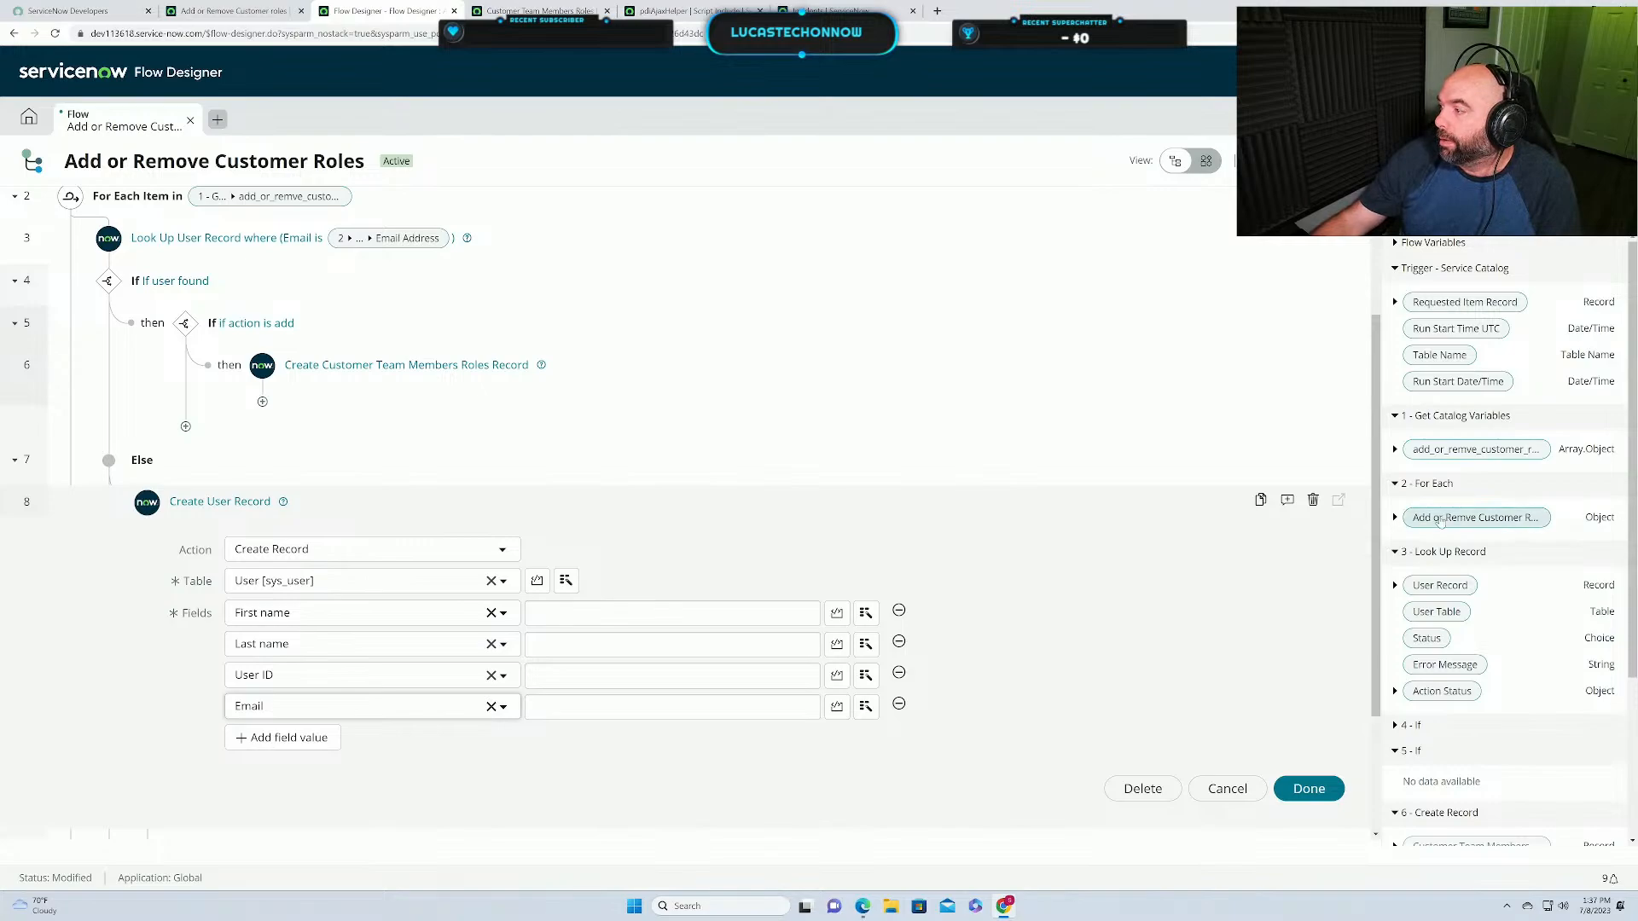
left_click(1394, 518)
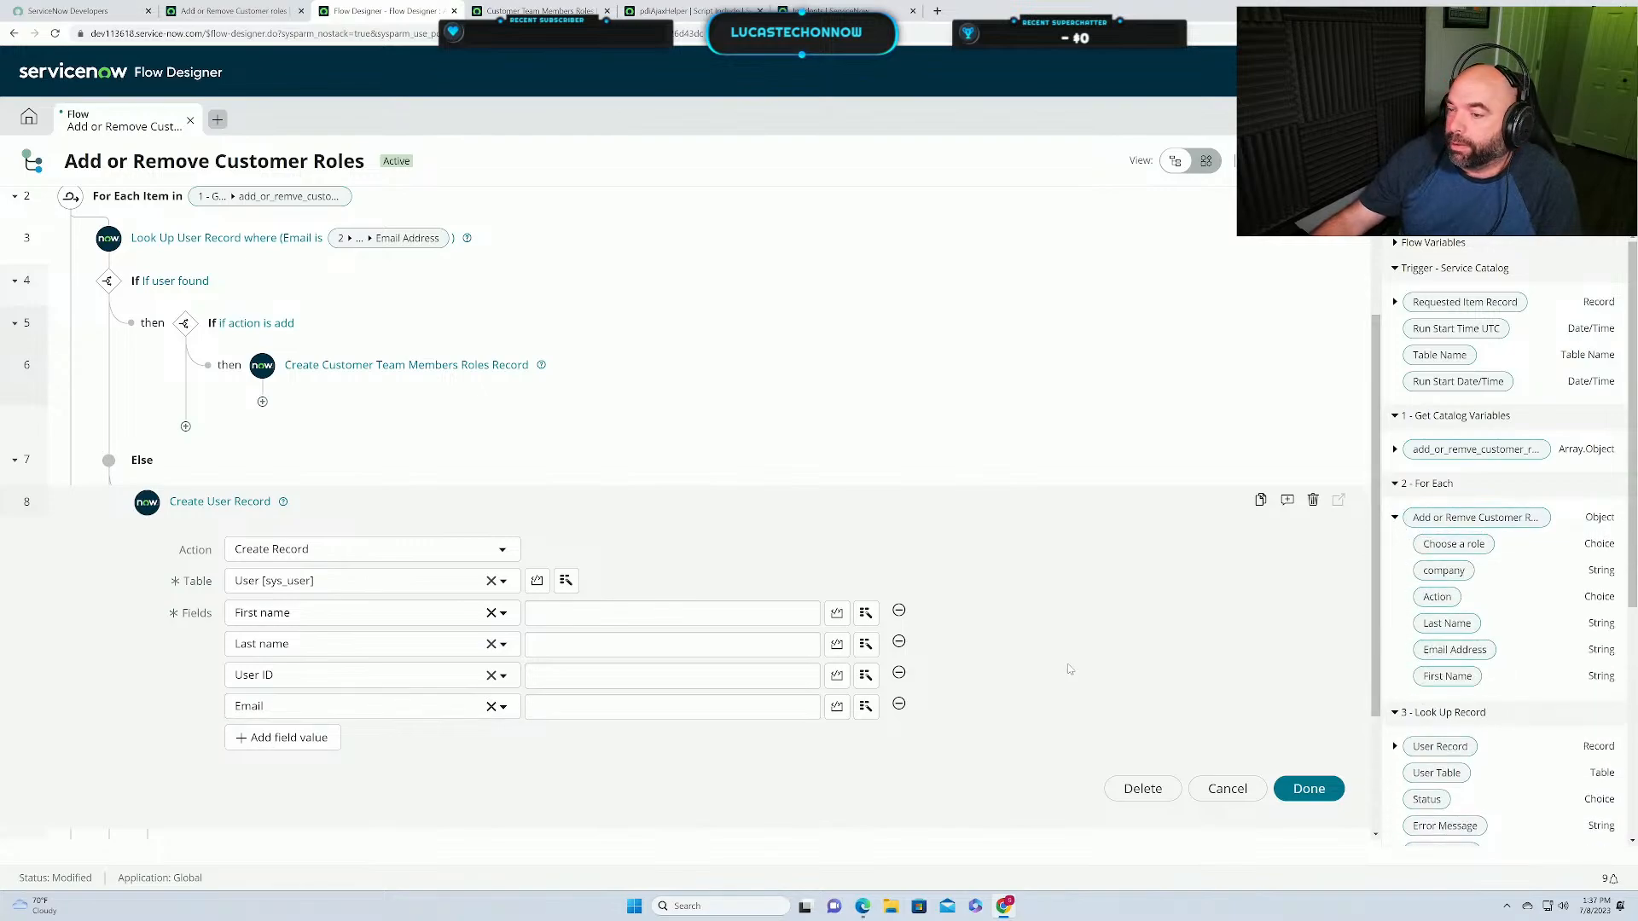
left_click_drag(1448, 676, 631, 614)
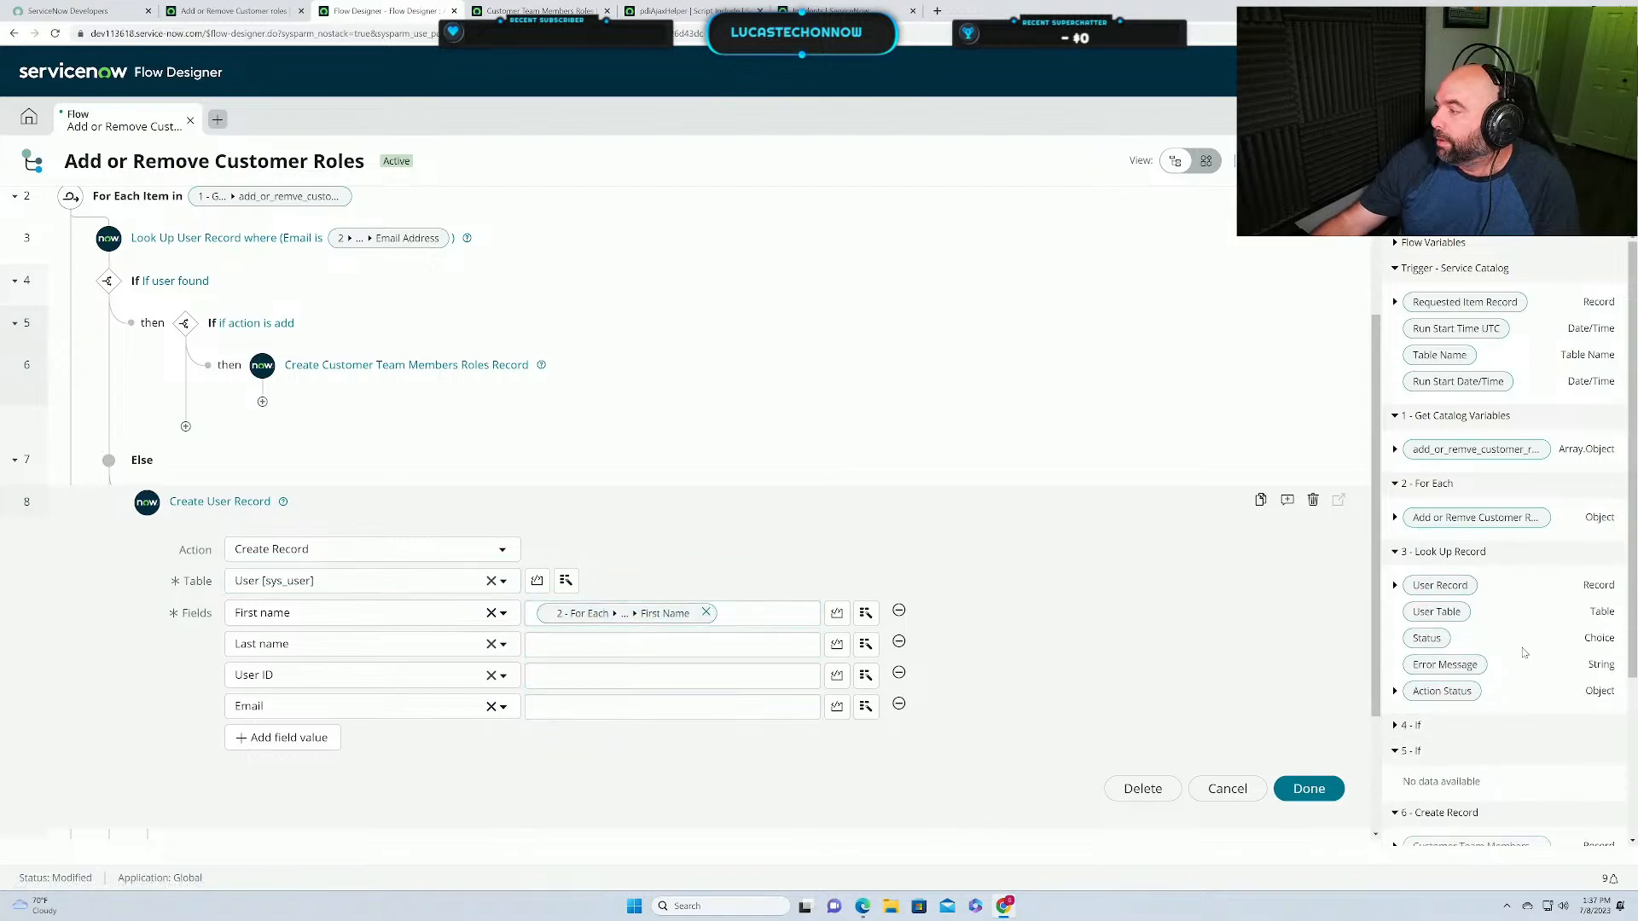
left_click(1395, 518)
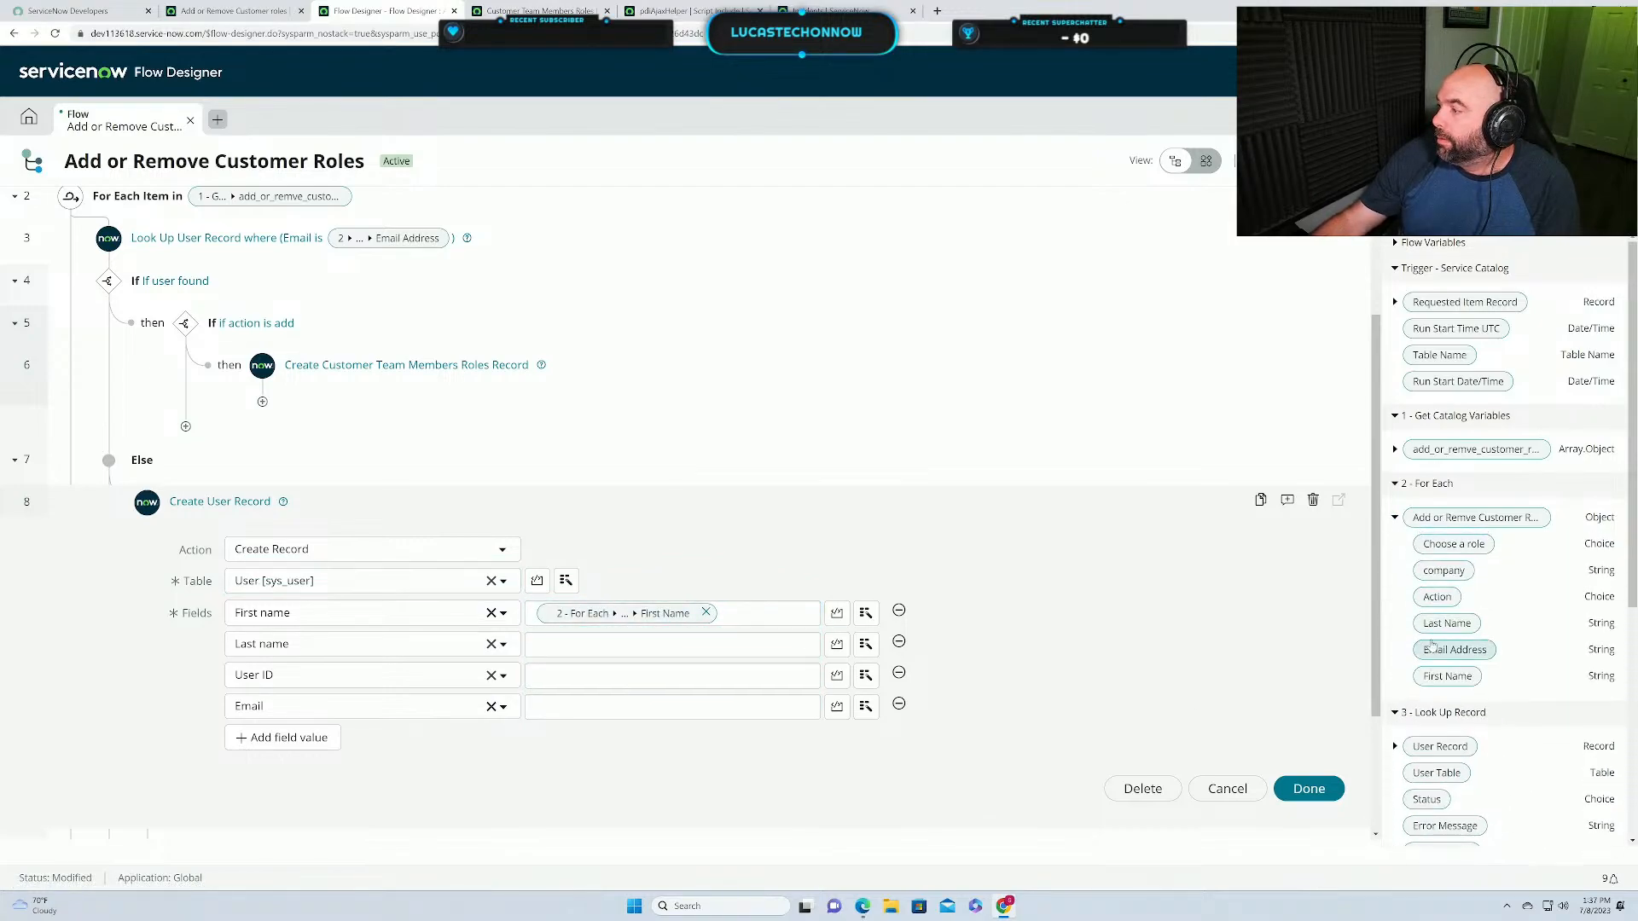
left_click_drag(1443, 626, 589, 646)
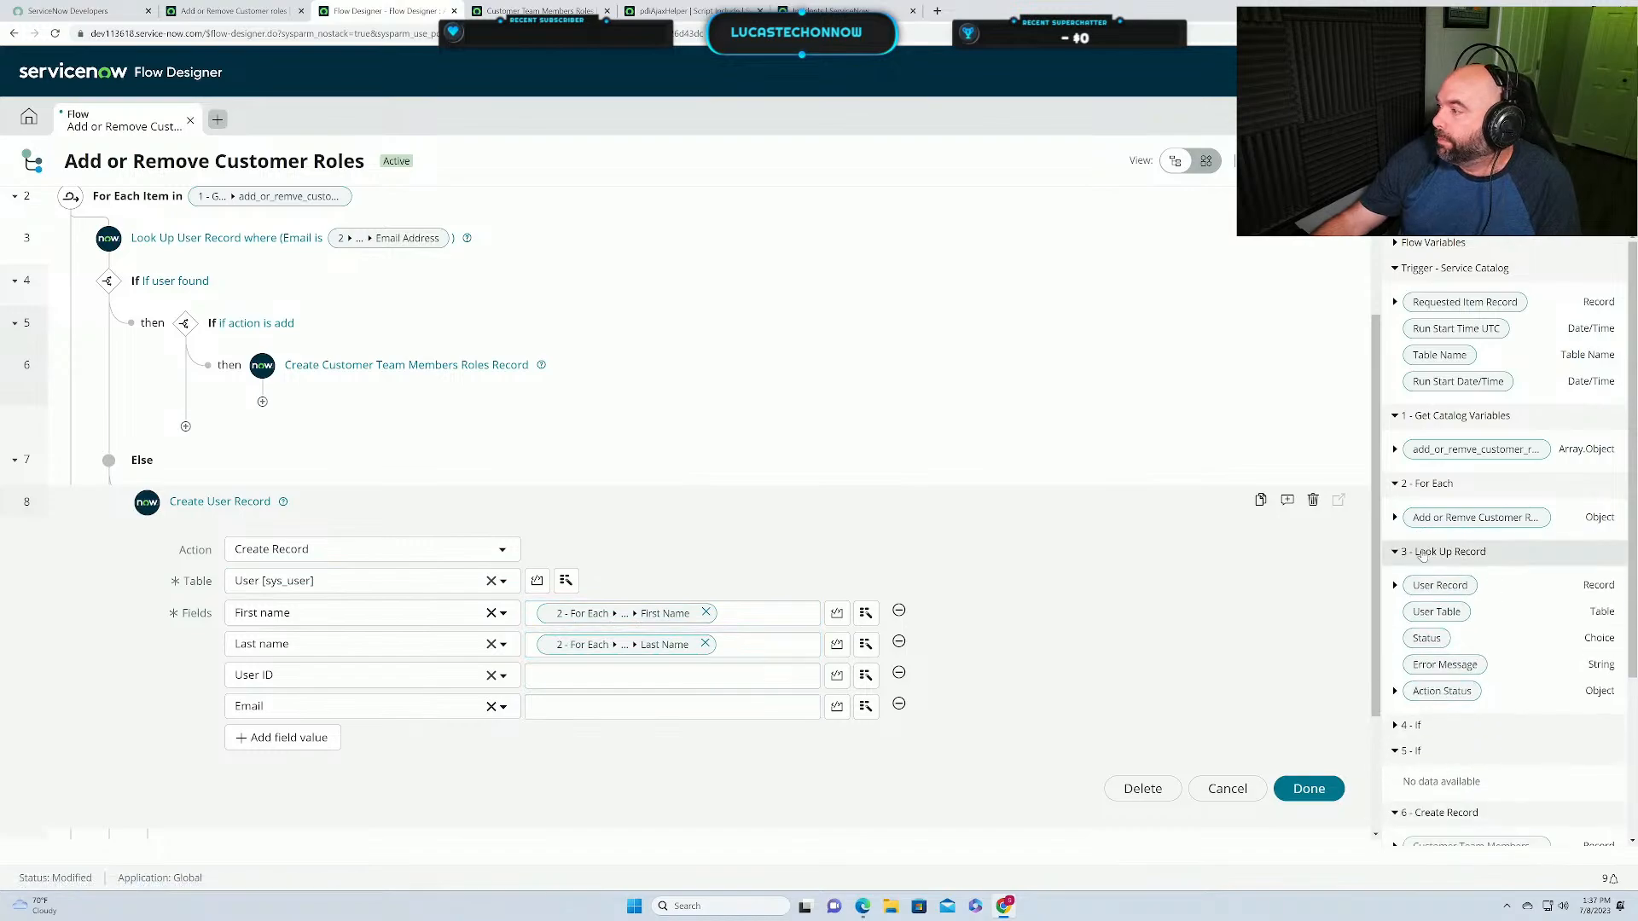
Map both Email and User ID to the loop item's Email Address.
left_click(1394, 518)
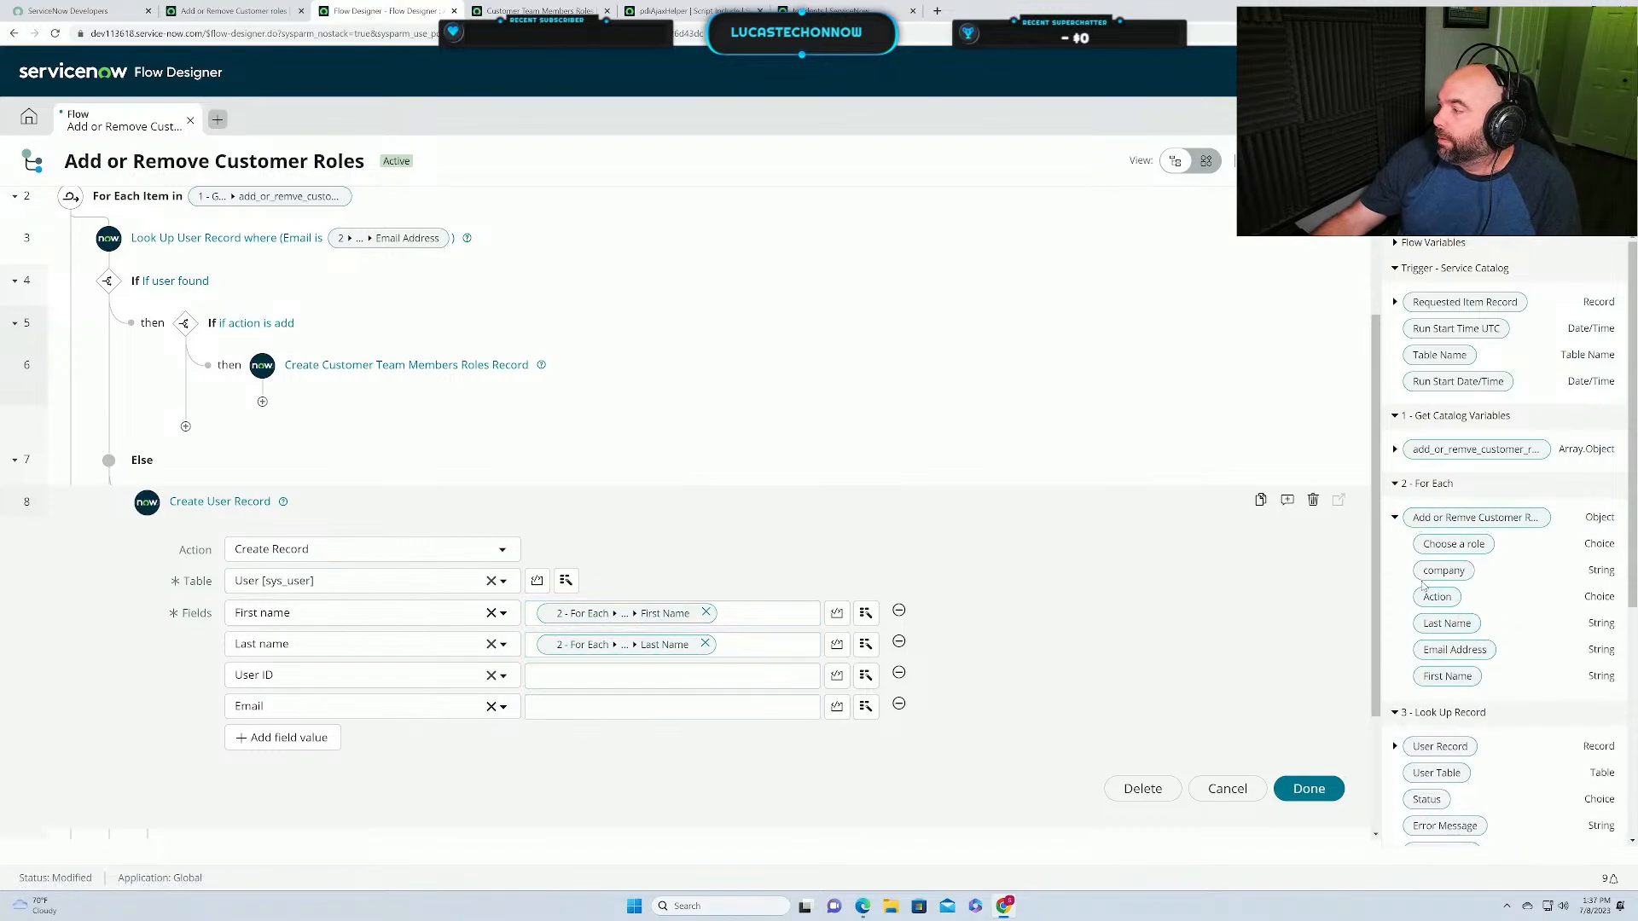
left_click_drag(1452, 651, 580, 725)
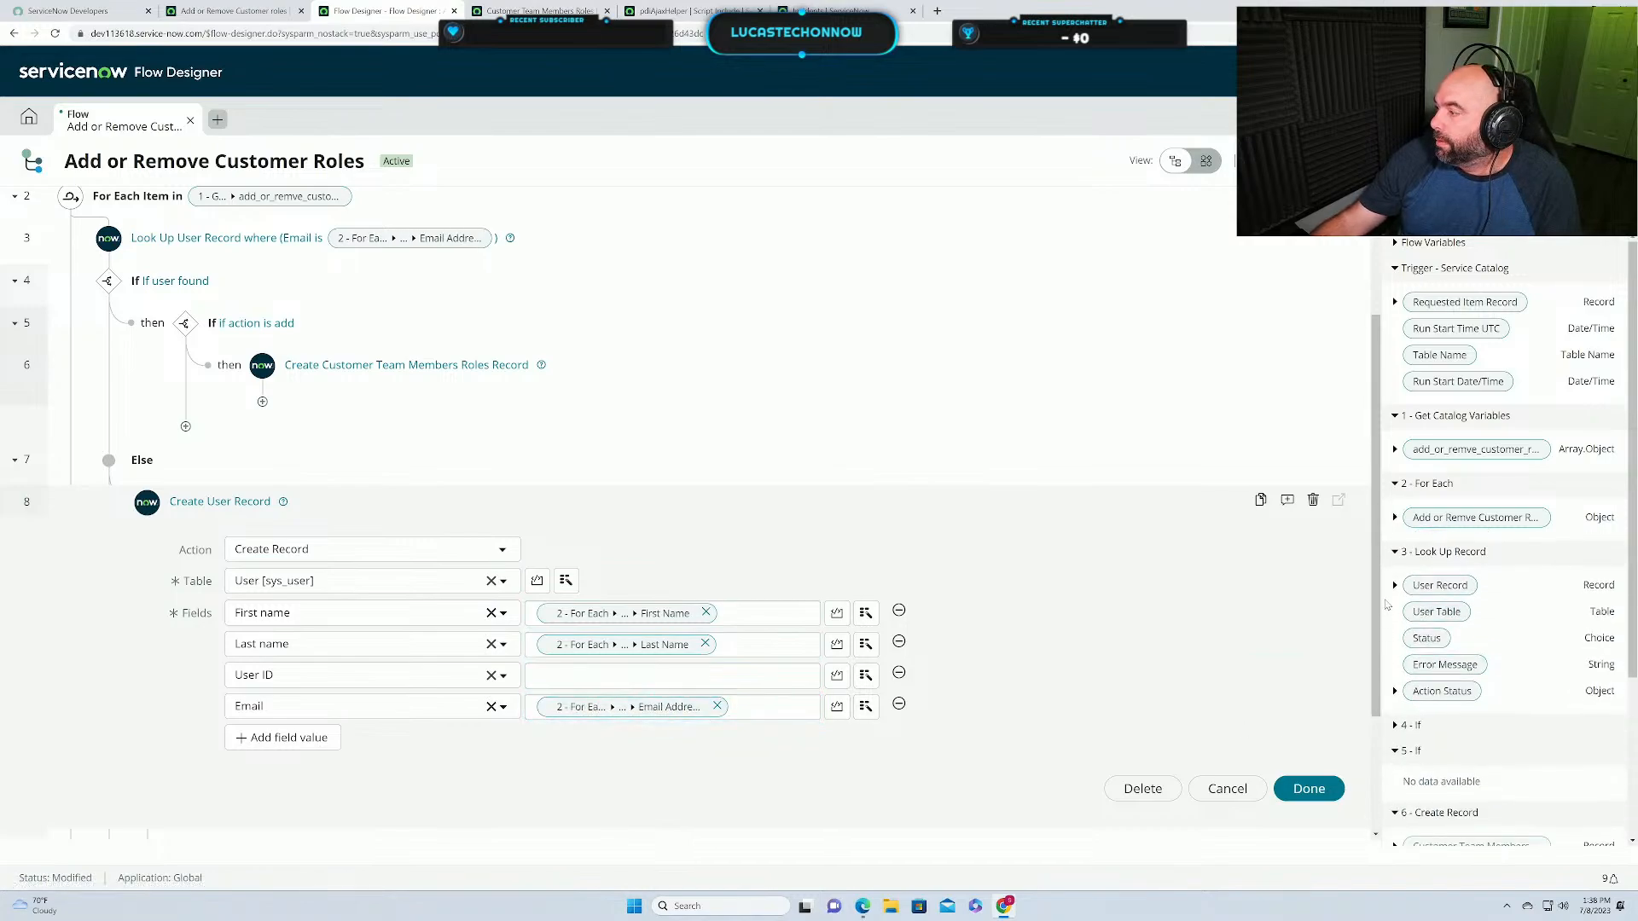
left_click(1394, 518)
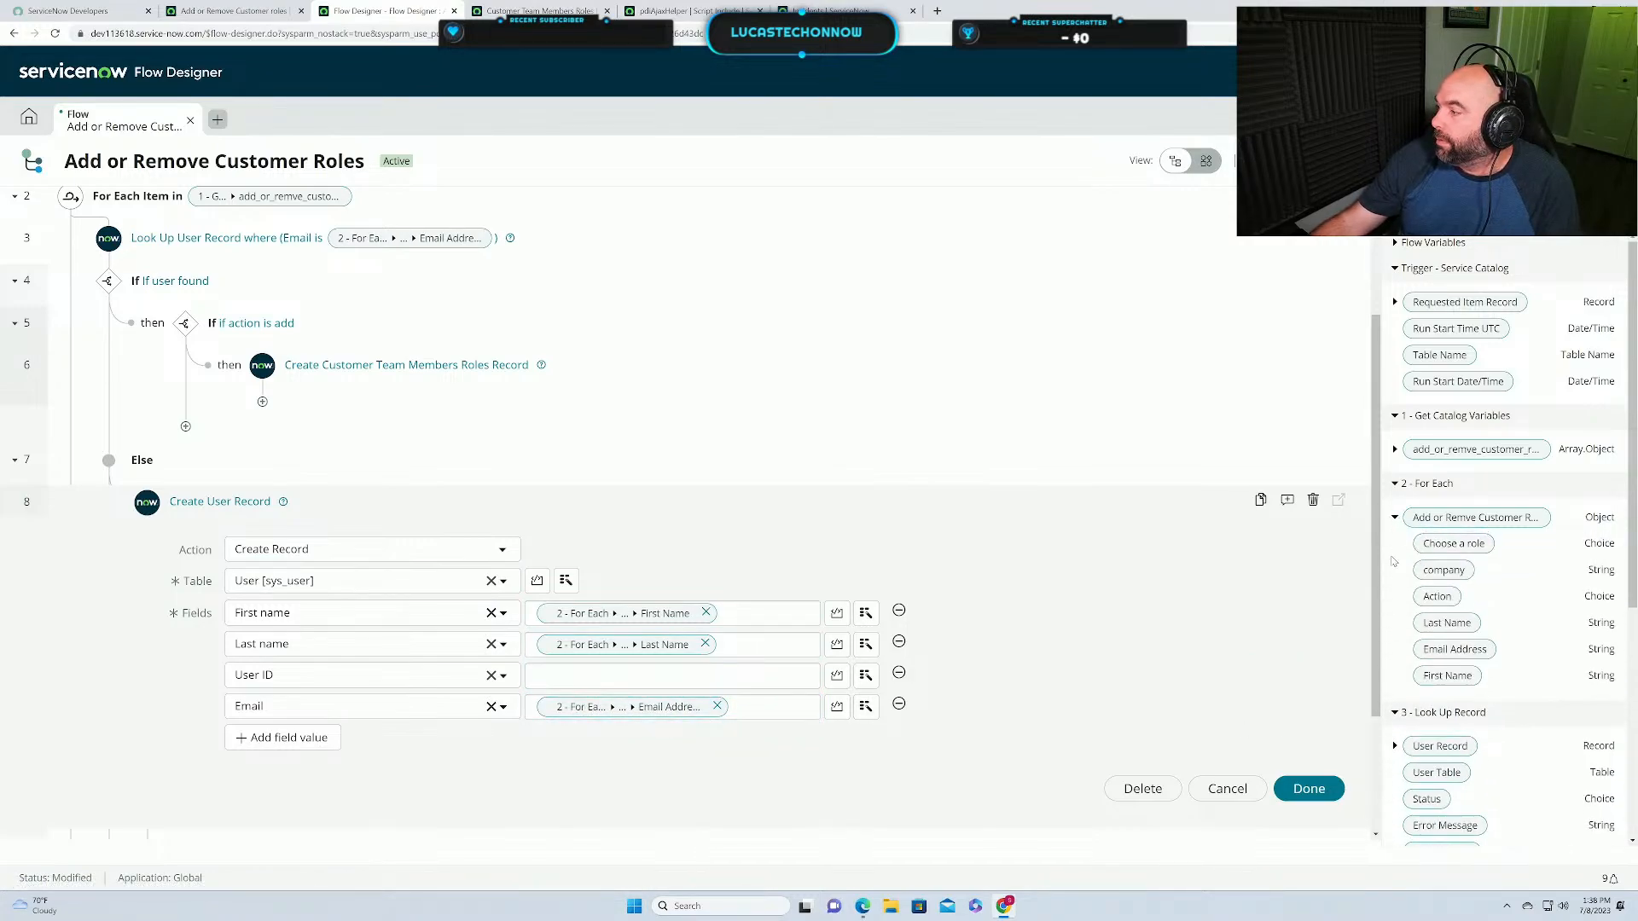
left_click_drag(505, 713, 597, 675)
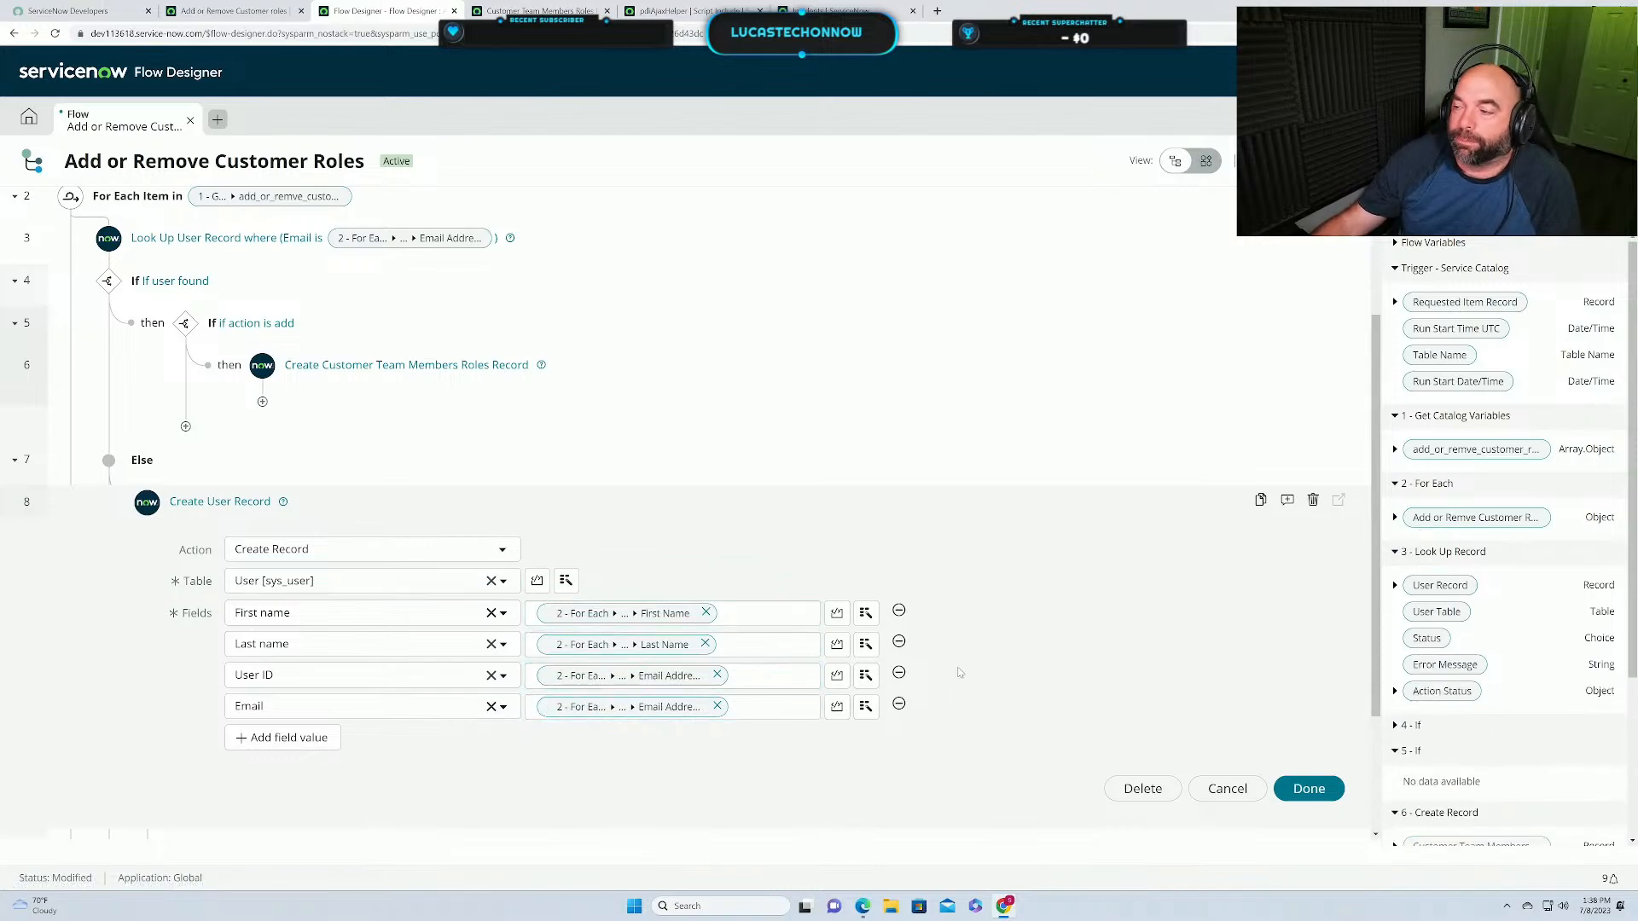
scroll(1143, 662, "down", 2)
scroll(1148, 640, "up", 4)
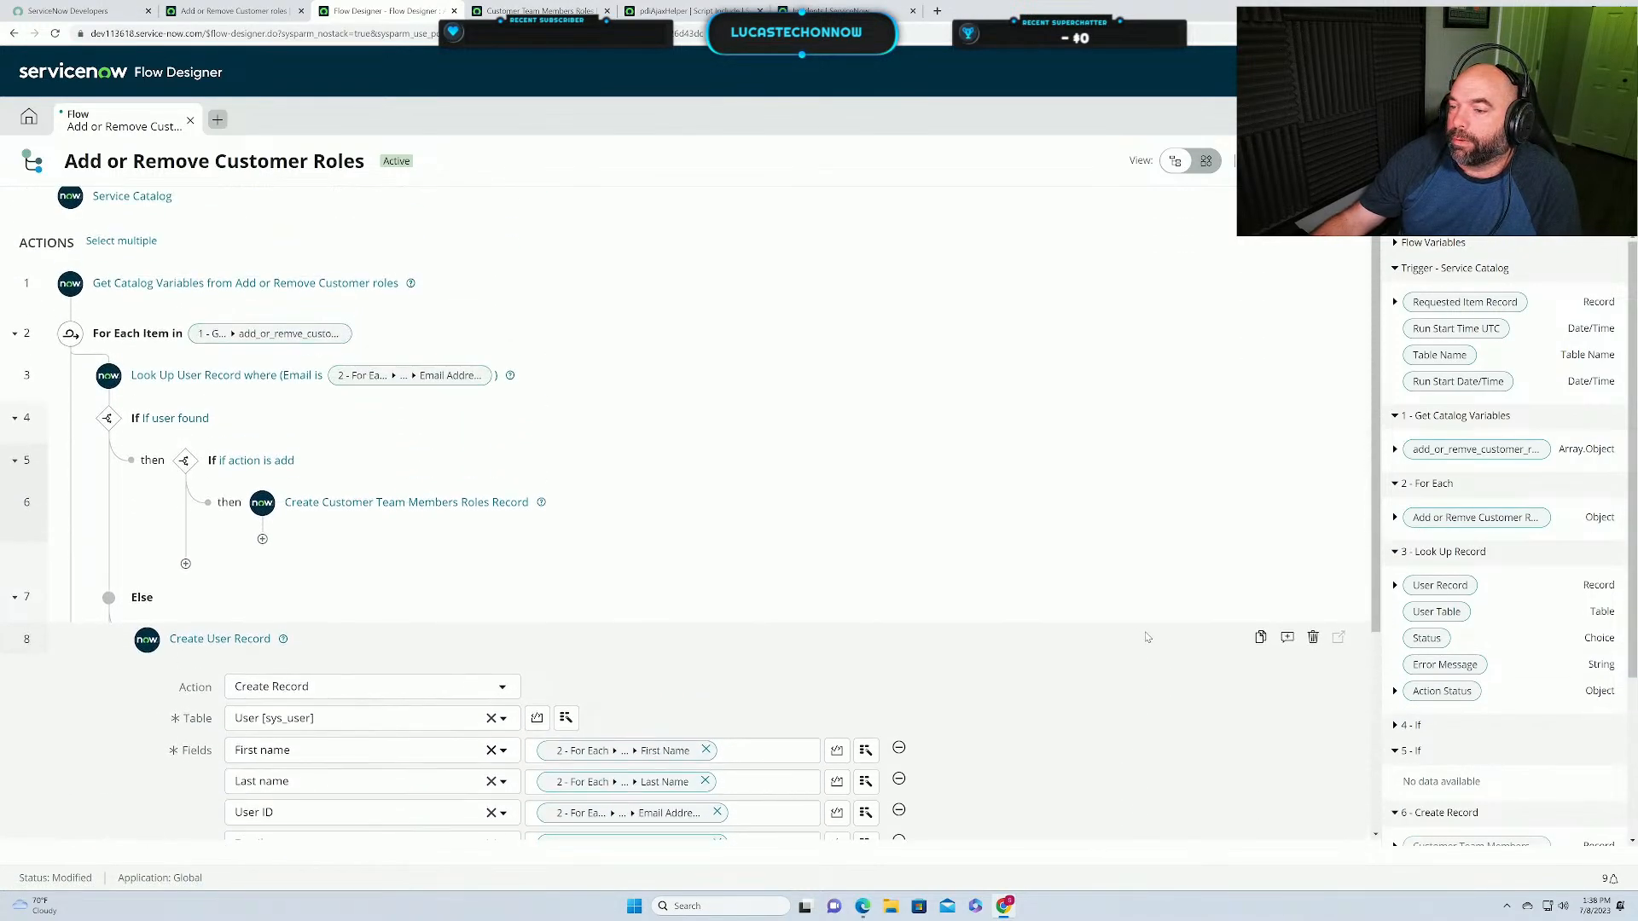
scroll(1148, 639, "down", 3)
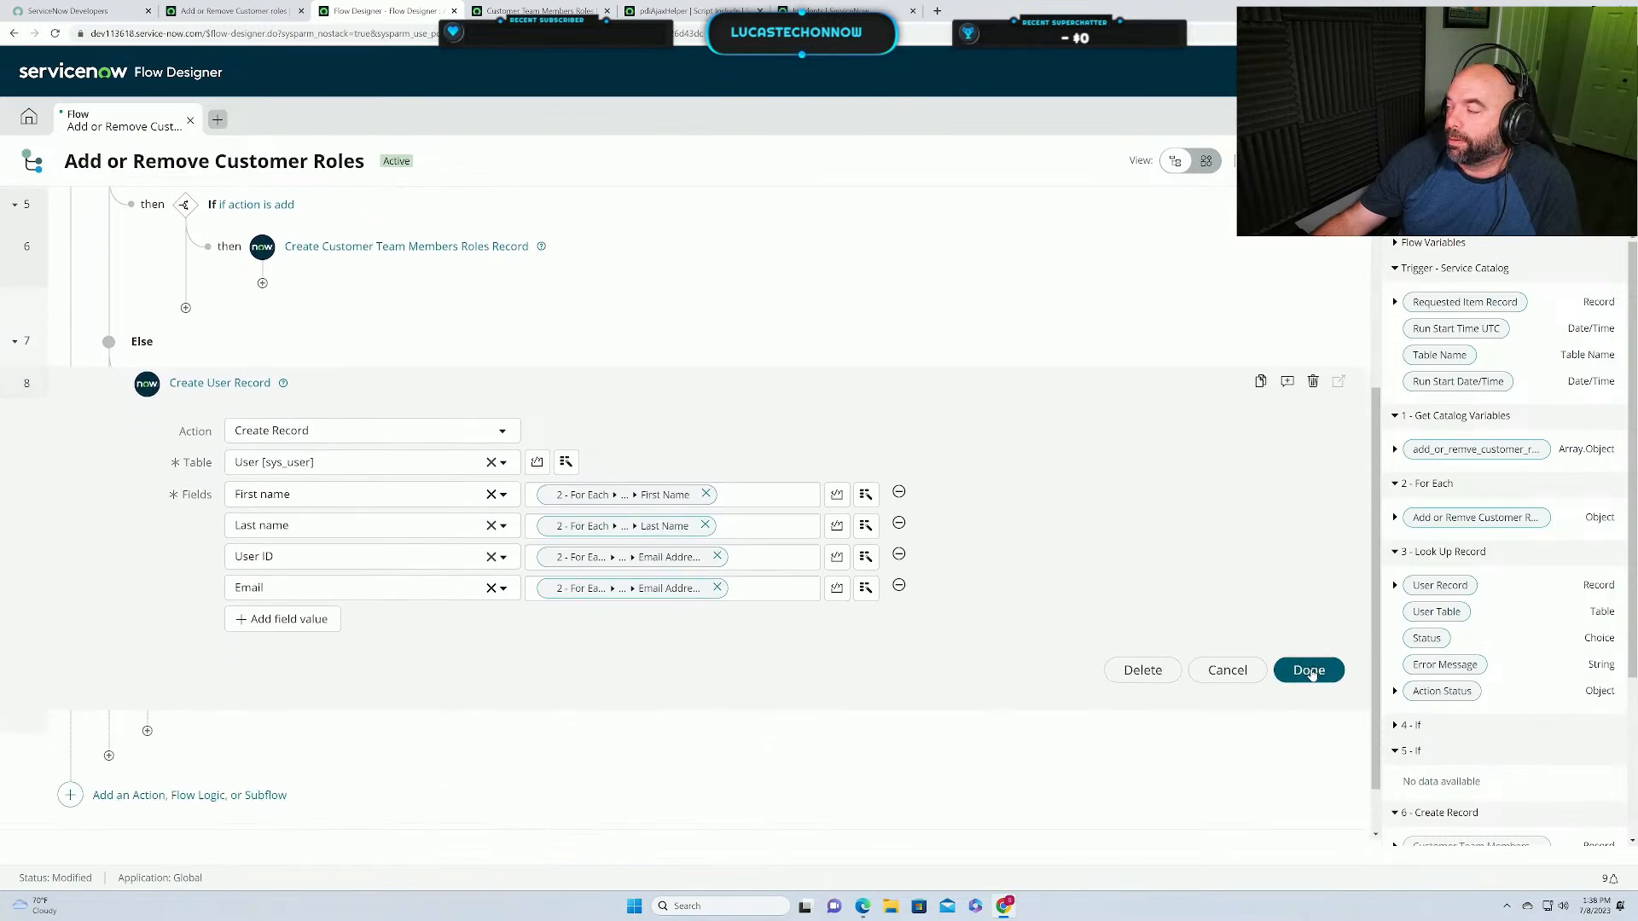
Duplicate the Create Customer Team Members Roles Record step and place the copy under Create User Record.
left_click(1309, 671)
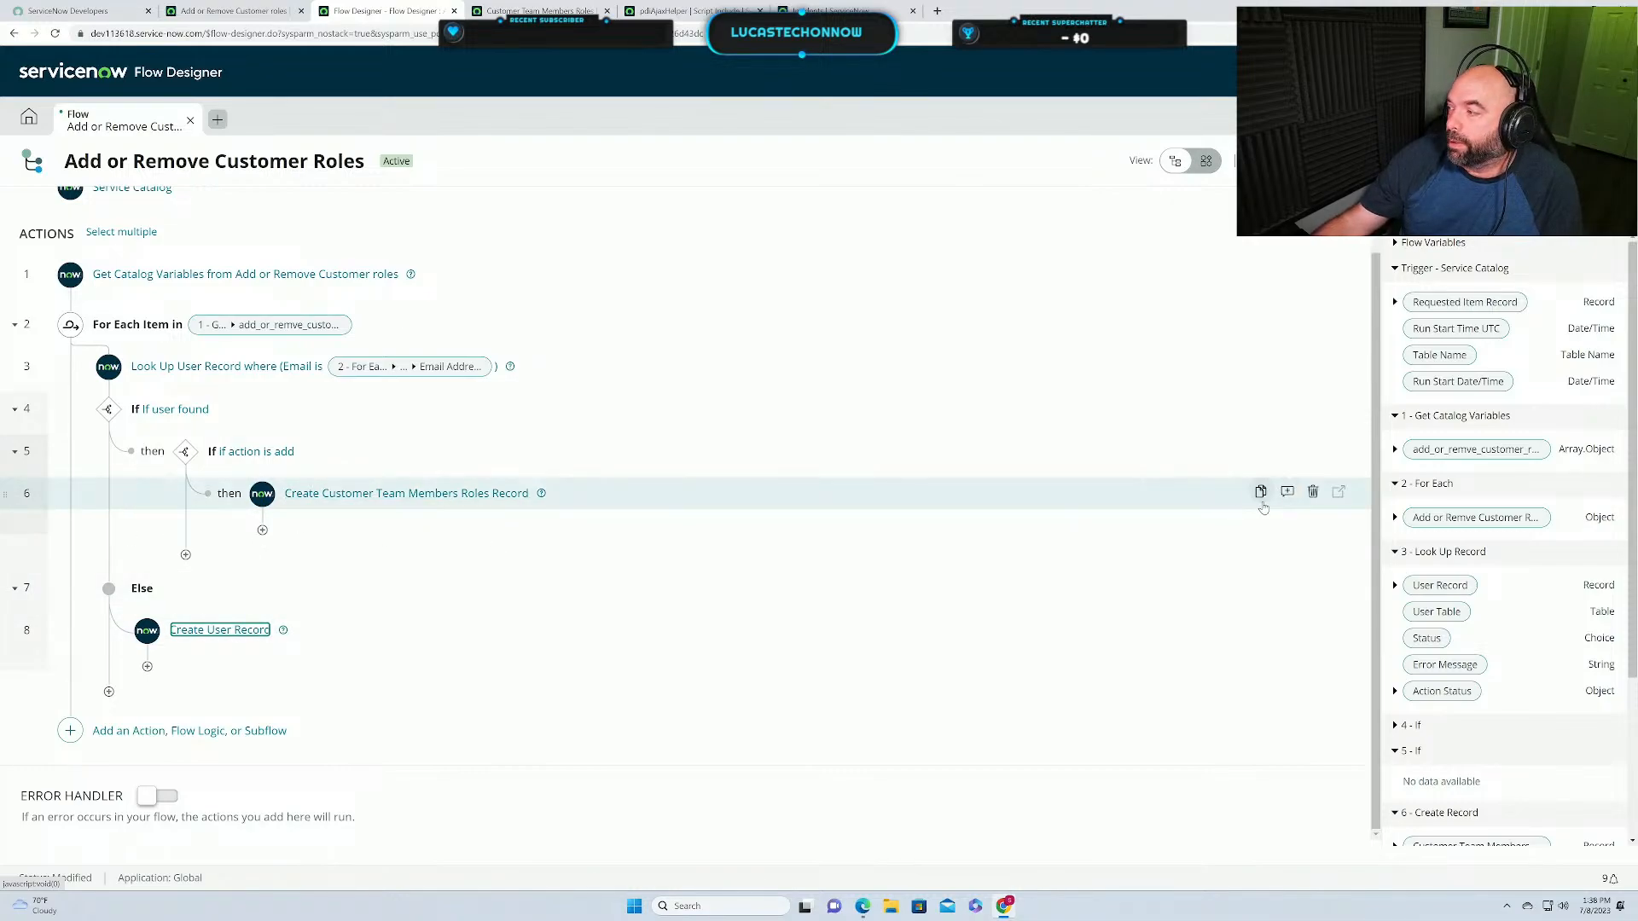
left_click(1261, 492)
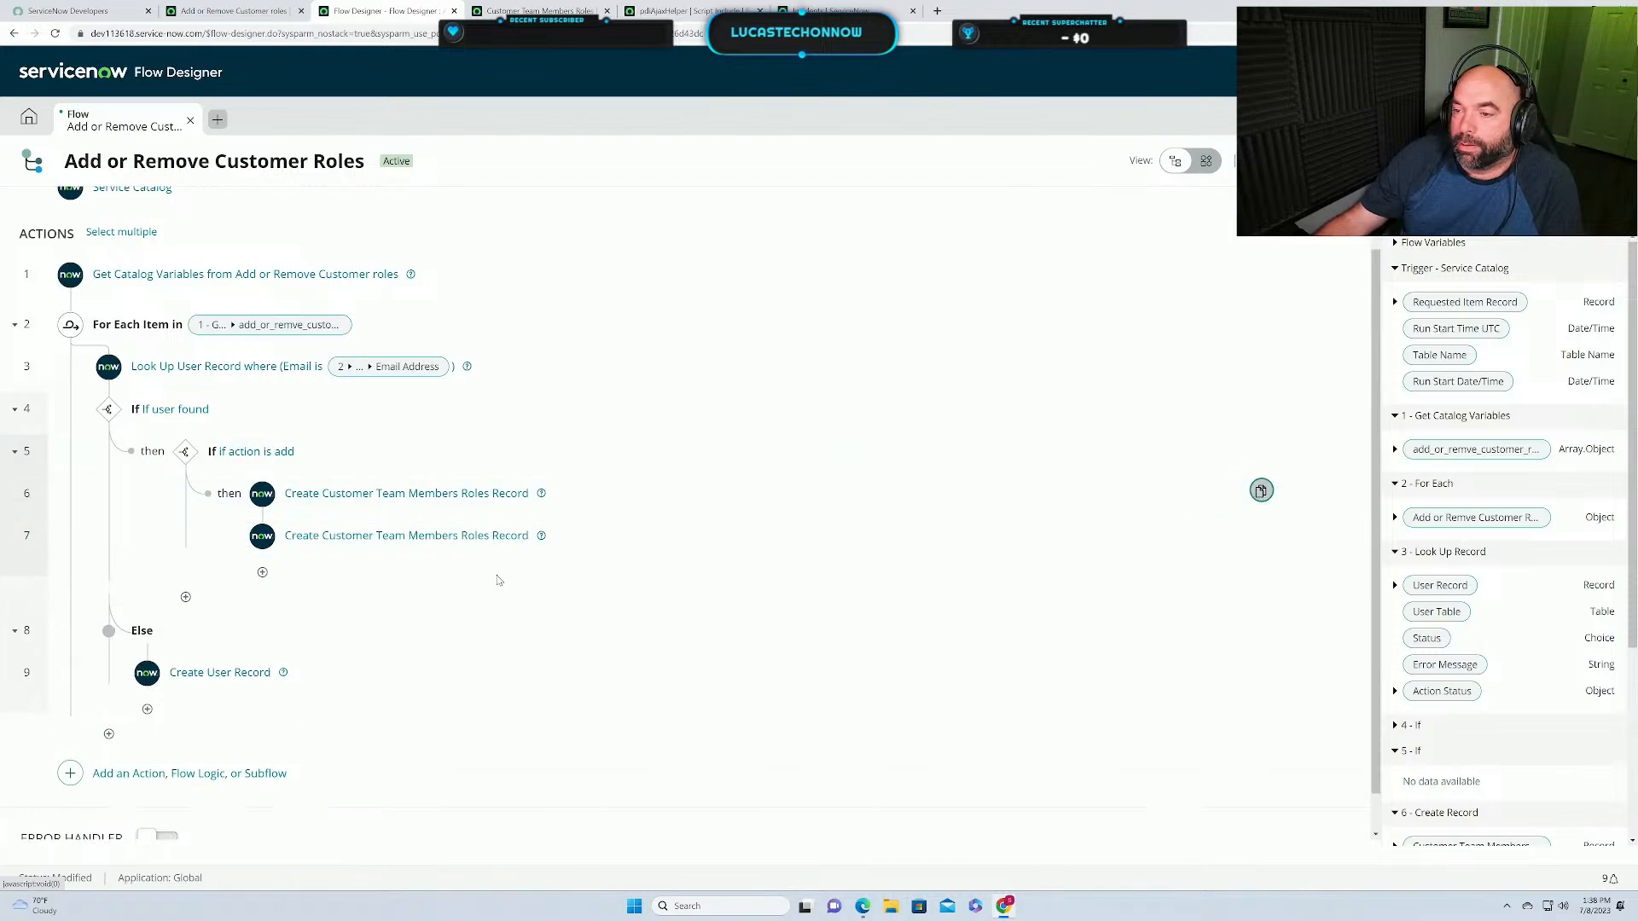
left_click_drag(4, 535, 160, 709)
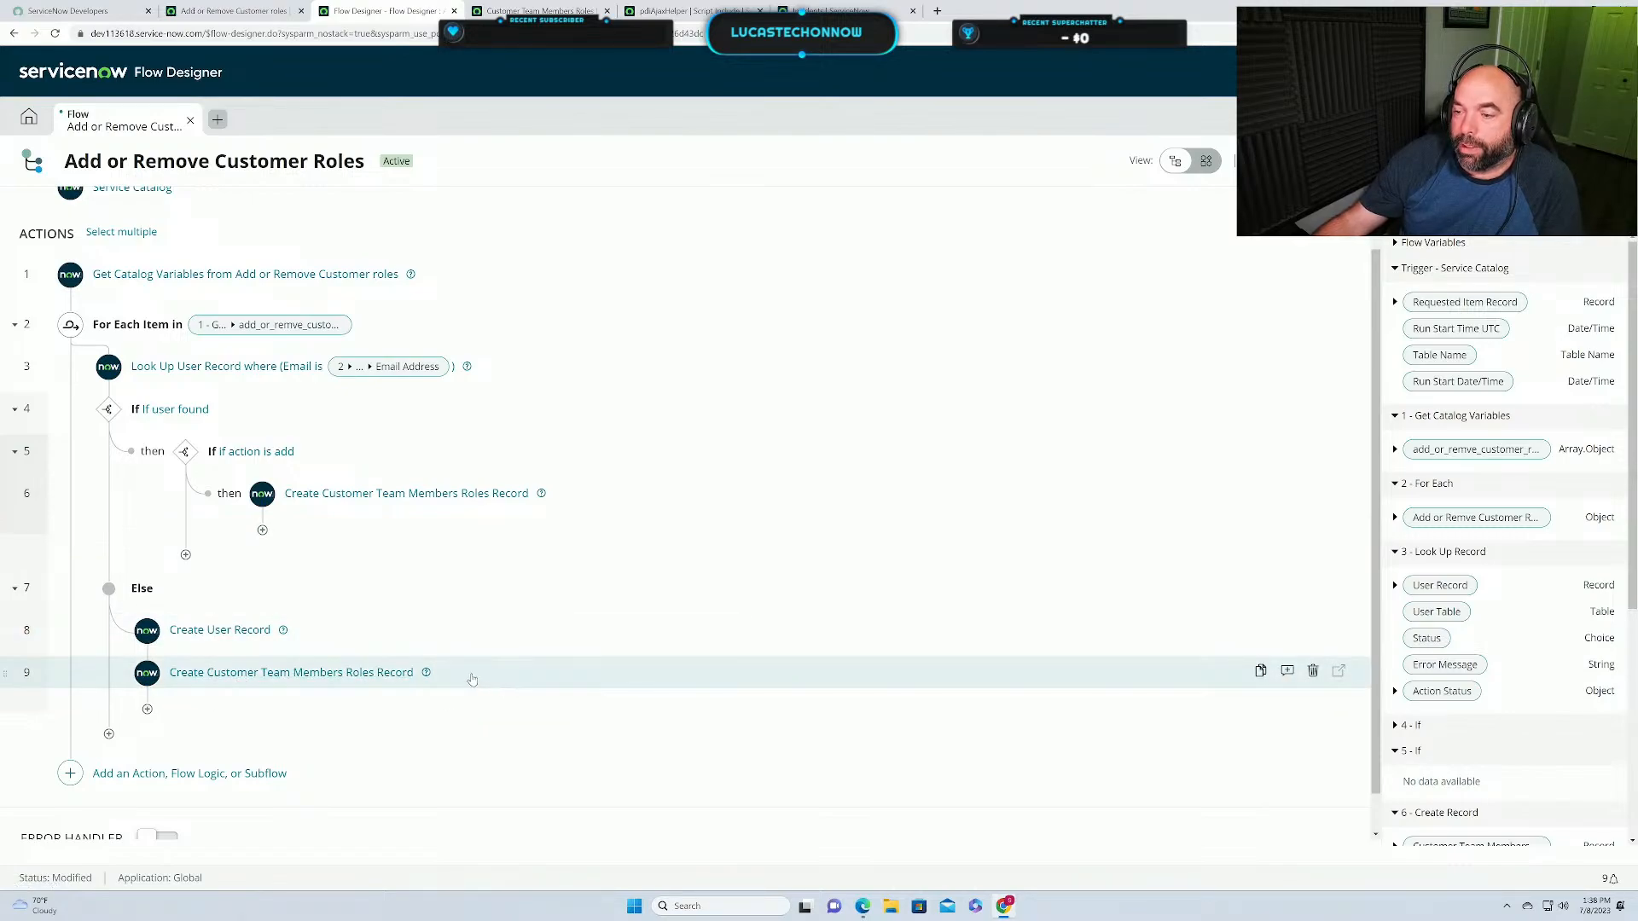
Clear the old Sys ID value from the copied roles step's user field.
left_click(475, 682)
scroll(595, 593, "down", 2)
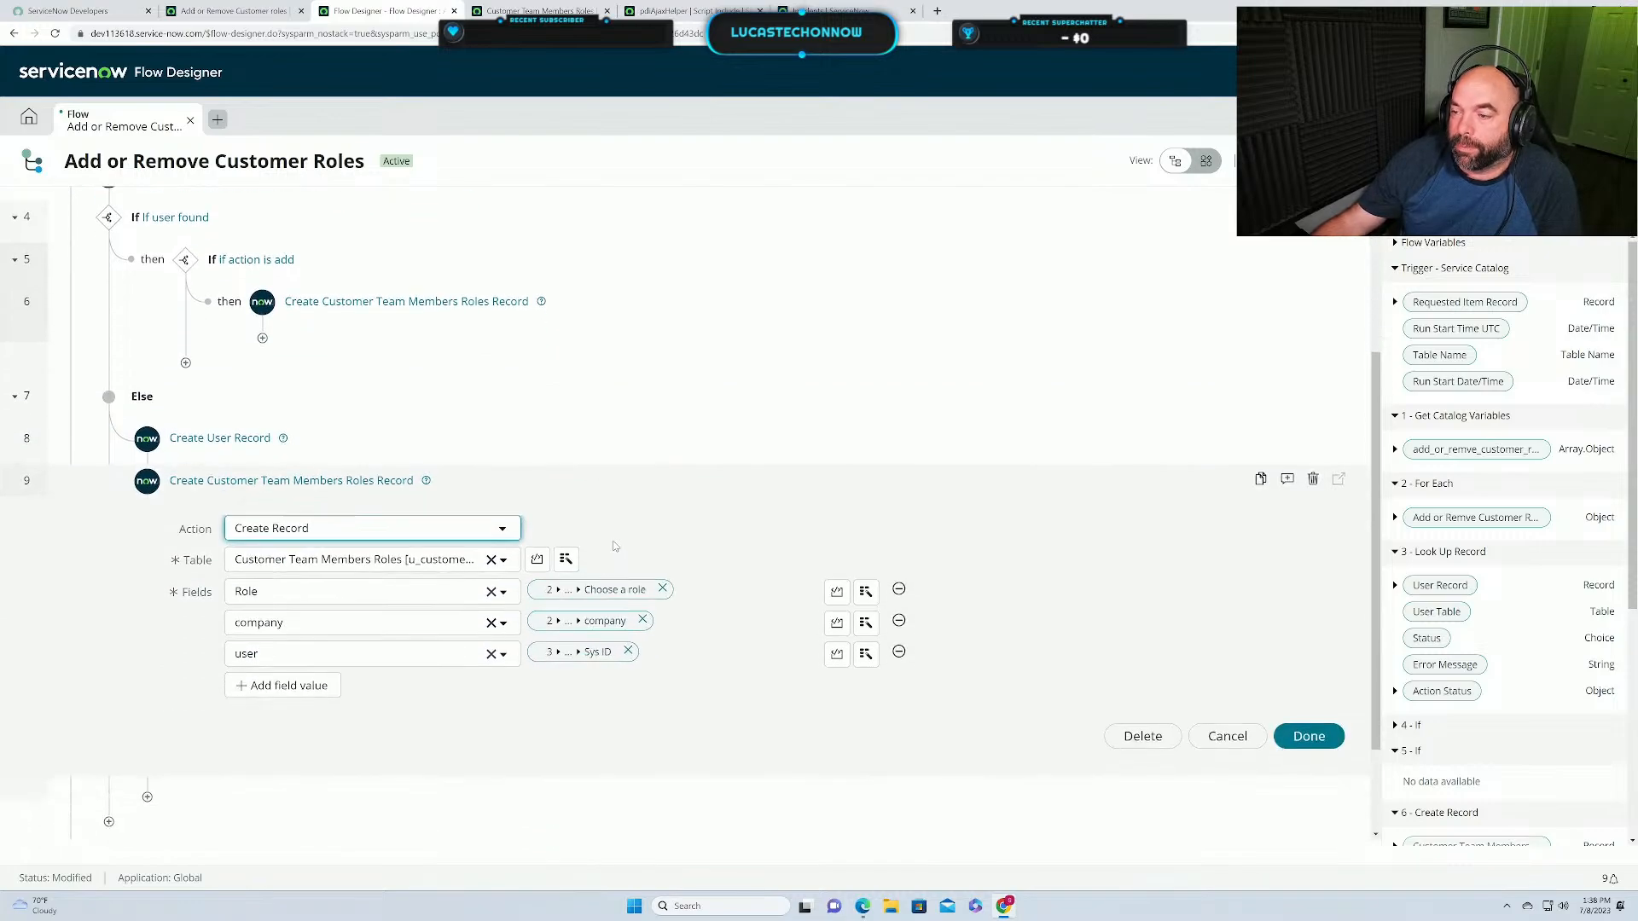
left_click(633, 655)
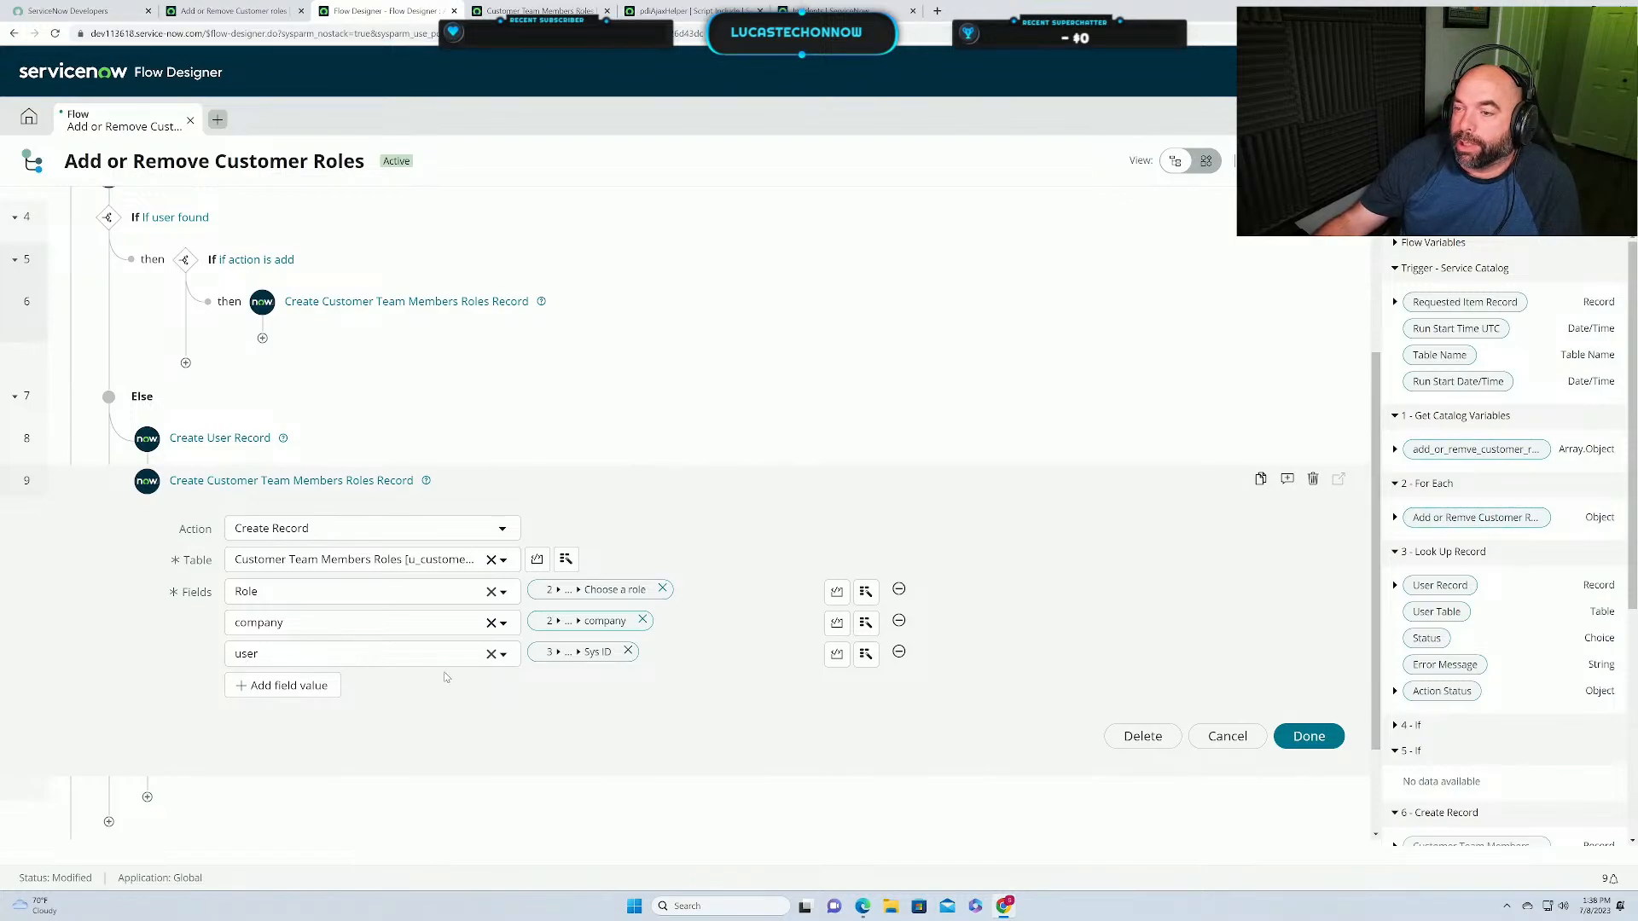
left_click(628, 651)
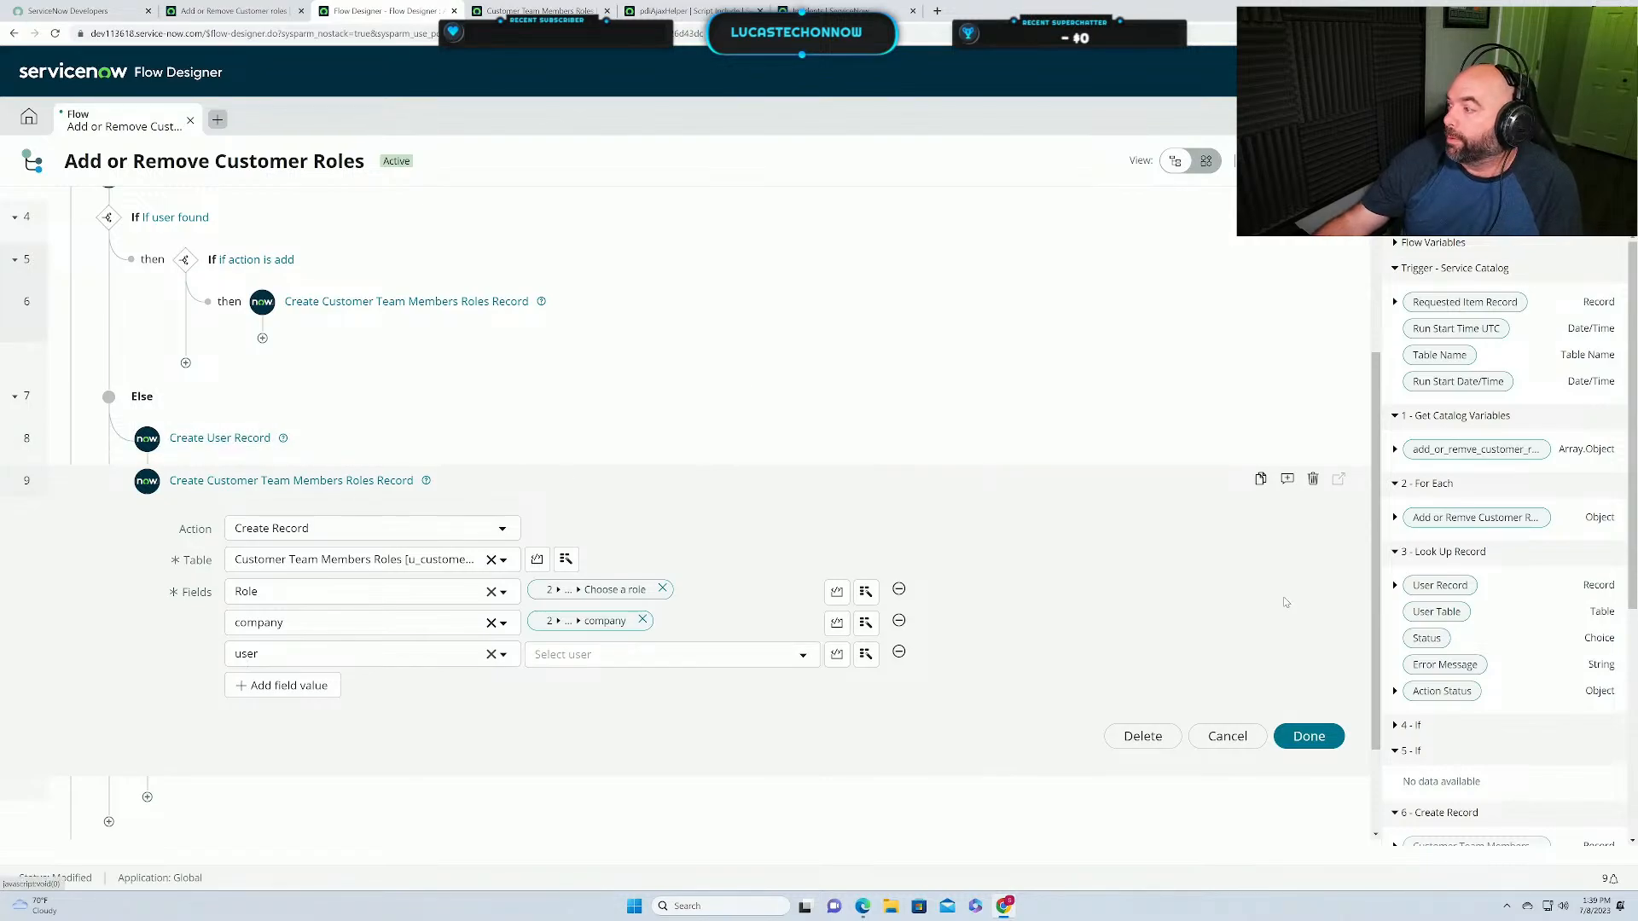
Fill the user field with the Sys ID of step 8's created User Record.
scroll(1518, 597, "down", 4)
scroll(1532, 642, "down", 1)
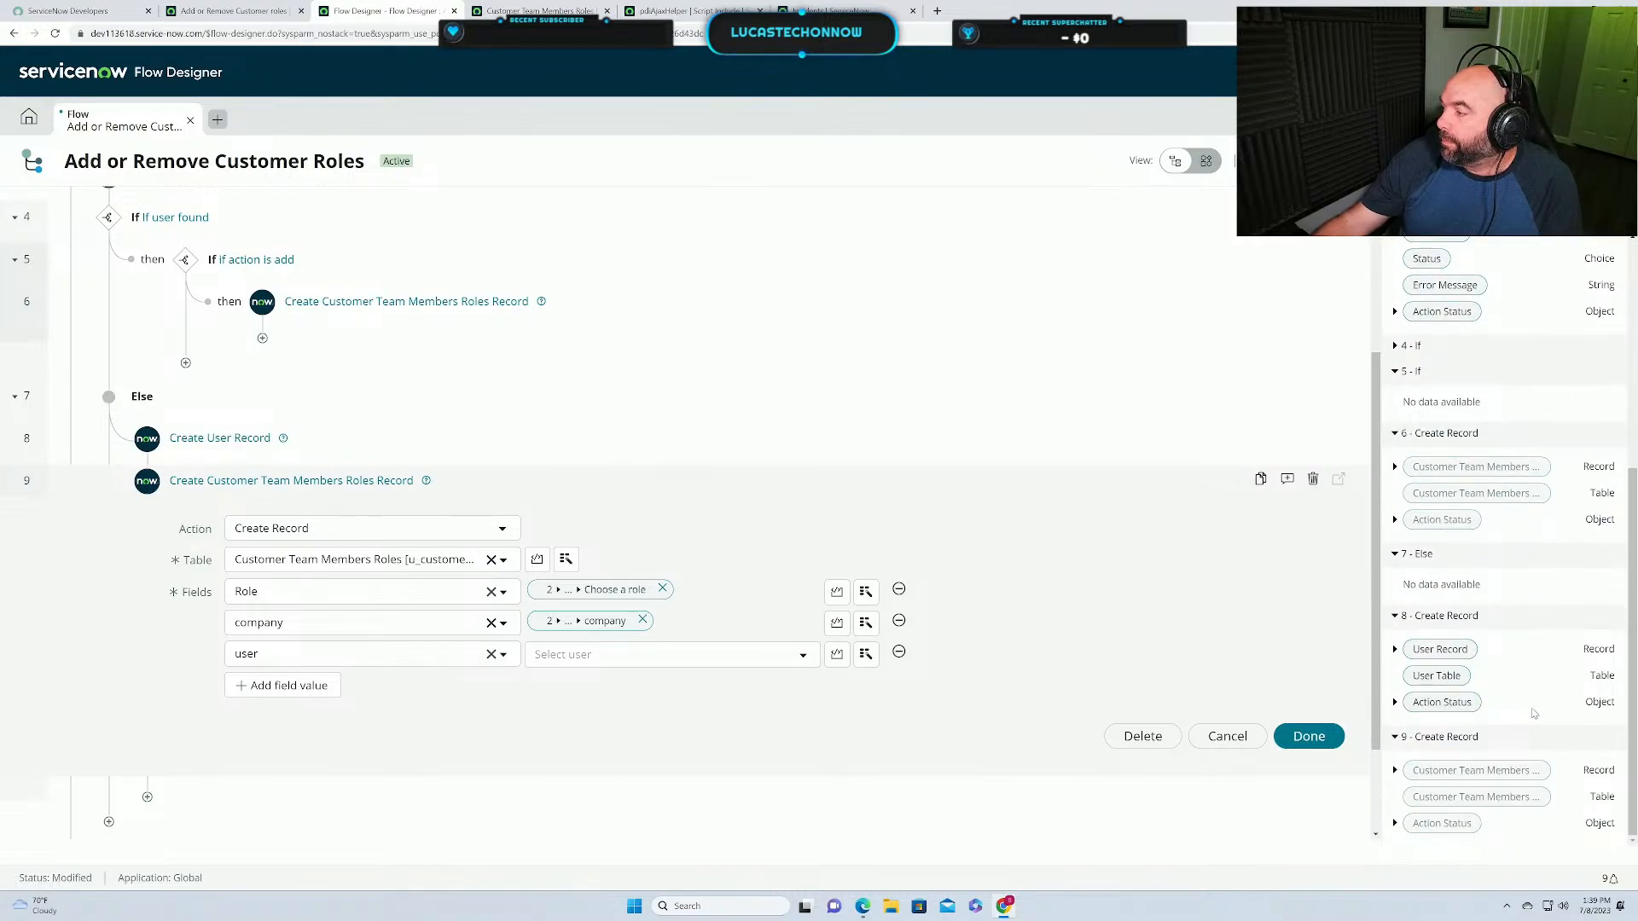
left_click(1394, 651)
scroll(1519, 729, "down", 8)
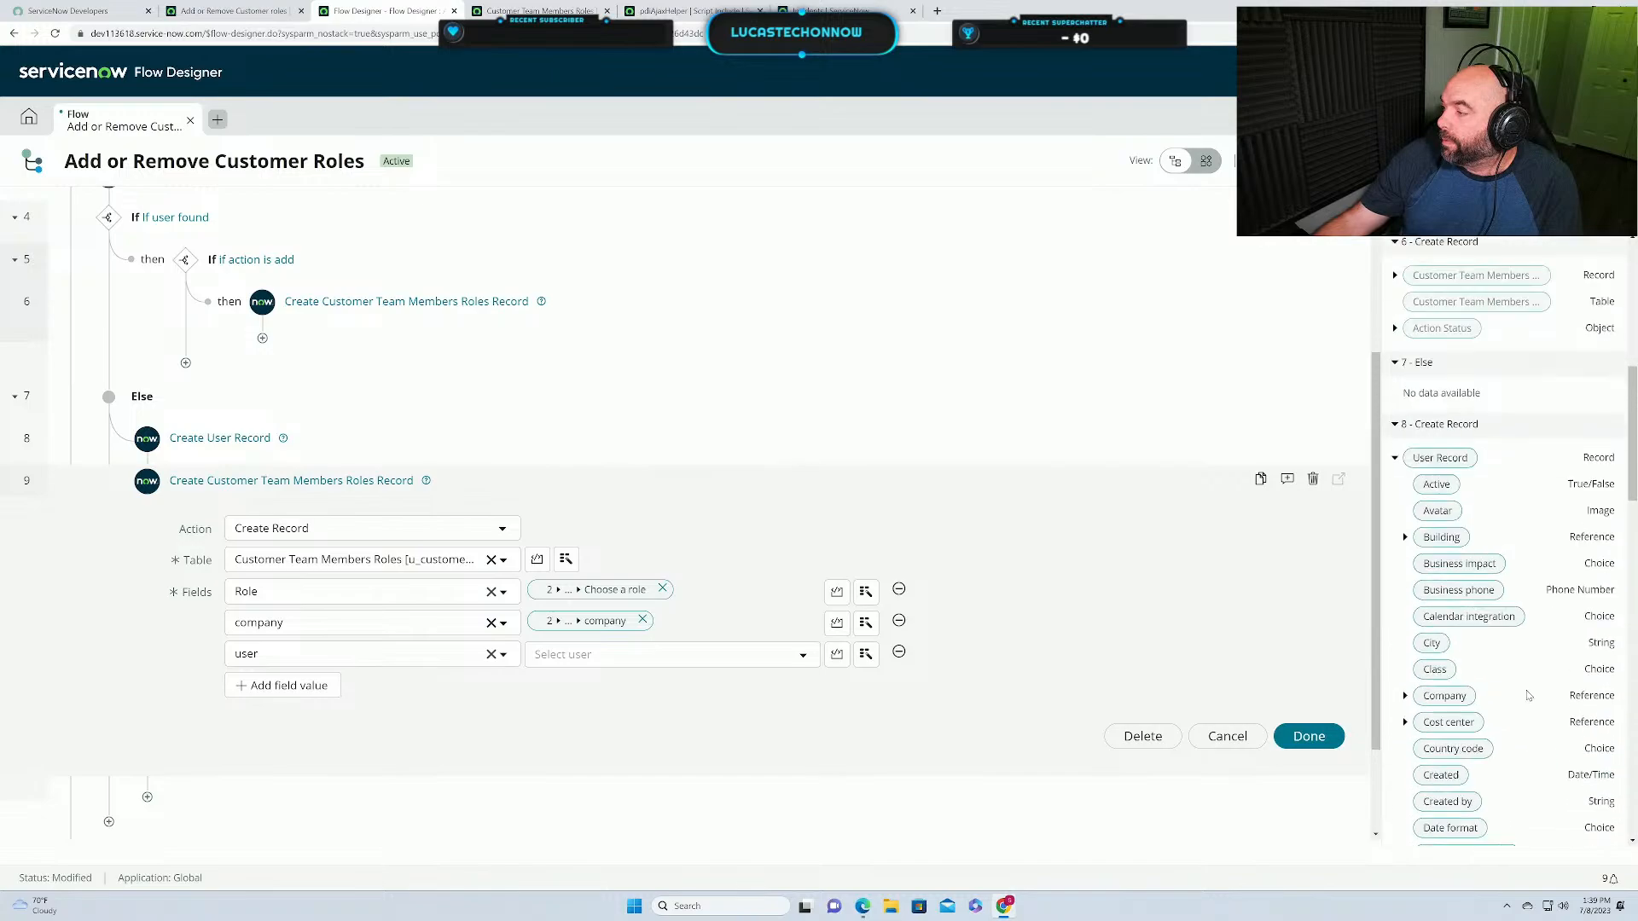
scroll(1517, 729, "down", 5)
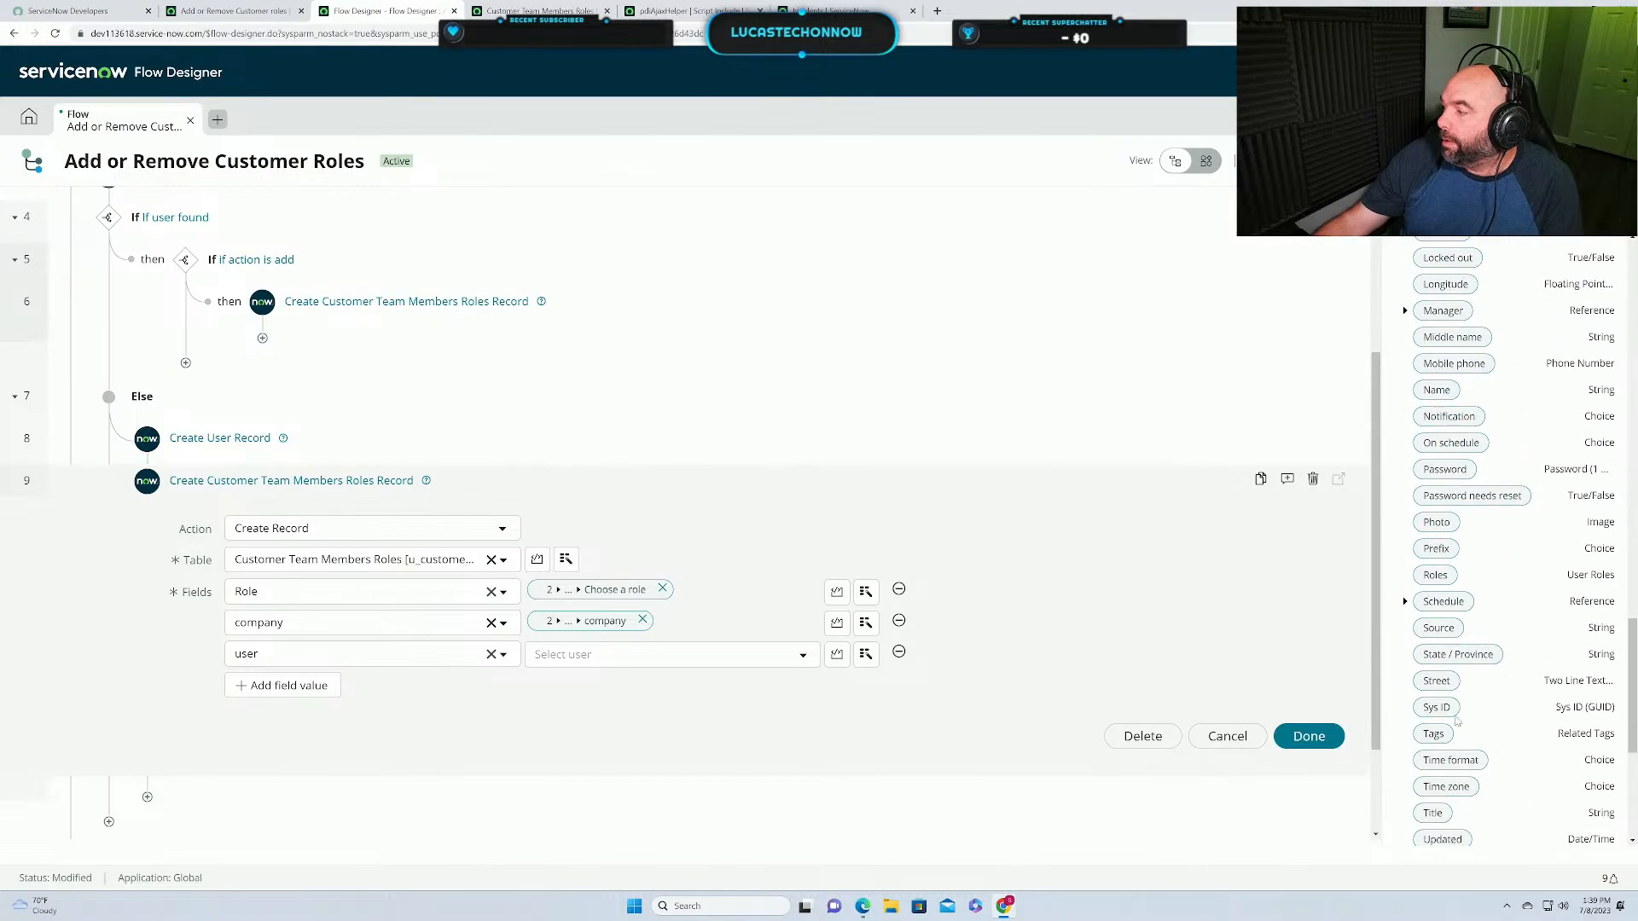
left_click_drag(1437, 707, 588, 674)
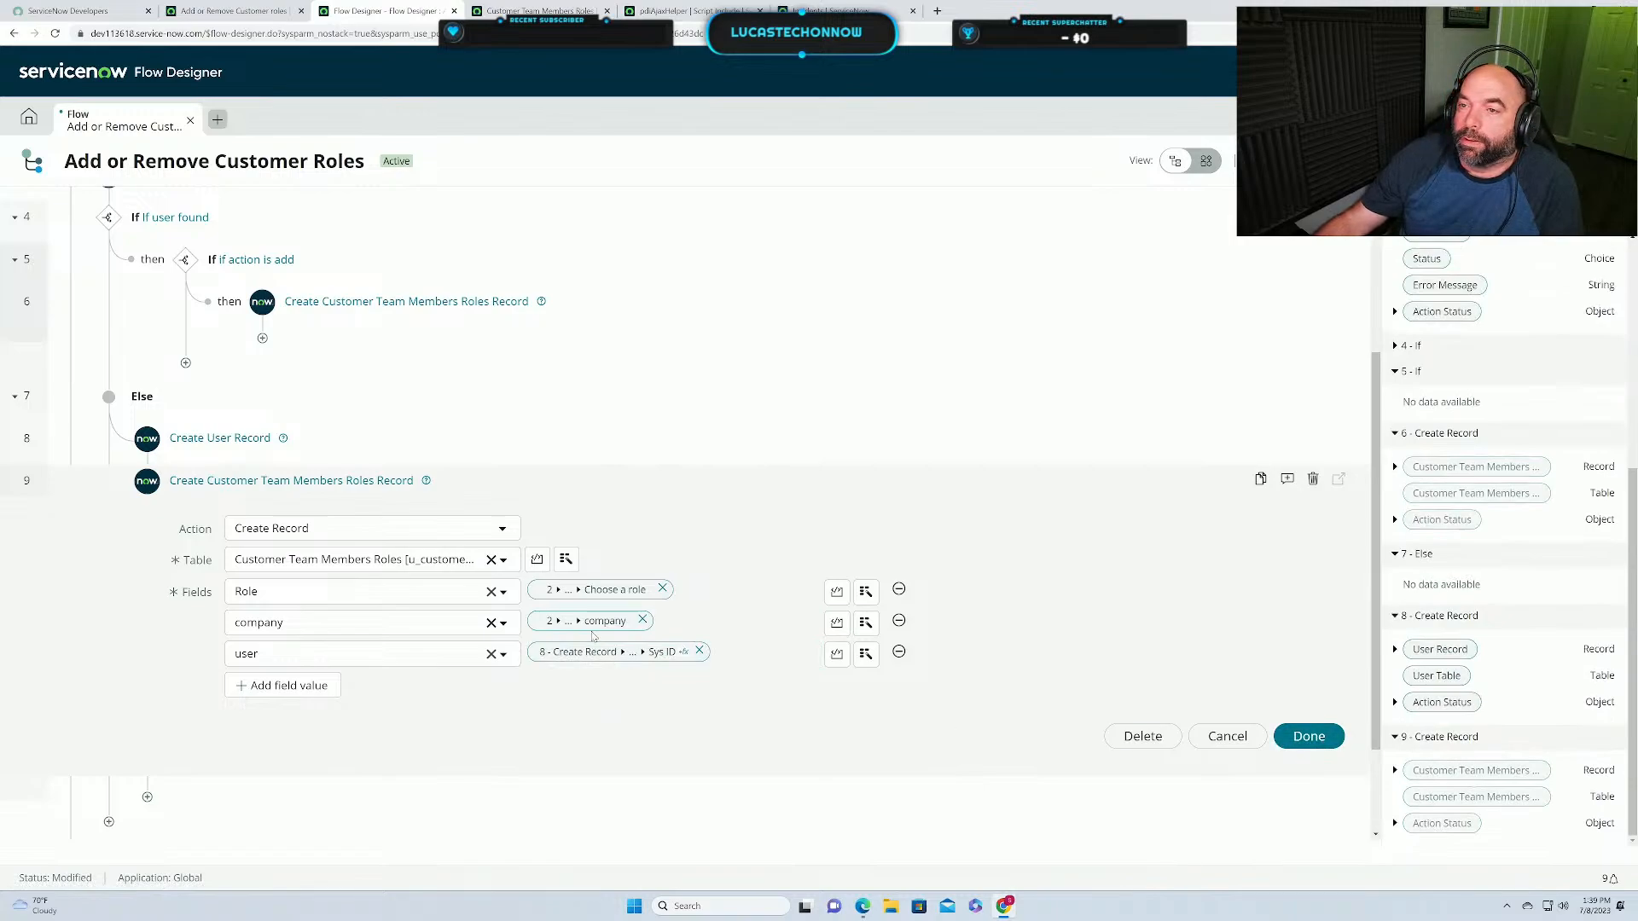
scroll(683, 639, "up", 3)
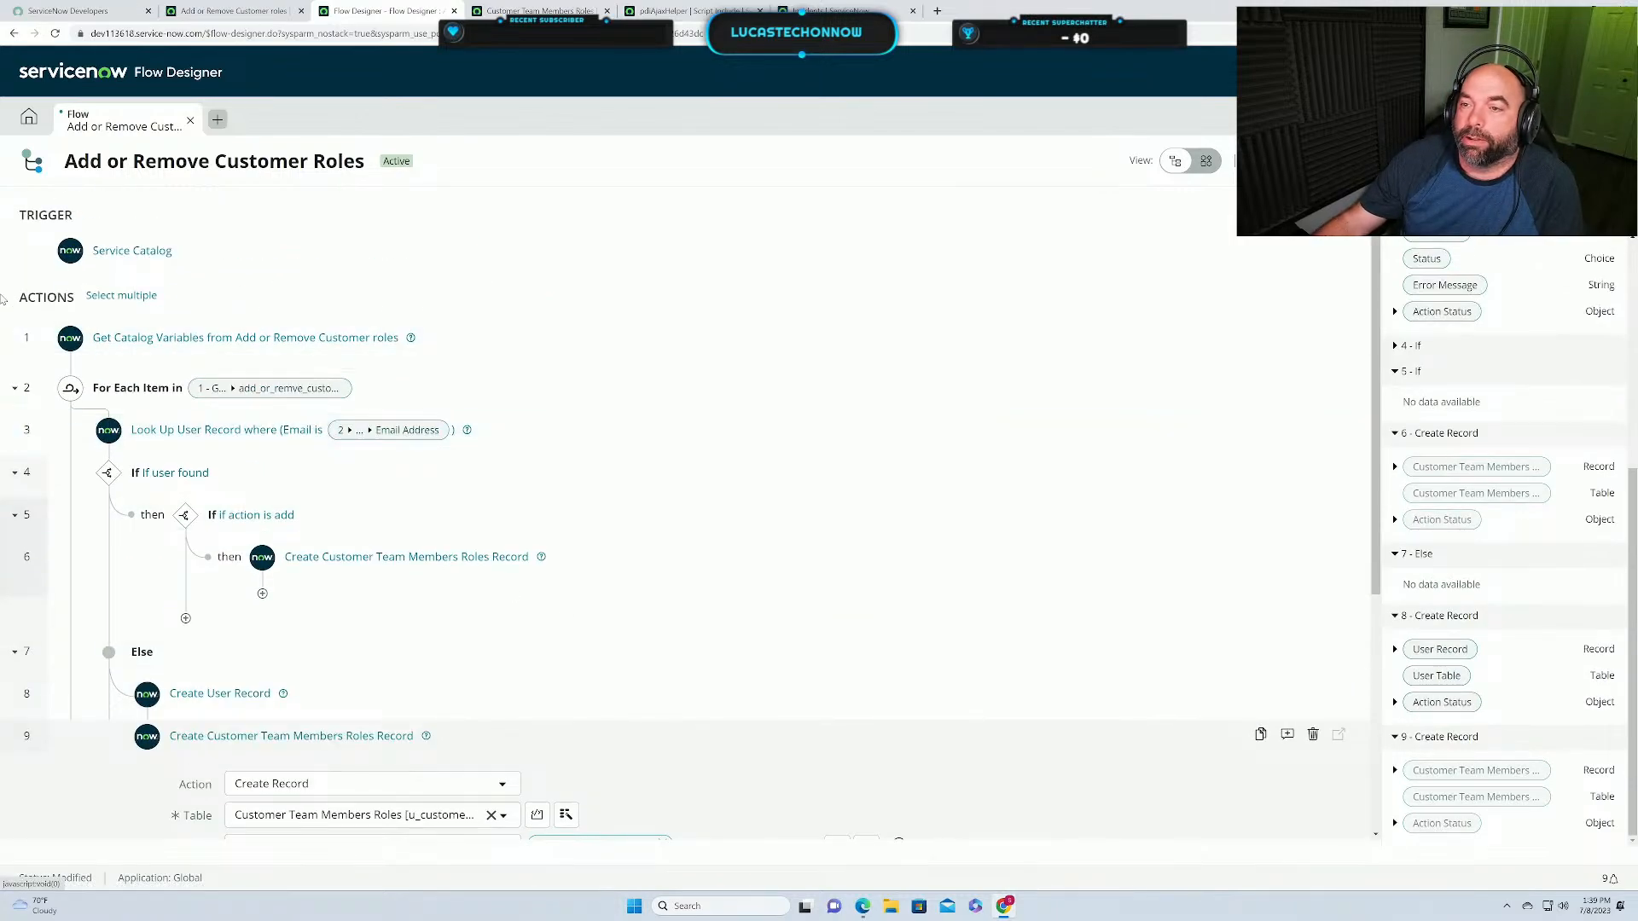
scroll(702, 547, "down", 3)
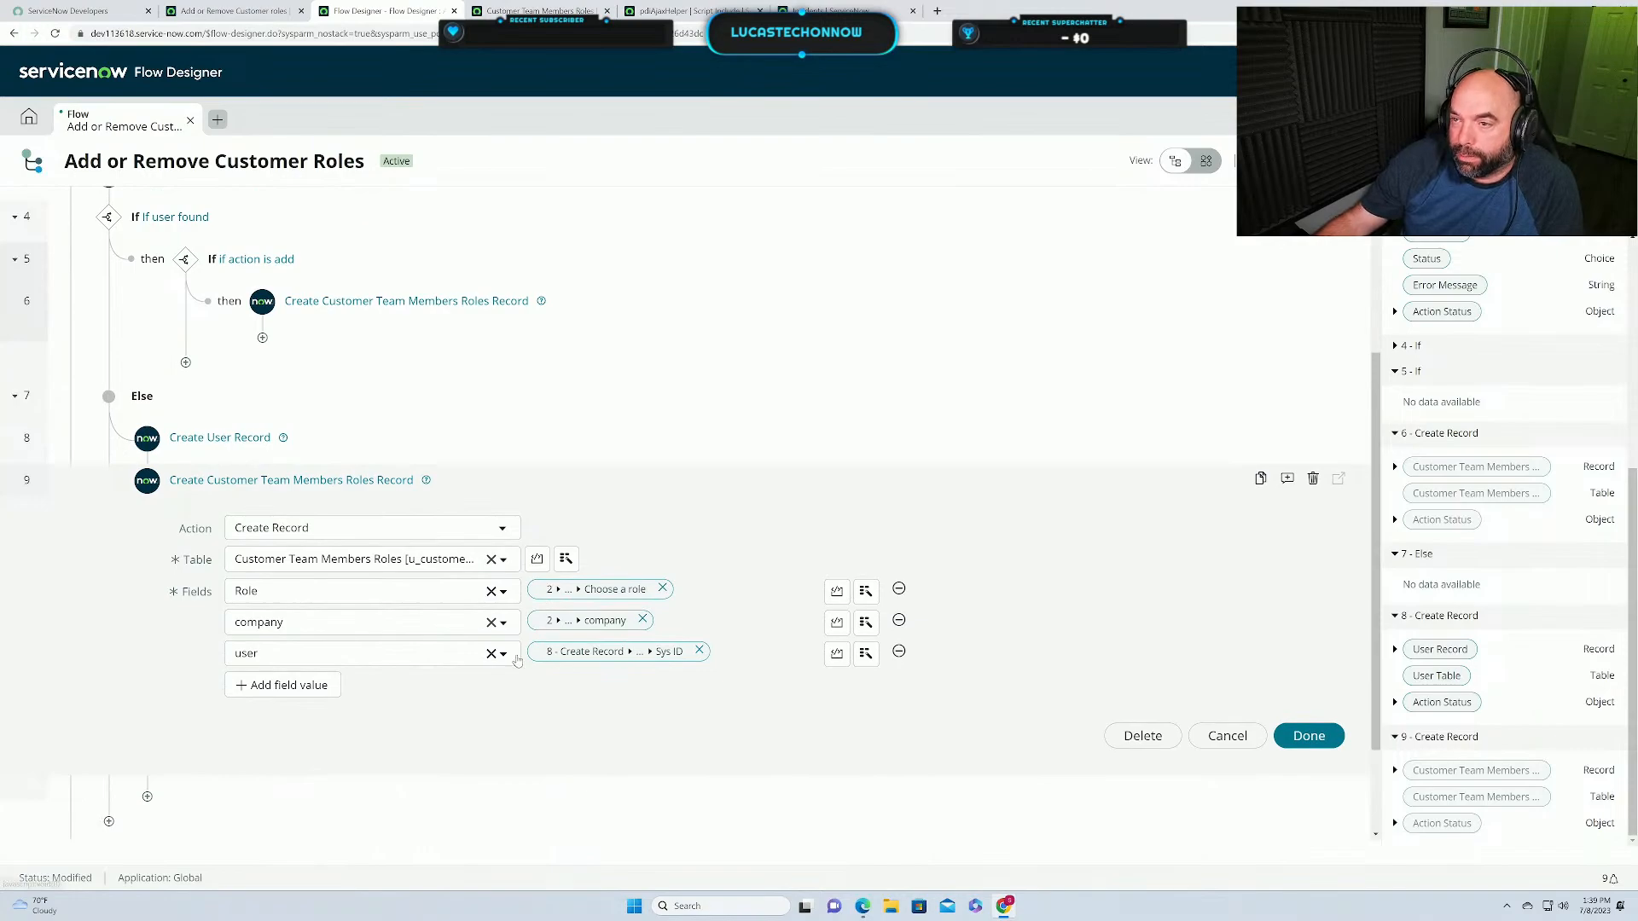
scroll(515, 660, "up", 3)
scroll(515, 660, "down", 3)
scroll(513, 658, "up", 3)
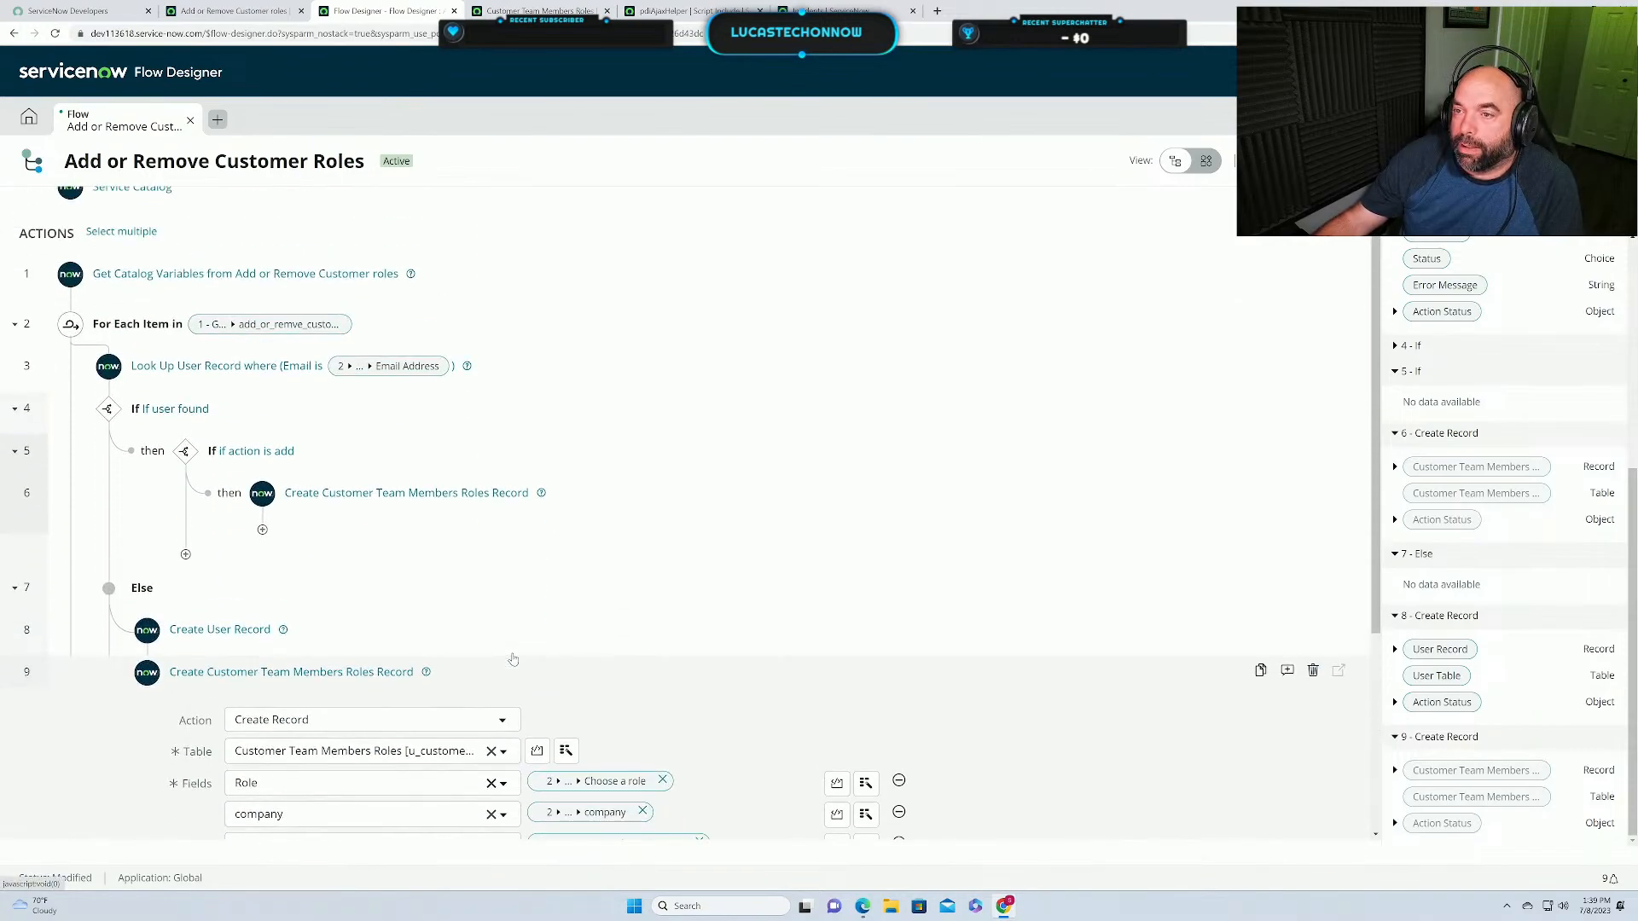
scroll(588, 614, "down", 2)
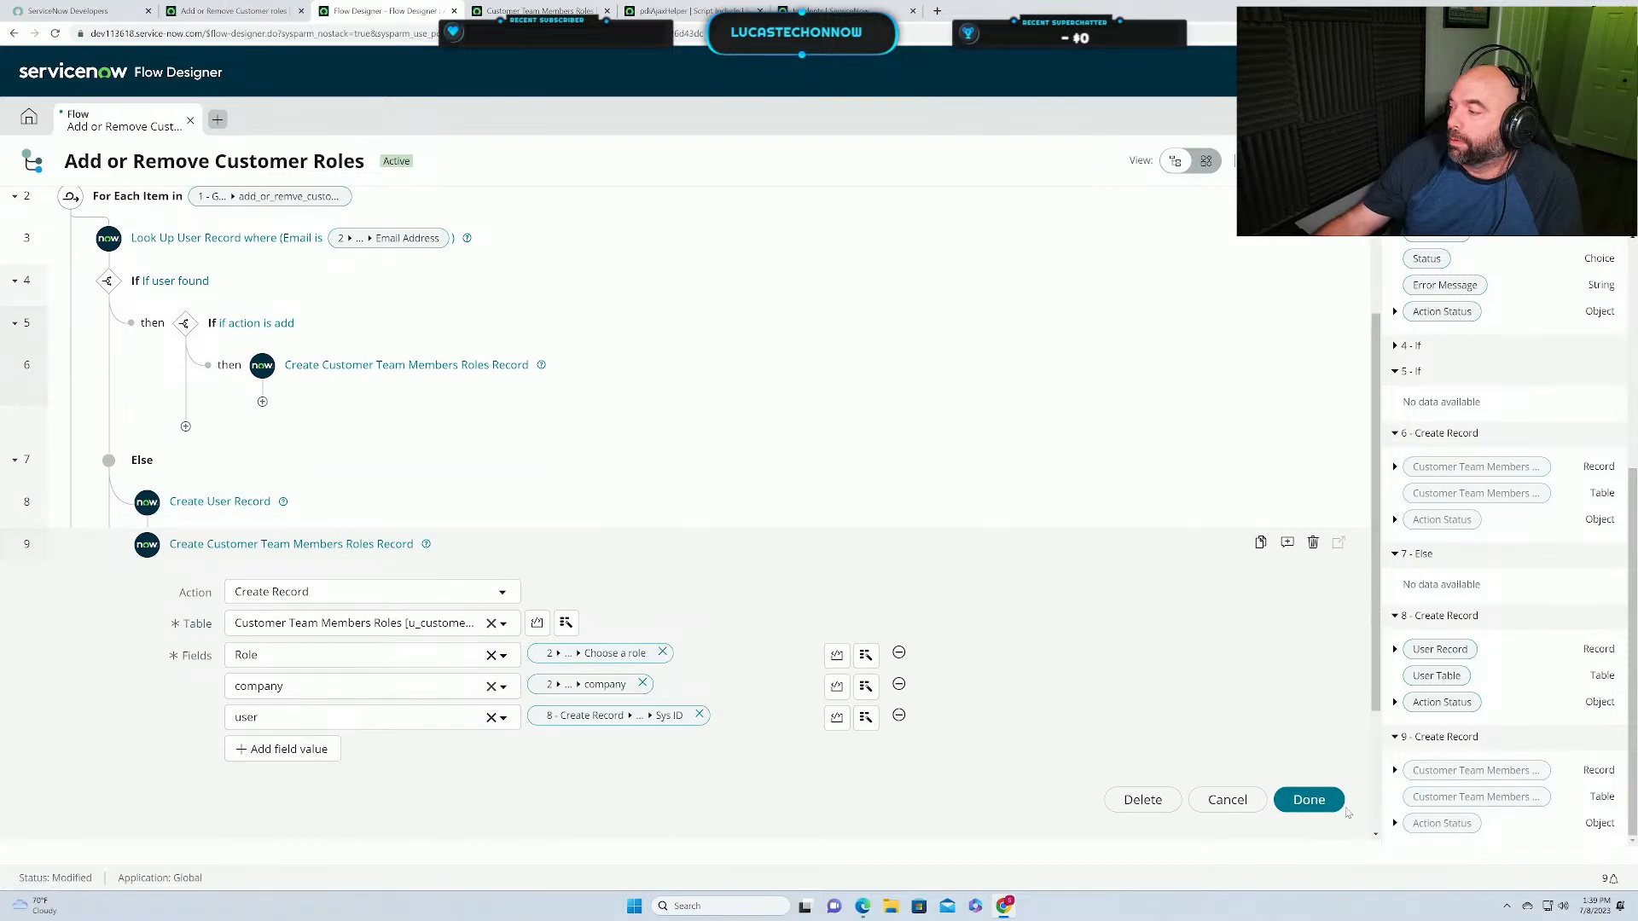
left_click(1309, 799)
Activate the Add or Remove Customer Roles flow, confirming in the dialog.
left_click(1592, 160)
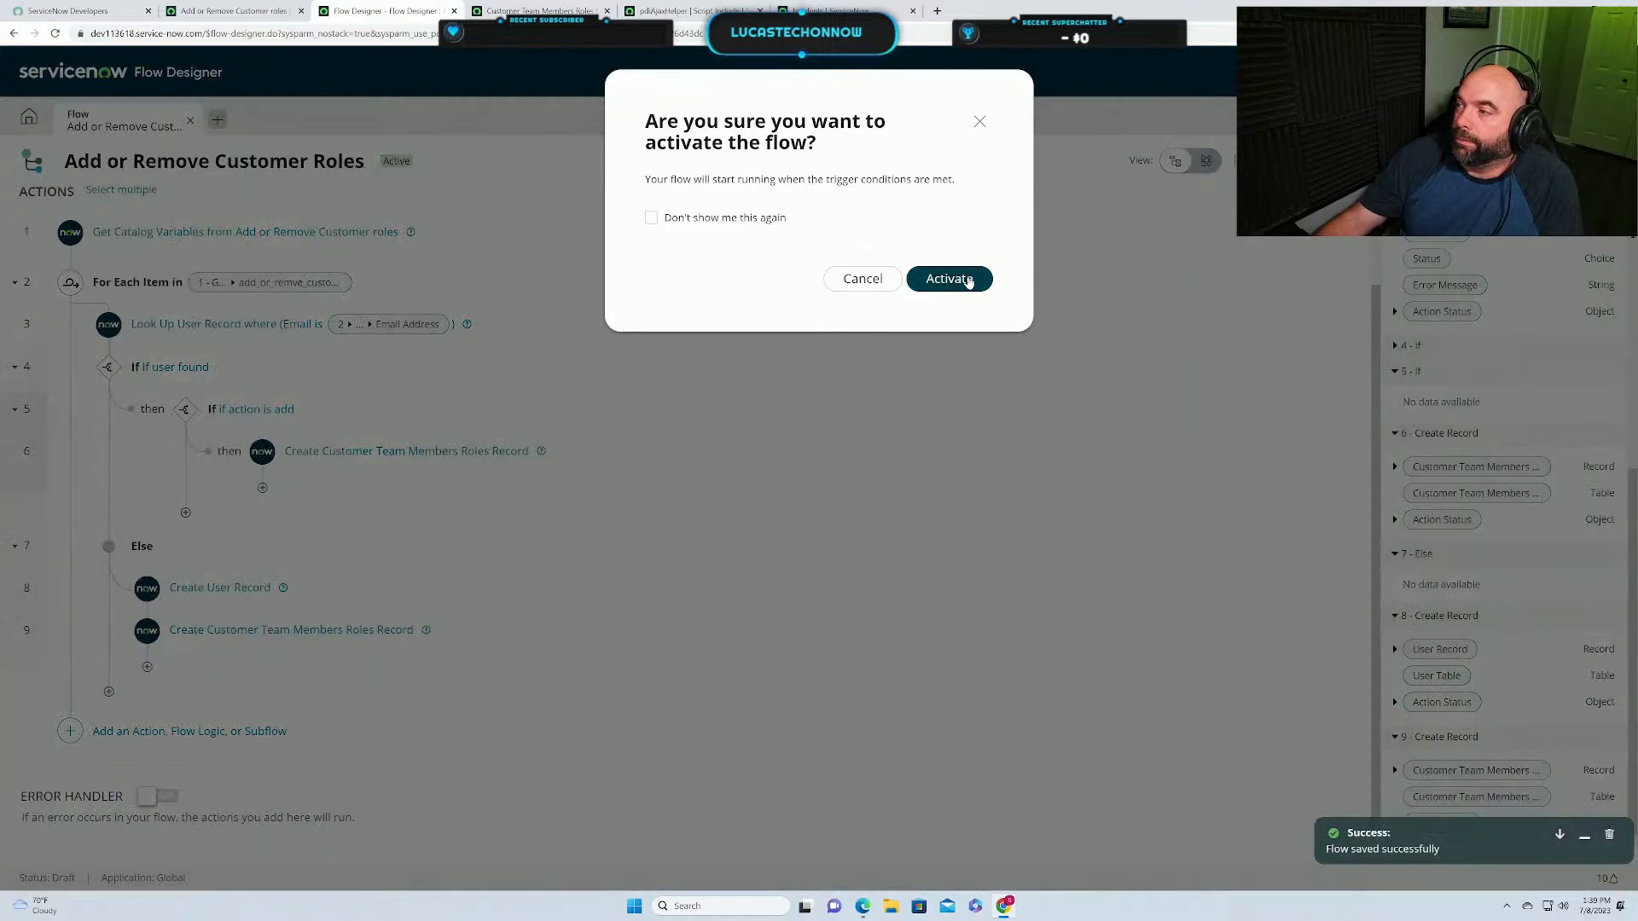
left_click(969, 282)
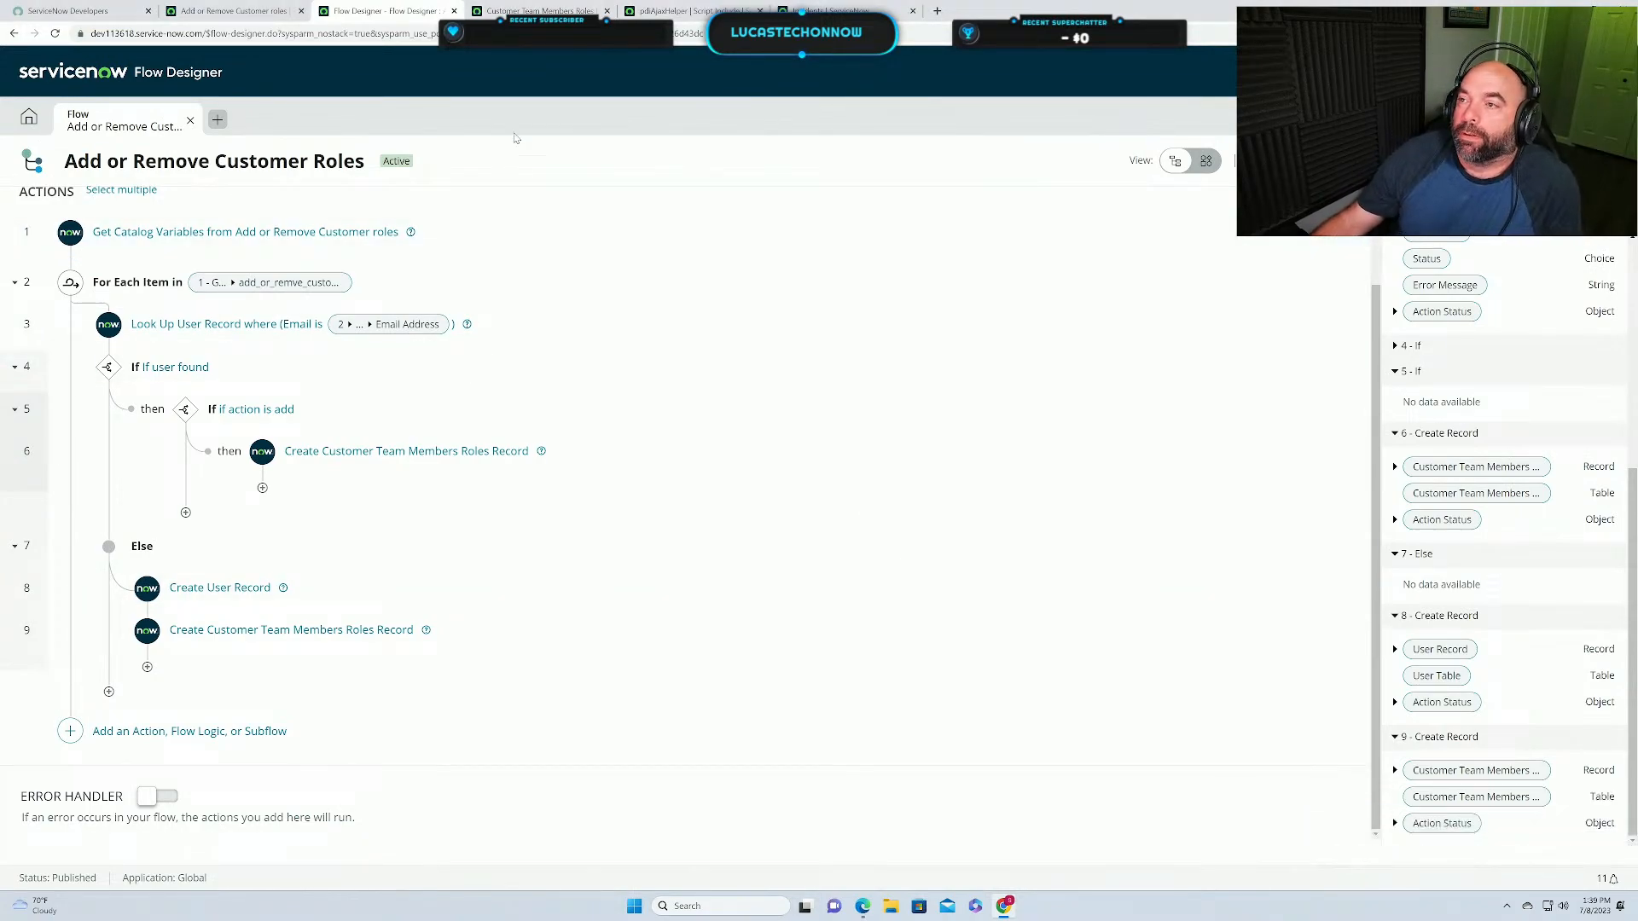
Back on the Add or Remove Customer roles item, discard the unfinished new row so the roles table is empty.
left_click(233, 12)
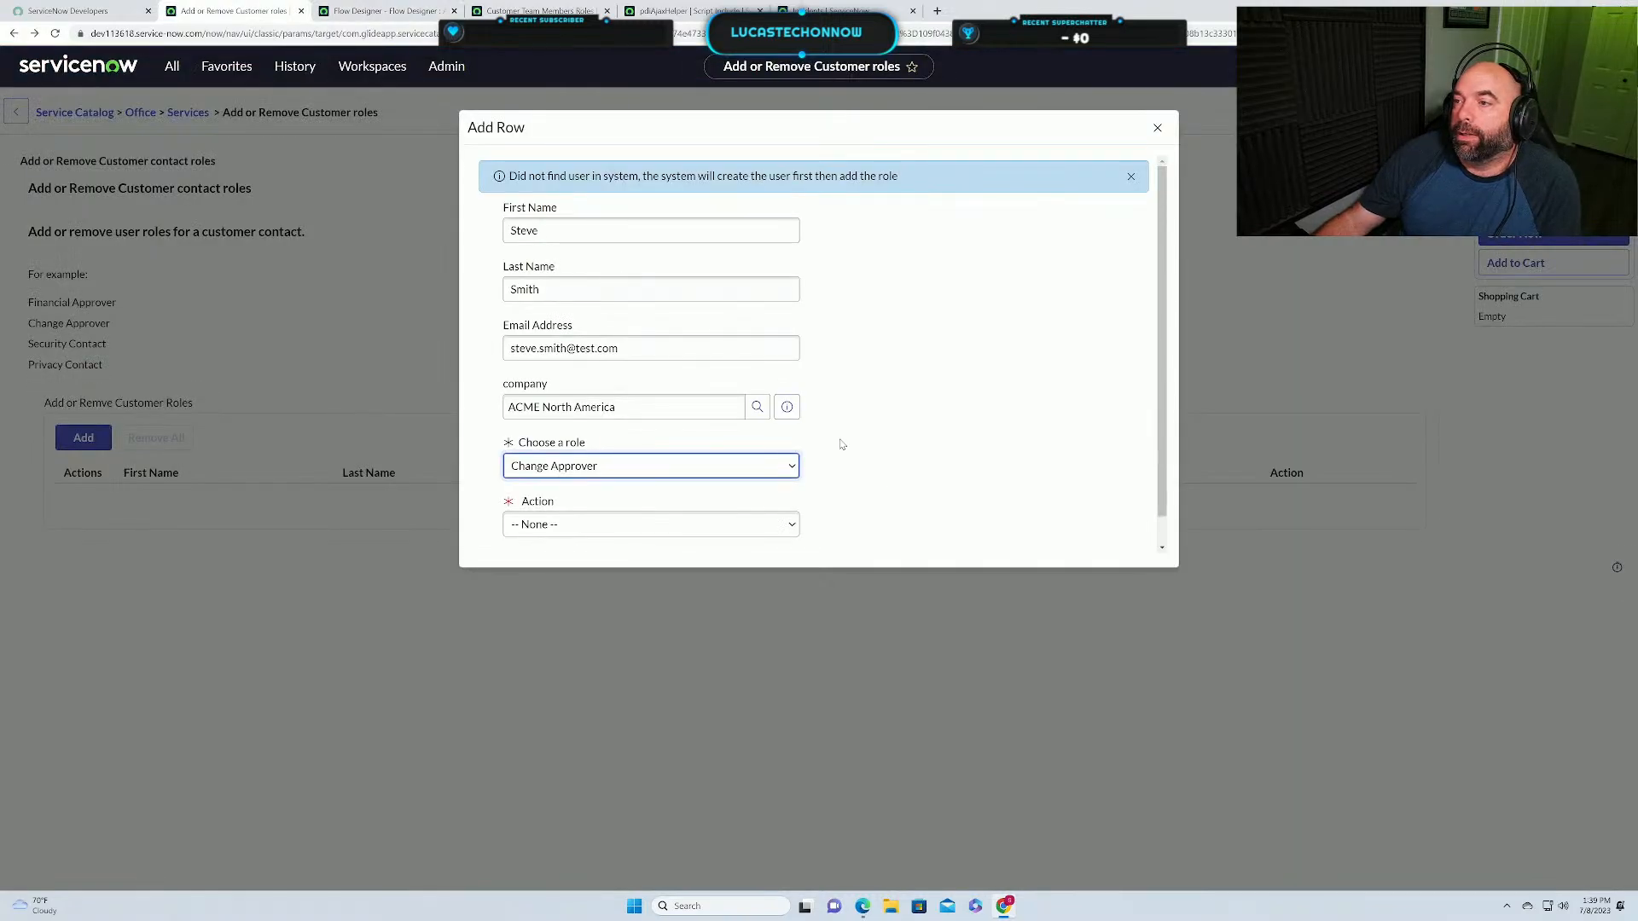
left_click(1158, 128)
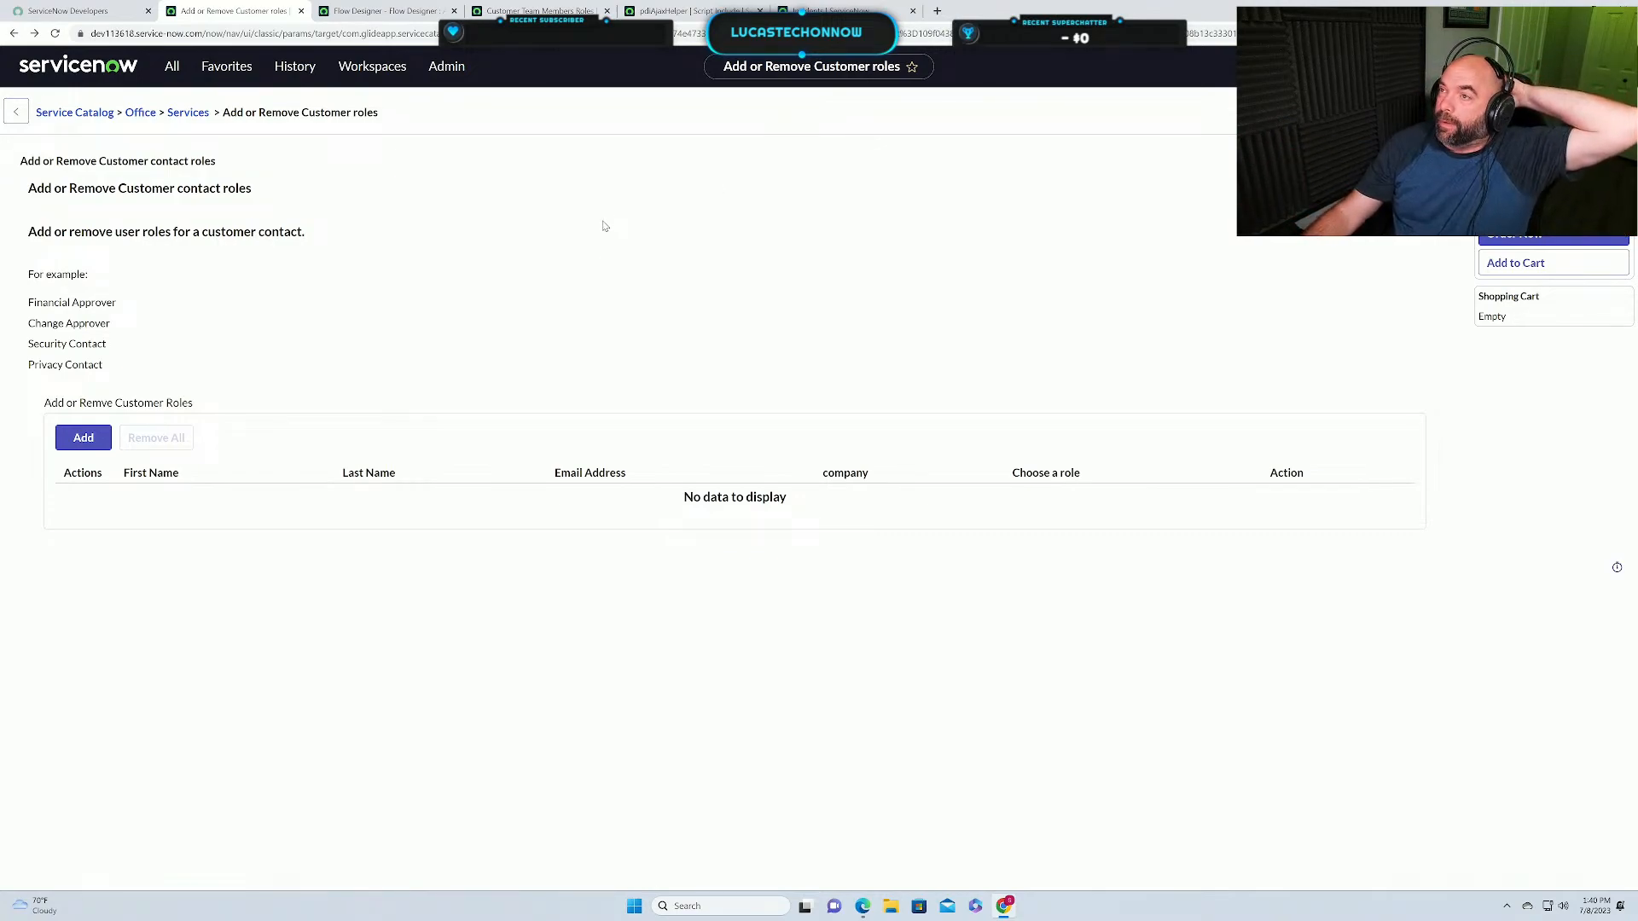
Delete incidents INC0010009, INC0010010 and INC0010011 from the Incidents list, leaving 46 records.
left_click(832, 10)
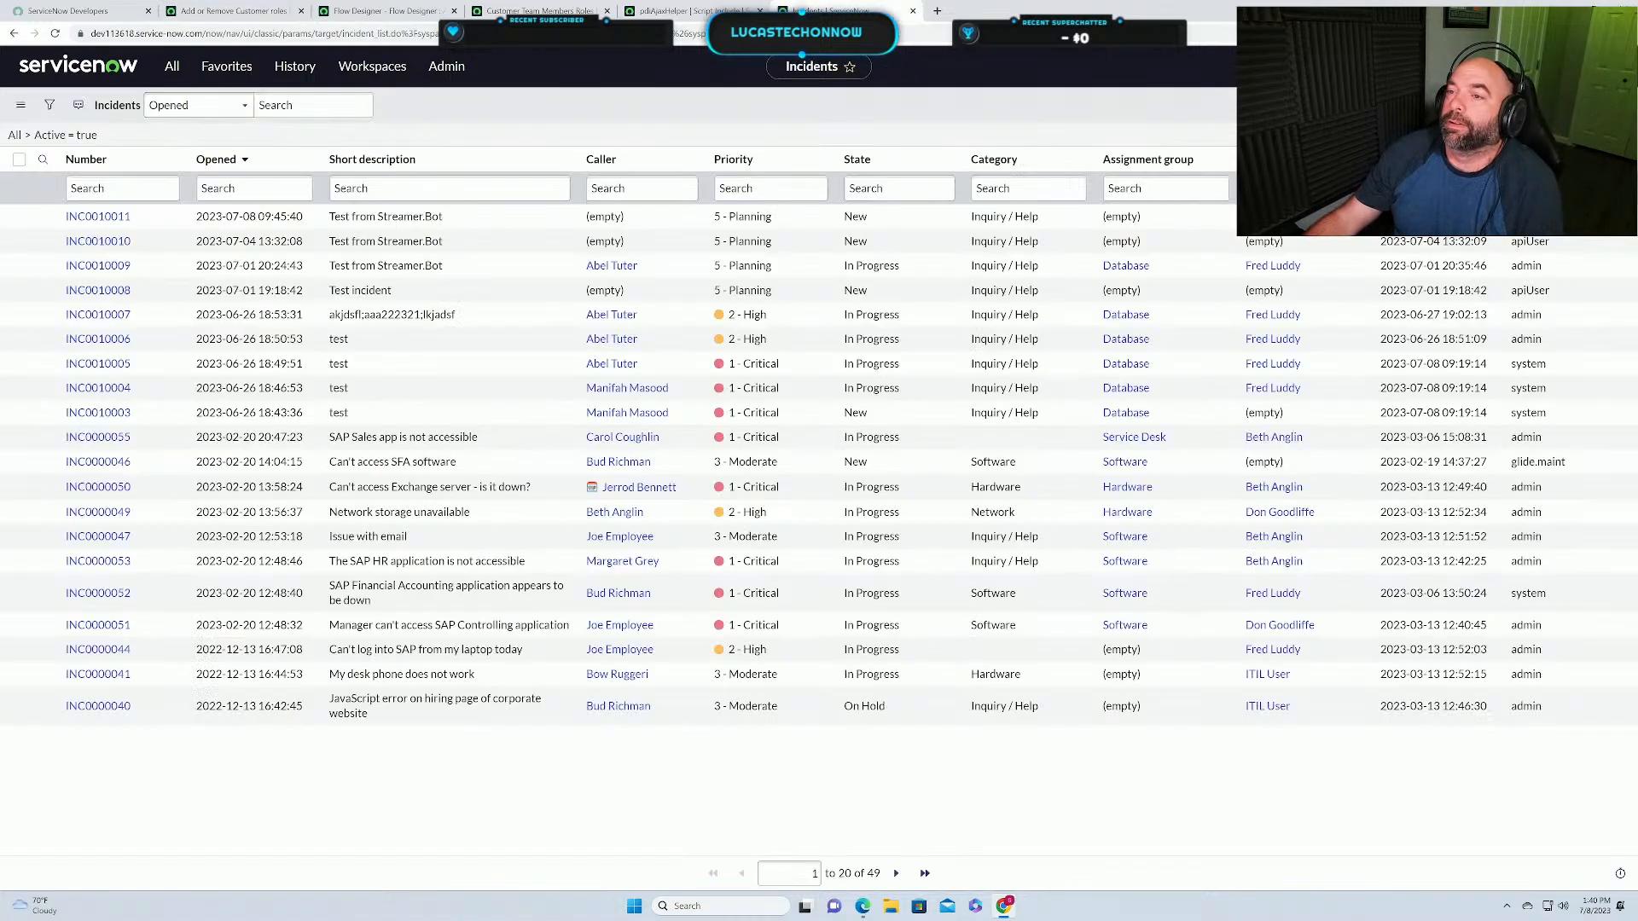
left_click(19, 266)
left_click(19, 240)
left_click(19, 216)
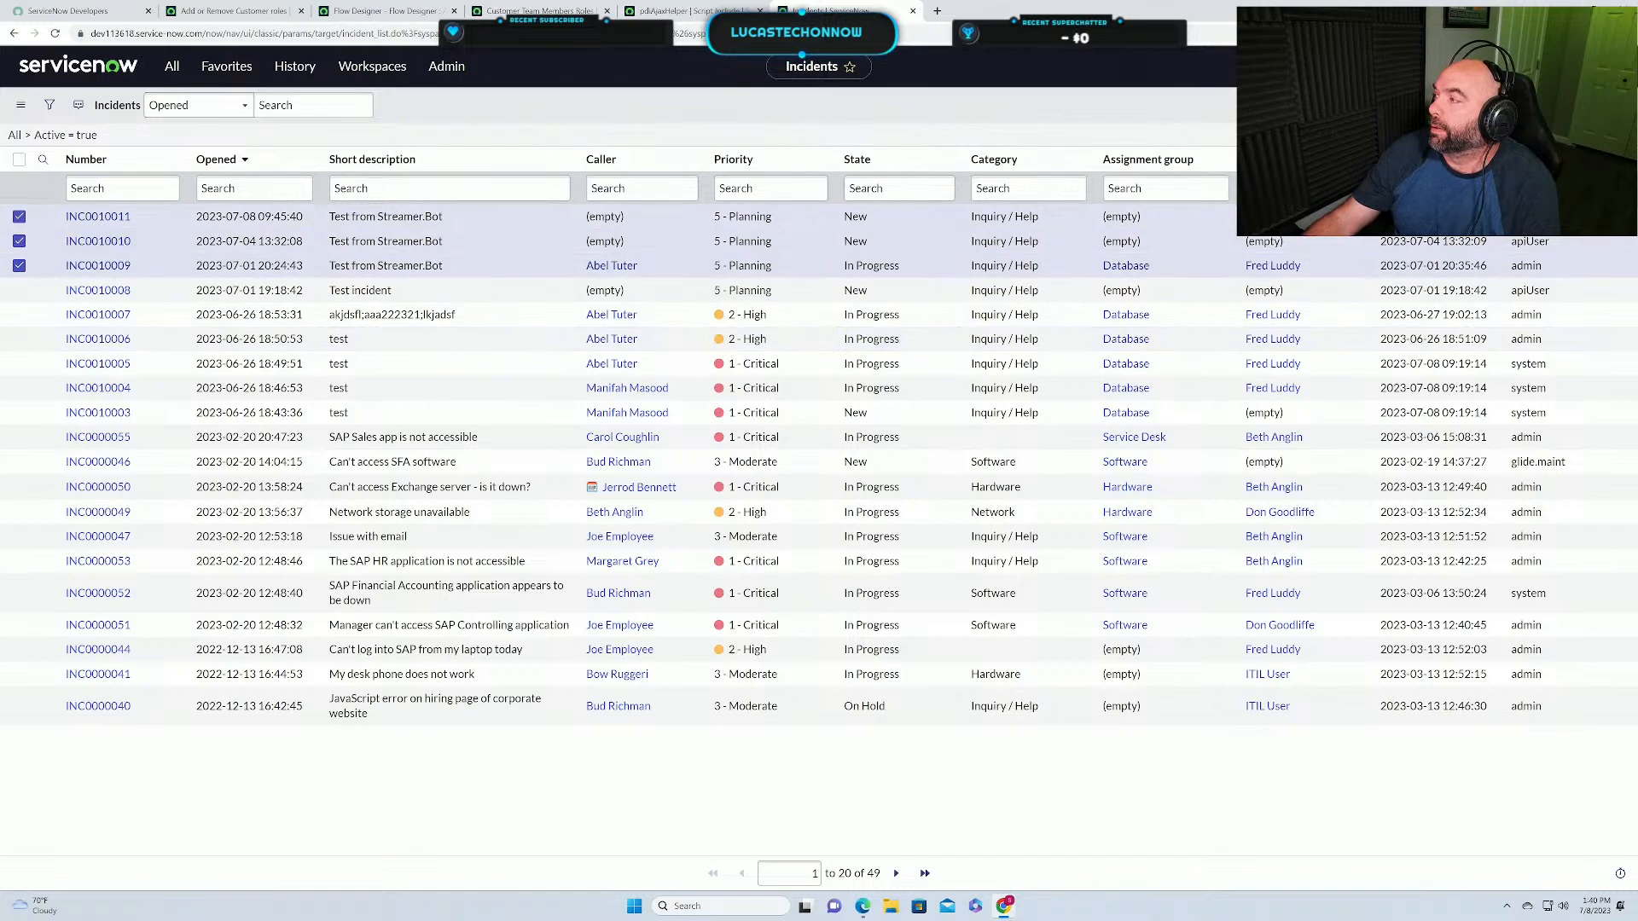
left_click(1503, 105)
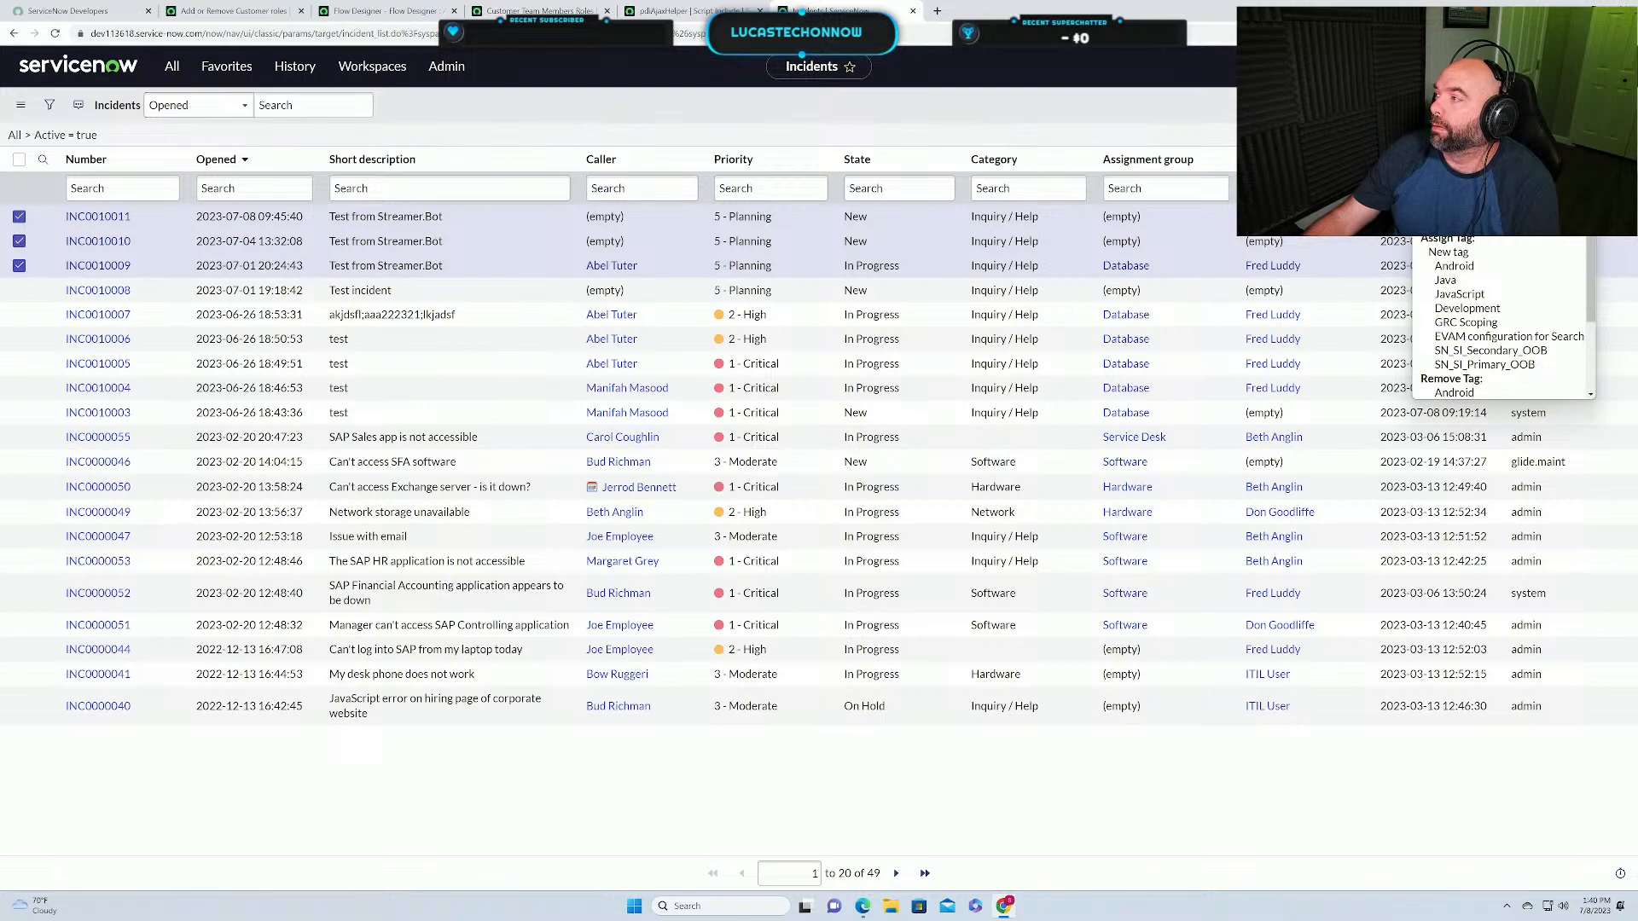
left_click(1503, 104)
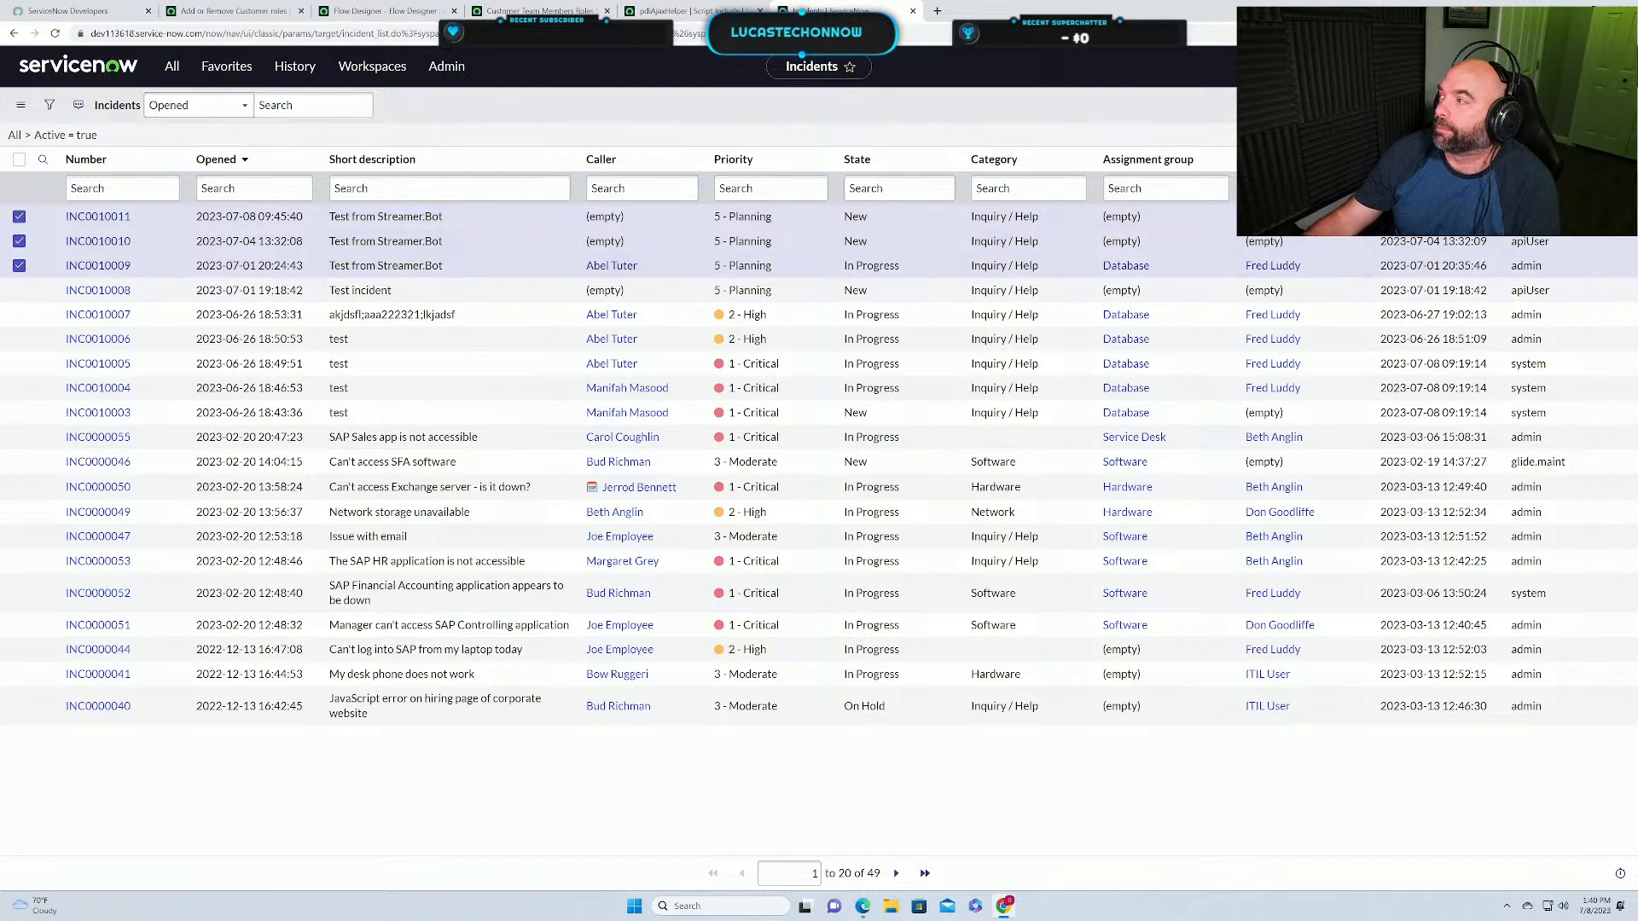
left_click(1503, 105)
left_click(1503, 104)
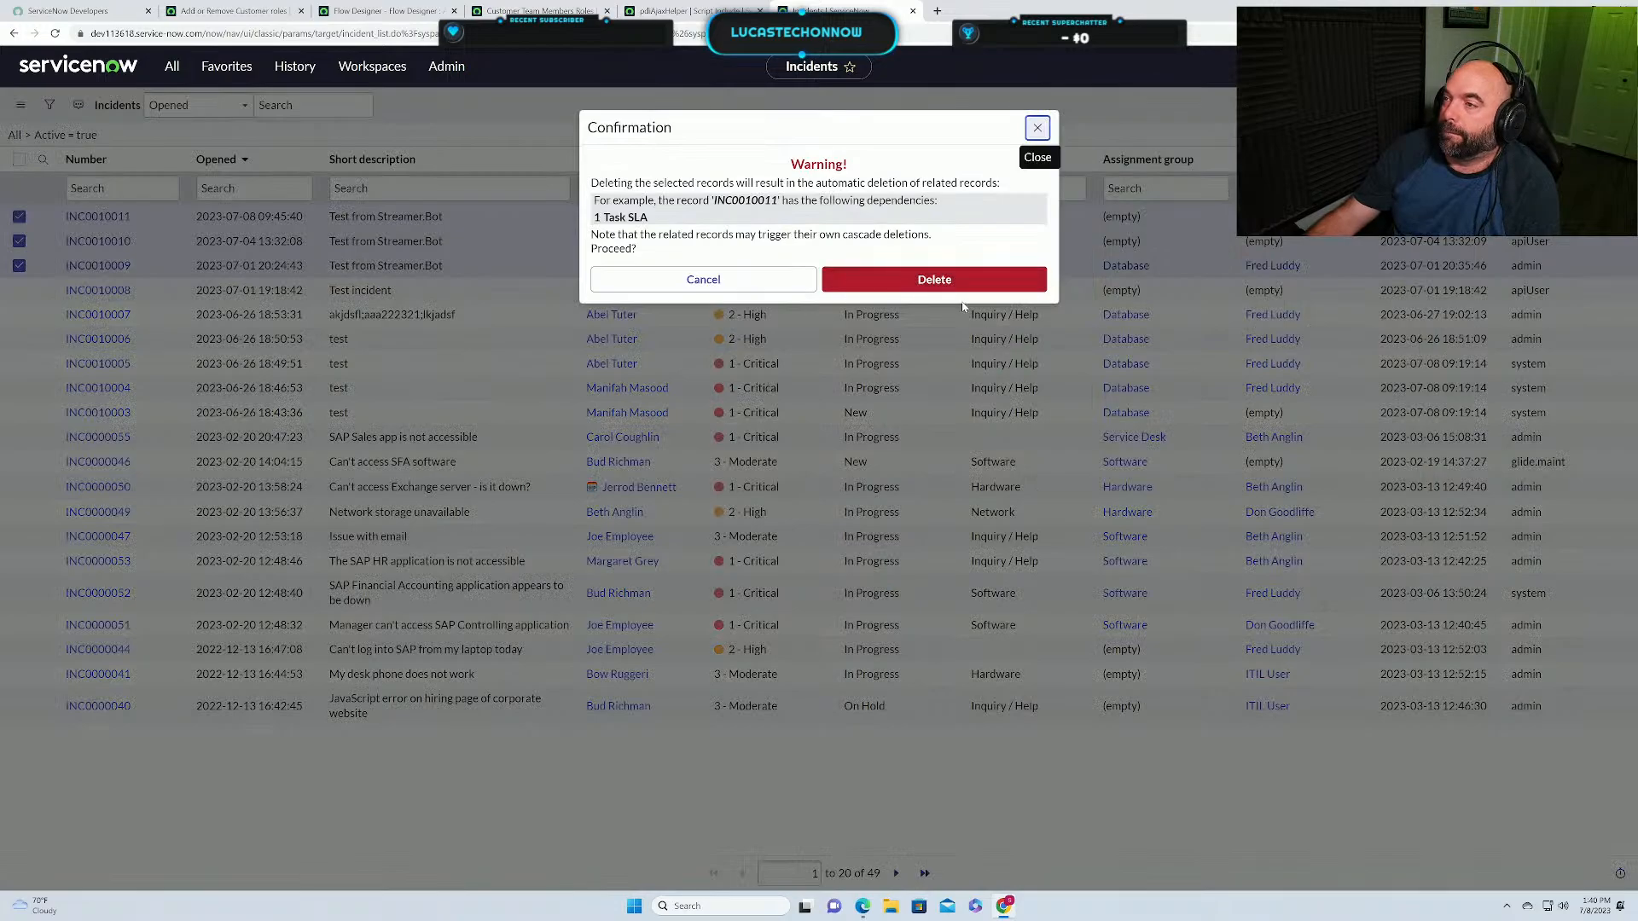
left_click(940, 290)
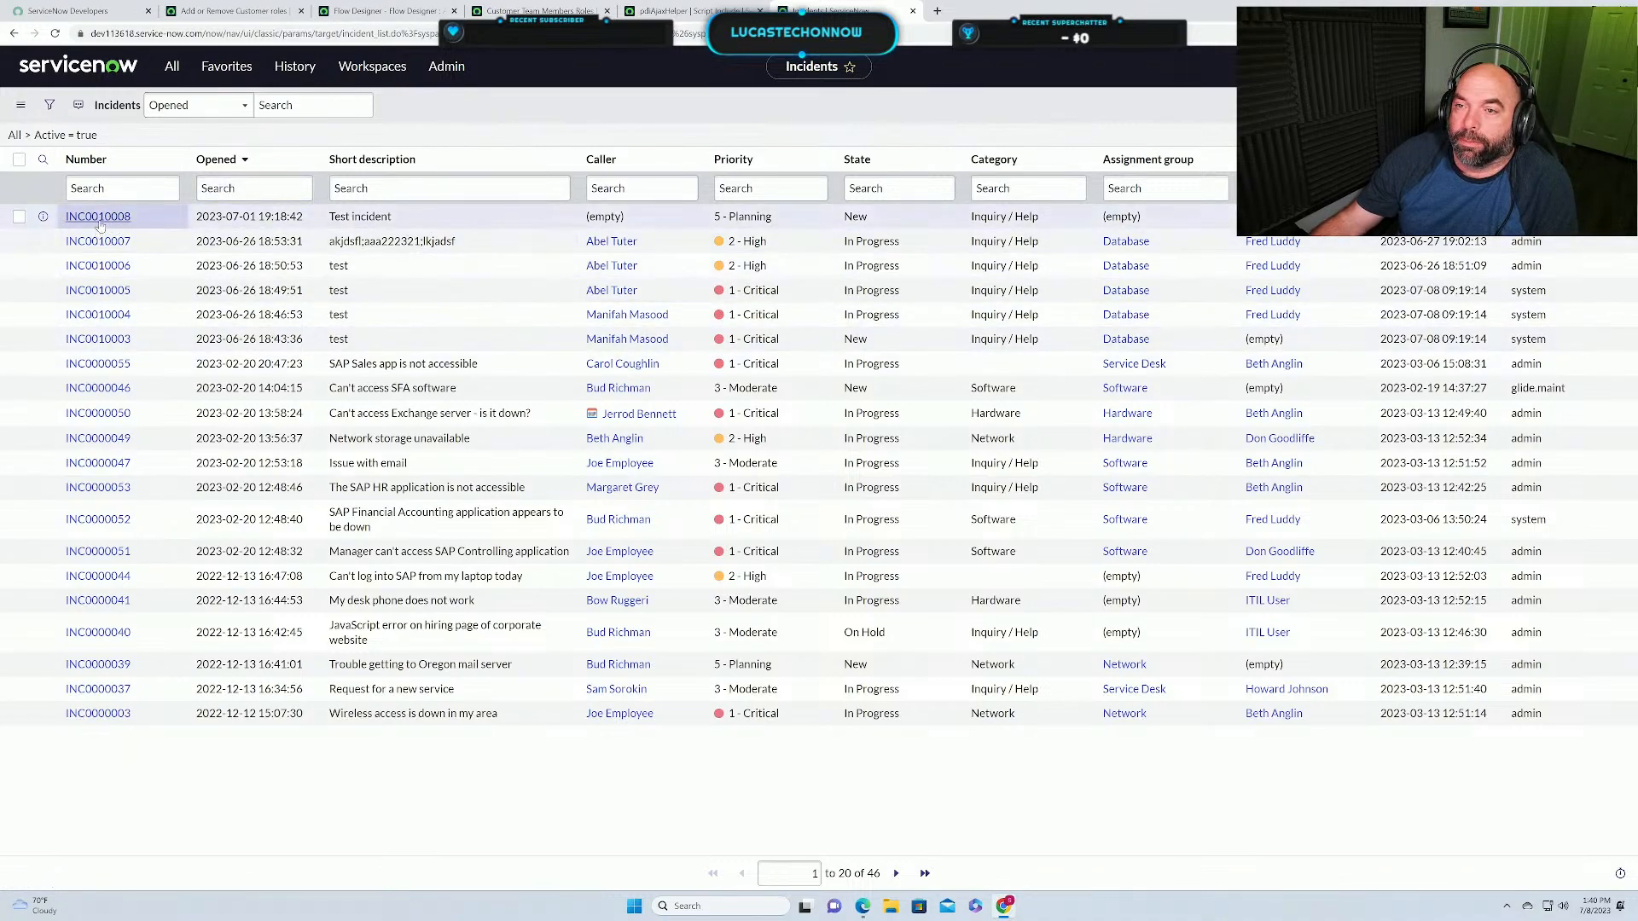
Reload the Incidents list to show INC0010012 and INC0010013, then open INC0010013.
left_click(64, 138)
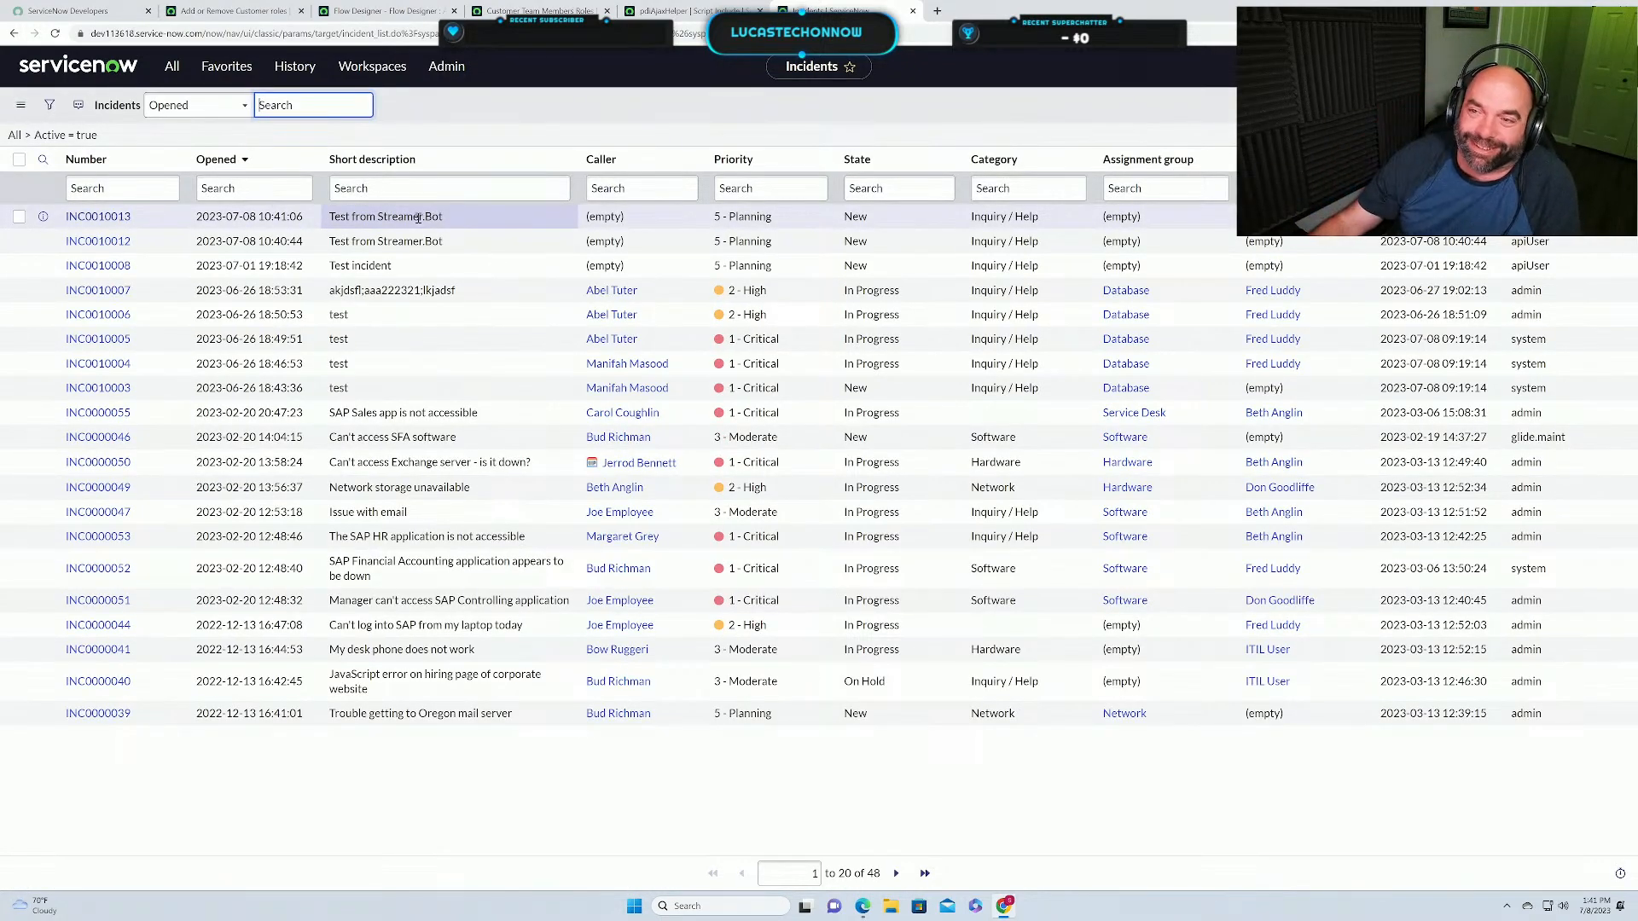
left_click(98, 218)
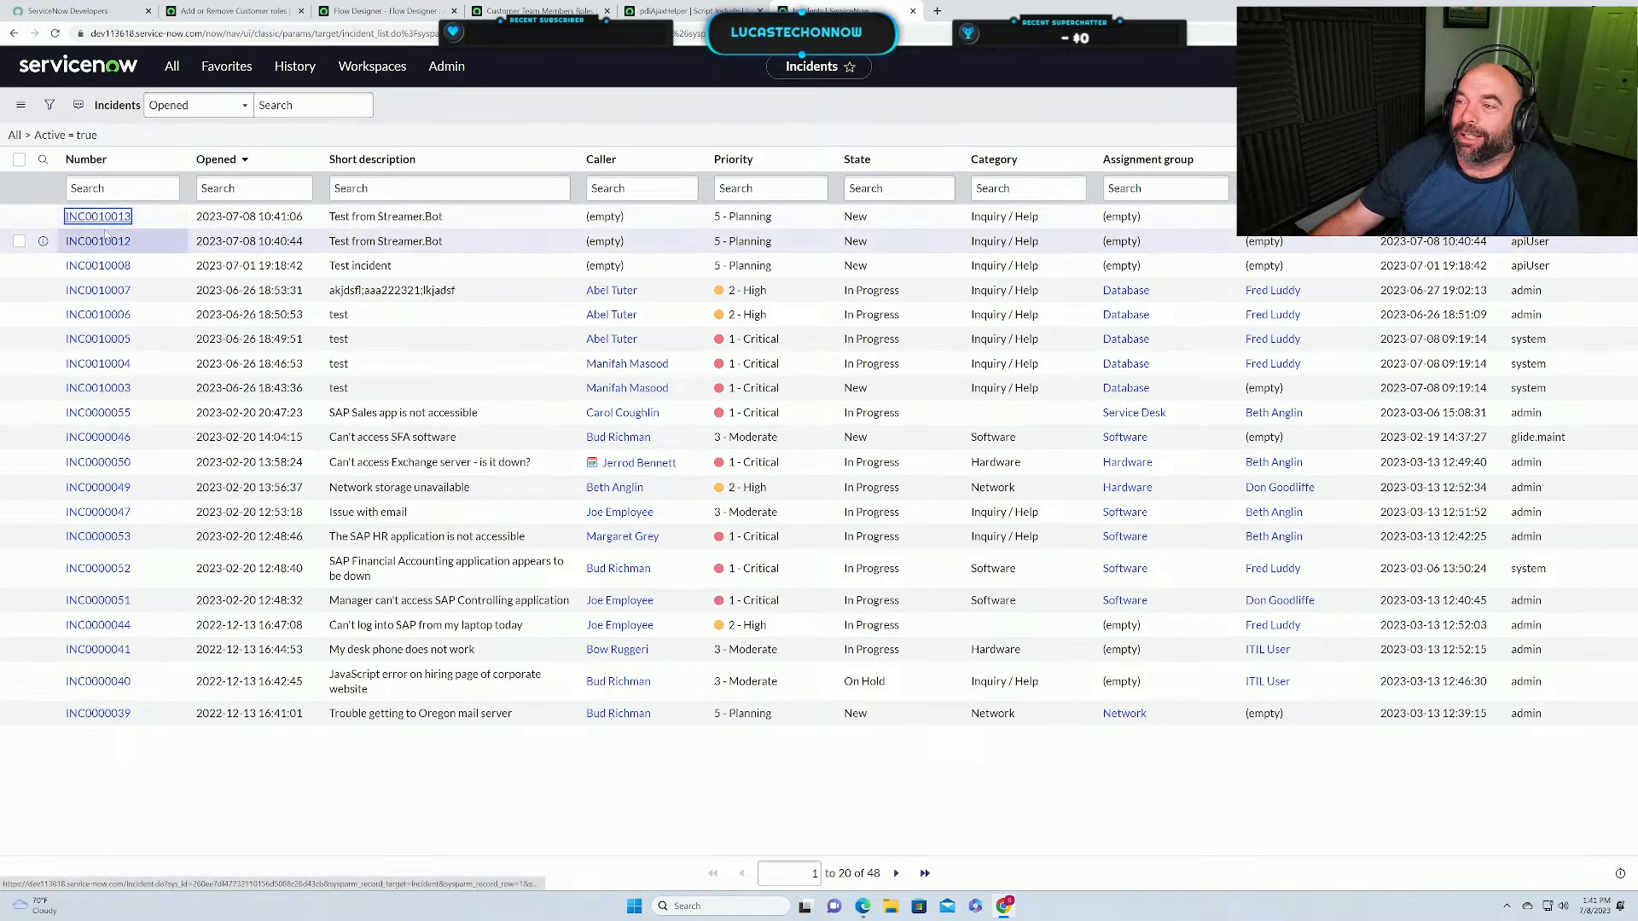
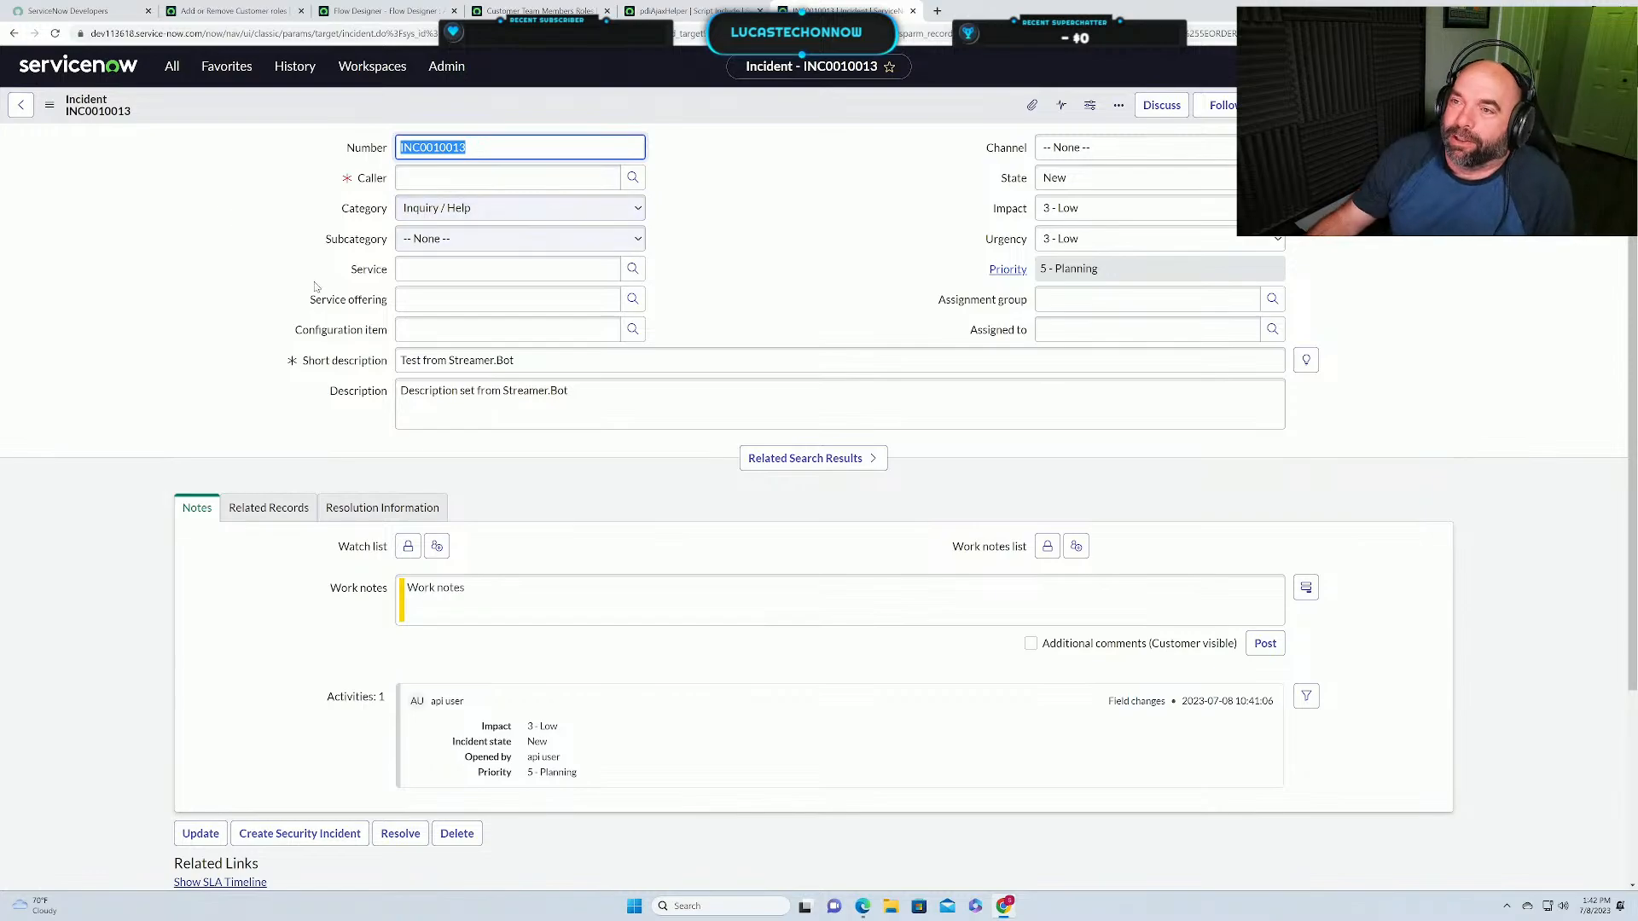
Switch to the Customer Team Members Roles list showing three ACME North America role records.
left_click(171, 65)
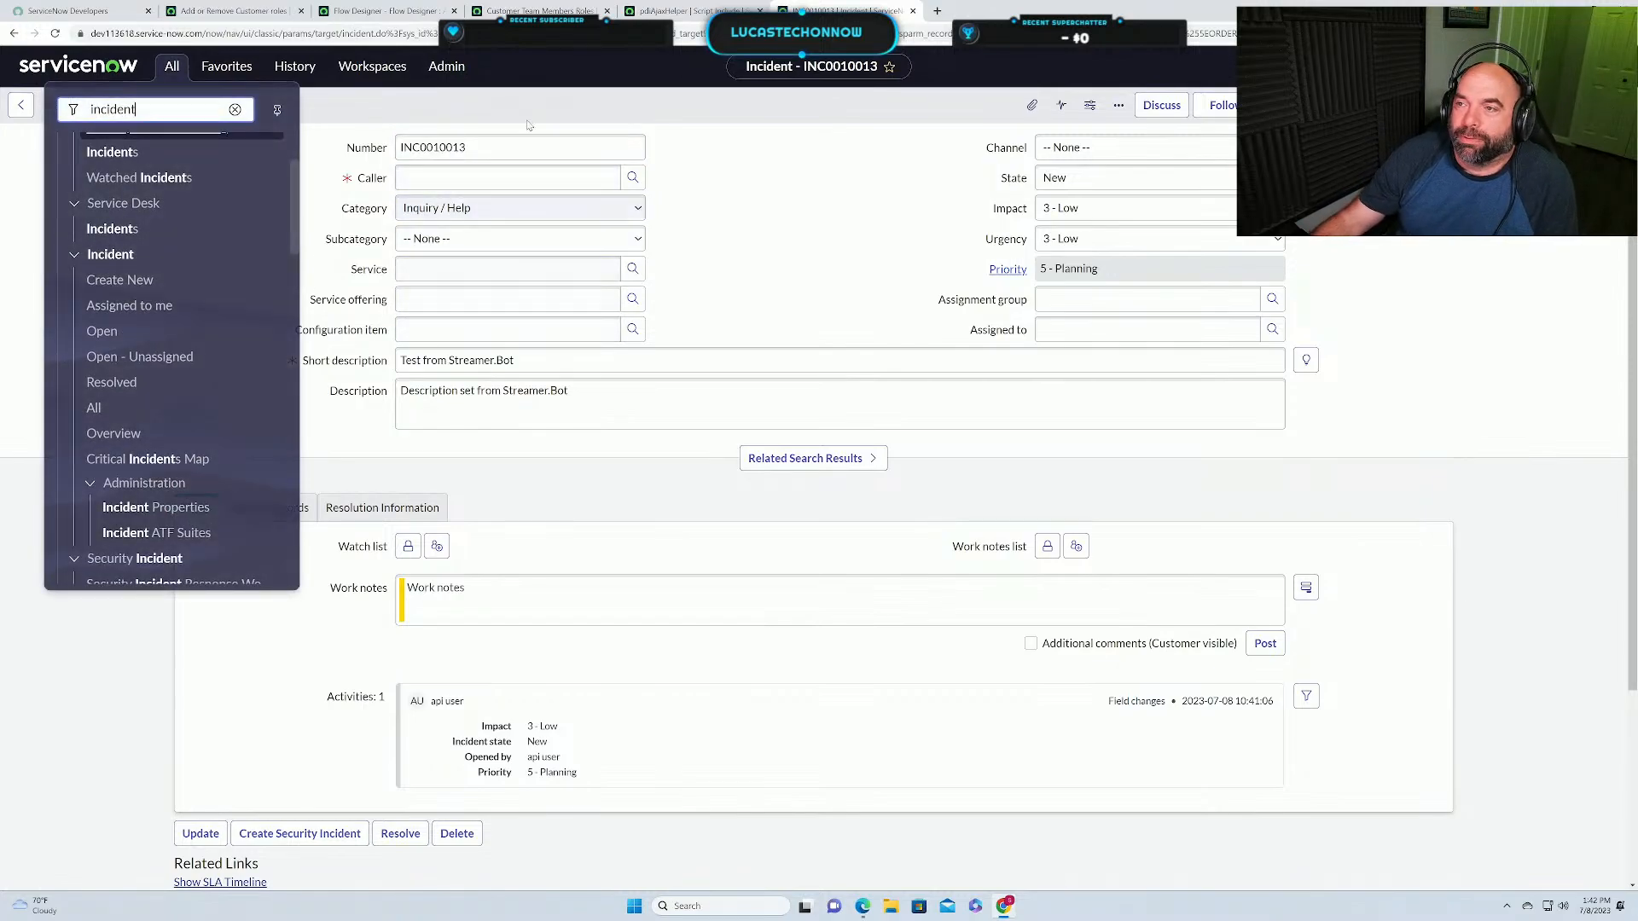
left_click(480, 110)
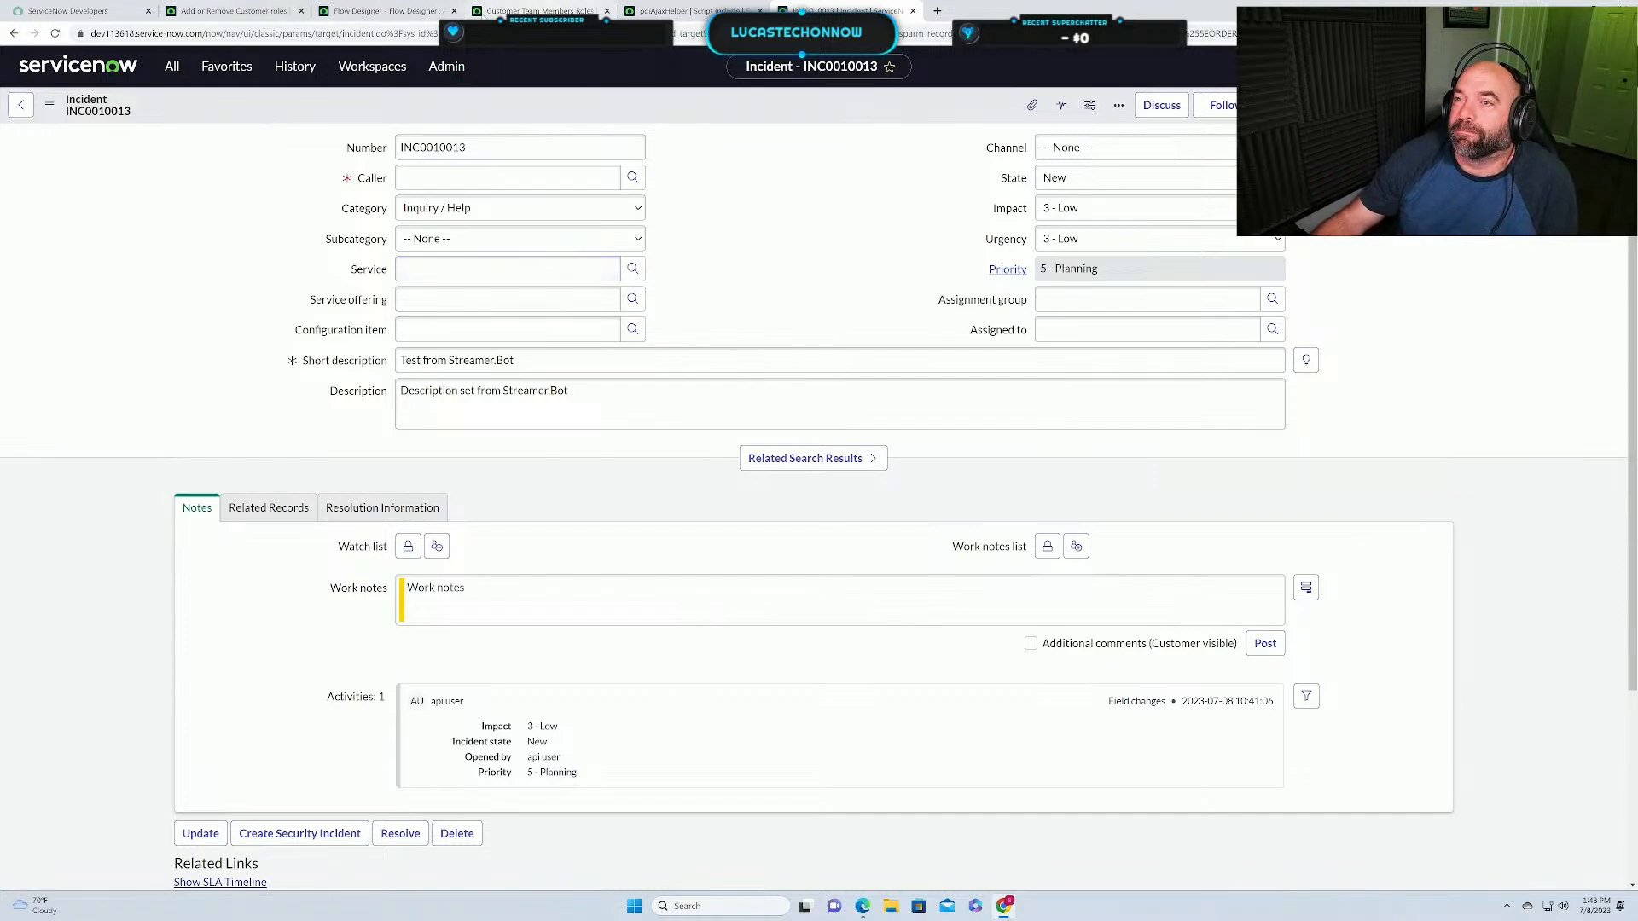
left_click(535, 11)
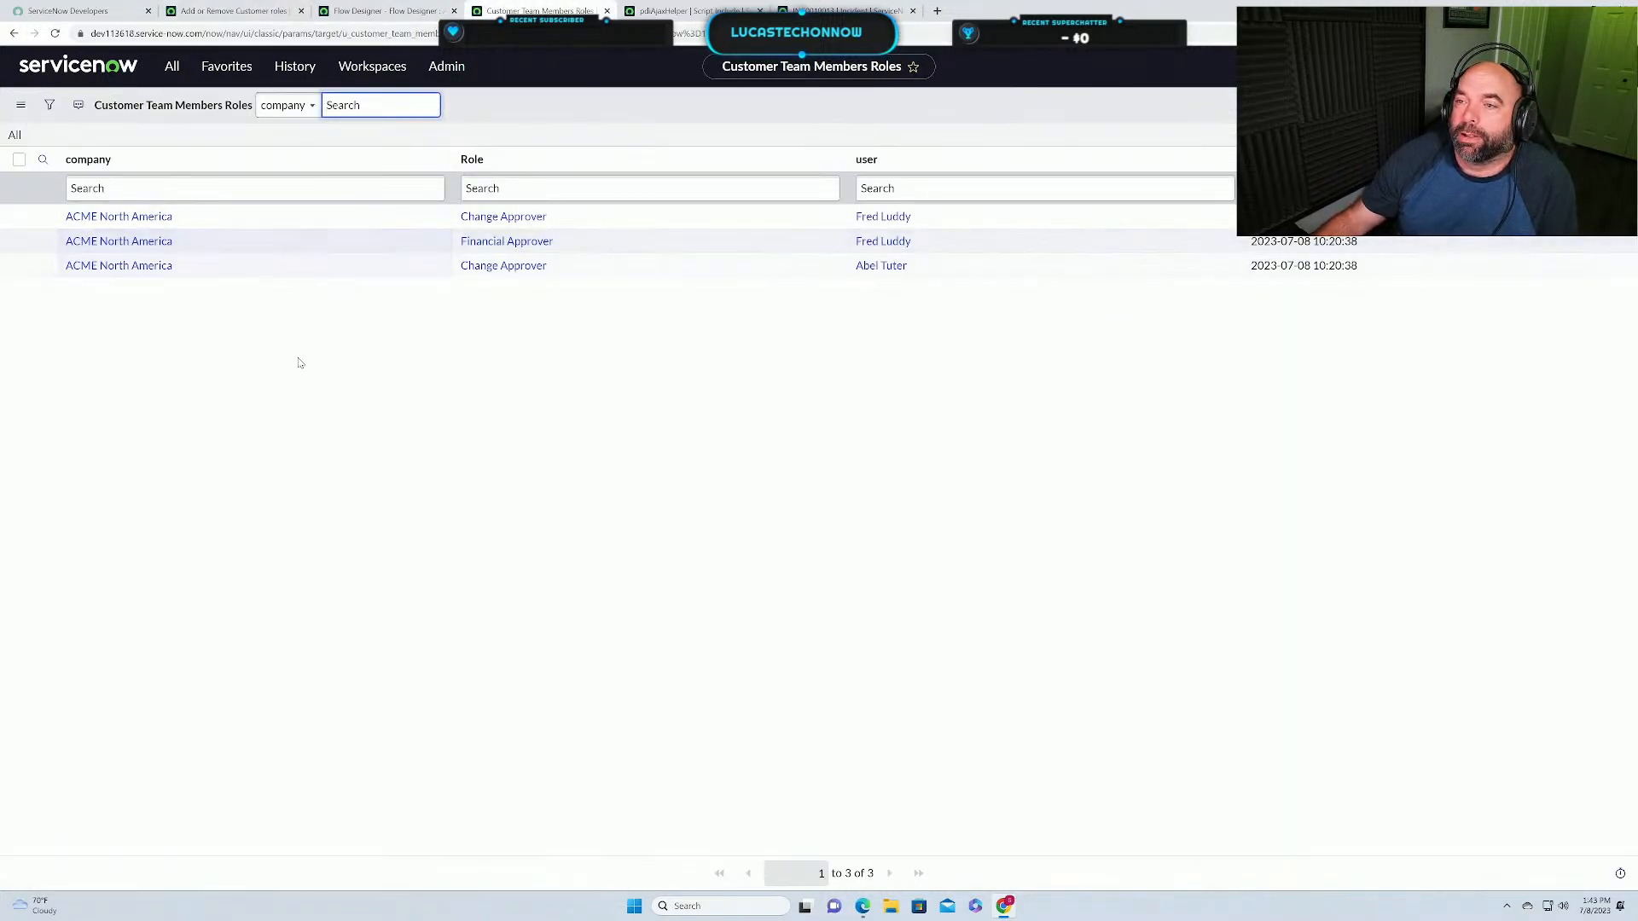
Add a new role row with the contact's first name, last name and e-mail address.
left_click(228, 12)
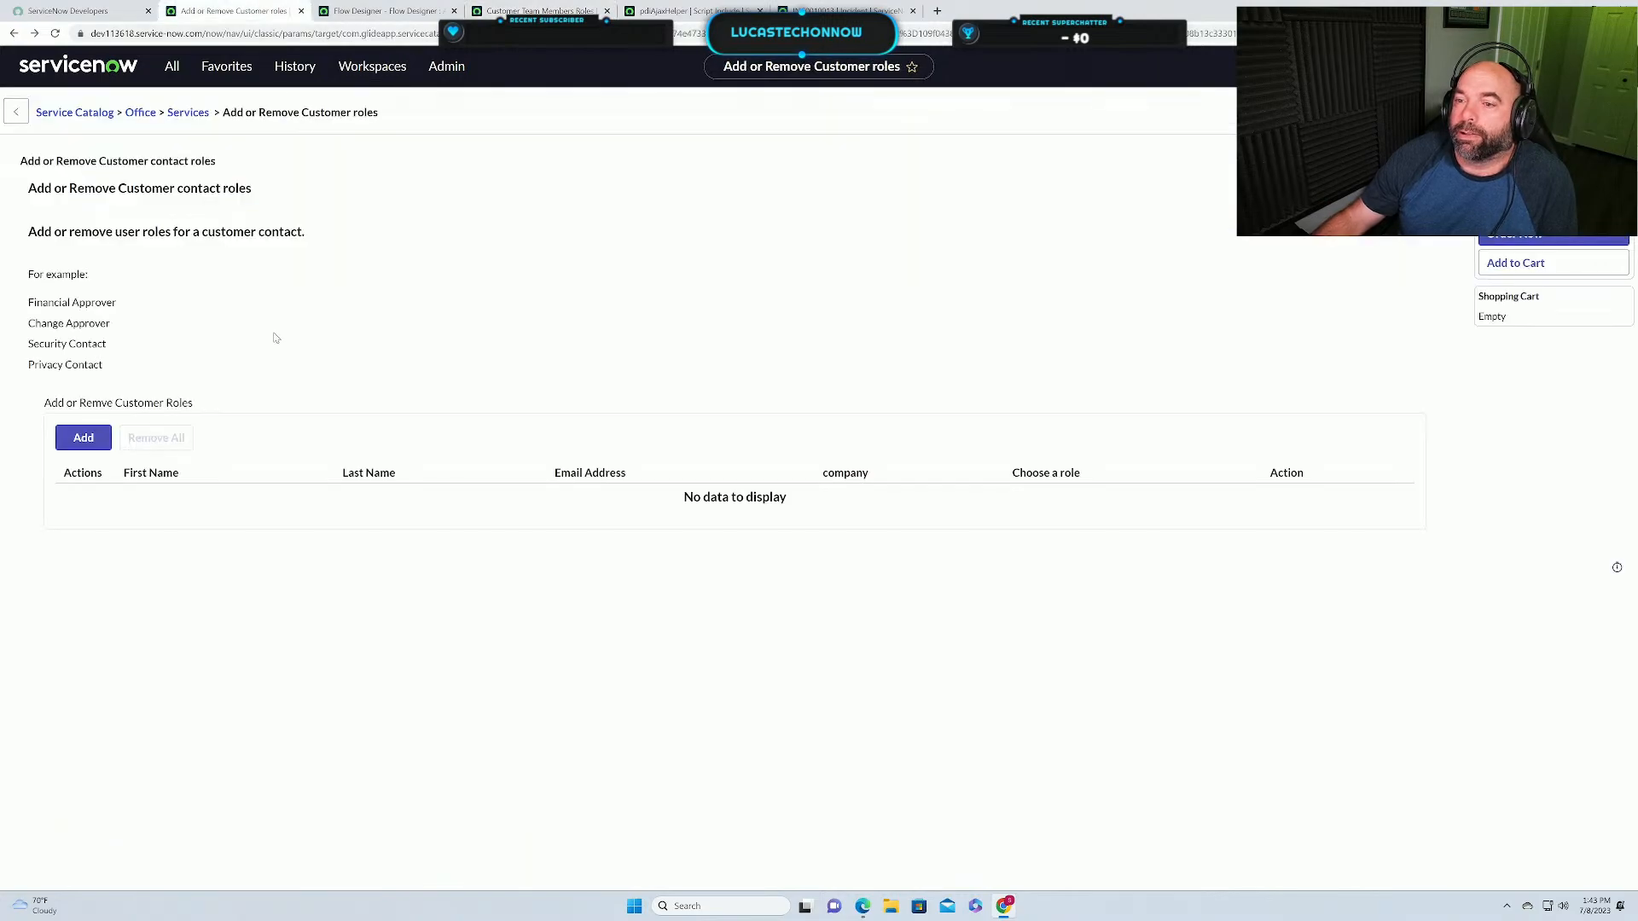
left_click(81, 439)
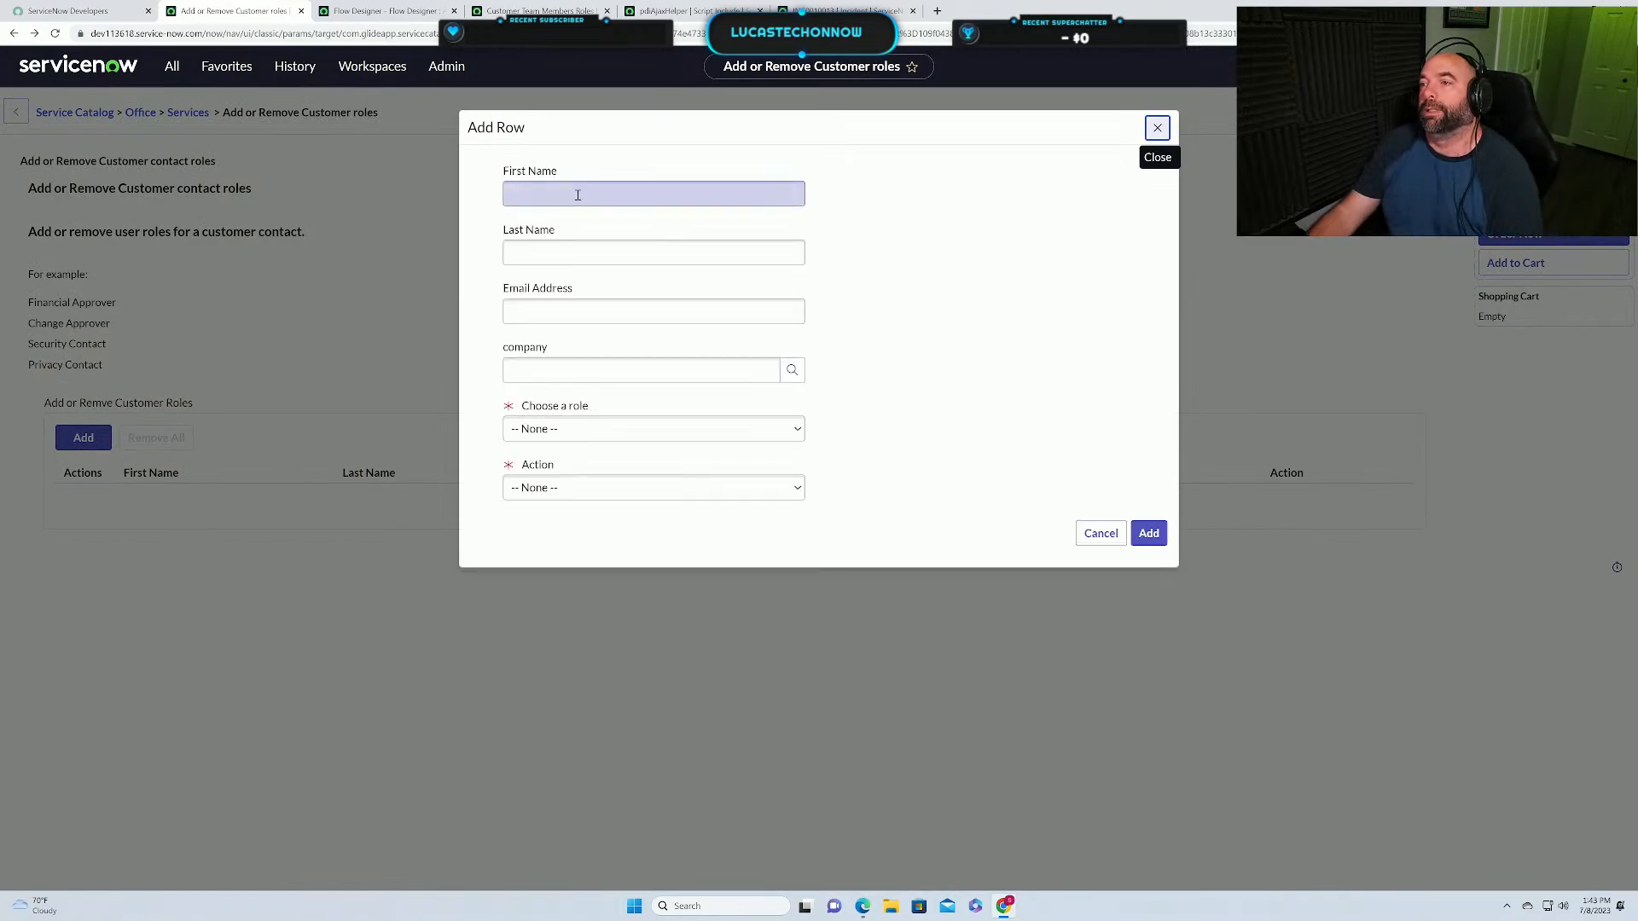
type("Artw")
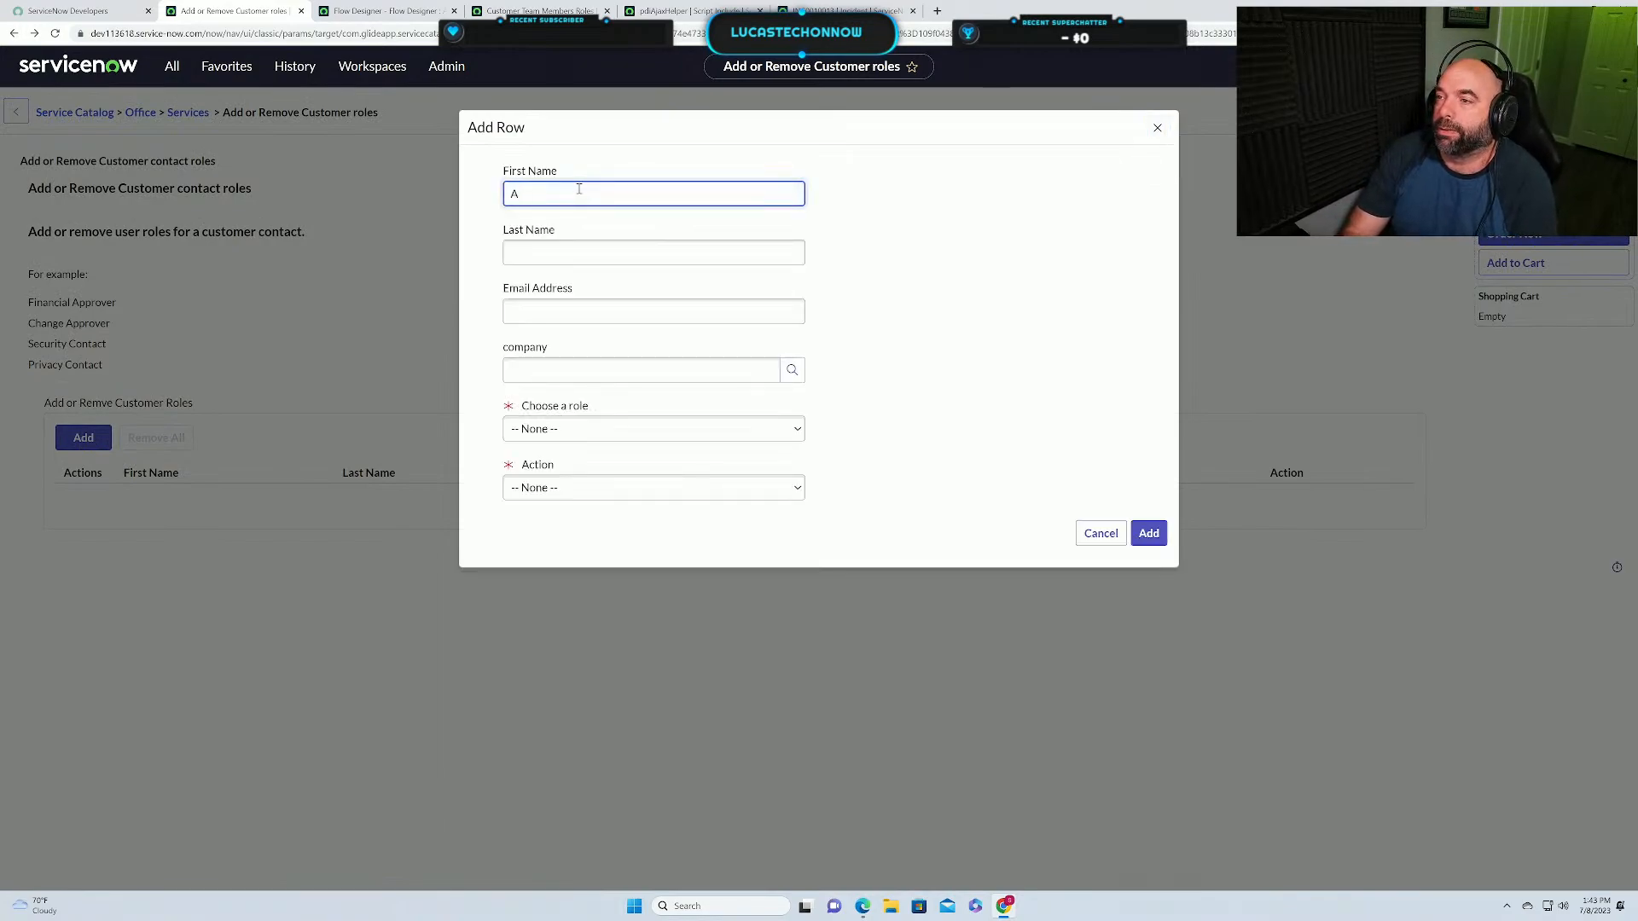
key("BackSpace")
type("Steve")
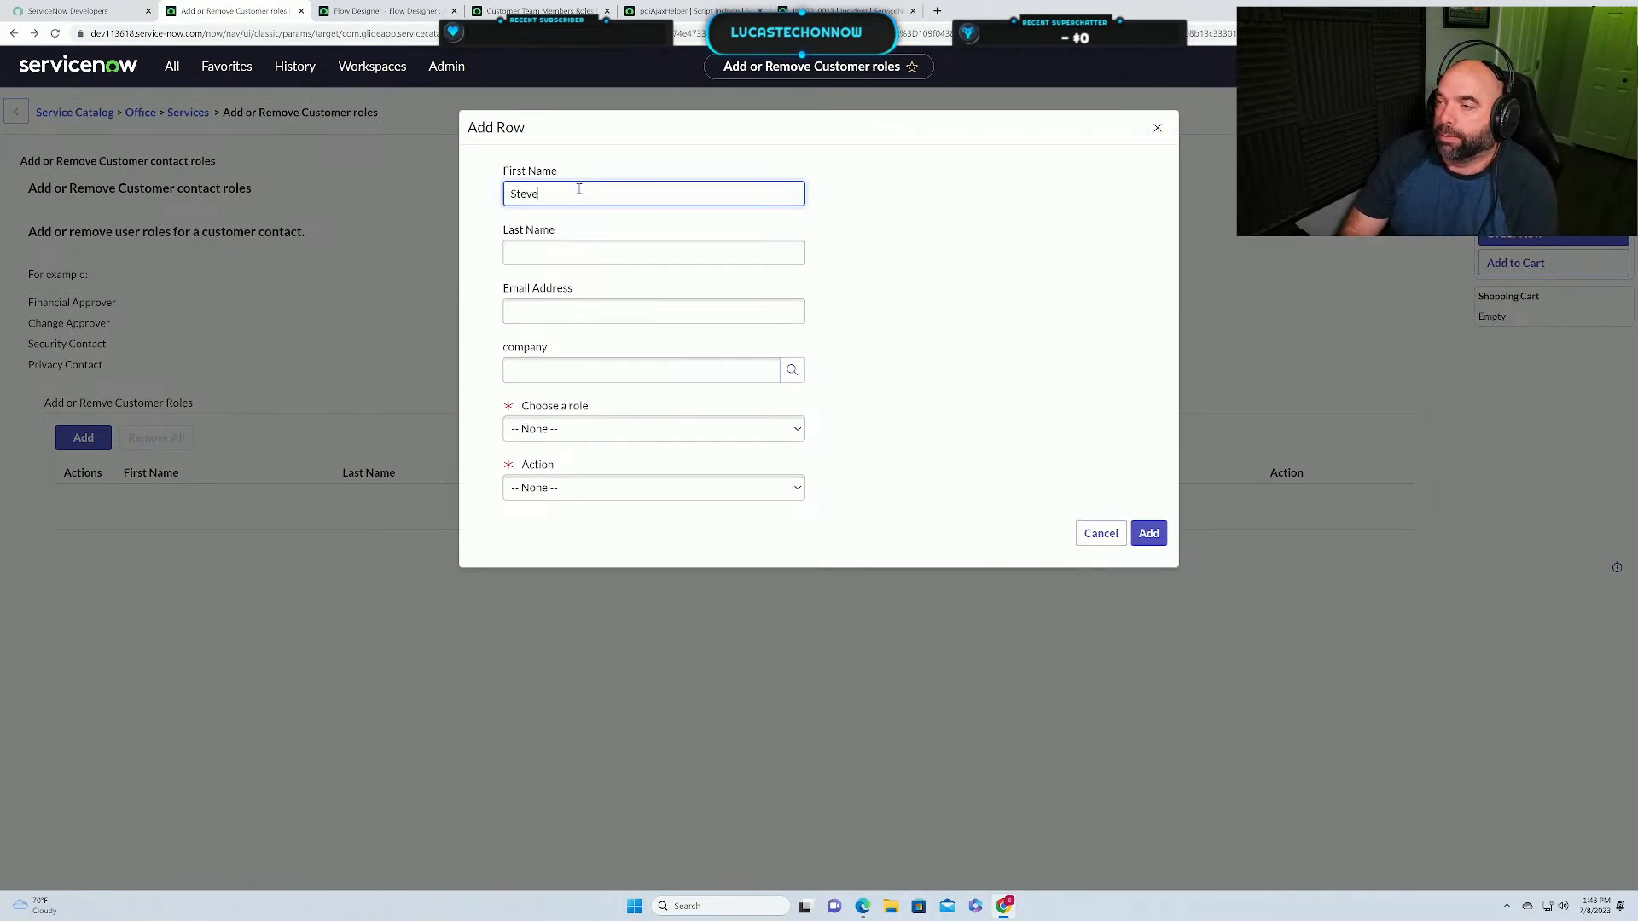
key("Tab")
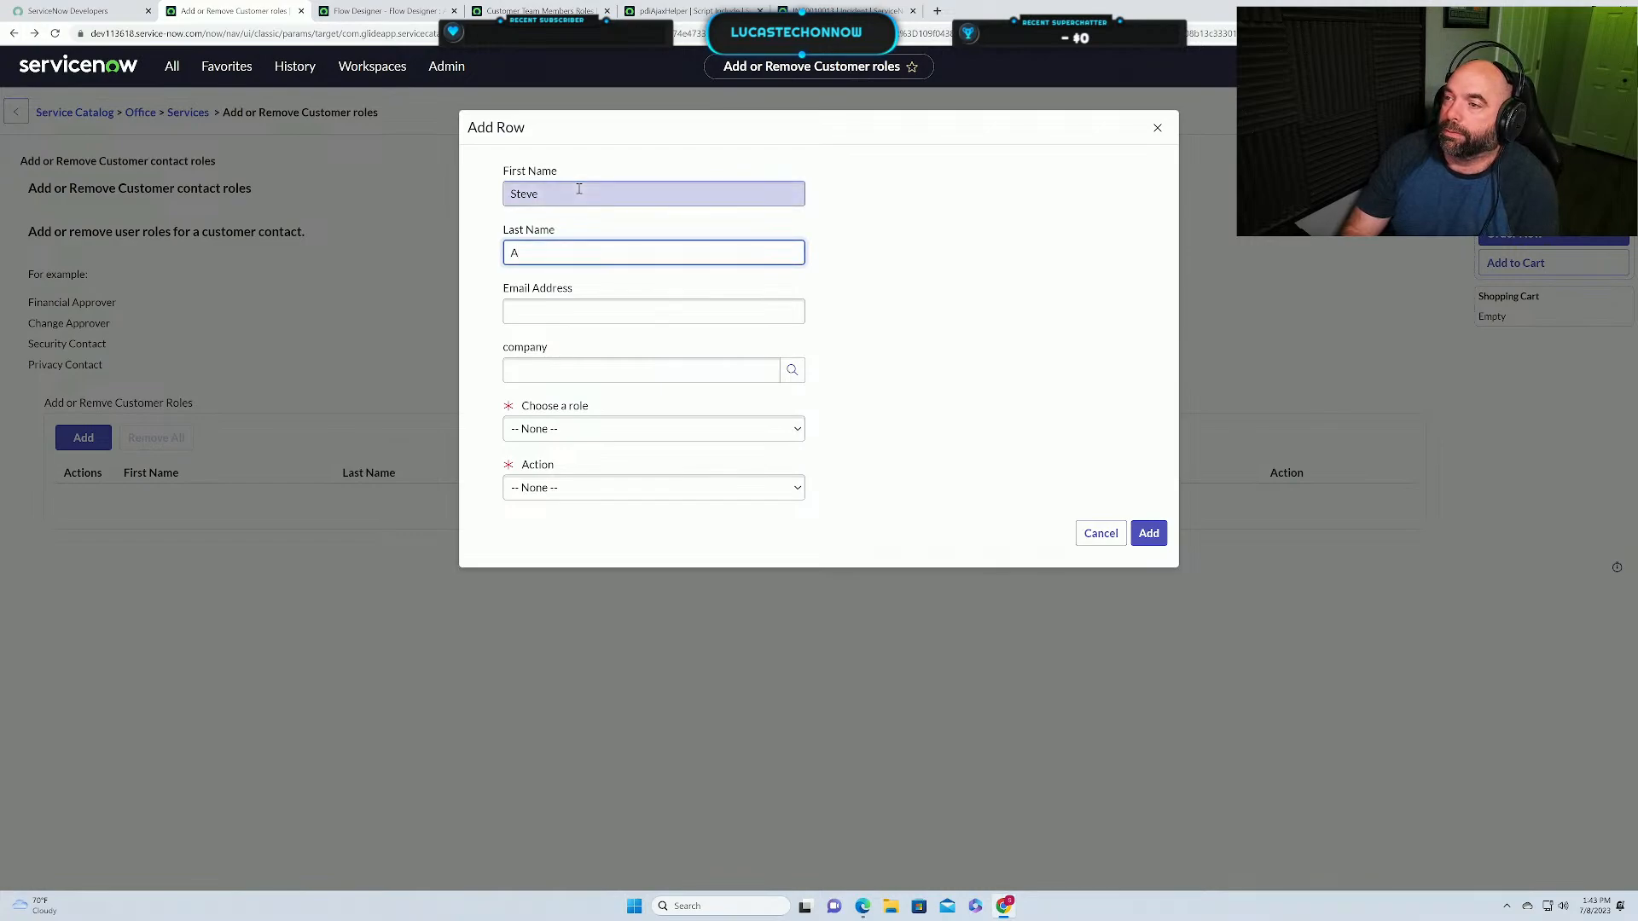
type("Am")
key("BackSpace")
key("BackSpace")
type("Smith")
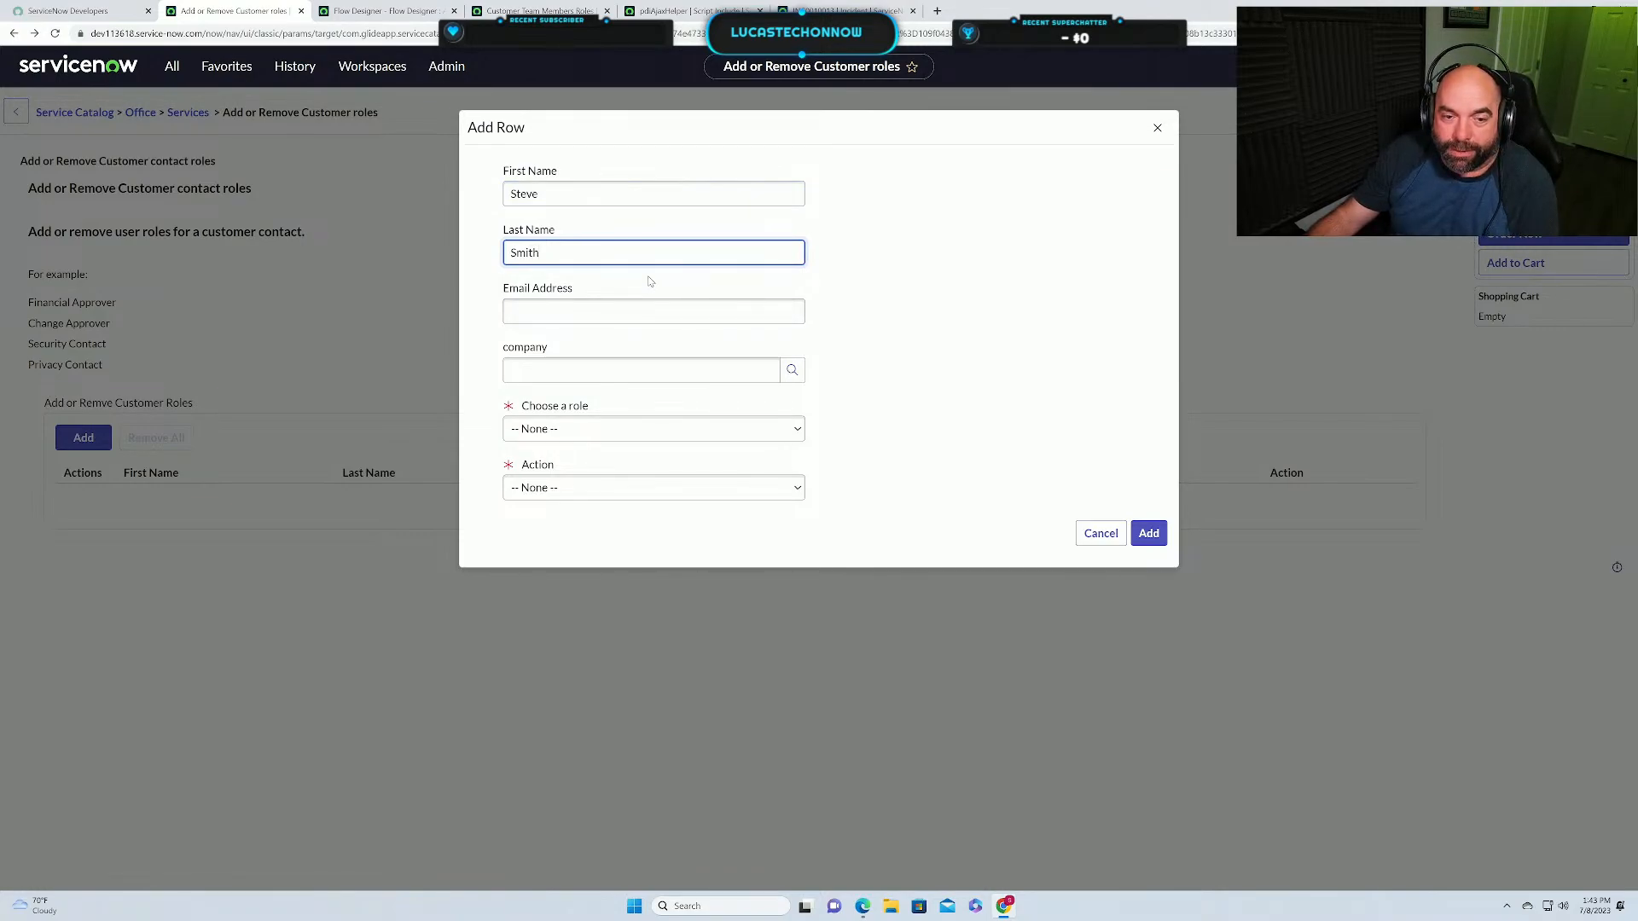
left_click(553, 313)
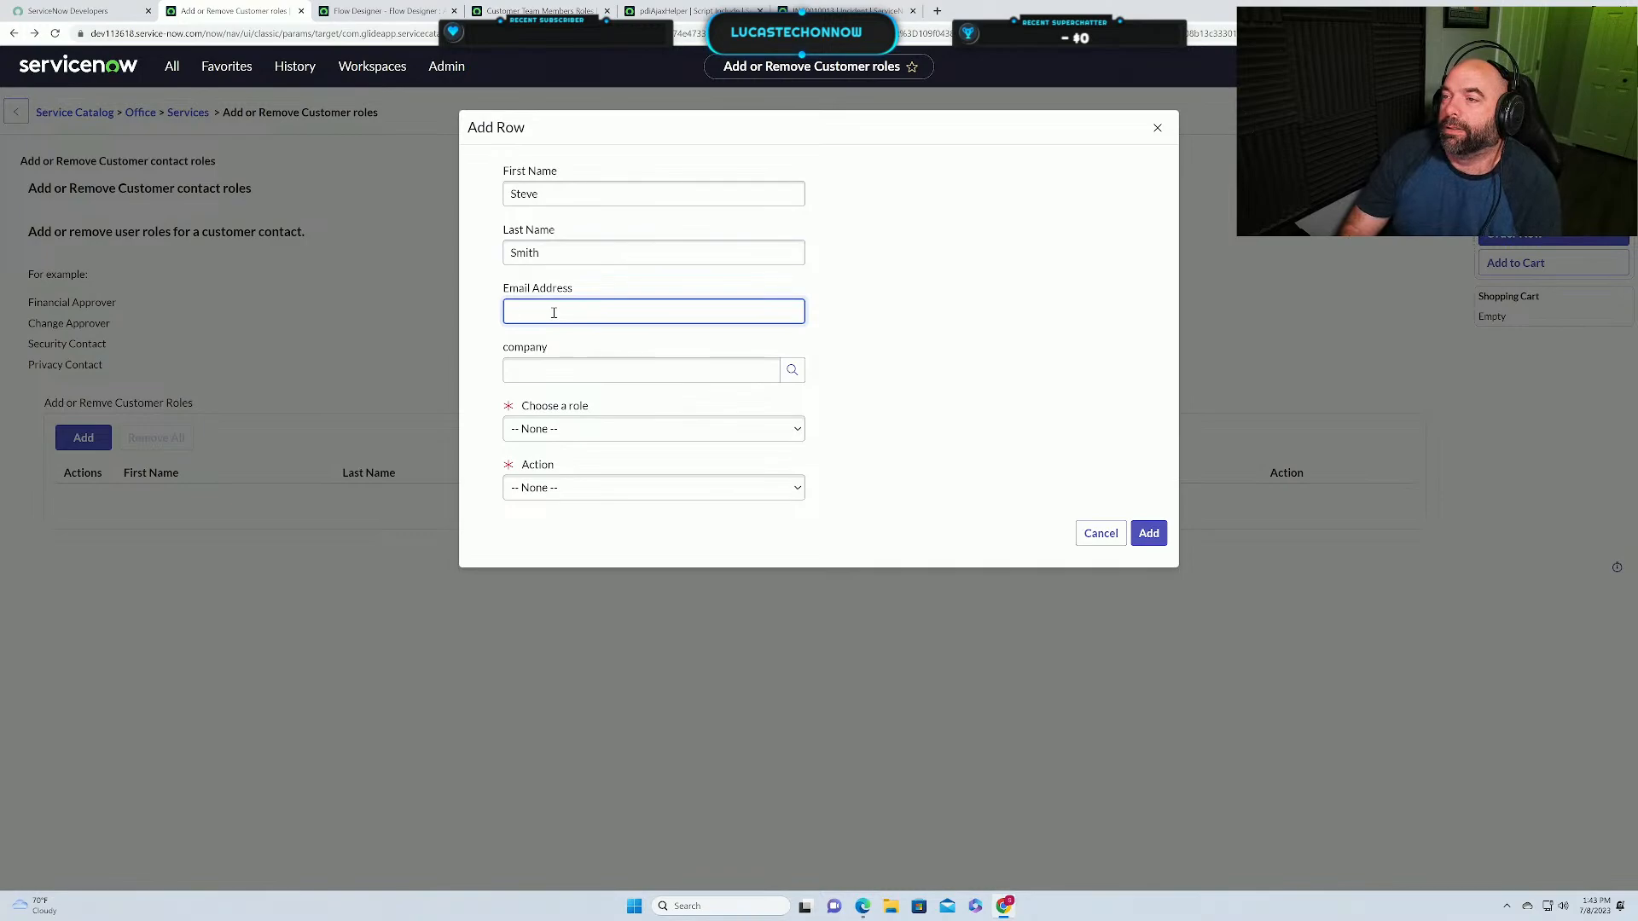
type("steve.sm")
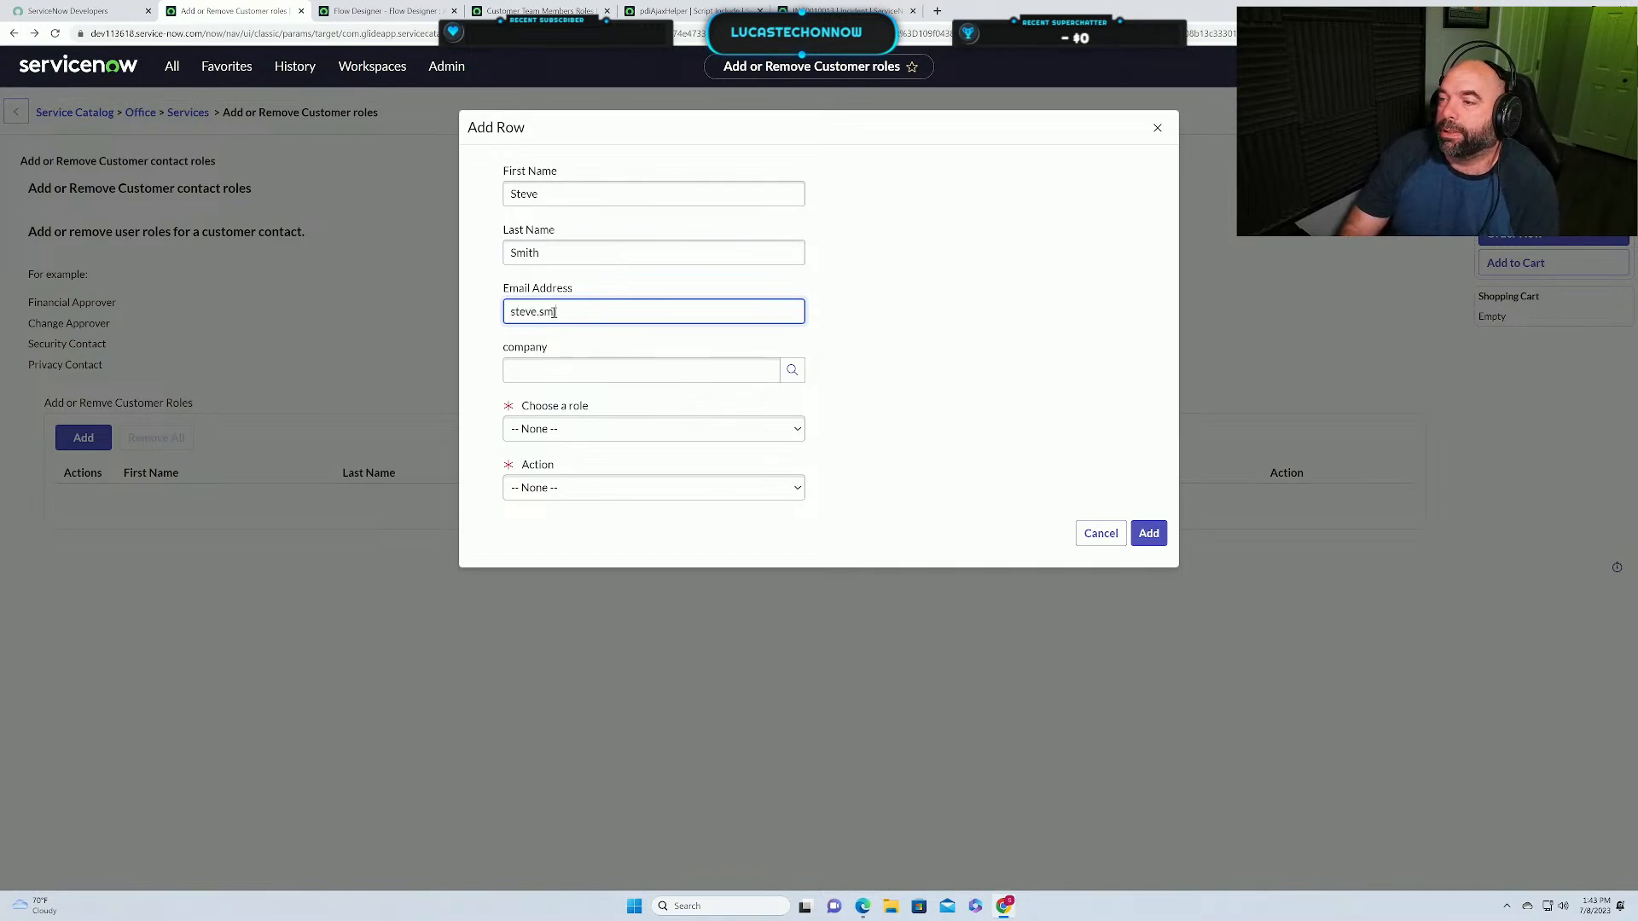
type("ith@")
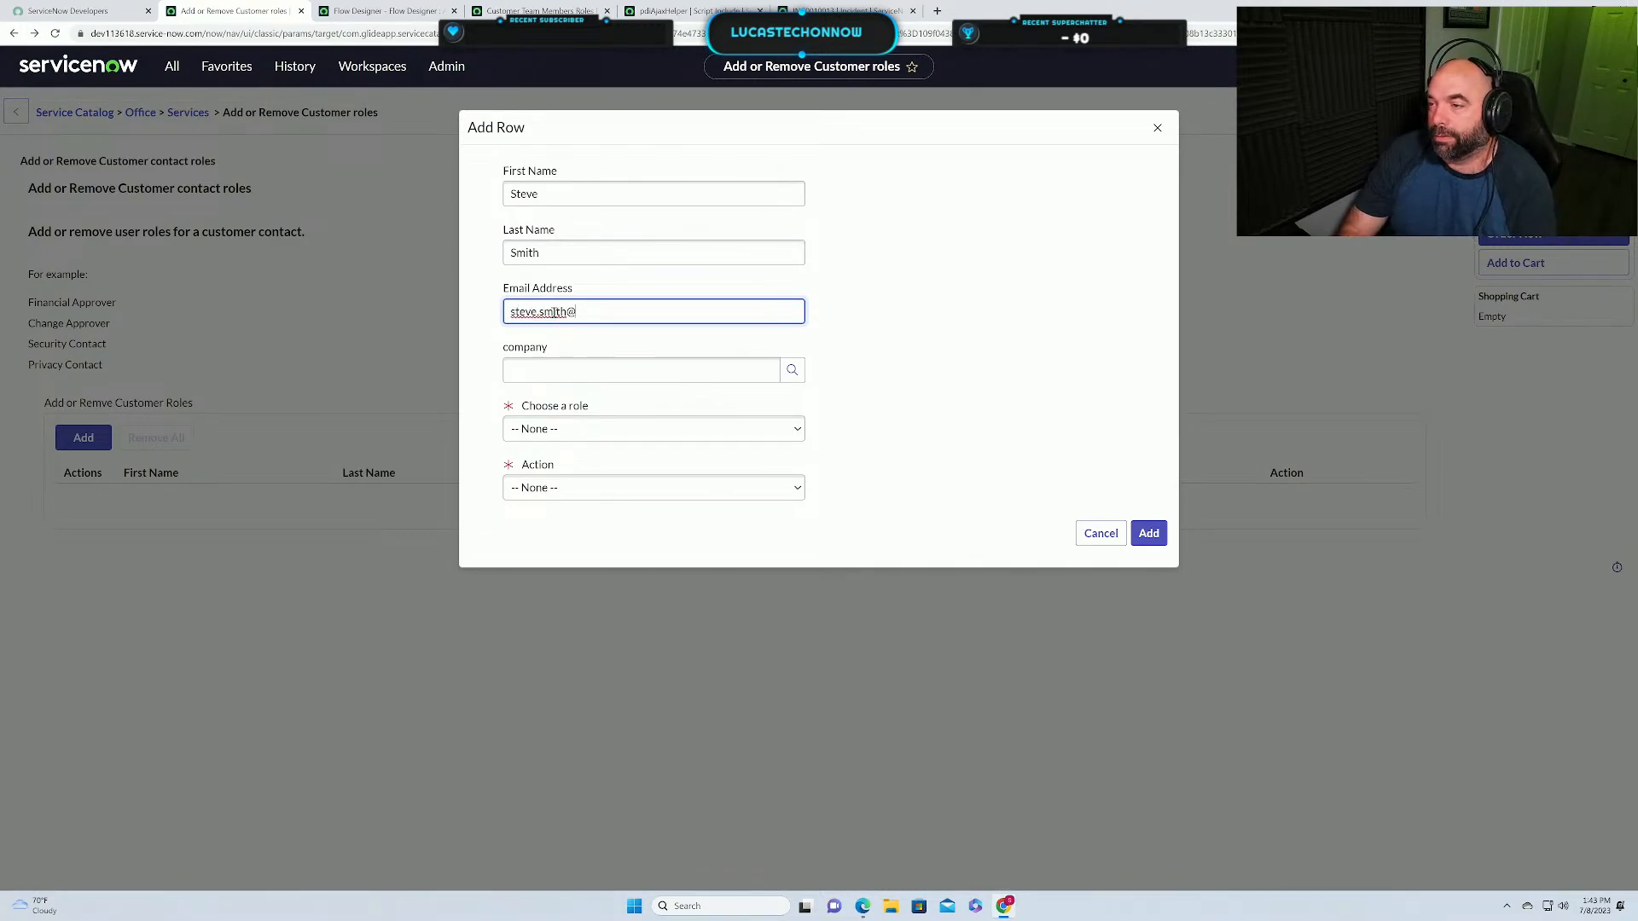
type("test.com")
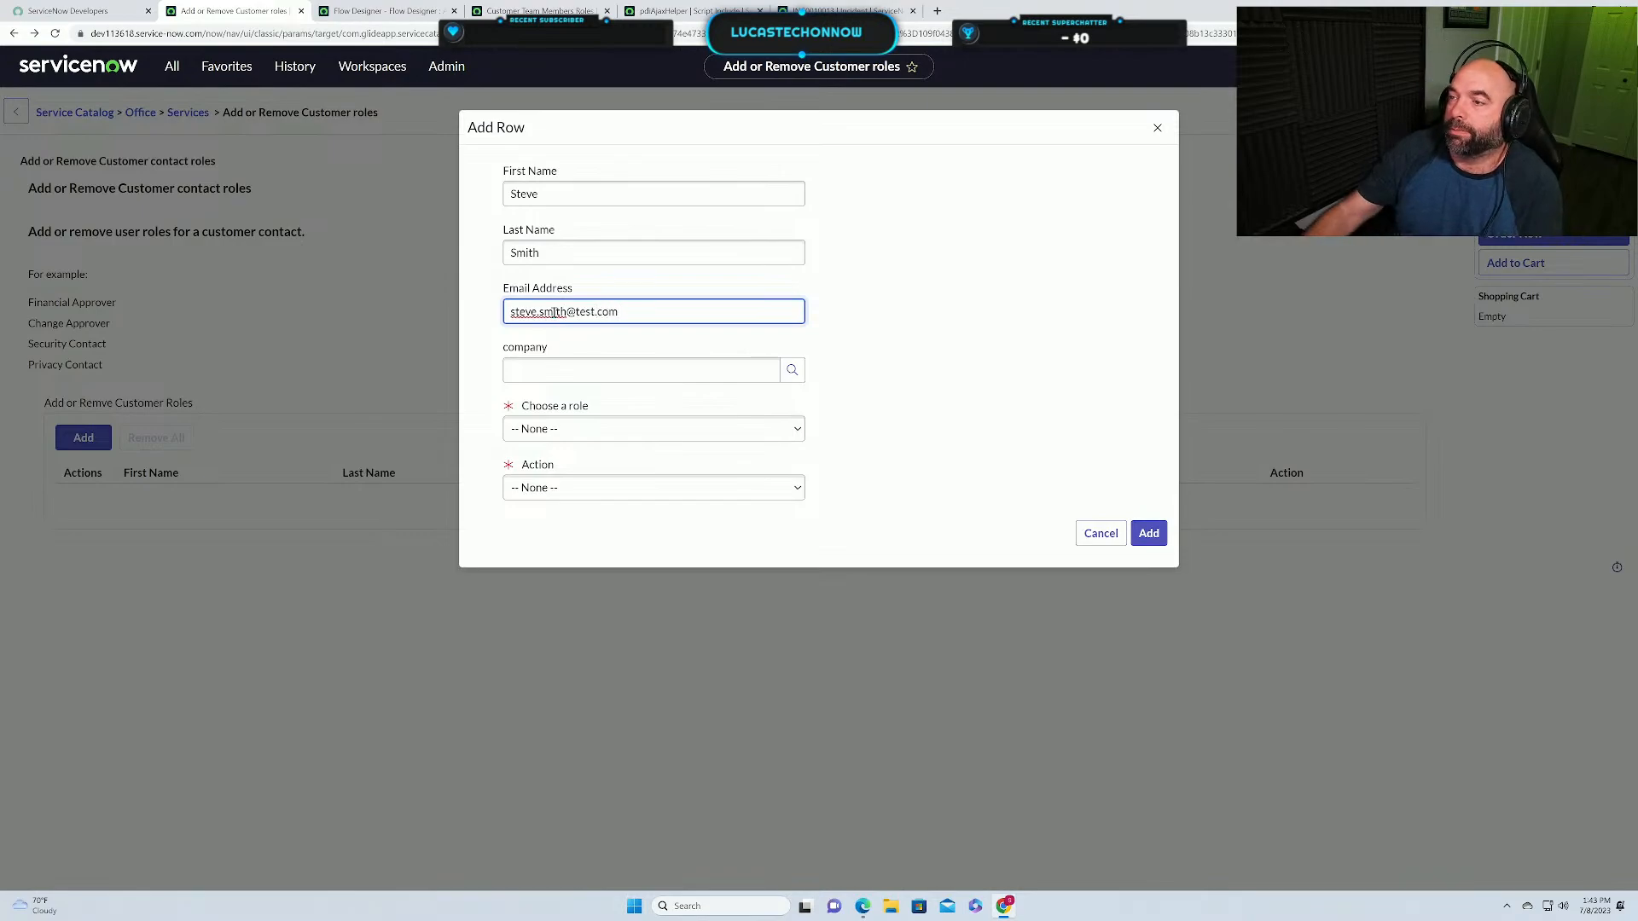
Set company ACME North America, role Change Approver, action Add, and submit the request.
left_click(568, 369)
type("acc")
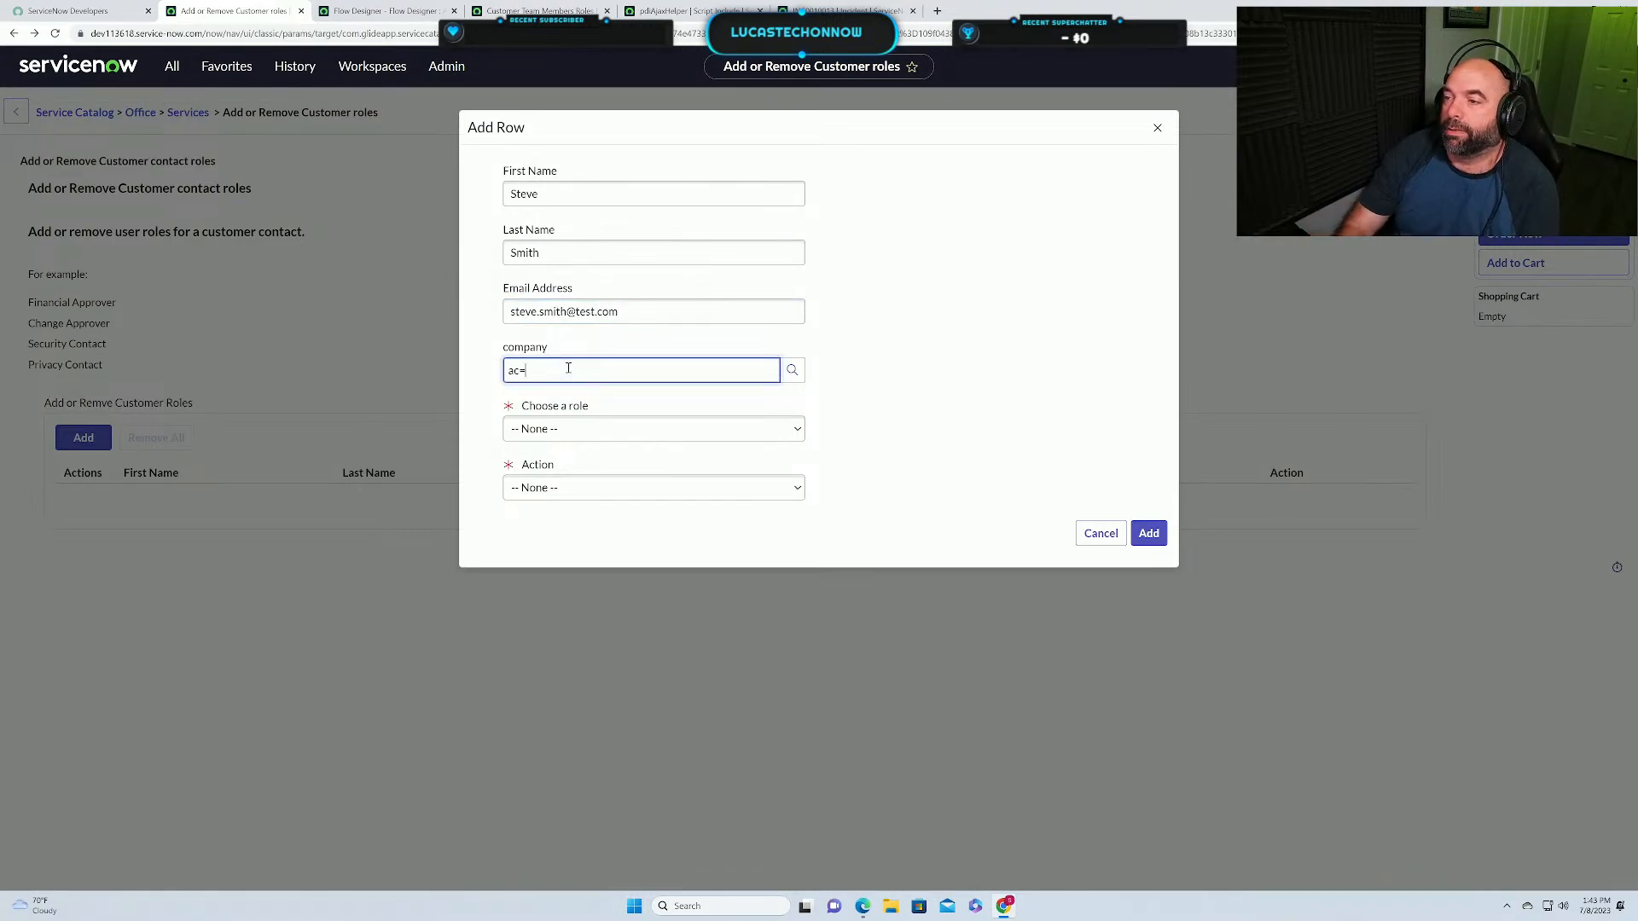
key("BackSpace")
type("me")
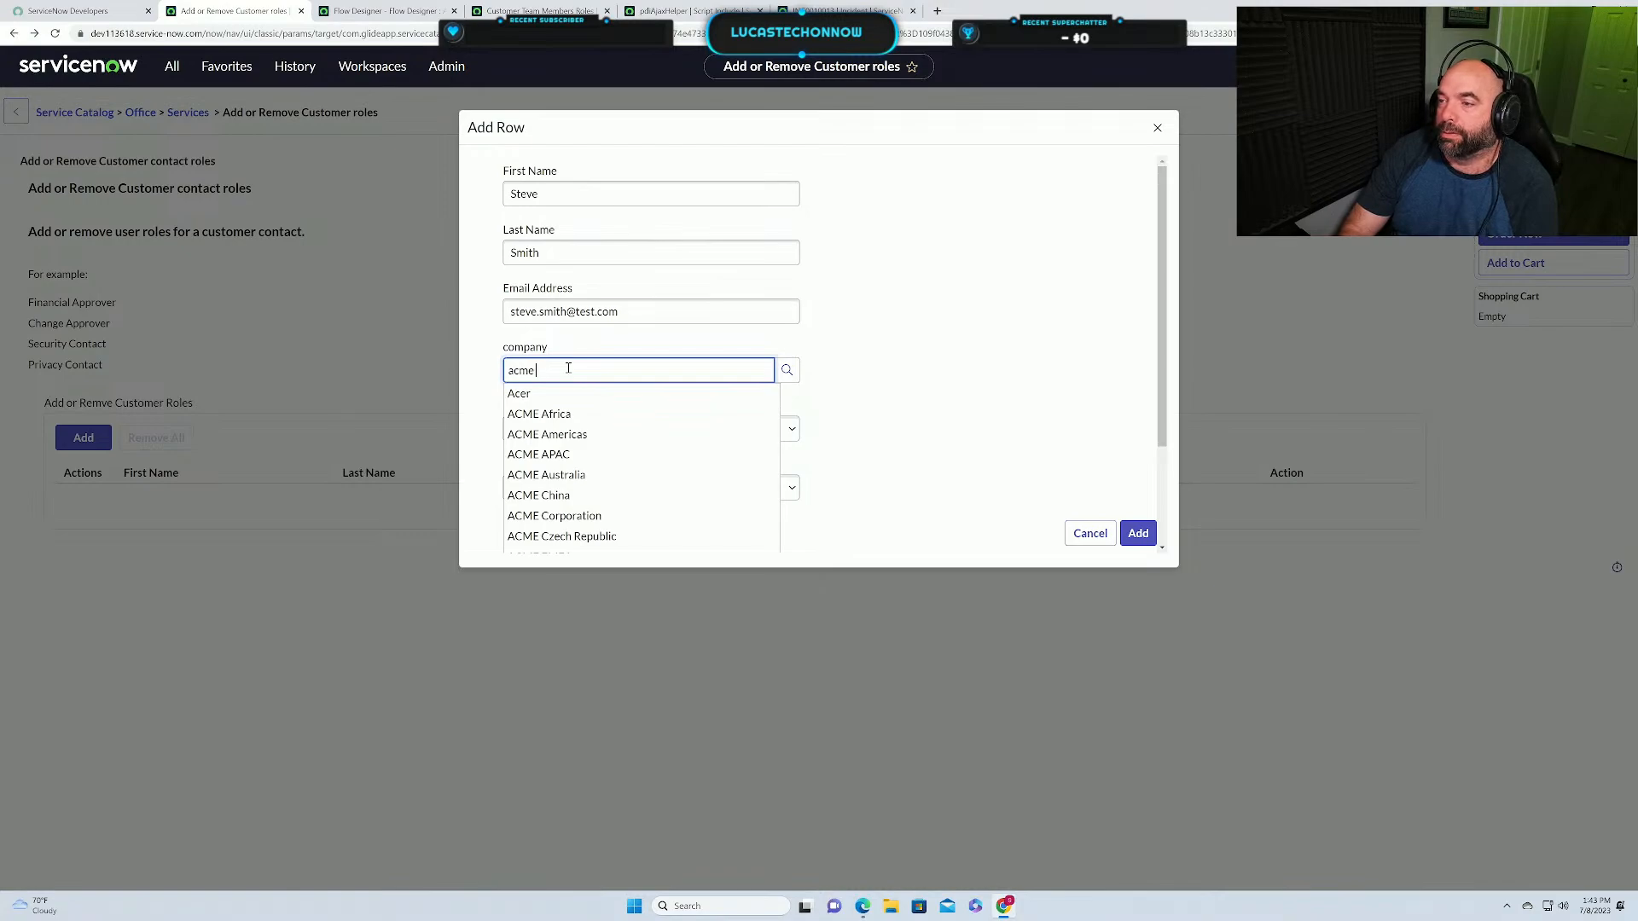
type(" north")
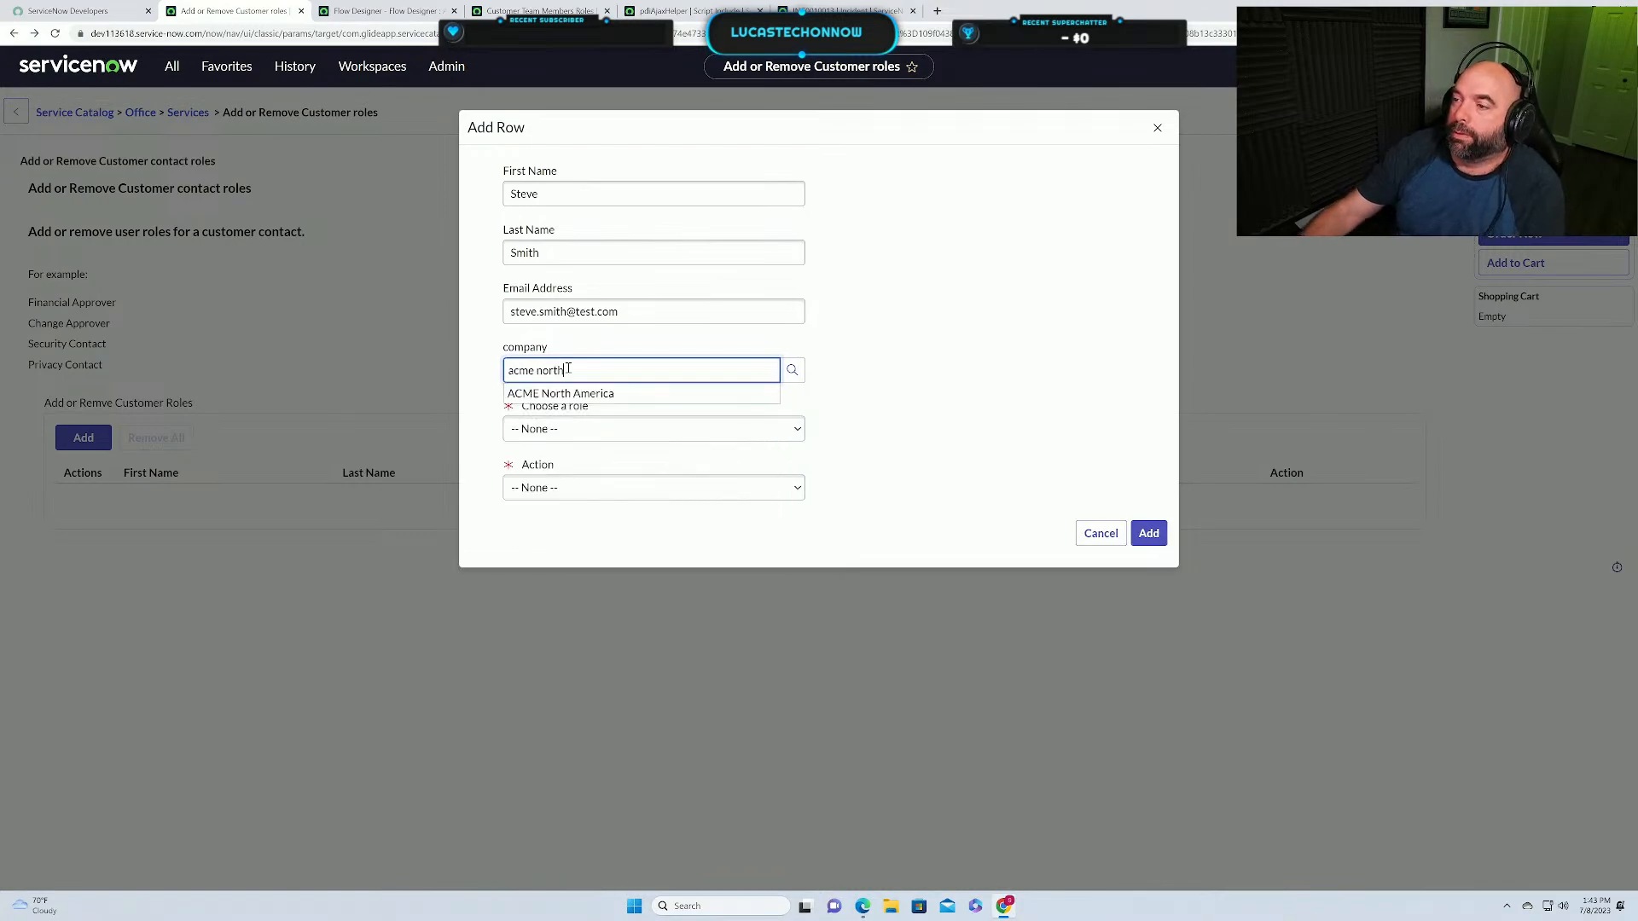
left_click(632, 398)
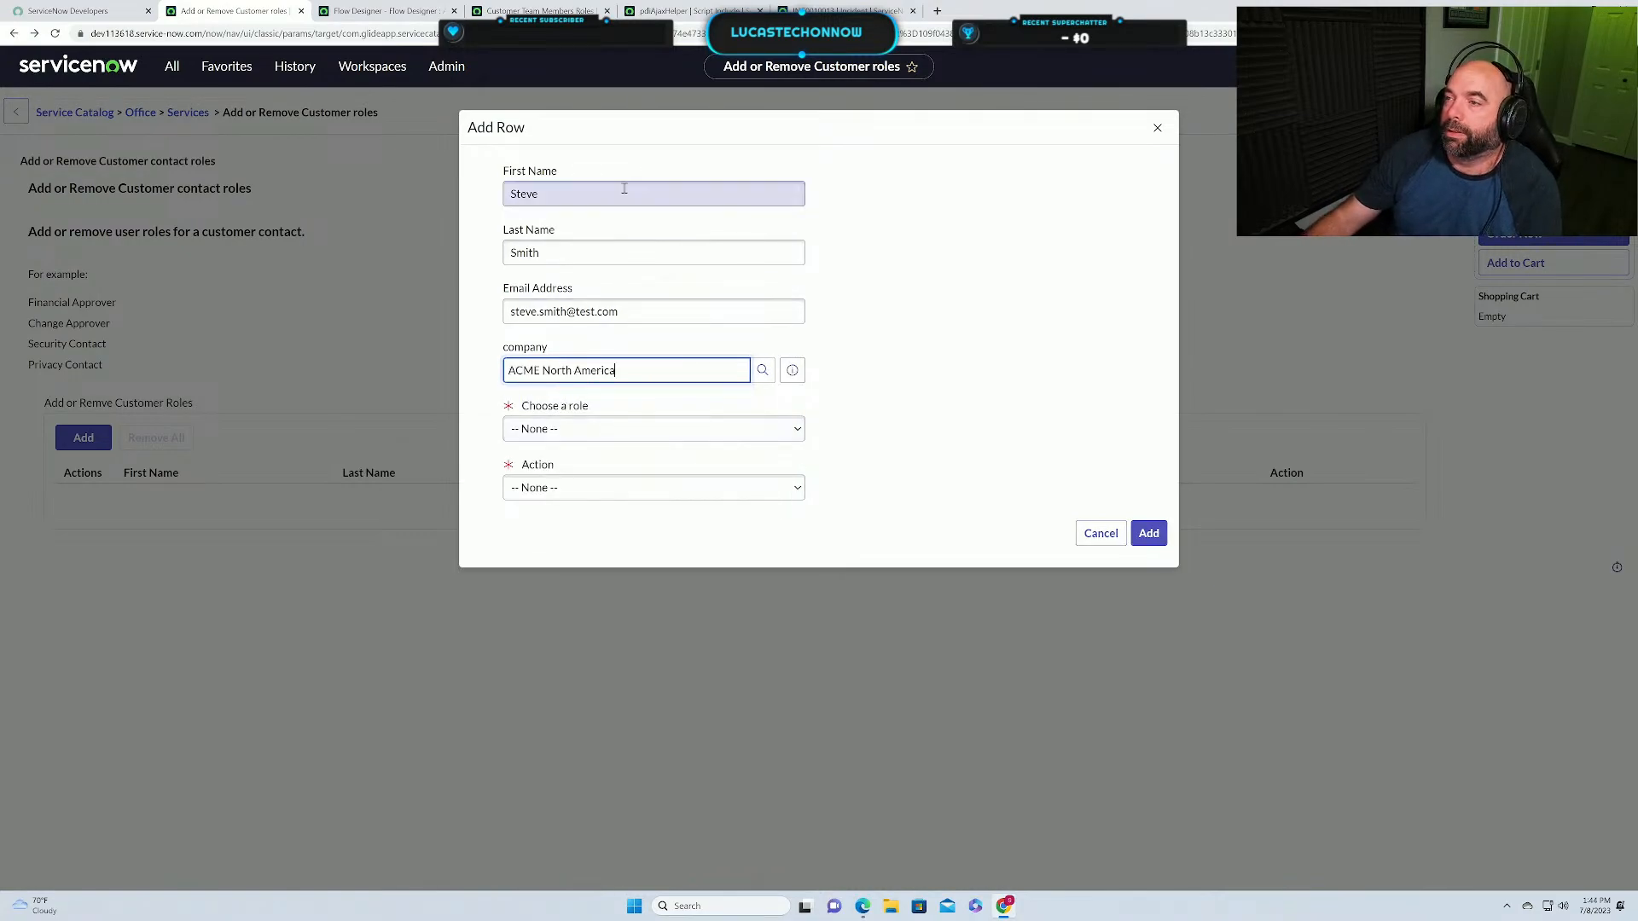
left_click(566, 431)
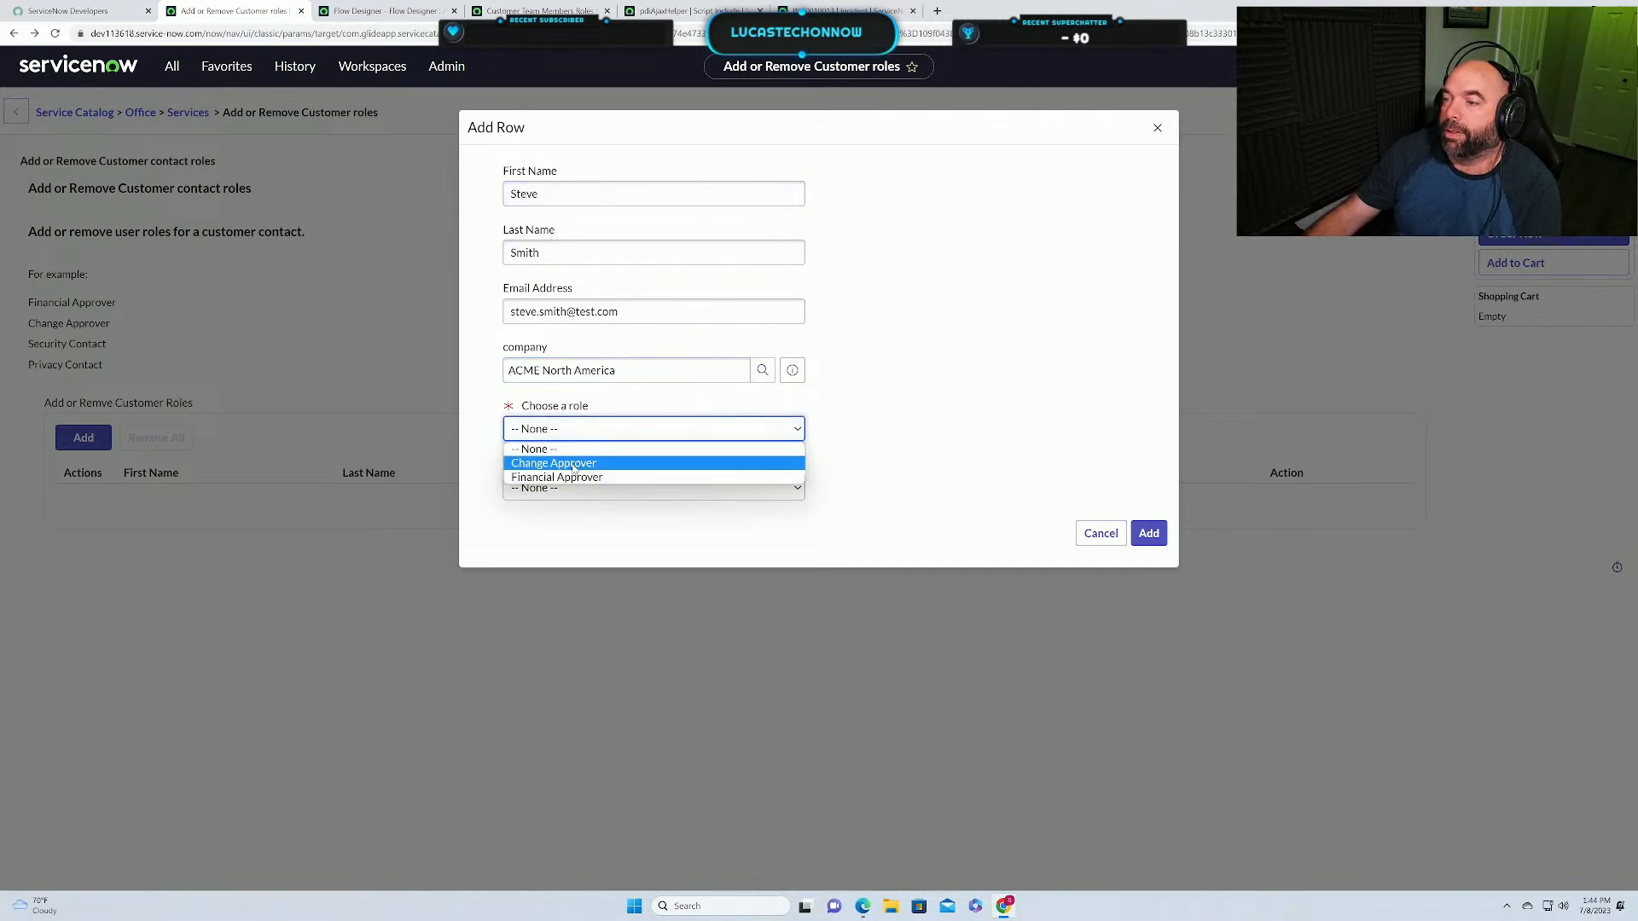
left_click(572, 465)
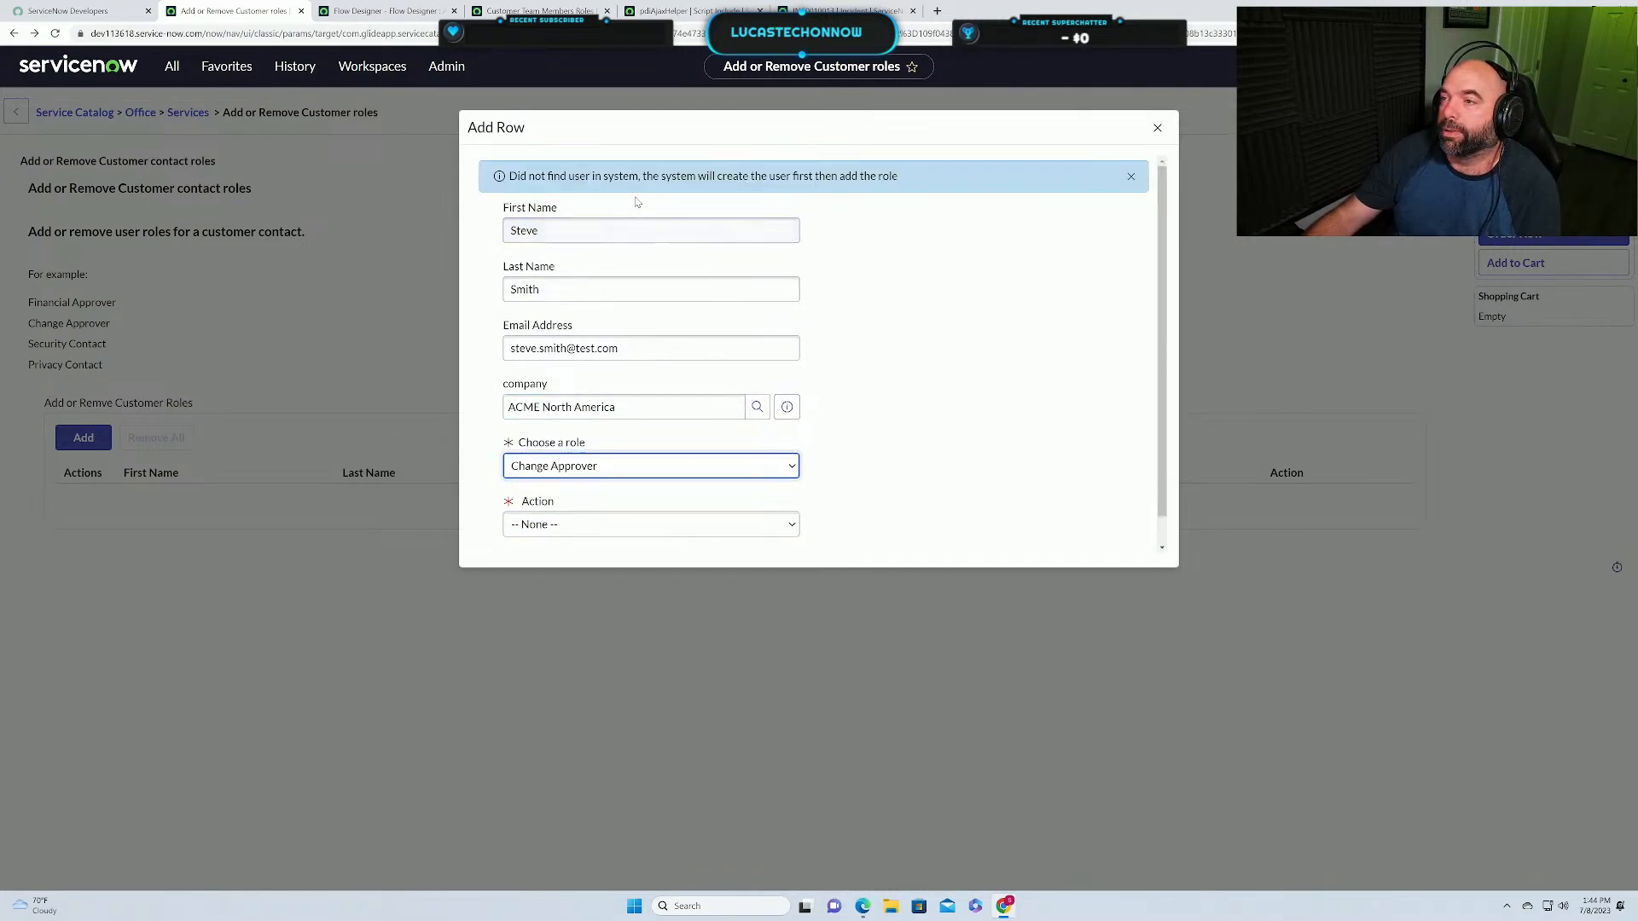
left_click(648, 524)
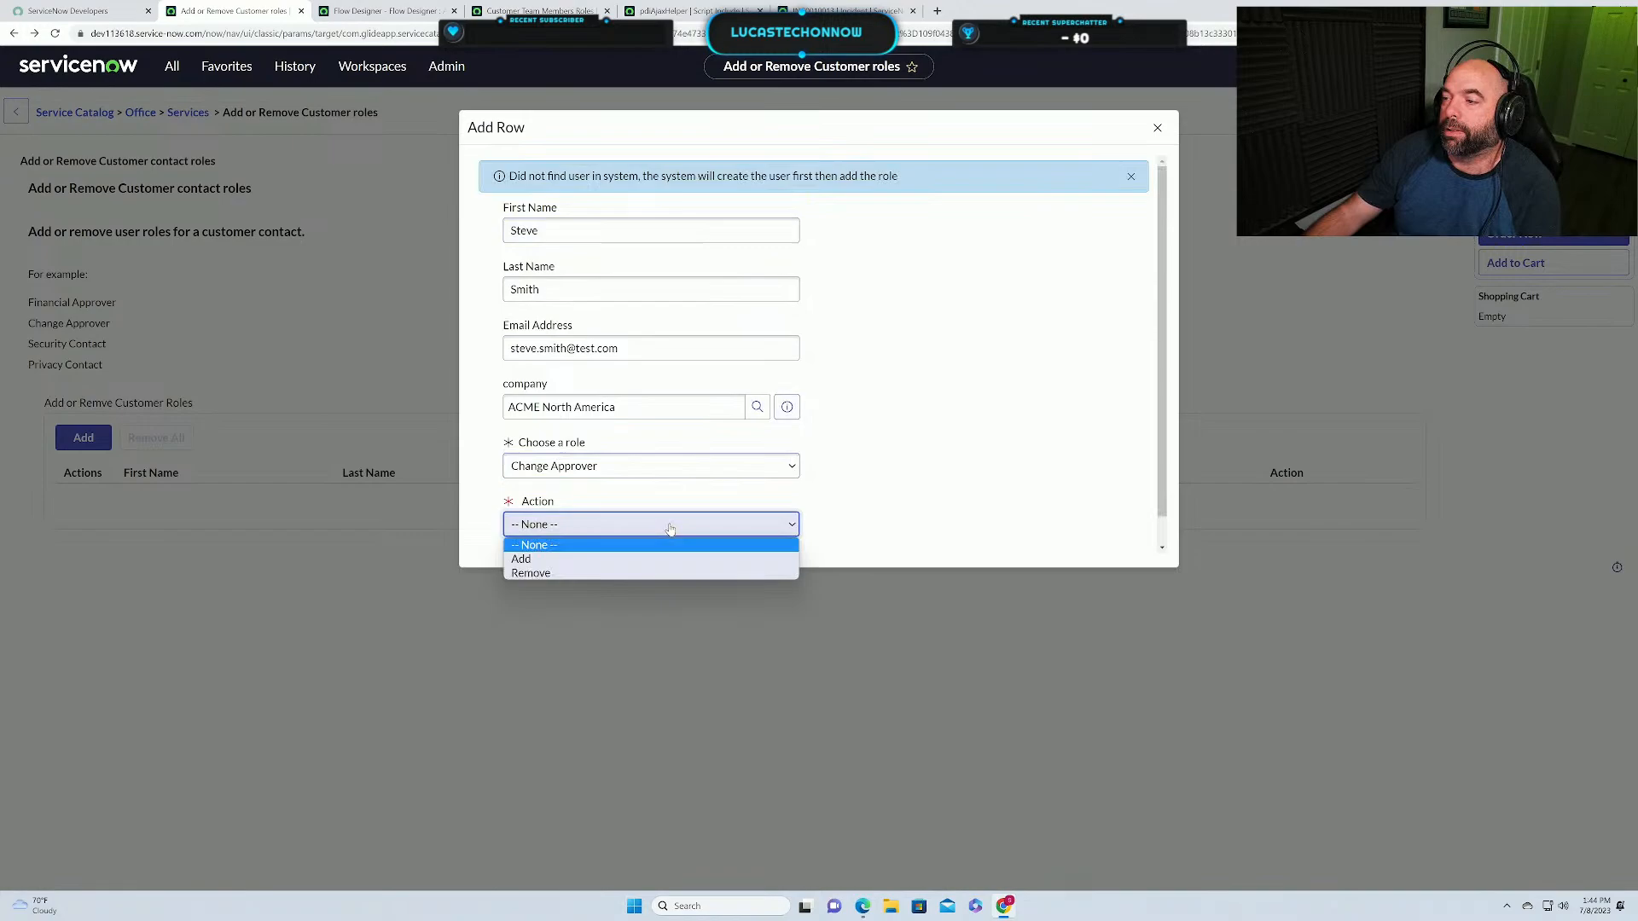
left_click(628, 555)
scroll(947, 406, "down", 1)
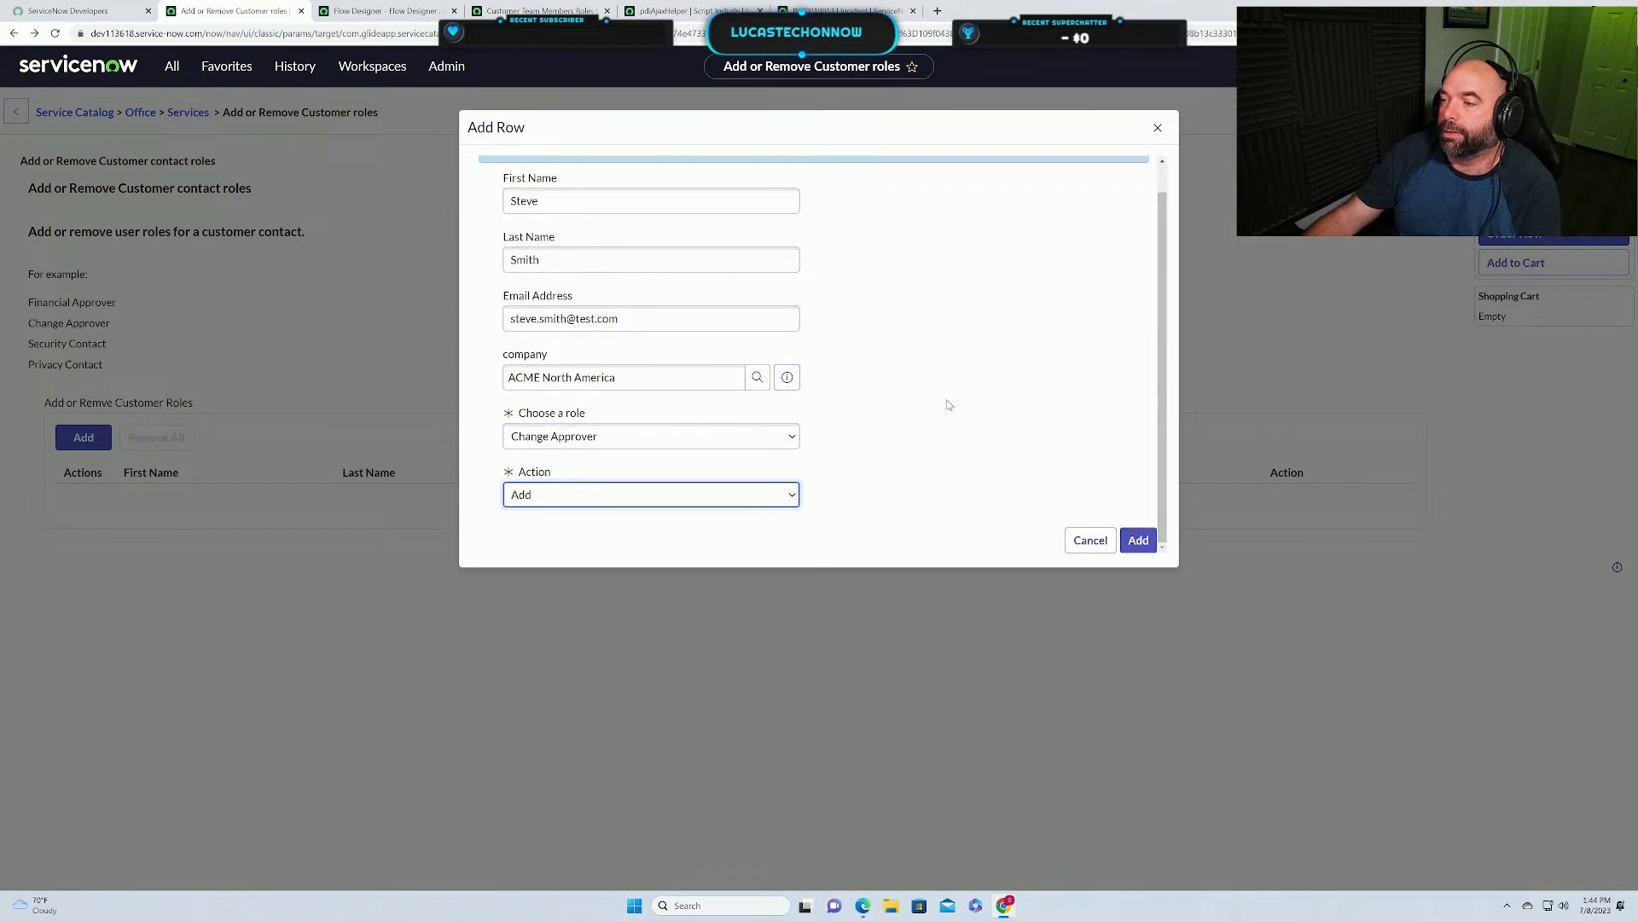
left_click(1138, 542)
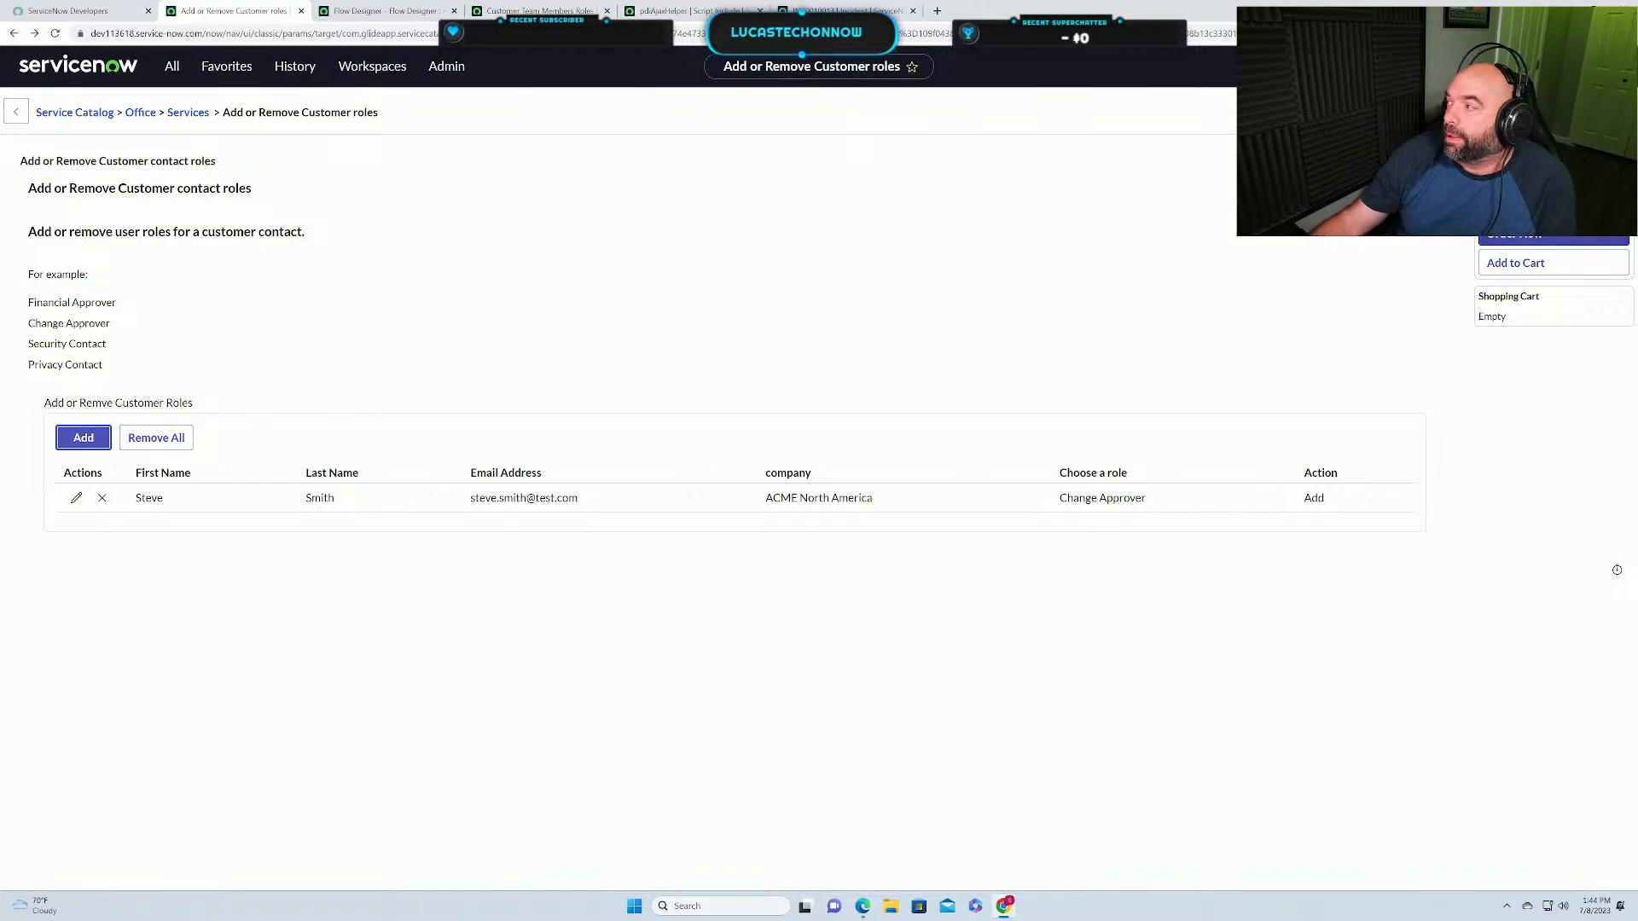
left_click(1554, 236)
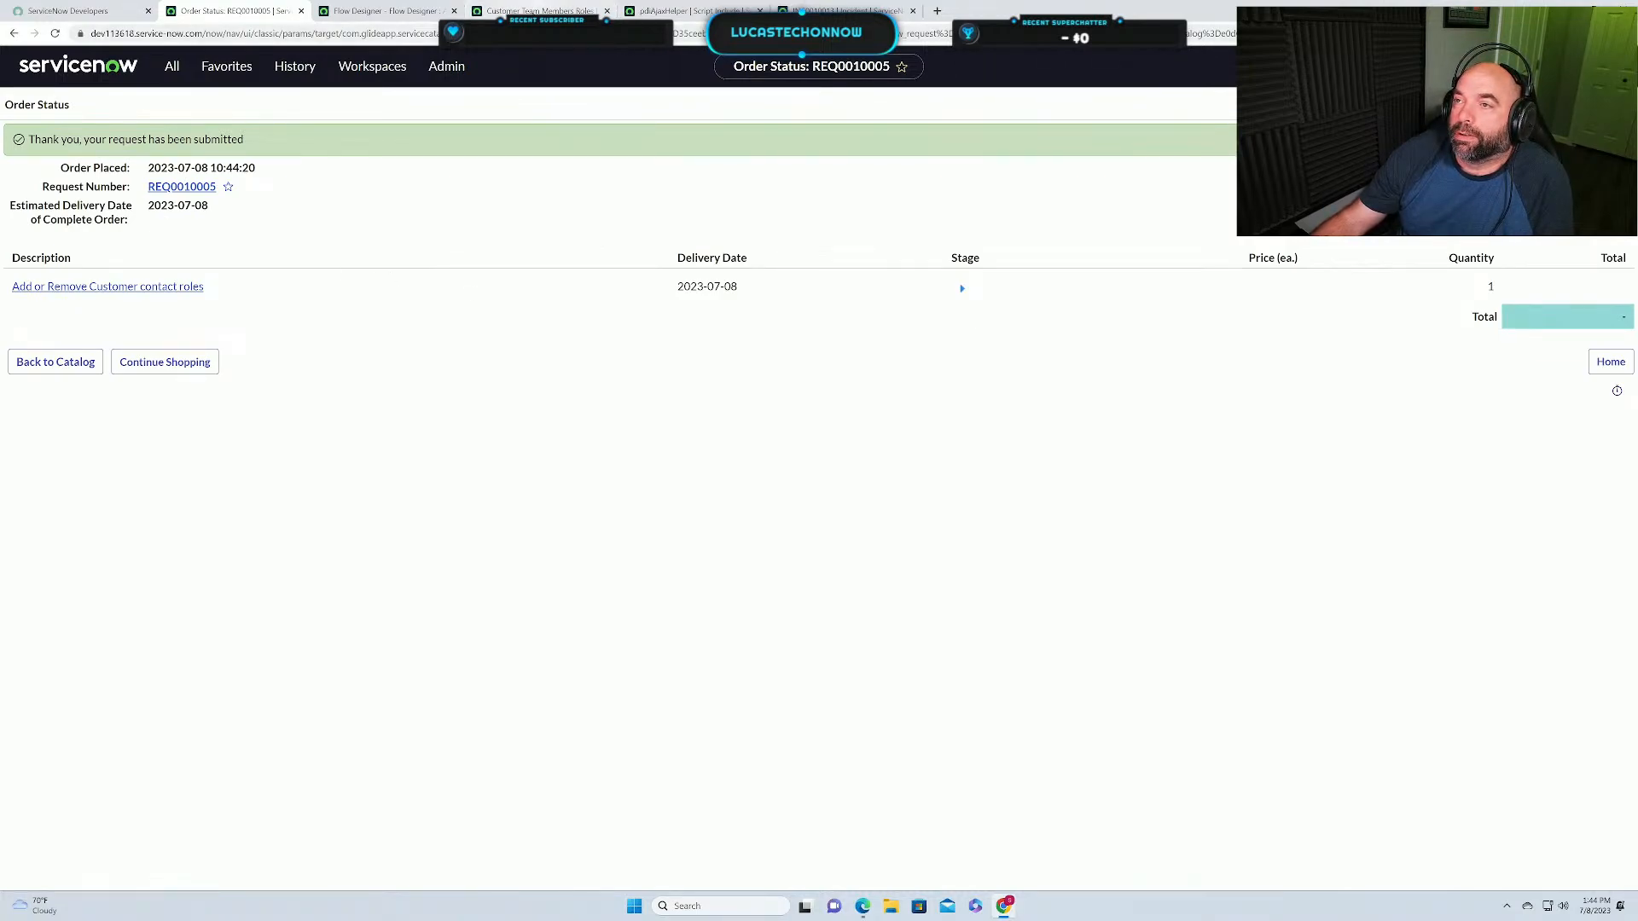
Duplicate the Customer Team Members Roles tab and open the Users list there.
right_click(505, 11)
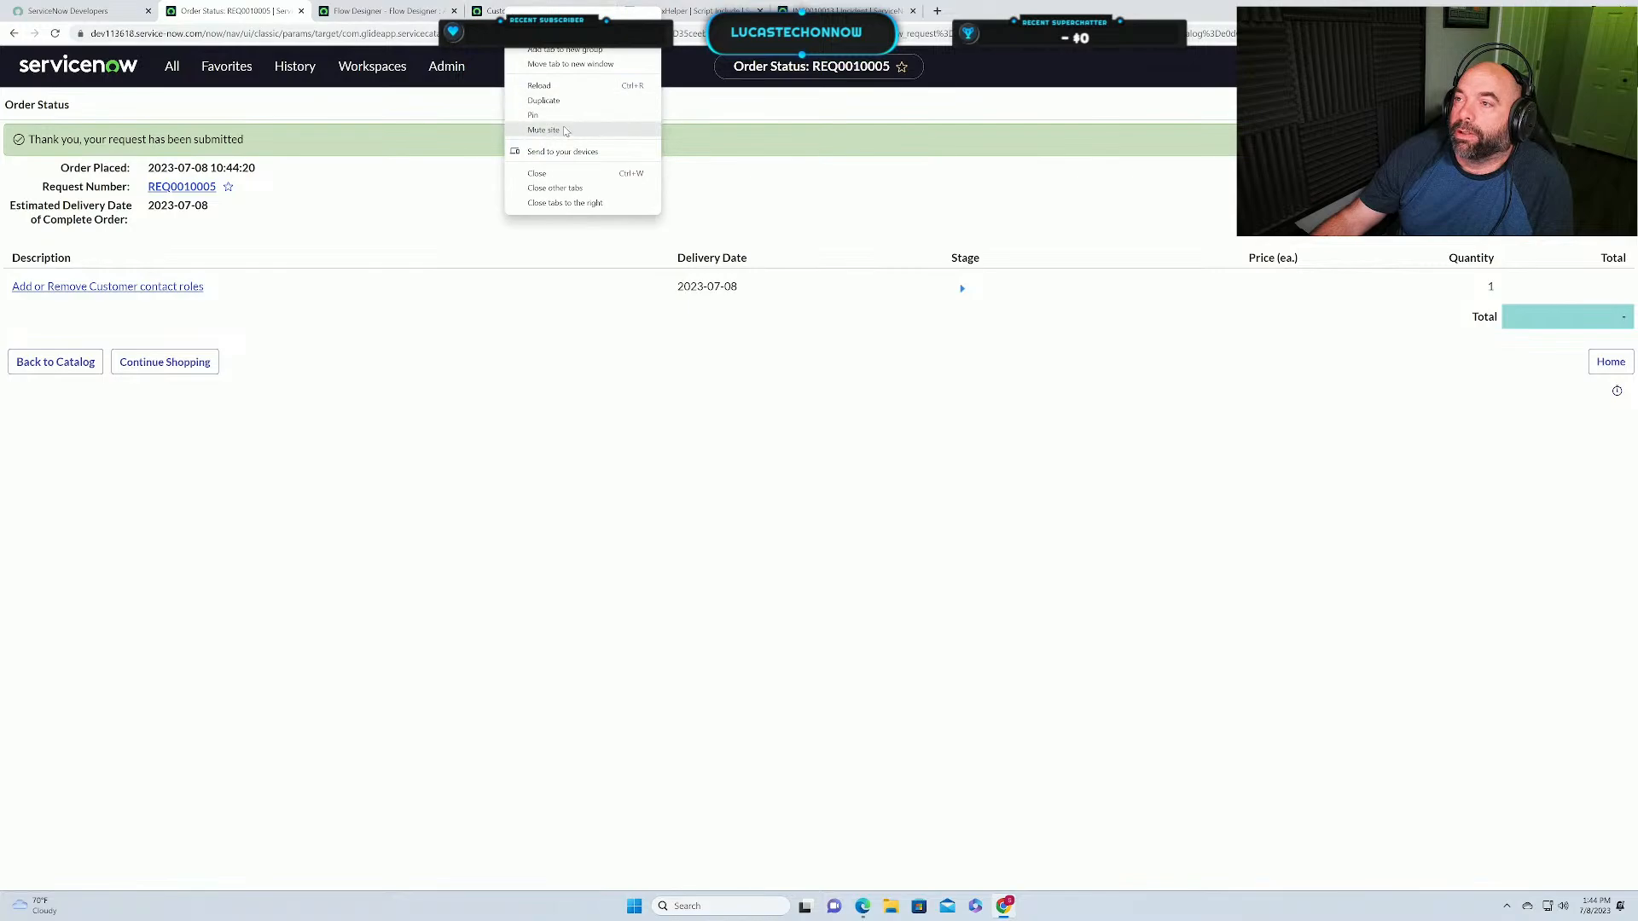
left_click(554, 101)
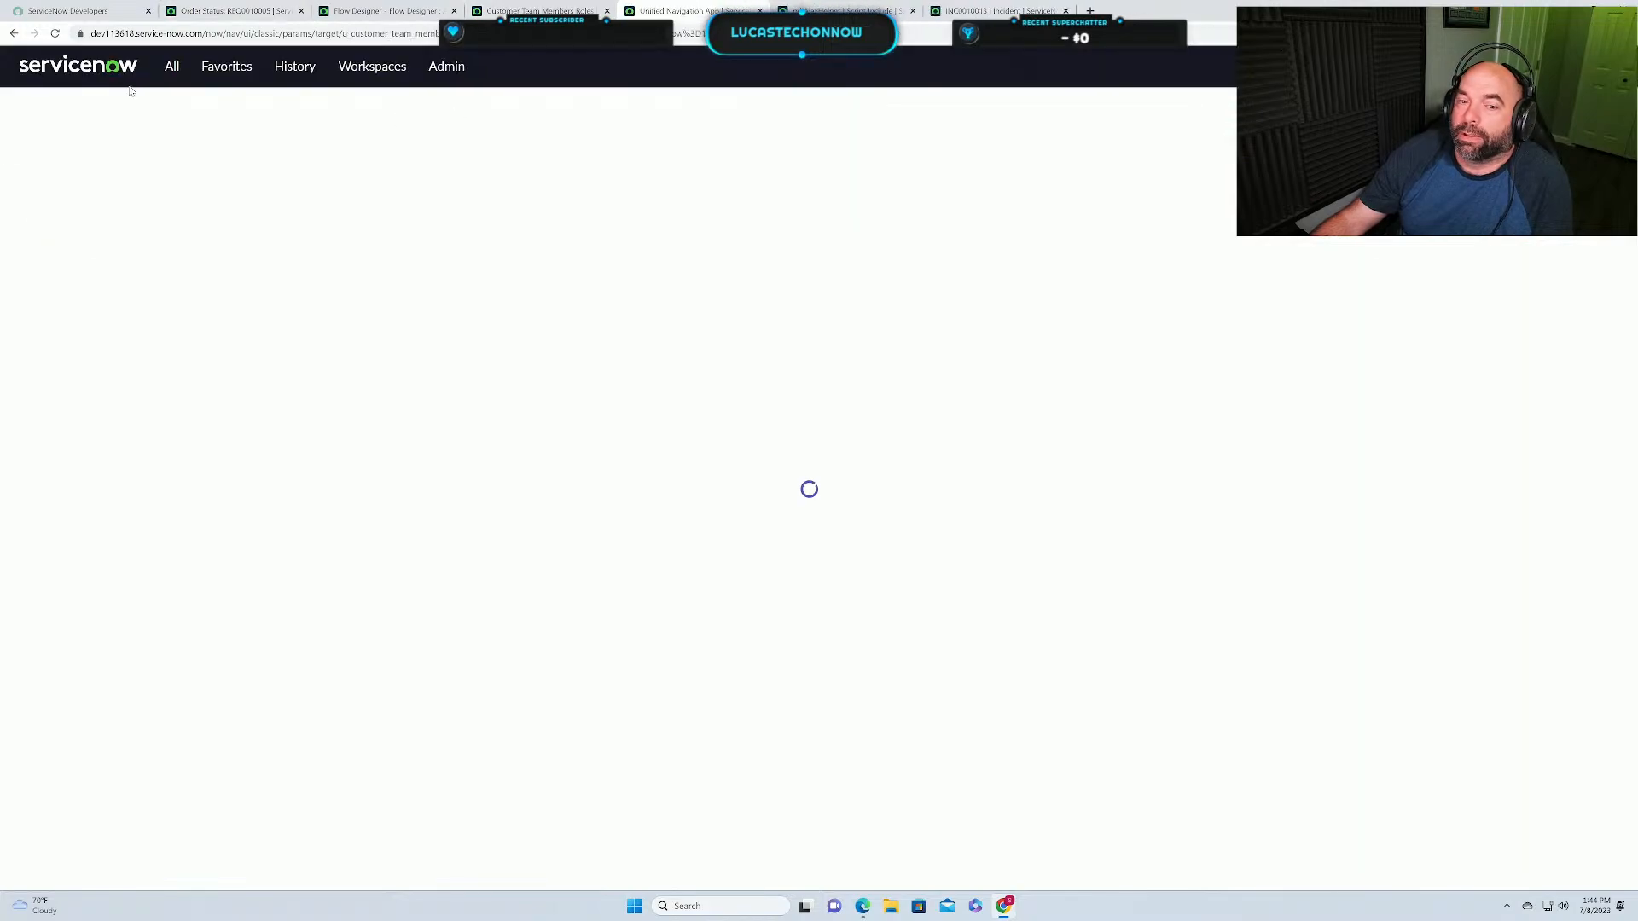
left_click(172, 65)
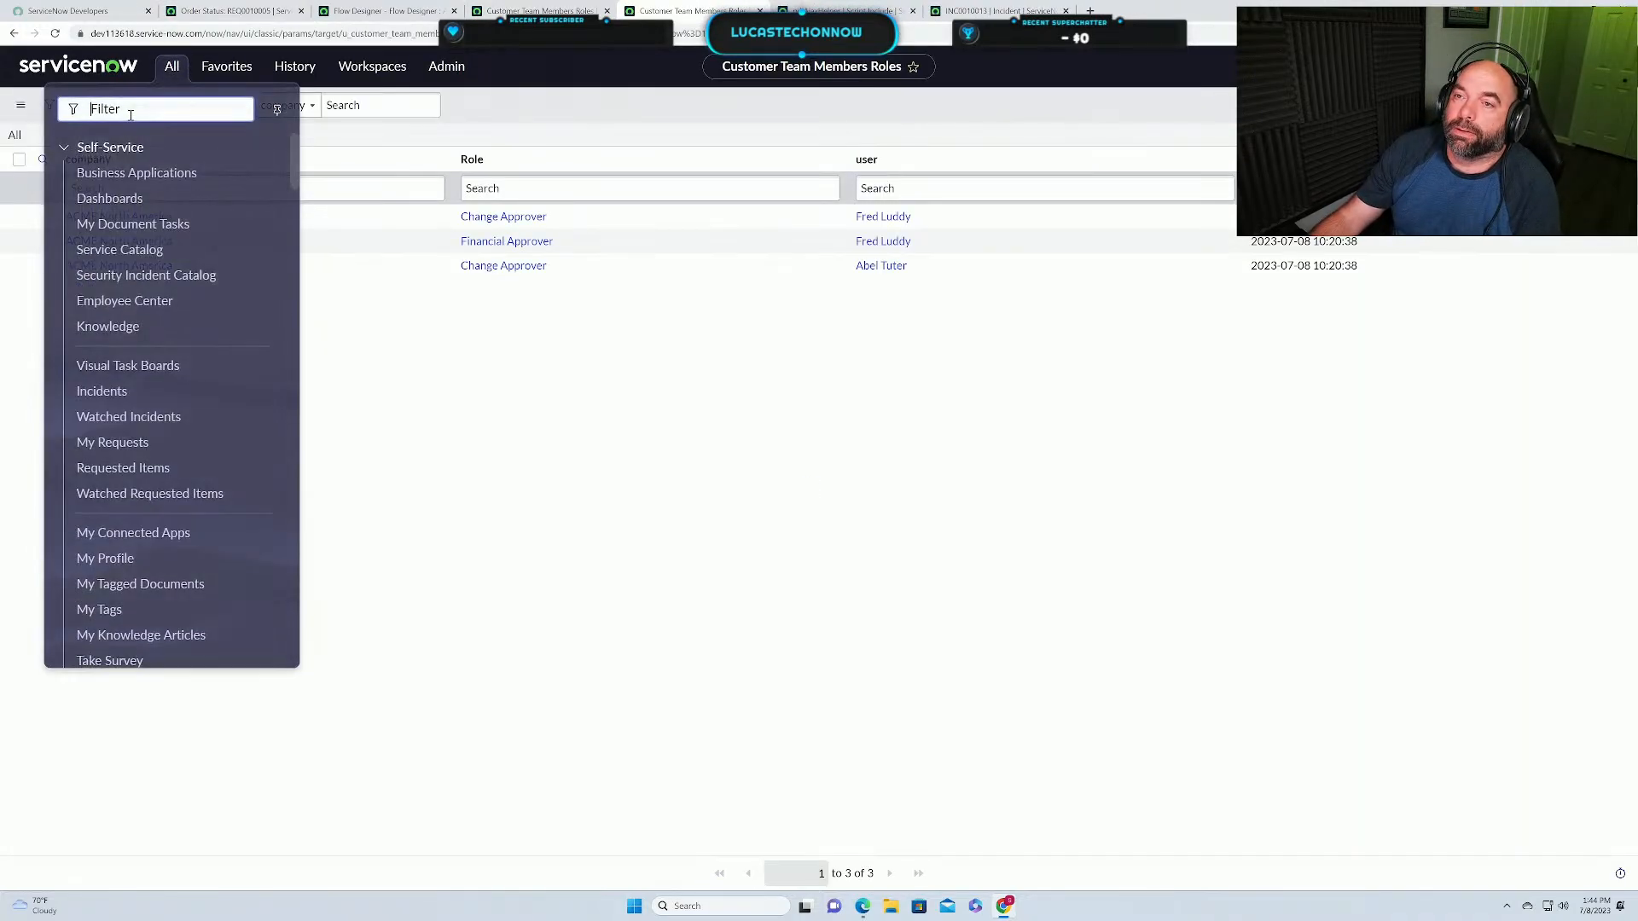
type("sys_")
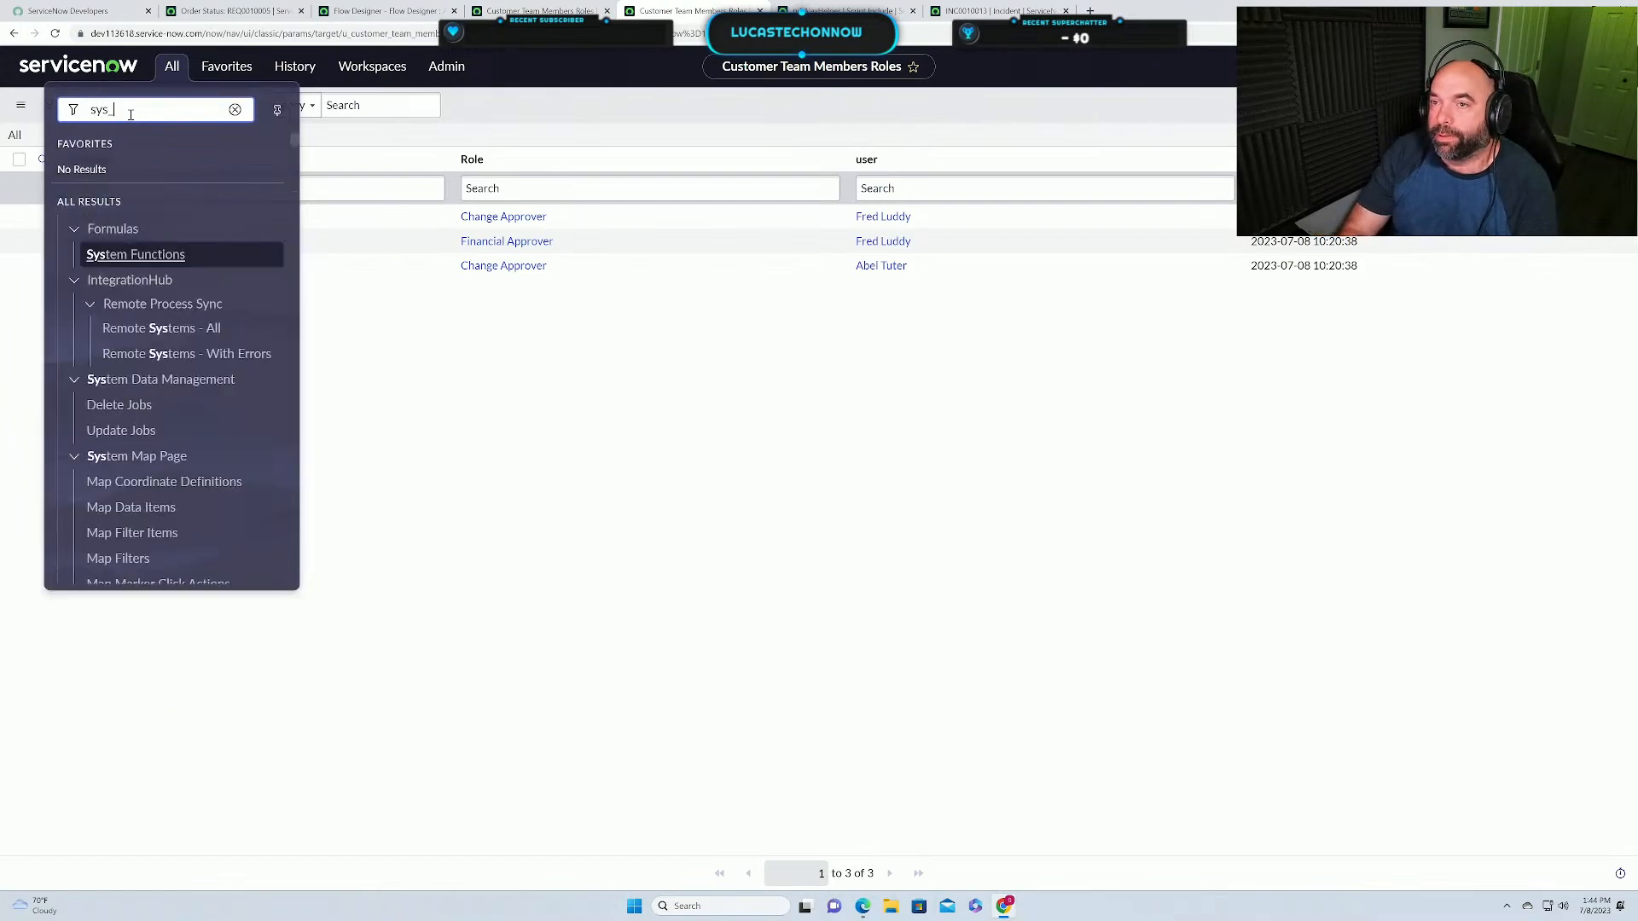
key("BackSpace")
type("users")
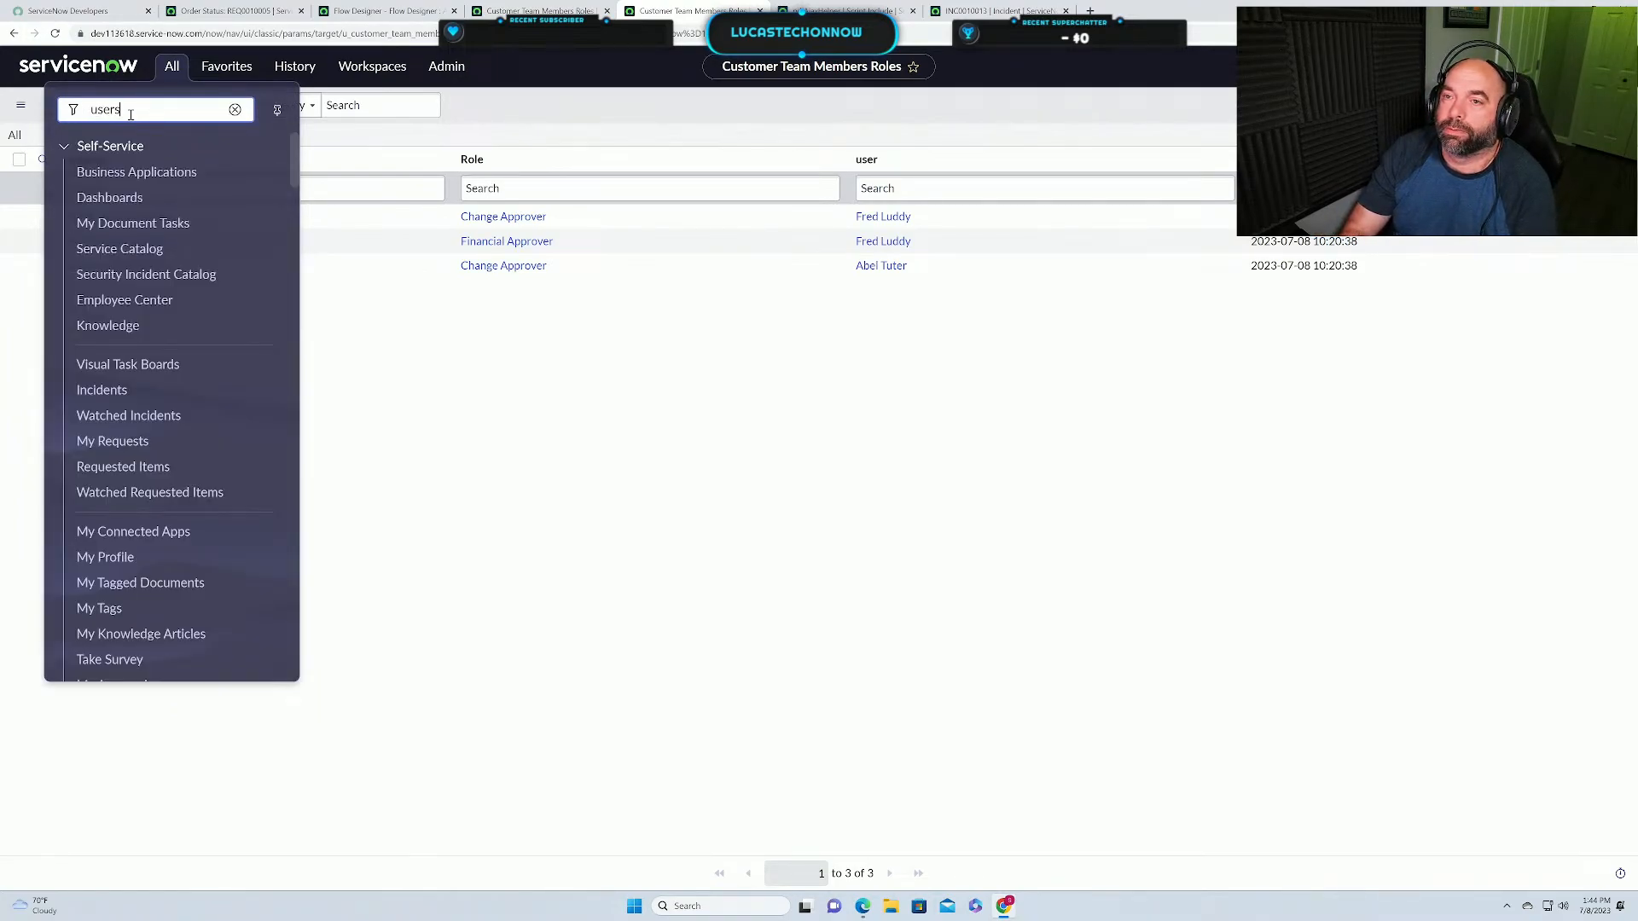
left_click(119, 504)
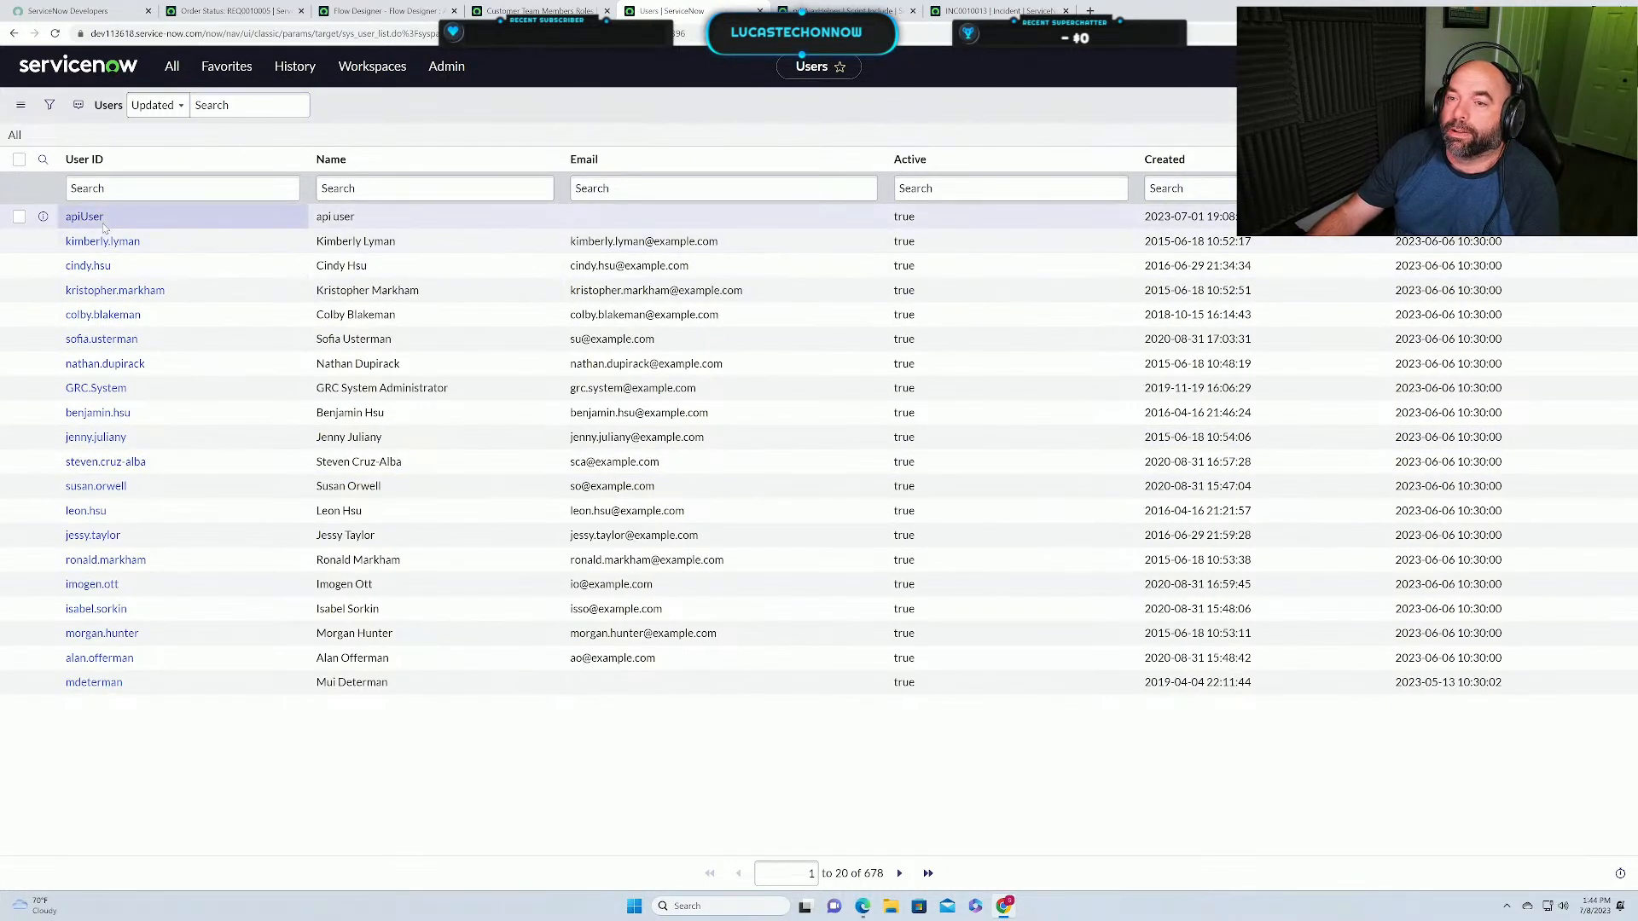
Filter the Users list's User ID column with a wildcard on the contact's first name.
left_click(170, 188)
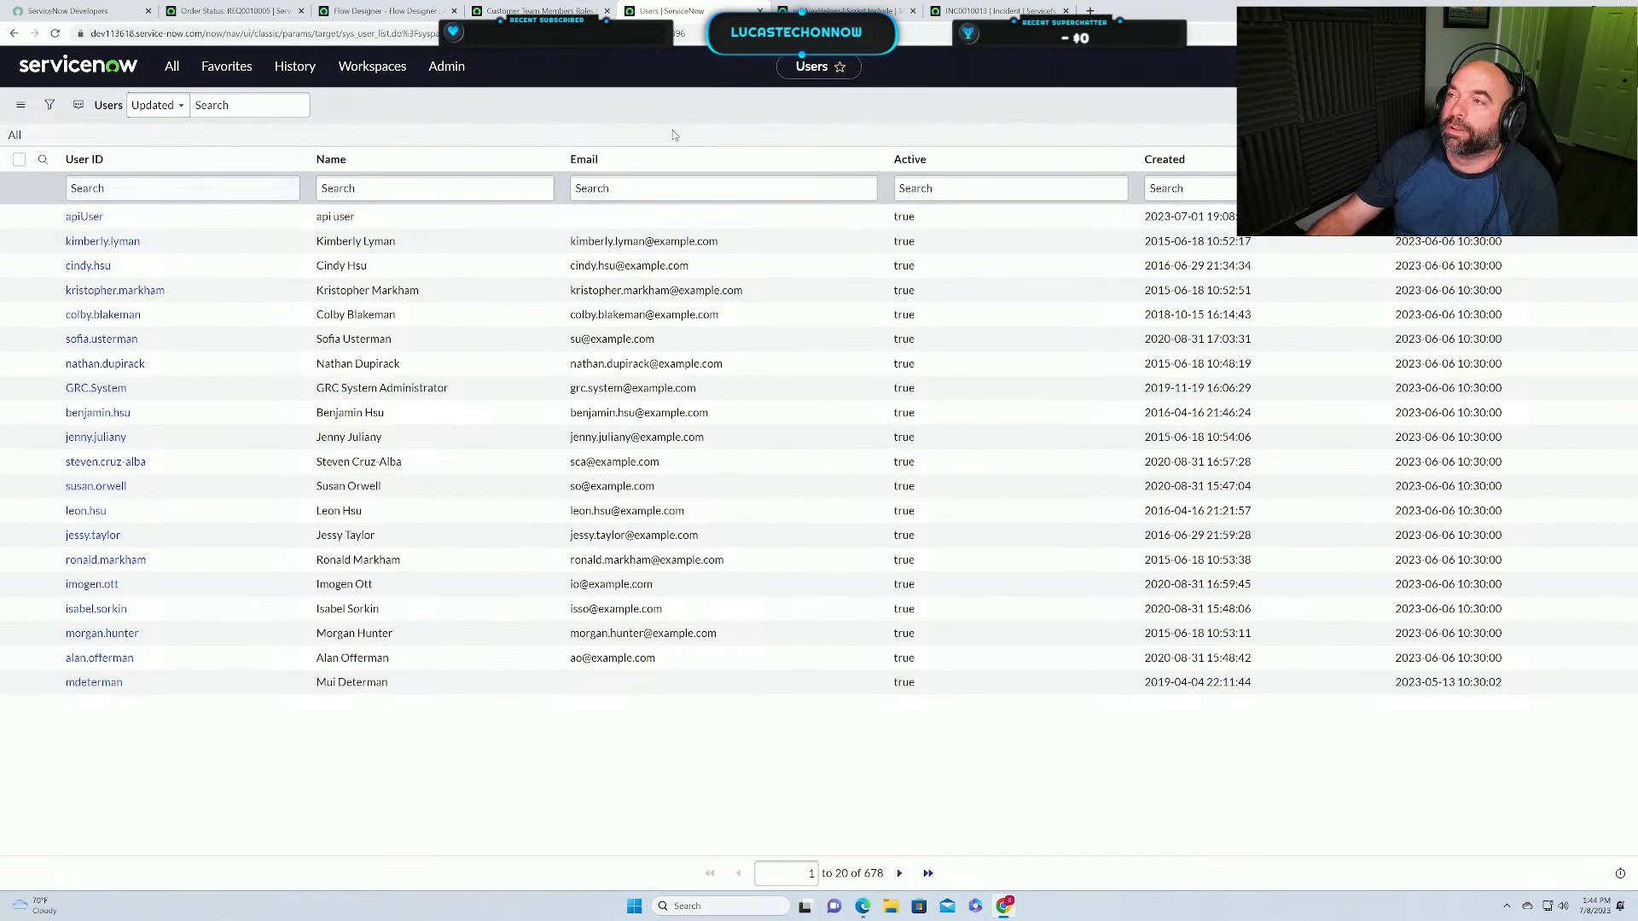
left_click(173, 187)
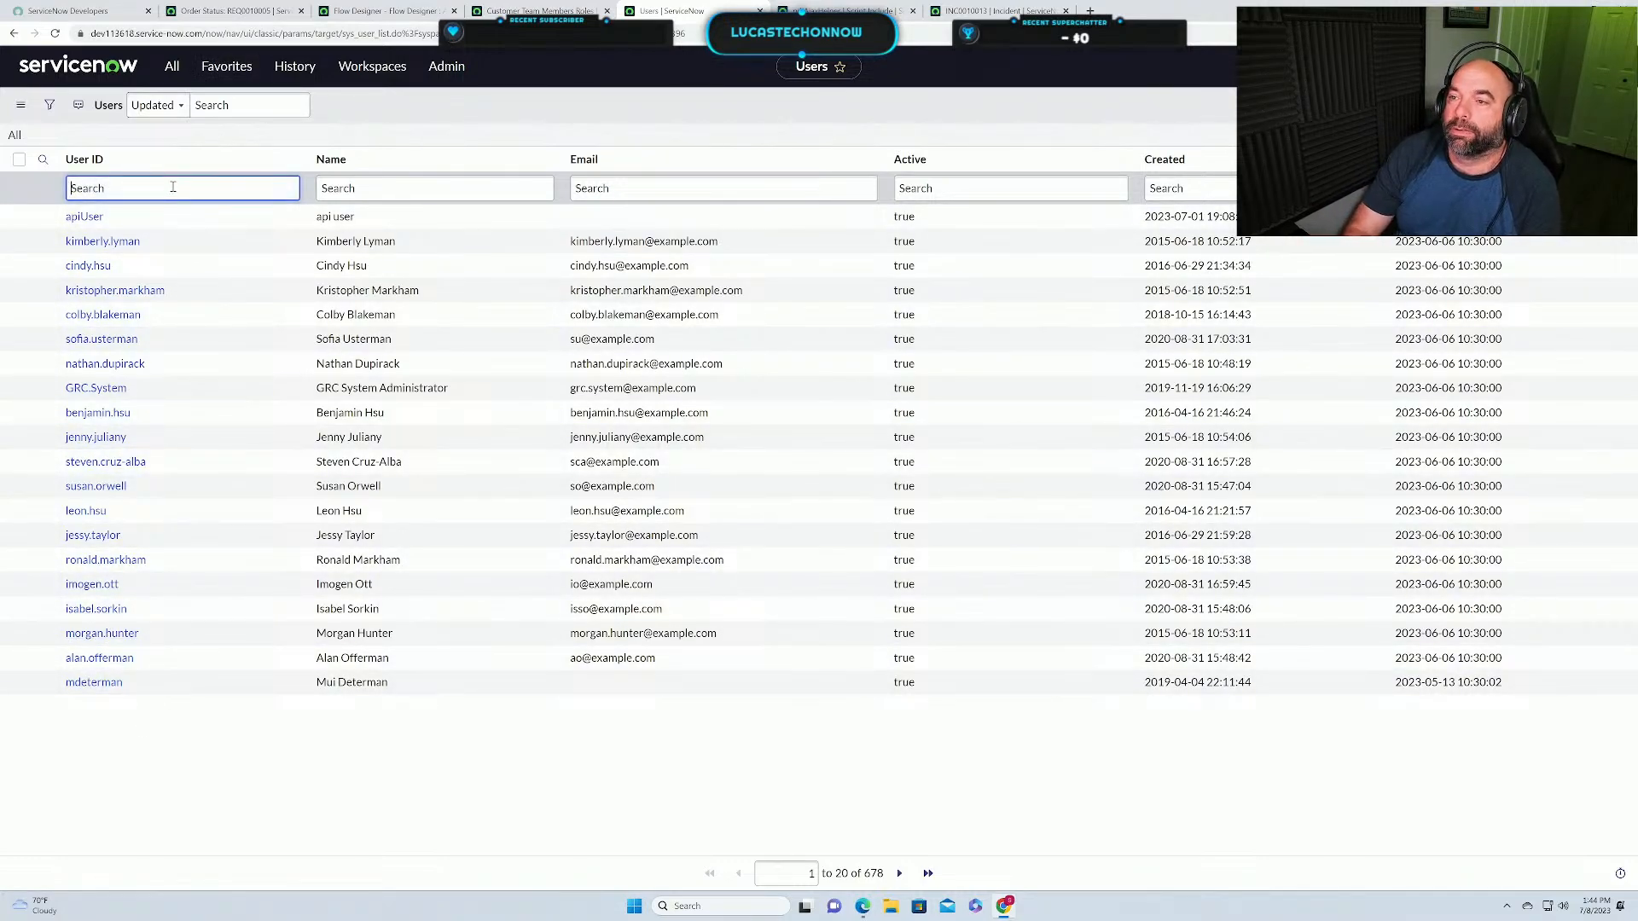
type("st")
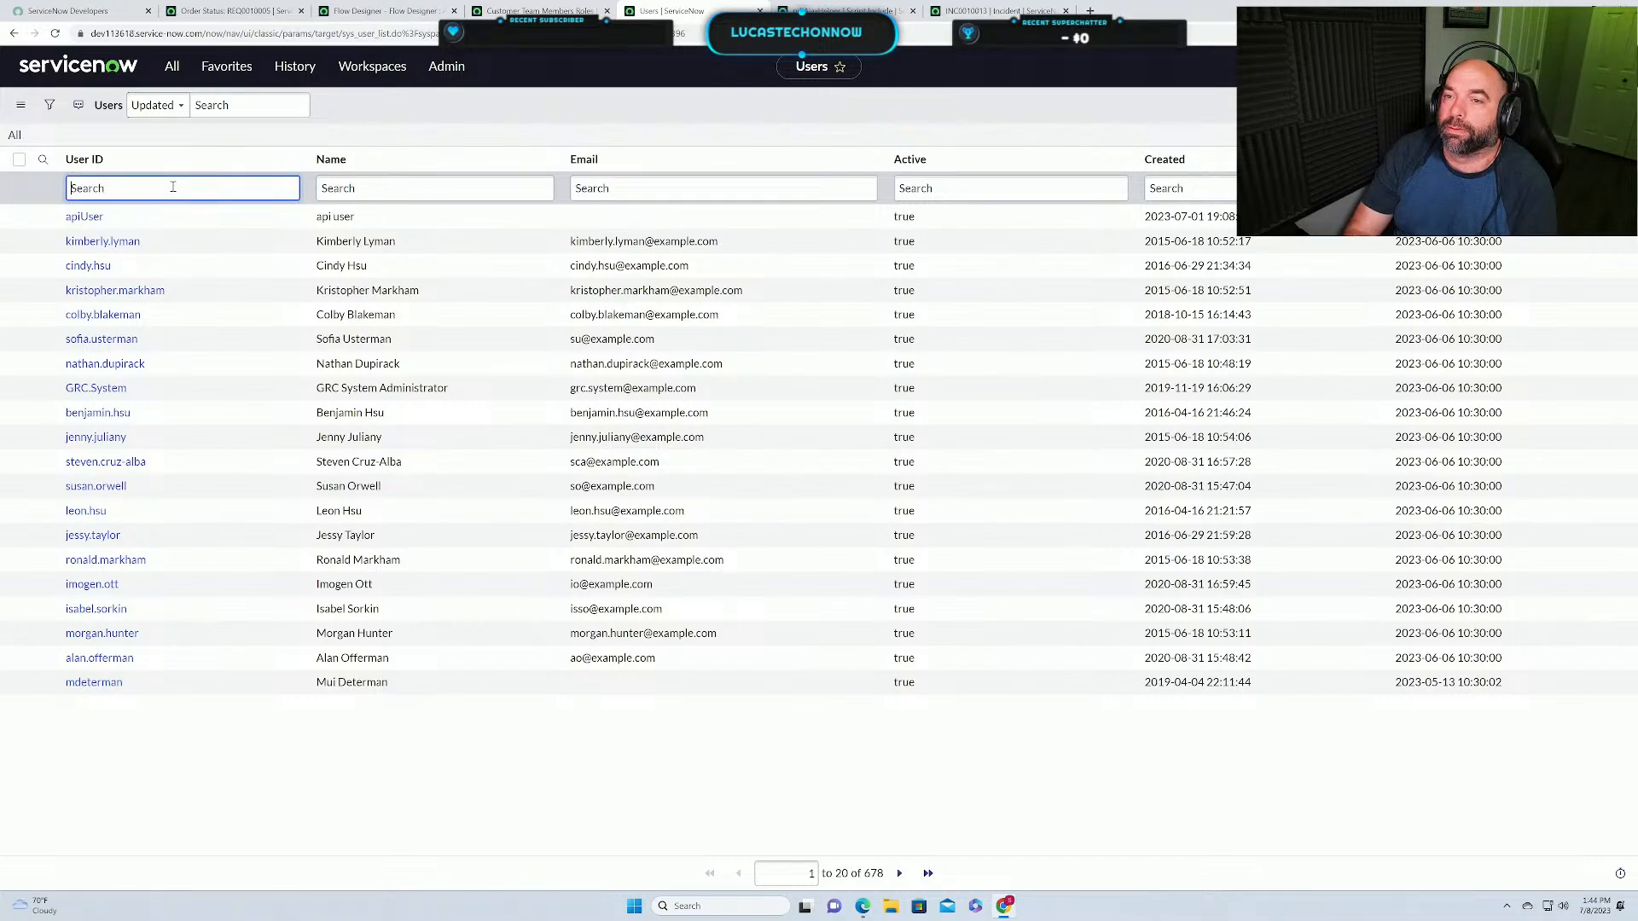
type("*stegve")
key("BackSpace")
key("BackSpace")
type("ve")
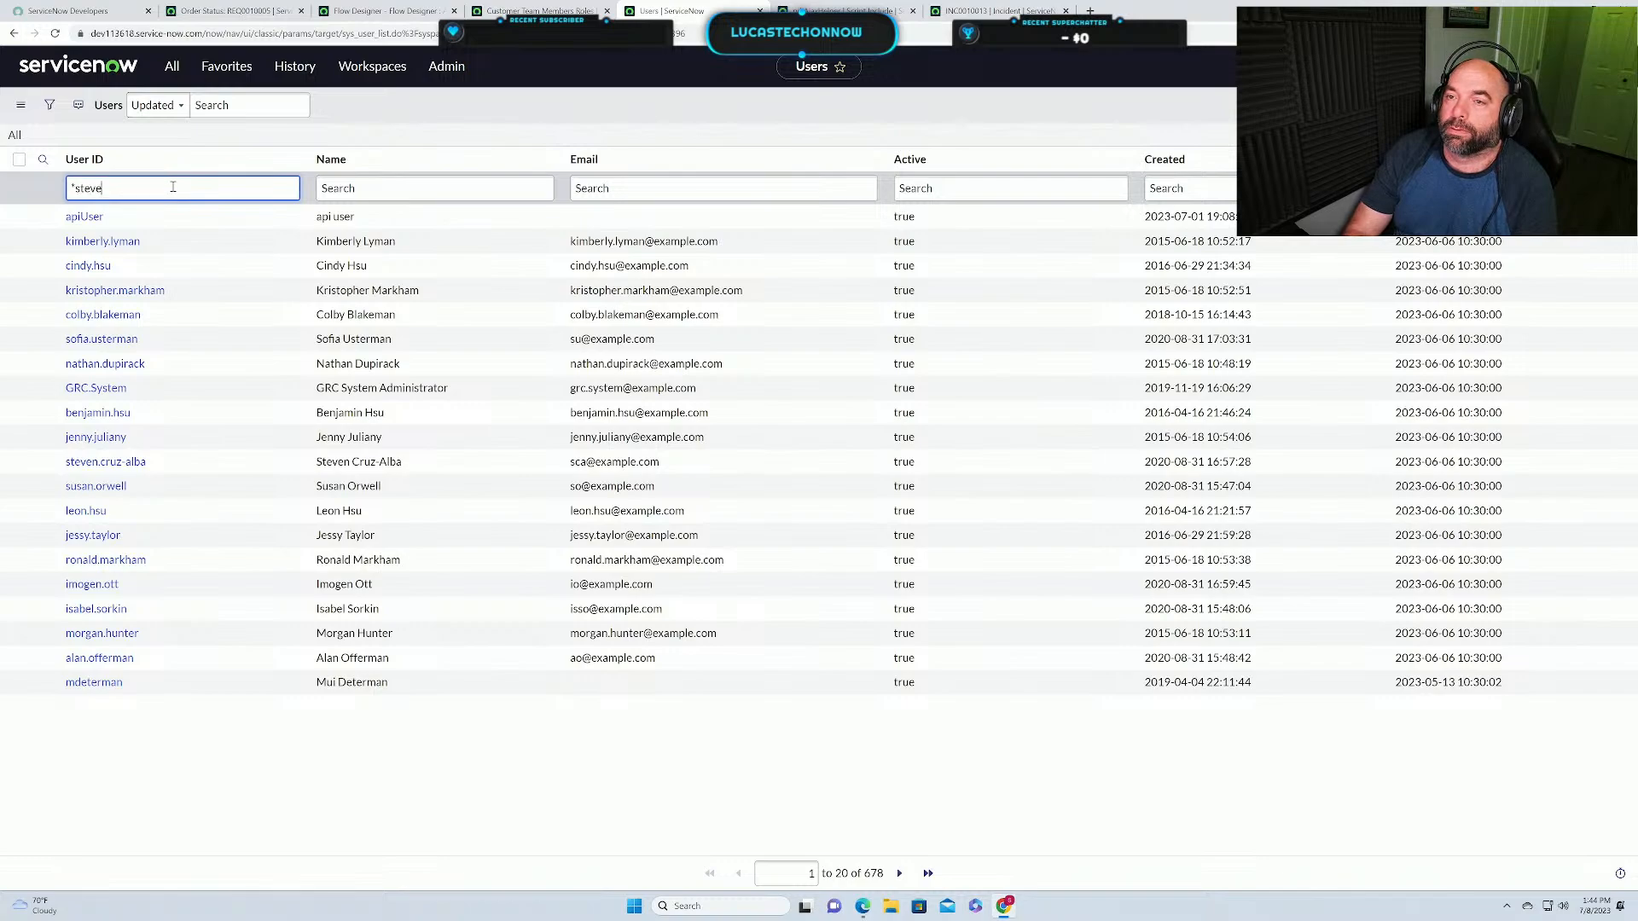
key("Return")
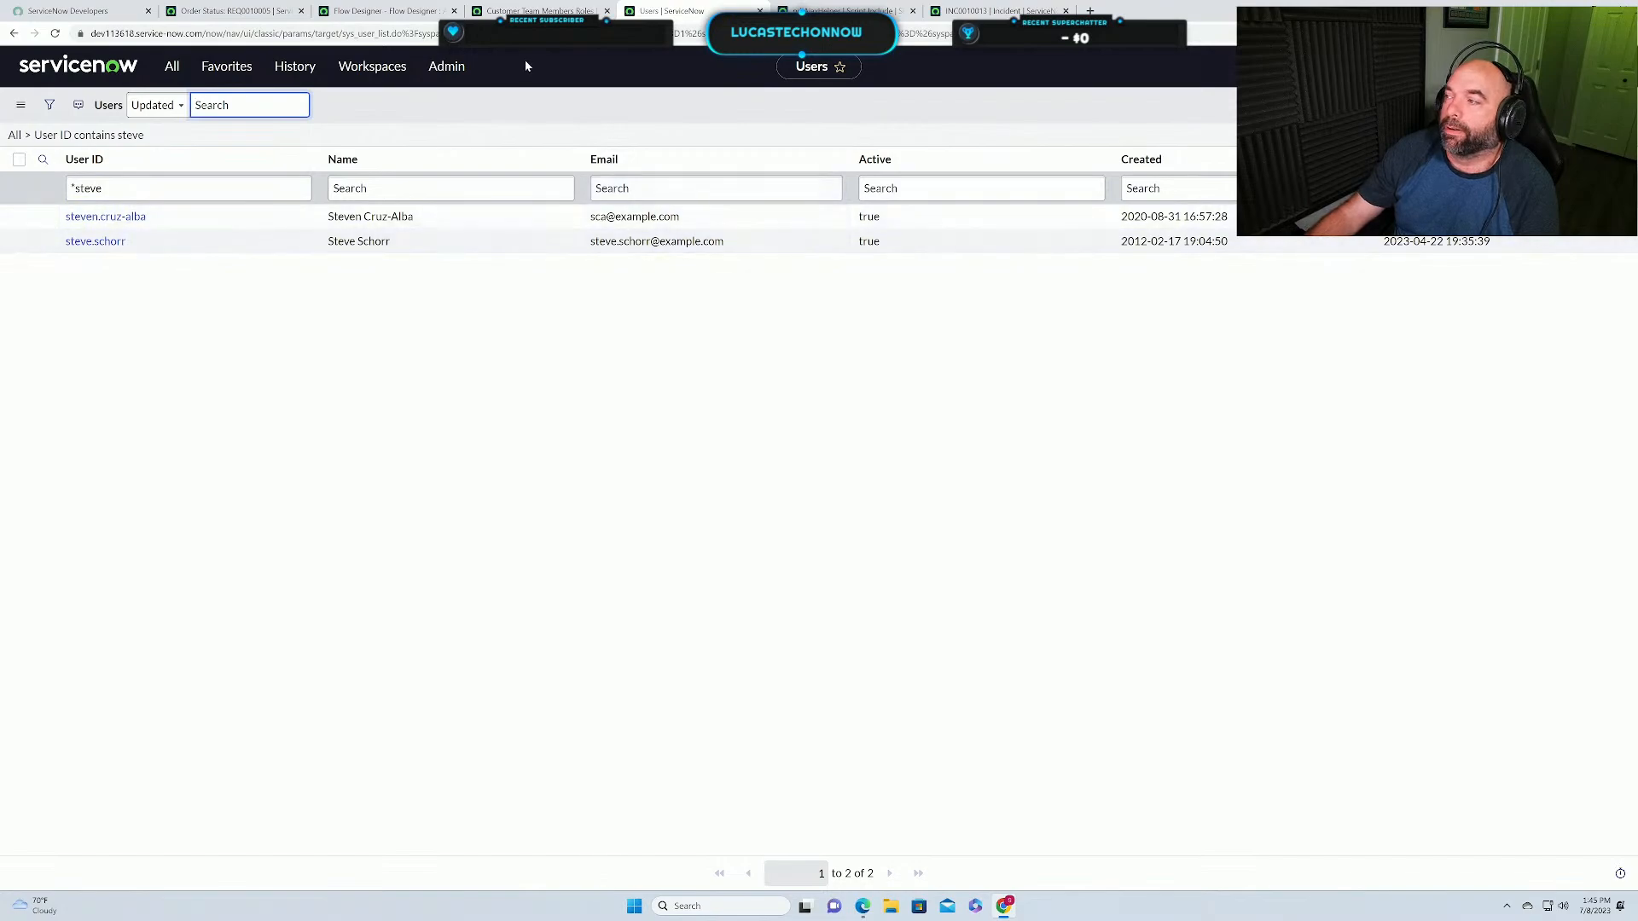
Open the flow's executions, sorted newest first, and view the latest errored run.
left_click(379, 12)
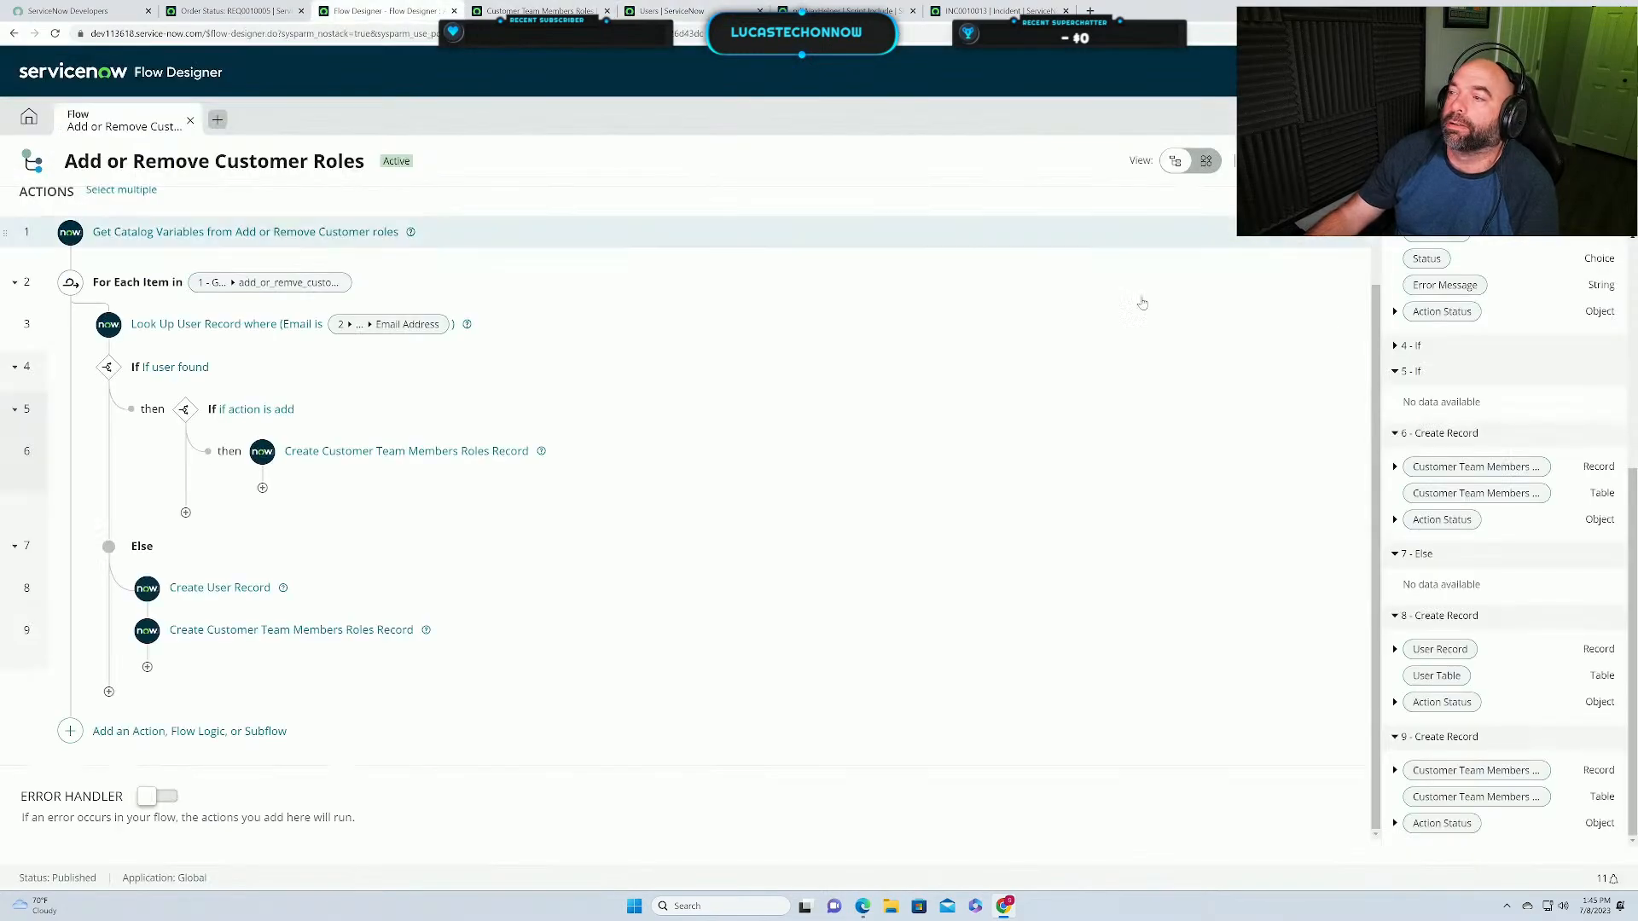
left_click(1605, 161)
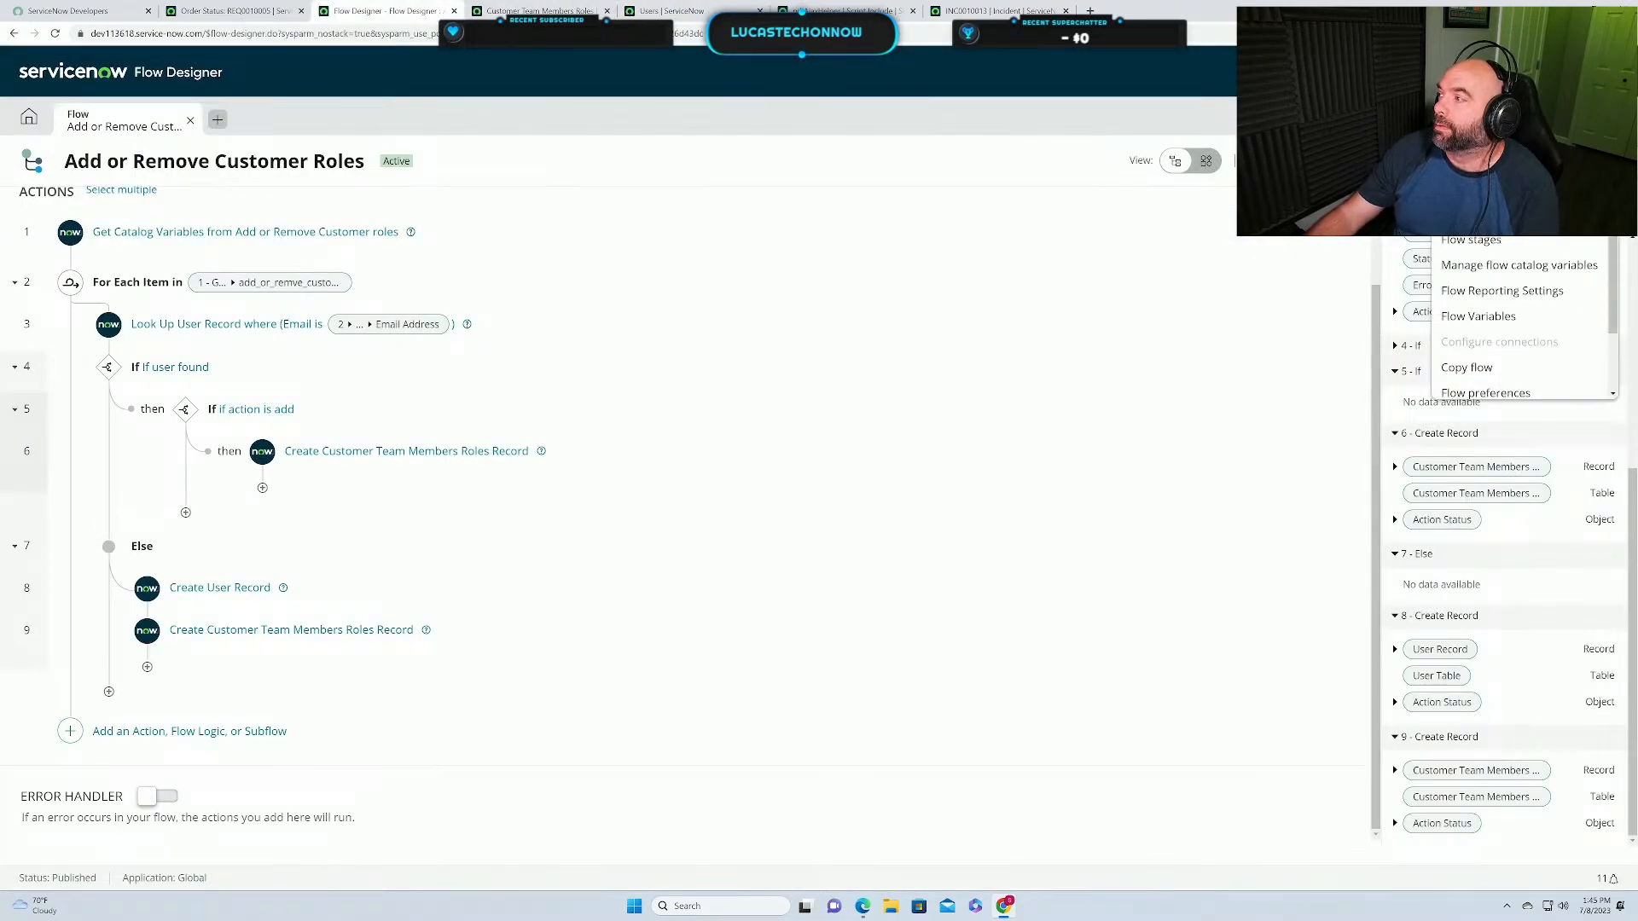
left_click(1470, 214)
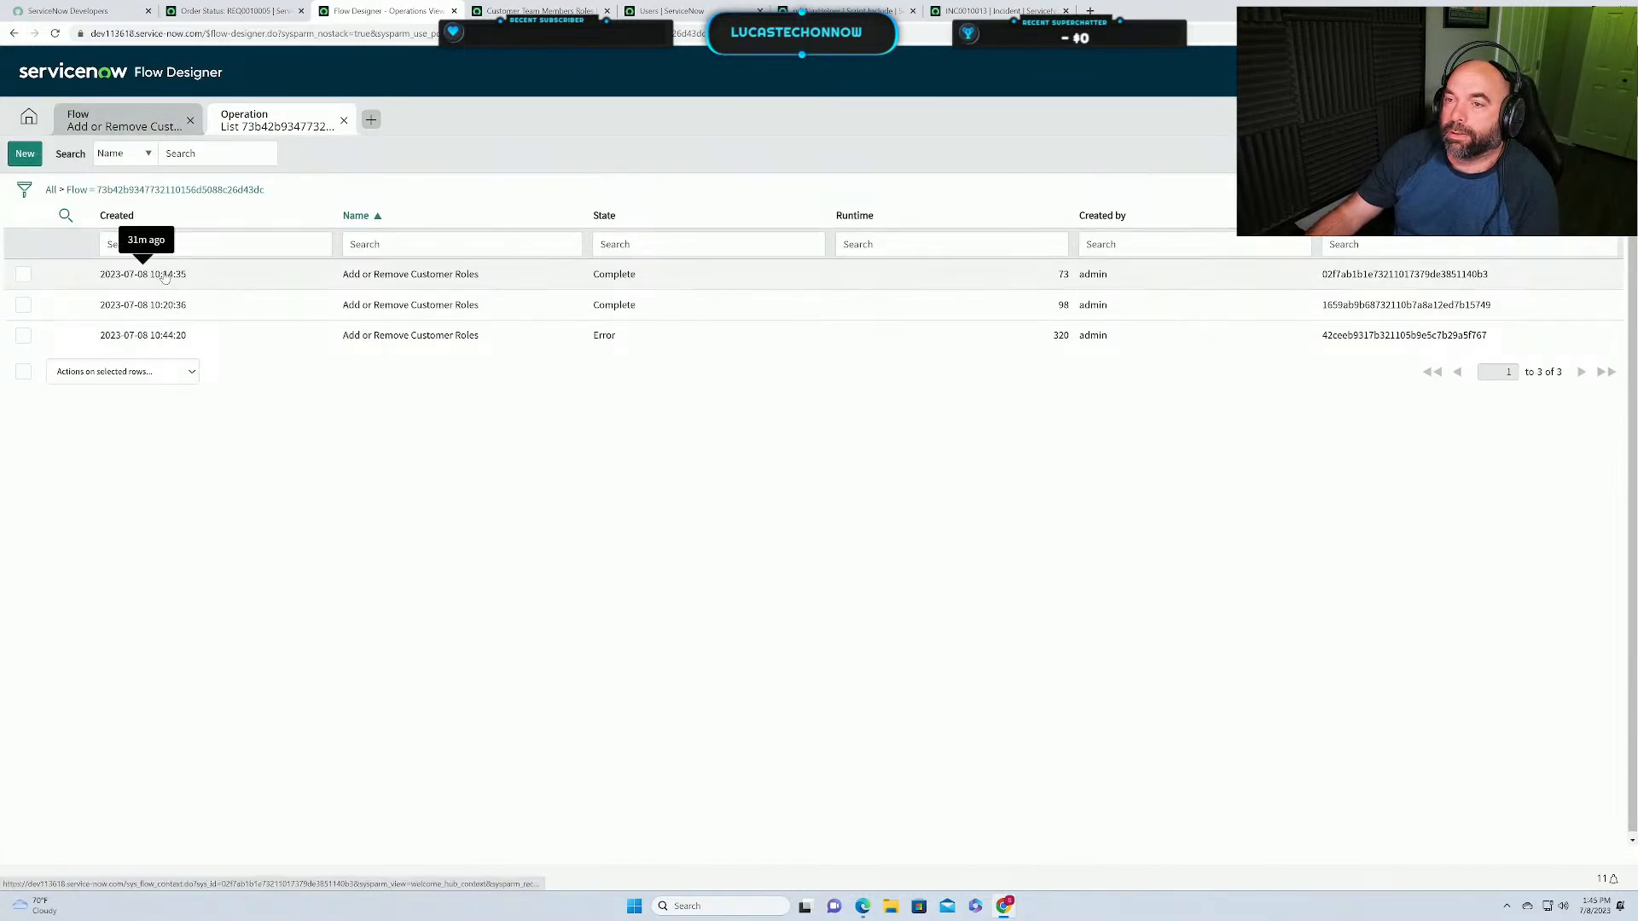
left_click(110, 214)
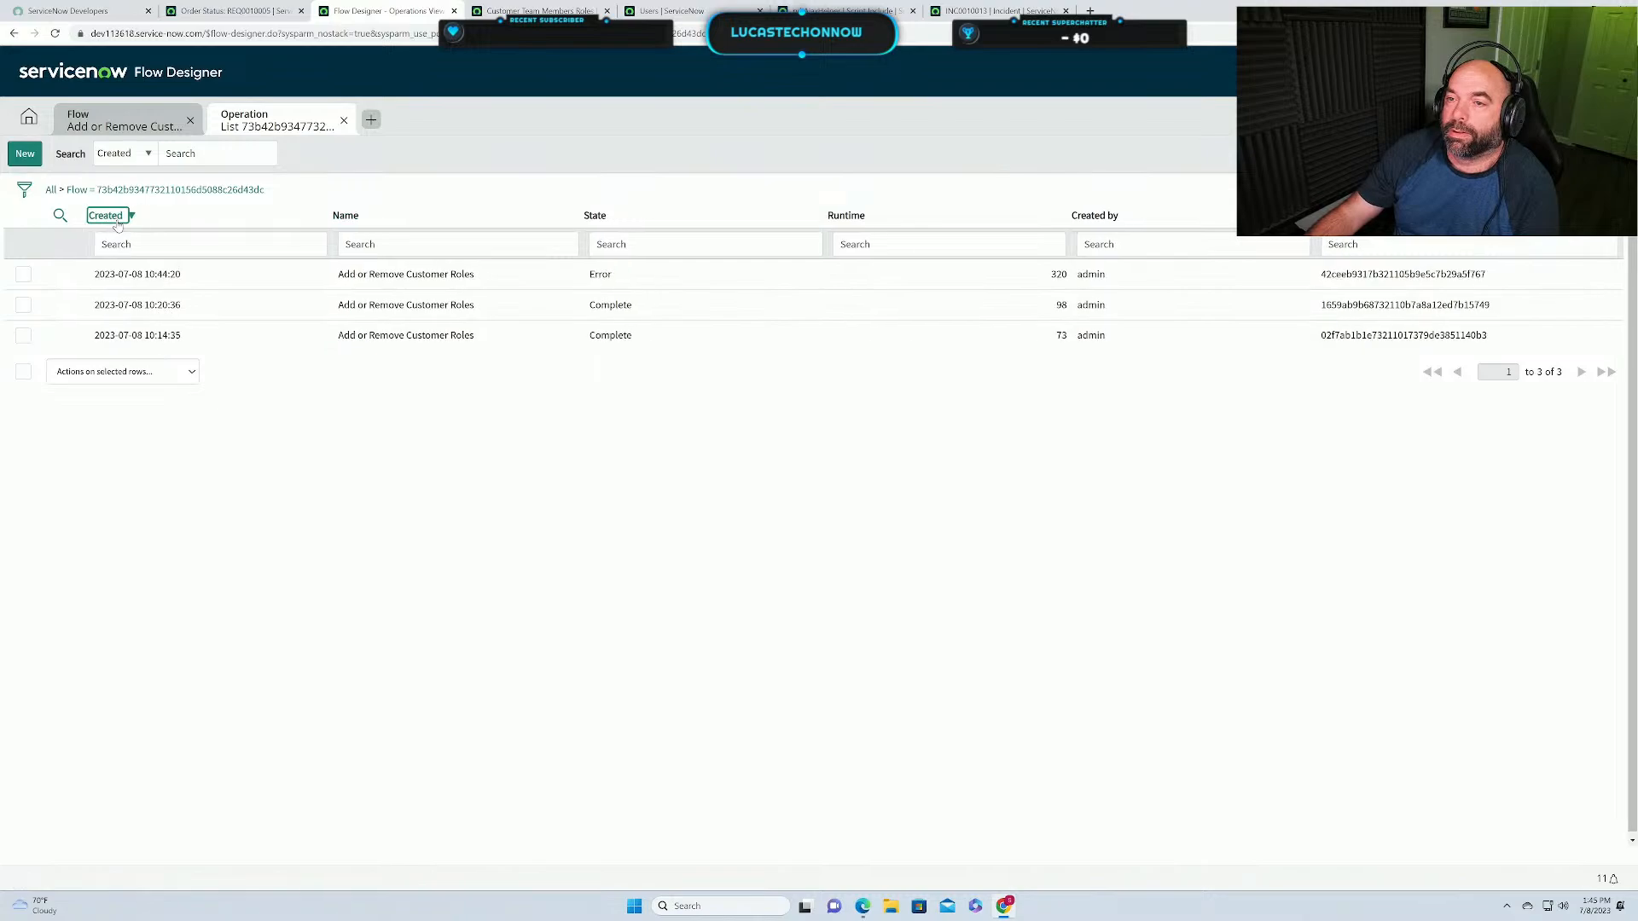
left_click(164, 275)
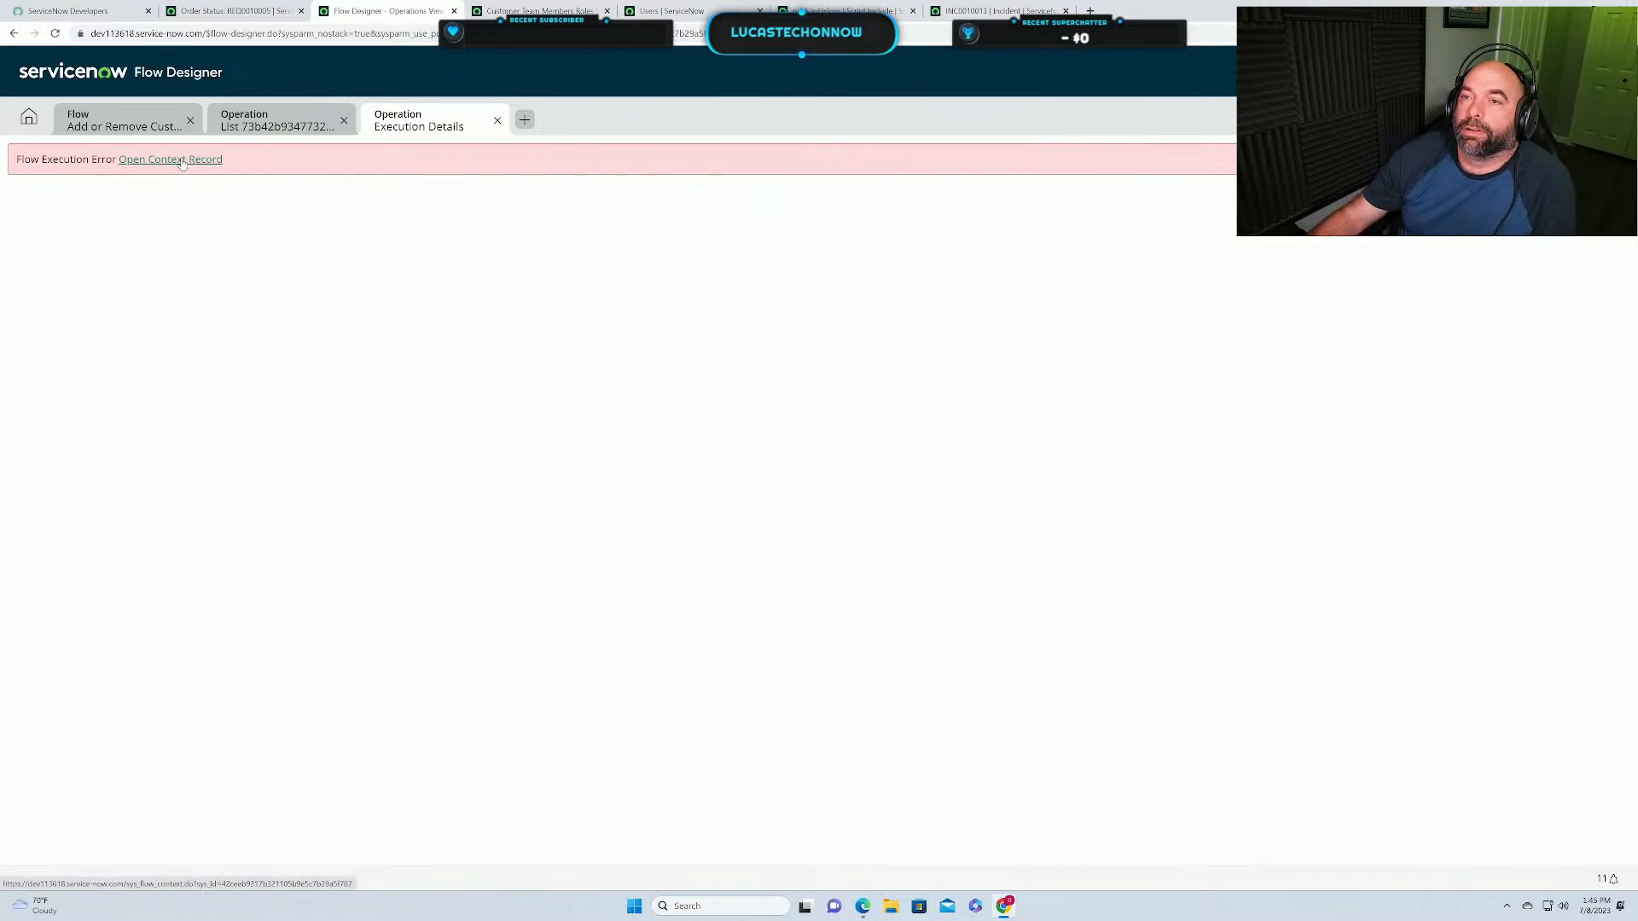
Read the context record's No Record Found error from the user lookup, then return to the flow.
left_click(184, 161)
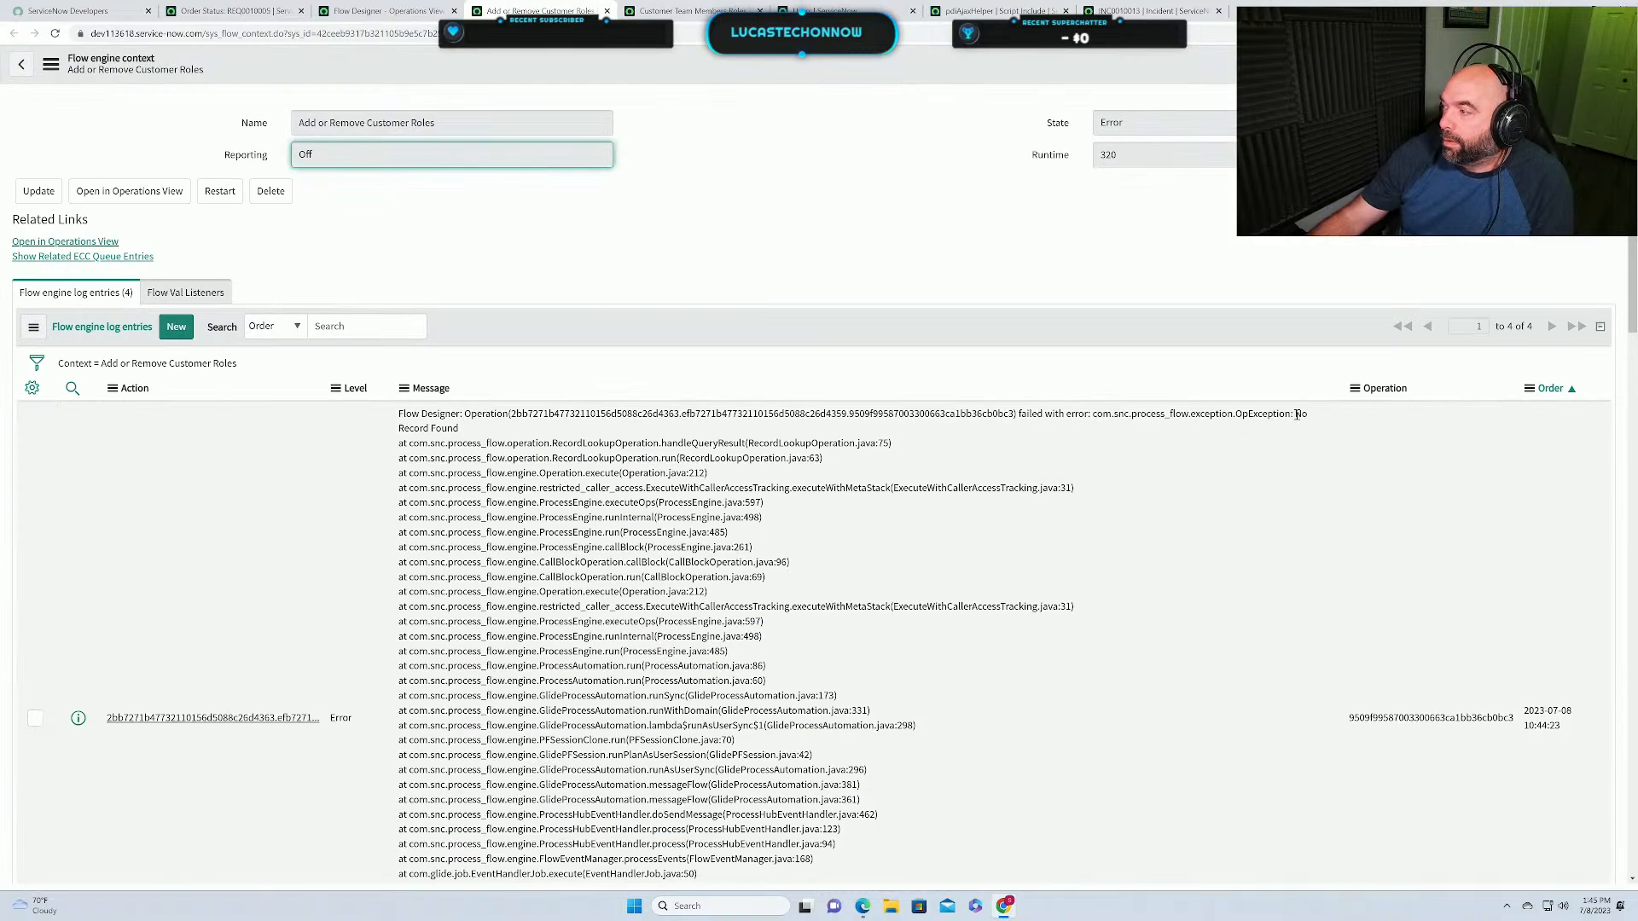
left_click_drag(1296, 414, 1311, 422)
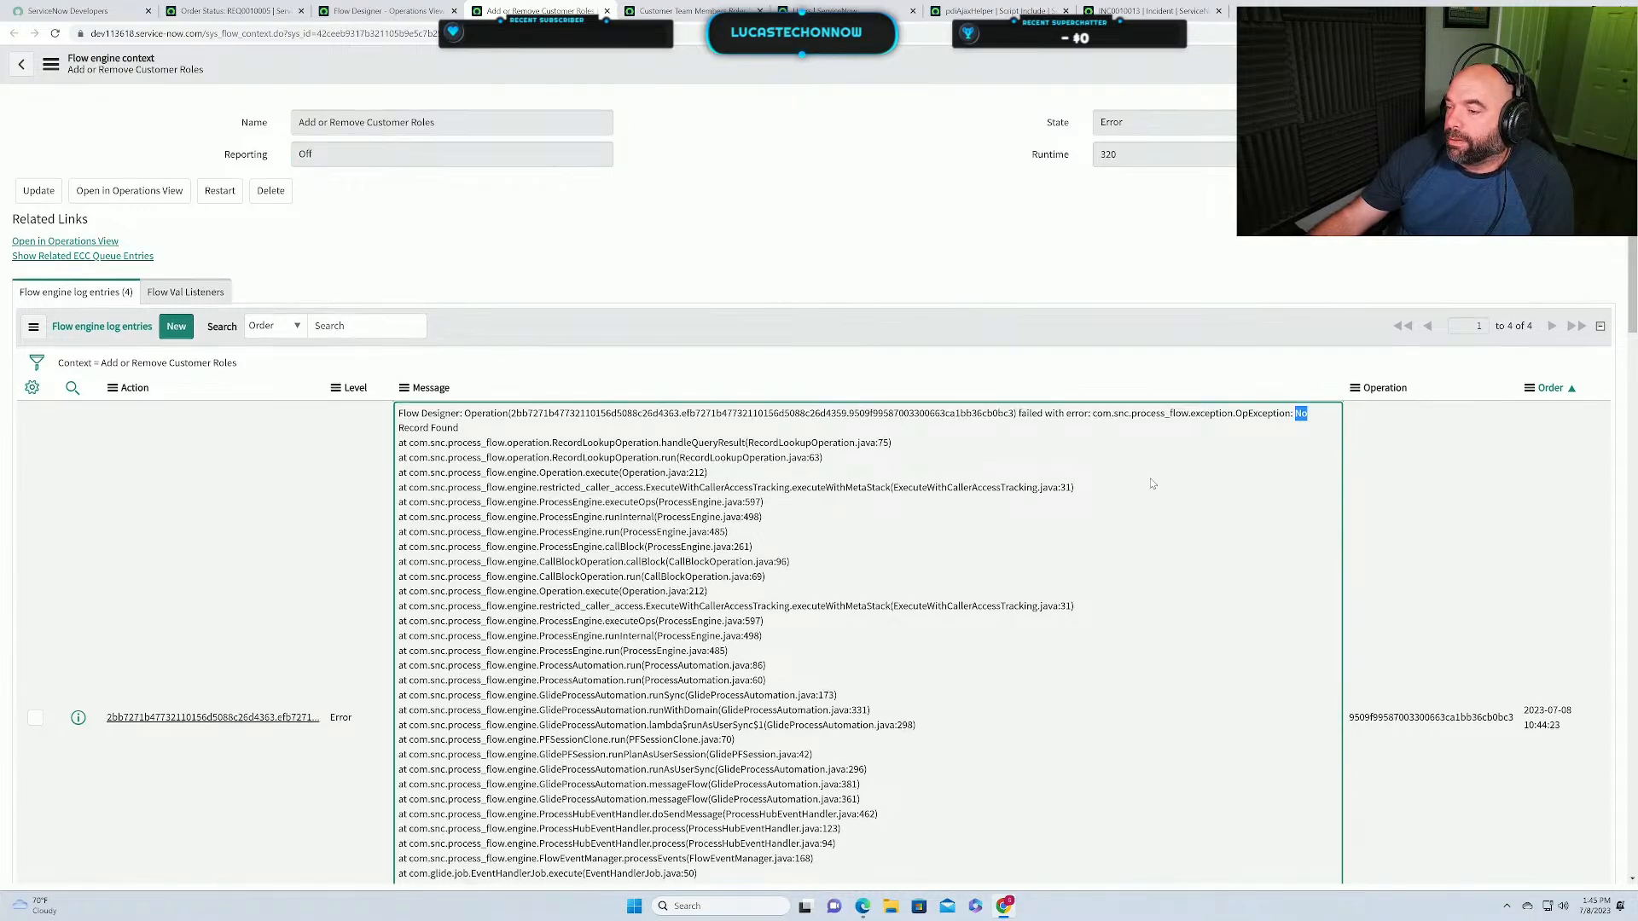
scroll(998, 539, "down", 5)
scroll(998, 538, "up", 5)
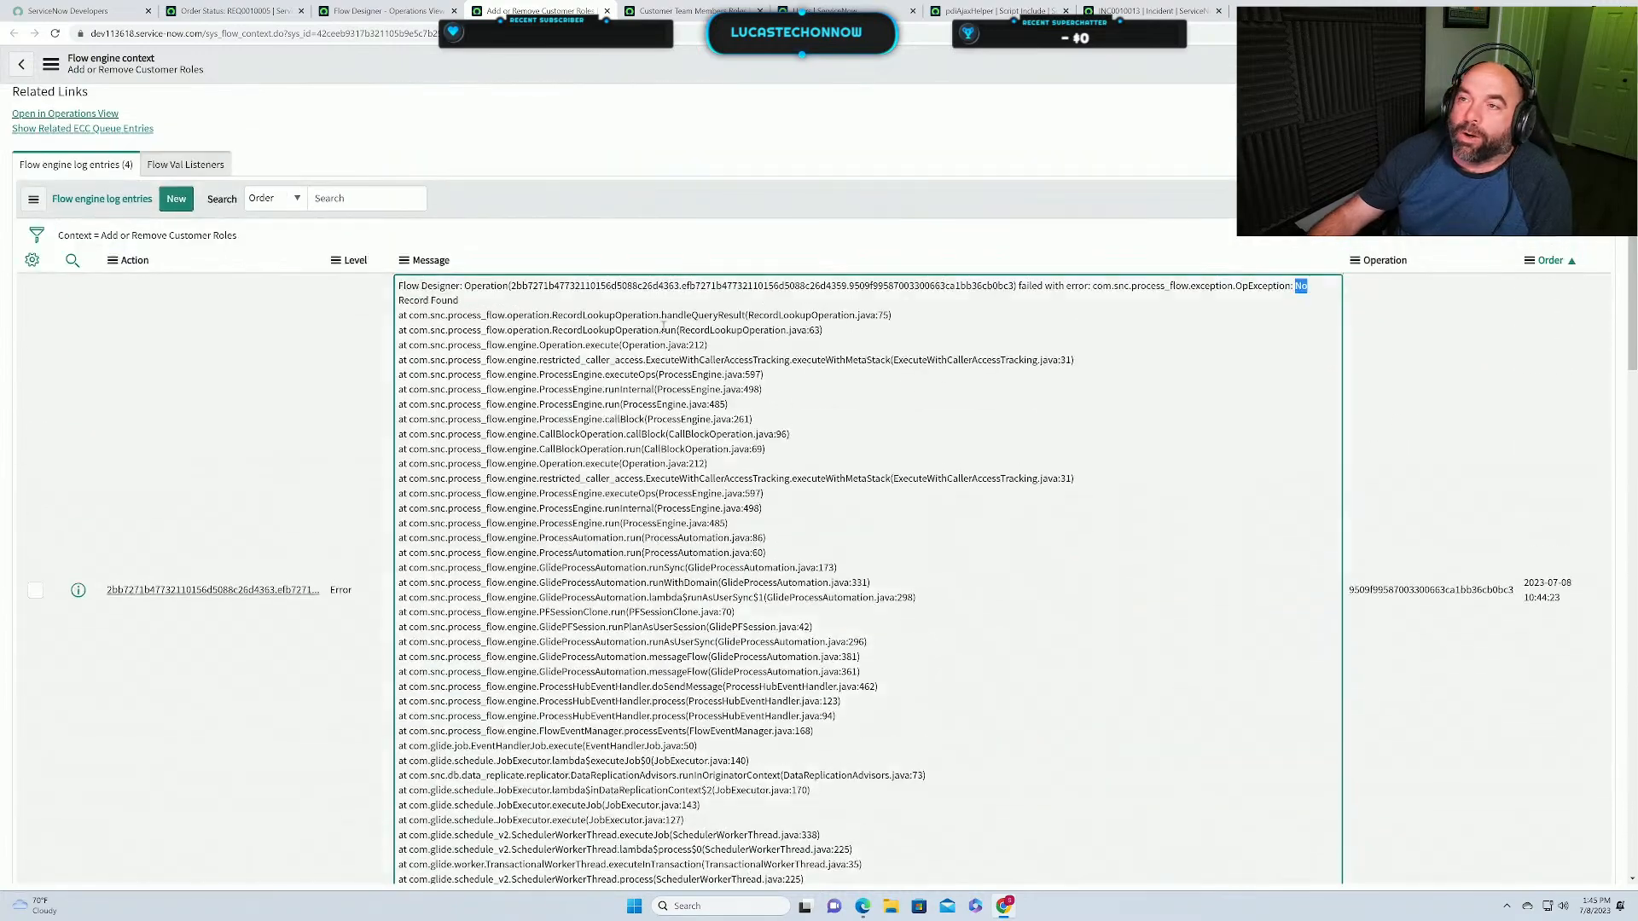
left_click(379, 12)
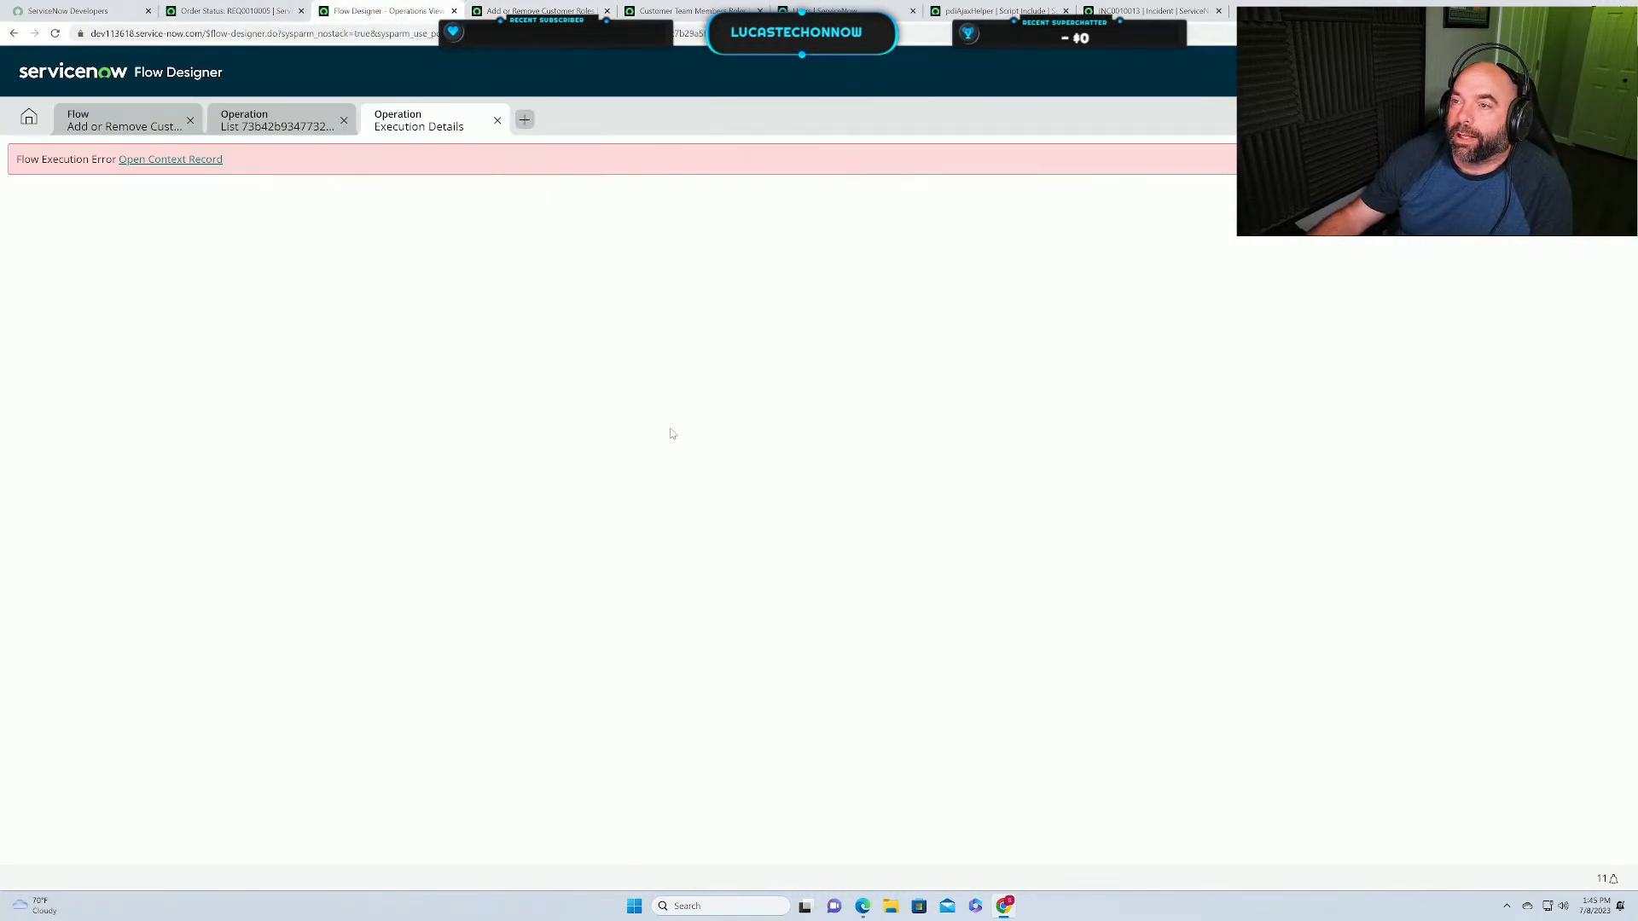
left_click(118, 127)
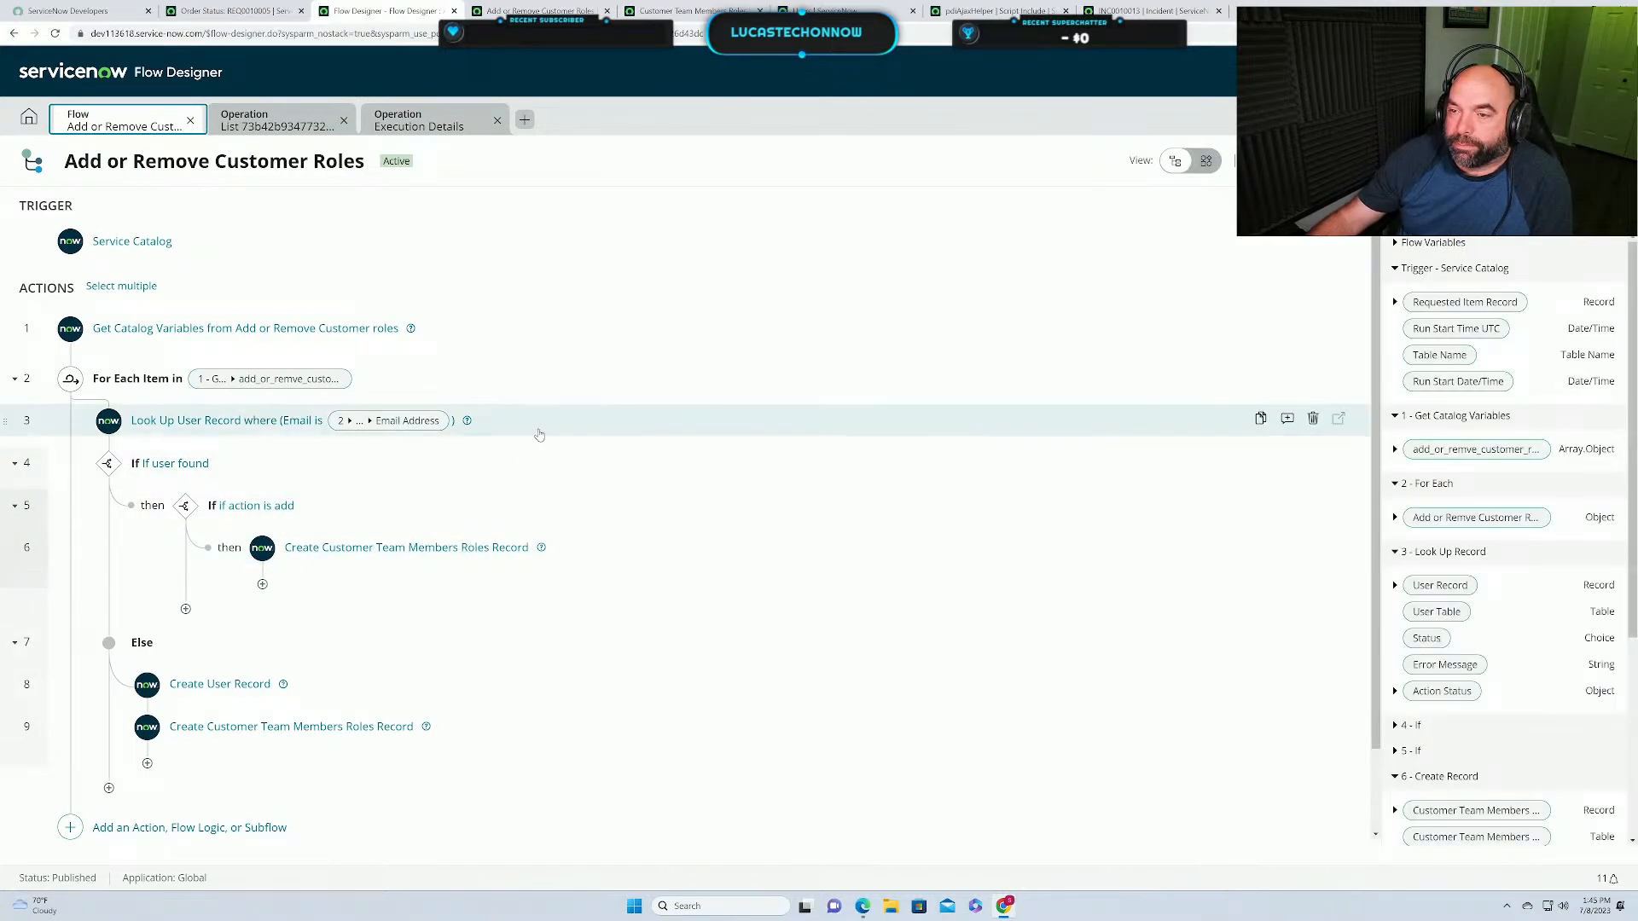
Tick Don't fail on error on the Look Up User Record step and finish editing it.
left_click(536, 424)
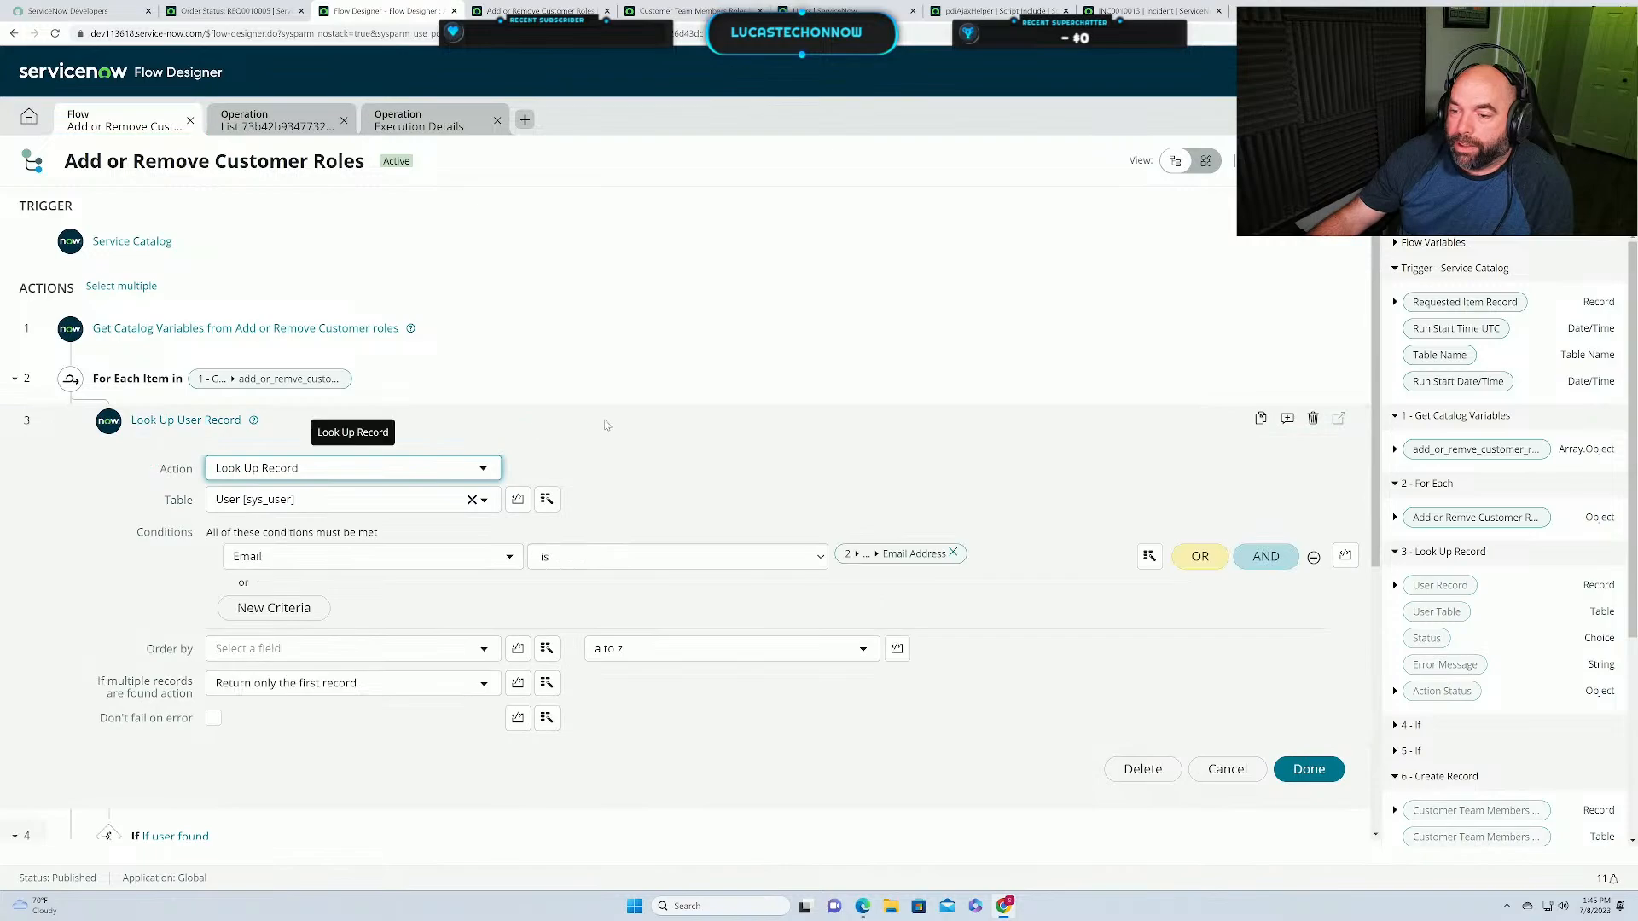
left_click(214, 720)
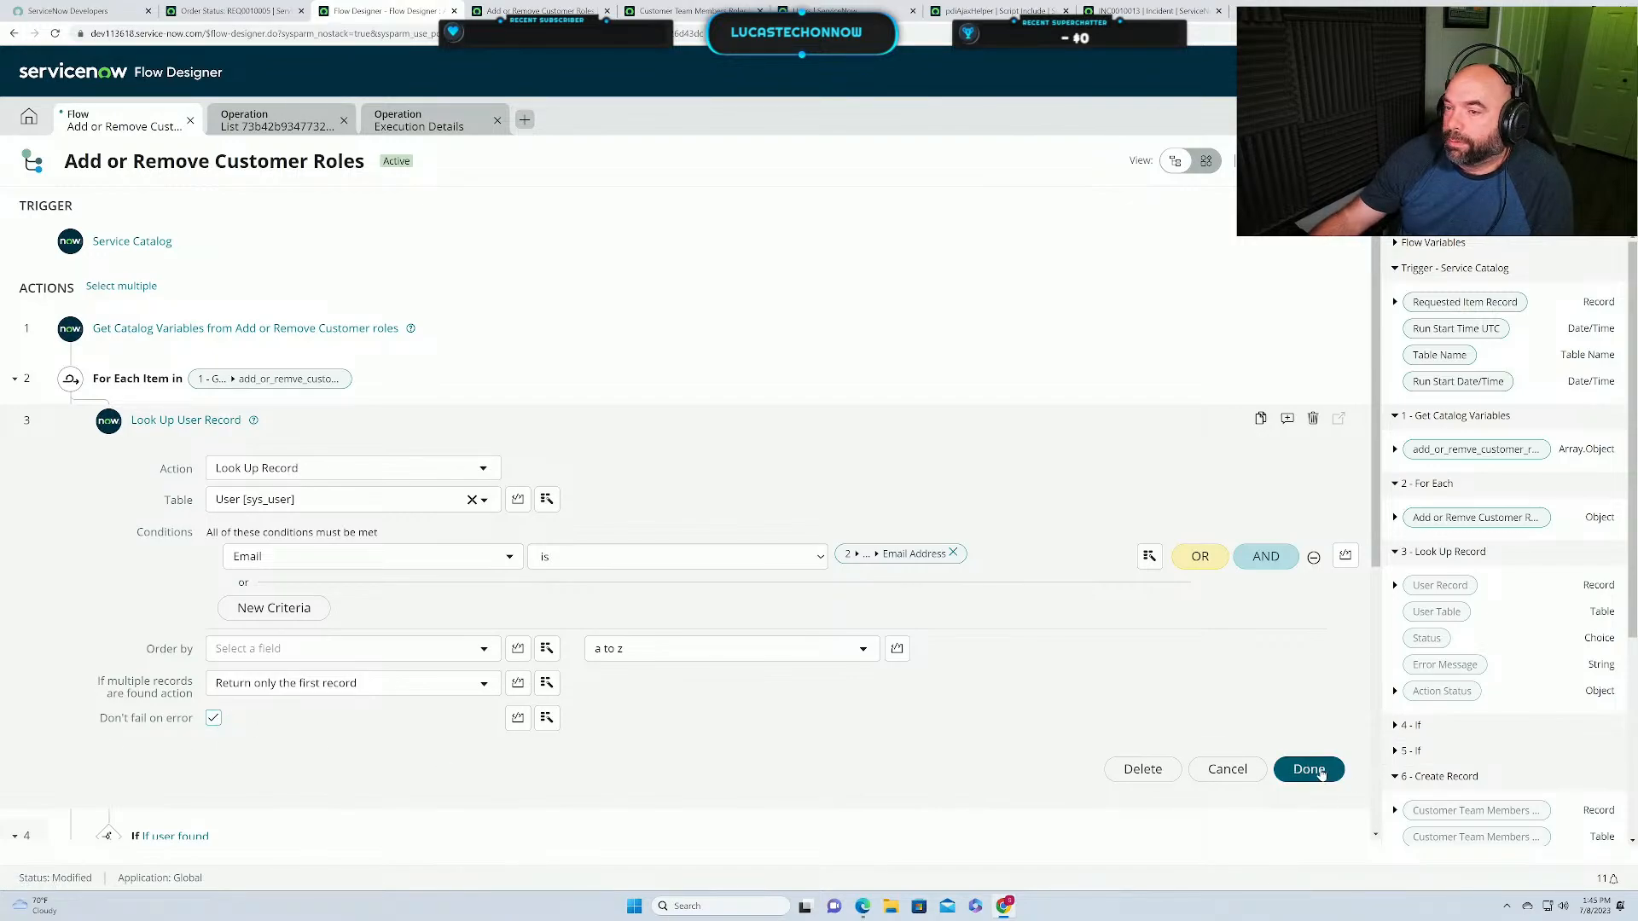
left_click(1318, 772)
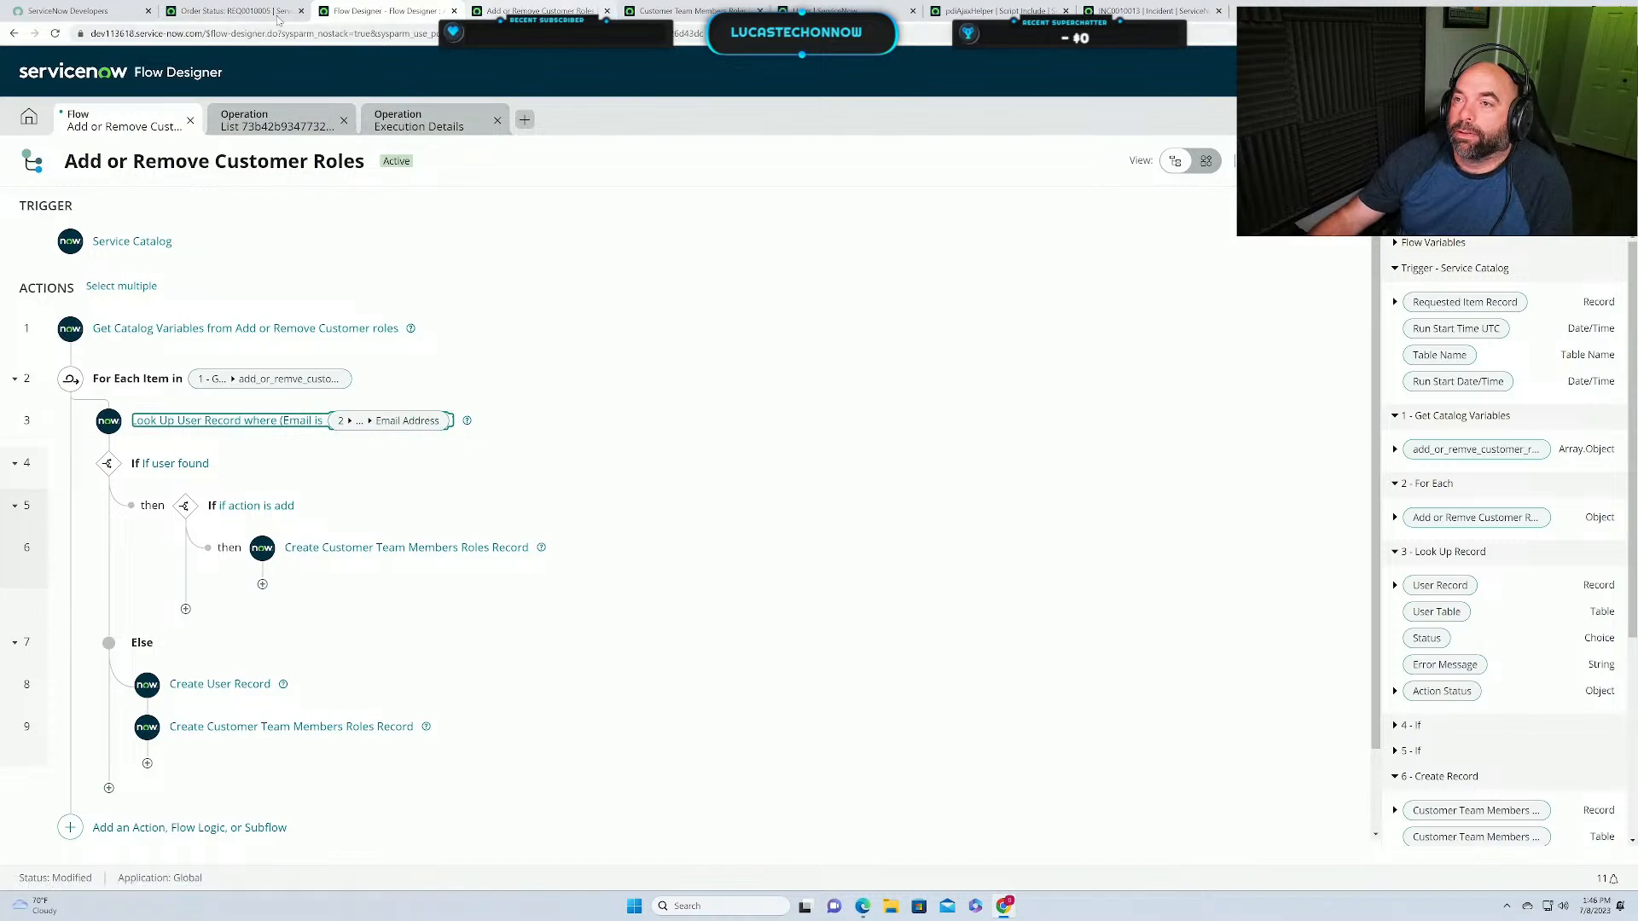
Duplicate the submitted order's status page into a new tab.
left_click(215, 11)
right_click(216, 17)
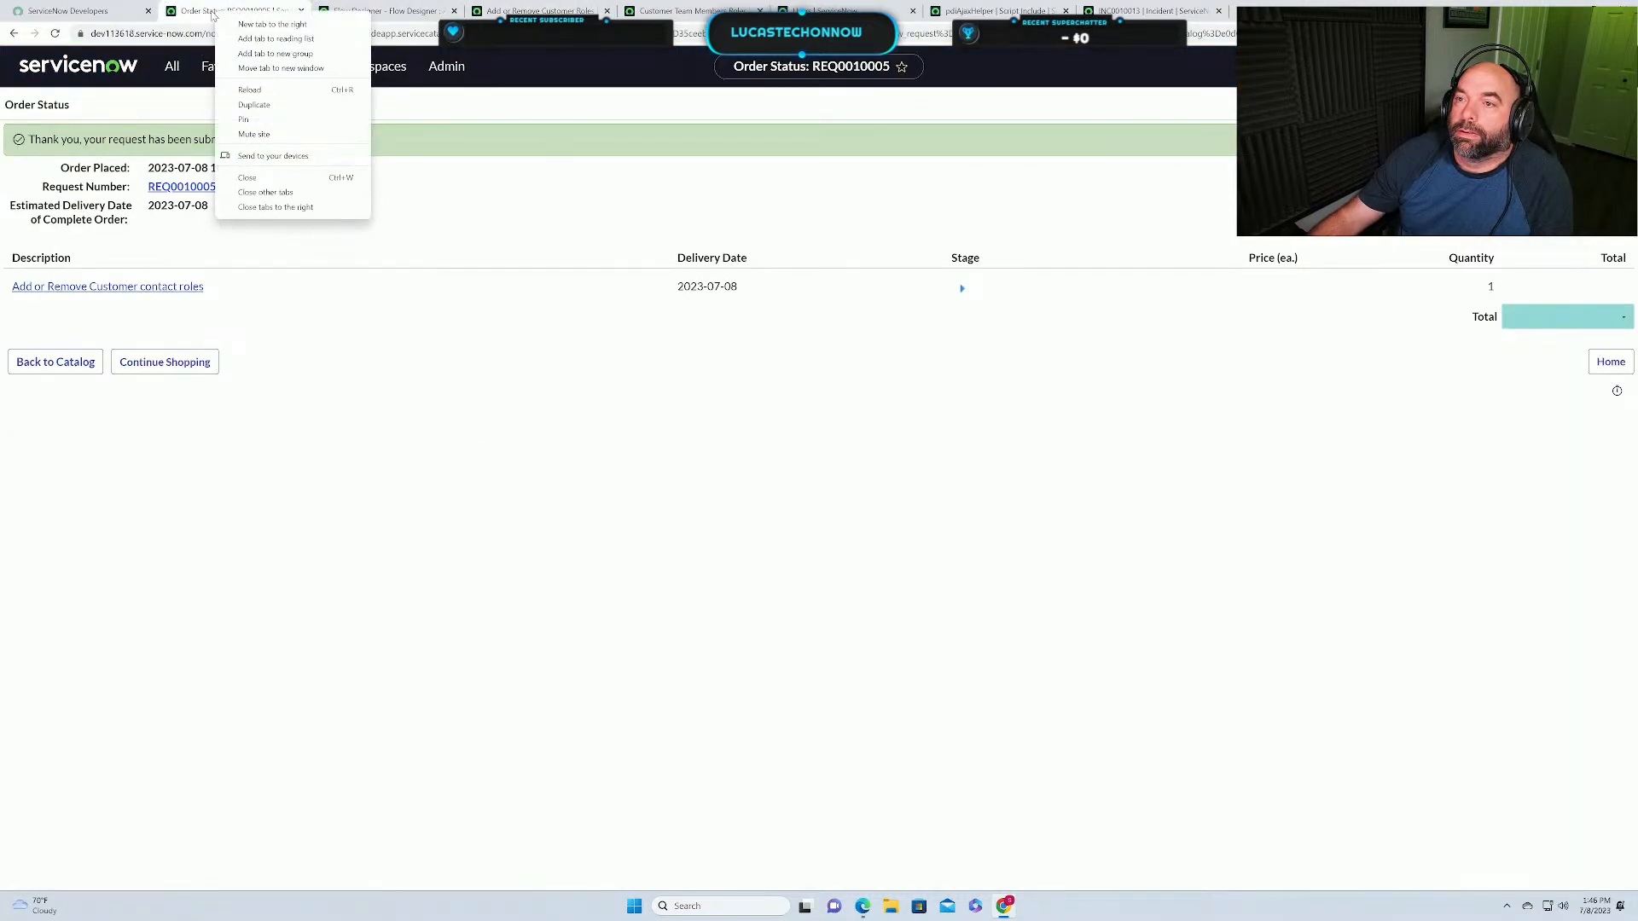
left_click(266, 106)
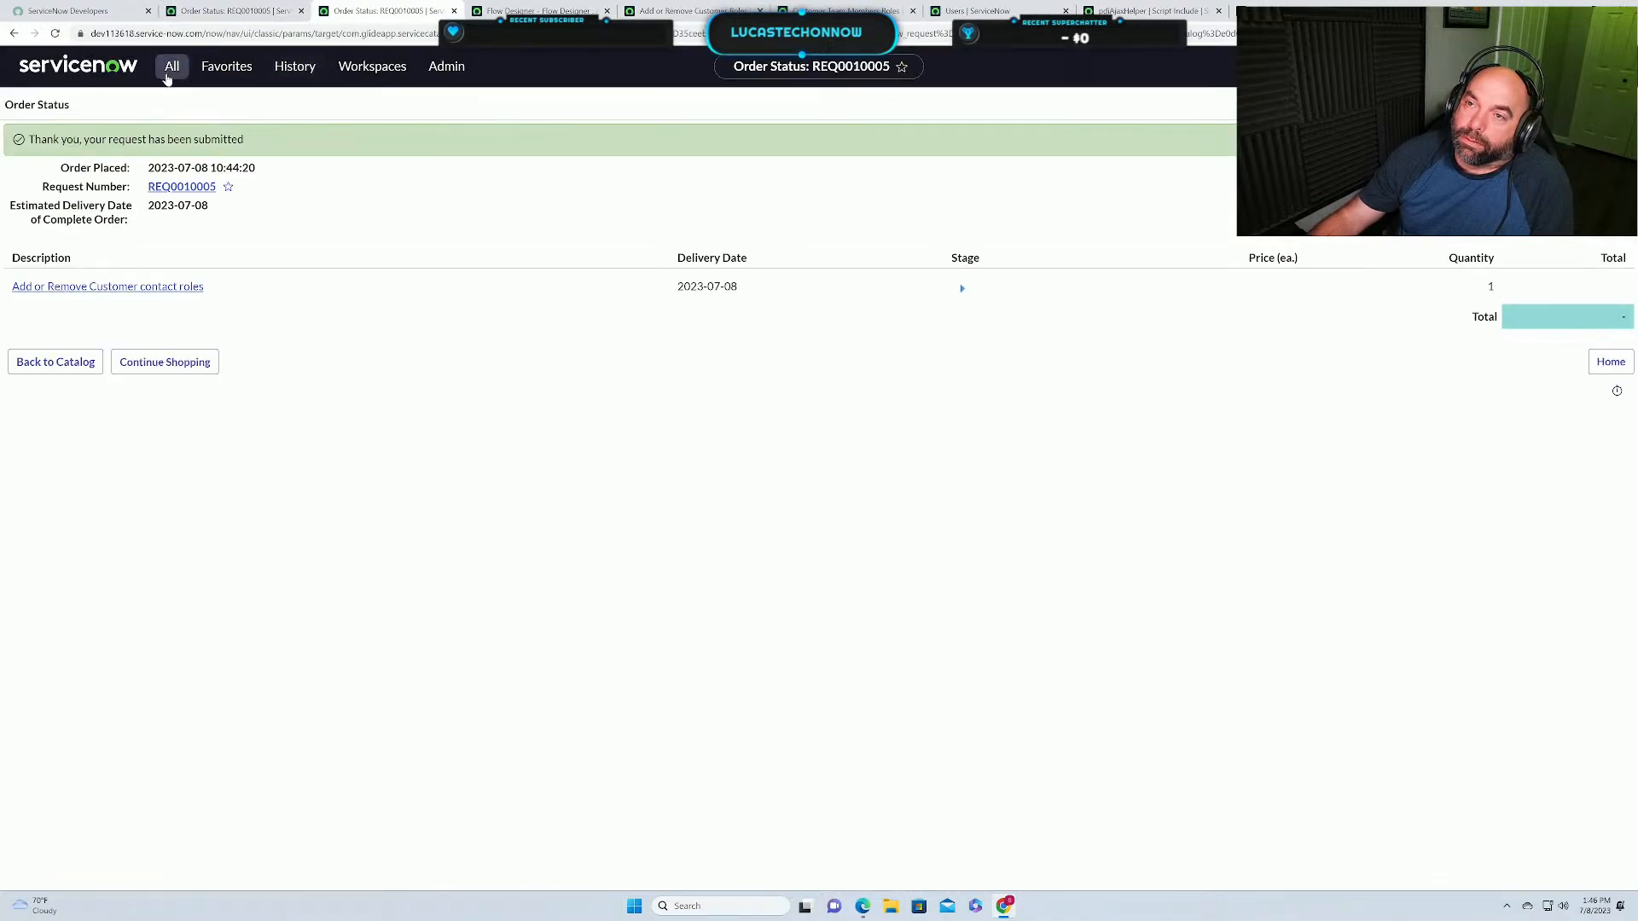
In Flow Designer Properties, set Level of reporting data to Flows and Actions and save.
left_click(171, 66)
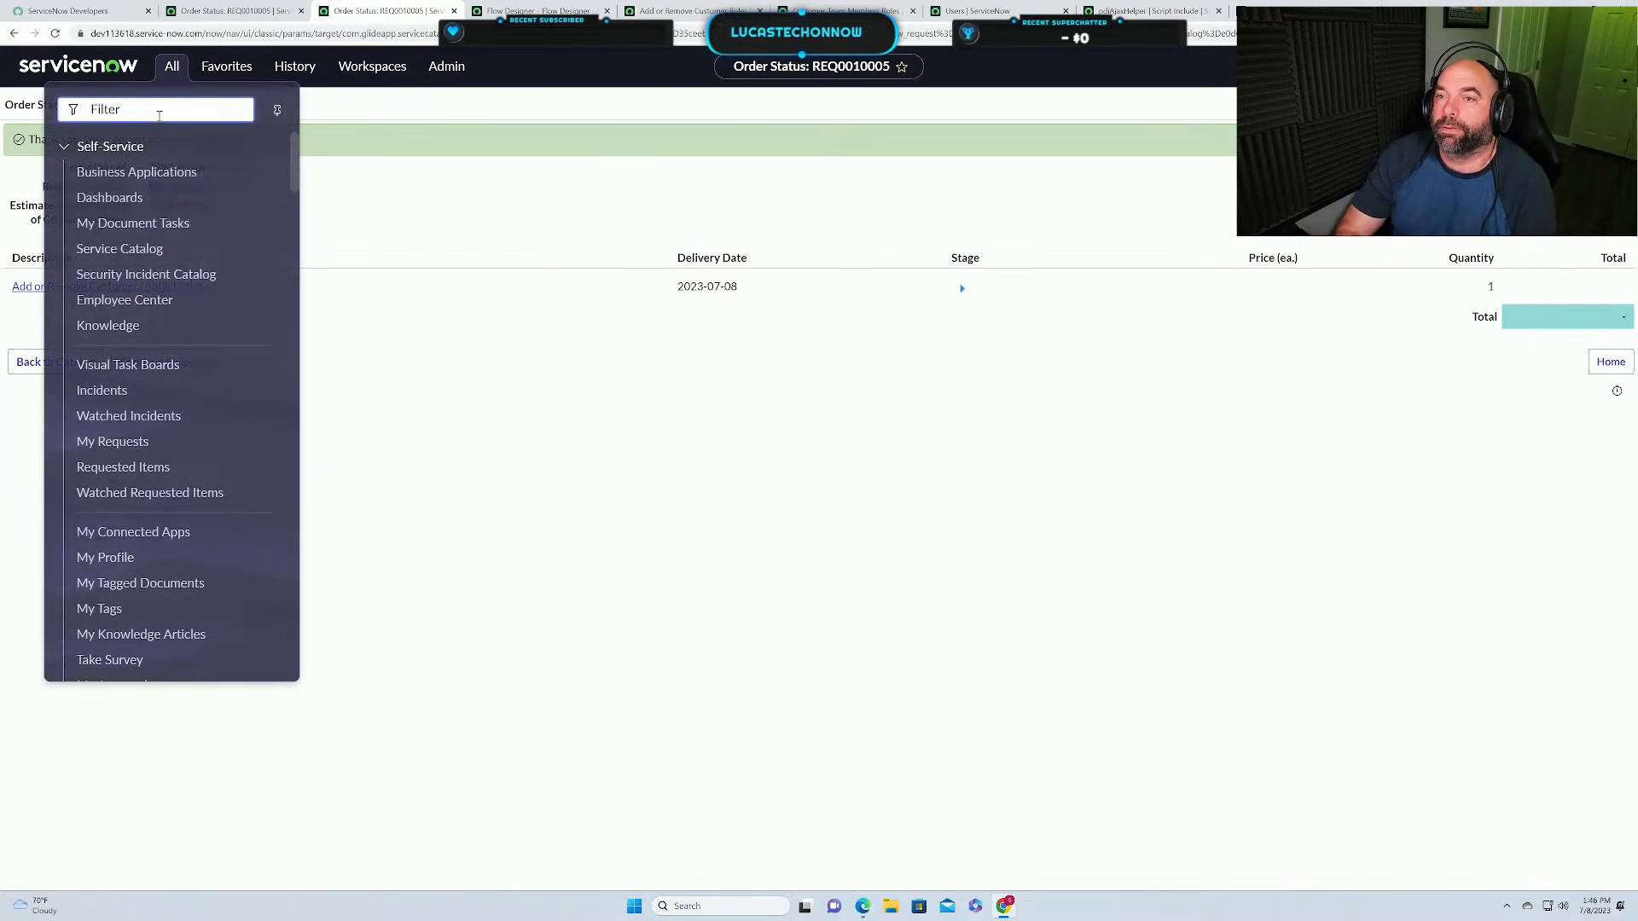
type("flow")
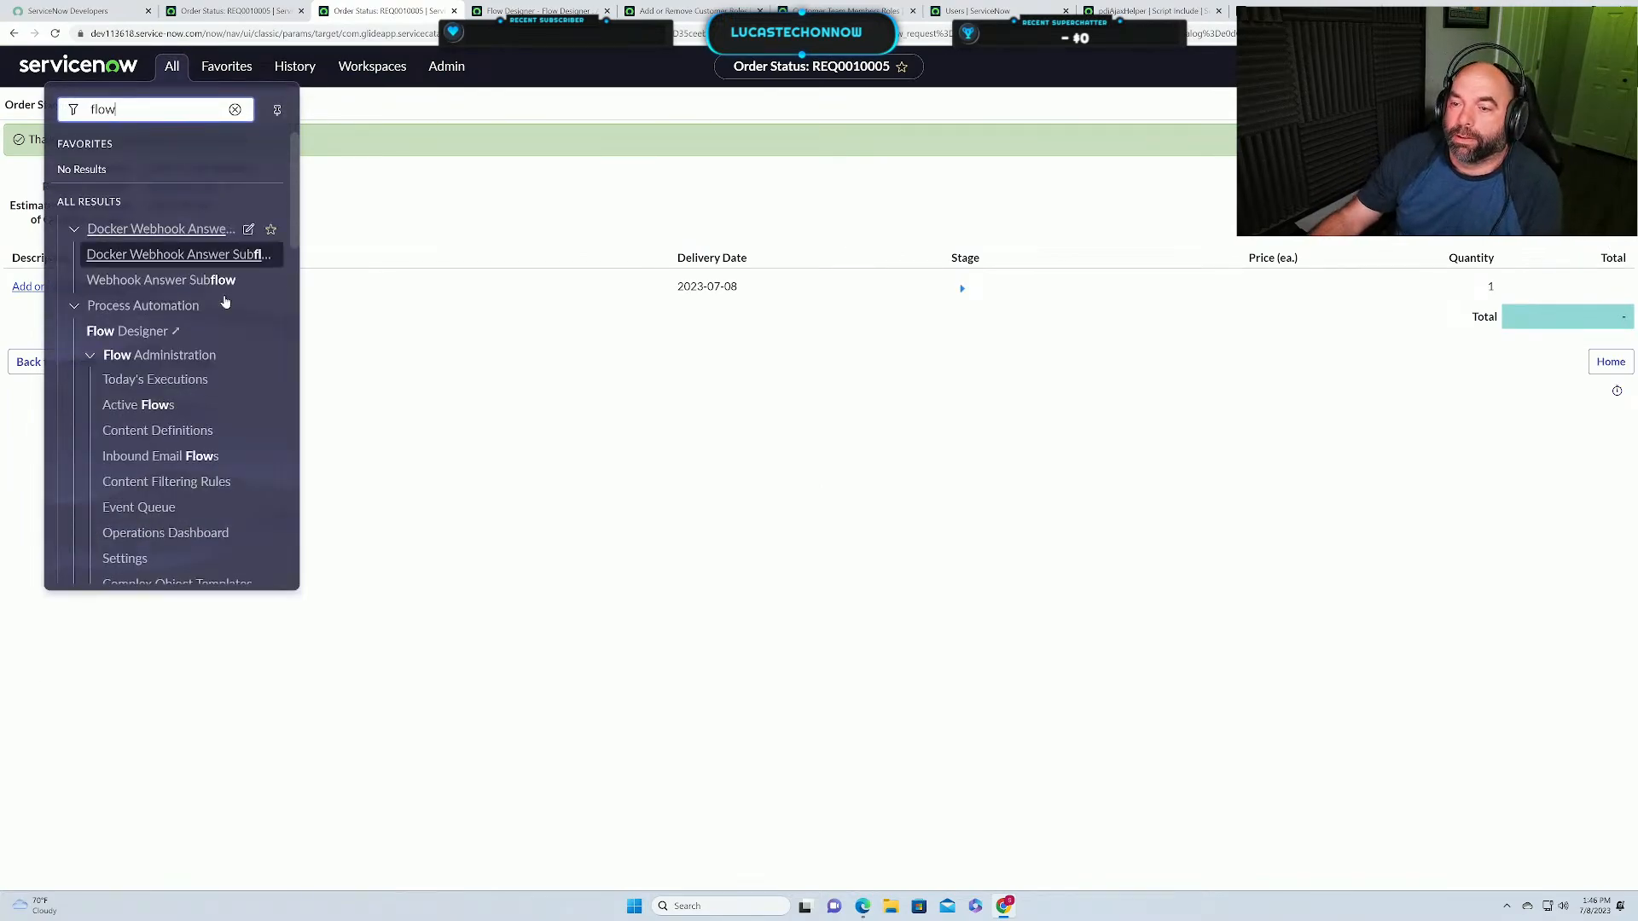
scroll(219, 454, "down", 2)
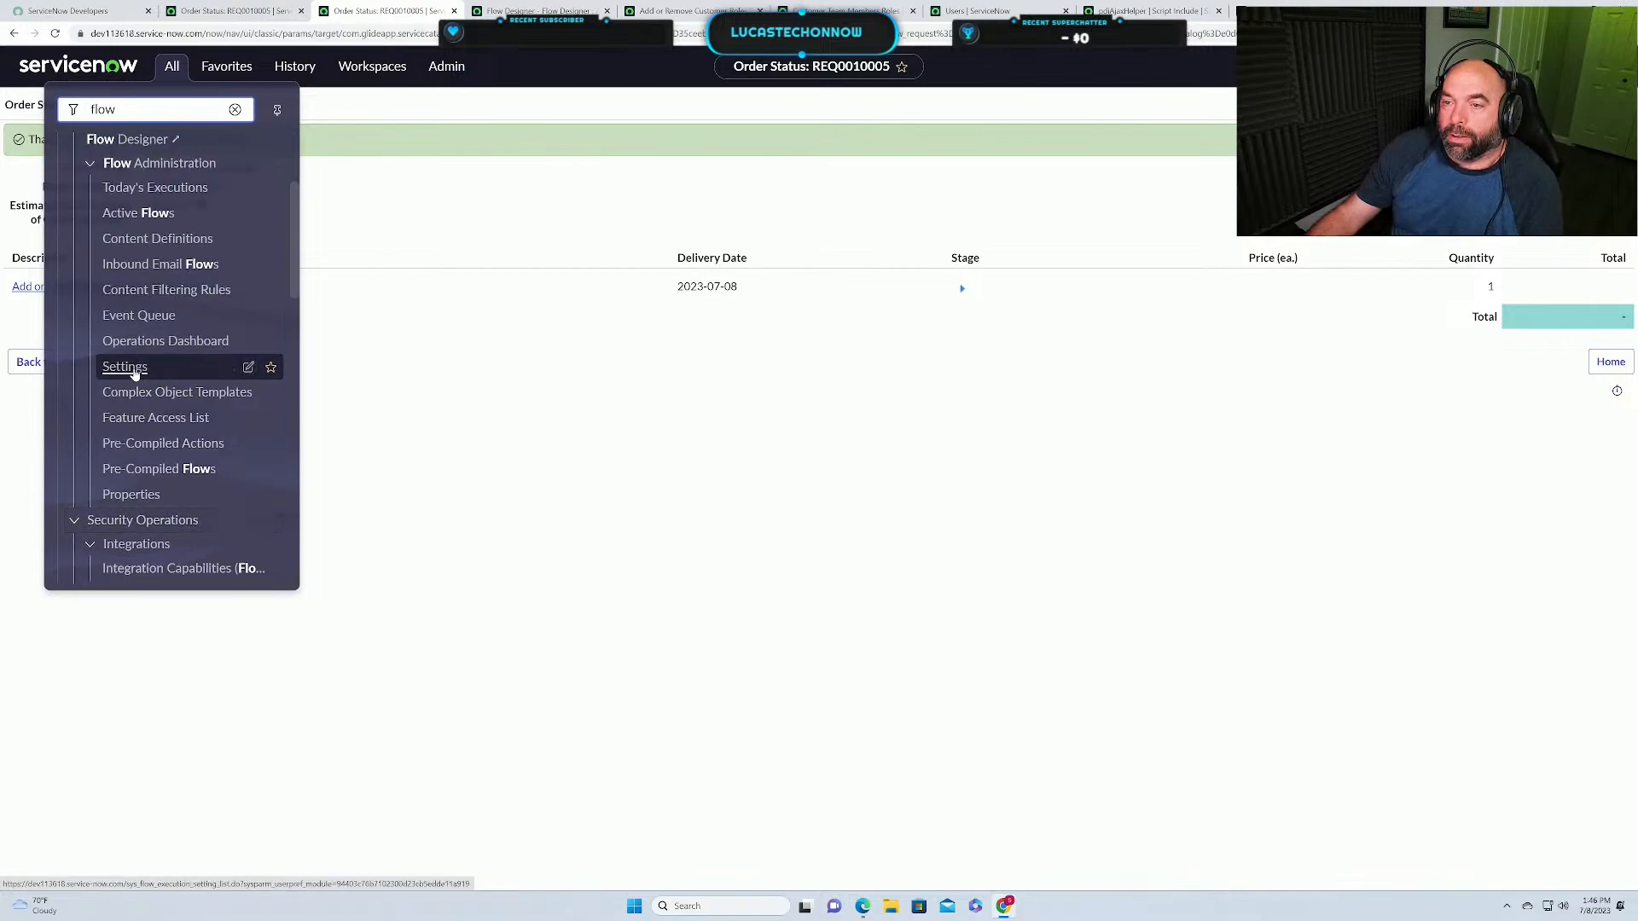
left_click(129, 494)
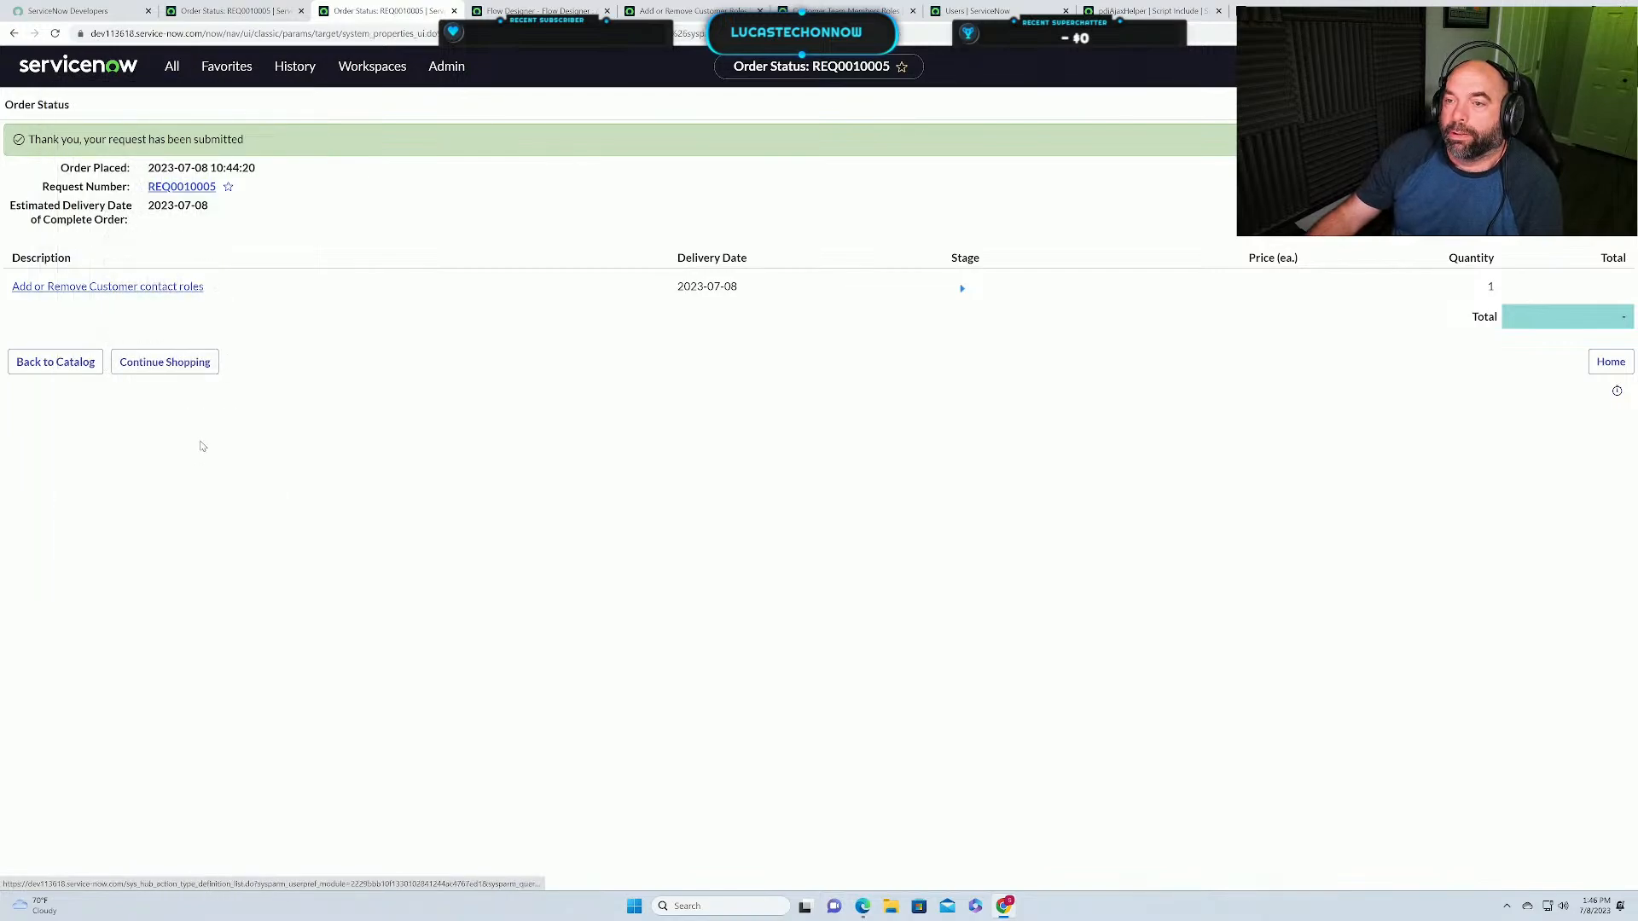
scroll(388, 698, "down", 2)
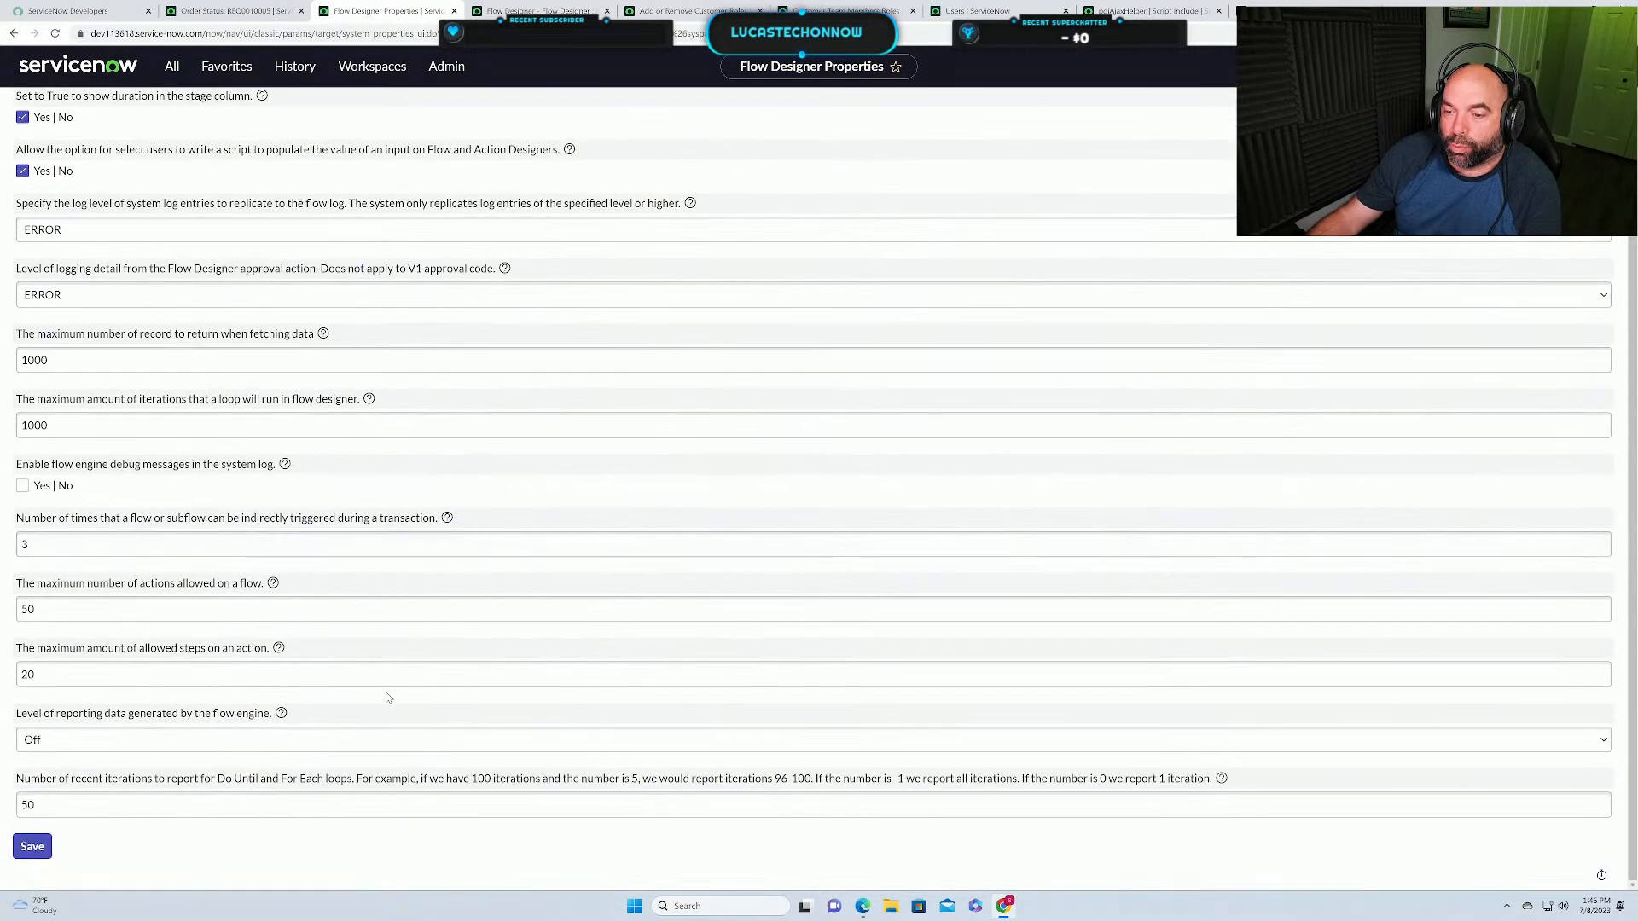
left_click(156, 744)
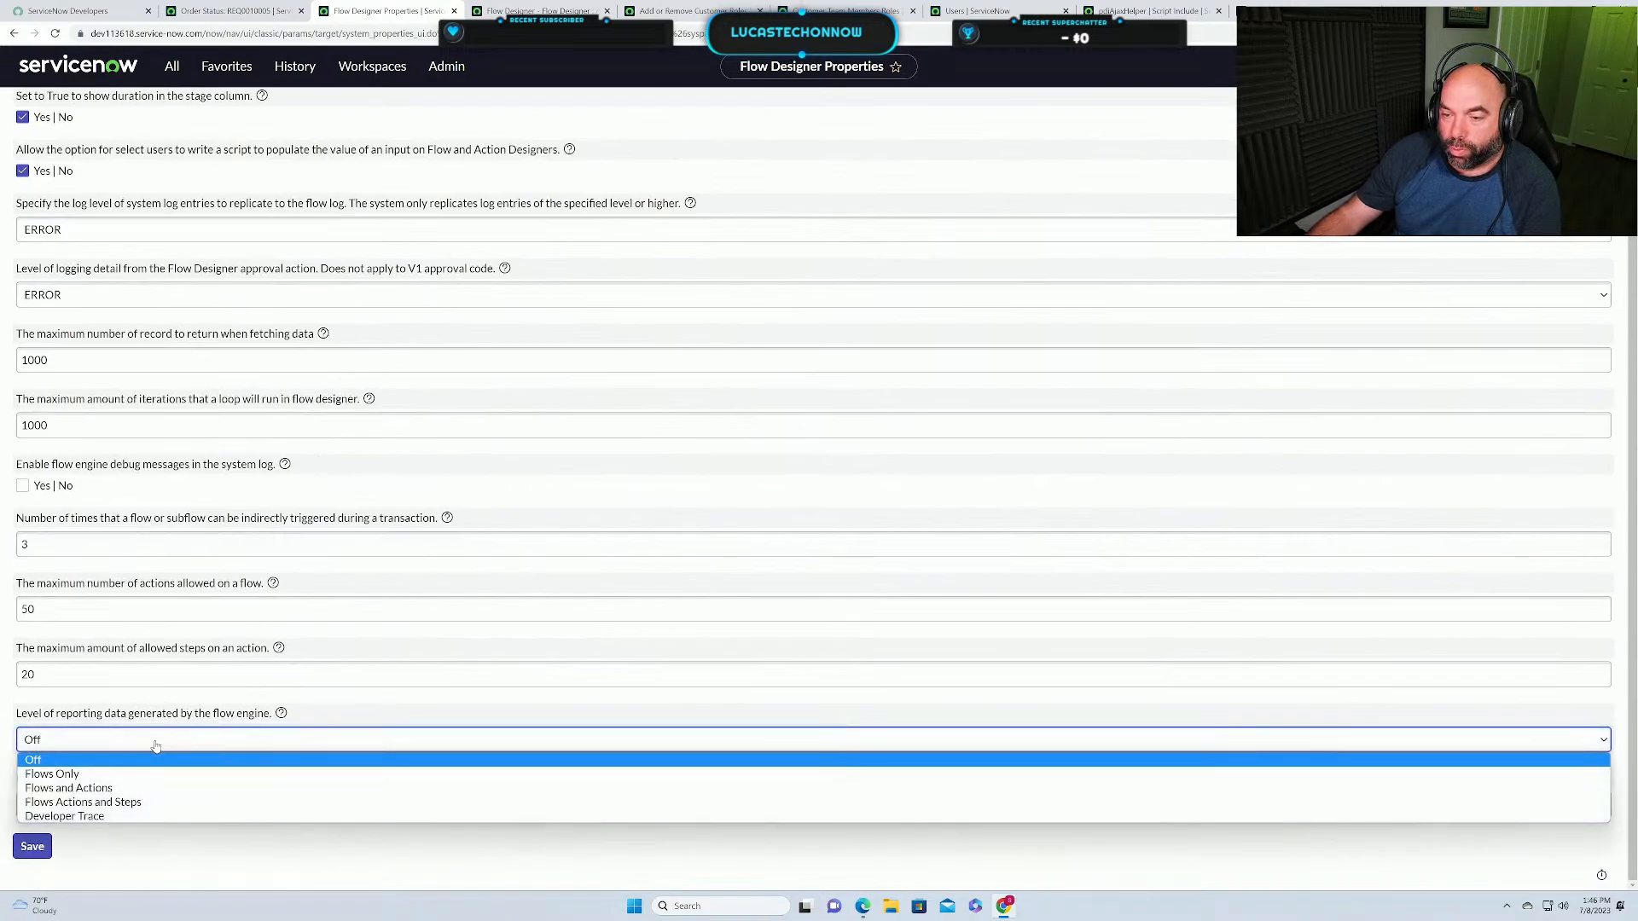
left_click(154, 788)
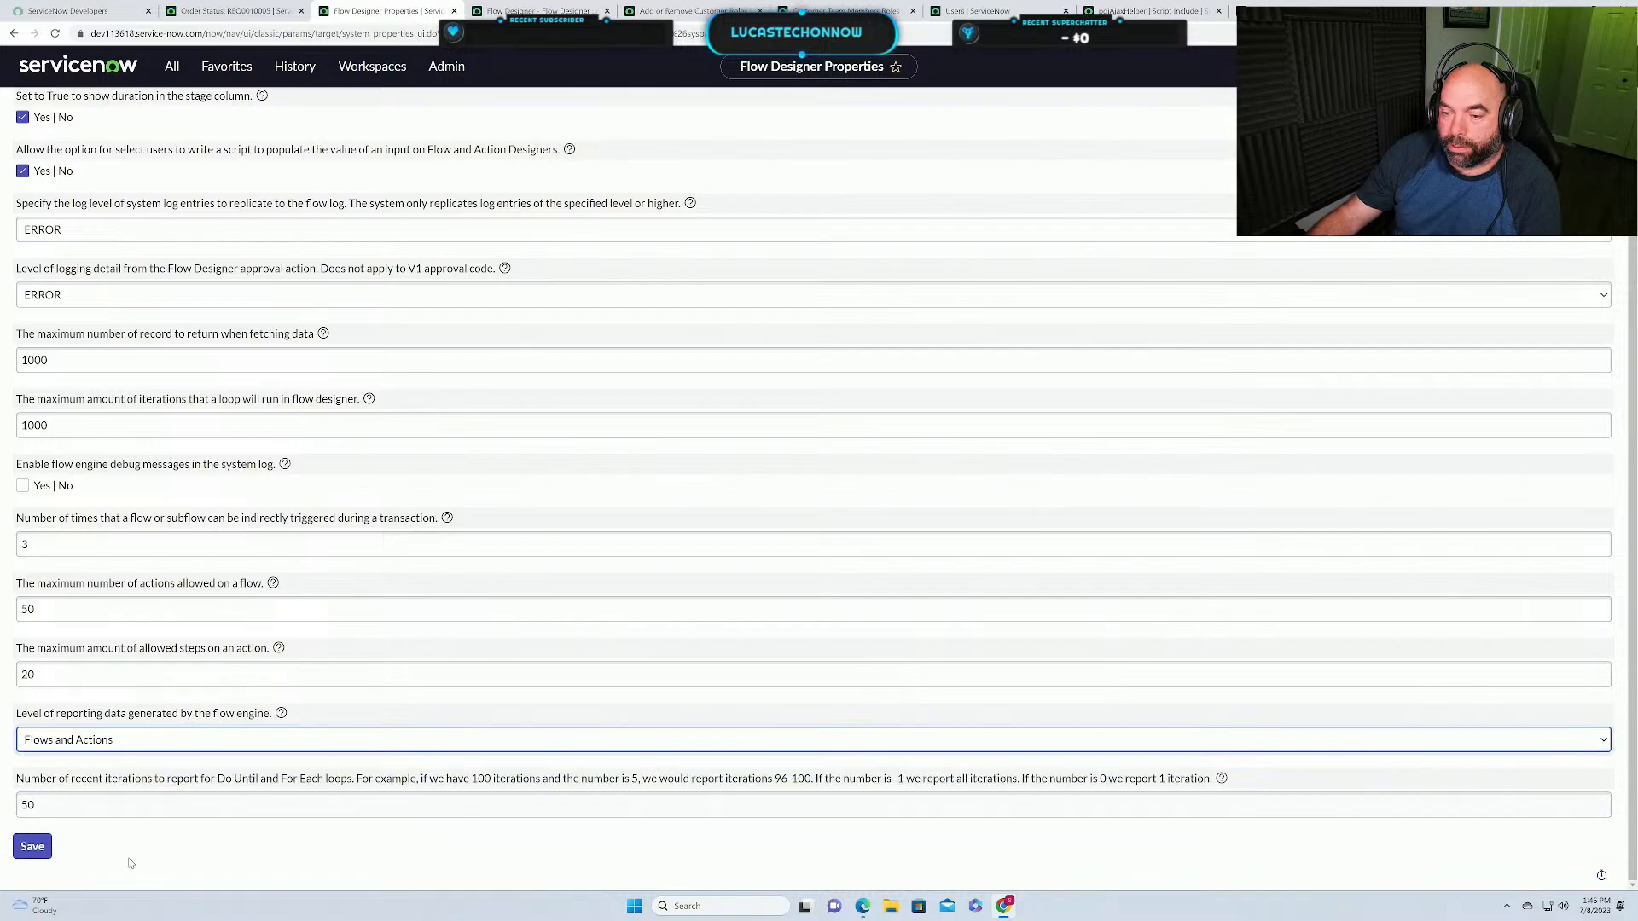
left_click(31, 846)
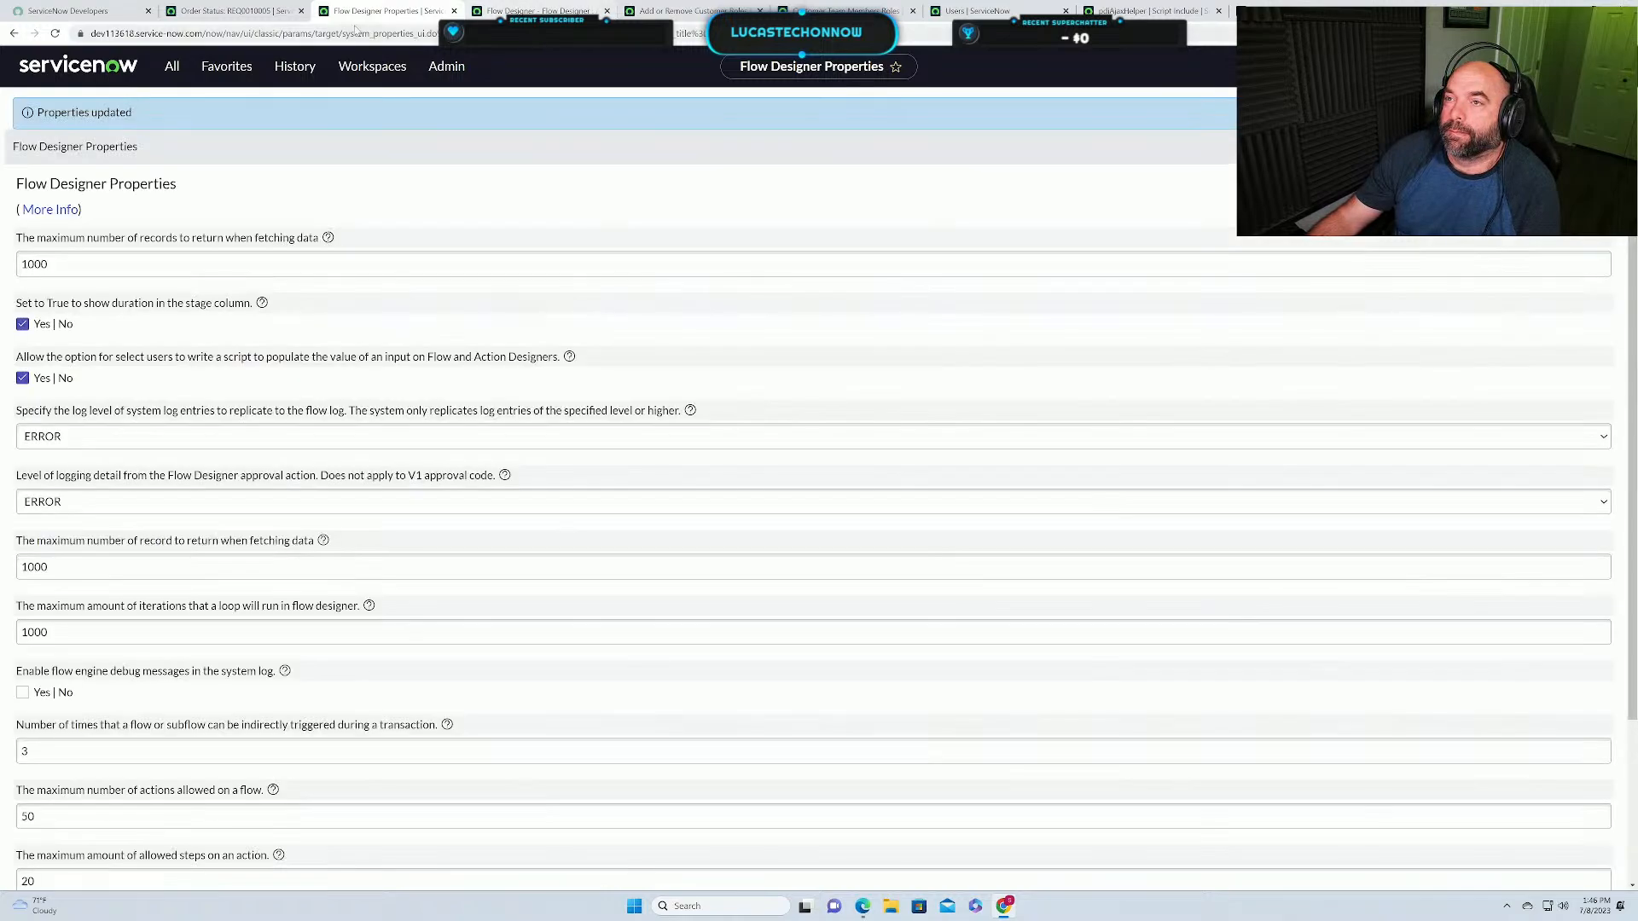
Save and activate the Add or Remove Customer Roles flow, then return to the REQ0010005 status page.
left_click(454, 11)
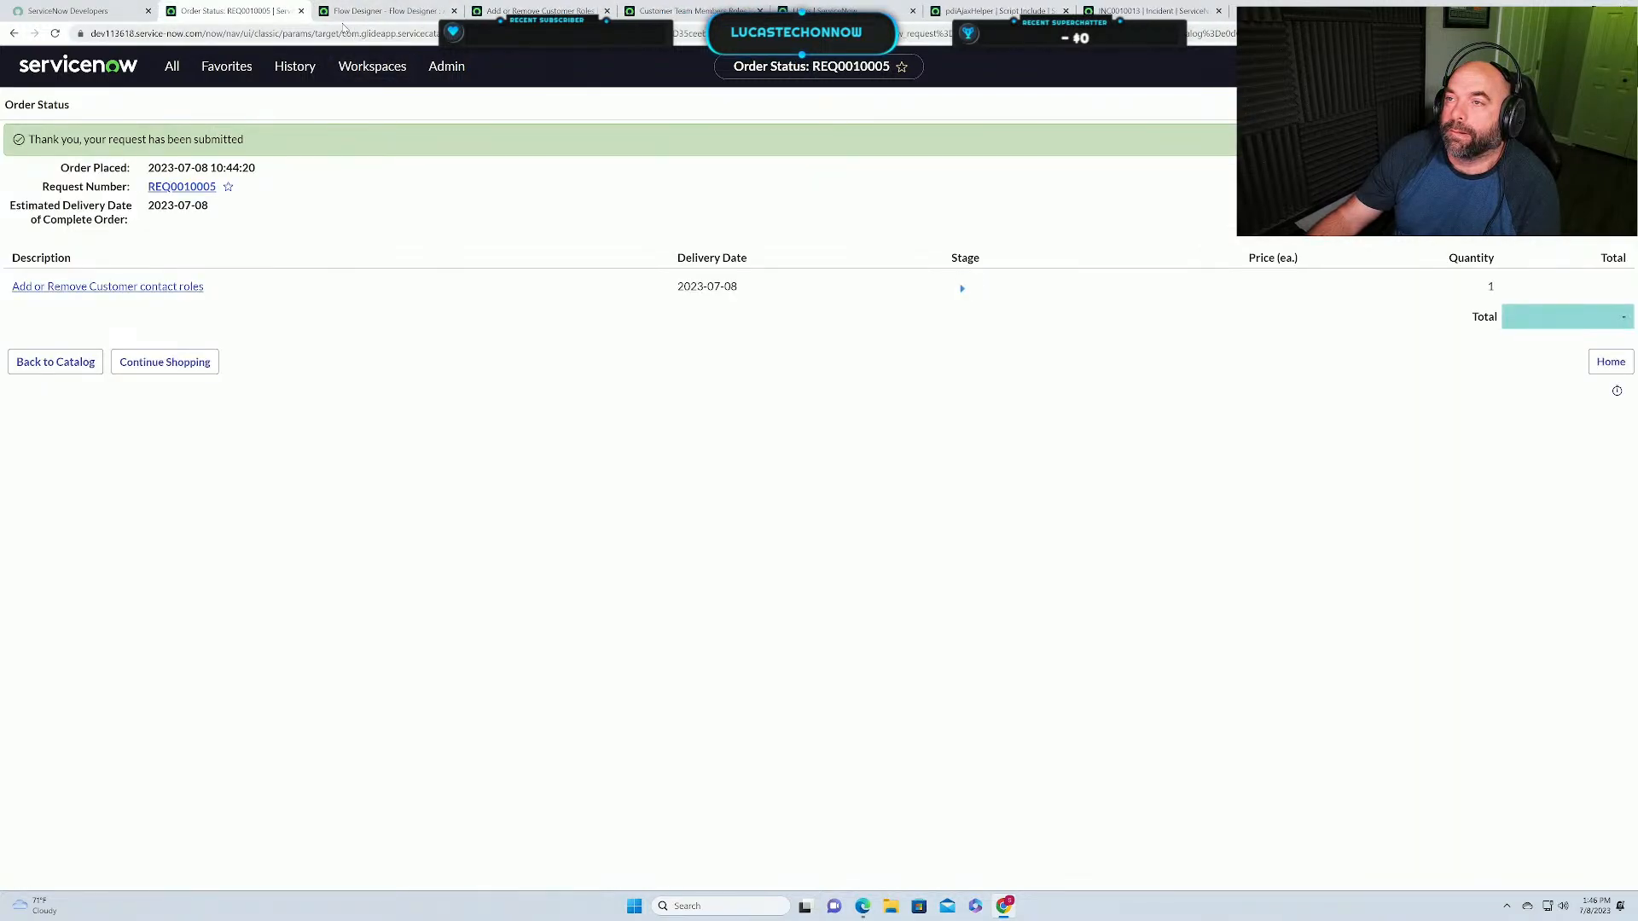
left_click(380, 12)
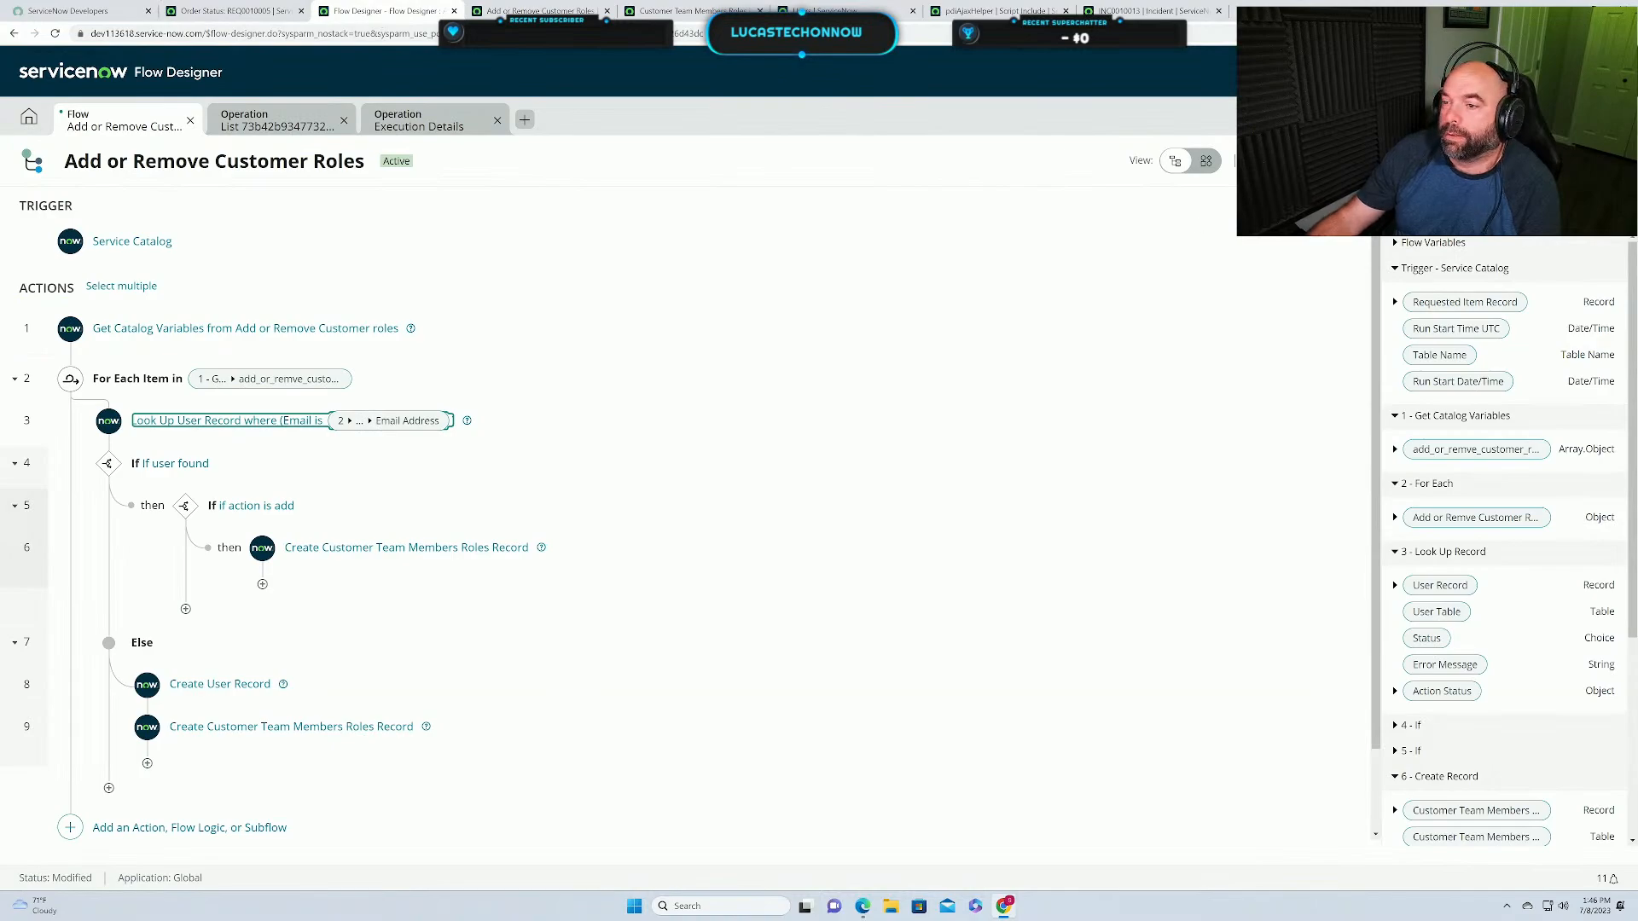
left_click(1594, 160)
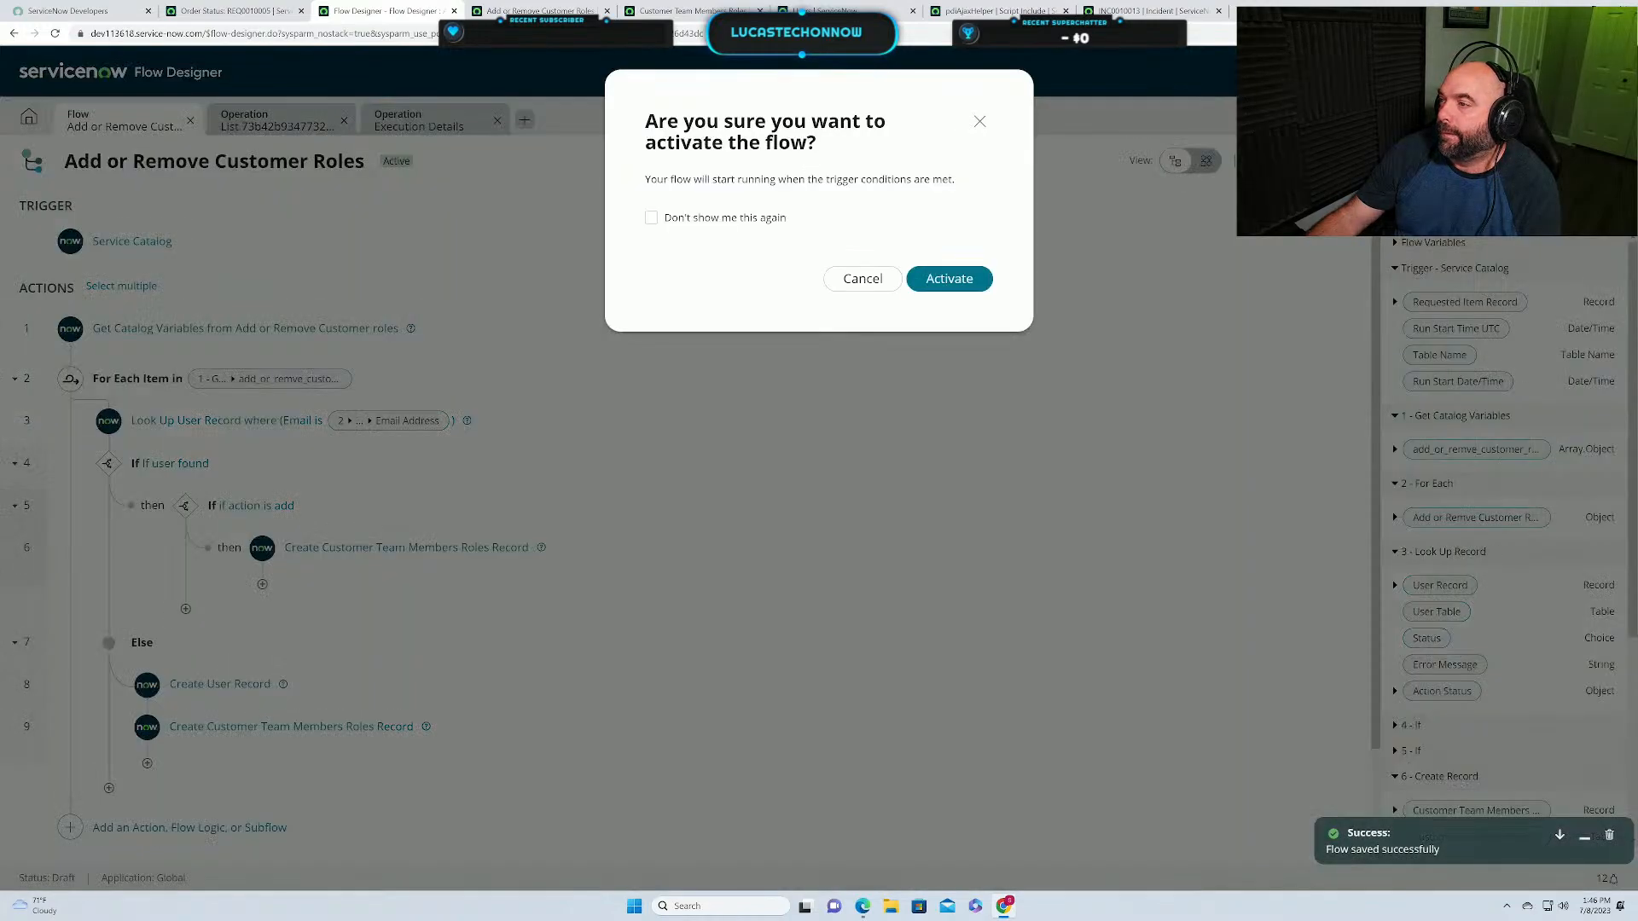
left_click(950, 279)
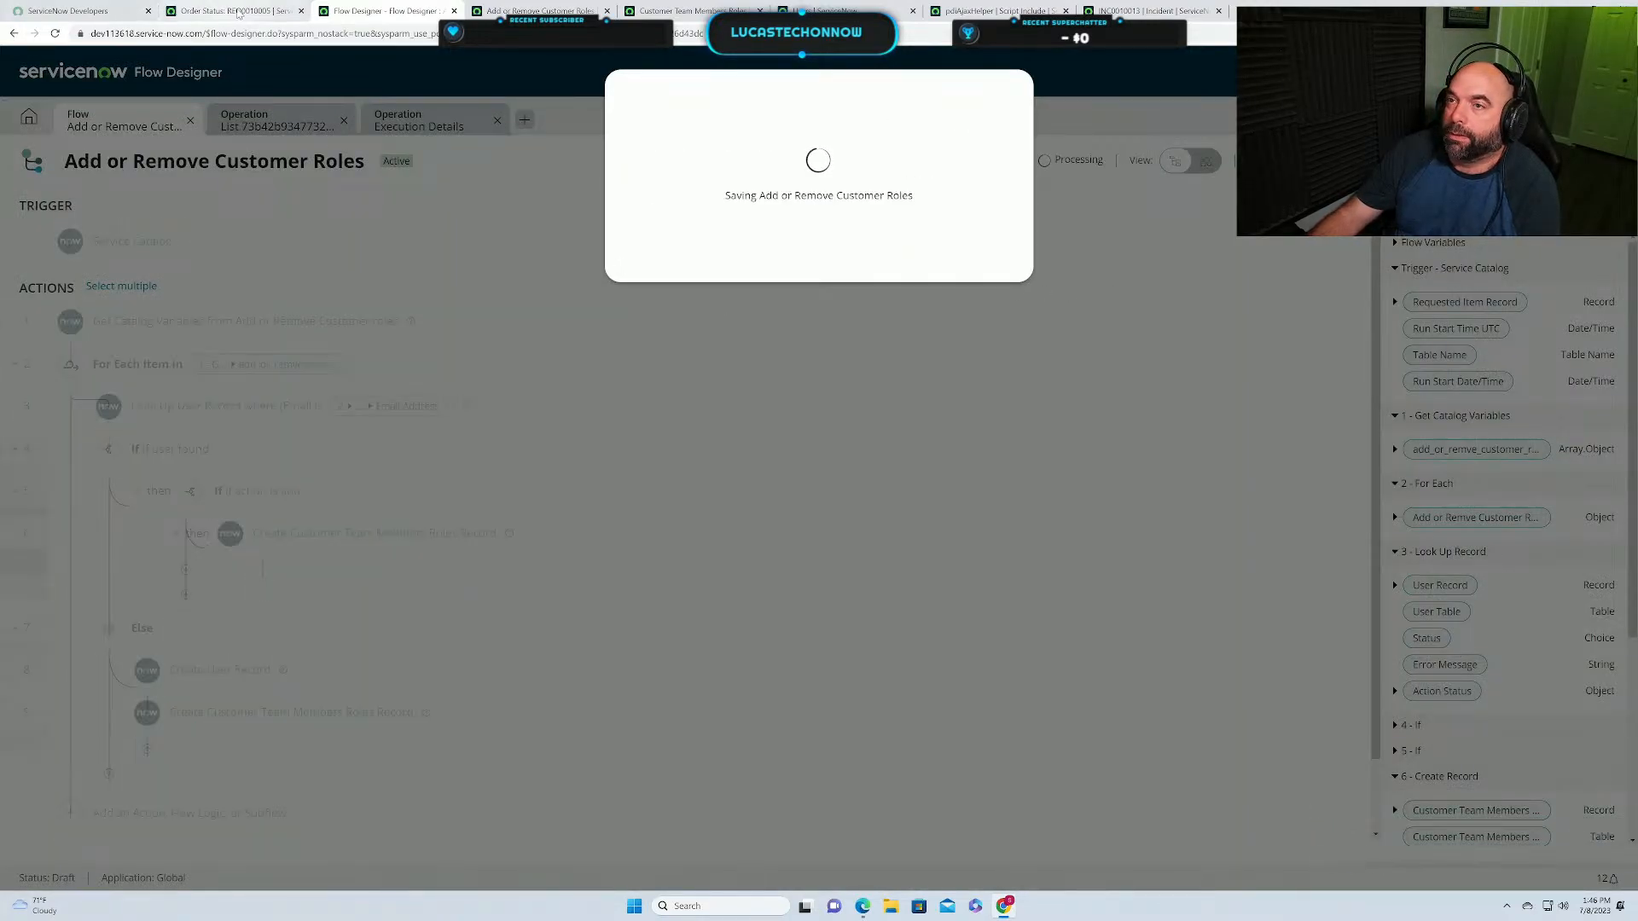
left_click(162, 10)
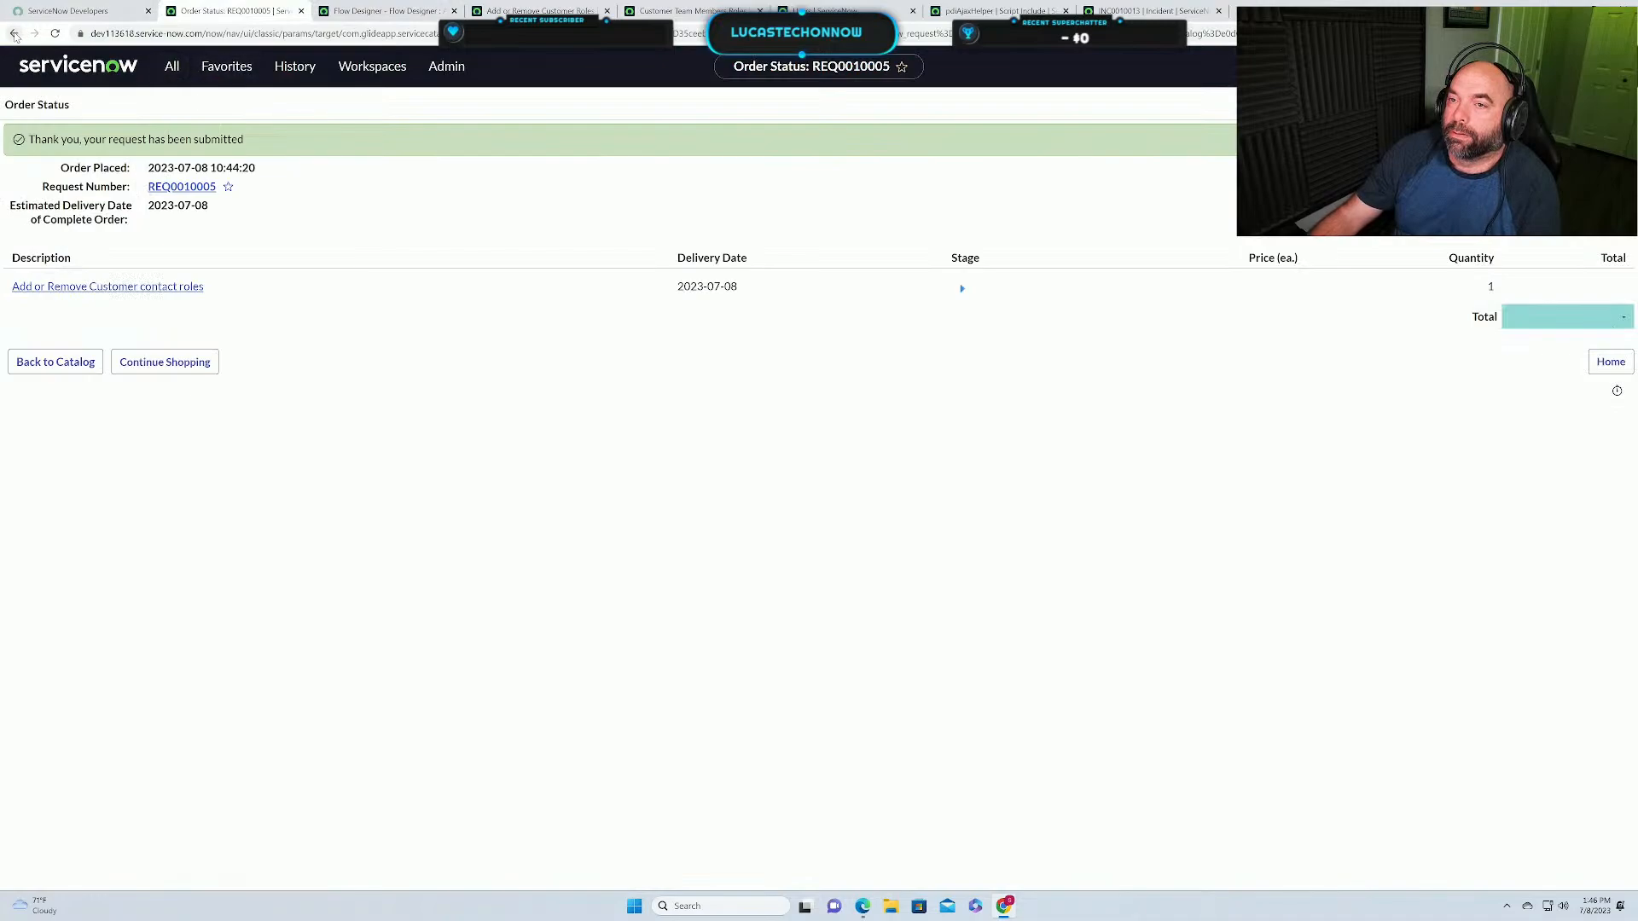
Open Add or Remove Customer roles under Services and enter the new contact's name and e-mail.
left_click(55, 361)
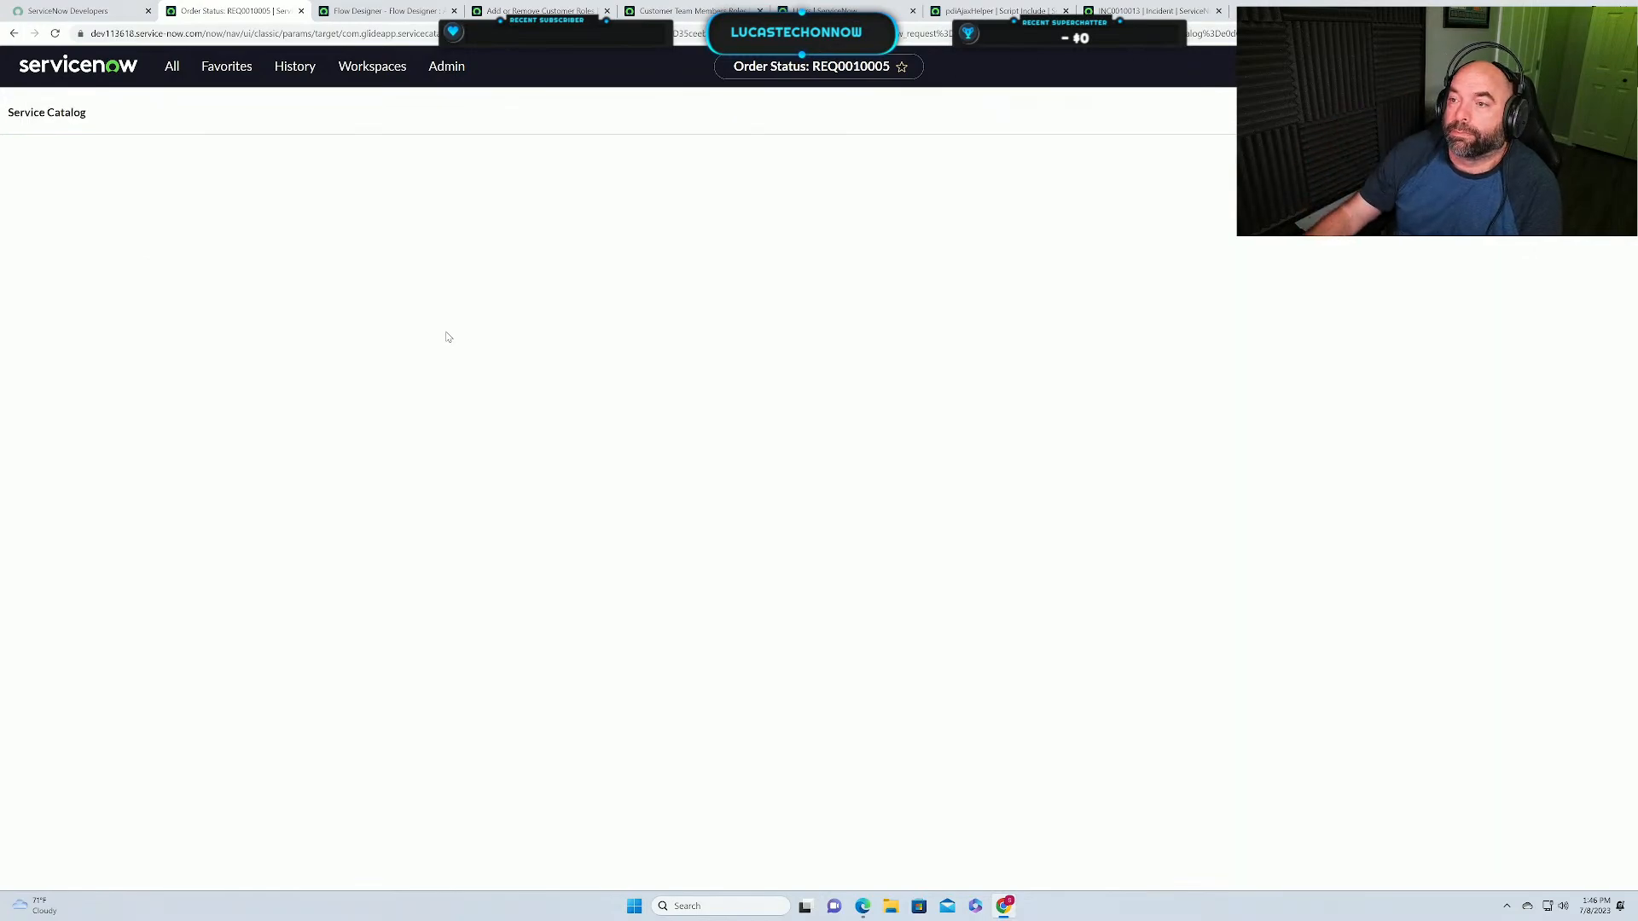
left_click(174, 199)
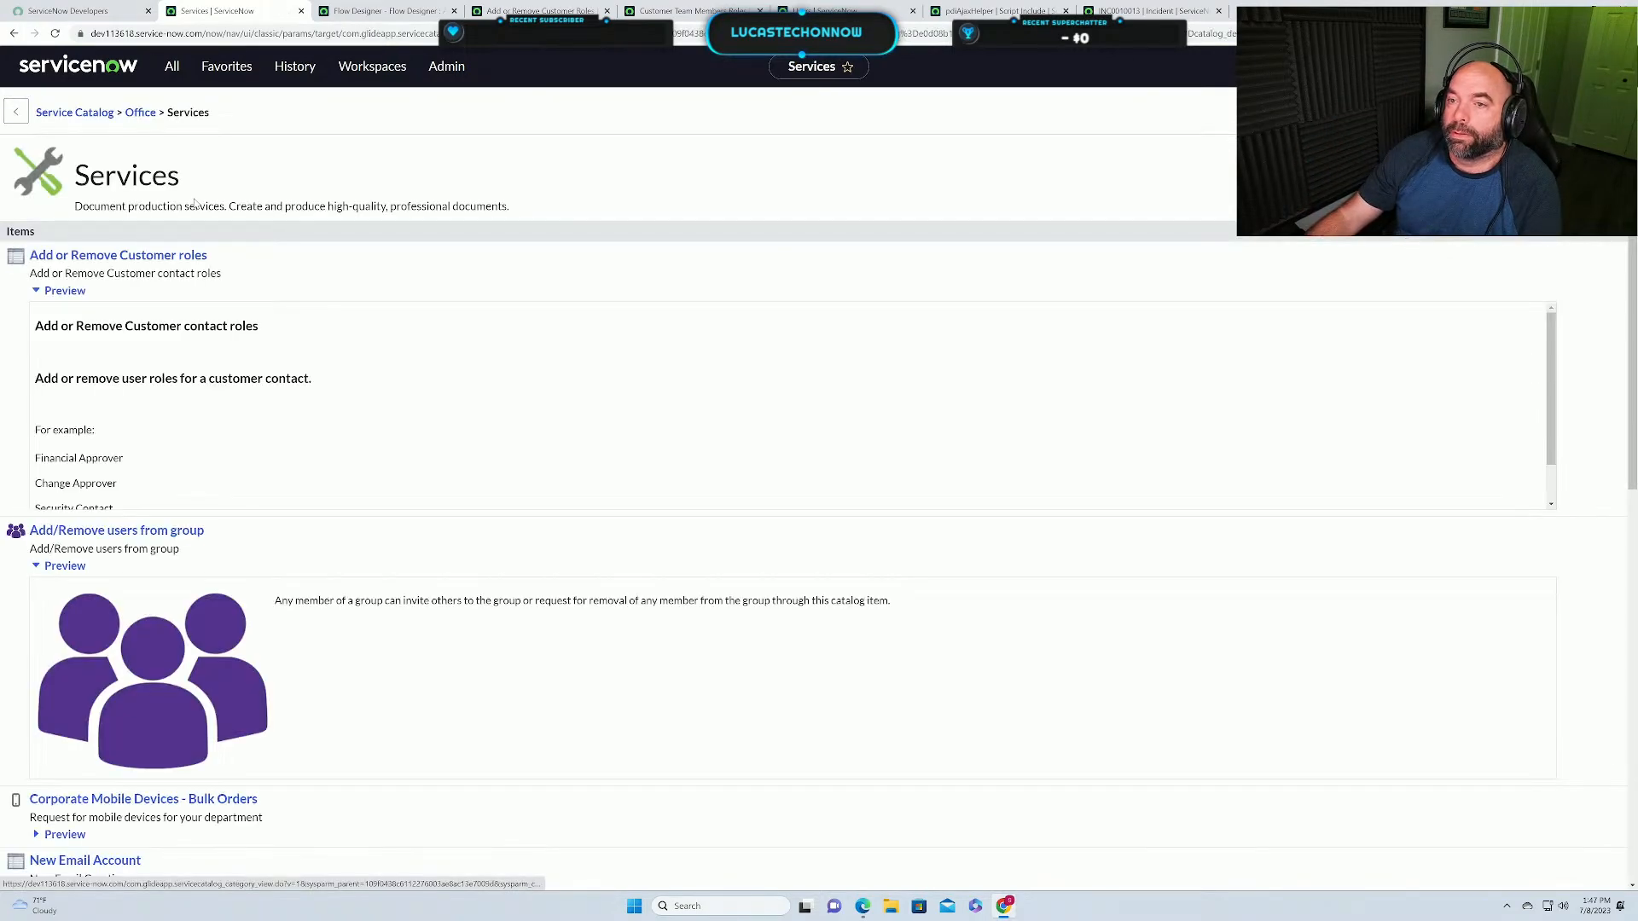
left_click(130, 254)
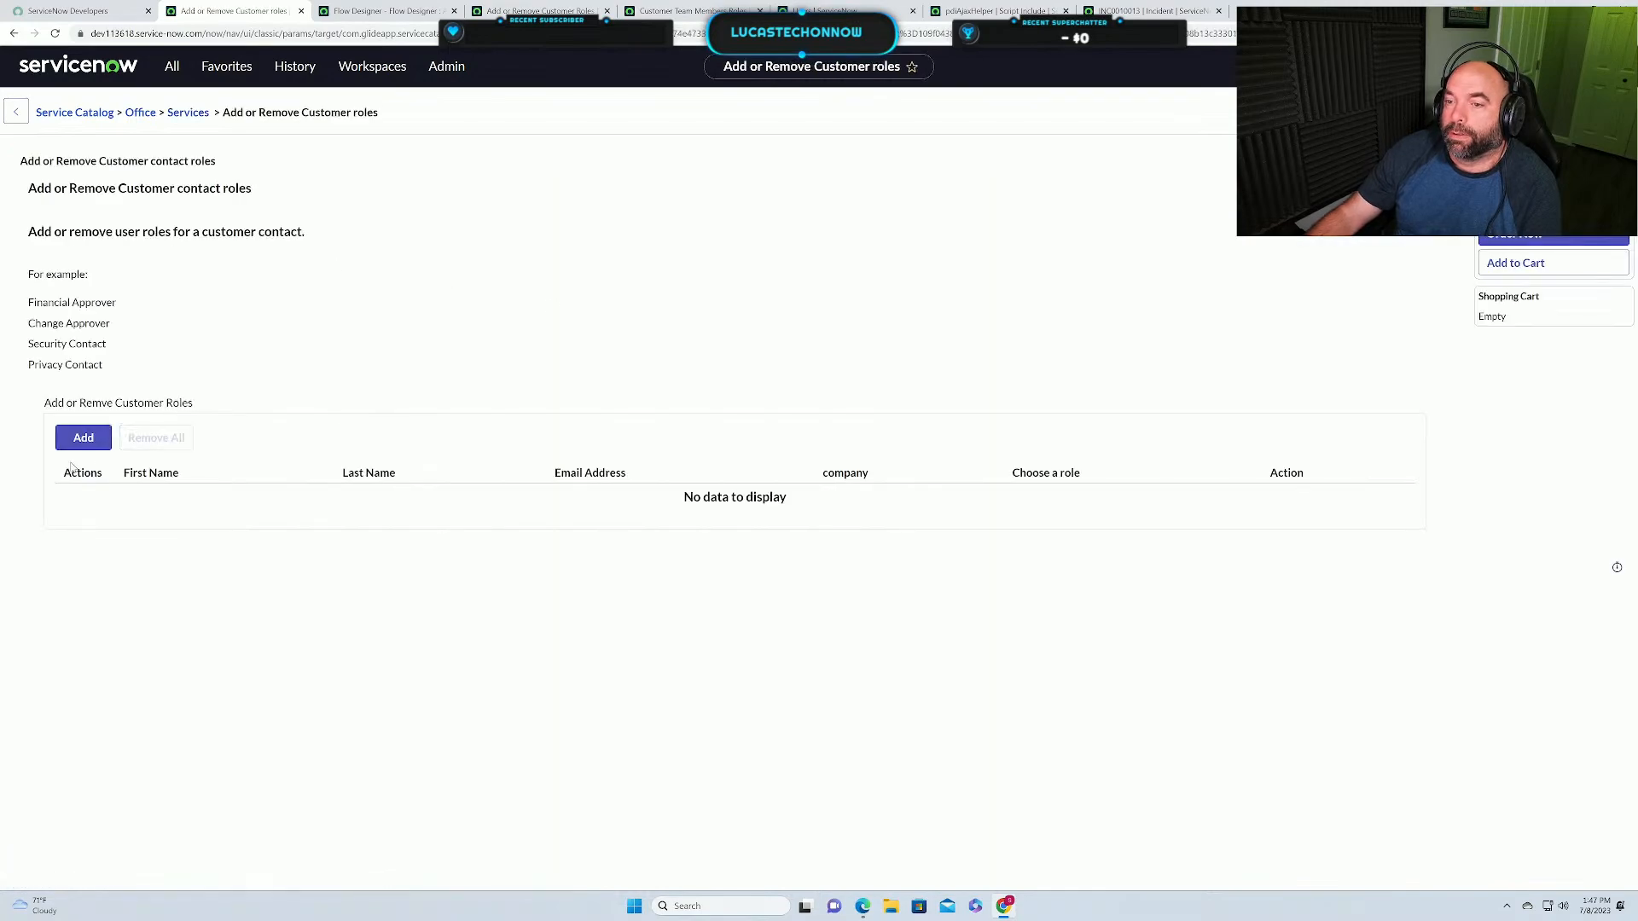
left_click(84, 437)
left_click(605, 198)
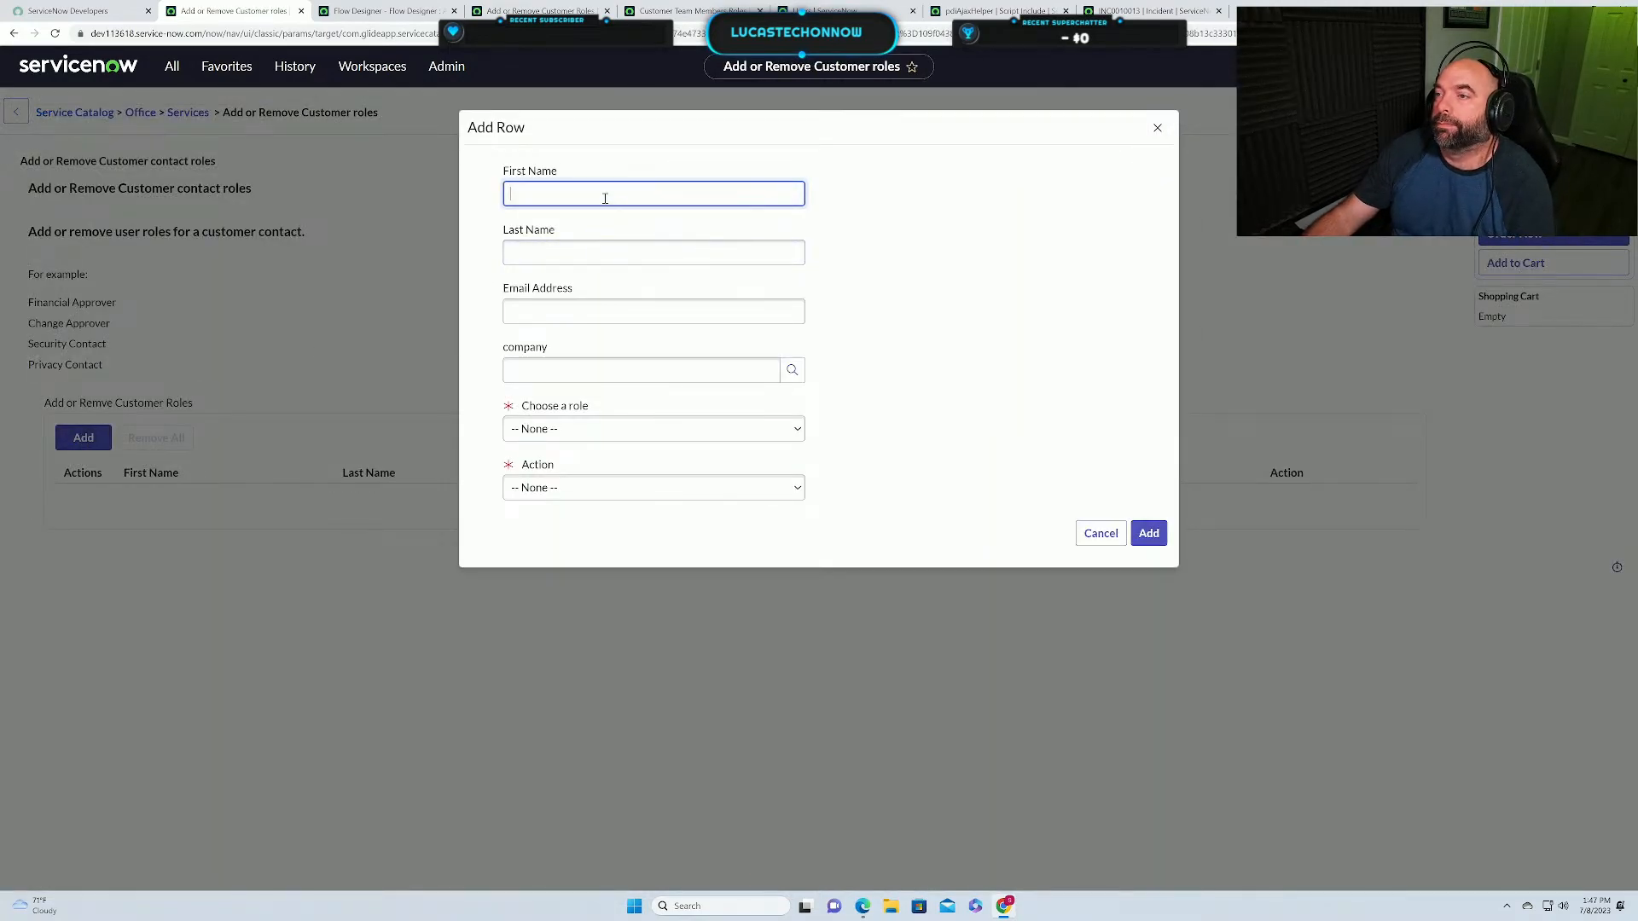
left_click(565, 247)
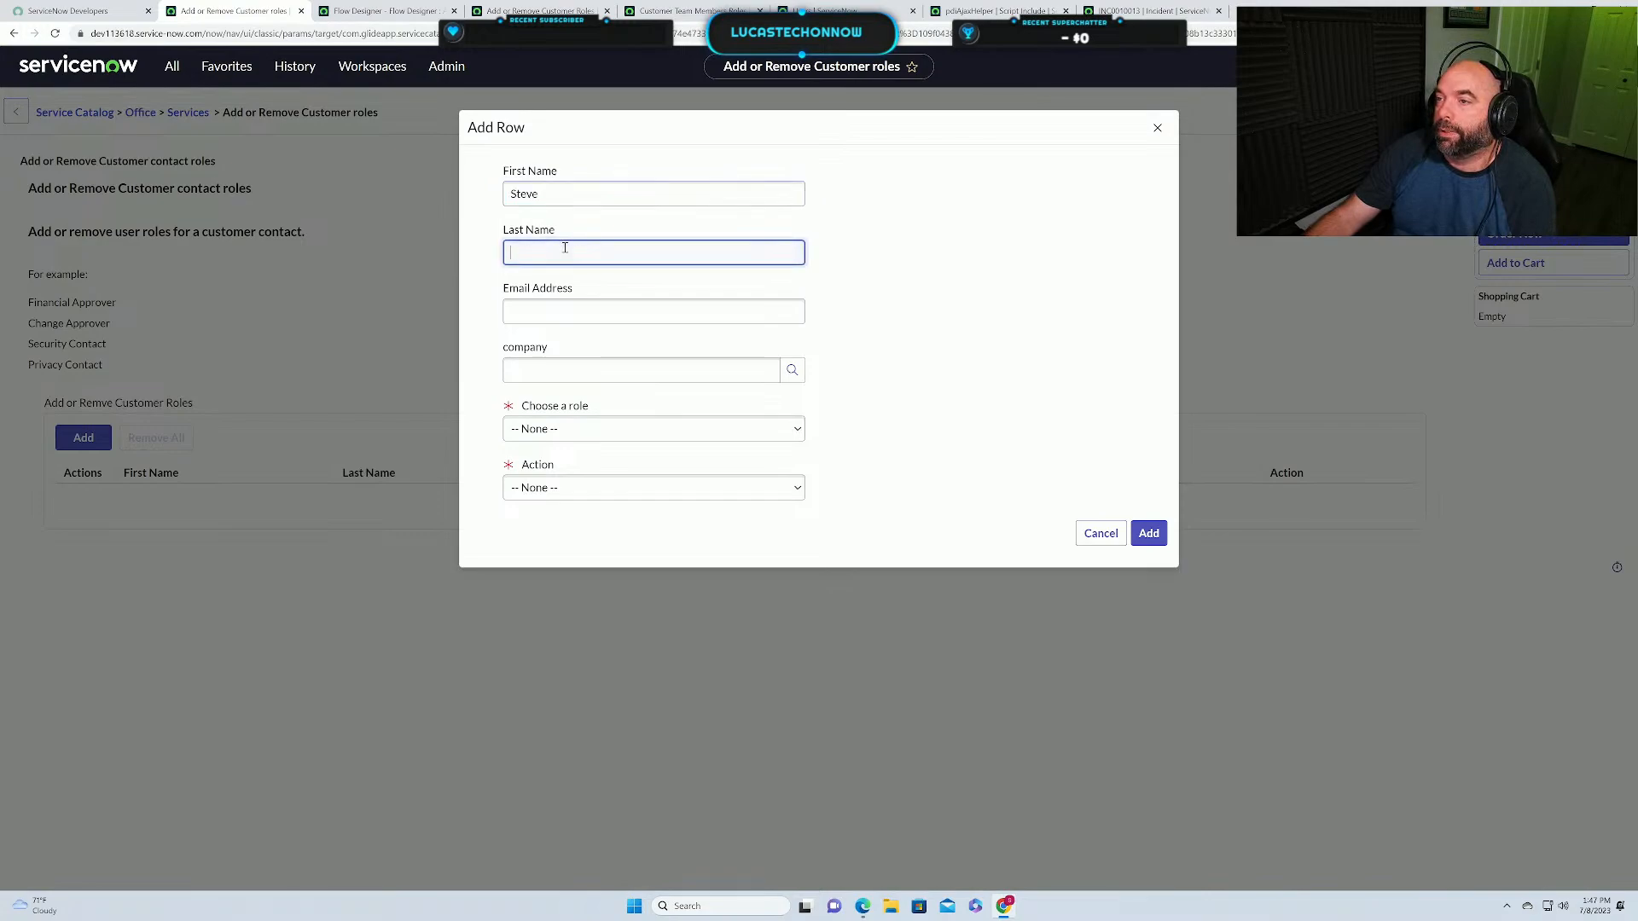
type("Smith")
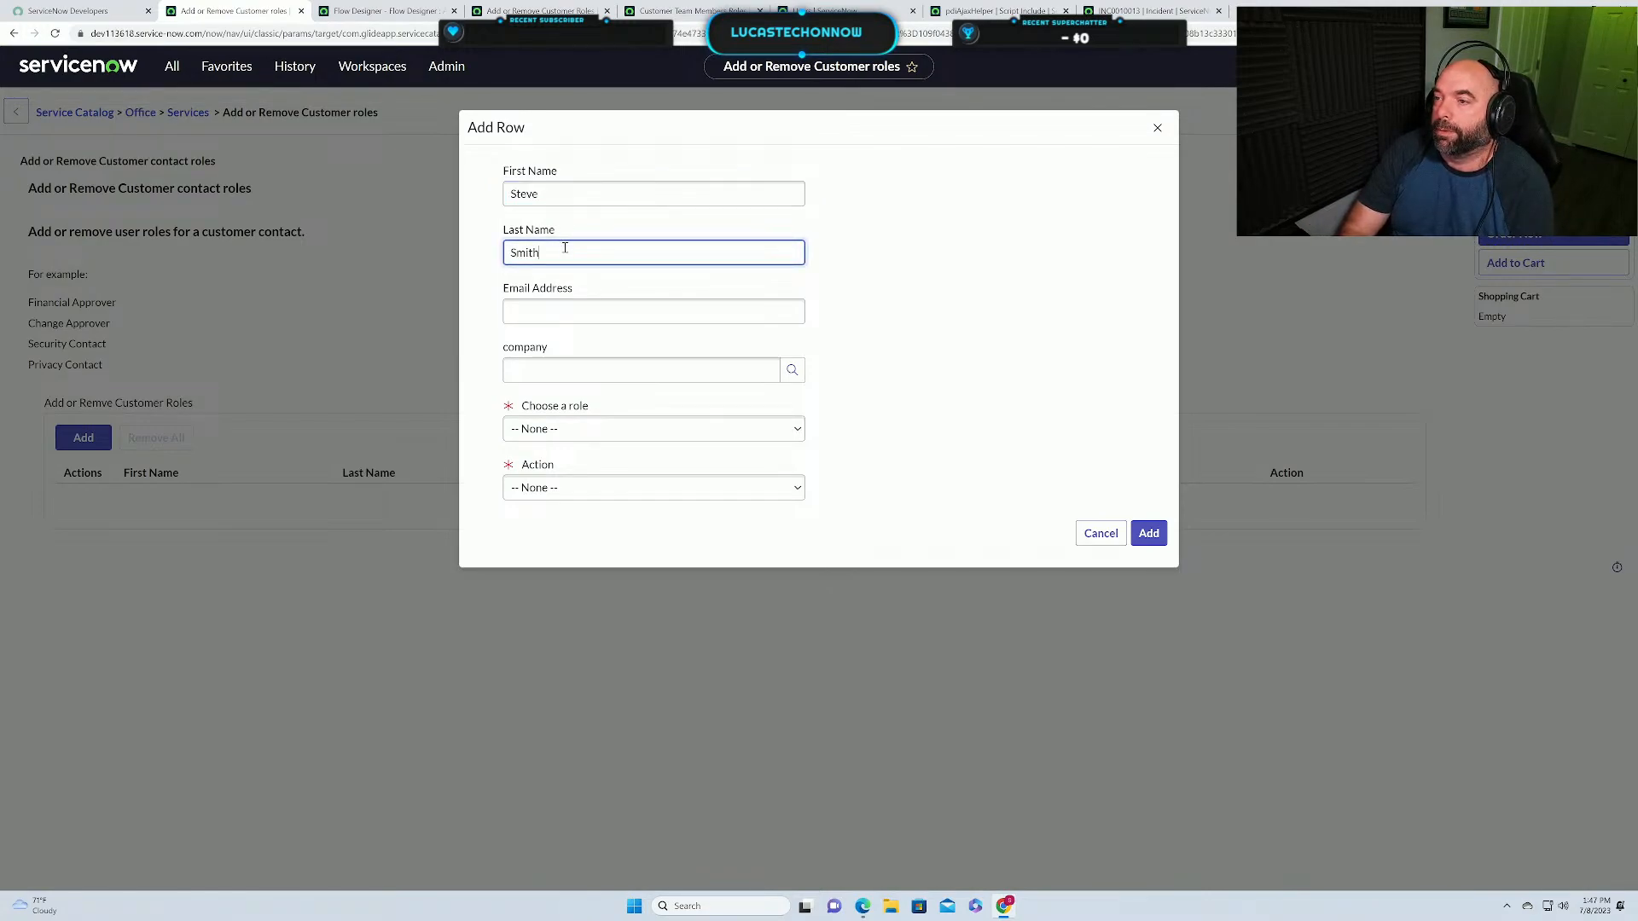
key("Tab")
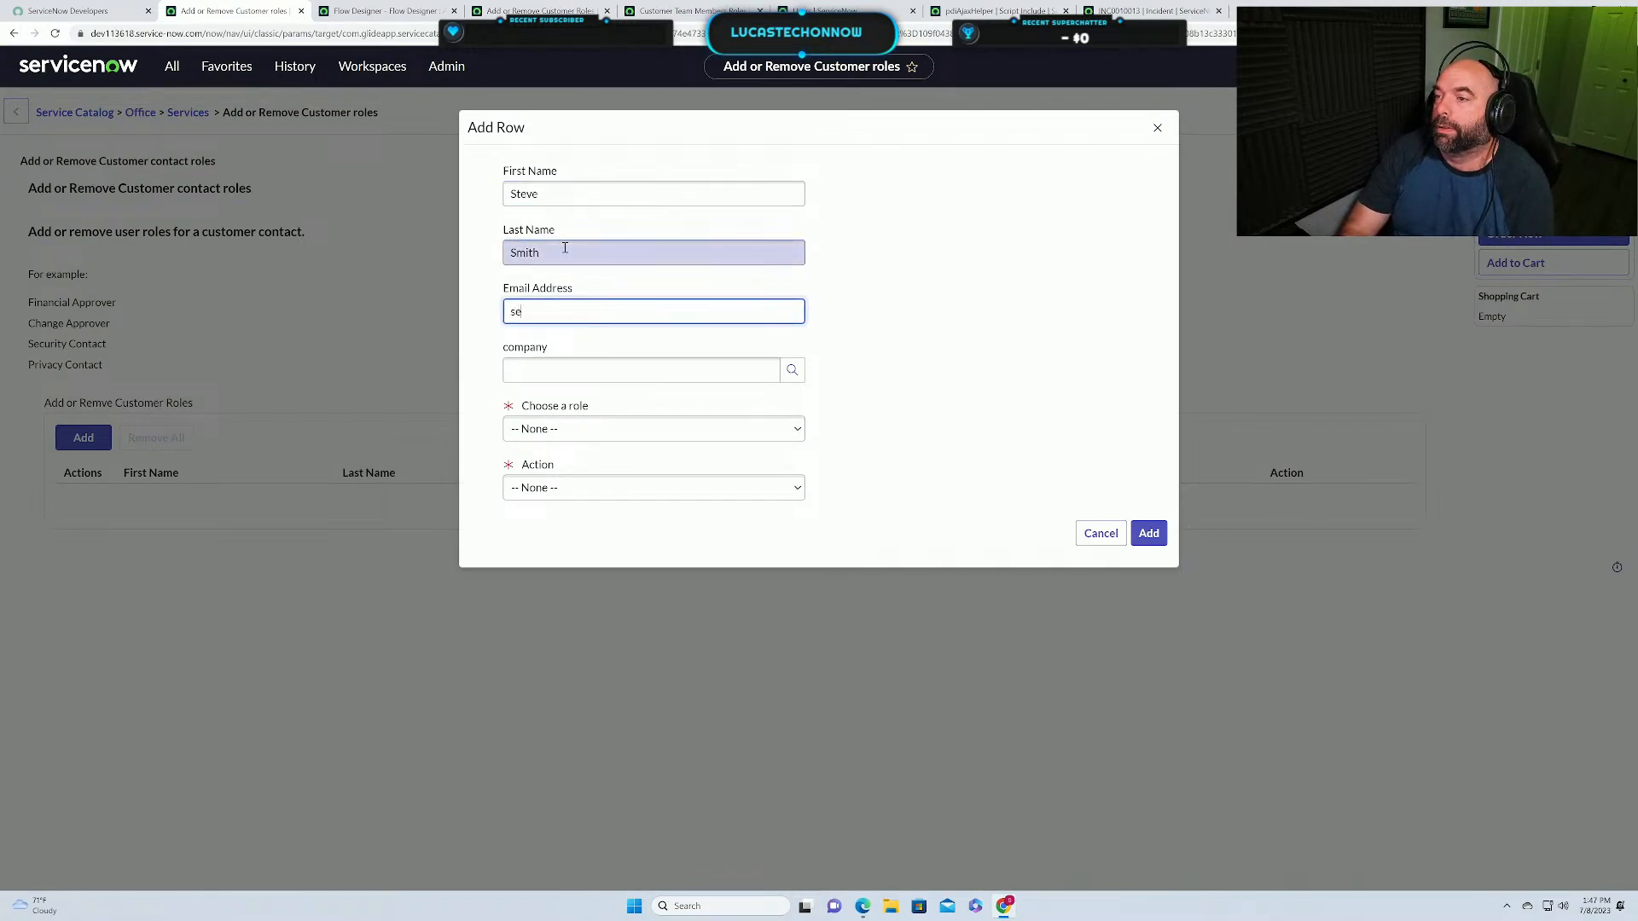
key("BackSpace")
key("BackSpace")
key("BackSpace")
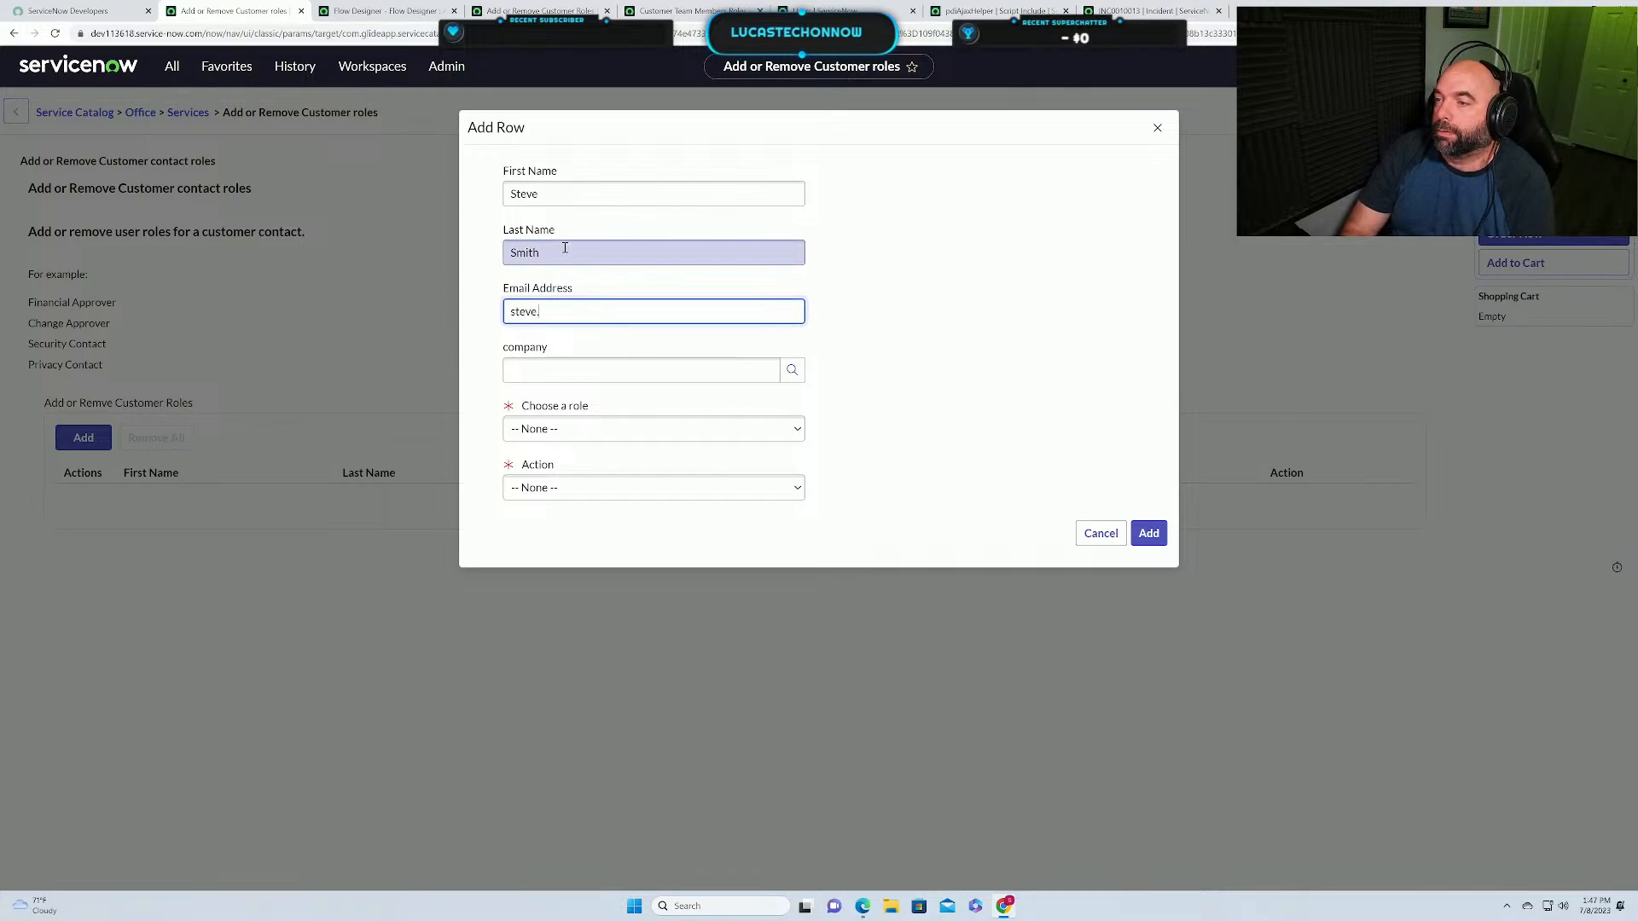
type("teve.smith@")
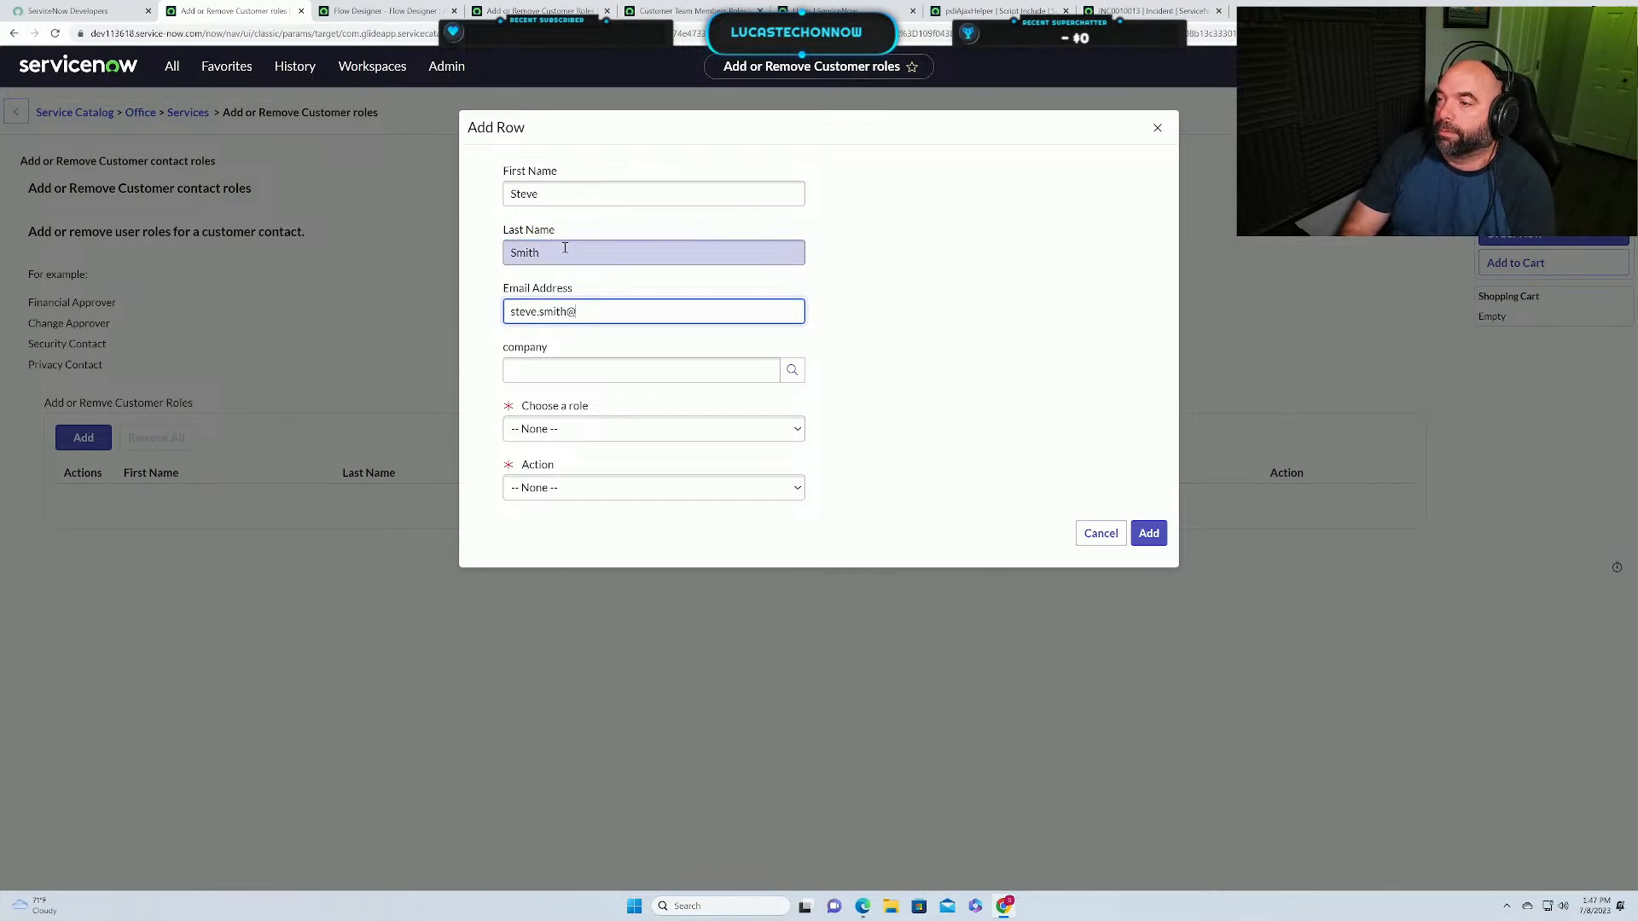
type("tgest.com")
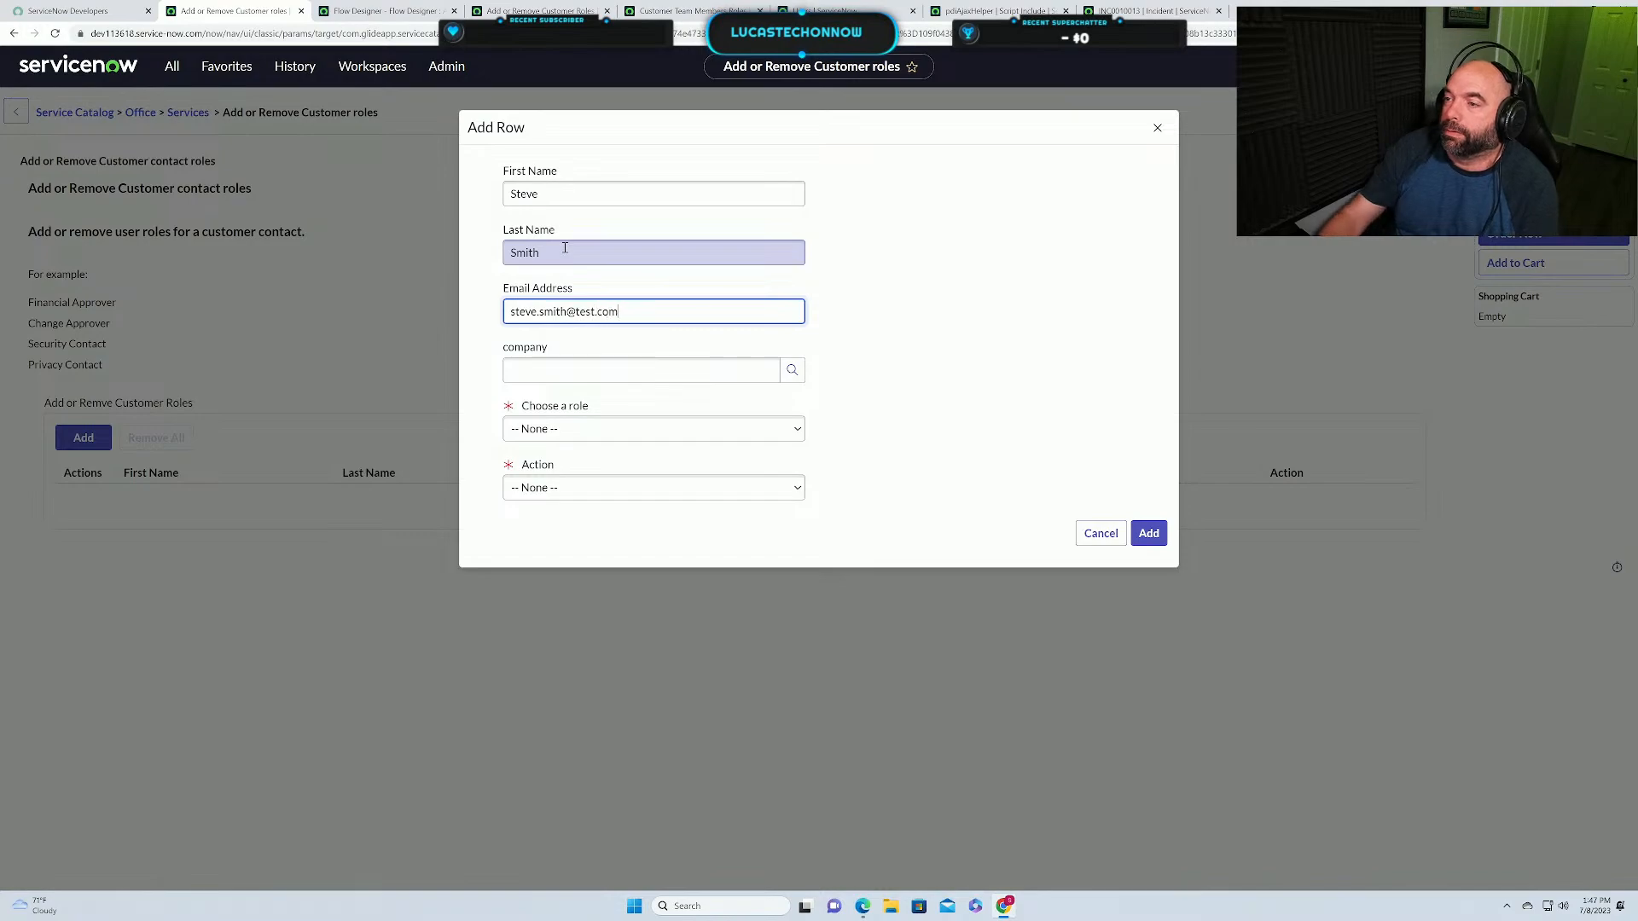
Set company ACME North America, role Change Approver and action Add, and add the row.
left_click(595, 366)
type("ace")
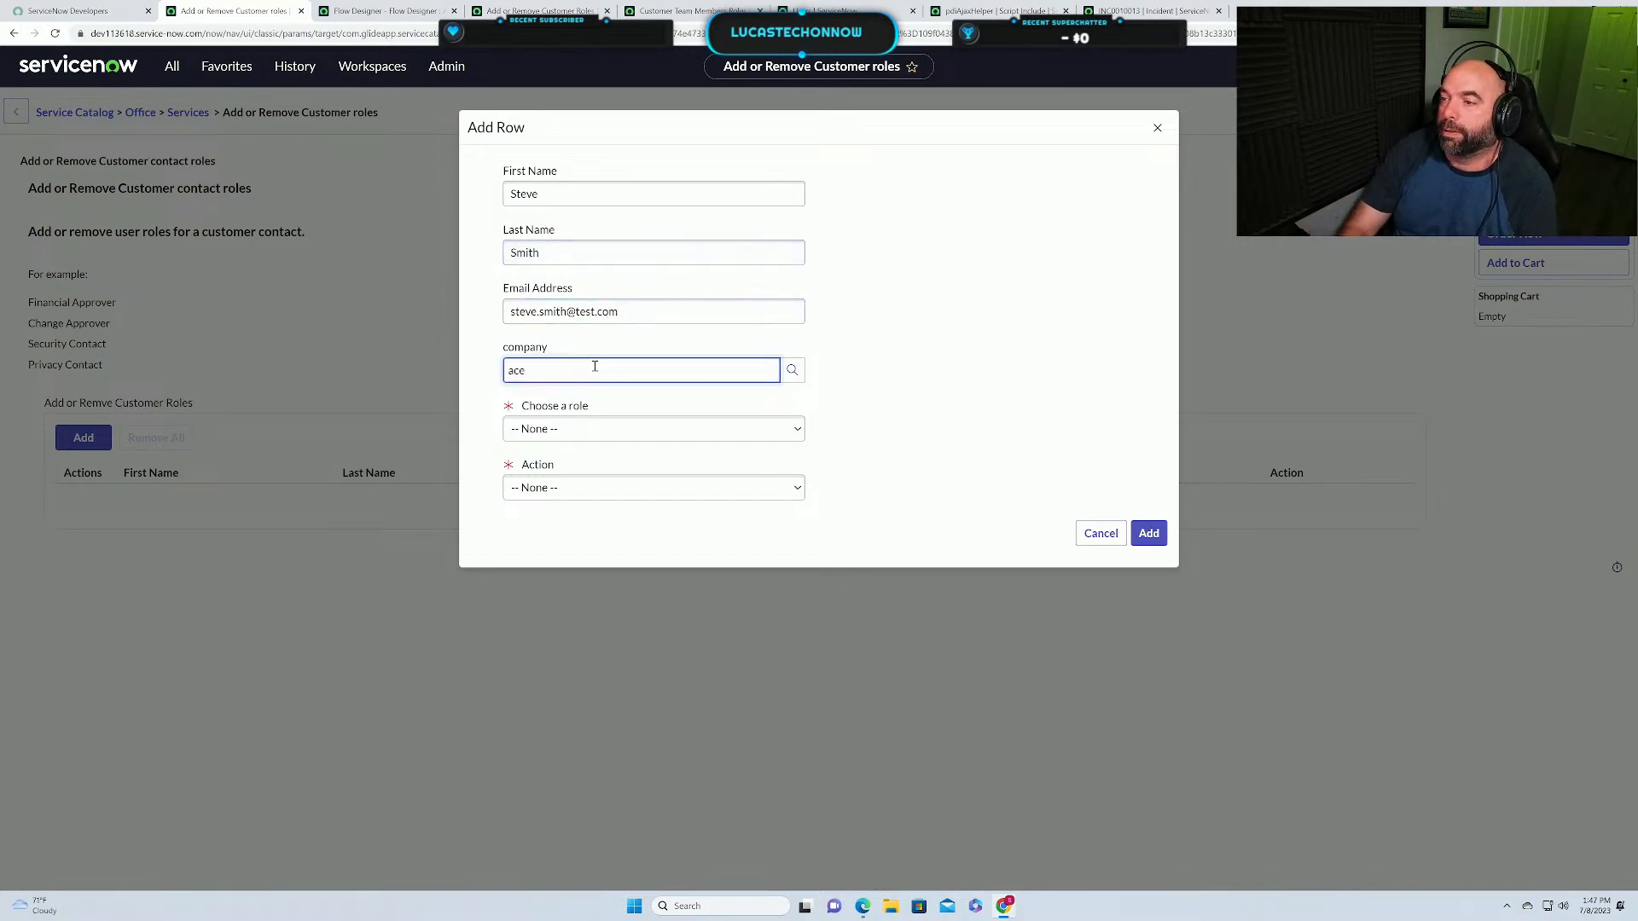
key("BackSpace")
type("me")
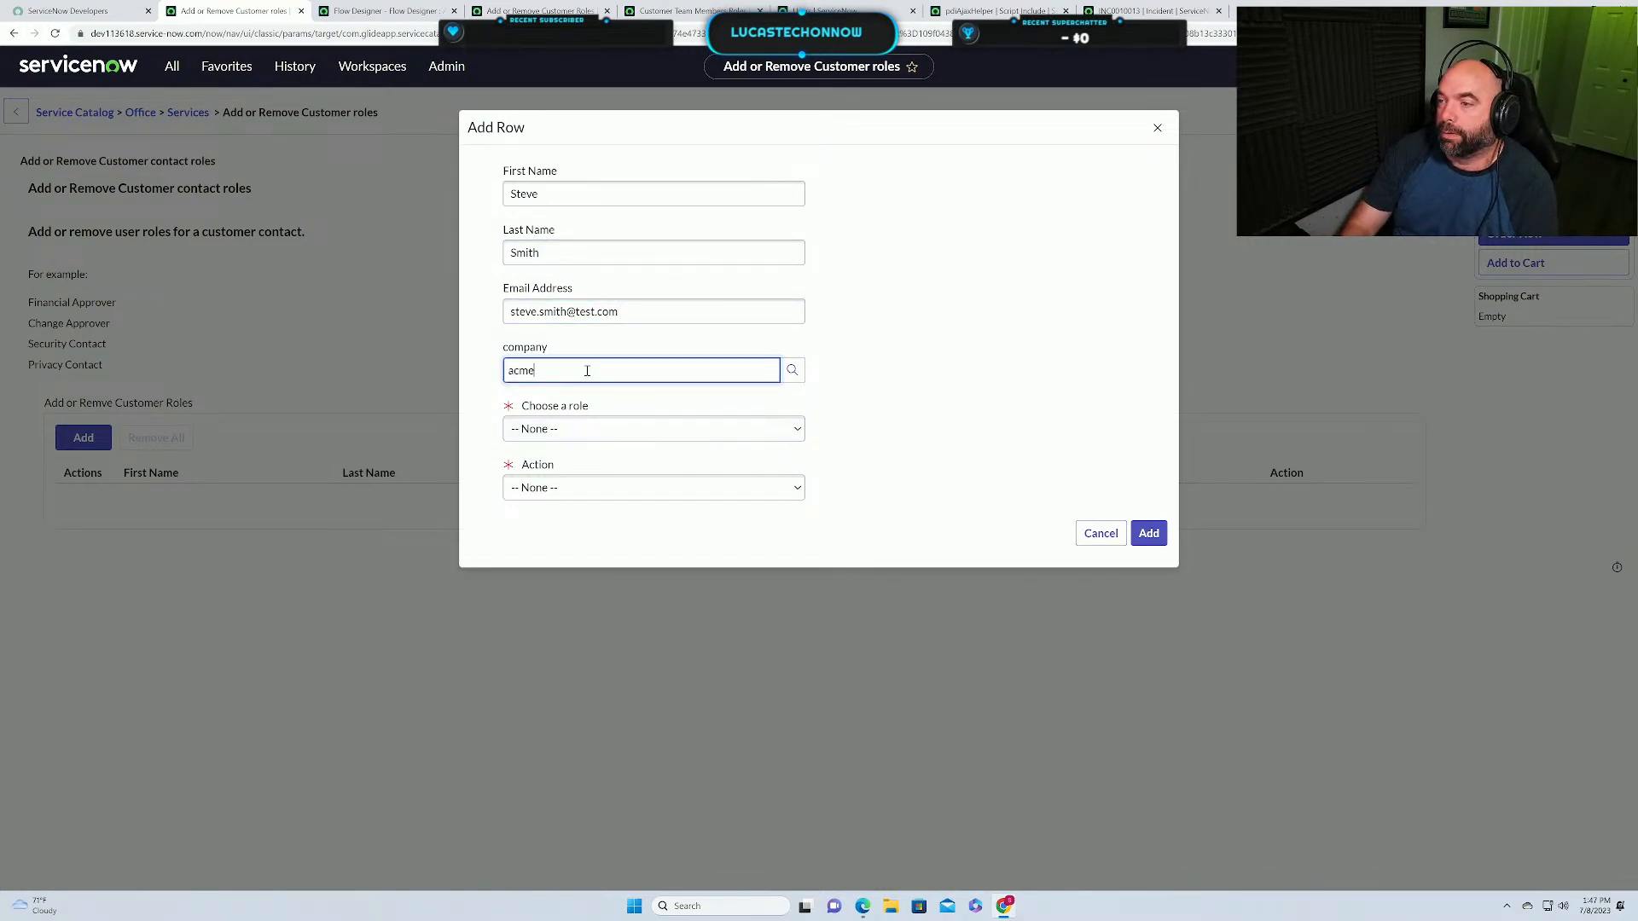
type(" n")
left_click(581, 393)
left_click(581, 429)
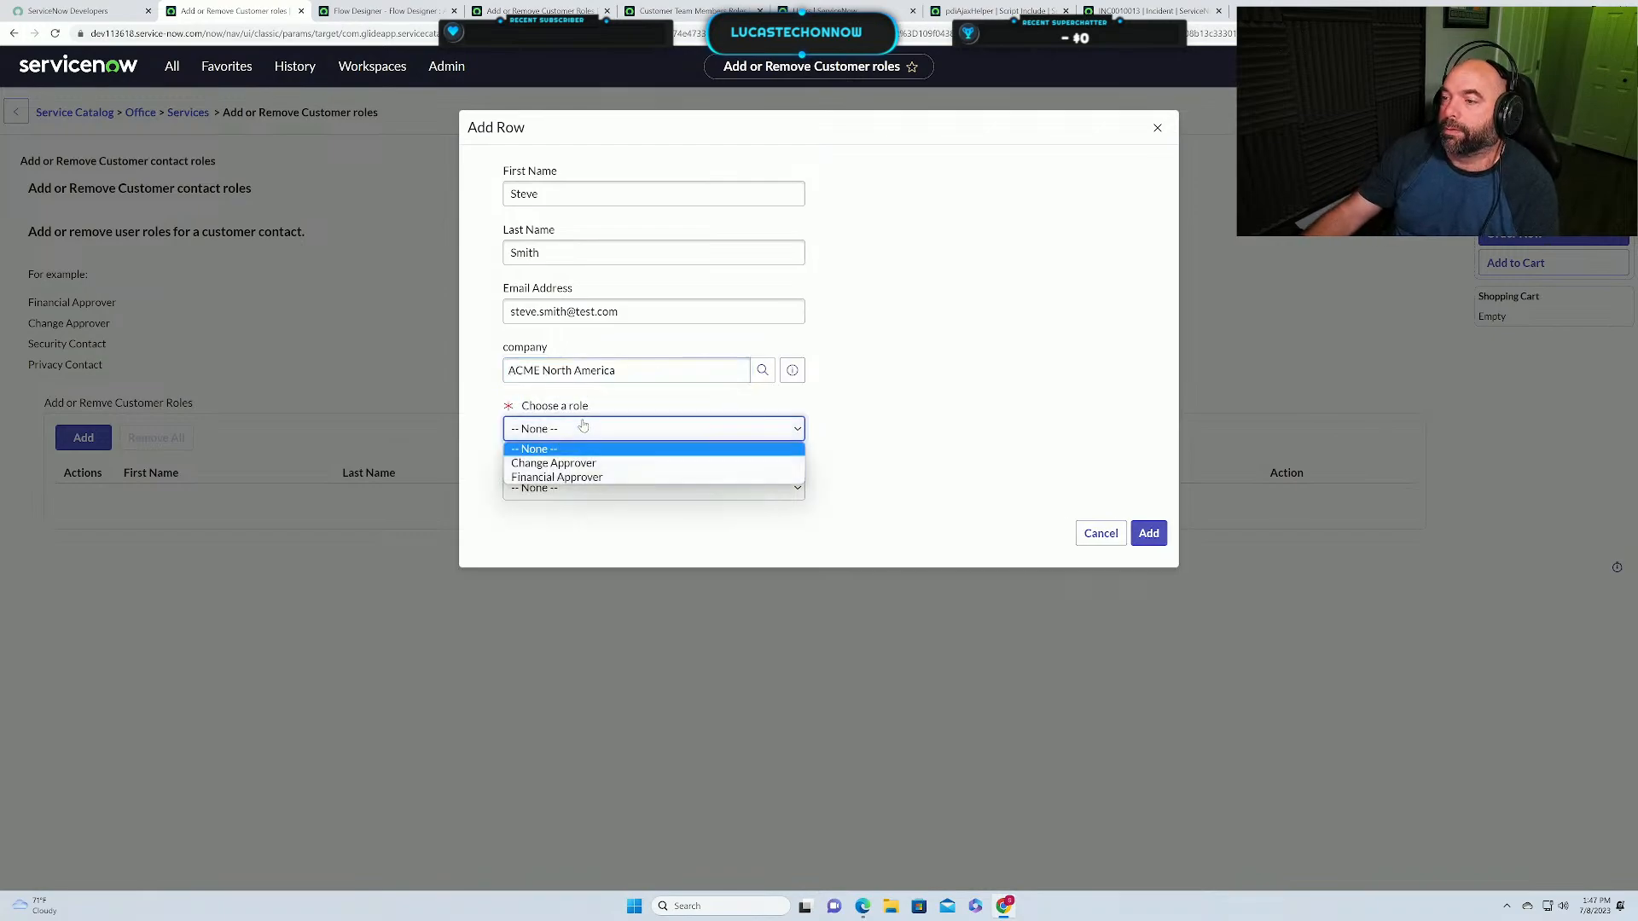
left_click(582, 461)
left_click(580, 527)
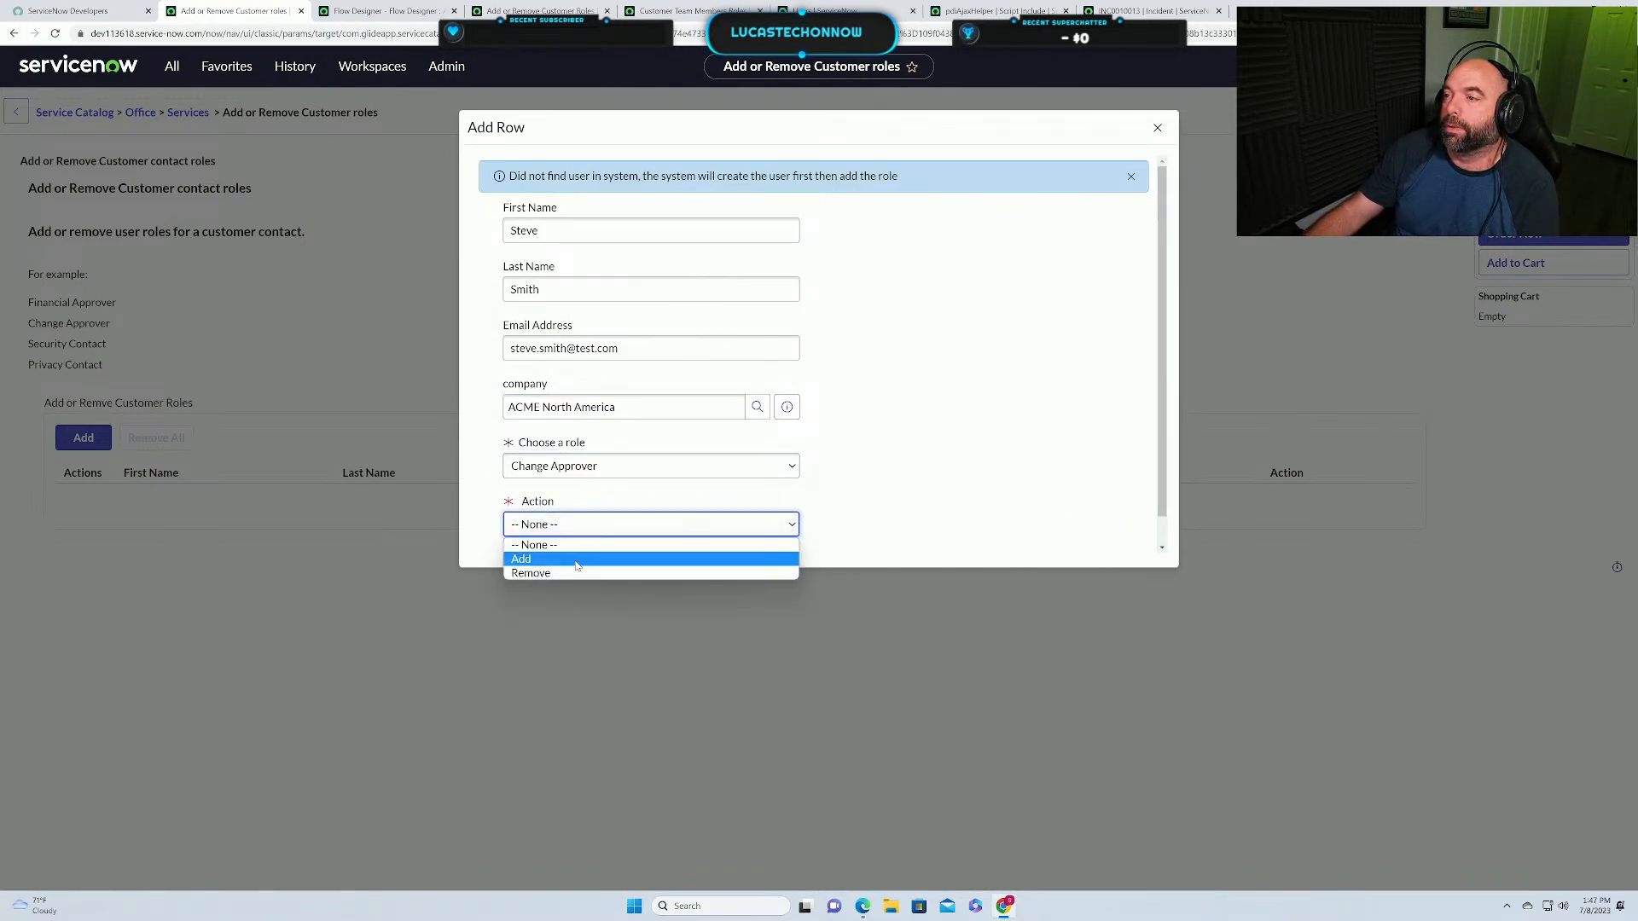
left_click(546, 556)
scroll(1109, 529, "down", 1)
left_click(1138, 541)
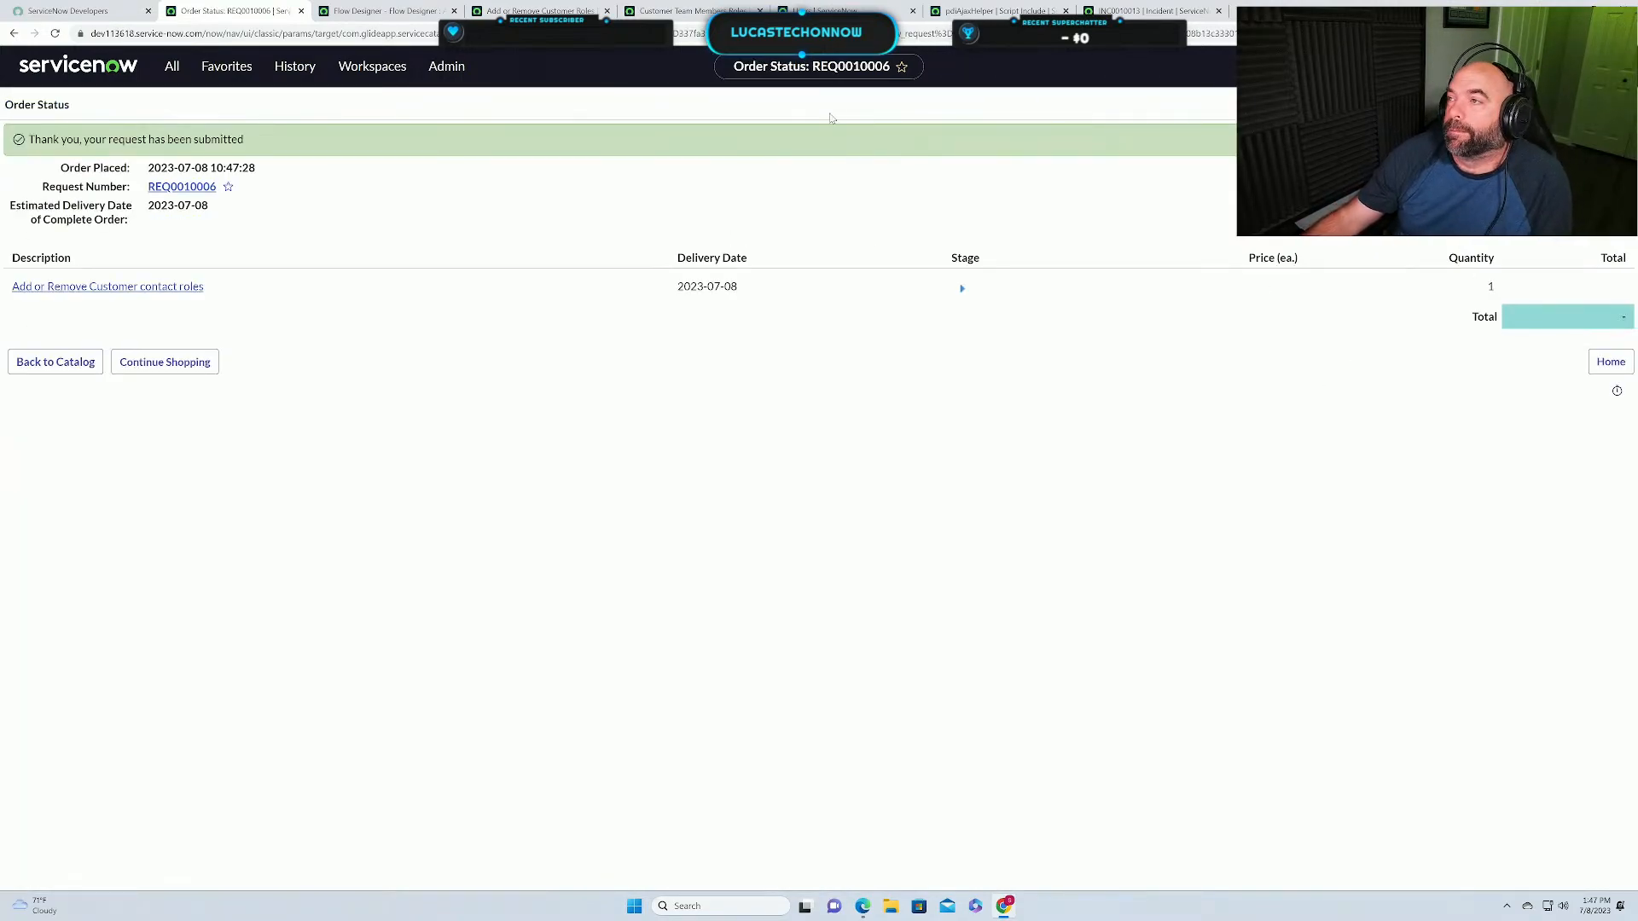
View the newest failed run, blocked by security rules at the Else-branch Create Record step.
left_click(384, 10)
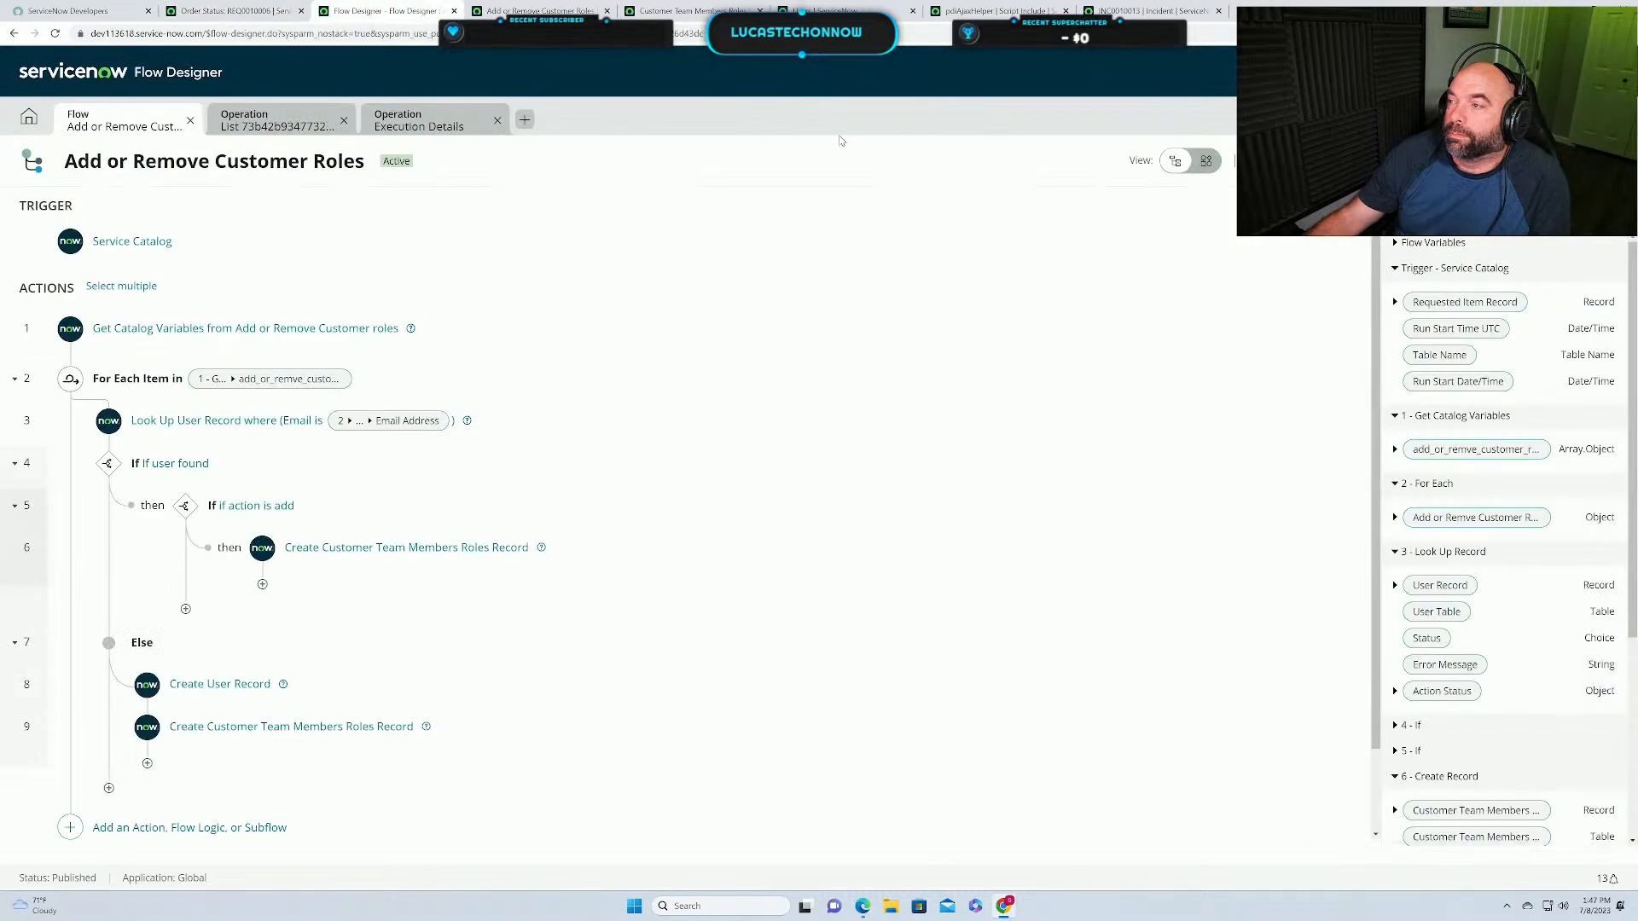
left_click(1614, 160)
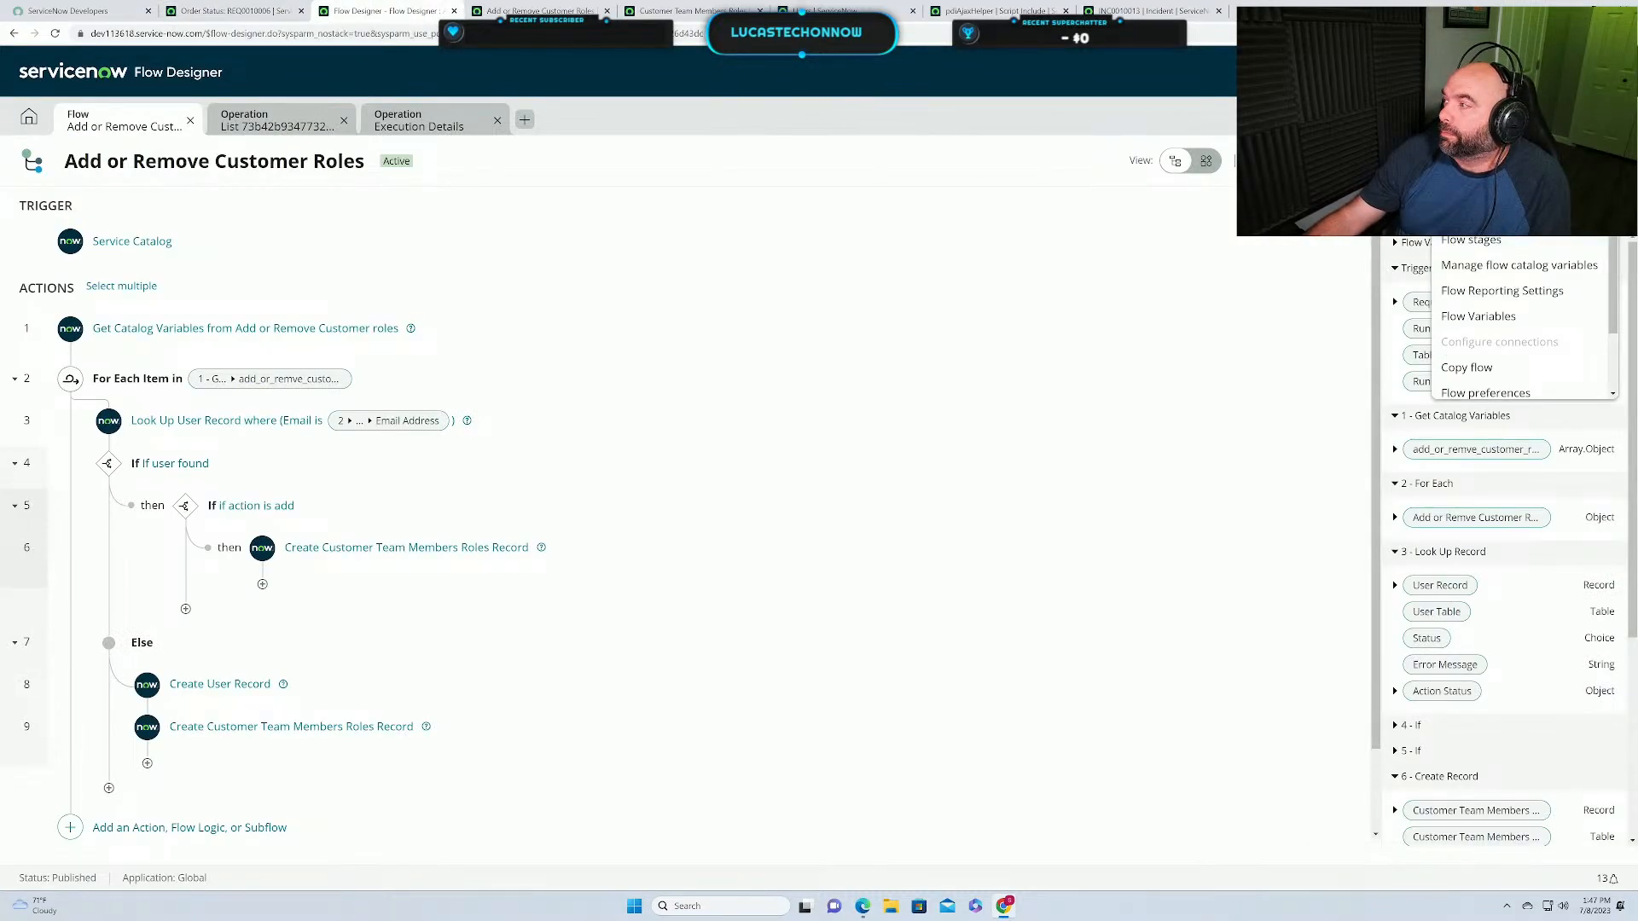
left_click(1574, 212)
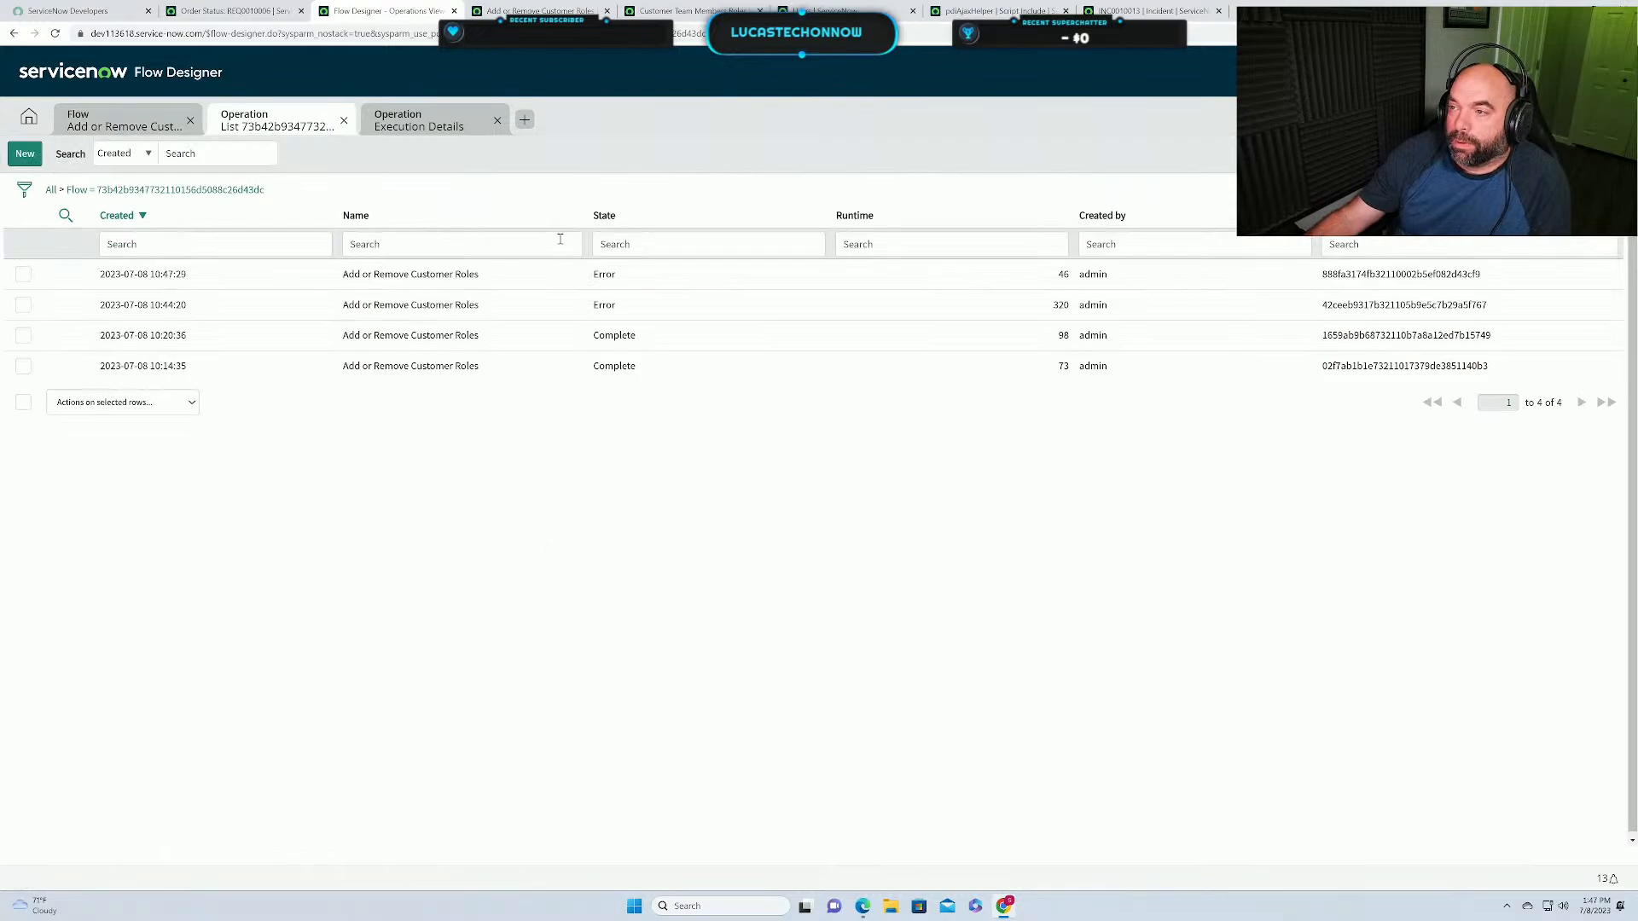
left_click(134, 274)
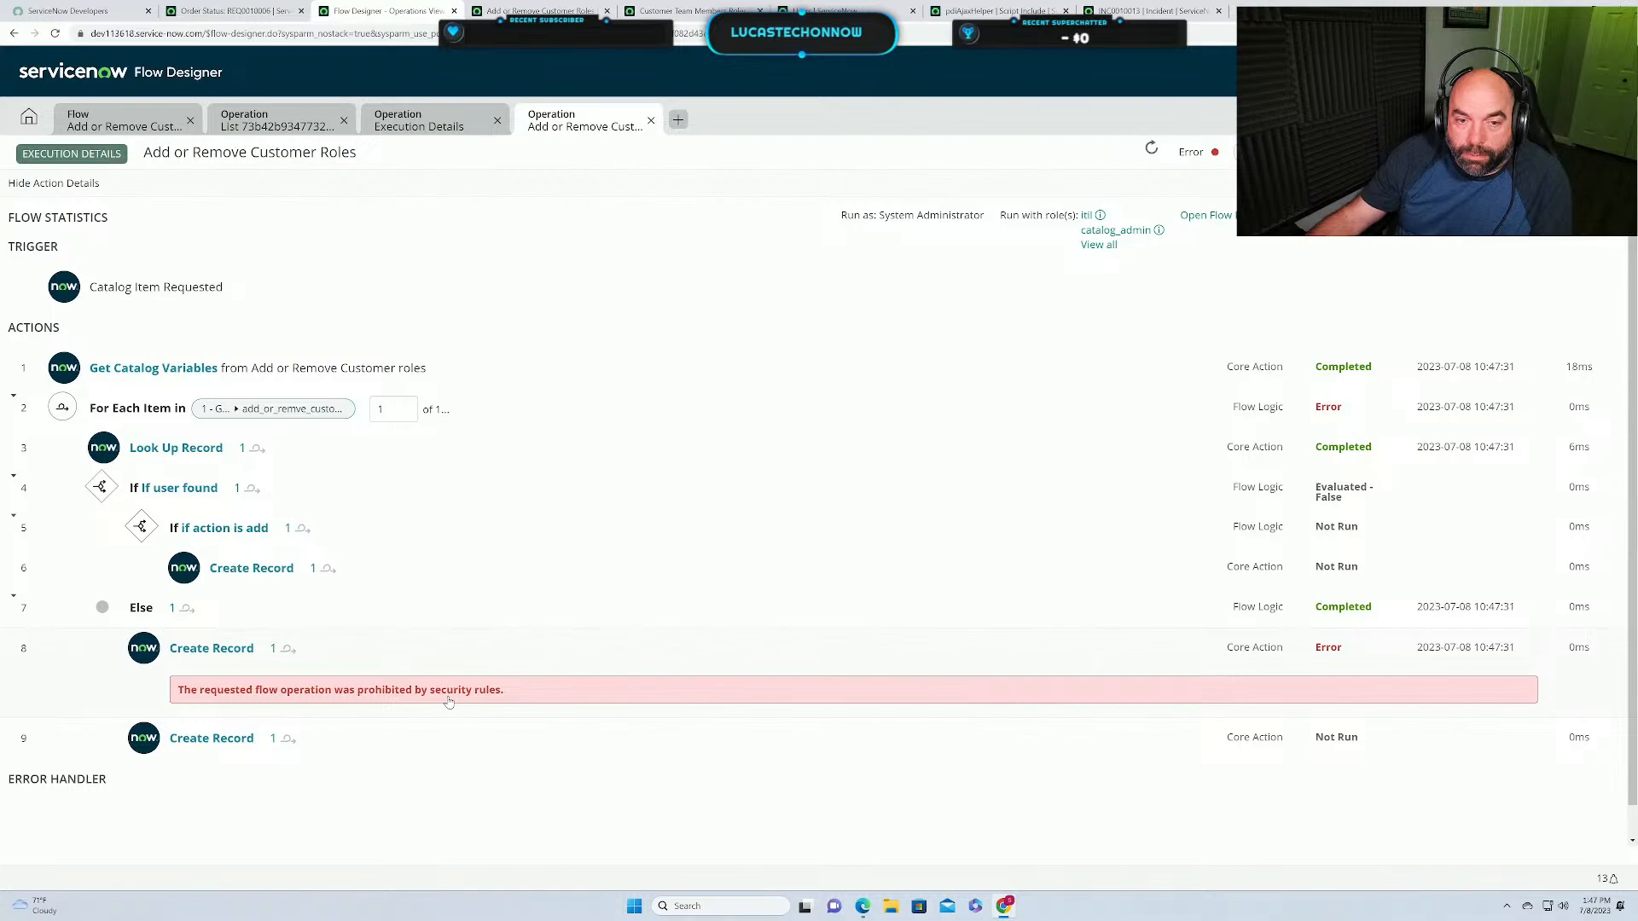
left_click(119, 125)
Review the Flow Reporting Settings levels, leave the system default, and return to the flow diagram.
left_click(1612, 161)
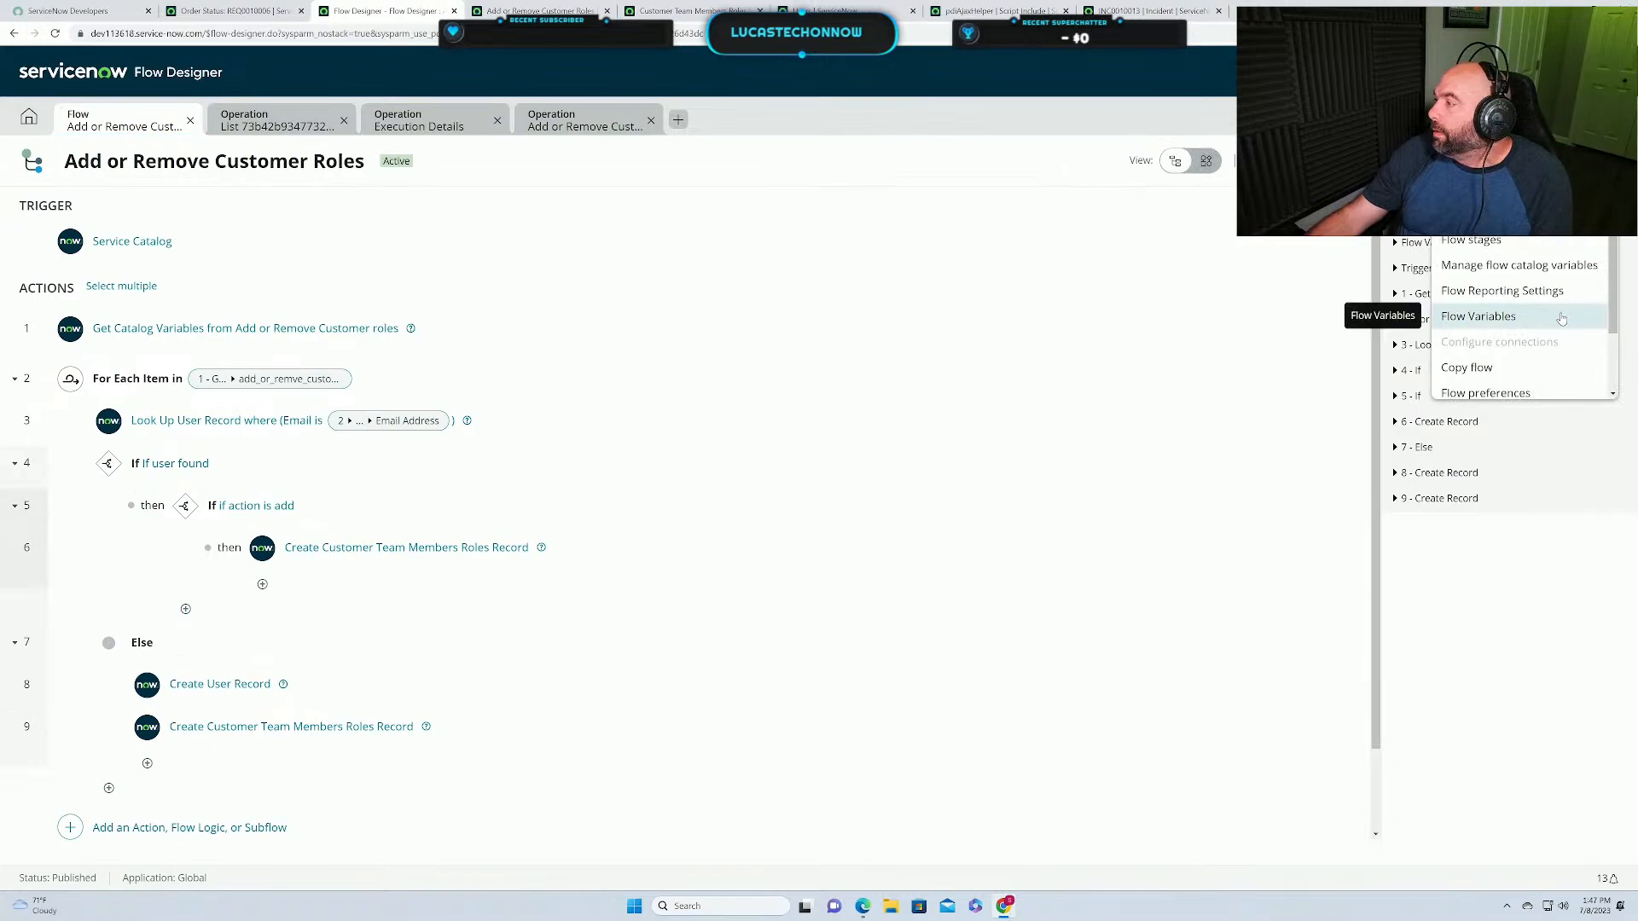
left_click(1501, 291)
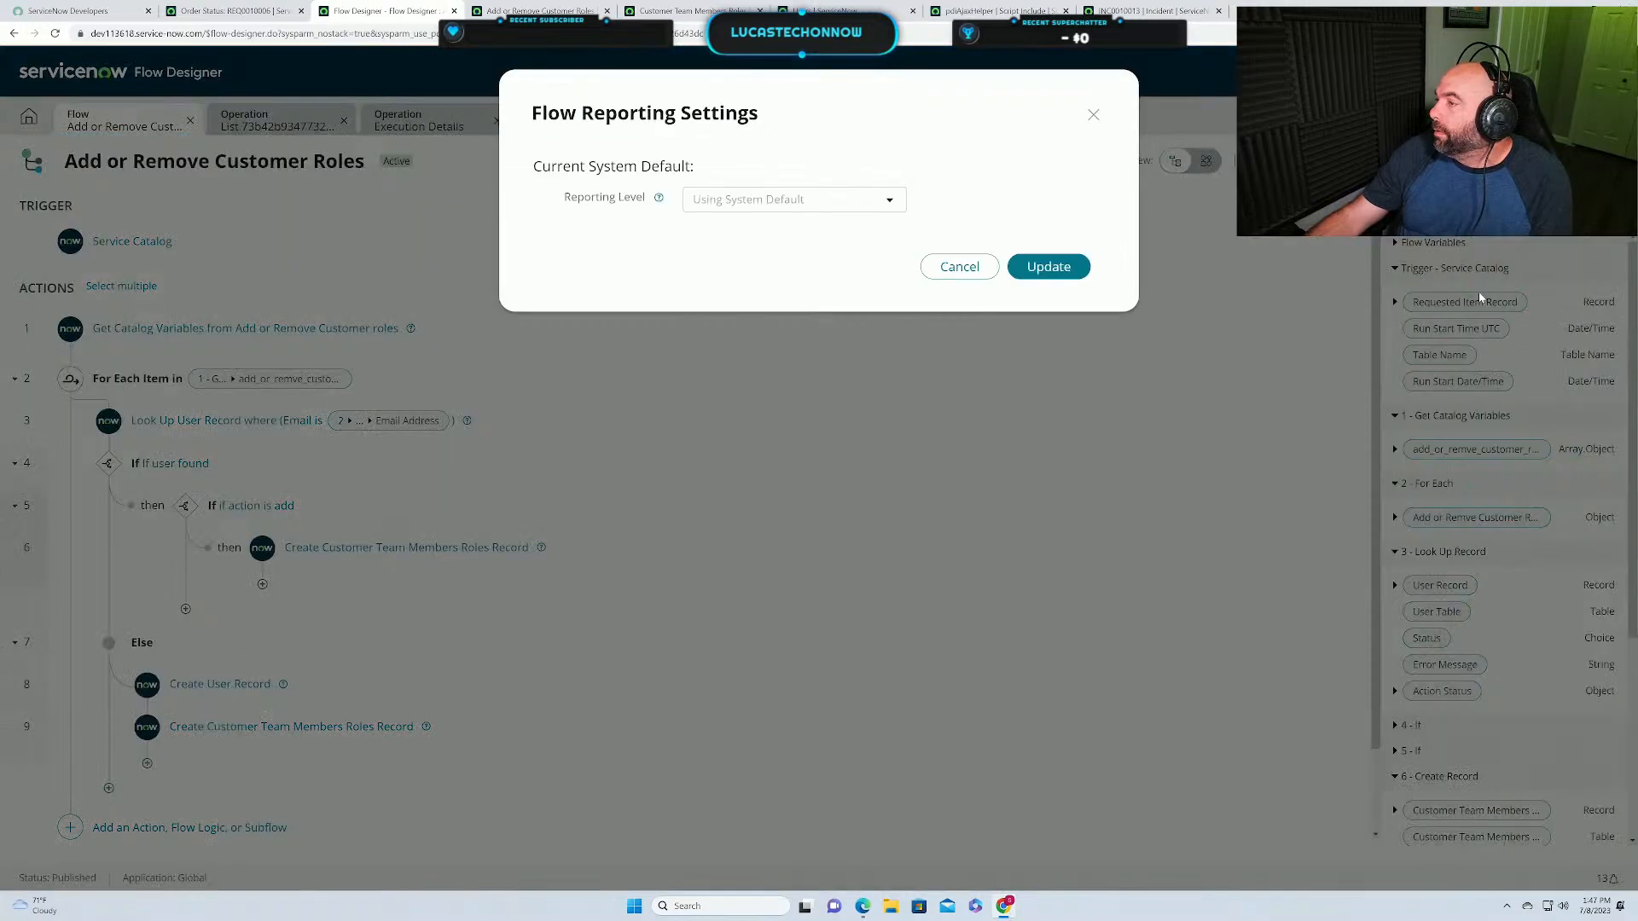
left_click(774, 202)
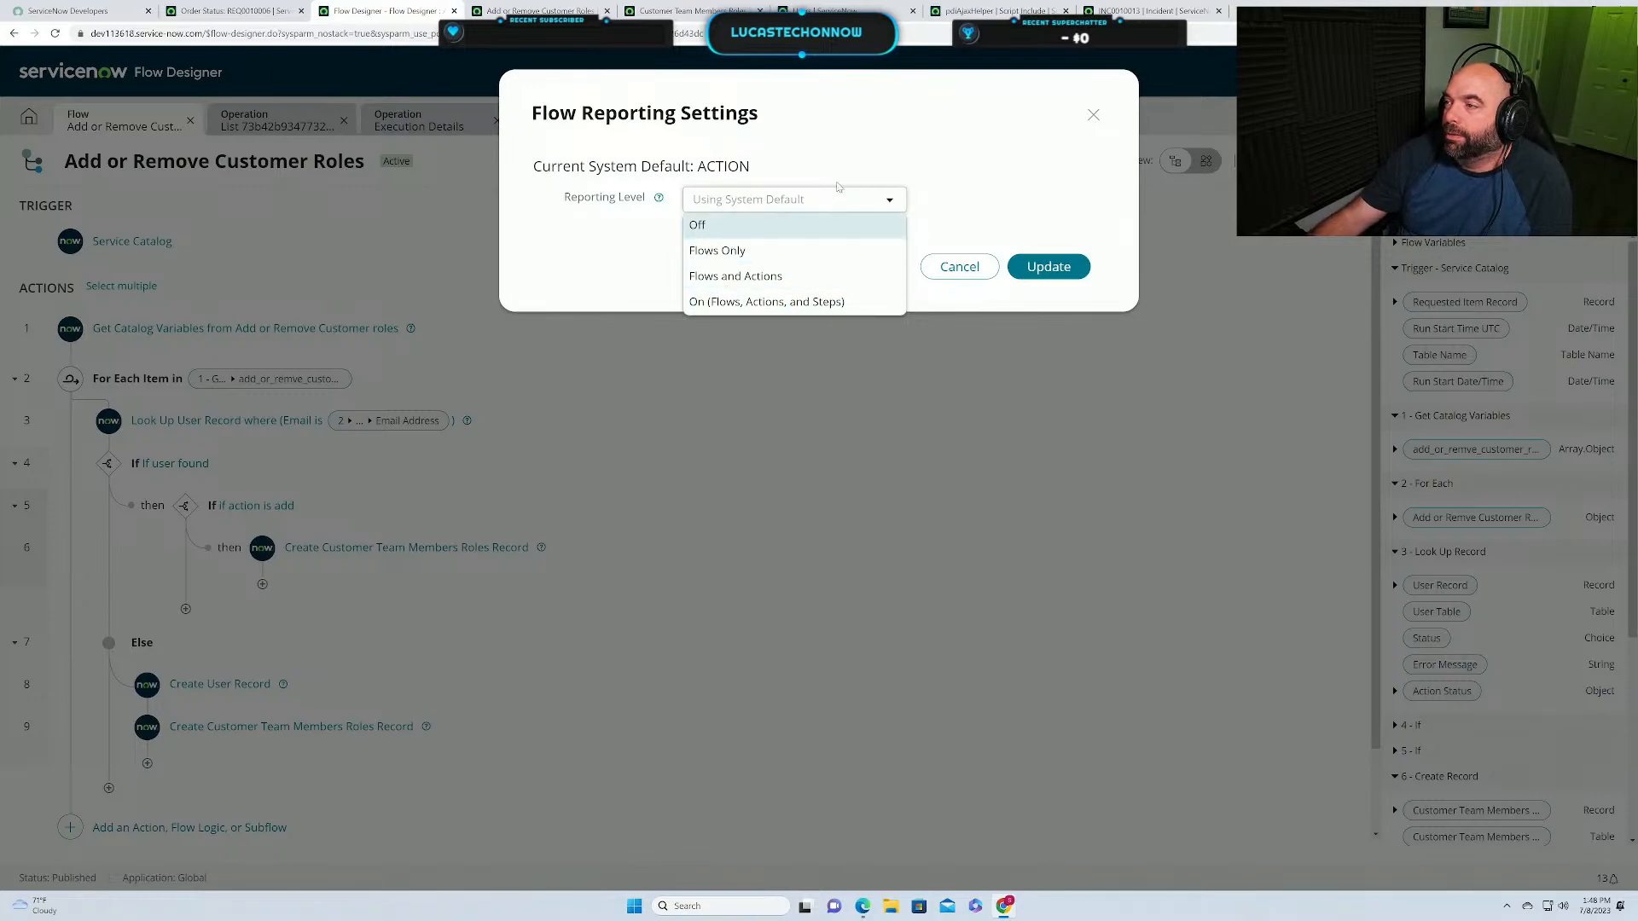
left_click(957, 271)
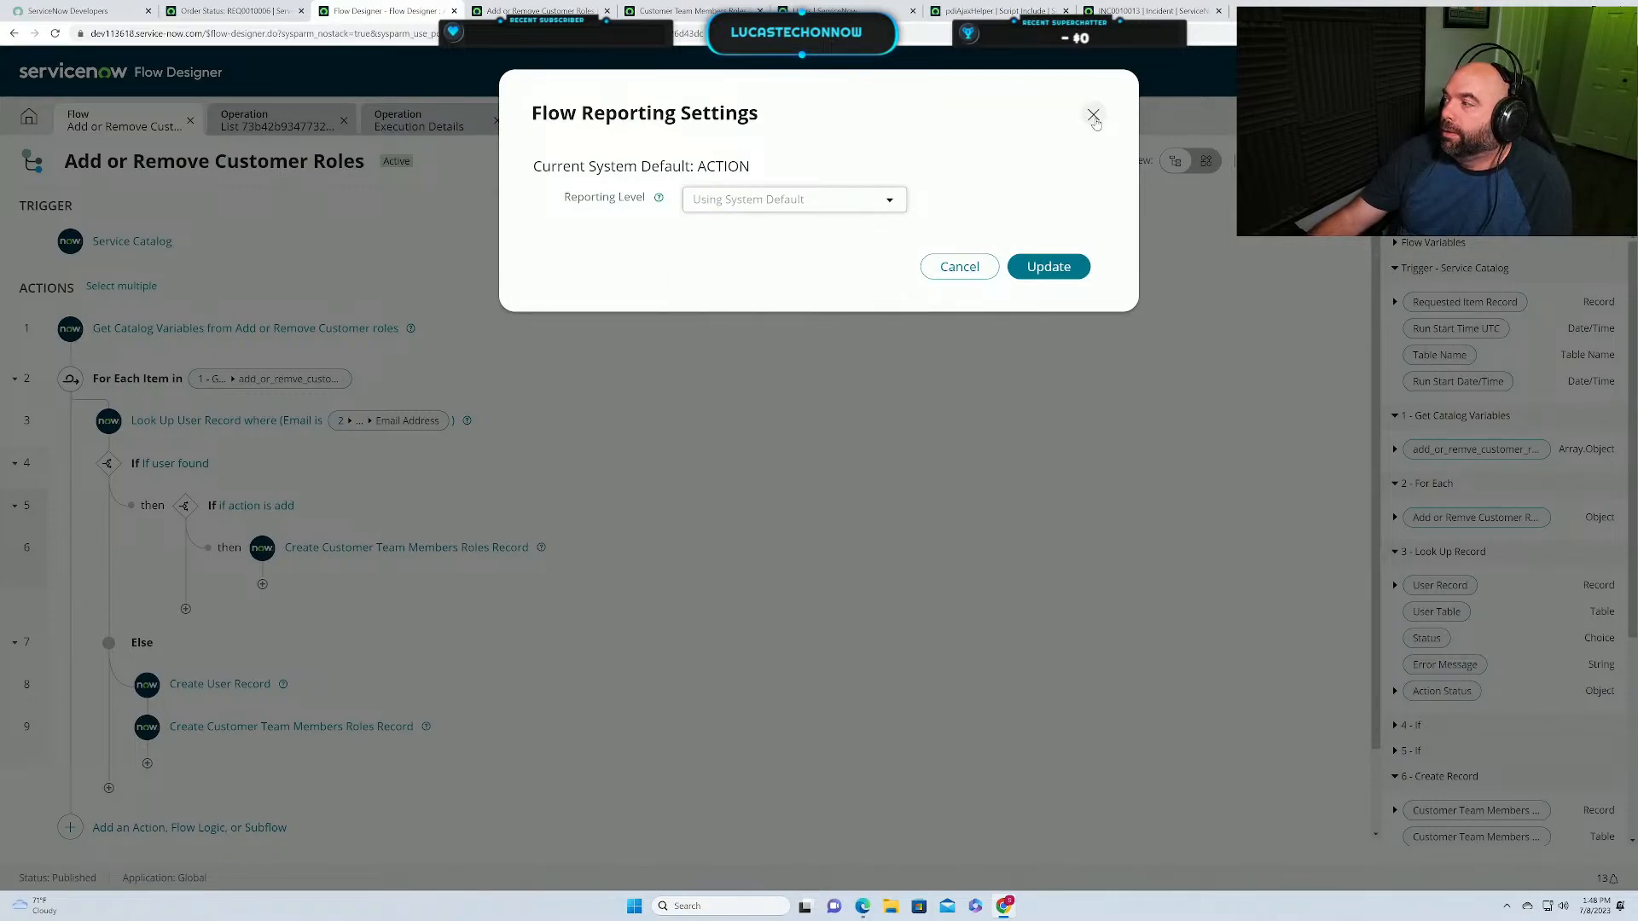
left_click(1093, 115)
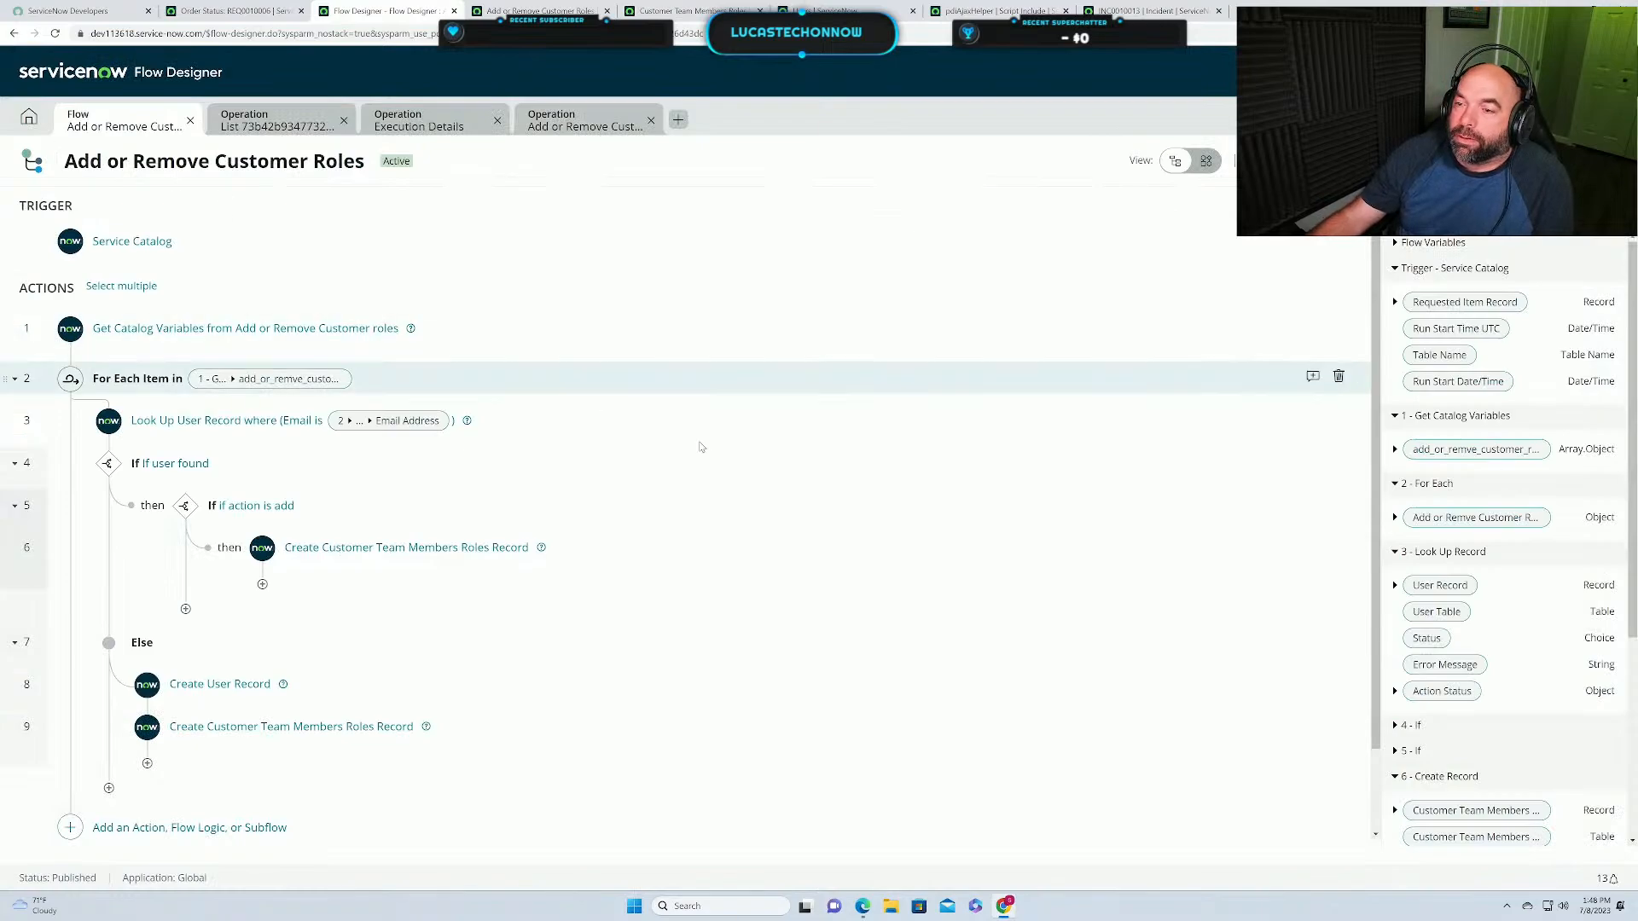
left_click(564, 128)
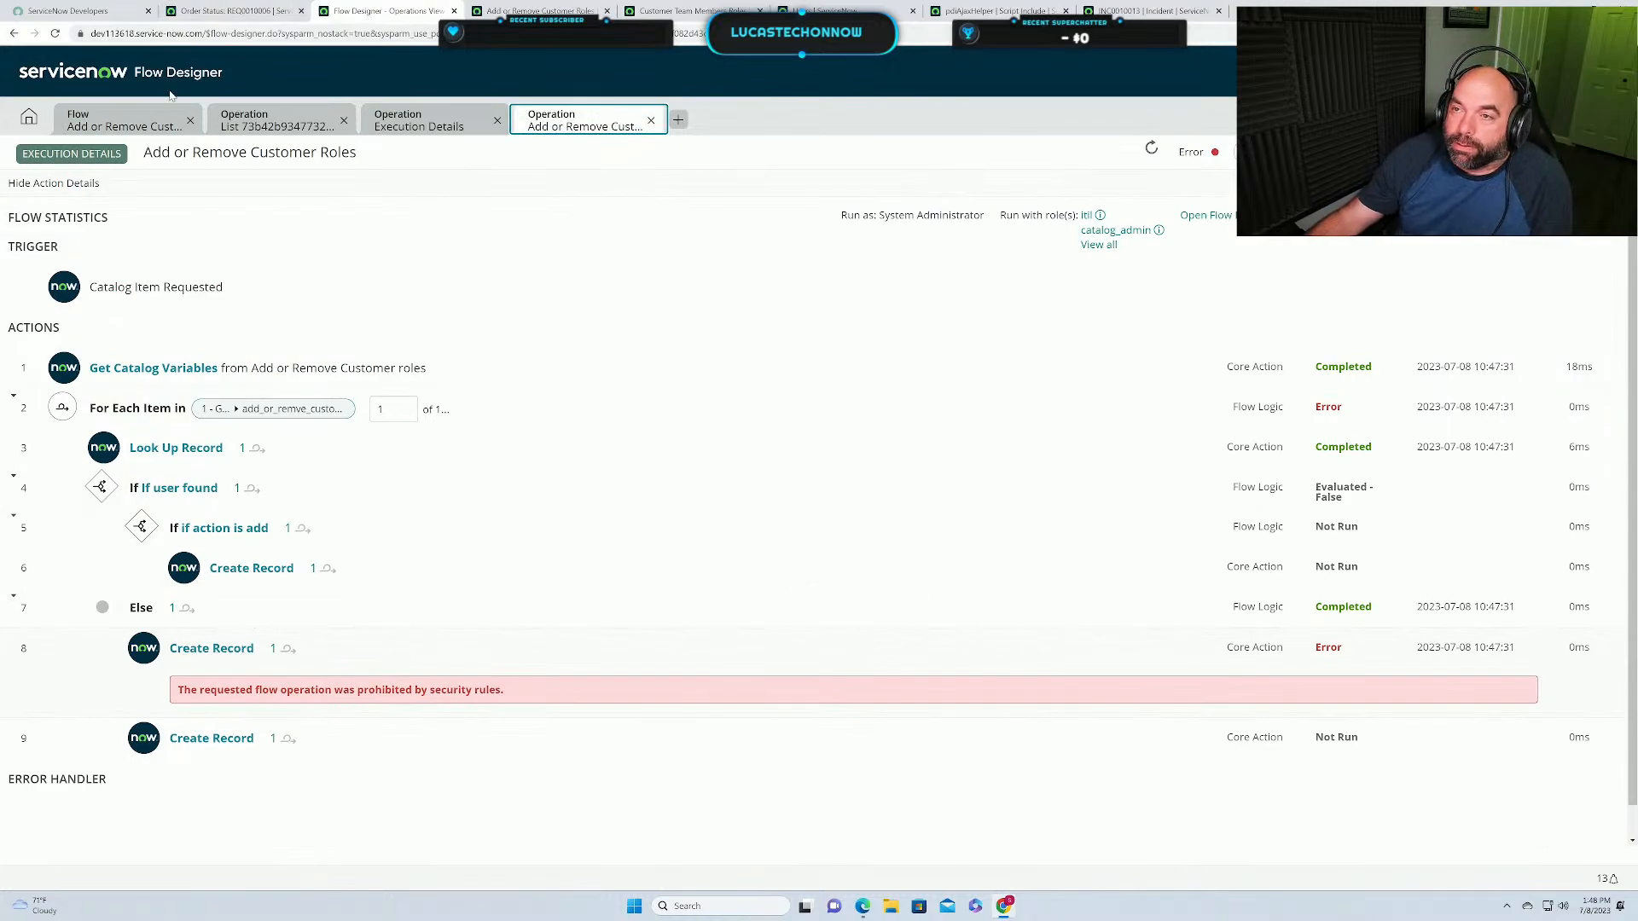
left_click(122, 132)
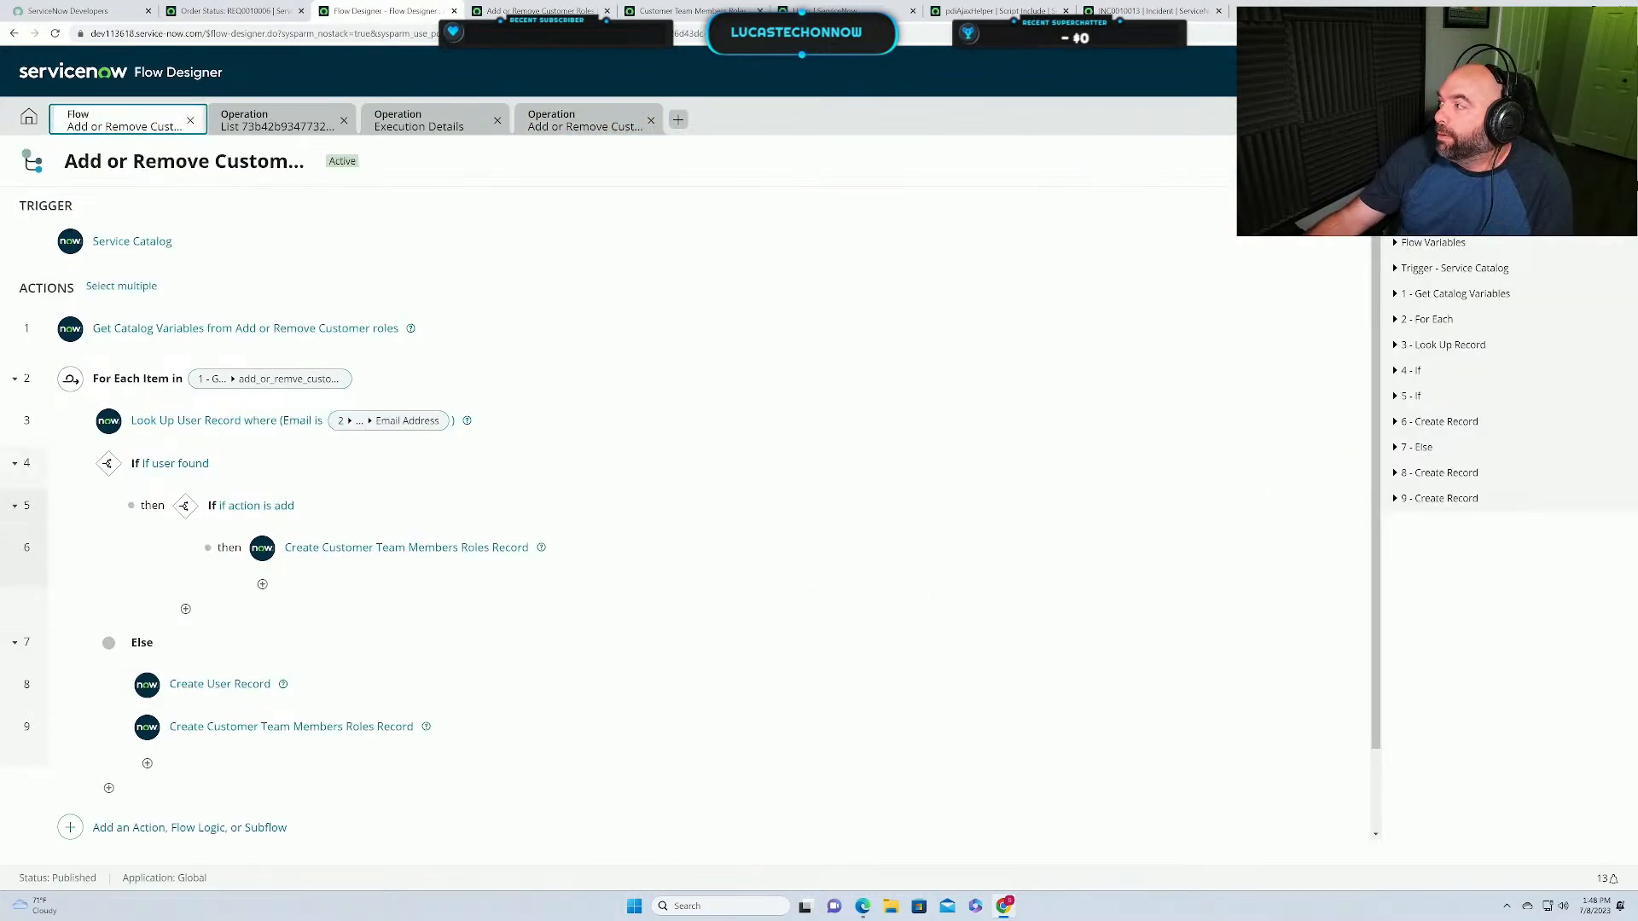
Add user_admin to the flow's run-with roles in Flow properties and update them.
left_click(1604, 160)
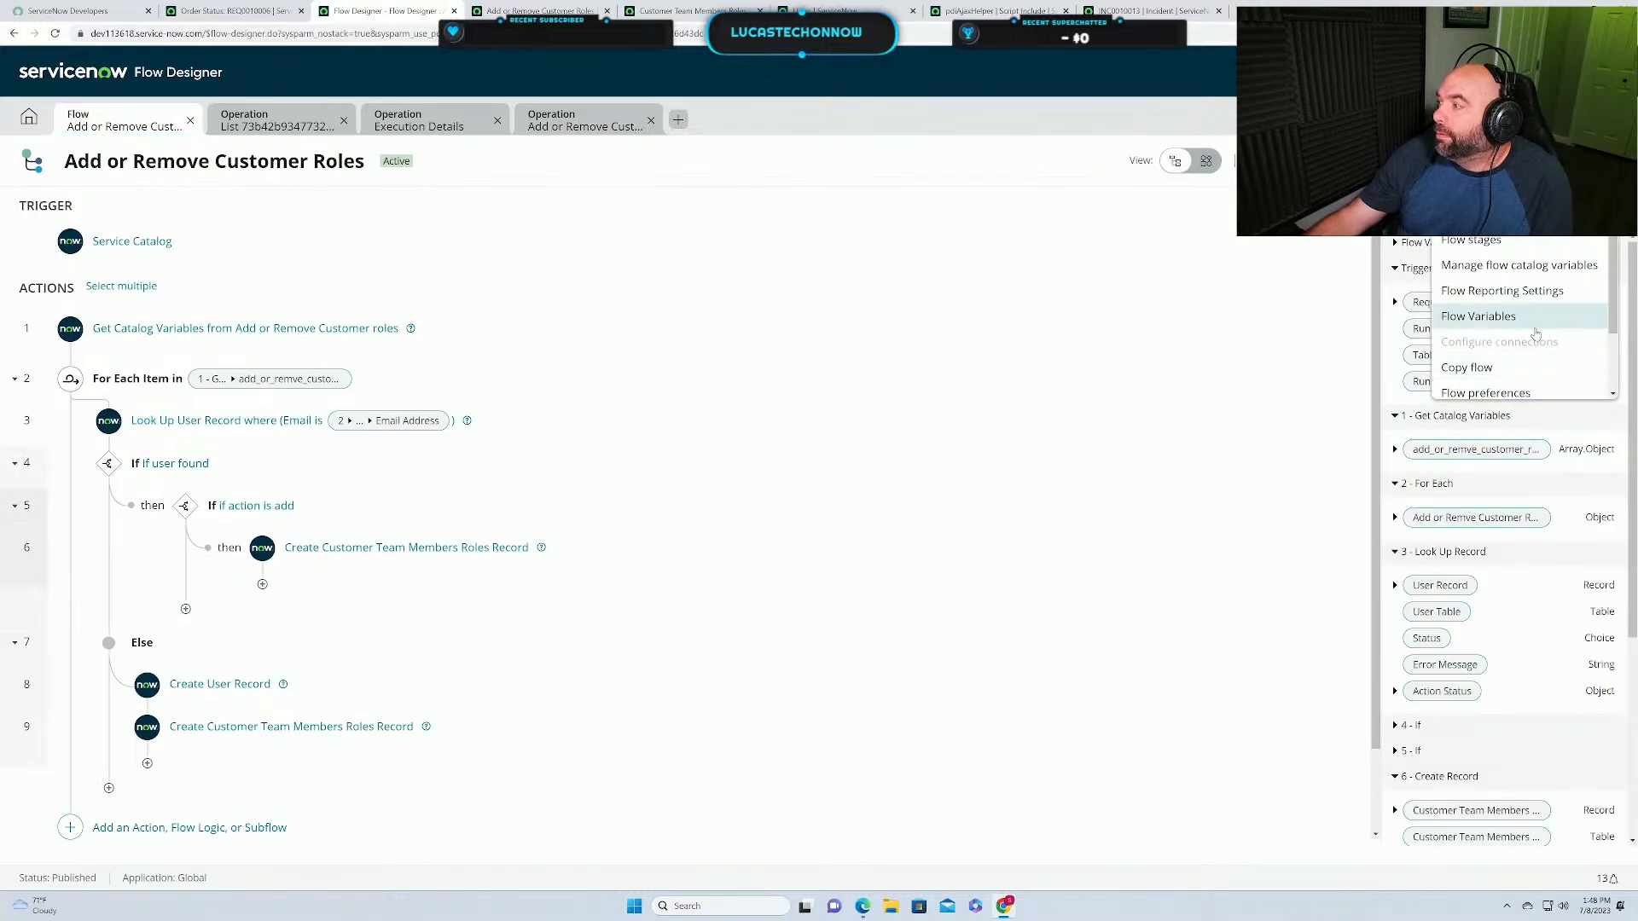
scroll(1566, 336, "down", 1)
scroll(1566, 335, "up", 1)
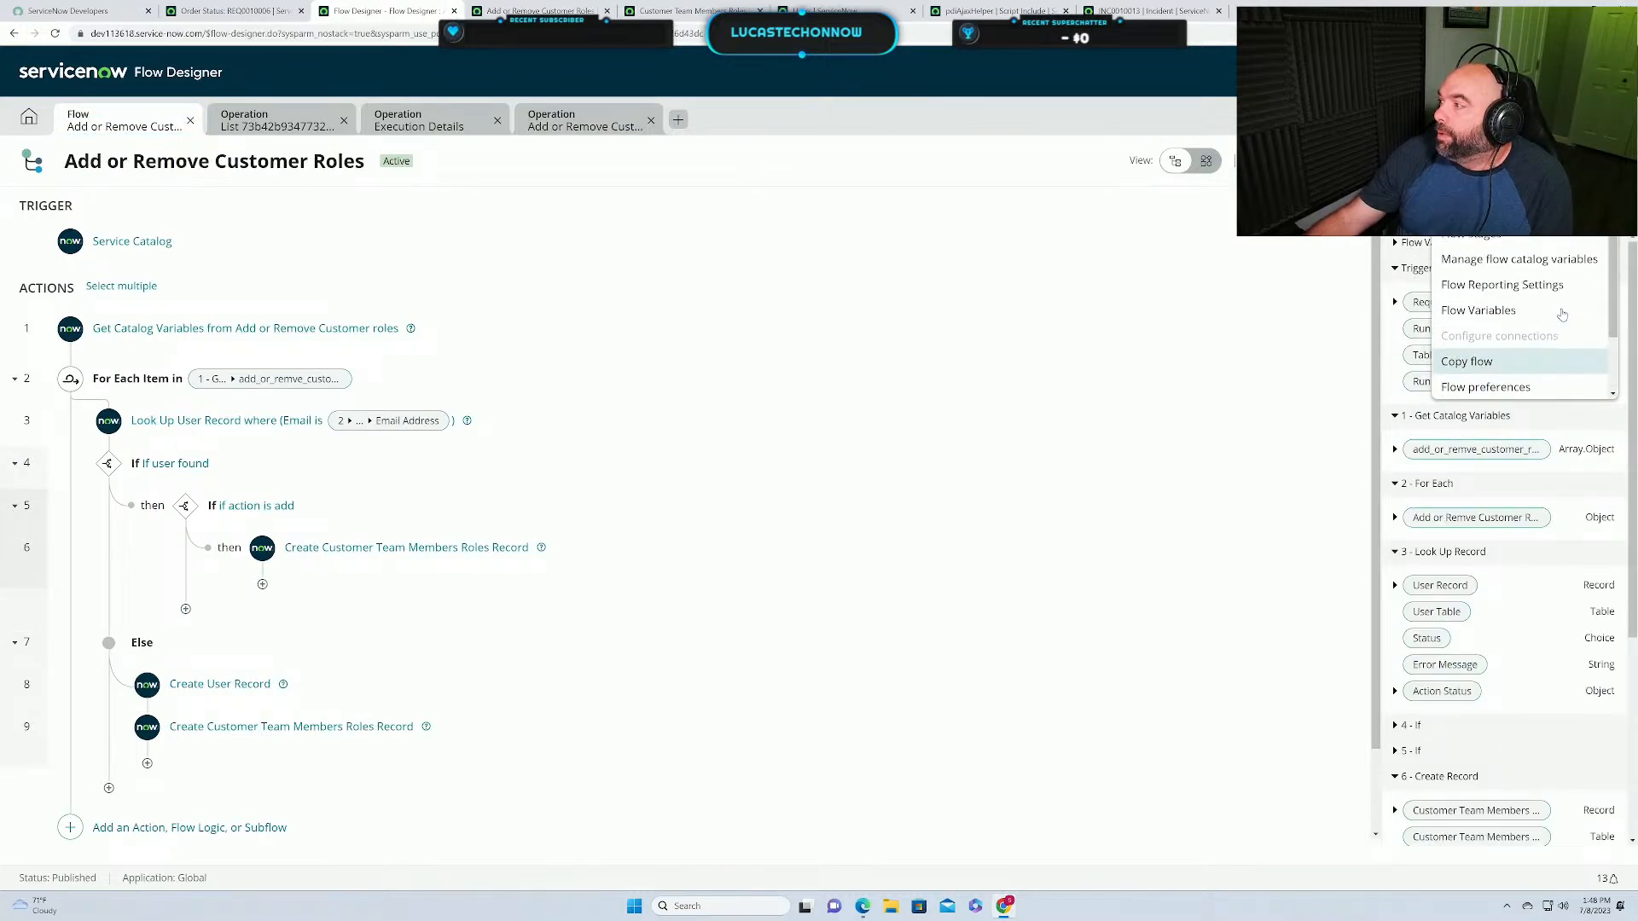
left_click(1514, 212)
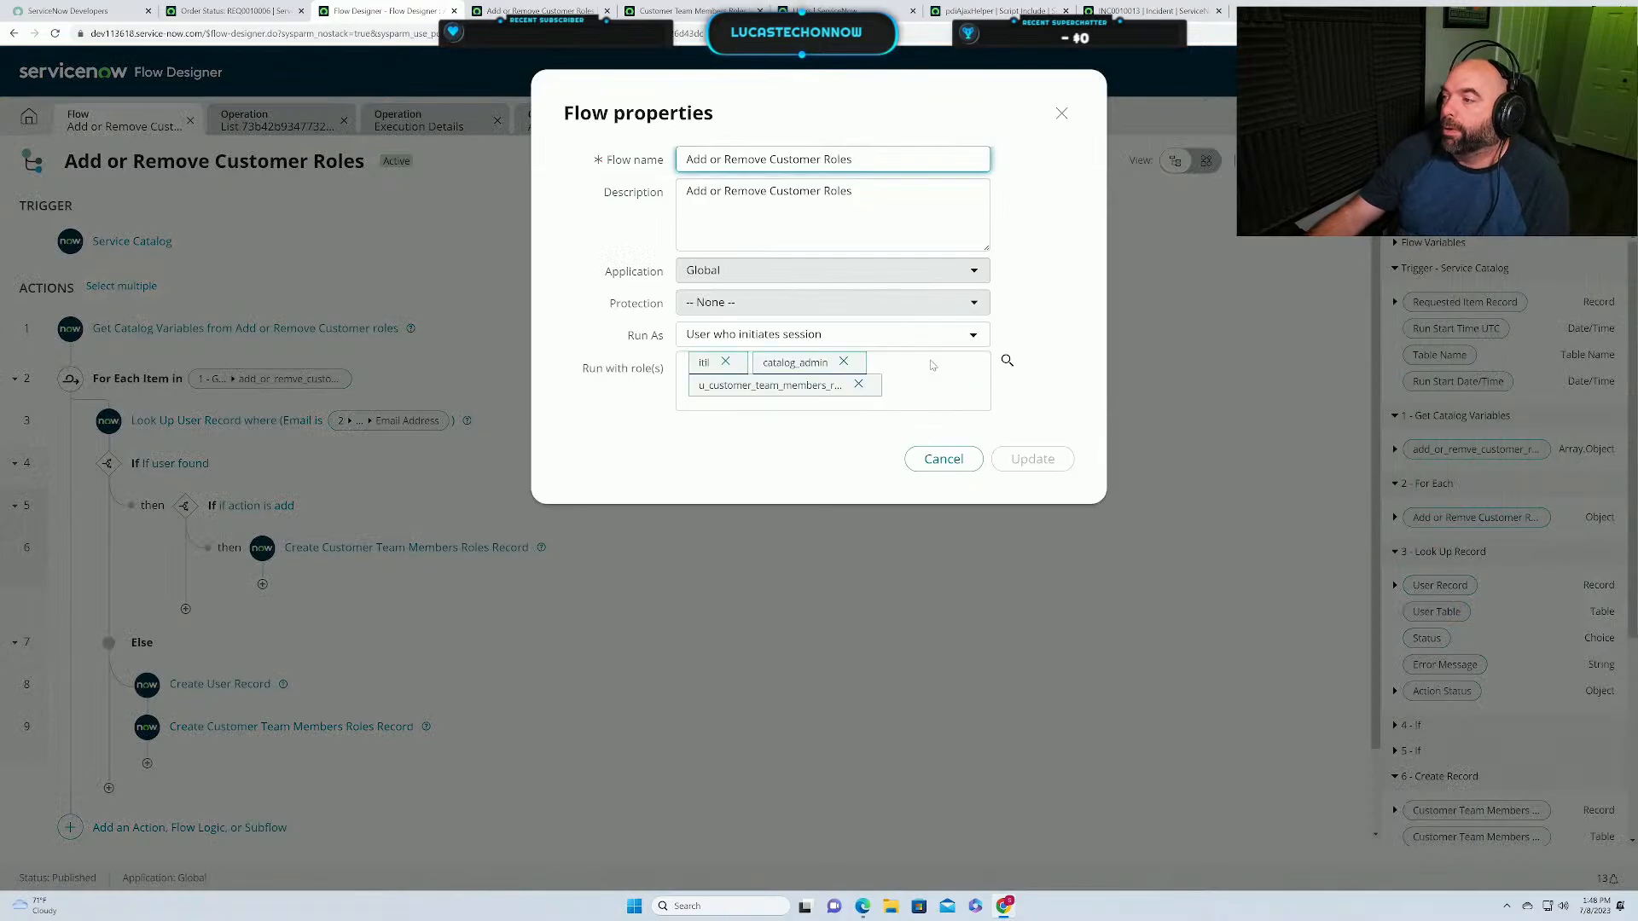
left_click(1007, 360)
left_click(979, 410)
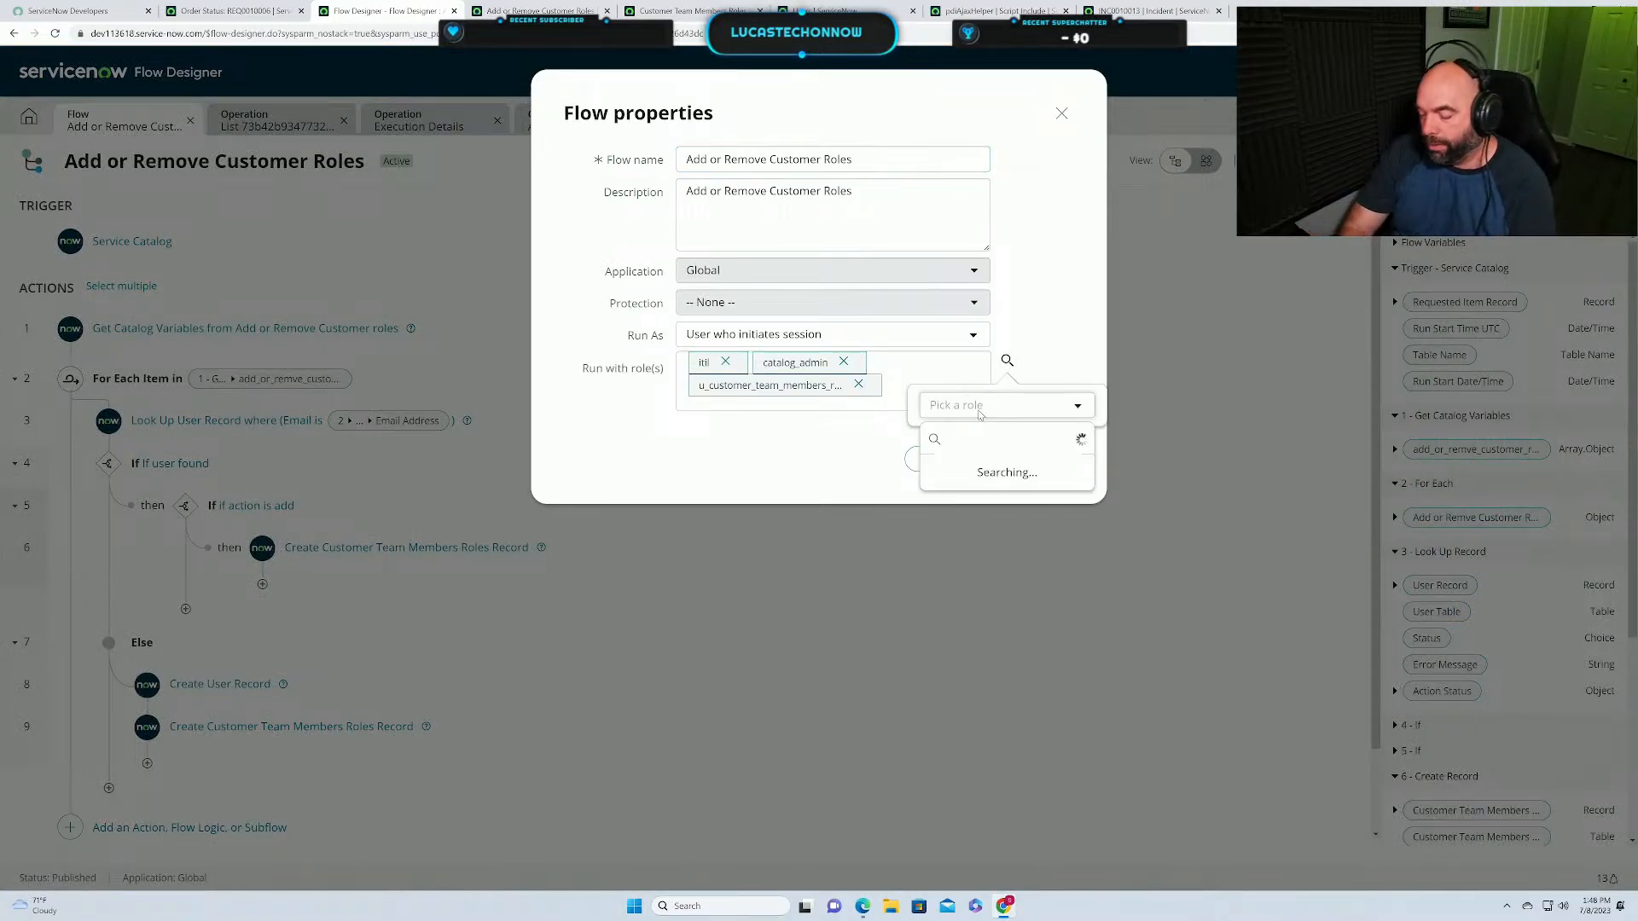
type("user a")
key("BackSpace")
key("BackSpace")
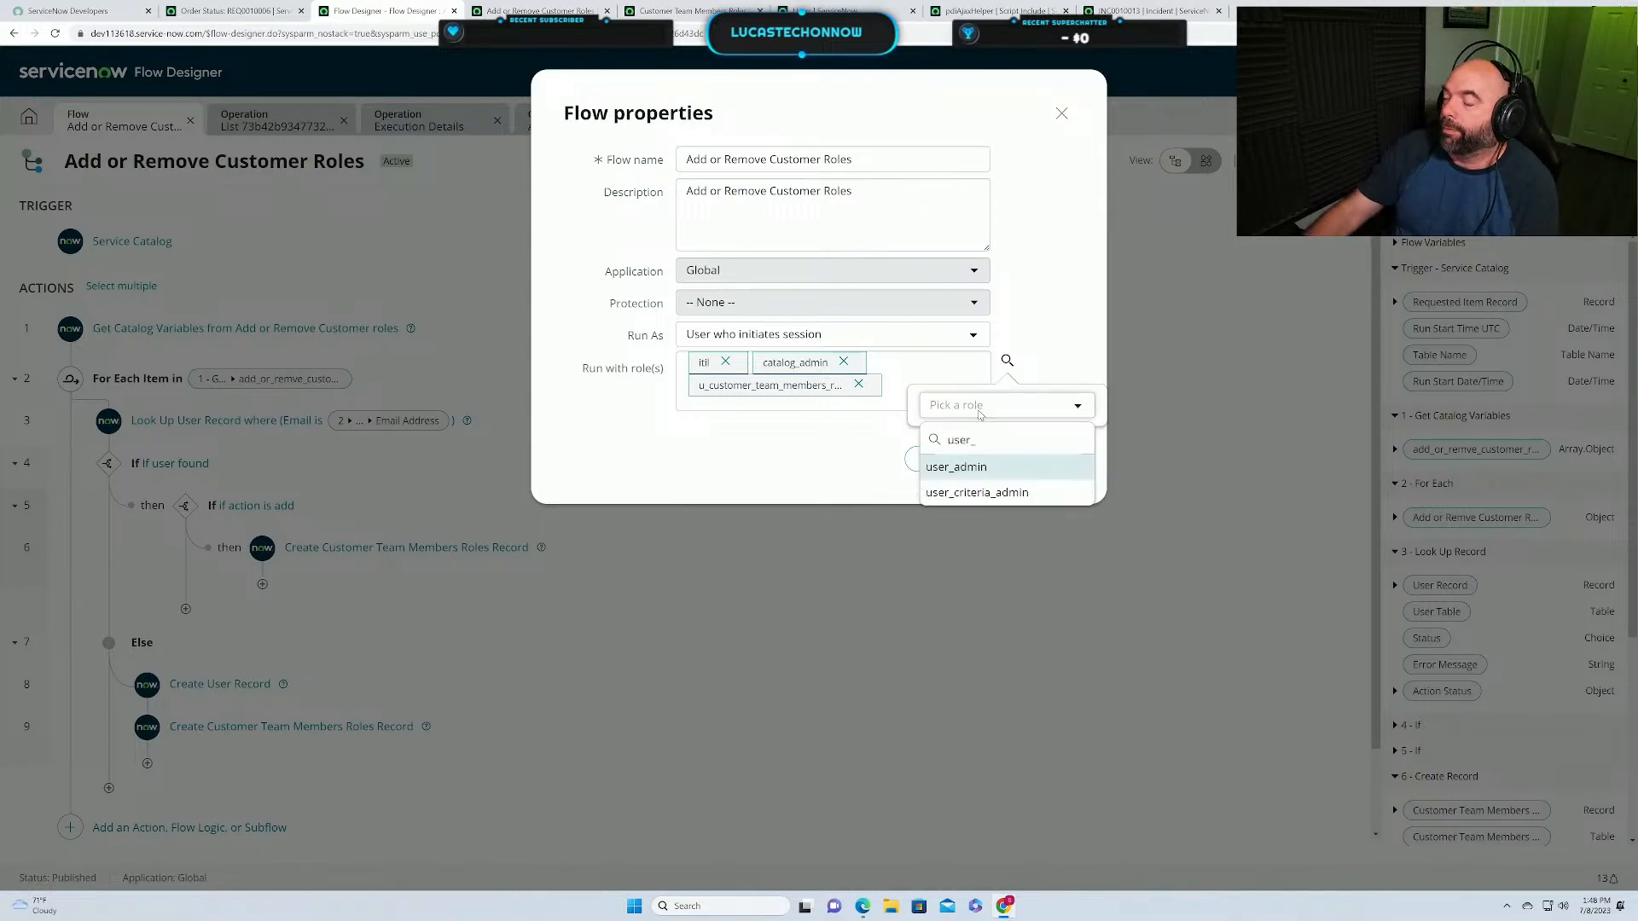
left_click(923, 468)
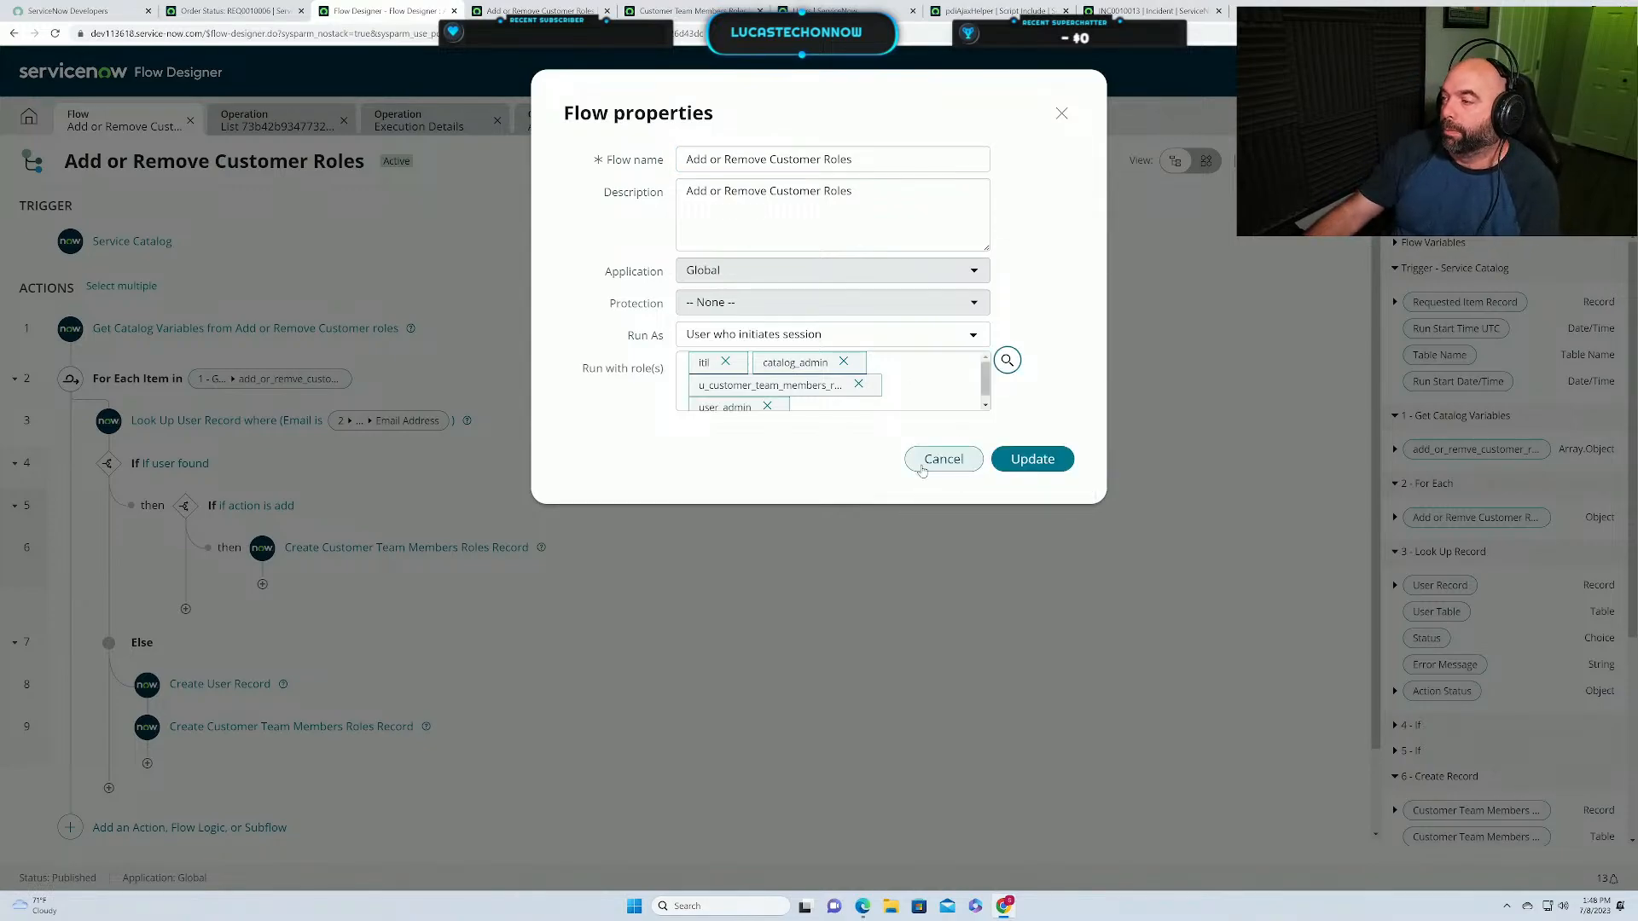
left_click(1032, 459)
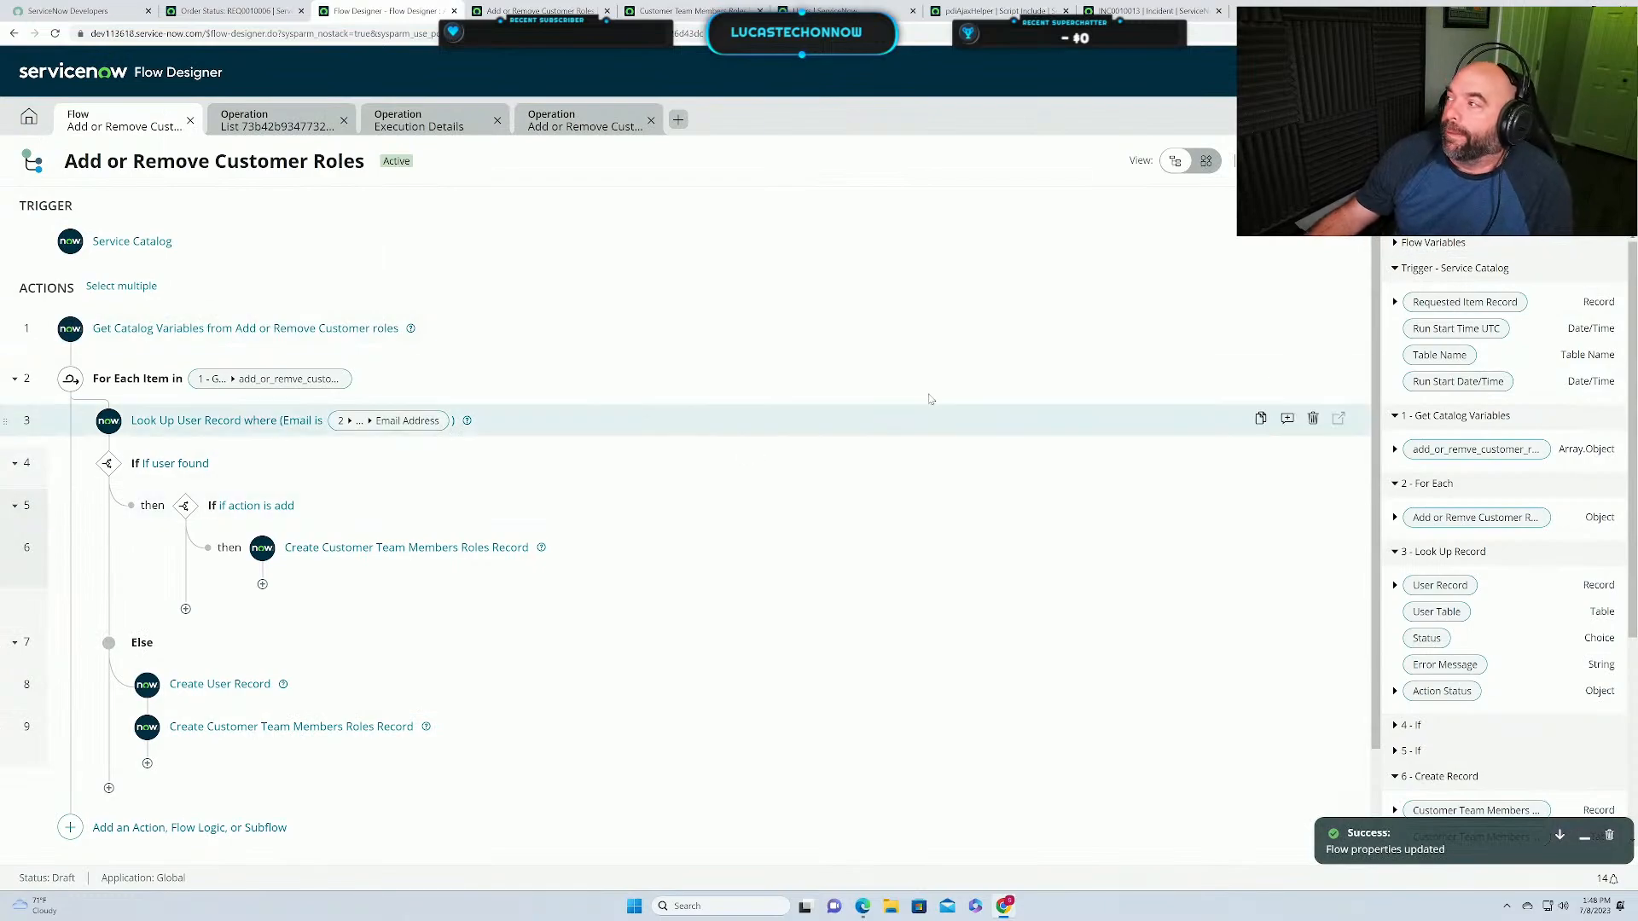
Activate the flow and go back to the order status tab.
left_click(1511, 160)
left_click(956, 279)
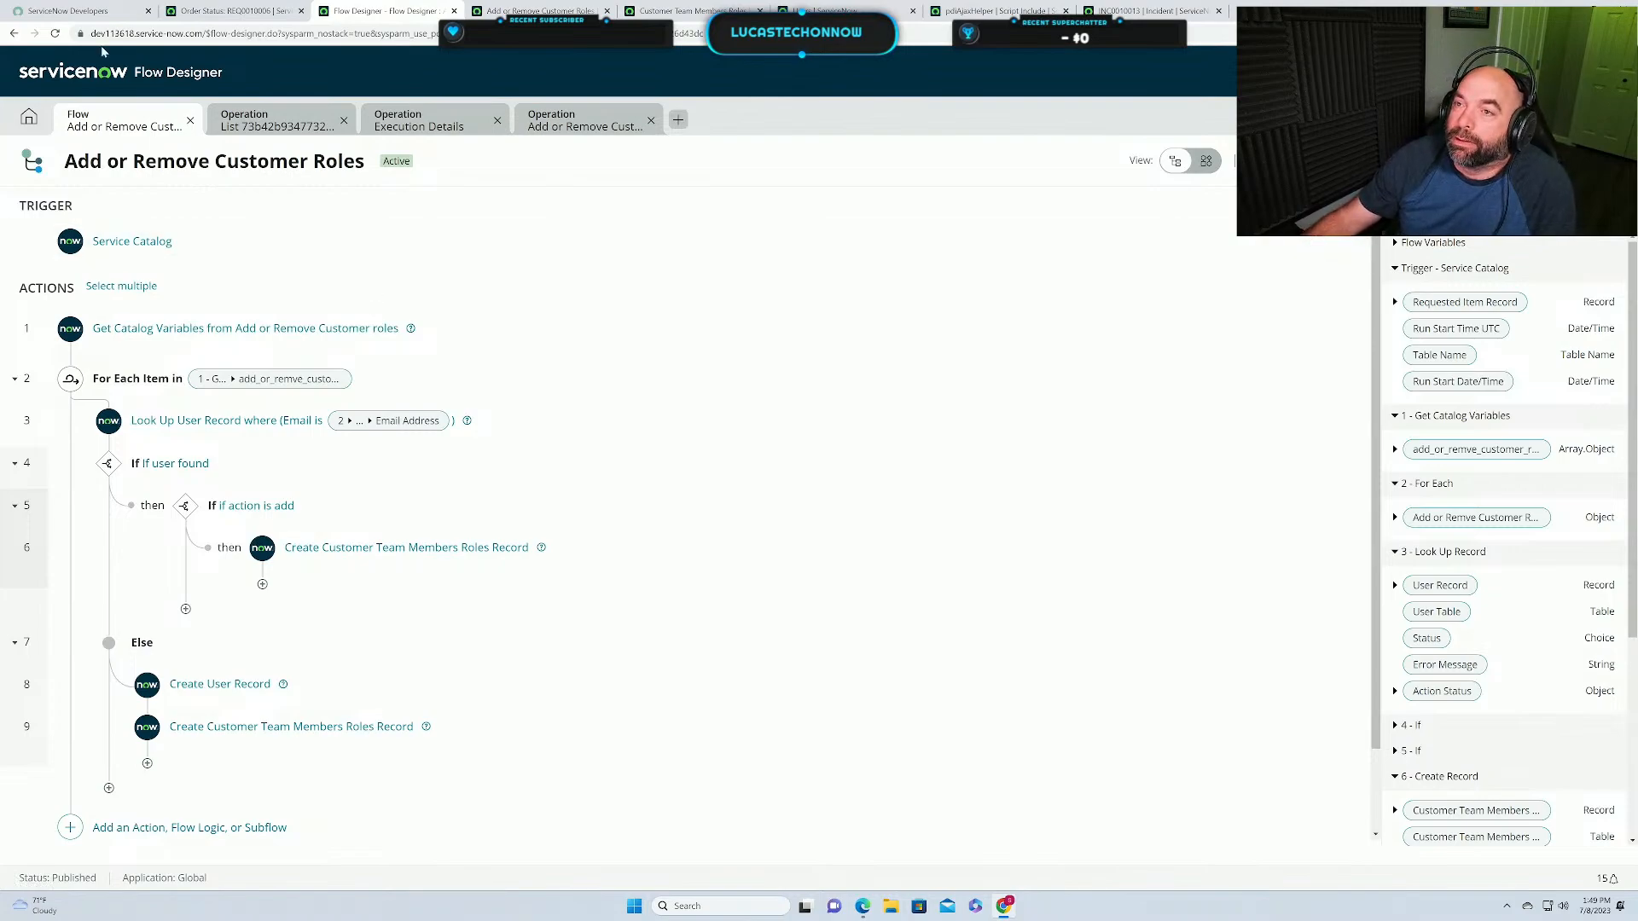
left_click(233, 12)
Open Catalog > Services > Add or Remove Customer roles and start a new row.
left_click(56, 365)
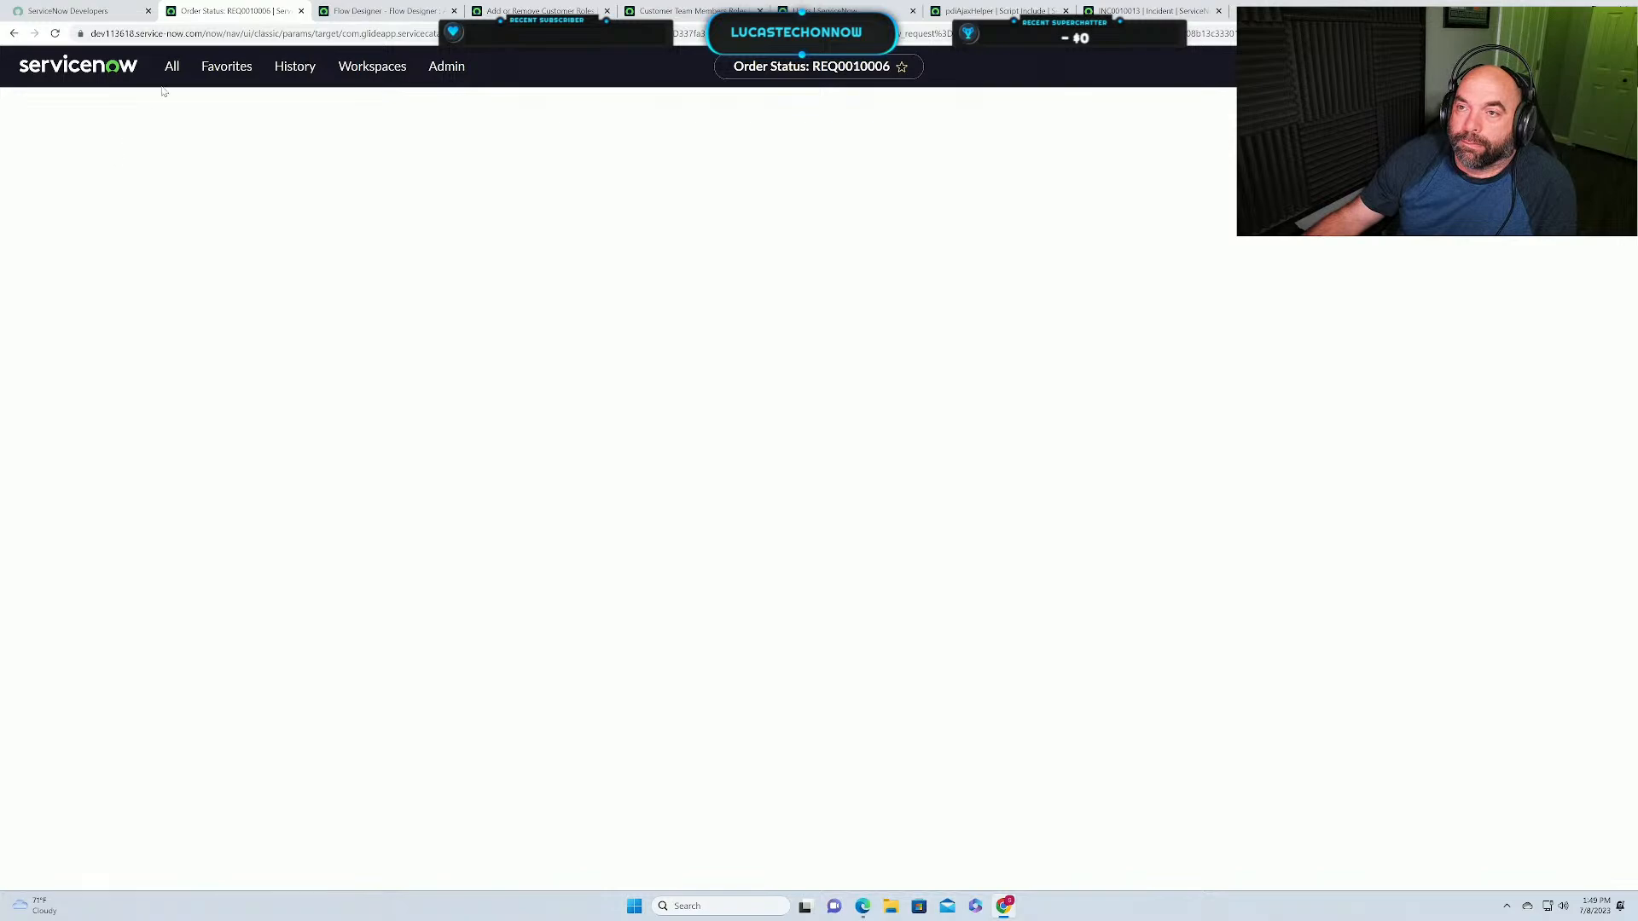
left_click(107, 179)
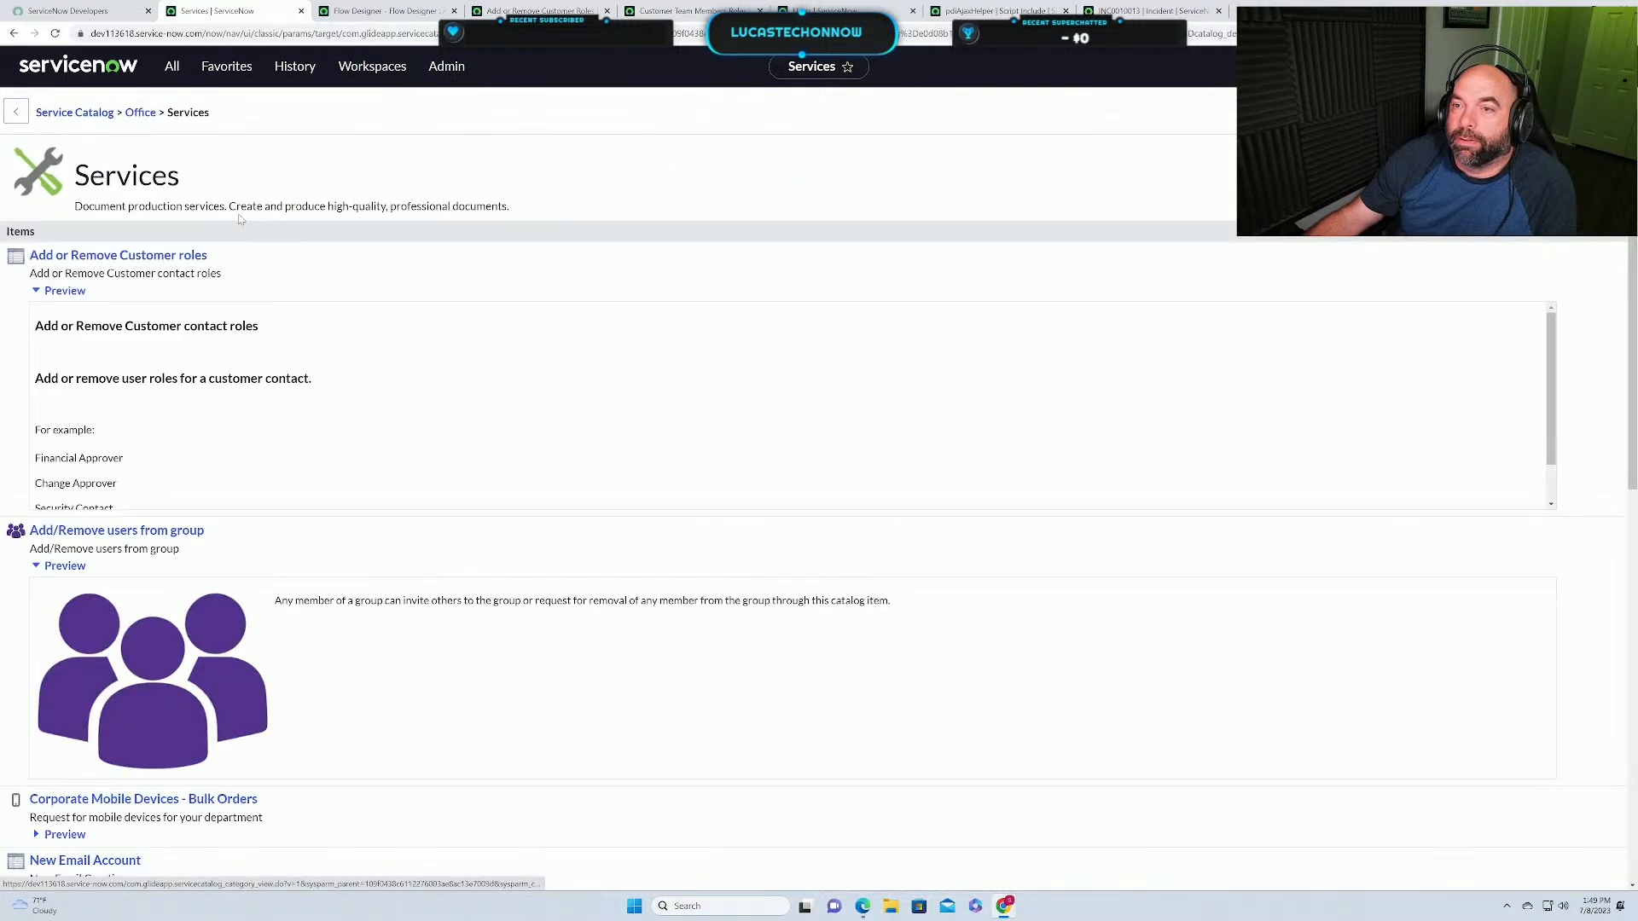
left_click(109, 258)
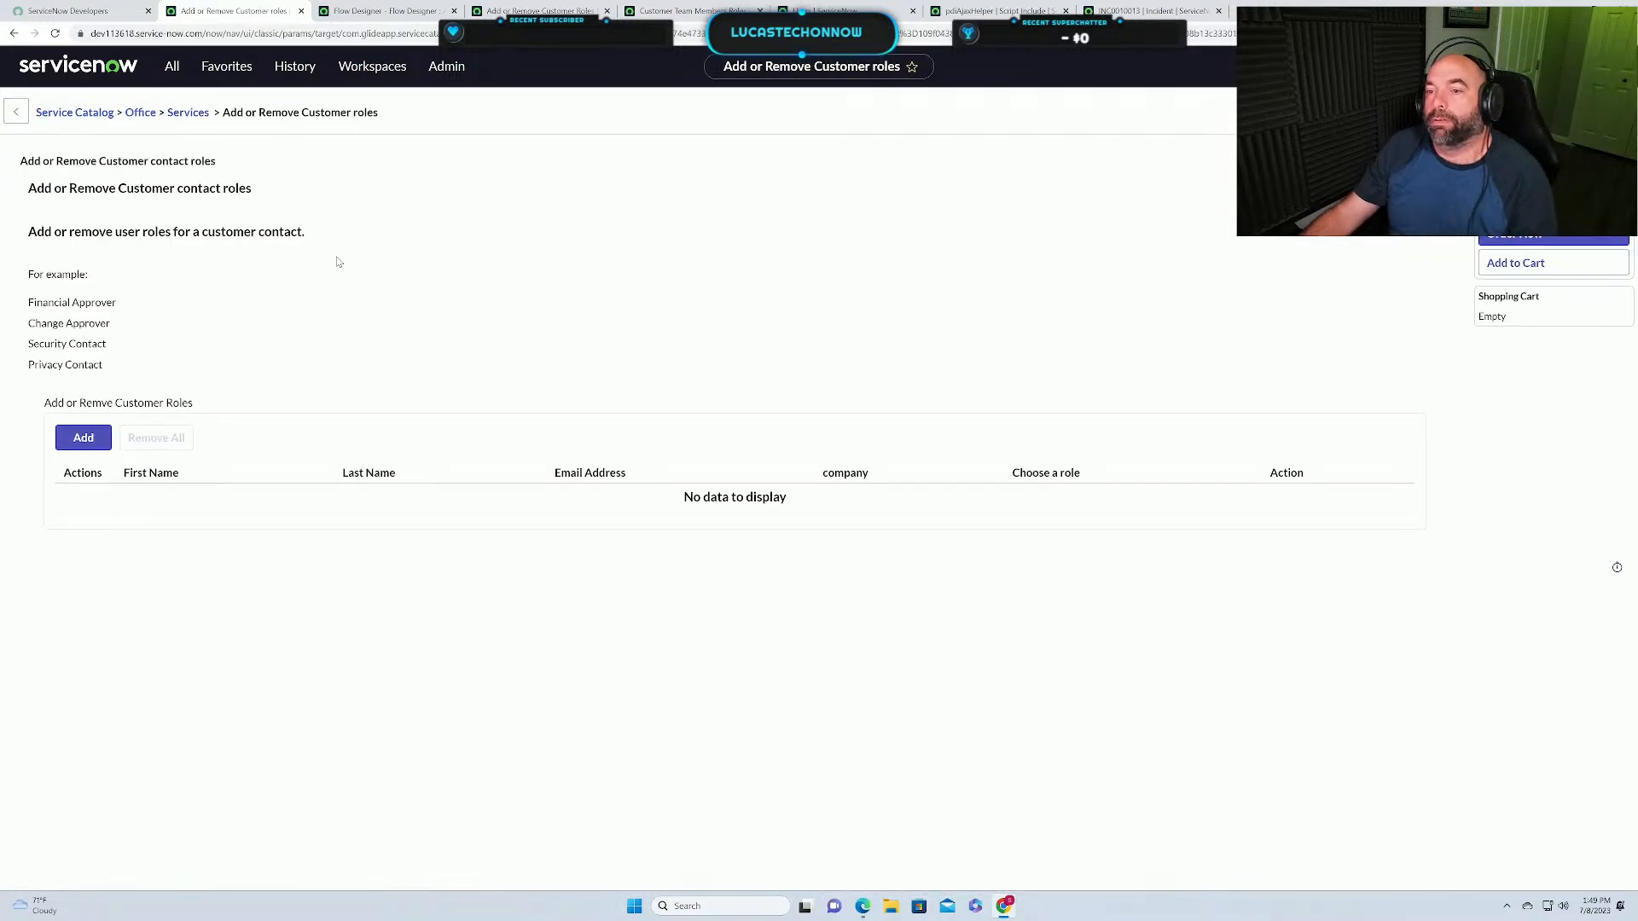
left_click(84, 439)
Enter the contact's first name, last name, e-mail, and company ACME North America.
left_click(567, 191)
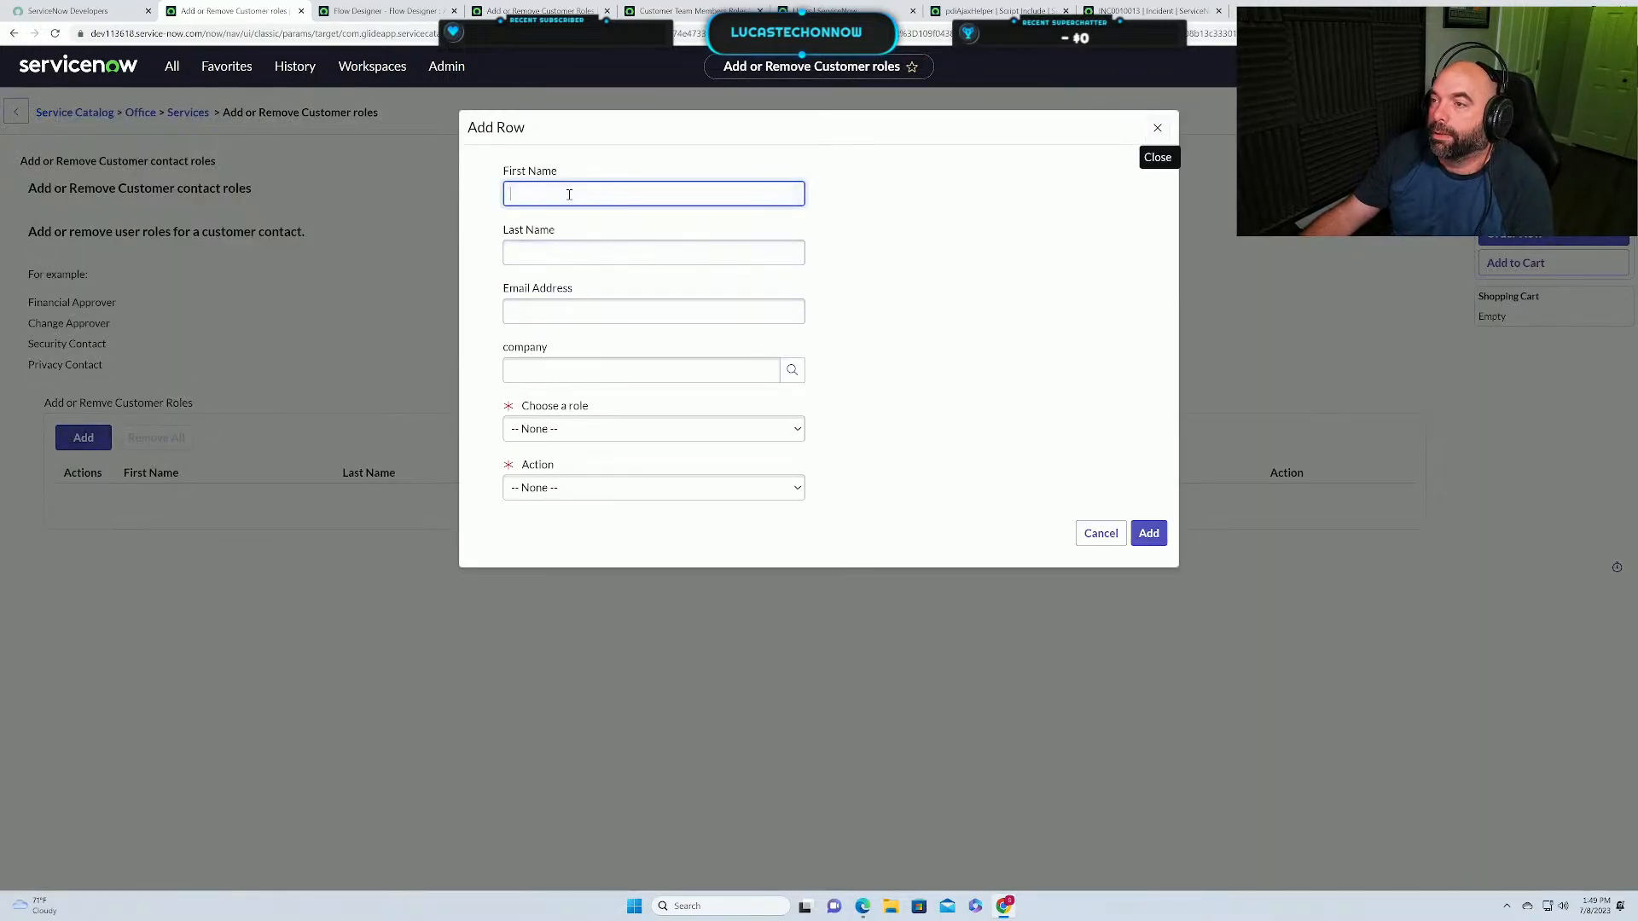
type("Steve")
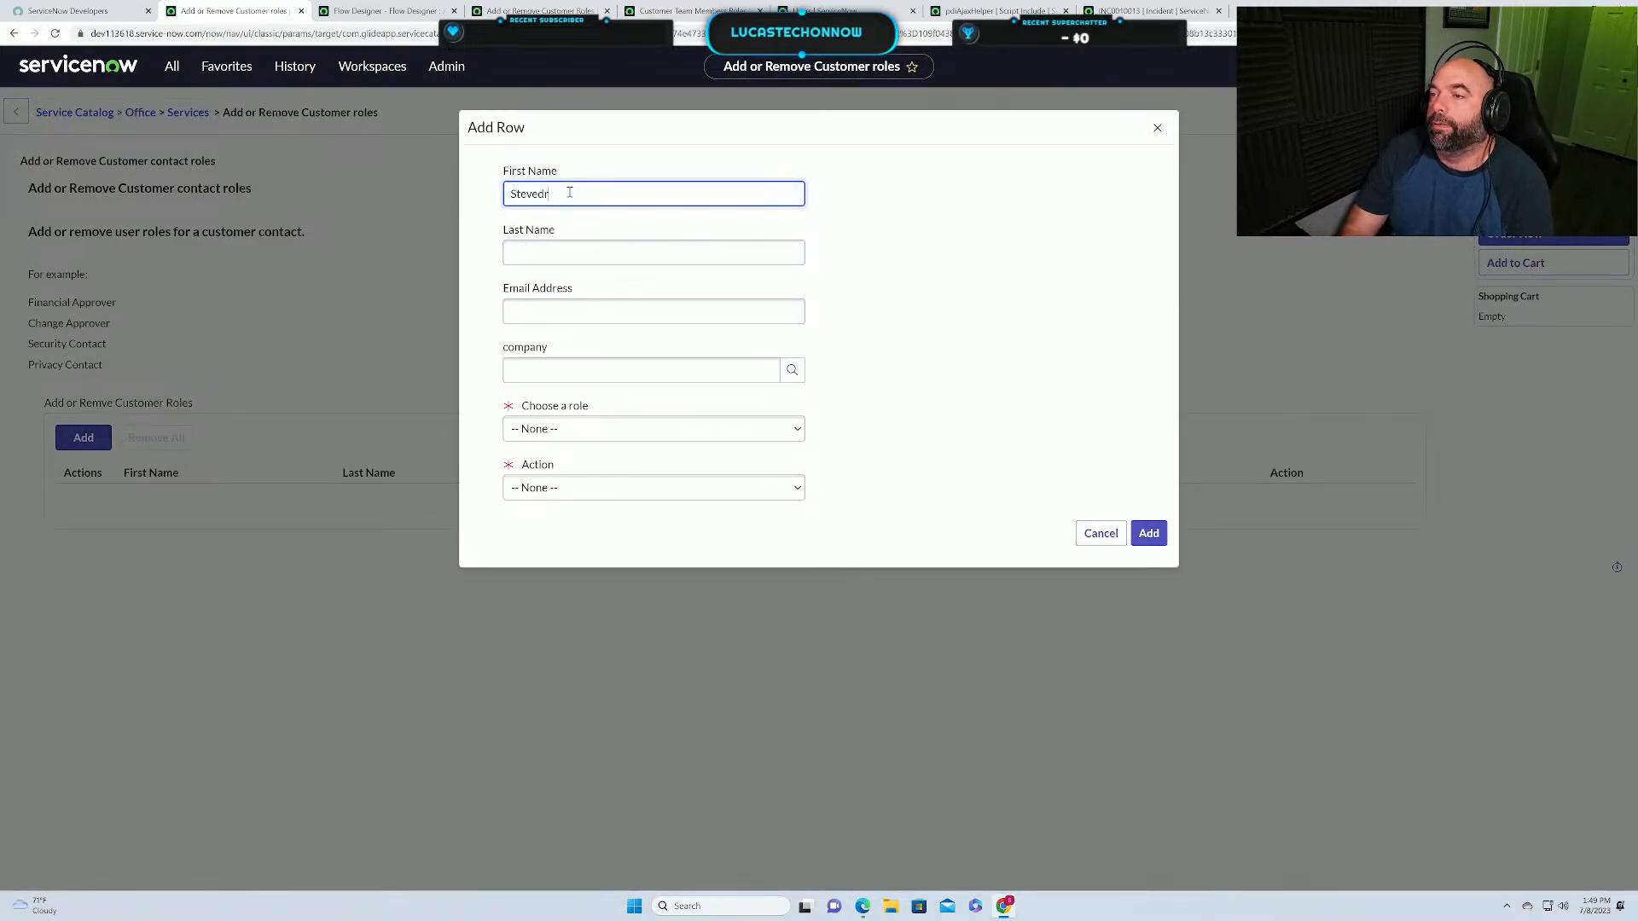
key("Tab")
type("Smith")
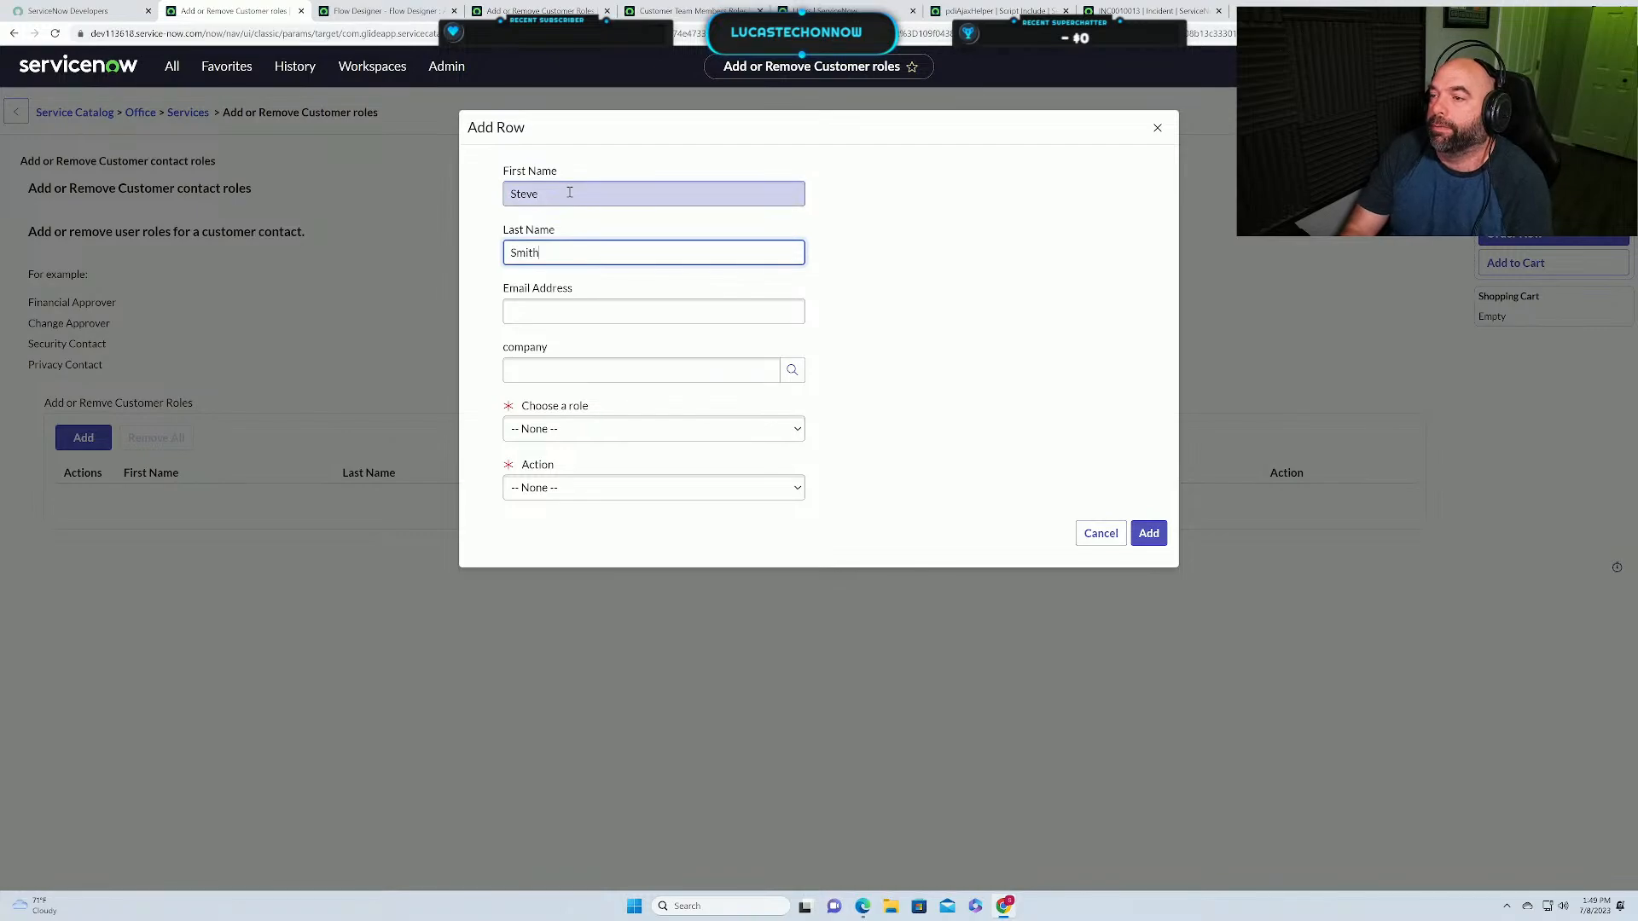
left_click(554, 314)
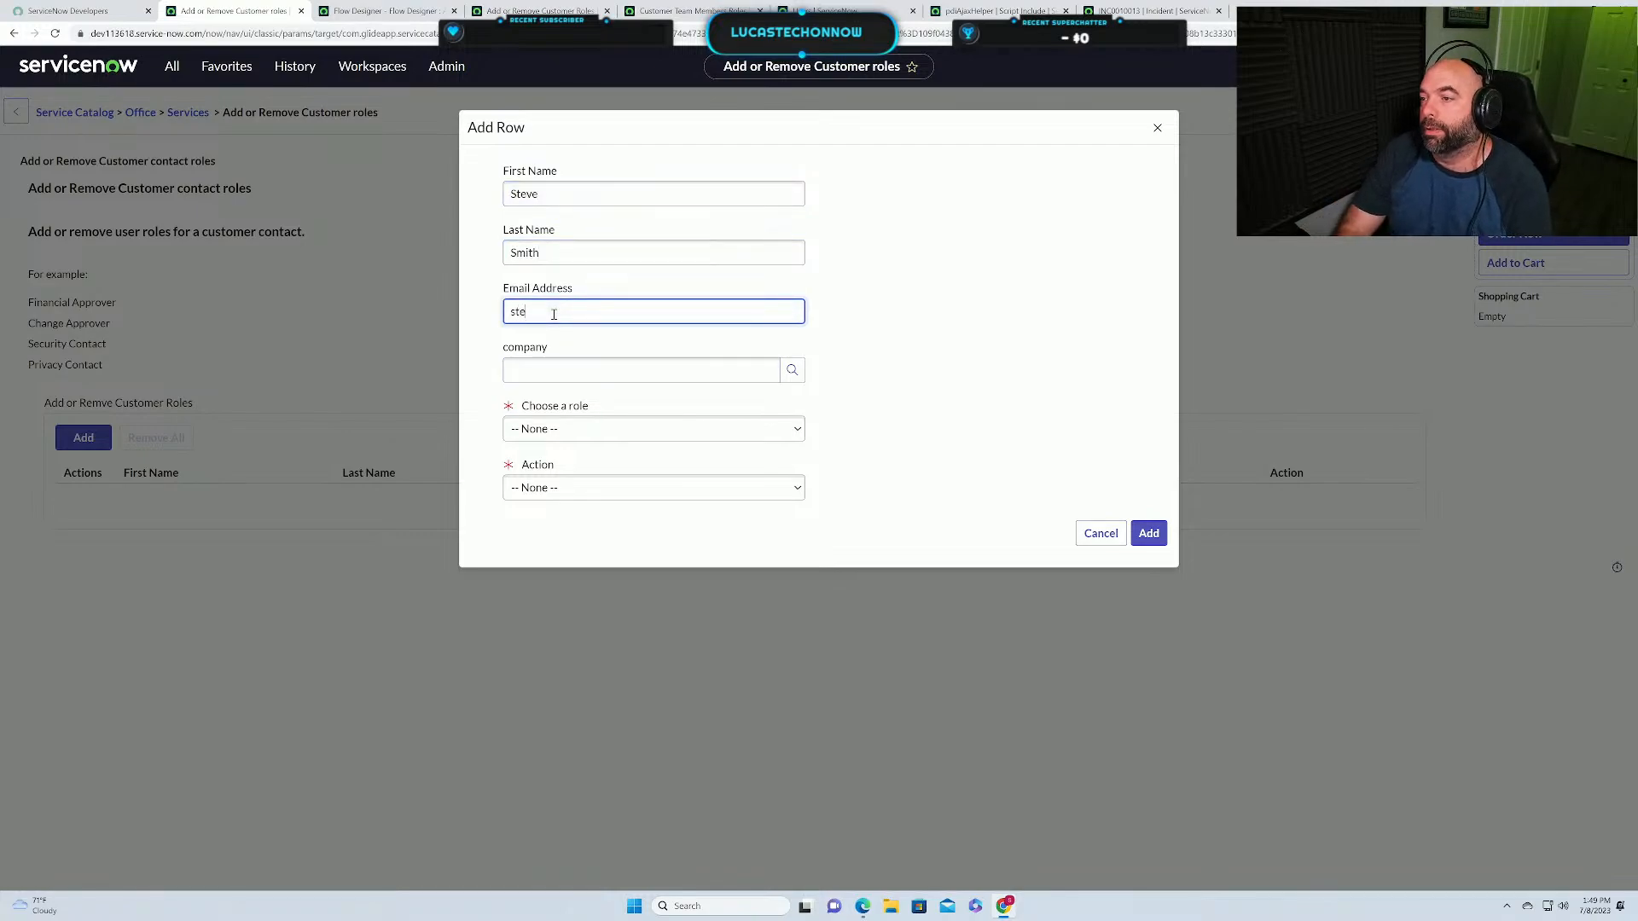
type("steve.smith@test.com")
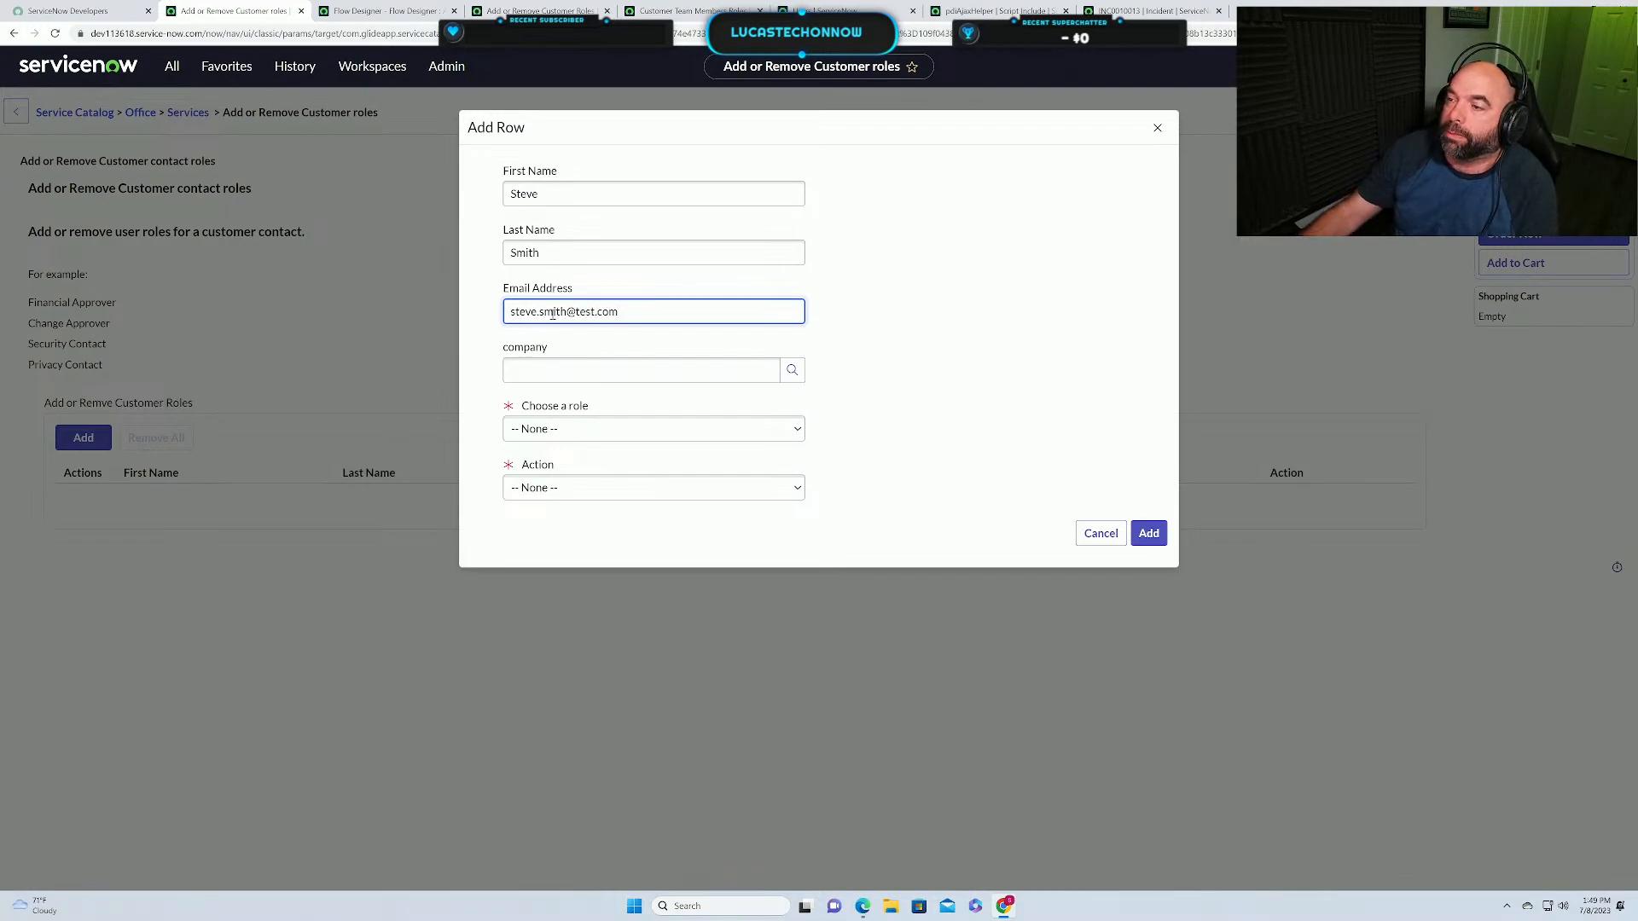
left_click(546, 370)
type("acme")
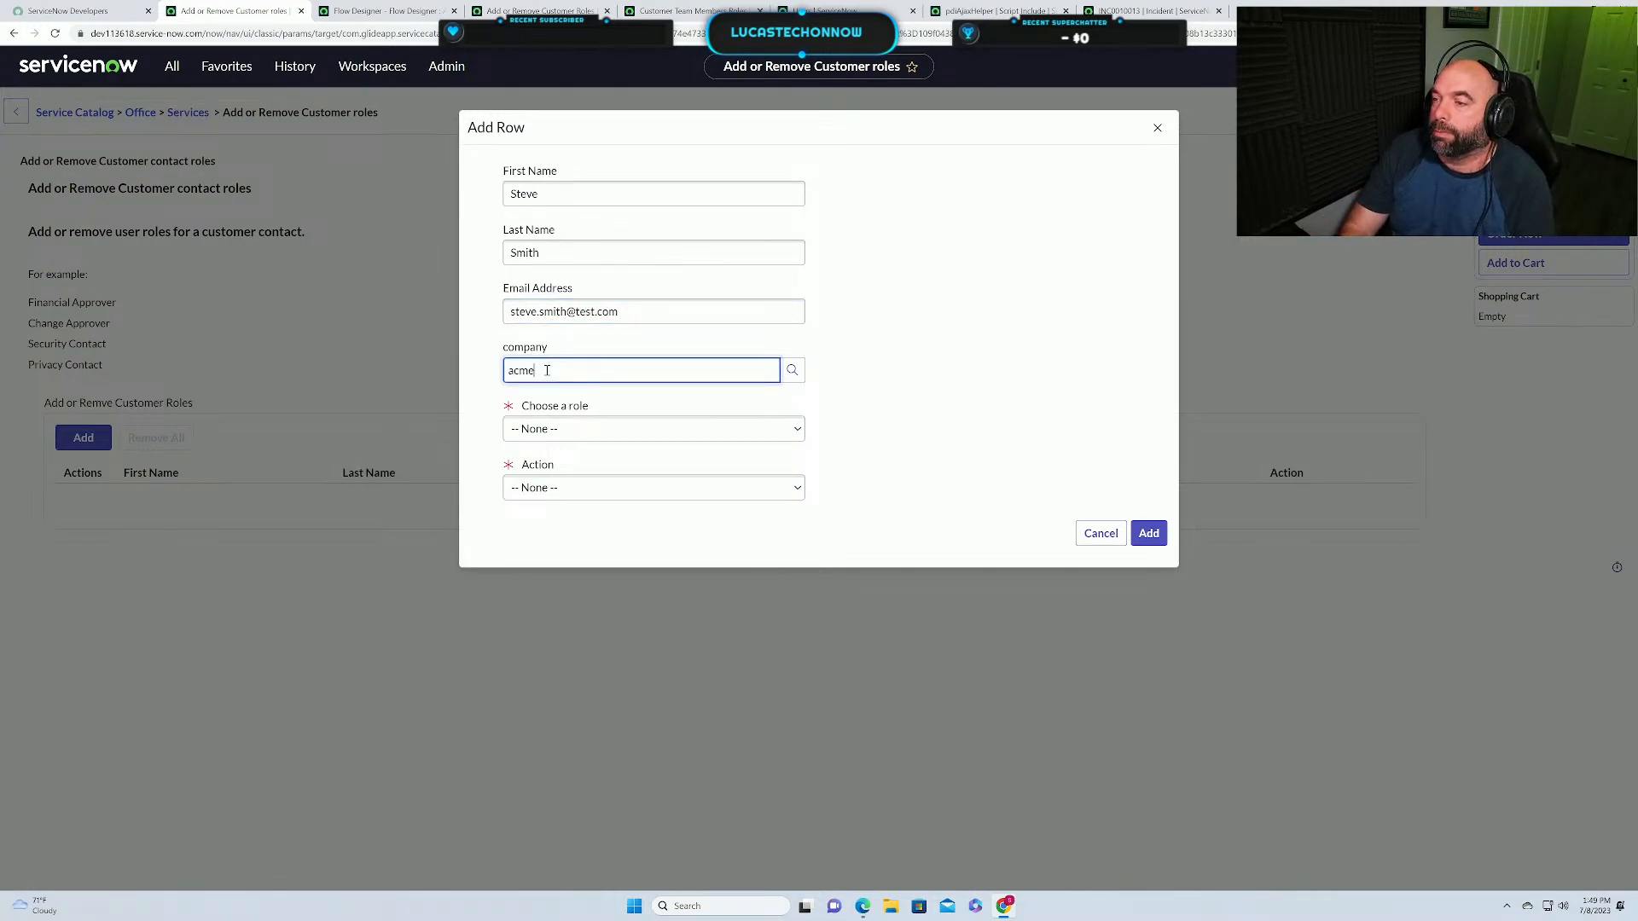
type(" no")
left_click(563, 395)
Set role Change Approver and action Add, add the row, and order the request.
left_click(571, 429)
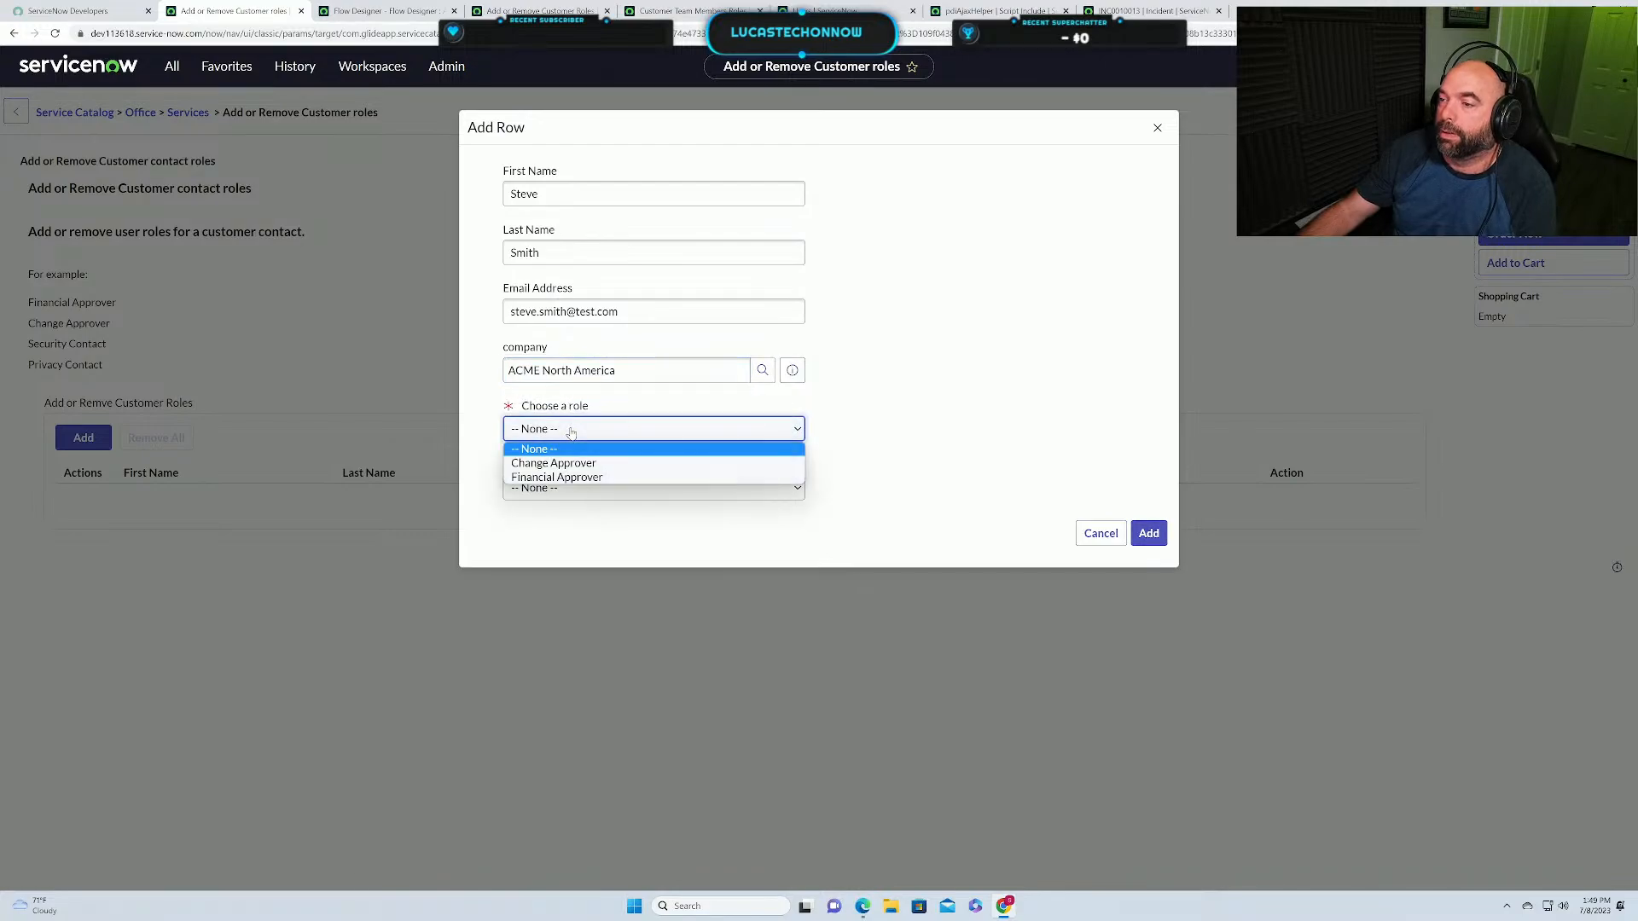
left_click(575, 463)
left_click(578, 488)
left_click(580, 520)
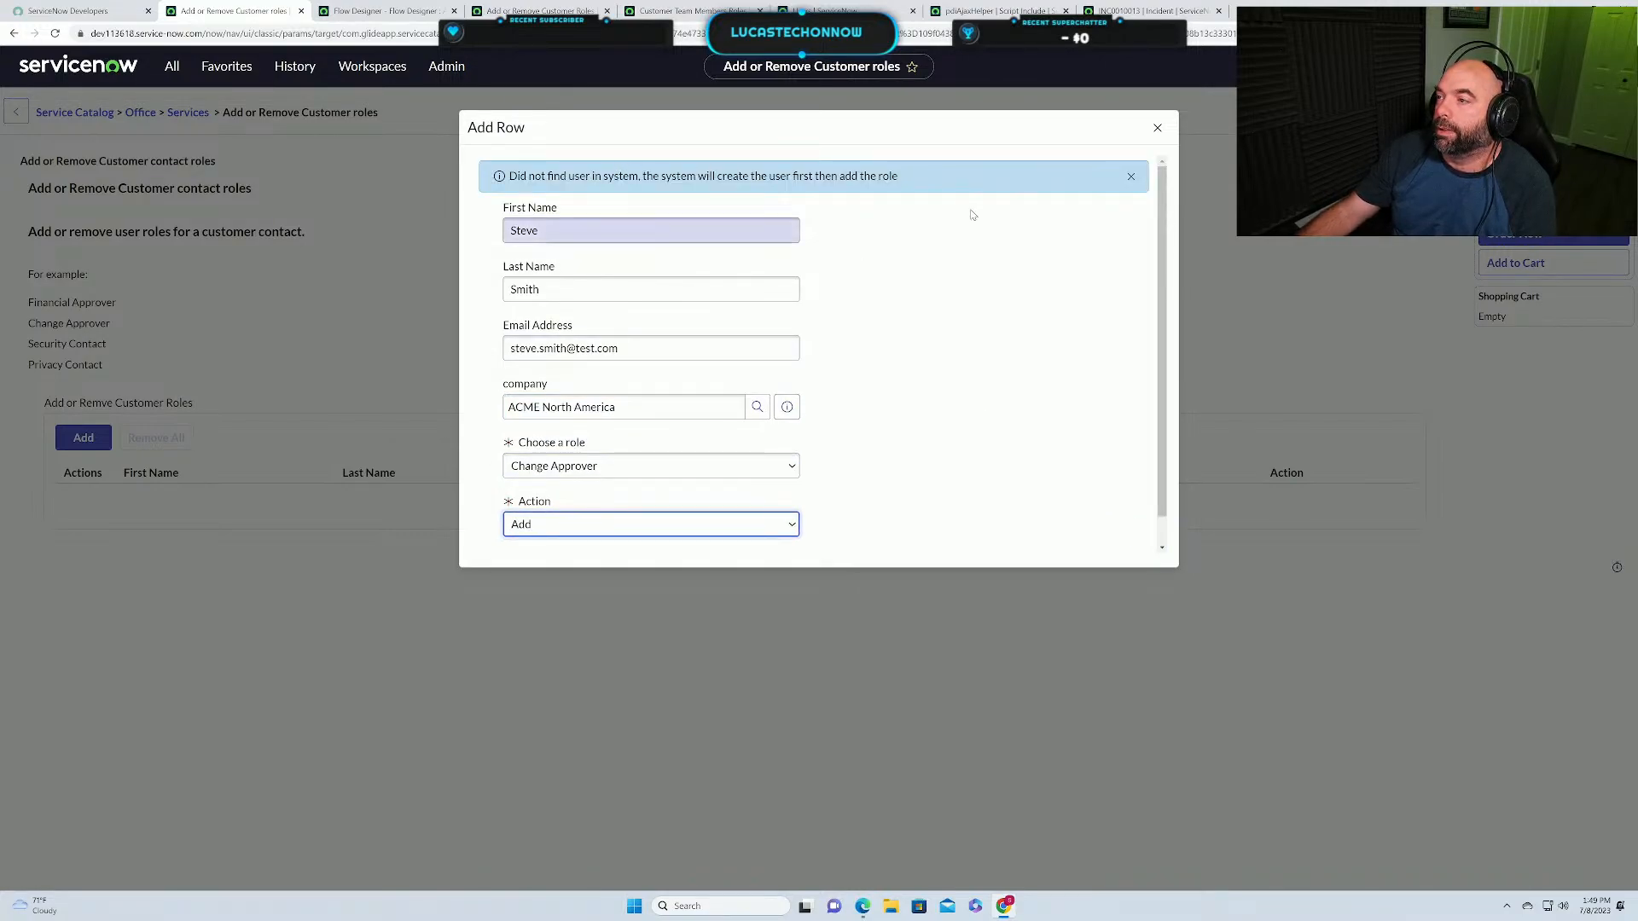
scroll(972, 215, "down", 1)
left_click(1137, 537)
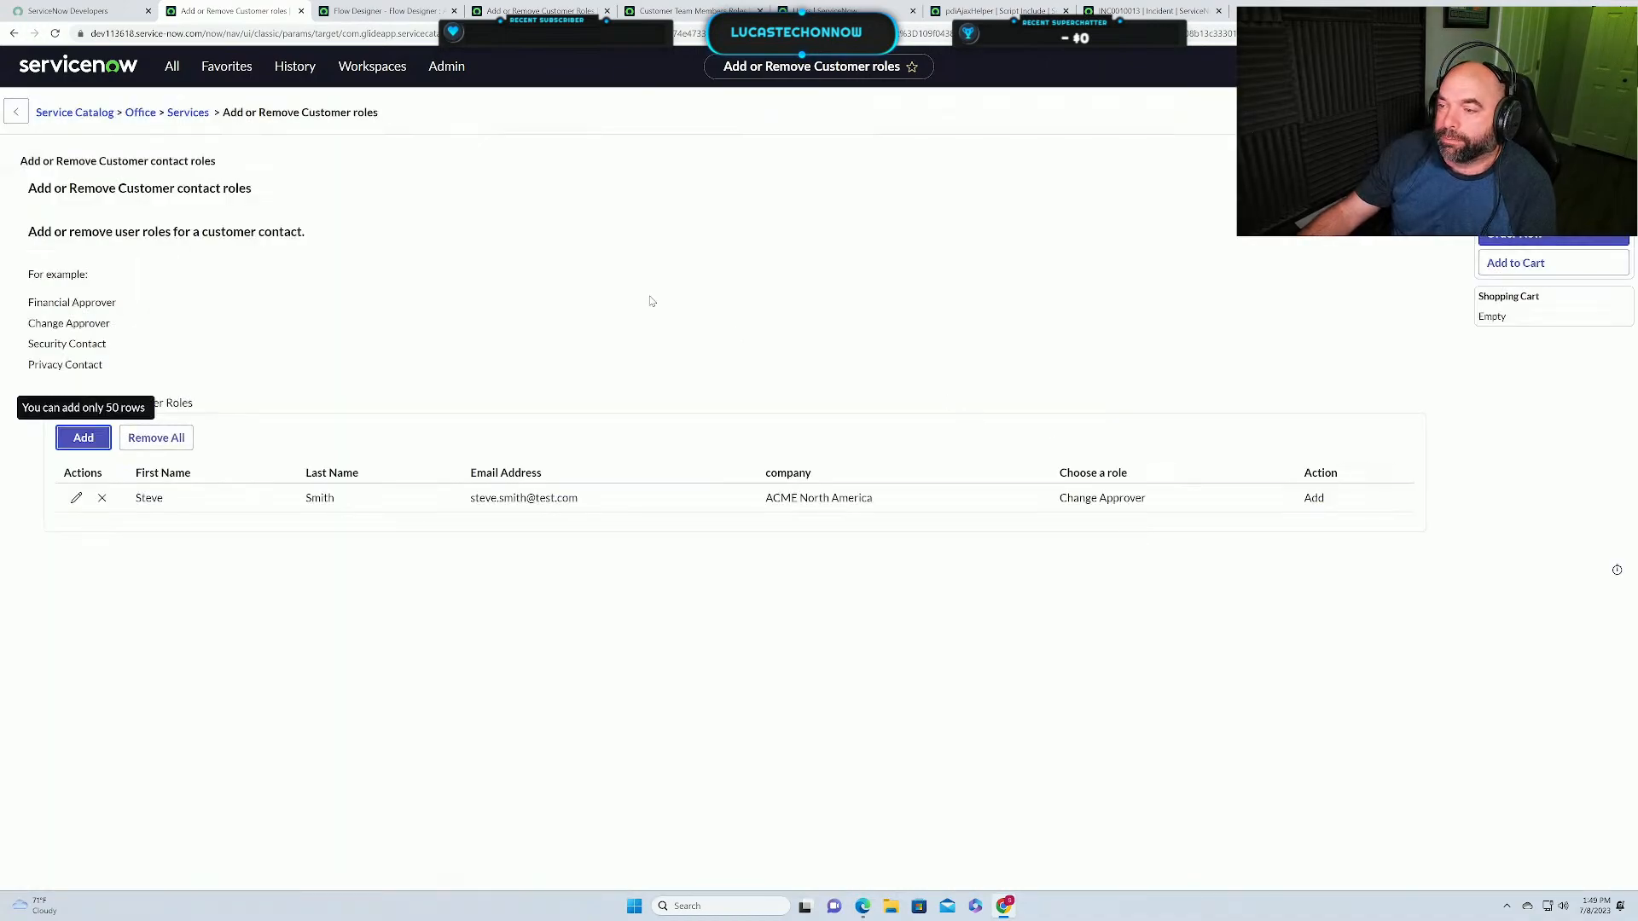
left_click(1508, 240)
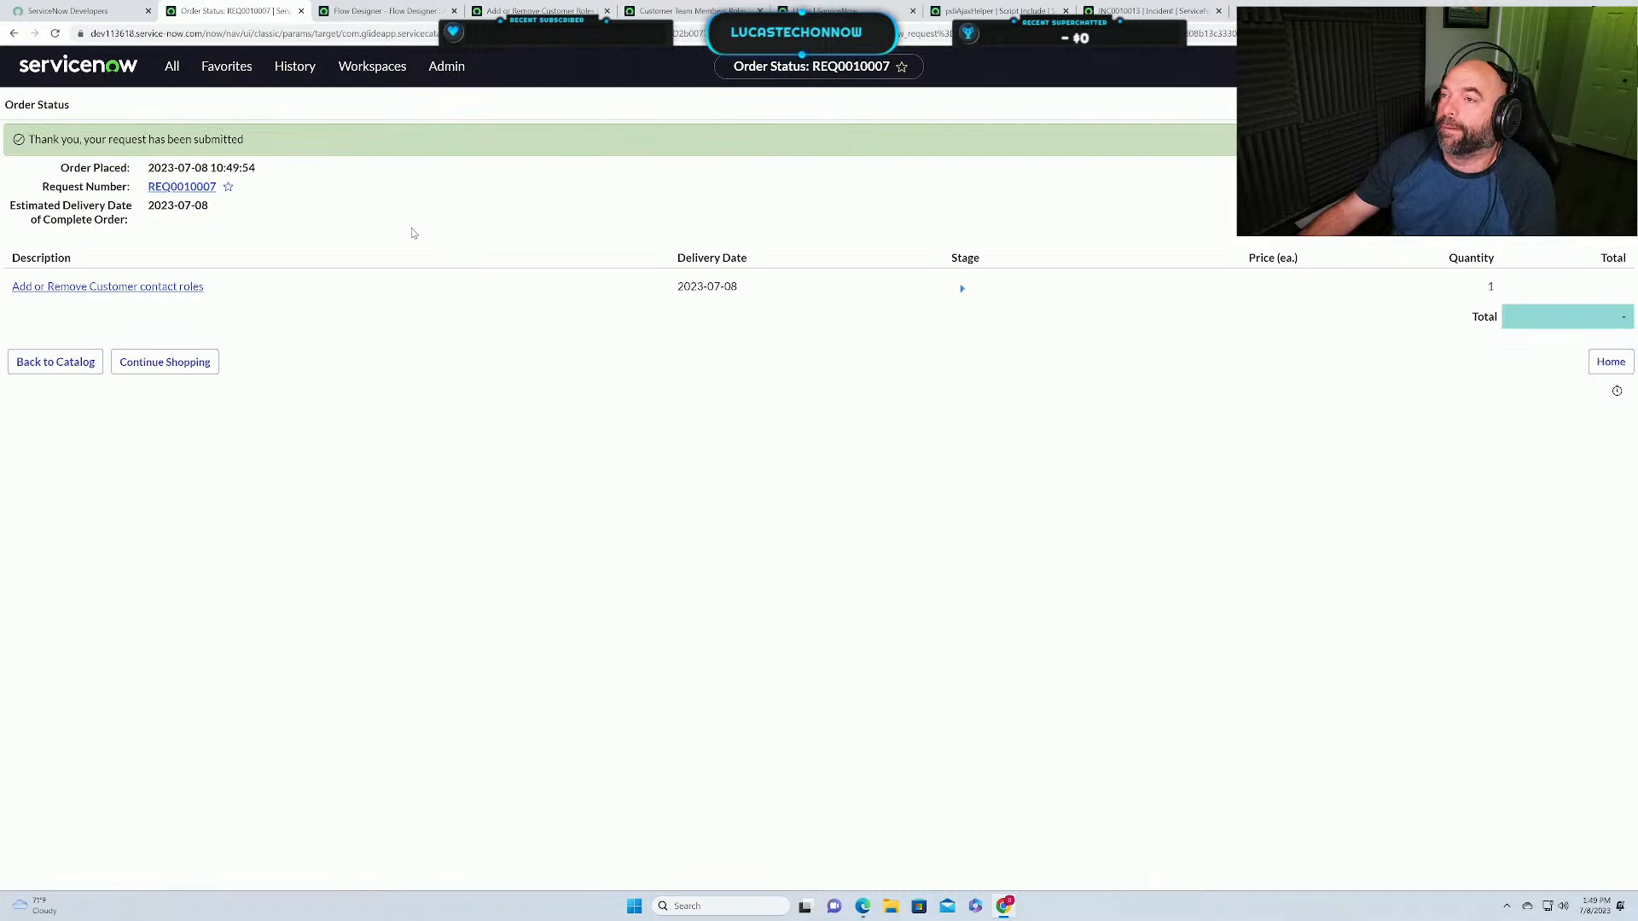
Close the leftover operation, Execution Details and operation list tabs in Flow Designer.
left_click(397, 14)
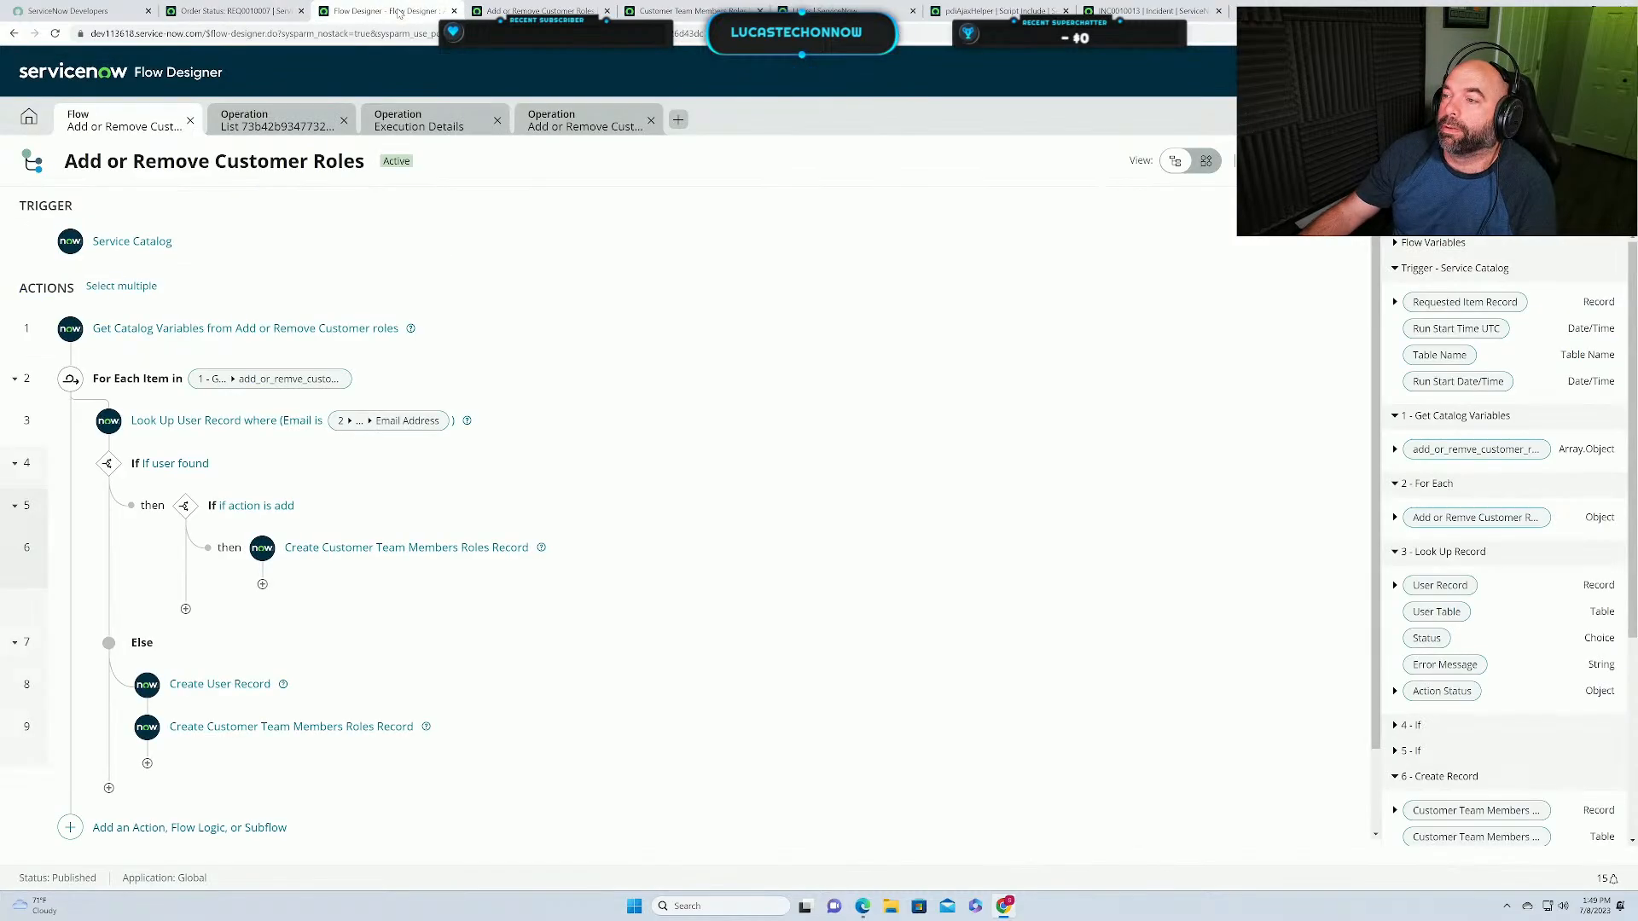
left_click(651, 120)
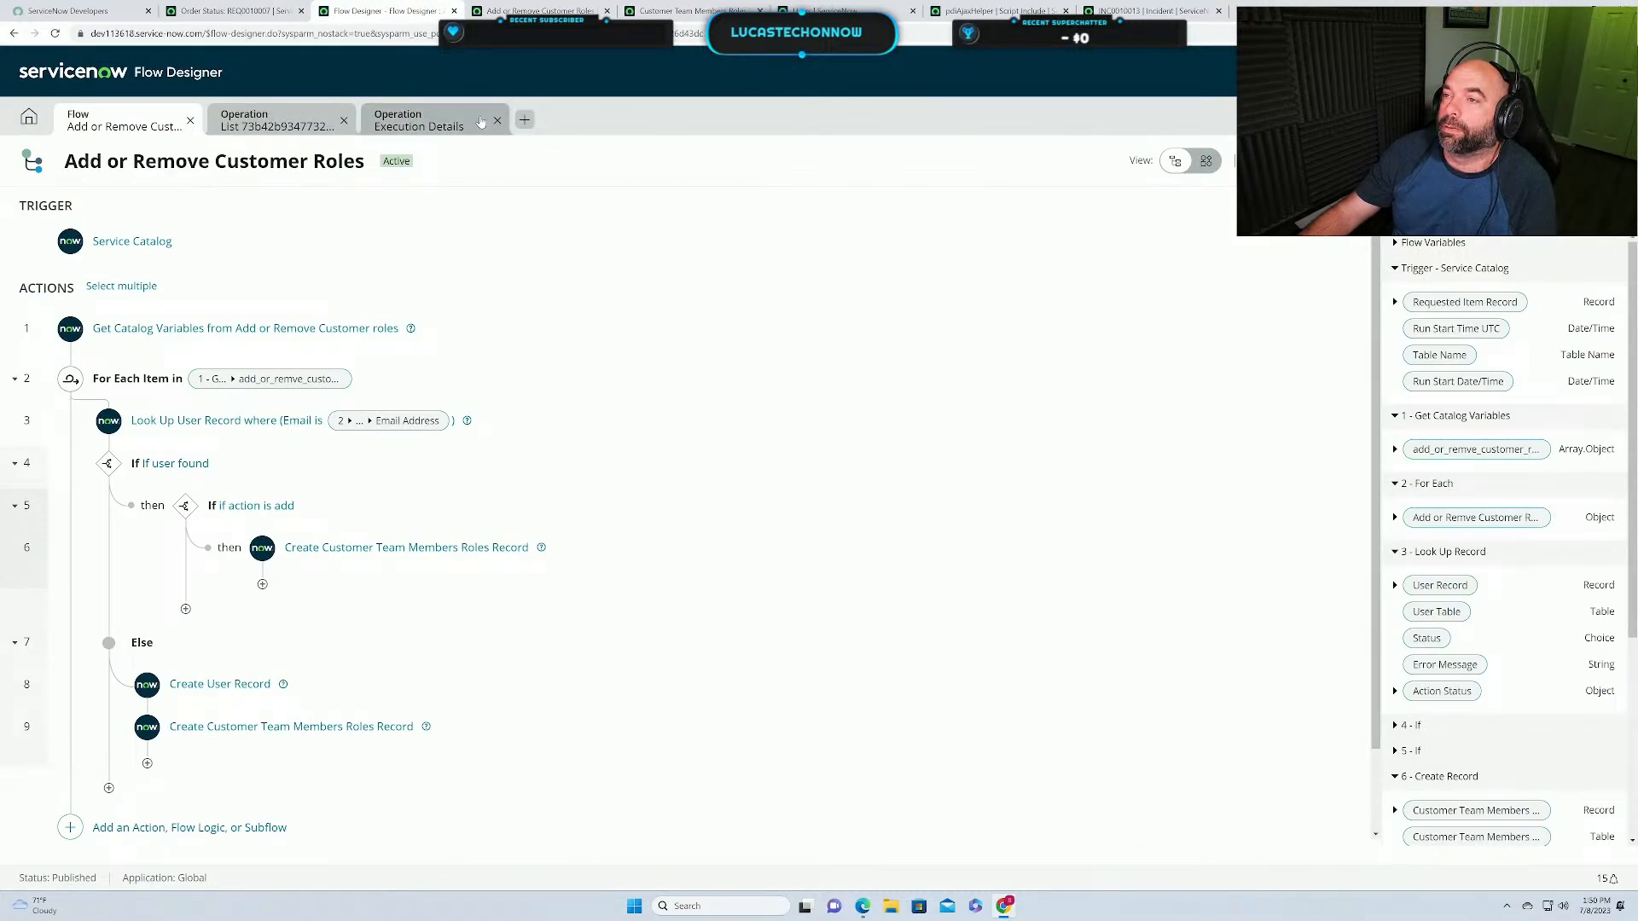
left_click(498, 121)
left_click(344, 121)
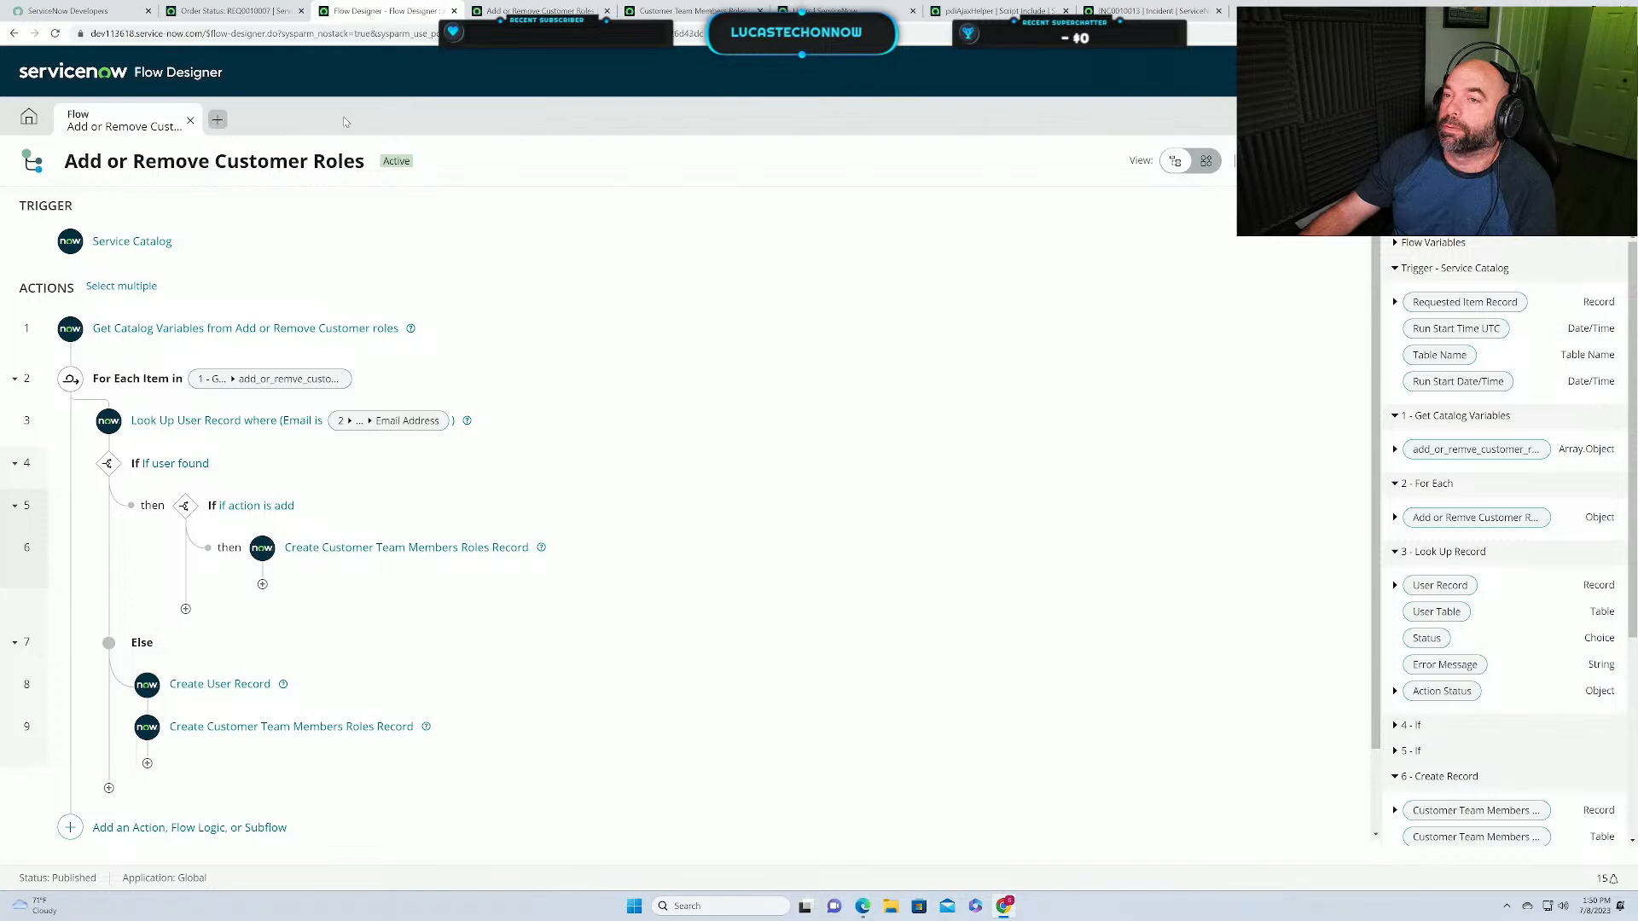
left_click(1607, 161)
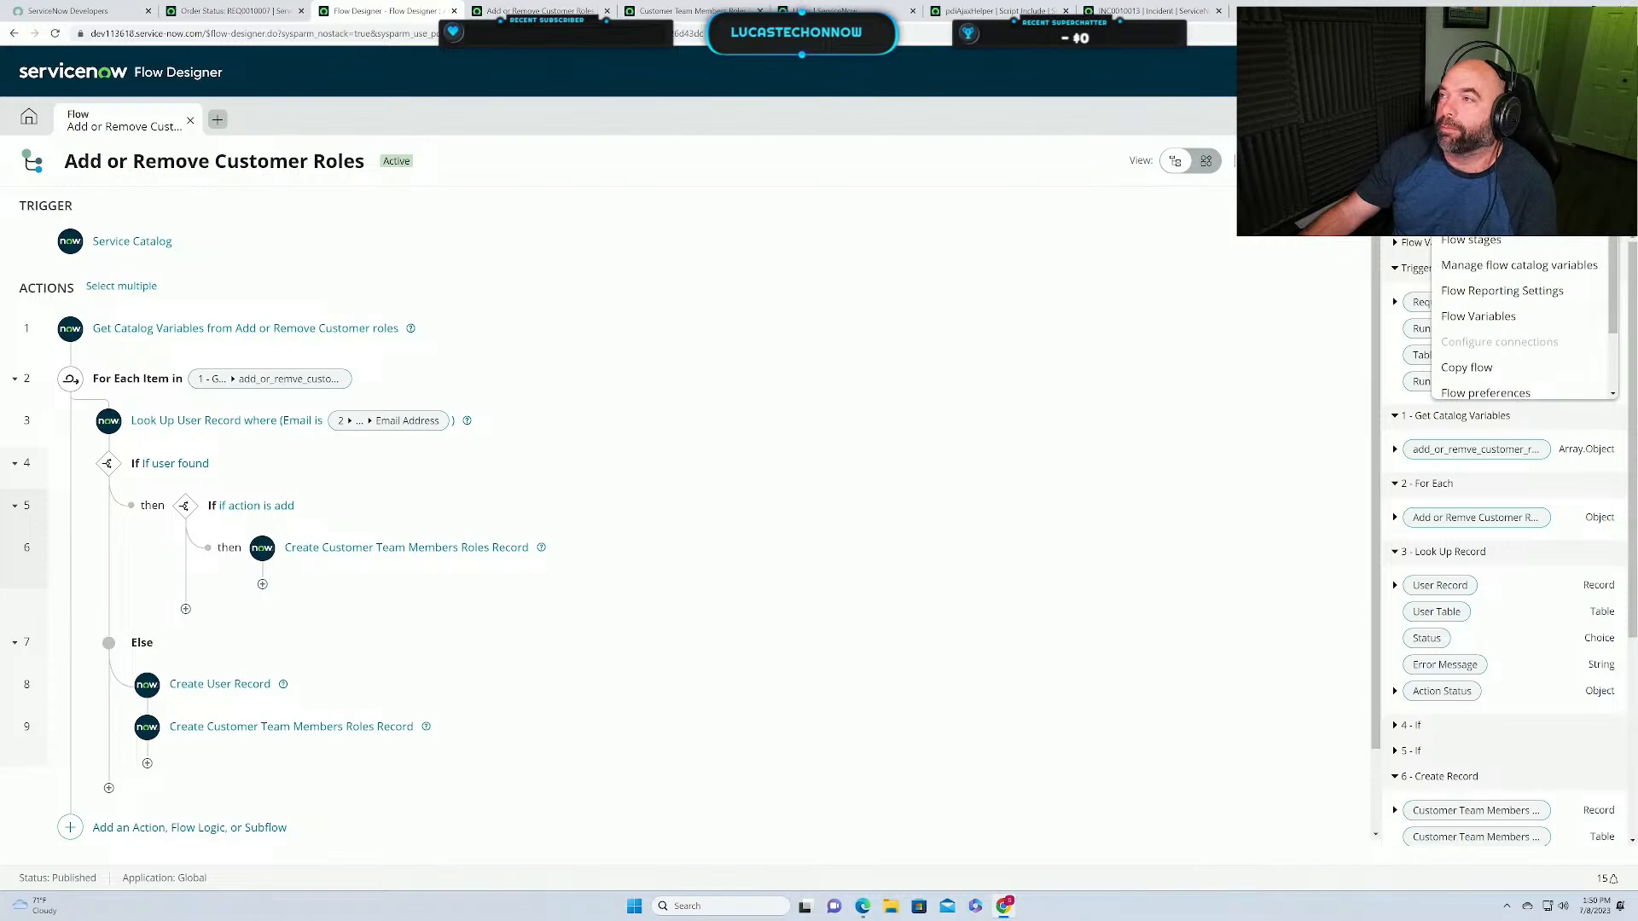
Refresh the Users list, open the new user, and refresh Customer Team Members Roles.
left_click(833, 11)
left_click(114, 136)
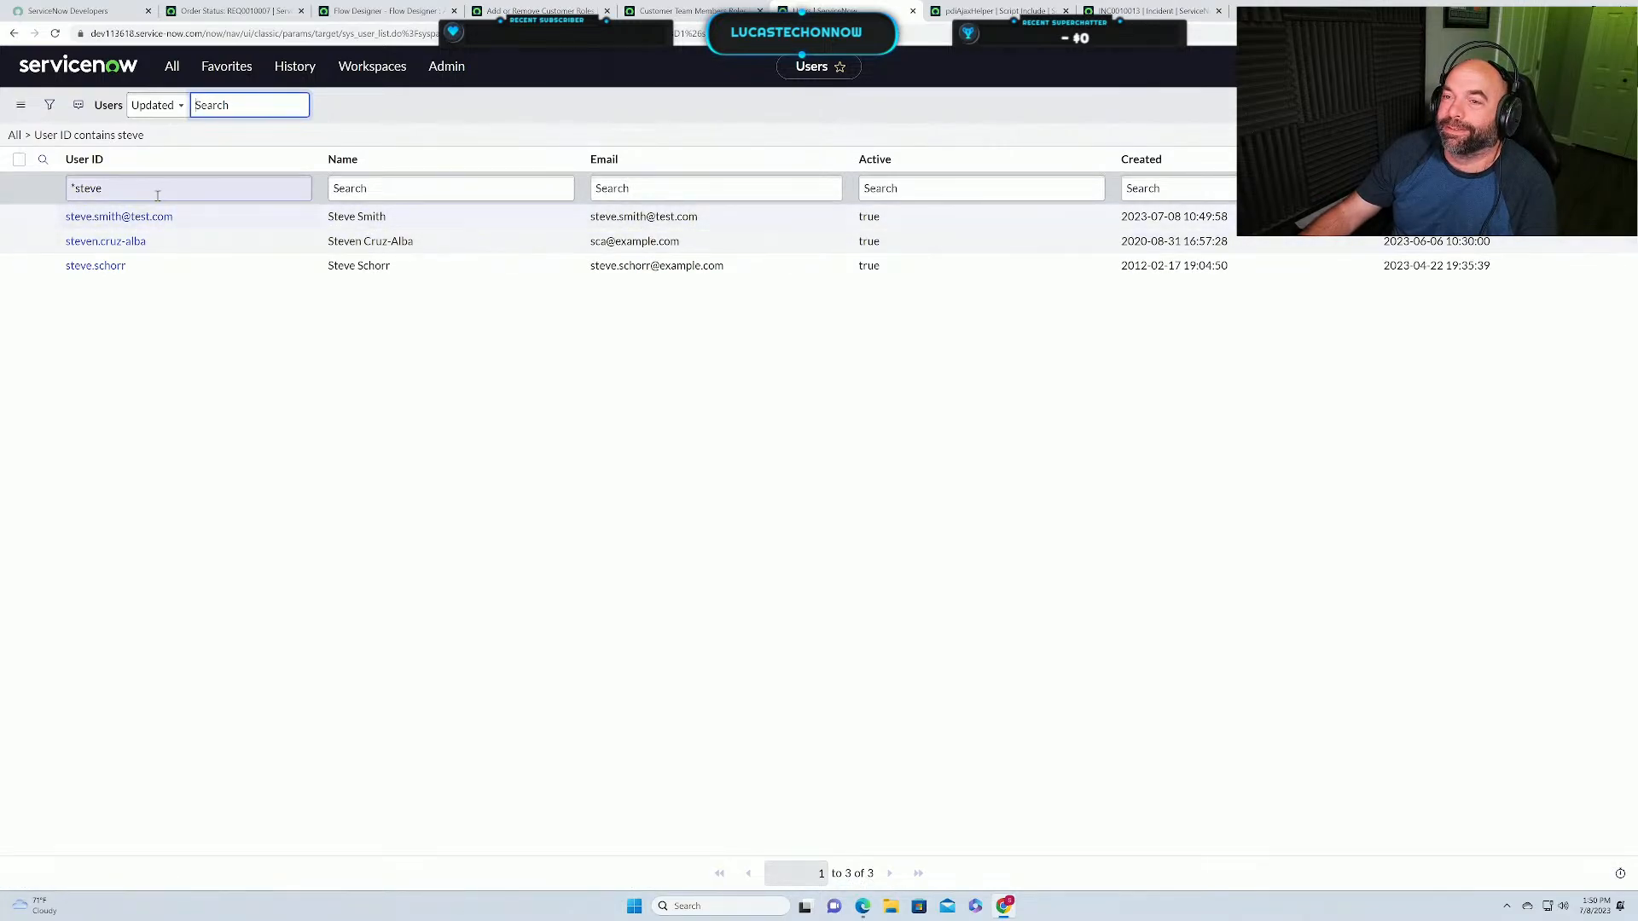
left_click(119, 217)
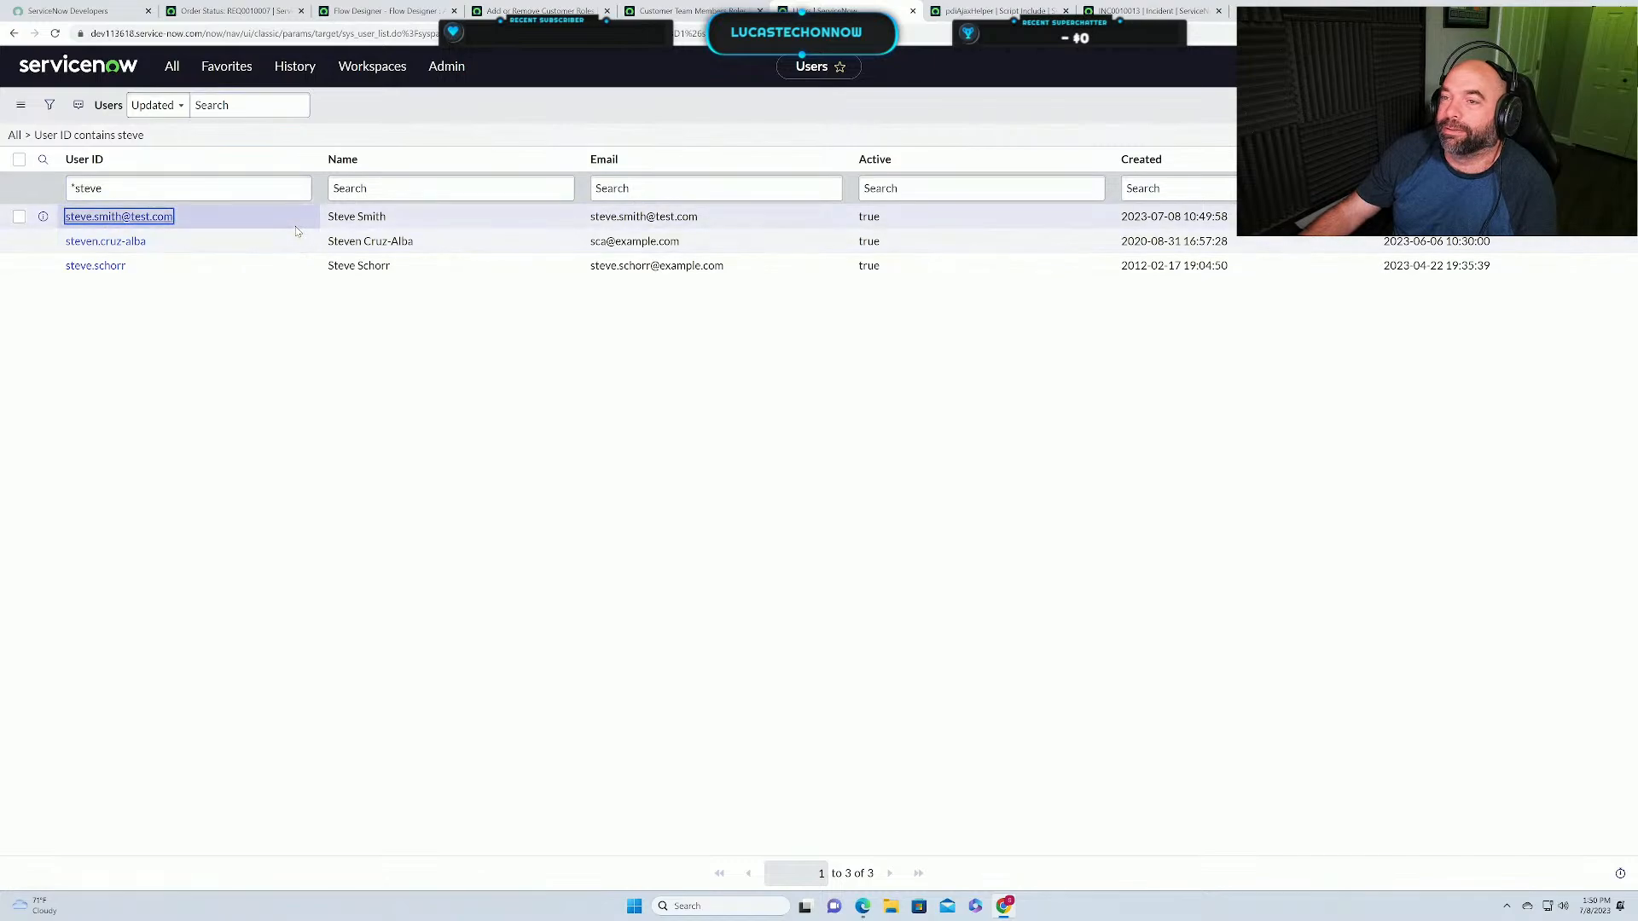
left_click(125, 219)
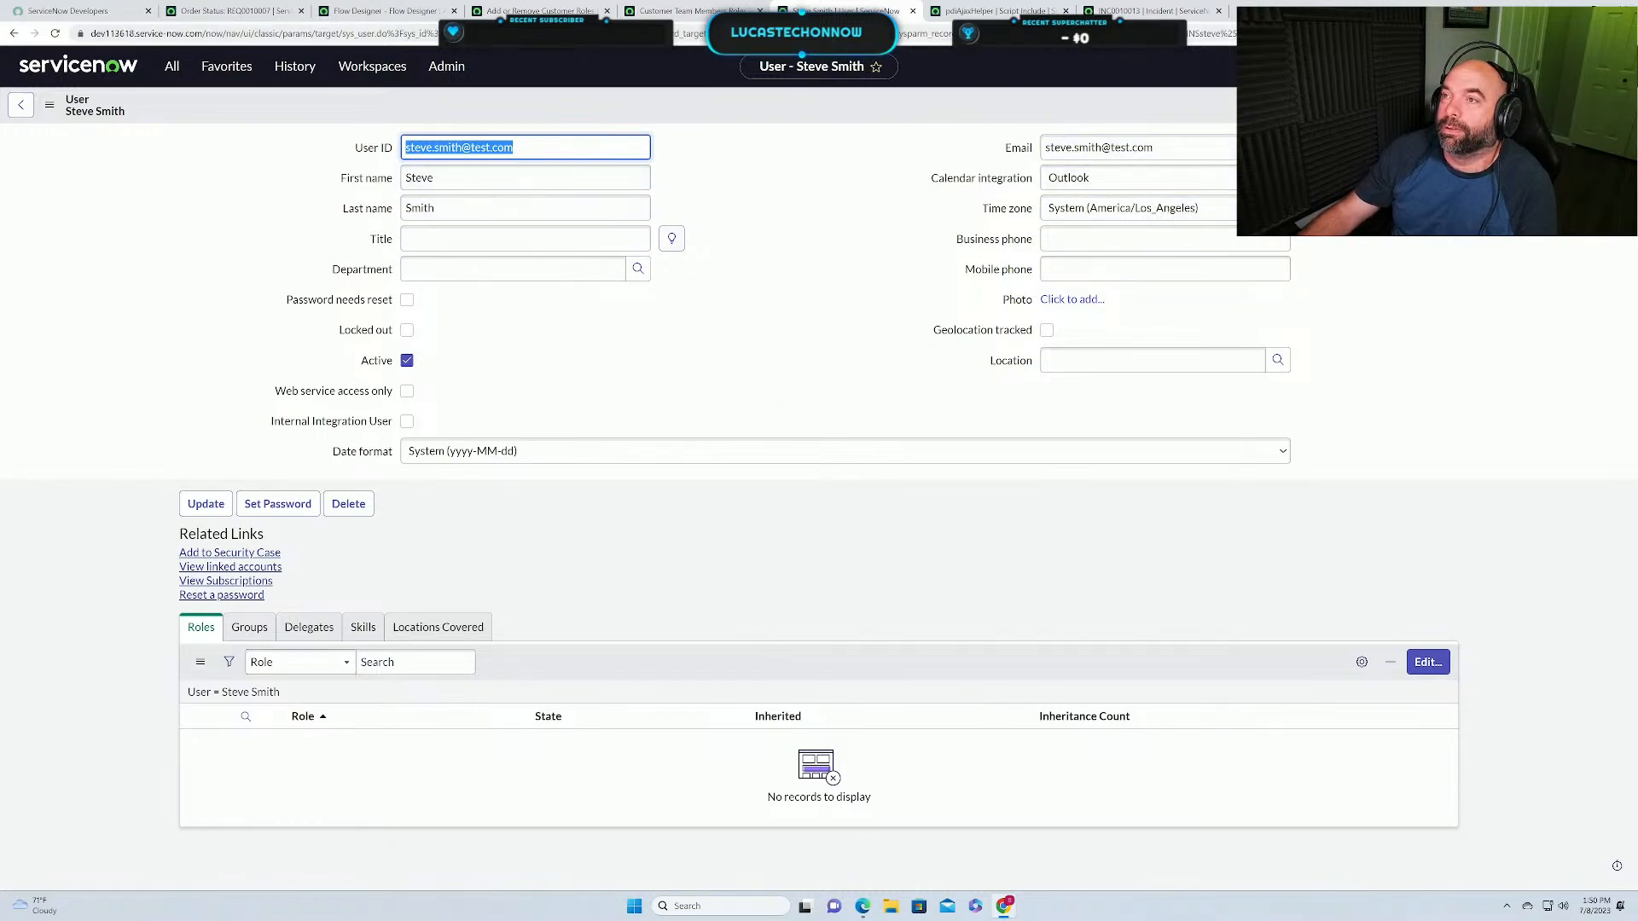
left_click(687, 11)
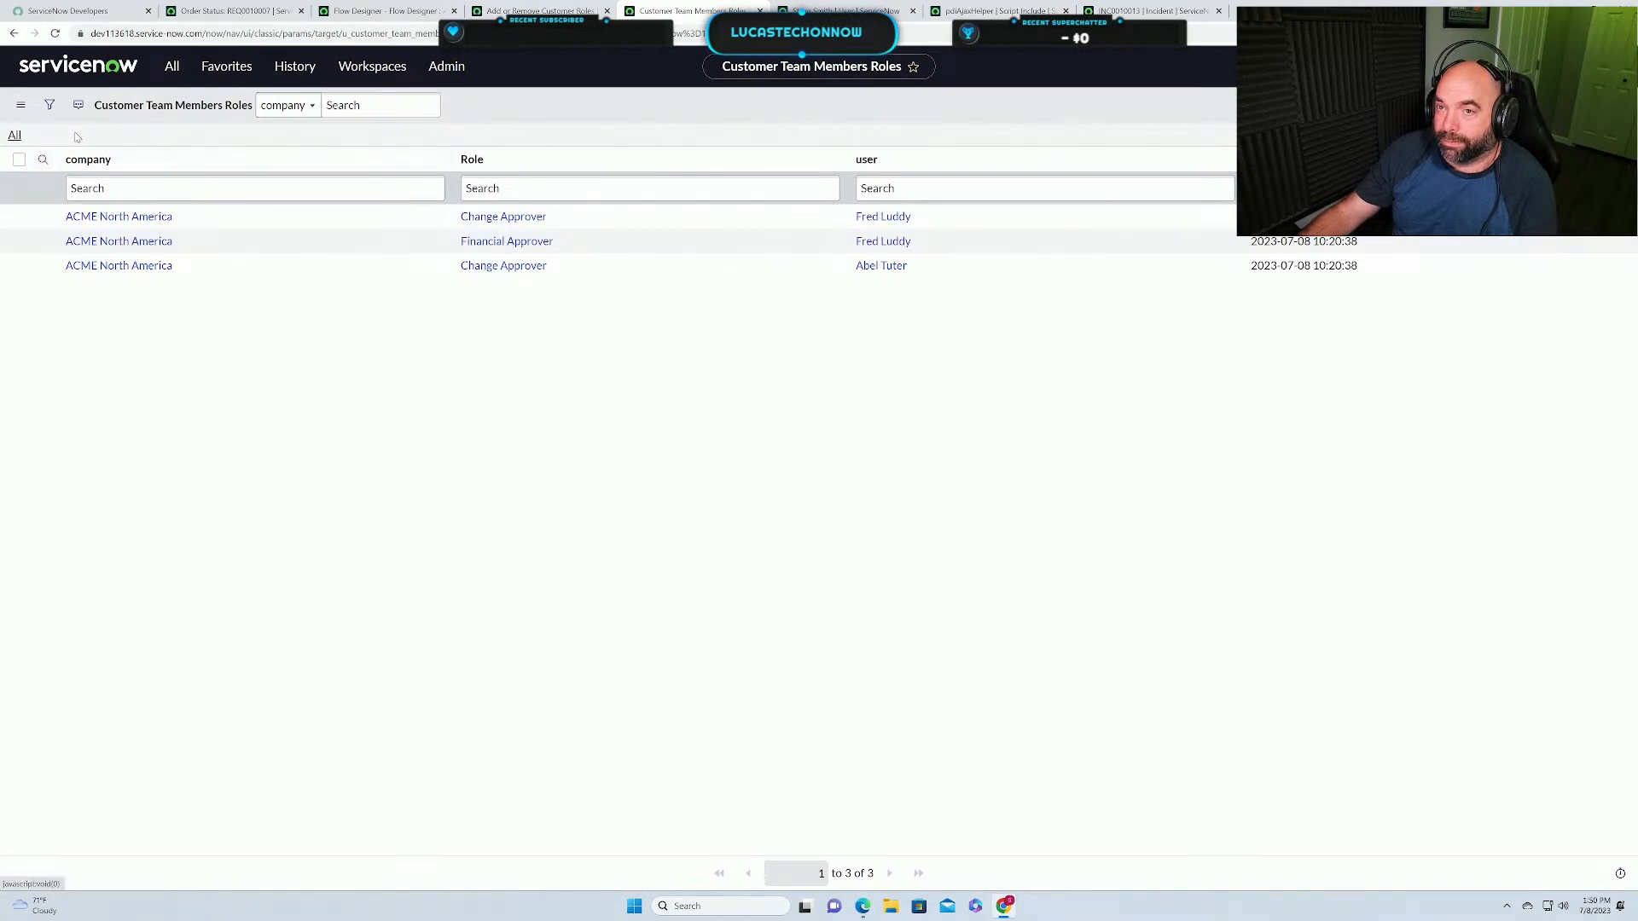
left_click(76, 137)
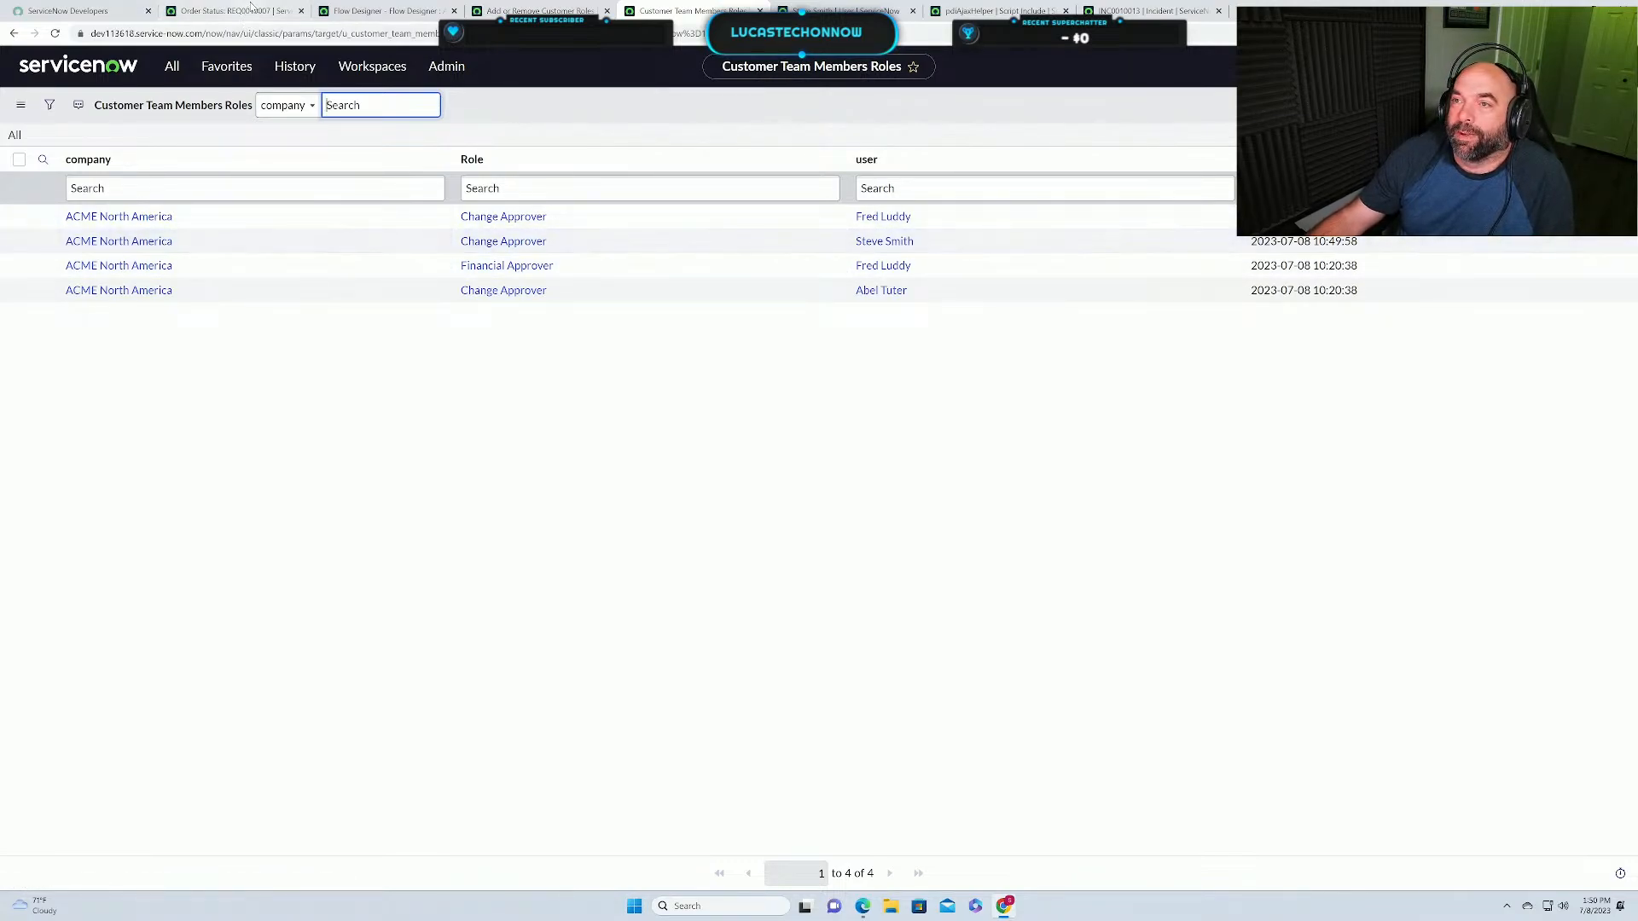
left_click(408, 12)
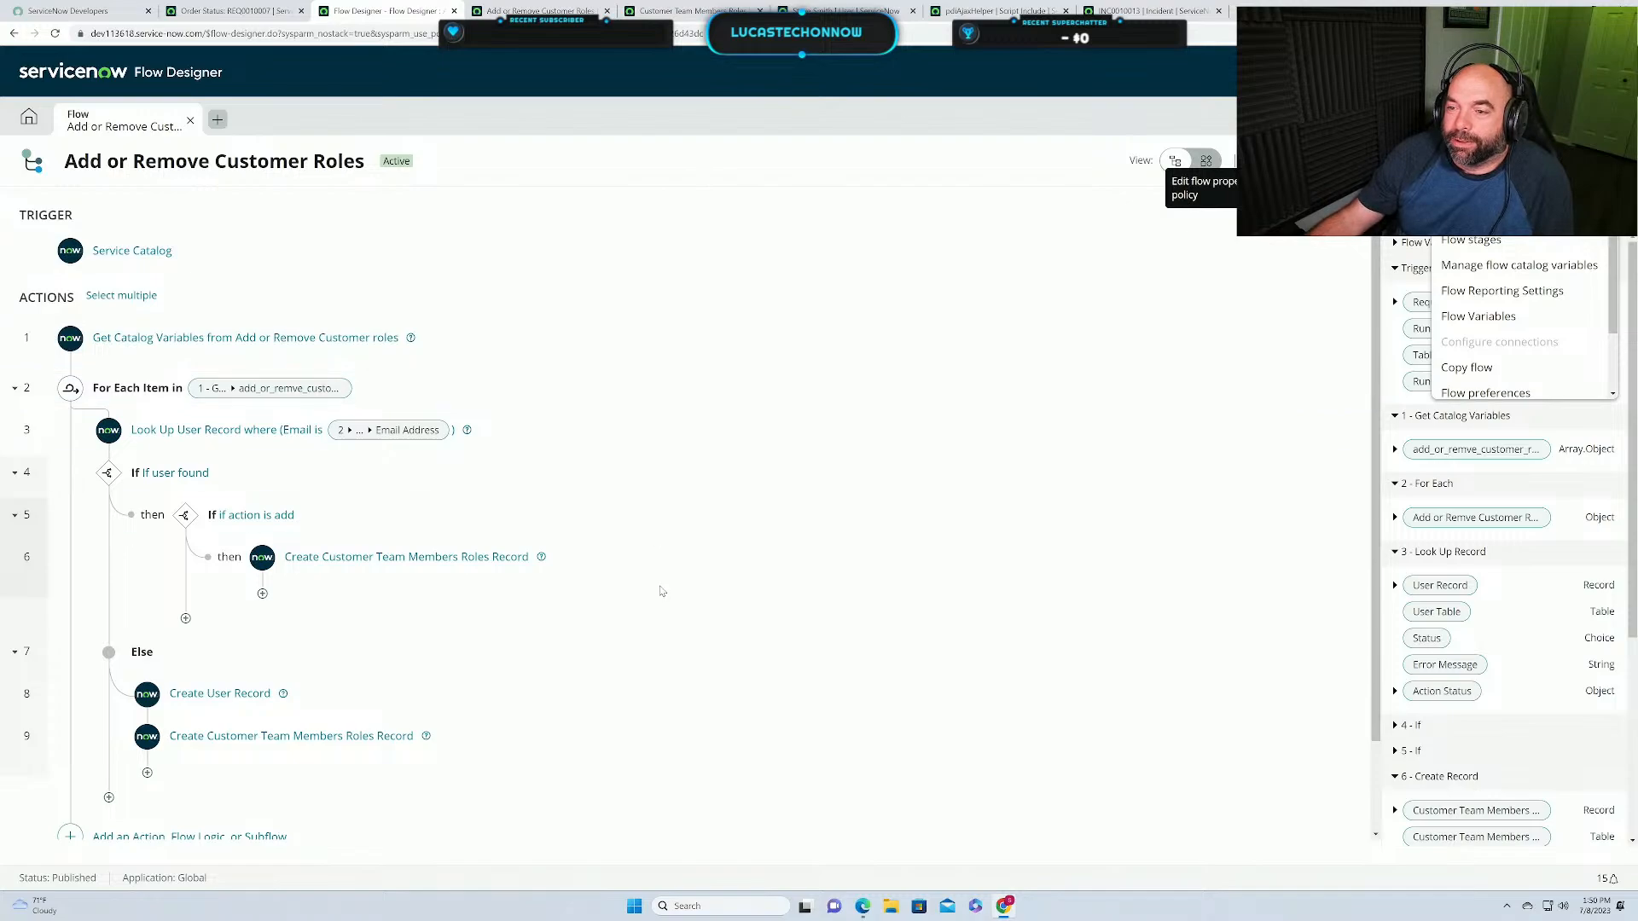
Insert a Flow Logic Else under 'If action is add' in step 6, then view the order status.
scroll(666, 580, "down", 1)
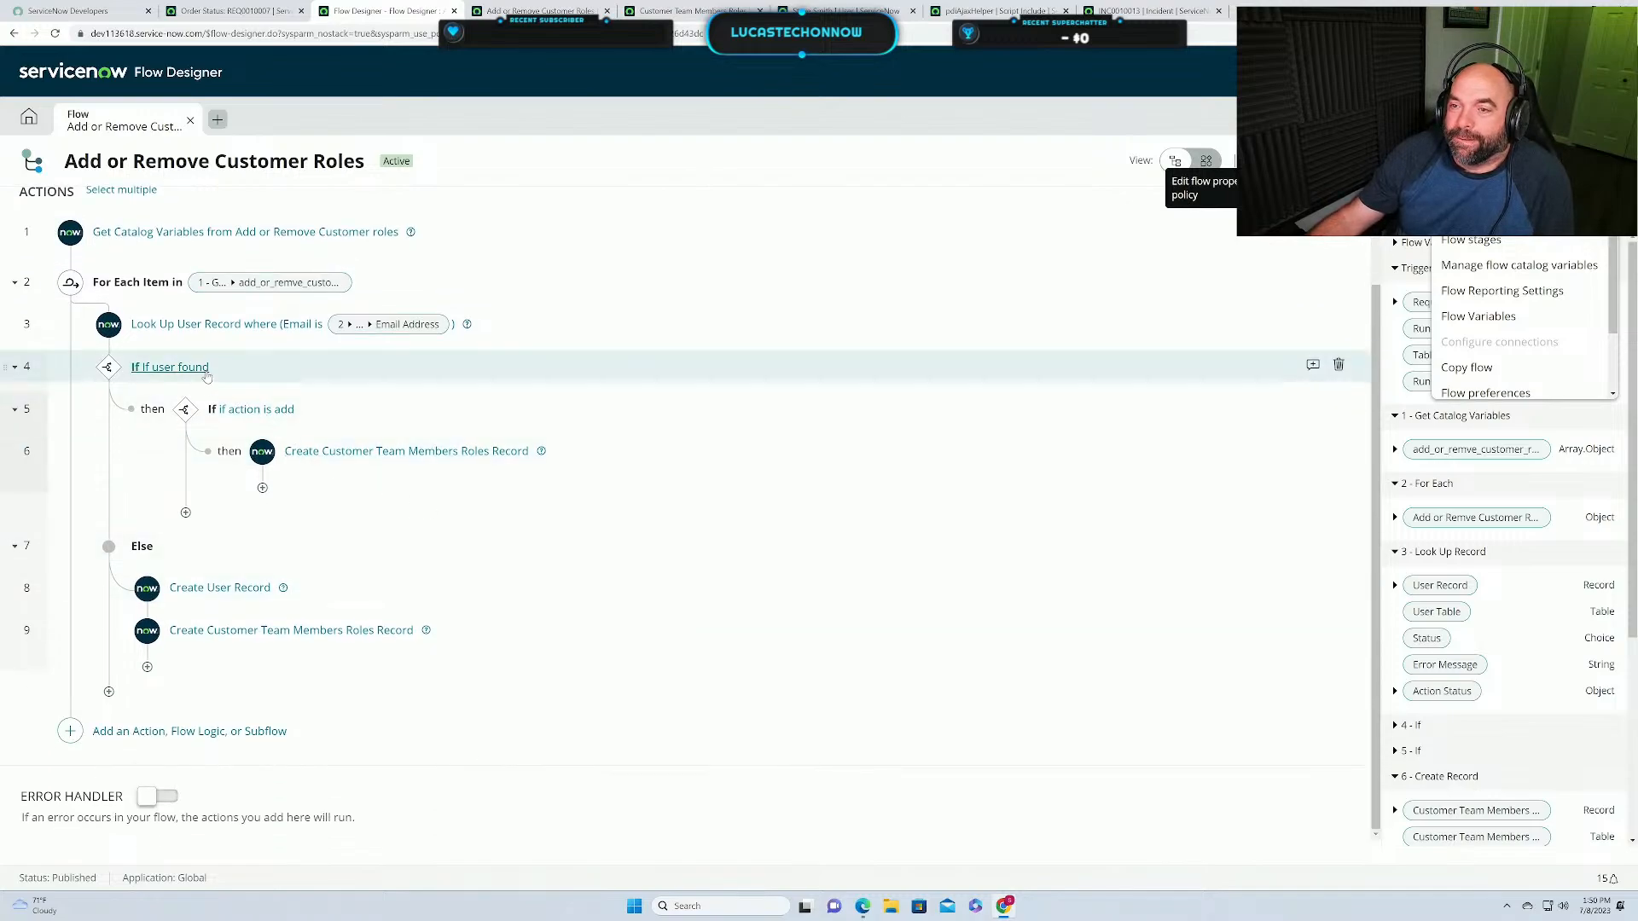
scroll(600, 465, "up", 1)
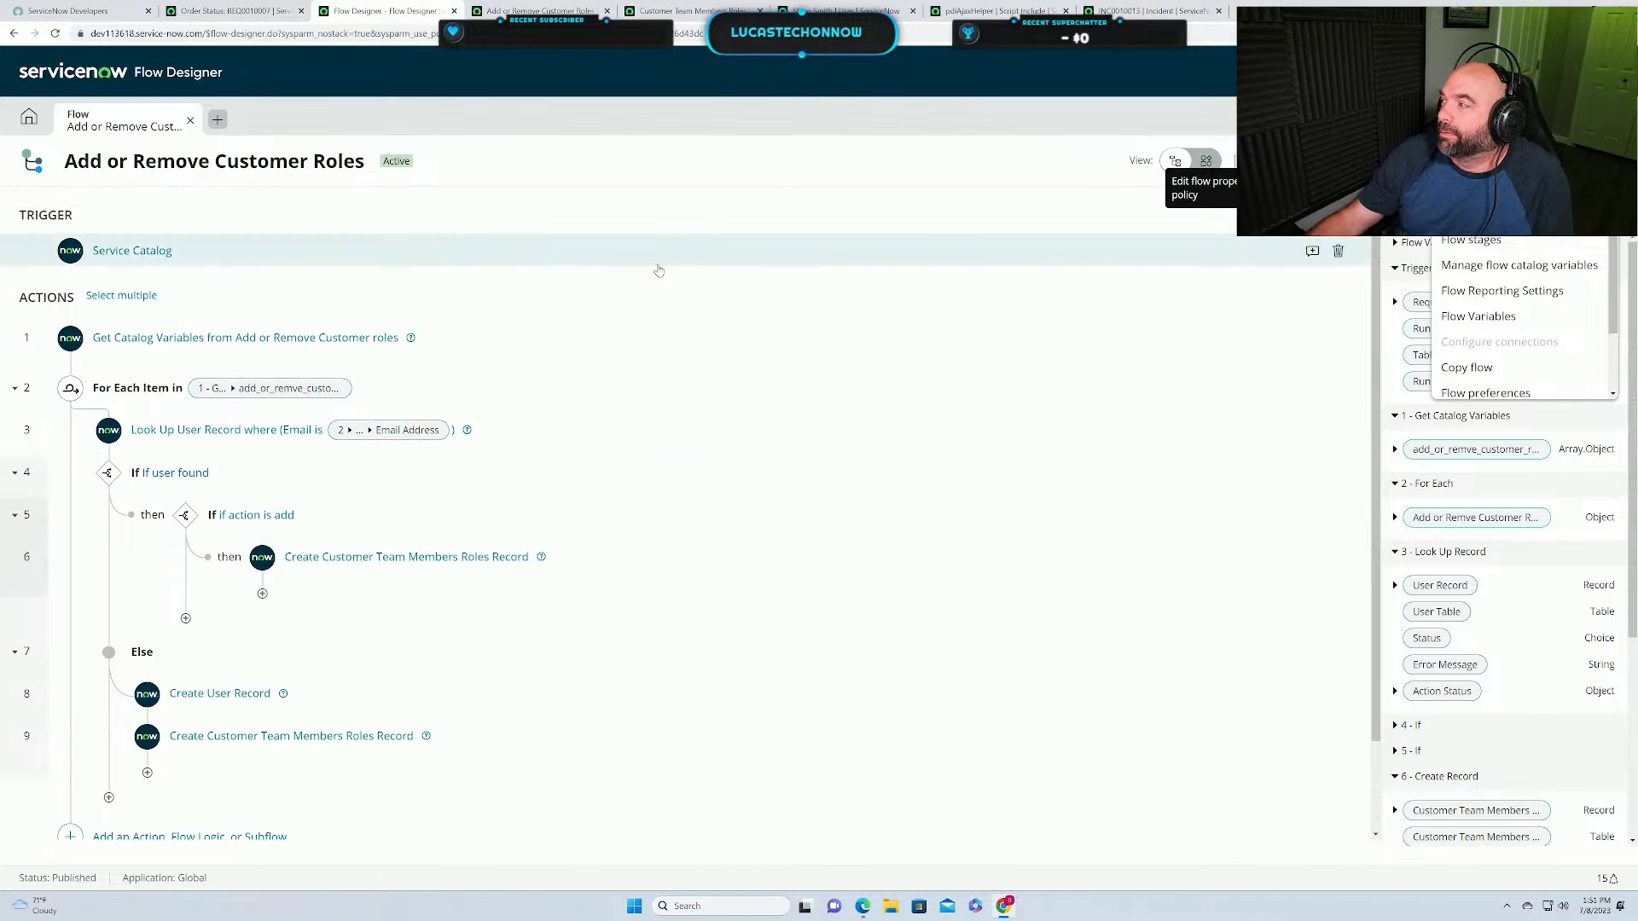
left_click(748, 186)
scroll(599, 514, "down", 1)
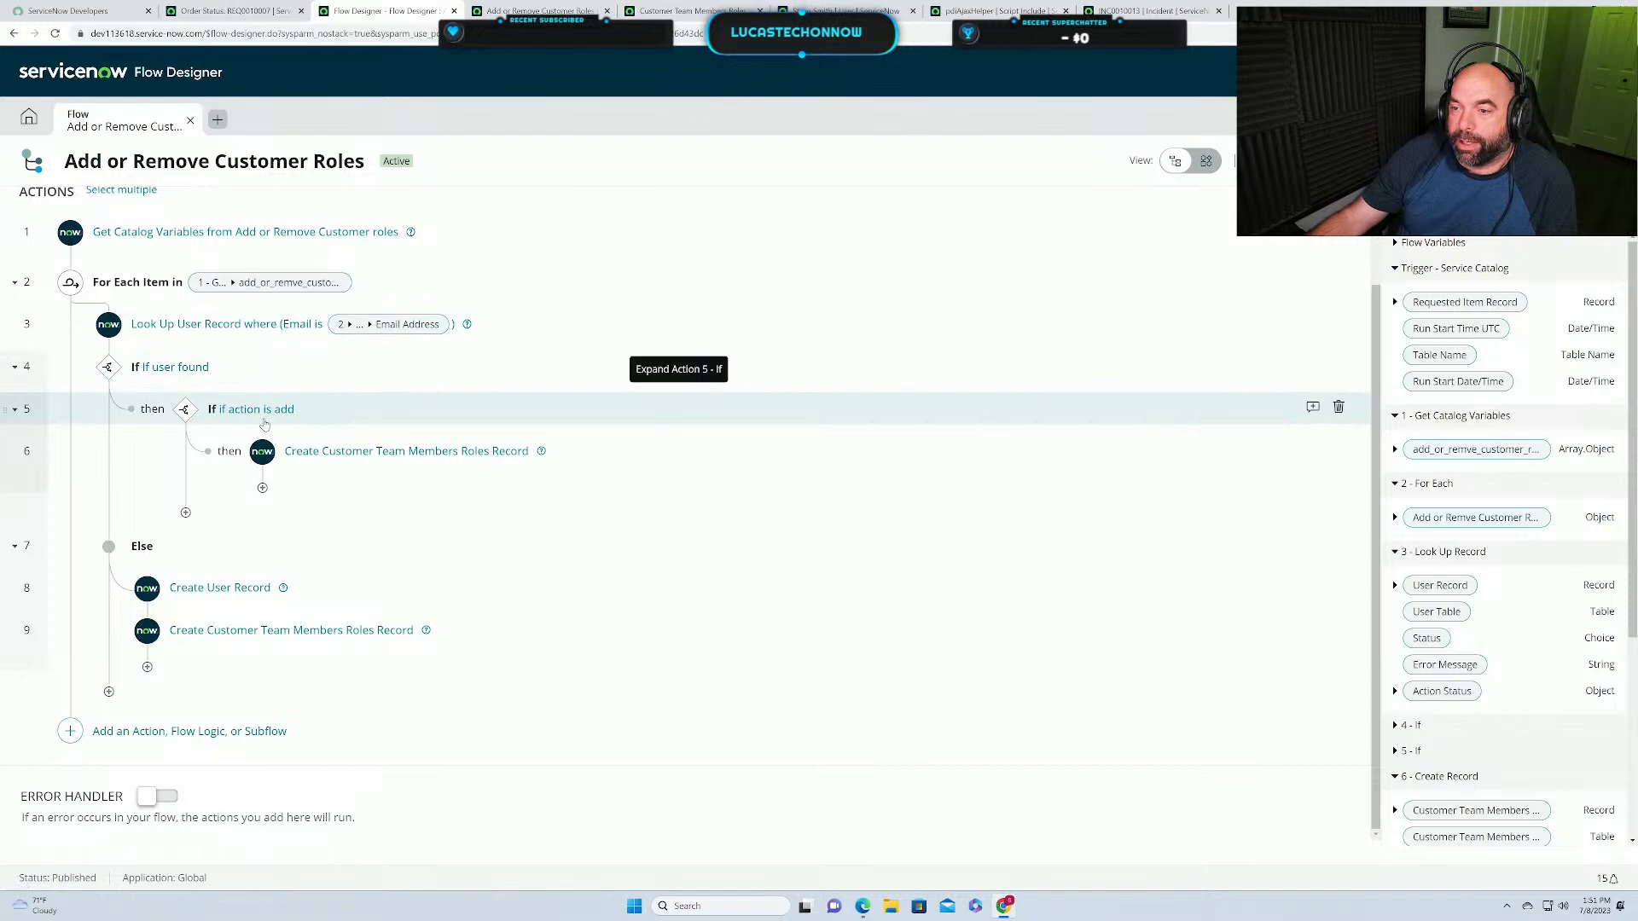
left_click(185, 515)
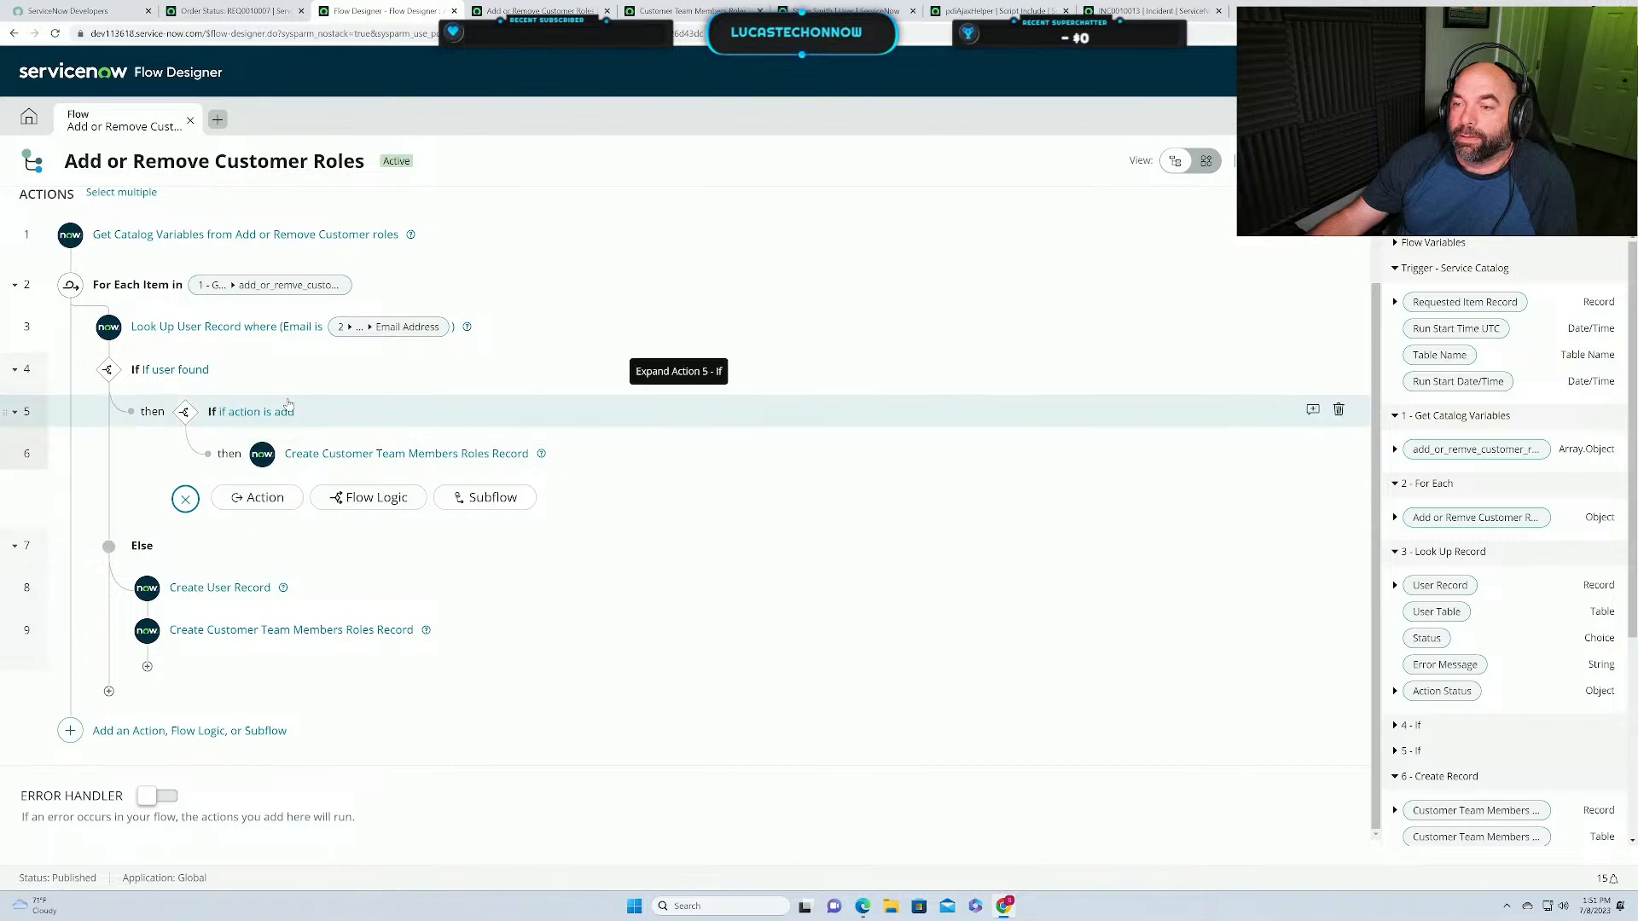
left_click(348, 504)
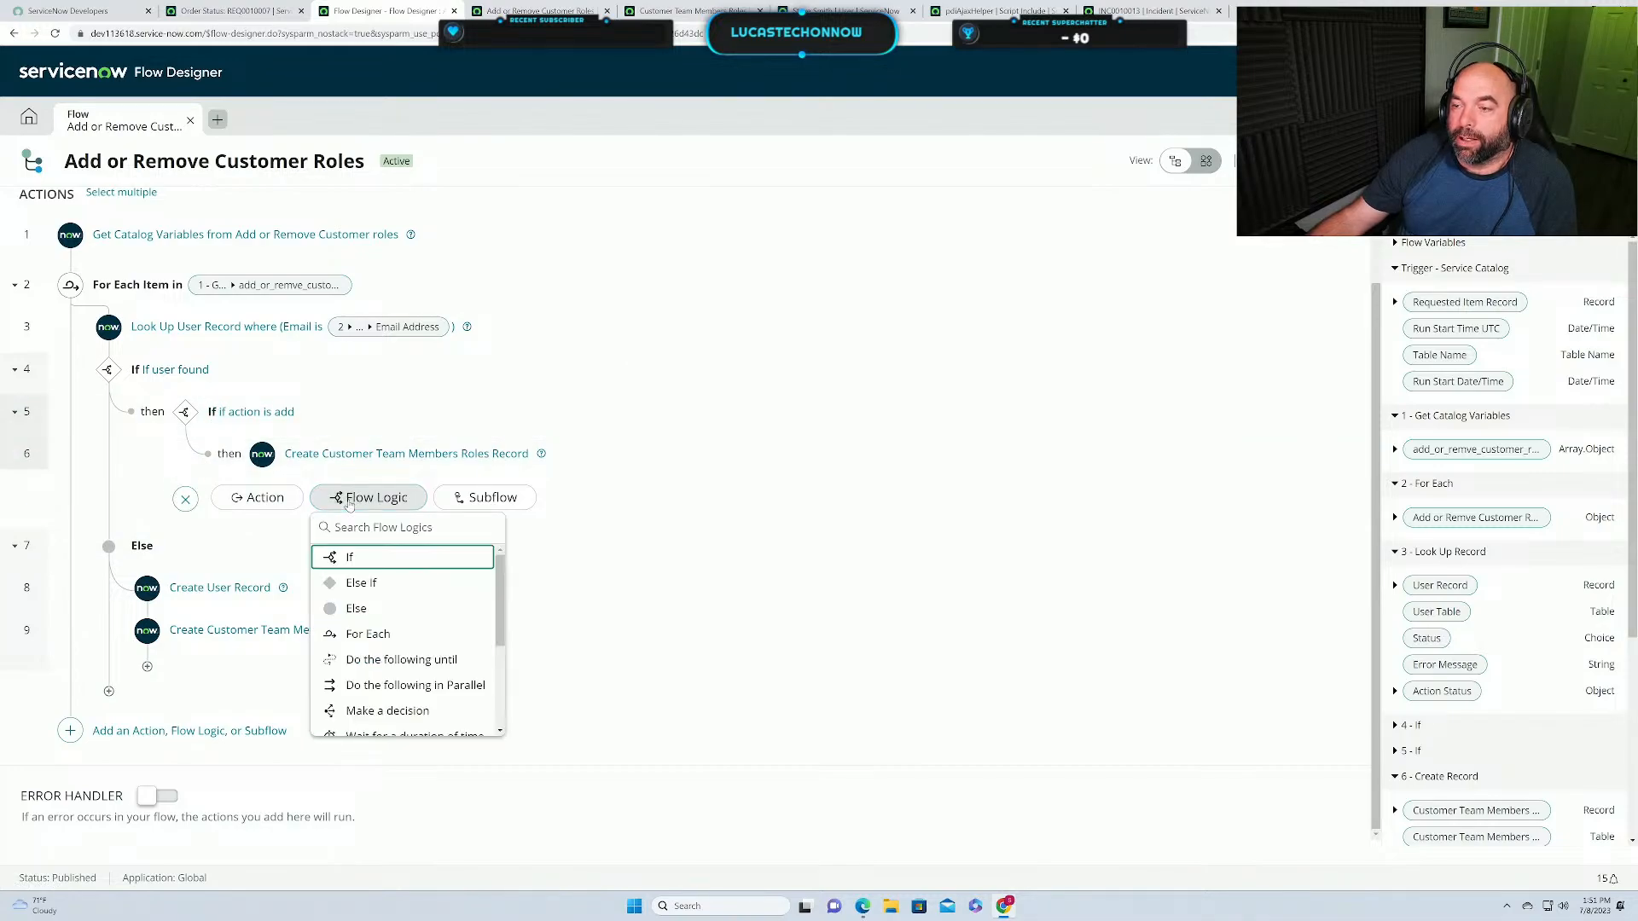
left_click(366, 608)
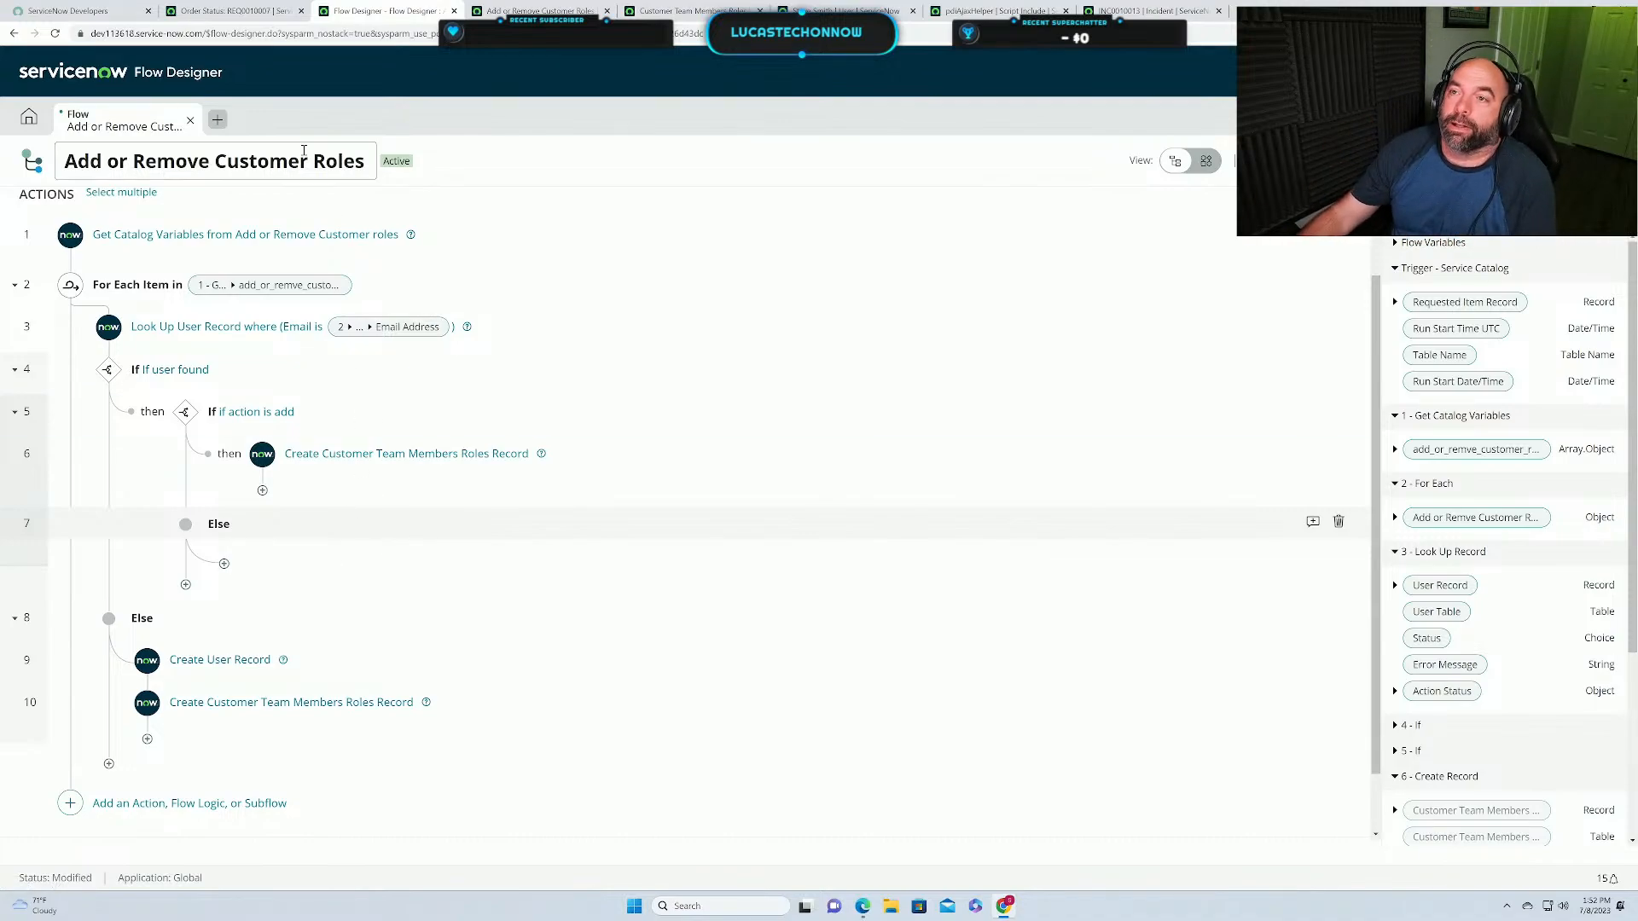
left_click(228, 11)
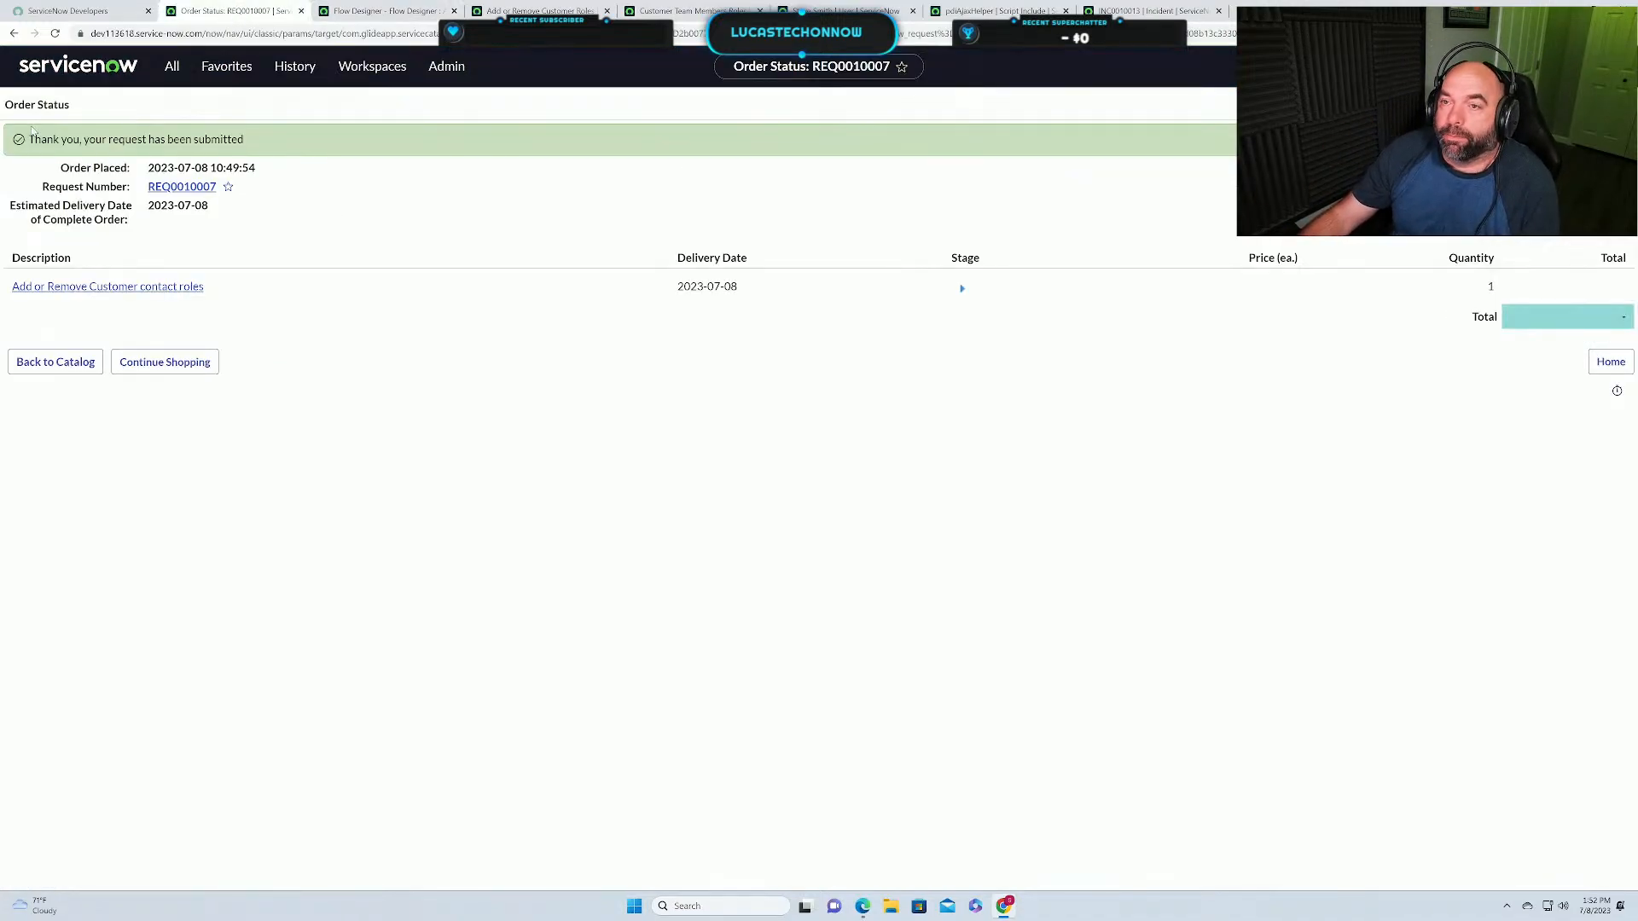
Review the Add/Remove action choices in a new catalog row, cancel it, and return to Flow Designer.
left_click(54, 365)
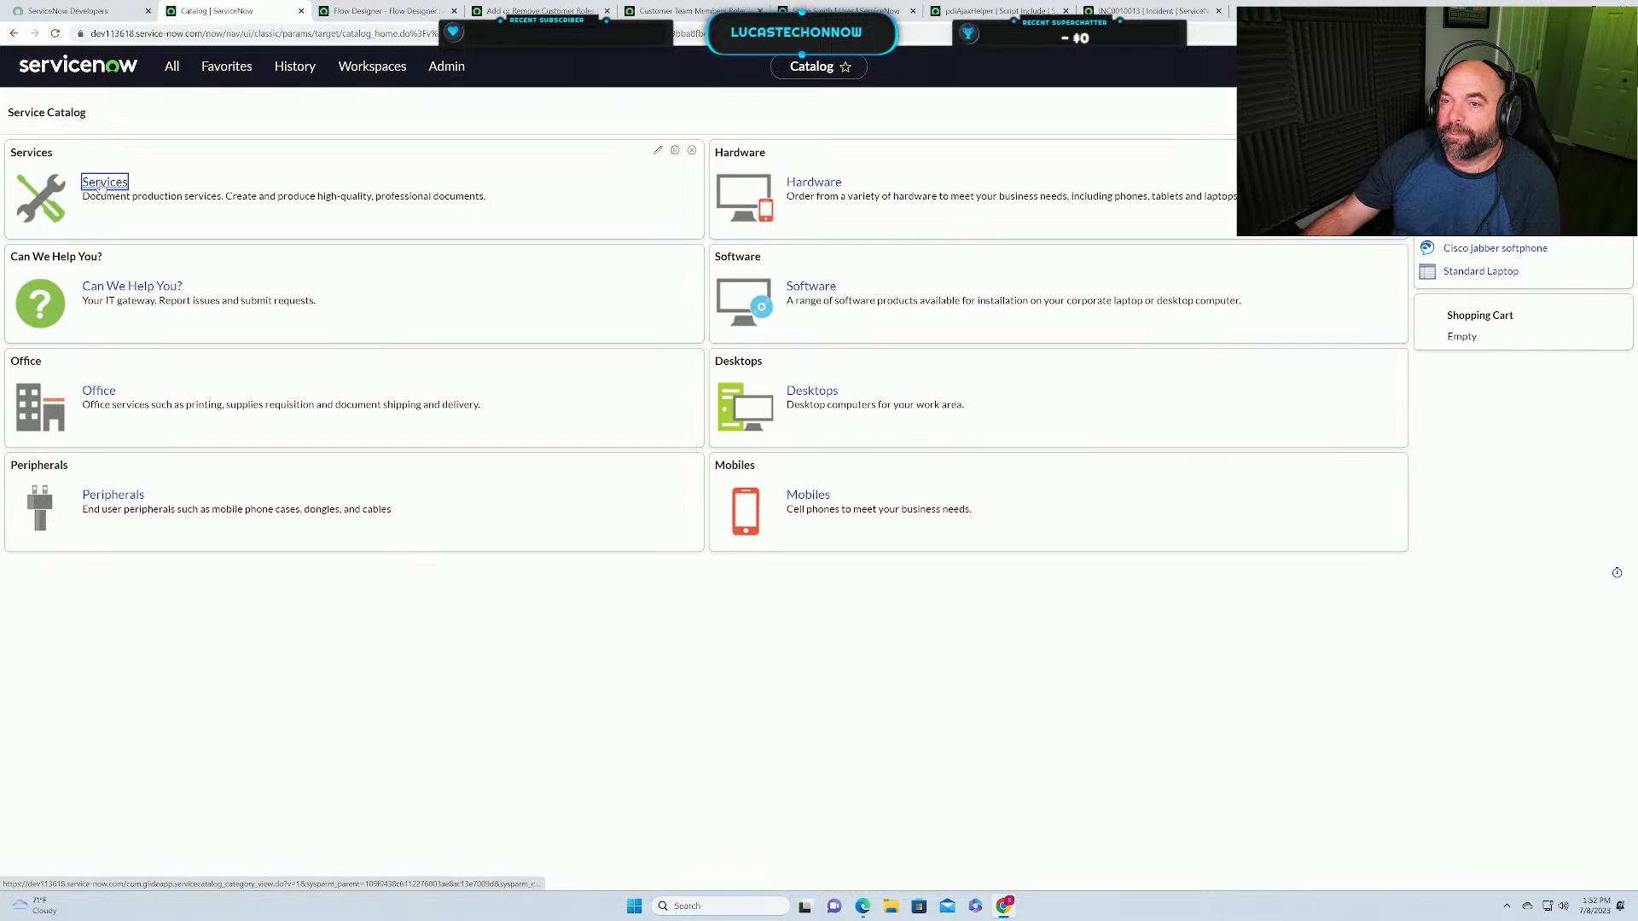
left_click(100, 184)
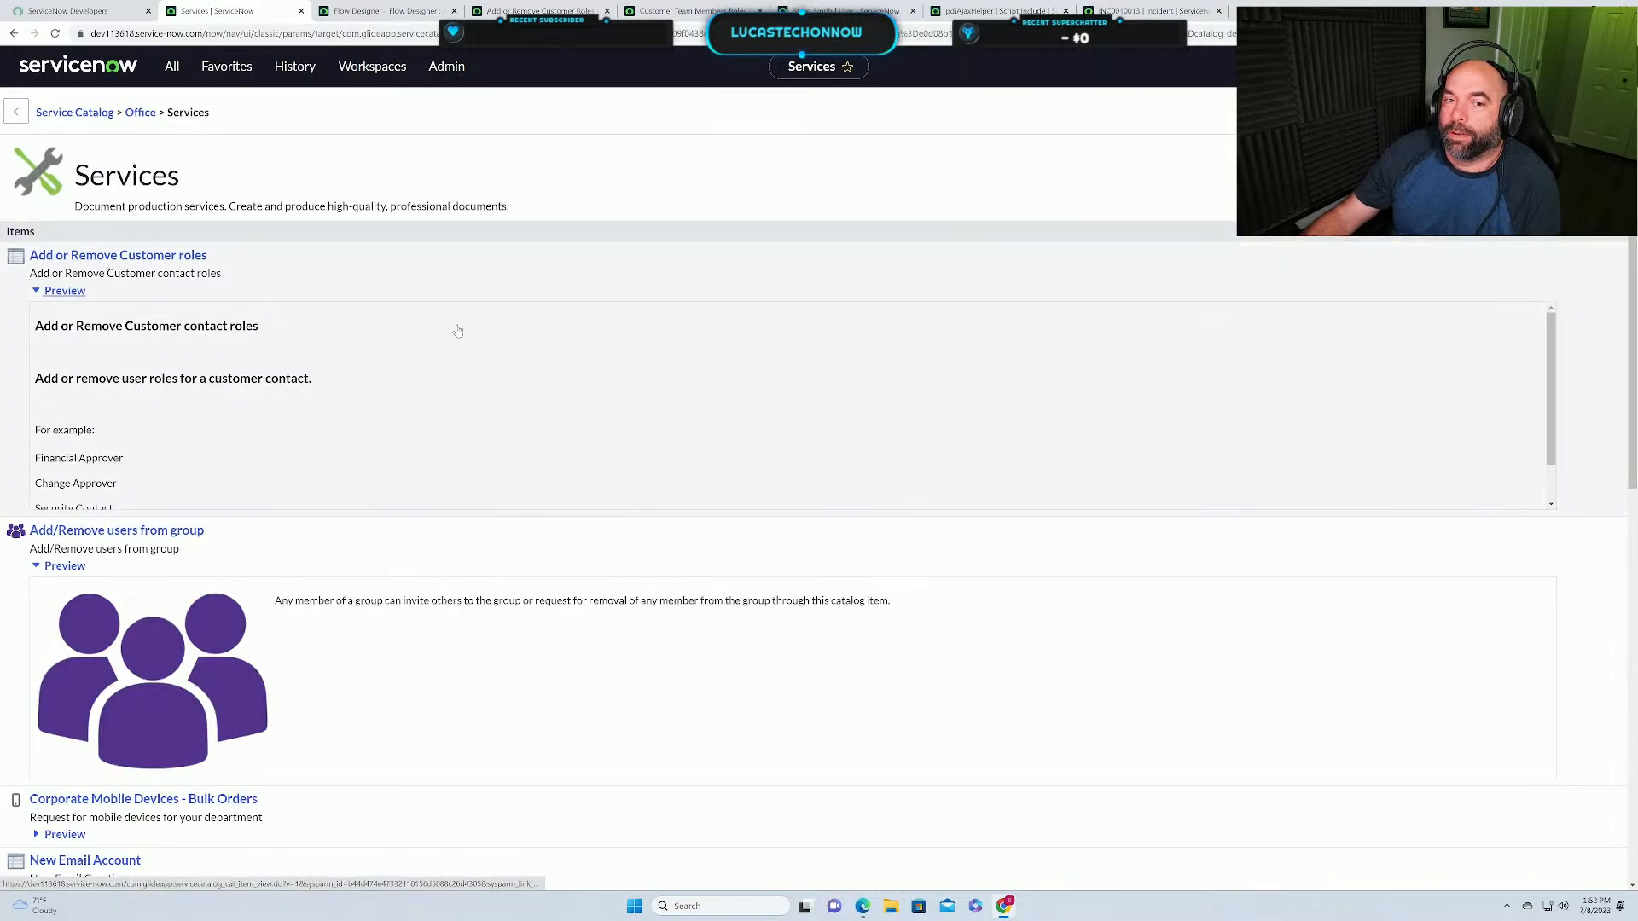
left_click(457, 331)
left_click(84, 437)
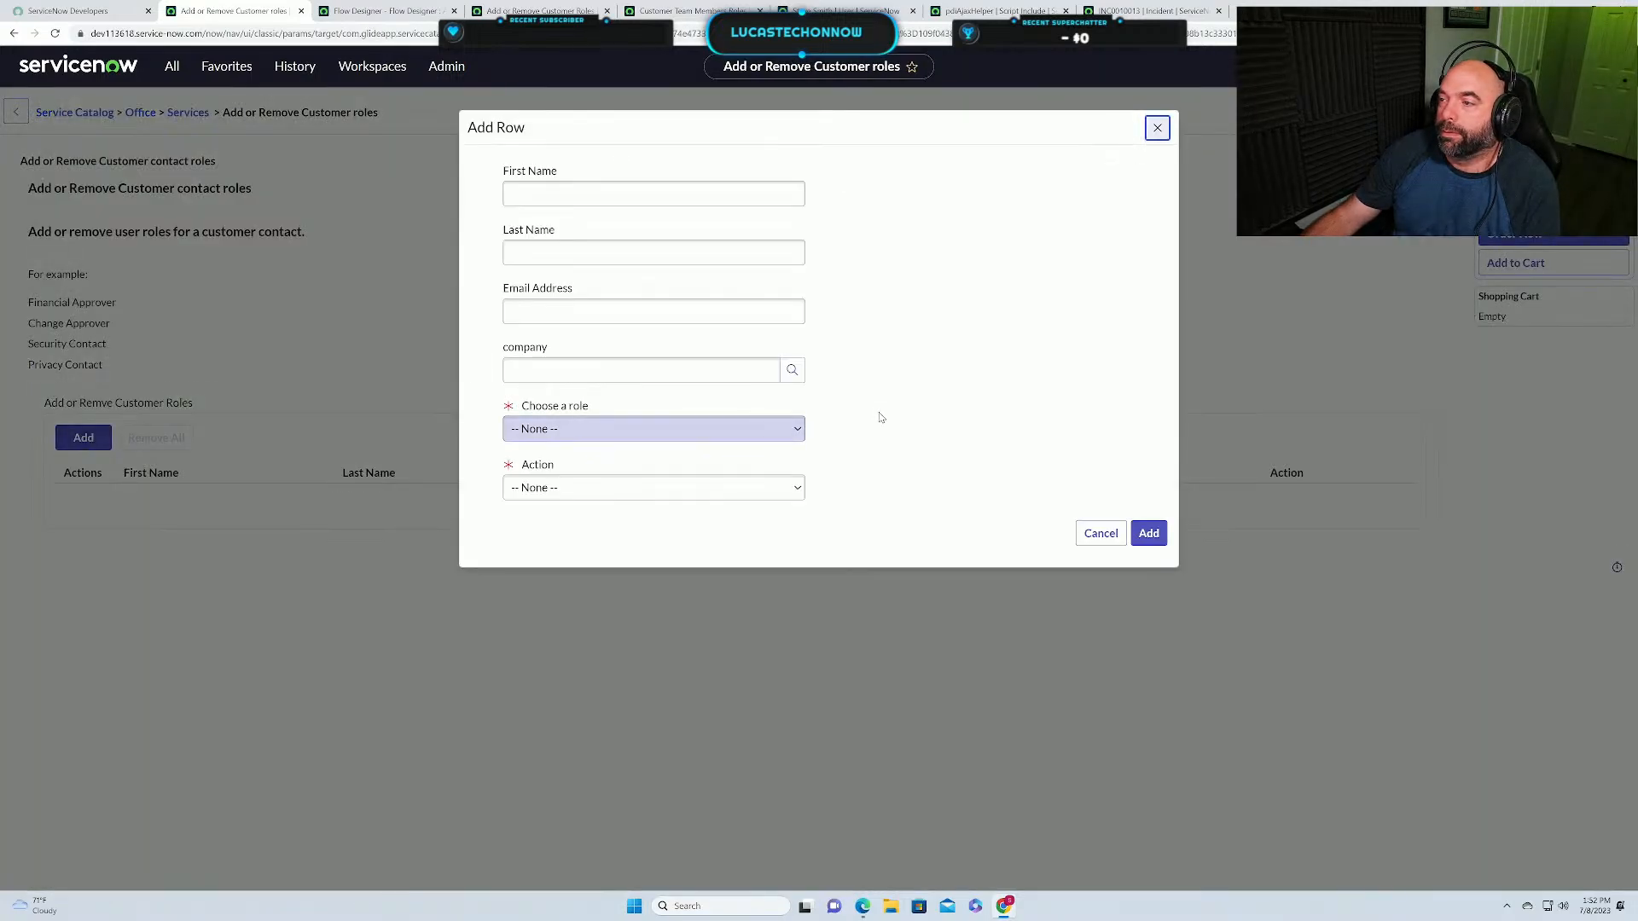
left_click(674, 488)
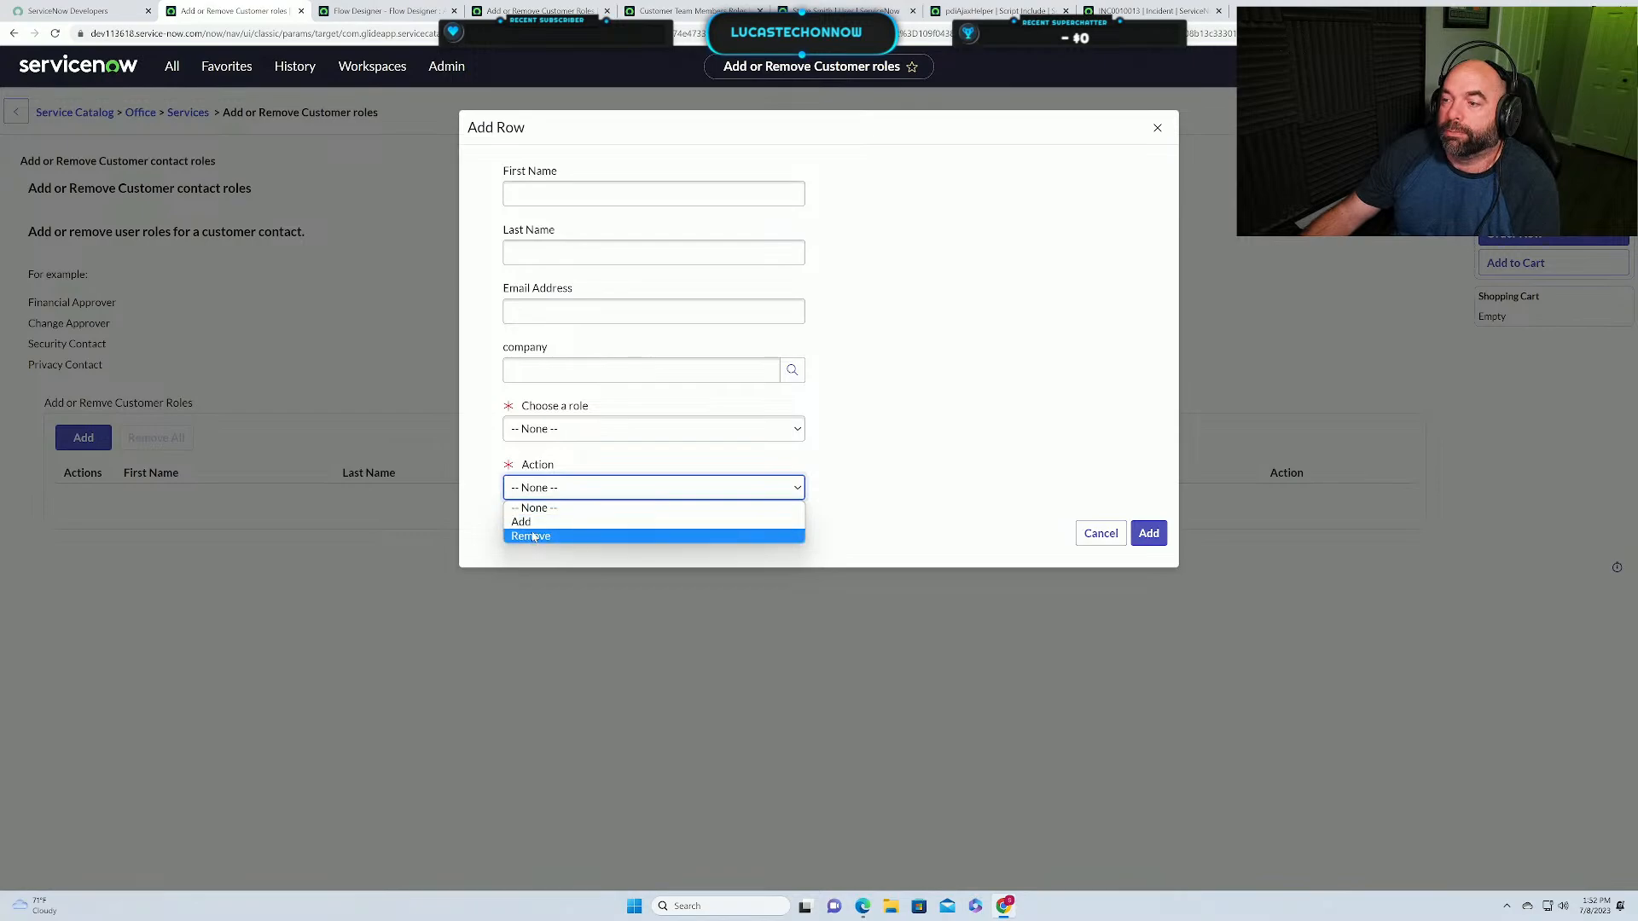
left_click(1100, 535)
left_click(1100, 535)
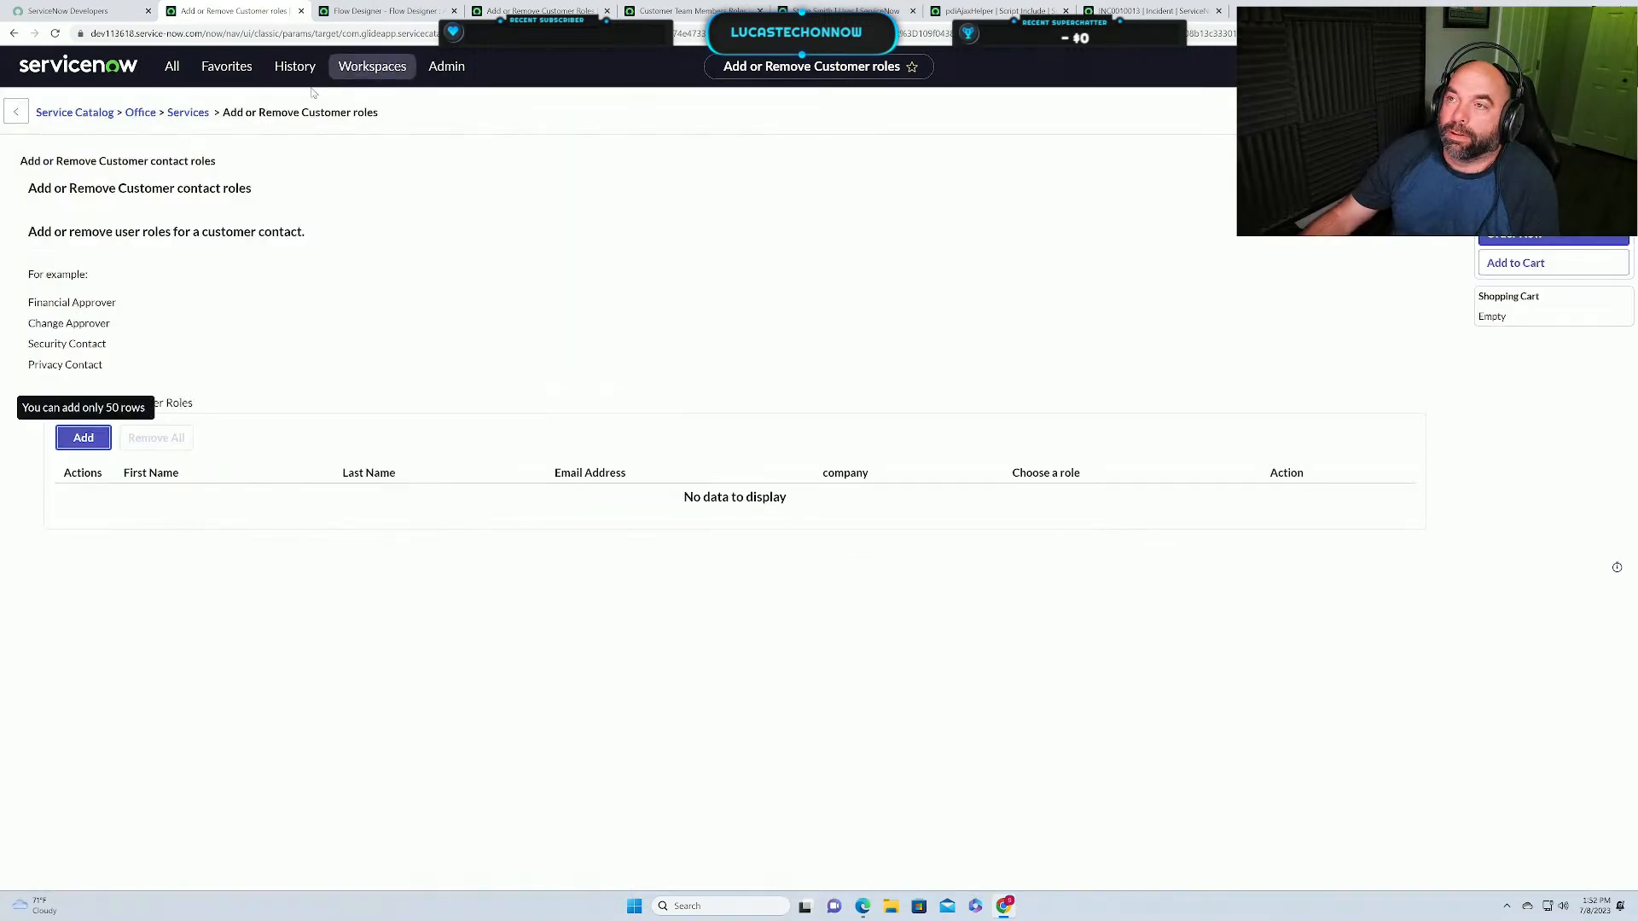
left_click(384, 10)
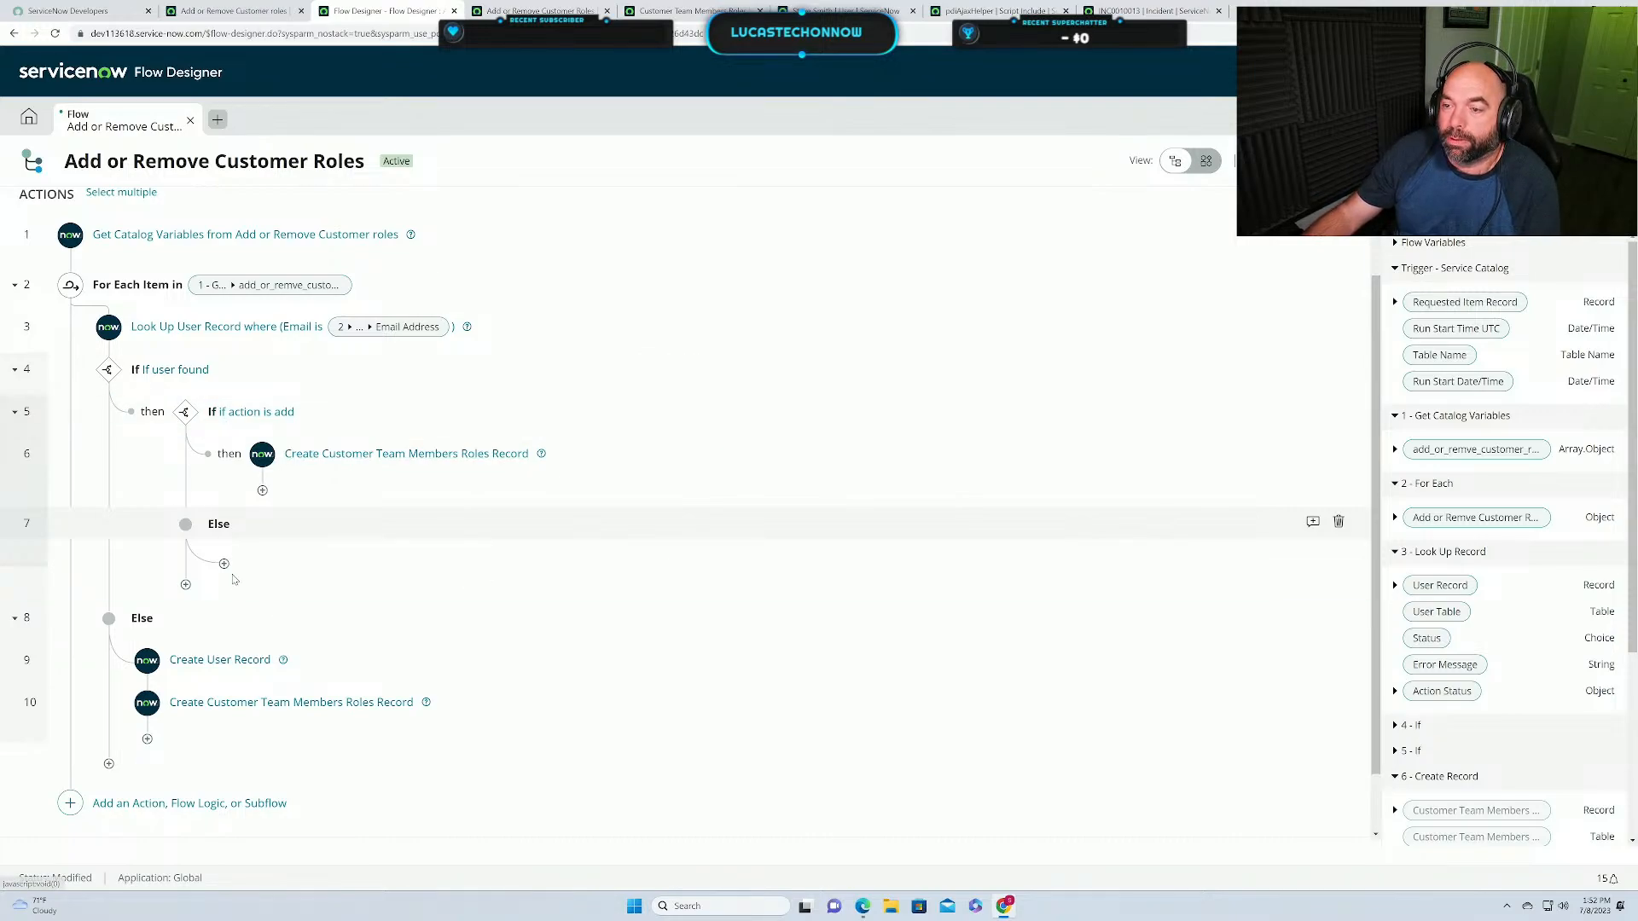
left_click(224, 566)
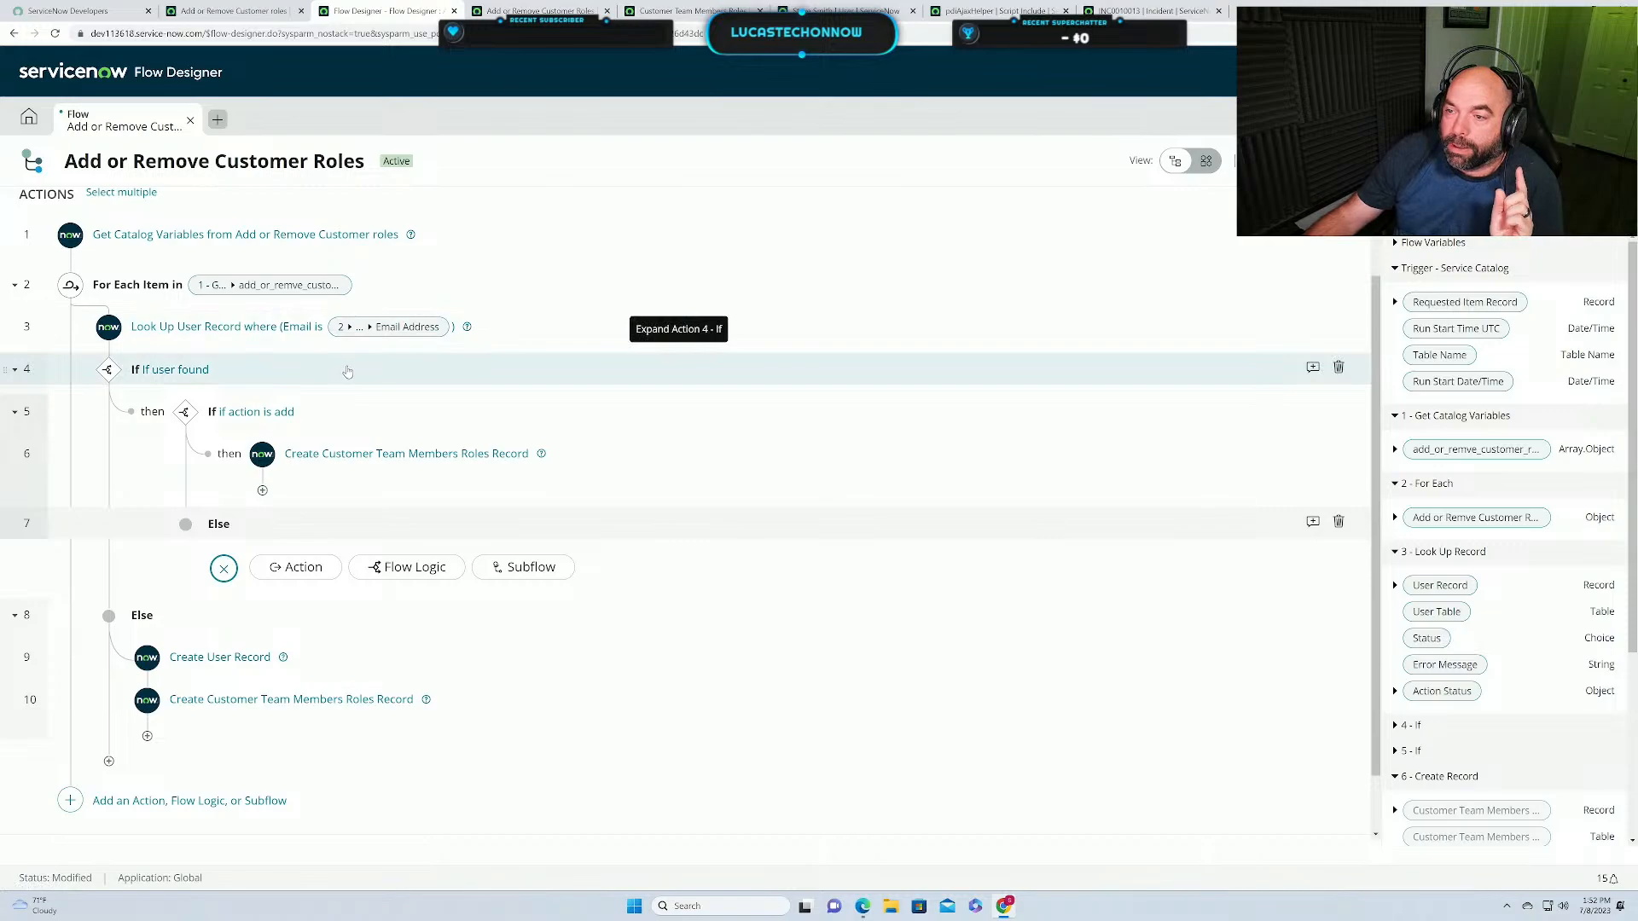
left_click(315, 568)
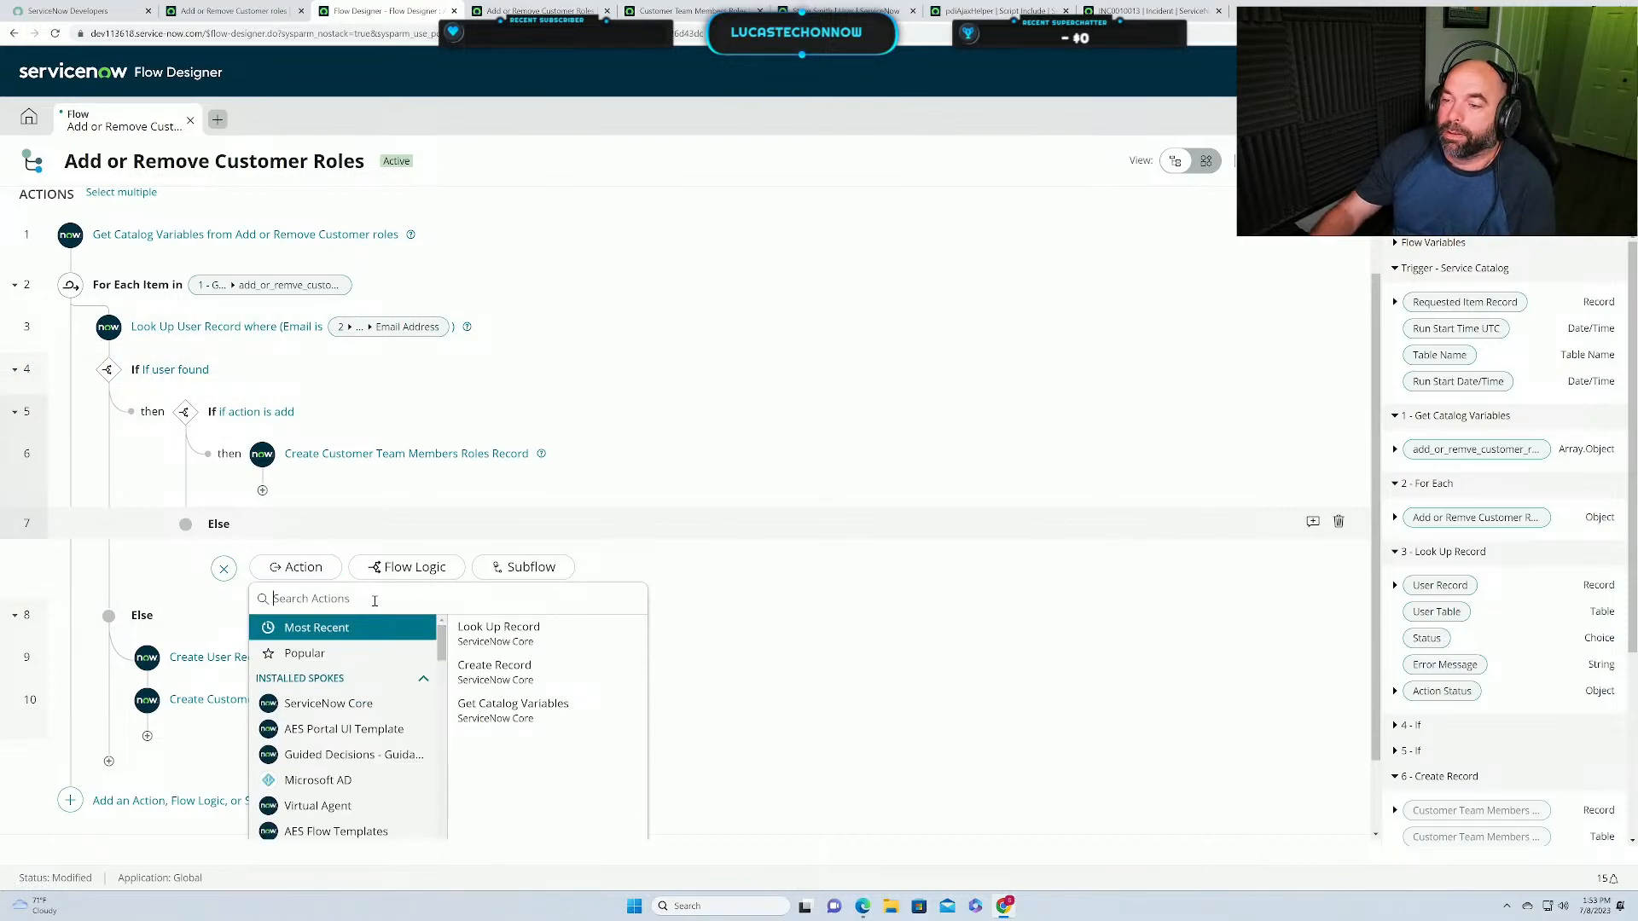
type("delete")
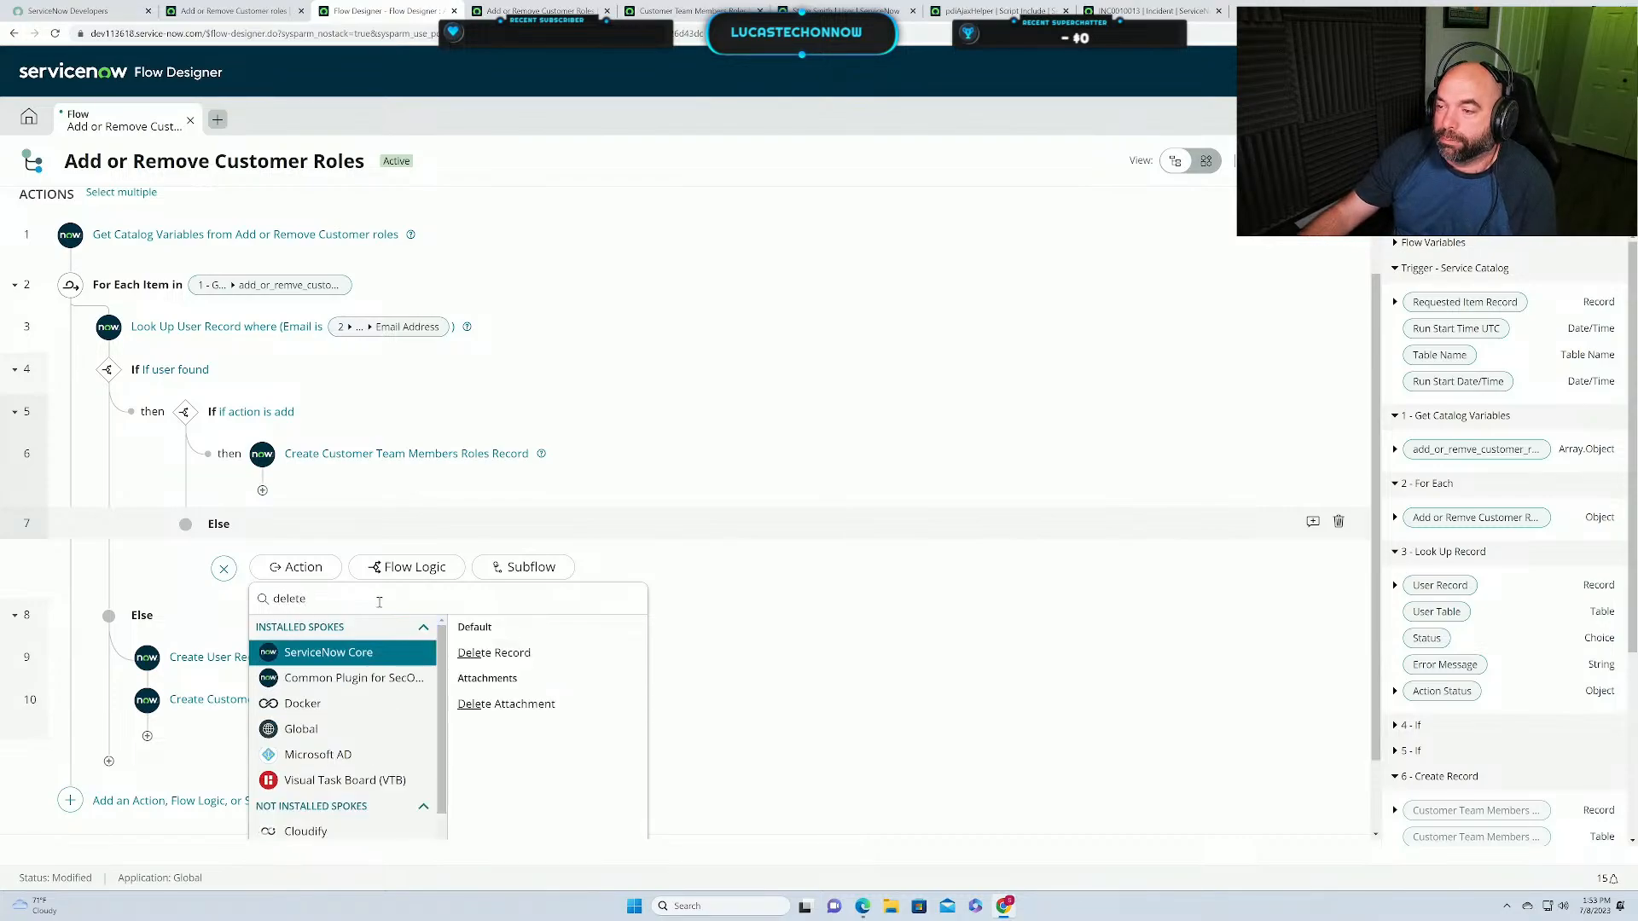
left_click(503, 653)
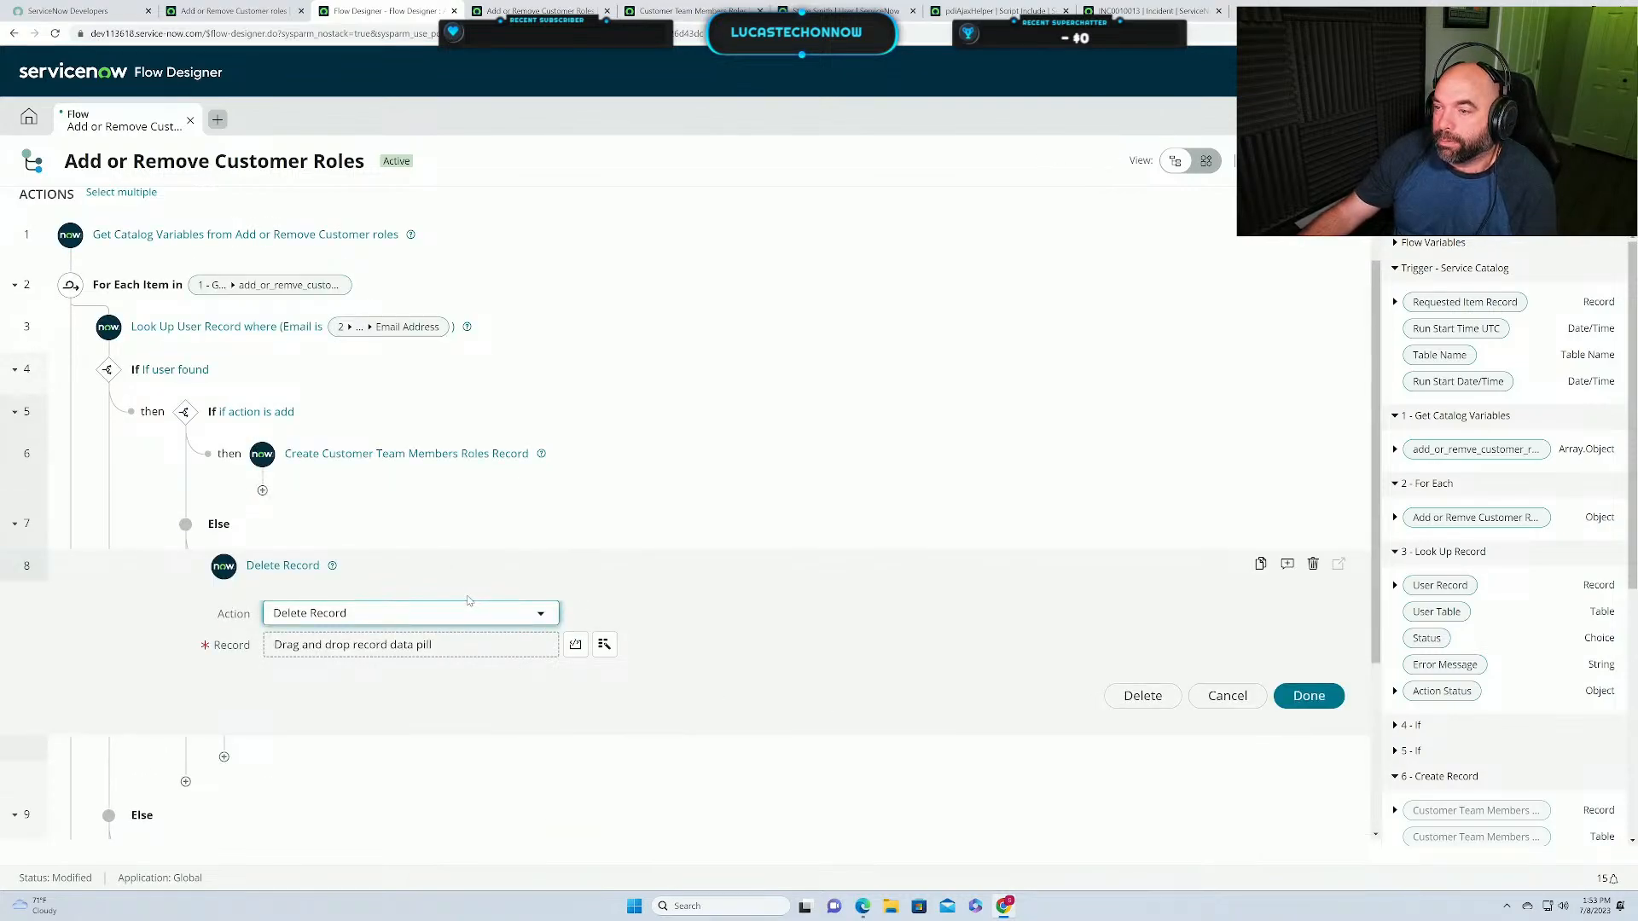
Replace the Delete Record step with a Look Up Record on Customer Team Members Roles.
left_click(1227, 696)
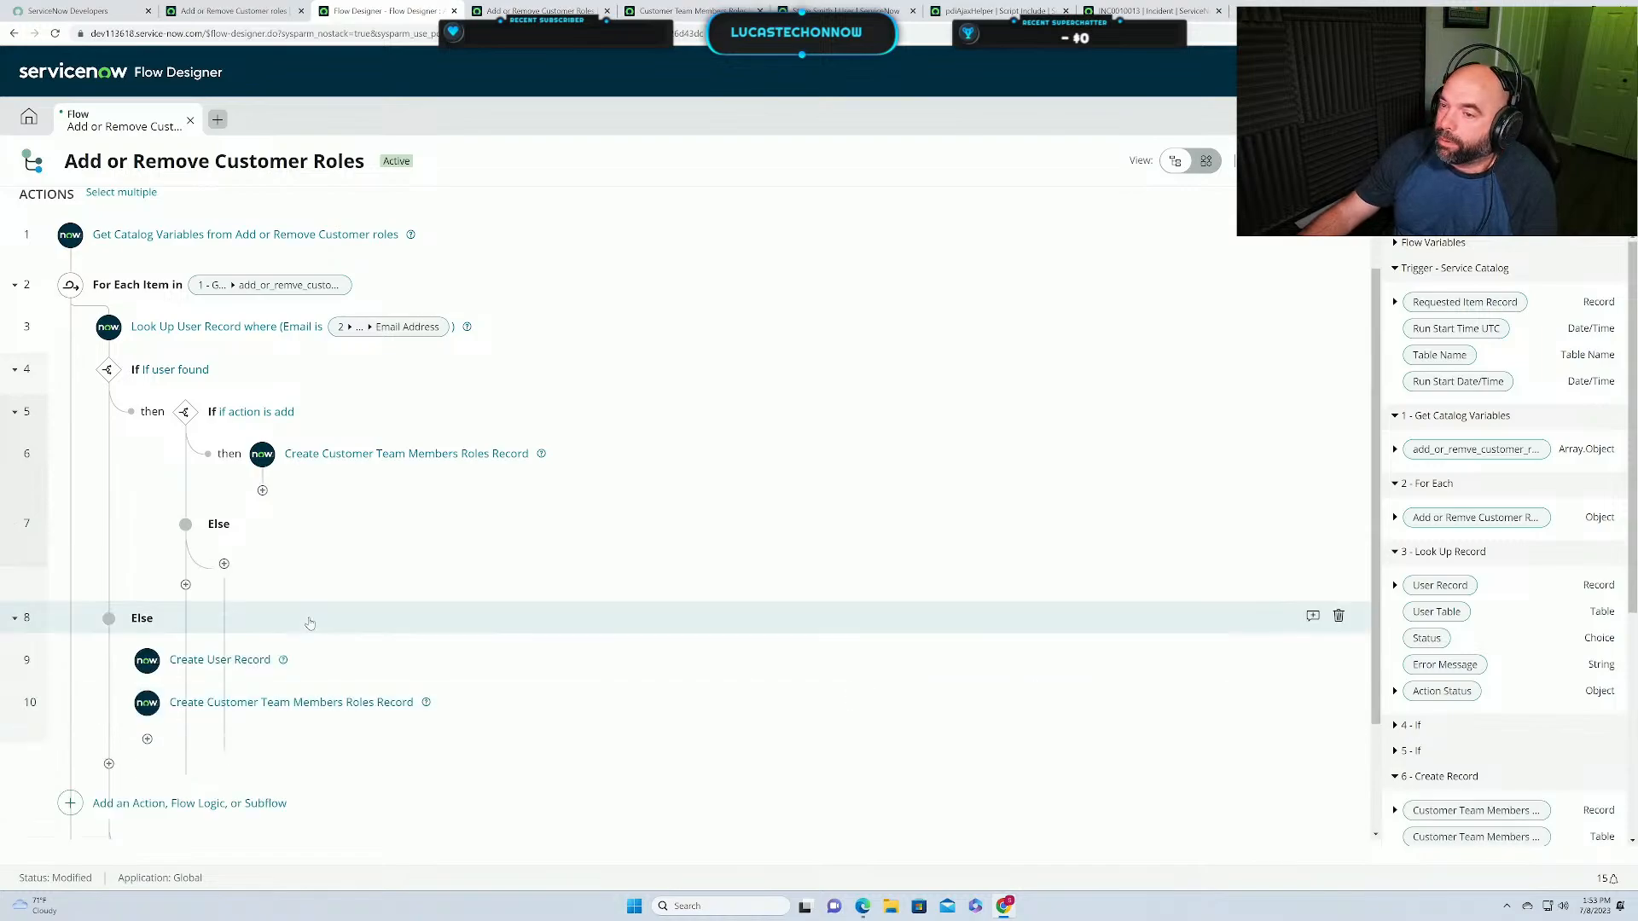
left_click(224, 568)
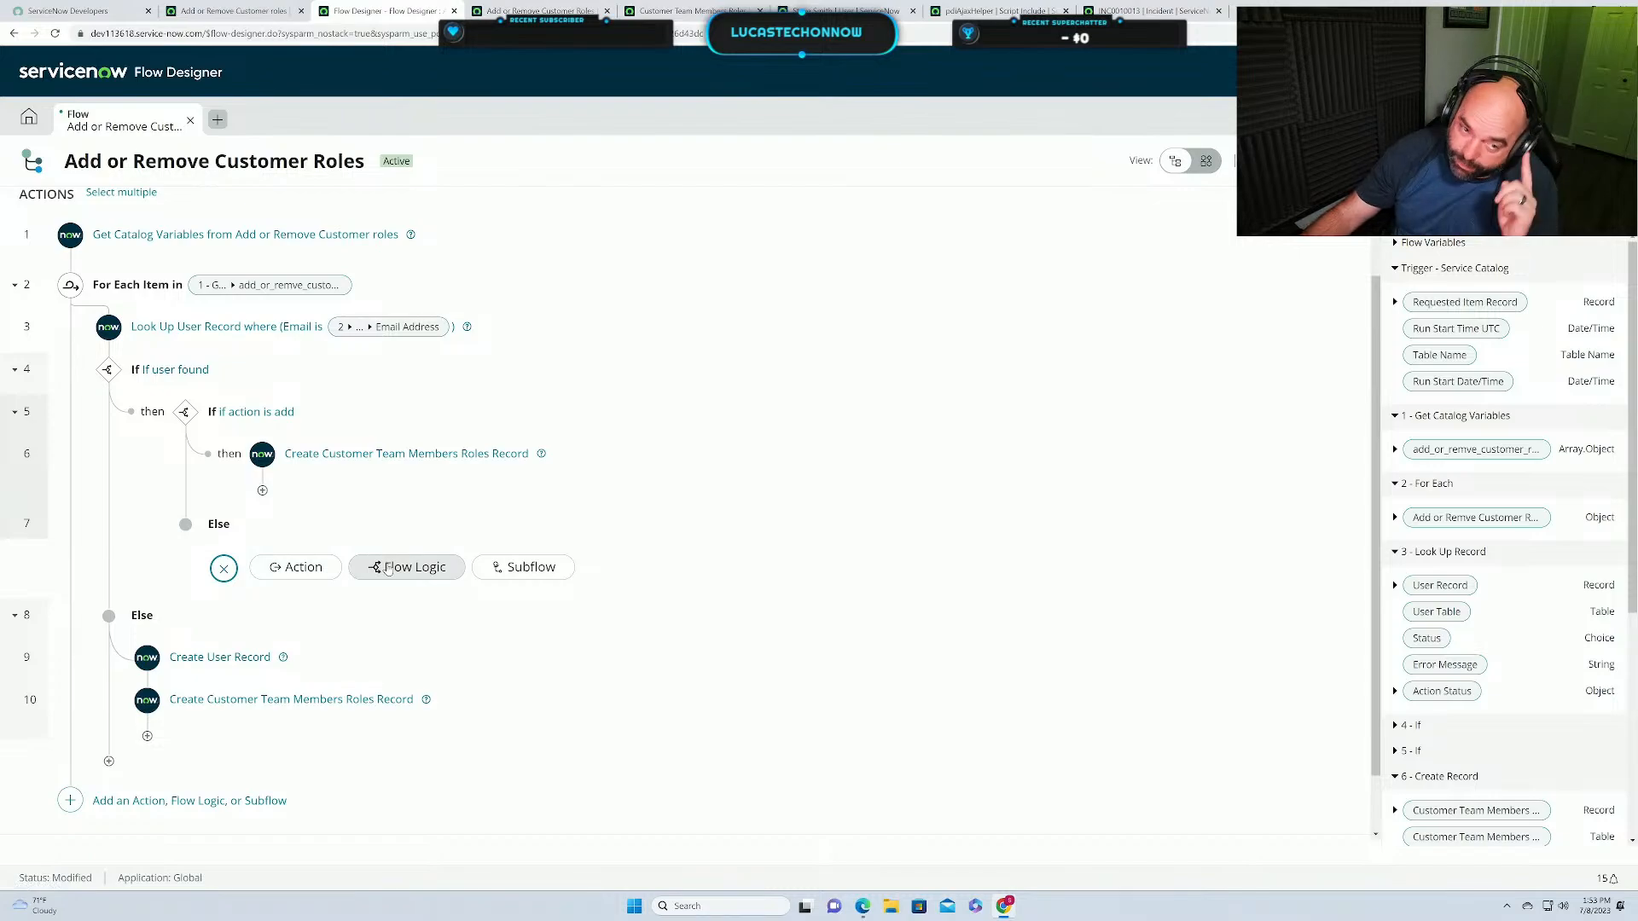
left_click(296, 567)
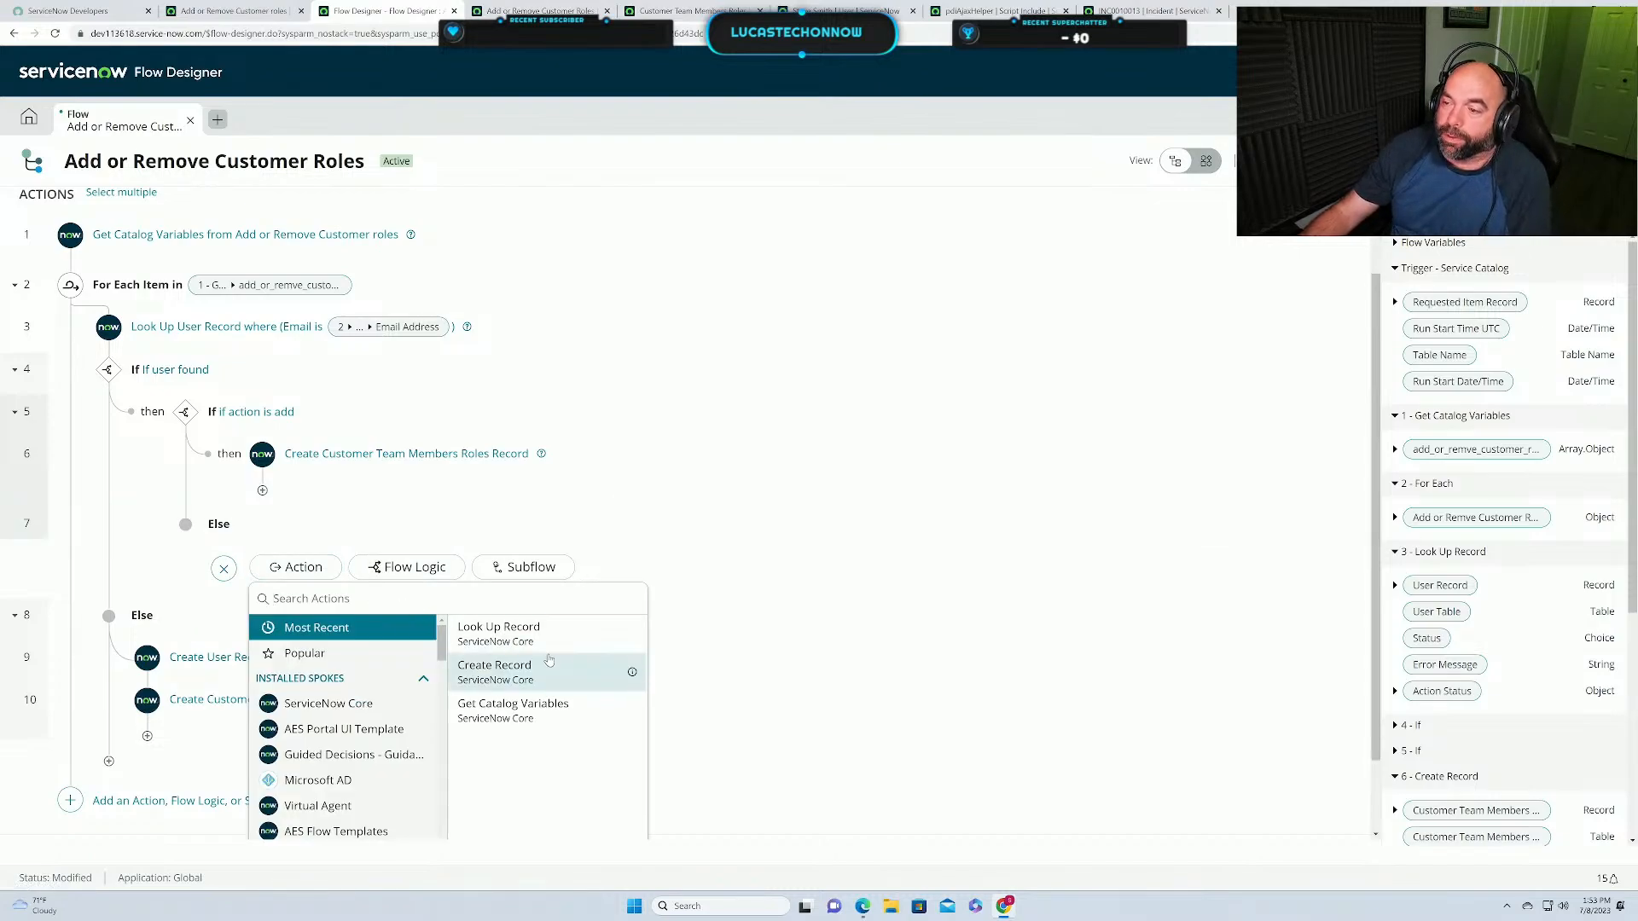
left_click(499, 633)
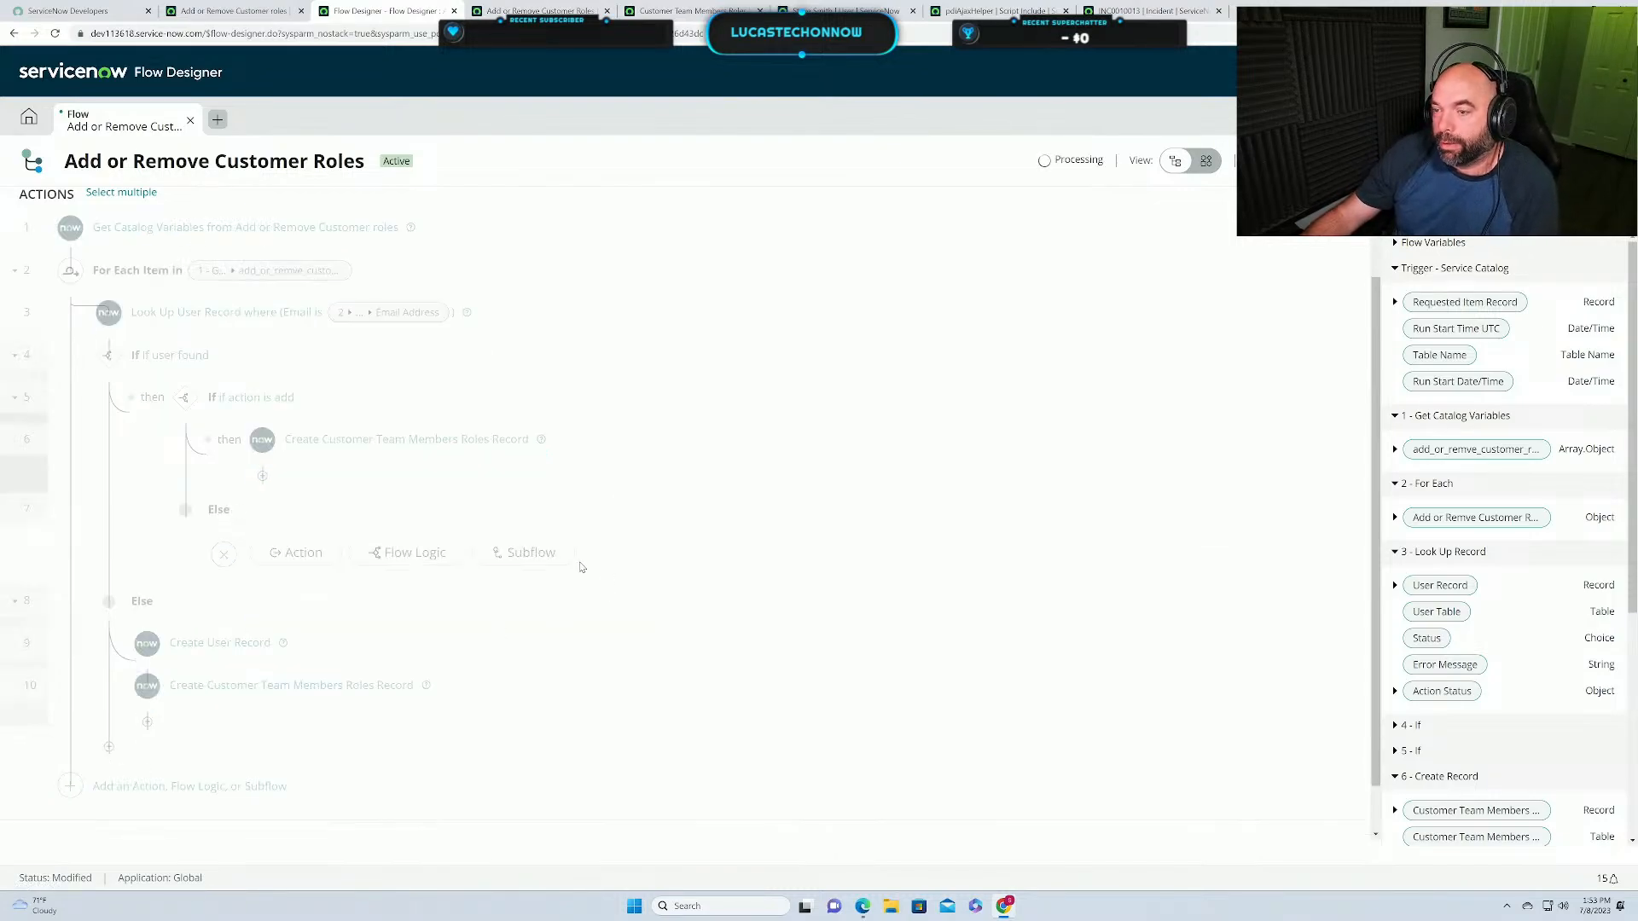
left_click(368, 648)
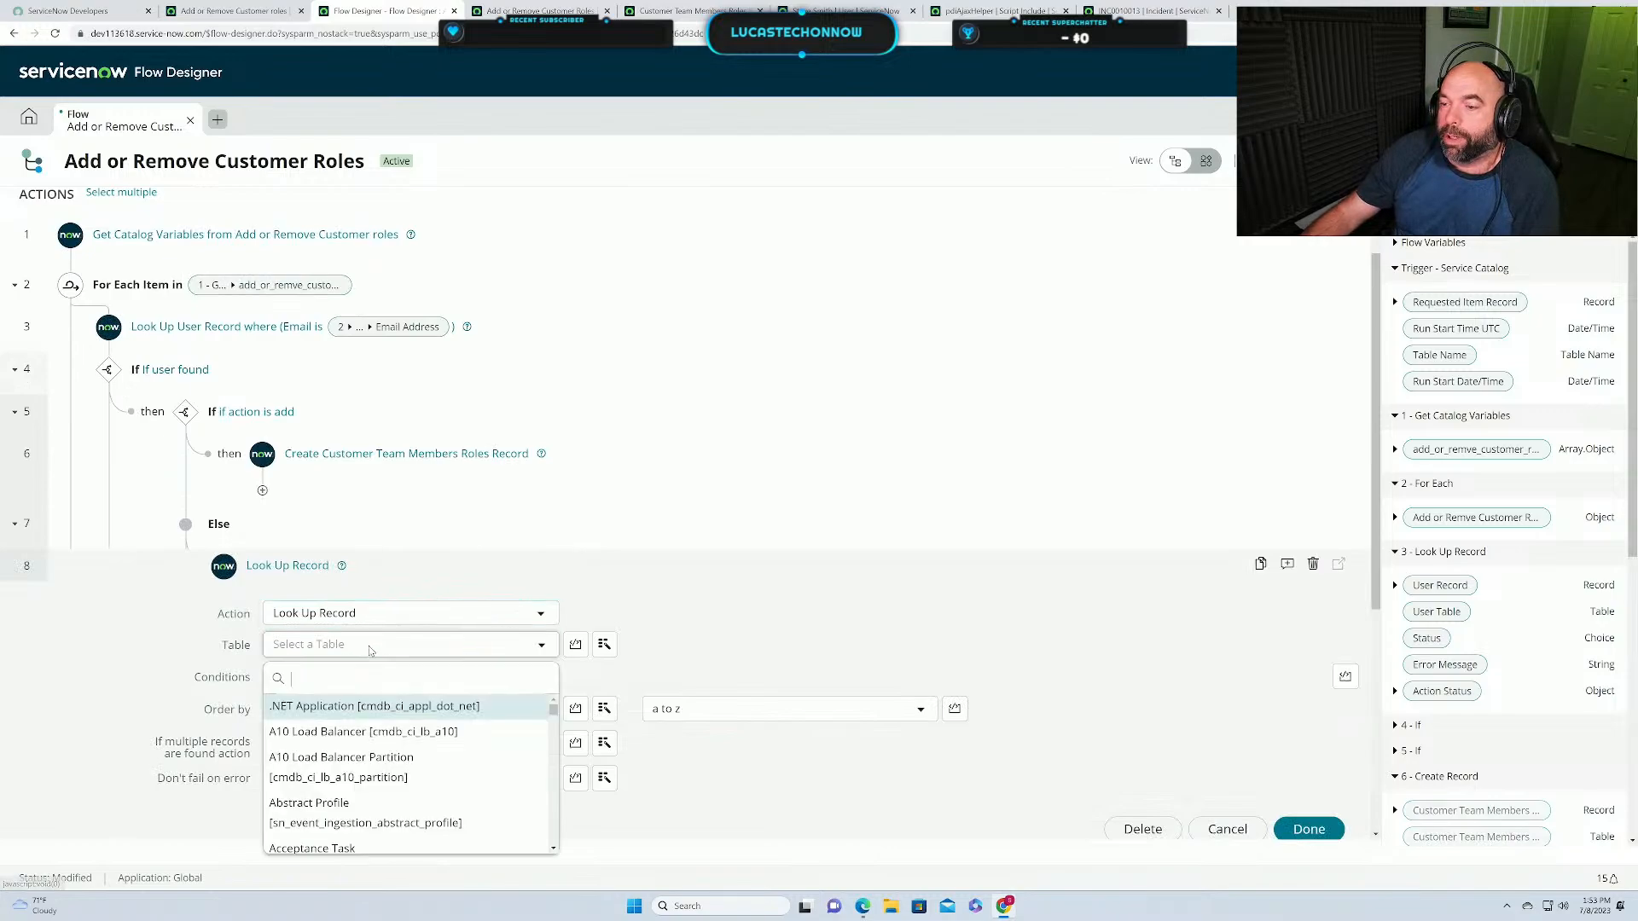
type("customer te")
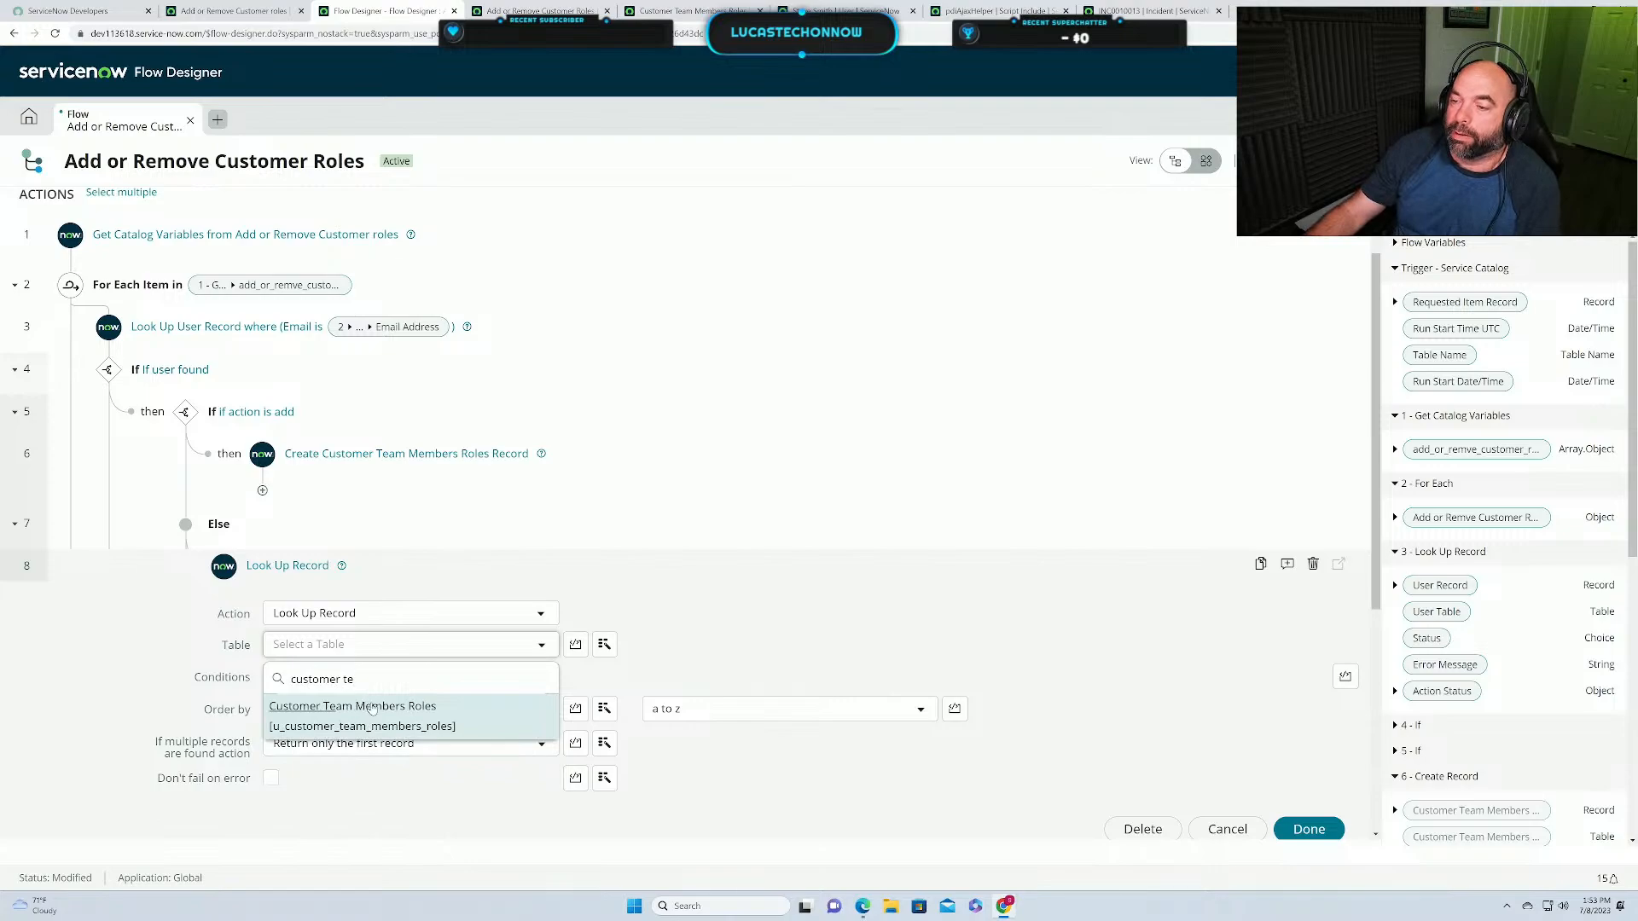
left_click(372, 708)
Add three lookup conditions on company, Role and user.
scroll(688, 660, "down", 2)
left_click(442, 575)
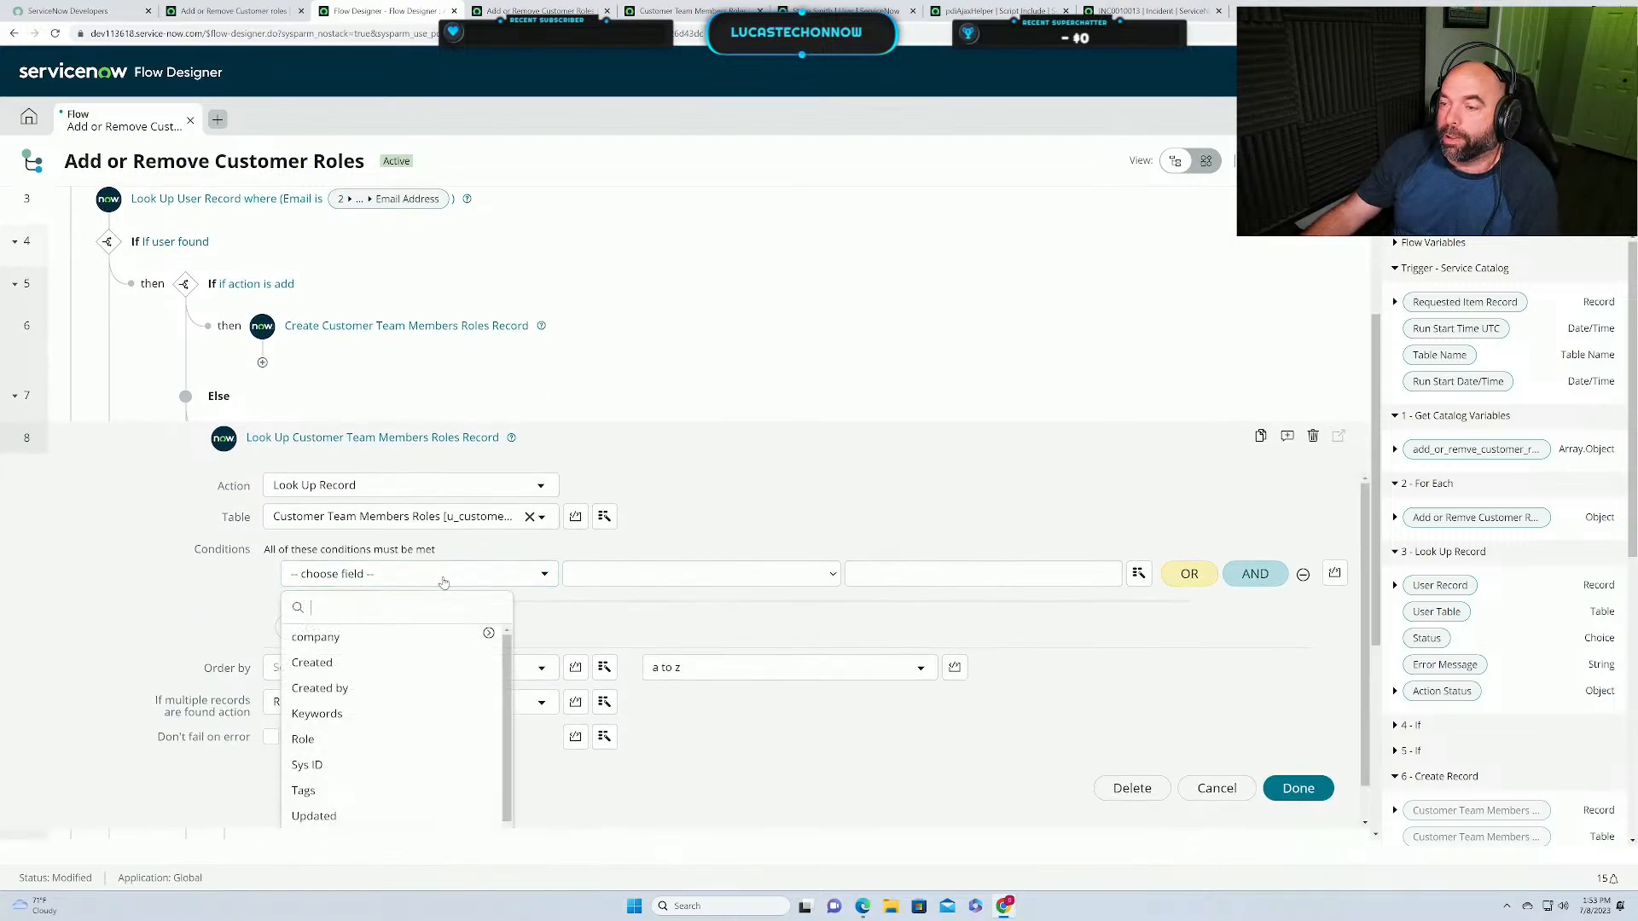
left_click(367, 640)
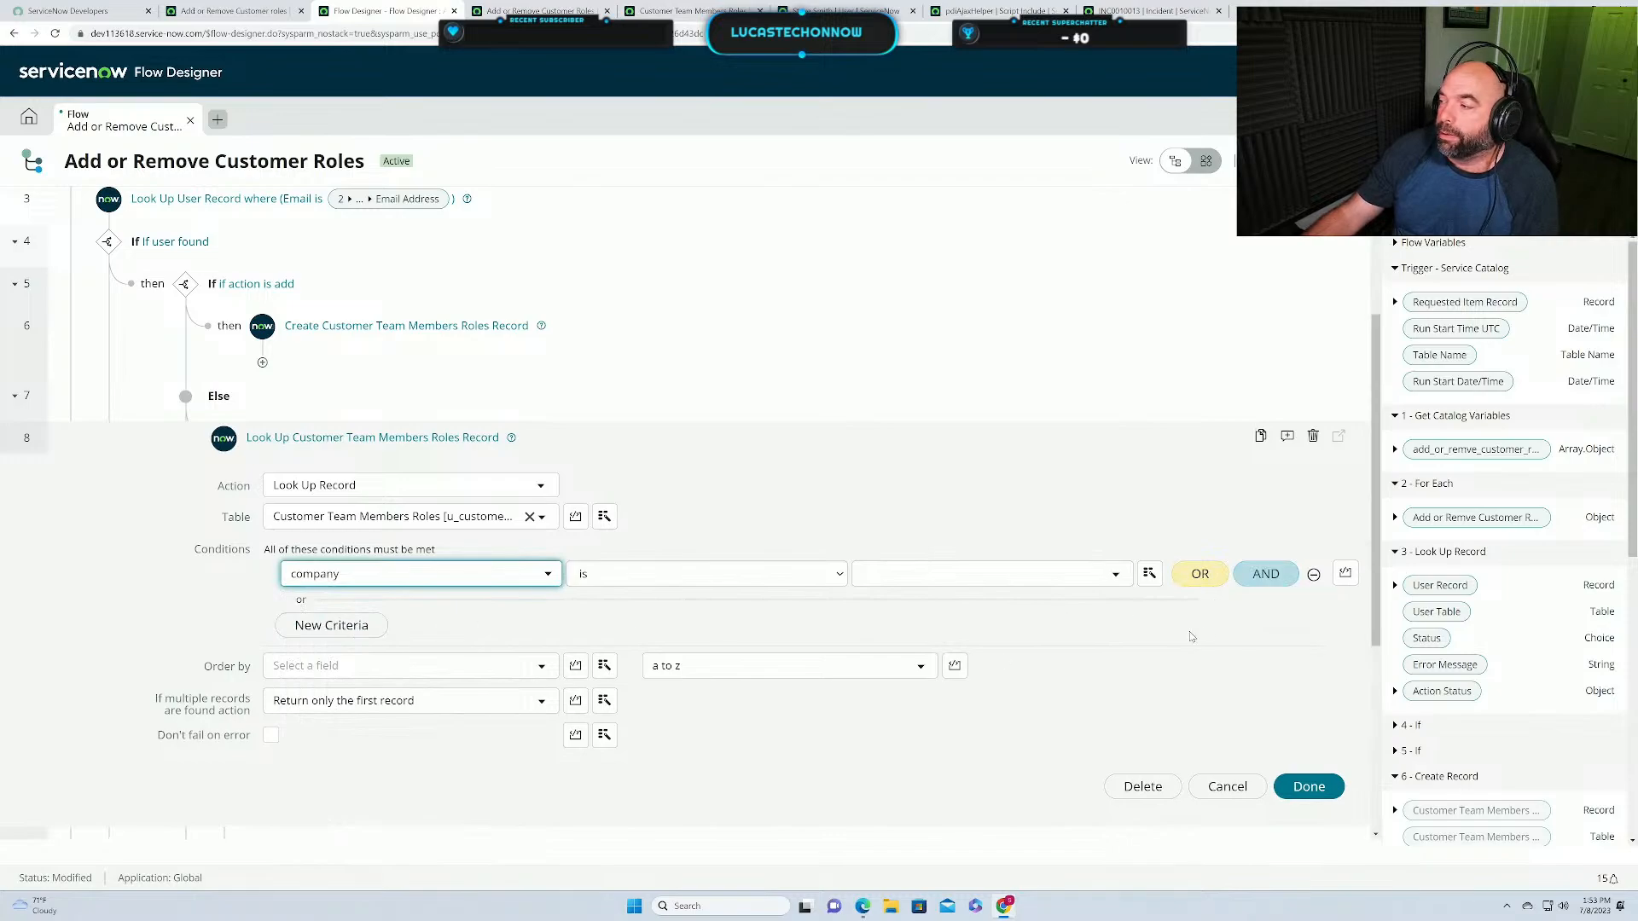
left_click(1265, 574)
left_click(395, 608)
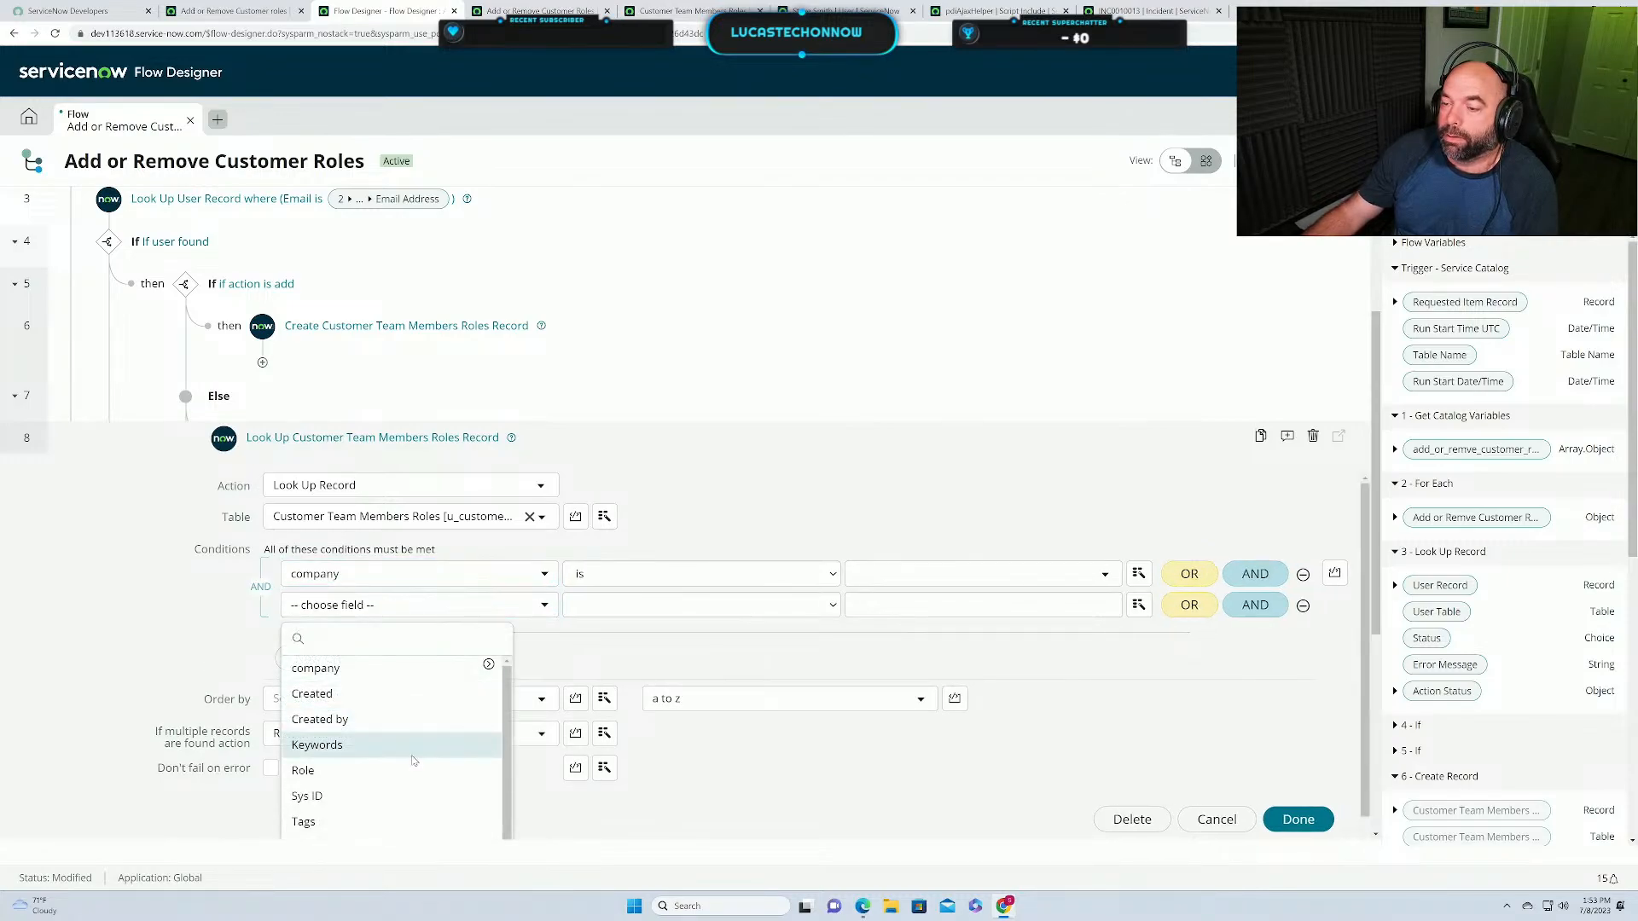
scroll(401, 725, "down", 2)
left_click(409, 727)
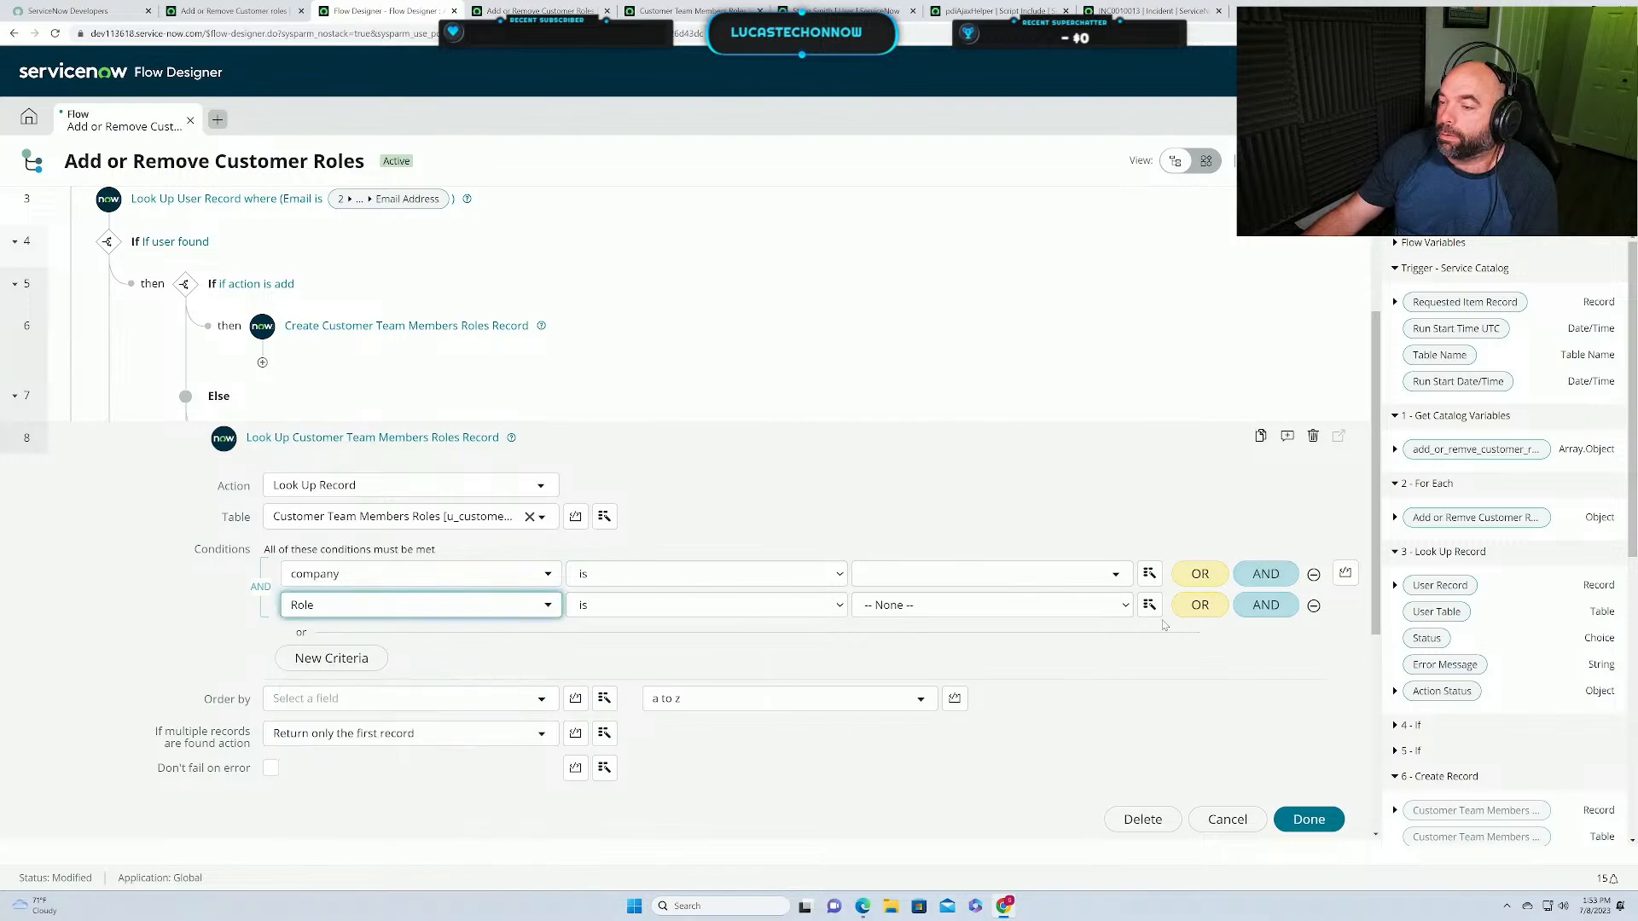
left_click(1263, 607)
left_click(406, 639)
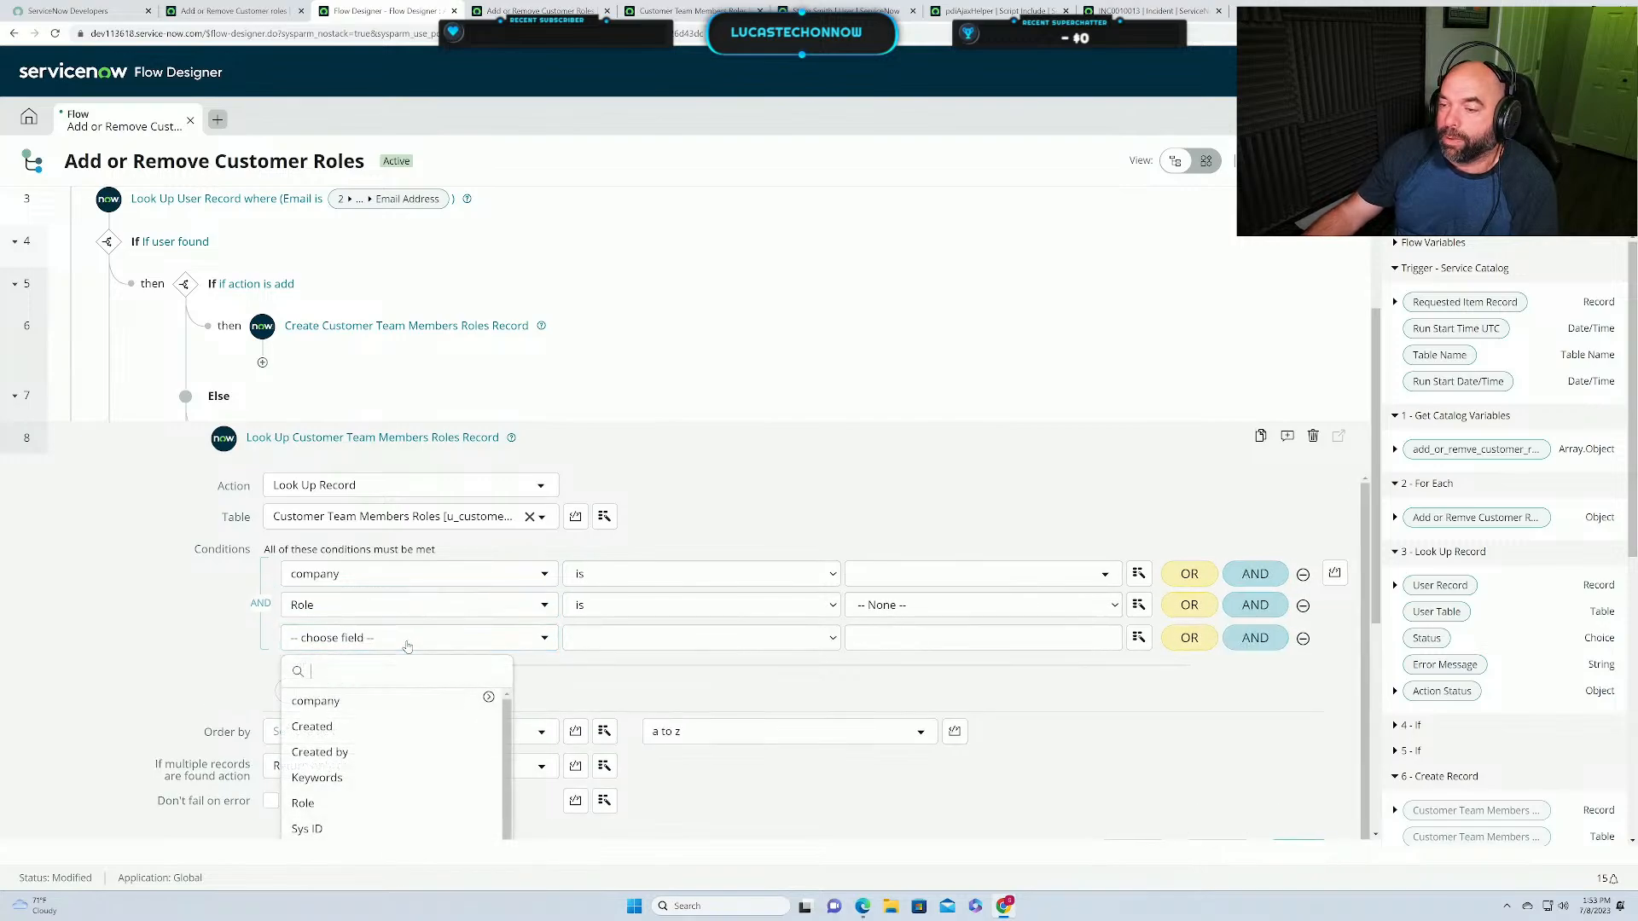
scroll(409, 733, "down", 2)
scroll(477, 768, "down", 1)
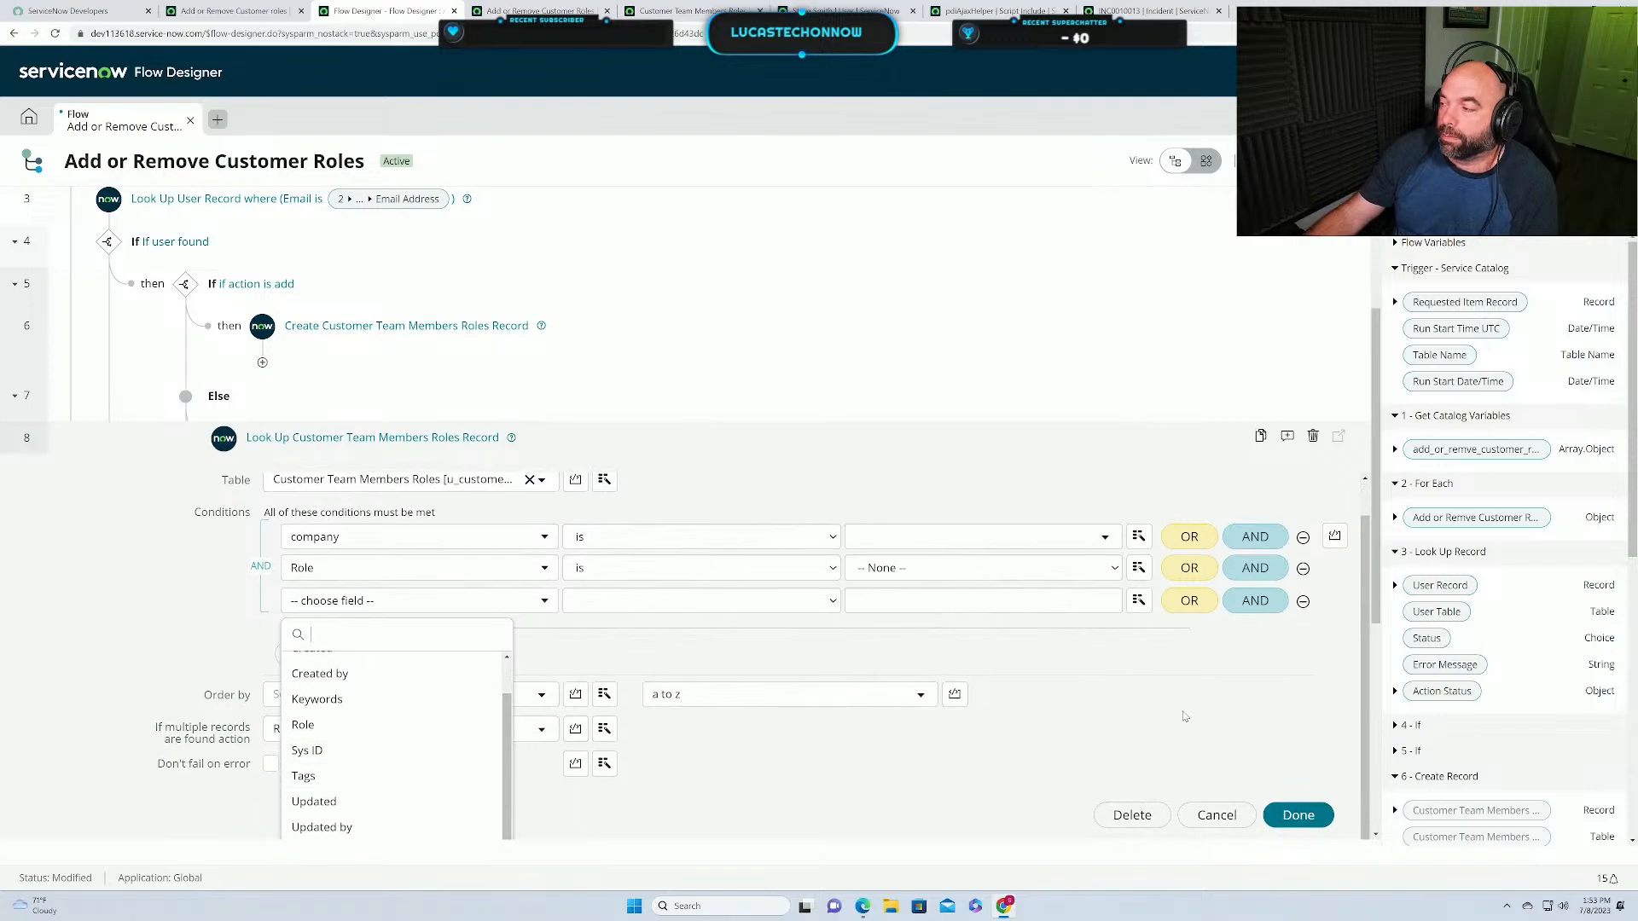
scroll(1014, 719, "down", 2)
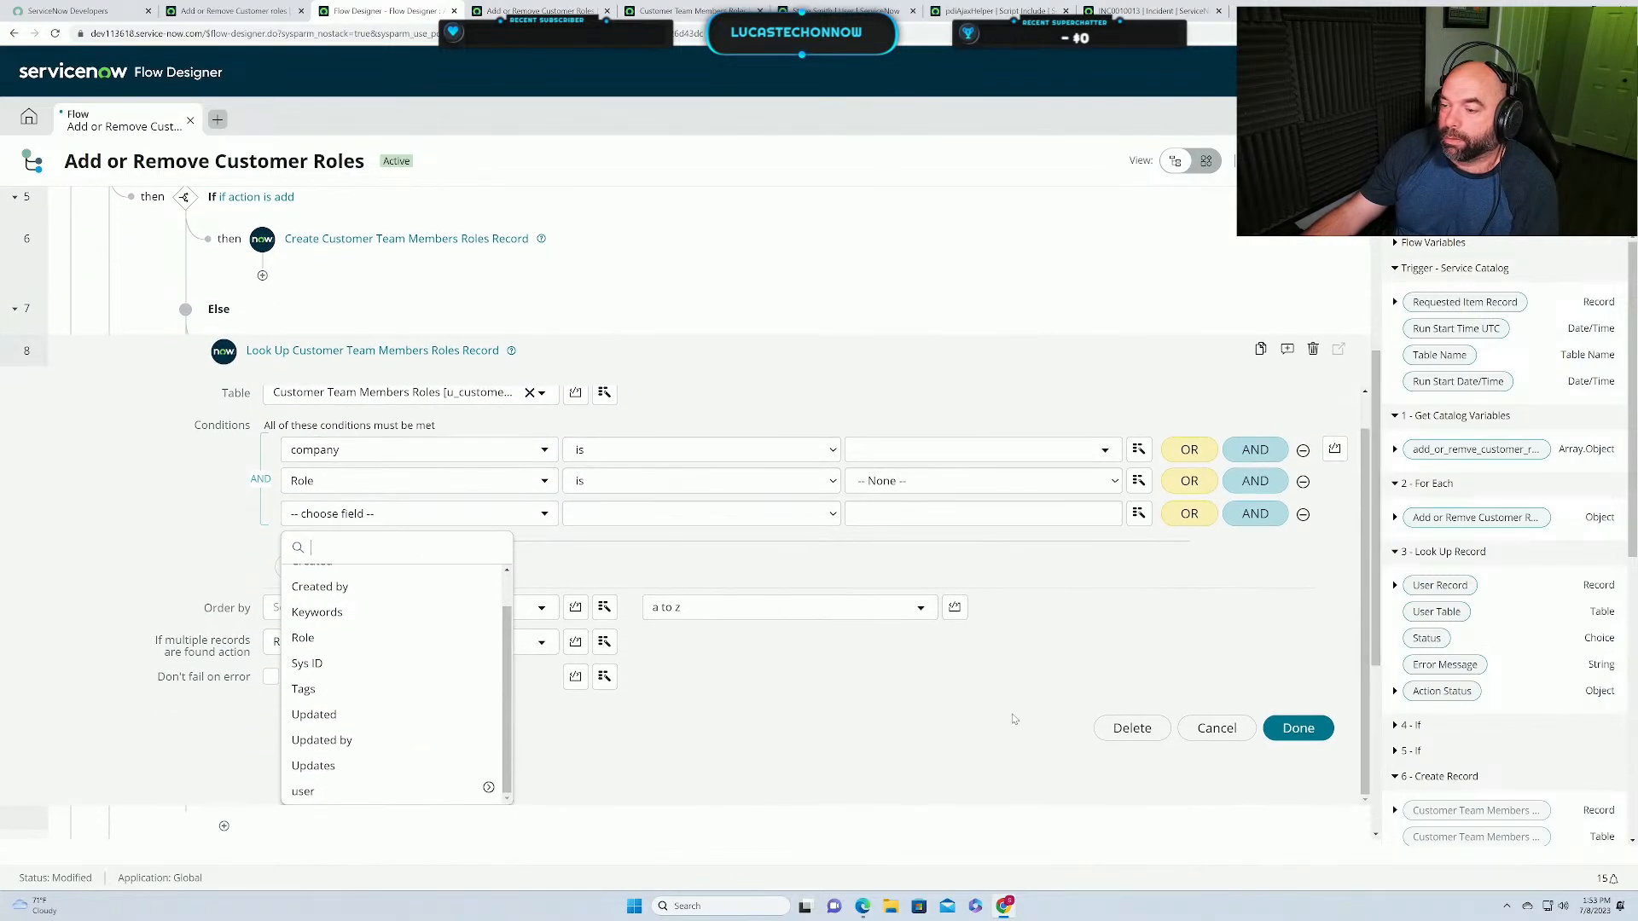
left_click(309, 792)
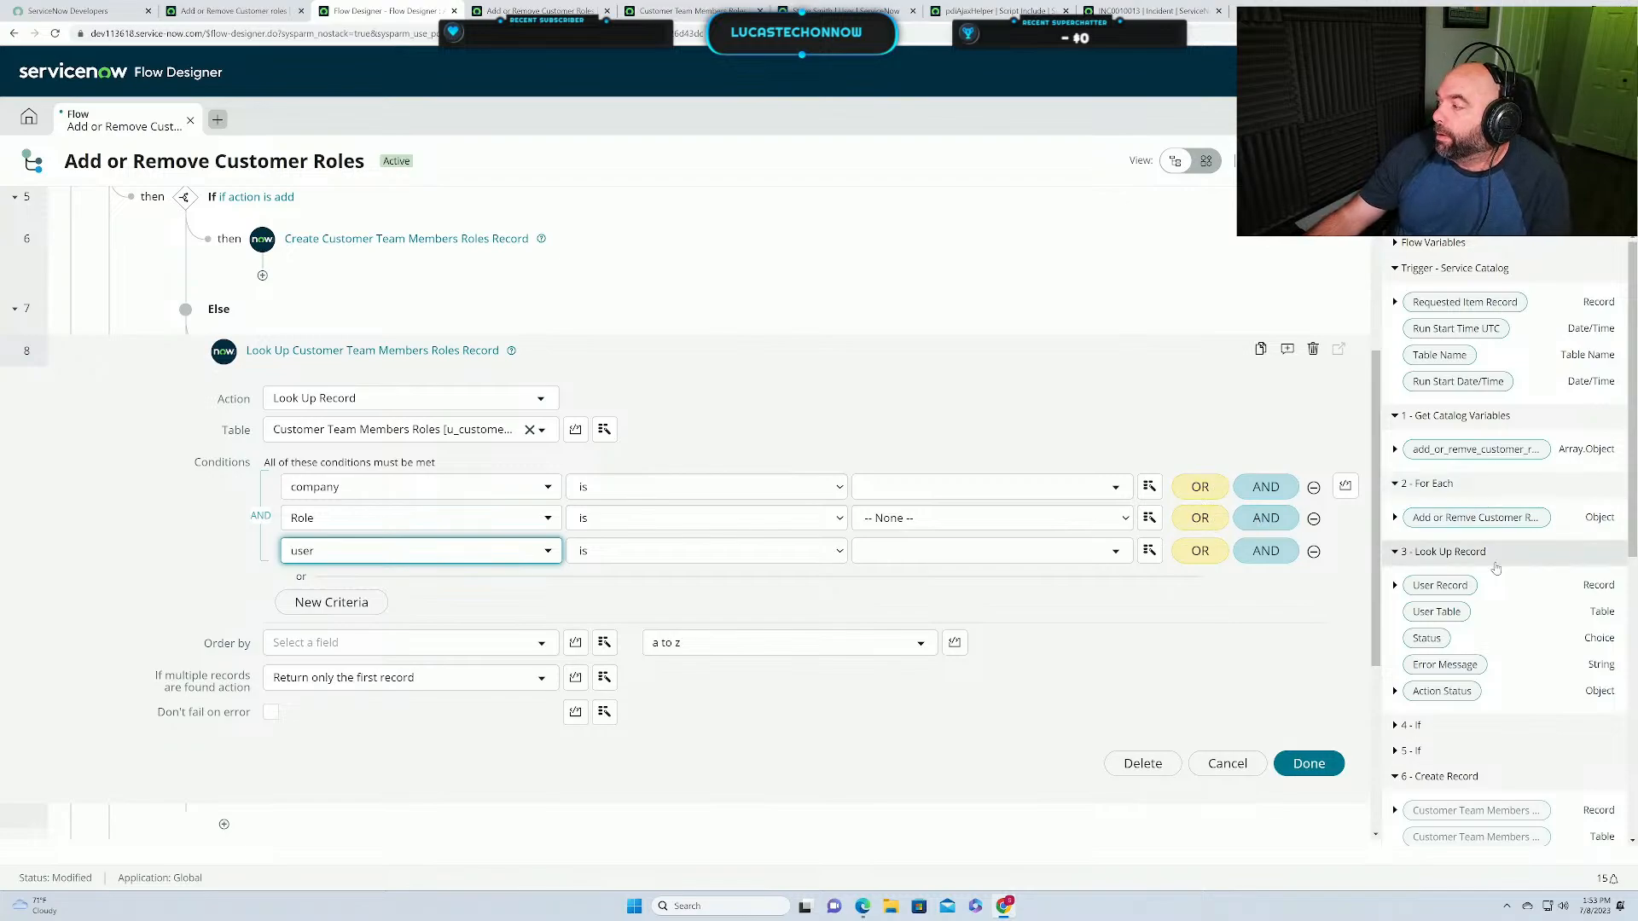
Fill the Role and company conditions with the catalog row's chosen role and company pills.
left_click(1394, 518)
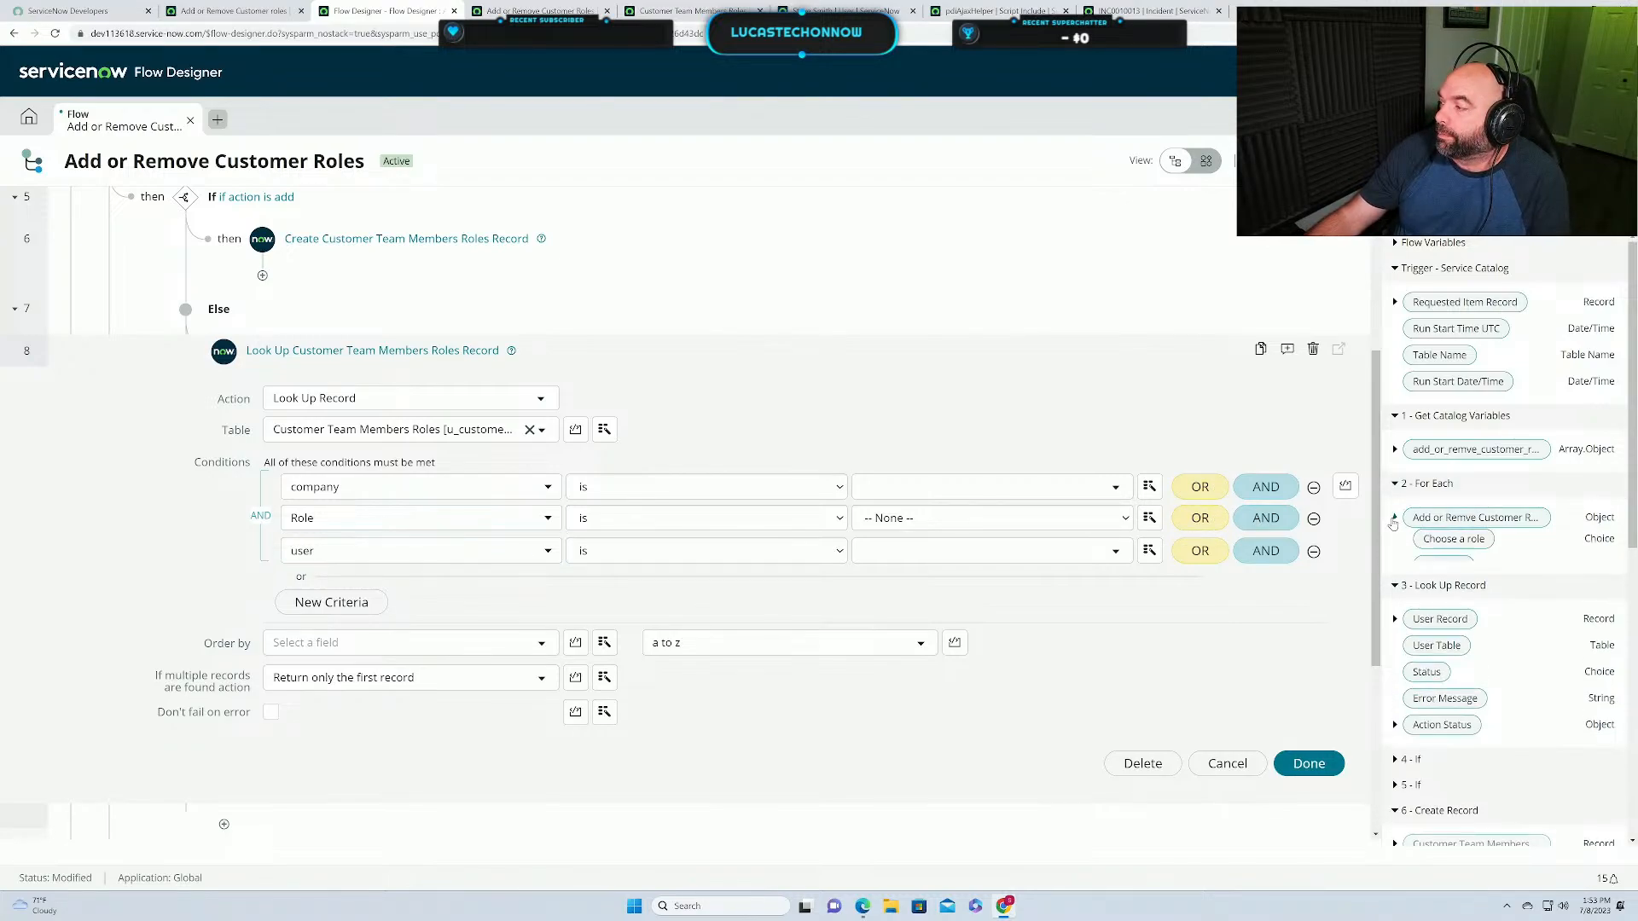
left_click_drag(1453, 545, 891, 517)
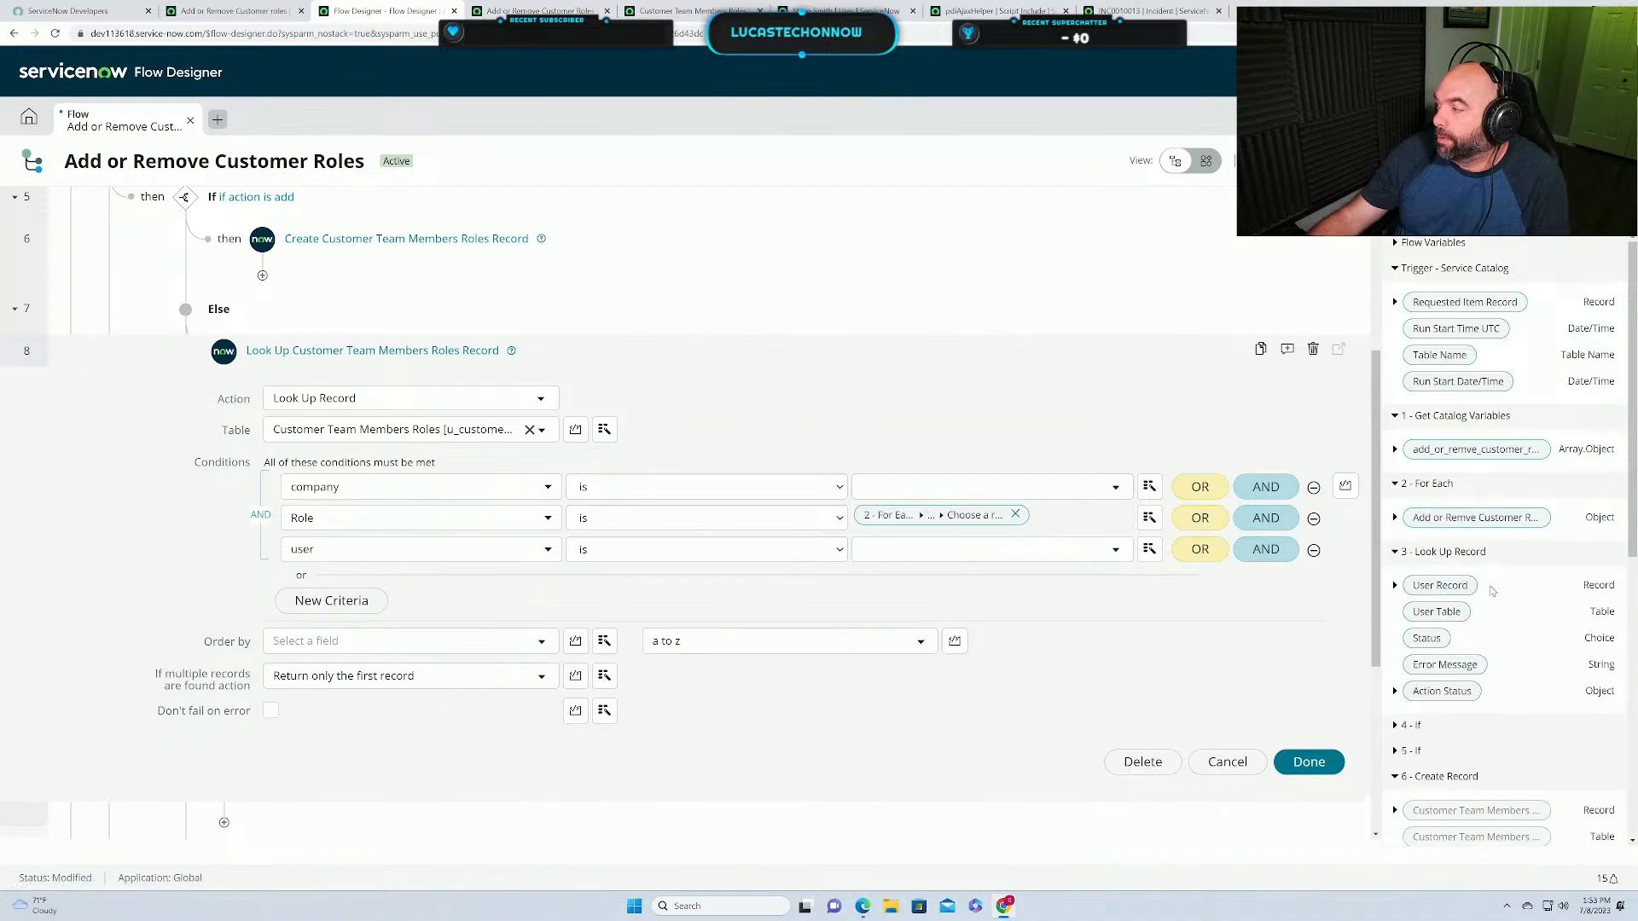
left_click(1394, 518)
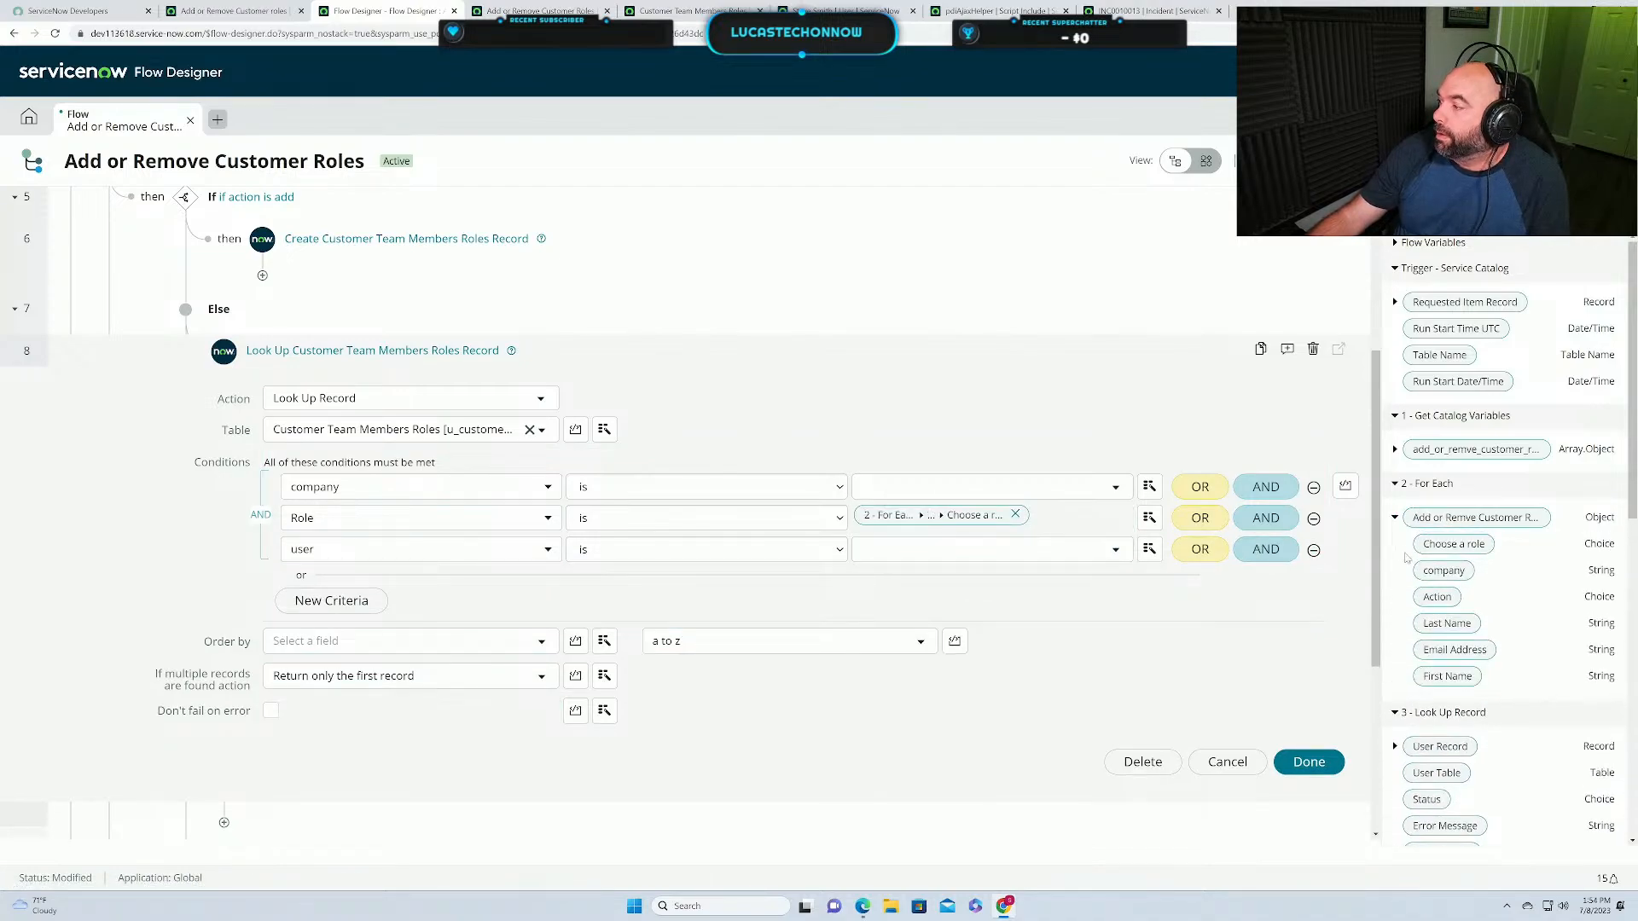
left_click_drag(1443, 570, 967, 493)
left_click(1394, 518)
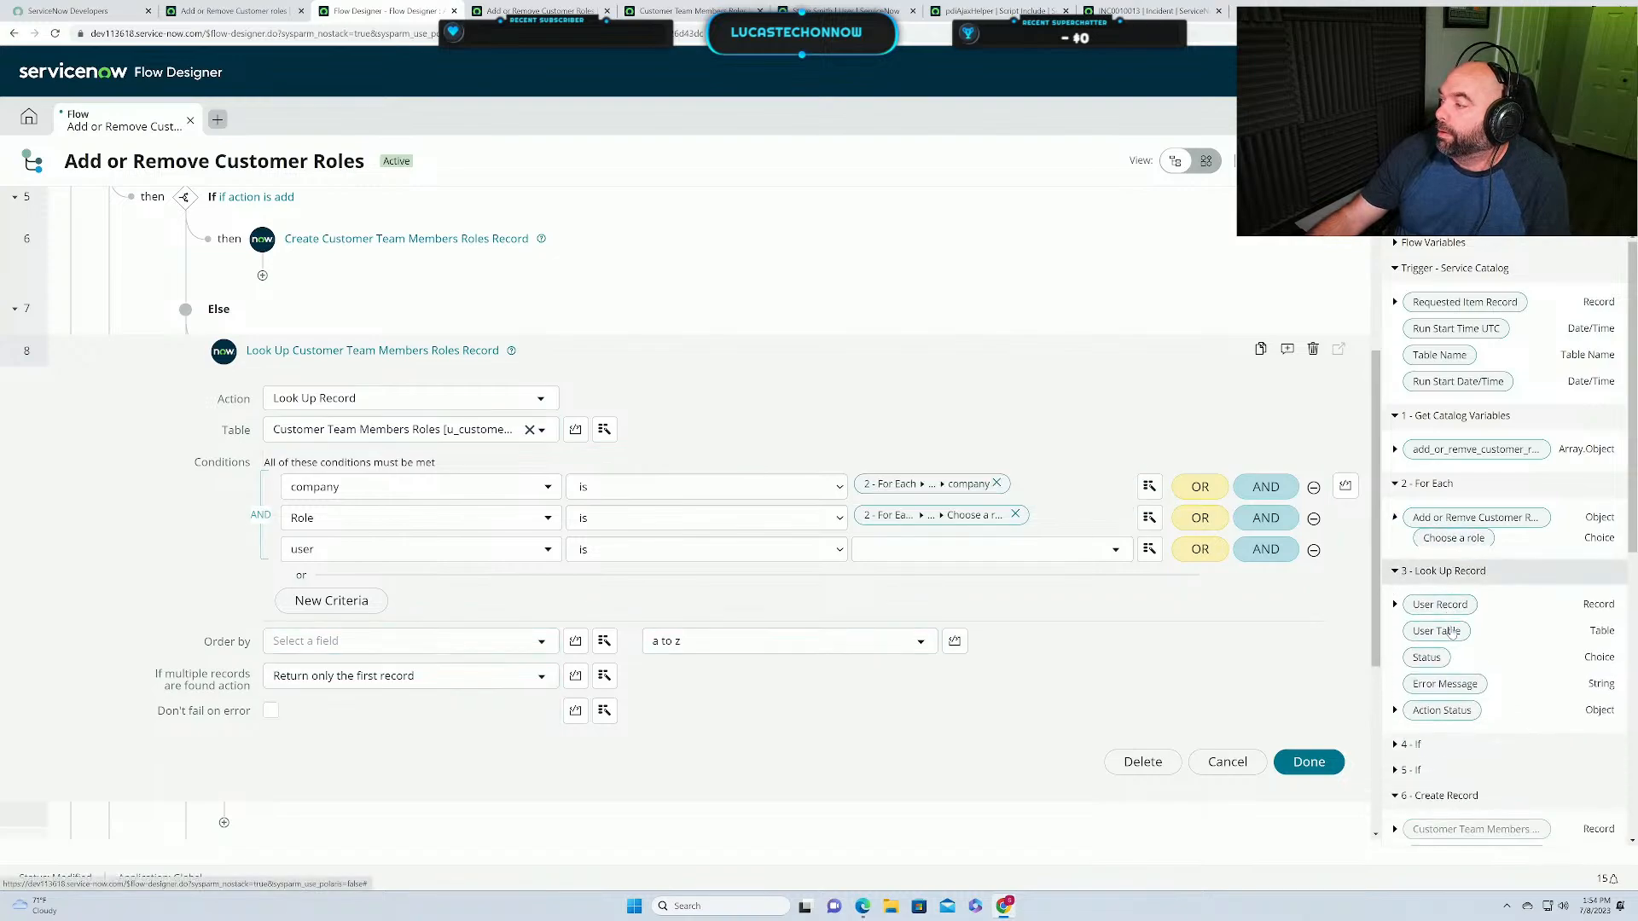
left_click(1394, 518)
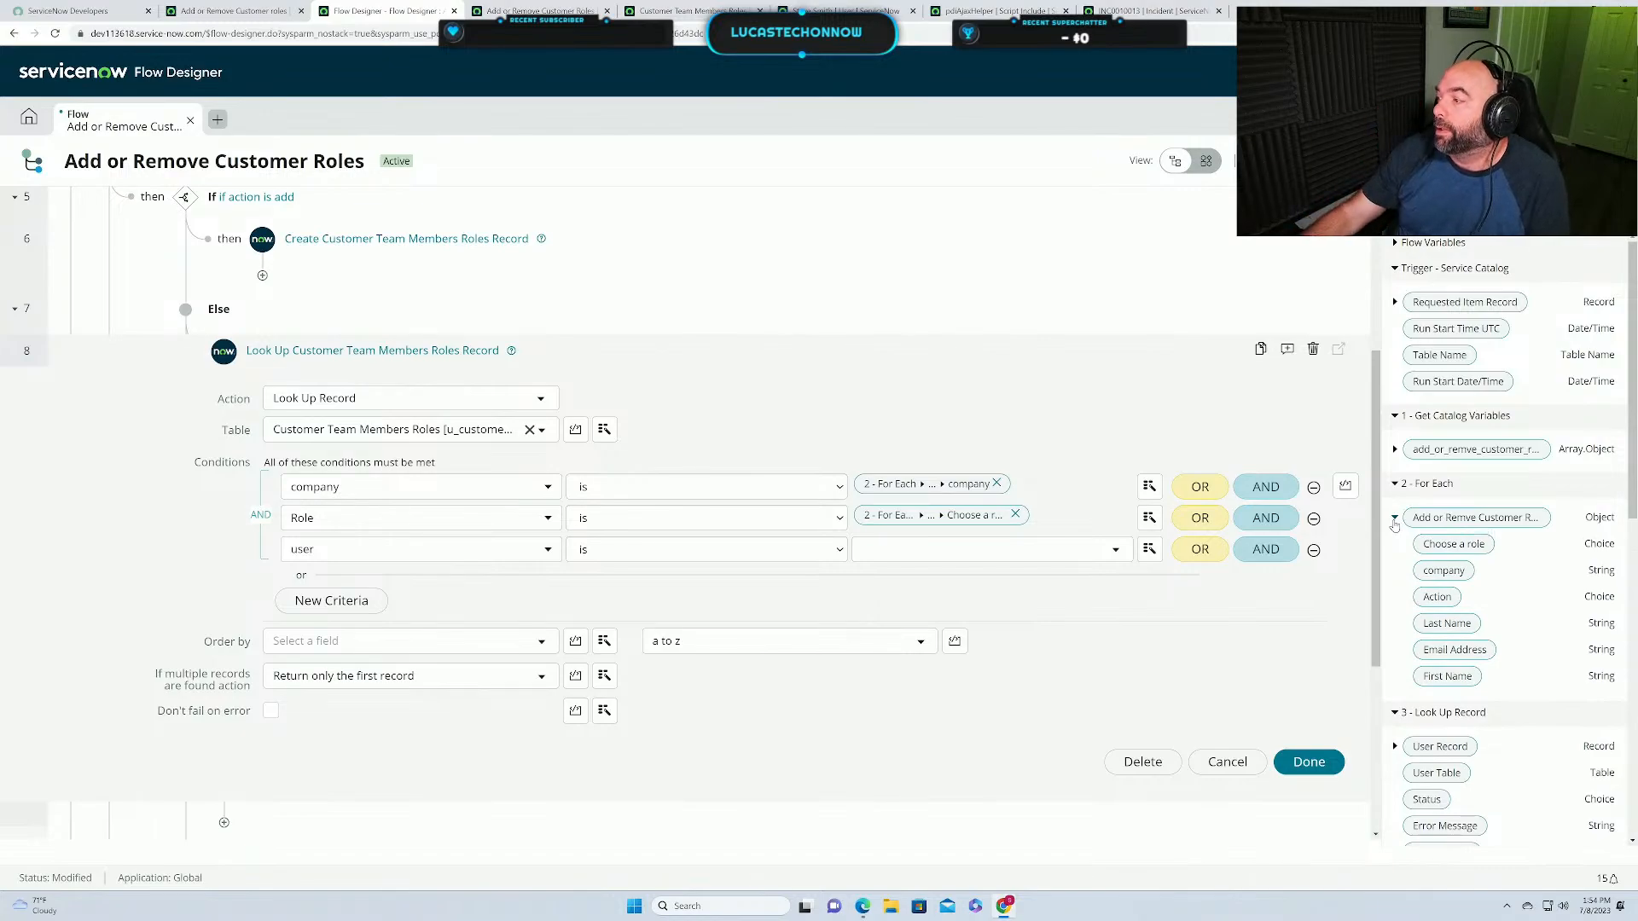
left_click(1394, 519)
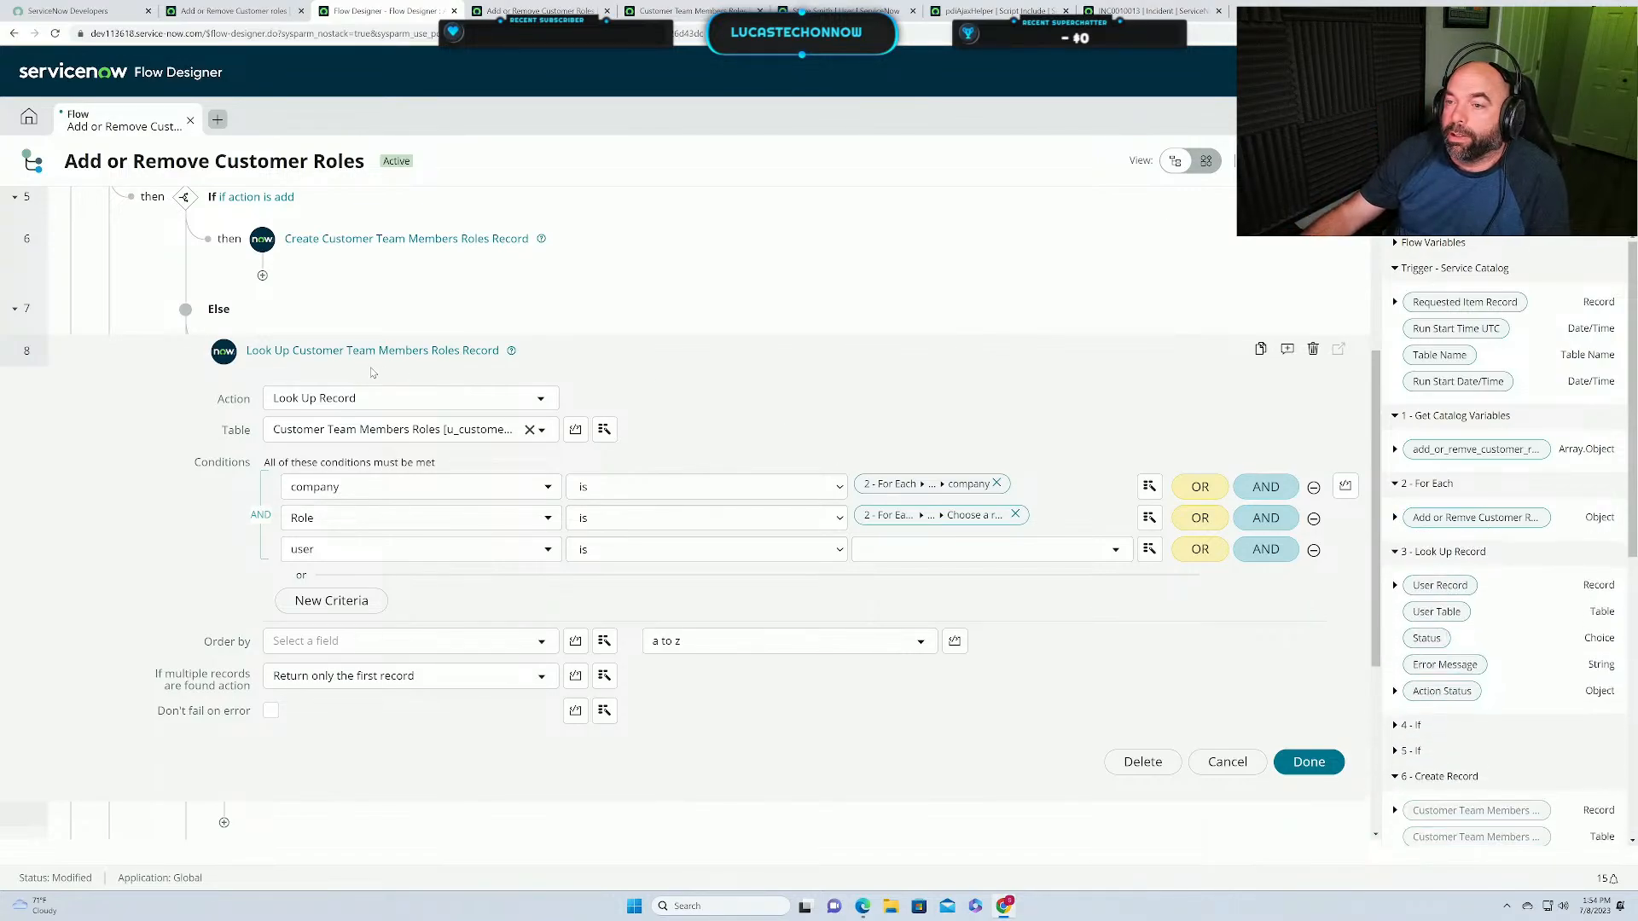
Set the user condition to the User Record's User ID and finish the lookup step.
scroll(316, 371, "up", 3)
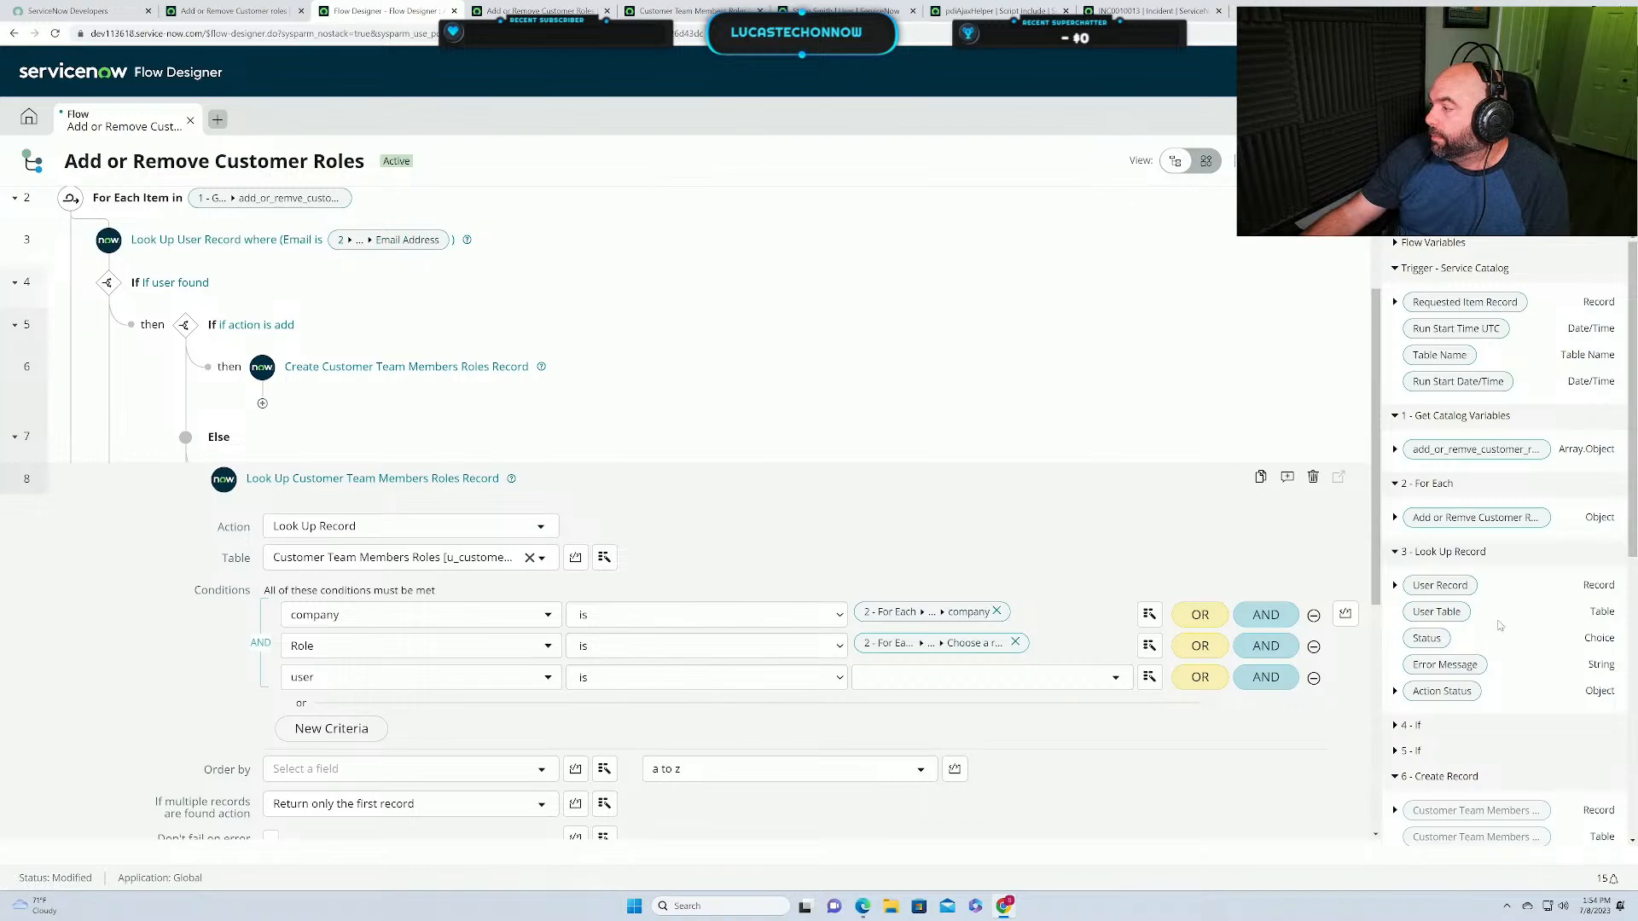
left_click(1396, 590)
scroll(1510, 706, "down", 12)
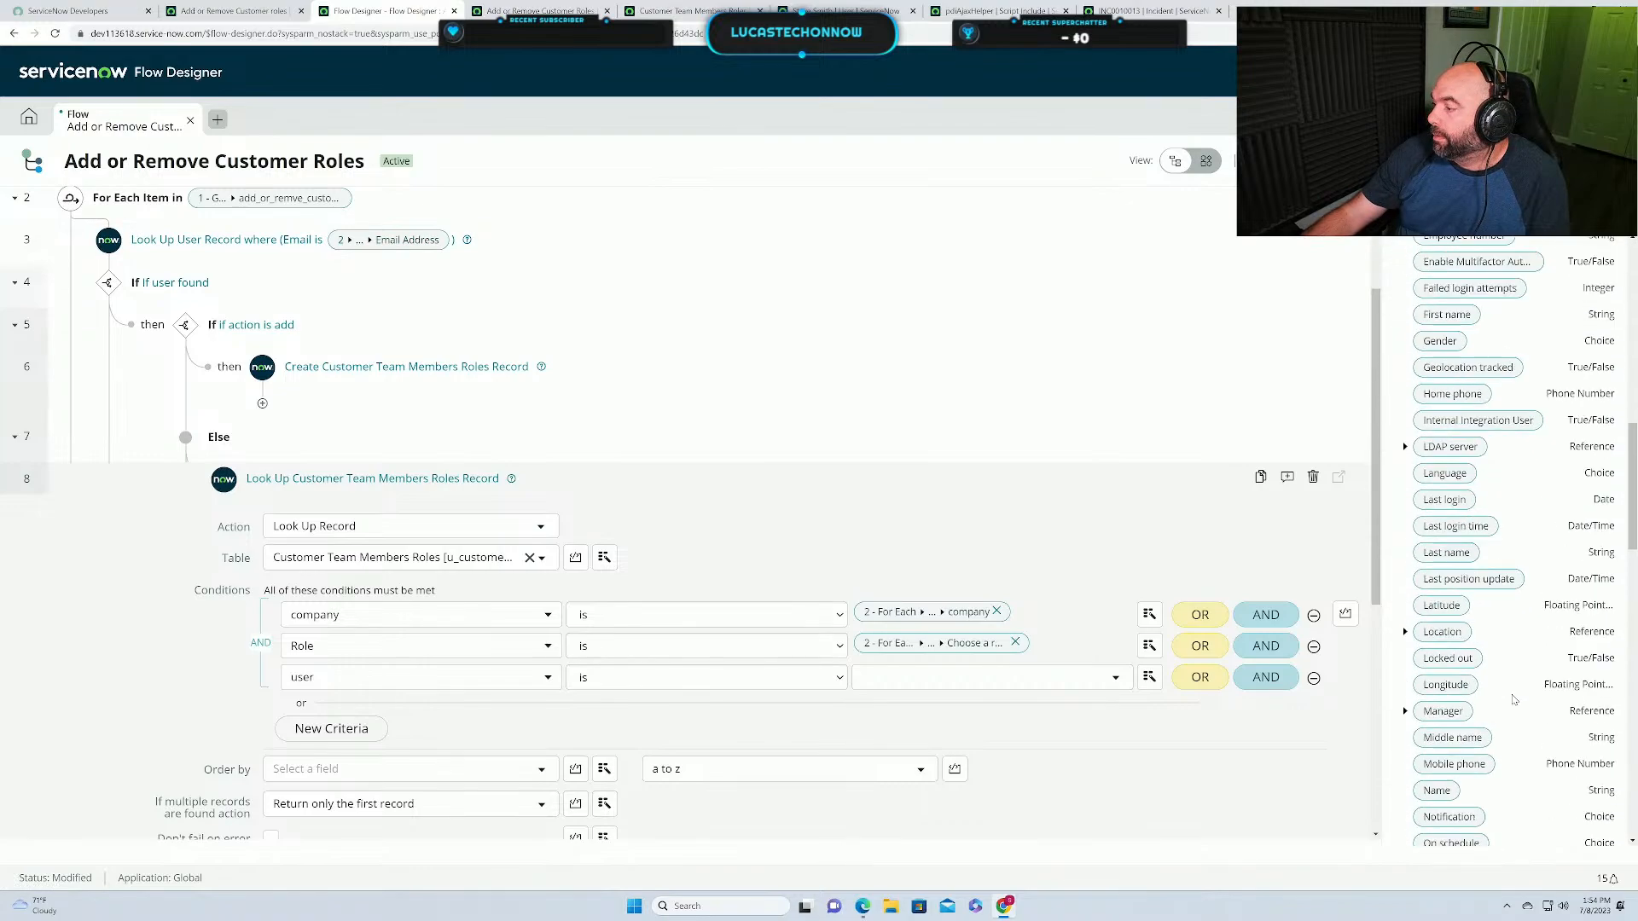
left_click_drag(1440, 663, 998, 677)
scroll(195, 380, "up", 2)
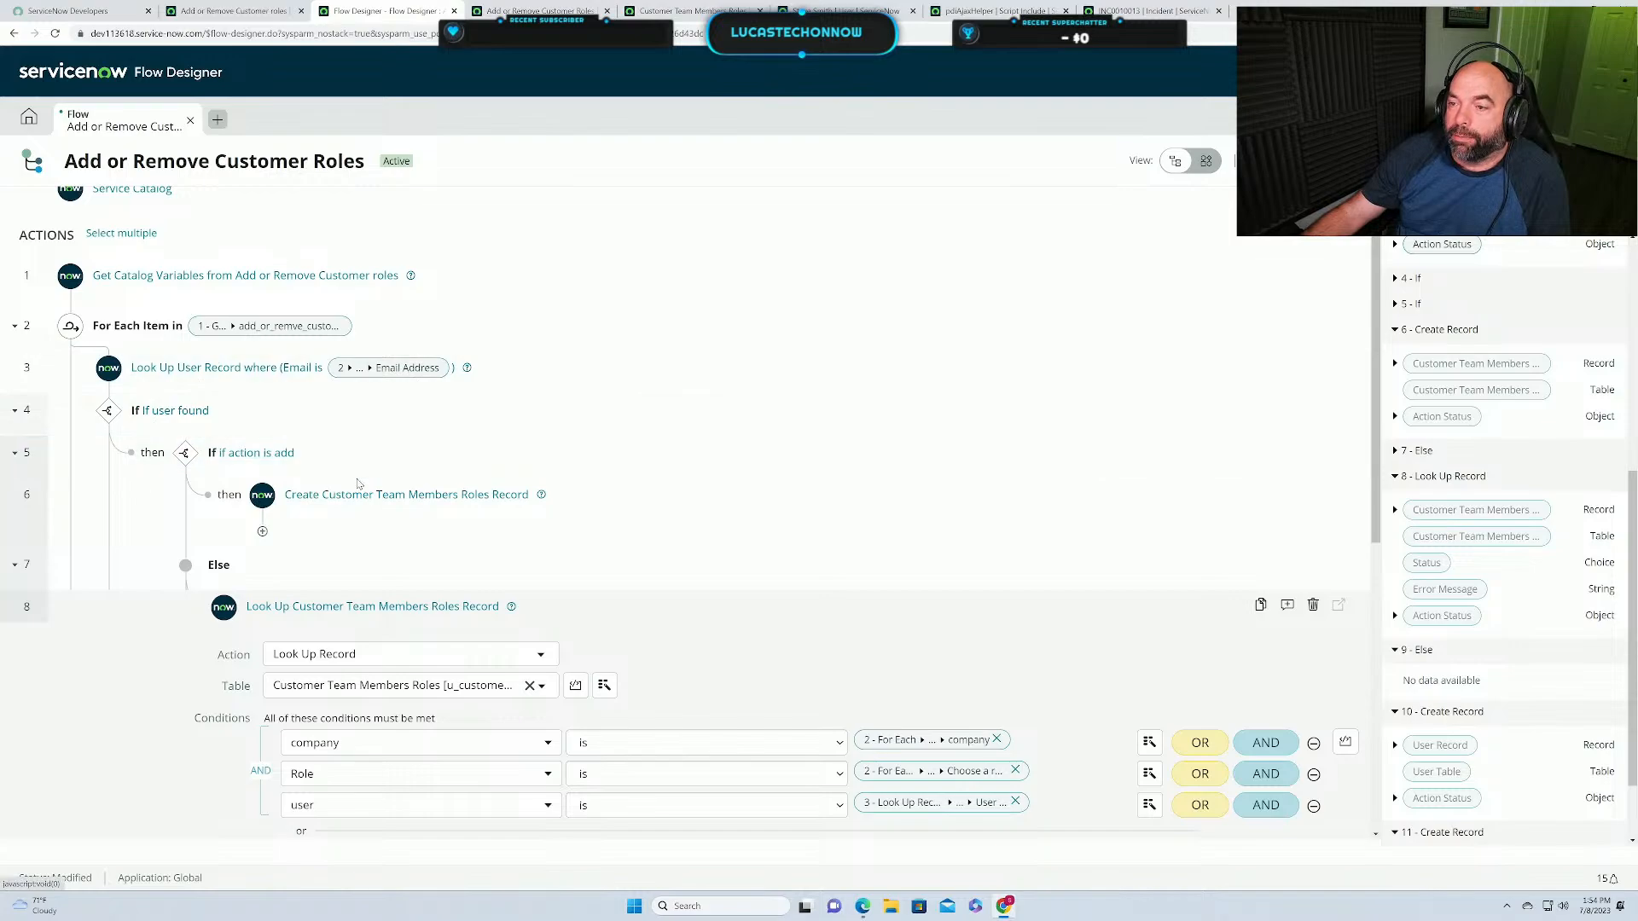
scroll(575, 563, "down", 1)
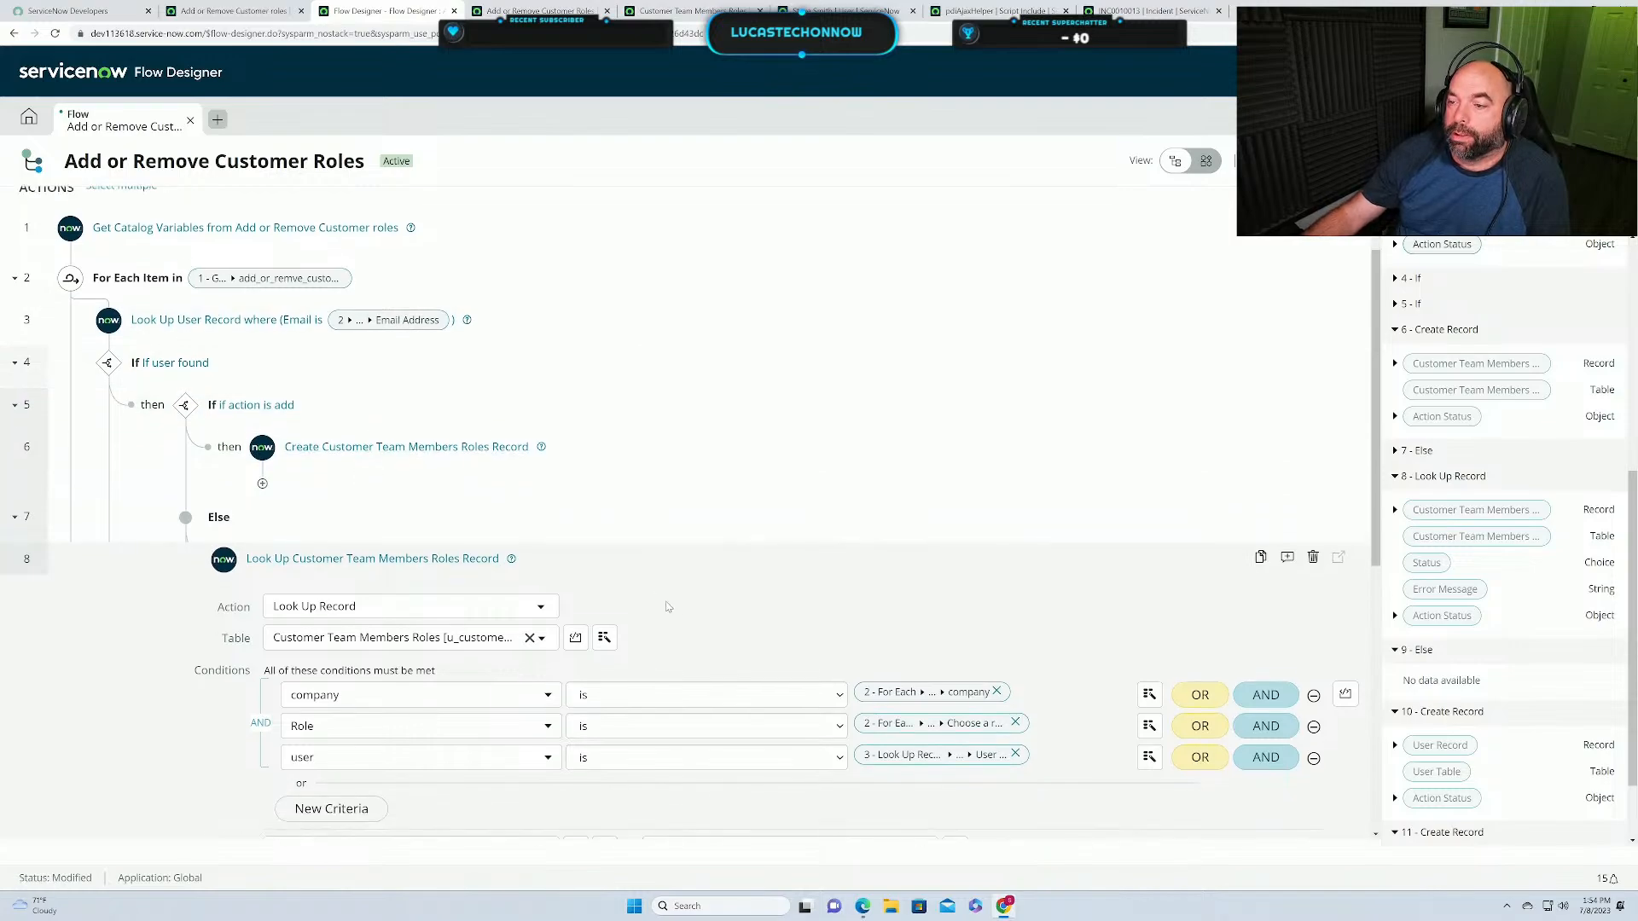
scroll(575, 560, "down", 3)
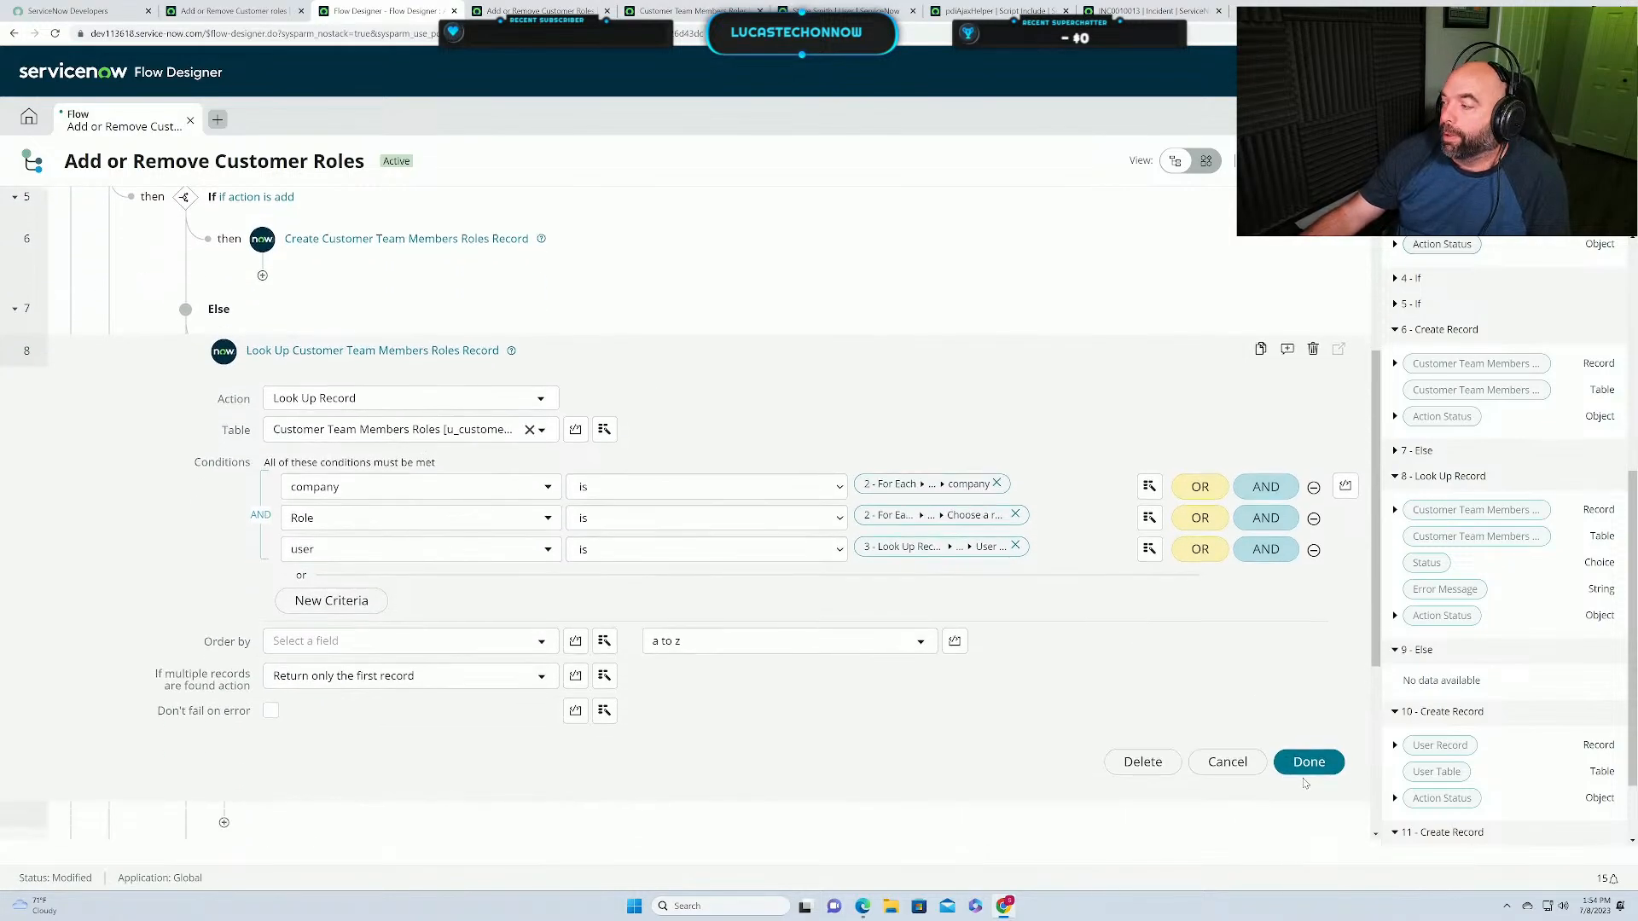
left_click(1305, 761)
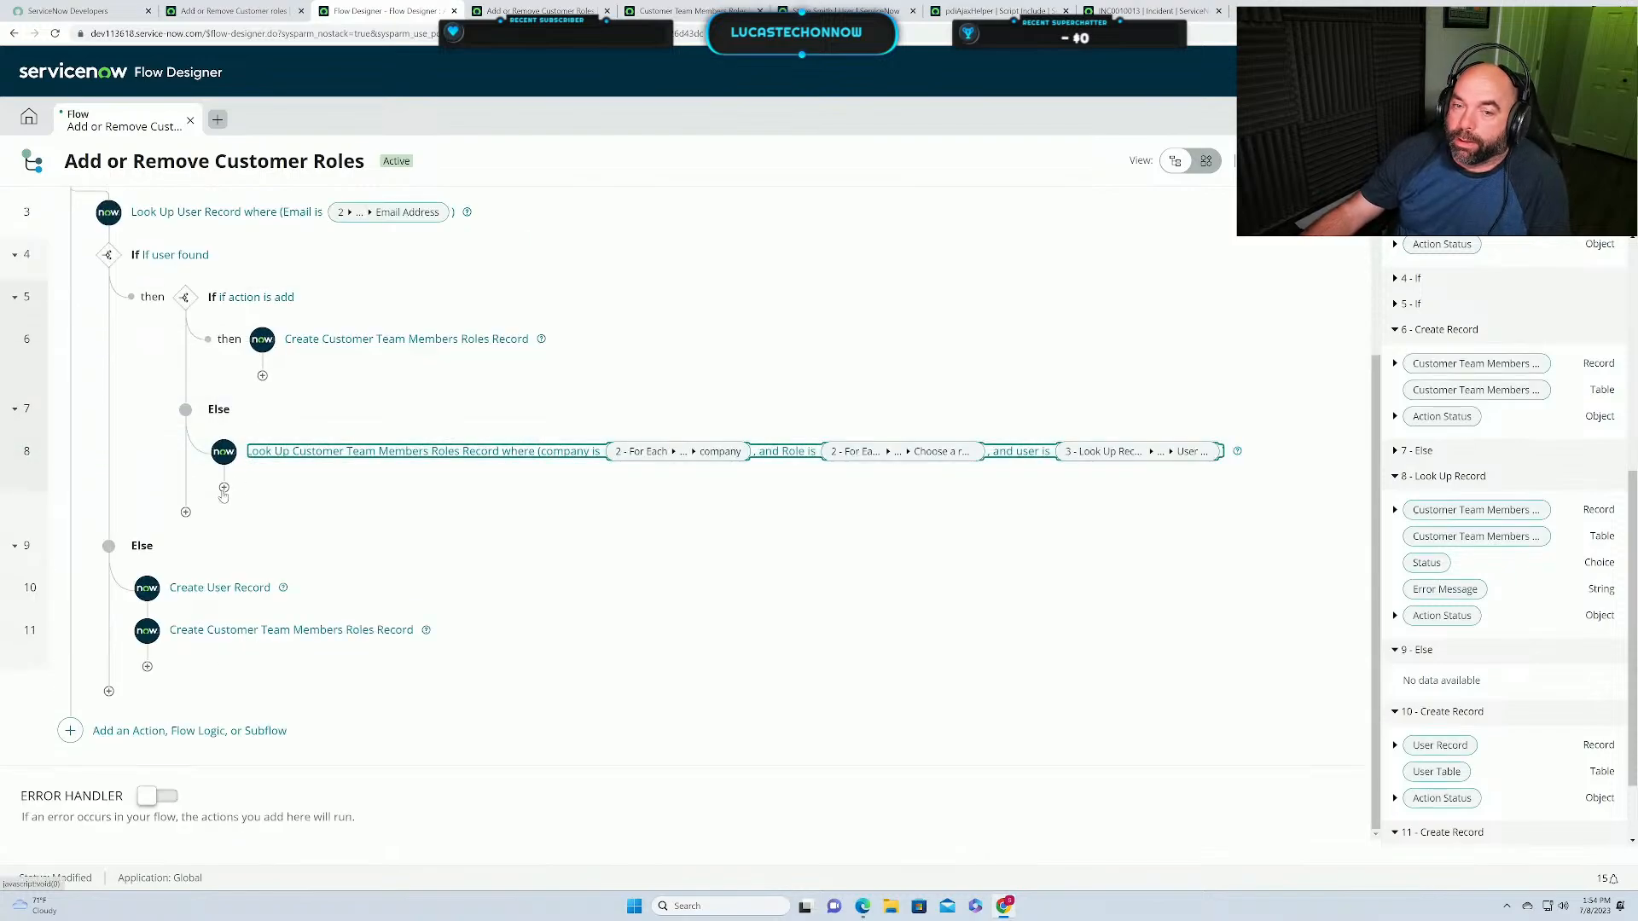
Add a Delete Record step using step 8's found record, then save the flow.
left_click(224, 488)
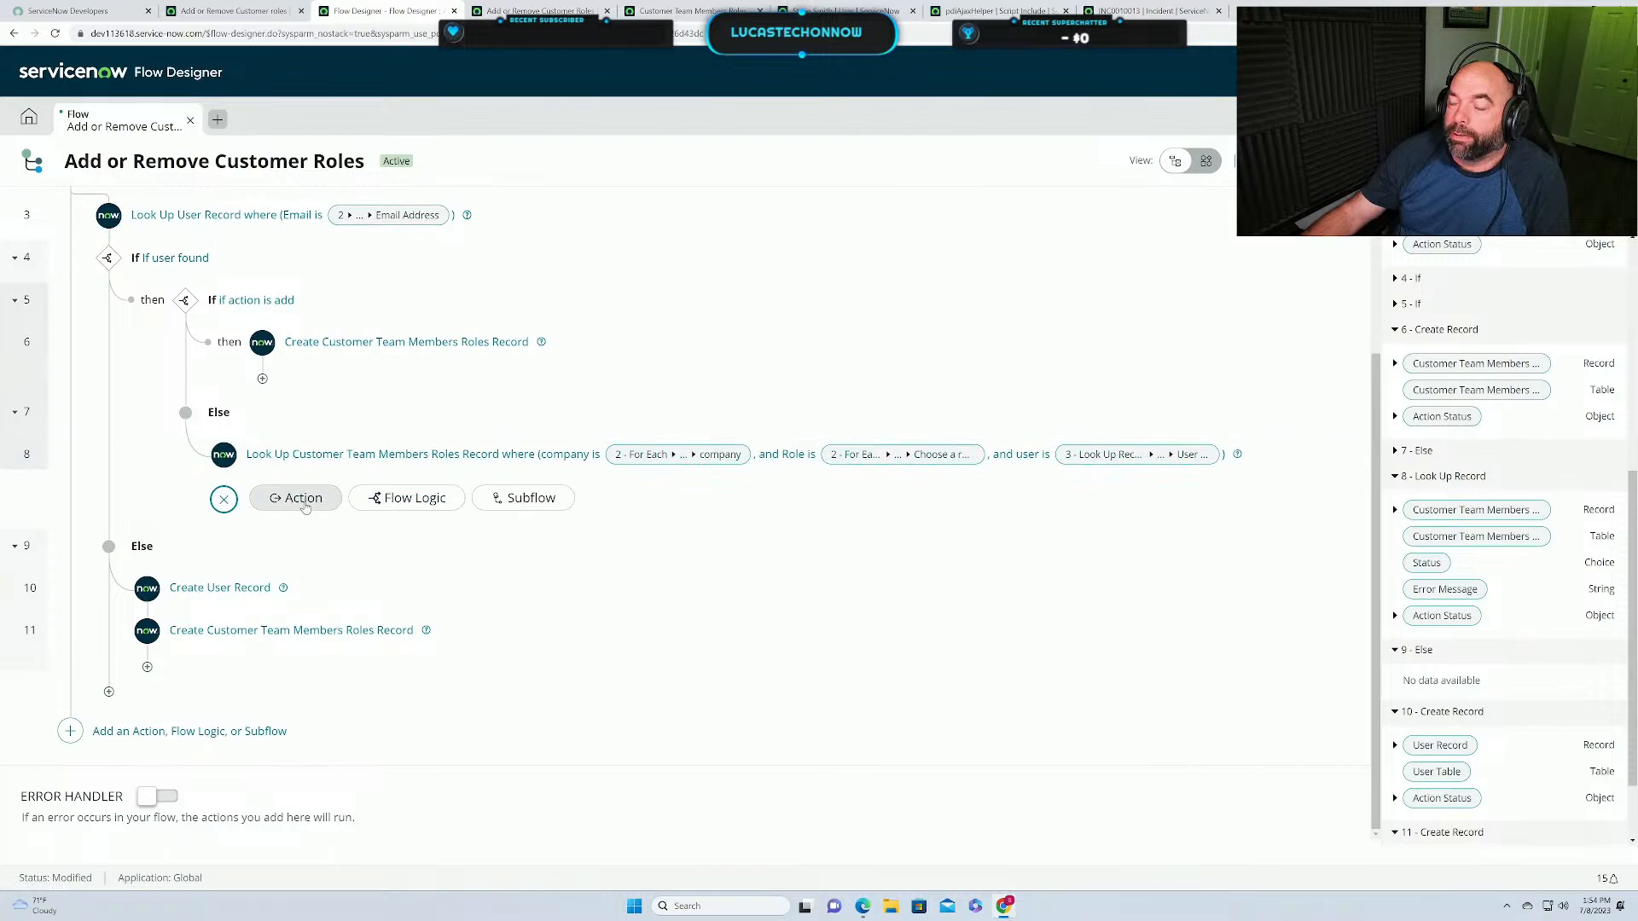
left_click(296, 498)
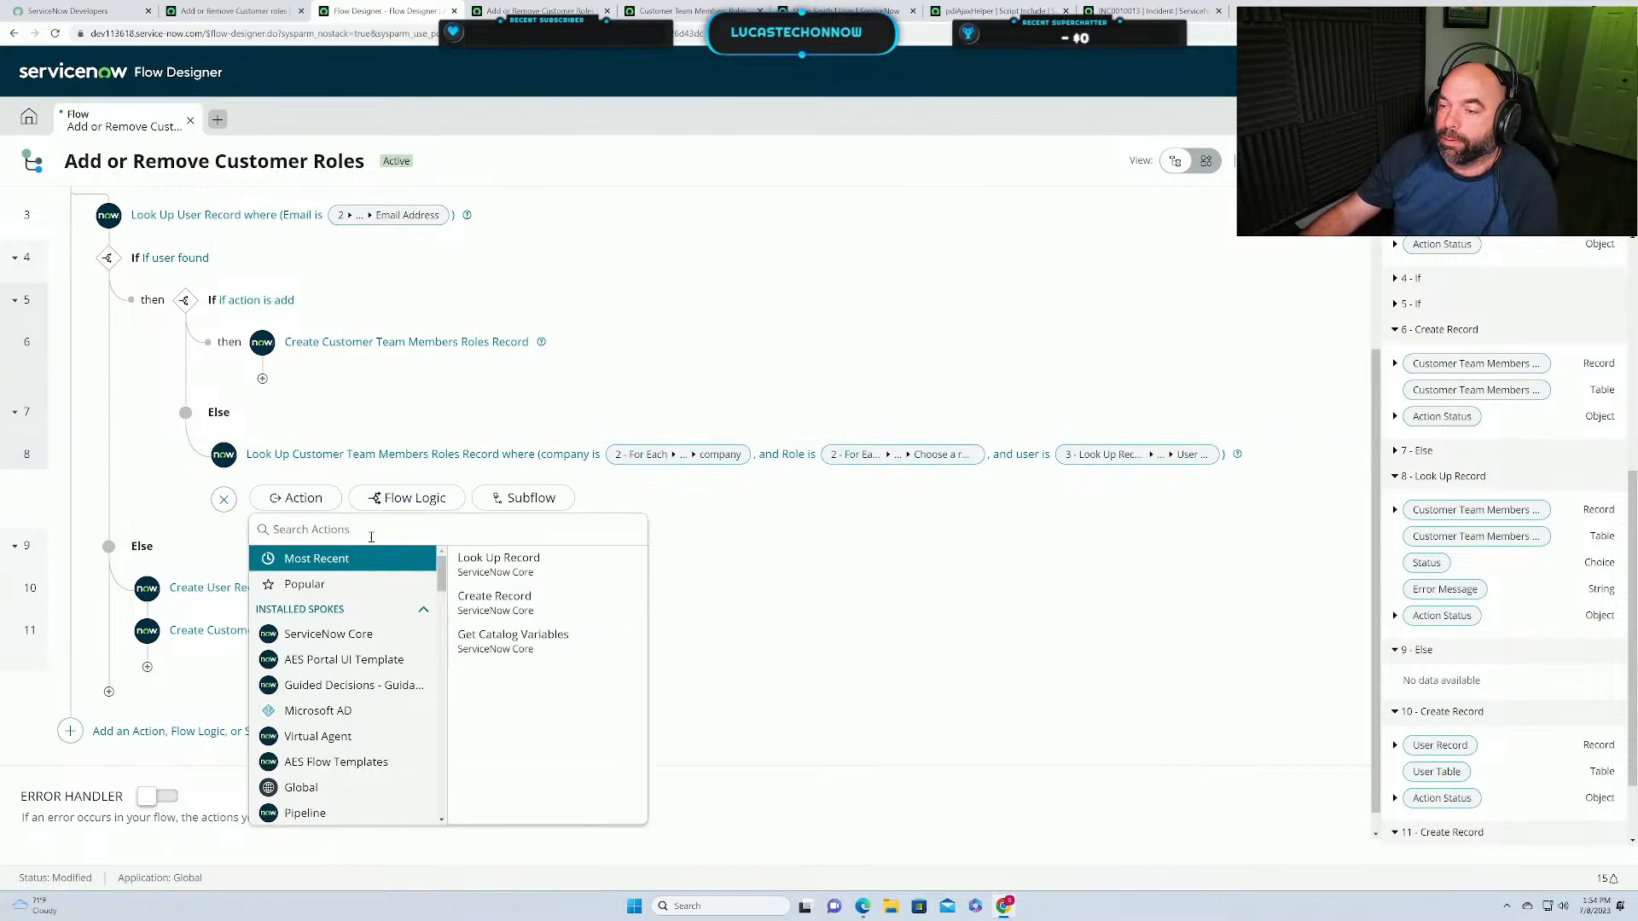
type("delete")
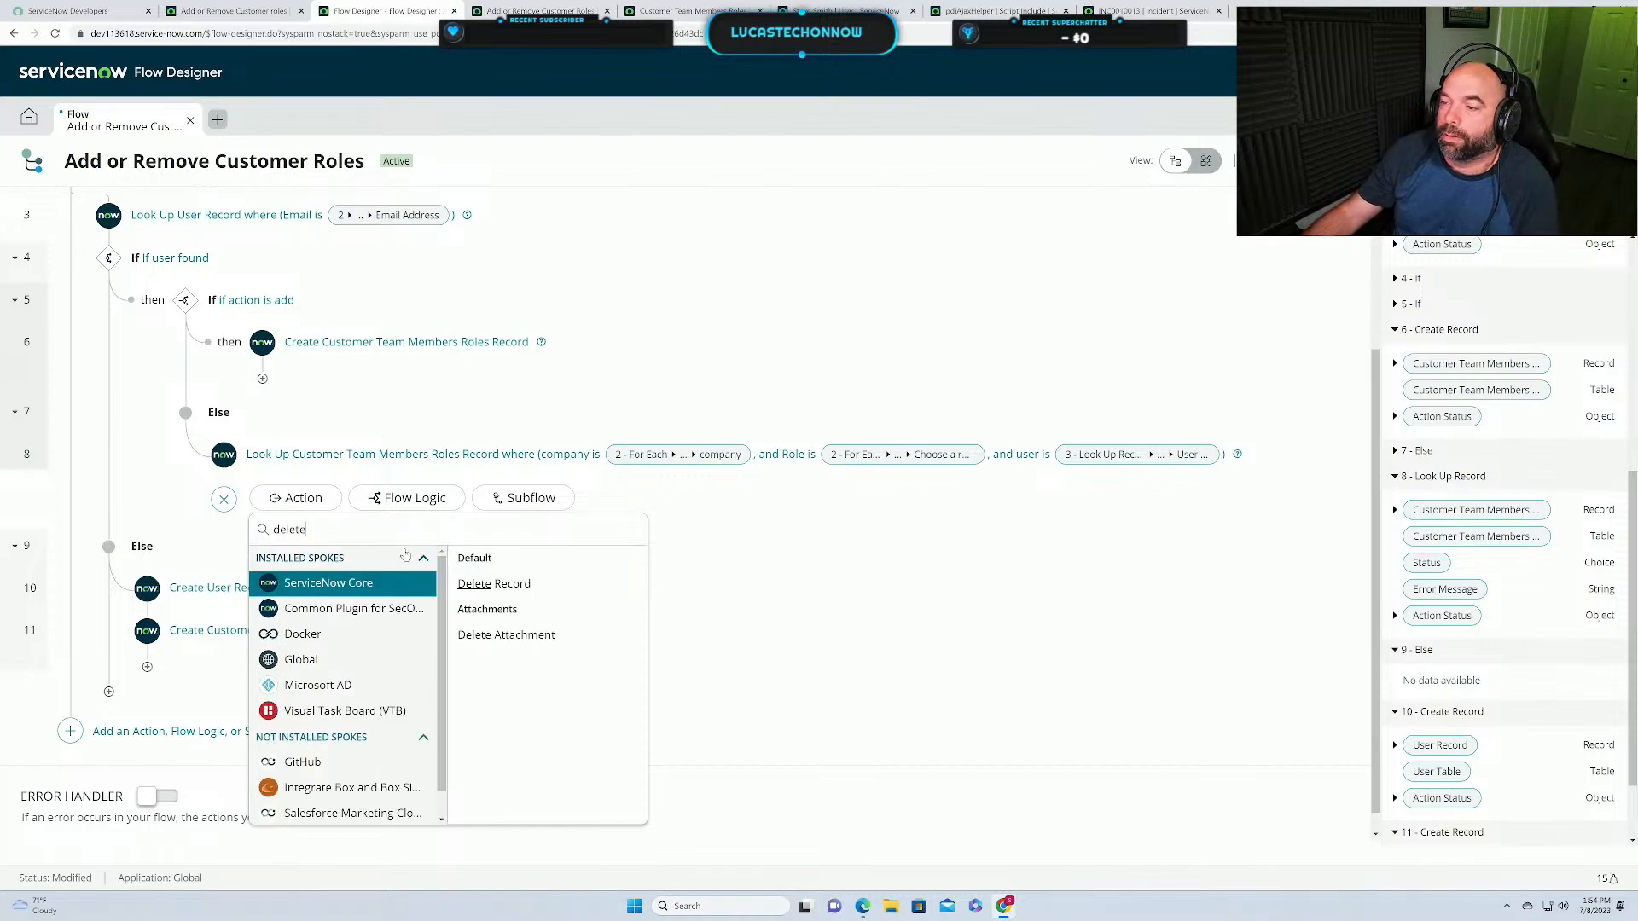
left_click(487, 578)
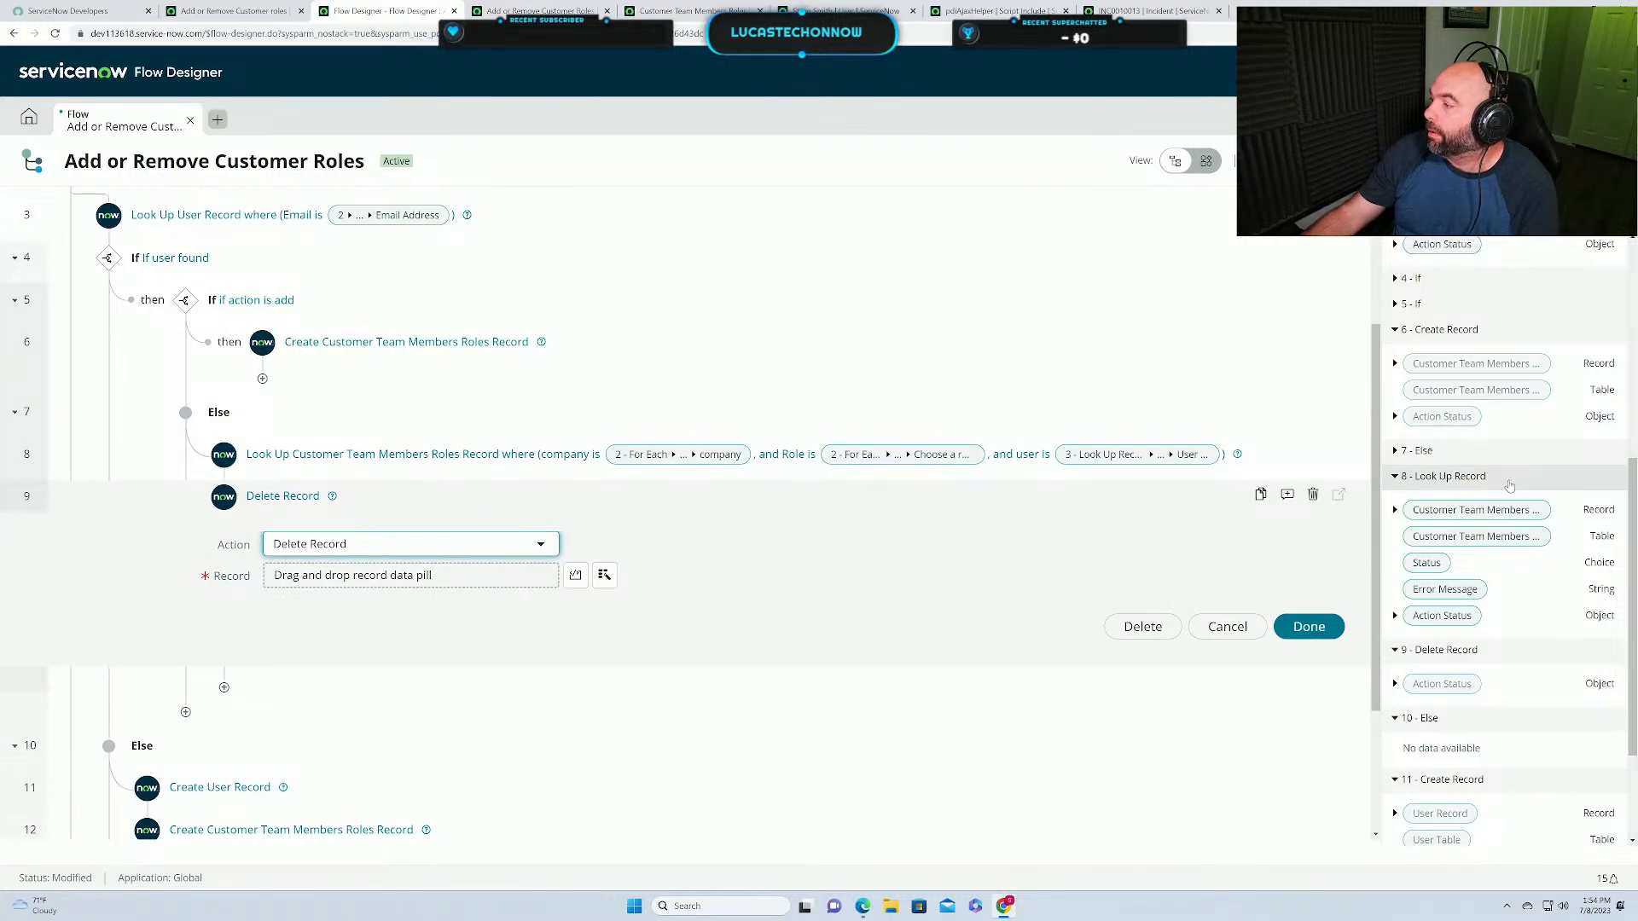
left_click_drag(1488, 510, 401, 575)
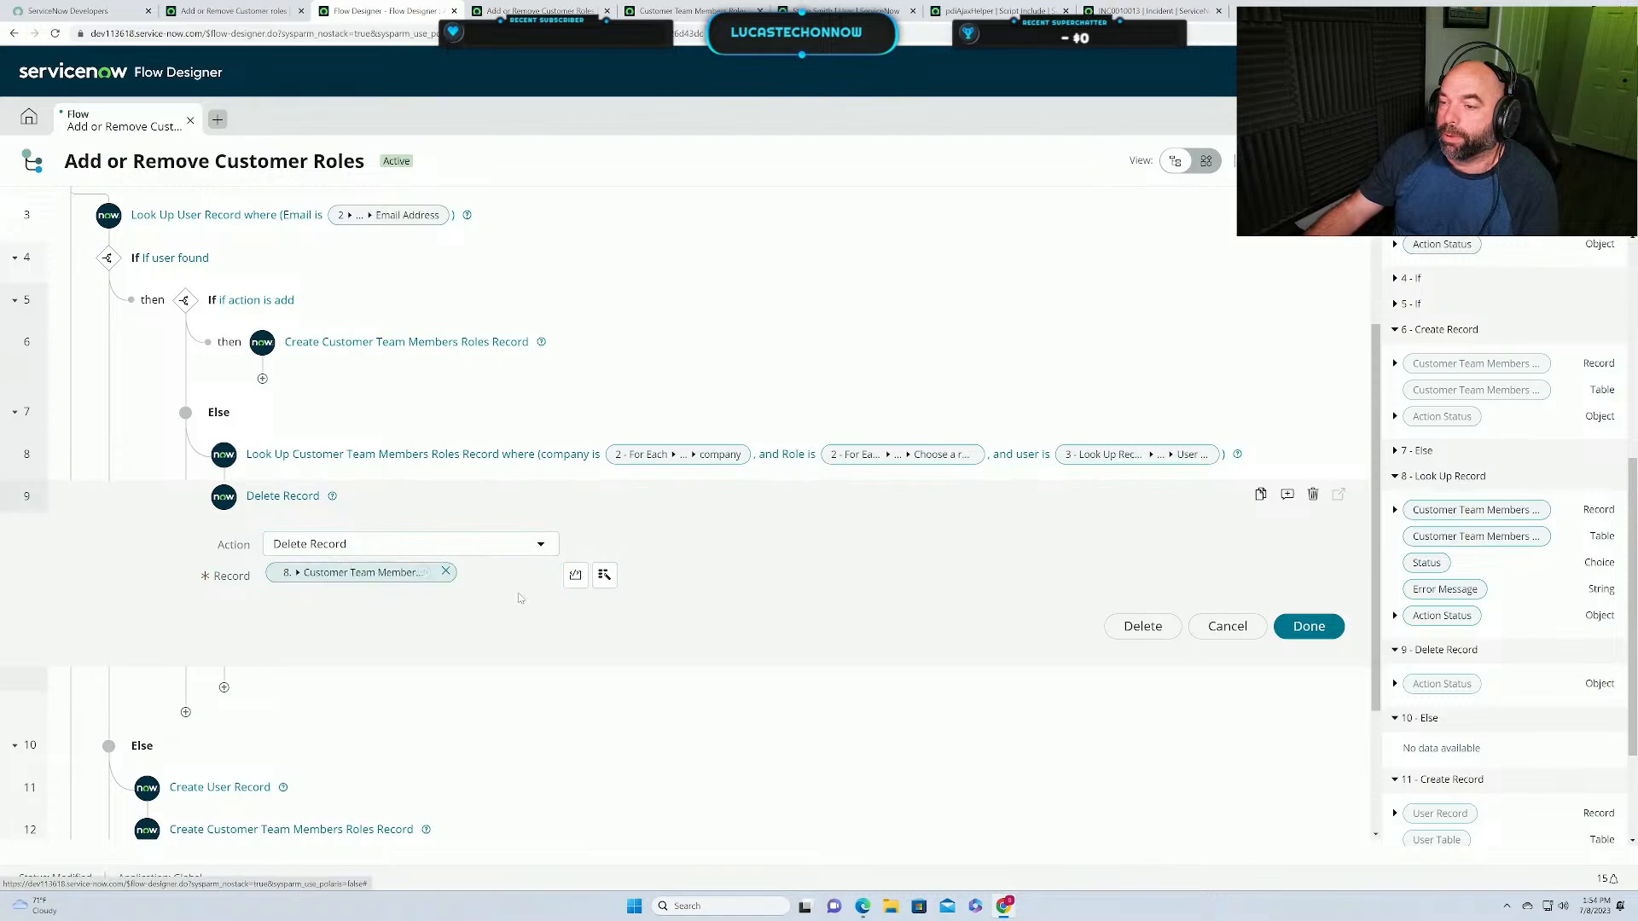
left_click(1309, 626)
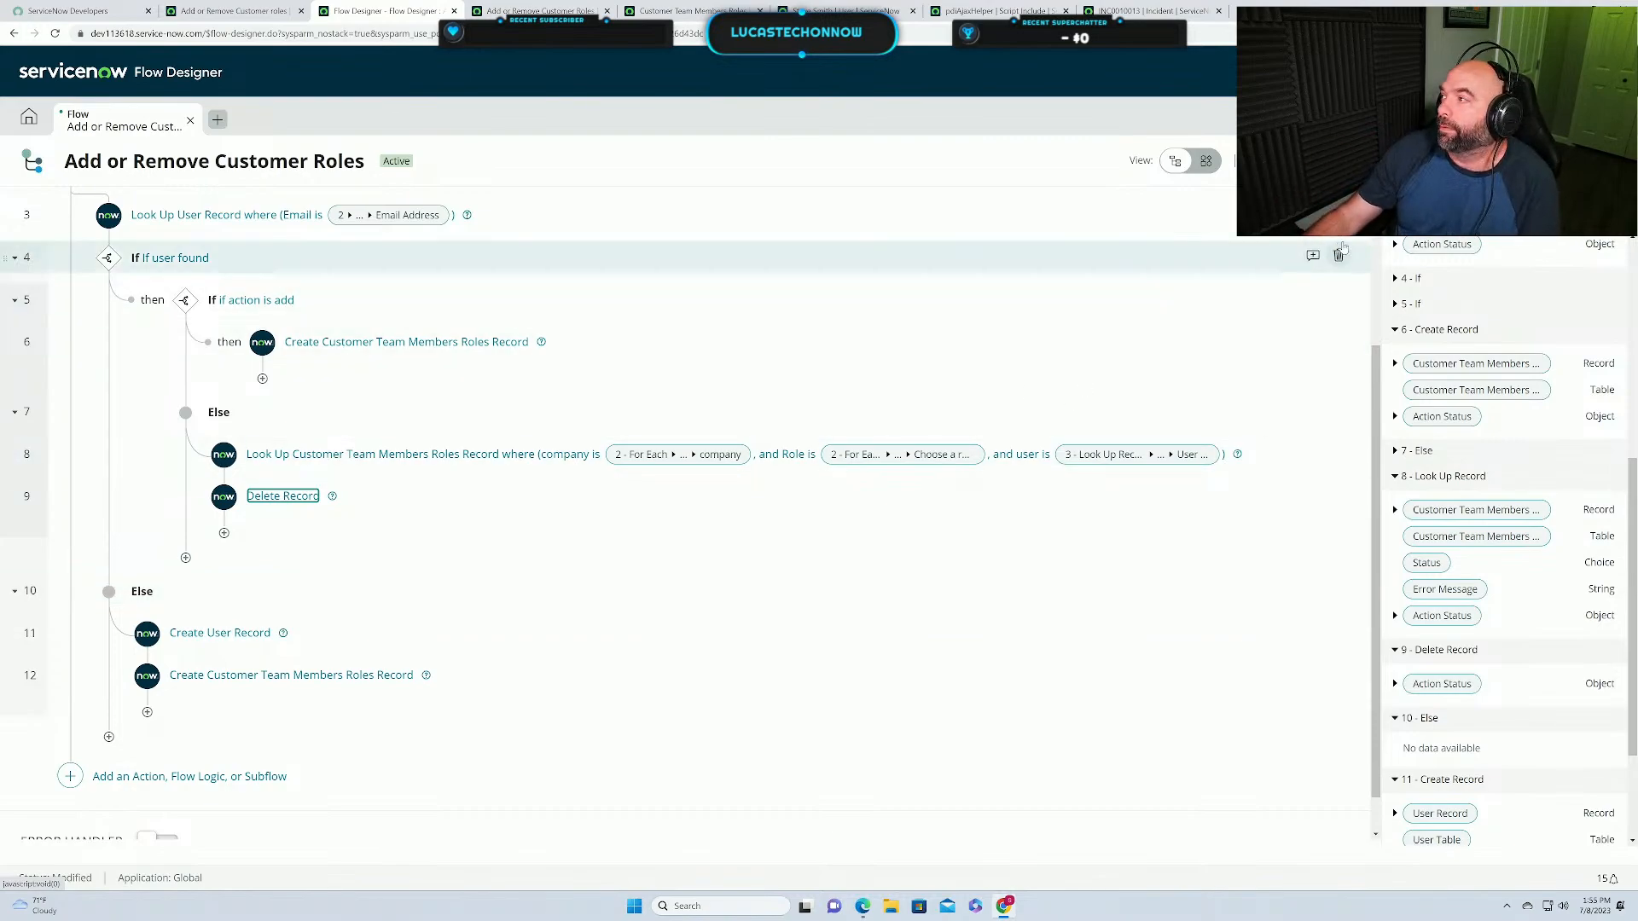
left_click(1592, 161)
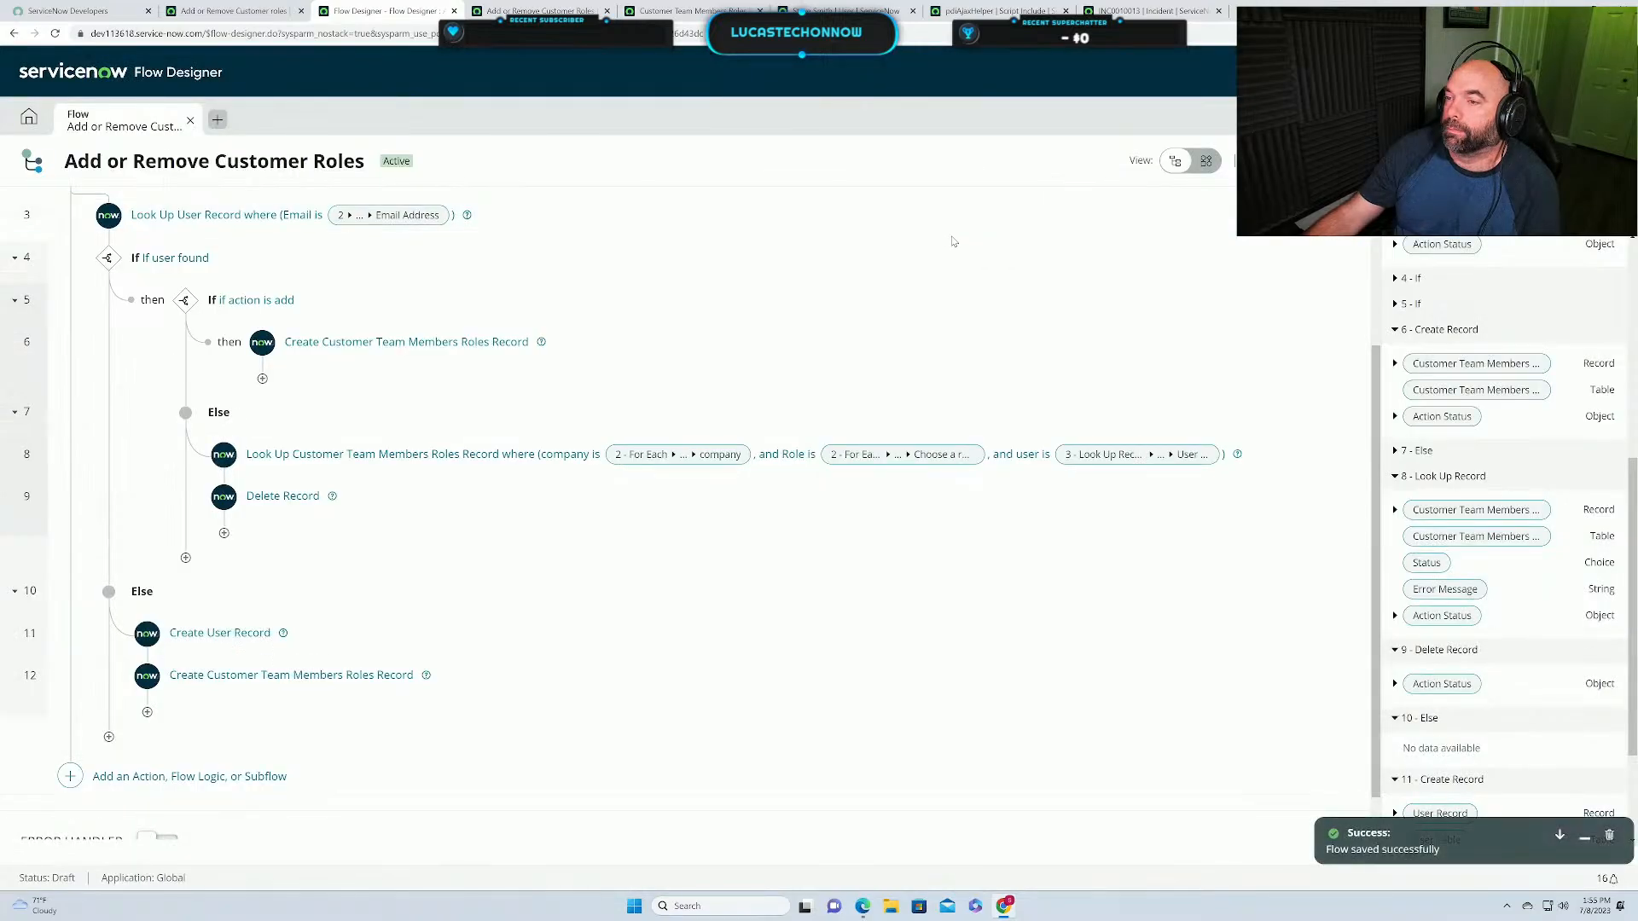
Activate the Add or Remove Customer Roles flow and confirm in the dialog.
left_click(1494, 161)
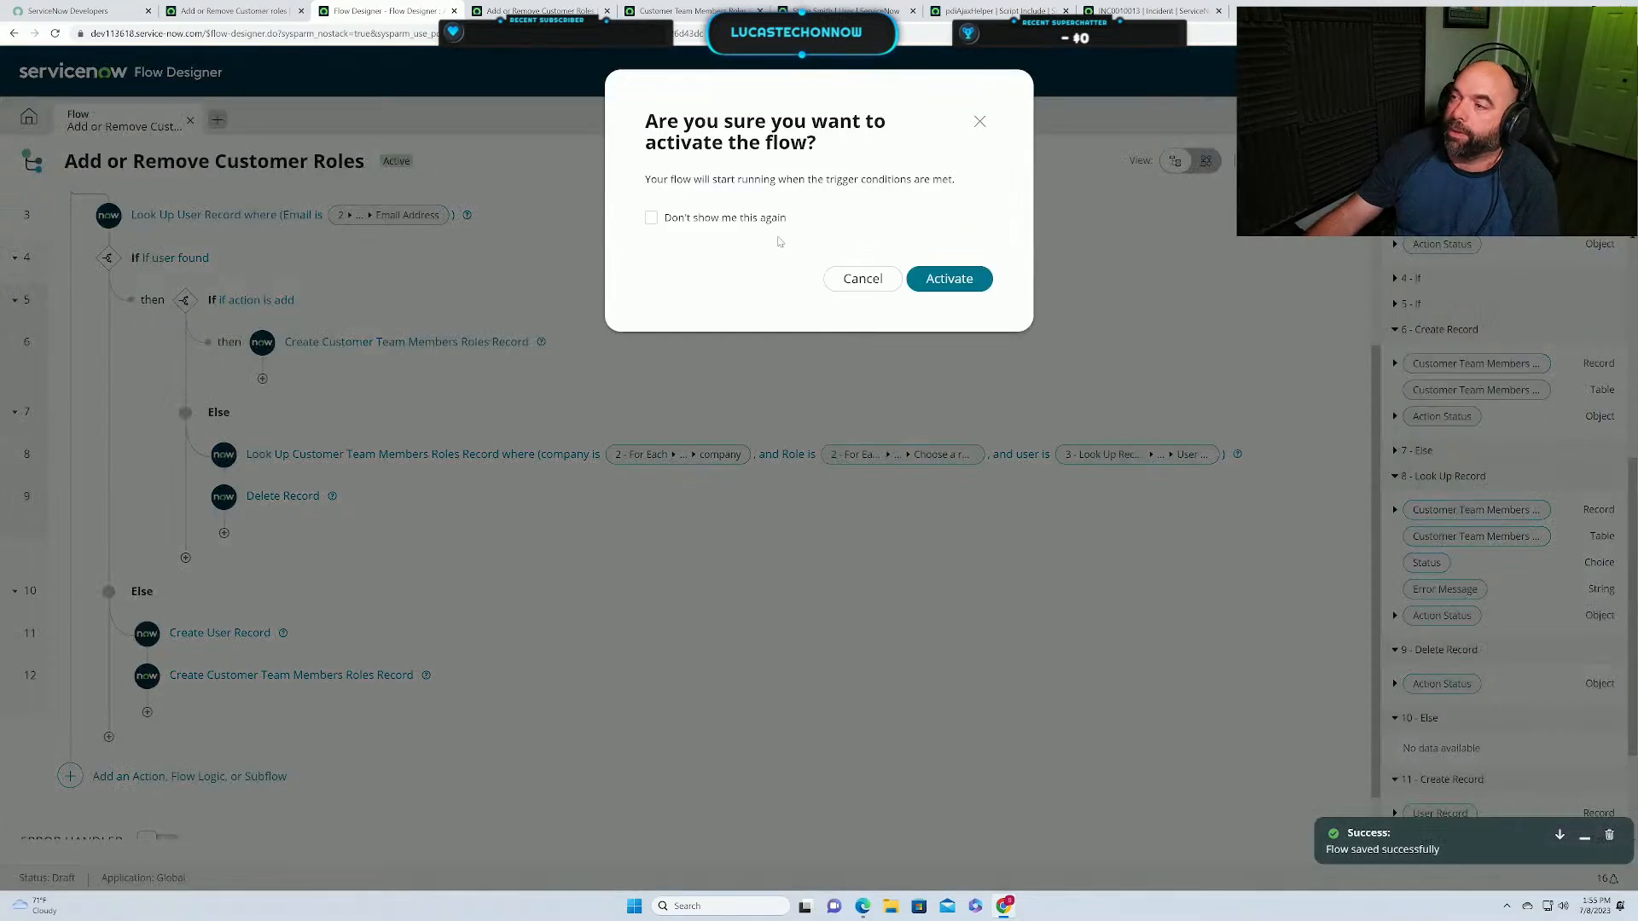
left_click(968, 282)
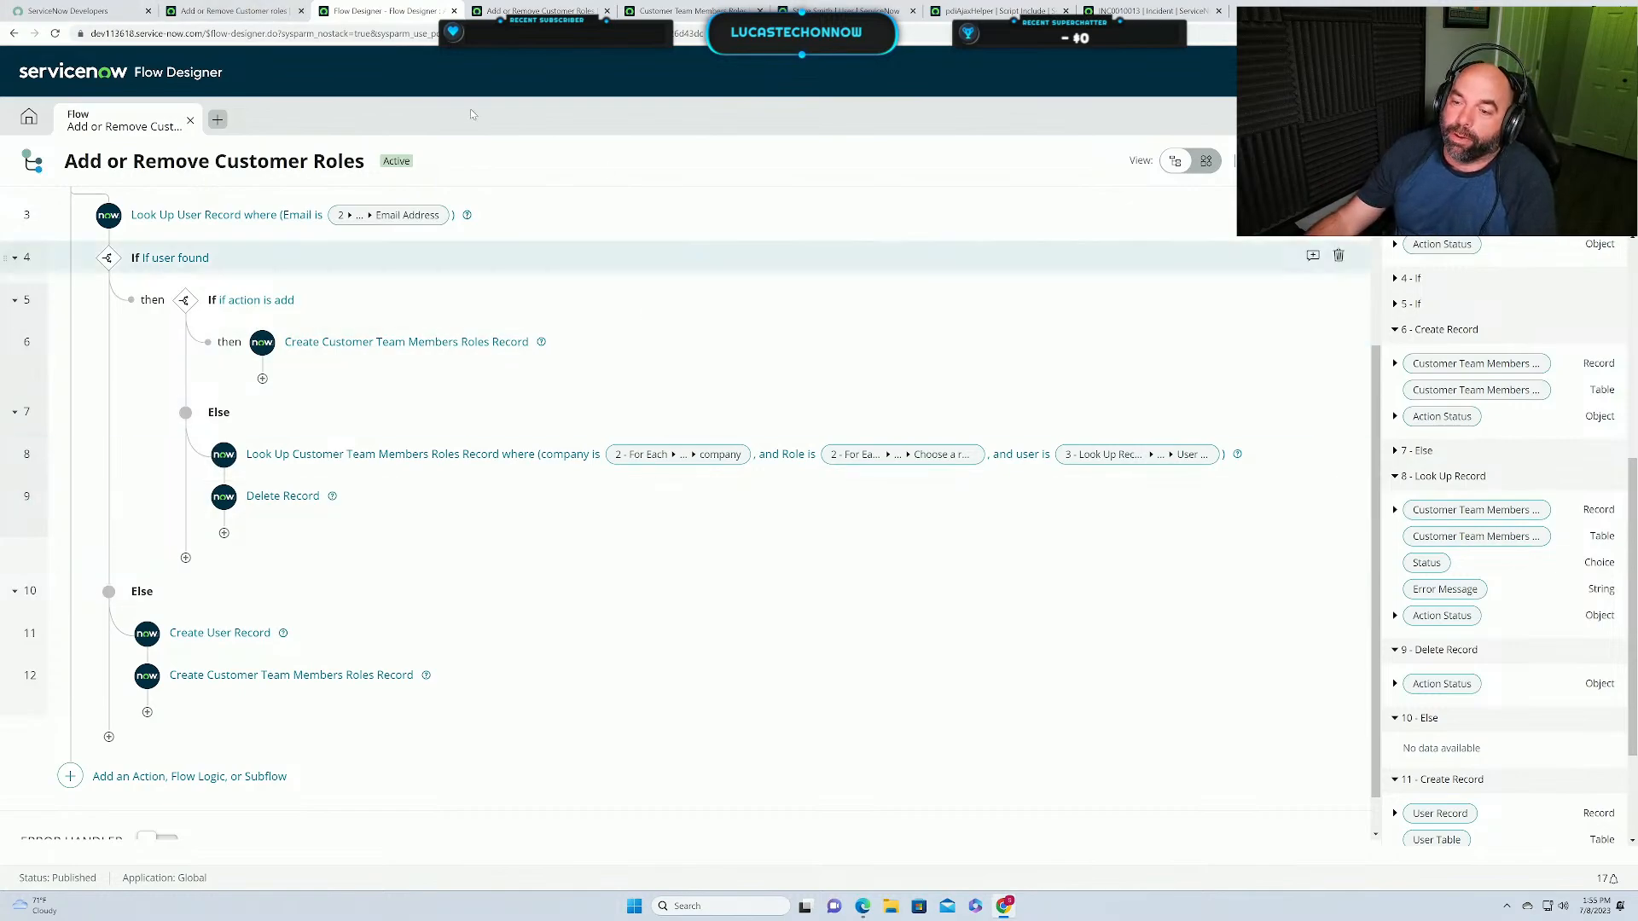
Reload the catalog item, start a new row, and enter the contact's name and e-mail.
left_click(199, 13)
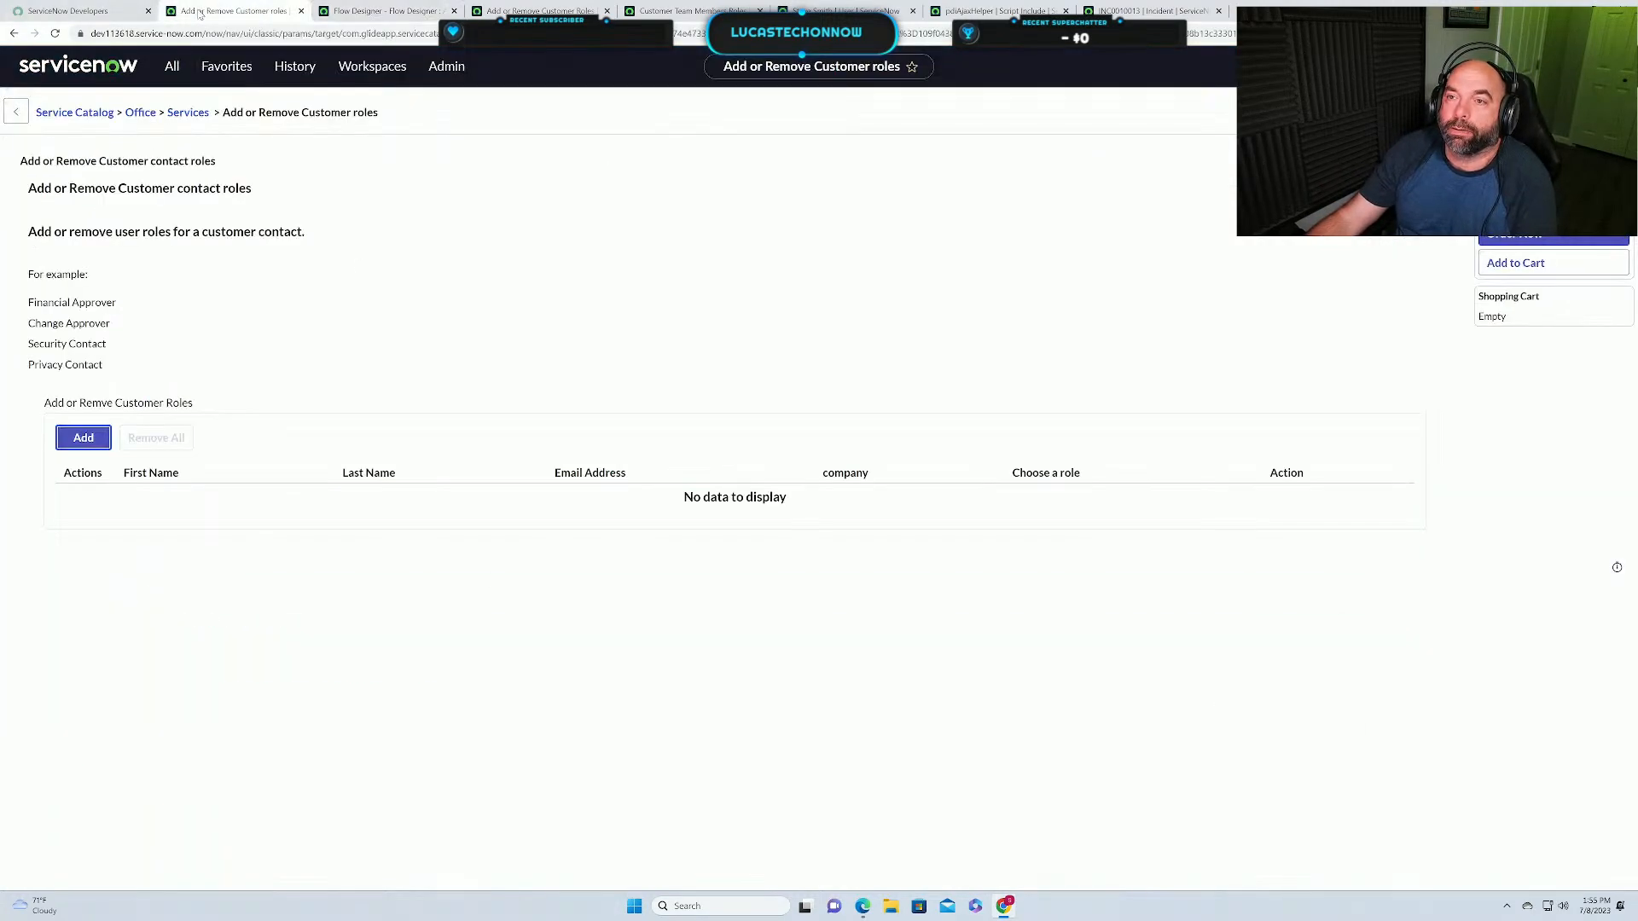
left_click(56, 35)
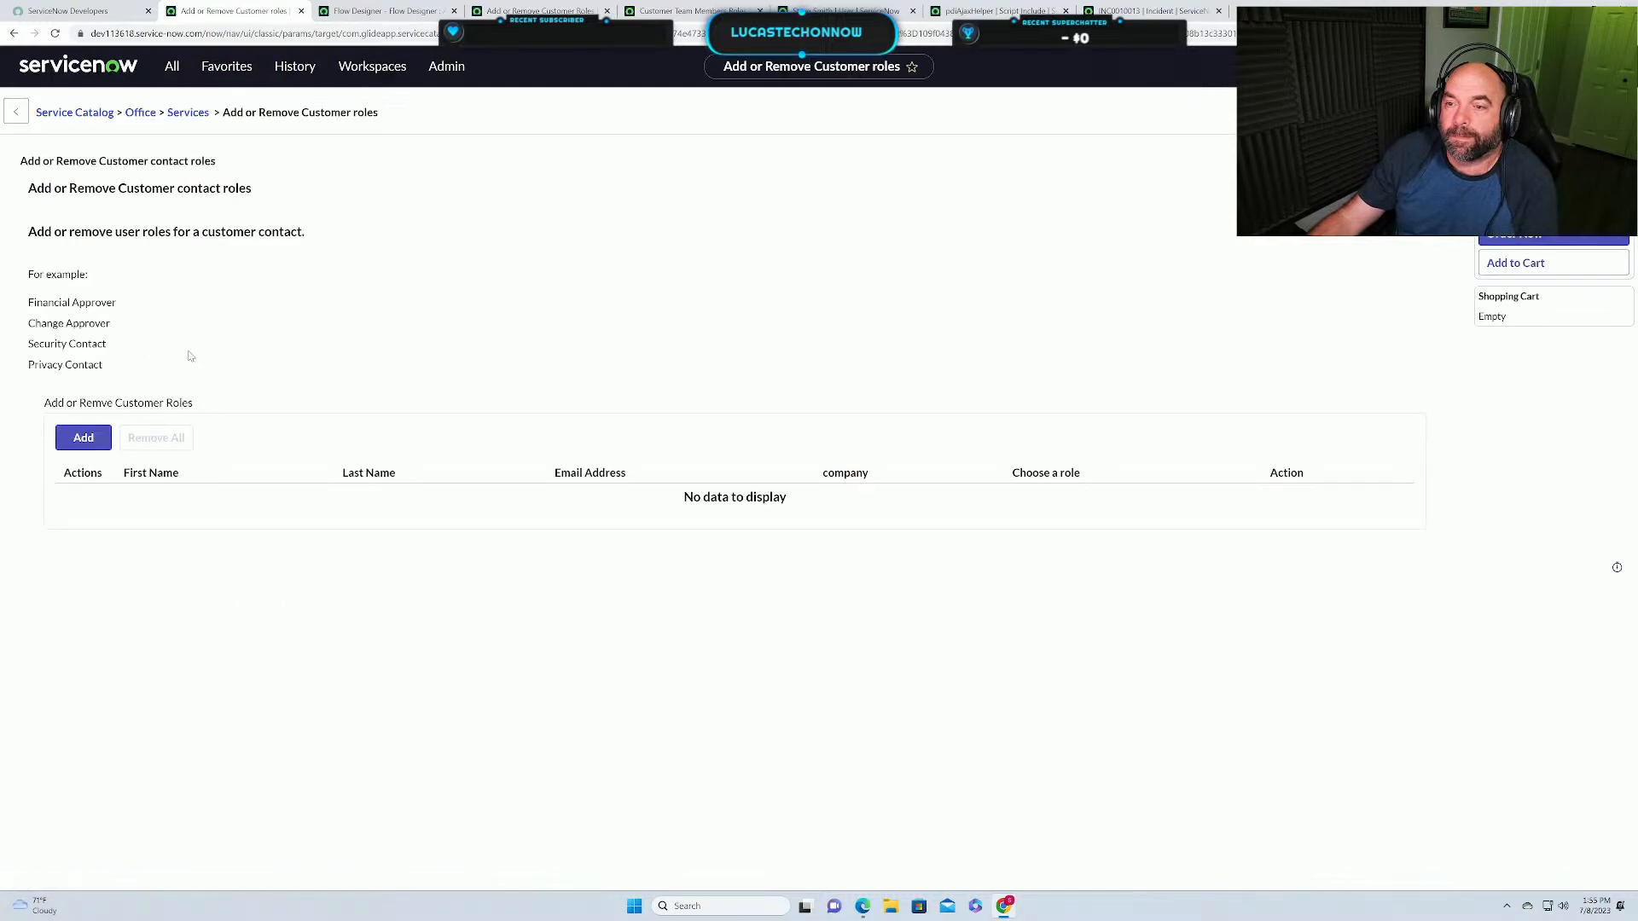
left_click(82, 438)
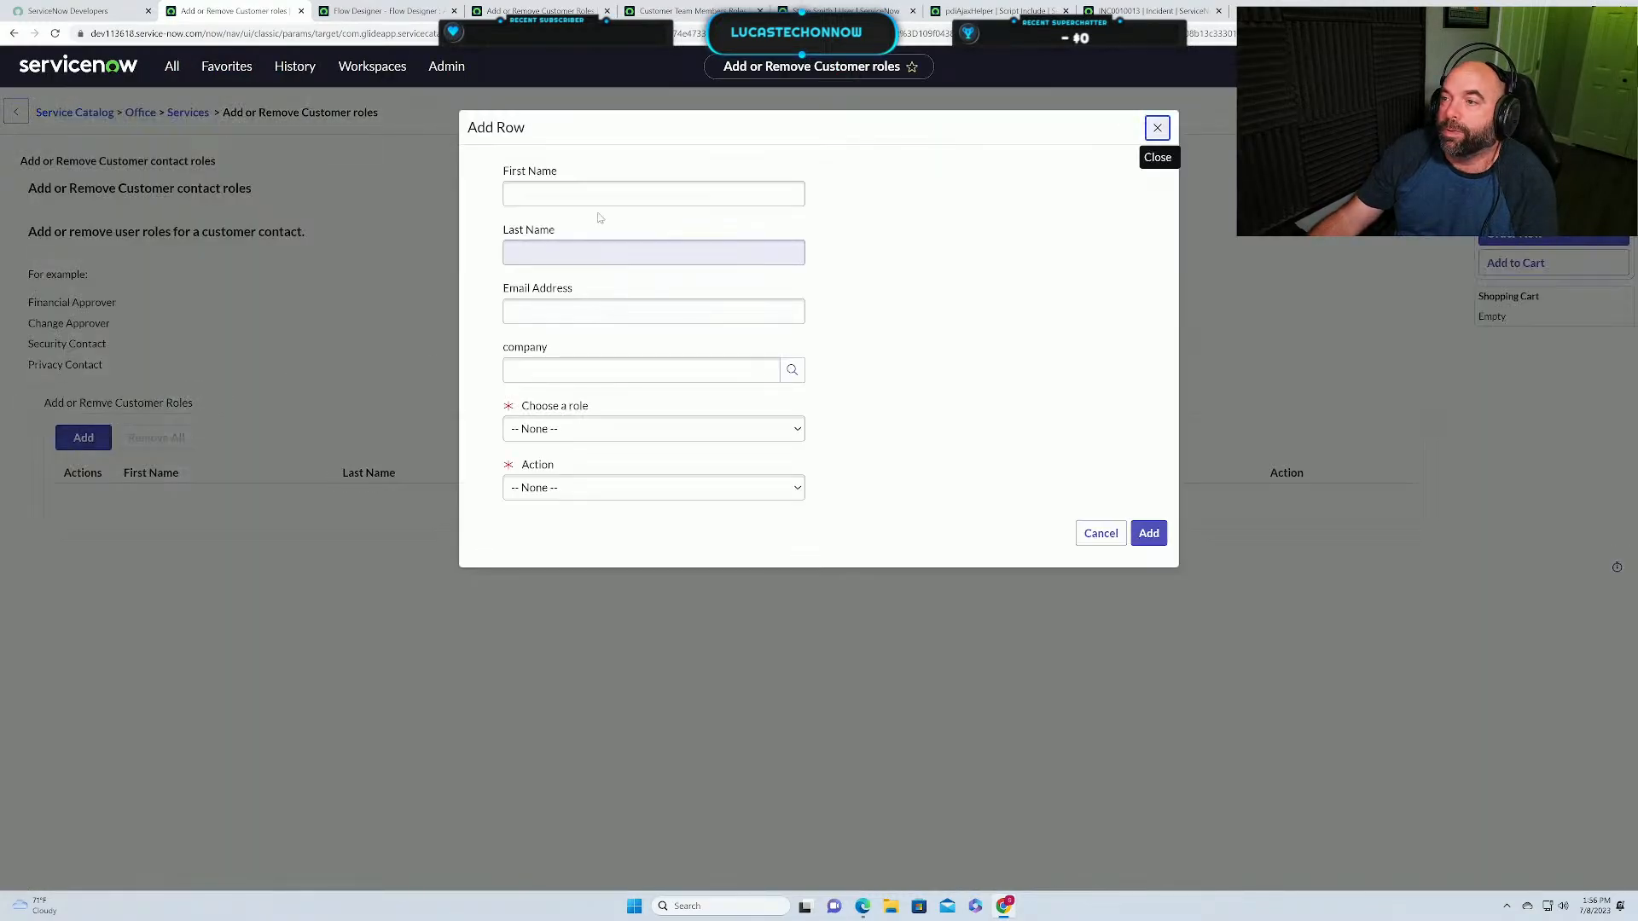
left_click(587, 191)
type("Steve")
key("Tab")
type("Sm")
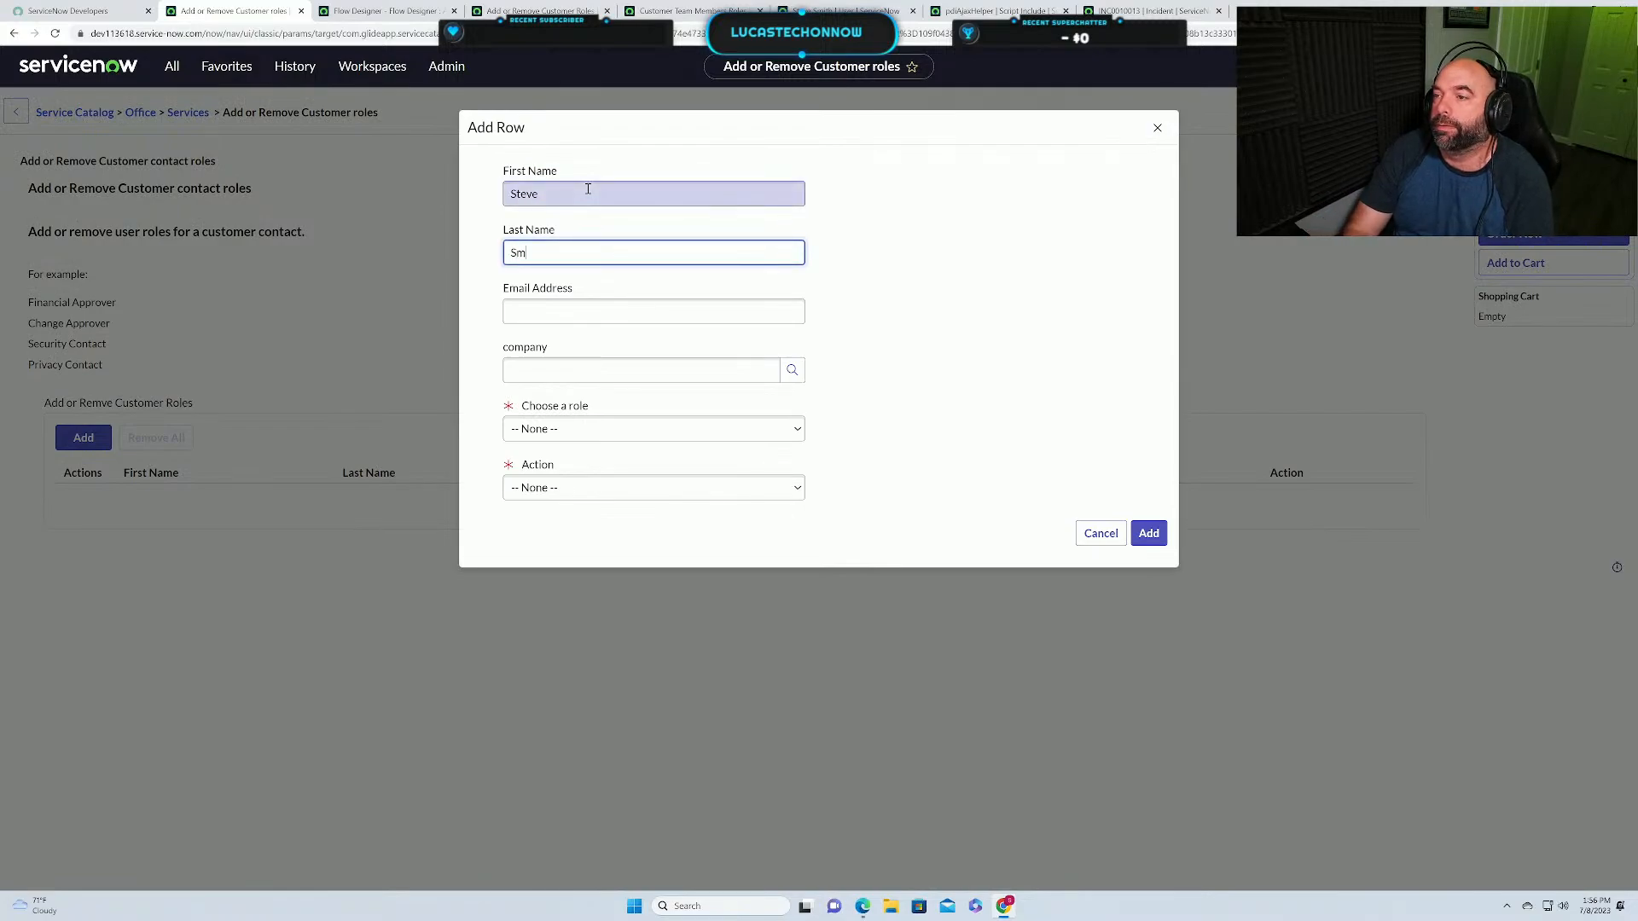
key("Tab")
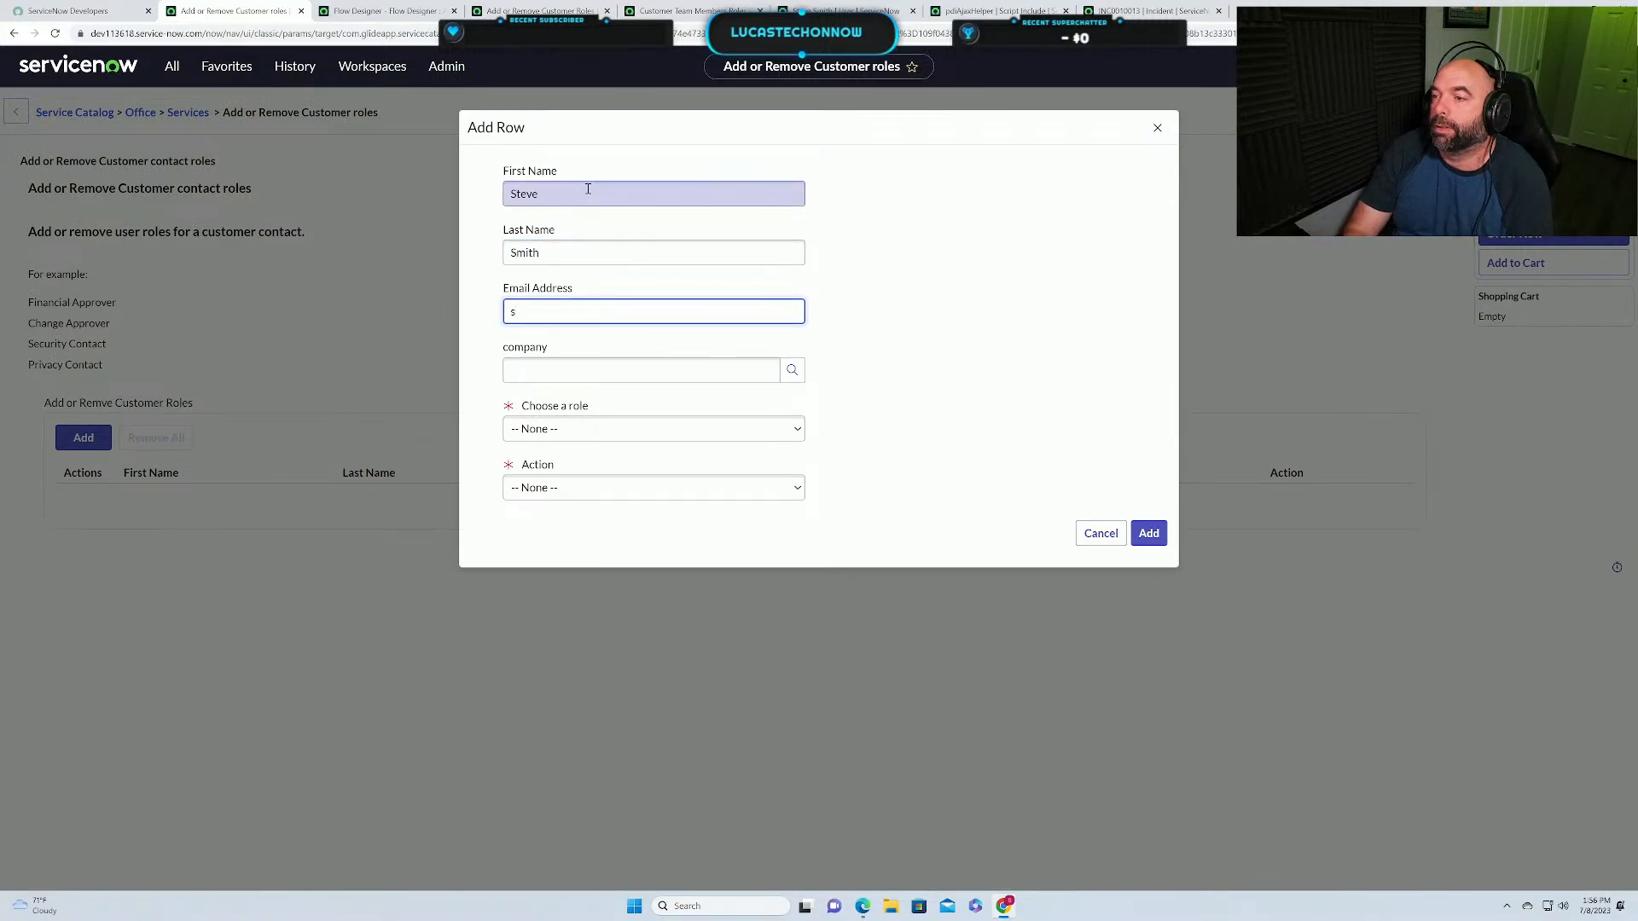
type("steve.sm")
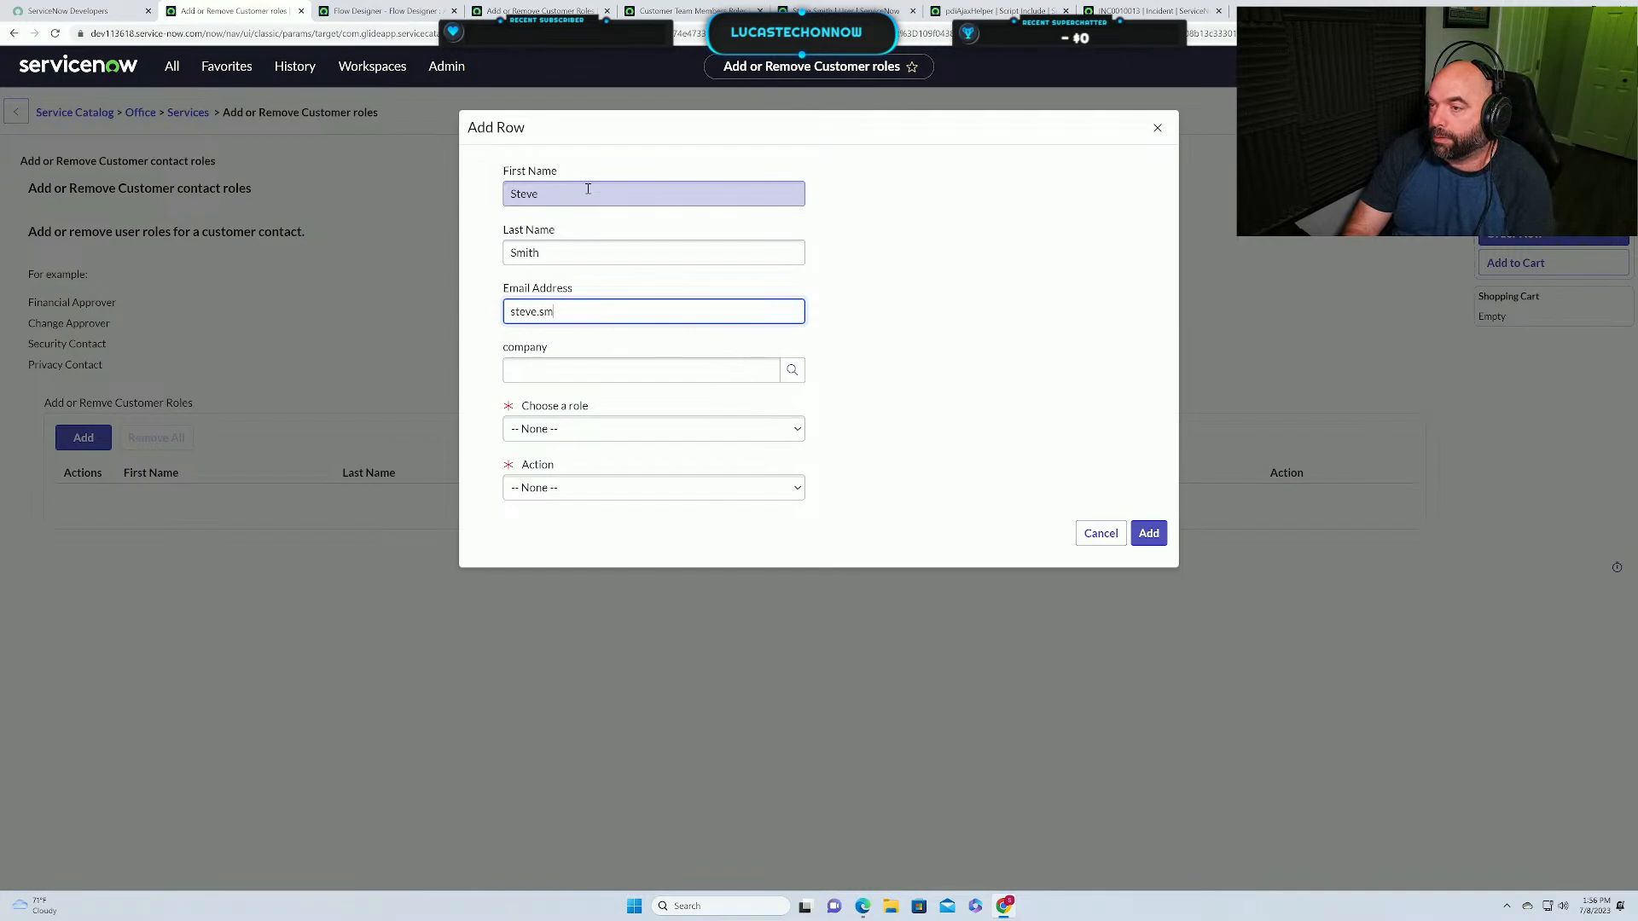
type("ith@")
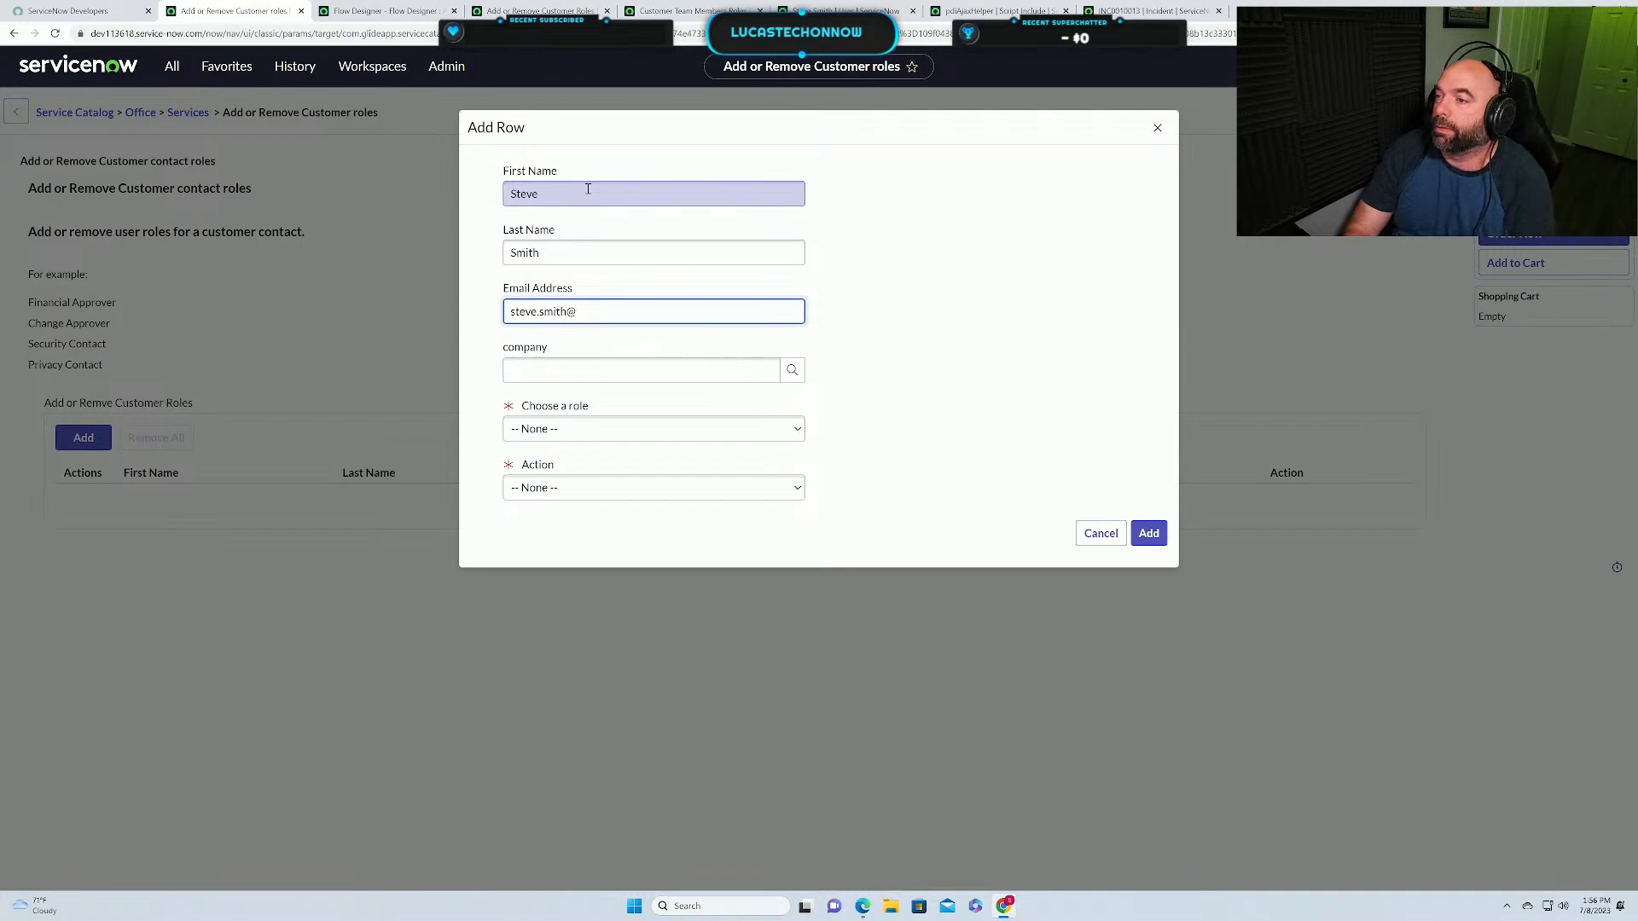
type("test.com")
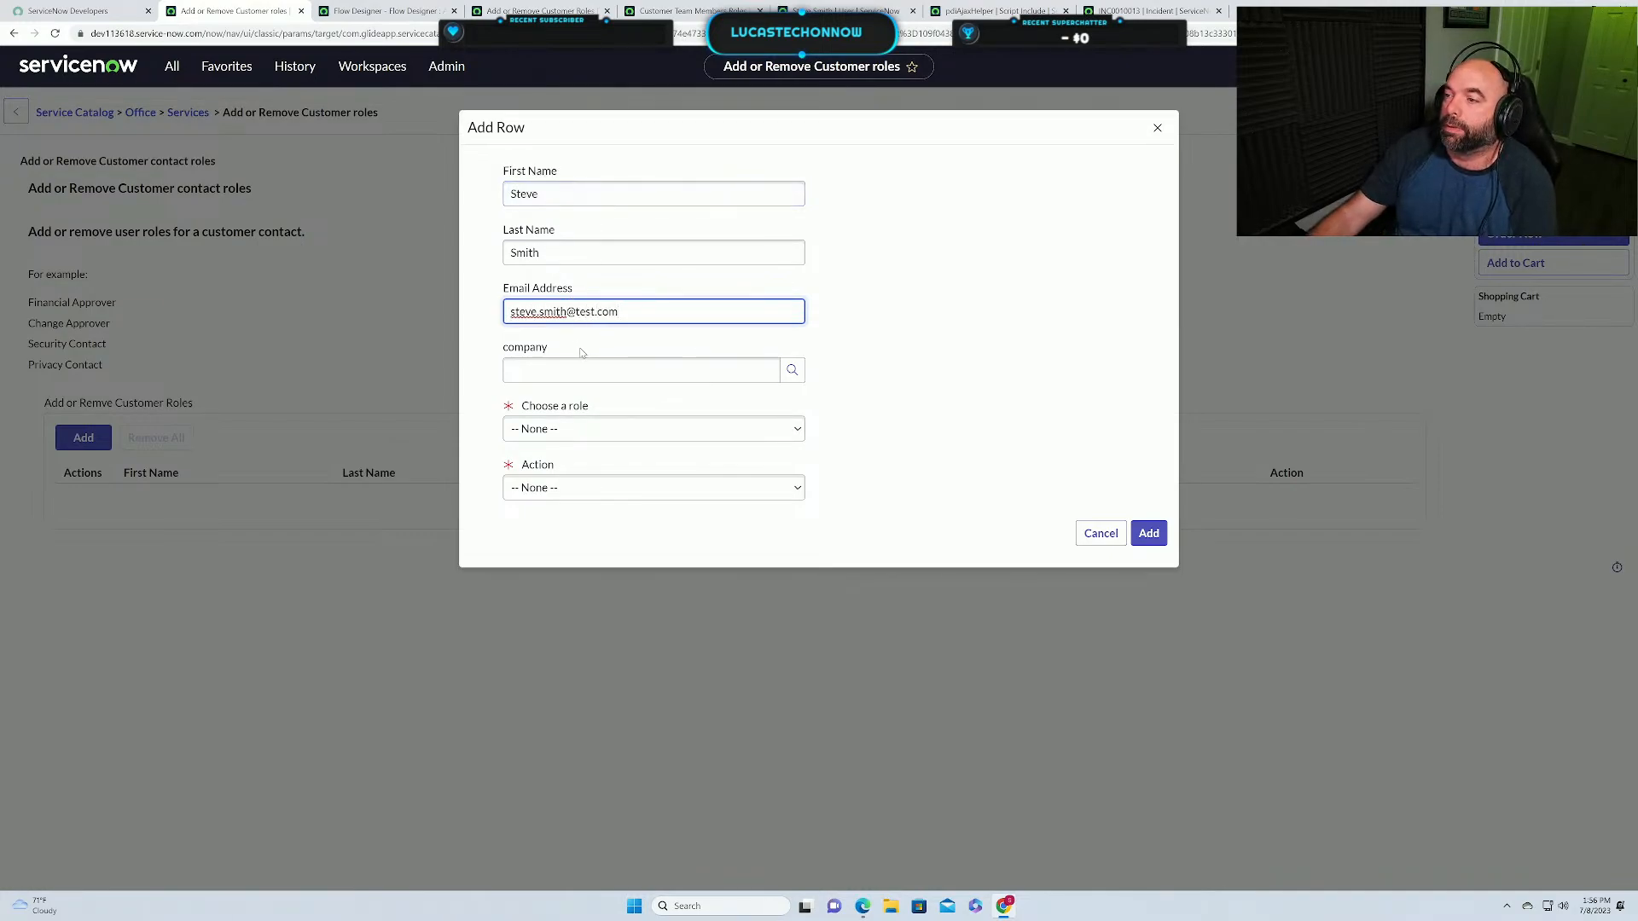
Set company ACME North America, role Change Approver, action Remove, and add the row.
left_click(583, 370)
type("acme")
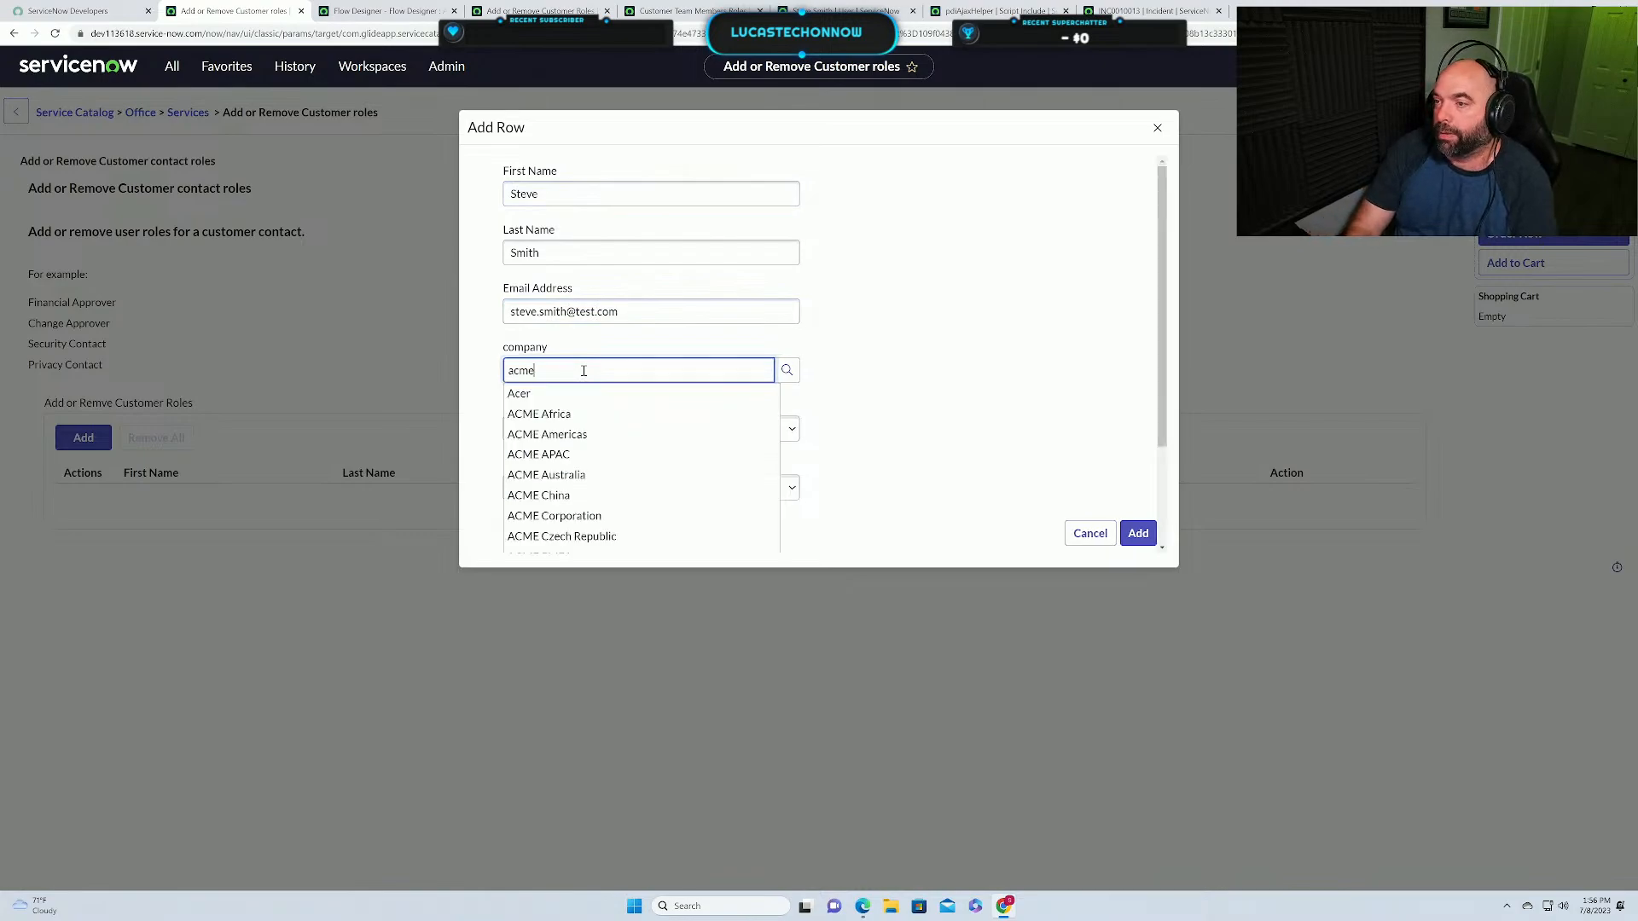
type(" north")
left_click(582, 398)
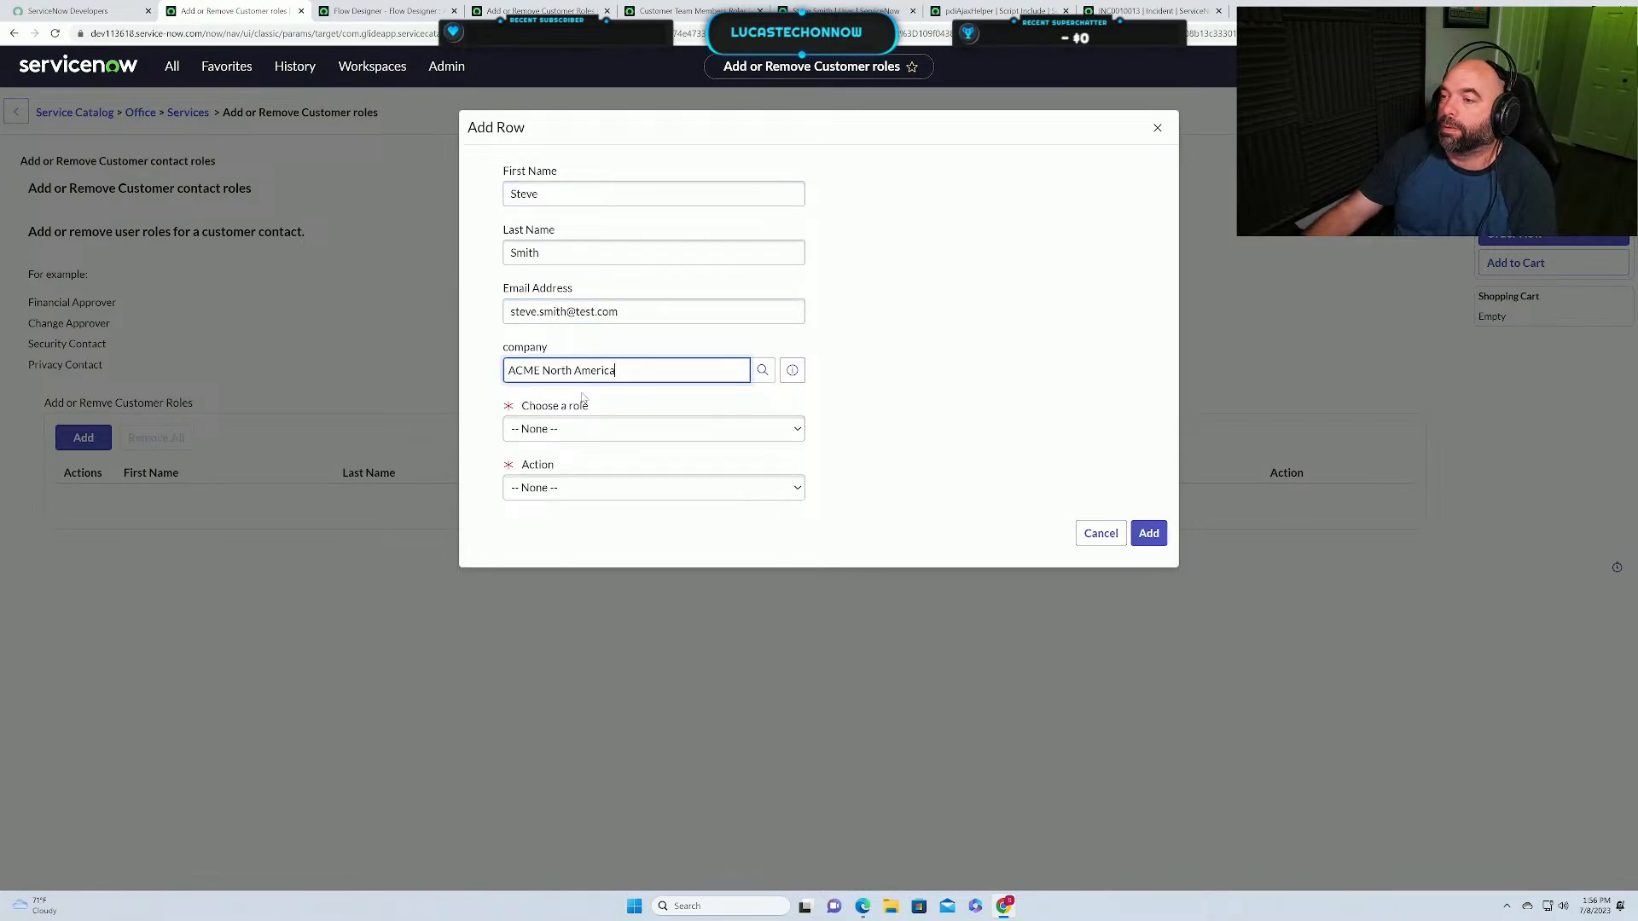
left_click(597, 430)
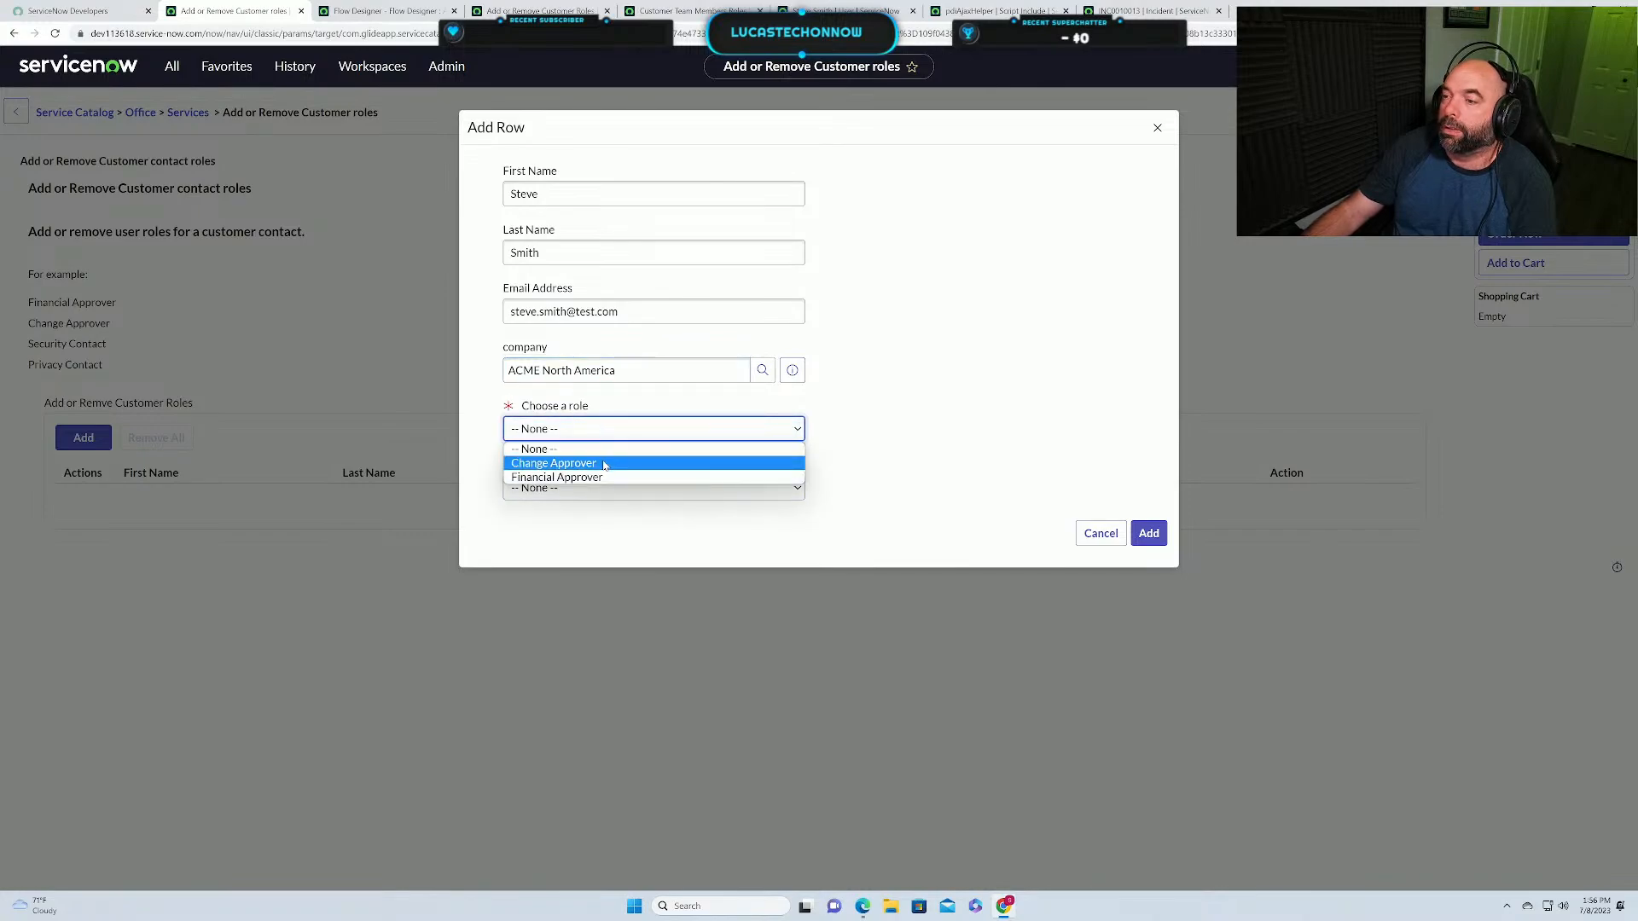
left_click(554, 463)
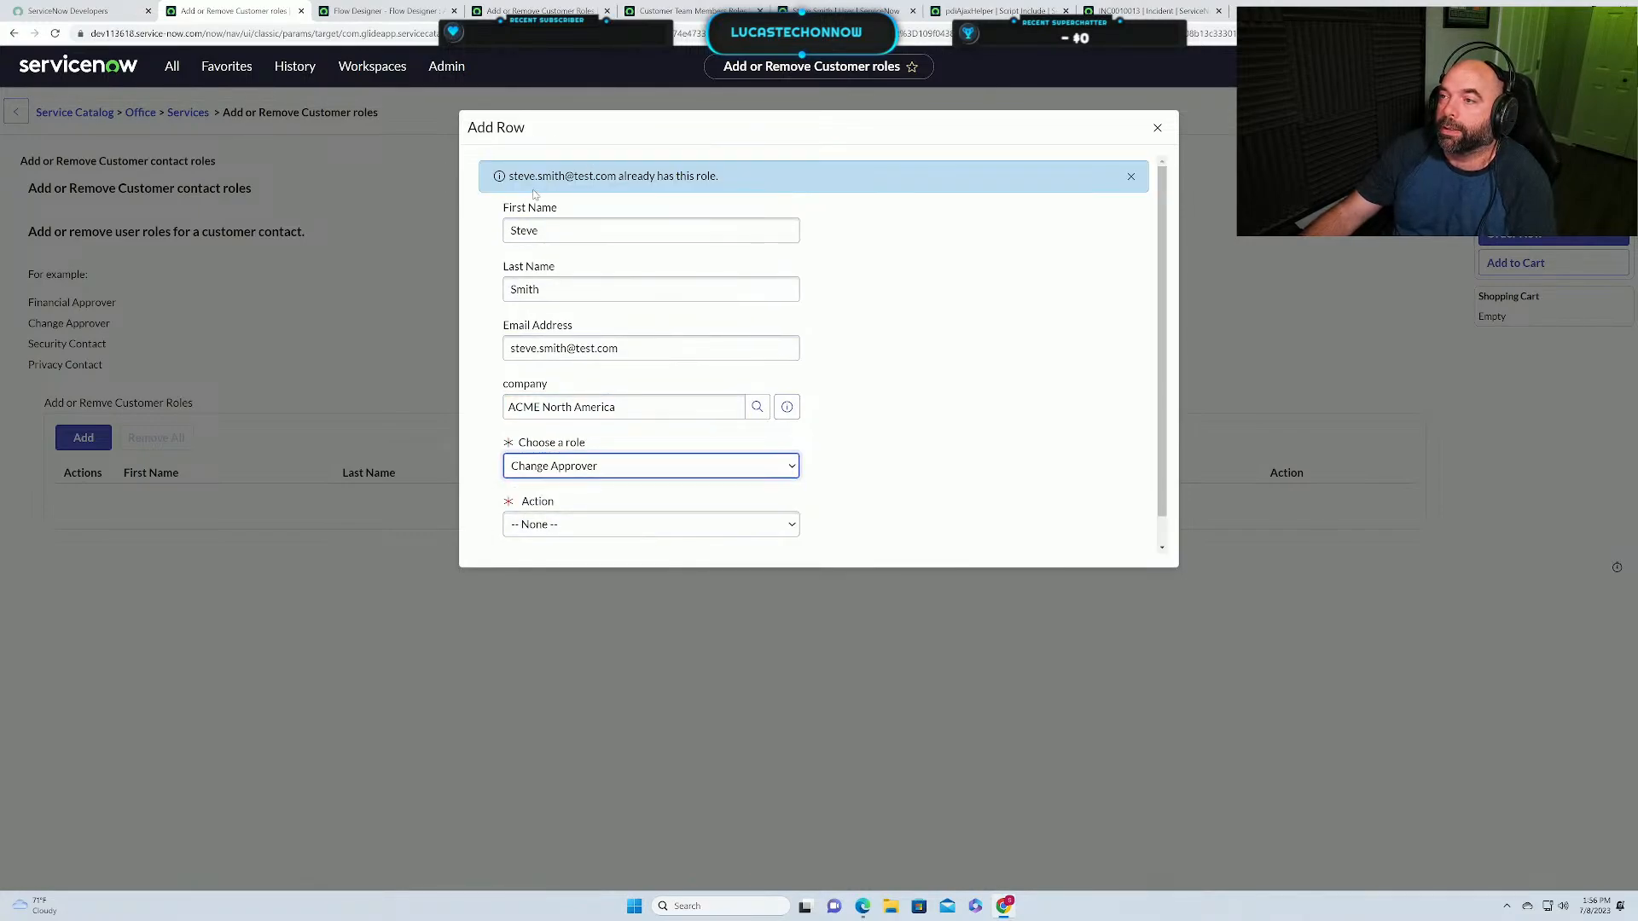
scroll(970, 413, "down", 1)
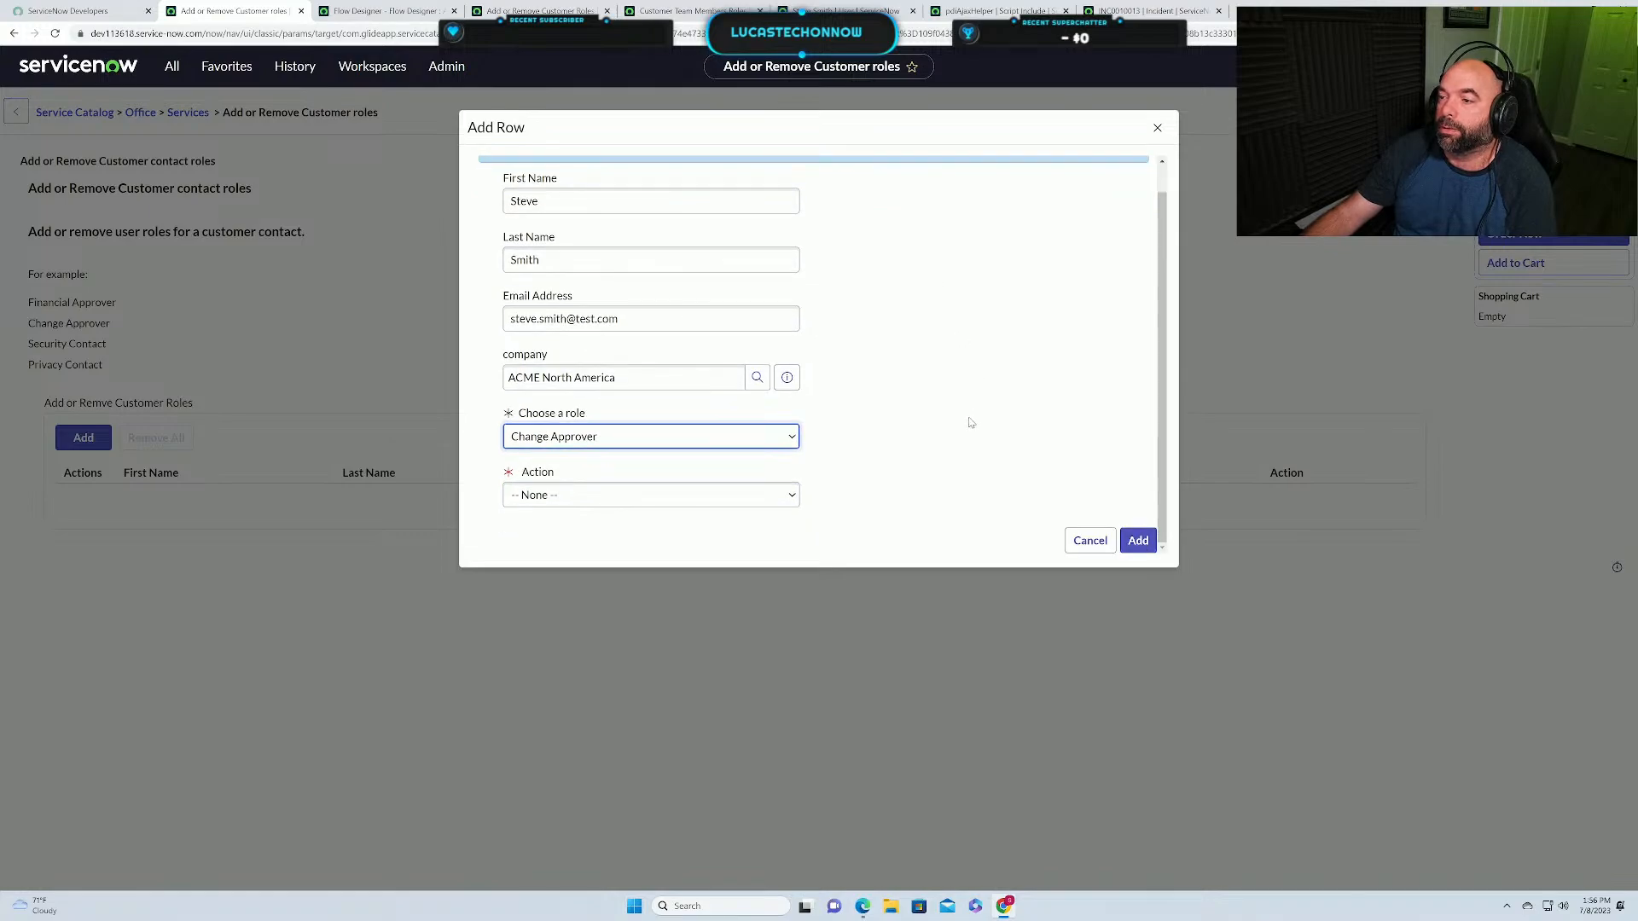
left_click(658, 495)
left_click(525, 545)
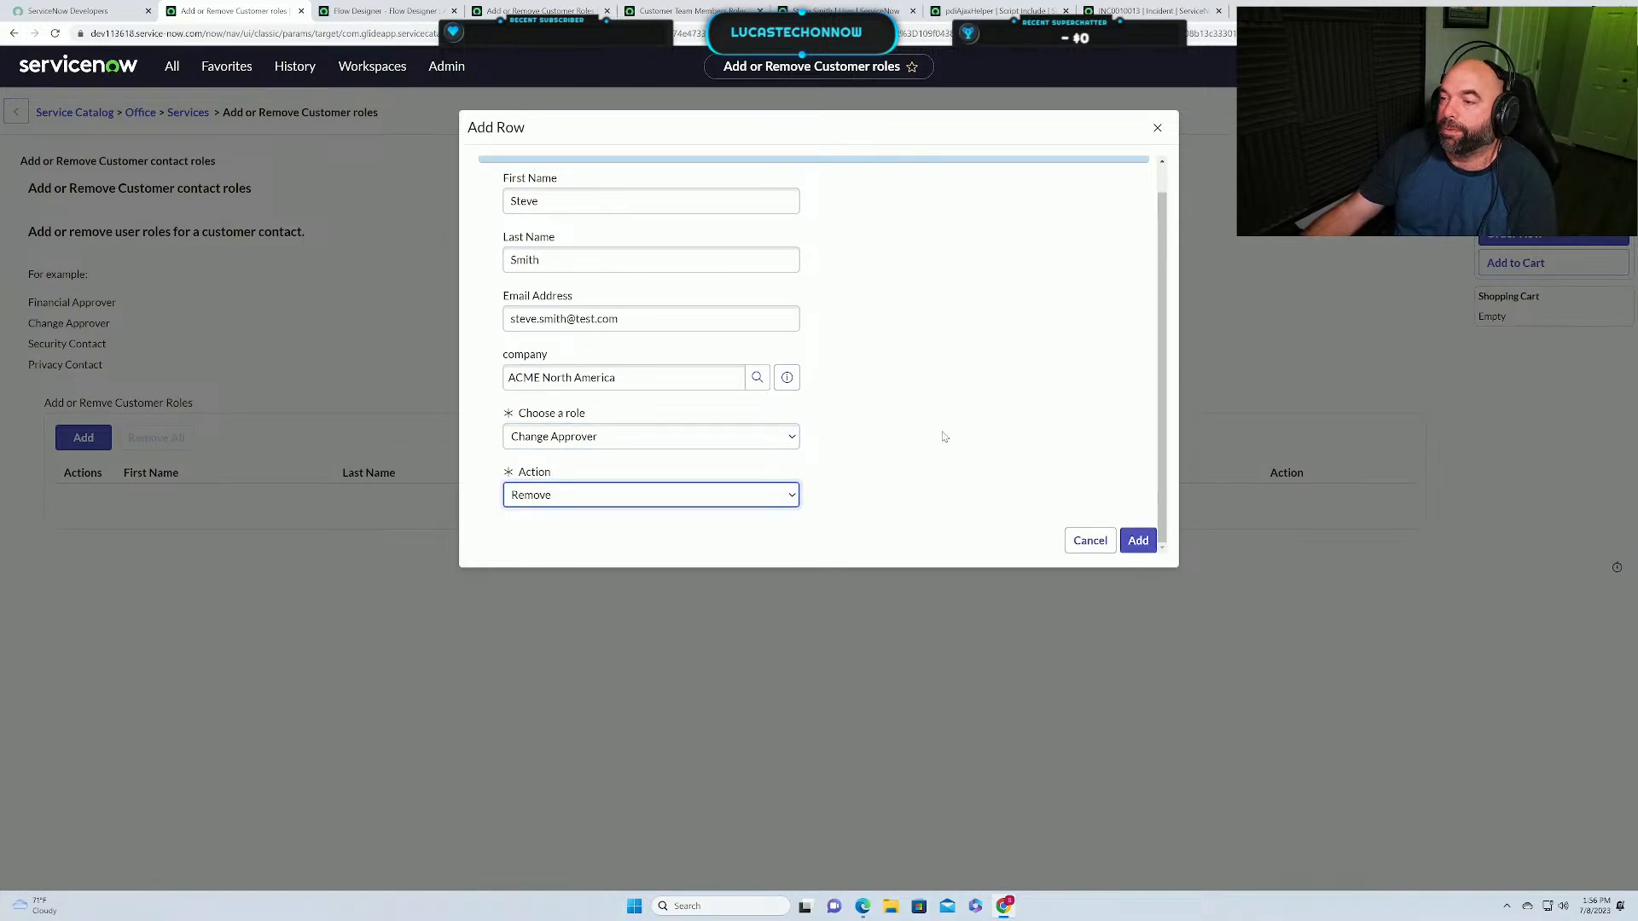
left_click(1138, 540)
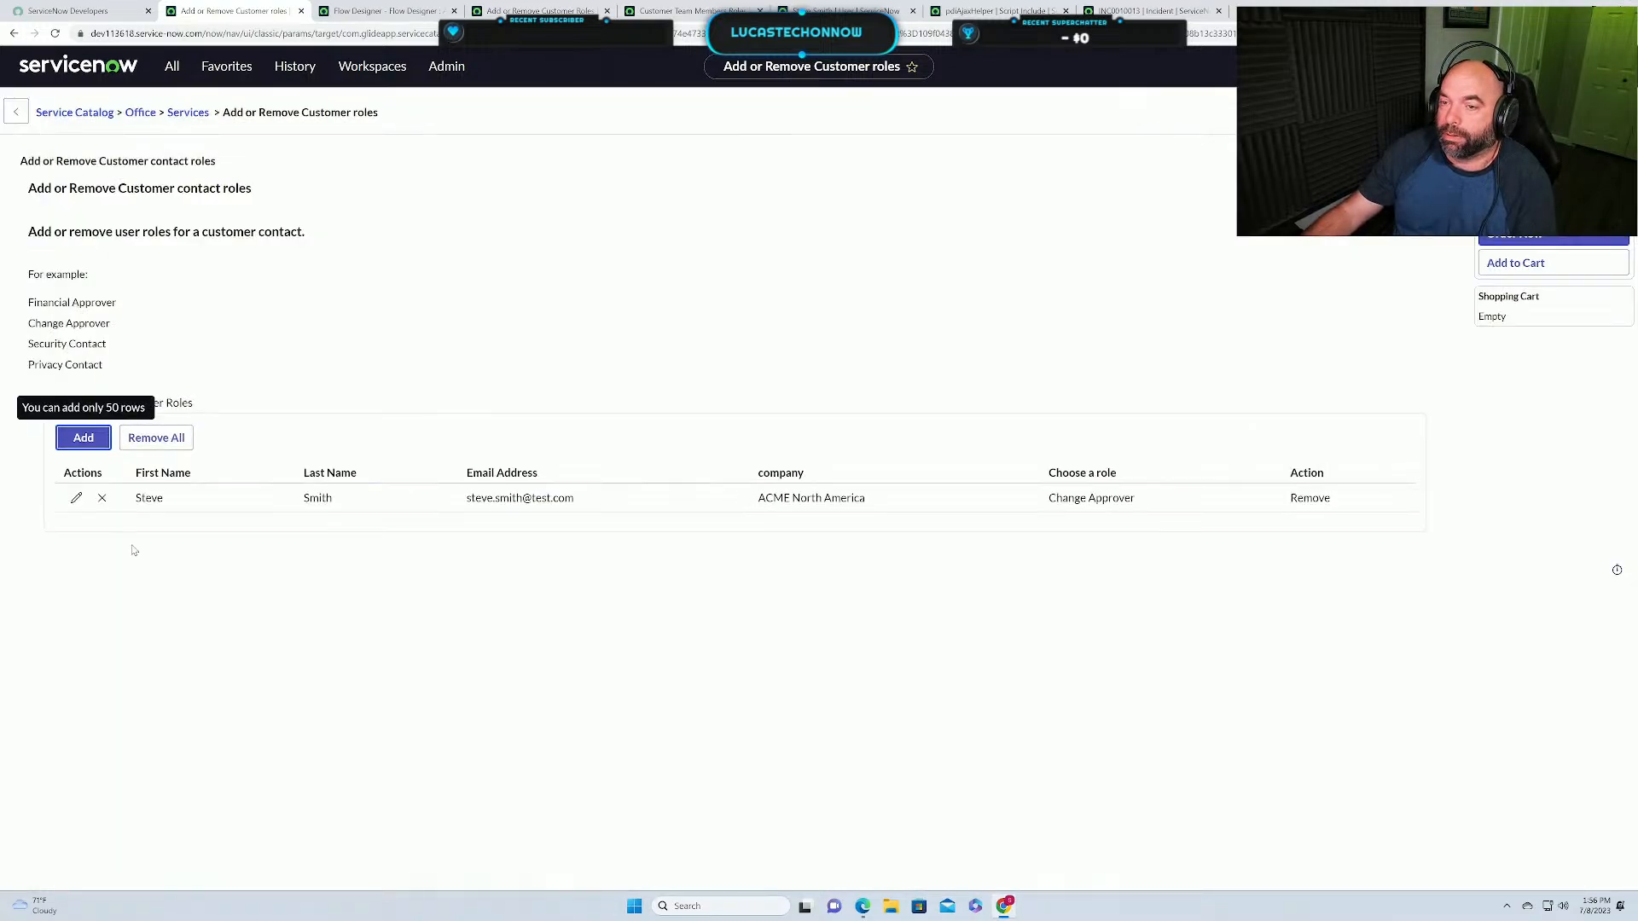
Start a new row and enter the existing contact's first name, last name and e-mail.
left_click(77, 444)
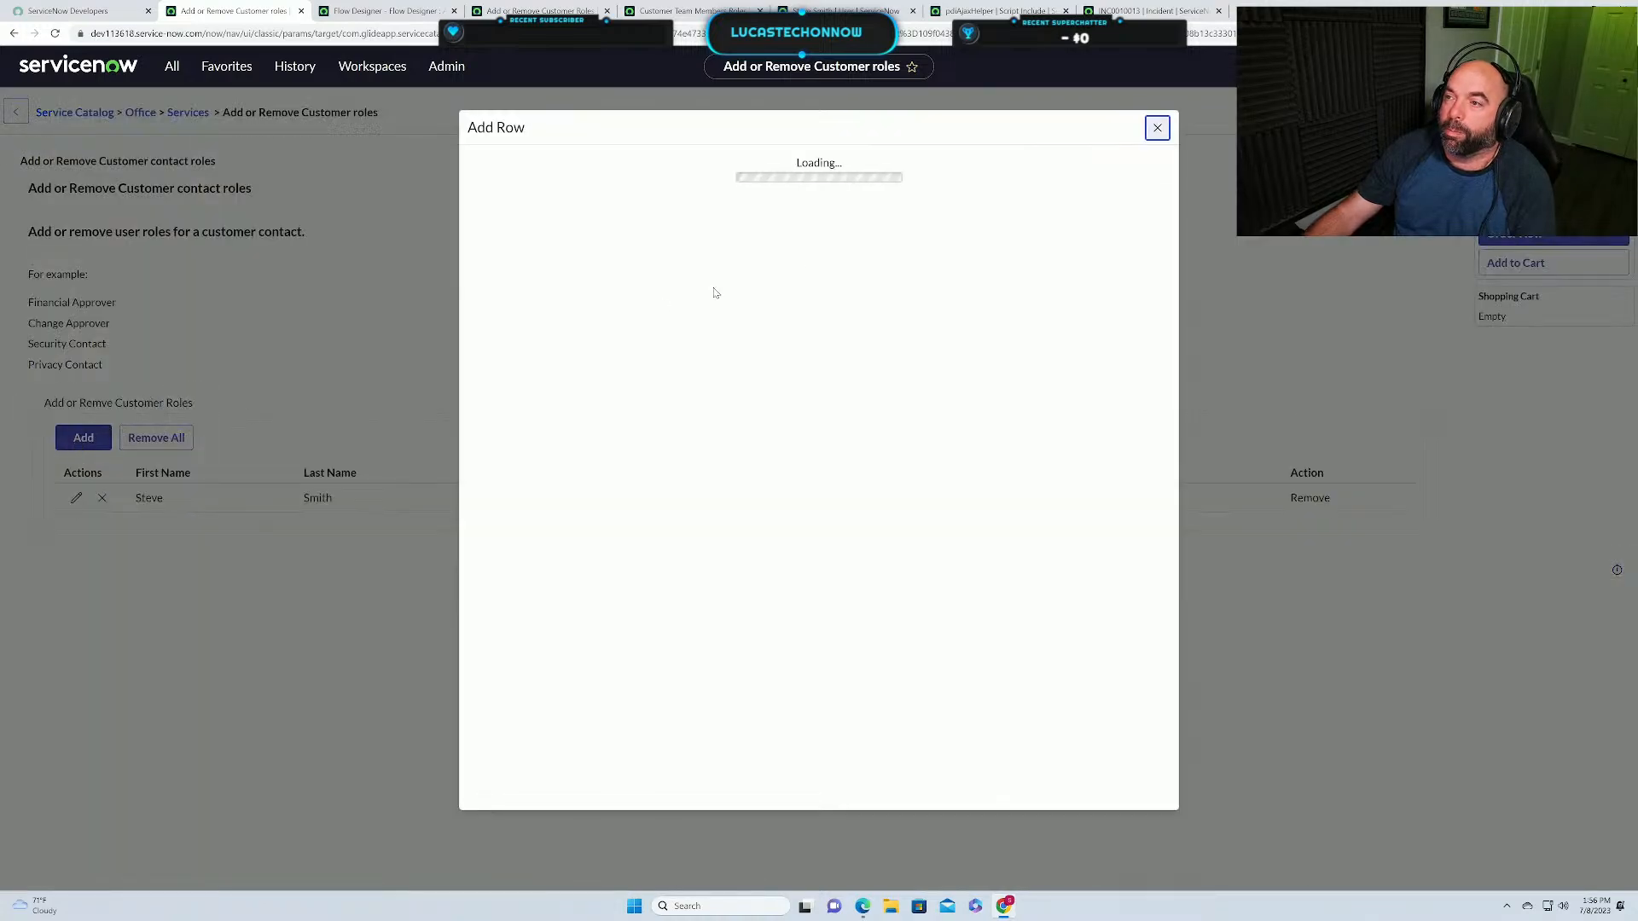
left_click(586, 192)
type("ab")
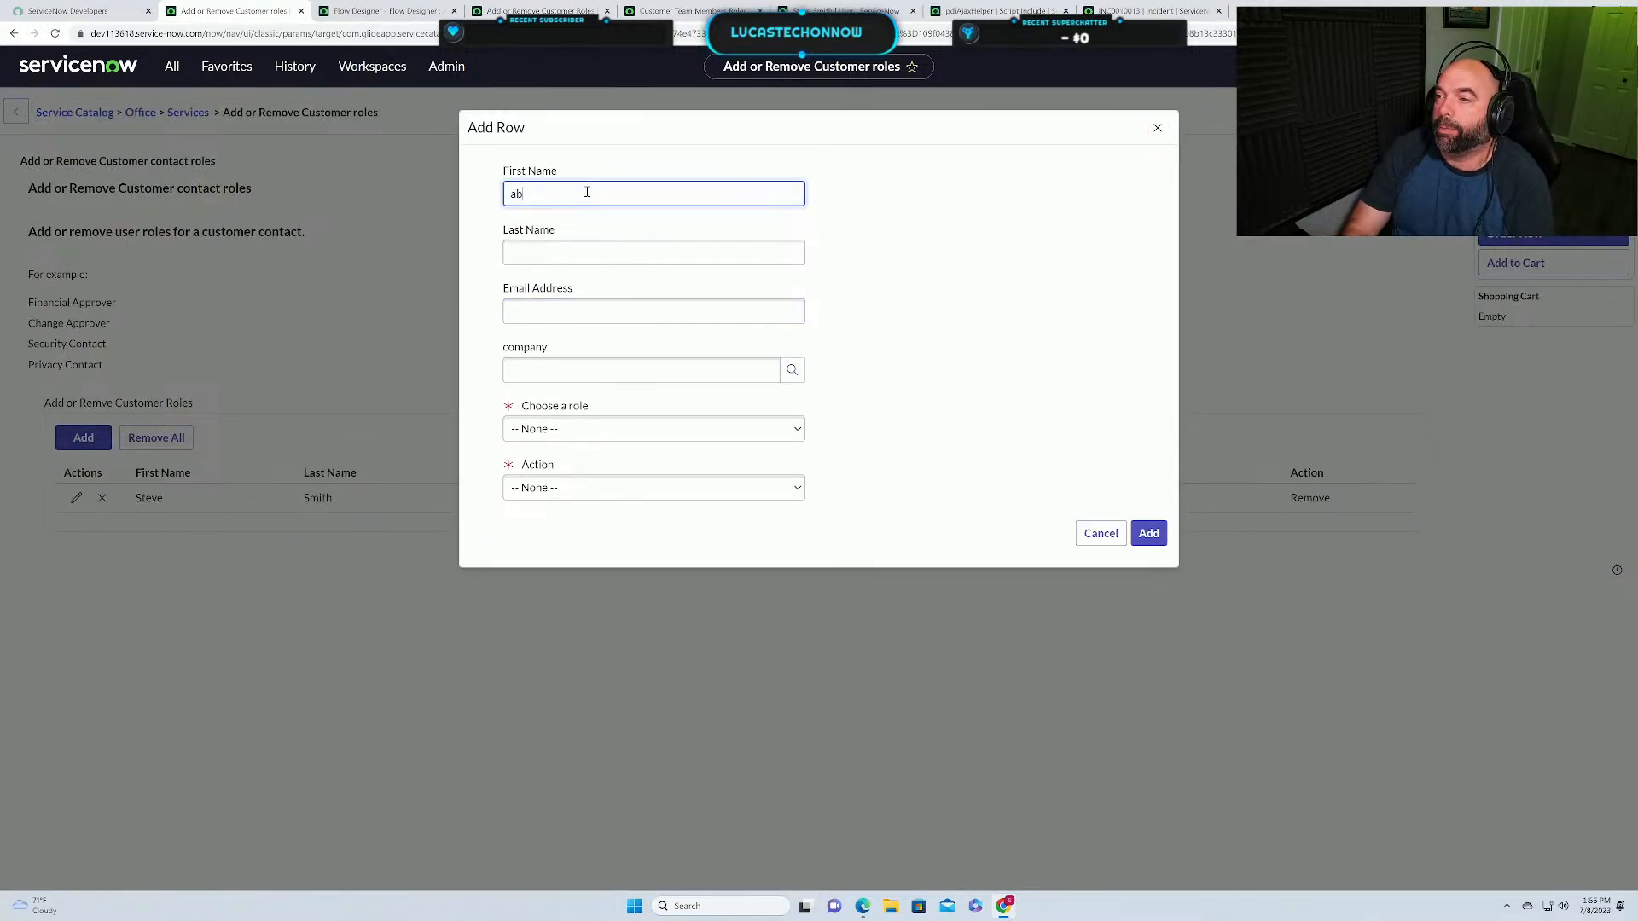
type("clk")
key("BackSpace")
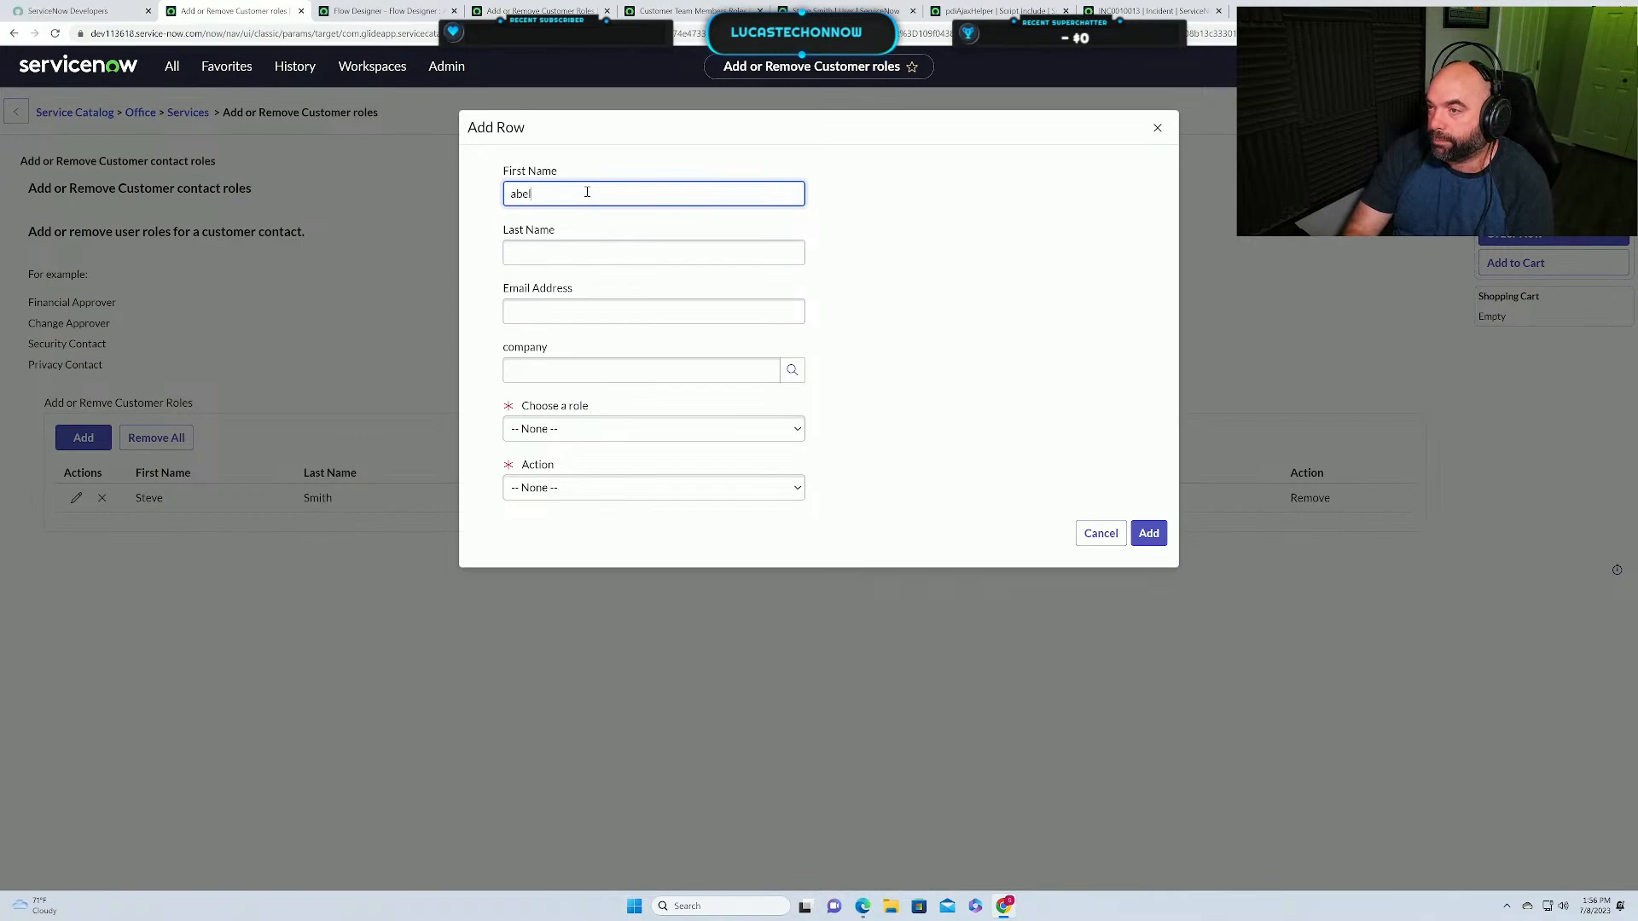
key("BackSpace")
key("BackSpace")
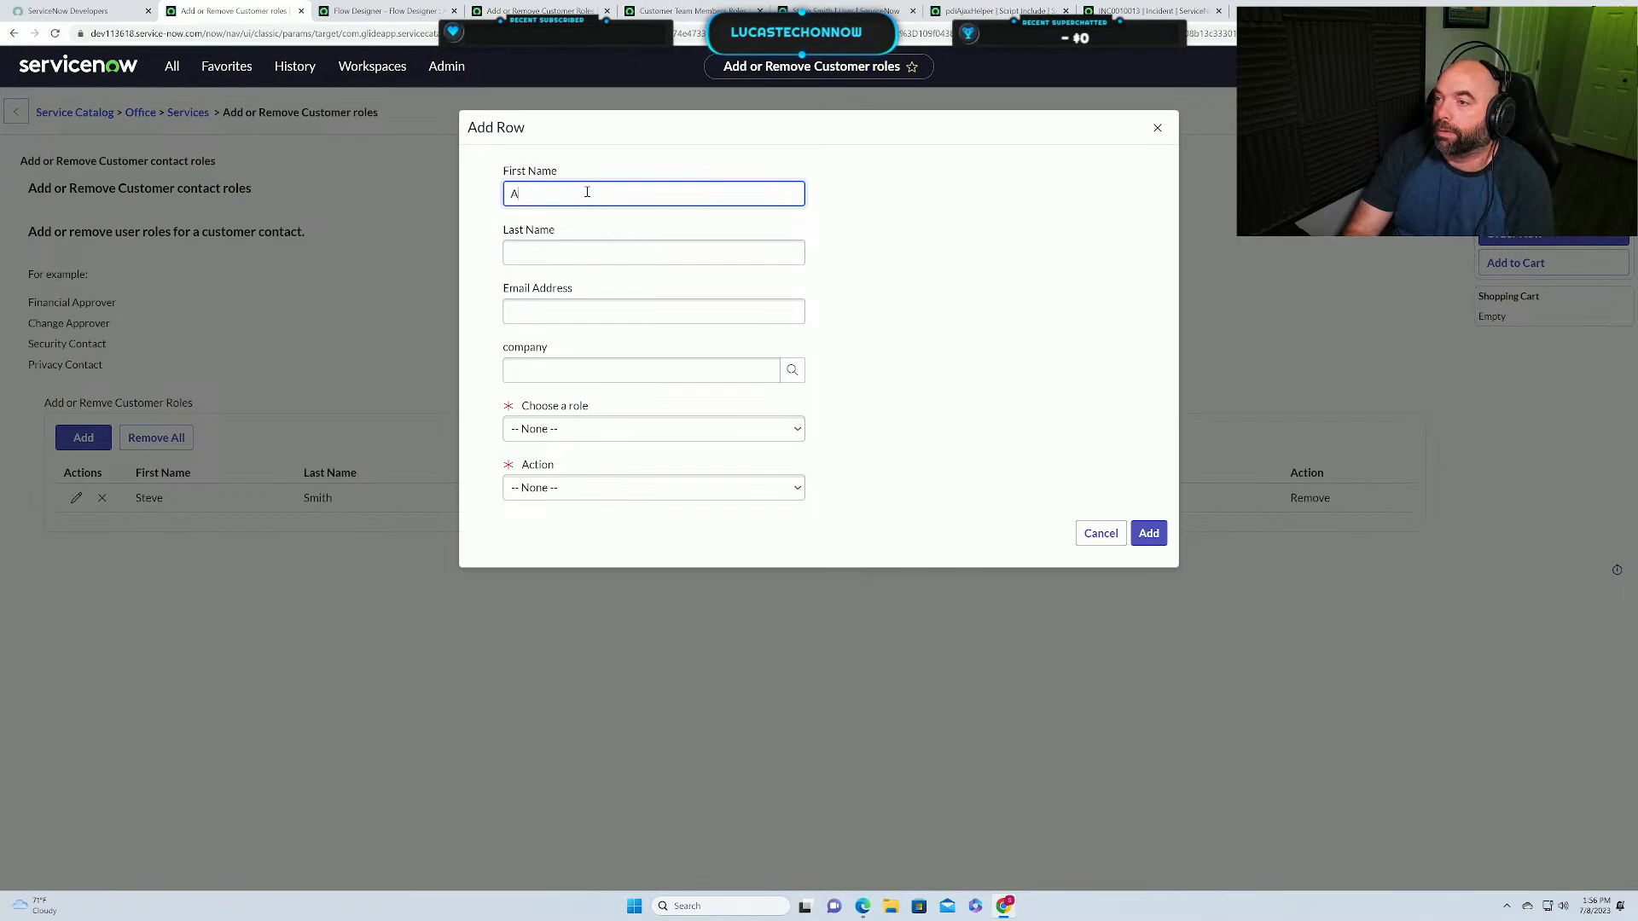
key("Tab")
type("Tut")
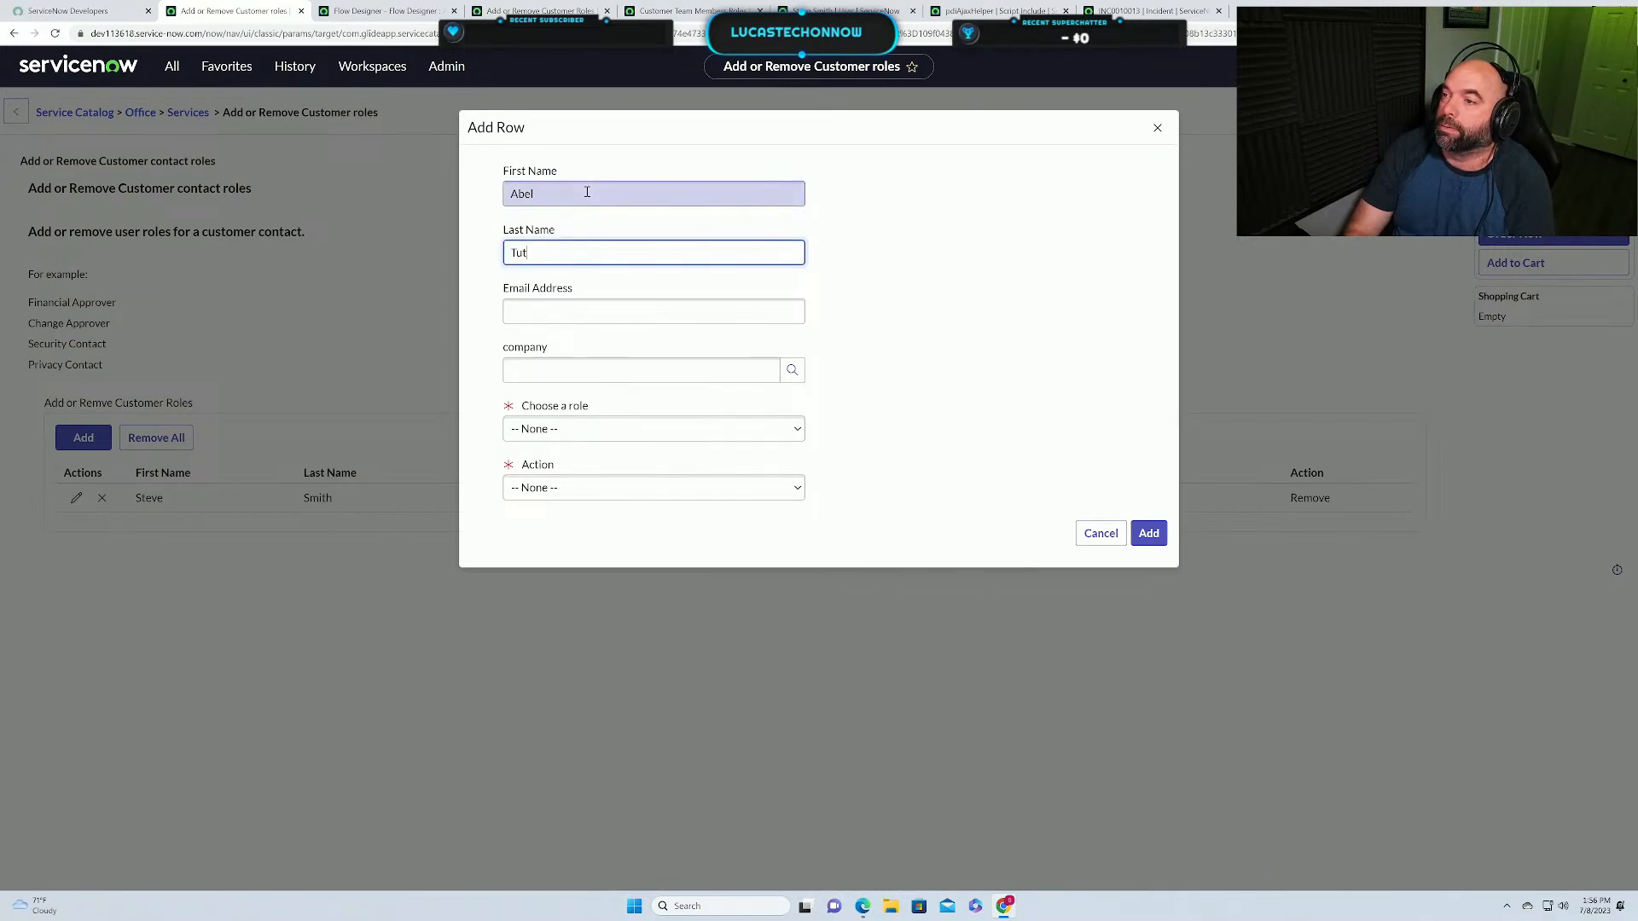
type("er")
key("Tab")
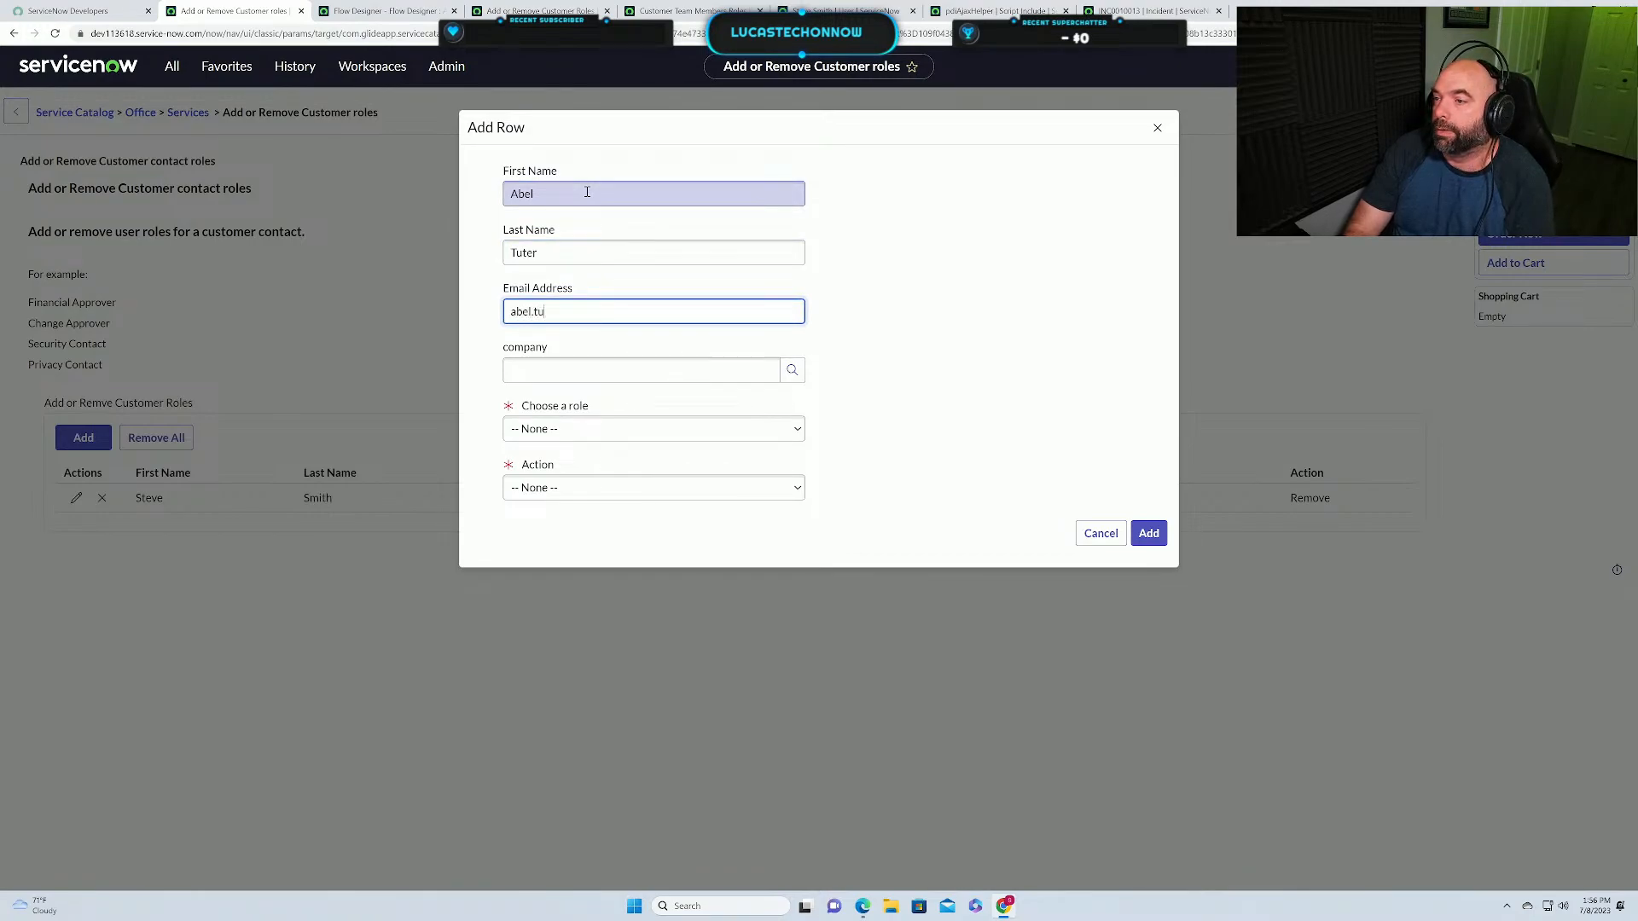
type("abel.tuter@examp")
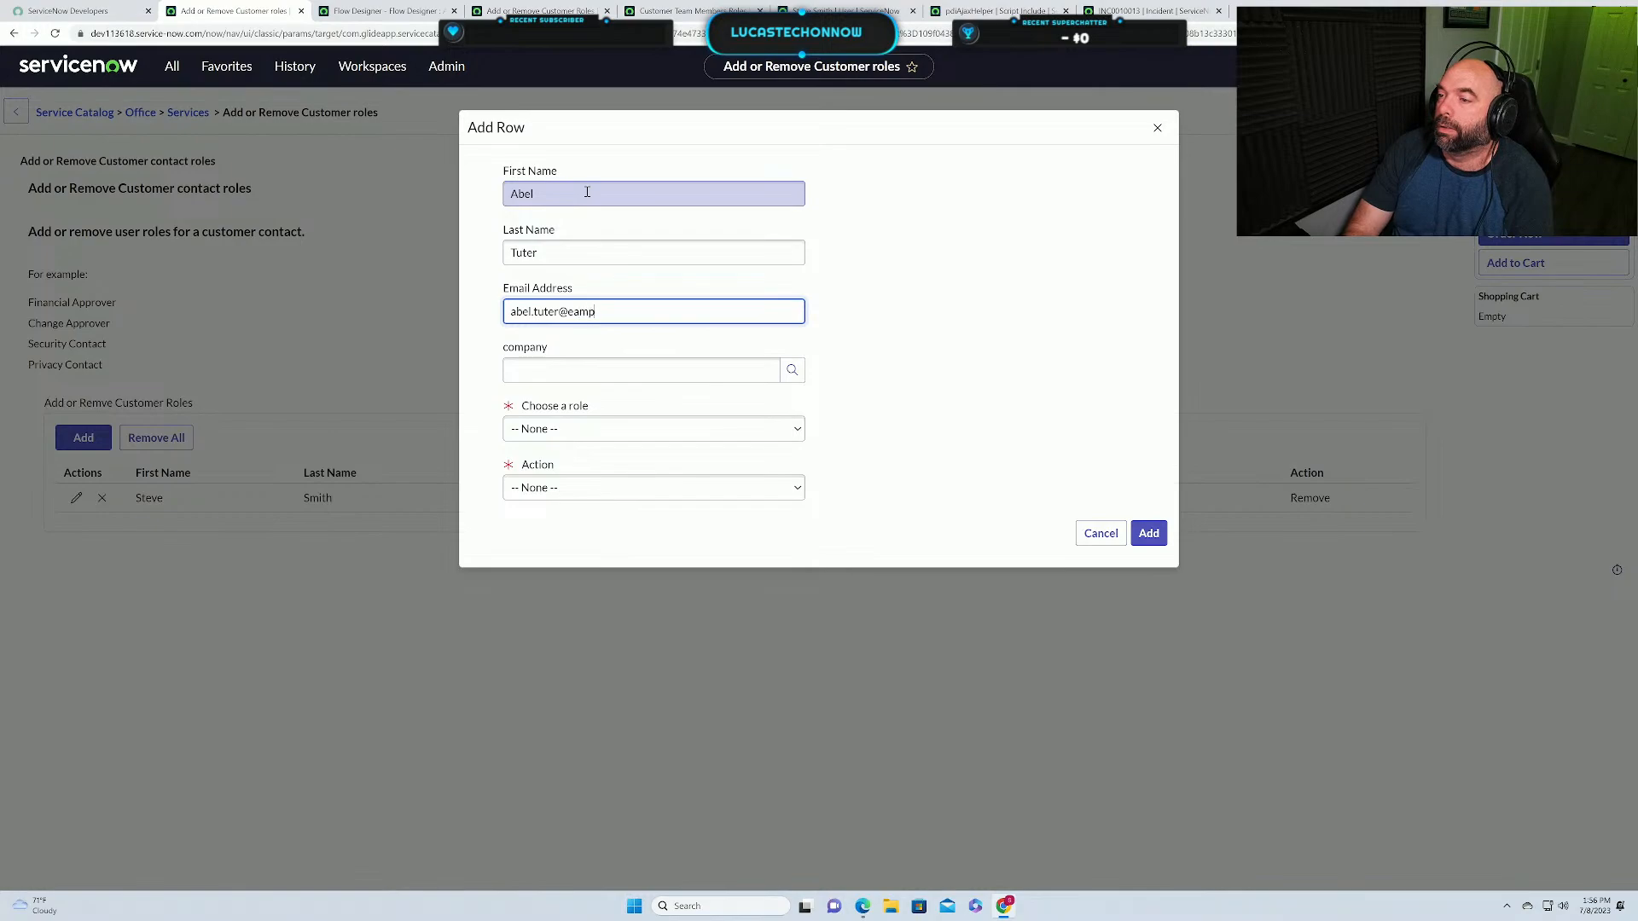
type("le.com")
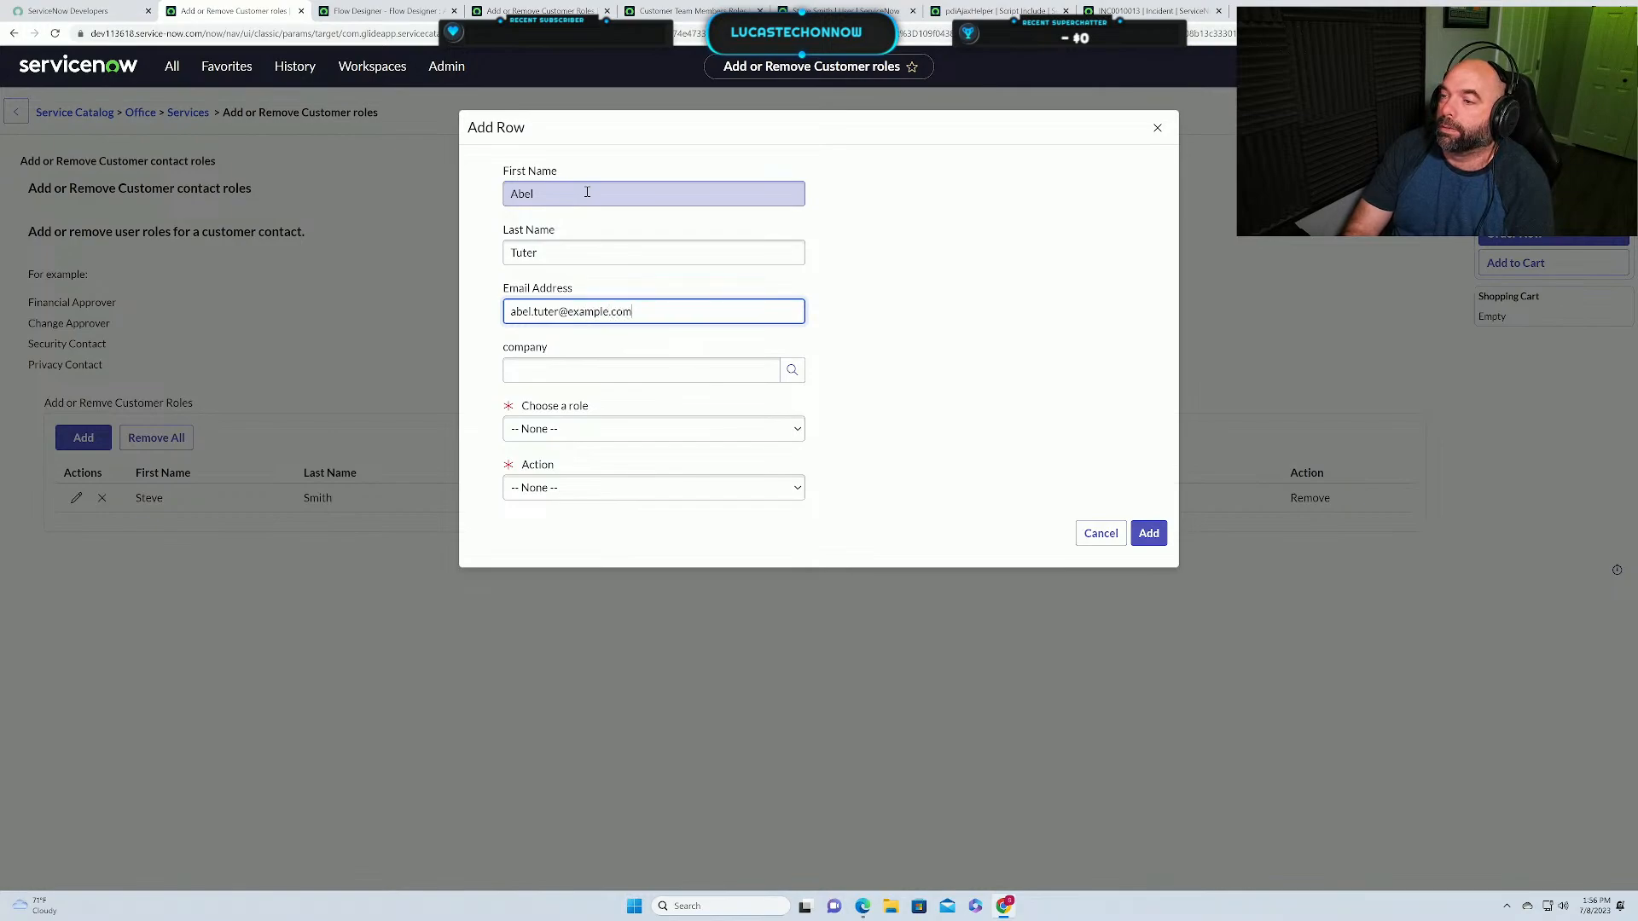
Set company ACME North America, role Change Approver, action Remove, add the row, and start another.
key("Tab")
type("sa")
key("BackSpace")
key("BackSpace")
type("acmen")
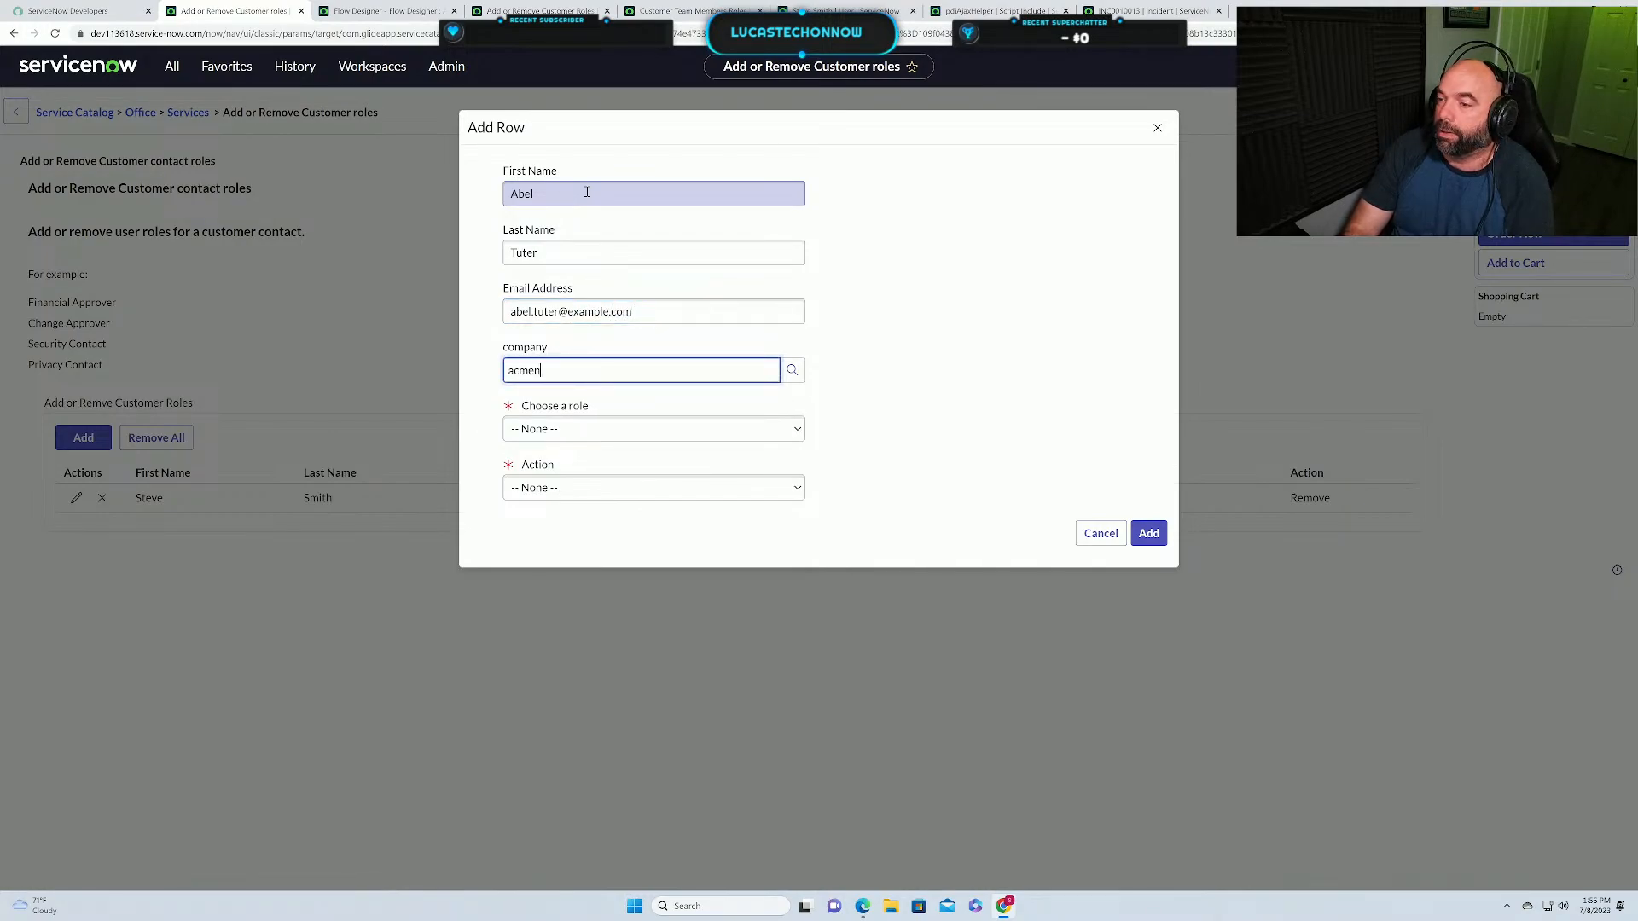
key("BackSpace")
type(" onr")
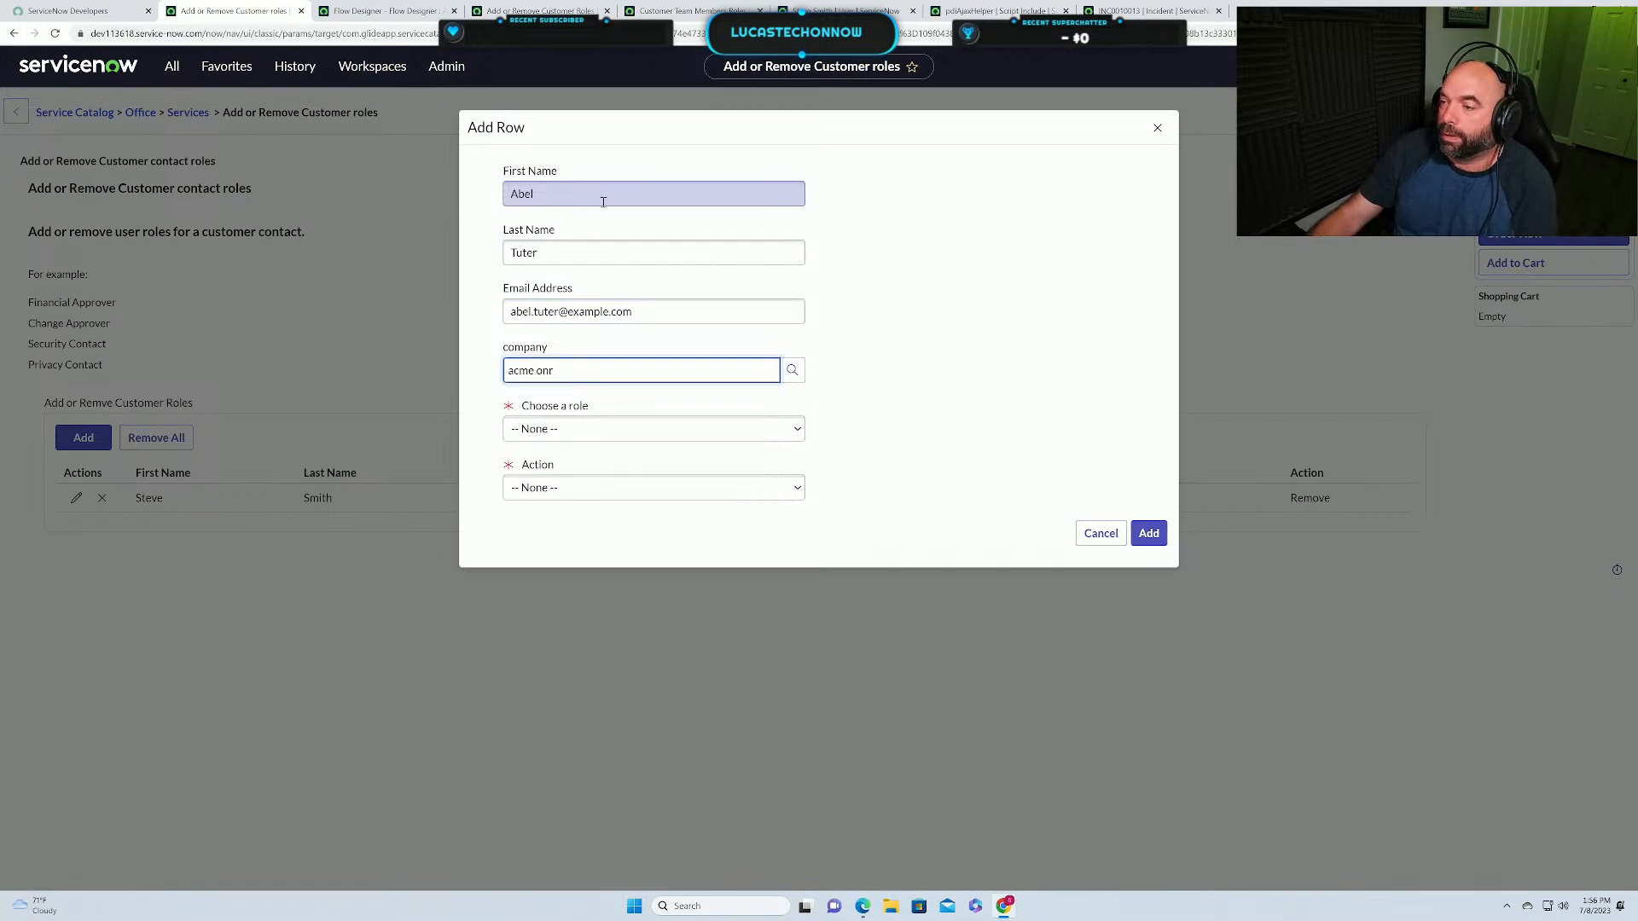
key("BackSpace")
key("BackSpace")
key("BackSpace")
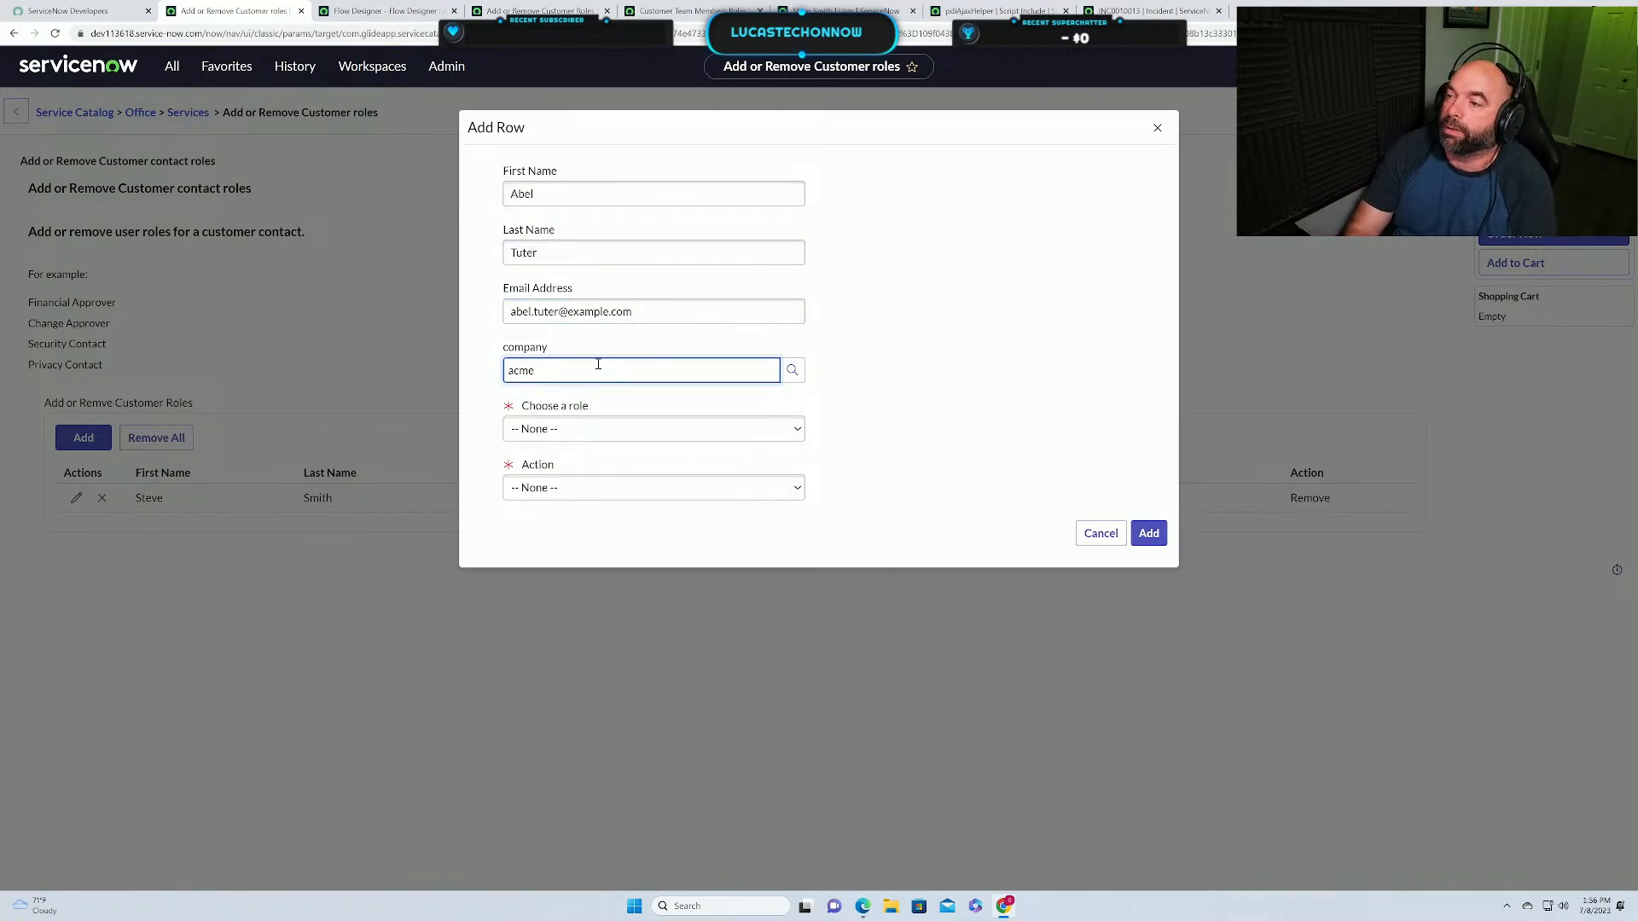
type("north")
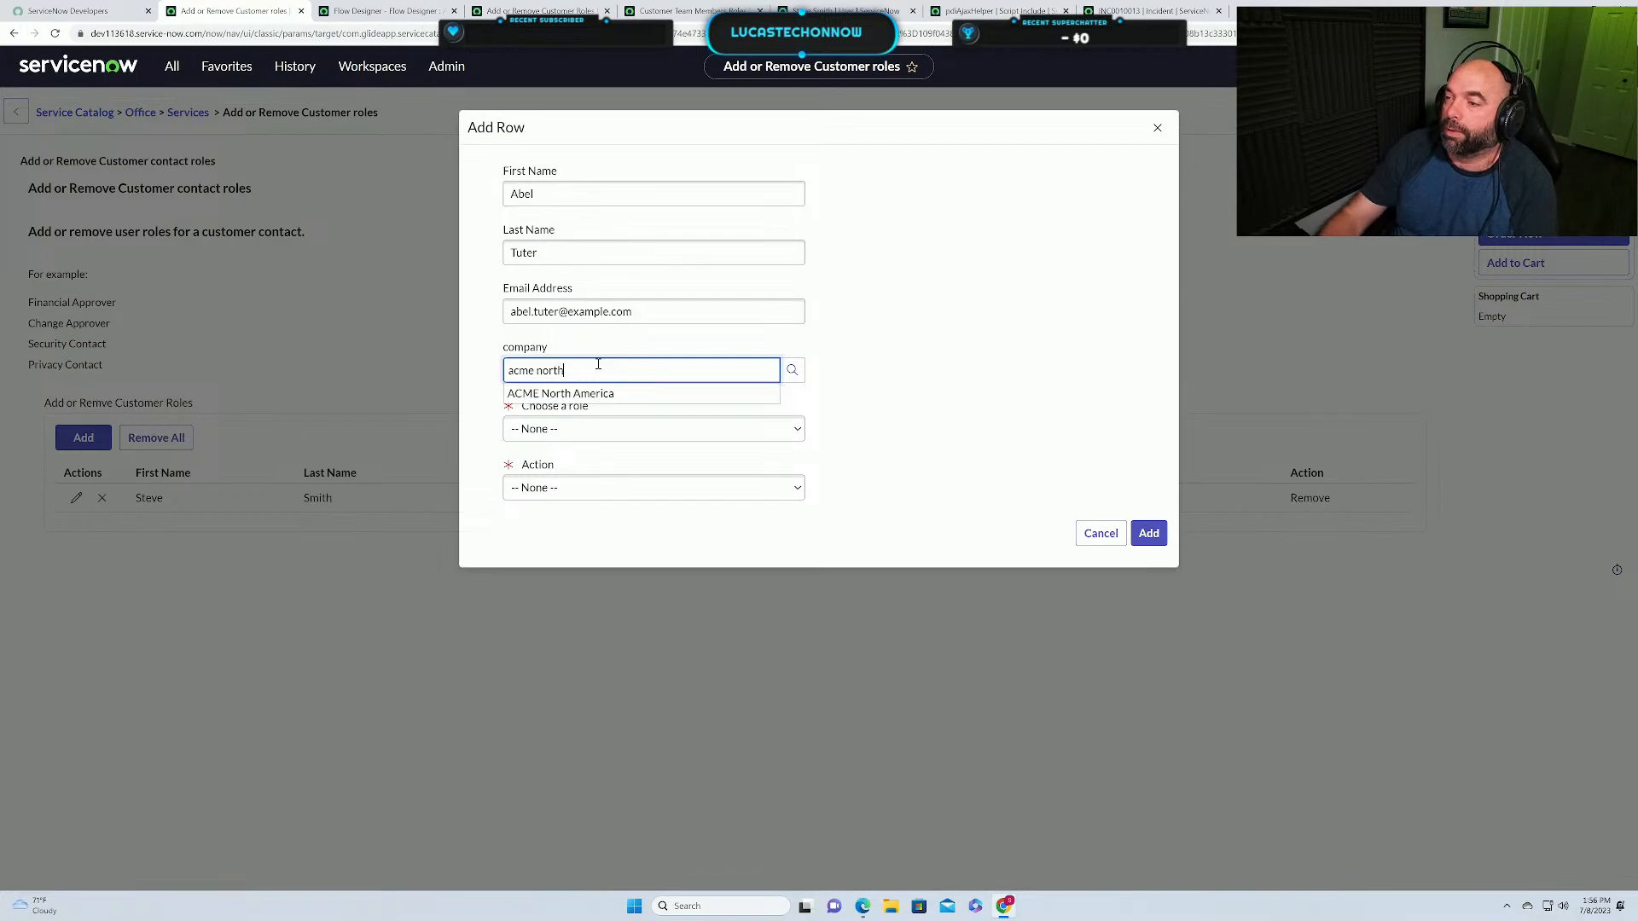
left_click(591, 400)
left_click(585, 429)
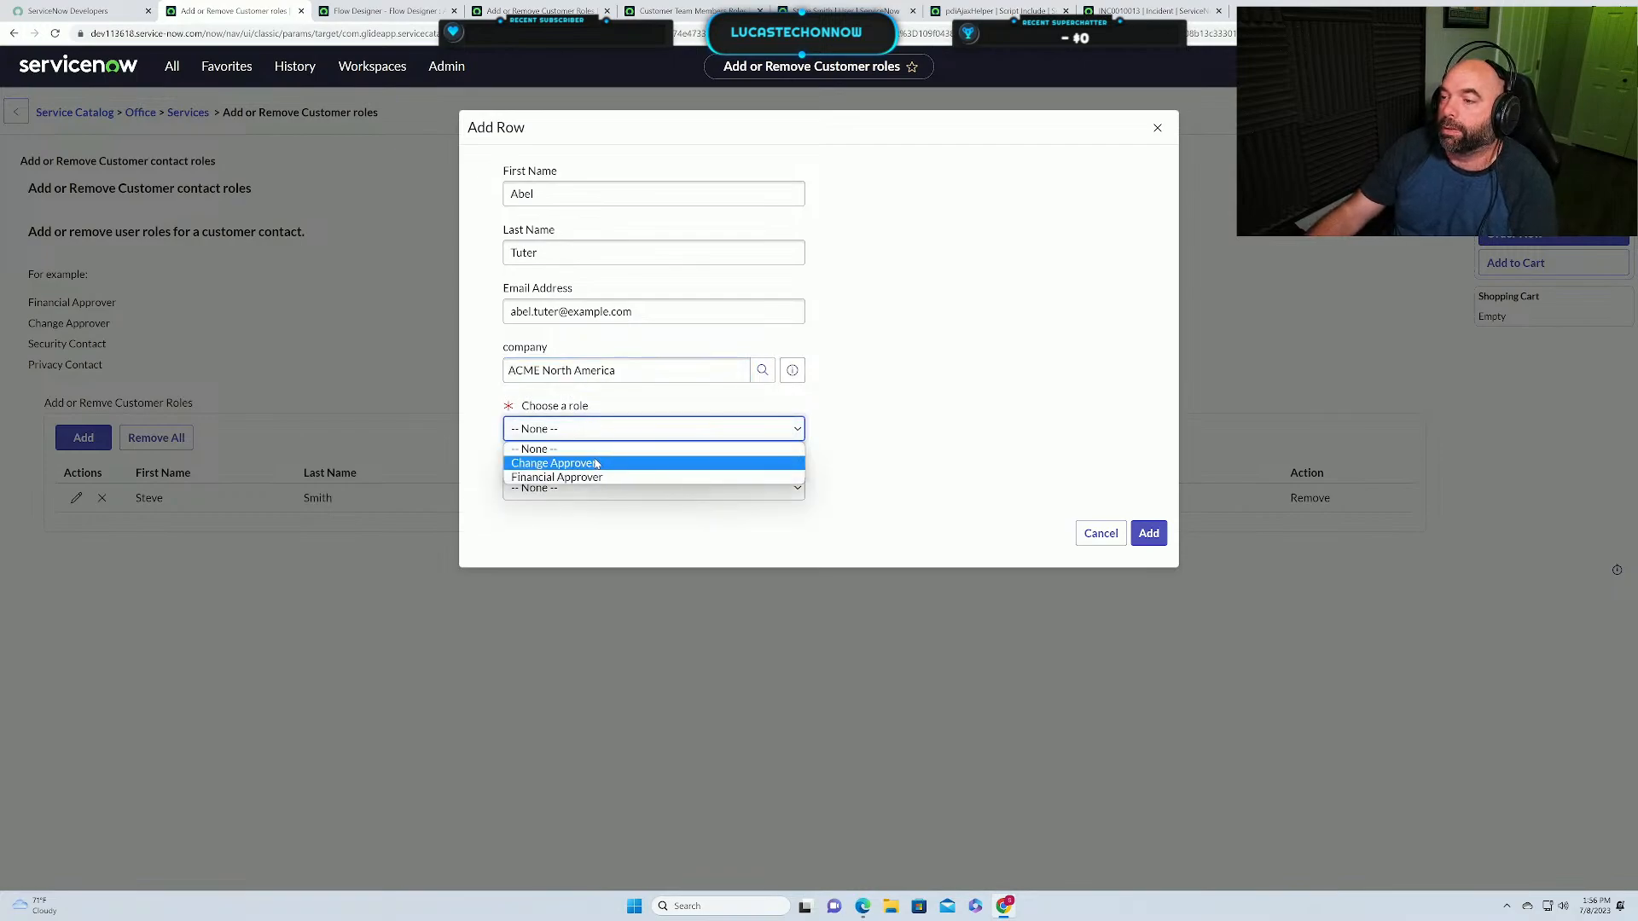
left_click(597, 463)
left_click(634, 524)
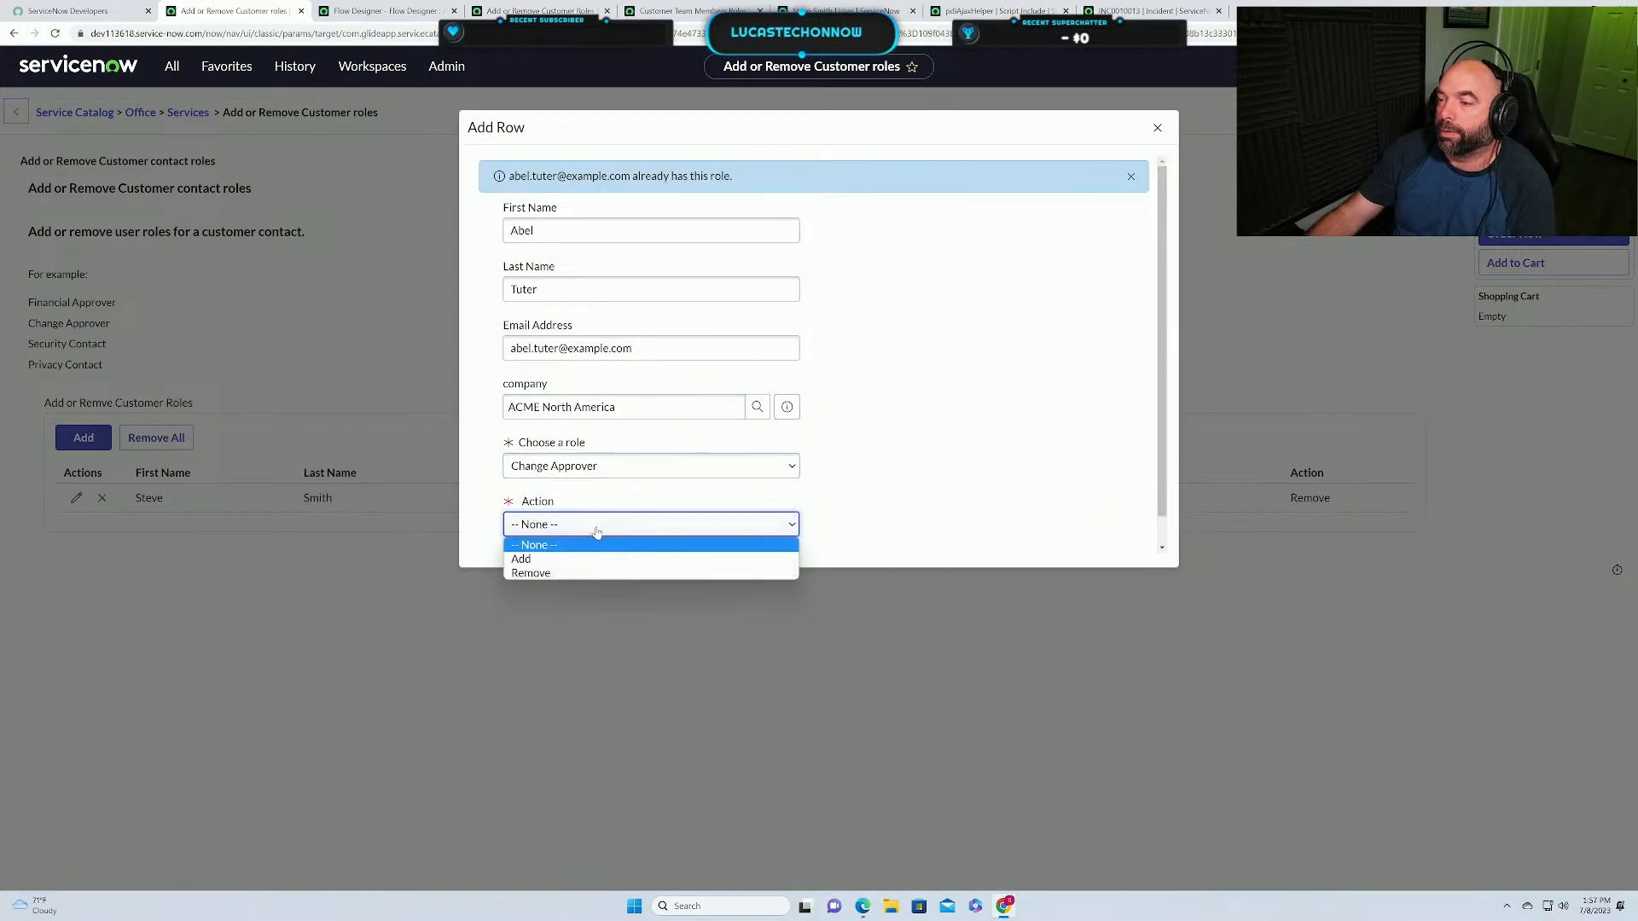
left_click(567, 571)
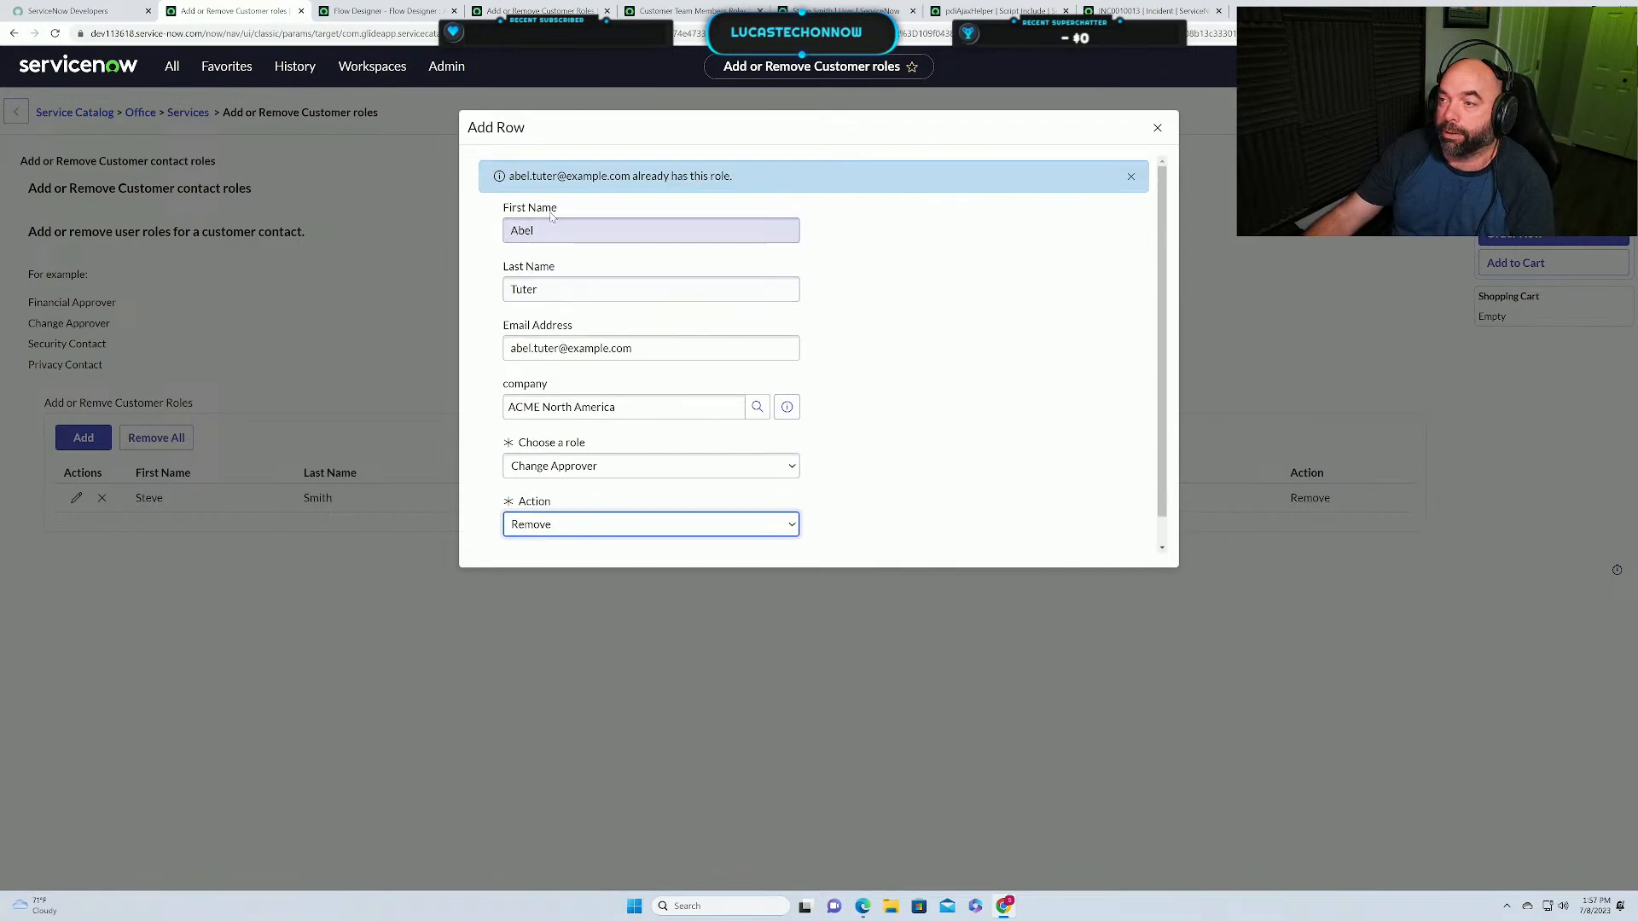
left_click(1138, 541)
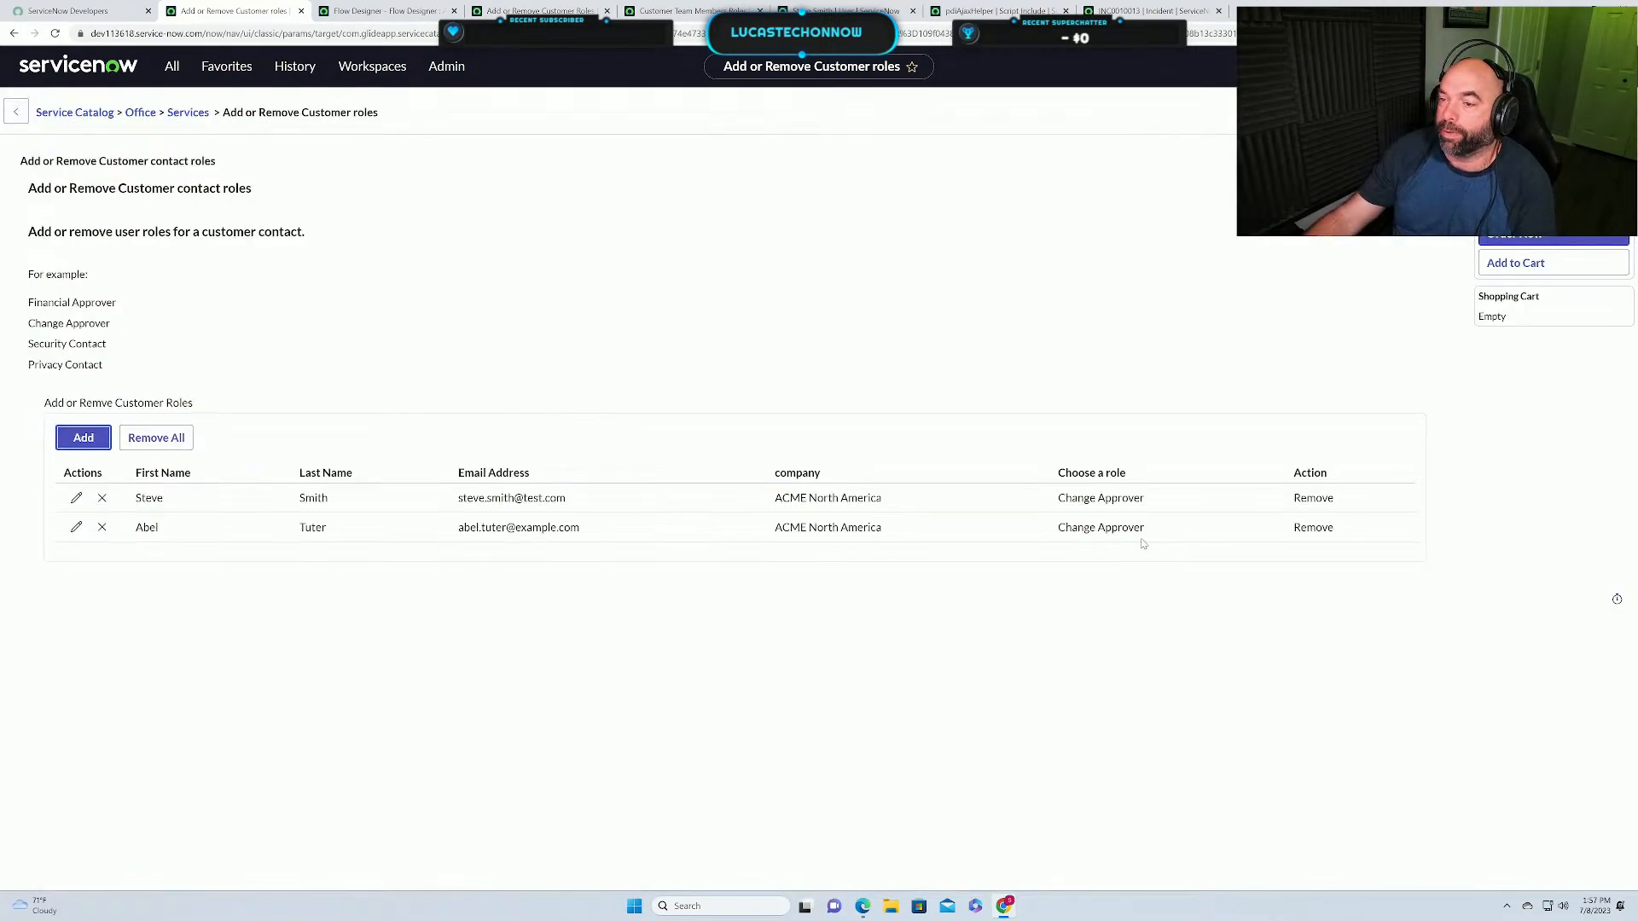
left_click(58, 435)
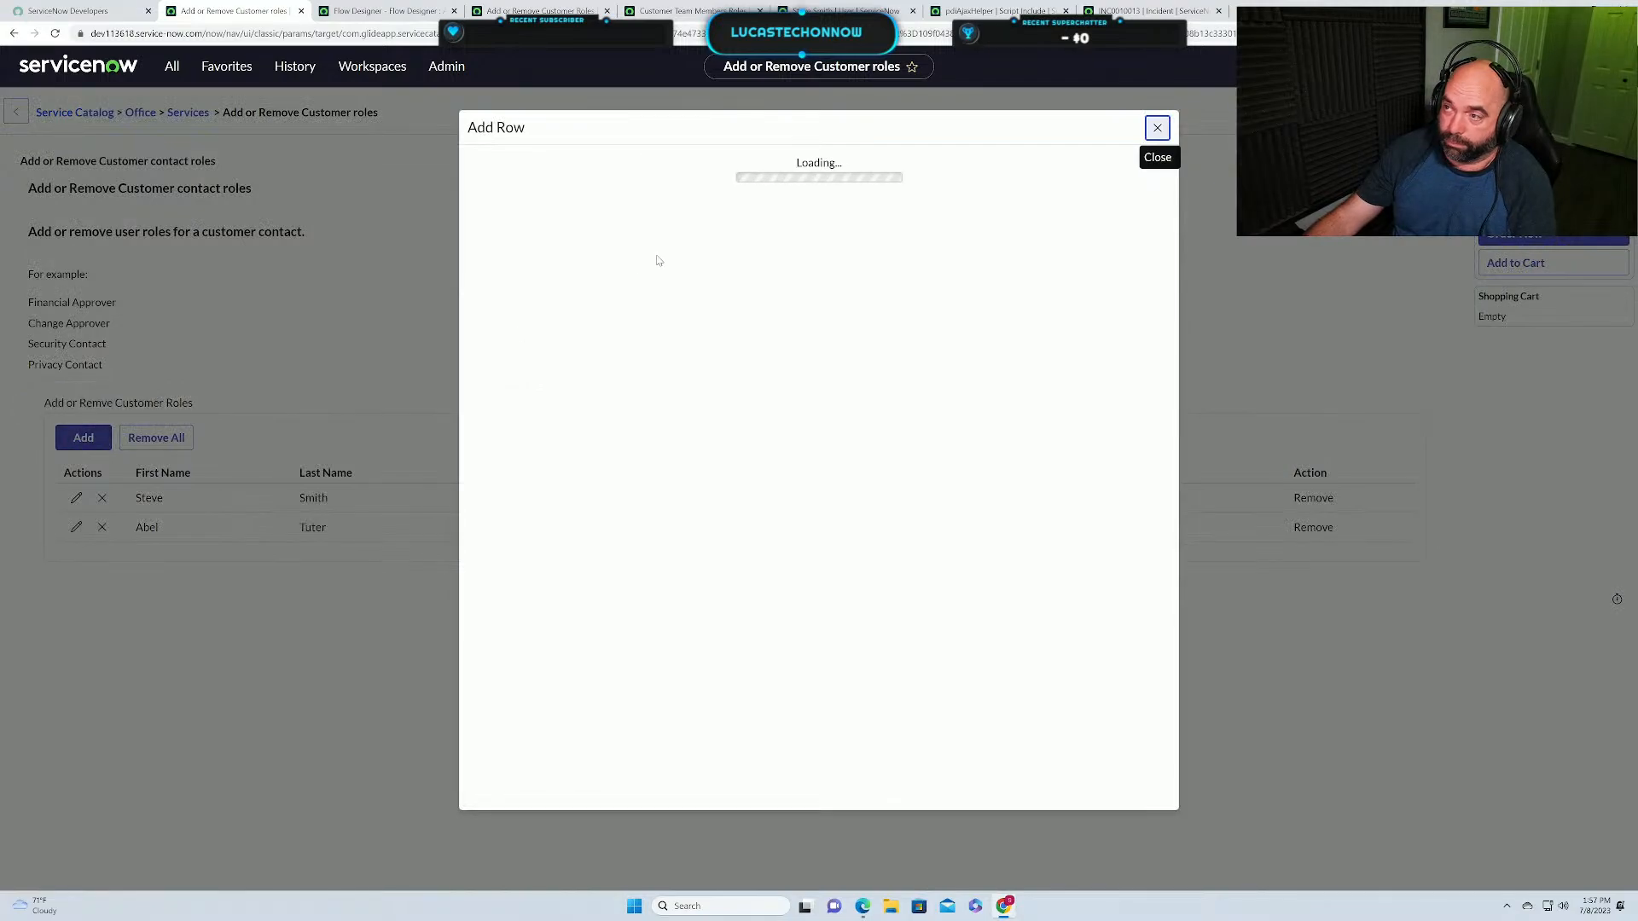
Fill in the new contact's name fields and test e-mail address.
left_click(583, 191)
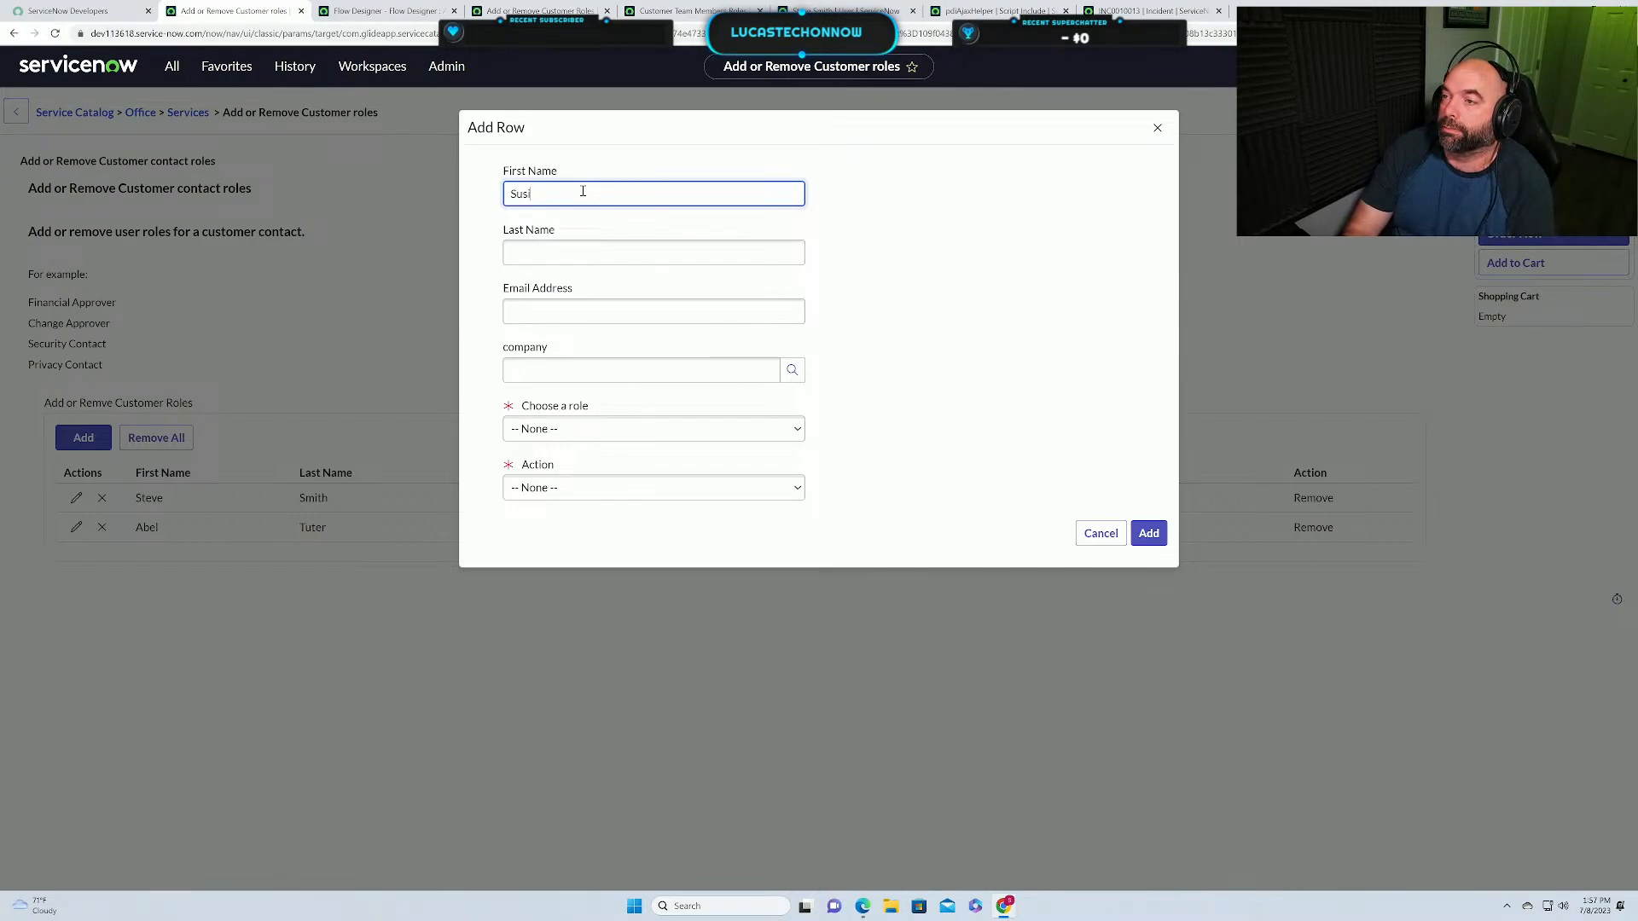
key("Tab")
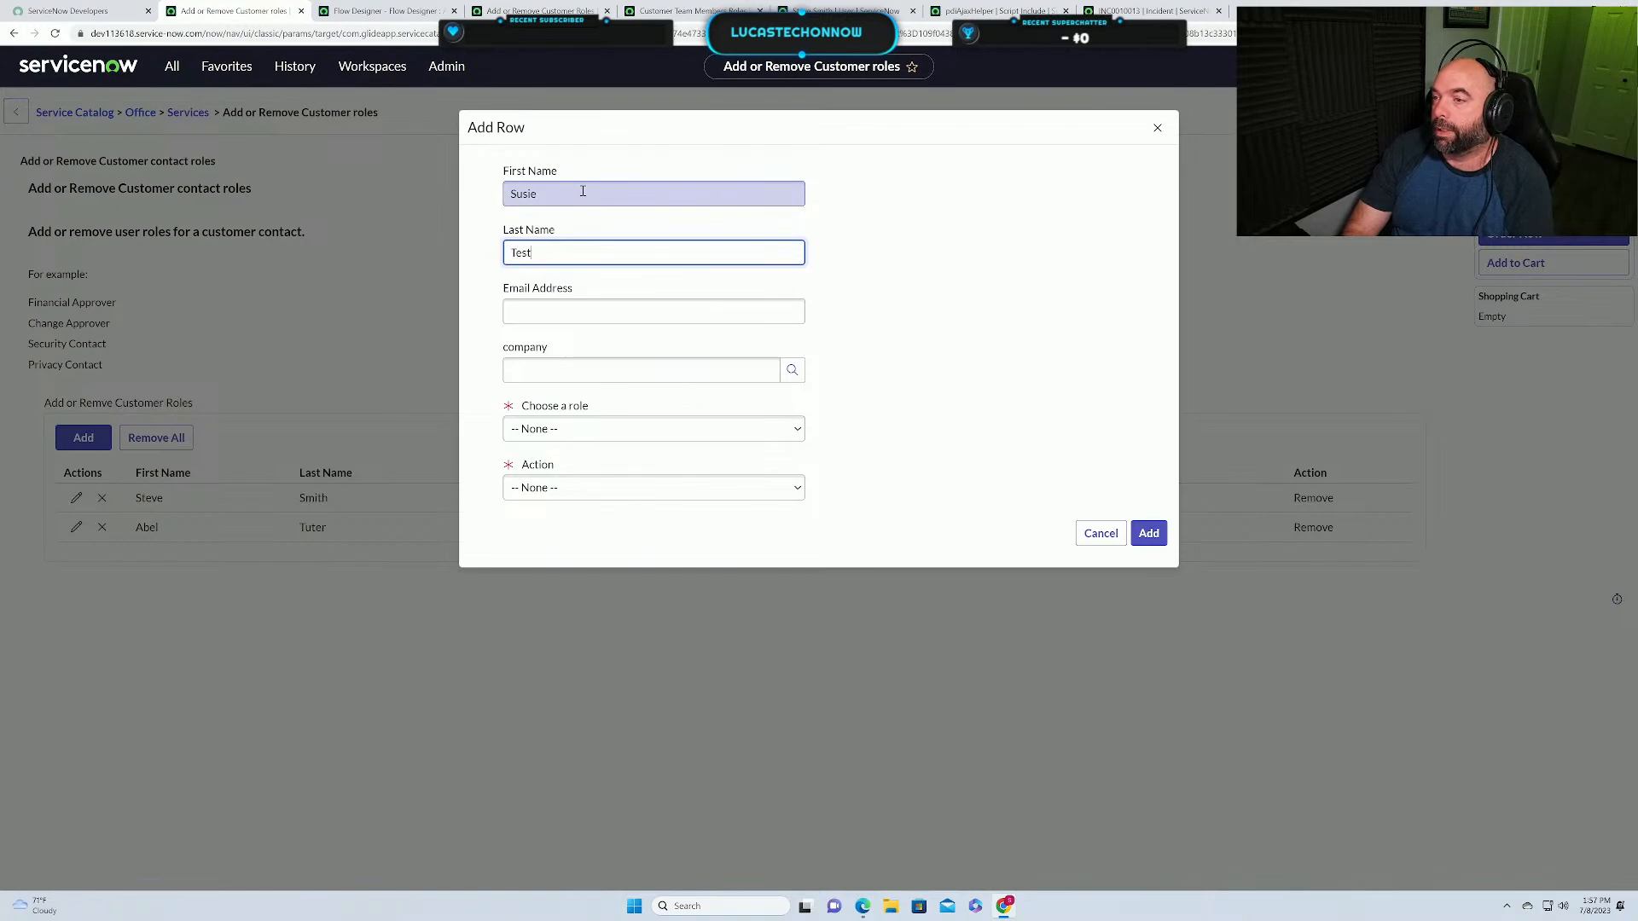
key("Tab")
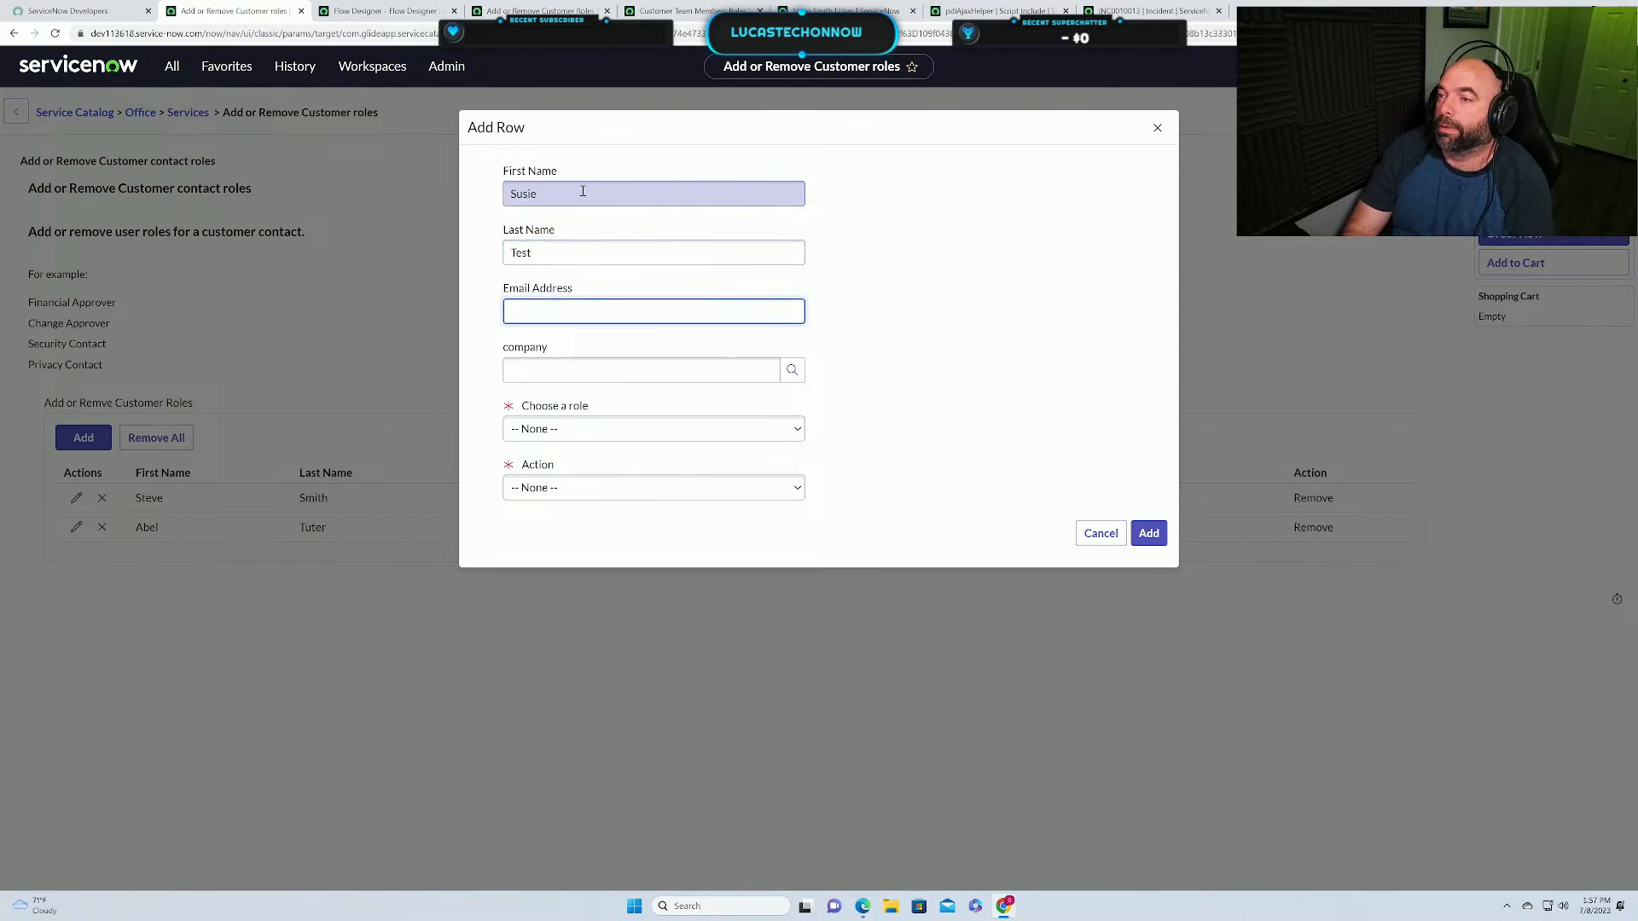
type("ss")
key("BackSpace")
type("u")
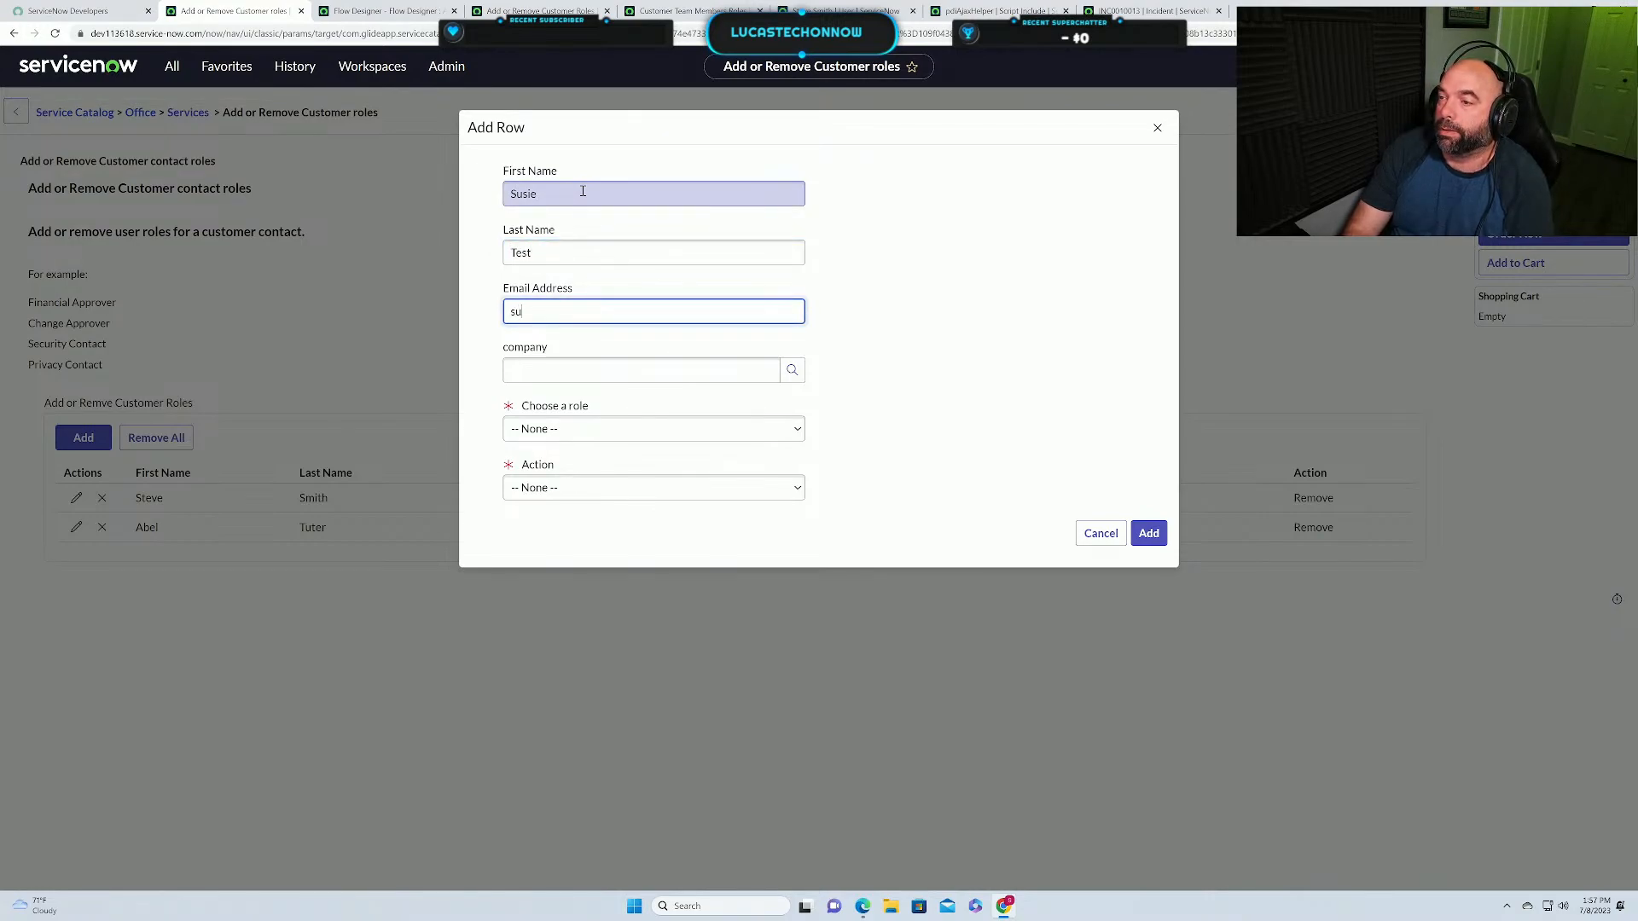
type("sie")
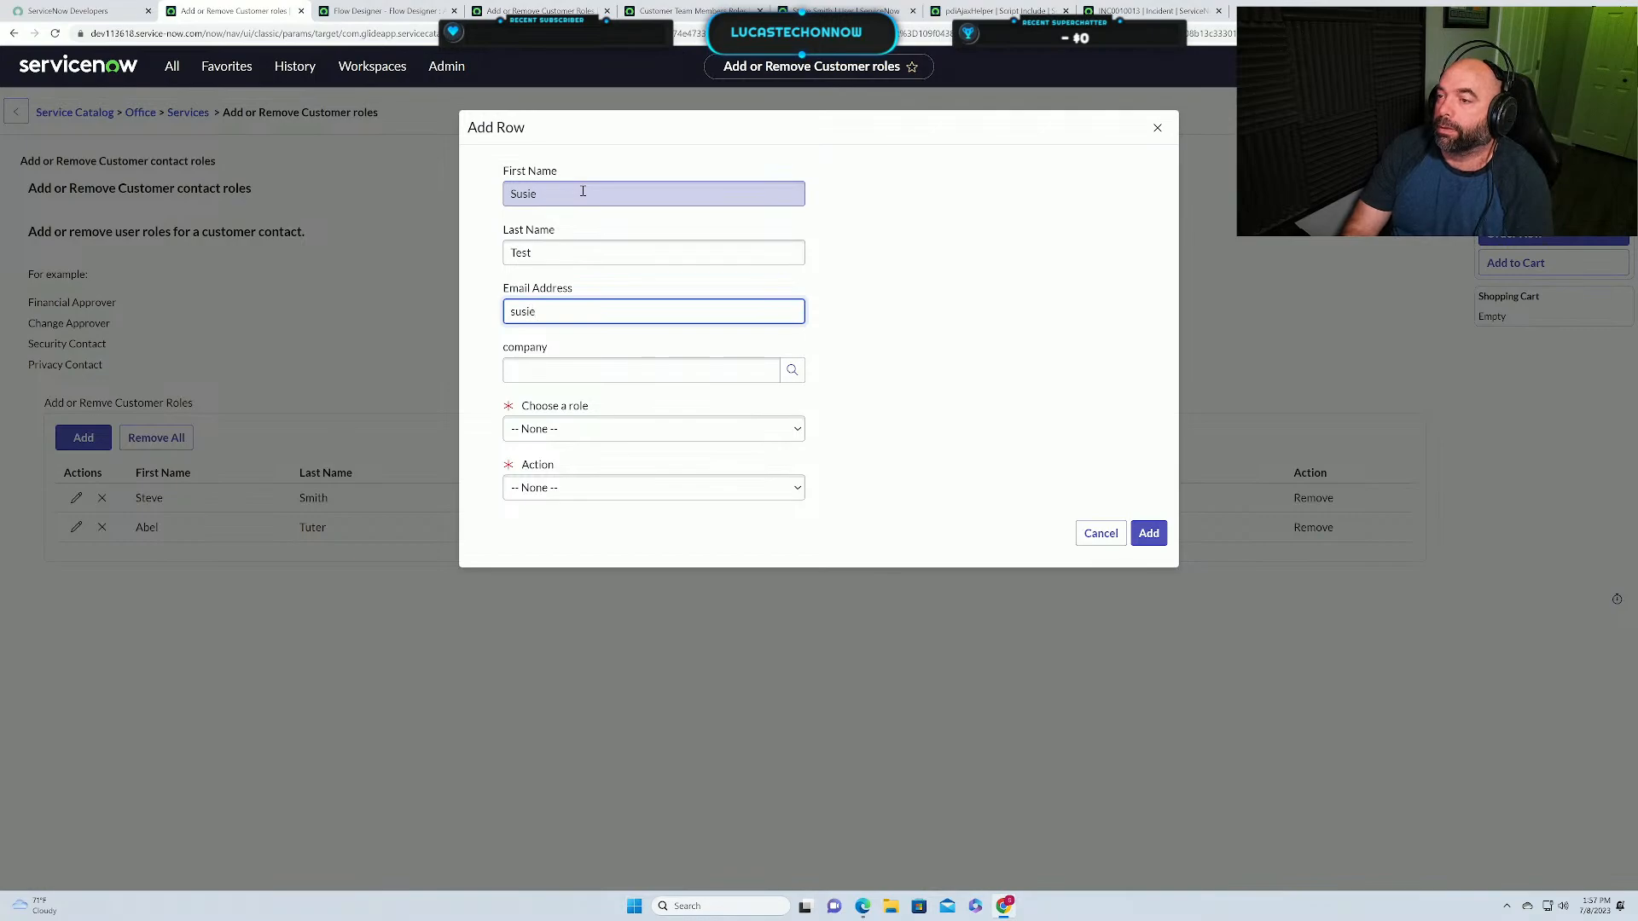
type(".test@test.com")
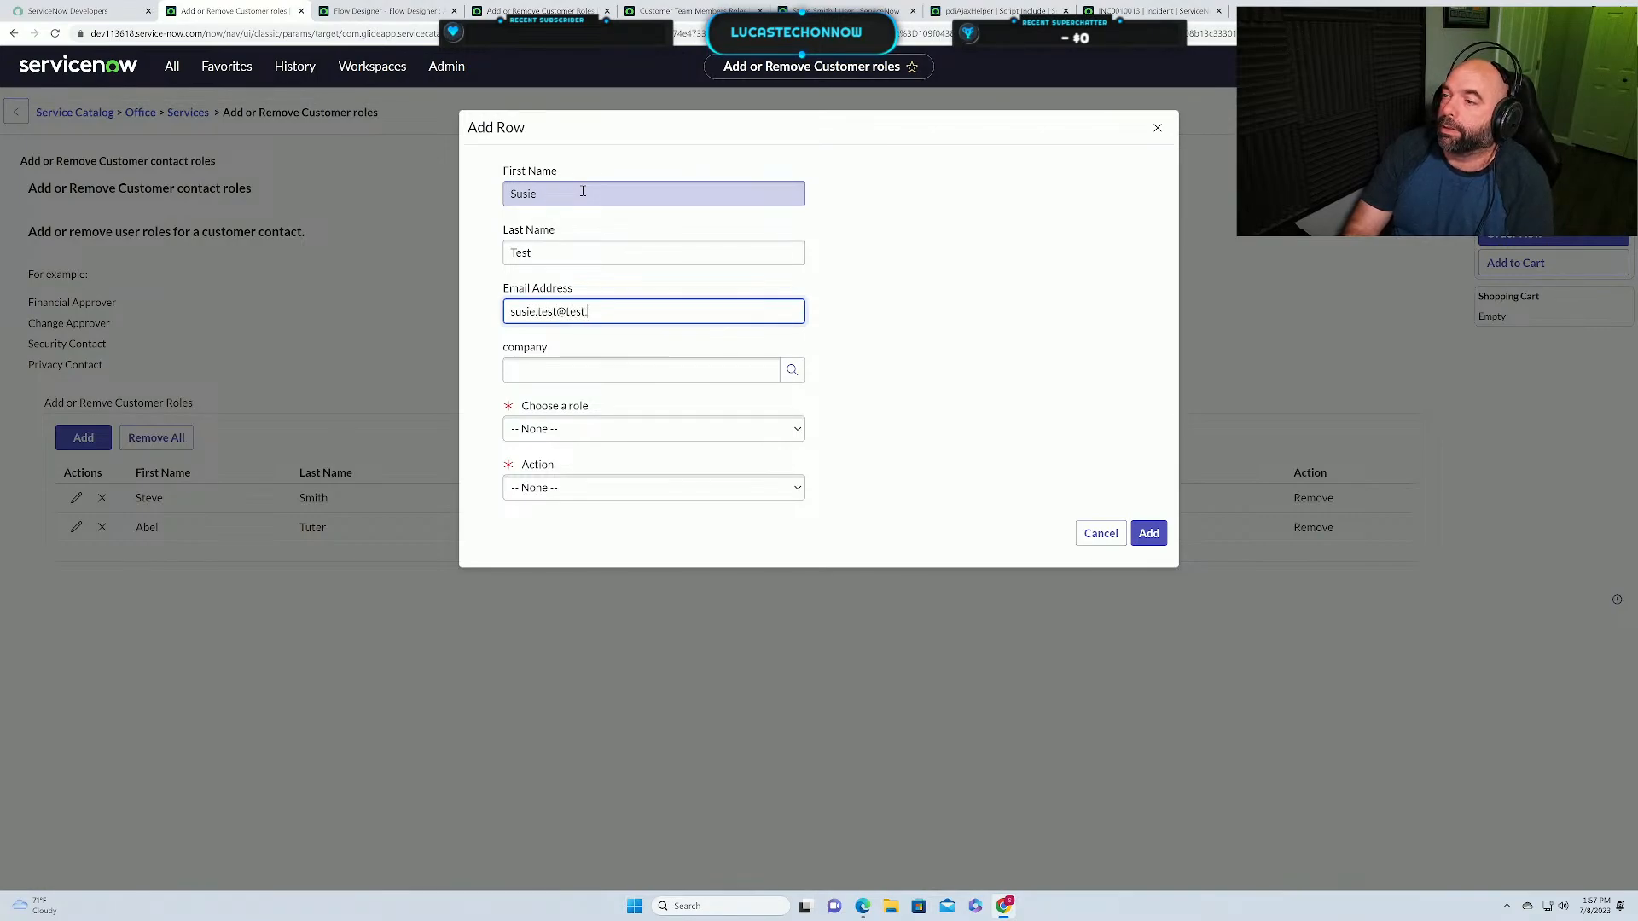
key("Tab")
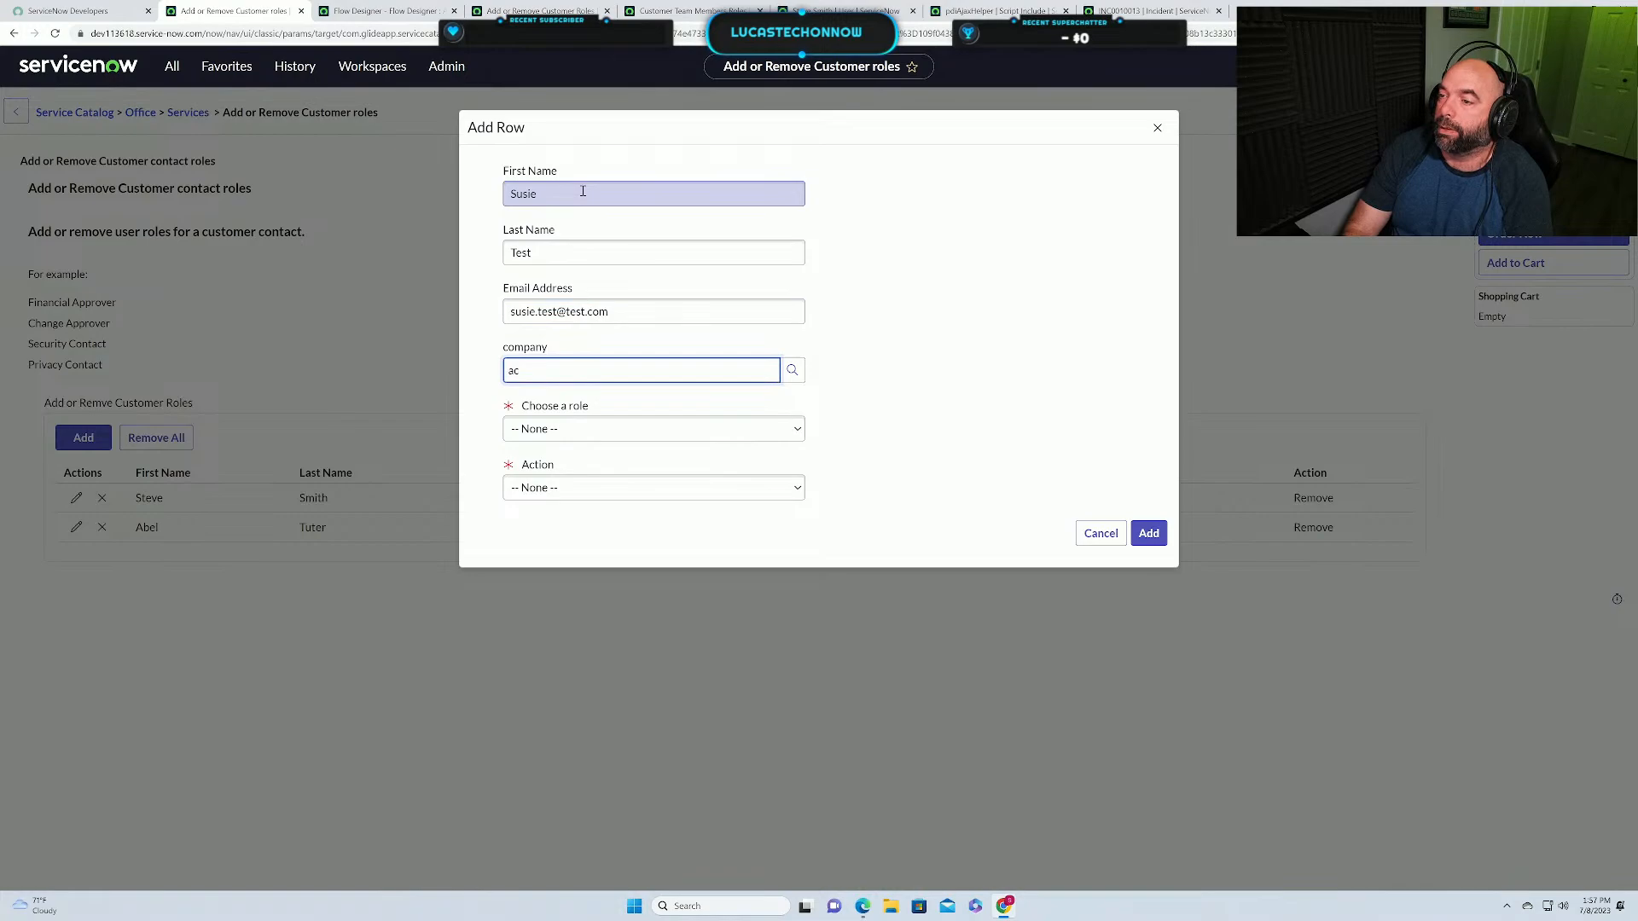
Set company ACME North America, role Change Approver, action Add, and add the row.
type("acme nor")
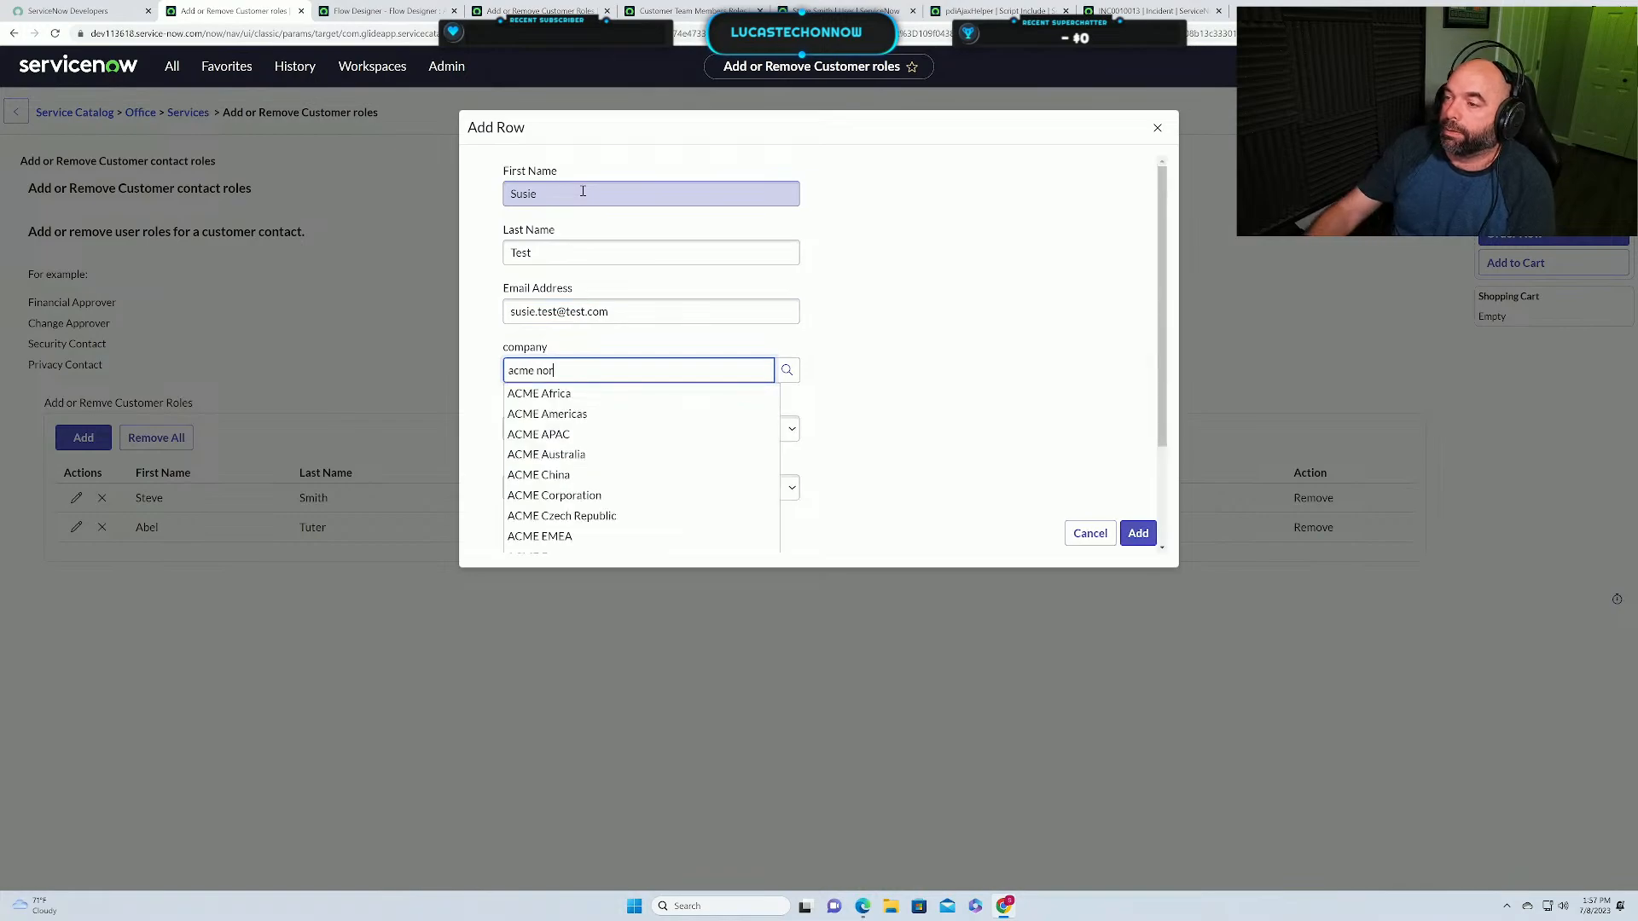
left_click(595, 396)
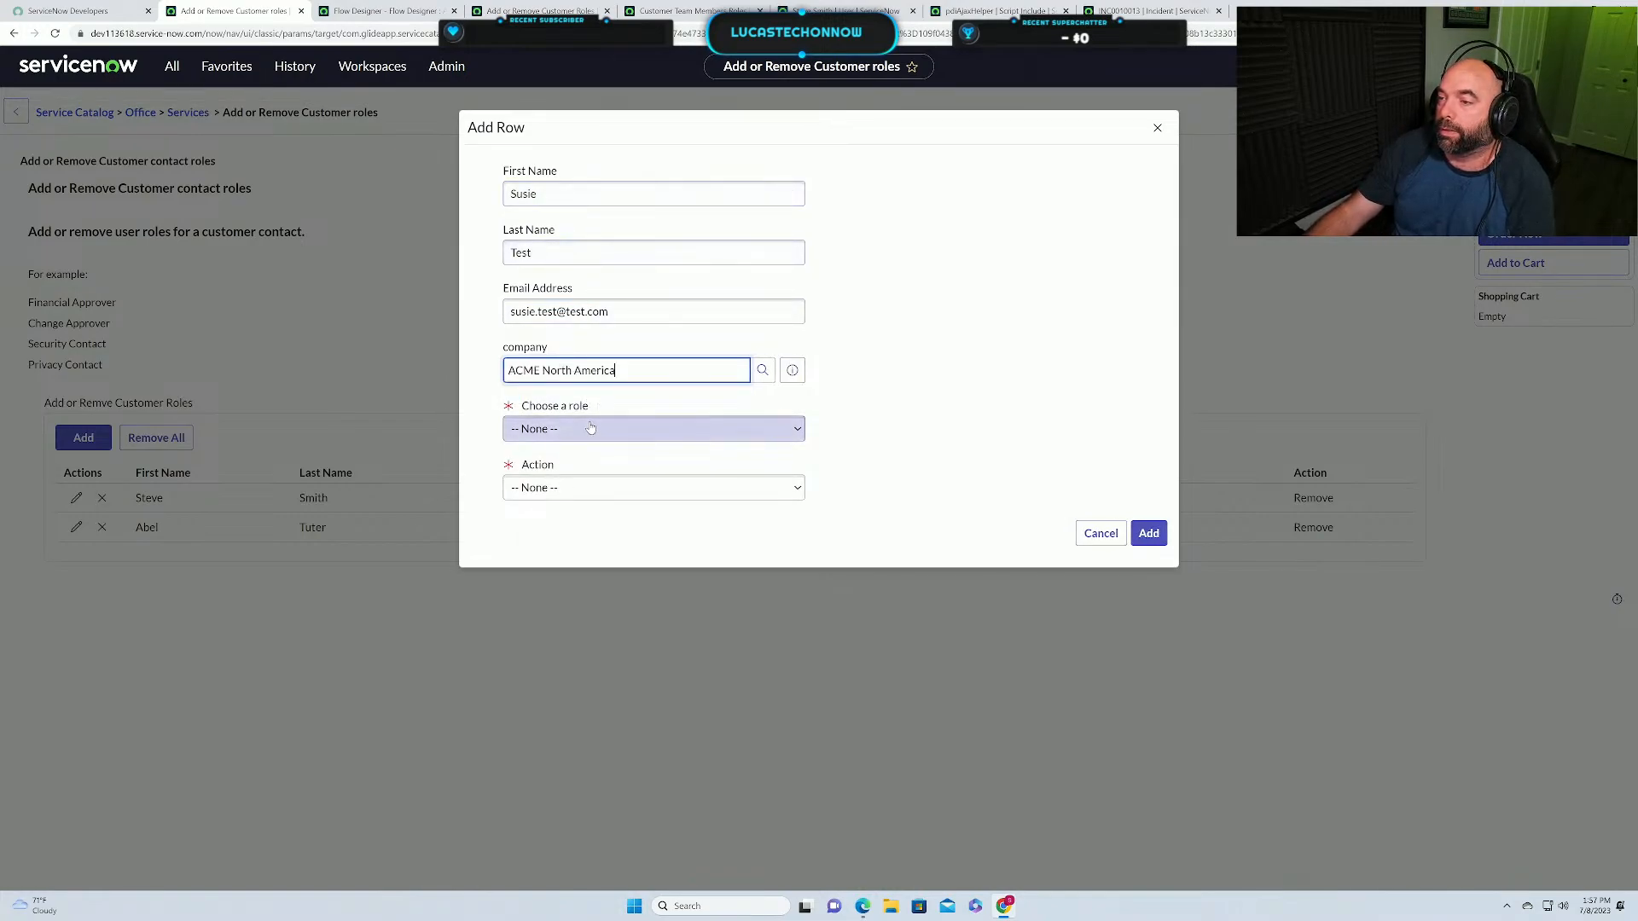
left_click(595, 428)
left_click(596, 465)
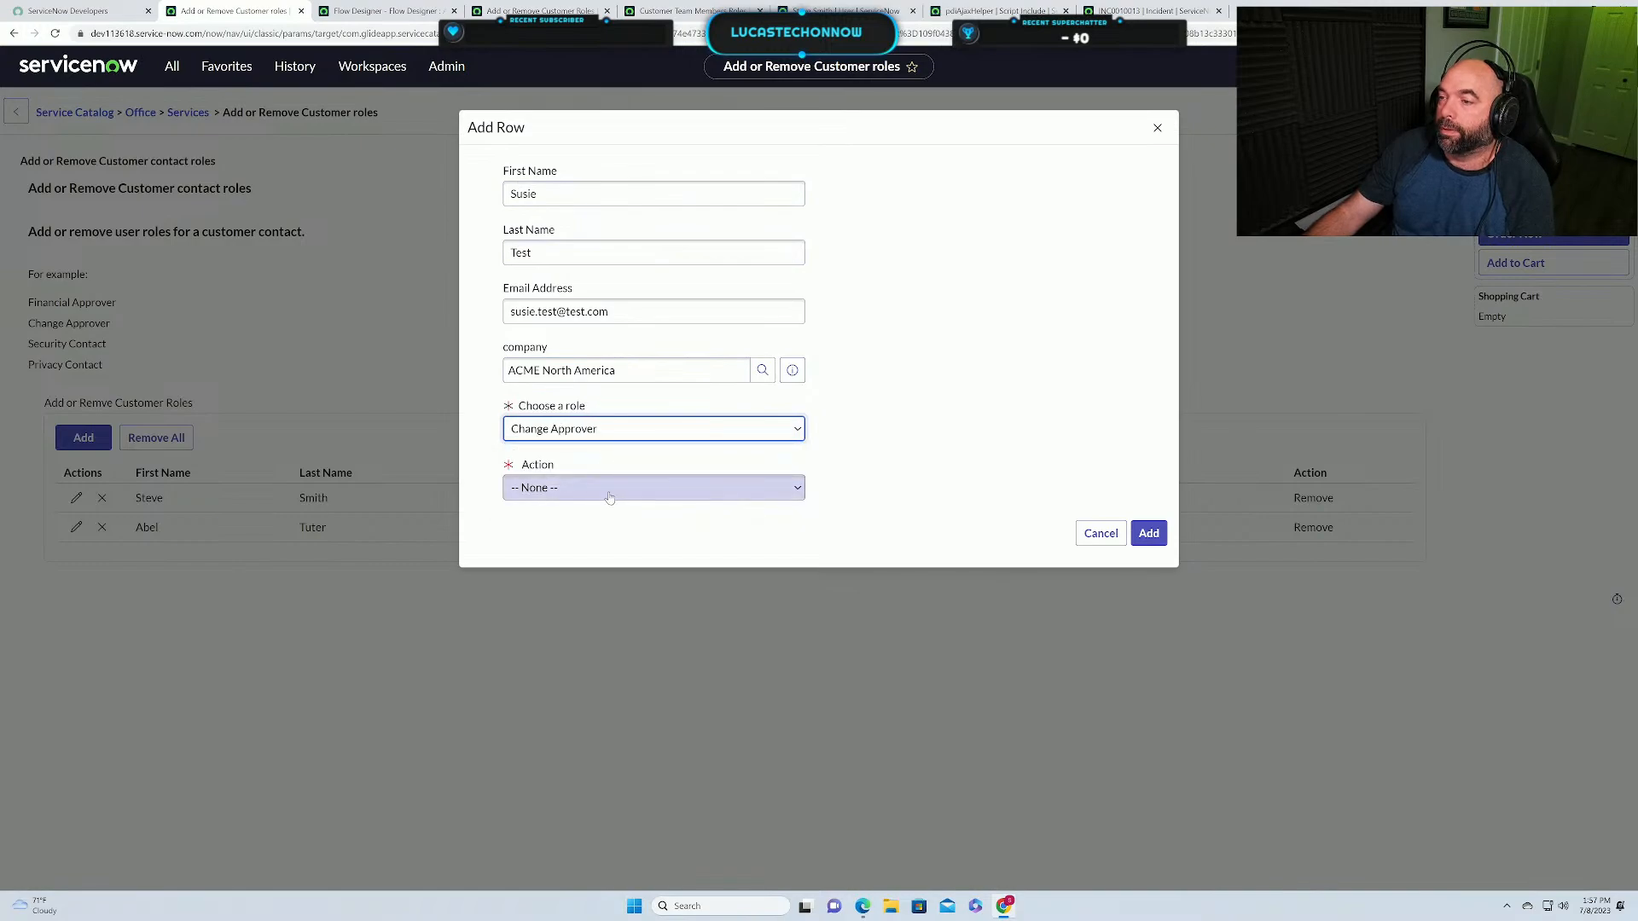
scroll(824, 462, "down", 1)
left_click(601, 496)
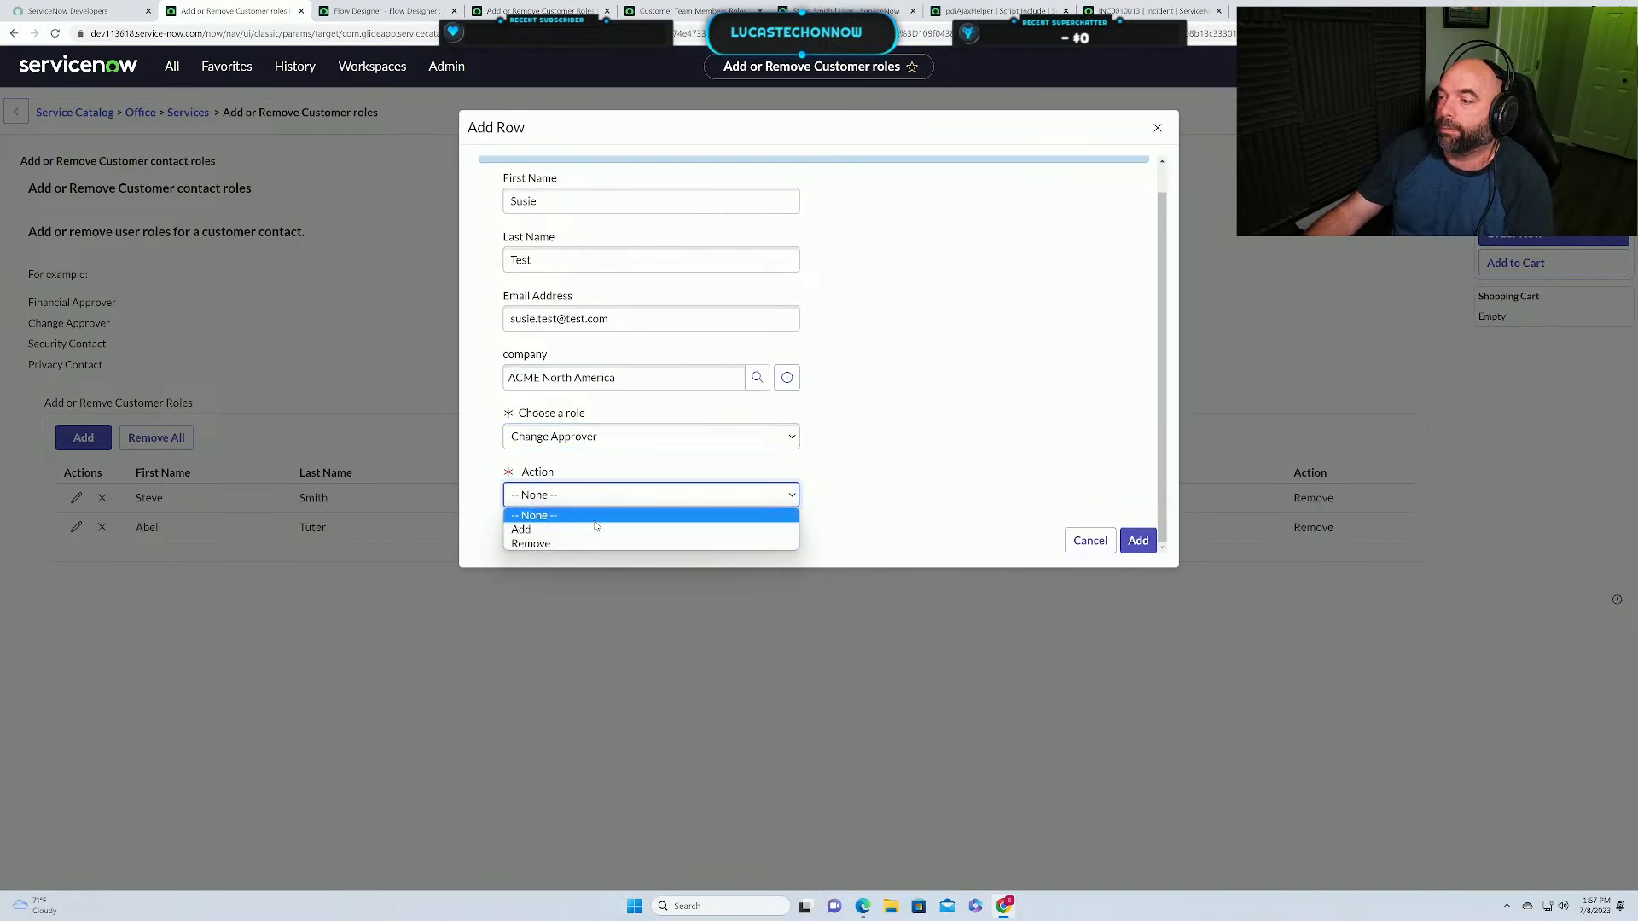
left_click(597, 526)
left_click(1139, 542)
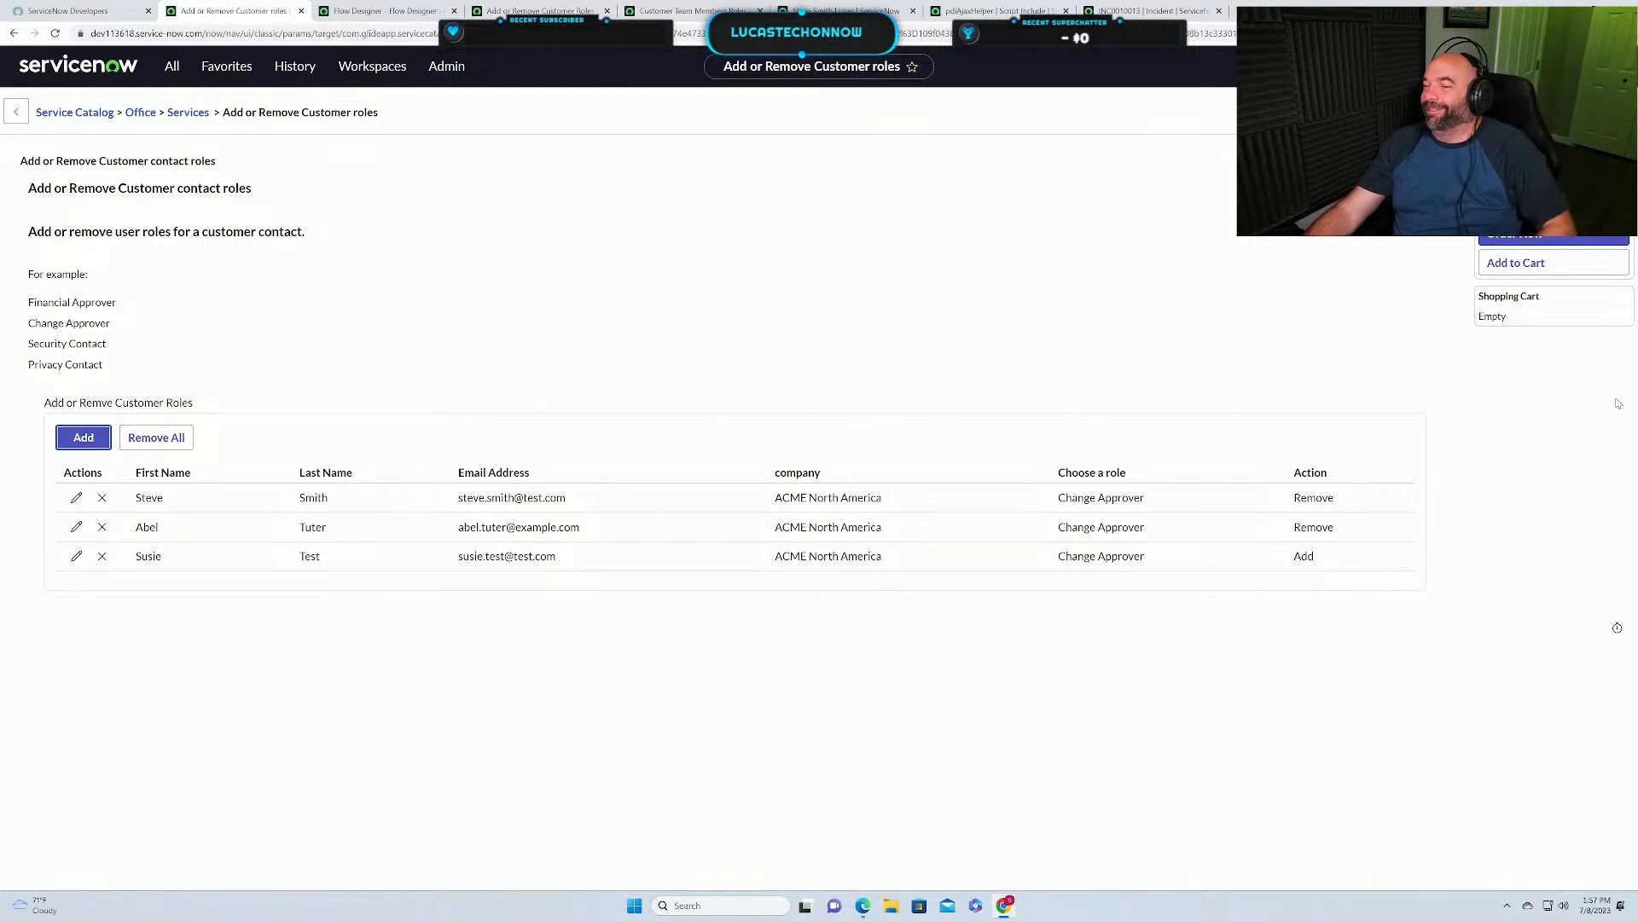
Order the customer roles request and view the Customer Team Members Roles list.
left_click(1521, 246)
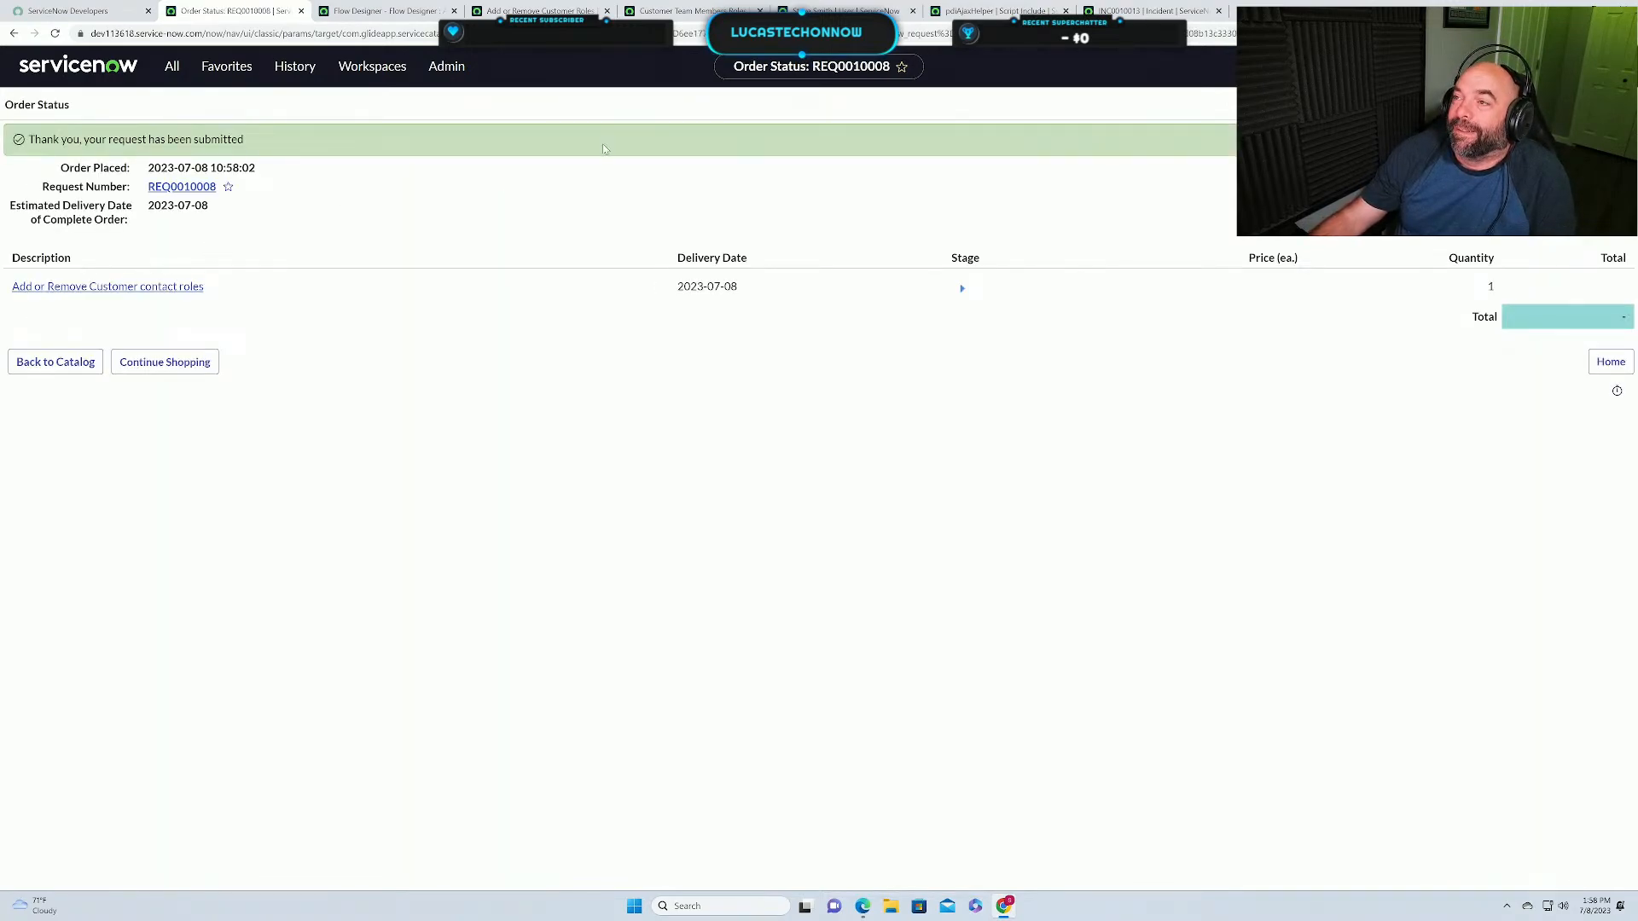
left_click(684, 11)
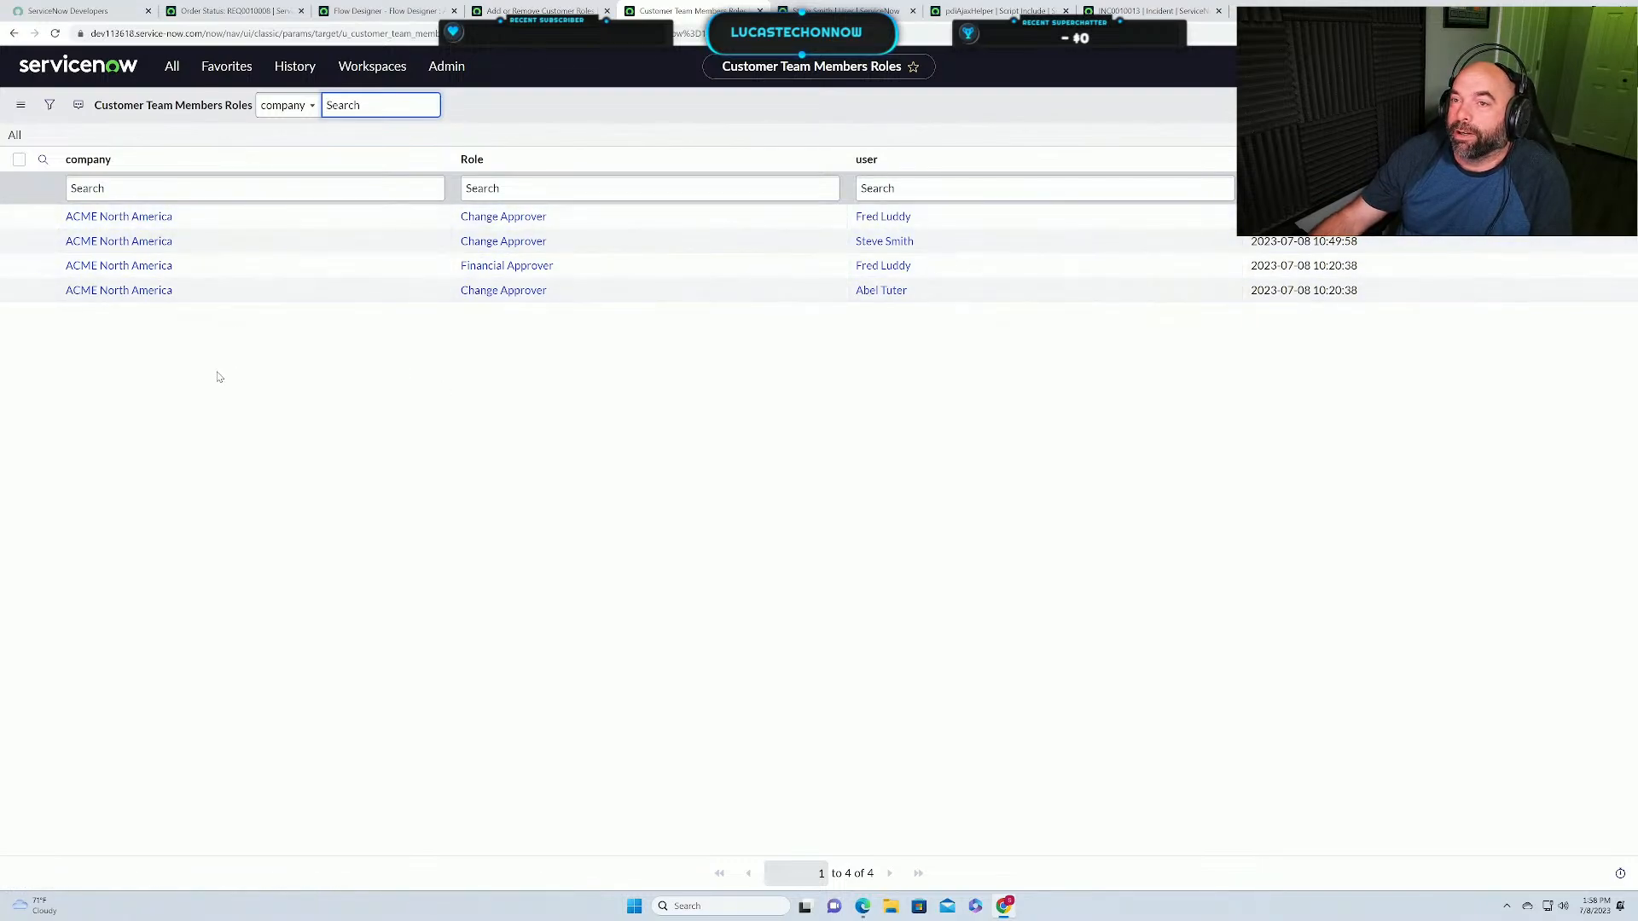
Refresh the Customer Team Members Roles list via the All breadcrumb several times.
left_click(14, 137)
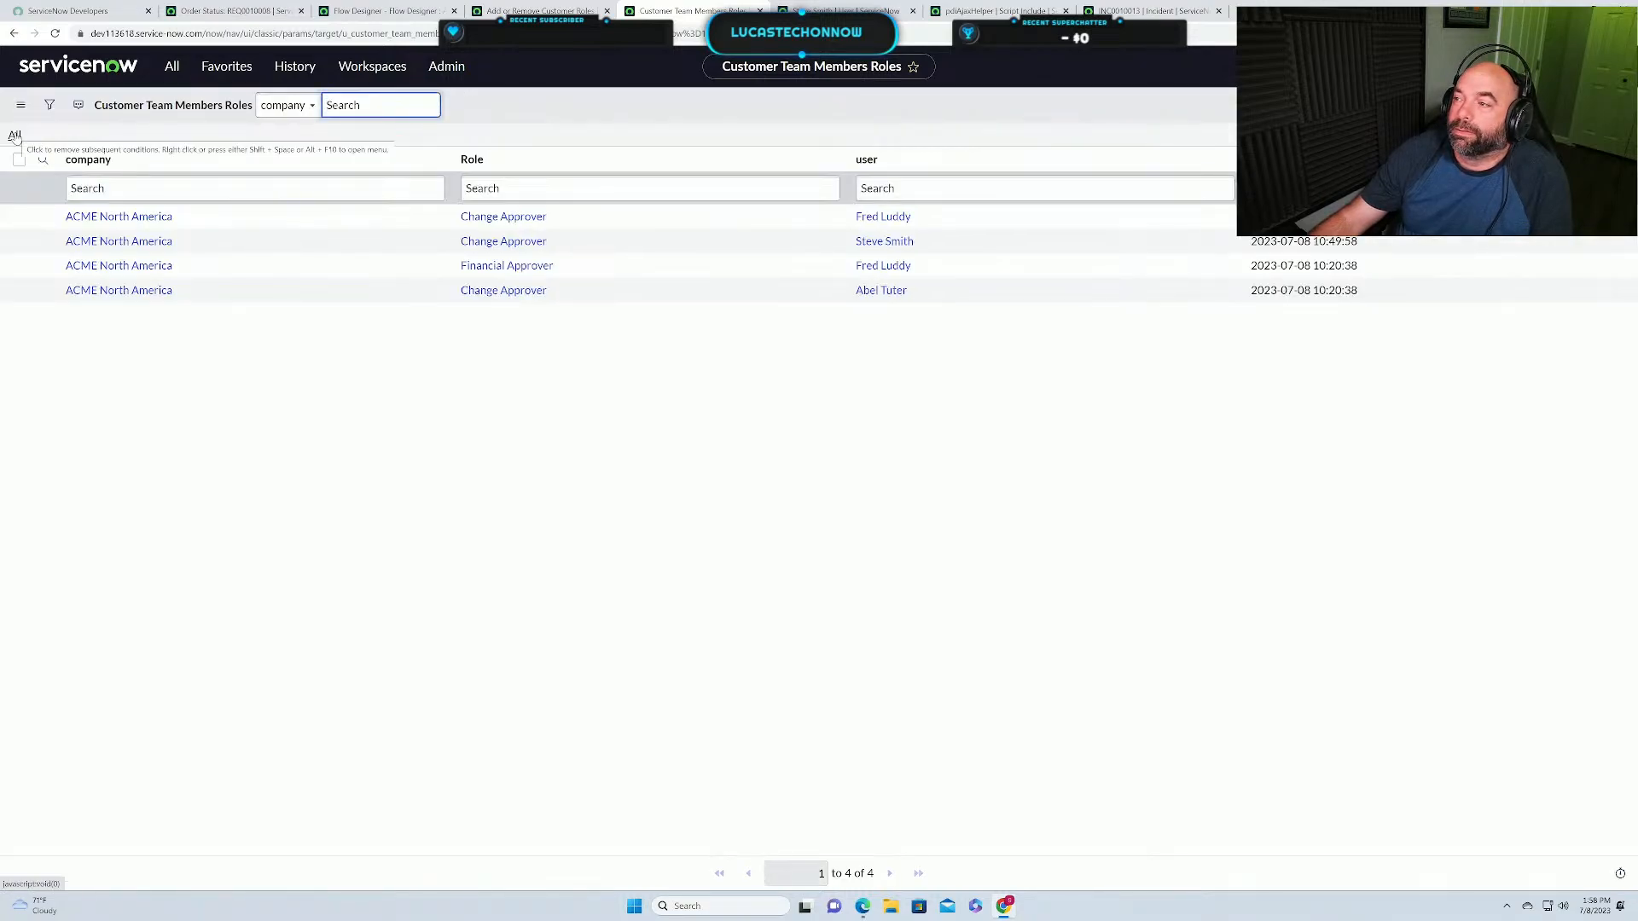
left_click(15, 137)
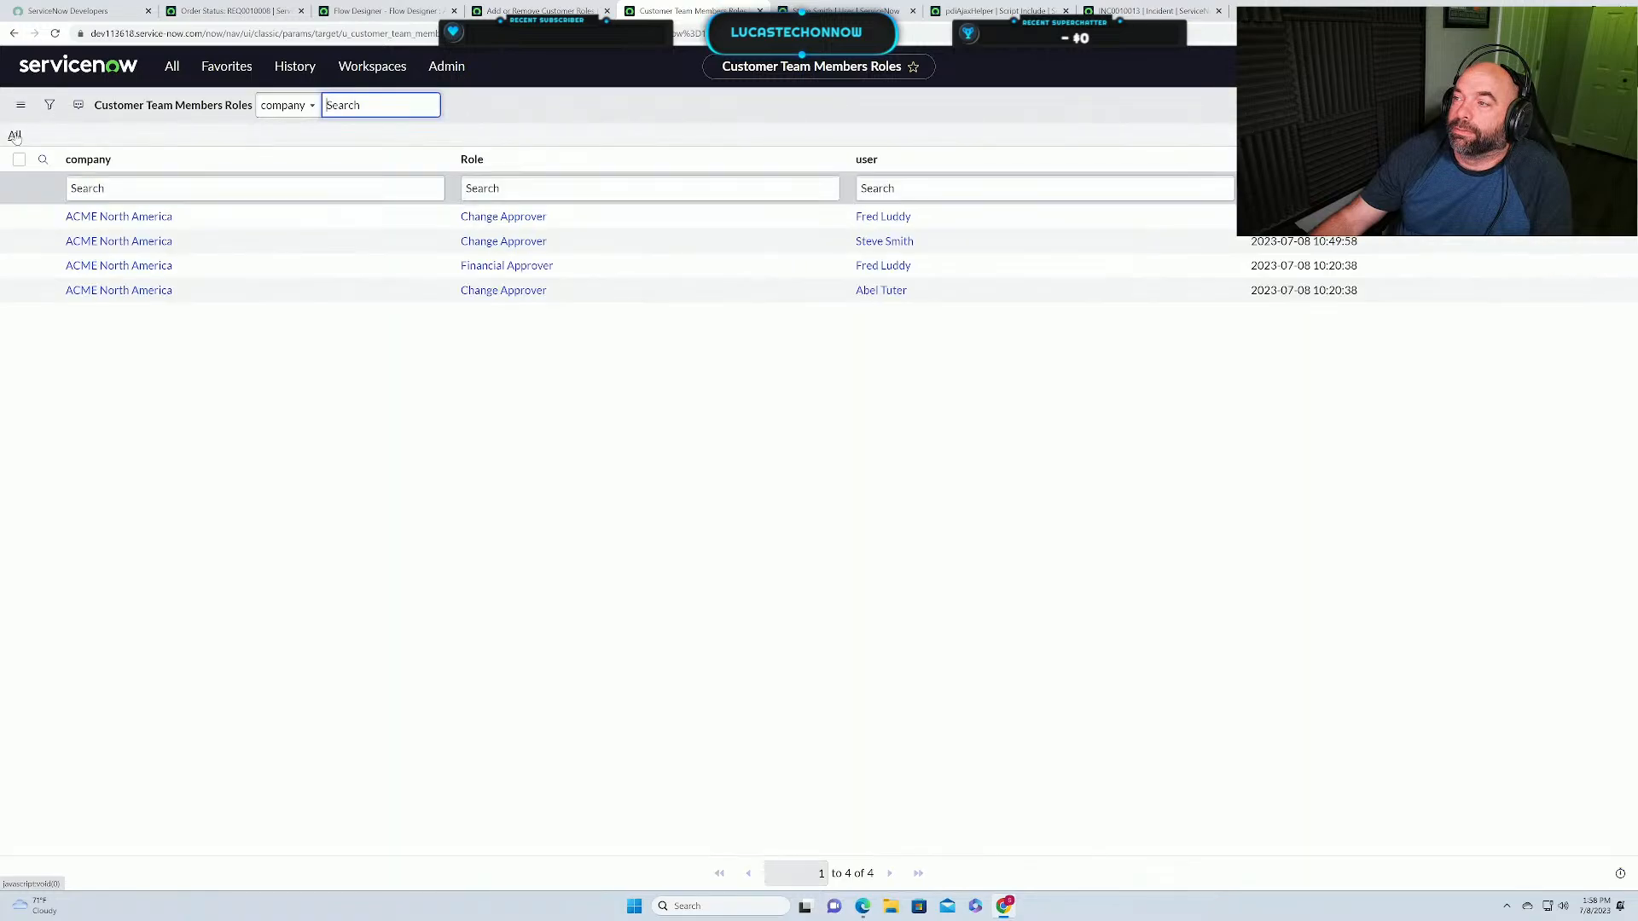
left_click(16, 137)
left_click(15, 137)
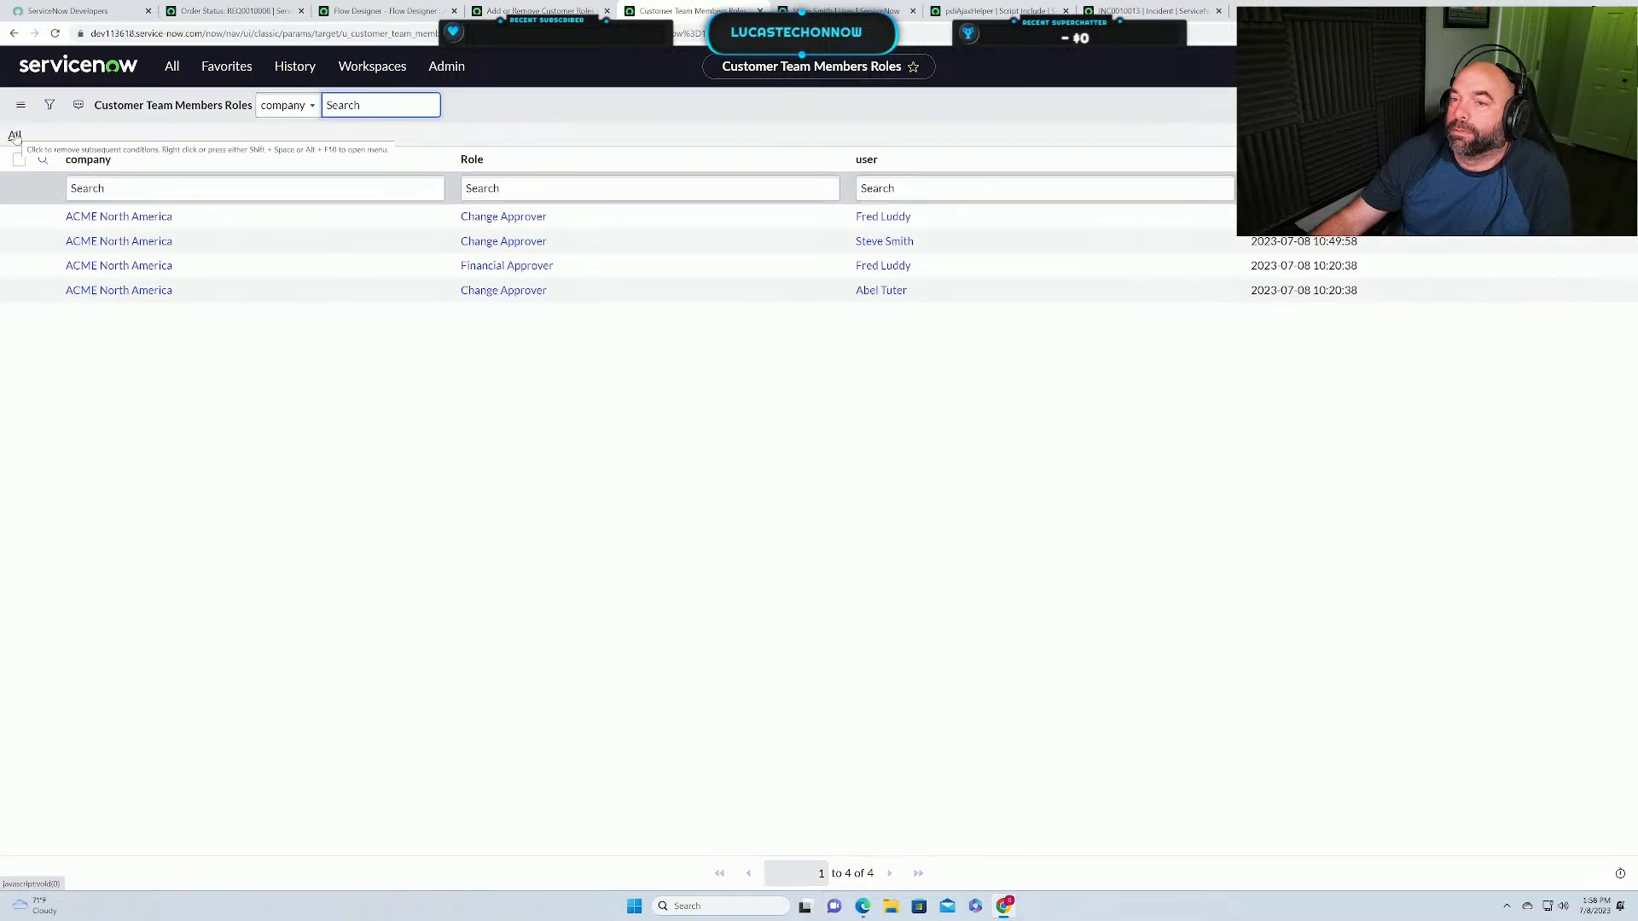
Open the Executions list of the Add or Remove Customer Roles flow.
left_click(236, 19)
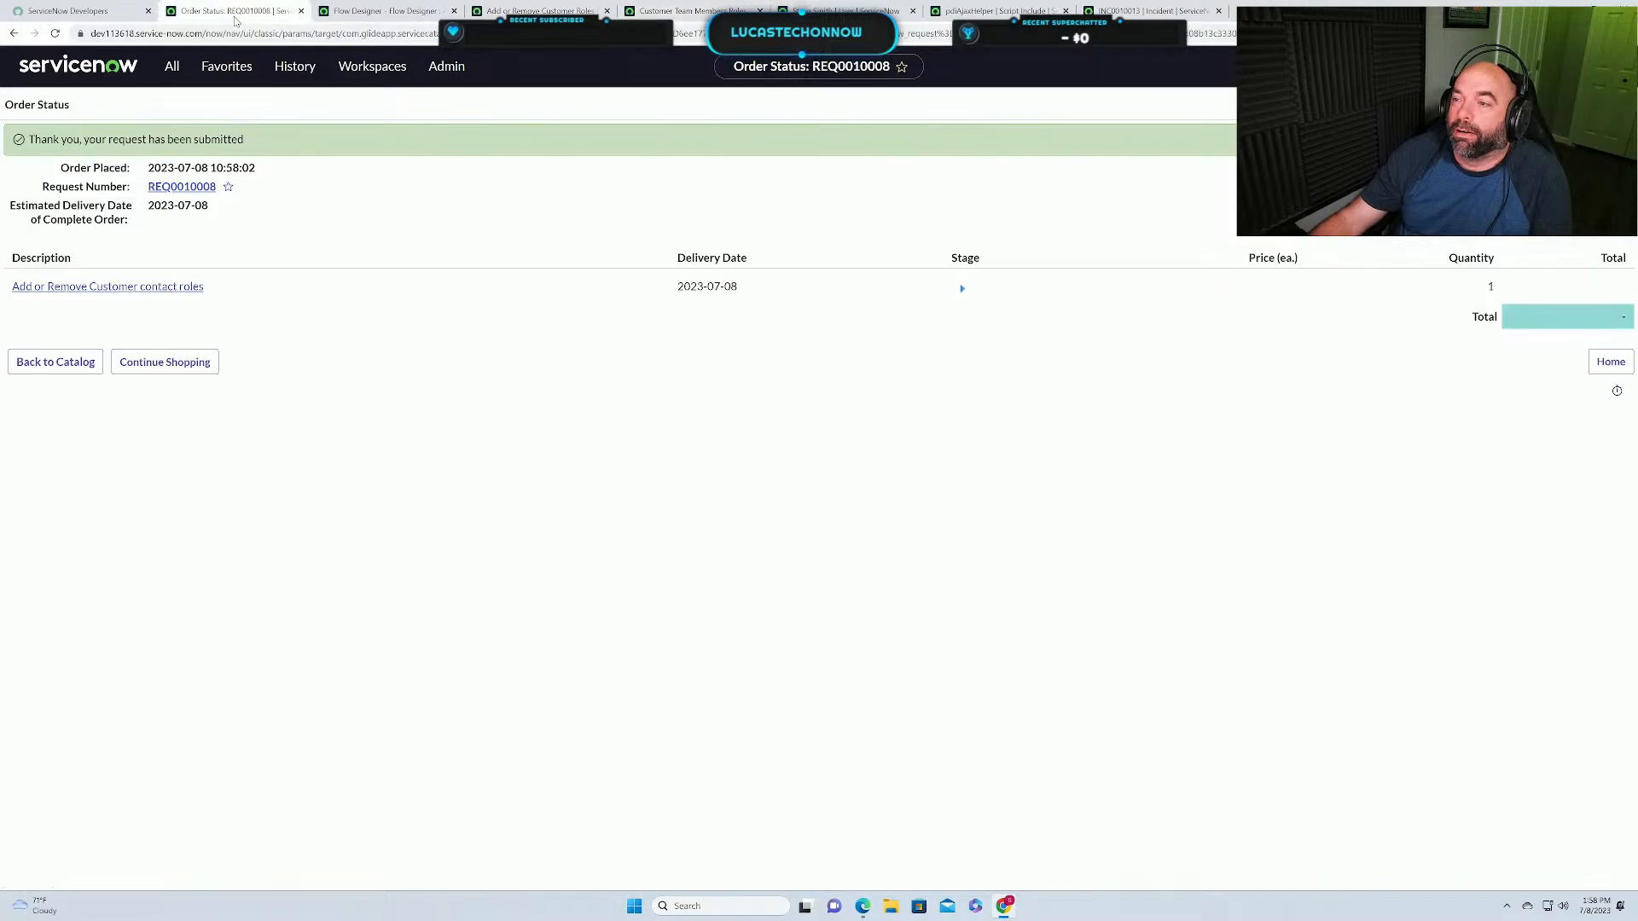
left_click(384, 11)
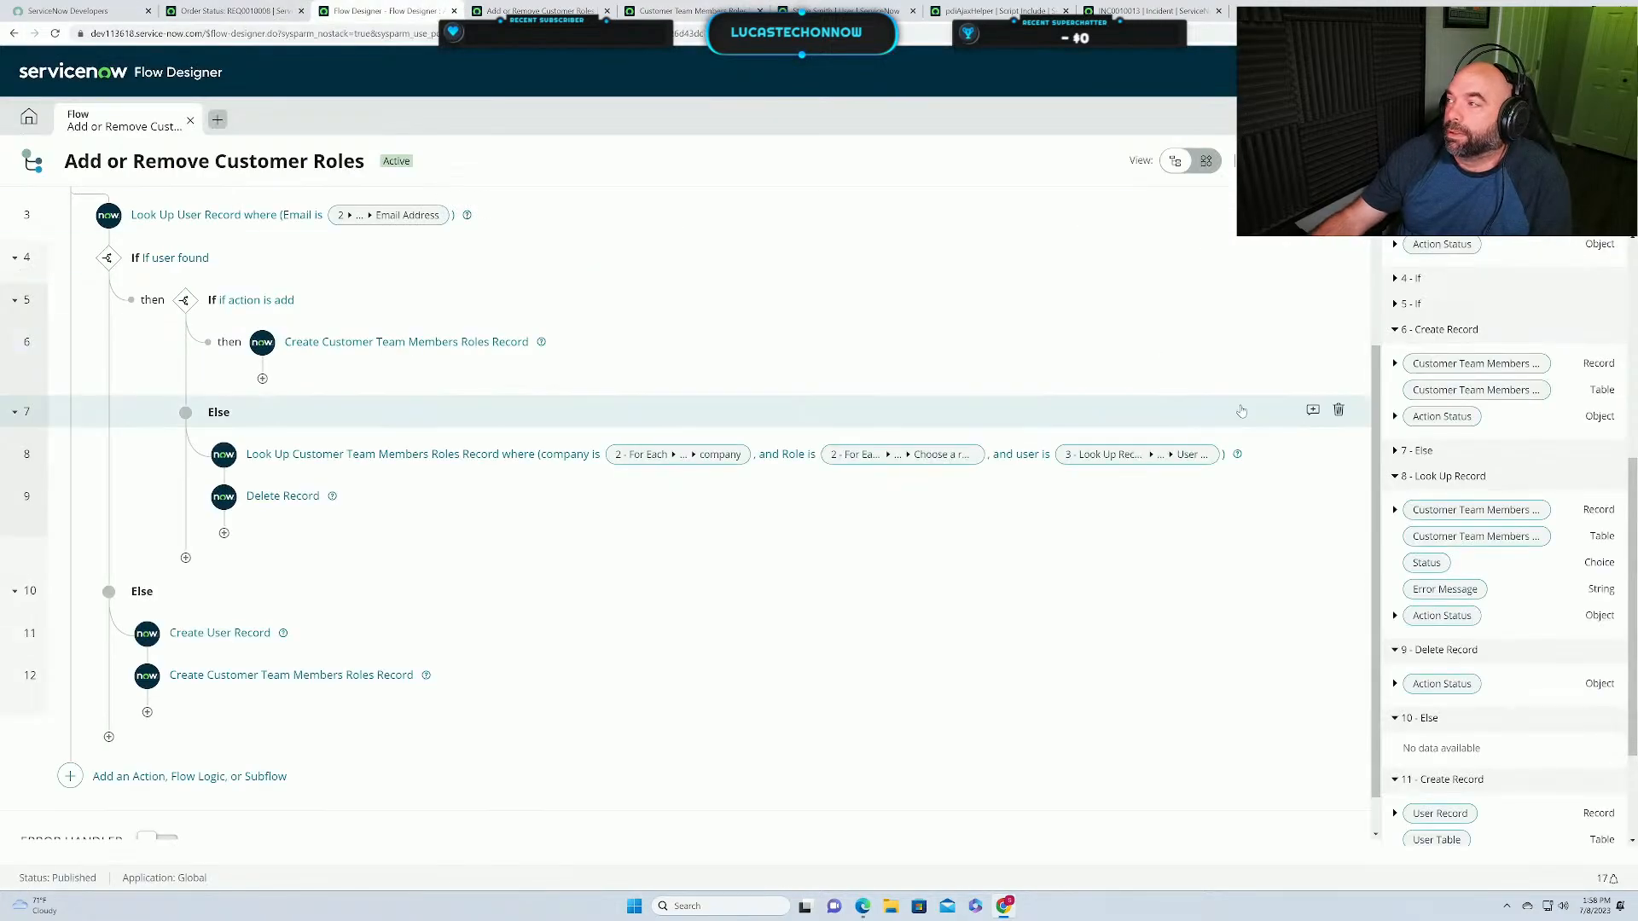
left_click(1609, 160)
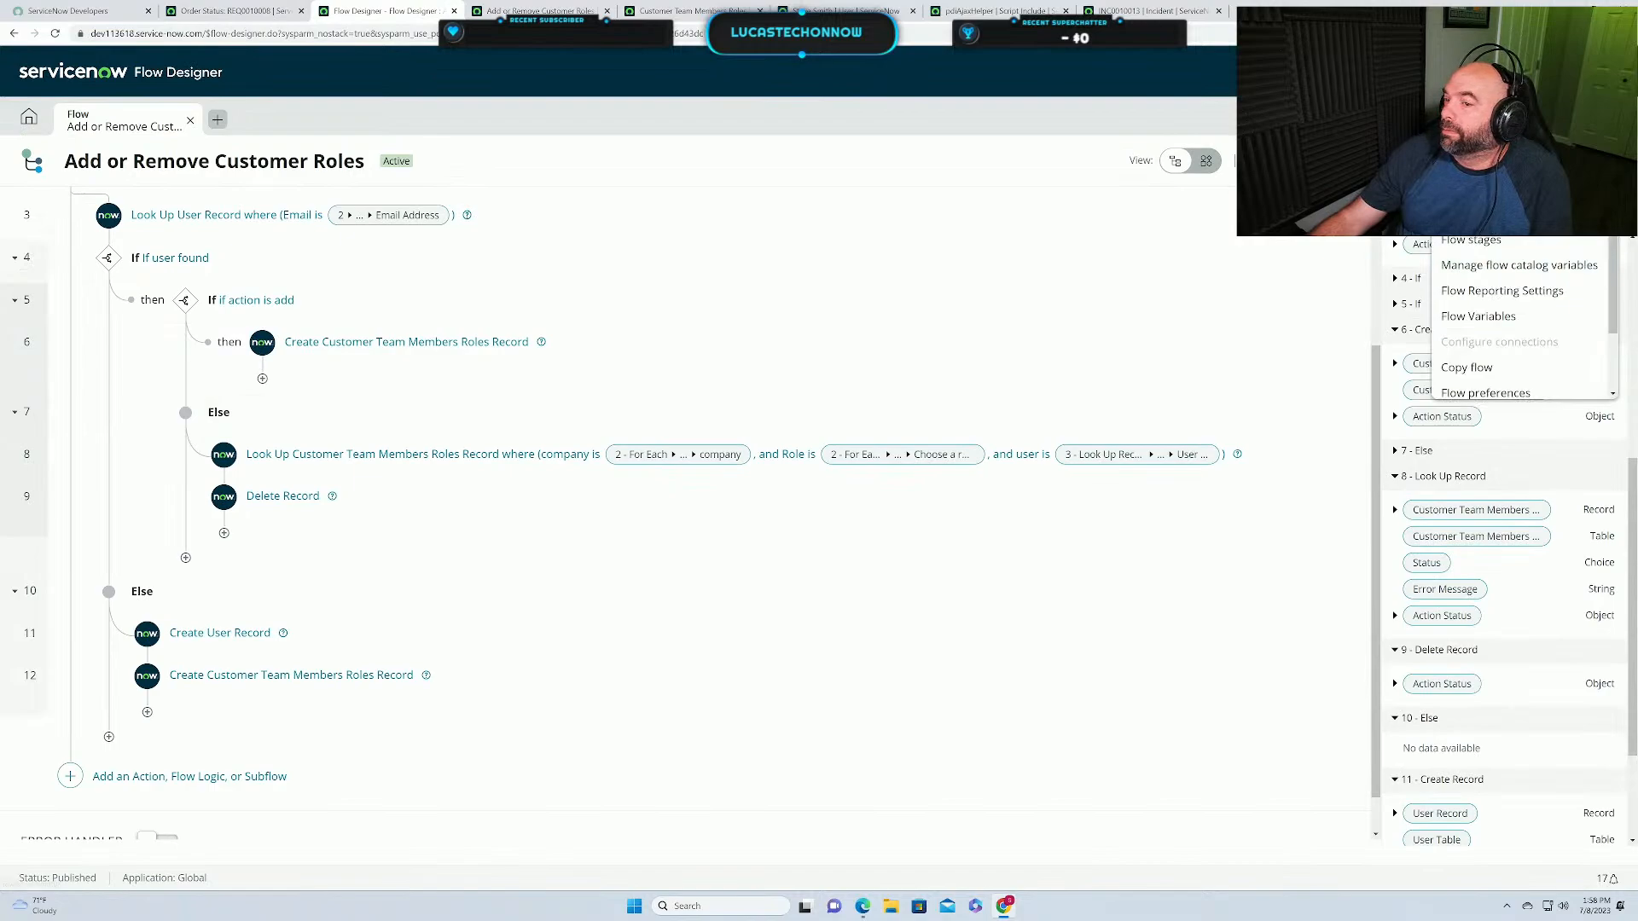
left_click(1460, 213)
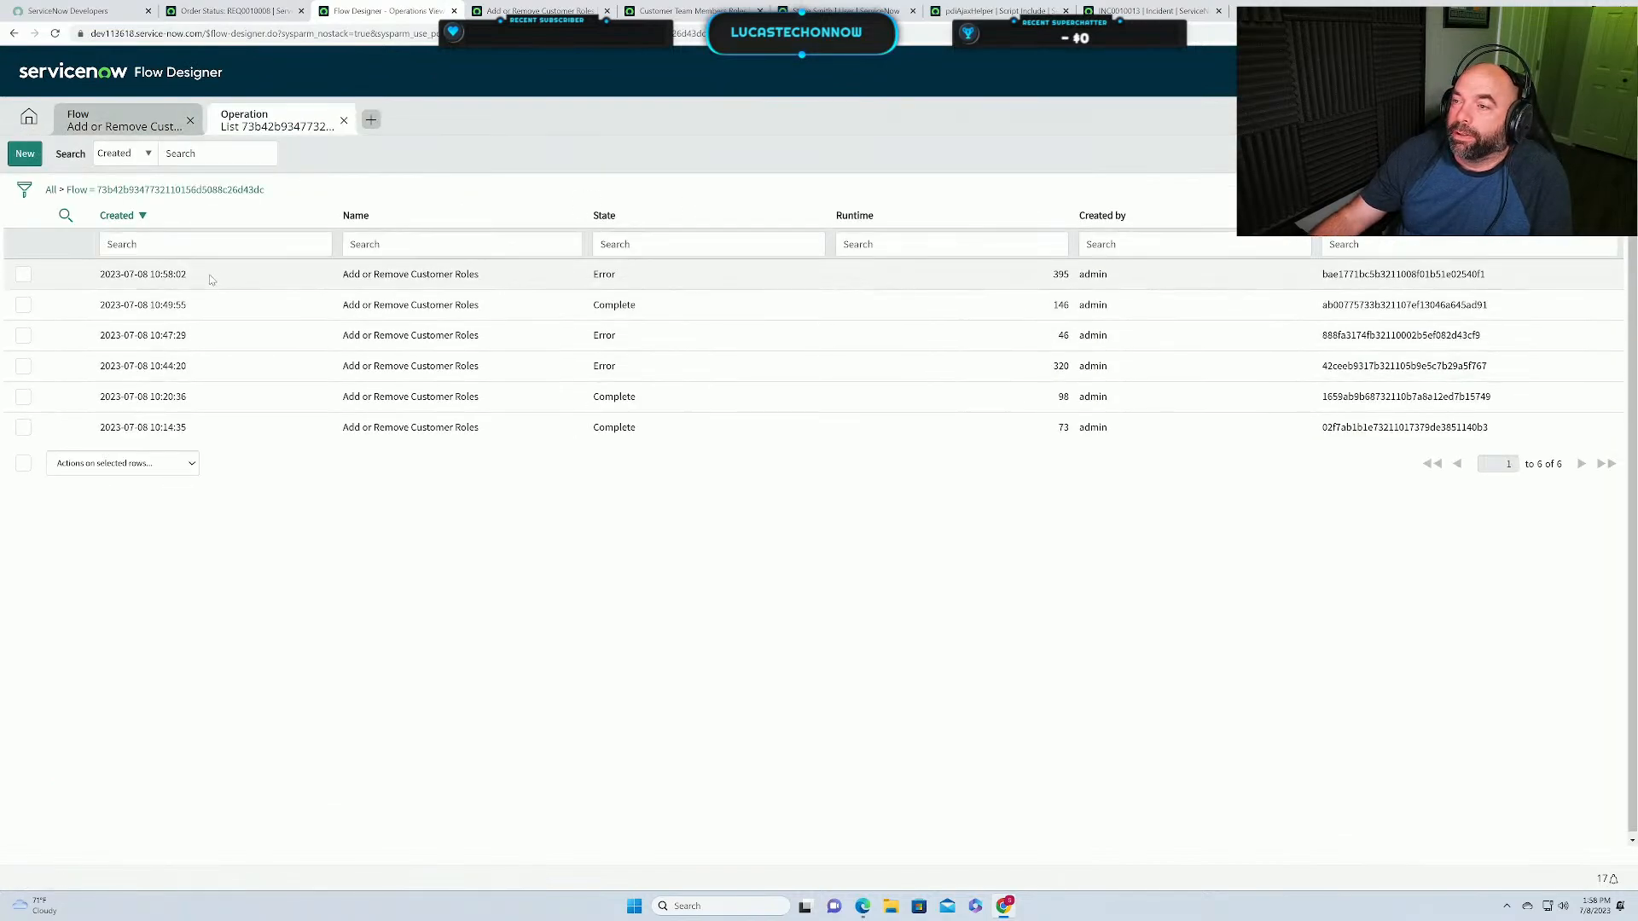
Open the latest errored run and step the For Each iteration through 1, 2 and 3.
left_click(132, 276)
scroll(512, 644, "down", 2)
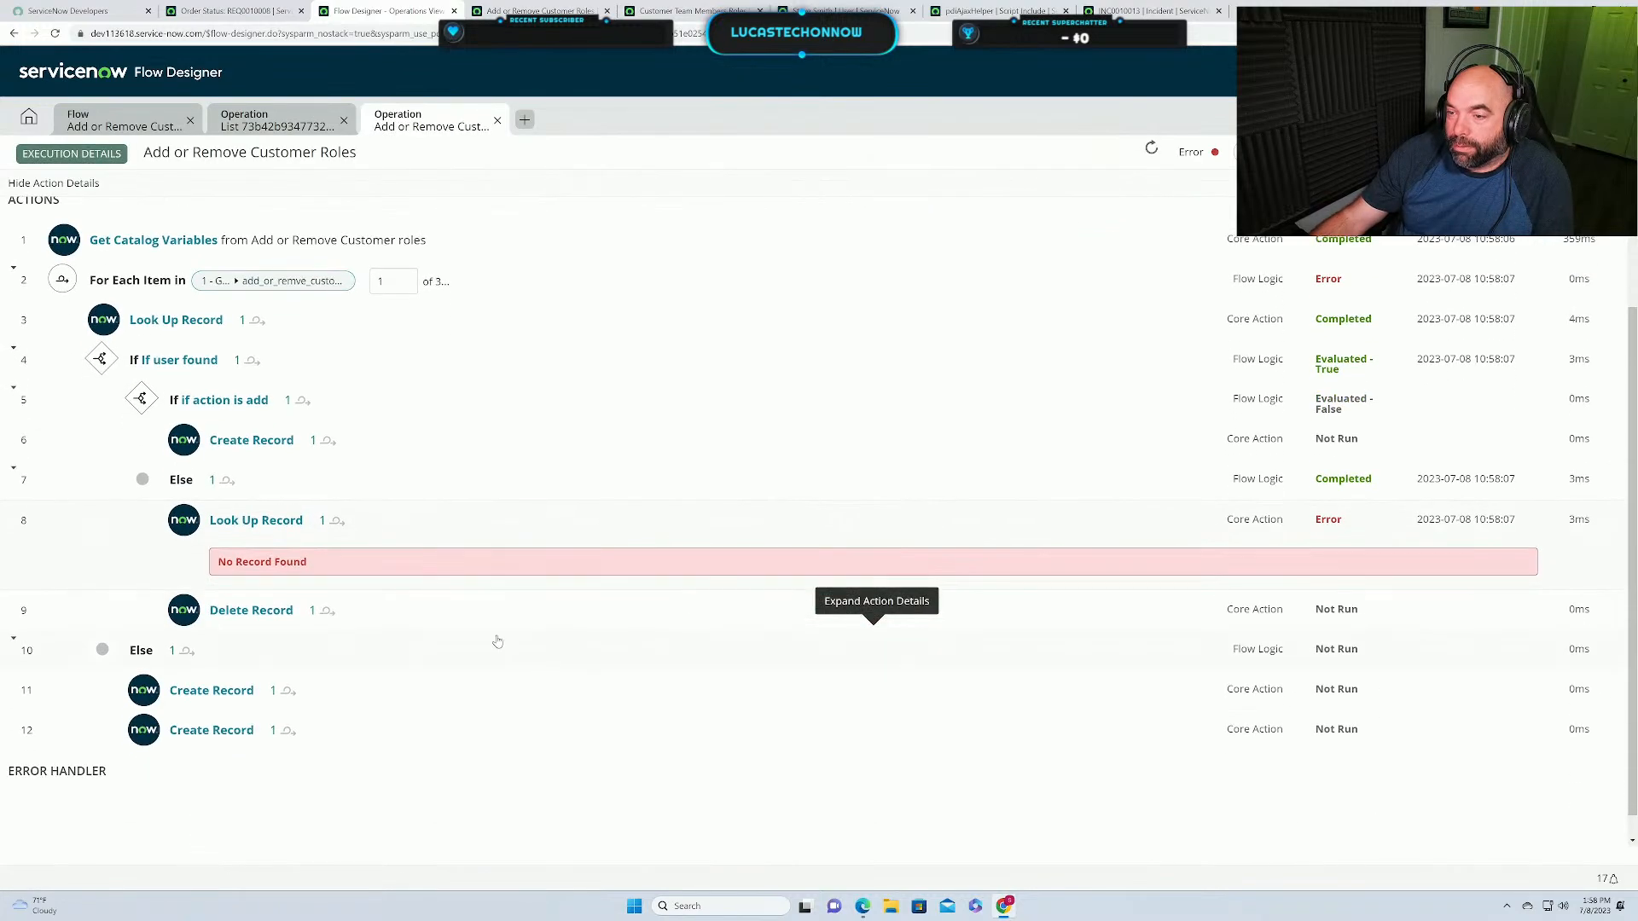
left_click(406, 290)
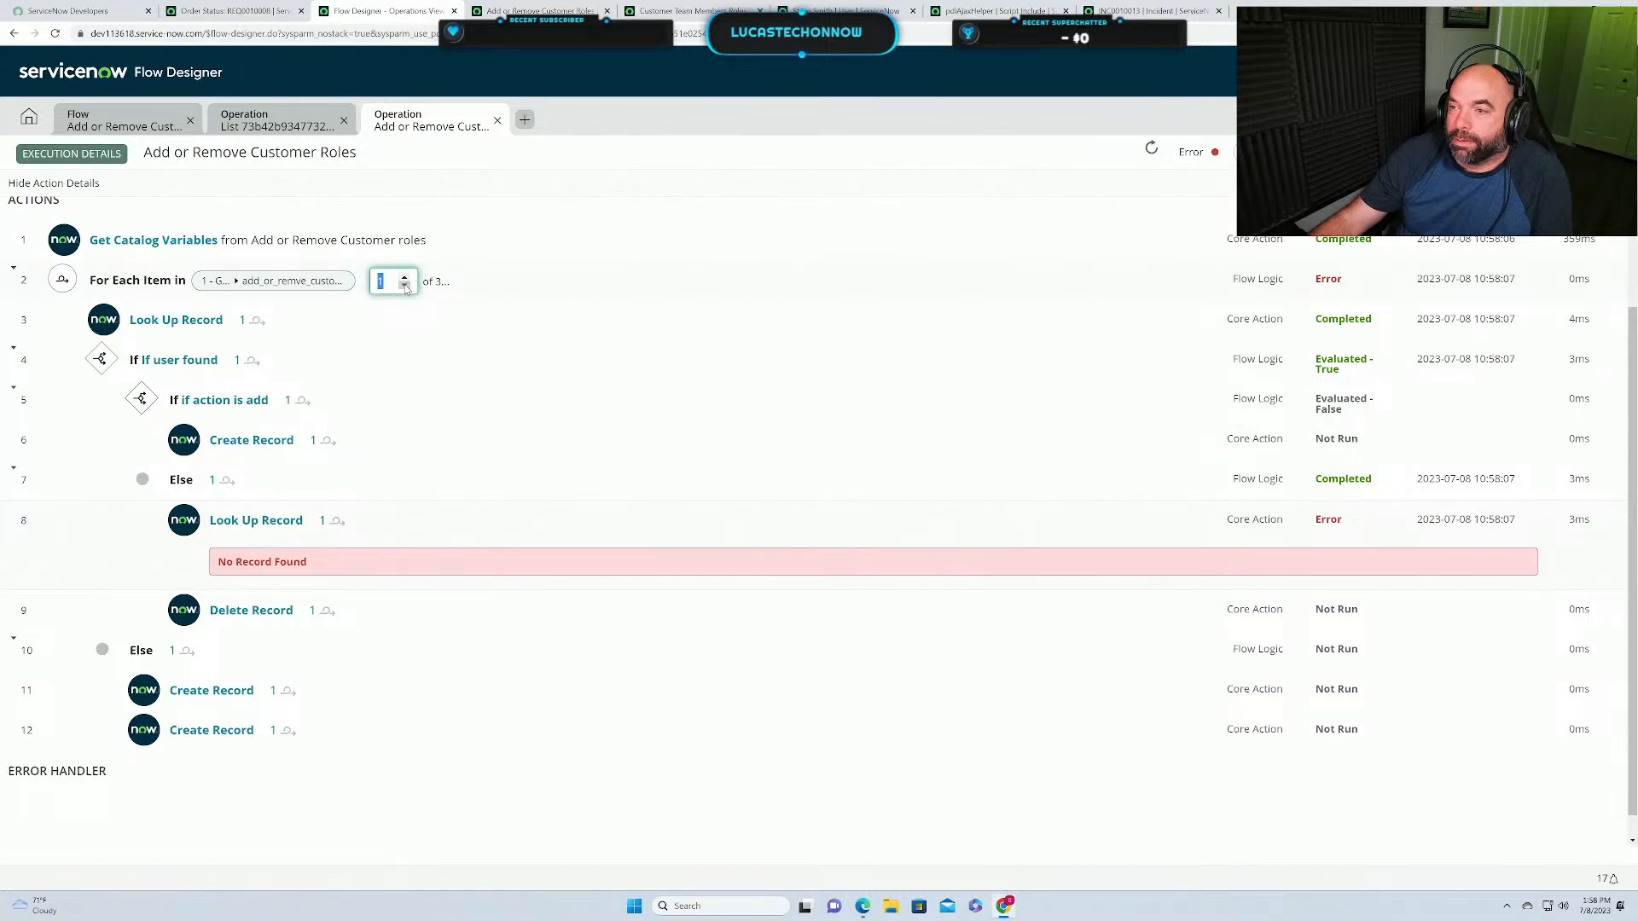
type("2")
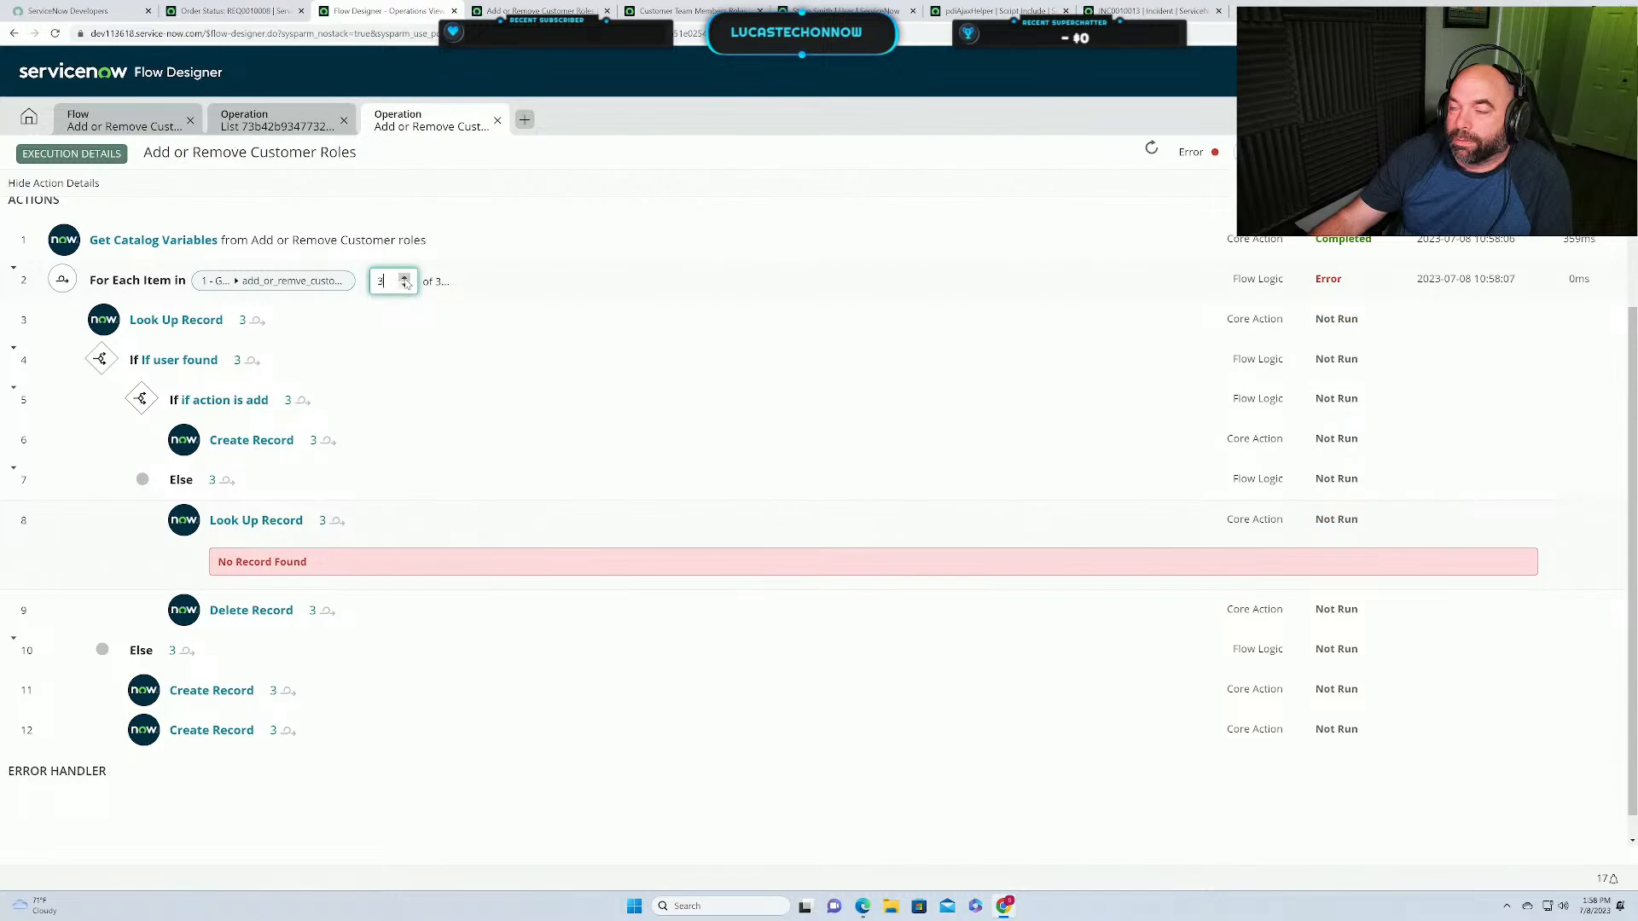
left_click(406, 289)
left_click(409, 278)
left_click(409, 278)
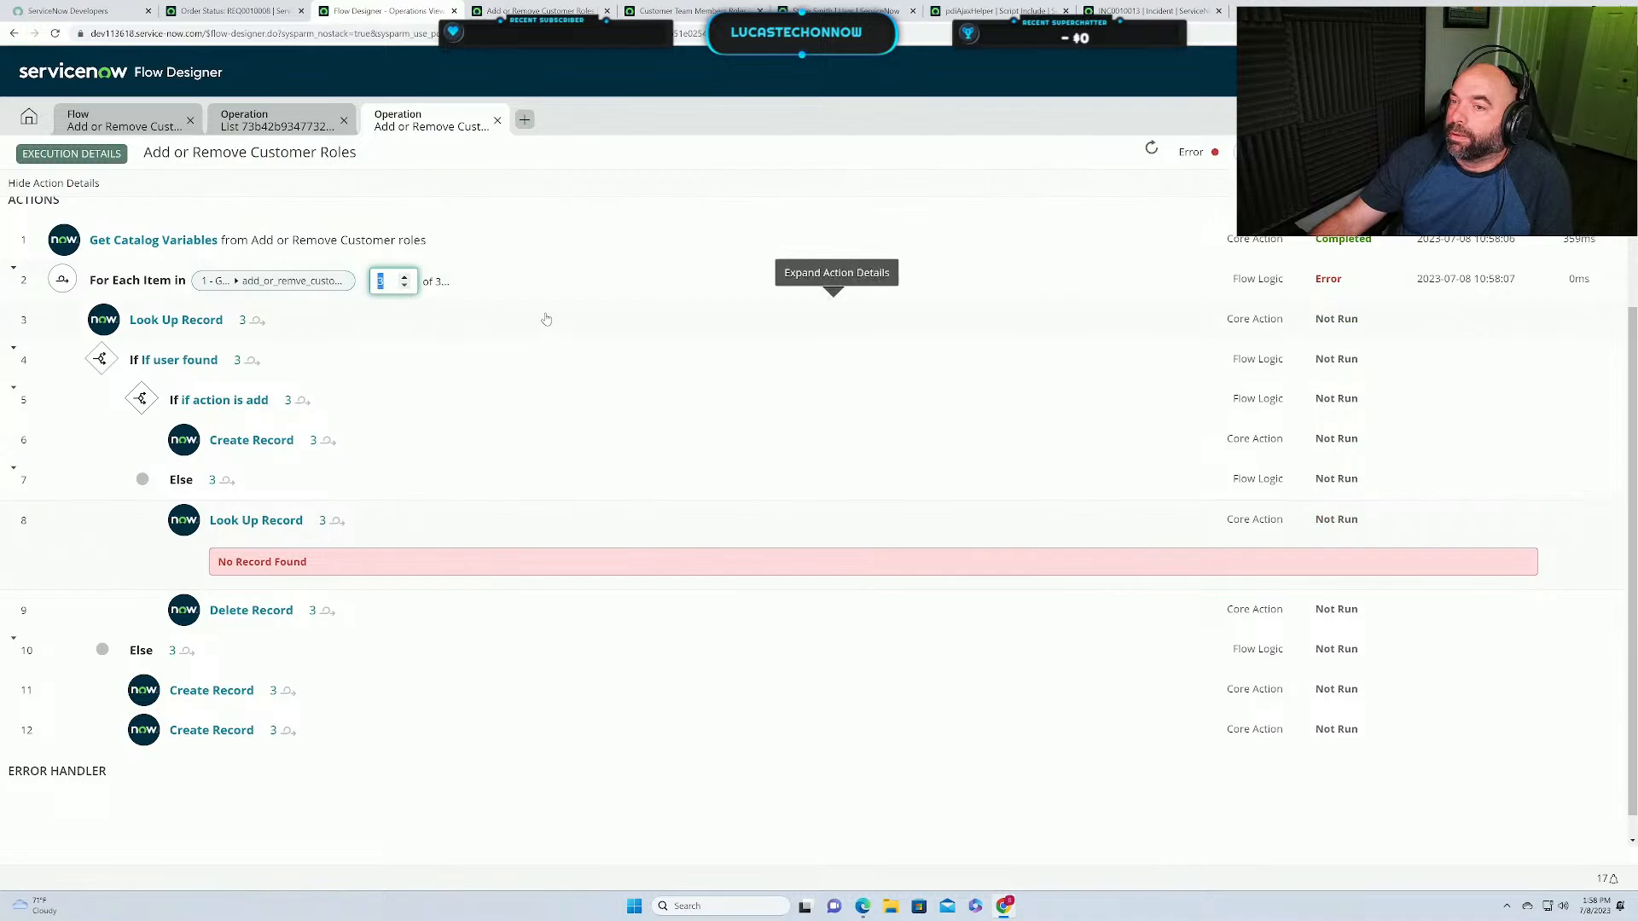
left_click(406, 288)
left_click(406, 287)
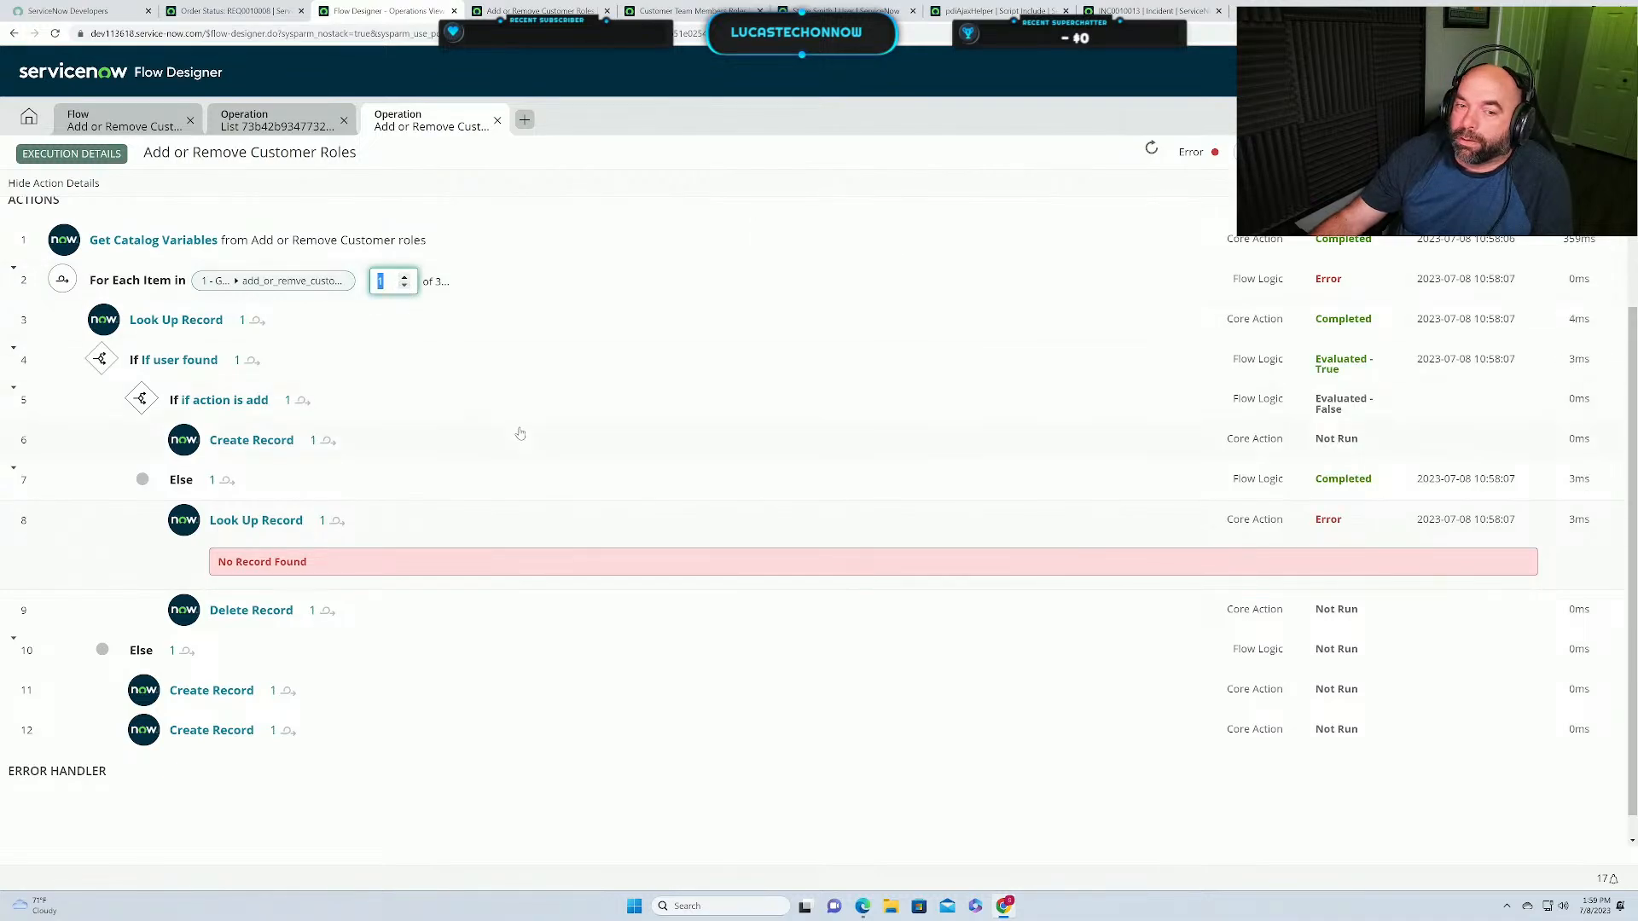
Close the execution details and executions list to return to the flow.
scroll(518, 433, "up", 2)
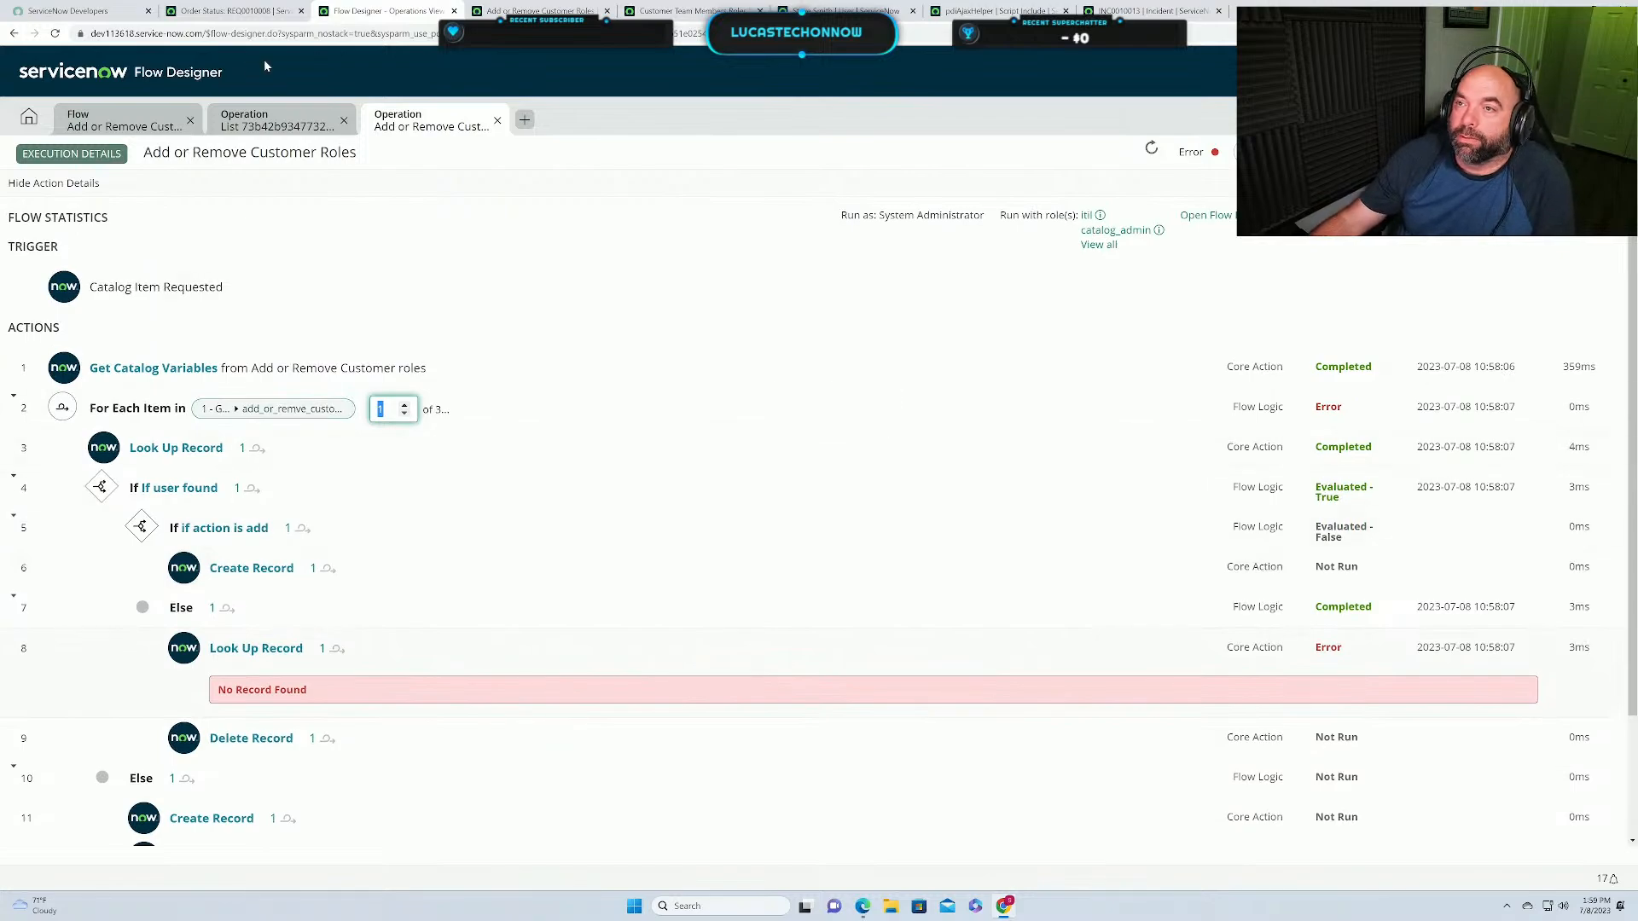
left_click(498, 125)
left_click(344, 122)
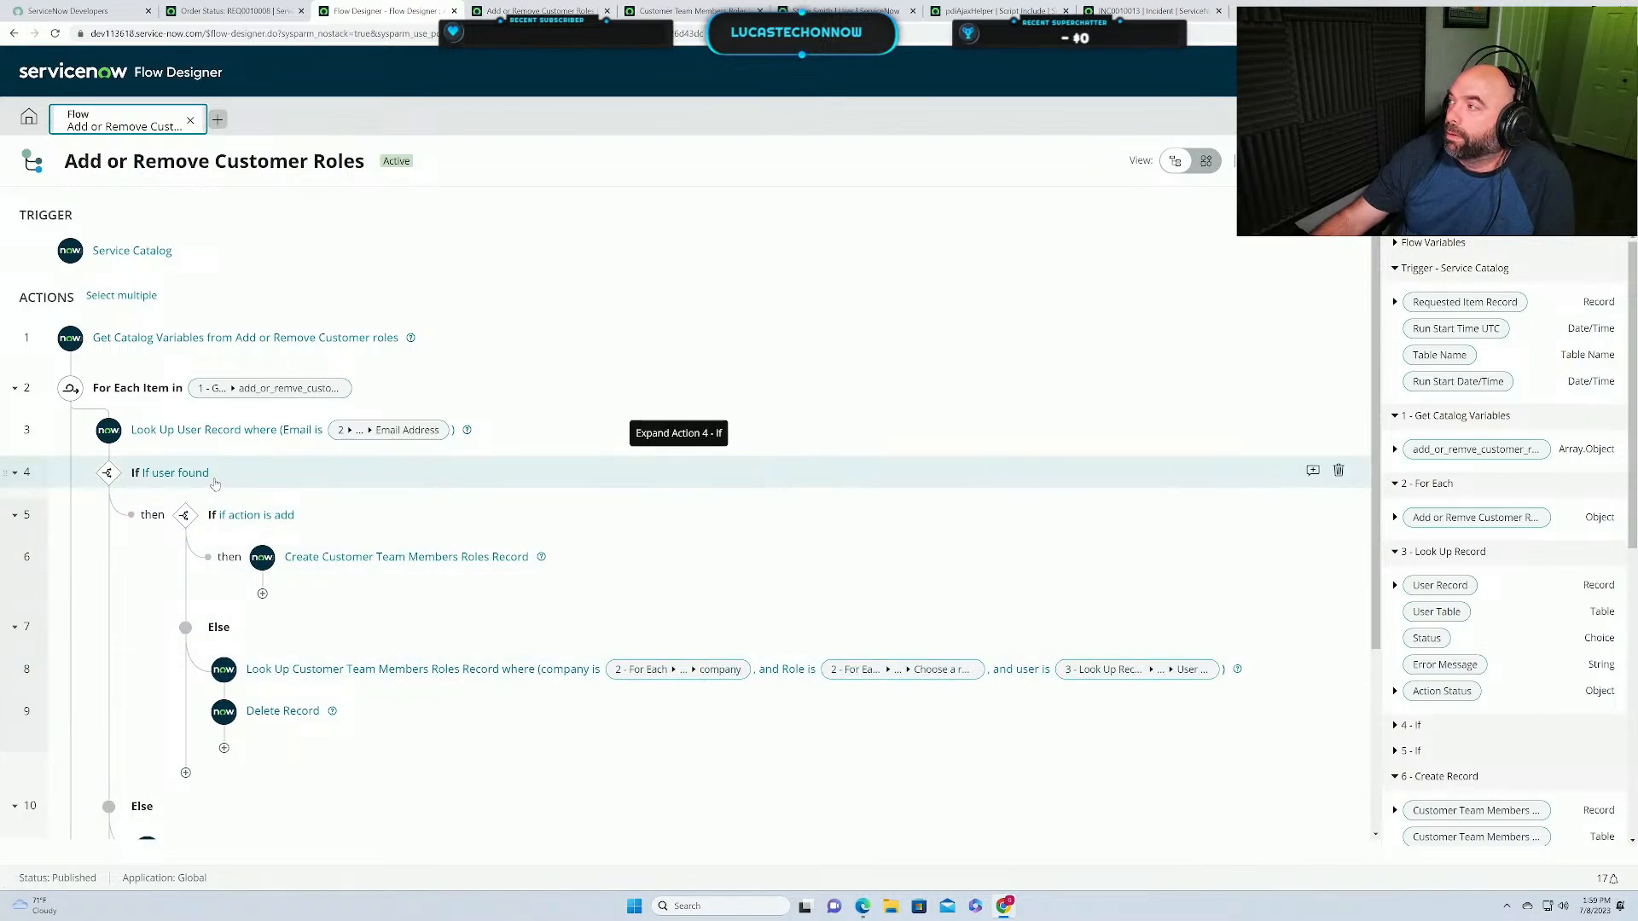
Open the order's requested item and select the first contact's e-mail in its variables.
key("ctrl+shift+Tab")
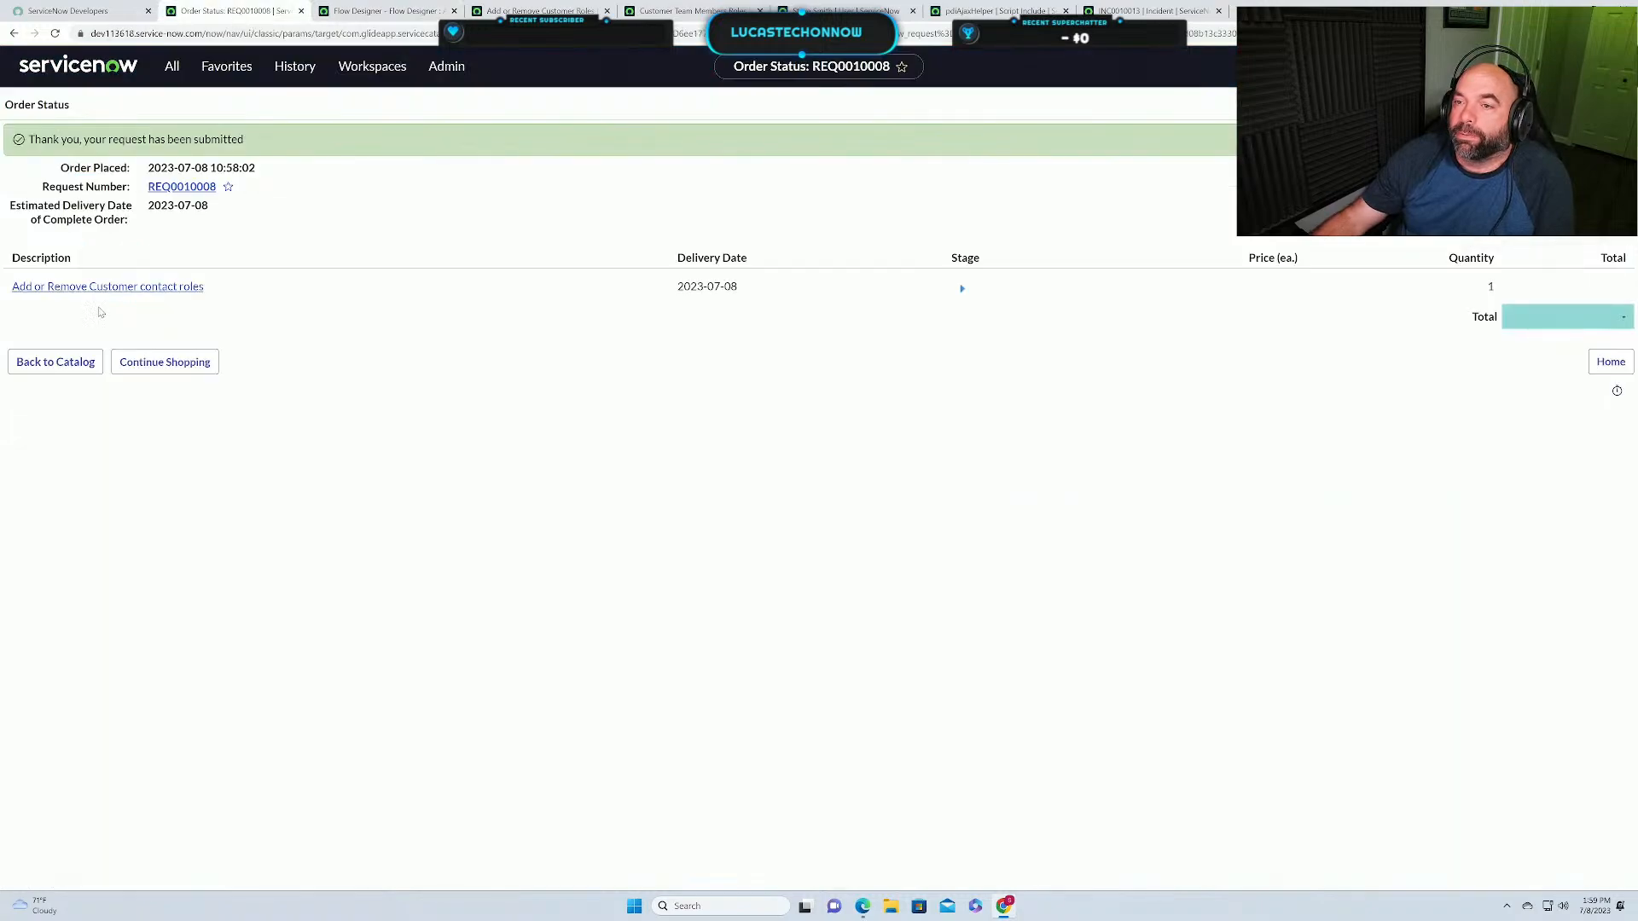
left_click(47, 290)
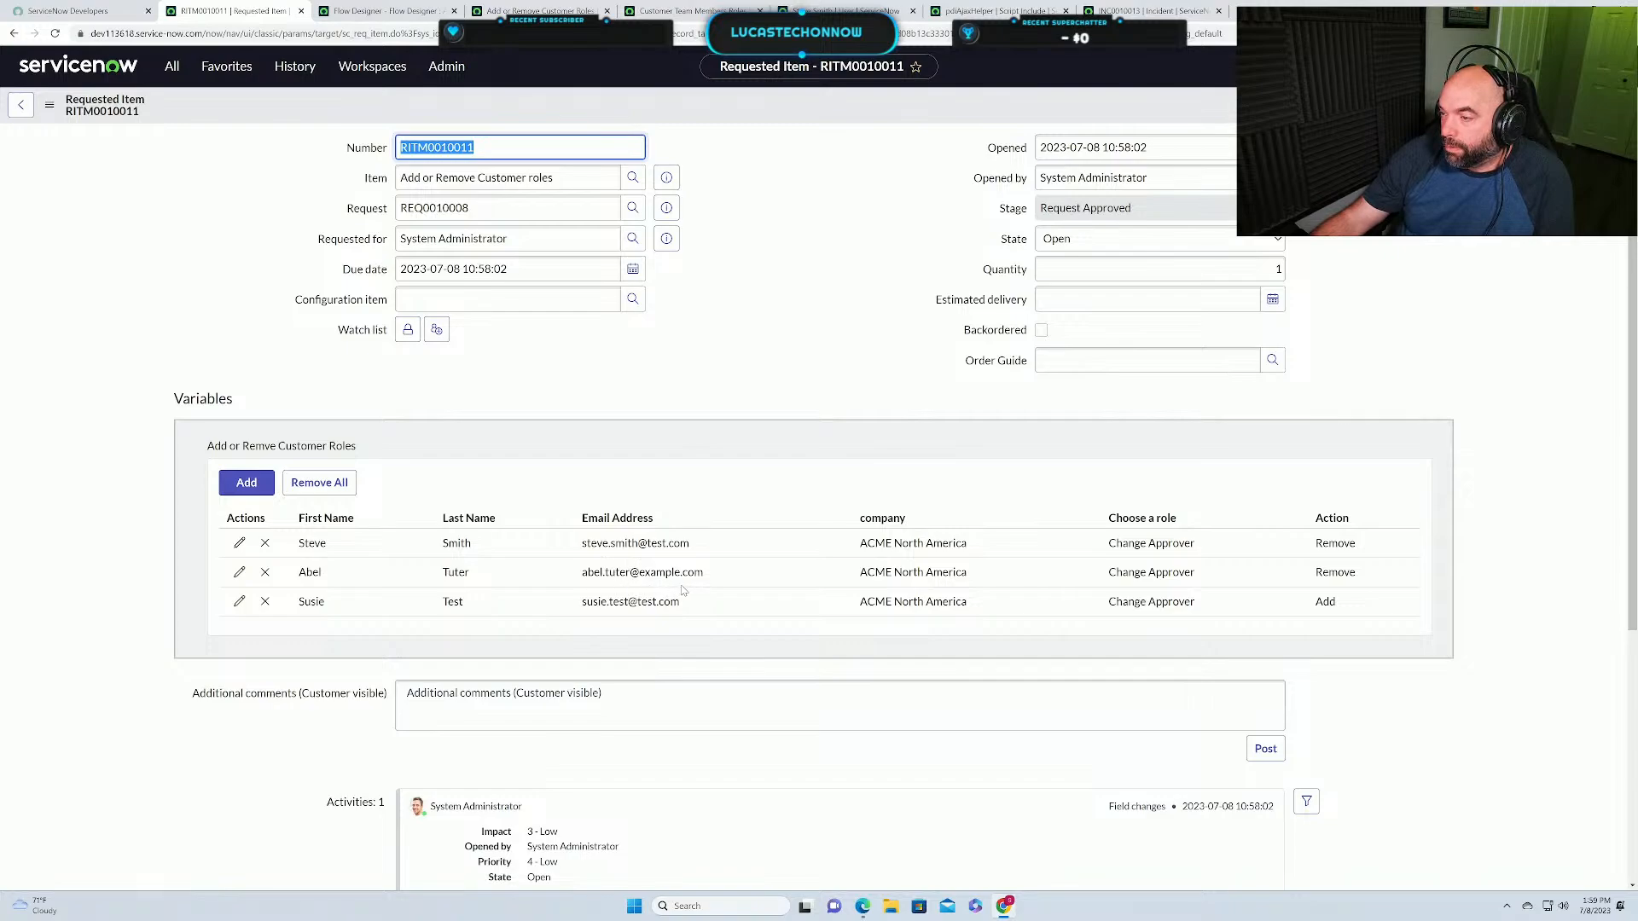
left_click_drag(580, 543, 708, 551)
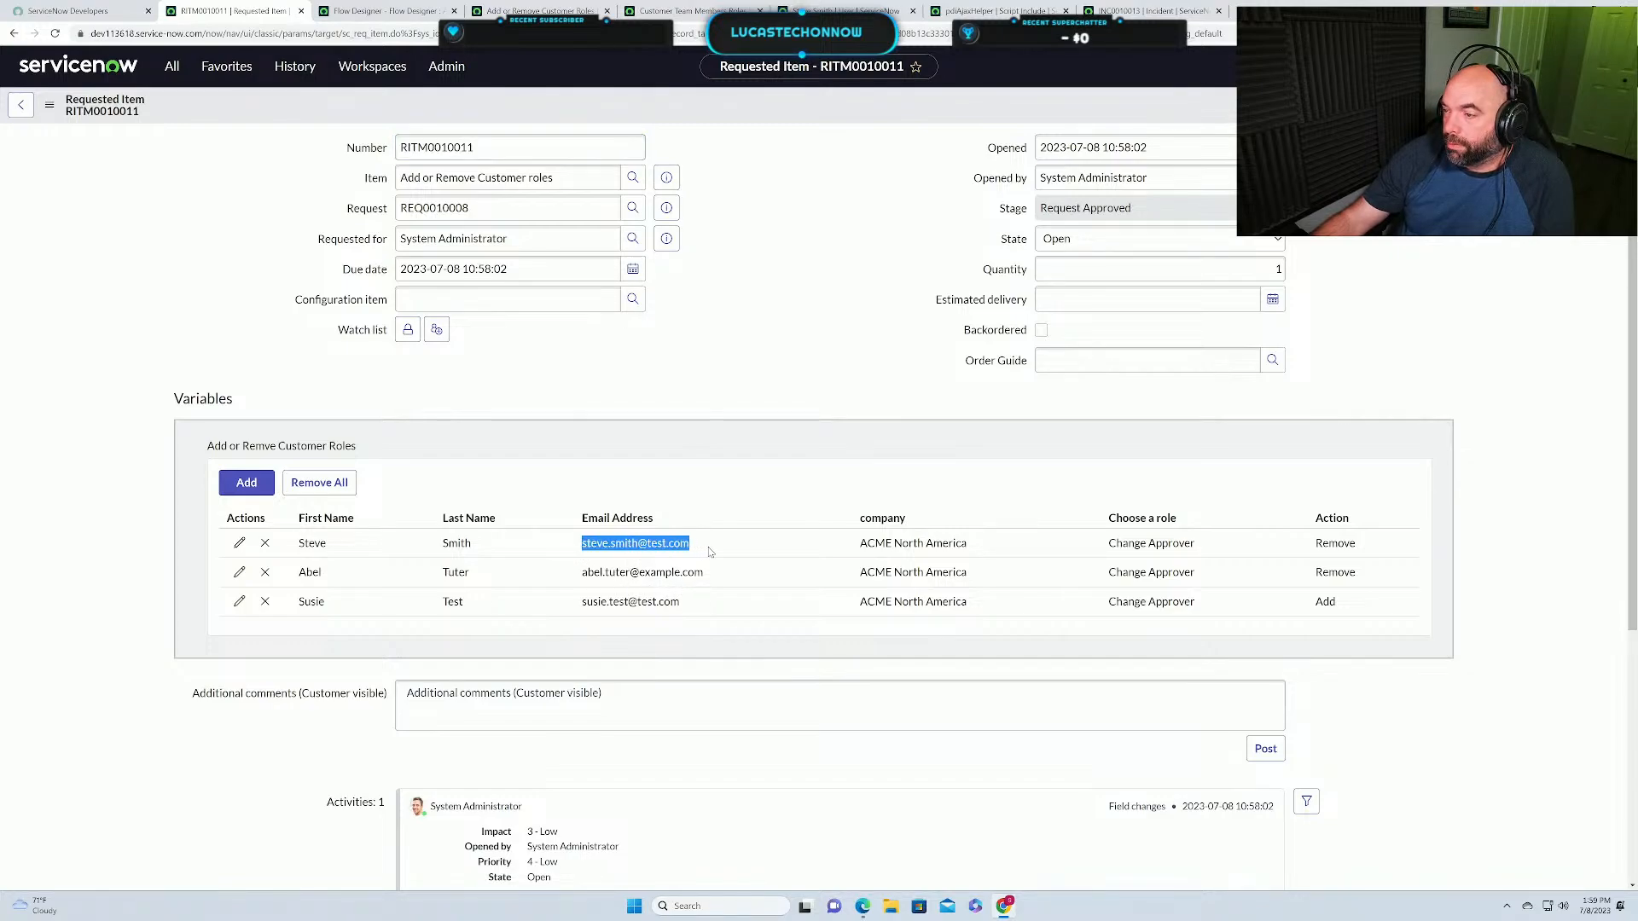
Select the matching user record's Email for comparison, then return to Flow Designer.
left_click(843, 11)
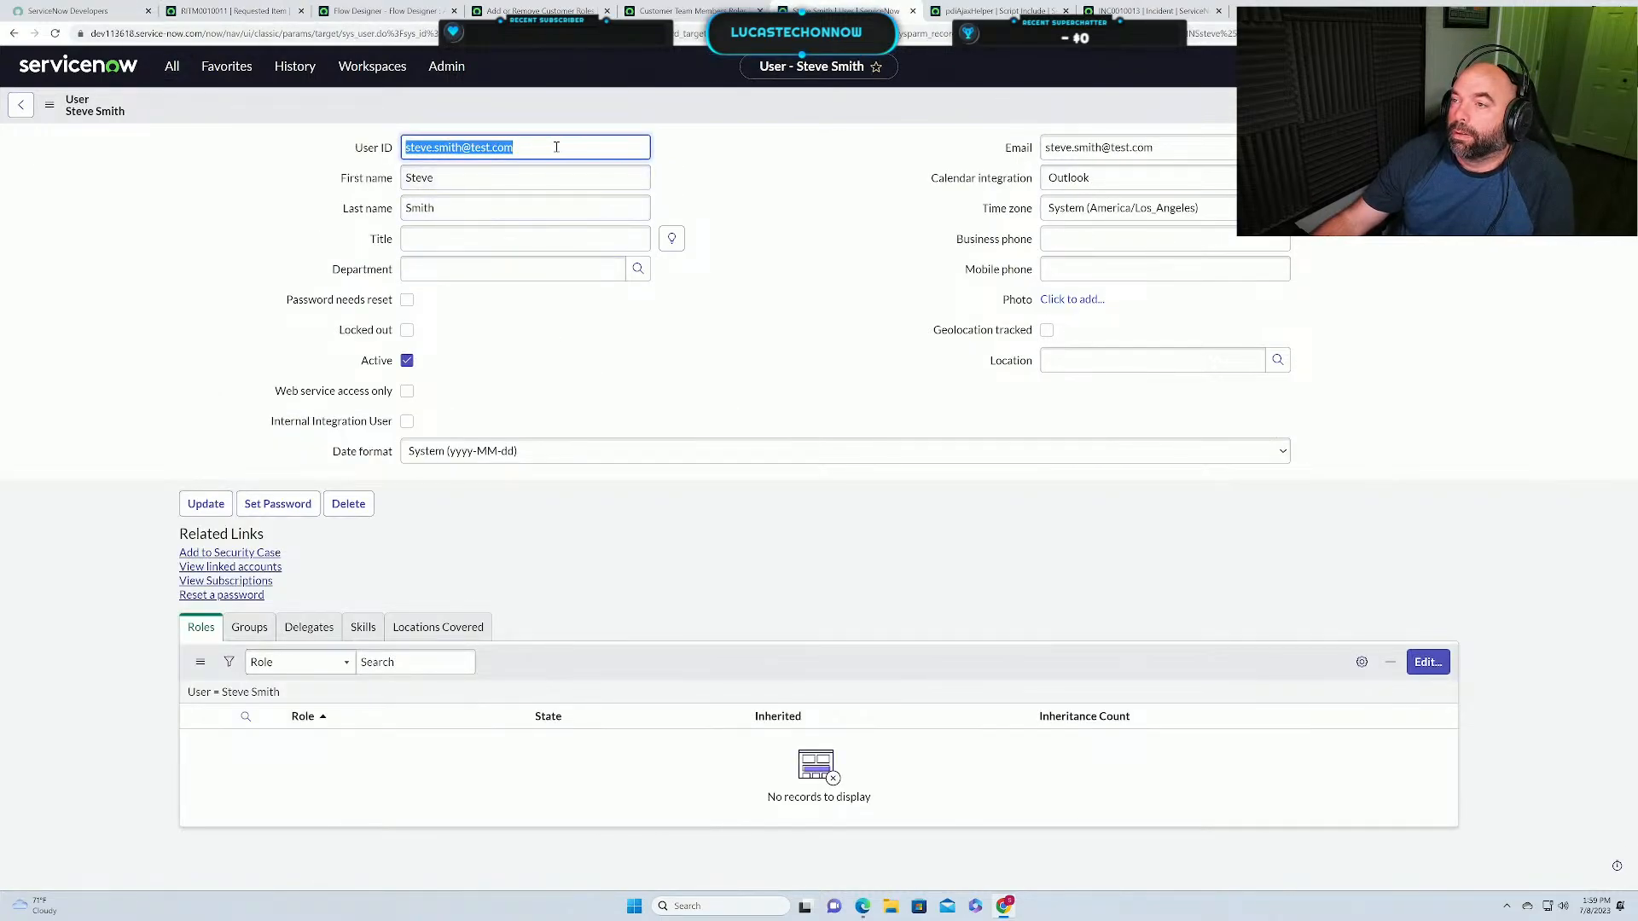
left_click(1187, 150)
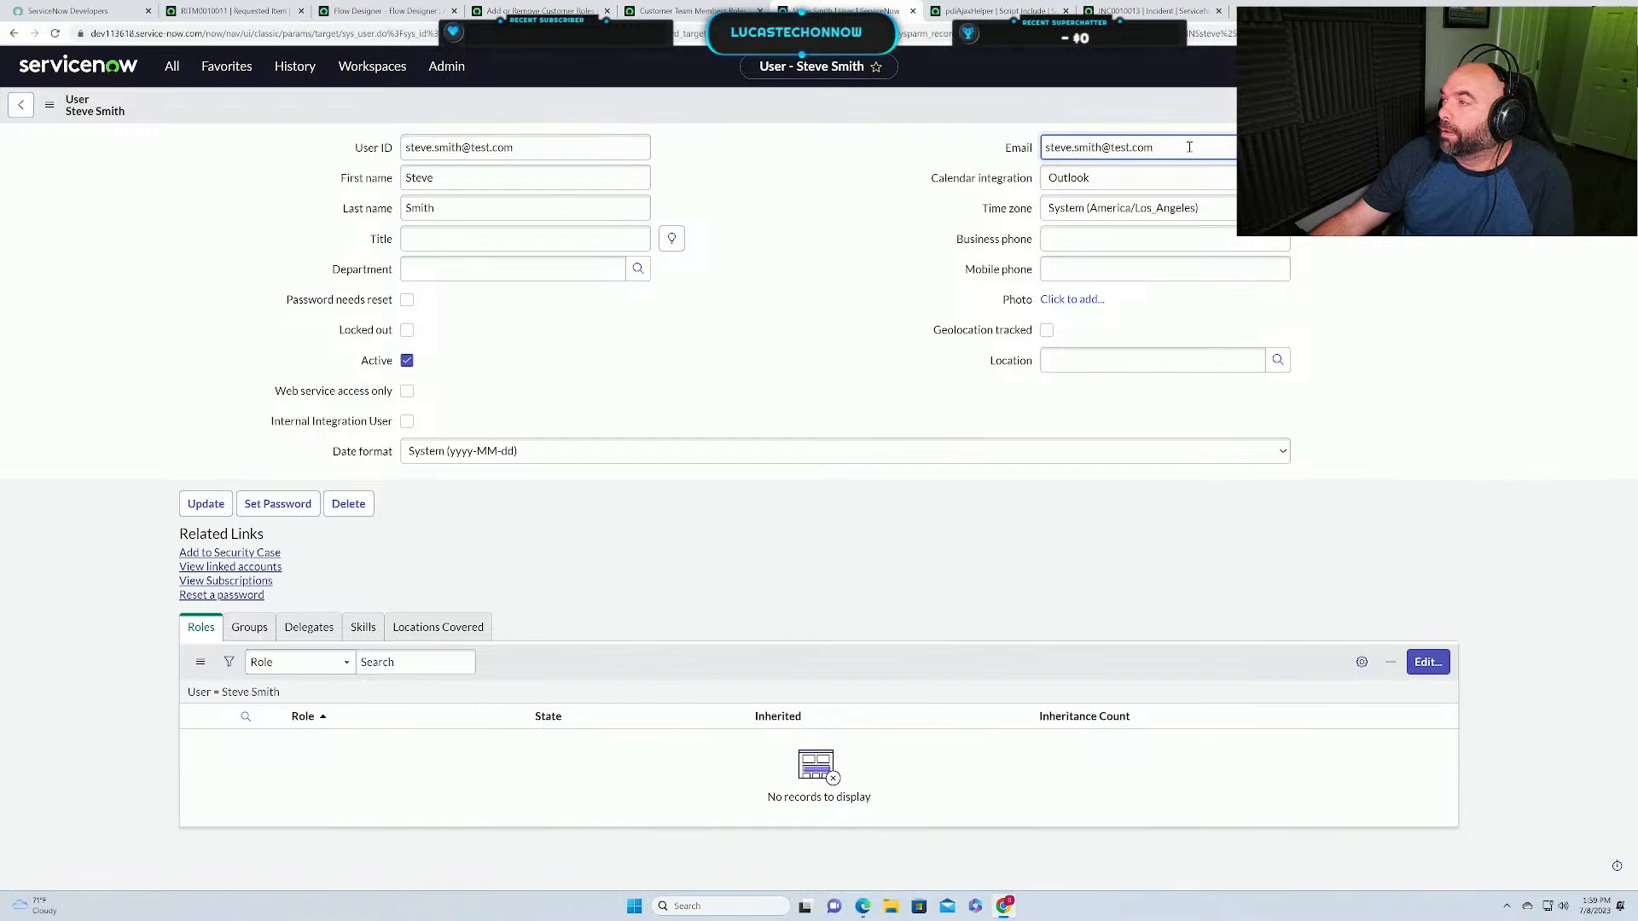
left_click_drag(1189, 147, 990, 145)
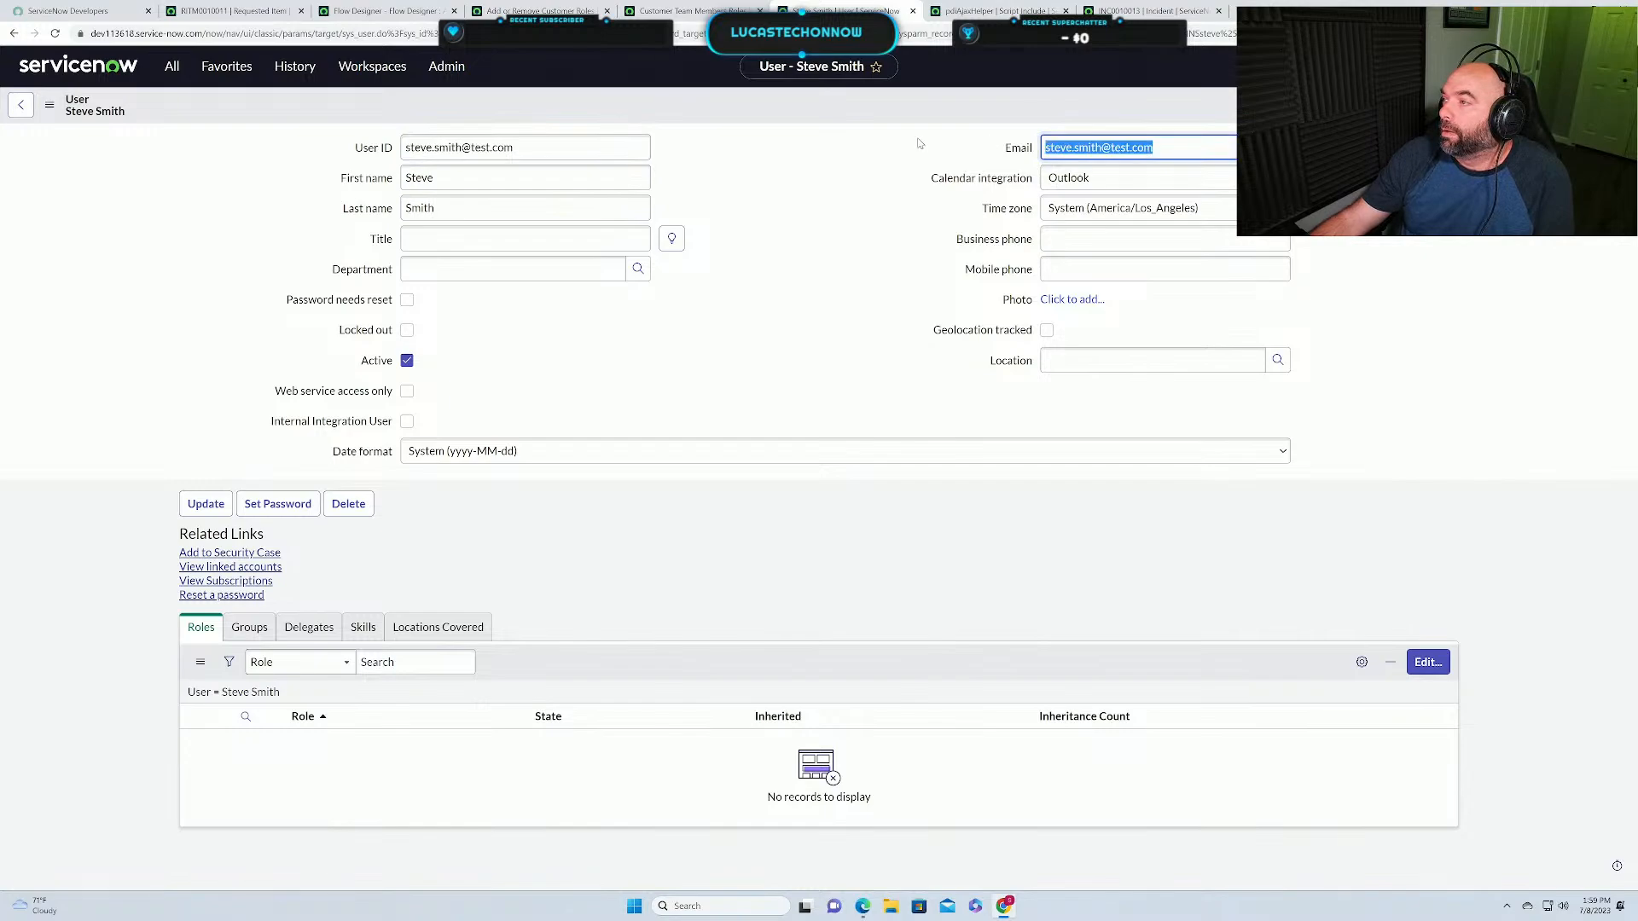
left_click(14, 34)
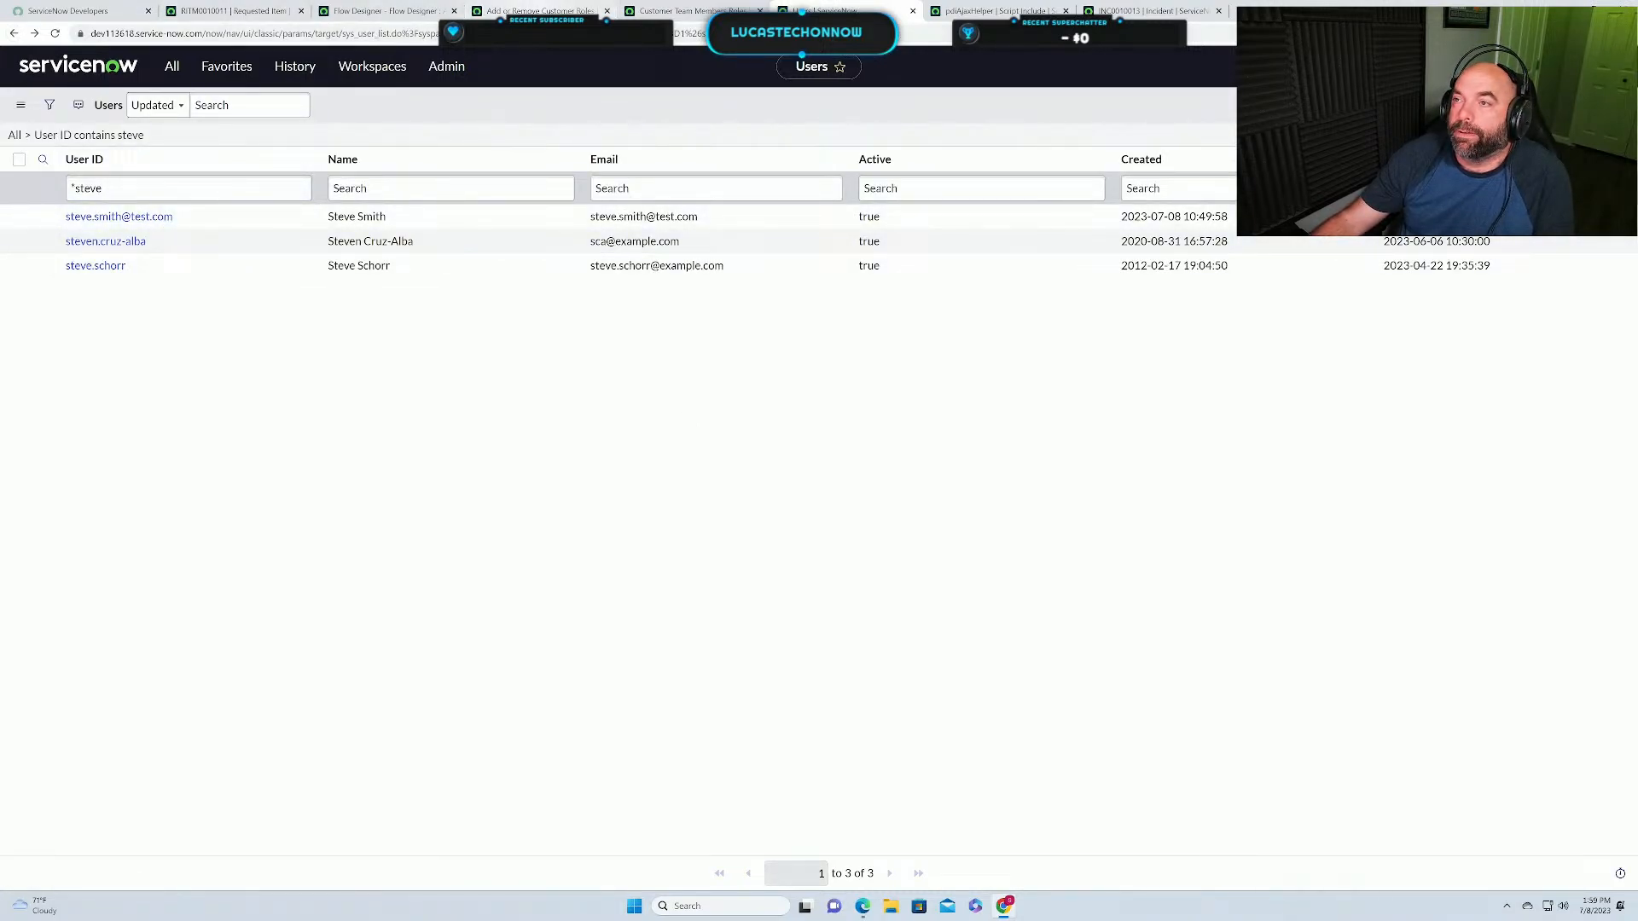
left_click(384, 11)
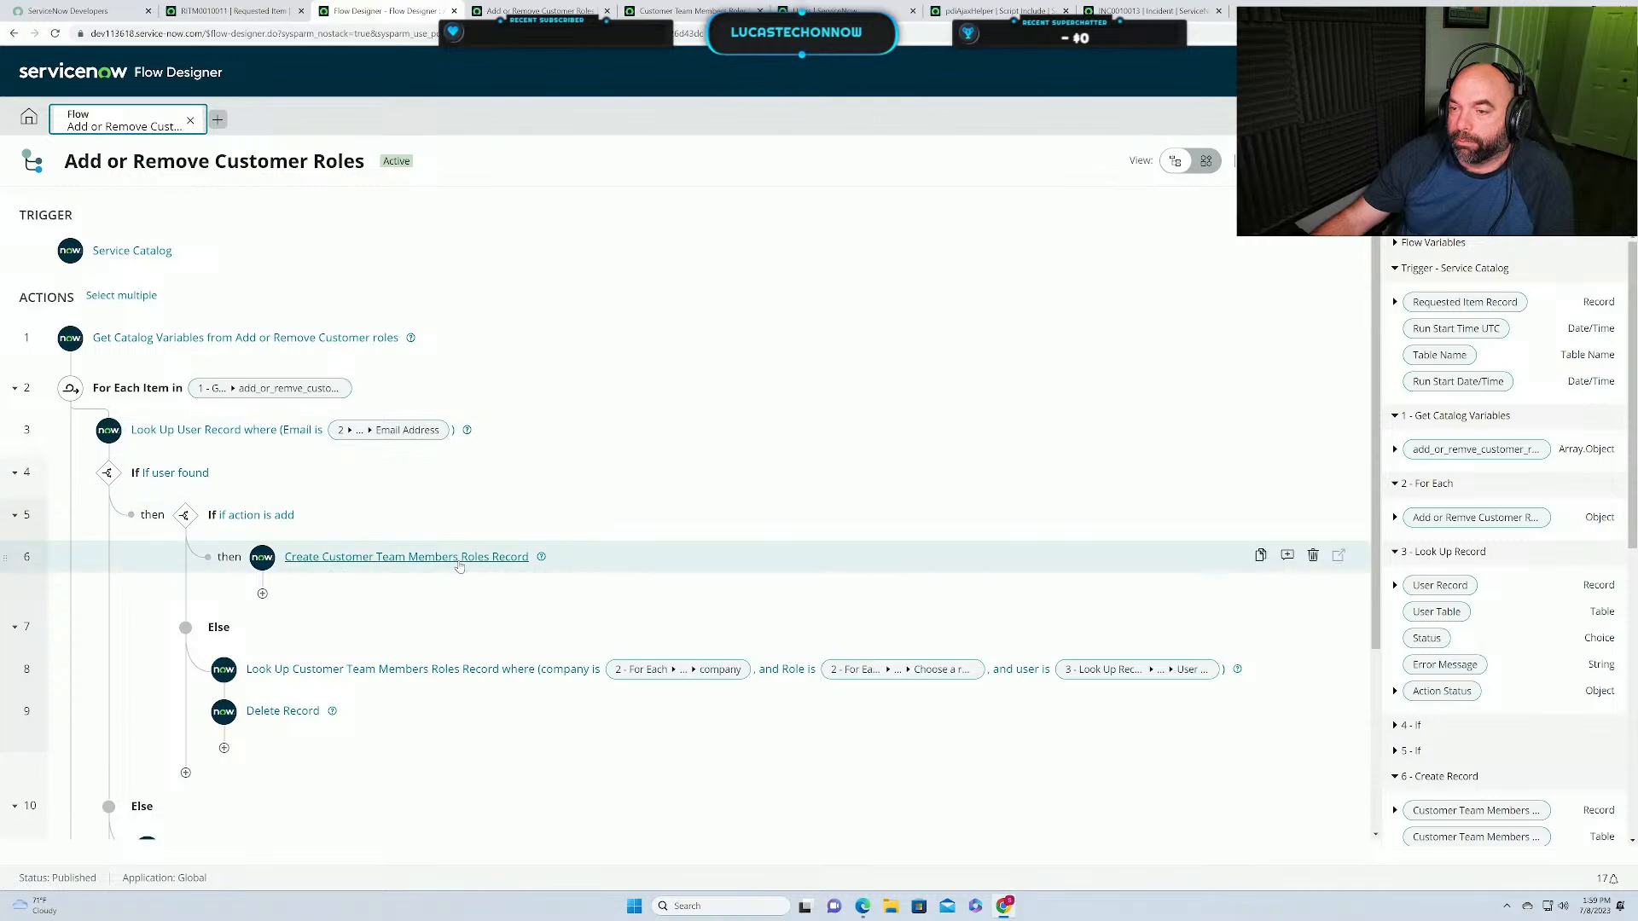
Review the step-8 role record lookup, then open the flow's Executions list.
scroll(473, 567, "down", 1)
scroll(474, 567, "down", 2)
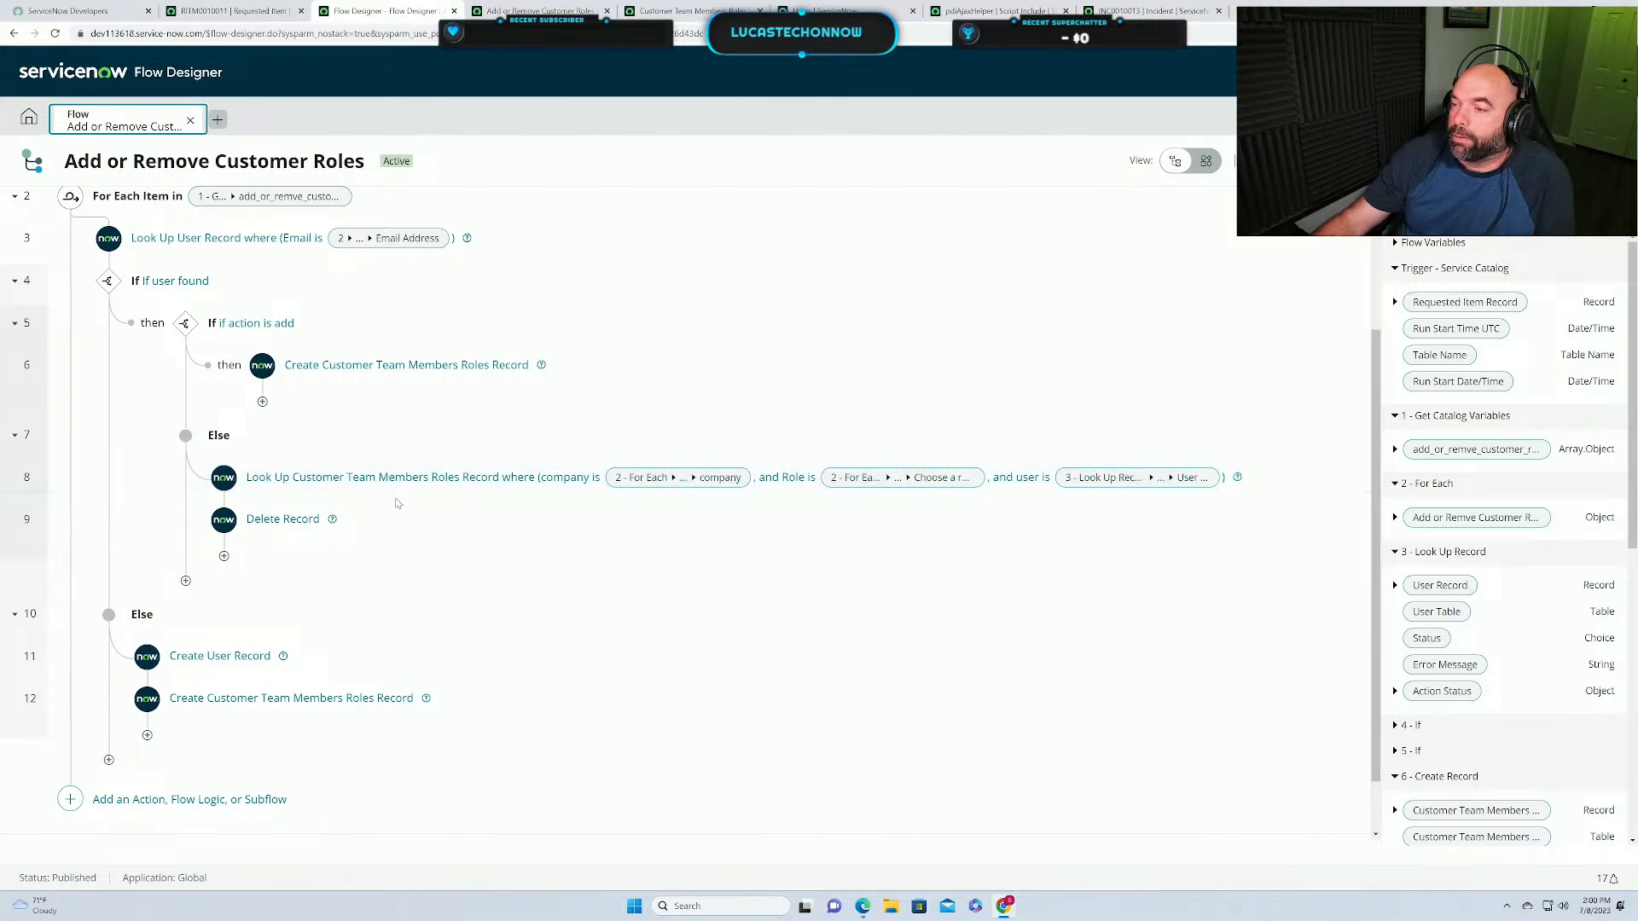
left_click(452, 494)
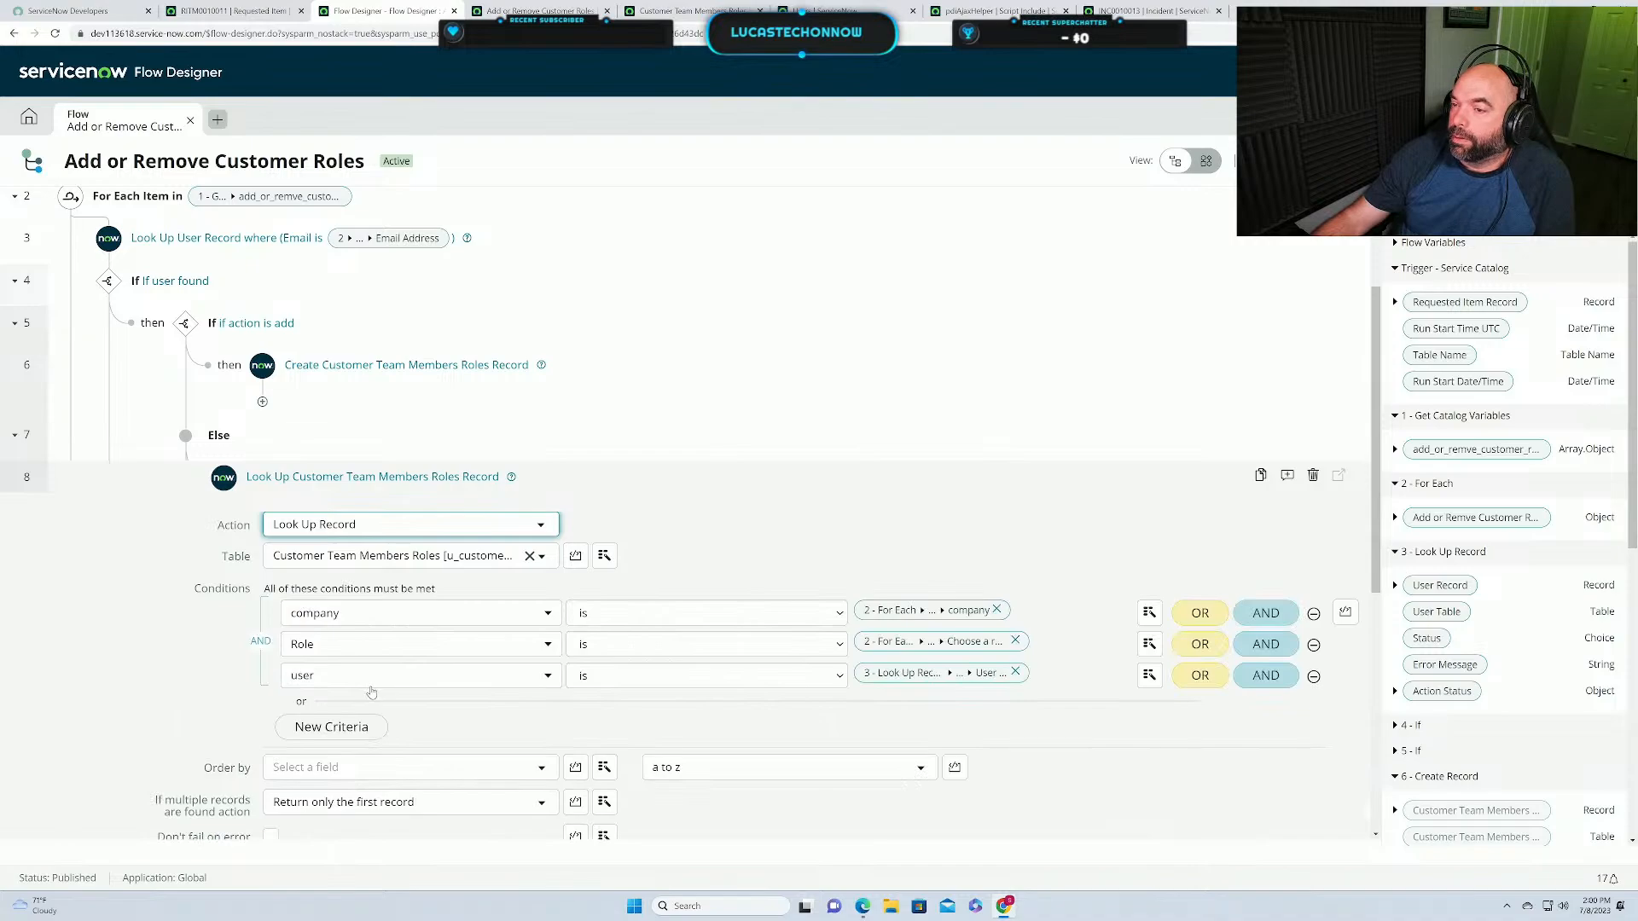
scroll(378, 686, "up", 1)
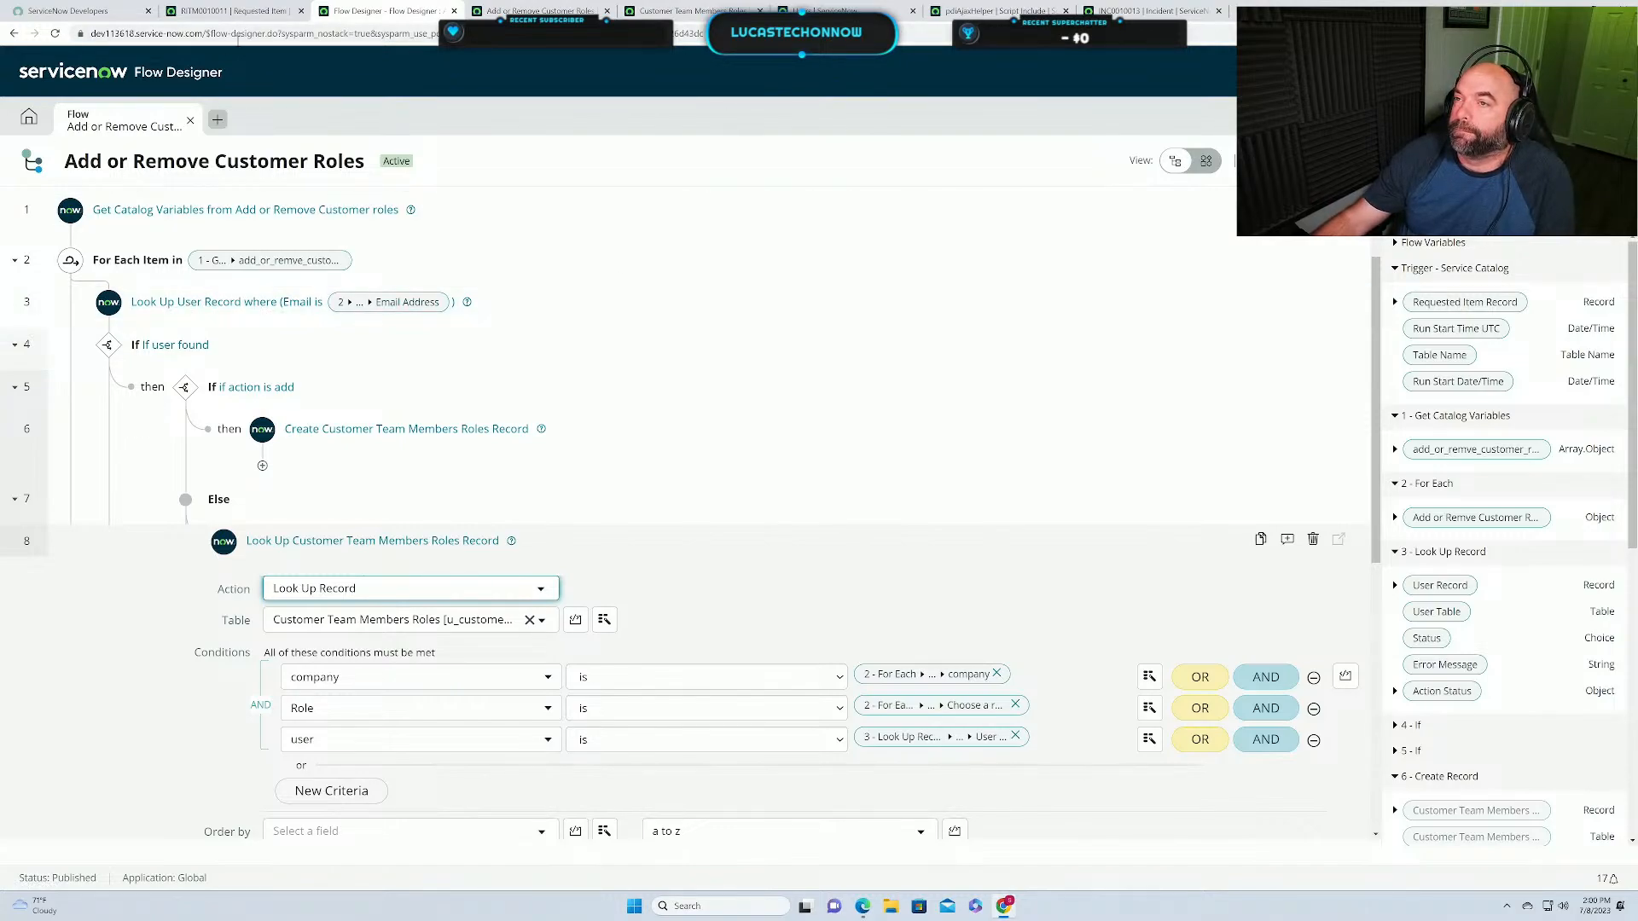
left_click(1610, 160)
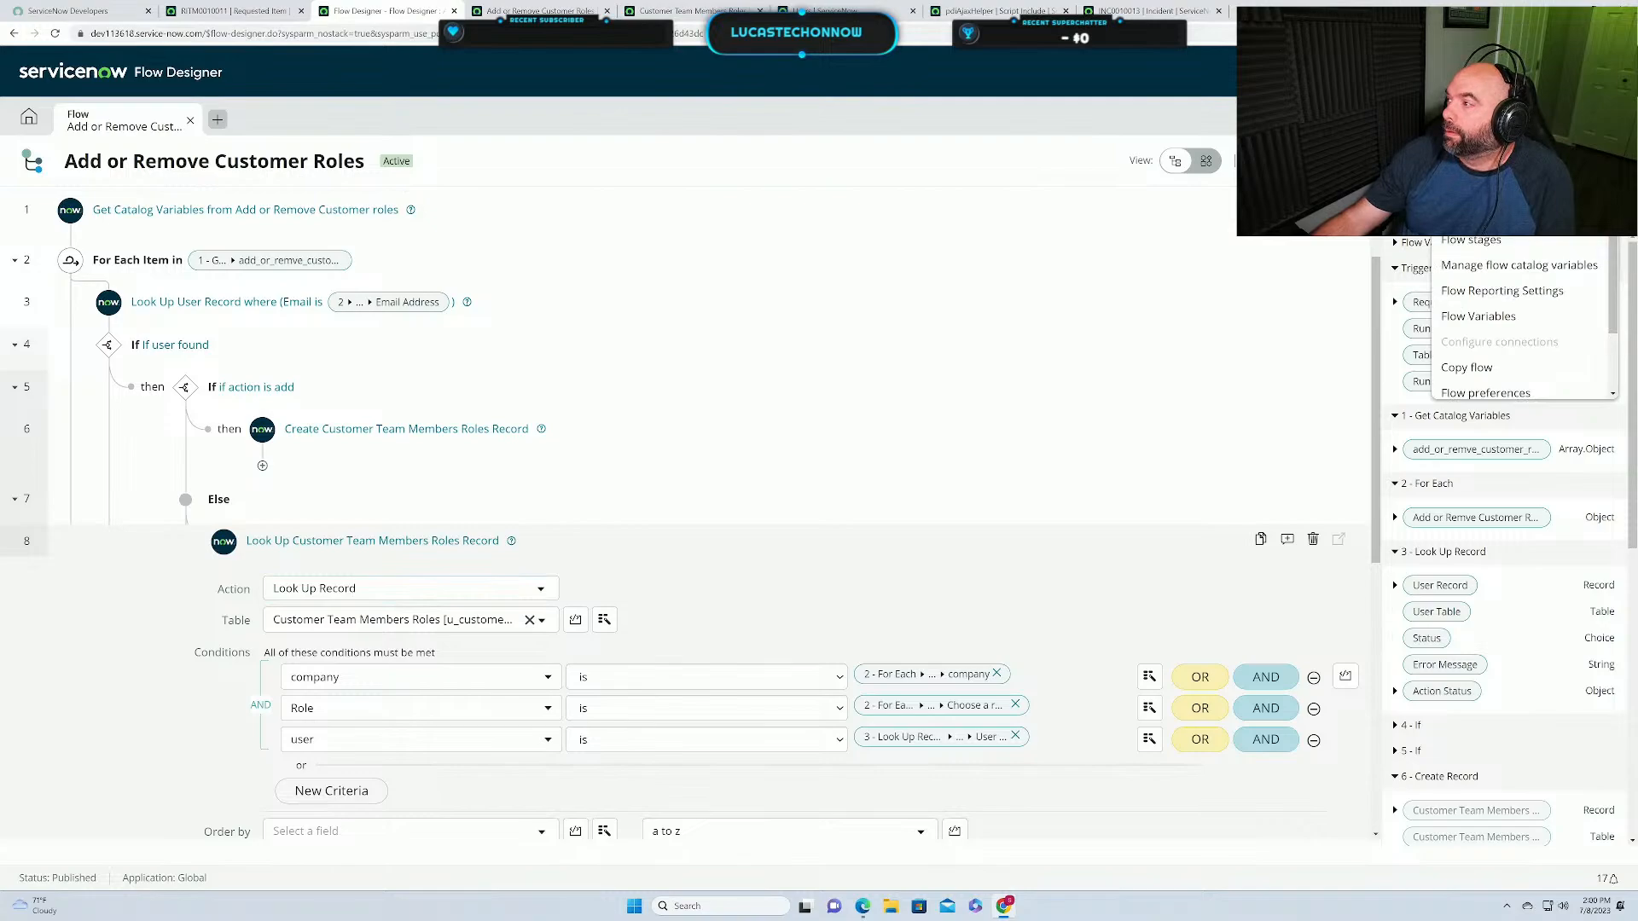
left_click(1519, 210)
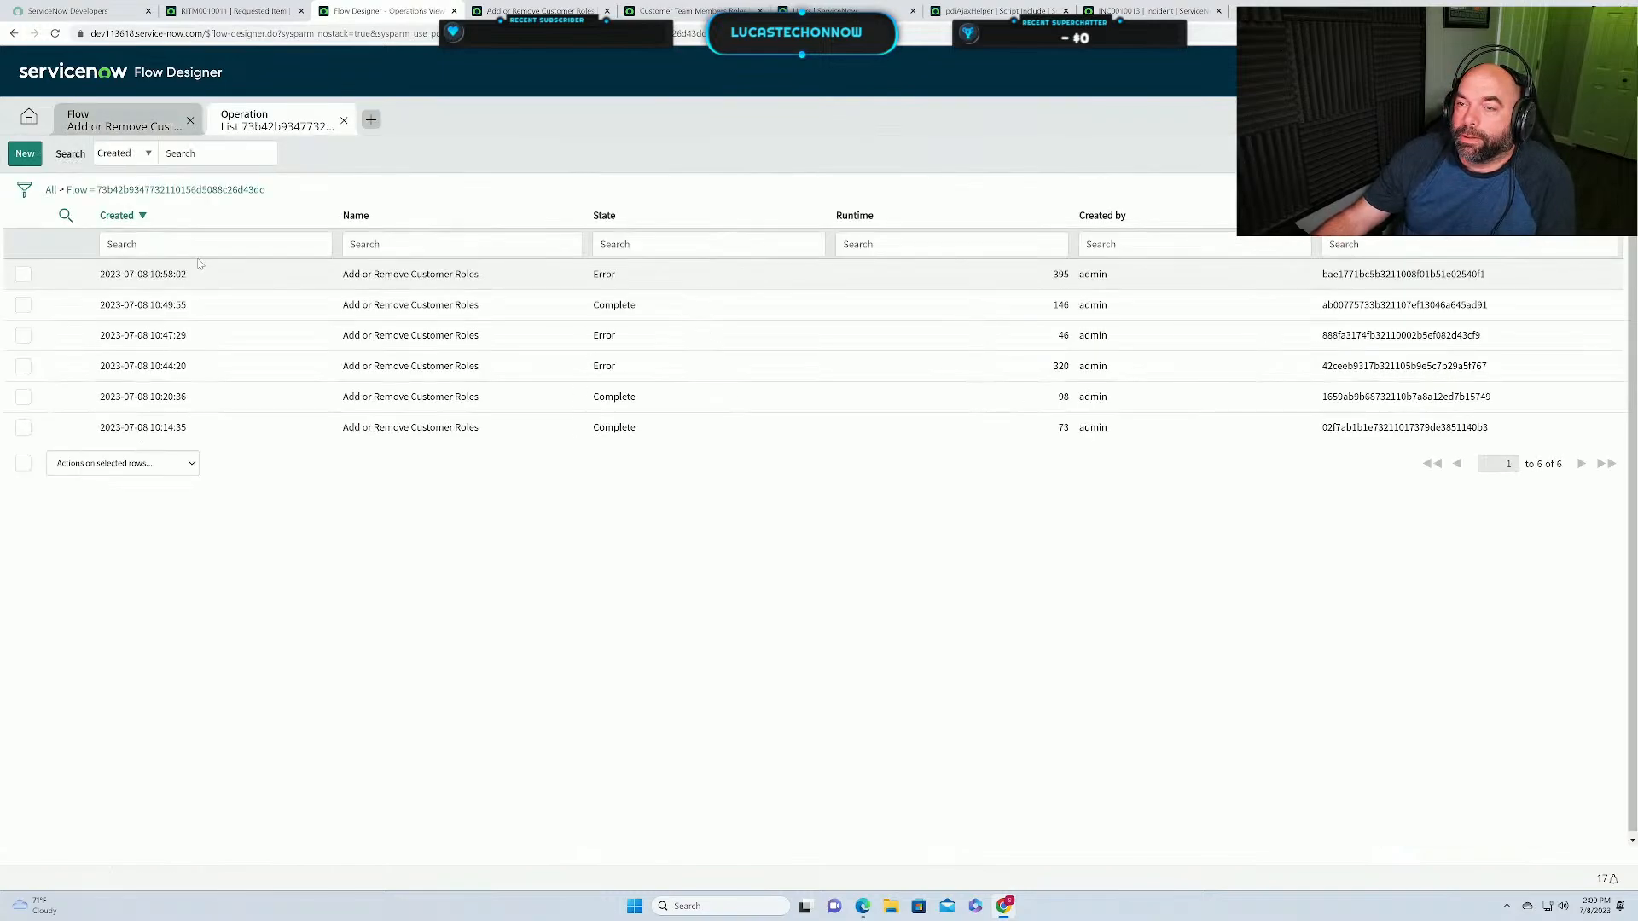
Open the newest errored run and inspect the step-3 user lookup's runtime details.
left_click(176, 281)
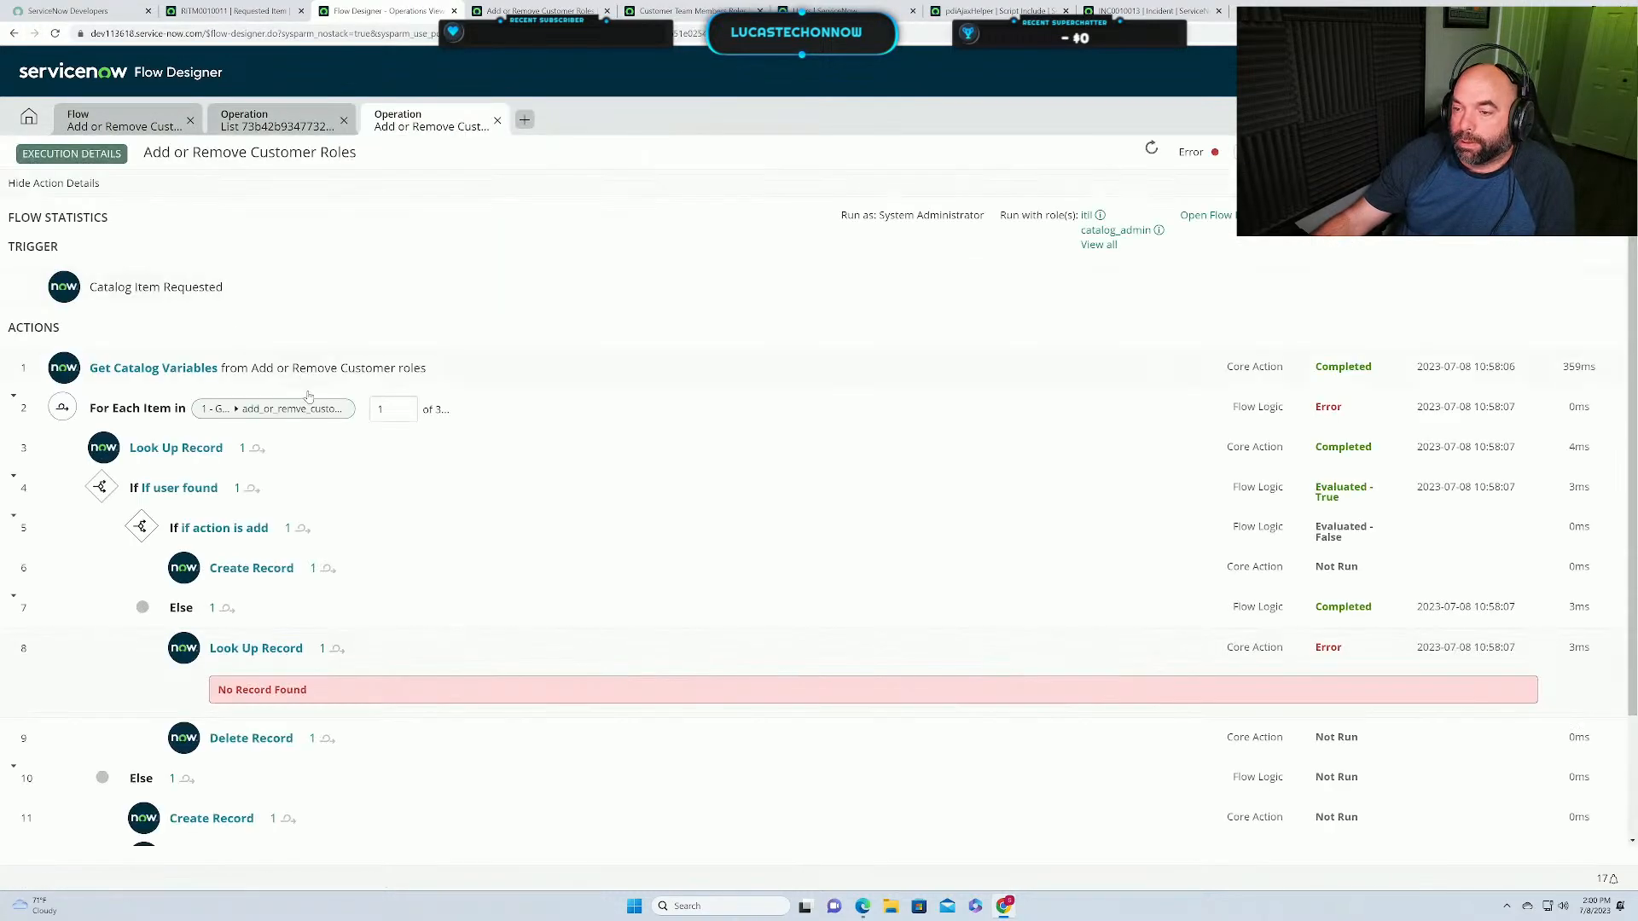
scroll(543, 552, "down", 2)
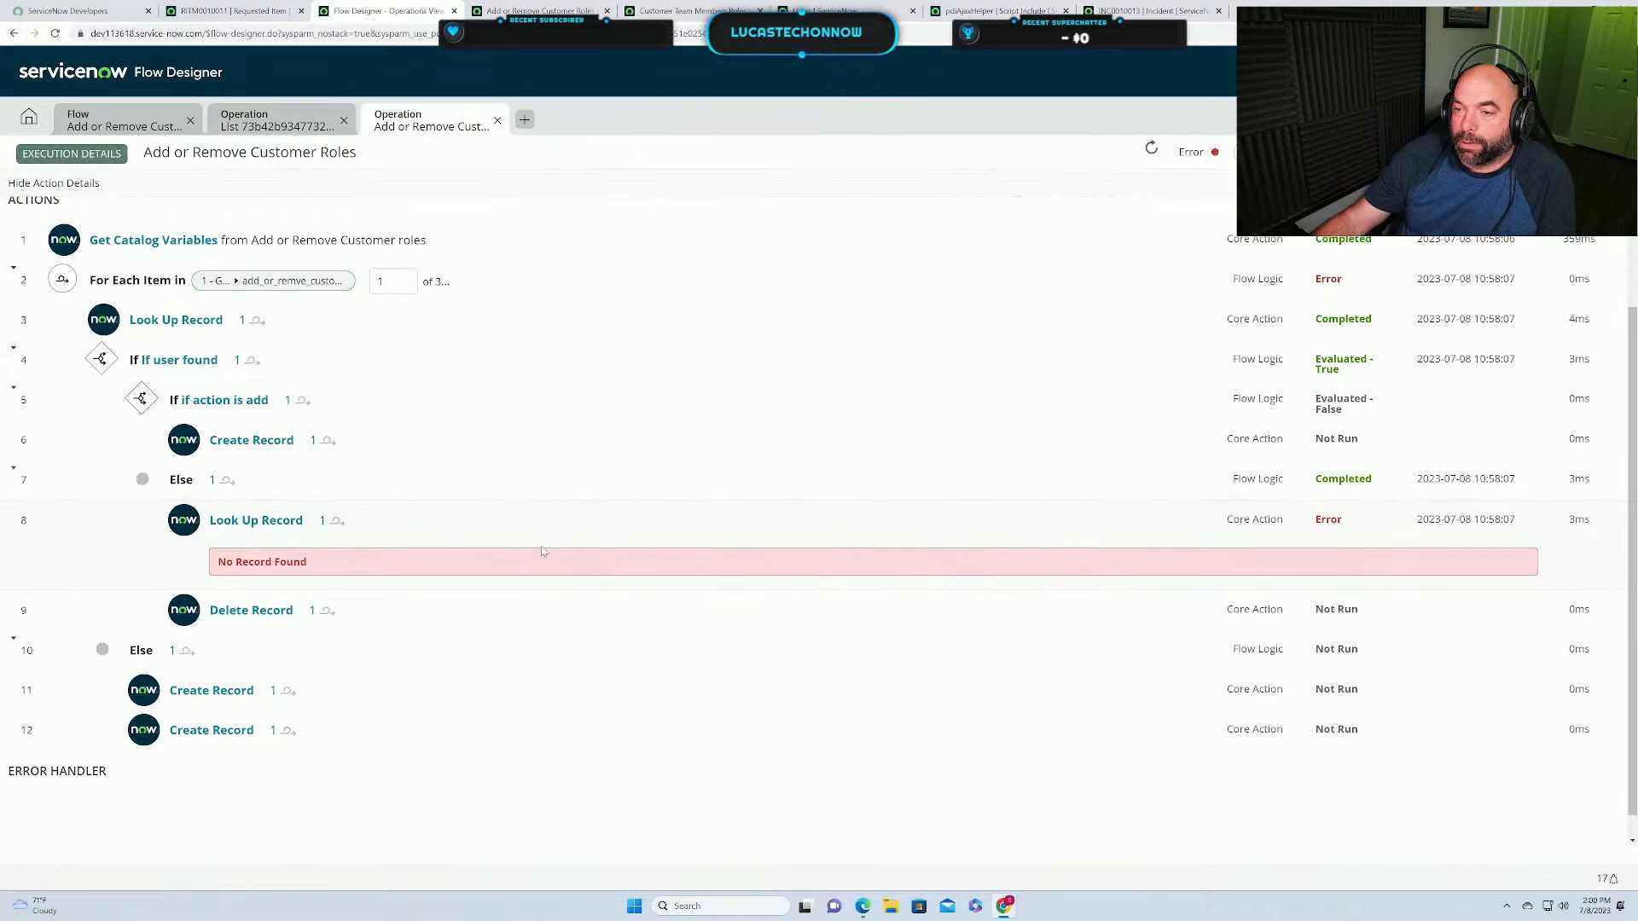
left_click(408, 323)
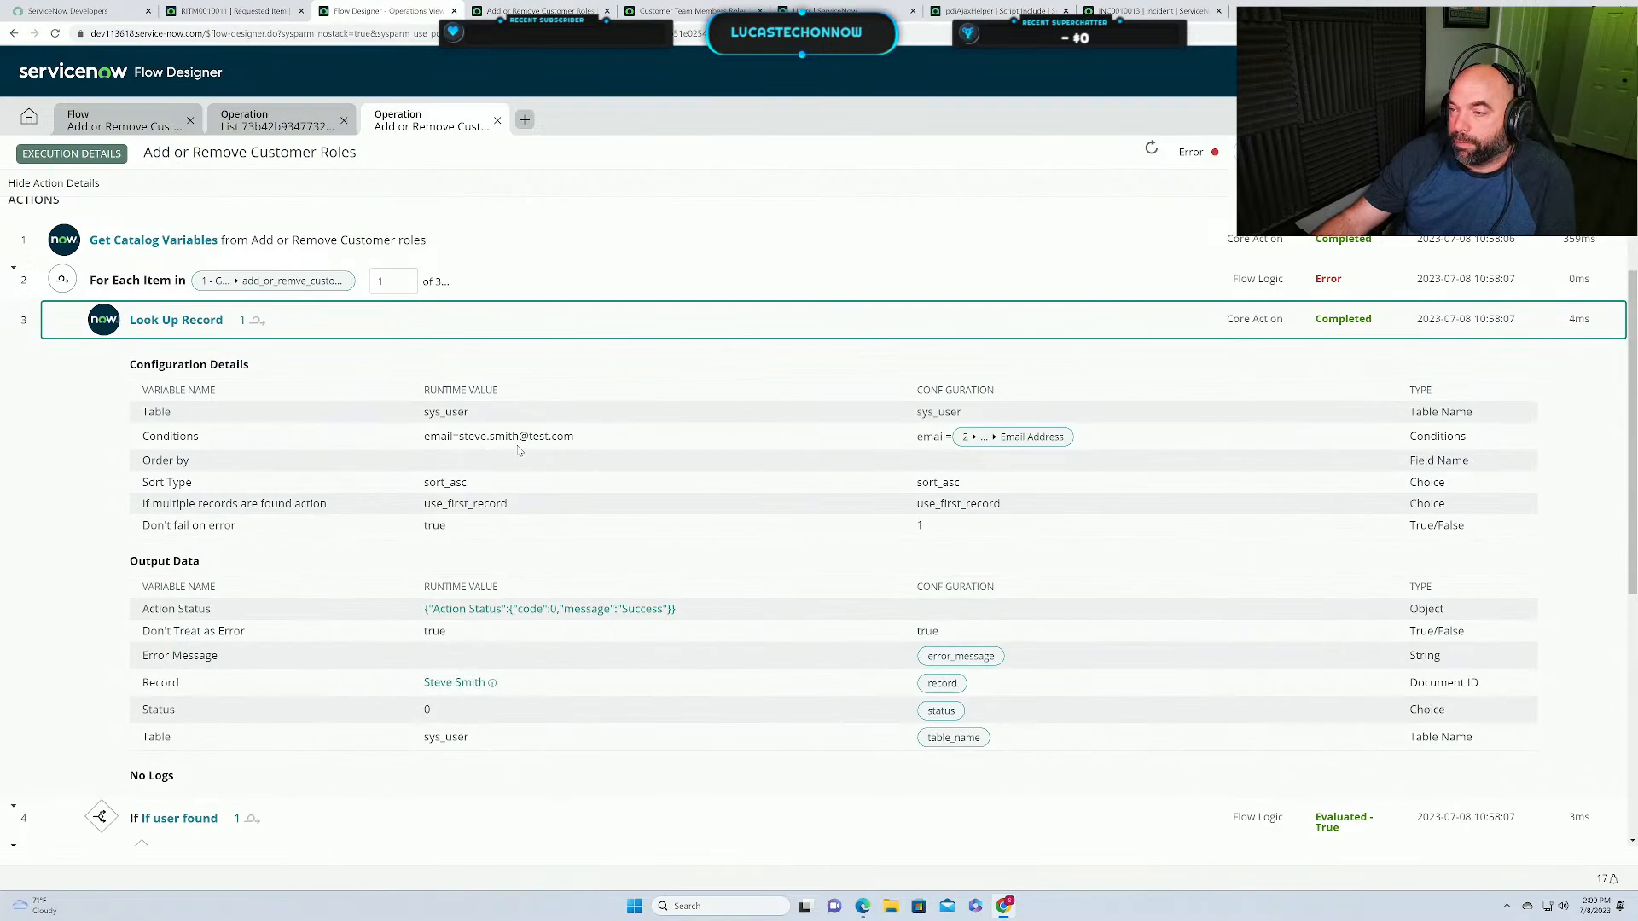
left_click(336, 323)
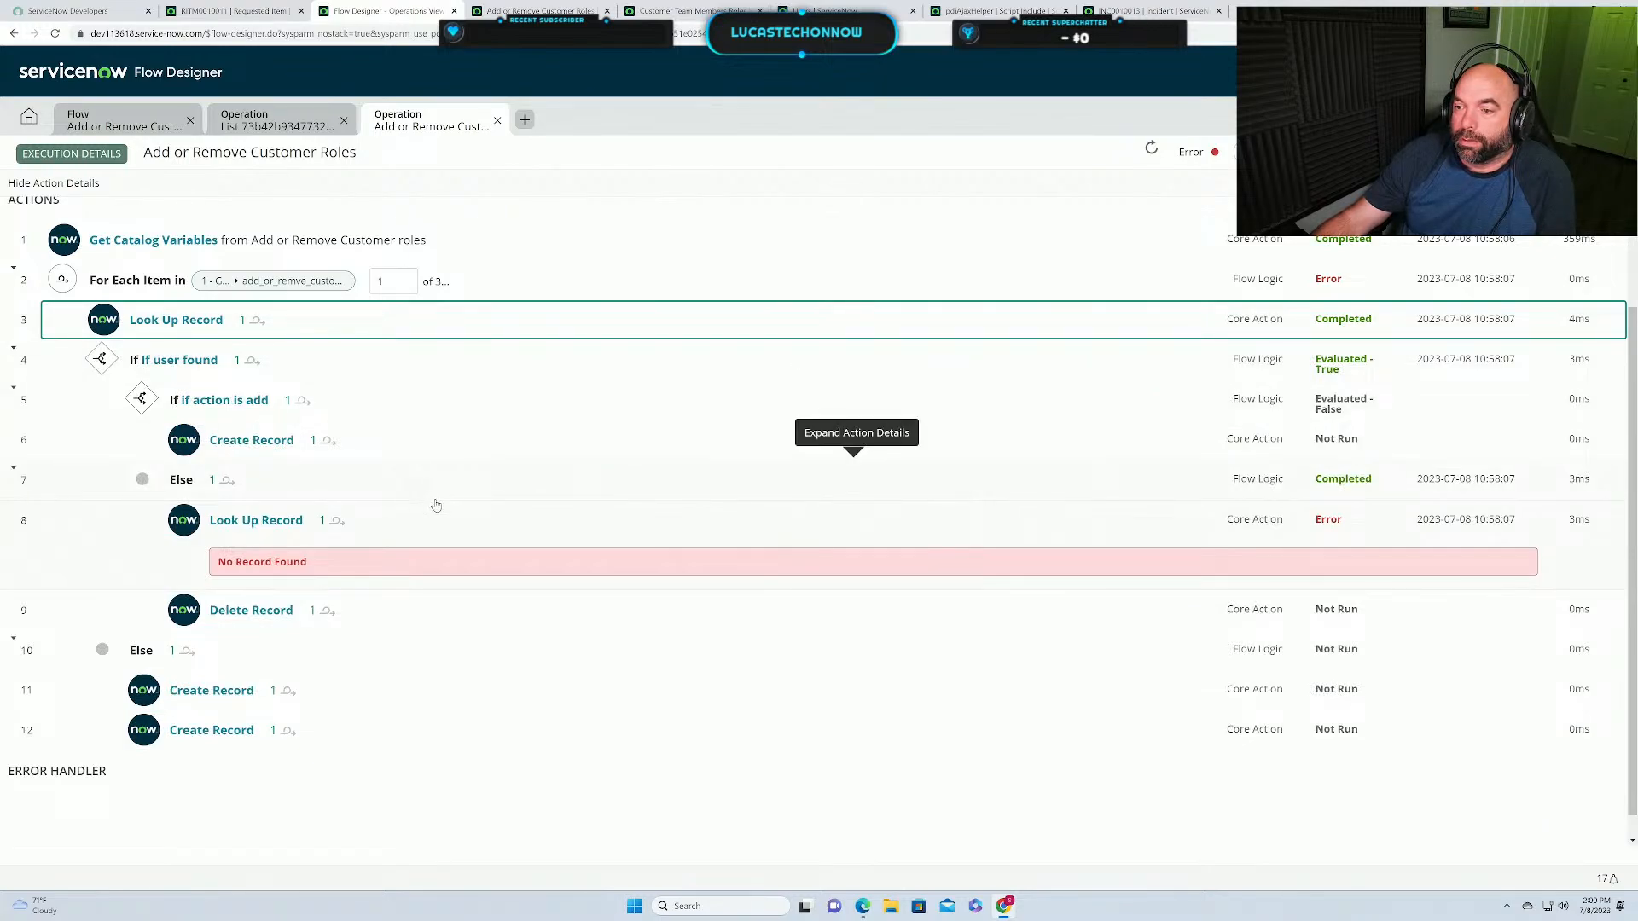
Expand the failed step-8 lookup and select the u_user e-mail value in its conditions.
left_click(390, 526)
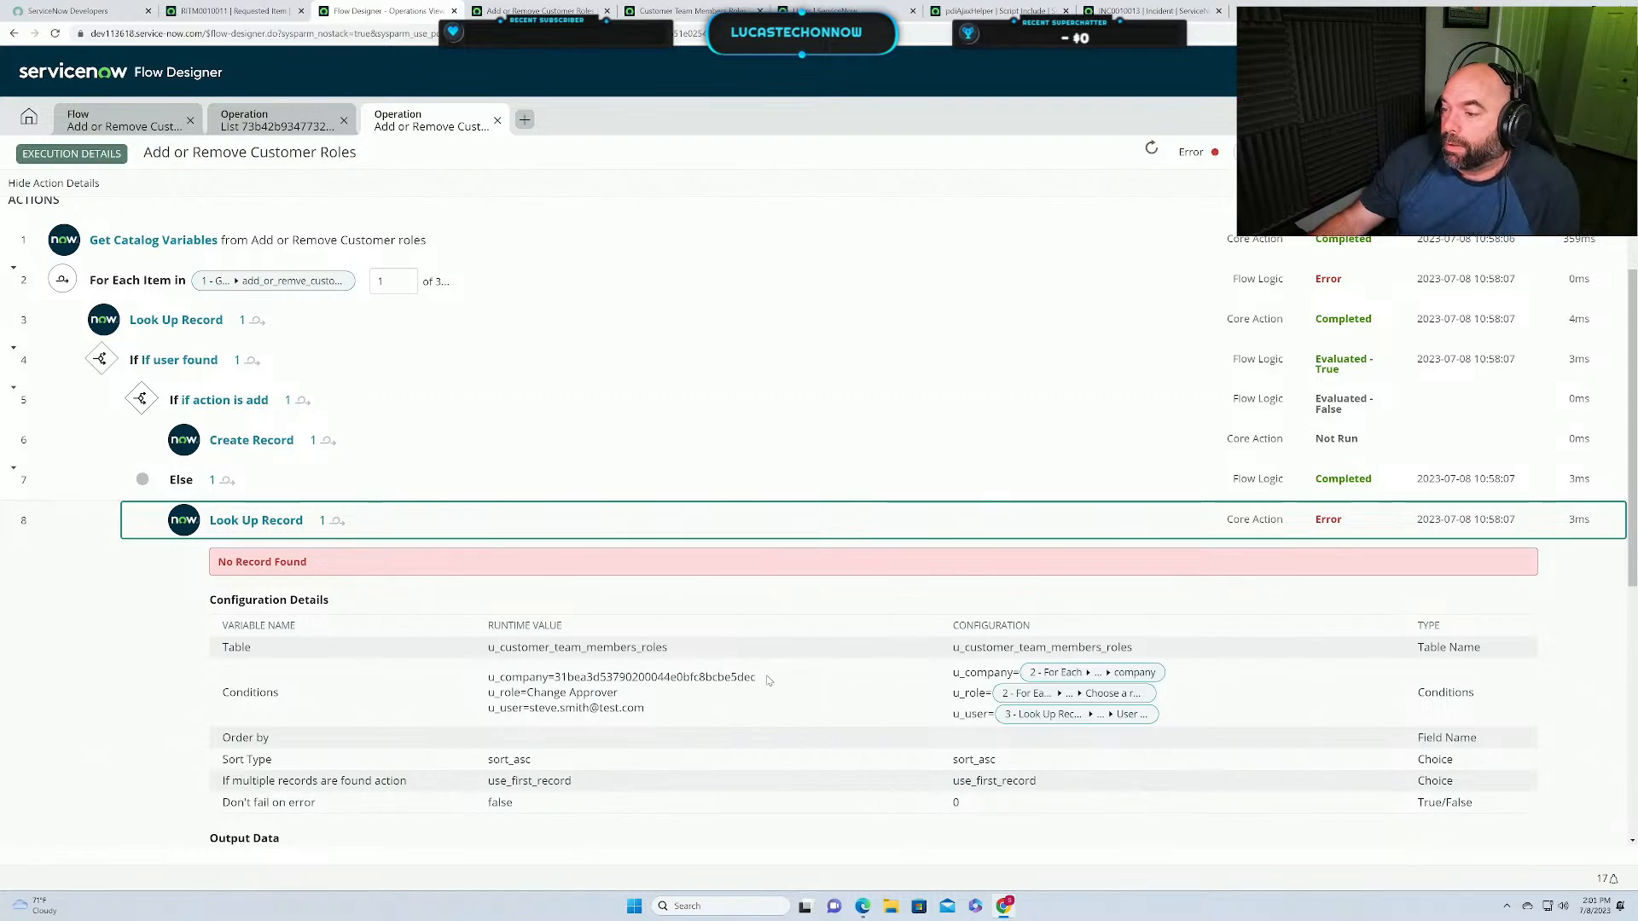
scroll(764, 691, "down", 1)
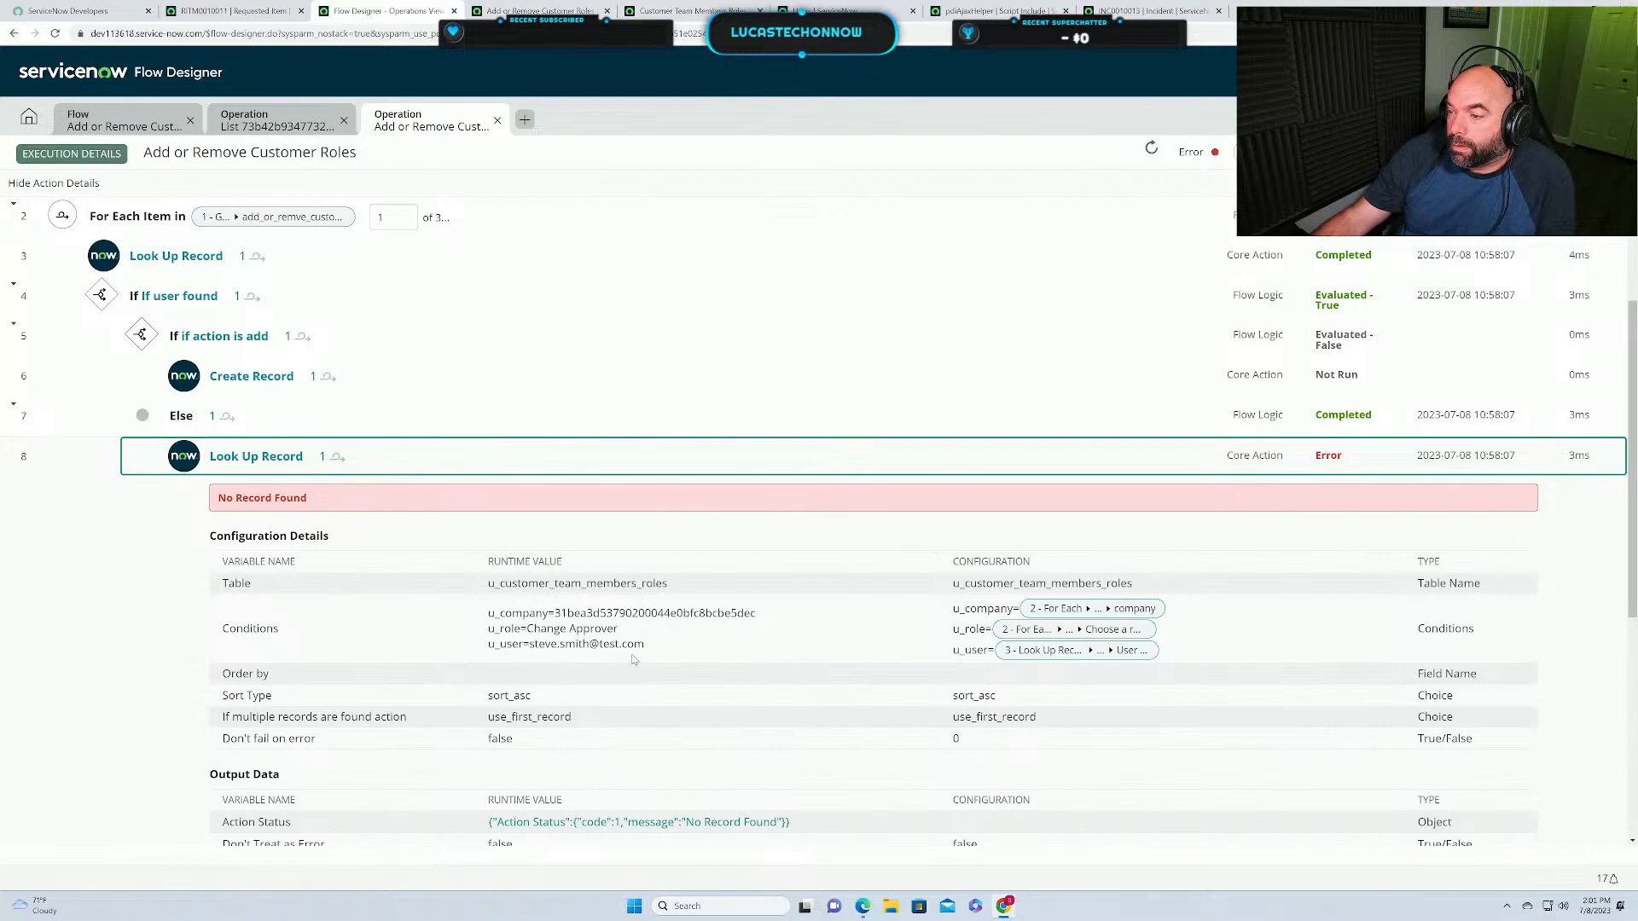
left_click(1133, 653)
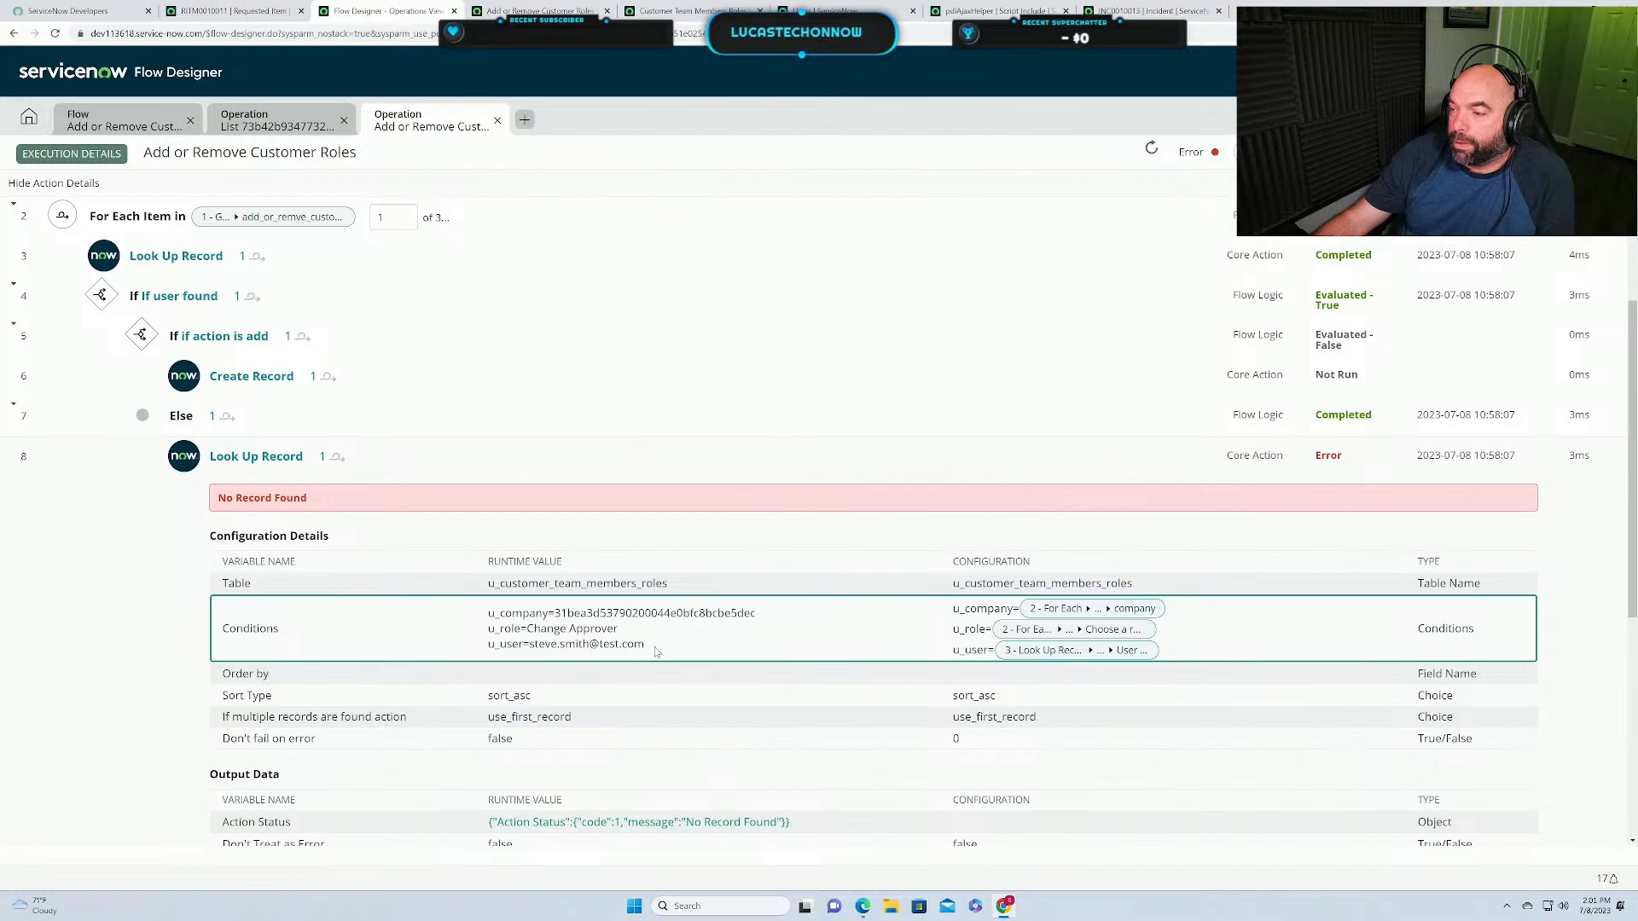
left_click_drag(656, 651, 535, 651)
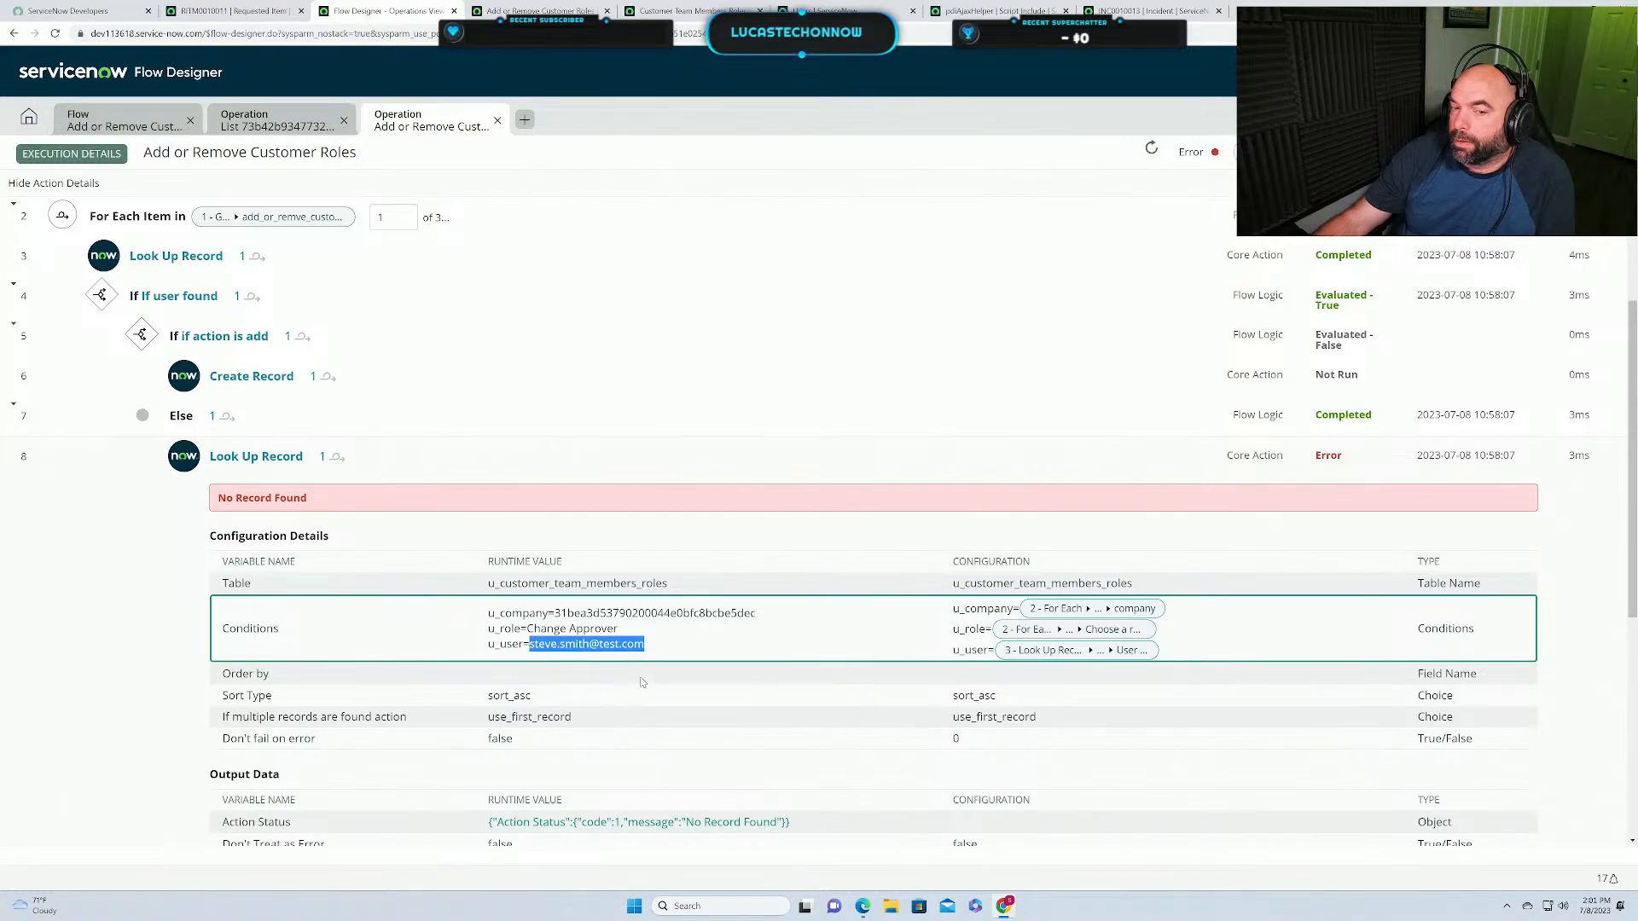
scroll(641, 680, "down", 3)
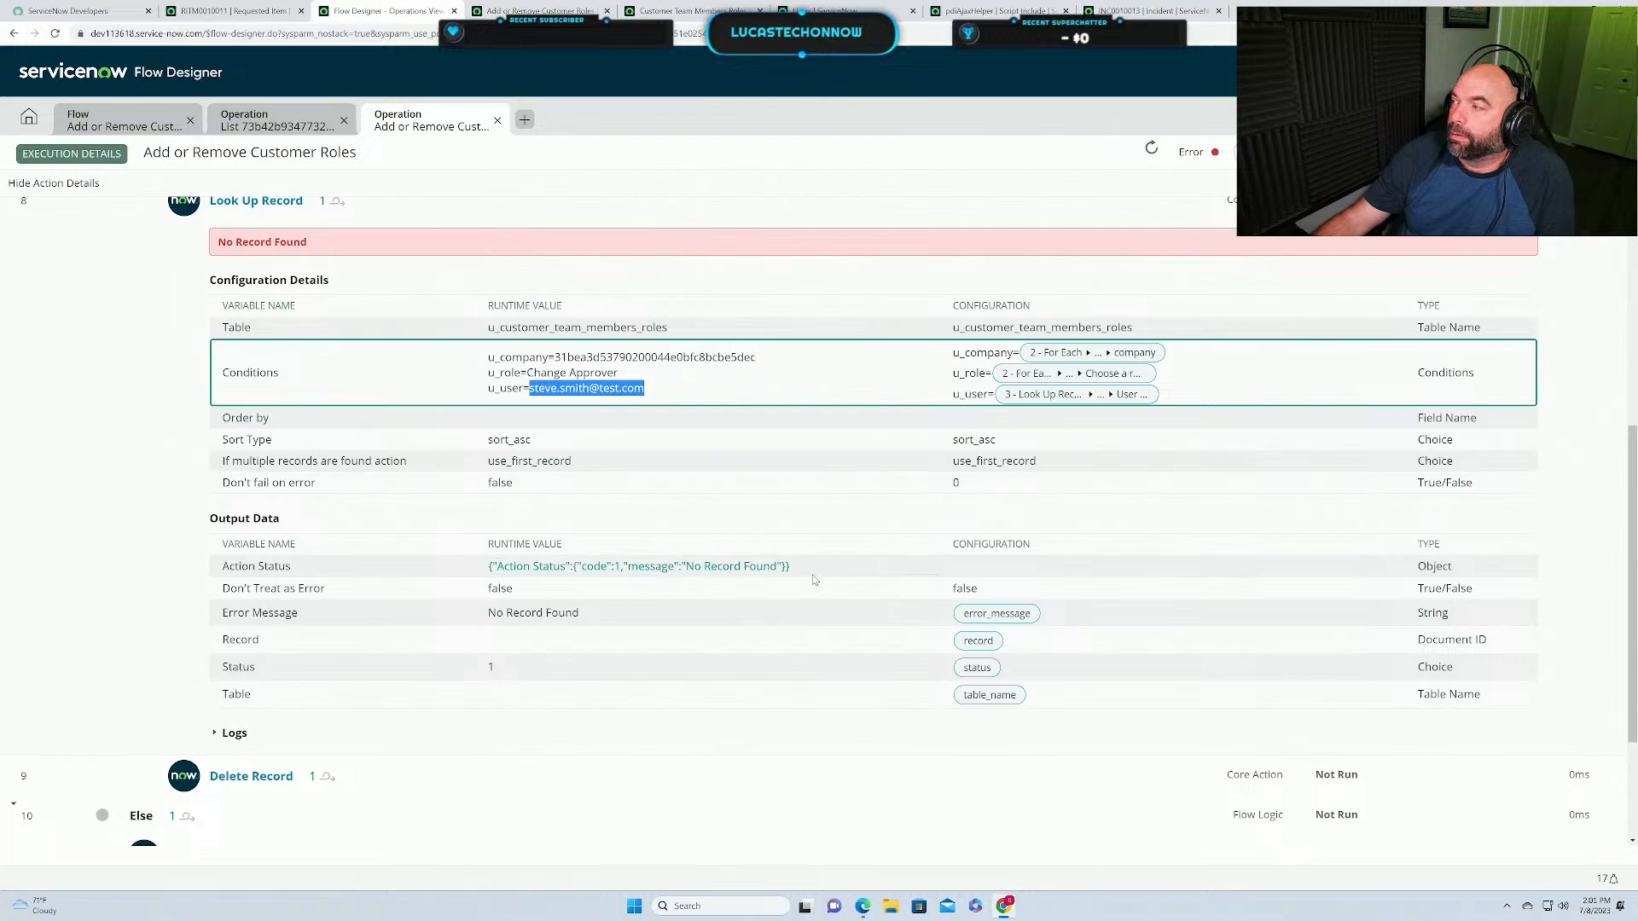
scroll(813, 580, "up", 4)
scroll(813, 580, "up", 2)
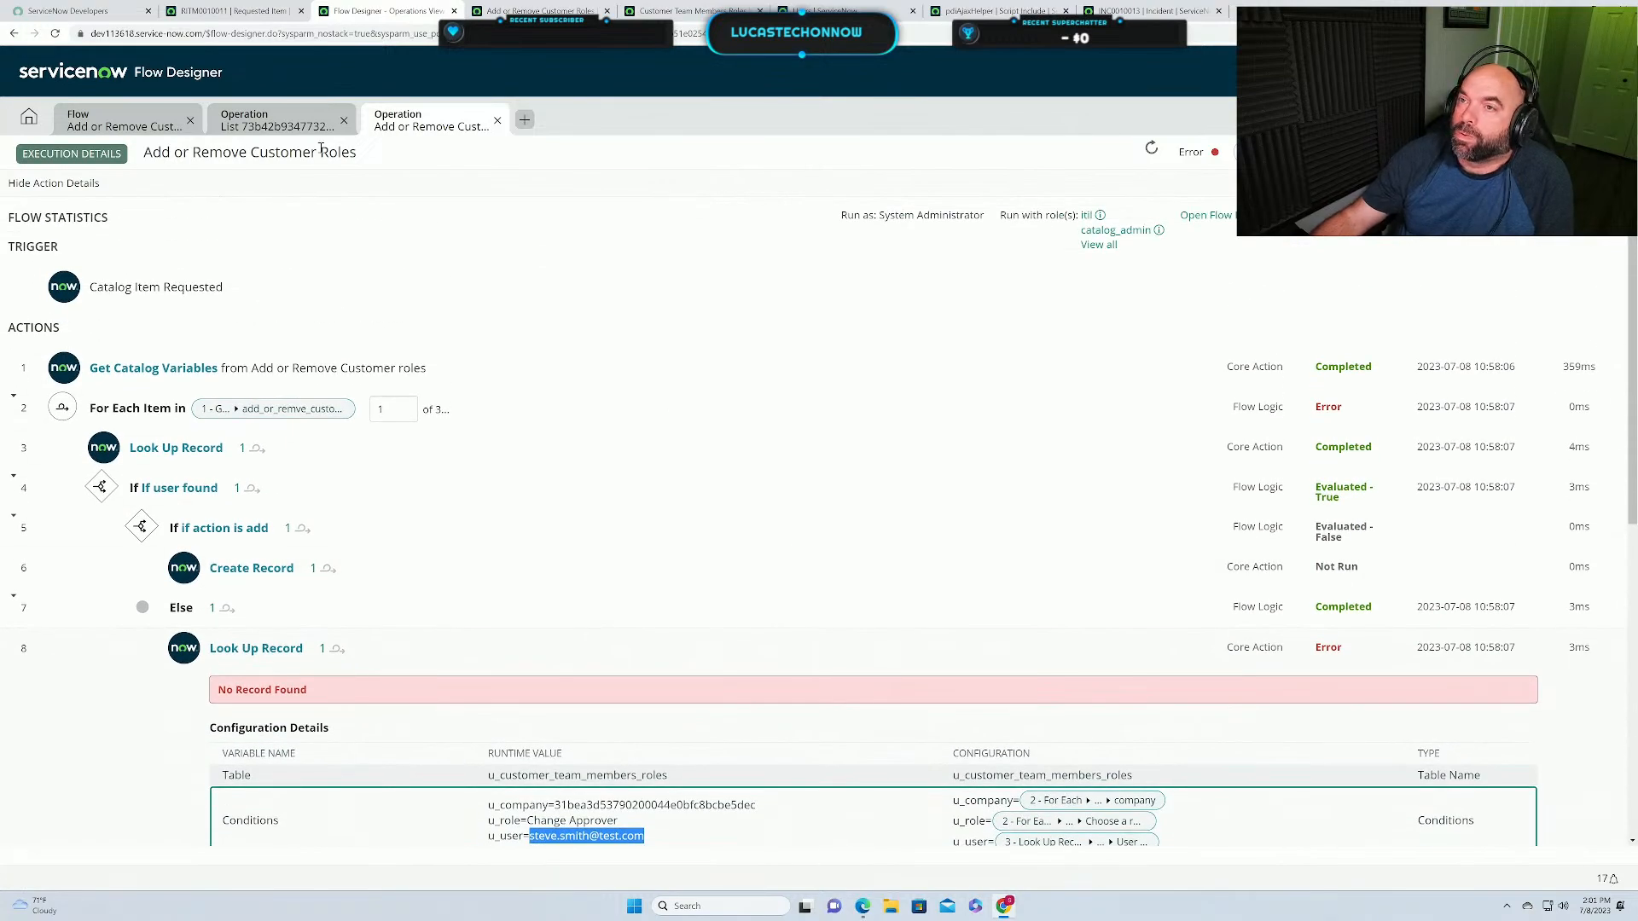
Collapse the lookup step and check the Customer Team Members Roles list filter.
left_click(113, 126)
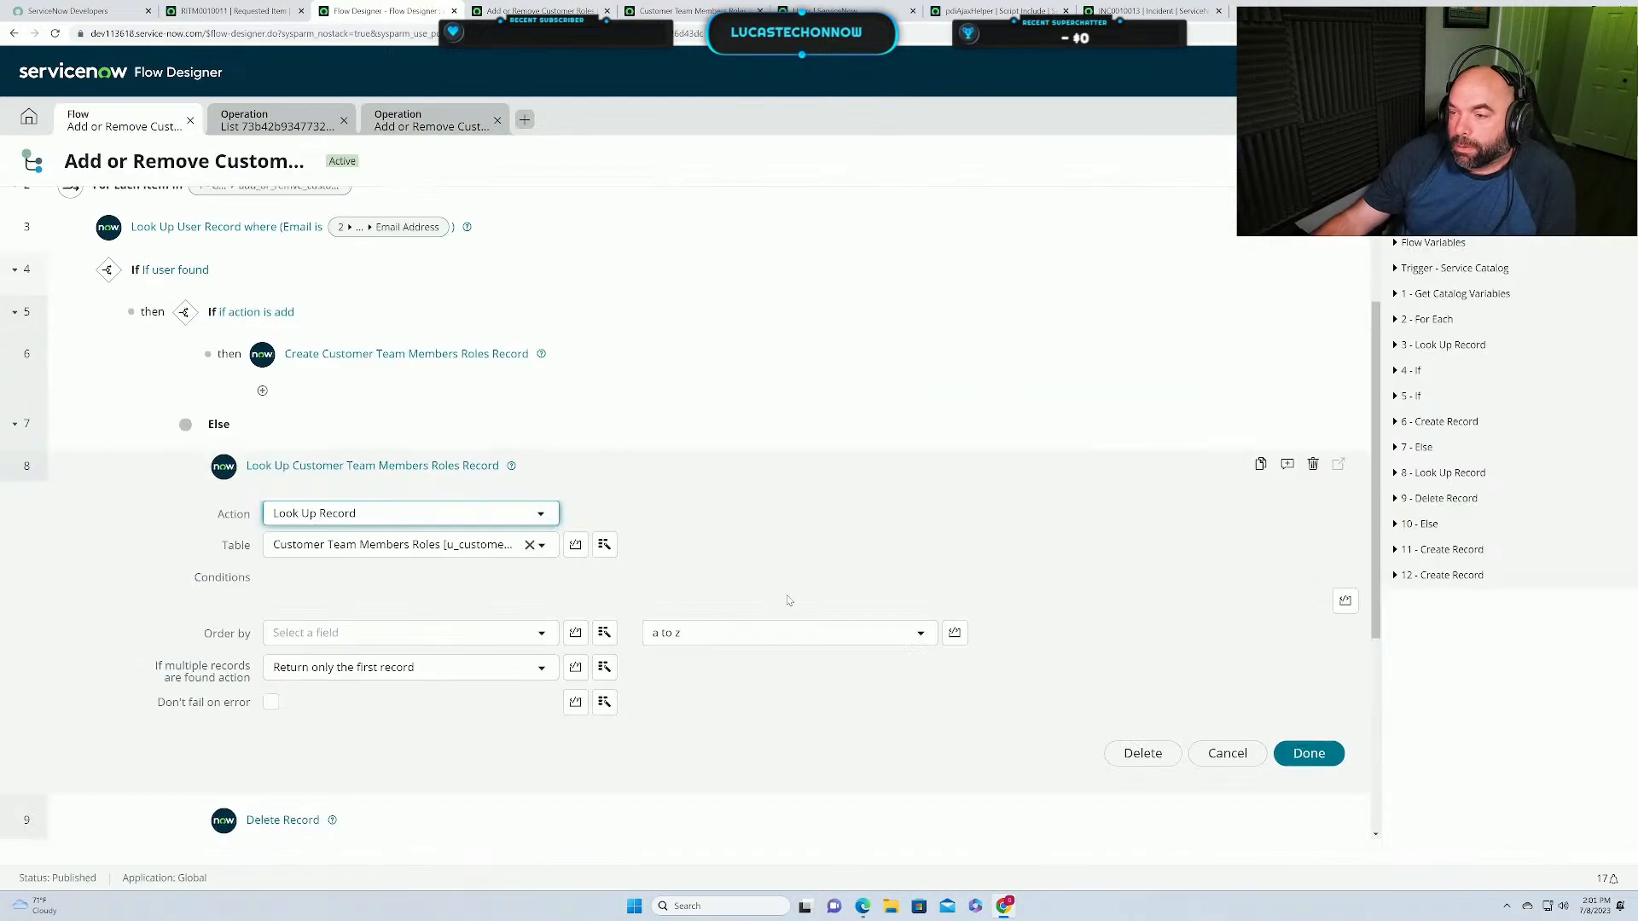
left_click(609, 465)
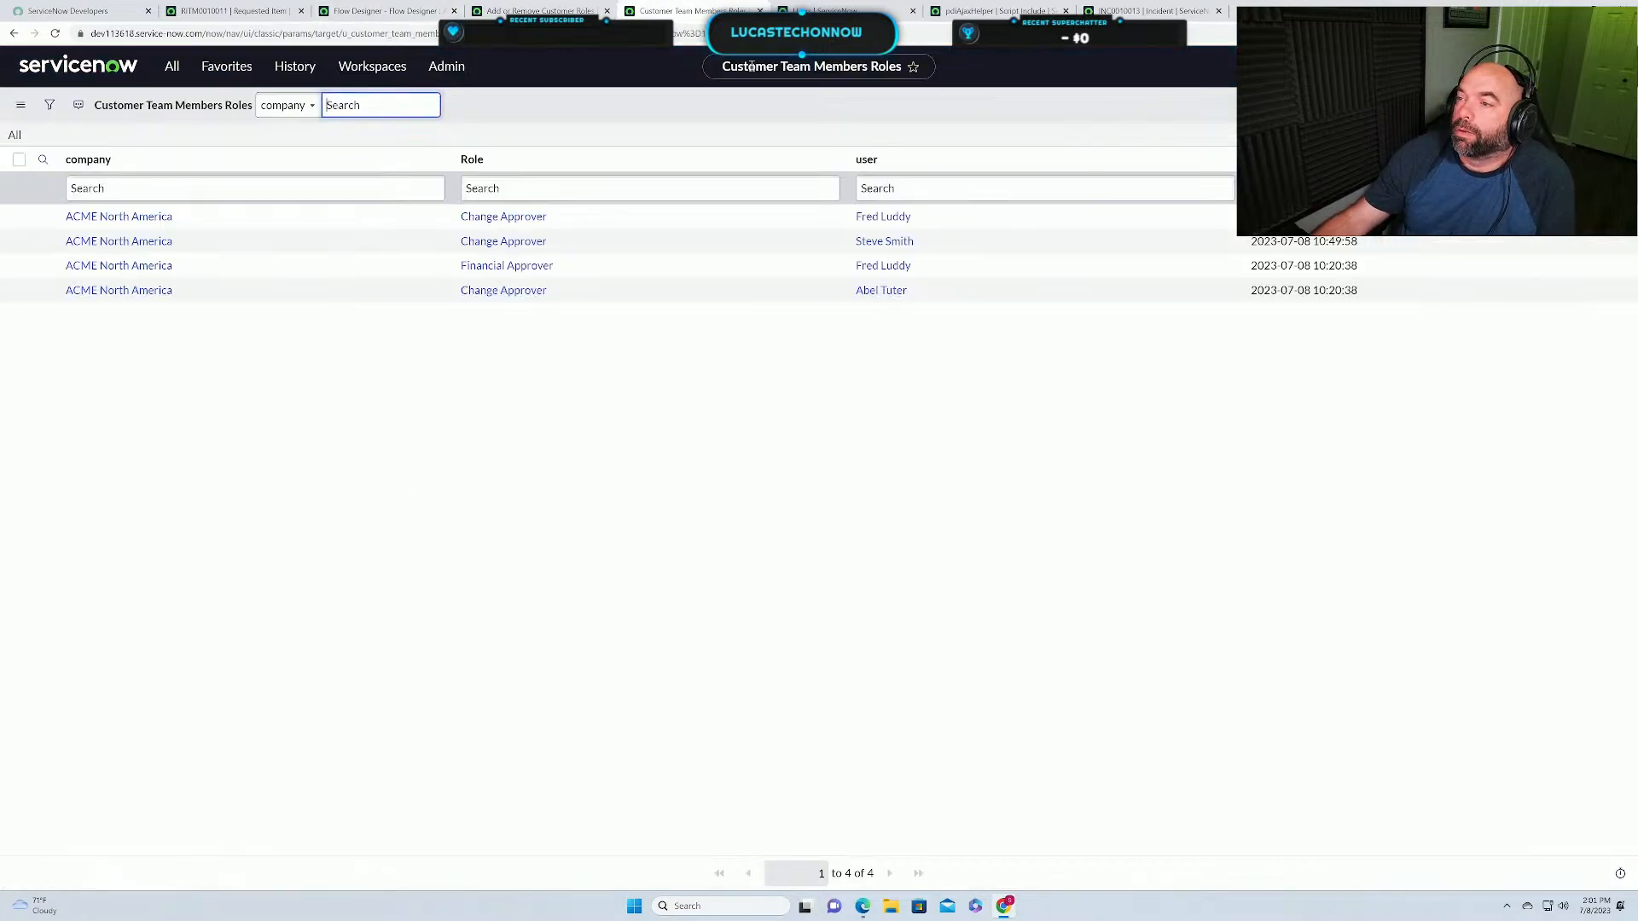
left_click(689, 11)
left_click(50, 105)
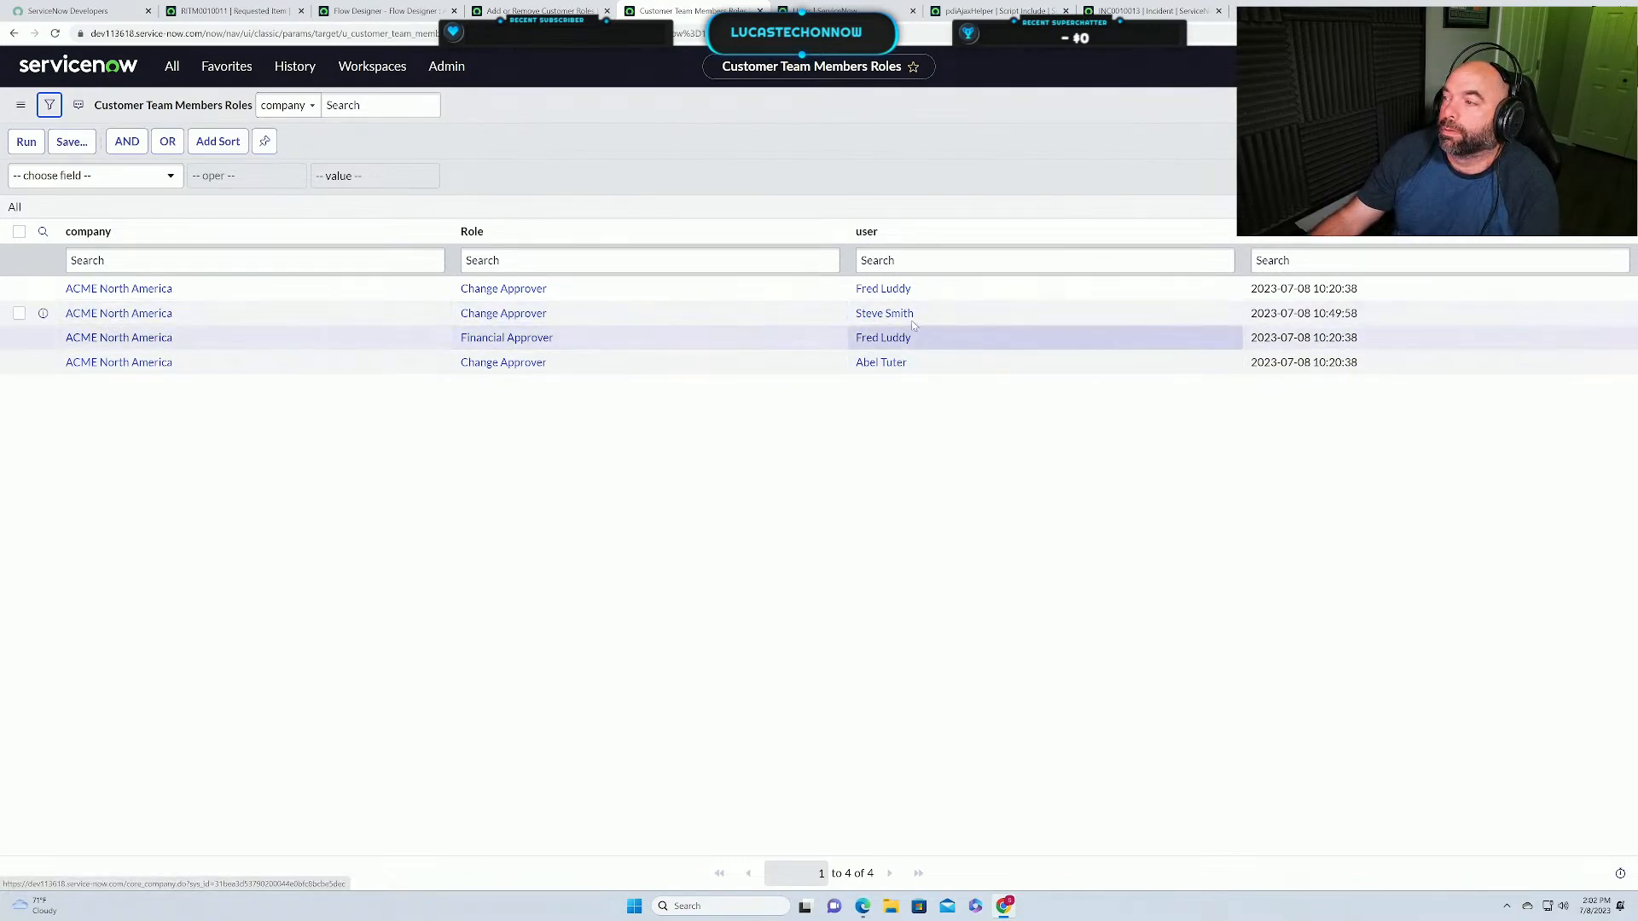
Check requested item RITM0010011, then reopen step 8's lookup conditions in Flow Designer.
left_click(212, 11)
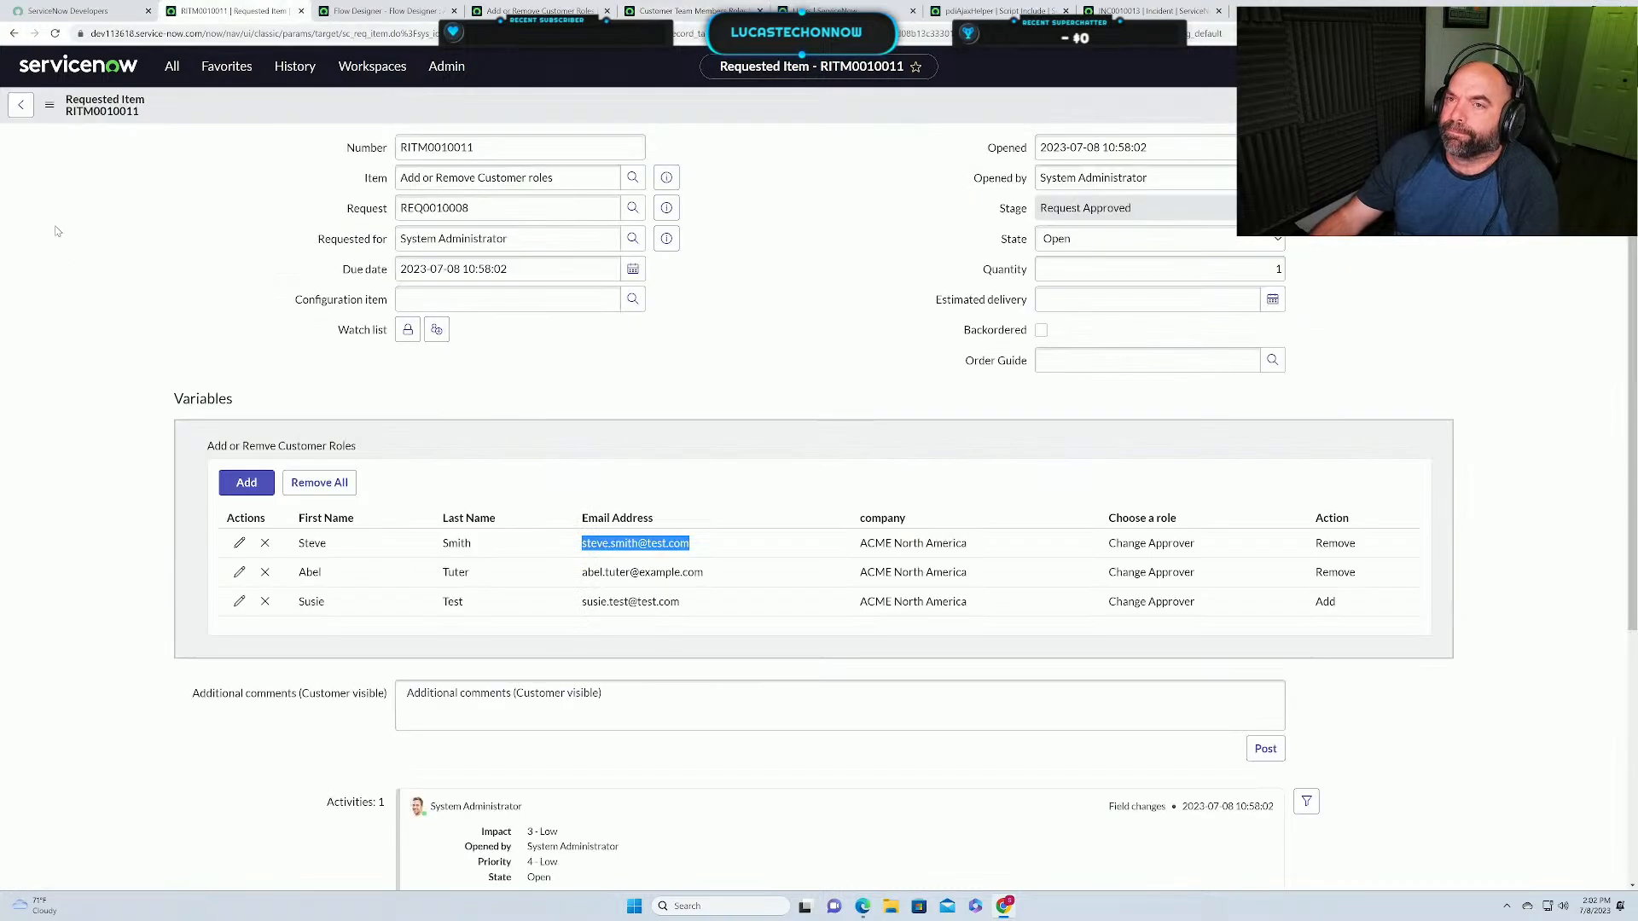
left_click(14, 33)
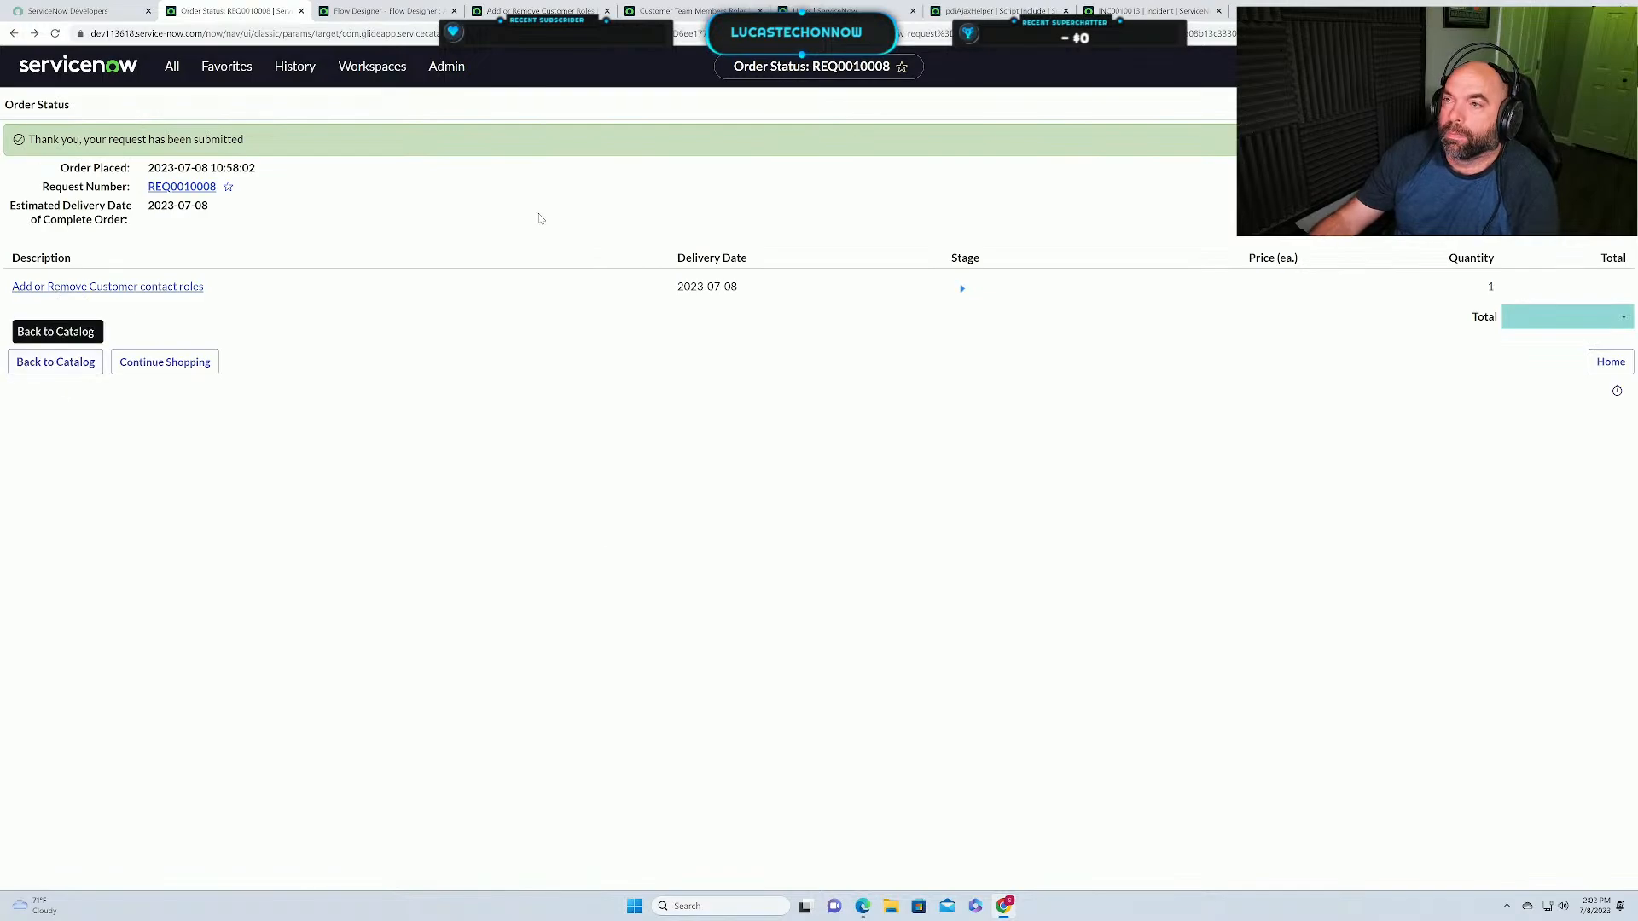
left_click(376, 11)
scroll(625, 422, "up", 3)
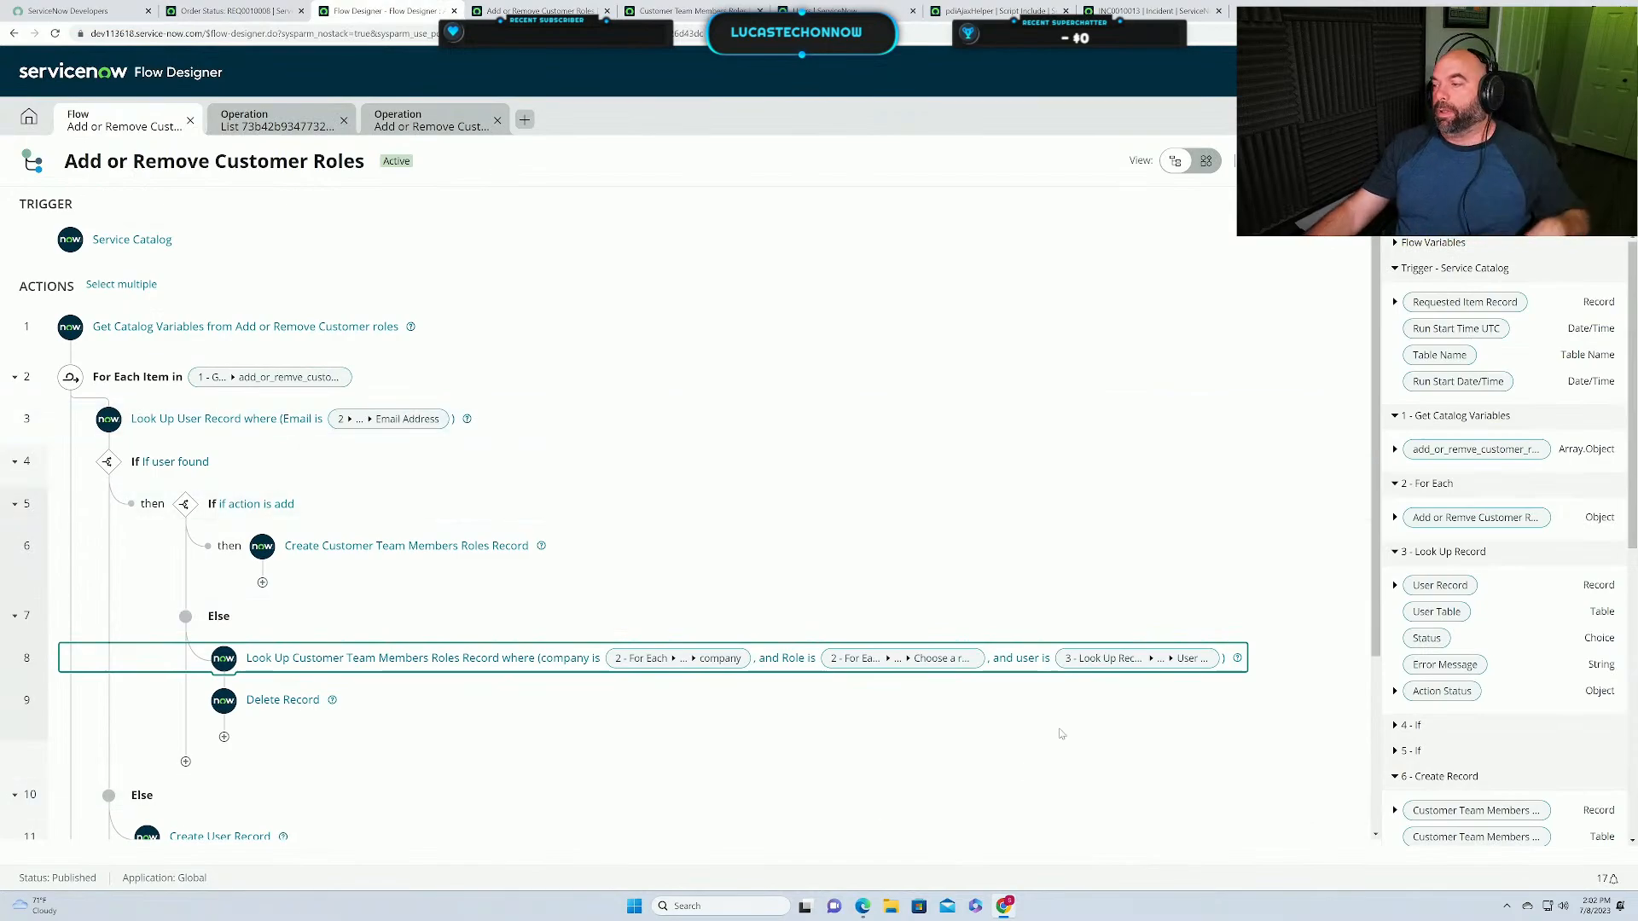
left_click(896, 658)
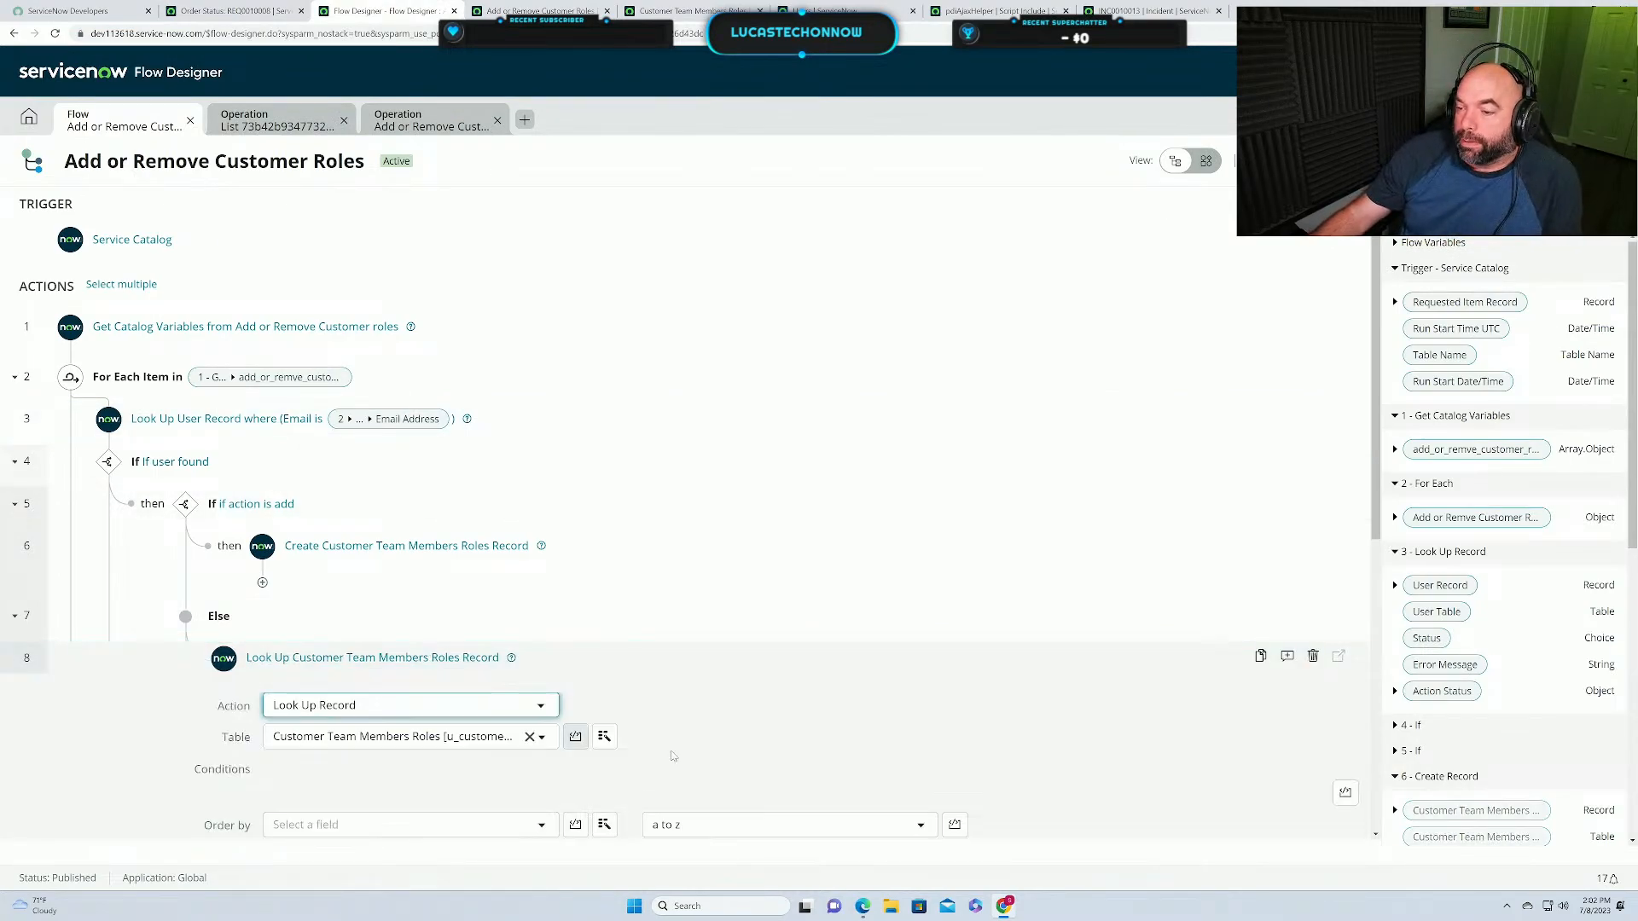
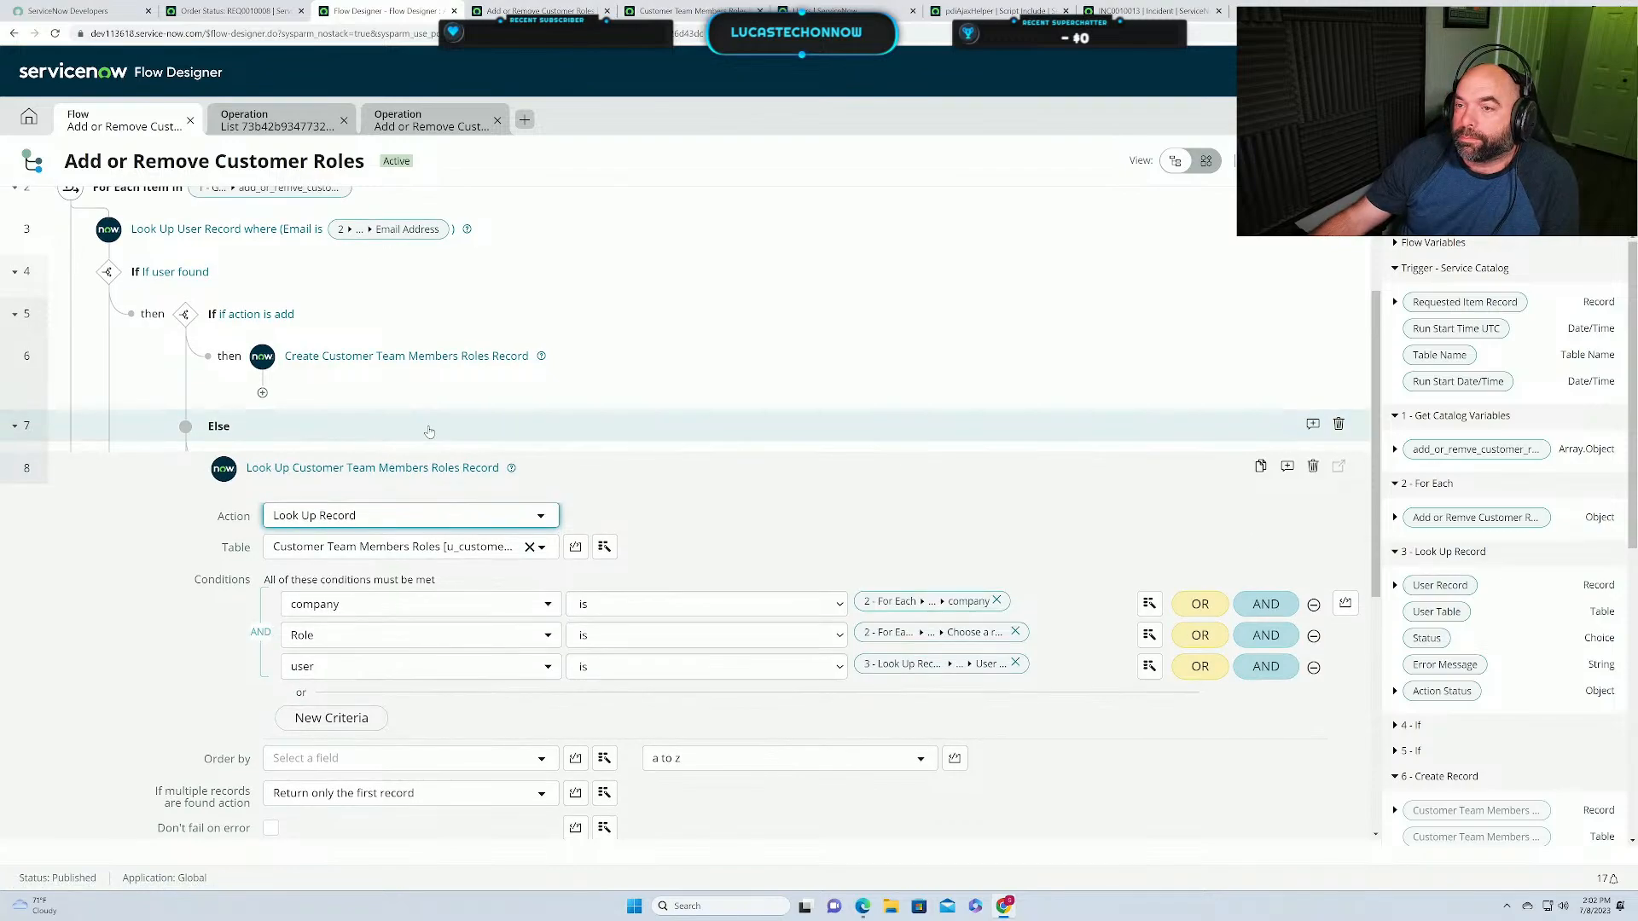
Leave the flow steps for the Customer Team Members Roles list with four ACME North America roles.
scroll(429, 431, "up", 1)
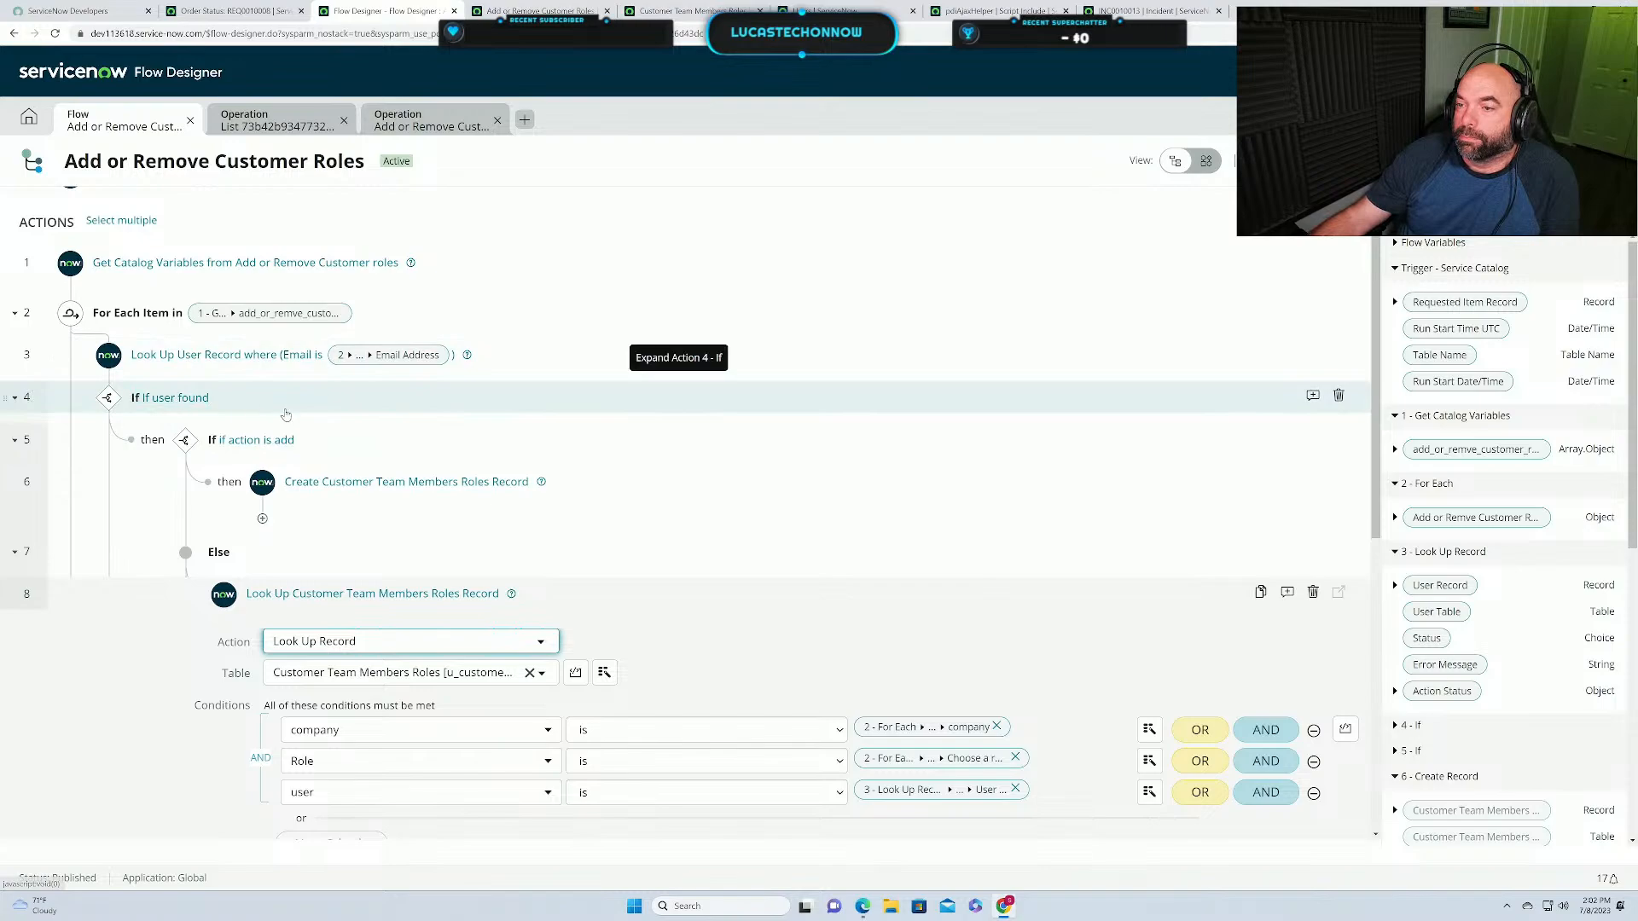
scroll(766, 597, "down", 1)
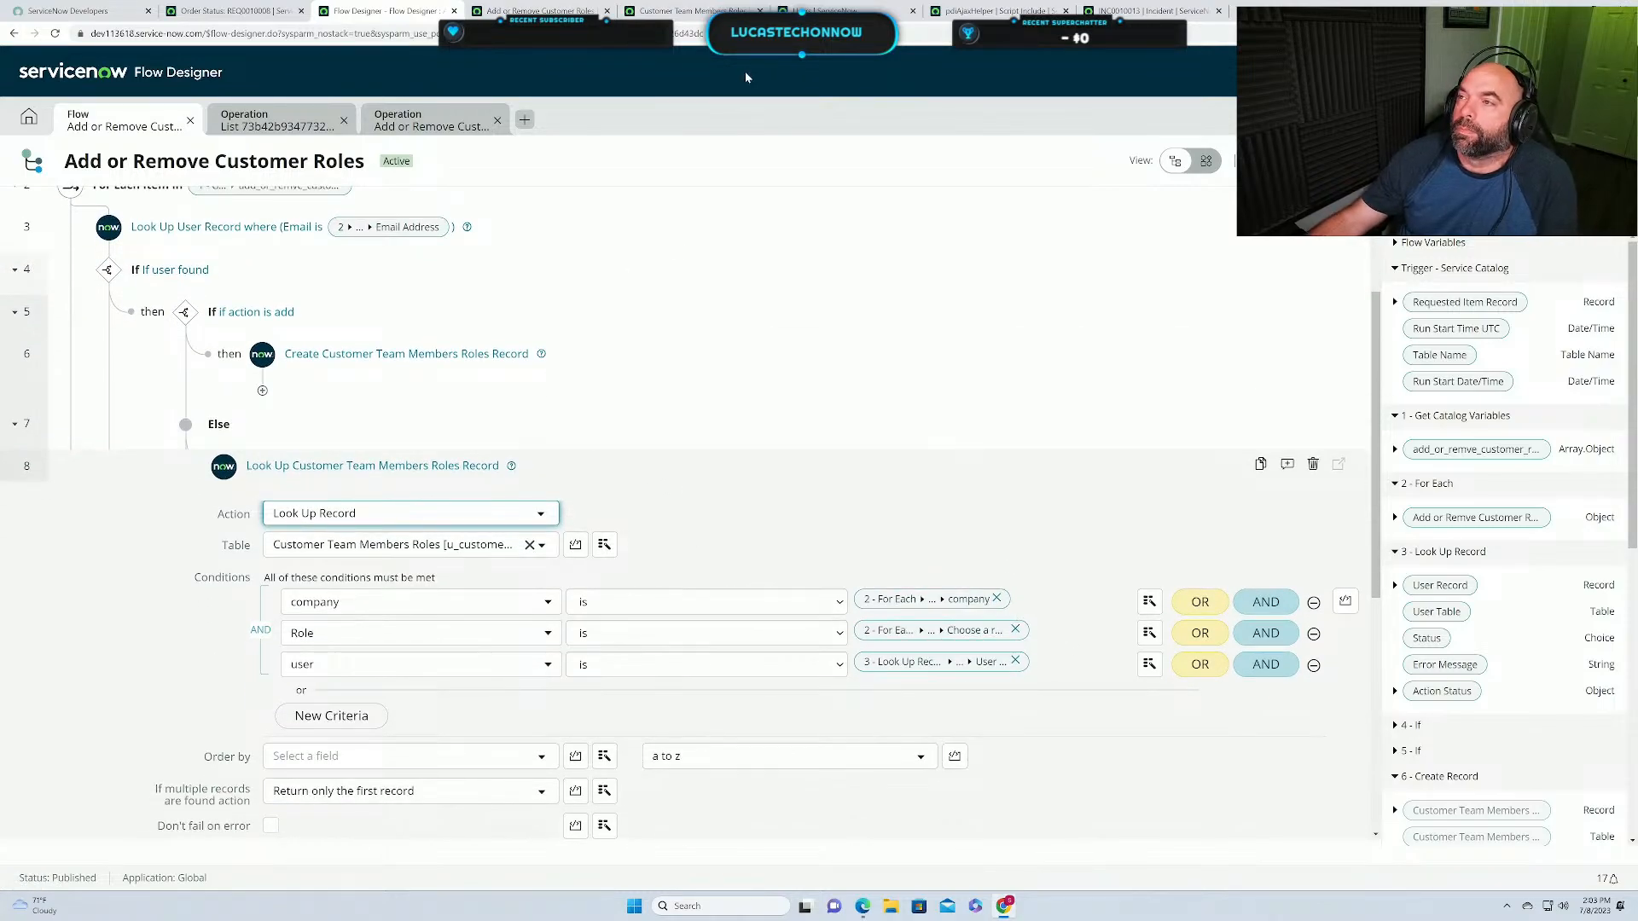
left_click(693, 10)
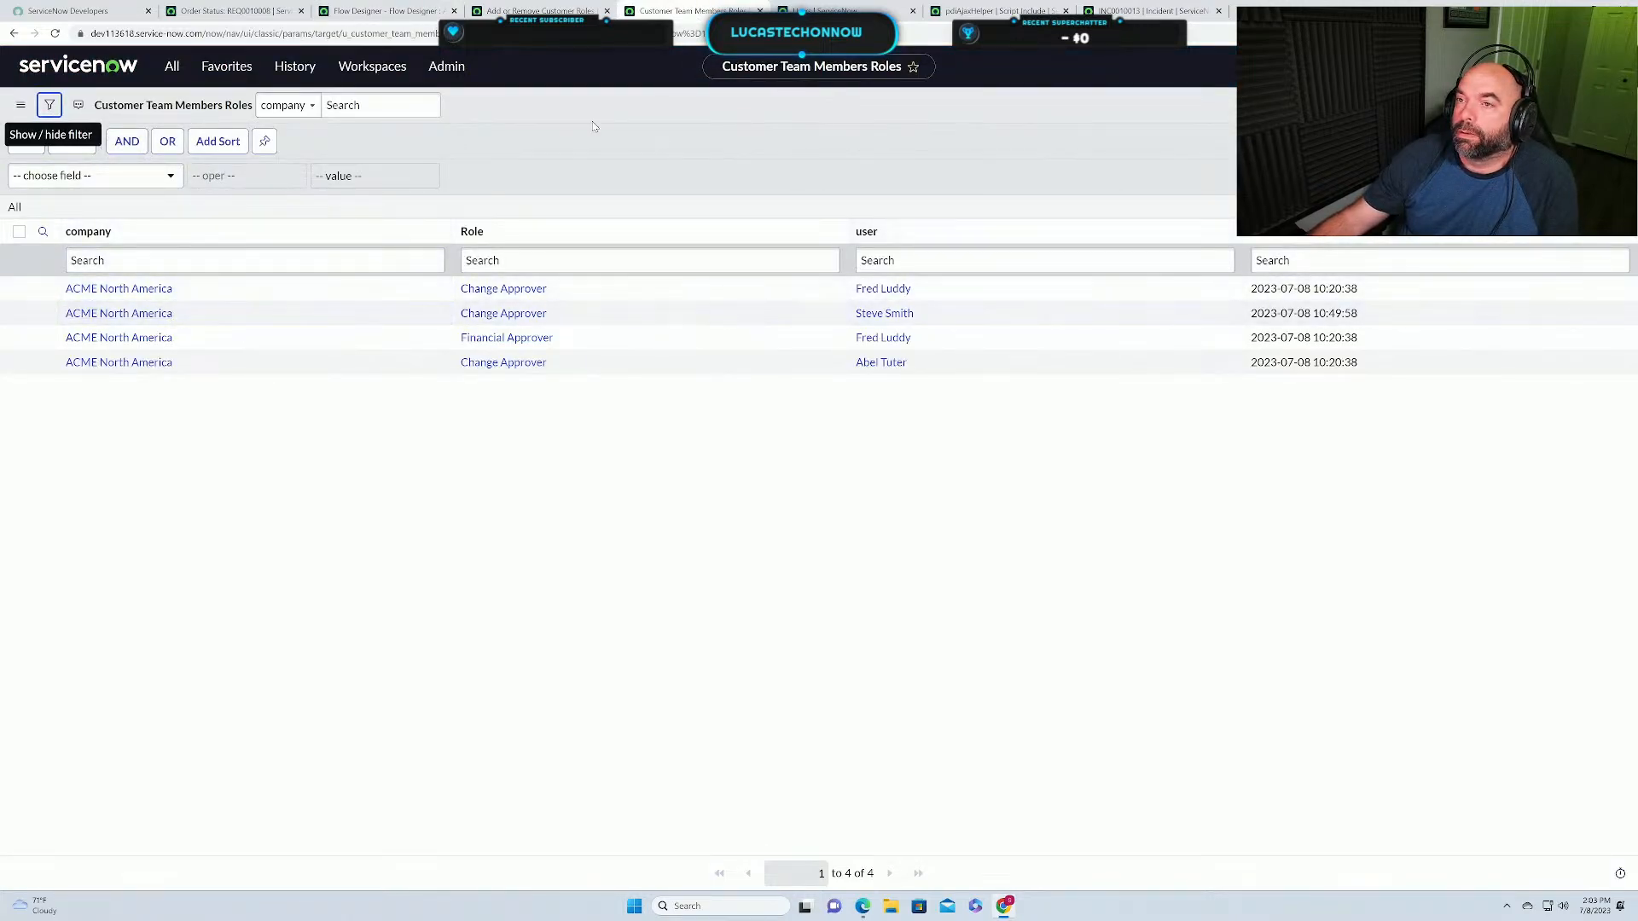
Copy the test user's sys_id and filter the roles list on that user.
left_click(823, 10)
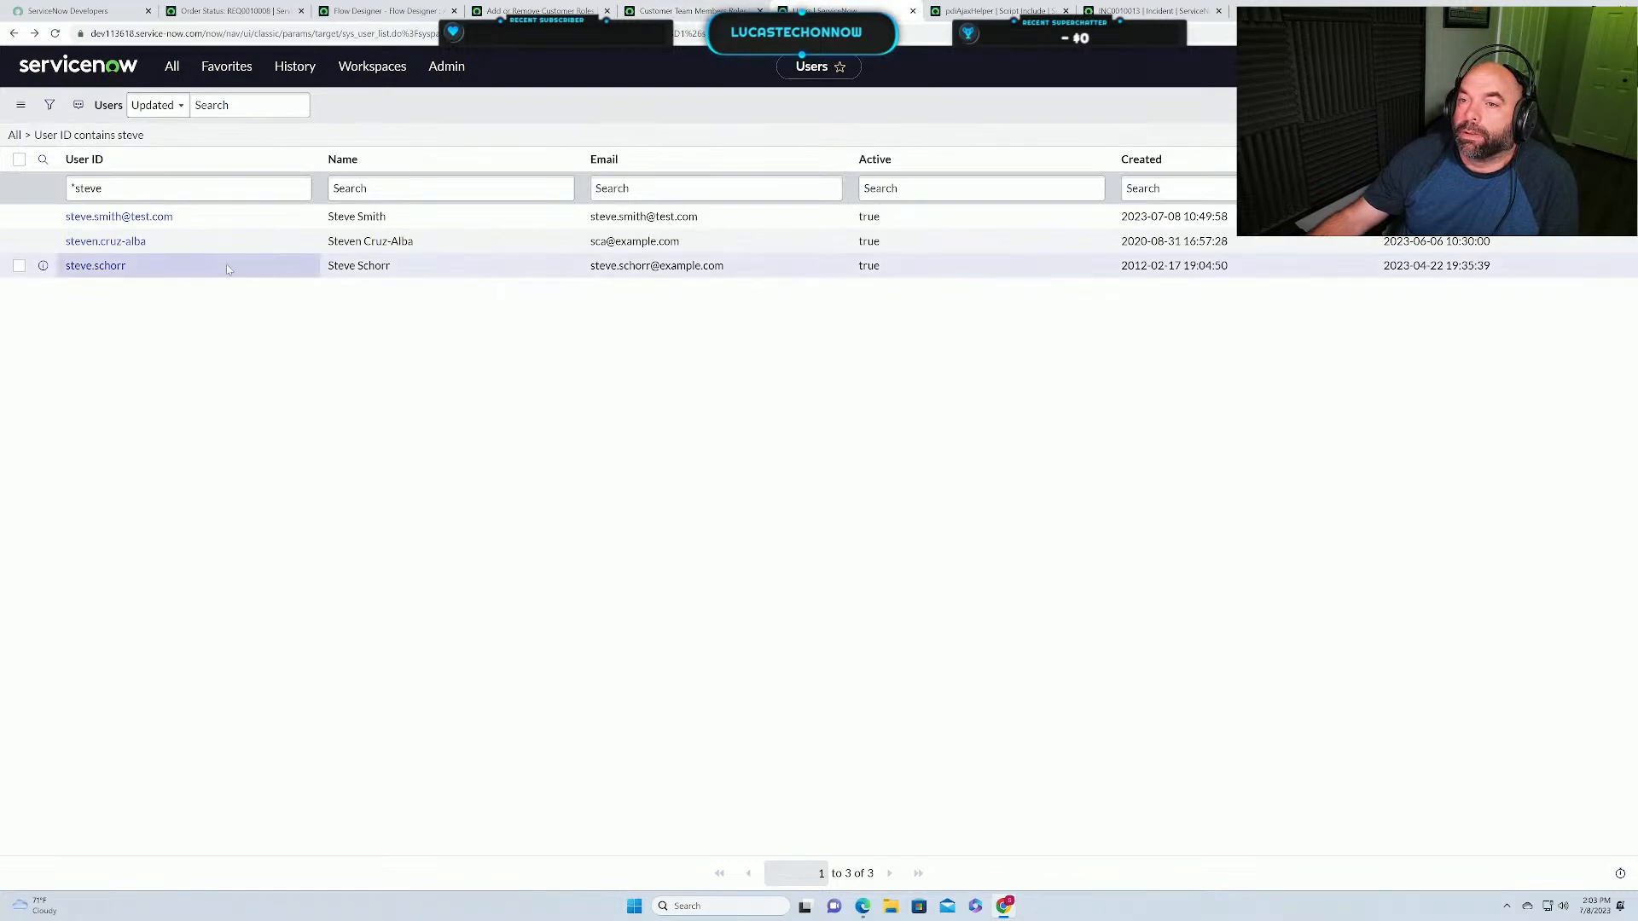
right_click(134, 220)
left_click(179, 290)
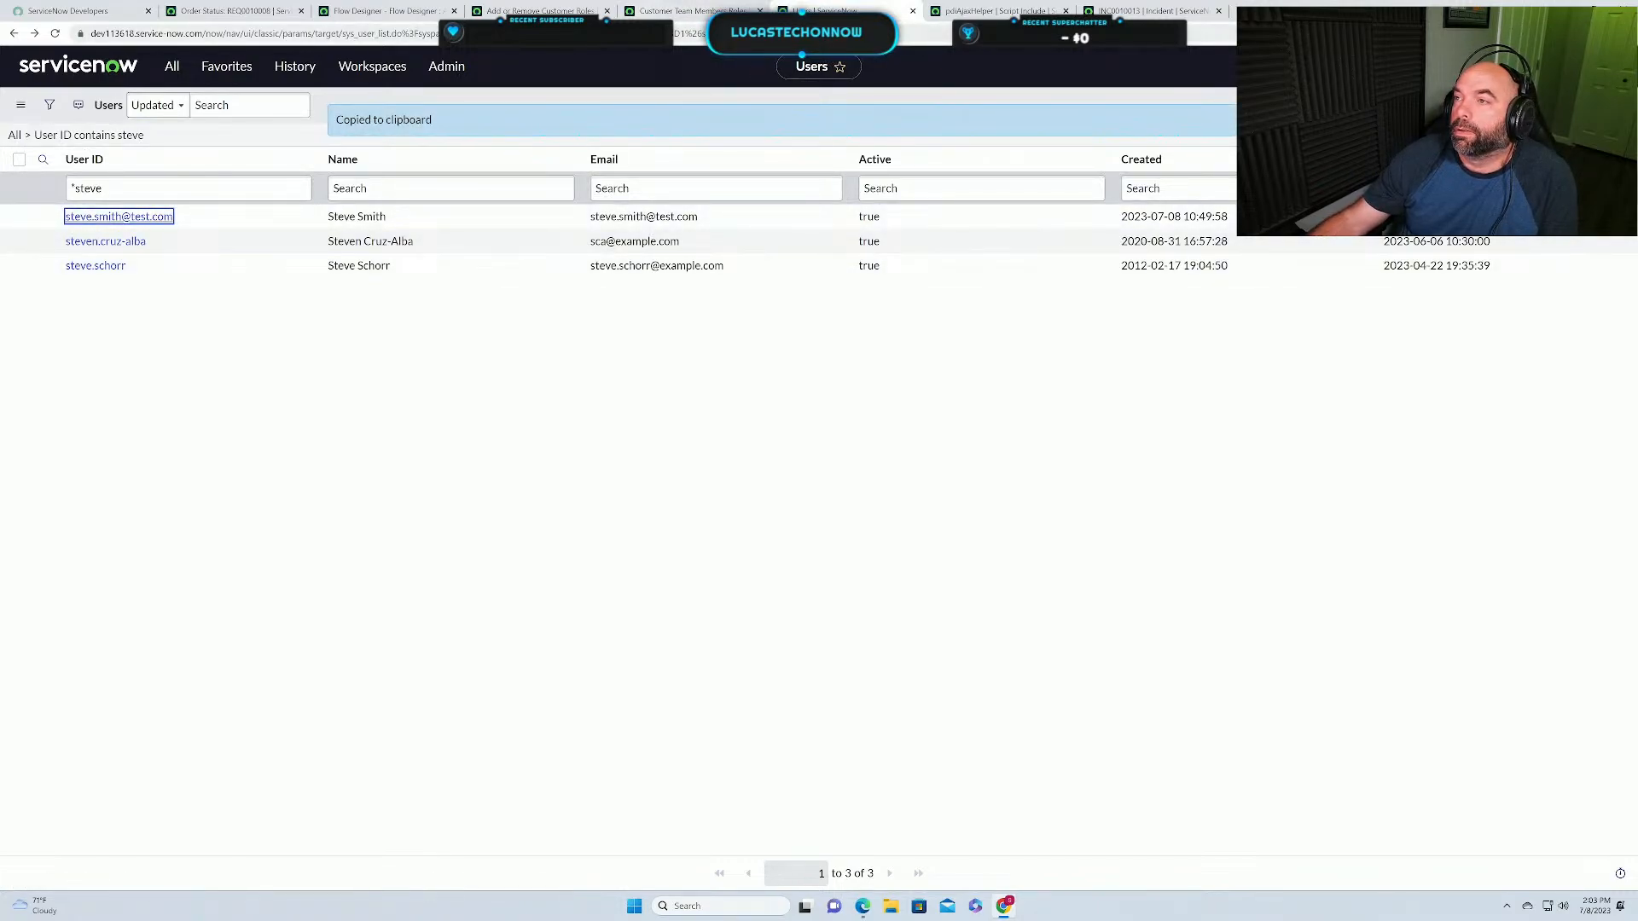
left_click(691, 11)
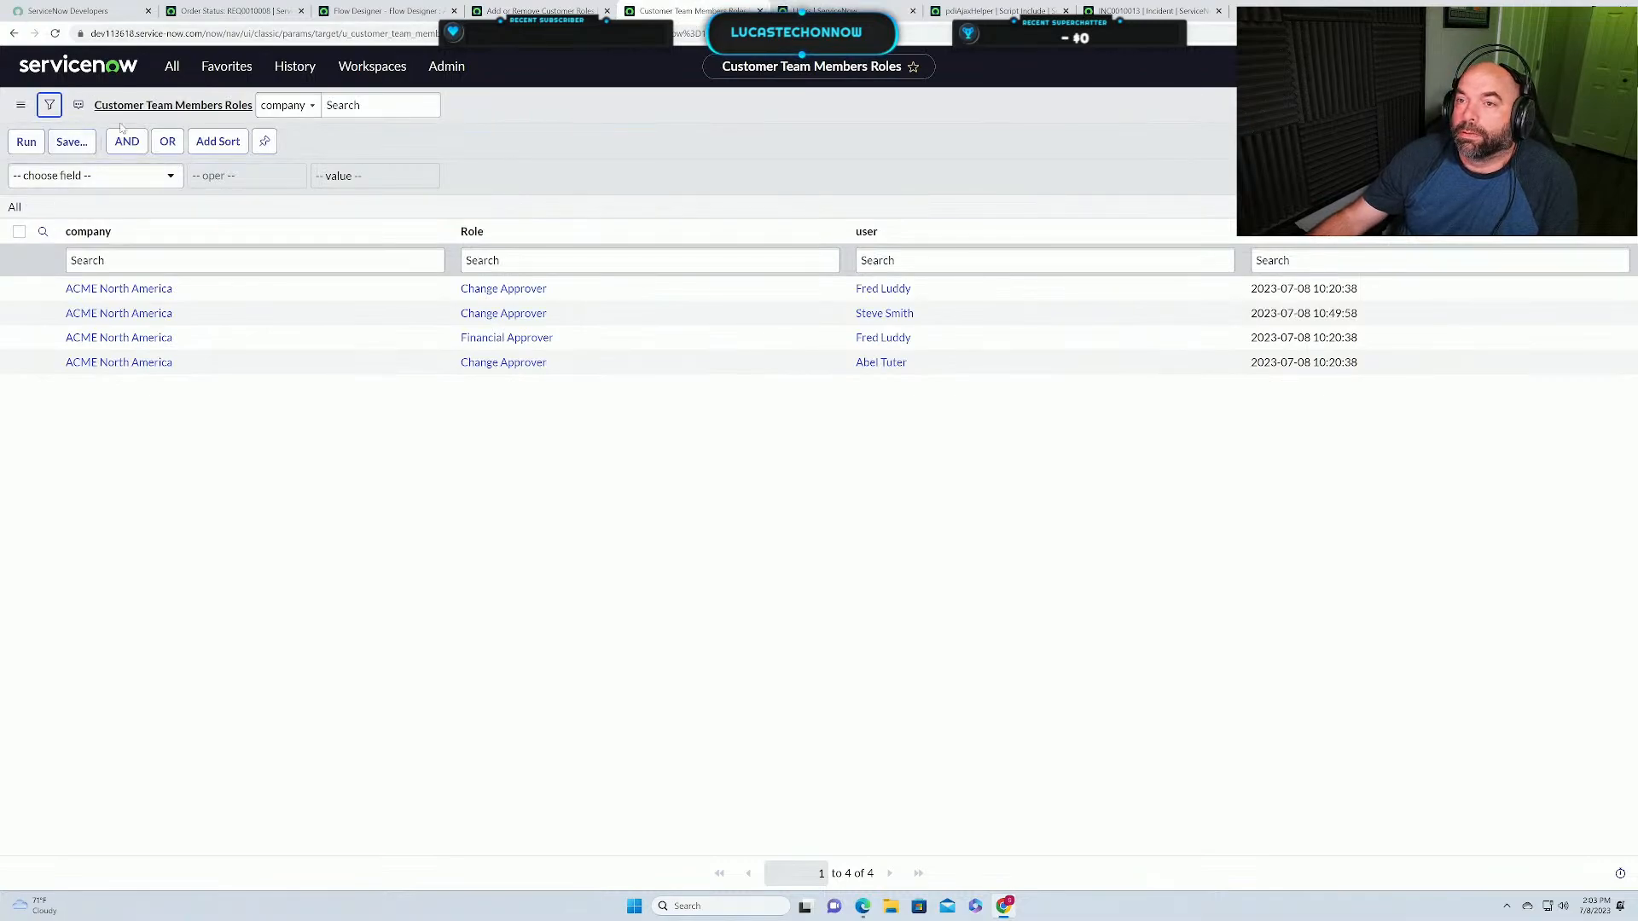
left_click(50, 106)
left_click(50, 106)
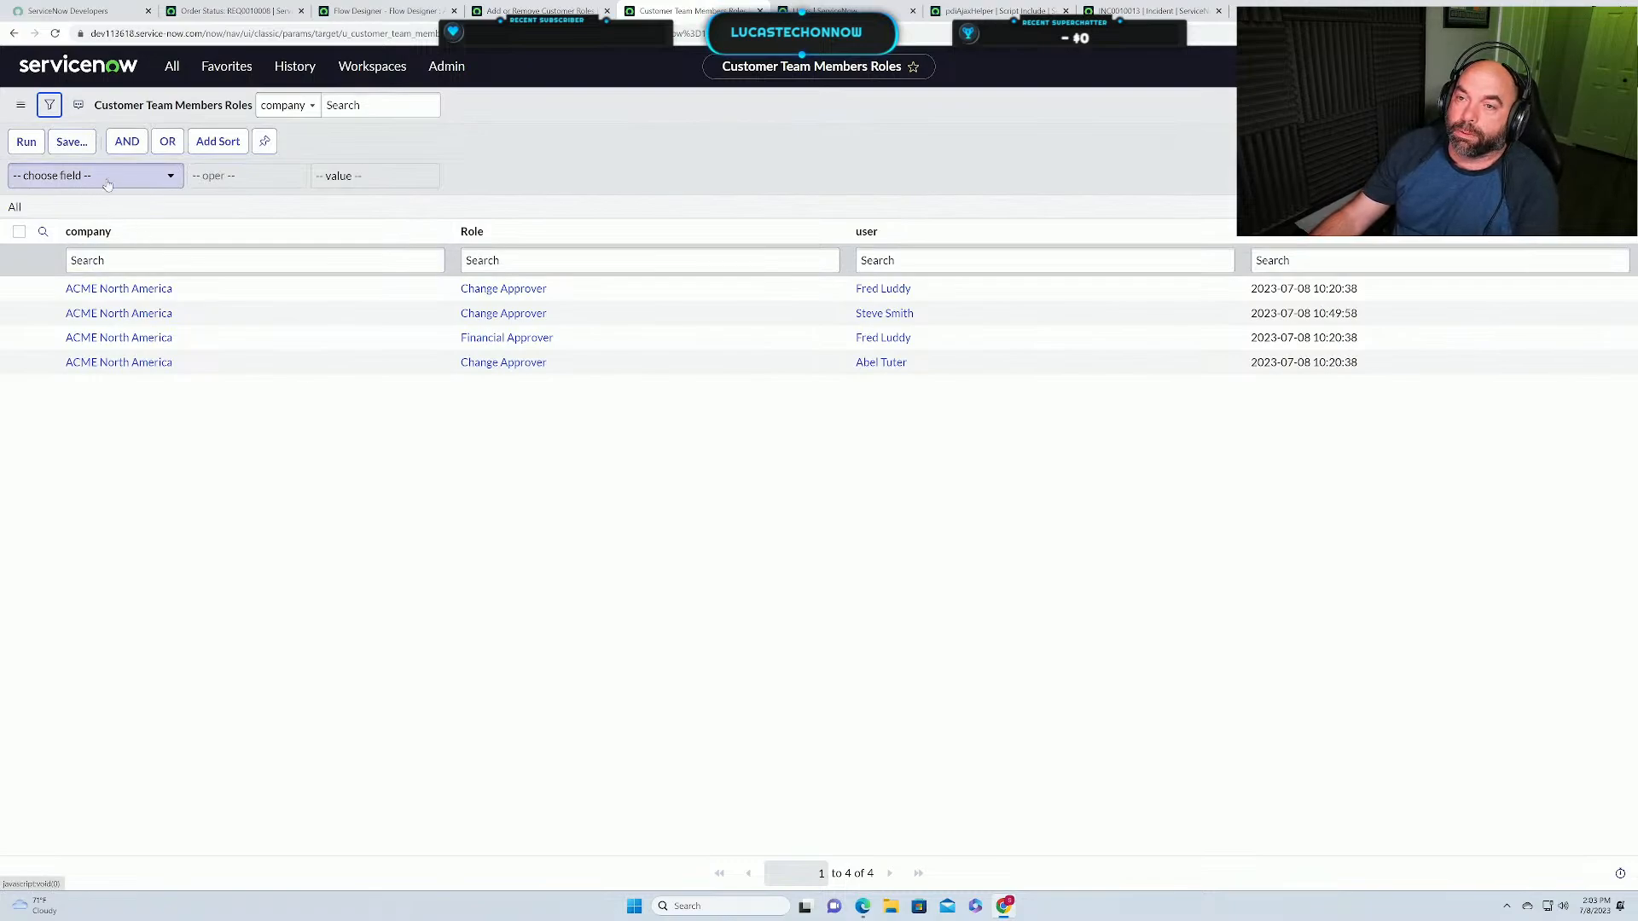
left_click(107, 183)
type("use")
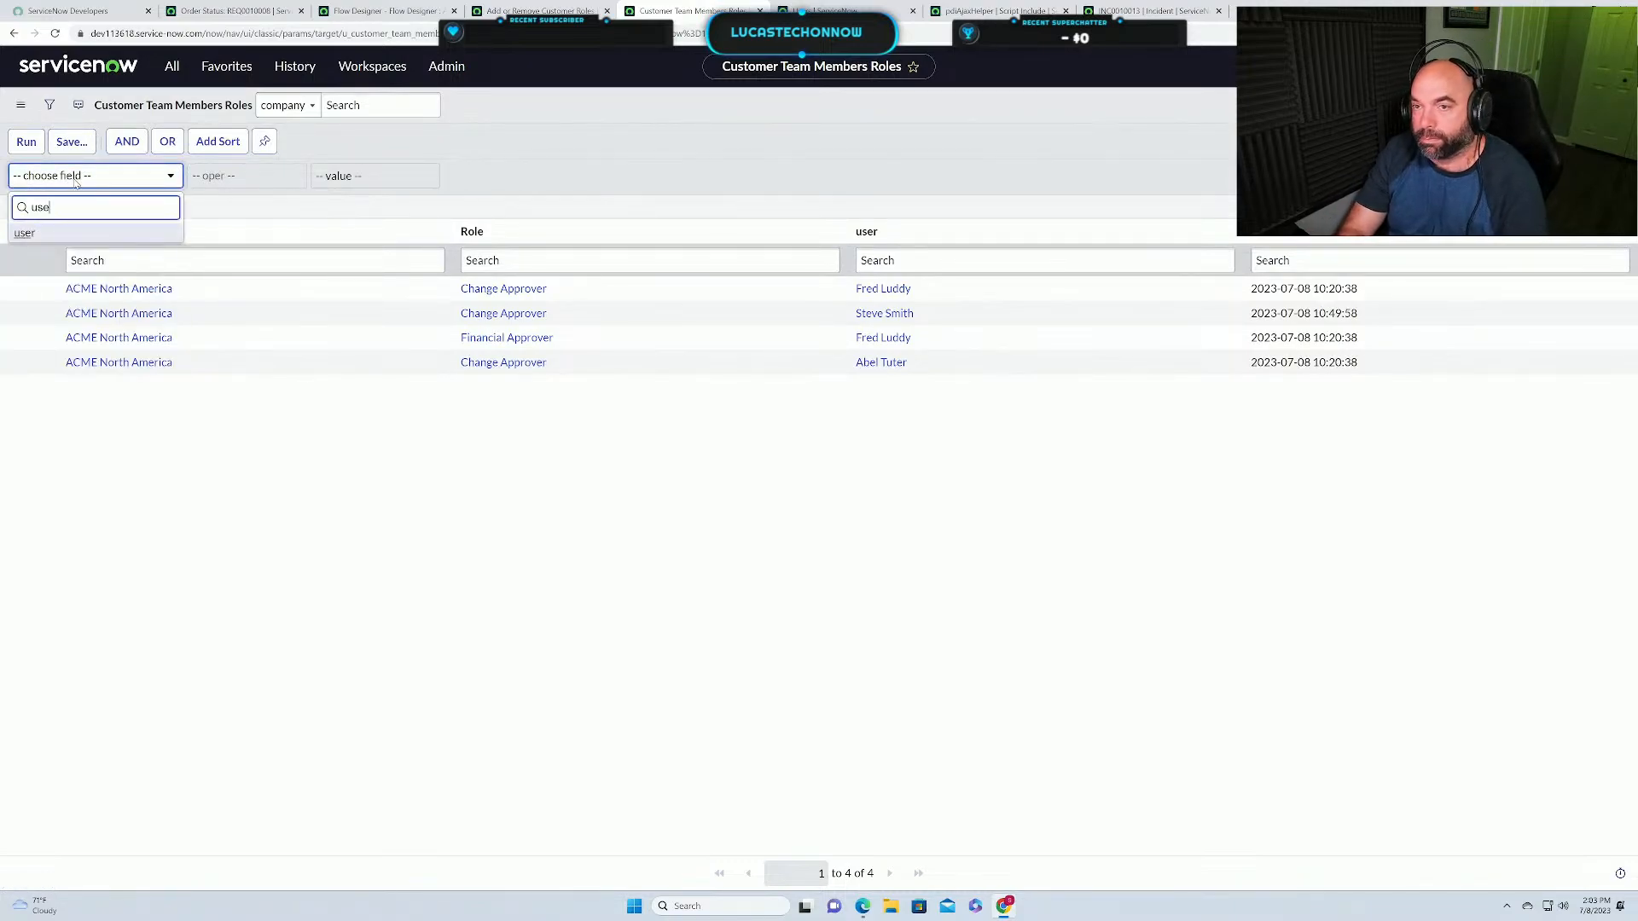
type("r")
left_click(23, 235)
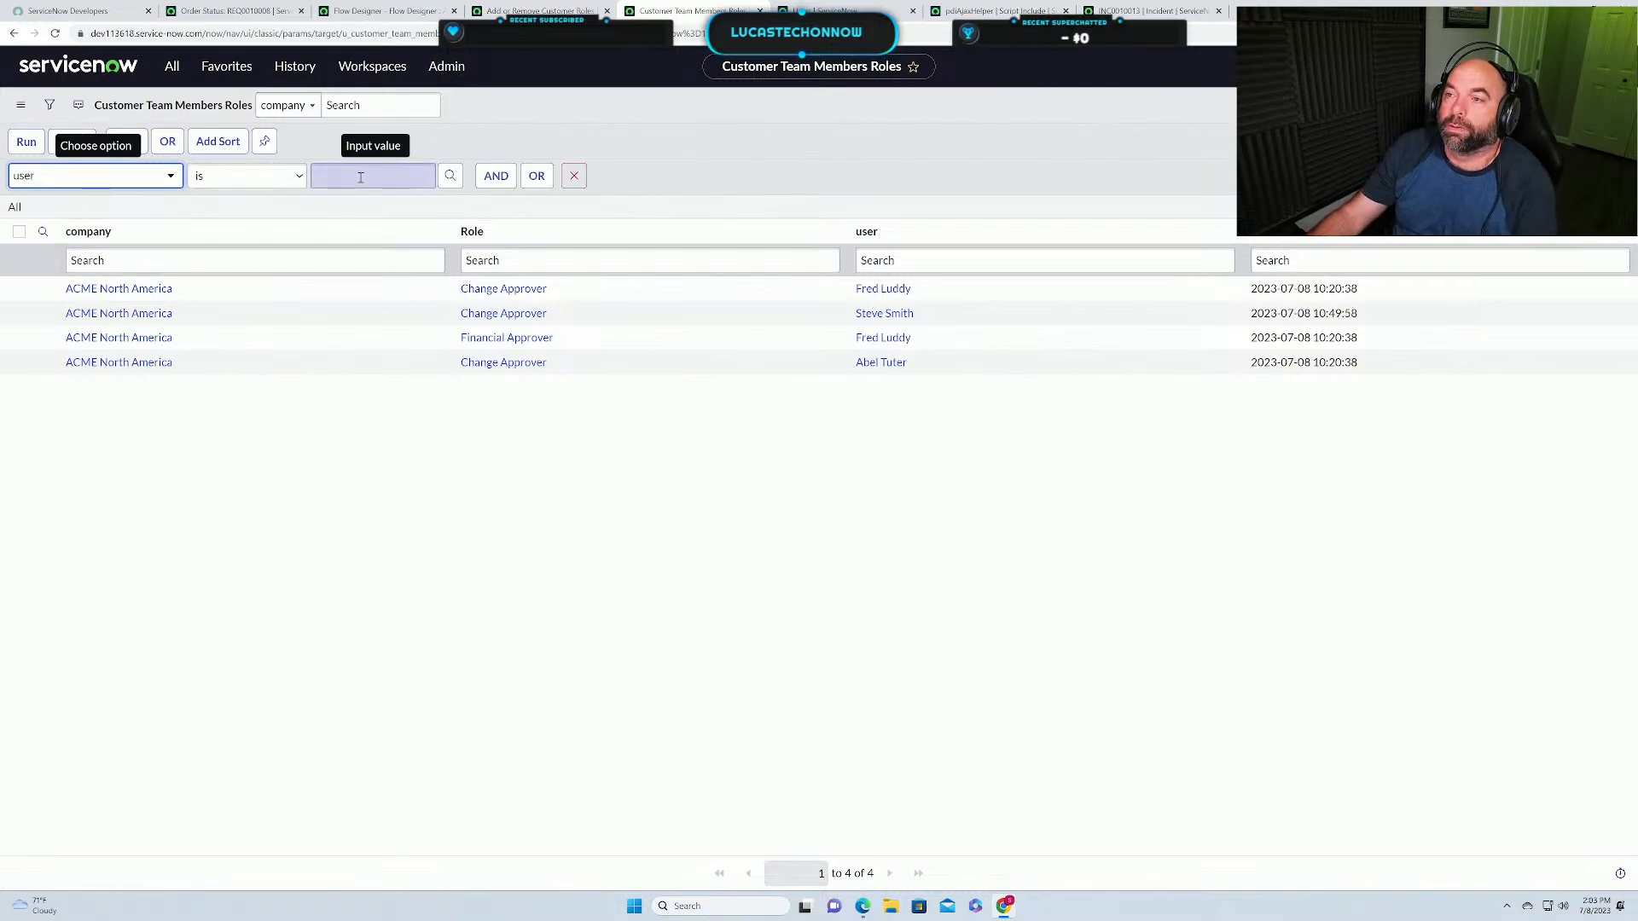
type("Steve S")
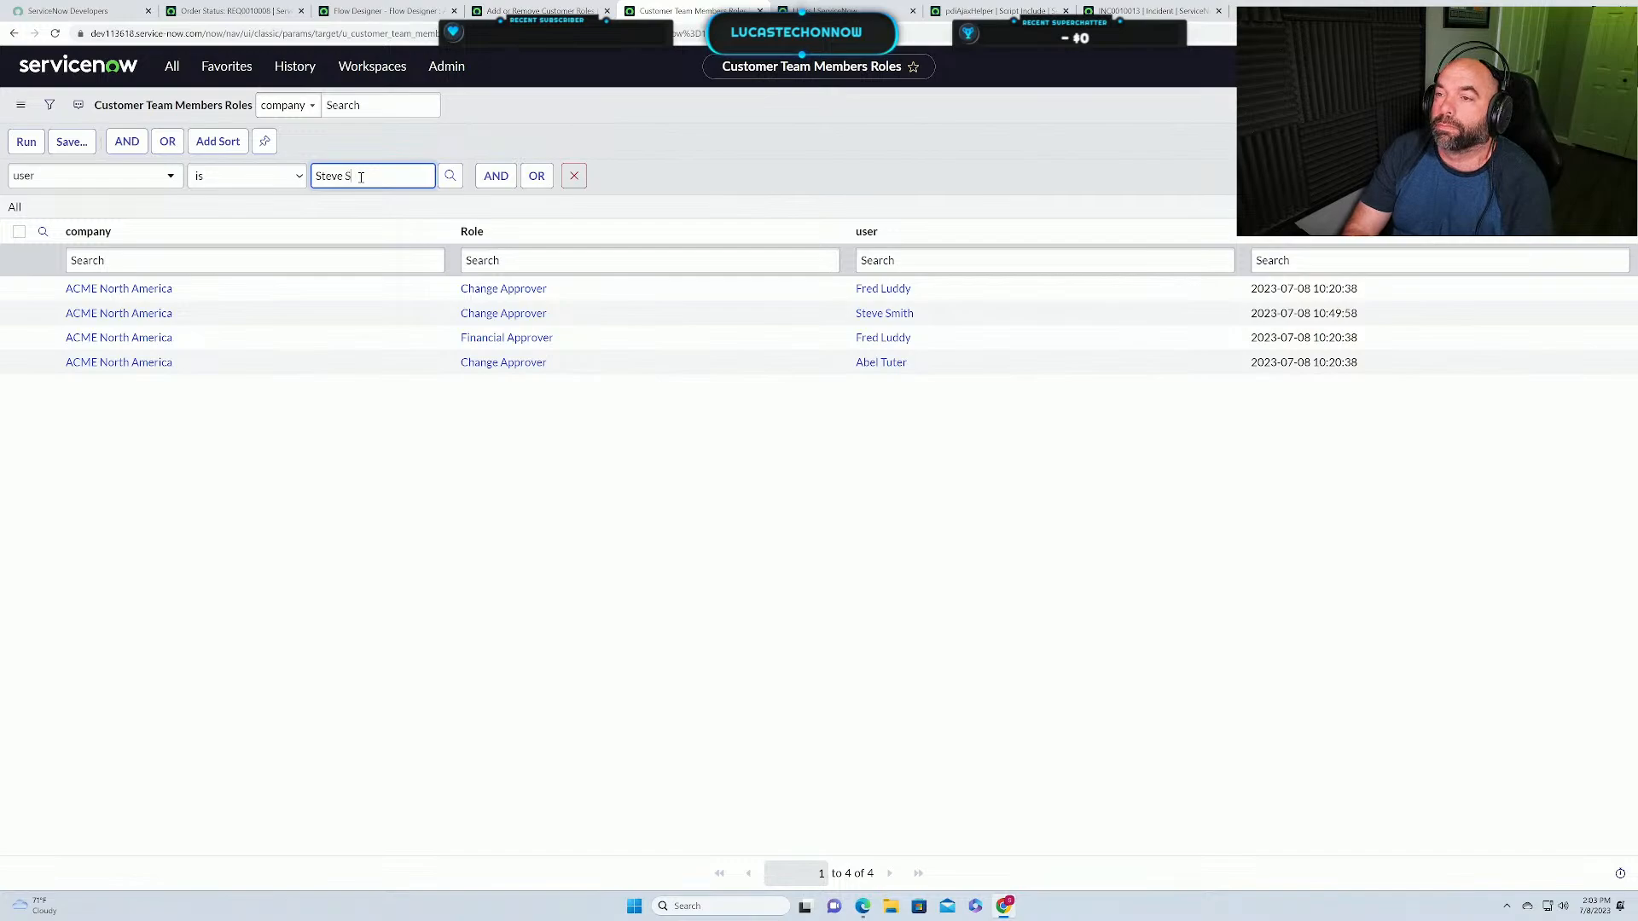
type("mith")
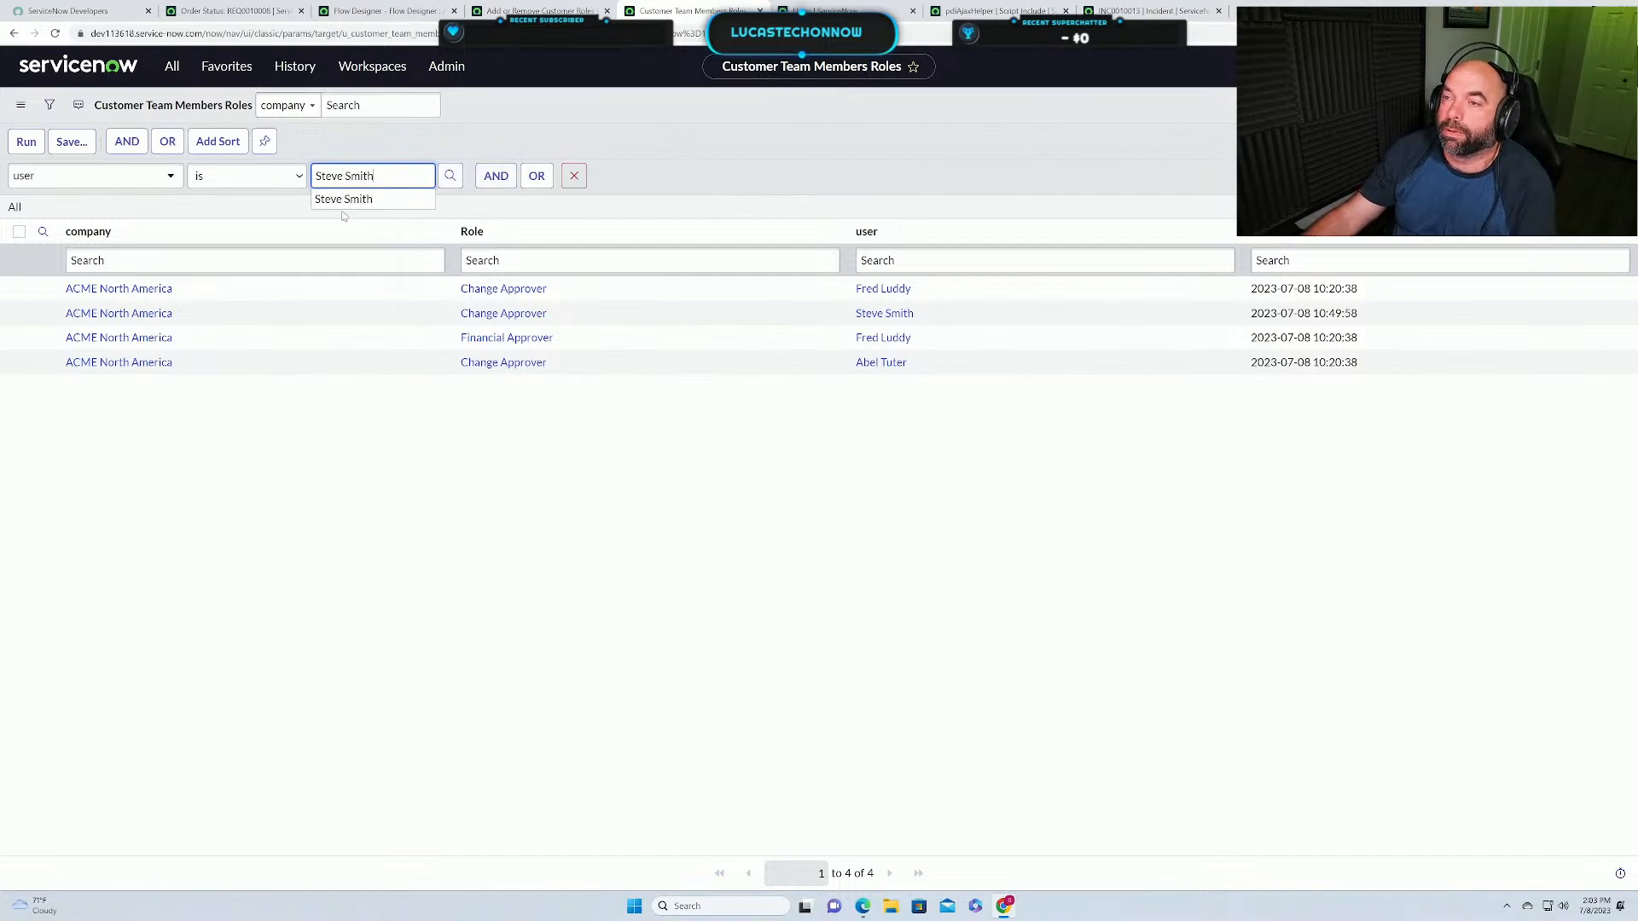
left_click(345, 211)
Add Role = Change Approver and company = ACME North America conditions and run the filter.
left_click(497, 176)
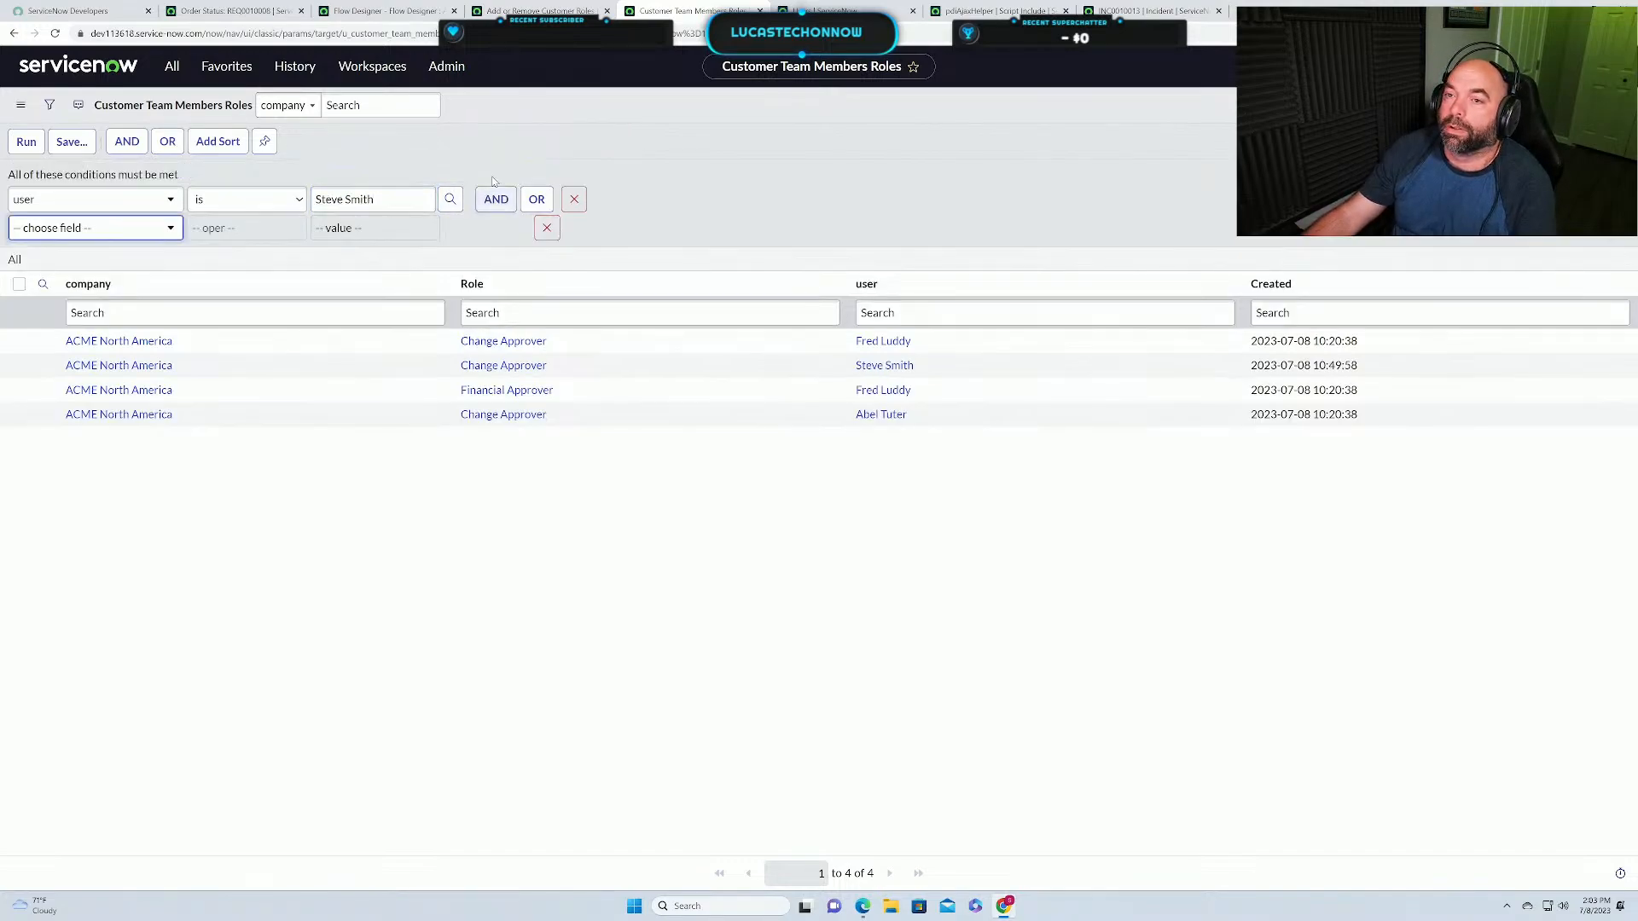
left_click(165, 230)
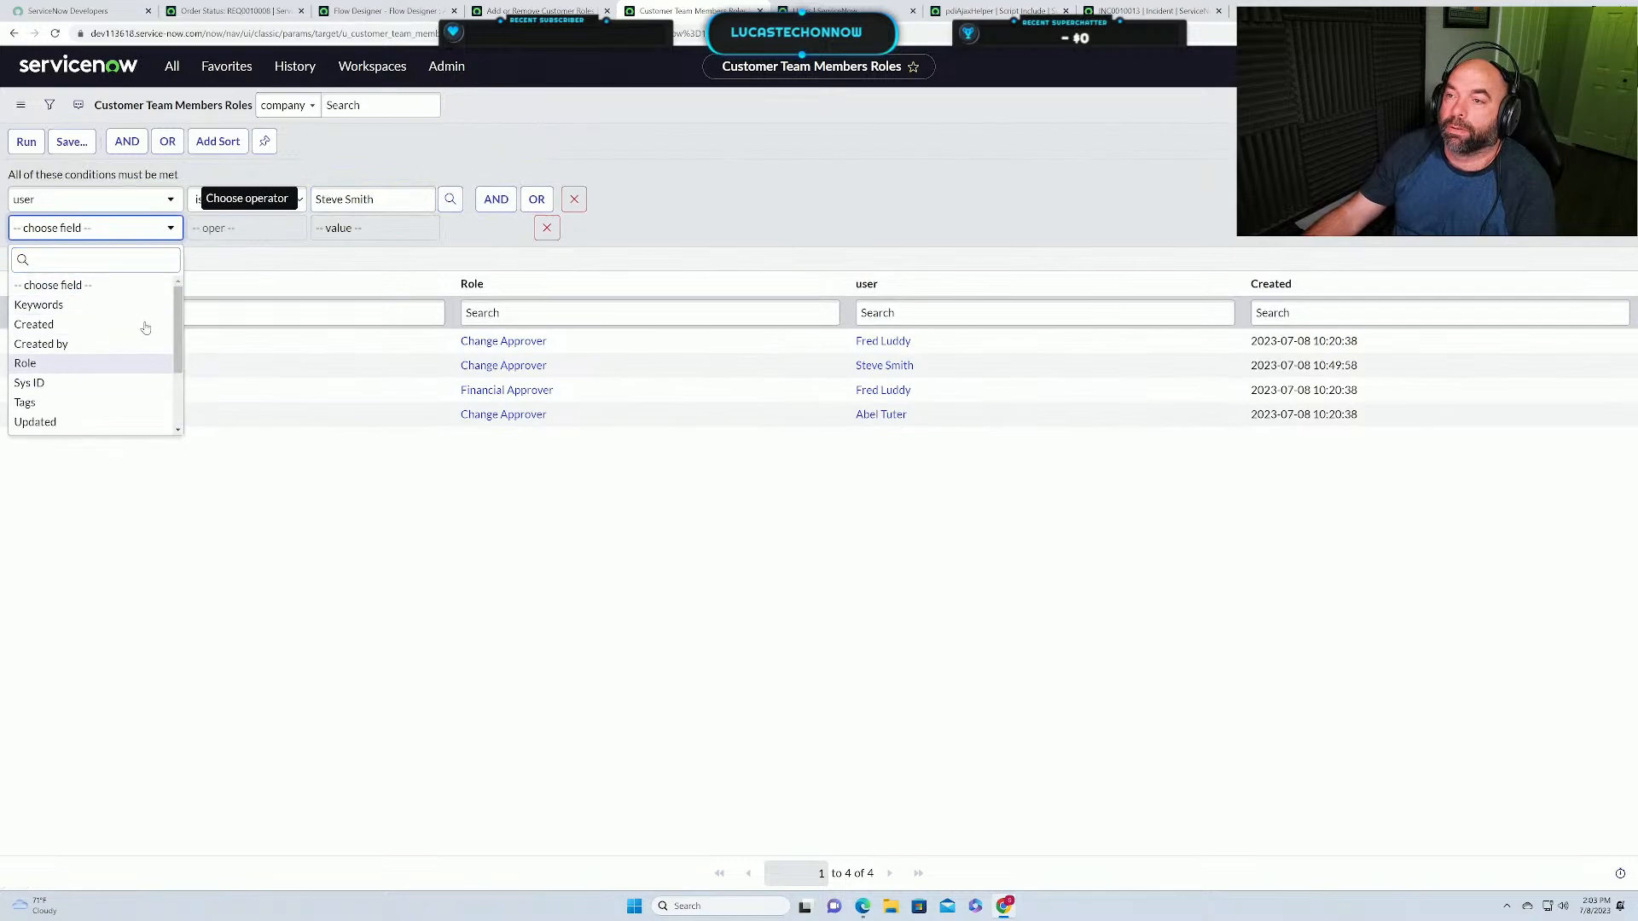
key("Return")
left_click(363, 230)
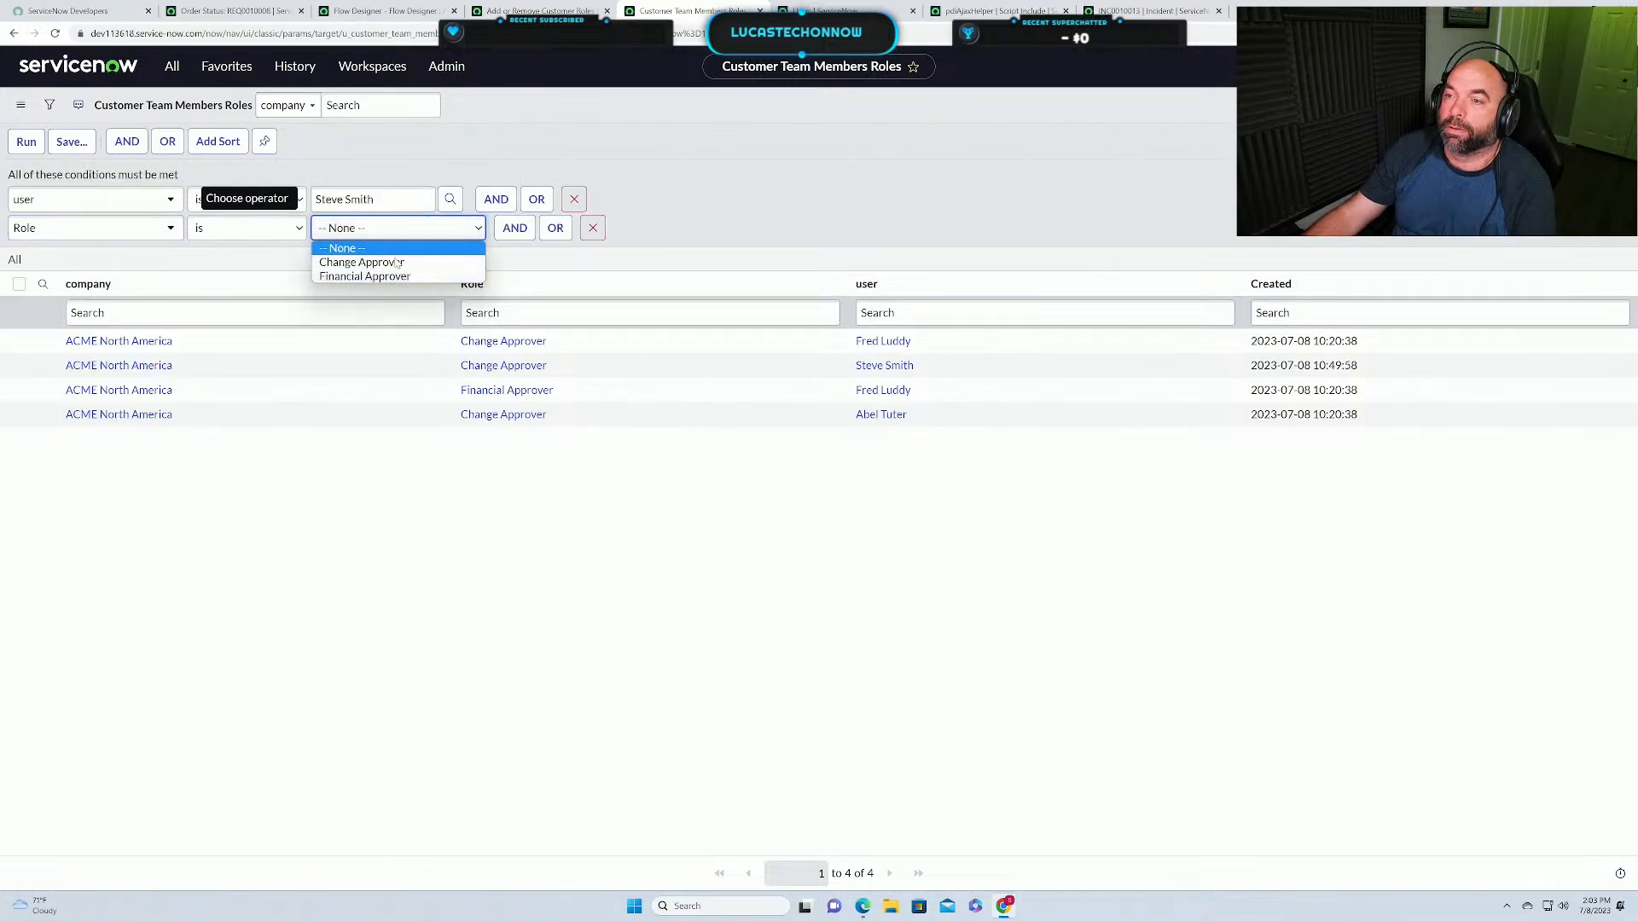
left_click(358, 261)
left_click(515, 228)
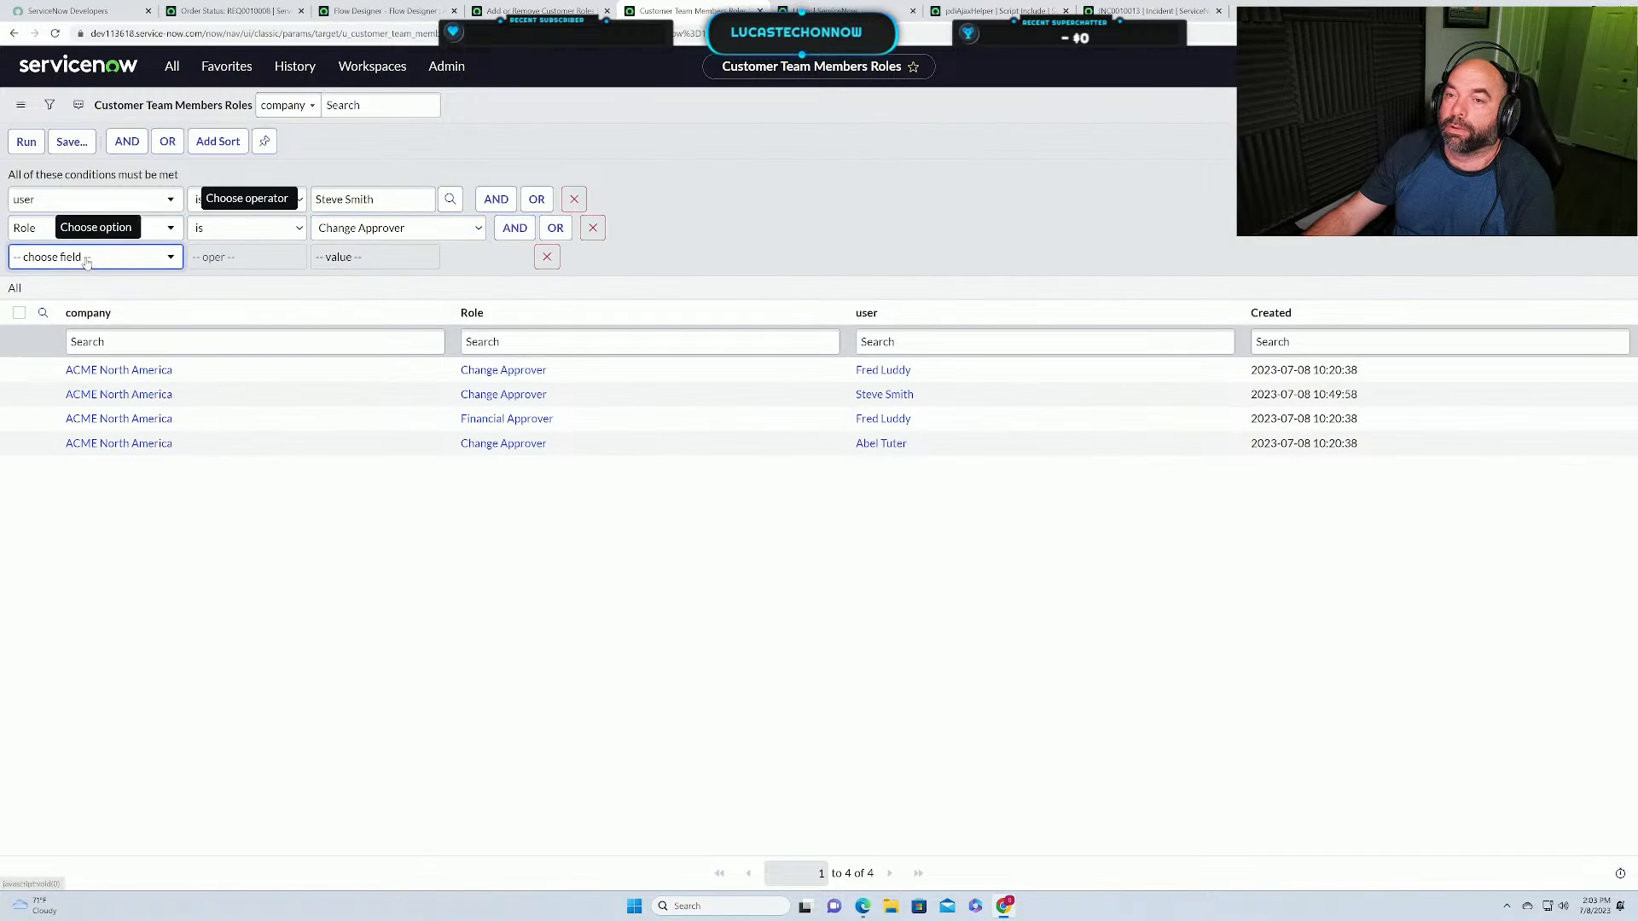
left_click(89, 259)
type("co")
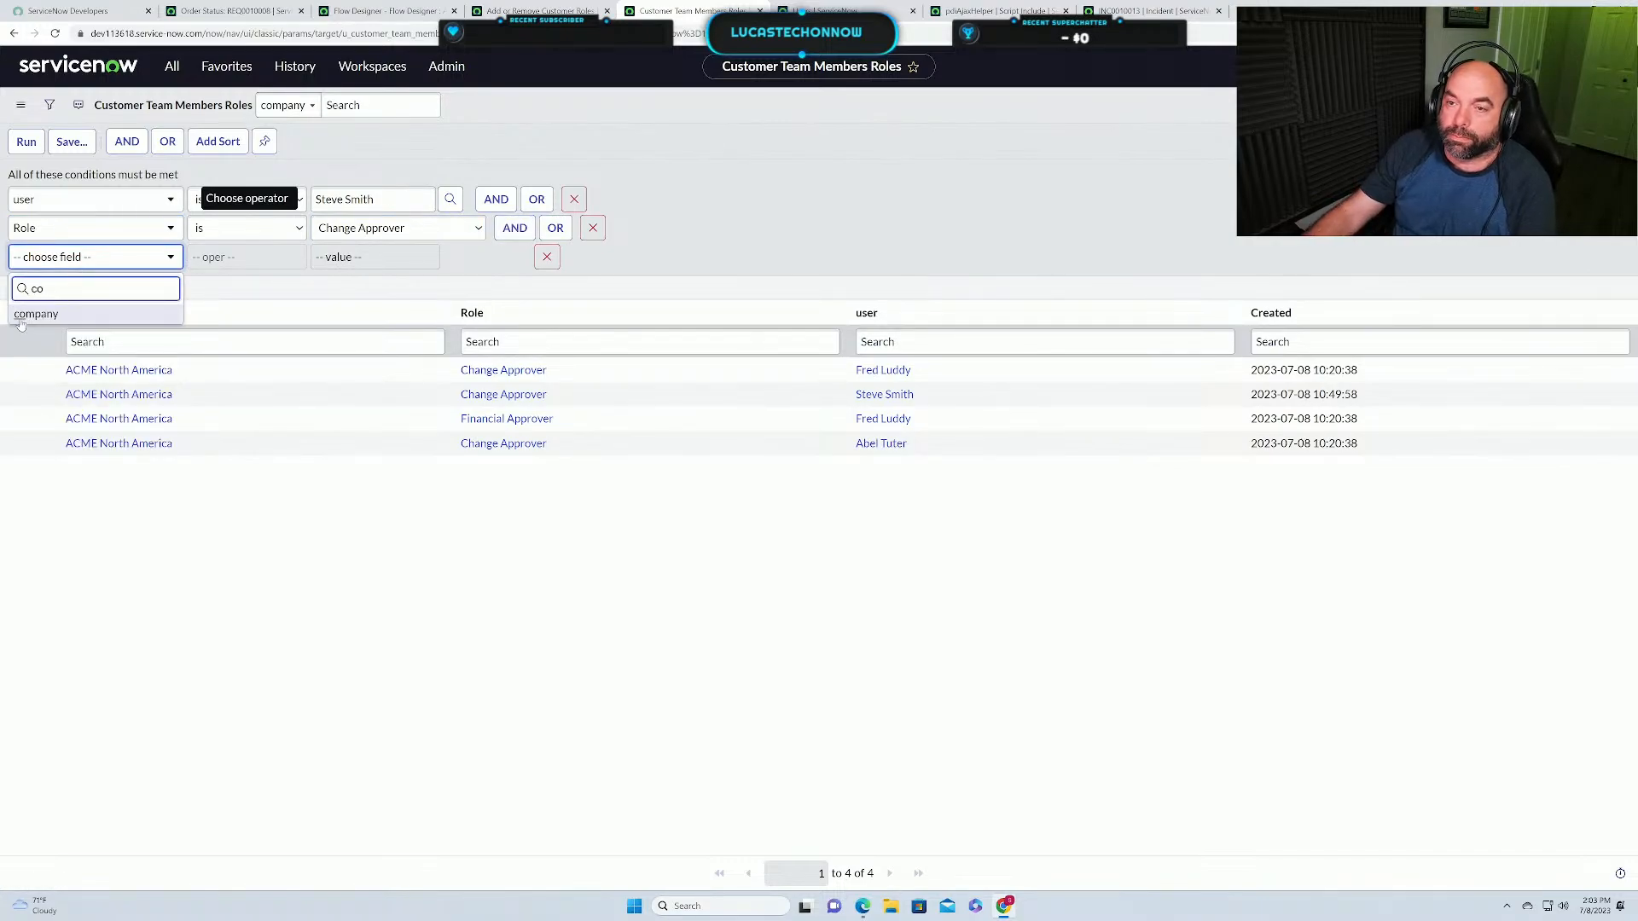
left_click(20, 317)
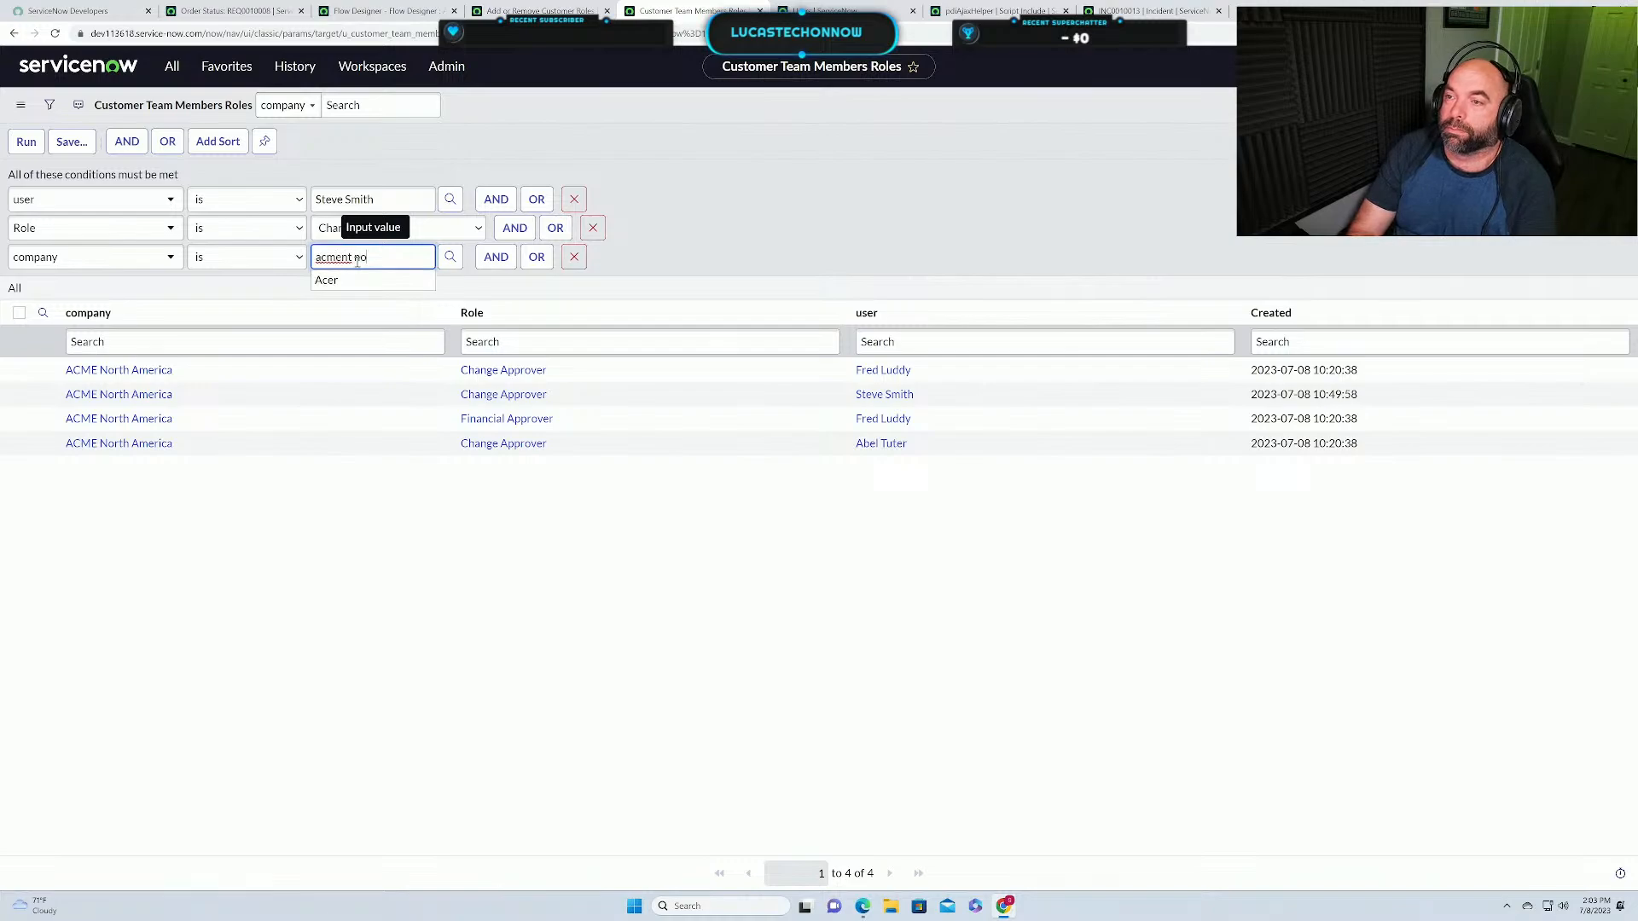
key("BackSpace")
key("BackSpace")
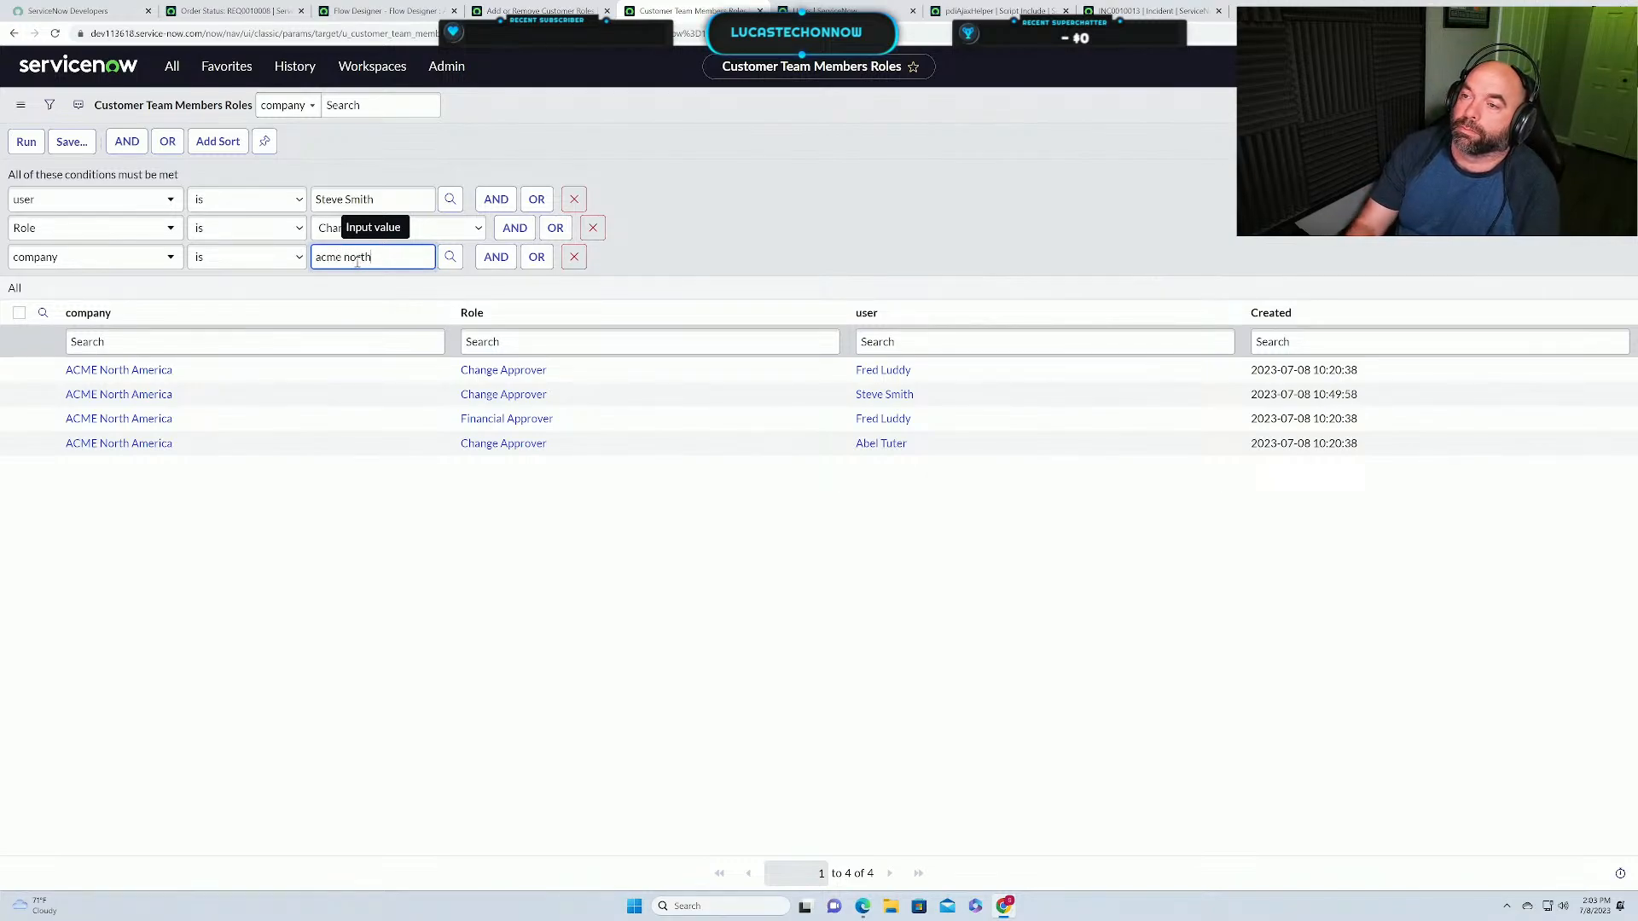
left_click(359, 295)
left_click(25, 143)
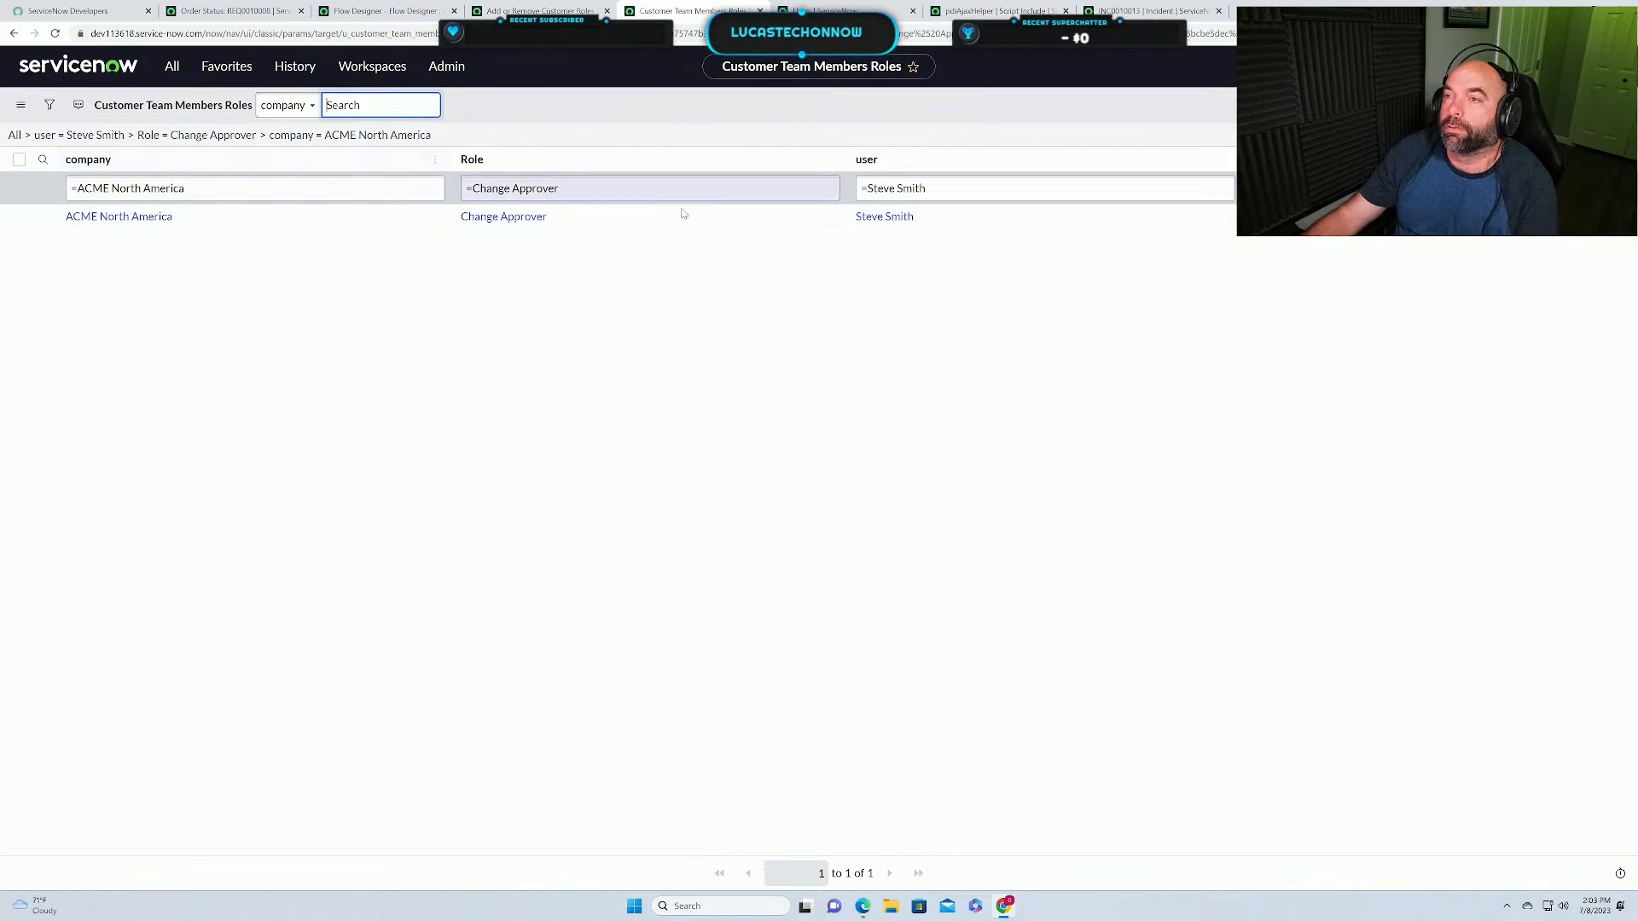
Return from the submitted request's order status page to the Service Catalog.
left_click(381, 11)
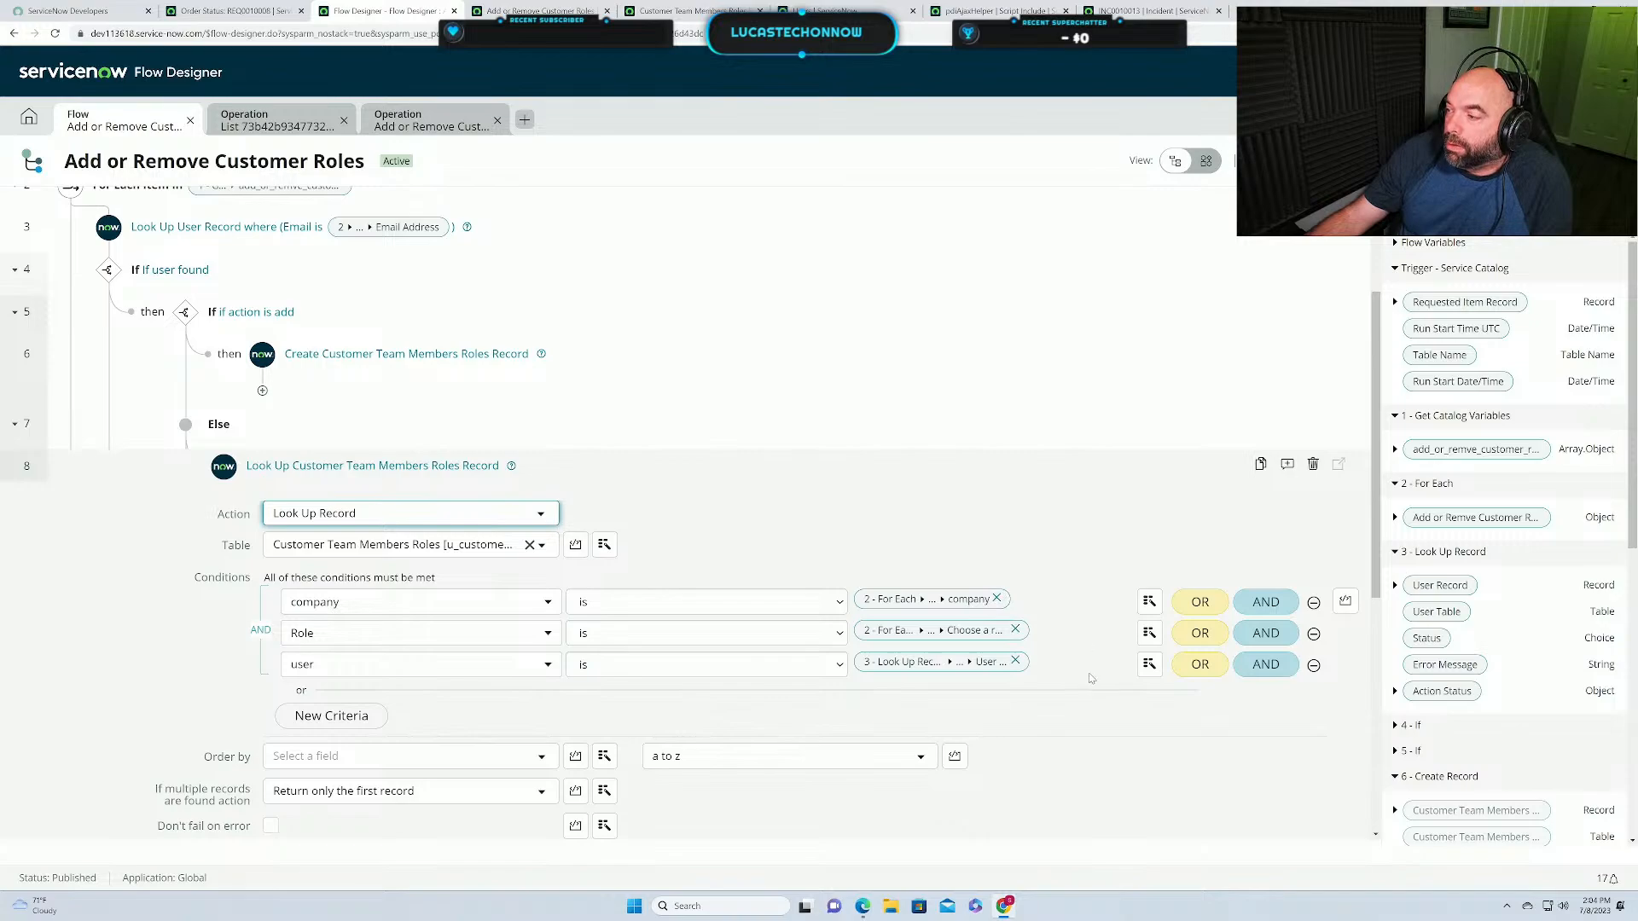
left_click(203, 15)
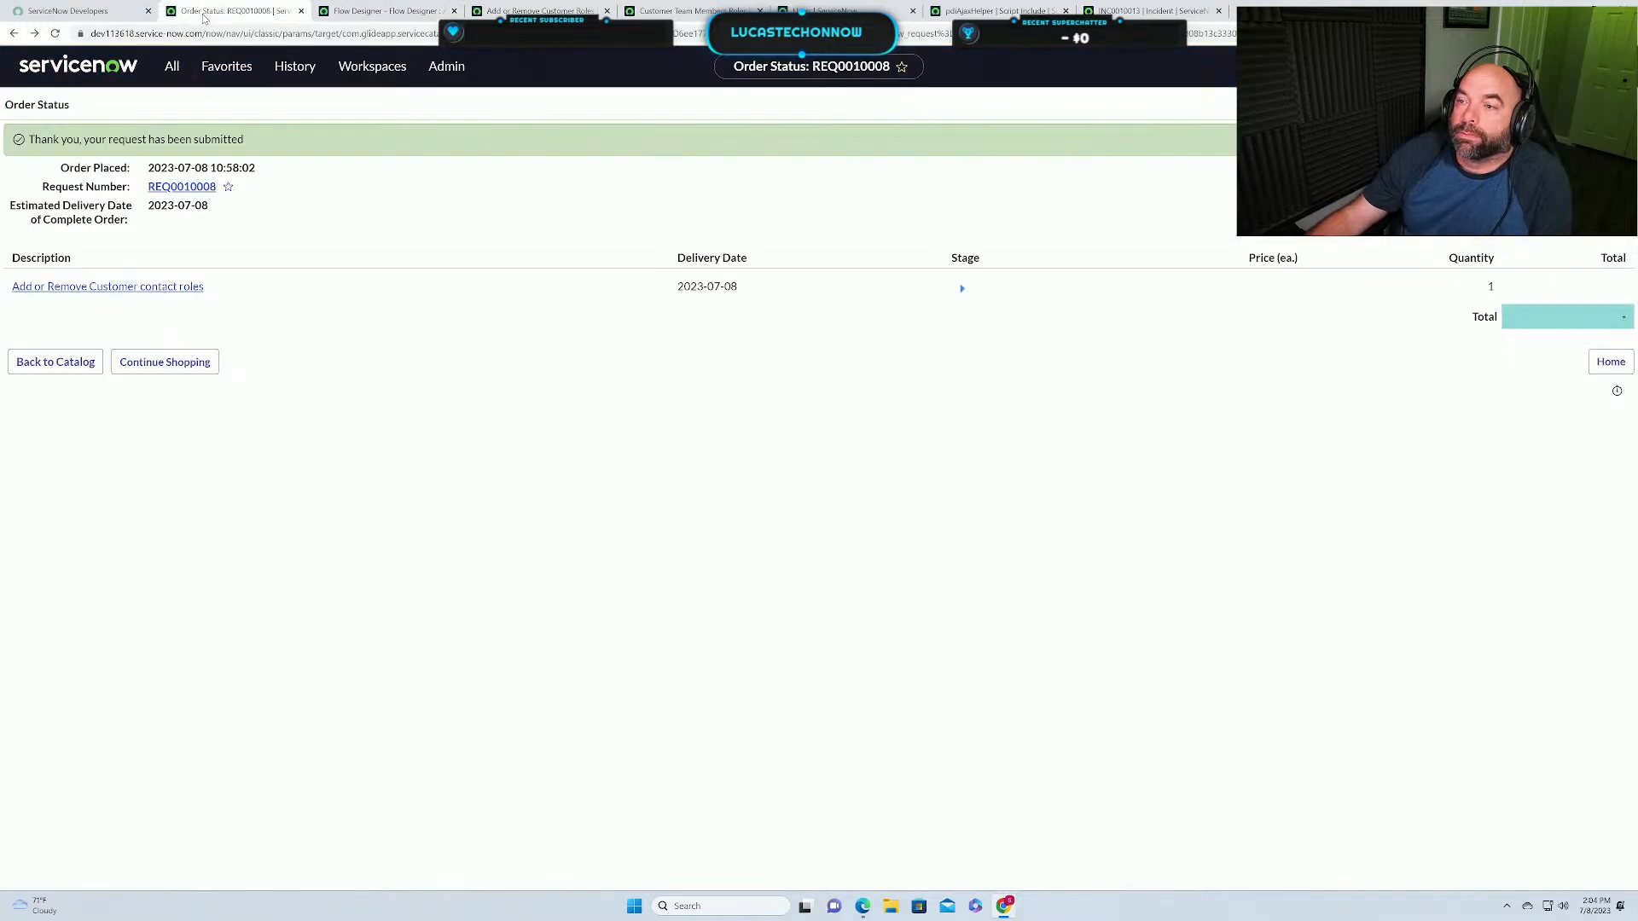
left_click(54, 365)
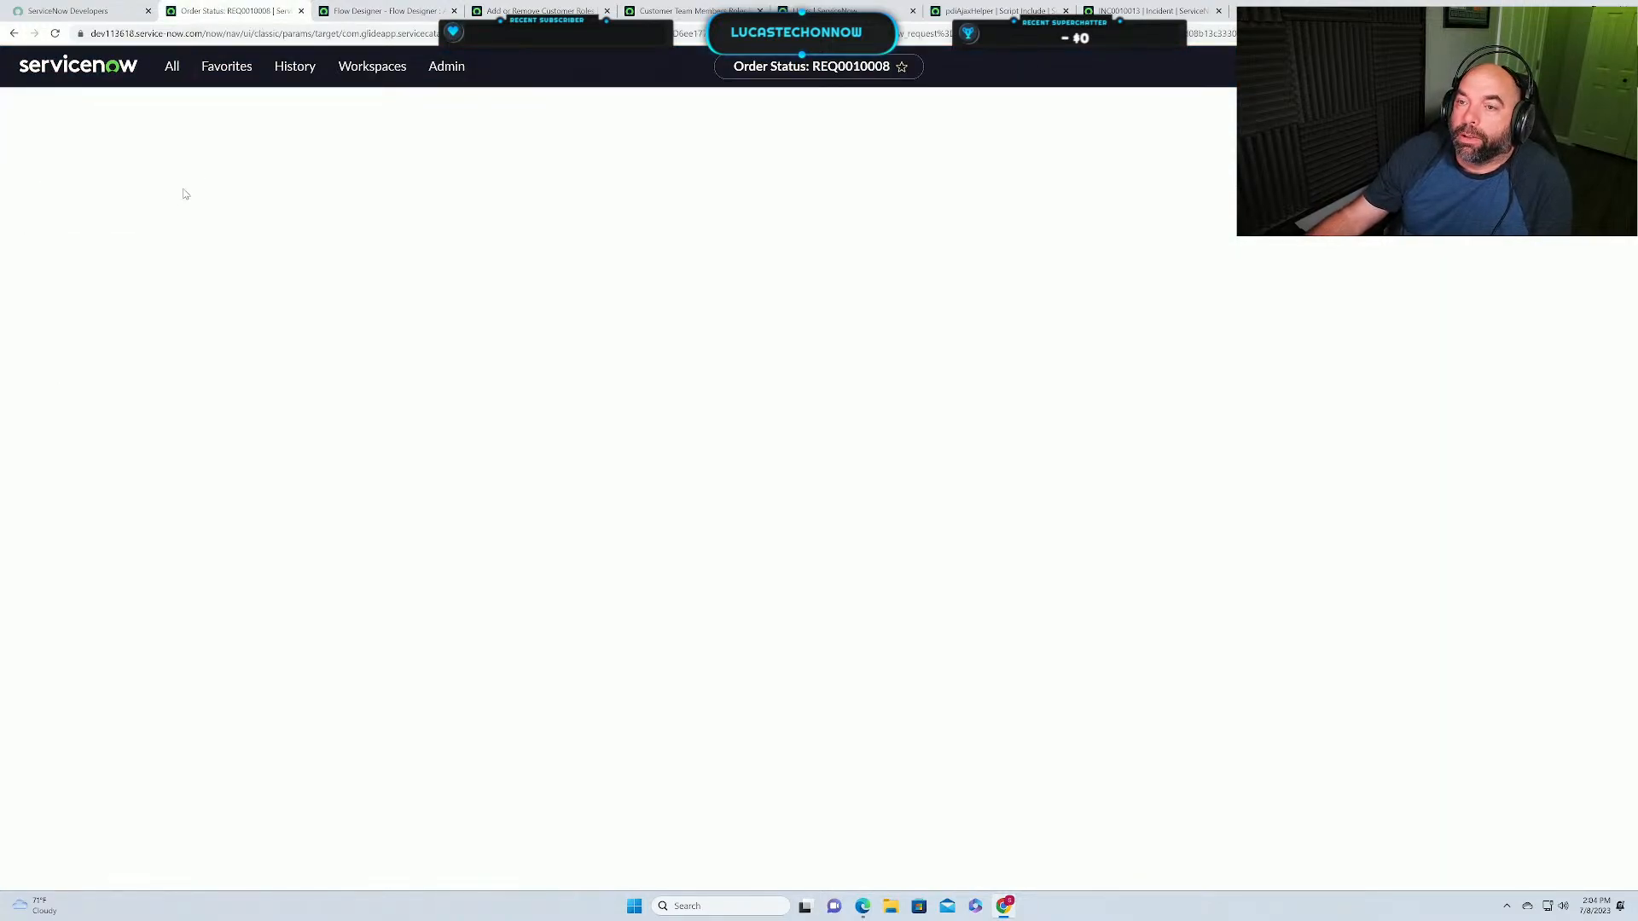
Open Services > Add or Remove Customer roles and add a row with the test contact's name and e-mail.
left_click(106, 183)
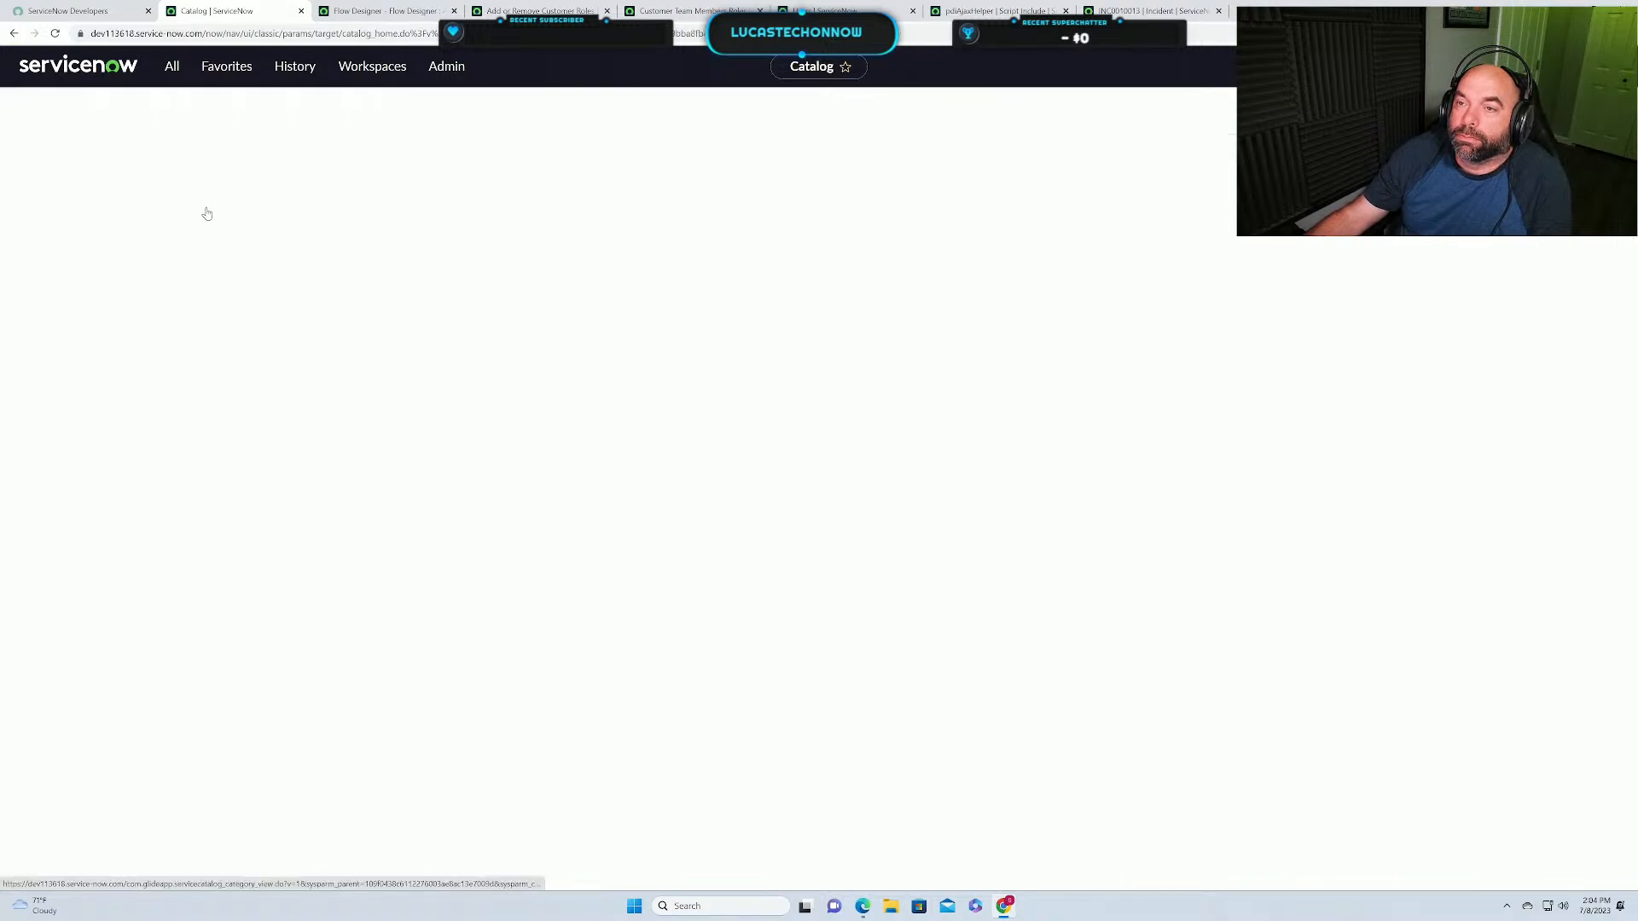
left_click(109, 256)
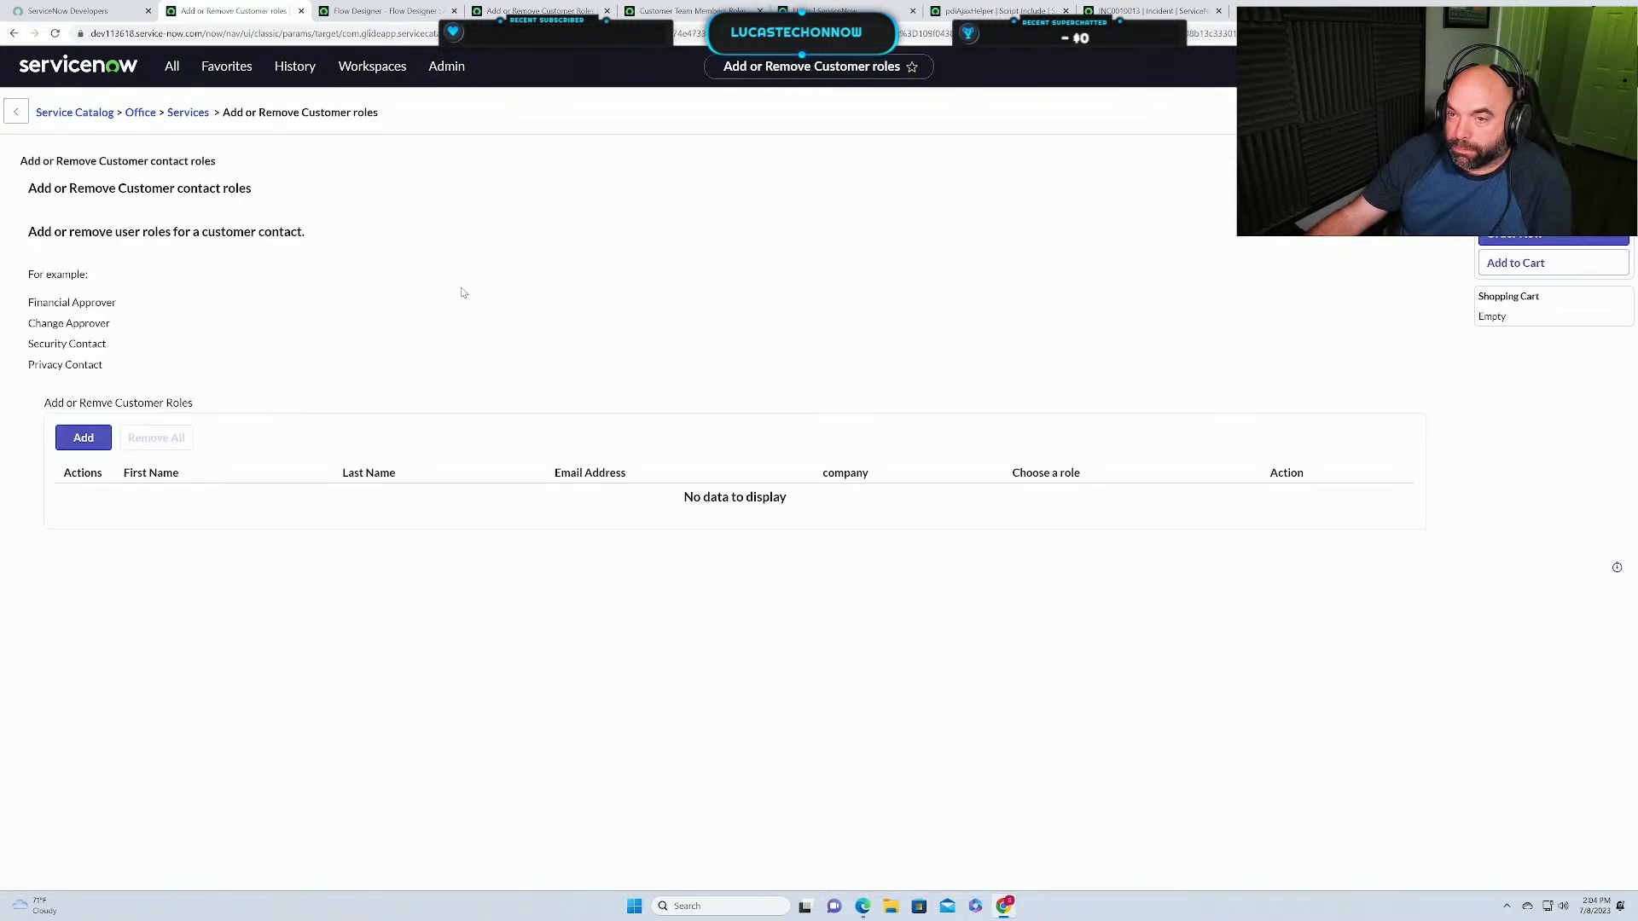
left_click(83, 437)
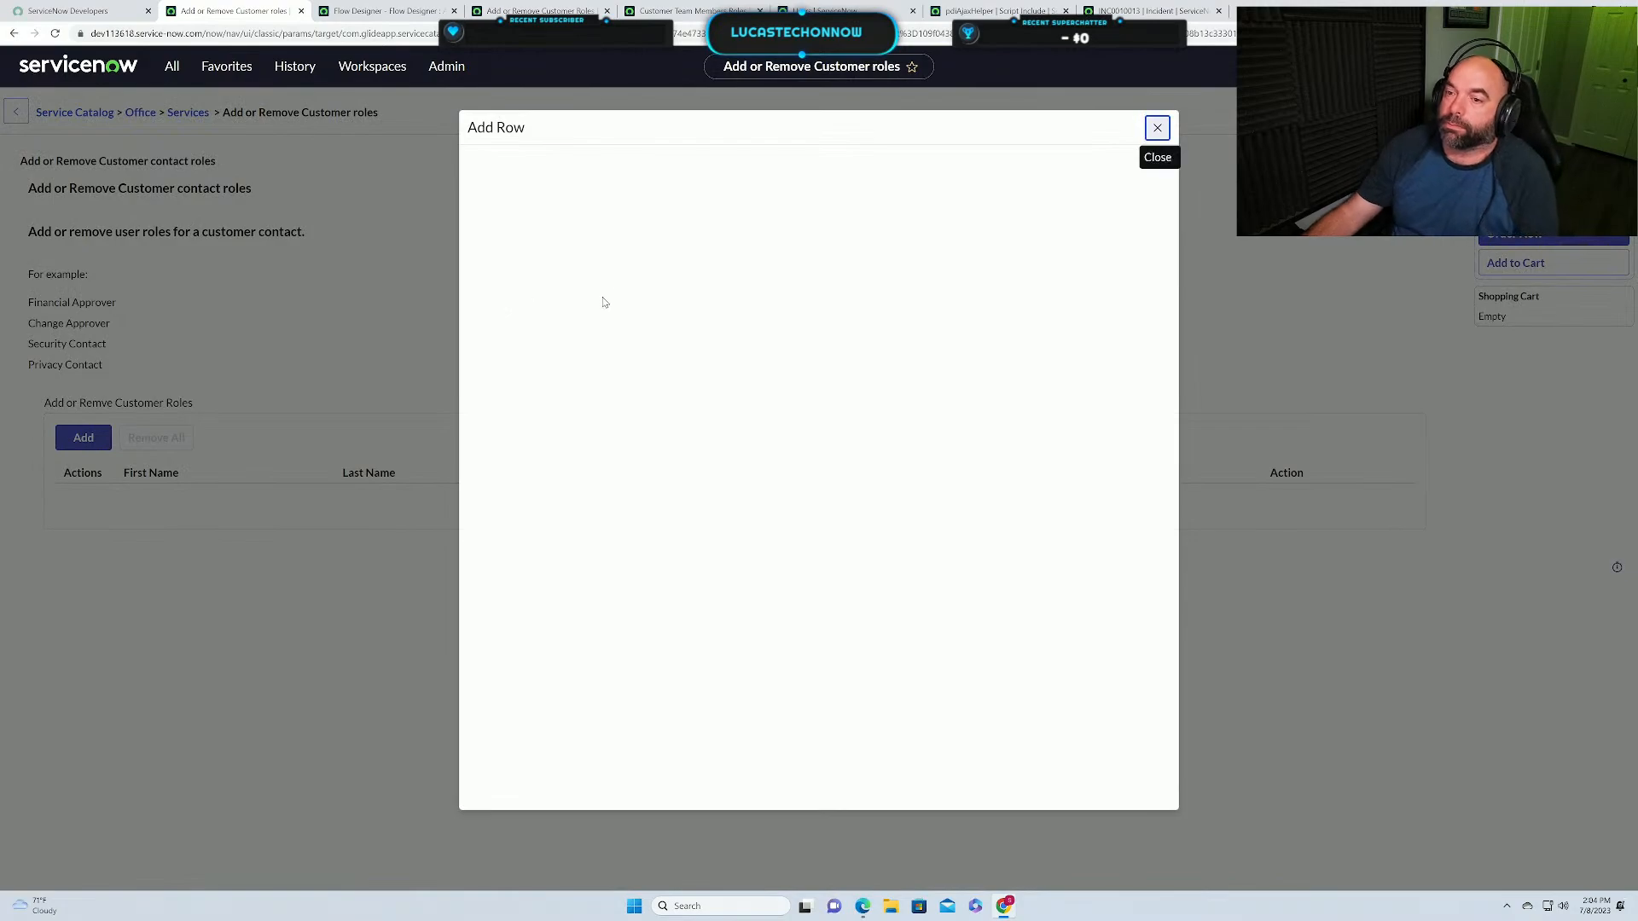
left_click(607, 191)
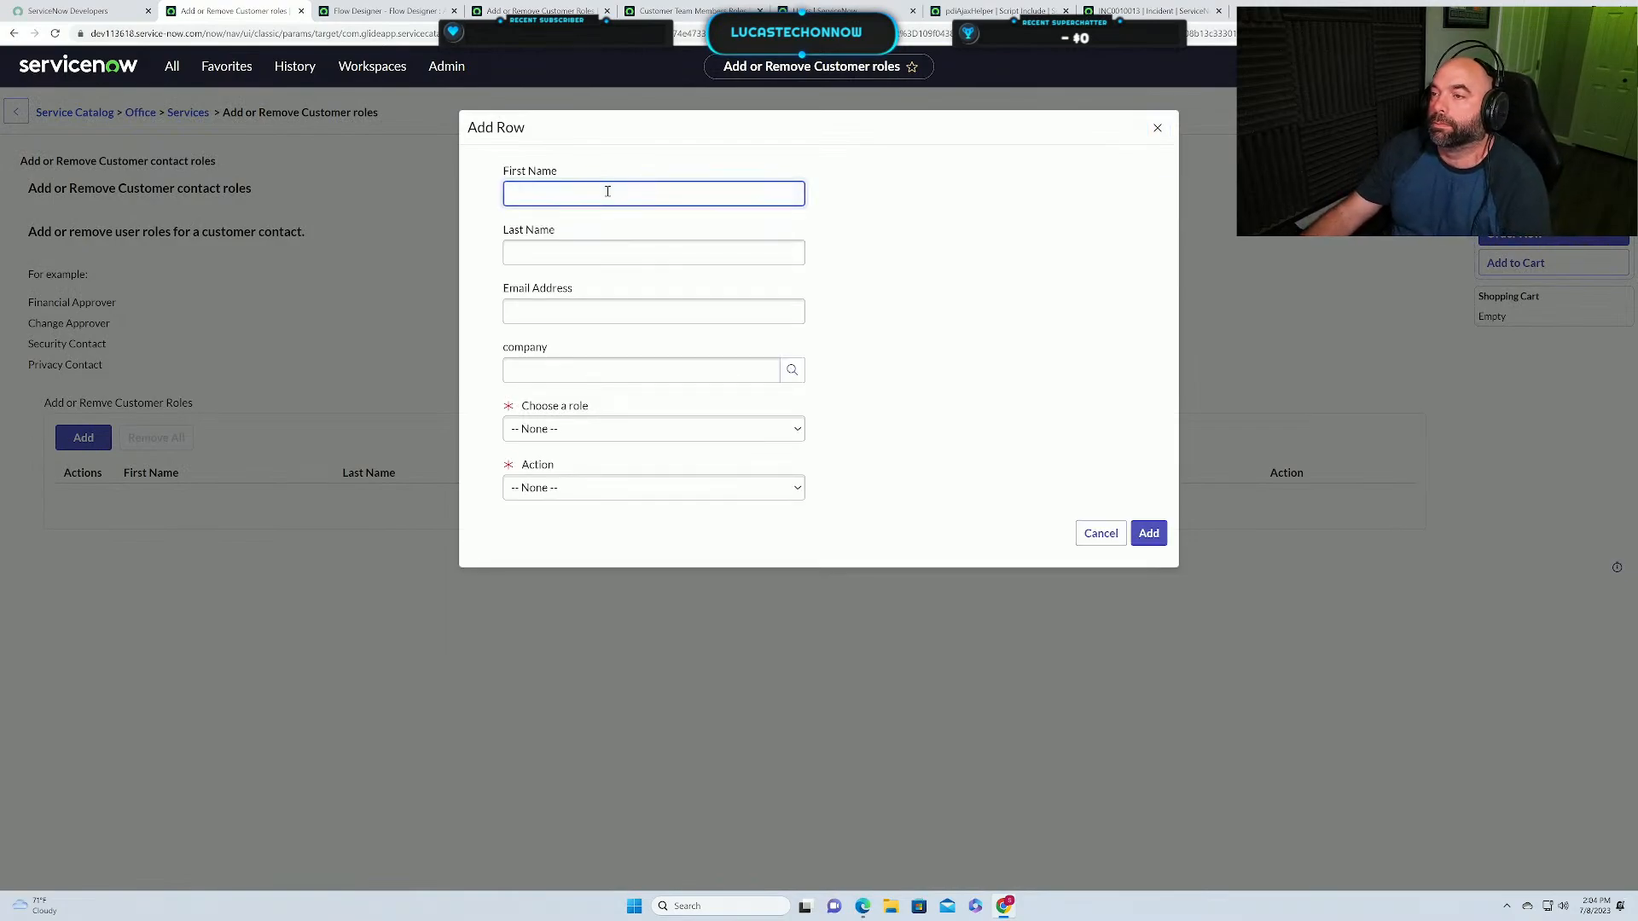
type("steve")
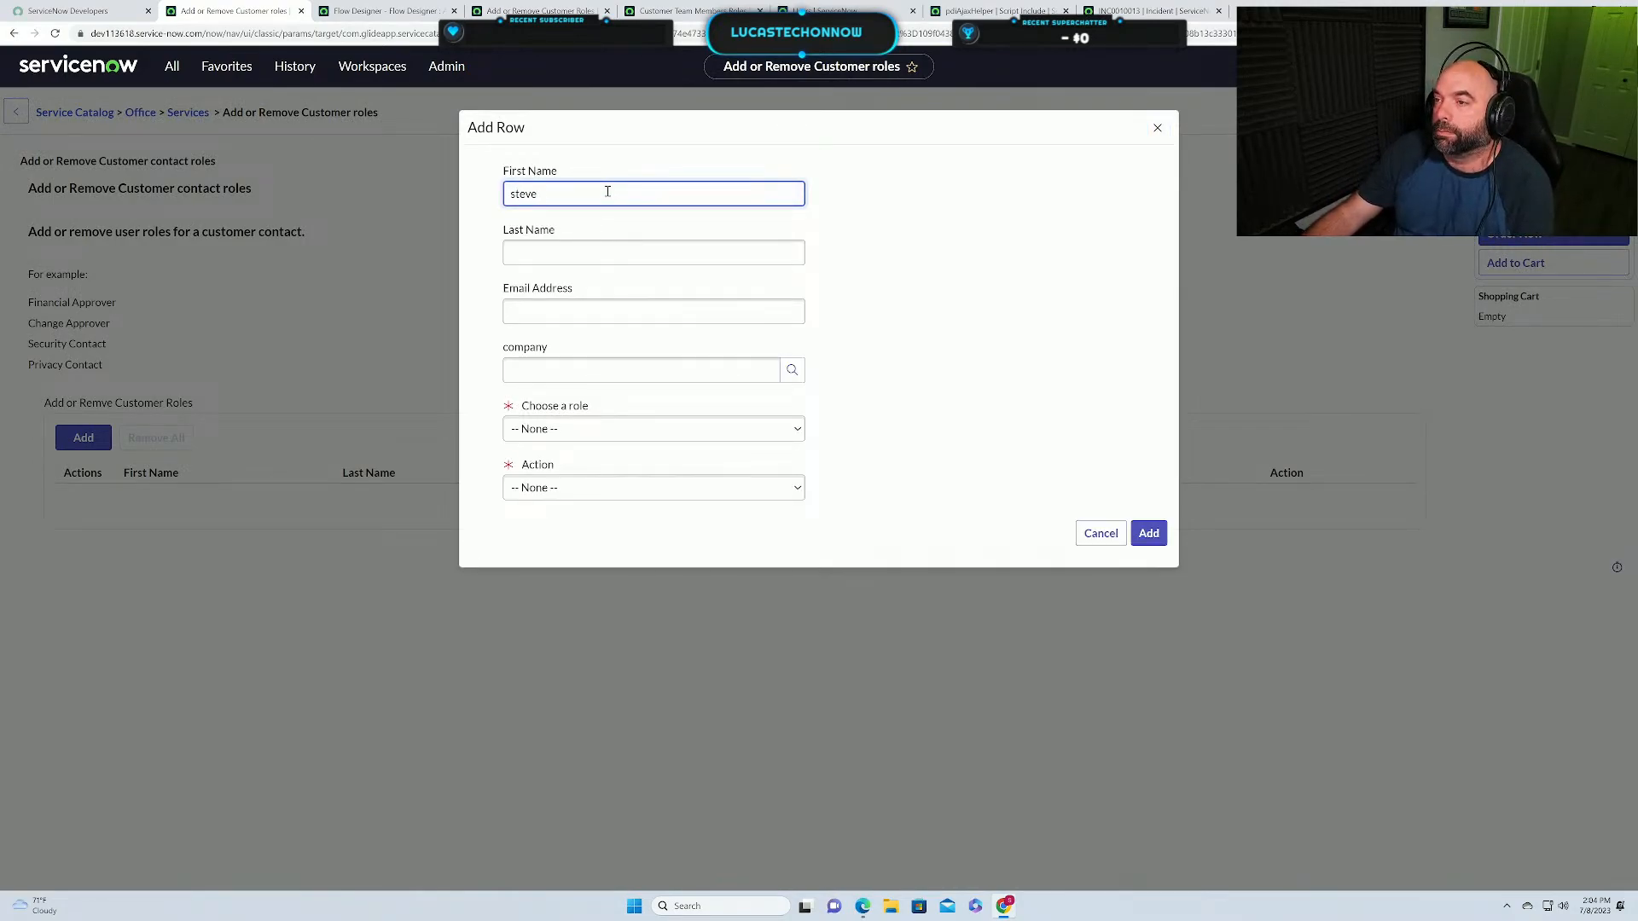
left_click(558, 250)
type("smith")
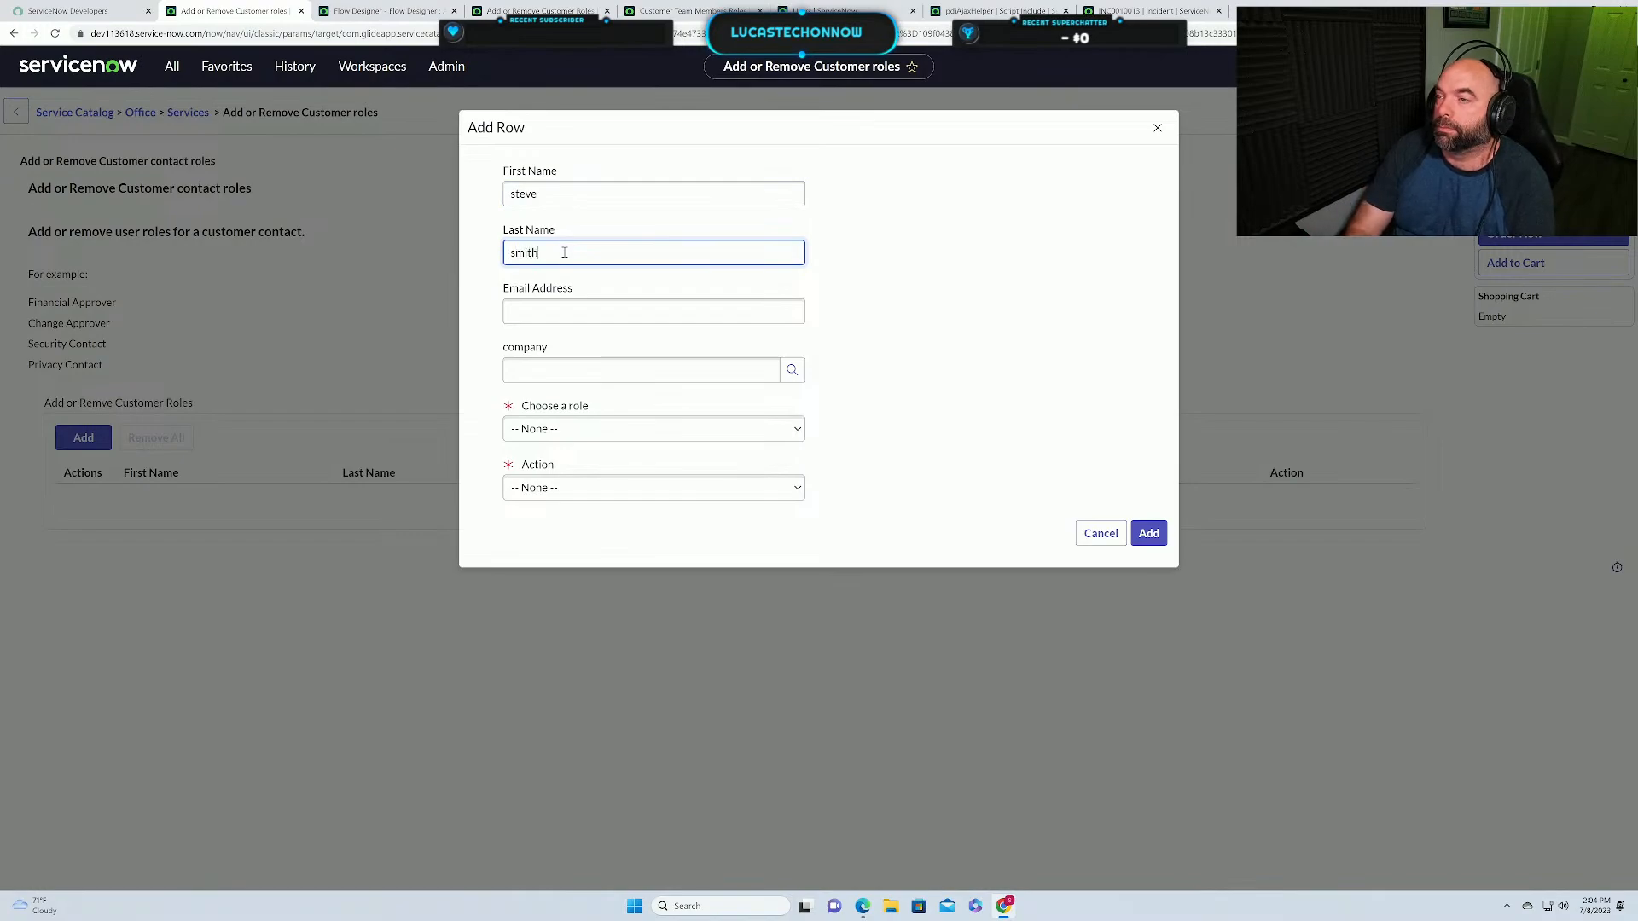
key("Tab")
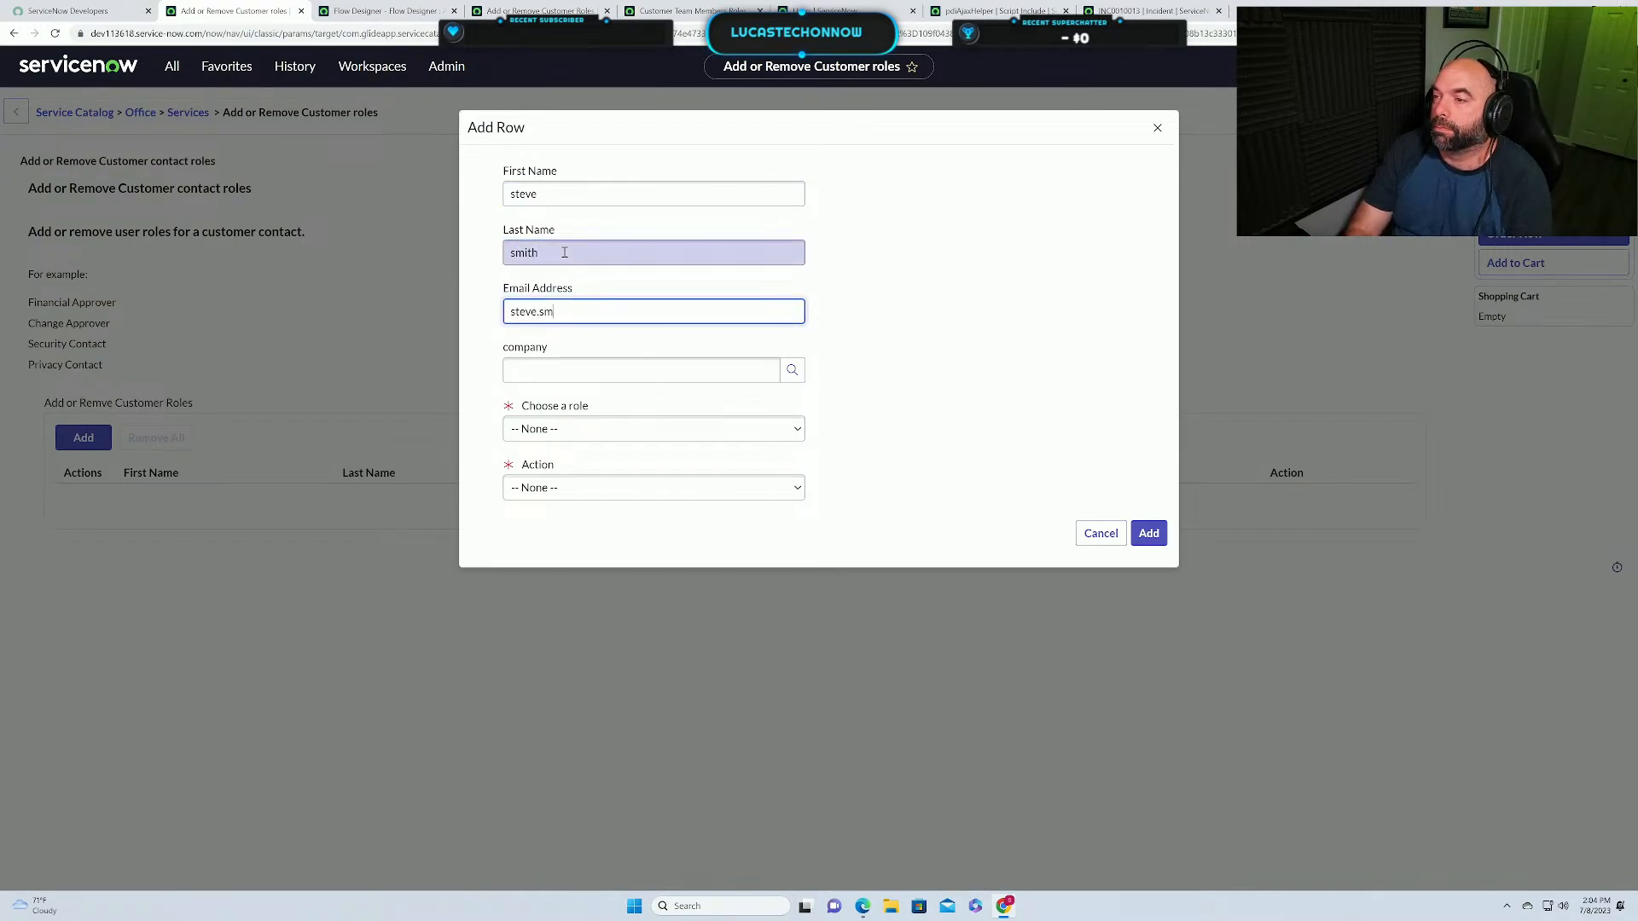
type("steve.smith@test.com")
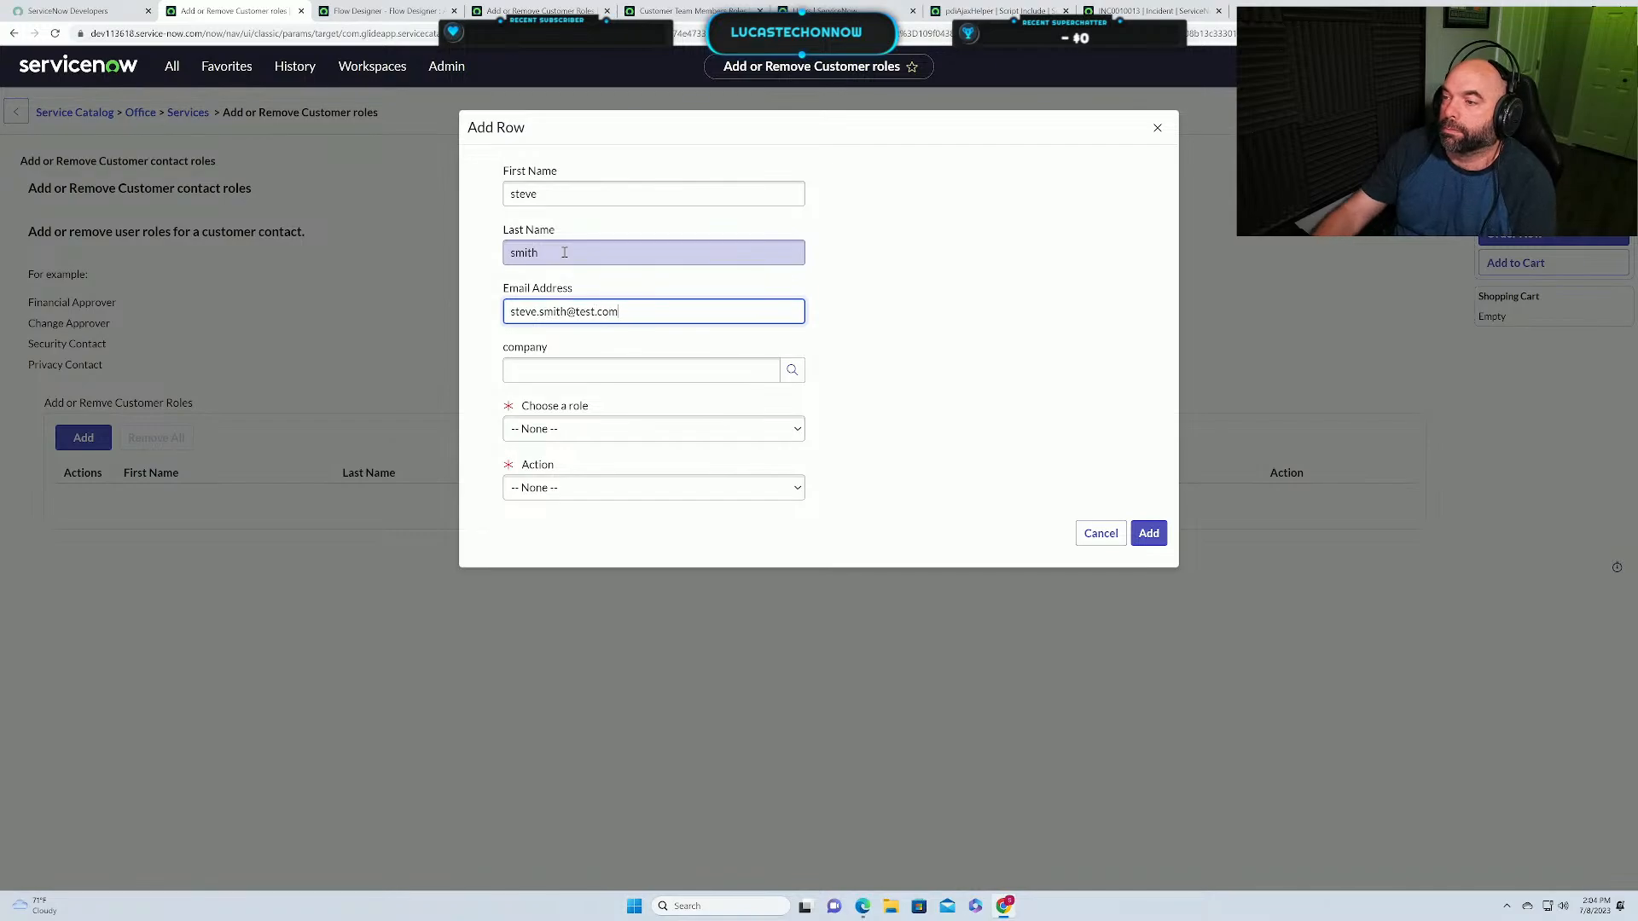
Set company ACME North America, role Change Approver, action Remove, add the row and order it.
left_click(587, 372)
type("acmet")
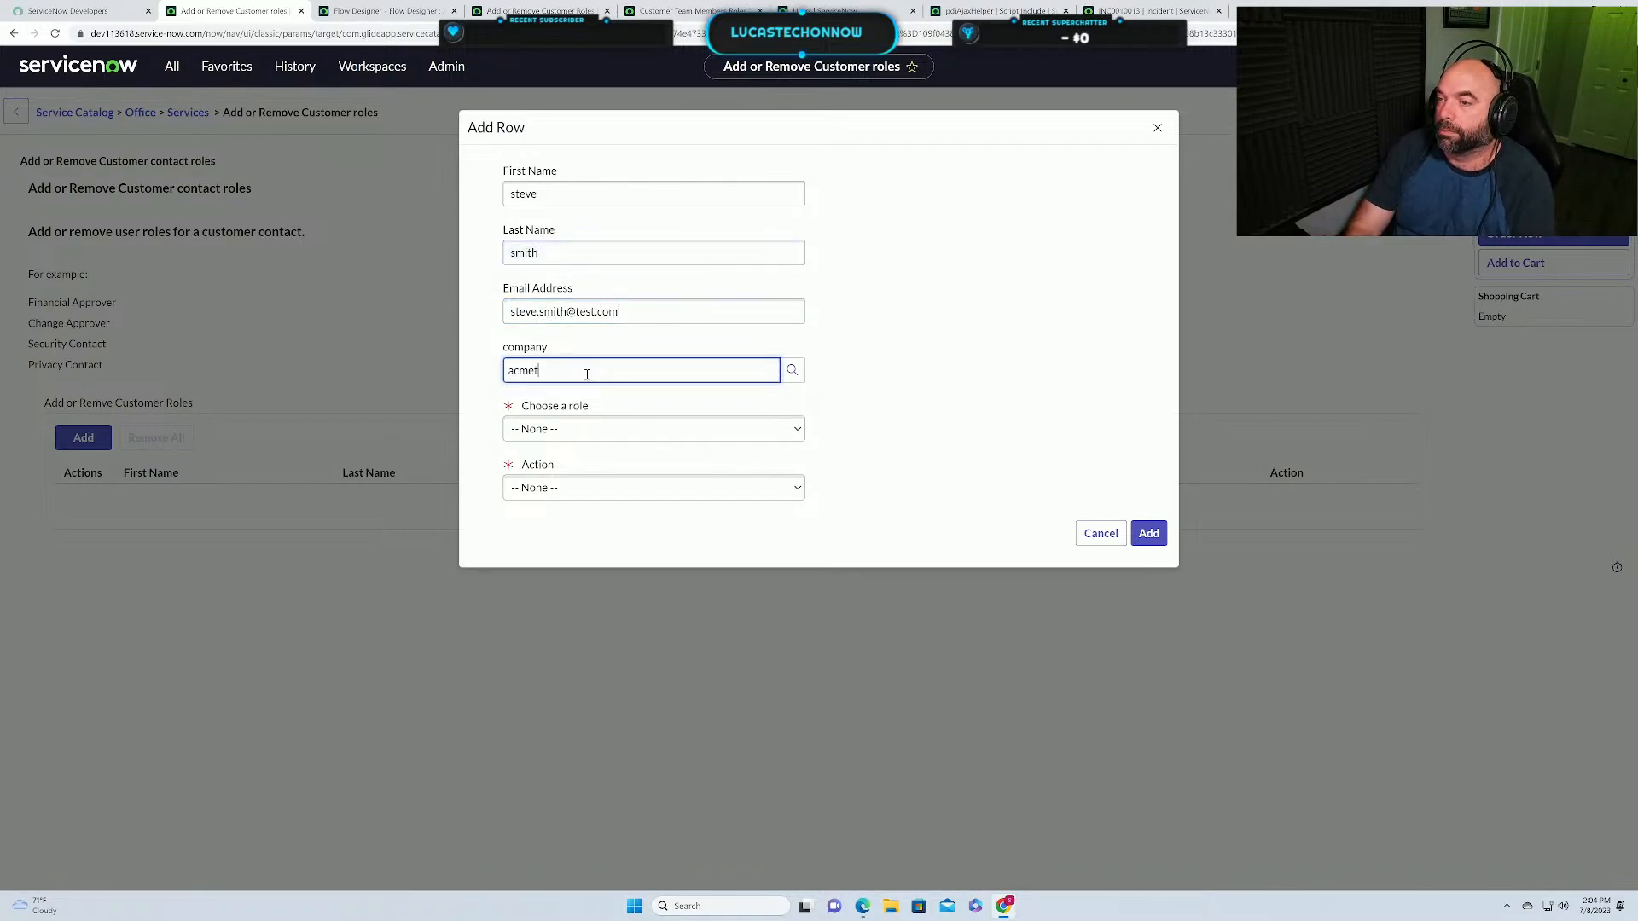
key("BackSpace")
type("nor")
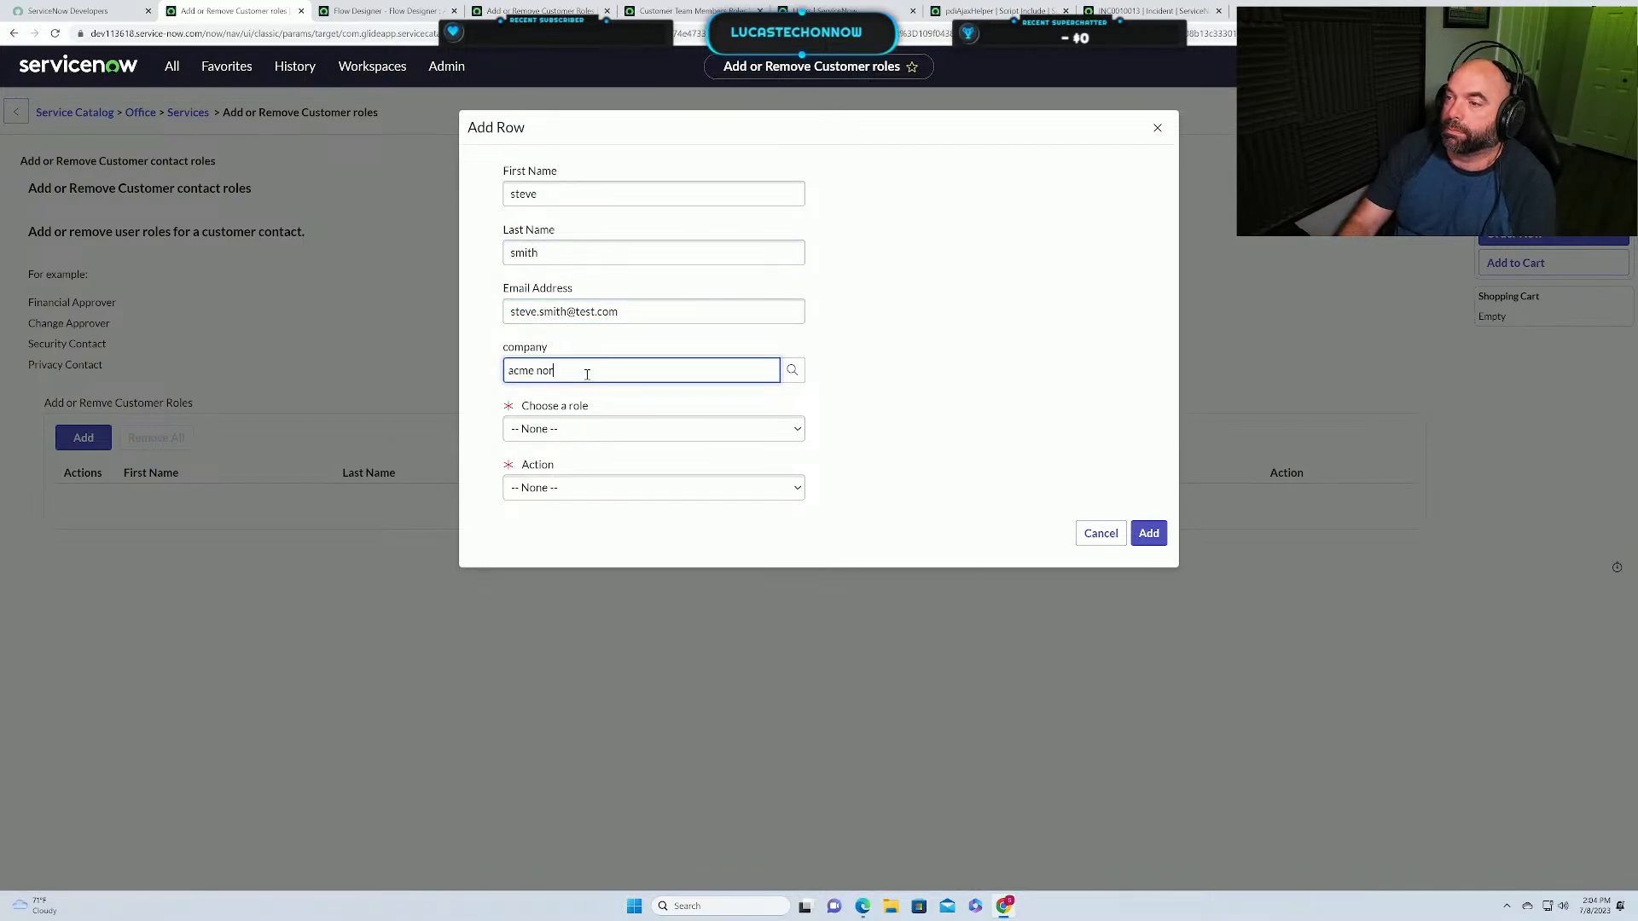
left_click(588, 394)
left_click(631, 429)
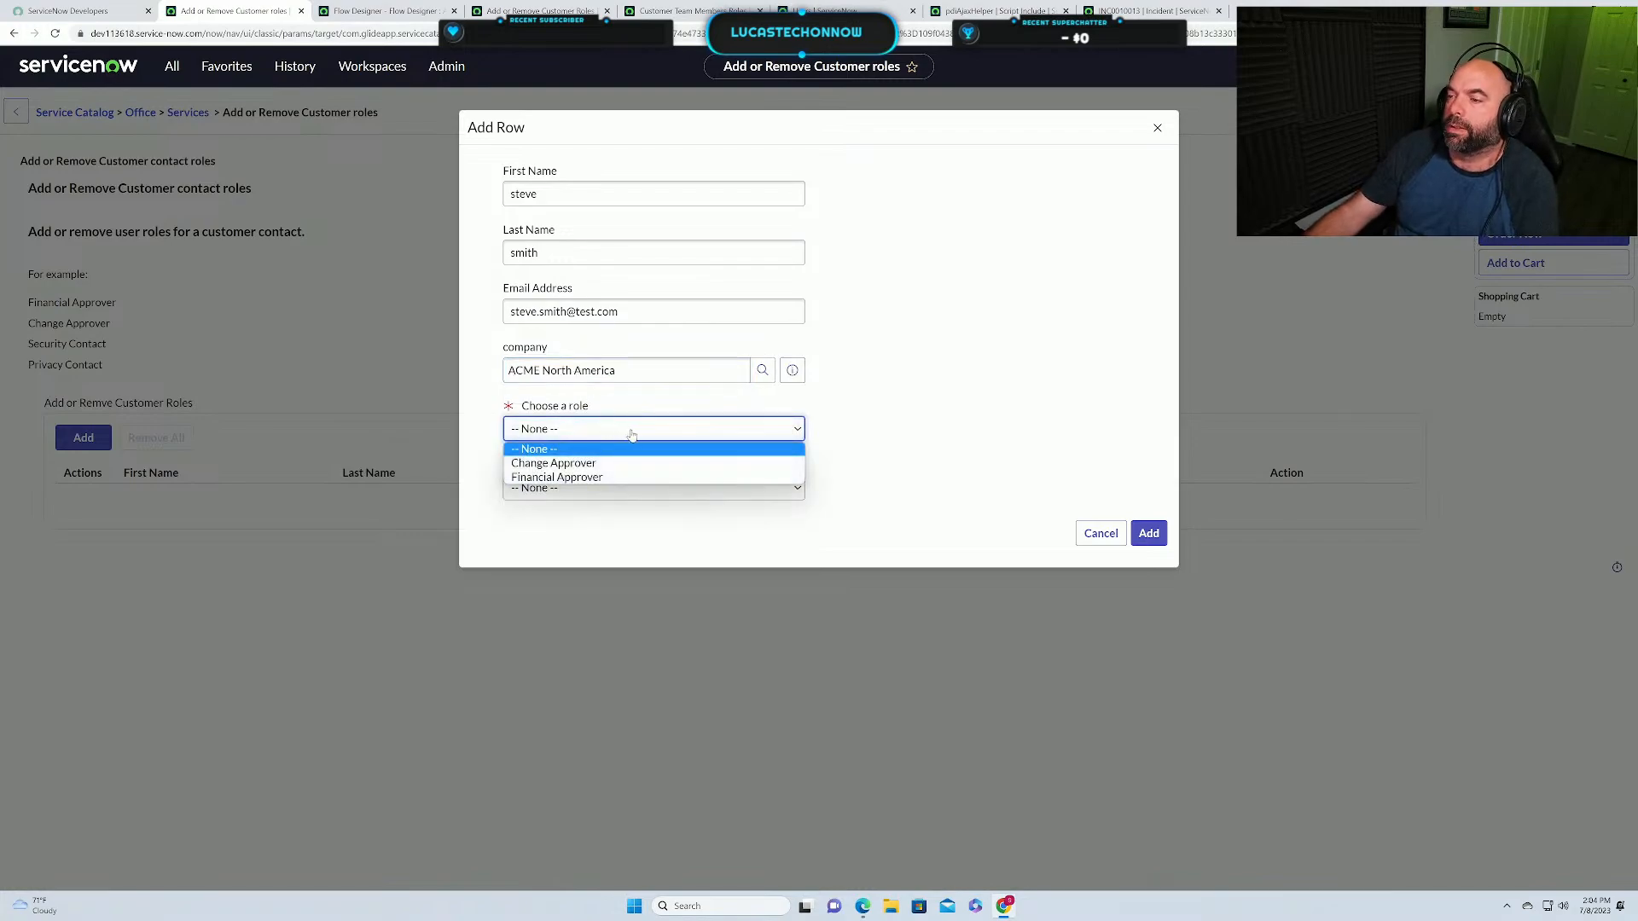
left_click(644, 463)
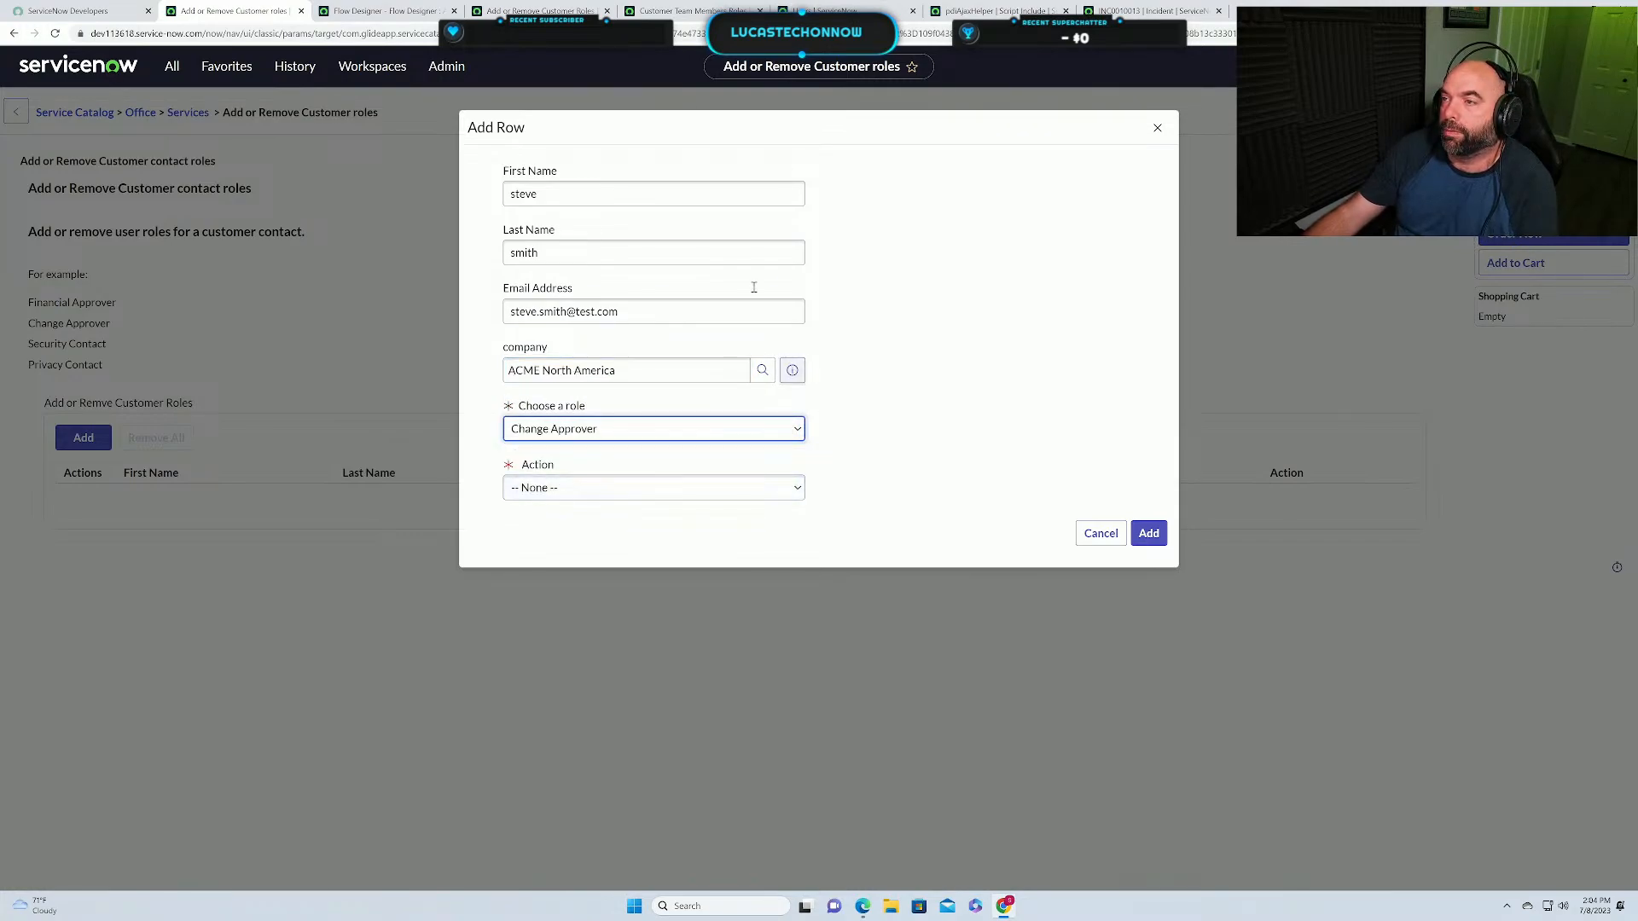
scroll(933, 355, "down", 1)
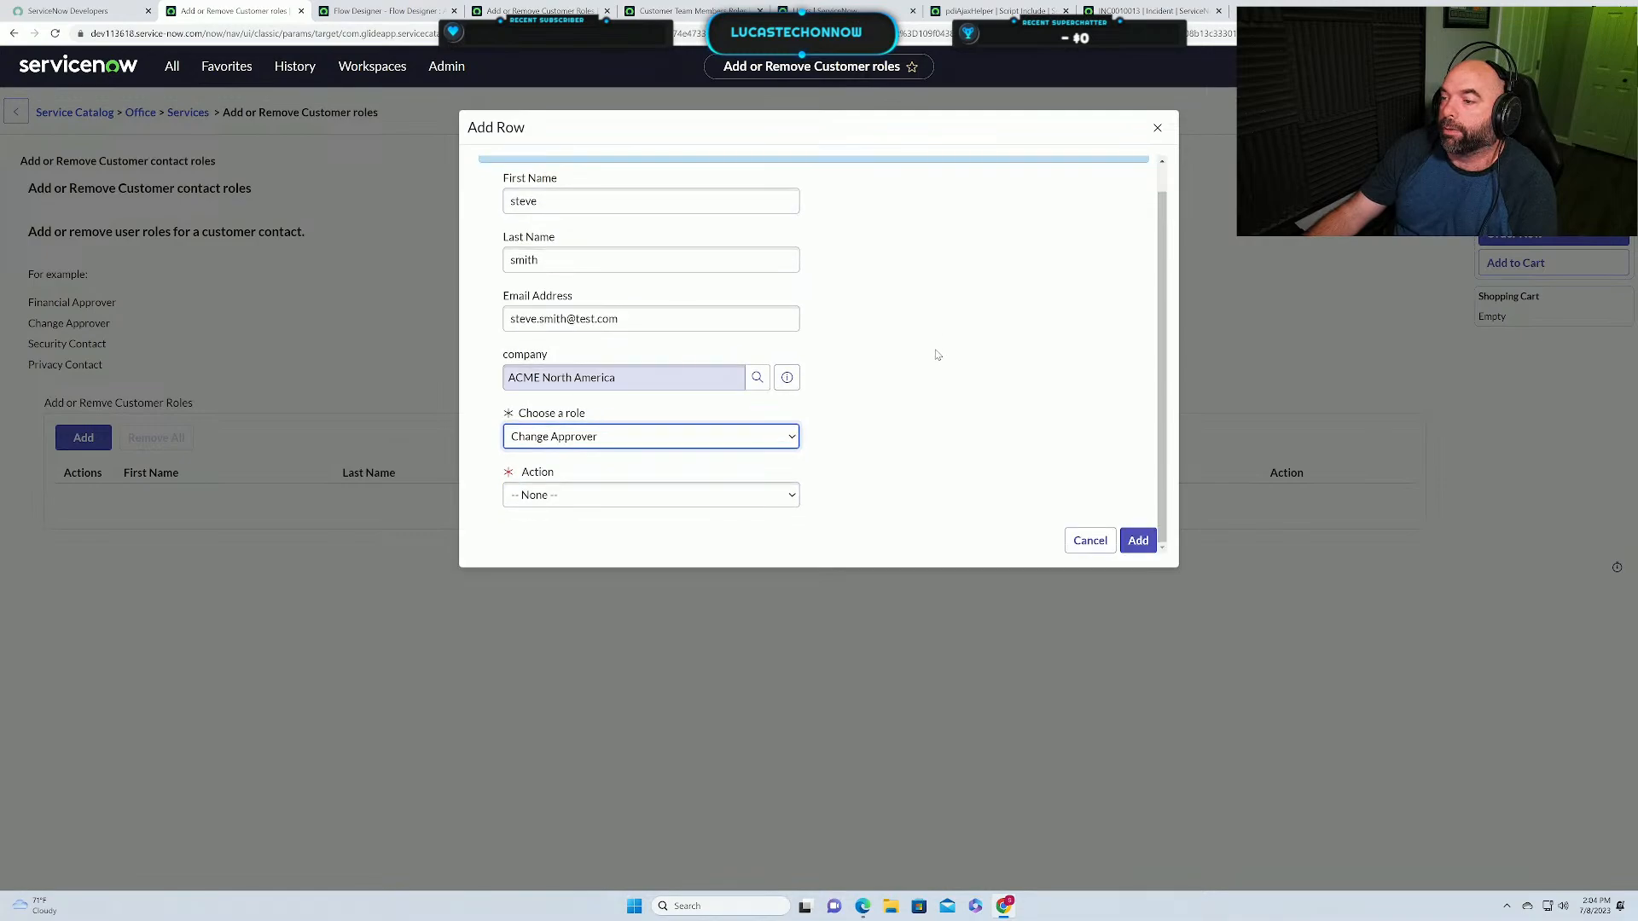
left_click(661, 495)
left_click(656, 545)
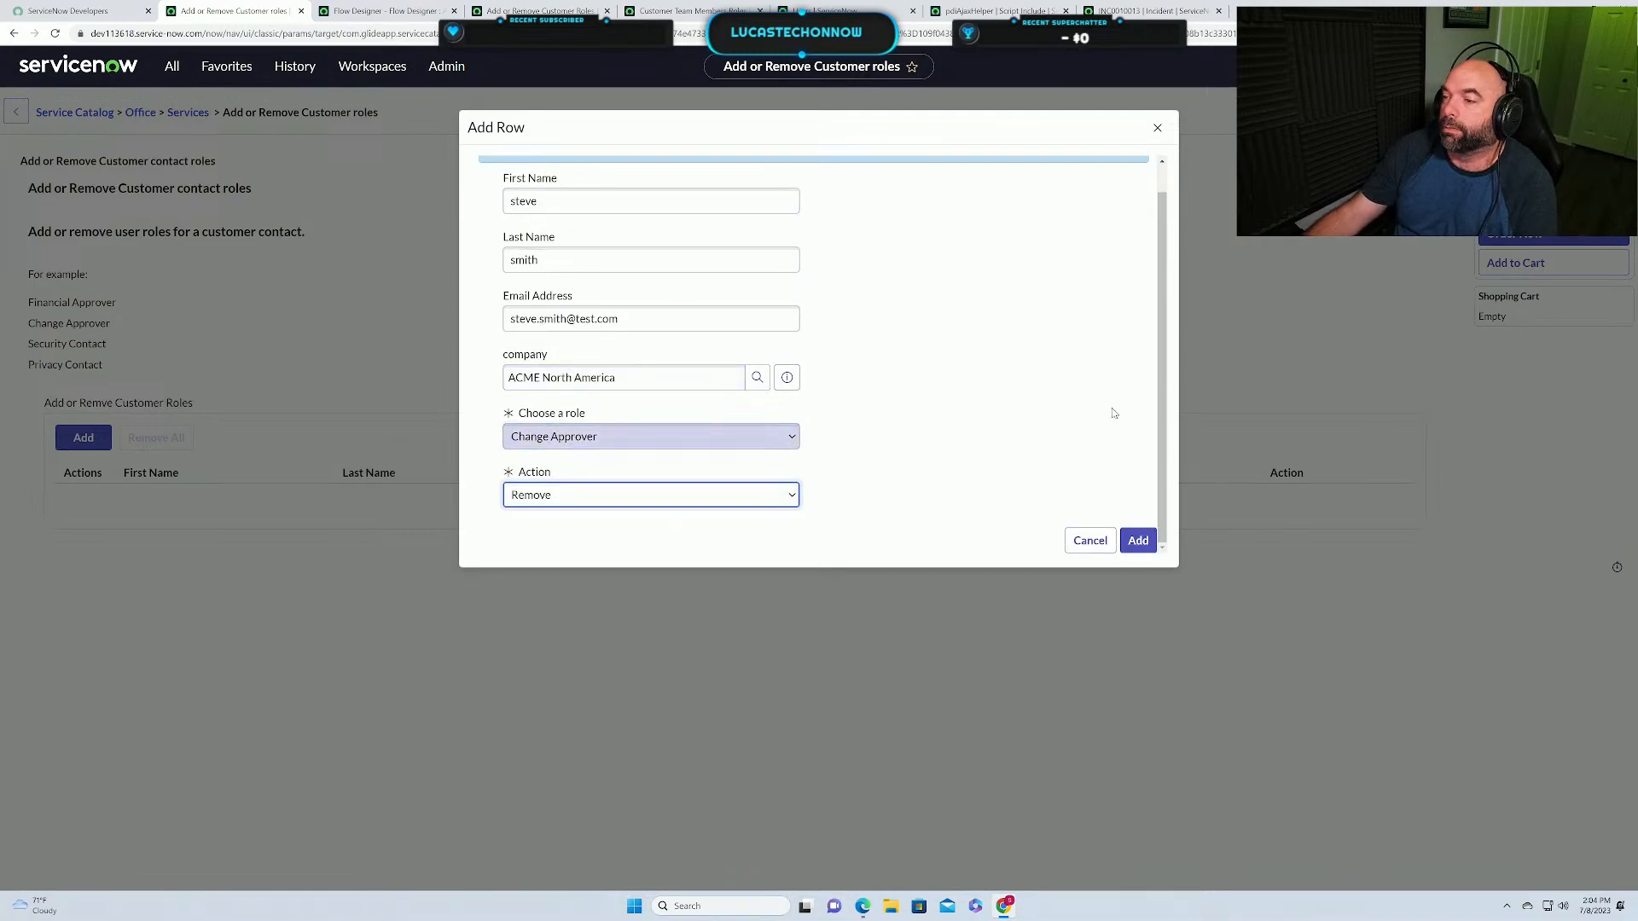
left_click(1137, 541)
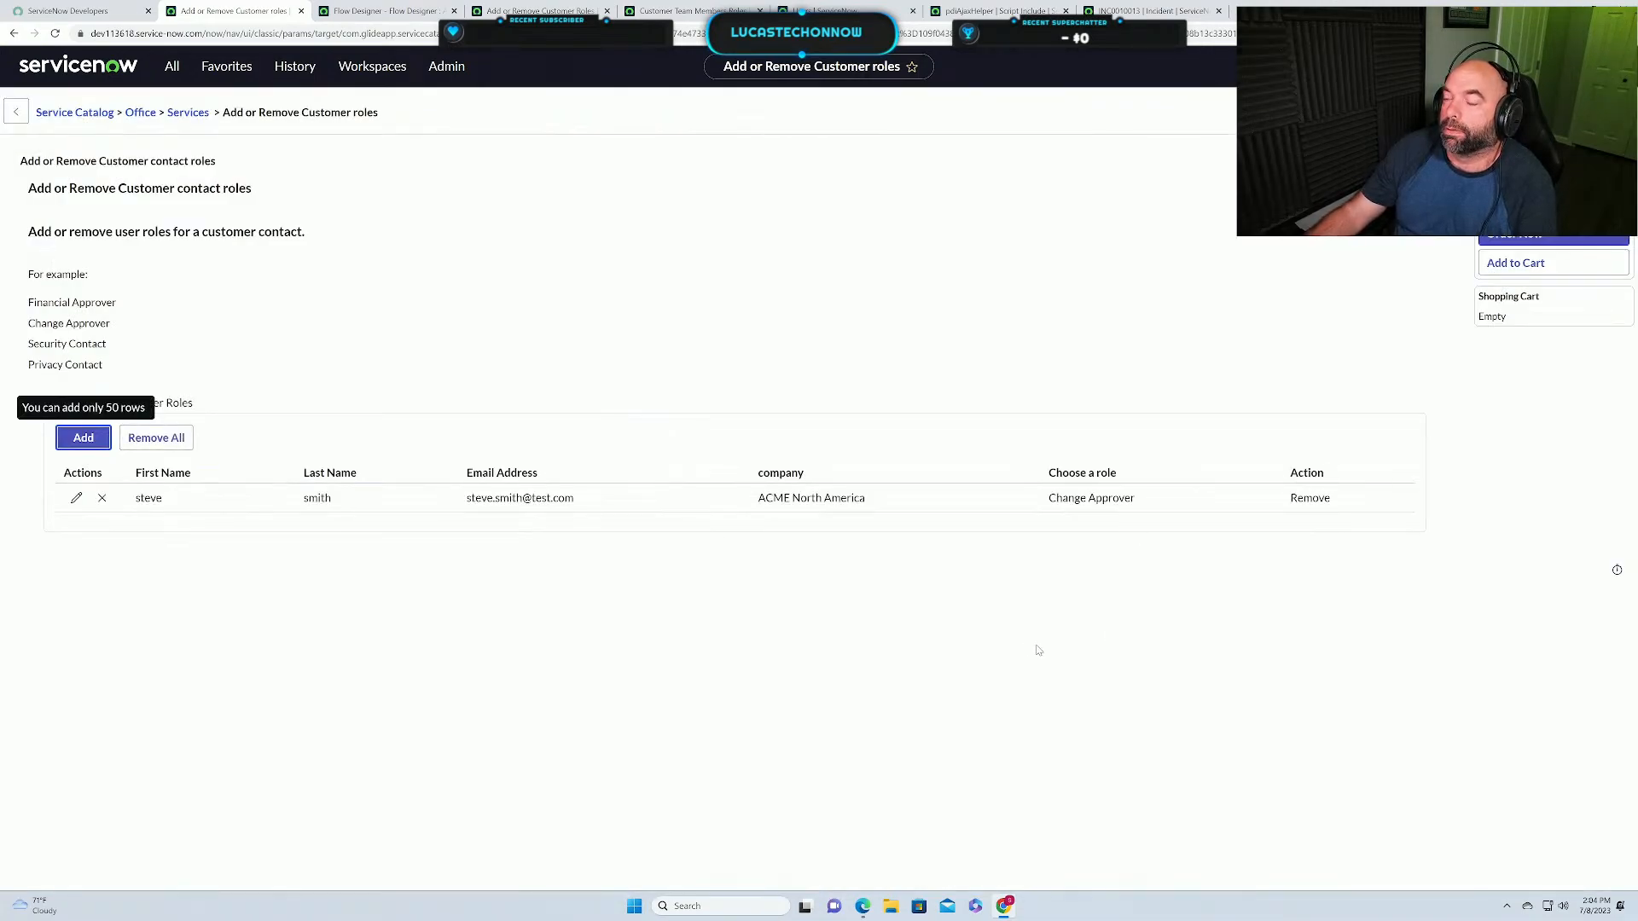
left_click(1508, 239)
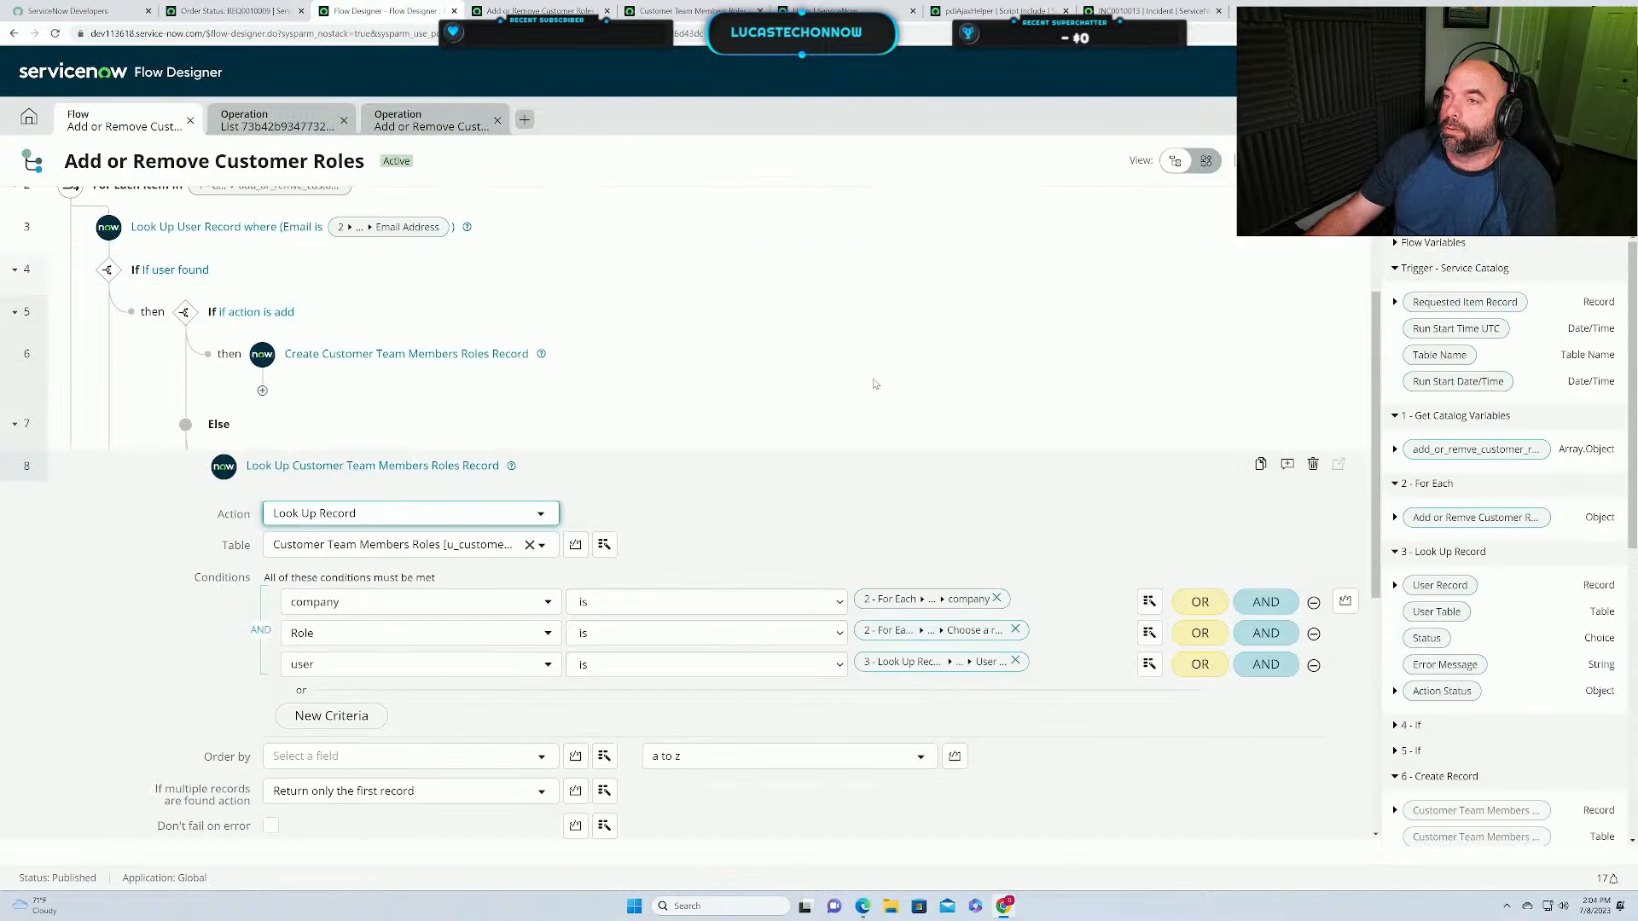
Close the old operation views and open the flow's newest errored execution.
left_click(497, 122)
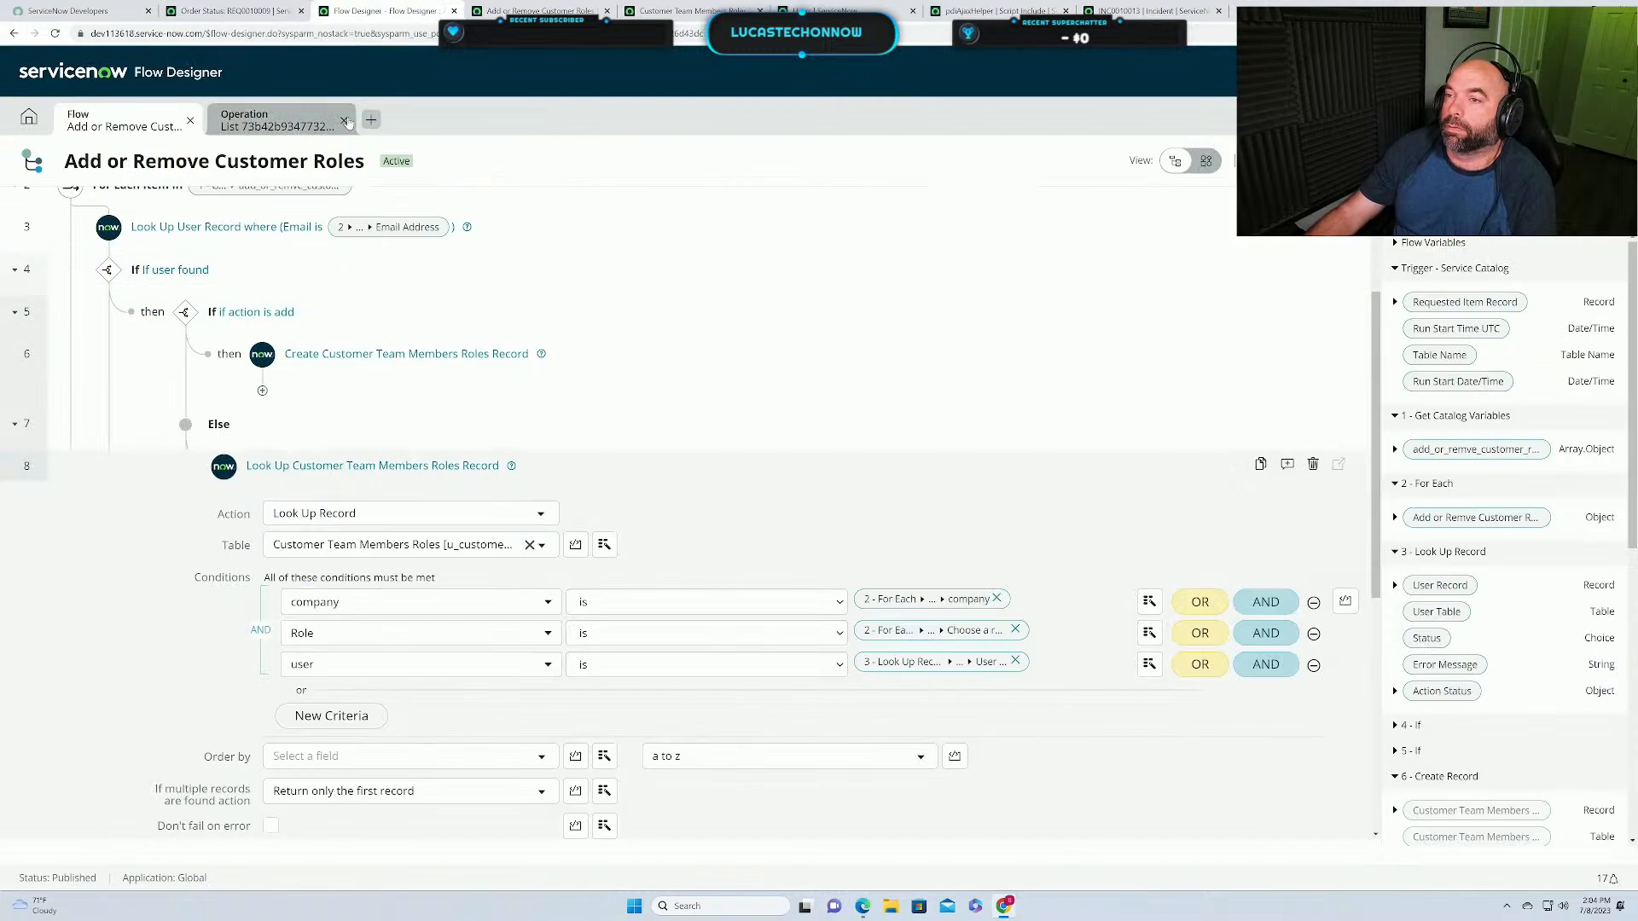
left_click(344, 120)
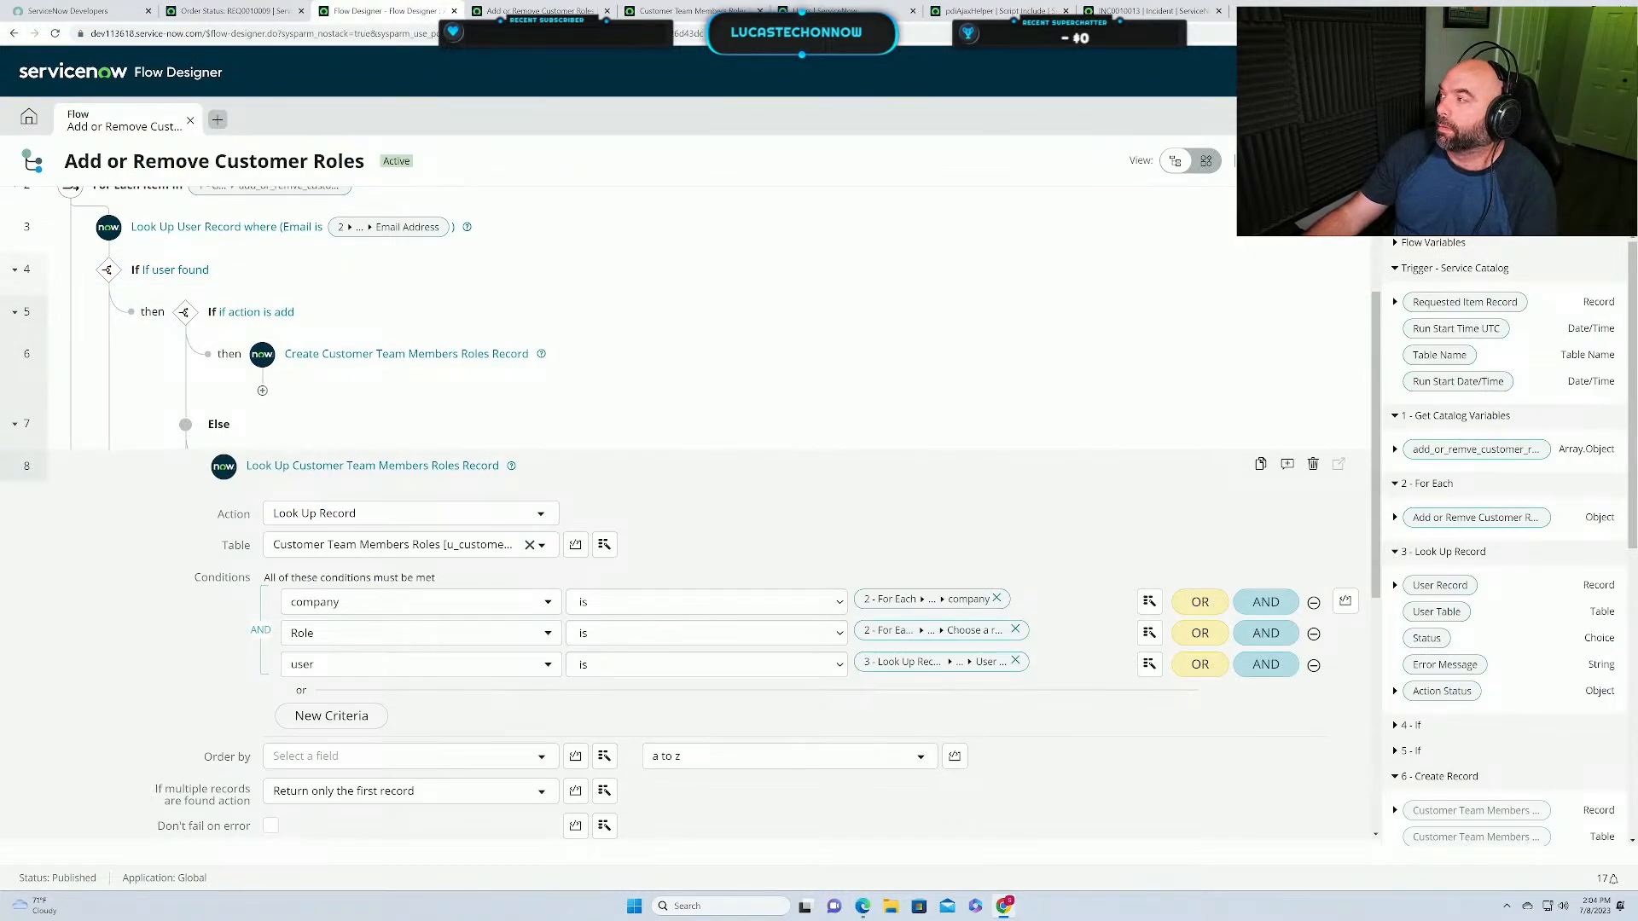
left_click(1610, 160)
left_click(1489, 213)
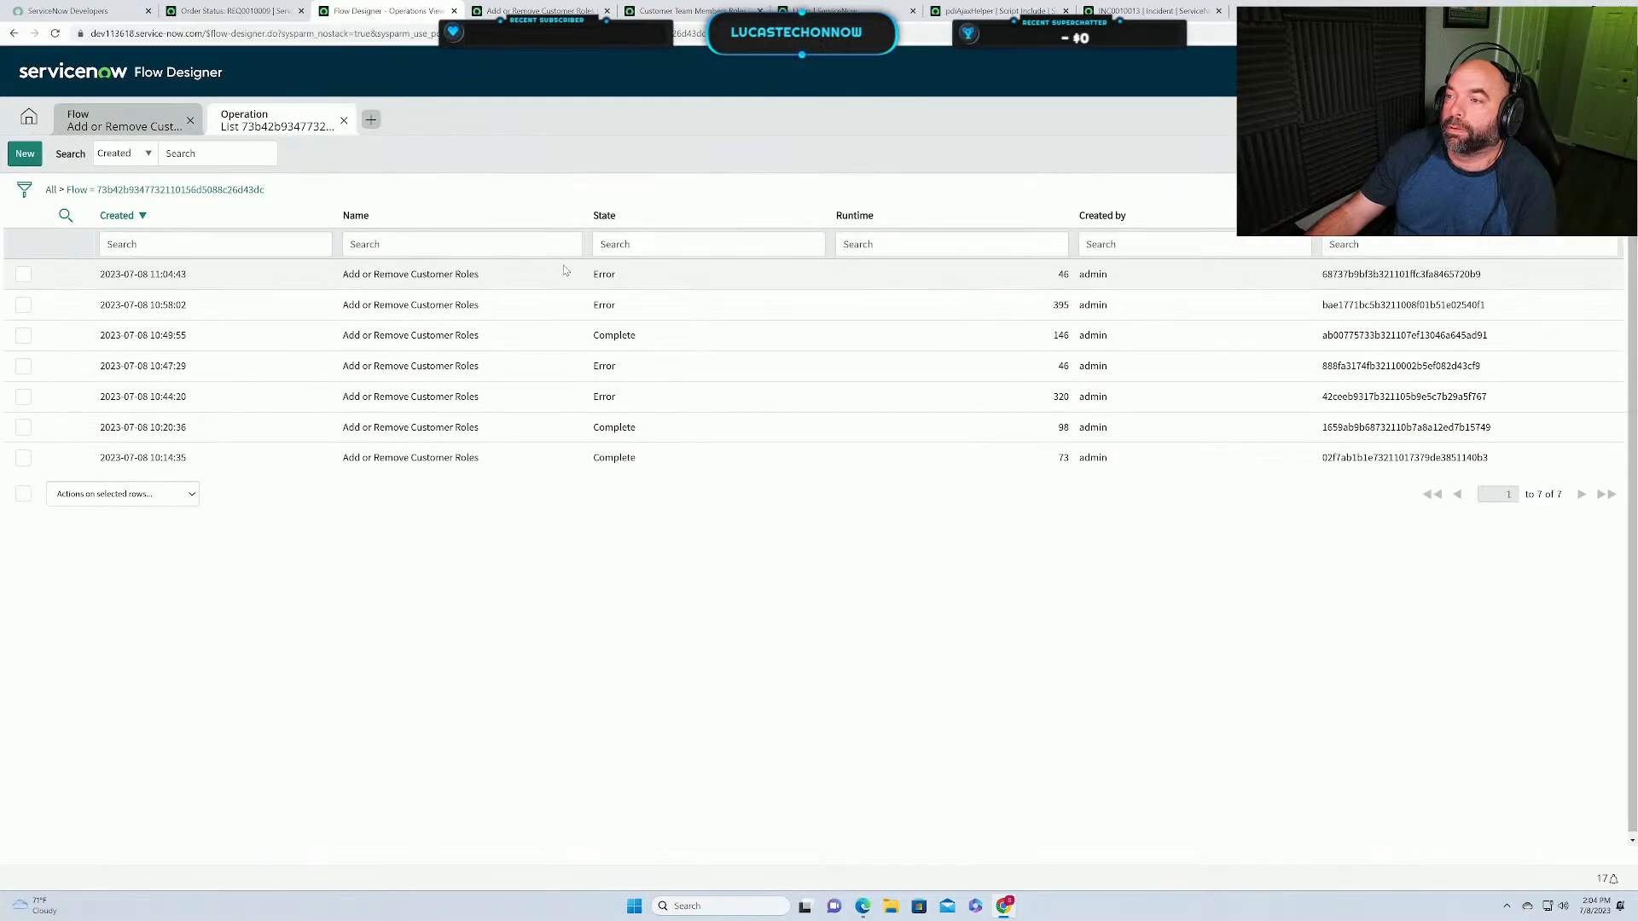
left_click(153, 275)
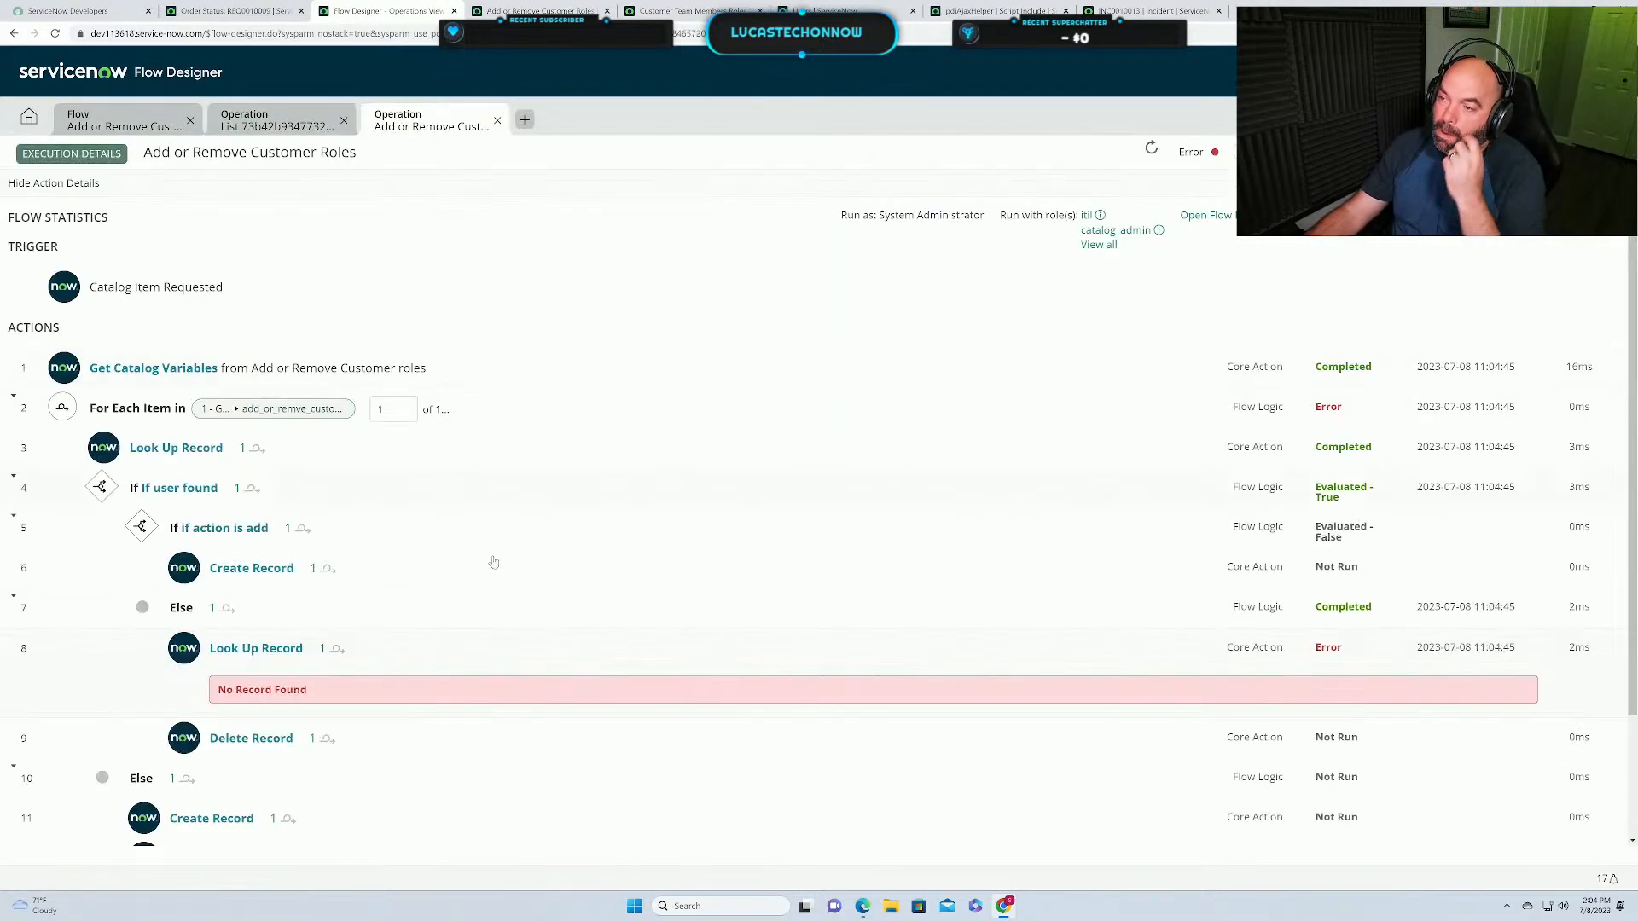
Inspect the failed Look Up Record step, whose user condition used an e-mail value, then return to the flow.
scroll(546, 646, "down", 2)
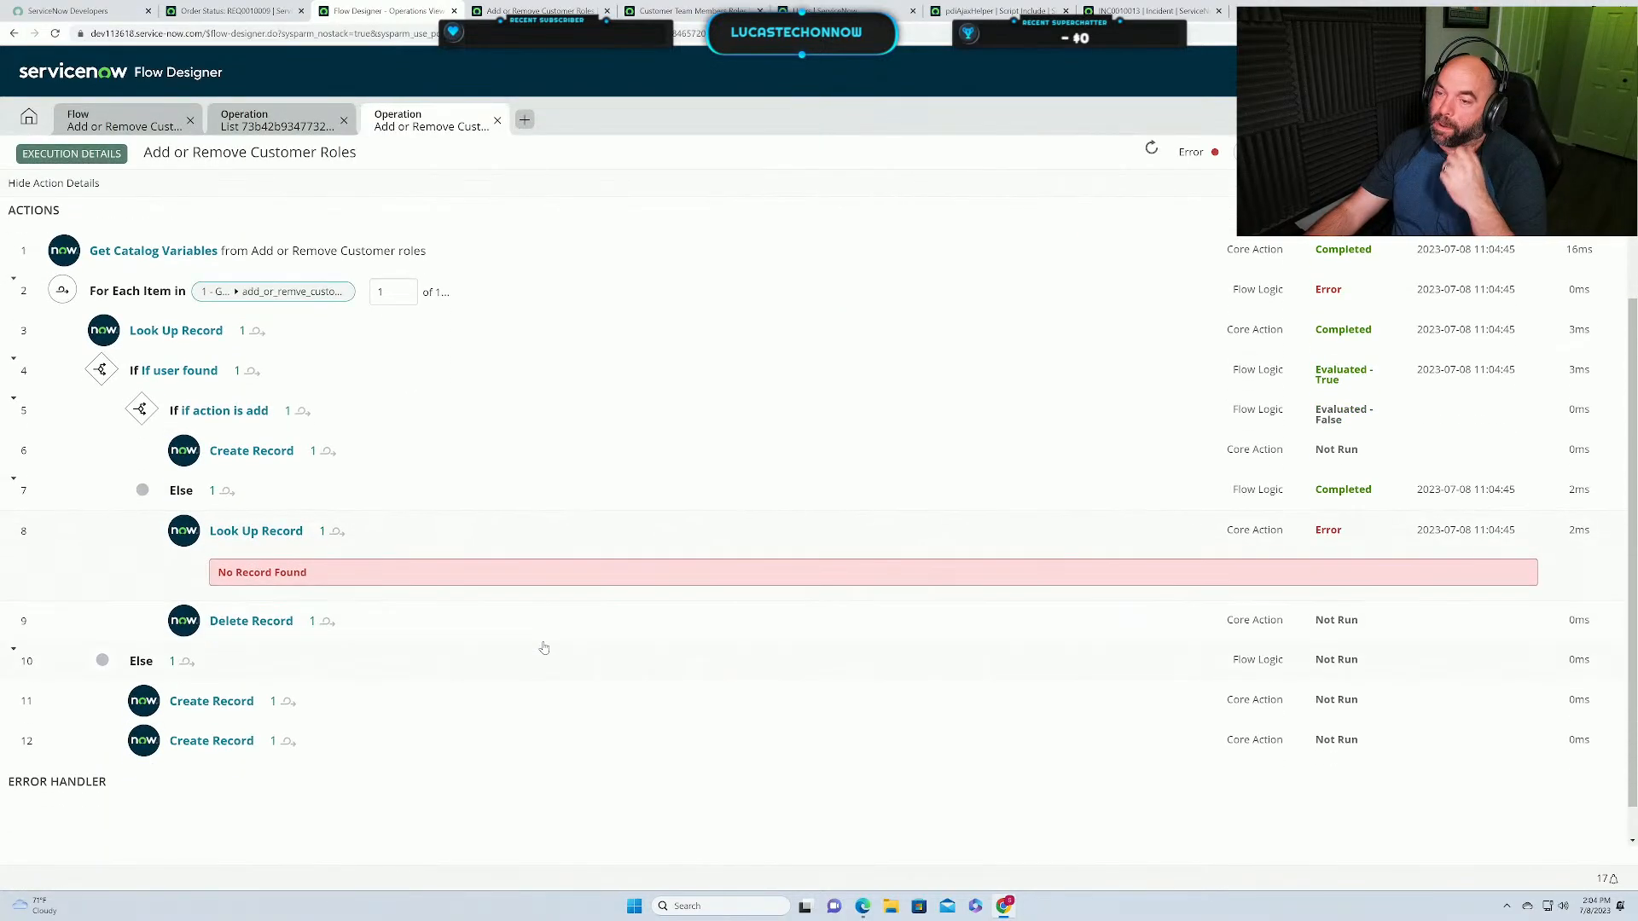
left_click(392, 522)
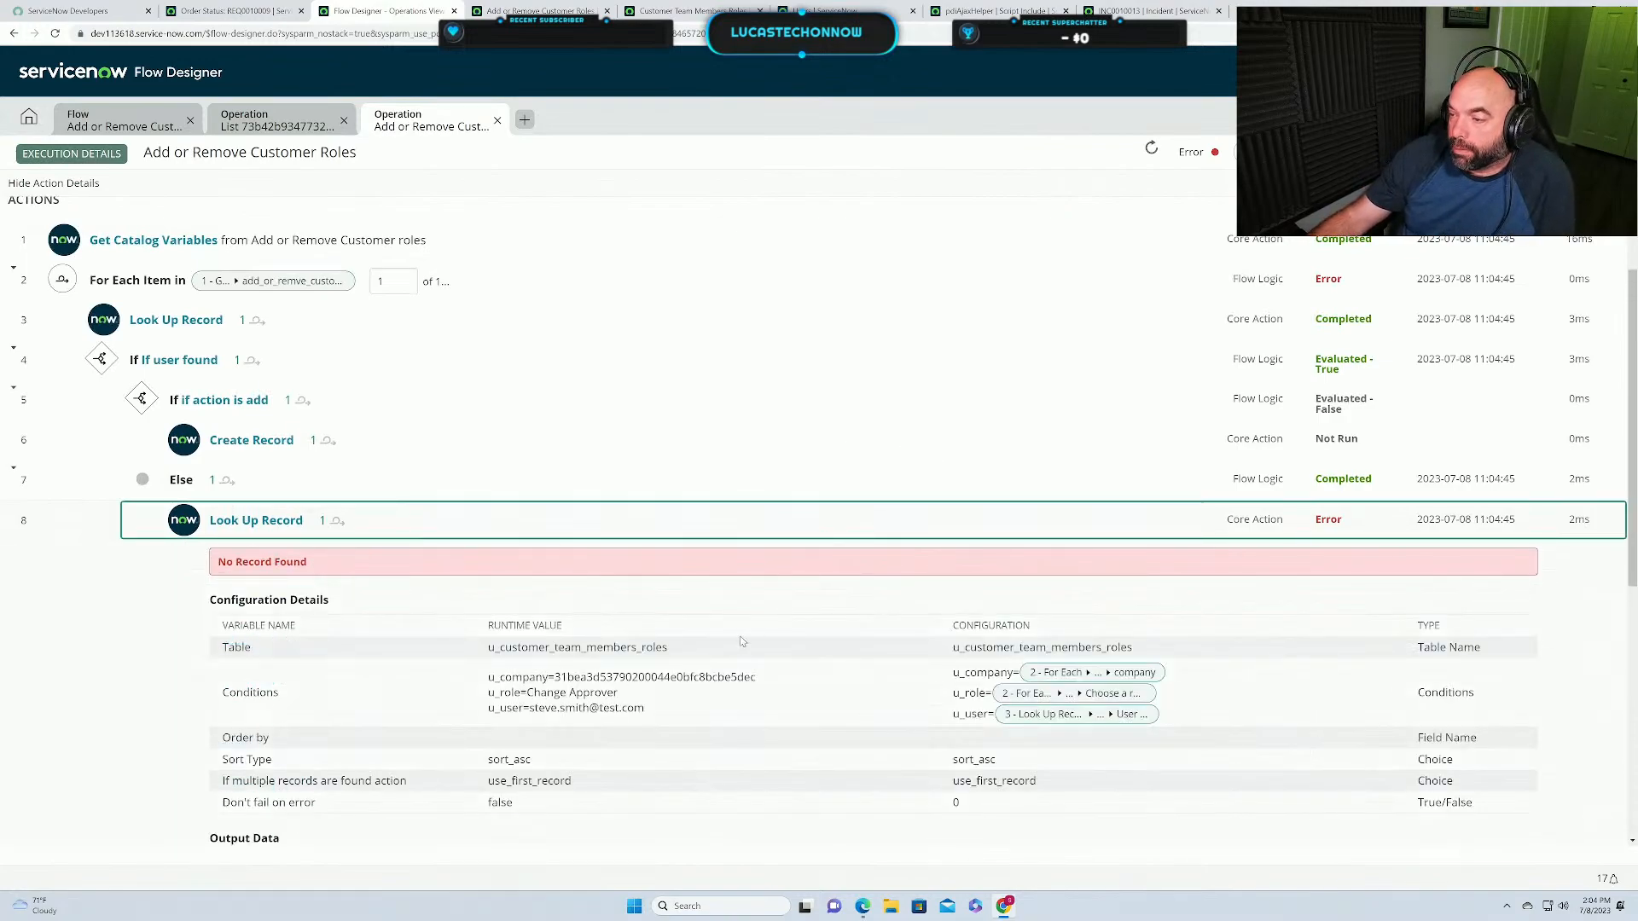
scroll(741, 642, "down", 1)
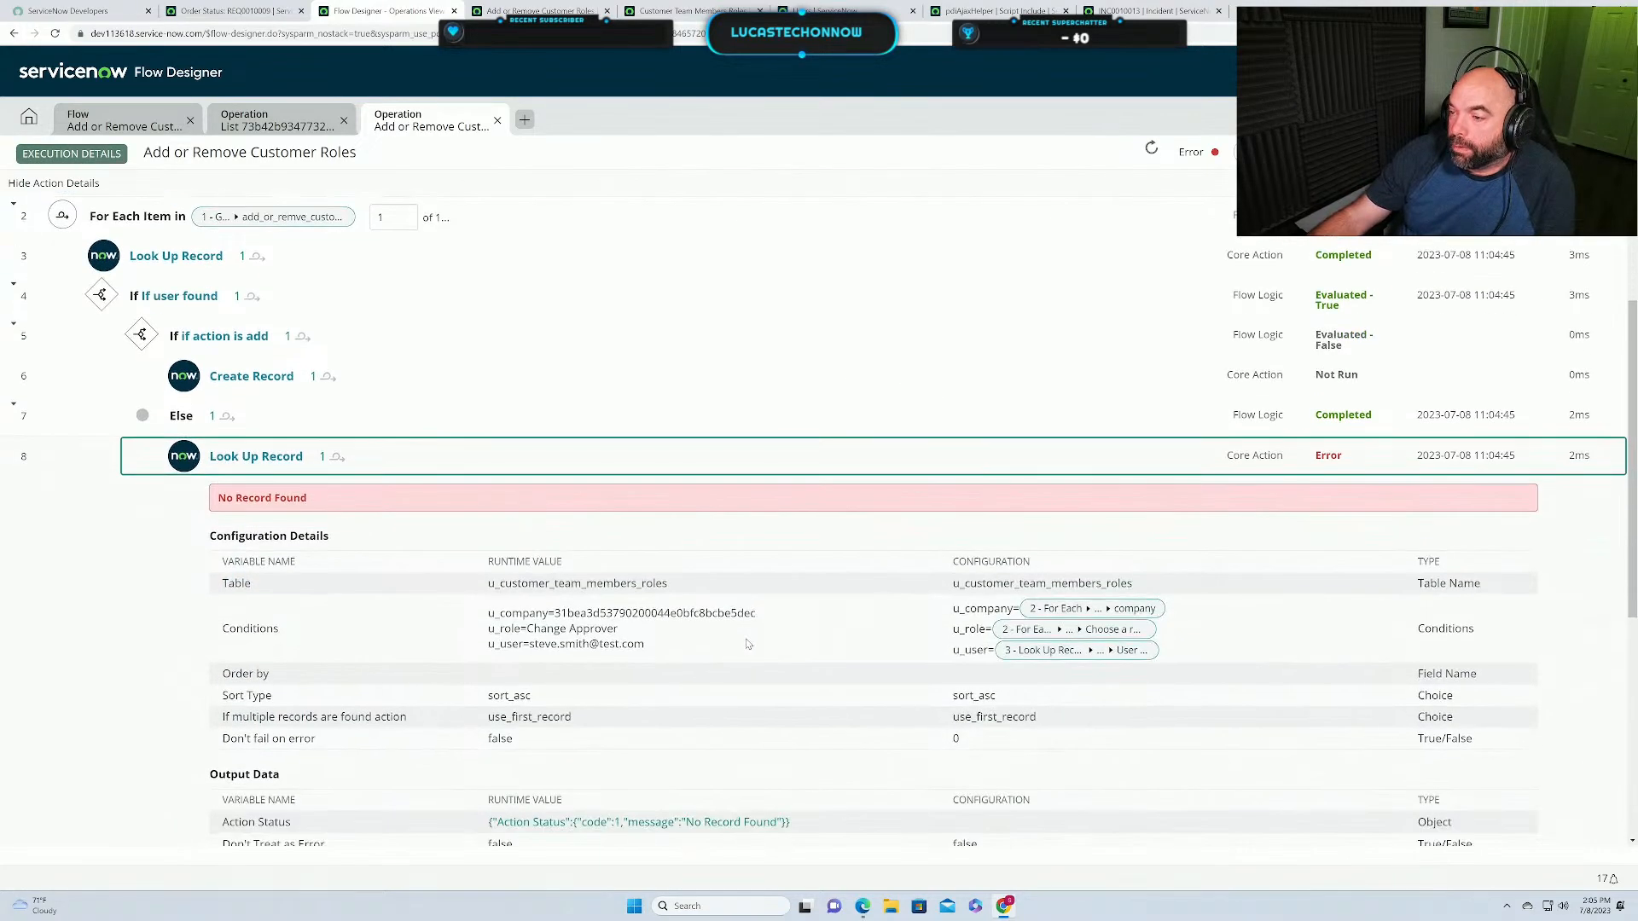
left_click_drag(531, 645, 647, 650)
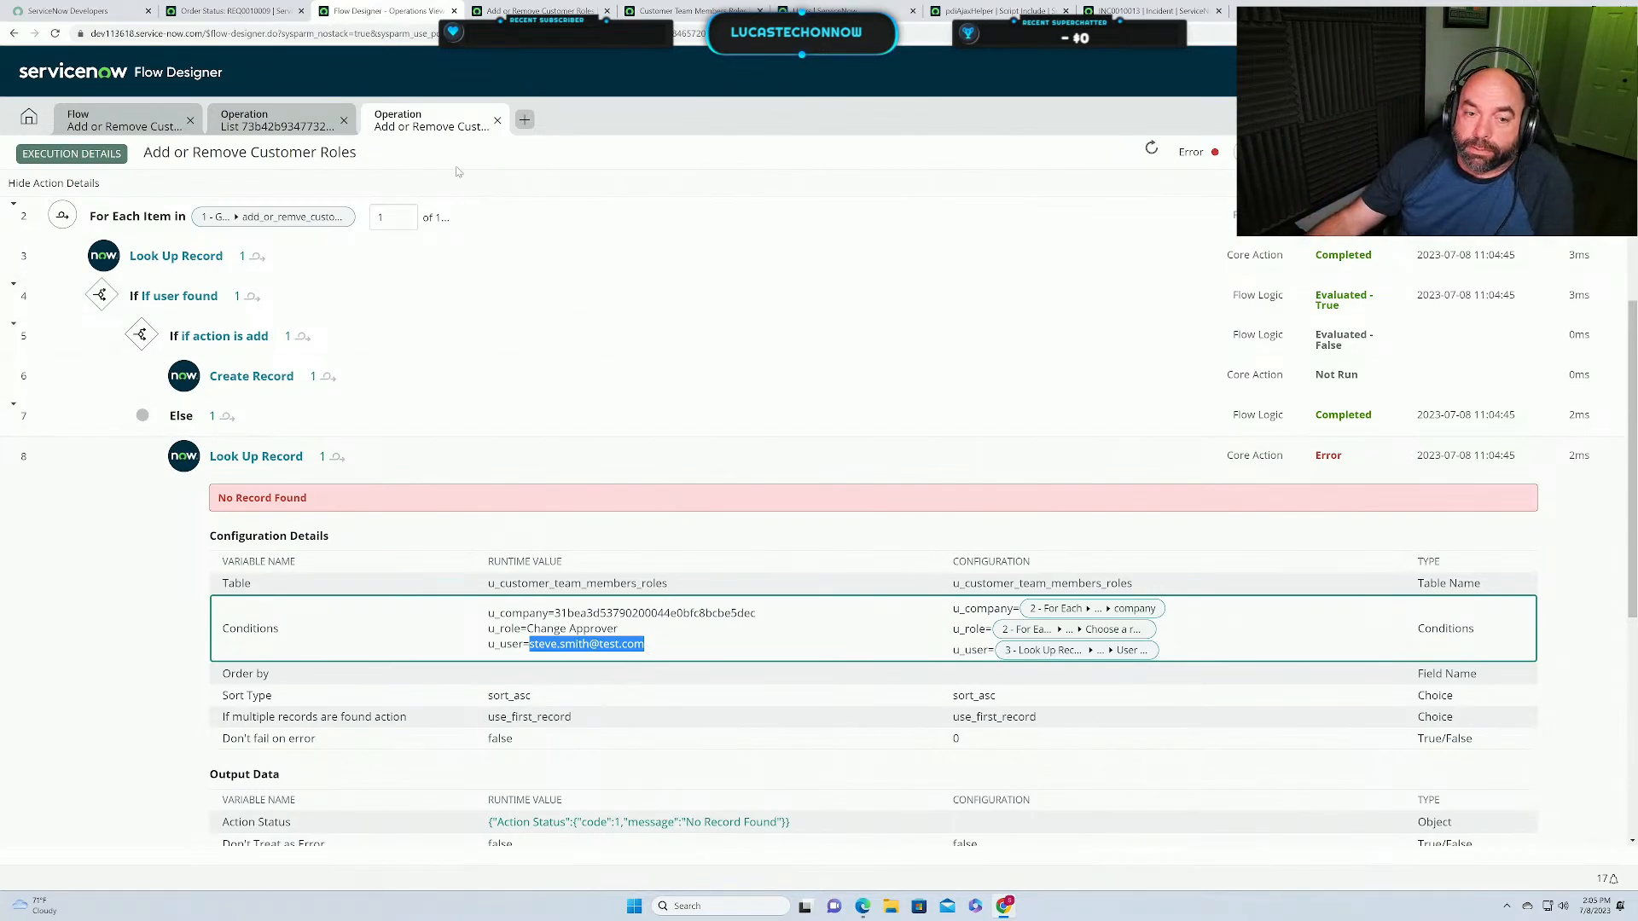
left_click(137, 125)
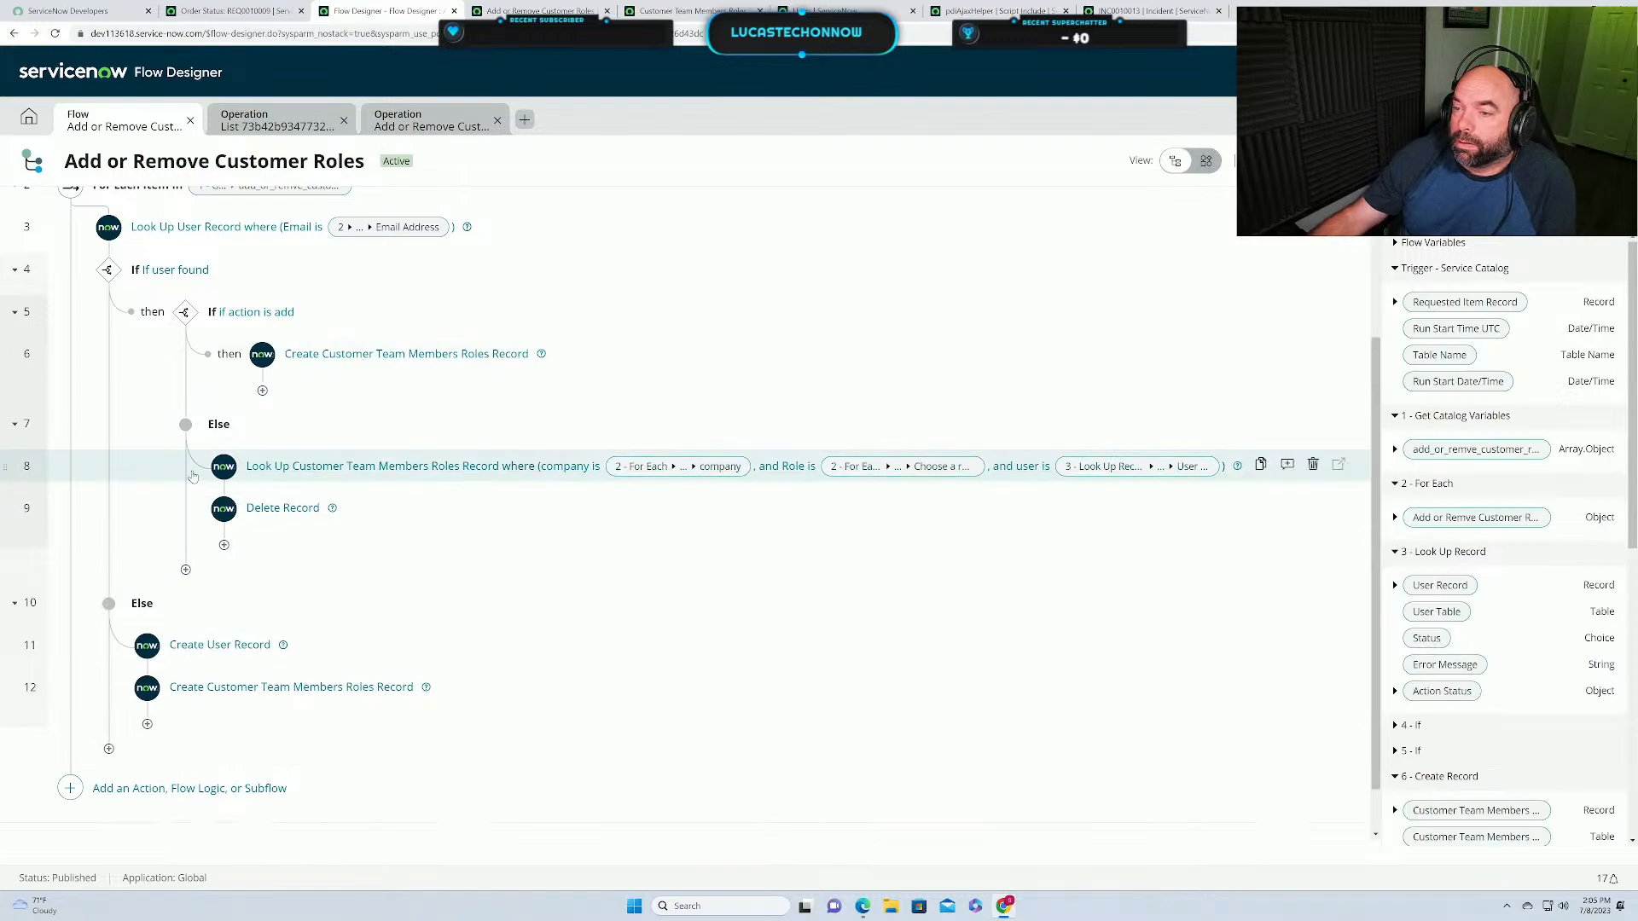
Replace the role lookup's user condition with the looked-up User Record data pill.
left_click(193, 474)
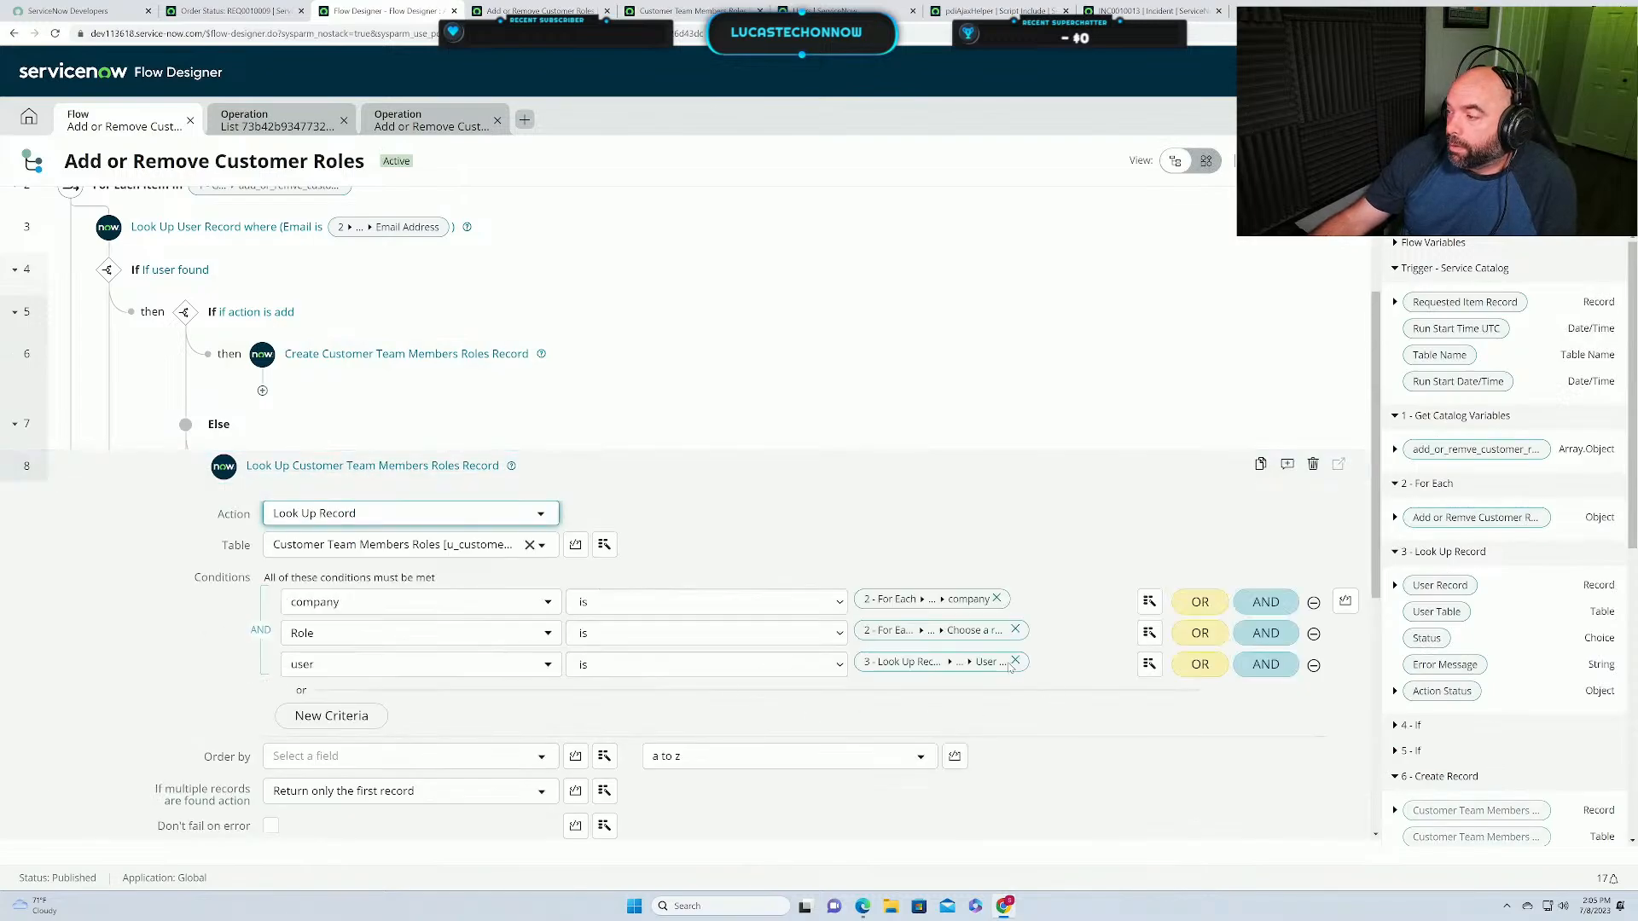
left_click(1015, 662)
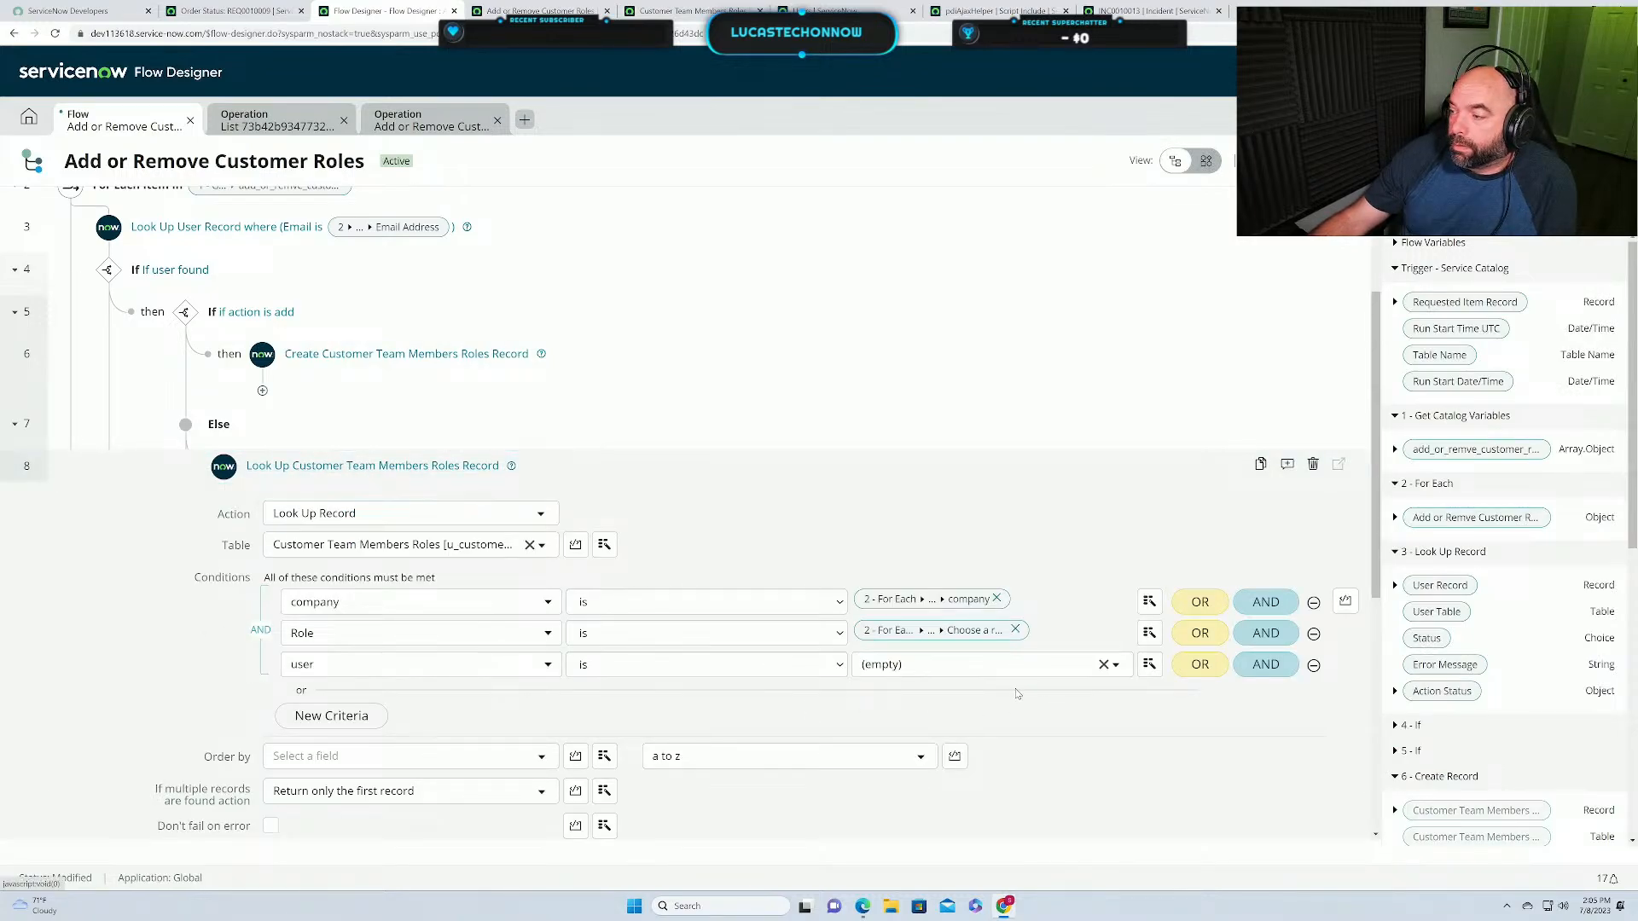
left_click(1066, 673)
left_click(1115, 670)
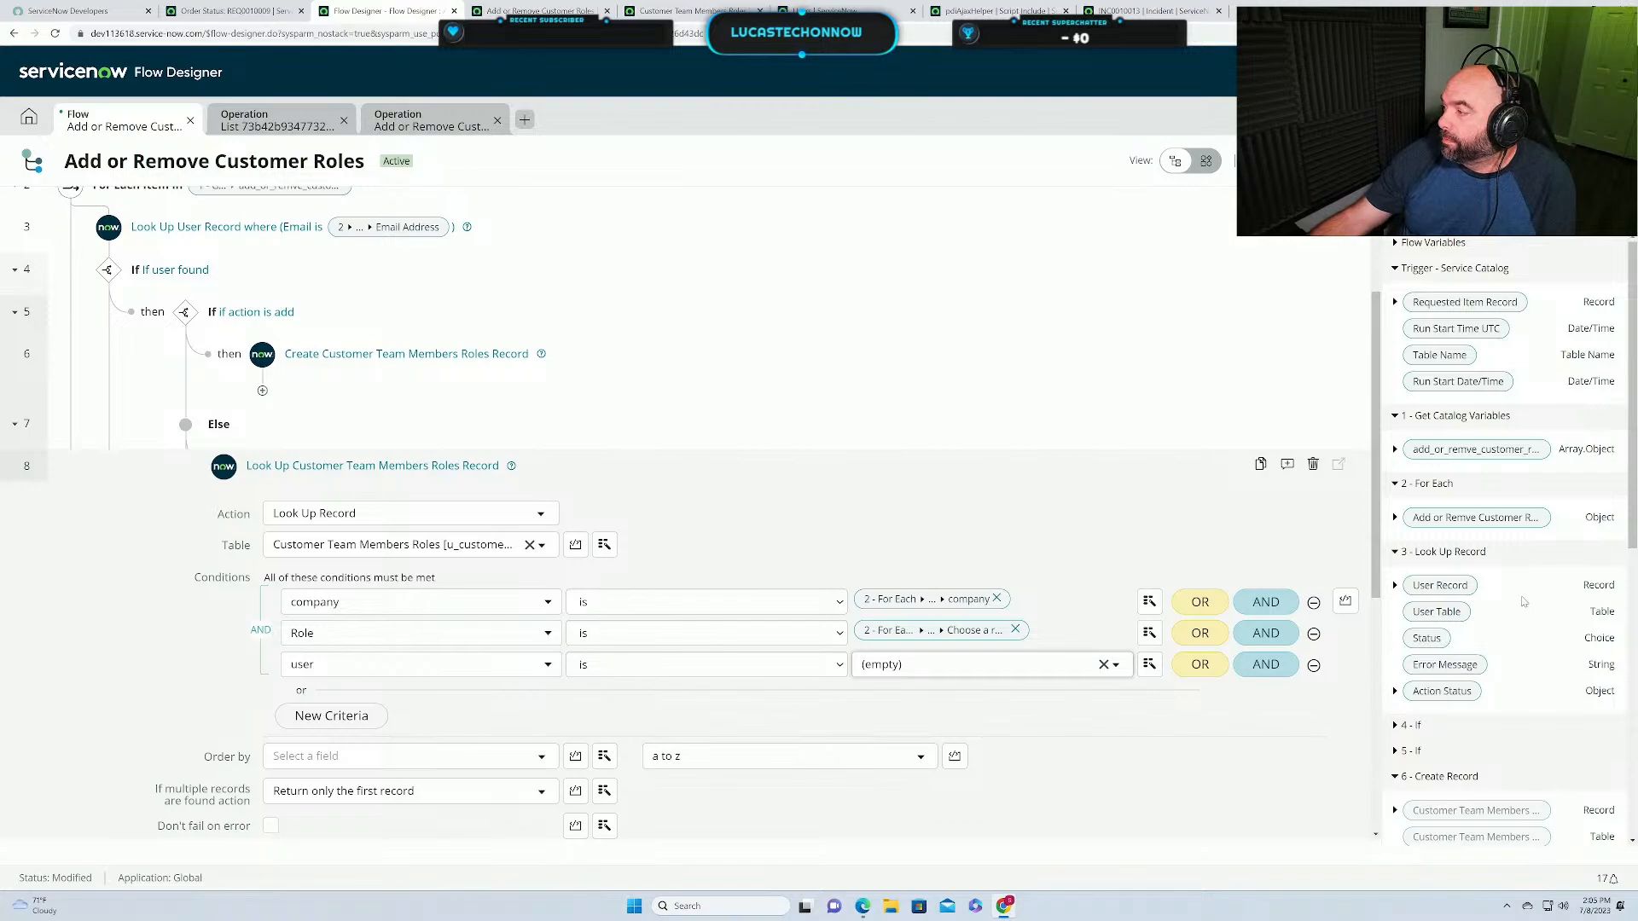
left_click(1394, 585)
left_click(1396, 587)
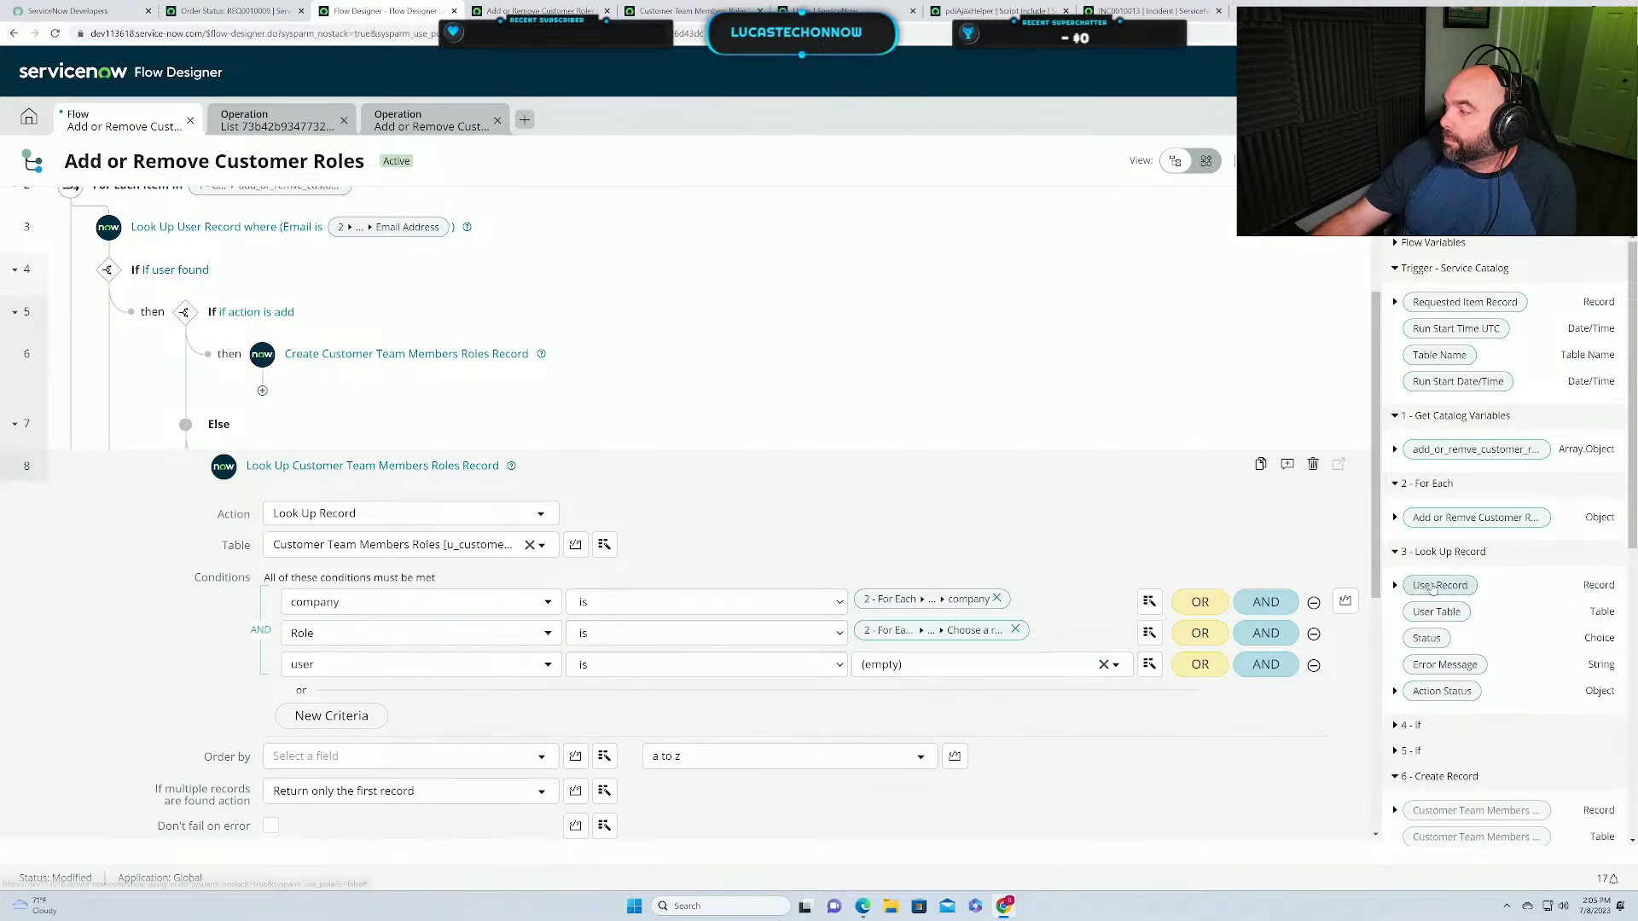
left_click_drag(1439, 586, 909, 669)
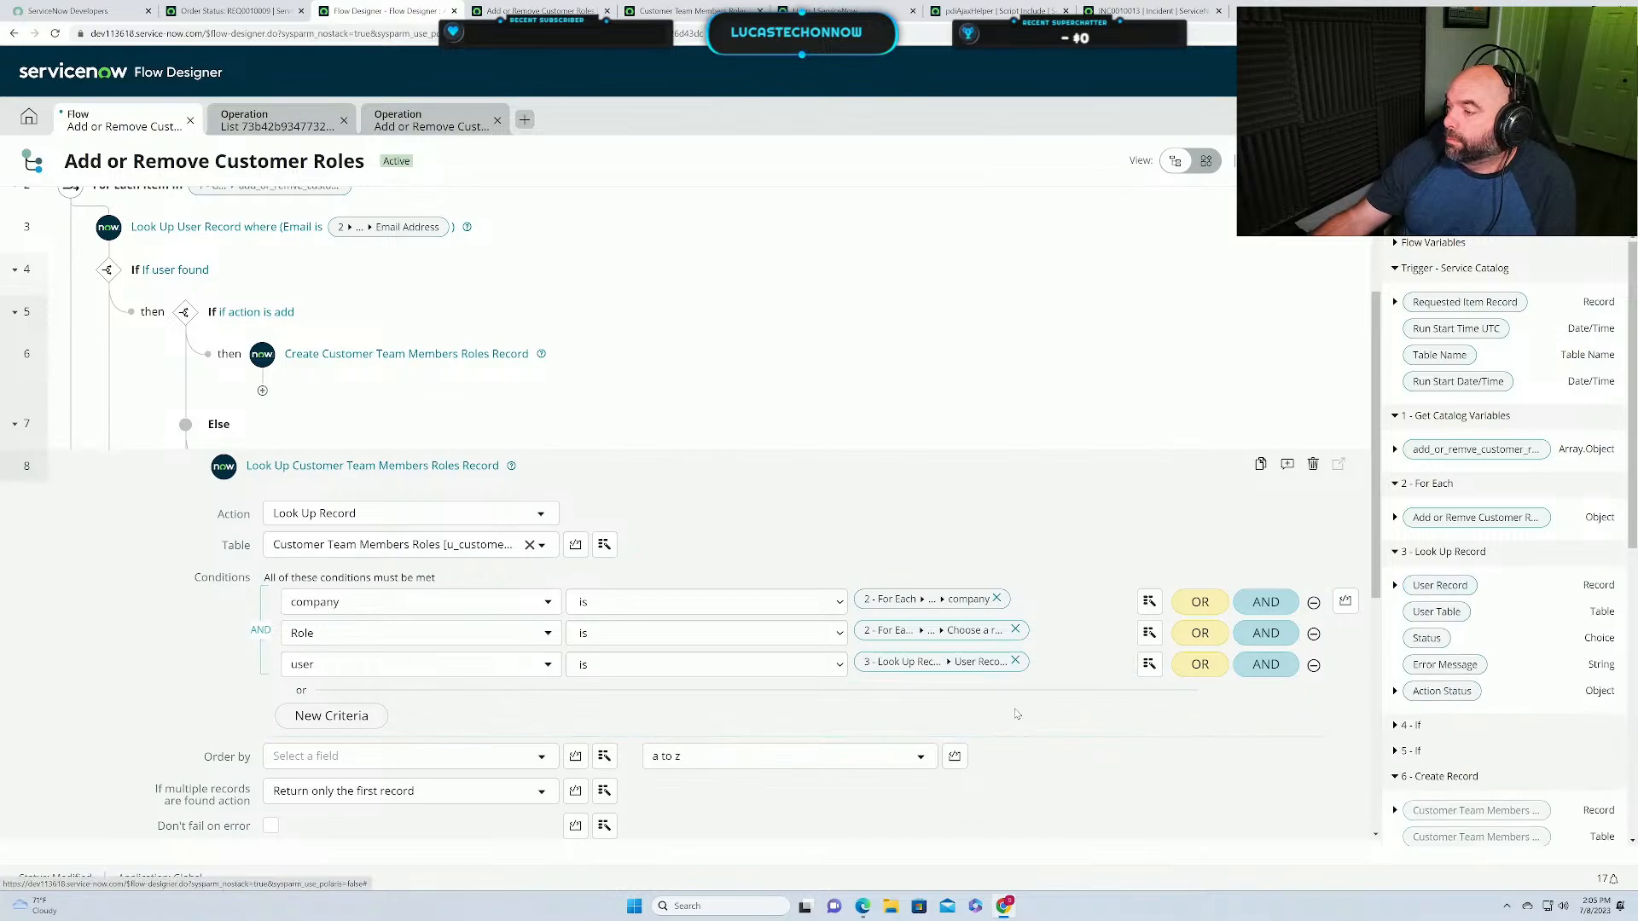
Save the Add or Remove Customer Roles flow and activate it.
left_click(1506, 160)
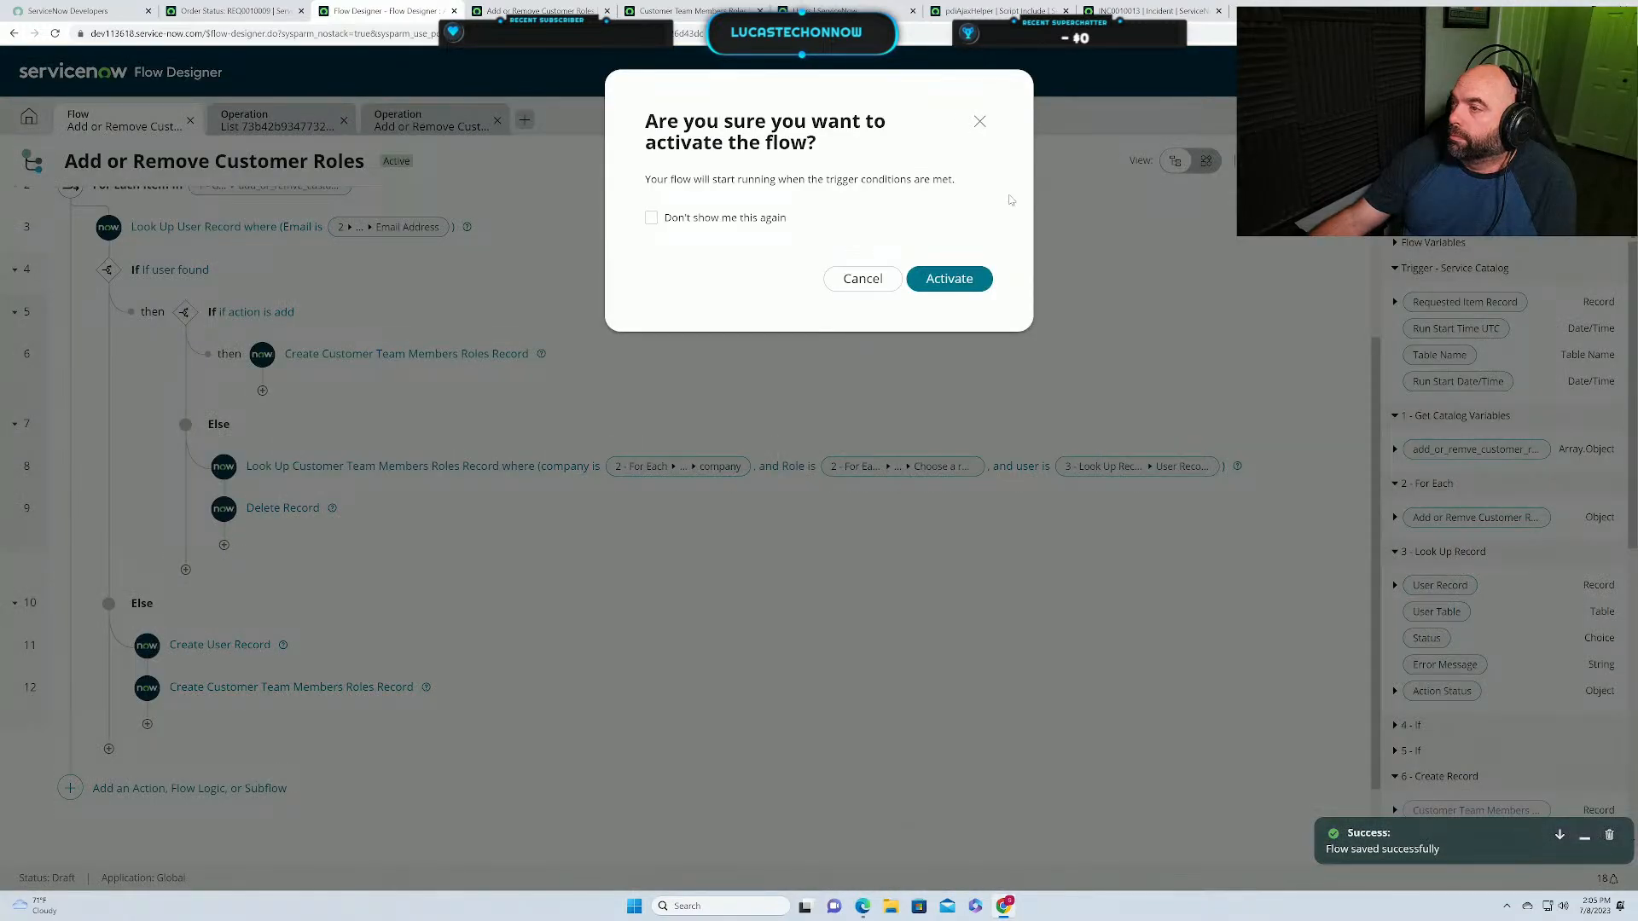
left_click(939, 279)
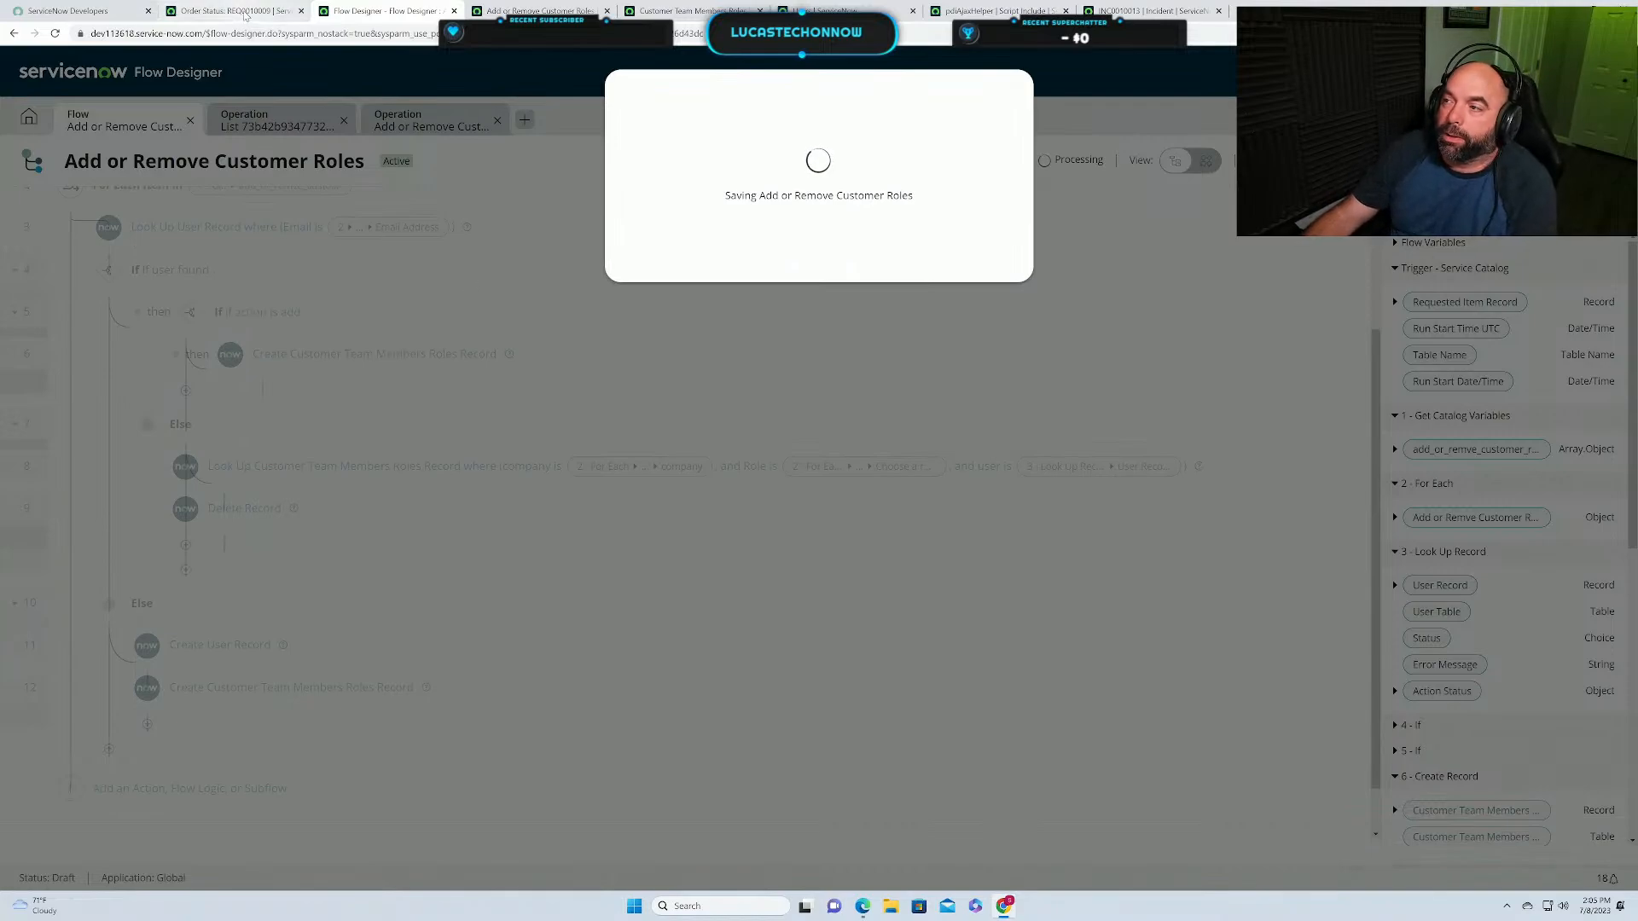
mouse_move(229, 15)
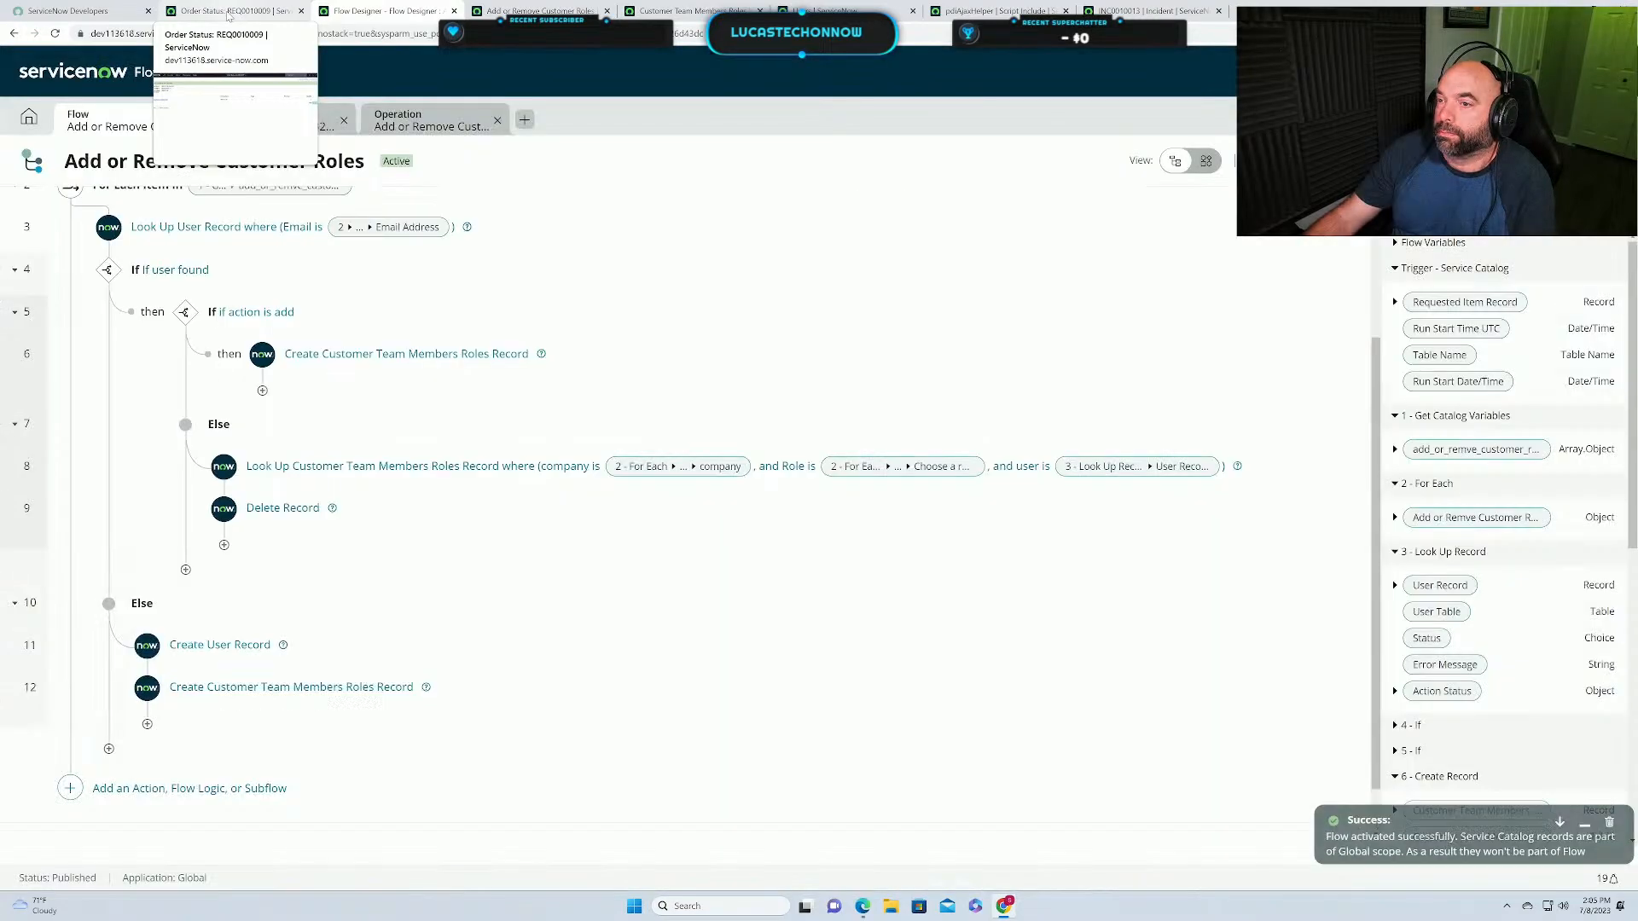
Go back to Services > Add or Remove Customer roles and start a new contact row.
left_click(229, 12)
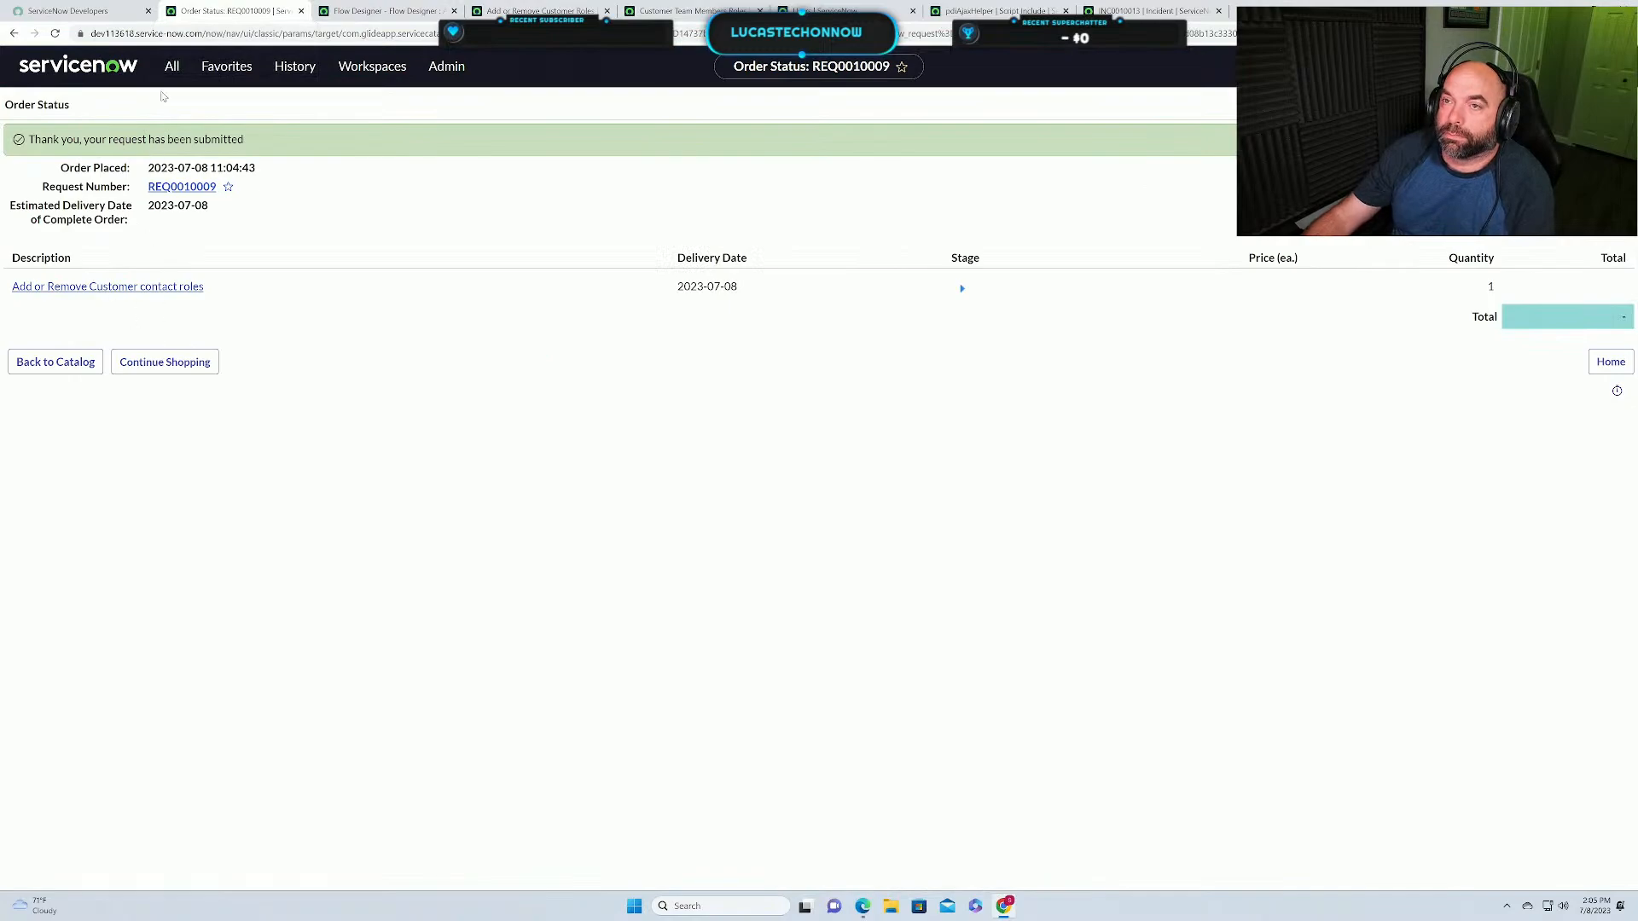
left_click_drag(66, 258, 57, 341)
left_click(55, 362)
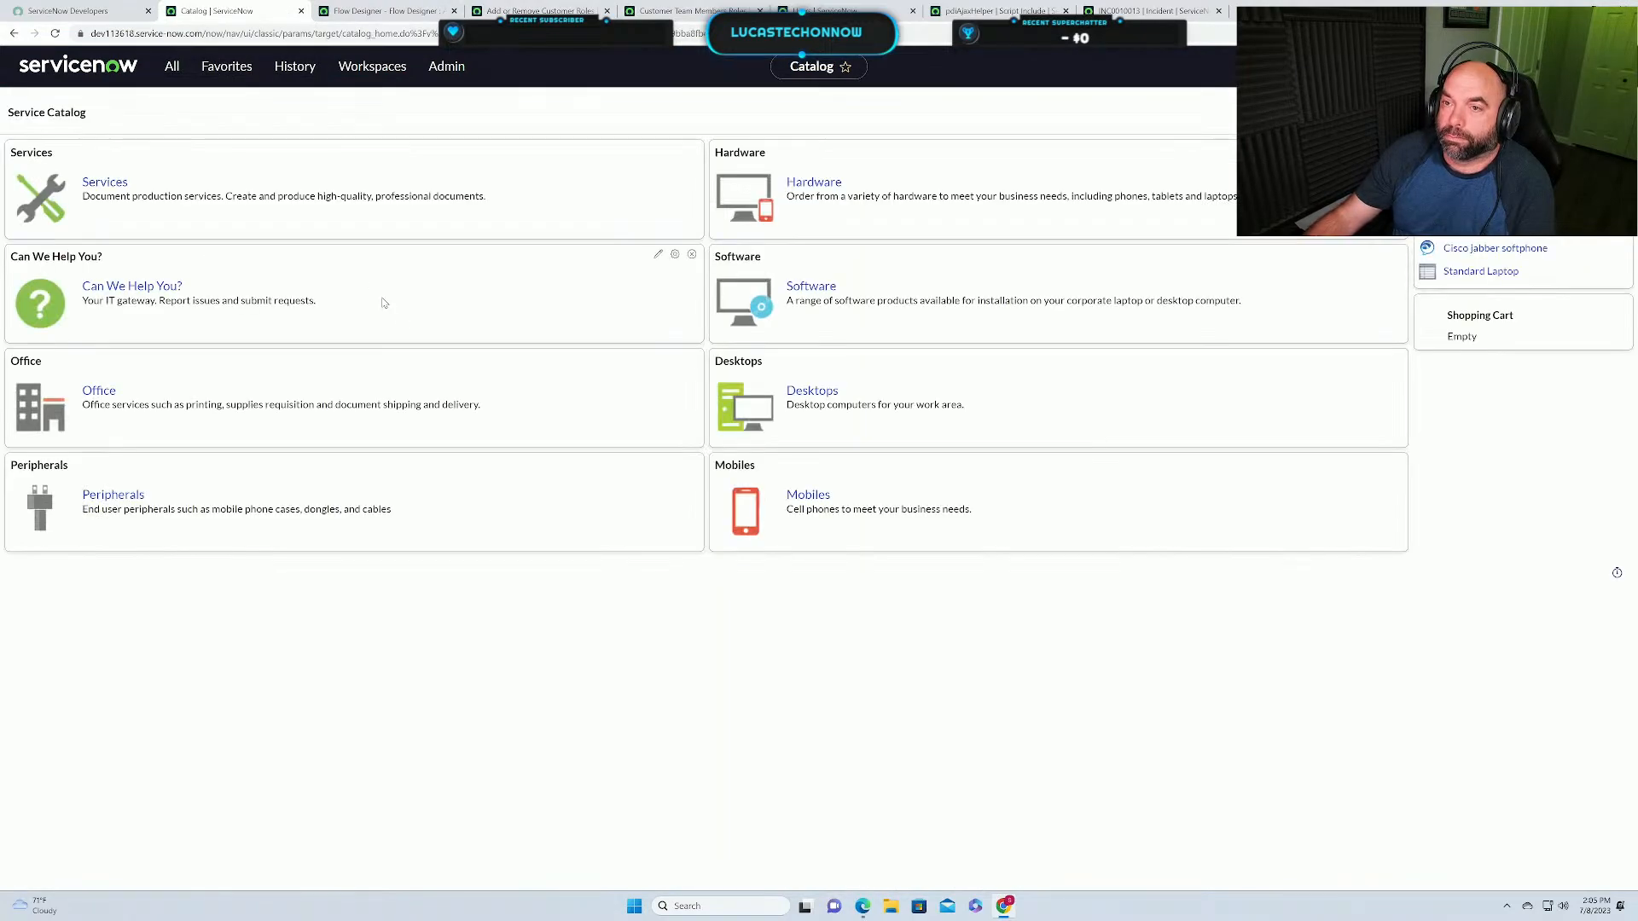
left_click(104, 179)
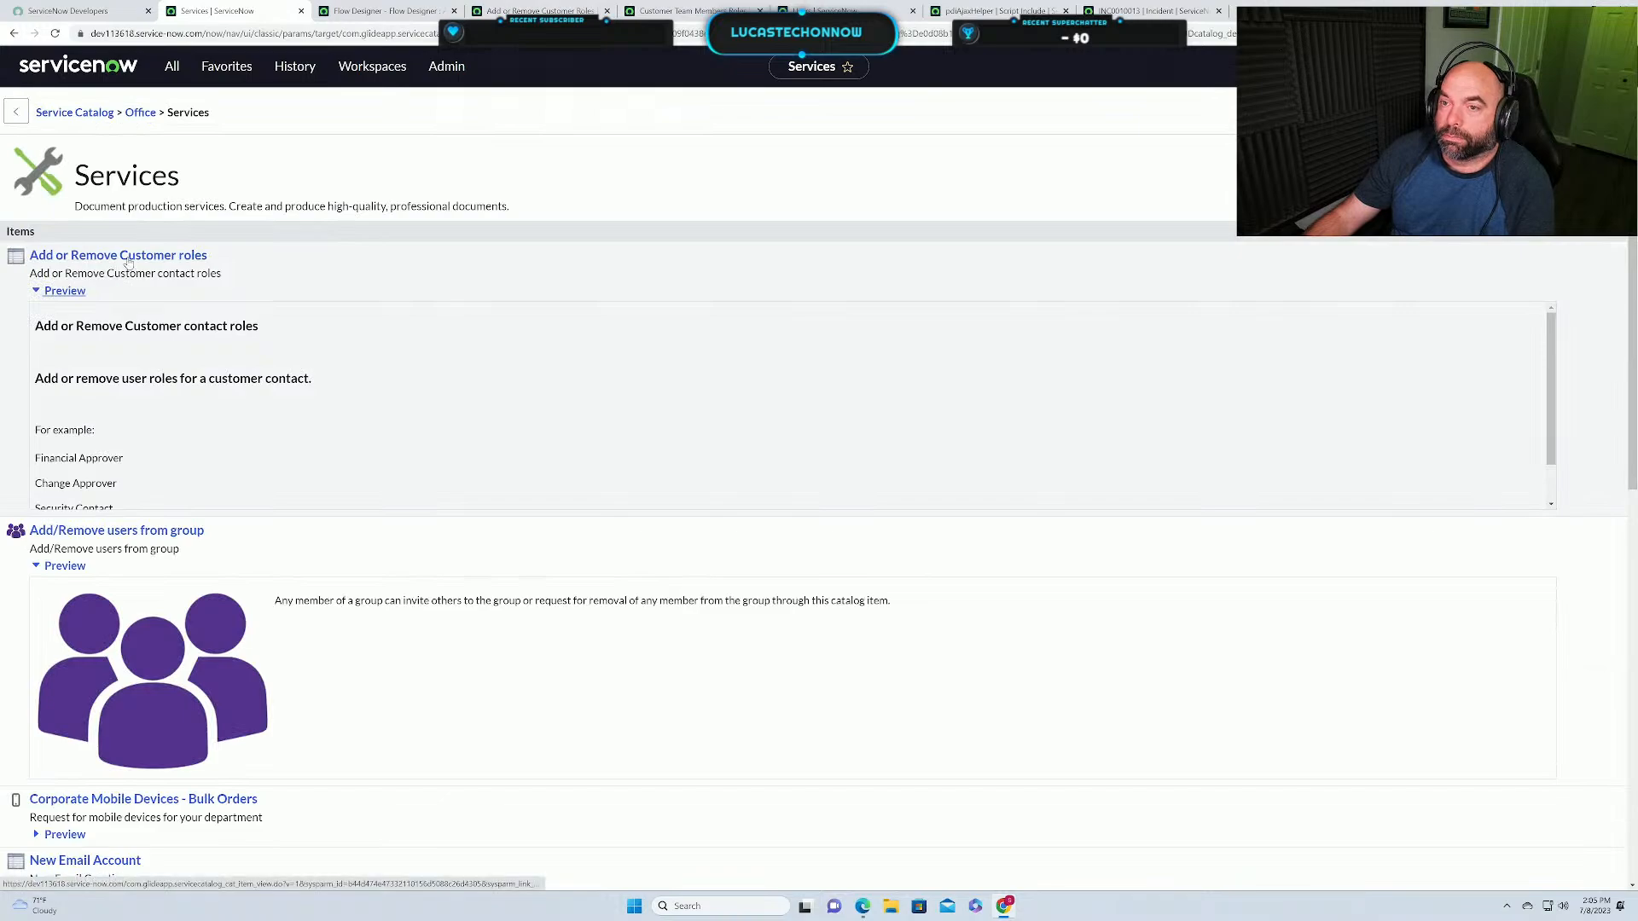
left_click(126, 257)
left_click(83, 438)
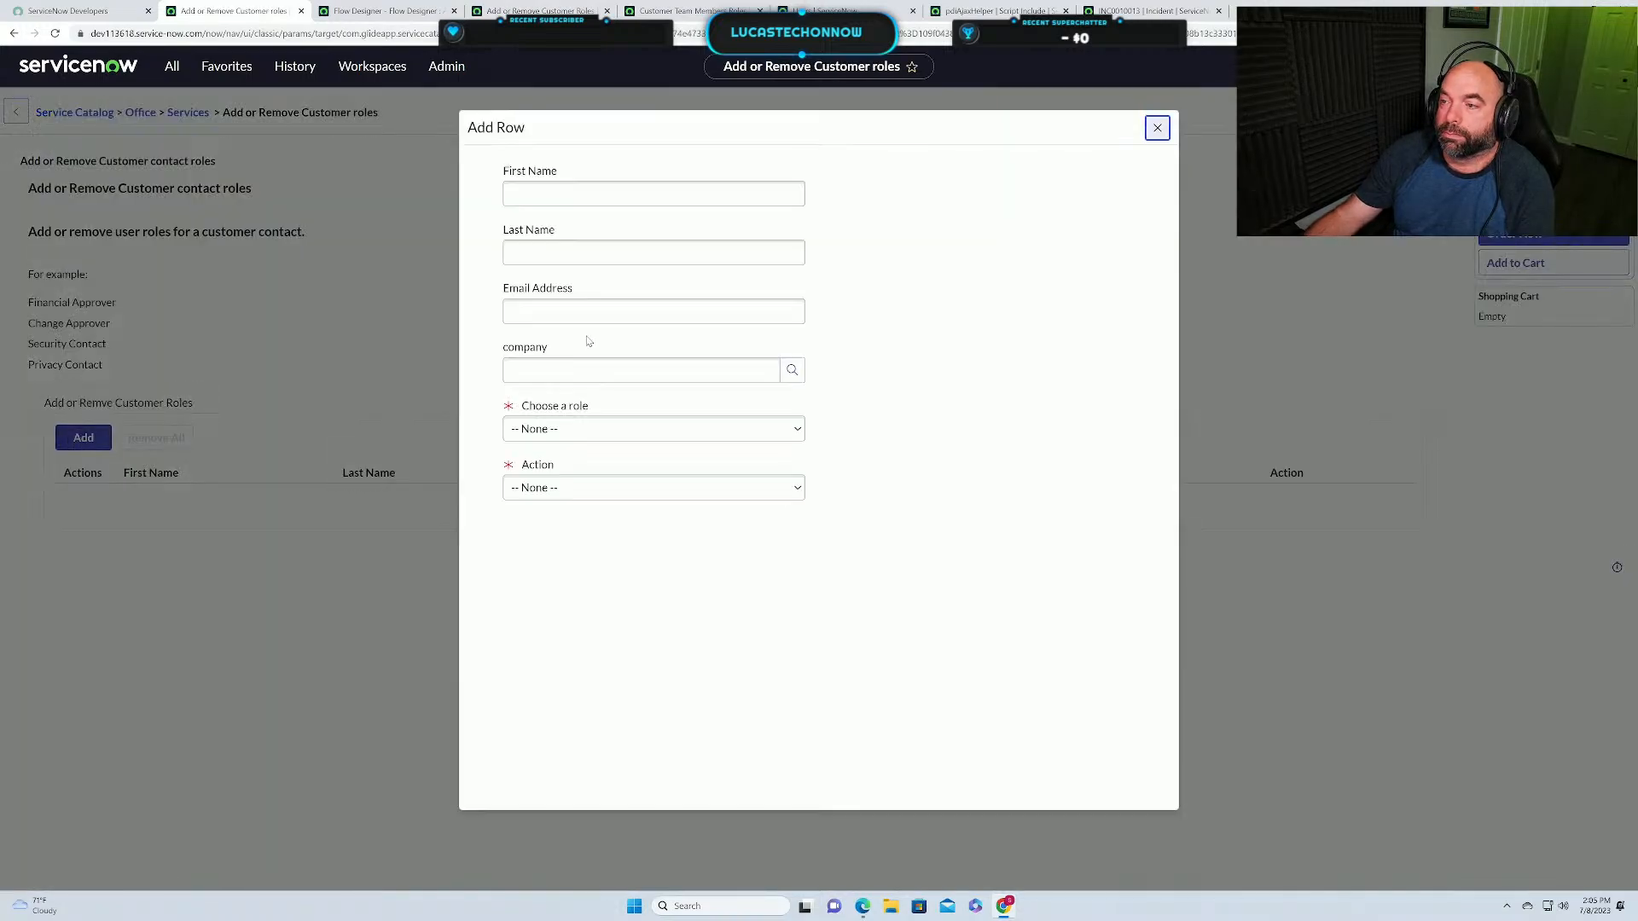
Enter the test contact's first name and e-mail address in the row.
type("stevve")
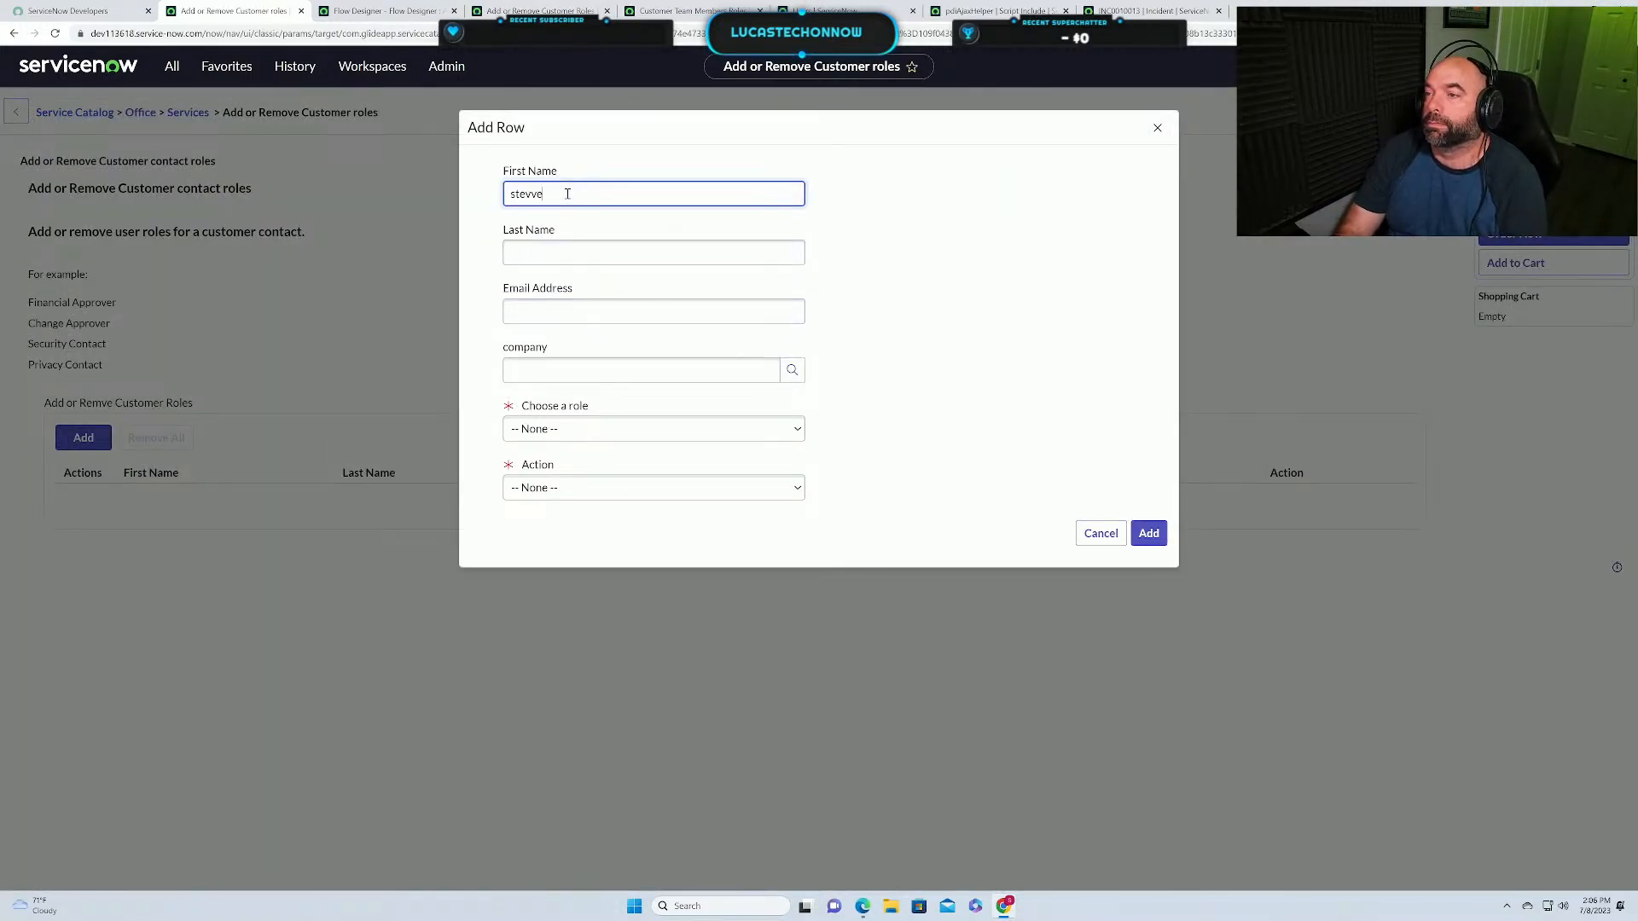
key("BackSpace")
type("e")
key("Tab")
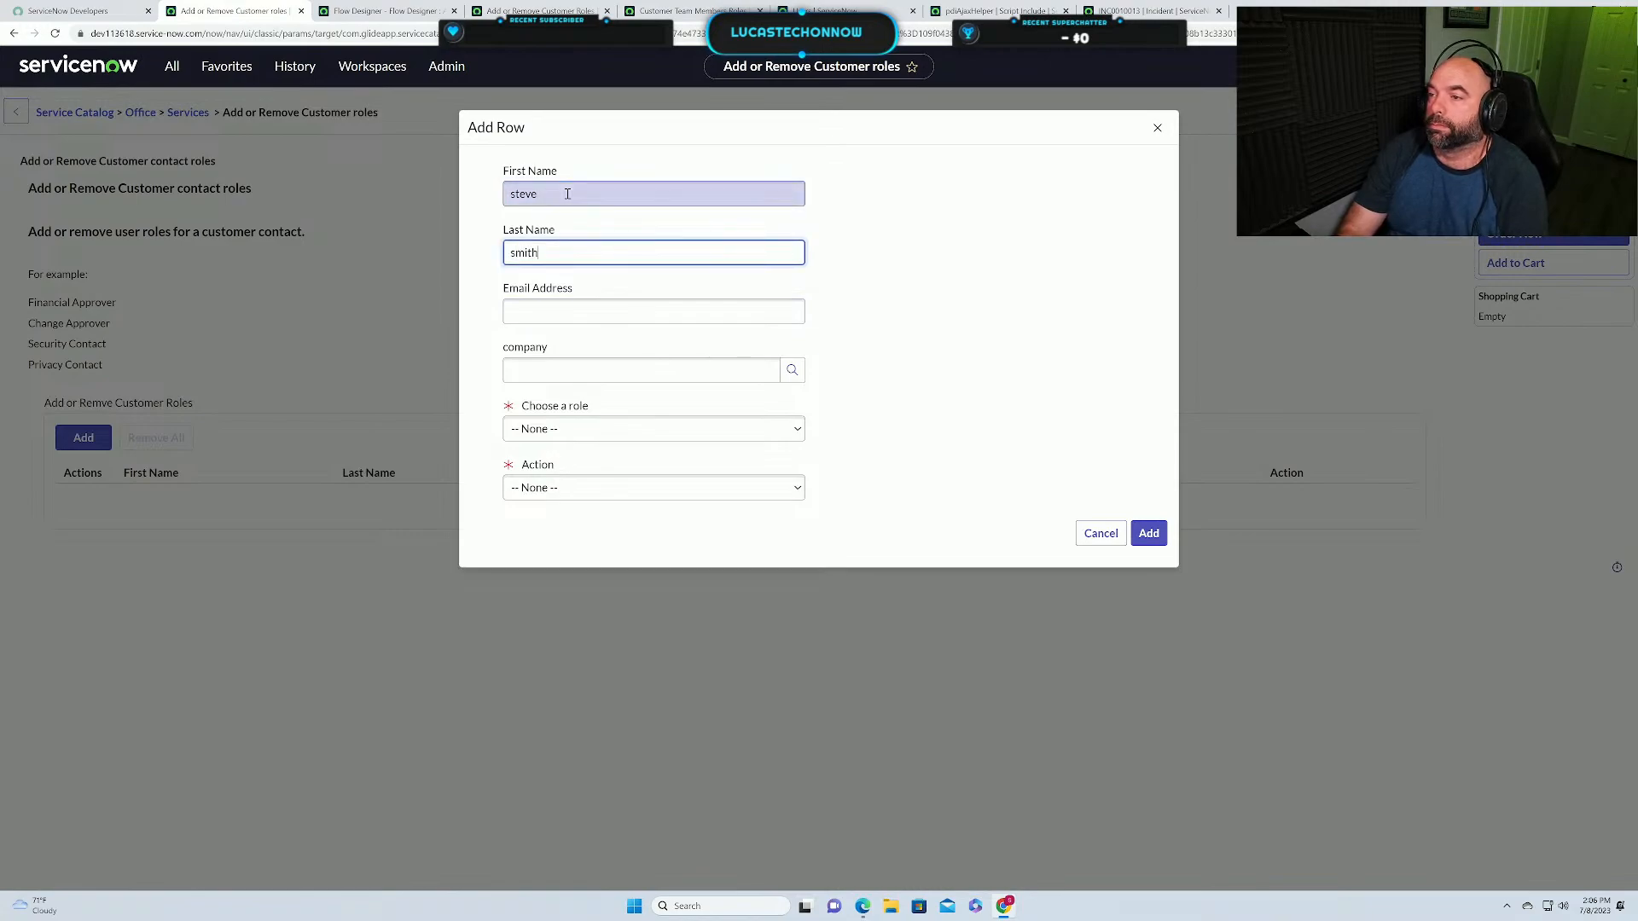
key("Tab")
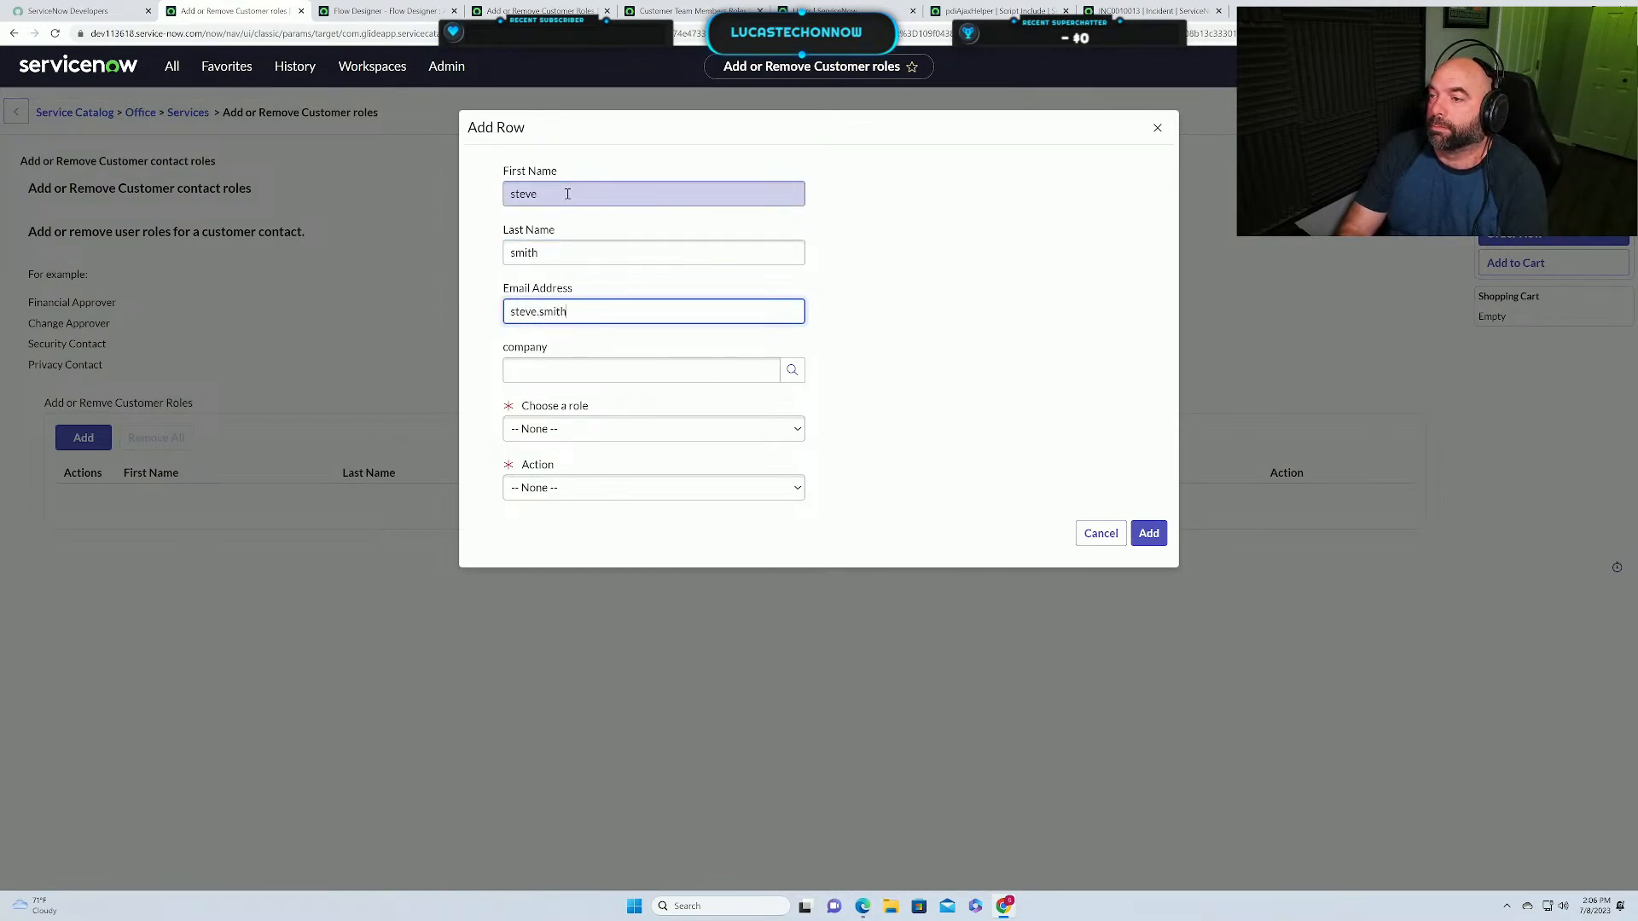
type("steve.smith@test.com")
key("Tab")
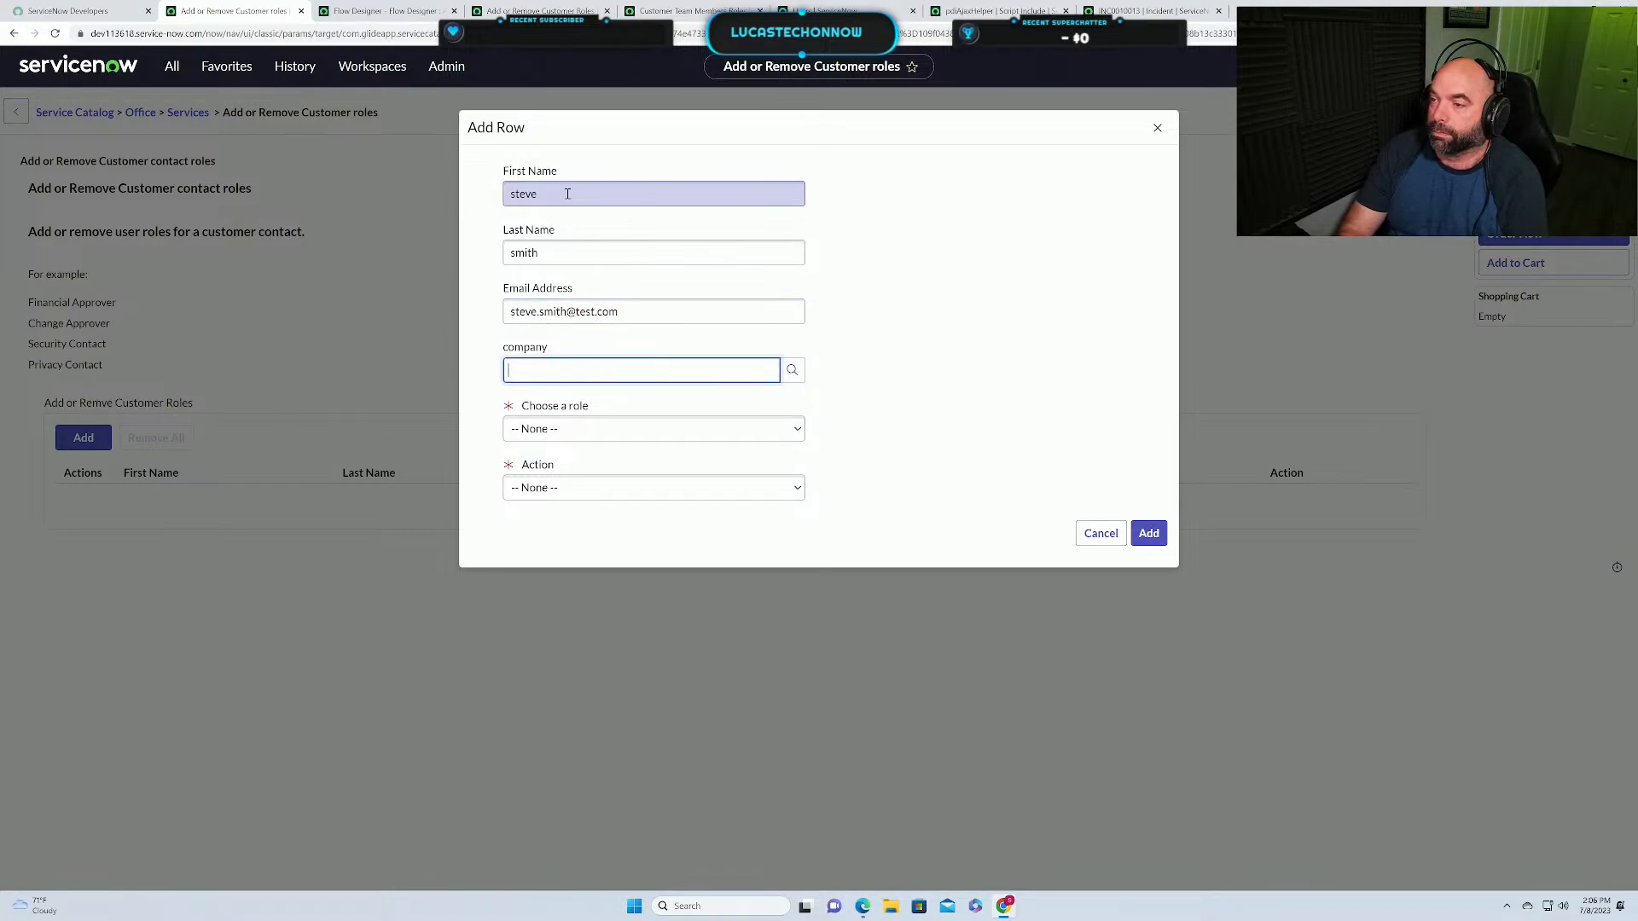
Set company ACME North America, role Change Approver, action Remove, add the row and submit.
type("aceme")
key("BackSpace")
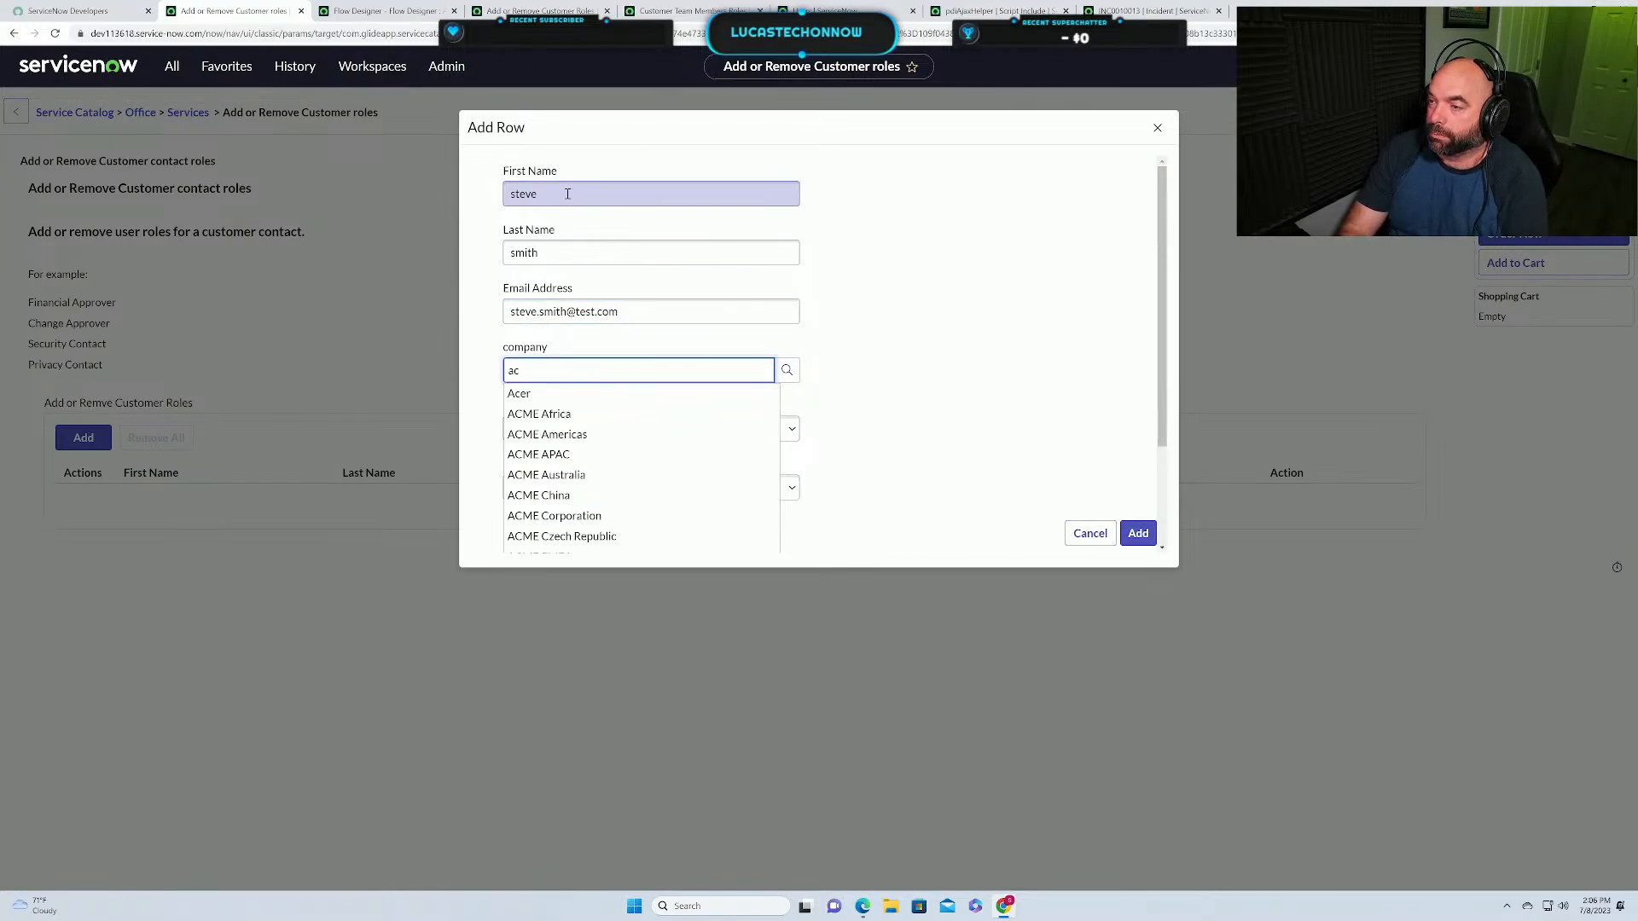
type("me nor")
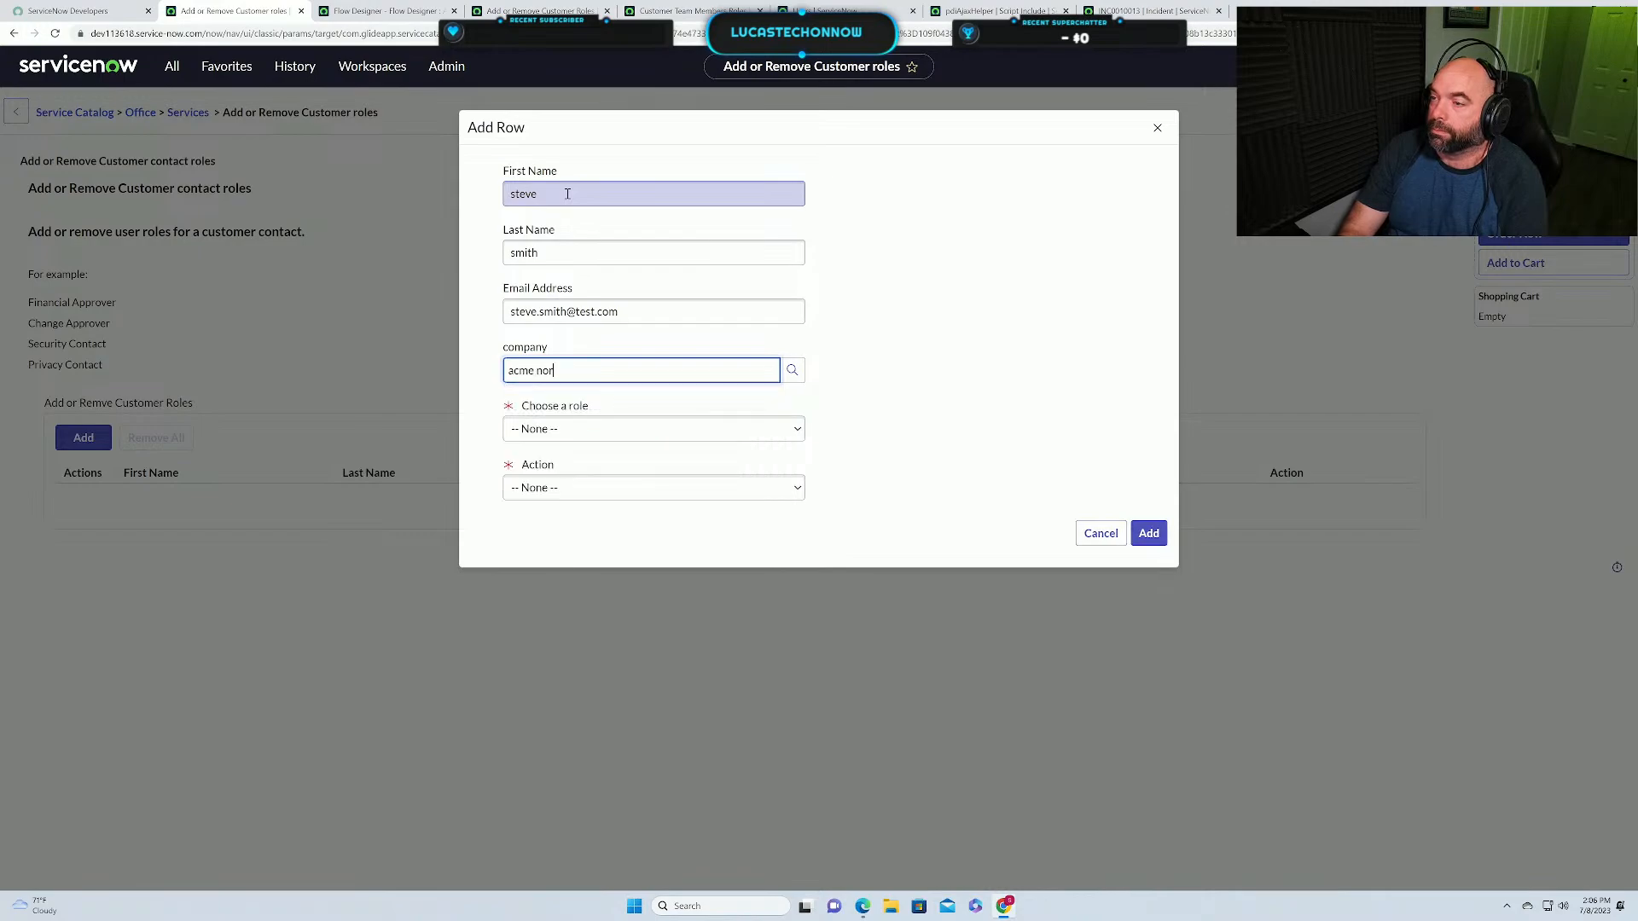
left_click(561, 391)
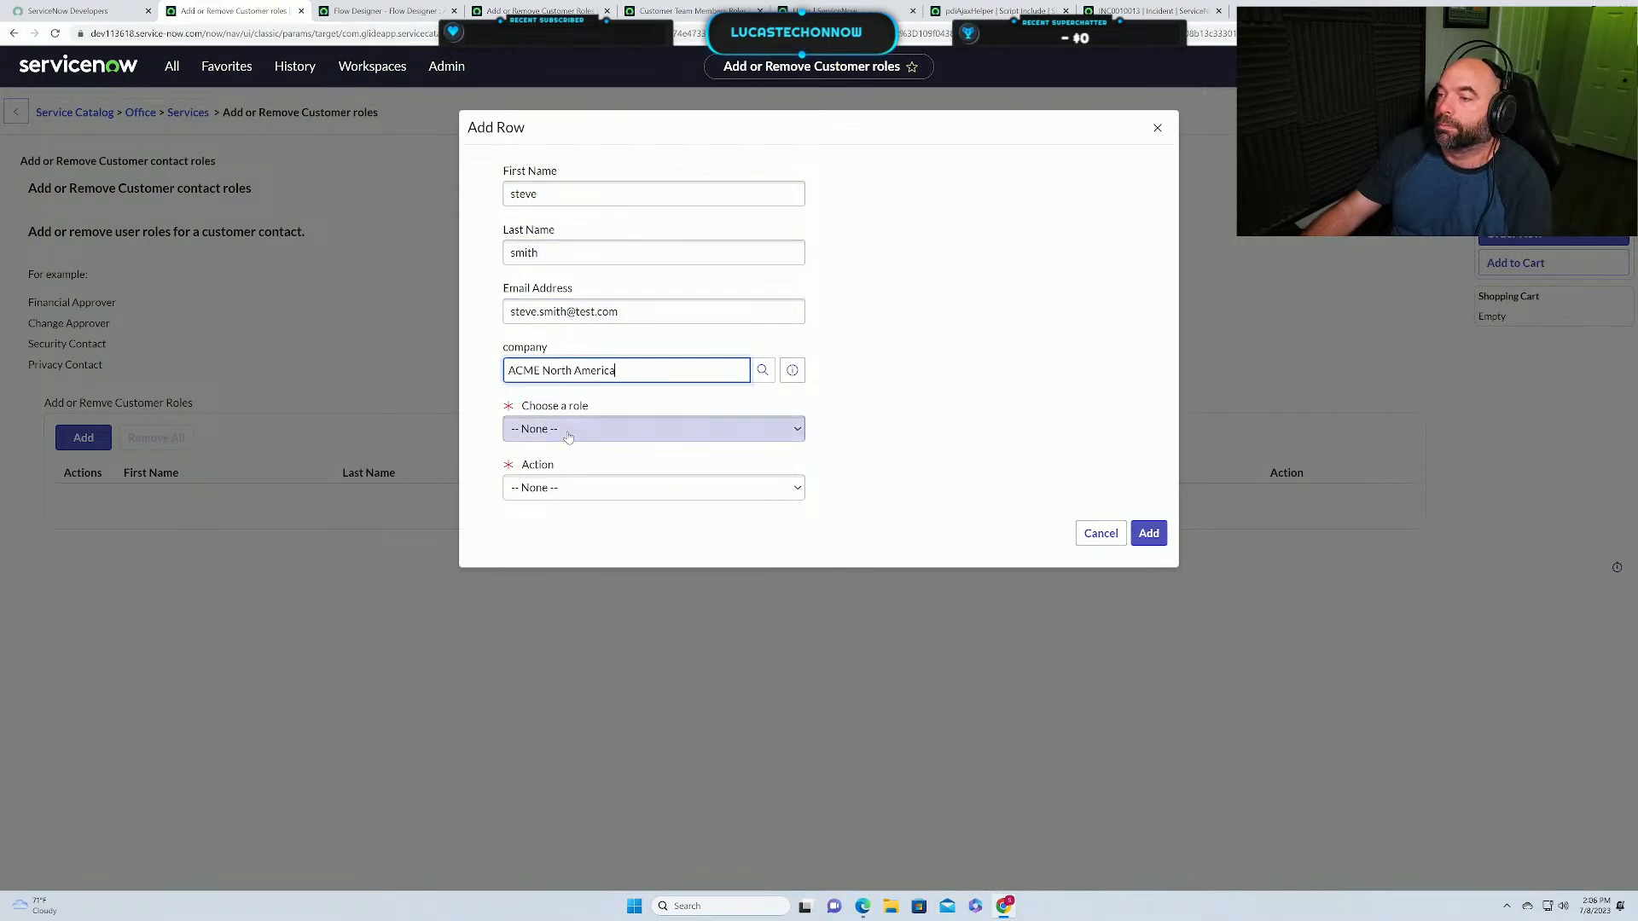
left_click(568, 437)
left_click(573, 461)
left_click(589, 524)
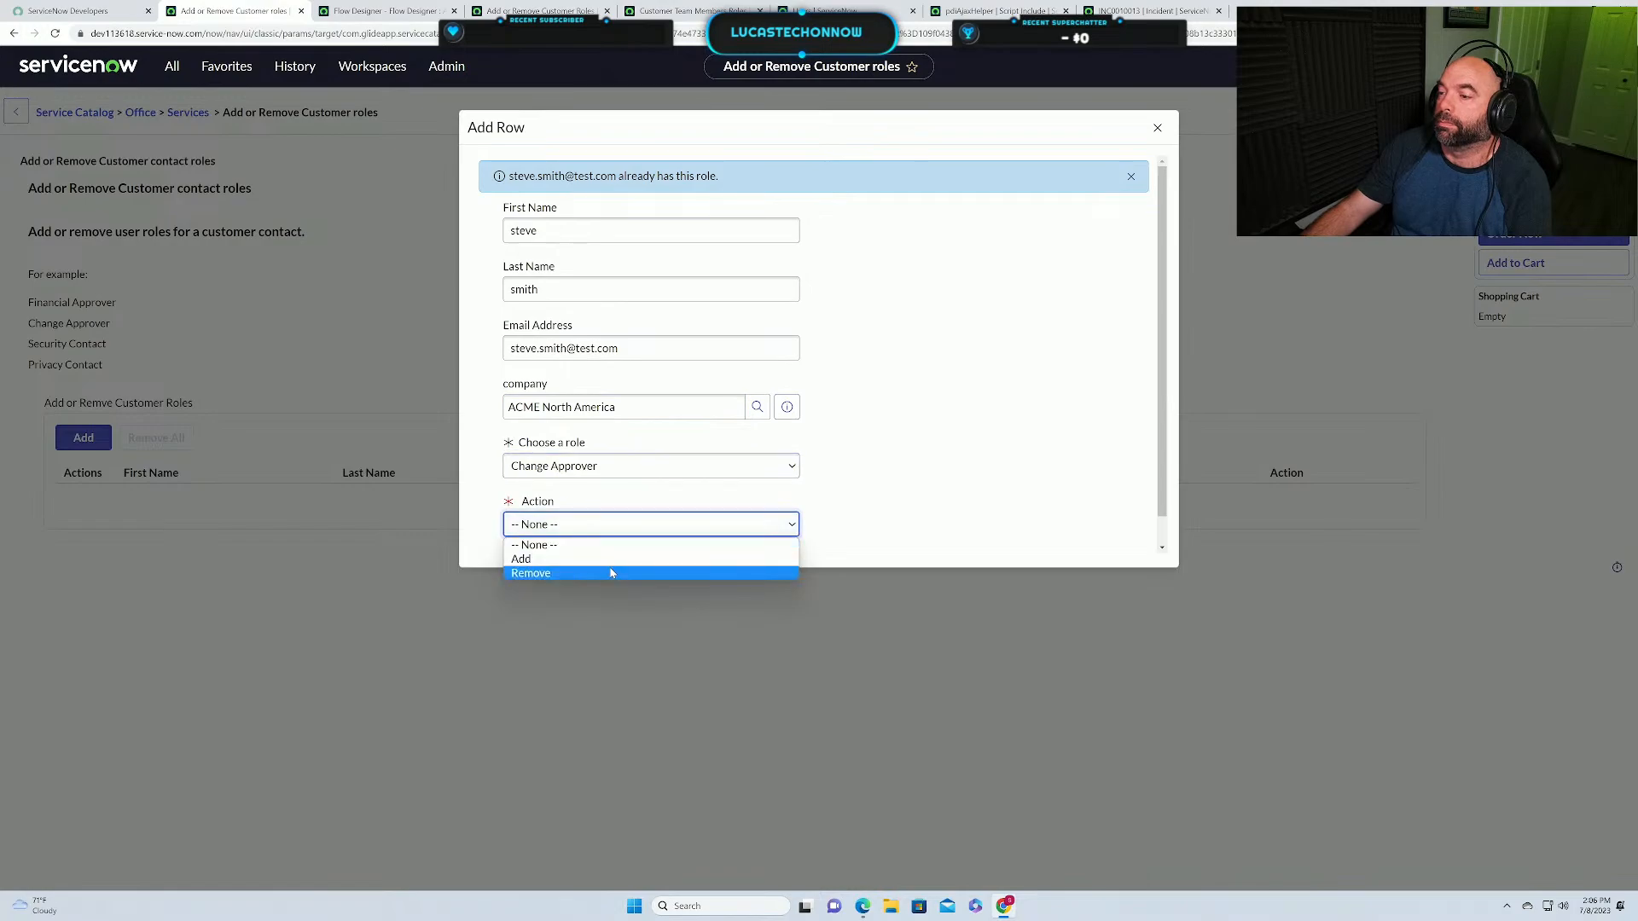
left_click(611, 573)
left_click(1138, 540)
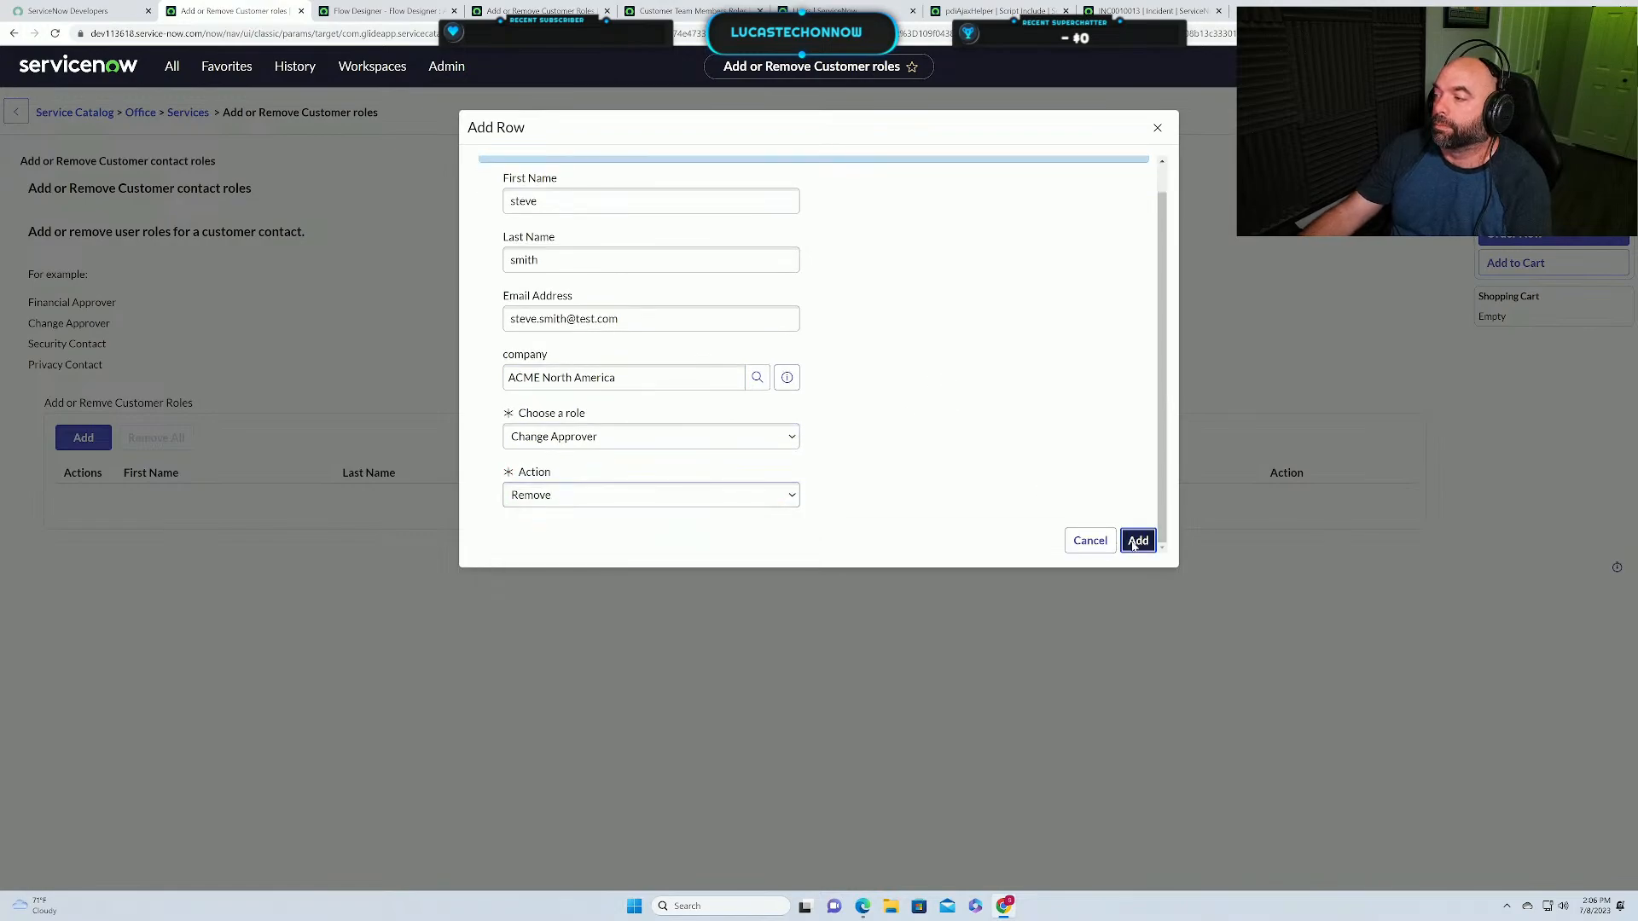
left_click(1515, 241)
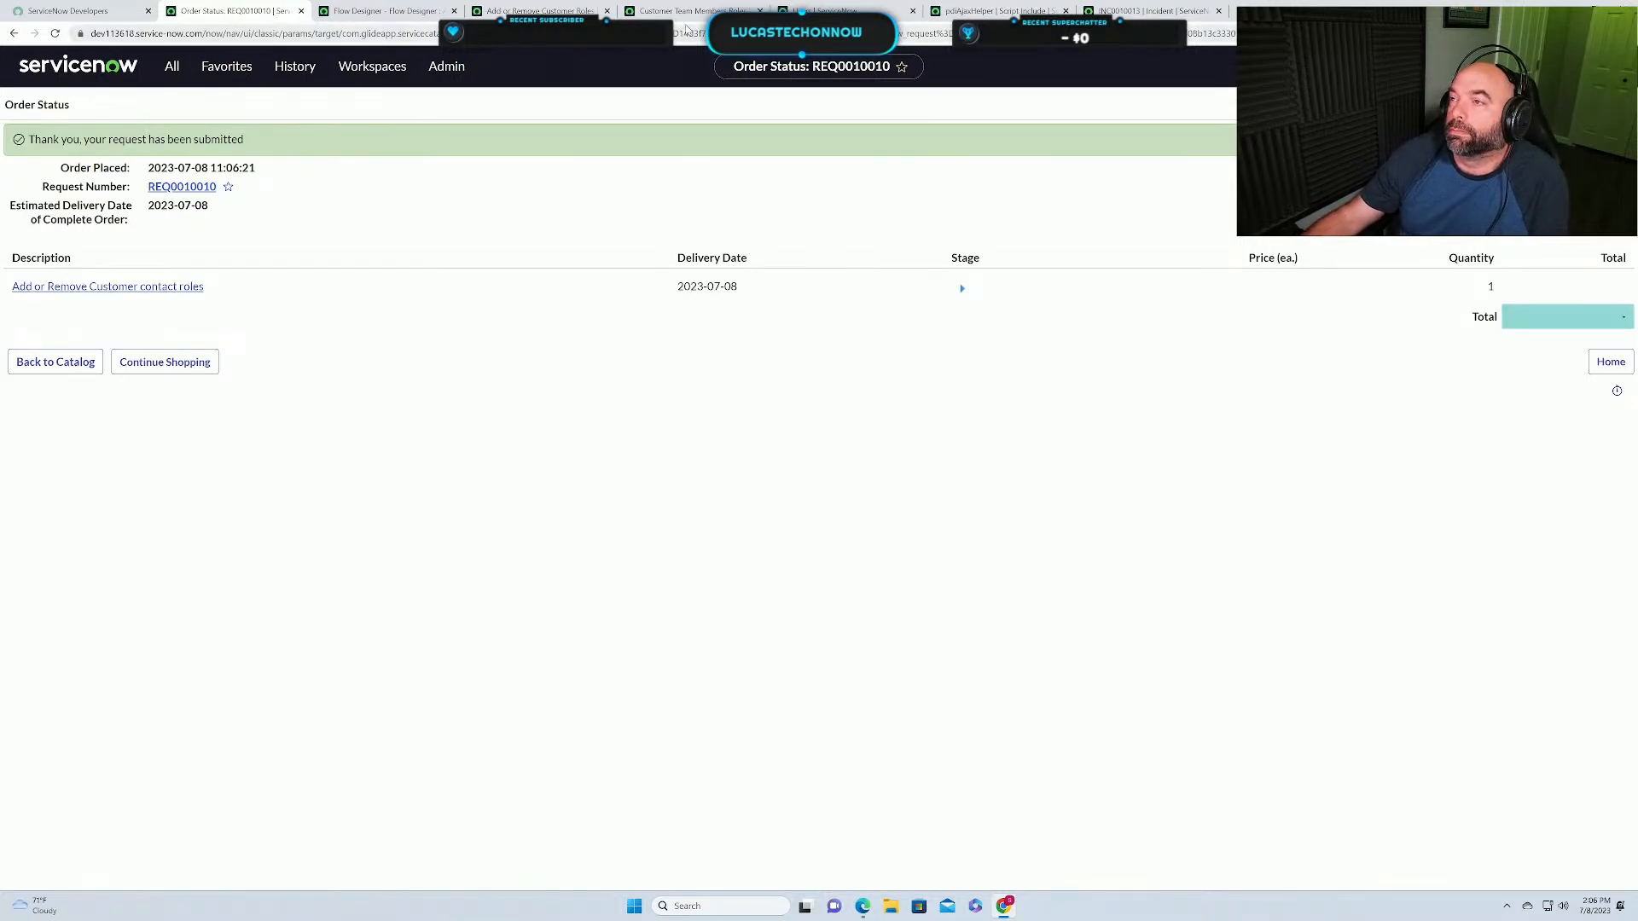
Check the newest flow execution's completed Look Up and Delete Record steps, then return to the roles list.
left_click(384, 11)
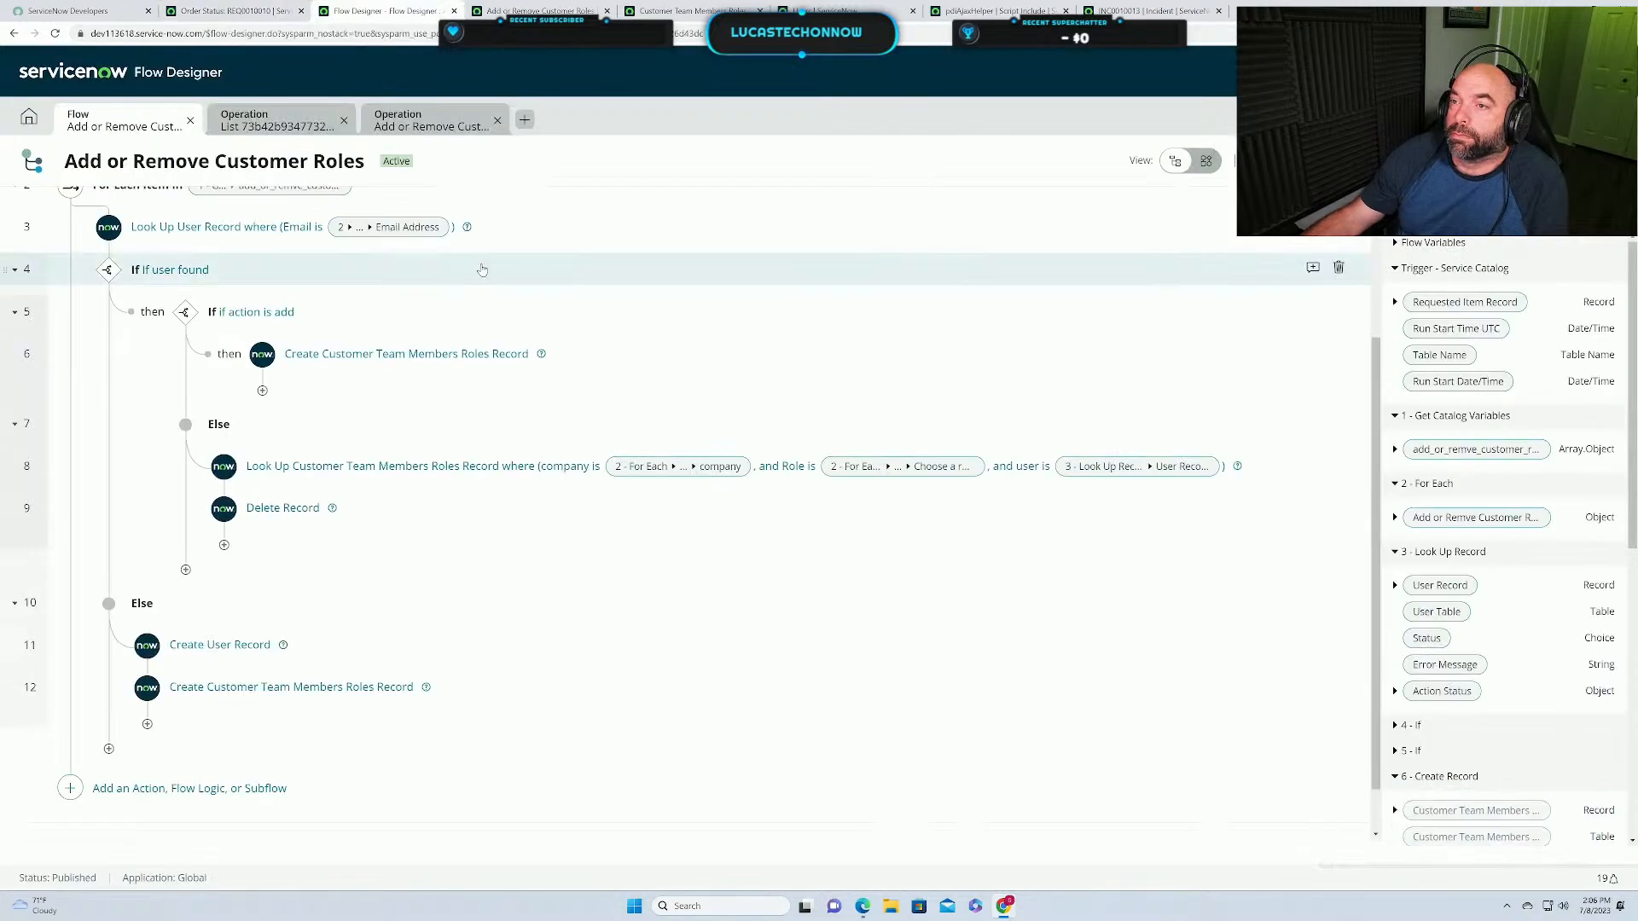
left_click(498, 119)
left_click(344, 120)
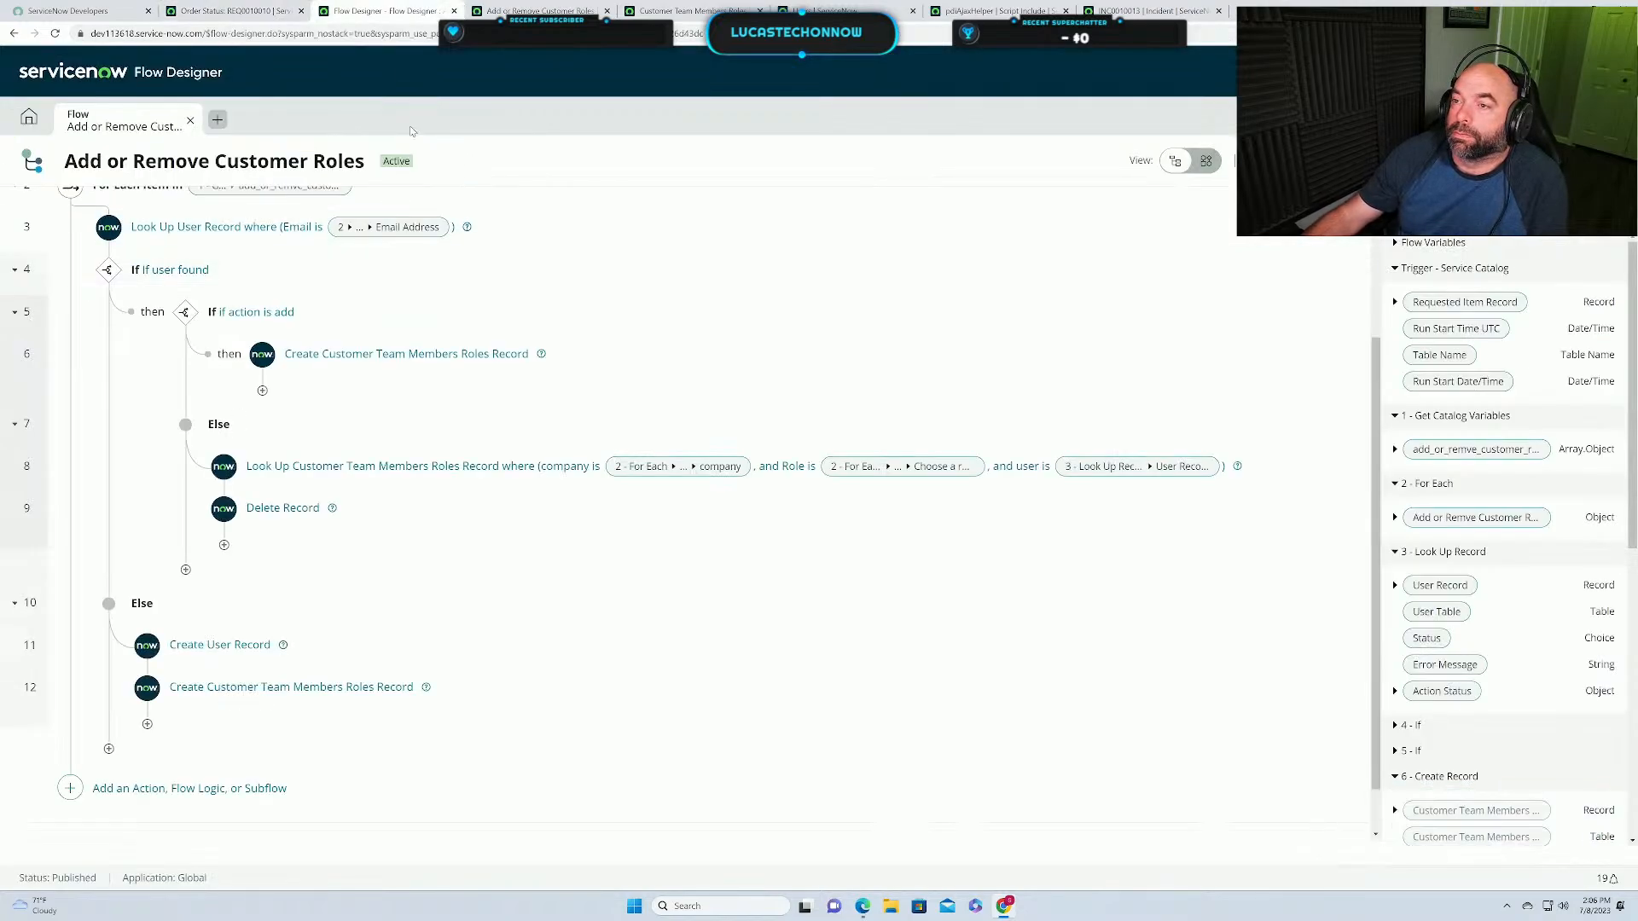
left_click(1610, 161)
left_click(1518, 217)
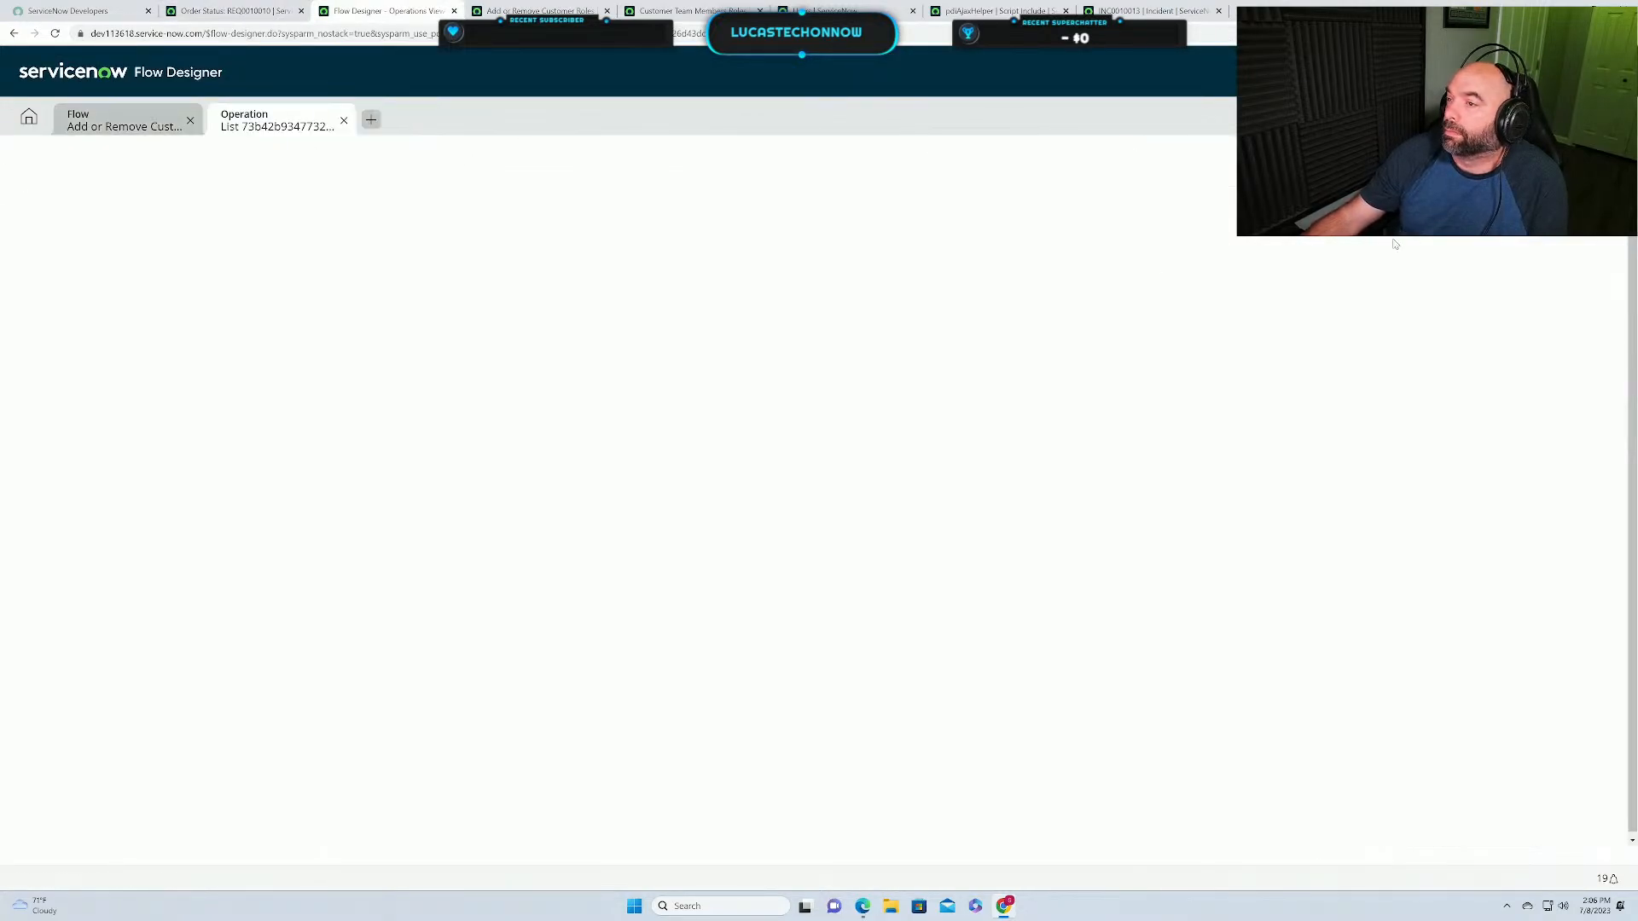
left_click(154, 275)
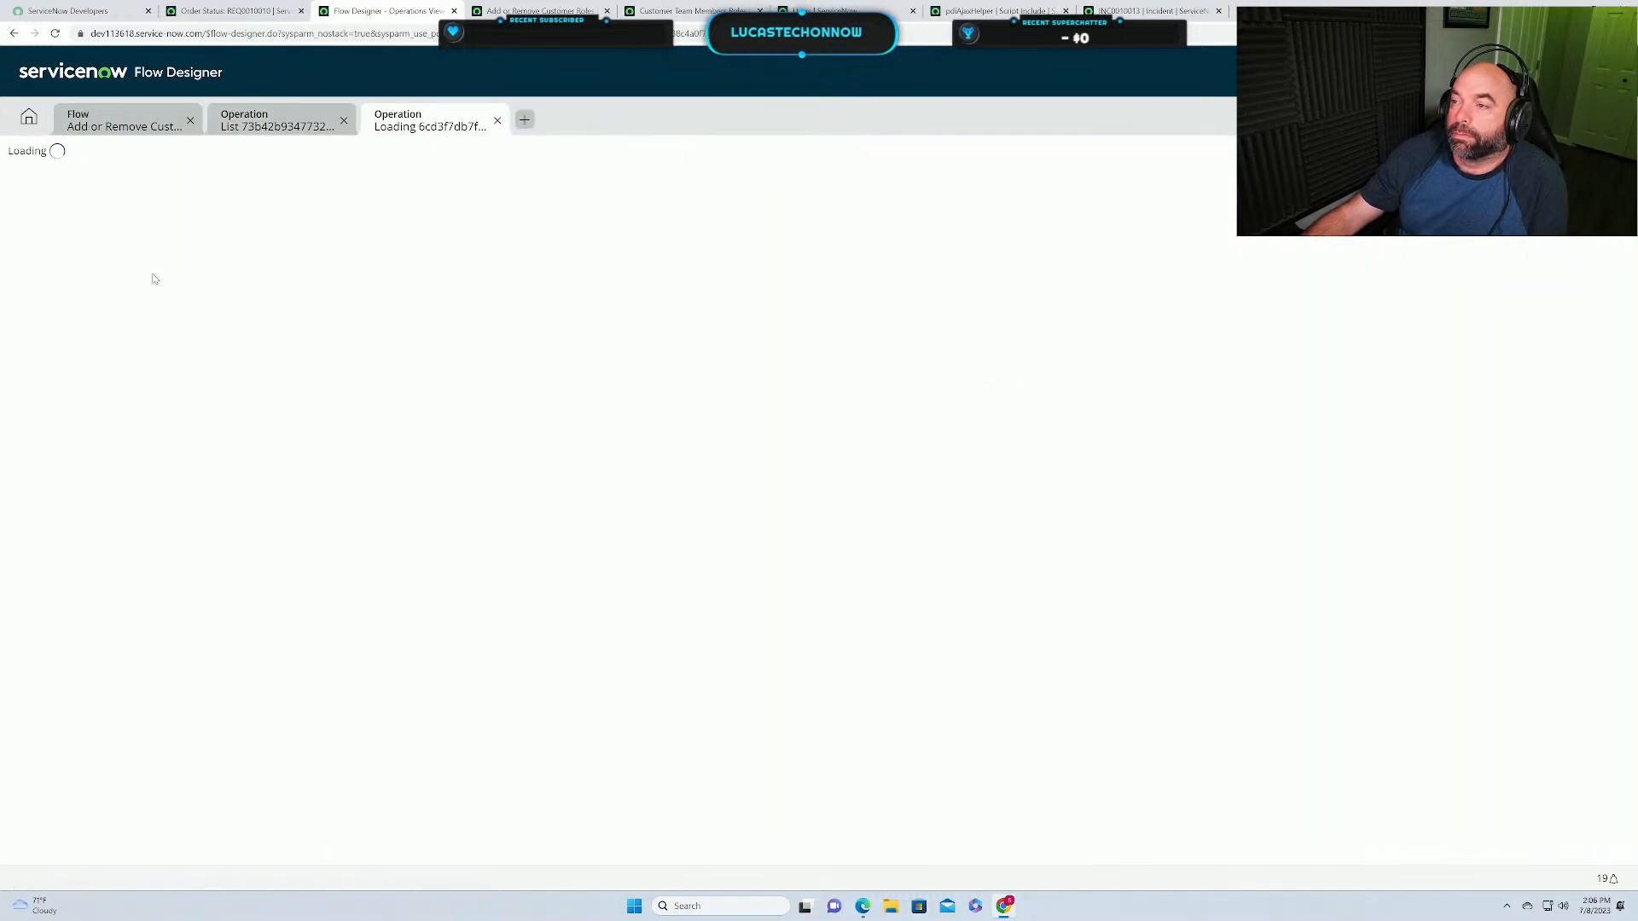
scroll(554, 563, "down", 1)
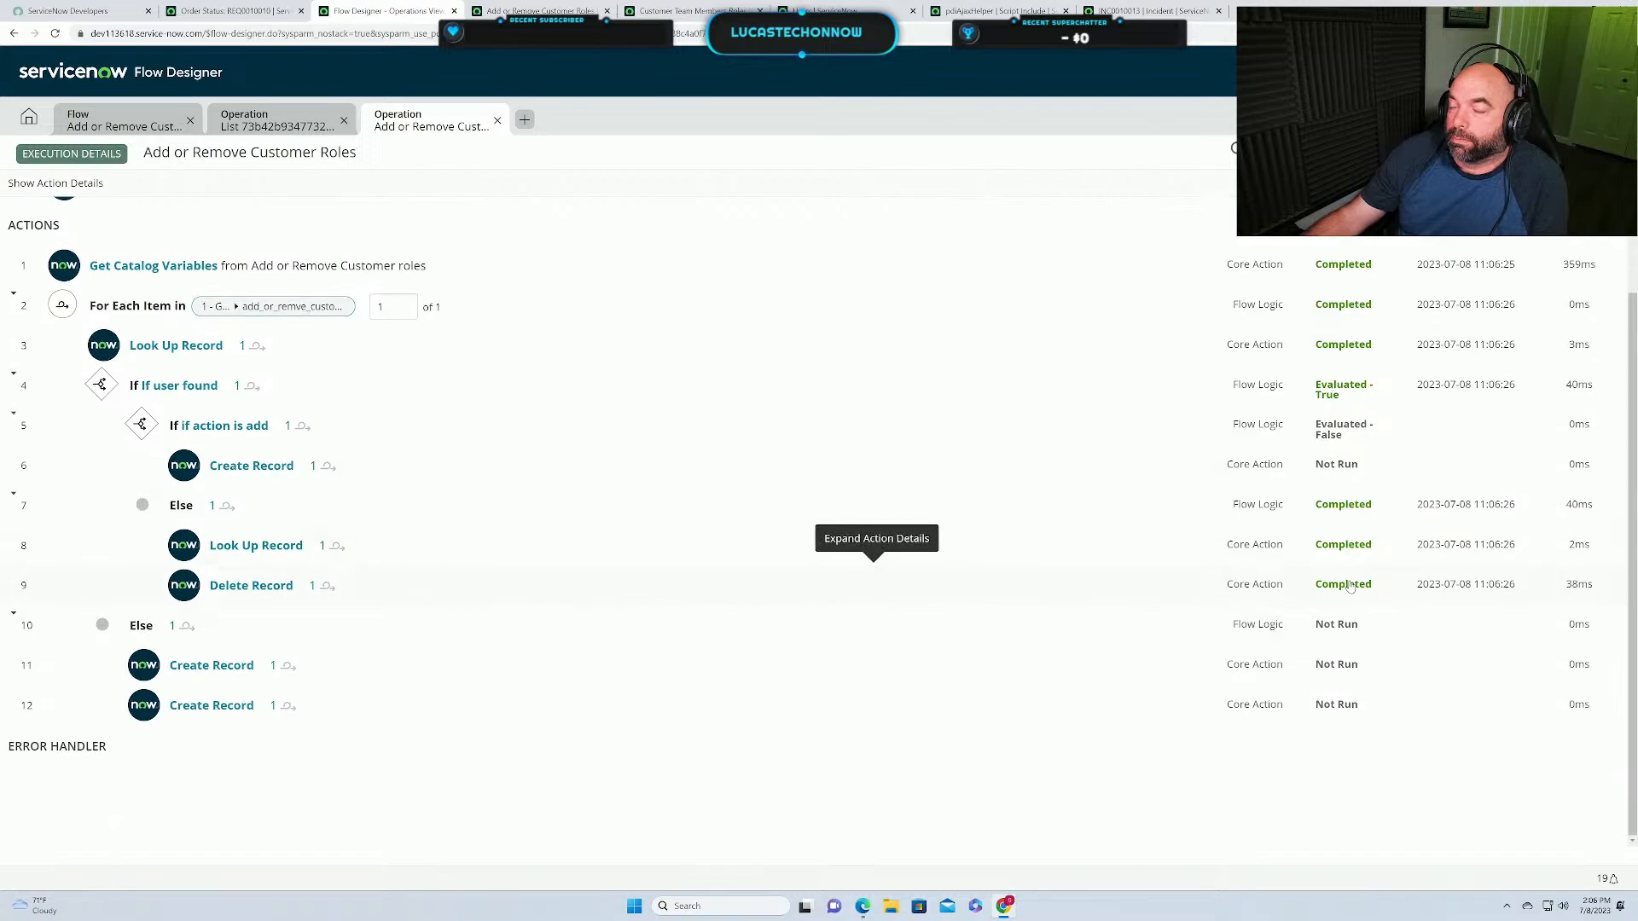
left_click(691, 11)
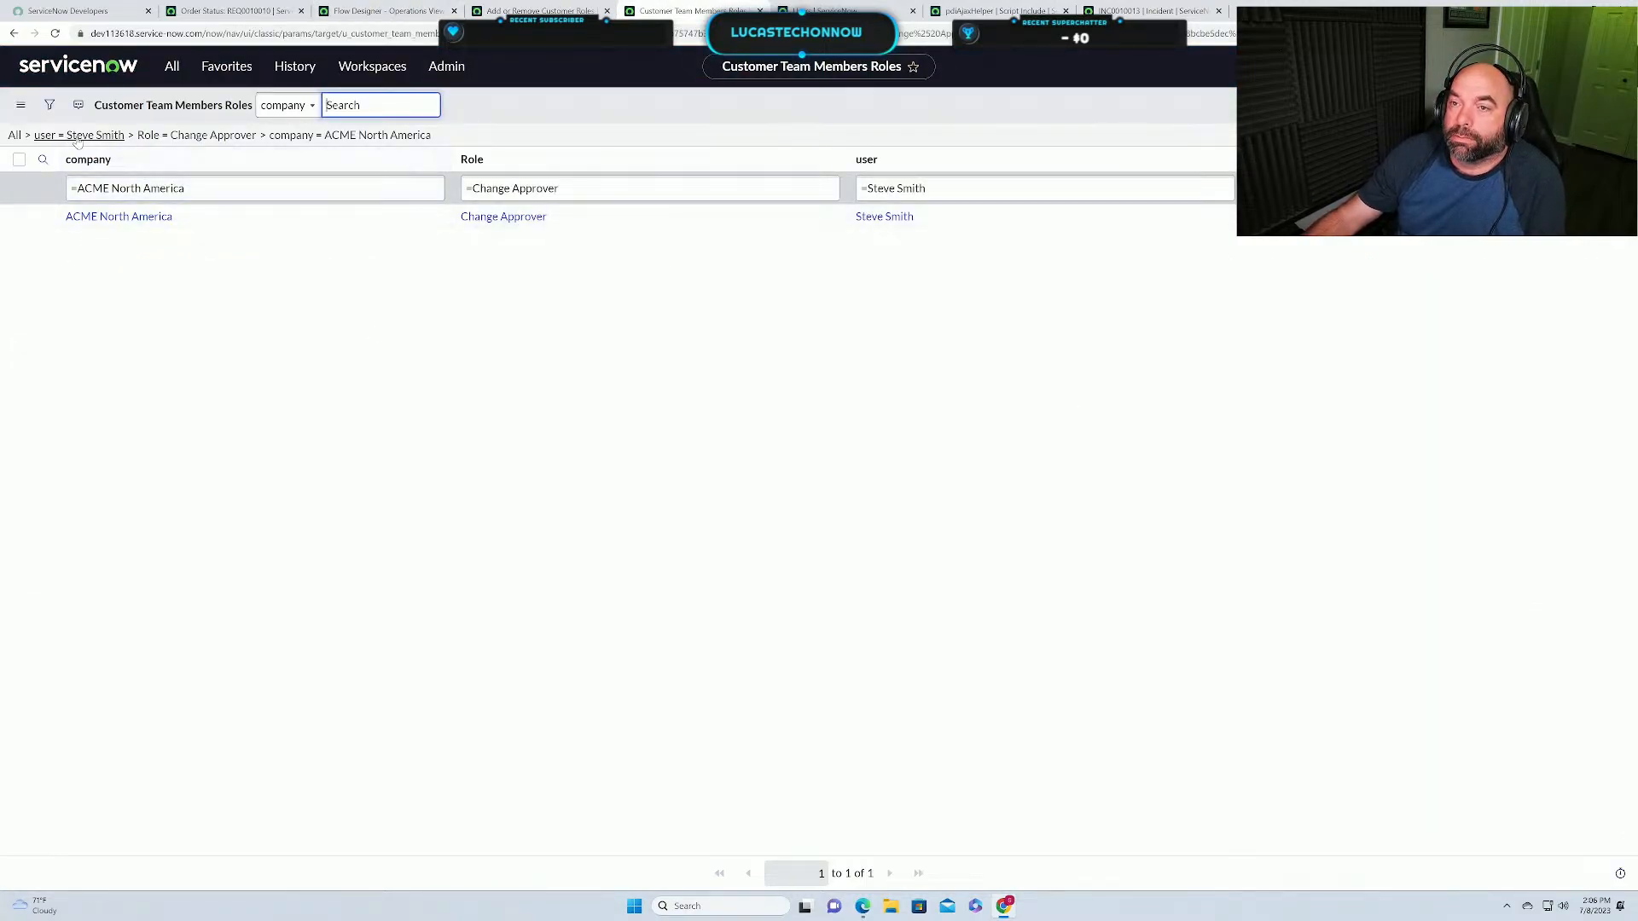
Remove the roles list filter via the All breadcrumb, leaving three ACME North America records.
left_click(15, 135)
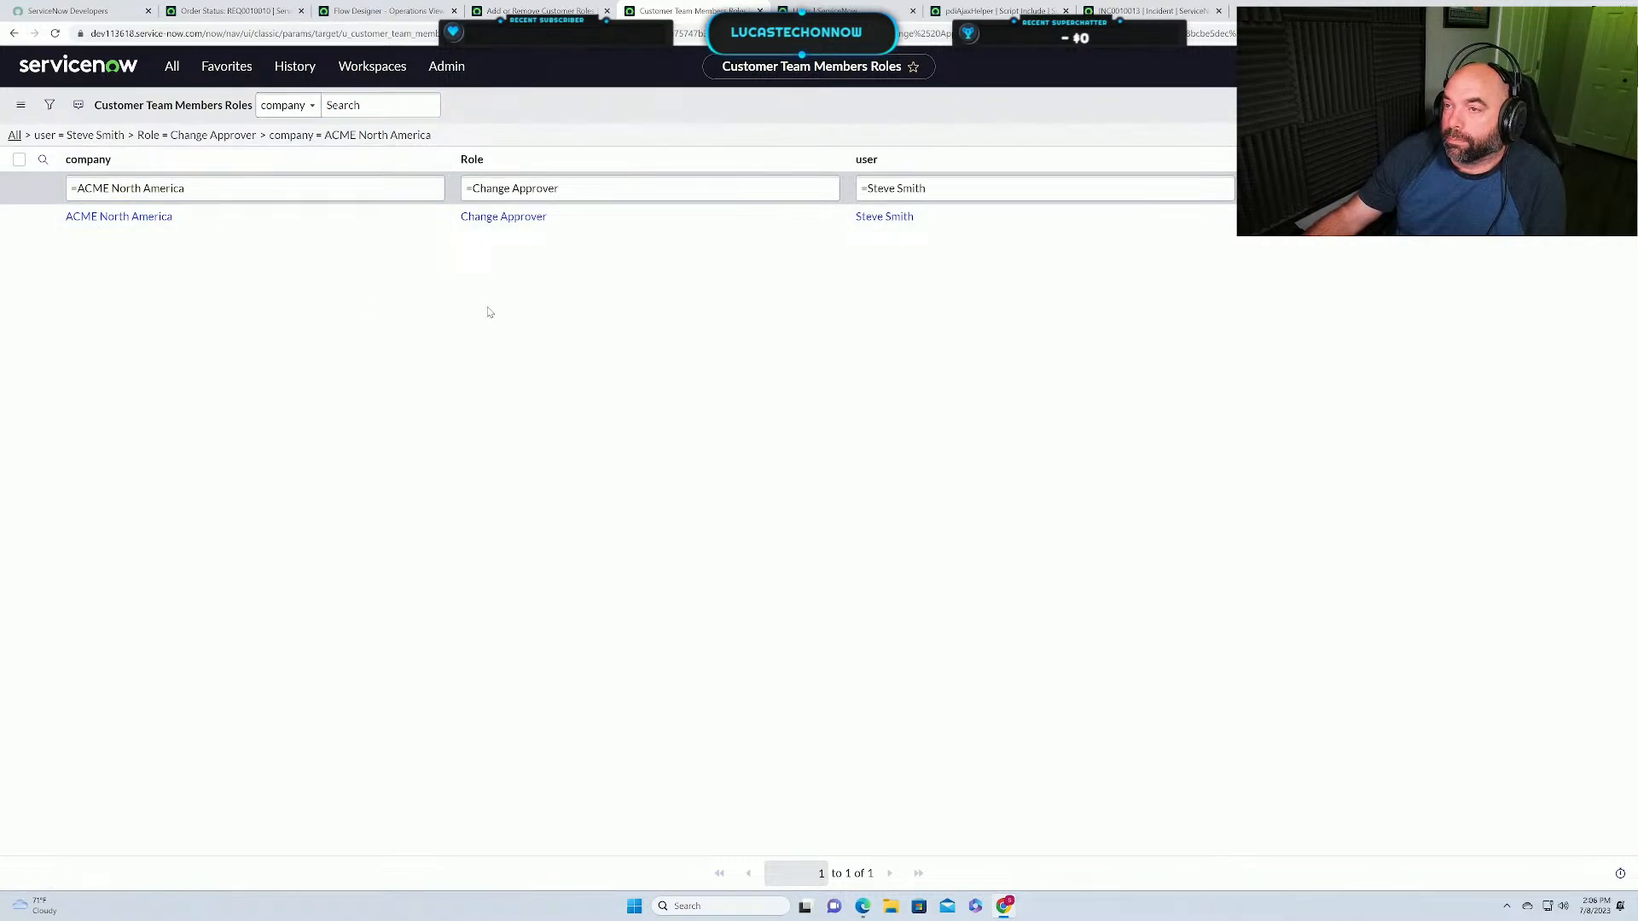
left_click(14, 135)
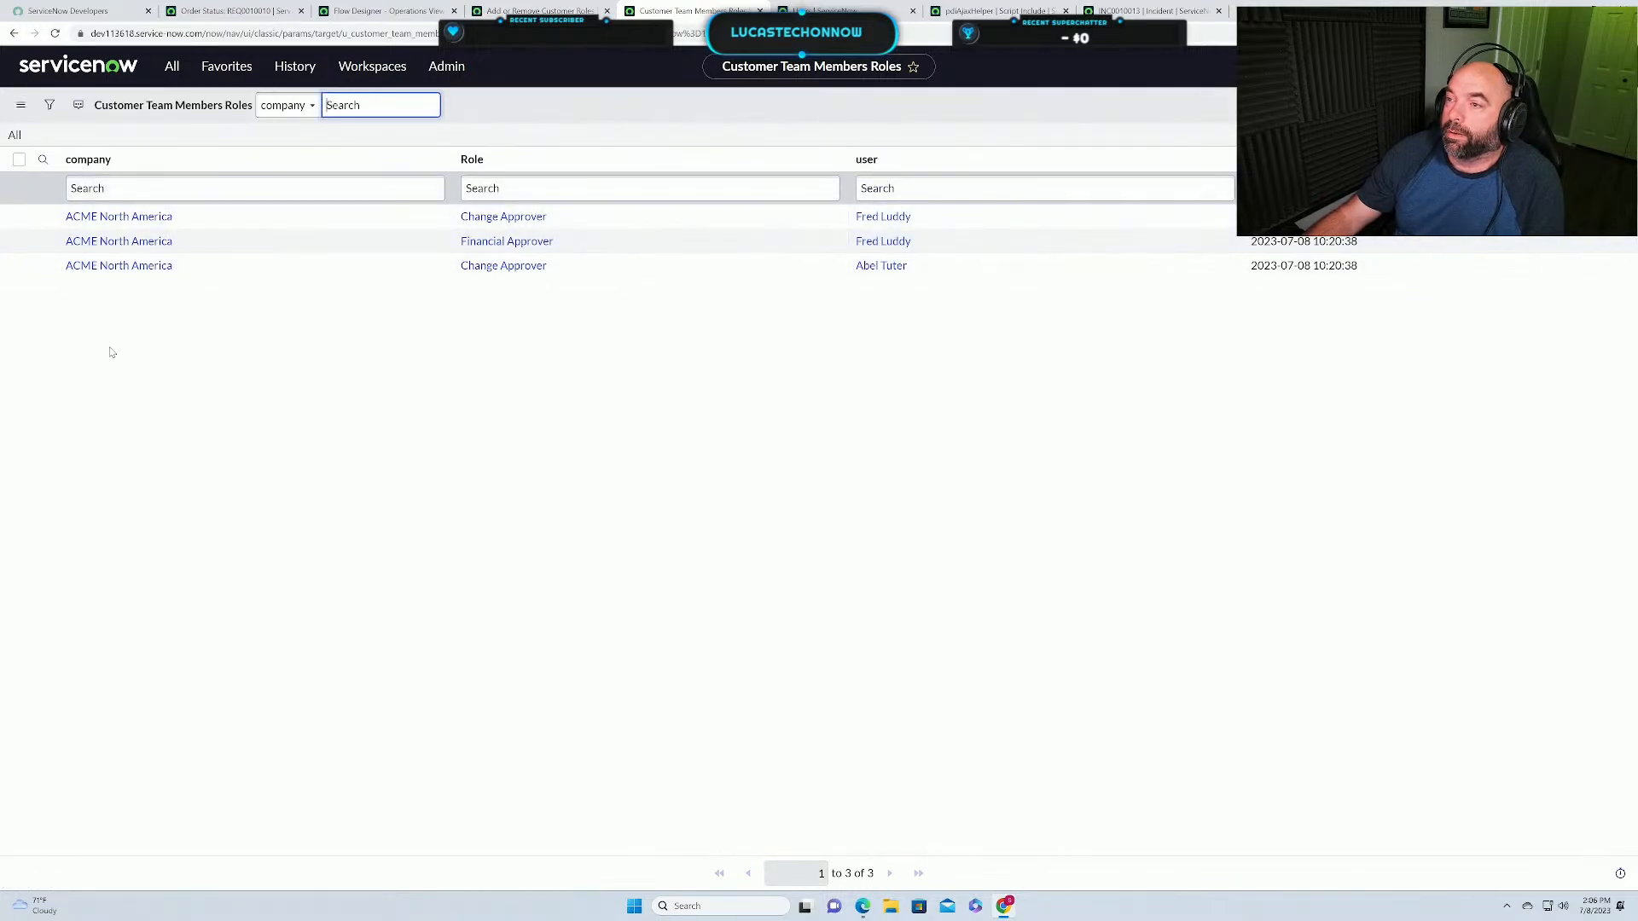
Go back to Services > Add or Remove Customer roles and start a new contact row.
left_click(203, 13)
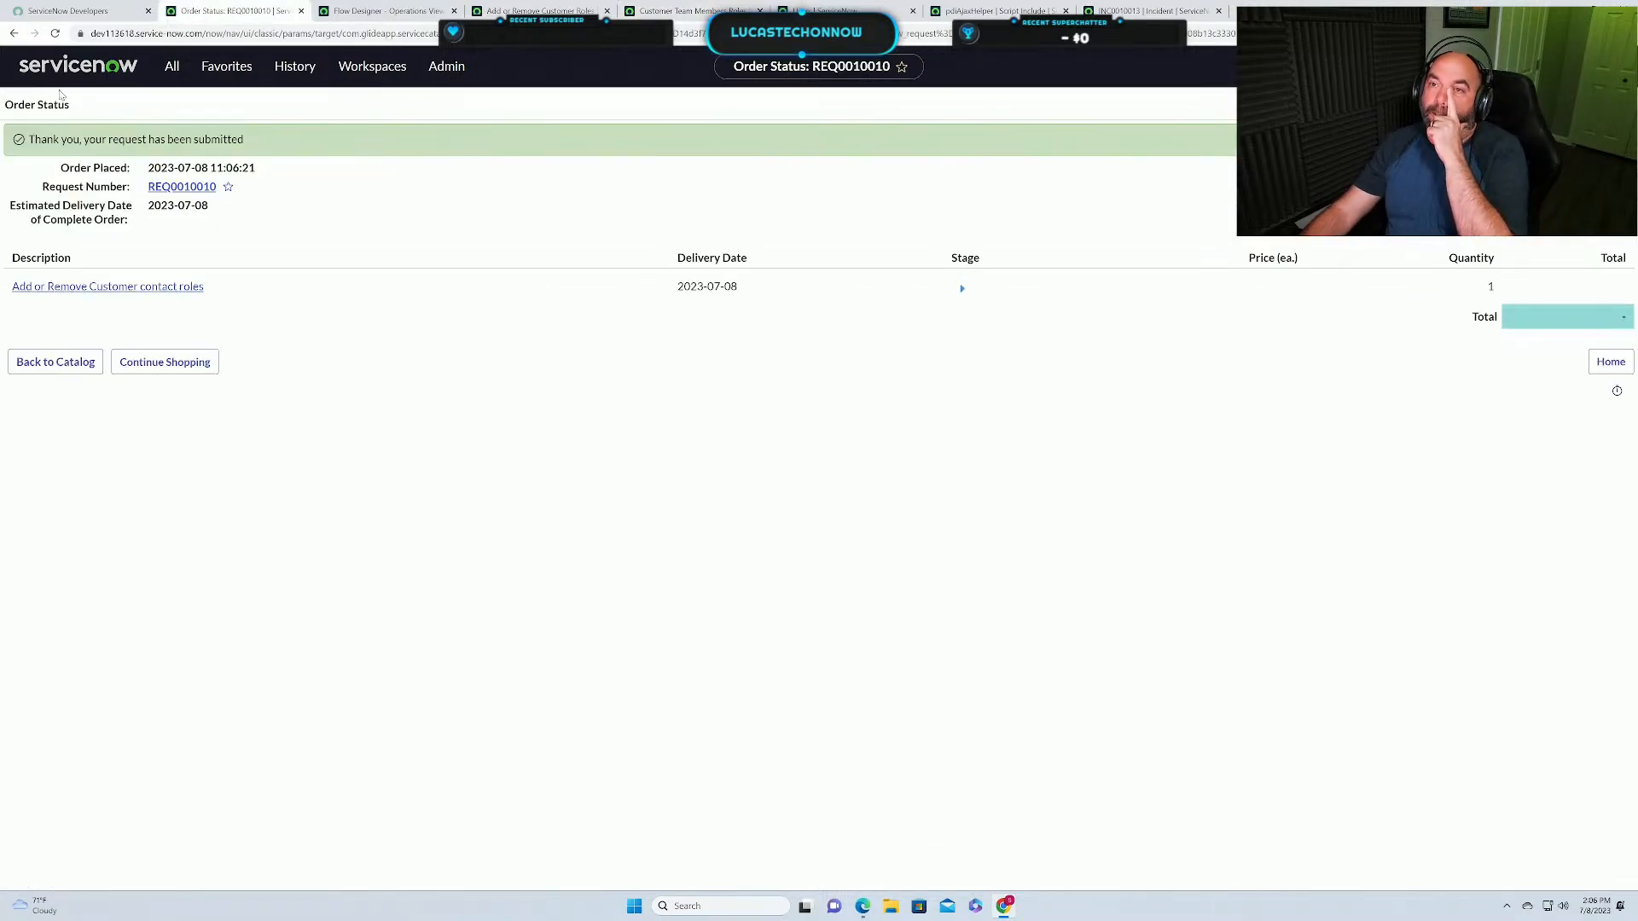
left_click(53, 361)
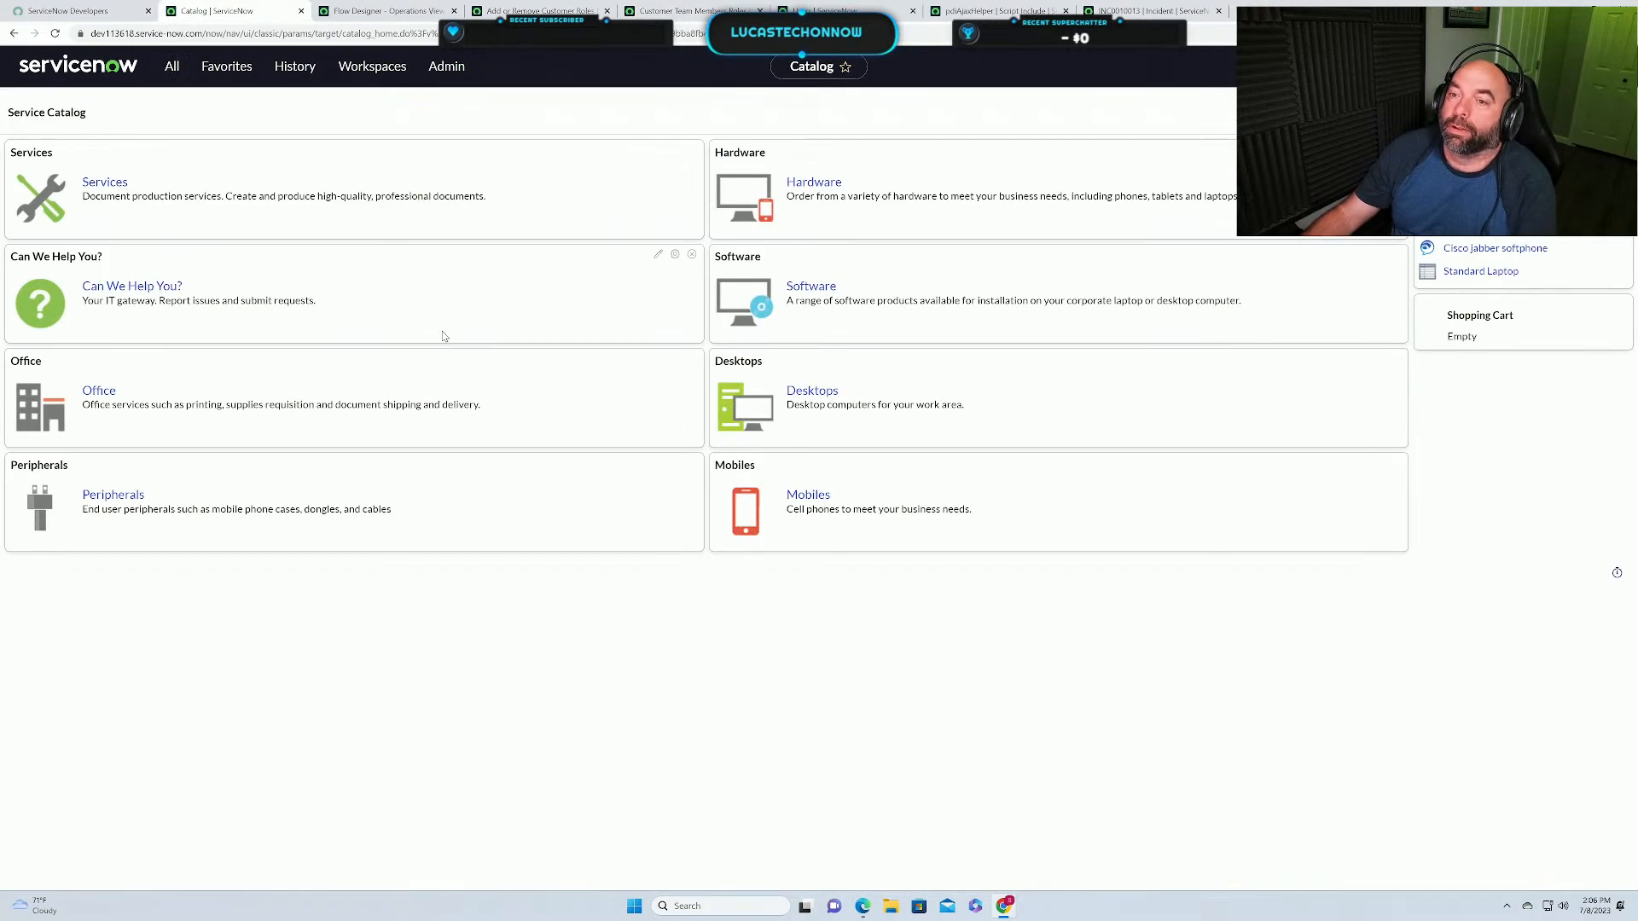
left_click(104, 183)
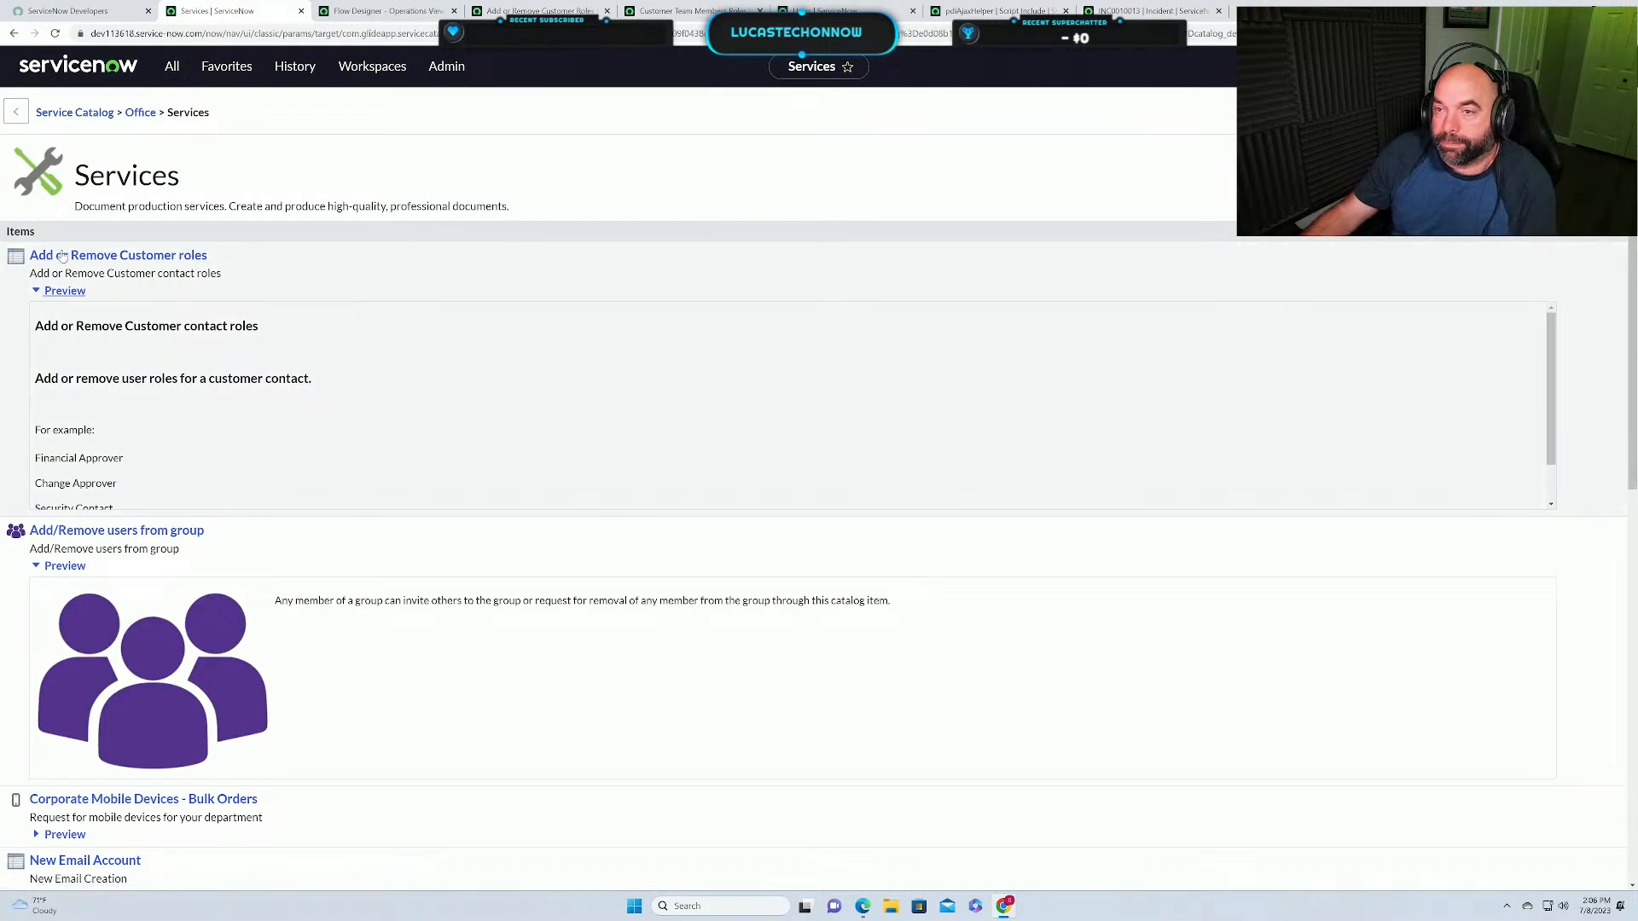
left_click(62, 256)
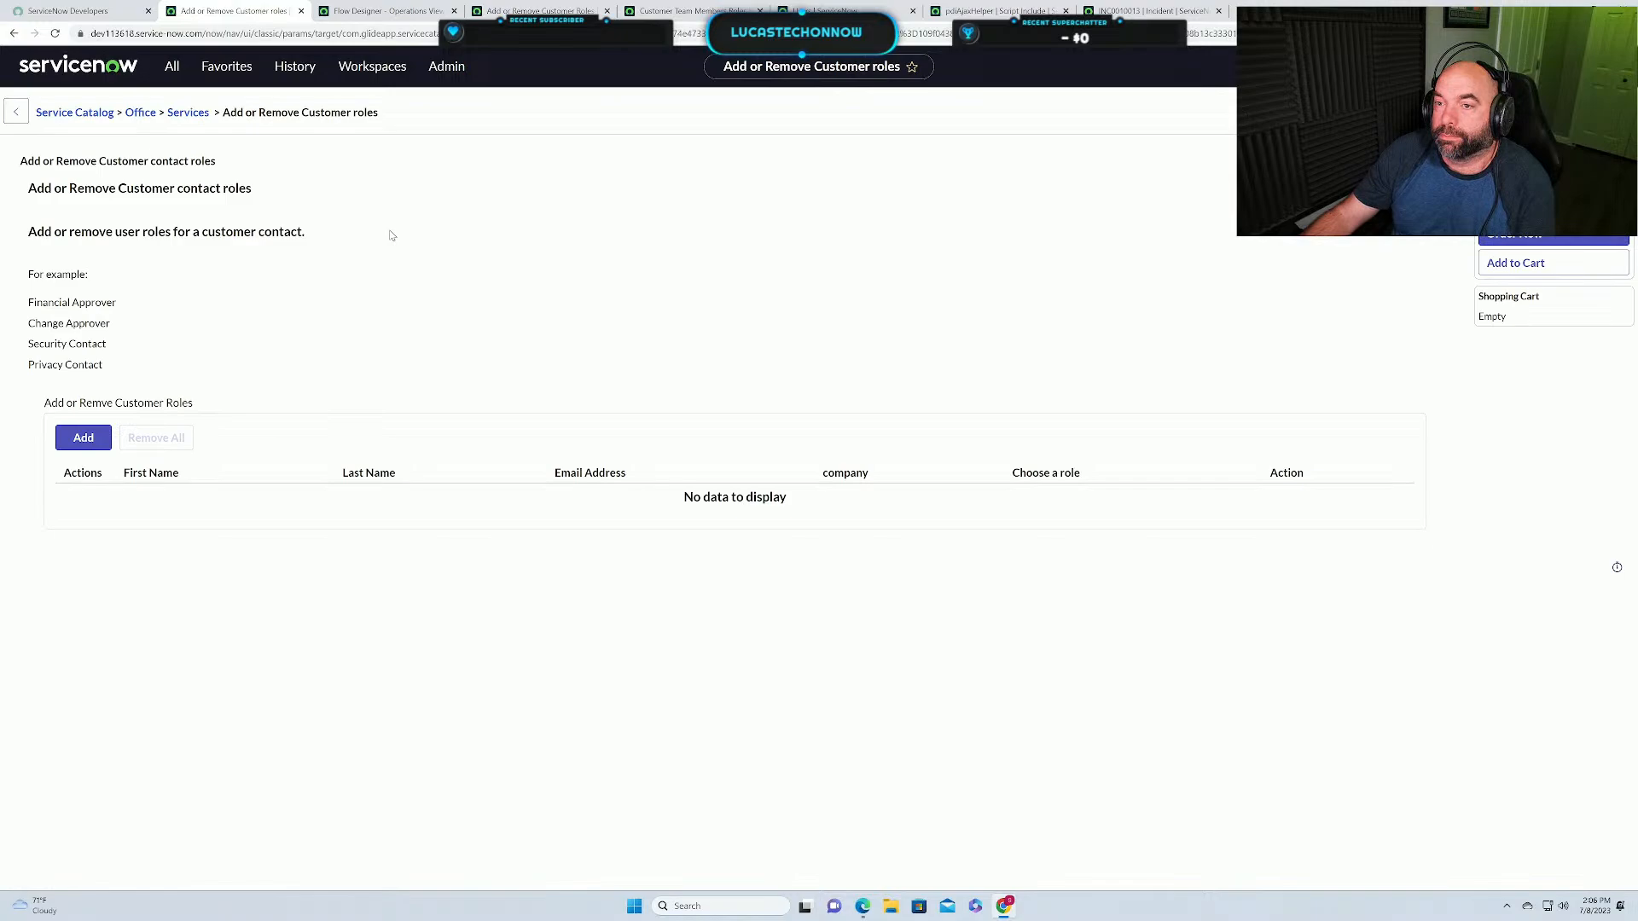
left_click(84, 438)
Enter the test contact's first name, last initial and e-mail address.
left_click(578, 196)
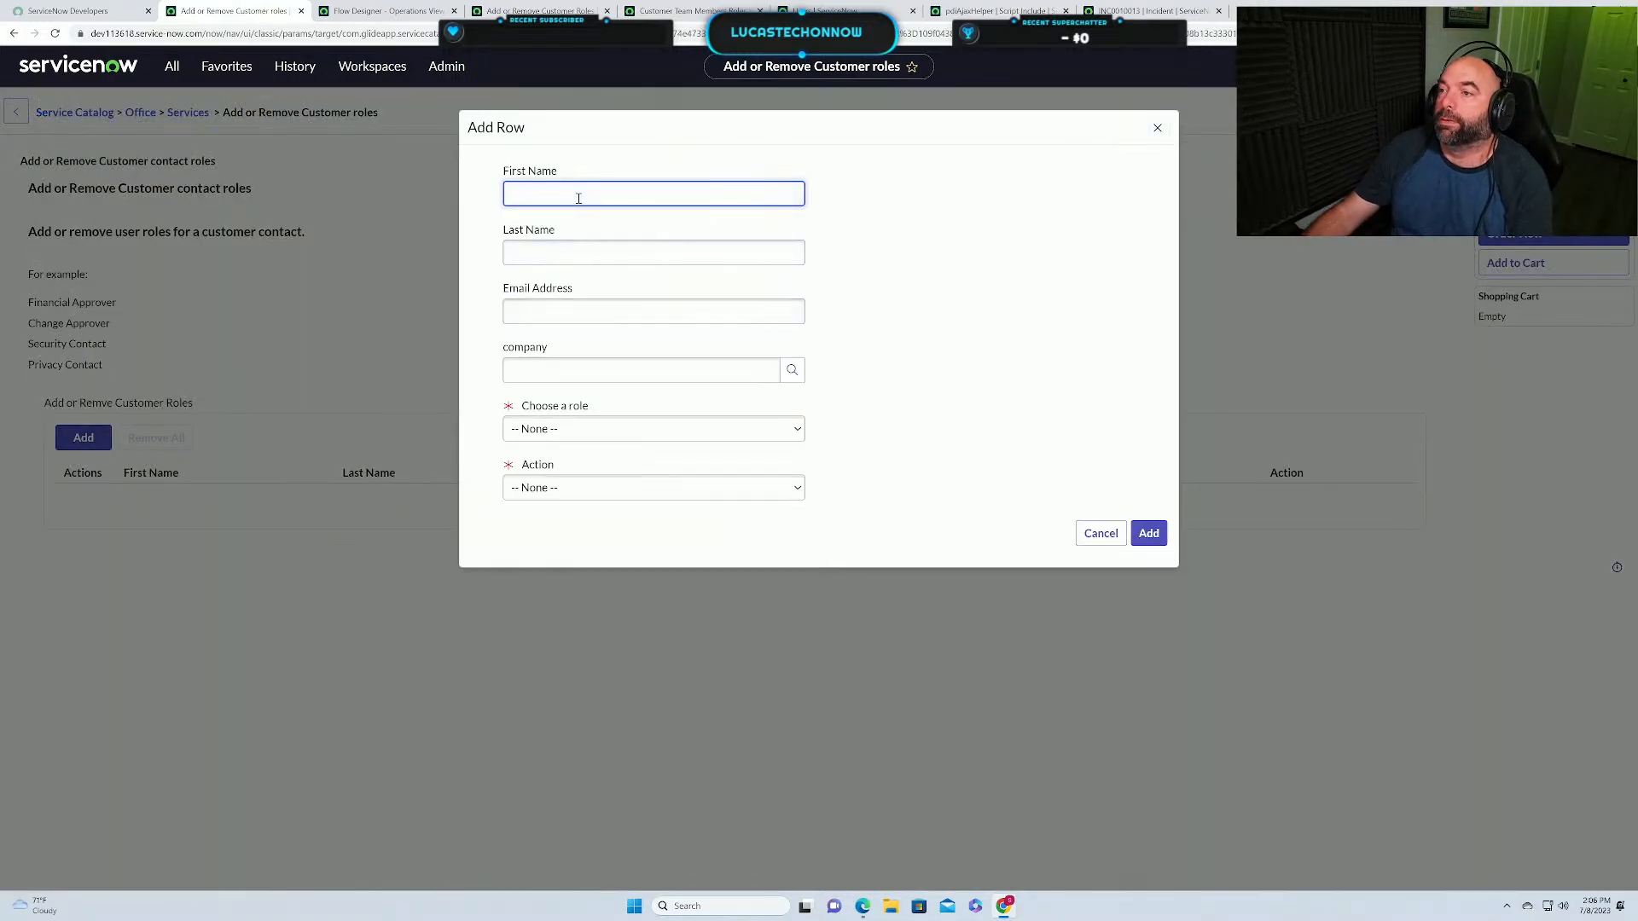
type("steve")
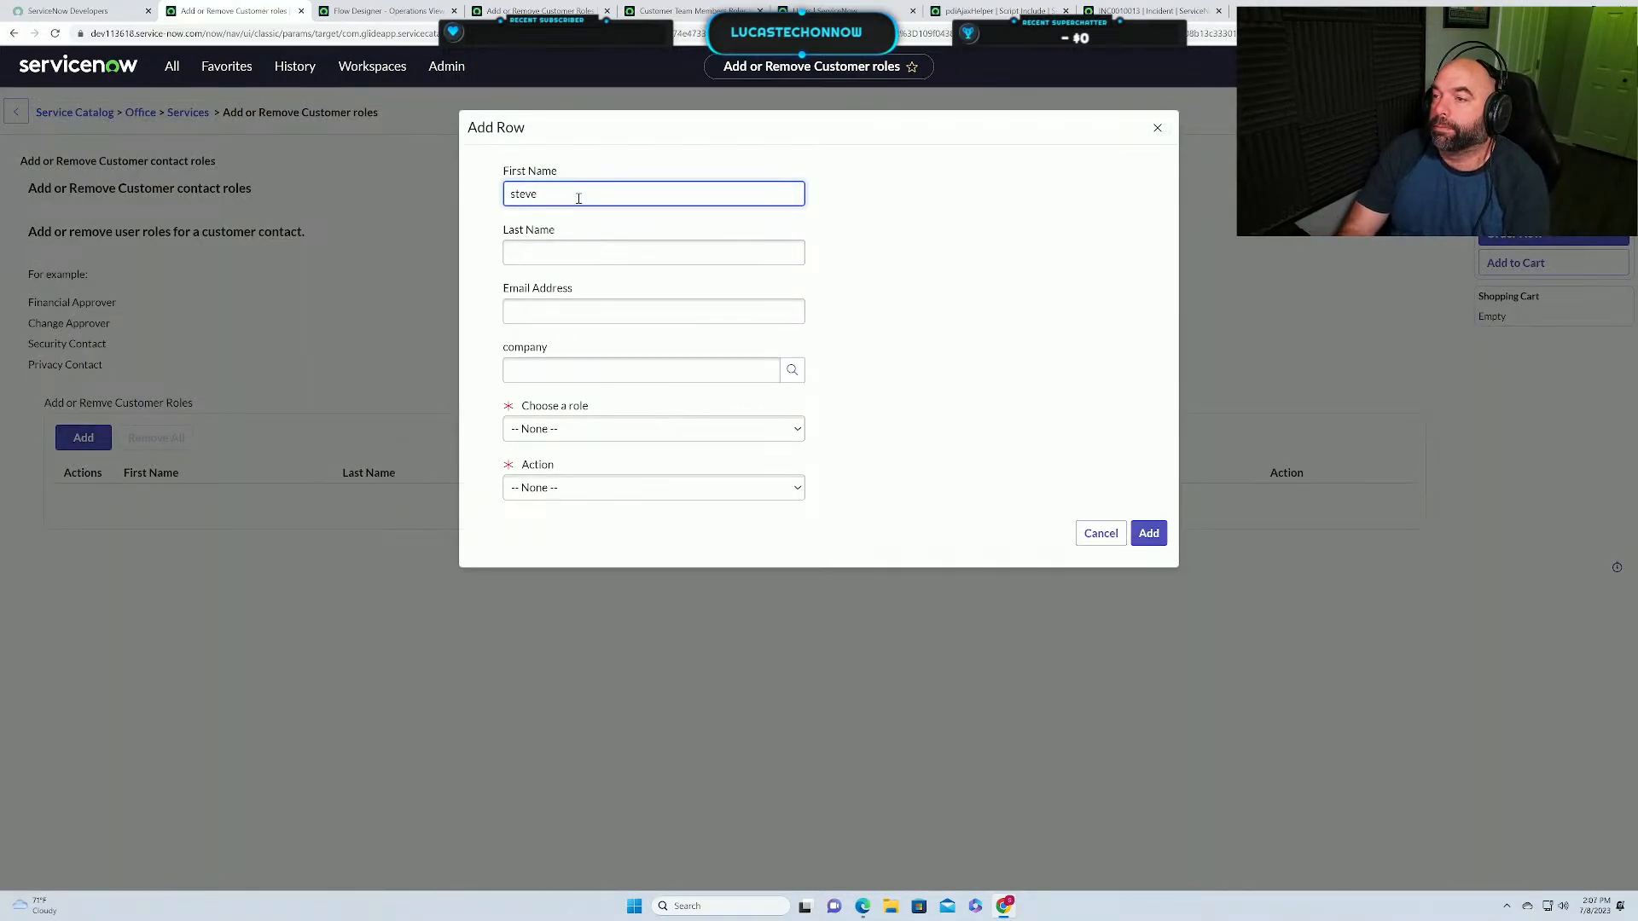
key("Tab")
type("s")
key("Tab")
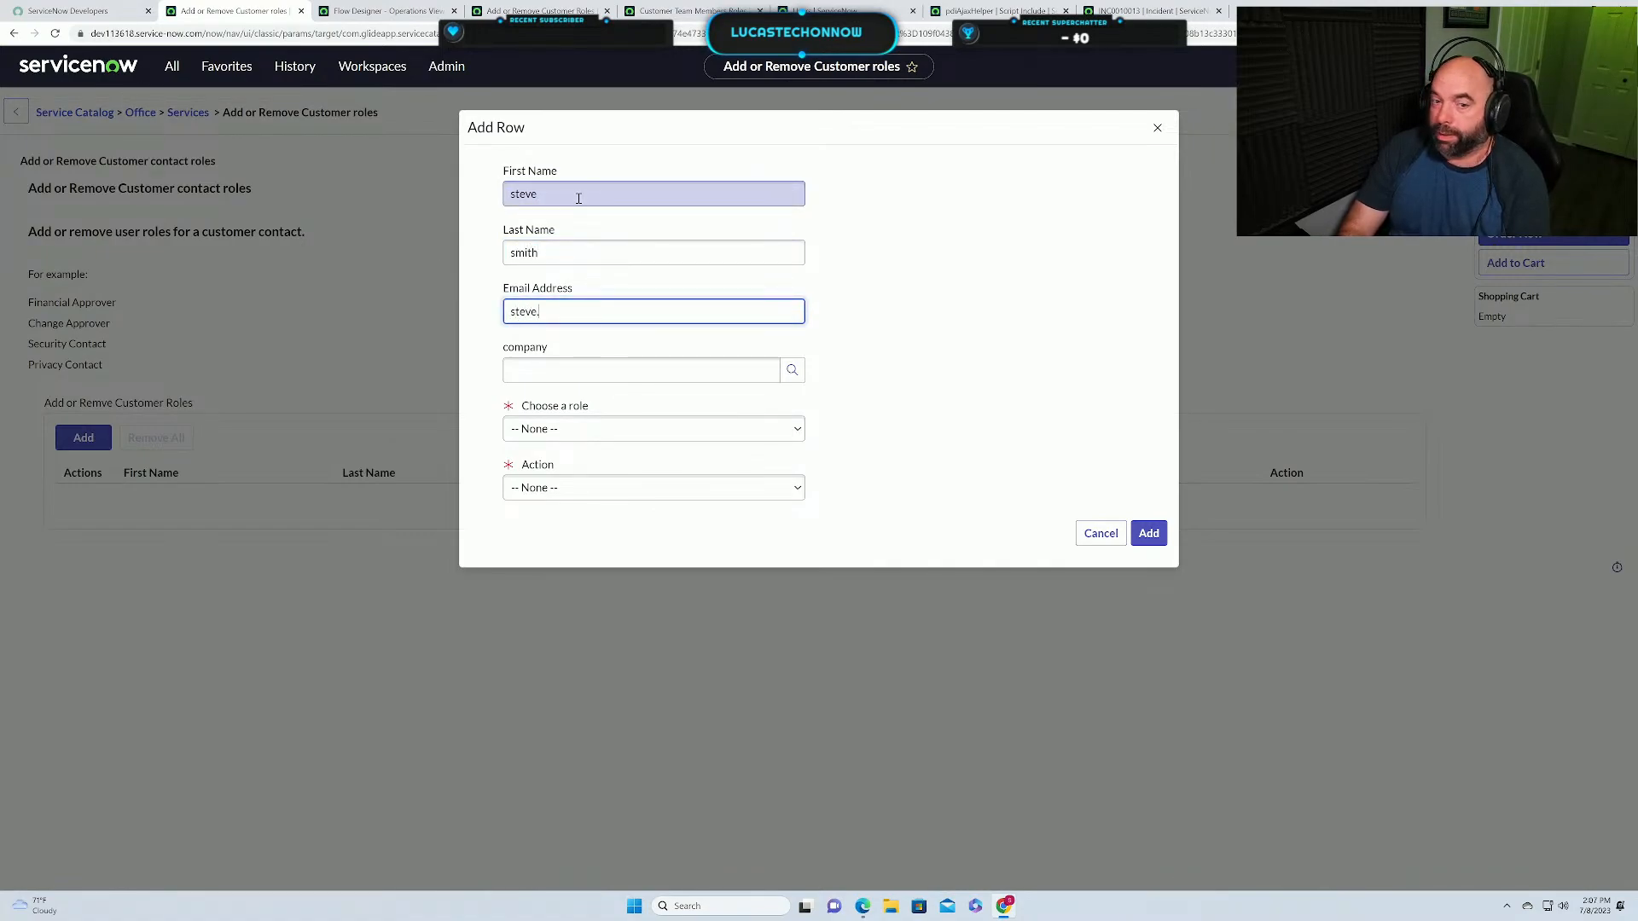
type("steve.smith@test.com")
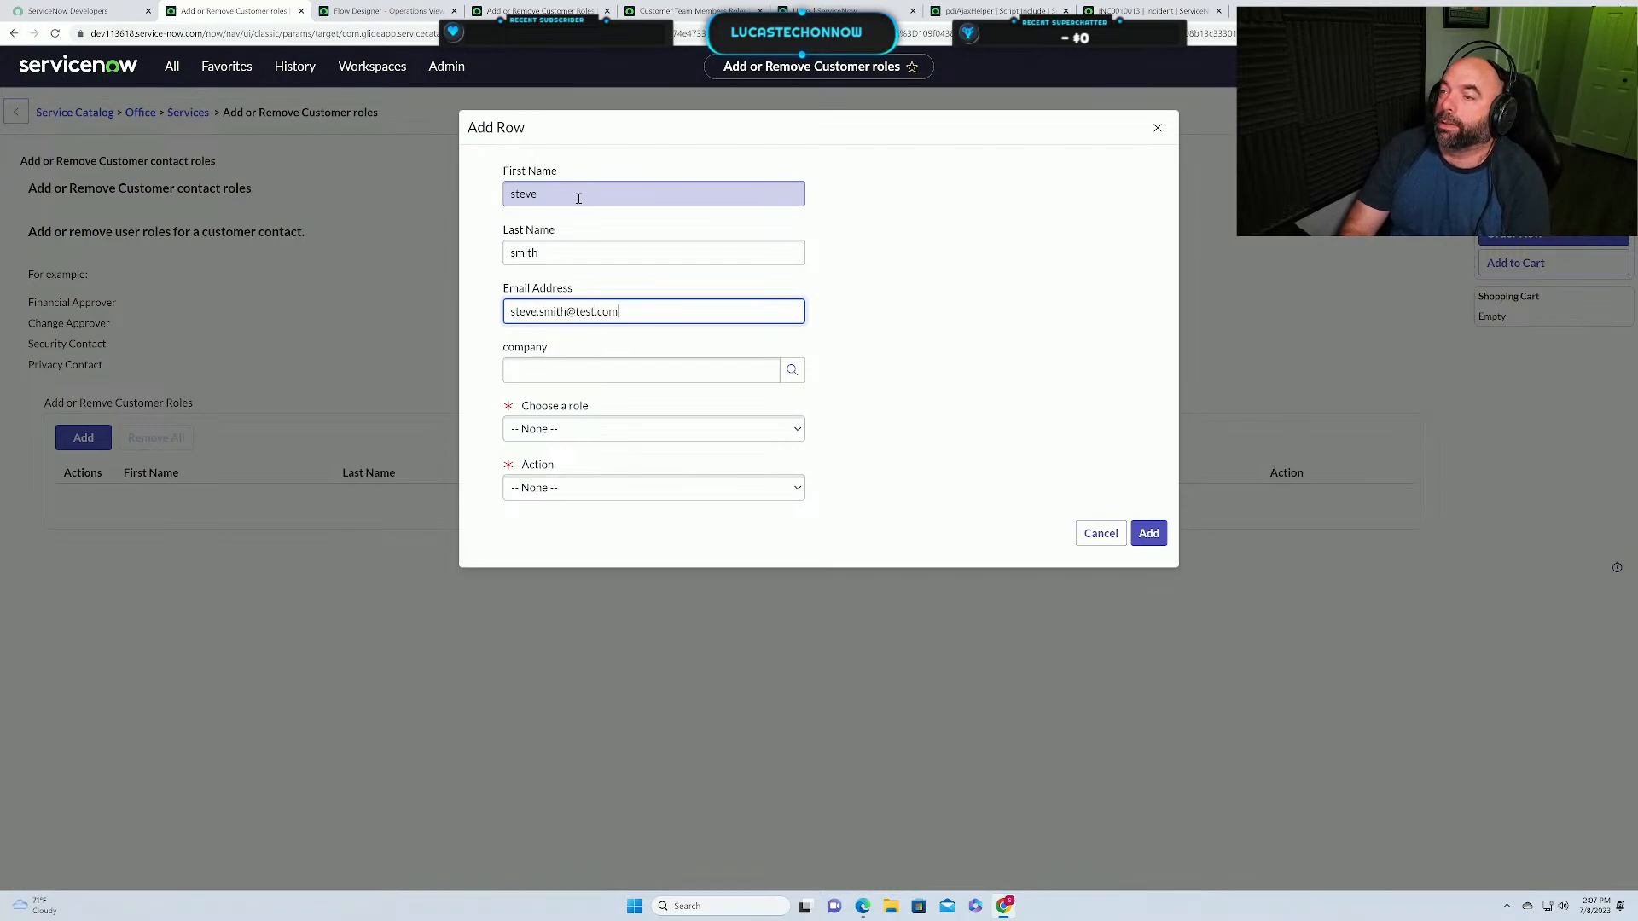
Set company ACME North America, role Change Approver, action Add, and add the row.
left_click(589, 370)
type("ace")
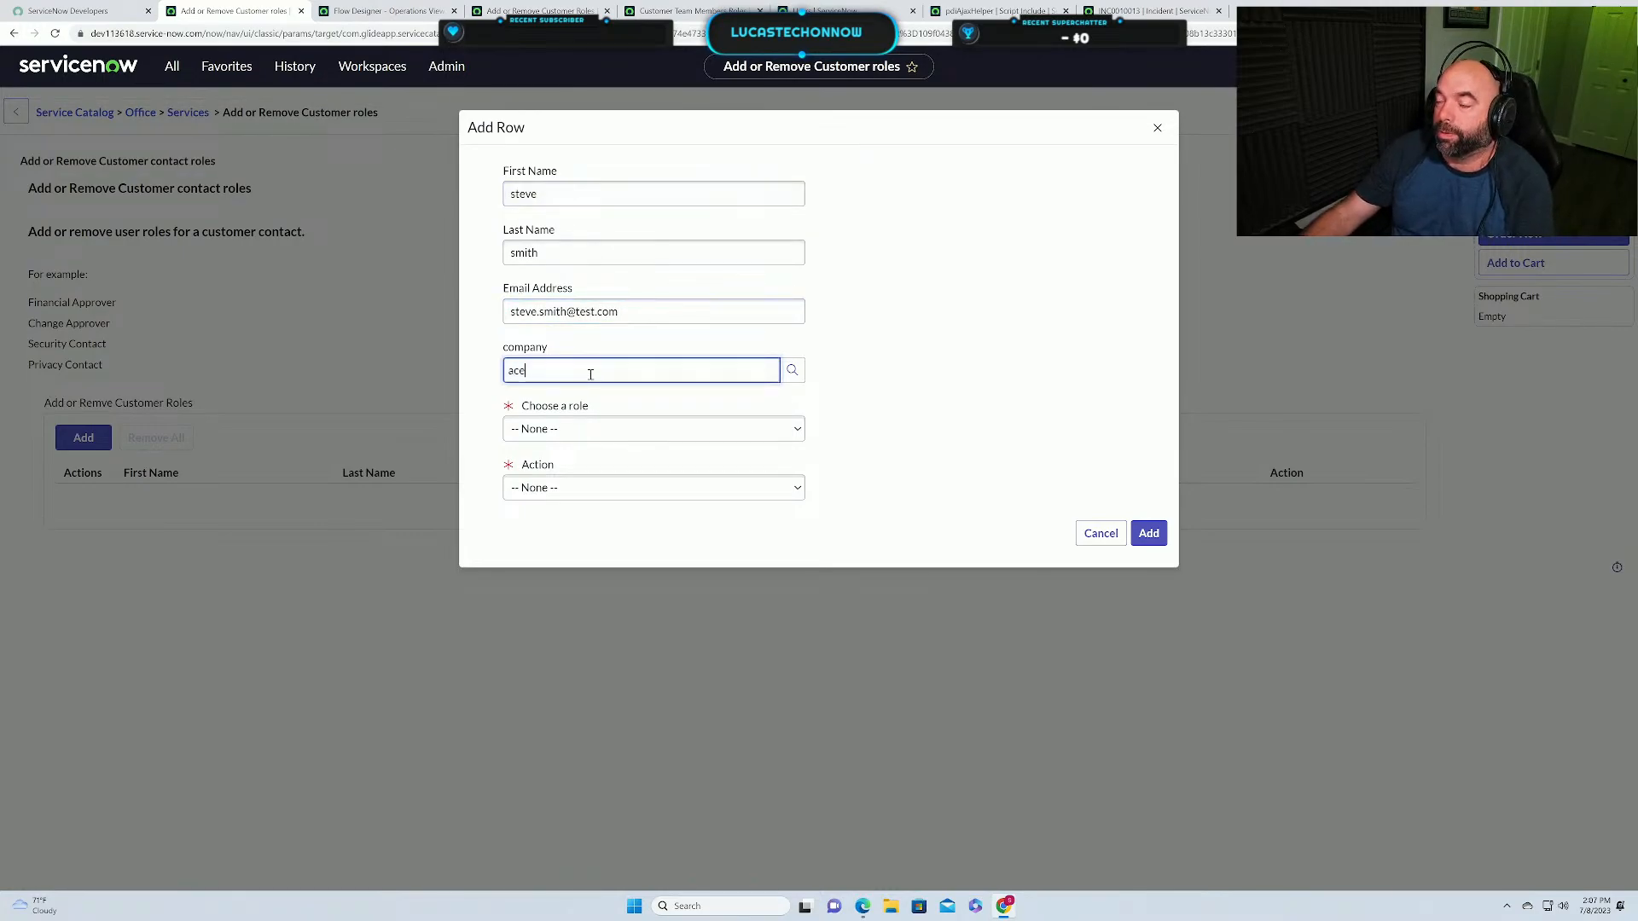
key("BackSpace")
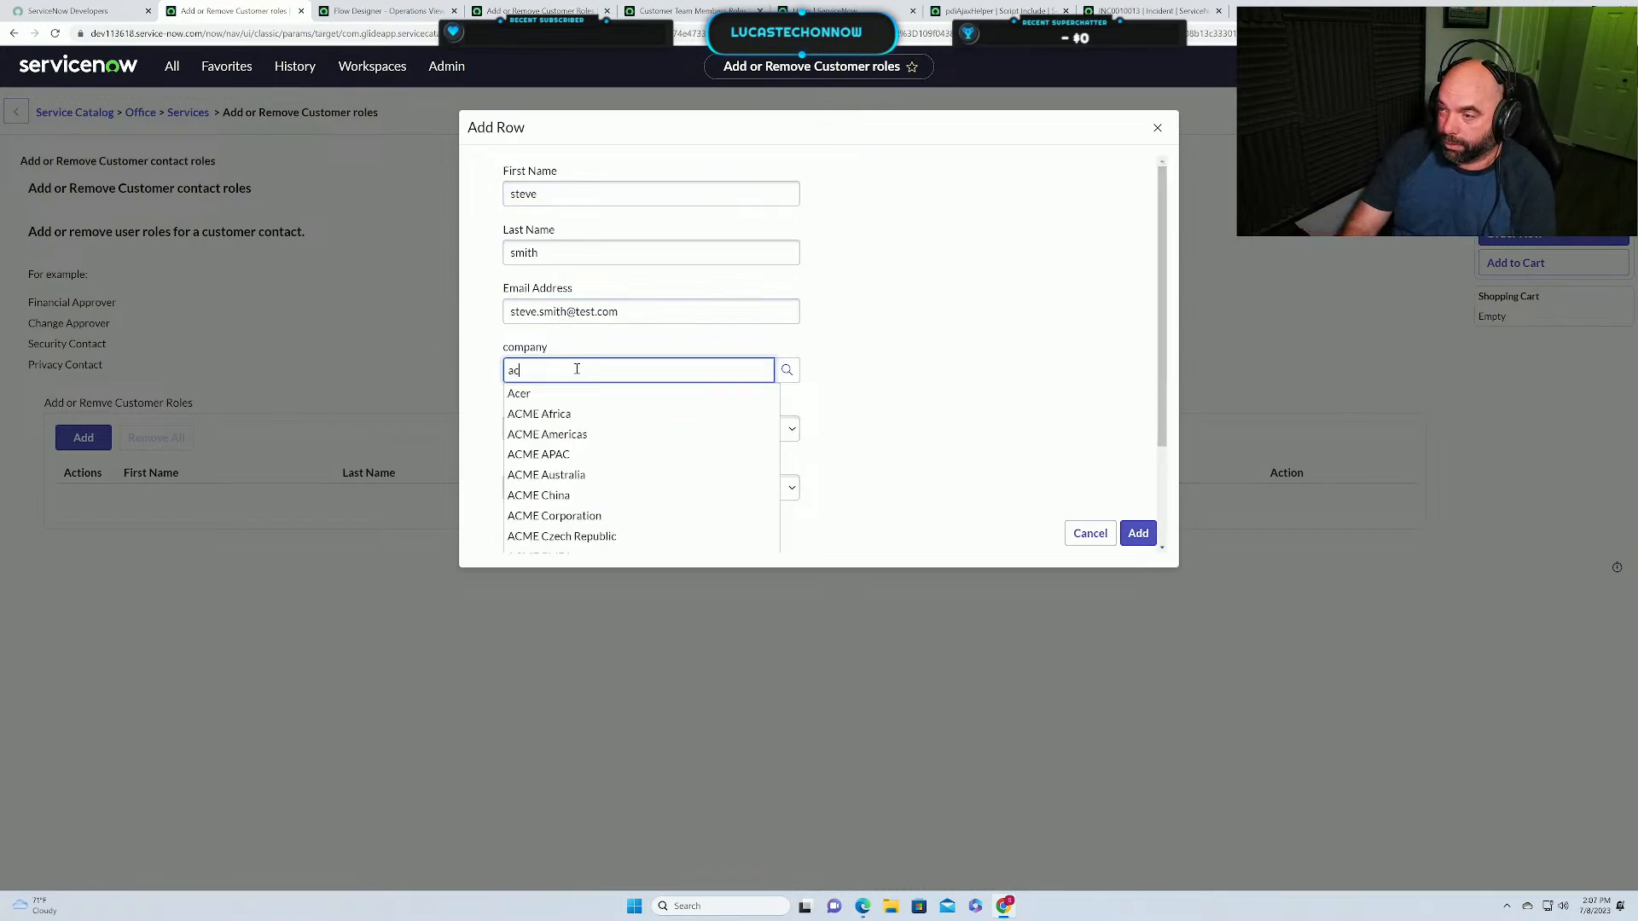
type("me no")
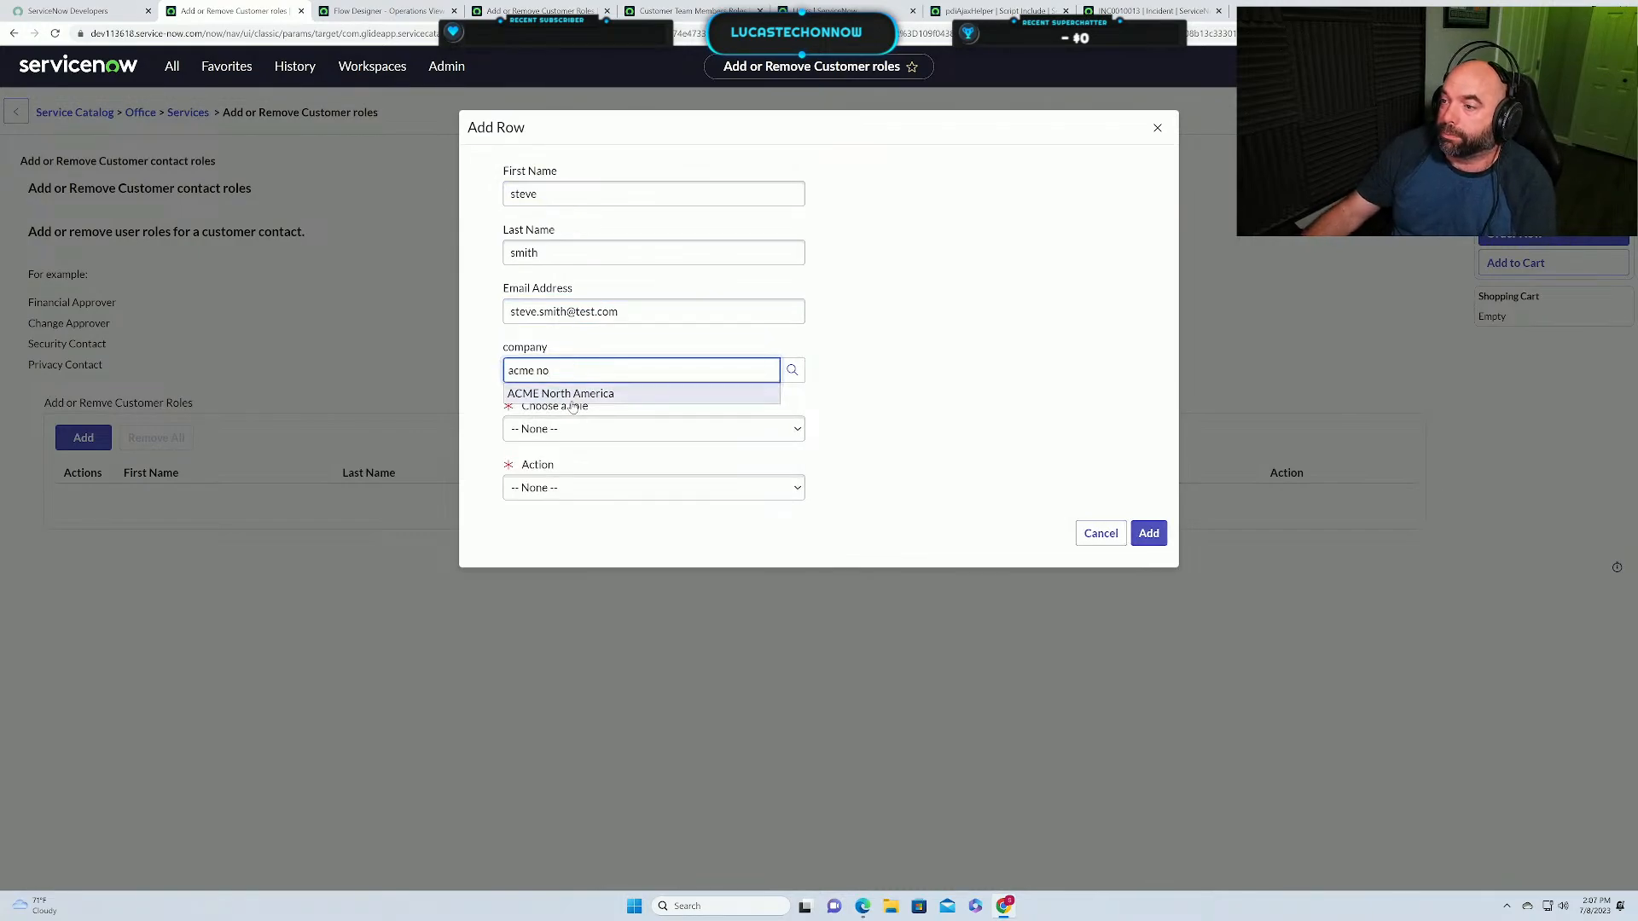
left_click(570, 394)
left_click(569, 429)
left_click(644, 458)
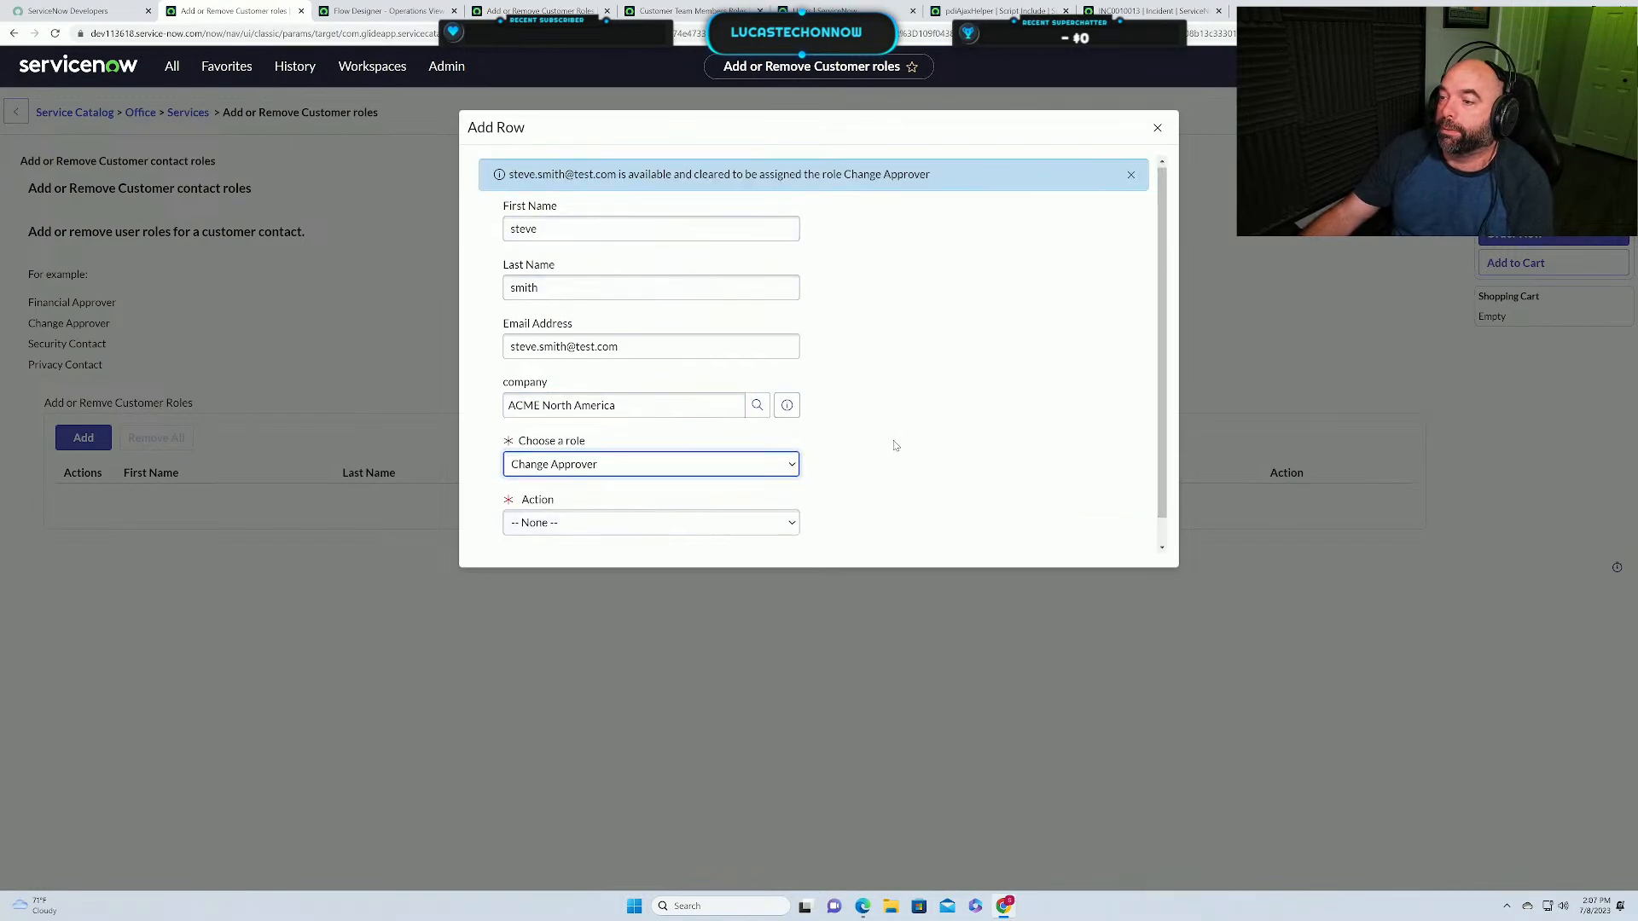
scroll(597, 512, "down", 1)
left_click(578, 499)
left_click(578, 500)
left_click(579, 500)
left_click(571, 529)
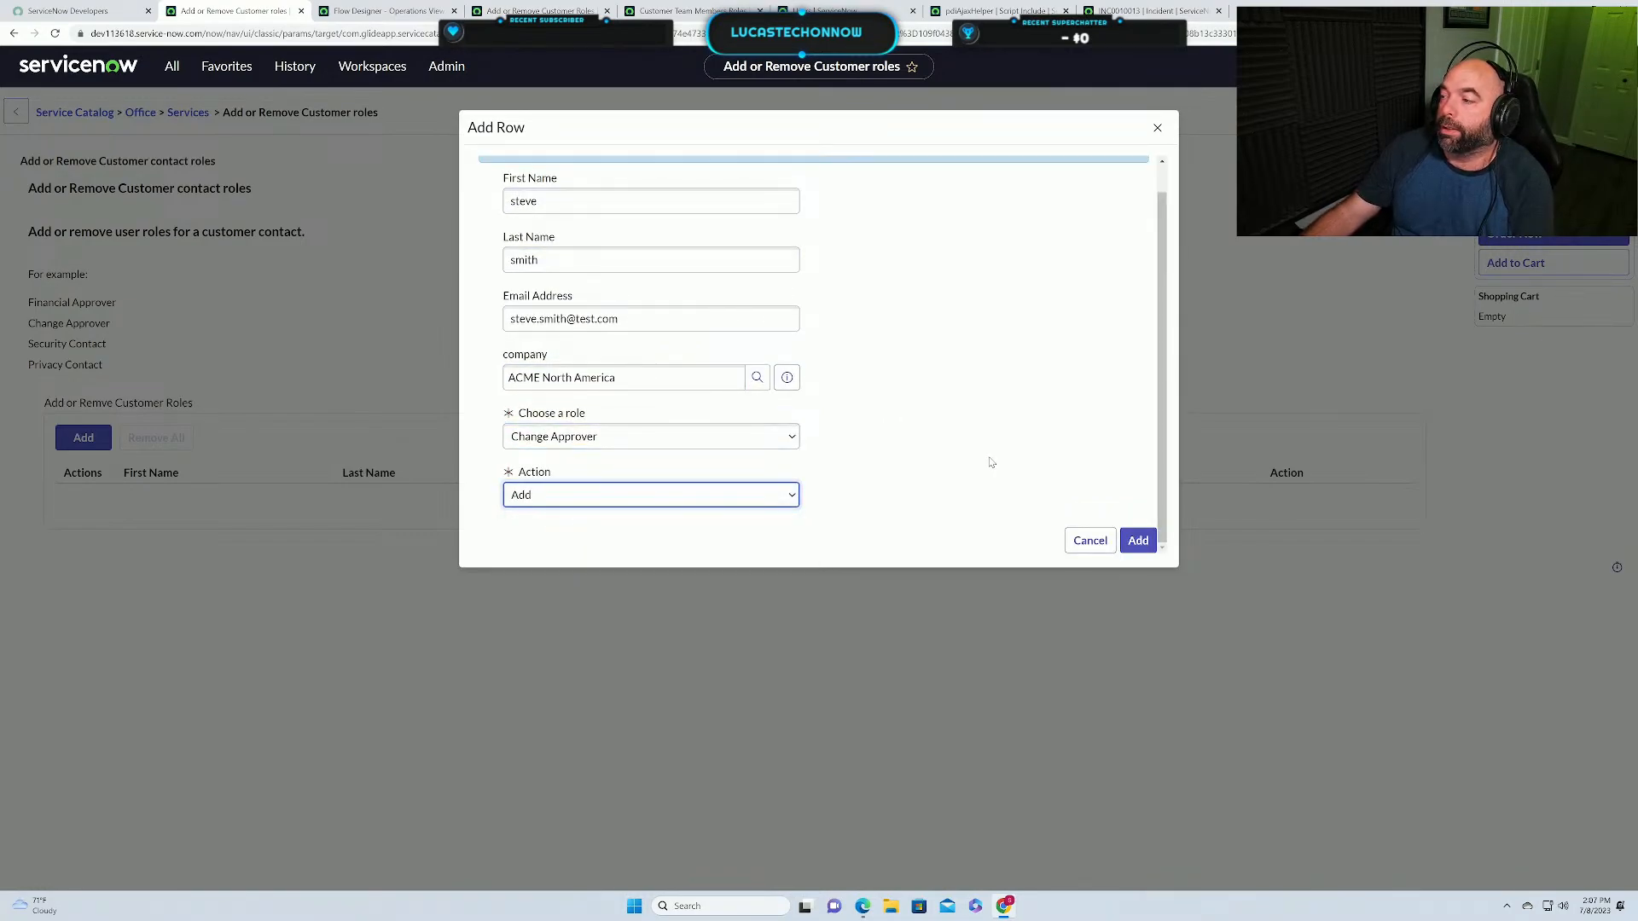
left_click(1138, 540)
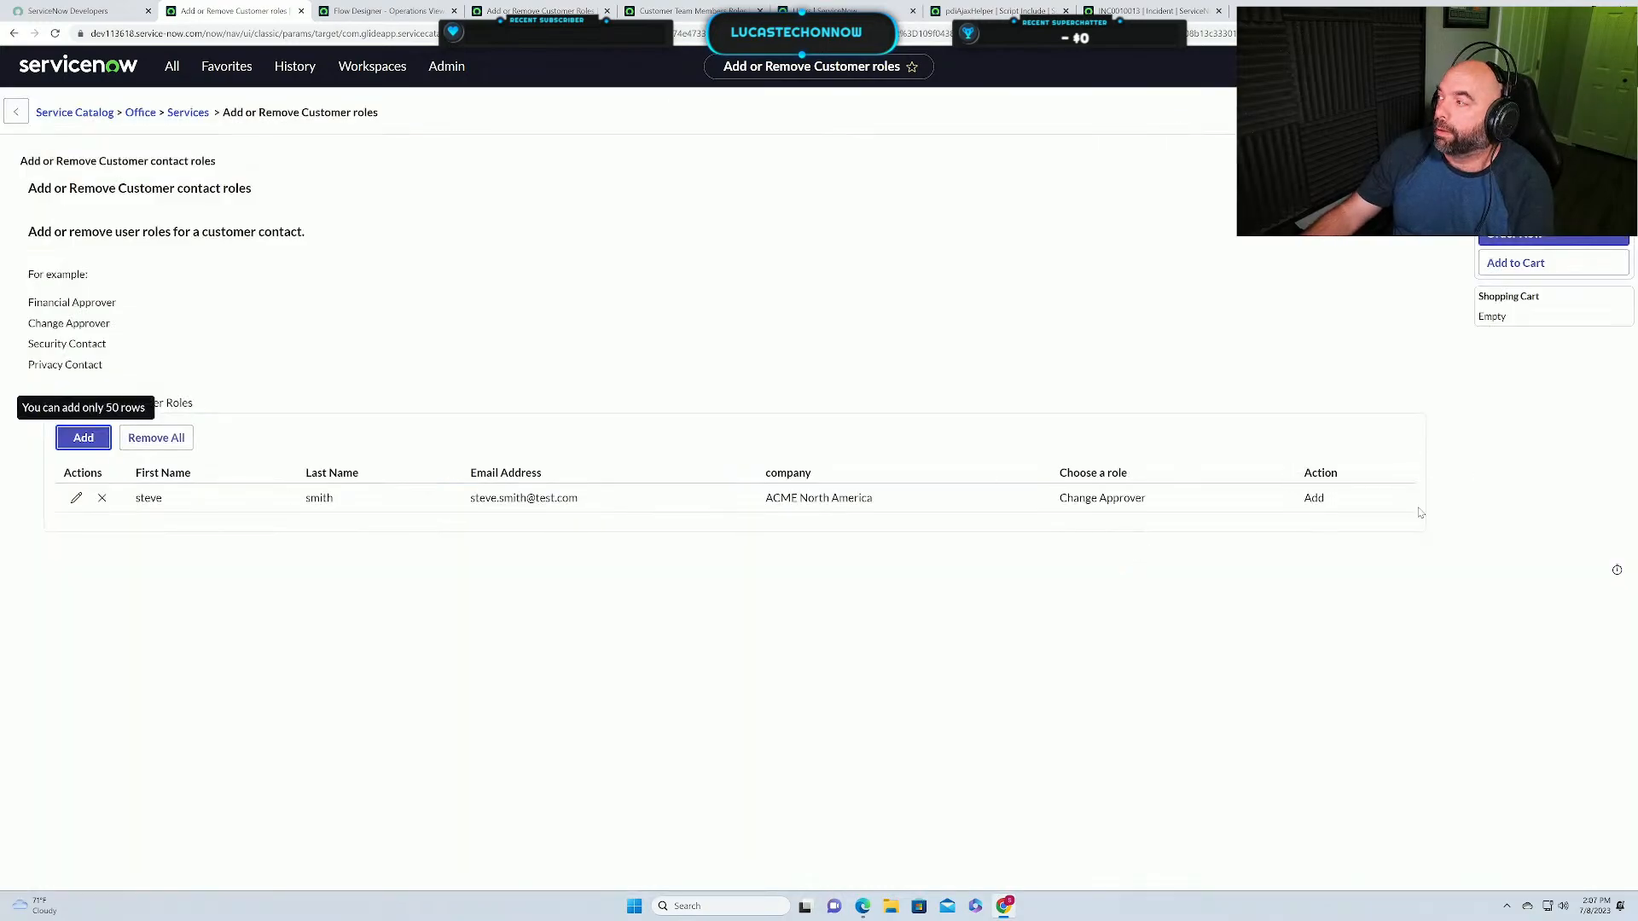
key("Return")
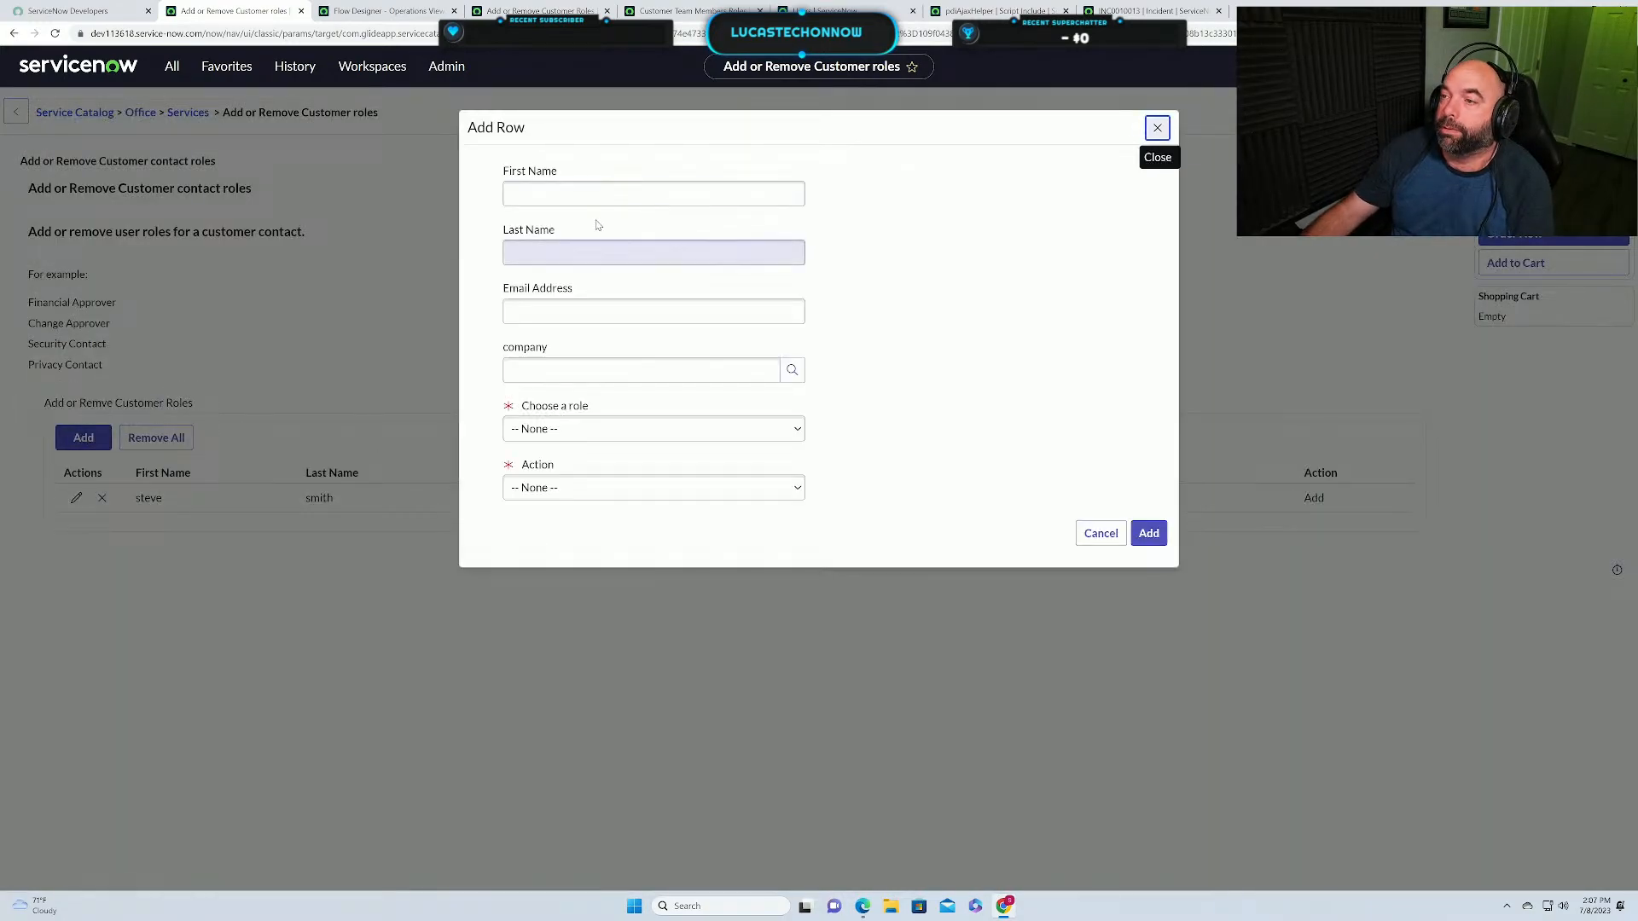
Enter the second contact's first name, last name and e-mail address in the Add Row dialog.
left_click(545, 191)
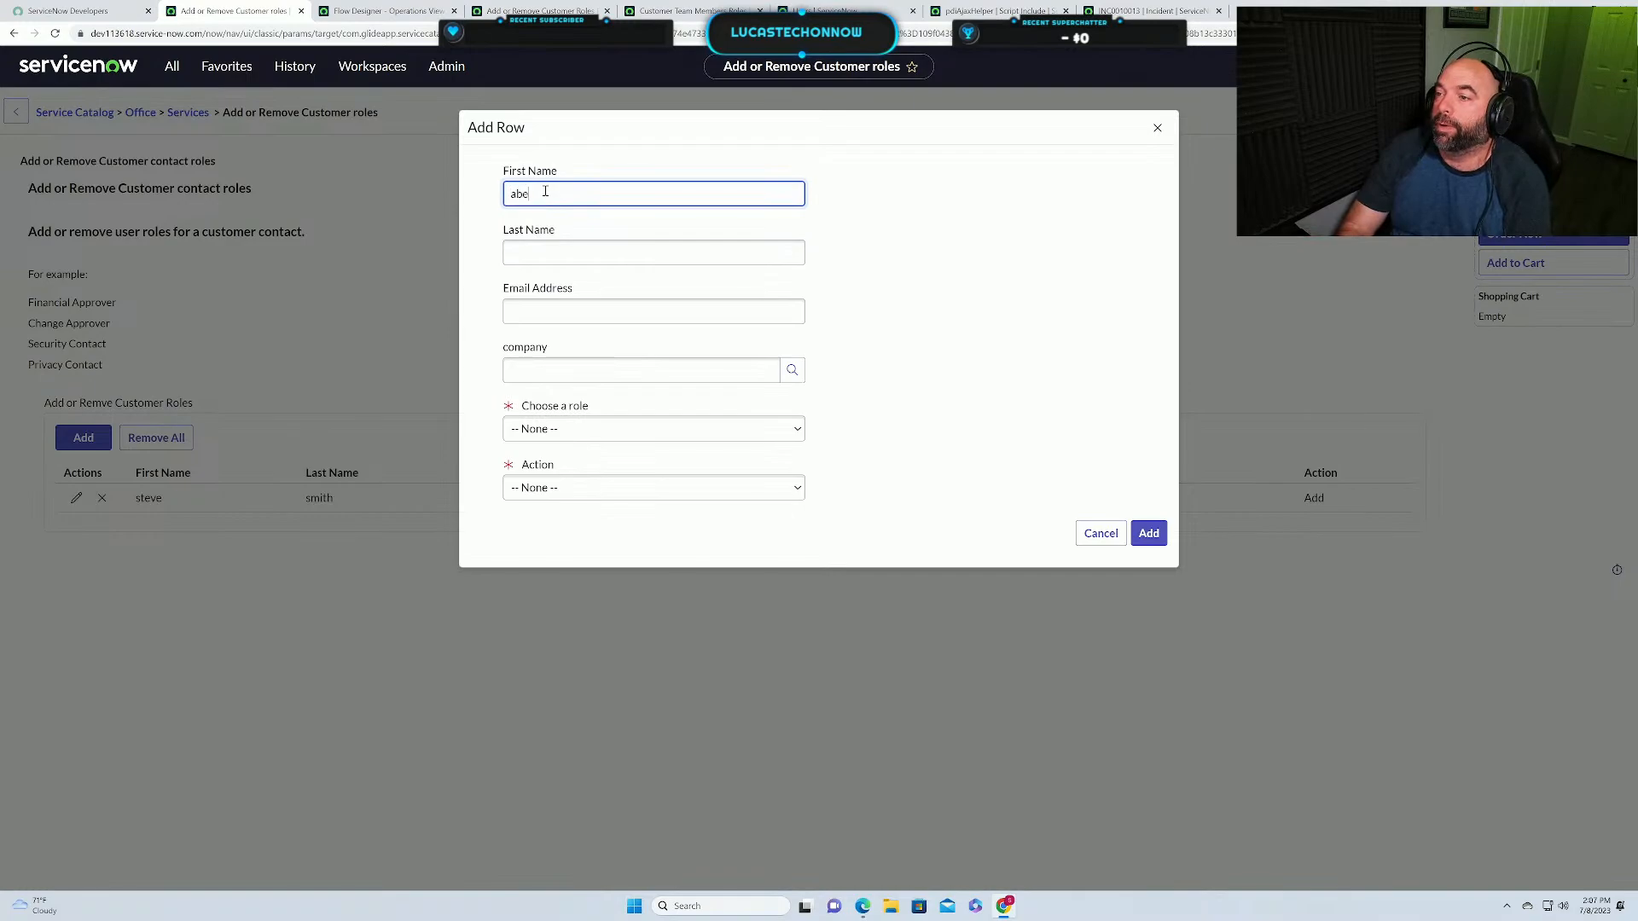
key("Tab")
type("t")
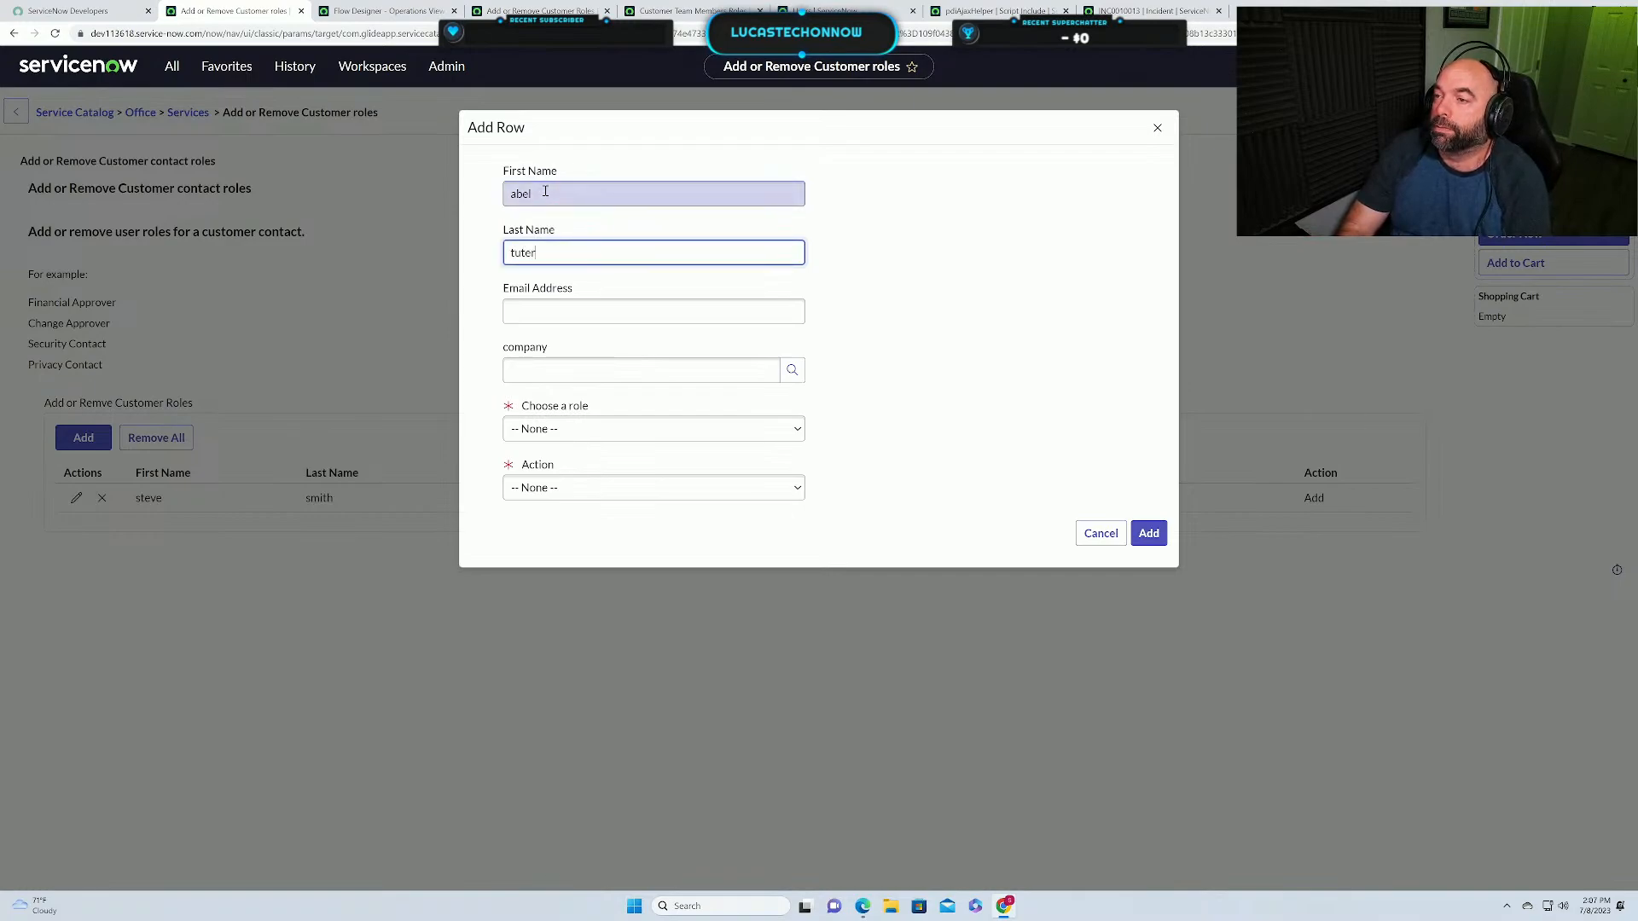
key("Tab")
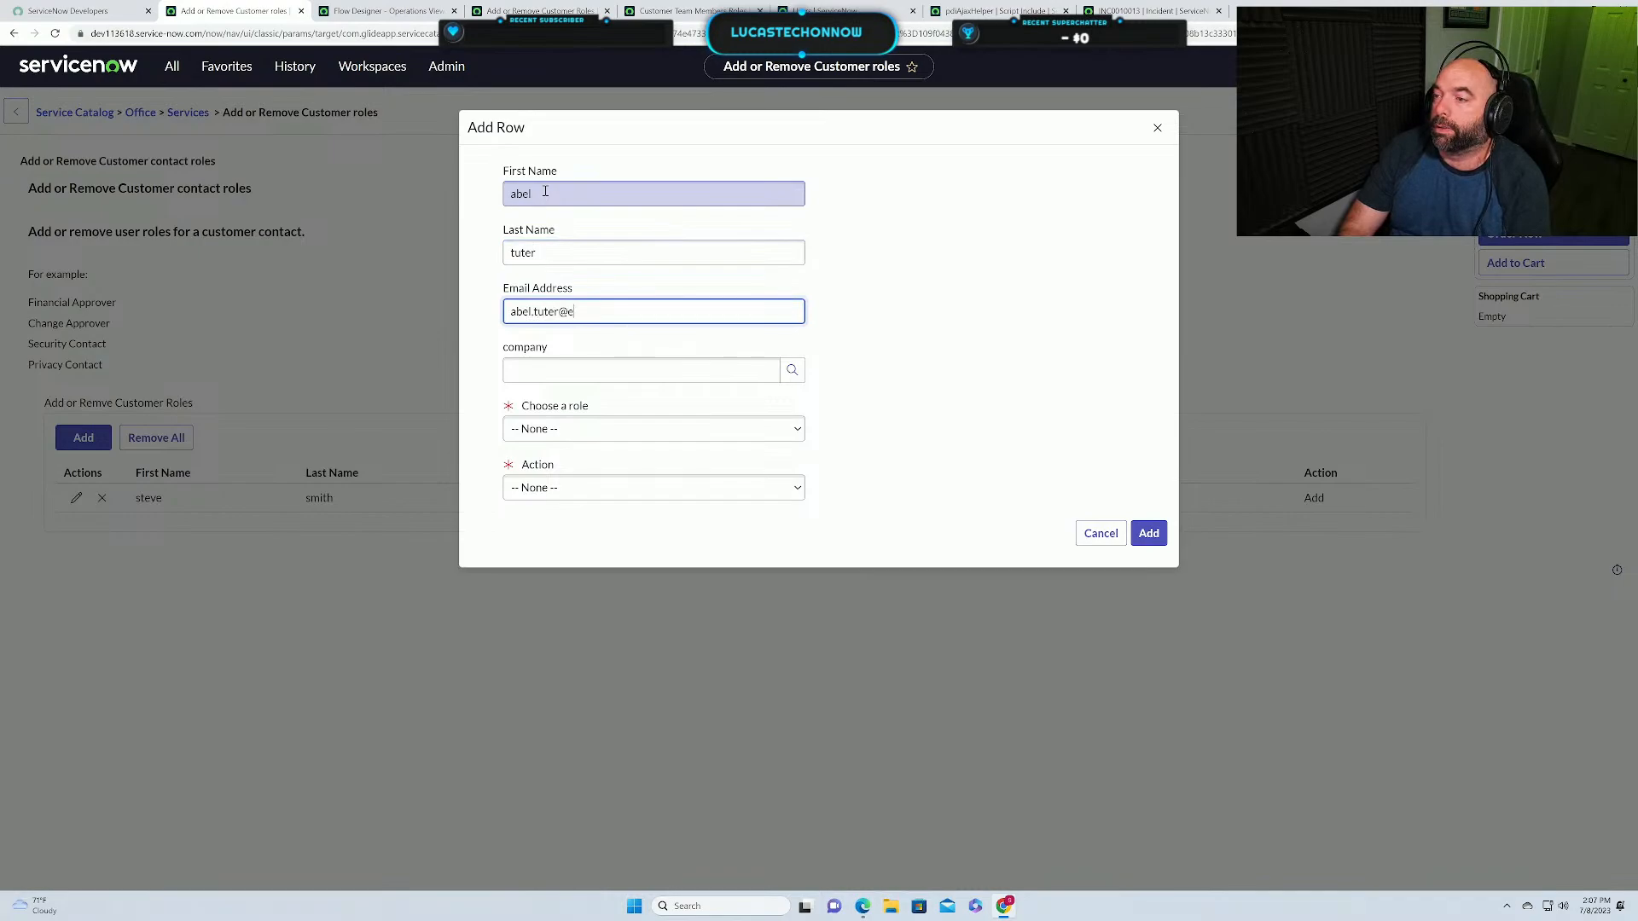
type("abel.tuter@example.com")
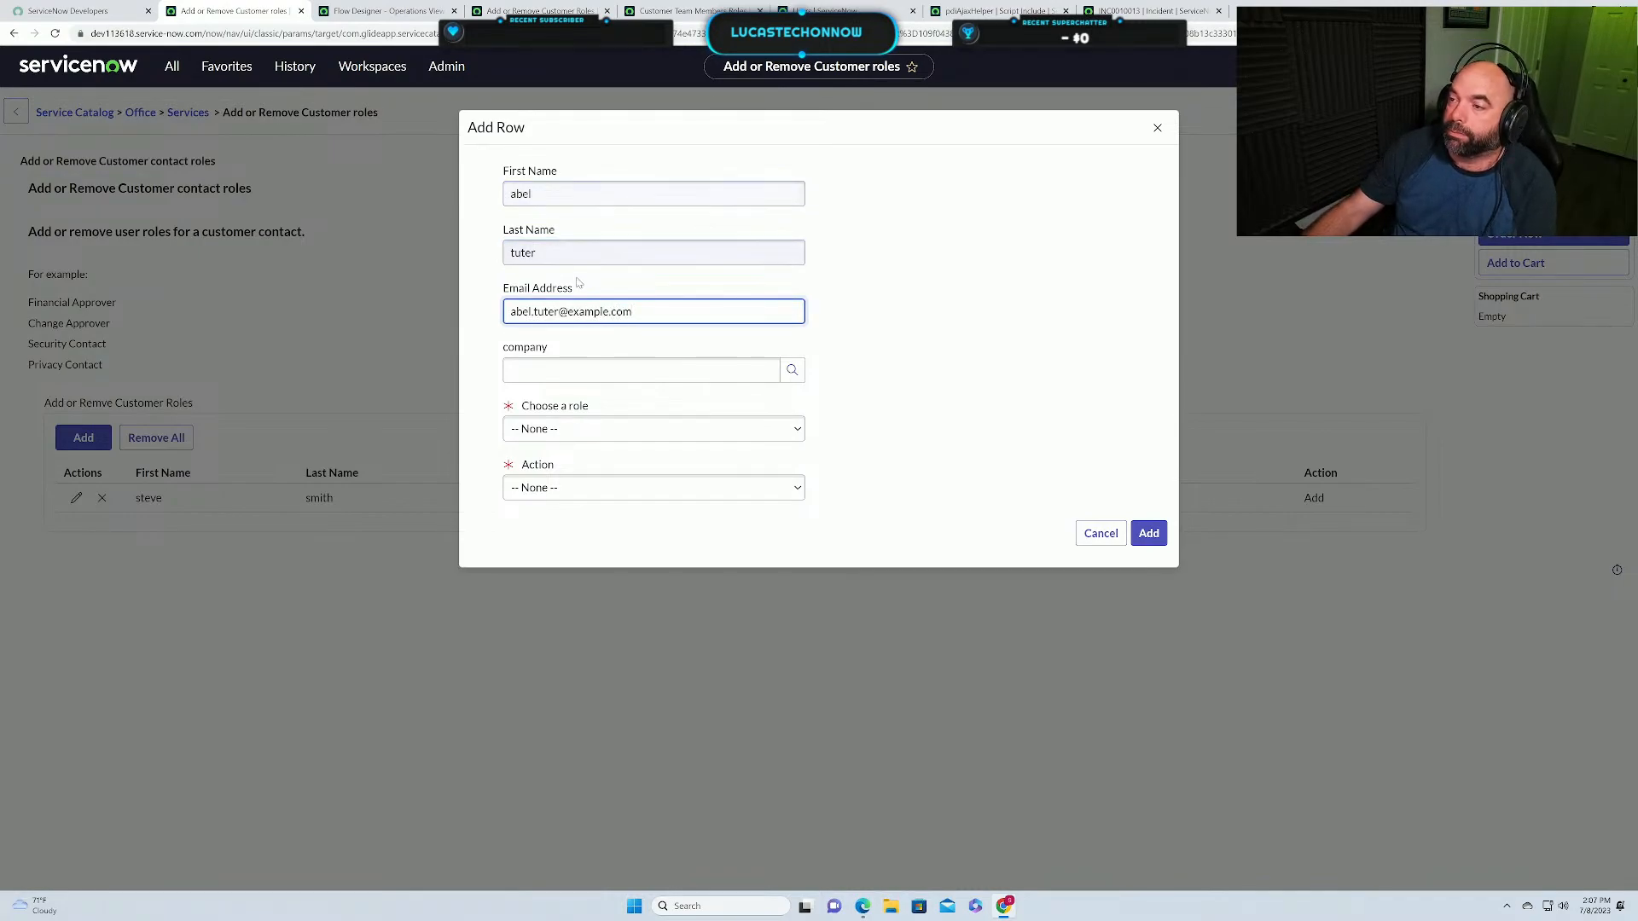
Set company ACME North America, role Change Approver and action Remove, then add the row.
left_click(577, 367)
type("acme n")
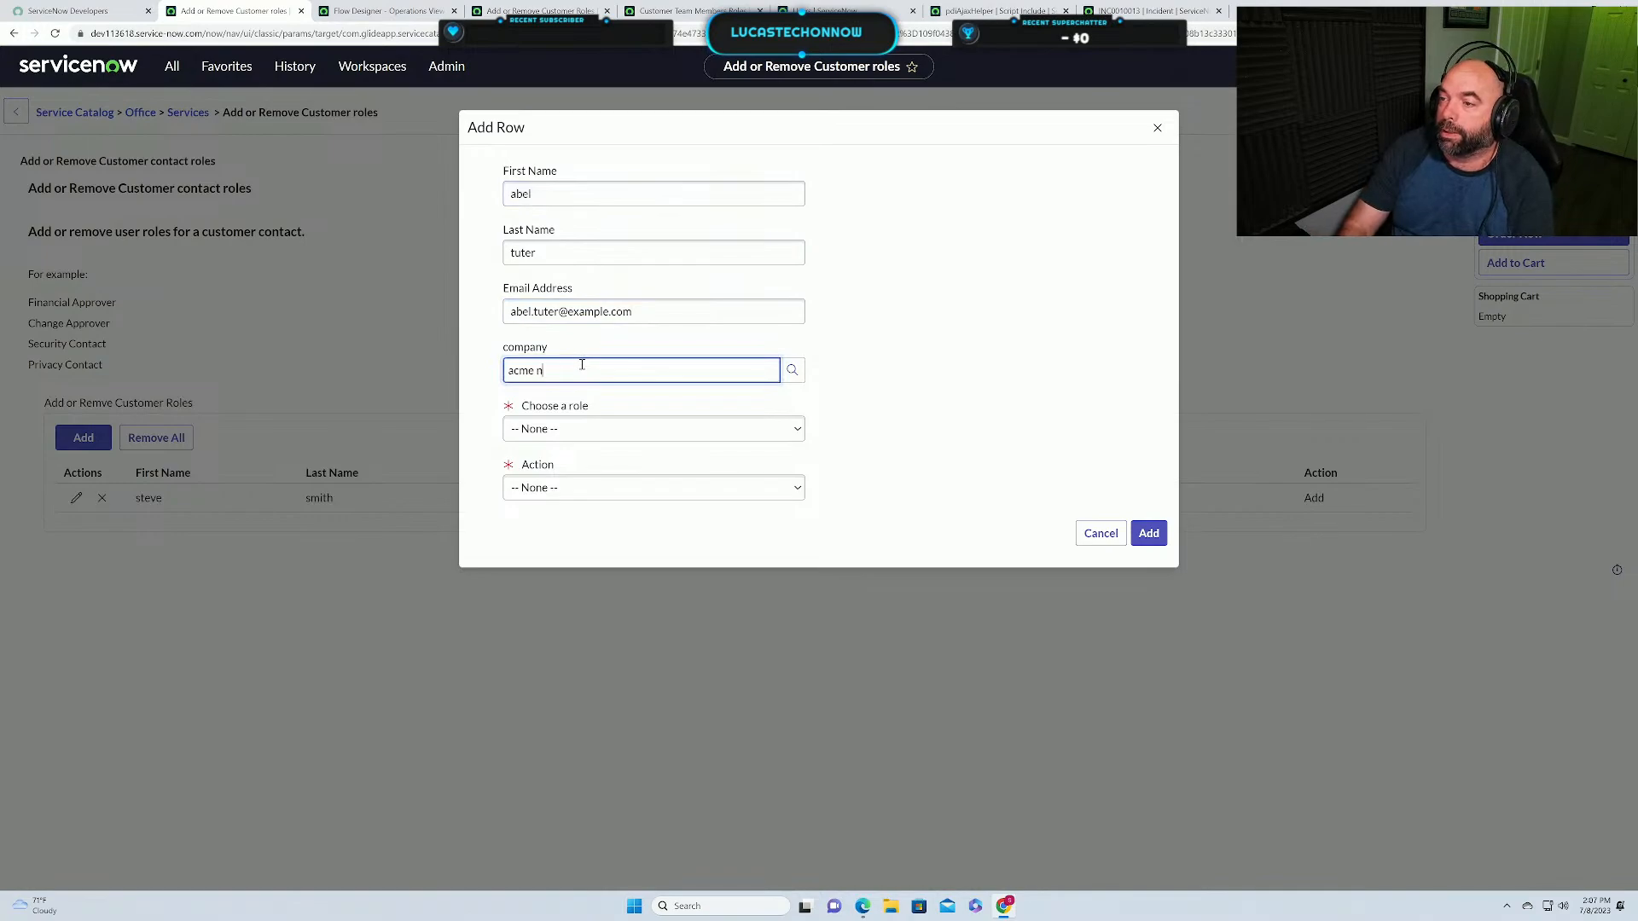
type("o")
left_click(578, 394)
left_click(565, 429)
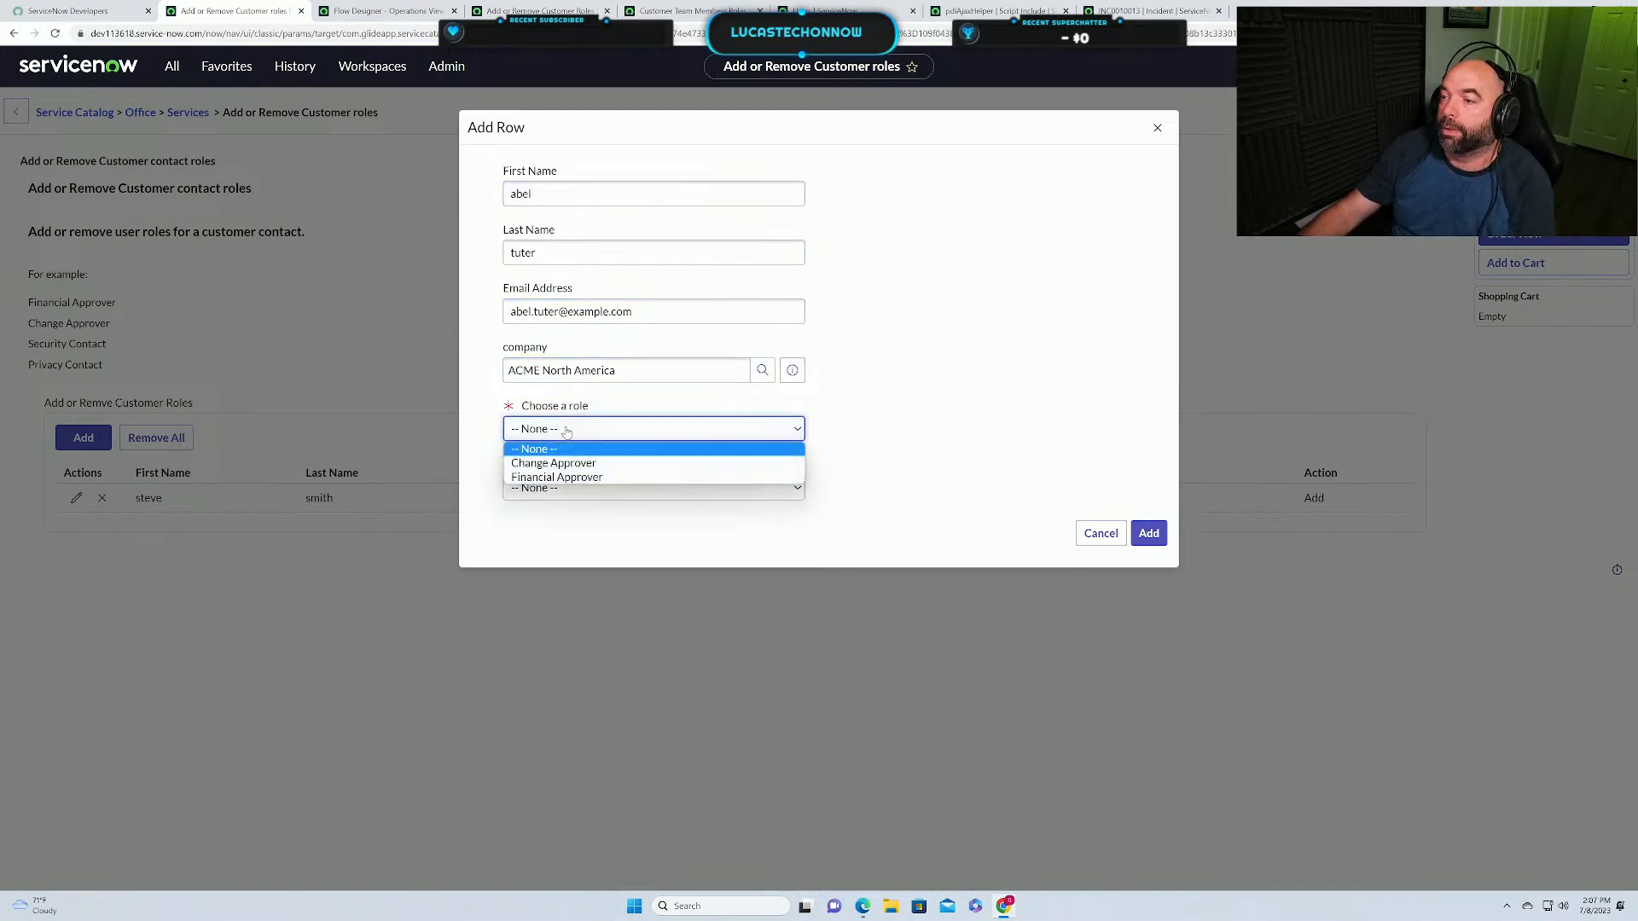
left_click(580, 463)
left_click(585, 492)
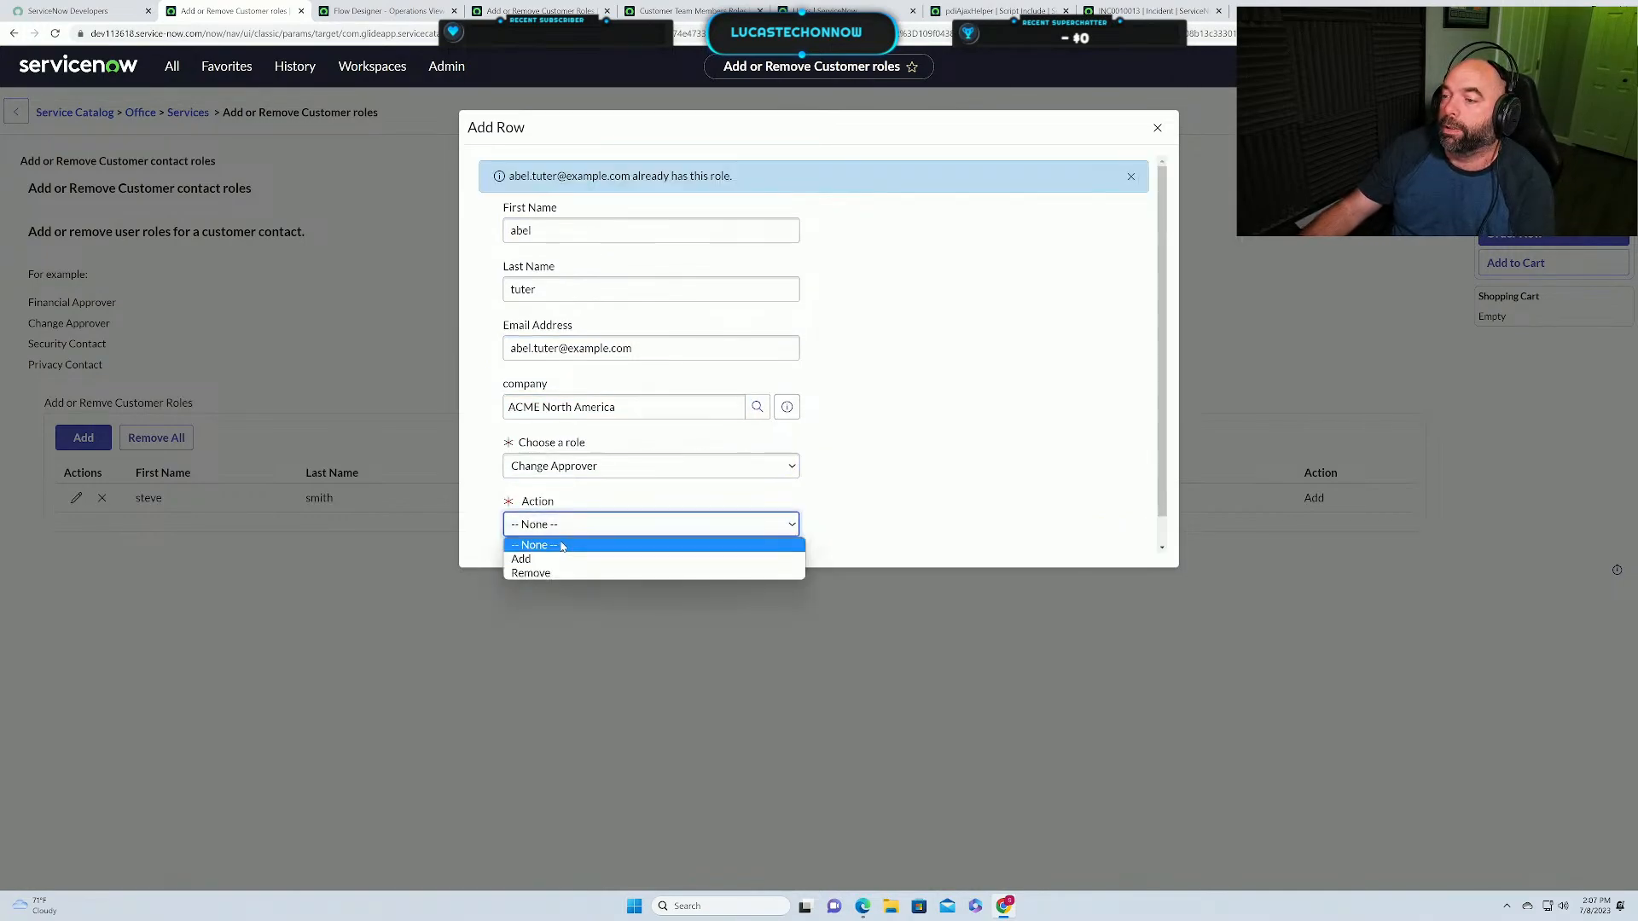
left_click(559, 574)
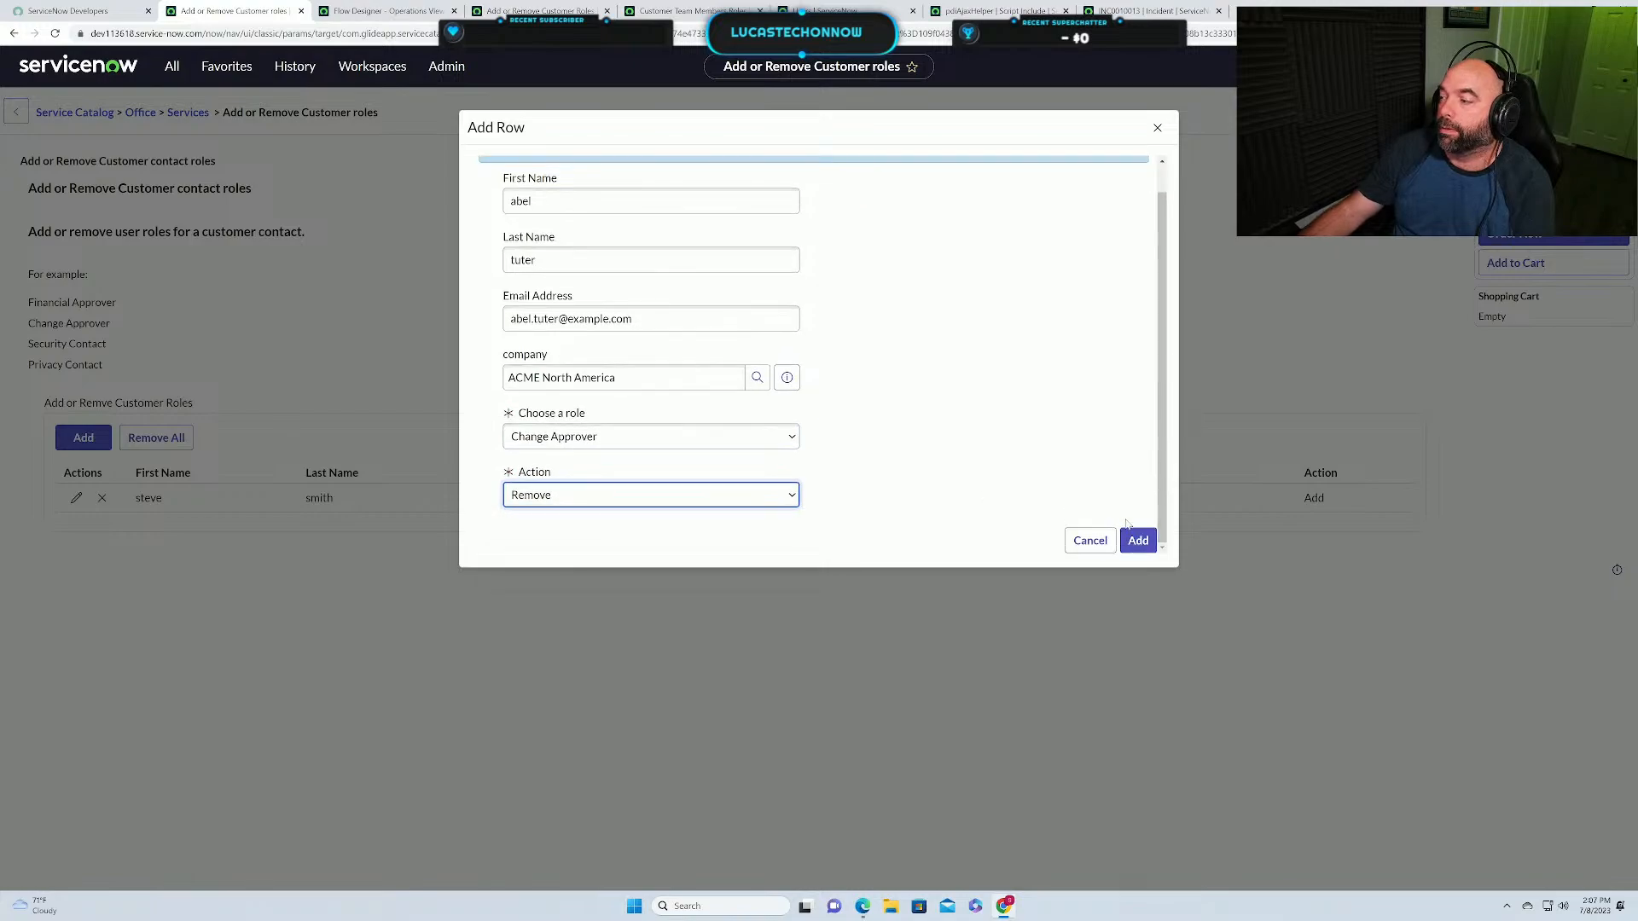
left_click(1140, 543)
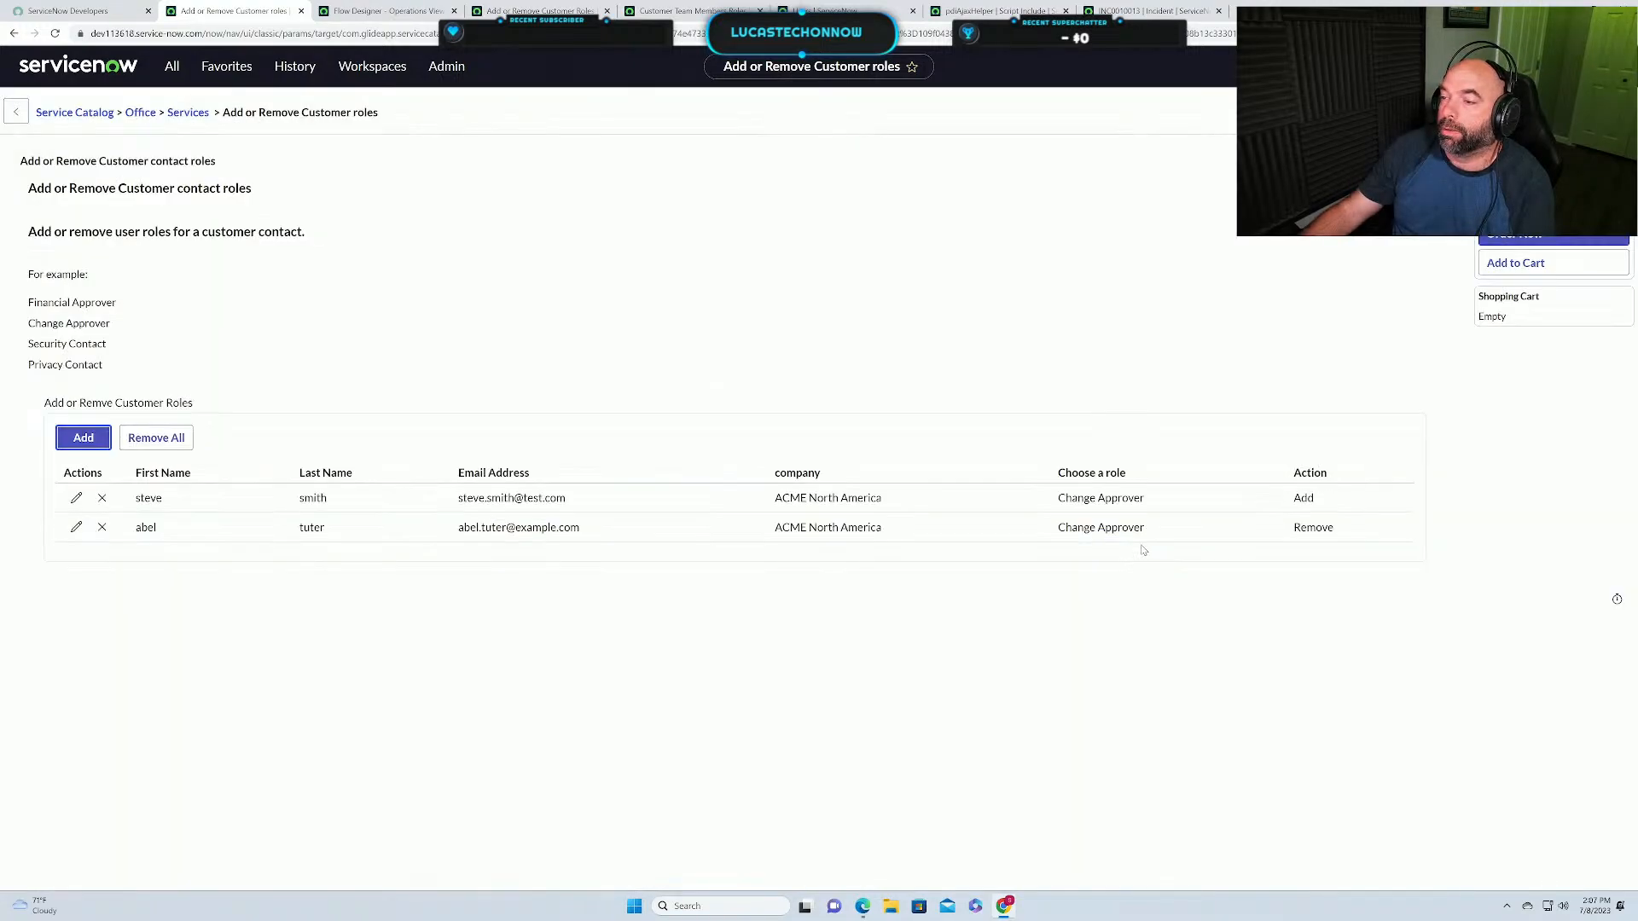
Start a third row and fill in the new contact's name and e-mail fields.
left_click(82, 437)
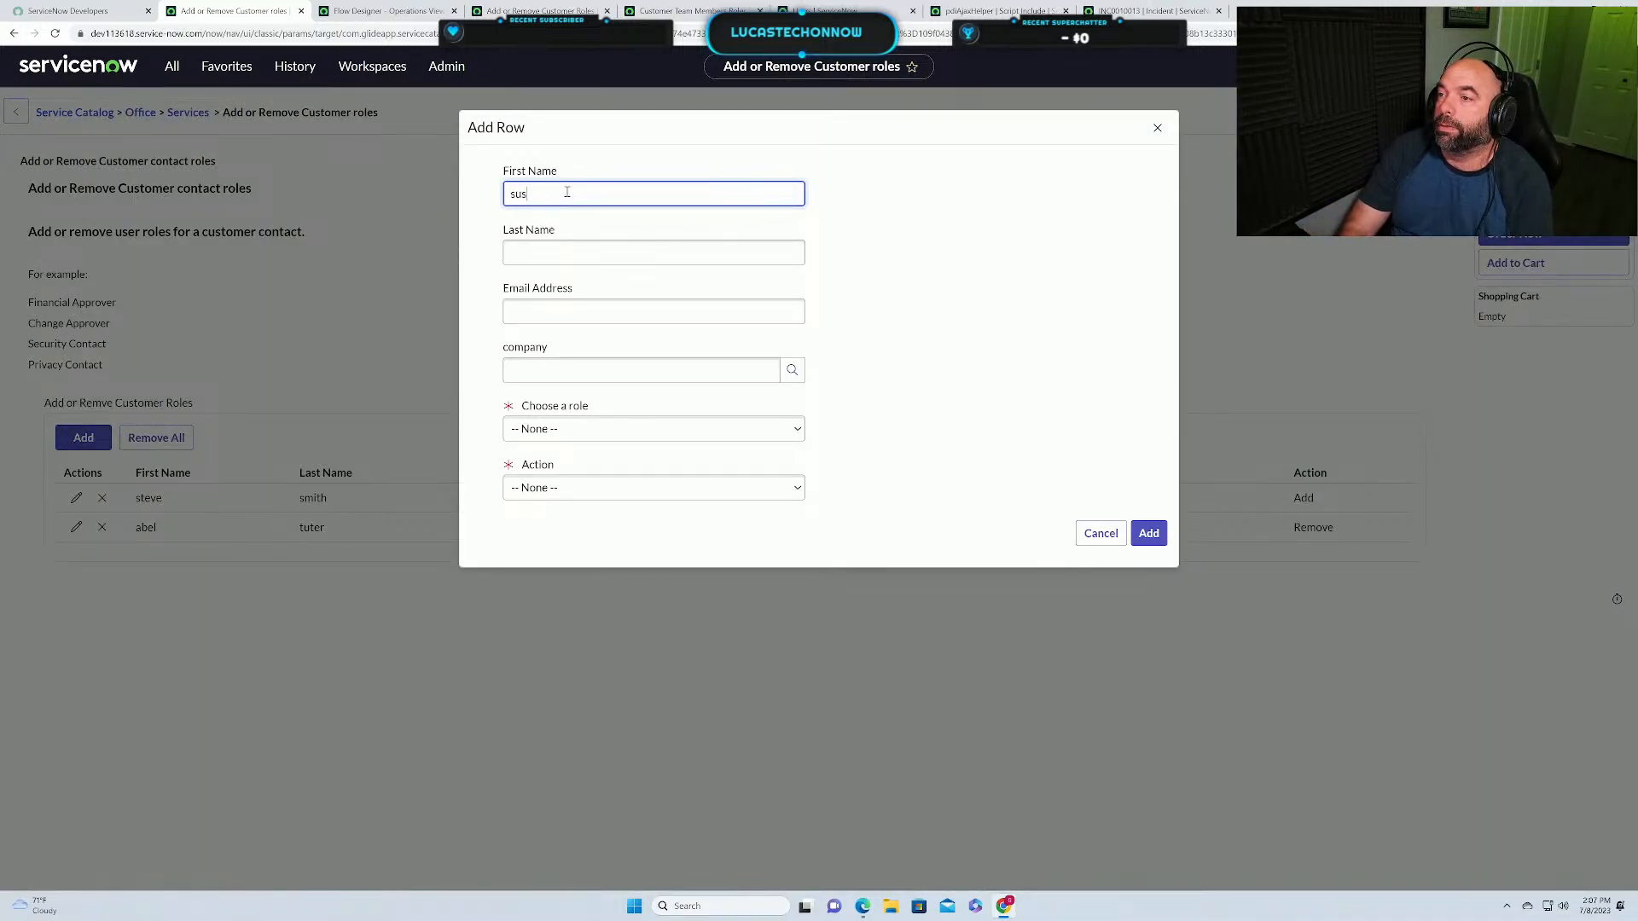
key("Tab")
type("smit")
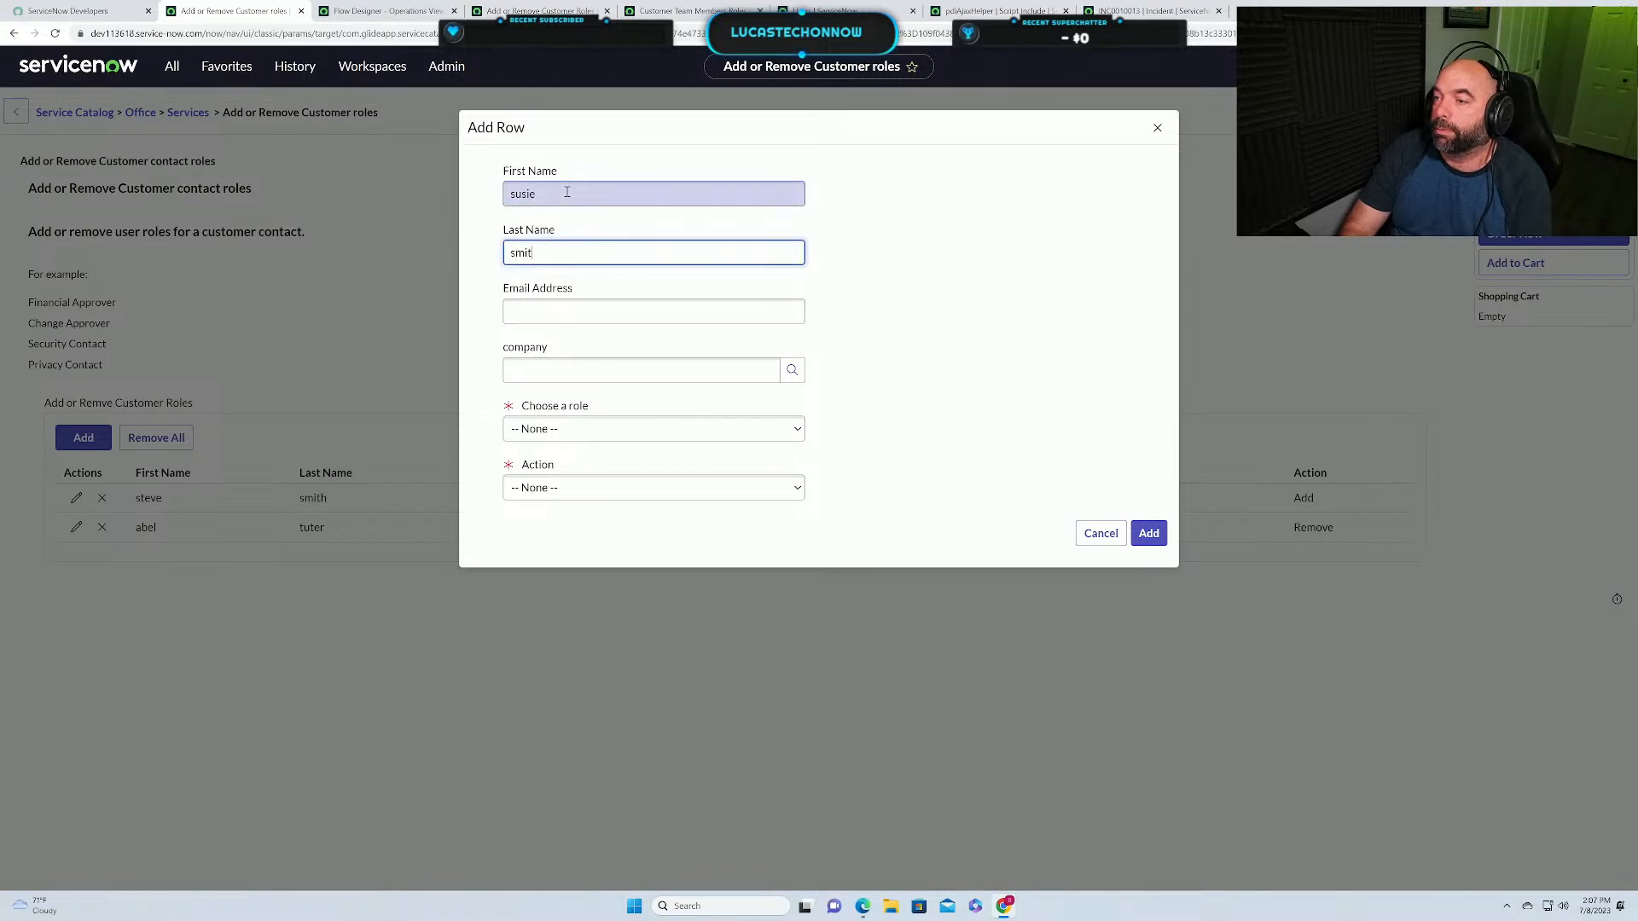
type("h")
key("Tab")
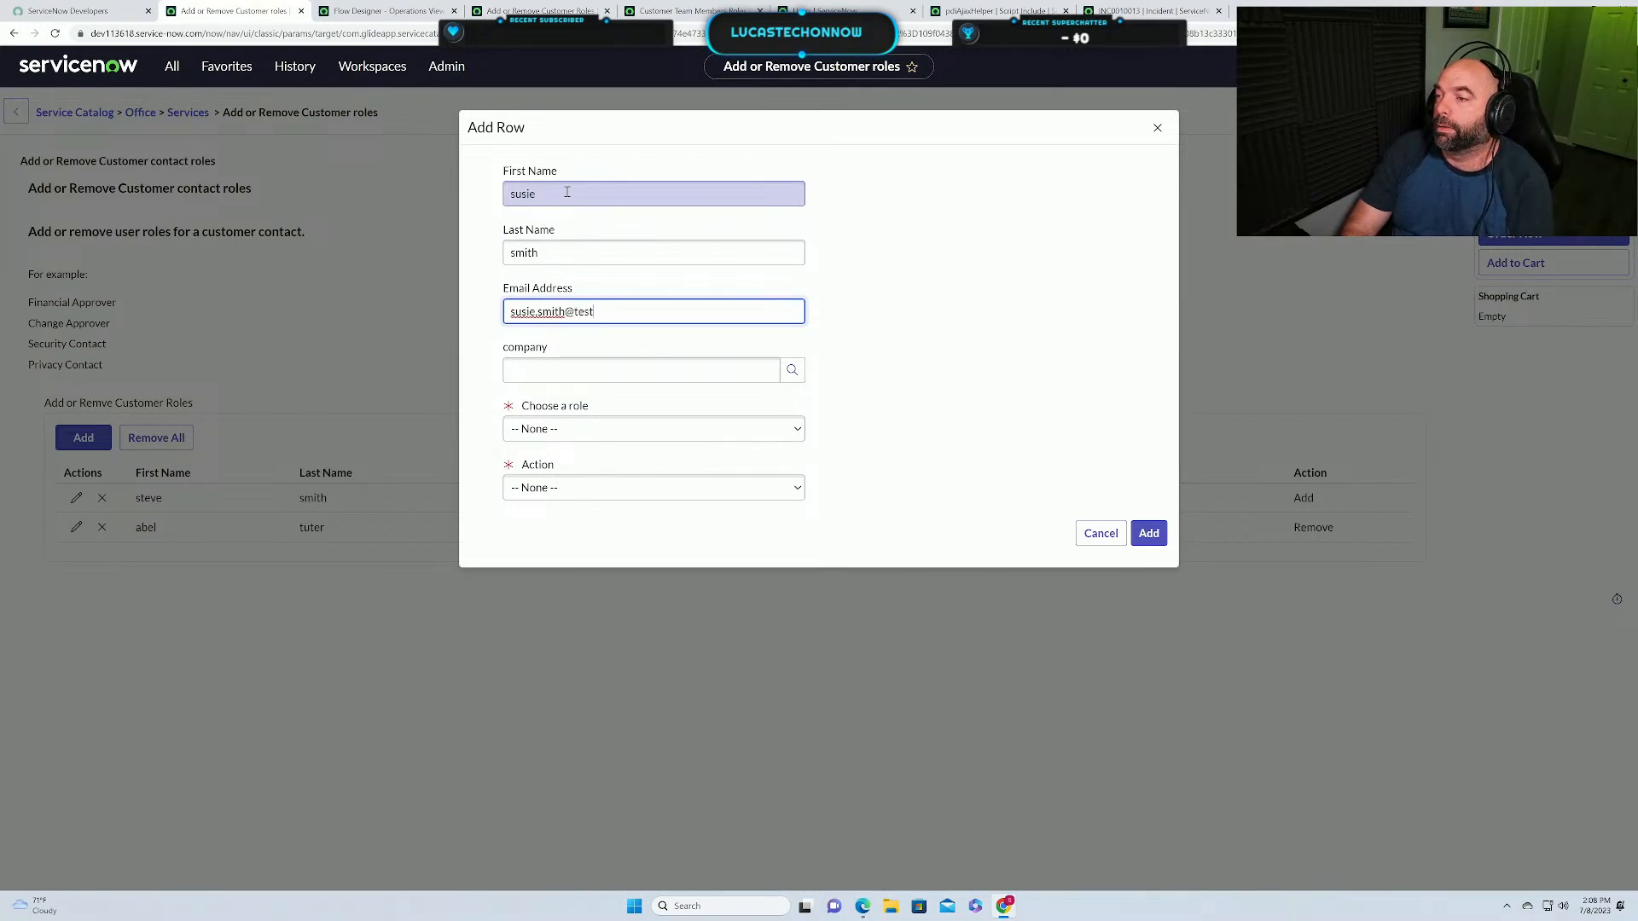
key("Tab")
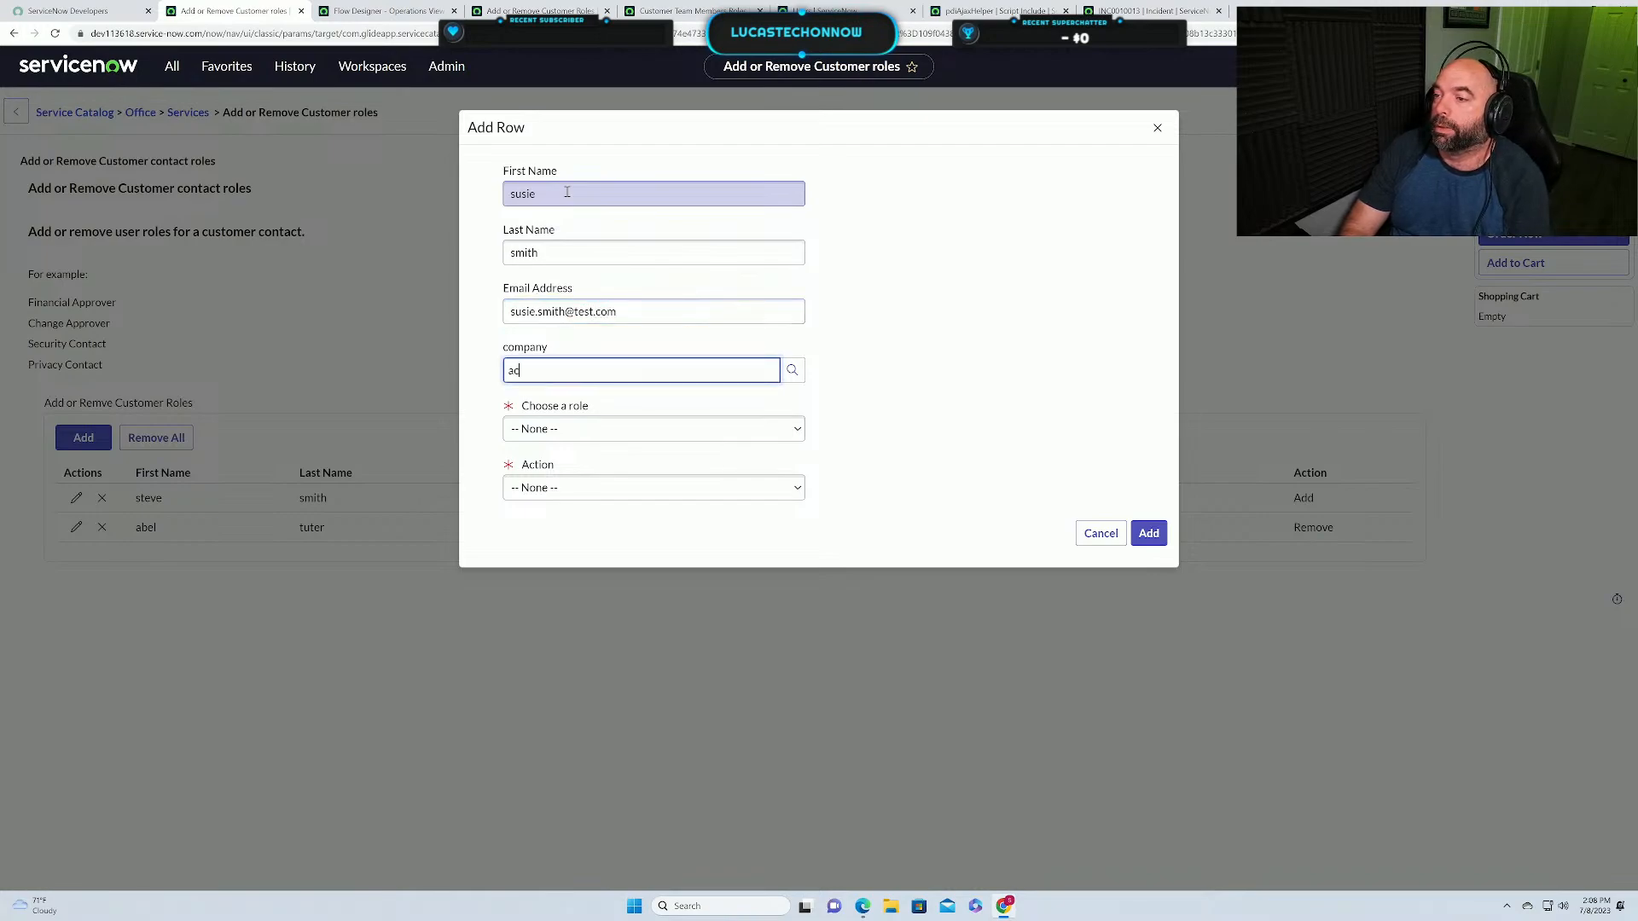
Set company ACME North America, role Change Approver and action Add, then add the row.
type("acme nor")
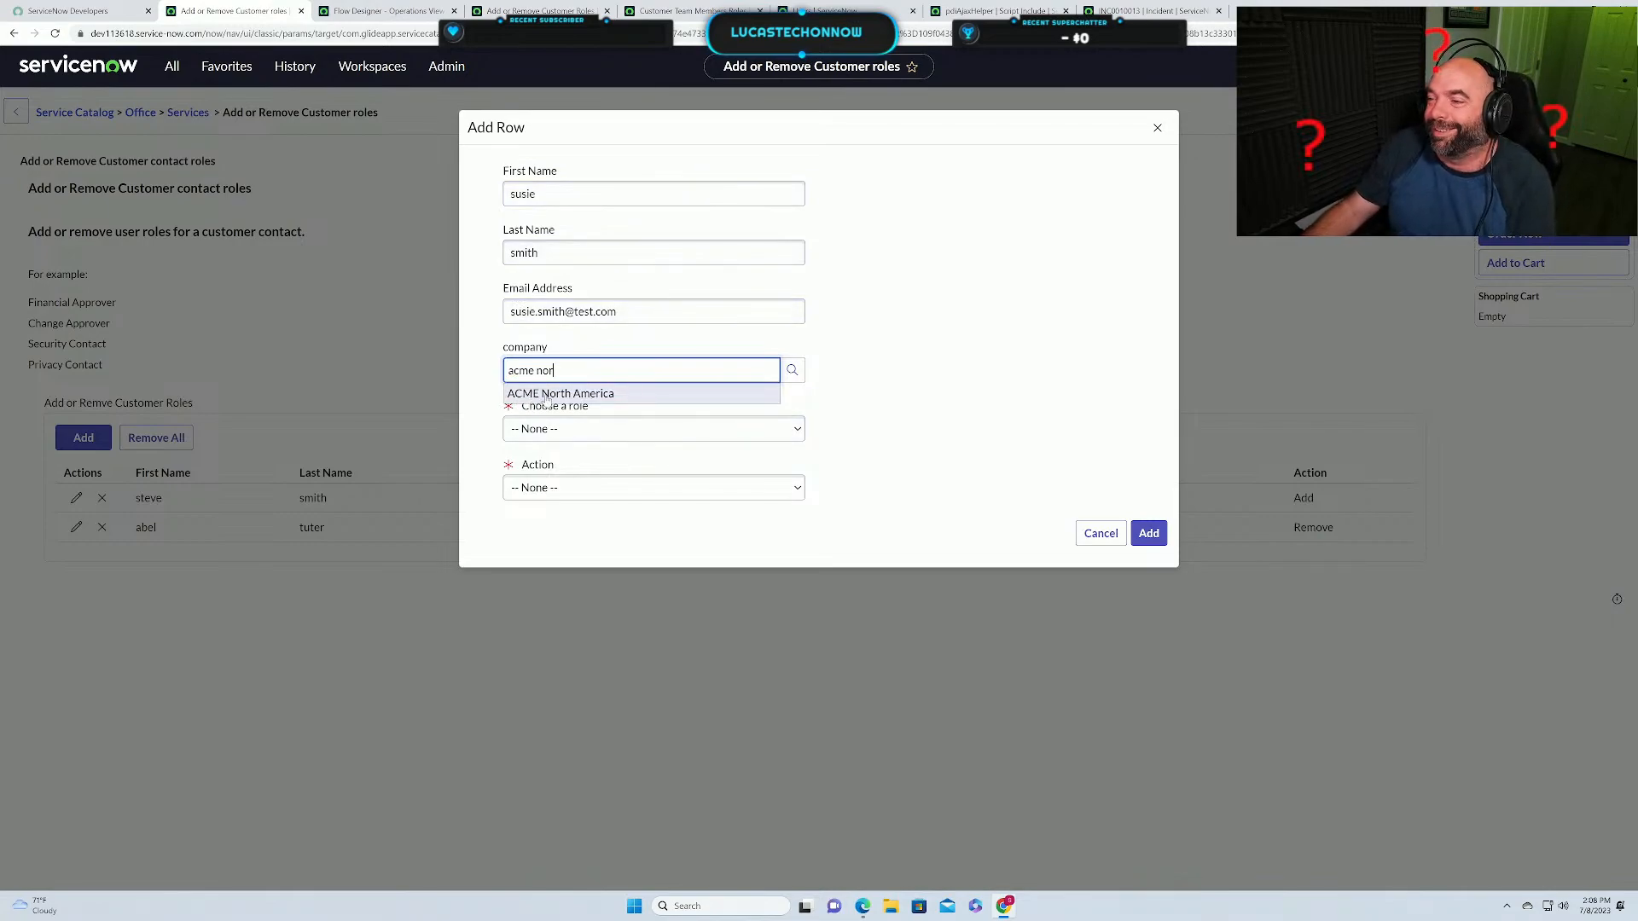
left_click(539, 395)
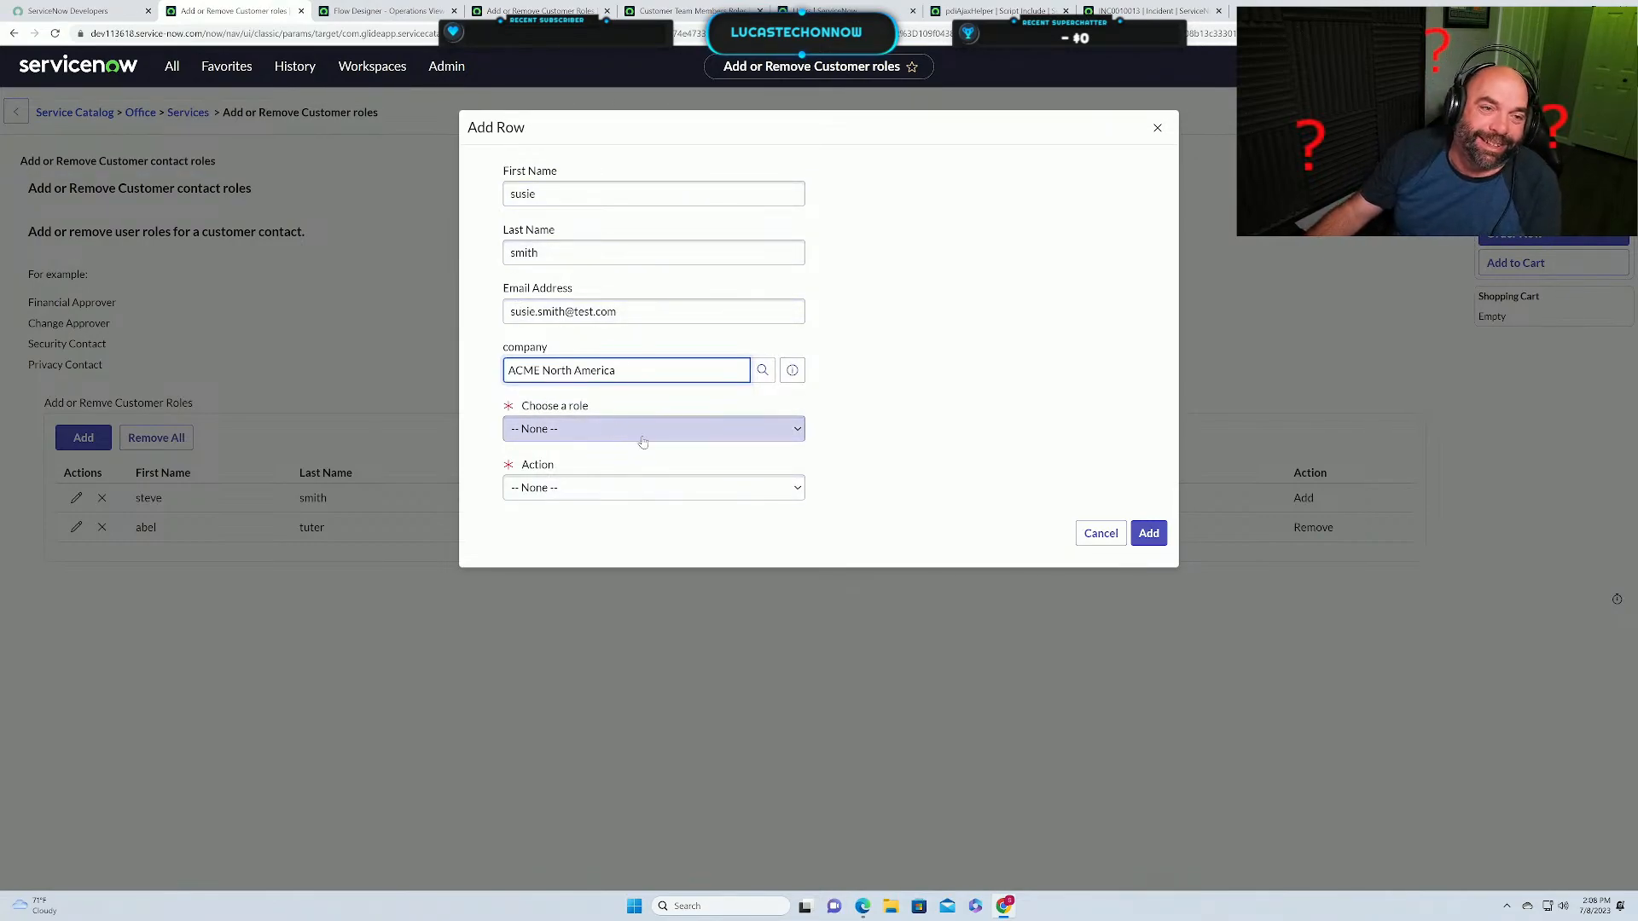
left_click(588, 431)
left_click(563, 463)
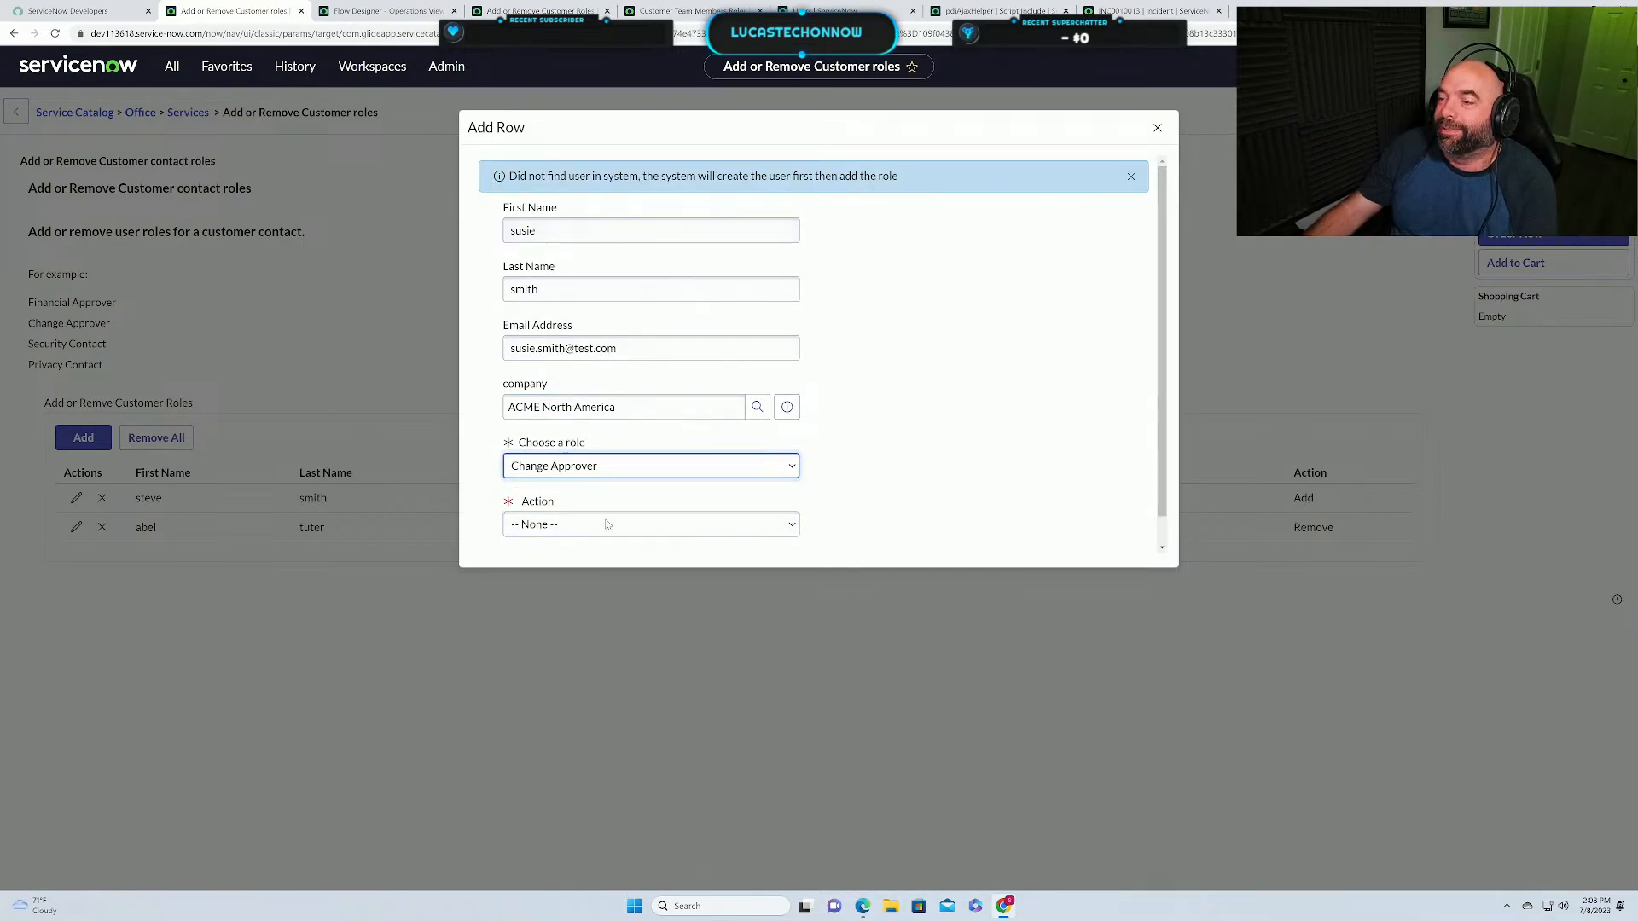
left_click(597, 523)
left_click(577, 560)
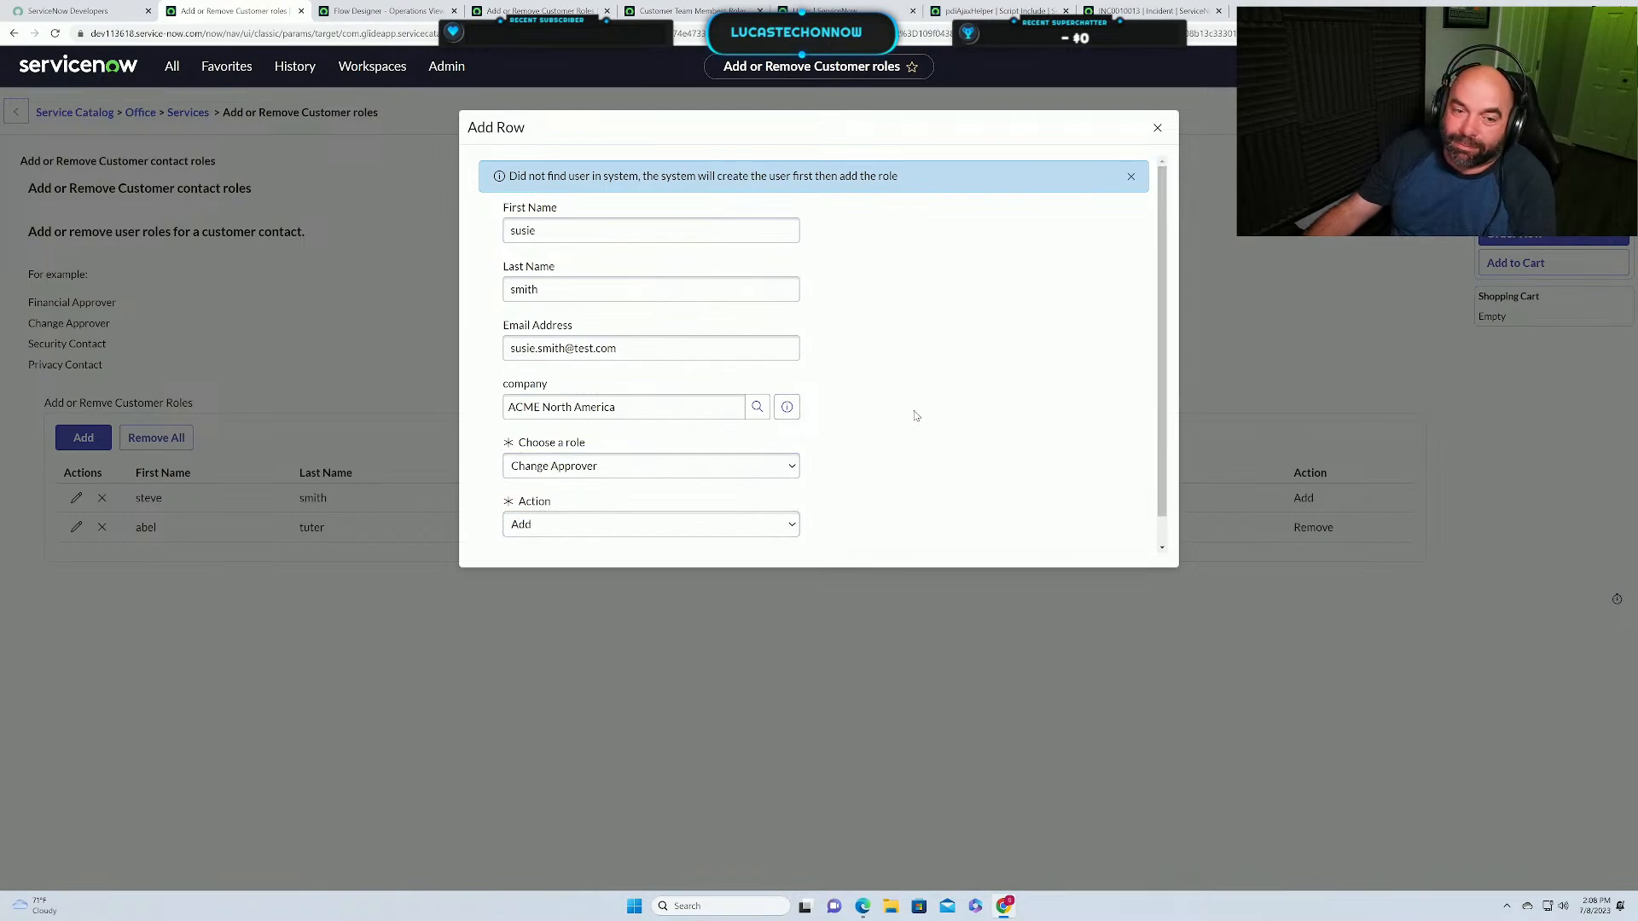
scroll(915, 414, "down", 1)
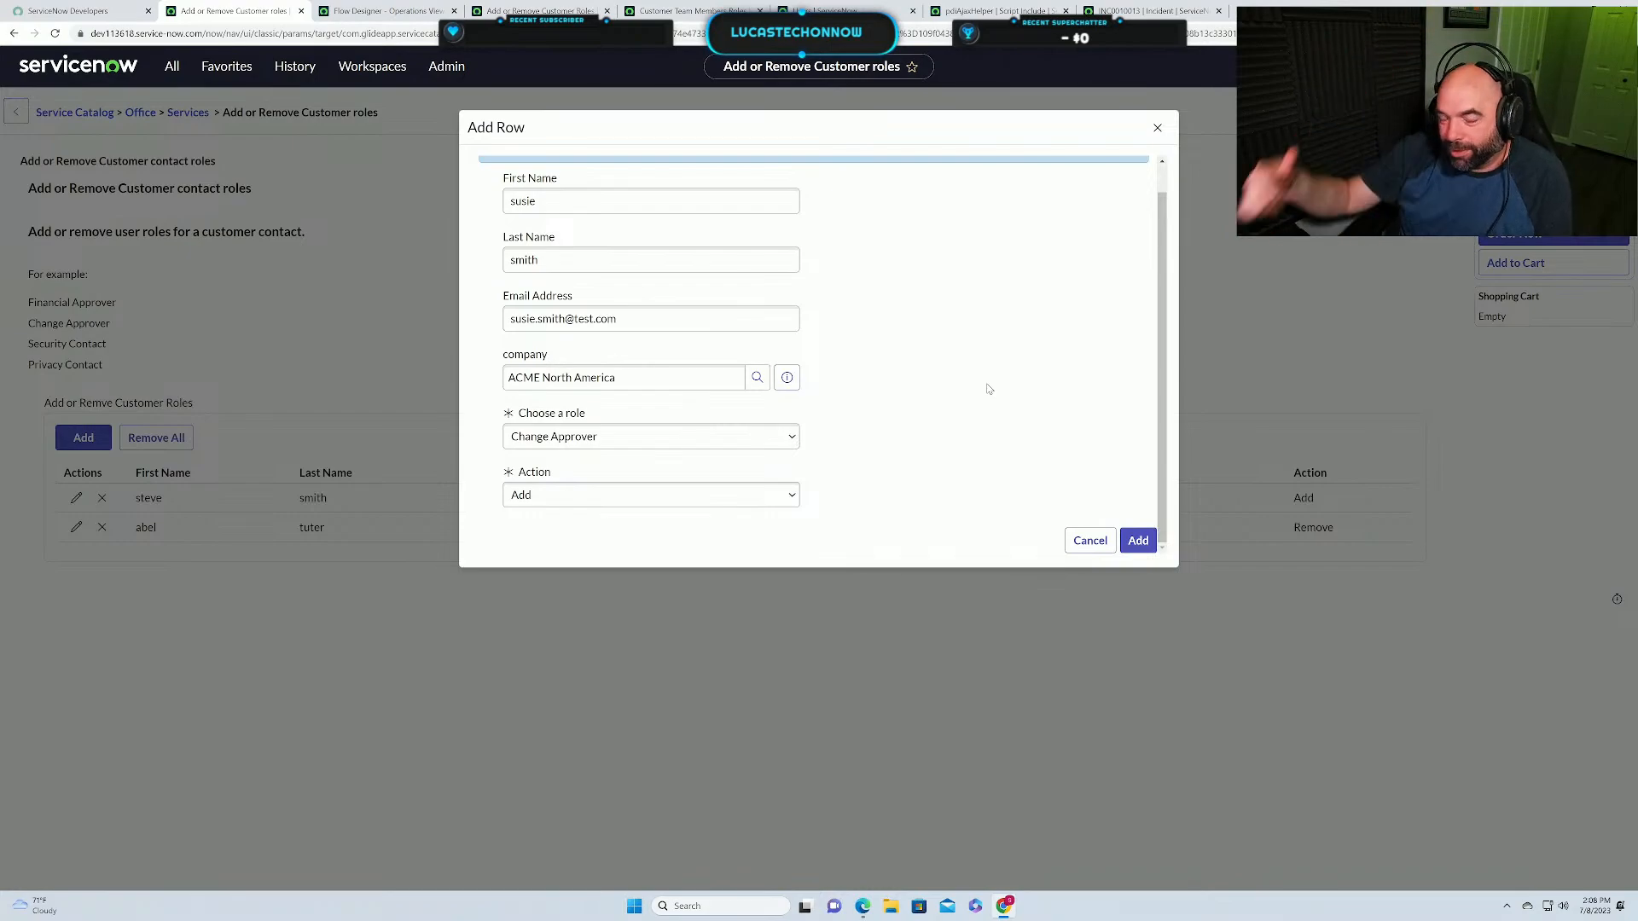
left_click(1139, 541)
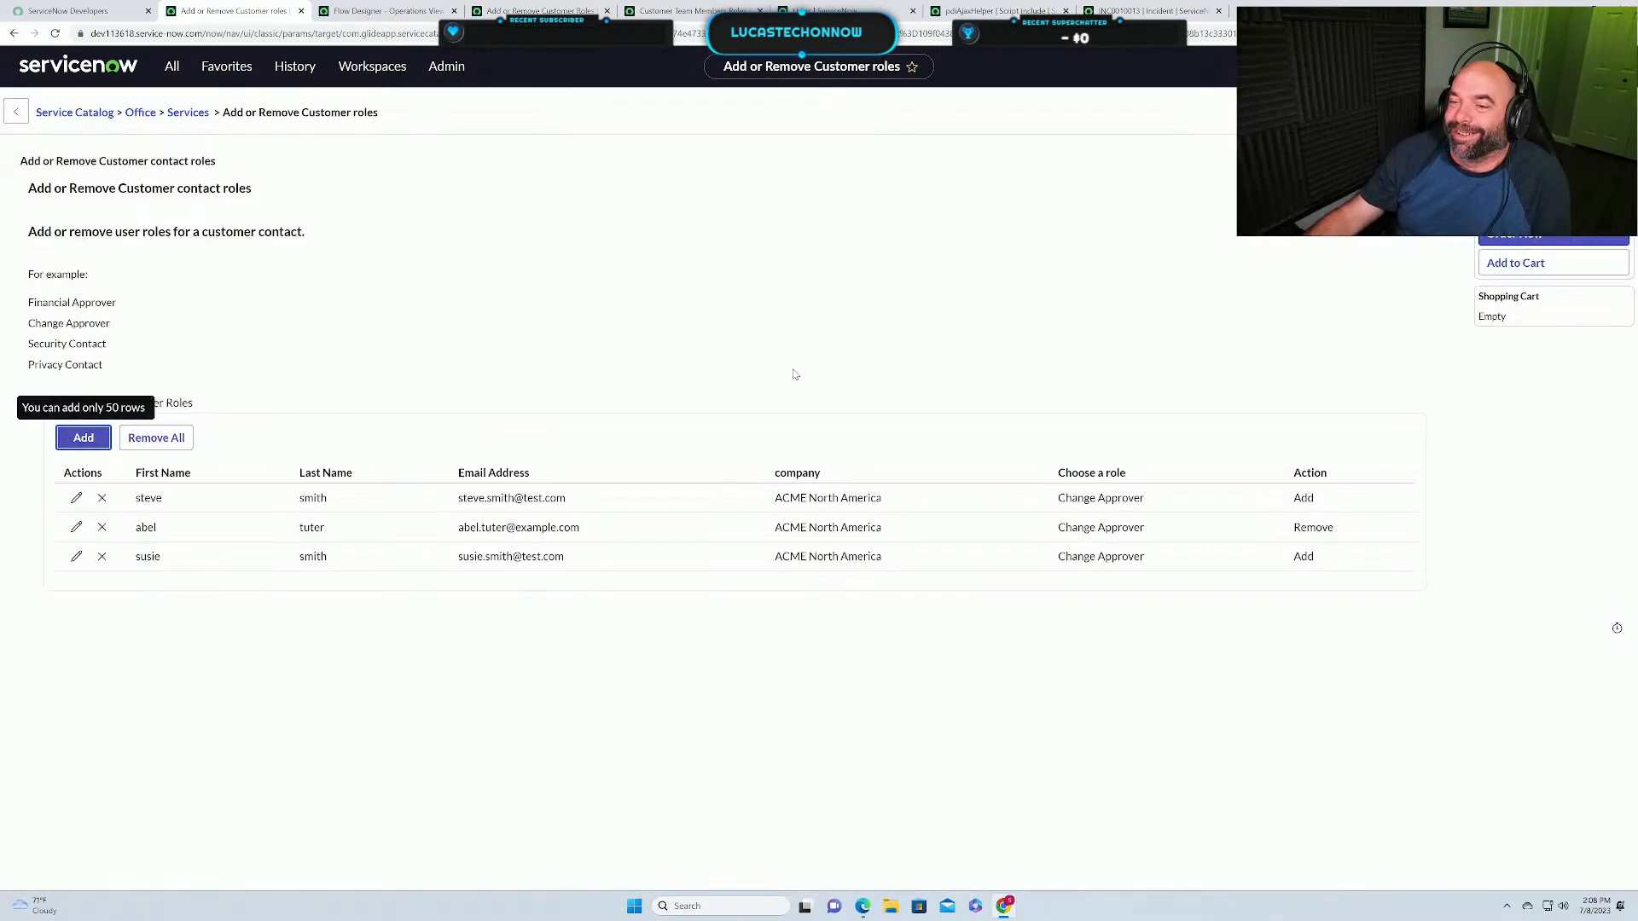
Submit the role request with Order Now and return to the Flow Designer tab.
left_click(1507, 241)
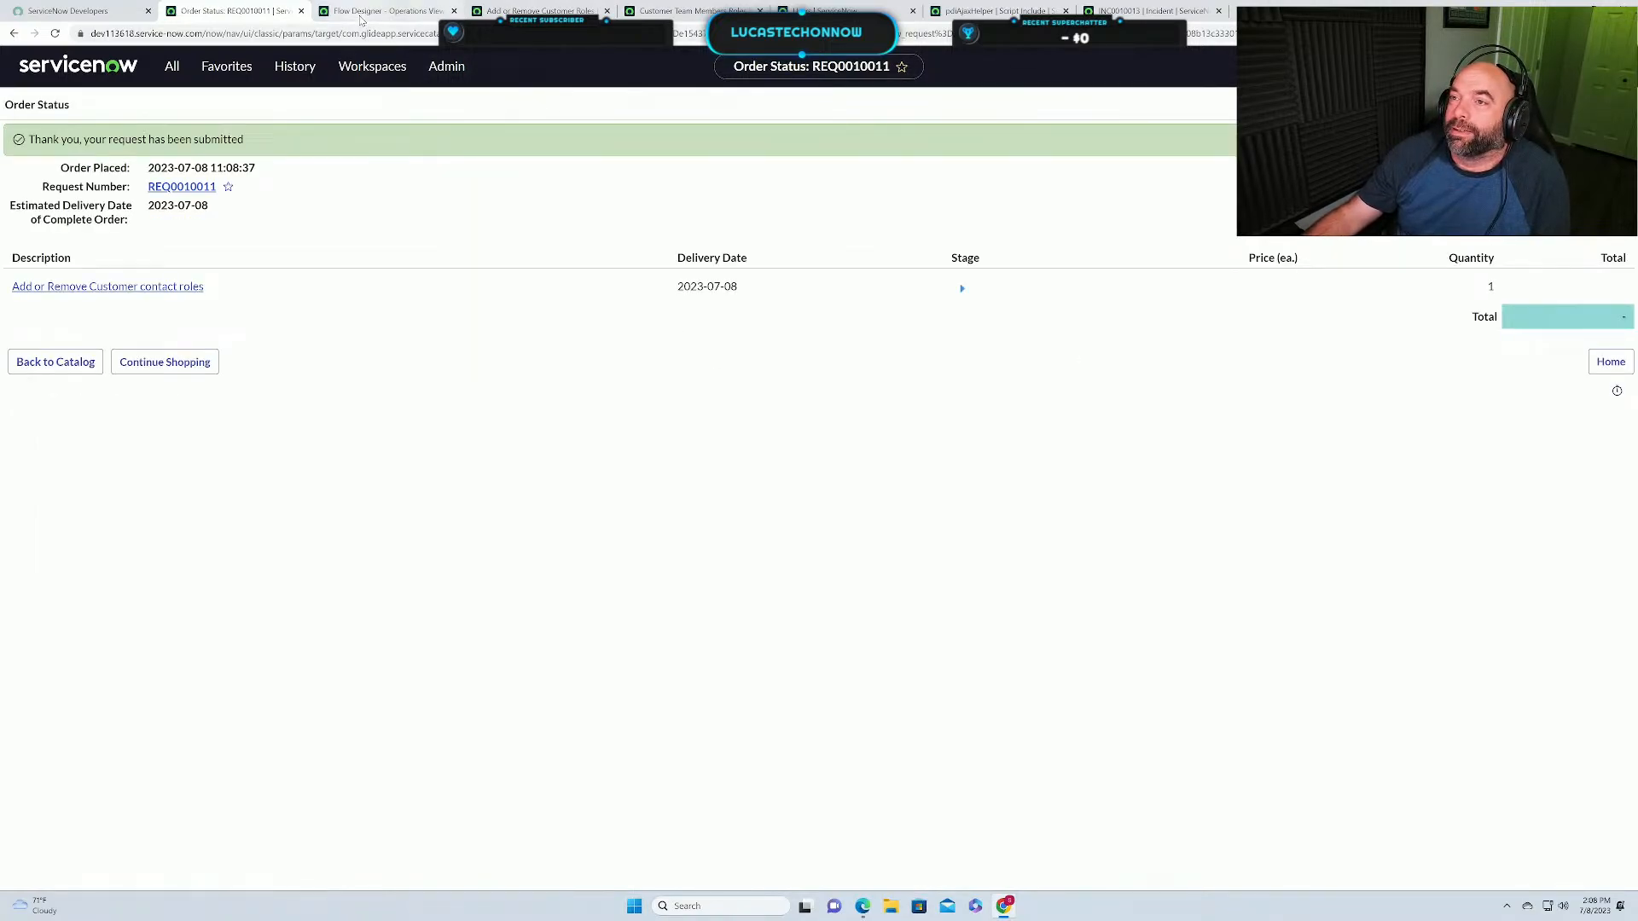
left_click(388, 12)
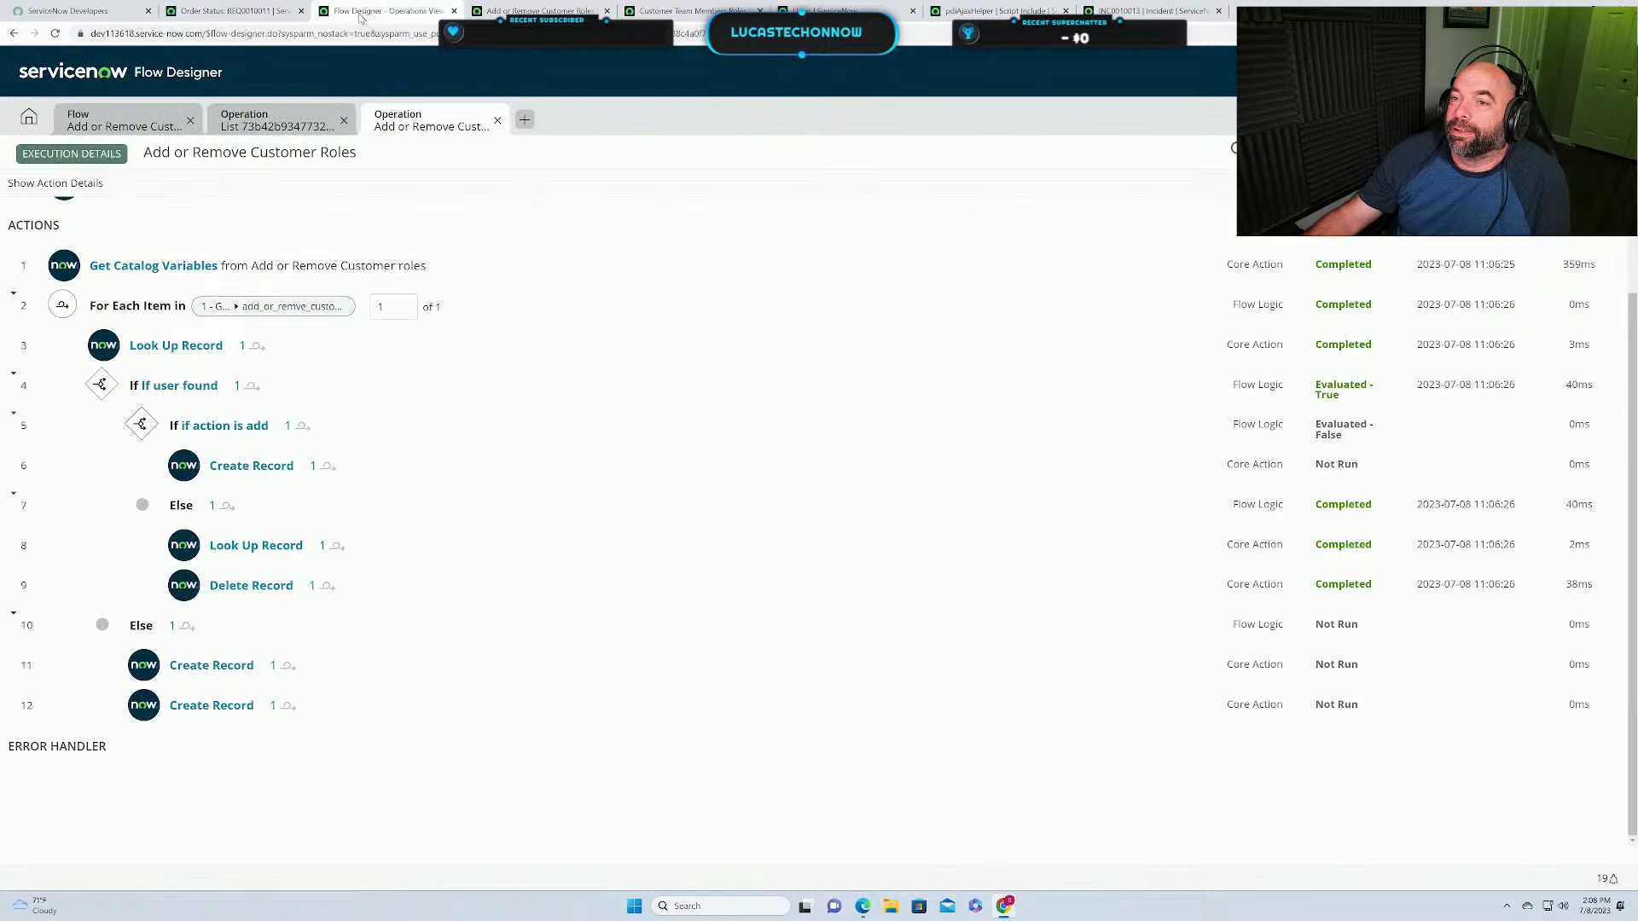
left_click(497, 120)
Reopen the flow's executions list to confirm the newest run completed, then view the roles list.
left_click(345, 121)
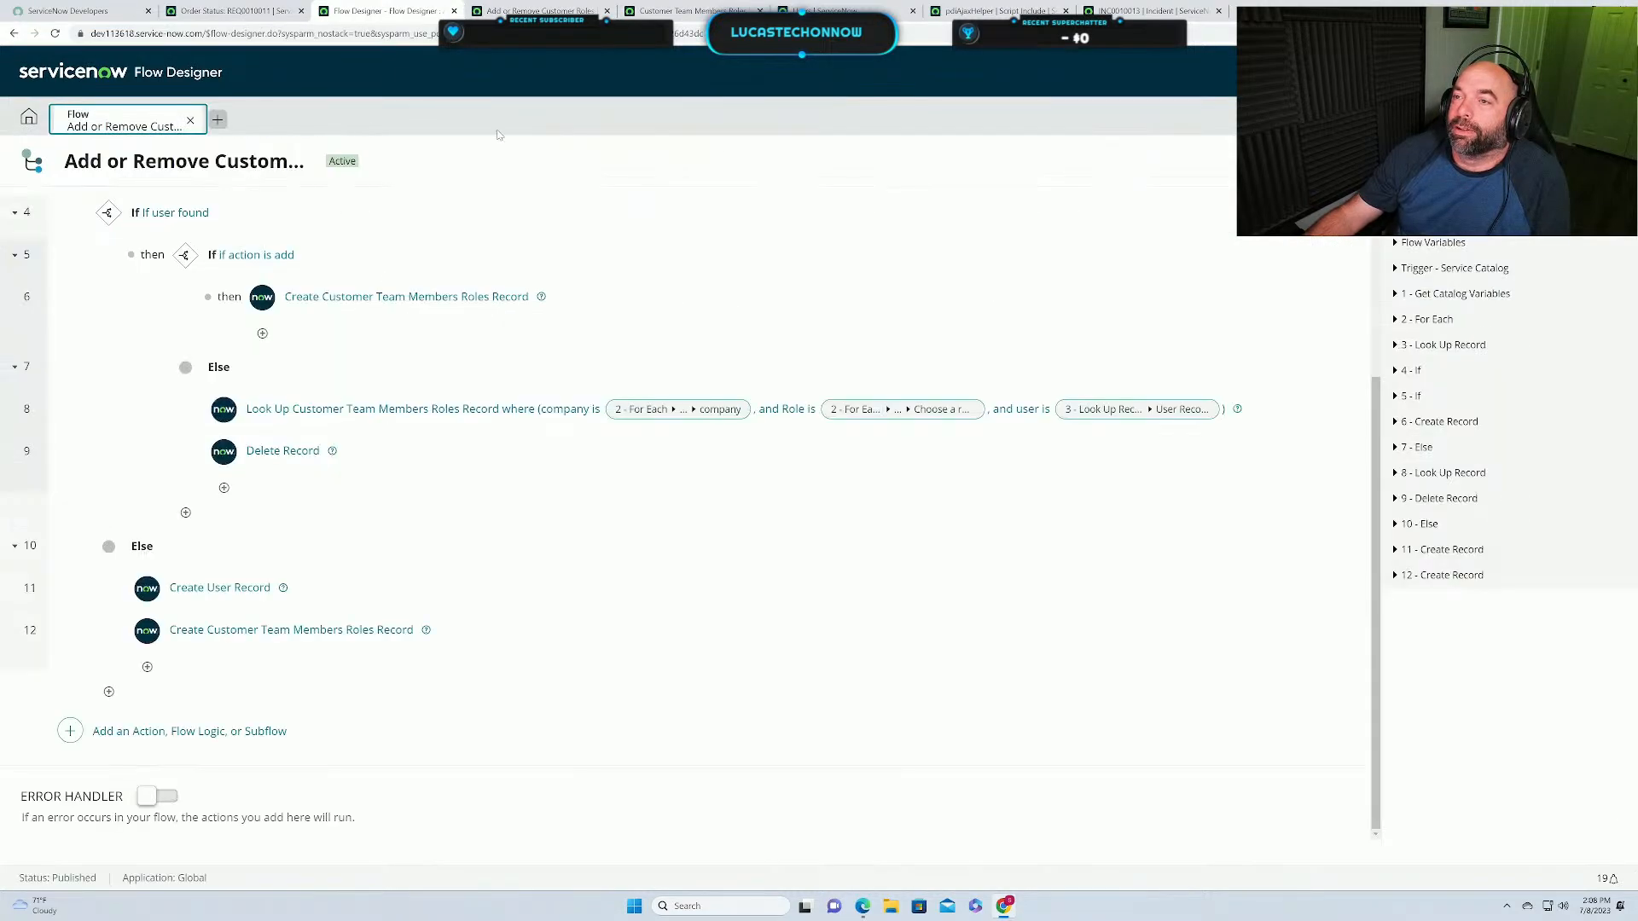
left_click(1607, 160)
left_click(1518, 212)
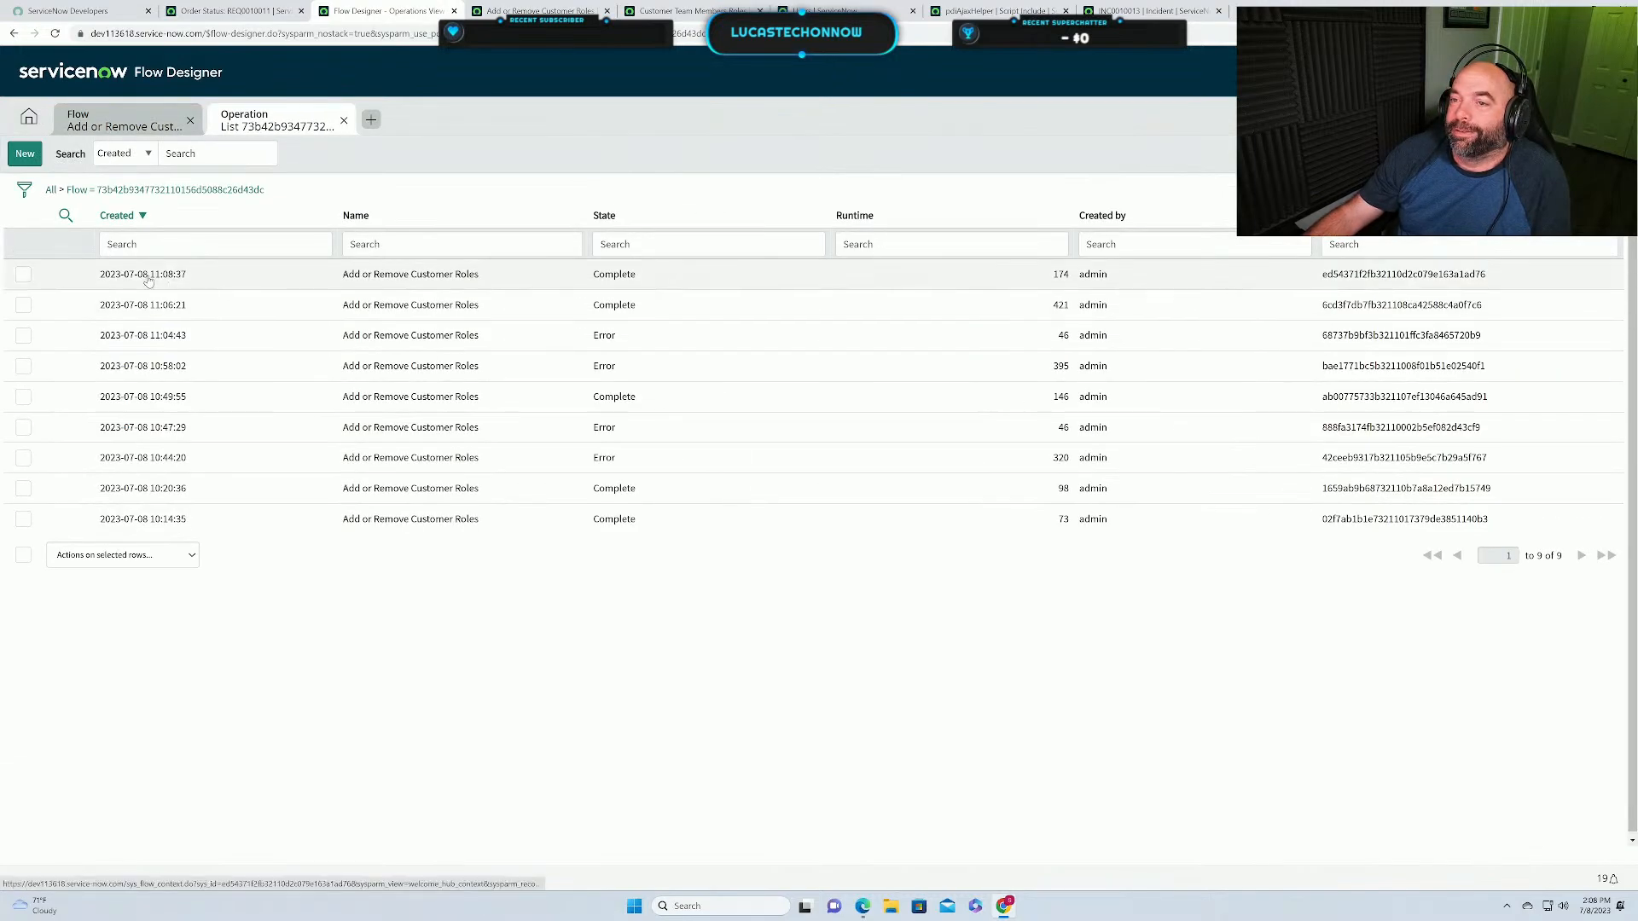
left_click(695, 11)
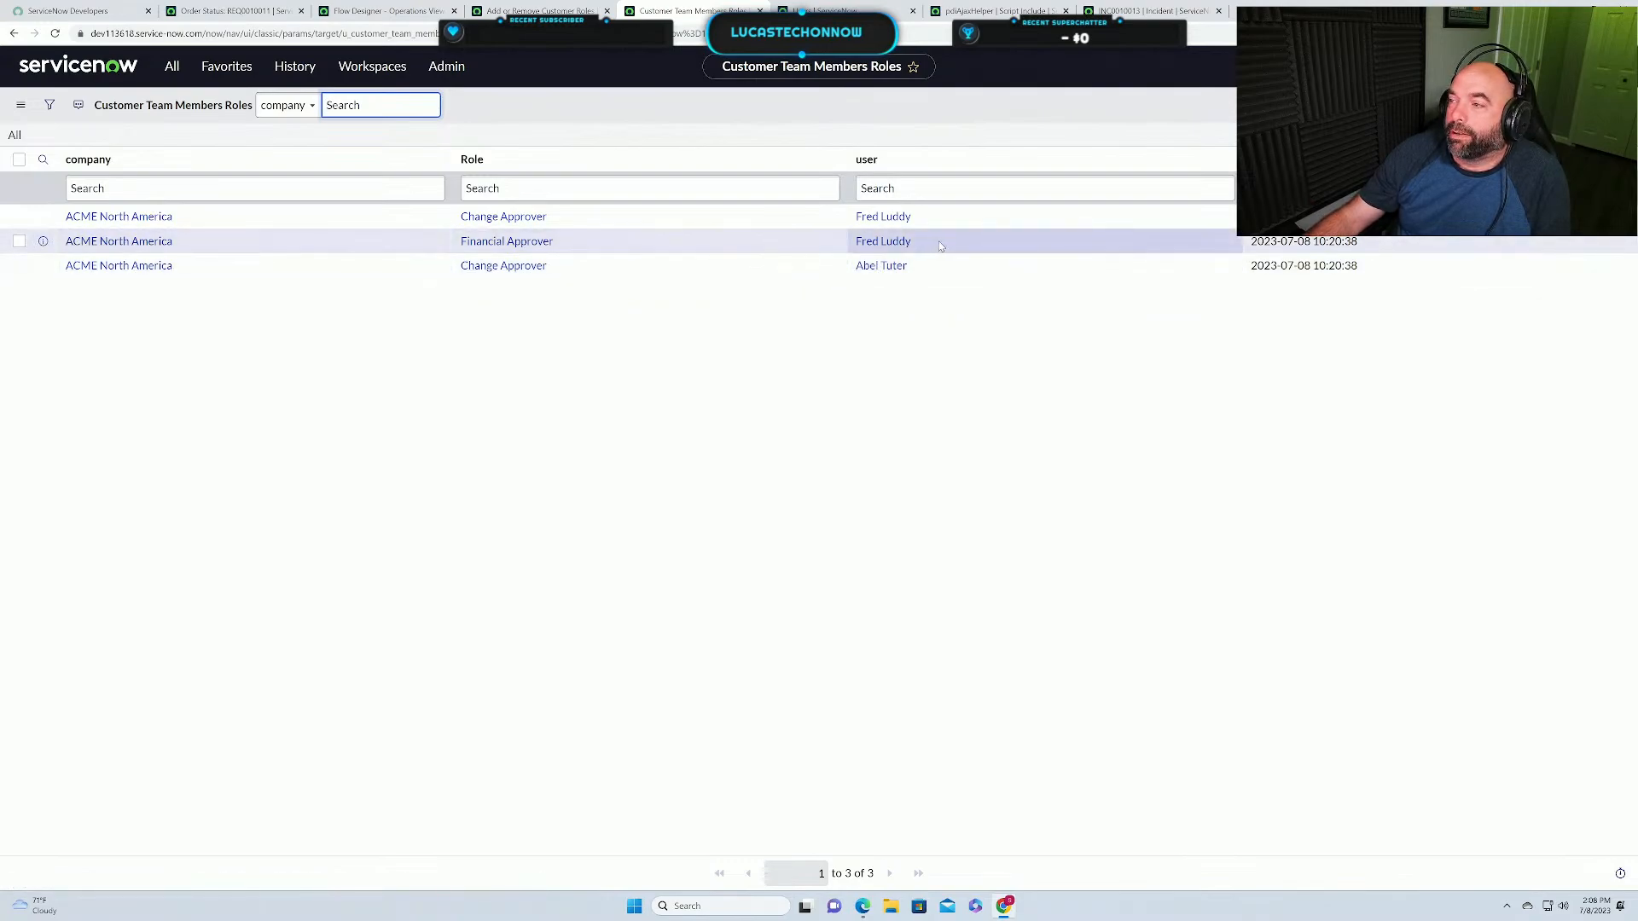
Reload the full roles list to see the four ACME North America records, then view Order Status.
left_click(14, 135)
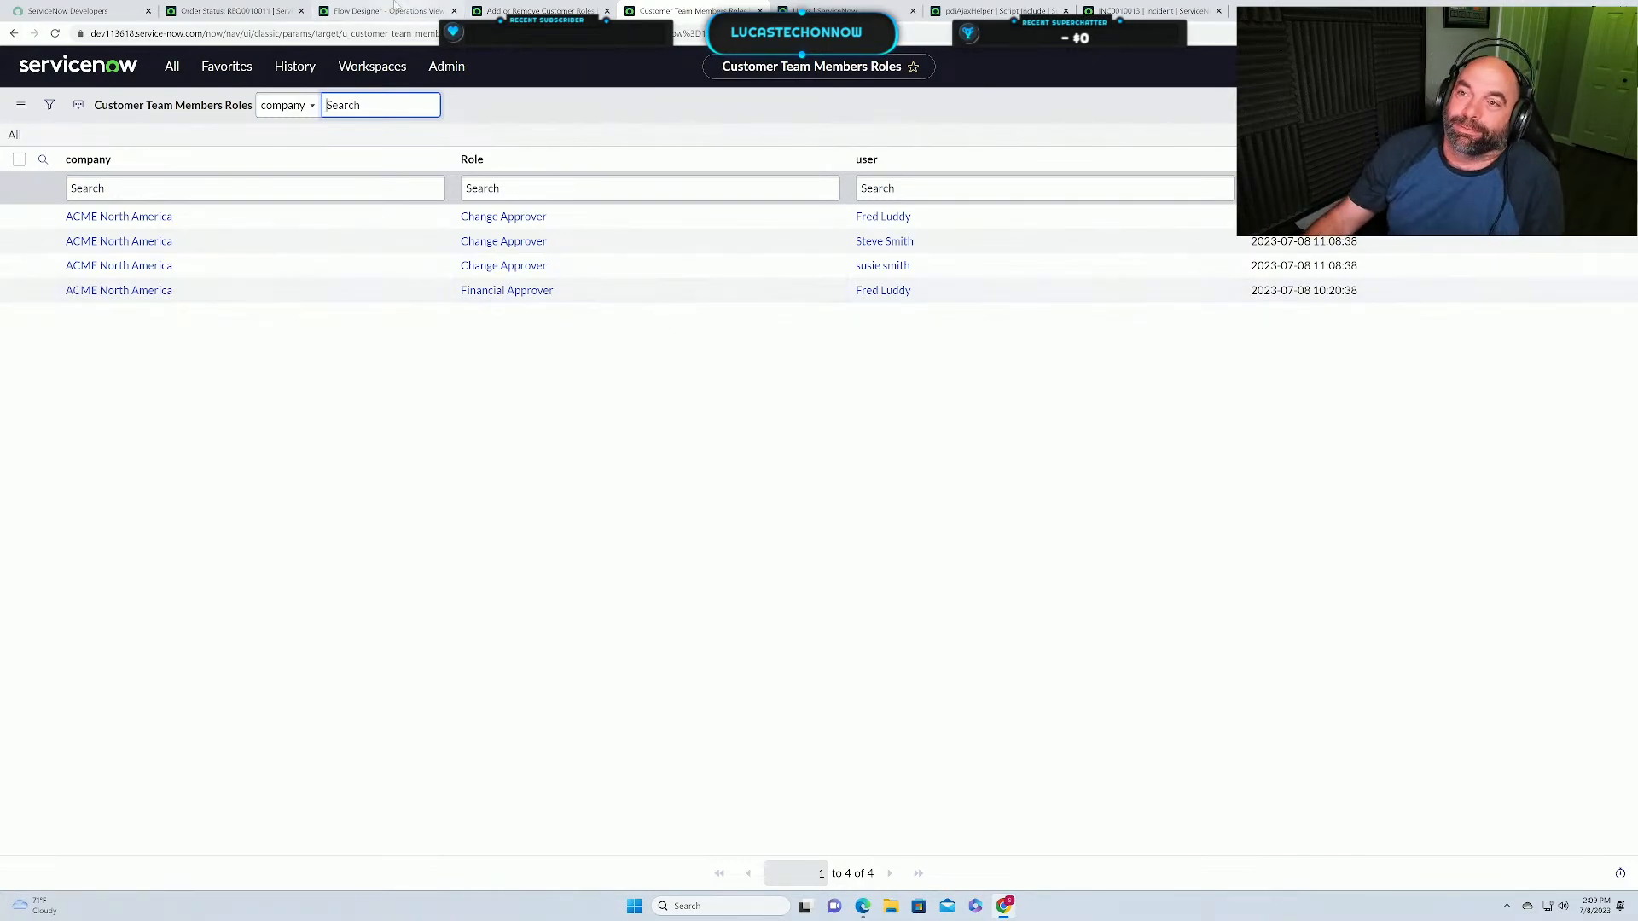
left_click(252, 13)
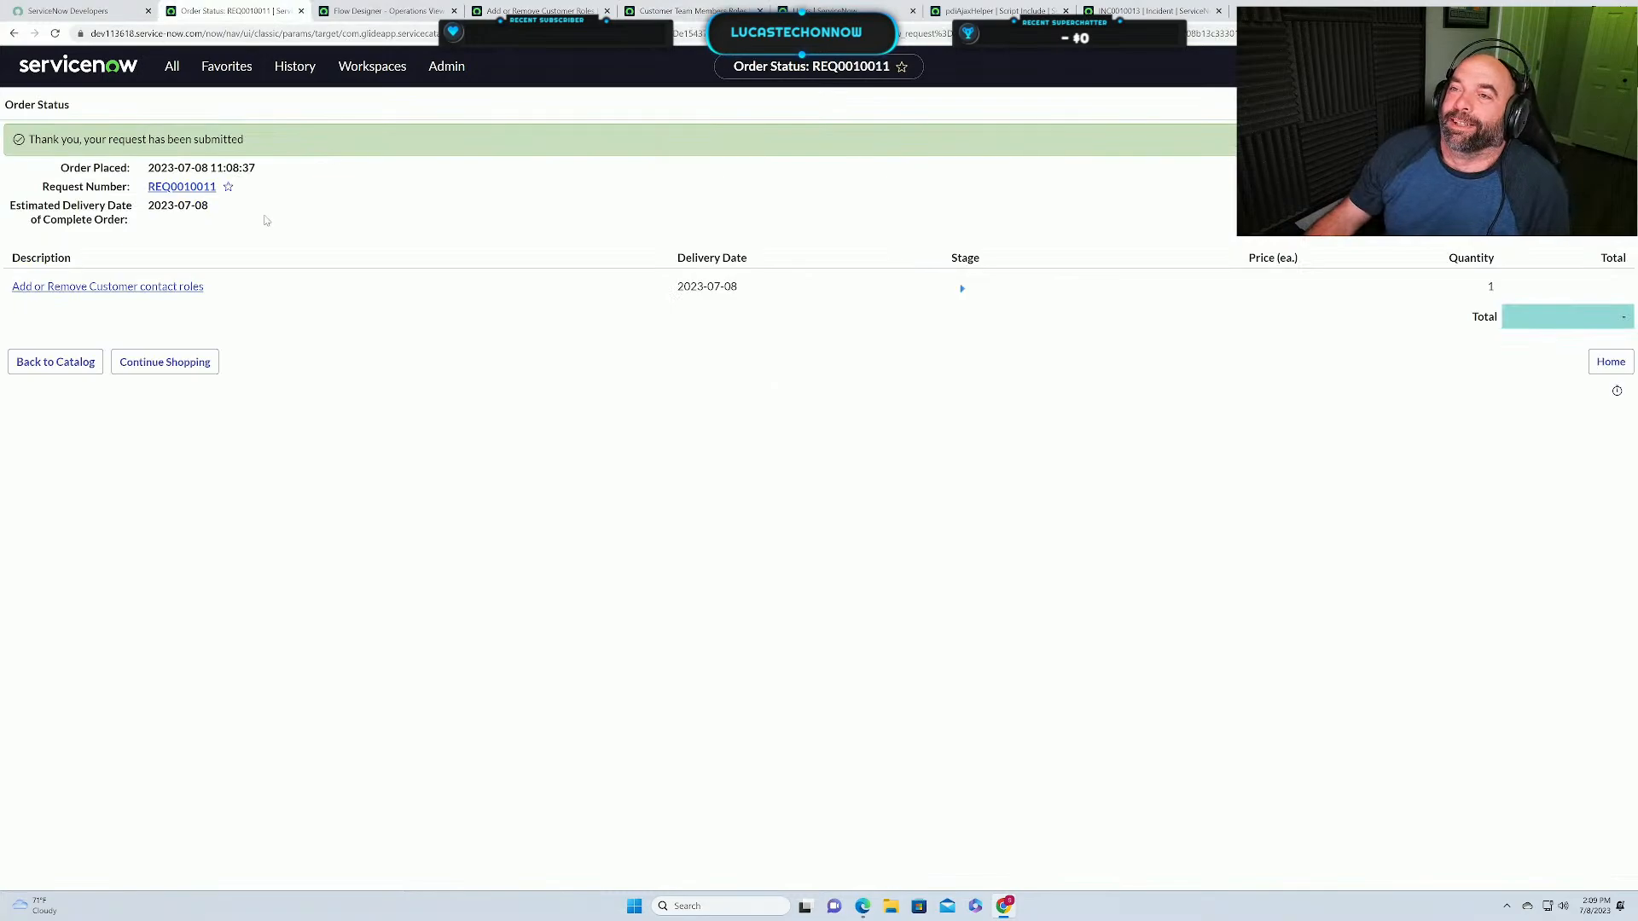
left_click(368, 12)
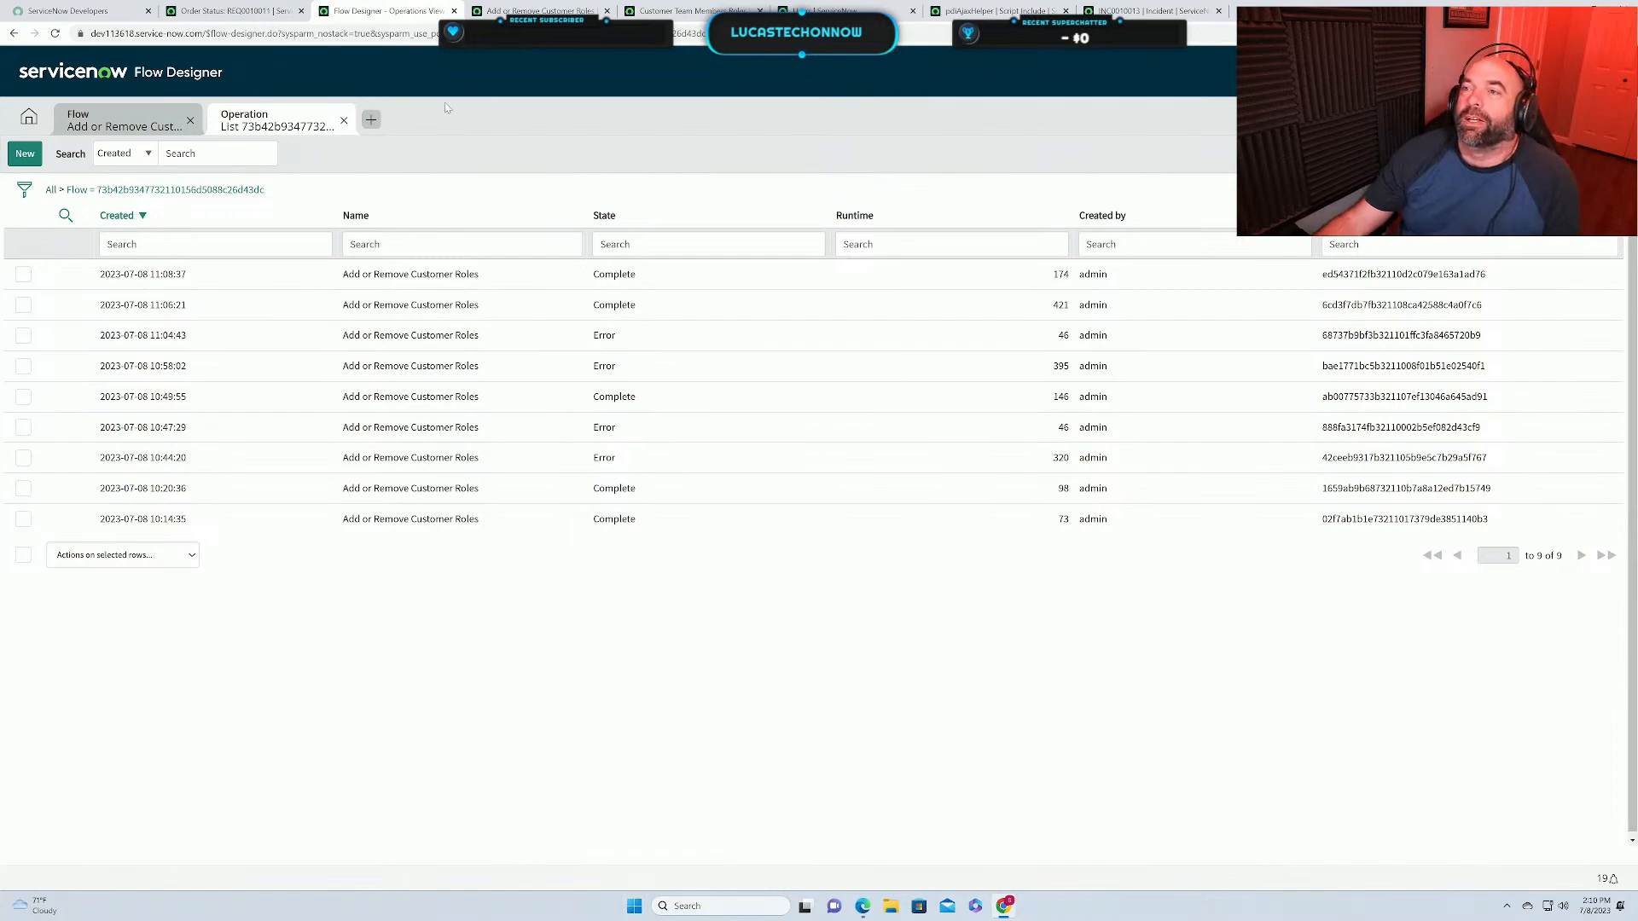
left_click(234, 19)
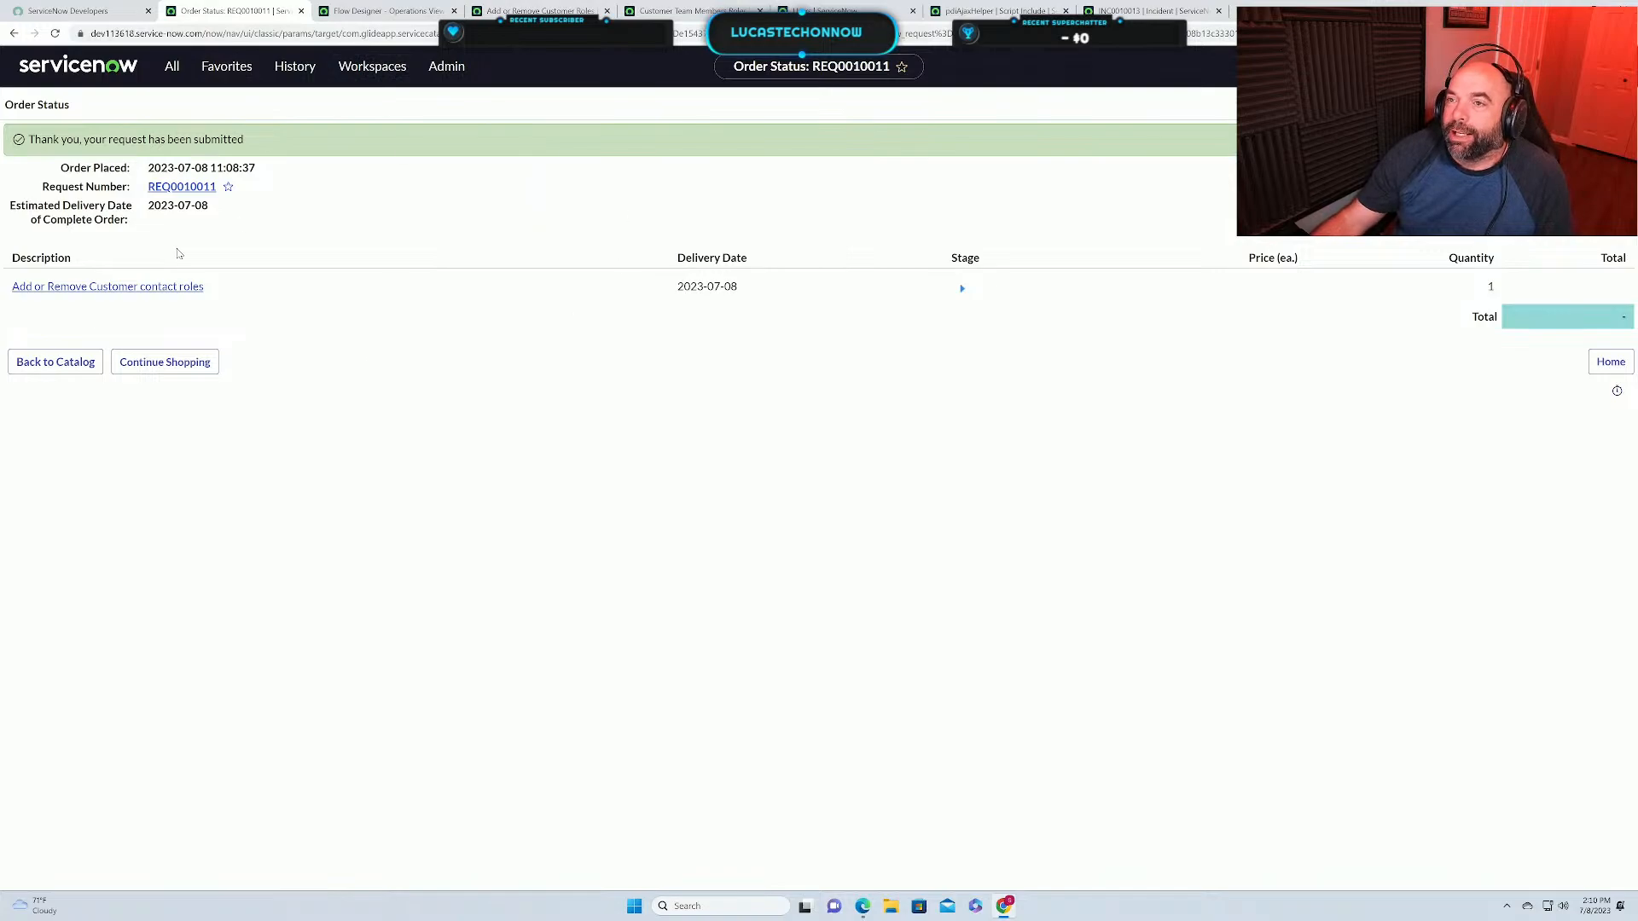
Reopen the empty Add or Remove Customer roles form from Services and show its configure menu.
right_click(475, 106)
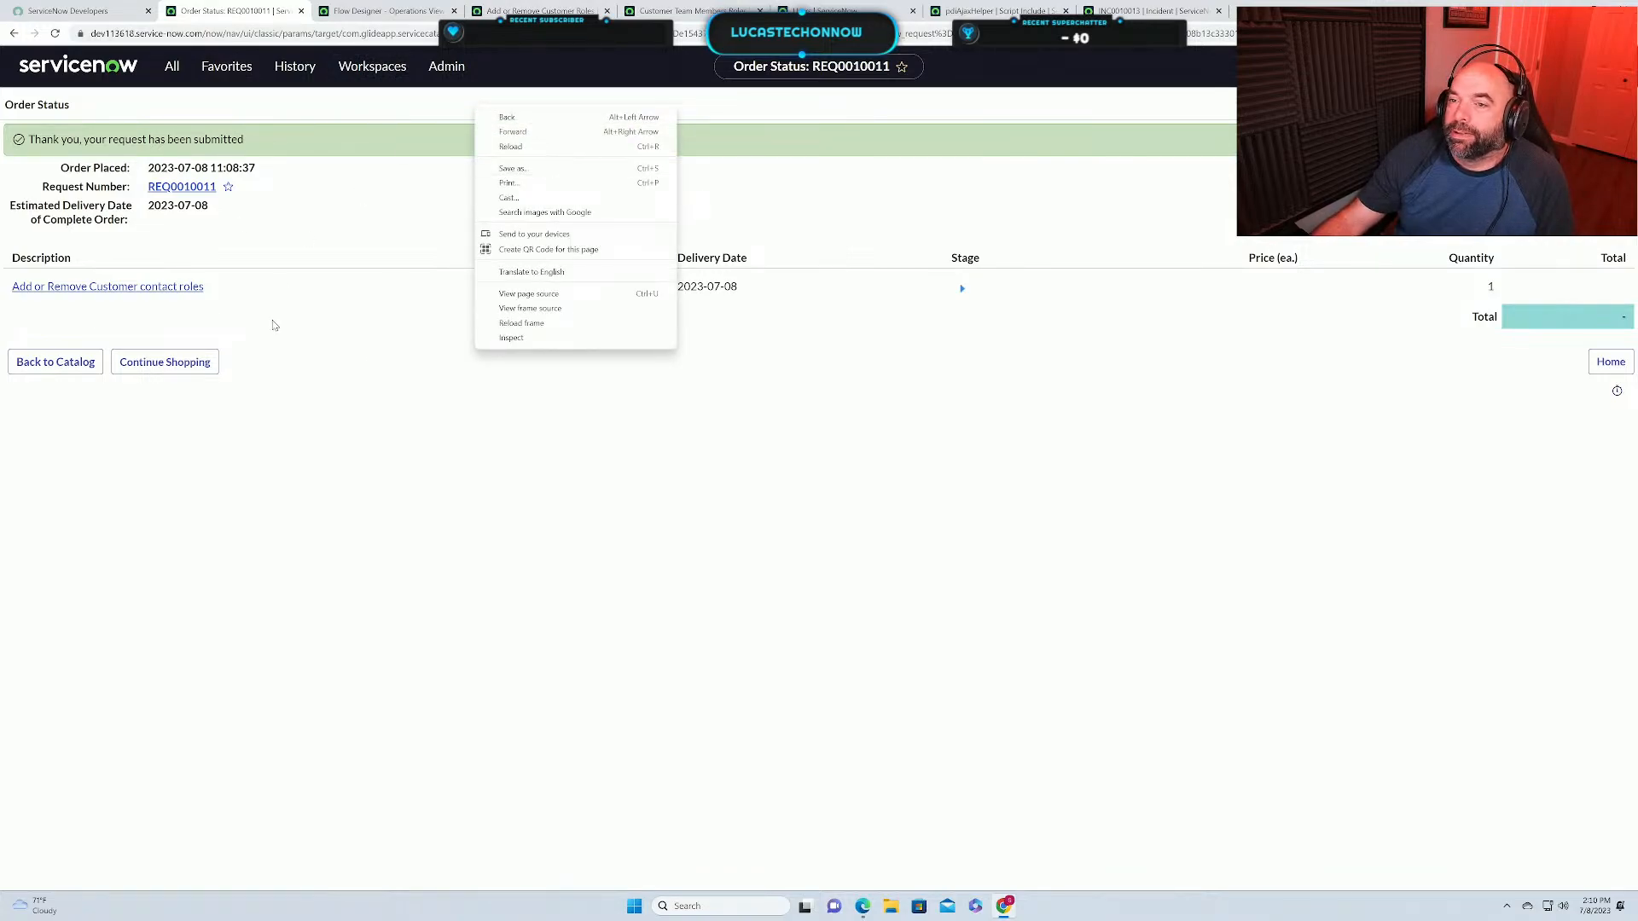
right_click(315, 272)
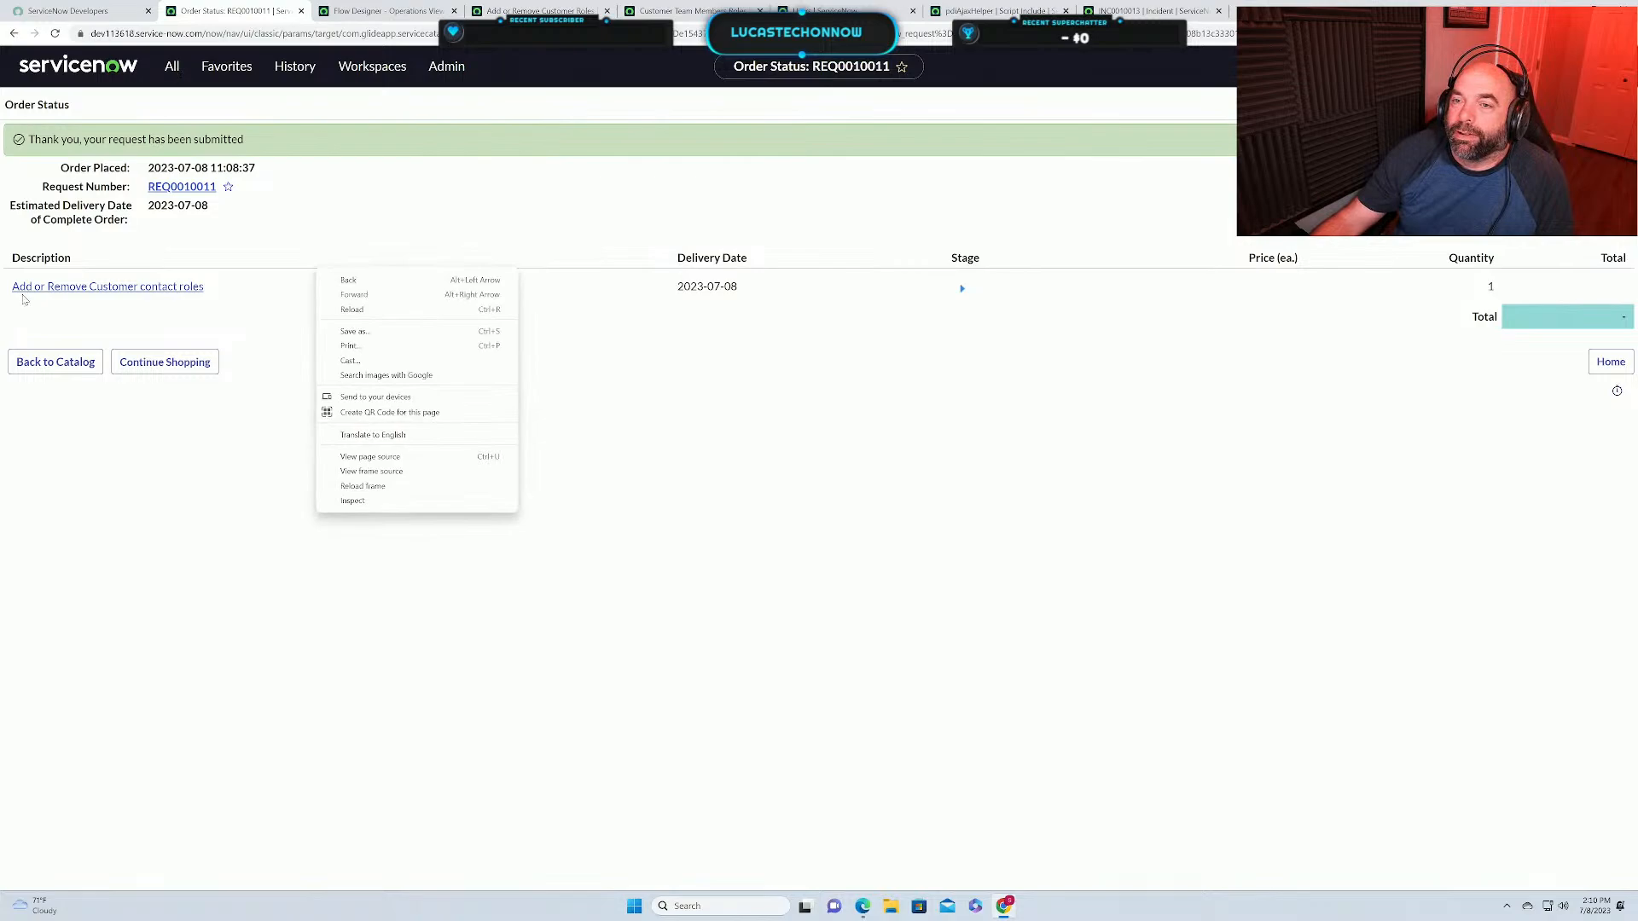
left_click(55, 361)
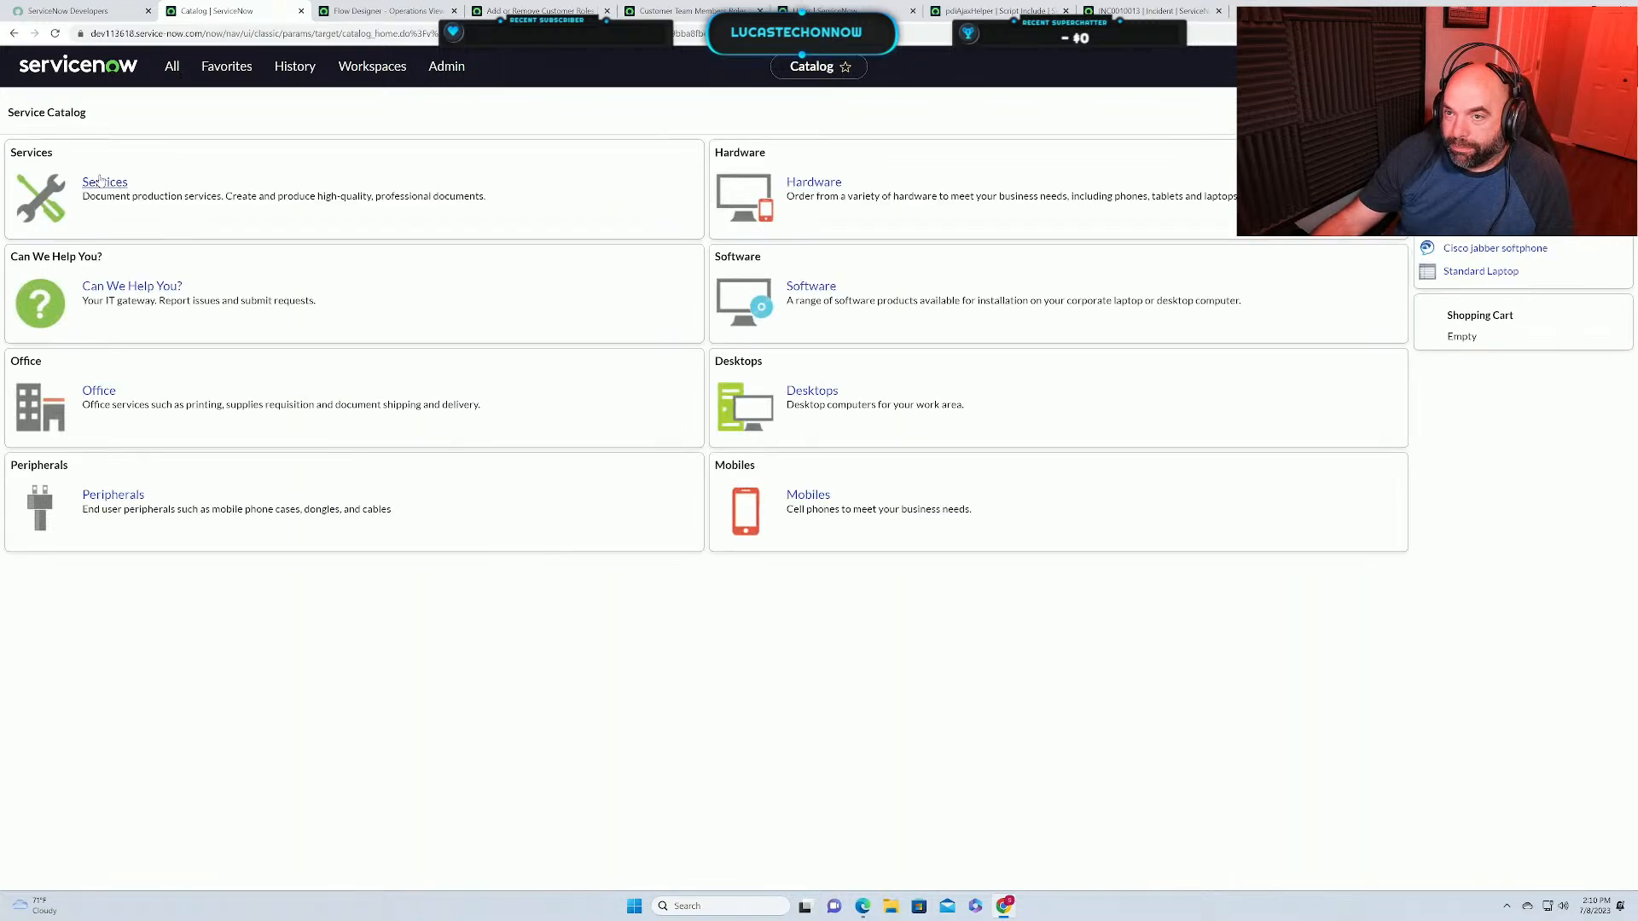
left_click(104, 183)
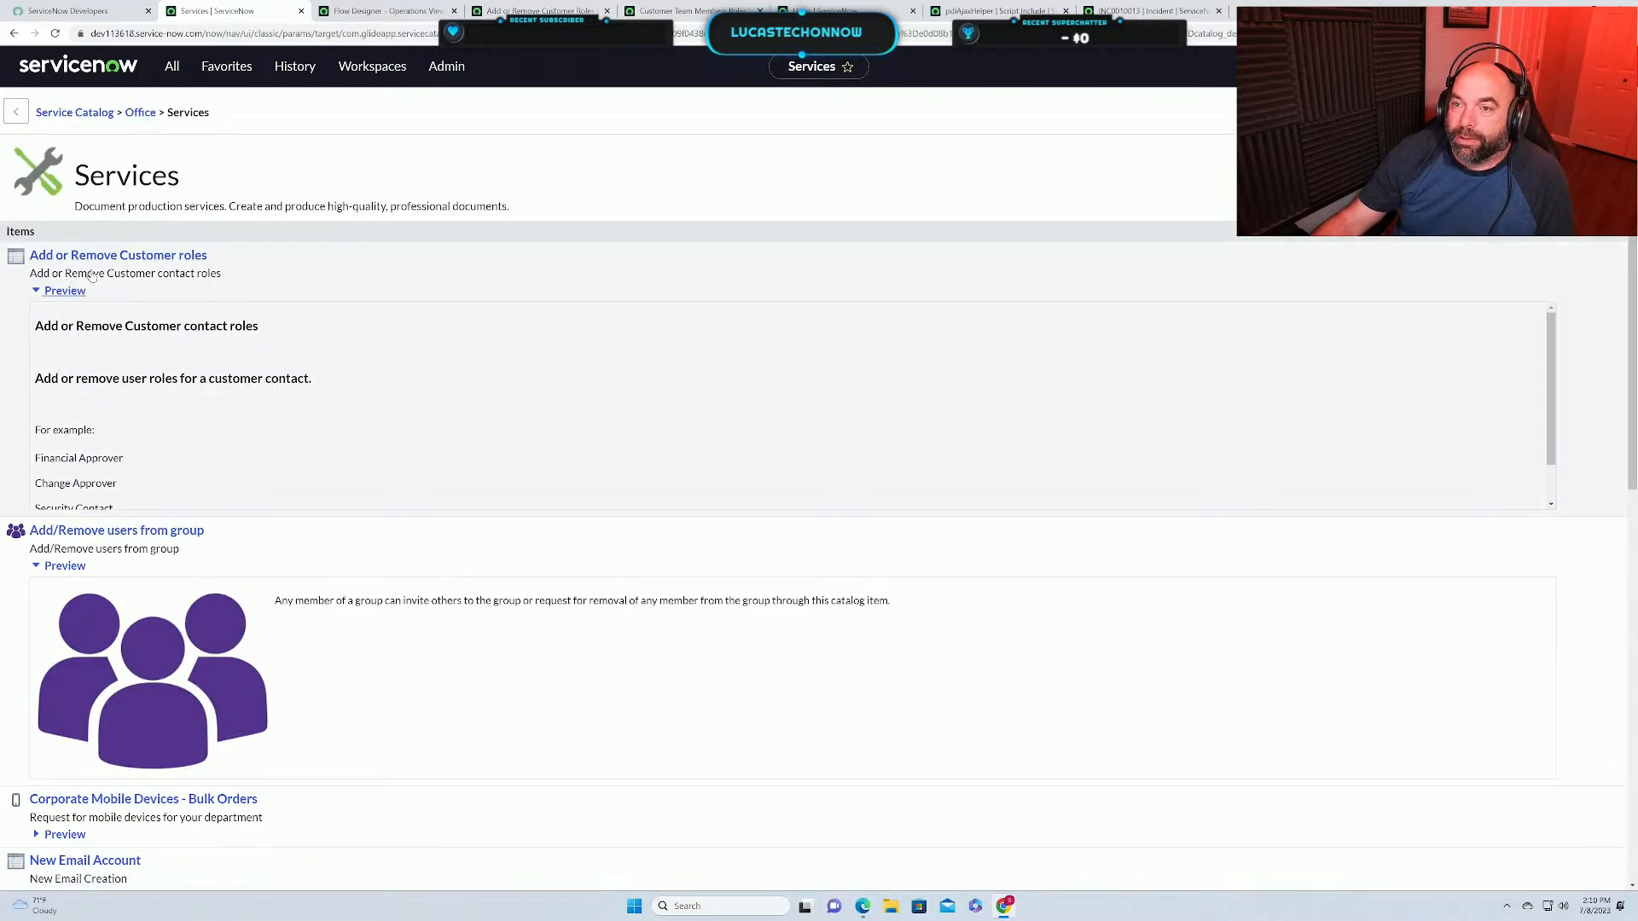
left_click(152, 256)
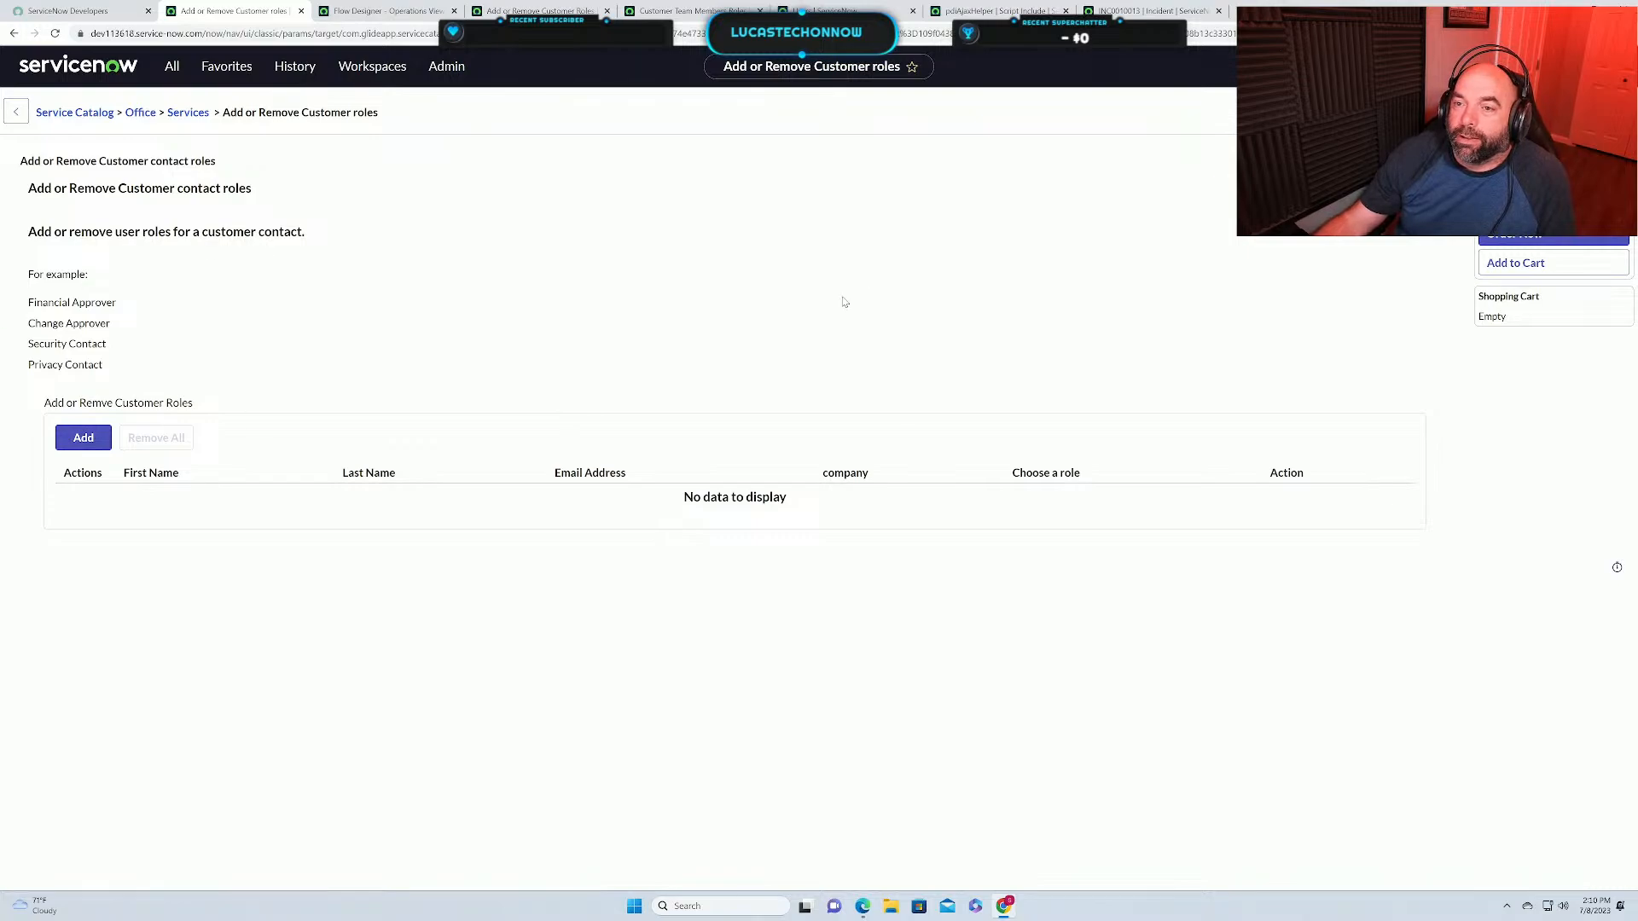
right_click(480, 110)
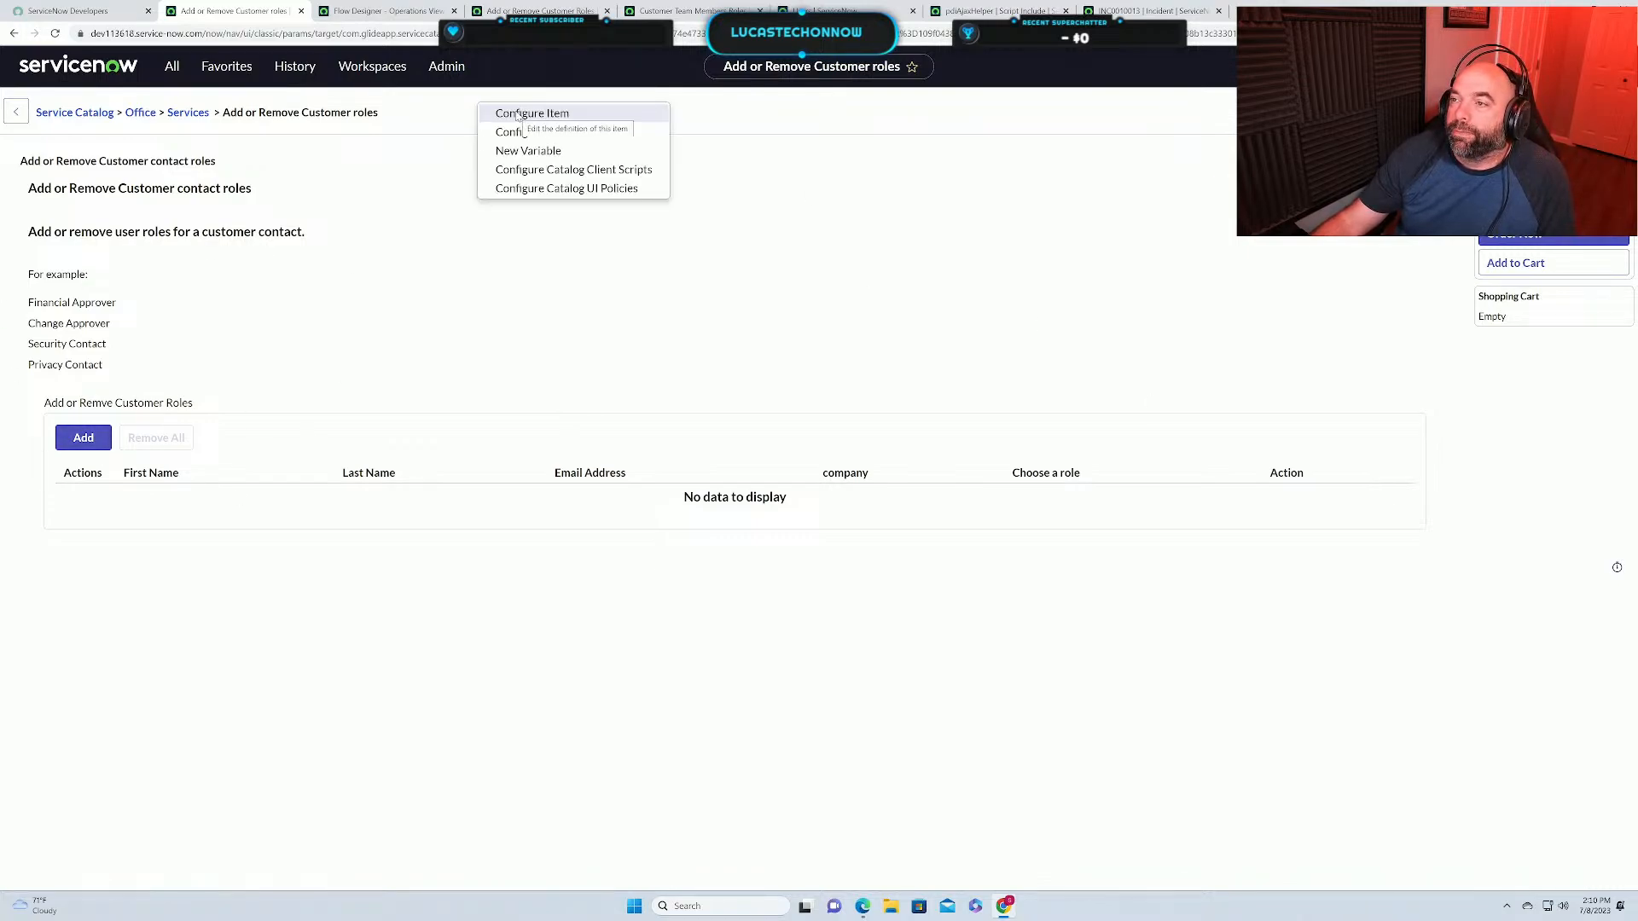
Open the catalog item's definition record via Configure Item, then minimize the browser.
left_click(517, 114)
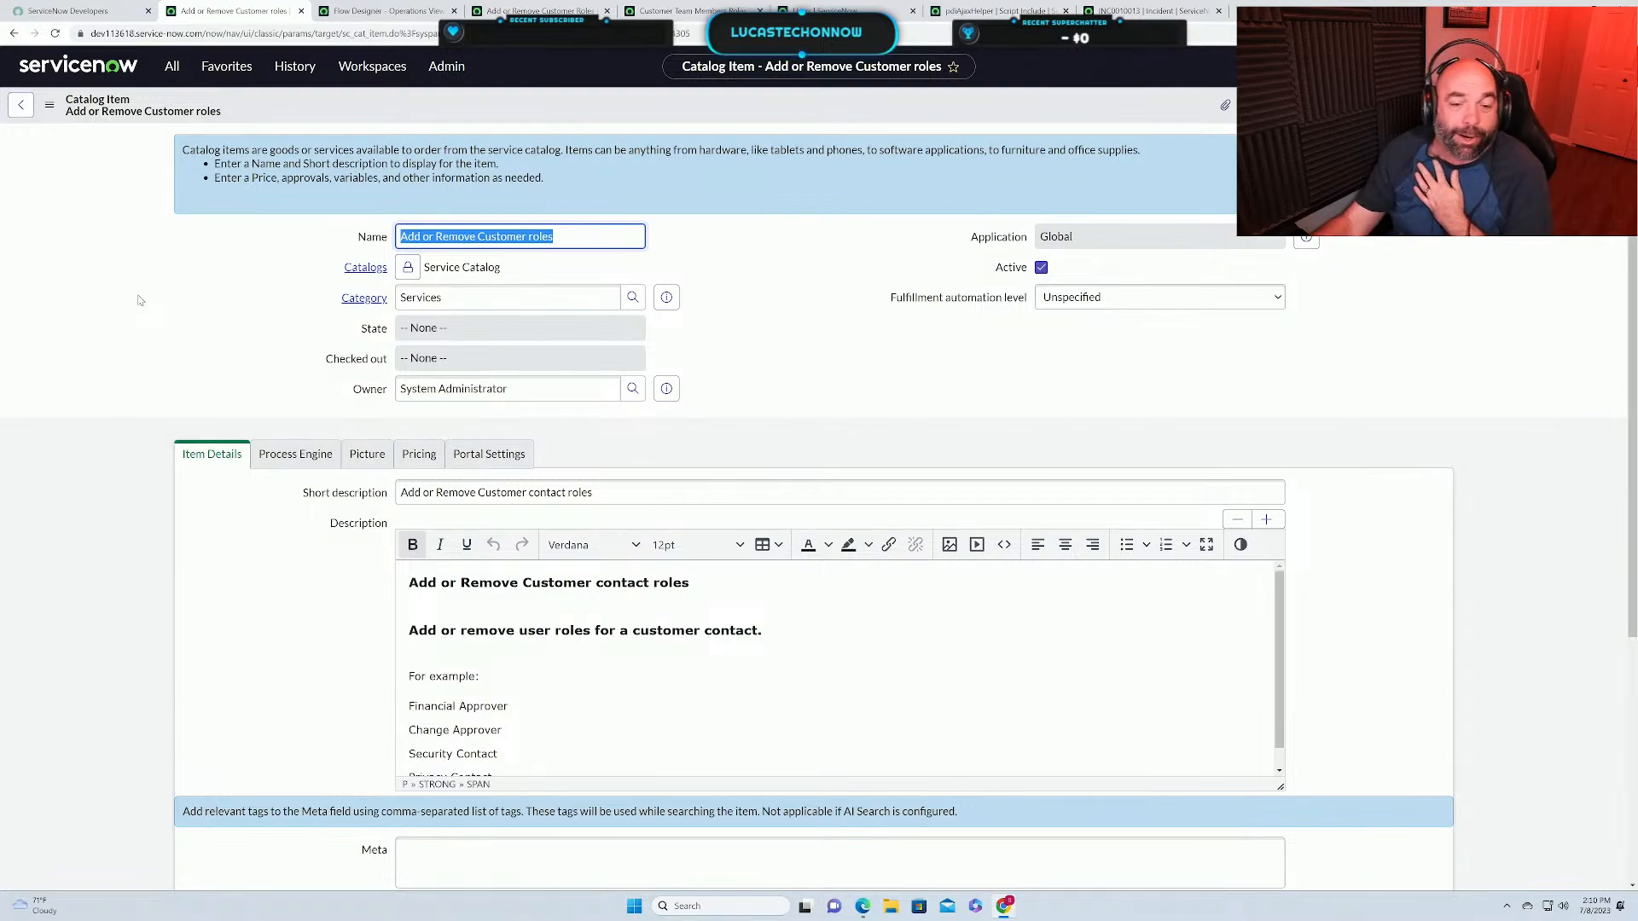
left_click(5, 704)
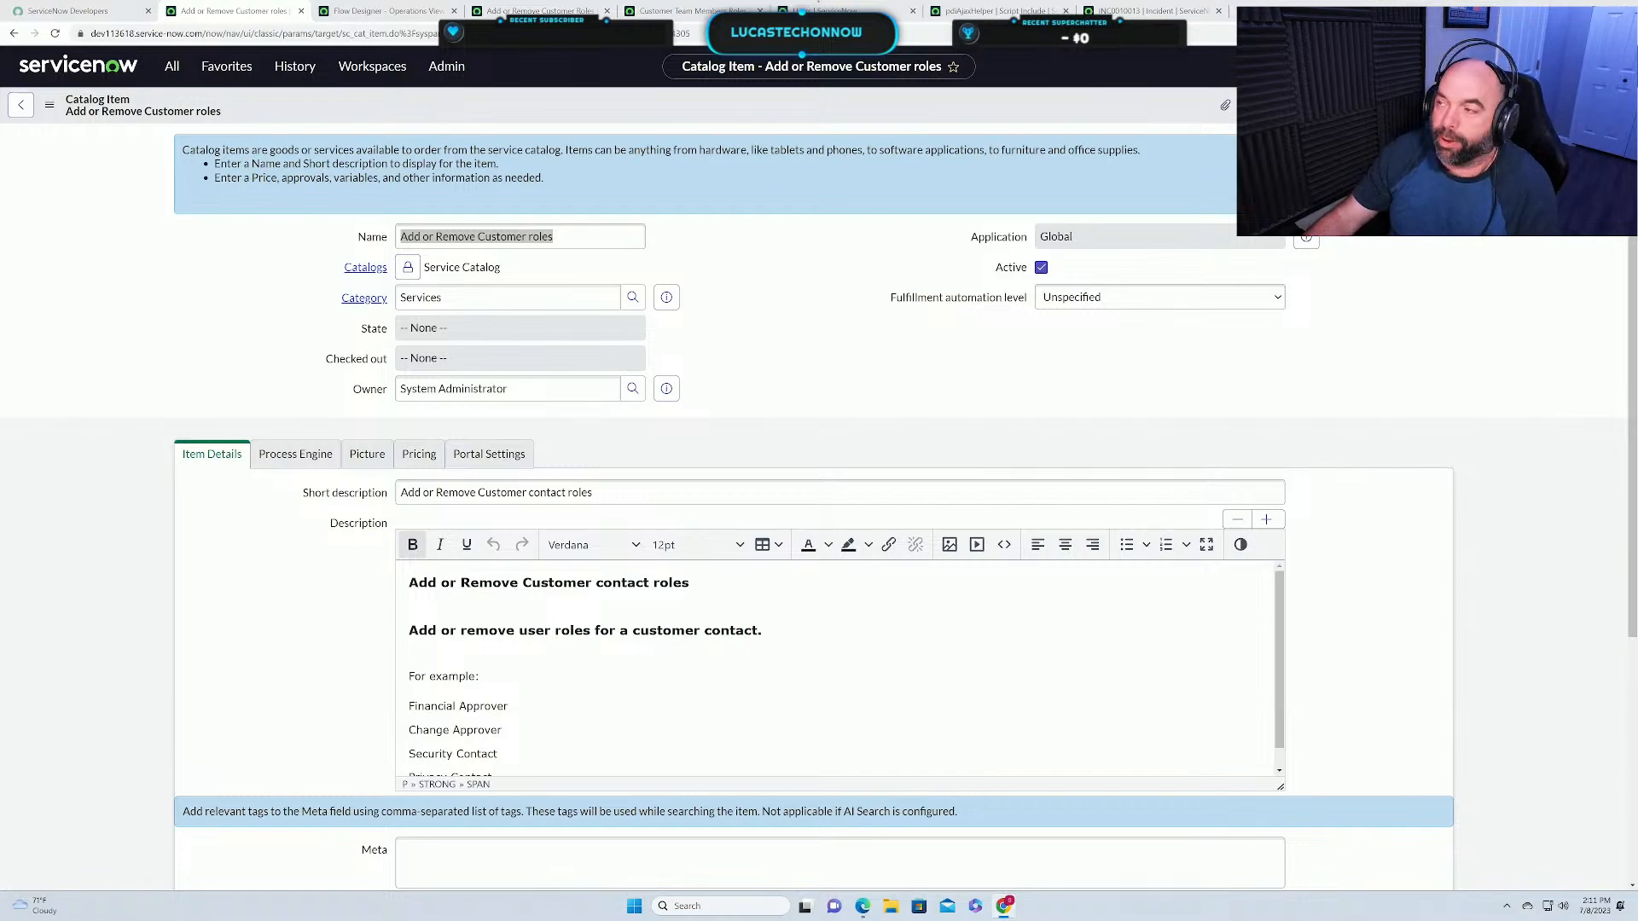
left_click(1565, 9)
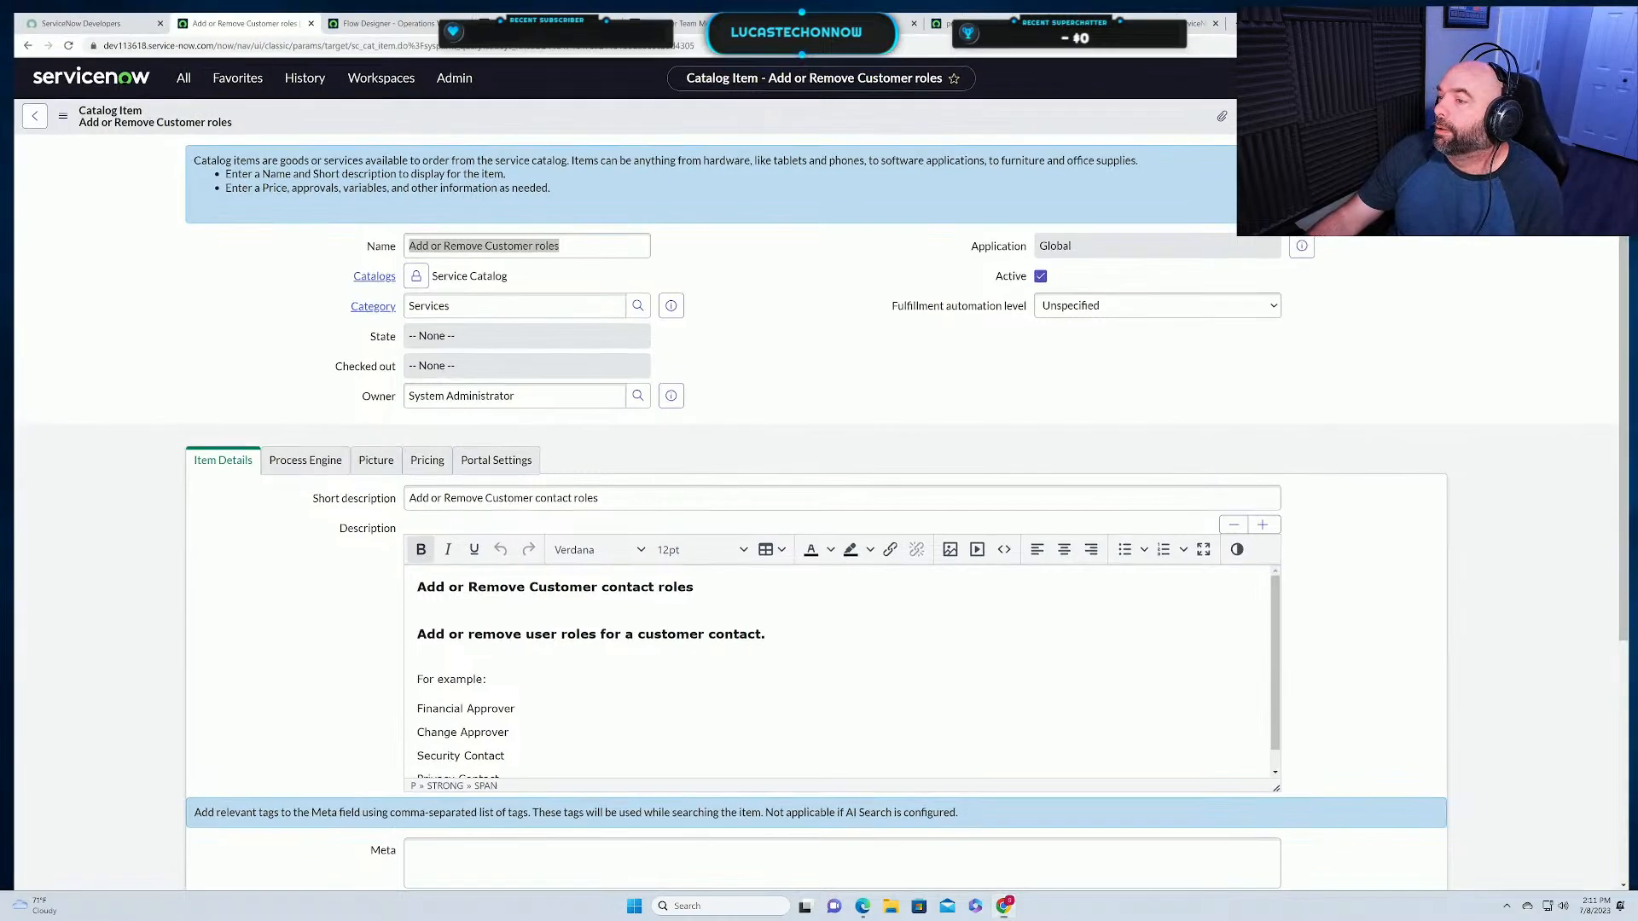
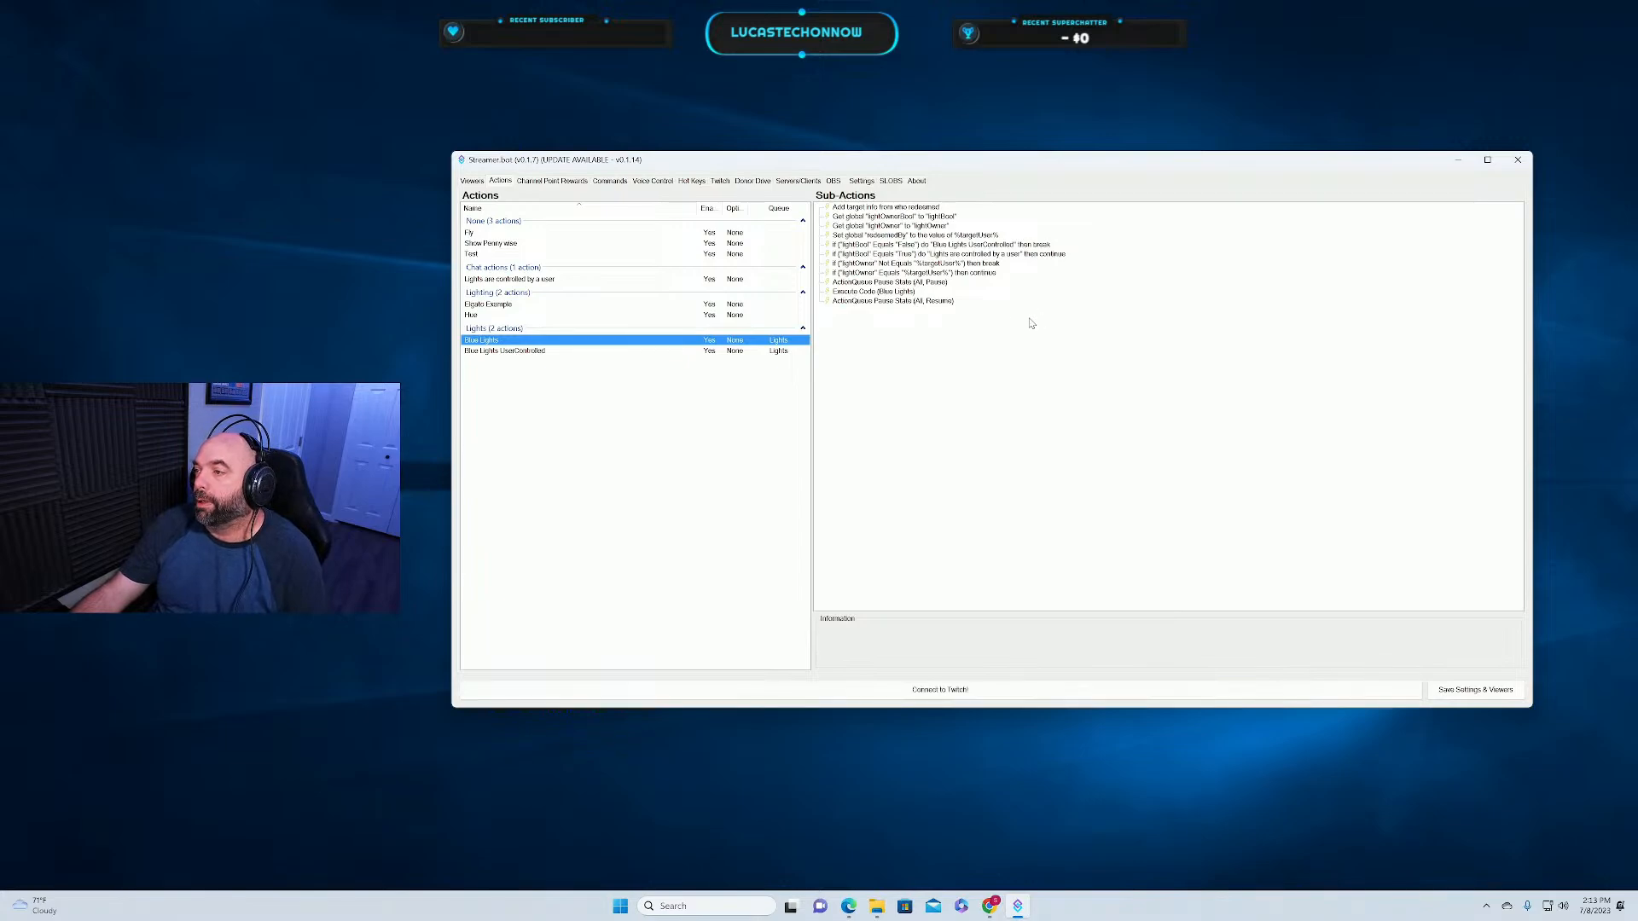
double_click(863, 292)
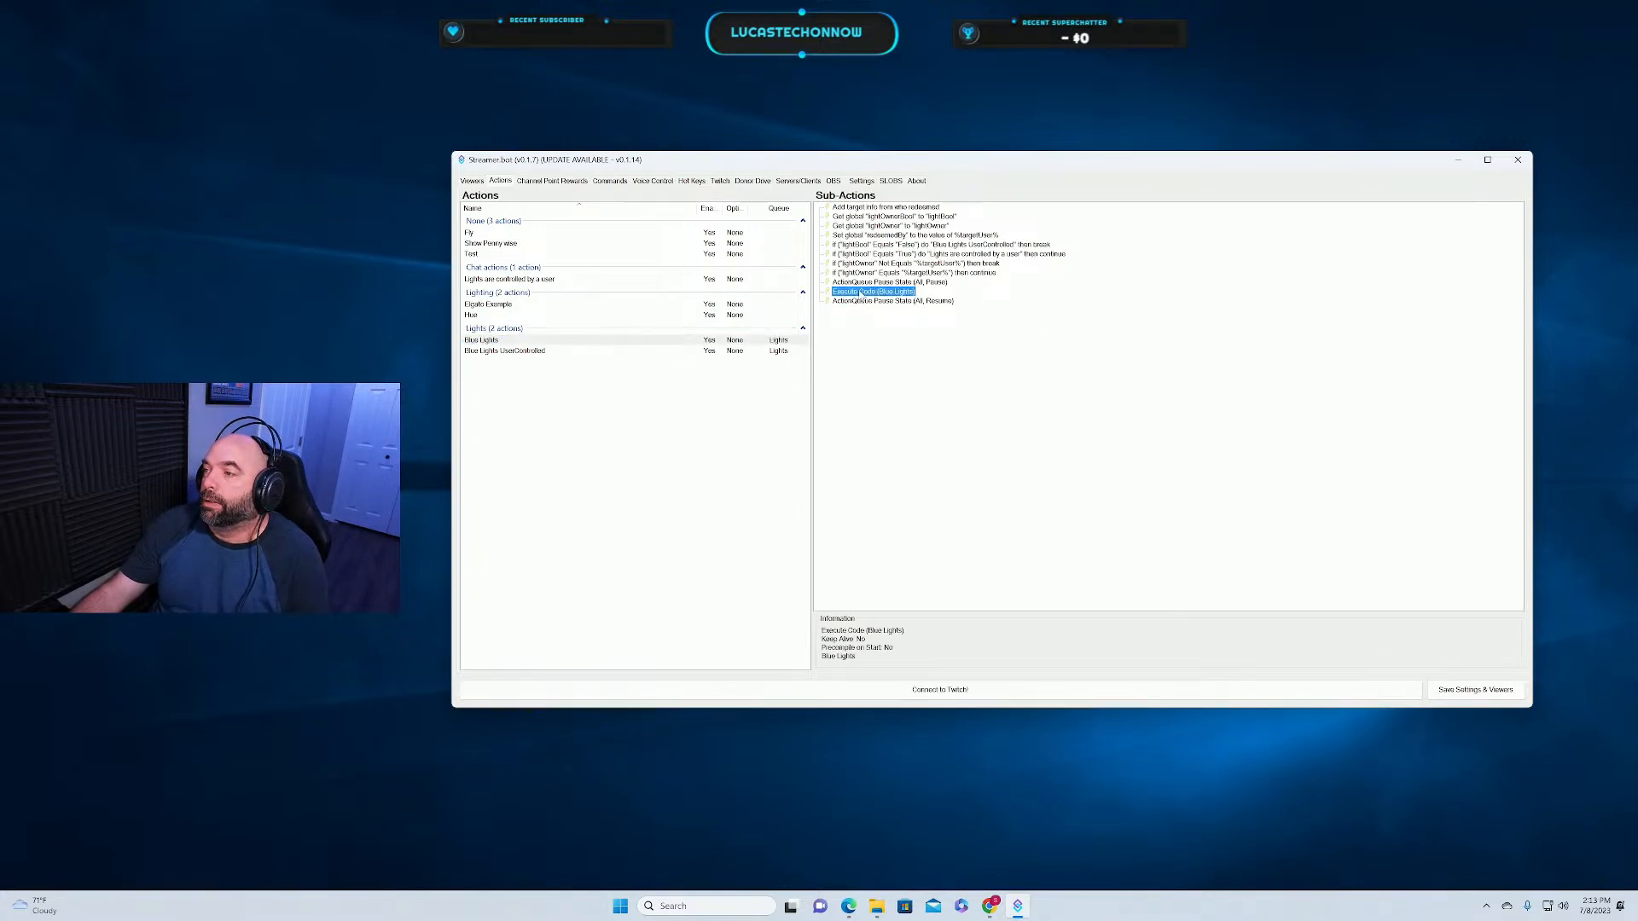
left_click_drag(987, 250, 639, 184)
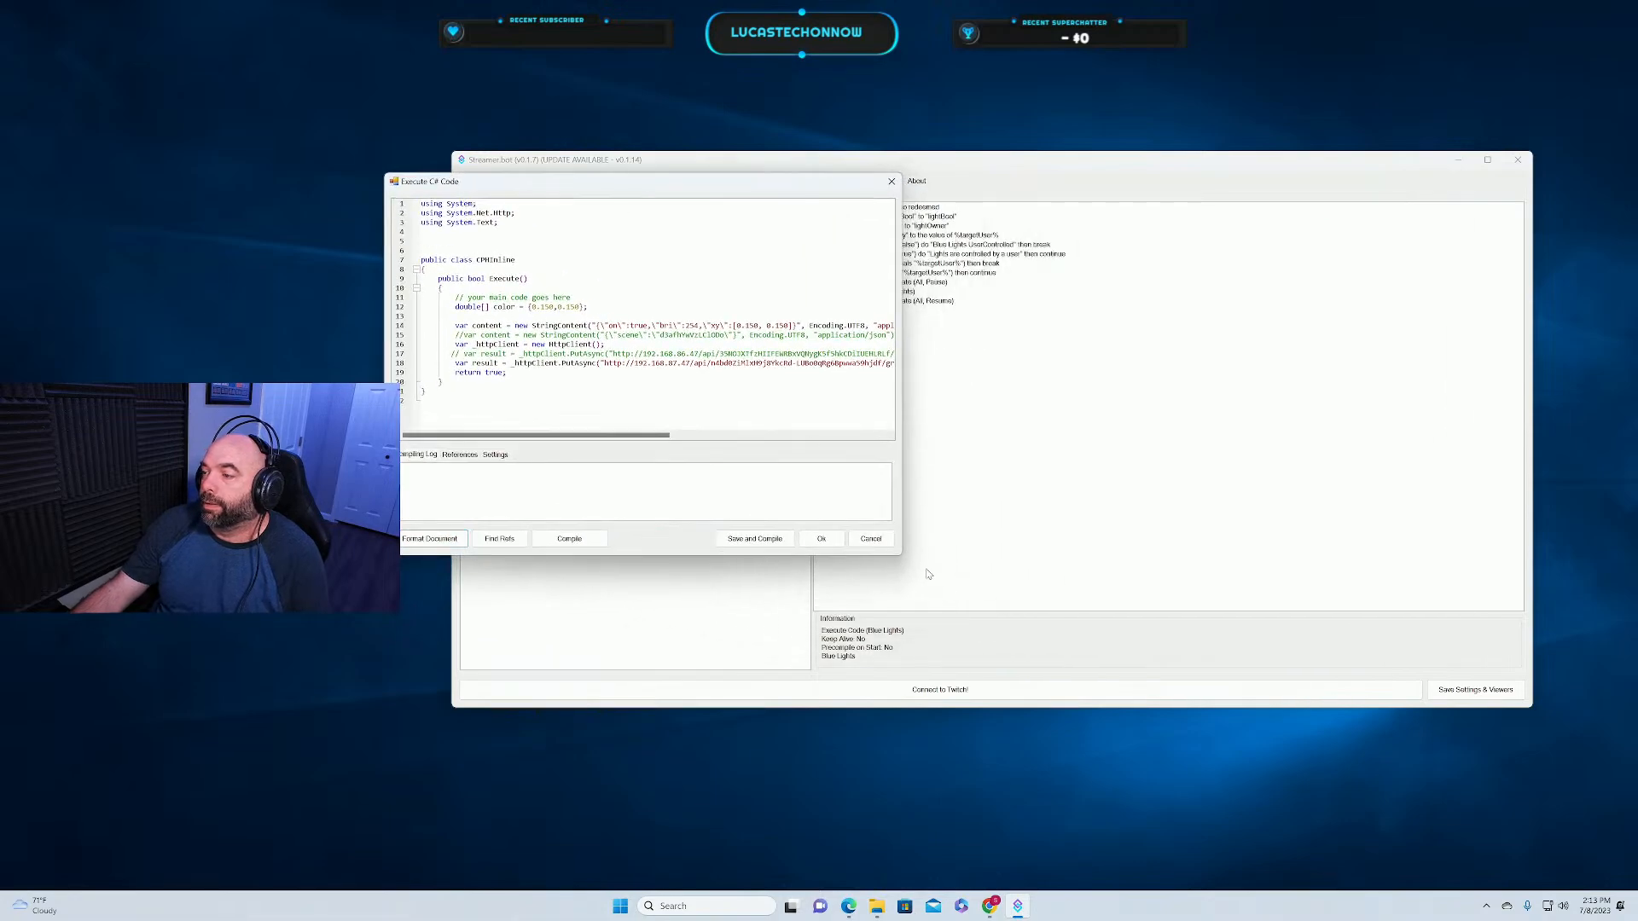
left_click_drag(897, 555, 1190, 689)
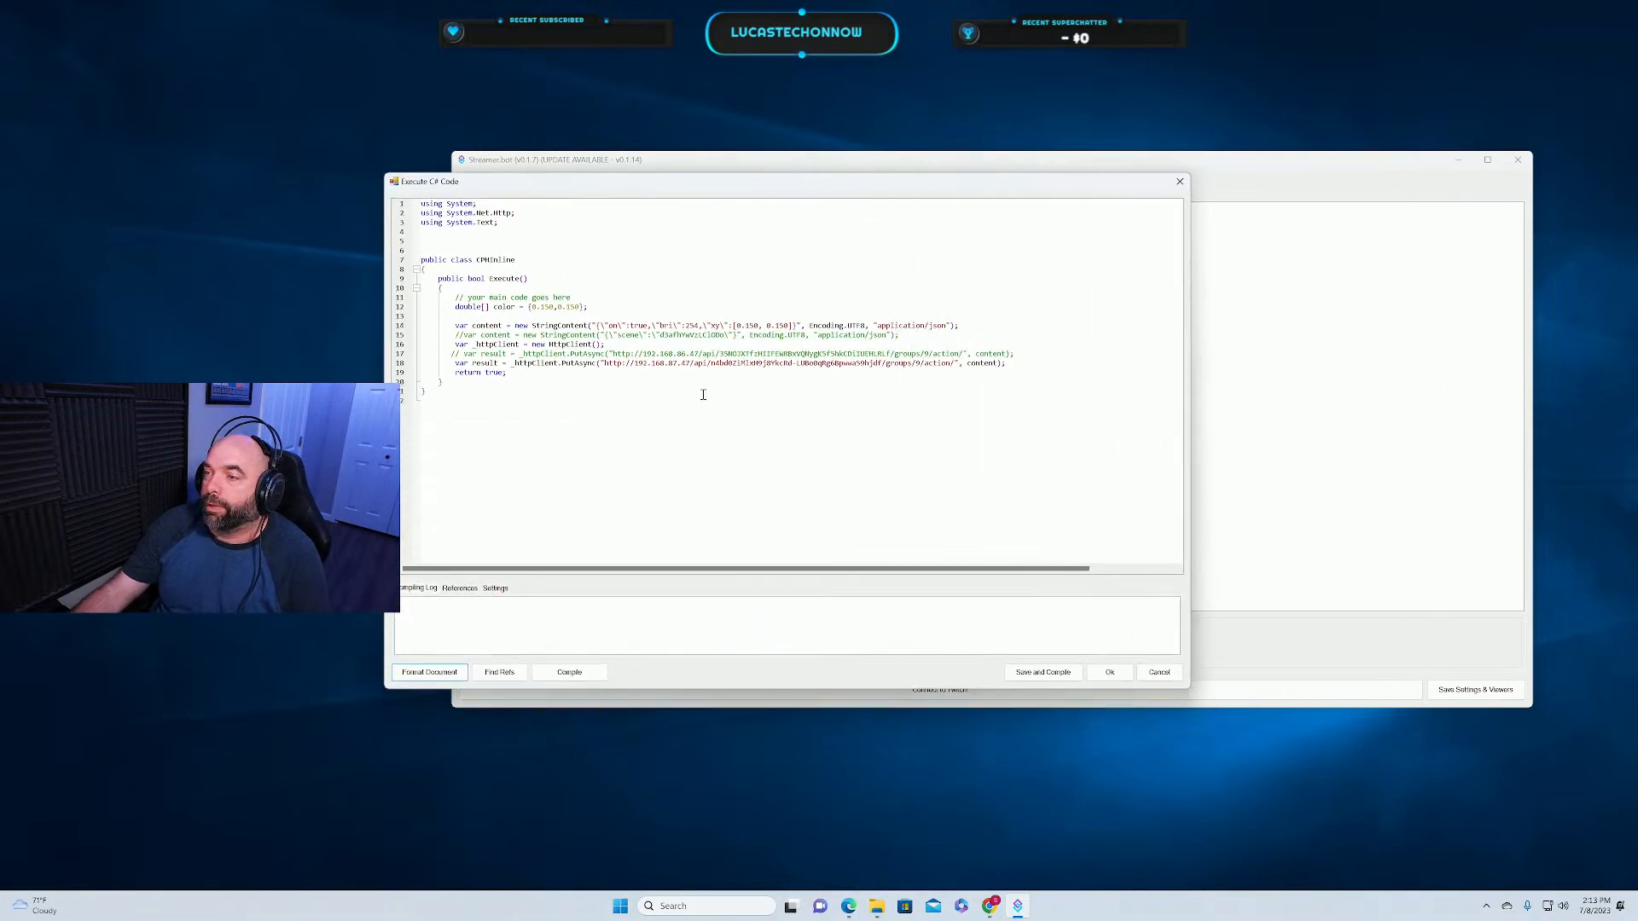
scroll(708, 375, "up", 2)
scroll(718, 377, "up", 1)
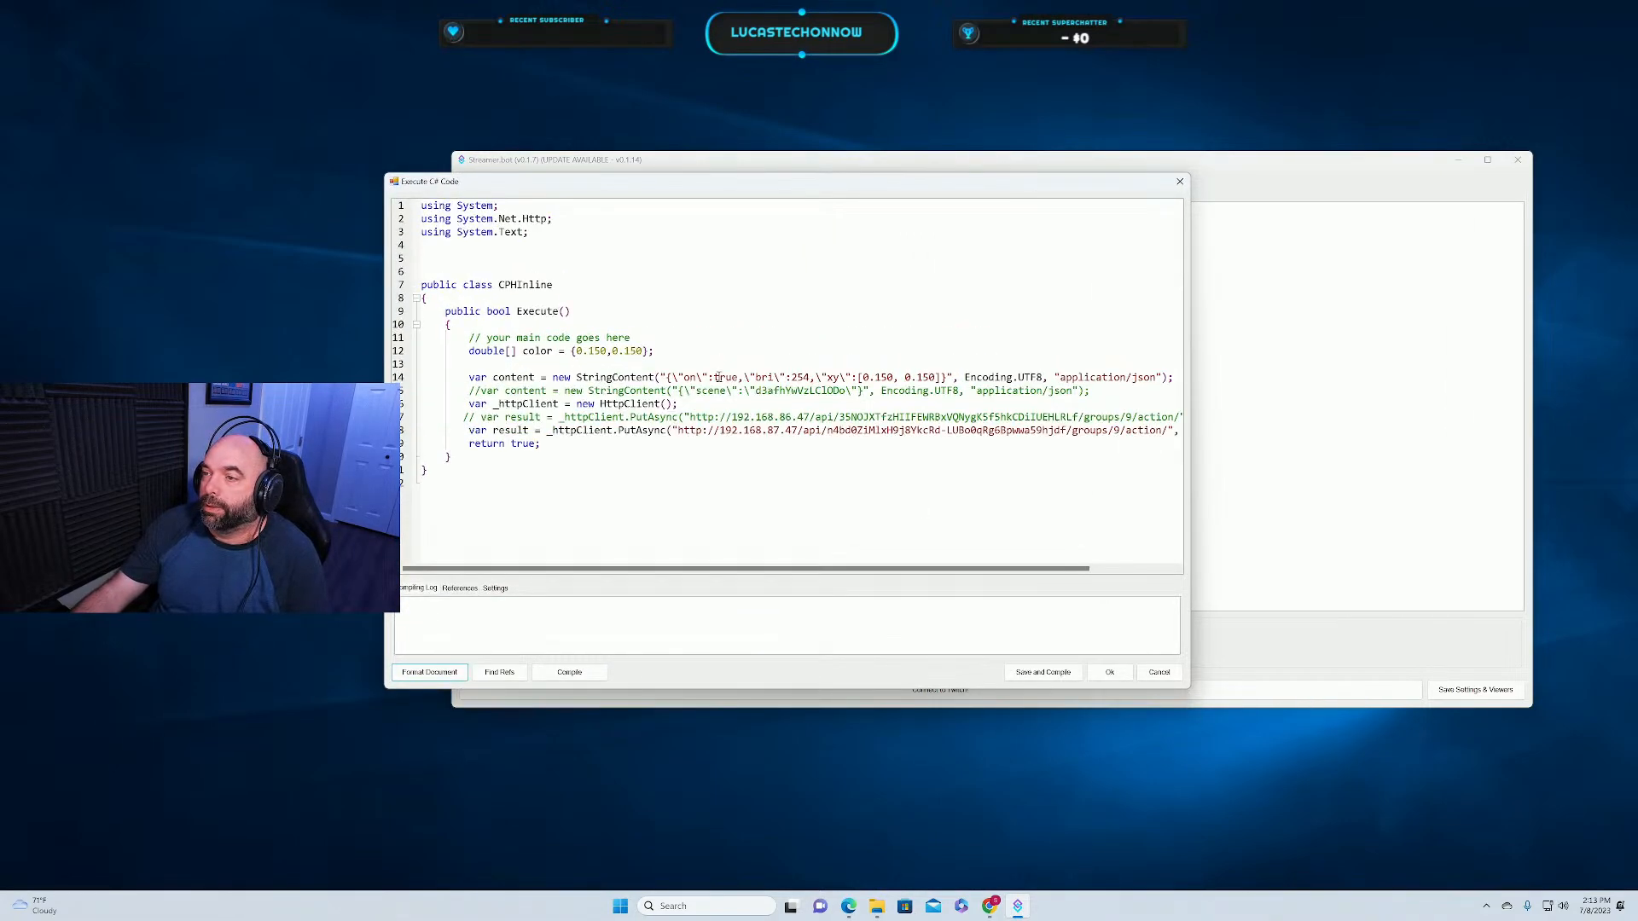
scroll(718, 376, "up", 1)
scroll(718, 376, "up", 4)
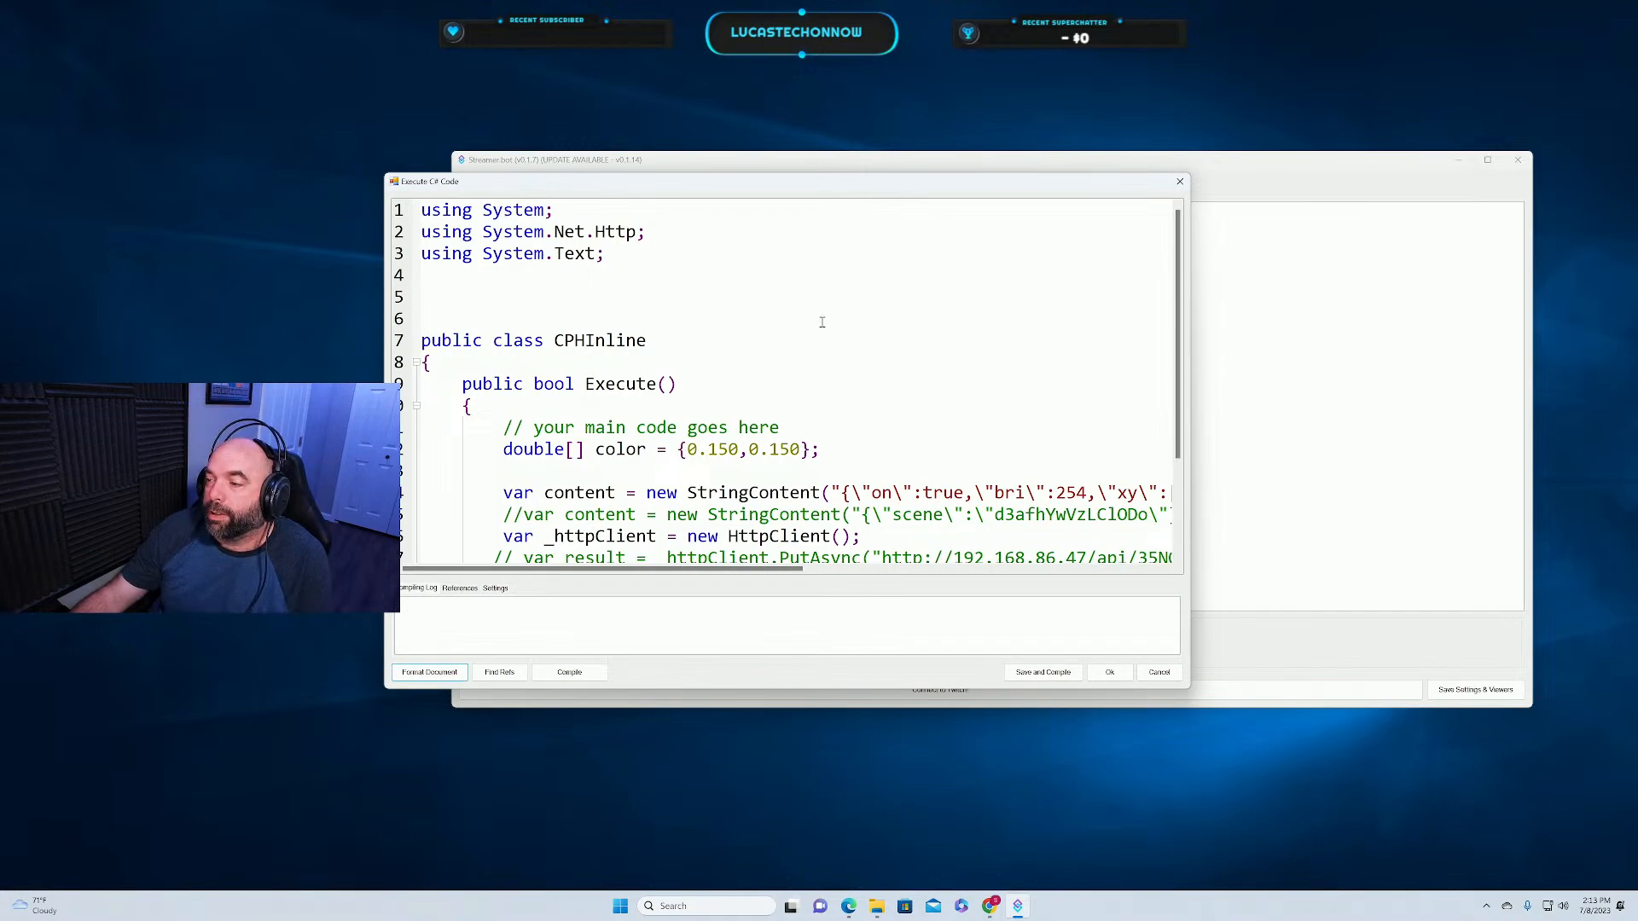
Close the open code editor unsaved and load the Elgato Example action's sub-actions.
left_click(1159, 672)
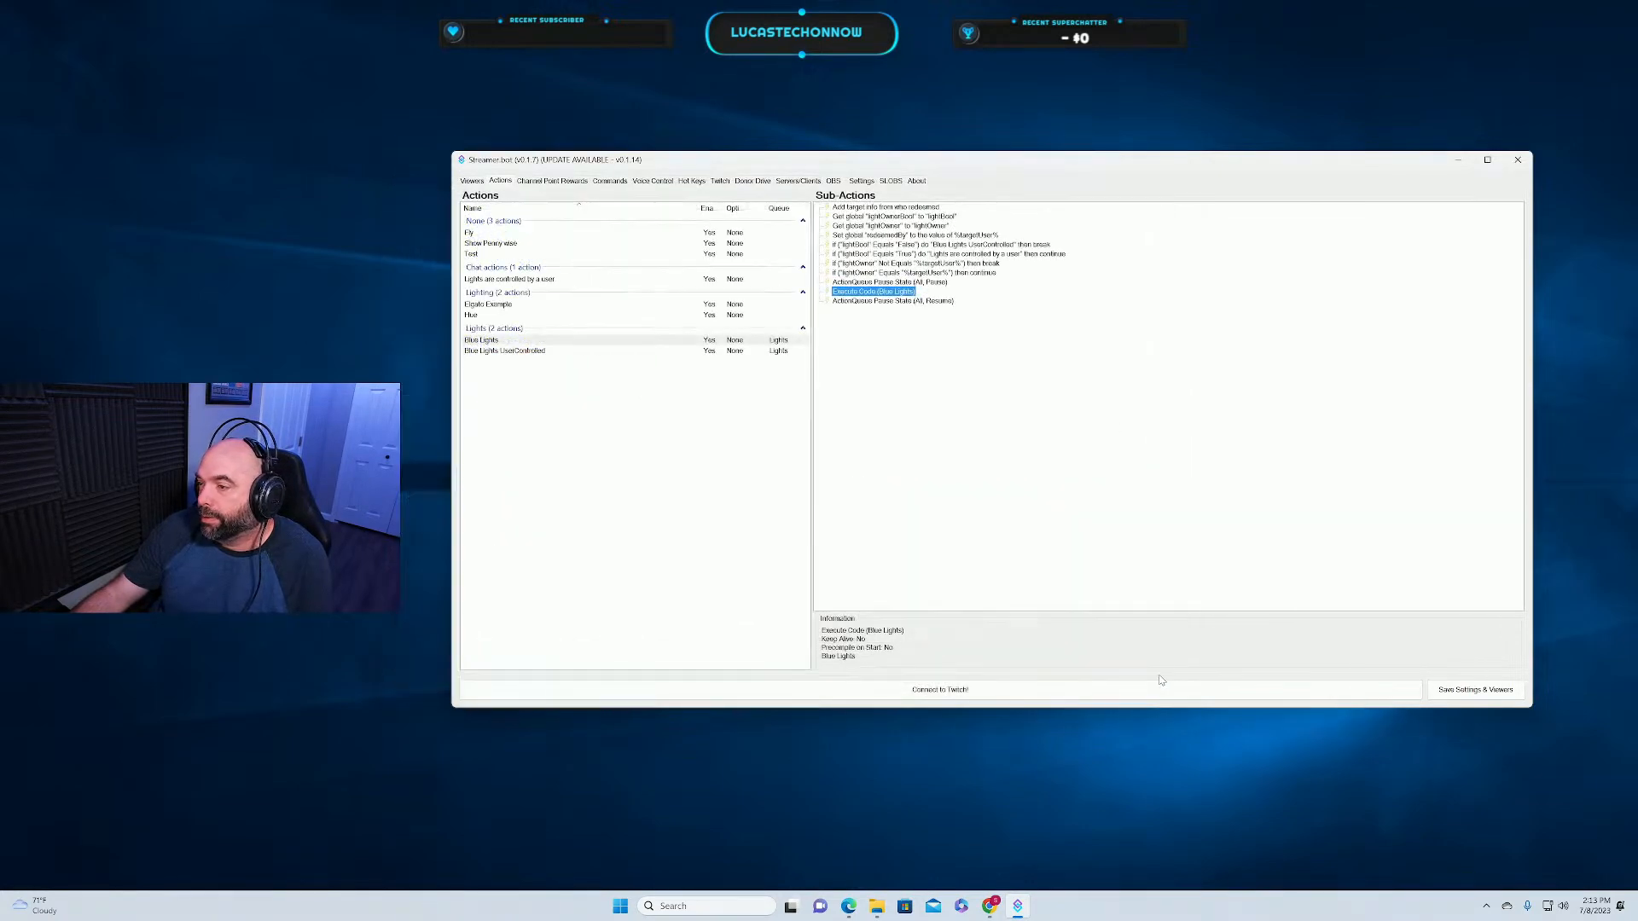
double_click(507, 305)
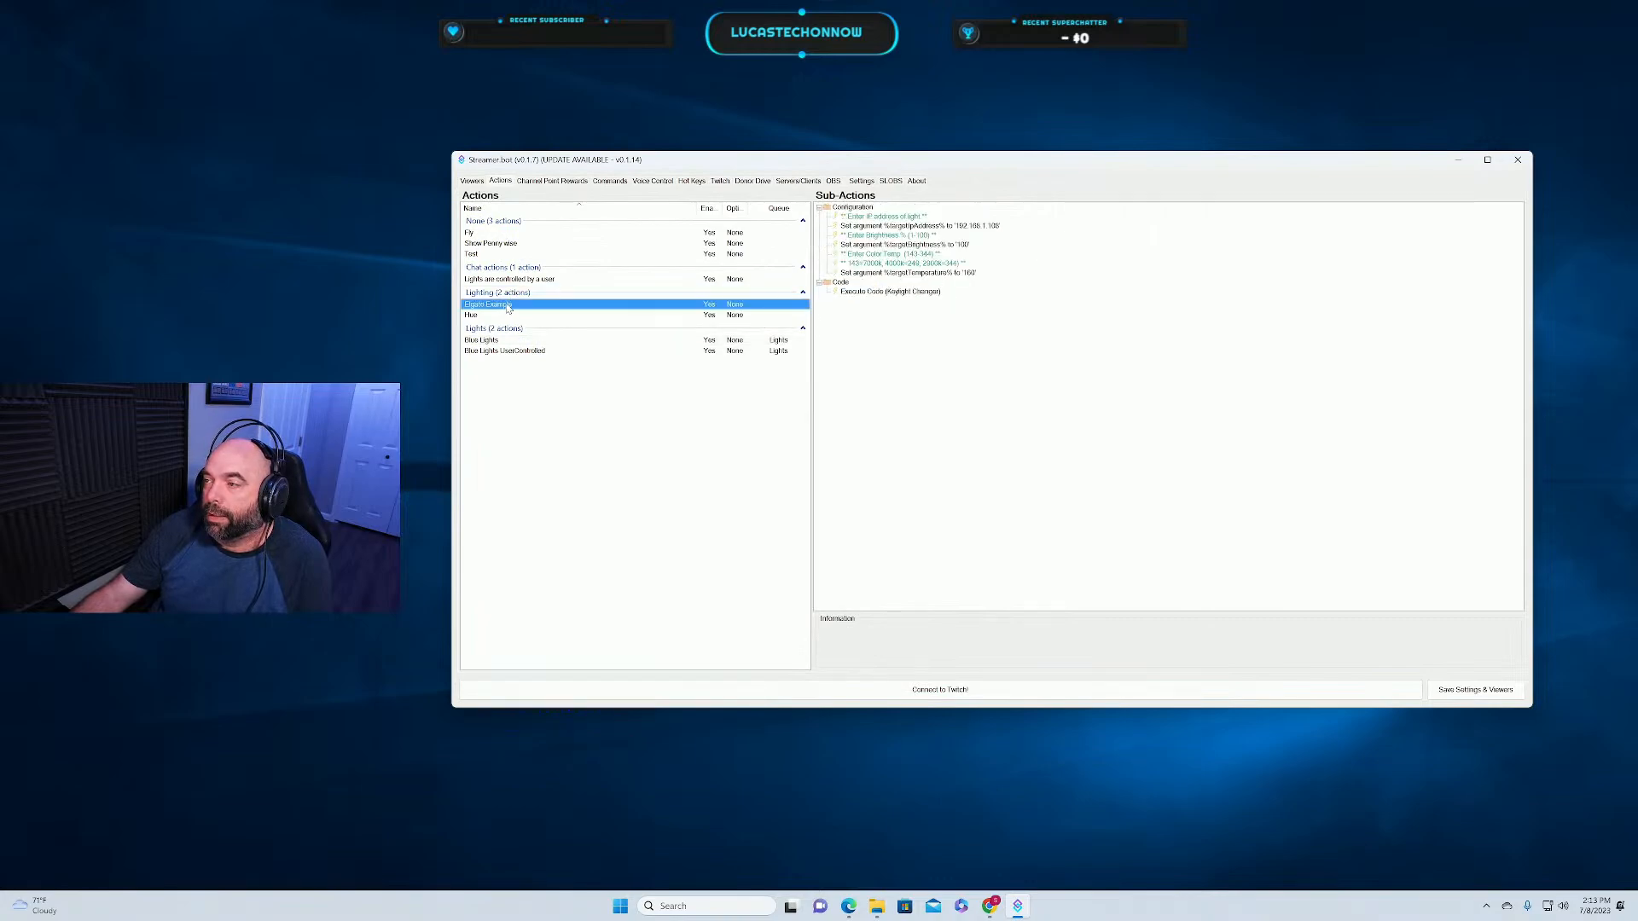
left_click(1079, 481)
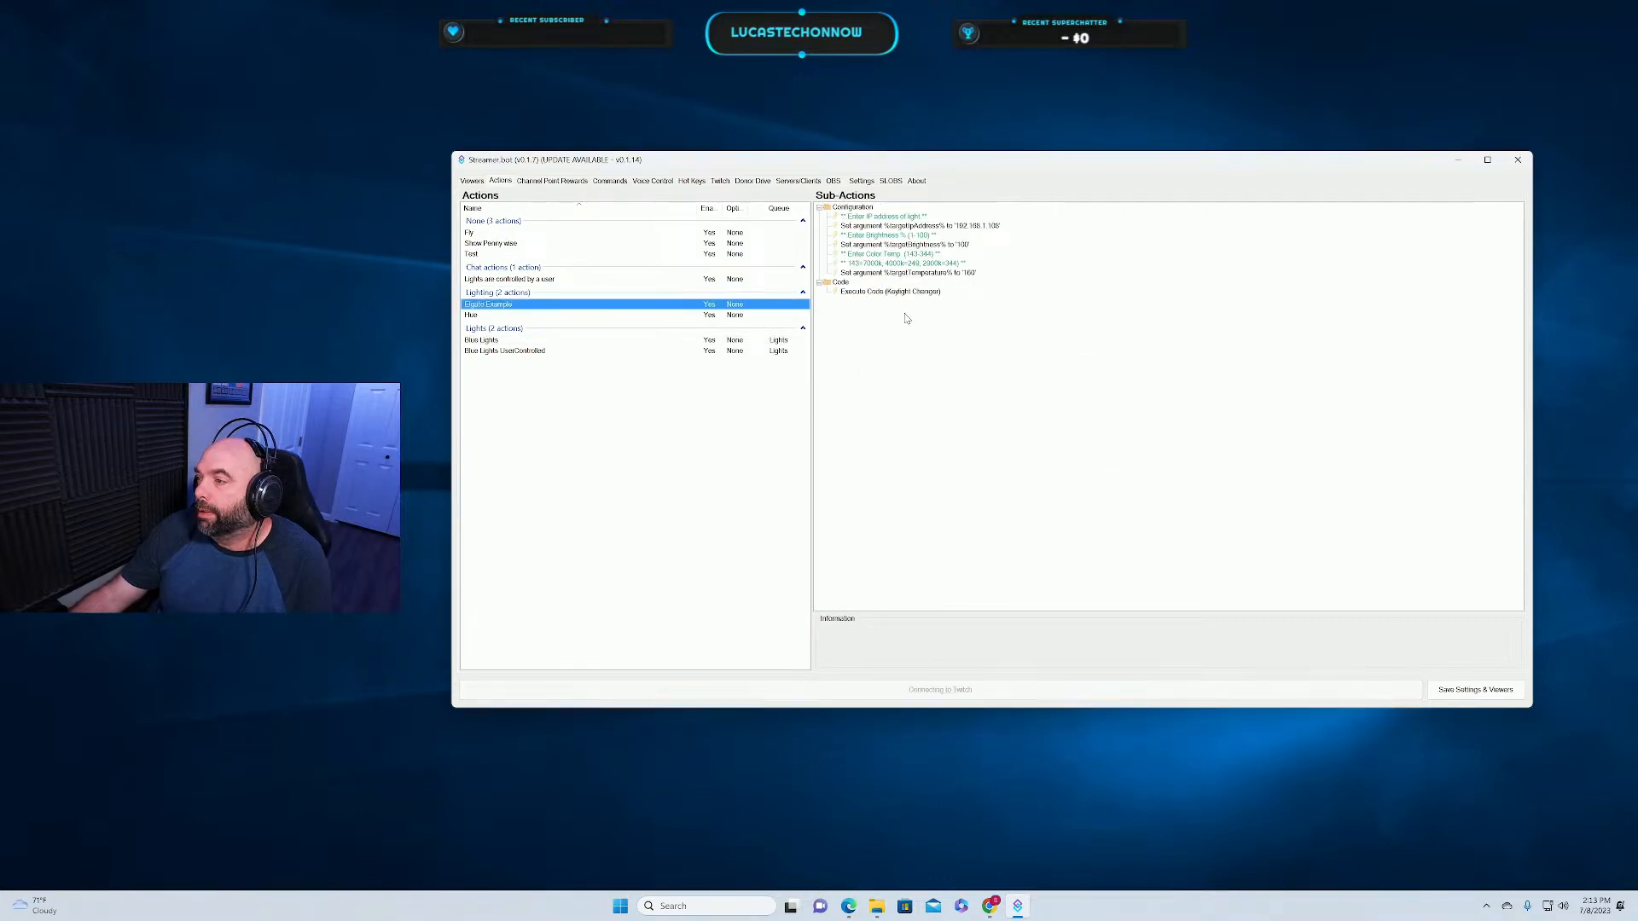
Open the Keylight Changer C# code and highlight its URL and payload brightness lines.
double_click(889, 292)
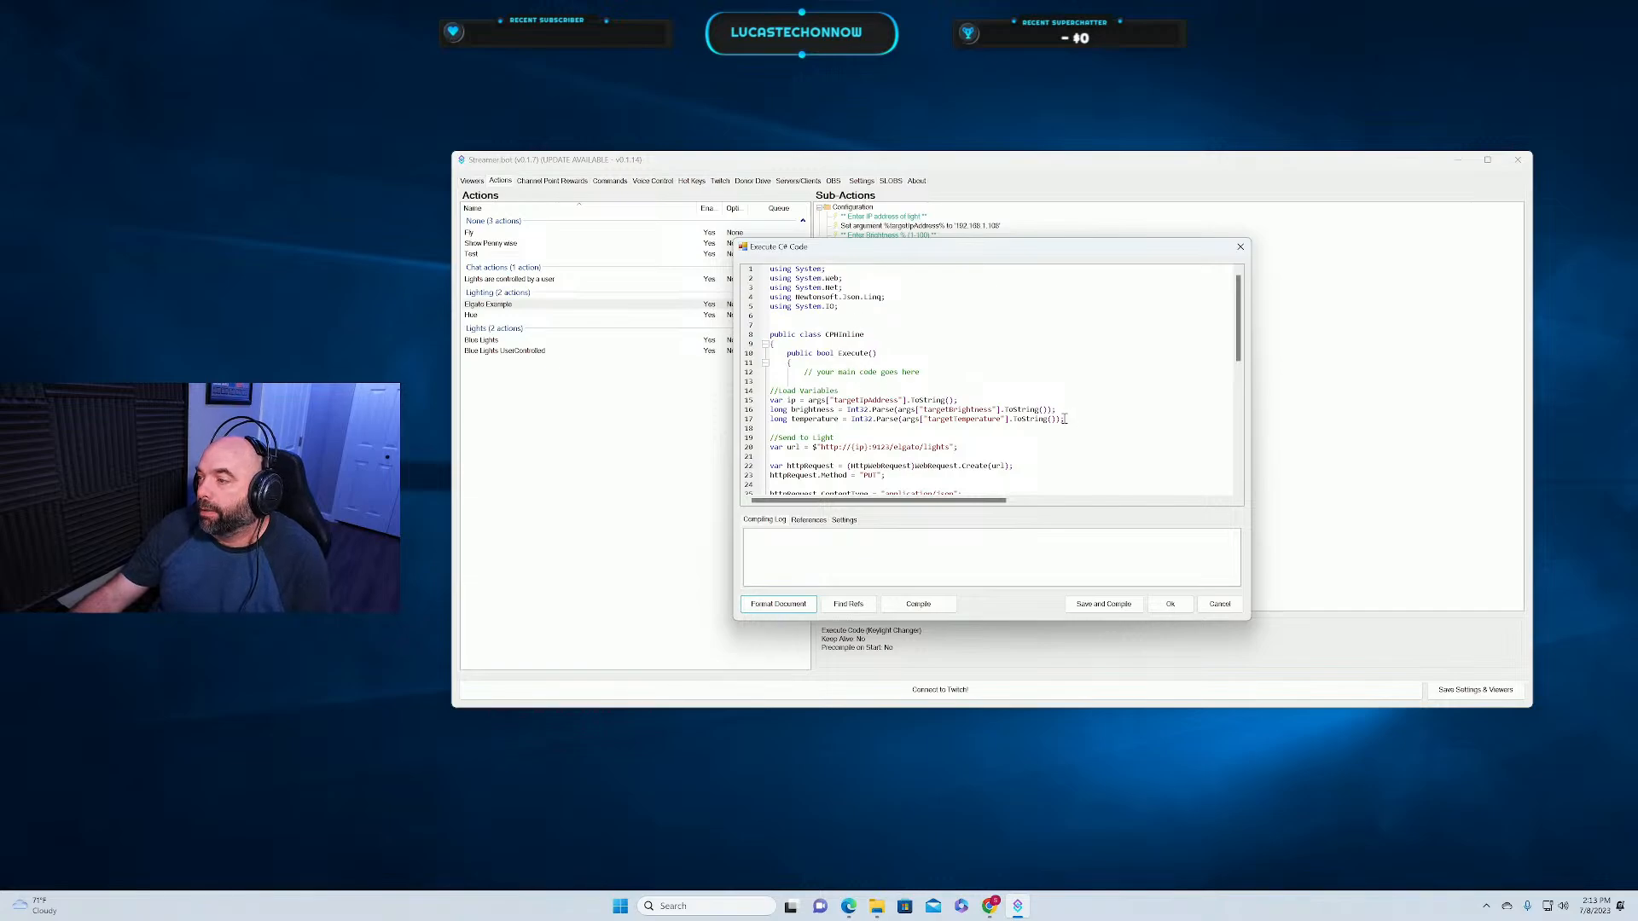
scroll(1007, 398, "up", 2)
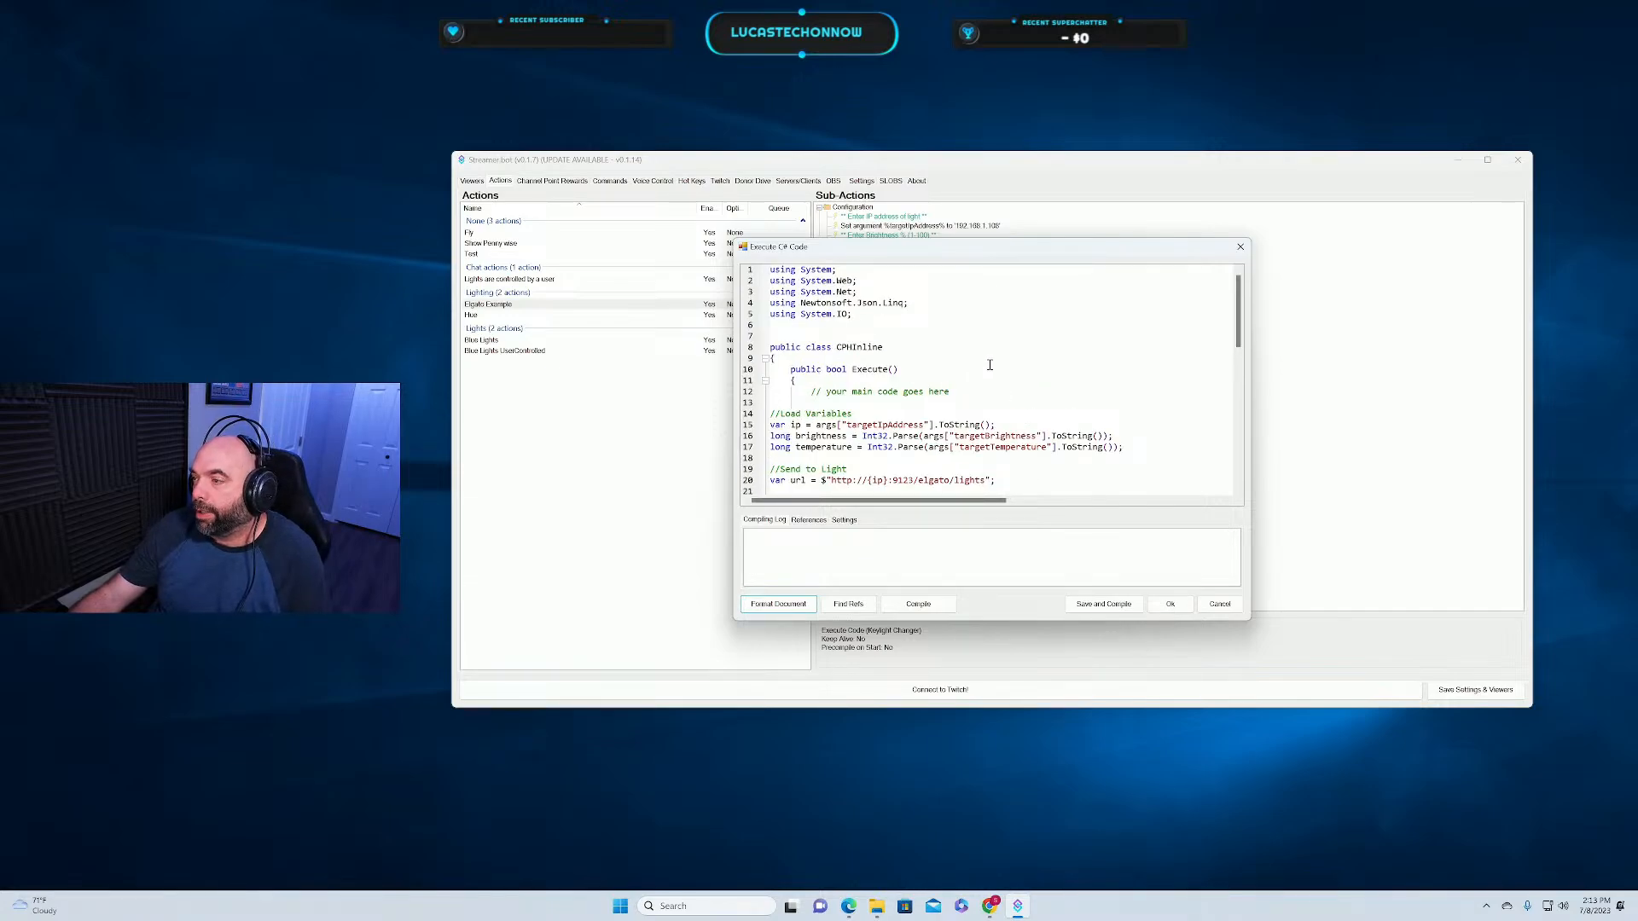
scroll(979, 352, "down", 2)
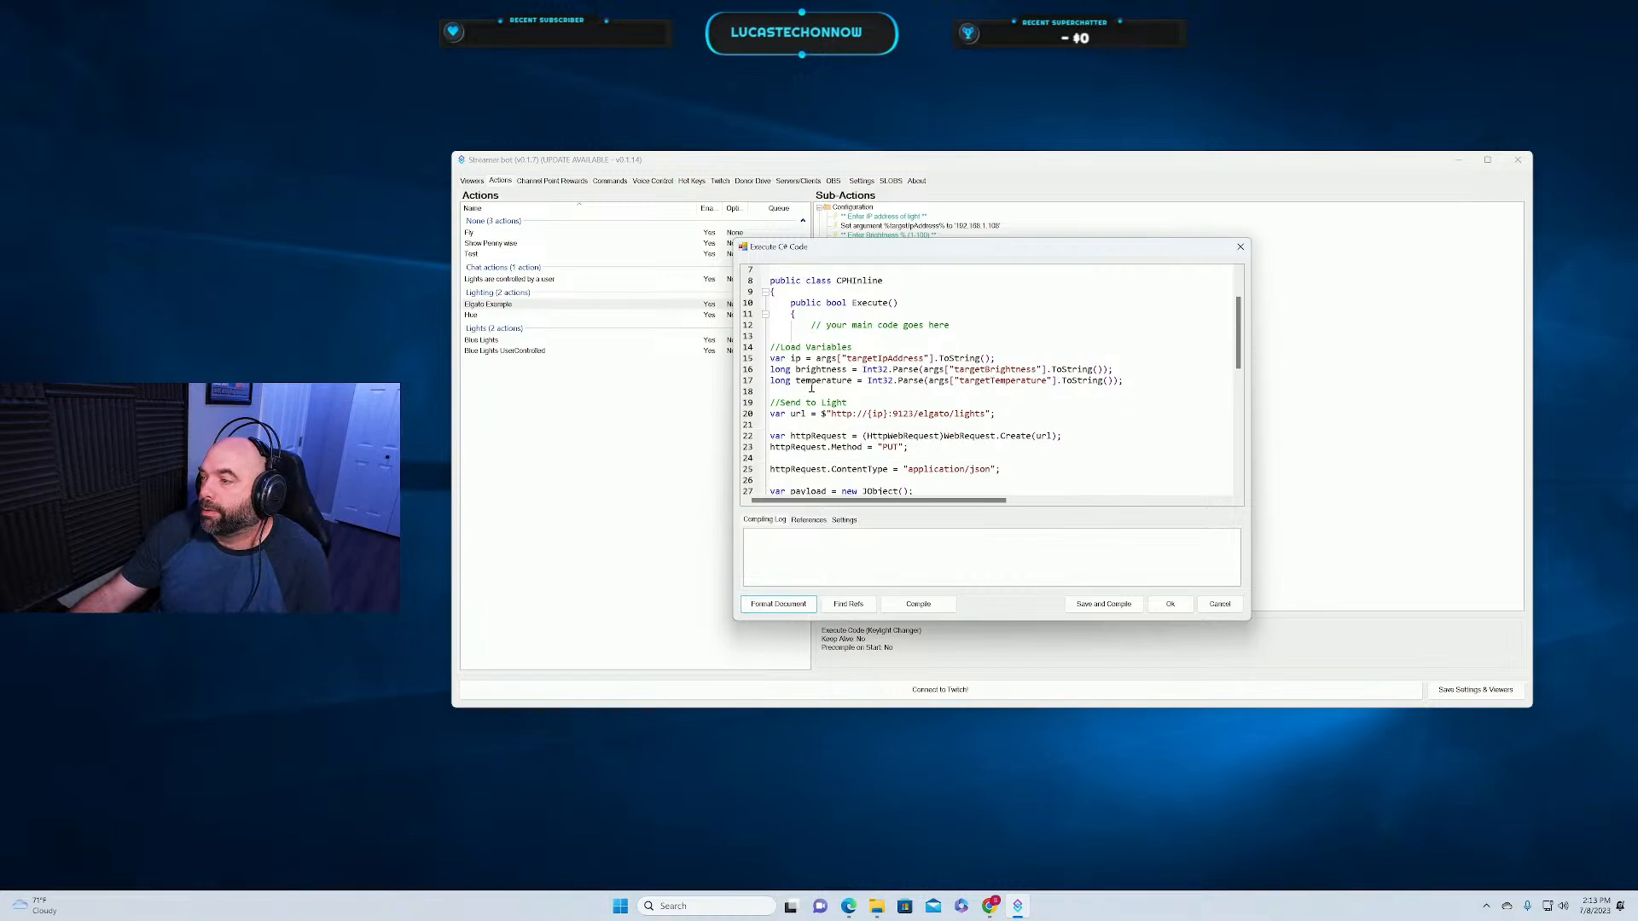
scroll(802, 391, "down", 1)
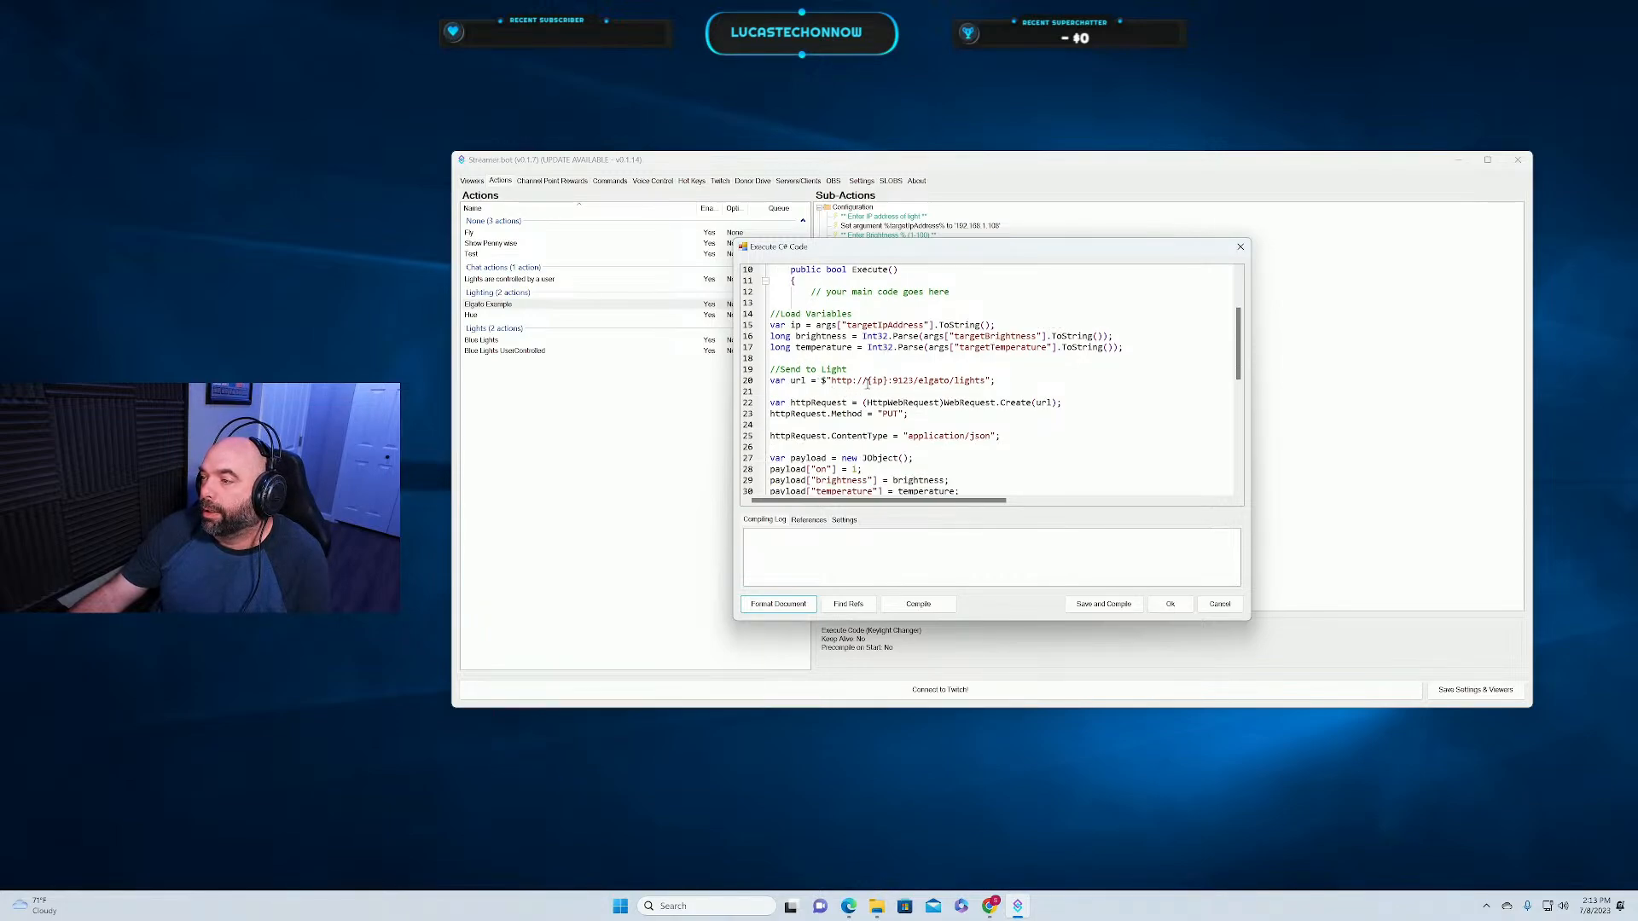
left_click_drag(996, 382, 766, 382)
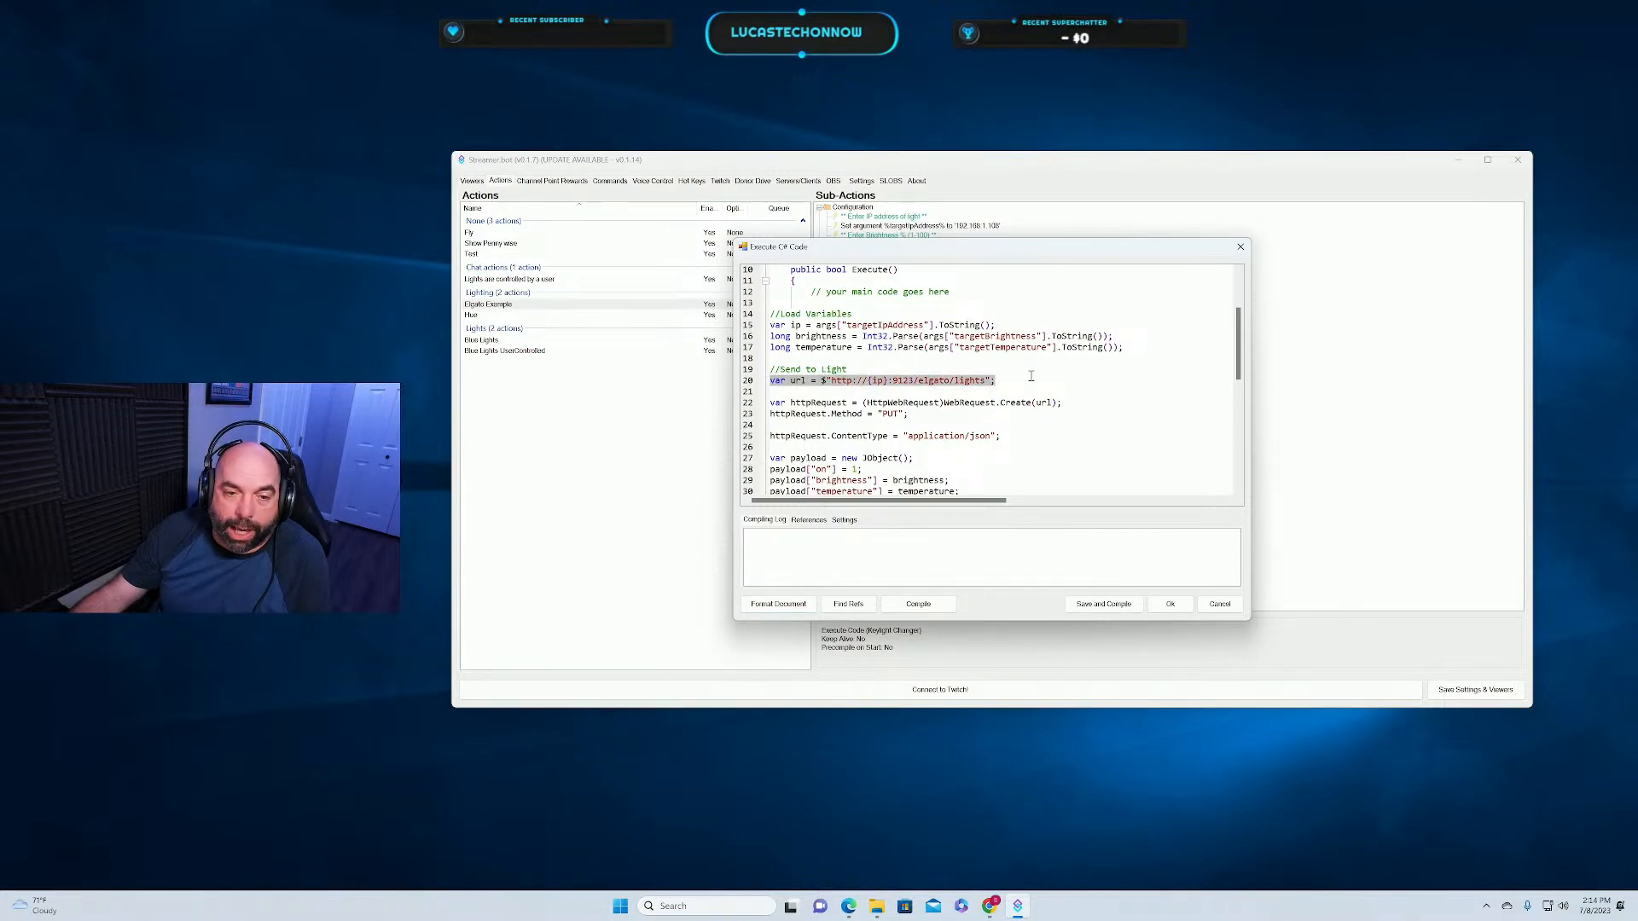
scroll(1016, 383, "down", 1)
scroll(1016, 383, "down", 1)
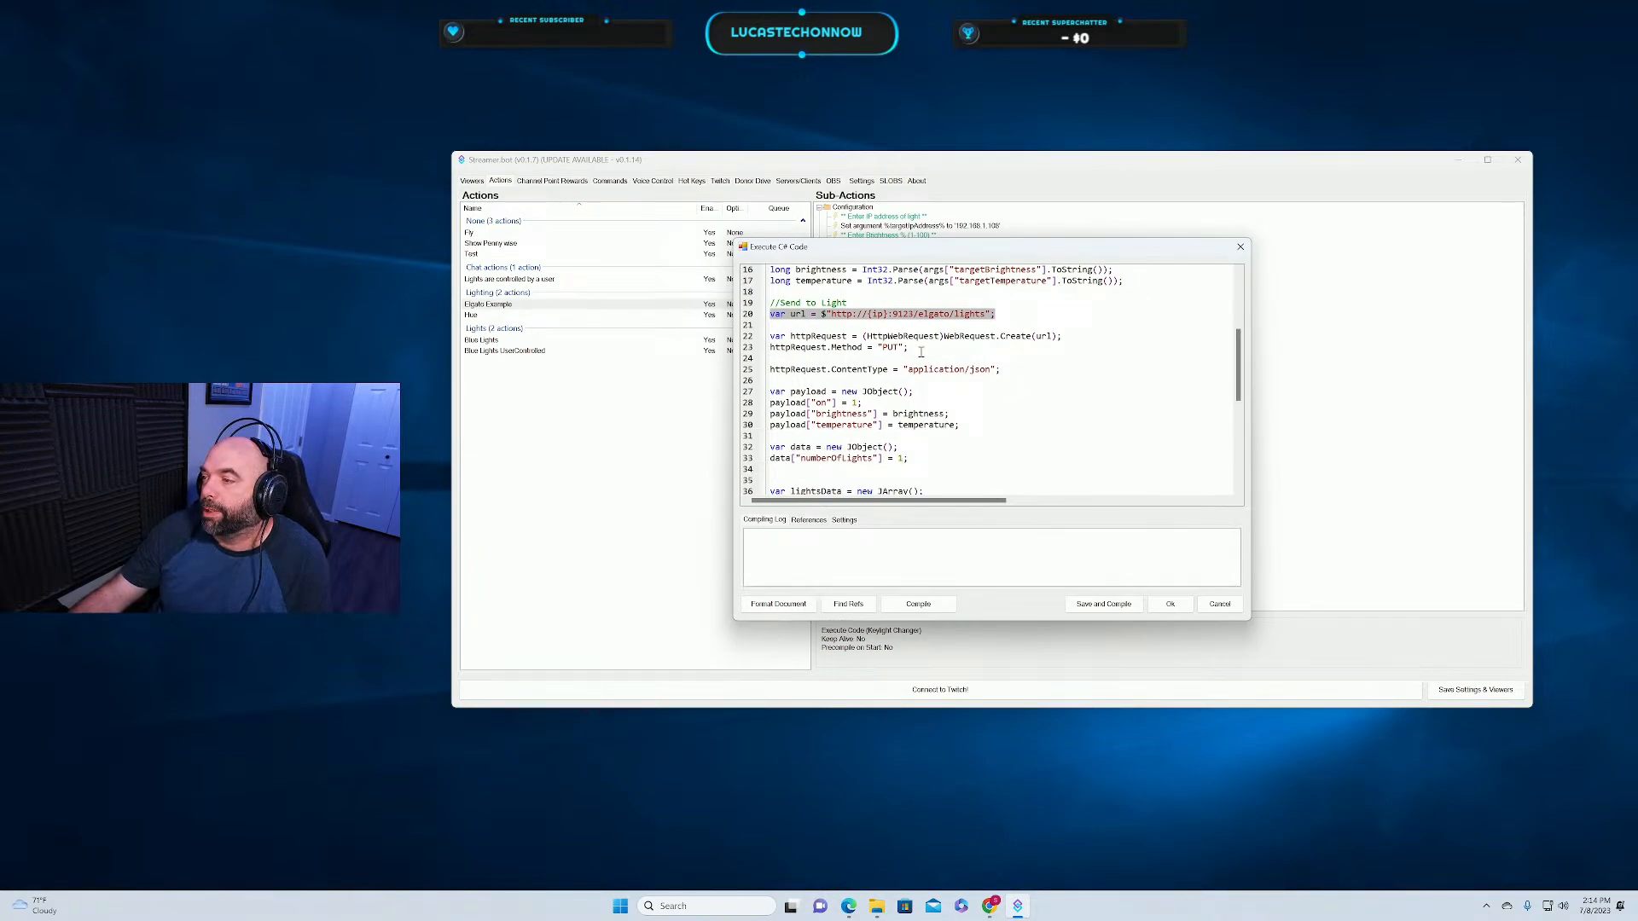
left_click_drag(771, 394, 928, 392)
left_click_drag(771, 404, 948, 414)
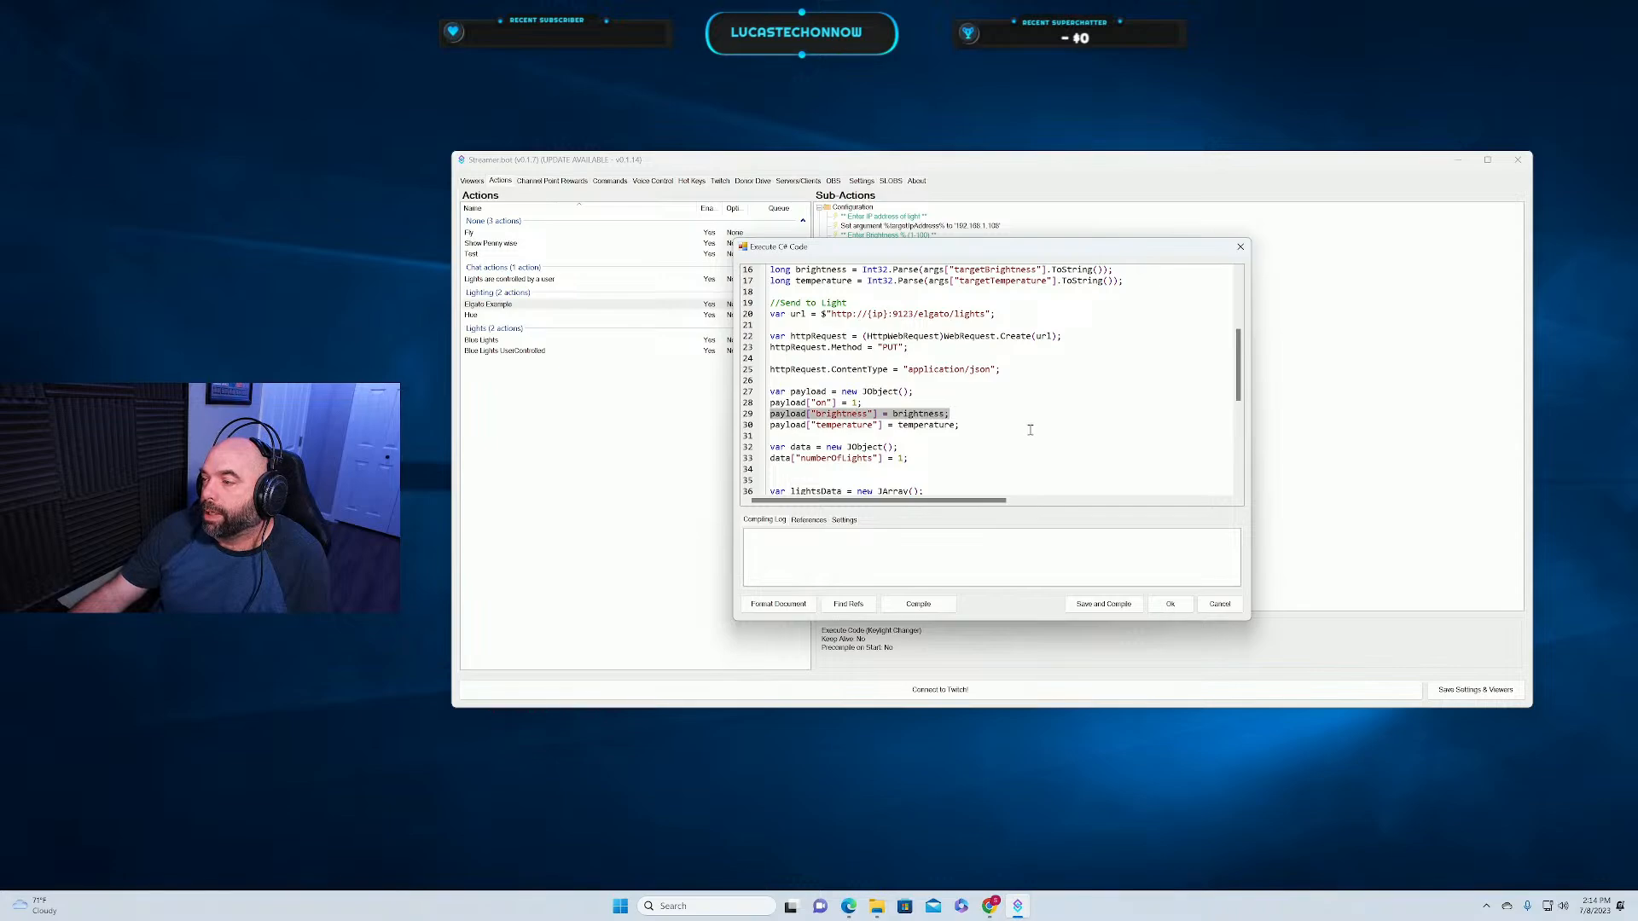
Read through the rest of the Keylight code and close it without saving.
scroll(1030, 430, "down", 1)
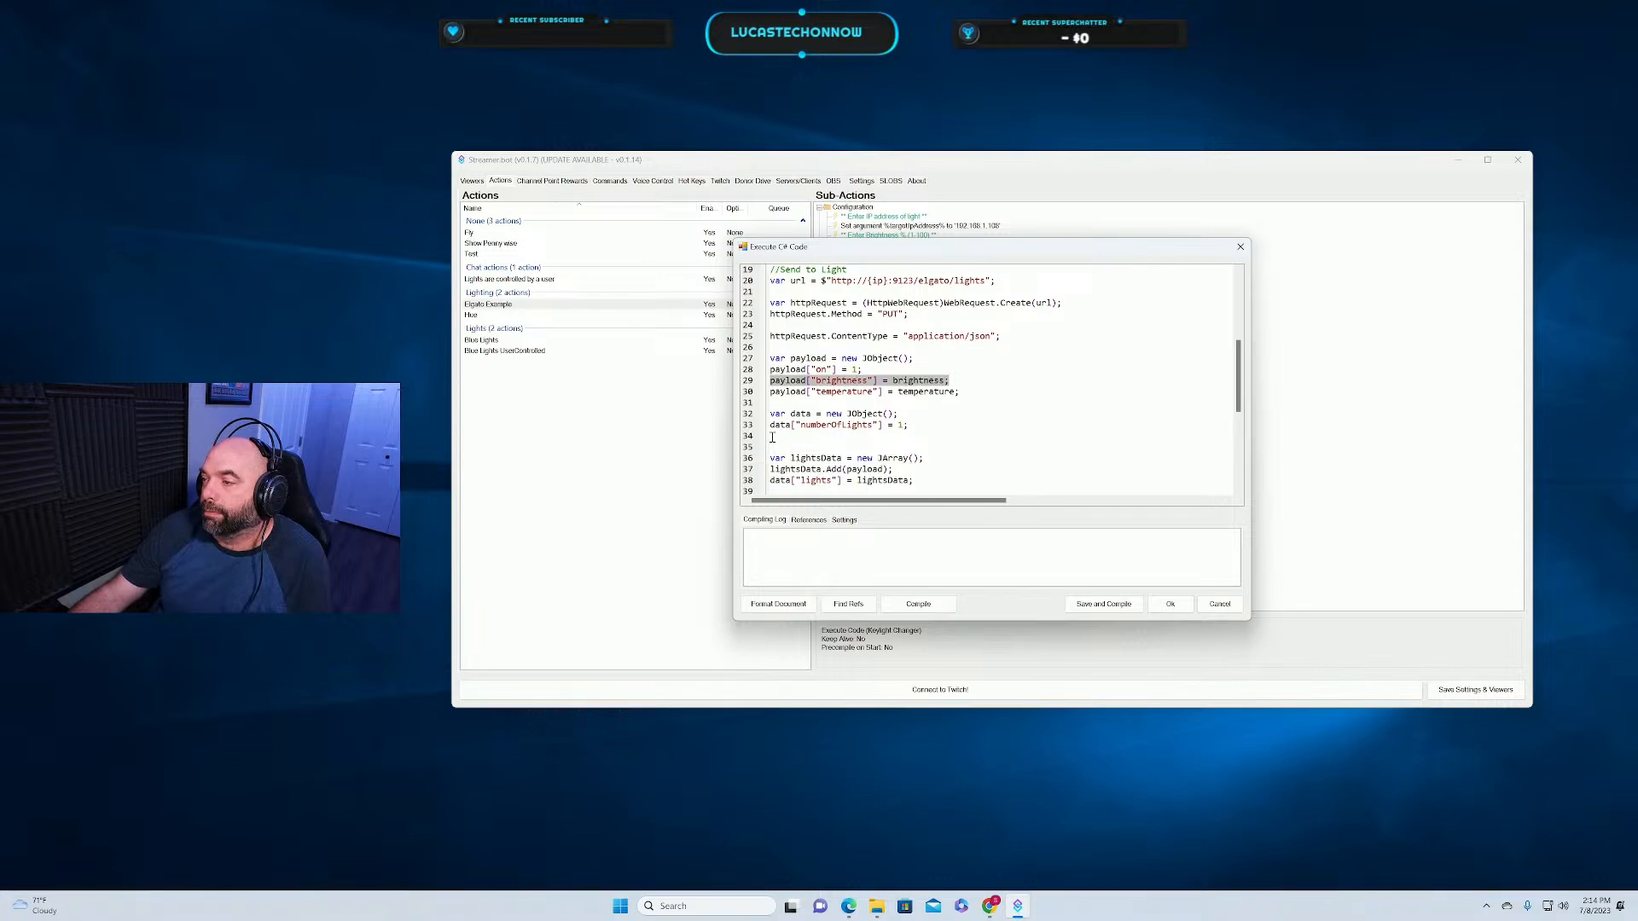
scroll(882, 424, "down", 1)
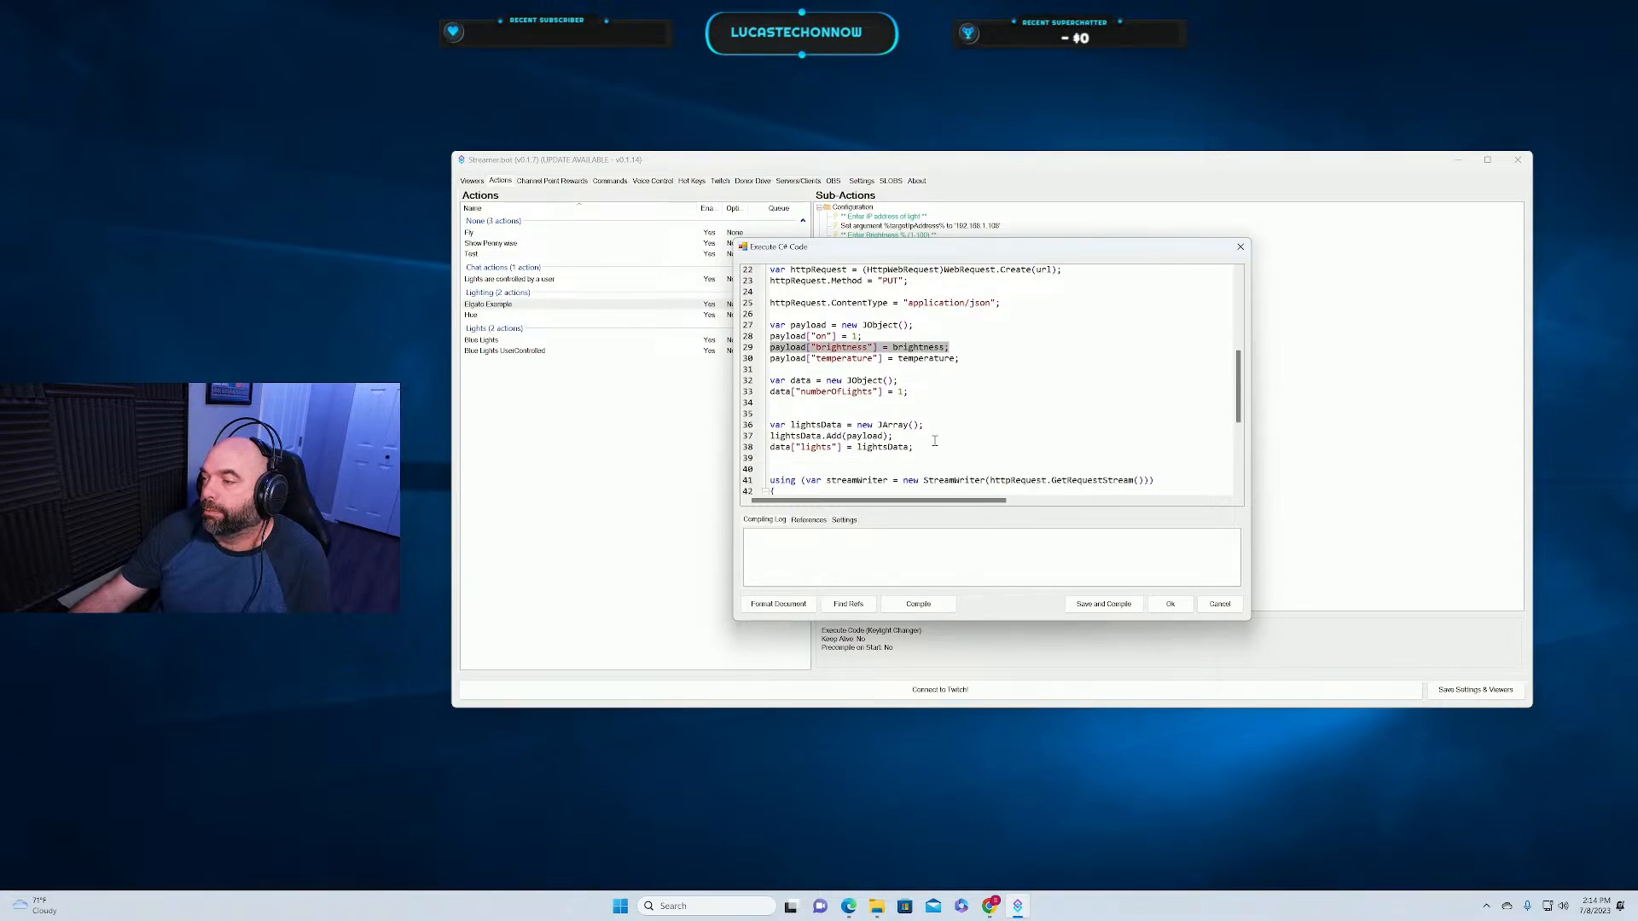
scroll(966, 432, "down", 1)
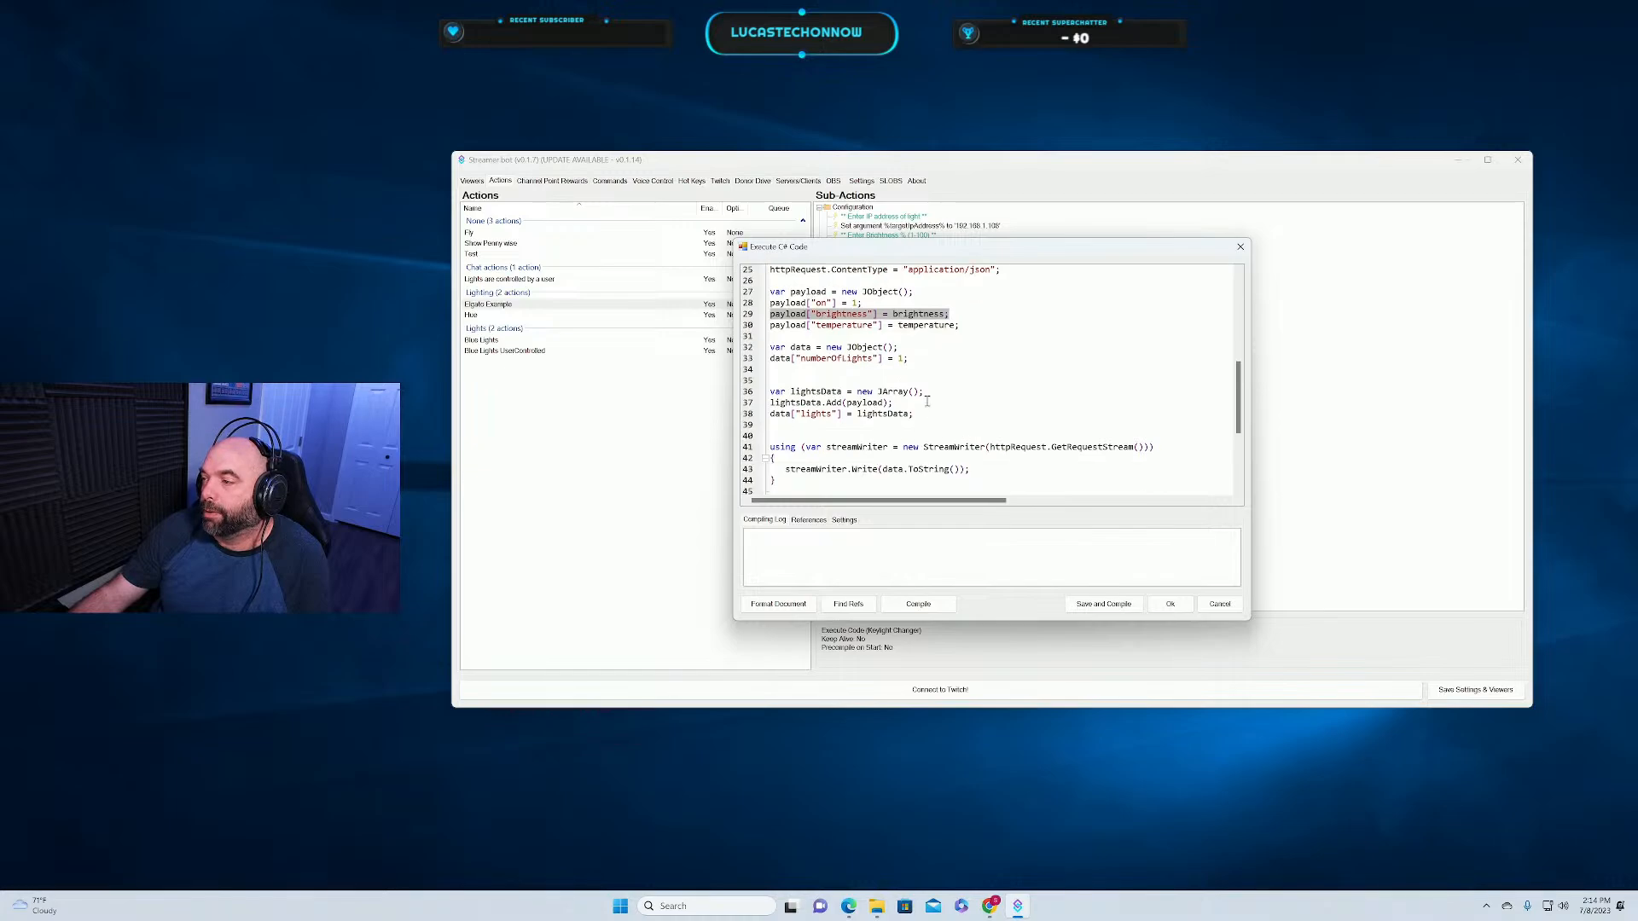
scroll(921, 413, "down", 2)
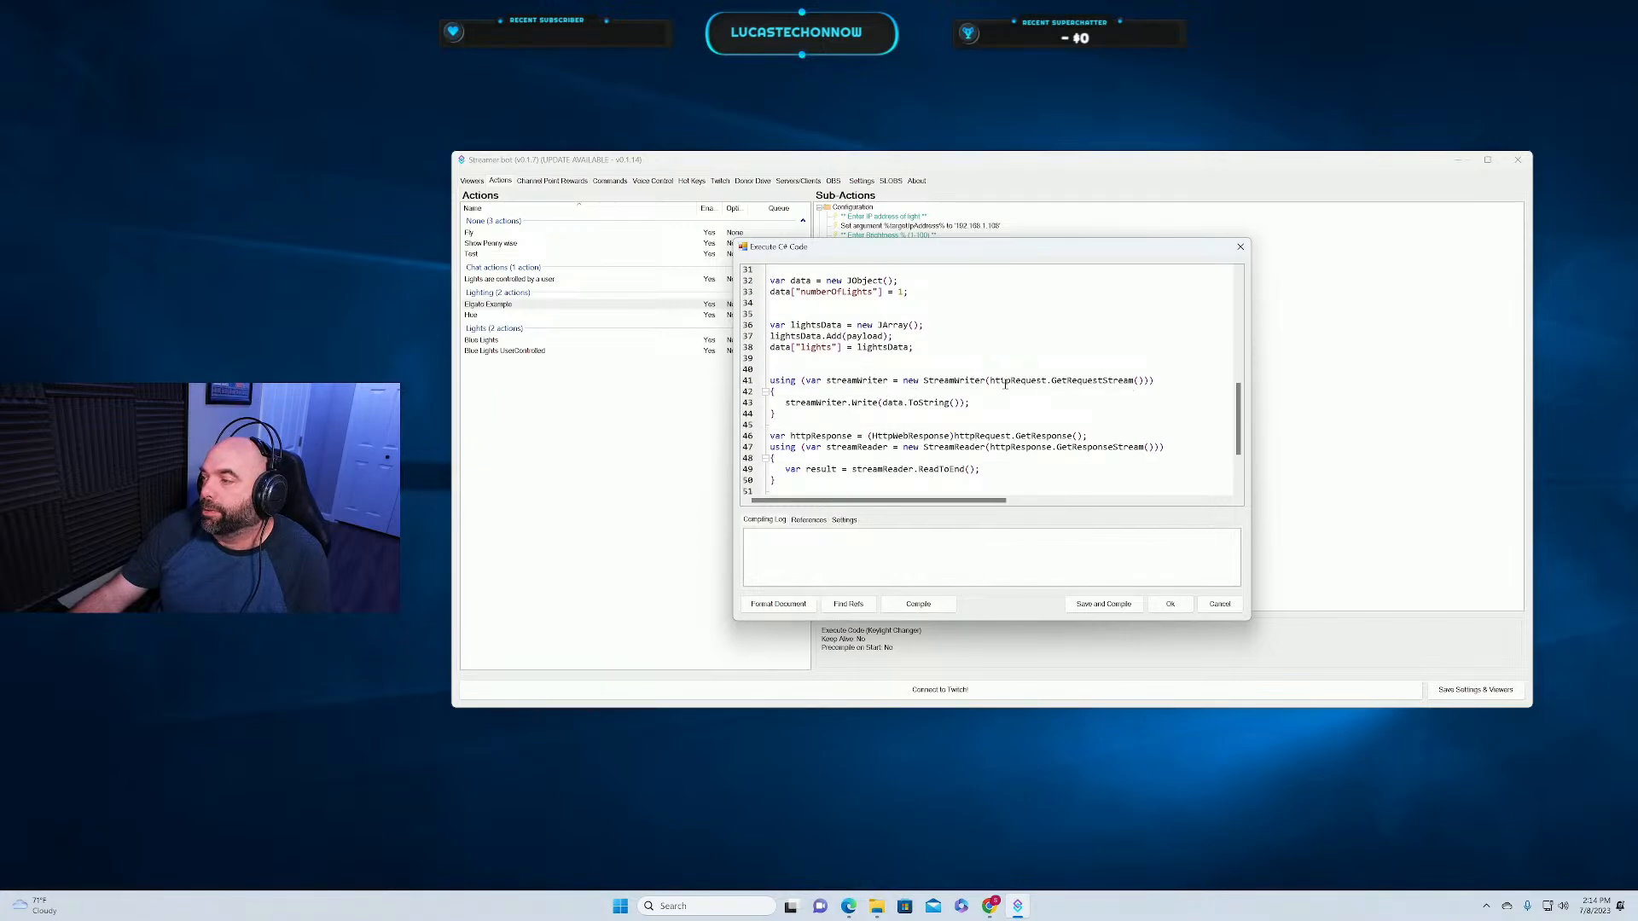
scroll(1006, 426, "down", 1)
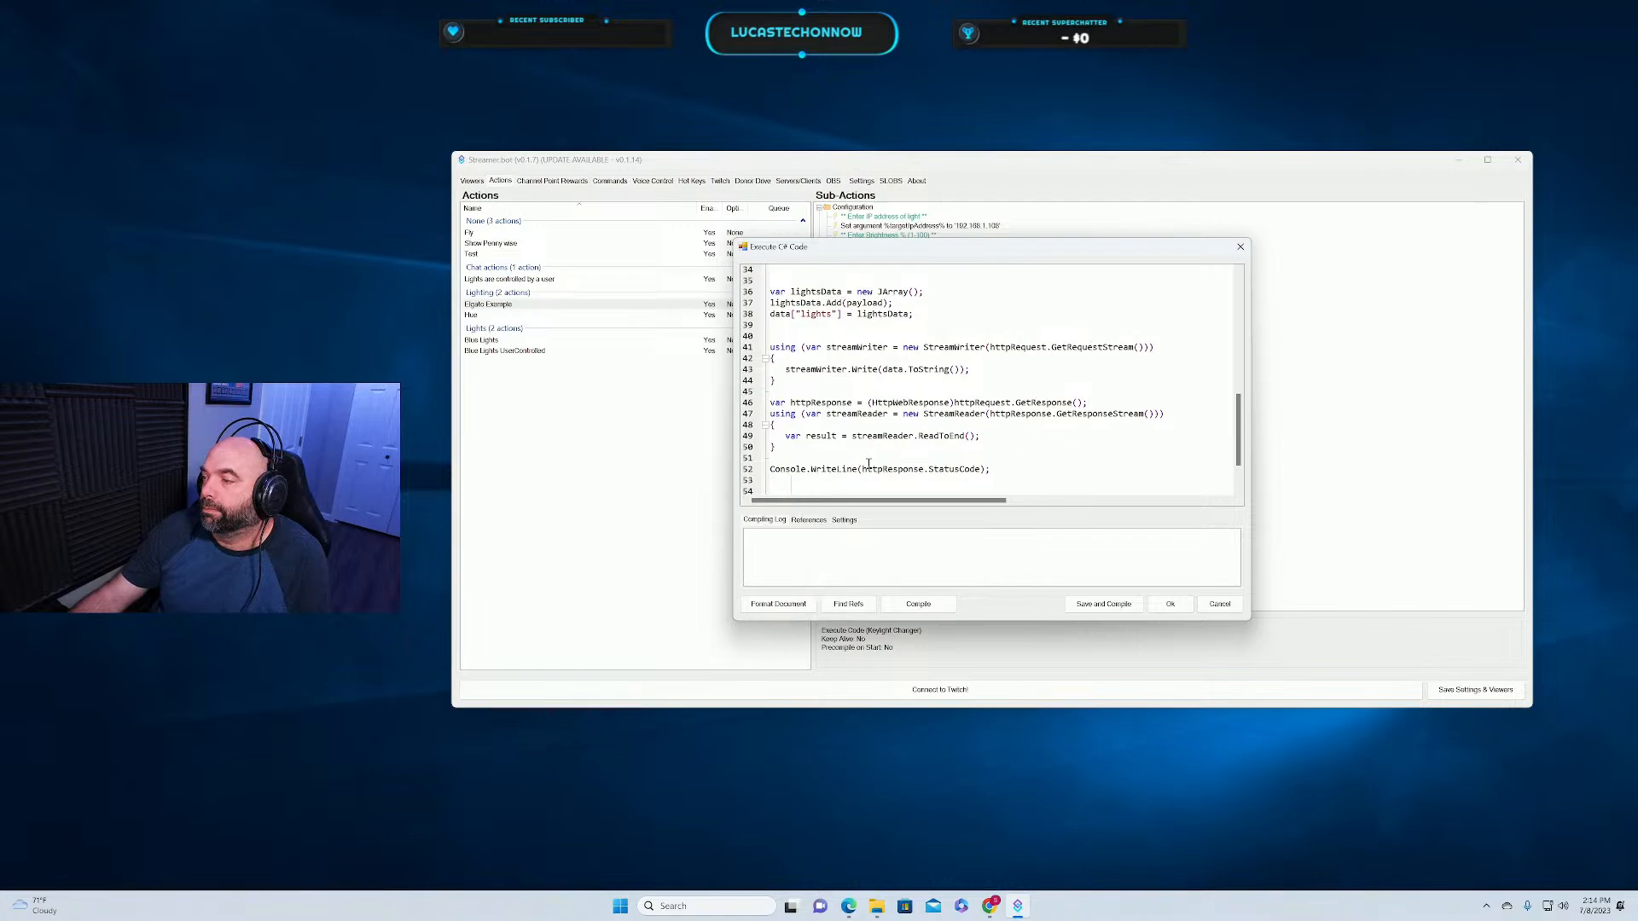
scroll(1054, 441, "down", 2)
scroll(853, 447, "up", 7)
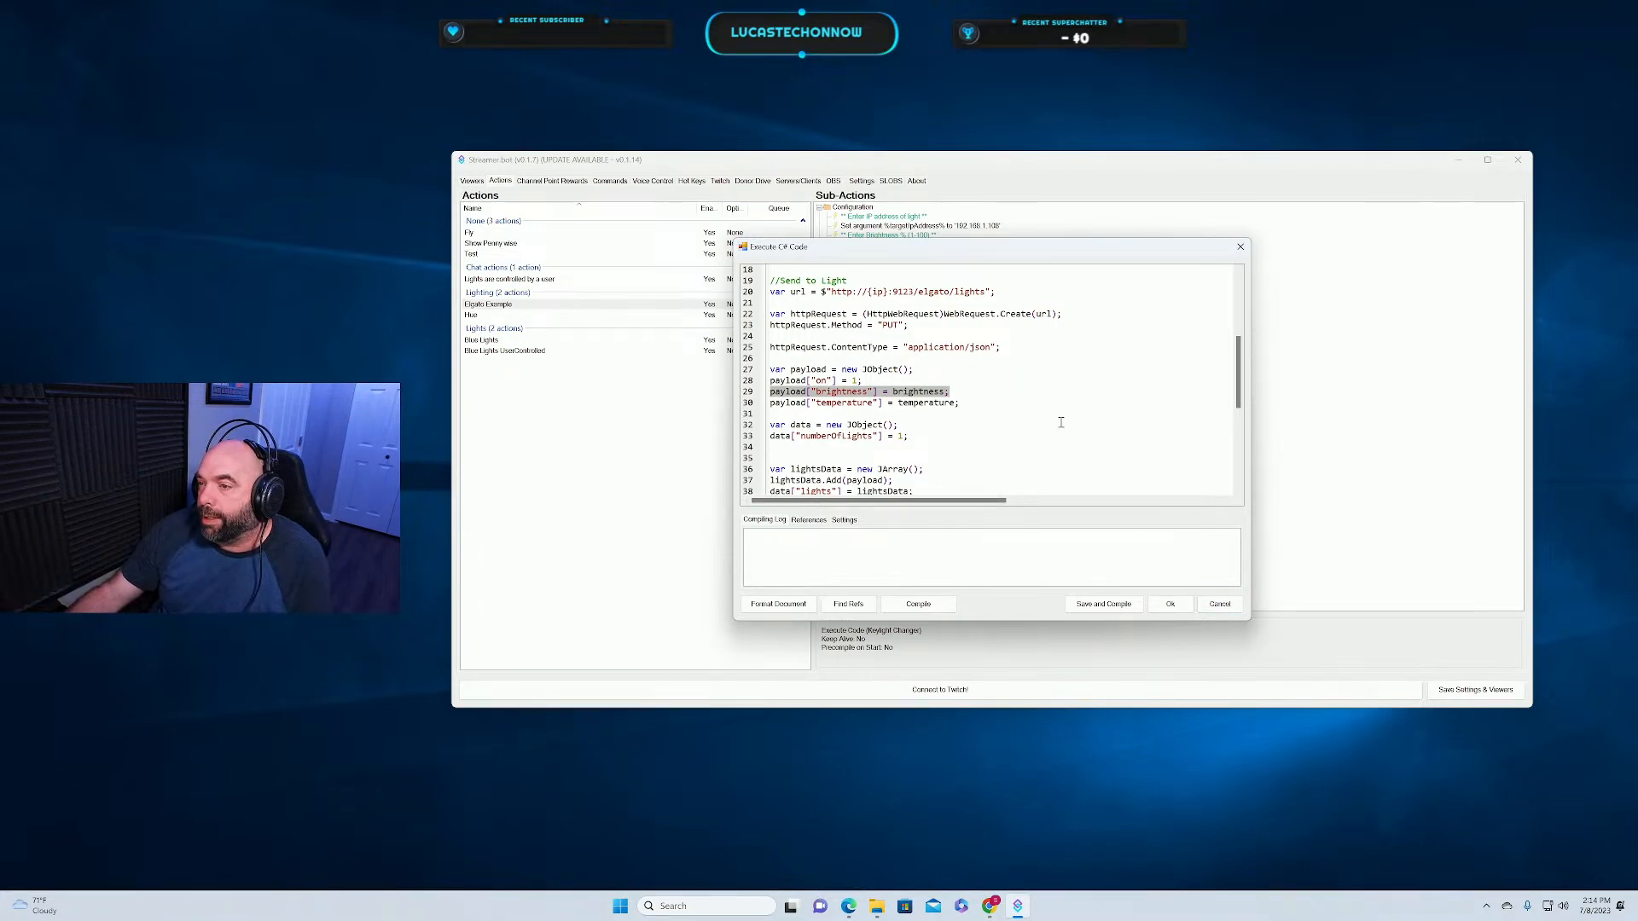
left_click(1224, 607)
double_click(490, 317)
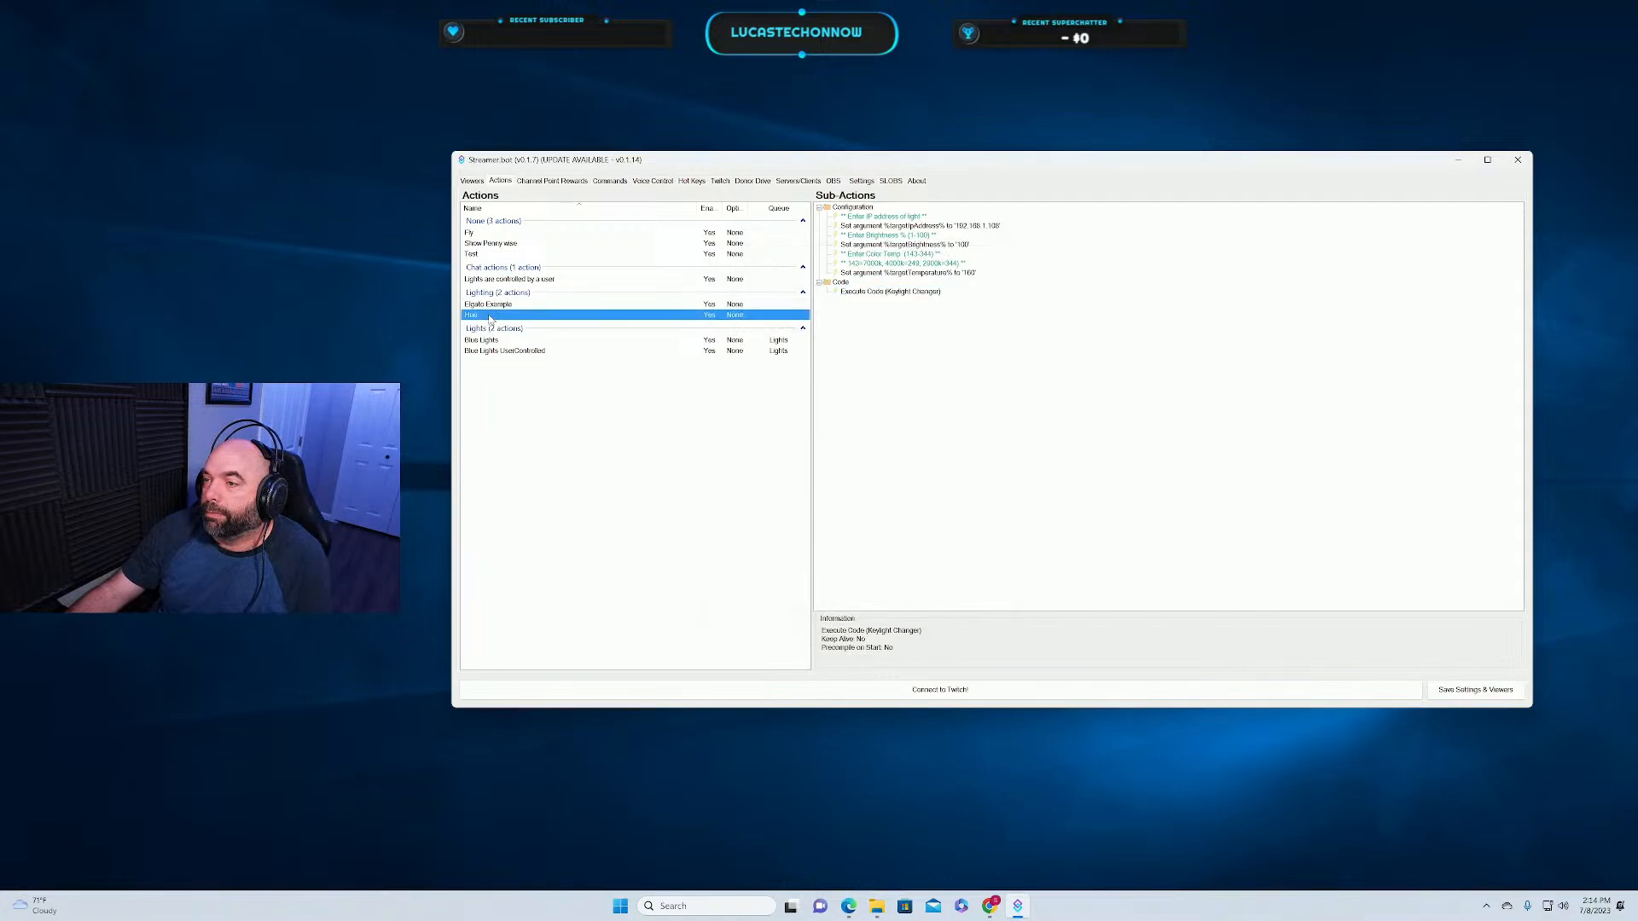
left_click(1095, 479)
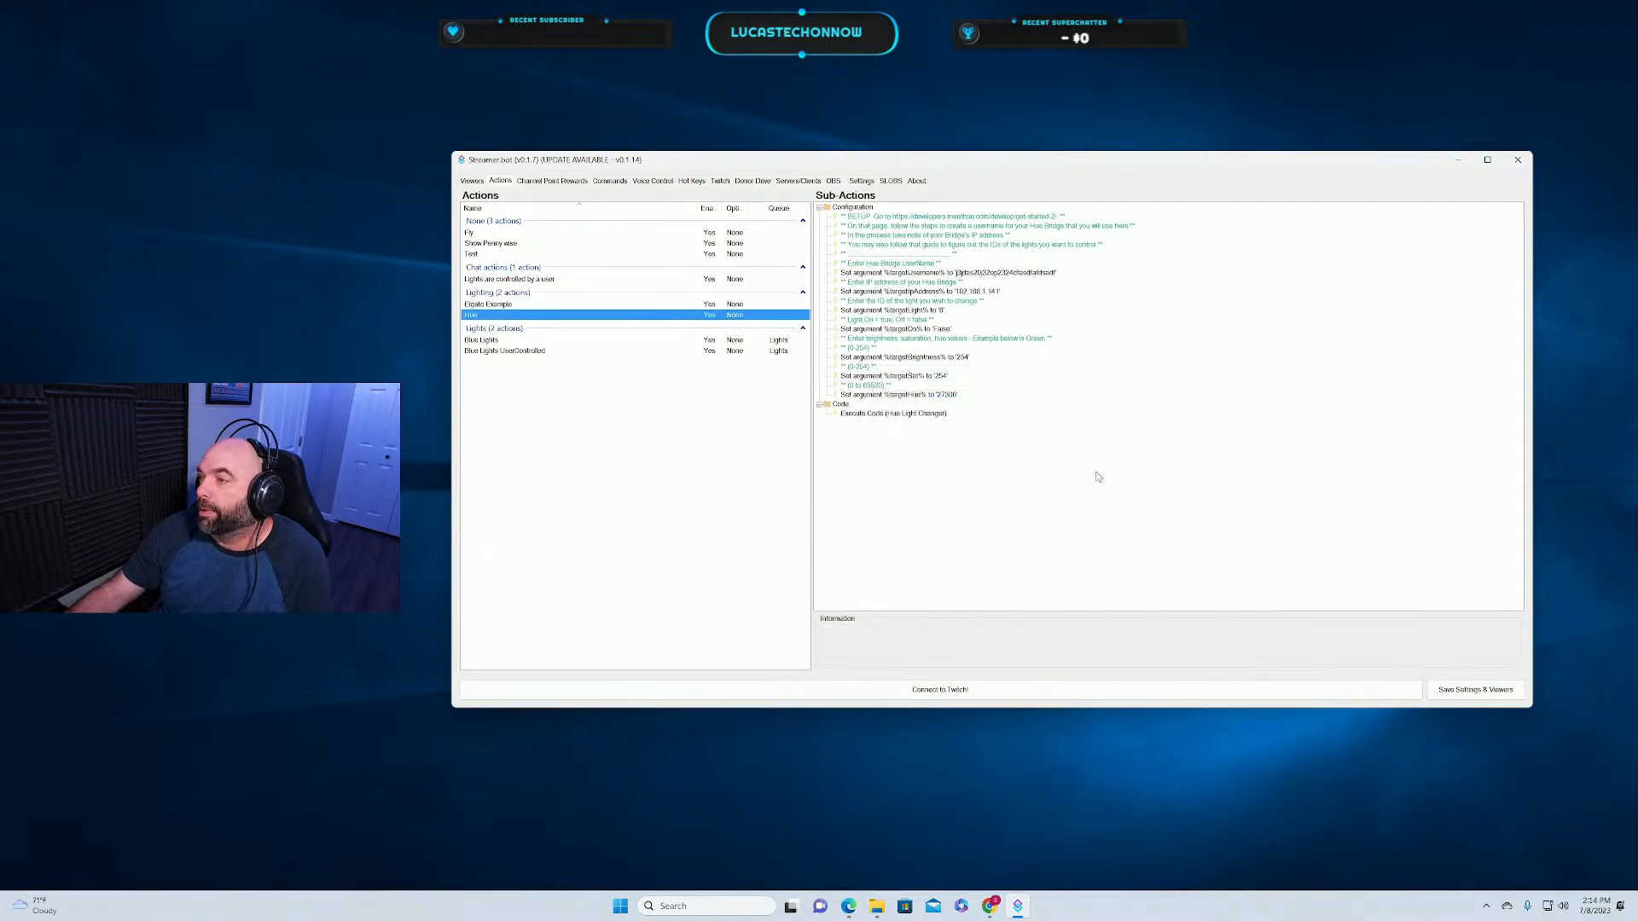
double_click(908, 415)
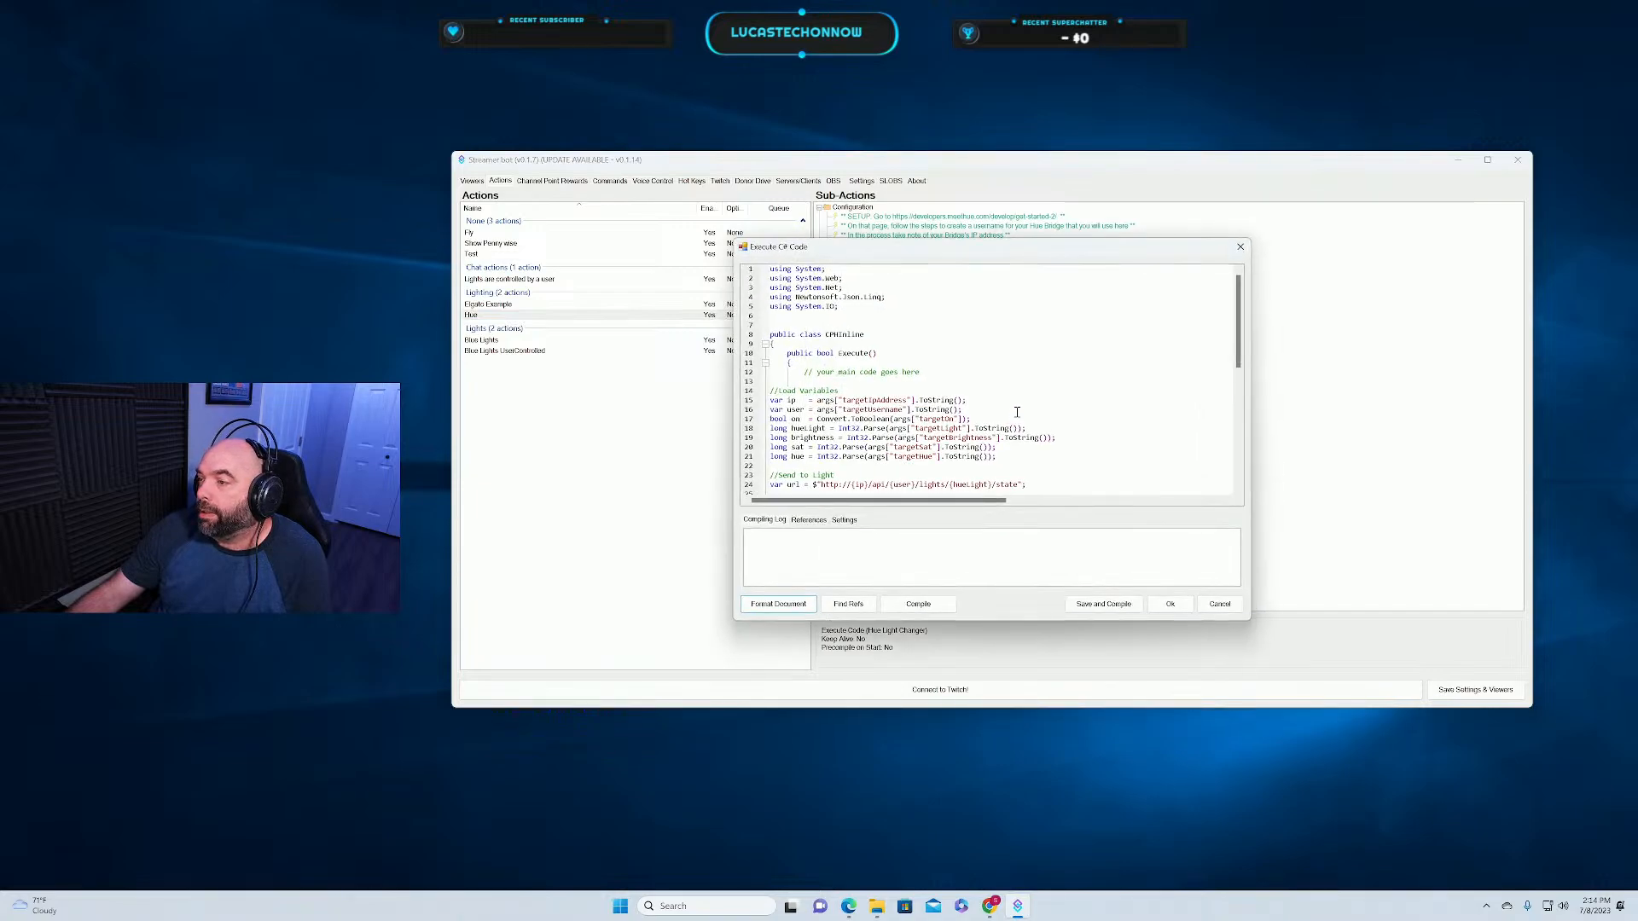
scroll(1017, 412, "down", 1)
scroll(1019, 413, "down", 1)
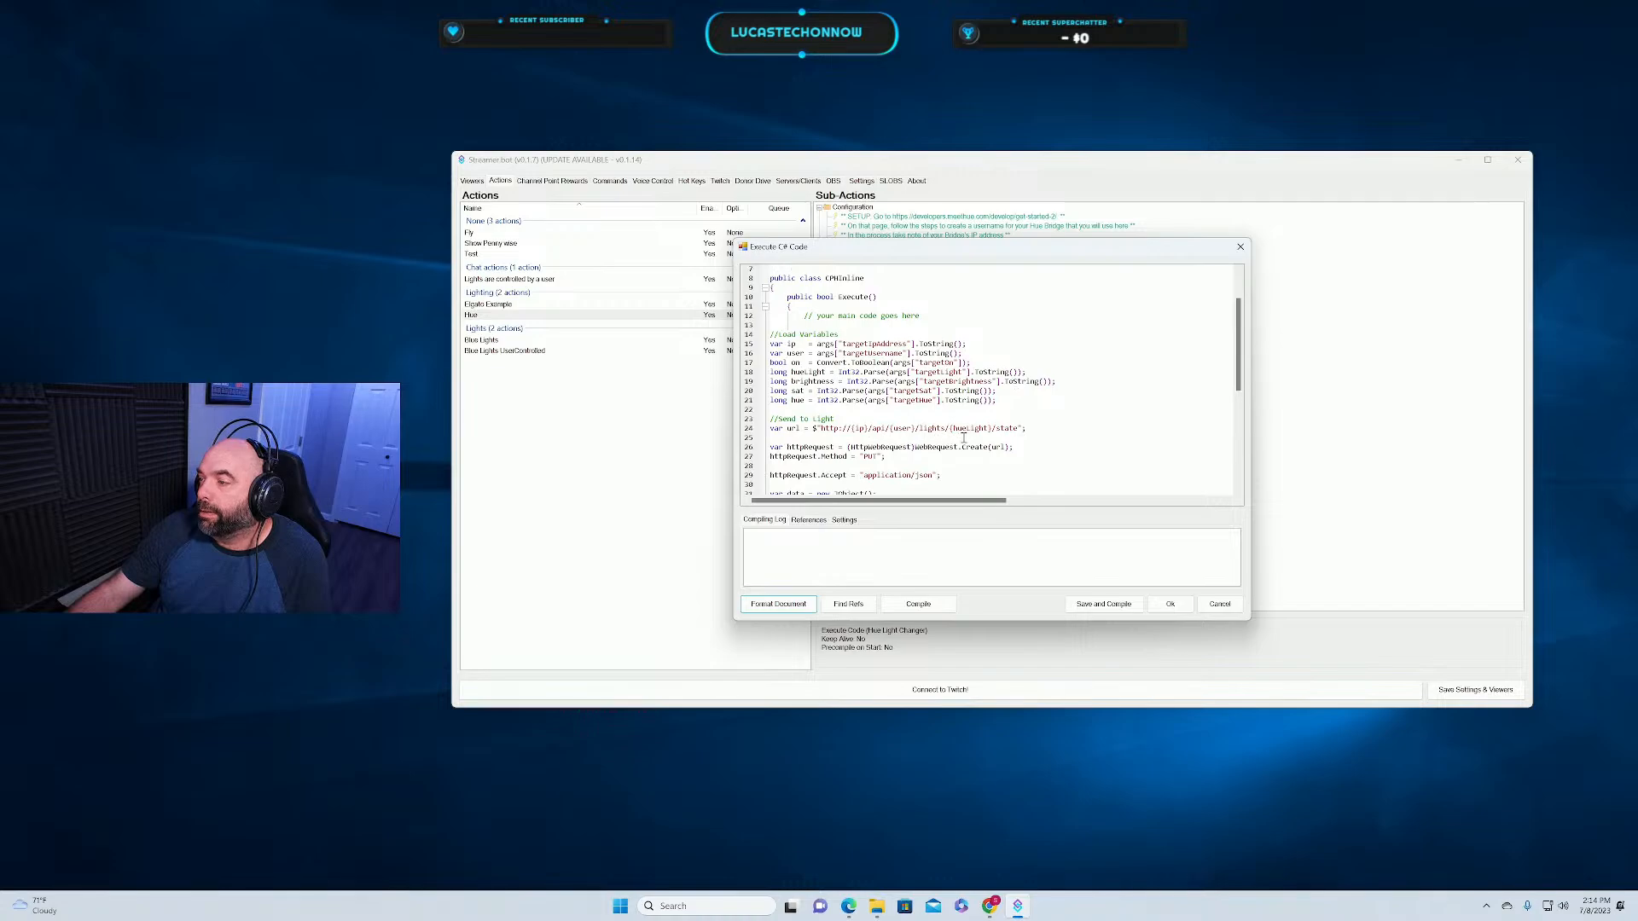
scroll(1052, 437, "down", 1)
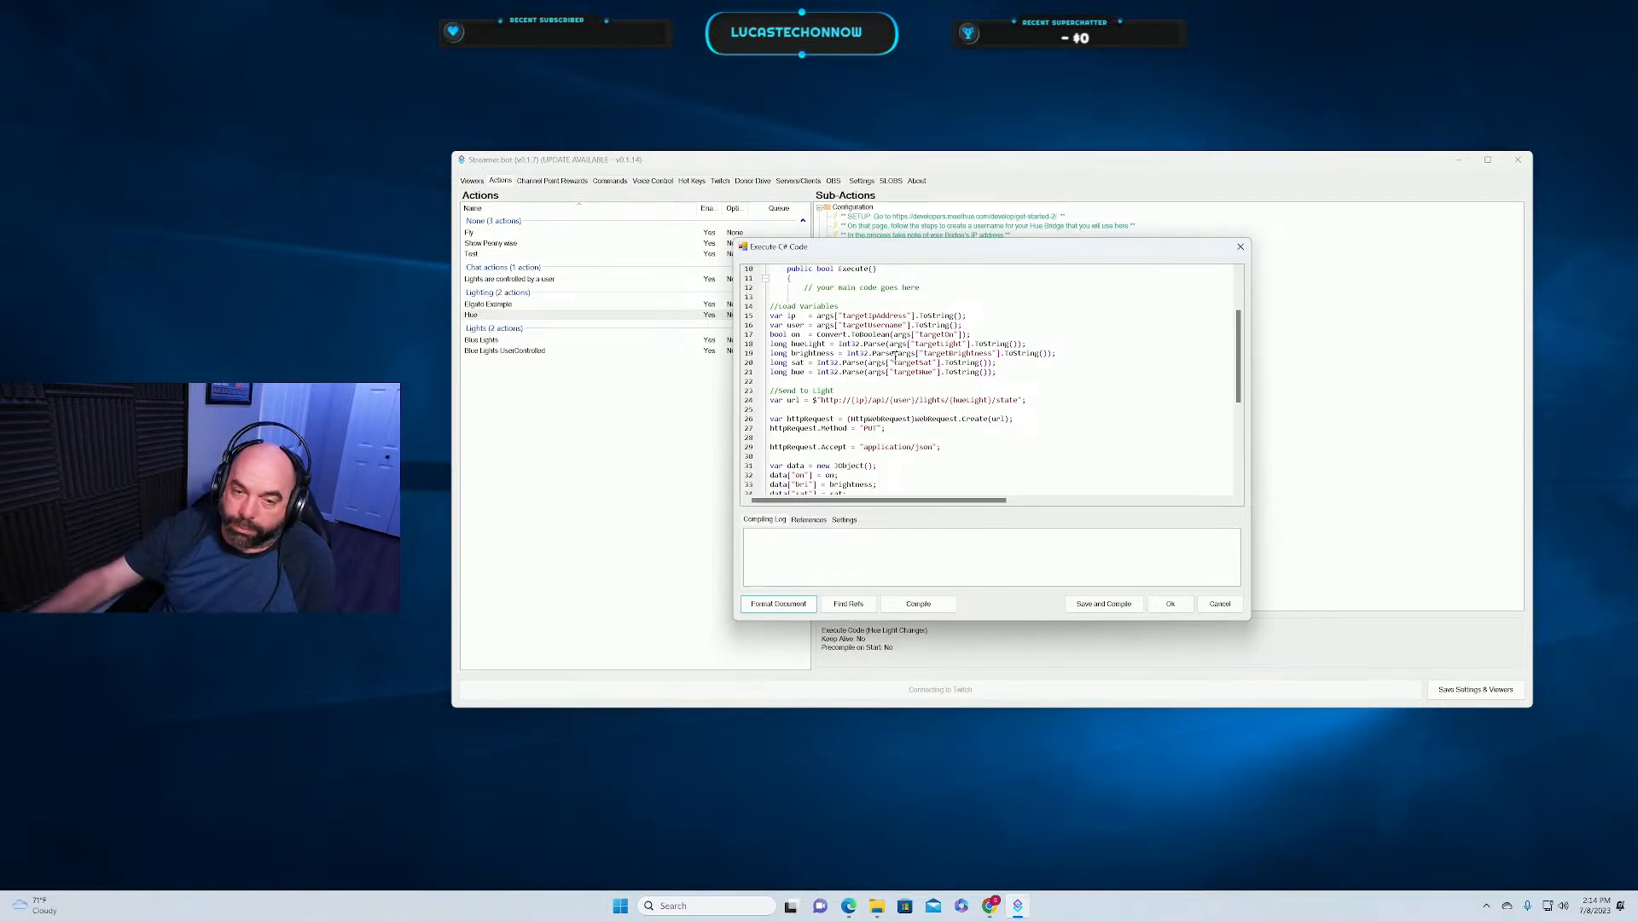
scroll(897, 365, "down", 1)
scroll(897, 357, "down", 2)
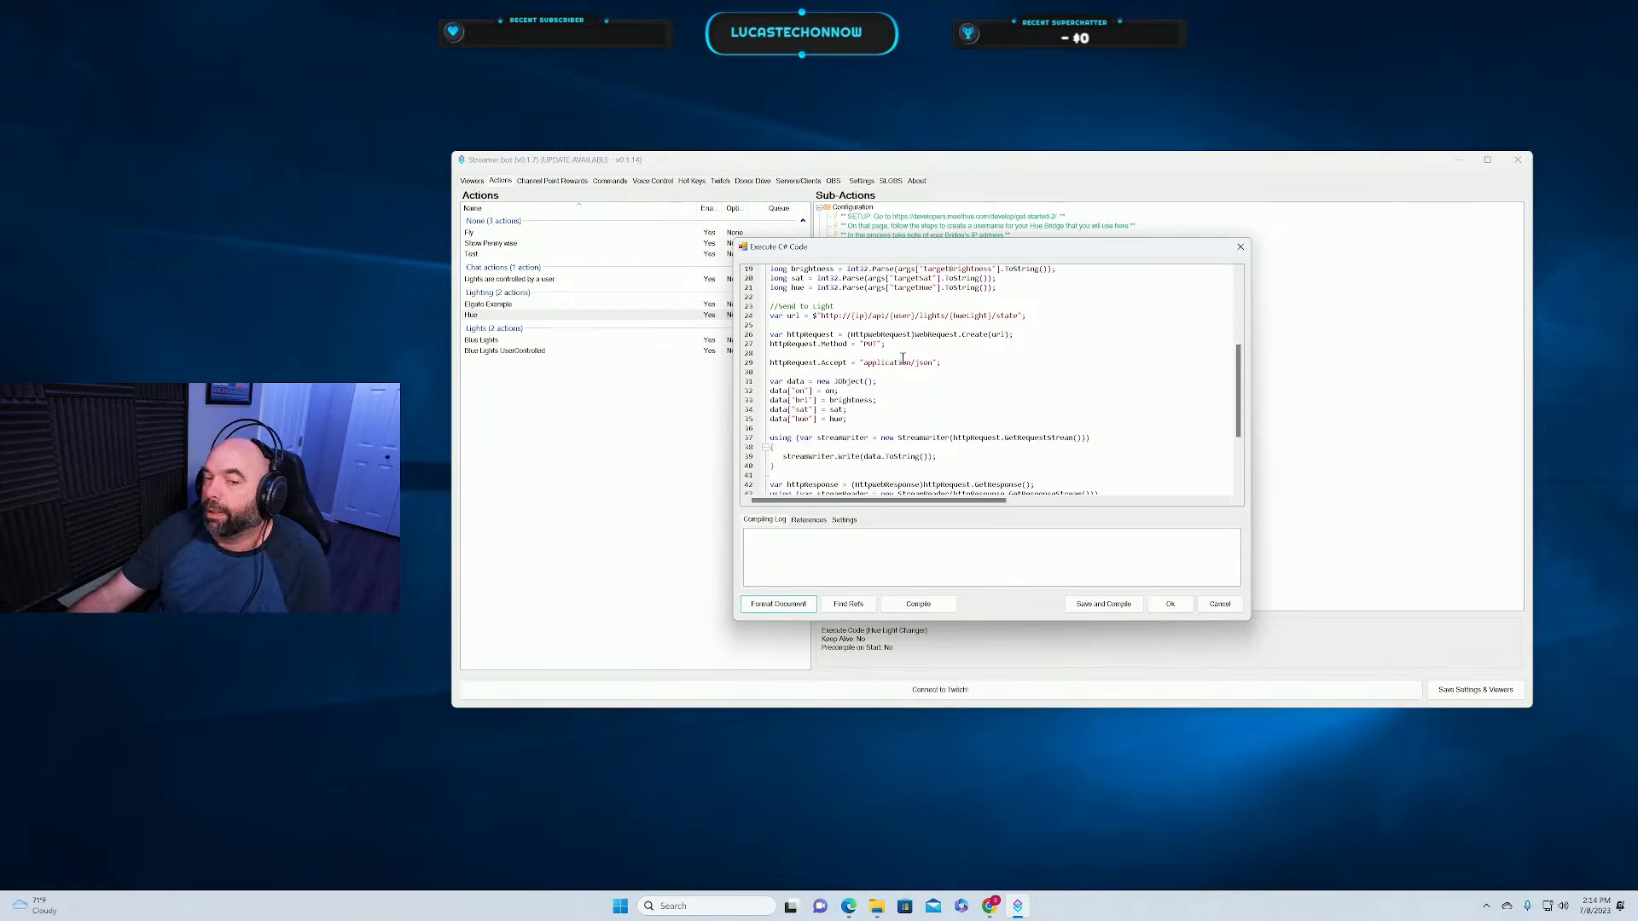
scroll(937, 365, "up", 6)
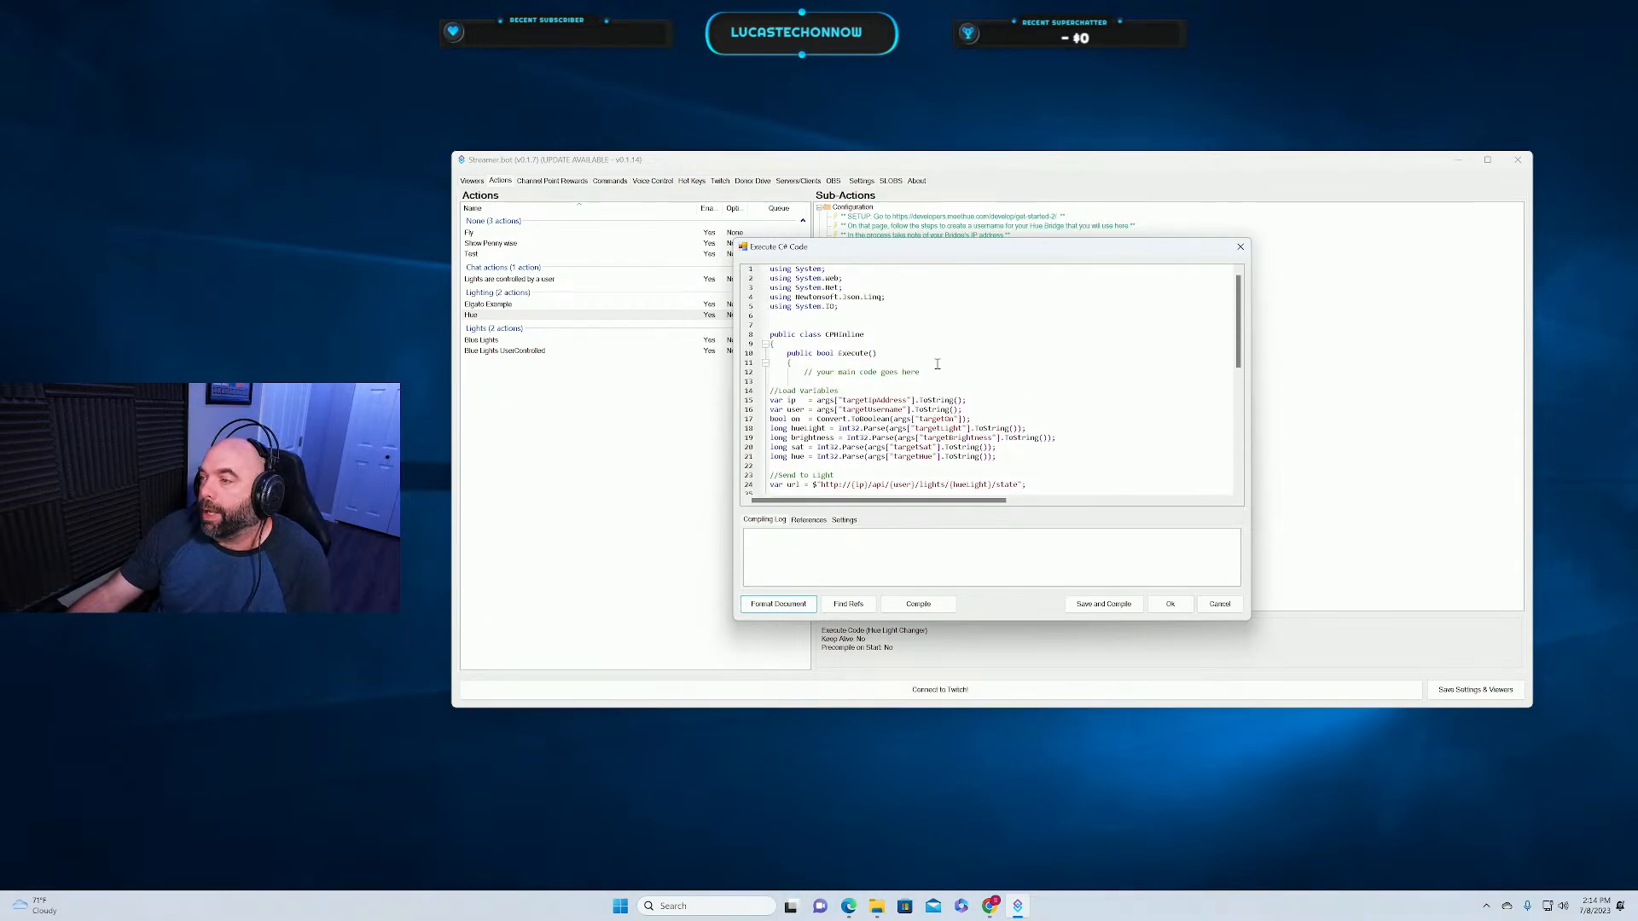
scroll(993, 313, "down", 2)
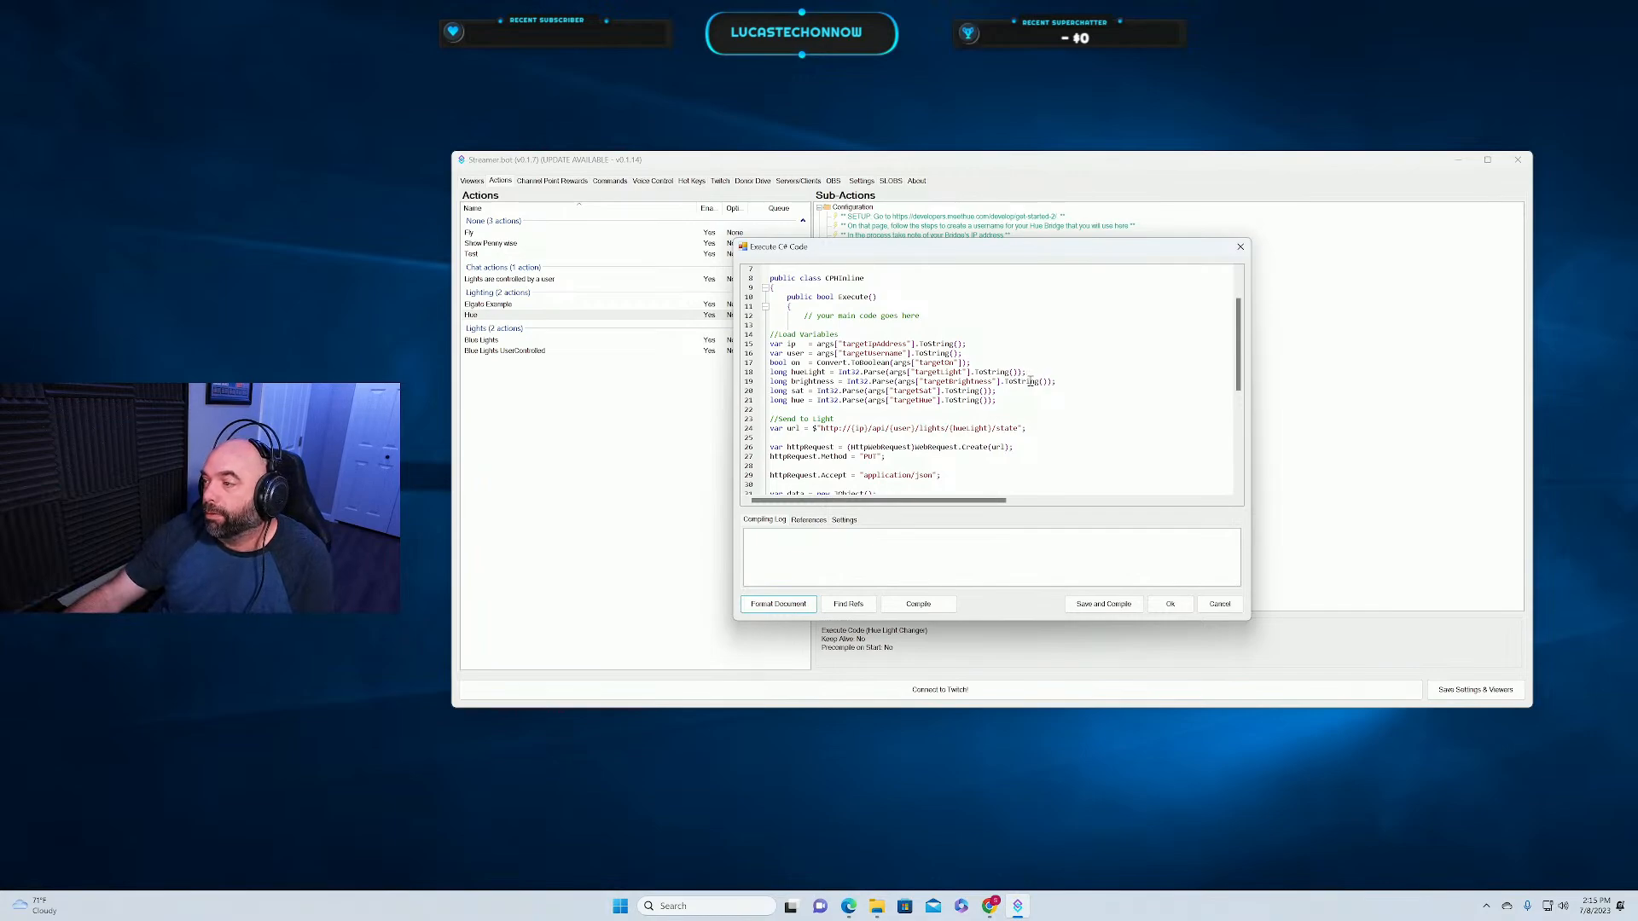
scroll(1032, 385, "down", 2)
scroll(1042, 400, "up", 4)
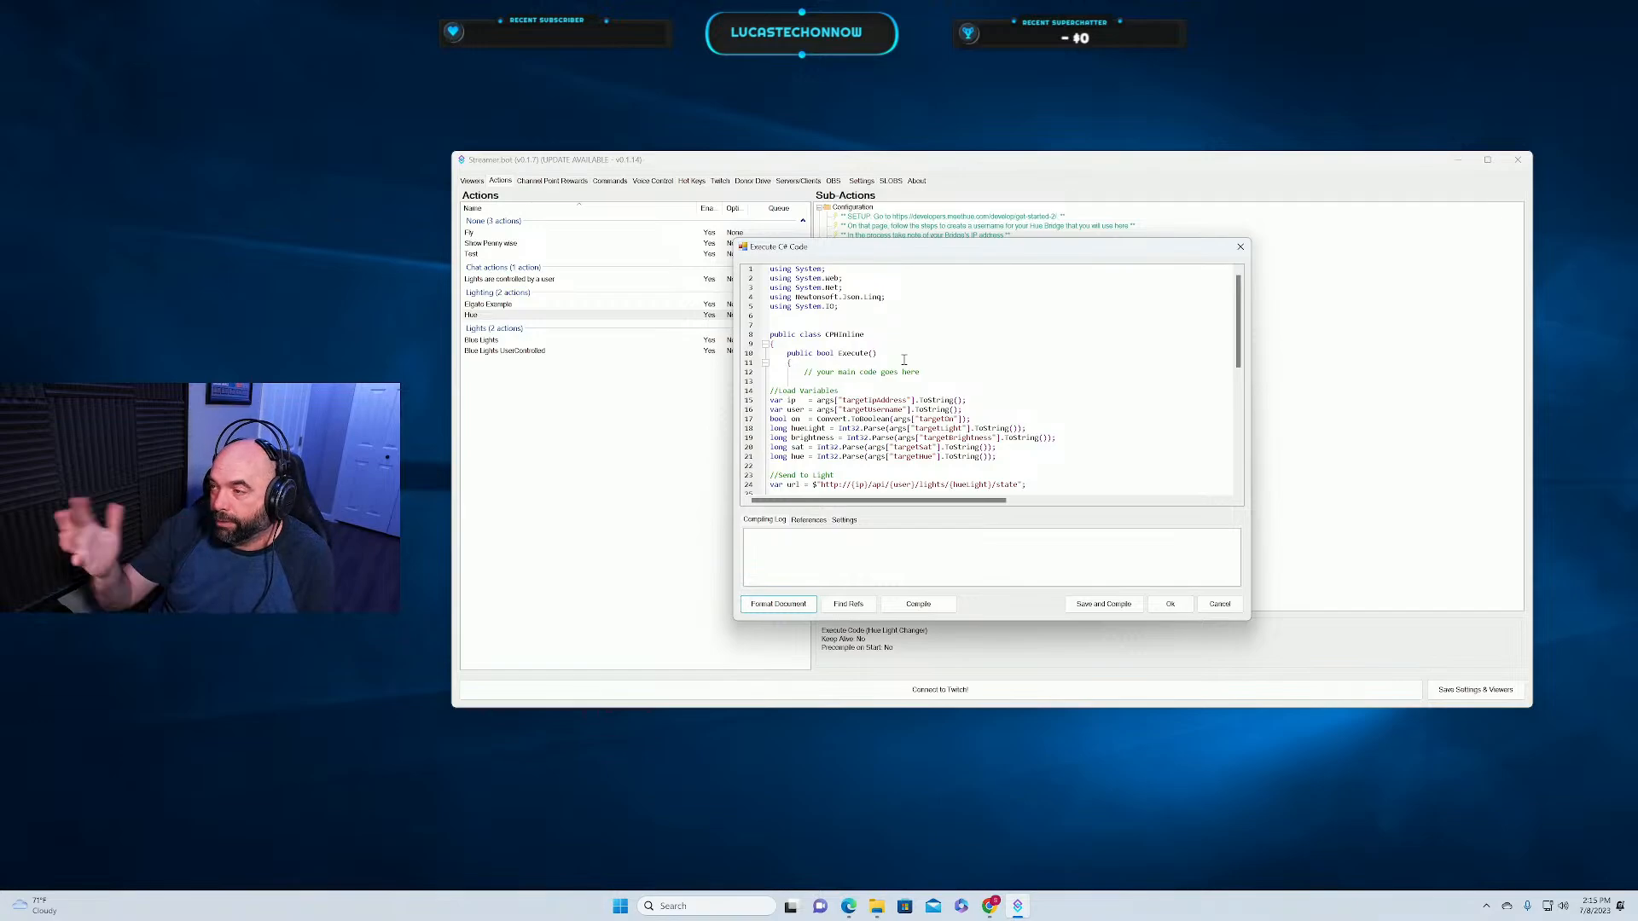
scroll(953, 390, "down", 1)
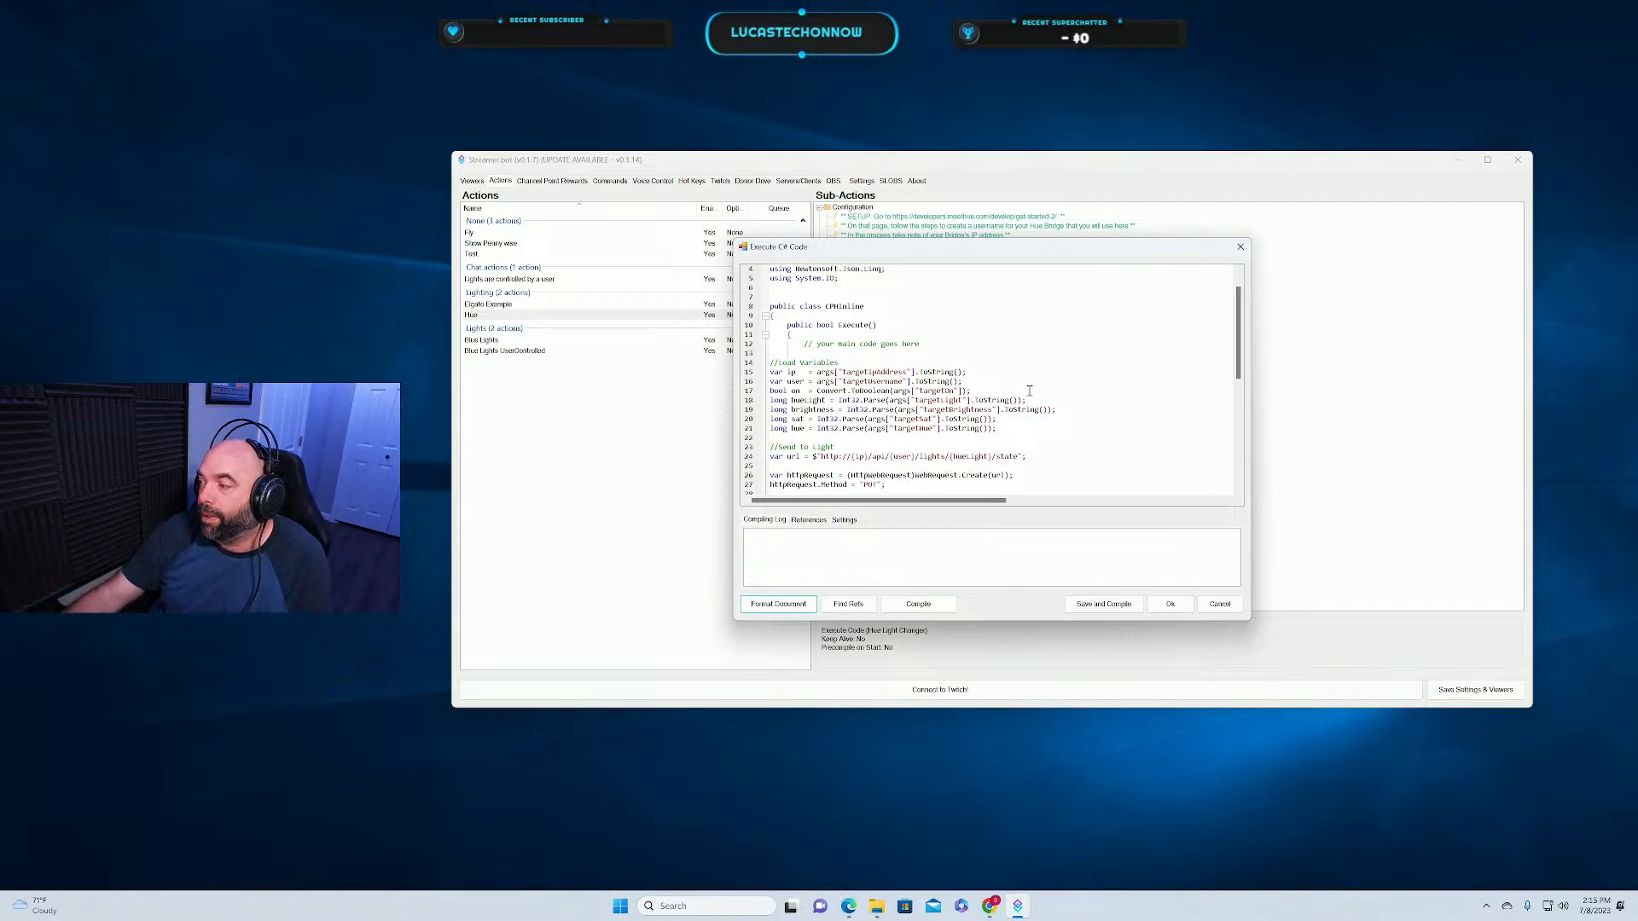
Close the Hue code editor unsaved and browse the Channel Point Rewards list.
left_click(1216, 607)
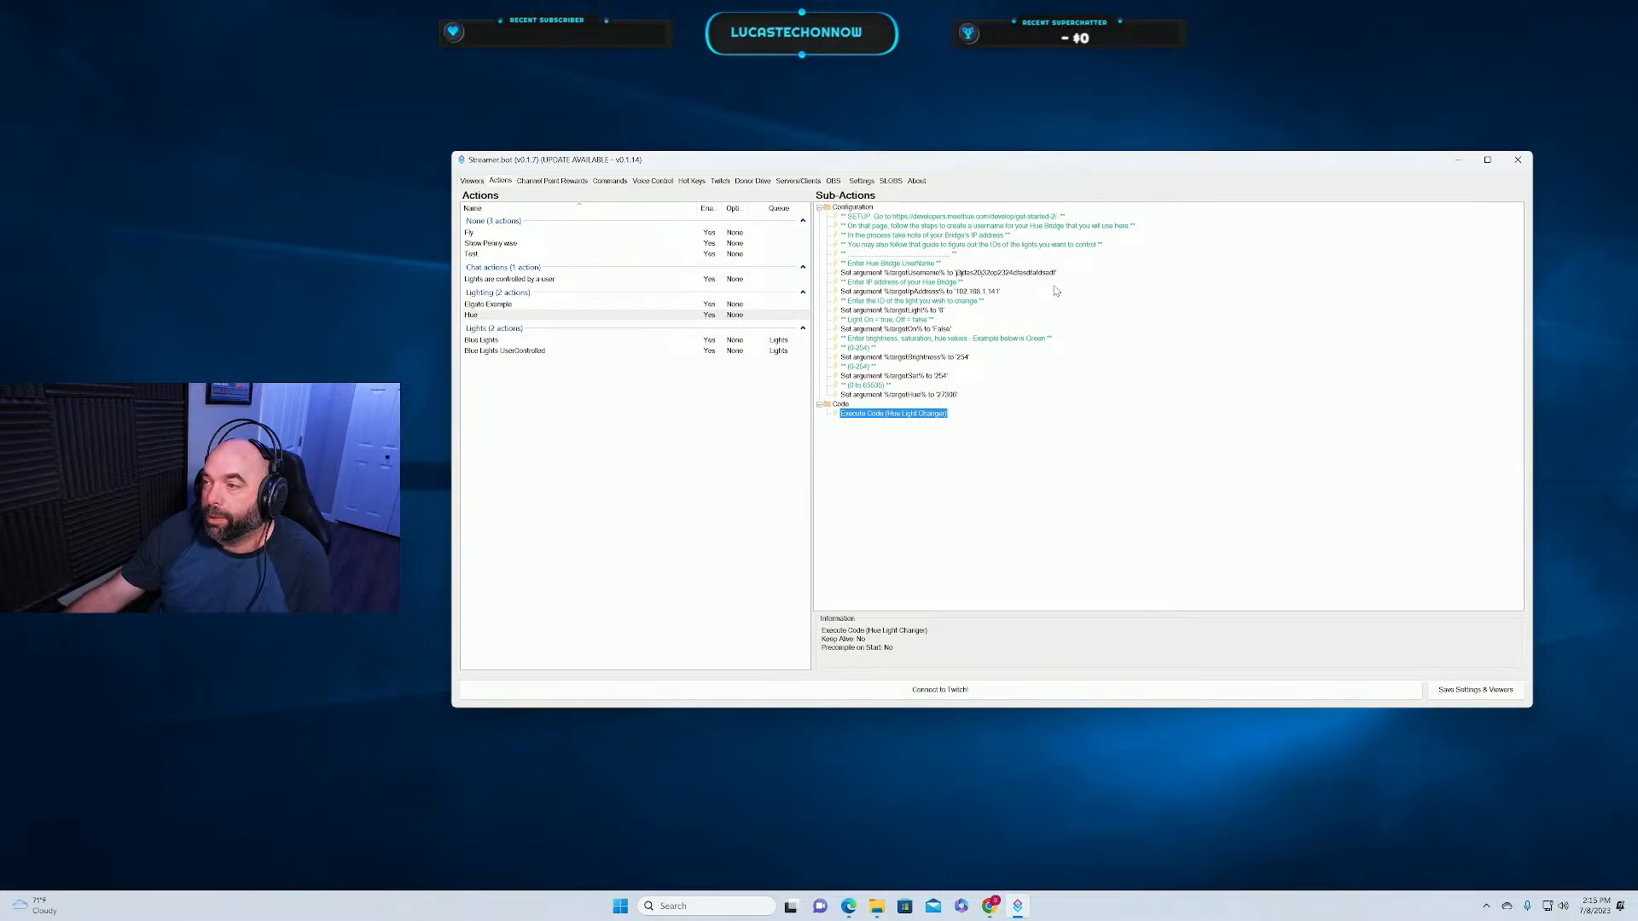
left_click(547, 182)
left_click(503, 182)
left_click(566, 182)
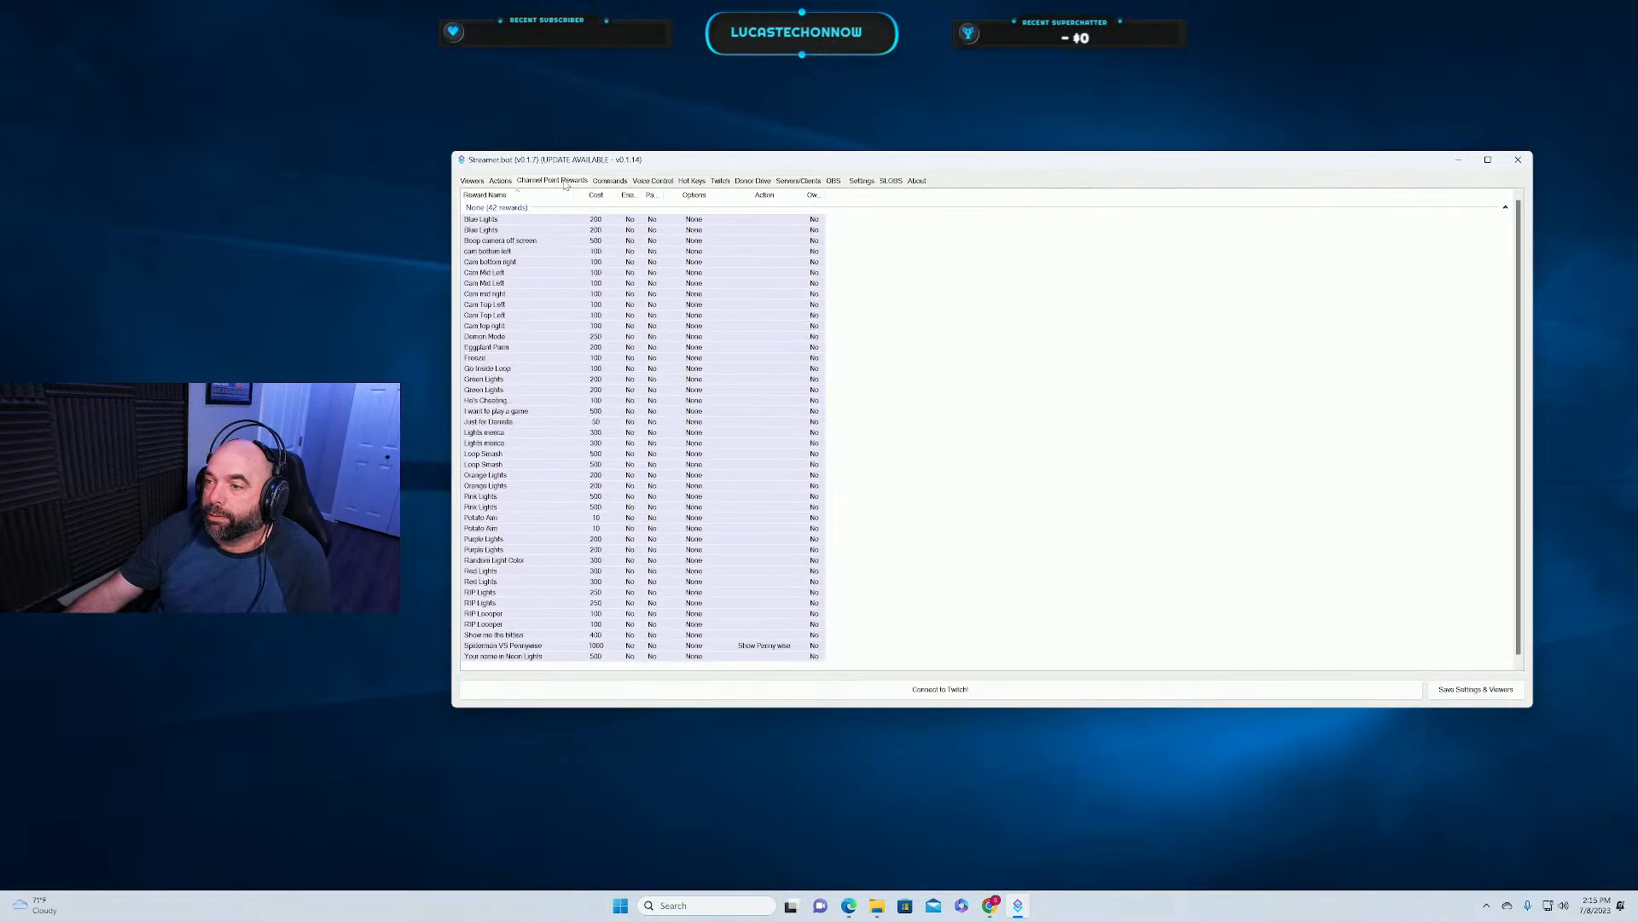
scroll(542, 282, "down", 1)
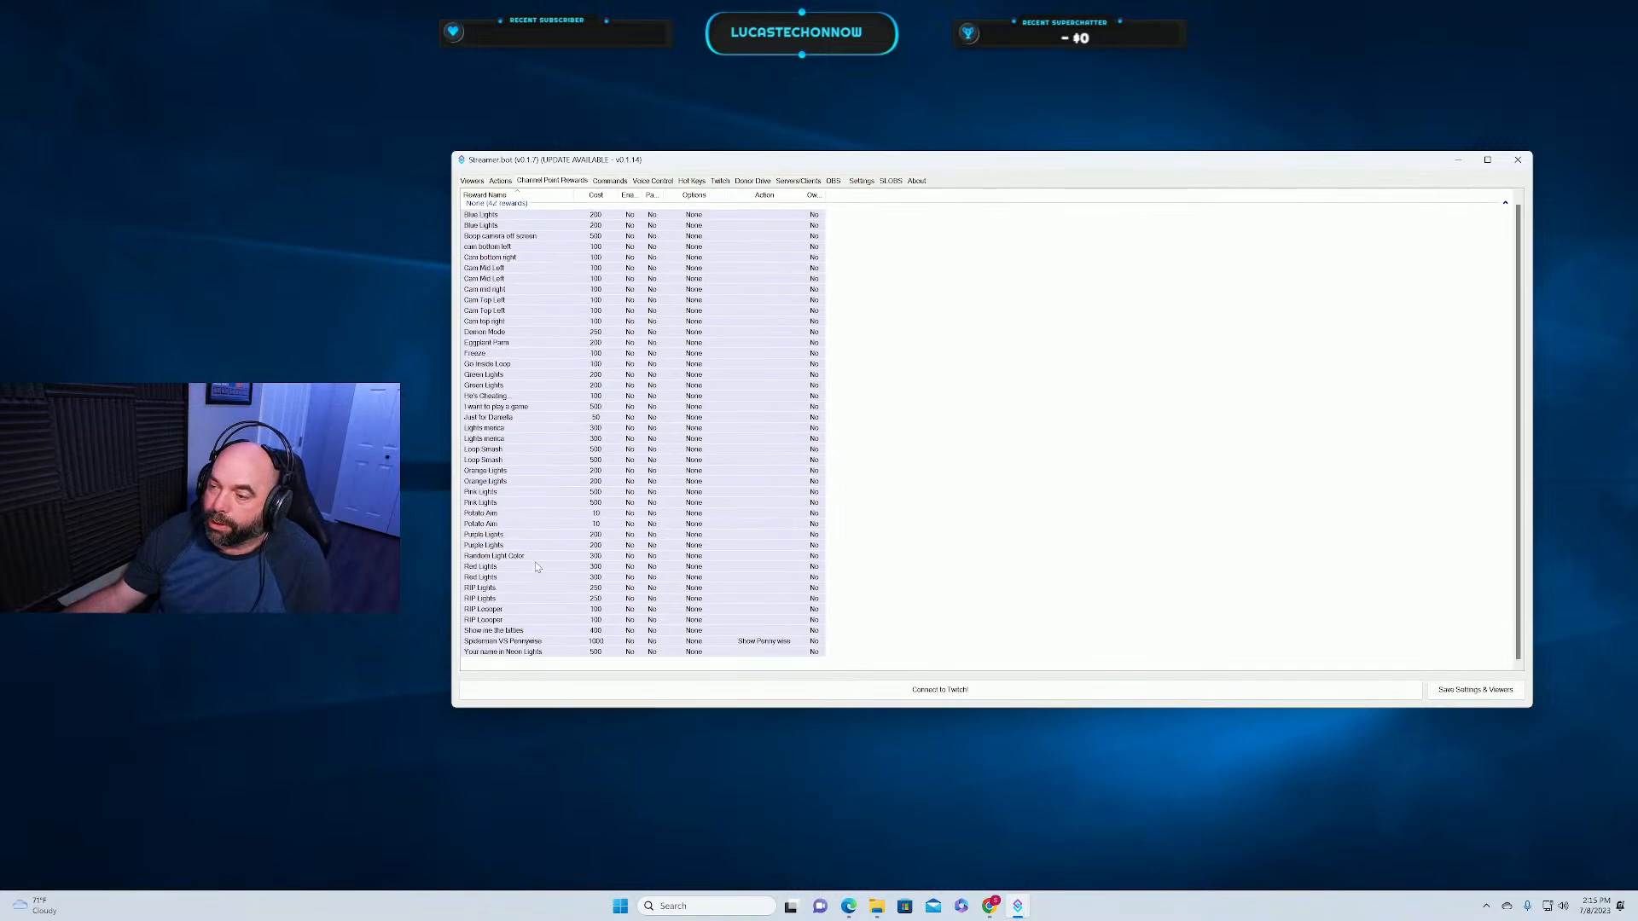
scroll(533, 440, "up", 1)
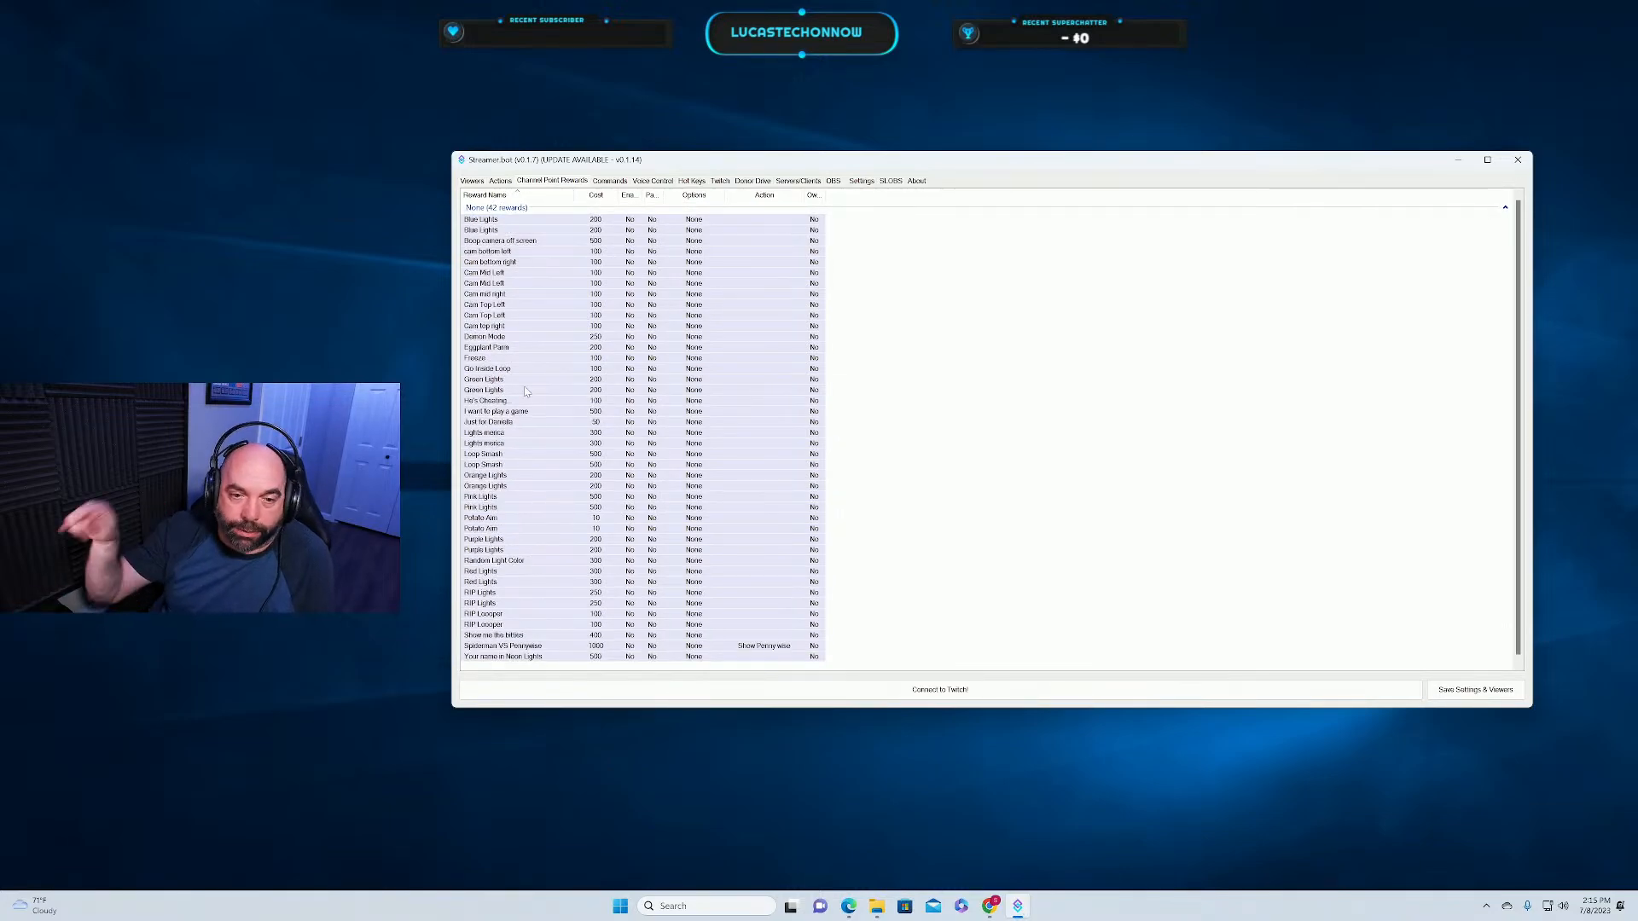
scroll(573, 368, "down", 1)
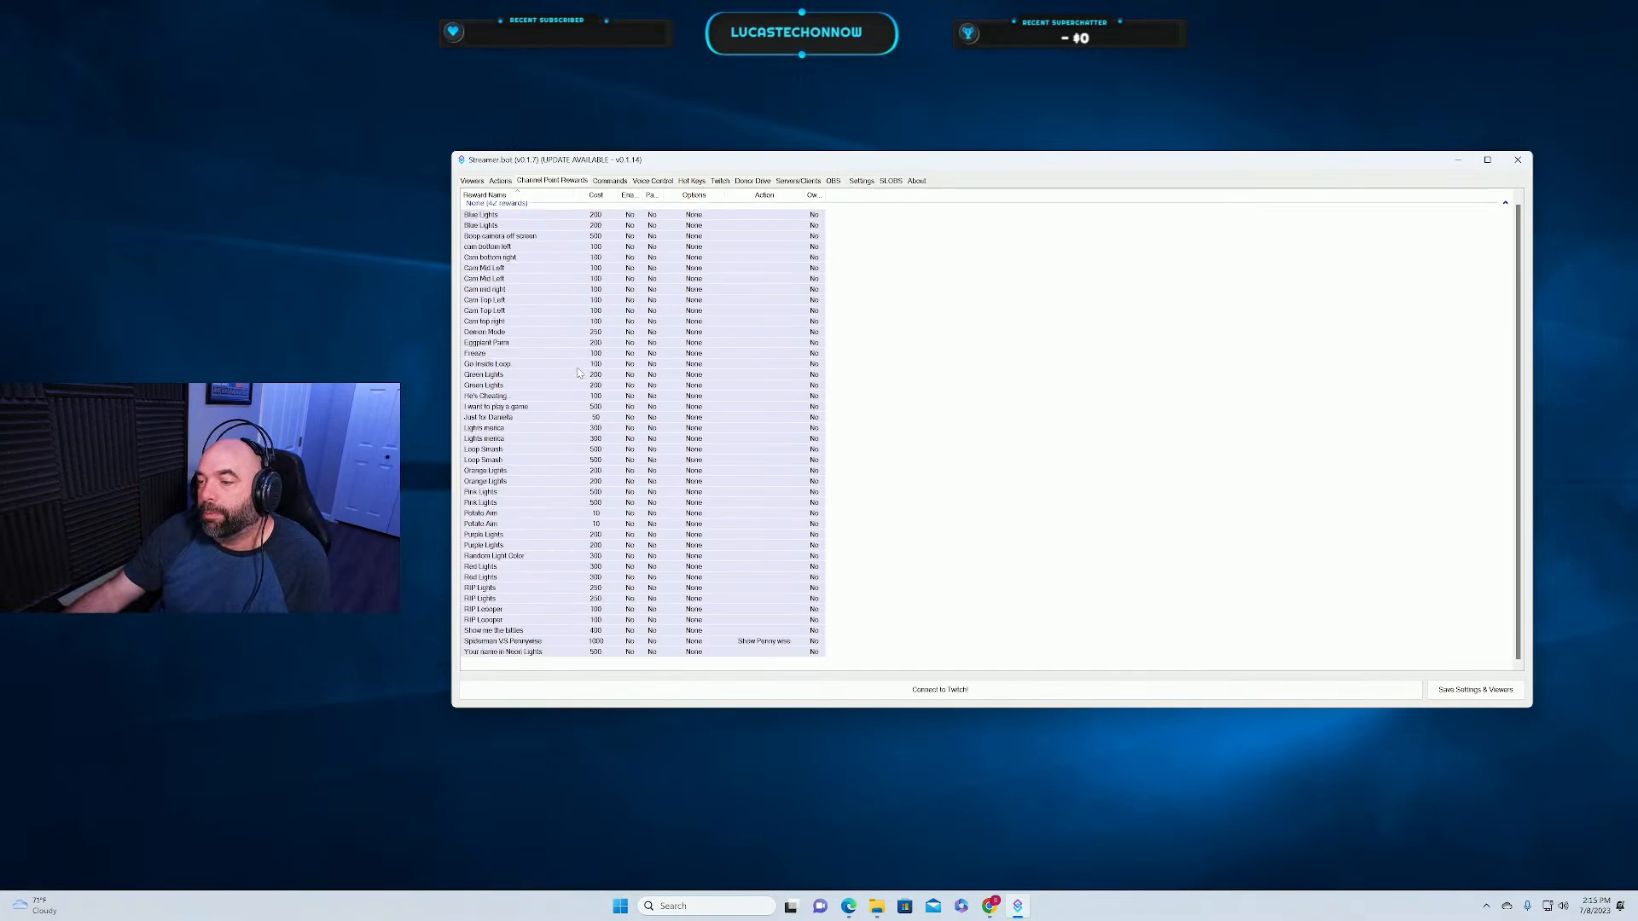
scroll(580, 374, "up", 1)
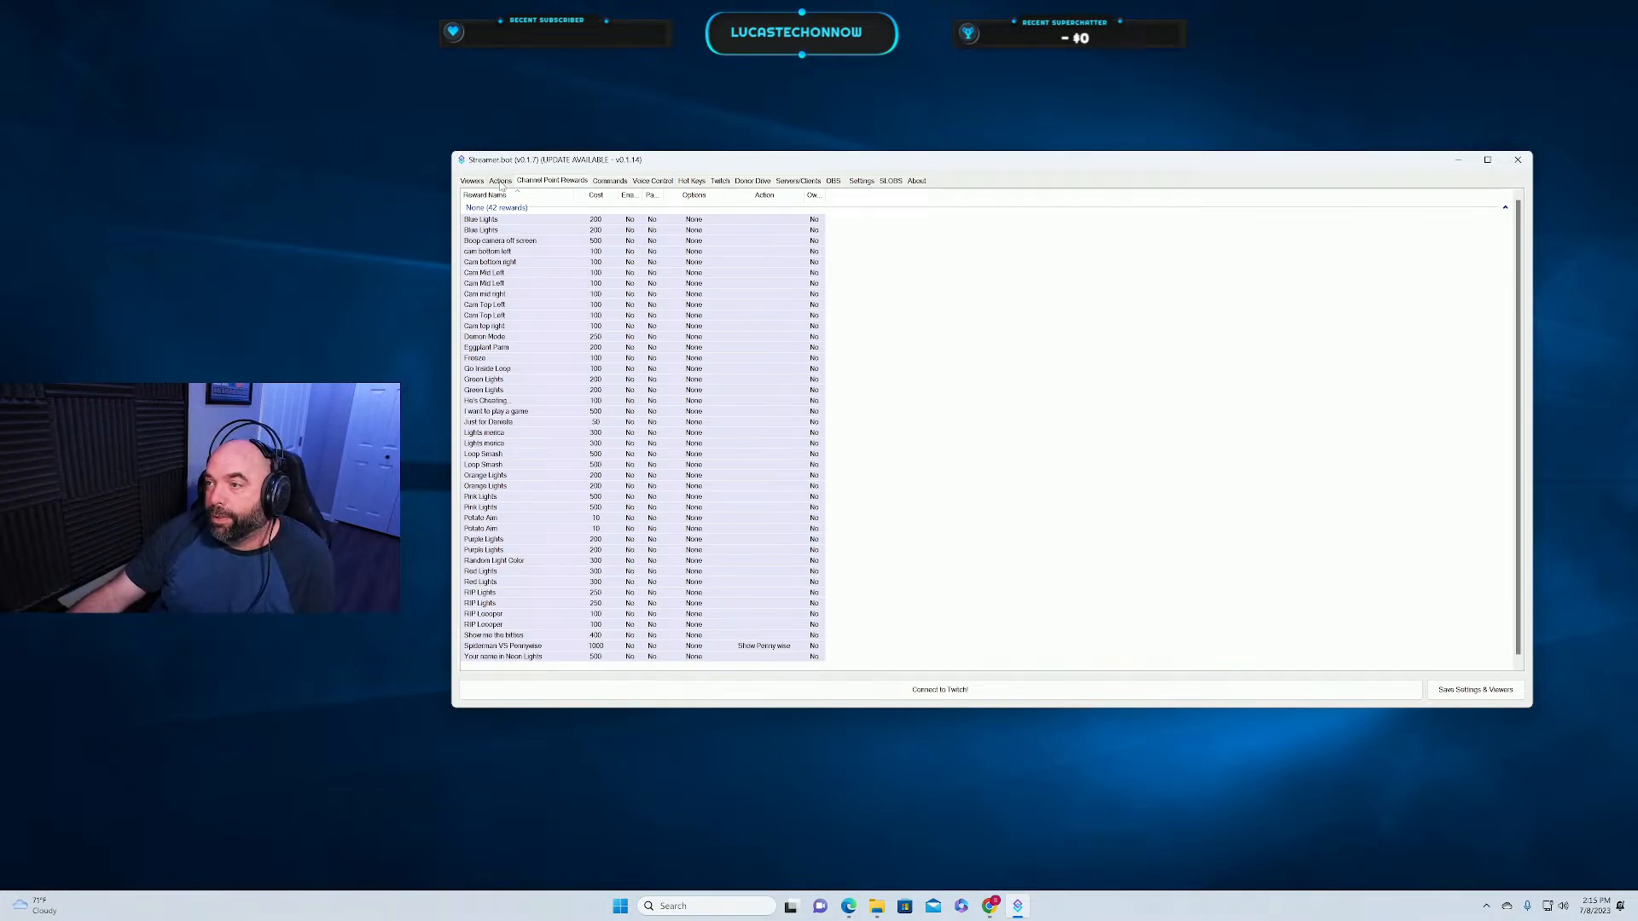
Look over the Commands and Viewers lists, return to Actions, and quit Streamer.bot.
left_click(602, 183)
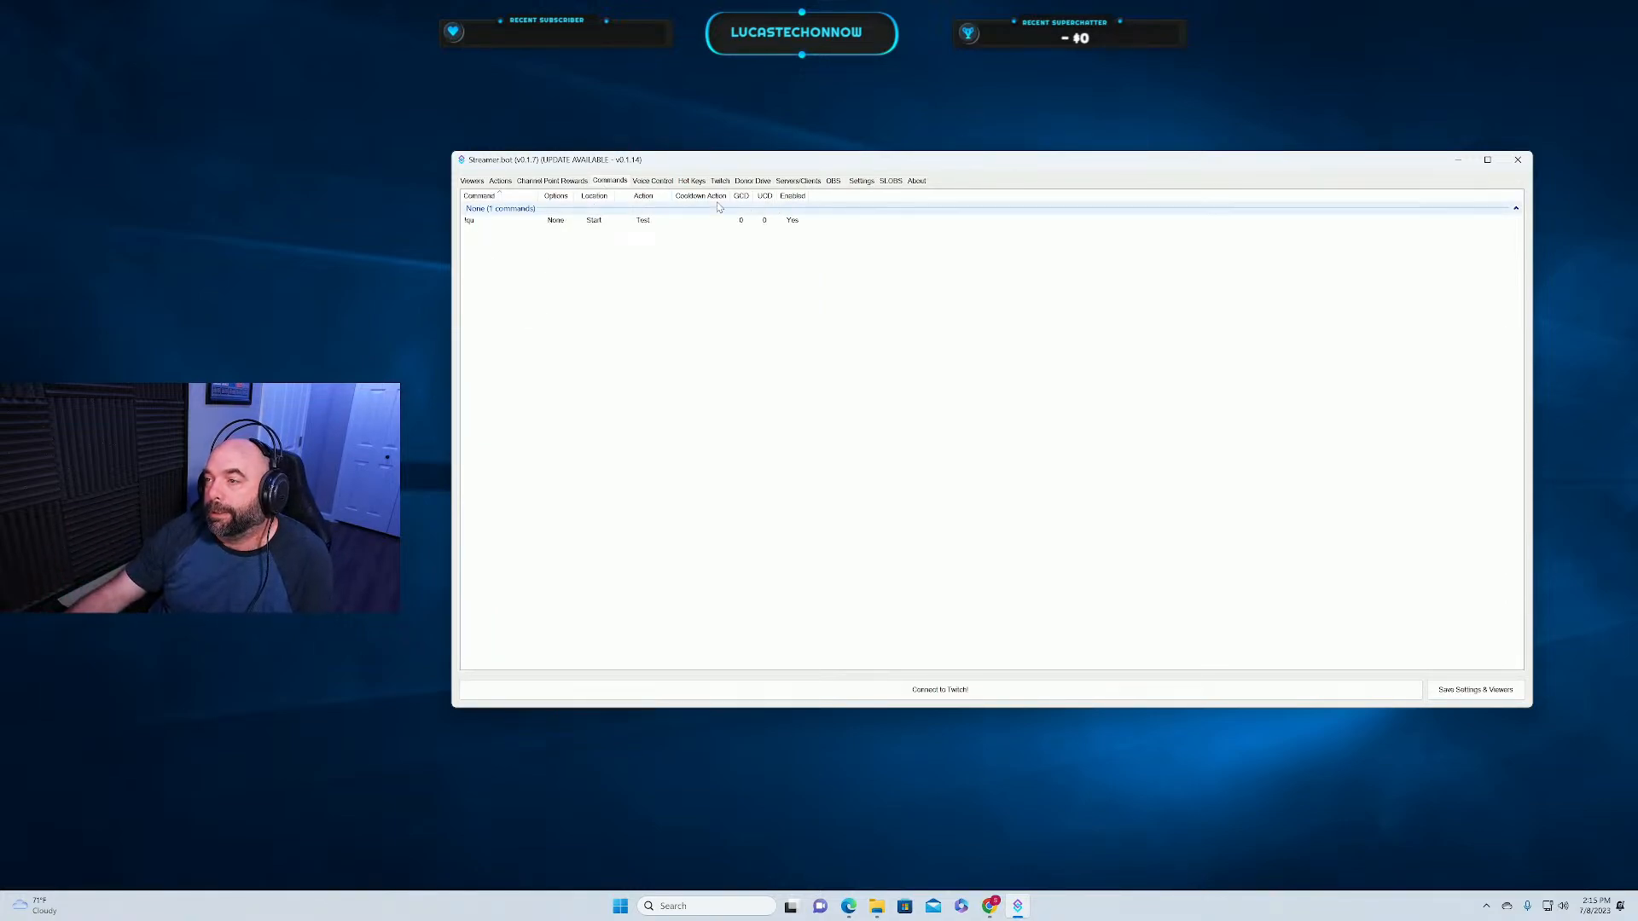
left_click(471, 183)
left_click(500, 181)
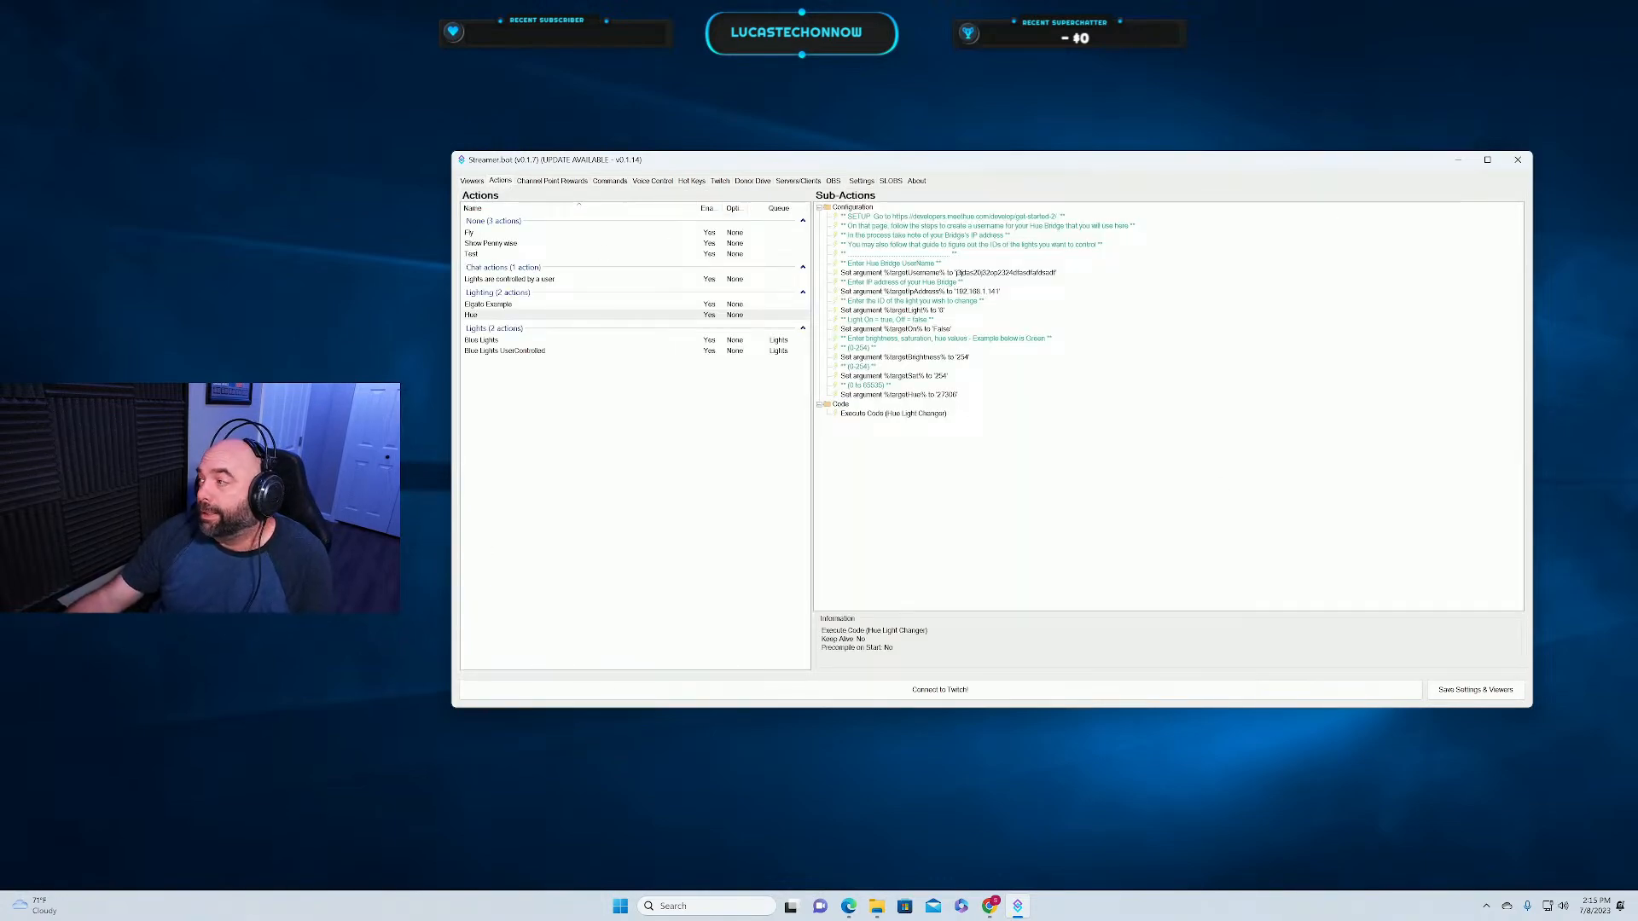
left_click(1518, 160)
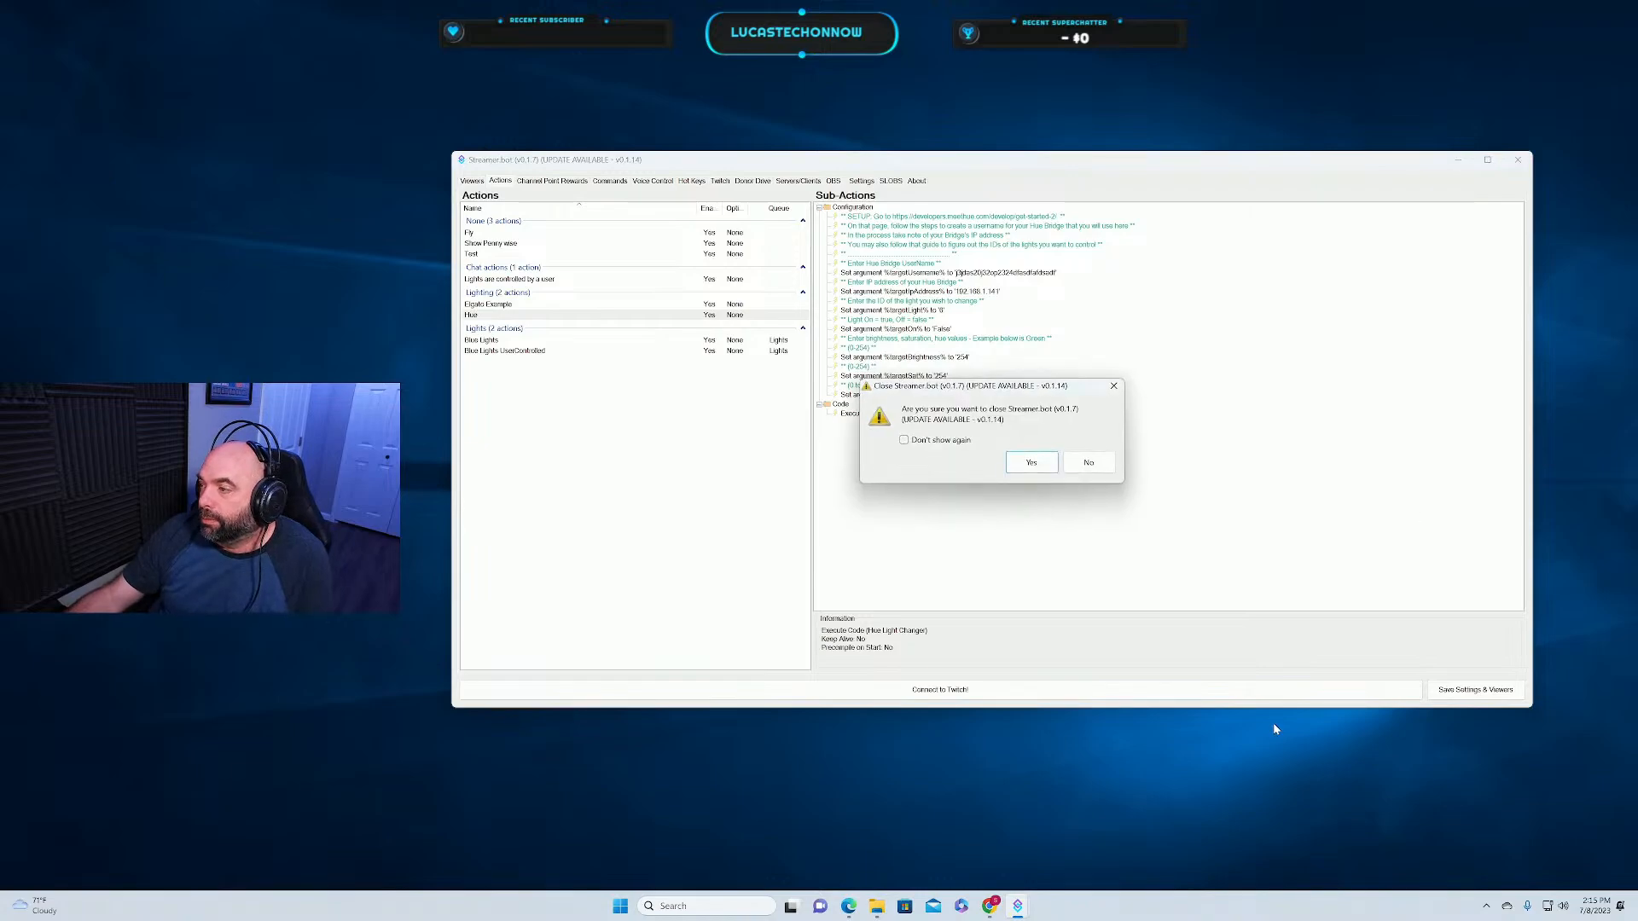
Confirm closing Streamer.bot and return to the browser showing the ServiceNow catalog item.
left_click(1018, 465)
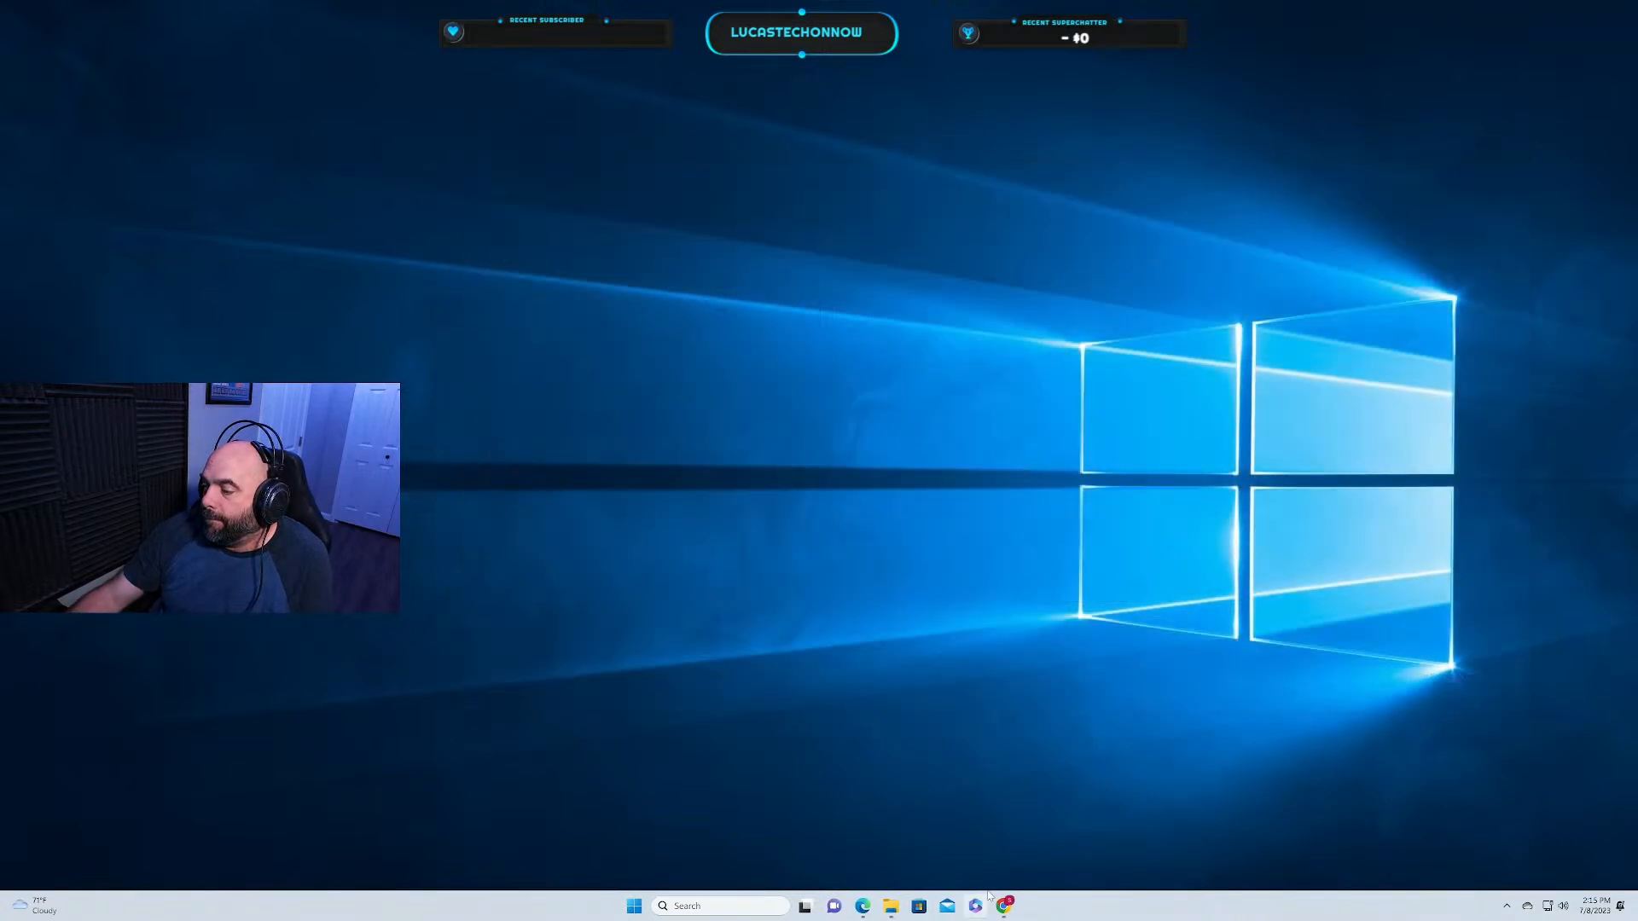
left_click(1007, 908)
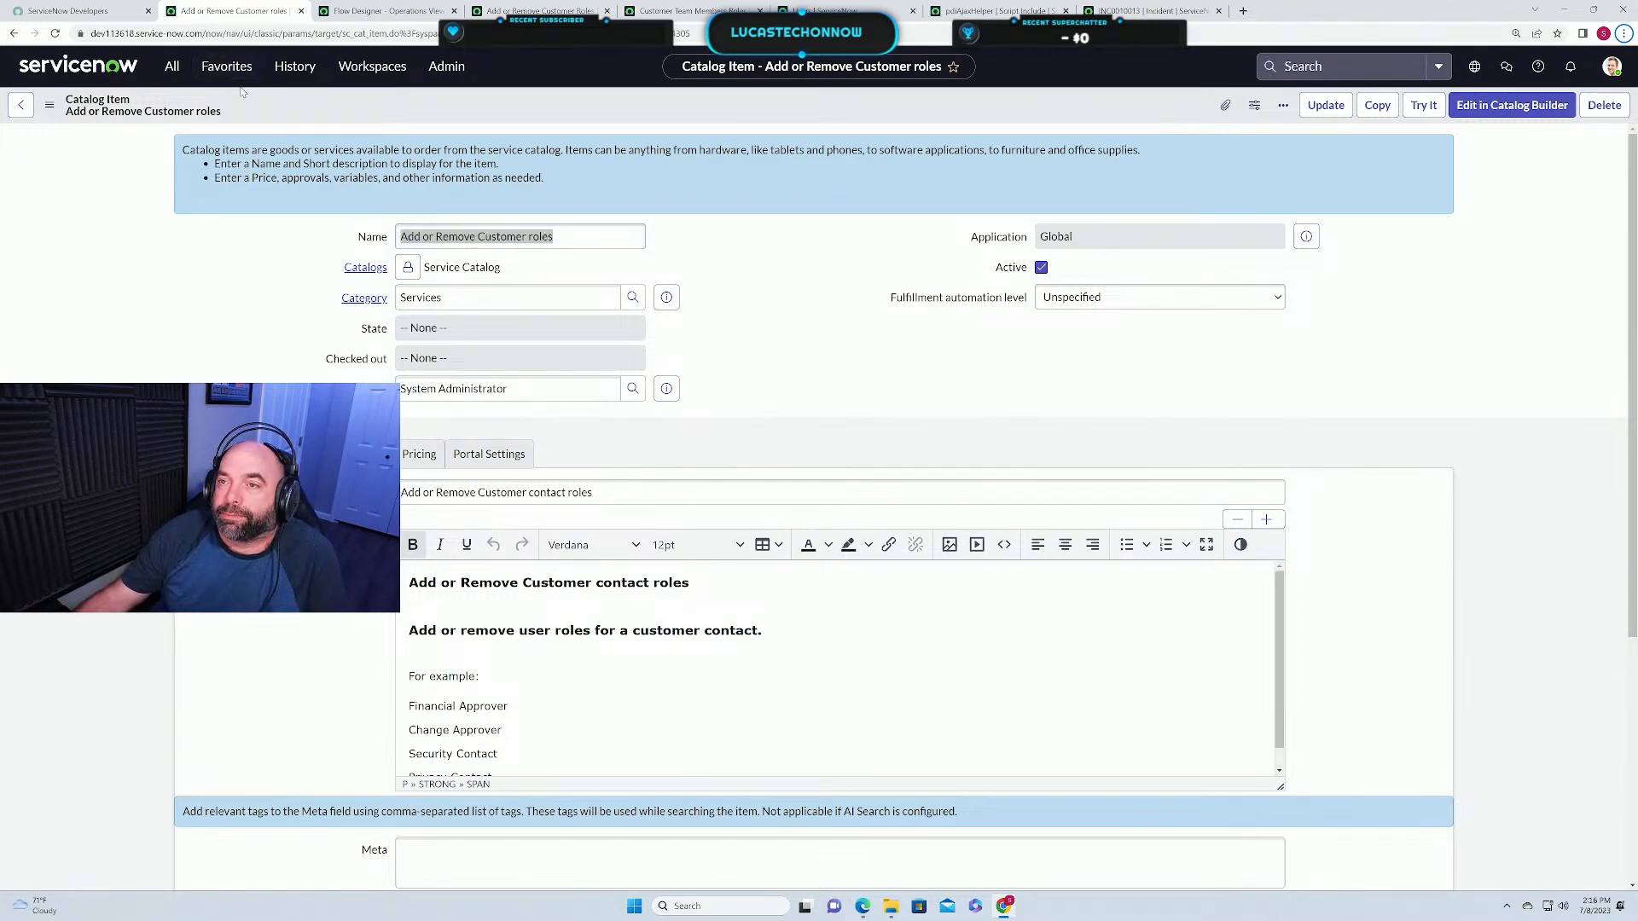
Open the item's Add or Remve Customer Roles variable set and show its catalog client scripts.
scroll(119, 295, "down", 5)
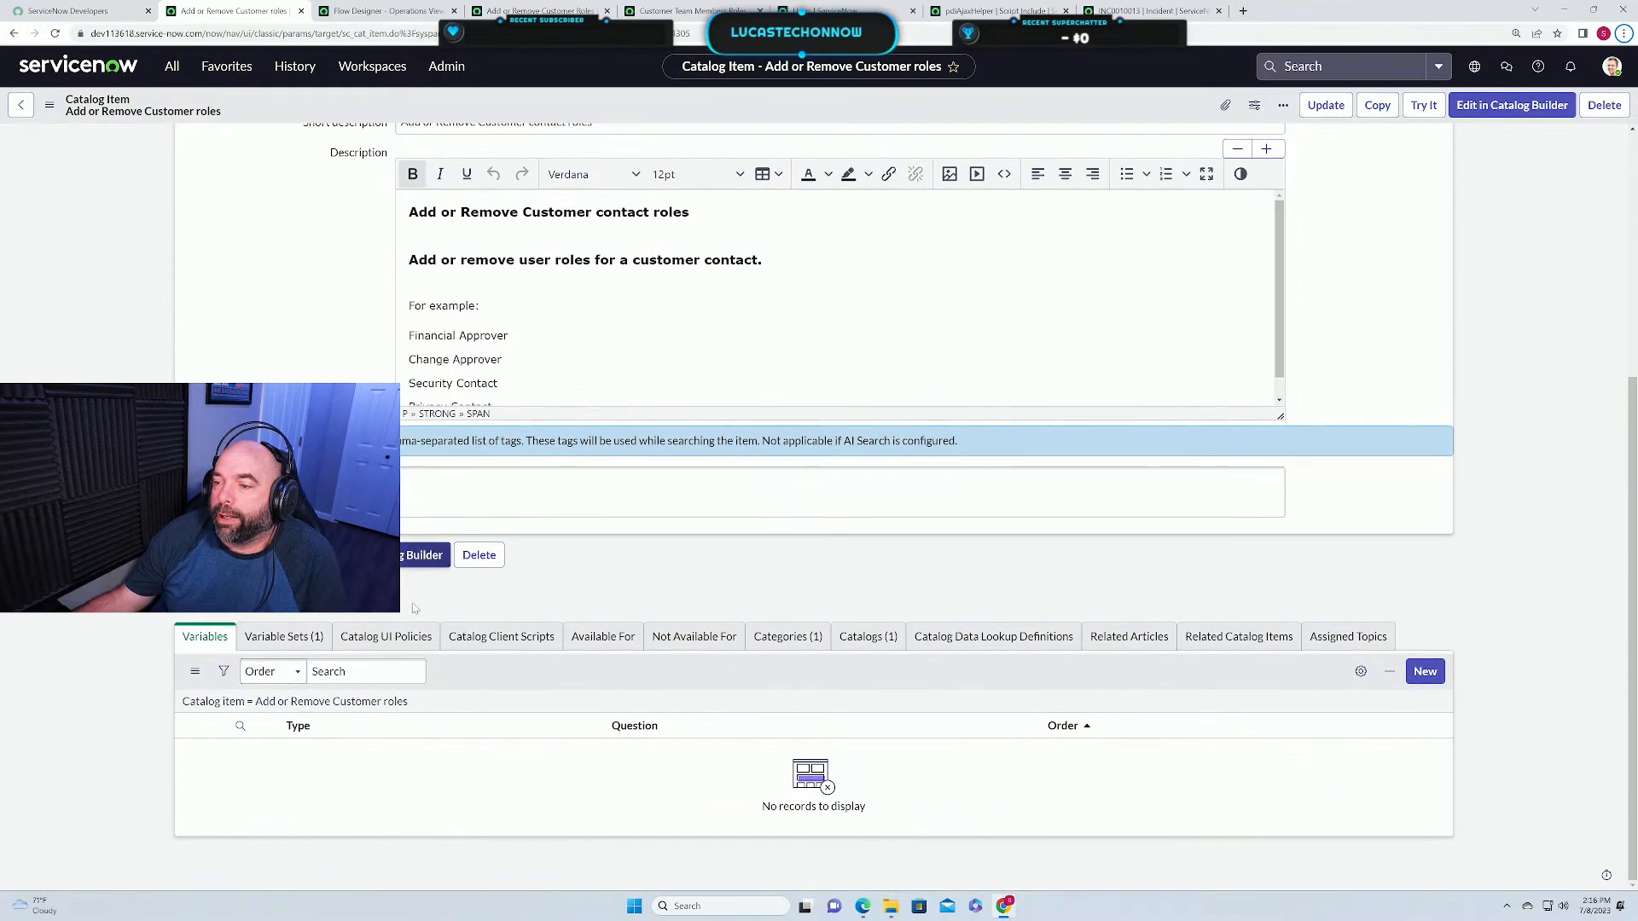
left_click(278, 642)
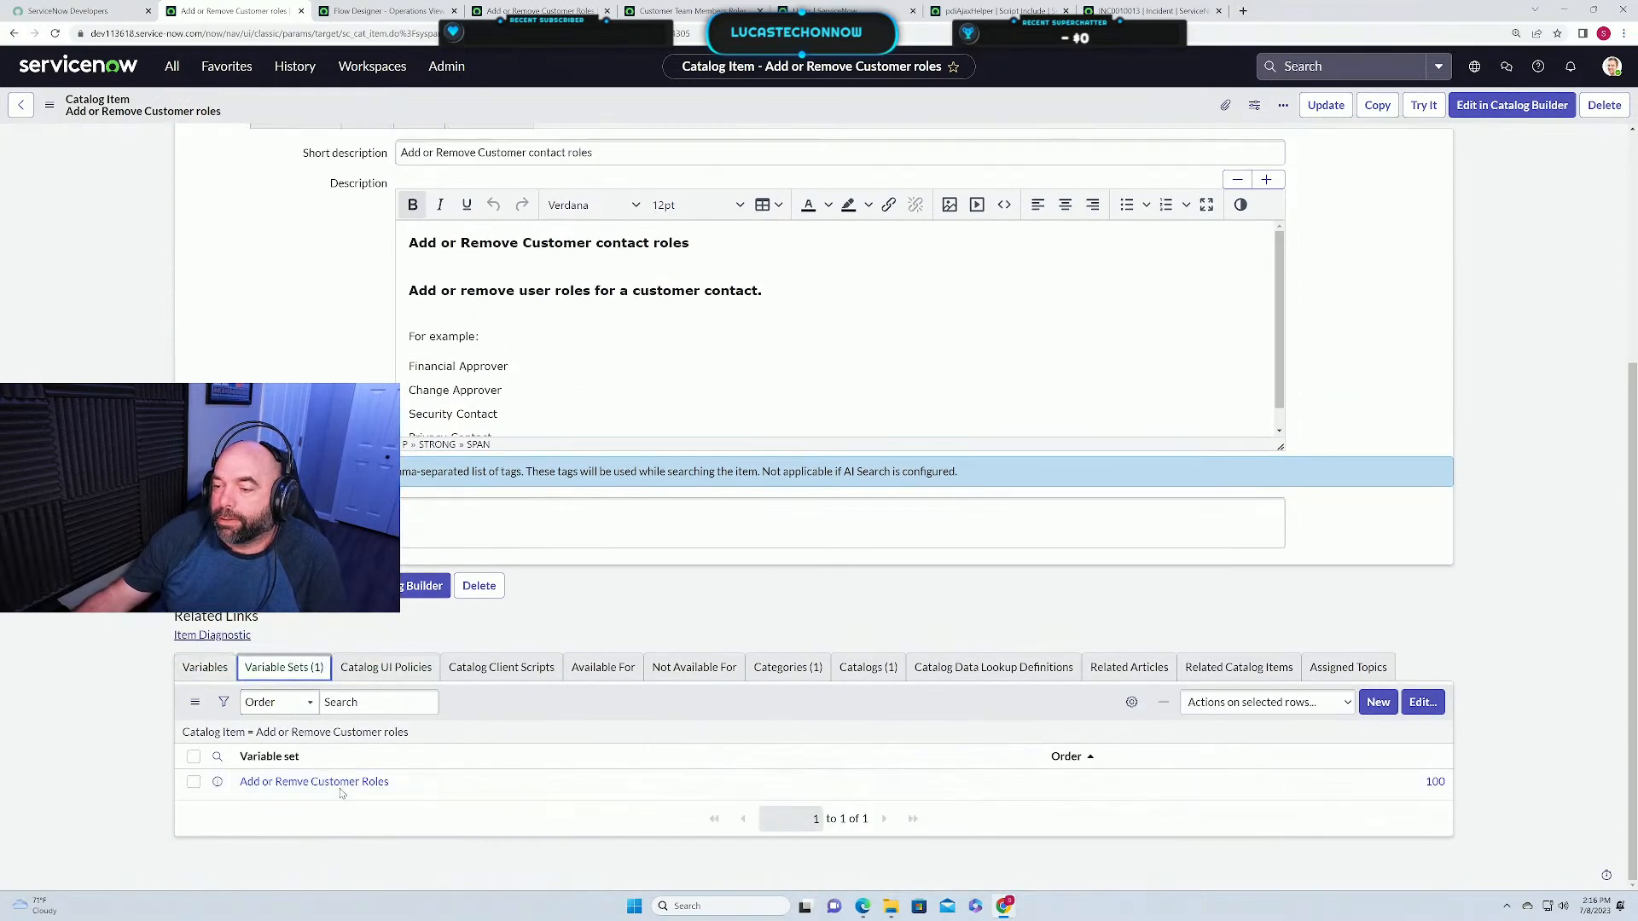
left_click(314, 782)
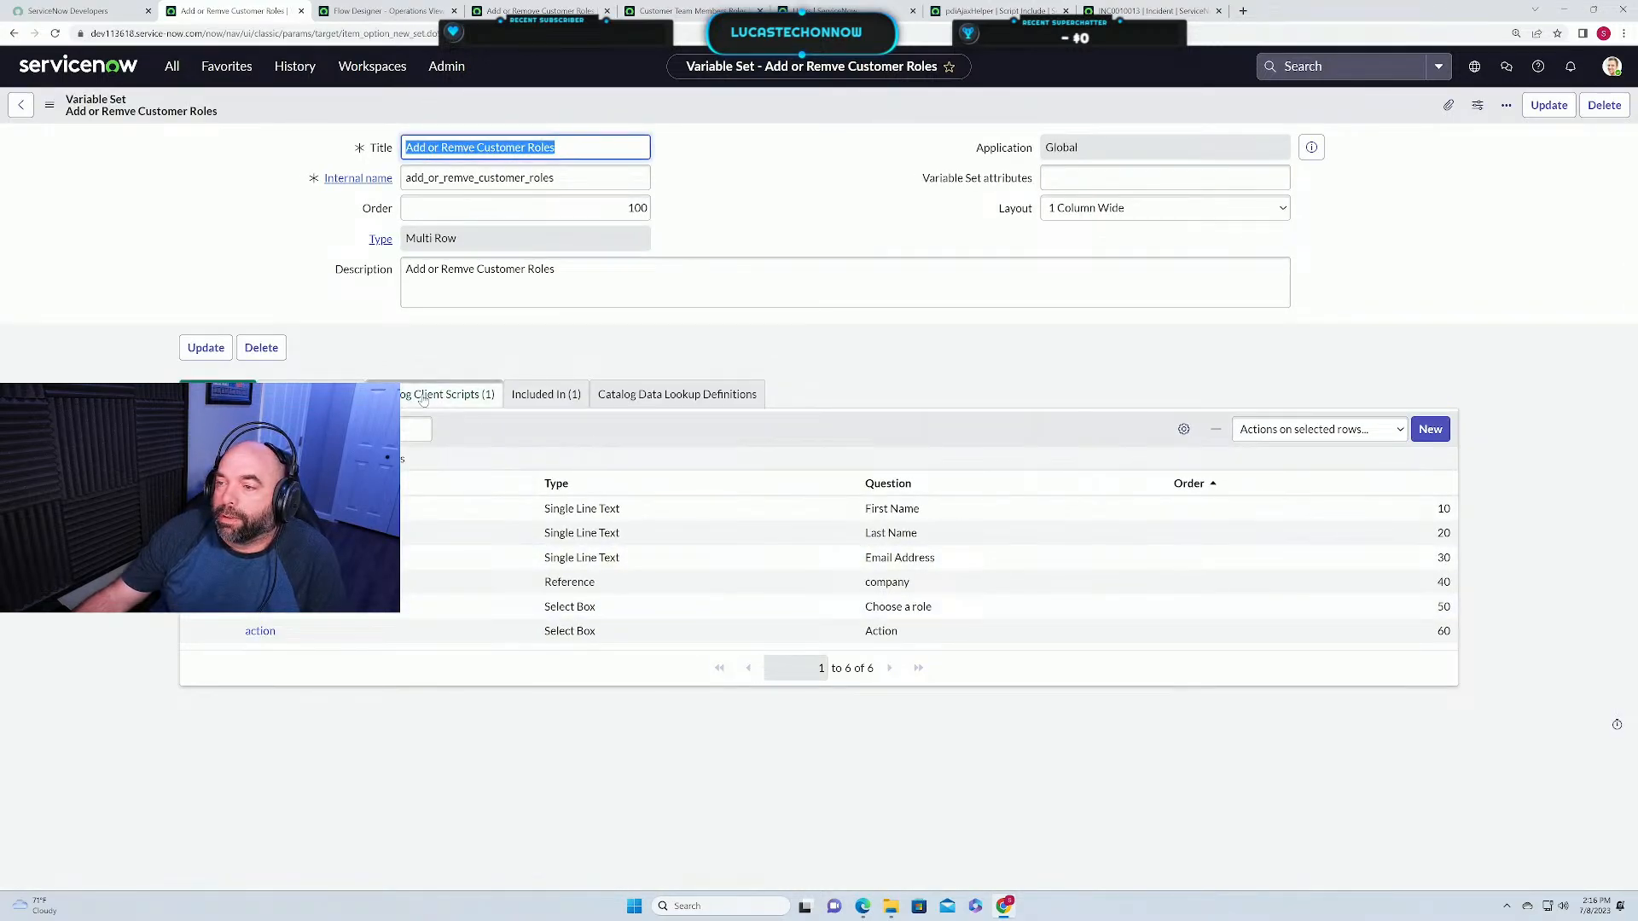
left_click(422, 397)
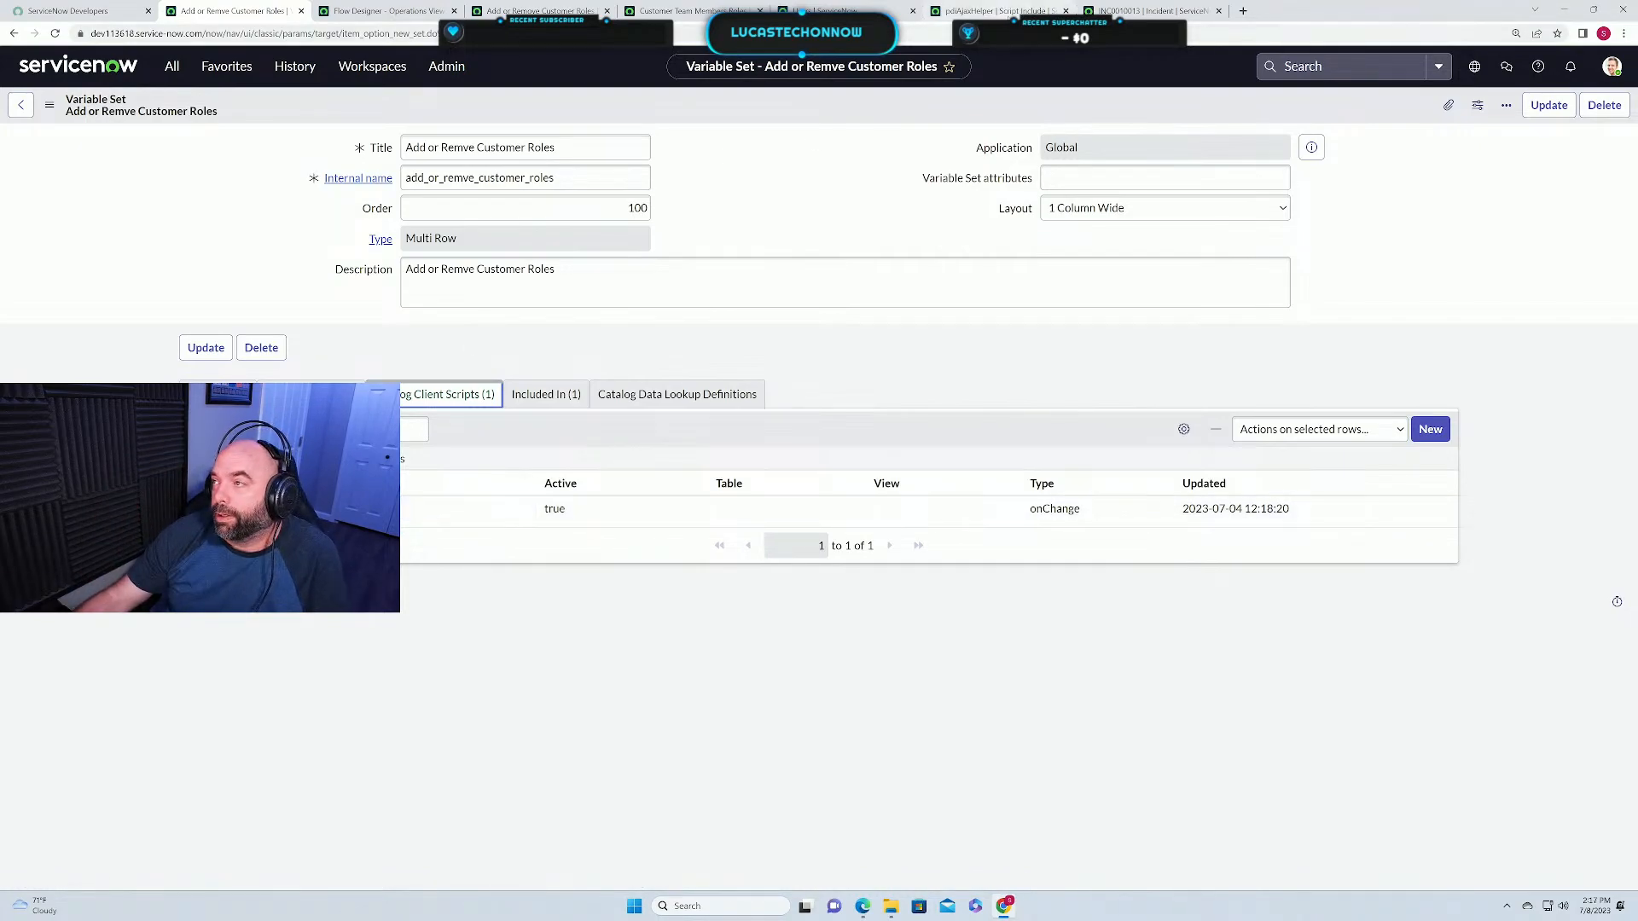
Switch to the pdiAjaxHelper script include and scroll through its code.
left_click(996, 10)
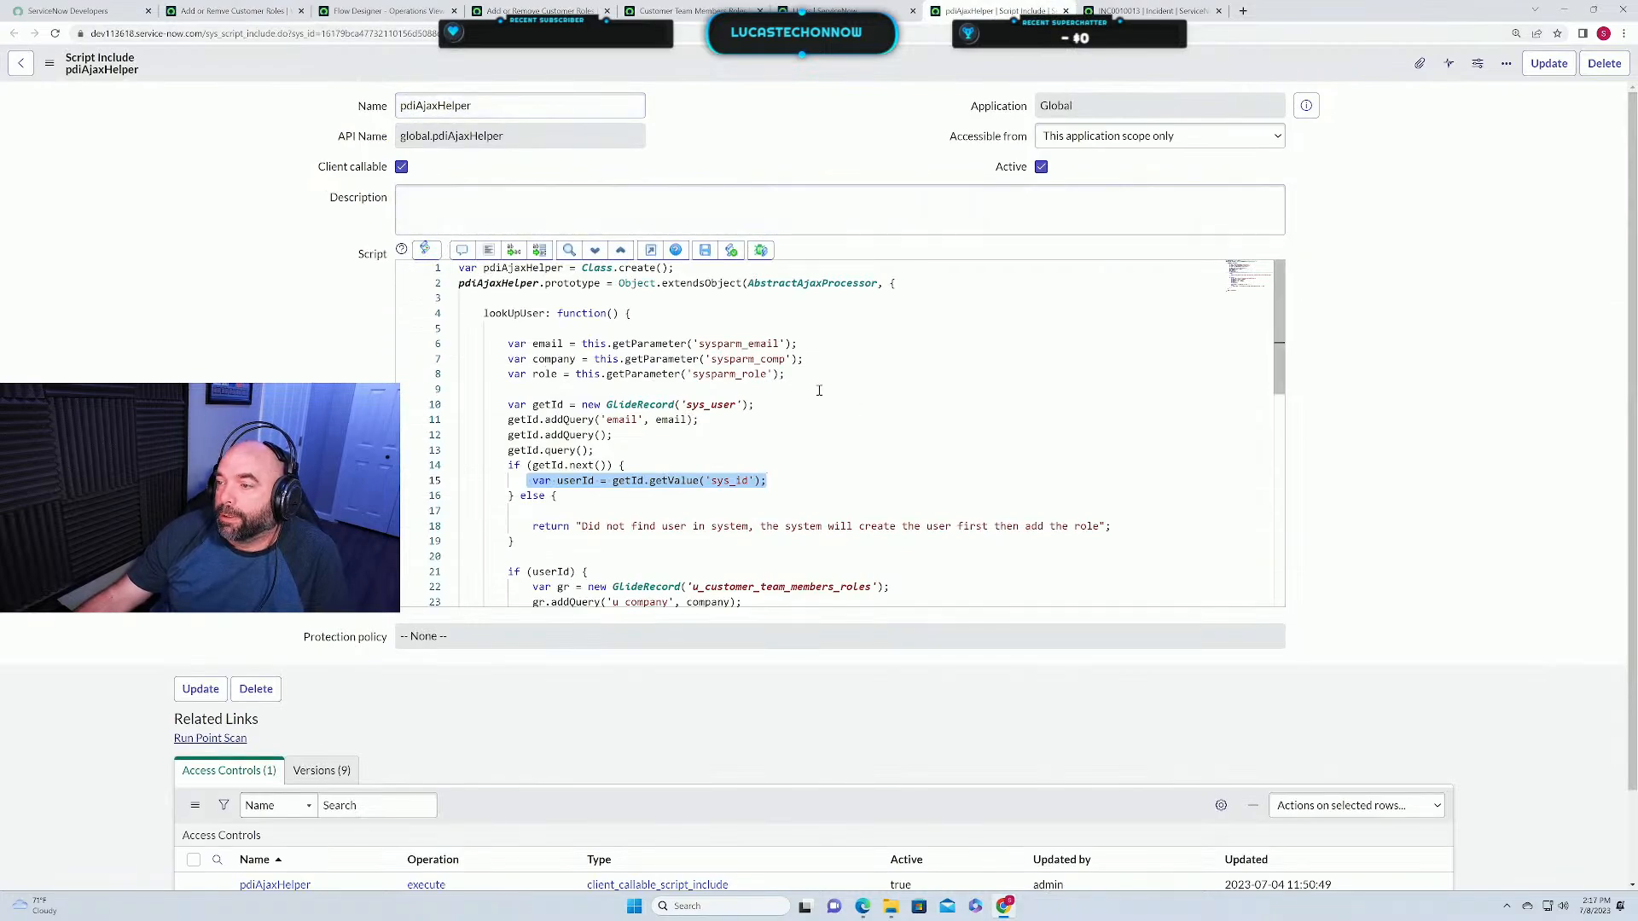
scroll(827, 397, "down", 3)
scroll(619, 429, "down", 5)
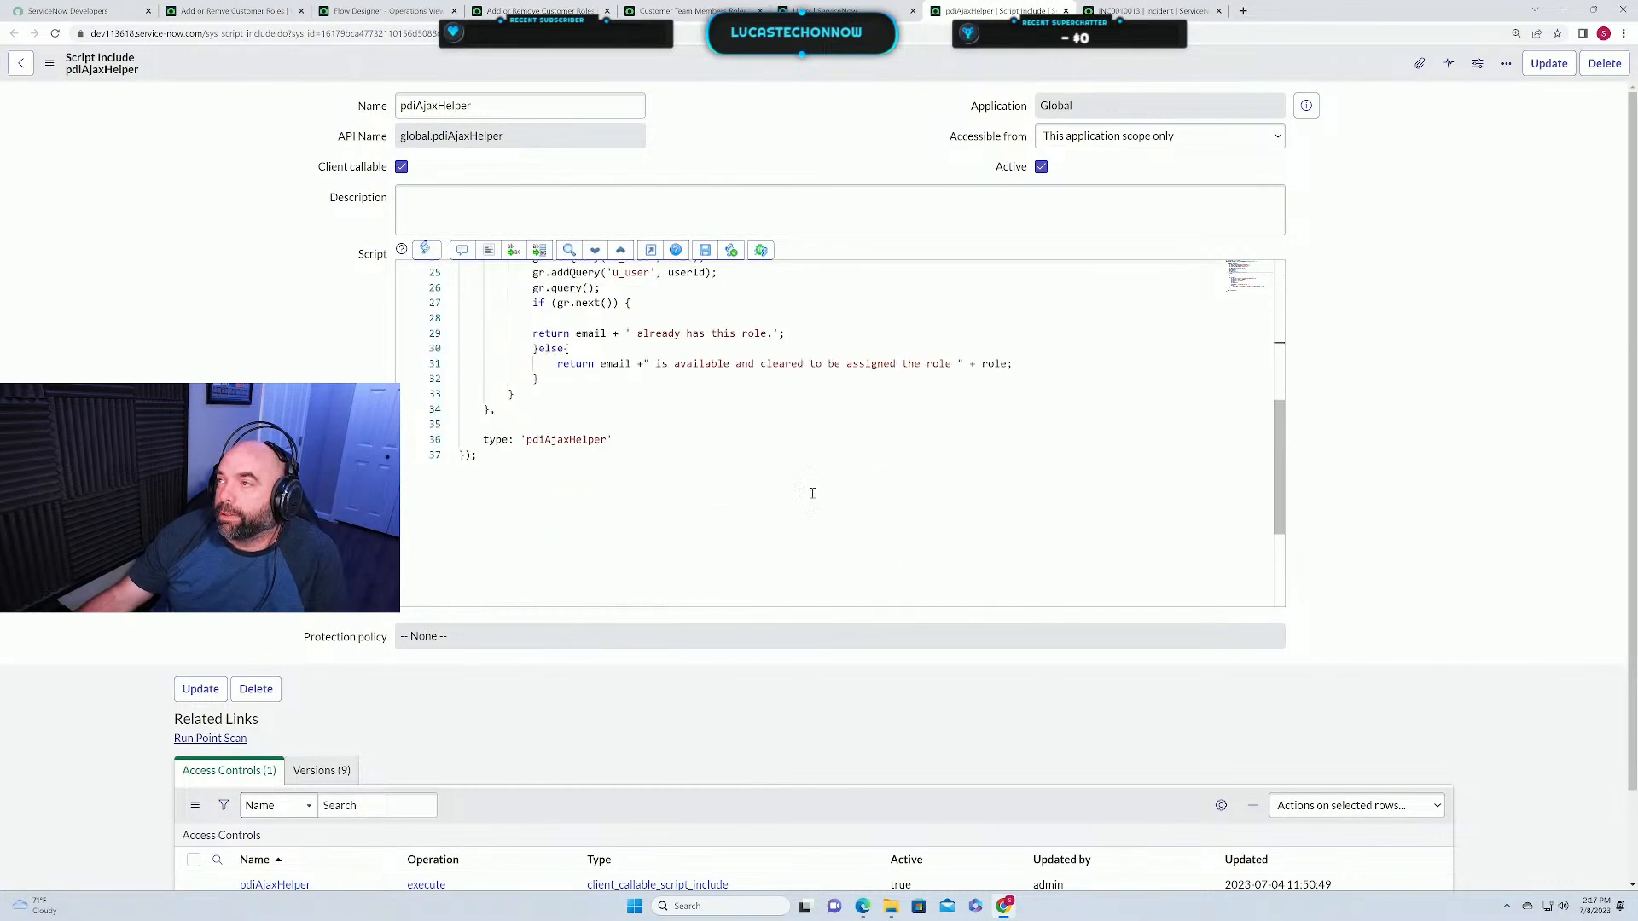
scroll(811, 490, "up", 5)
Open the Add or Remove Customer Roles flow from its executions and scroll through its lookup and role steps.
left_click(388, 11)
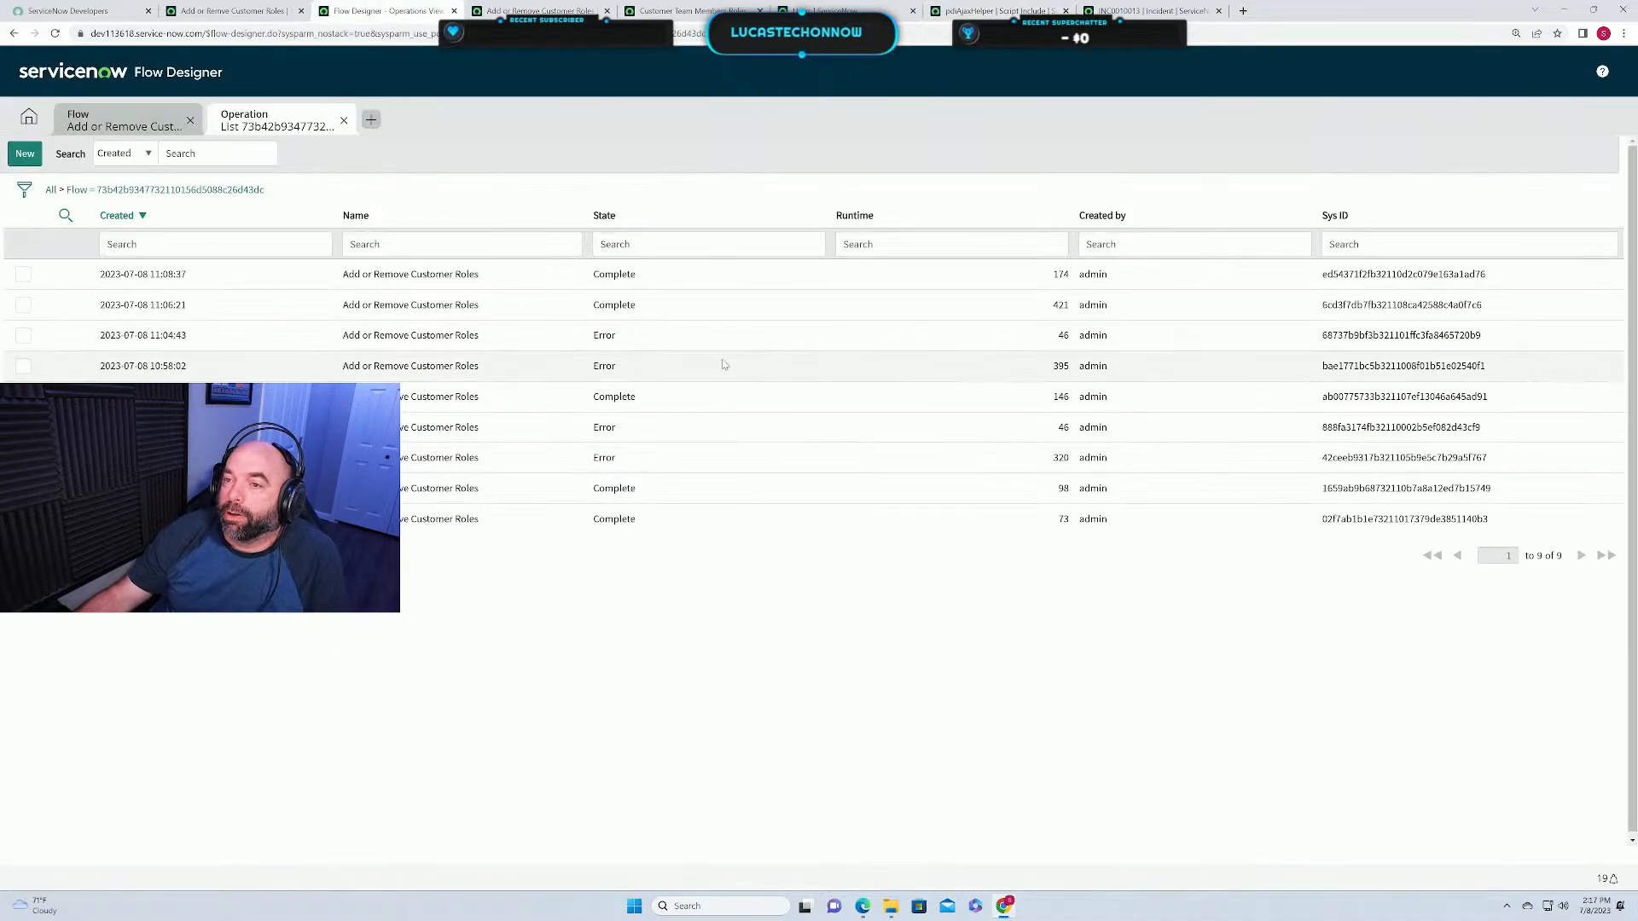
left_click(115, 117)
scroll(72, 339, "up", 5)
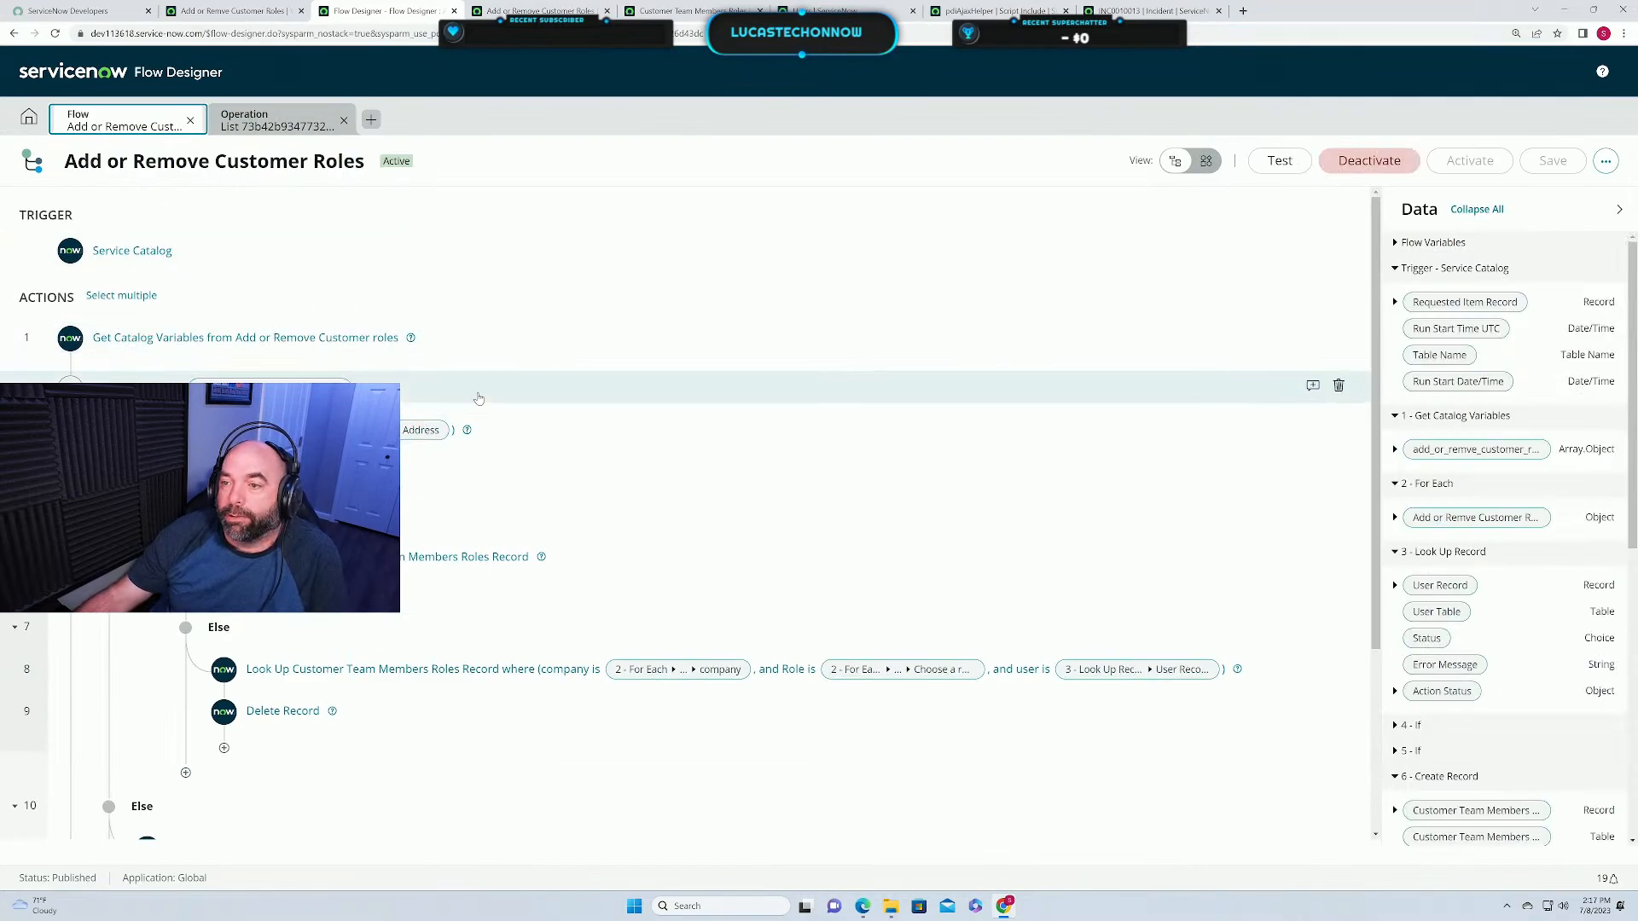
scroll(520, 367, "down", 1)
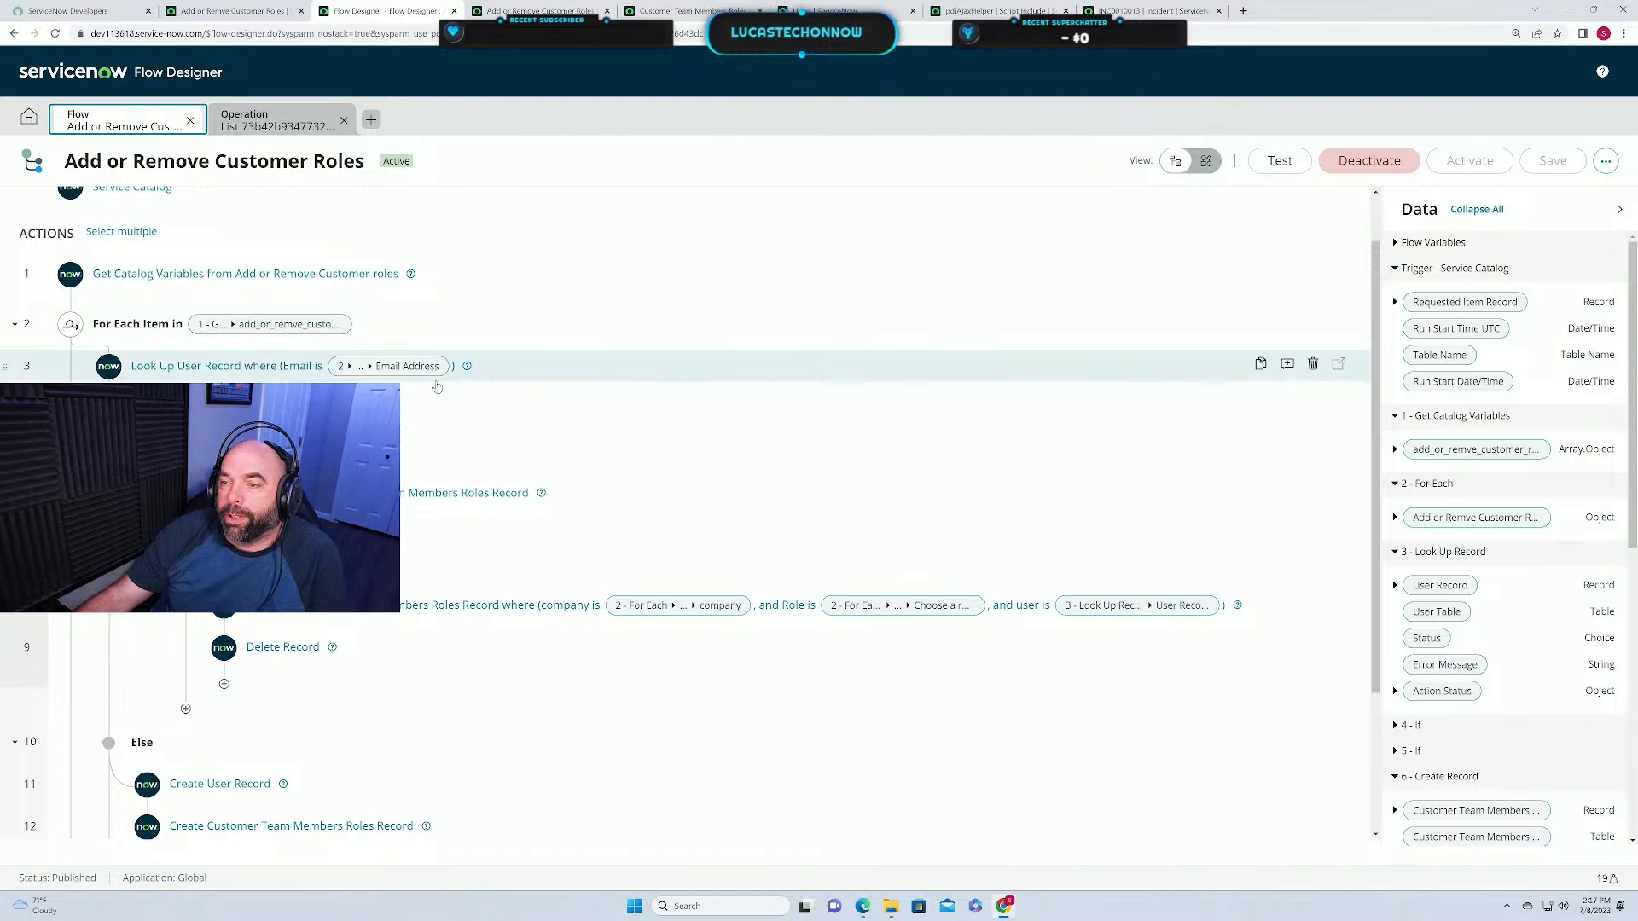
scroll(437, 386, "down", 1)
scroll(437, 386, "down", 3)
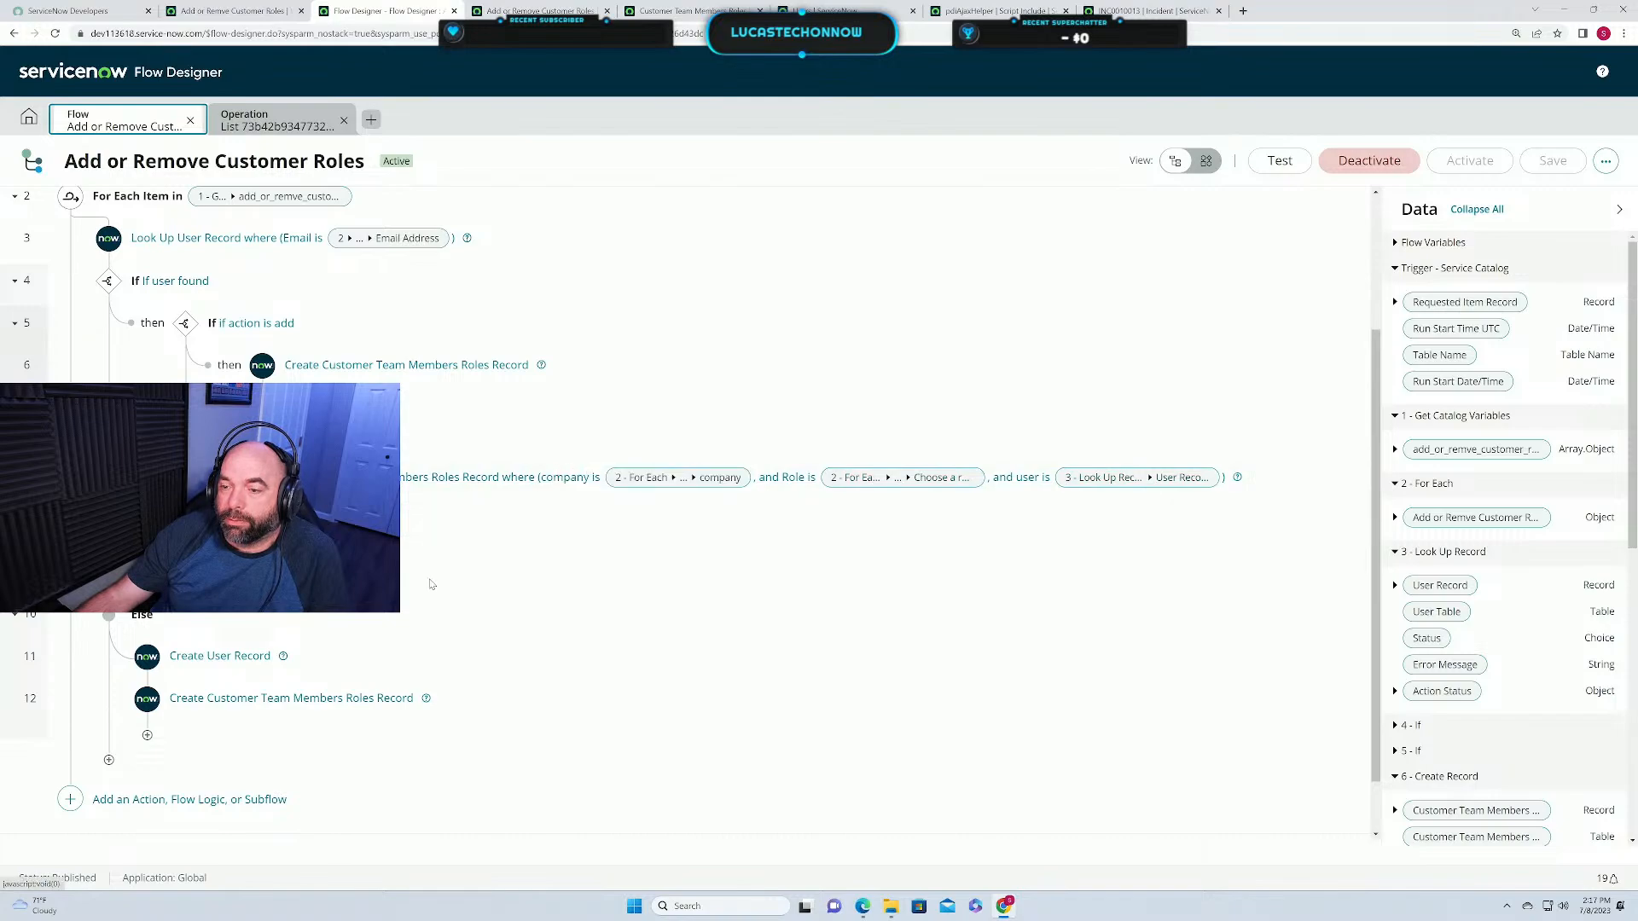
scroll(457, 555, "down", 1)
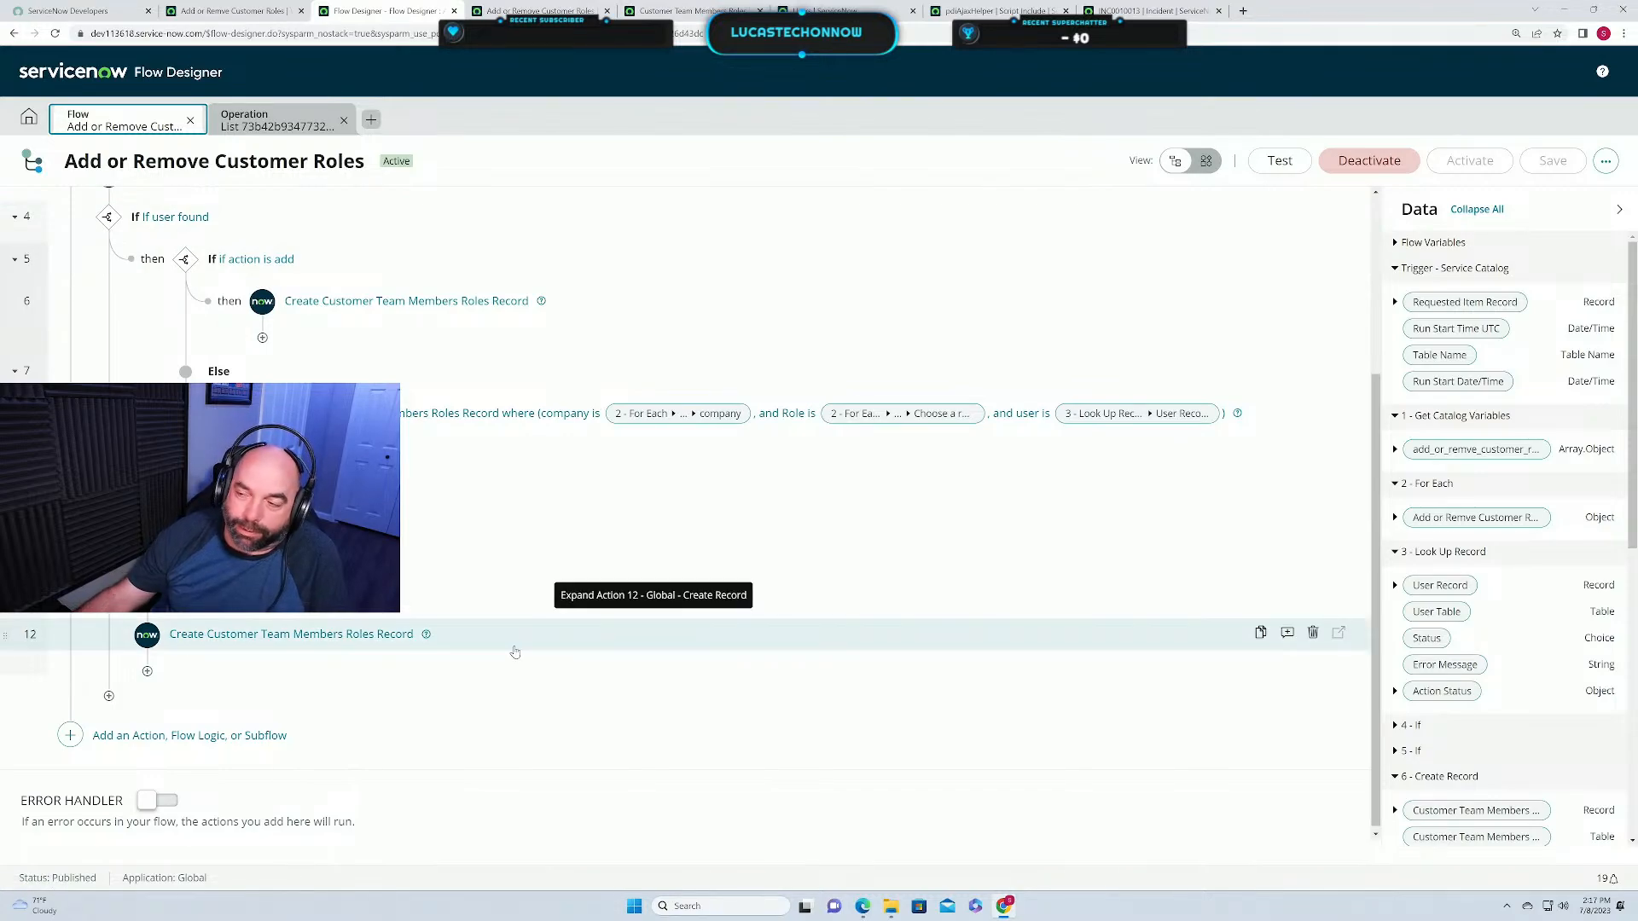
Go to Self-Service > Service Catalog via the All menu and open the Services category.
left_click(243, 12)
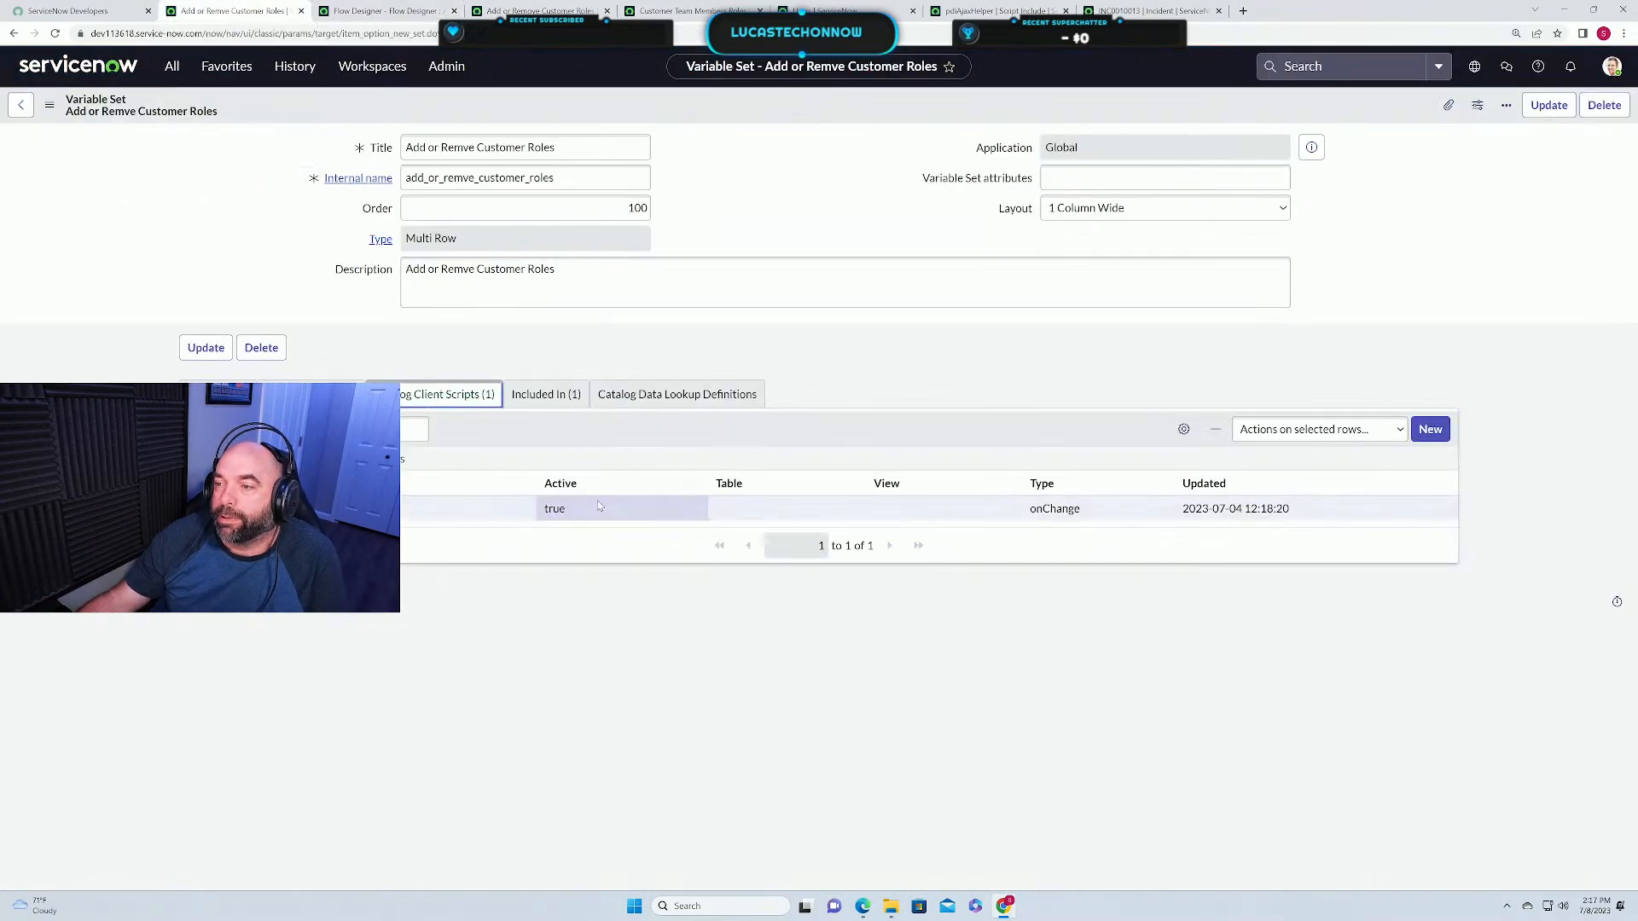
left_click(171, 66)
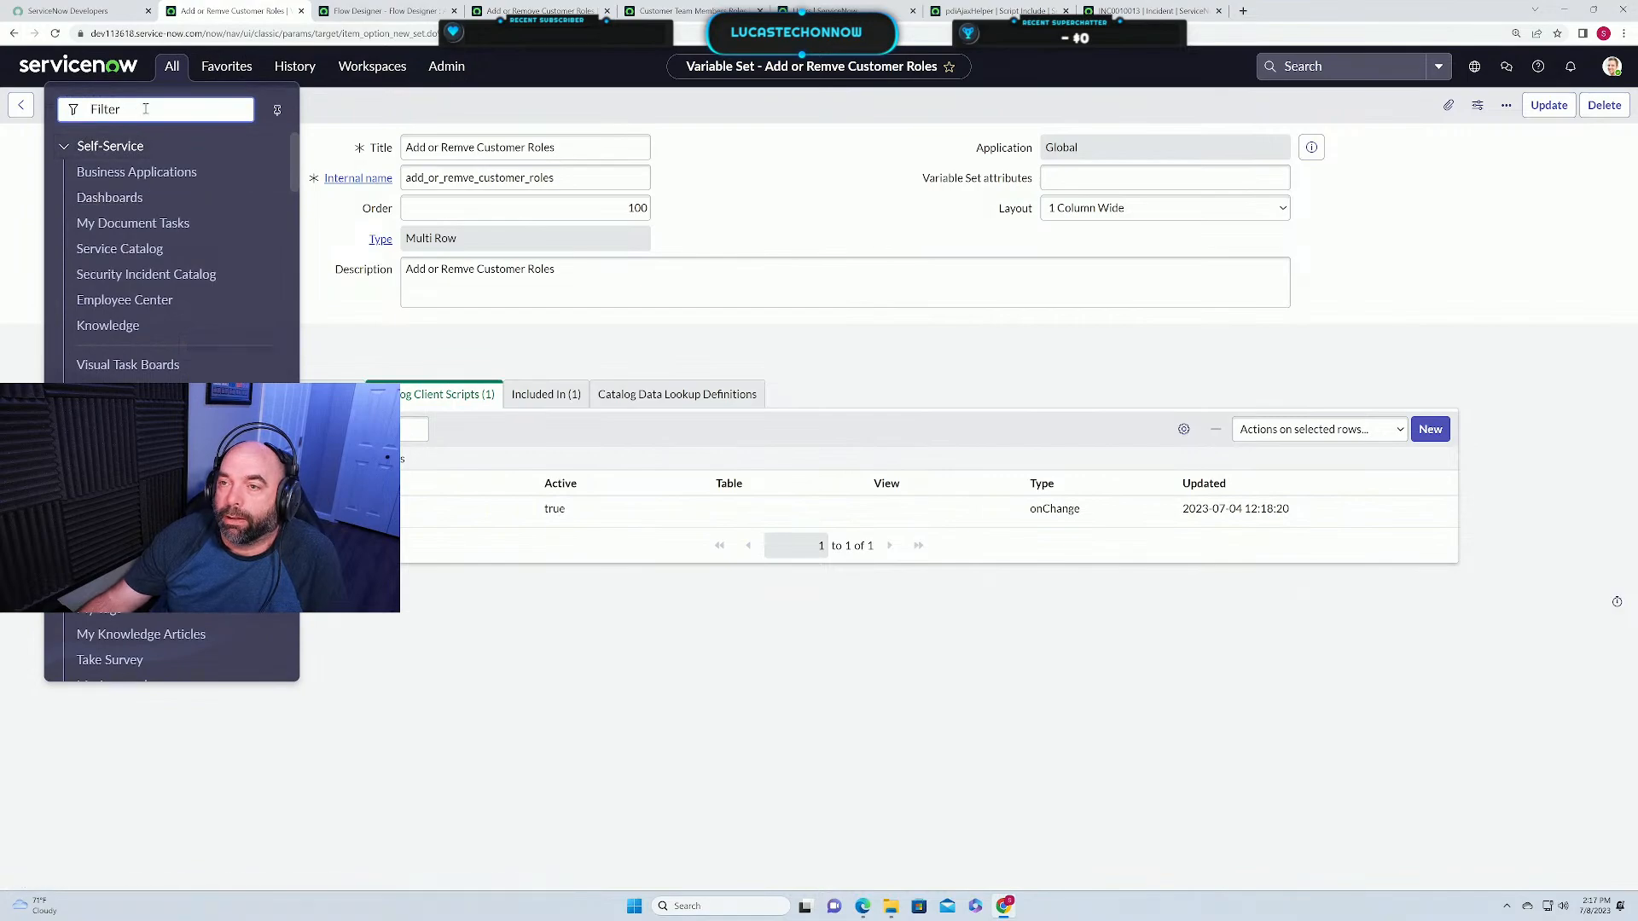
left_click(512, 104)
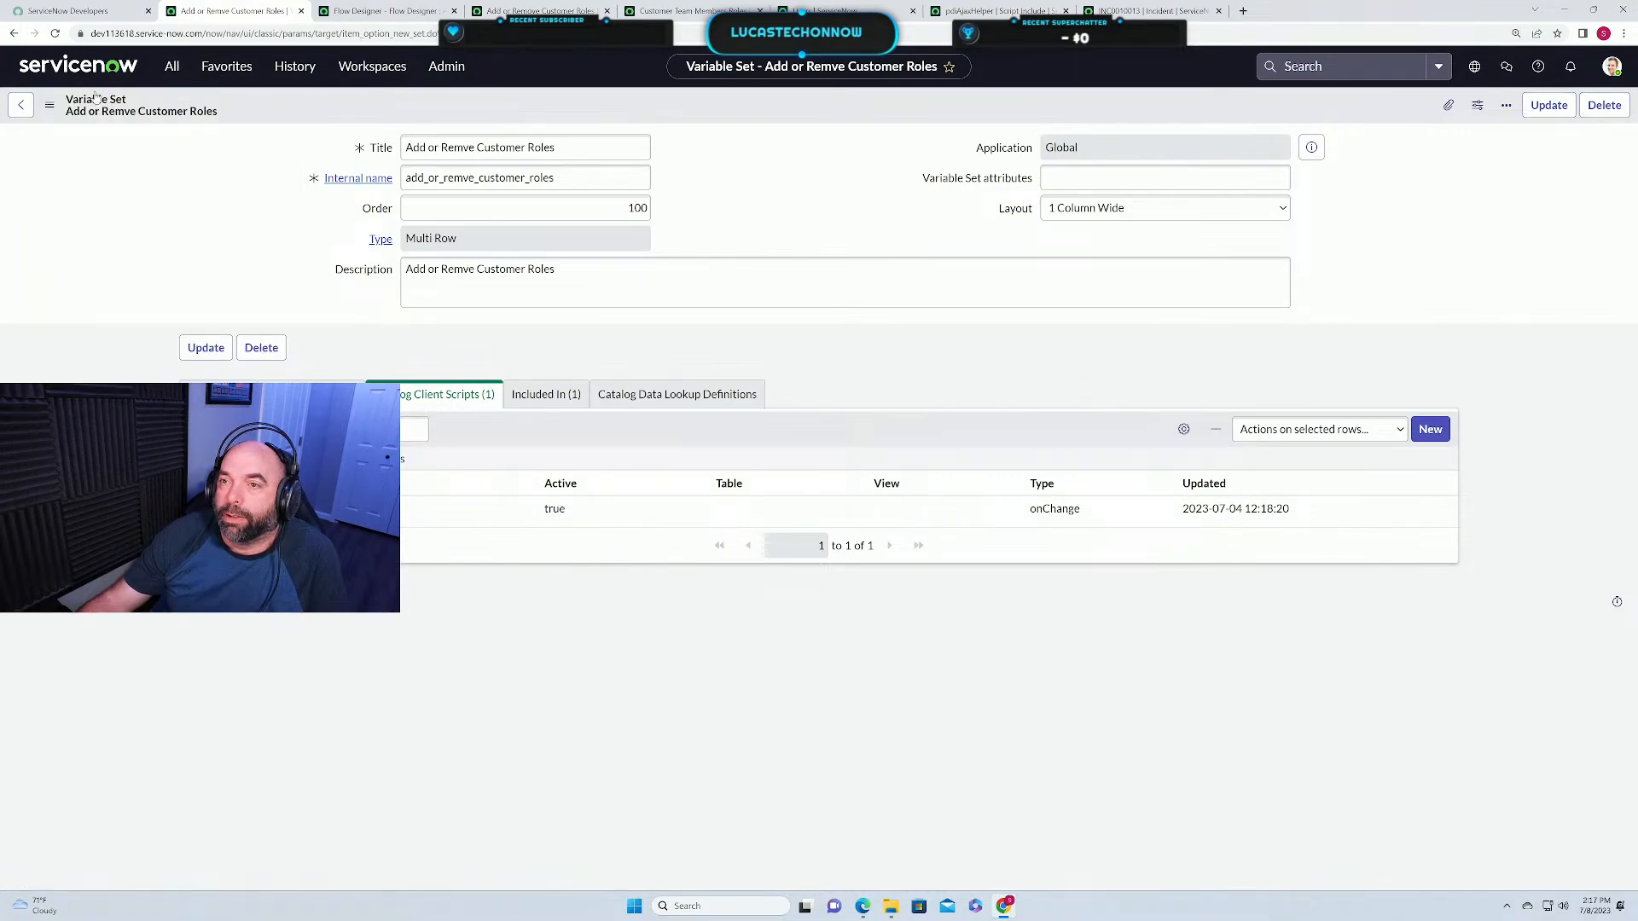
left_click(171, 66)
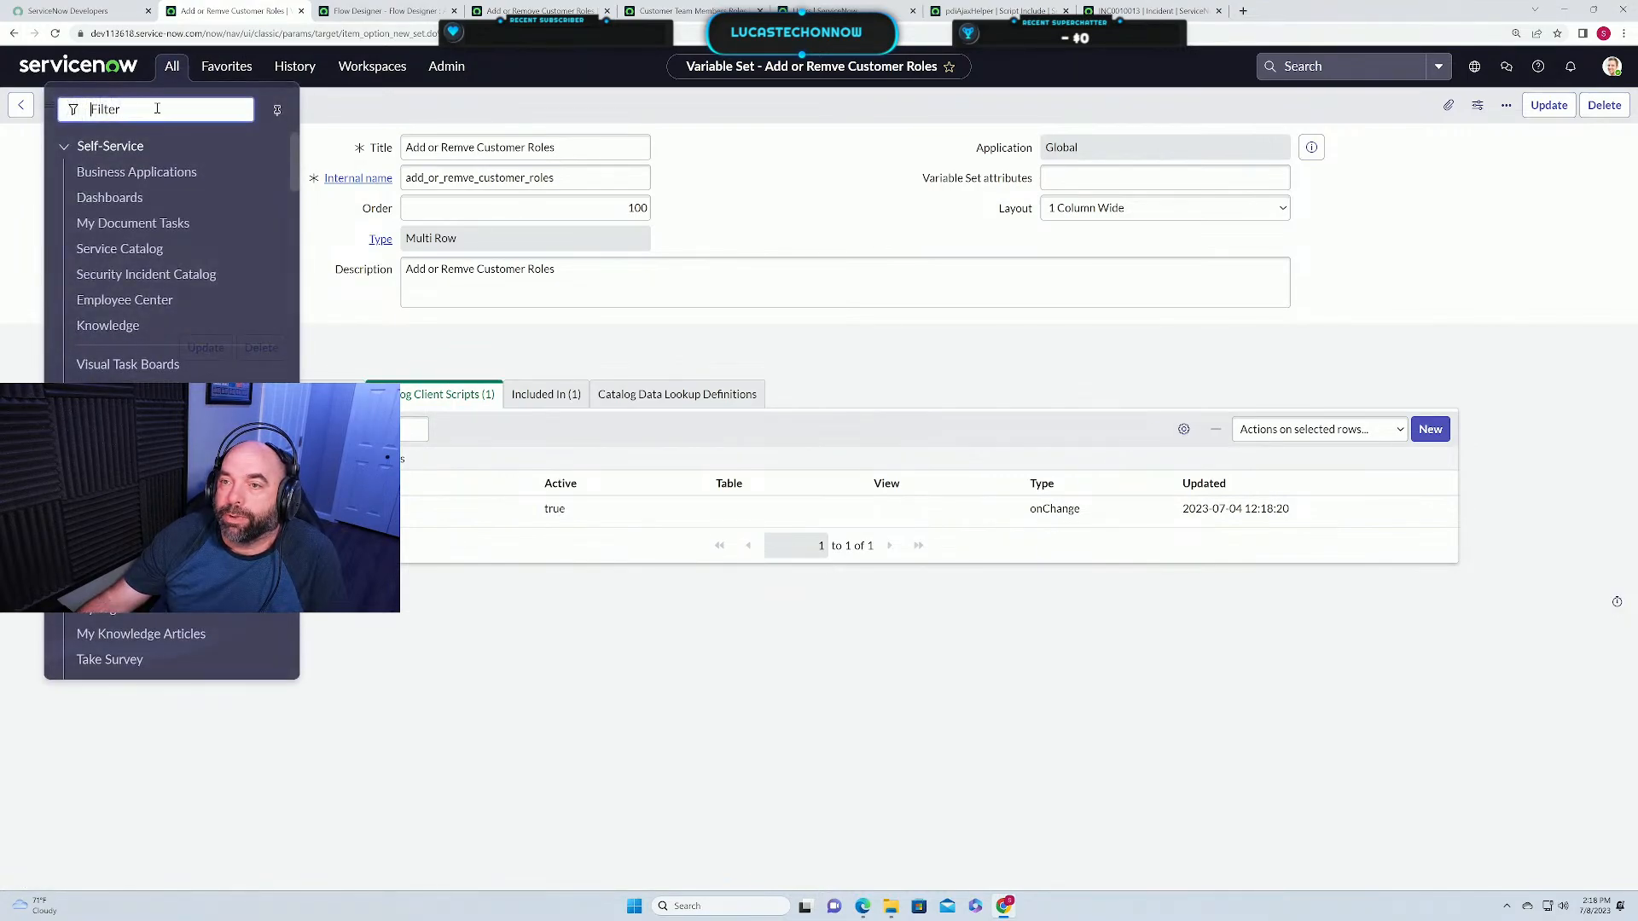
left_click(127, 248)
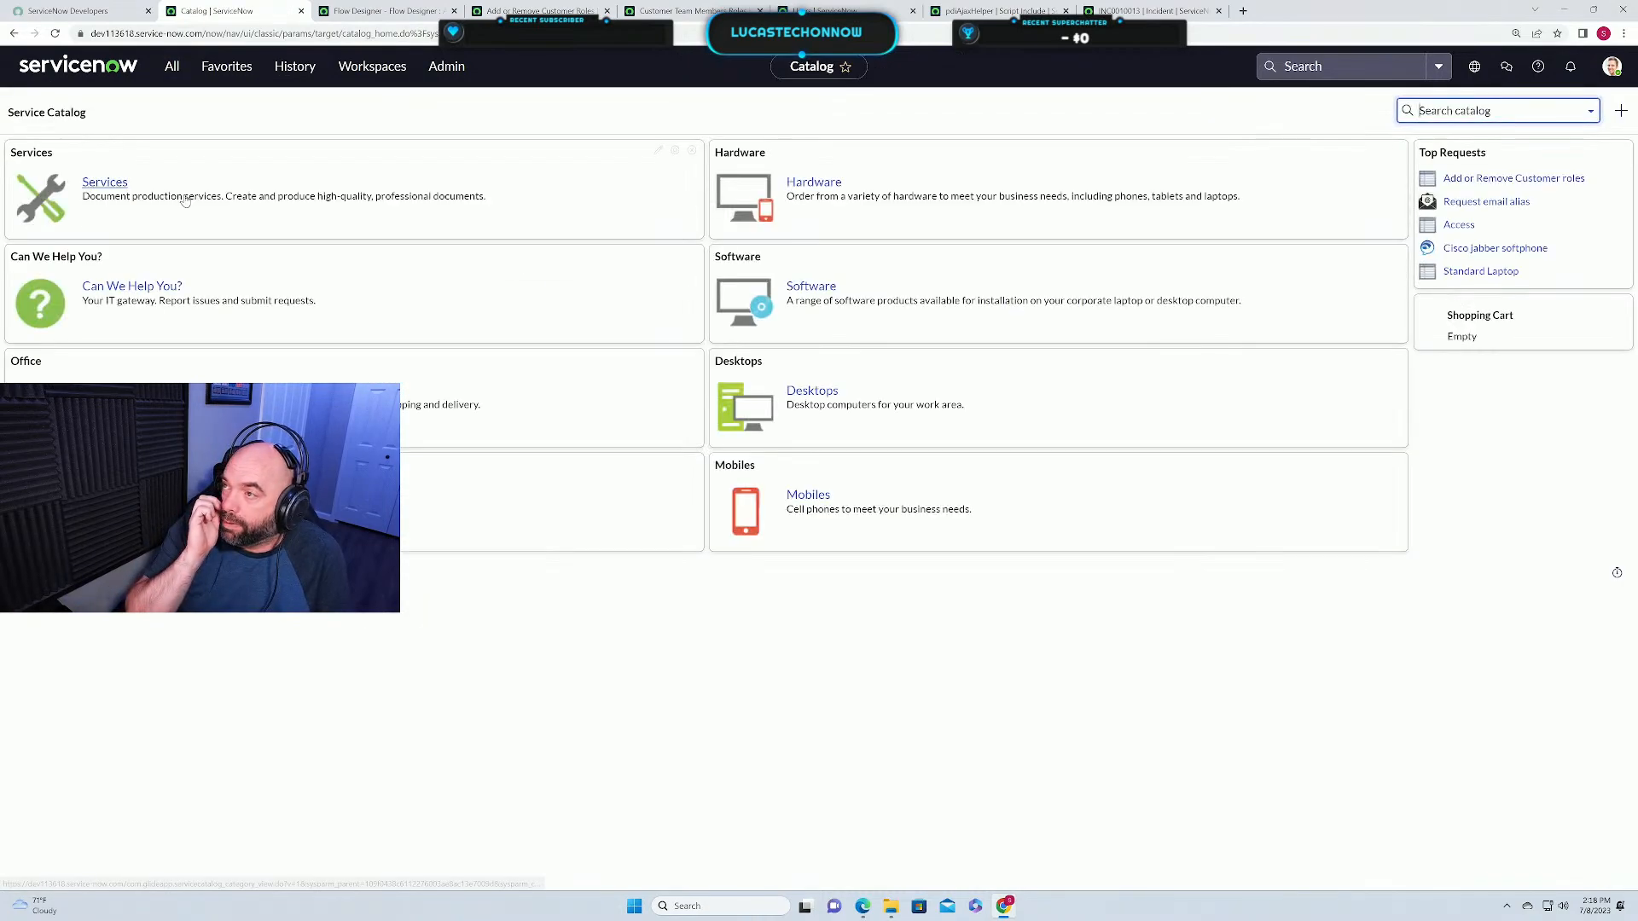
left_click(102, 183)
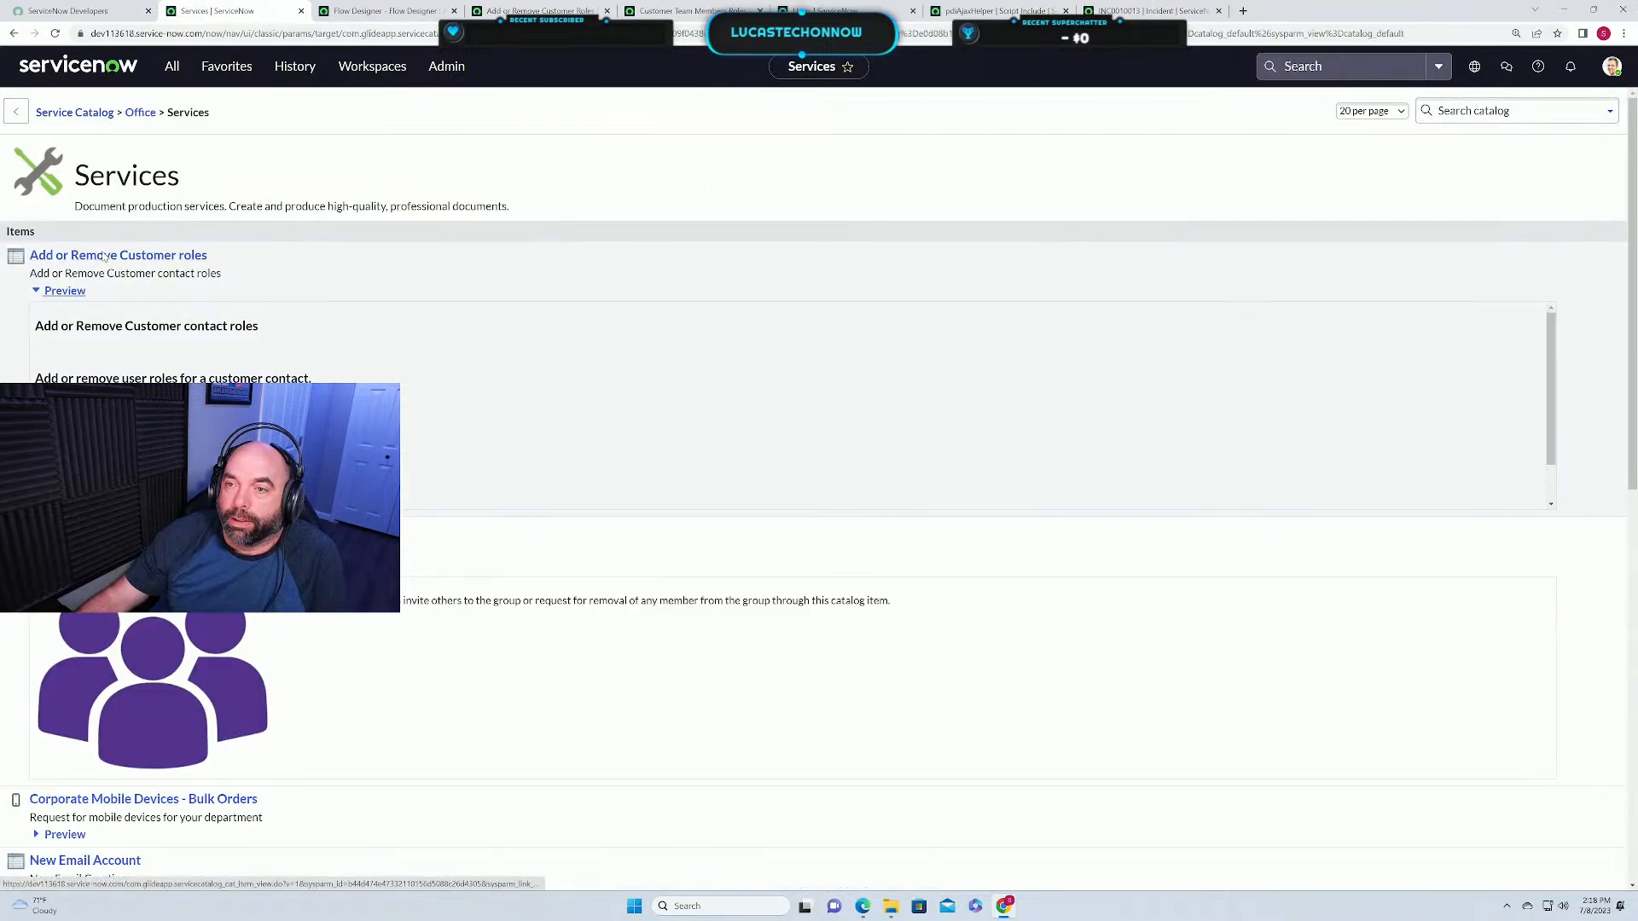
Open the 'Add or Remove Customer roles' item from the Services list.
left_click(103, 255)
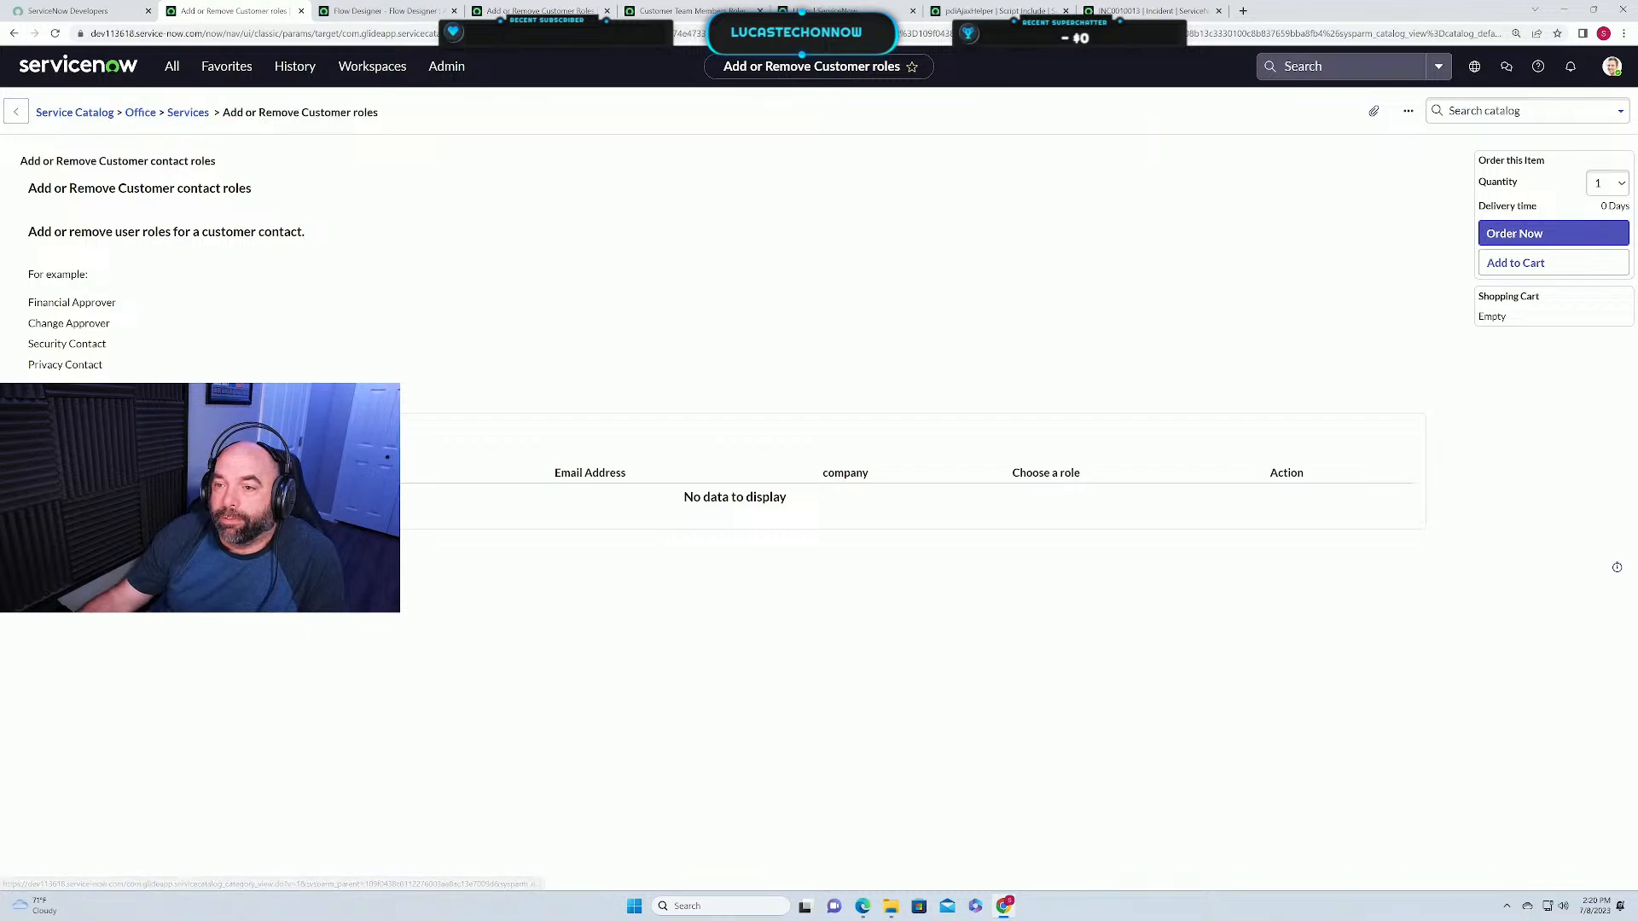
left_click(56, 443)
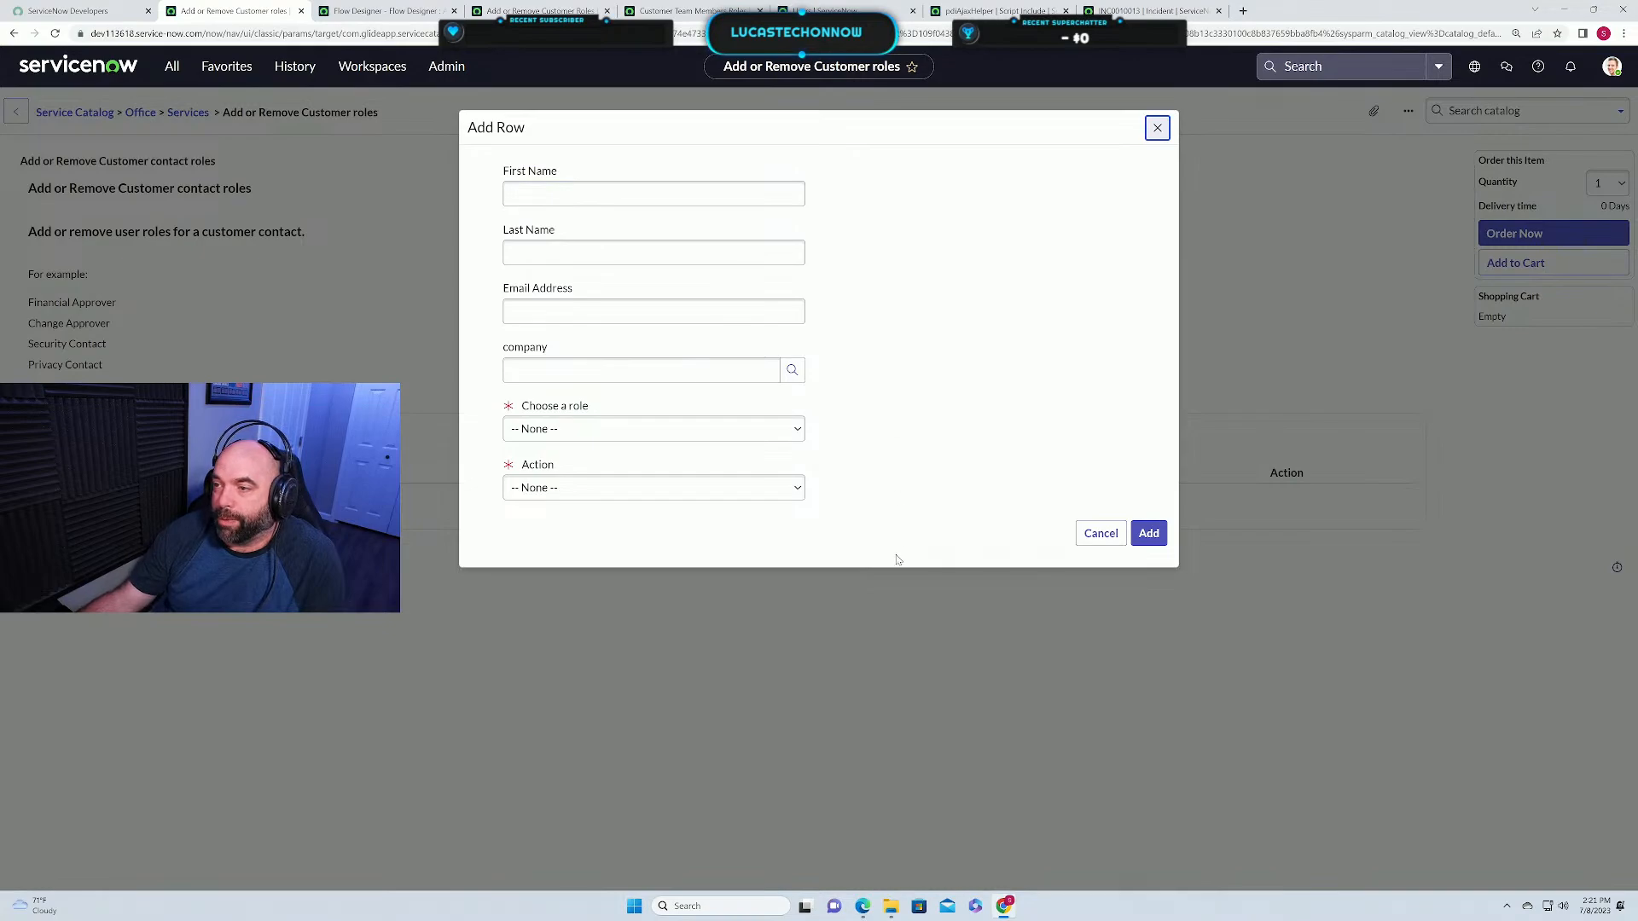
left_click(598, 191)
left_click(593, 252)
left_click(587, 312)
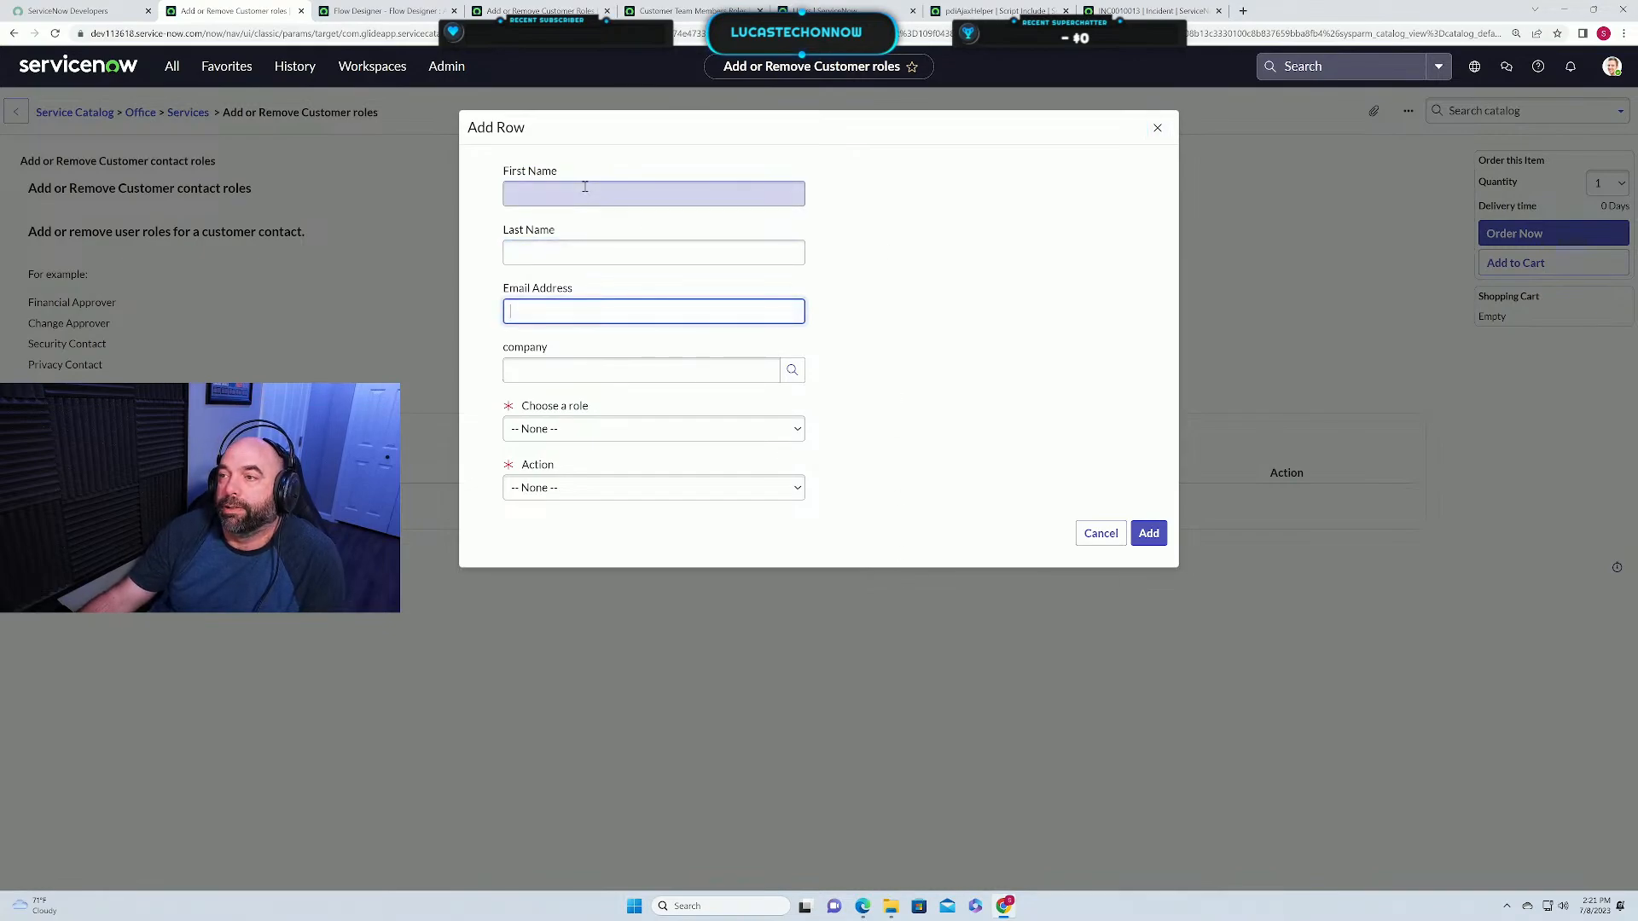
left_click(585, 189)
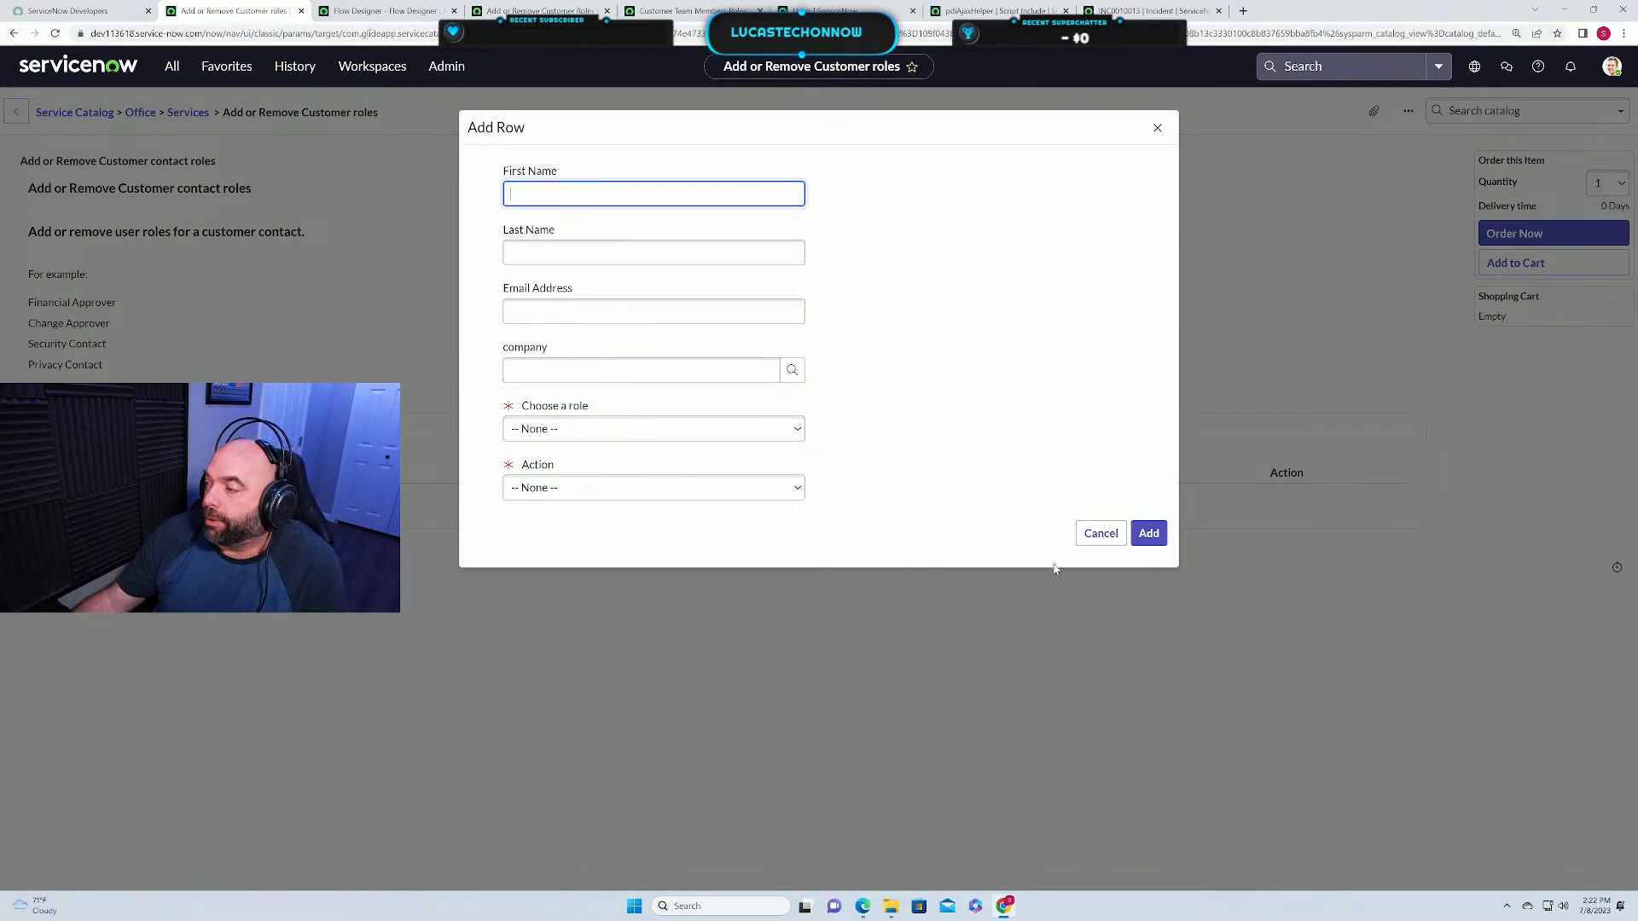
left_click(1083, 535)
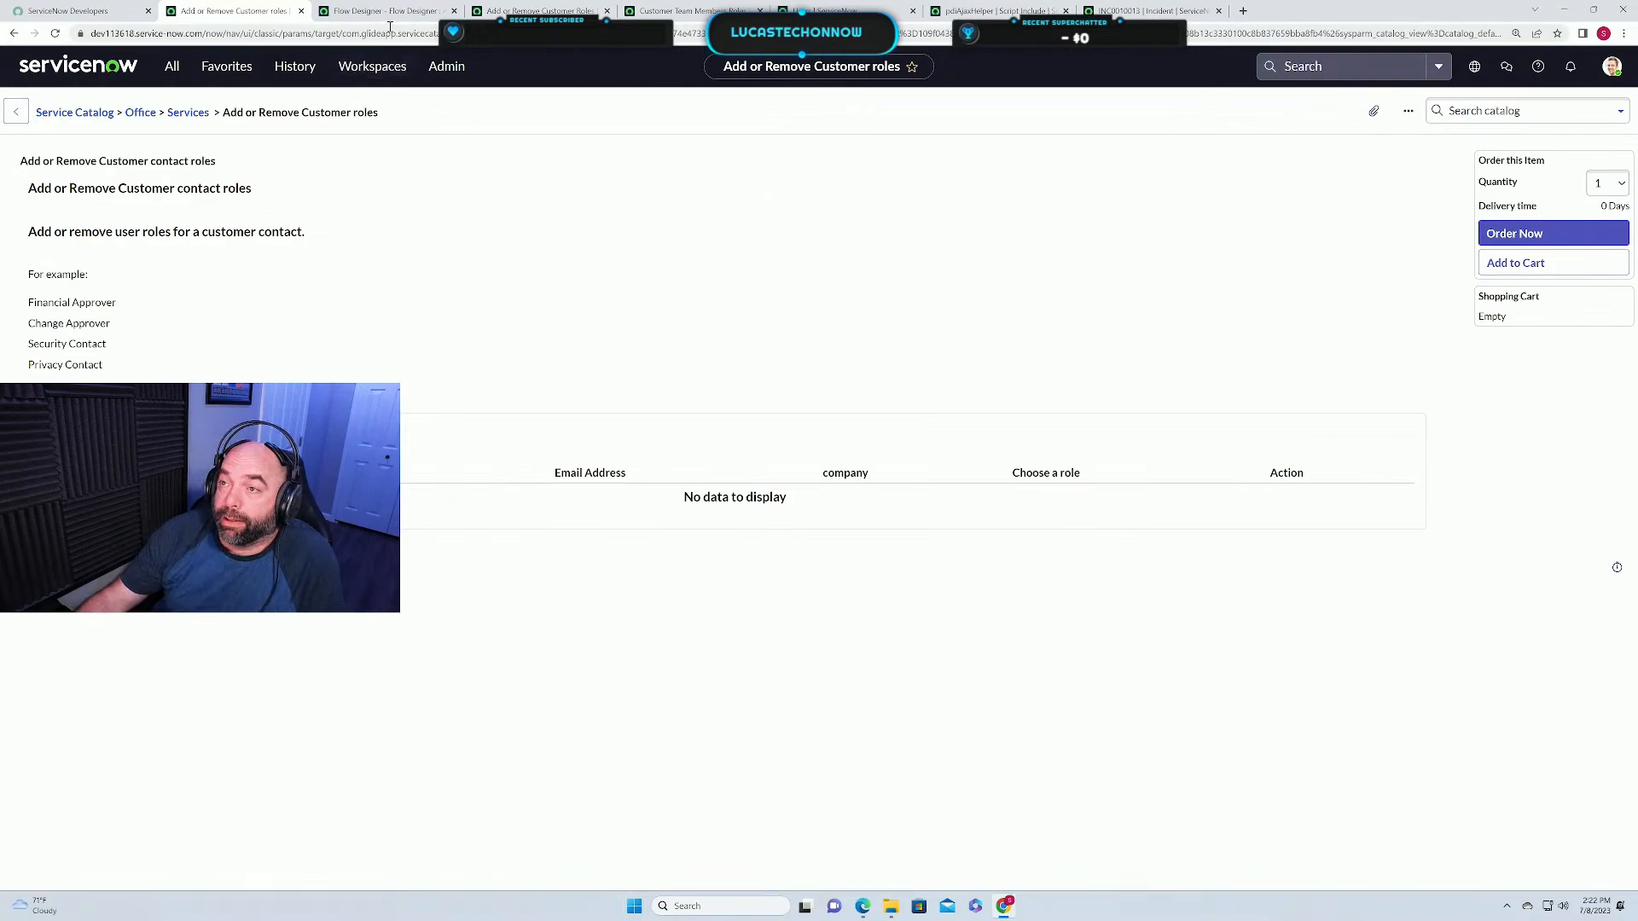
left_click(395, 12)
scroll(530, 523, "up", 3)
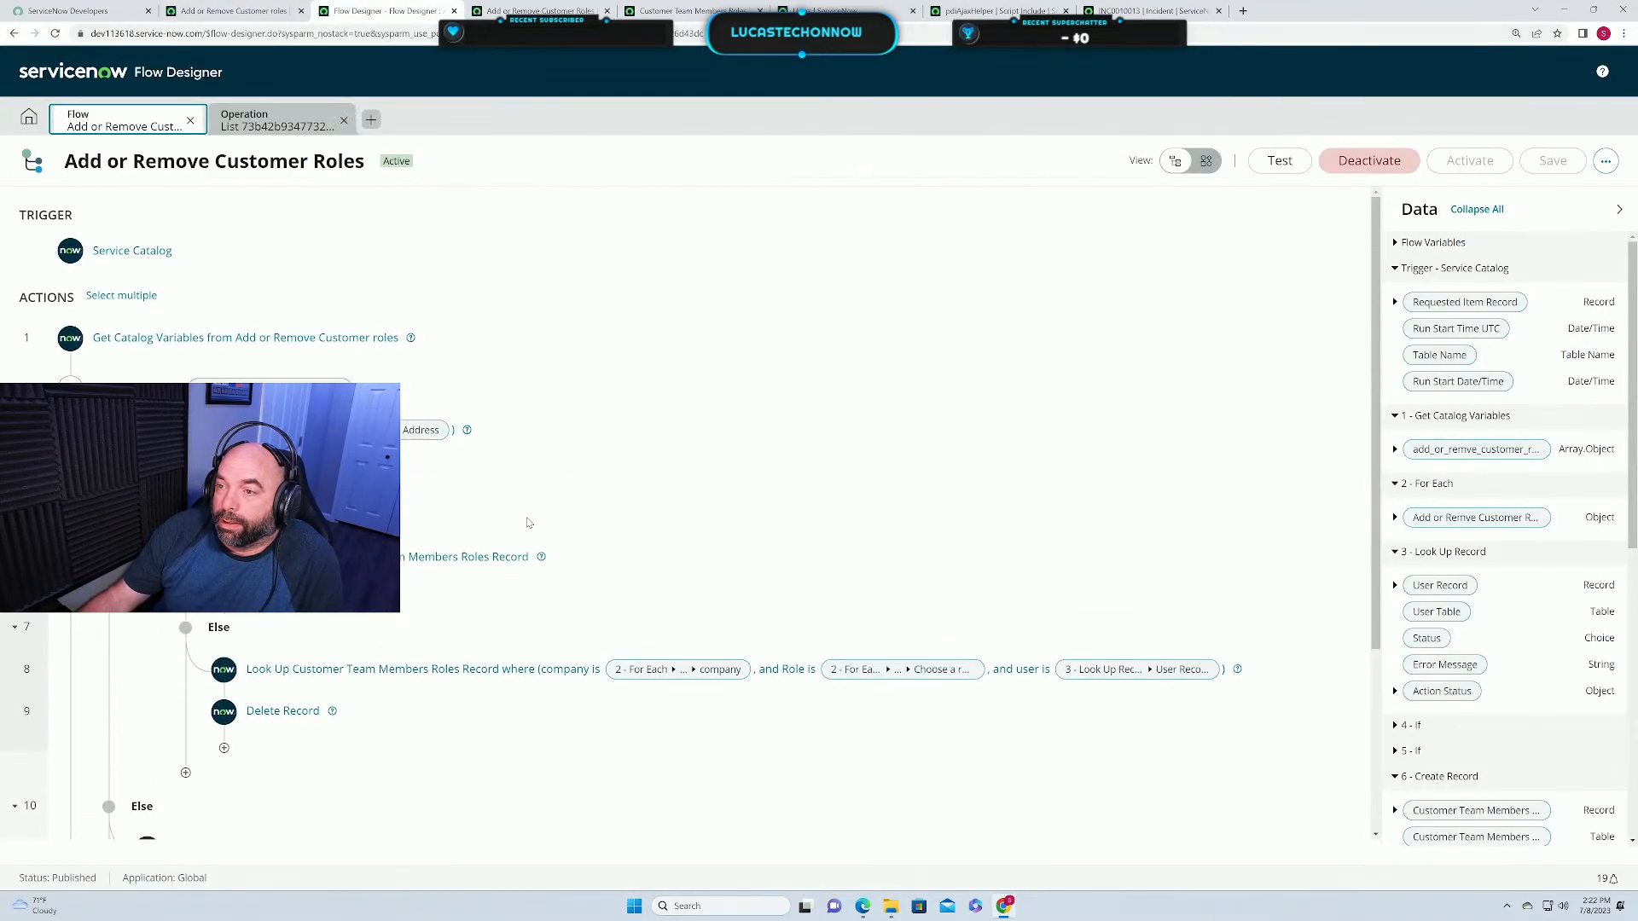
scroll(618, 353, "down", 3)
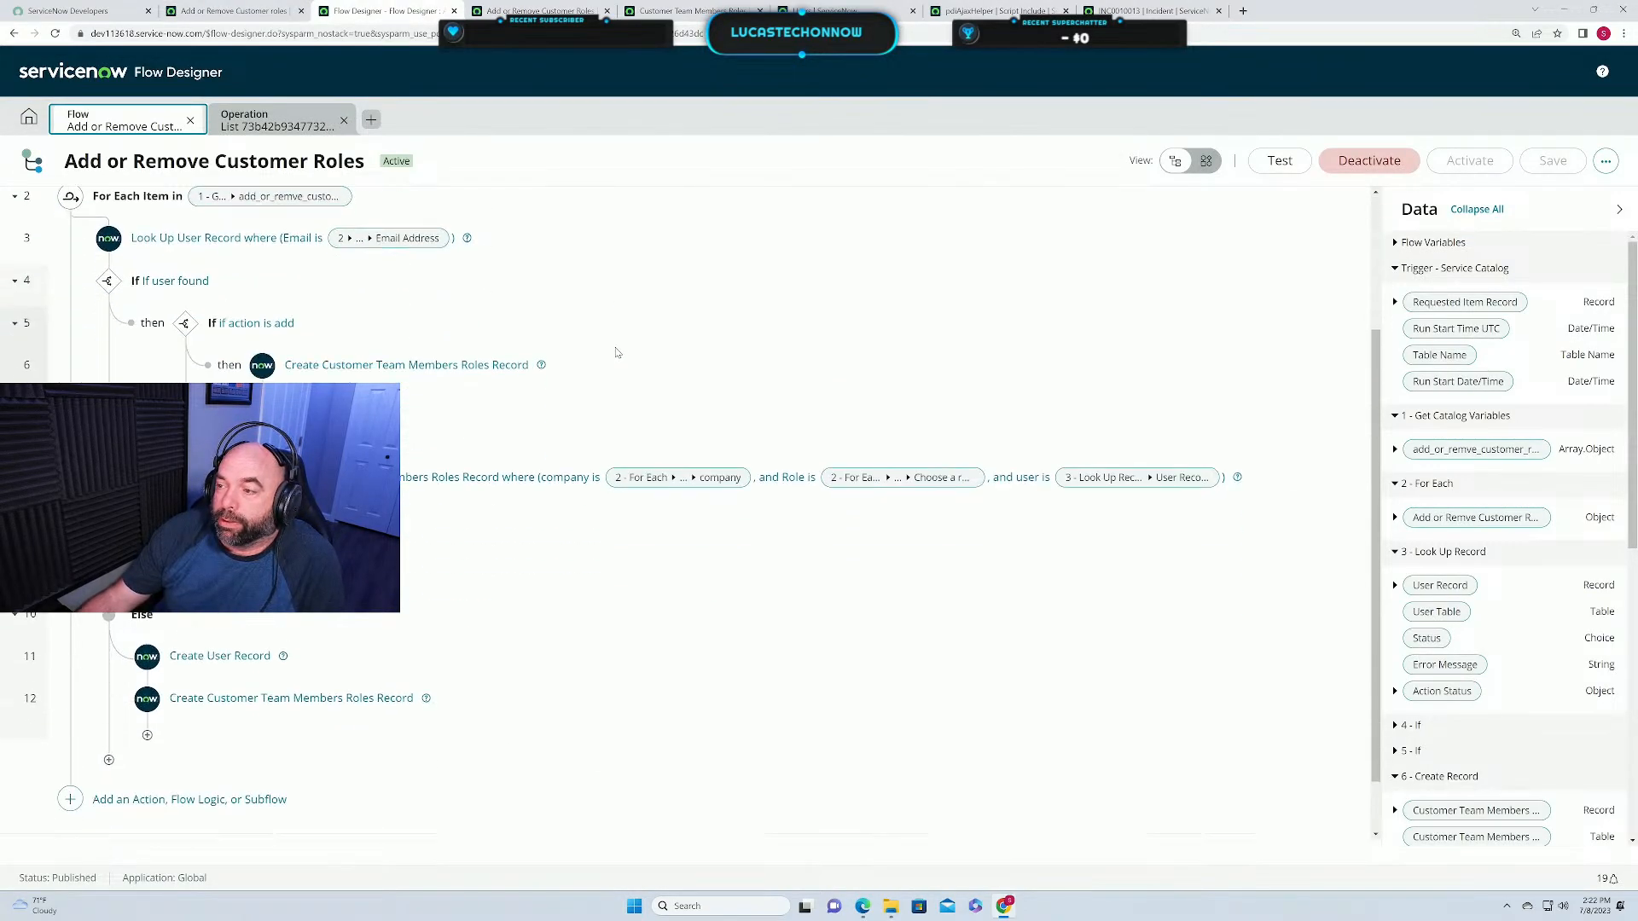
scroll(617, 354, "up", 3)
scroll(617, 353, "down", 5)
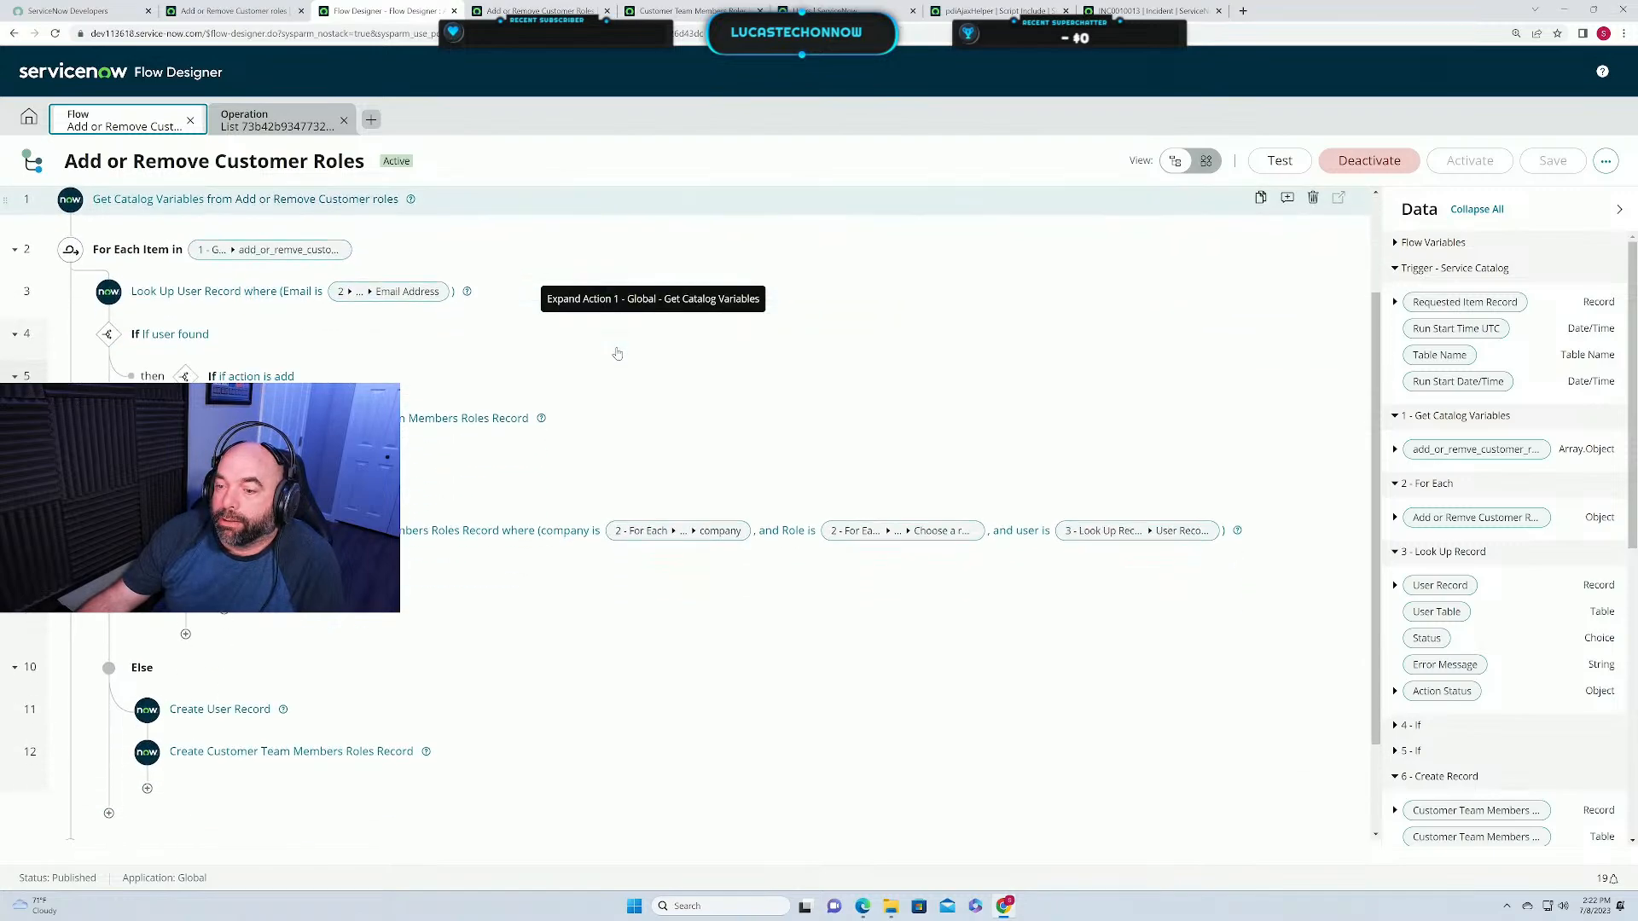
scroll(618, 353, "up", 5)
scroll(618, 353, "down", 3)
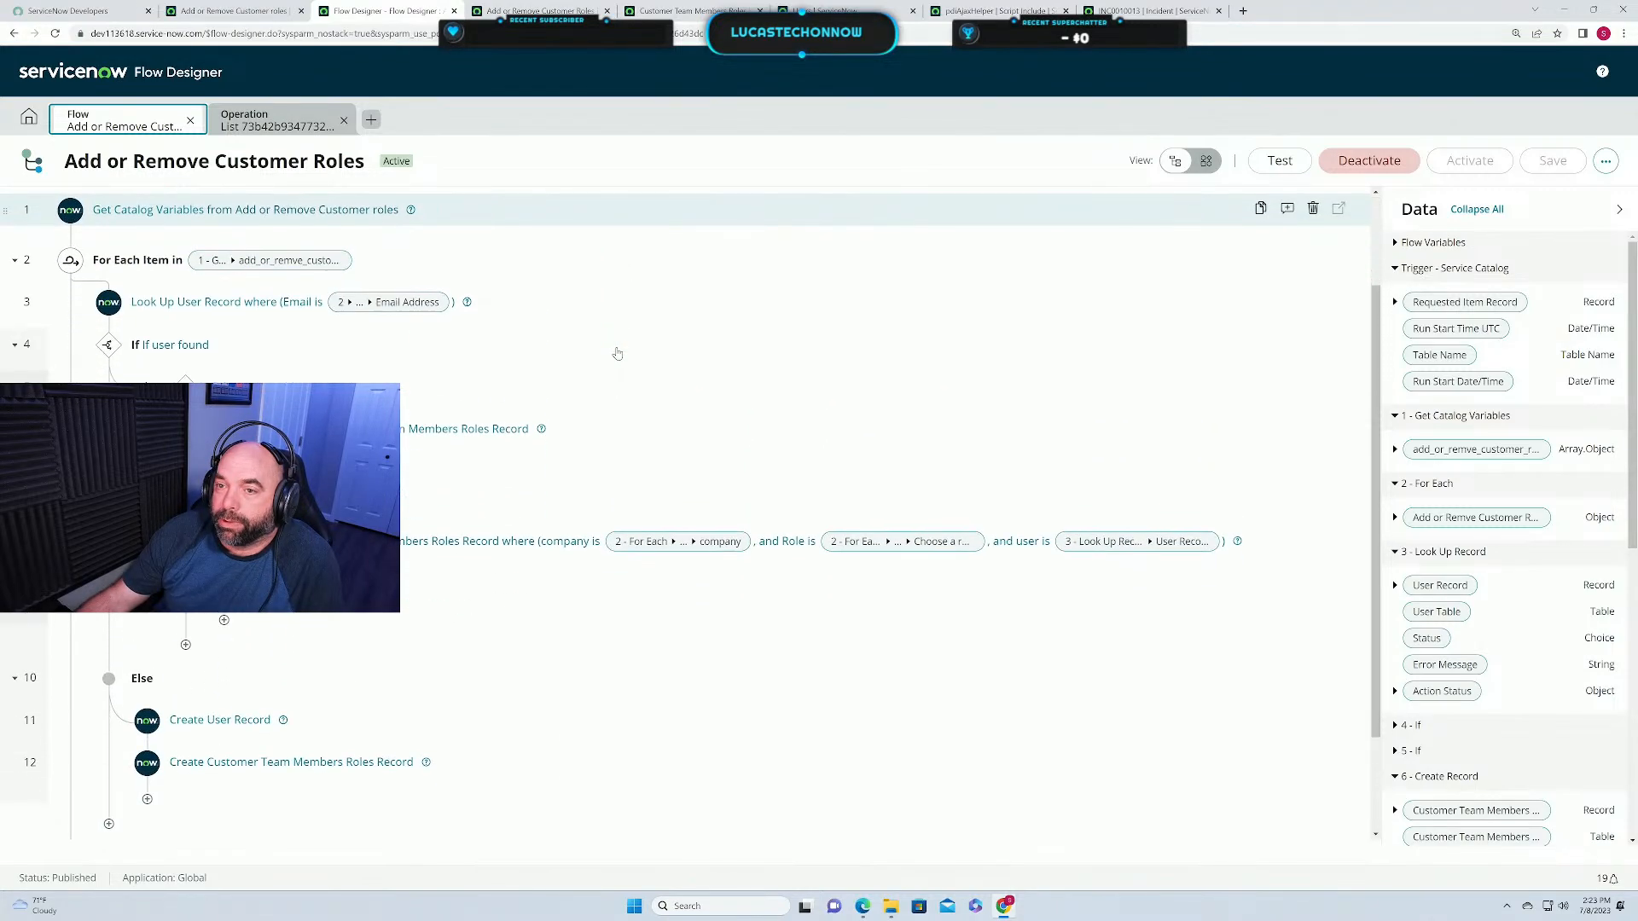
scroll(617, 352, "down", 1)
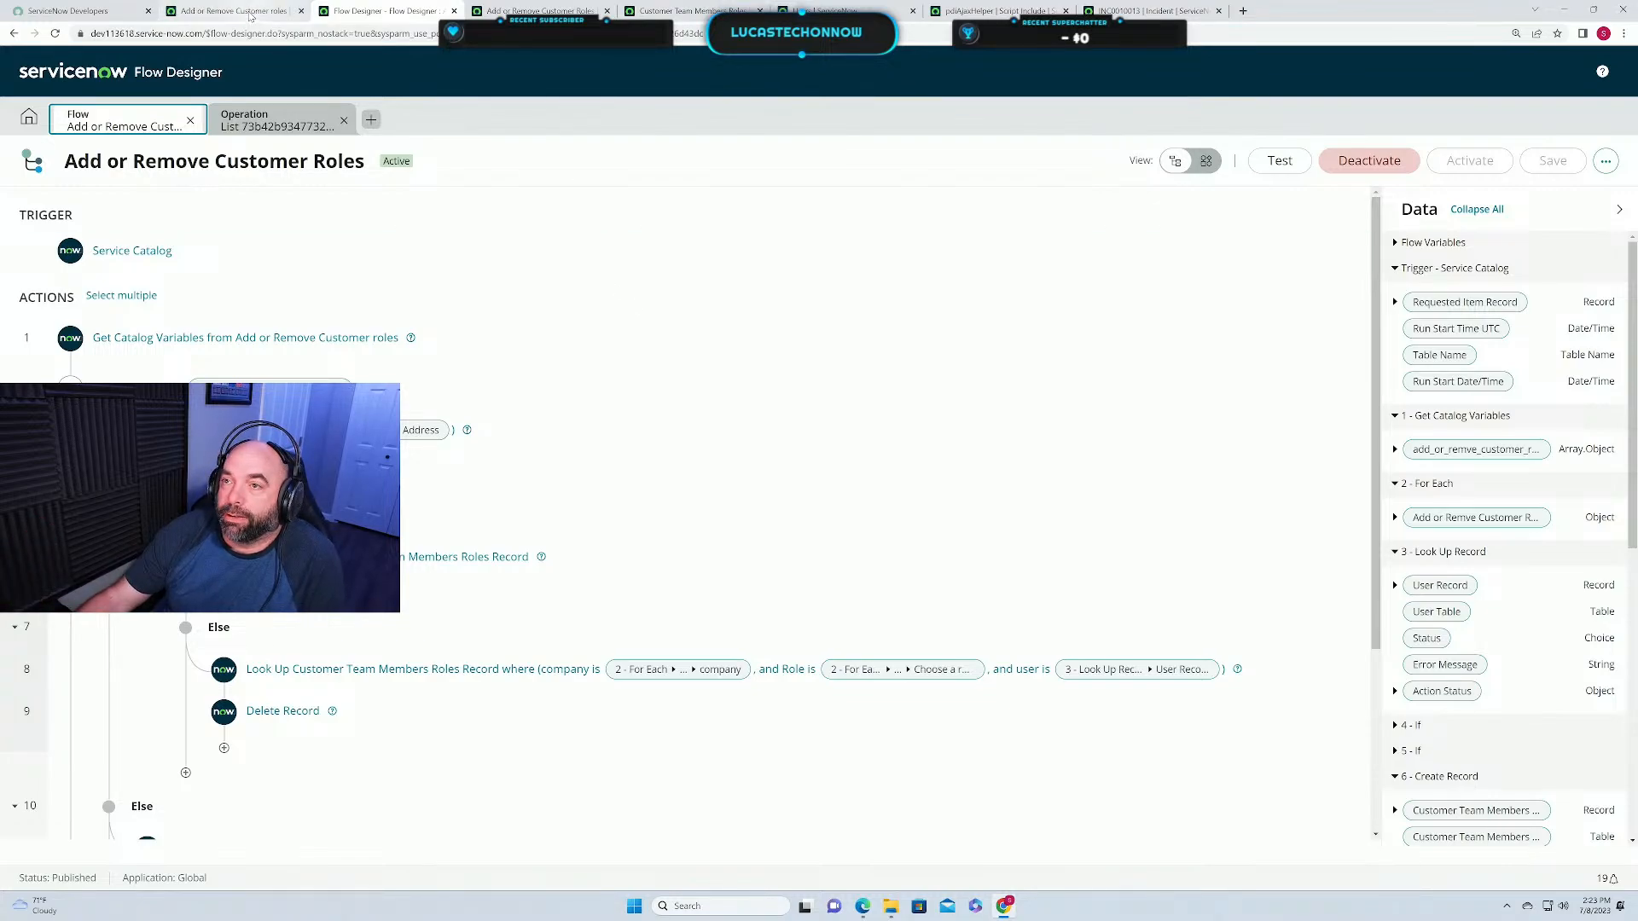
left_click(248, 12)
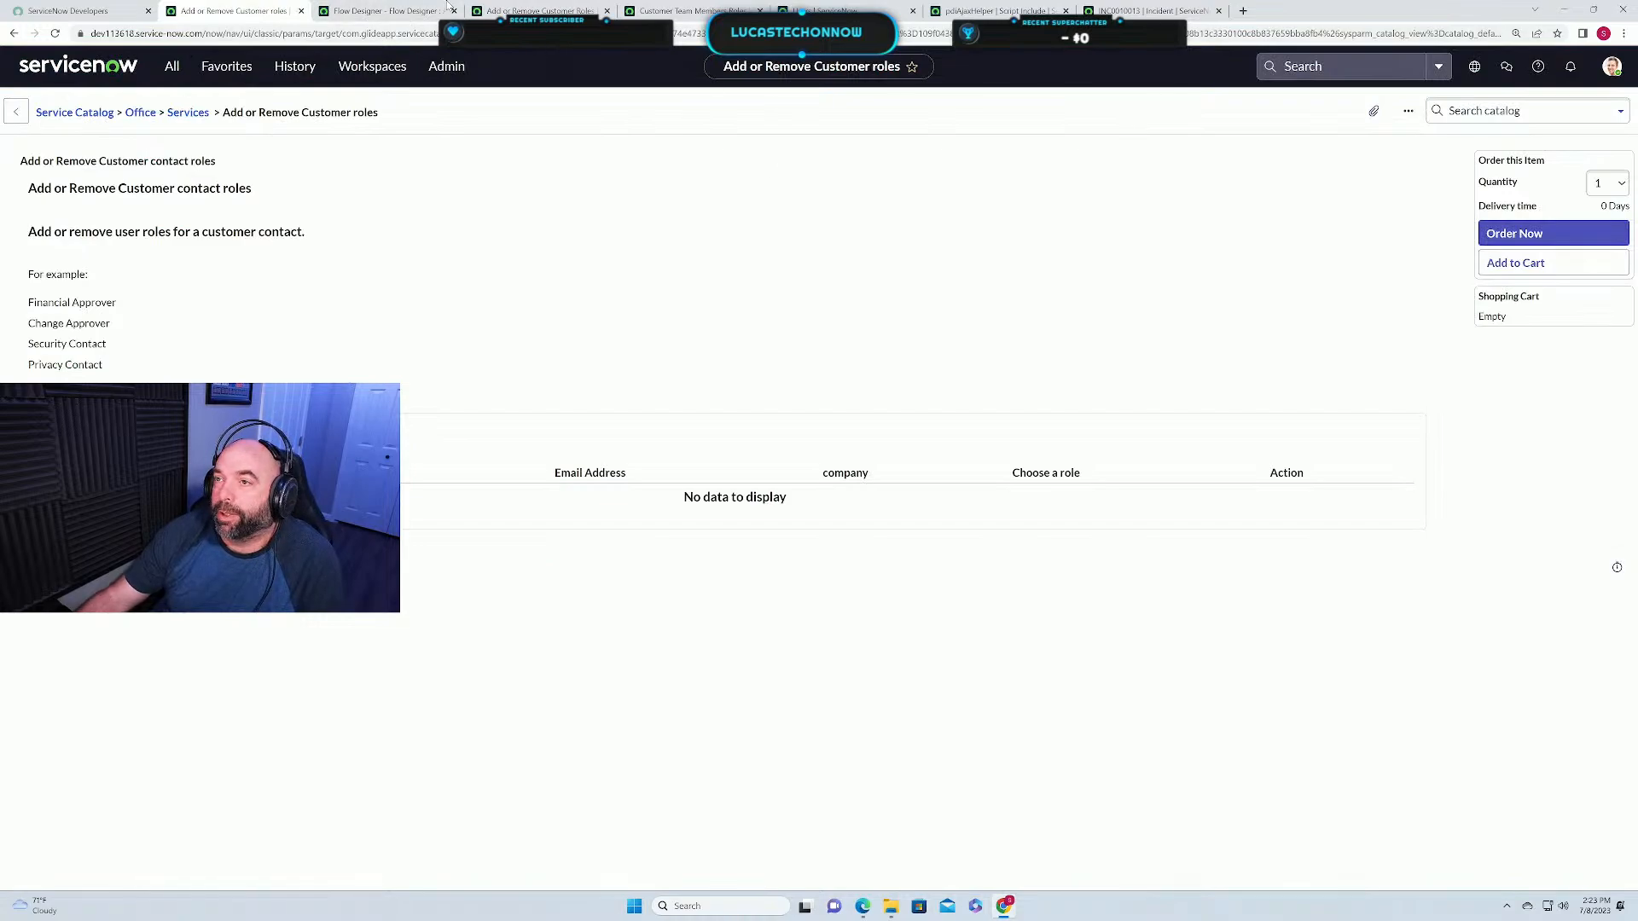
left_click(395, 16)
left_click(517, 14)
left_click(384, 17)
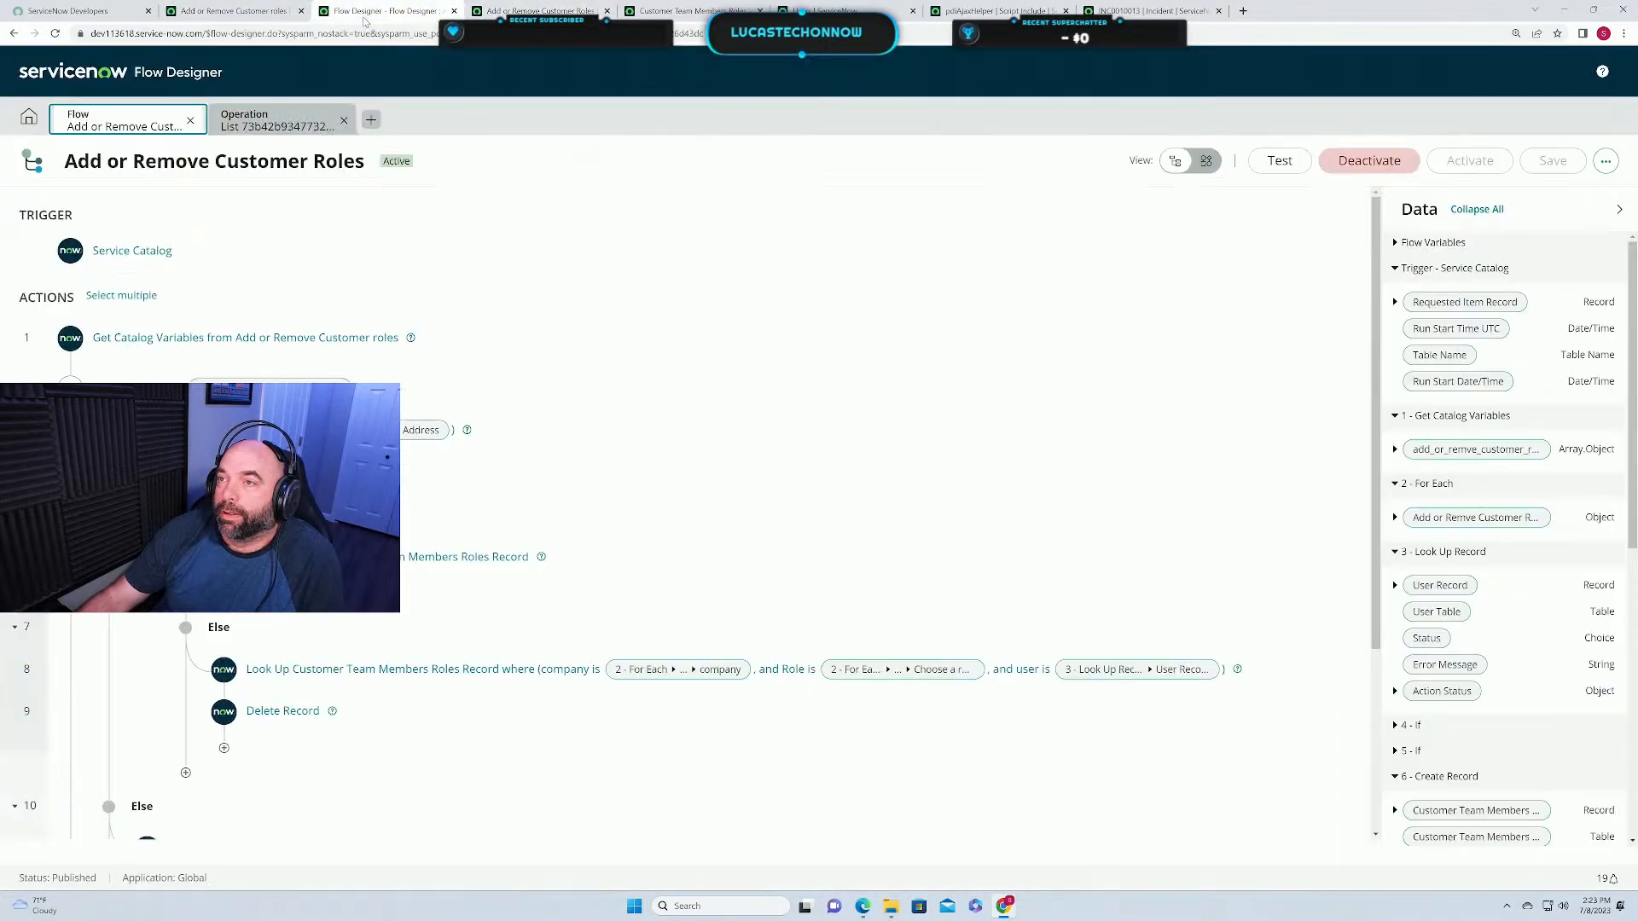
left_click(265, 17)
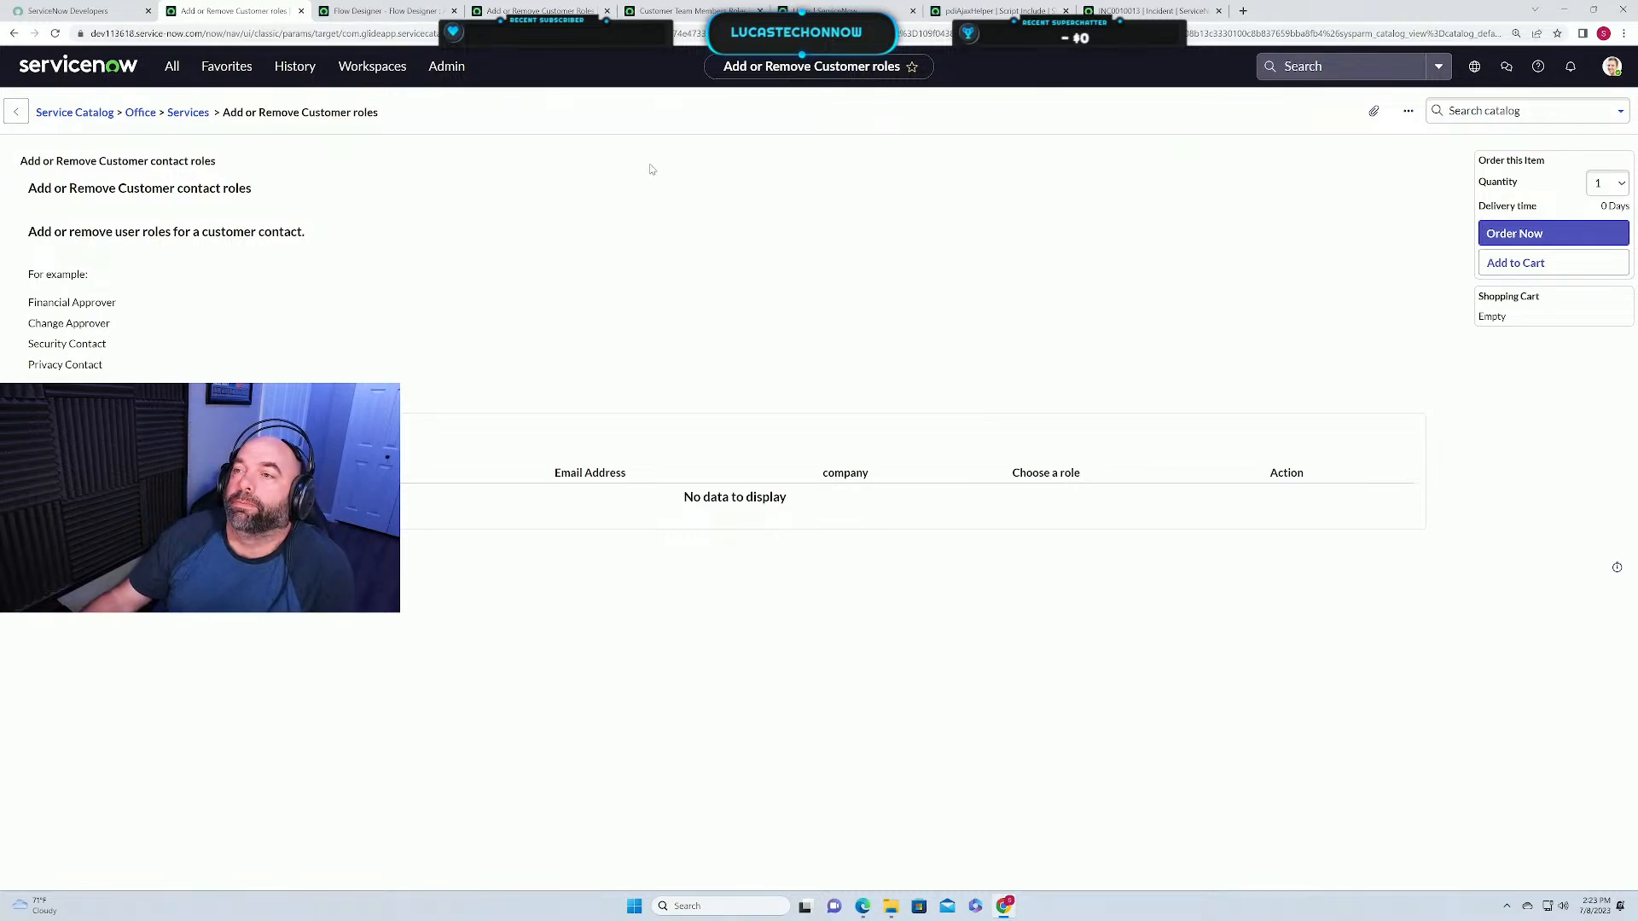
Open the Workspaces dropdown, dismiss it, then open it again.
left_click(365, 75)
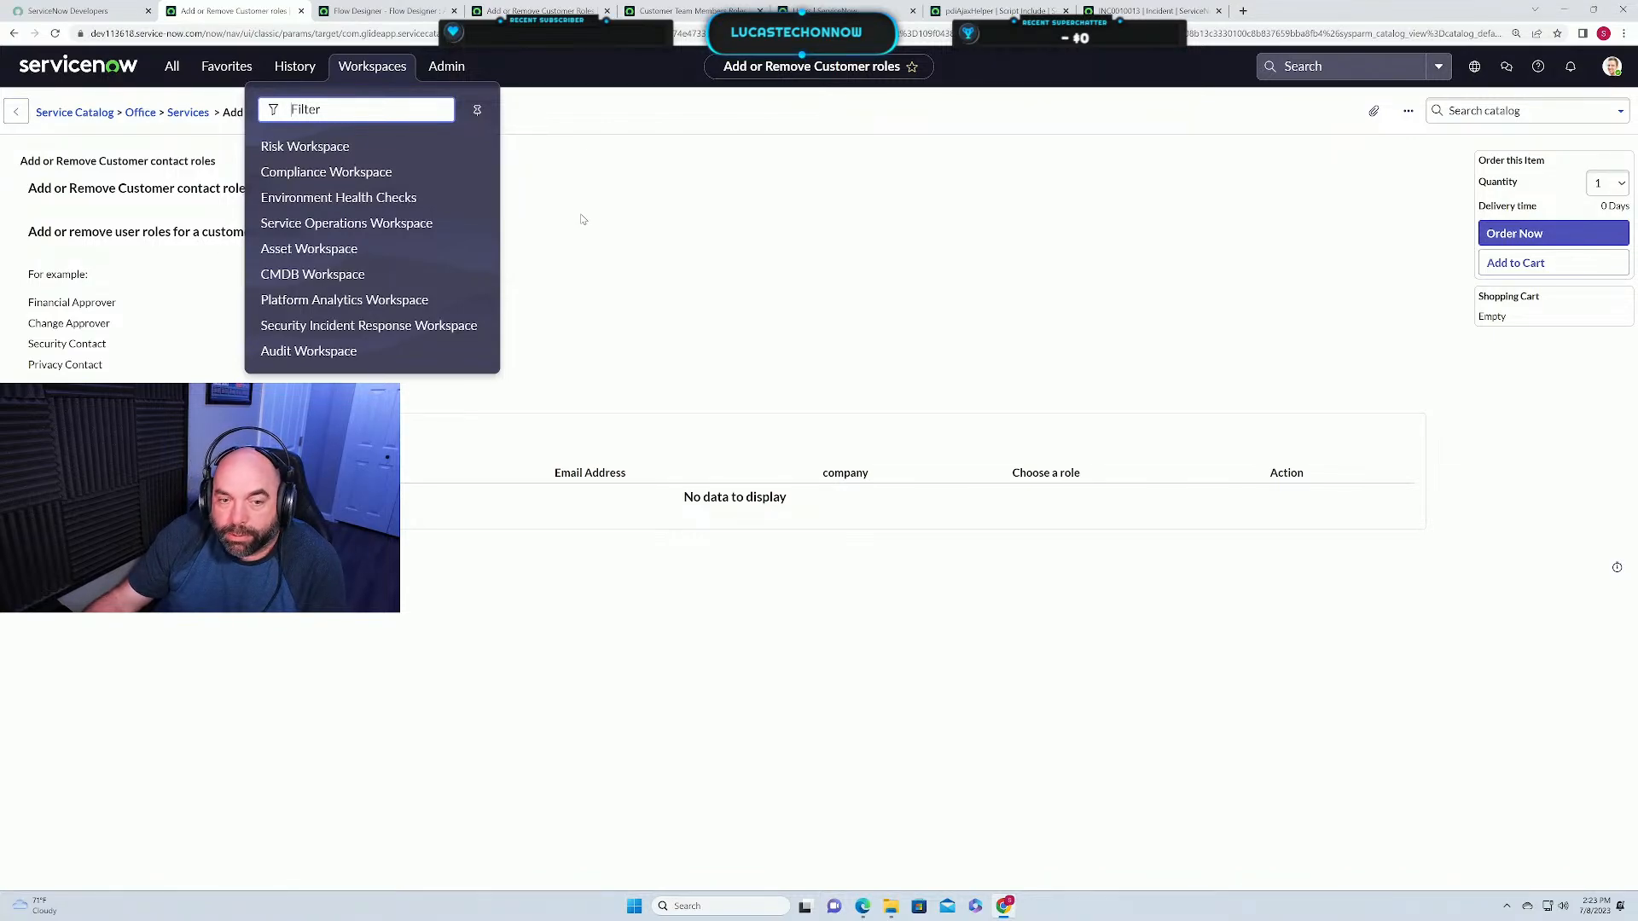
left_click(564, 237)
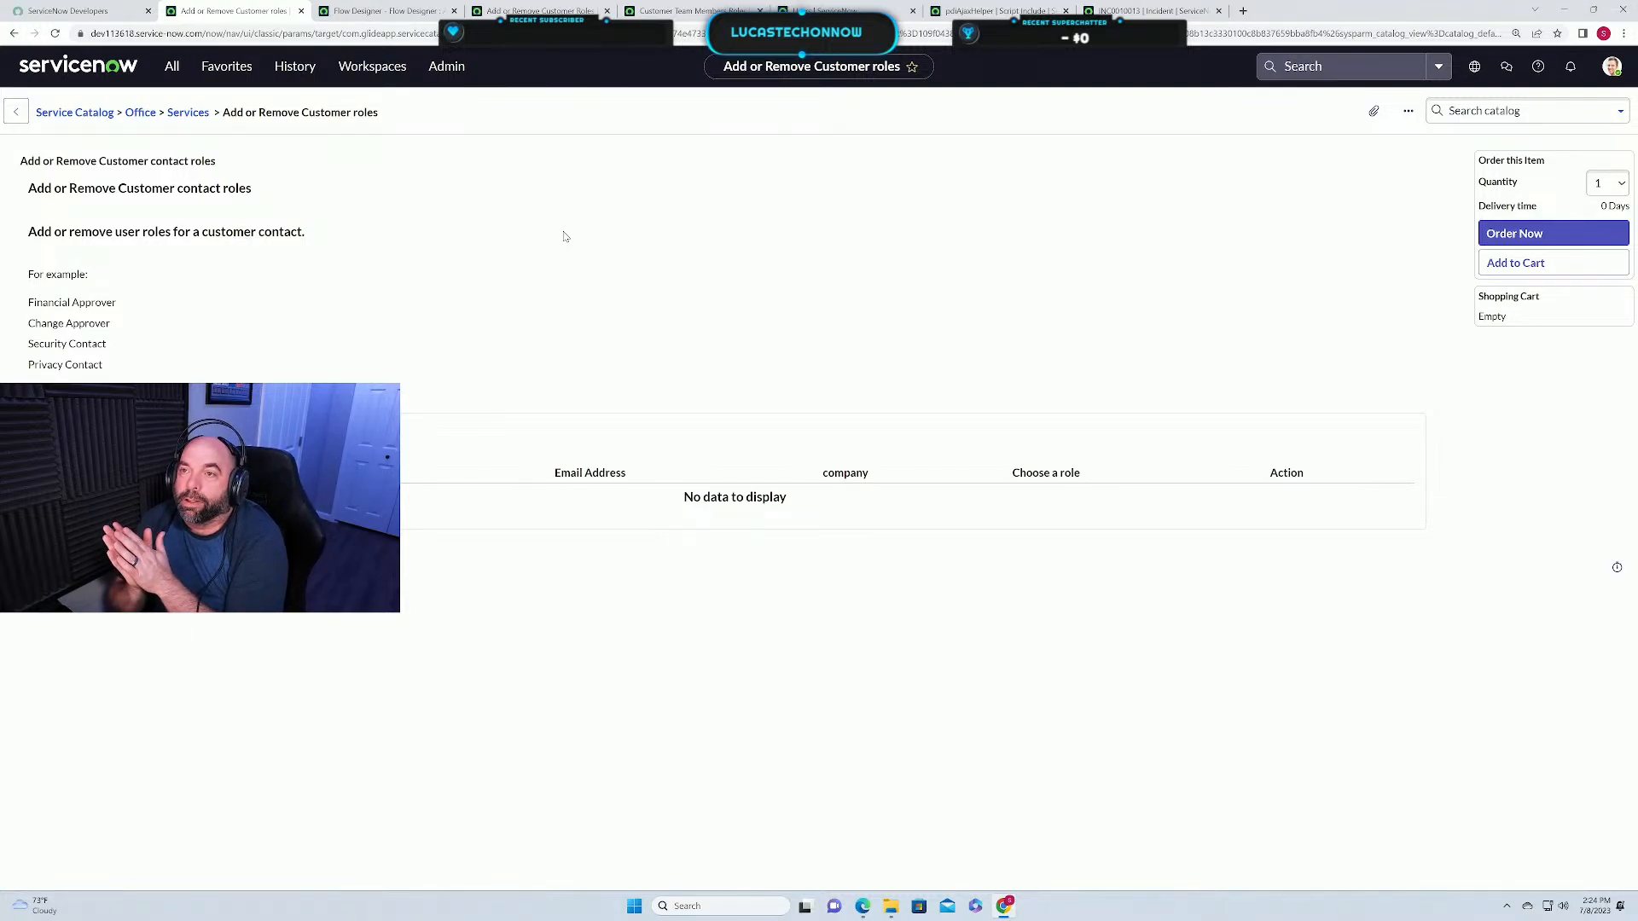
left_click(372, 67)
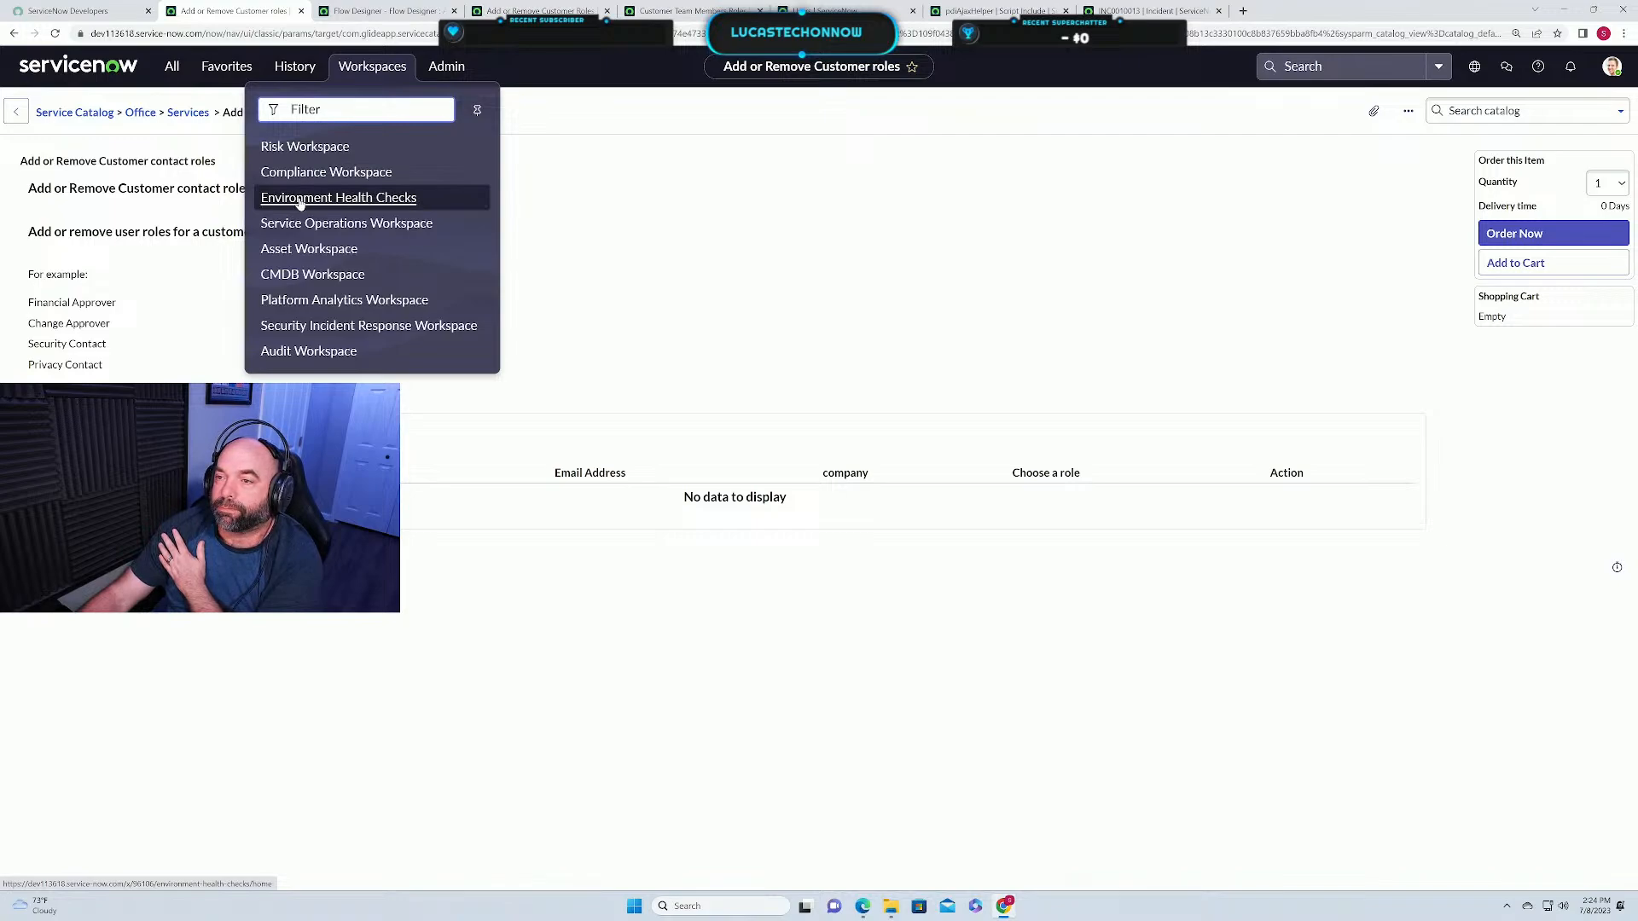
Switch to the Environment Health Checks workspace and close its blue application-scope banner.
left_click(299, 200)
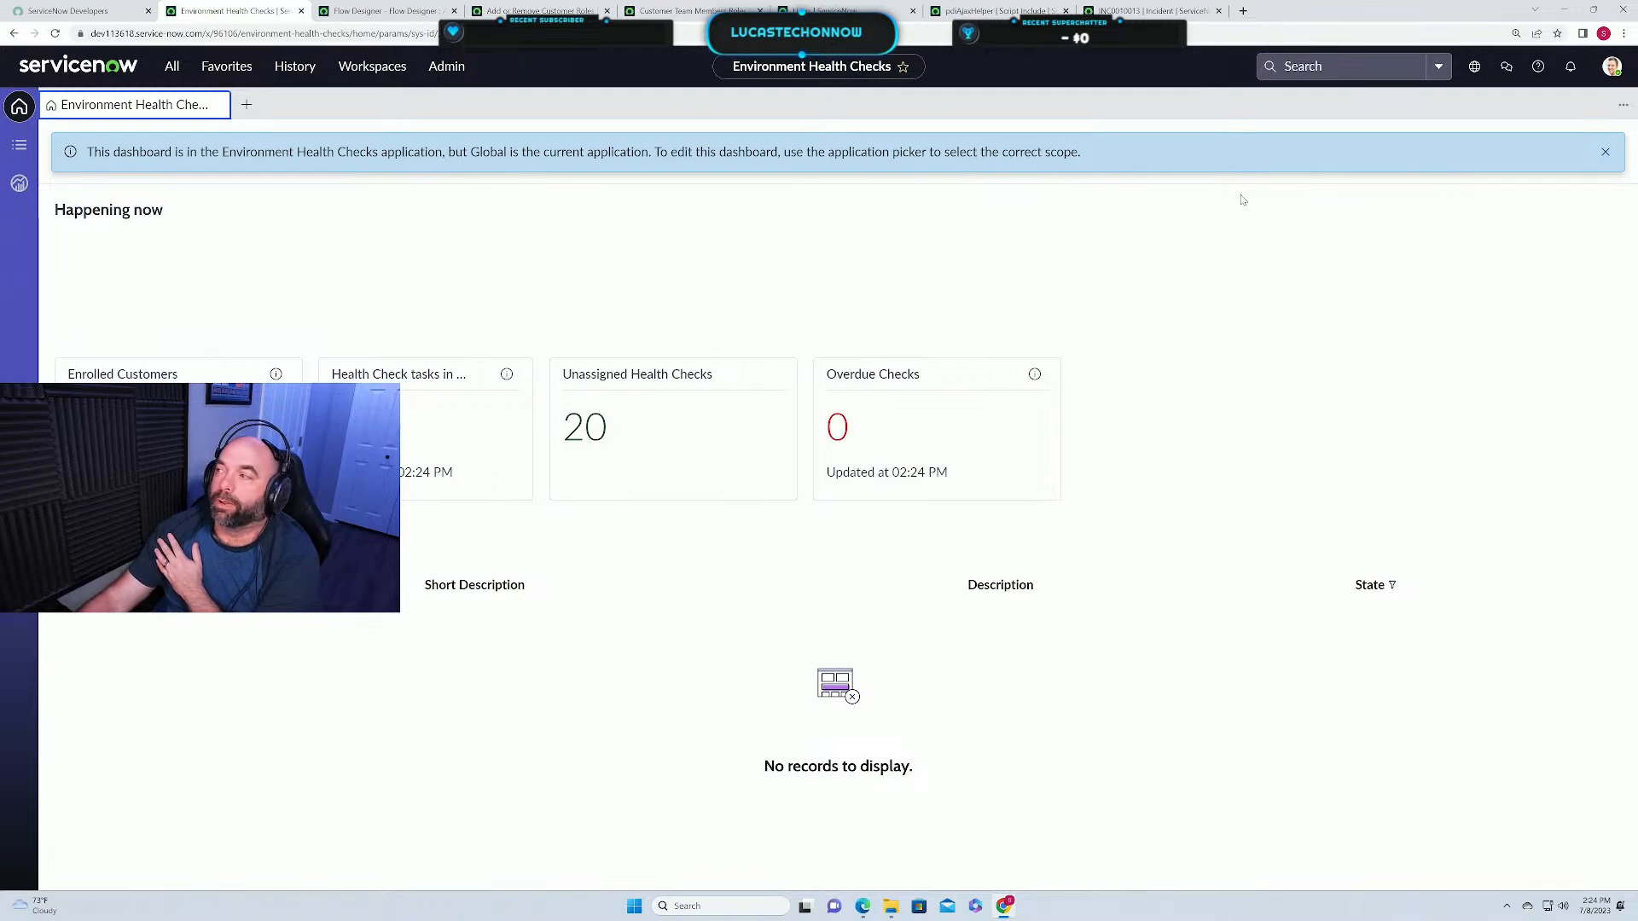
left_click(1604, 152)
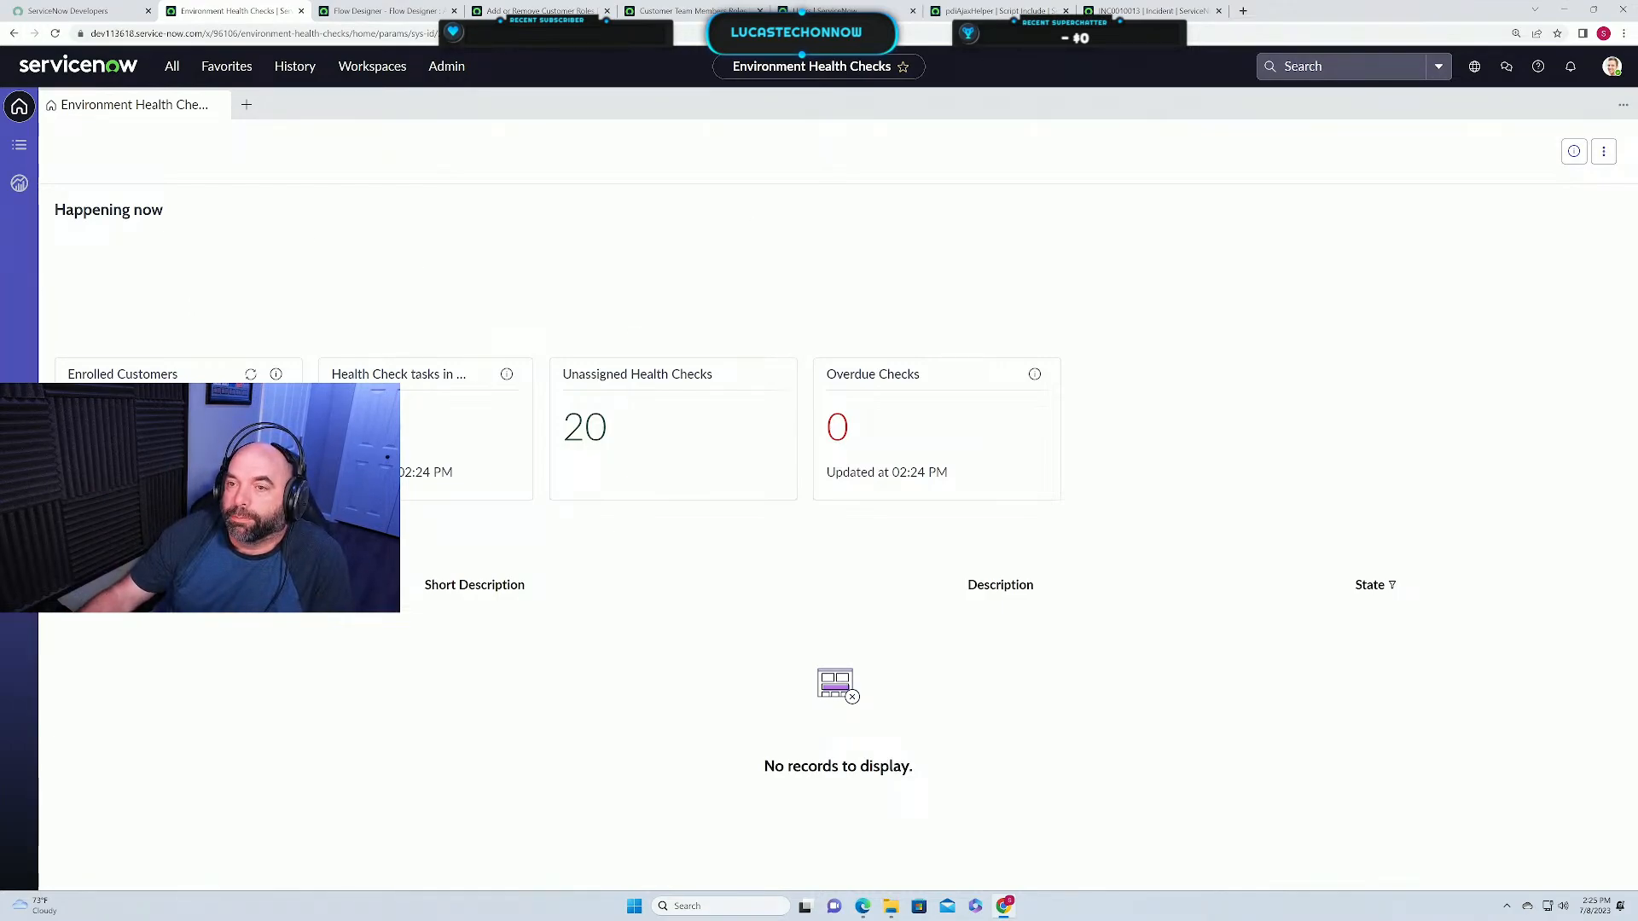
Show the 3COM Monthly AVD Health Check list under My Lists, then glance at the Workspaces menu.
left_click(18, 145)
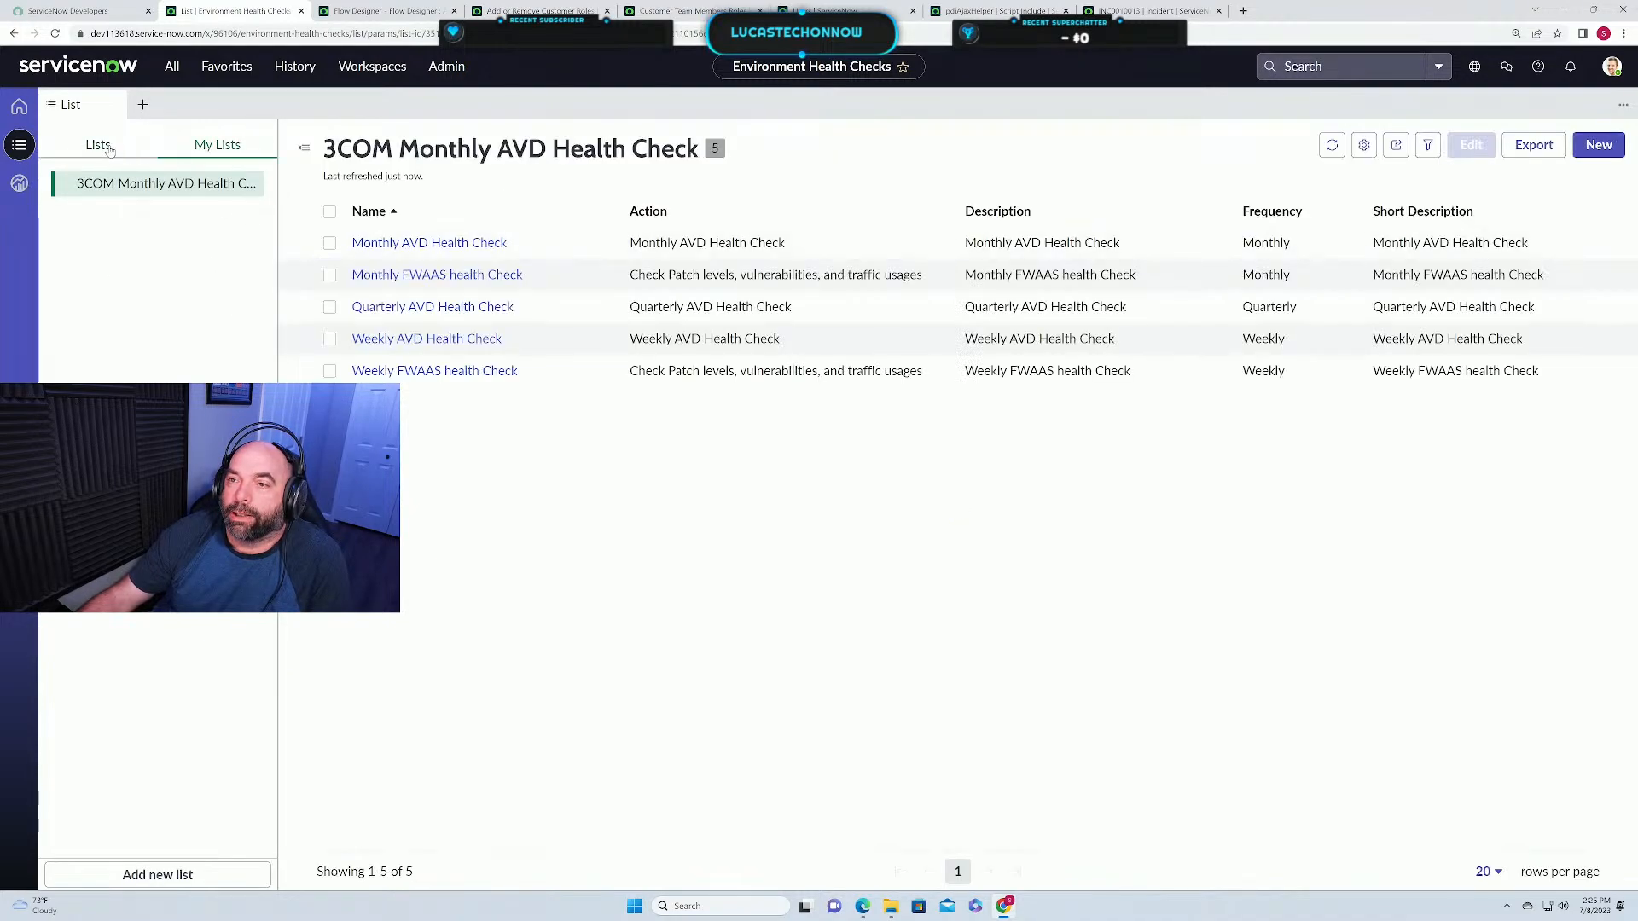
left_click(108, 150)
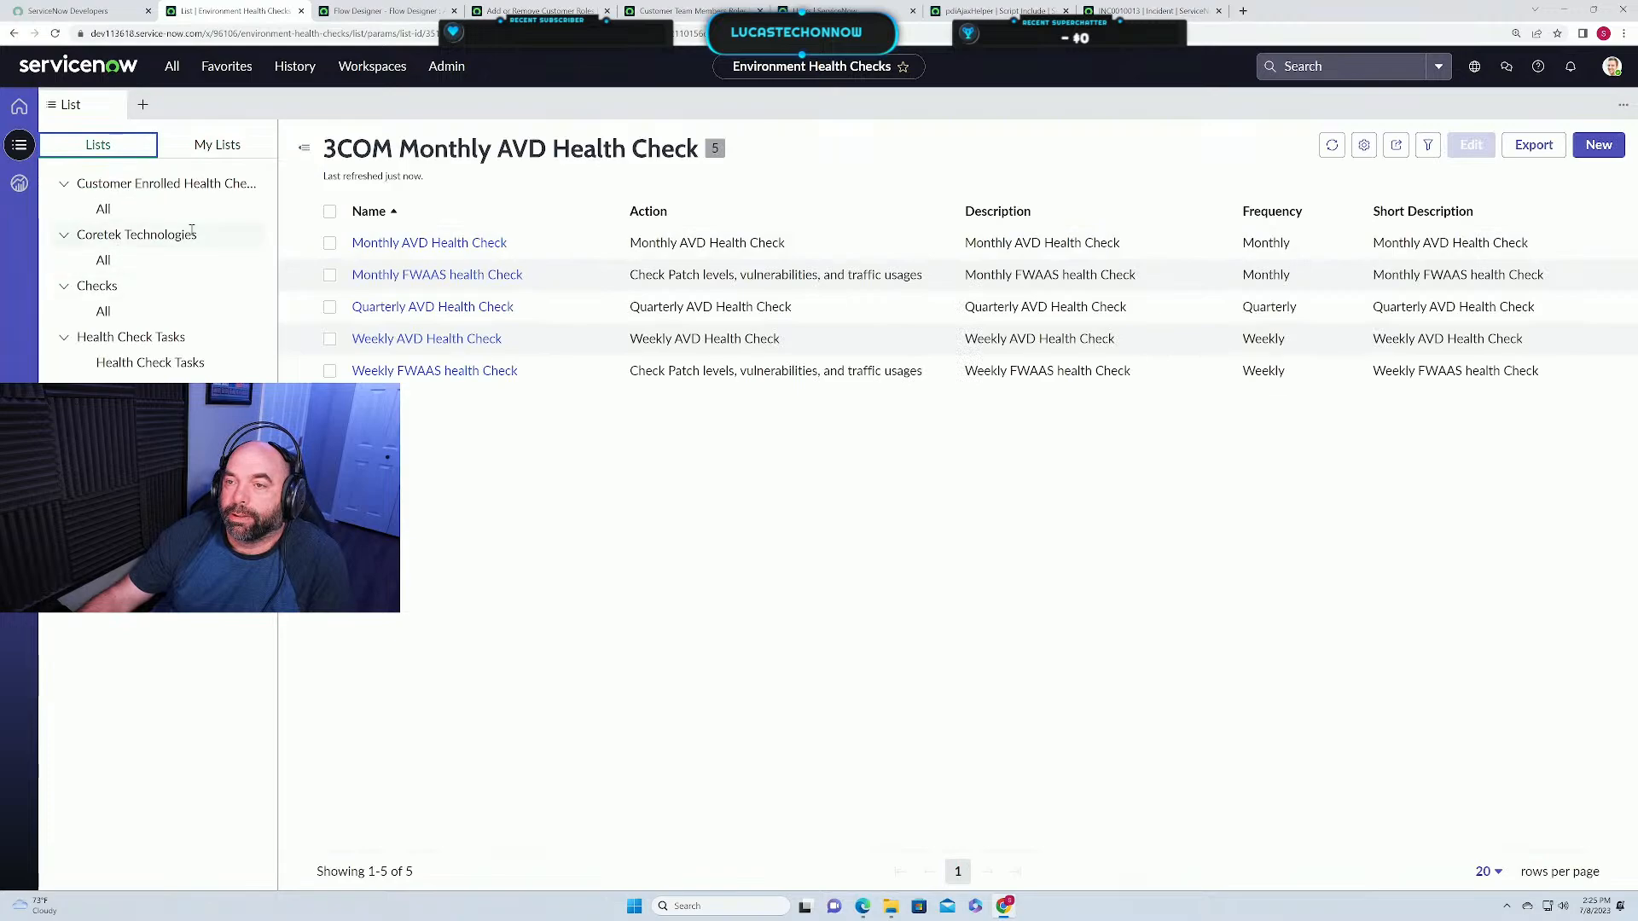
left_click(241, 145)
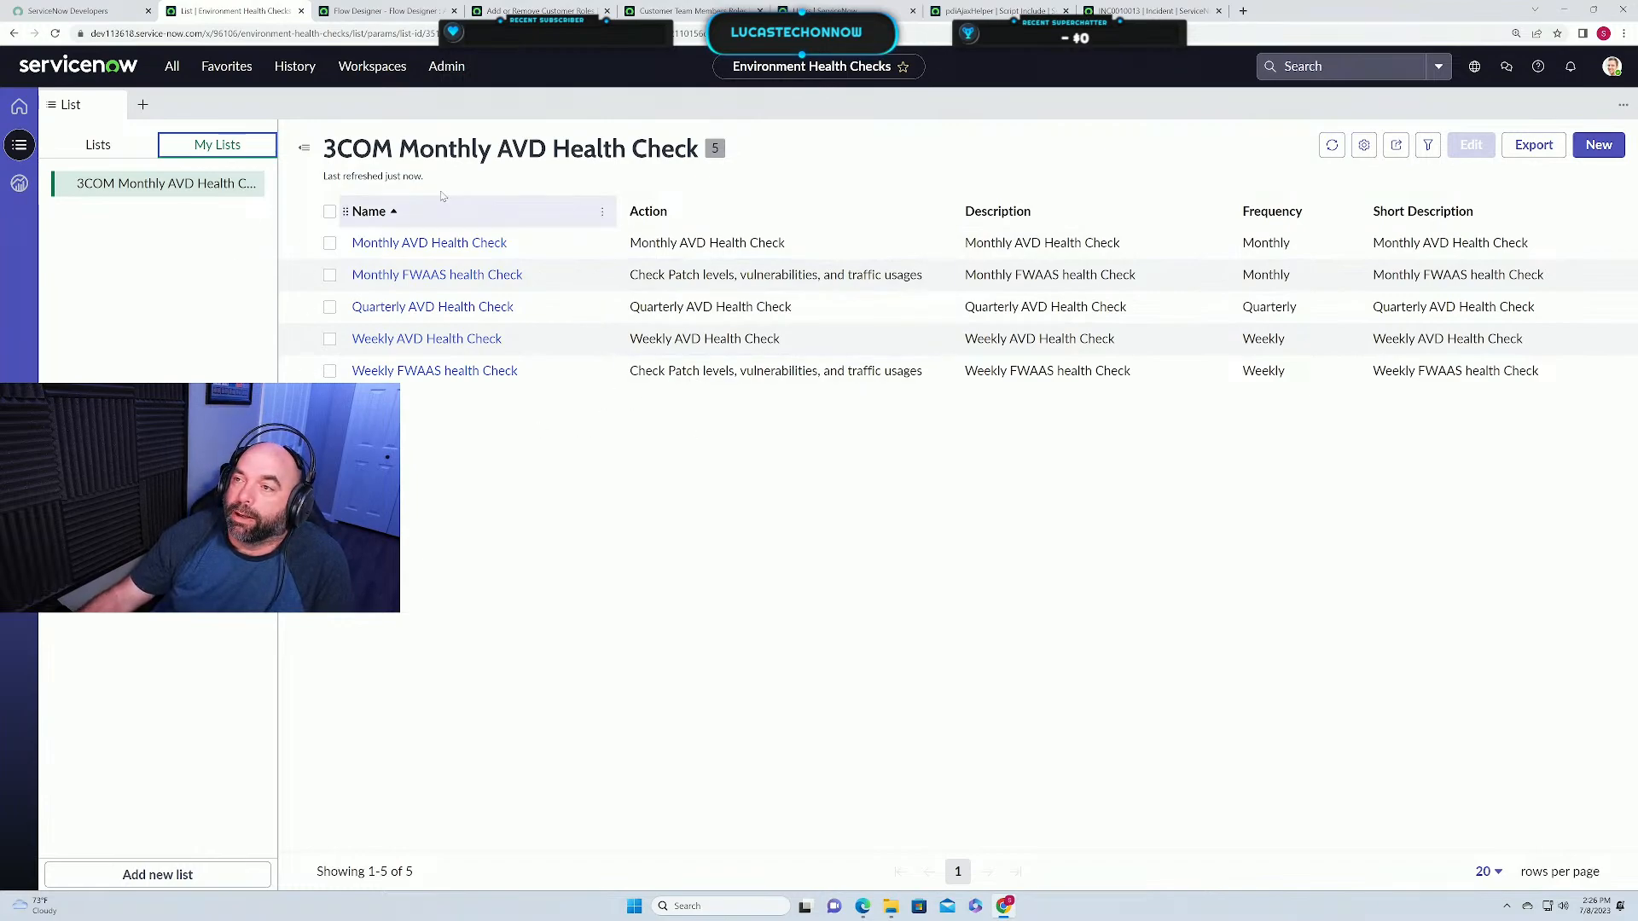
left_click(380, 68)
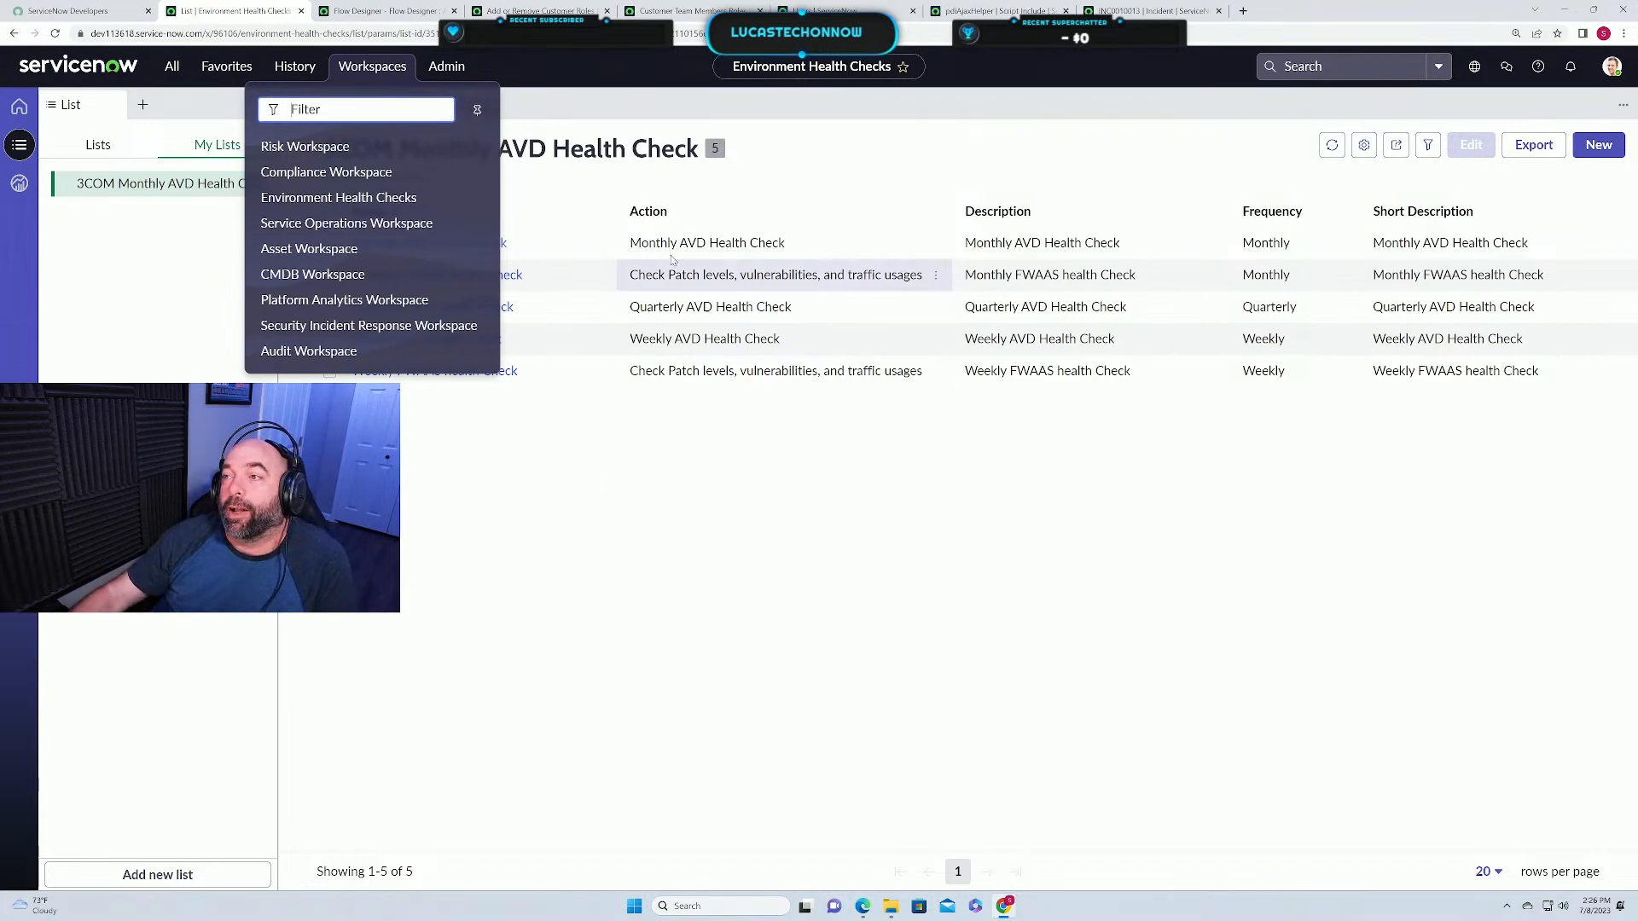
left_click(639, 101)
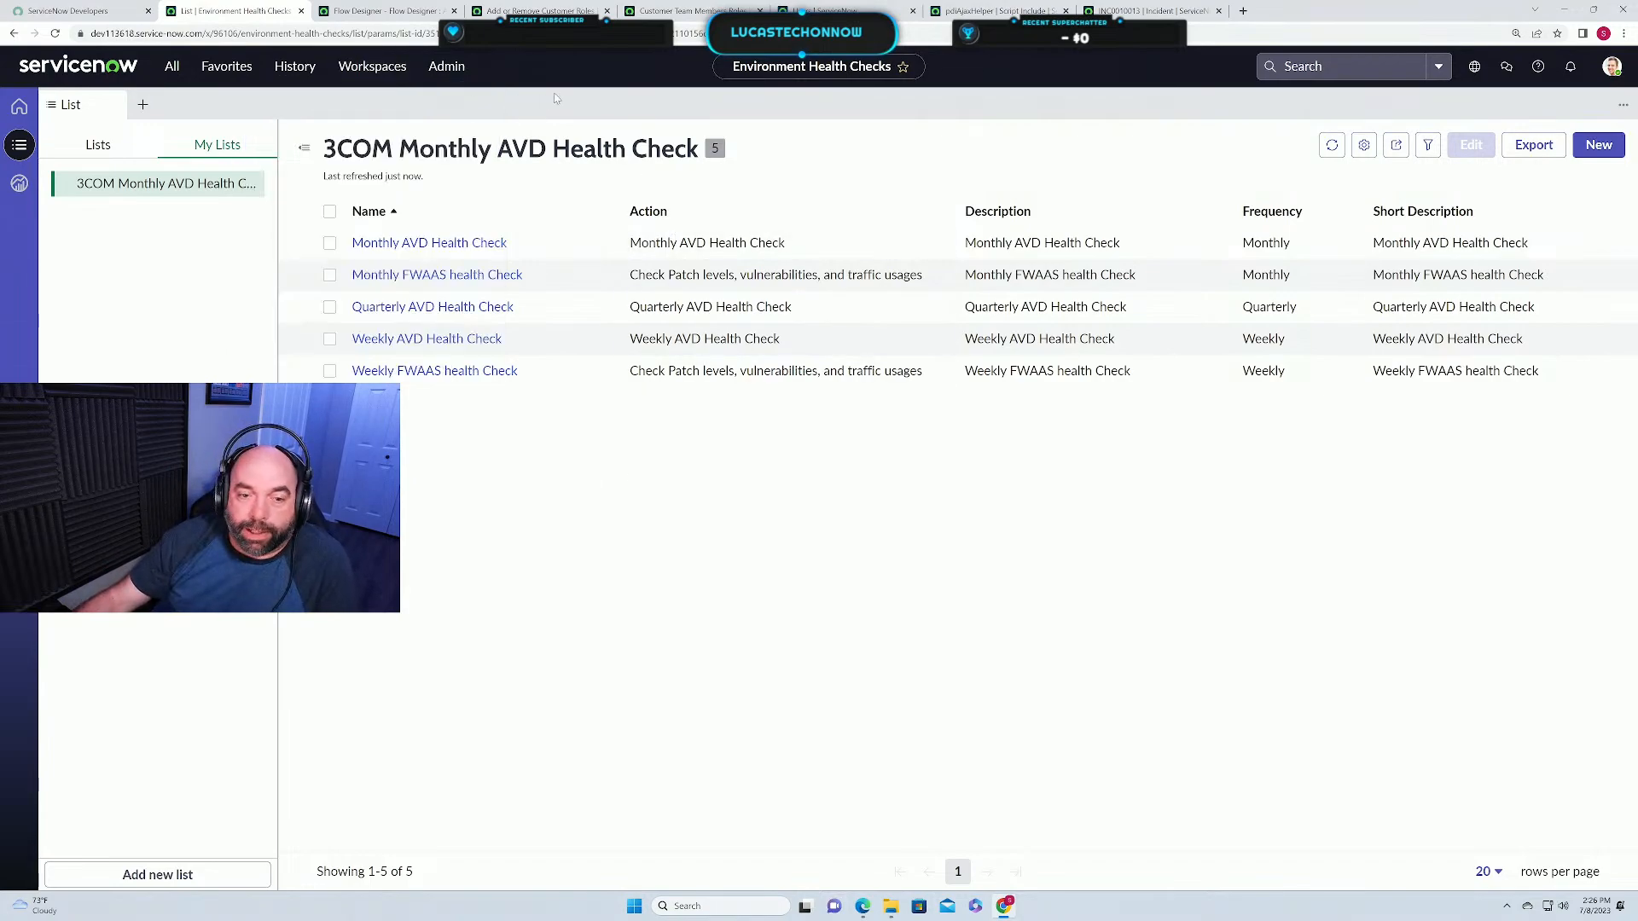